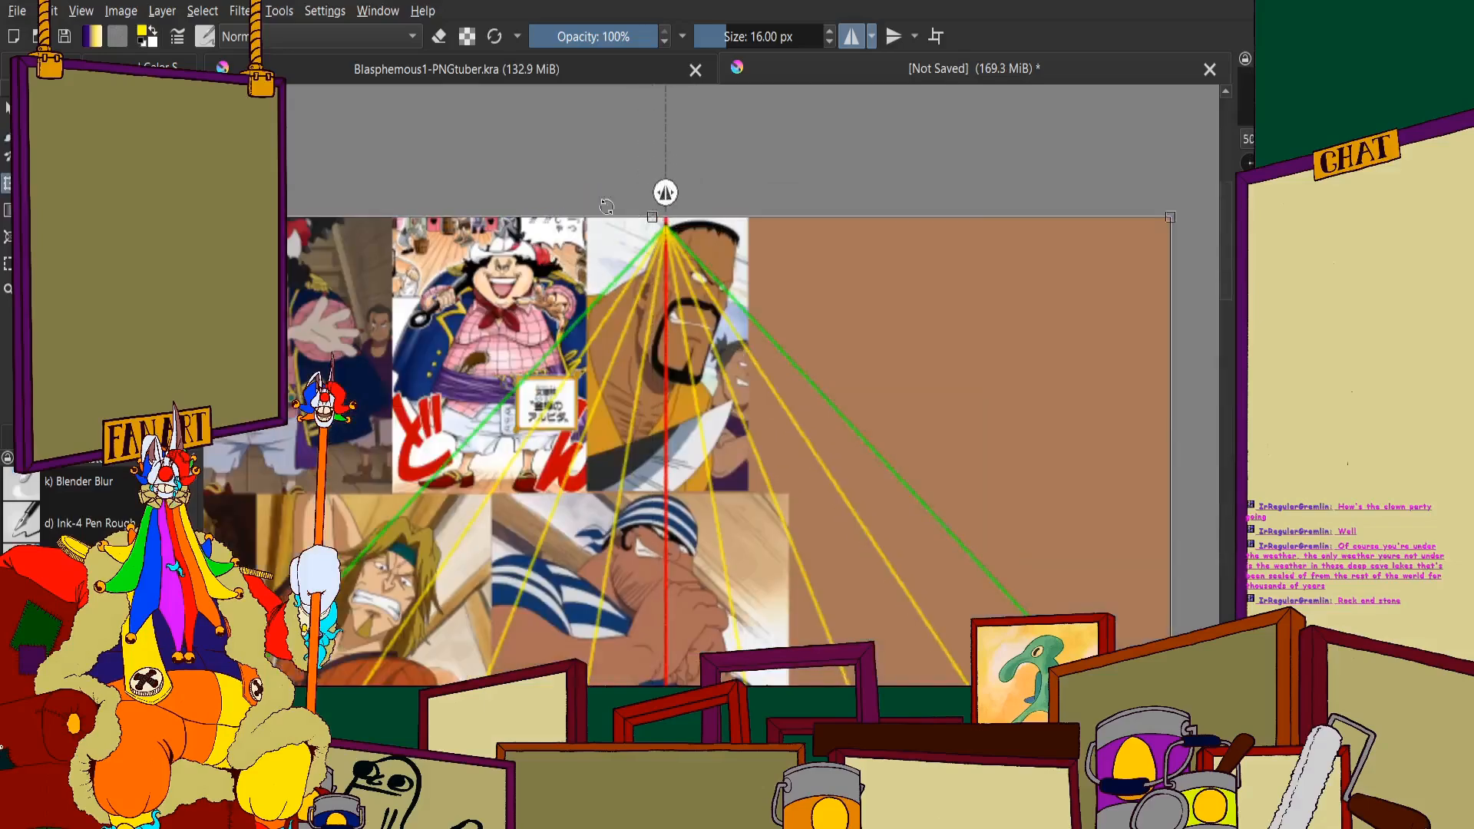
Activate the brush with horizontal mirroring turned off and set the painting colour to magenta
{"action": "key", "text": "b"}
{"action": "left_click", "coordinate": [851, 37]}
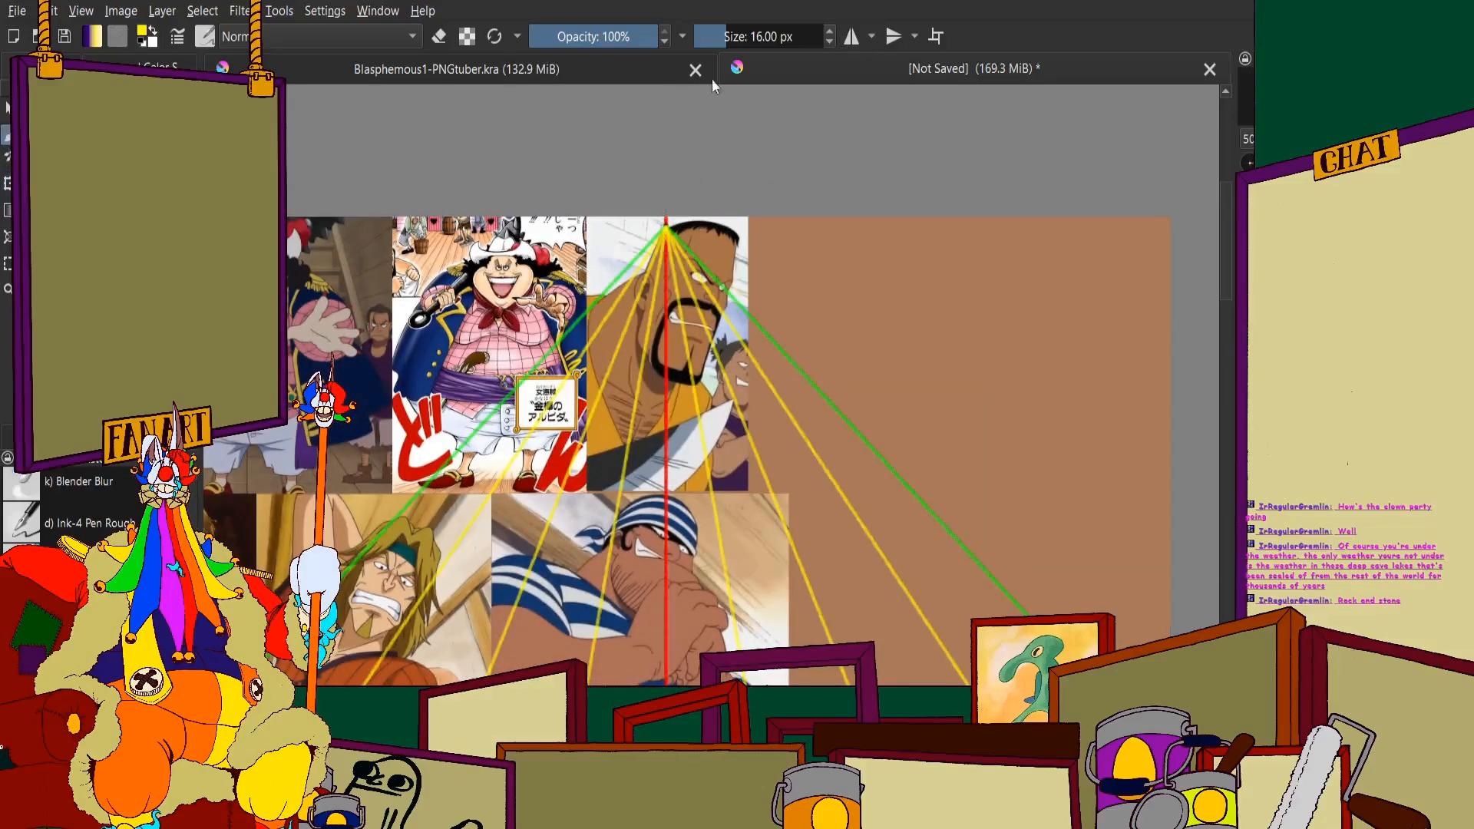
{"action": "scroll", "coordinate": [854, 170], "scroll_direction": "down", "scroll_amount": 8}
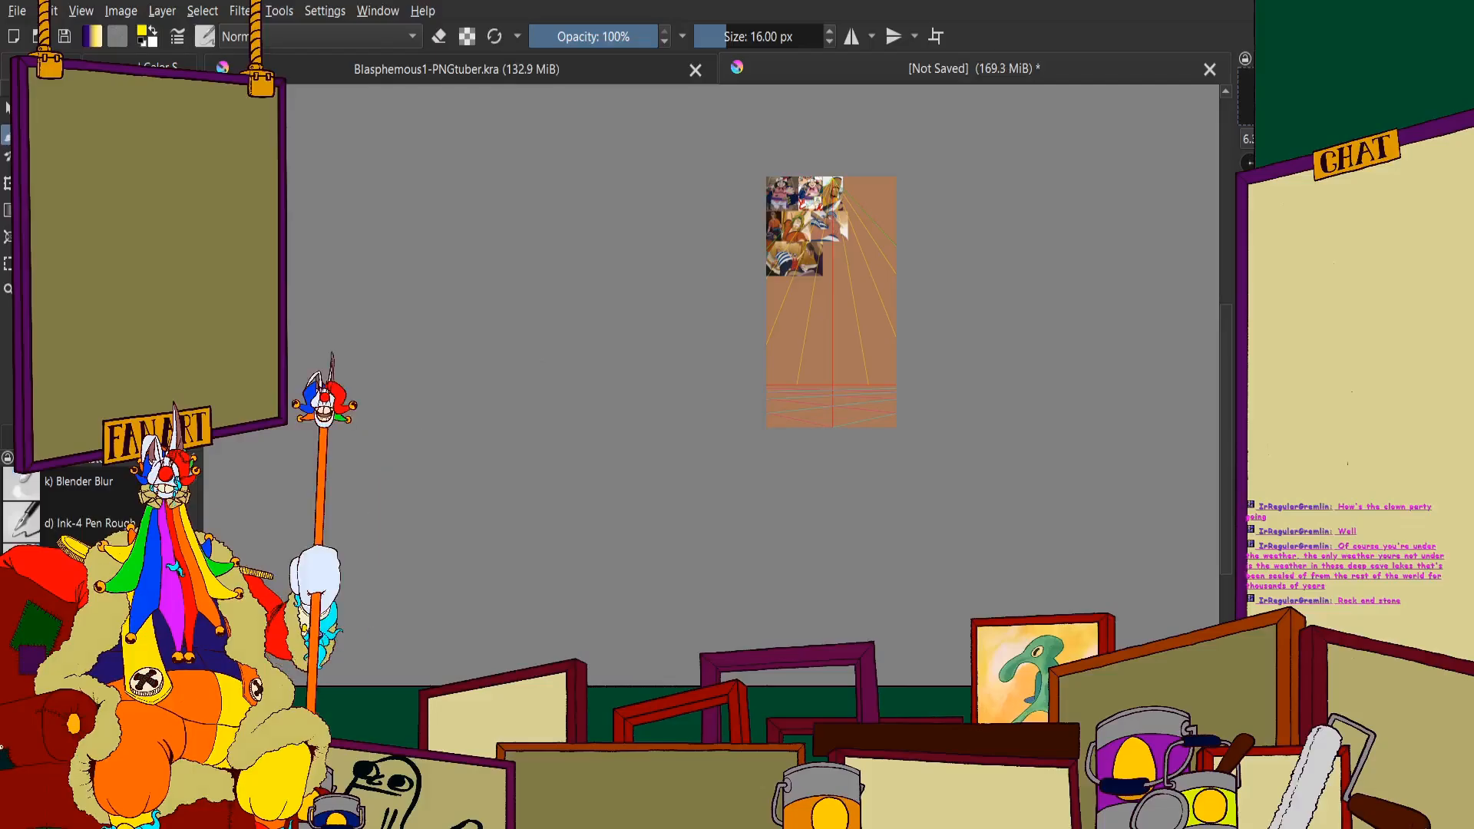
{"action": "left_click_drag", "start_coordinate": [879, 224], "coordinate": [774, 253]}
{"action": "scroll", "coordinate": [774, 253], "scroll_direction": "up", "scroll_amount": 3}
{"action": "scroll", "coordinate": [502, 227], "scroll_direction": "up", "scroll_amount": 3}
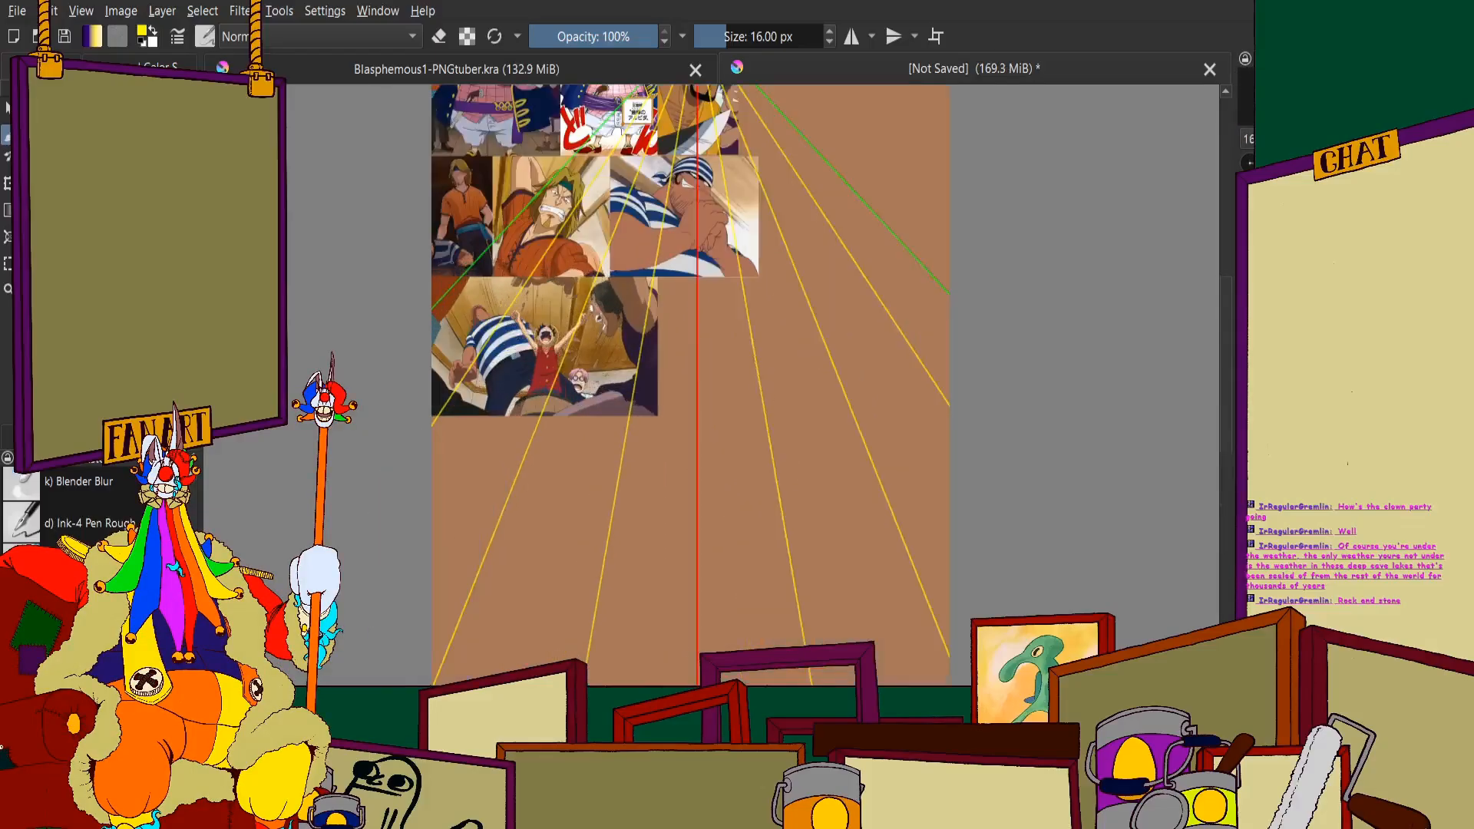
{"action": "scroll", "coordinate": [502, 228], "scroll_direction": "down", "scroll_amount": 4}
{"action": "scroll", "coordinate": [502, 228], "scroll_direction": "up", "scroll_amount": 3}
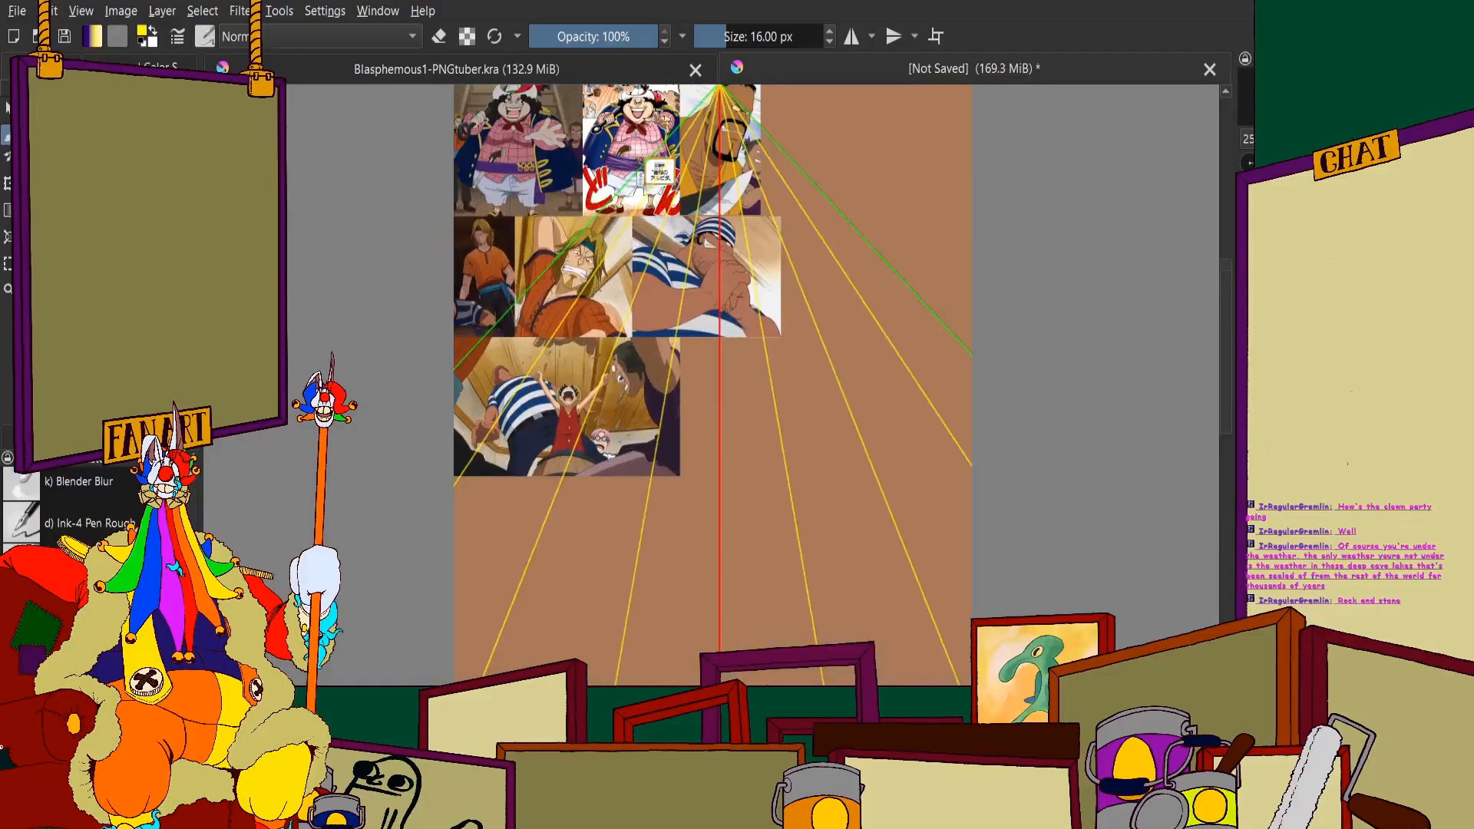
{"action": "left_click", "coordinate": [154, 67]}
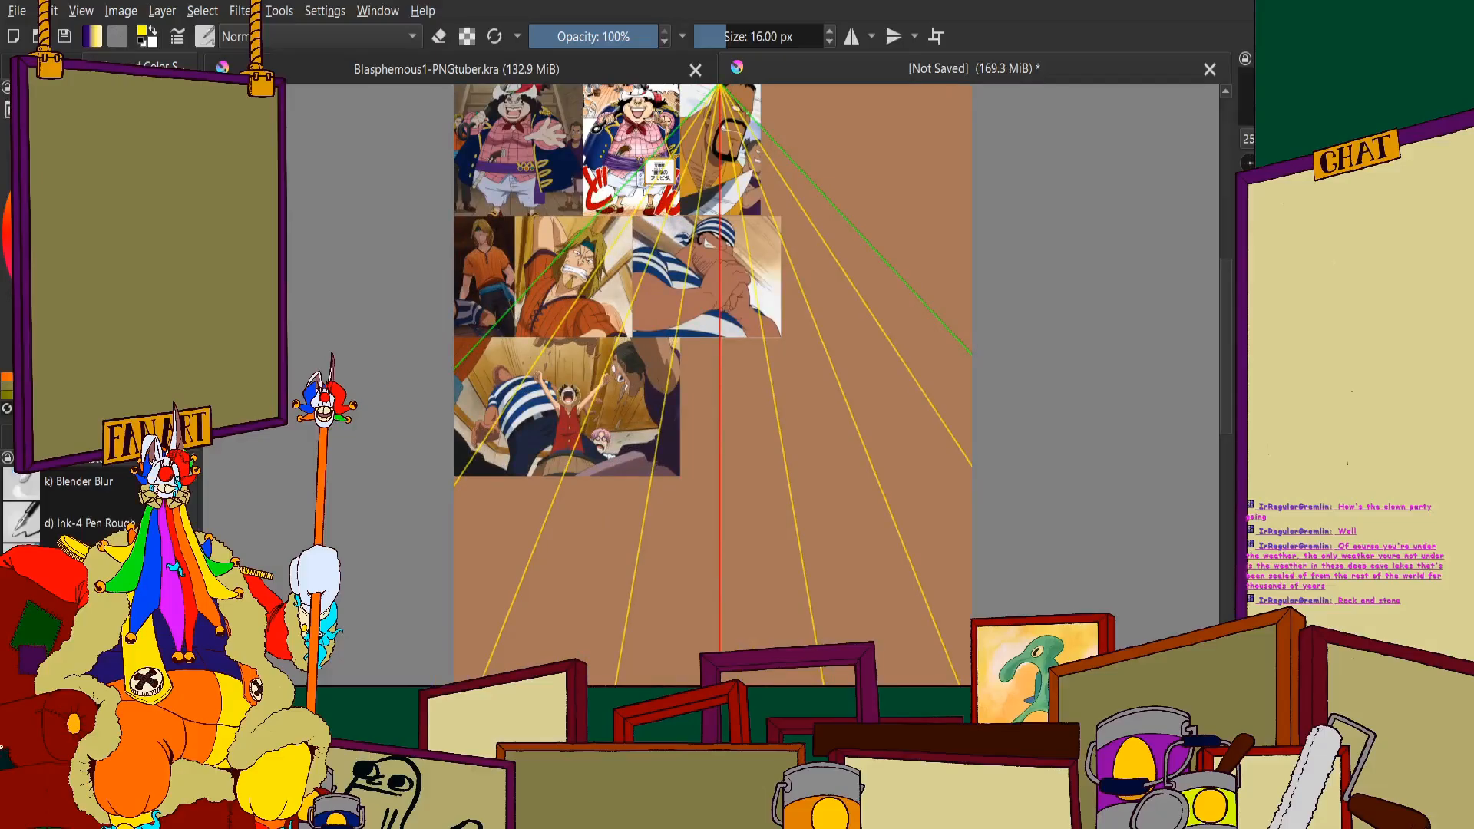
{"action": "left_click", "coordinate": [150, 157]}
{"action": "left_click", "coordinate": [25, 291]}
Examine the pirate reference images, comparing the anime and manga versions of the woman in the pink plaid shirt
{"action": "scroll", "coordinate": [748, 458], "scroll_direction": "down", "scroll_amount": 2}
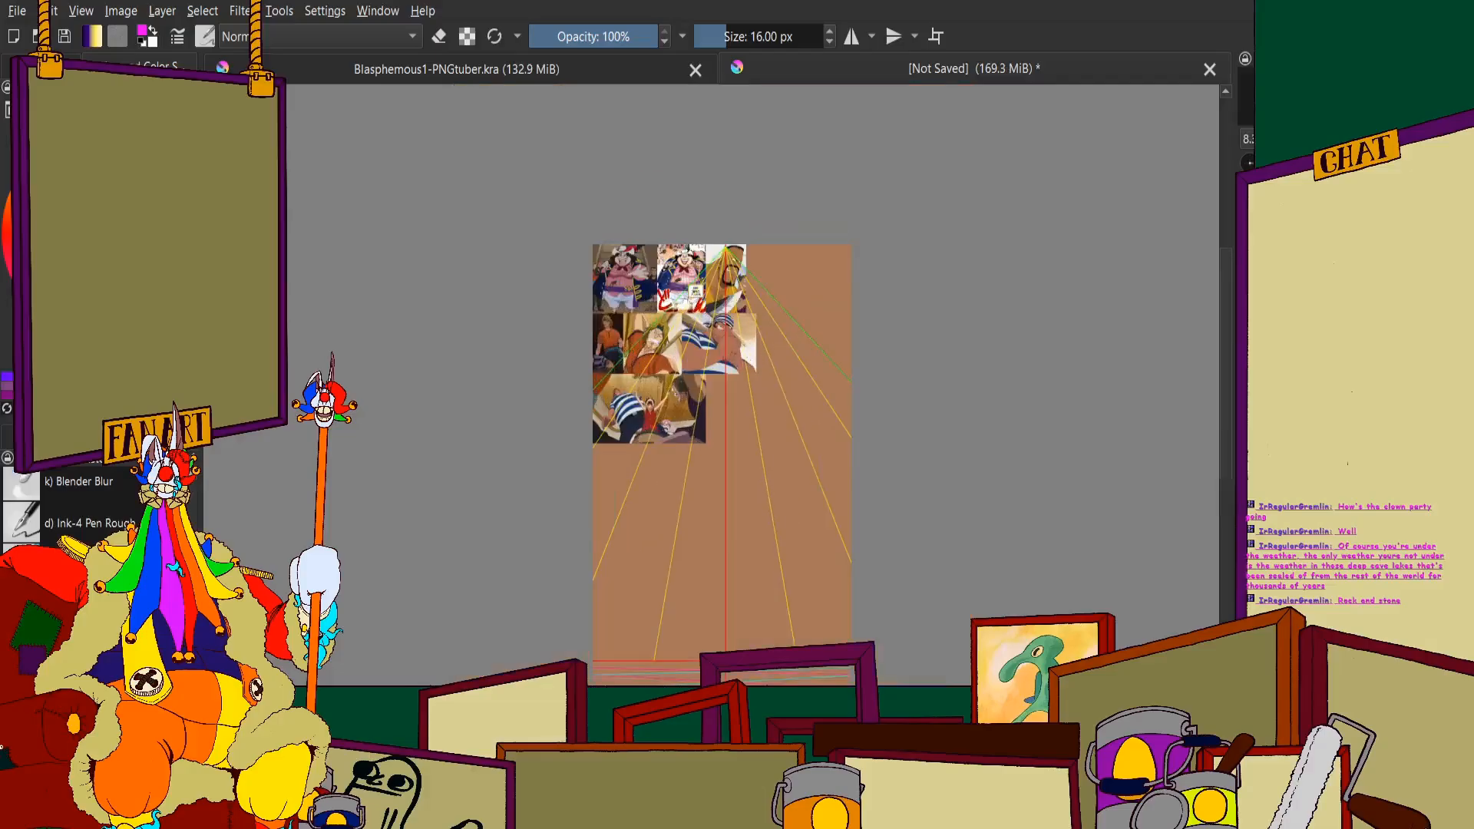
{"action": "scroll", "coordinate": [749, 458], "scroll_direction": "up", "scroll_amount": 1}
{"action": "scroll", "coordinate": [601, 222], "scroll_direction": "up", "scroll_amount": 5}
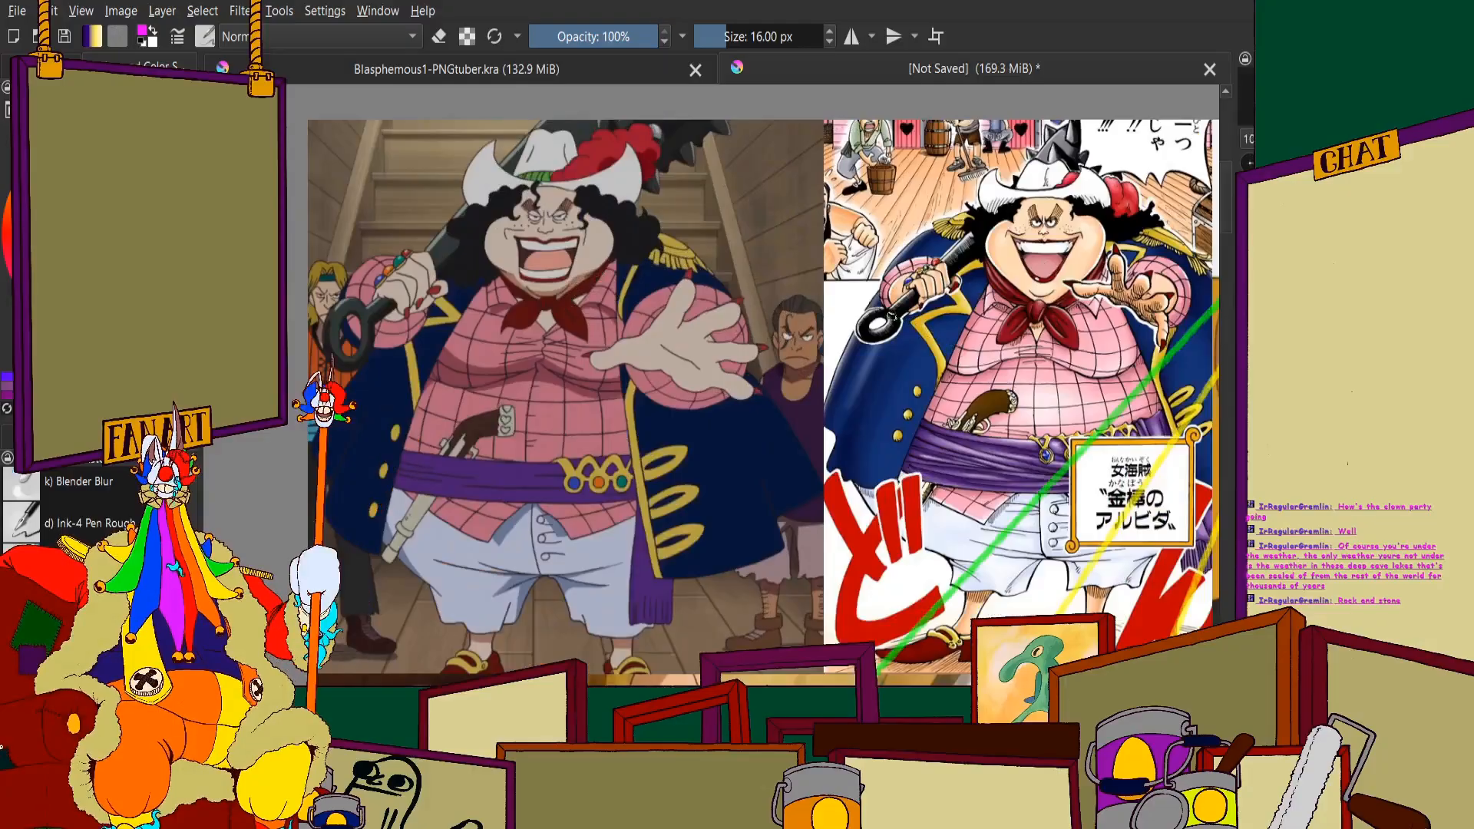
{"action": "scroll", "coordinate": [891, 316], "scroll_direction": "down", "scroll_amount": 3}
{"action": "scroll", "coordinate": [891, 316], "scroll_direction": "up", "scroll_amount": 4}
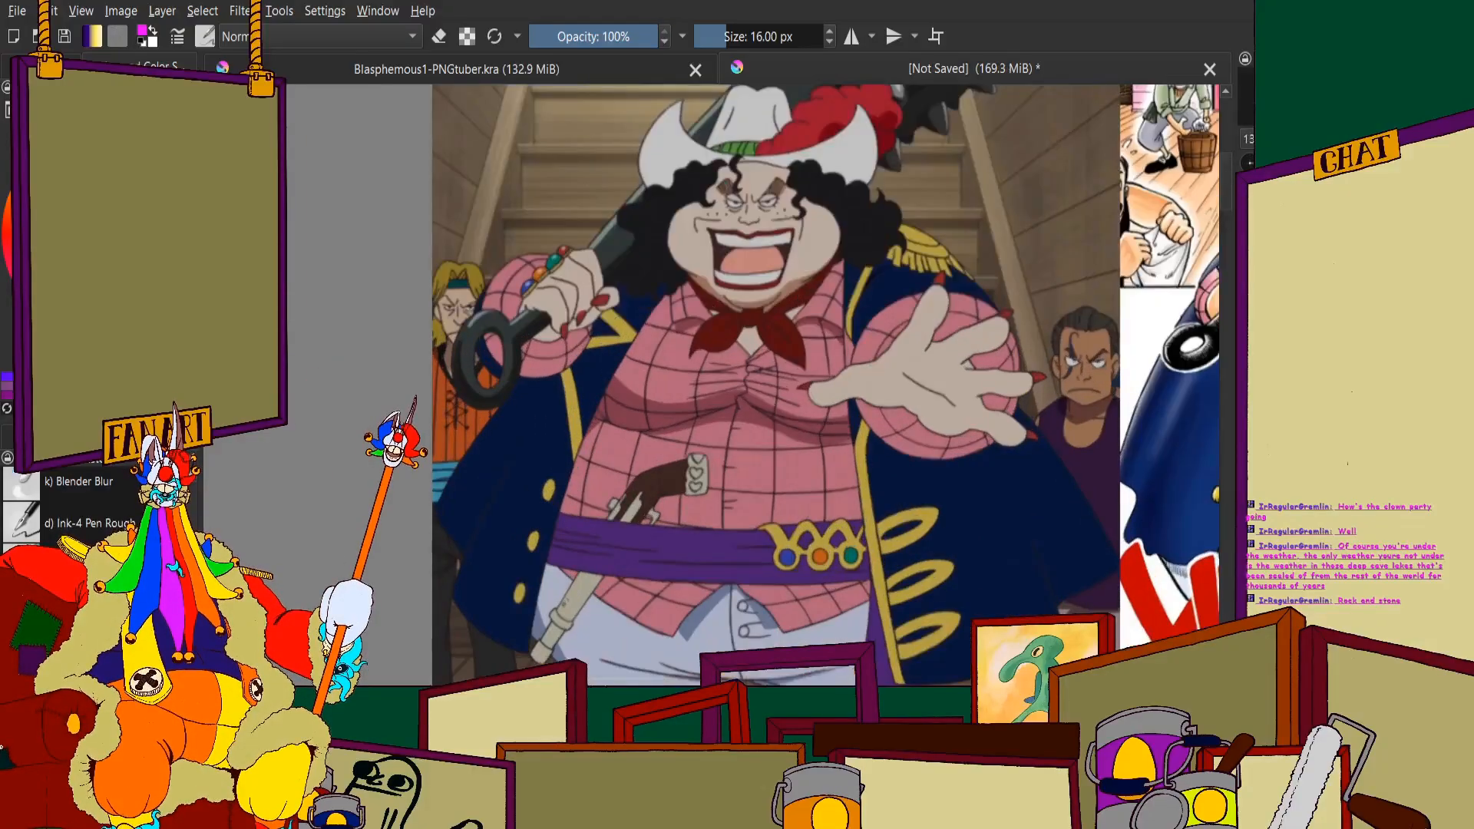
{"action": "scroll", "coordinate": [712, 345], "scroll_direction": "down", "scroll_amount": 3}
{"action": "scroll", "coordinate": [1141, 340], "scroll_direction": "up", "scroll_amount": 3}
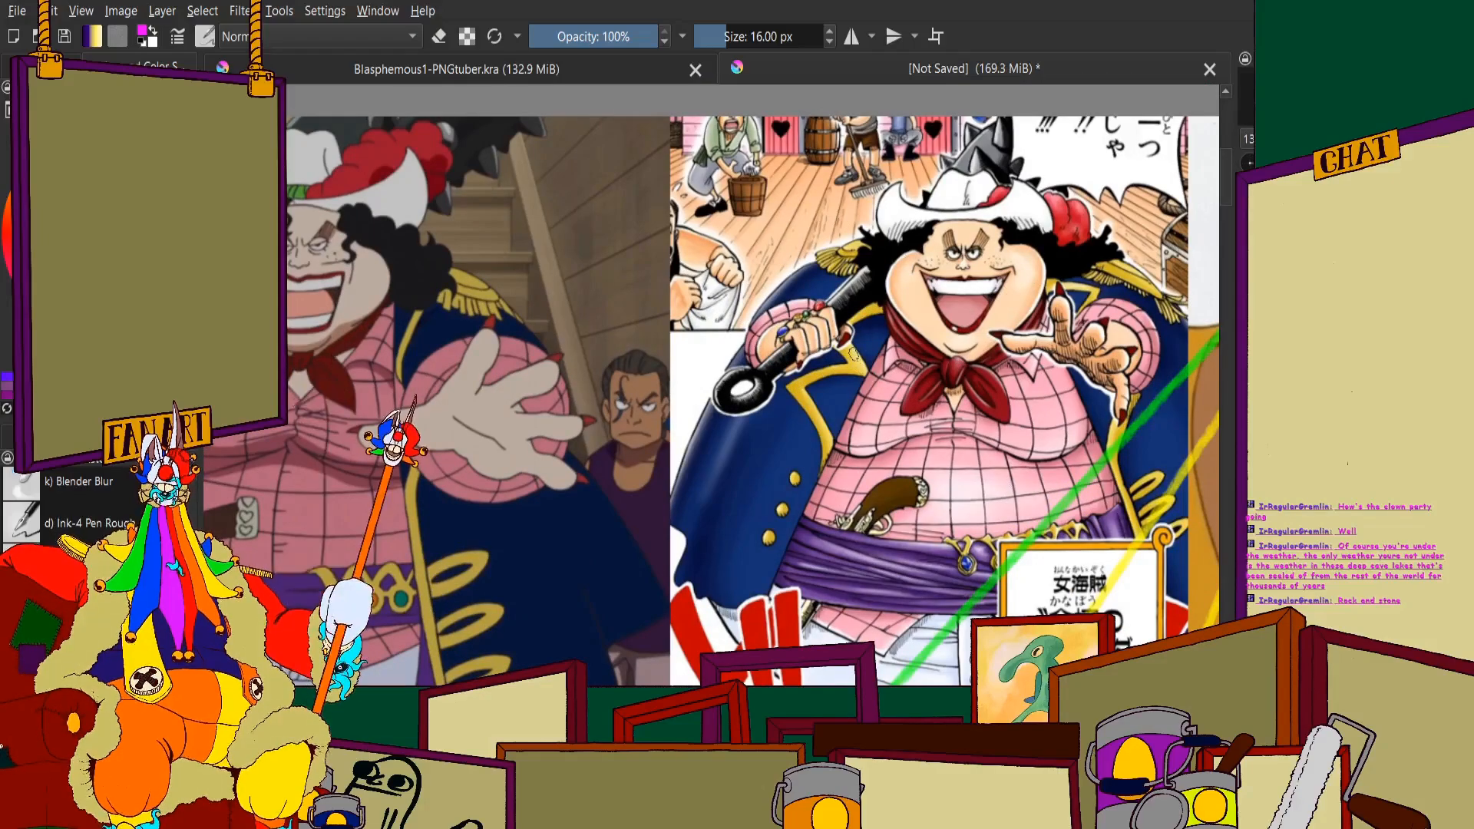
{"action": "scroll", "coordinate": [854, 354], "scroll_direction": "down", "scroll_amount": 2}
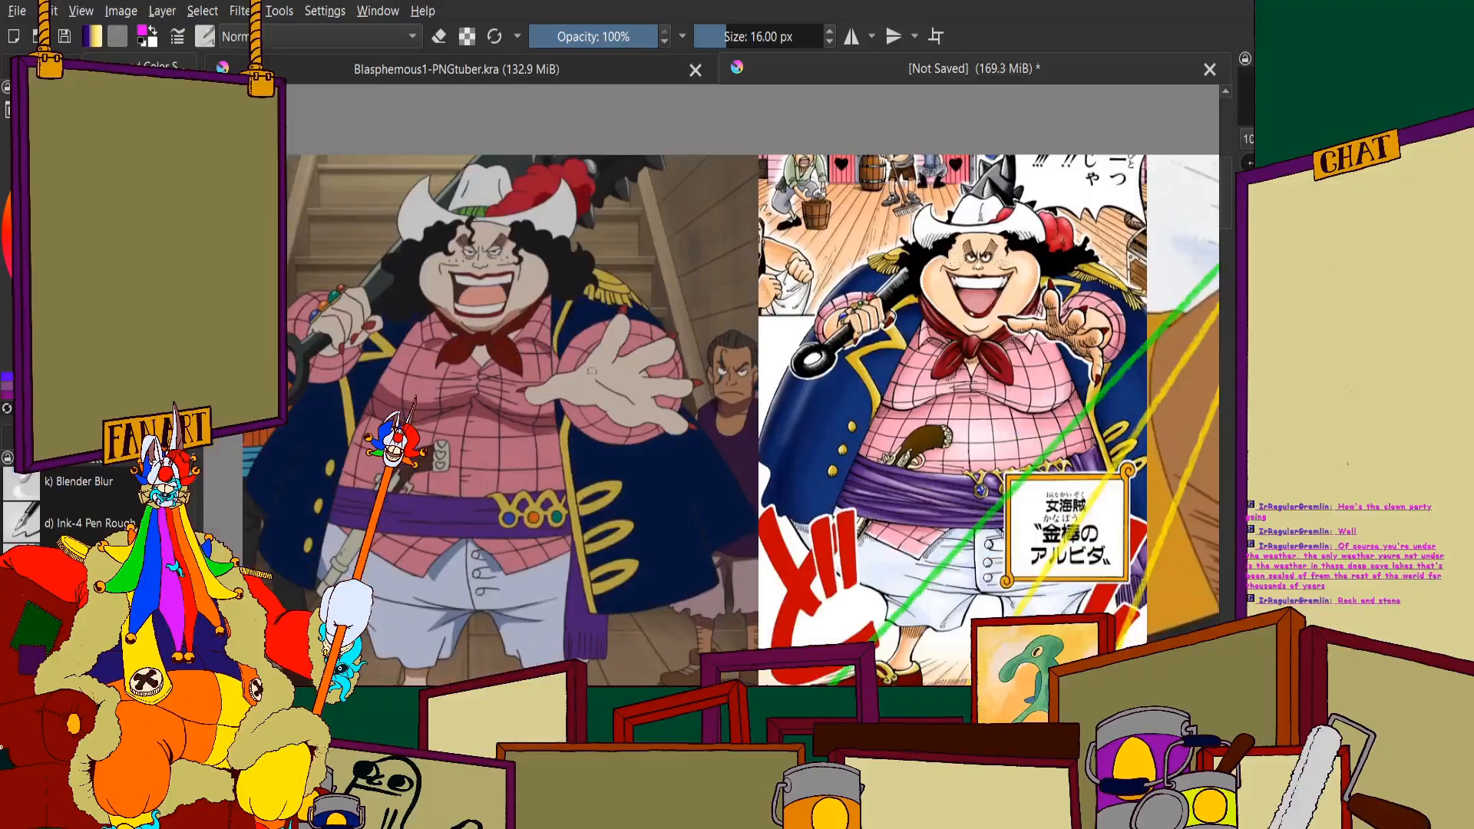
{"action": "scroll", "coordinate": [677, 361], "scroll_direction": "right", "scroll_amount": 2}
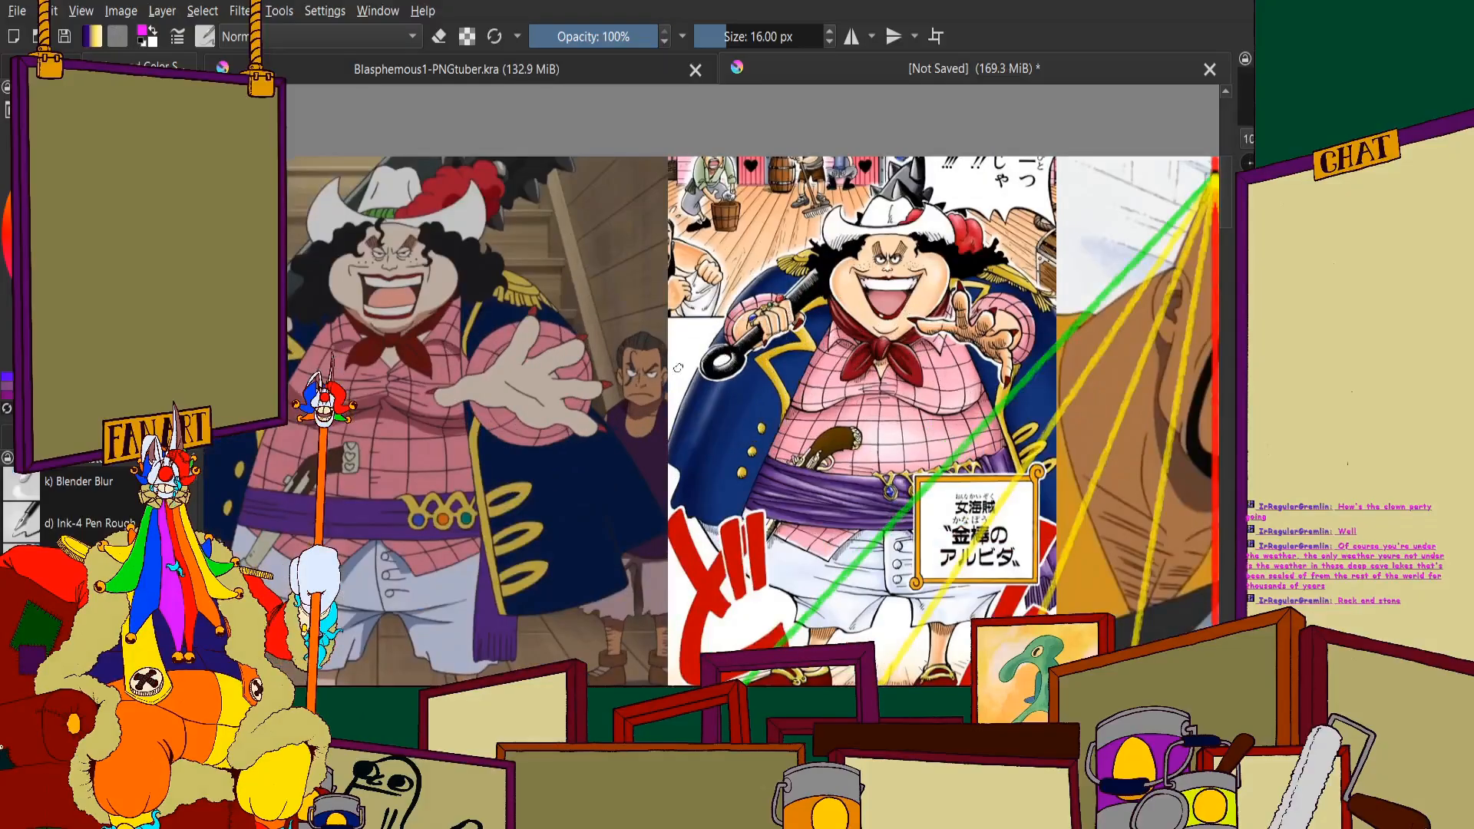
{"action": "scroll", "coordinate": [679, 348], "scroll_direction": "down", "scroll_amount": 3}
{"action": "scroll", "coordinate": [715, 453], "scroll_direction": "up", "scroll_amount": 1}
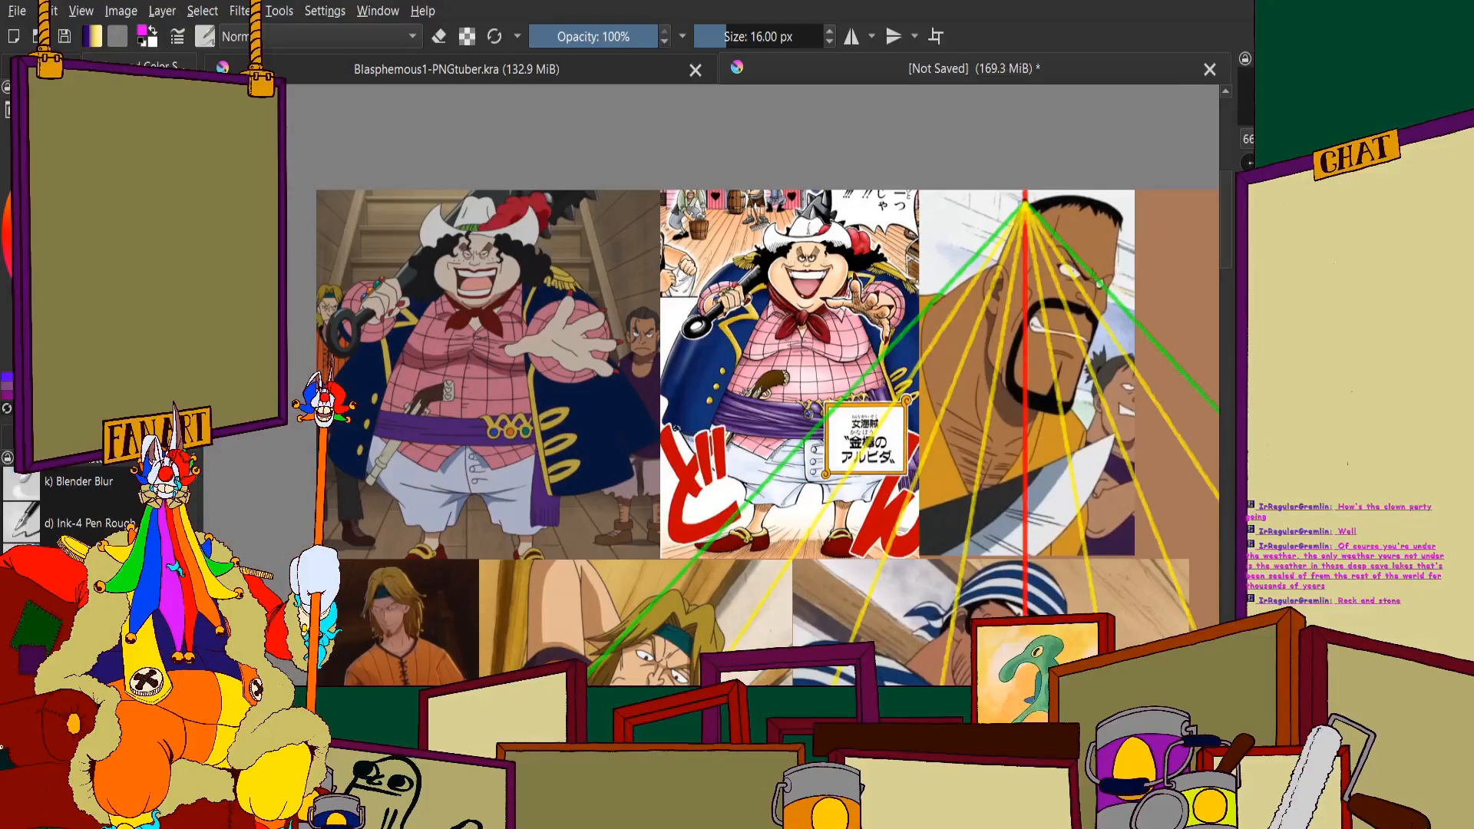
{"action": "scroll", "coordinate": [368, 280], "scroll_direction": "up", "scroll_amount": 3}
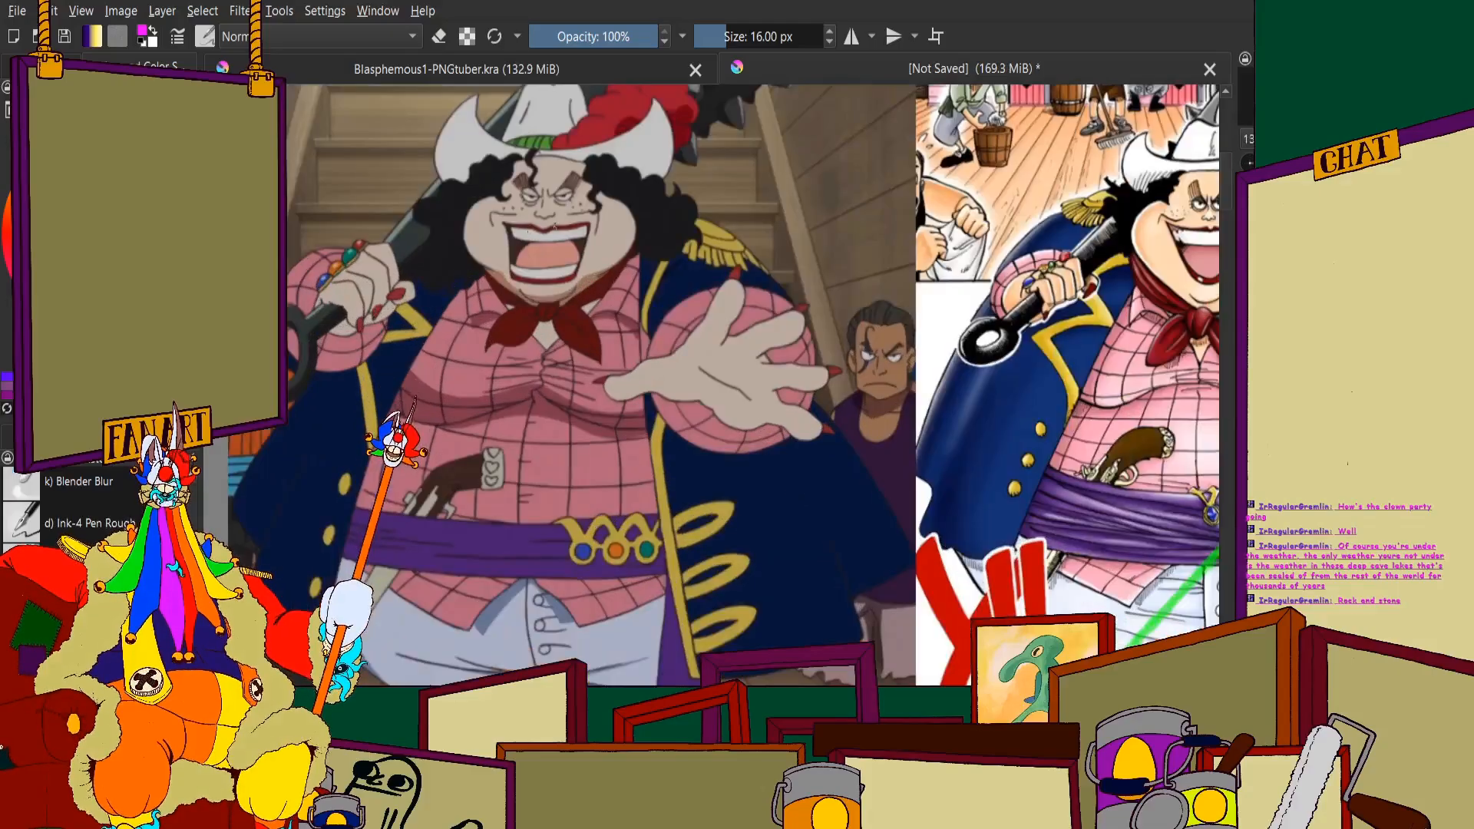
{"action": "scroll", "coordinate": [432, 413], "scroll_direction": "down", "scroll_amount": 1}
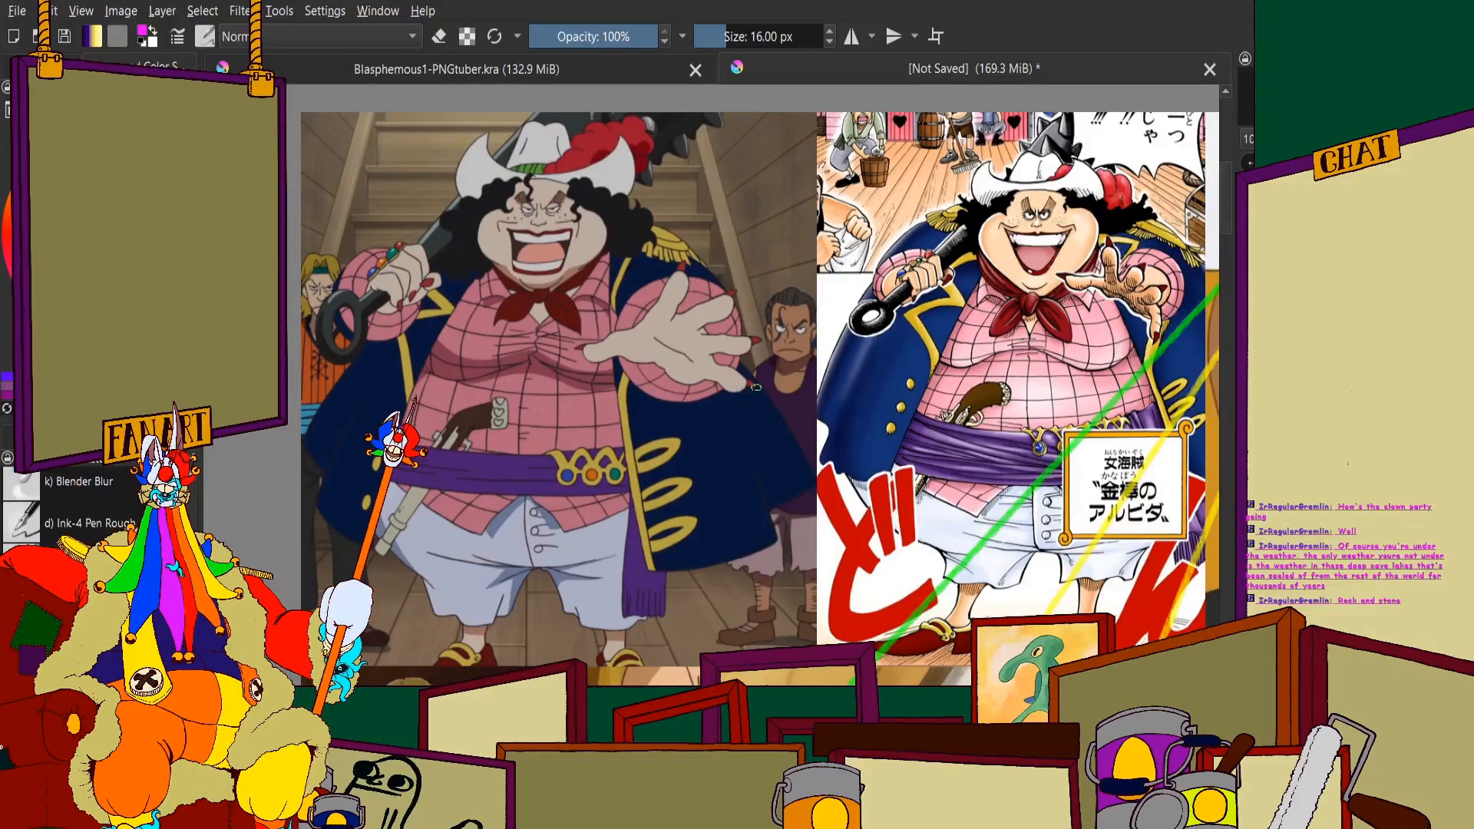
{"action": "scroll", "coordinate": [732, 390], "scroll_direction": "down", "scroll_amount": 1}
{"action": "scroll", "coordinate": [990, 276], "scroll_direction": "up", "scroll_amount": 3}
{"action": "scroll", "coordinate": [929, 257], "scroll_direction": "up", "scroll_amount": 2}
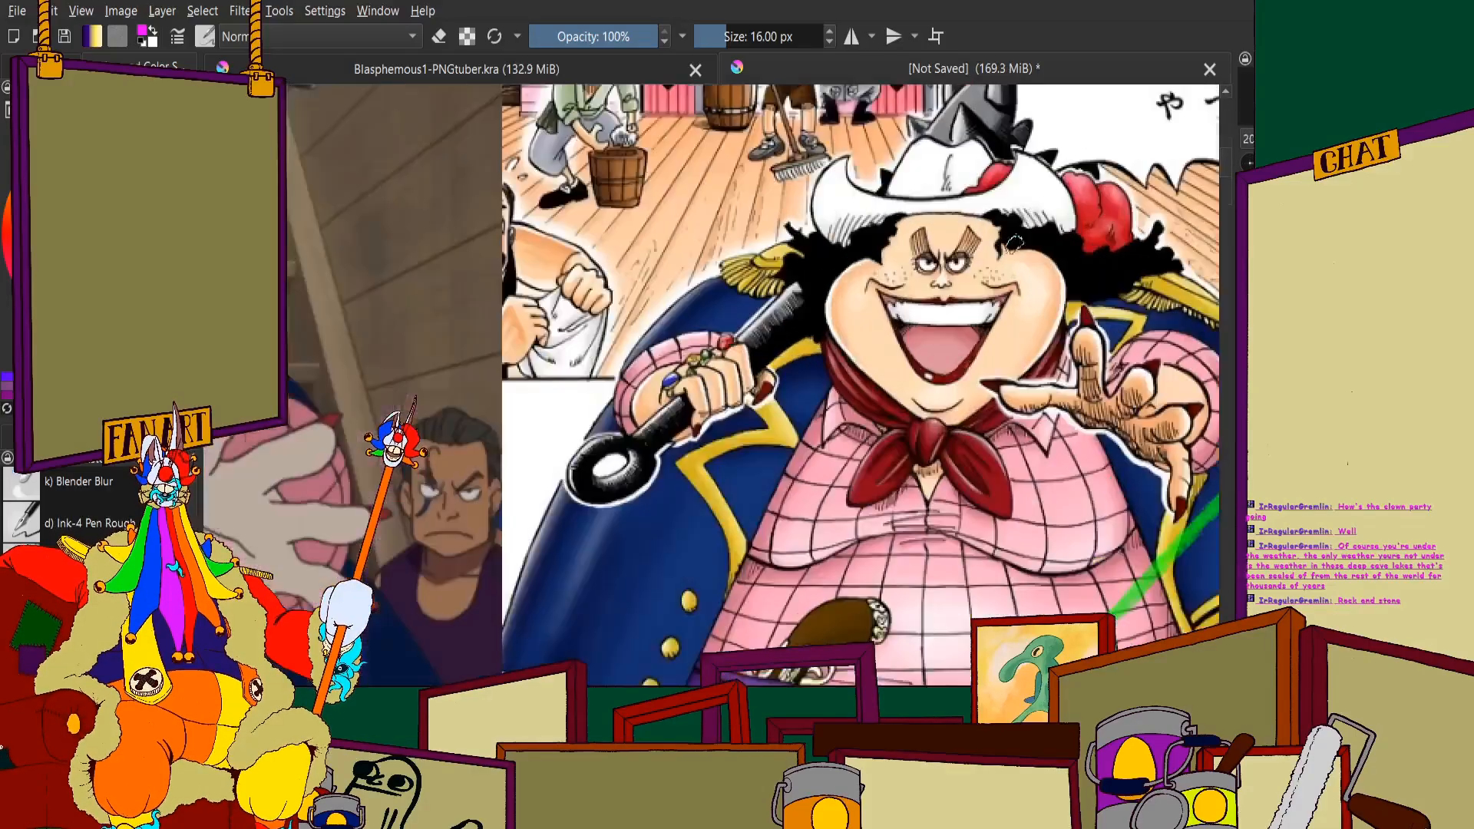
{"action": "scroll", "coordinate": [860, 276], "scroll_direction": "down", "scroll_amount": 2}
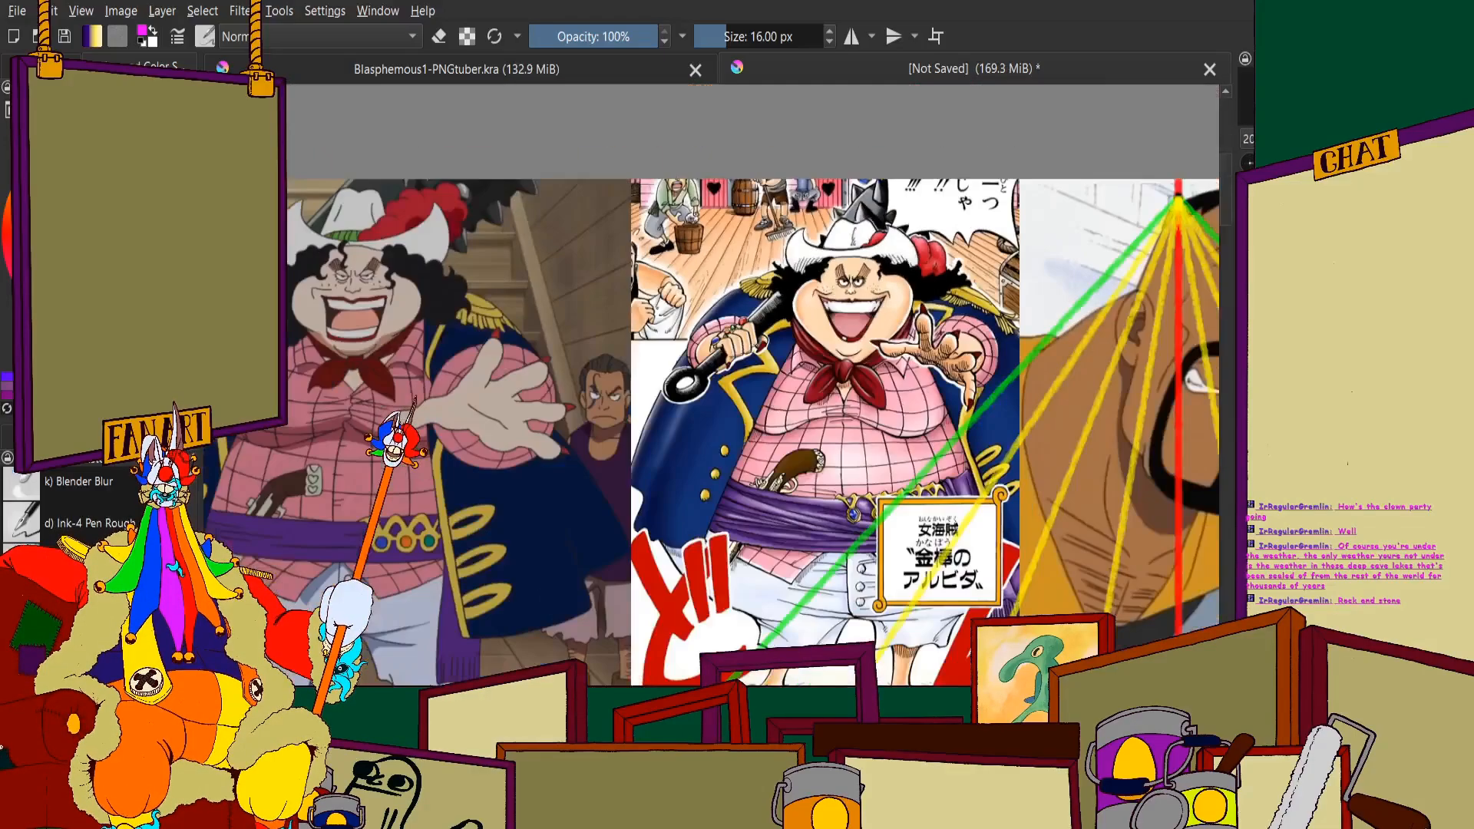
{"action": "scroll", "coordinate": [461, 346], "scroll_direction": "up", "scroll_amount": 2}
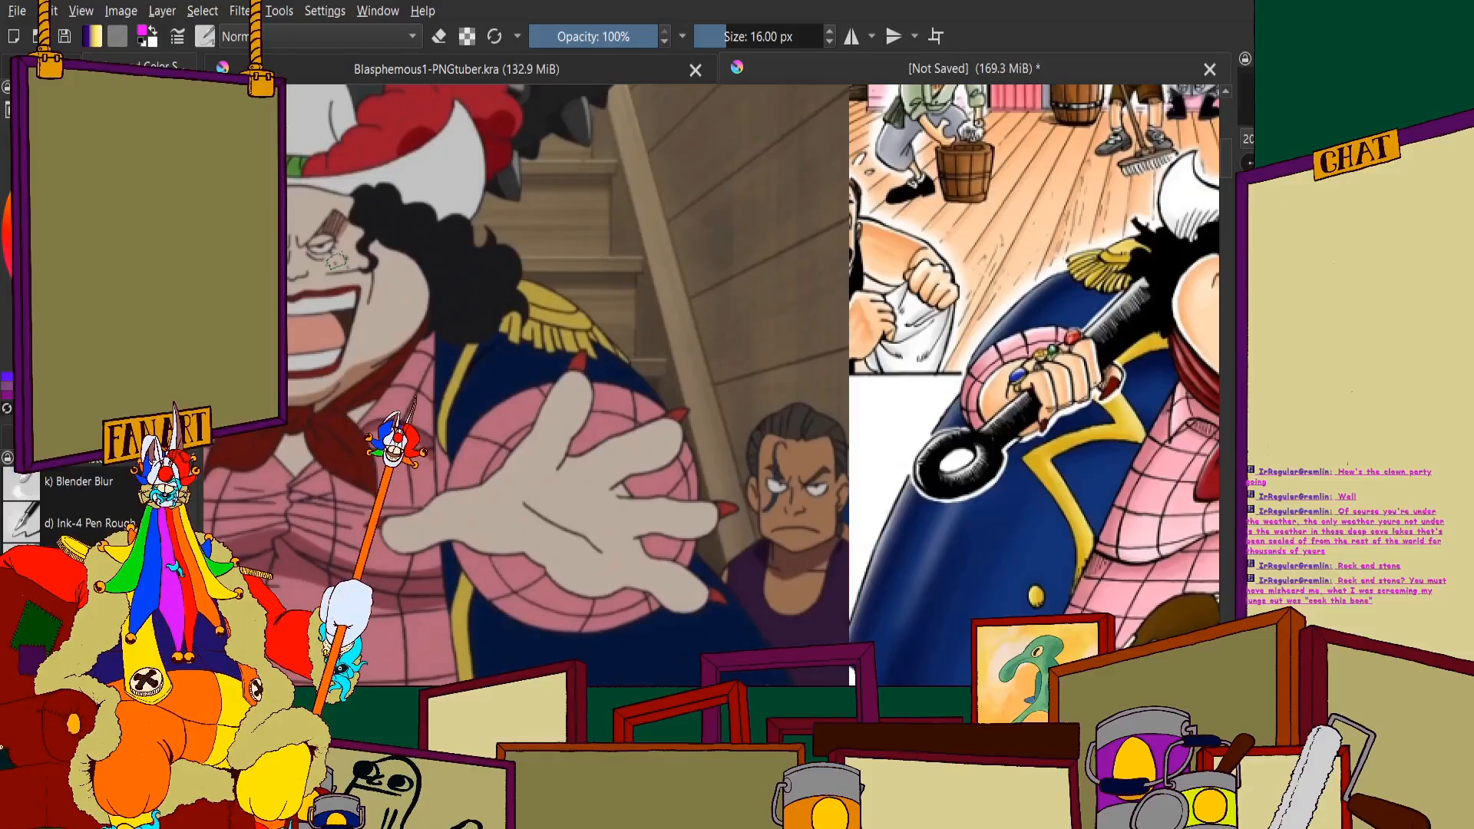
{"action": "scroll", "coordinate": [645, 355], "scroll_direction": "down", "scroll_amount": 5}
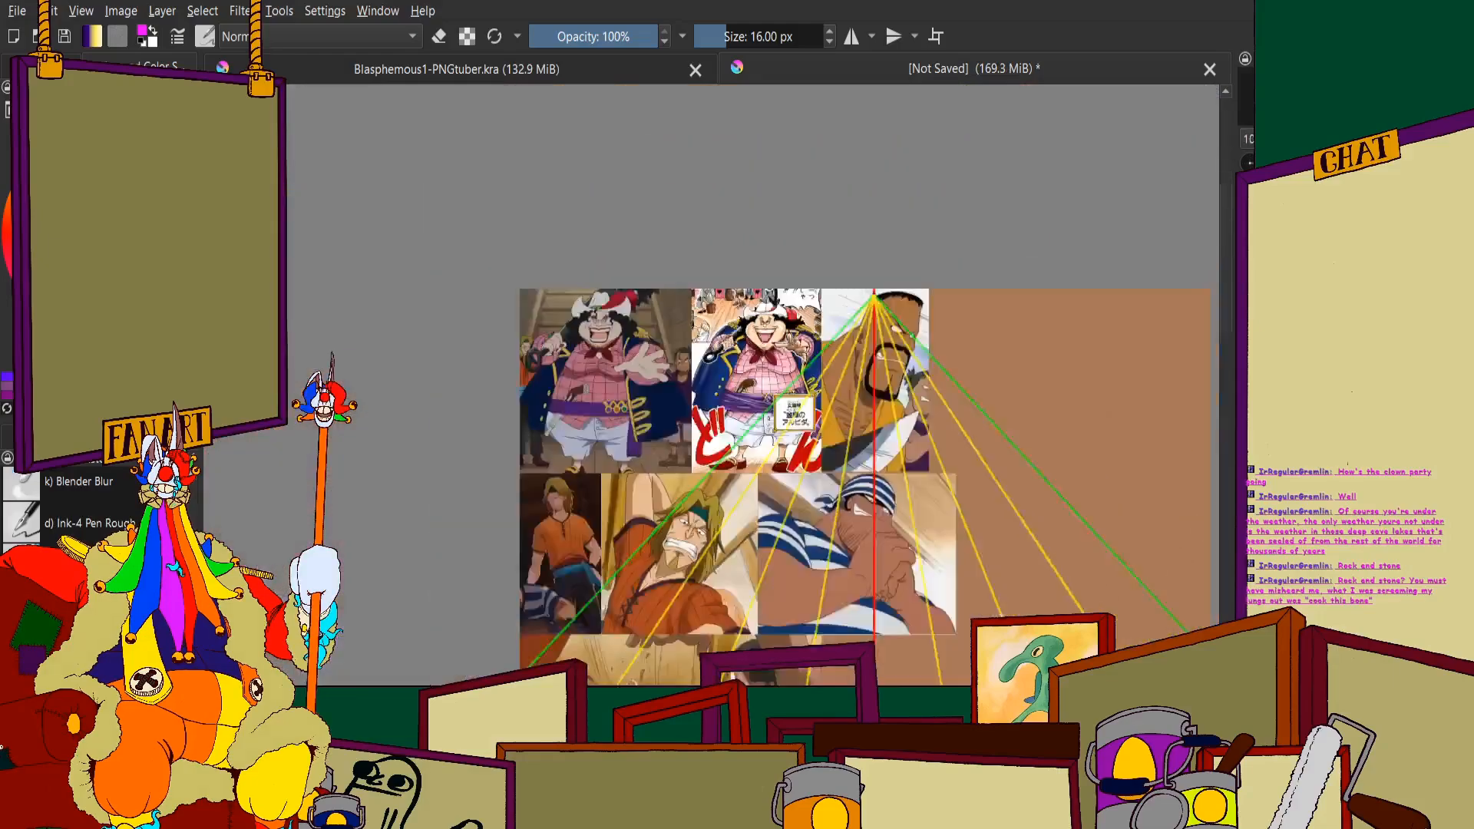
{"action": "scroll", "coordinate": [922, 510], "scroll_direction": "up", "scroll_amount": 2}
{"action": "scroll", "coordinate": [774, 301], "scroll_direction": "down", "scroll_amount": 2}
{"action": "scroll", "coordinate": [757, 277], "scroll_direction": "up", "scroll_amount": 5}
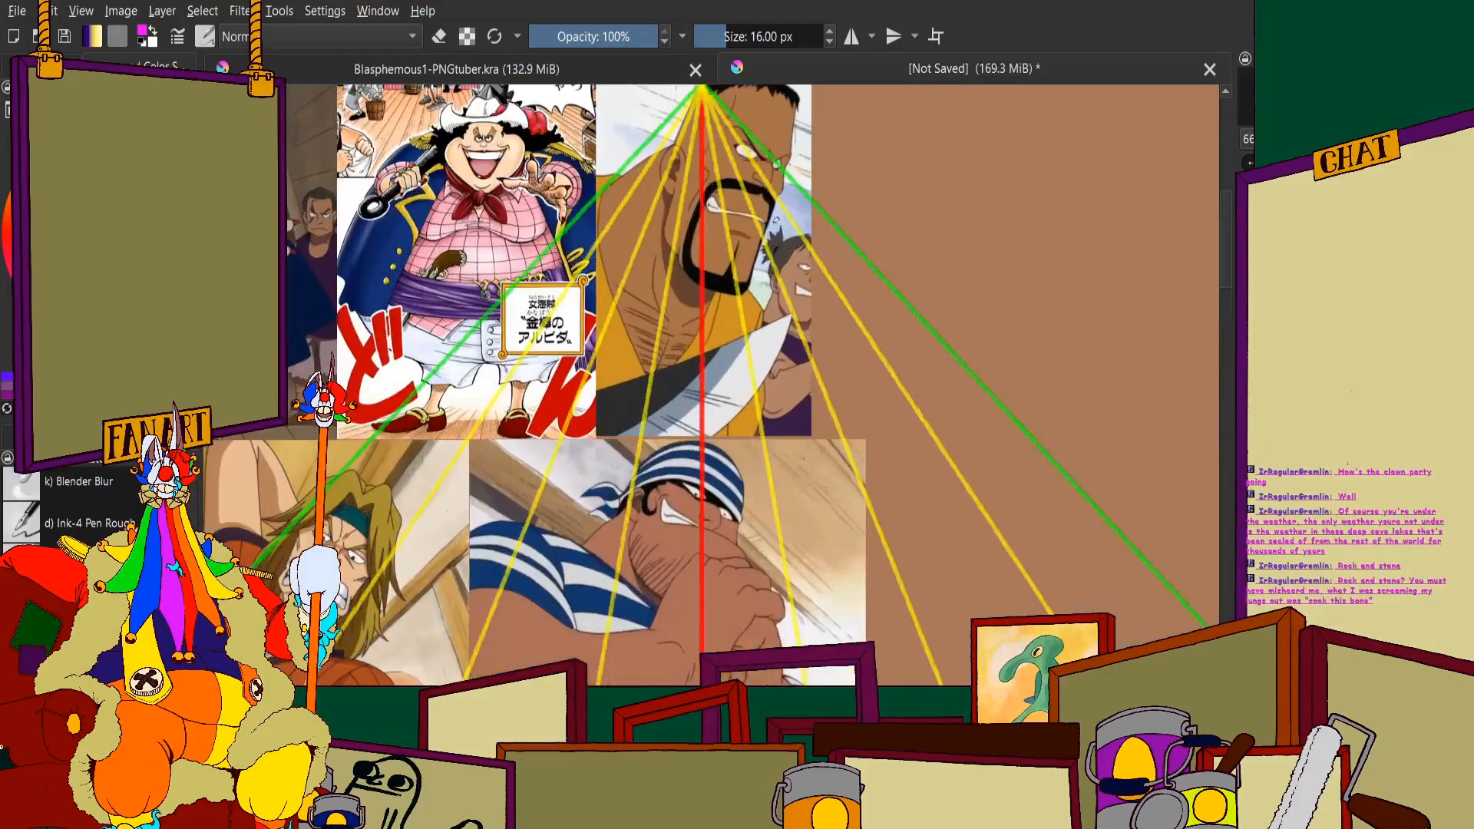
Undo the trial magenta arc over the bearded man's chin and add a new paint layer for the sketch
{"action": "mouse_move", "coordinate": [779, 242]}
{"action": "left_mouse_down"}
{"action": "mouse_move", "coordinate": [641, 208]}
{"action": "mouse_move", "coordinate": [603, 223]}
{"action": "left_mouse_up"}
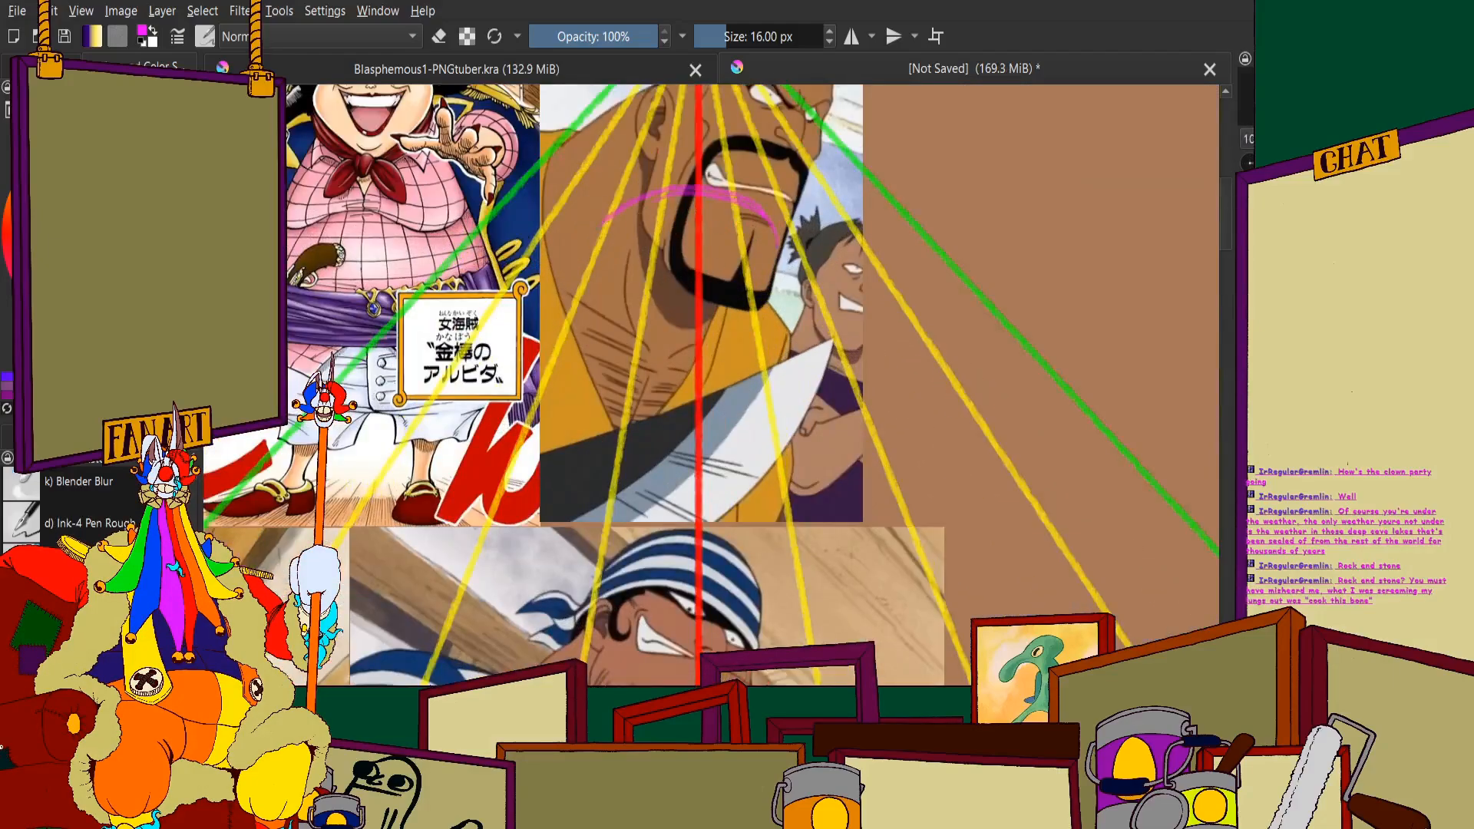
{"action": "key", "text": "ctrl+z"}
{"action": "scroll", "coordinate": [427, 214], "scroll_direction": "up", "scroll_amount": 1}
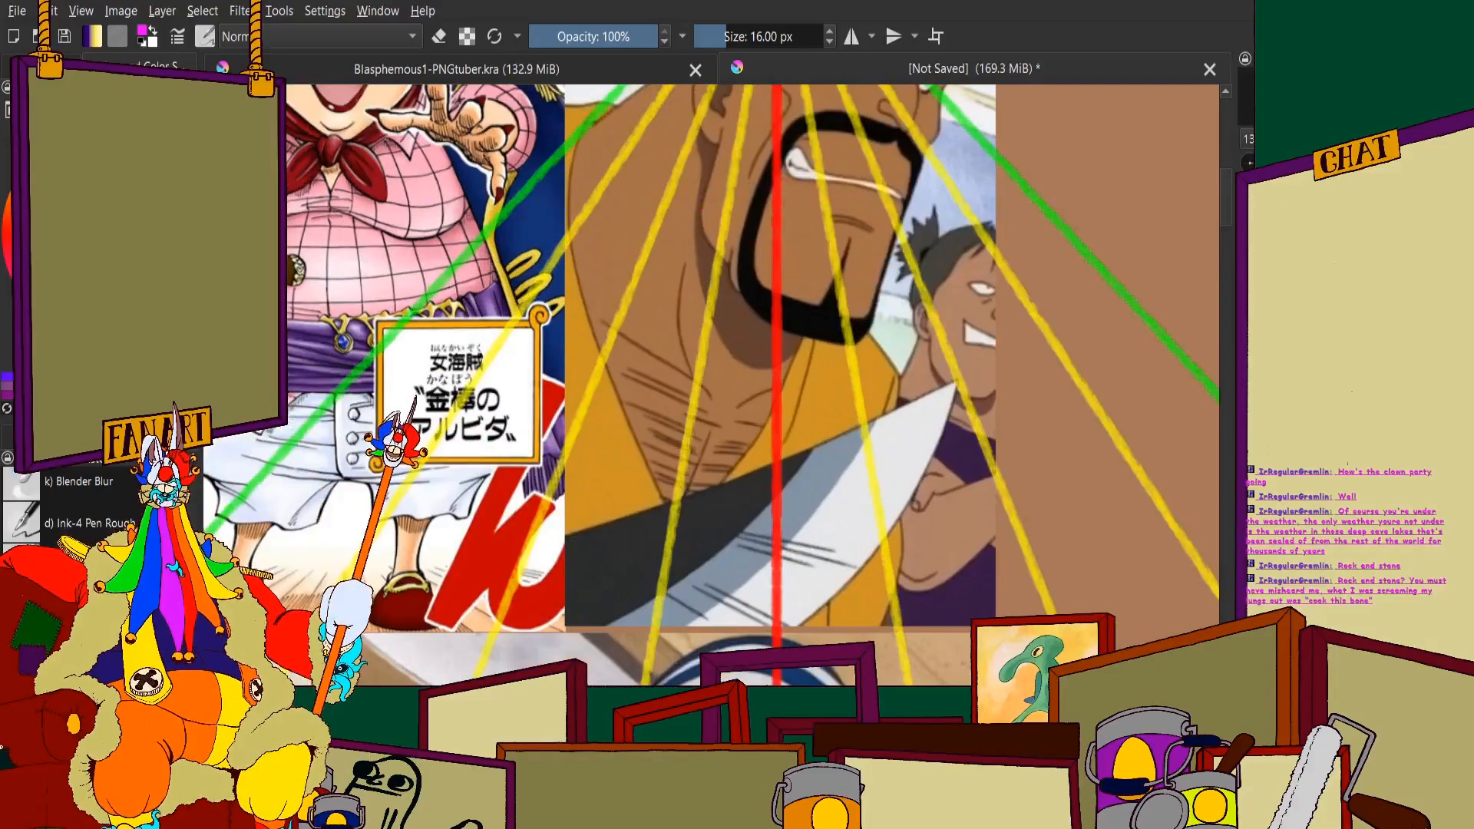
{"action": "left_click", "coordinate": [46, 67]}
{"action": "left_click", "coordinate": [10, 401]}
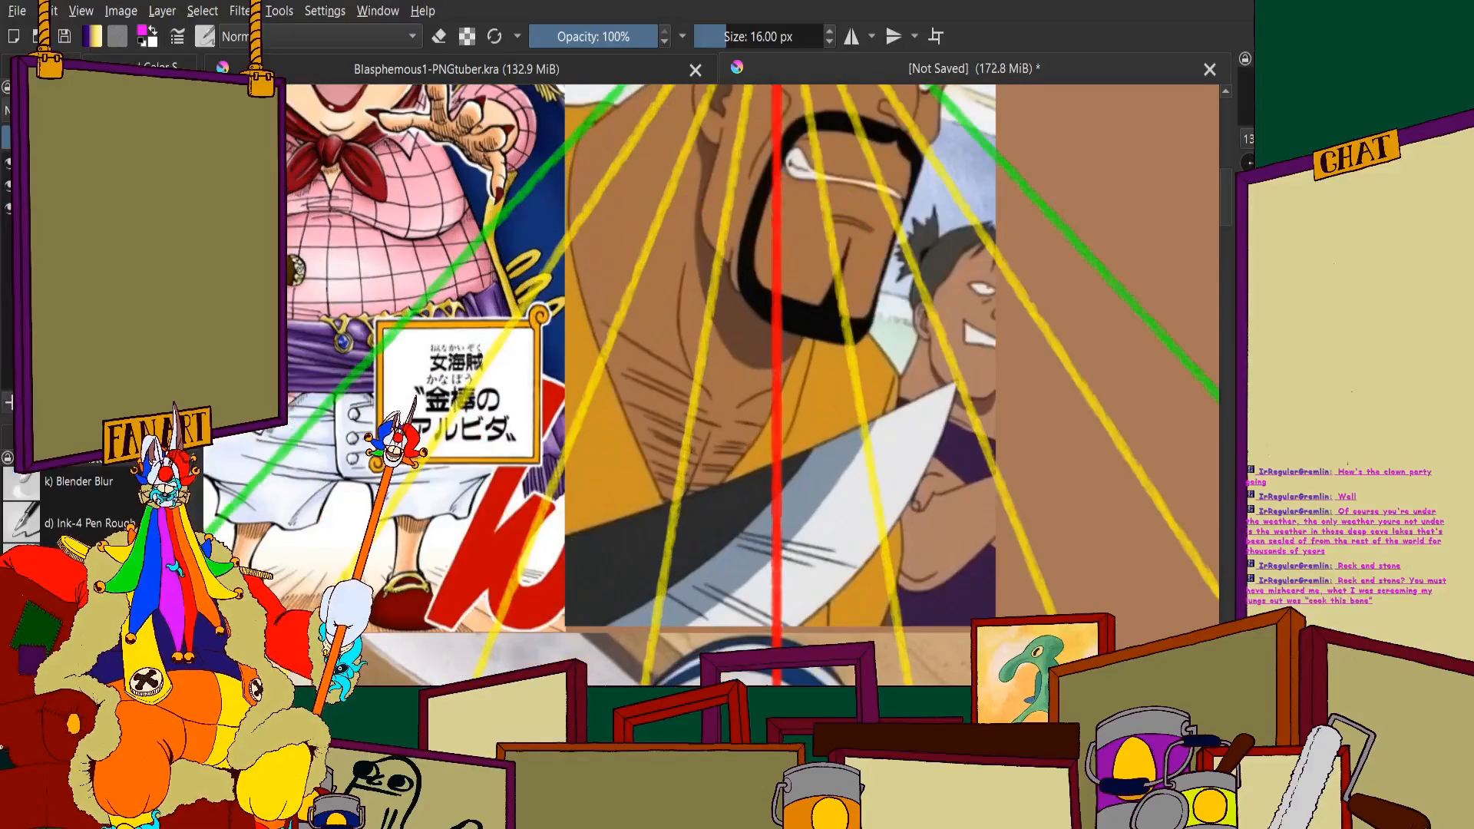
Sketch a wide magenta ellipse around the bearded man's jaw on the new layer, with a curved vertical contour inside it
{"action": "scroll", "coordinate": [667, 355], "scroll_direction": "down", "scroll_amount": 4}
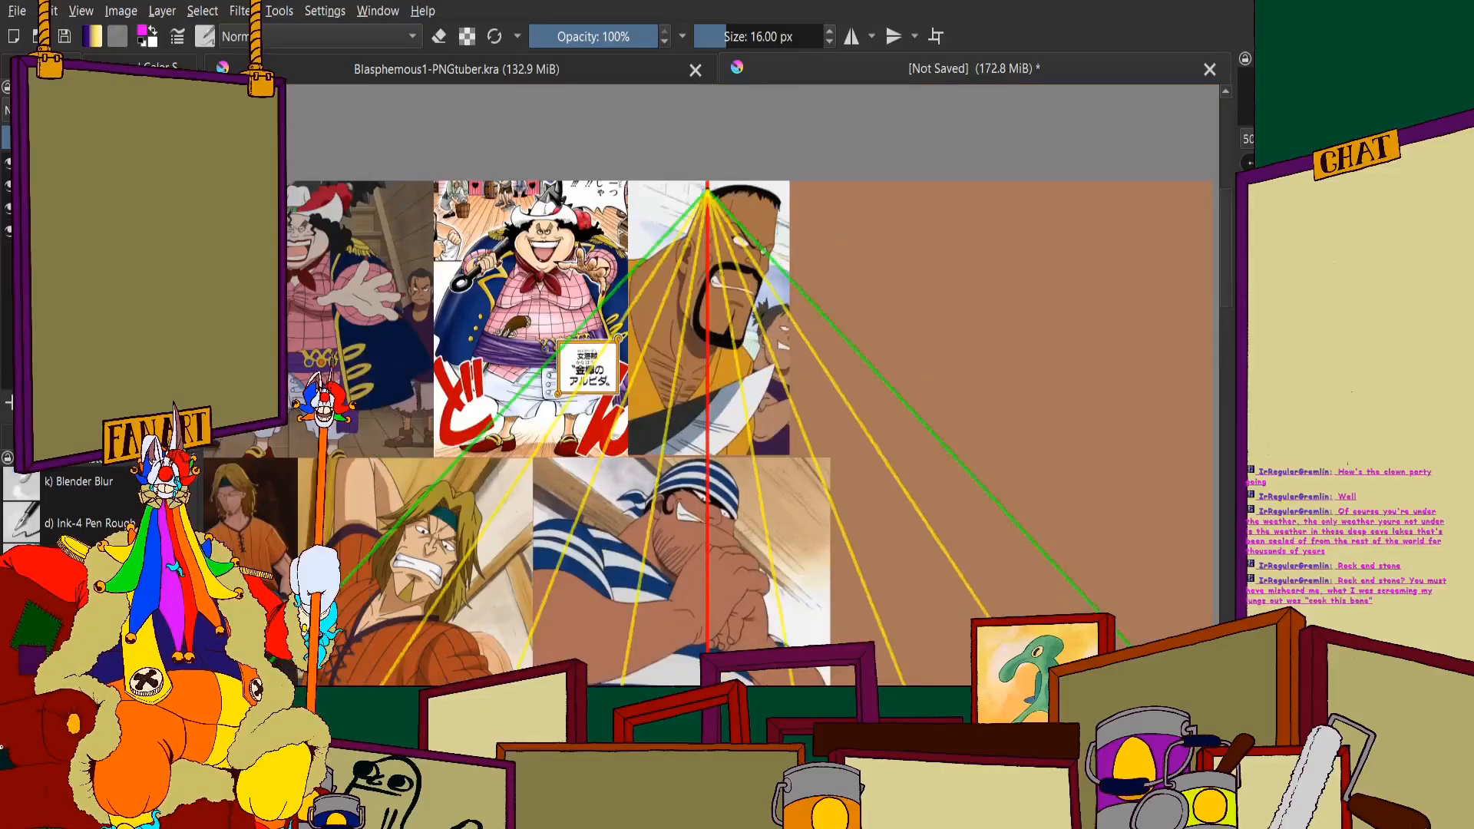
{"action": "scroll", "coordinate": [792, 286], "scroll_direction": "up", "scroll_amount": 3}
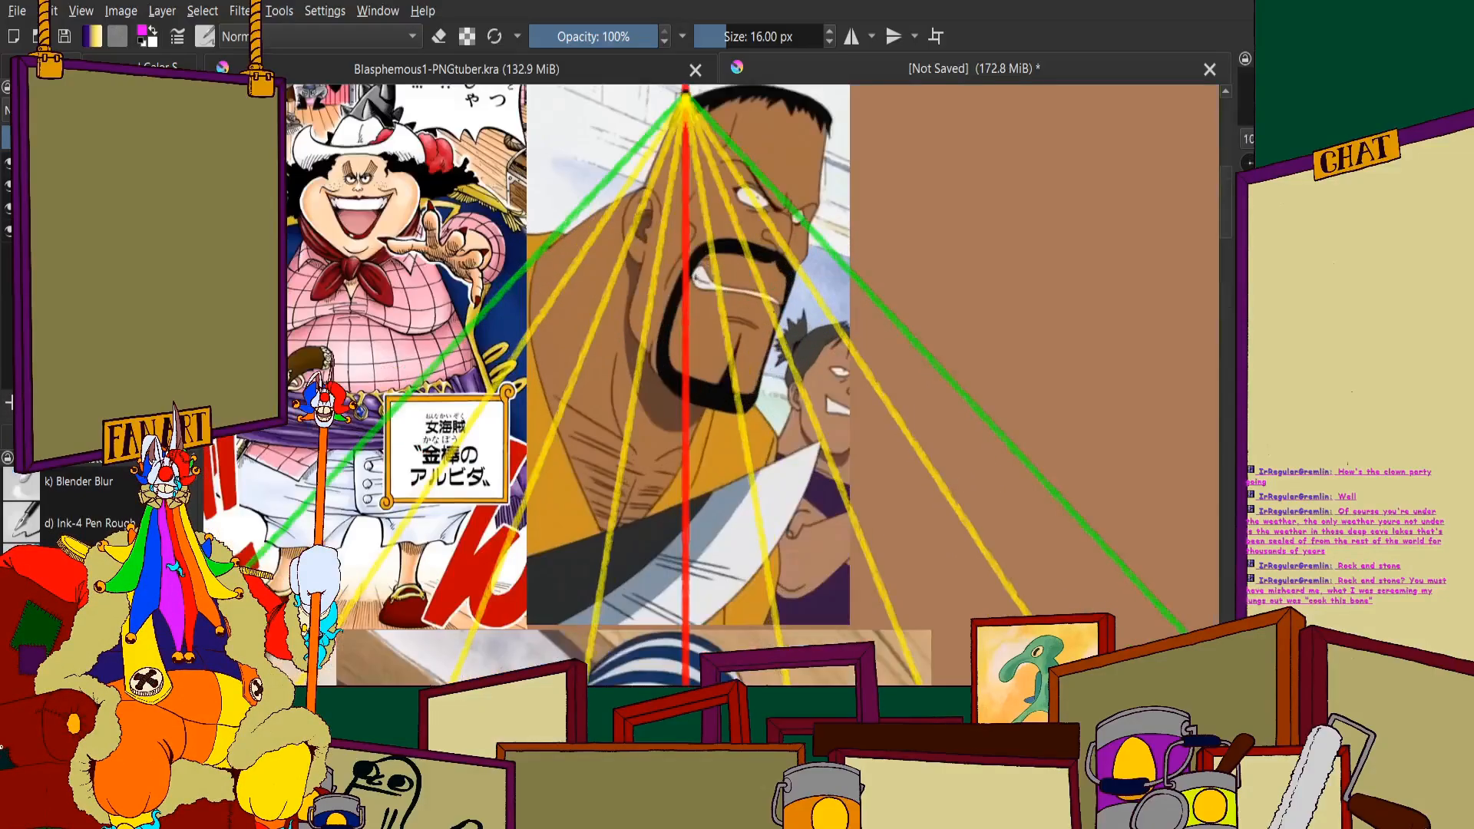
{"action": "mouse_move", "coordinate": [775, 296]}
{"action": "left_mouse_down"}
{"action": "mouse_move", "coordinate": [703, 250]}
{"action": "mouse_move", "coordinate": [618, 262]}
{"action": "mouse_move", "coordinate": [566, 338]}
{"action": "mouse_move", "coordinate": [668, 430]}
{"action": "mouse_move", "coordinate": [791, 399]}
{"action": "mouse_move", "coordinate": [802, 284]}
{"action": "mouse_move", "coordinate": [766, 393]}
{"action": "mouse_move", "coordinate": [713, 427]}
{"action": "mouse_move", "coordinate": [794, 407]}
{"action": "mouse_move", "coordinate": [810, 299]}
{"action": "mouse_move", "coordinate": [691, 256]}
{"action": "mouse_move", "coordinate": [568, 337]}
{"action": "mouse_move", "coordinate": [606, 405]}
{"action": "left_mouse_up"}
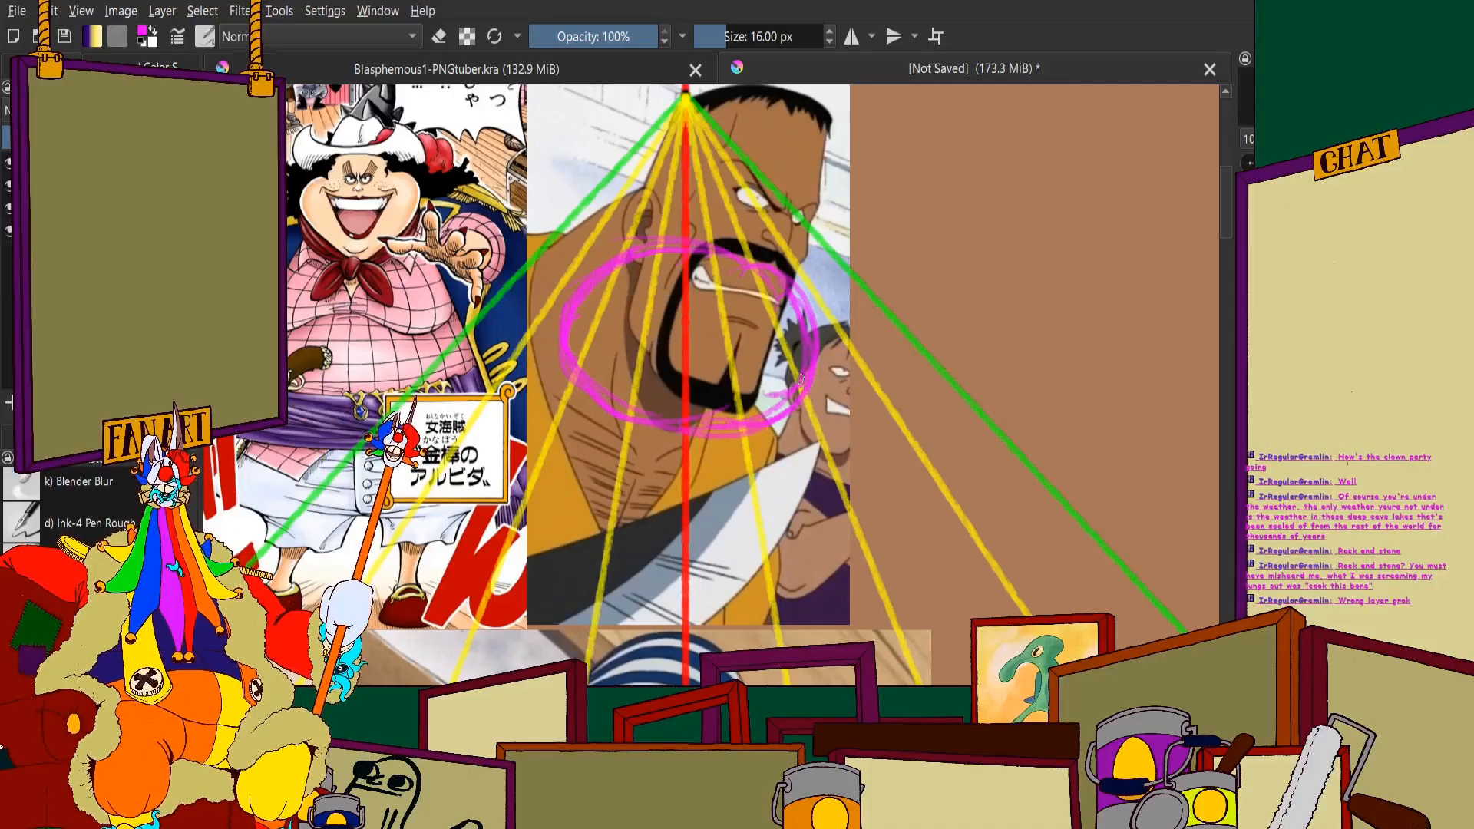
{"action": "scroll", "coordinate": [802, 381], "scroll_direction": "up", "scroll_amount": 2}
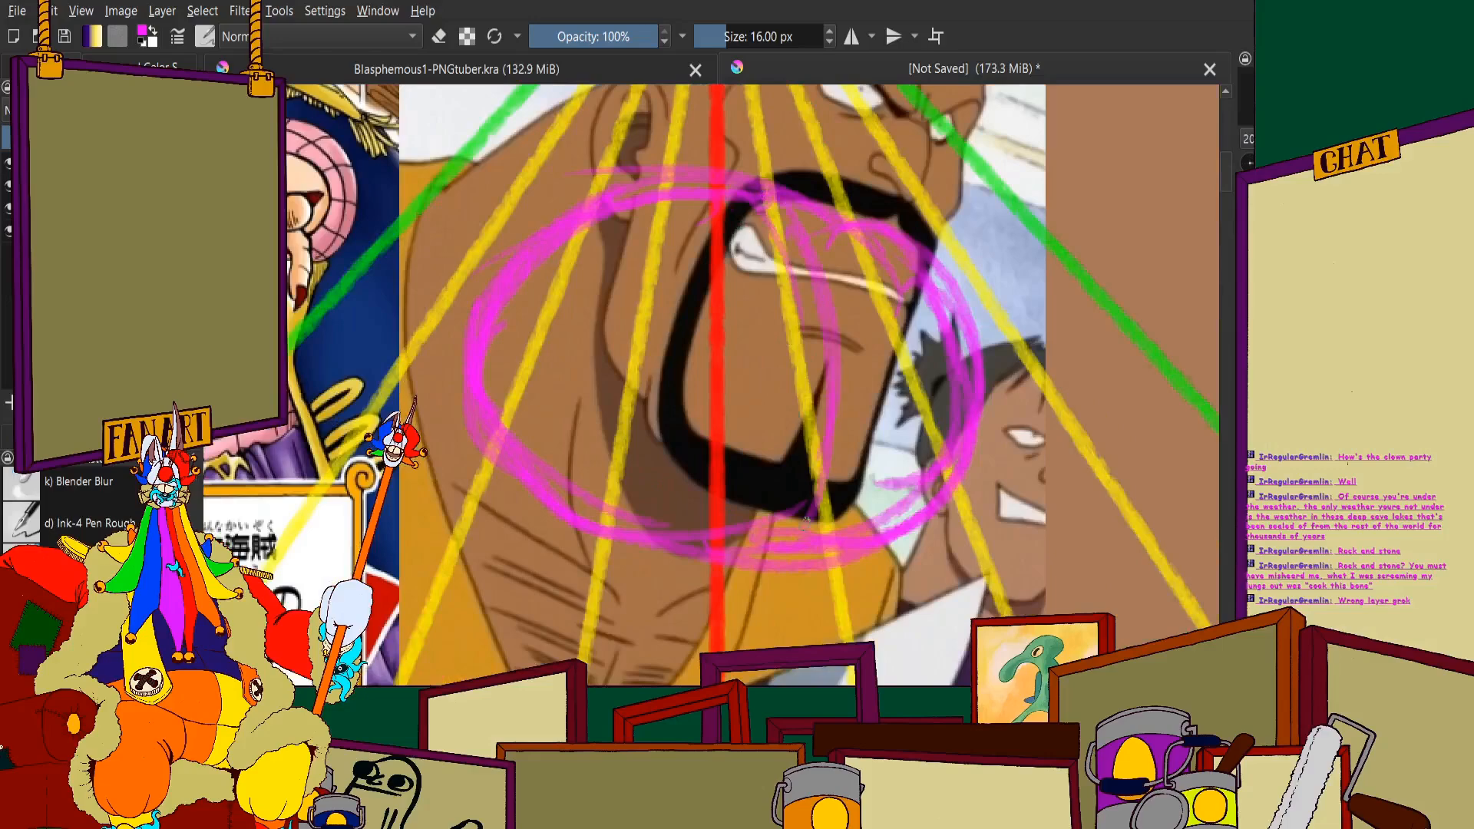
Add a curved horizontal contour across the upper part of the magenta ellipse and a smaller round curve inside it
{"action": "mouse_move", "coordinate": [891, 304]}
{"action": "left_mouse_down"}
{"action": "mouse_move", "coordinate": [660, 257]}
{"action": "mouse_move", "coordinate": [499, 315]}
{"action": "left_mouse_up"}
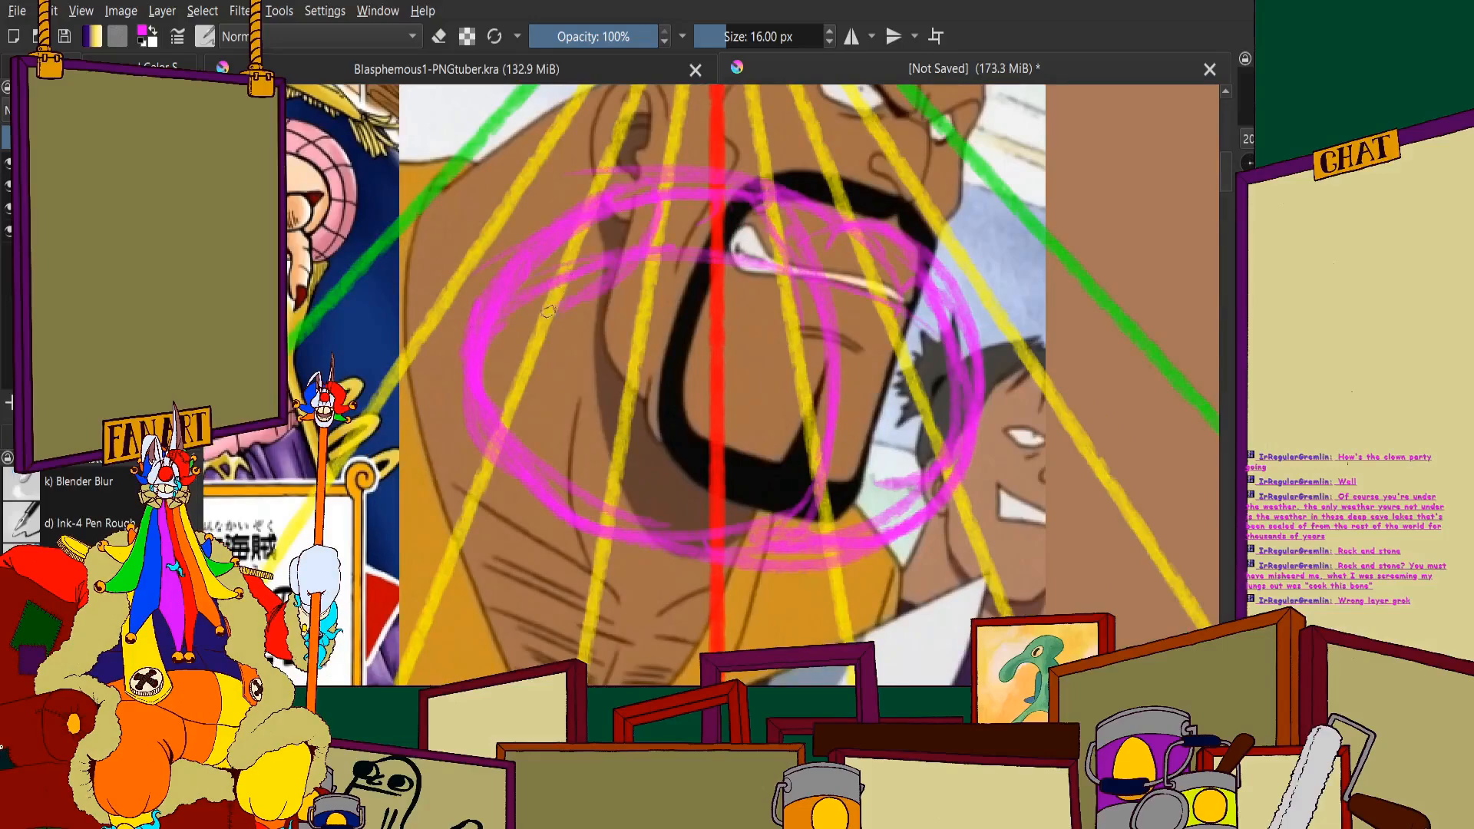
{"action": "scroll", "coordinate": [654, 198], "scroll_direction": "down", "scroll_amount": 3}
{"action": "scroll", "coordinate": [654, 198], "scroll_direction": "up", "scroll_amount": 4}
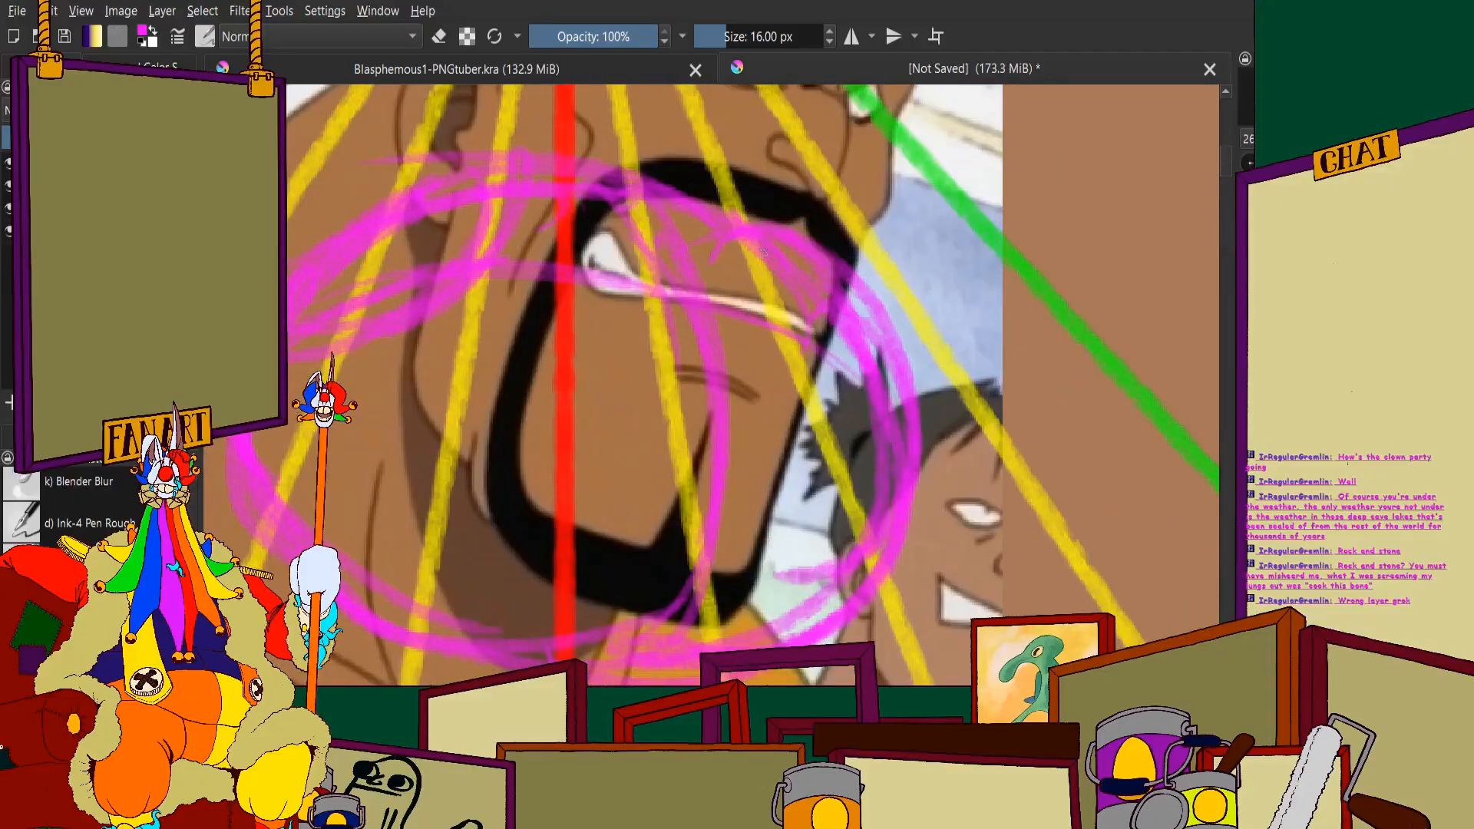
{"action": "scroll", "coordinate": [307, 246], "scroll_direction": "down", "scroll_amount": 3}
{"action": "scroll", "coordinate": [307, 245], "scroll_direction": "up", "scroll_amount": 2}
{"action": "scroll", "coordinate": [1035, 347], "scroll_direction": "up", "scroll_amount": 5}
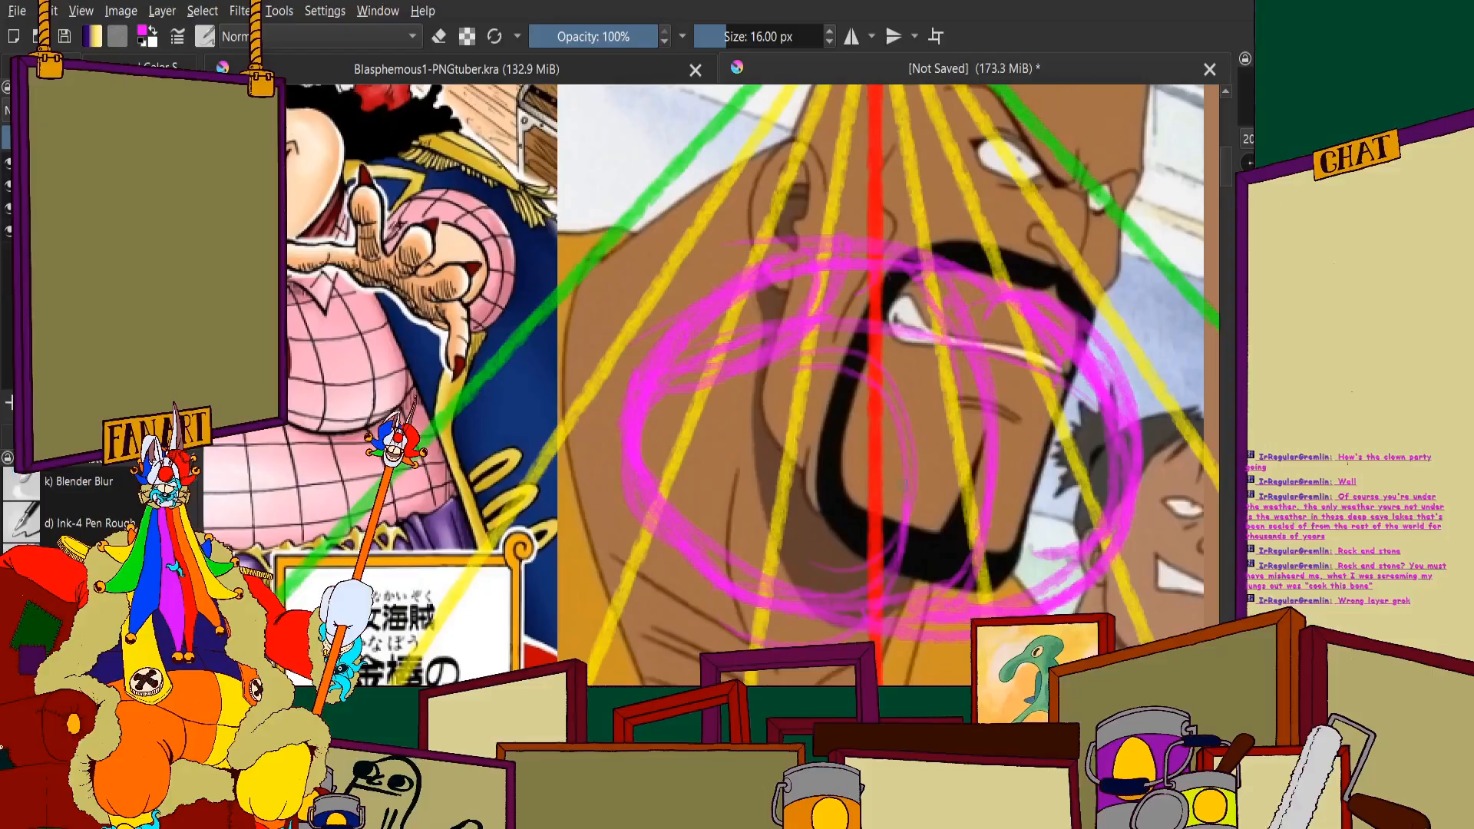
Thicken the side outlines of the magenta ellipse with repeated brush strokes
{"action": "scroll", "coordinate": [799, 369], "scroll_direction": "up", "scroll_amount": 3}
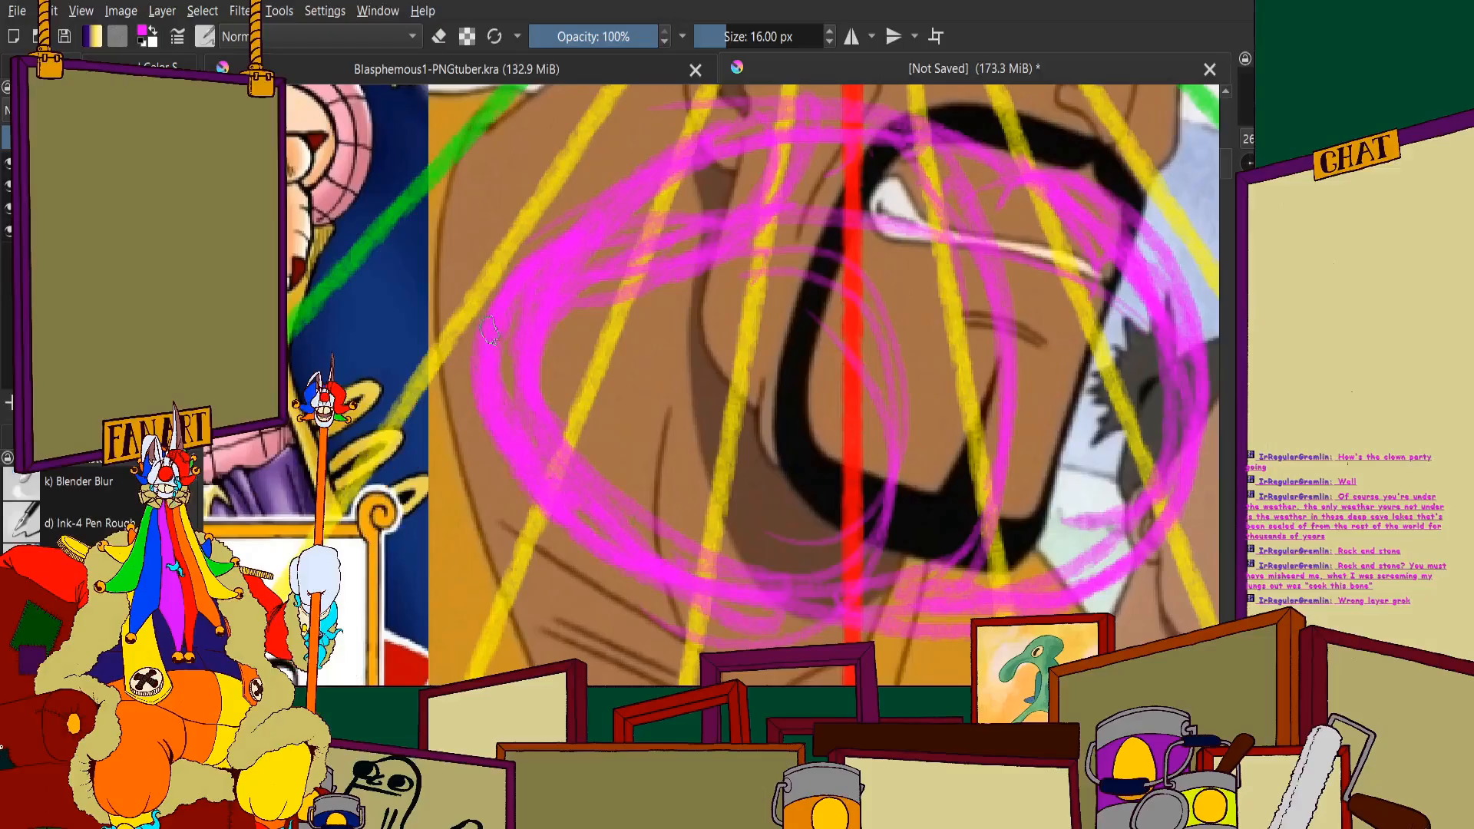
{"action": "scroll", "coordinate": [496, 368], "scroll_direction": "down", "scroll_amount": 2}
{"action": "scroll", "coordinate": [829, 349], "scroll_direction": "up", "scroll_amount": 2}
{"action": "mouse_move", "coordinate": [835, 350]}
{"action": "left_mouse_down"}
{"action": "mouse_move", "coordinate": [843, 283]}
{"action": "mouse_move", "coordinate": [919, 229]}
{"action": "mouse_move", "coordinate": [923, 293]}
{"action": "mouse_move", "coordinate": [967, 364]}
{"action": "mouse_move", "coordinate": [926, 270]}
{"action": "mouse_move", "coordinate": [962, 453]}
{"action": "mouse_move", "coordinate": [955, 288]}
{"action": "mouse_move", "coordinate": [877, 503]}
{"action": "mouse_move", "coordinate": [966, 367]}
{"action": "mouse_move", "coordinate": [806, 529]}
{"action": "mouse_move", "coordinate": [889, 503]}
{"action": "mouse_move", "coordinate": [882, 516]}
{"action": "mouse_move", "coordinate": [713, 562]}
{"action": "left_mouse_up"}
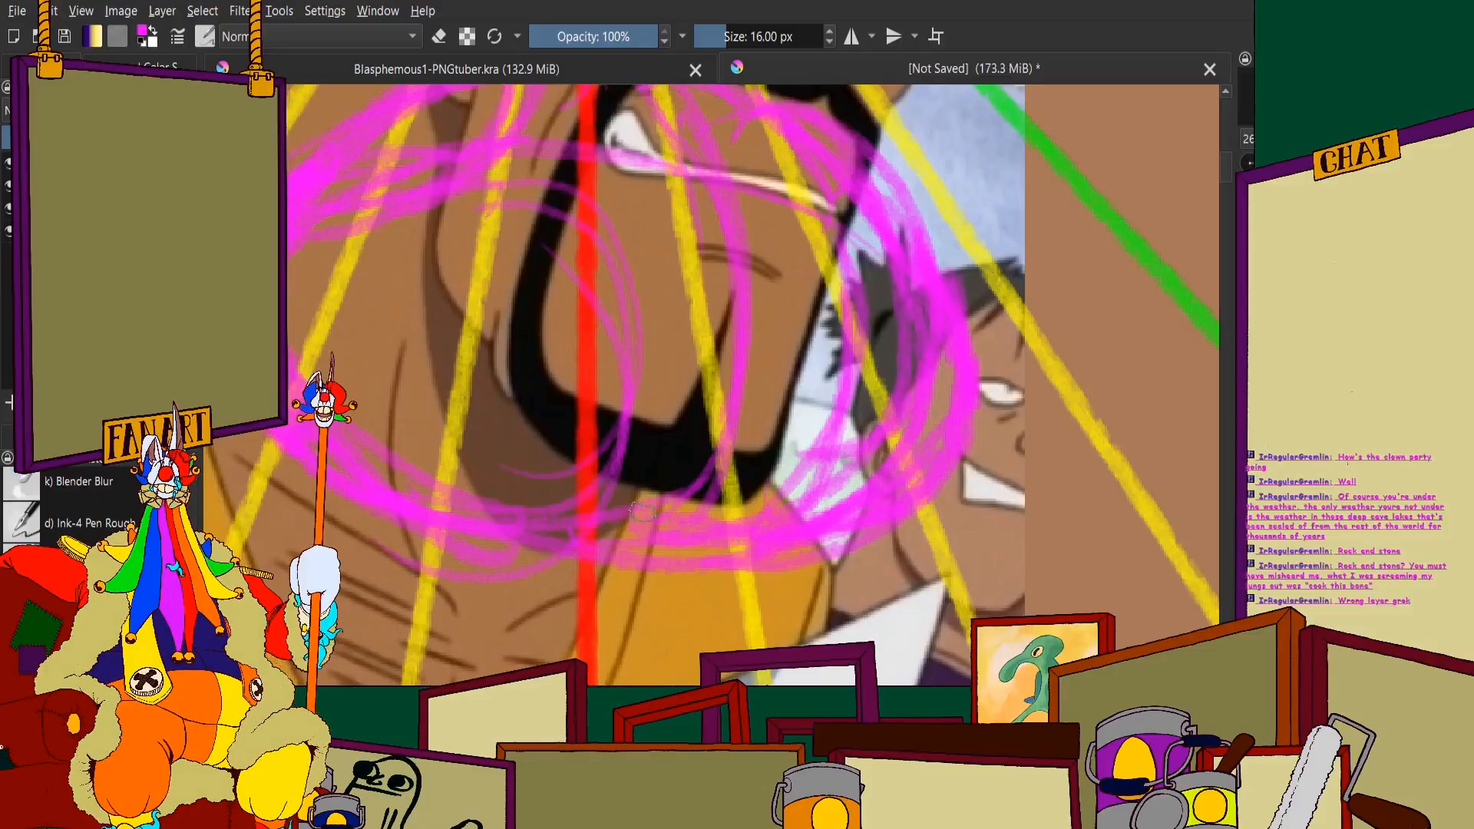
{"action": "scroll", "coordinate": [643, 512], "scroll_direction": "down", "scroll_amount": 6}
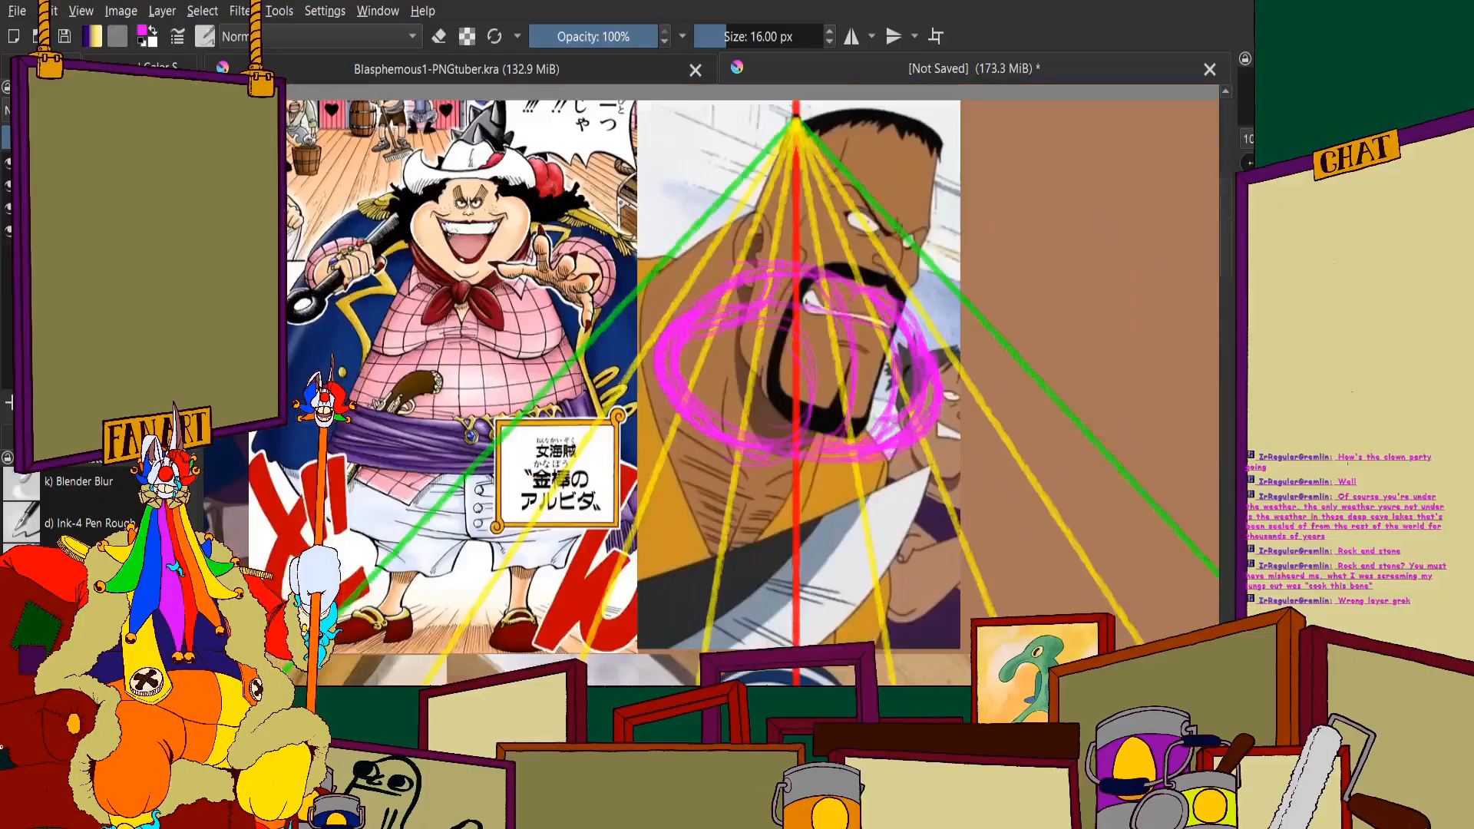
{"action": "scroll", "coordinate": [1113, 384], "scroll_direction": "up", "scroll_amount": 8}
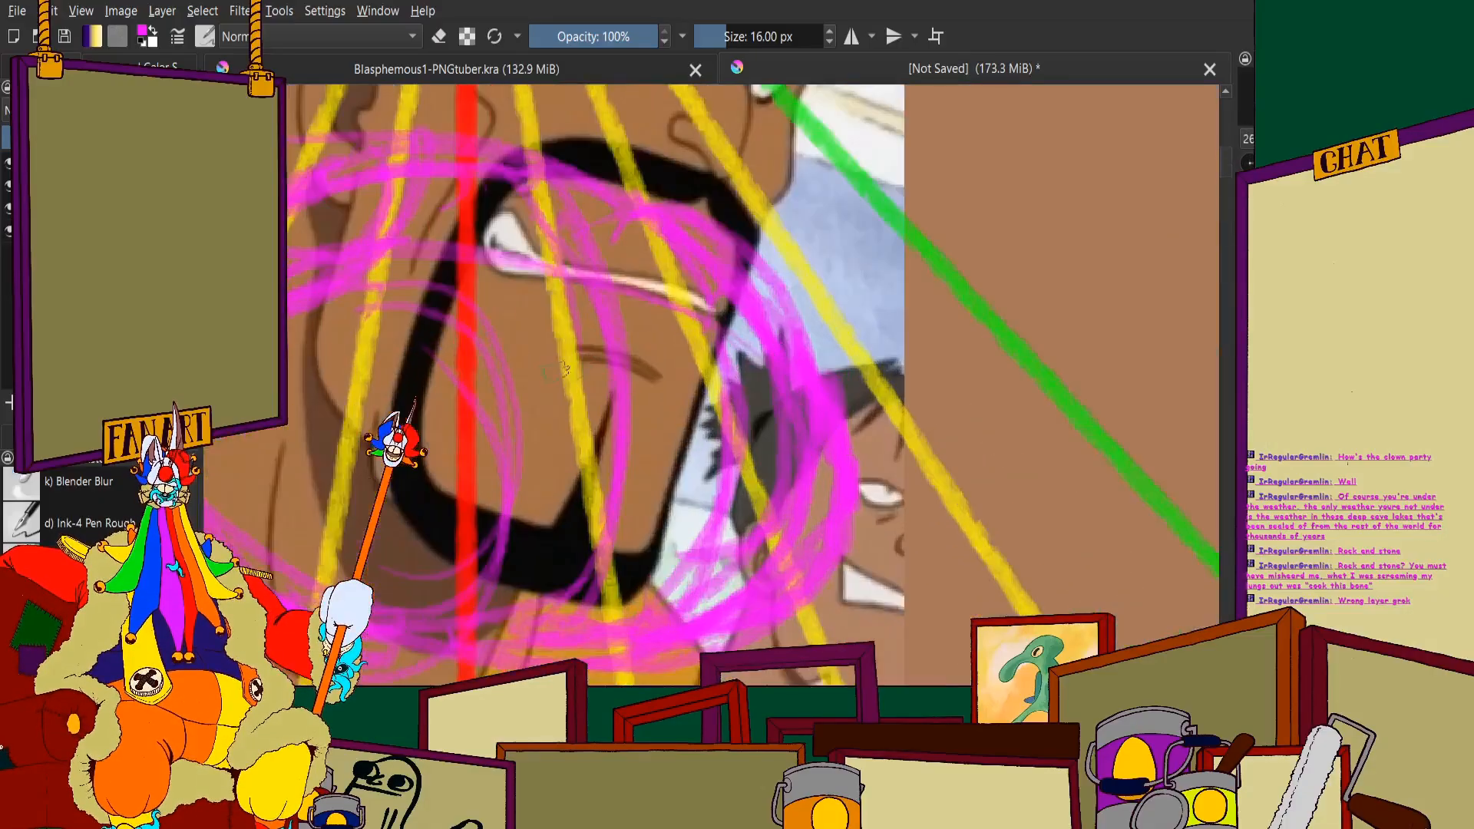
{"action": "scroll", "coordinate": [691, 383], "scroll_direction": "down", "scroll_amount": 5}
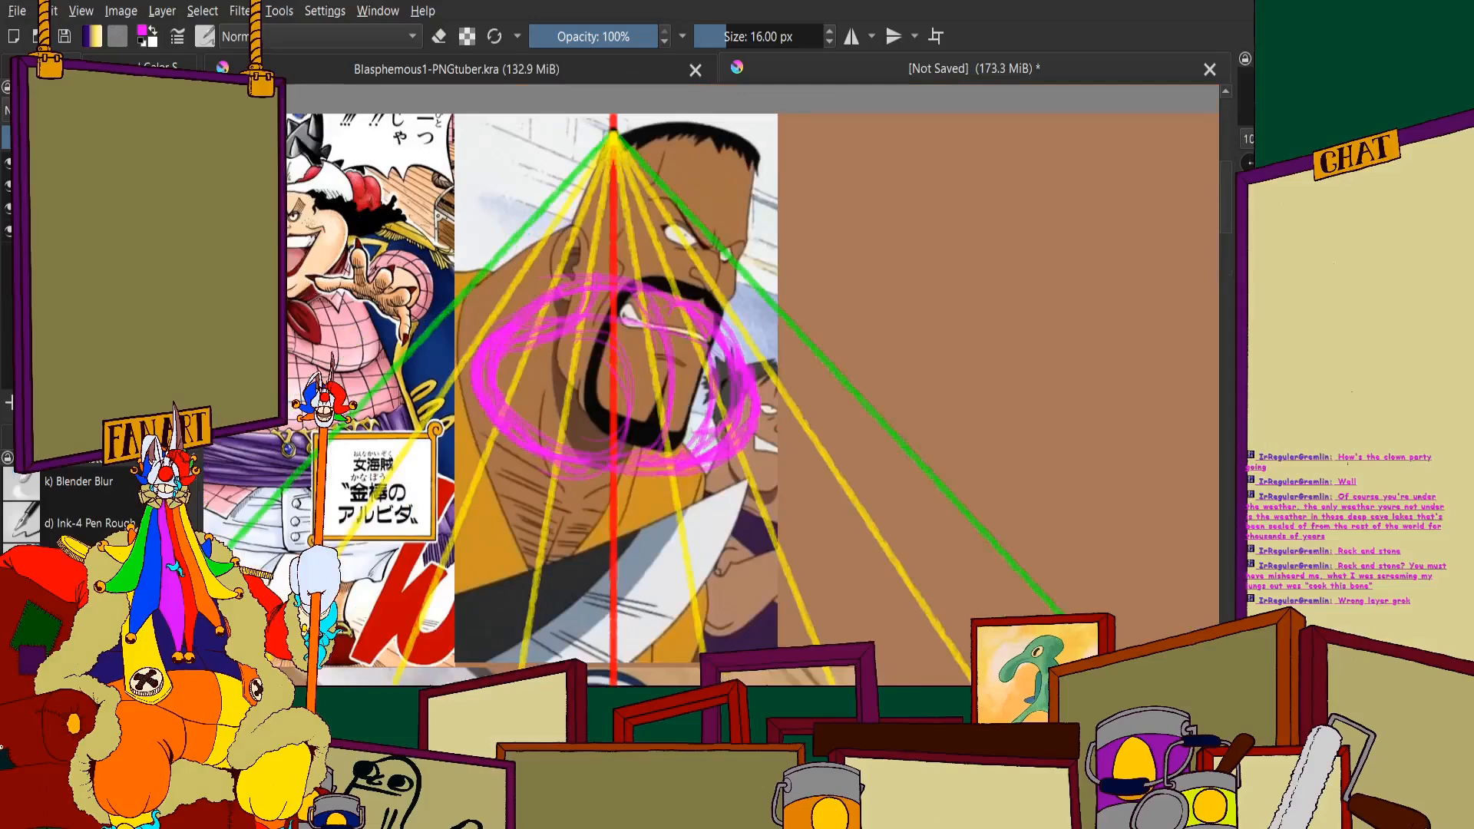
{"action": "scroll", "coordinate": [614, 345], "scroll_direction": "up", "scroll_amount": 5}
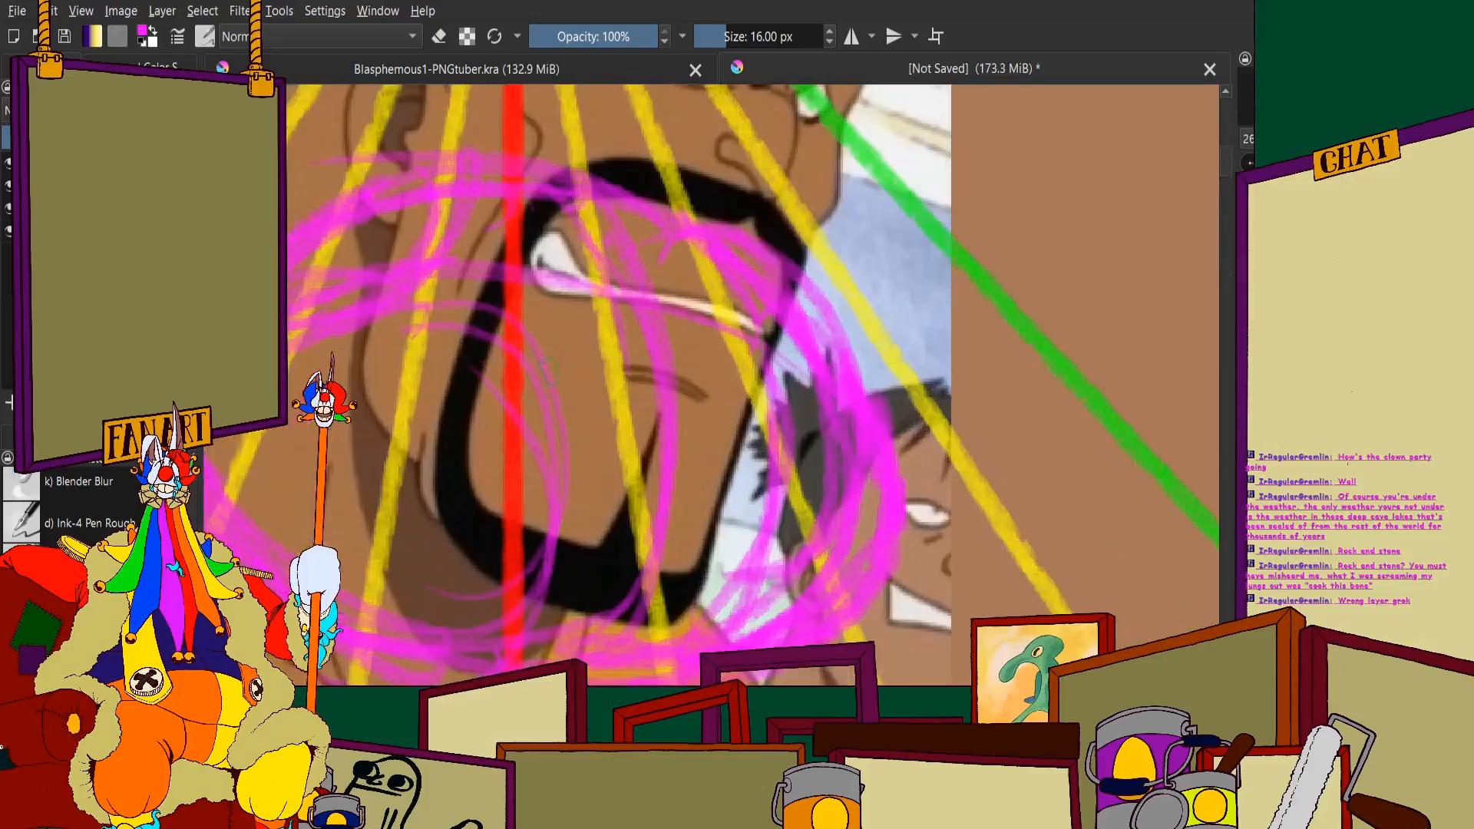
Try a sagging magenta curve below the bearded man's mouth, inside the ellipse
{"action": "left_click_drag", "start_coordinate": [541, 338], "coordinate": [665, 417]}
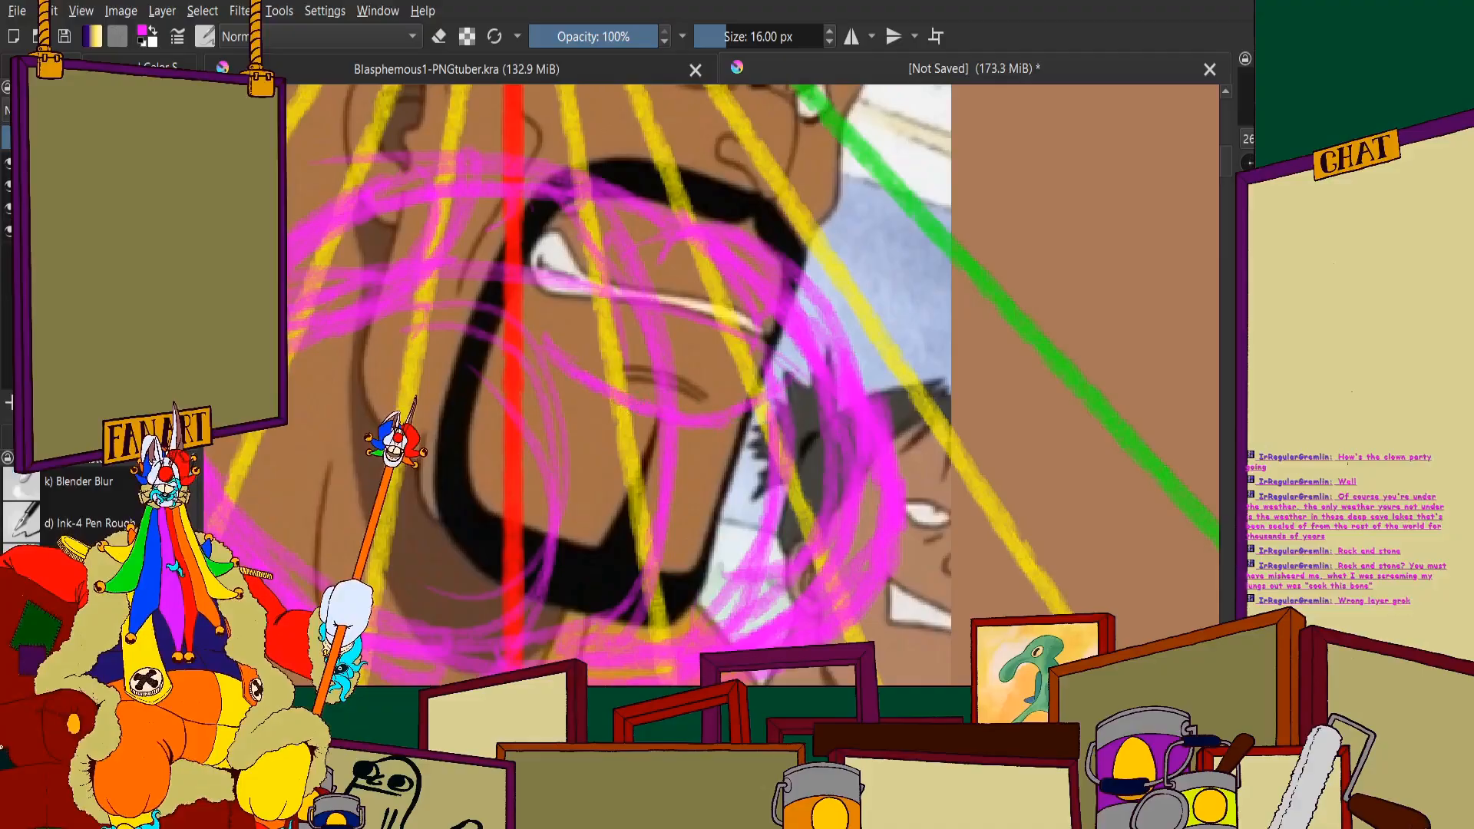
{"action": "scroll", "coordinate": [775, 399], "scroll_direction": "down", "scroll_amount": 5}
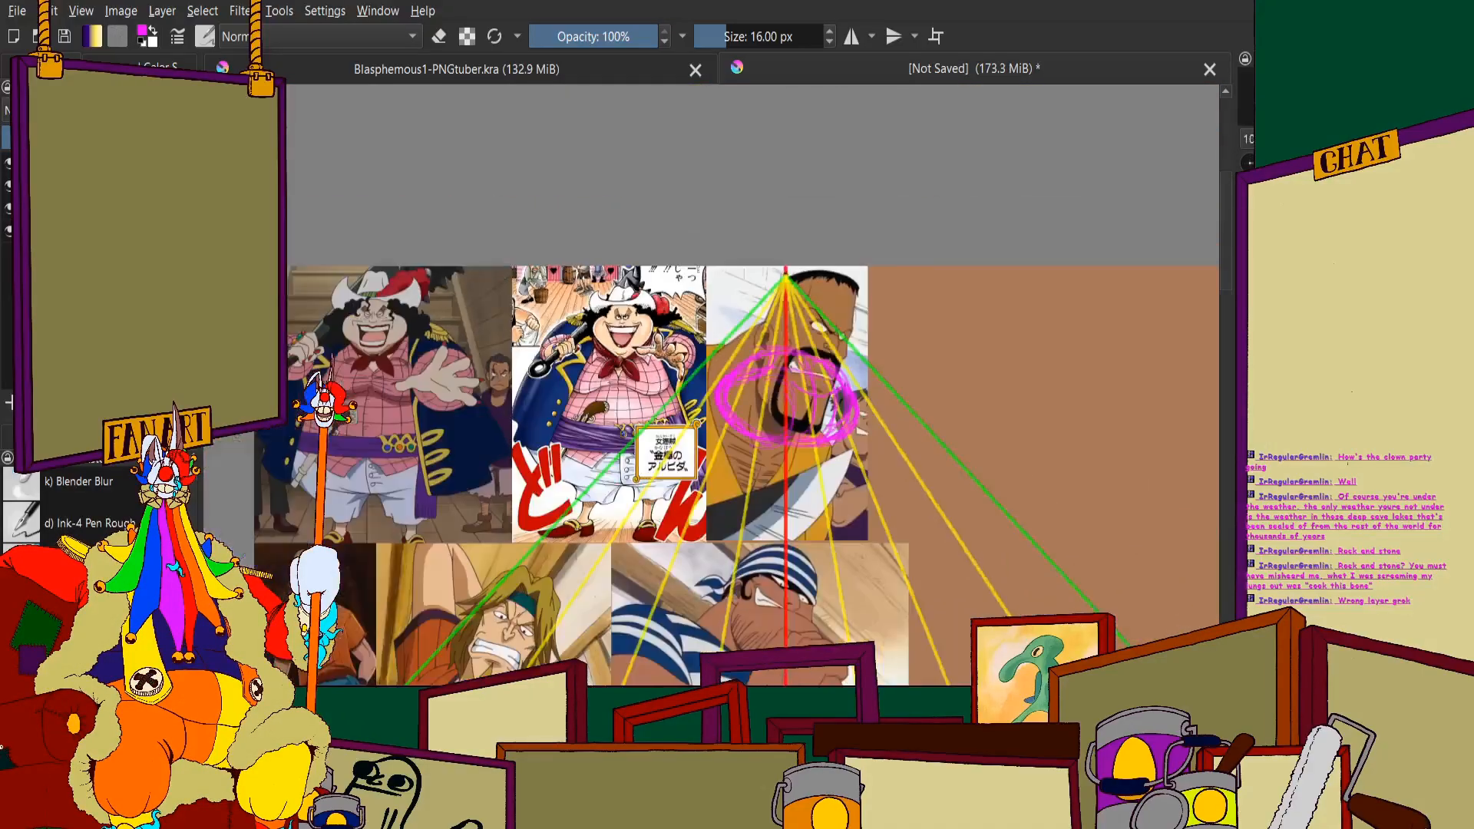
{"action": "scroll", "coordinate": [871, 383], "scroll_direction": "up", "scroll_amount": 4}
Sample the magenta and sketch a nearly horizontal line from beside the red guide to the ellipse's right edge
{"action": "left_click", "coordinate": [773, 350], "text": "ctrl"}
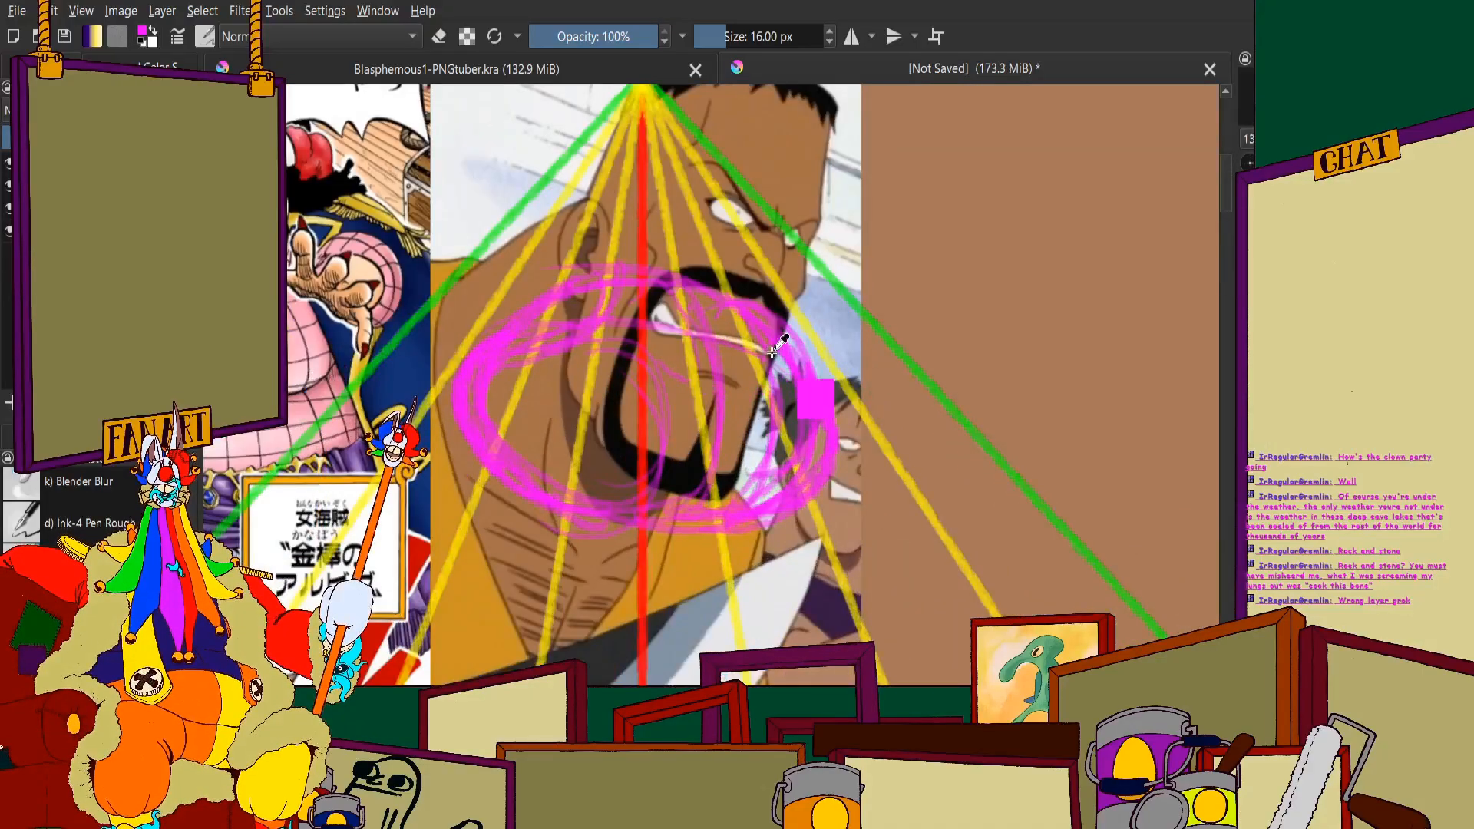
{"action": "scroll", "coordinate": [773, 350], "scroll_direction": "up", "scroll_amount": 3}
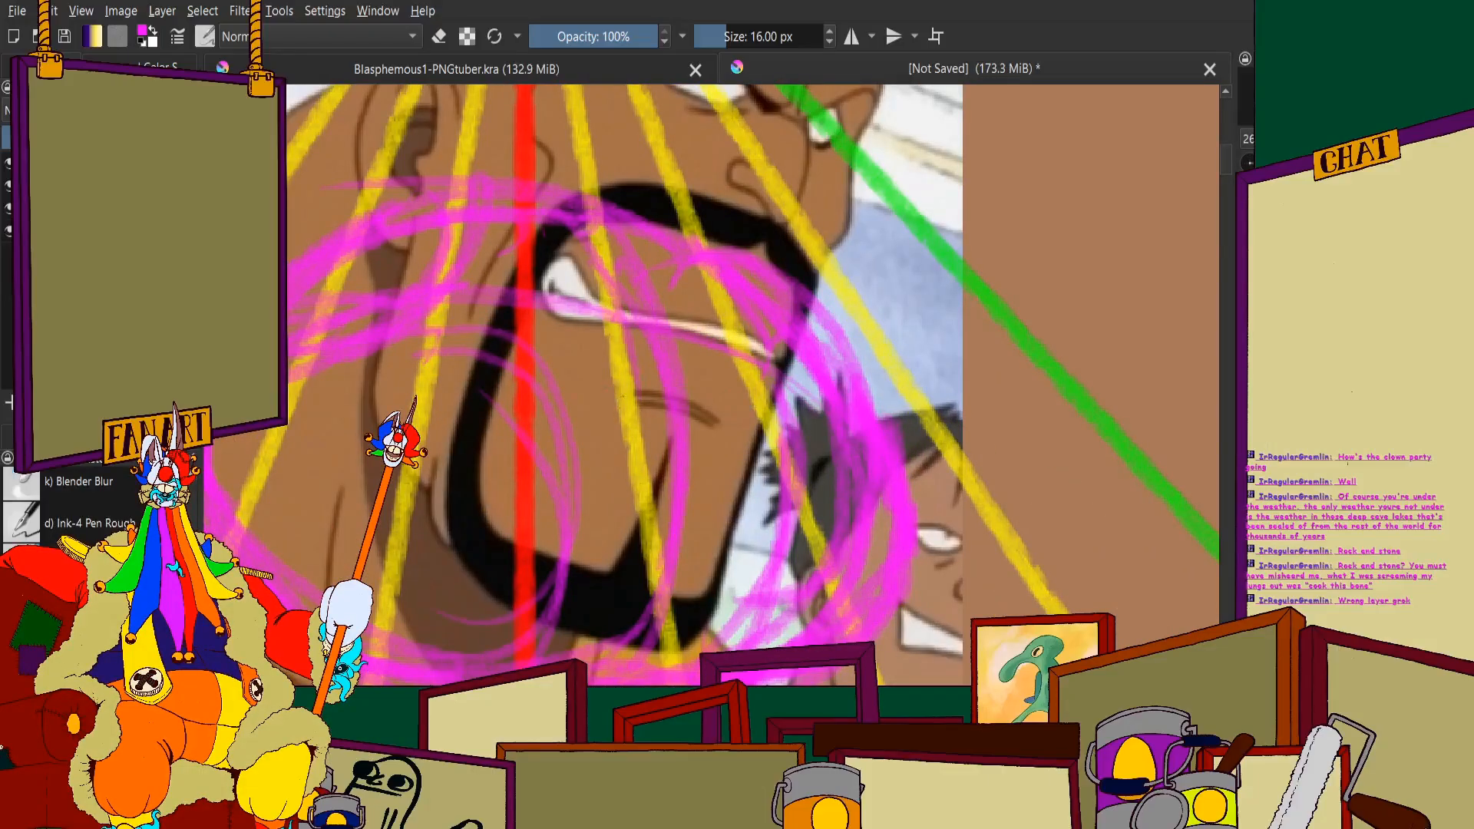
{"action": "left_click_drag", "start_coordinate": [642, 393], "coordinate": [814, 428]}
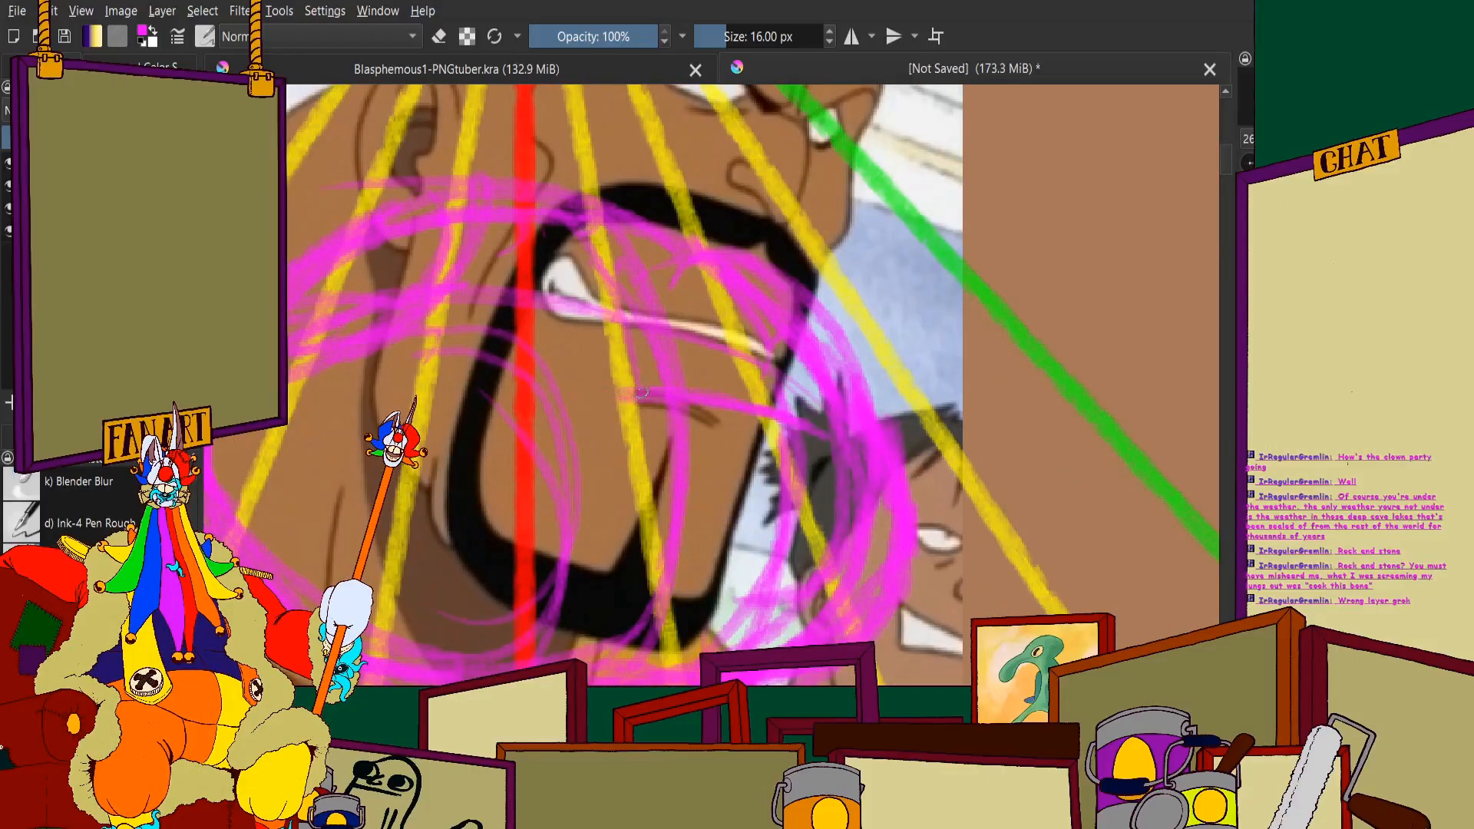
{"action": "scroll", "coordinate": [642, 392], "scroll_direction": "down", "scroll_amount": 4}
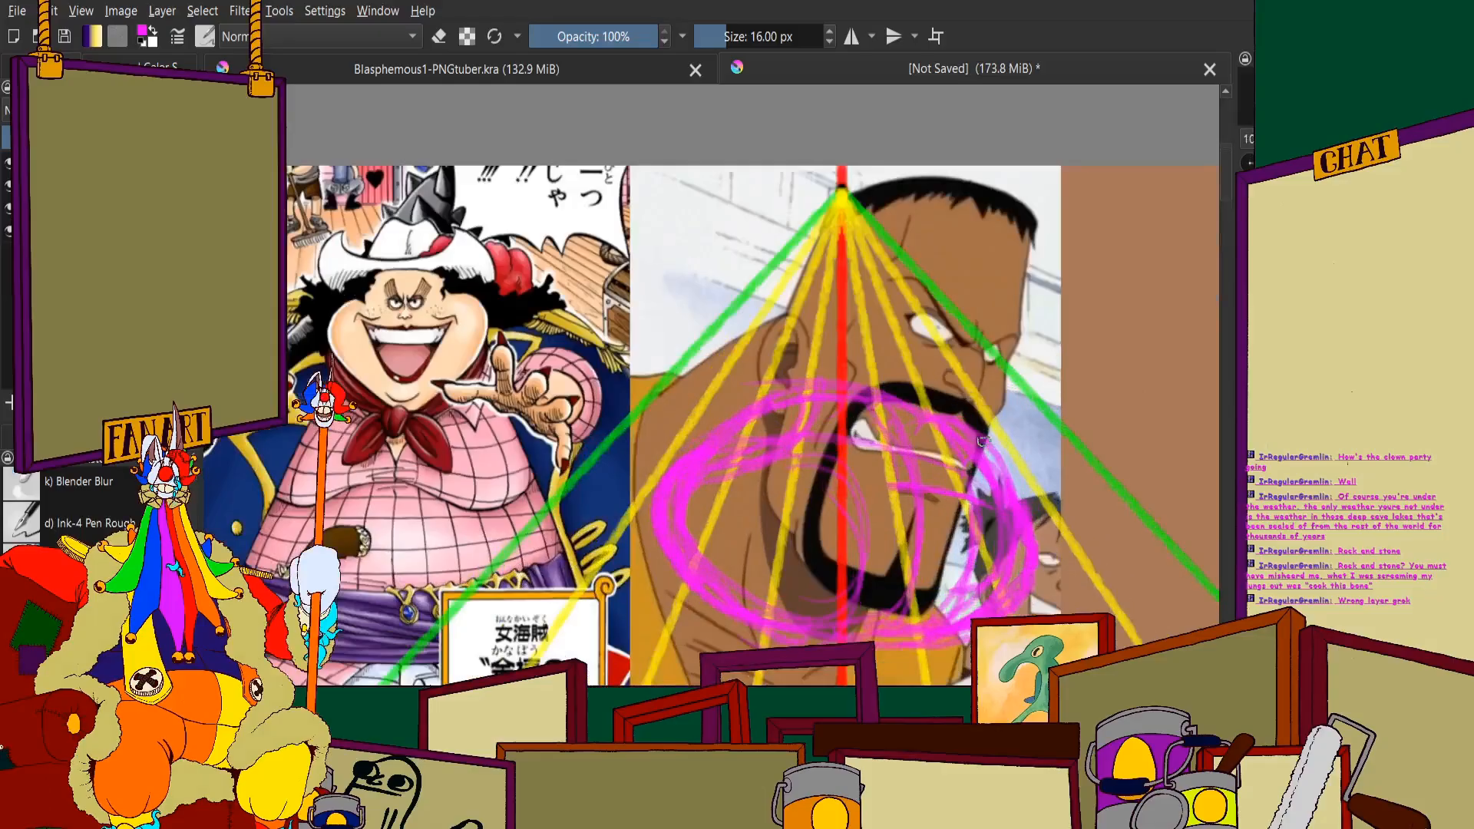
{"action": "scroll", "coordinate": [981, 440], "scroll_direction": "up", "scroll_amount": 5}
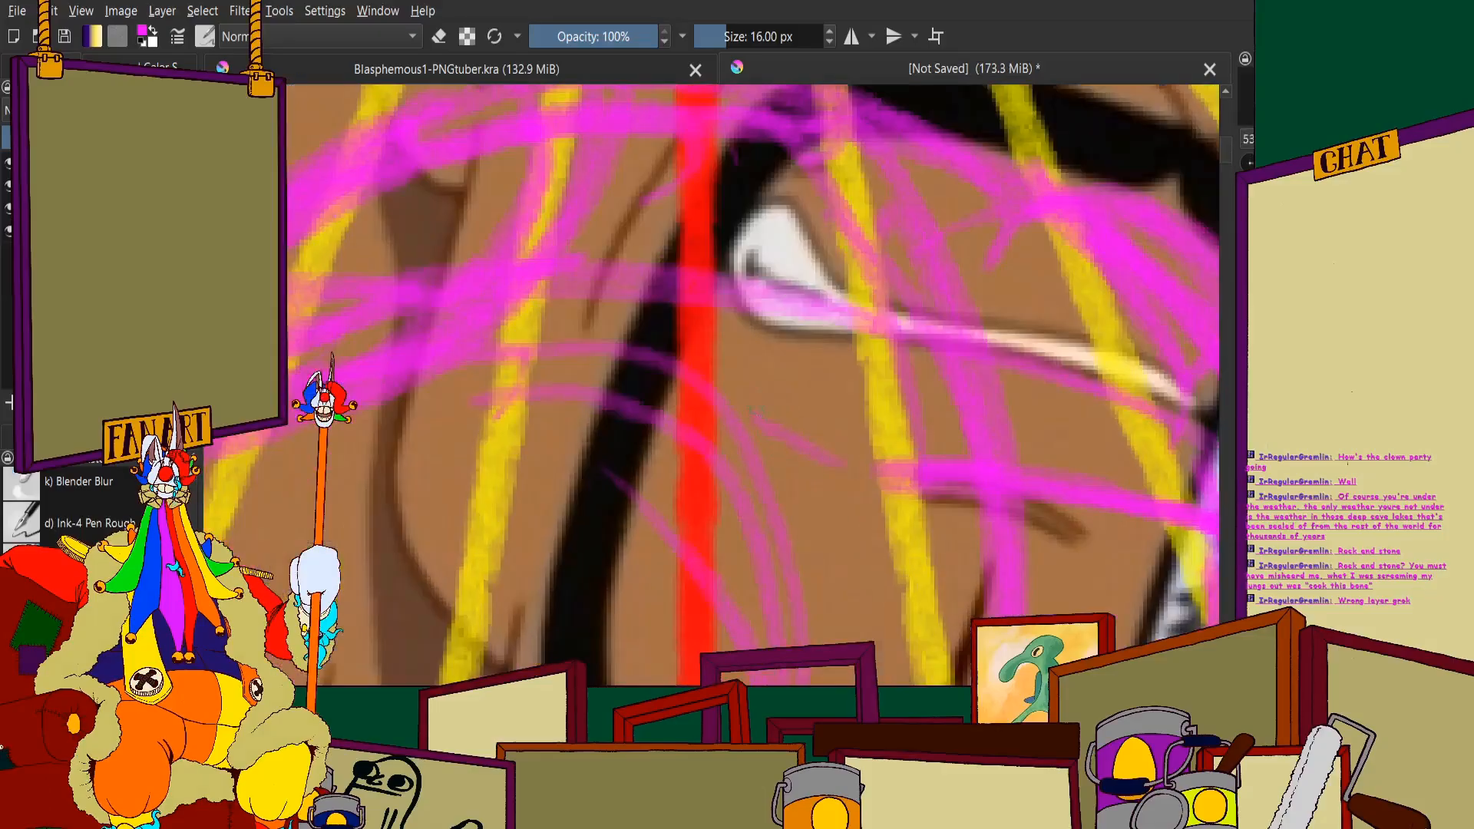
{"action": "scroll", "coordinate": [910, 488], "scroll_direction": "down", "scroll_amount": 4}
{"action": "scroll", "coordinate": [916, 476], "scroll_direction": "up", "scroll_amount": 4}
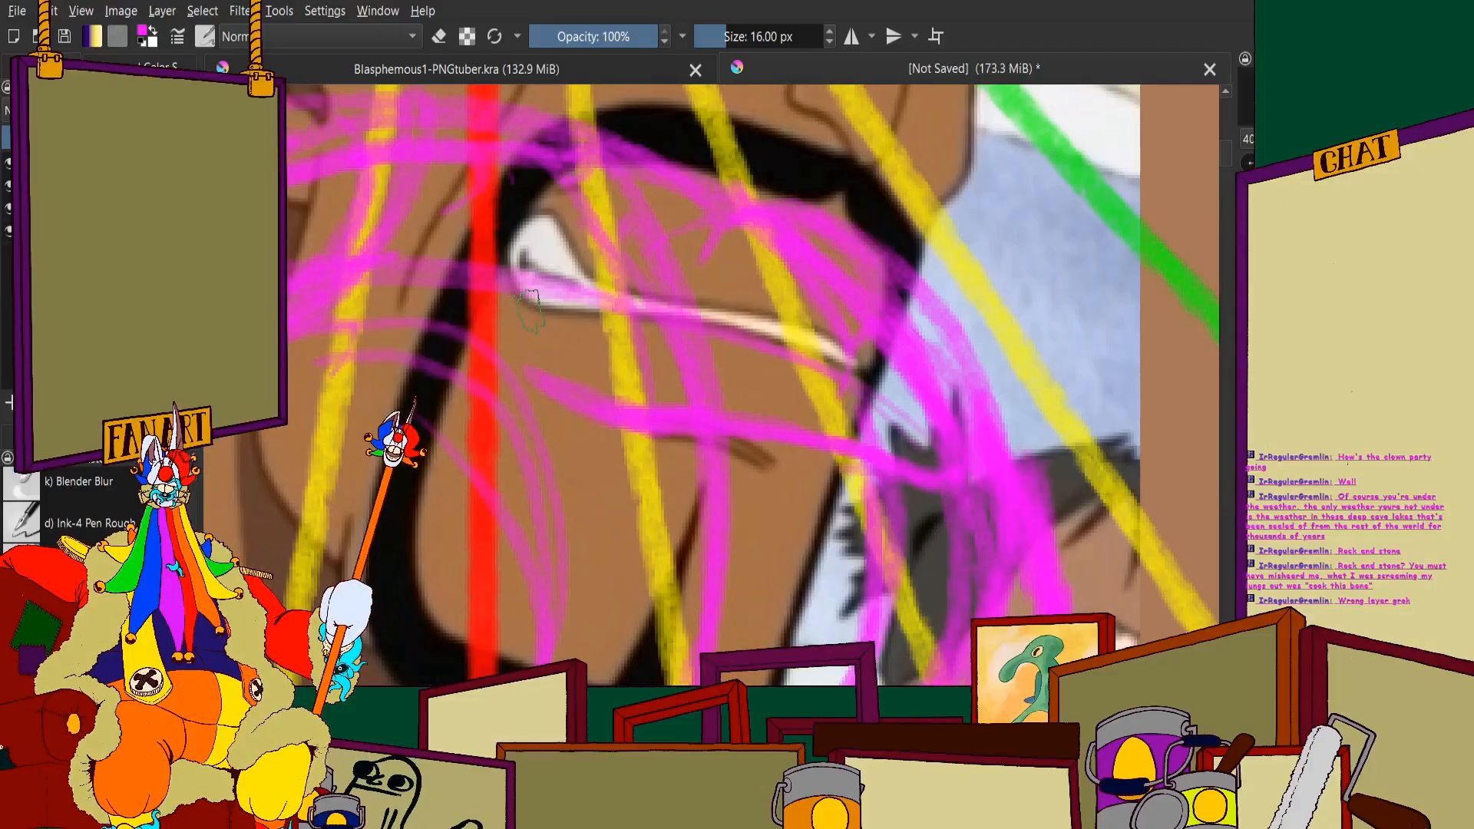
Draw a slanted magenta line from the horizontal line's inner end down to the ellipse's lower edge
{"action": "scroll", "coordinate": [530, 308], "scroll_direction": "down", "scroll_amount": 5}
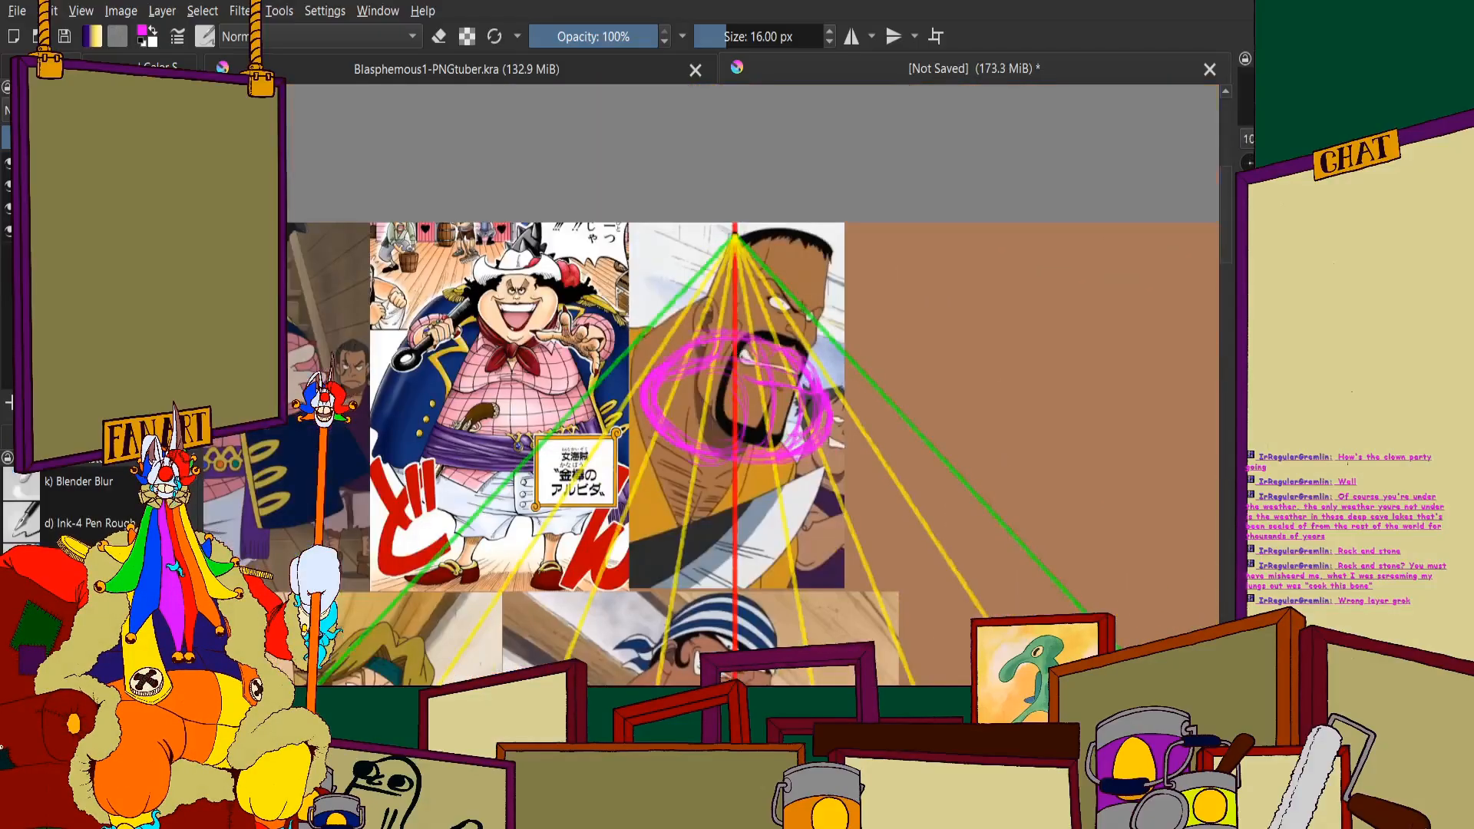
{"action": "scroll", "coordinate": [725, 435], "scroll_direction": "up", "scroll_amount": 3}
{"action": "scroll", "coordinate": [784, 395], "scroll_direction": "up", "scroll_amount": 2}
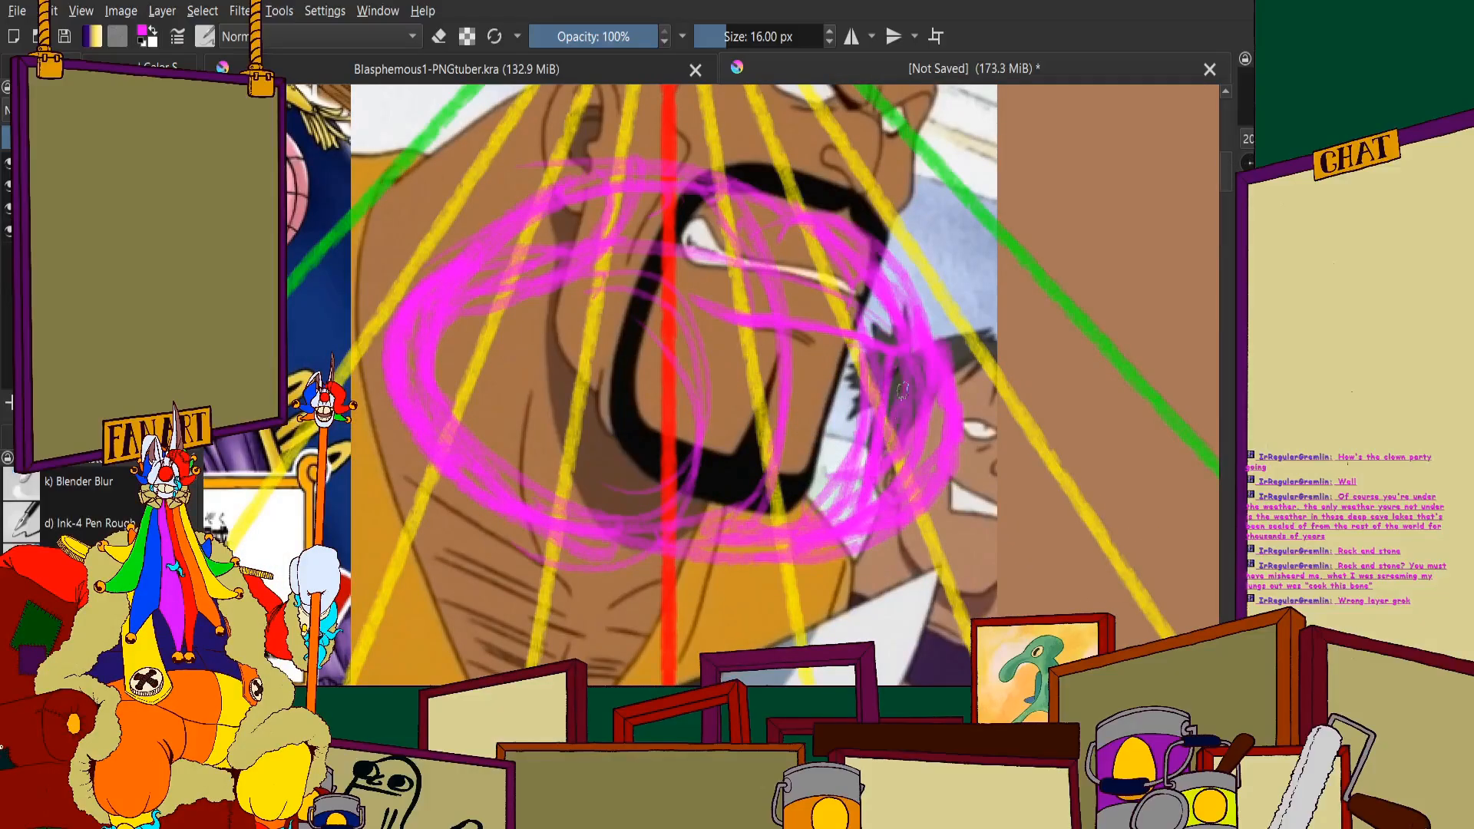
{"action": "scroll", "coordinate": [895, 400], "scroll_direction": "down", "scroll_amount": 2}
{"action": "scroll", "coordinate": [1122, 384], "scroll_direction": "up", "scroll_amount": 4}
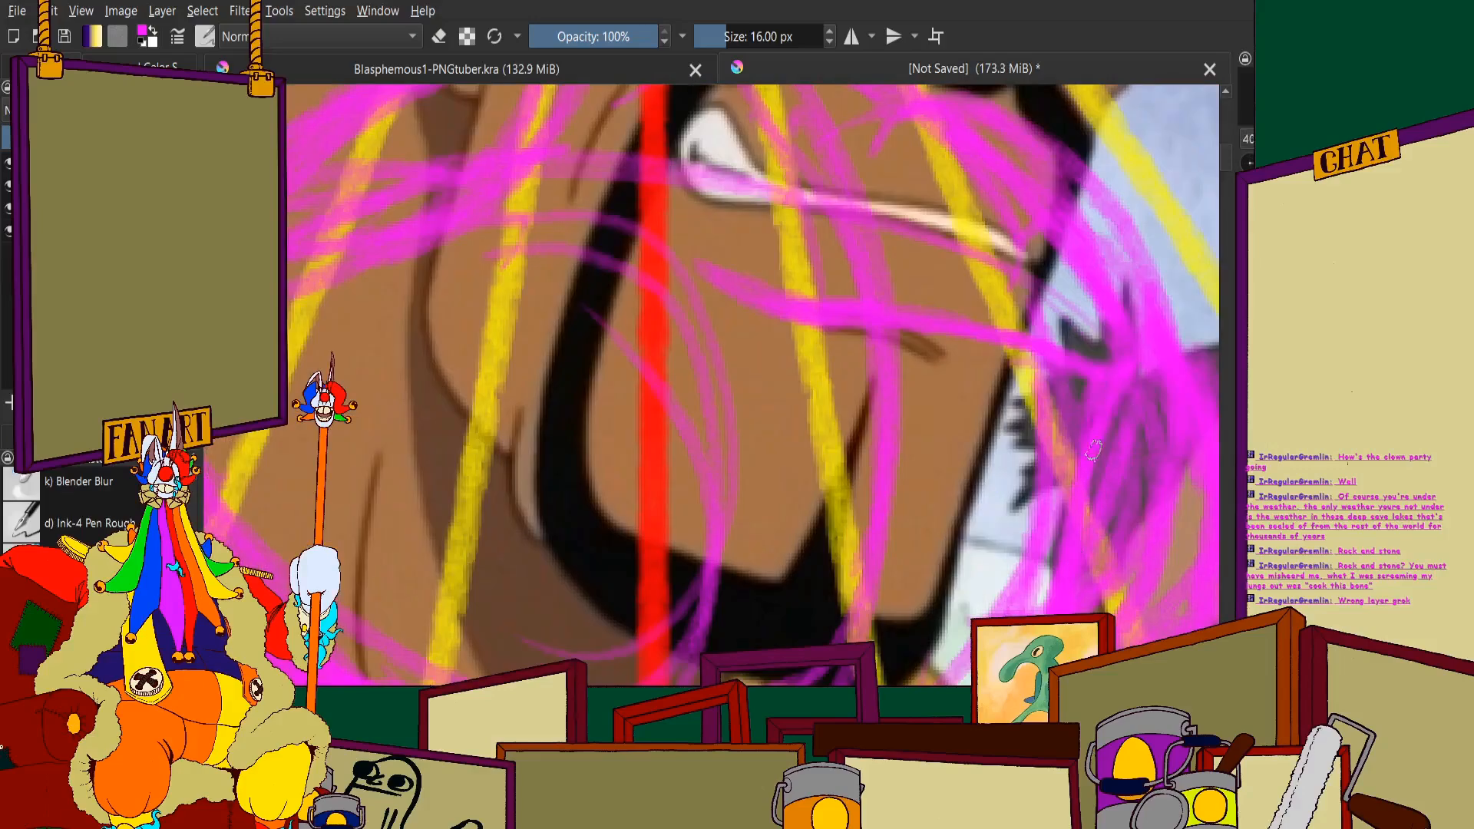
{"action": "scroll", "coordinate": [897, 455], "scroll_direction": "down", "scroll_amount": 2}
{"action": "scroll", "coordinate": [897, 454], "scroll_direction": "up", "scroll_amount": 1}
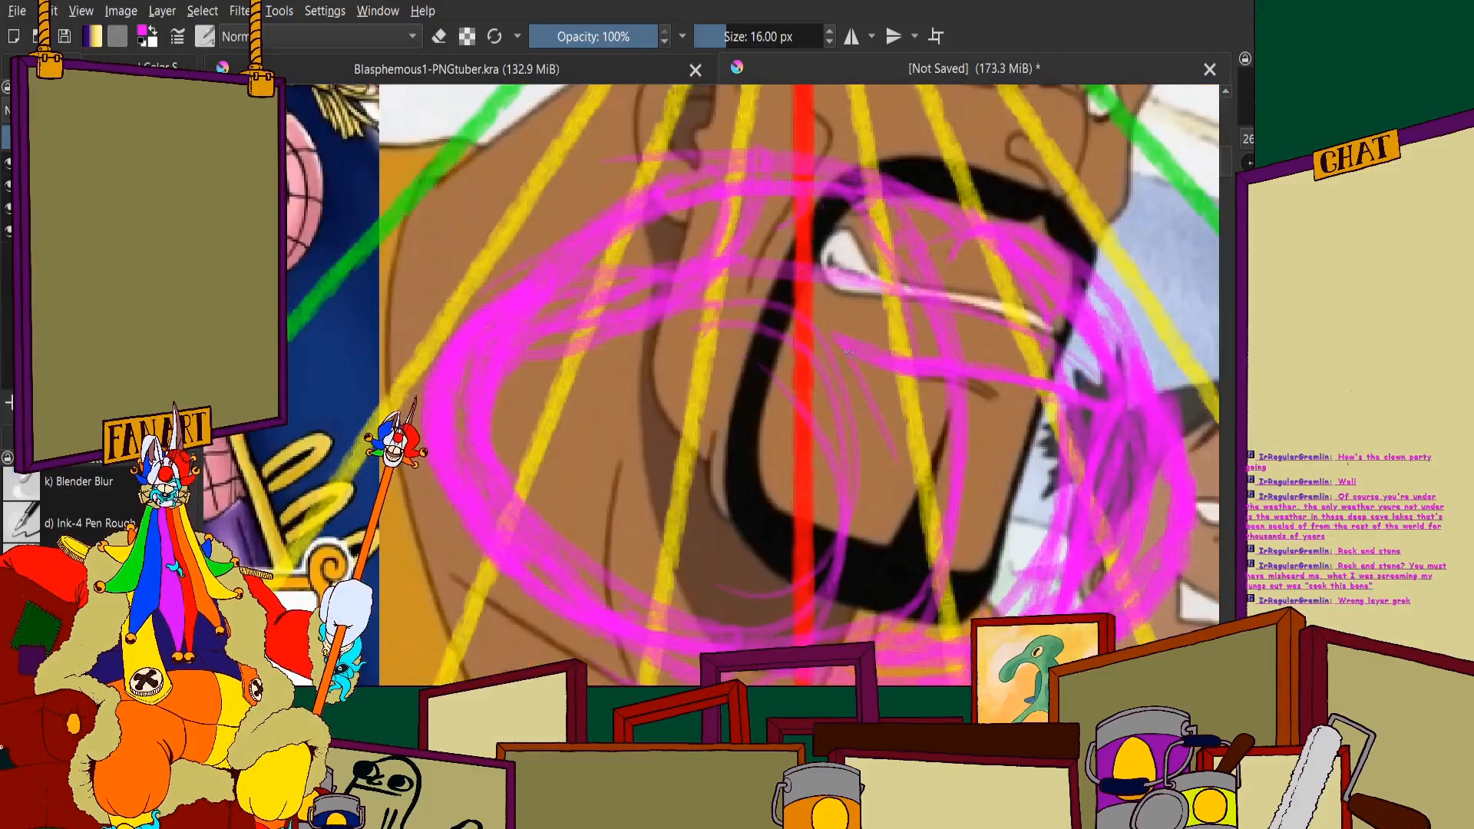
{"action": "left_click_drag", "start_coordinate": [904, 490], "coordinate": [983, 612]}
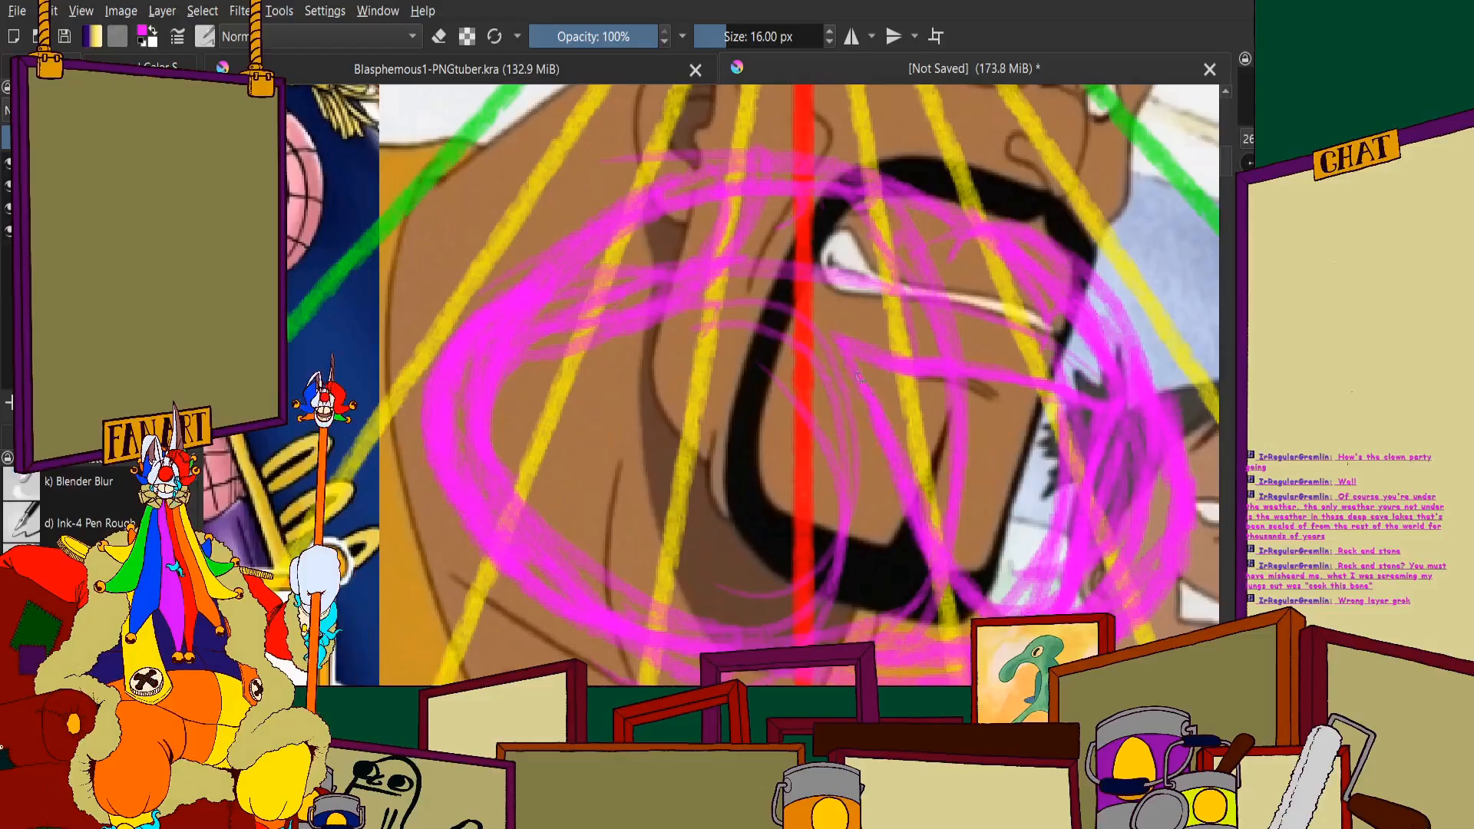
Add a short curved magenta stroke beside the red guide, just above the corner of the two new lines
{"action": "scroll", "coordinate": [802, 318], "scroll_direction": "down", "scroll_amount": 1}
{"action": "scroll", "coordinate": [626, 335], "scroll_direction": "down", "scroll_amount": 1}
{"action": "scroll", "coordinate": [867, 468], "scroll_direction": "up", "scroll_amount": 1}
{"action": "left_click_drag", "start_coordinate": [625, 335], "coordinate": [712, 411]}
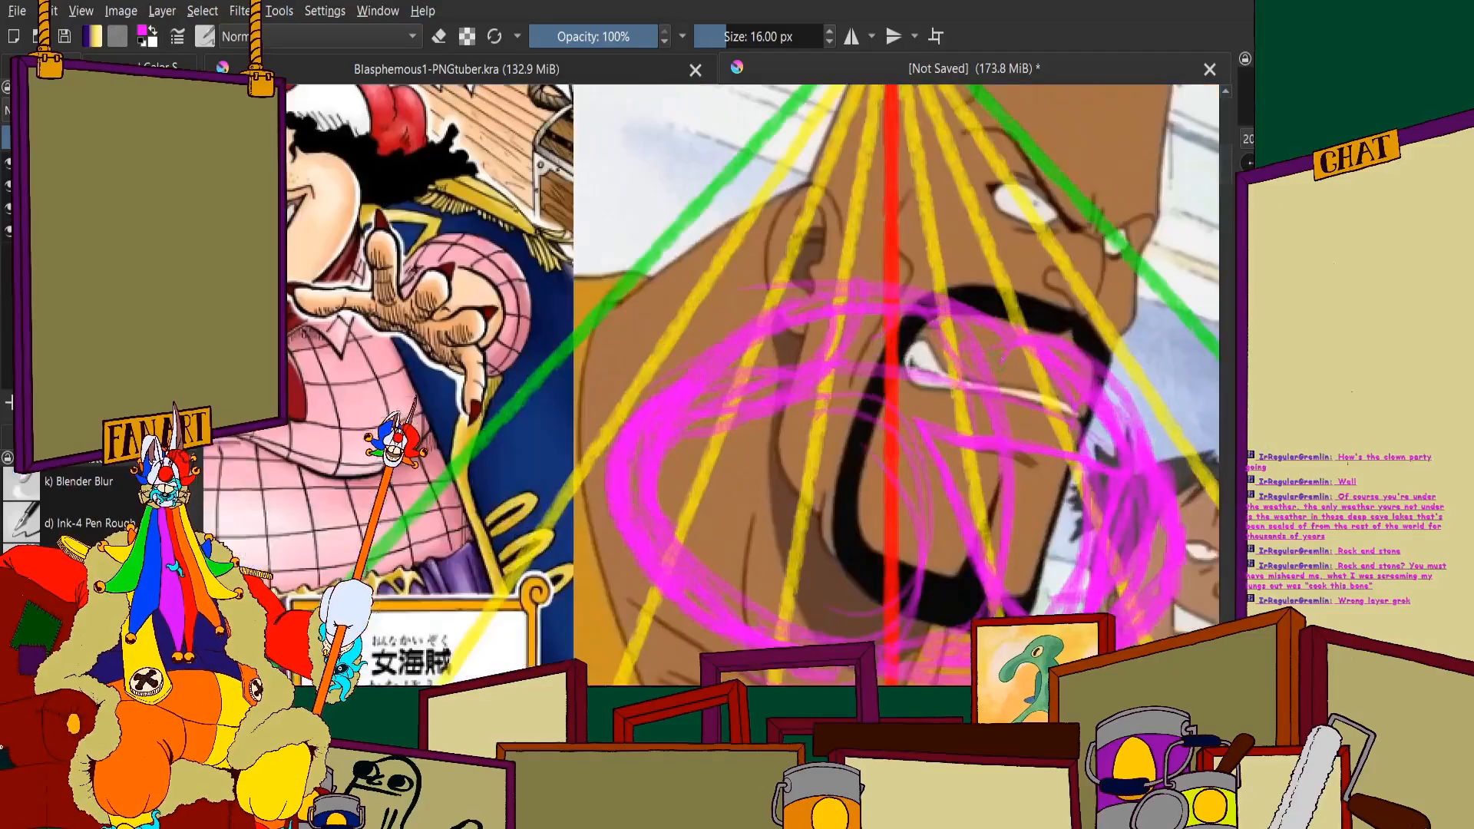
{"action": "scroll", "coordinate": [858, 485], "scroll_direction": "up", "scroll_amount": 2}
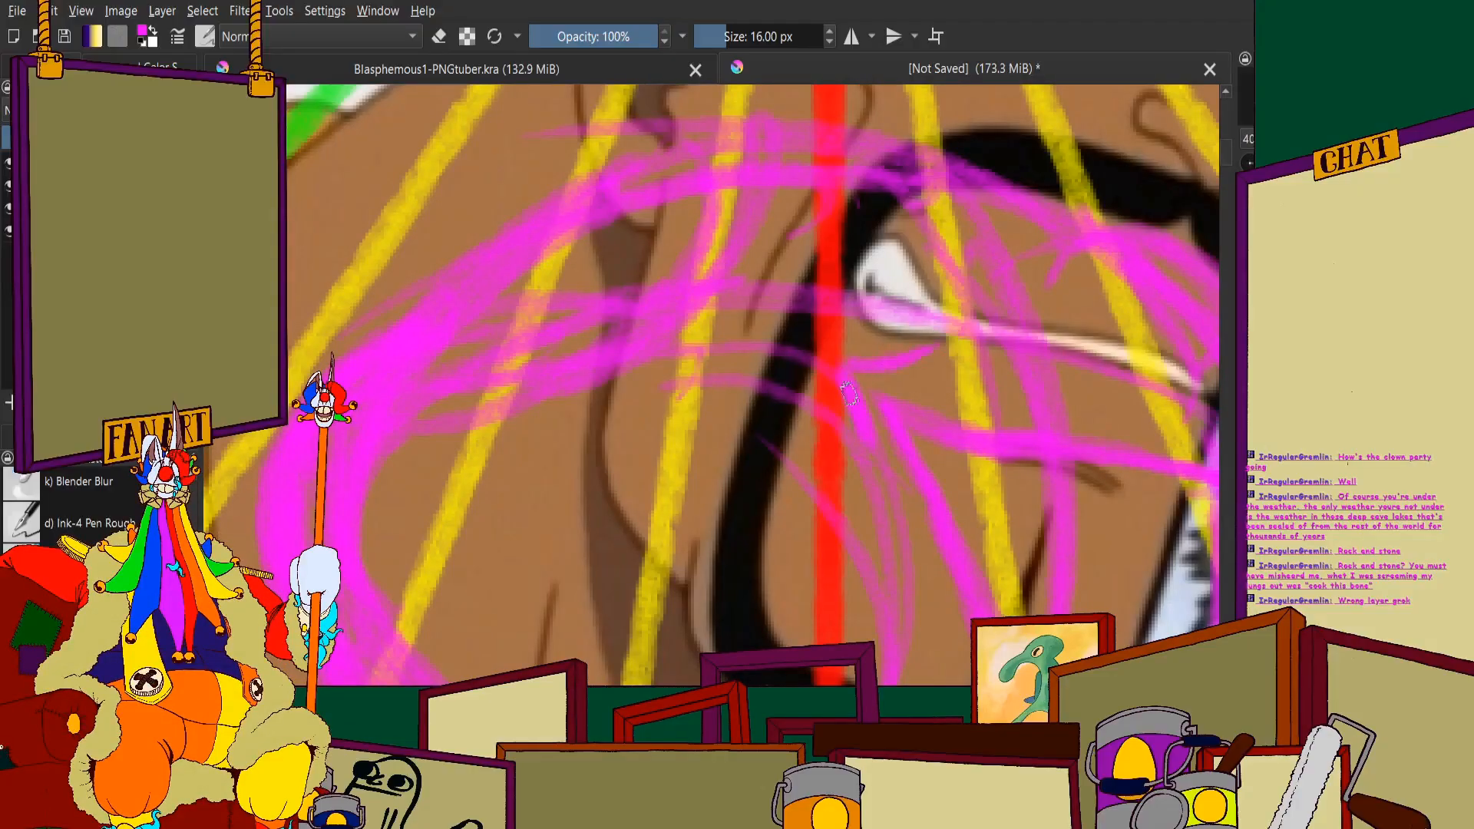
{"action": "scroll", "coordinate": [847, 394], "scroll_direction": "down", "scroll_amount": 2}
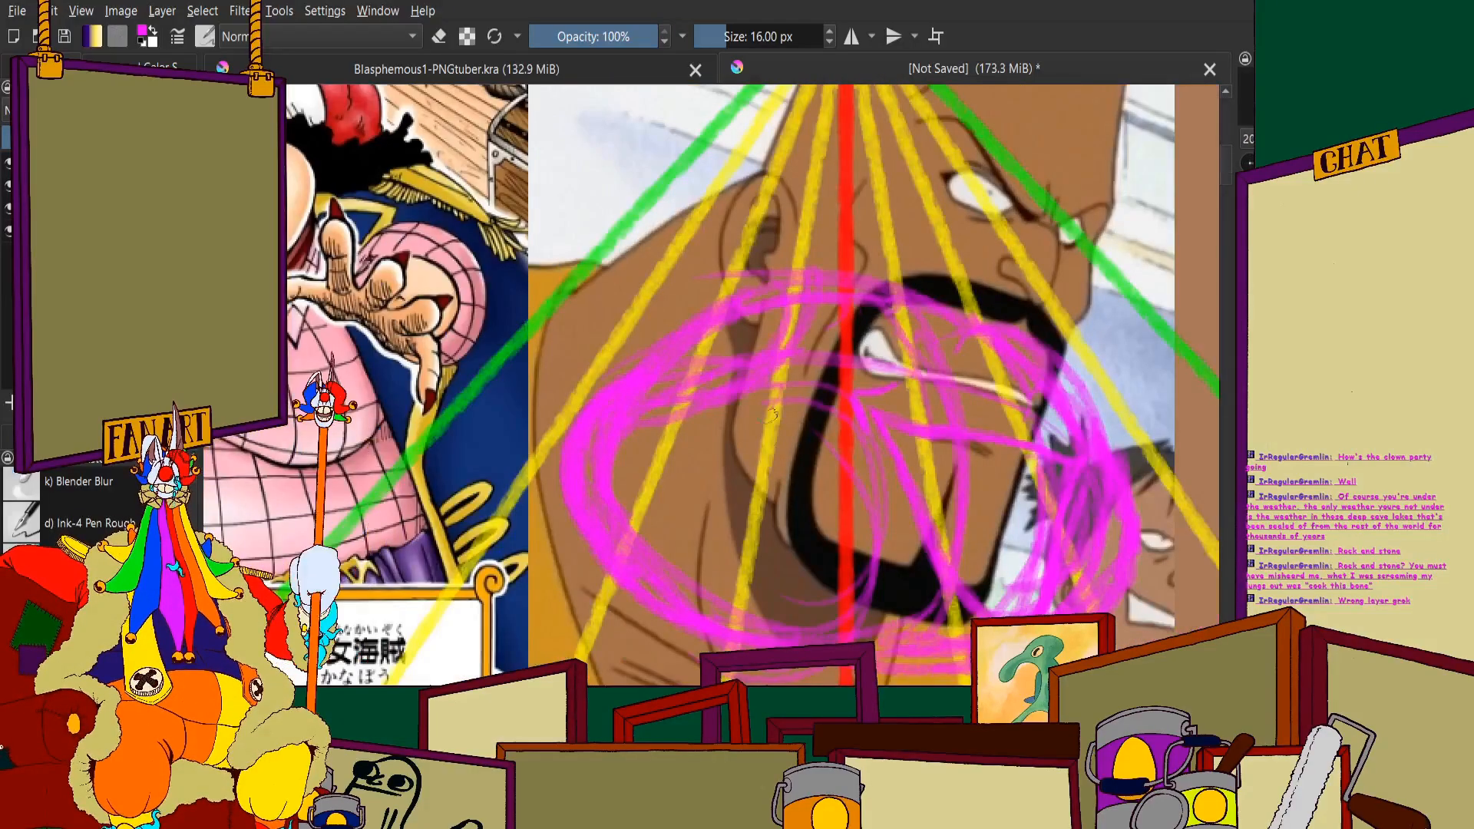
Erase stray magenta shading inside the upper right side of the ellipse
{"action": "scroll", "coordinate": [859, 394], "scroll_direction": "down", "scroll_amount": 2}
{"action": "scroll", "coordinate": [802, 304], "scroll_direction": "up", "scroll_amount": 4}
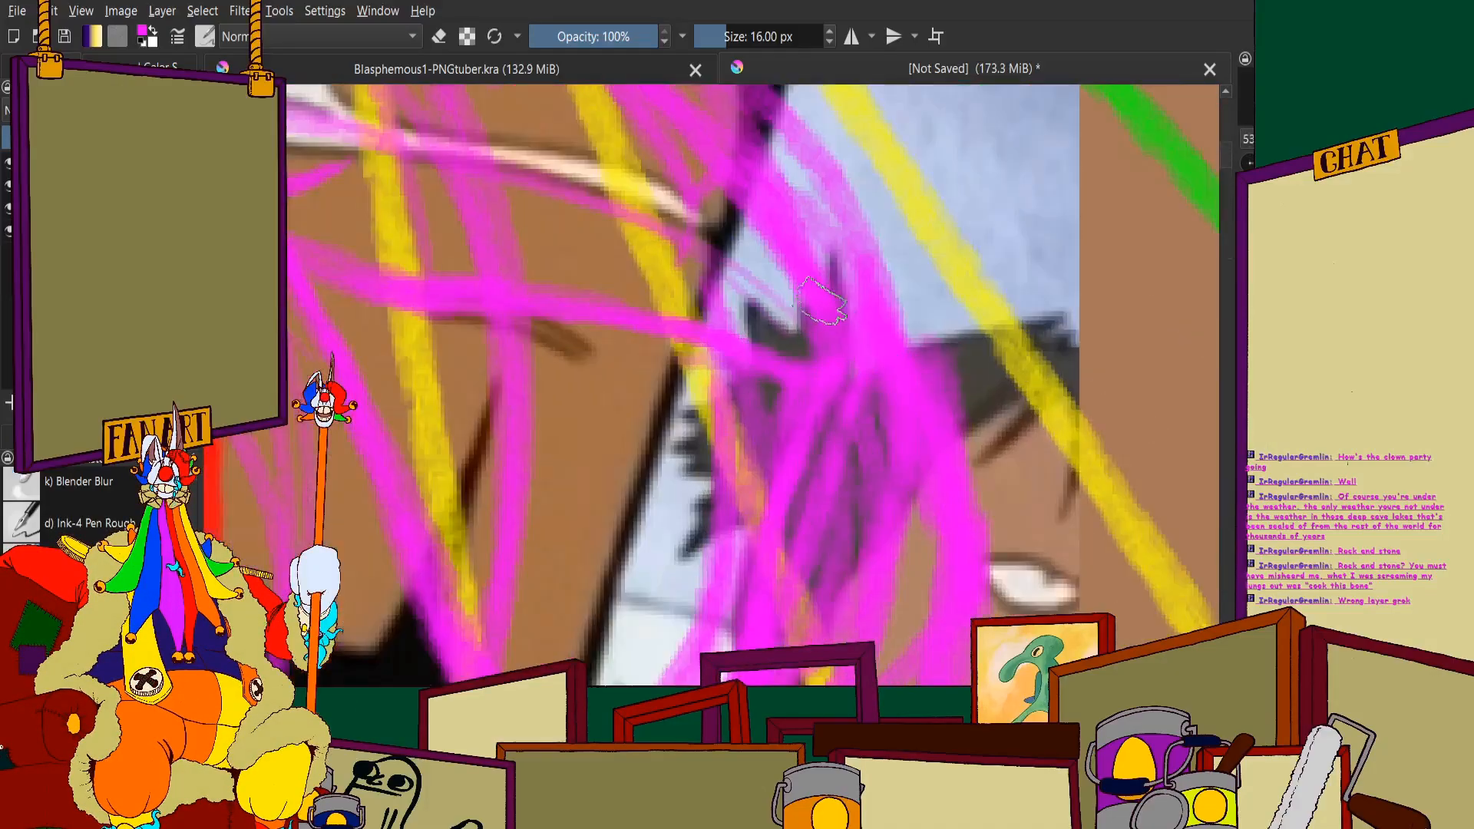
{"action": "scroll", "coordinate": [820, 299], "scroll_direction": "down", "scroll_amount": 3}
{"action": "scroll", "coordinate": [758, 284], "scroll_direction": "up", "scroll_amount": 4}
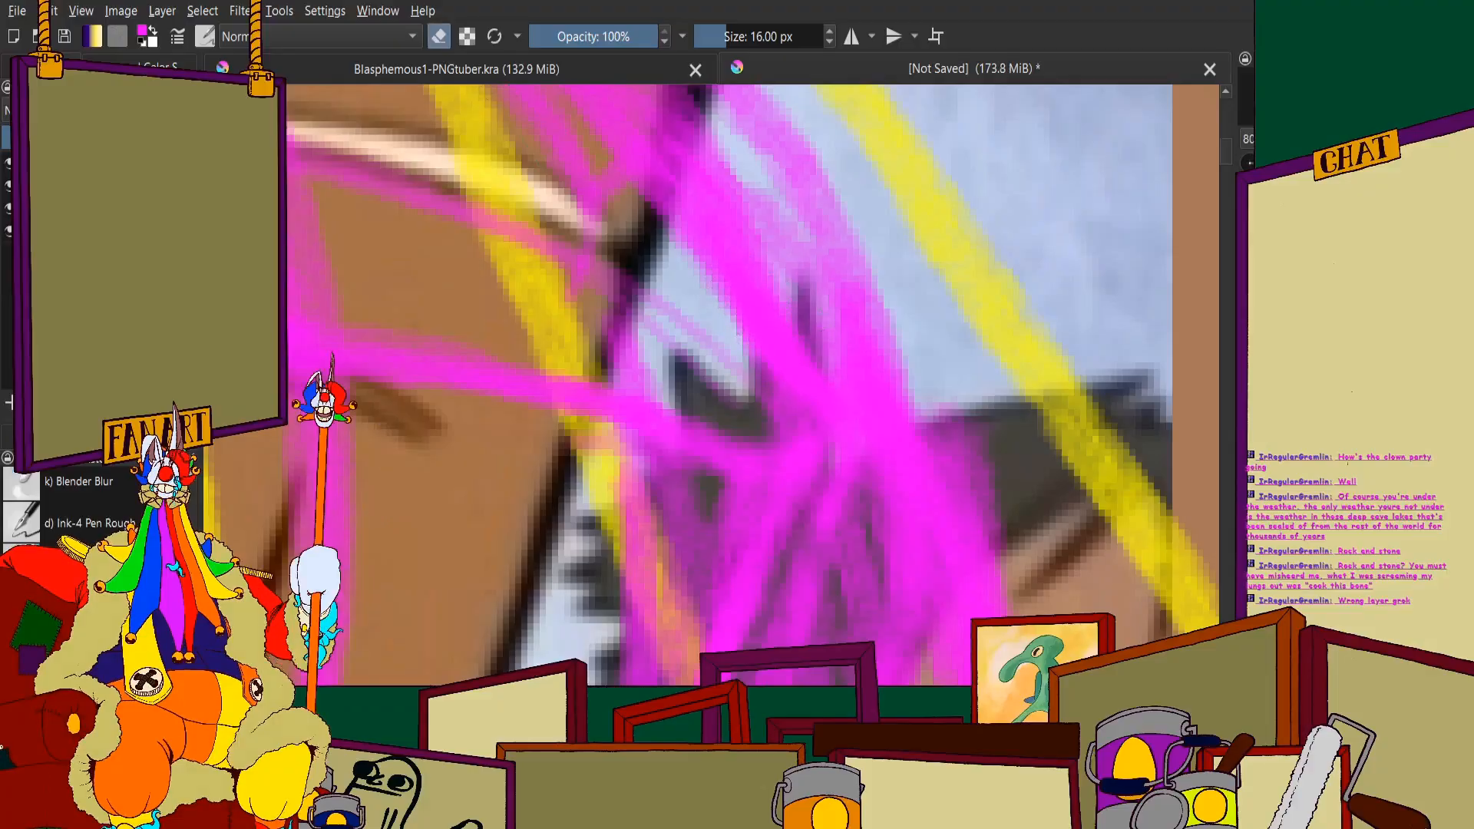
{"action": "scroll", "coordinate": [775, 308], "scroll_direction": "up", "scroll_amount": 1}
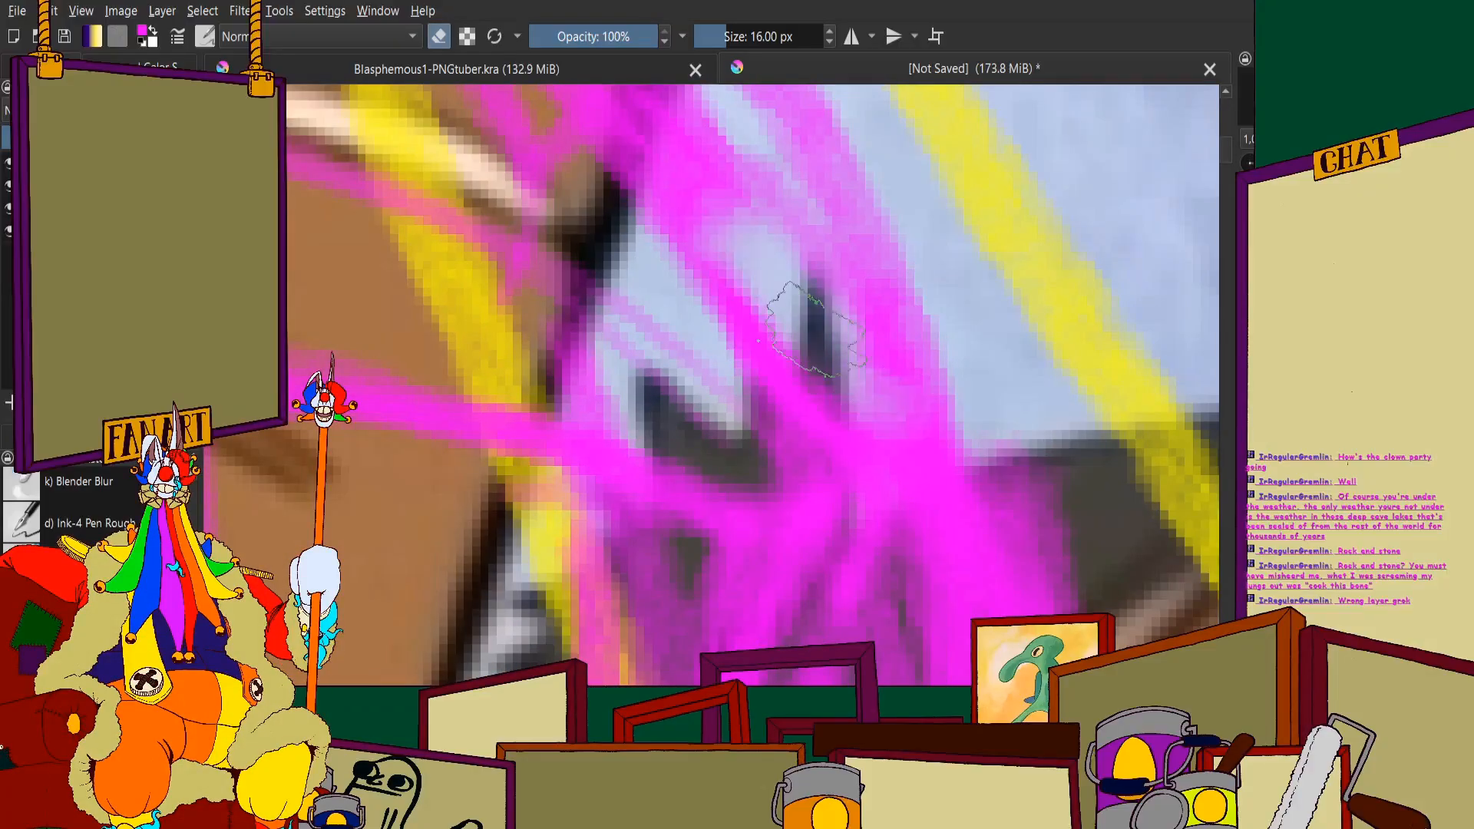
{"action": "scroll", "coordinate": [814, 326], "scroll_direction": "down", "scroll_amount": 1}
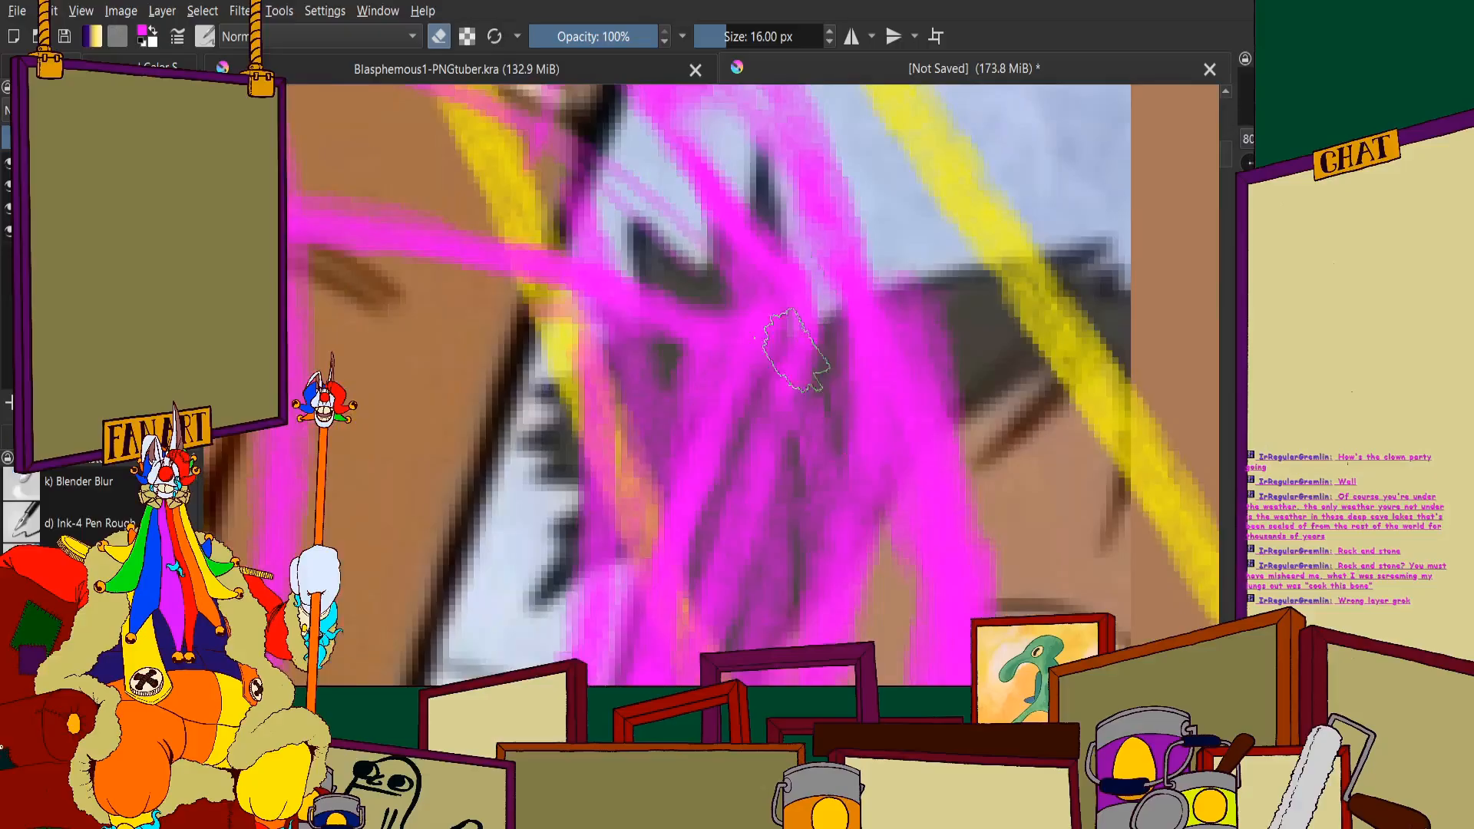
{"action": "scroll", "coordinate": [795, 349], "scroll_direction": "down", "scroll_amount": 3}
{"action": "scroll", "coordinate": [807, 322], "scroll_direction": "up", "scroll_amount": 2}
{"action": "scroll", "coordinate": [814, 307], "scroll_direction": "down", "scroll_amount": 2}
{"action": "scroll", "coordinate": [829, 288], "scroll_direction": "up", "scroll_amount": 2}
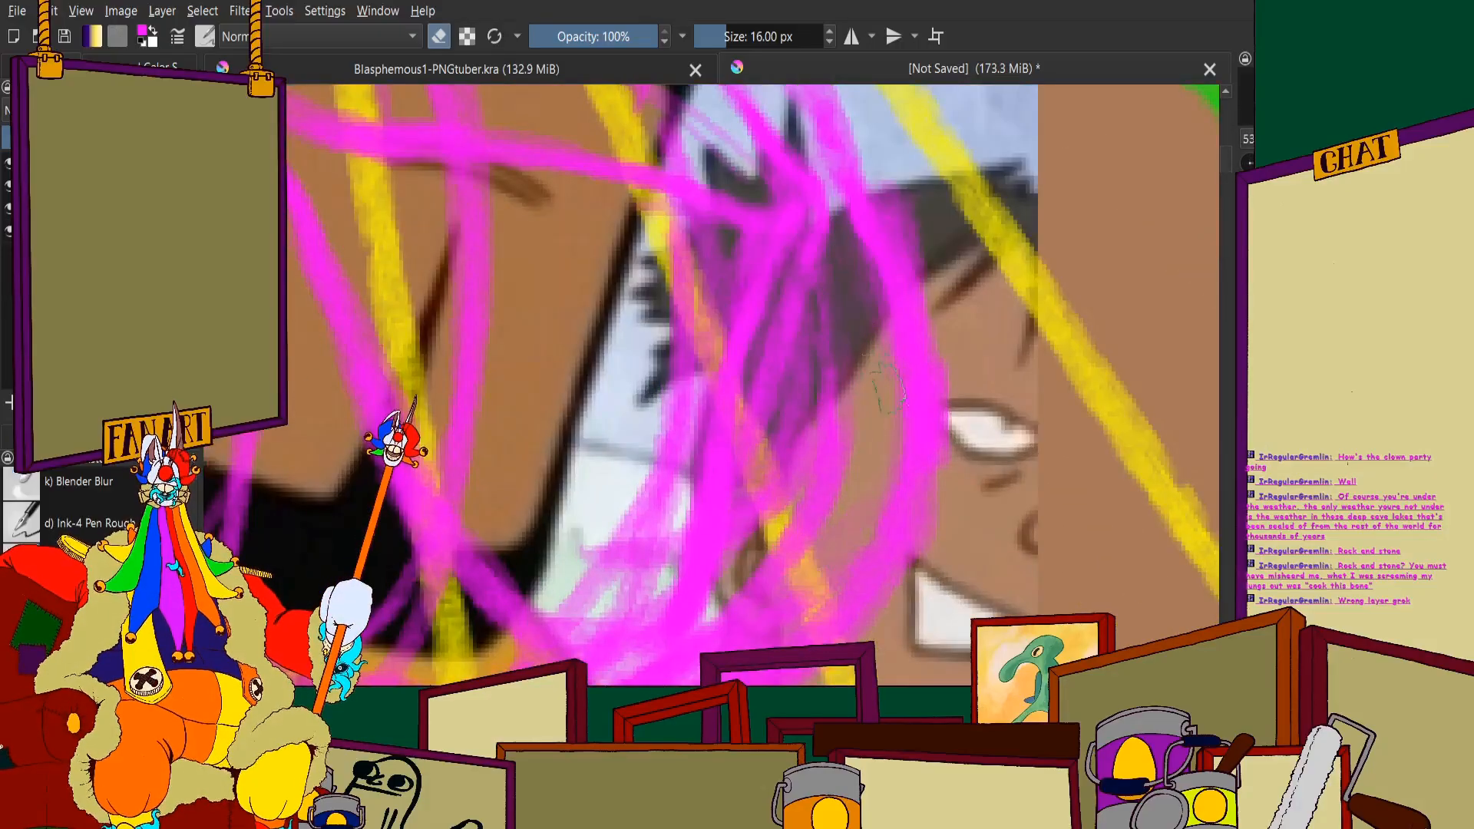
Erase the overlapping sketch strokes inside the ellipse's lower right side, keeping its outer outline
{"action": "mouse_move", "coordinate": [889, 387]}
{"action": "left_mouse_down"}
{"action": "mouse_move", "coordinate": [814, 587]}
{"action": "mouse_move", "coordinate": [768, 614]}
{"action": "mouse_move", "coordinate": [835, 281]}
{"action": "mouse_move", "coordinate": [775, 391]}
{"action": "mouse_move", "coordinate": [749, 599]}
{"action": "left_mouse_up"}
{"action": "scroll", "coordinate": [833, 281], "scroll_direction": "up", "scroll_amount": 2}
{"action": "scroll", "coordinate": [833, 323], "scroll_direction": "down", "scroll_amount": 2}
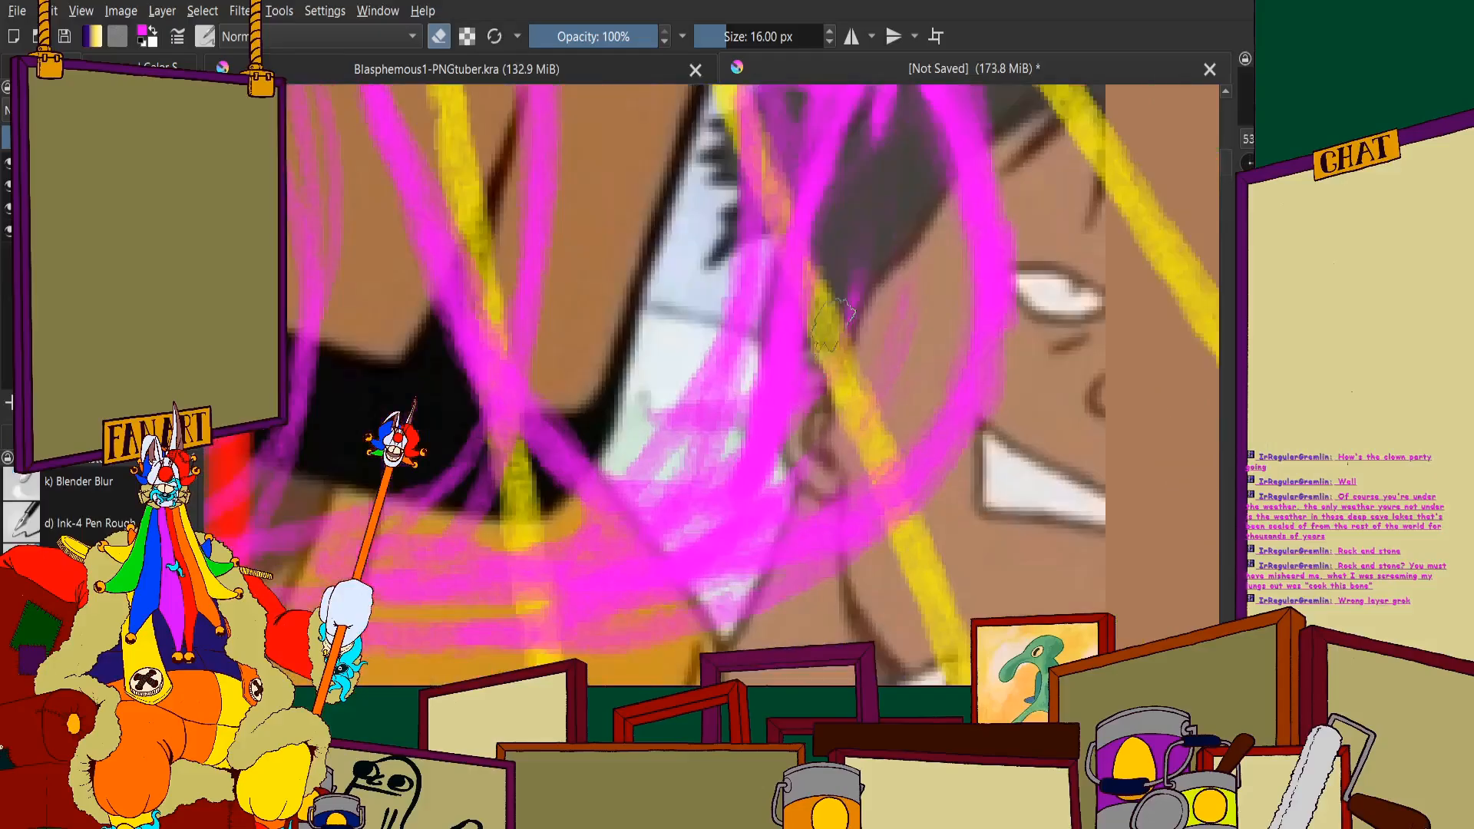
{"action": "scroll", "coordinate": [764, 308], "scroll_direction": "down", "scroll_amount": 2}
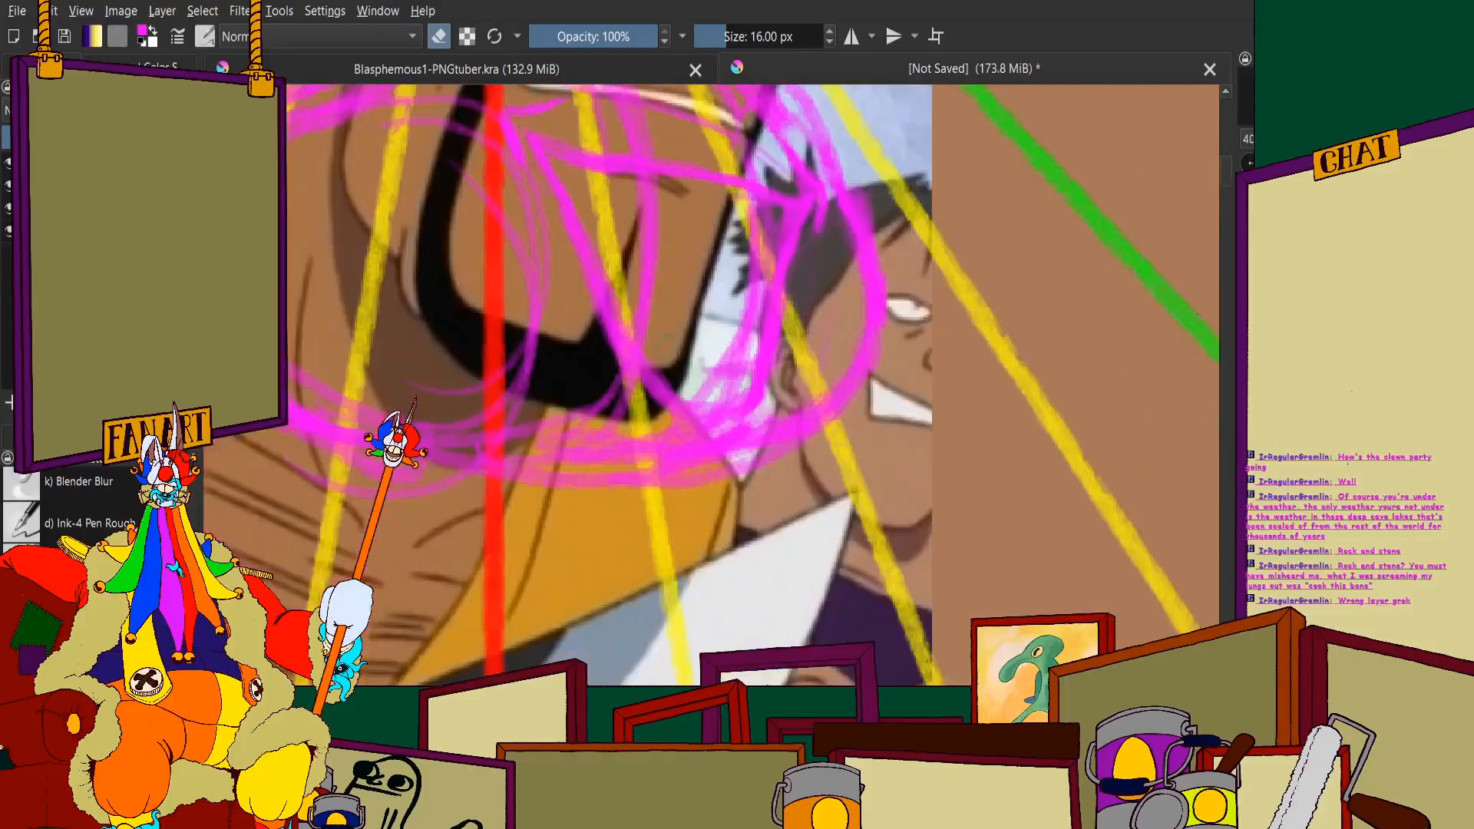
{"action": "scroll", "coordinate": [623, 309], "scroll_direction": "up", "scroll_amount": 2}
Erase part of the small round contour near the red guide inside the ellipse
{"action": "mouse_move", "coordinate": [594, 402]}
{"action": "left_mouse_down"}
{"action": "mouse_move", "coordinate": [577, 380]}
{"action": "mouse_move", "coordinate": [566, 565]}
{"action": "mouse_move", "coordinate": [481, 534]}
{"action": "left_mouse_up"}
{"action": "scroll", "coordinate": [468, 530], "scroll_direction": "down", "scroll_amount": 3}
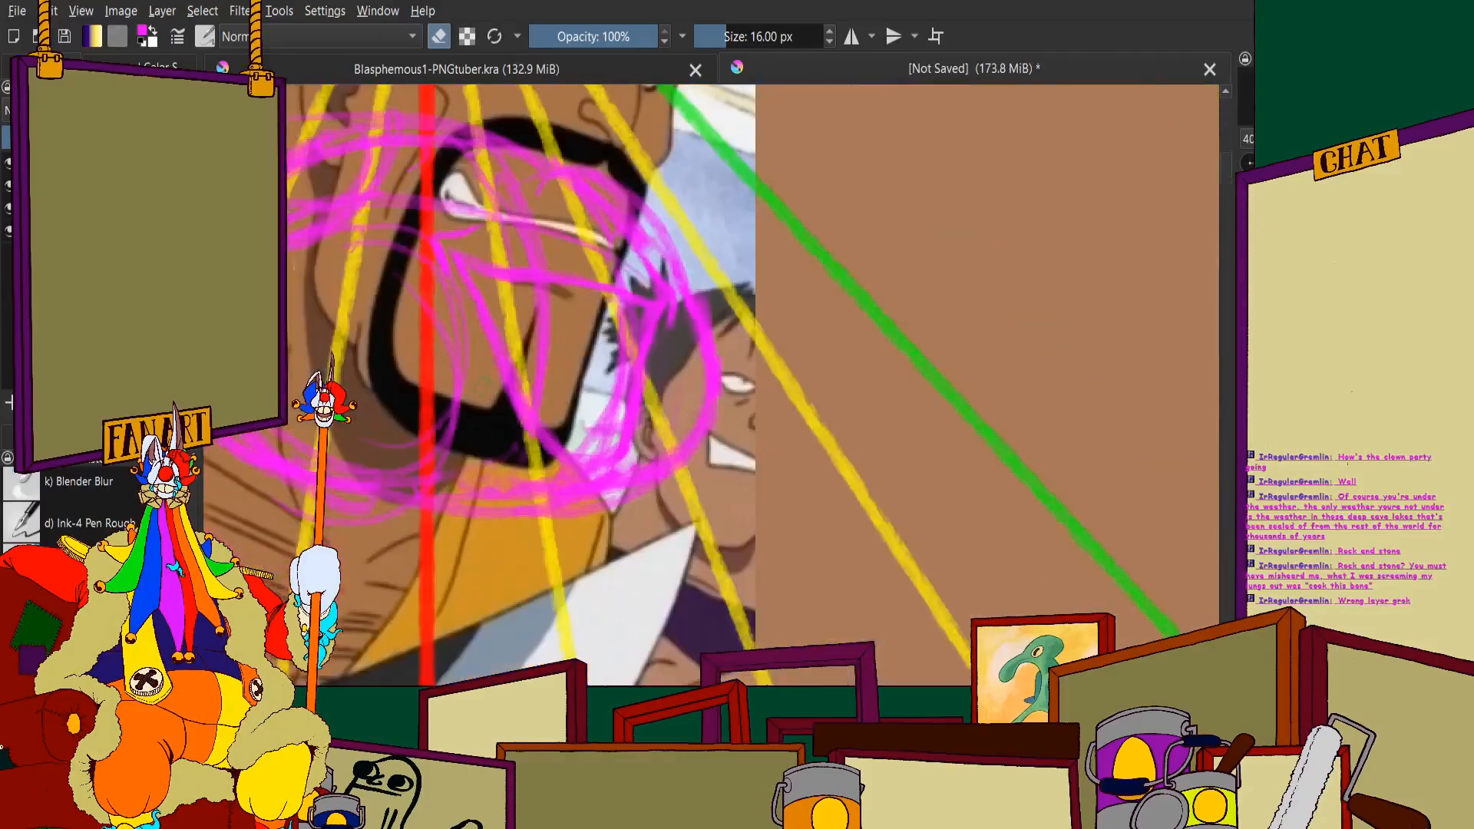
{"action": "scroll", "coordinate": [408, 393], "scroll_direction": "up", "scroll_amount": 3}
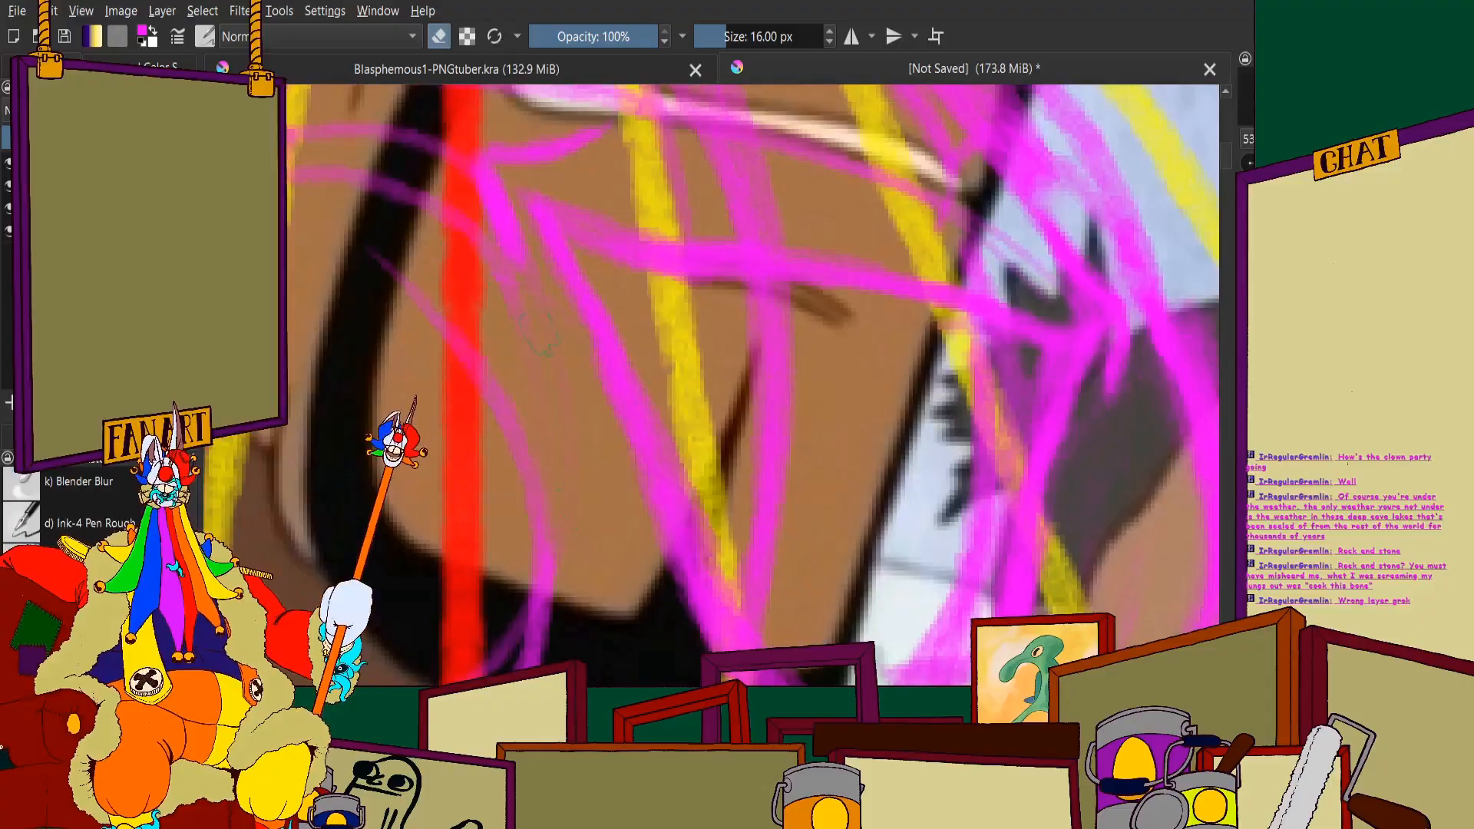
{"action": "scroll", "coordinate": [539, 327], "scroll_direction": "down", "scroll_amount": 3}
Return to painting and extend the ellipse's lower right outline downward with a thick magenta curve
{"action": "scroll", "coordinate": [537, 346], "scroll_direction": "down", "scroll_amount": 4}
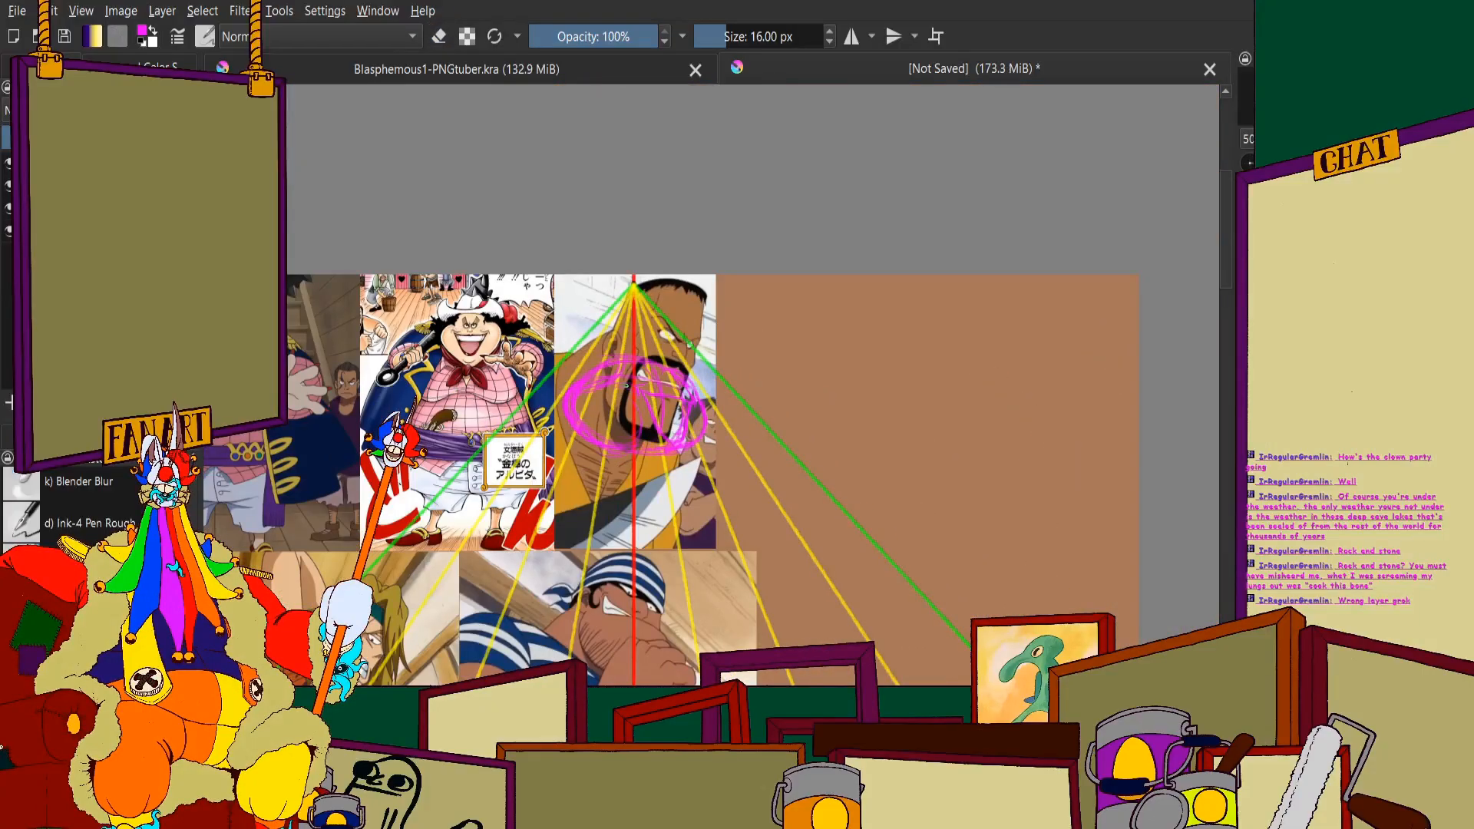
{"action": "scroll", "coordinate": [638, 399], "scroll_direction": "down", "scroll_amount": 1}
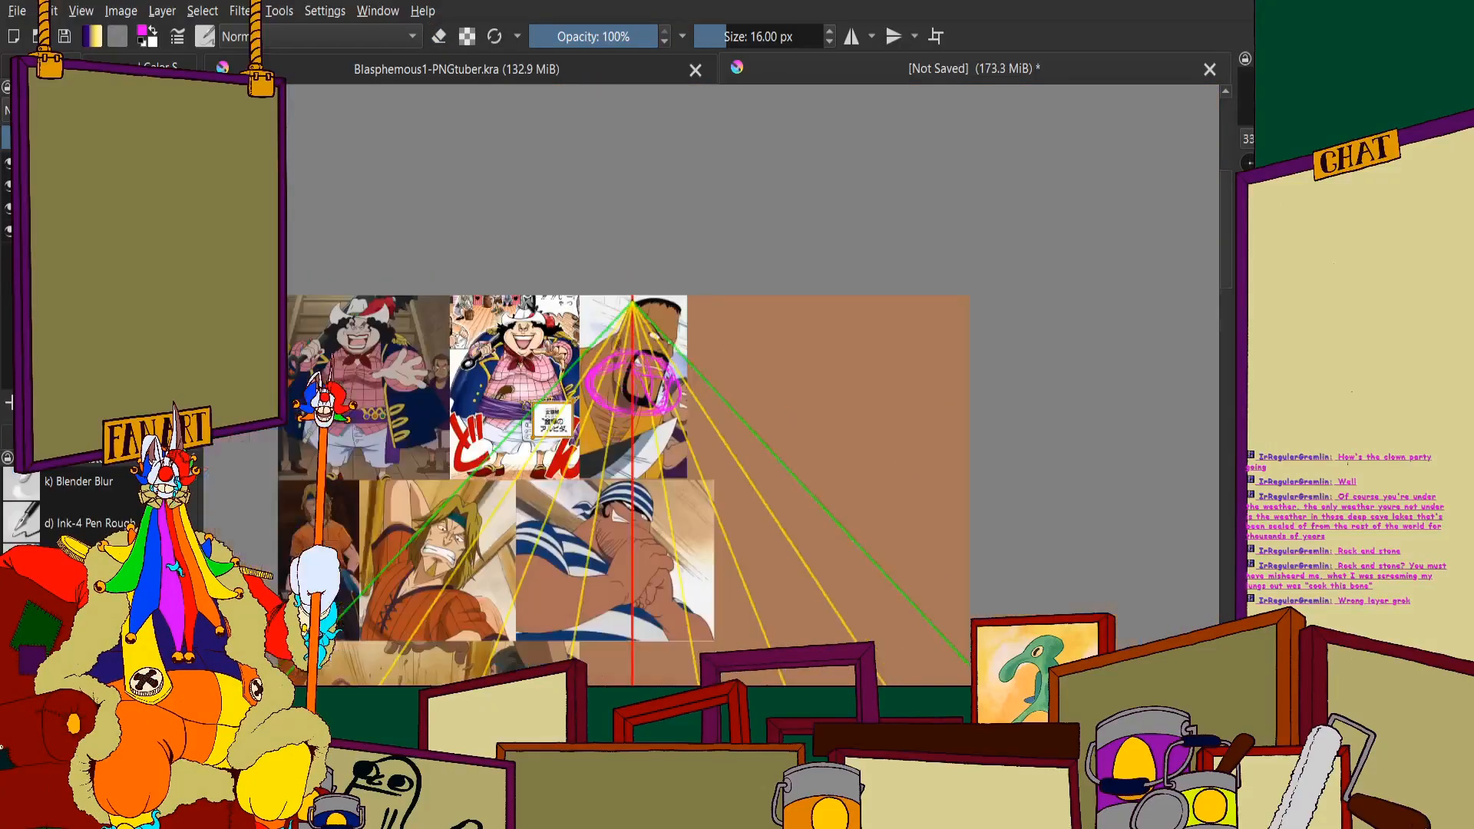
{"action": "scroll", "coordinate": [637, 399], "scroll_direction": "up", "scroll_amount": 3}
{"action": "scroll", "coordinate": [637, 399], "scroll_direction": "down", "scroll_amount": 3}
{"action": "scroll", "coordinate": [691, 414], "scroll_direction": "up", "scroll_amount": 5}
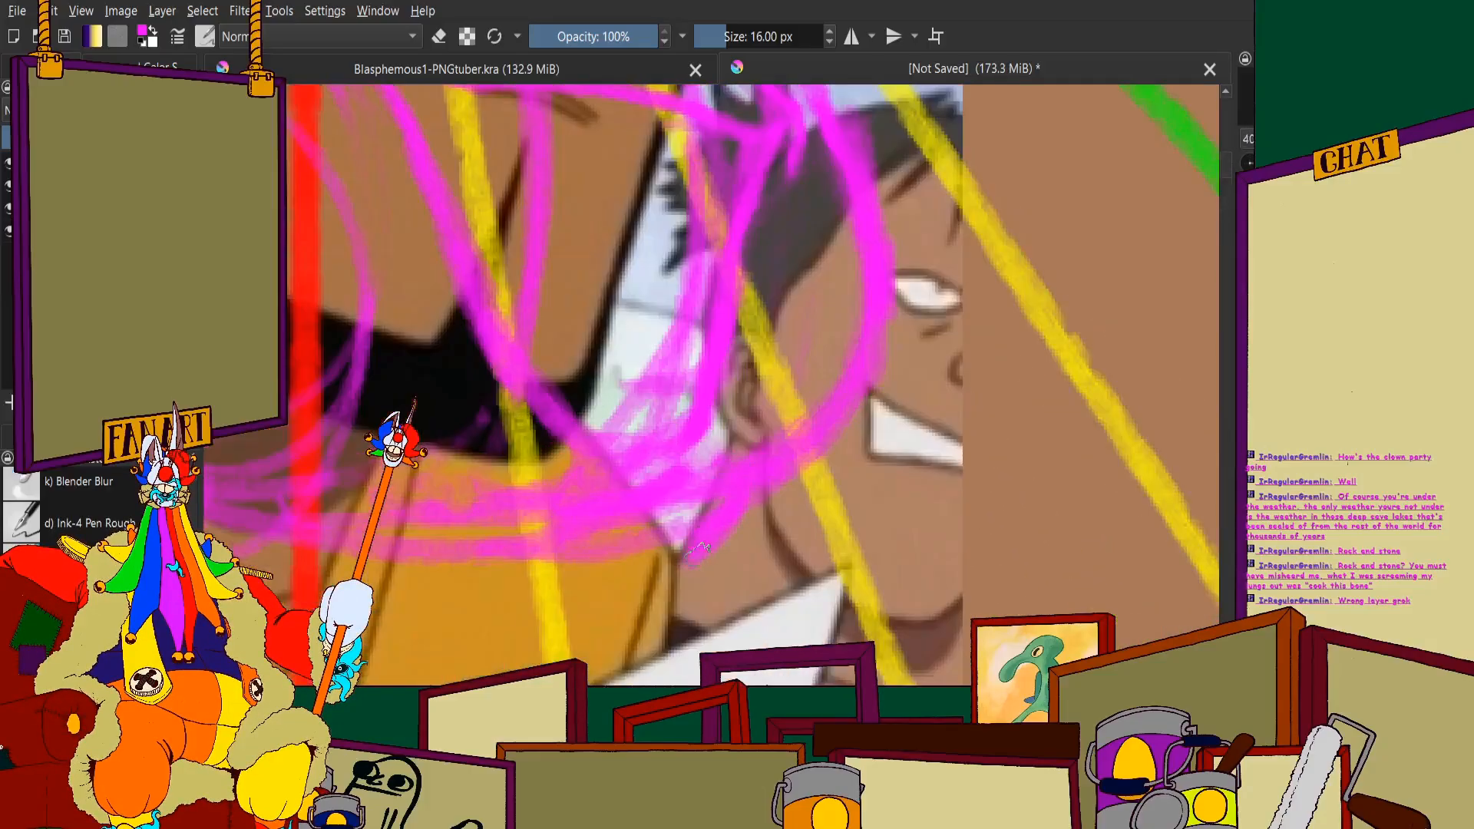
{"action": "mouse_move", "coordinate": [645, 572]}
{"action": "left_mouse_down"}
{"action": "mouse_move", "coordinate": [539, 567]}
{"action": "mouse_move", "coordinate": [593, 575]}
{"action": "left_mouse_up"}
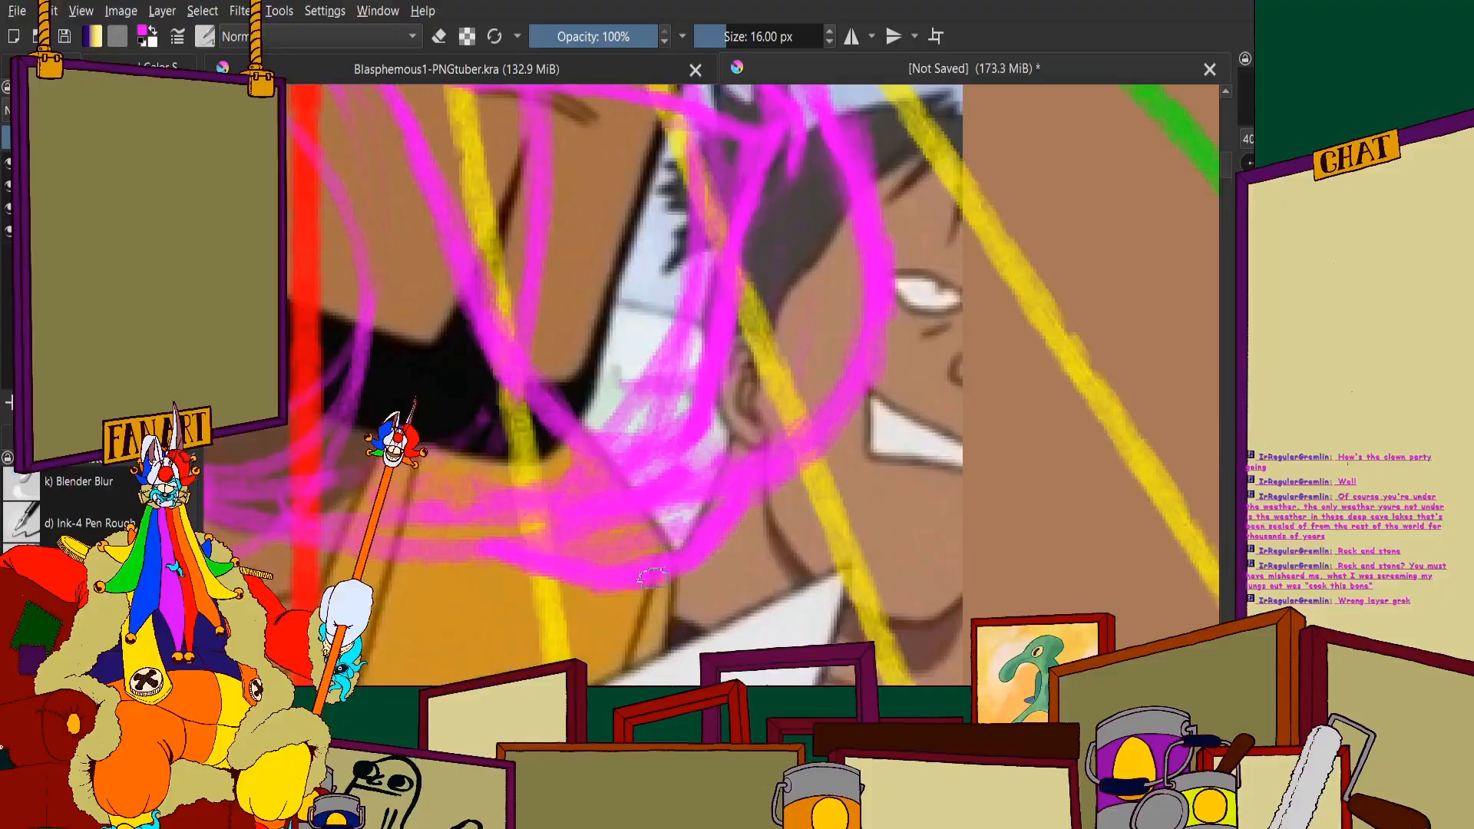
{"action": "scroll", "coordinate": [711, 403], "scroll_direction": "down", "scroll_amount": 3}
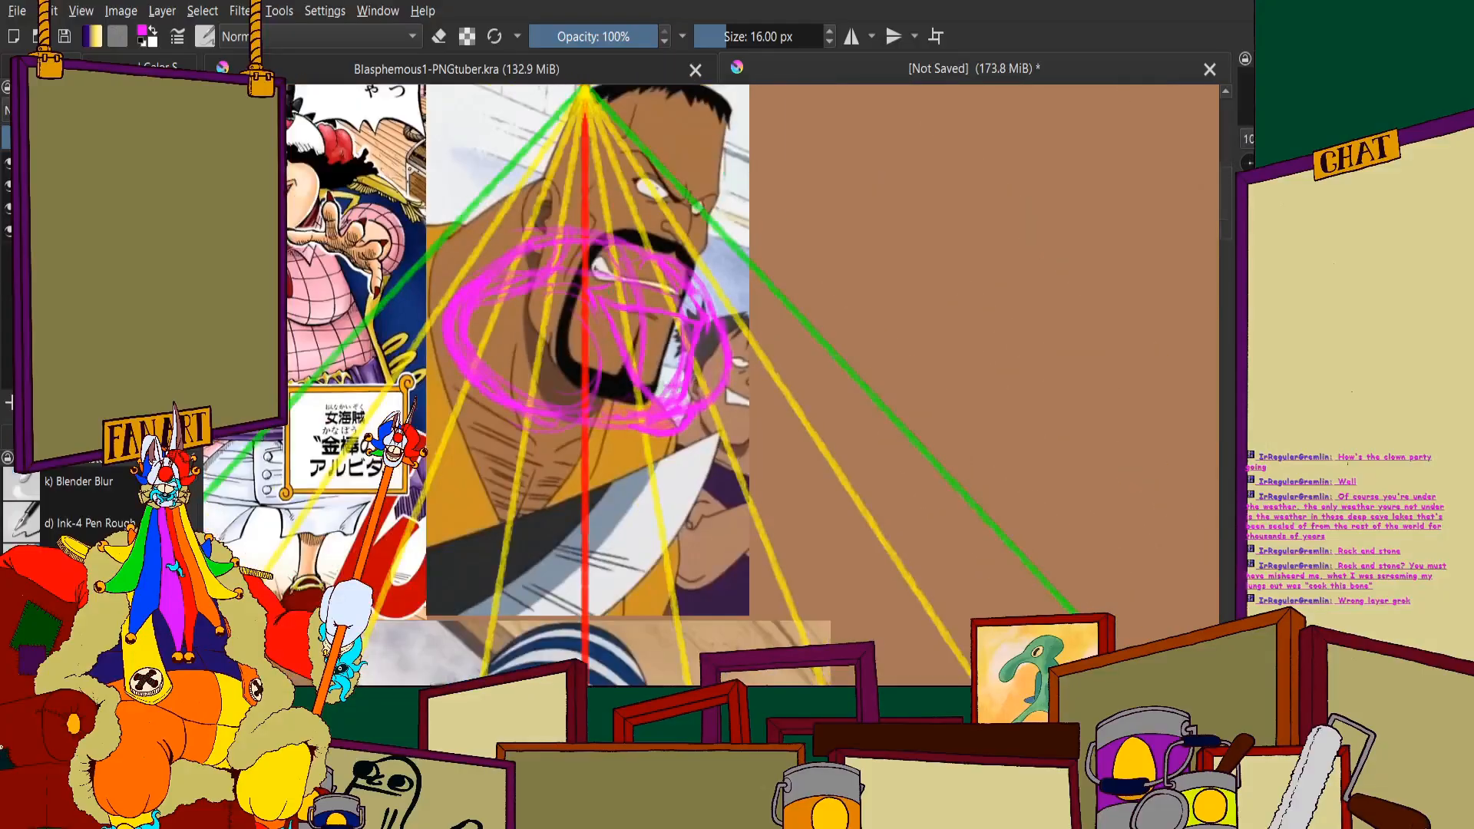
Trace a magenta heart shape over the face of the laughing pirate in the white hat, around cheeks and chin
{"action": "scroll", "coordinate": [691, 430], "scroll_direction": "up", "scroll_amount": 3}
{"action": "scroll", "coordinate": [591, 484], "scroll_direction": "down", "scroll_amount": 4}
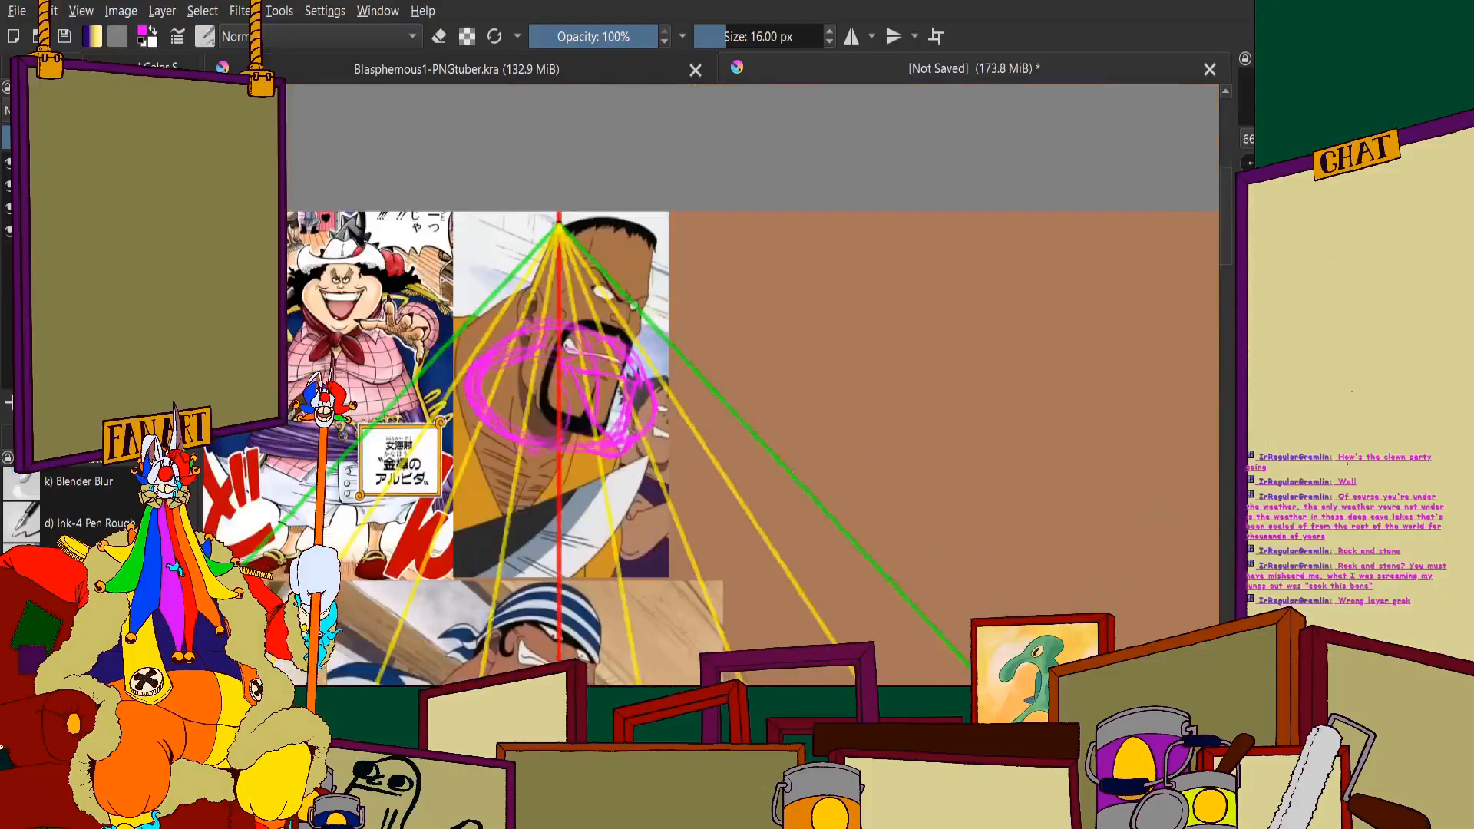
{"action": "scroll", "coordinate": [346, 307], "scroll_direction": "up", "scroll_amount": 4}
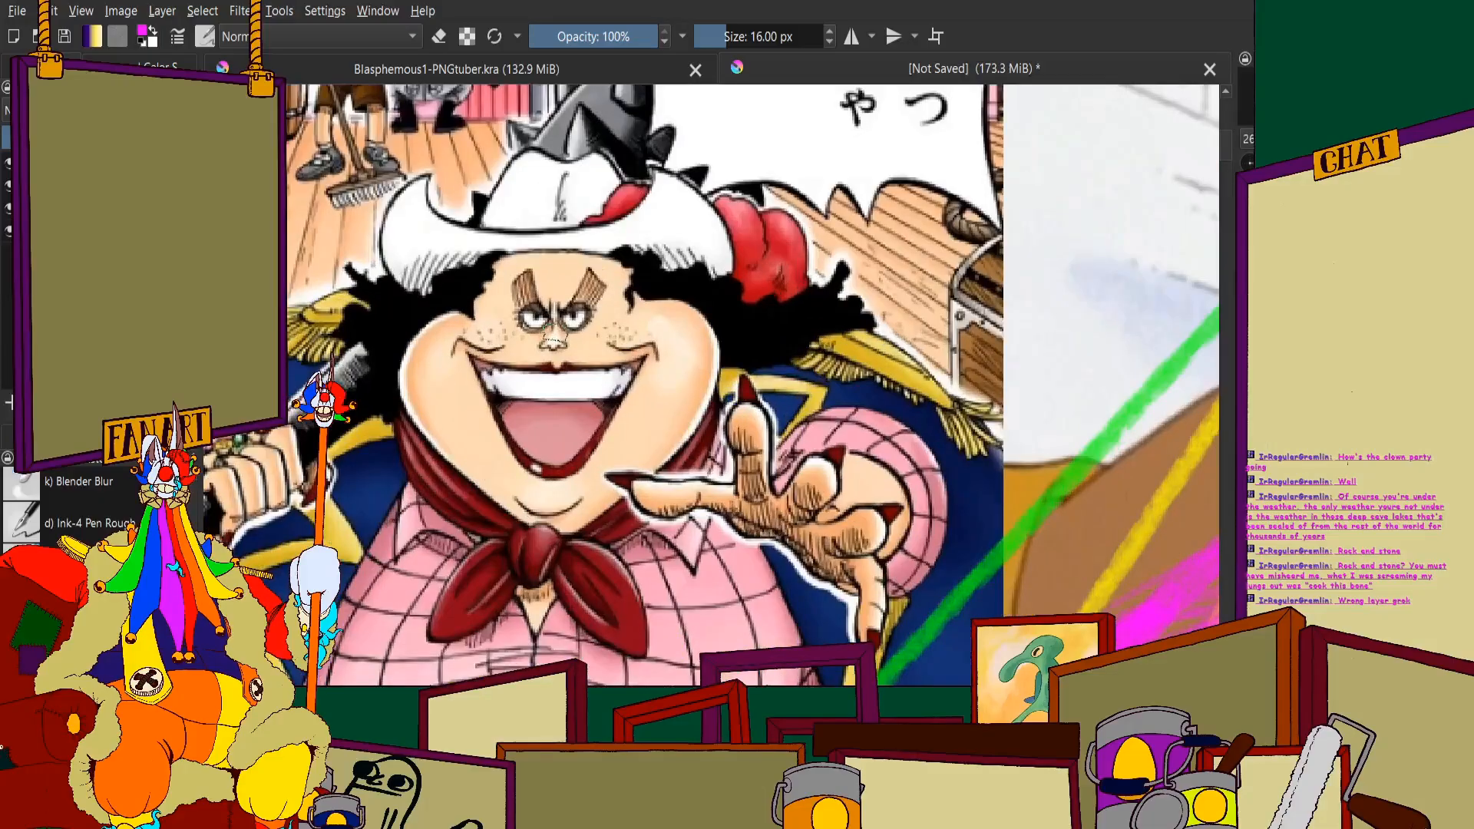
{"action": "scroll", "coordinate": [553, 330], "scroll_direction": "down", "scroll_amount": 3}
{"action": "scroll", "coordinate": [767, 383], "scroll_direction": "up", "scroll_amount": 4}
{"action": "scroll", "coordinate": [767, 384], "scroll_direction": "down", "scroll_amount": 3}
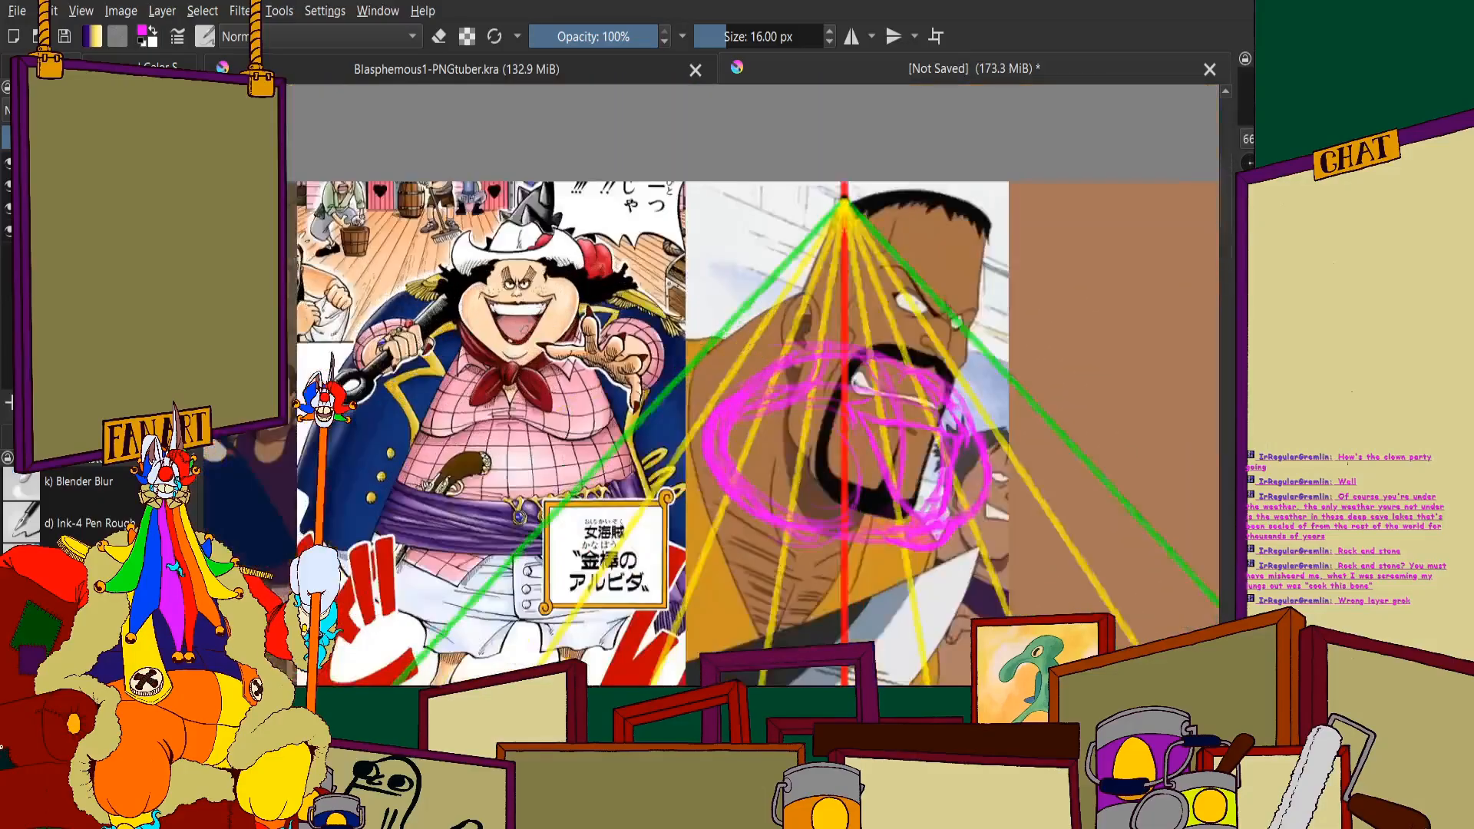
{"action": "scroll", "coordinate": [553, 461], "scroll_direction": "up", "scroll_amount": 4}
{"action": "scroll", "coordinate": [553, 476], "scroll_direction": "down", "scroll_amount": 1}
{"action": "scroll", "coordinate": [558, 526], "scroll_direction": "up", "scroll_amount": 1}
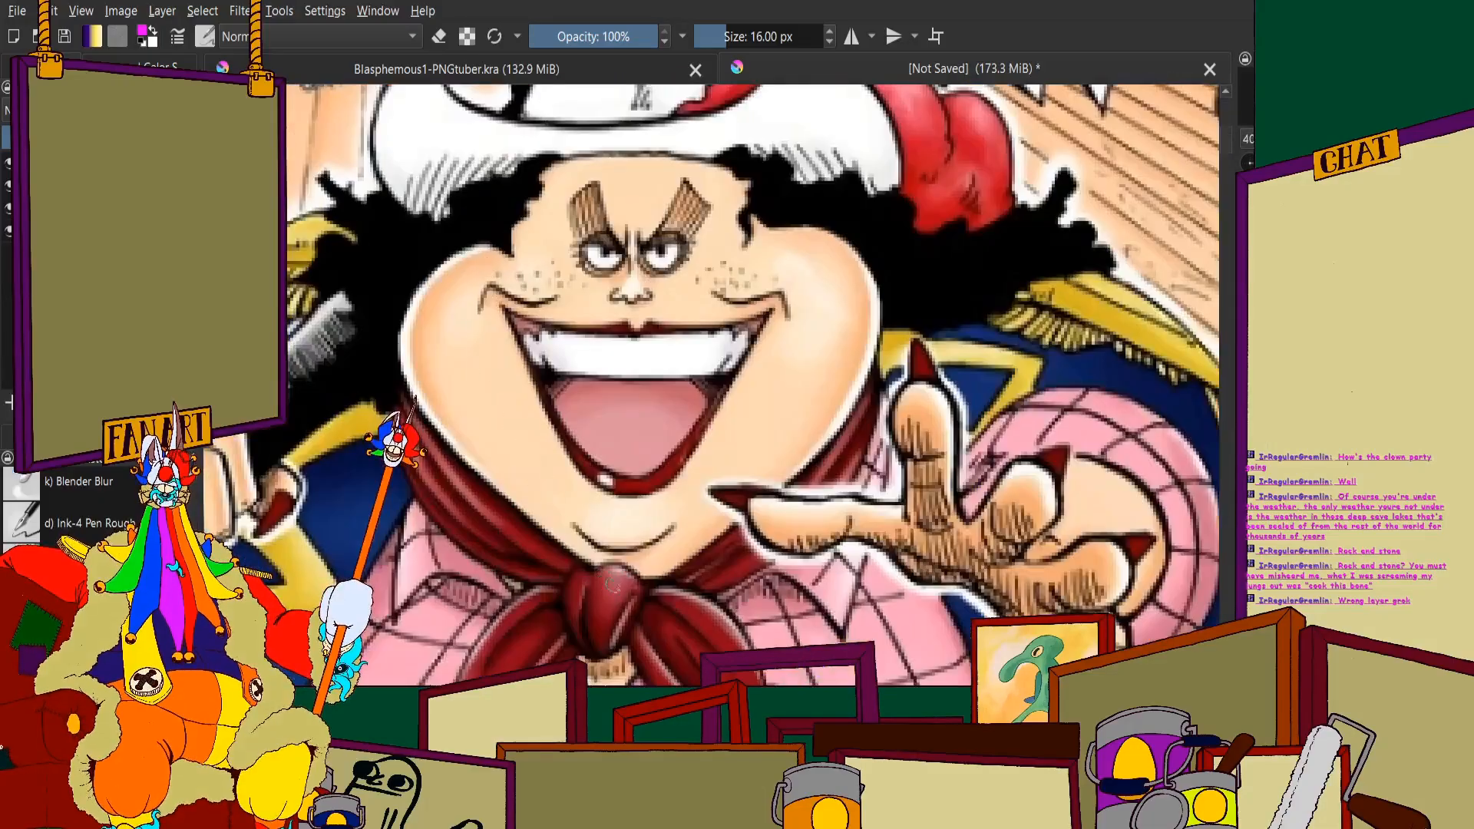
{"action": "mouse_move", "coordinate": [612, 585]}
{"action": "left_mouse_down"}
{"action": "mouse_move", "coordinate": [432, 394]}
{"action": "mouse_move", "coordinate": [394, 299]}
{"action": "mouse_move", "coordinate": [436, 227]}
{"action": "mouse_move", "coordinate": [423, 261]}
{"action": "mouse_move", "coordinate": [472, 226]}
{"action": "mouse_move", "coordinate": [646, 307]}
{"action": "mouse_move", "coordinate": [764, 226]}
{"action": "mouse_move", "coordinate": [853, 371]}
{"action": "mouse_move", "coordinate": [837, 343]}
{"action": "mouse_move", "coordinate": [703, 536]}
{"action": "mouse_move", "coordinate": [625, 575]}
{"action": "left_mouse_up"}
{"action": "scroll", "coordinate": [707, 472], "scroll_direction": "down", "scroll_amount": 2}
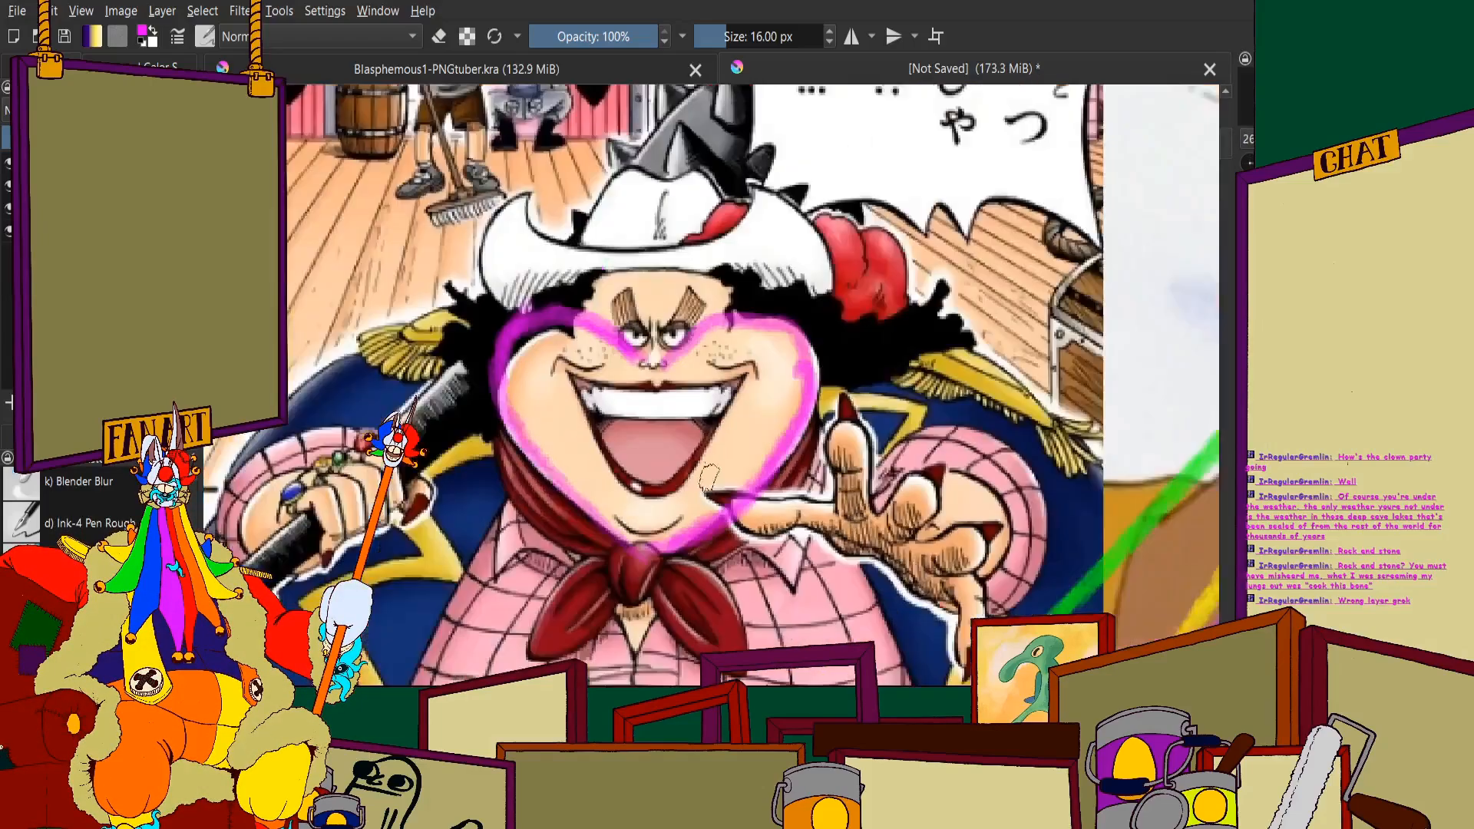
Undo the magenta heart traced over the face of the laughing pirate in the white hat
{"action": "scroll", "coordinate": [708, 473], "scroll_direction": "down", "scroll_amount": 2}
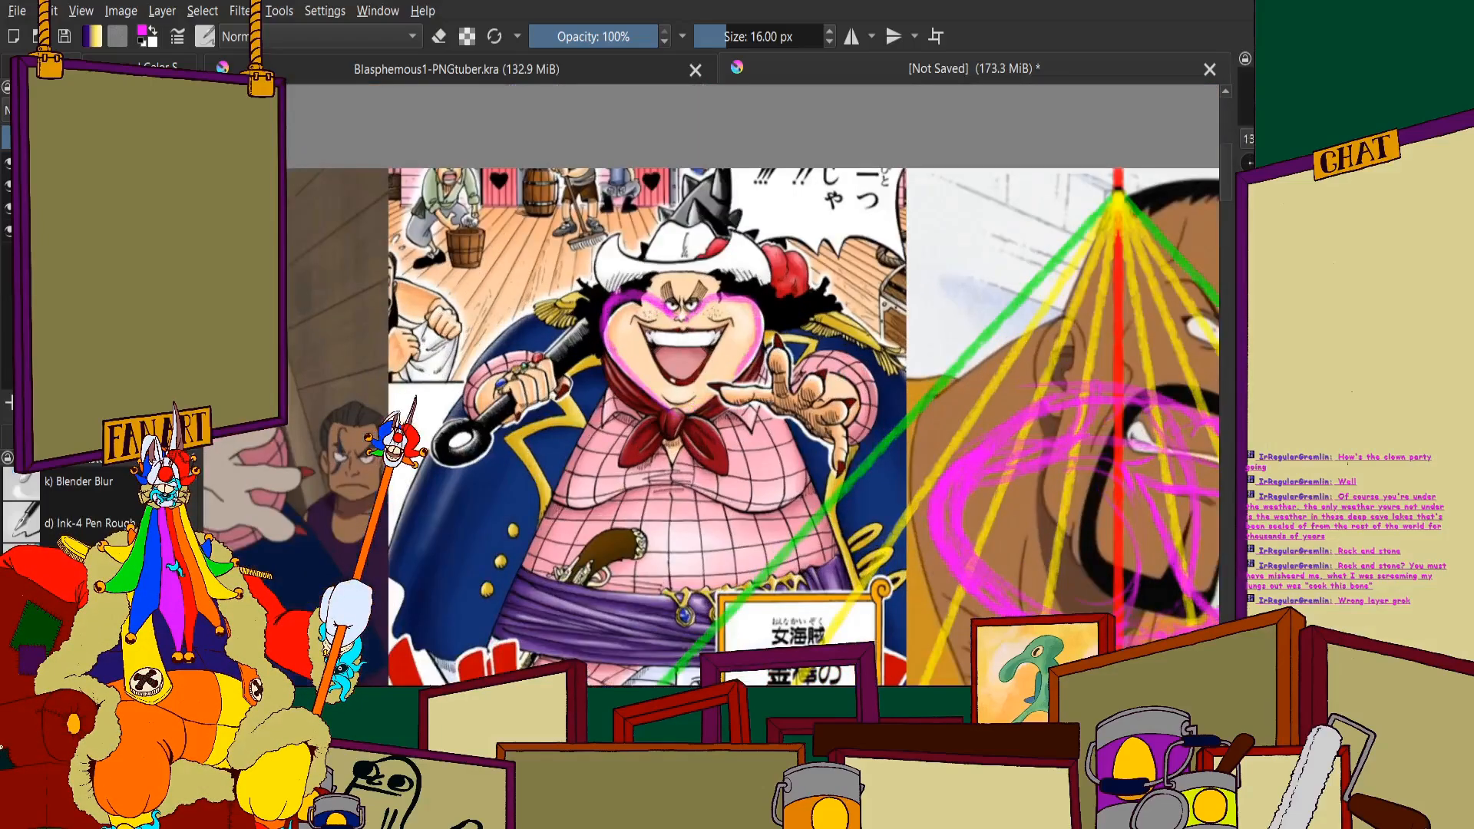
{"action": "key", "text": "ctrl+z"}
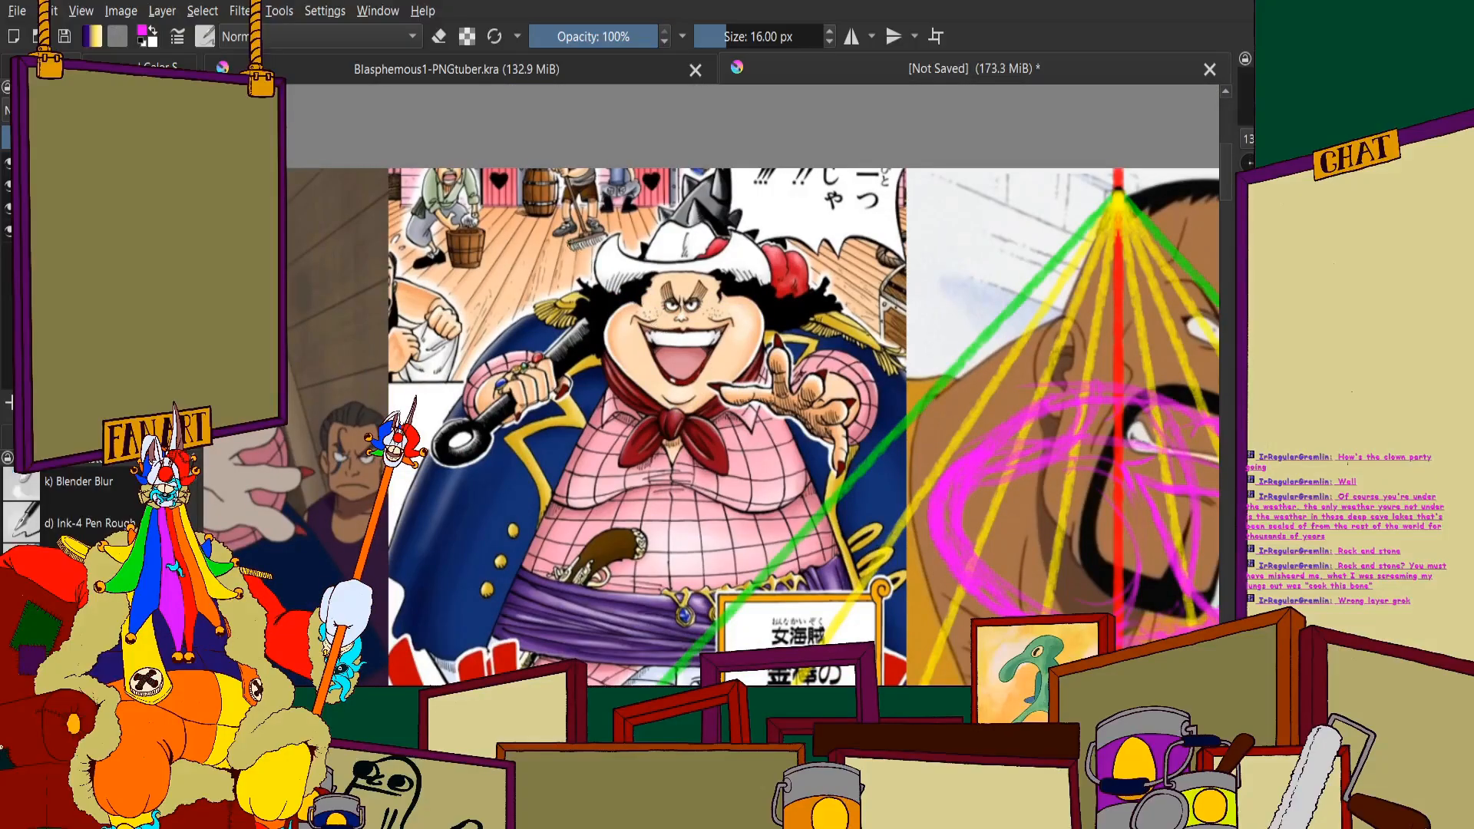
Draw a magenta horizontal line across the small face contour inside the ellipse, below its upper edge line
{"action": "scroll", "coordinate": [634, 450], "scroll_direction": "down", "scroll_amount": 4}
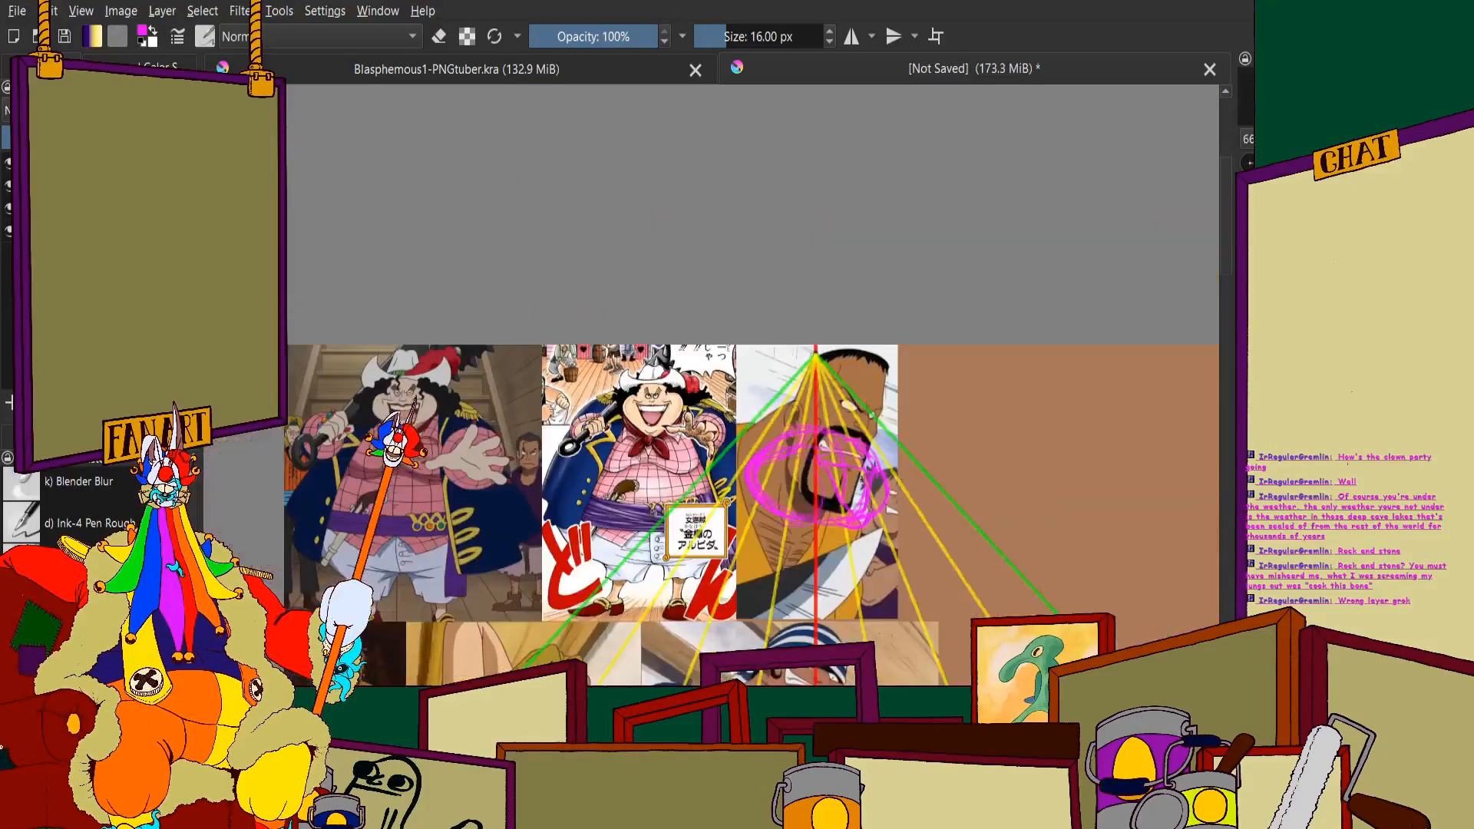
{"action": "scroll", "coordinate": [849, 373], "scroll_direction": "up", "scroll_amount": 6}
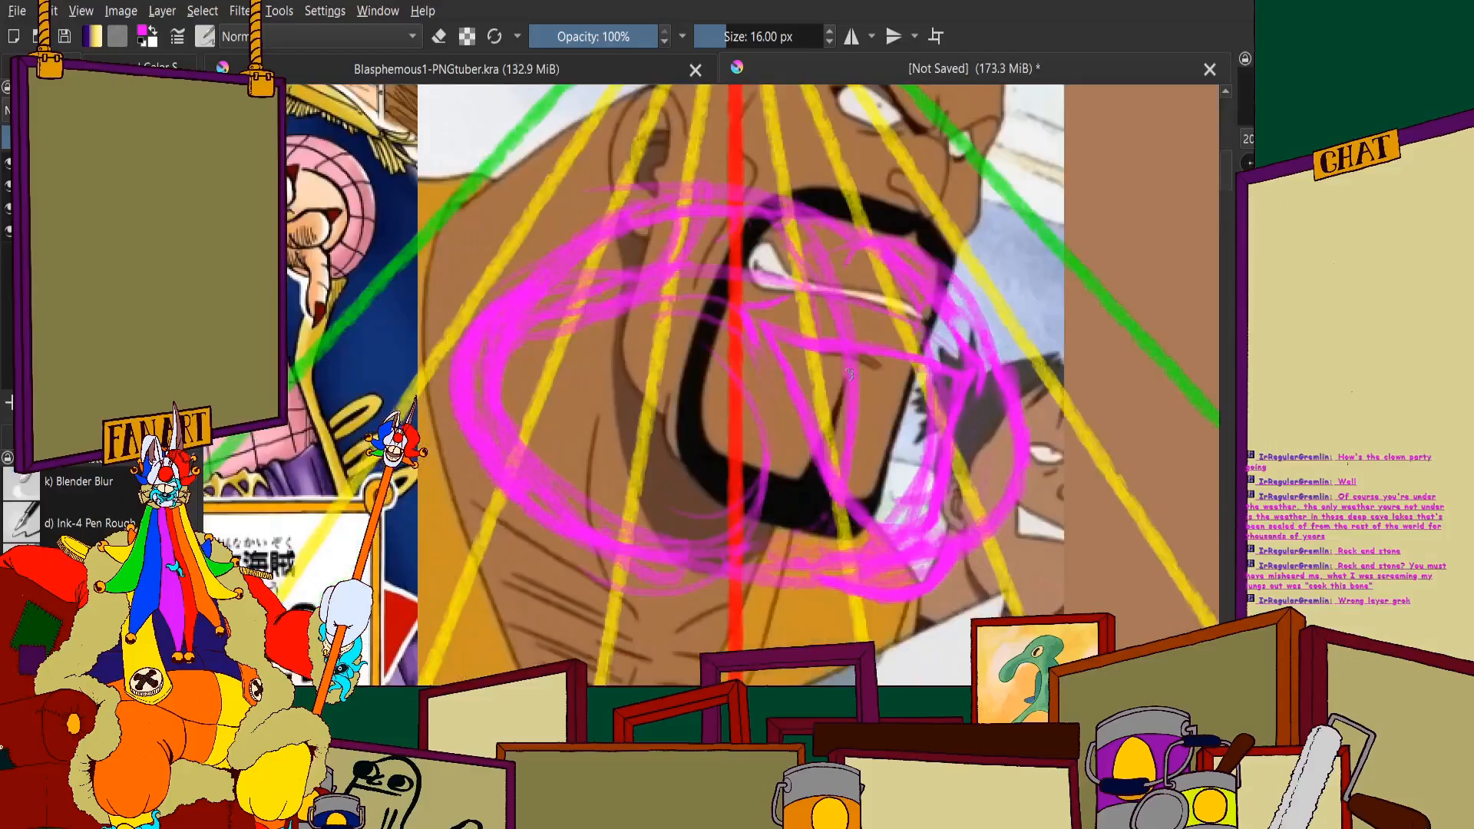
{"action": "scroll", "coordinate": [849, 373], "scroll_direction": "down", "scroll_amount": 2}
{"action": "scroll", "coordinate": [900, 217], "scroll_direction": "up", "scroll_amount": 5}
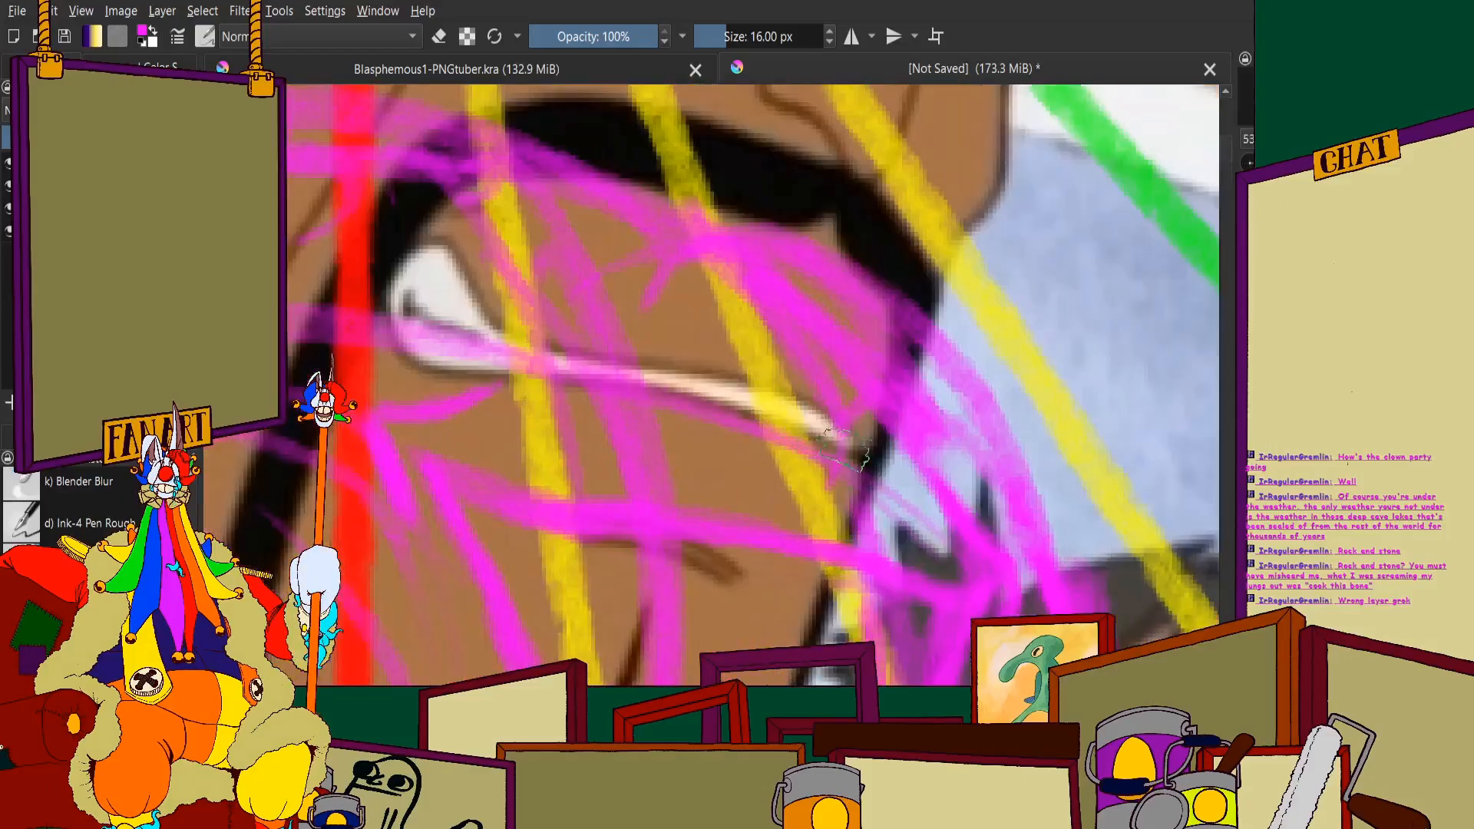
{"action": "scroll", "coordinate": [767, 219], "scroll_direction": "down", "scroll_amount": 2}
{"action": "scroll", "coordinate": [694, 219], "scroll_direction": "up", "scroll_amount": 3}
{"action": "scroll", "coordinate": [694, 219], "scroll_direction": "up", "scroll_amount": 2}
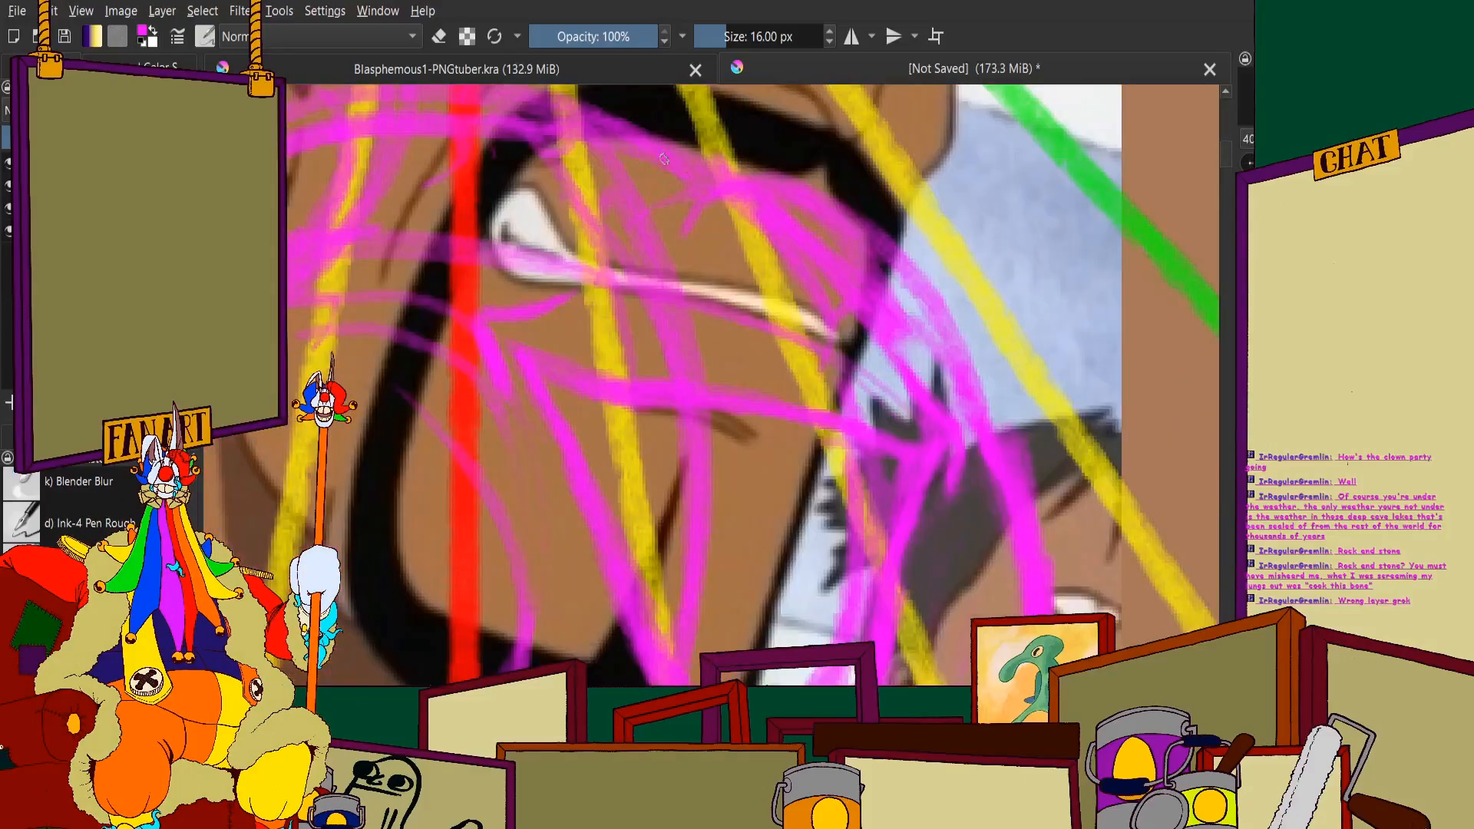
{"action": "scroll", "coordinate": [672, 156], "scroll_direction": "down", "scroll_amount": 2}
{"action": "scroll", "coordinate": [673, 156], "scroll_direction": "up", "scroll_amount": 1}
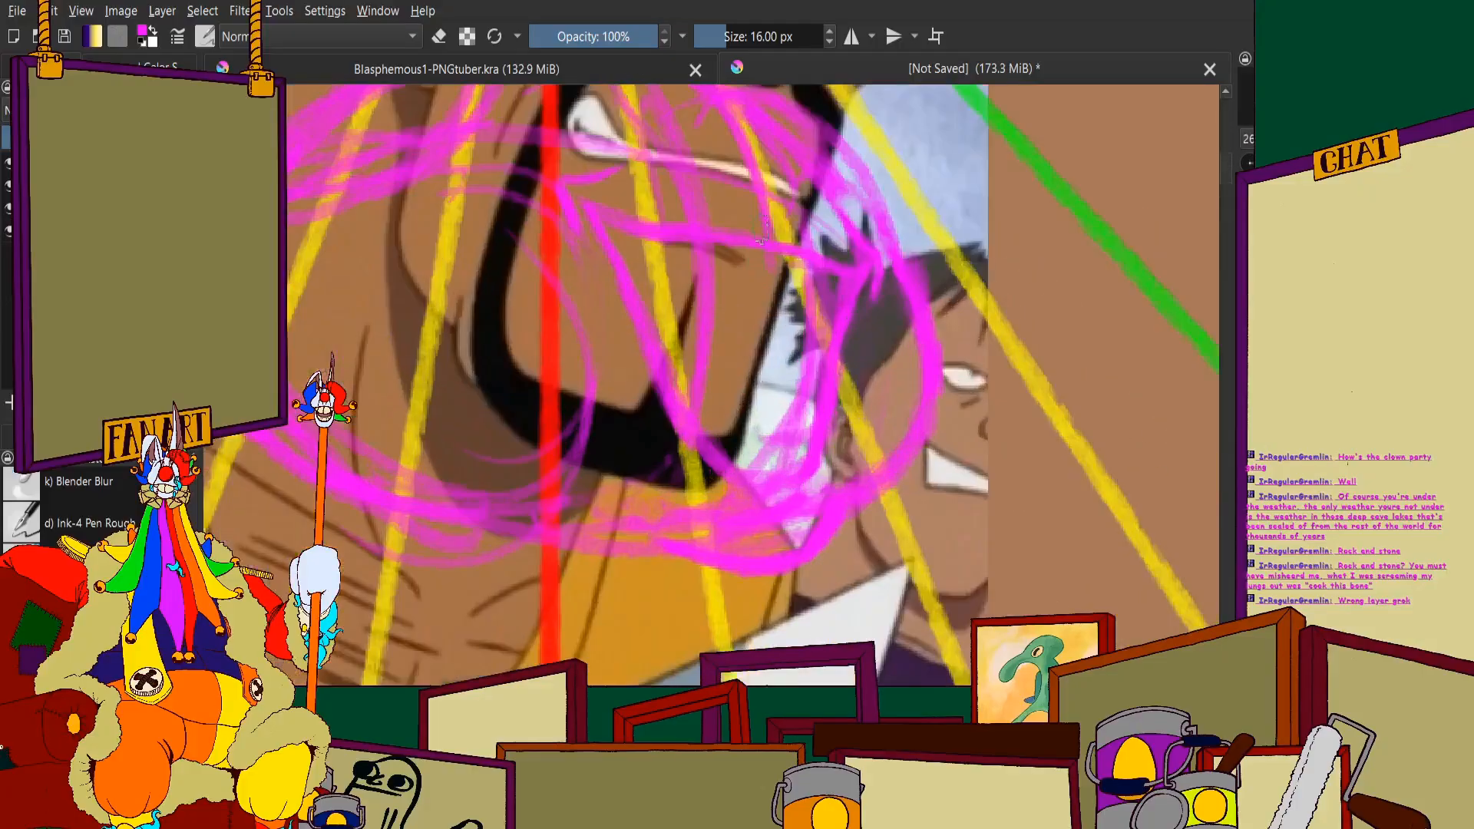
{"action": "scroll", "coordinate": [672, 156], "scroll_direction": "down", "scroll_amount": 4}
{"action": "scroll", "coordinate": [893, 415], "scroll_direction": "up", "scroll_amount": 5}
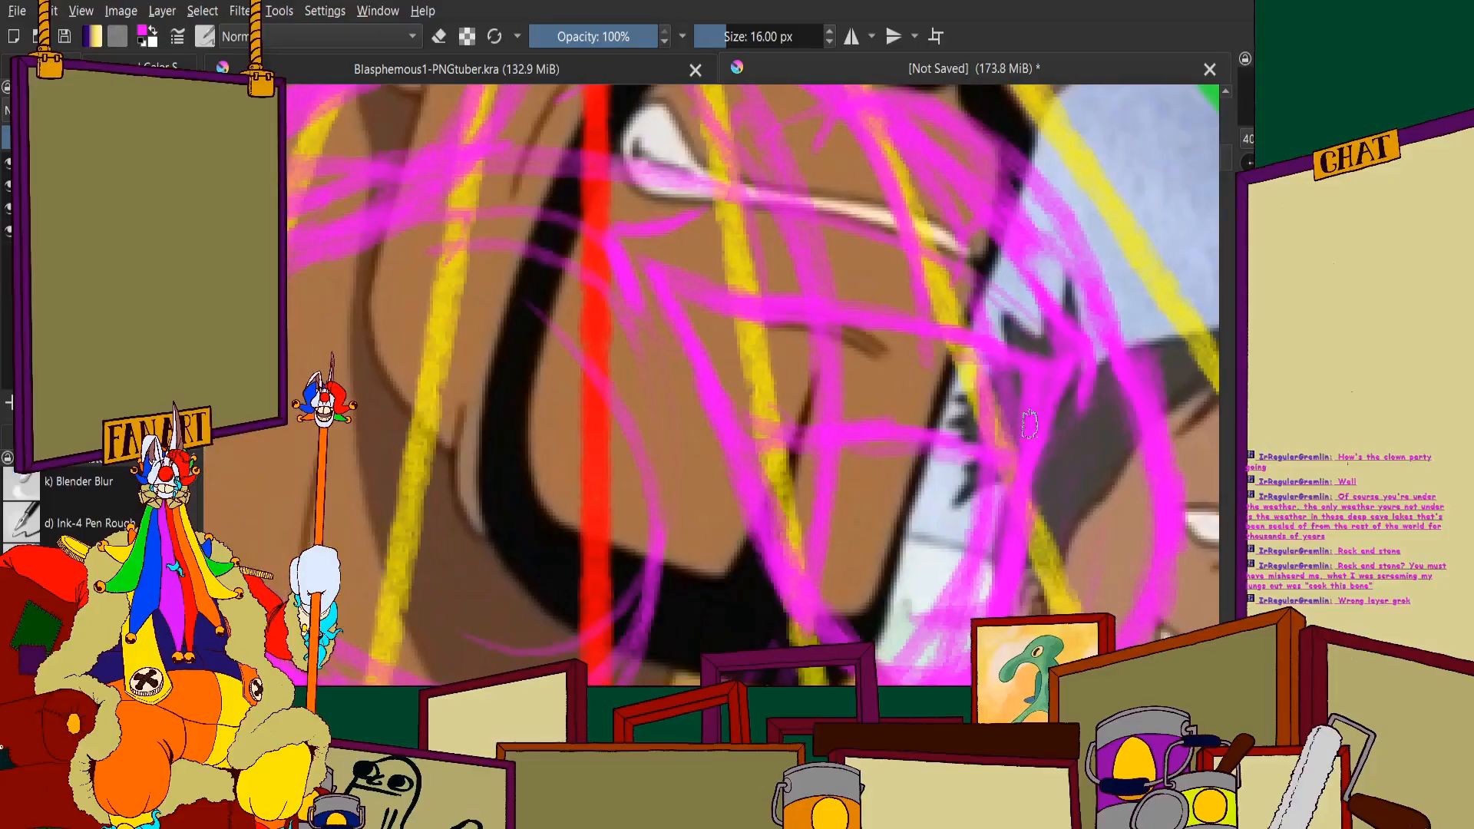
Extend the new horizontal line to the contour's left edge and thicken its two ends with short magenta strokes
{"action": "scroll", "coordinate": [972, 460], "scroll_direction": "down", "scroll_amount": 4}
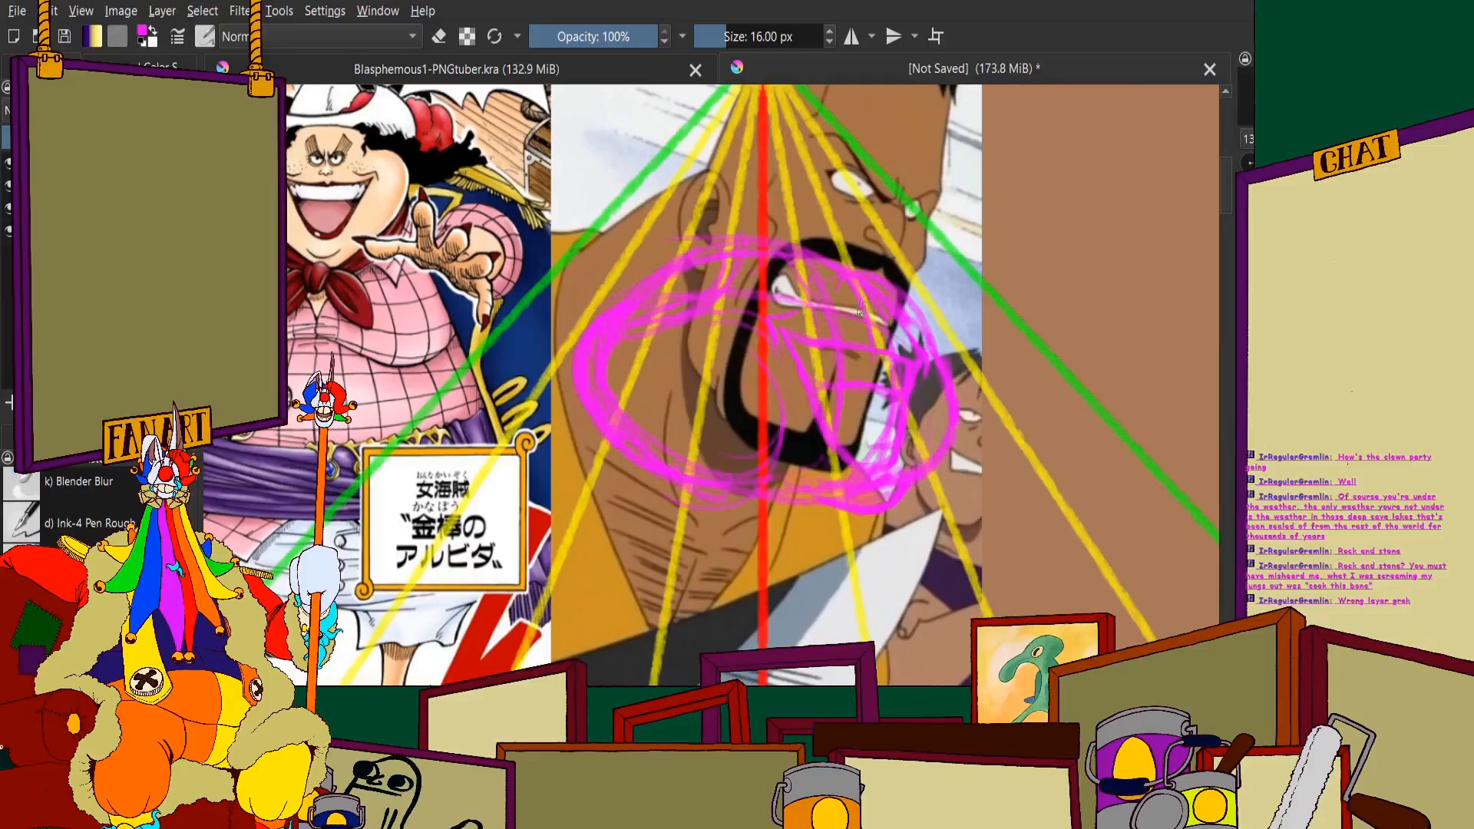
{"action": "scroll", "coordinate": [797, 358], "scroll_direction": "up", "scroll_amount": 4}
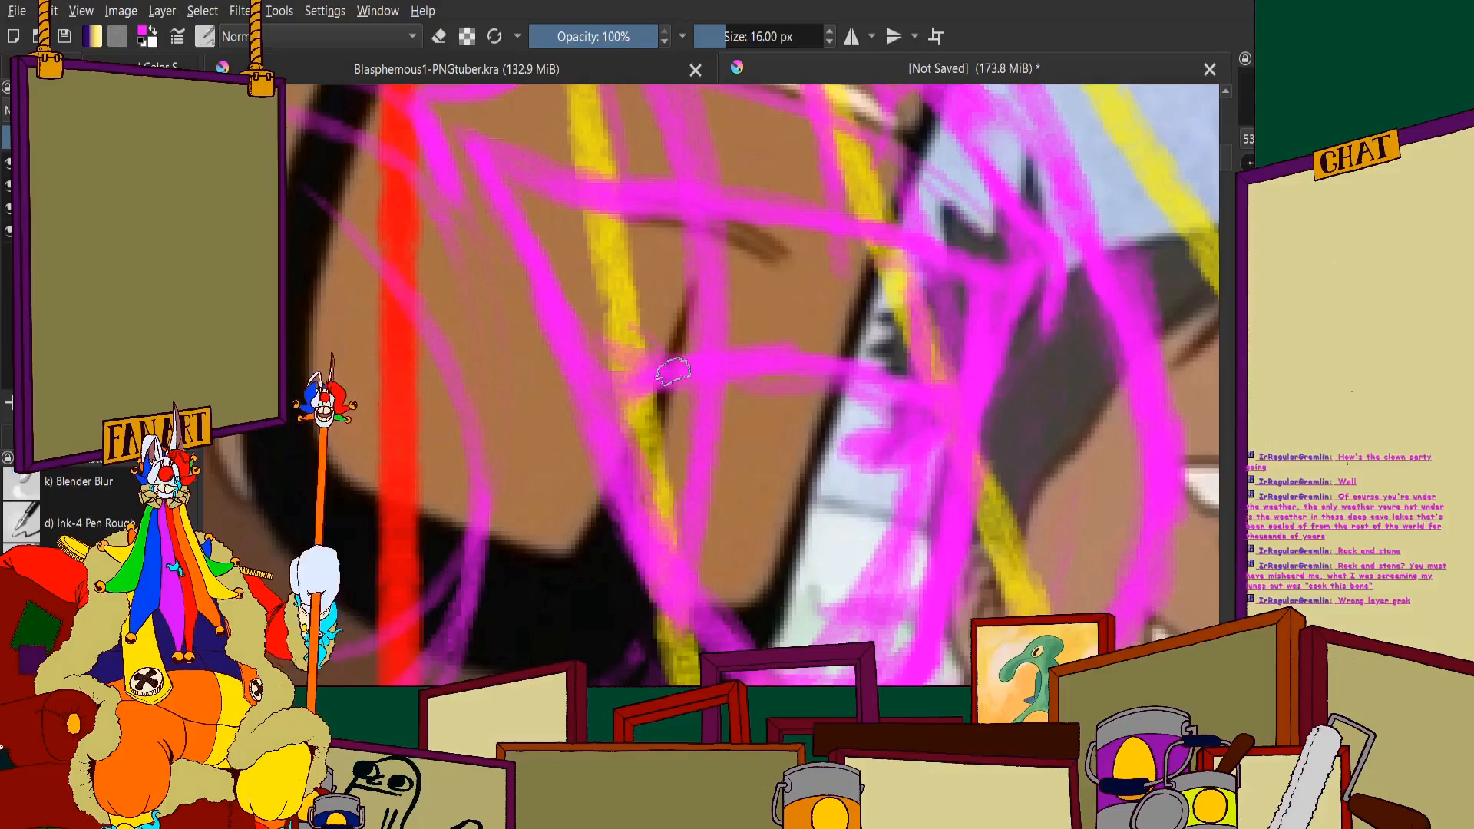
{"action": "scroll", "coordinate": [727, 315], "scroll_direction": "down", "scroll_amount": 4}
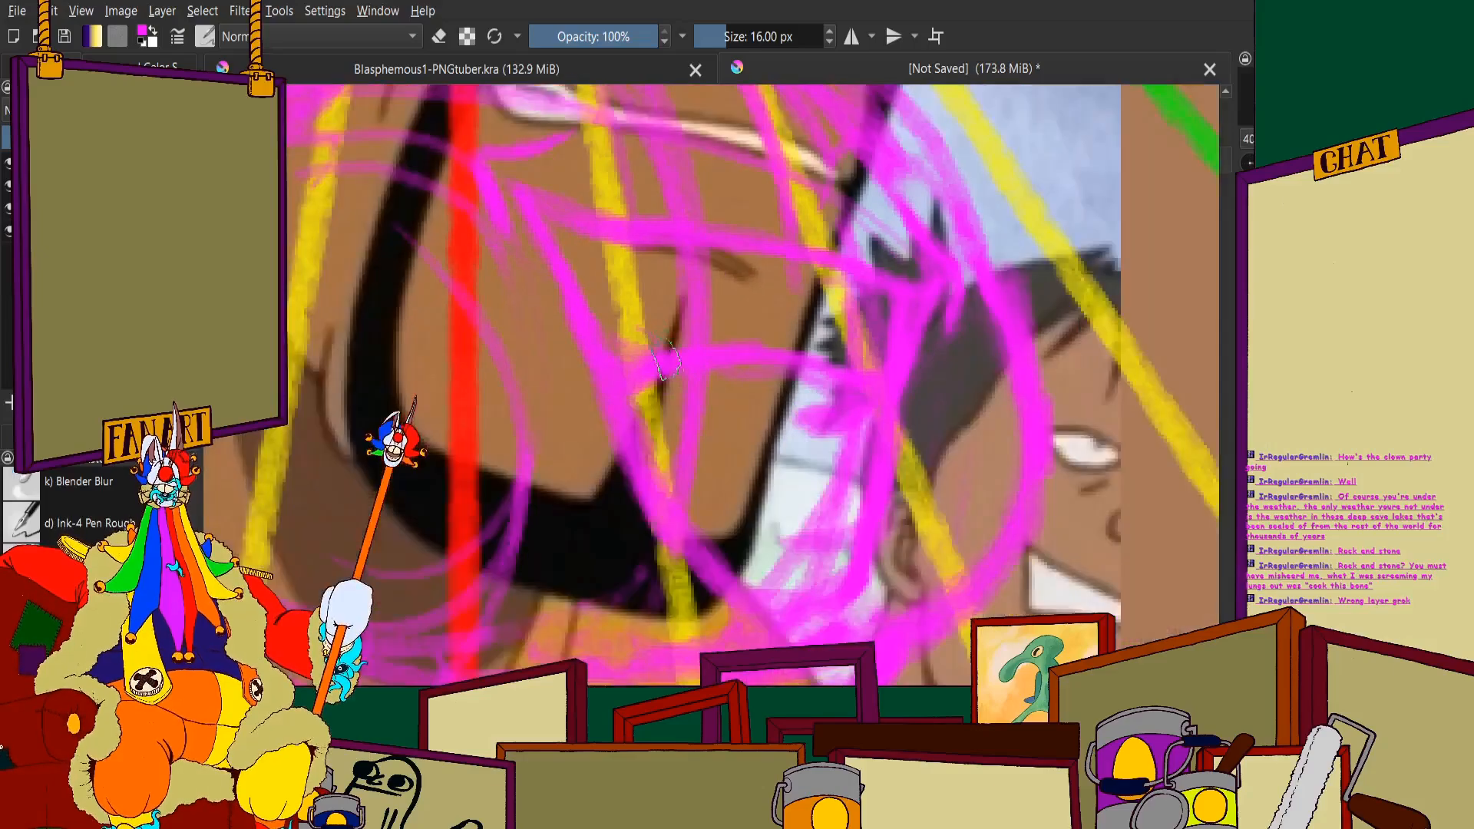
{"action": "scroll", "coordinate": [727, 315], "scroll_direction": "down", "scroll_amount": 3}
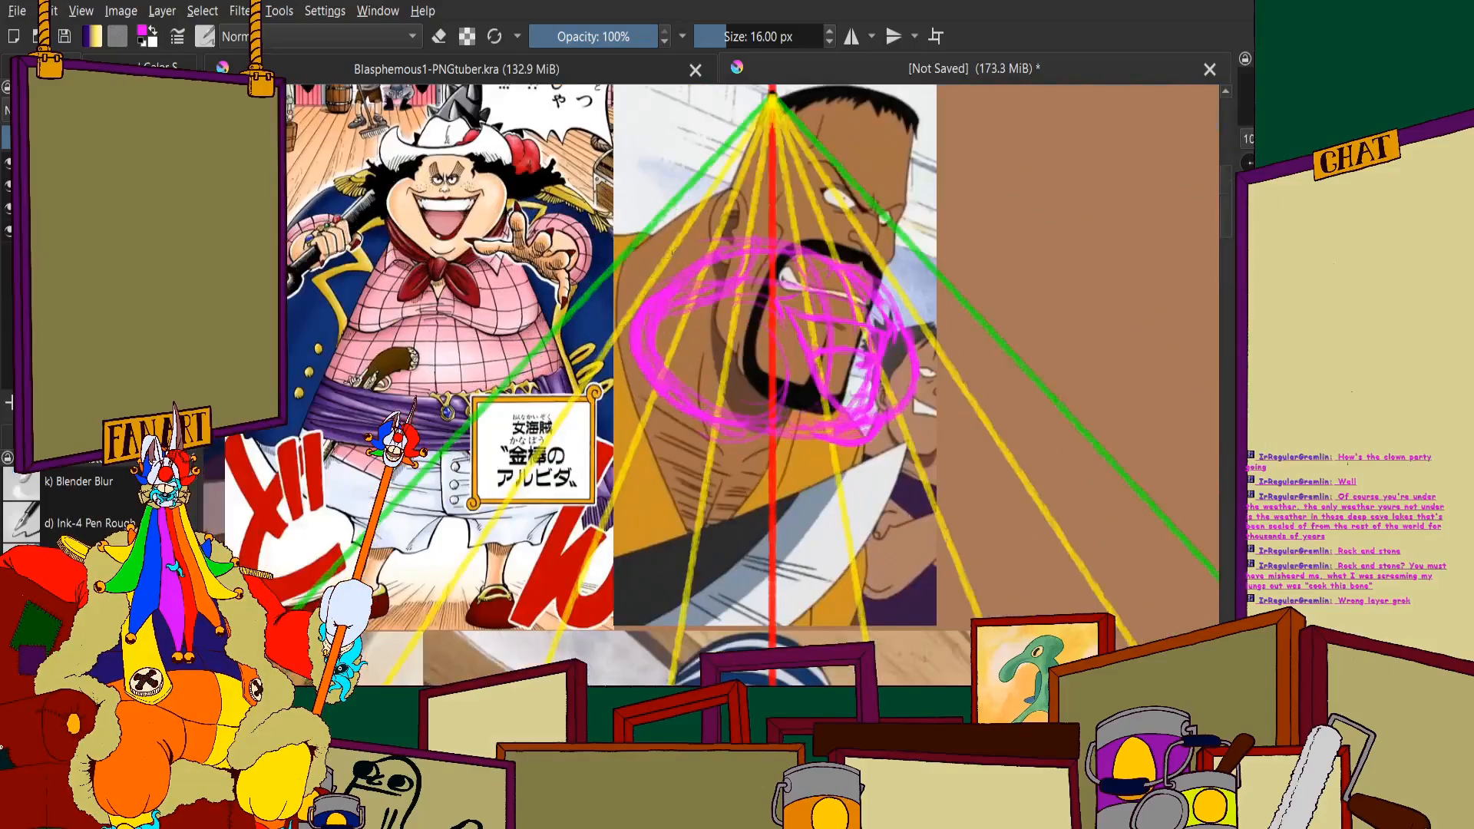
{"action": "scroll", "coordinate": [768, 363], "scroll_direction": "up", "scroll_amount": 6}
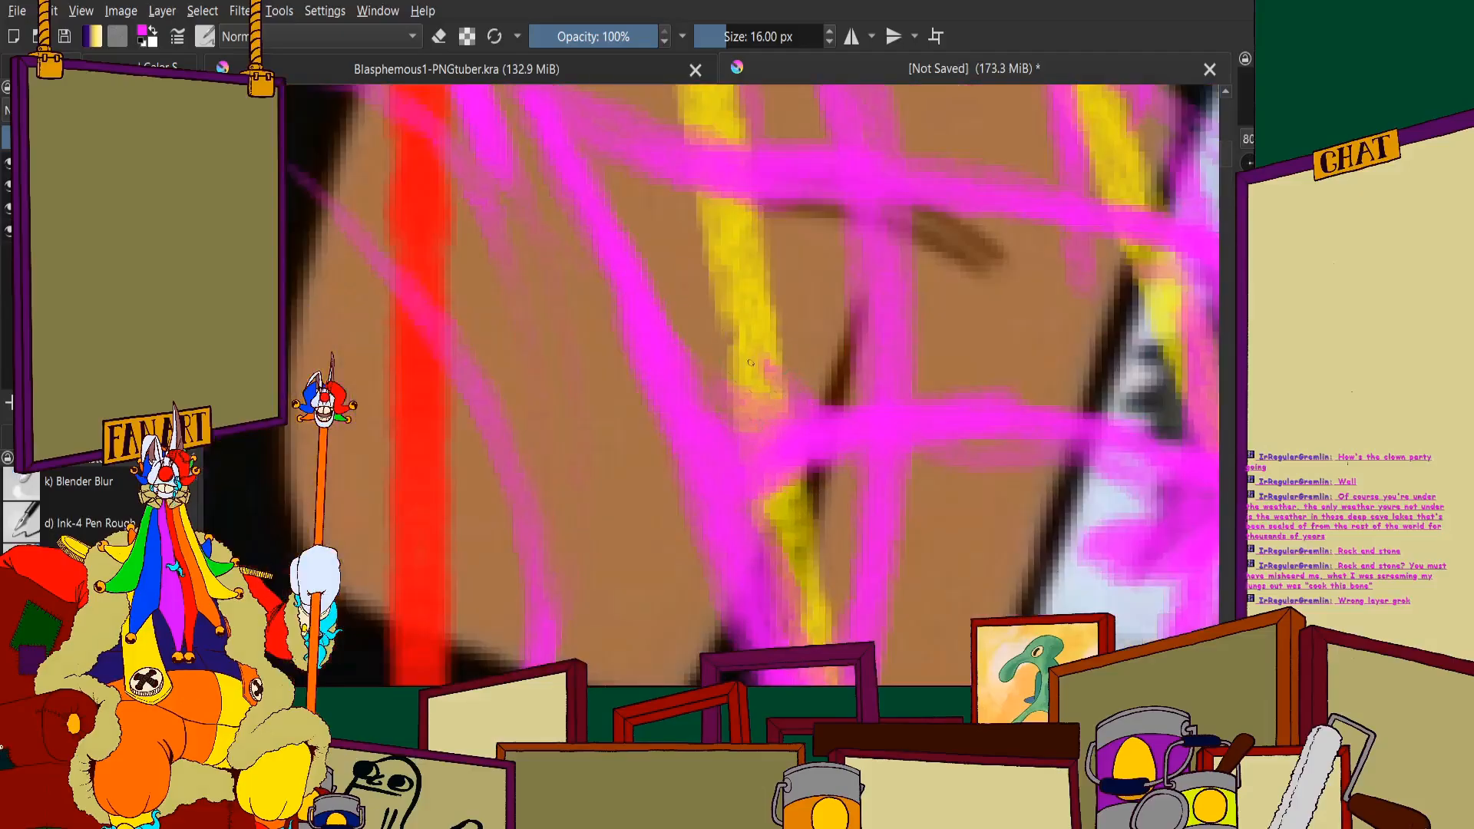
{"action": "mouse_move", "coordinate": [750, 362]}
{"action": "left_mouse_down"}
{"action": "mouse_move", "coordinate": [797, 411]}
{"action": "mouse_move", "coordinate": [759, 345]}
{"action": "mouse_move", "coordinate": [842, 444]}
{"action": "mouse_move", "coordinate": [751, 349]}
{"action": "mouse_move", "coordinate": [783, 423]}
{"action": "left_mouse_up"}
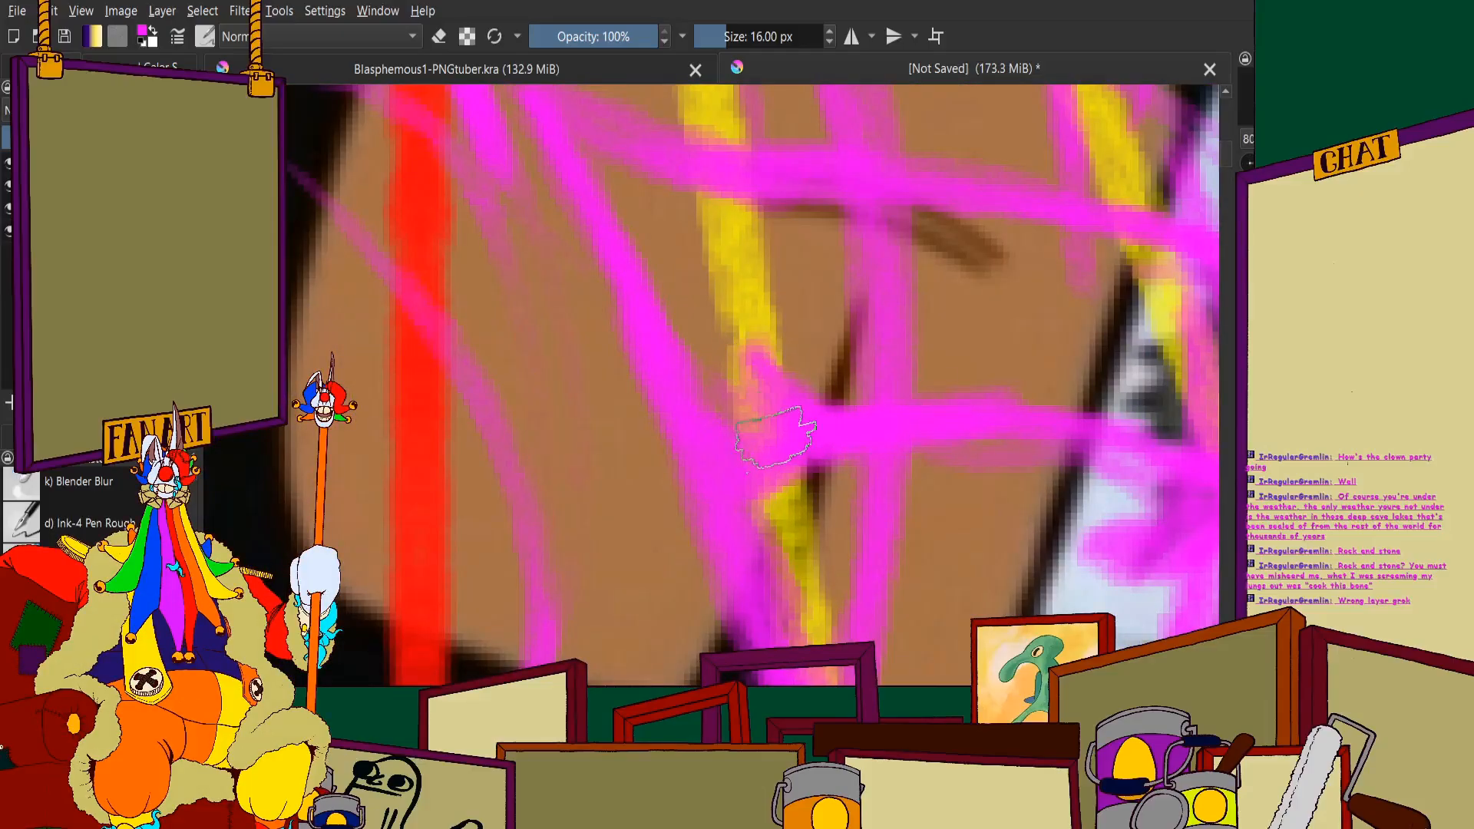
{"action": "scroll", "coordinate": [783, 437], "scroll_direction": "down", "scroll_amount": 3}
{"action": "scroll", "coordinate": [829, 433], "scroll_direction": "up", "scroll_amount": 2}
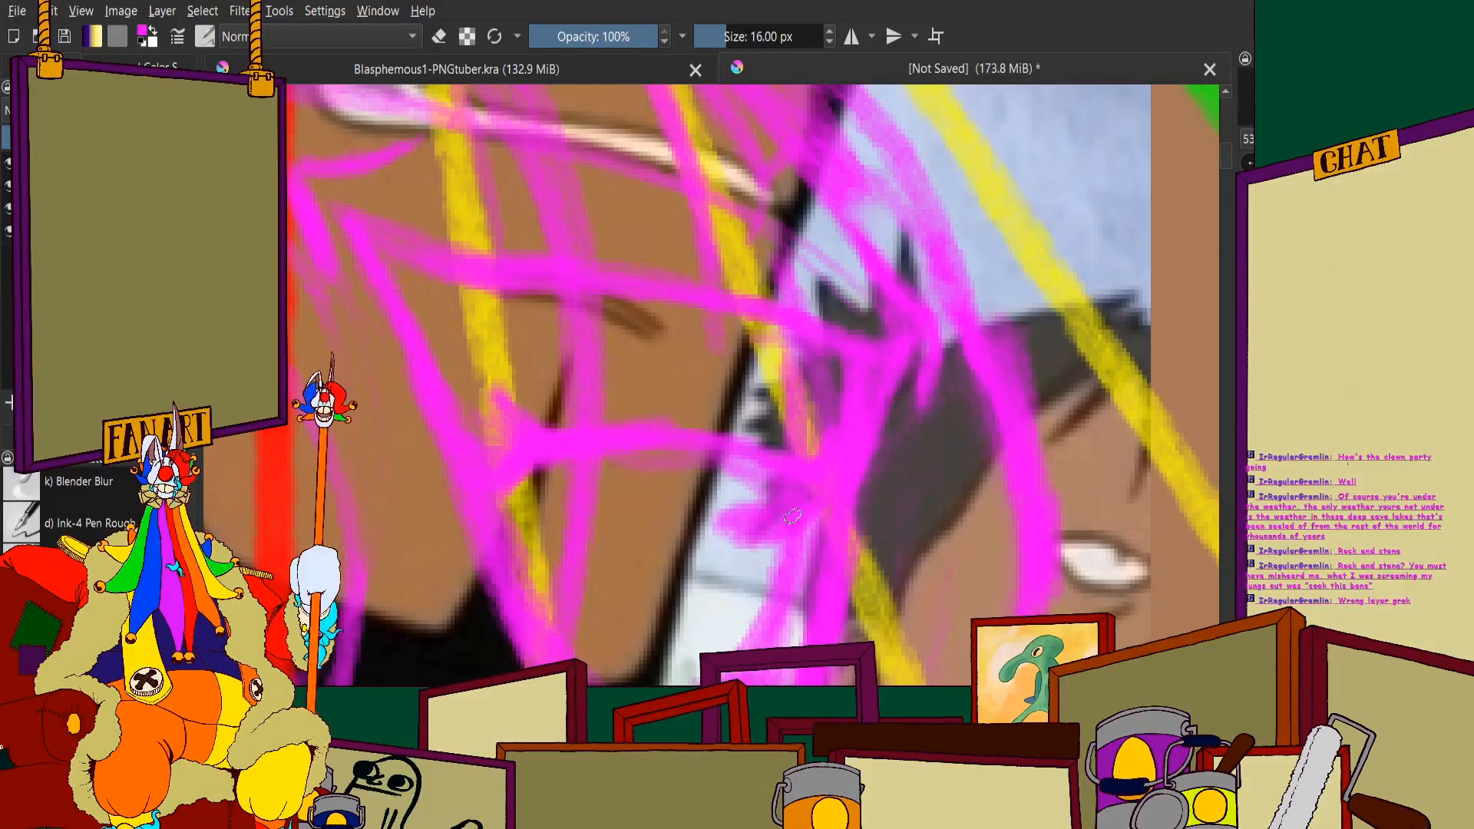
Draw a magenta curve across the contour's lower part, joining its left and right edges above the chin
{"action": "scroll", "coordinate": [840, 494], "scroll_direction": "down", "scroll_amount": 2}
{"action": "scroll", "coordinate": [775, 474], "scroll_direction": "up", "scroll_amount": 2}
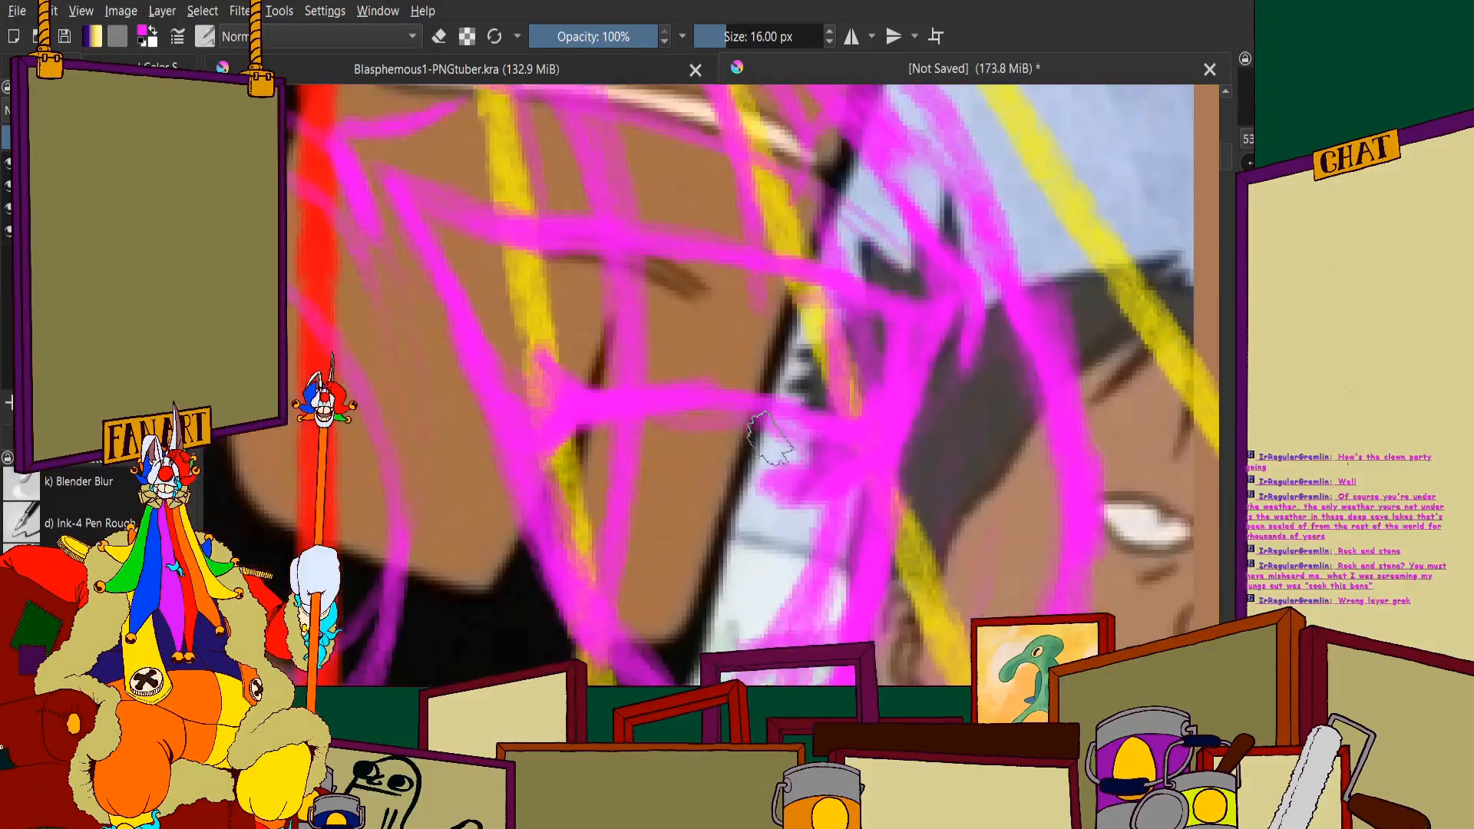
{"action": "scroll", "coordinate": [768, 434], "scroll_direction": "down", "scroll_amount": 5}
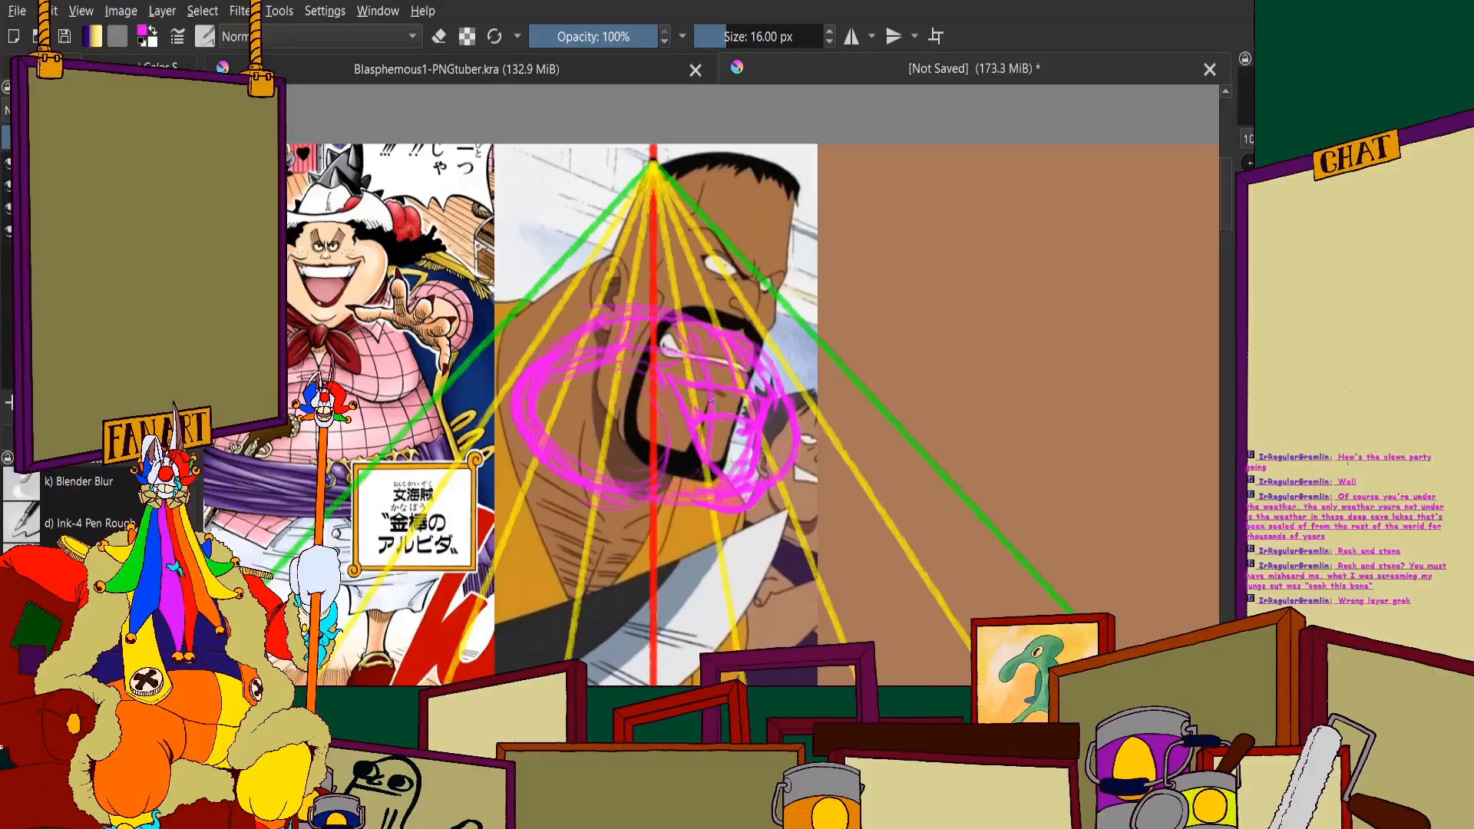
{"action": "scroll", "coordinate": [712, 401], "scroll_direction": "up", "scroll_amount": 1}
{"action": "scroll", "coordinate": [712, 400], "scroll_direction": "down", "scroll_amount": 6}
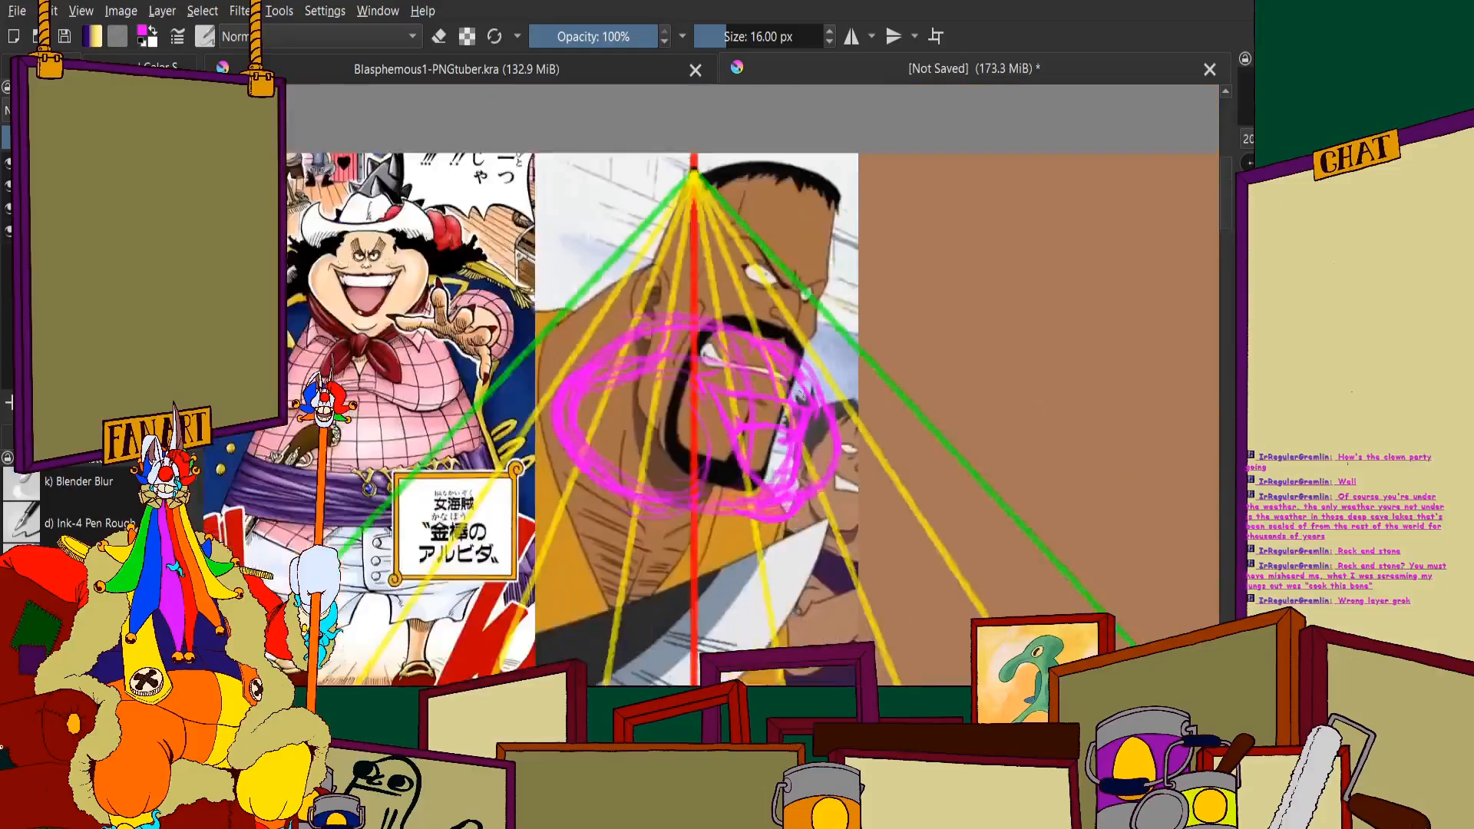
{"action": "scroll", "coordinate": [409, 381], "scroll_direction": "up", "scroll_amount": 3}
{"action": "scroll", "coordinate": [537, 369], "scroll_direction": "down", "scroll_amount": 4}
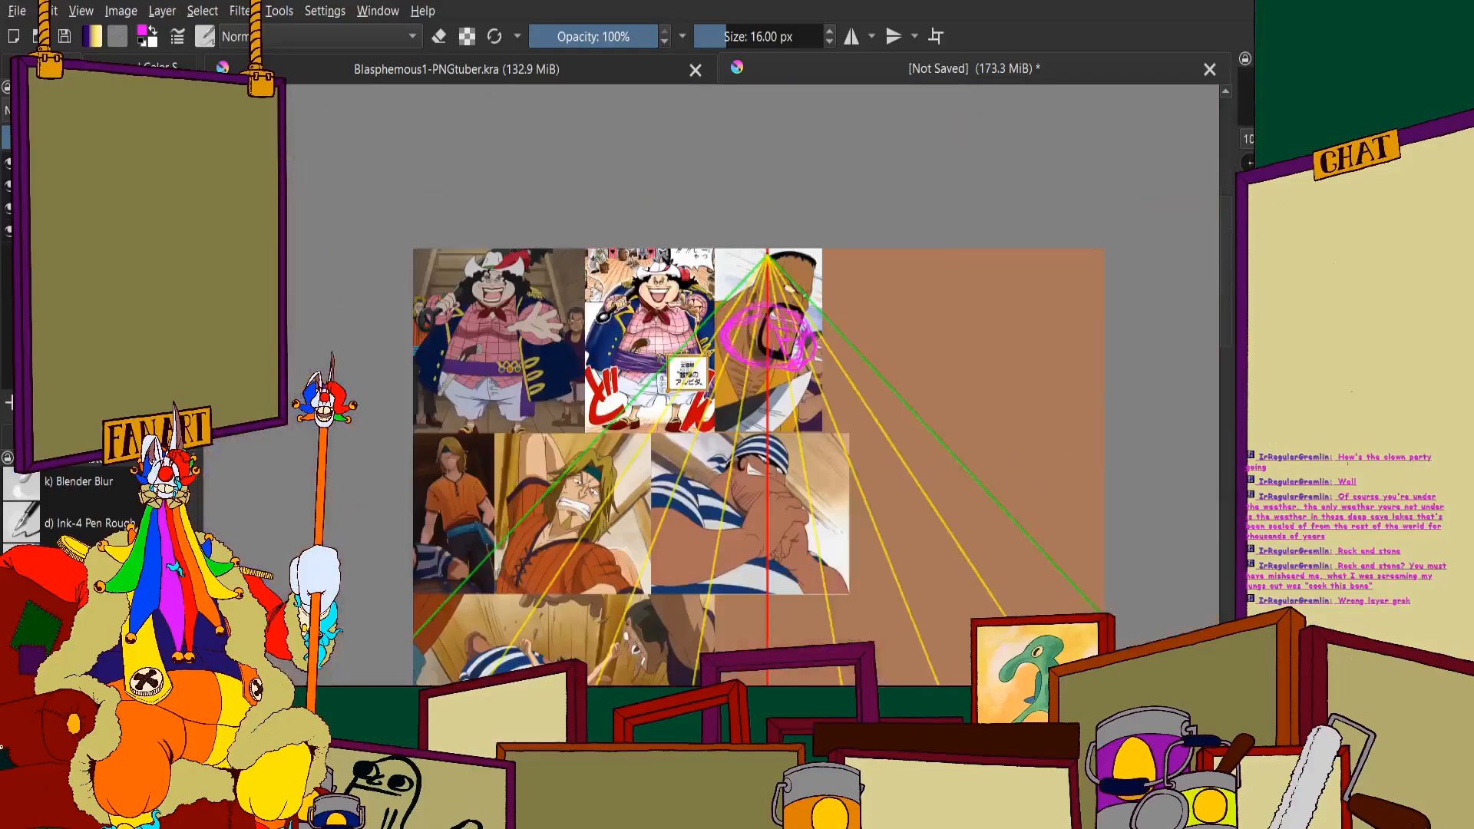
{"action": "scroll", "coordinate": [710, 347], "scroll_direction": "up", "scroll_amount": 7}
{"action": "scroll", "coordinate": [710, 349], "scroll_direction": "up", "scroll_amount": 2}
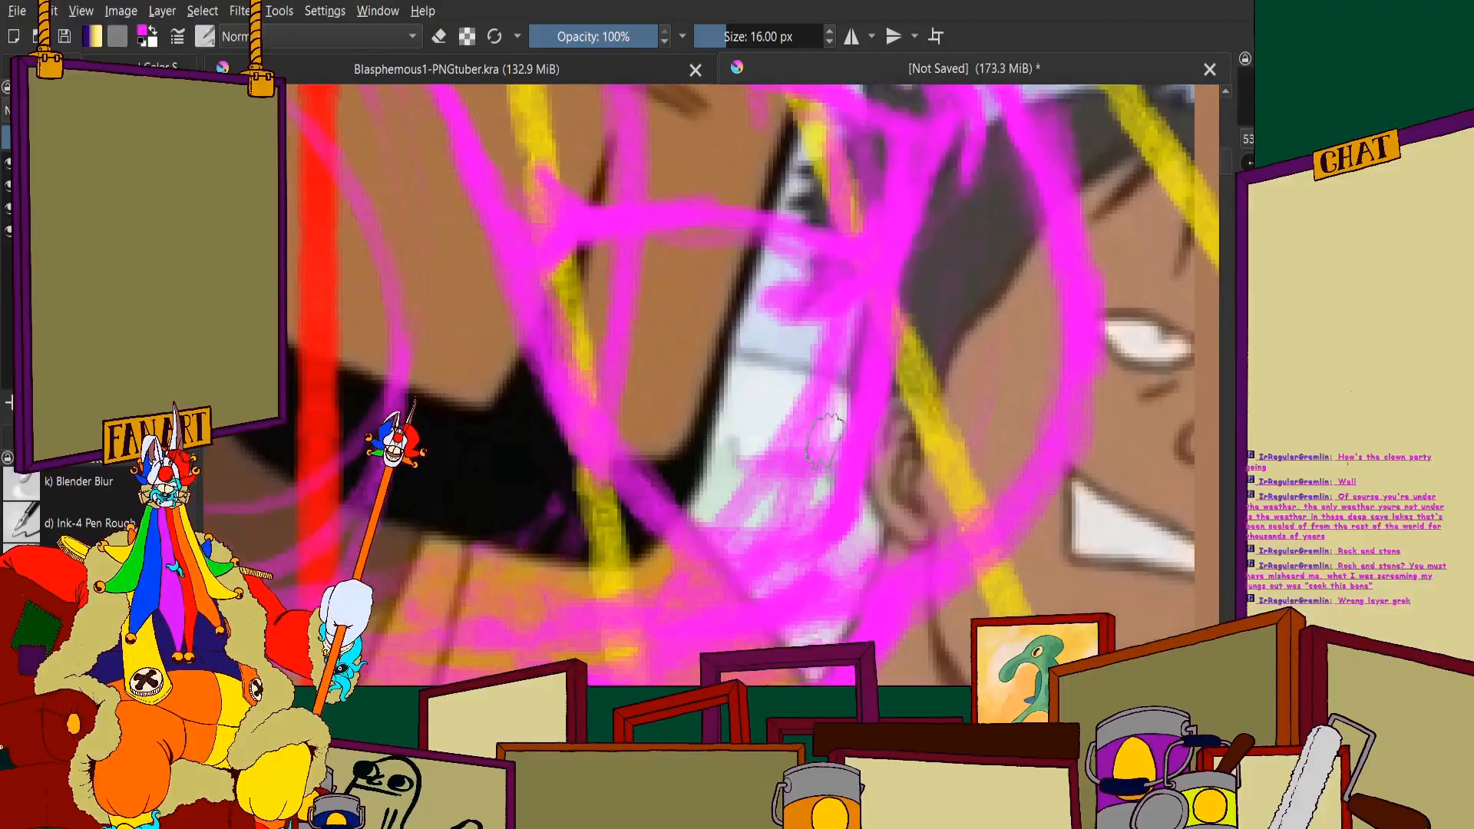
{"action": "mouse_move", "coordinate": [825, 438]}
{"action": "left_mouse_down"}
{"action": "mouse_move", "coordinate": [661, 463]}
{"action": "mouse_move", "coordinate": [726, 473]}
{"action": "mouse_move", "coordinate": [654, 453]}
{"action": "mouse_move", "coordinate": [610, 414]}
{"action": "left_mouse_up"}
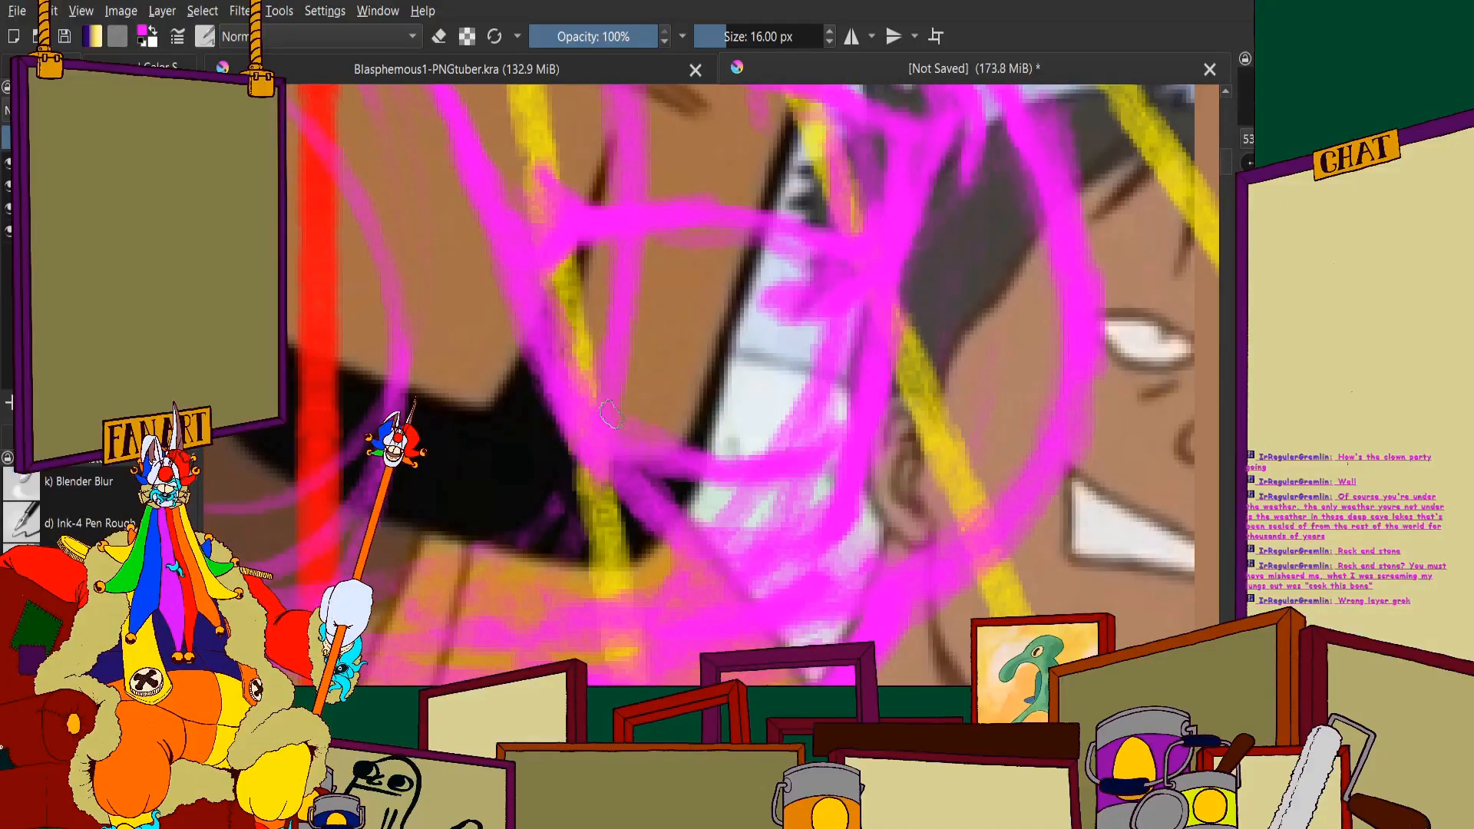
Add a thinner magenta curve between the two lines crossing the lower face contour
{"action": "scroll", "coordinate": [610, 414], "scroll_direction": "down", "scroll_amount": 3}
{"action": "scroll", "coordinate": [770, 399], "scroll_direction": "down", "scroll_amount": 3}
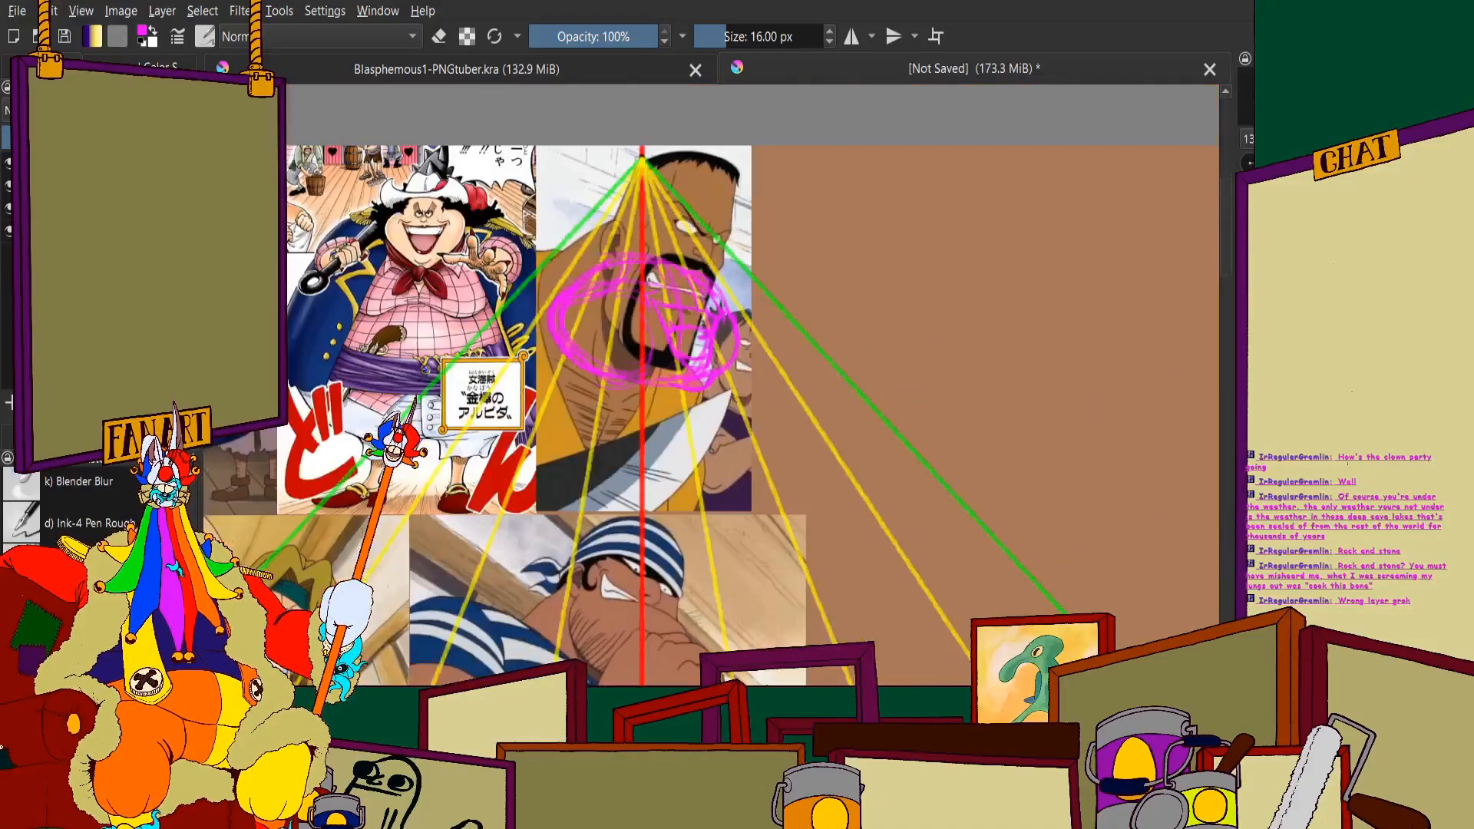
{"action": "scroll", "coordinate": [737, 282], "scroll_direction": "up", "scroll_amount": 3}
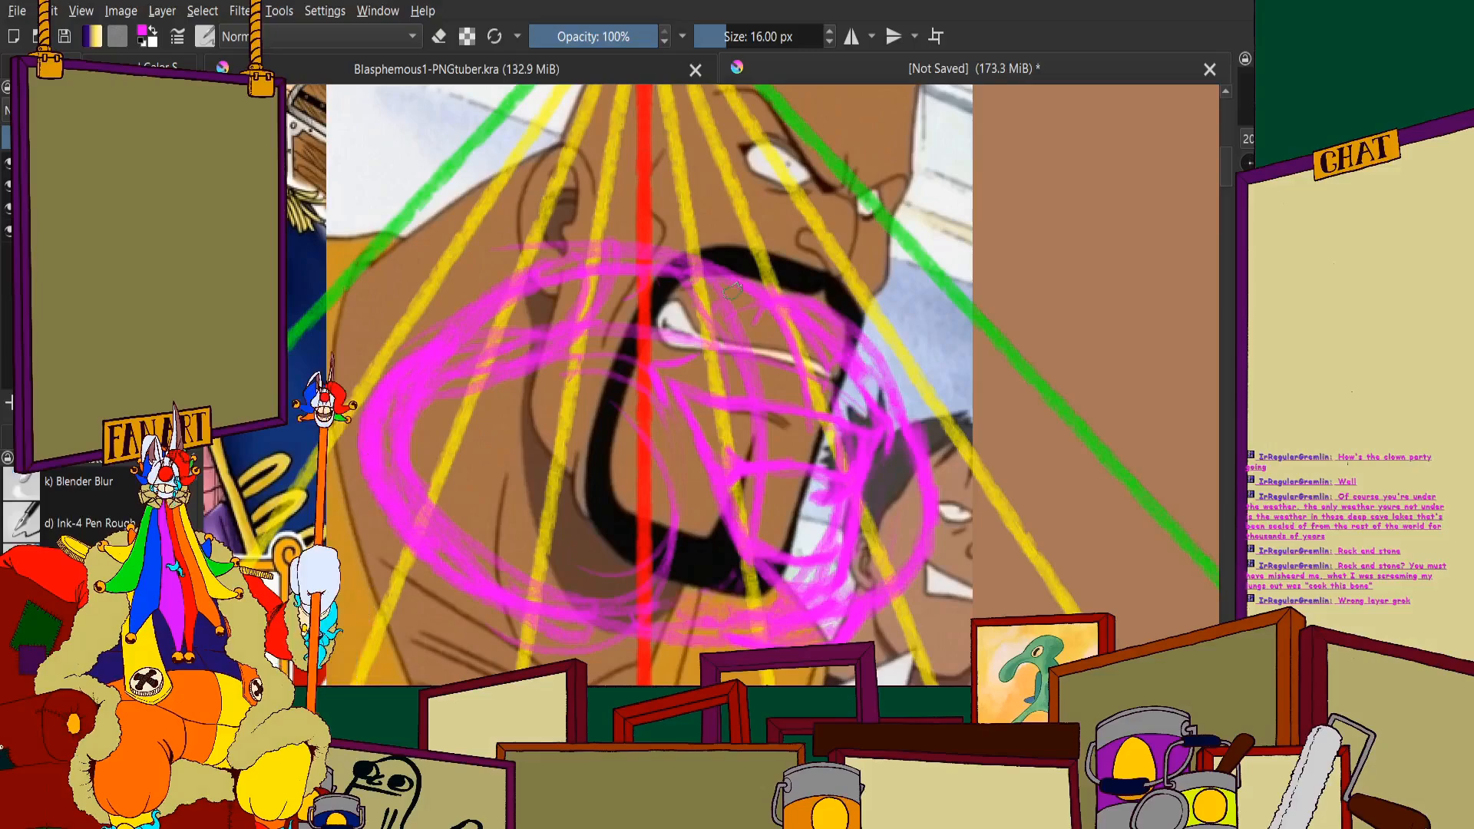
{"action": "scroll", "coordinate": [733, 290], "scroll_direction": "down", "scroll_amount": 3}
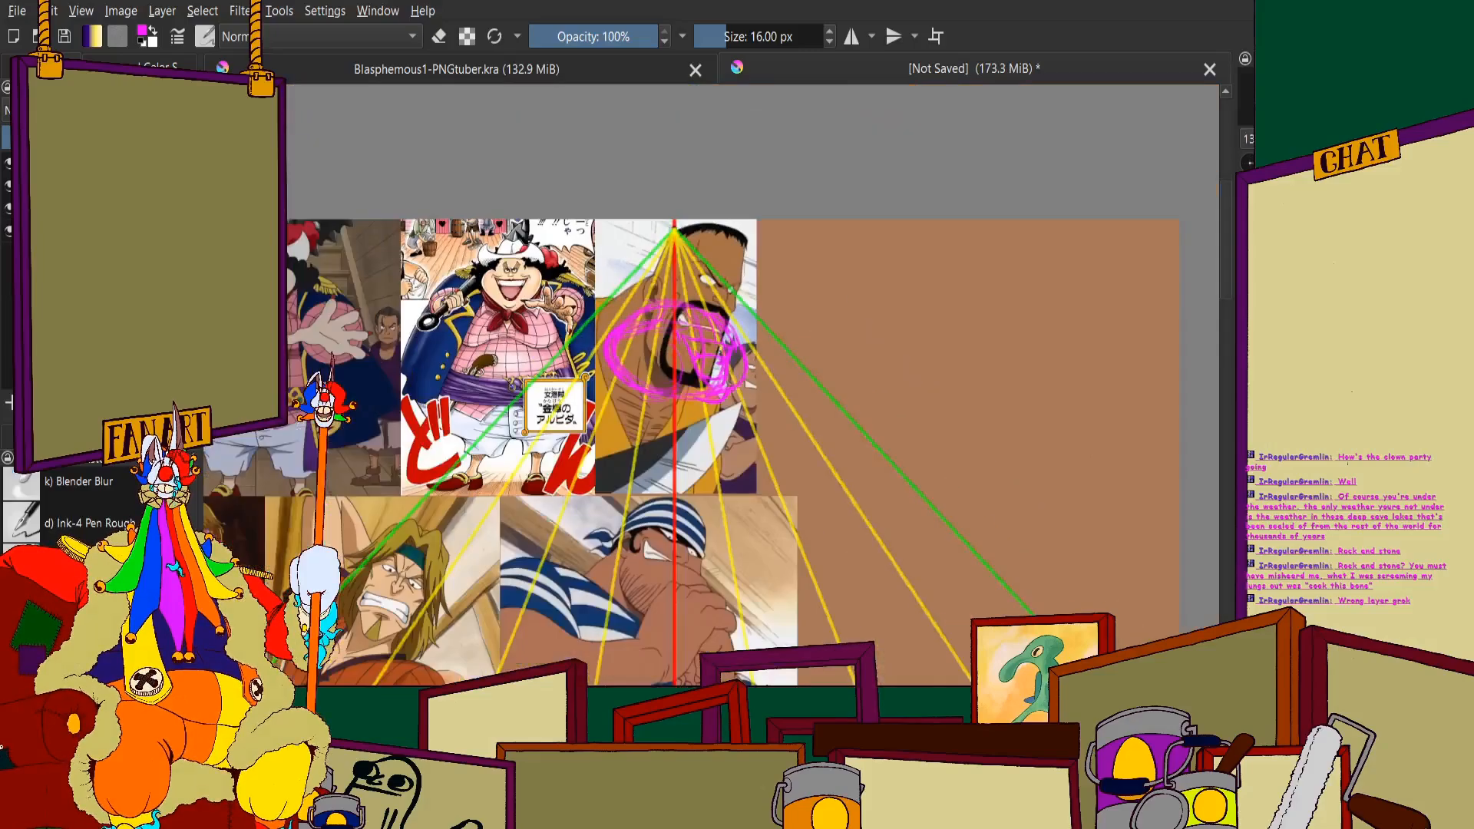
{"action": "scroll", "coordinate": [733, 290], "scroll_direction": "up", "scroll_amount": 3}
{"action": "scroll", "coordinate": [733, 290], "scroll_direction": "down", "scroll_amount": 3}
{"action": "scroll", "coordinate": [733, 290], "scroll_direction": "up", "scroll_amount": 2}
{"action": "scroll", "coordinate": [614, 403], "scroll_direction": "up", "scroll_amount": 5}
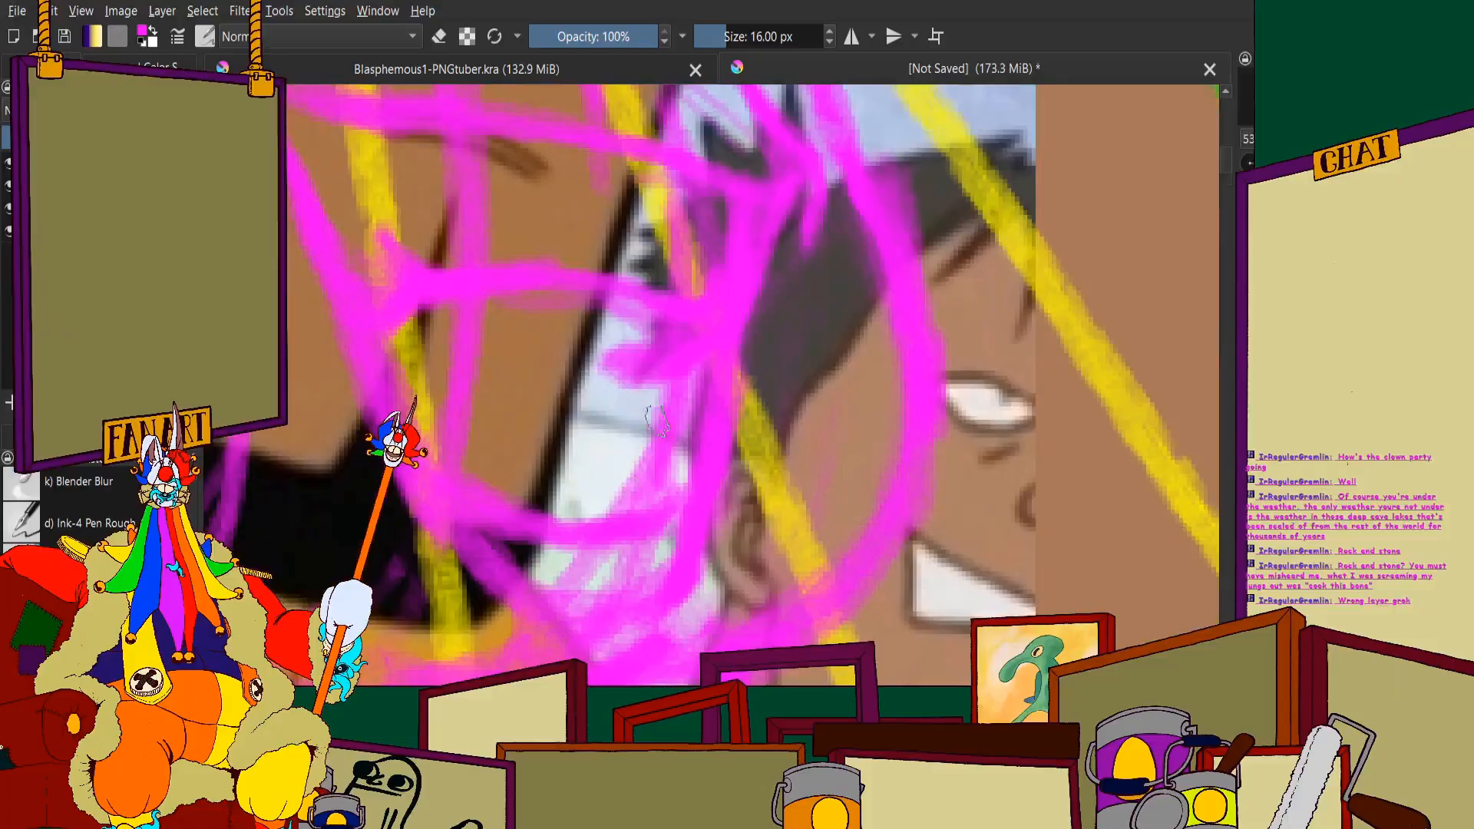
{"action": "left_click_drag", "start_coordinate": [657, 421], "coordinate": [535, 345]}
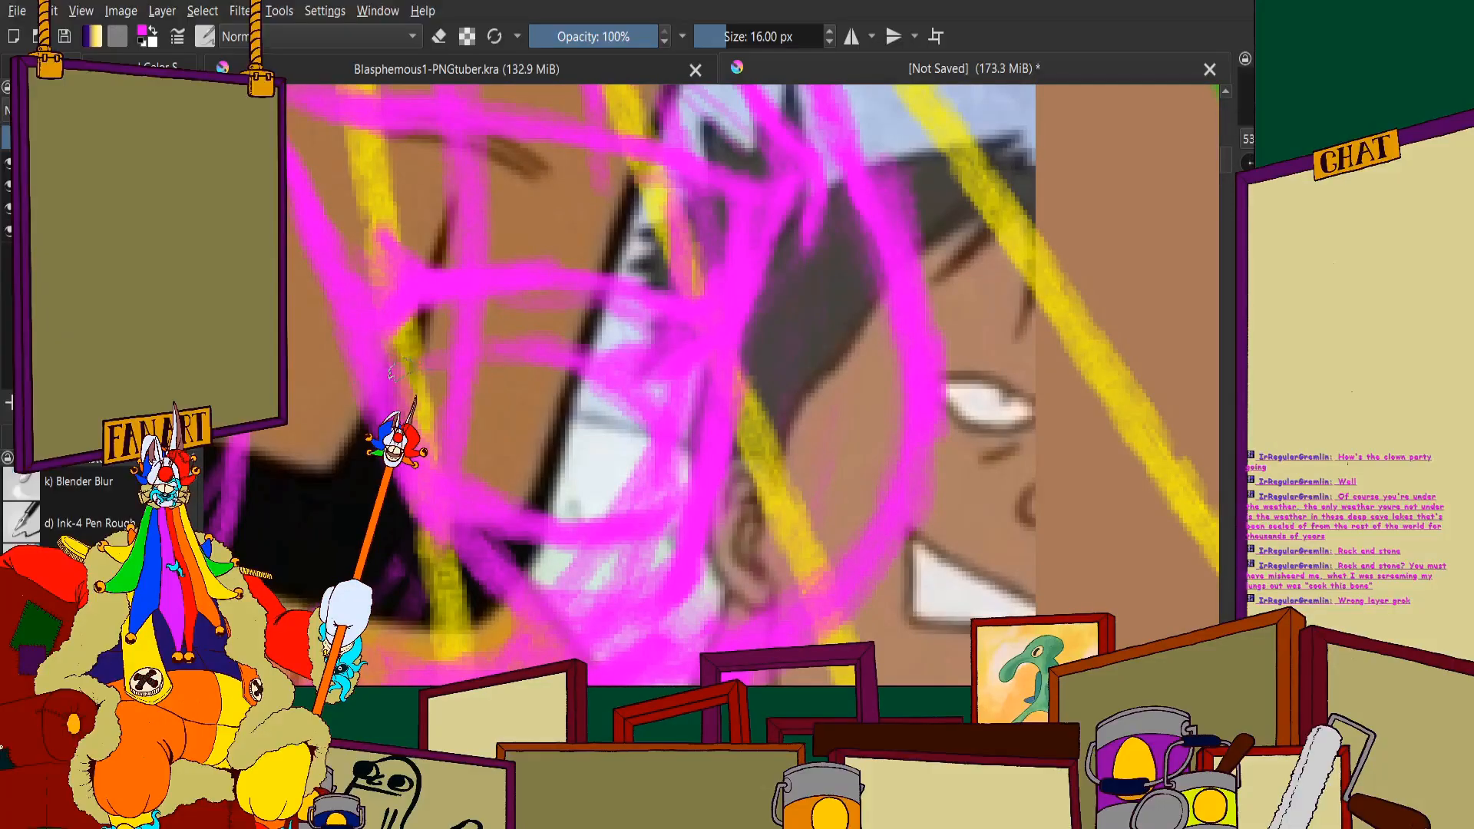
{"action": "mouse_move", "coordinate": [553, 358]}
{"action": "left_mouse_down"}
{"action": "mouse_move", "coordinate": [606, 384]}
{"action": "mouse_move", "coordinate": [674, 492]}
{"action": "mouse_move", "coordinate": [640, 369]}
{"action": "left_mouse_up"}
Examine the face of the laughing pirate in the white hat and compare it with the magenta sketch
{"action": "scroll", "coordinate": [681, 358], "scroll_direction": "down", "scroll_amount": 5}
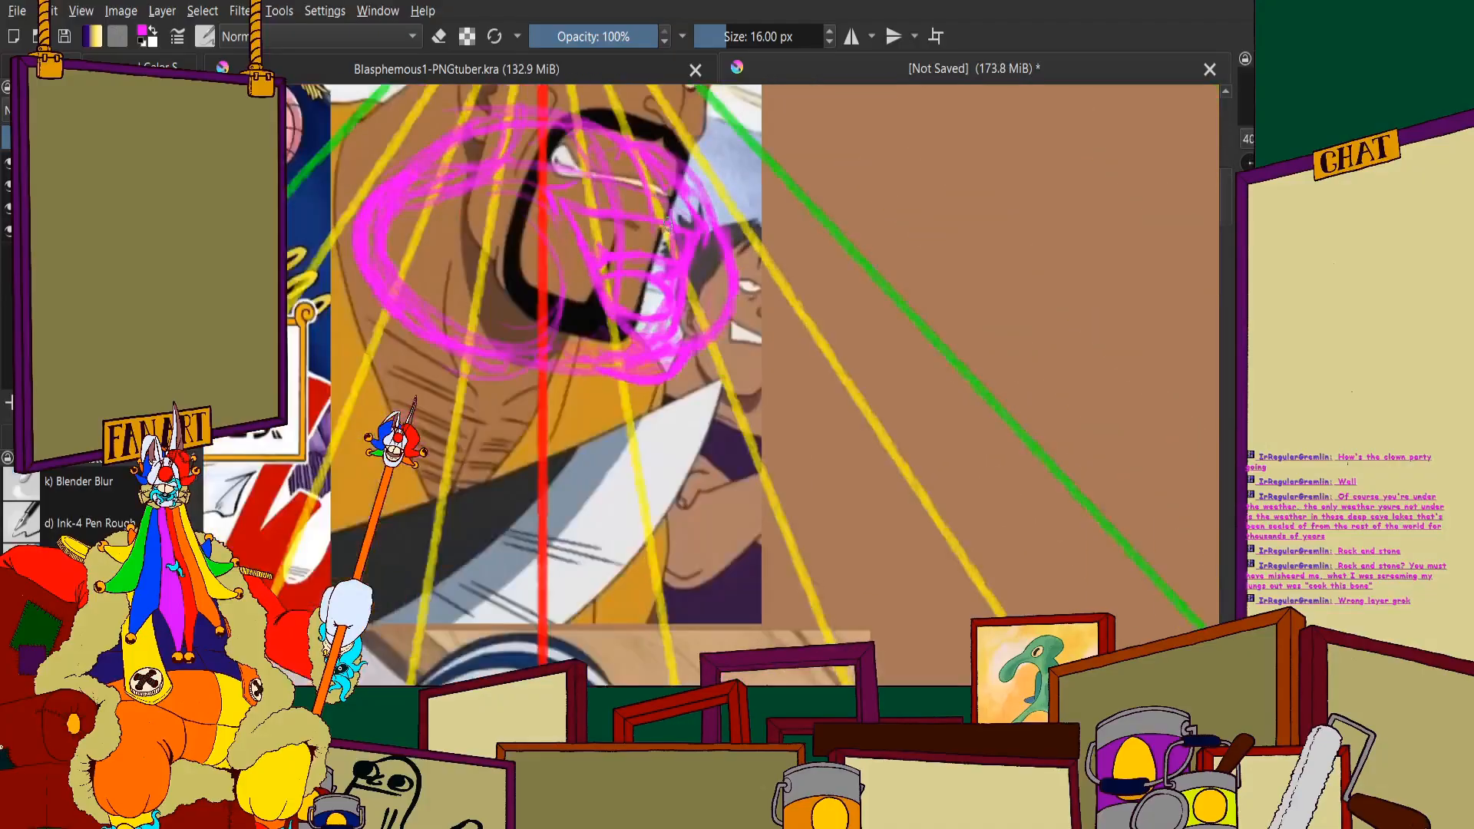
{"action": "scroll", "coordinate": [631, 223], "scroll_direction": "down", "scroll_amount": 3}
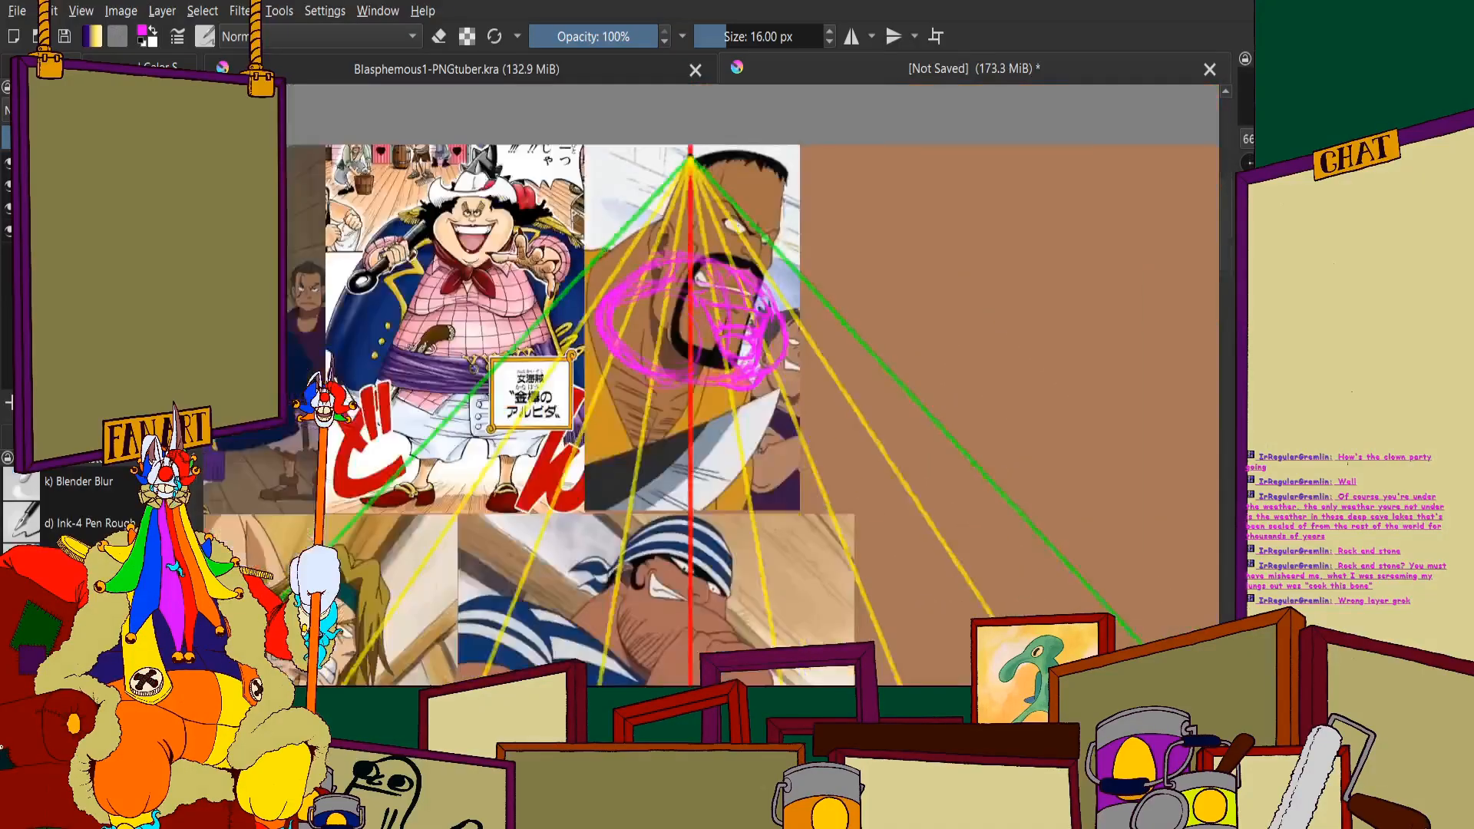
{"action": "scroll", "coordinate": [383, 200], "scroll_direction": "up", "scroll_amount": 4}
{"action": "scroll", "coordinate": [507, 230], "scroll_direction": "down", "scroll_amount": 3}
{"action": "scroll", "coordinate": [694, 211], "scroll_direction": "up", "scroll_amount": 3}
{"action": "scroll", "coordinate": [719, 185], "scroll_direction": "up", "scroll_amount": 2}
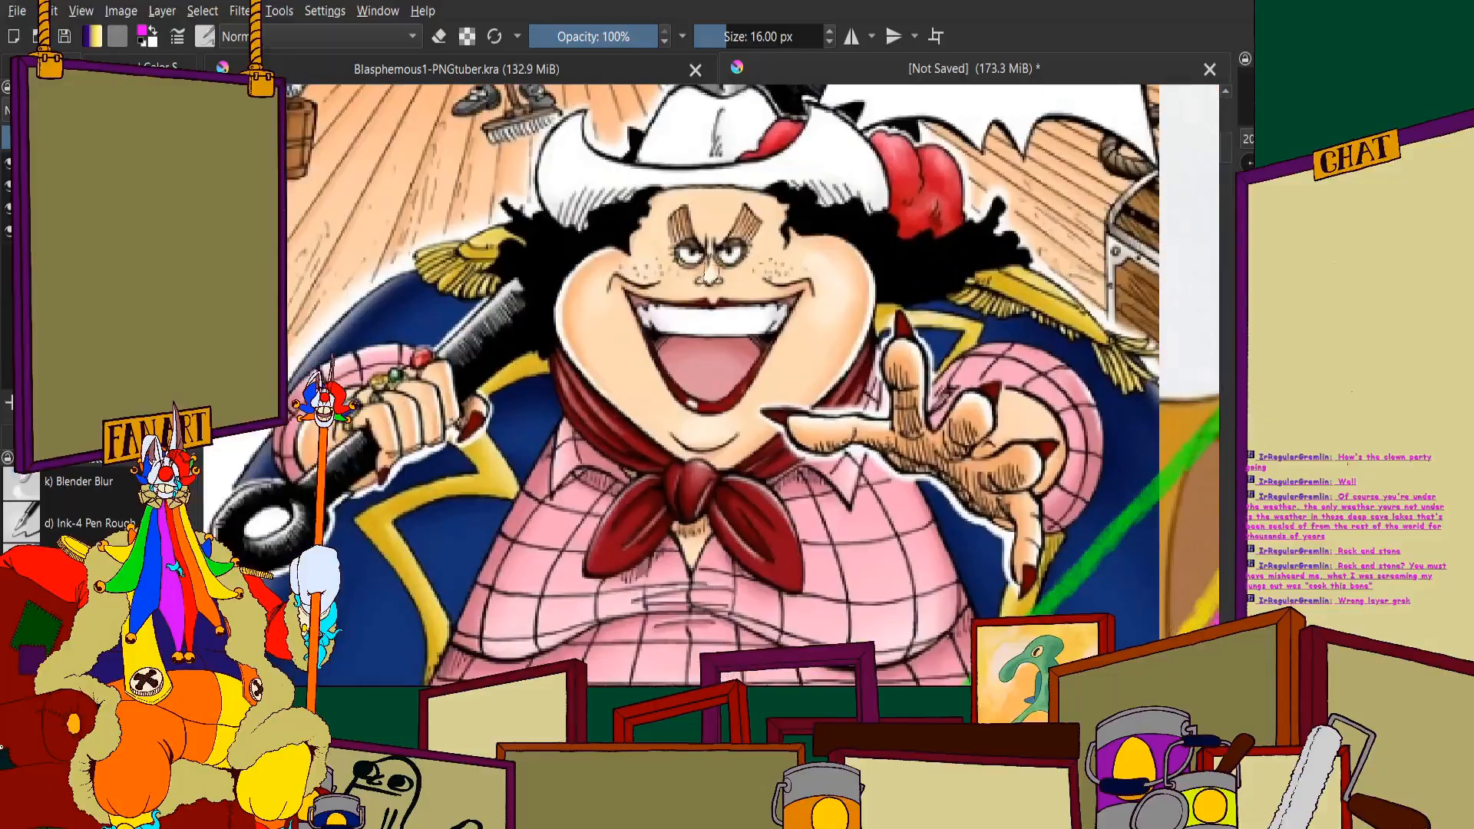
{"action": "scroll", "coordinate": [691, 231], "scroll_direction": "down", "scroll_amount": 3}
Sketch overlapping magenta strokes in the ellipse's upper right, around the right end of the bearded man's white teeth line
{"action": "scroll", "coordinate": [903, 361], "scroll_direction": "up", "scroll_amount": 4}
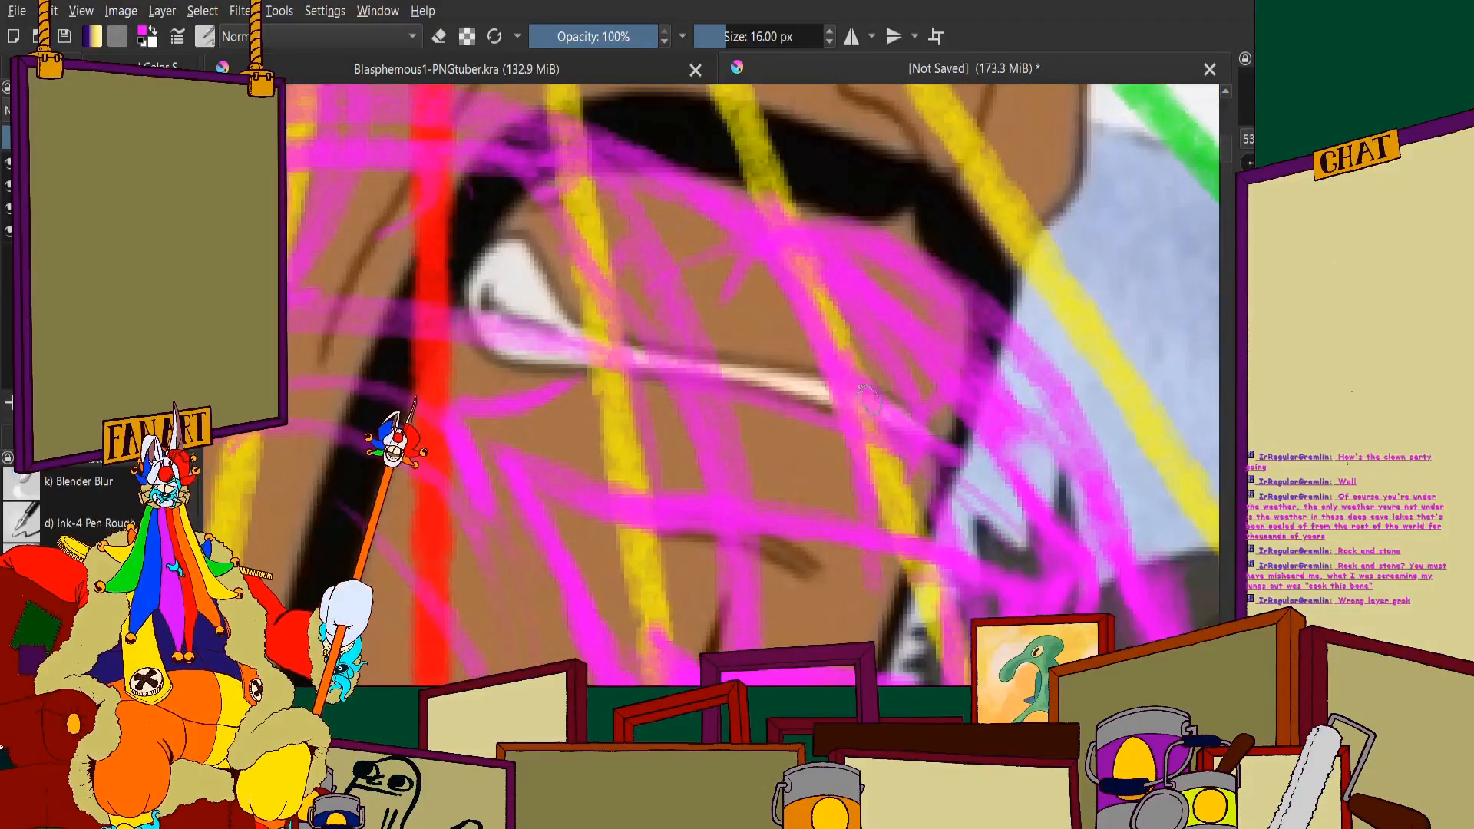
{"action": "scroll", "coordinate": [873, 374], "scroll_direction": "up", "scroll_amount": 2}
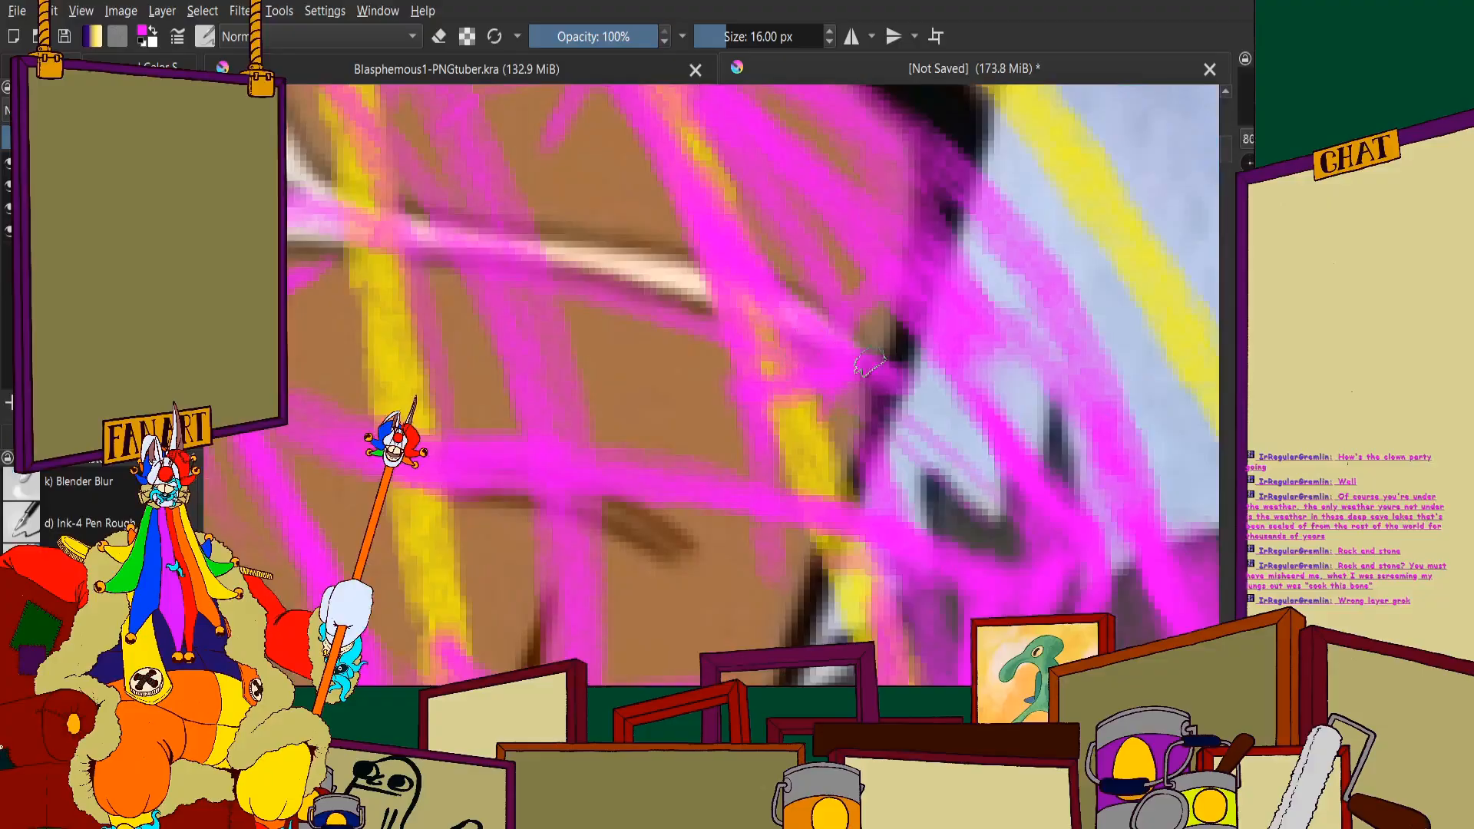
{"action": "mouse_move", "coordinate": [897, 405]}
{"action": "left_mouse_down"}
{"action": "mouse_move", "coordinate": [802, 464]}
{"action": "mouse_move", "coordinate": [741, 426]}
{"action": "mouse_move", "coordinate": [768, 415]}
{"action": "left_mouse_up"}
{"action": "left_click_drag", "start_coordinate": [753, 253], "coordinate": [675, 135]}
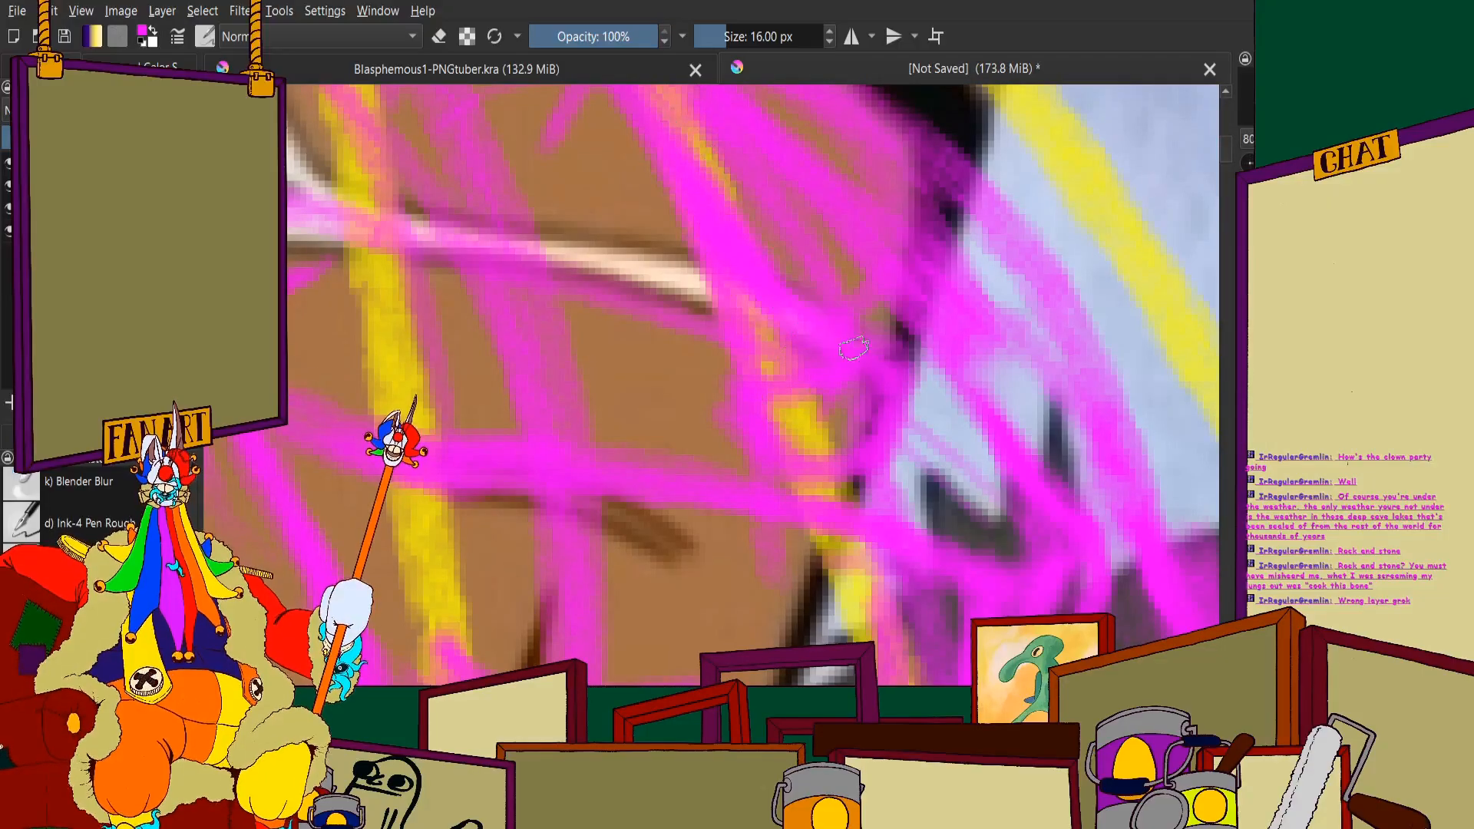
{"action": "scroll", "coordinate": [842, 288], "scroll_direction": "down", "scroll_amount": 4}
{"action": "scroll", "coordinate": [843, 287], "scroll_direction": "up", "scroll_amount": 3}
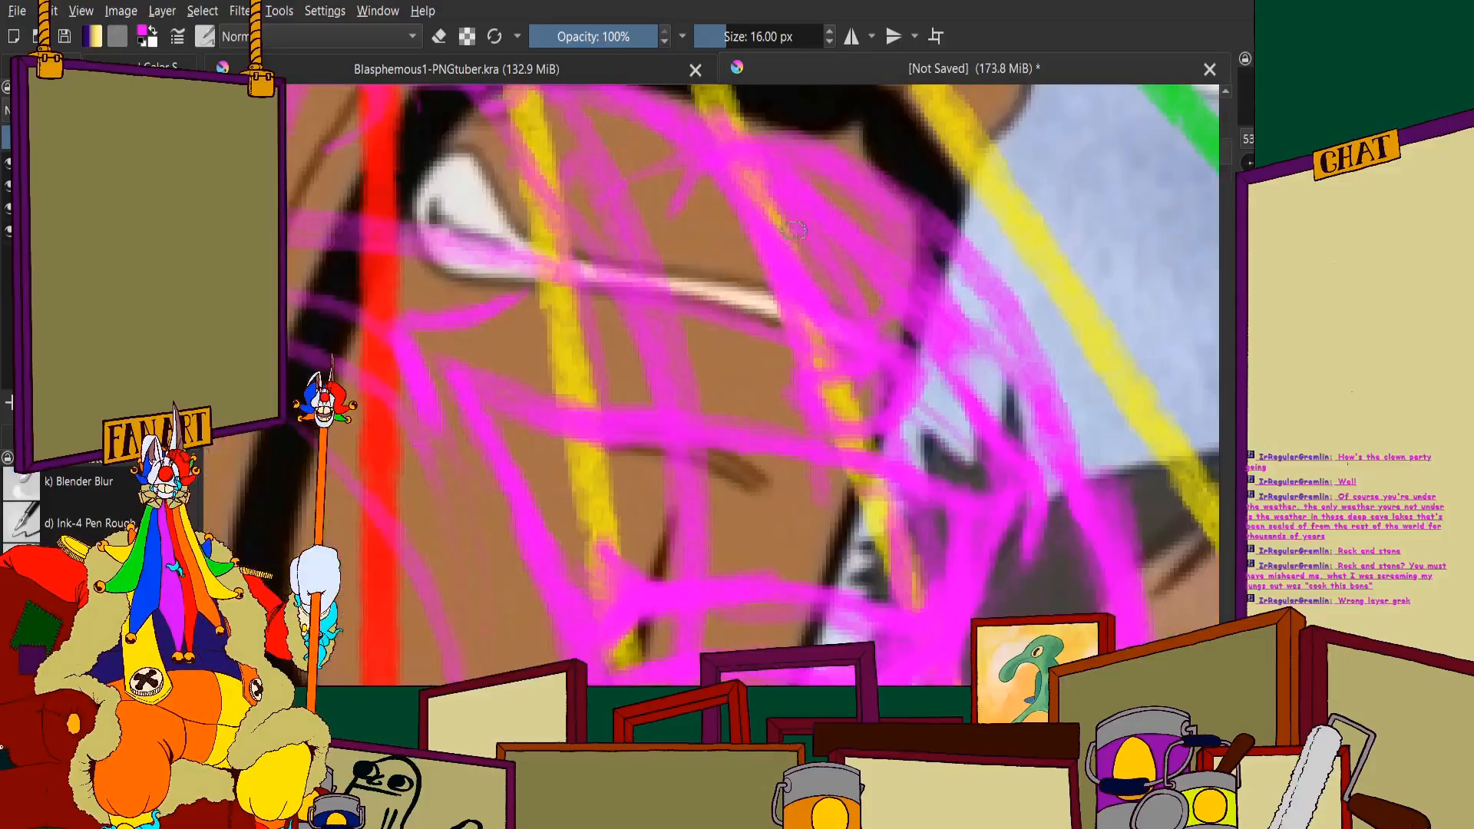
{"action": "scroll", "coordinate": [794, 230], "scroll_direction": "down", "scroll_amount": 1}
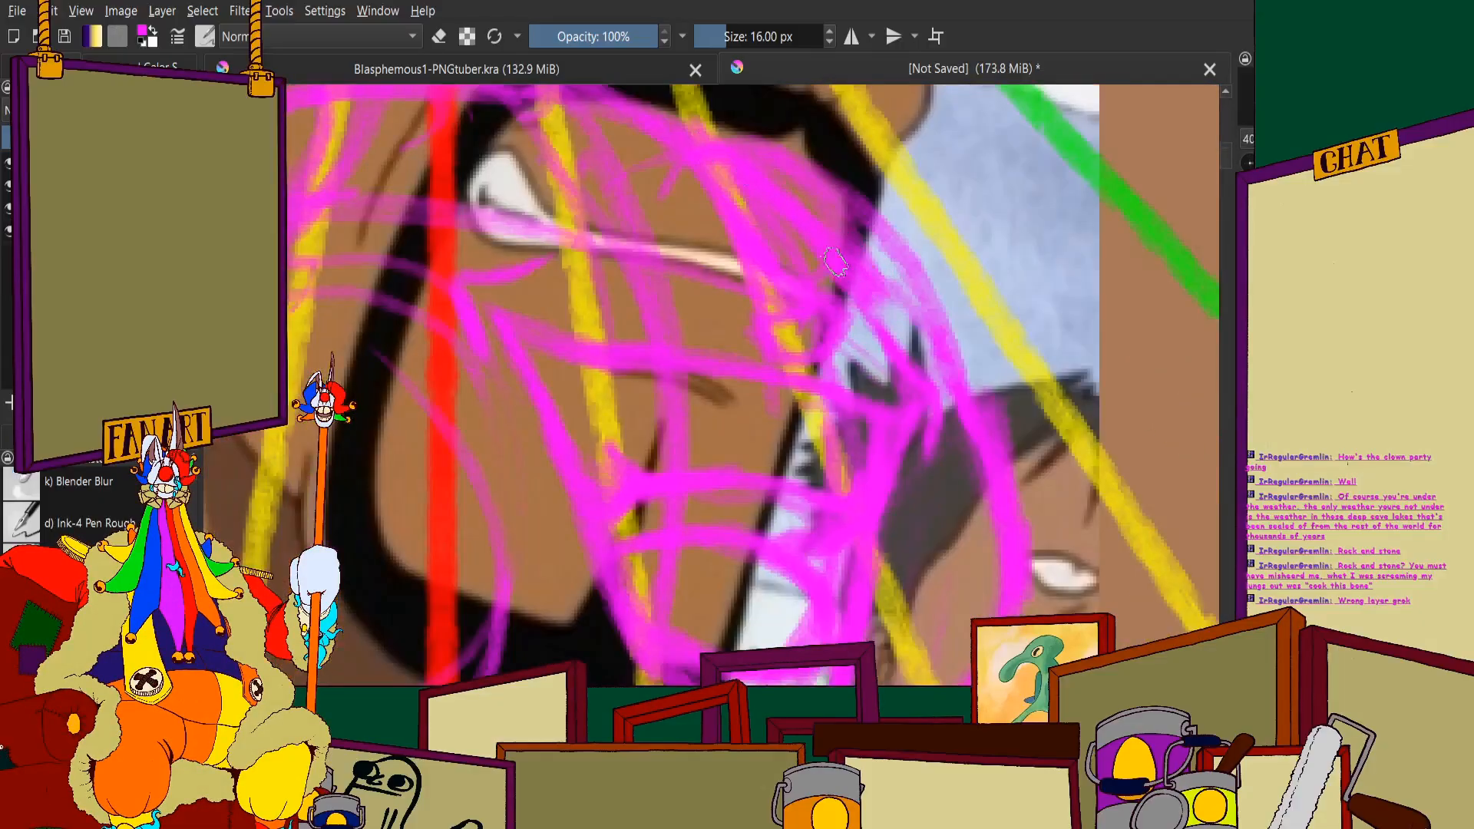
{"action": "scroll", "coordinate": [878, 315], "scroll_direction": "down", "scroll_amount": 3}
{"action": "scroll", "coordinate": [739, 316], "scroll_direction": "up", "scroll_amount": 4}
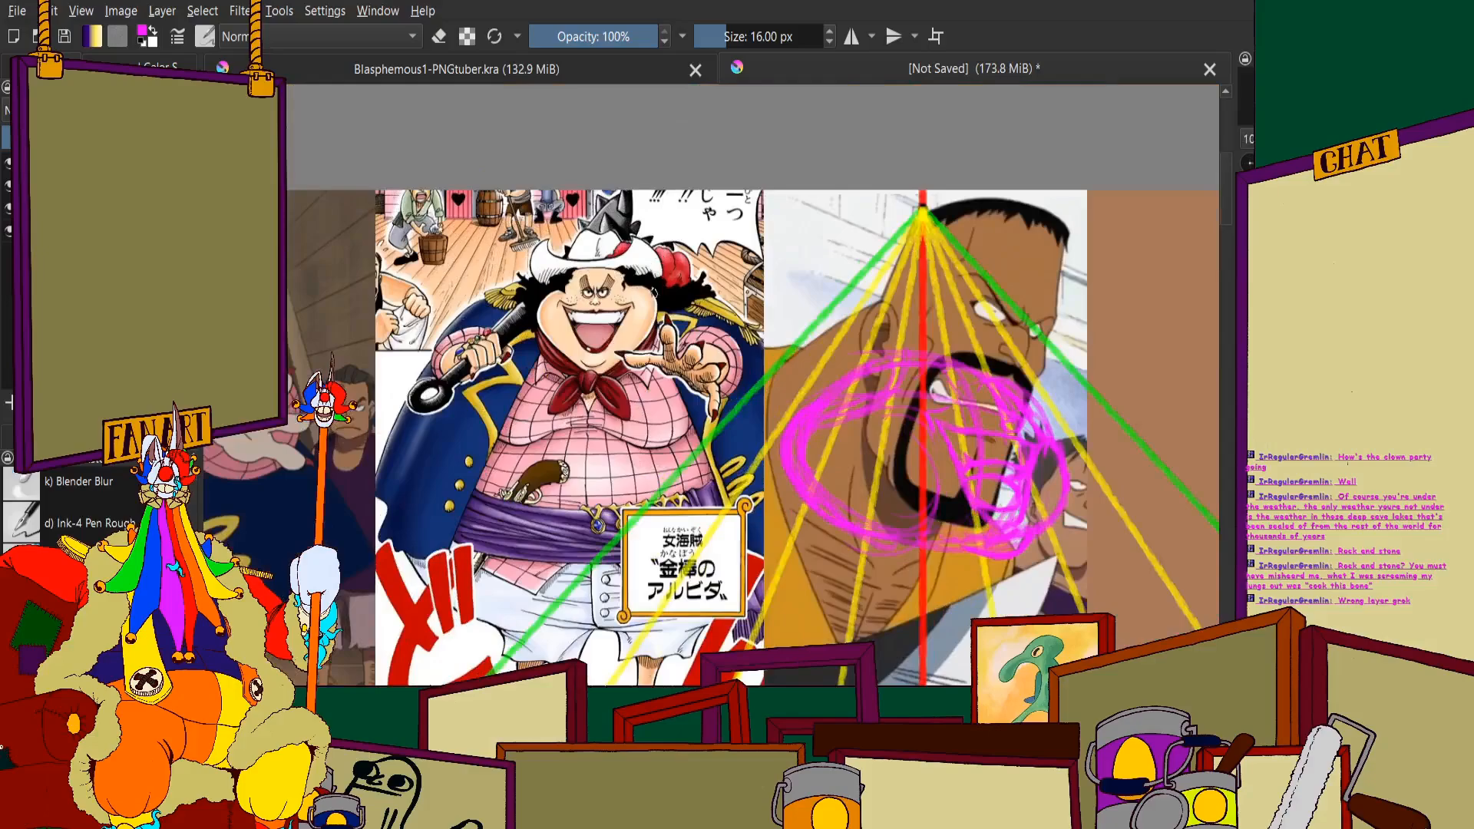
Sketch a small magenta loop just below the right end of the bearded man's white teeth line
{"action": "scroll", "coordinate": [740, 316], "scroll_direction": "up", "scroll_amount": 5}
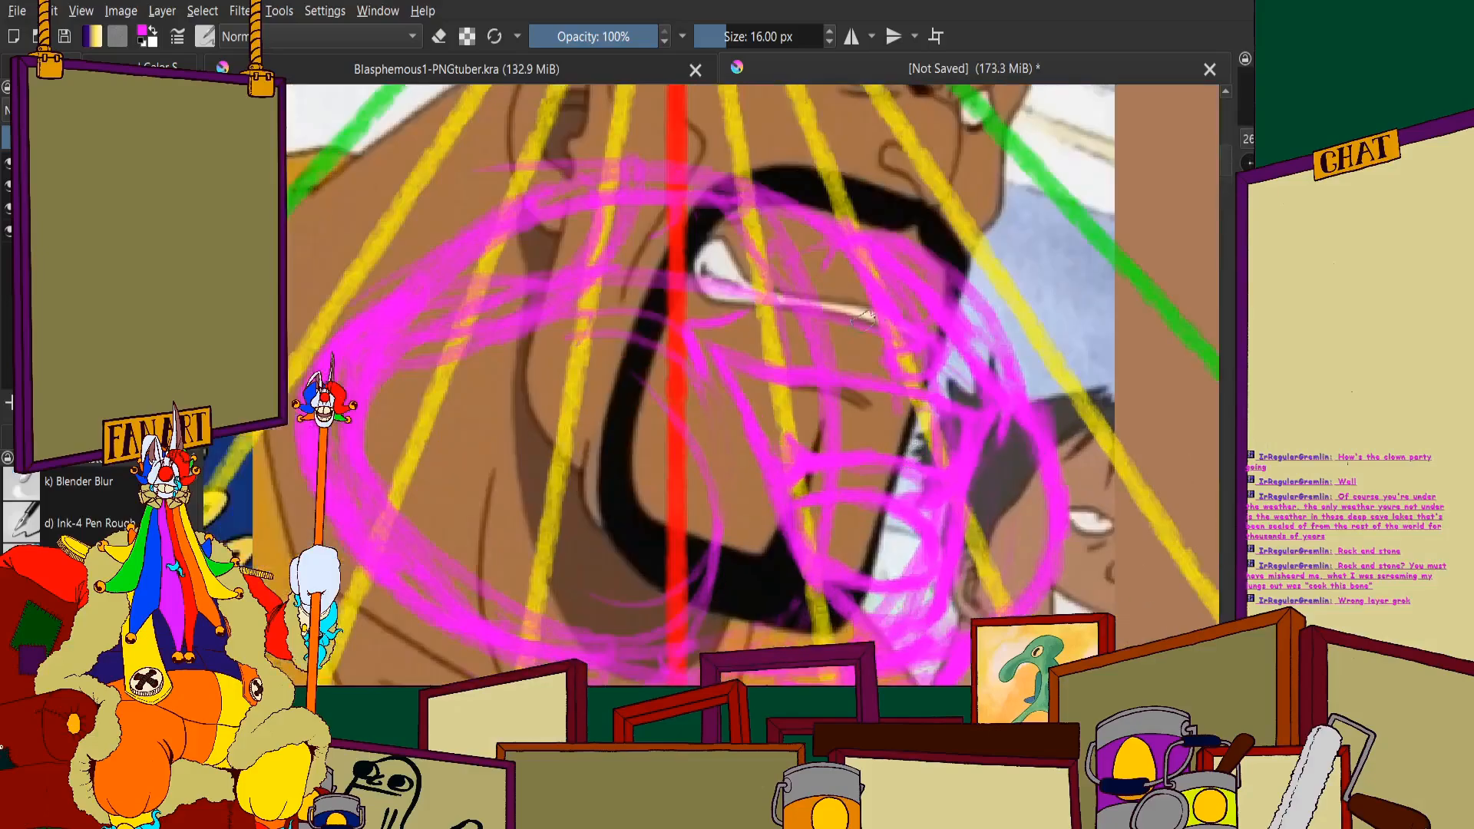
{"action": "scroll", "coordinate": [910, 328], "scroll_direction": "down", "scroll_amount": 5}
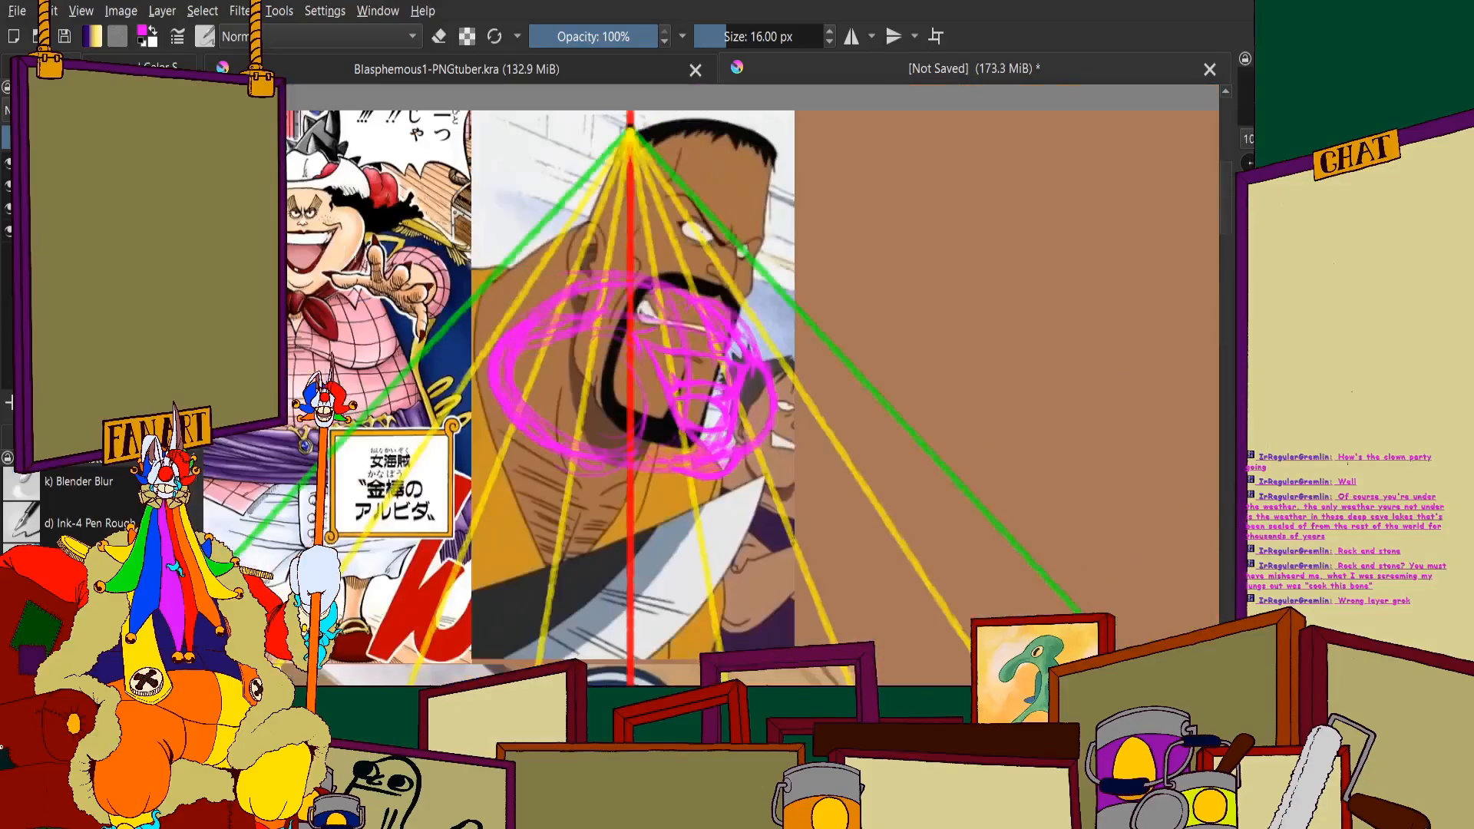
{"action": "scroll", "coordinate": [359, 253], "scroll_direction": "up", "scroll_amount": 2}
{"action": "scroll", "coordinate": [908, 434], "scroll_direction": "up", "scroll_amount": 6}
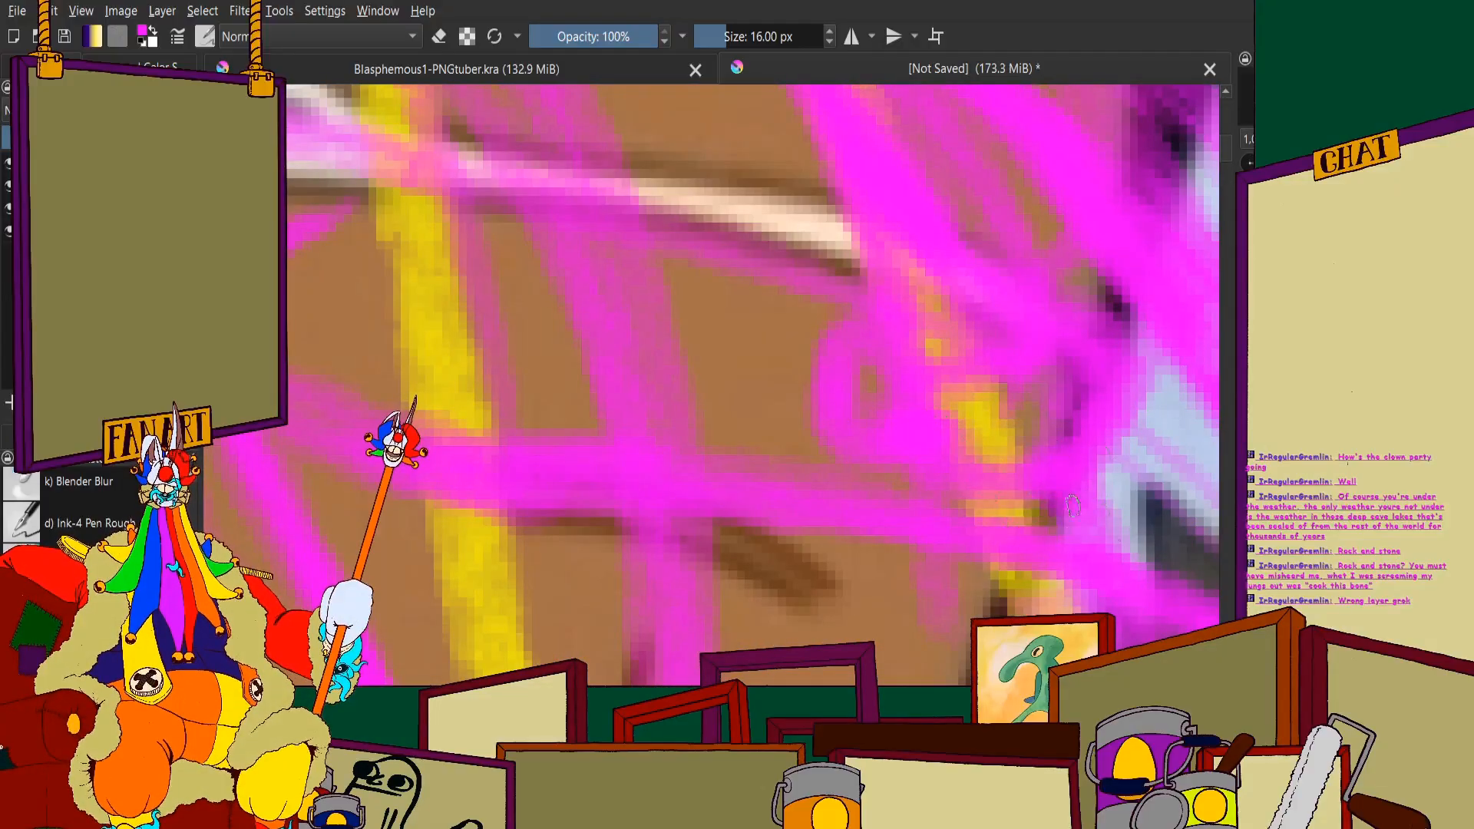
{"action": "scroll", "coordinate": [1106, 492], "scroll_direction": "down", "scroll_amount": 5}
{"action": "scroll", "coordinate": [906, 357], "scroll_direction": "up", "scroll_amount": 3}
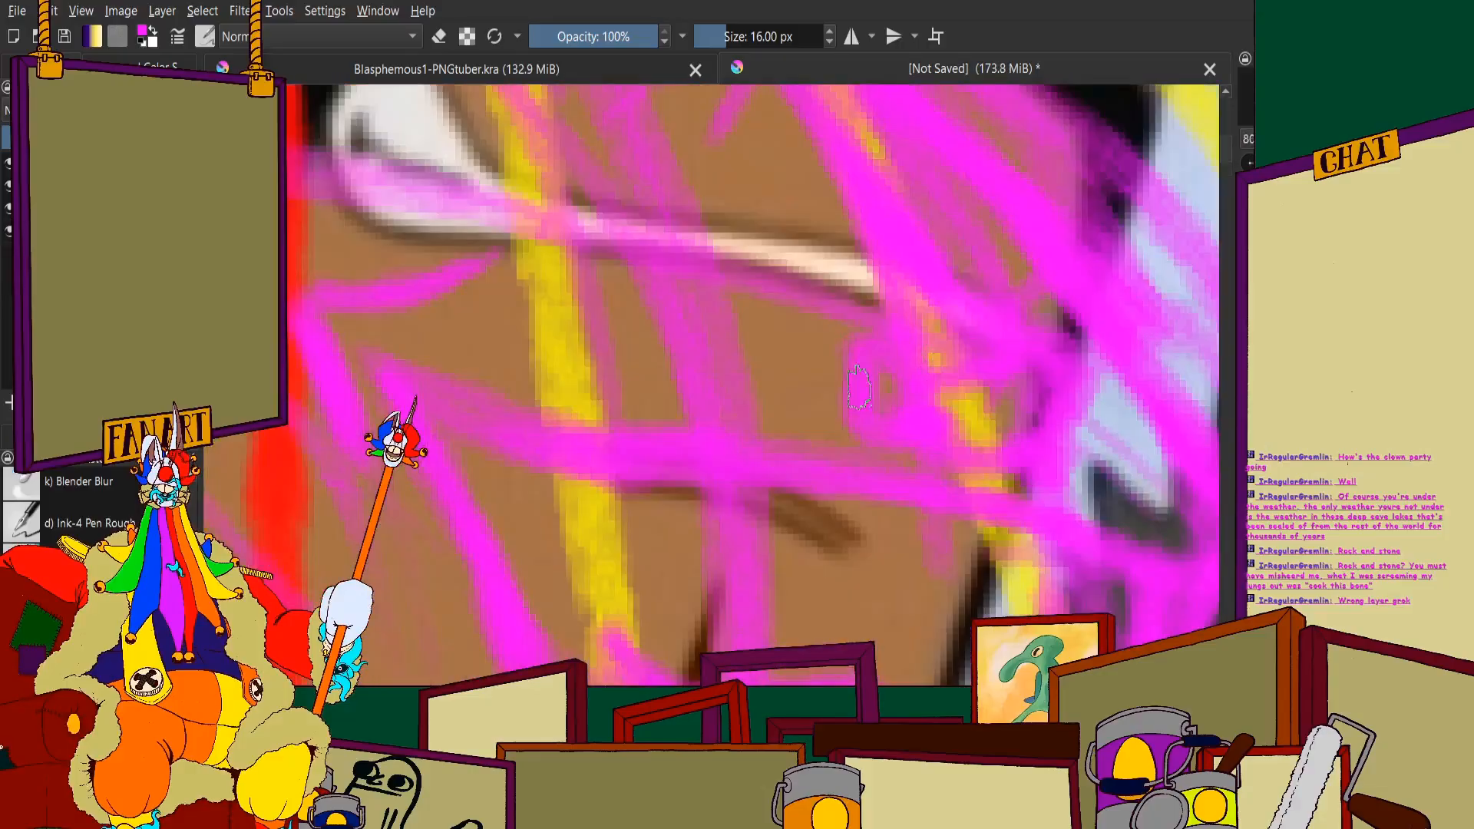
{"action": "scroll", "coordinate": [859, 387], "scroll_direction": "down", "scroll_amount": 4}
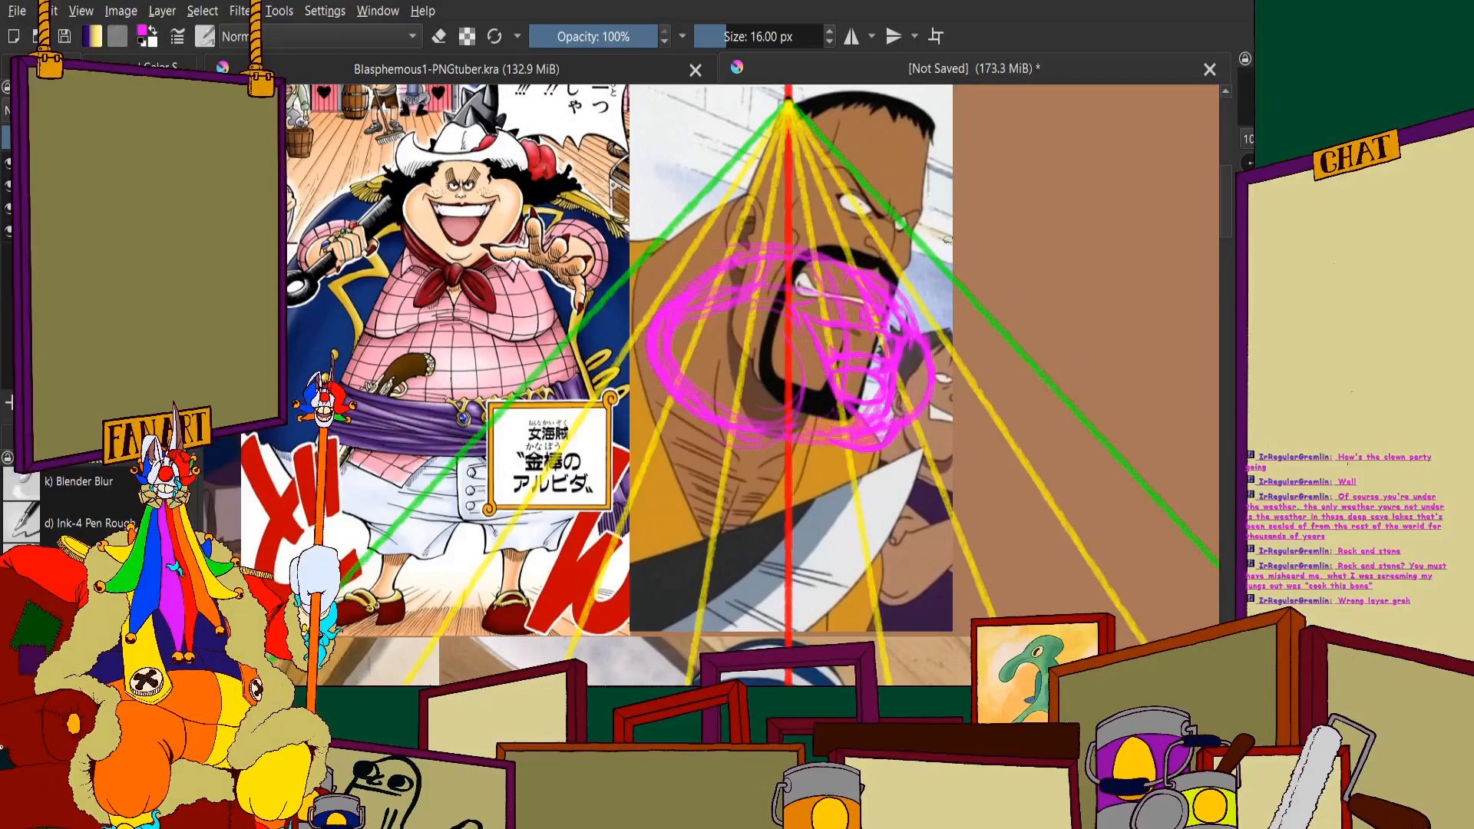
Draw thick magenta strokes from both sides of the ellipse's underside, converging below it into a pointed chin
{"action": "scroll", "coordinate": [864, 384], "scroll_direction": "up", "scroll_amount": 3}
{"action": "scroll", "coordinate": [863, 384], "scroll_direction": "down", "scroll_amount": 2}
{"action": "scroll", "coordinate": [868, 499], "scroll_direction": "up", "scroll_amount": 2}
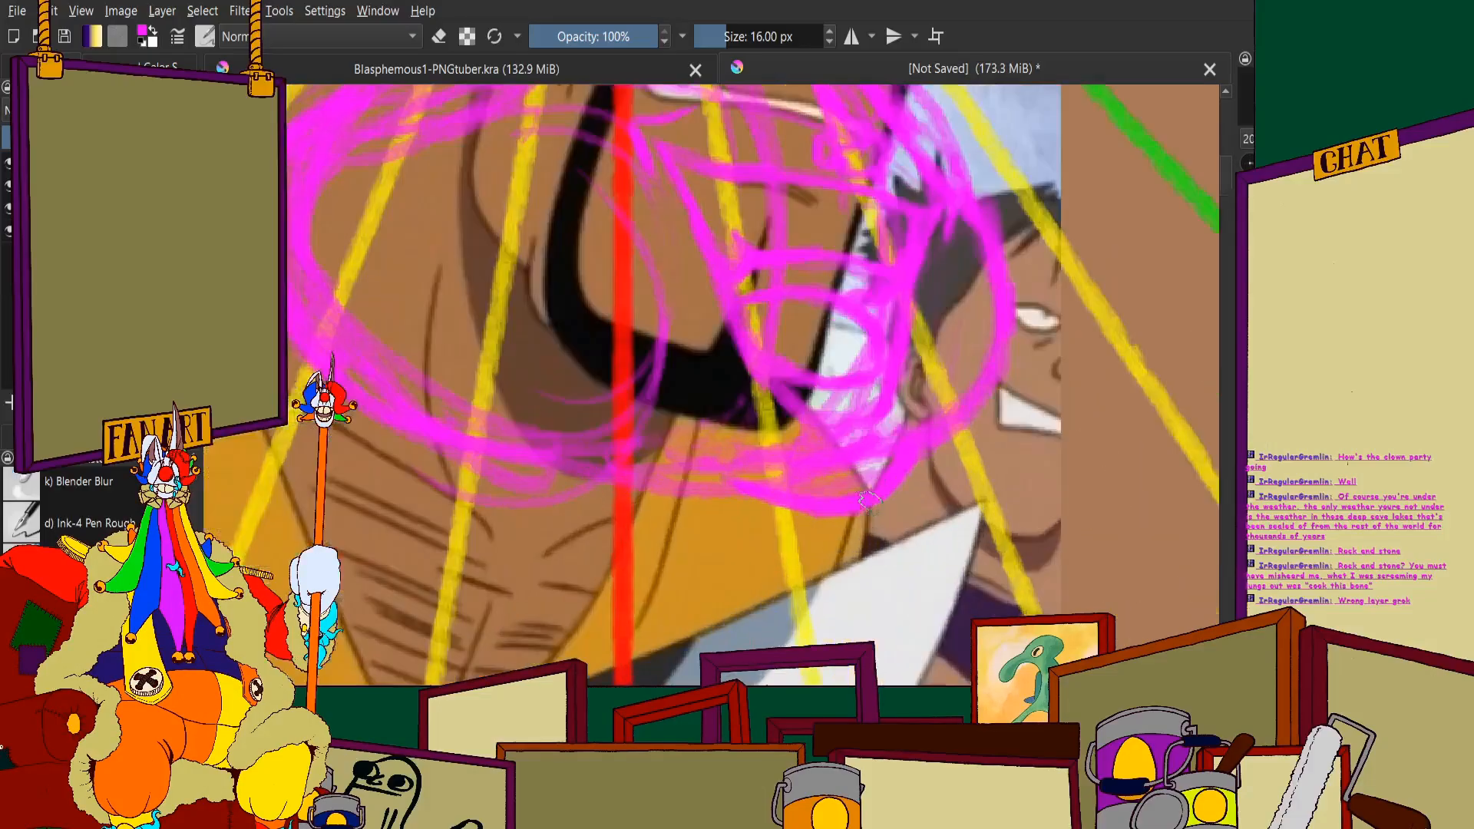
{"action": "scroll", "coordinate": [870, 500], "scroll_direction": "up", "scroll_amount": 1}
{"action": "scroll", "coordinate": [894, 581], "scroll_direction": "down", "scroll_amount": 2}
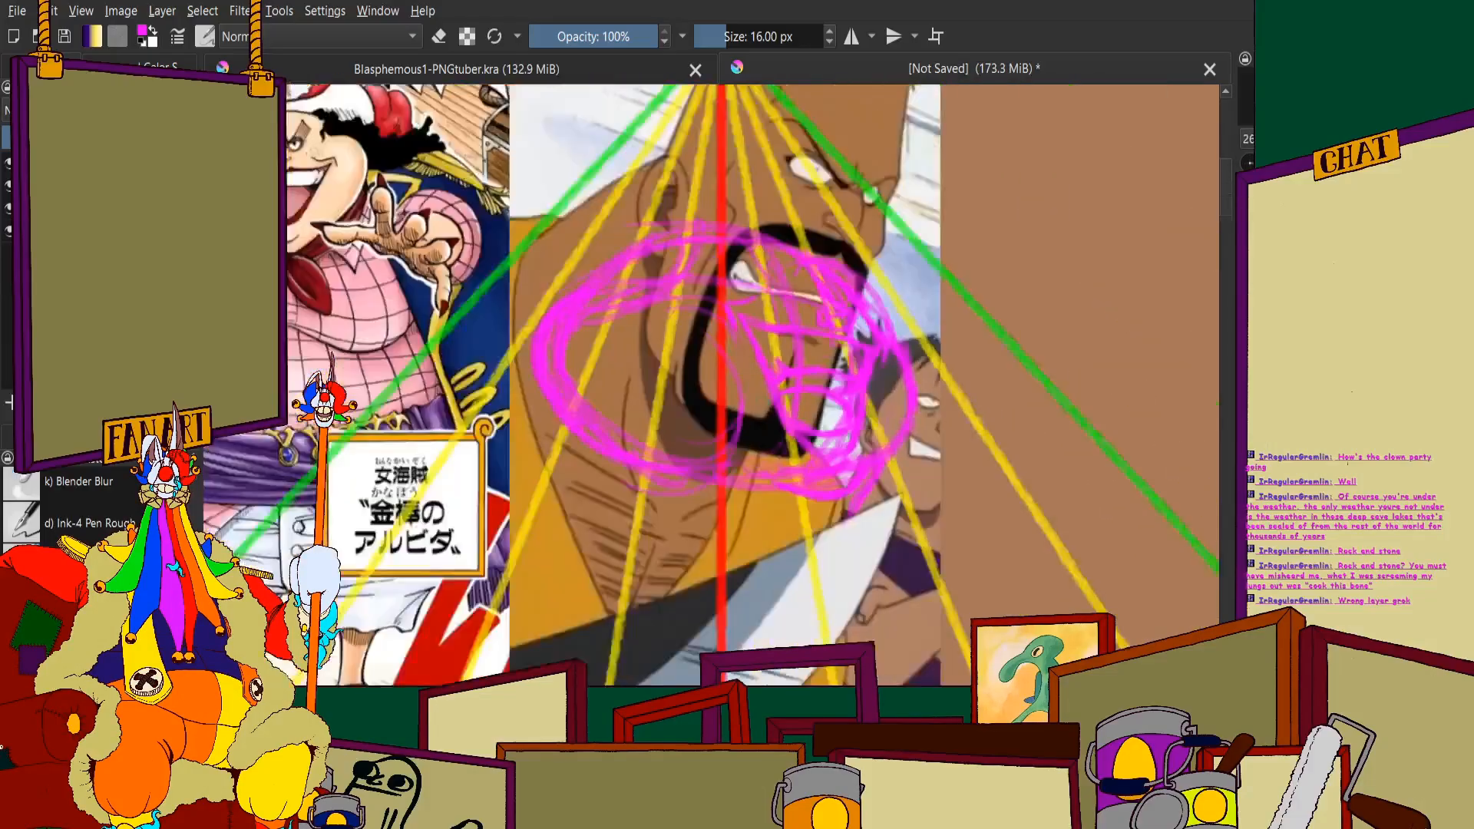
{"action": "scroll", "coordinate": [883, 442], "scroll_direction": "up", "scroll_amount": 3}
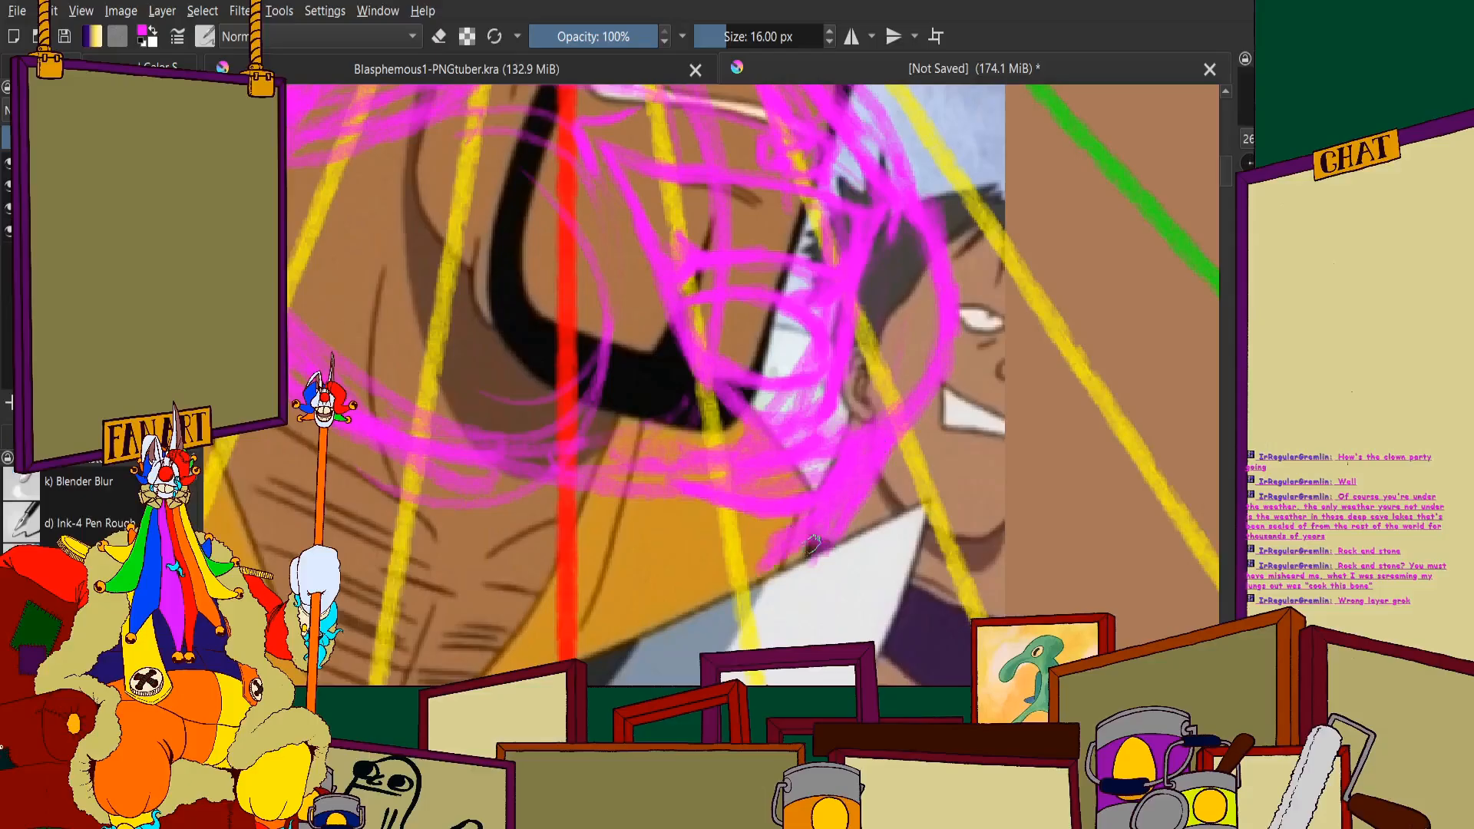
{"action": "scroll", "coordinate": [775, 530], "scroll_direction": "down", "scroll_amount": 2}
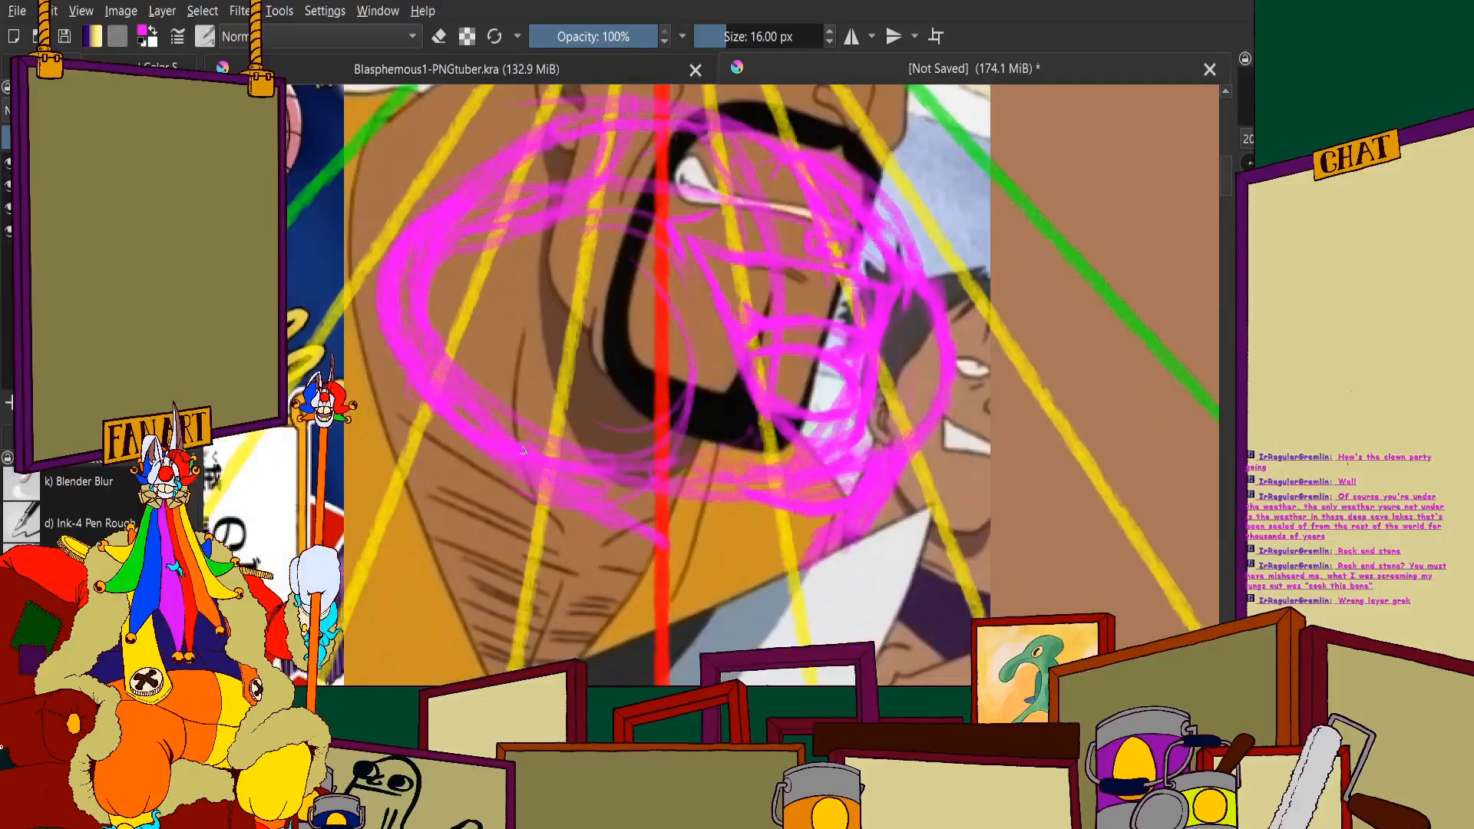
{"action": "left_click_drag", "start_coordinate": [669, 534], "coordinate": [780, 578]}
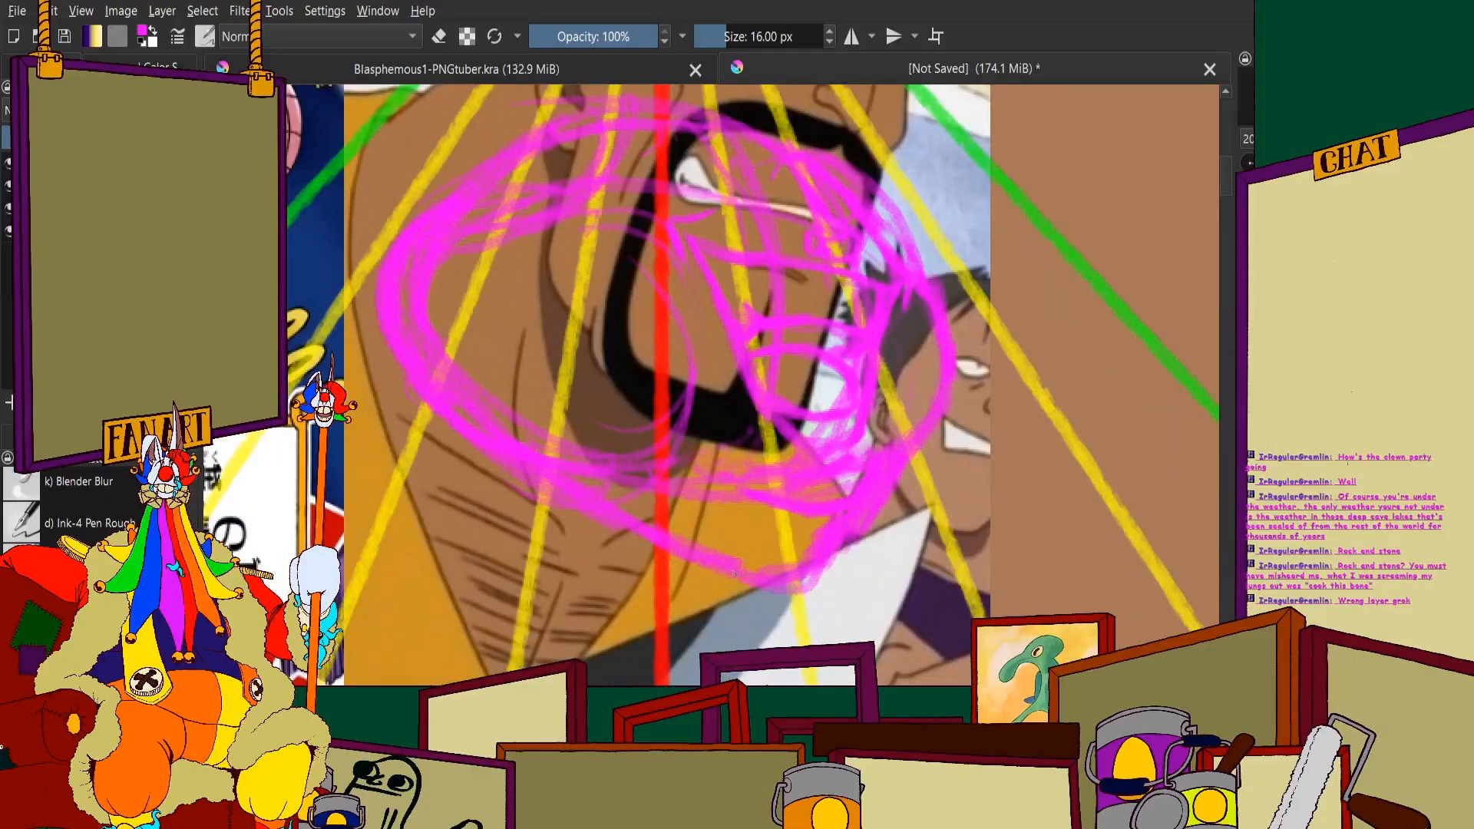
Erase the rough outer edges of the magenta strokes on the right side of the pointed chin
{"action": "scroll", "coordinate": [726, 499], "scroll_direction": "down", "scroll_amount": 2}
{"action": "scroll", "coordinate": [767, 453], "scroll_direction": "up", "scroll_amount": 3}
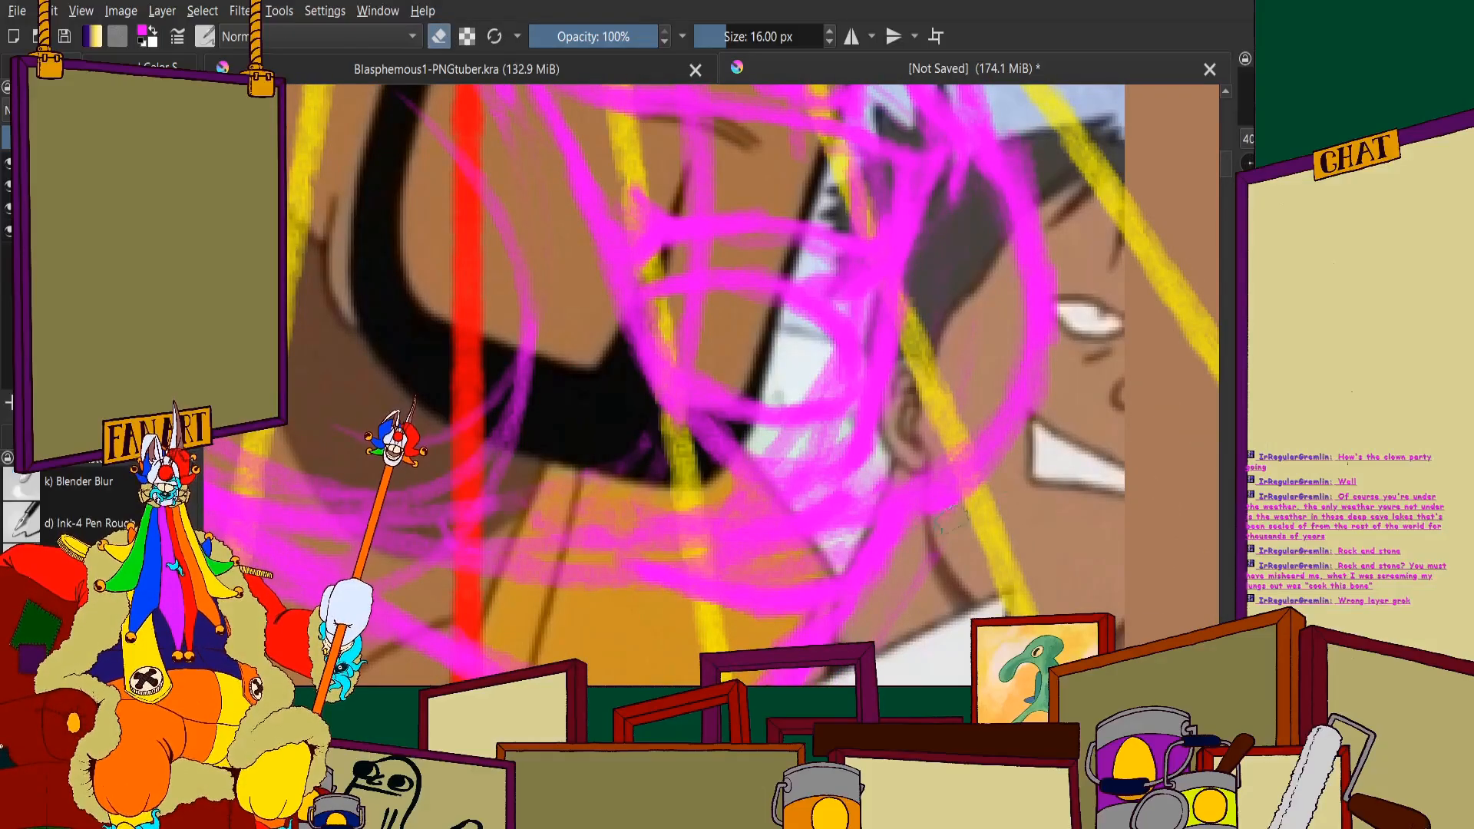
{"action": "scroll", "coordinate": [831, 546], "scroll_direction": "down", "scroll_amount": 2}
{"action": "scroll", "coordinate": [831, 546], "scroll_direction": "up", "scroll_amount": 2}
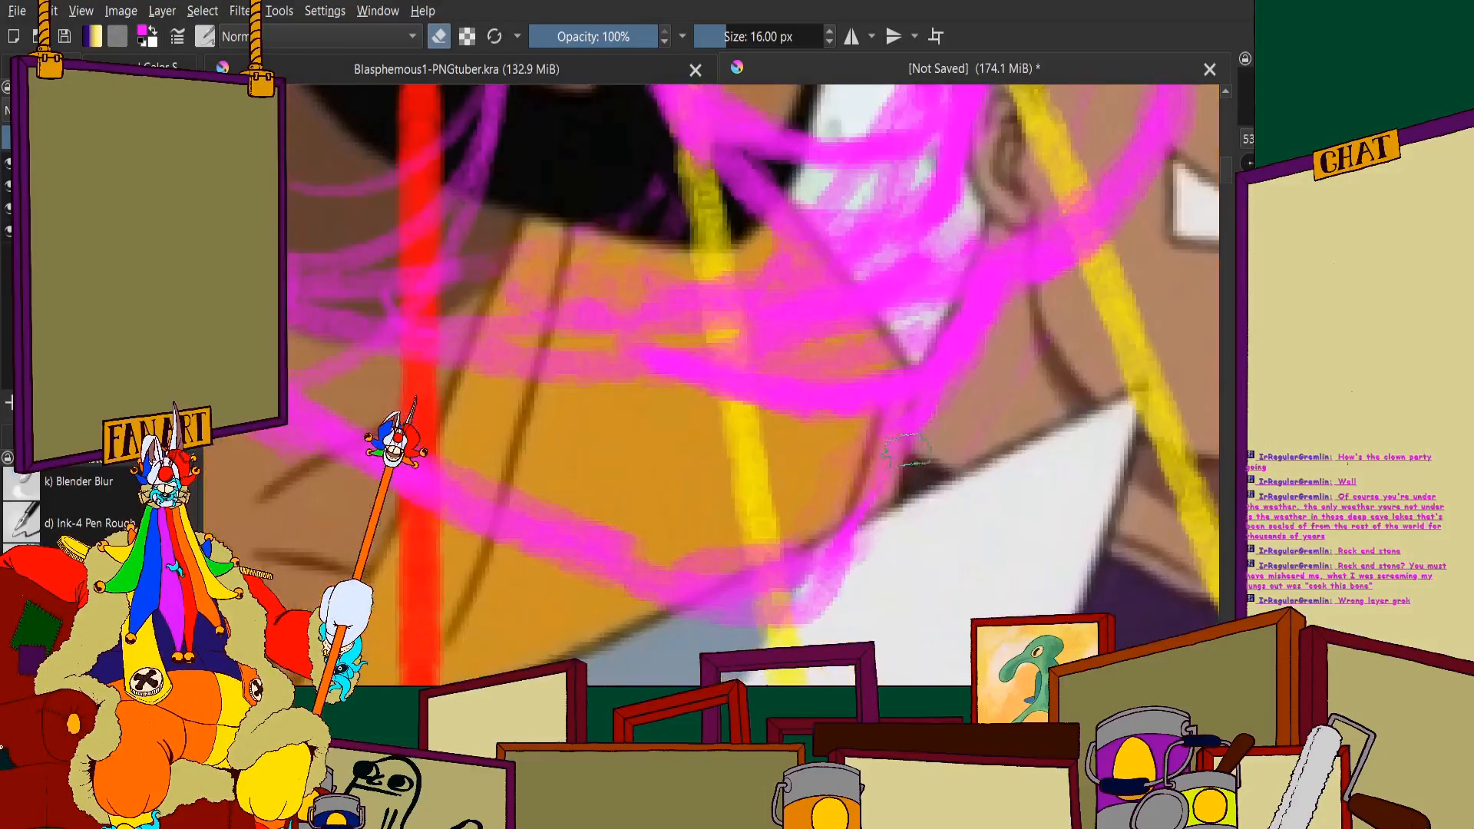
{"action": "scroll", "coordinate": [831, 546], "scroll_direction": "down", "scroll_amount": 1}
{"action": "scroll", "coordinate": [602, 204], "scroll_direction": "up", "scroll_amount": 1}
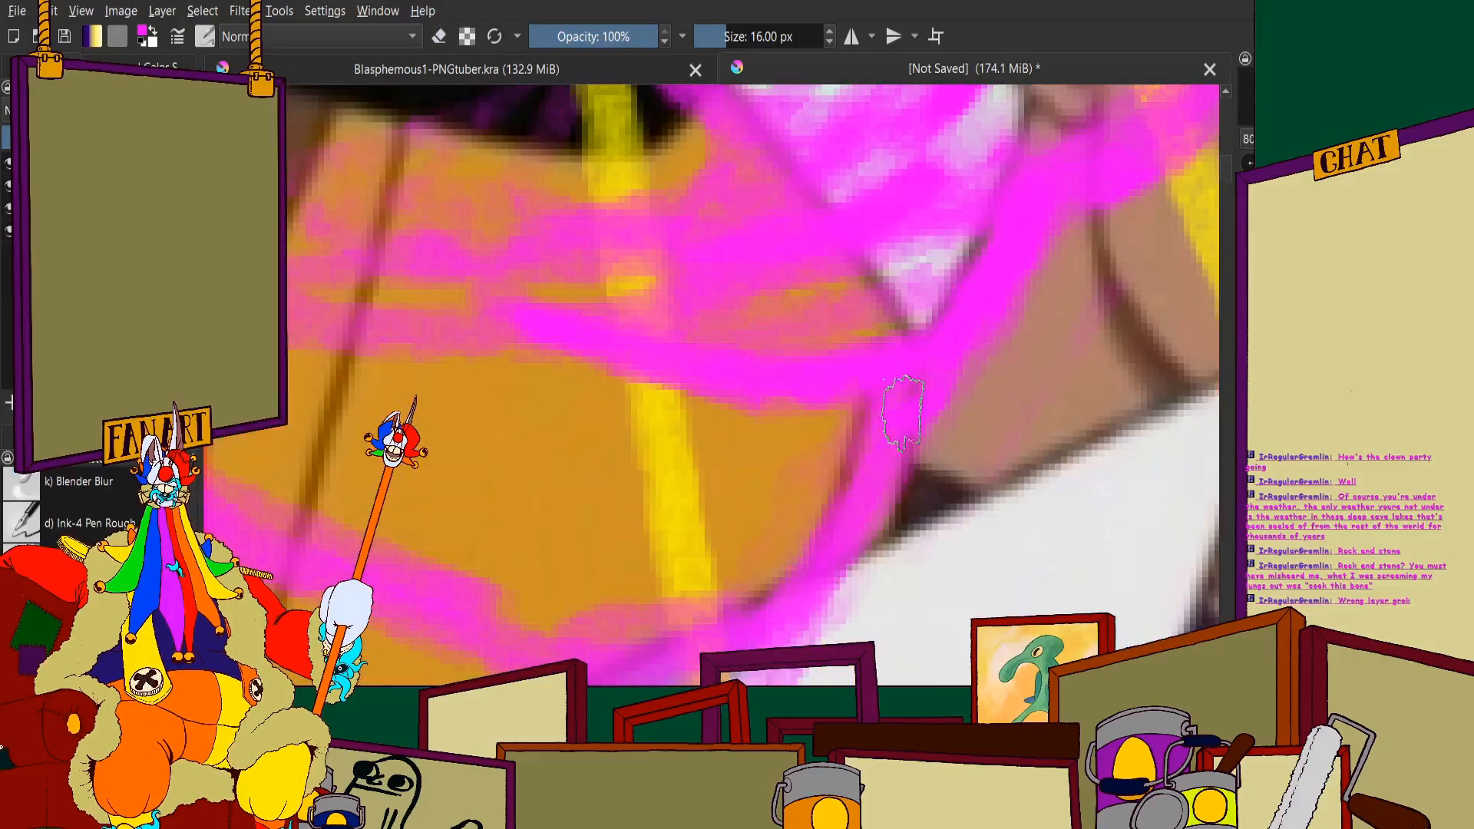
{"action": "scroll", "coordinate": [791, 606], "scroll_direction": "down", "scroll_amount": 4}
Examine the magenta head sketch up close and as a whole, comparing its proportions with the laughing pirate in the white hat
{"action": "scroll", "coordinate": [654, 418], "scroll_direction": "up", "scroll_amount": 2}
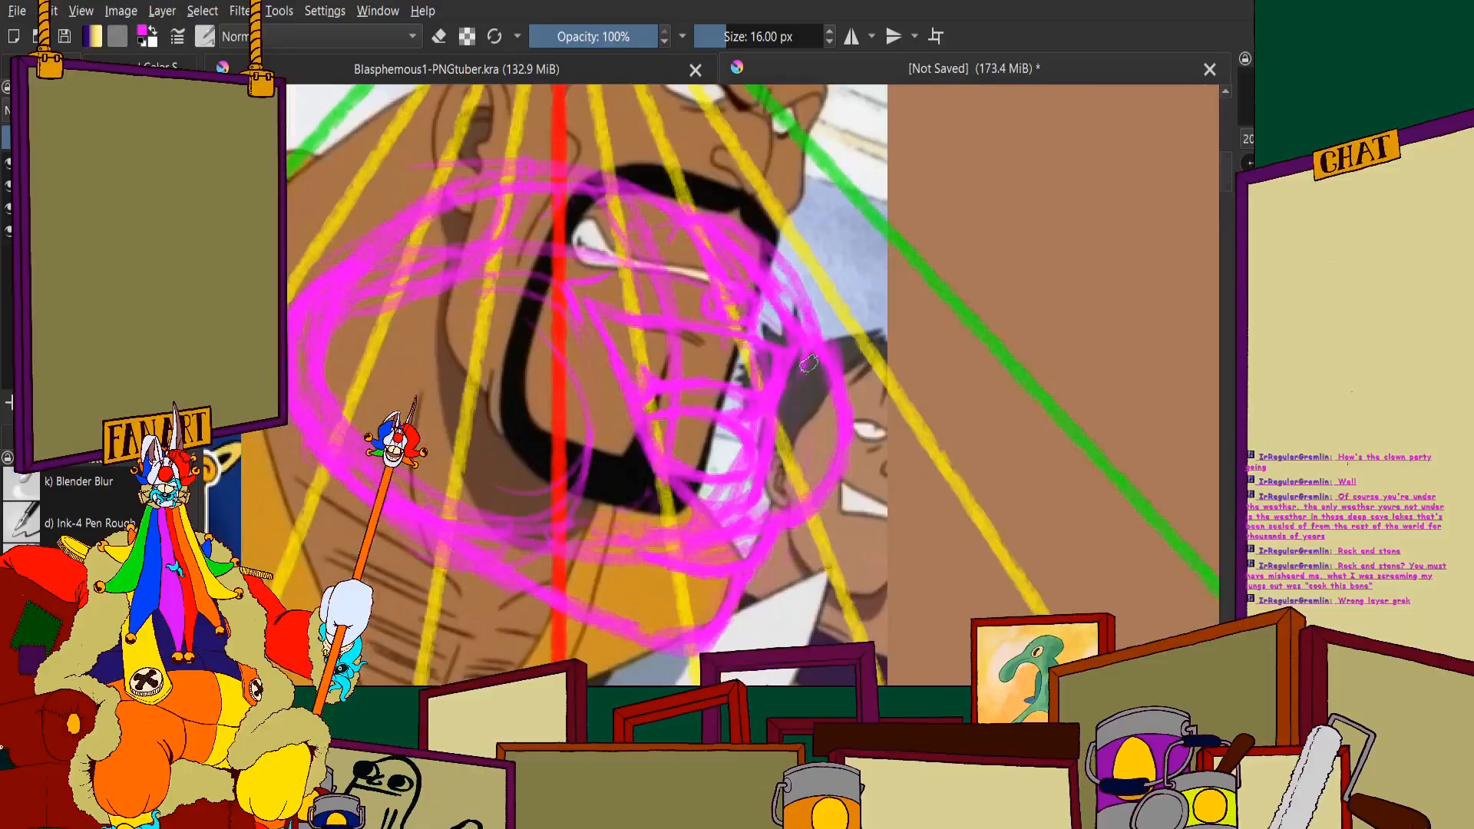
{"action": "scroll", "coordinate": [808, 364], "scroll_direction": "down", "scroll_amount": 2}
{"action": "scroll", "coordinate": [814, 384], "scroll_direction": "up", "scroll_amount": 2}
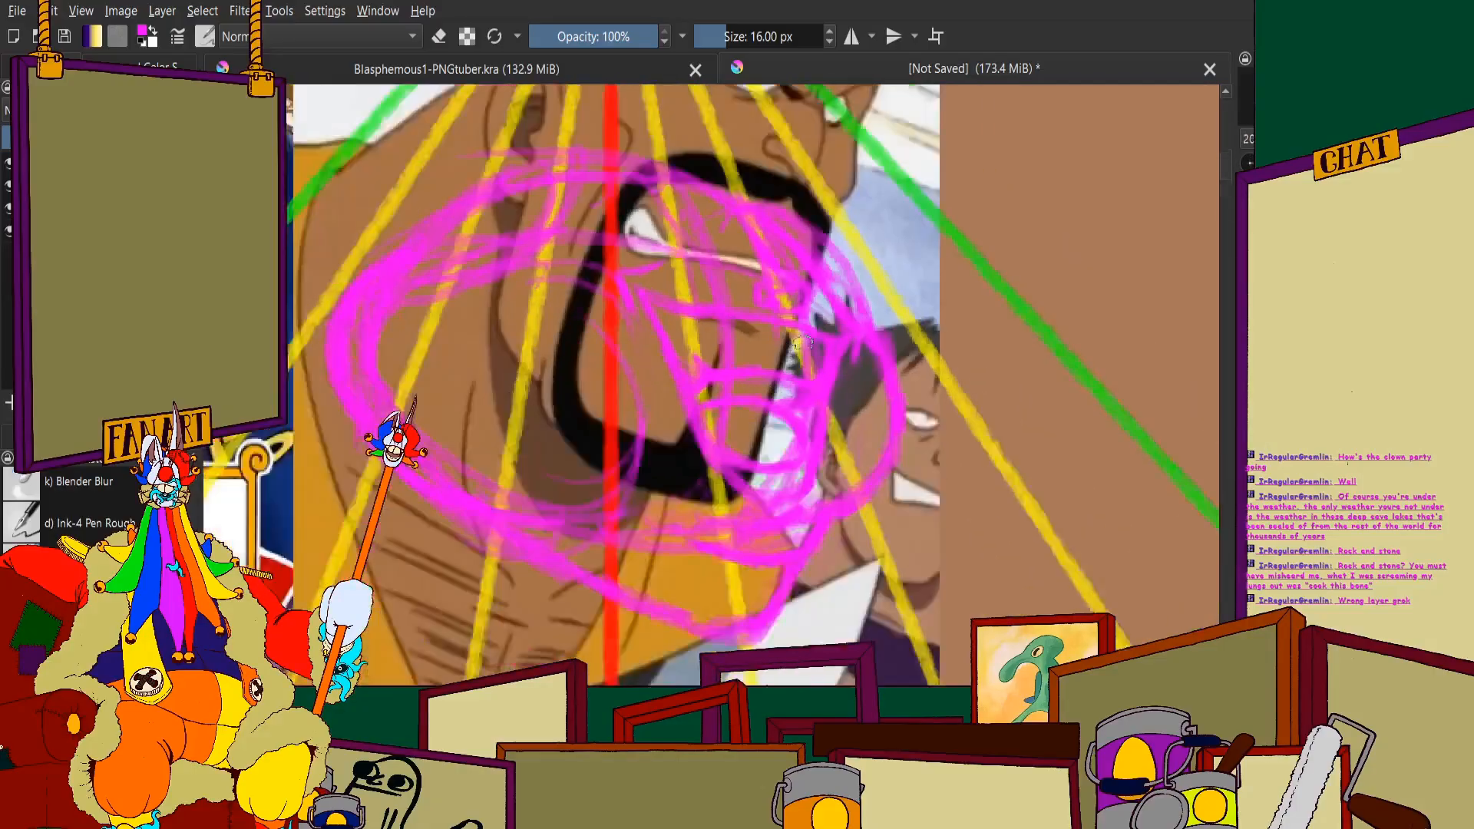
{"action": "scroll", "coordinate": [822, 406], "scroll_direction": "down", "scroll_amount": 3}
{"action": "scroll", "coordinate": [828, 424], "scroll_direction": "up", "scroll_amount": 3}
{"action": "scroll", "coordinate": [828, 426], "scroll_direction": "up", "scroll_amount": 2}
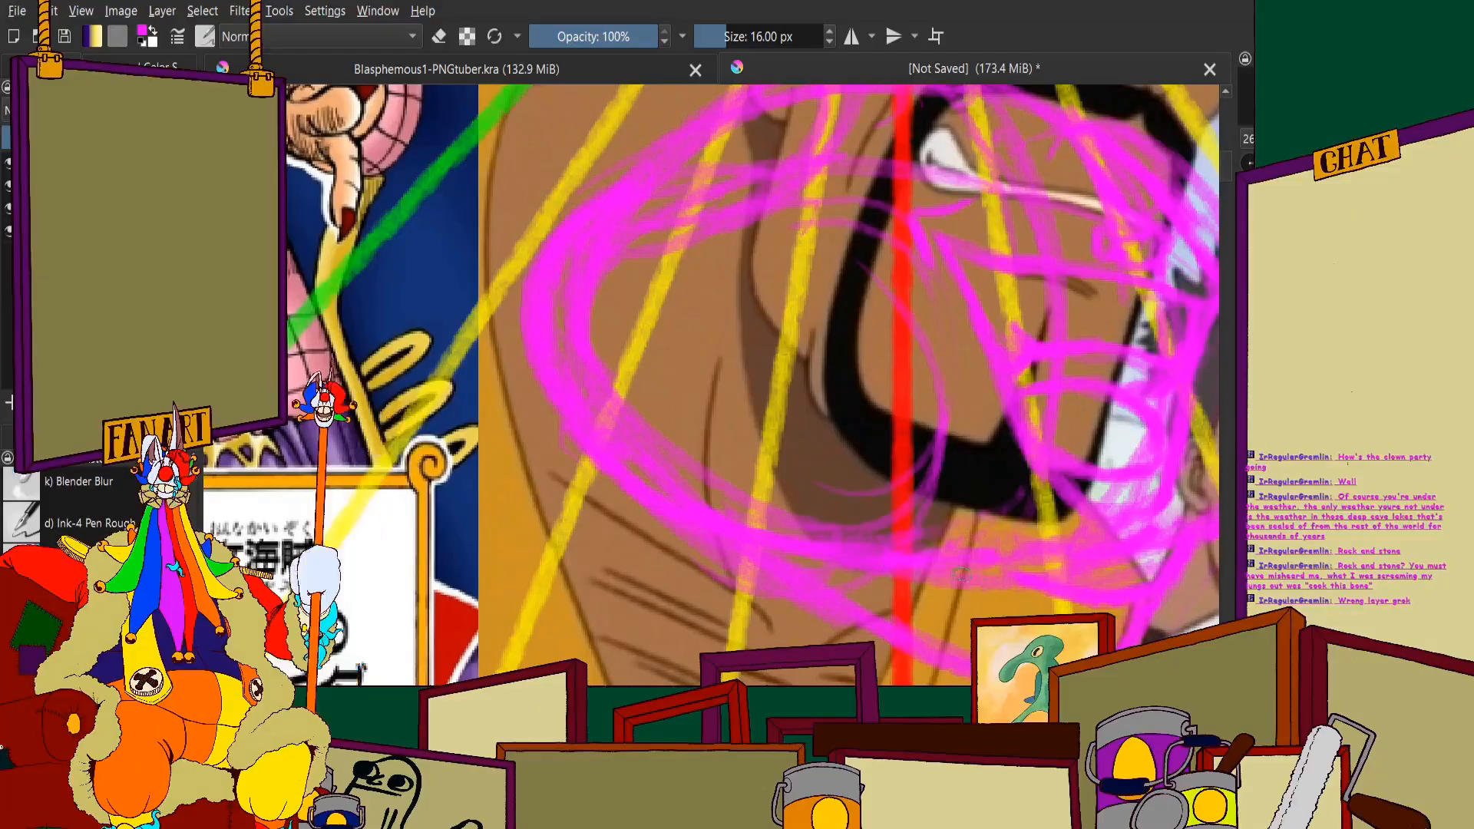
{"action": "scroll", "coordinate": [895, 556], "scroll_direction": "down", "scroll_amount": 5}
{"action": "scroll", "coordinate": [895, 556], "scroll_direction": "up", "scroll_amount": 2}
{"action": "scroll", "coordinate": [1013, 364], "scroll_direction": "up", "scroll_amount": 7}
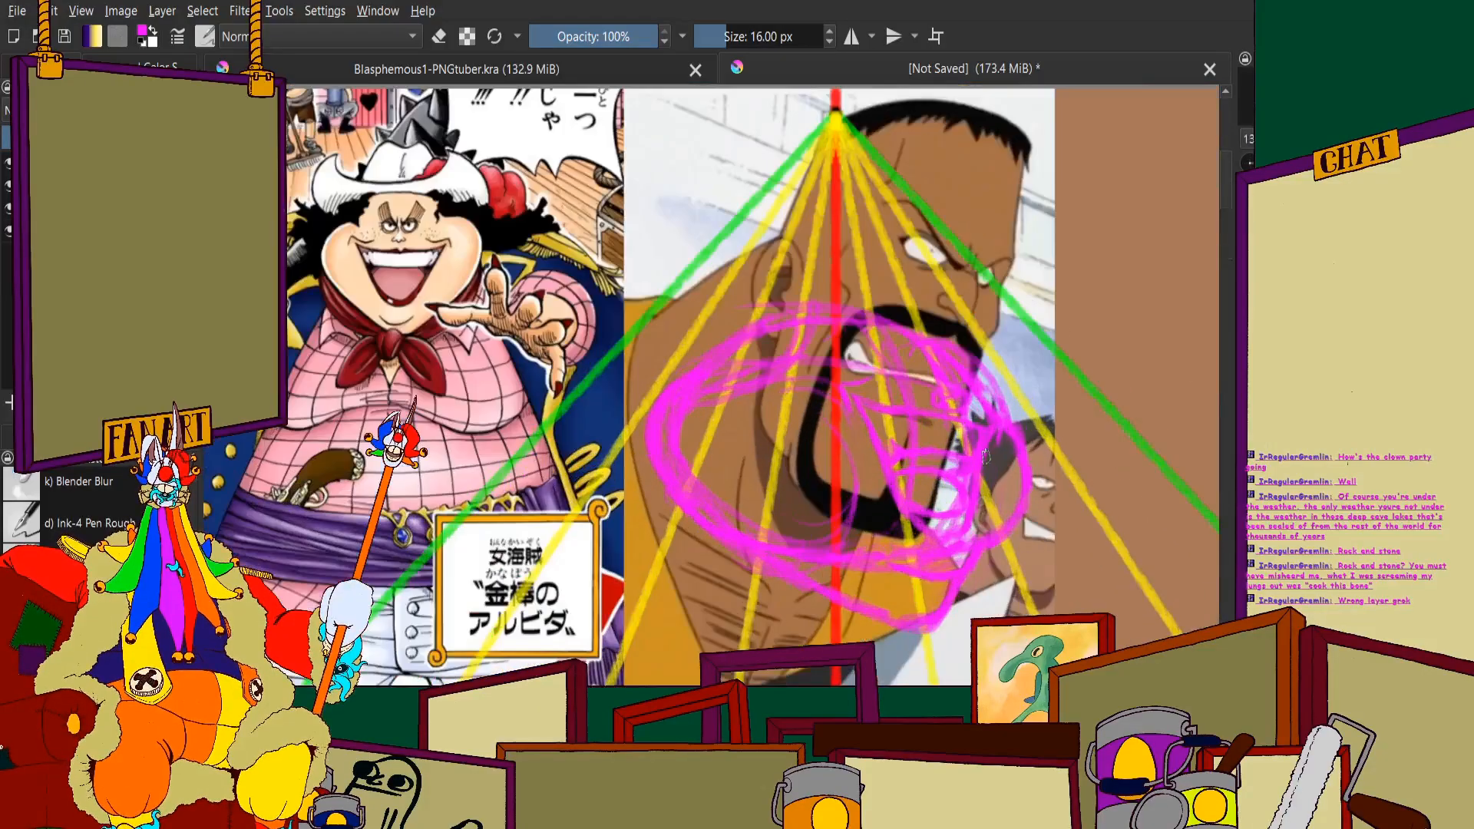
{"action": "scroll", "coordinate": [1013, 364], "scroll_direction": "down", "scroll_amount": 2}
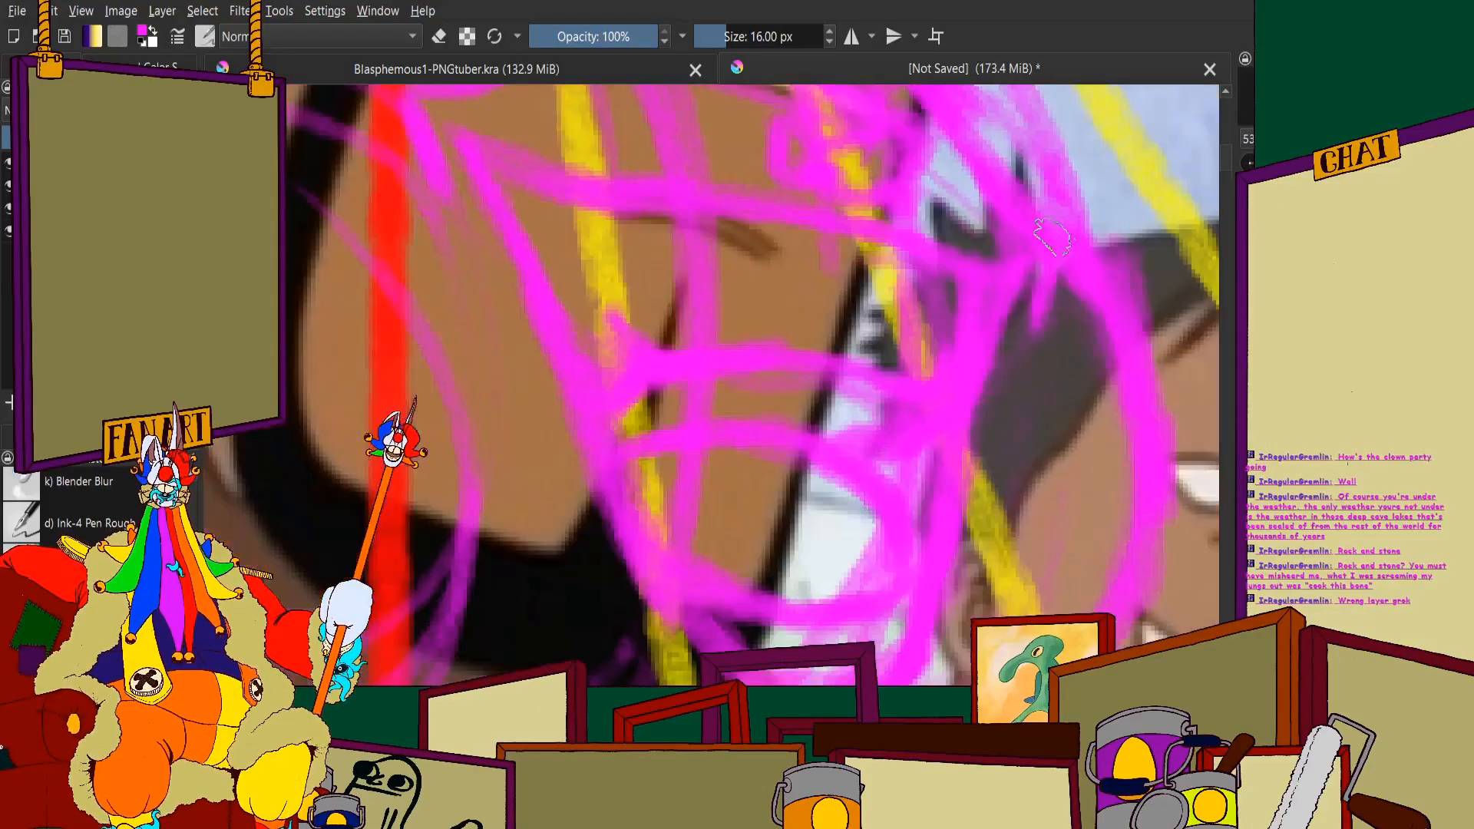
{"action": "scroll", "coordinate": [1123, 461], "scroll_direction": "down", "scroll_amount": 2}
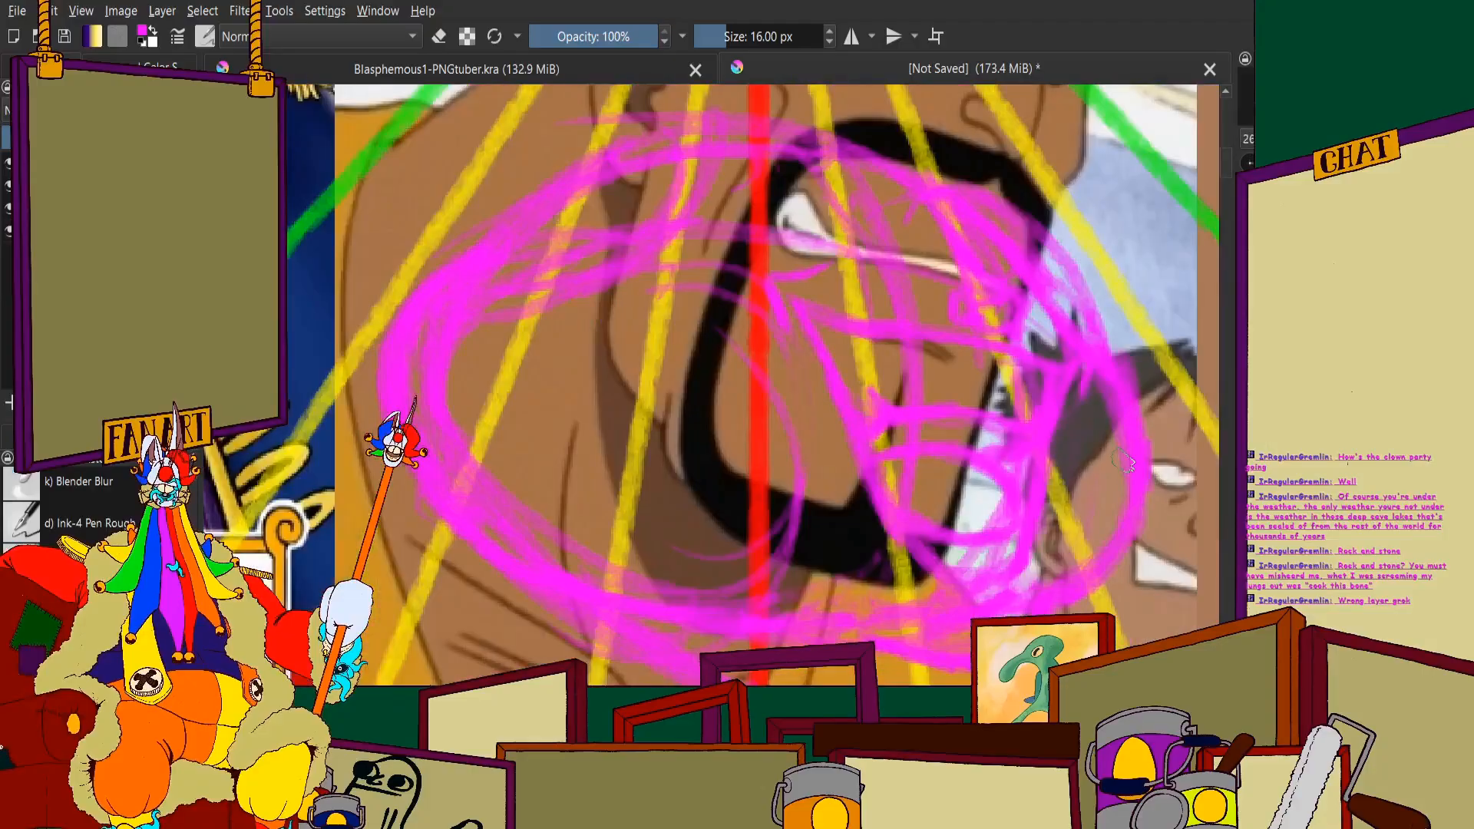
{"action": "scroll", "coordinate": [595, 336], "scroll_direction": "up", "scroll_amount": 2}
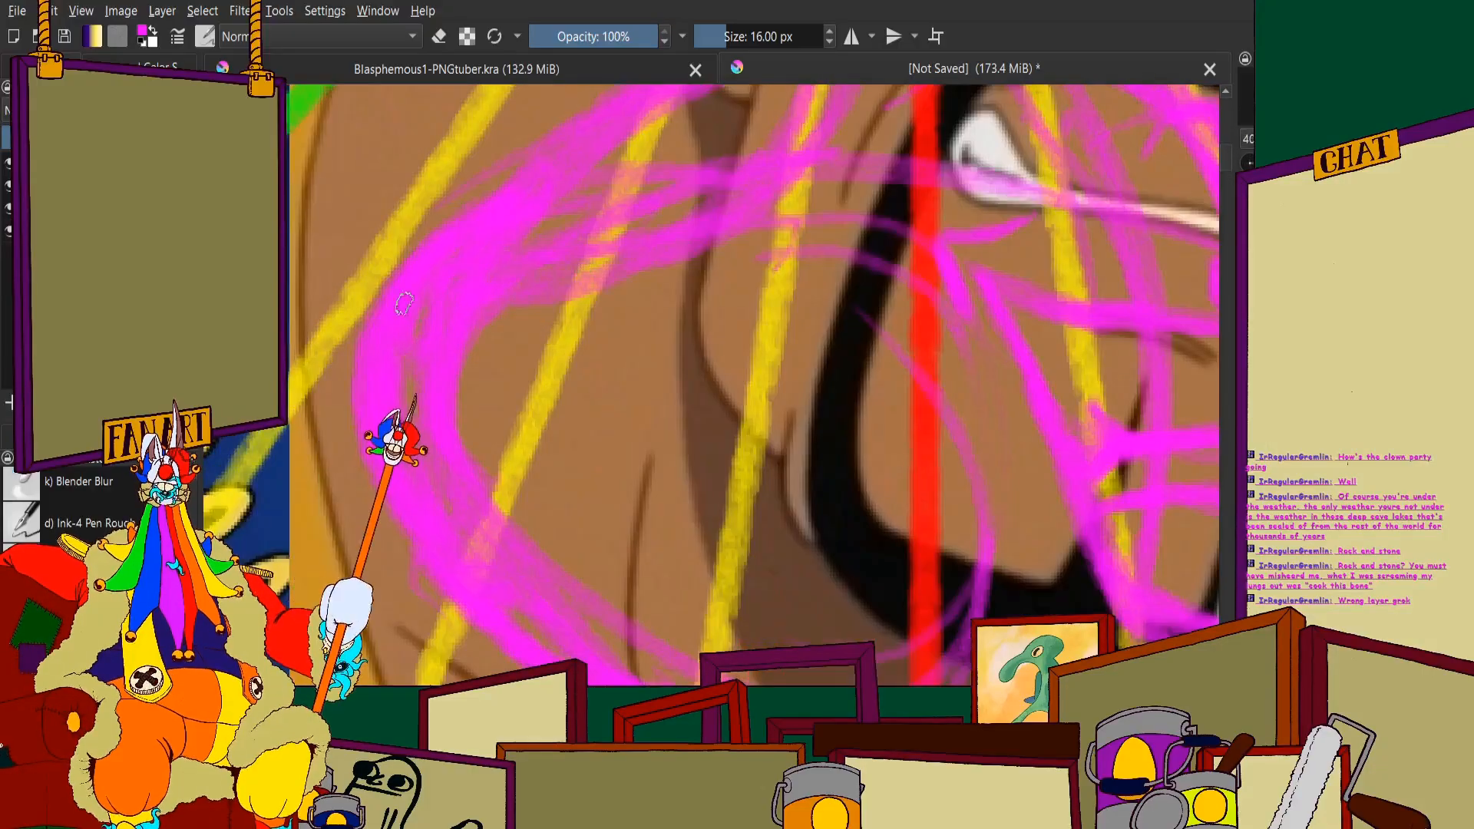
Sketch several curved magenta strokes beside the red centre line, running down to the ellipse's lower contour
{"action": "scroll", "coordinate": [859, 292], "scroll_direction": "down", "scroll_amount": 5}
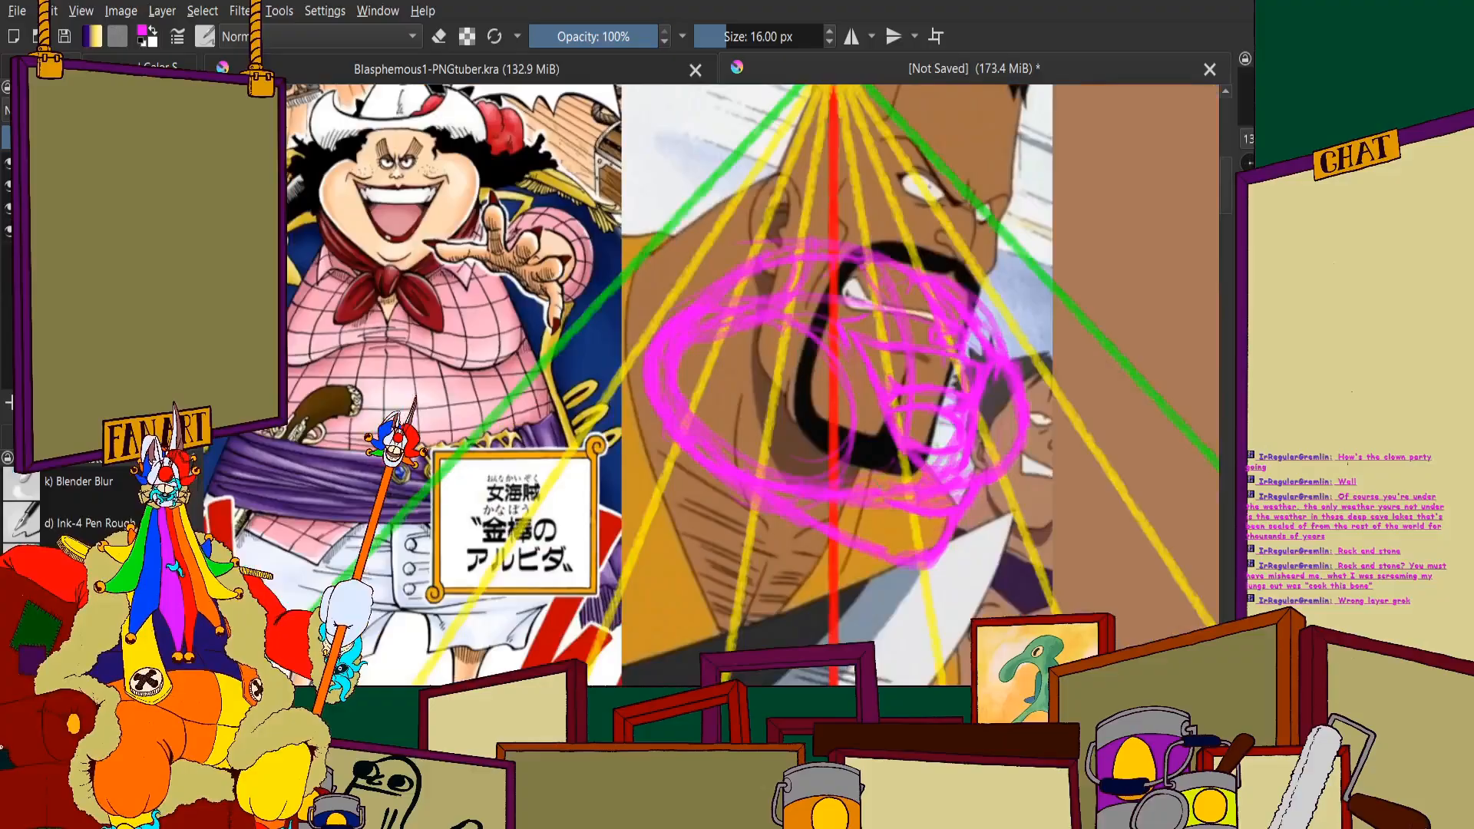
{"action": "scroll", "coordinate": [837, 376], "scroll_direction": "up", "scroll_amount": 3}
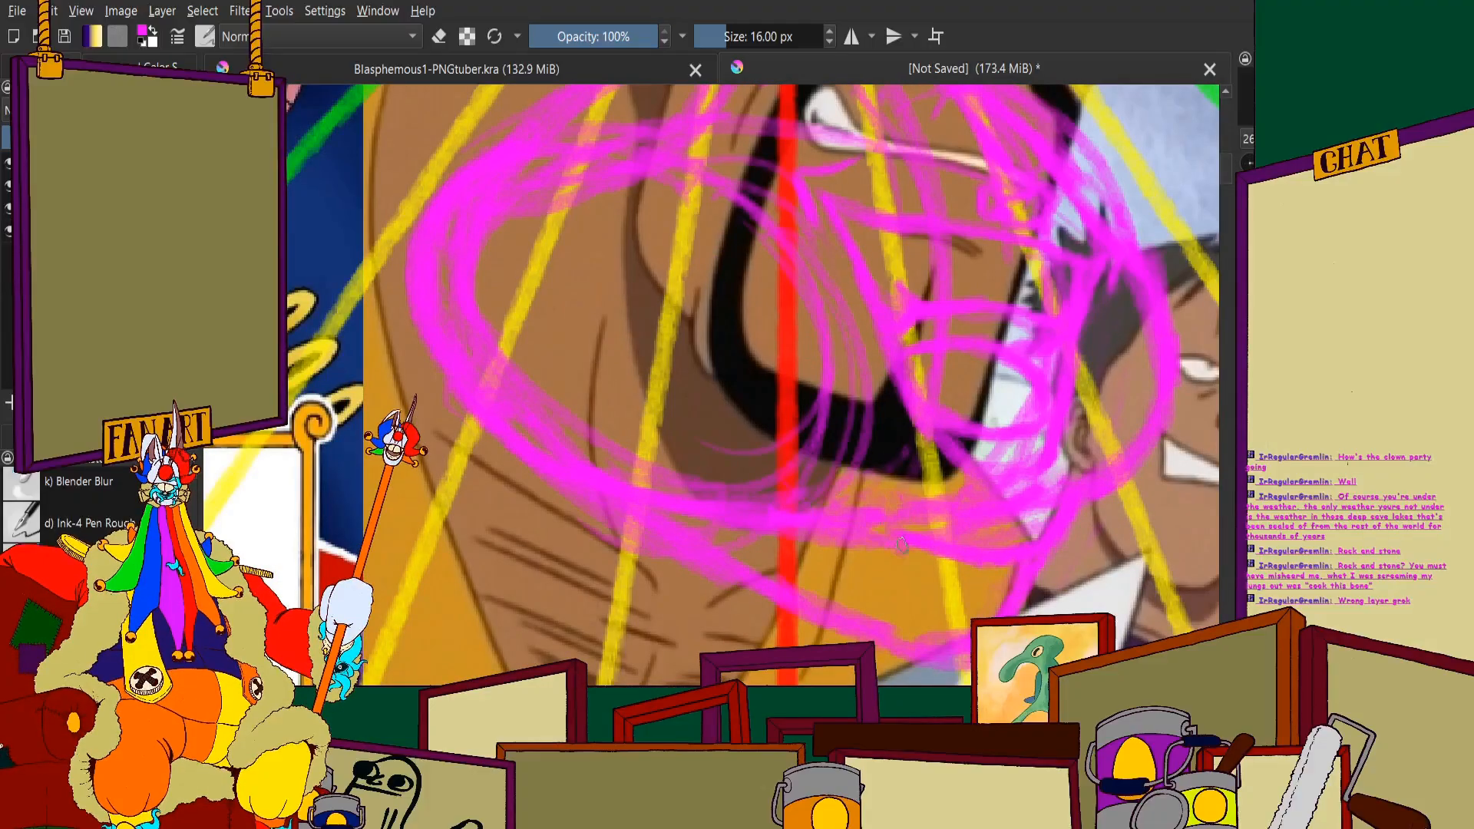
{"action": "scroll", "coordinate": [817, 514], "scroll_direction": "up", "scroll_amount": 3}
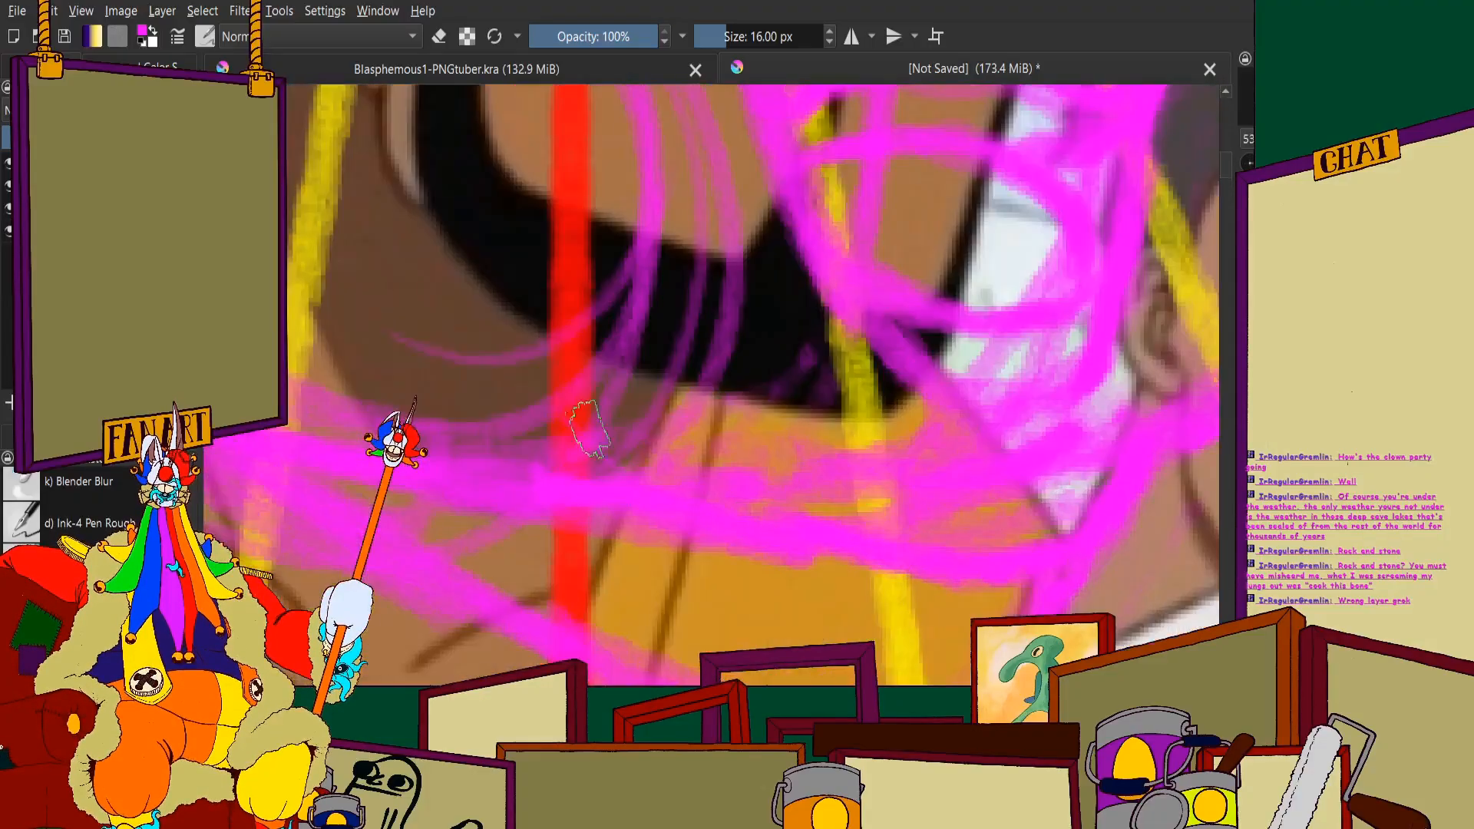
{"action": "left_click", "coordinate": [439, 38]}
{"action": "scroll", "coordinate": [649, 526], "scroll_direction": "down", "scroll_amount": 5}
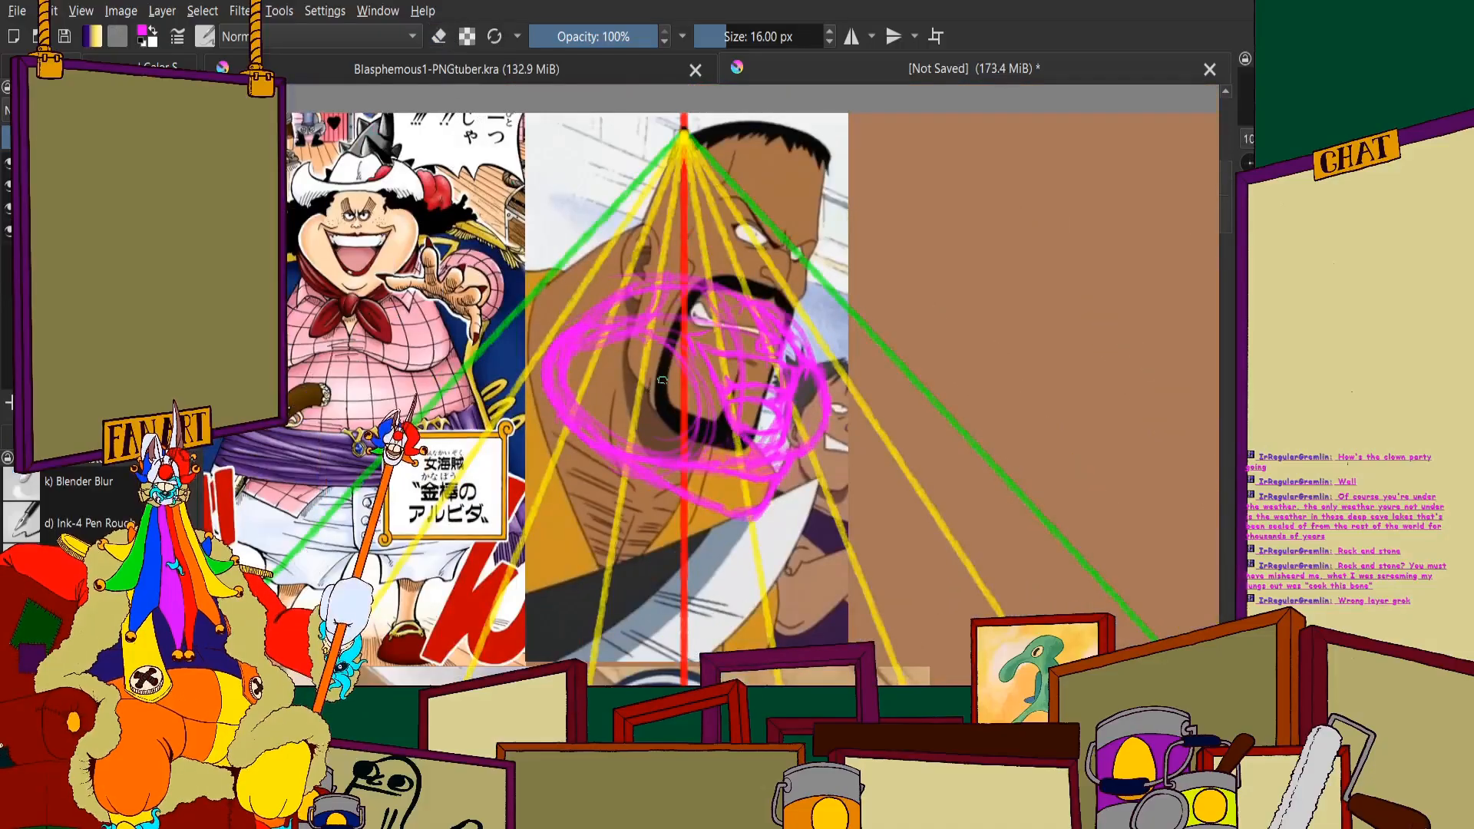
Try adding a diagonal magenta stroke above the bearded man's white teeth line, then undo it
{"action": "scroll", "coordinate": [829, 311], "scroll_direction": "up", "scroll_amount": 5}
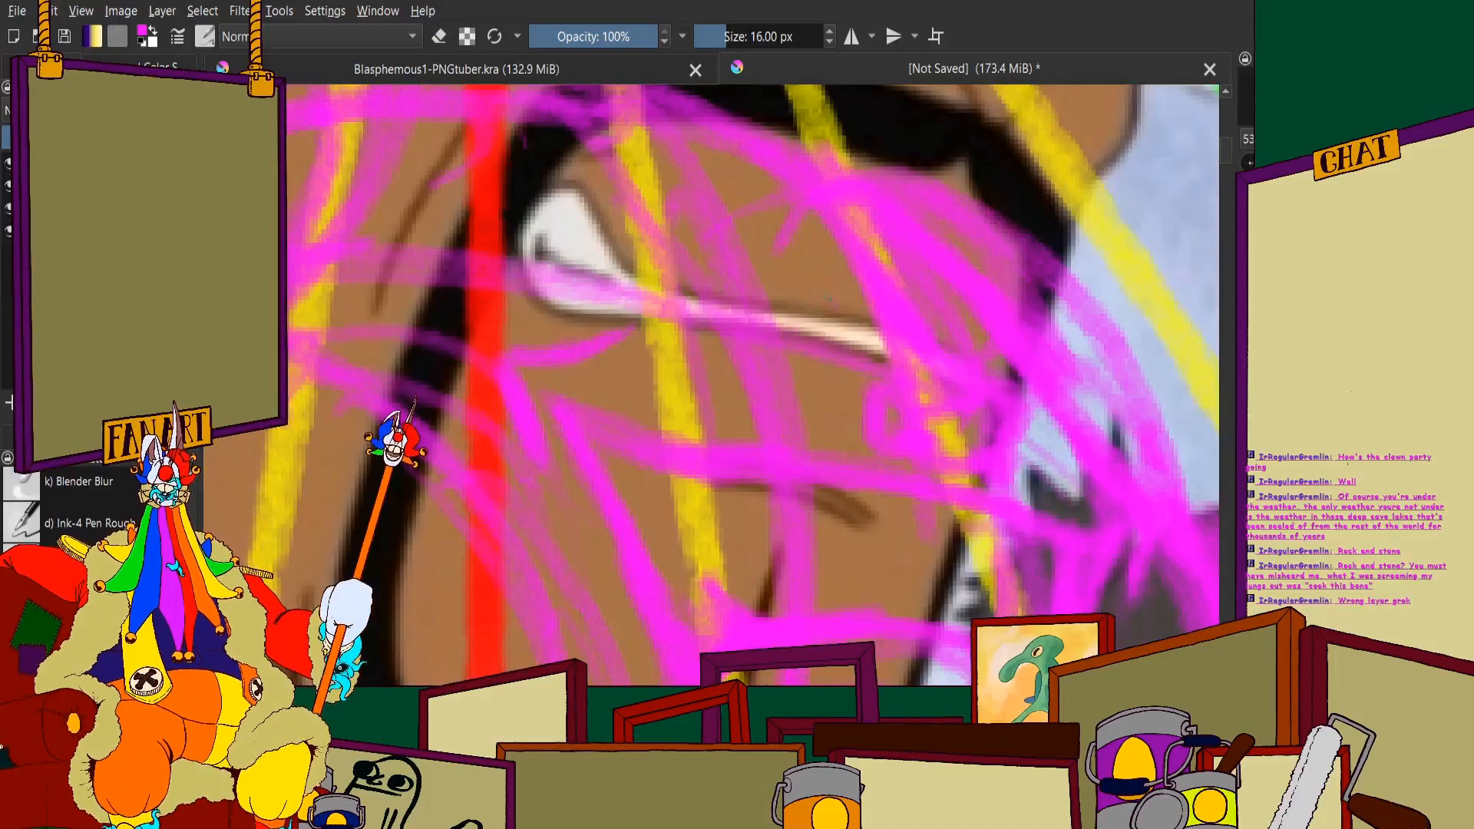
{"action": "scroll", "coordinate": [819, 282], "scroll_direction": "down", "scroll_amount": 3}
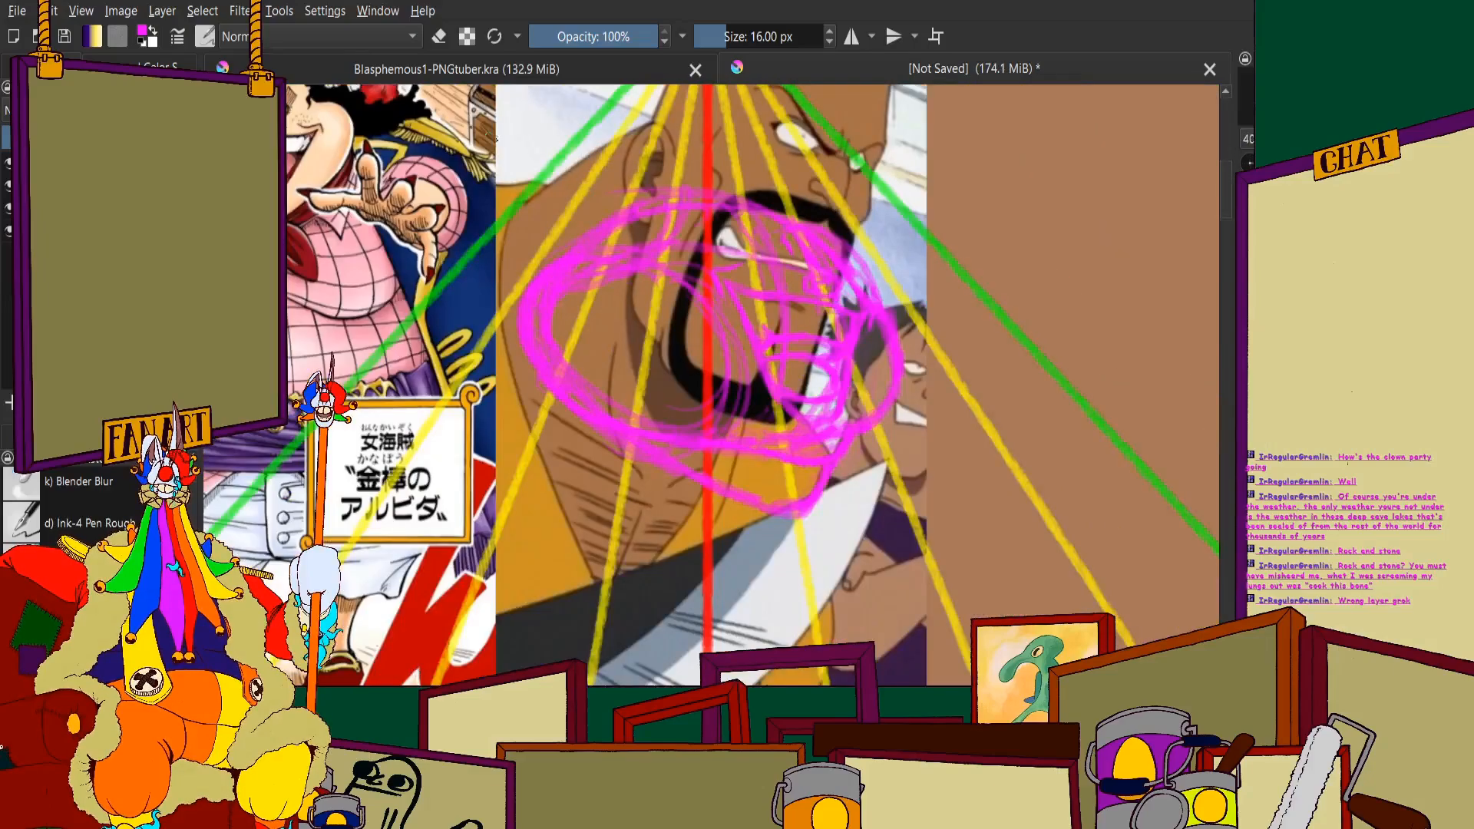
{"action": "scroll", "coordinate": [691, 223], "scroll_direction": "up", "scroll_amount": 4}
{"action": "scroll", "coordinate": [690, 222], "scroll_direction": "down", "scroll_amount": 2}
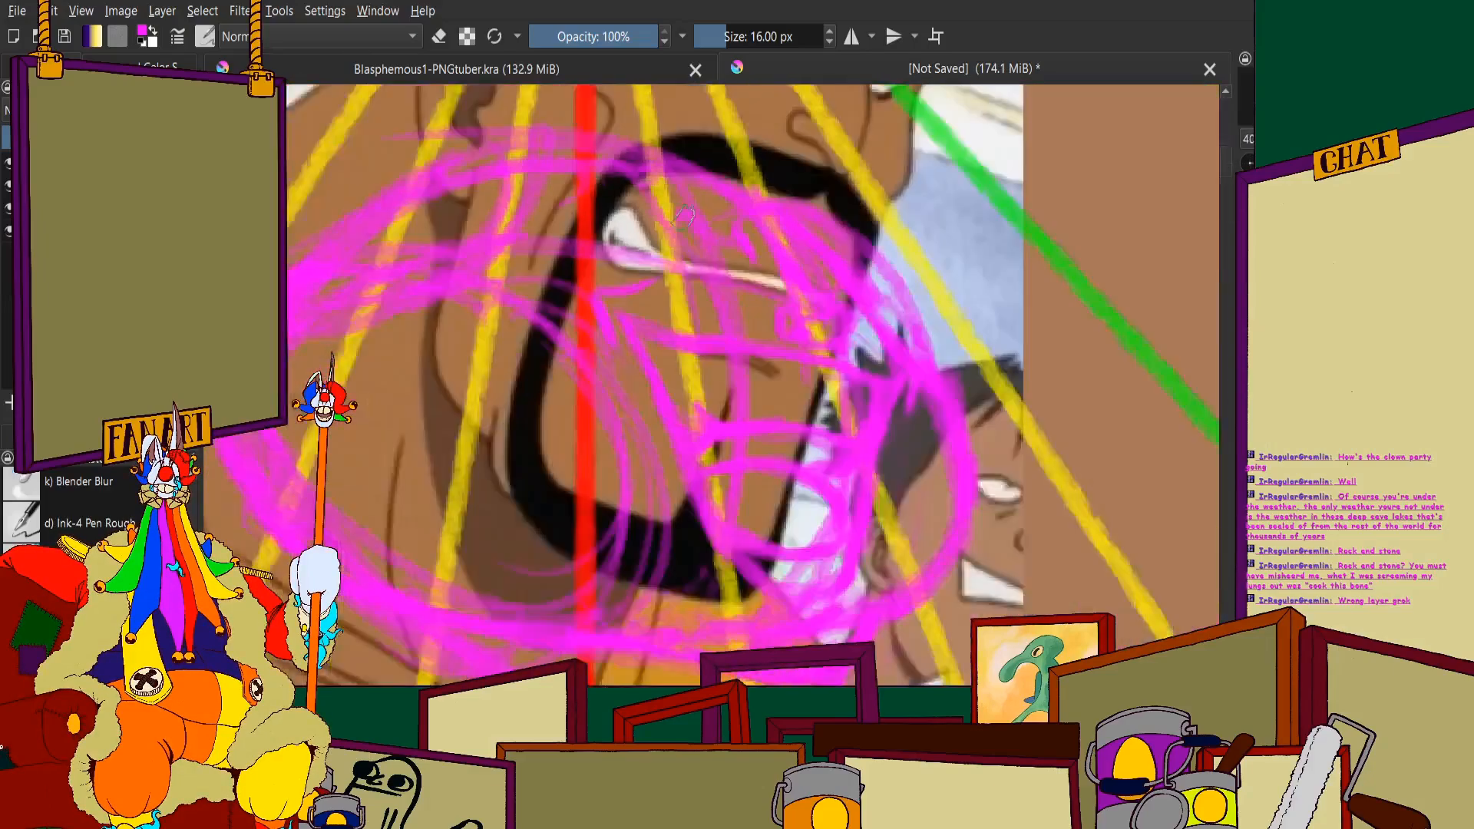
{"action": "scroll", "coordinate": [683, 215], "scroll_direction": "up", "scroll_amount": 2}
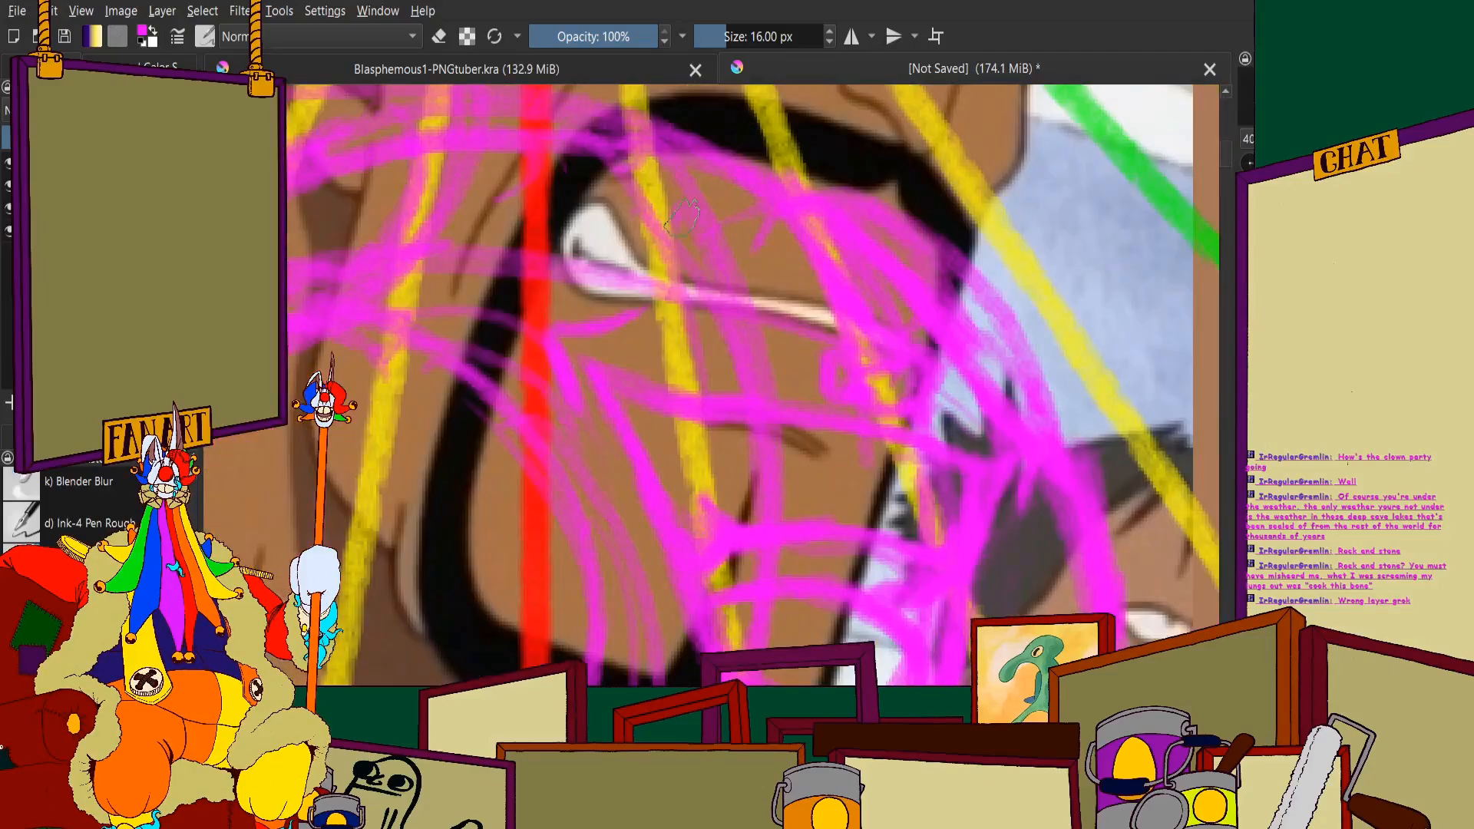
{"action": "scroll", "coordinate": [682, 217], "scroll_direction": "up", "scroll_amount": 1}
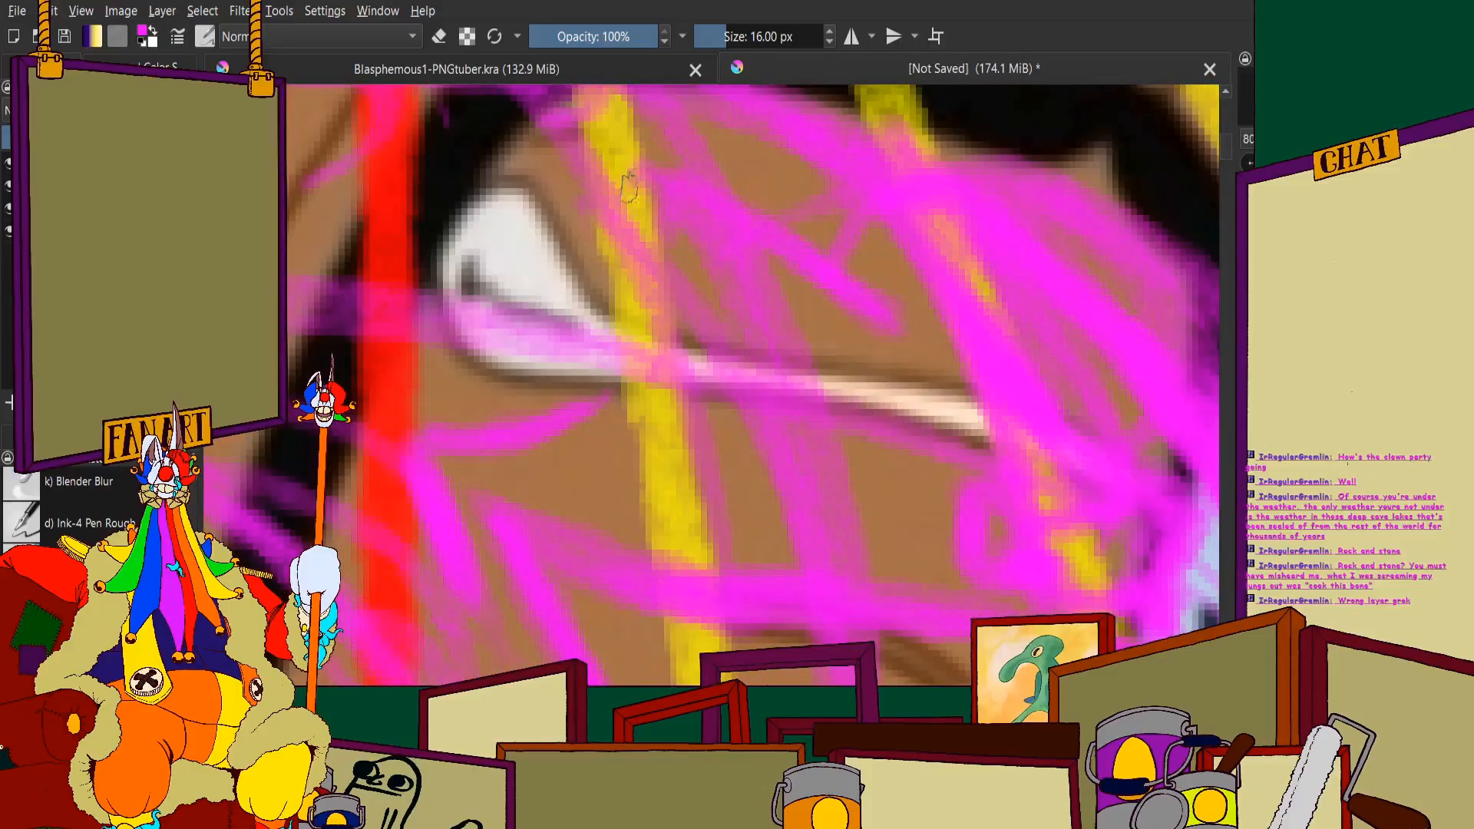
{"action": "scroll", "coordinate": [749, 244], "scroll_direction": "down", "scroll_amount": 5}
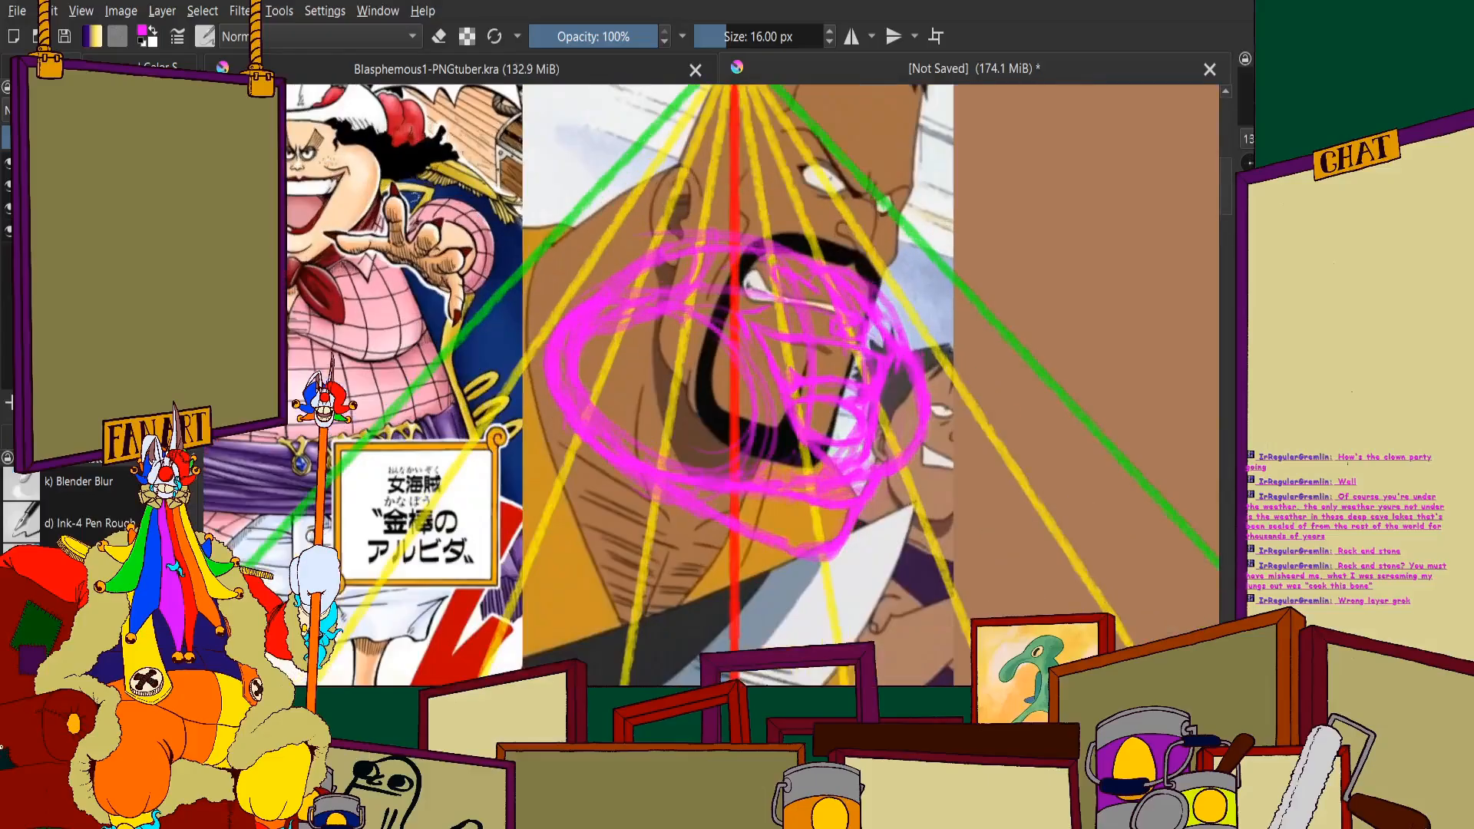
{"action": "scroll", "coordinate": [858, 315], "scroll_direction": "up", "scroll_amount": 3}
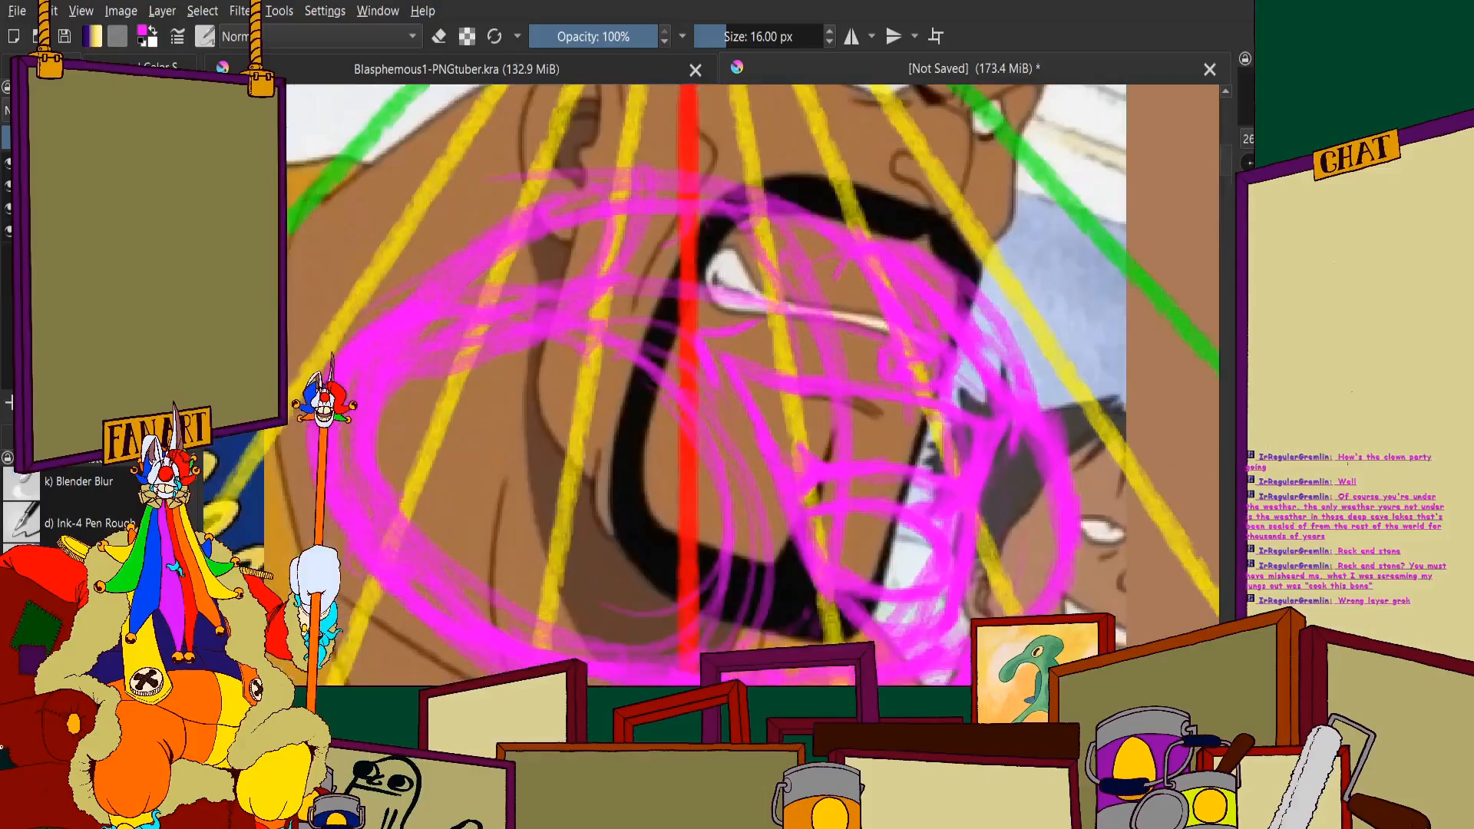
{"action": "scroll", "coordinate": [857, 315], "scroll_direction": "up", "scroll_amount": 1}
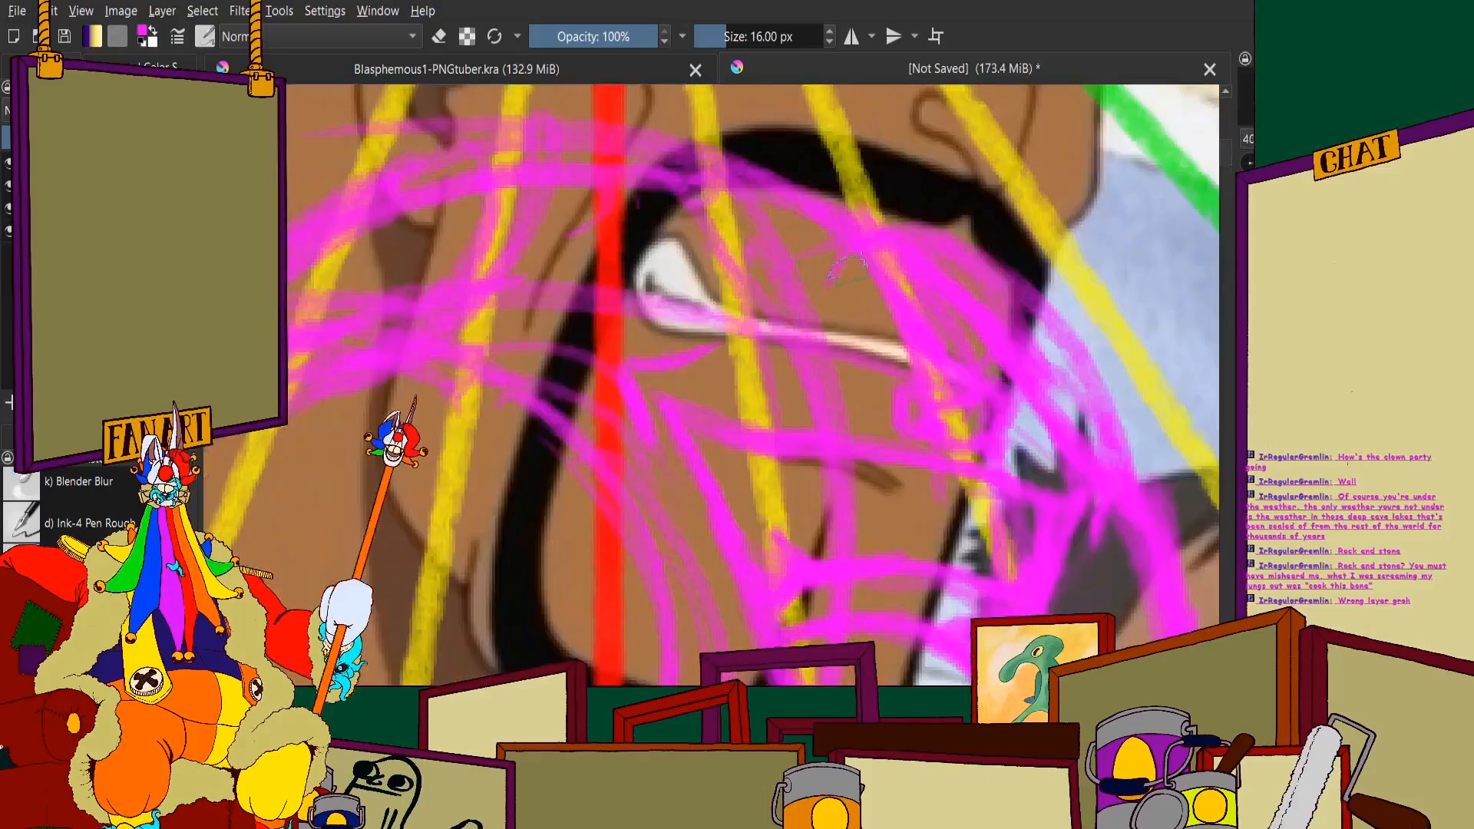
{"action": "scroll", "coordinate": [743, 212], "scroll_direction": "down", "scroll_amount": 2}
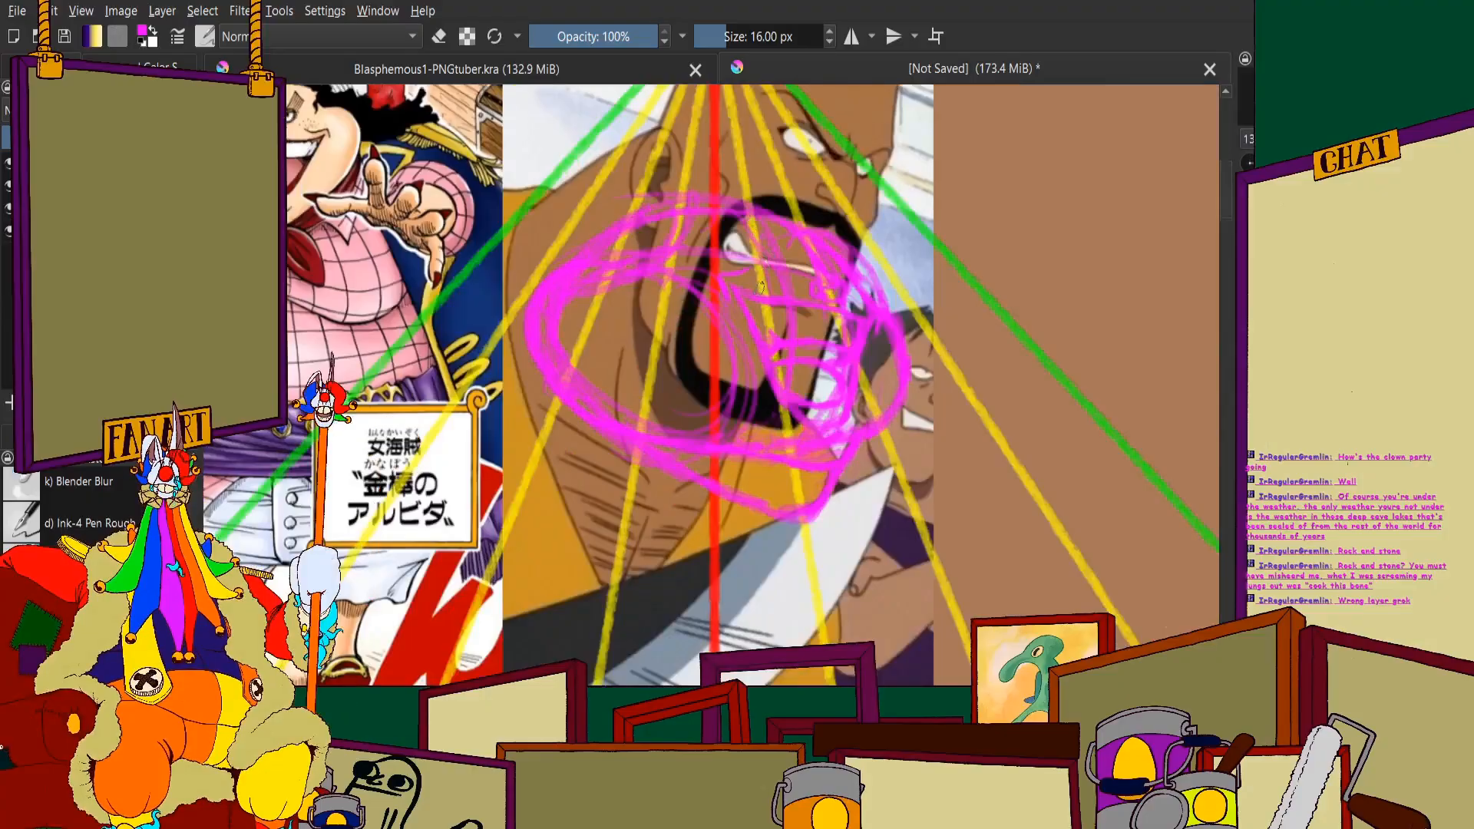
Examine the two full-body references of the laughing pirate in the white hat, comparing head, shoulder and torso proportions
{"action": "scroll", "coordinate": [762, 287], "scroll_direction": "down", "scroll_amount": 5}
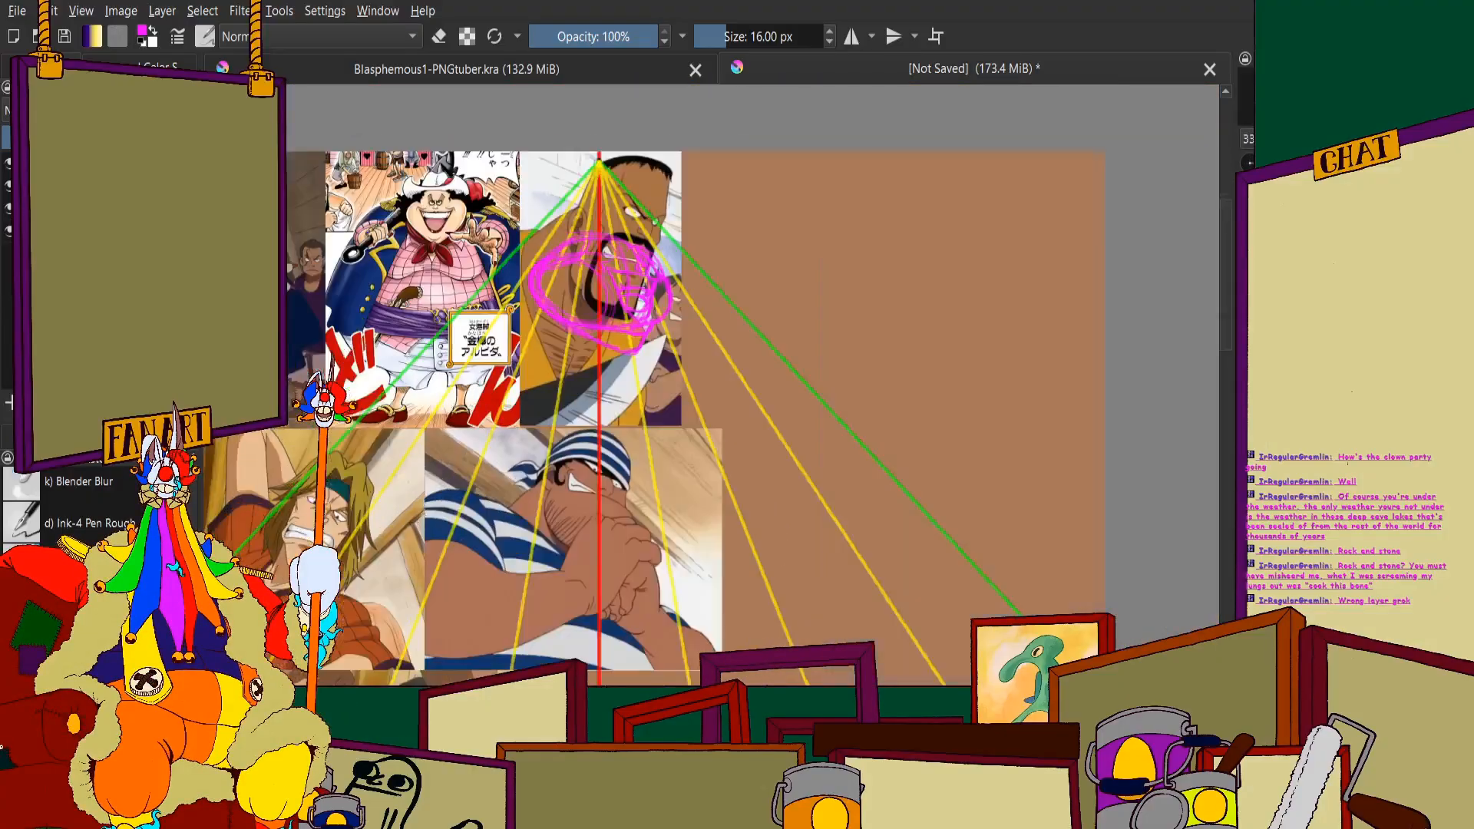
{"action": "scroll", "coordinate": [762, 286], "scroll_direction": "down", "scroll_amount": 3}
{"action": "scroll", "coordinate": [357, 238], "scroll_direction": "up", "scroll_amount": 4}
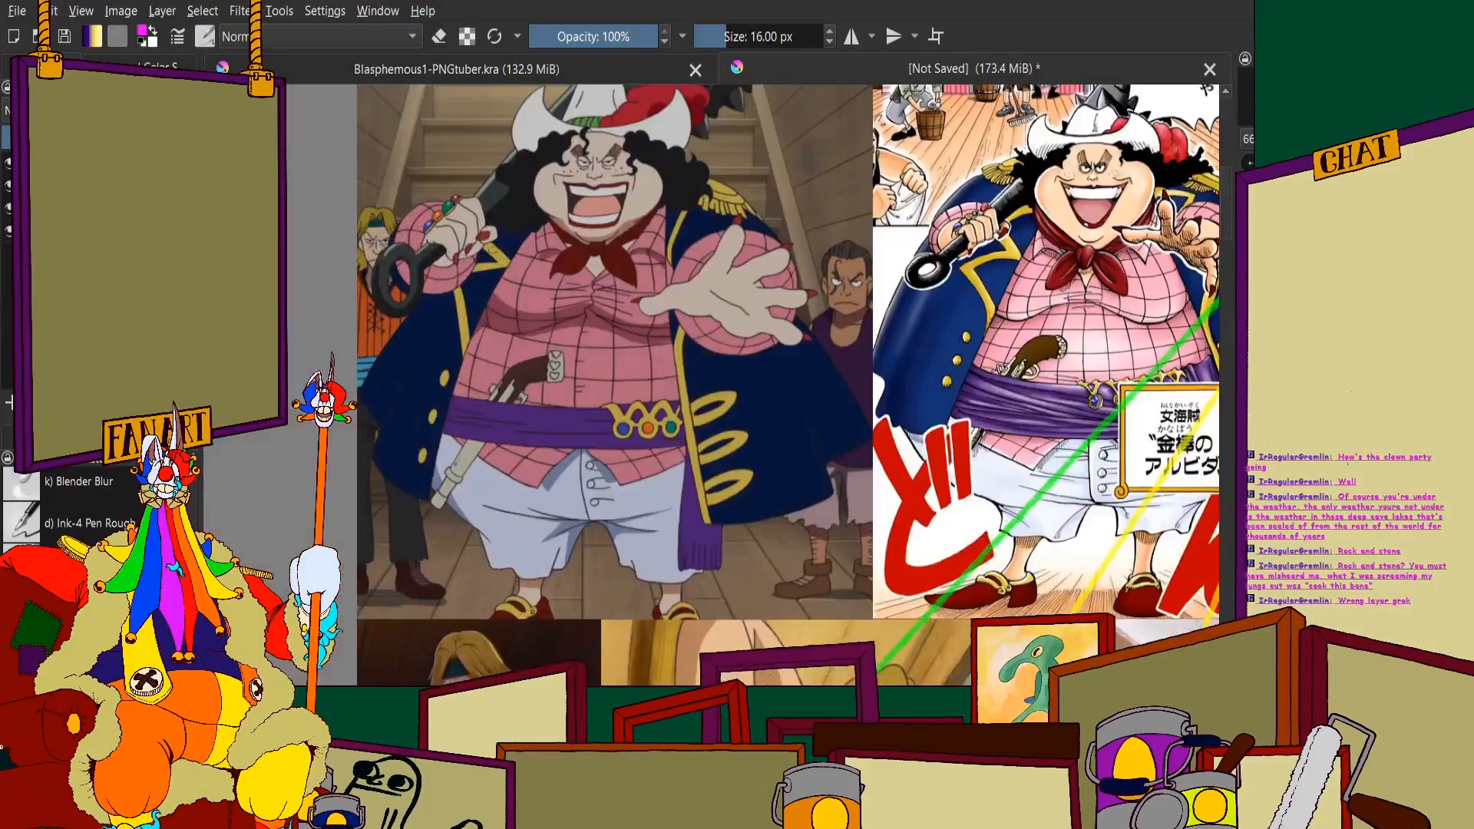
{"action": "scroll", "coordinate": [570, 270], "scroll_direction": "down", "scroll_amount": 5}
{"action": "scroll", "coordinate": [461, 211], "scroll_direction": "up", "scroll_amount": 6}
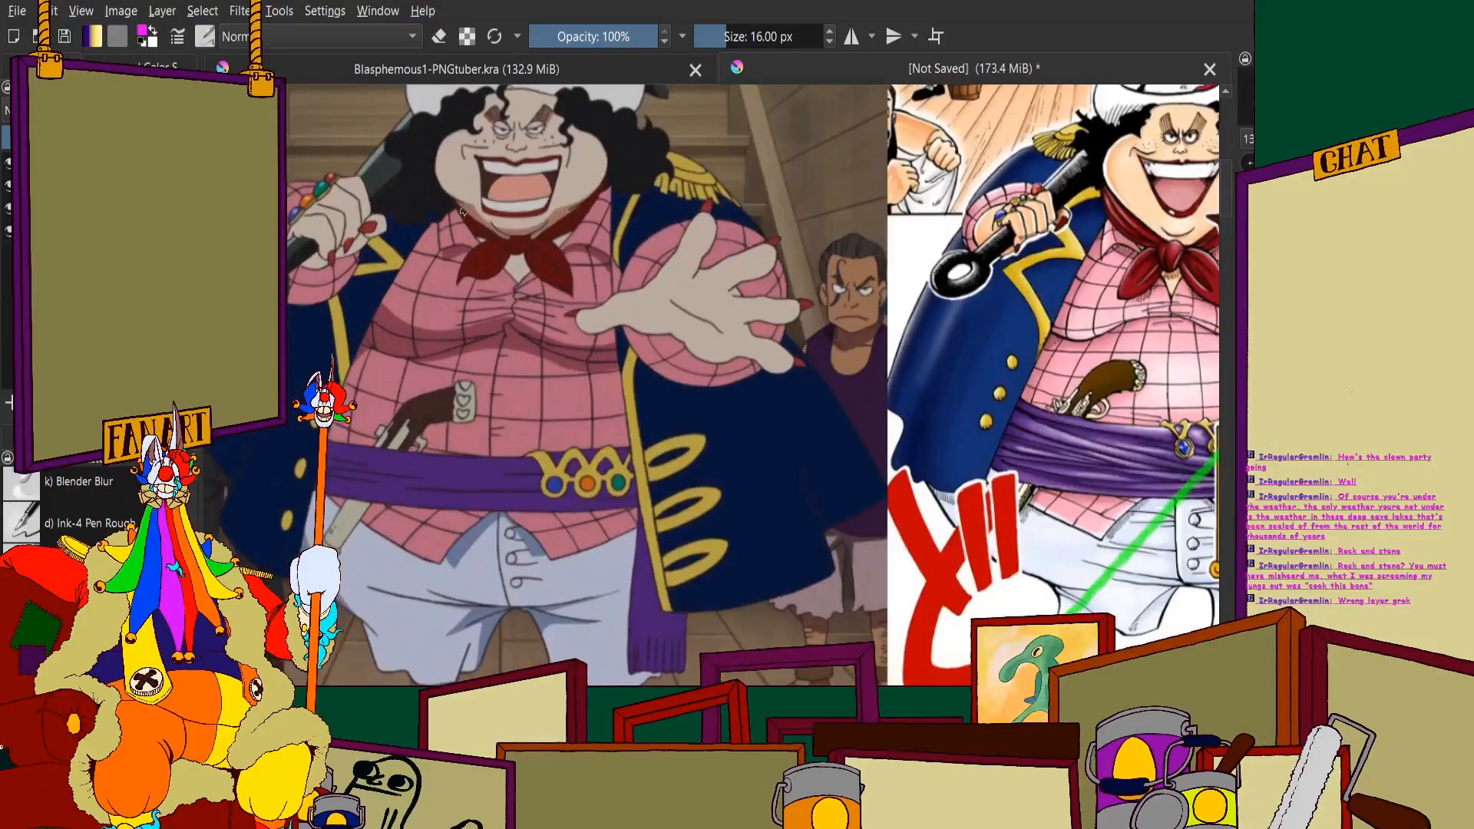
{"action": "scroll", "coordinate": [462, 211], "scroll_direction": "up", "scroll_amount": 3}
{"action": "mouse_move", "coordinate": [583, 253]}
{"action": "left_mouse_down"}
{"action": "mouse_move", "coordinate": [730, 230]}
{"action": "mouse_move", "coordinate": [542, 124]}
{"action": "left_mouse_up"}
{"action": "scroll", "coordinate": [542, 125], "scroll_direction": "down", "scroll_amount": 3}
{"action": "scroll", "coordinate": [605, 201], "scroll_direction": "up", "scroll_amount": 2}
{"action": "key", "text": "ctrl+z"}
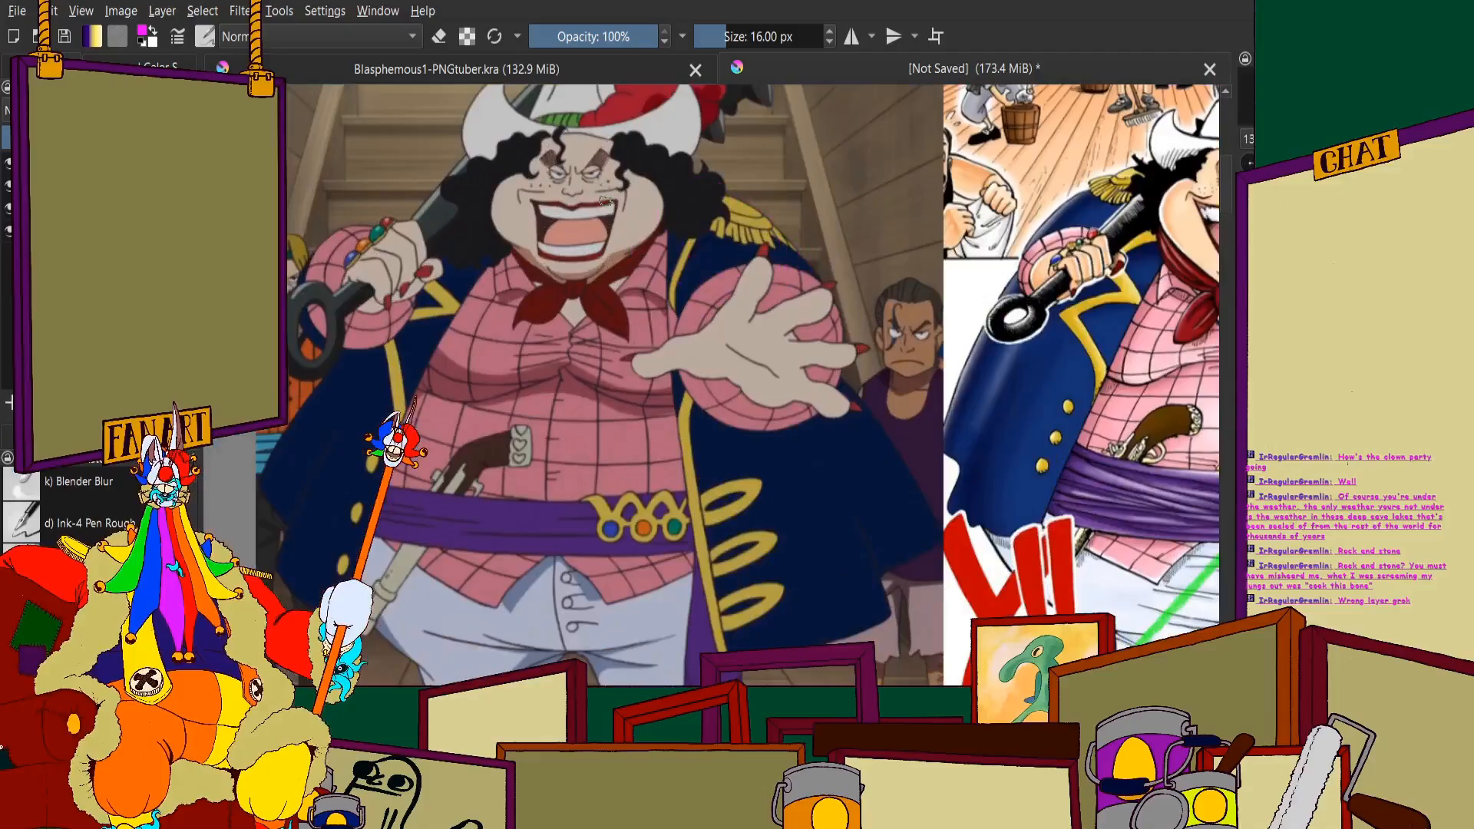
{"action": "scroll", "coordinate": [605, 201], "scroll_direction": "down", "scroll_amount": 4}
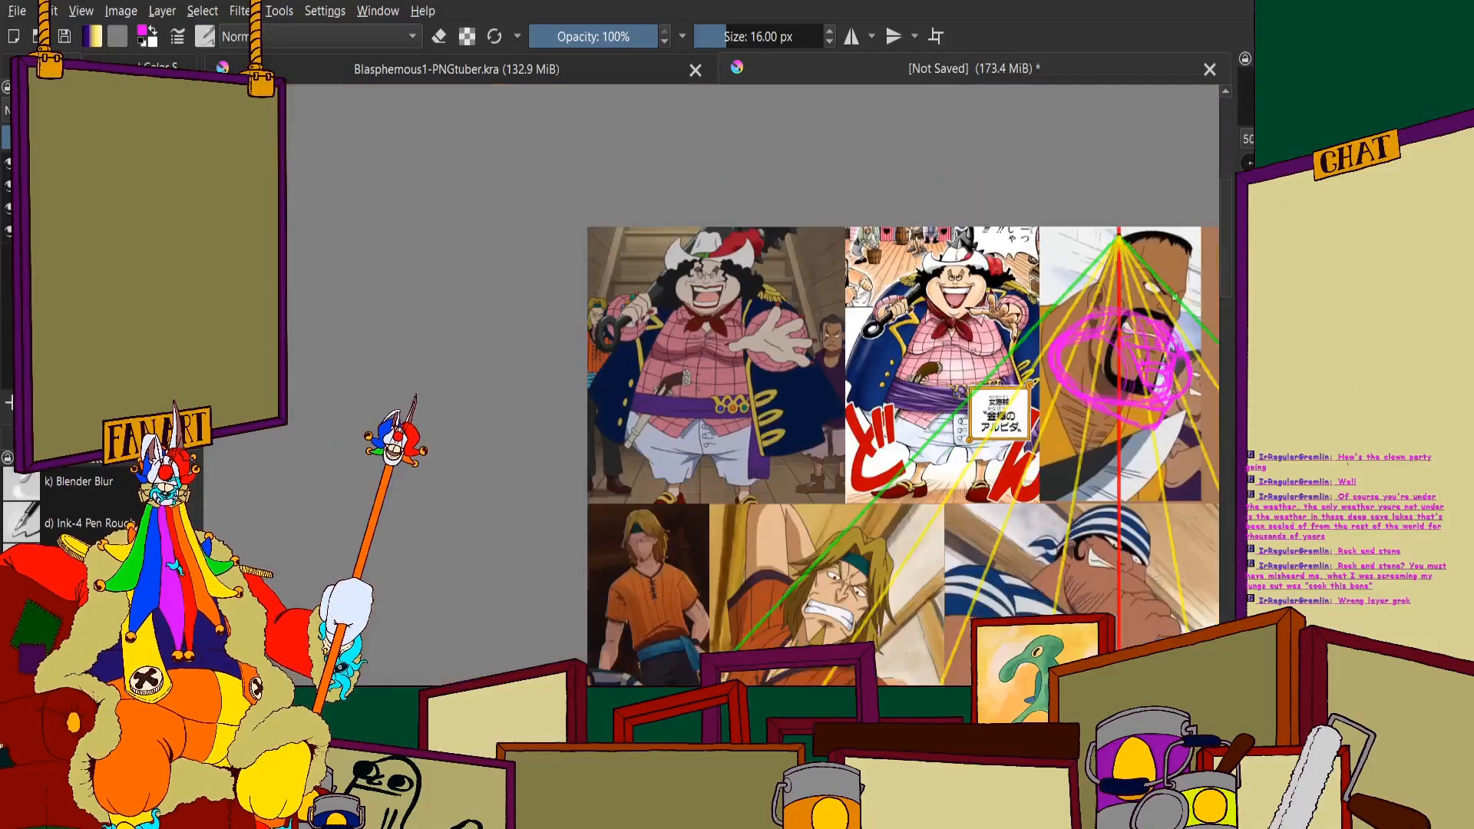
{"action": "scroll", "coordinate": [605, 201], "scroll_direction": "up", "scroll_amount": 4}
{"action": "scroll", "coordinate": [447, 293], "scroll_direction": "up", "scroll_amount": 2}
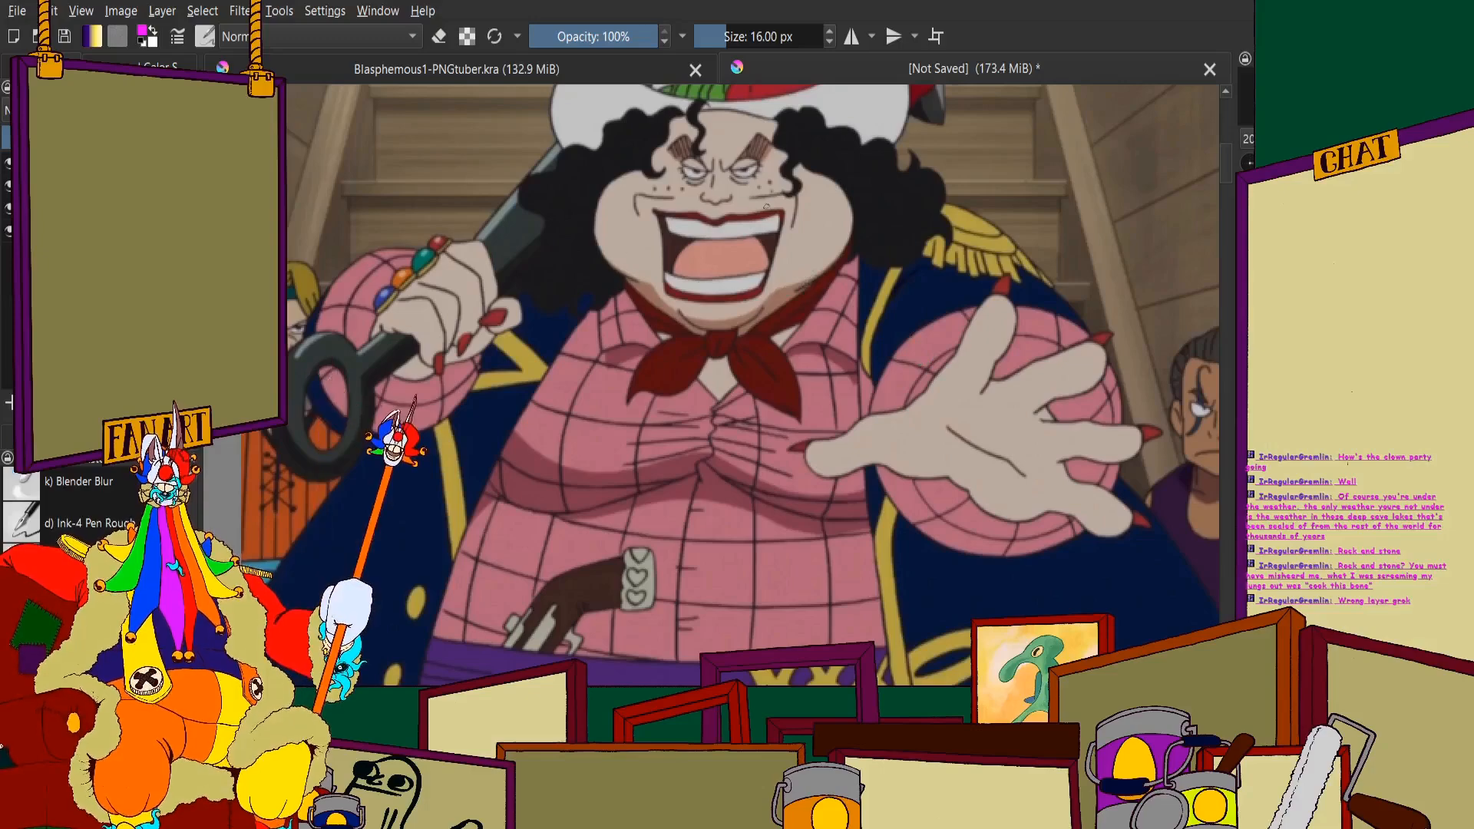
Sketch magenta construction ovals and curves over the laughing pirate's face, shoulders and torso in the darker anime reference
{"action": "mouse_move", "coordinate": [760, 203]}
{"action": "left_mouse_down"}
{"action": "mouse_move", "coordinate": [526, 287]}
{"action": "mouse_move", "coordinate": [444, 522]}
{"action": "mouse_move", "coordinate": [678, 567]}
{"action": "mouse_move", "coordinate": [476, 497]}
{"action": "mouse_move", "coordinate": [986, 535]}
{"action": "mouse_move", "coordinate": [708, 558]}
{"action": "mouse_move", "coordinate": [751, 235]}
{"action": "mouse_move", "coordinate": [945, 288]}
{"action": "mouse_move", "coordinate": [838, 244]}
{"action": "mouse_move", "coordinate": [1012, 492]}
{"action": "mouse_move", "coordinate": [873, 275]}
{"action": "mouse_move", "coordinate": [626, 217]}
{"action": "mouse_move", "coordinate": [672, 88]}
{"action": "mouse_move", "coordinate": [619, 162]}
{"action": "mouse_move", "coordinate": [796, 298]}
{"action": "mouse_move", "coordinate": [770, 123]}
{"action": "mouse_move", "coordinate": [729, 303]}
{"action": "mouse_move", "coordinate": [628, 215]}
{"action": "mouse_move", "coordinate": [720, 116]}
{"action": "mouse_move", "coordinate": [799, 297]}
{"action": "mouse_move", "coordinate": [852, 139]}
{"action": "mouse_move", "coordinate": [857, 324]}
{"action": "mouse_move", "coordinate": [976, 351]}
{"action": "mouse_move", "coordinate": [976, 299]}
{"action": "mouse_move", "coordinate": [903, 220]}
{"action": "mouse_move", "coordinate": [863, 283]}
{"action": "mouse_move", "coordinate": [883, 307]}
{"action": "left_mouse_up"}
{"action": "mouse_move", "coordinate": [610, 254]}
{"action": "left_mouse_down"}
{"action": "mouse_move", "coordinate": [504, 276]}
{"action": "mouse_move", "coordinate": [610, 241]}
{"action": "mouse_move", "coordinate": [497, 318]}
{"action": "mouse_move", "coordinate": [590, 218]}
{"action": "mouse_move", "coordinate": [517, 334]}
{"action": "left_mouse_up"}
{"action": "scroll", "coordinate": [847, 192], "scroll_direction": "up", "scroll_amount": 1}
{"action": "mouse_move", "coordinate": [847, 192]}
{"action": "left_mouse_down"}
{"action": "mouse_move", "coordinate": [883, 157]}
{"action": "mouse_move", "coordinate": [926, 189]}
{"action": "mouse_move", "coordinate": [994, 284]}
{"action": "mouse_move", "coordinate": [980, 232]}
{"action": "left_mouse_up"}
{"action": "scroll", "coordinate": [979, 232], "scroll_direction": "down", "scroll_amount": 3}
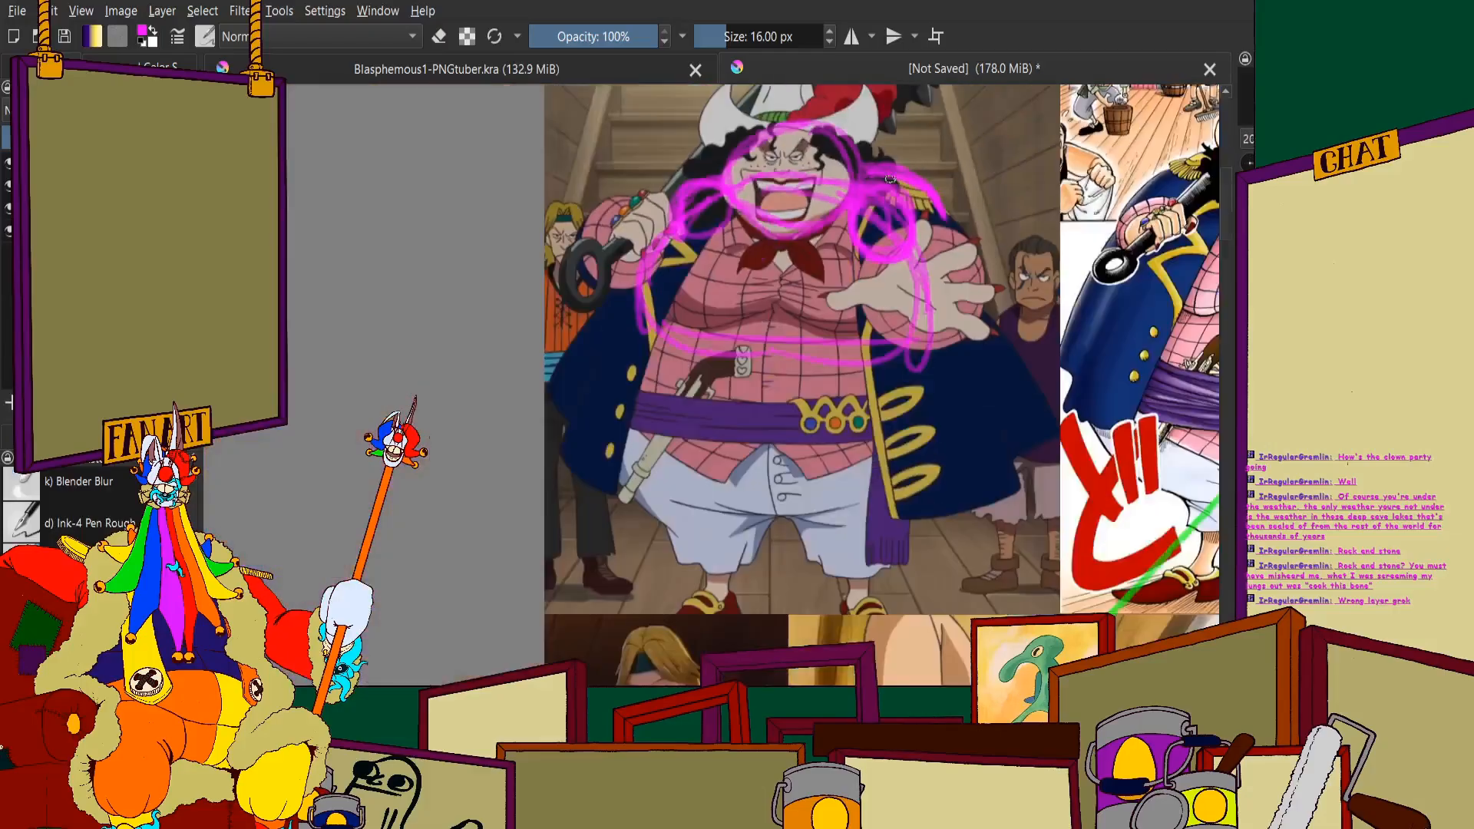
{"action": "scroll", "coordinate": [979, 232], "scroll_direction": "up", "scroll_amount": 3}
{"action": "scroll", "coordinate": [796, 200], "scroll_direction": "down", "scroll_amount": 1}
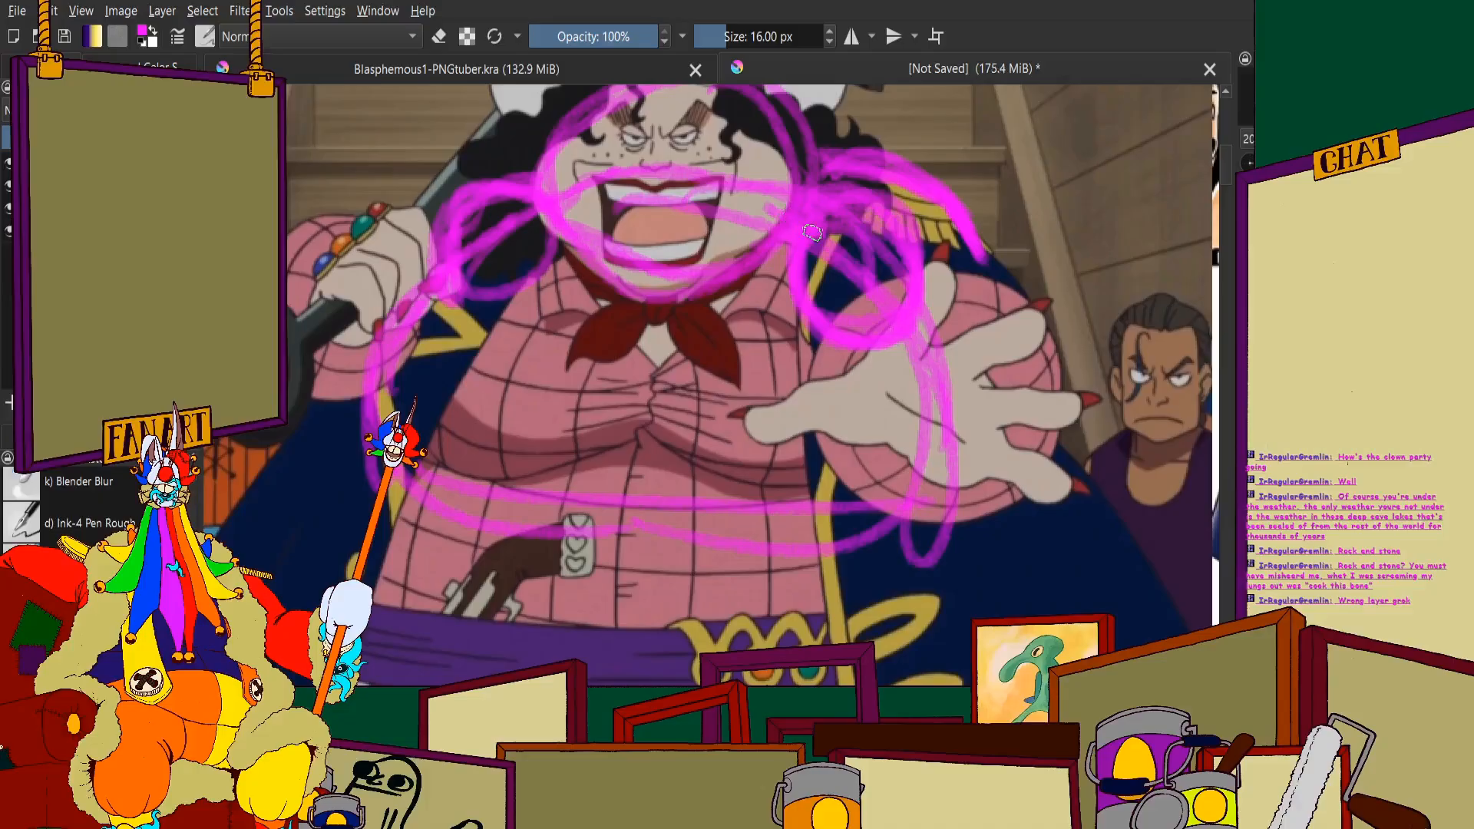
Sketch magenta shapes for the forearm, palm and fingers over the pirate's outstretched hand in the anime reference
{"action": "scroll", "coordinate": [767, 232], "scroll_direction": "down", "scroll_amount": 3}
{"action": "scroll", "coordinate": [809, 224], "scroll_direction": "up", "scroll_amount": 4}
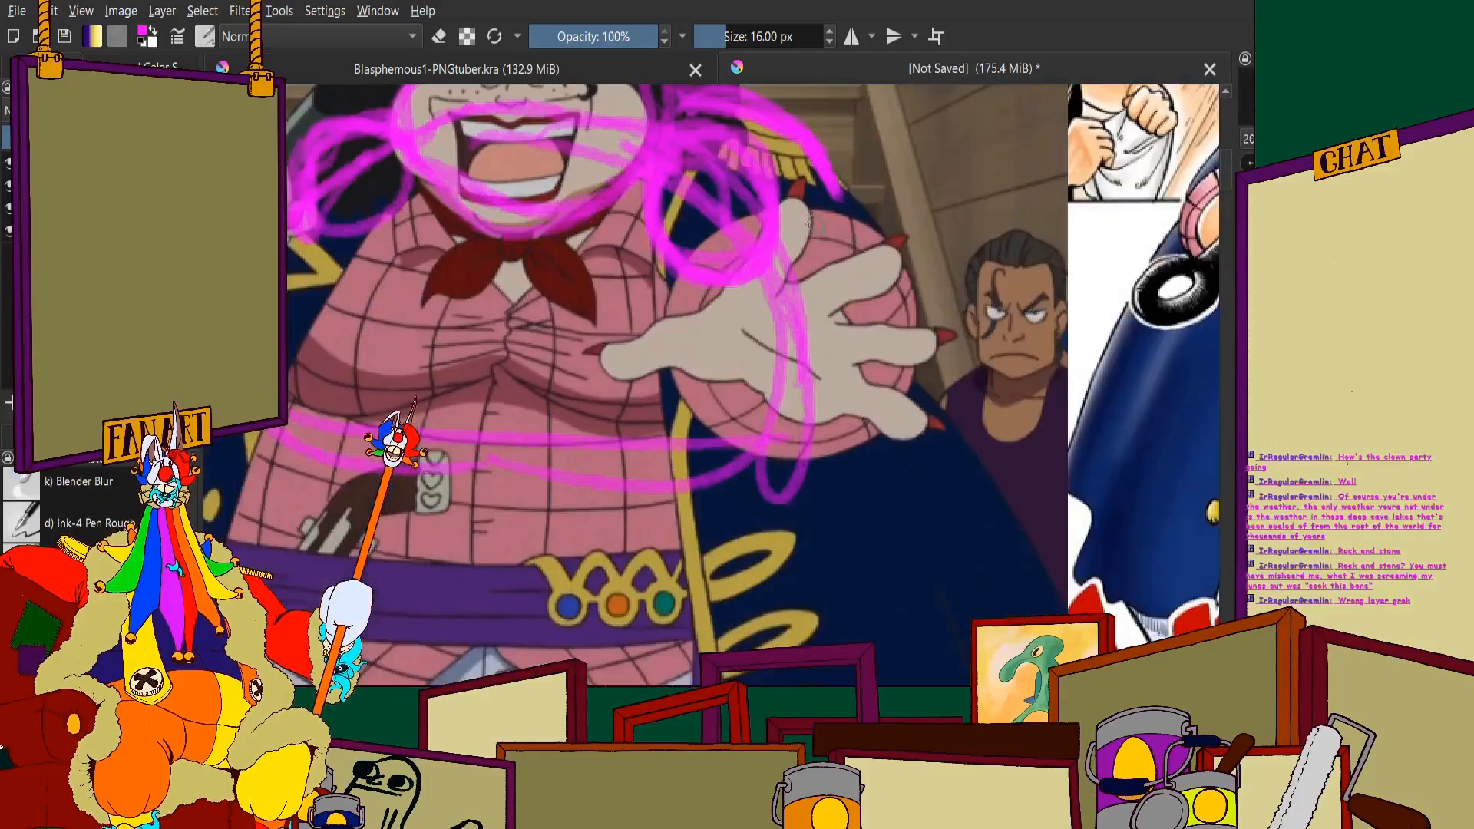
{"action": "scroll", "coordinate": [769, 195], "scroll_direction": "down", "scroll_amount": 3}
{"action": "scroll", "coordinate": [767, 193], "scroll_direction": "up", "scroll_amount": 4}
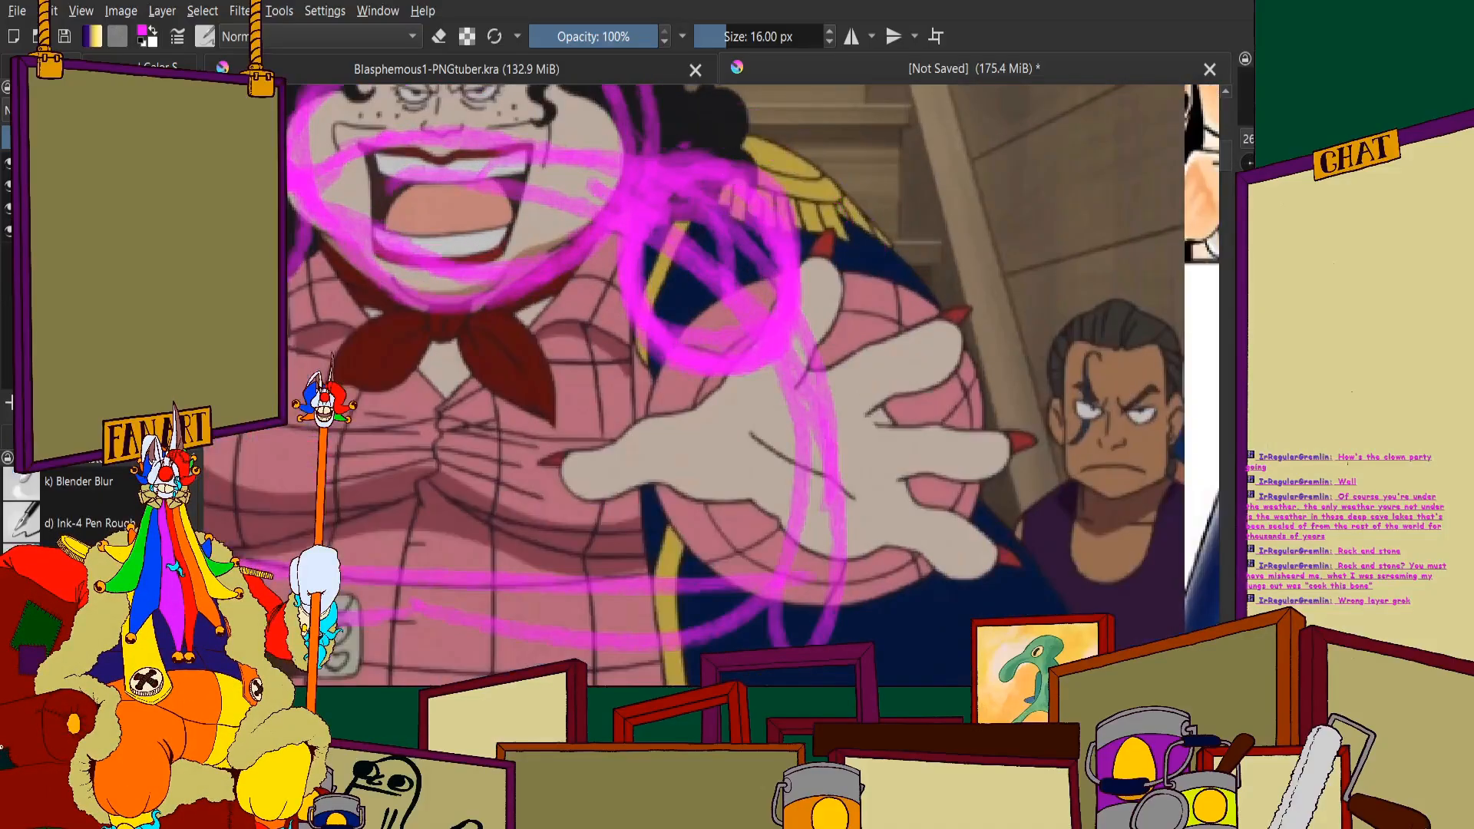
{"action": "scroll", "coordinate": [762, 190], "scroll_direction": "down", "scroll_amount": 1}
{"action": "scroll", "coordinate": [763, 192], "scroll_direction": "up", "scroll_amount": 1}
{"action": "mouse_move", "coordinate": [774, 392]}
{"action": "left_mouse_down"}
{"action": "mouse_move", "coordinate": [813, 460]}
{"action": "mouse_move", "coordinate": [853, 323]}
{"action": "mouse_move", "coordinate": [833, 368]}
{"action": "mouse_move", "coordinate": [764, 218]}
{"action": "left_mouse_up"}
{"action": "scroll", "coordinate": [763, 220], "scroll_direction": "down", "scroll_amount": 2}
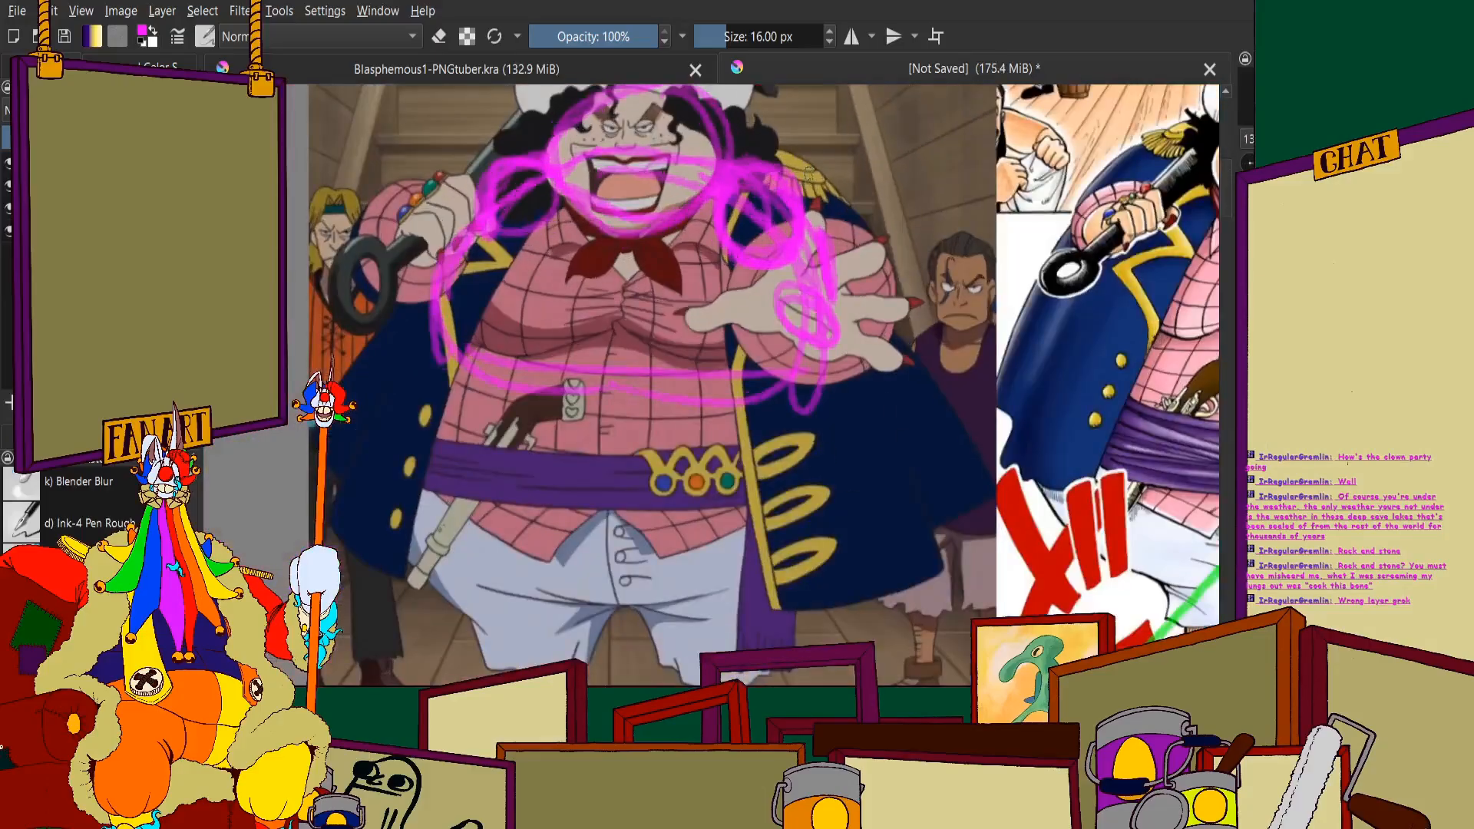
{"action": "scroll", "coordinate": [767, 231], "scroll_direction": "up", "scroll_amount": 1}
{"action": "key", "text": "ctrl+z"}
{"action": "scroll", "coordinate": [828, 270], "scroll_direction": "up", "scroll_amount": 1}
{"action": "mouse_move", "coordinate": [816, 338]}
{"action": "left_mouse_down"}
{"action": "mouse_move", "coordinate": [720, 360]}
{"action": "mouse_move", "coordinate": [748, 436]}
{"action": "mouse_move", "coordinate": [890, 454]}
{"action": "mouse_move", "coordinate": [743, 301]}
{"action": "mouse_move", "coordinate": [881, 496]}
{"action": "left_mouse_up"}
{"action": "mouse_move", "coordinate": [735, 217]}
{"action": "left_mouse_down"}
{"action": "mouse_move", "coordinate": [657, 271]}
{"action": "mouse_move", "coordinate": [757, 188]}
{"action": "mouse_move", "coordinate": [677, 254]}
{"action": "mouse_move", "coordinate": [833, 261]}
{"action": "mouse_move", "coordinate": [814, 257]}
{"action": "mouse_move", "coordinate": [843, 380]}
{"action": "mouse_move", "coordinate": [544, 420]}
{"action": "mouse_move", "coordinate": [677, 424]}
{"action": "mouse_move", "coordinate": [792, 217]}
{"action": "mouse_move", "coordinate": [831, 225]}
{"action": "mouse_move", "coordinate": [755, 379]}
{"action": "mouse_move", "coordinate": [965, 280]}
{"action": "mouse_move", "coordinate": [802, 377]}
{"action": "mouse_move", "coordinate": [758, 354]}
{"action": "mouse_move", "coordinate": [871, 405]}
{"action": "mouse_move", "coordinate": [829, 317]}
{"action": "mouse_move", "coordinate": [890, 497]}
{"action": "mouse_move", "coordinate": [836, 425]}
{"action": "mouse_move", "coordinate": [862, 372]}
{"action": "mouse_move", "coordinate": [1007, 409]}
{"action": "mouse_move", "coordinate": [875, 439]}
{"action": "mouse_move", "coordinate": [907, 496]}
{"action": "left_mouse_up"}
{"action": "scroll", "coordinate": [908, 495], "scroll_direction": "down", "scroll_amount": 5}
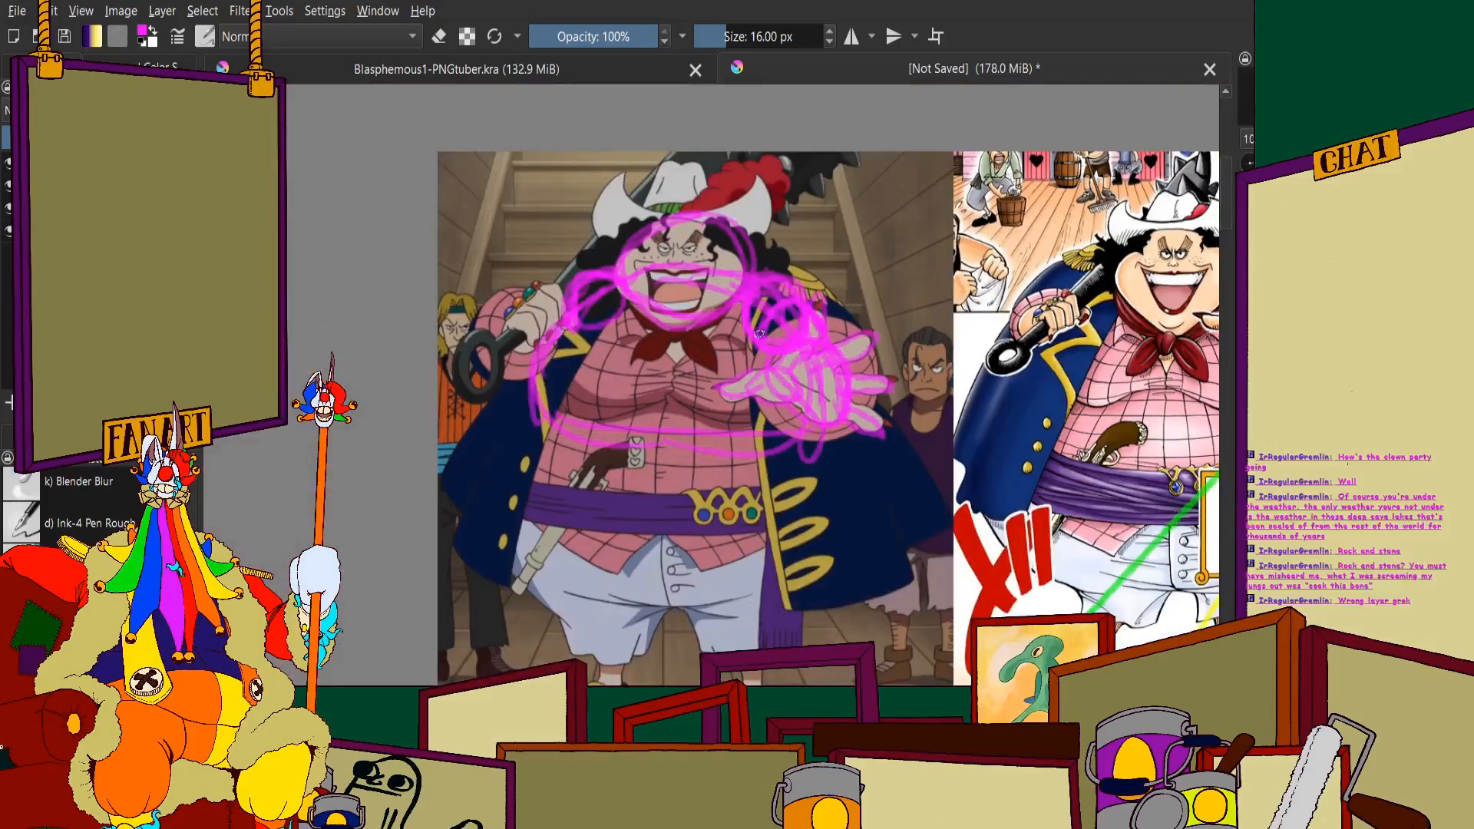
Undo all the magenta construction strokes drawn over the anime pirate reference
{"action": "key", "text": "ctrl+z"}
{"action": "key", "text": "ctrl+z"}
{"action": "key", "text": "ctrl+z"}
{"action": "key", "text": "ctrl+z"}
{"action": "key", "text": "ctrl+z"}
{"action": "key", "text": "ctrl+z"}
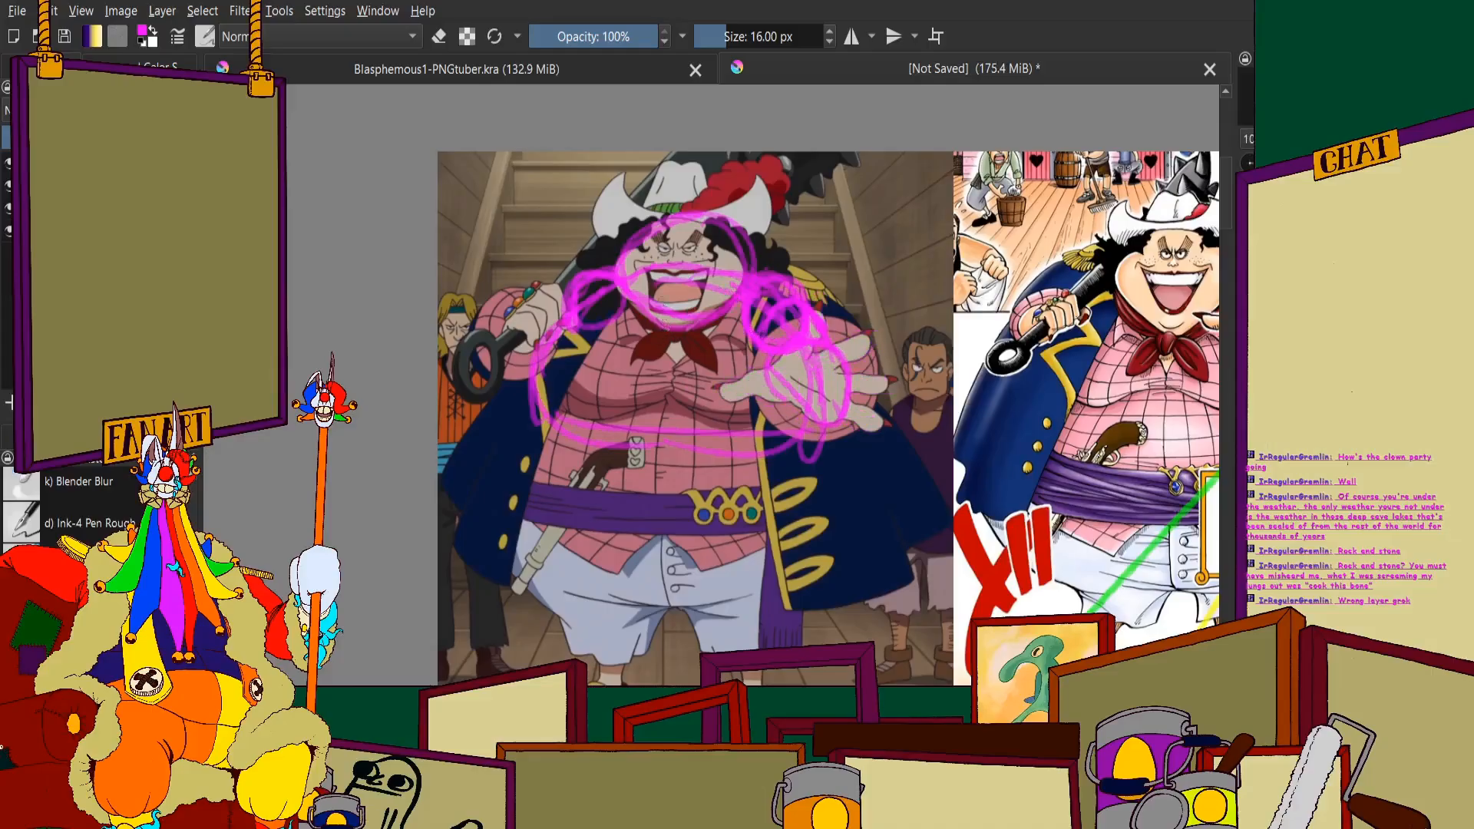
{"action": "key", "text": "ctrl+z"}
{"action": "key", "text": "ctrl+z"}
{"action": "key", "text": "ctrl+z"}
{"action": "key", "text": "ctrl+z"}
{"action": "key", "text": "ctrl+z"}
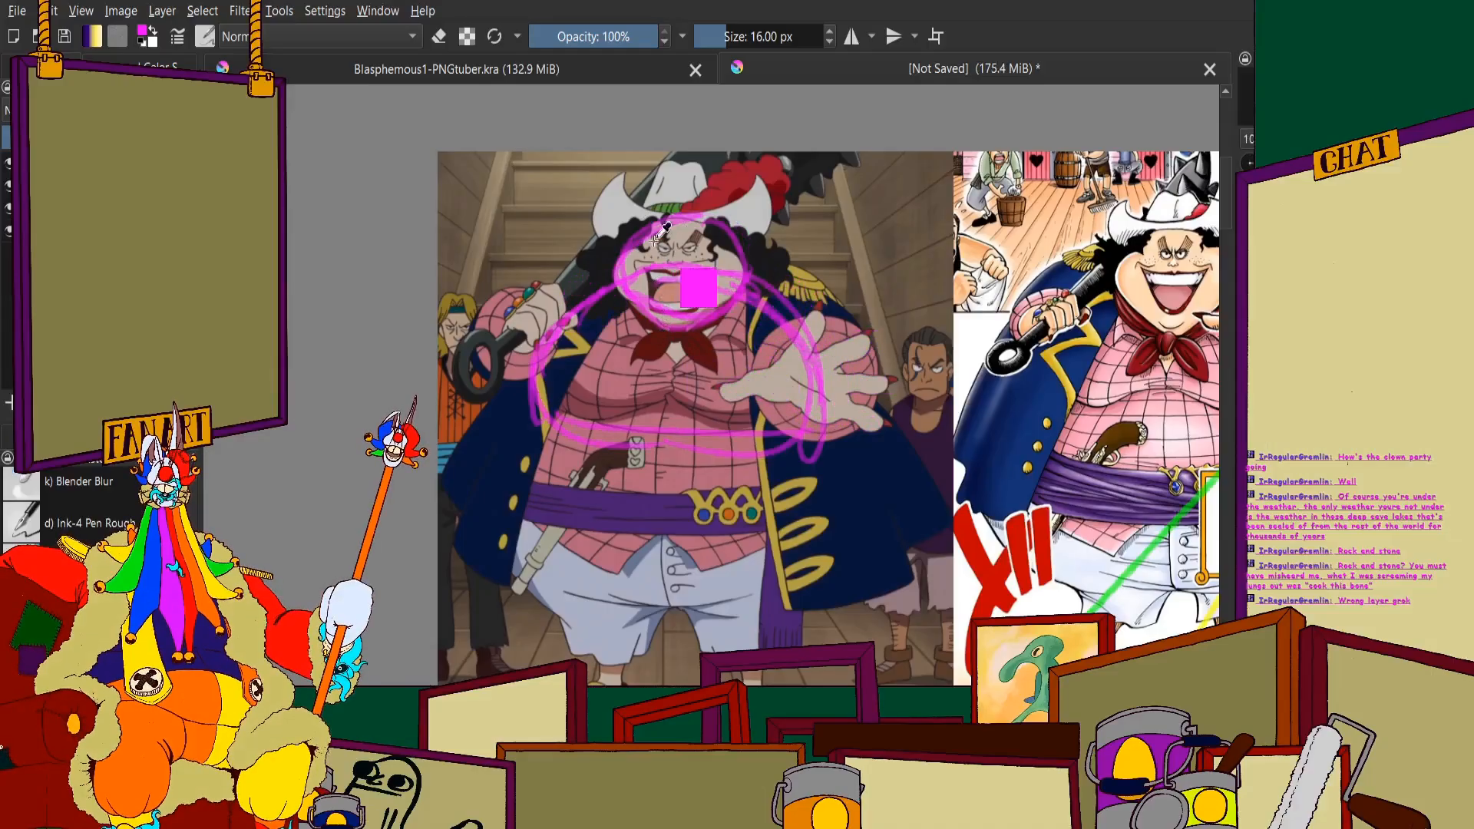
{"action": "key", "text": "ctrl+z"}
{"action": "key", "text": "ctrl+z"}
{"action": "key", "text": "ctrl+z"}
{"action": "key", "text": "ctrl+z"}
{"action": "key", "text": "ctrl+z"}
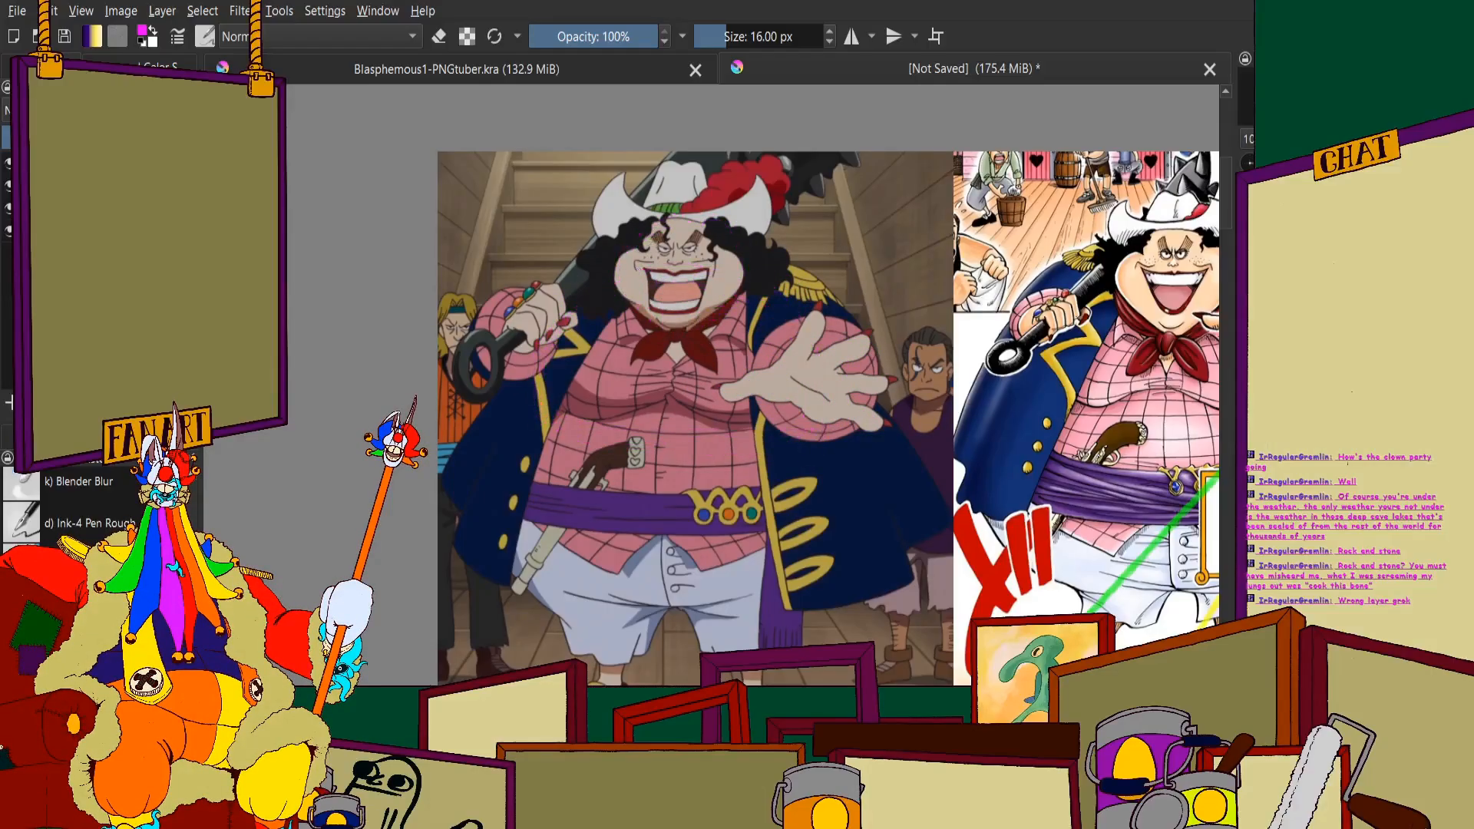
{"action": "key", "text": "ctrl+z"}
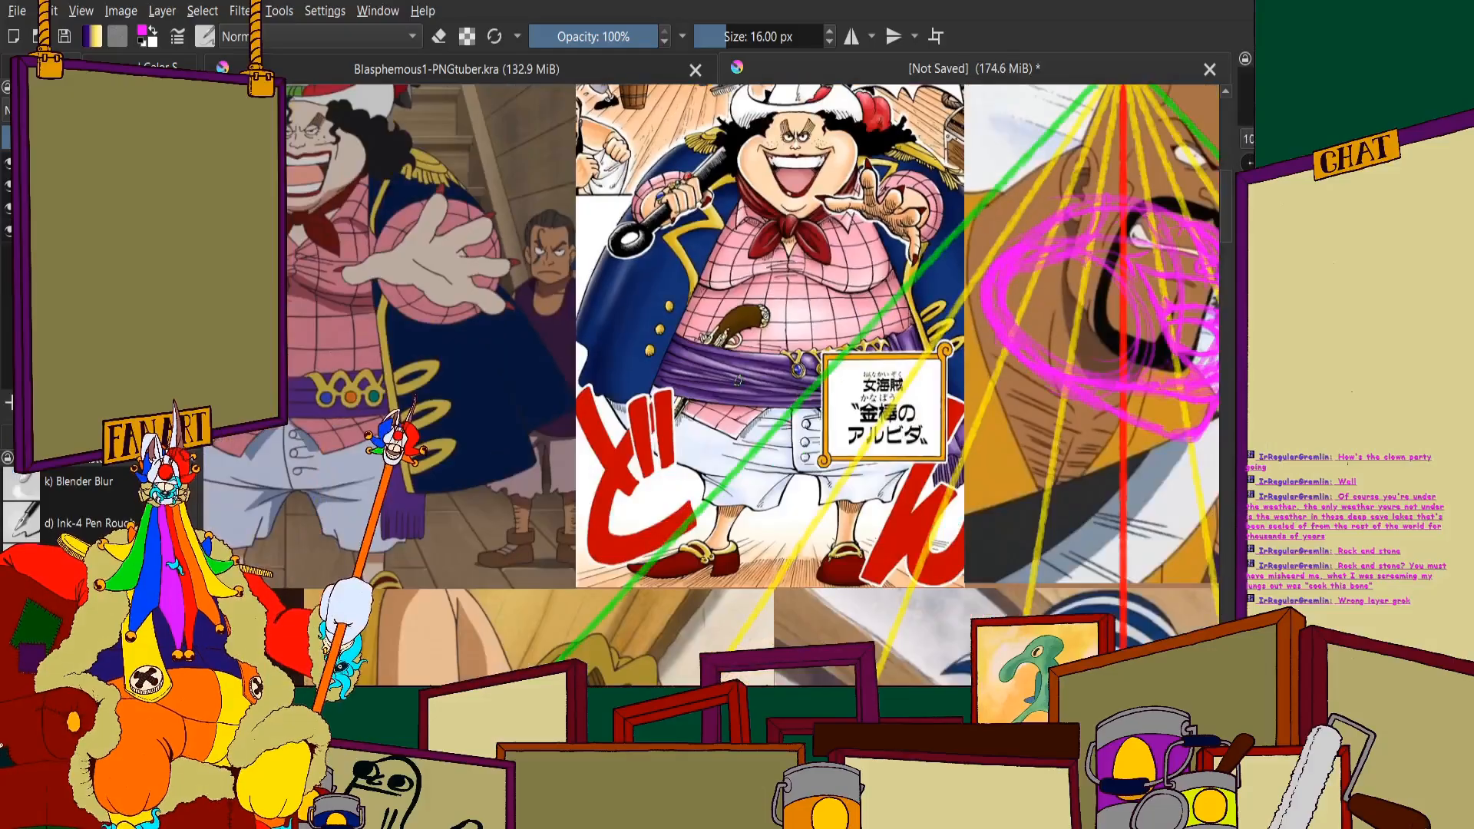
{"action": "key", "text": "ctrl+z"}
{"action": "key", "text": "ctrl+z"}
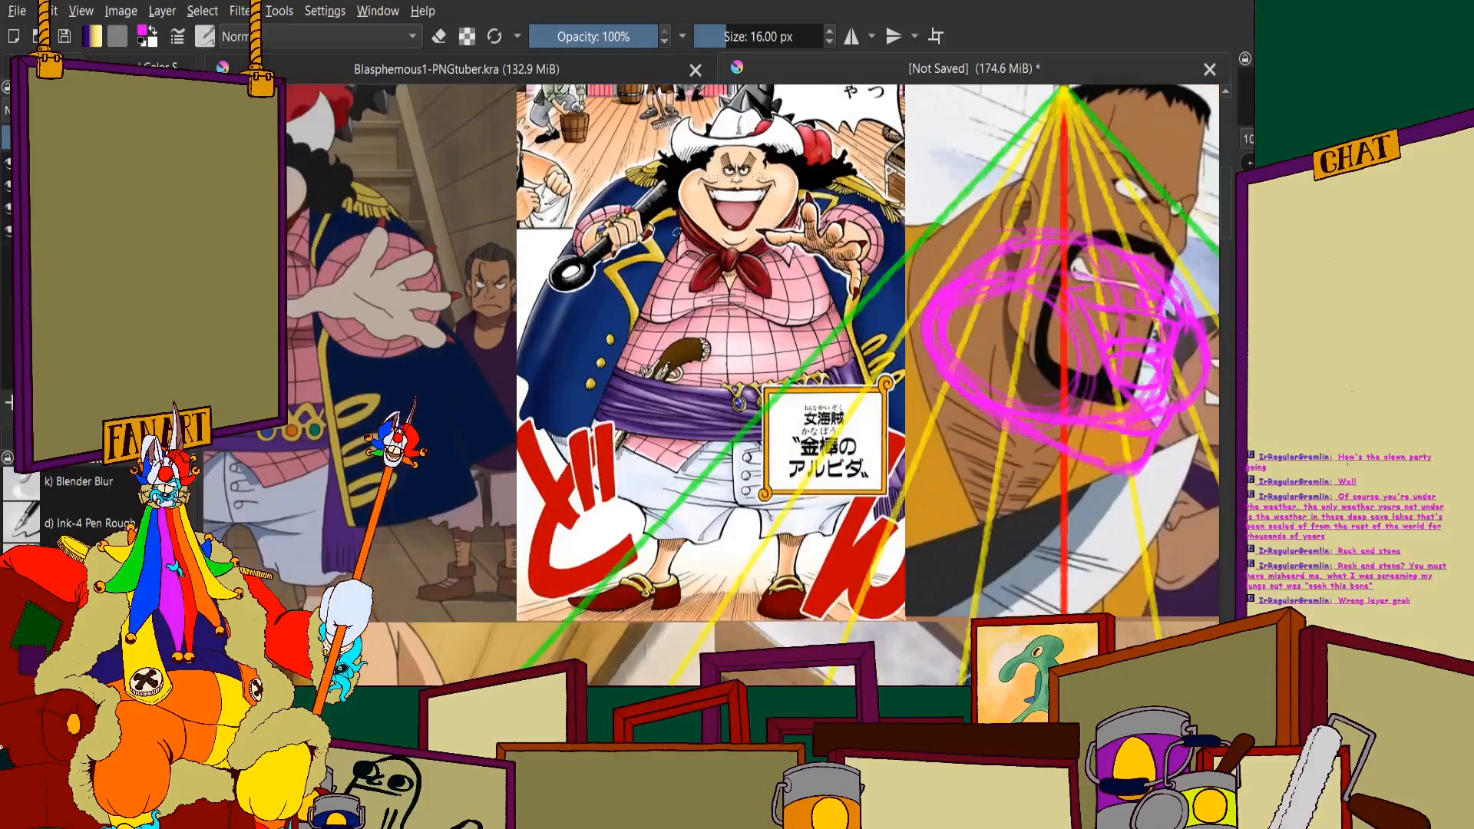
{"action": "key", "text": "ctrl+z"}
Try outlining the manga pirate's round body with a large magenta oval, then undo it
{"action": "mouse_move", "coordinate": [707, 146]}
{"action": "left_mouse_down"}
{"action": "mouse_move", "coordinate": [591, 184]}
{"action": "mouse_move", "coordinate": [506, 346]}
{"action": "mouse_move", "coordinate": [529, 507]}
{"action": "left_mouse_up"}
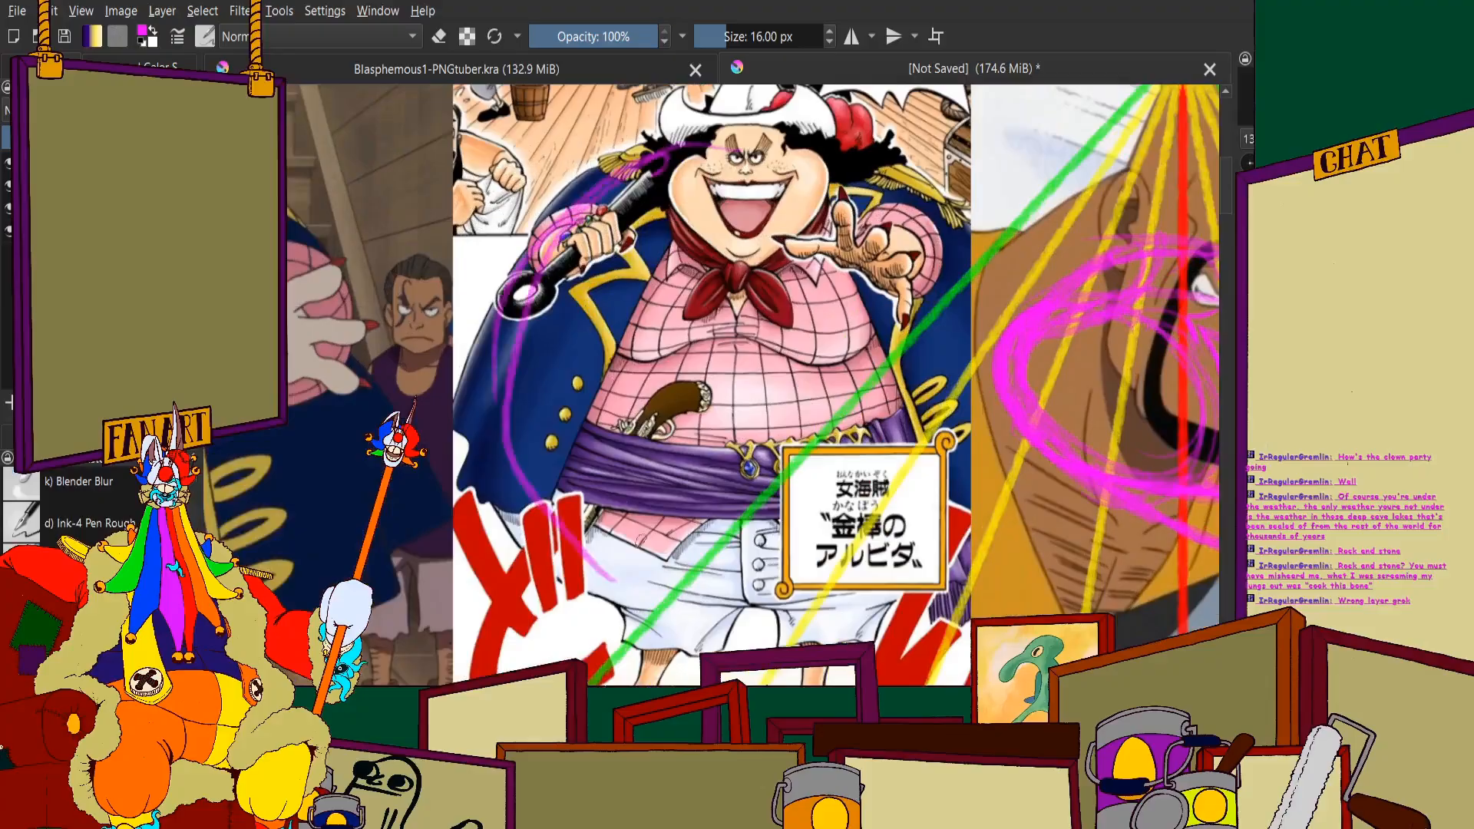
{"action": "mouse_move", "coordinate": [640, 540]}
{"action": "left_mouse_down"}
{"action": "mouse_move", "coordinate": [777, 577]}
{"action": "mouse_move", "coordinate": [977, 540]}
{"action": "mouse_move", "coordinate": [975, 472]}
{"action": "mouse_move", "coordinate": [827, 200]}
{"action": "left_mouse_up"}
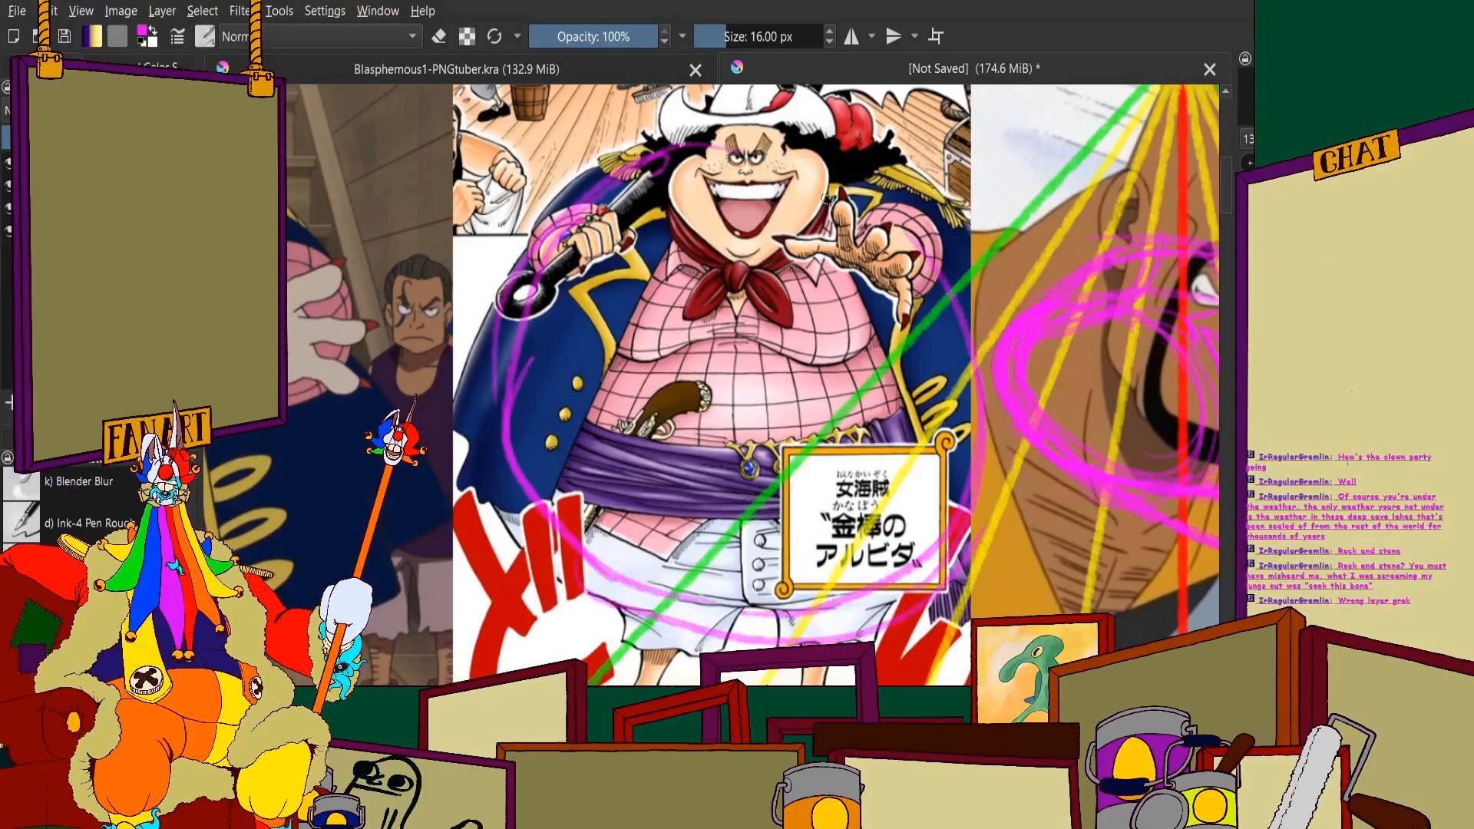
{"action": "scroll", "coordinate": [902, 505], "scroll_direction": "down", "scroll_amount": 3}
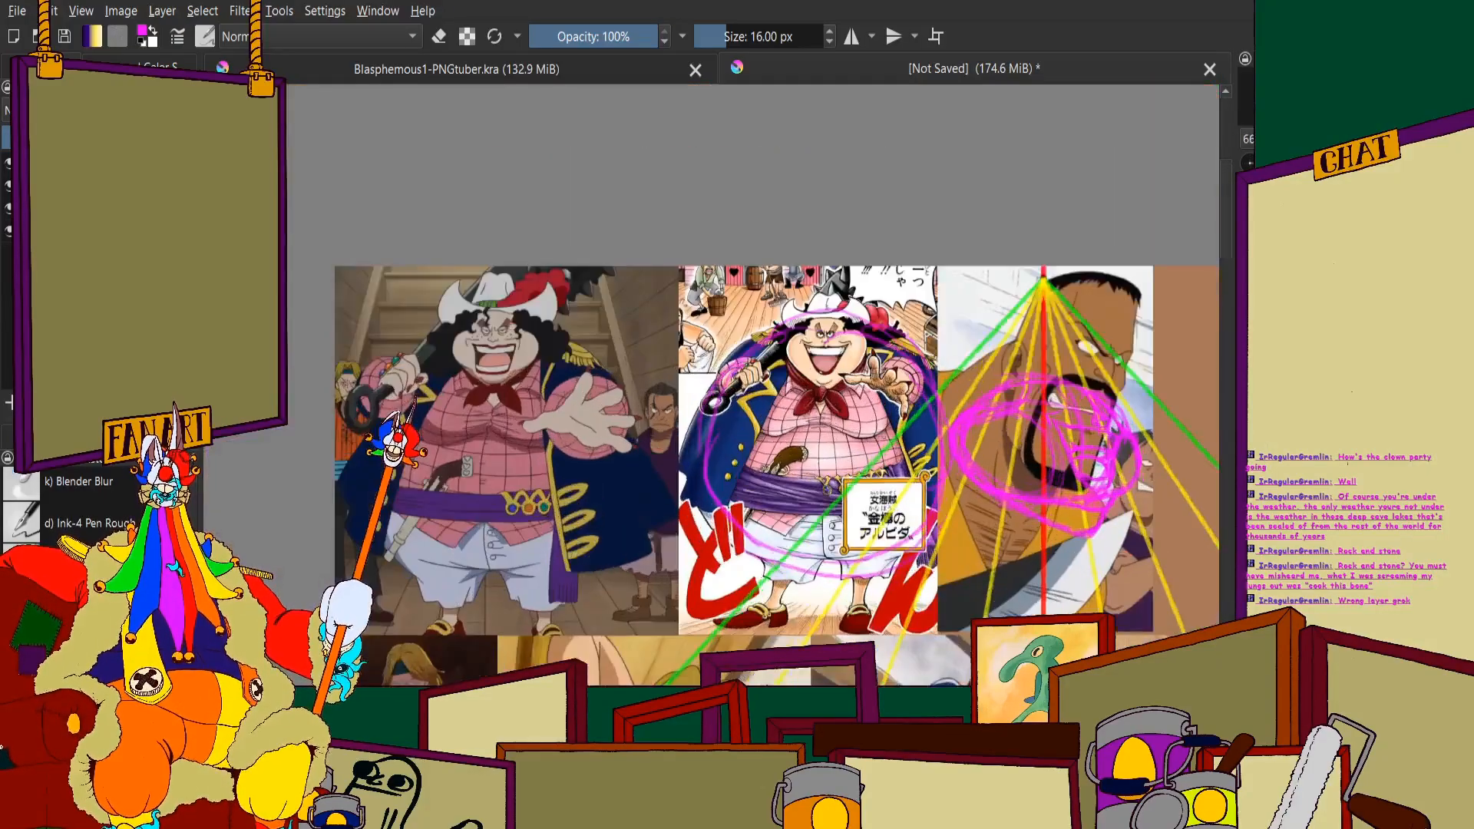
{"action": "scroll", "coordinate": [895, 422], "scroll_direction": "up", "scroll_amount": 3}
{"action": "key", "text": "ctrl+z"}
{"action": "key", "text": "ctrl+z"}
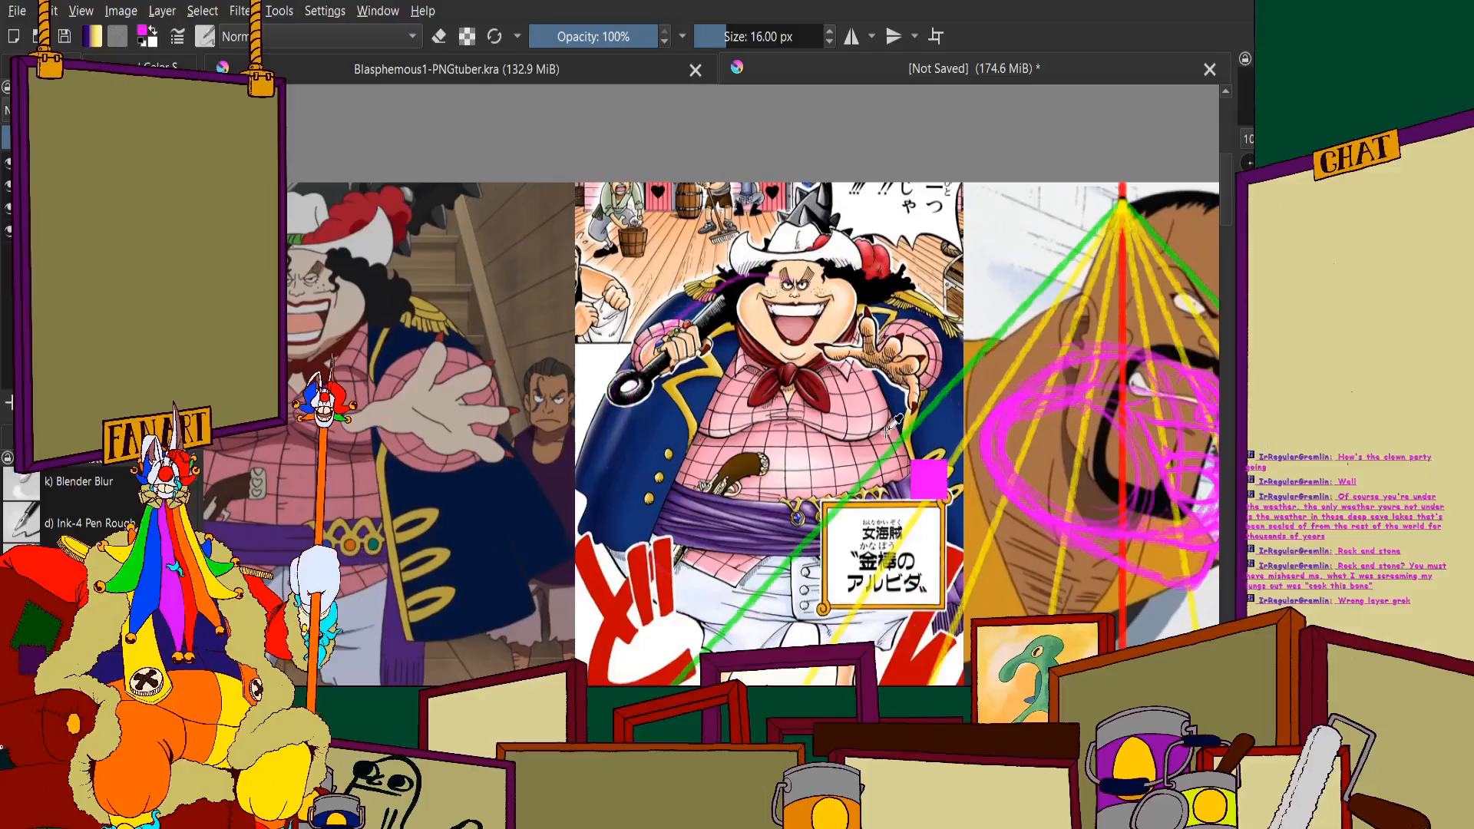
Sketch a curved magenta shoulder line extending outward from the lower left contour of the head sketch
{"action": "scroll", "coordinate": [897, 421], "scroll_direction": "down", "scroll_amount": 2}
{"action": "scroll", "coordinate": [897, 421], "scroll_direction": "up", "scroll_amount": 3}
{"action": "scroll", "coordinate": [896, 421], "scroll_direction": "down", "scroll_amount": 3}
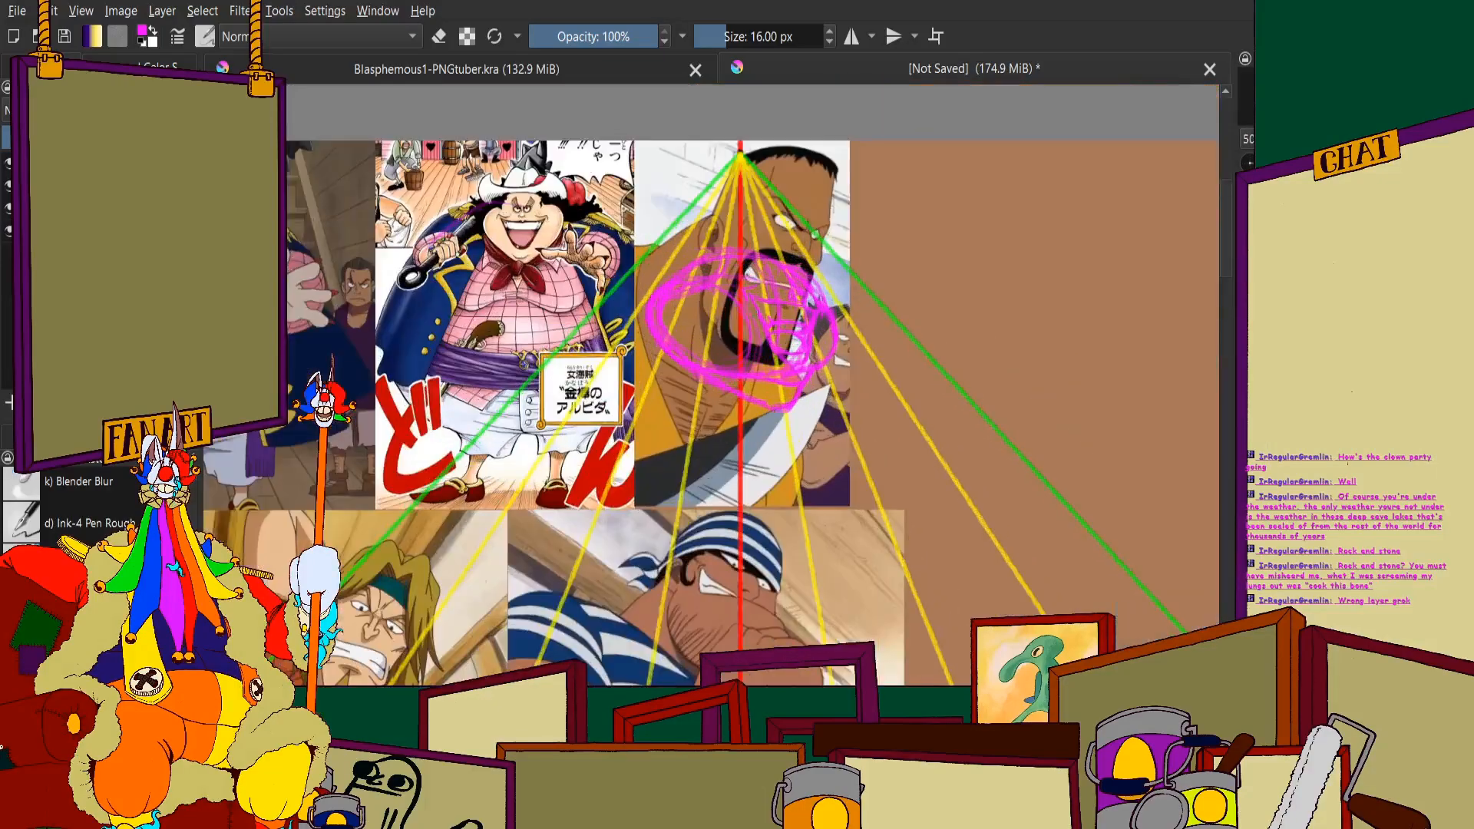
{"action": "scroll", "coordinate": [671, 385], "scroll_direction": "up", "scroll_amount": 2}
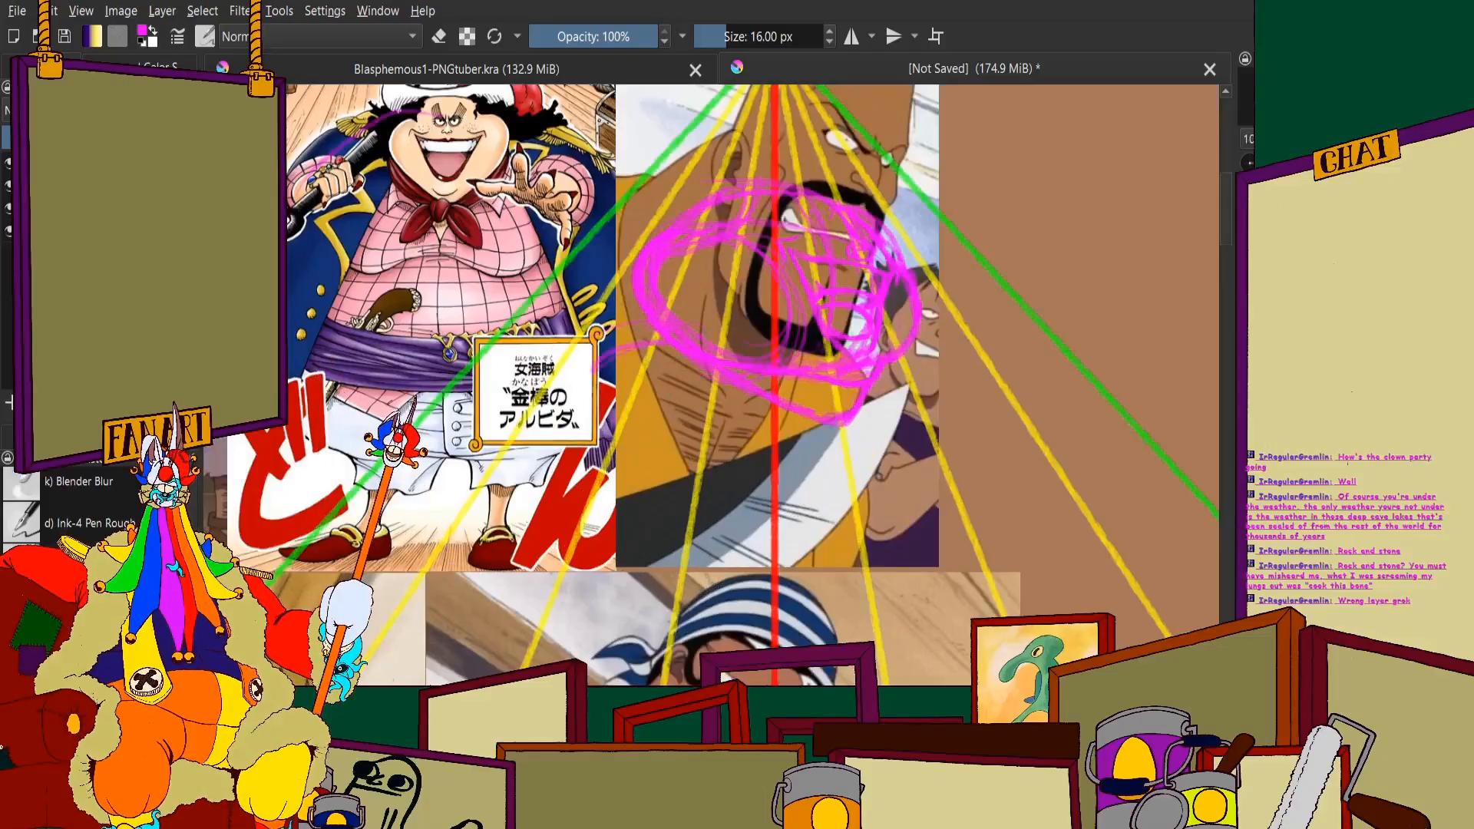
Sketch a narrower magenta dome for the crown above the head ellipse, tapering its sides along the yellow guides
{"action": "scroll", "coordinate": [768, 345], "scroll_direction": "down", "scroll_amount": 1}
{"action": "scroll", "coordinate": [767, 345], "scroll_direction": "up", "scroll_amount": 5}
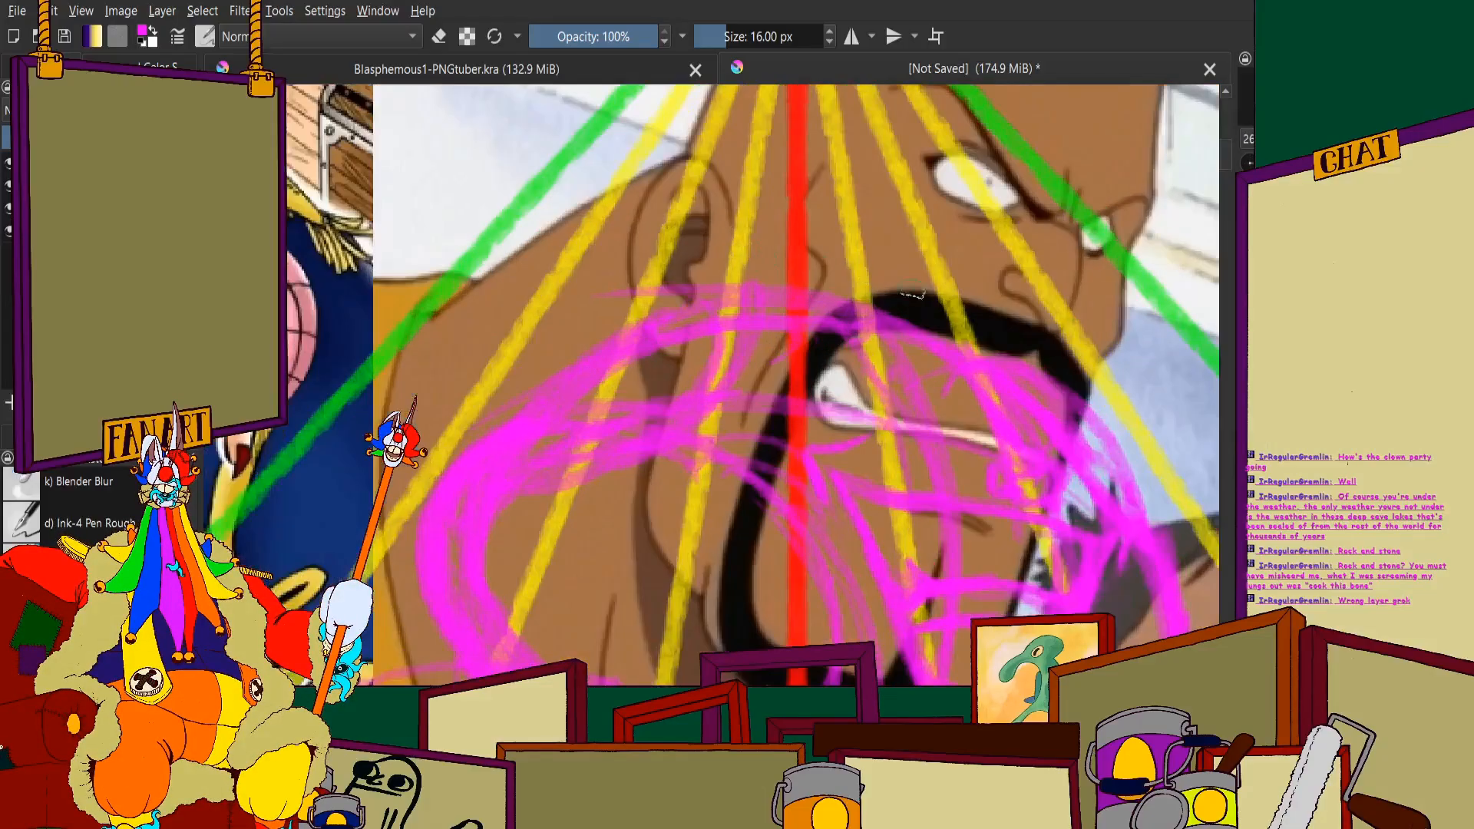
{"action": "mouse_move", "coordinate": [987, 355]}
{"action": "left_mouse_down"}
{"action": "mouse_move", "coordinate": [906, 211]}
{"action": "mouse_move", "coordinate": [930, 259]}
{"action": "left_mouse_up"}
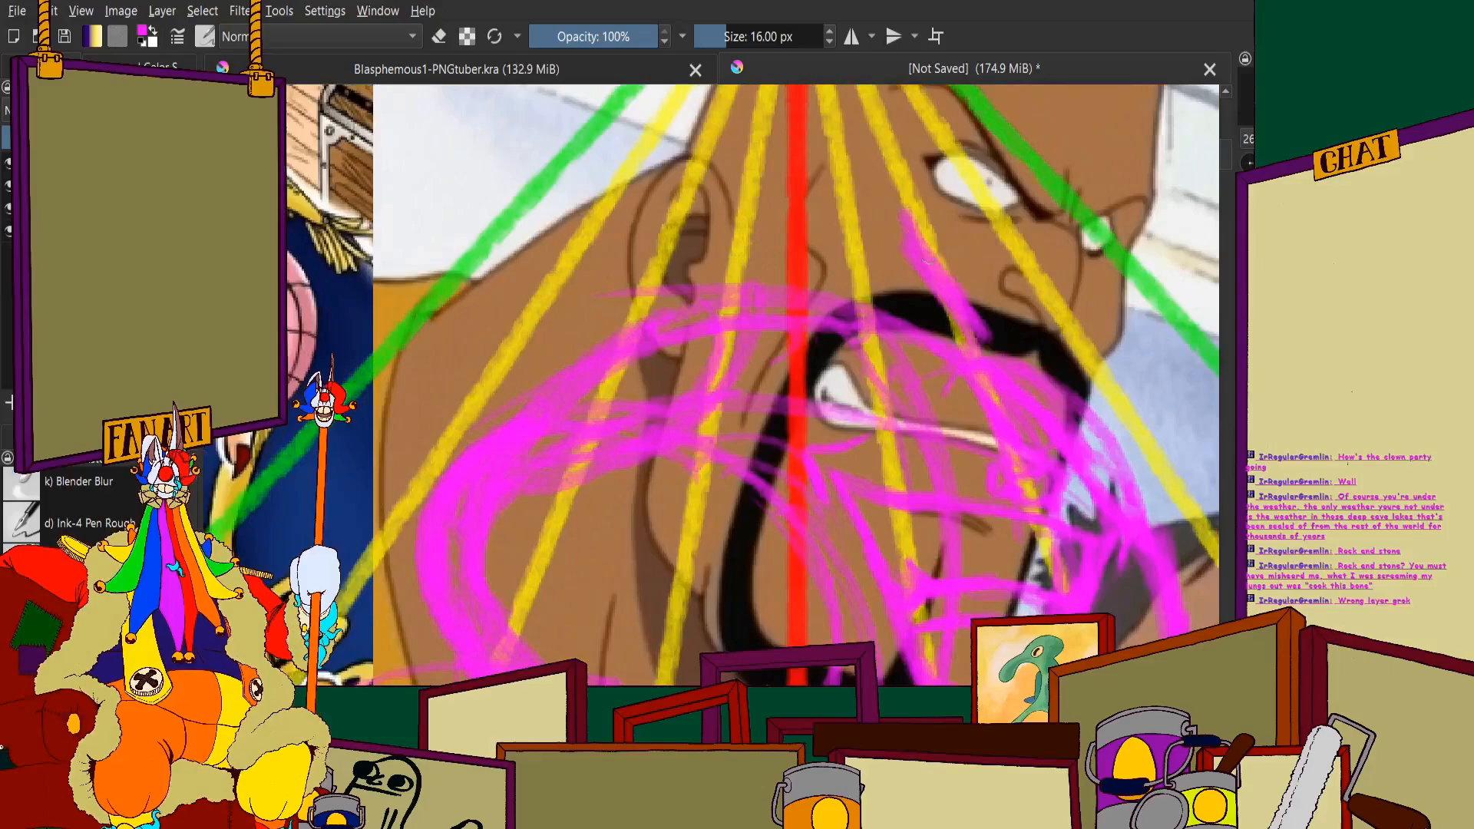
{"action": "mouse_move", "coordinate": [868, 186]}
{"action": "left_mouse_down"}
{"action": "mouse_move", "coordinate": [667, 206]}
{"action": "mouse_move", "coordinate": [574, 362]}
{"action": "left_mouse_up"}
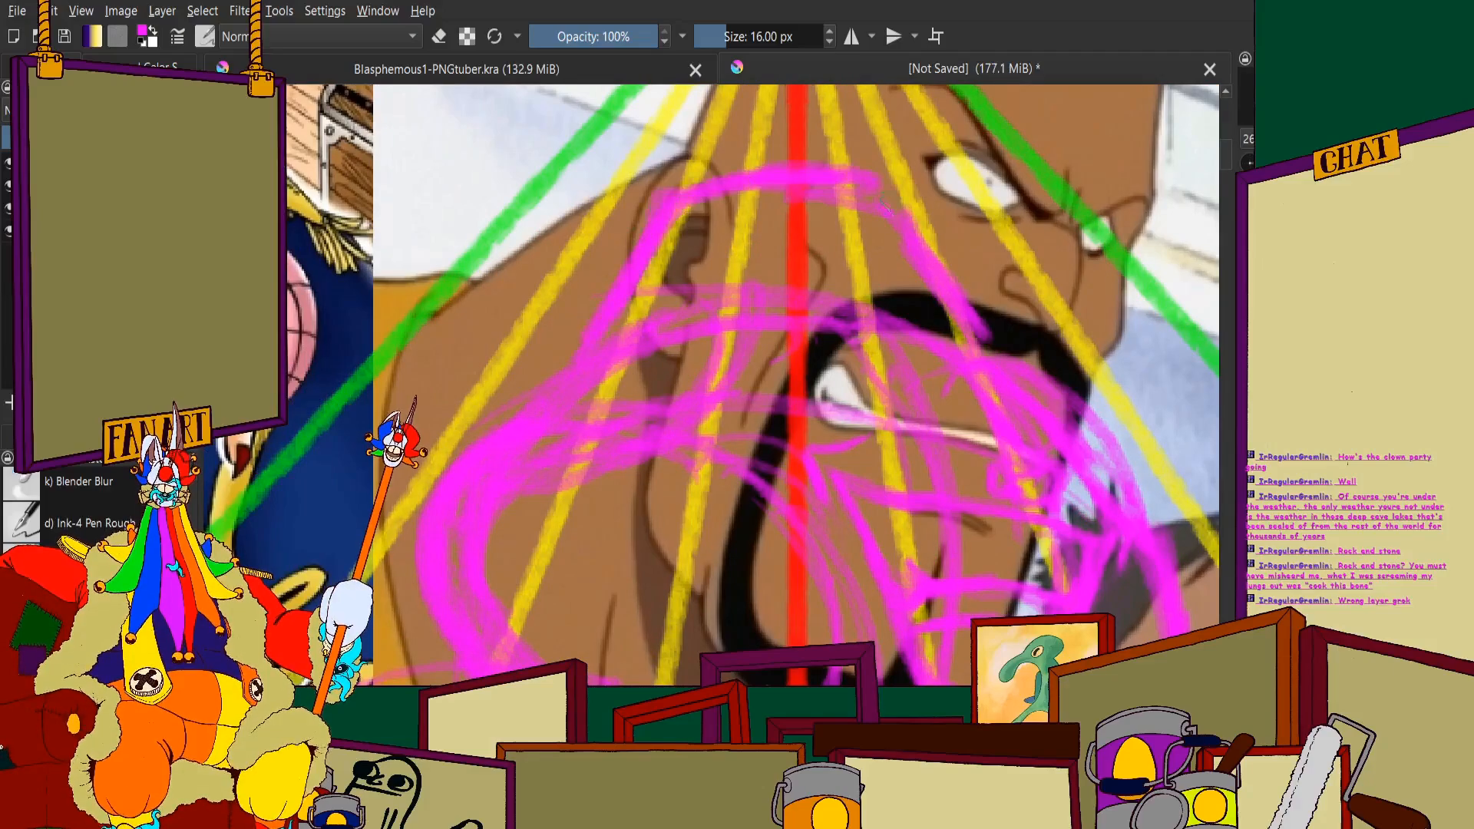
{"action": "scroll", "coordinate": [844, 253], "scroll_direction": "down", "scroll_amount": 2}
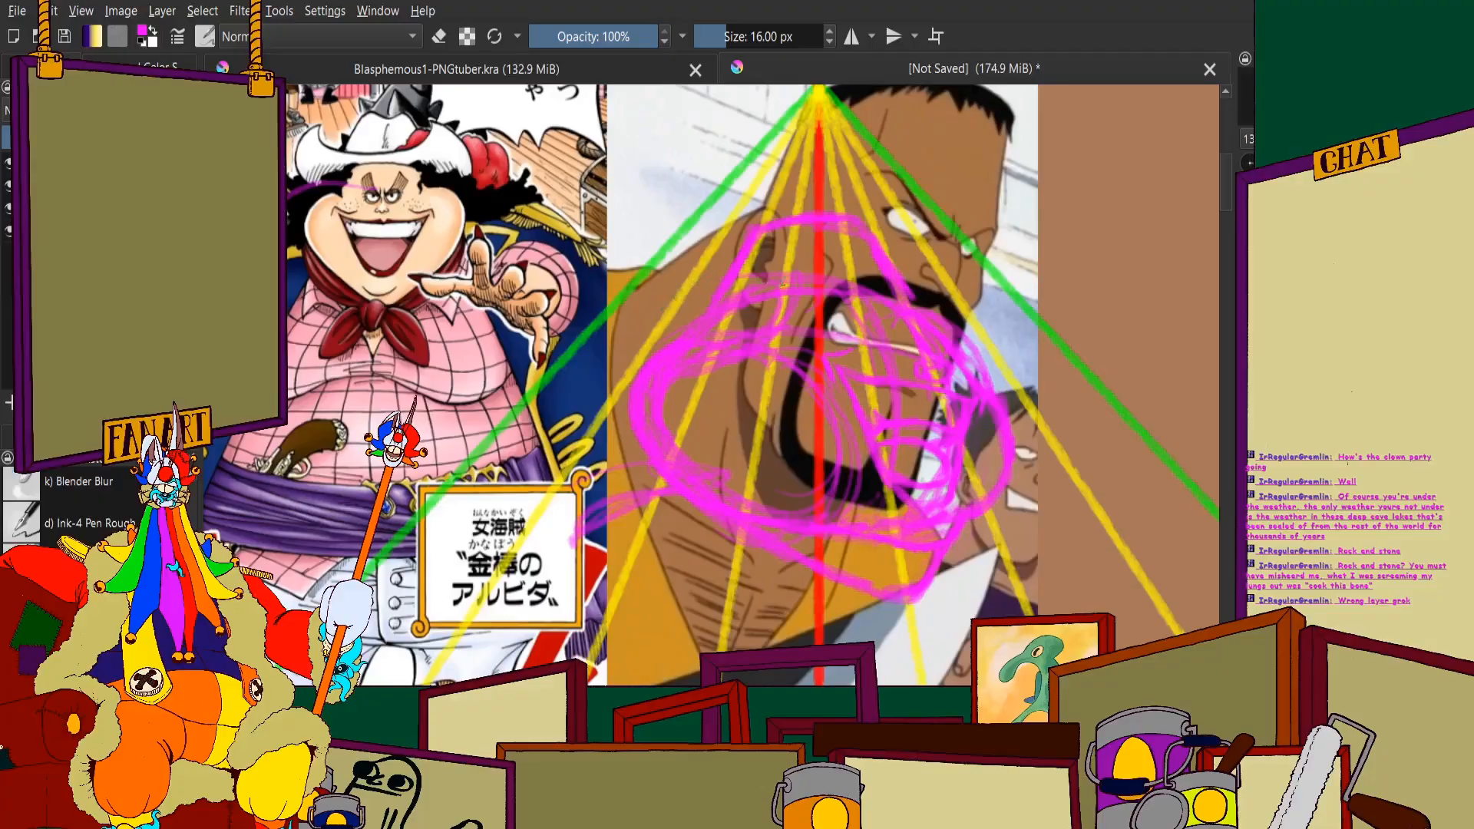
{"action": "scroll", "coordinate": [783, 286], "scroll_direction": "up", "scroll_amount": 3}
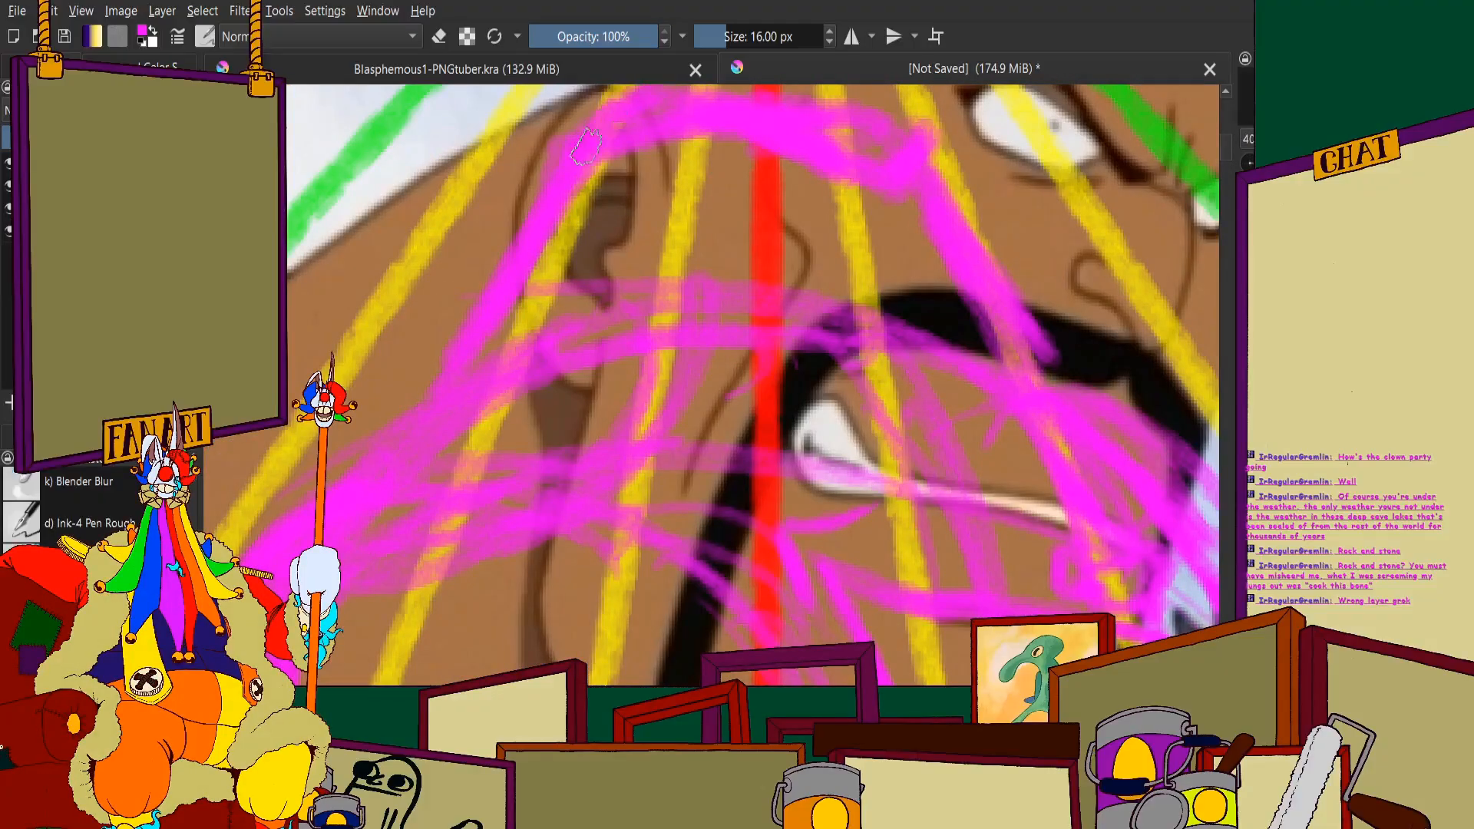
{"action": "scroll", "coordinate": [722, 302], "scroll_direction": "down", "scroll_amount": 4}
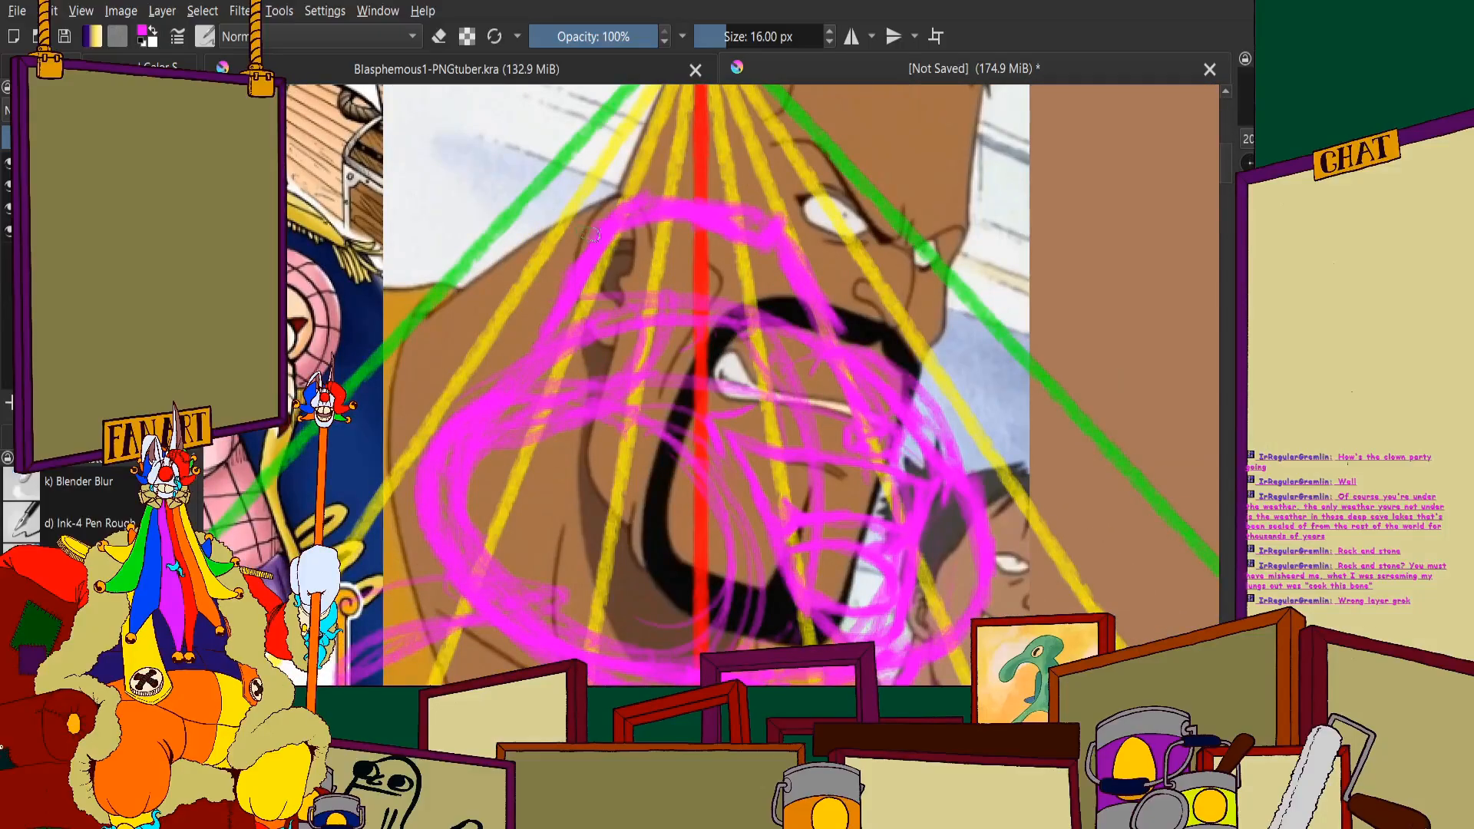
{"action": "scroll", "coordinate": [594, 234], "scroll_direction": "down", "scroll_amount": 5}
{"action": "scroll", "coordinate": [440, 234], "scroll_direction": "up", "scroll_amount": 2}
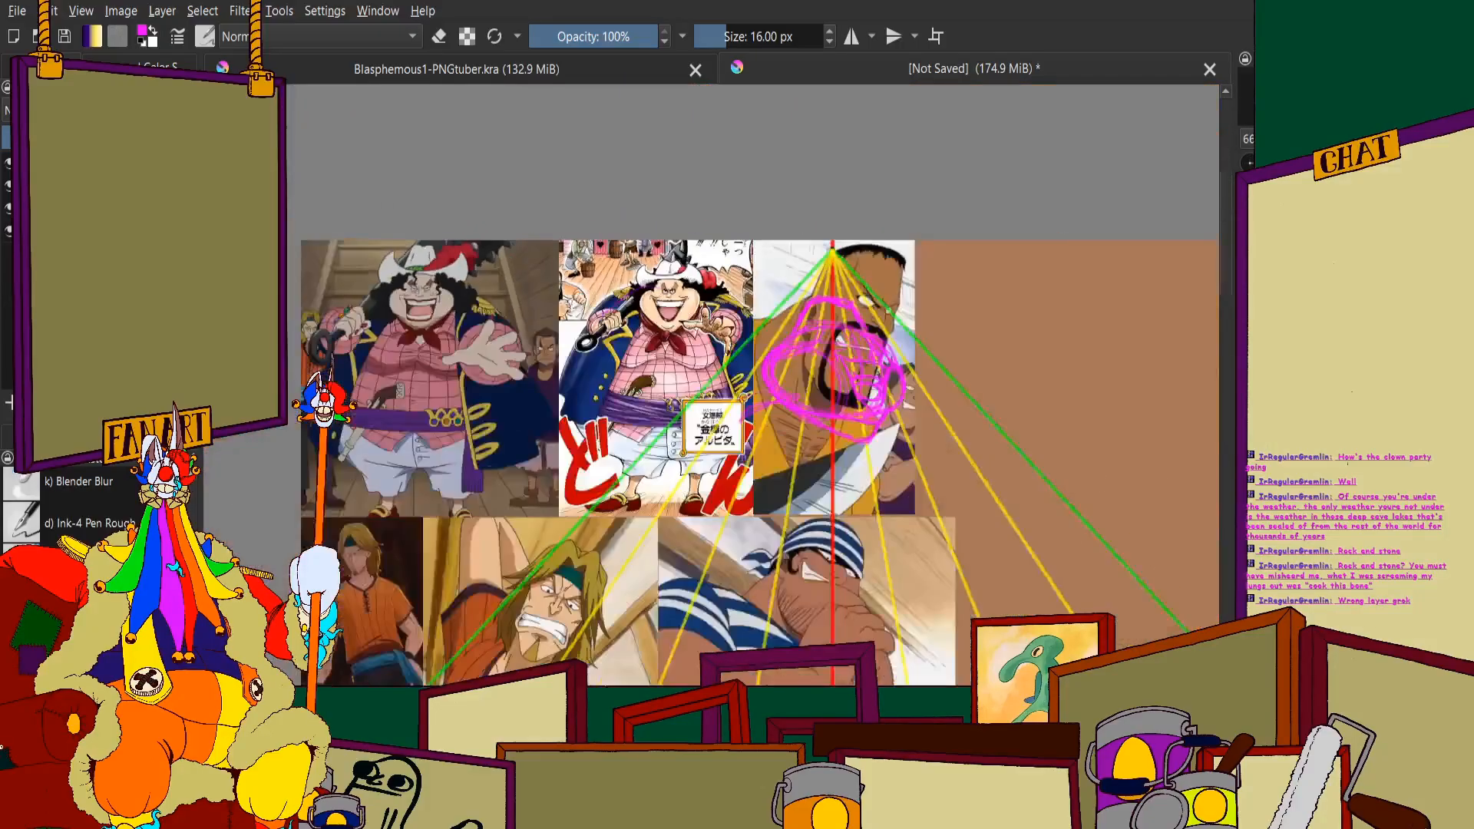
Sketch a curved magenta hat brim with upturned ends across the top of the head between the green guides
{"action": "scroll", "coordinate": [898, 359], "scroll_direction": "up", "scroll_amount": 4}
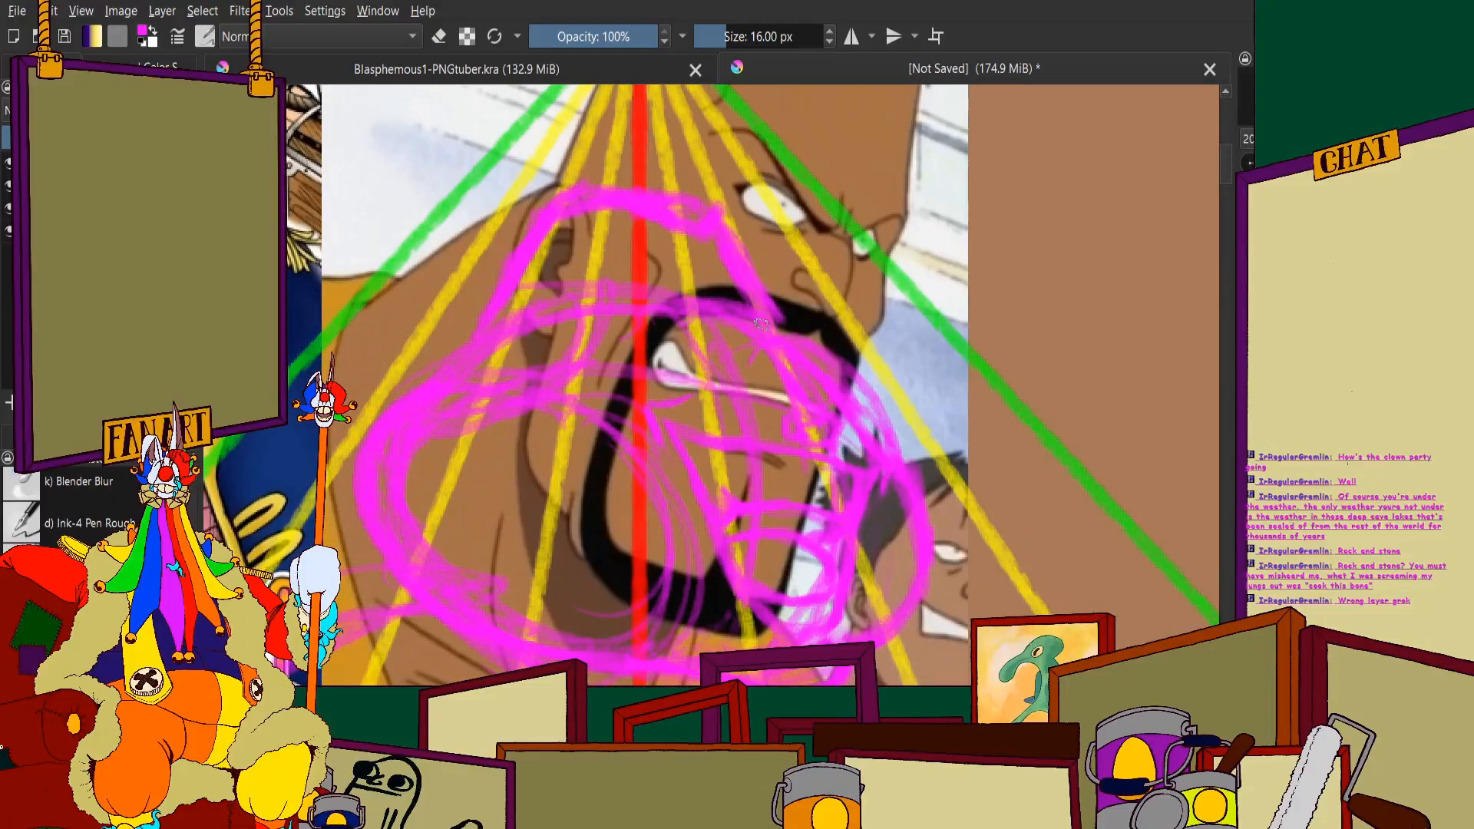
{"action": "scroll", "coordinate": [797, 353], "scroll_direction": "down", "scroll_amount": 2}
{"action": "scroll", "coordinate": [768, 330], "scroll_direction": "up", "scroll_amount": 2}
{"action": "scroll", "coordinate": [691, 299], "scroll_direction": "down", "scroll_amount": 2}
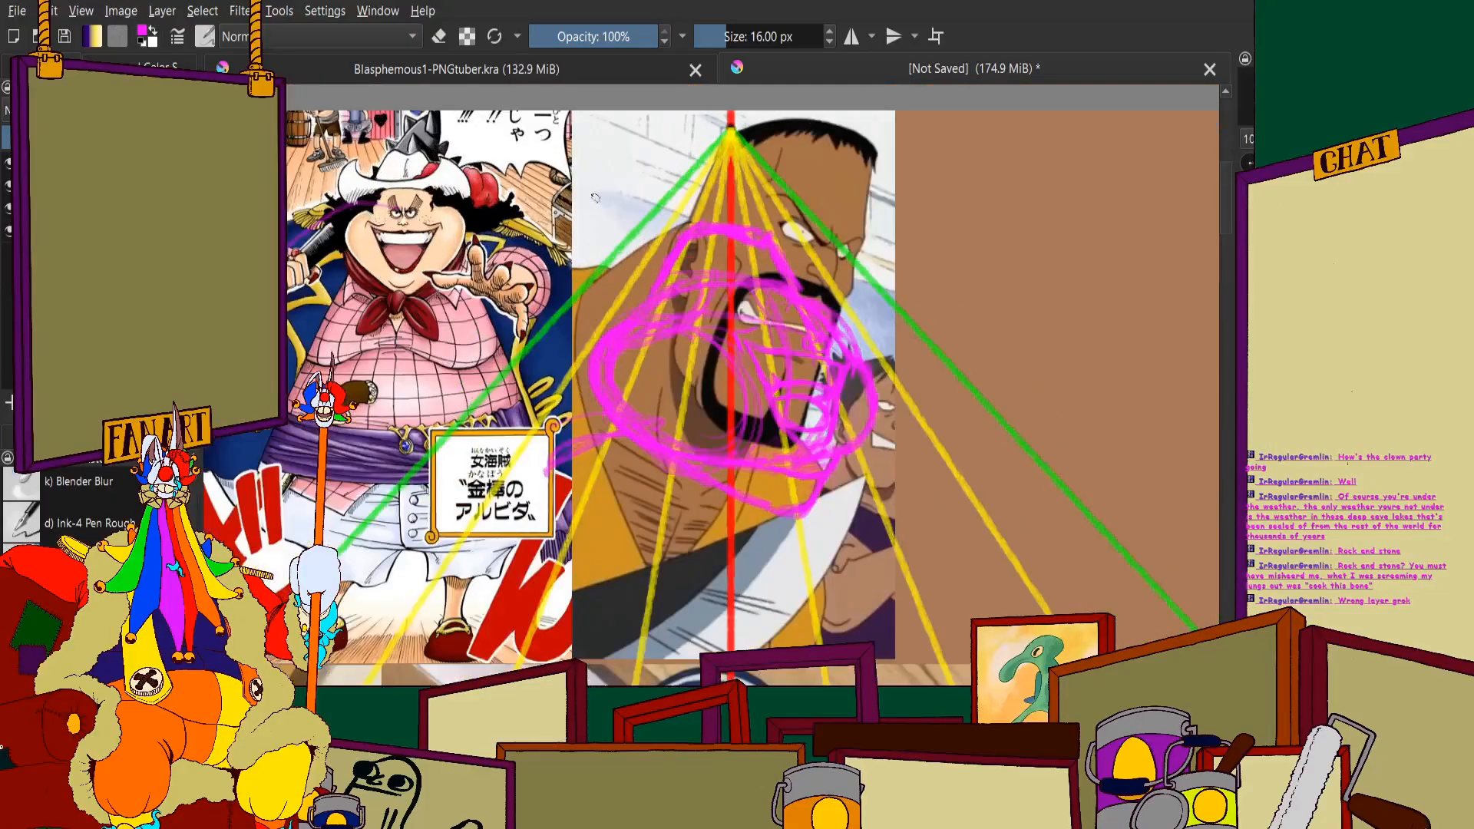
{"action": "scroll", "coordinate": [645, 272], "scroll_direction": "up", "scroll_amount": 2}
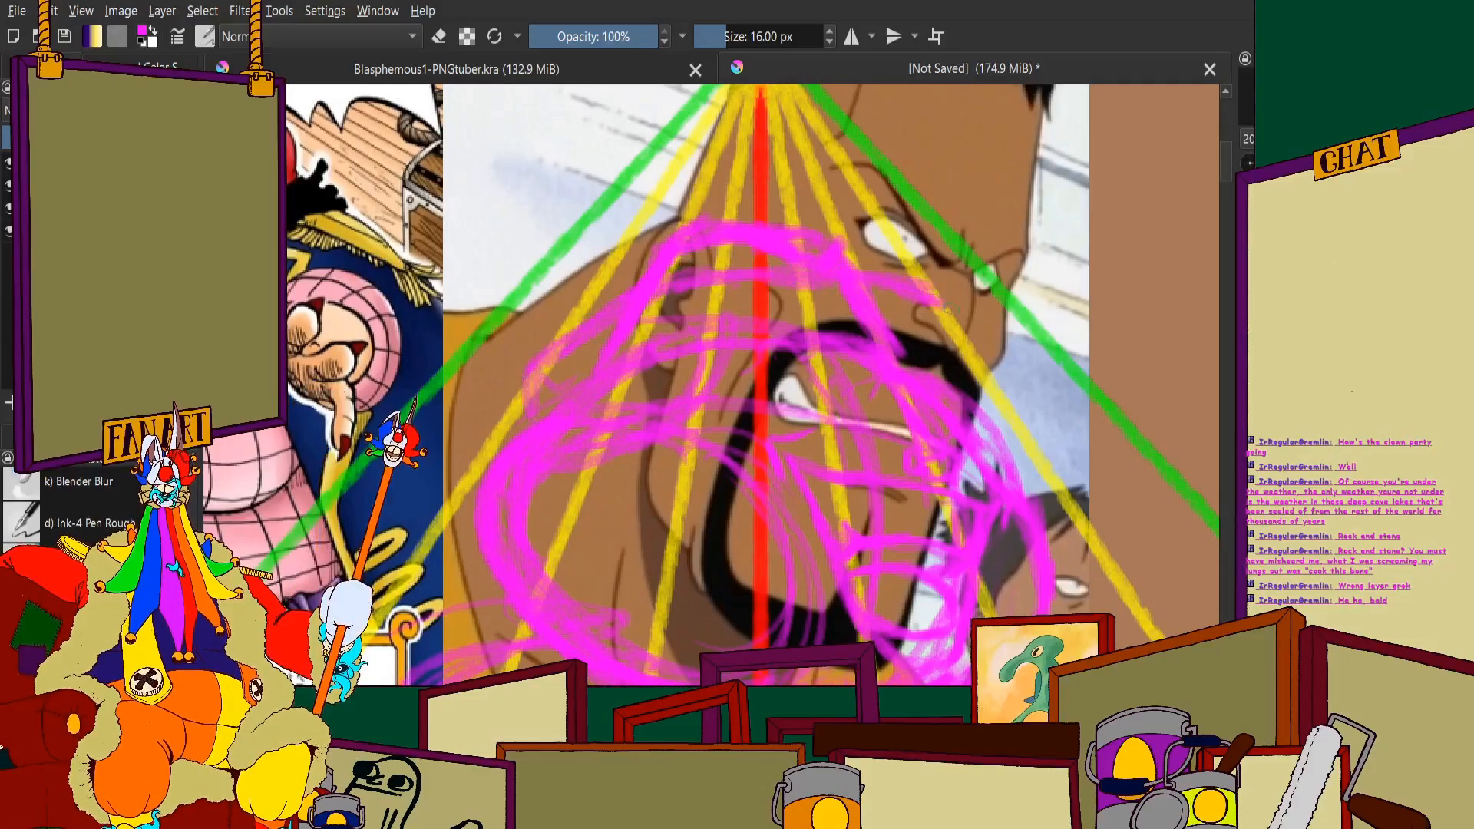
{"action": "scroll", "coordinate": [803, 298], "scroll_direction": "up", "scroll_amount": 2}
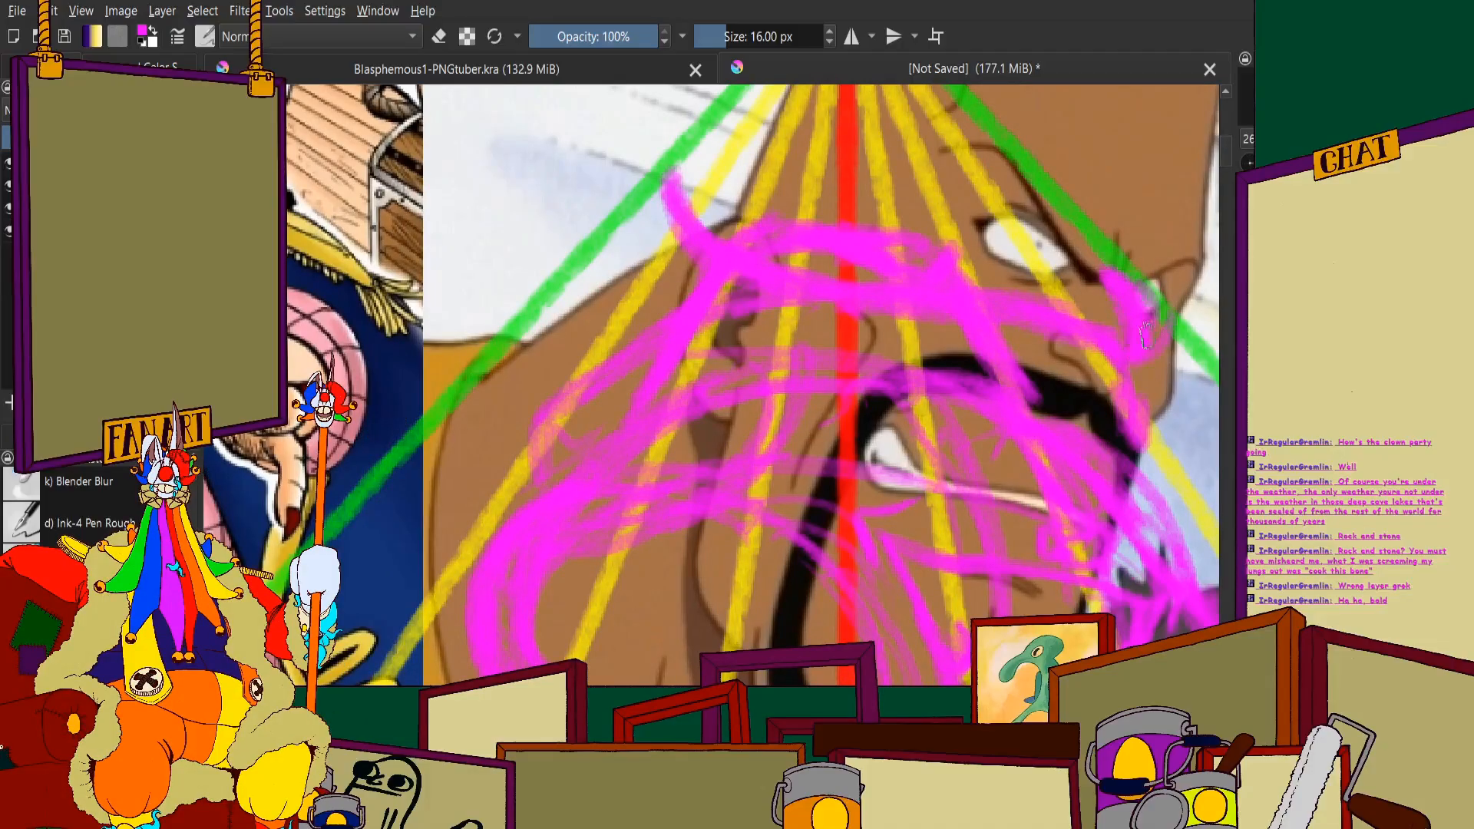
{"action": "scroll", "coordinate": [1146, 334], "scroll_direction": "down", "scroll_amount": 3}
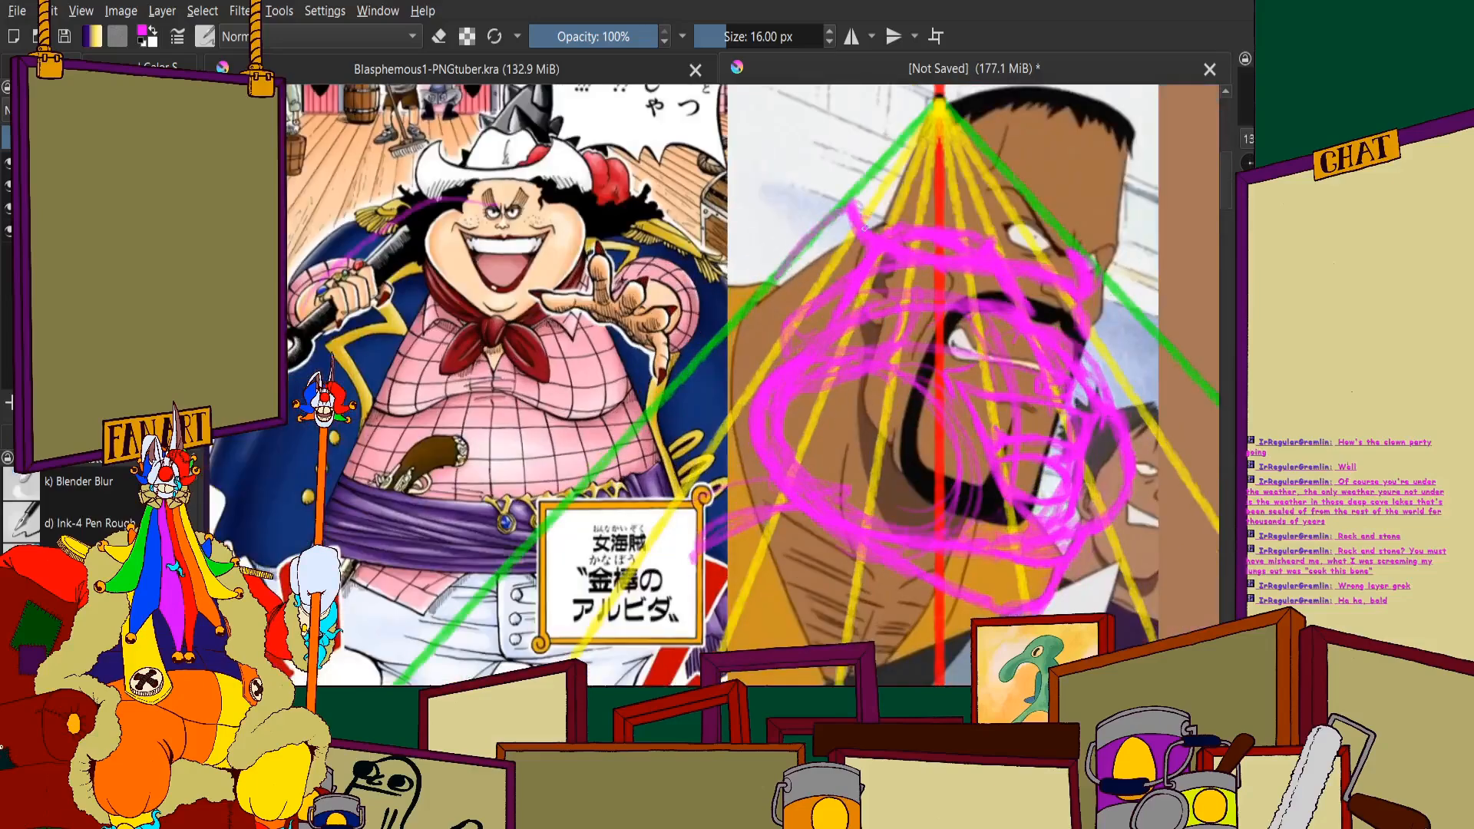
Extend the hat brim's upturned left end with a thick curved magenta stroke sweeping down beside the head
{"action": "mouse_move", "coordinate": [863, 228]}
{"action": "left_mouse_down"}
{"action": "mouse_move", "coordinate": [794, 233]}
{"action": "mouse_move", "coordinate": [828, 222]}
{"action": "mouse_move", "coordinate": [796, 243]}
{"action": "mouse_move", "coordinate": [729, 355]}
{"action": "mouse_move", "coordinate": [774, 268]}
{"action": "mouse_move", "coordinate": [749, 315]}
{"action": "left_mouse_up"}
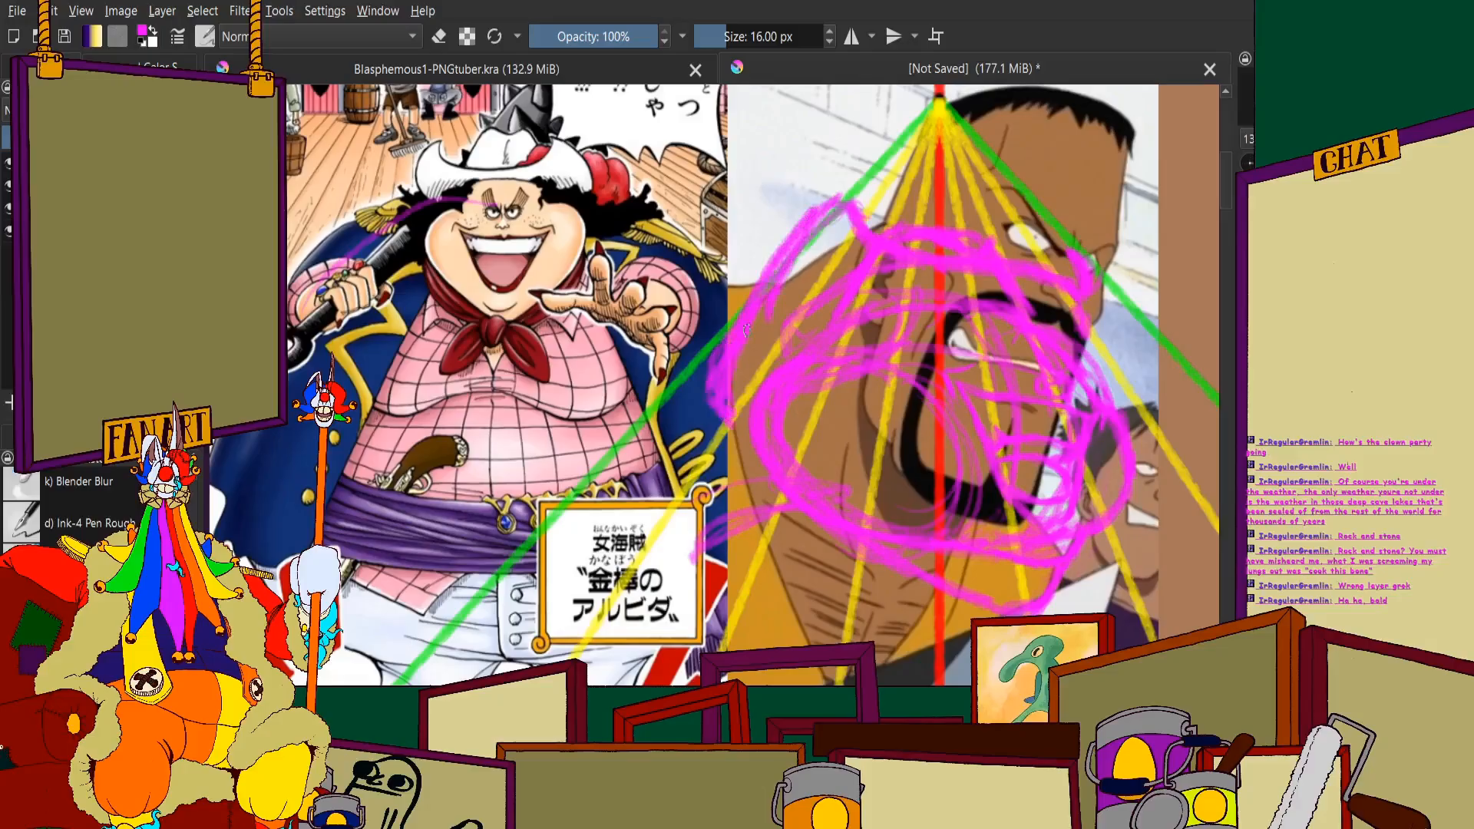
{"action": "scroll", "coordinate": [746, 330], "scroll_direction": "up", "scroll_amount": 2}
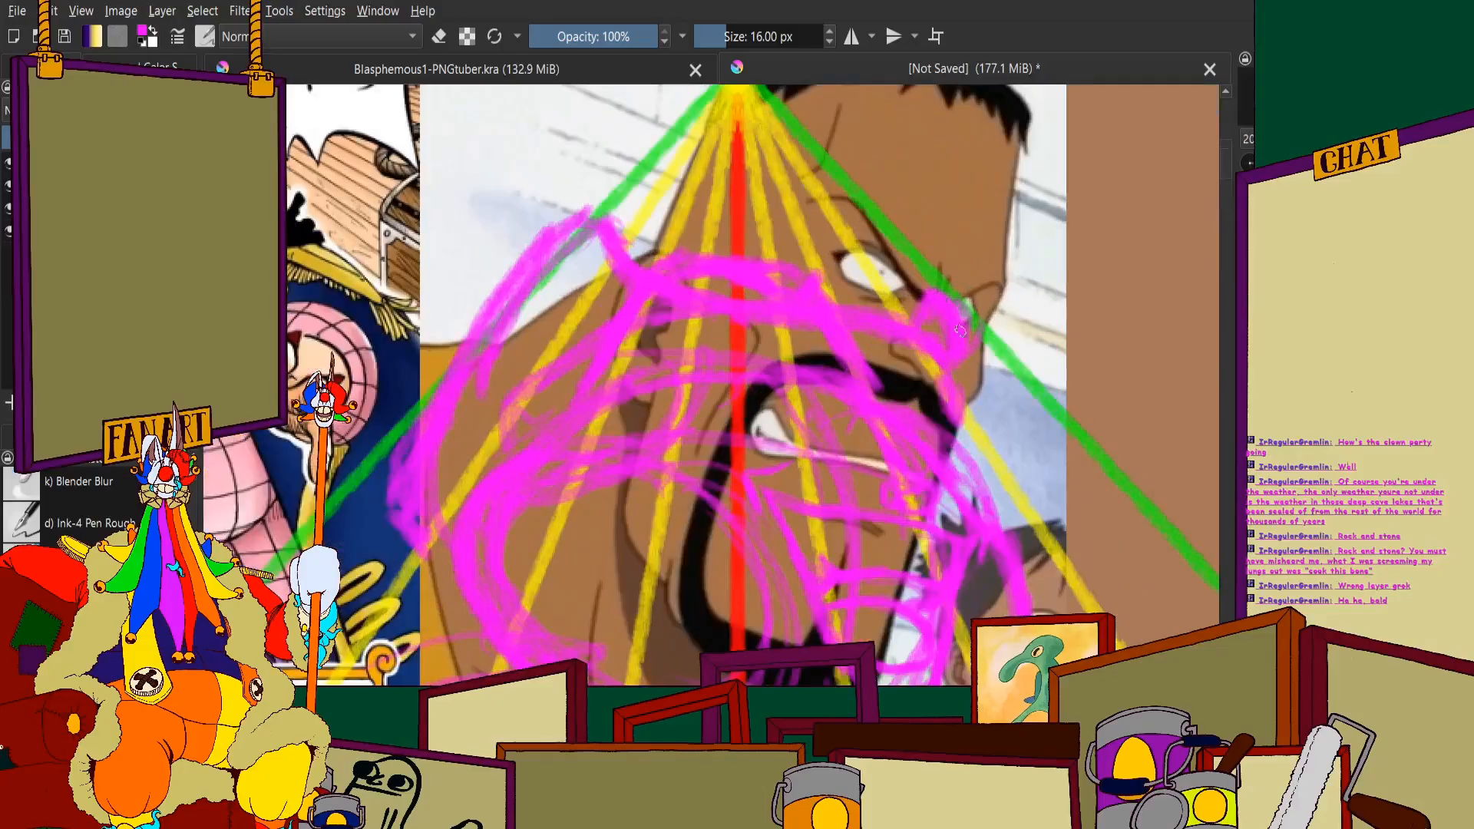
{"action": "scroll", "coordinate": [930, 411], "scroll_direction": "down", "scroll_amount": 4}
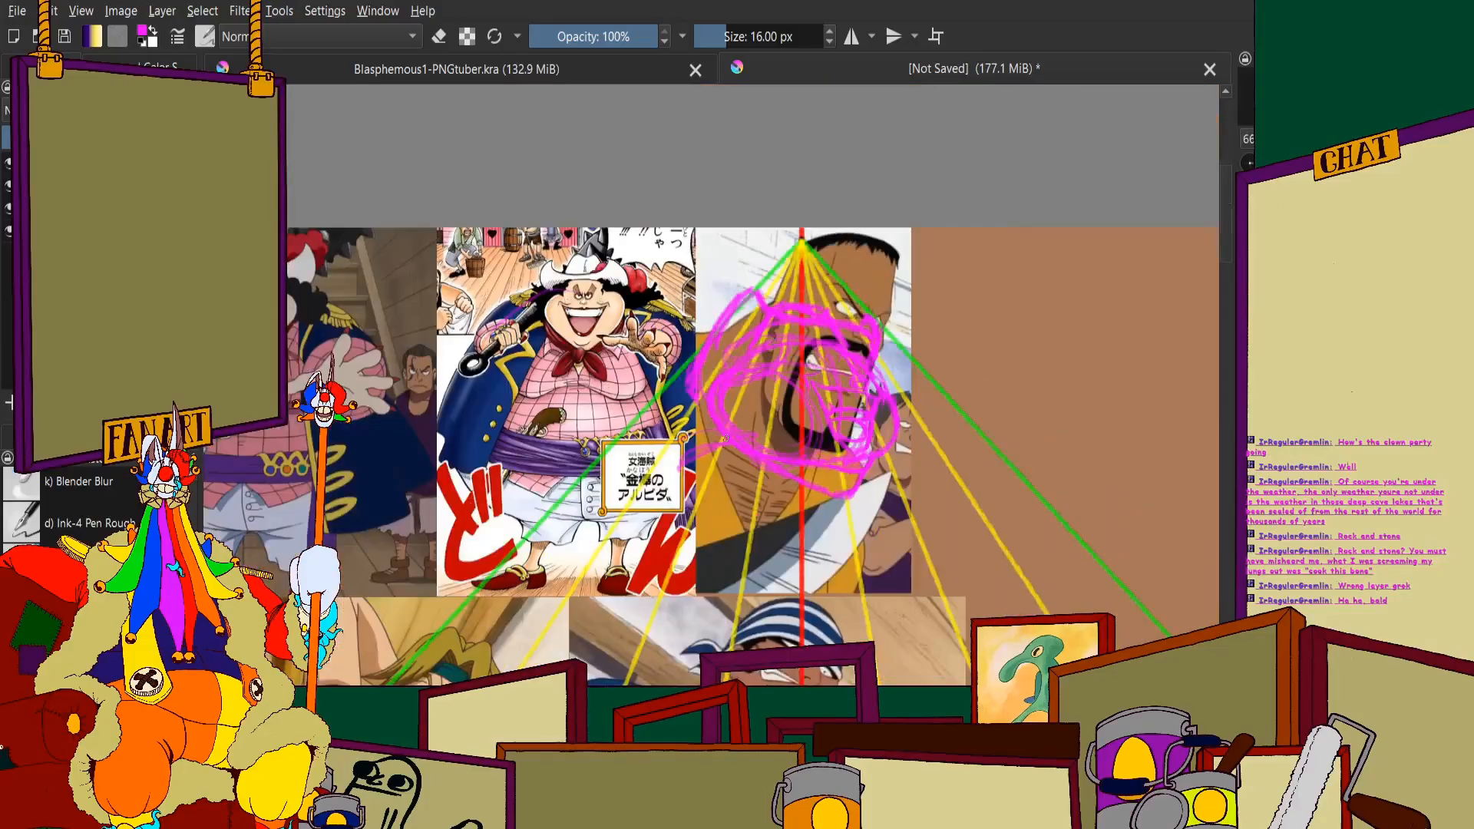
{"action": "scroll", "coordinate": [698, 305], "scroll_direction": "up", "scroll_amount": 5}
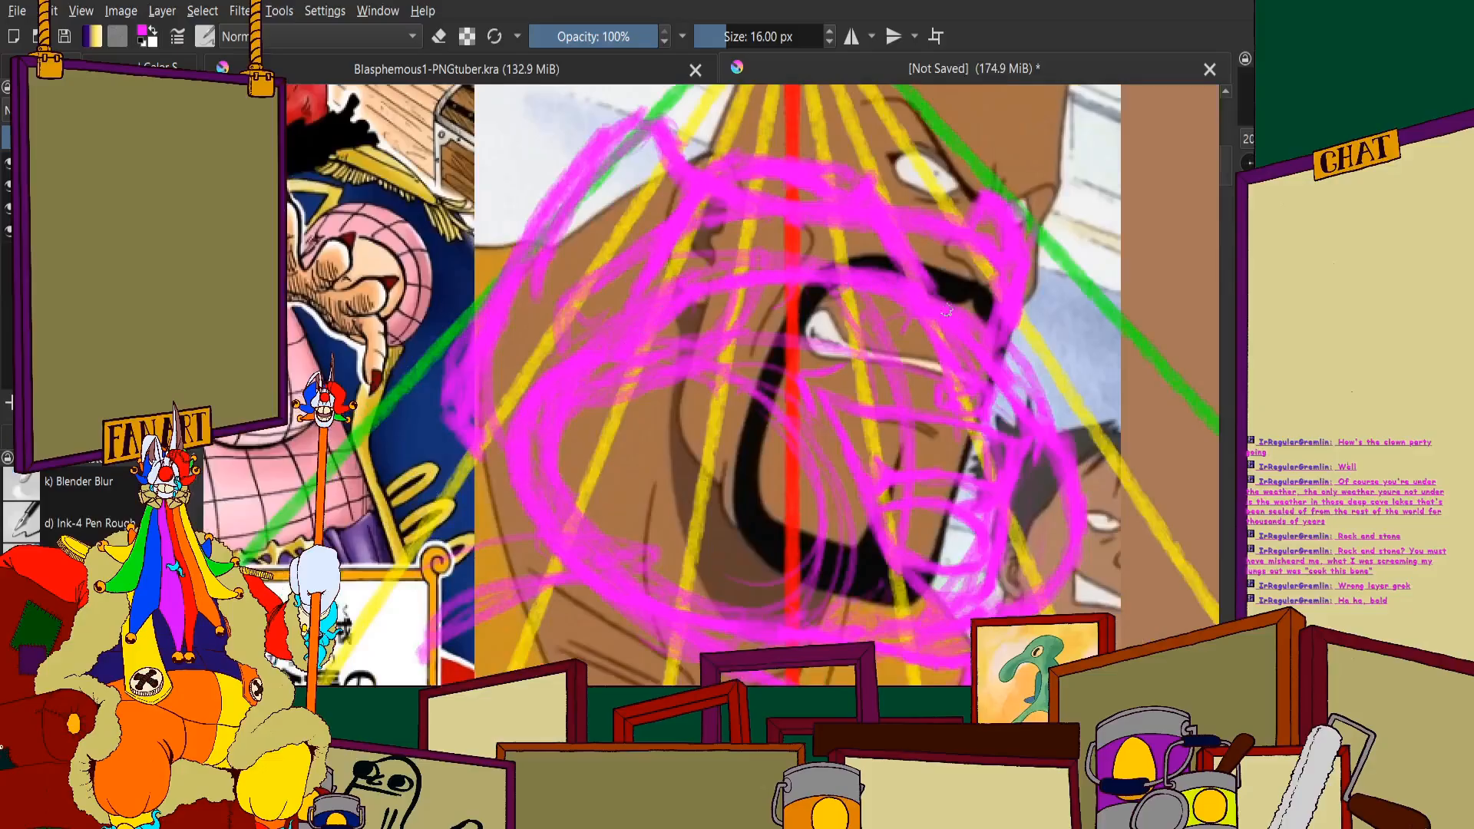
{"action": "scroll", "coordinate": [948, 310], "scroll_direction": "down", "scroll_amount": 3}
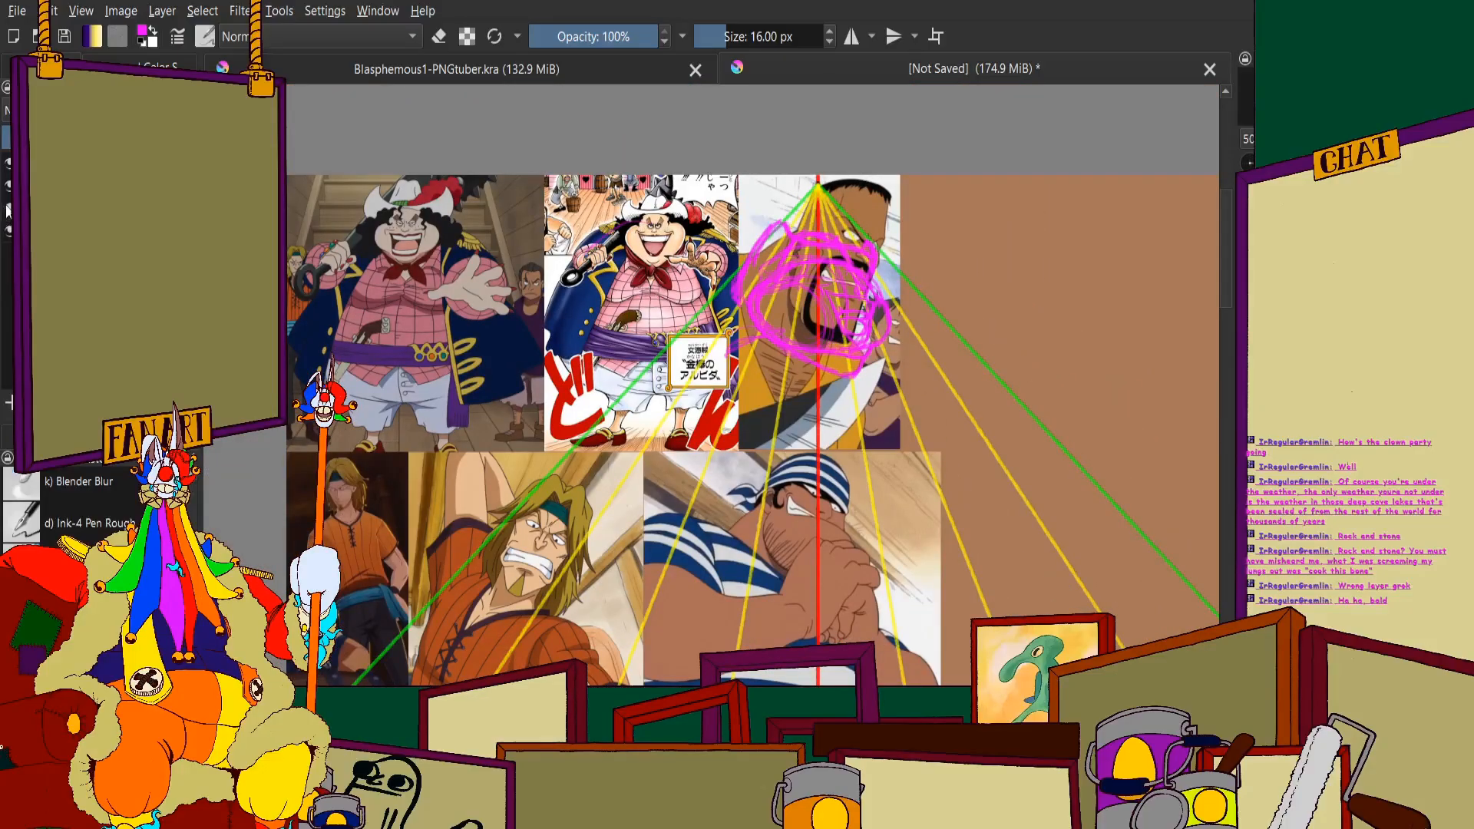
Hide the reference and guide layers and erase the stray thin magenta line to the left of the head sketch
{"action": "left_click", "coordinate": [6, 206]}
{"action": "left_click", "coordinate": [6, 206]}
{"action": "left_click", "coordinate": [6, 184]}
{"action": "left_click", "coordinate": [6, 207]}
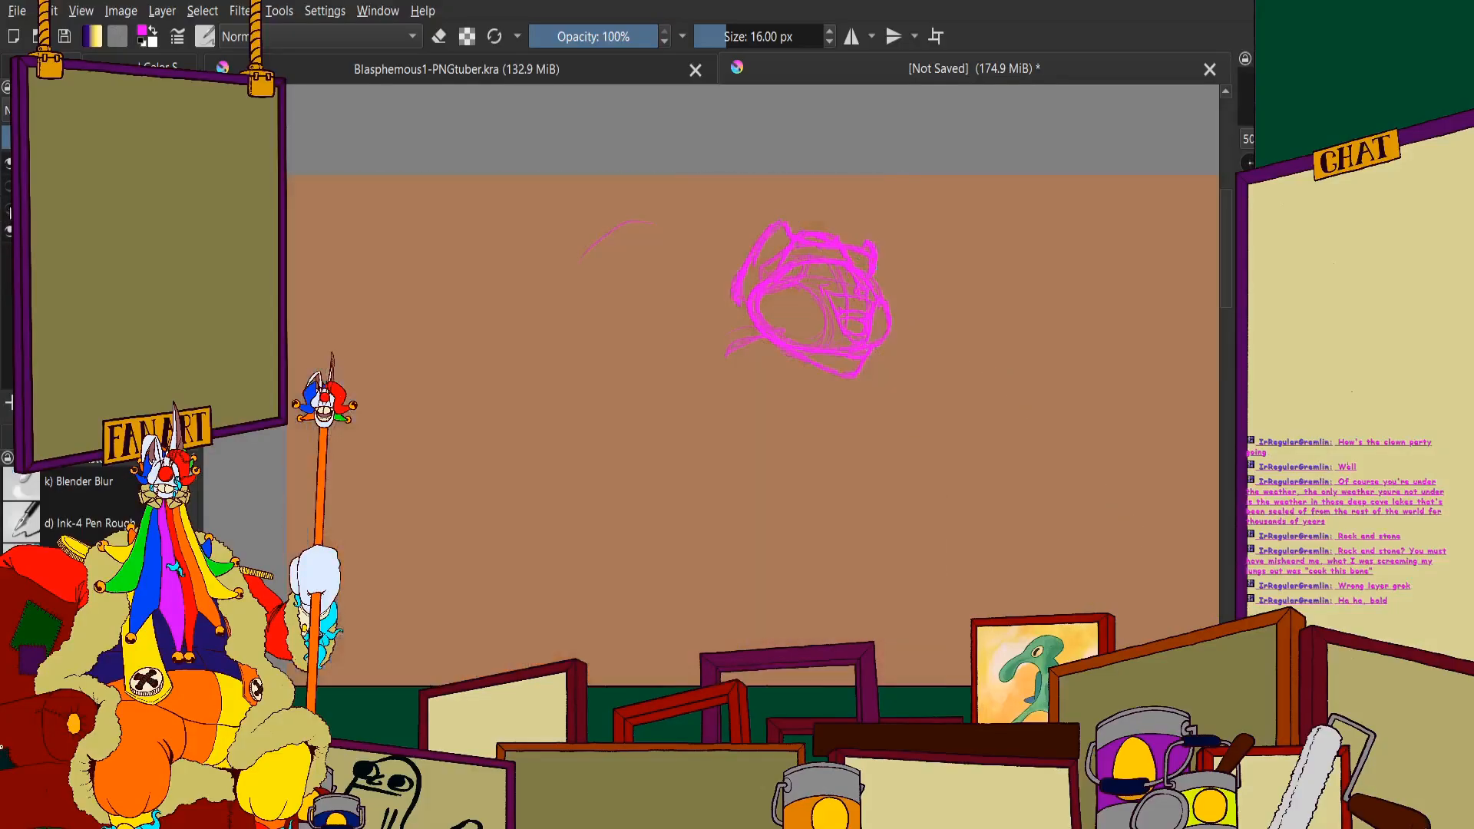
{"action": "scroll", "coordinate": [683, 215], "scroll_direction": "up", "scroll_amount": 2}
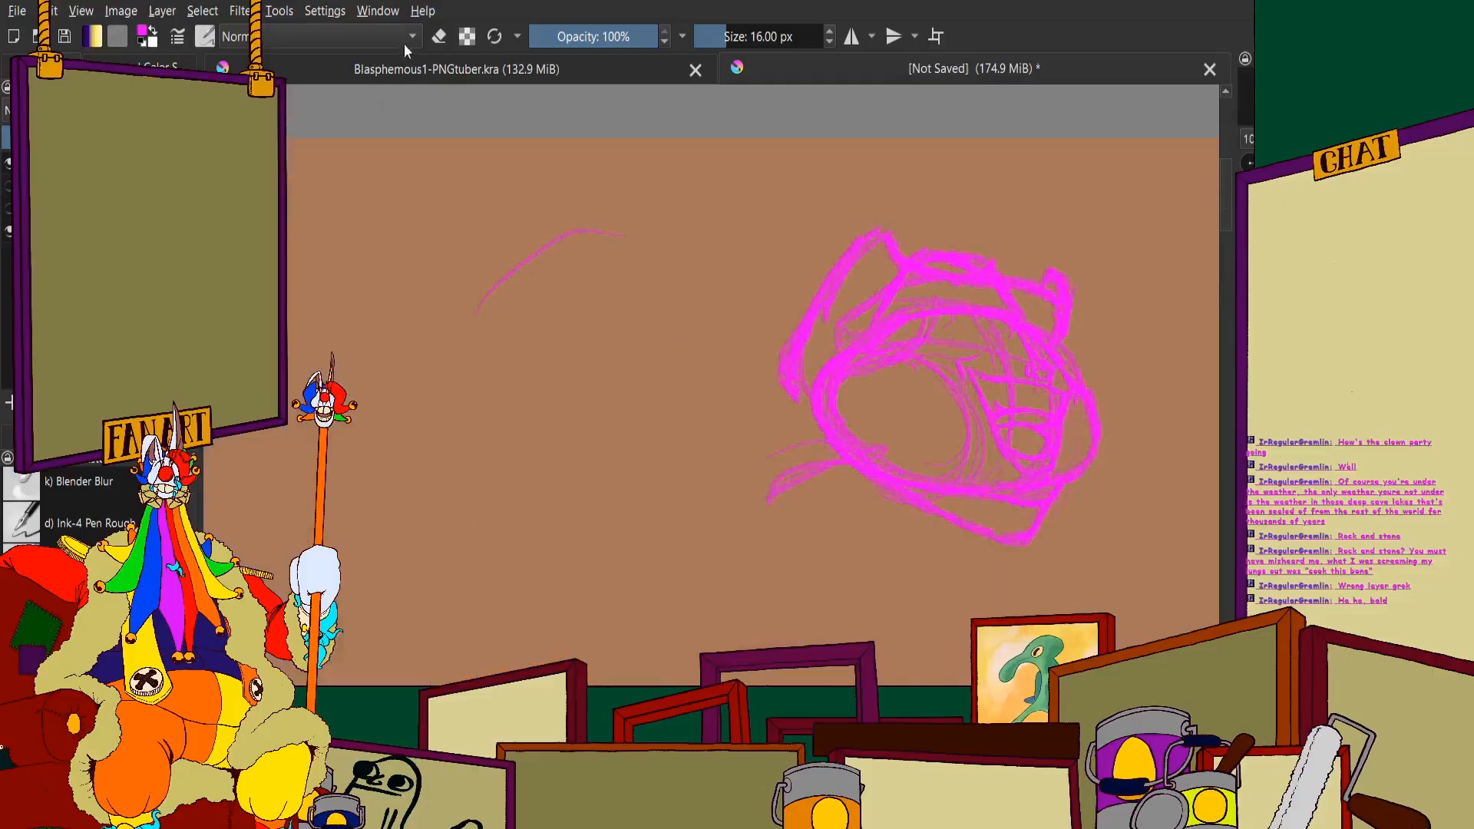
{"action": "key", "text": "e"}
{"action": "scroll", "coordinate": [499, 261], "scroll_direction": "up", "scroll_amount": 2}
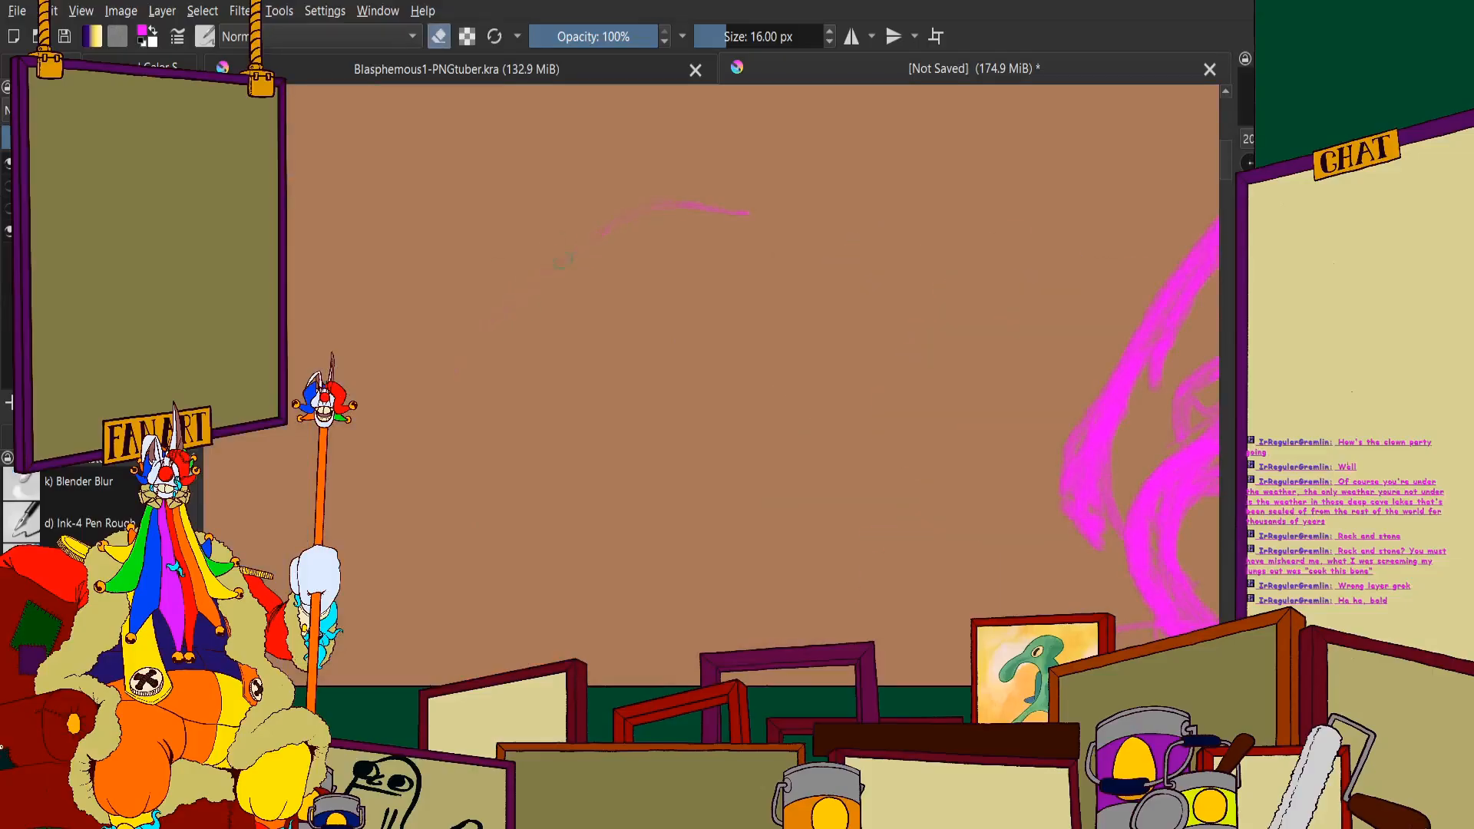
{"action": "mouse_move", "coordinate": [563, 261]}
{"action": "left_mouse_down"}
{"action": "mouse_move", "coordinate": [664, 219]}
{"action": "mouse_move", "coordinate": [661, 191]}
{"action": "mouse_move", "coordinate": [748, 214]}
{"action": "left_mouse_up"}
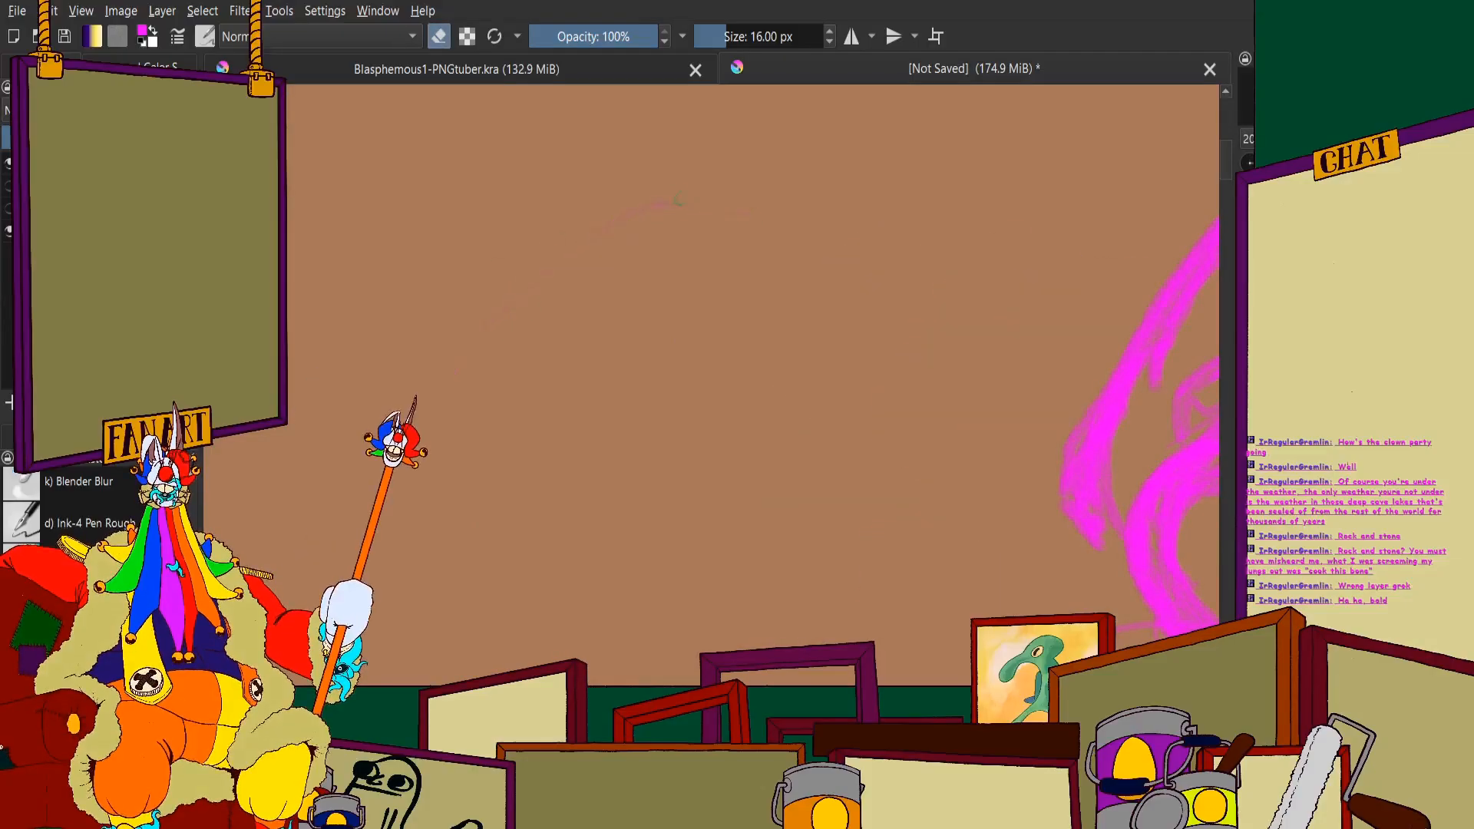
{"action": "left_click", "coordinate": [435, 31]}
{"action": "key", "text": "2"}
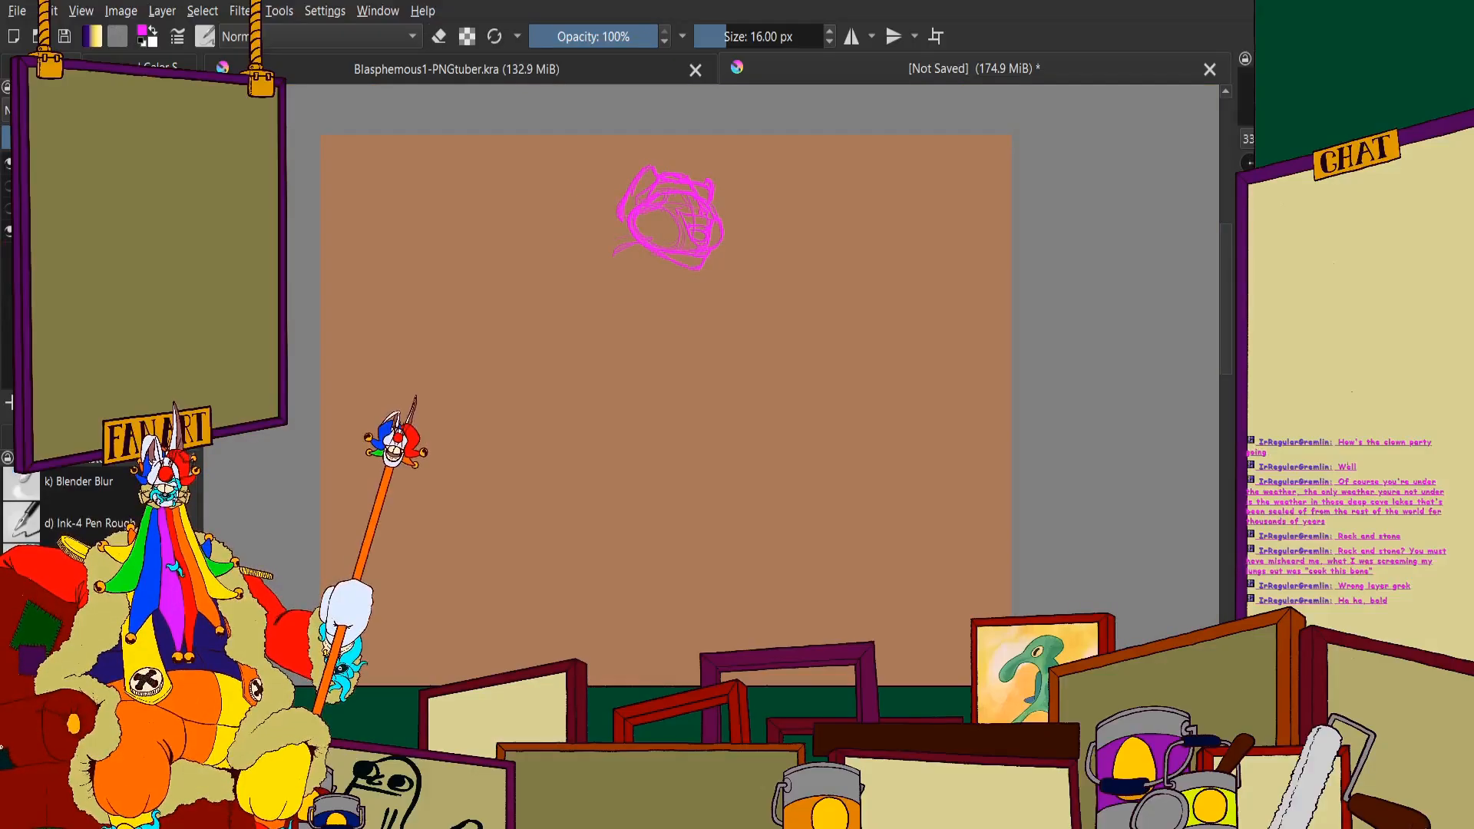
Show the pirate reference images again while keeping the perspective guides hidden
{"action": "left_click", "coordinate": [8, 186]}
{"action": "left_click", "coordinate": [8, 186]}
{"action": "left_click", "coordinate": [8, 208]}
{"action": "scroll", "coordinate": [407, 198], "scroll_direction": "up", "scroll_amount": 2}
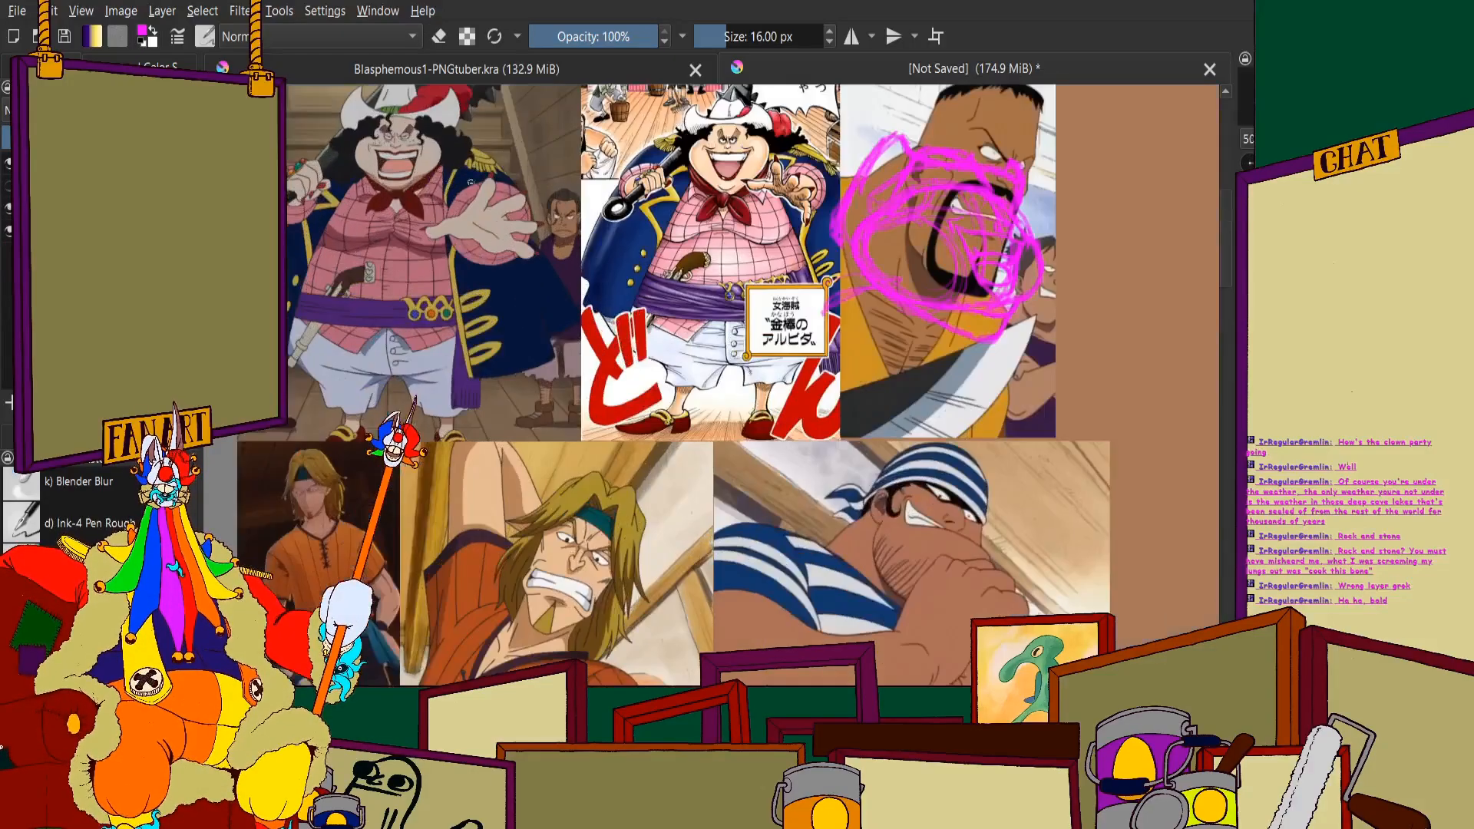
{"action": "scroll", "coordinate": [909, 230], "scroll_direction": "up", "scroll_amount": 1}
{"action": "scroll", "coordinate": [703, 381], "scroll_direction": "down", "scroll_amount": 2}
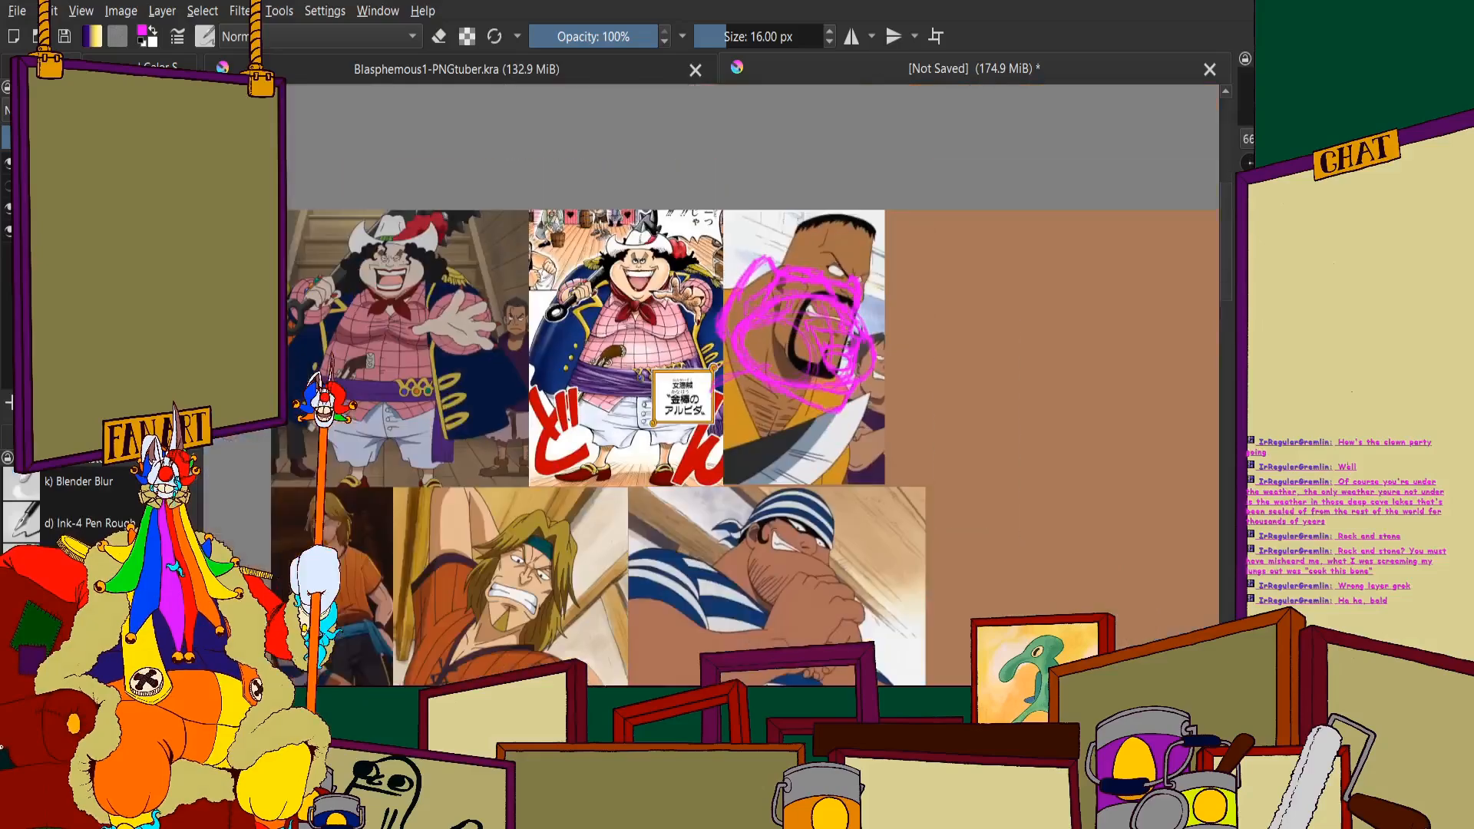
Sketch a large rounded magenta body below the head, with a curved centre line running down from the chin
{"action": "scroll", "coordinate": [757, 417], "scroll_direction": "up", "scroll_amount": 3}
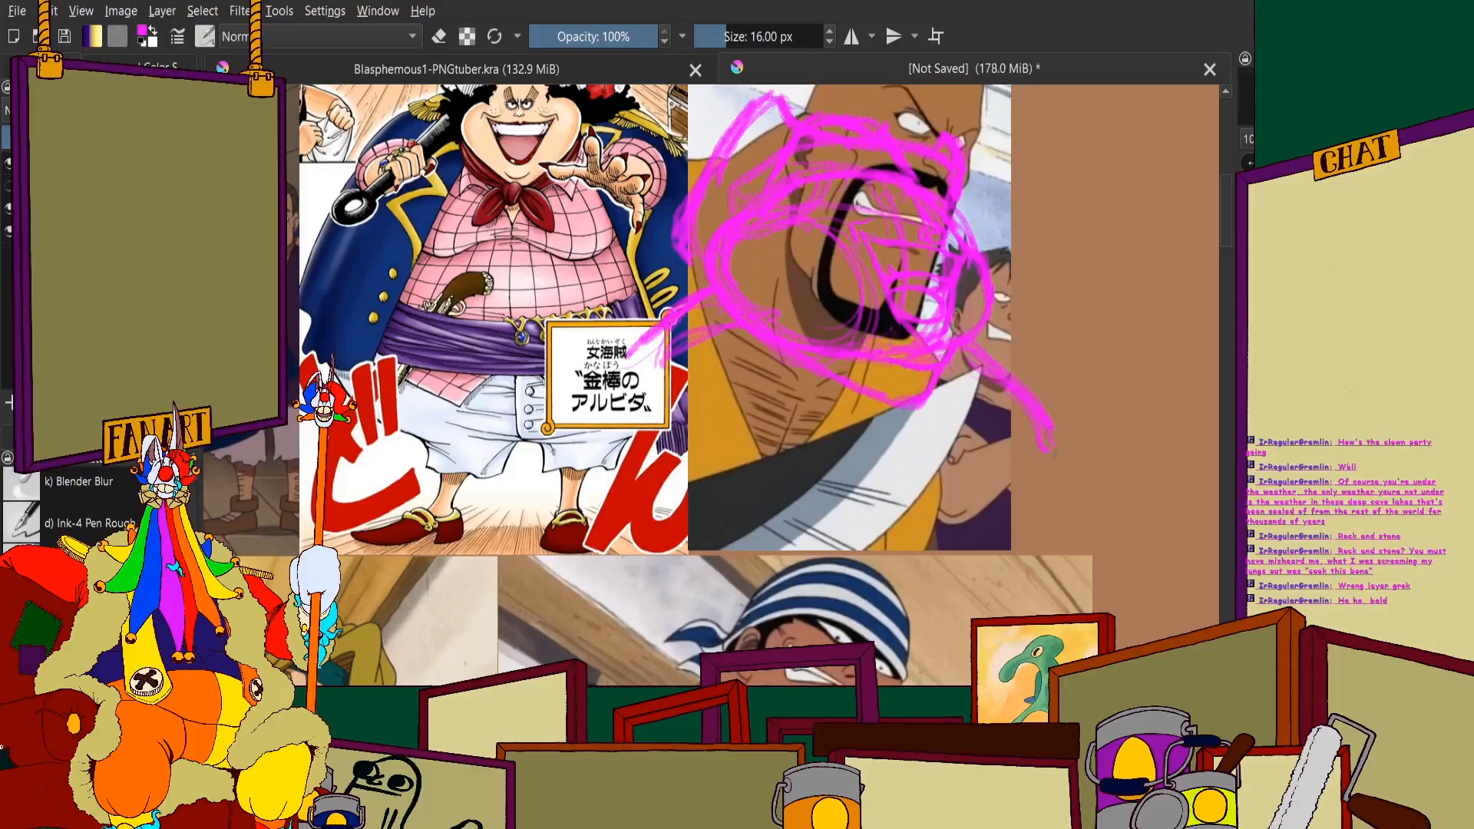
{"action": "mouse_move", "coordinate": [665, 311]}
{"action": "left_mouse_down"}
{"action": "mouse_move", "coordinate": [561, 436]}
{"action": "mouse_move", "coordinate": [565, 503]}
{"action": "mouse_move", "coordinate": [741, 595]}
{"action": "mouse_move", "coordinate": [911, 589]}
{"action": "mouse_move", "coordinate": [1033, 610]}
{"action": "mouse_move", "coordinate": [1052, 557]}
{"action": "mouse_move", "coordinate": [1026, 388]}
{"action": "mouse_move", "coordinate": [967, 588]}
{"action": "left_mouse_up"}
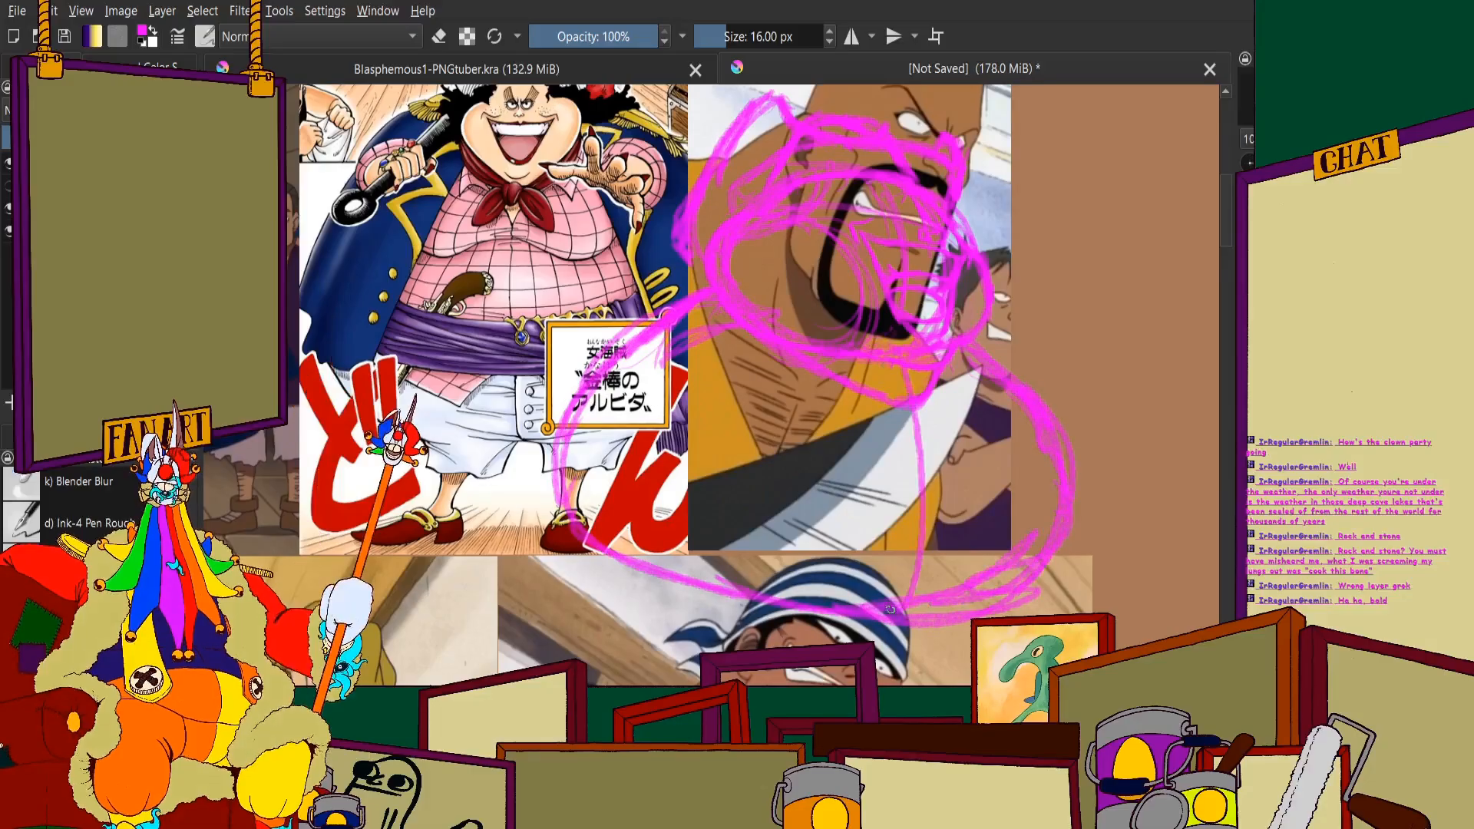
{"action": "mouse_move", "coordinate": [915, 403]}
{"action": "left_mouse_down"}
{"action": "mouse_move", "coordinate": [887, 584]}
{"action": "mouse_move", "coordinate": [918, 600]}
{"action": "left_mouse_up"}
{"action": "mouse_move", "coordinate": [926, 401]}
{"action": "left_mouse_down"}
{"action": "mouse_move", "coordinate": [912, 602]}
{"action": "mouse_move", "coordinate": [943, 382]}
{"action": "left_mouse_up"}
{"action": "scroll", "coordinate": [722, 234], "scroll_direction": "down", "scroll_amount": 2}
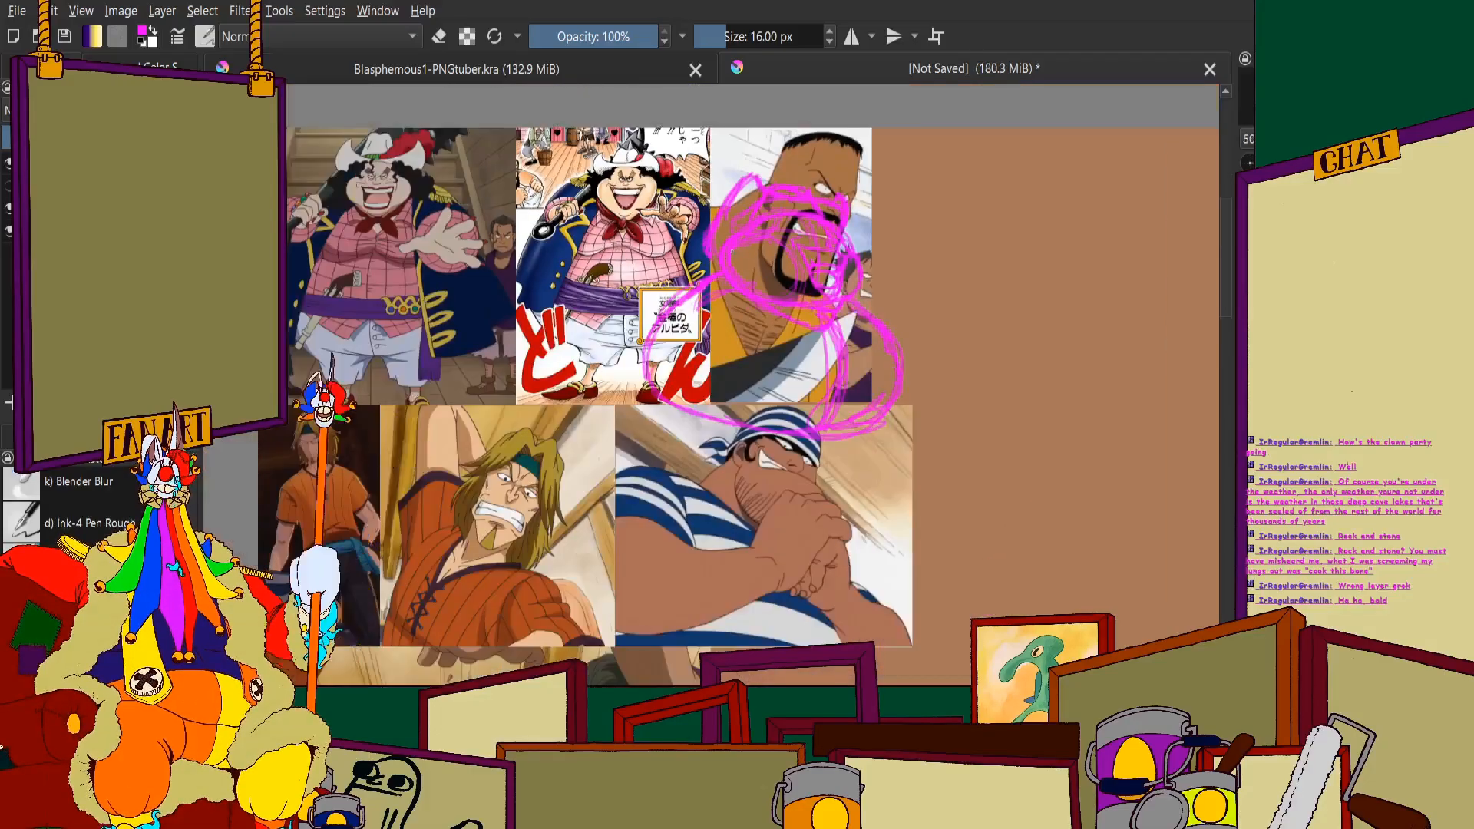
Reinforce the body's left shoulder contour with an additional curved magenta stroke from the neck
{"action": "scroll", "coordinate": [703, 254], "scroll_direction": "up", "scroll_amount": 4}
{"action": "left_click_drag", "start_coordinate": [764, 306], "coordinate": [556, 408]}
{"action": "scroll", "coordinate": [538, 396], "scroll_direction": "down", "scroll_amount": 2}
{"action": "scroll", "coordinate": [507, 568], "scroll_direction": "up", "scroll_amount": 2}
{"action": "scroll", "coordinate": [495, 522], "scroll_direction": "down", "scroll_amount": 1}
{"action": "scroll", "coordinate": [700, 383], "scroll_direction": "down", "scroll_amount": 3}
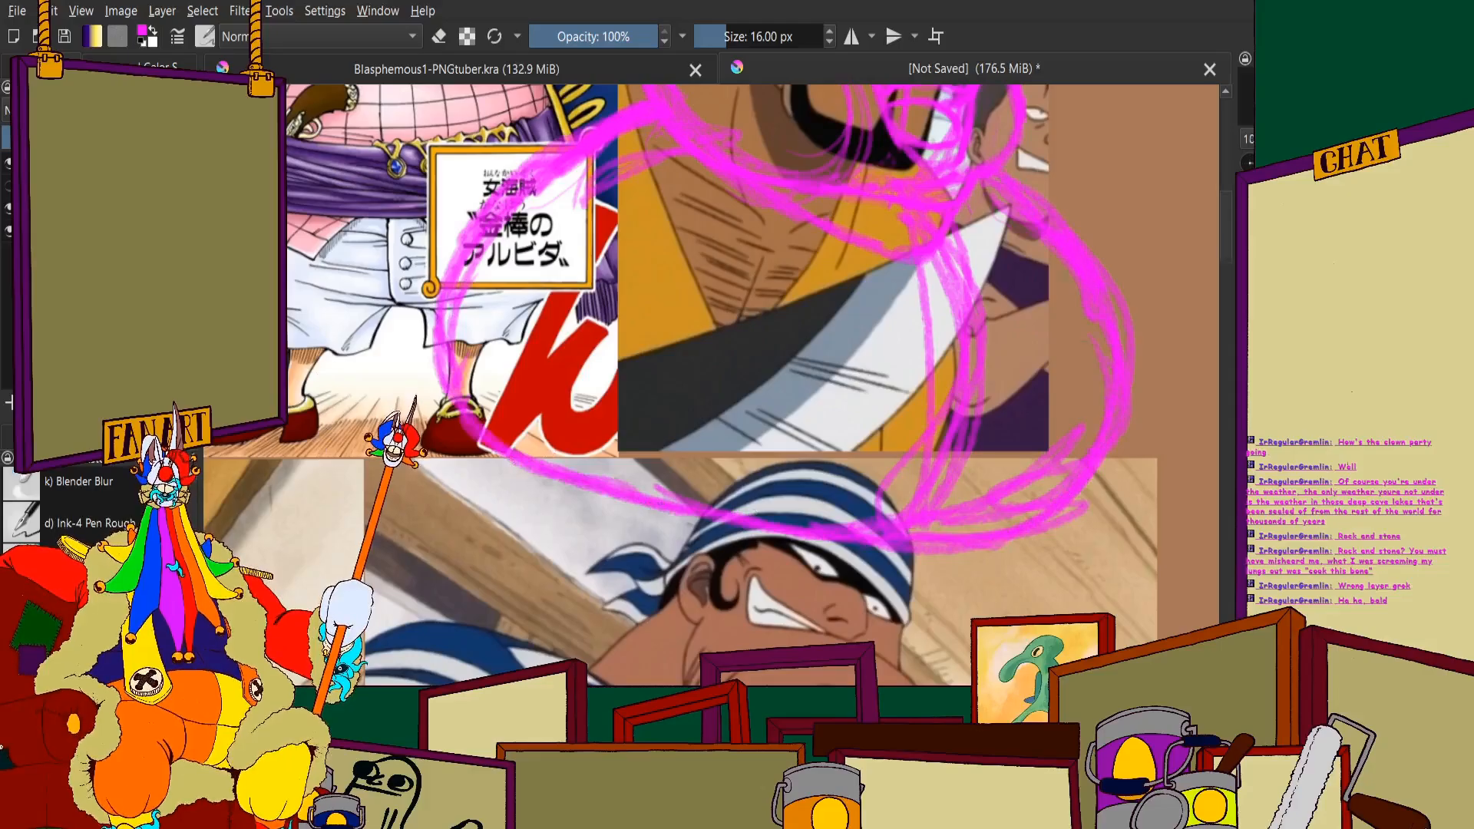
Examine the manga pirate's face, hat and body proportions against the magenta sketch
{"action": "scroll", "coordinate": [1074, 265], "scroll_direction": "down", "scroll_amount": 2}
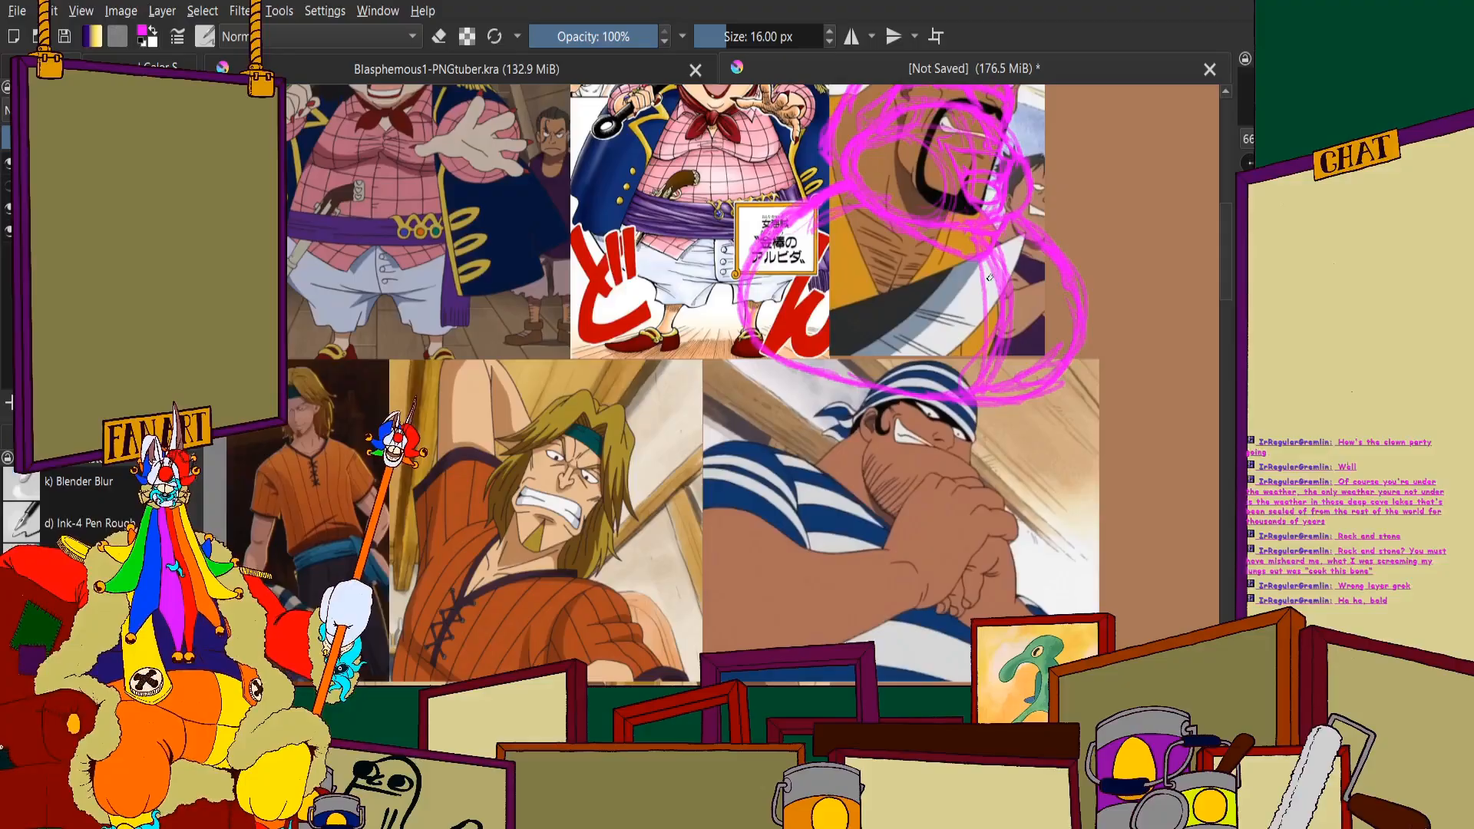
{"action": "scroll", "coordinate": [989, 278], "scroll_direction": "down", "scroll_amount": 3}
{"action": "scroll", "coordinate": [989, 278], "scroll_direction": "up", "scroll_amount": 2}
{"action": "scroll", "coordinate": [686, 236], "scroll_direction": "up", "scroll_amount": 3}
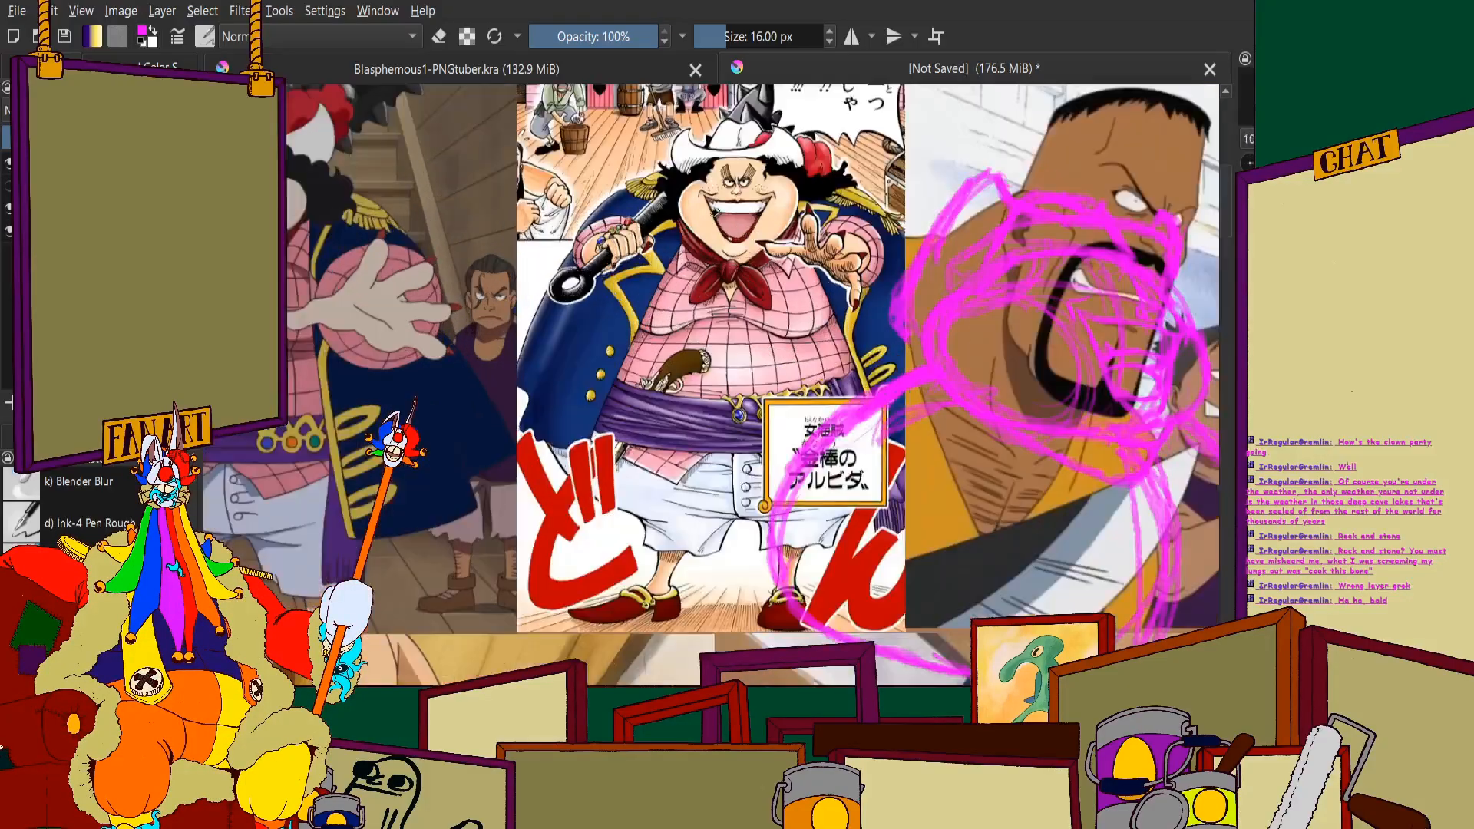
{"action": "scroll", "coordinate": [768, 258], "scroll_direction": "down", "scroll_amount": 3}
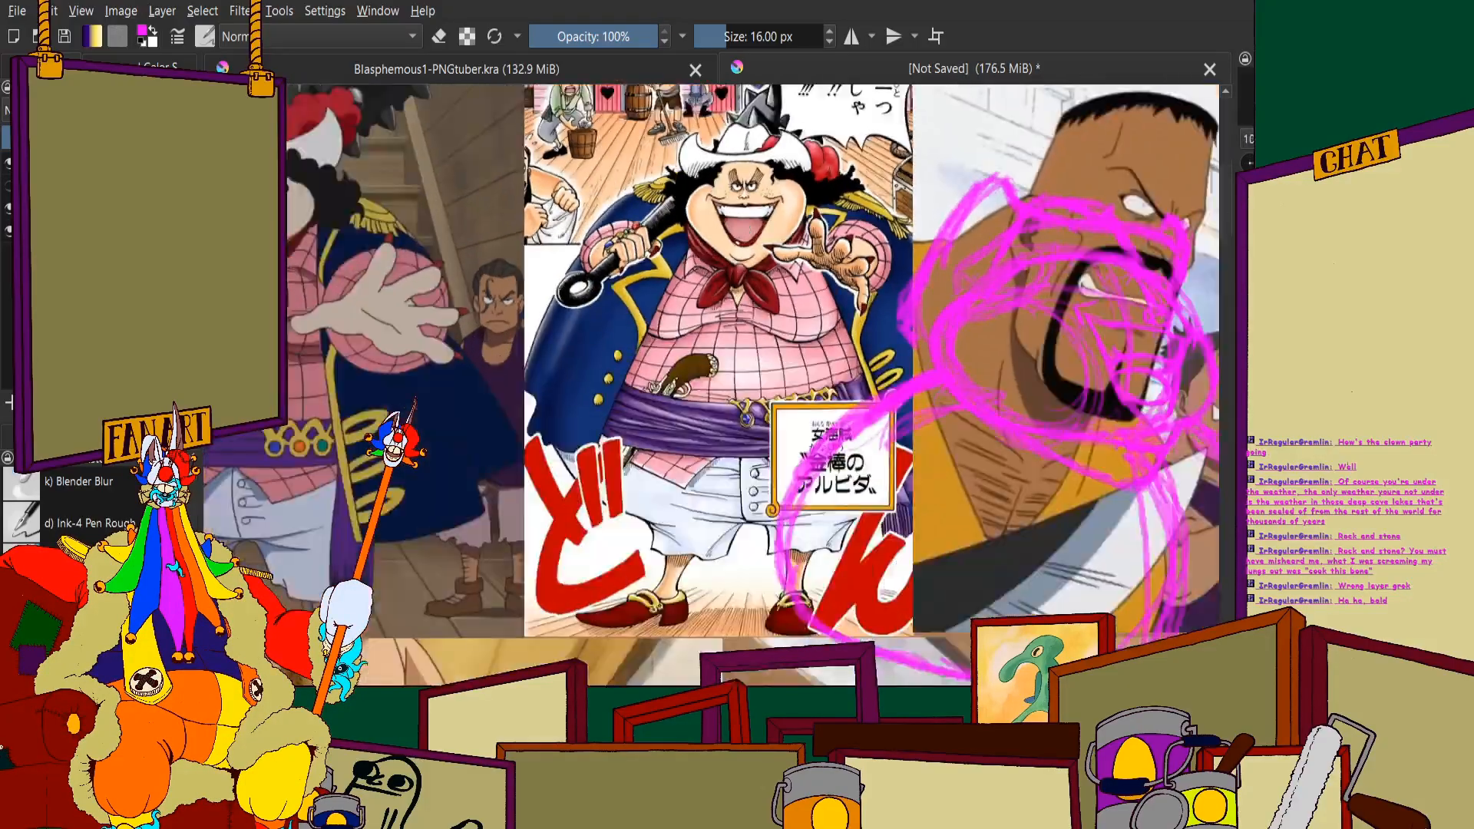
{"action": "scroll", "coordinate": [650, 273], "scroll_direction": "up", "scroll_amount": 2}
{"action": "scroll", "coordinate": [880, 154], "scroll_direction": "up", "scroll_amount": 4}
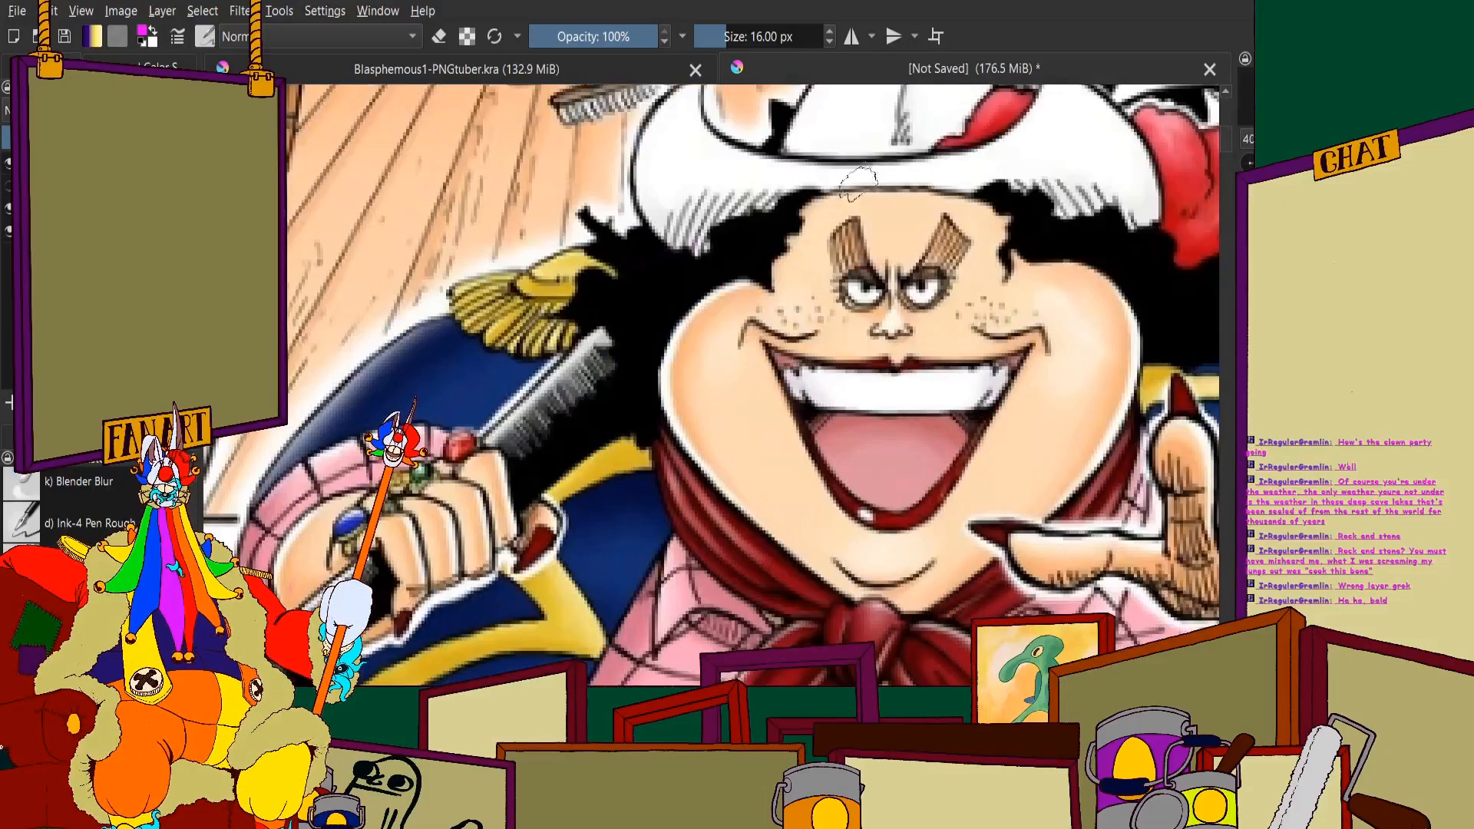
{"action": "scroll", "coordinate": [700, 307], "scroll_direction": "down", "scroll_amount": 2}
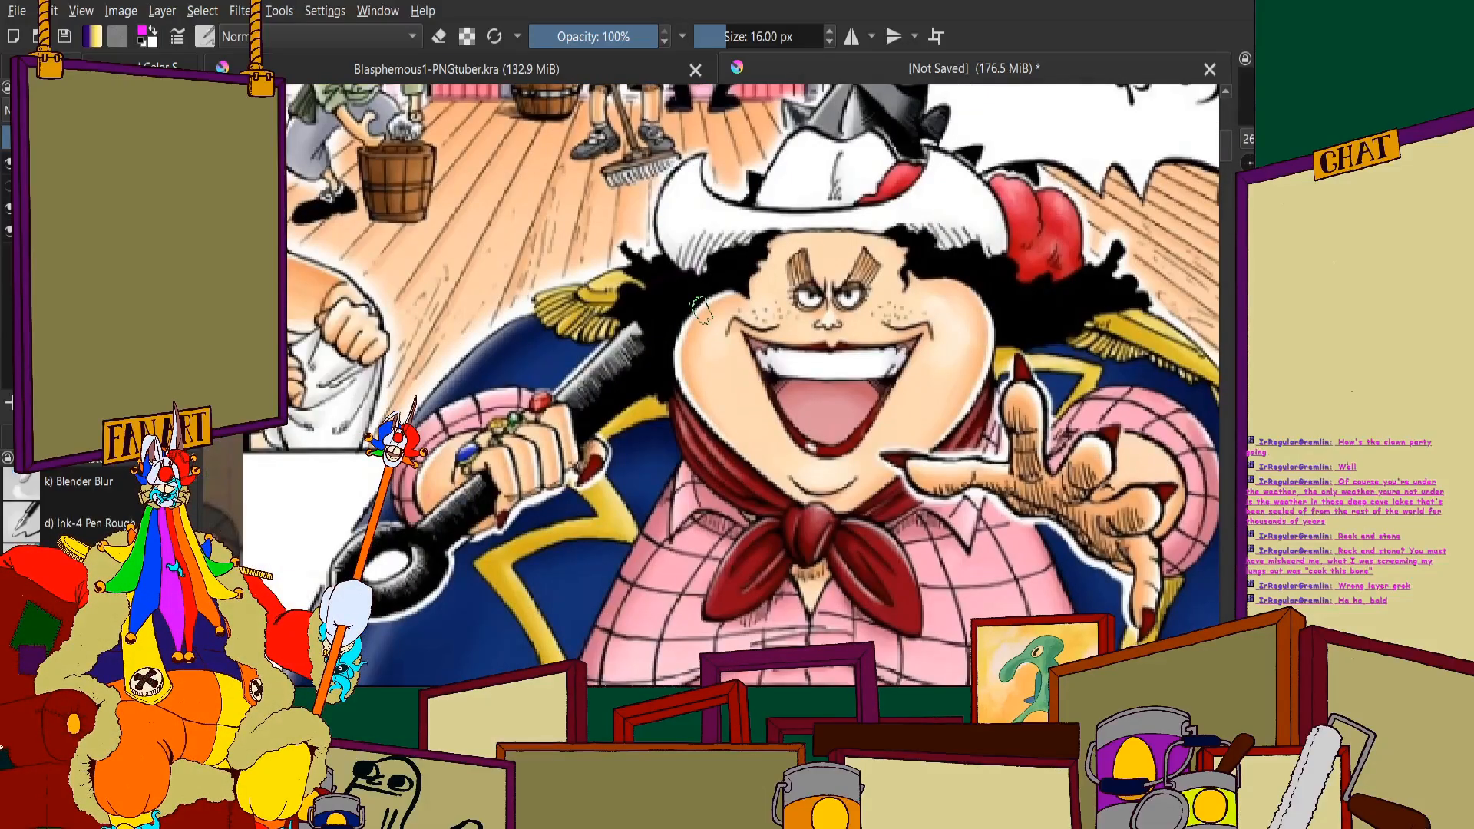
{"action": "scroll", "coordinate": [700, 307], "scroll_direction": "down", "scroll_amount": 3}
{"action": "scroll", "coordinate": [771, 451], "scroll_direction": "up", "scroll_amount": 1}
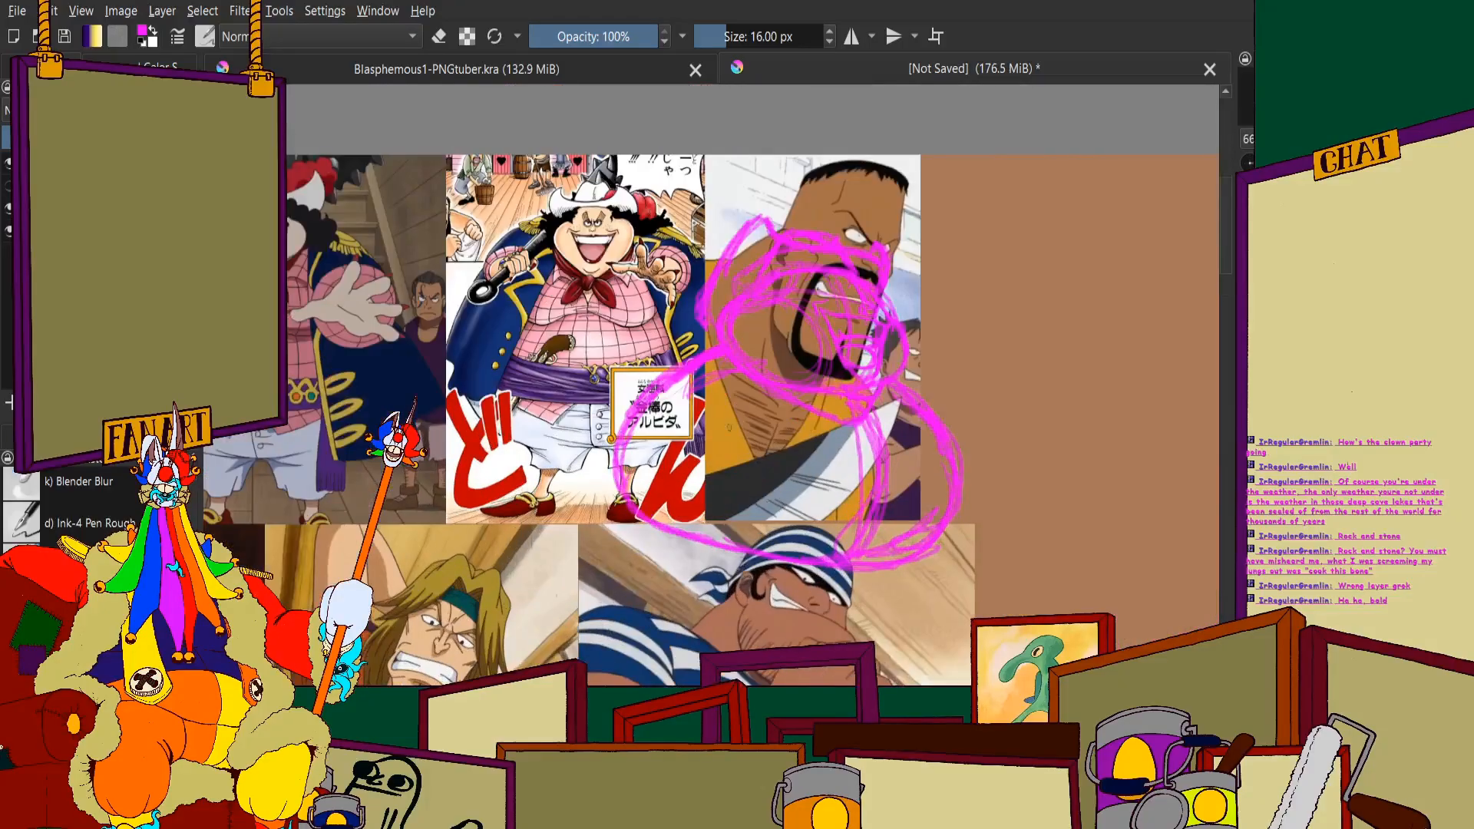
{"action": "scroll", "coordinate": [771, 451], "scroll_direction": "up", "scroll_amount": 2}
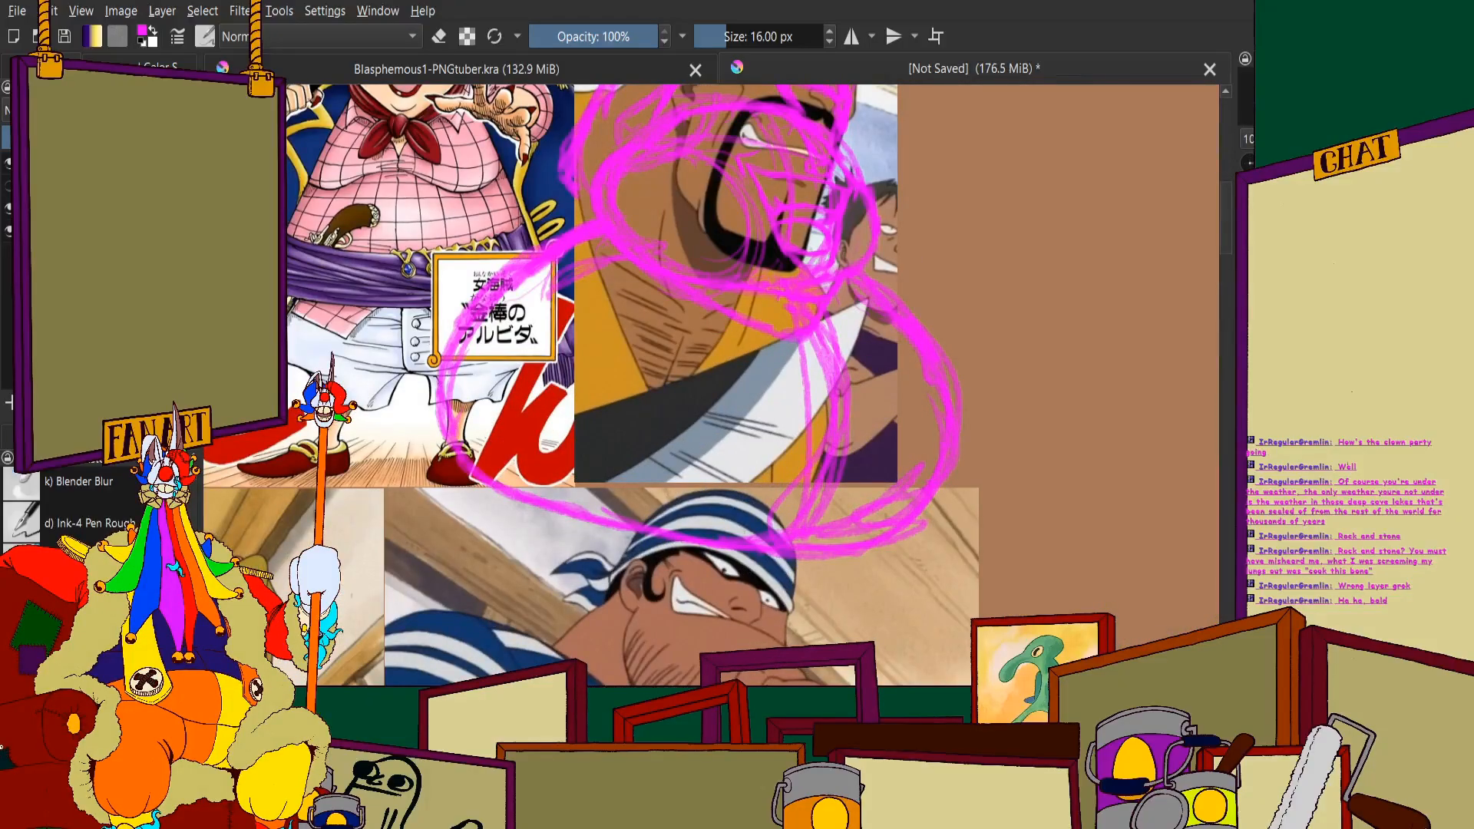
Broaden the body's lower left edge with magenta strokes and sketch a curved horizontal contour line across the belly
{"action": "mouse_move", "coordinate": [472, 496]}
{"action": "left_mouse_down"}
{"action": "mouse_move", "coordinate": [610, 507]}
{"action": "mouse_move", "coordinate": [523, 502]}
{"action": "mouse_move", "coordinate": [459, 384]}
{"action": "mouse_move", "coordinate": [607, 529]}
{"action": "mouse_move", "coordinate": [844, 490]}
{"action": "mouse_move", "coordinate": [891, 507]}
{"action": "mouse_move", "coordinate": [886, 520]}
{"action": "mouse_move", "coordinate": [760, 482]}
{"action": "mouse_move", "coordinate": [545, 518]}
{"action": "left_mouse_up"}
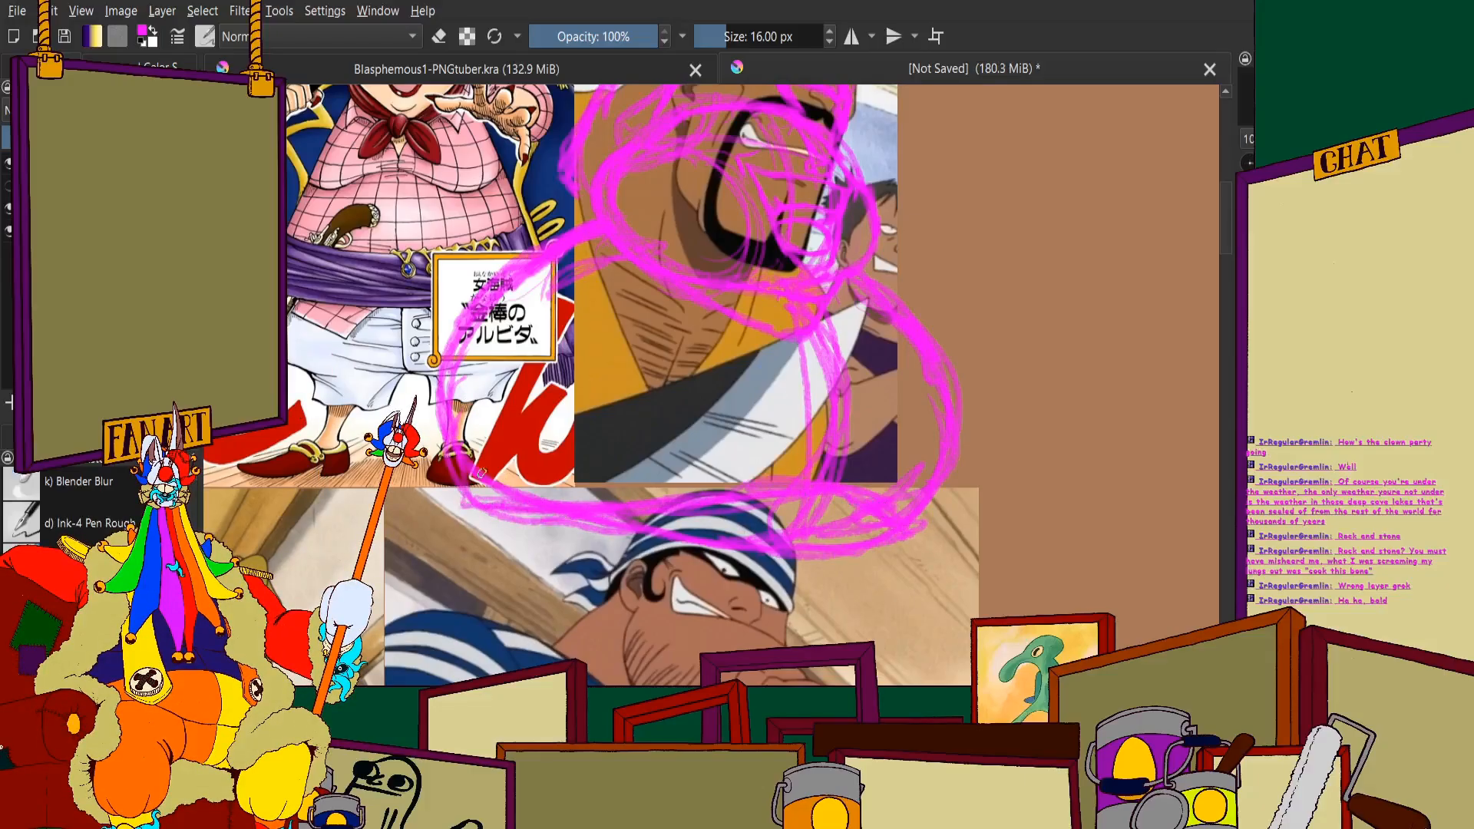
{"action": "scroll", "coordinate": [663, 329], "scroll_direction": "down", "scroll_amount": 2}
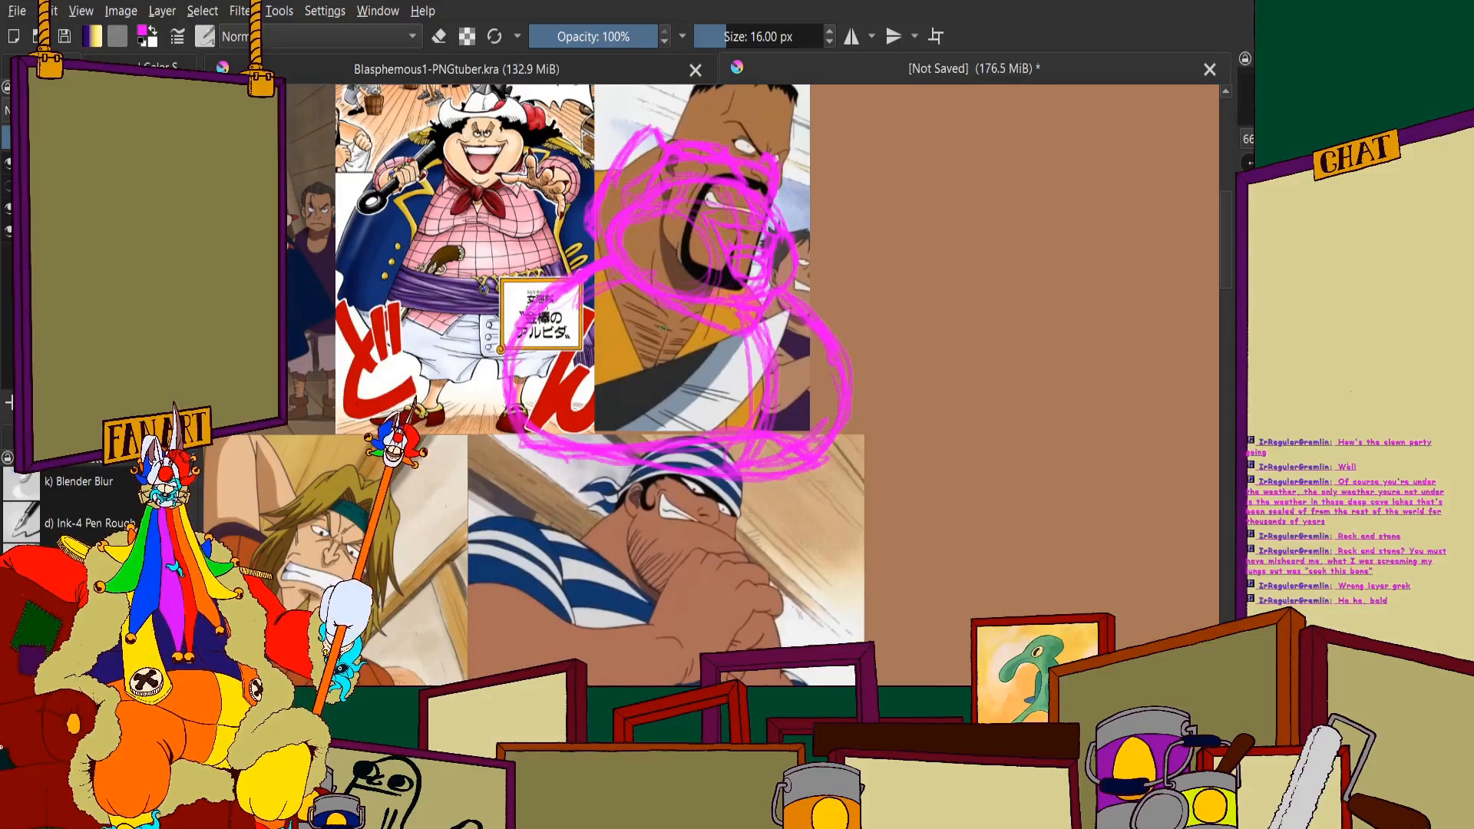
{"action": "scroll", "coordinate": [596, 395], "scroll_direction": "up", "scroll_amount": 3}
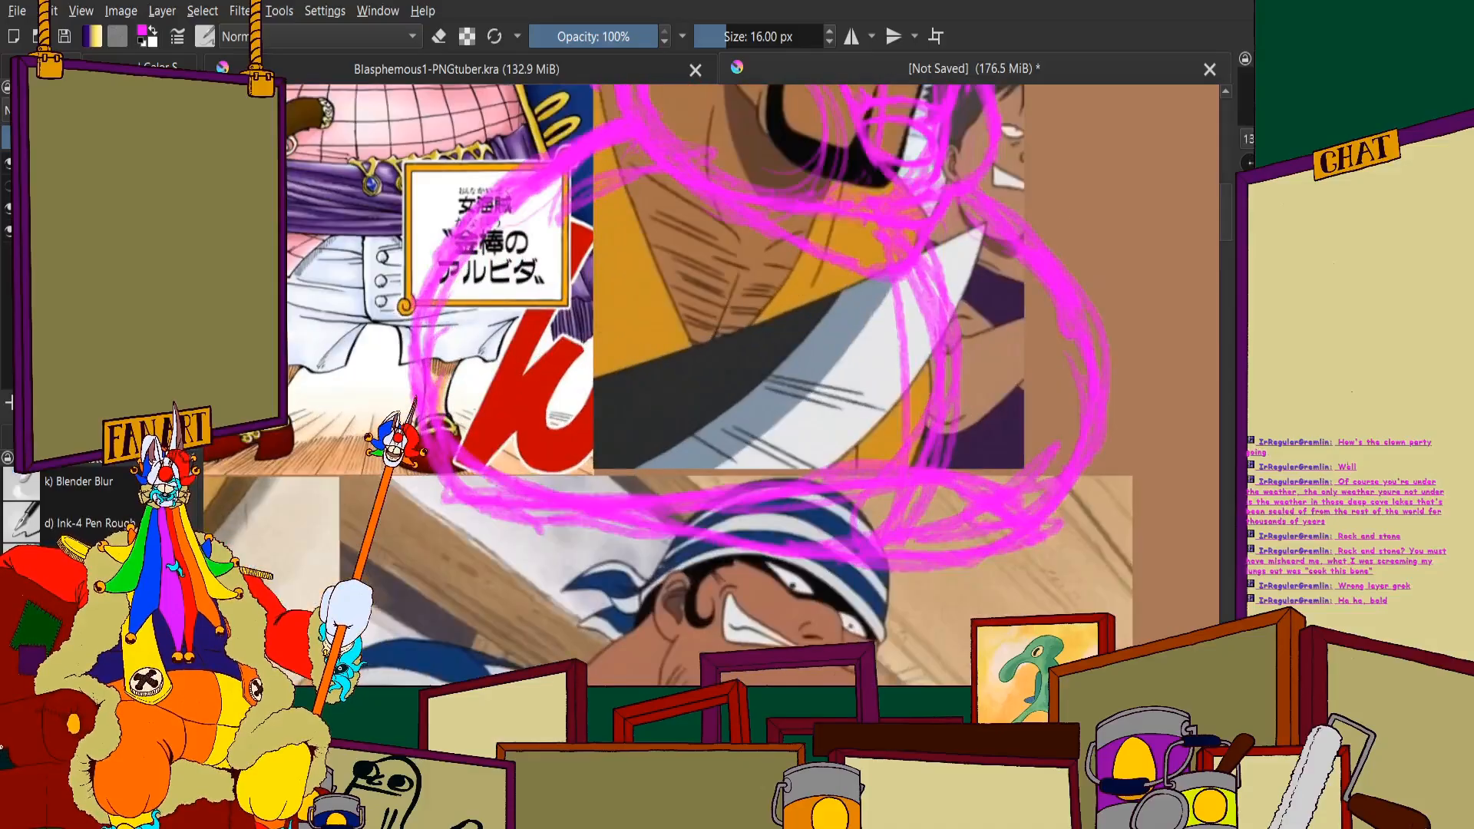
{"action": "mouse_move", "coordinate": [453, 376]}
{"action": "left_mouse_down"}
{"action": "mouse_move", "coordinate": [683, 338]}
{"action": "mouse_move", "coordinate": [882, 345]}
{"action": "mouse_move", "coordinate": [1013, 387]}
{"action": "mouse_move", "coordinate": [1067, 354]}
{"action": "left_mouse_up"}
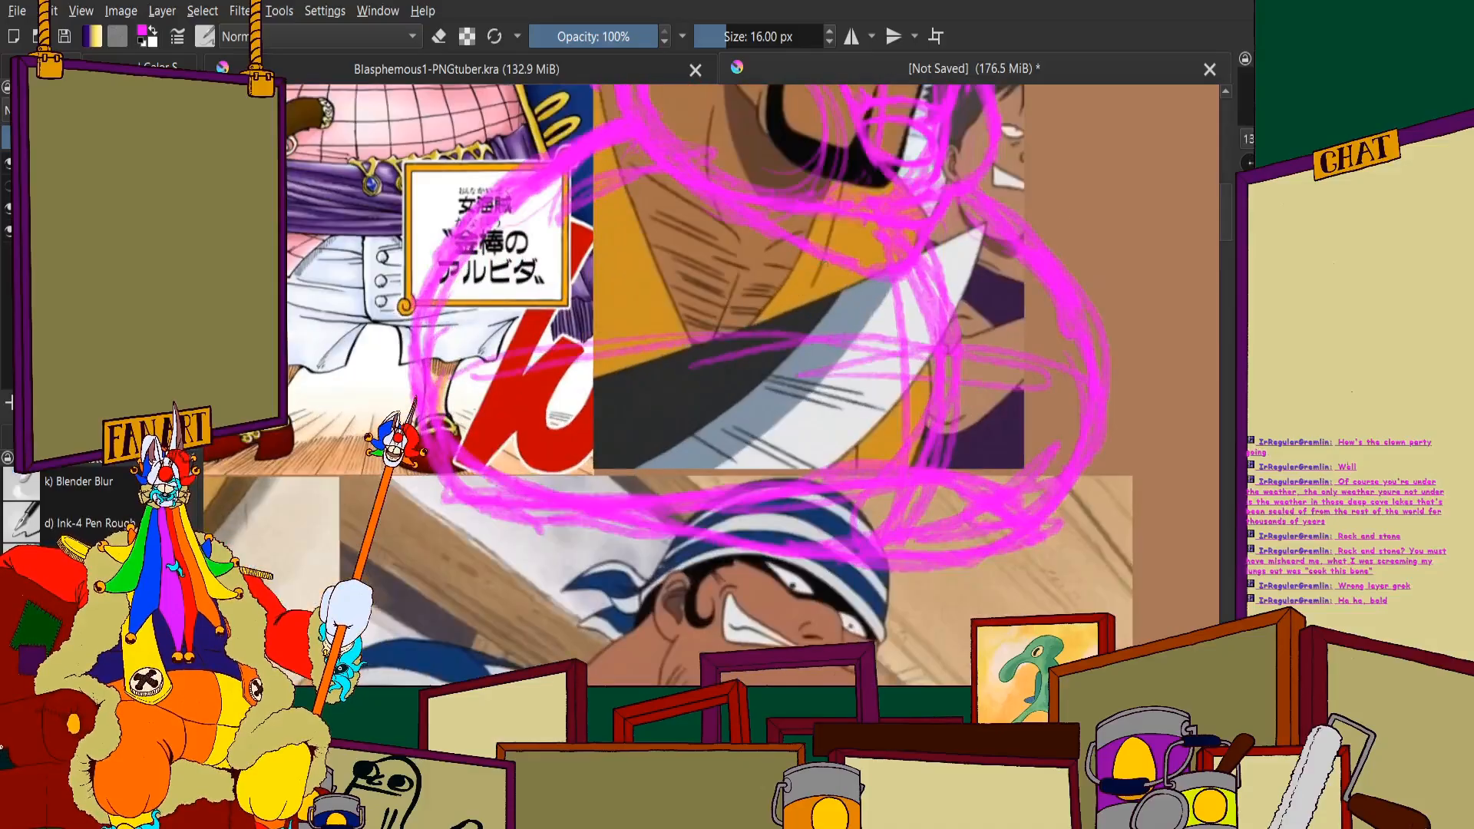
{"action": "scroll", "coordinate": [871, 267], "scroll_direction": "down", "scroll_amount": 4}
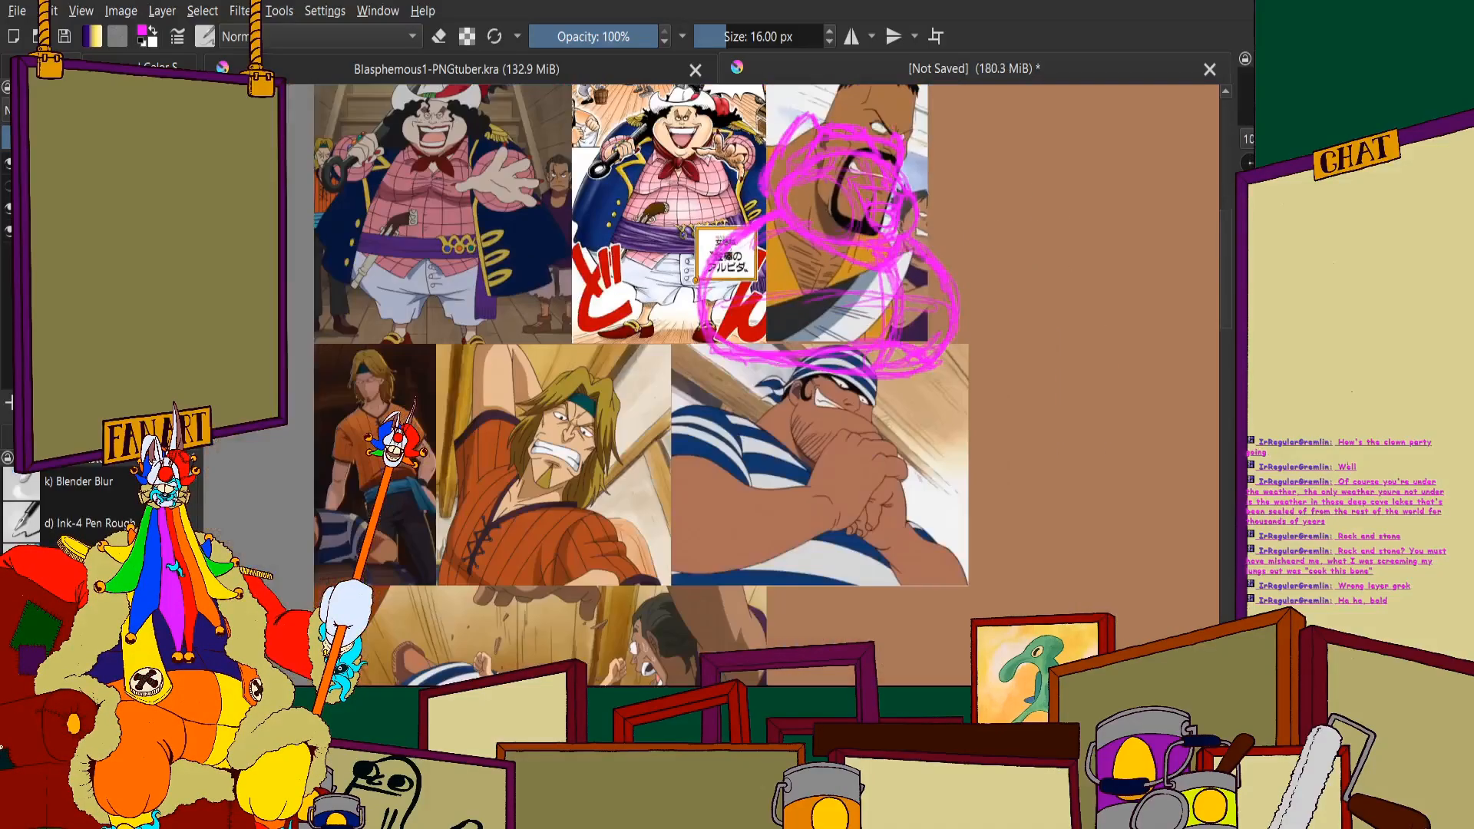
{"action": "scroll", "coordinate": [757, 237], "scroll_direction": "up", "scroll_amount": 2}
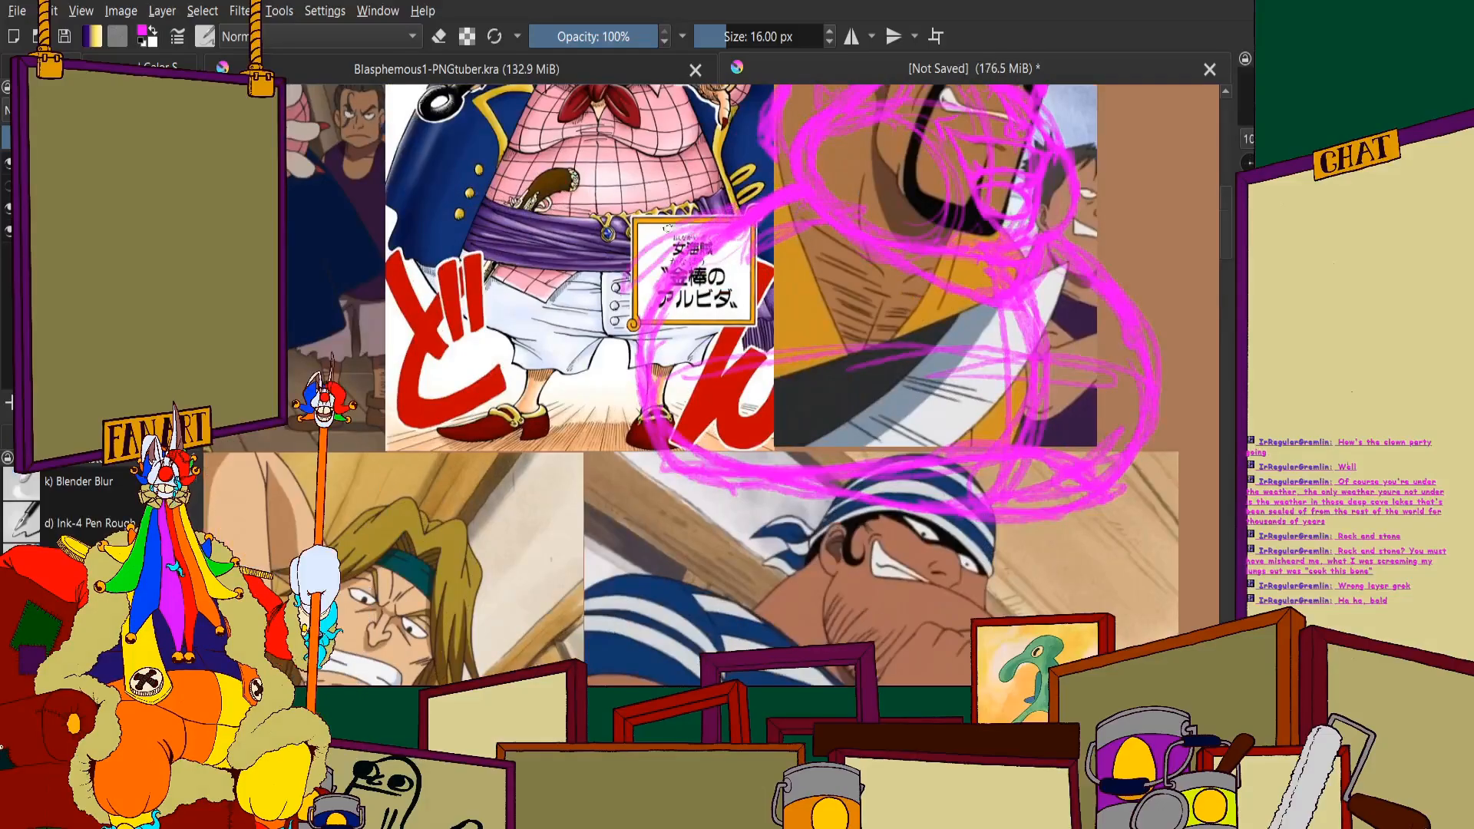
Try sketching a rounded magenta upper arm over the body's left shoulder and a stroke along the right shoulder
{"action": "mouse_move", "coordinate": [615, 345]}
{"action": "left_mouse_down"}
{"action": "mouse_move", "coordinate": [722, 307]}
{"action": "mouse_move", "coordinate": [787, 230]}
{"action": "mouse_move", "coordinate": [798, 276]}
{"action": "mouse_move", "coordinate": [759, 200]}
{"action": "left_mouse_up"}
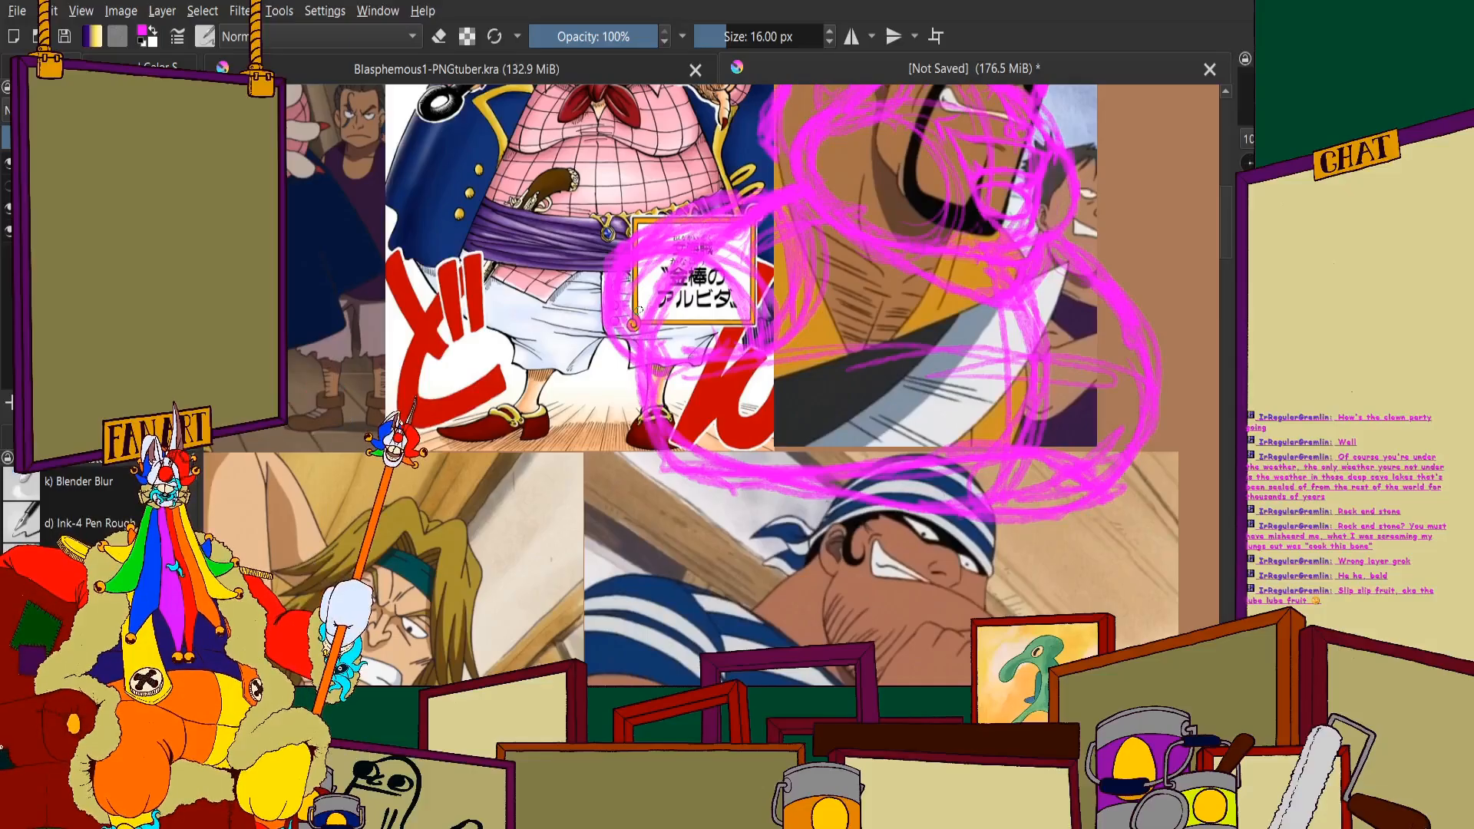
{"action": "scroll", "coordinate": [695, 252], "scroll_direction": "up", "scroll_amount": 4}
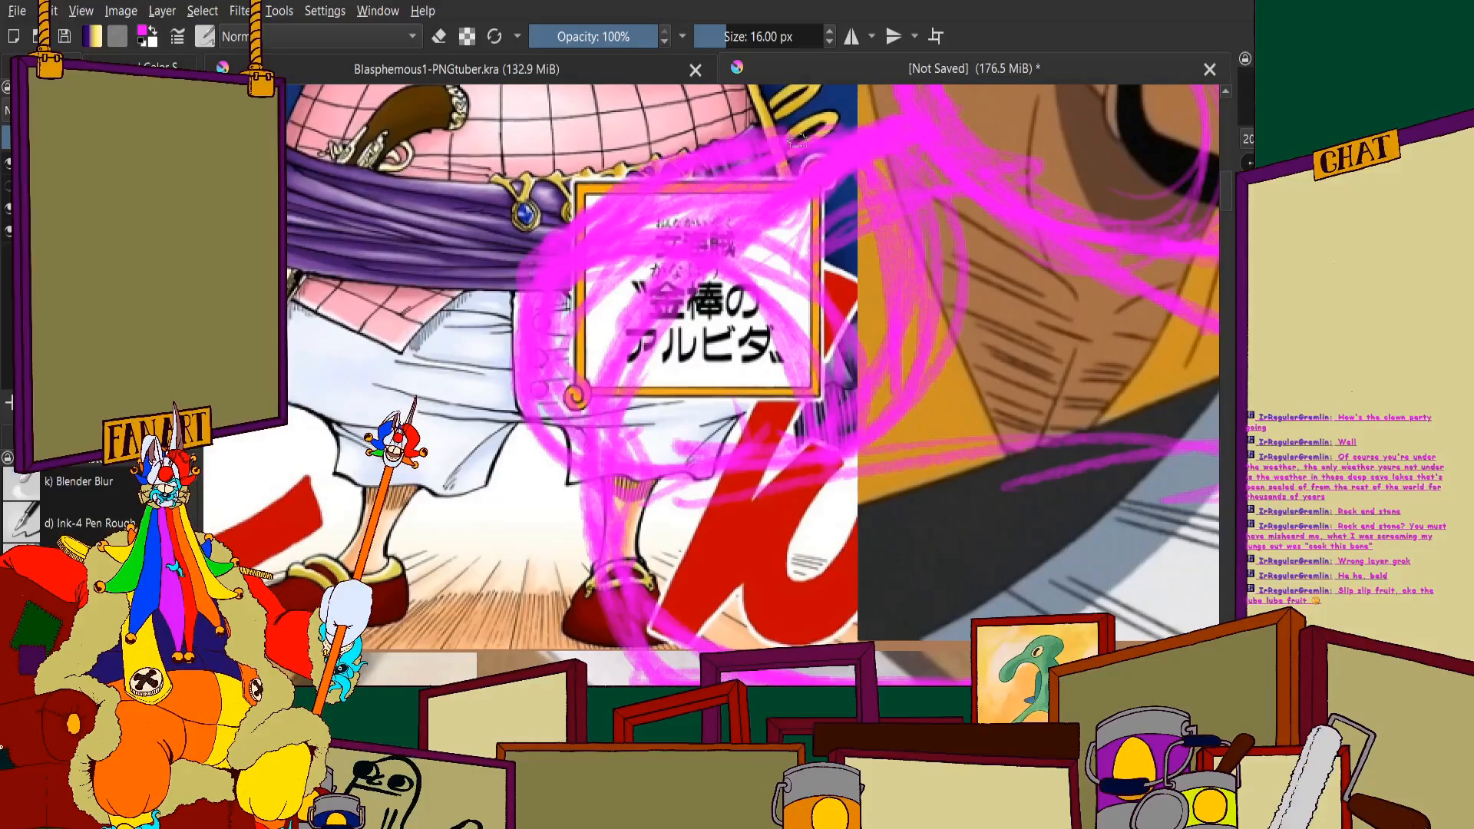
{"action": "scroll", "coordinate": [656, 420], "scroll_direction": "up", "scroll_amount": 2}
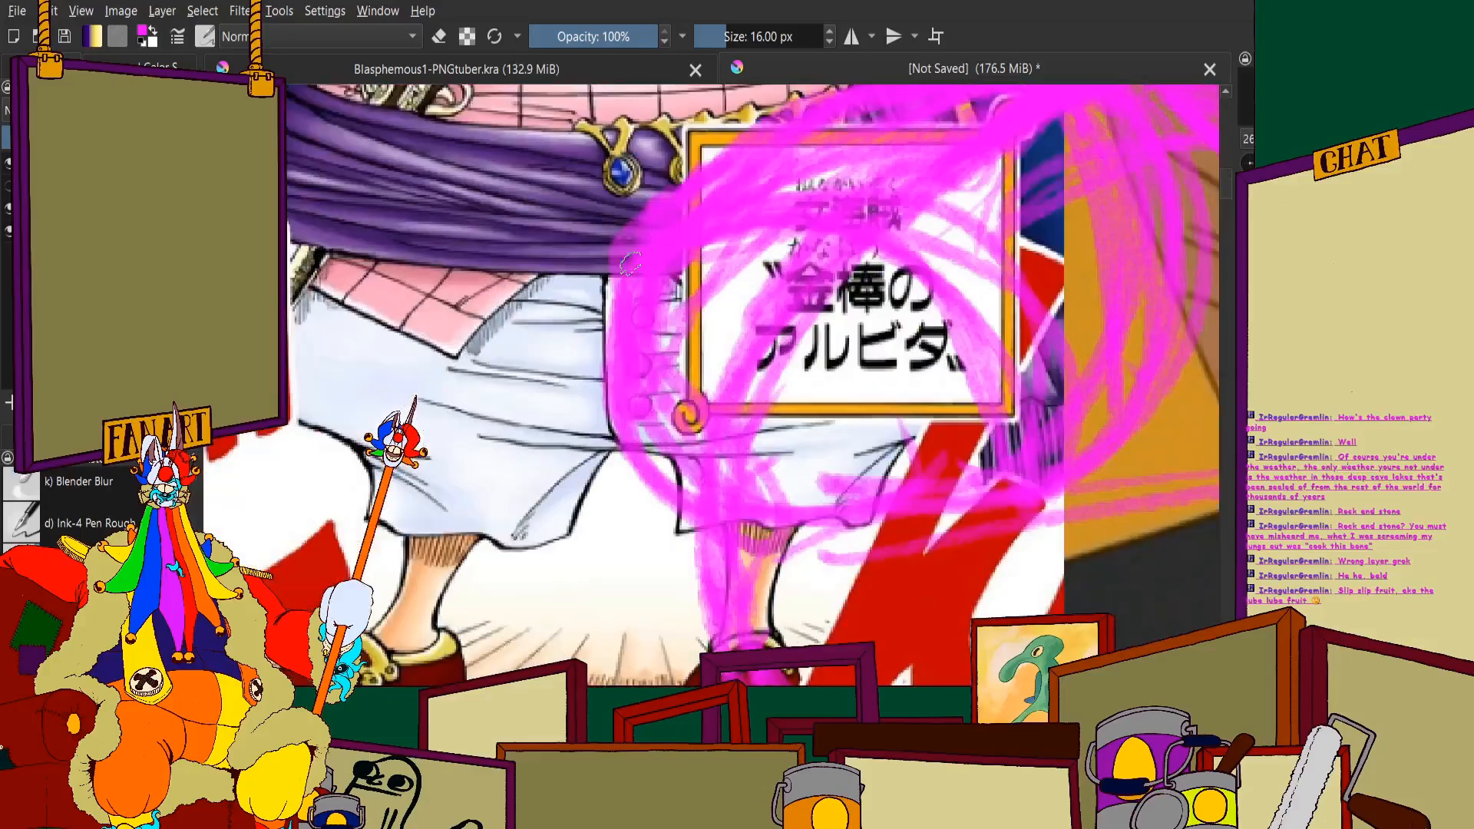
{"action": "scroll", "coordinate": [656, 421], "scroll_direction": "down", "scroll_amount": 6}
{"action": "scroll", "coordinate": [770, 294], "scroll_direction": "up", "scroll_amount": 2}
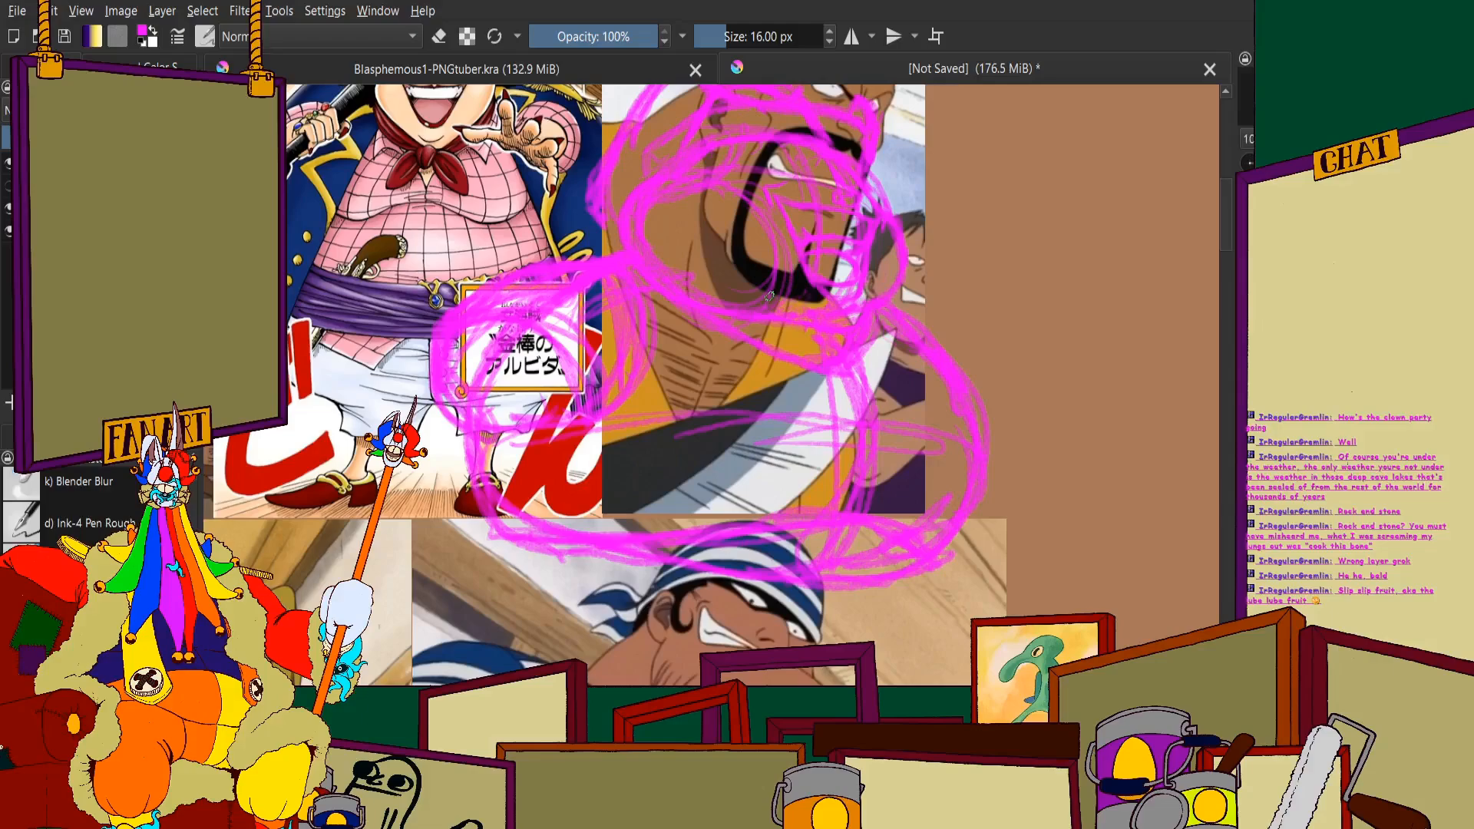
{"action": "scroll", "coordinate": [844, 330], "scroll_direction": "down", "scroll_amount": 1}
{"action": "scroll", "coordinate": [844, 330], "scroll_direction": "up", "scroll_amount": 2}
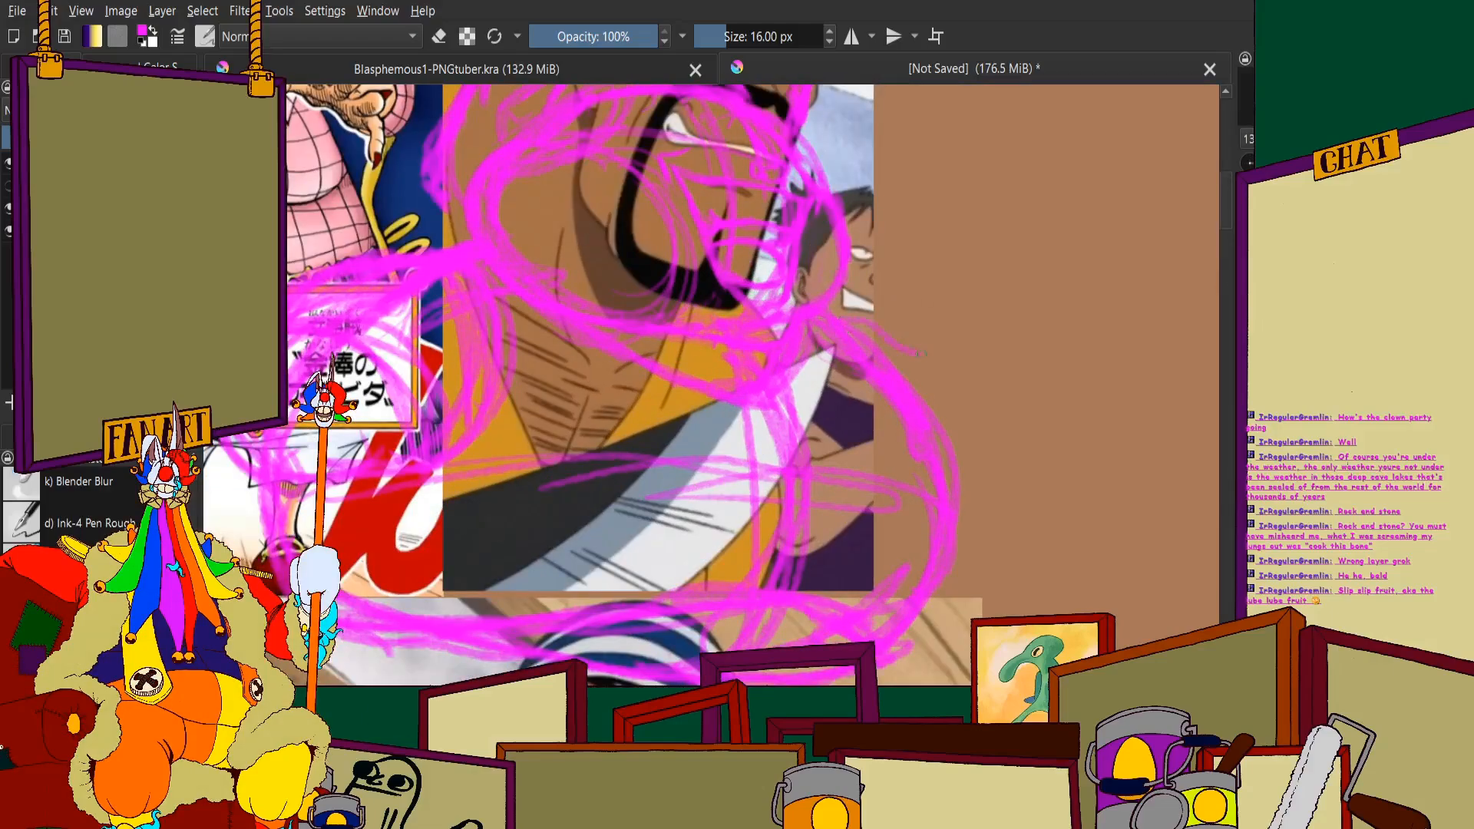
{"action": "mouse_move", "coordinate": [863, 311]}
{"action": "left_mouse_down"}
{"action": "mouse_move", "coordinate": [965, 373]}
{"action": "mouse_move", "coordinate": [975, 393]}
{"action": "mouse_move", "coordinate": [953, 453]}
{"action": "mouse_move", "coordinate": [963, 442]}
{"action": "left_mouse_up"}
{"action": "scroll", "coordinate": [962, 442], "scroll_direction": "down", "scroll_amount": 4}
{"action": "scroll", "coordinate": [963, 442], "scroll_direction": "up", "scroll_amount": 3}
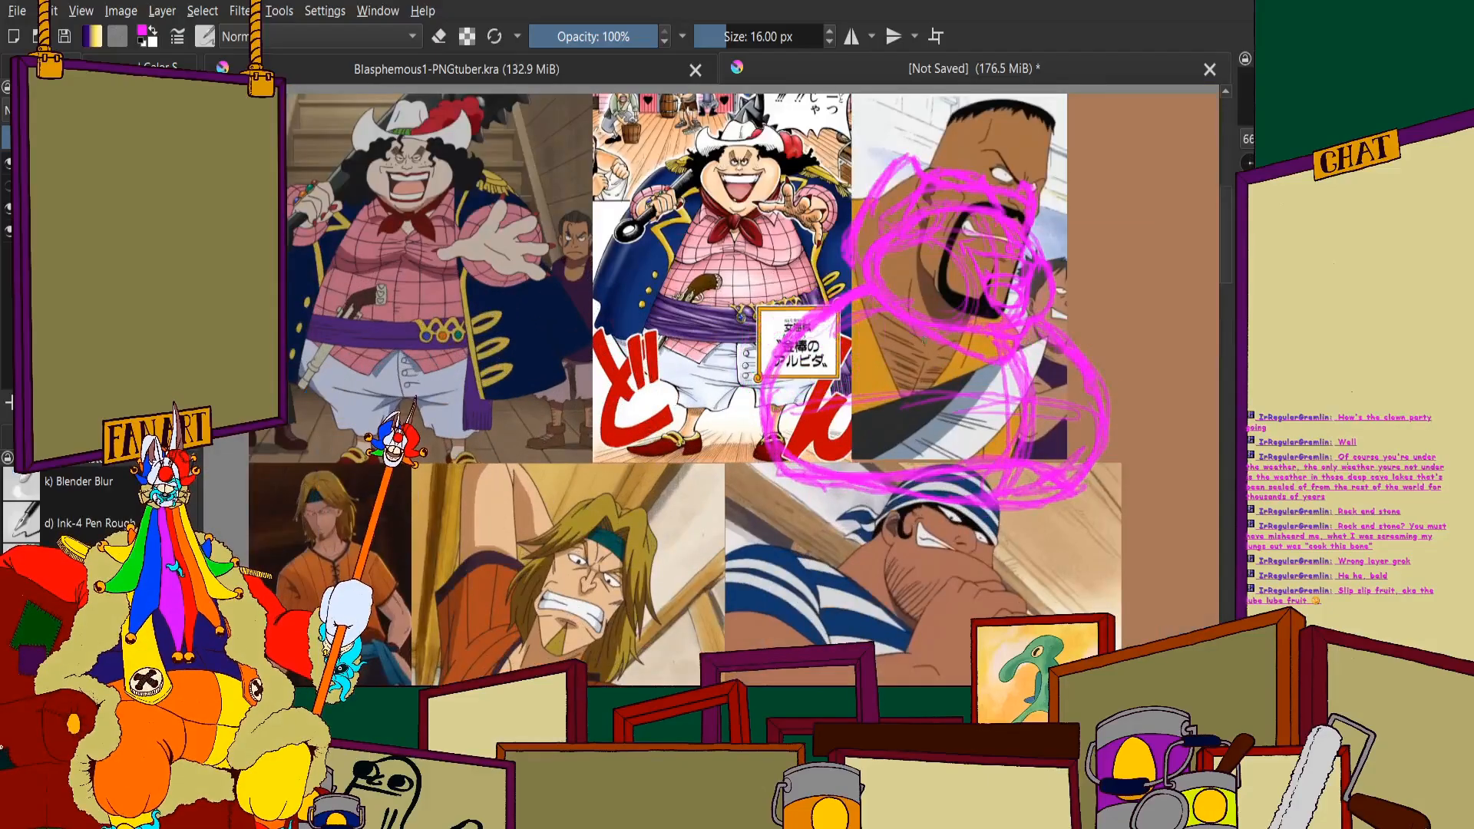
Try thickening the body's right shoulder with additional magenta strokes along its outer edge
{"action": "scroll", "coordinate": [990, 384], "scroll_direction": "up", "scroll_amount": 2}
{"action": "mouse_move", "coordinate": [660, 244]}
{"action": "left_mouse_down"}
{"action": "mouse_move", "coordinate": [672, 281]}
{"action": "mouse_move", "coordinate": [553, 388]}
{"action": "mouse_move", "coordinate": [545, 246]}
{"action": "mouse_move", "coordinate": [522, 307]}
{"action": "mouse_move", "coordinate": [583, 203]}
{"action": "mouse_move", "coordinate": [622, 376]}
{"action": "mouse_move", "coordinate": [635, 215]}
{"action": "left_mouse_up"}
{"action": "scroll", "coordinate": [660, 207], "scroll_direction": "down", "scroll_amount": 3}
{"action": "scroll", "coordinate": [826, 267], "scroll_direction": "up", "scroll_amount": 3}
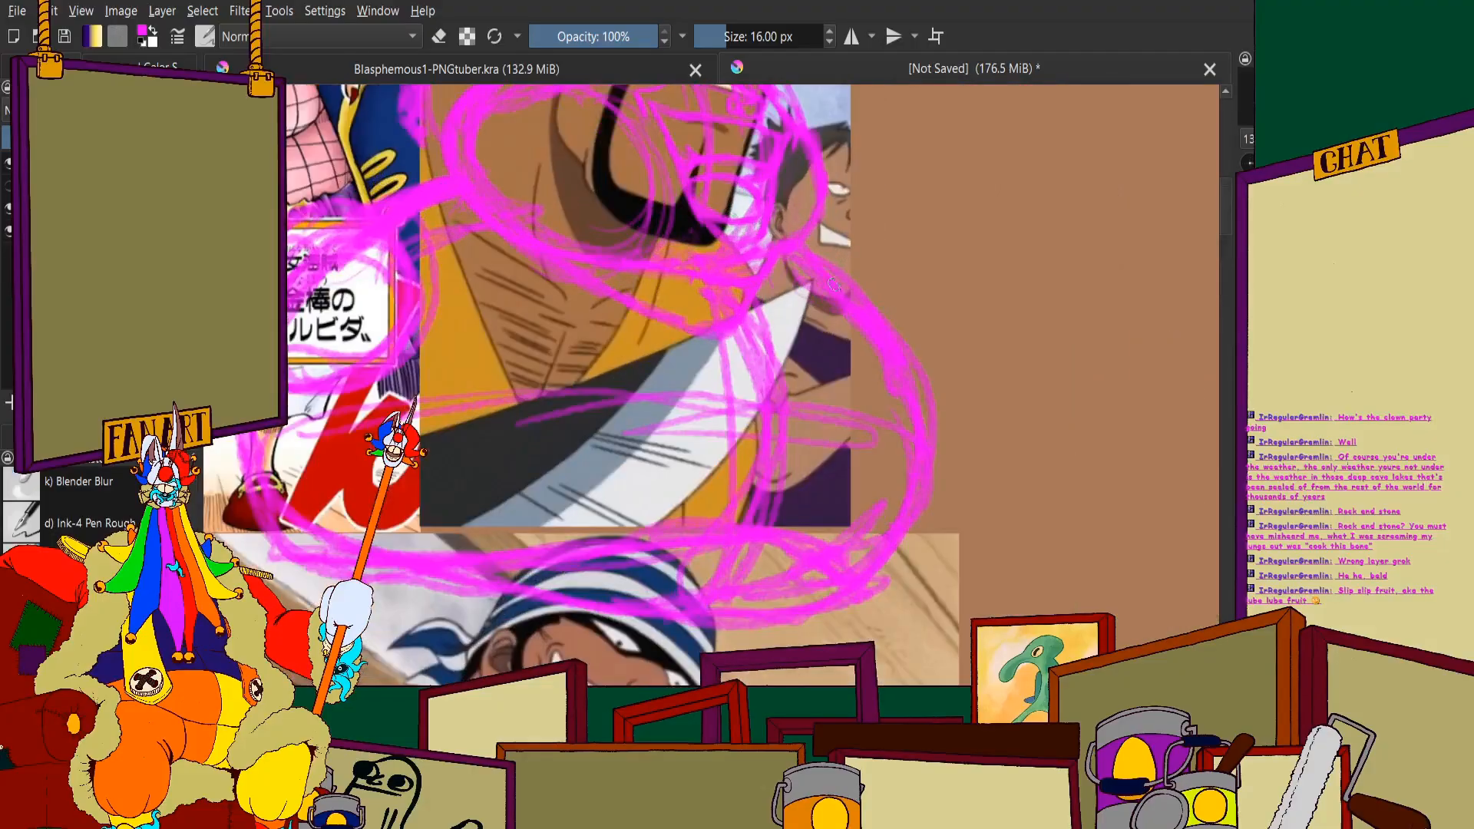
{"action": "scroll", "coordinate": [883, 307], "scroll_direction": "down", "scroll_amount": 2}
{"action": "scroll", "coordinate": [675, 268], "scroll_direction": "up", "scroll_amount": 2}
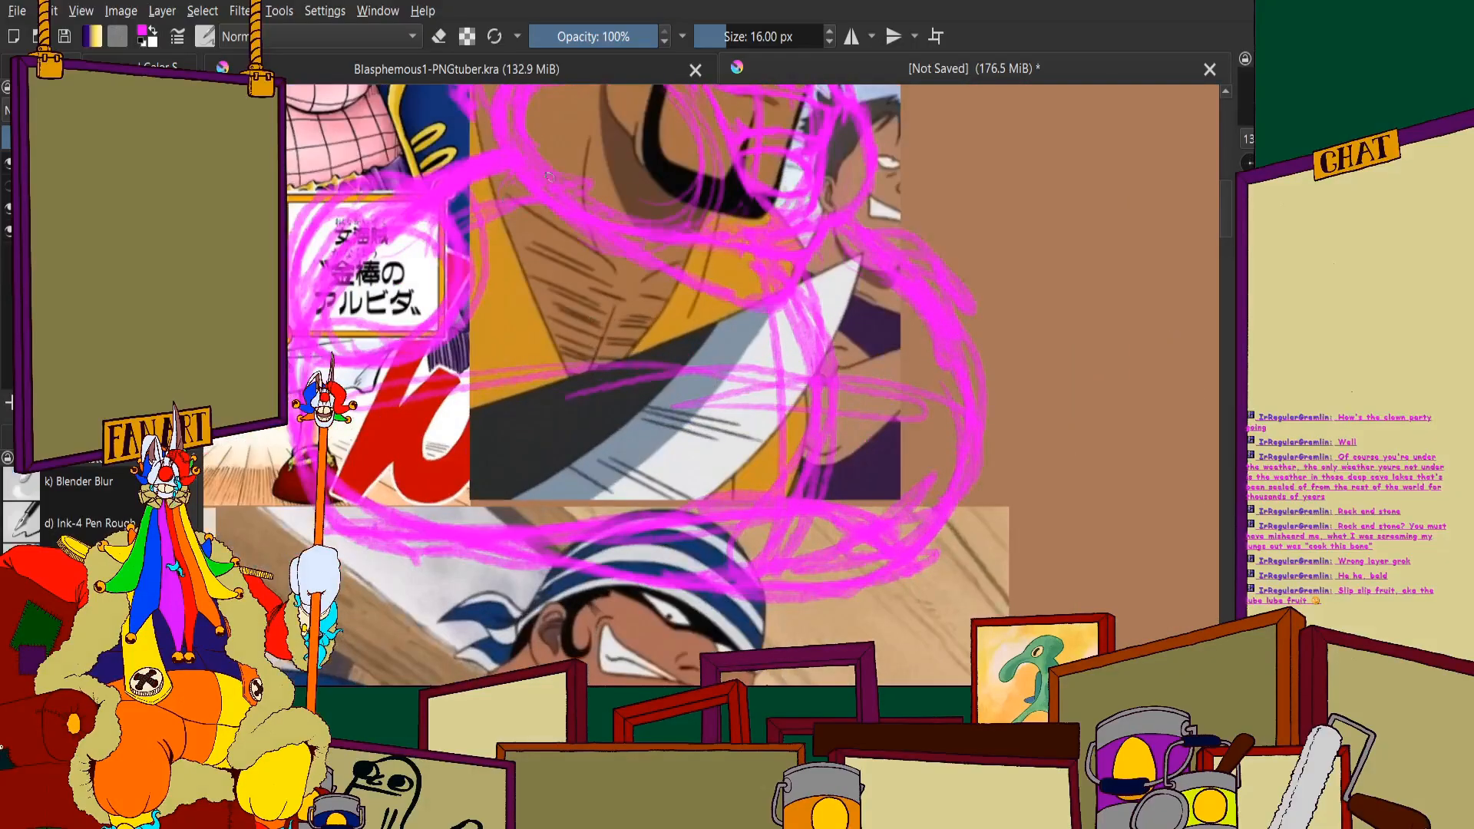
{"action": "scroll", "coordinate": [768, 346], "scroll_direction": "down", "scroll_amount": 3}
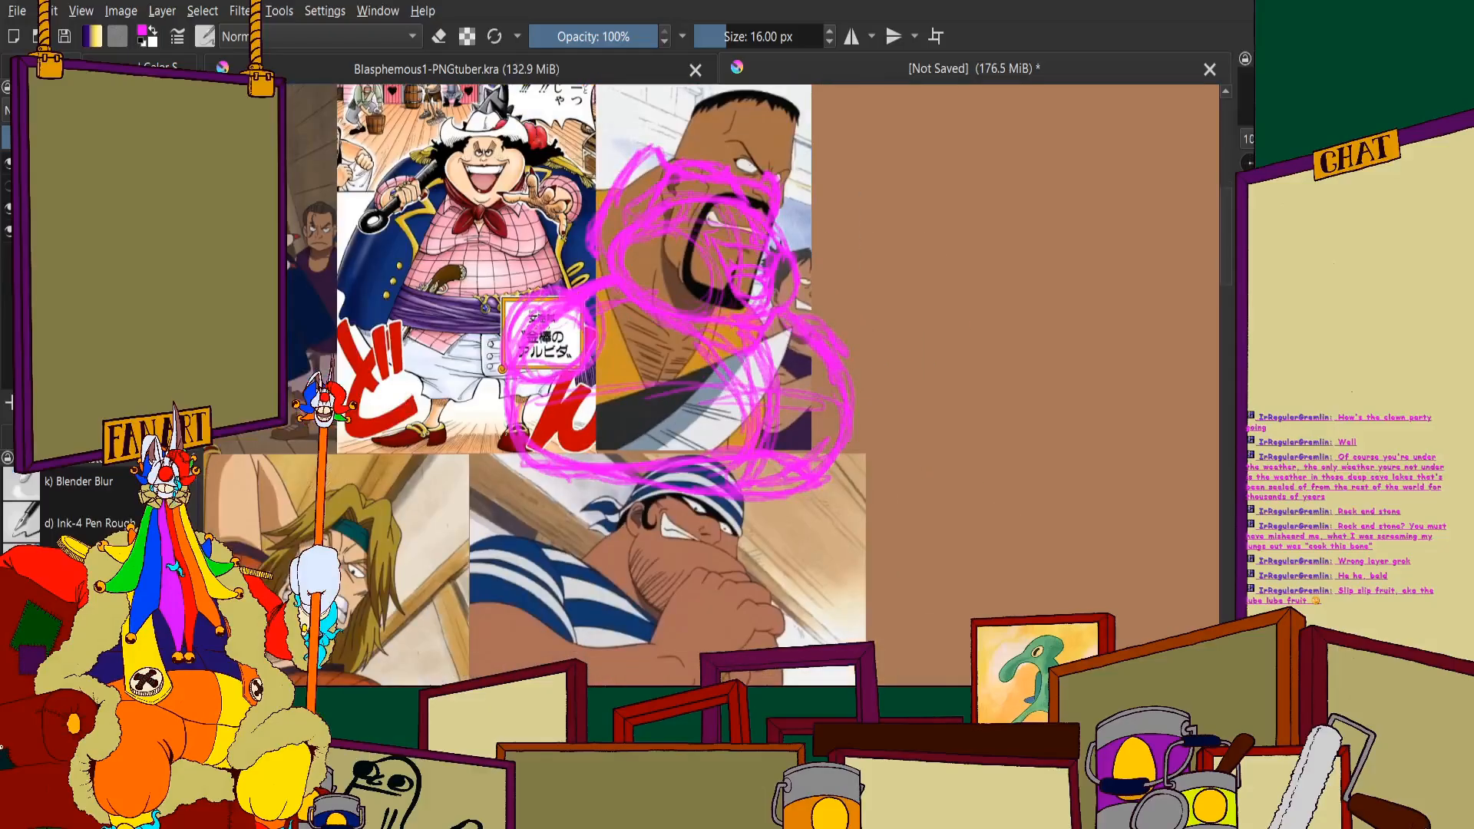
{"action": "scroll", "coordinate": [781, 357], "scroll_direction": "up", "scroll_amount": 3}
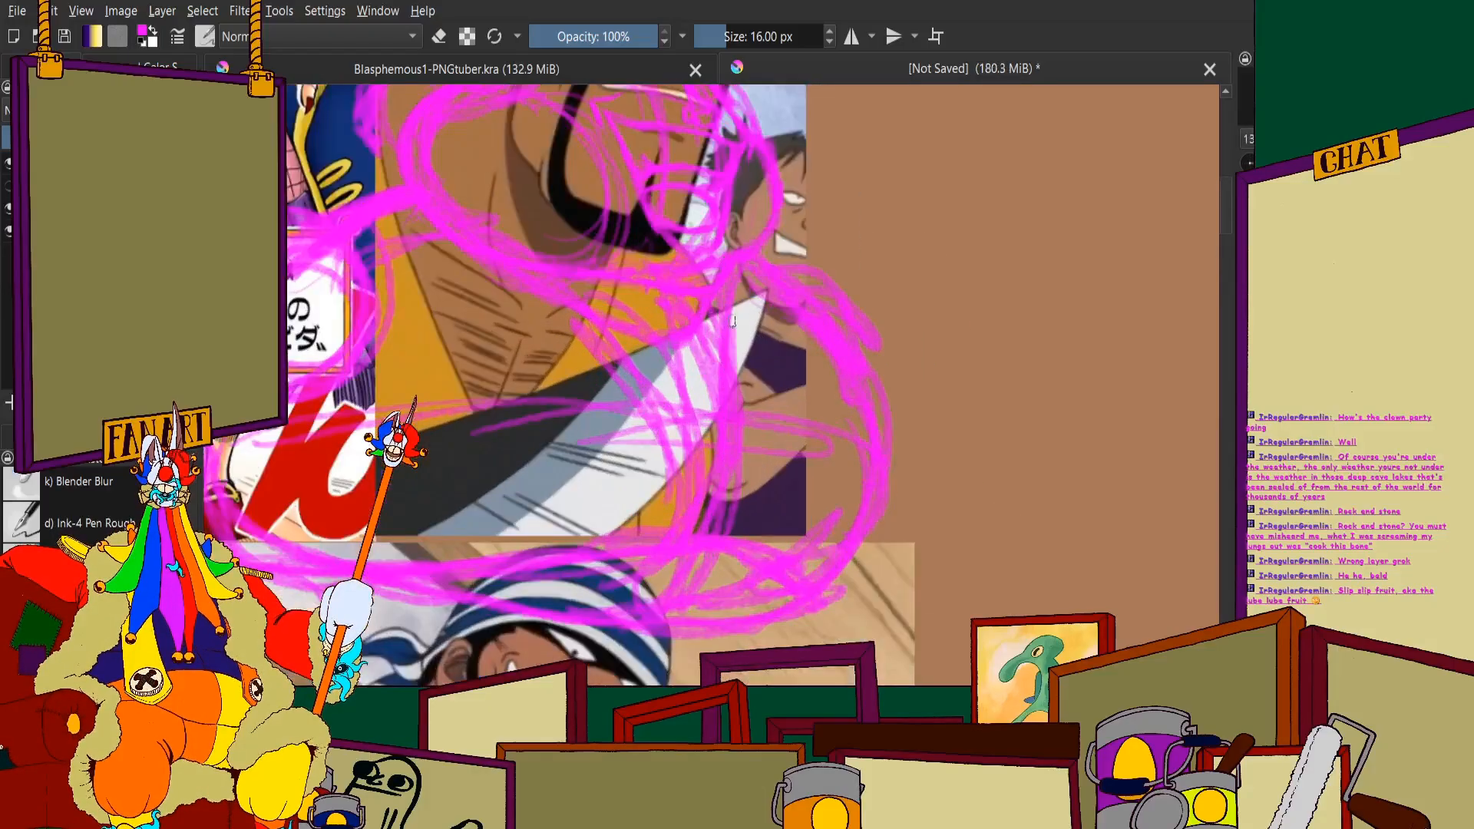
{"action": "scroll", "coordinate": [668, 407], "scroll_direction": "down", "scroll_amount": 3}
{"action": "scroll", "coordinate": [668, 407], "scroll_direction": "up", "scroll_amount": 4}
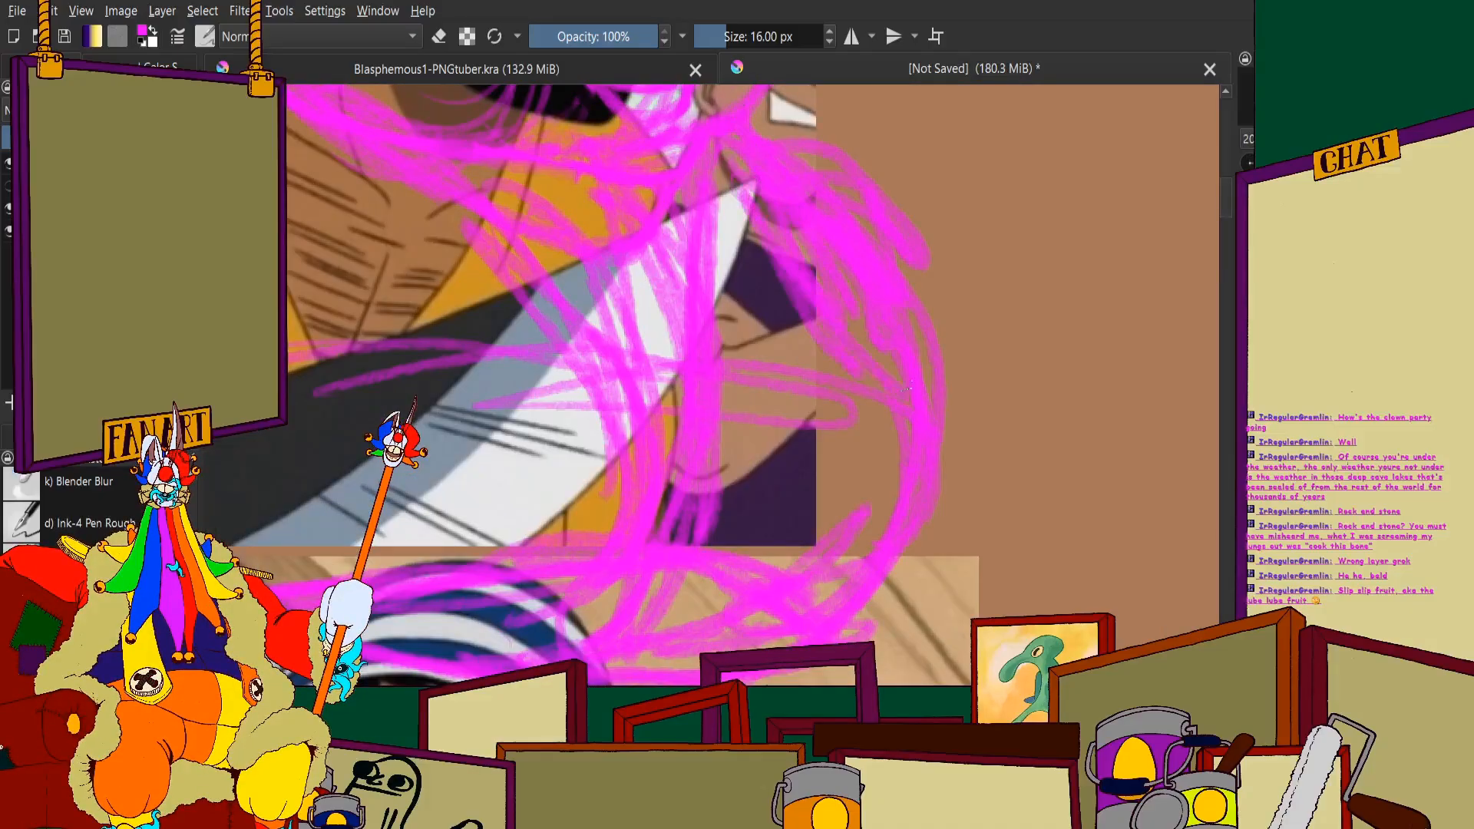
Try broadening the body's lower right side with curved magenta strokes running around to the bottom edge
{"action": "mouse_move", "coordinate": [921, 429]}
{"action": "left_mouse_down"}
{"action": "mouse_move", "coordinate": [854, 299]}
{"action": "mouse_move", "coordinate": [910, 421]}
{"action": "mouse_move", "coordinate": [914, 469]}
{"action": "mouse_move", "coordinate": [938, 445]}
{"action": "mouse_move", "coordinate": [882, 522]}
{"action": "mouse_move", "coordinate": [819, 572]}
{"action": "left_mouse_up"}
{"action": "scroll", "coordinate": [820, 572], "scroll_direction": "down", "scroll_amount": 3}
{"action": "scroll", "coordinate": [683, 494], "scroll_direction": "up", "scroll_amount": 3}
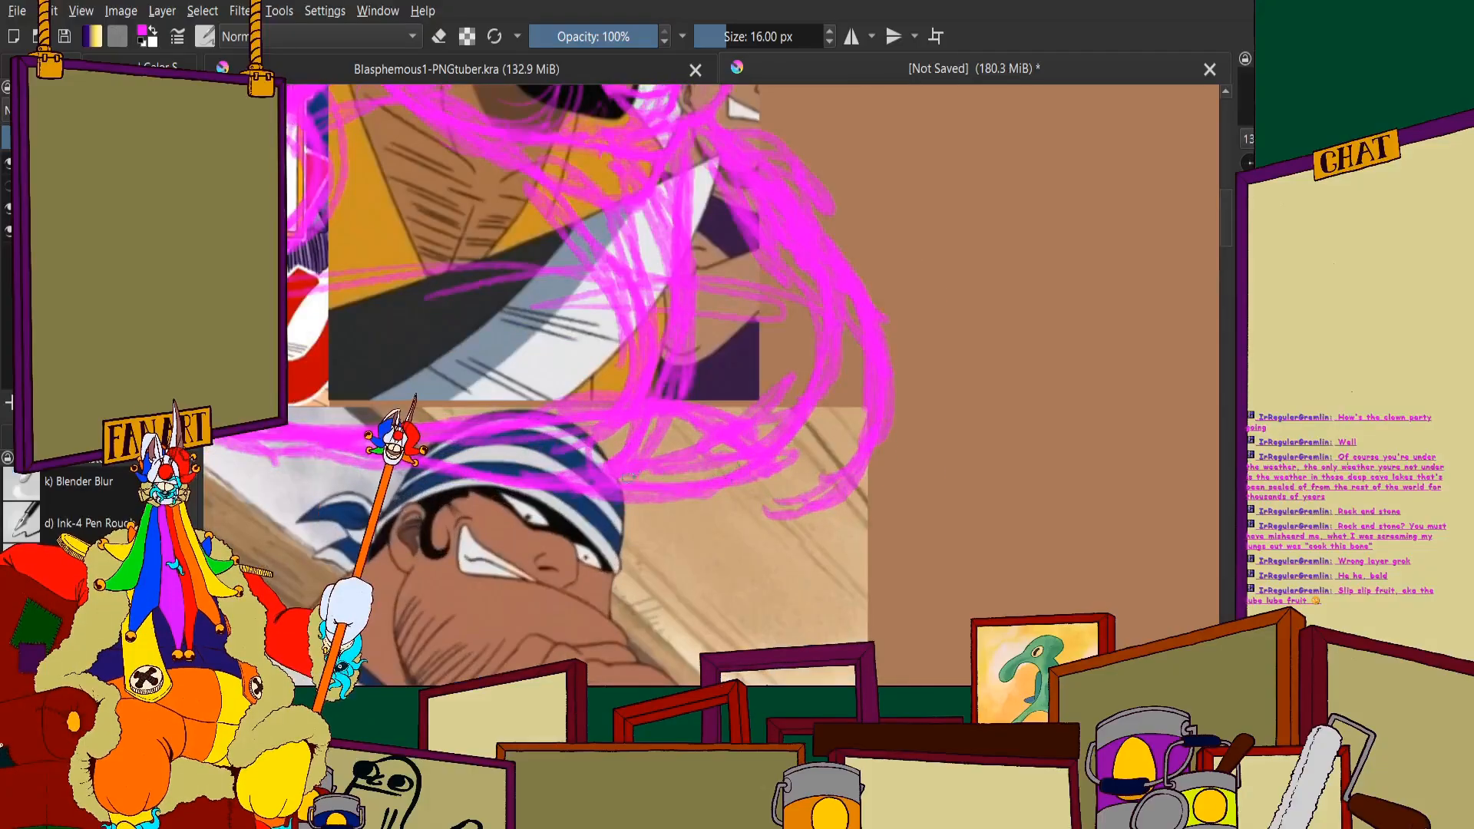
{"action": "mouse_move", "coordinate": [684, 493]}
{"action": "left_mouse_down"}
{"action": "mouse_move", "coordinate": [679, 361]}
{"action": "mouse_move", "coordinate": [693, 474]}
{"action": "mouse_move", "coordinate": [662, 485]}
{"action": "mouse_move", "coordinate": [684, 458]}
{"action": "mouse_move", "coordinate": [699, 500]}
{"action": "mouse_move", "coordinate": [889, 412]}
{"action": "left_mouse_up"}
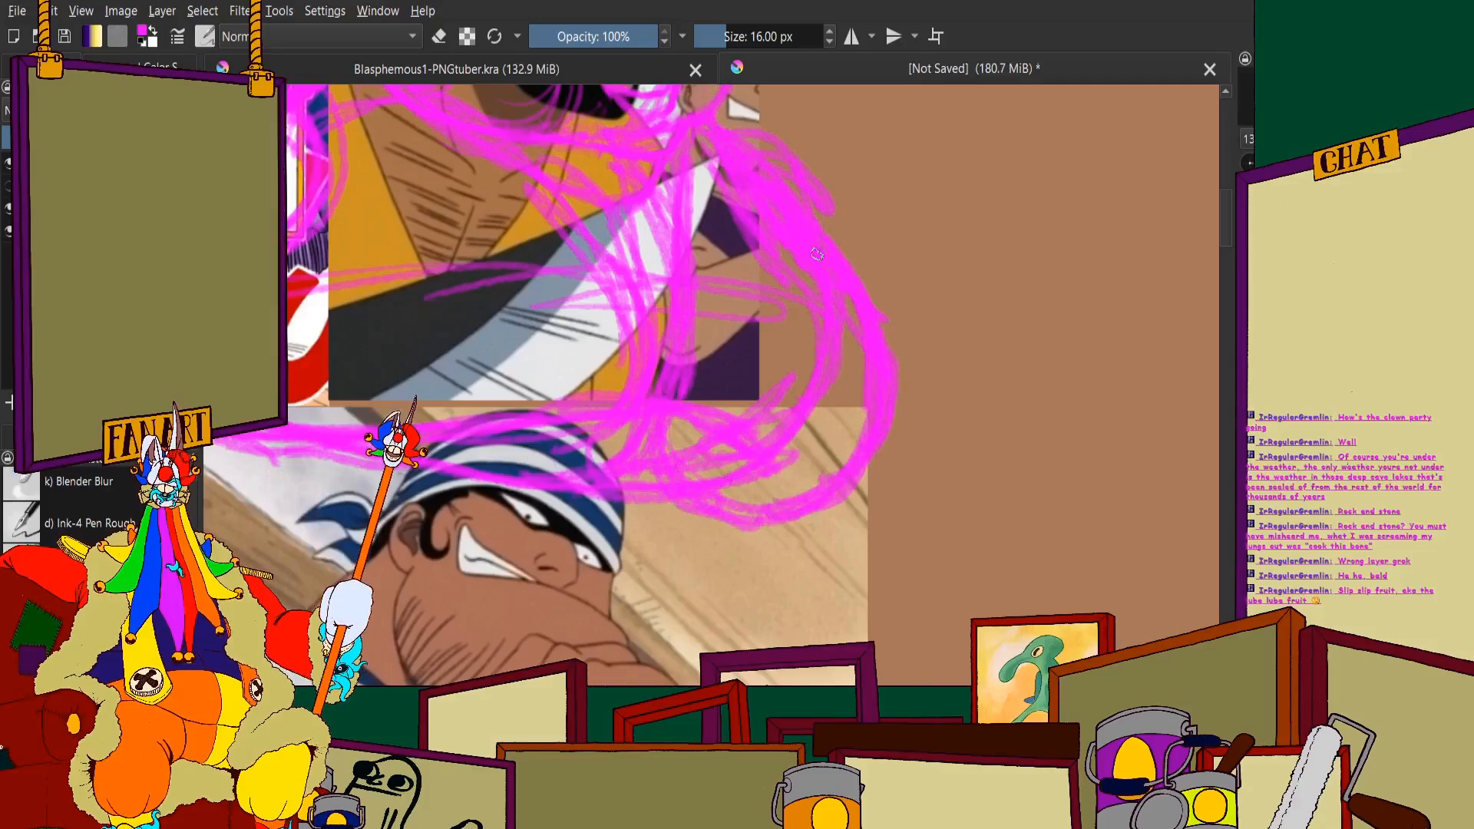
Try sketching a drooping magenta belly curve beneath the body's lower left edge
{"action": "scroll", "coordinate": [836, 209], "scroll_direction": "down", "scroll_amount": 3}
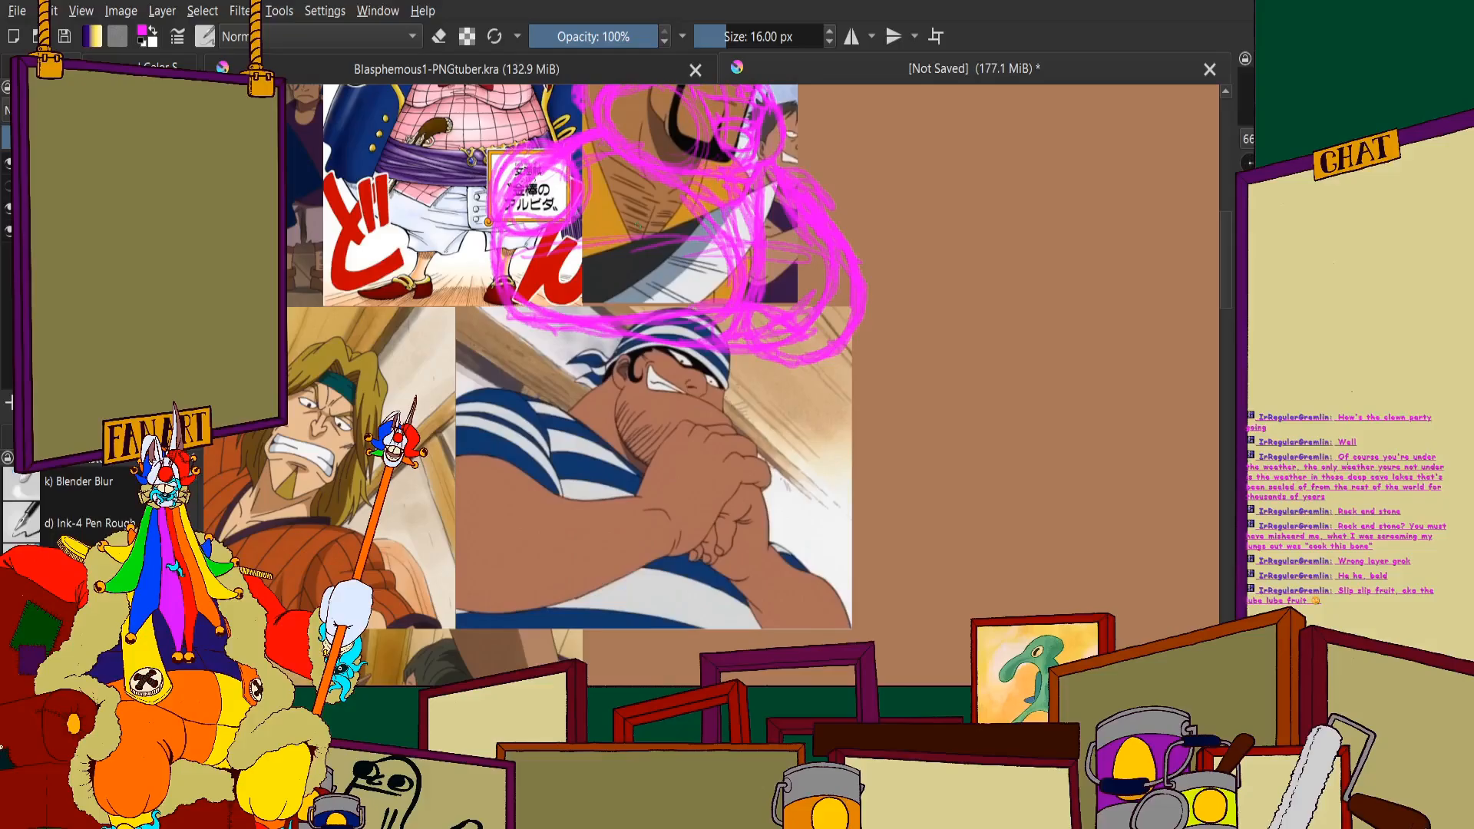
{"action": "scroll", "coordinate": [689, 291], "scroll_direction": "up", "scroll_amount": 2}
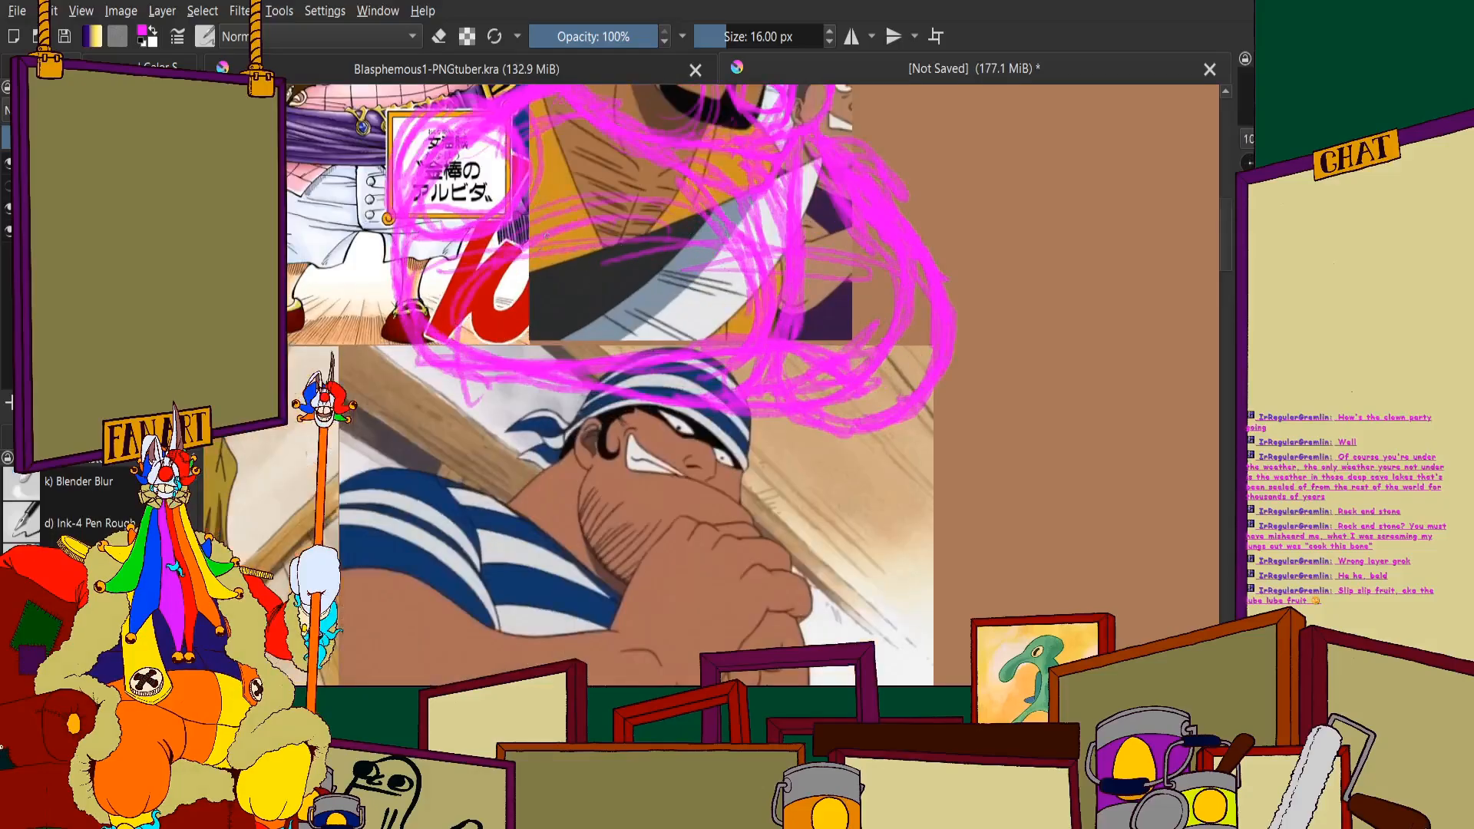
{"action": "mouse_move", "coordinate": [526, 245]}
{"action": "left_mouse_down"}
{"action": "mouse_move", "coordinate": [577, 433]}
{"action": "mouse_move", "coordinate": [750, 387]}
{"action": "left_mouse_up"}
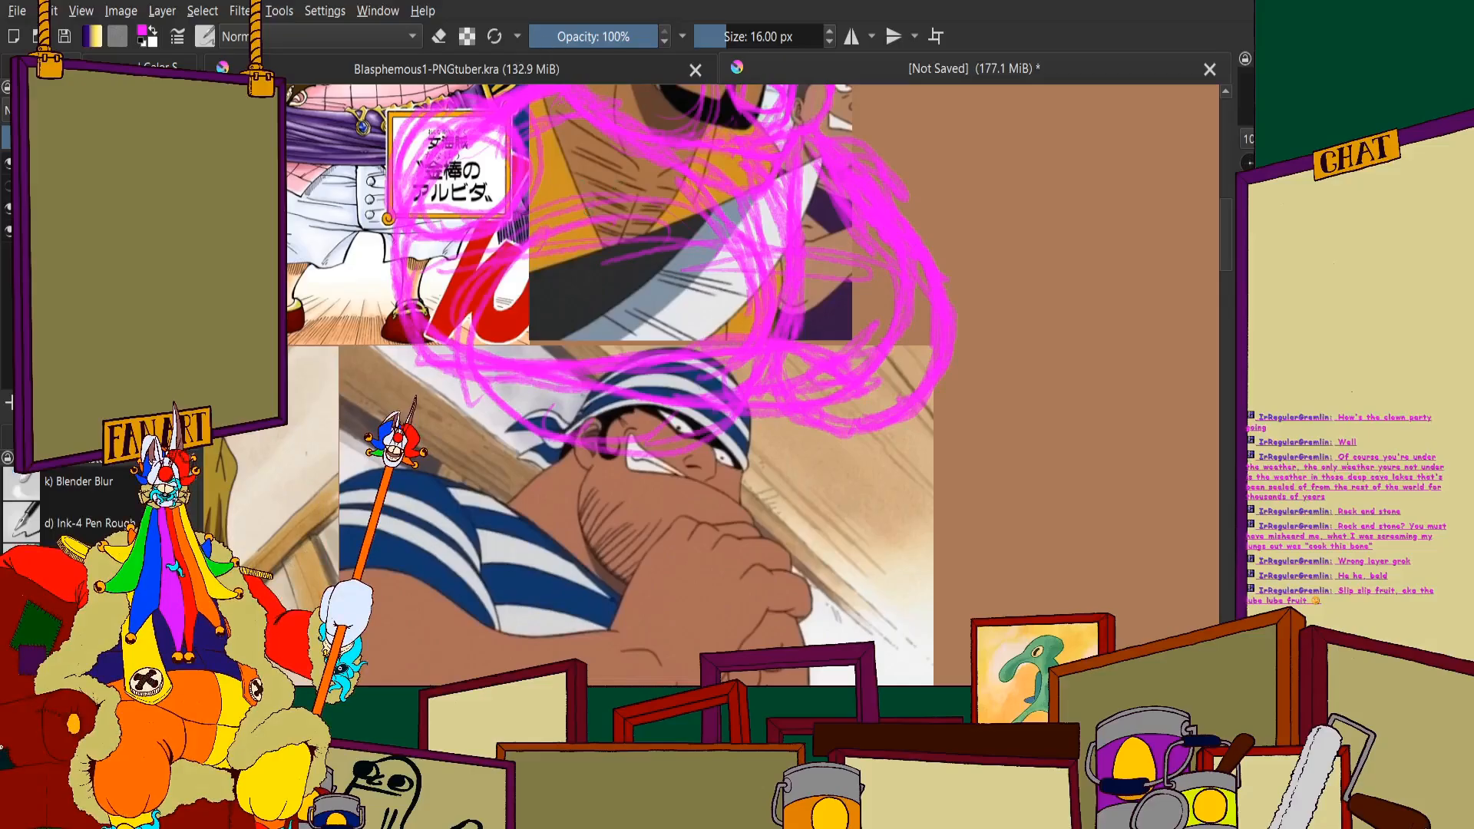
Examine the body sketch's proportions up close and against the surrounding pirate references
{"action": "scroll", "coordinate": [845, 285], "scroll_direction": "down", "scroll_amount": 2}
{"action": "scroll", "coordinate": [821, 286], "scroll_direction": "up", "scroll_amount": 4}
{"action": "scroll", "coordinate": [825, 286], "scroll_direction": "down", "scroll_amount": 4}
{"action": "scroll", "coordinate": [764, 192], "scroll_direction": "up", "scroll_amount": 4}
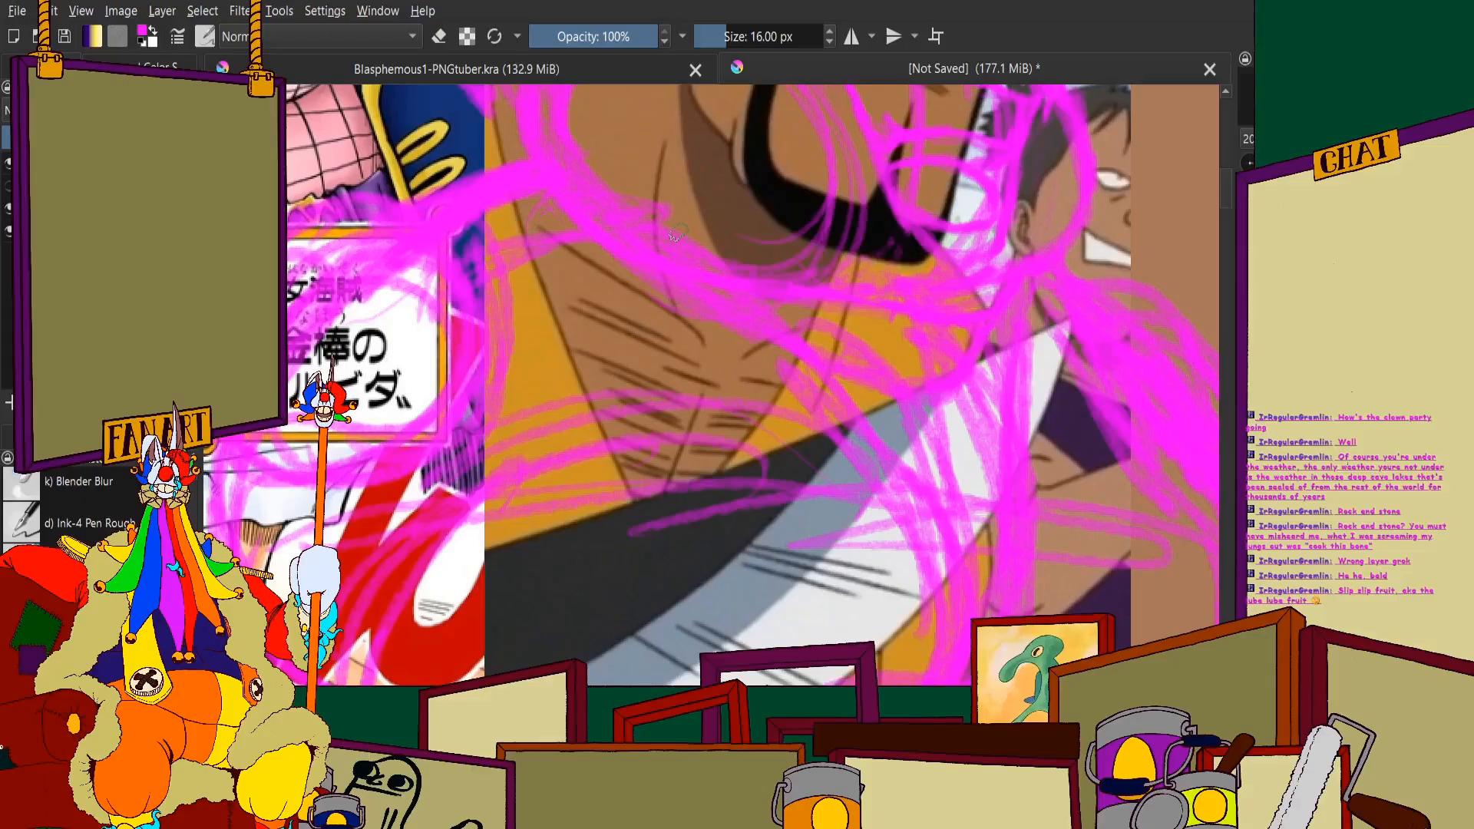
{"action": "scroll", "coordinate": [686, 407], "scroll_direction": "down", "scroll_amount": 3}
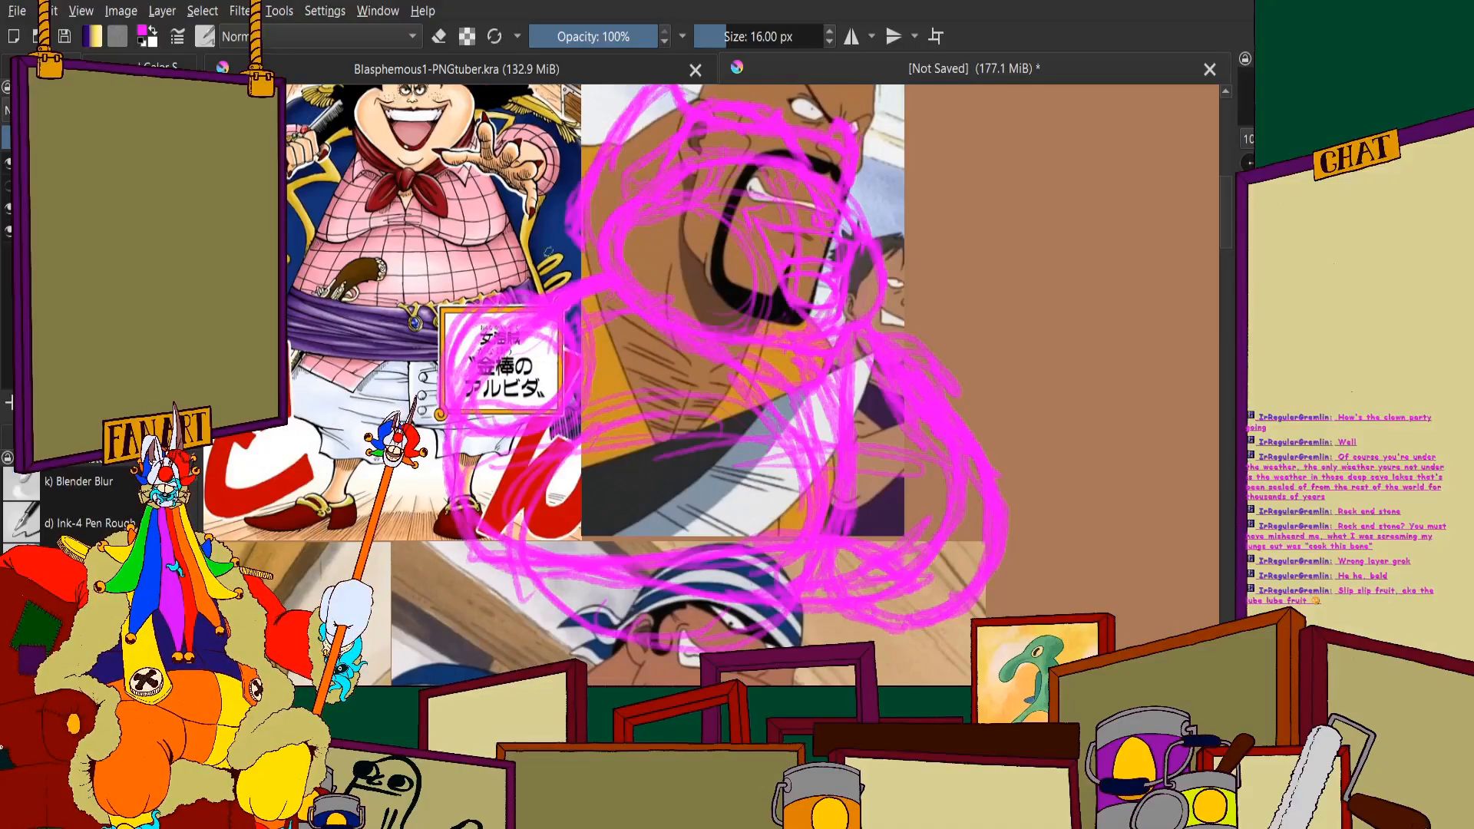
{"action": "key", "text": "plus"}
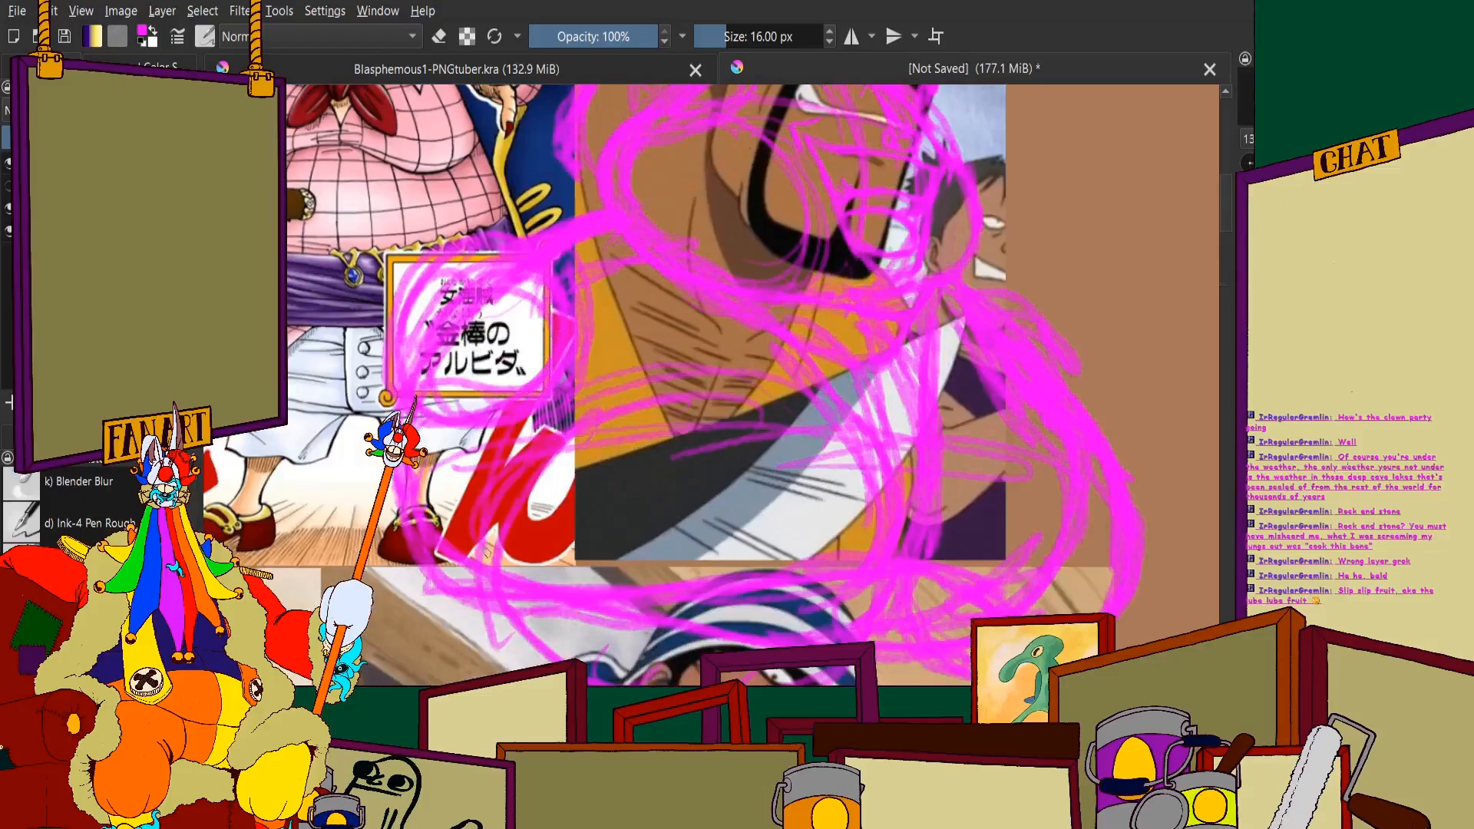
{"action": "scroll", "coordinate": [705, 275], "scroll_direction": "down", "scroll_amount": 1}
{"action": "scroll", "coordinate": [705, 275], "scroll_direction": "up", "scroll_amount": 1}
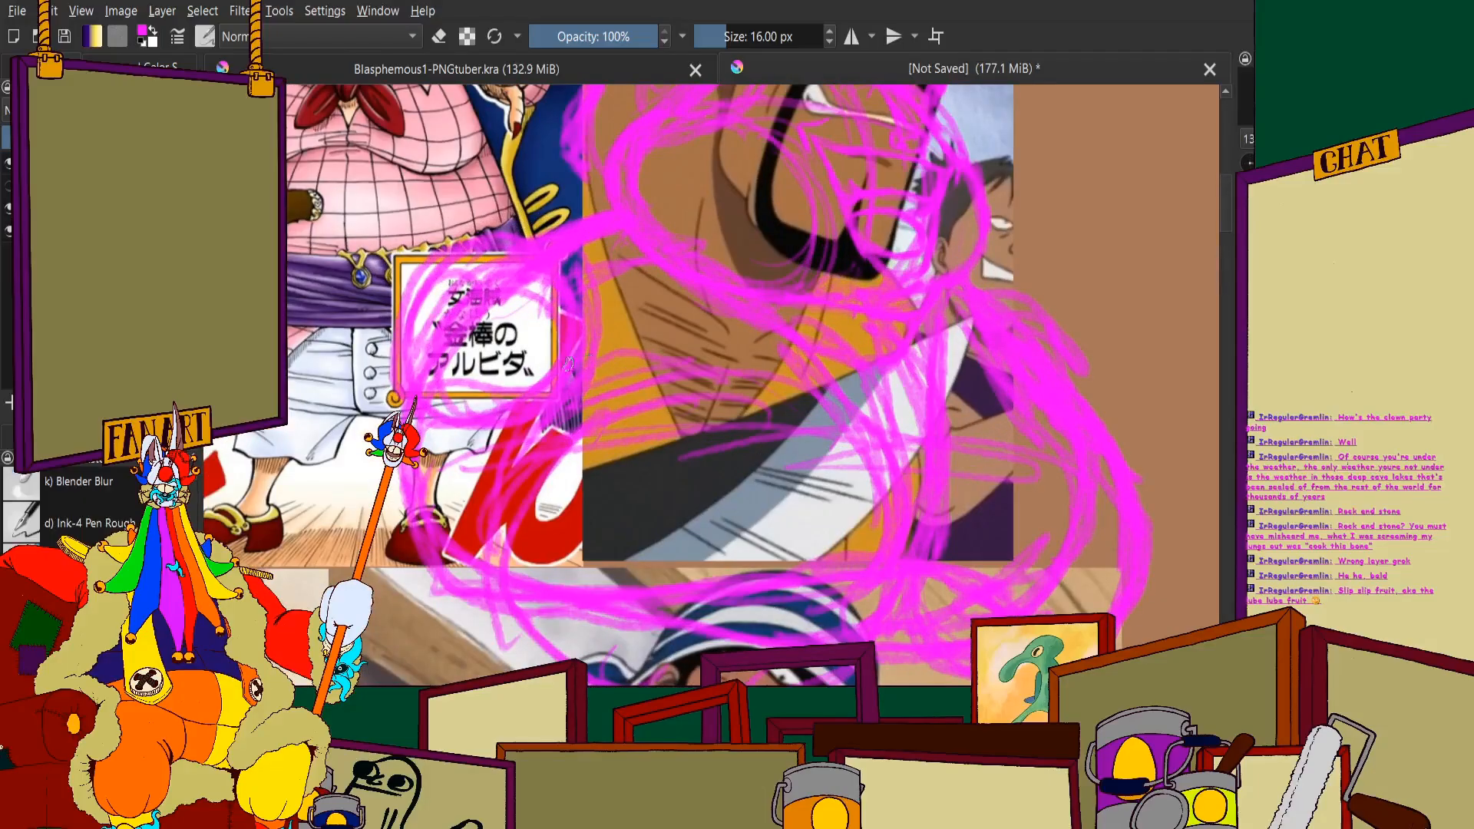
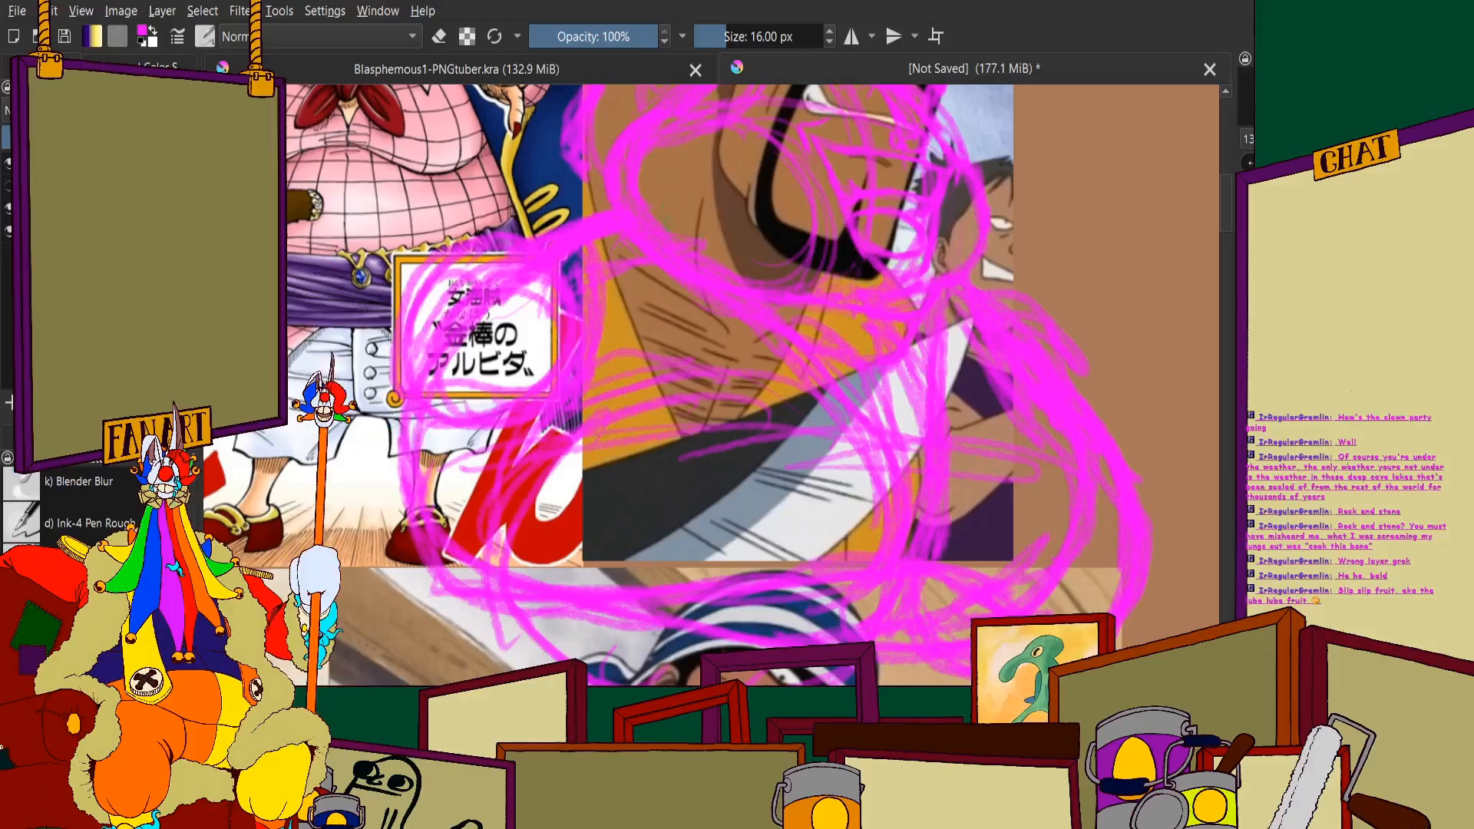
Undo the magenta strokes added around the body's lower right side and beneath the belly
{"action": "scroll", "coordinate": [865, 346], "scroll_direction": "down", "scroll_amount": 5}
{"action": "scroll", "coordinate": [739, 331], "scroll_direction": "up", "scroll_amount": 2}
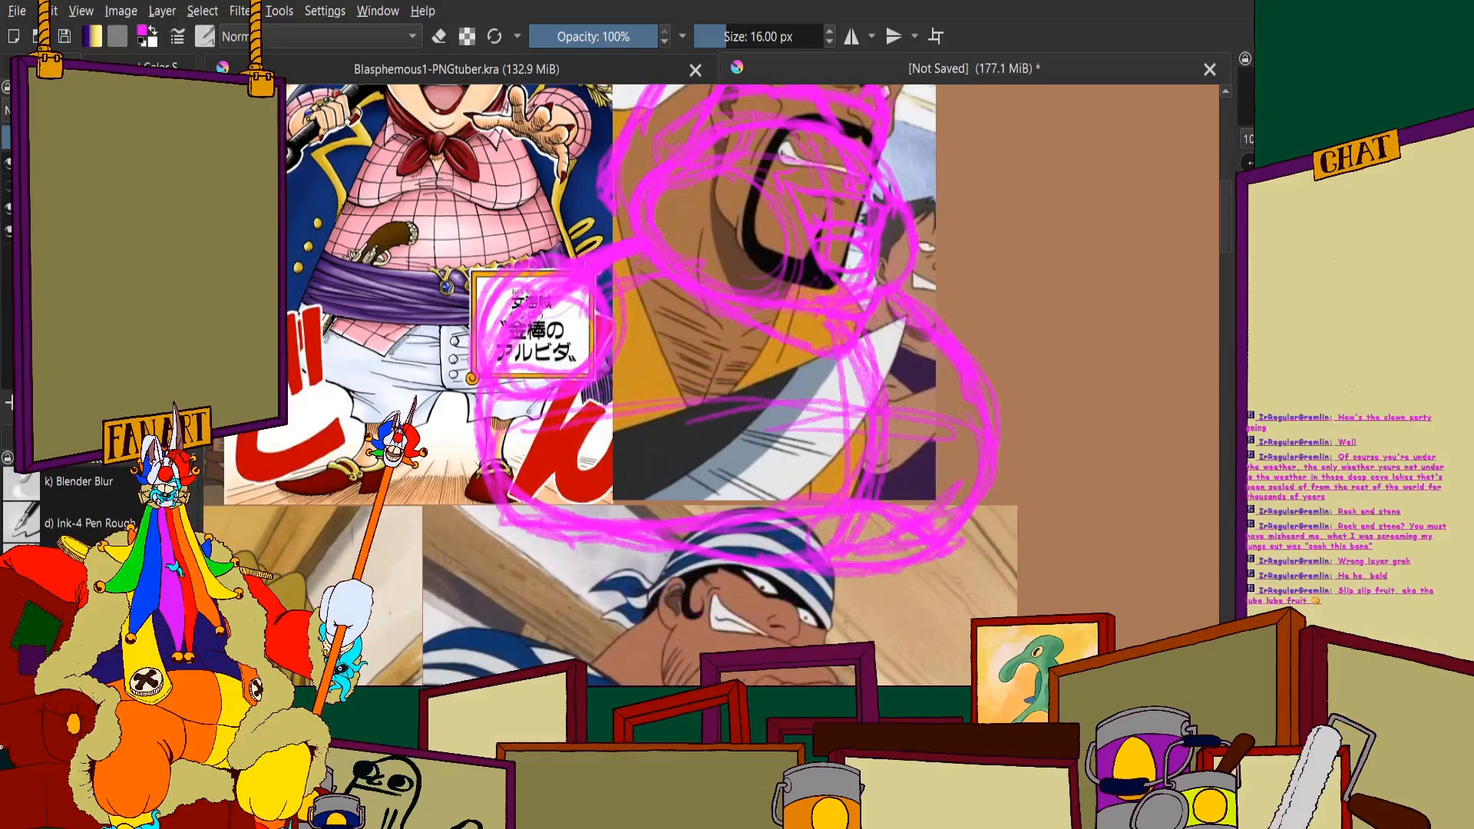
{"action": "left_click_drag", "start_coordinate": [780, 326], "coordinate": [843, 498]}
{"action": "left_click_drag", "start_coordinate": [787, 353], "coordinate": [837, 476]}
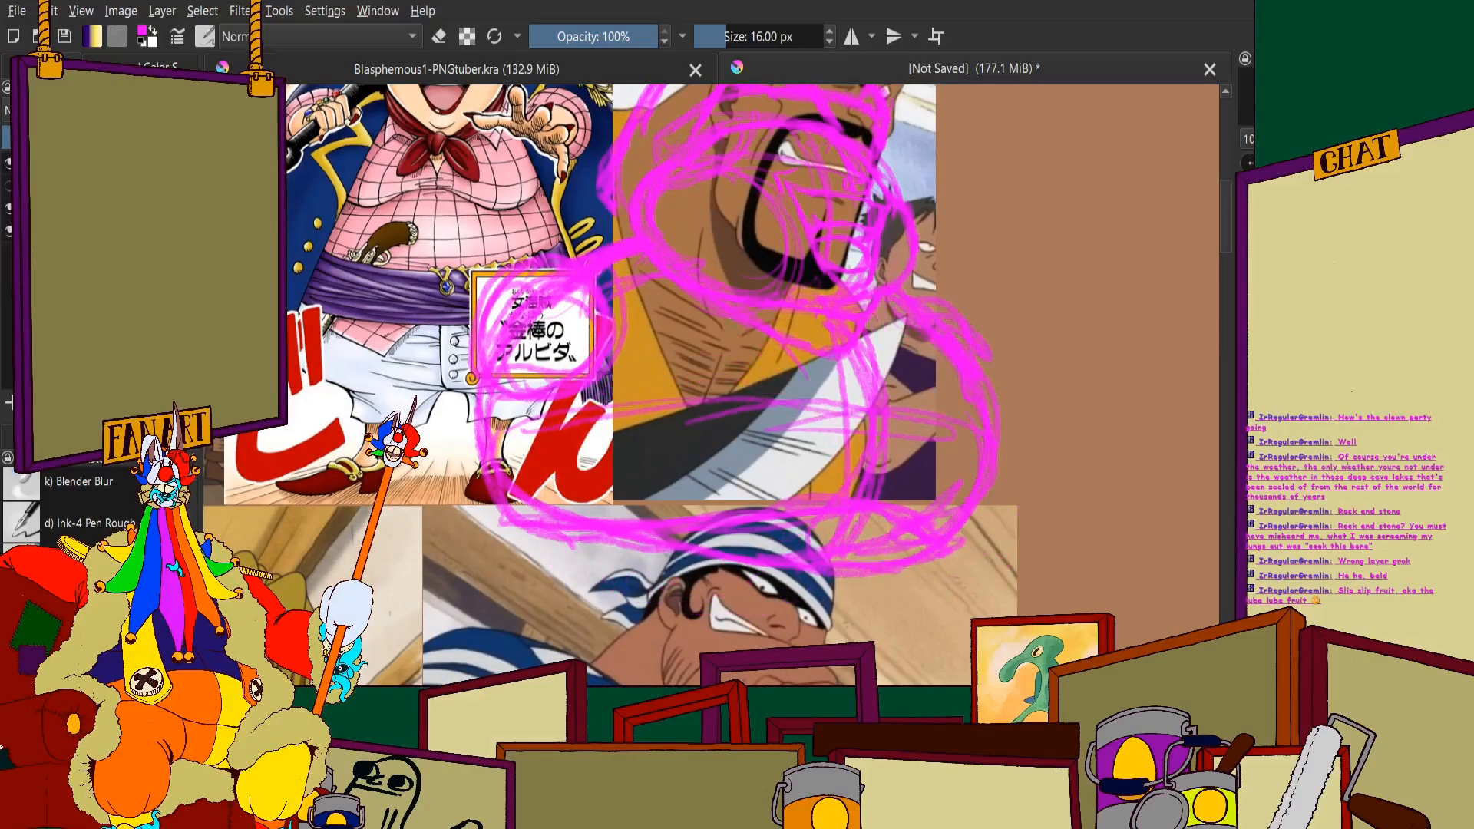
{"action": "key", "text": "ctrl+z"}
Thicken the inner magenta contour along the body's right side, inside the existing outer edge
{"action": "scroll", "coordinate": [739, 316], "scroll_direction": "down", "scroll_amount": 1}
{"action": "scroll", "coordinate": [737, 317], "scroll_direction": "up", "scroll_amount": 1}
{"action": "scroll", "coordinate": [718, 318], "scroll_direction": "down", "scroll_amount": 1}
{"action": "scroll", "coordinate": [725, 307], "scroll_direction": "up", "scroll_amount": 1}
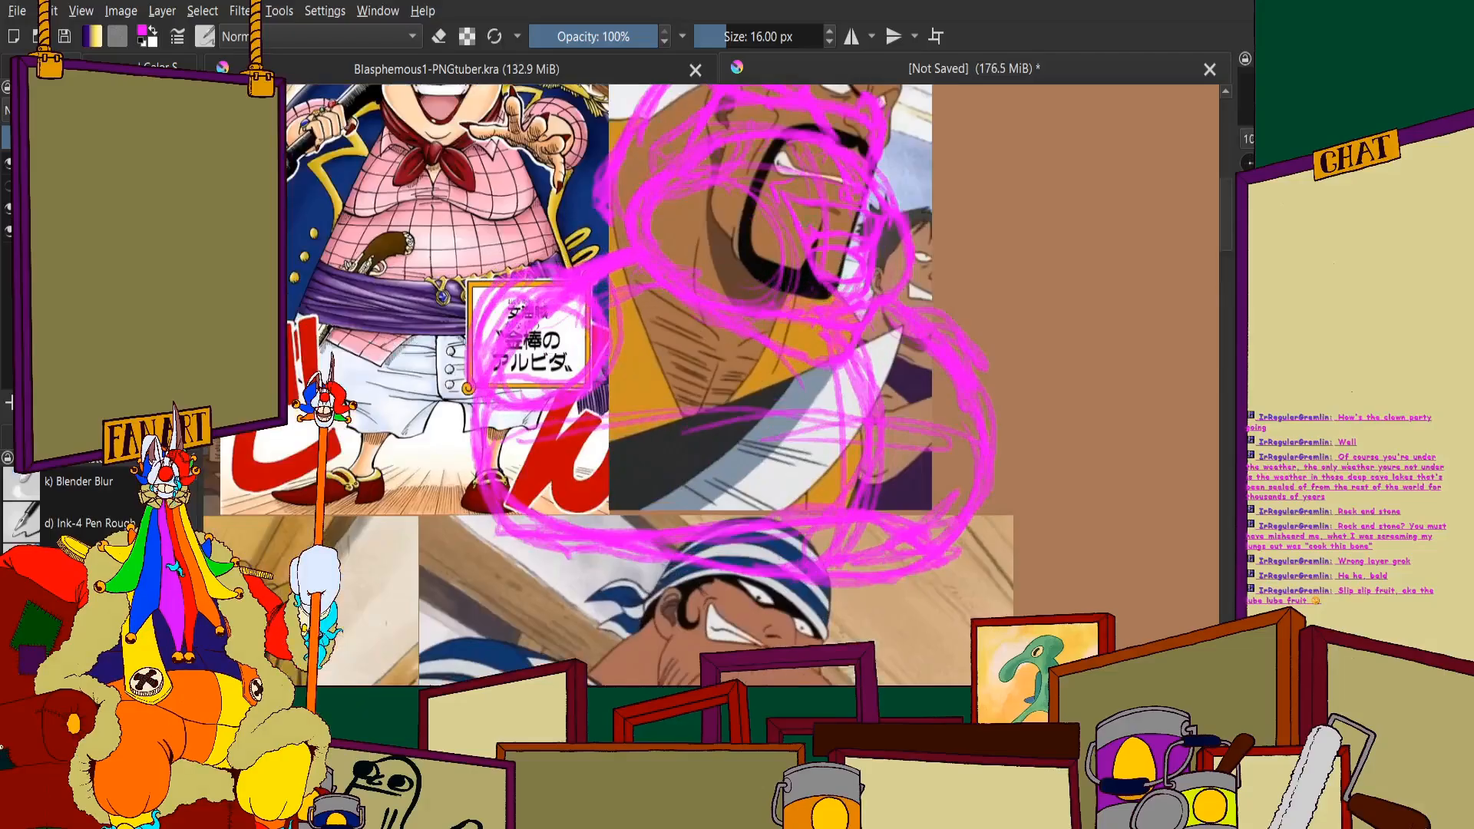
{"action": "scroll", "coordinate": [837, 226], "scroll_direction": "down", "scroll_amount": 1}
{"action": "scroll", "coordinate": [901, 294], "scroll_direction": "up", "scroll_amount": 1}
{"action": "scroll", "coordinate": [901, 294], "scroll_direction": "up", "scroll_amount": 1}
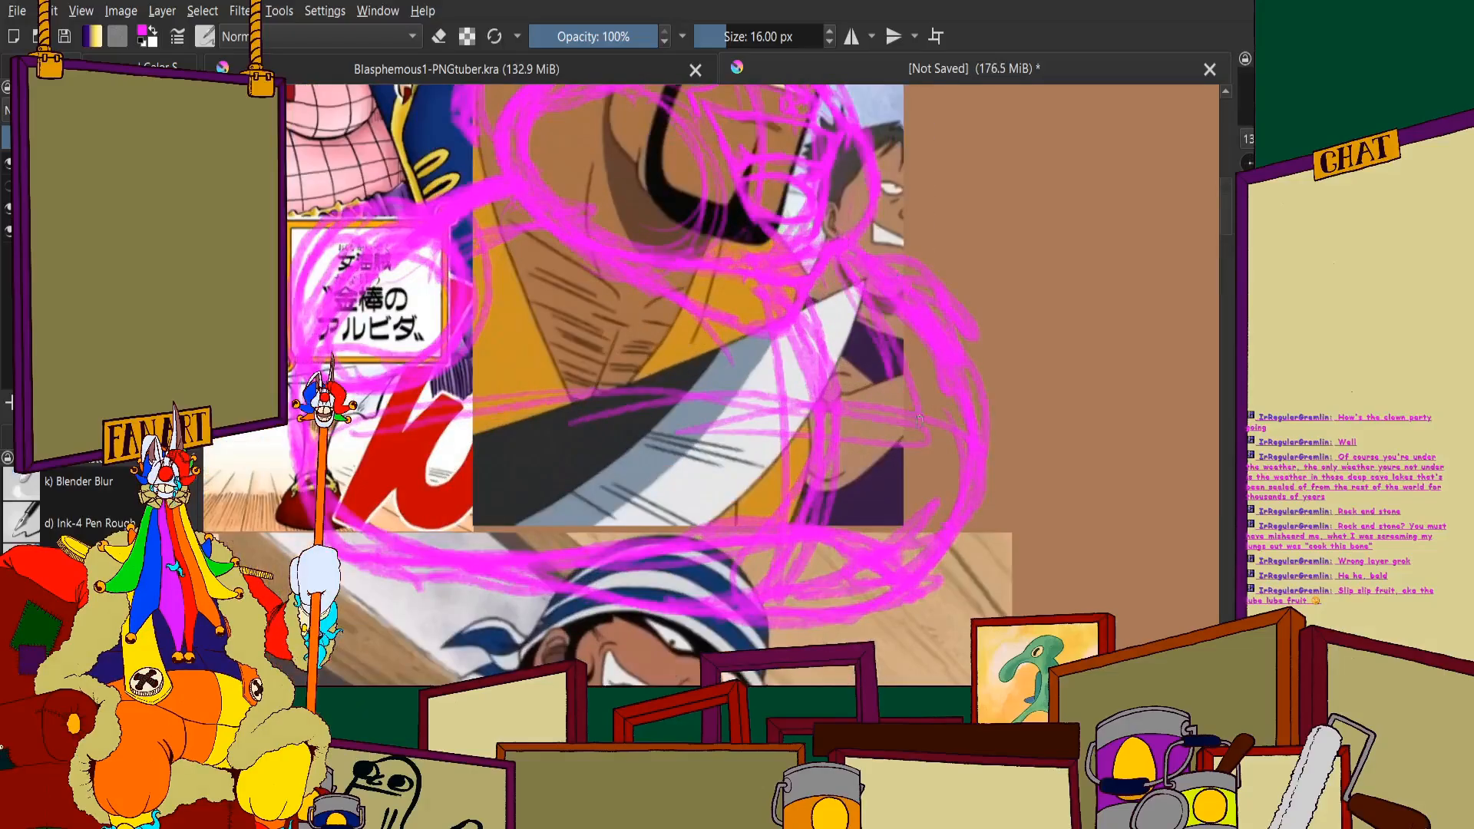
{"action": "mouse_move", "coordinate": [924, 492]}
{"action": "left_mouse_down"}
{"action": "mouse_move", "coordinate": [889, 330]}
{"action": "mouse_move", "coordinate": [899, 581]}
{"action": "mouse_move", "coordinate": [899, 361]}
{"action": "mouse_move", "coordinate": [882, 578]}
{"action": "mouse_move", "coordinate": [919, 492]}
{"action": "left_mouse_up"}
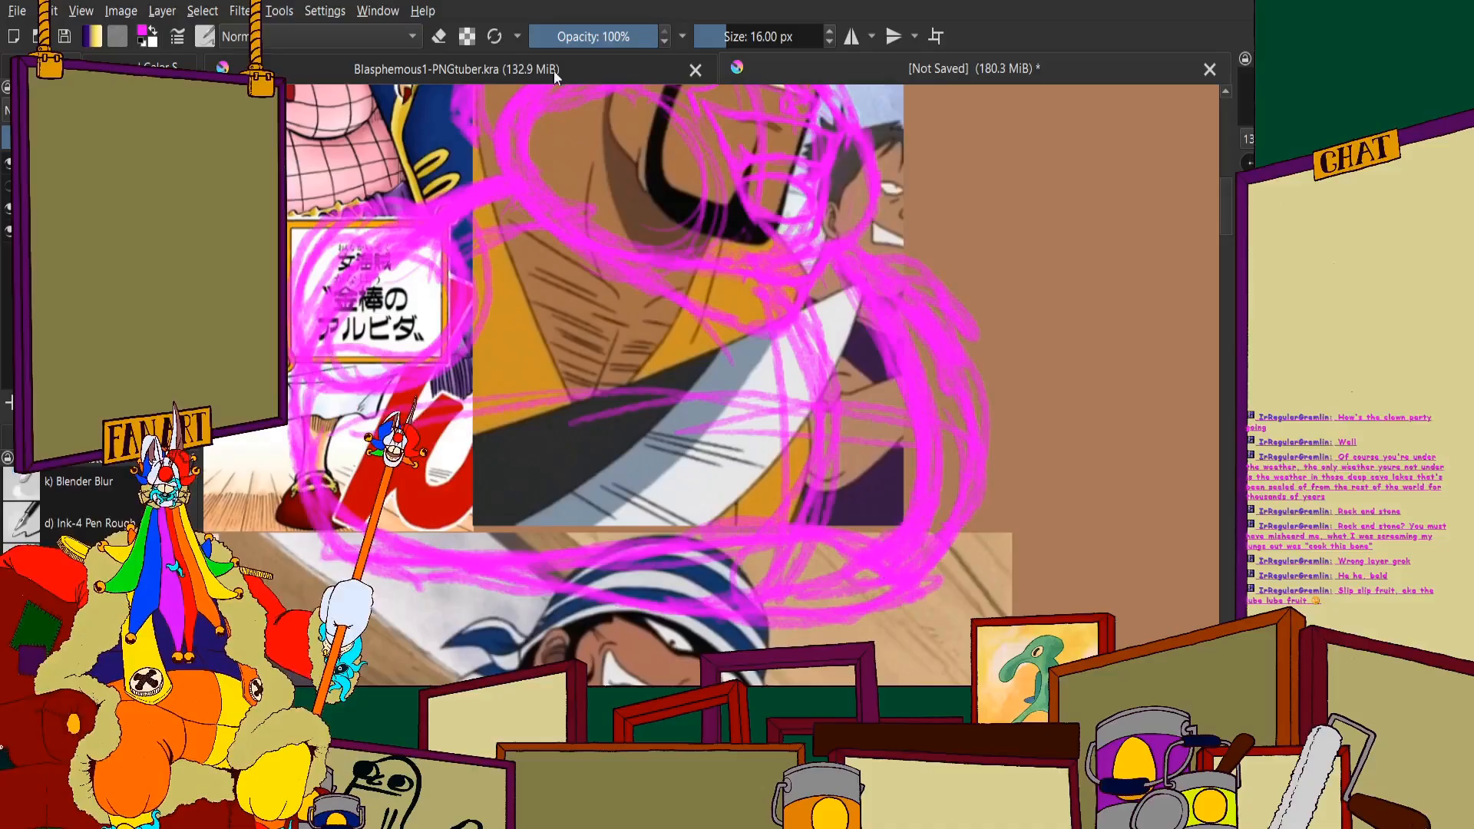
{"action": "left_click", "coordinate": [449, 57]}
{"action": "left_click", "coordinate": [784, 73]}
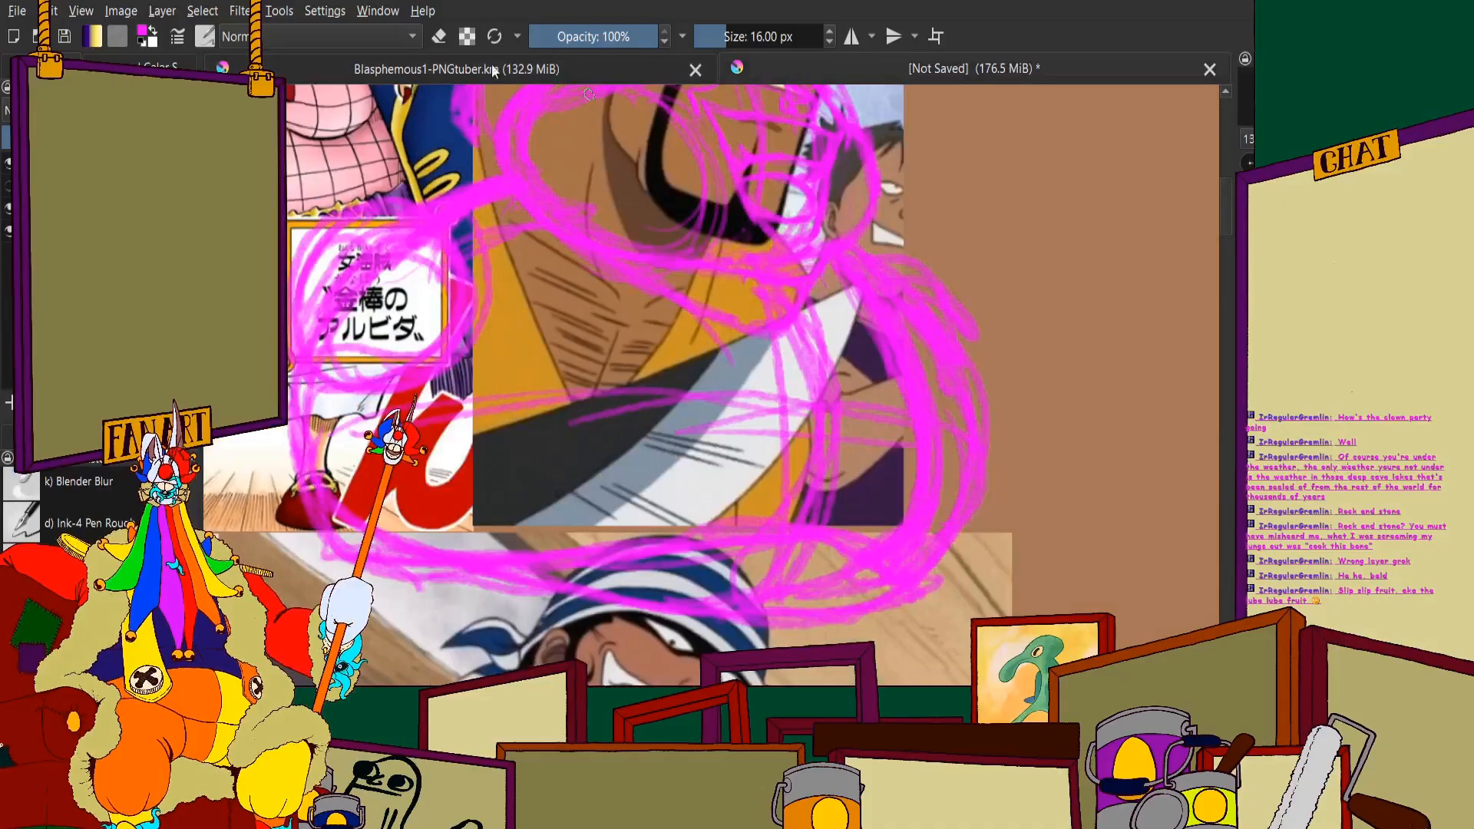
Erase the outer magenta strokes along the body's right shoulder and side, leaving the inner contour
{"action": "key", "text": "e"}
{"action": "scroll", "coordinate": [791, 461], "scroll_direction": "up", "scroll_amount": 2}
{"action": "mouse_move", "coordinate": [927, 235]}
{"action": "left_mouse_down"}
{"action": "mouse_move", "coordinate": [965, 298]}
{"action": "mouse_move", "coordinate": [913, 291]}
{"action": "mouse_move", "coordinate": [803, 192]}
{"action": "mouse_move", "coordinate": [955, 537]}
{"action": "mouse_move", "coordinate": [967, 399]}
{"action": "mouse_move", "coordinate": [979, 461]}
{"action": "mouse_move", "coordinate": [986, 414]}
{"action": "left_mouse_up"}
{"action": "scroll", "coordinate": [986, 415], "scroll_direction": "down", "scroll_amount": 2}
{"action": "scroll", "coordinate": [947, 492], "scroll_direction": "up", "scroll_amount": 3}
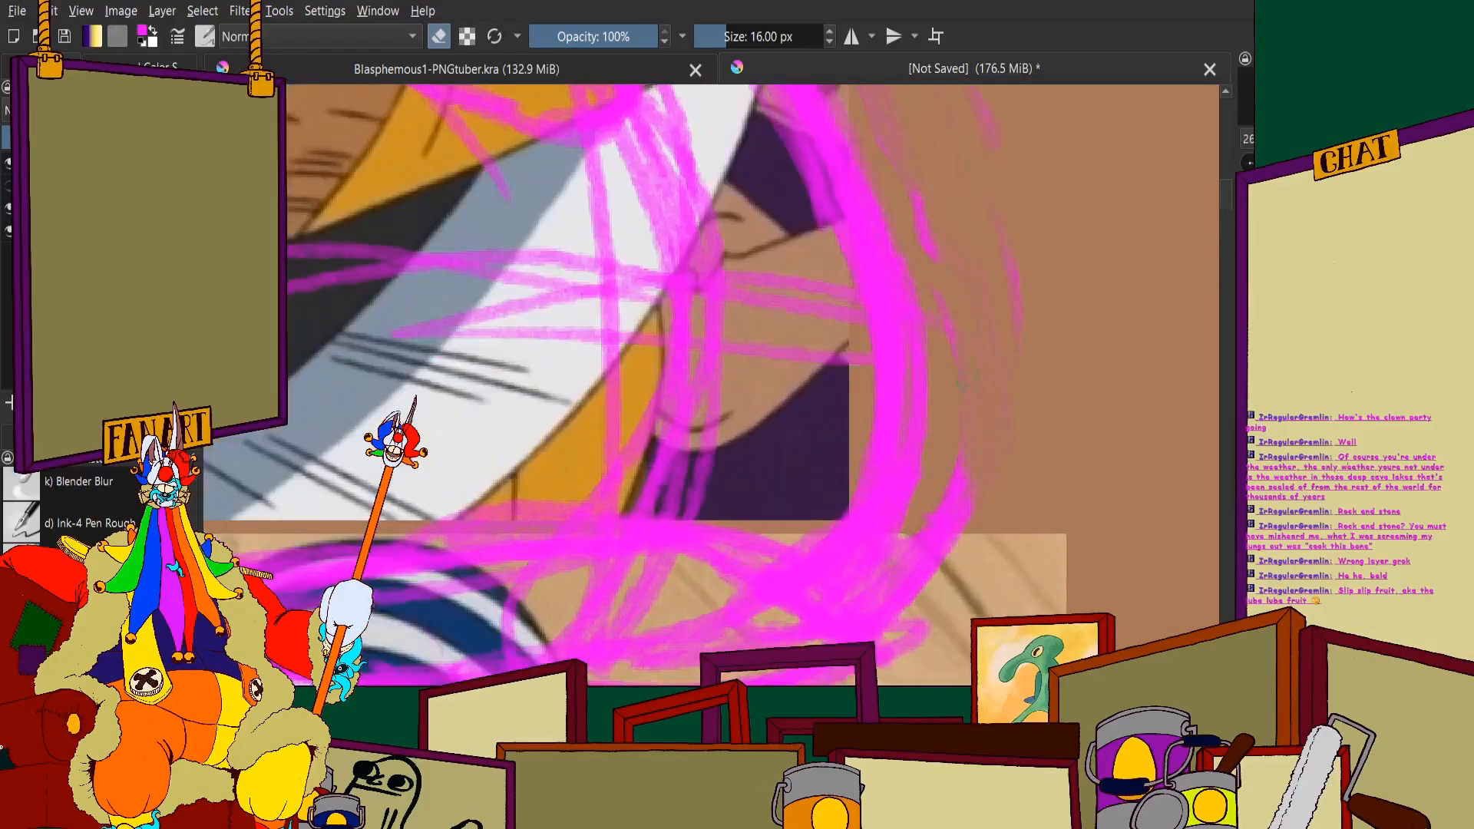
{"action": "mouse_move", "coordinate": [852, 634]}
{"action": "left_mouse_down"}
{"action": "mouse_move", "coordinate": [956, 491]}
{"action": "mouse_move", "coordinate": [821, 641]}
{"action": "mouse_move", "coordinate": [921, 633]}
{"action": "mouse_move", "coordinate": [883, 649]}
{"action": "left_mouse_up"}
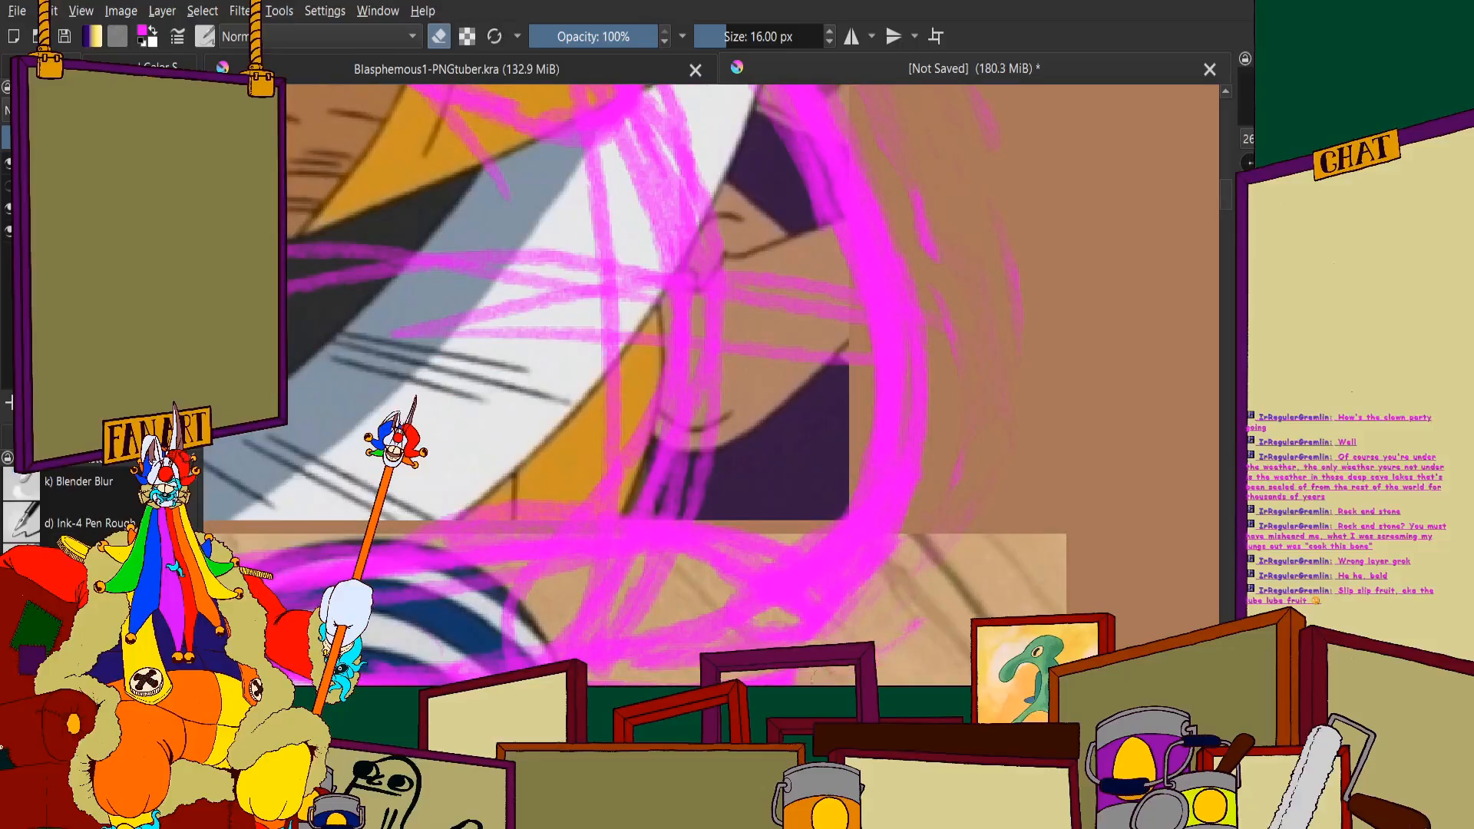
{"action": "left_click_drag", "start_coordinate": [917, 195], "coordinate": [932, 257]}
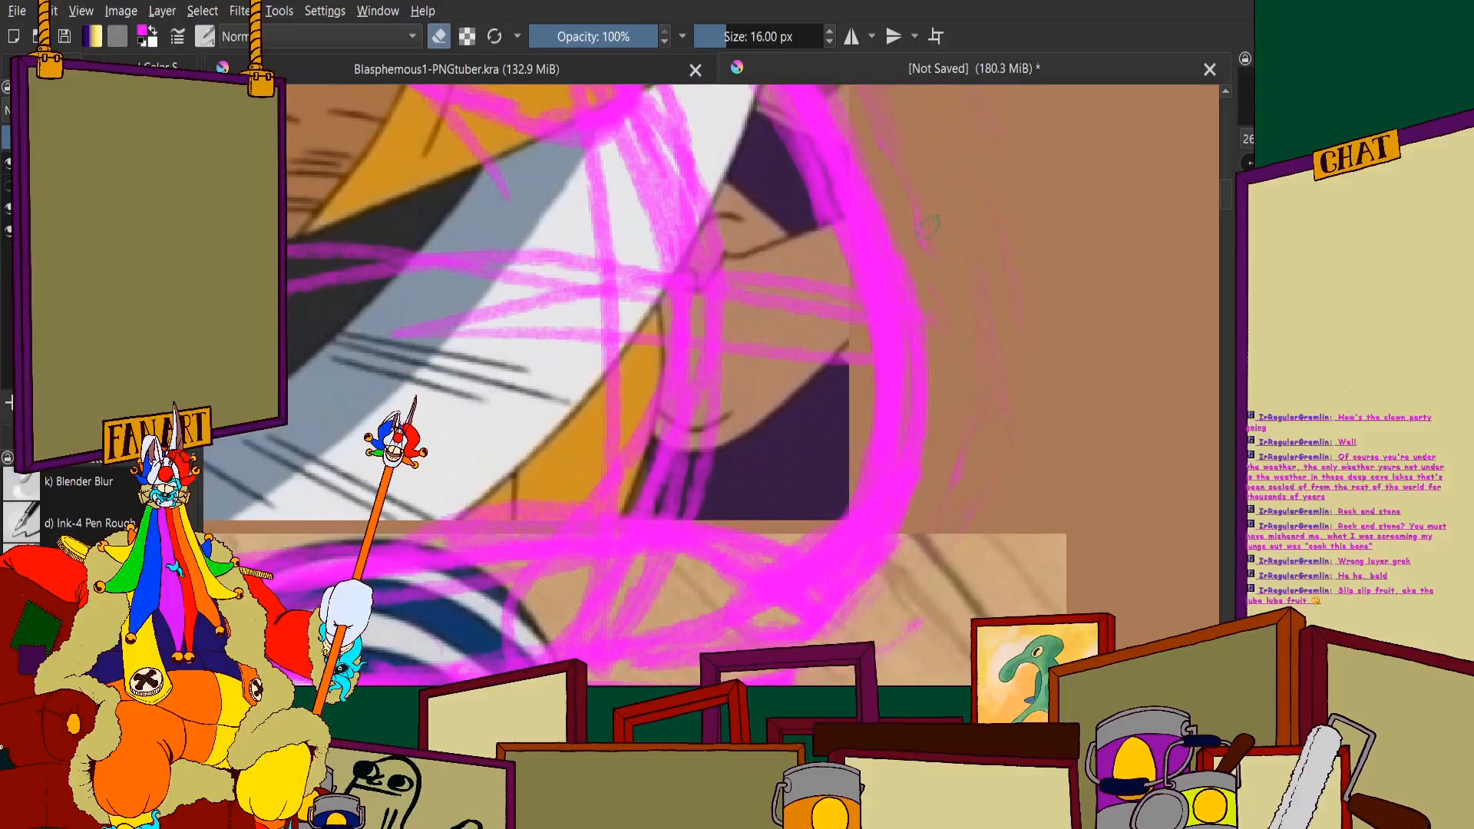
{"action": "scroll", "coordinate": [927, 225], "scroll_direction": "down", "scroll_amount": 3}
{"action": "scroll", "coordinate": [852, 183], "scroll_direction": "up", "scroll_amount": 3}
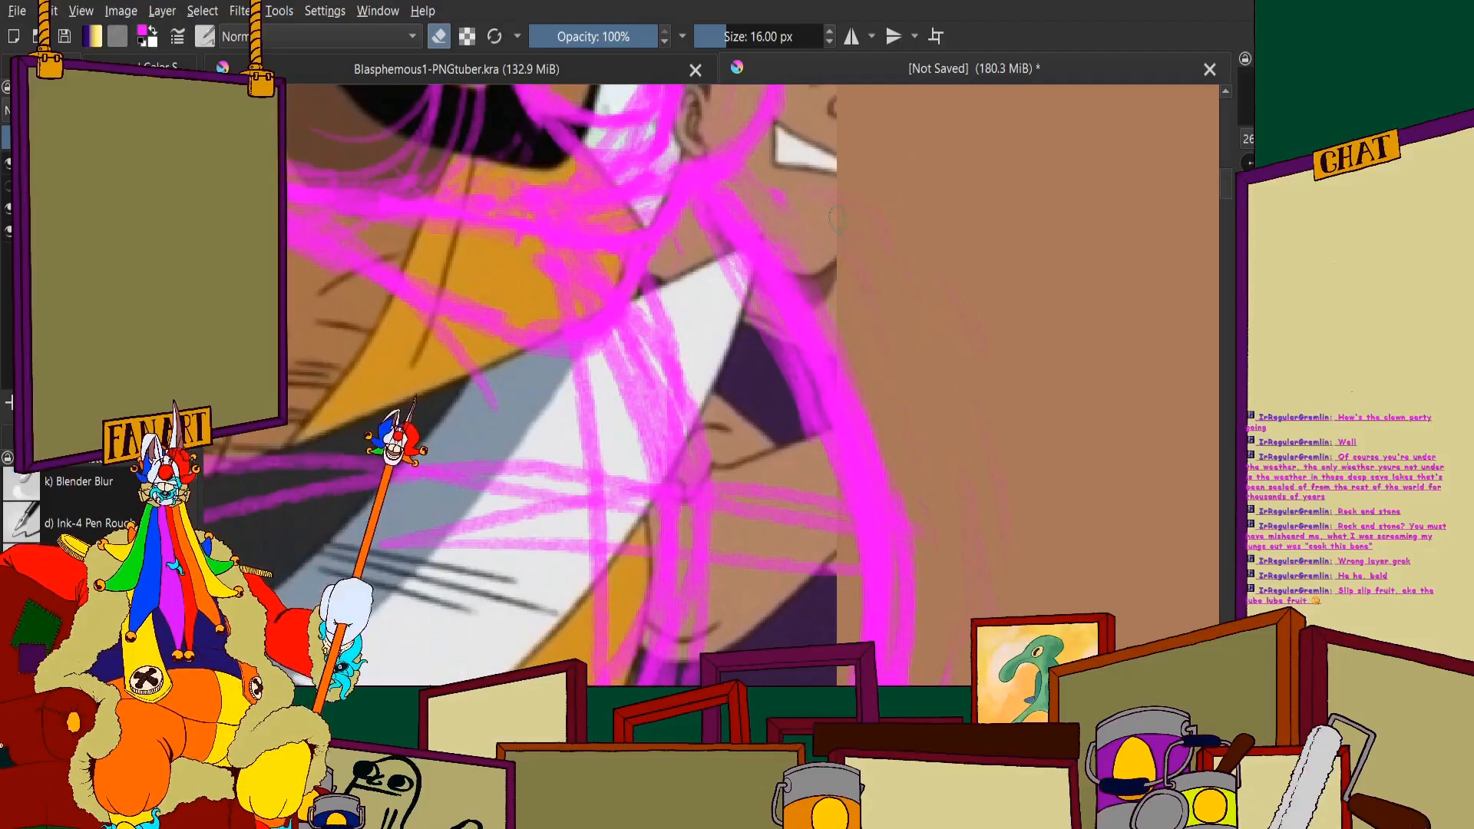
{"action": "scroll", "coordinate": [913, 372], "scroll_direction": "down", "scroll_amount": 4}
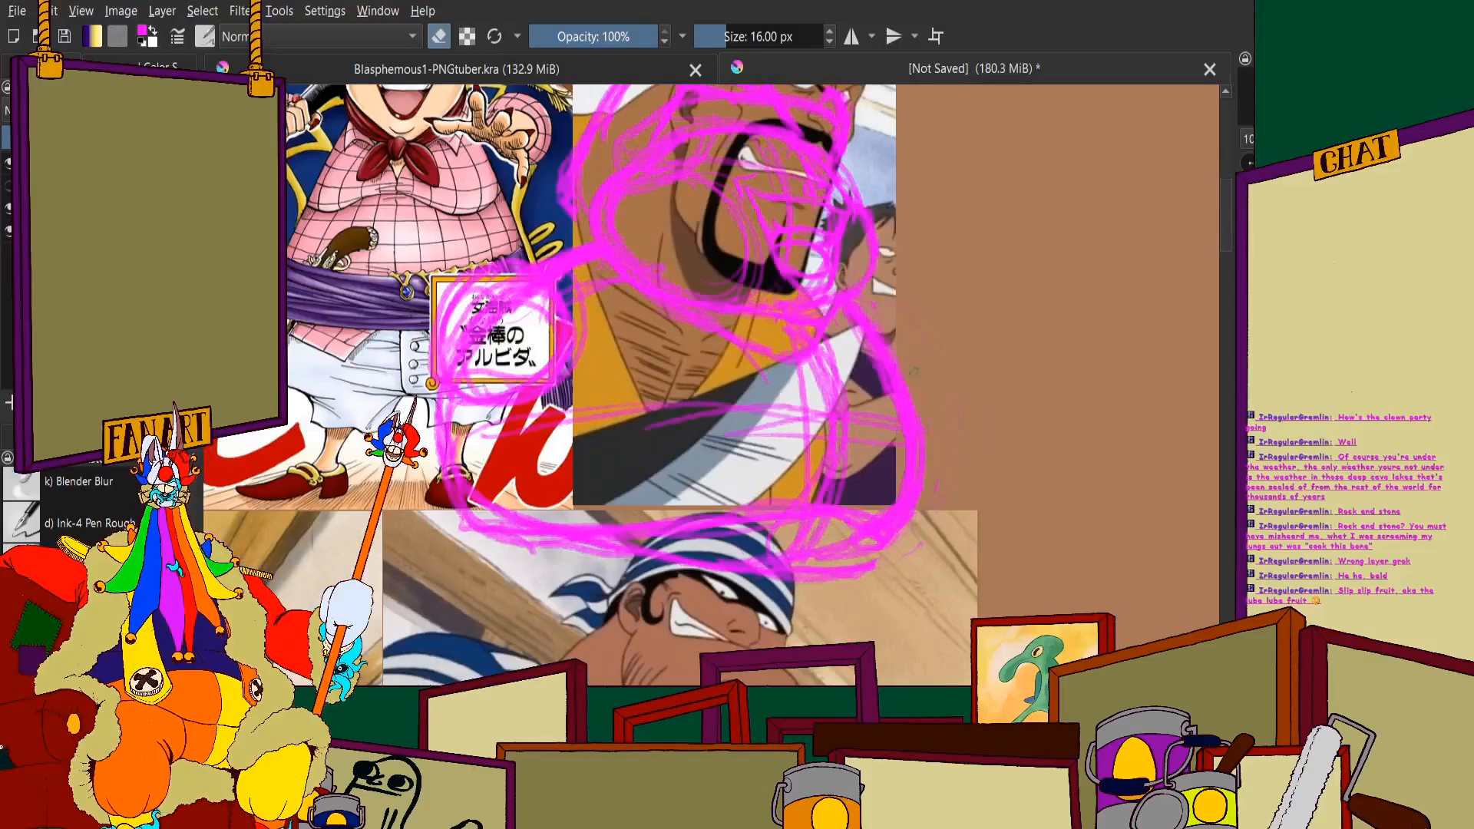
Erase the excess magenta strokes beneath the body's lower right edge to flatten the belly's underside
{"action": "scroll", "coordinate": [645, 522], "scroll_direction": "up", "scroll_amount": 2}
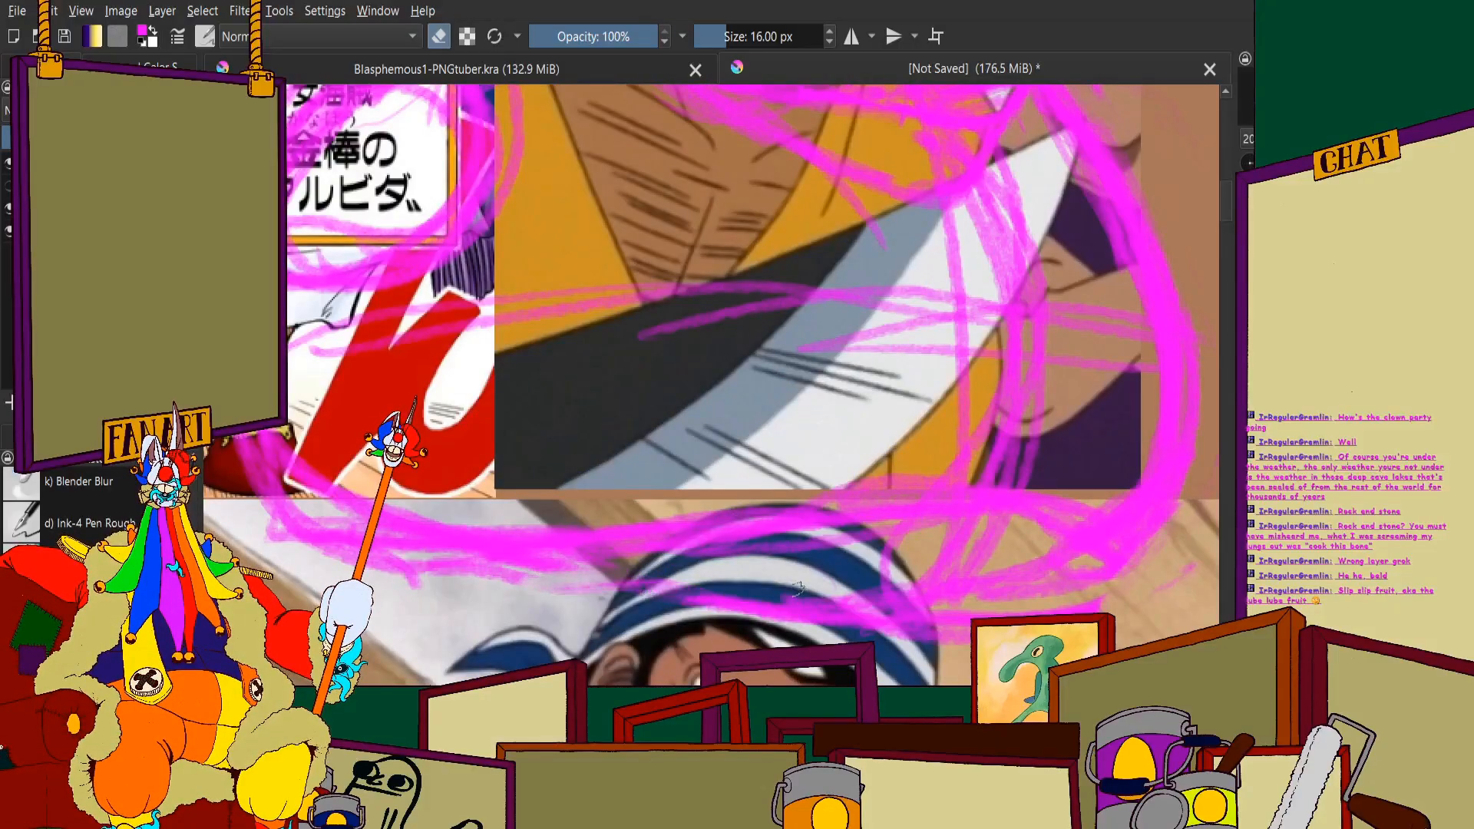
{"action": "mouse_move", "coordinate": [799, 590]}
{"action": "left_mouse_down"}
{"action": "mouse_move", "coordinate": [952, 614]}
{"action": "mouse_move", "coordinate": [882, 571]}
{"action": "mouse_move", "coordinate": [1007, 532]}
{"action": "mouse_move", "coordinate": [986, 538]}
{"action": "mouse_move", "coordinate": [948, 607]}
{"action": "mouse_move", "coordinate": [967, 633]}
{"action": "left_mouse_up"}
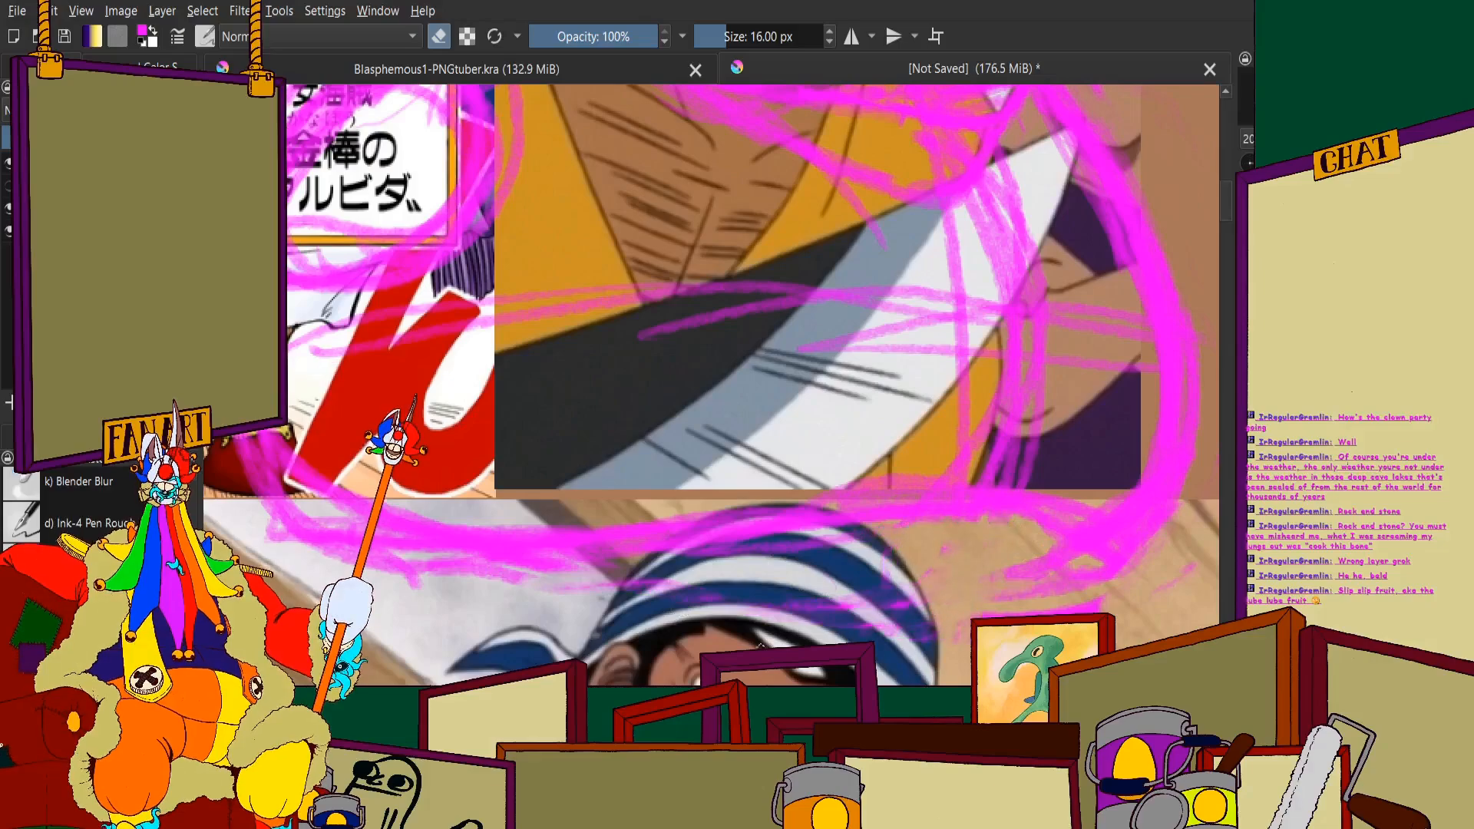
{"action": "mouse_move", "coordinate": [760, 645]}
{"action": "left_mouse_down"}
{"action": "mouse_move", "coordinate": [902, 604]}
{"action": "mouse_move", "coordinate": [990, 614]}
{"action": "mouse_move", "coordinate": [1078, 564]}
{"action": "left_mouse_up"}
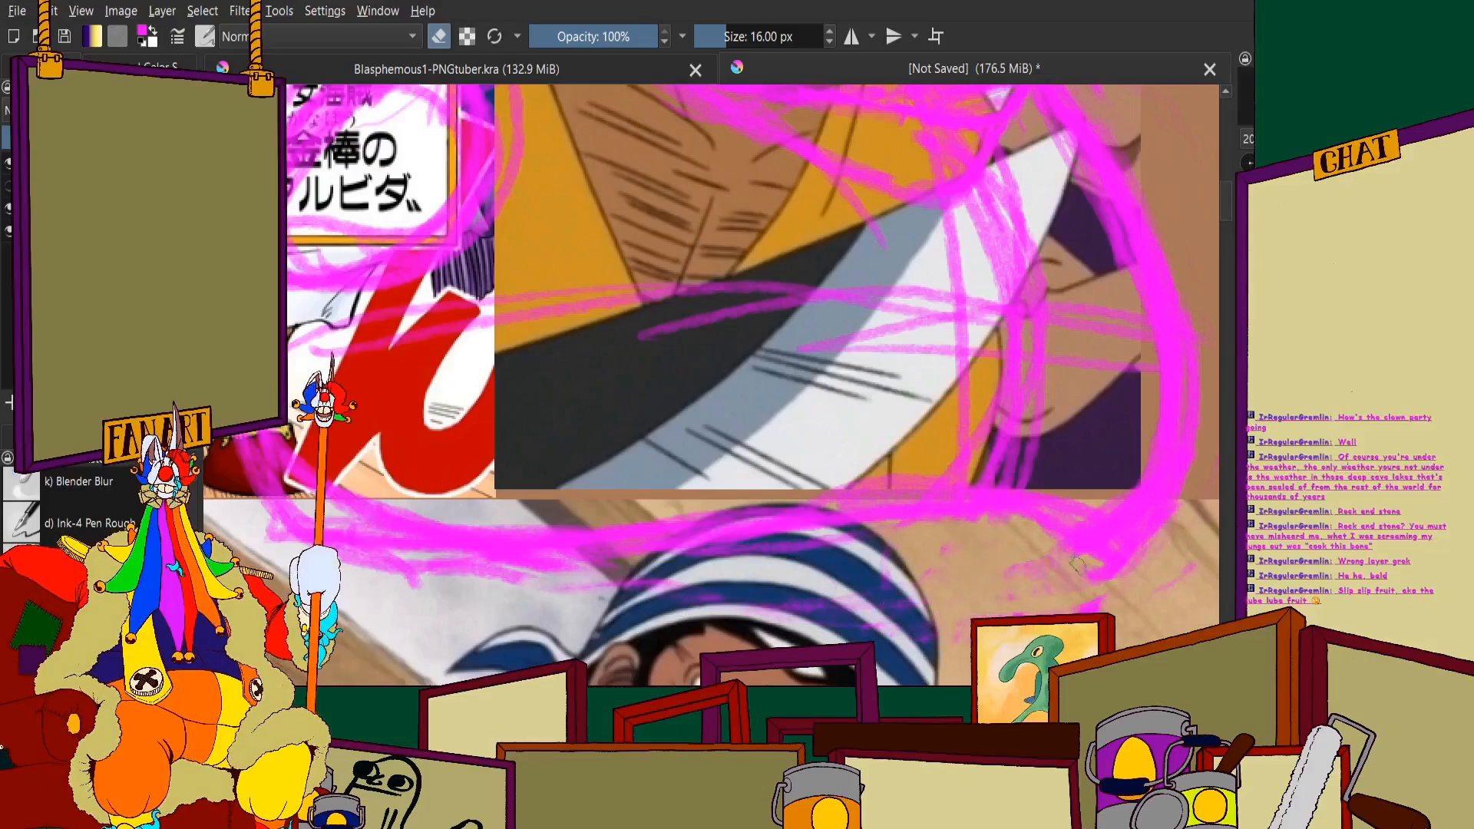
{"action": "scroll", "coordinate": [1083, 575], "scroll_direction": "down", "scroll_amount": 5}
{"action": "scroll", "coordinate": [1119, 488], "scroll_direction": "up", "scroll_amount": 3}
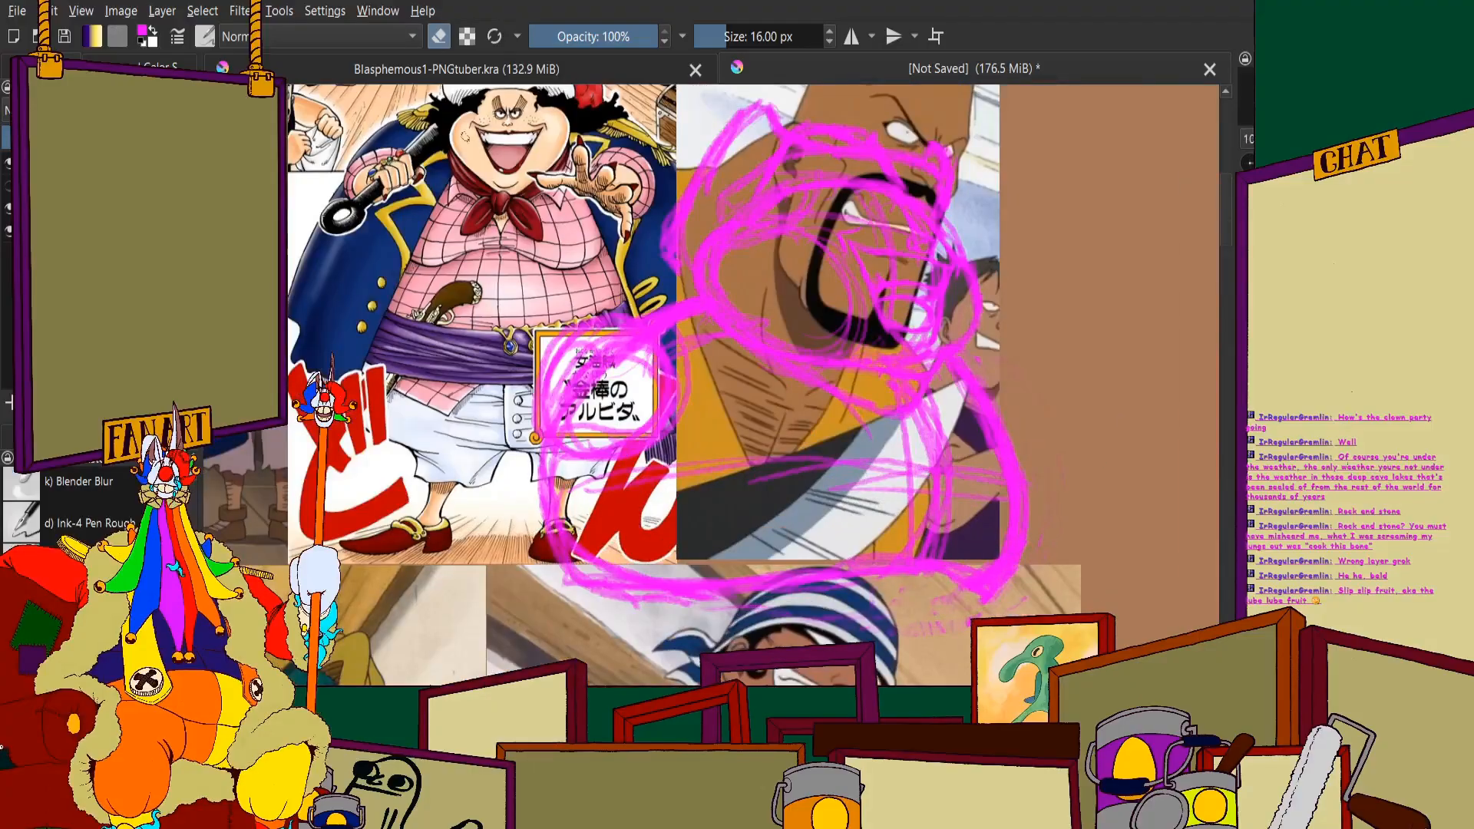
{"action": "left_click", "coordinate": [440, 36]}
Erase the rounded magenta upper-arm loop over the body's left shoulder, around the manga caption box
{"action": "scroll", "coordinate": [581, 326], "scroll_direction": "up", "scroll_amount": 2}
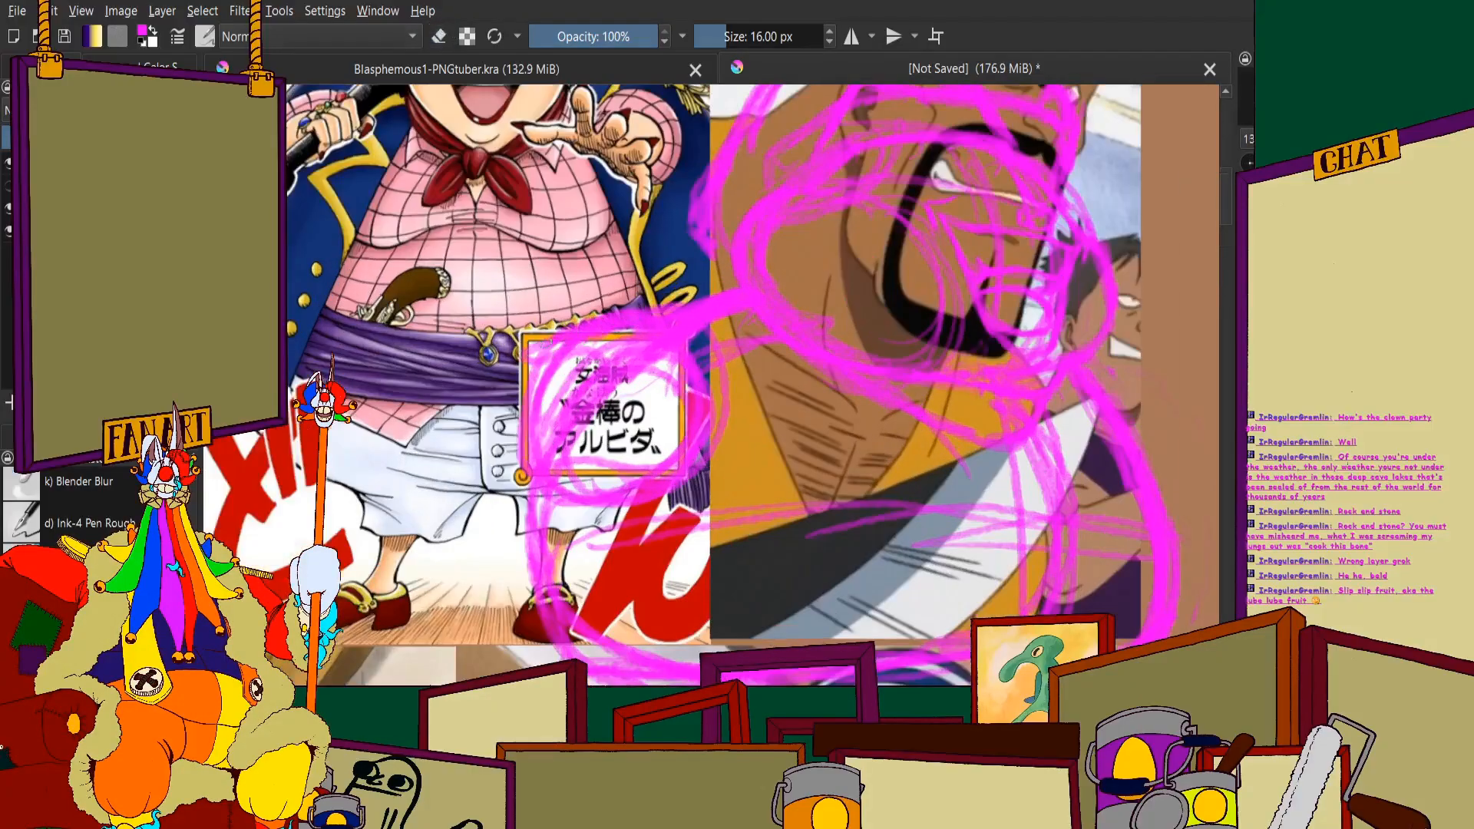
{"action": "scroll", "coordinate": [733, 368], "scroll_direction": "down", "scroll_amount": 3}
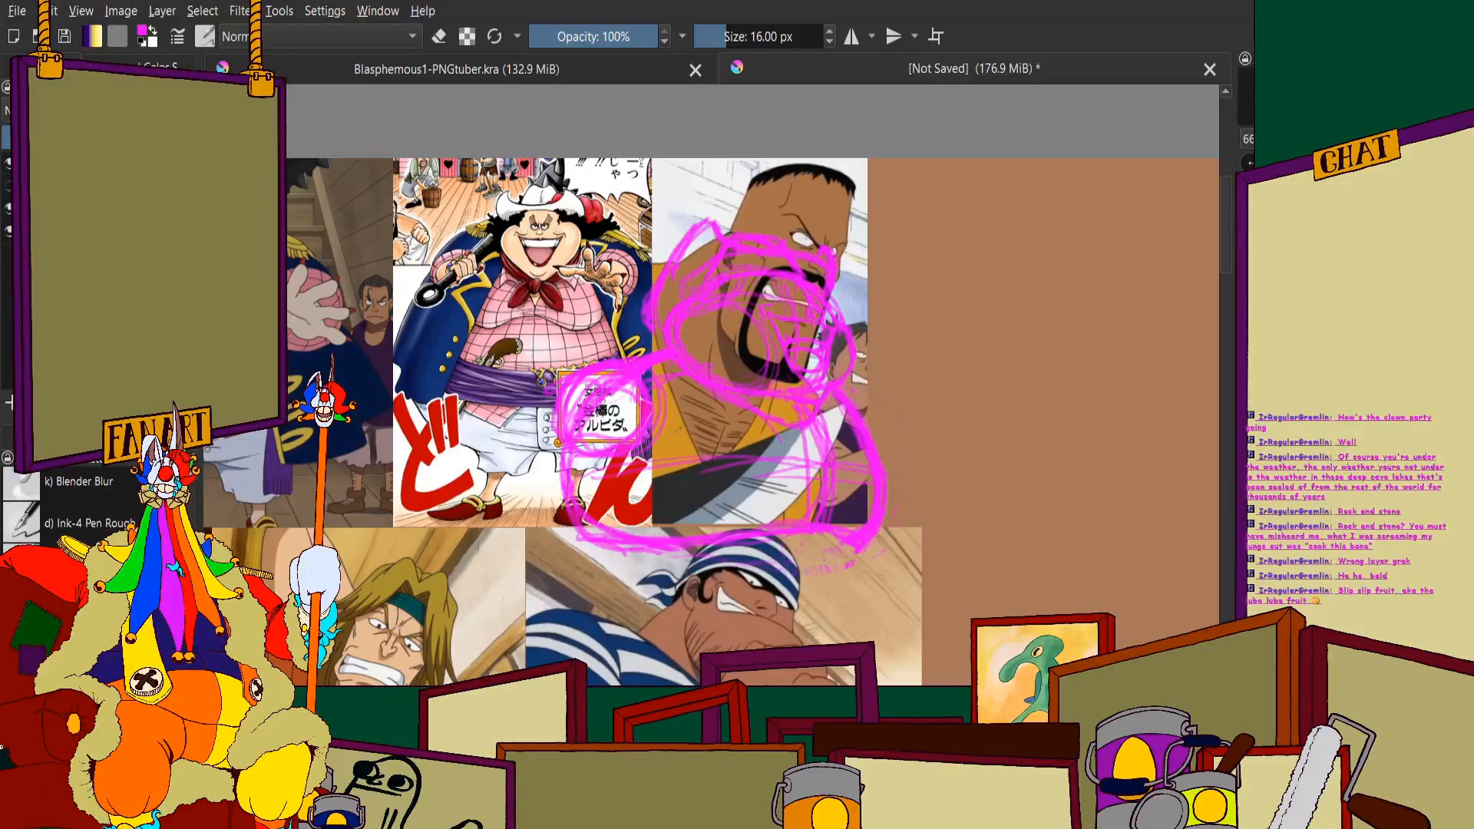
{"action": "scroll", "coordinate": [599, 407], "scroll_direction": "up", "scroll_amount": 5}
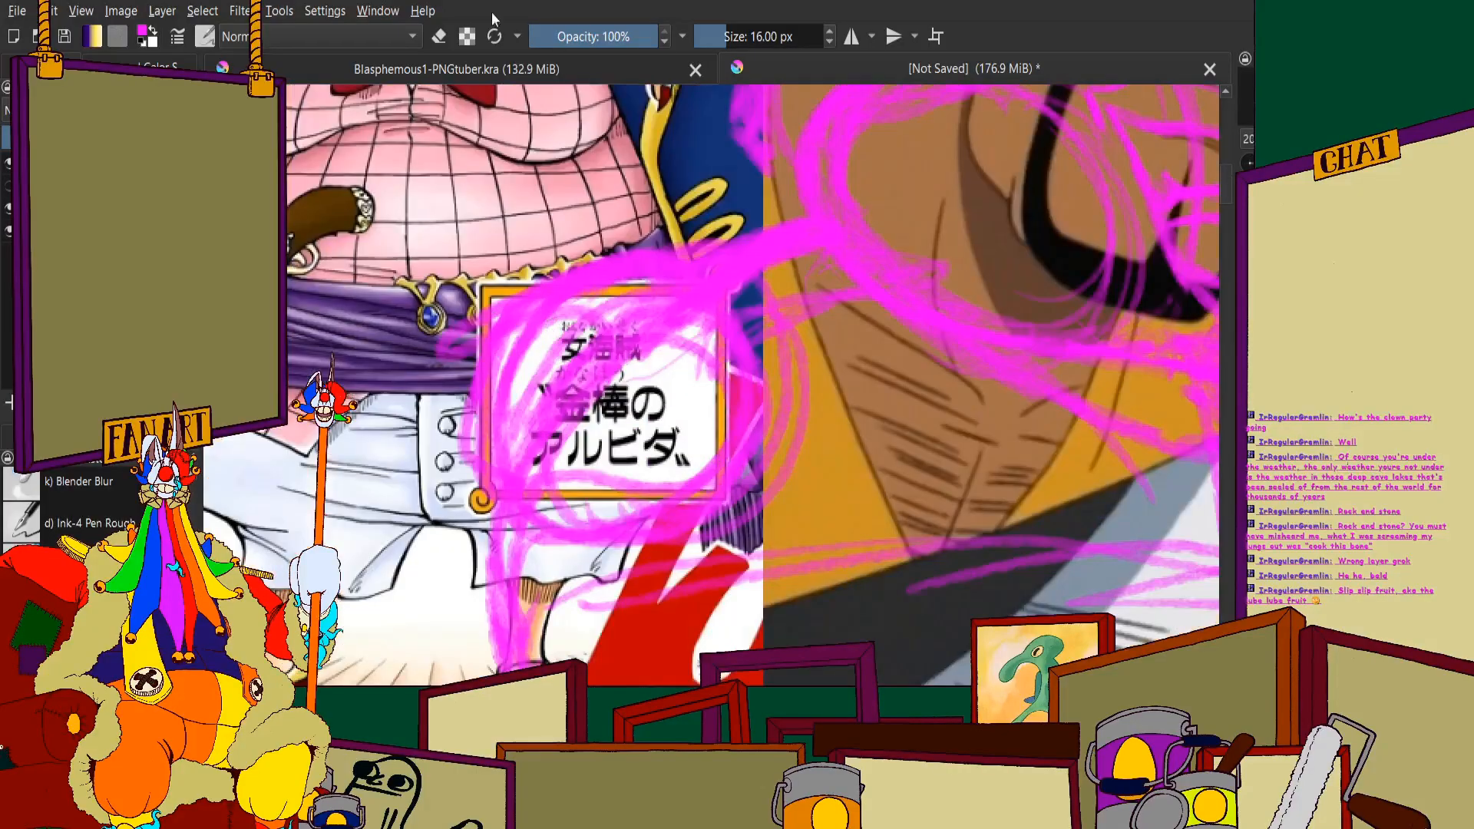
{"action": "left_click", "coordinate": [440, 36]}
{"action": "mouse_move", "coordinate": [687, 379]}
{"action": "left_mouse_down"}
{"action": "mouse_move", "coordinate": [721, 345]}
{"action": "mouse_move", "coordinate": [698, 552]}
{"action": "mouse_move", "coordinate": [783, 319]}
{"action": "mouse_move", "coordinate": [784, 520]}
{"action": "mouse_move", "coordinate": [636, 492]}
{"action": "mouse_move", "coordinate": [579, 526]}
{"action": "left_mouse_up"}
{"action": "mouse_move", "coordinate": [734, 280]}
{"action": "left_mouse_down"}
{"action": "mouse_move", "coordinate": [560, 526]}
{"action": "mouse_move", "coordinate": [533, 492]}
{"action": "mouse_move", "coordinate": [691, 507]}
{"action": "mouse_move", "coordinate": [699, 564]}
{"action": "left_mouse_up"}
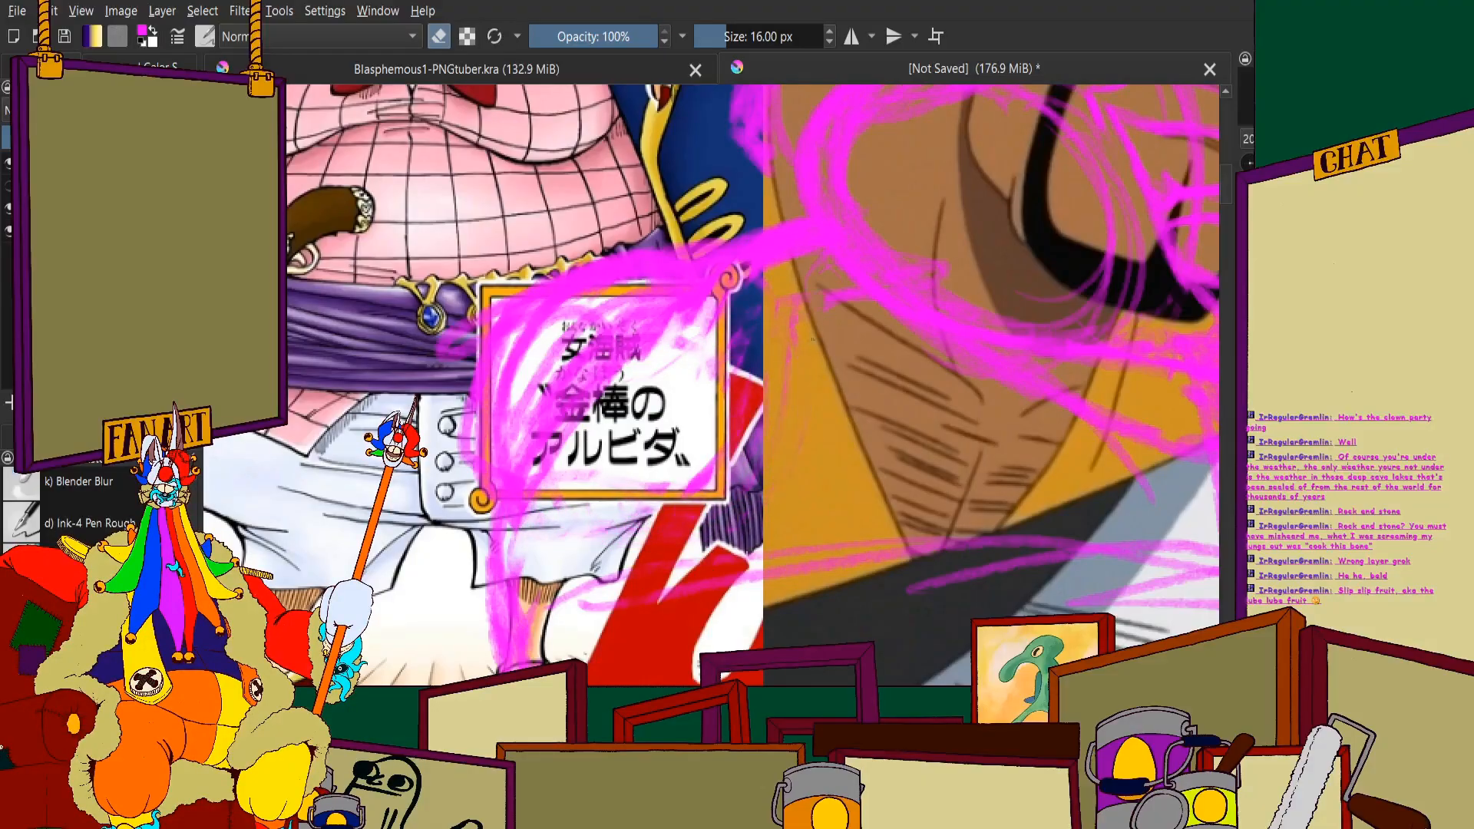
{"action": "mouse_move", "coordinate": [610, 314]}
{"action": "left_mouse_down"}
{"action": "mouse_move", "coordinate": [530, 384]}
{"action": "mouse_move", "coordinate": [591, 307]}
{"action": "mouse_move", "coordinate": [499, 461]}
{"action": "mouse_move", "coordinate": [605, 208]}
{"action": "left_mouse_up"}
{"action": "mouse_move", "coordinate": [570, 274]}
{"action": "left_mouse_down"}
{"action": "mouse_move", "coordinate": [476, 384]}
{"action": "mouse_move", "coordinate": [445, 350]}
{"action": "mouse_move", "coordinate": [467, 426]}
{"action": "mouse_move", "coordinate": [540, 255]}
{"action": "left_mouse_up"}
{"action": "mouse_move", "coordinate": [553, 311]}
{"action": "left_mouse_down"}
{"action": "mouse_move", "coordinate": [695, 253]}
{"action": "mouse_move", "coordinate": [583, 316]}
{"action": "left_mouse_up"}
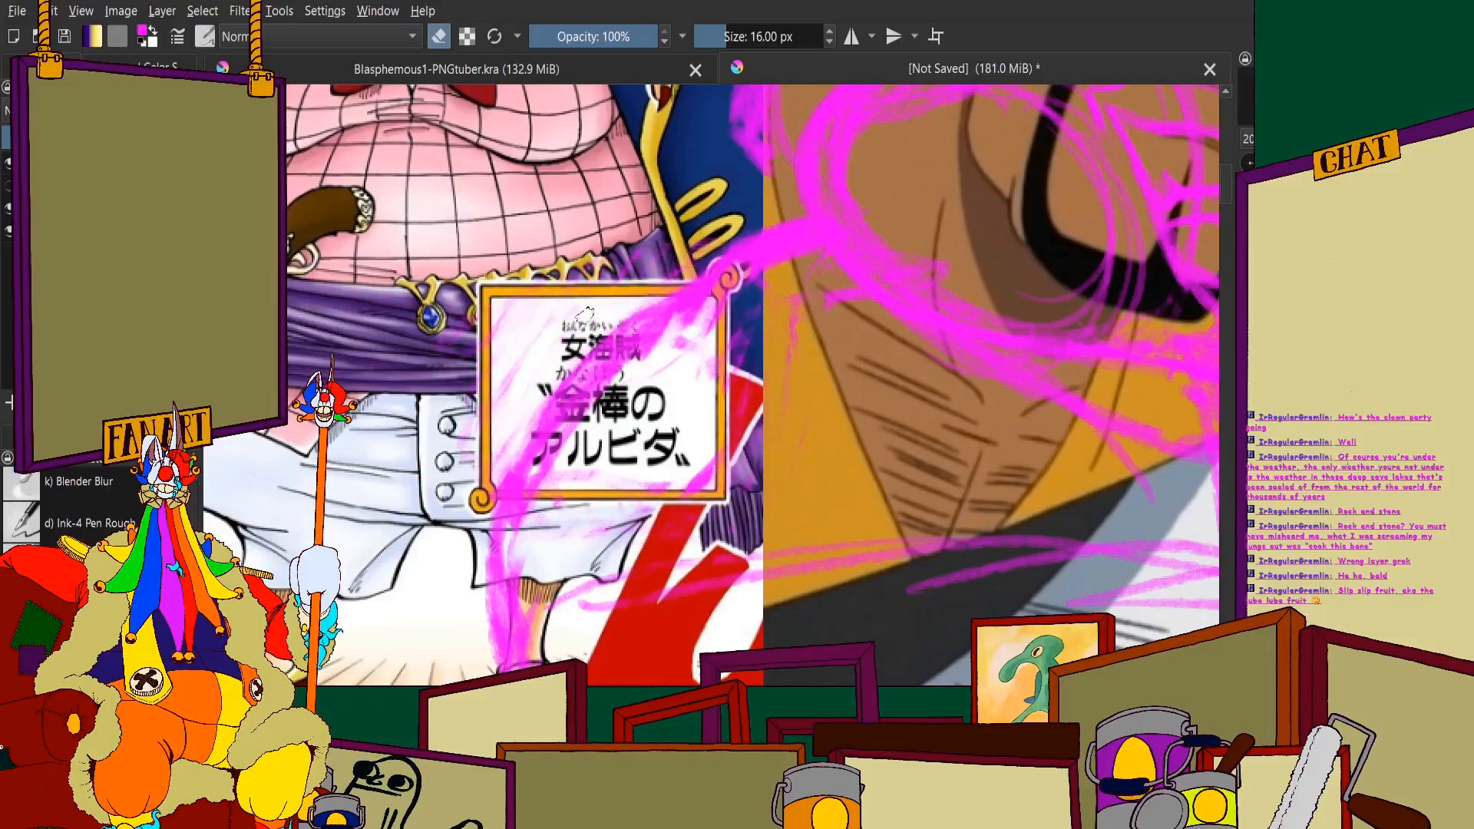
Erase stray strokes along the body's left contour and draw a rounded magenta shoulder loop beside the manga caption box
{"action": "left_click_drag", "start_coordinate": [432, 513], "coordinate": [511, 428]}
{"action": "scroll", "coordinate": [502, 368], "scroll_direction": "down", "scroll_amount": 5}
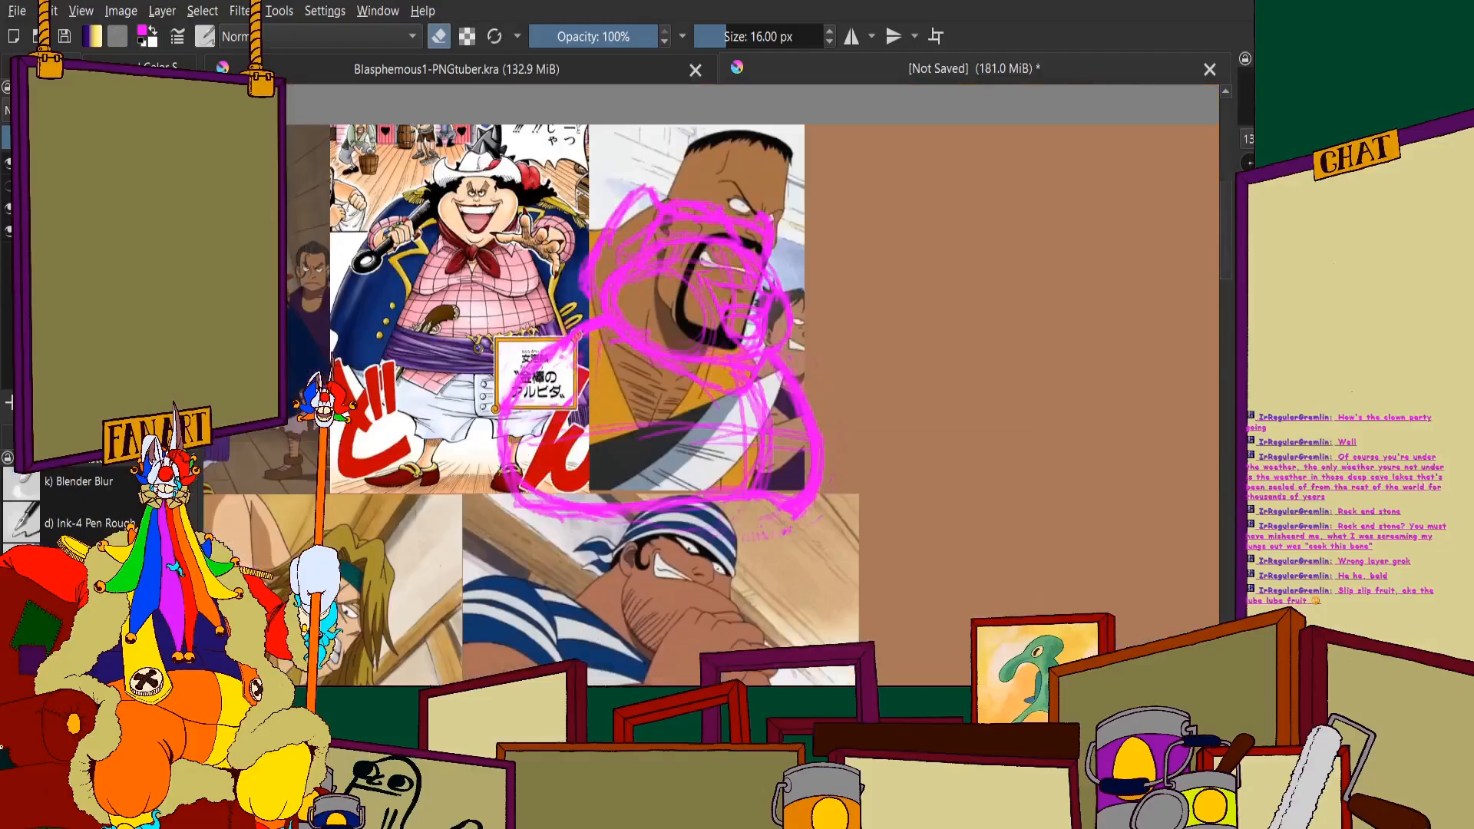
{"action": "scroll", "coordinate": [618, 351], "scroll_direction": "up", "scroll_amount": 2}
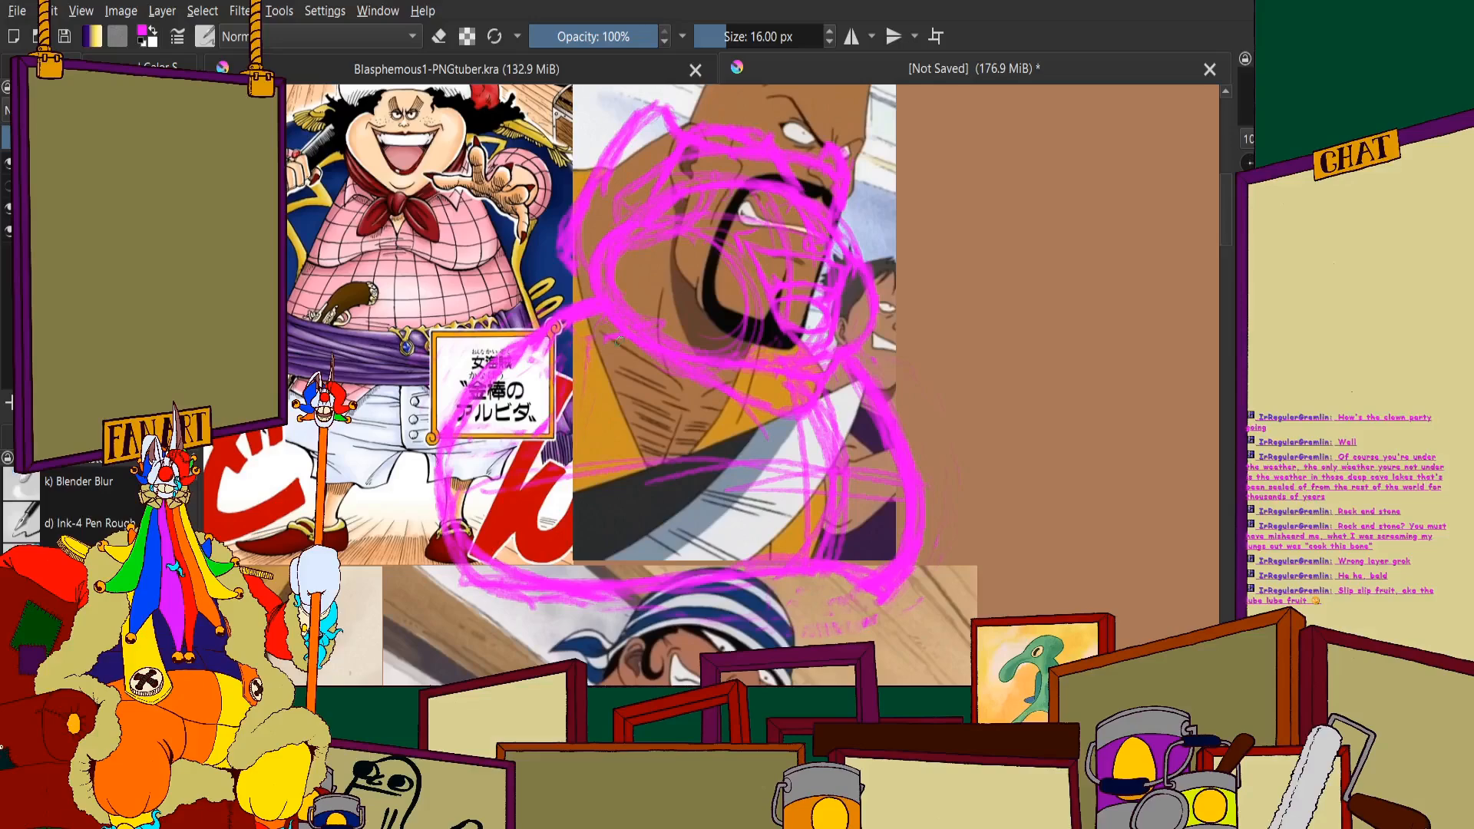
{"action": "scroll", "coordinate": [593, 332], "scroll_direction": "up", "scroll_amount": 3}
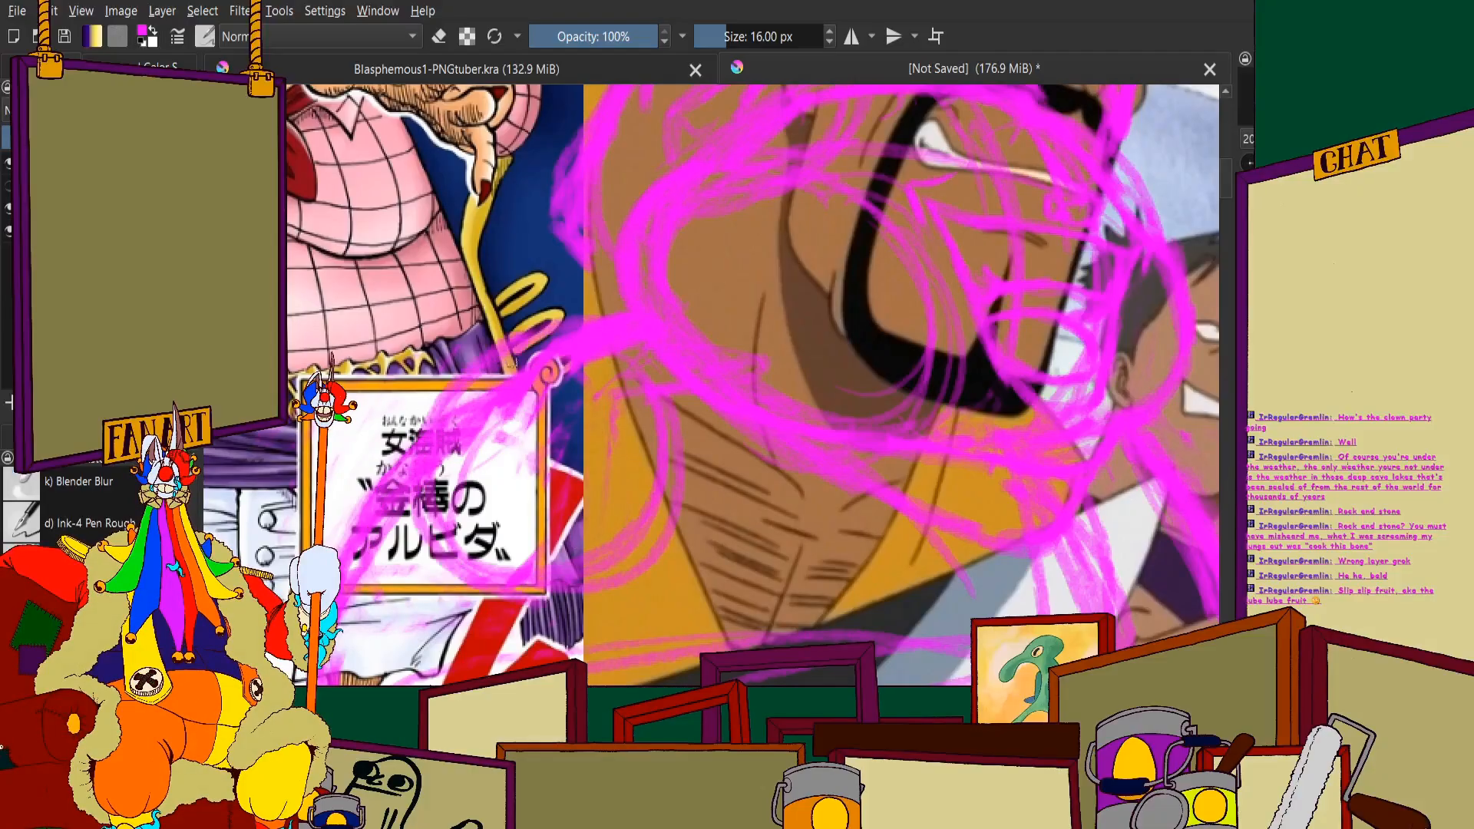
Thicken the inner magenta contour down the body's left side, from the caption box to the lower left corner
{"action": "scroll", "coordinate": [461, 429], "scroll_direction": "down", "scroll_amount": 3}
{"action": "scroll", "coordinate": [460, 430], "scroll_direction": "up", "scroll_amount": 2}
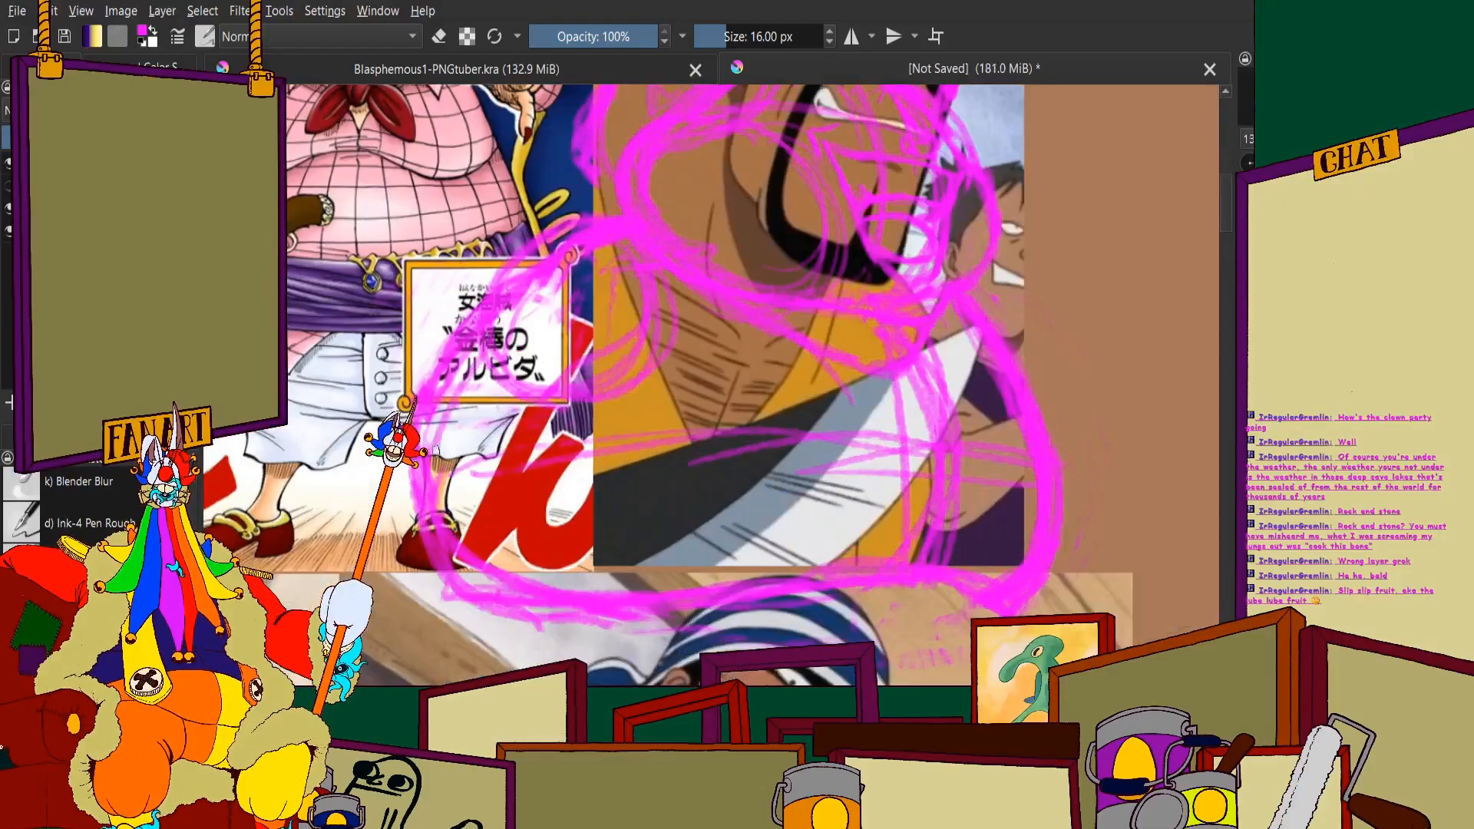
{"action": "mouse_move", "coordinate": [466, 378]}
{"action": "left_mouse_down"}
{"action": "mouse_move", "coordinate": [448, 526]}
{"action": "mouse_move", "coordinate": [485, 590]}
{"action": "left_mouse_up"}
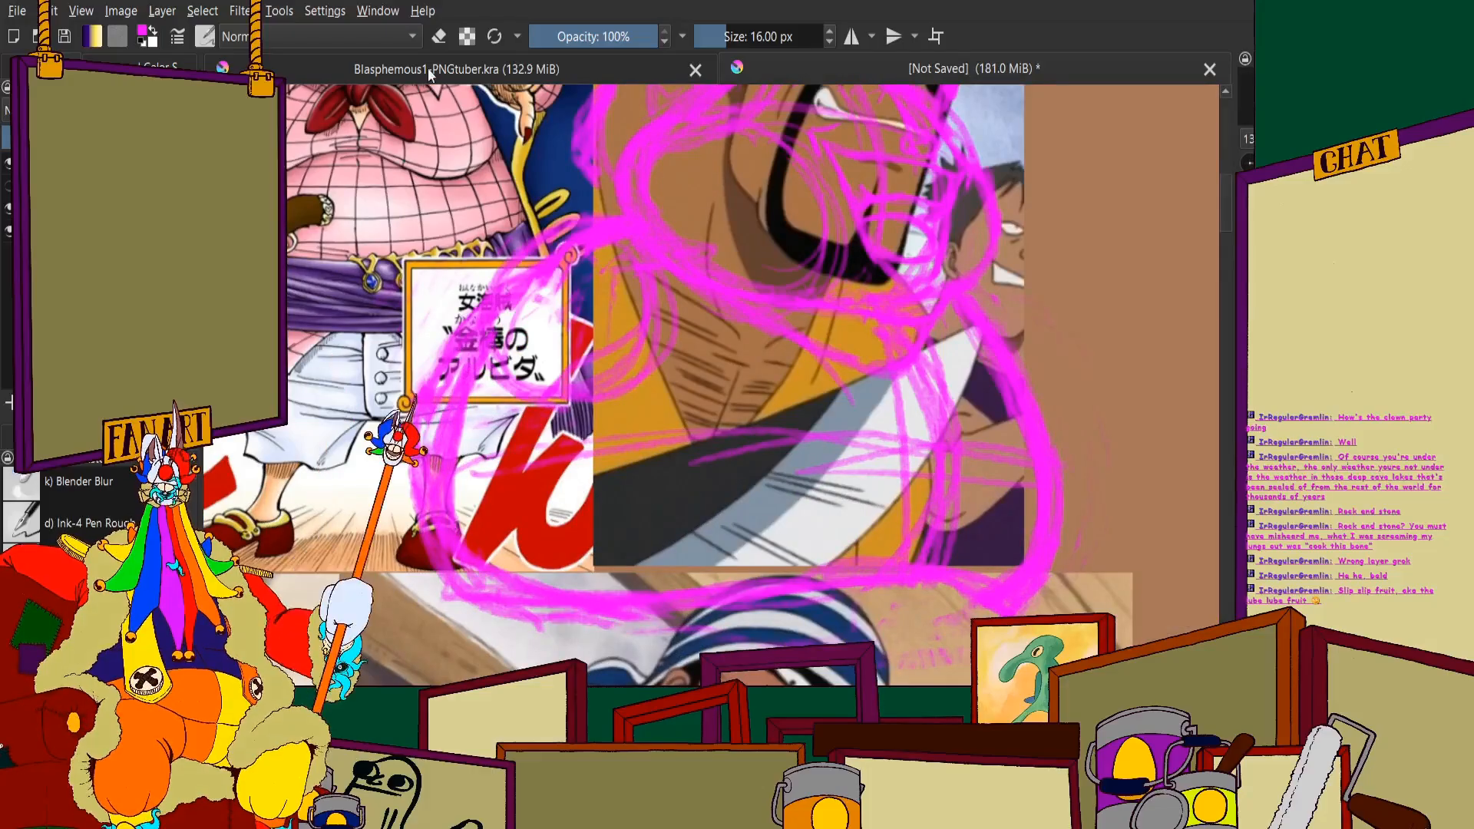
Close the Blasphemous1-PNGtuber.kra document, keeping the unsaved reference document open
{"action": "left_click", "coordinate": [429, 69]}
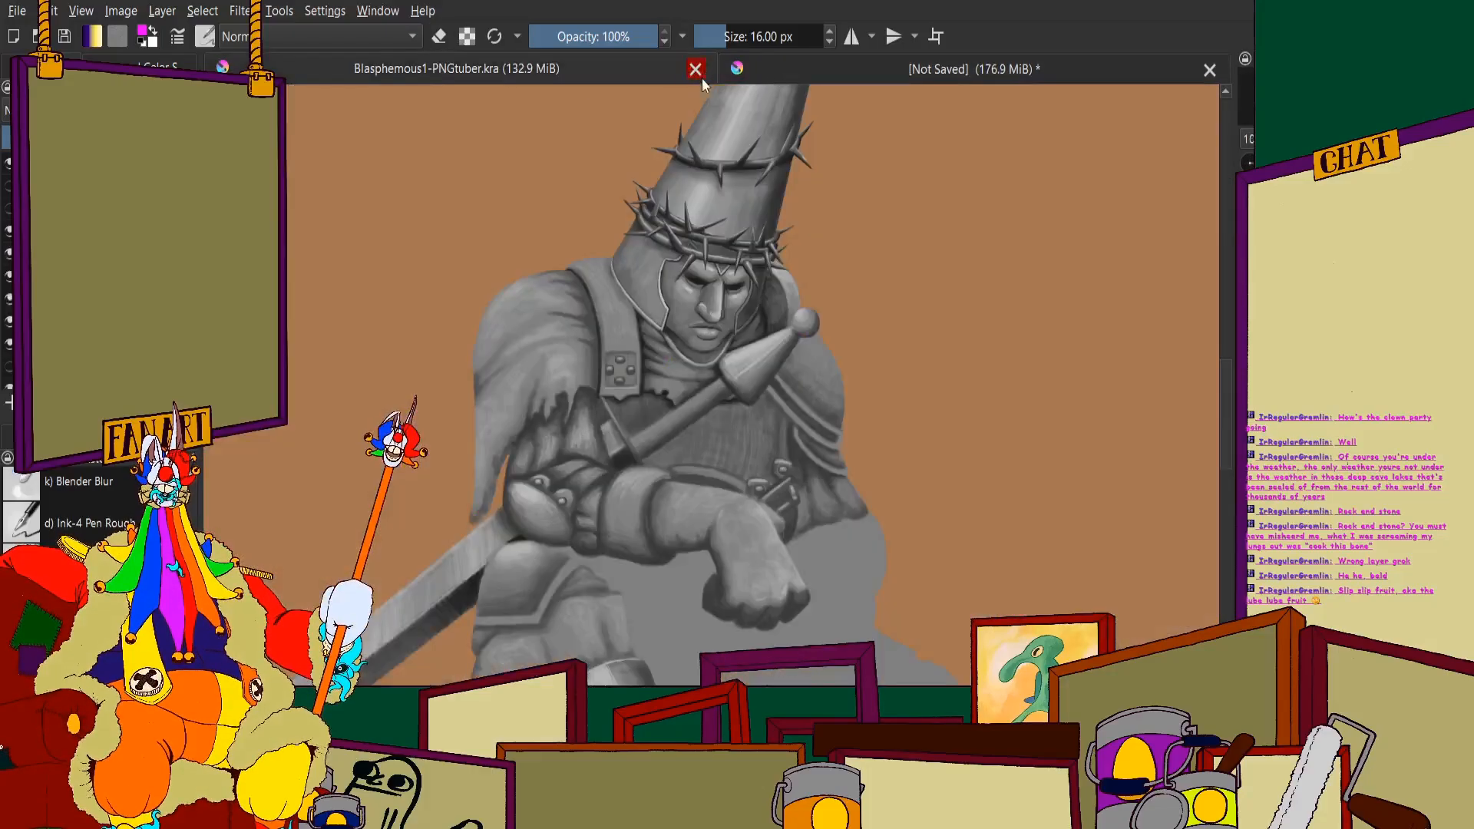
{"action": "left_click", "coordinate": [696, 69]}
Erase the outer magenta strokes down the body's left side, leaving the inner contour
{"action": "left_click", "coordinate": [438, 36]}
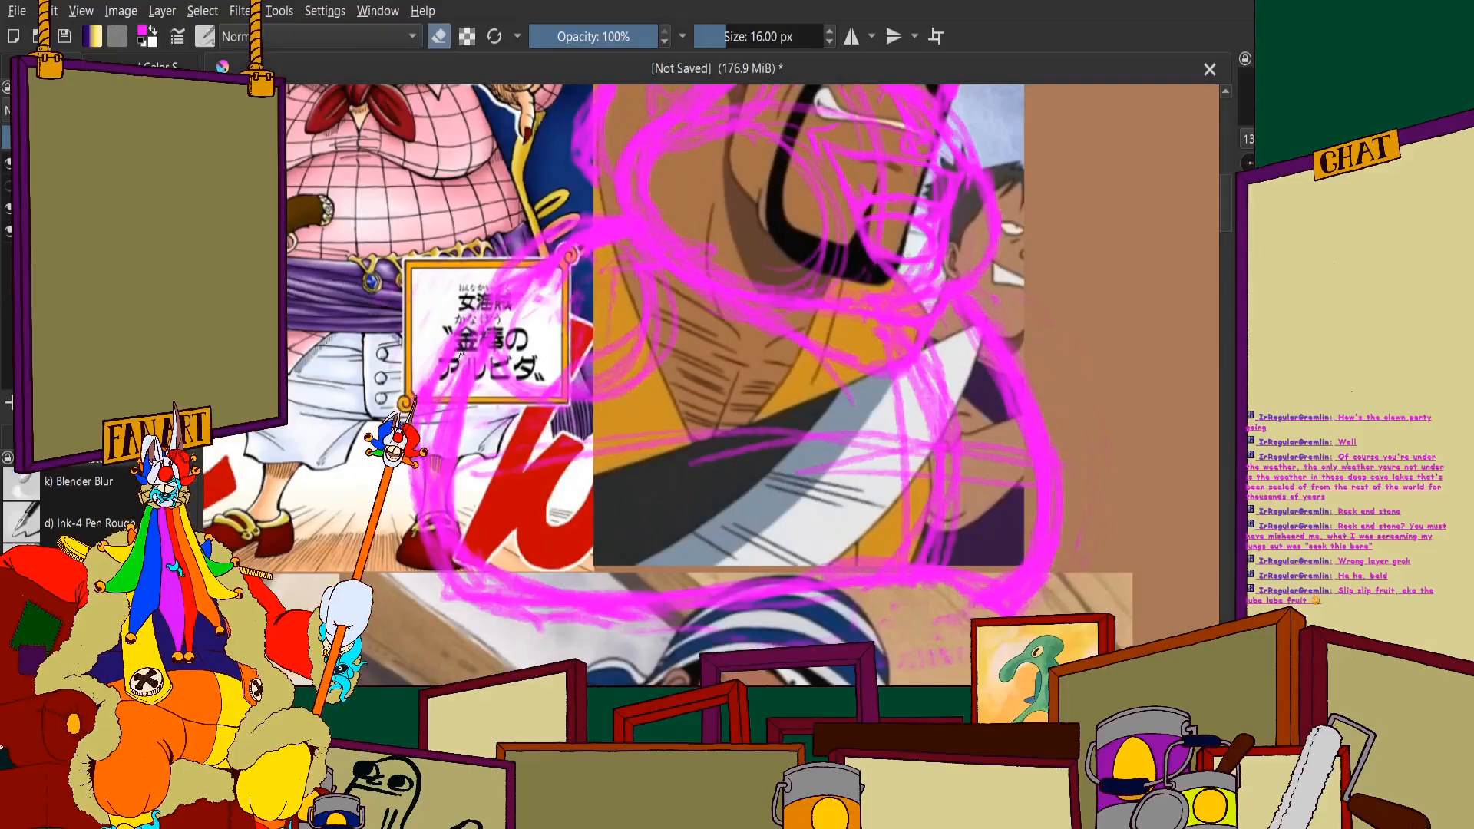
{"action": "mouse_move", "coordinate": [461, 357]}
{"action": "left_mouse_down"}
{"action": "mouse_move", "coordinate": [422, 455]}
{"action": "mouse_move", "coordinate": [425, 545]}
{"action": "mouse_move", "coordinate": [422, 384]}
{"action": "mouse_move", "coordinate": [412, 519]}
{"action": "left_mouse_up"}
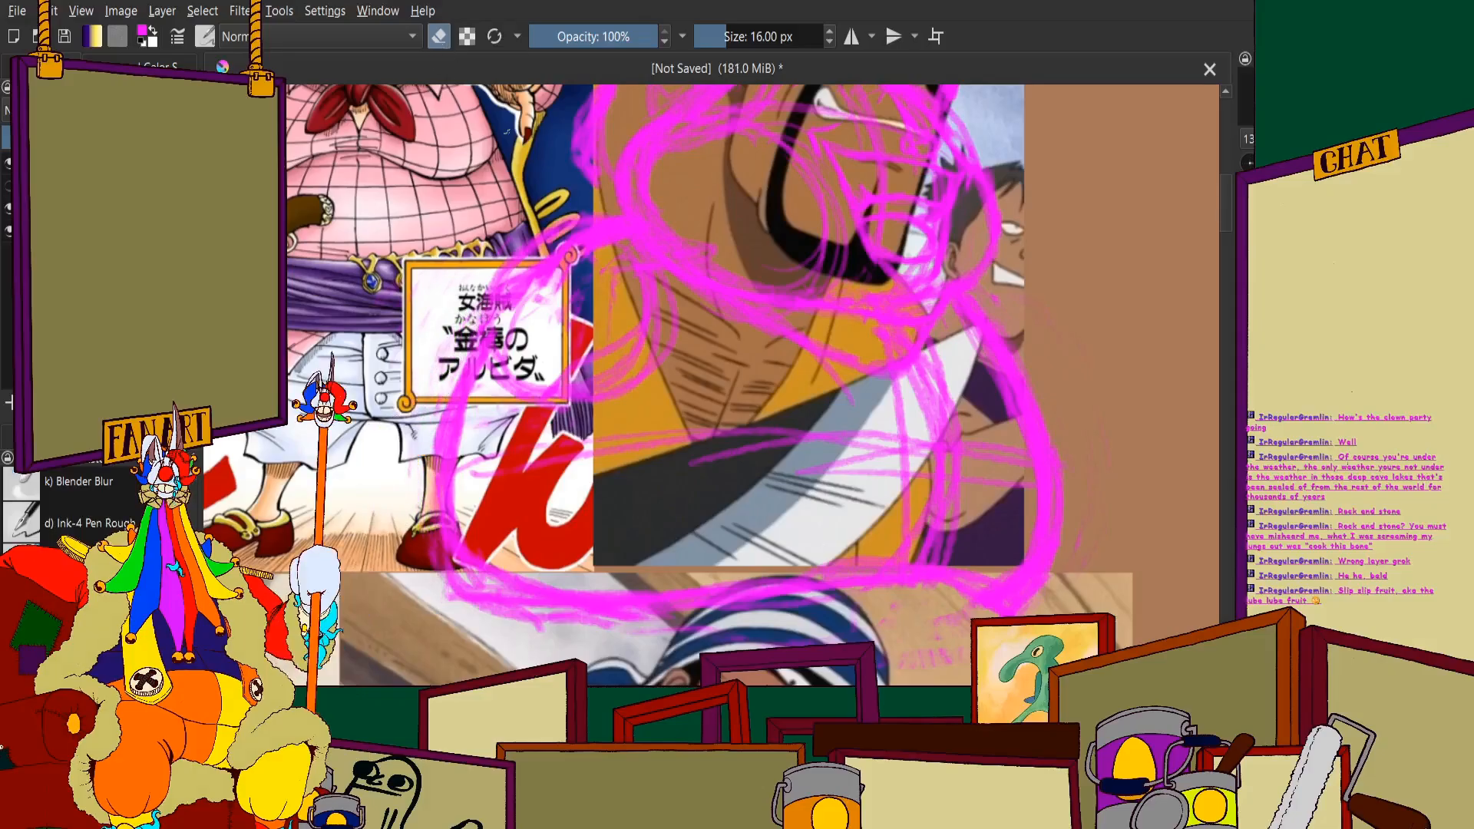
{"action": "left_click", "coordinate": [438, 36]}
Draw a rounded magenta shoulder loop over the upper right side of the body
{"action": "scroll", "coordinate": [553, 230], "scroll_direction": "up", "scroll_amount": 2}
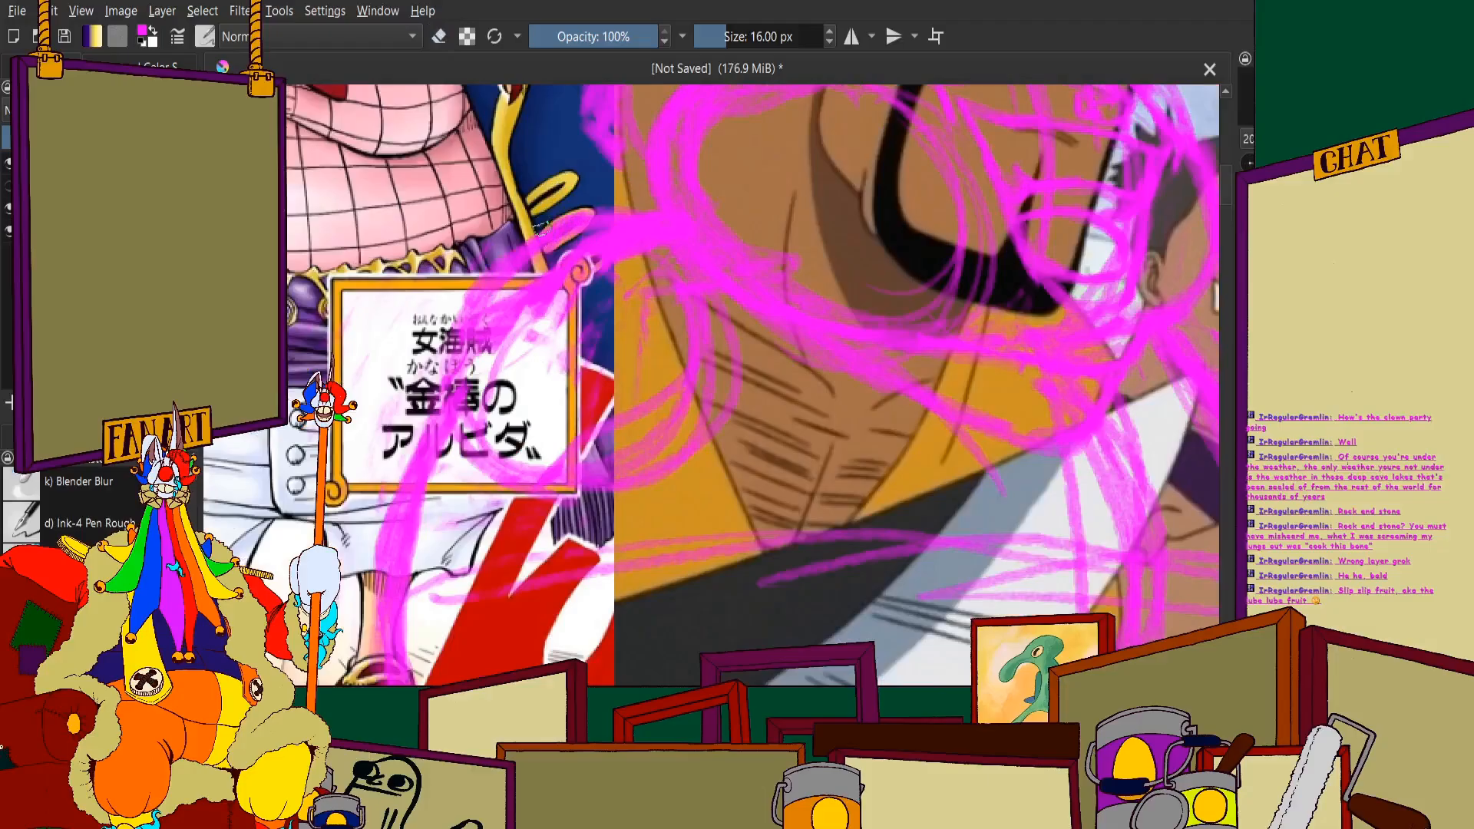
{"action": "scroll", "coordinate": [623, 209], "scroll_direction": "down", "scroll_amount": 3}
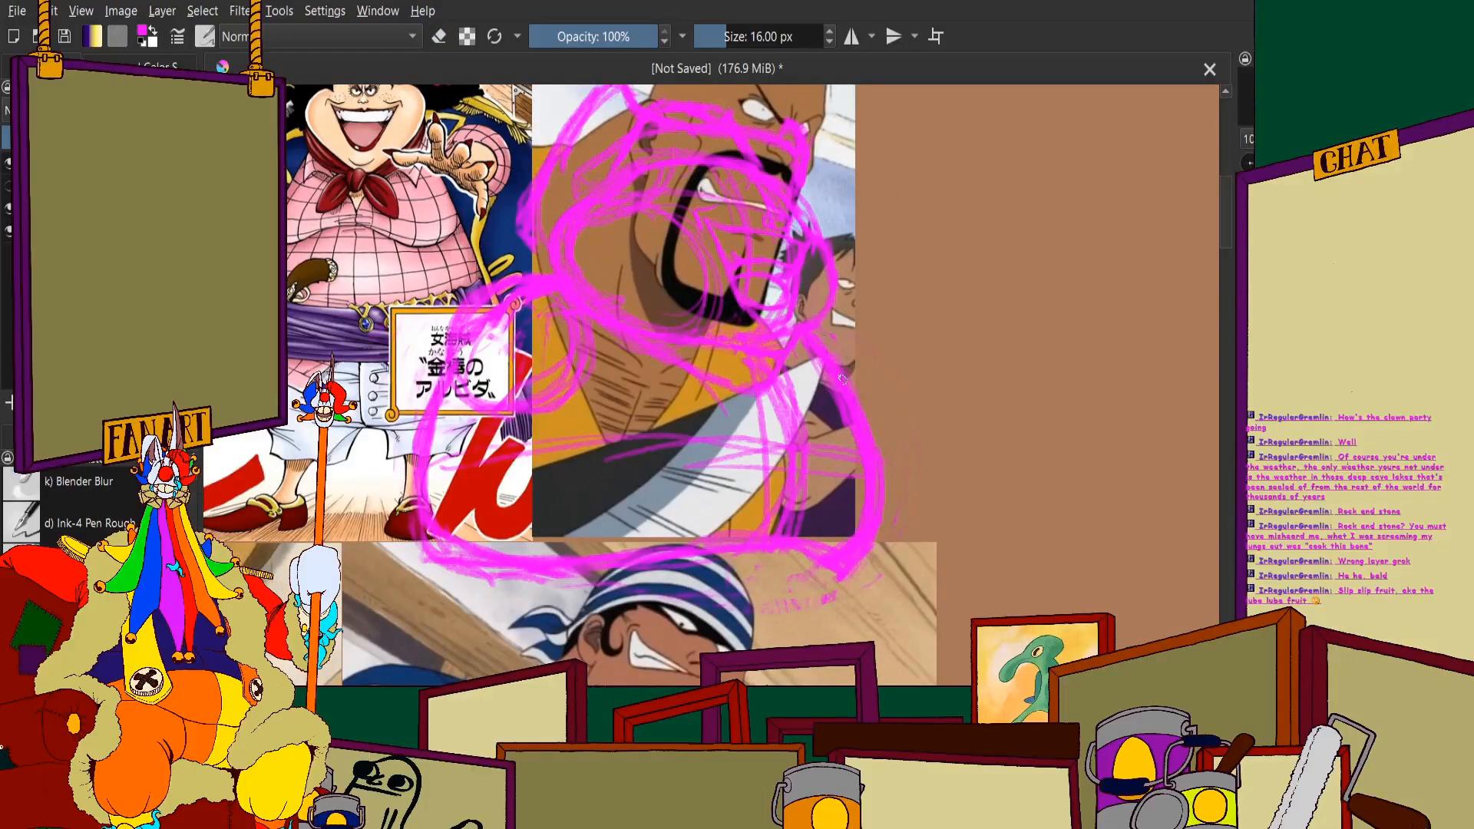
{"action": "scroll", "coordinate": [842, 379], "scroll_direction": "down", "scroll_amount": 2}
{"action": "scroll", "coordinate": [878, 391], "scroll_direction": "up", "scroll_amount": 2}
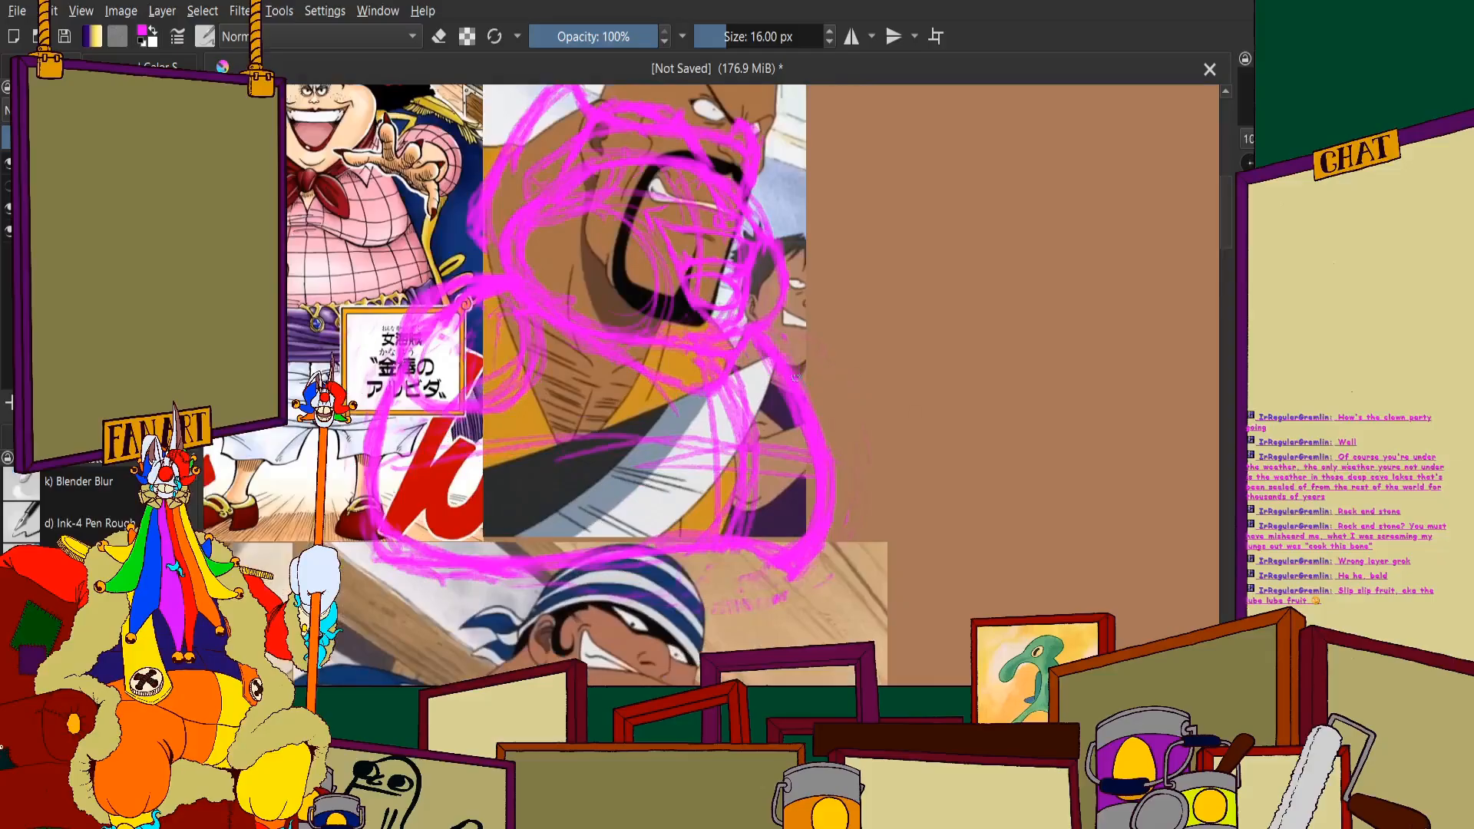
{"action": "mouse_move", "coordinate": [798, 371]}
{"action": "left_mouse_down"}
{"action": "mouse_move", "coordinate": [840, 419]}
{"action": "mouse_move", "coordinate": [837, 442]}
{"action": "left_mouse_up"}
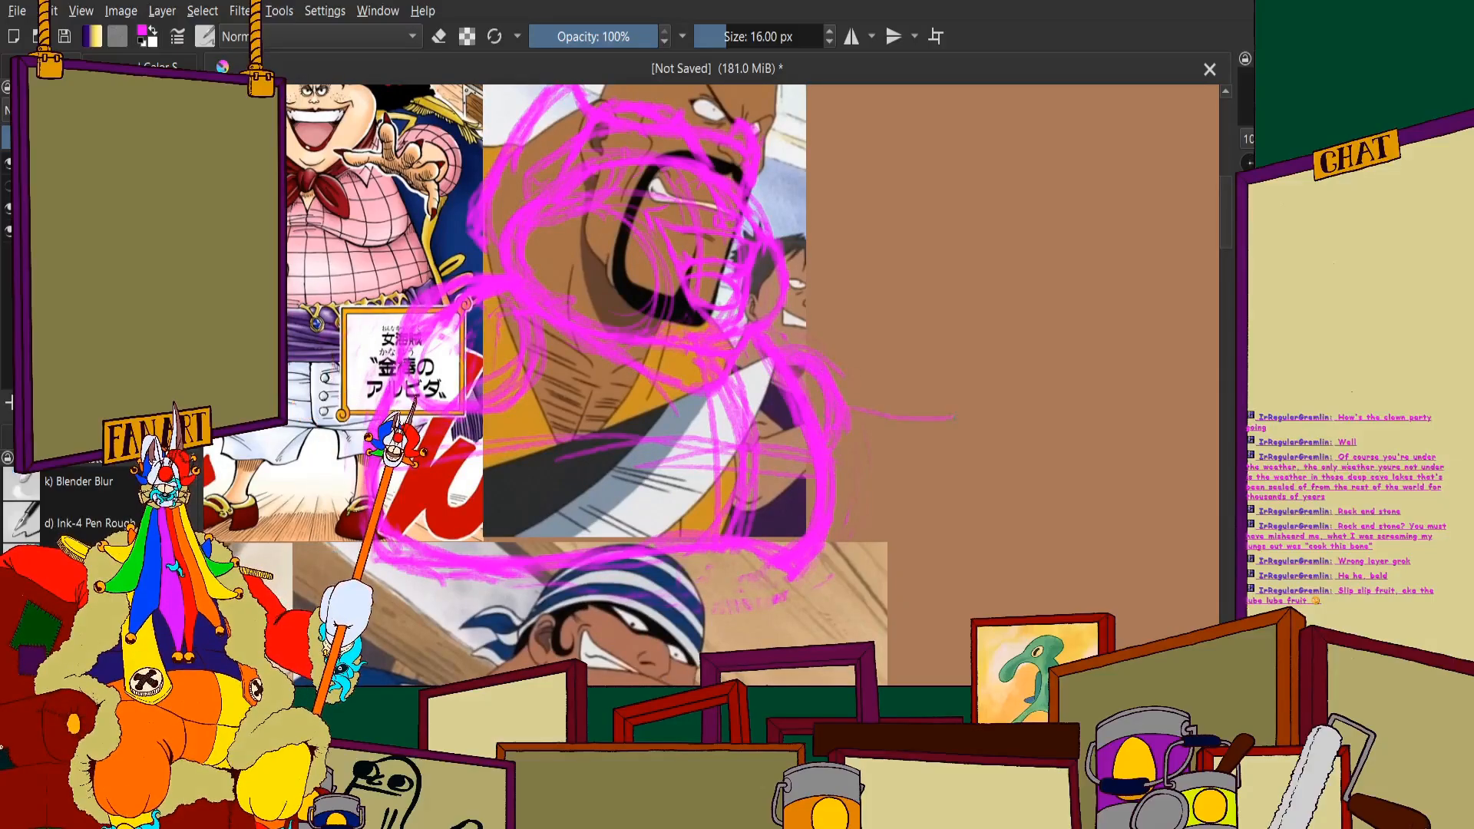
Try to sketch a bent arm extending from the right shoulder, with a raised forearm and a blocky hand
{"action": "left_click_drag", "start_coordinate": [929, 402], "coordinate": [863, 410]}
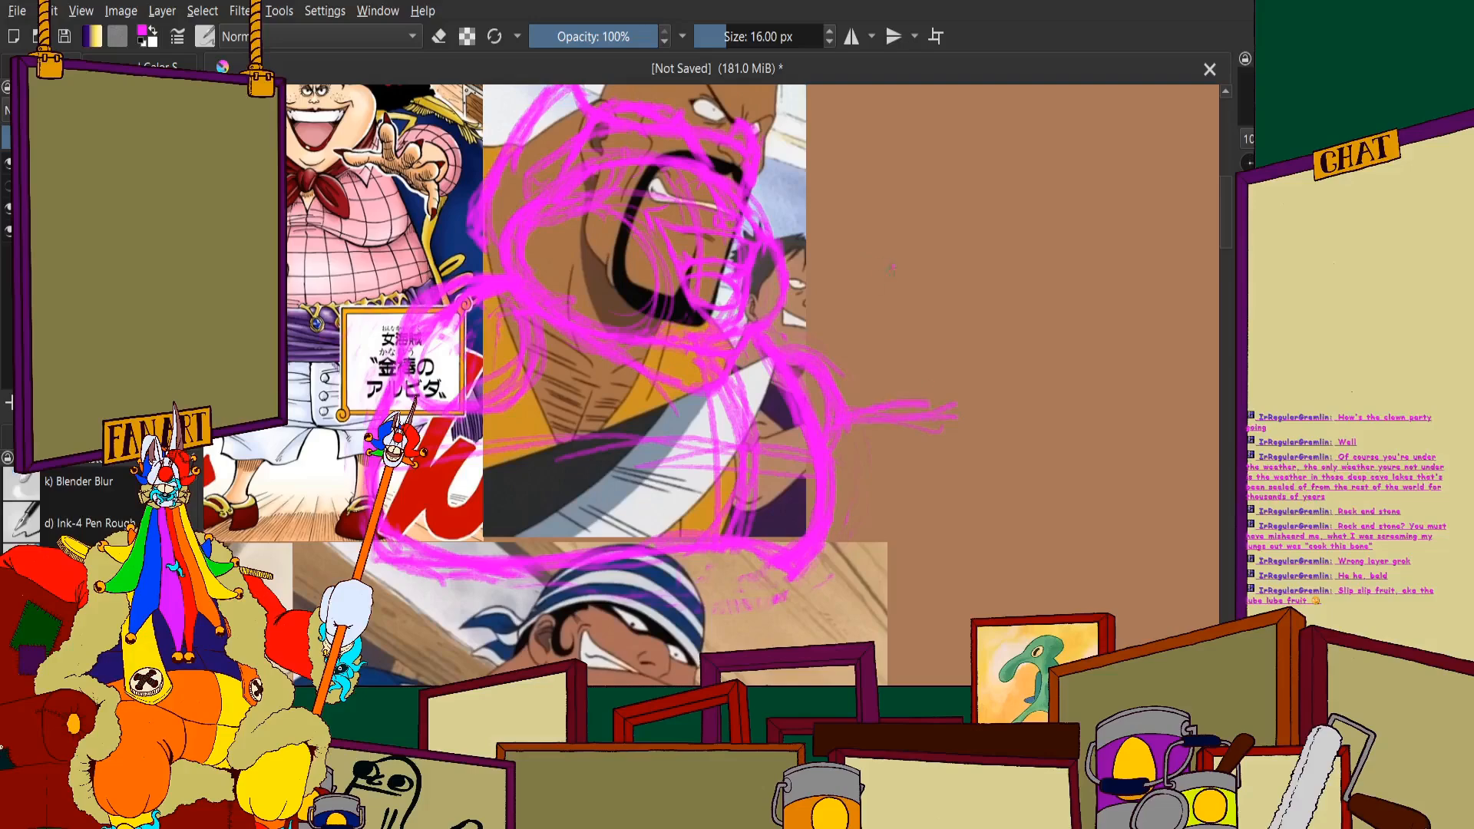
{"action": "mouse_move", "coordinate": [890, 269]}
{"action": "left_mouse_down"}
{"action": "mouse_move", "coordinate": [941, 345]}
{"action": "mouse_move", "coordinate": [862, 422]}
{"action": "left_mouse_up"}
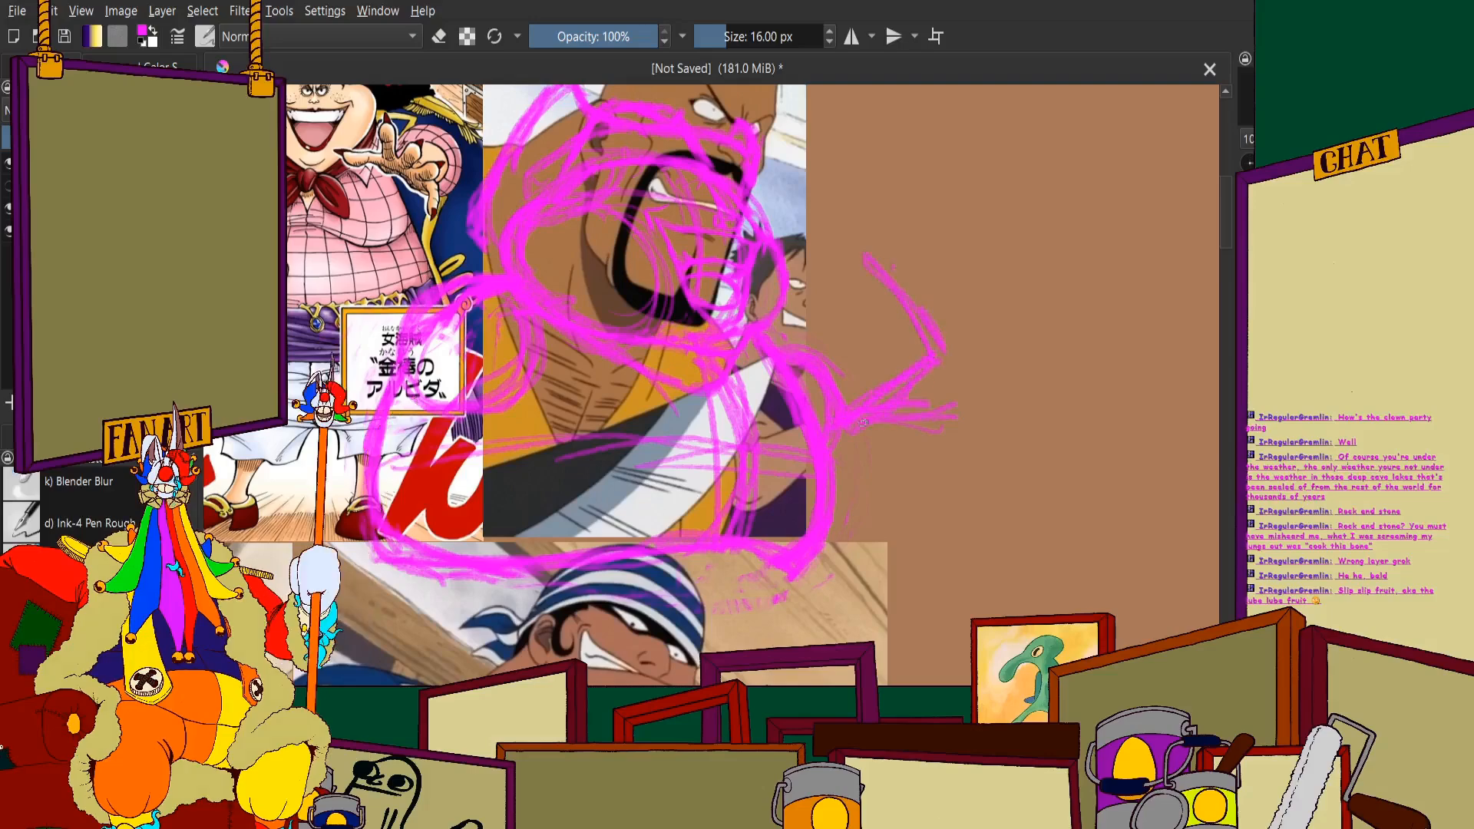
{"action": "left_click_drag", "start_coordinate": [950, 356], "coordinate": [844, 403]}
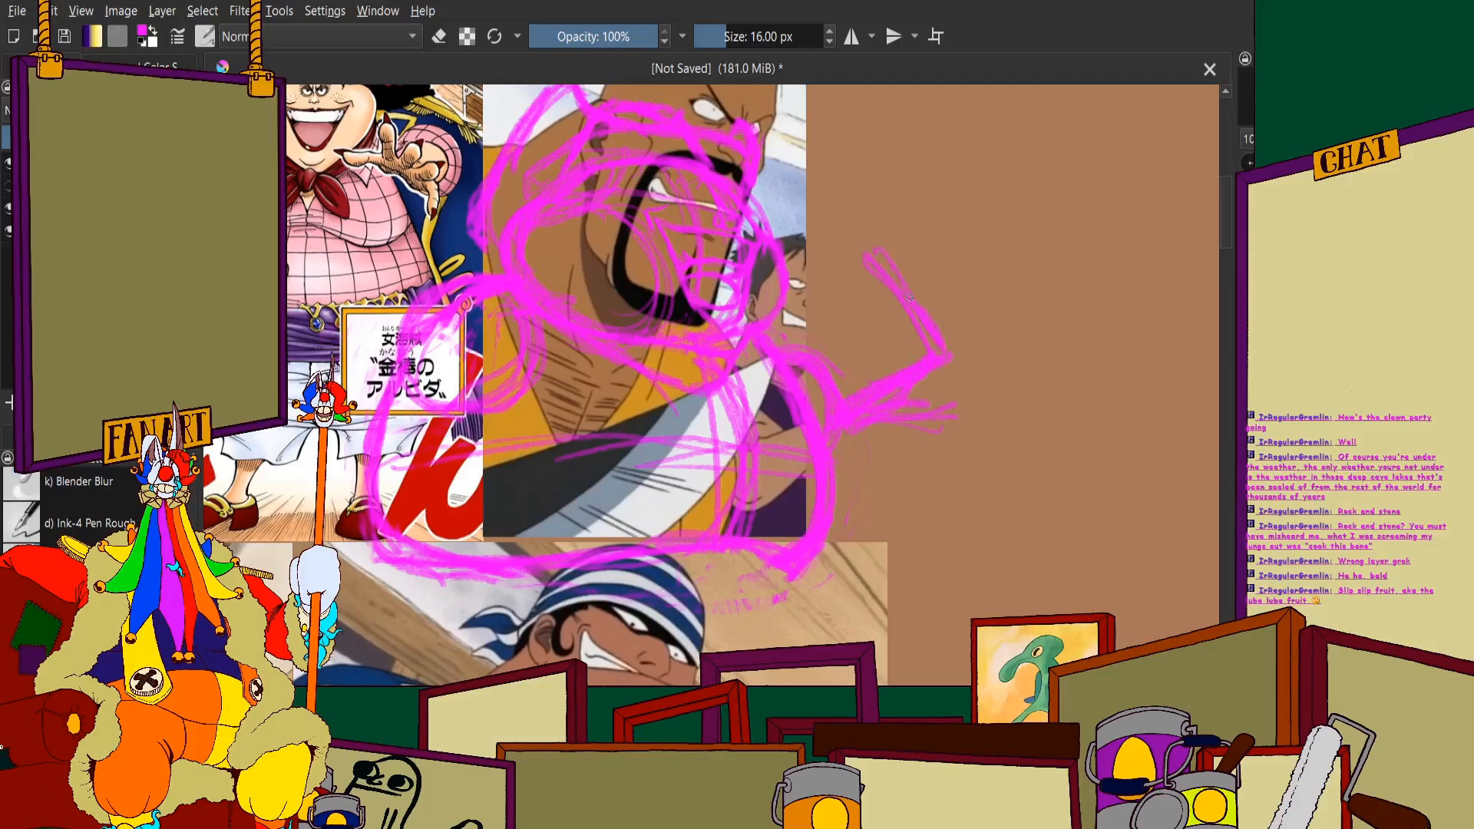
{"action": "left_click_drag", "start_coordinate": [870, 200], "coordinate": [895, 244]}
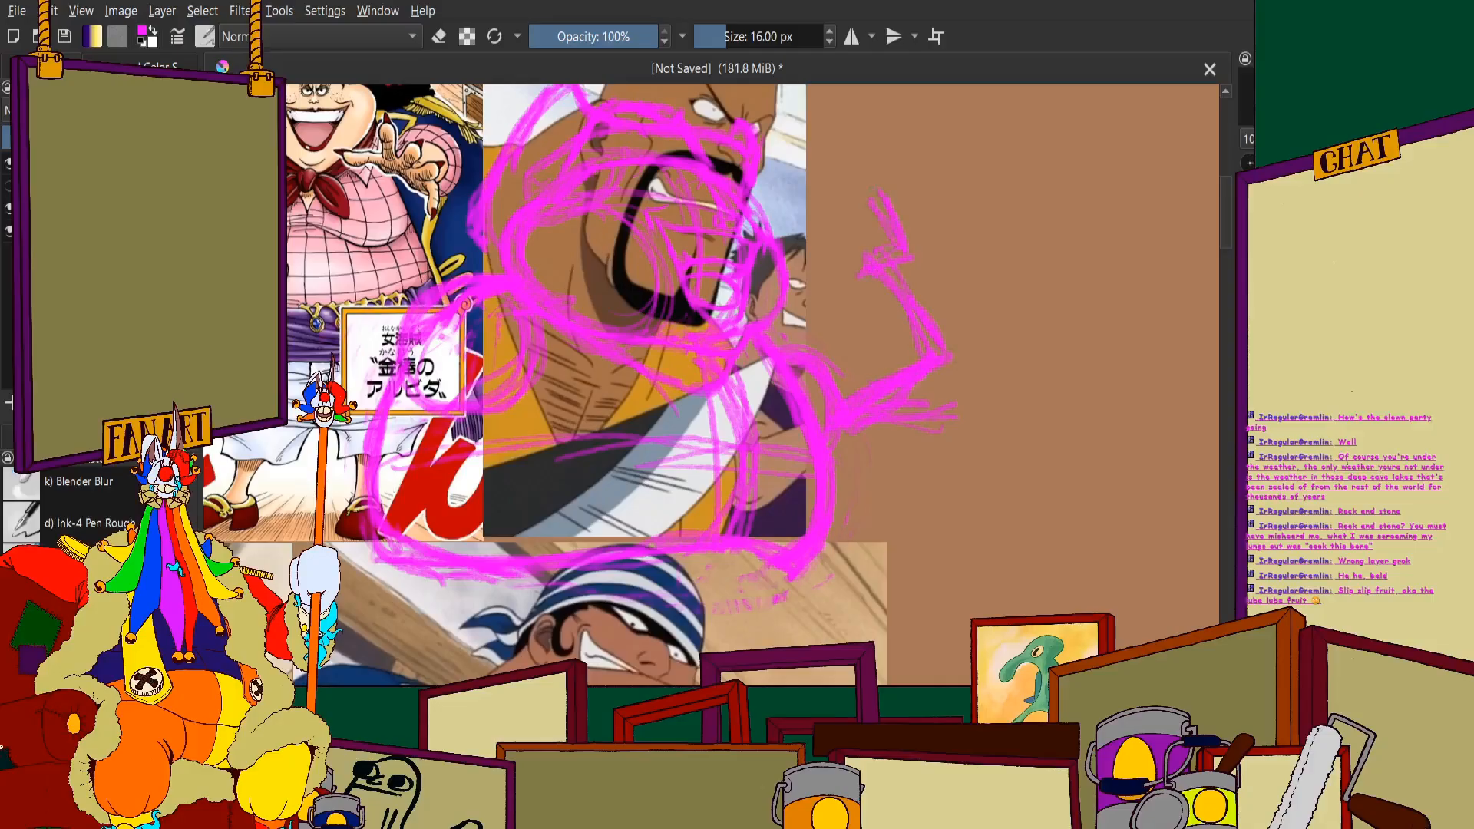
{"action": "mouse_move", "coordinate": [877, 188]}
{"action": "left_mouse_down"}
{"action": "mouse_move", "coordinate": [822, 218]}
{"action": "mouse_move", "coordinate": [849, 284]}
{"action": "left_mouse_up"}
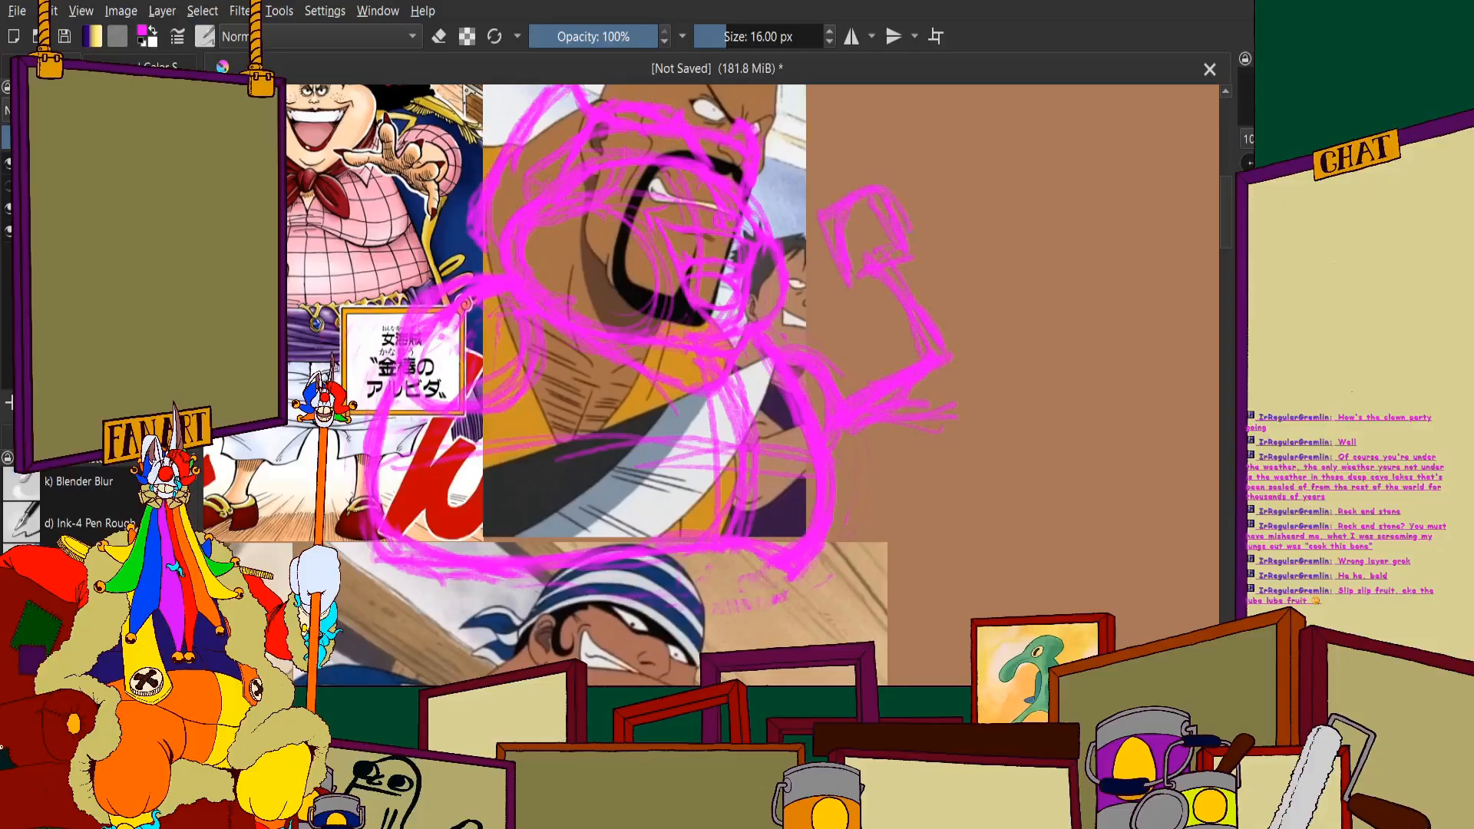
Undo the hand, forearm and upper-arm strokes back to the right shoulder loop
{"action": "scroll", "coordinate": [896, 207], "scroll_direction": "down", "scroll_amount": 3}
{"action": "scroll", "coordinate": [948, 296], "scroll_direction": "up", "scroll_amount": 3}
{"action": "key", "text": "ctrl+z"}
{"action": "key", "text": "ctrl+z"}
{"action": "key", "text": "ctrl+z"}
{"action": "key", "text": "ctrl+z"}
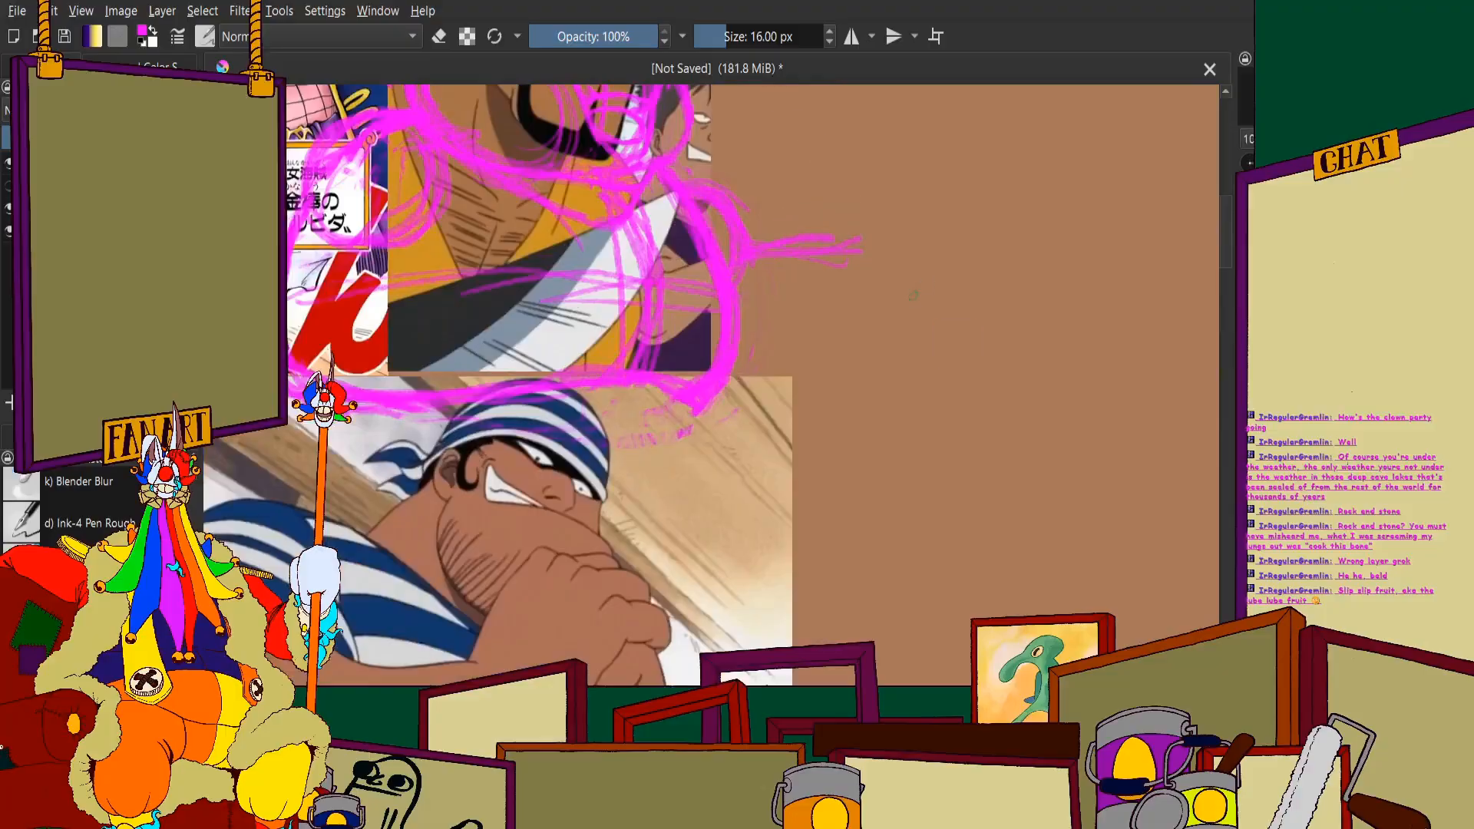
{"action": "key", "text": "ctrl+z"}
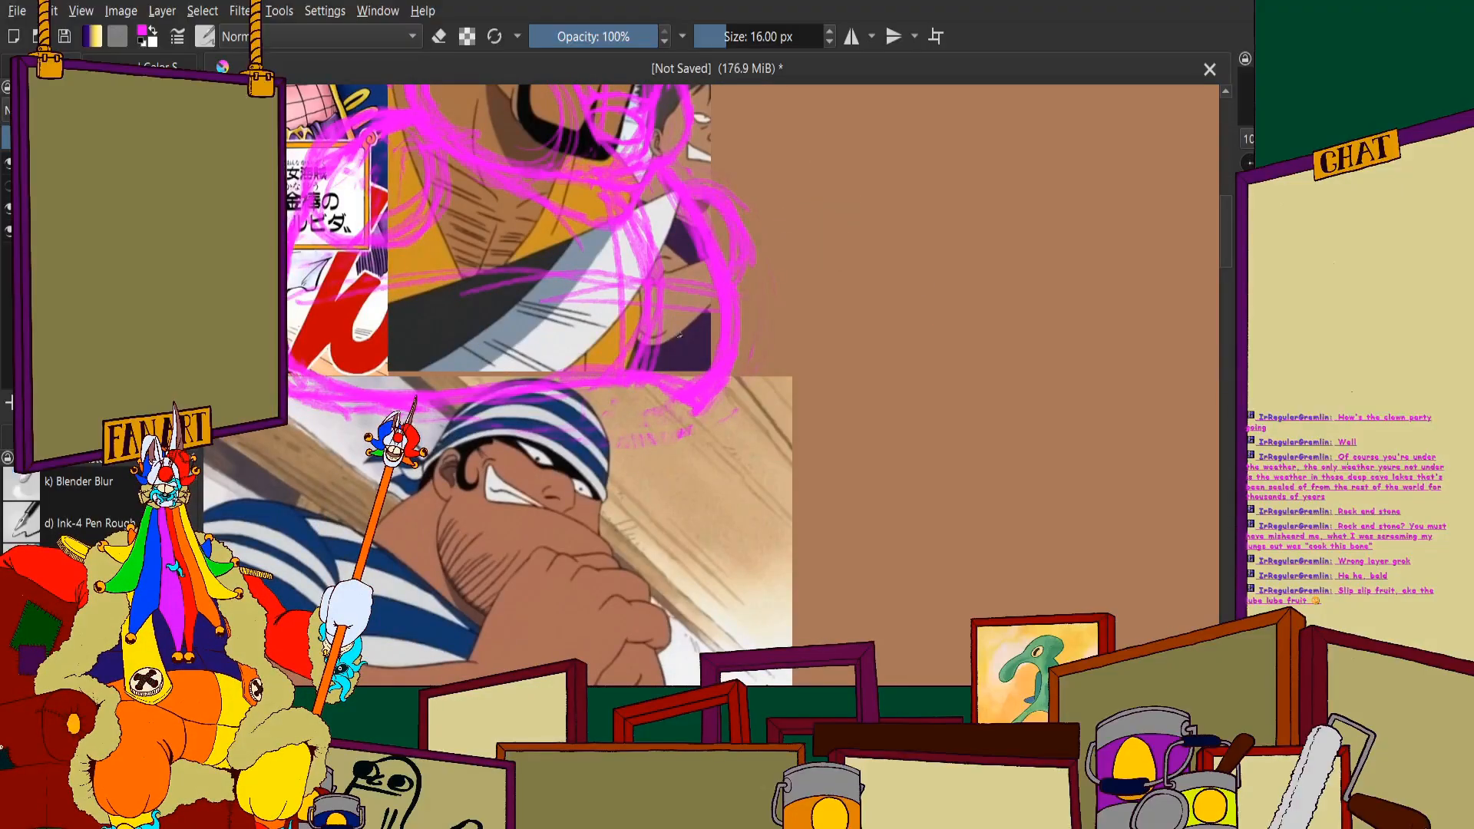
Try to sketch a short leg line running down from the body's lower right corner
{"action": "scroll", "coordinate": [678, 335], "scroll_direction": "up", "scroll_amount": 2}
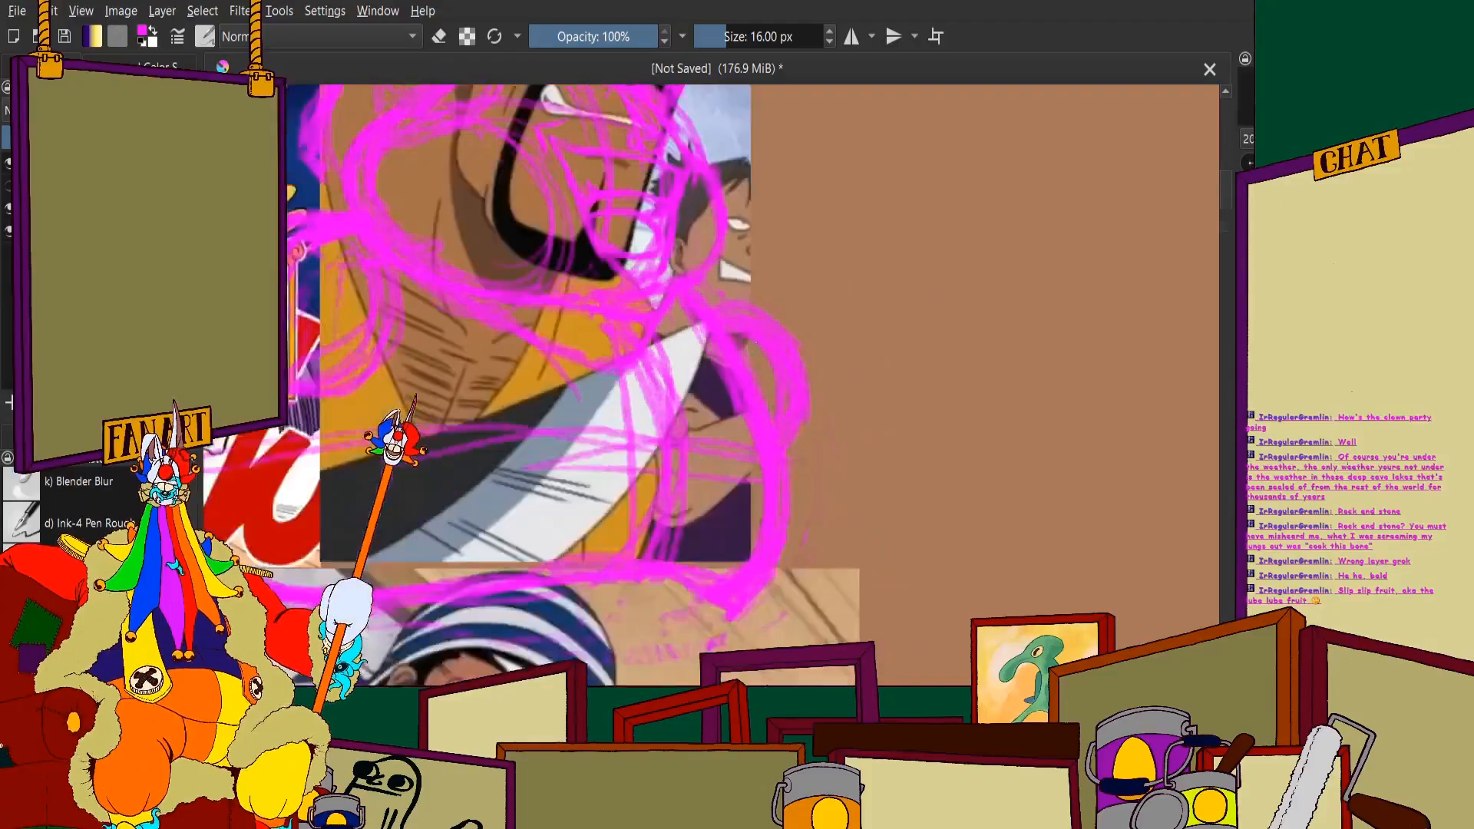
{"action": "scroll", "coordinate": [681, 164], "scroll_direction": "down", "scroll_amount": 2}
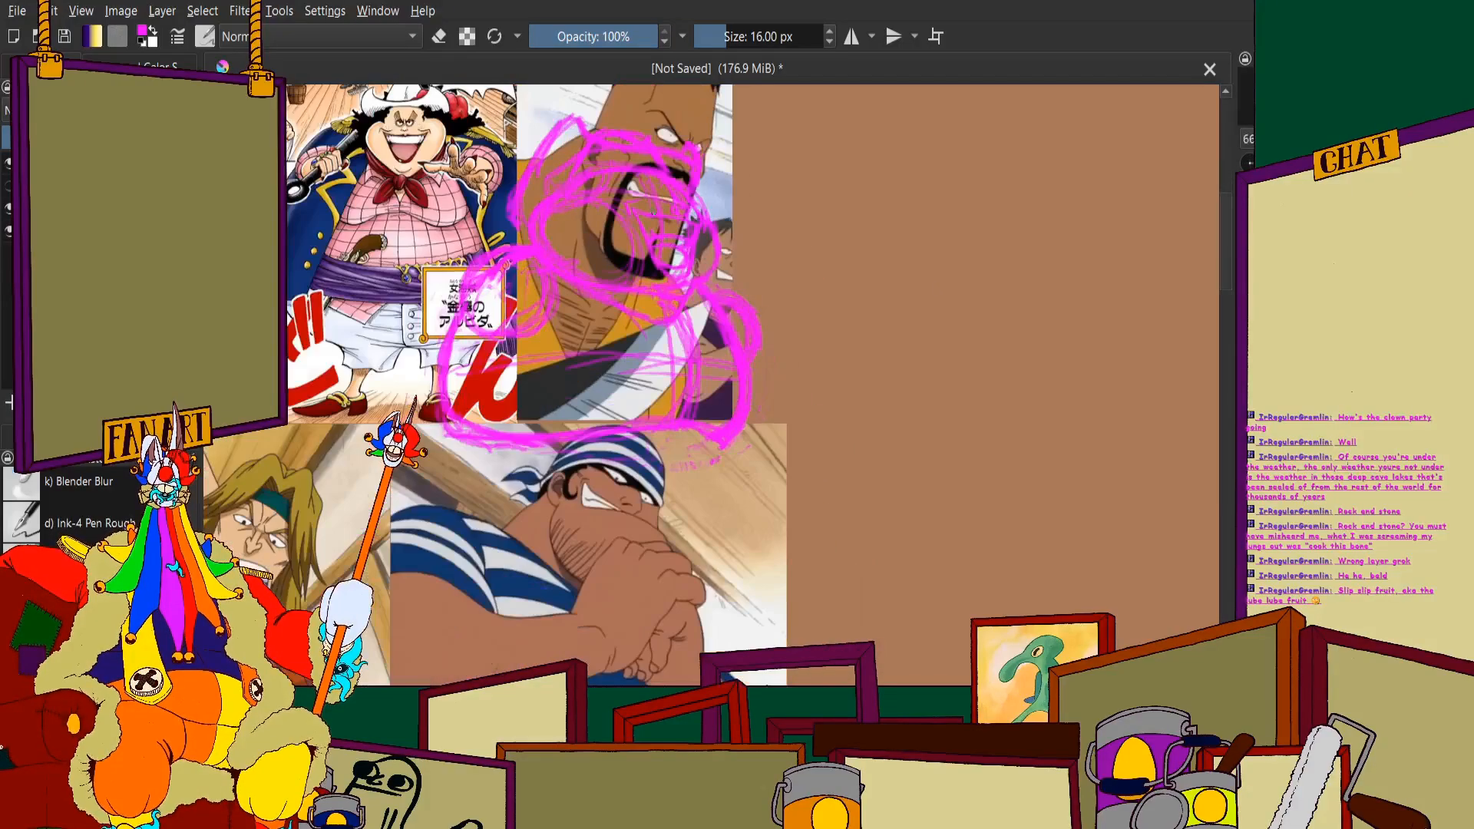
{"action": "scroll", "coordinate": [678, 429], "scroll_direction": "up", "scroll_amount": 2}
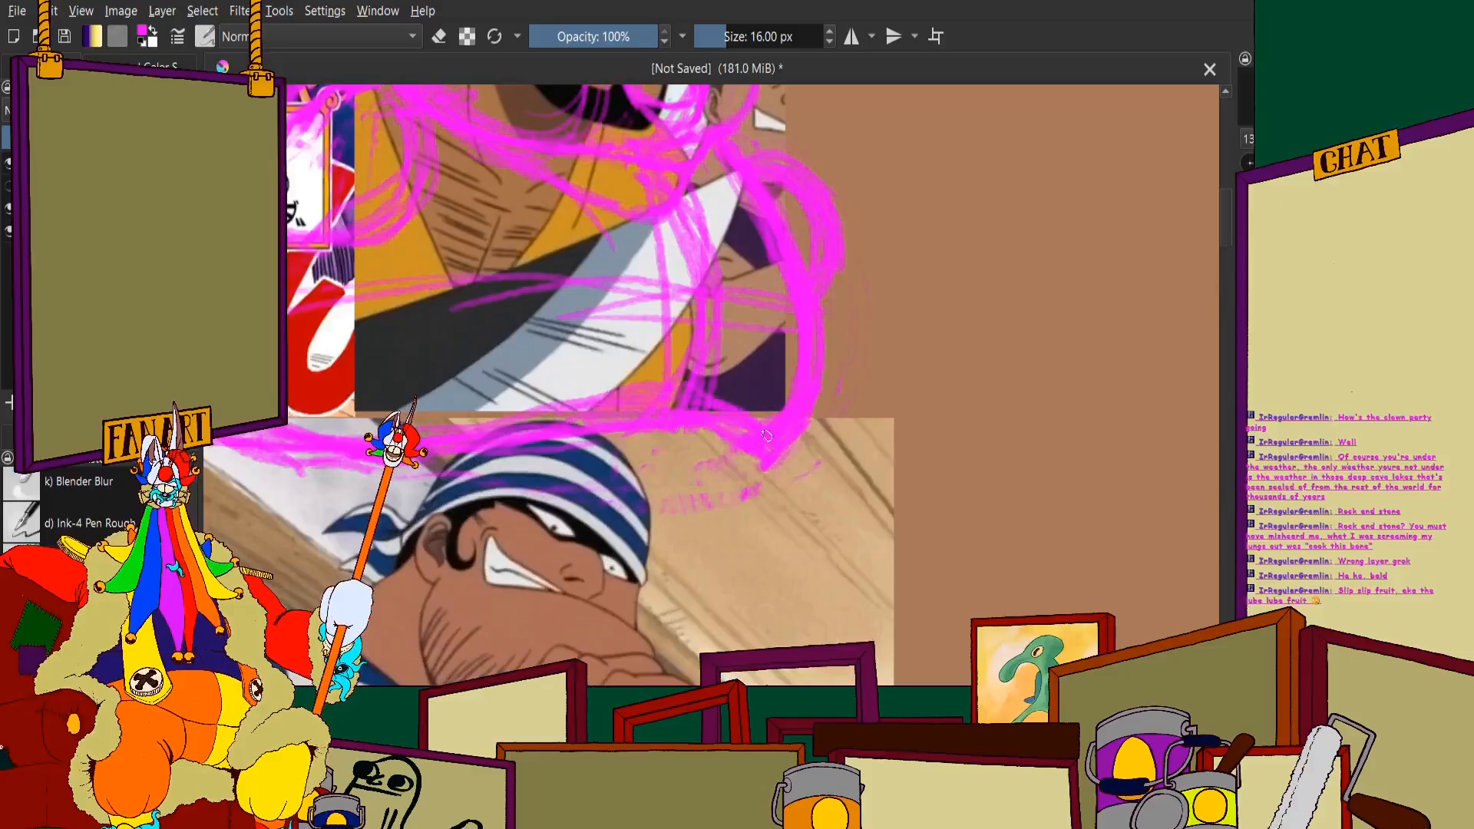
{"action": "scroll", "coordinate": [565, 401], "scroll_direction": "down", "scroll_amount": 1}
{"action": "scroll", "coordinate": [565, 400], "scroll_direction": "down", "scroll_amount": 2}
{"action": "scroll", "coordinate": [565, 401], "scroll_direction": "up", "scroll_amount": 1}
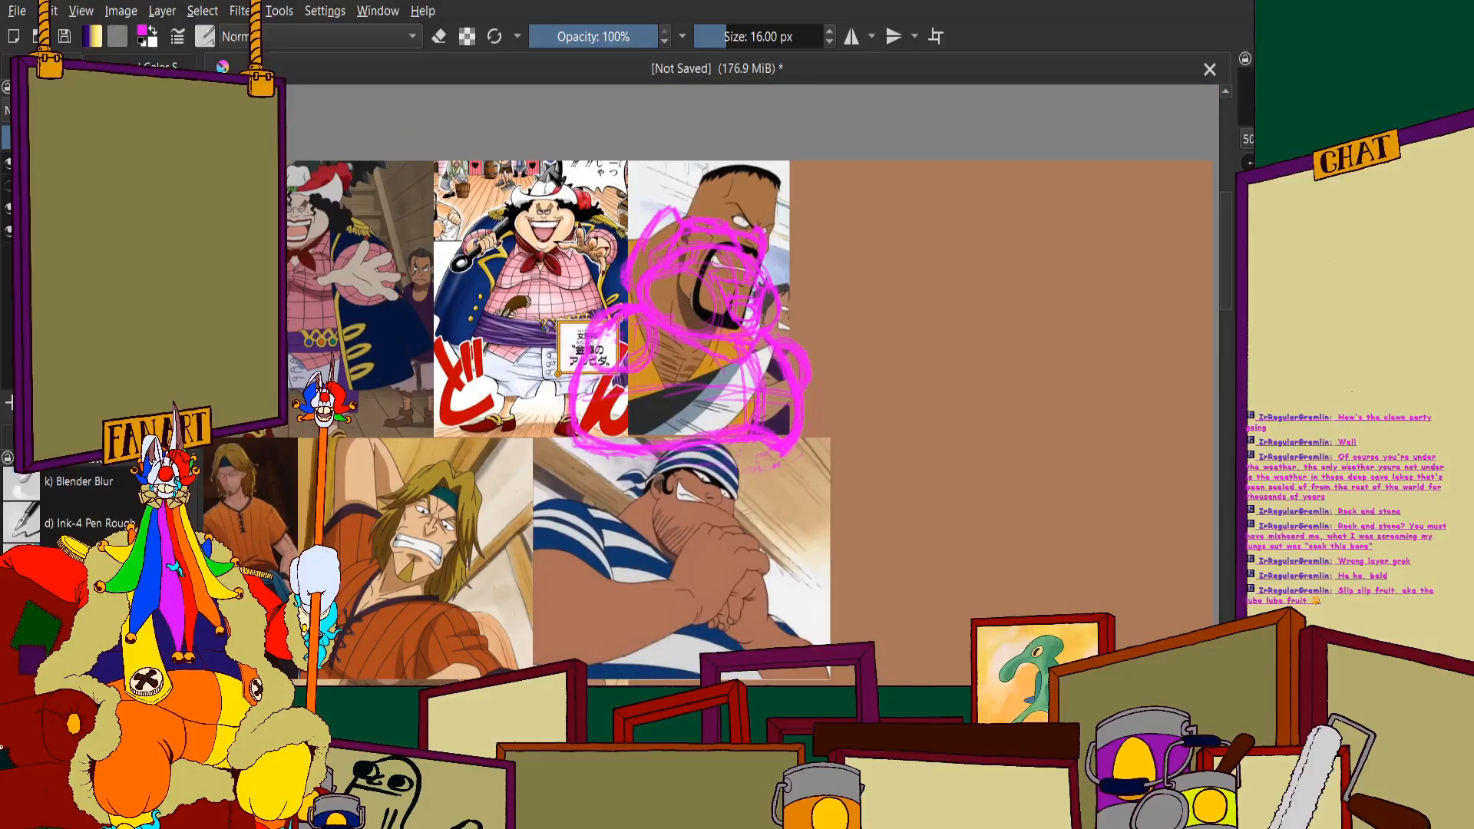
{"action": "scroll", "coordinate": [817, 488], "scroll_direction": "up", "scroll_amount": 1}
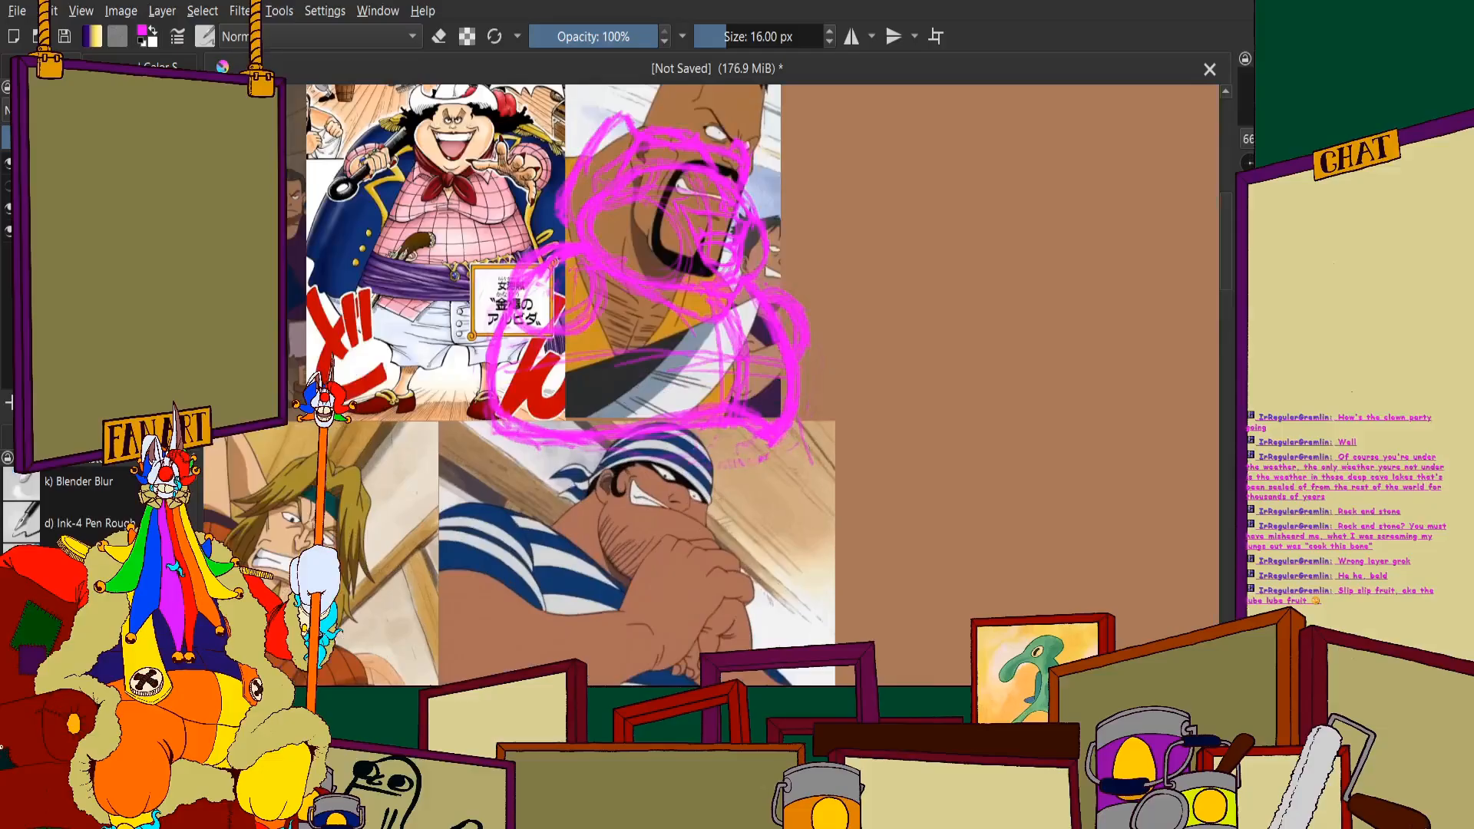
{"action": "left_click_drag", "start_coordinate": [799, 423], "coordinate": [806, 490]}
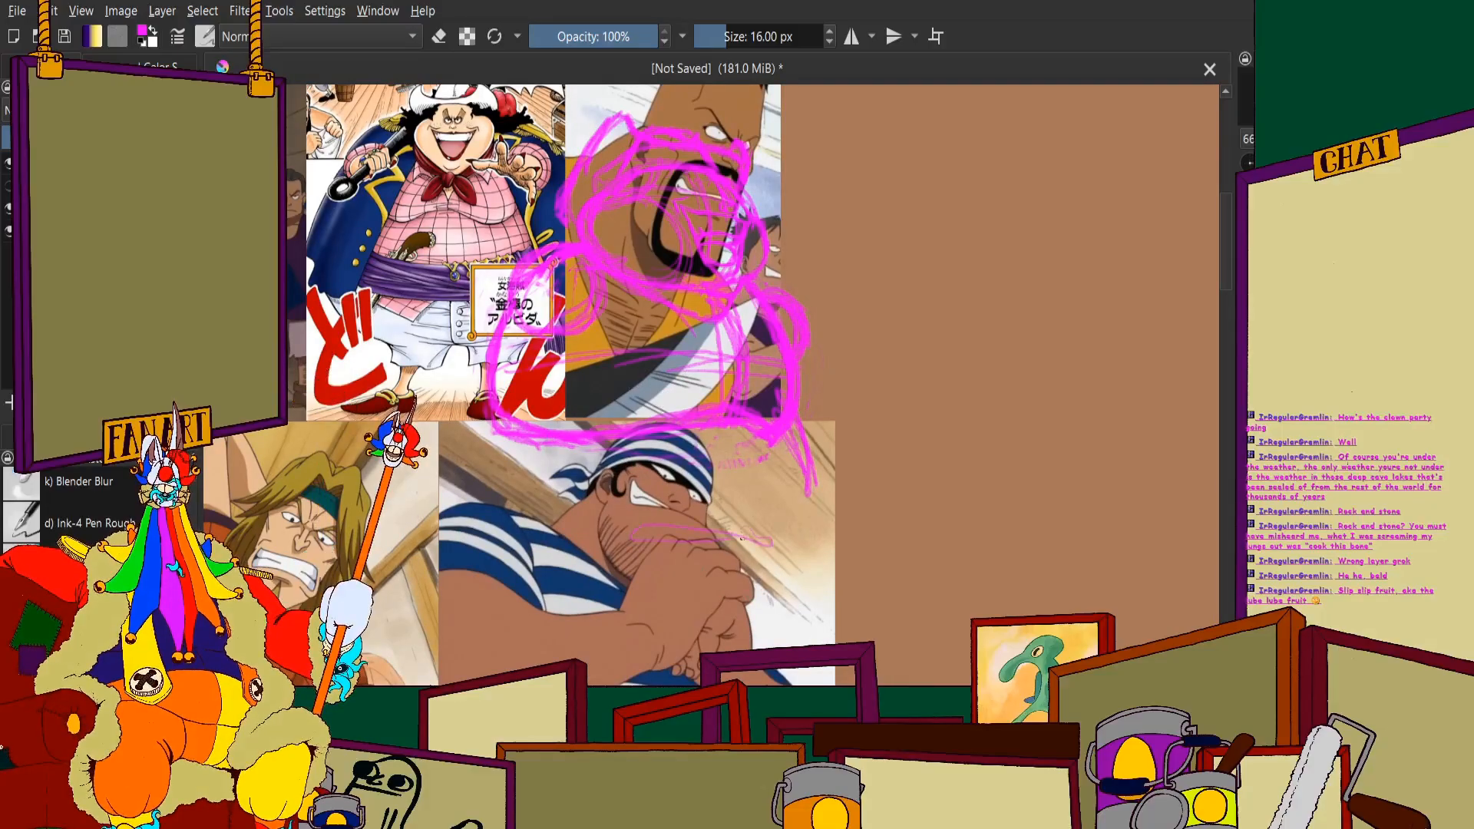
{"action": "scroll", "coordinate": [610, 428], "scroll_direction": "down", "scroll_amount": 1}
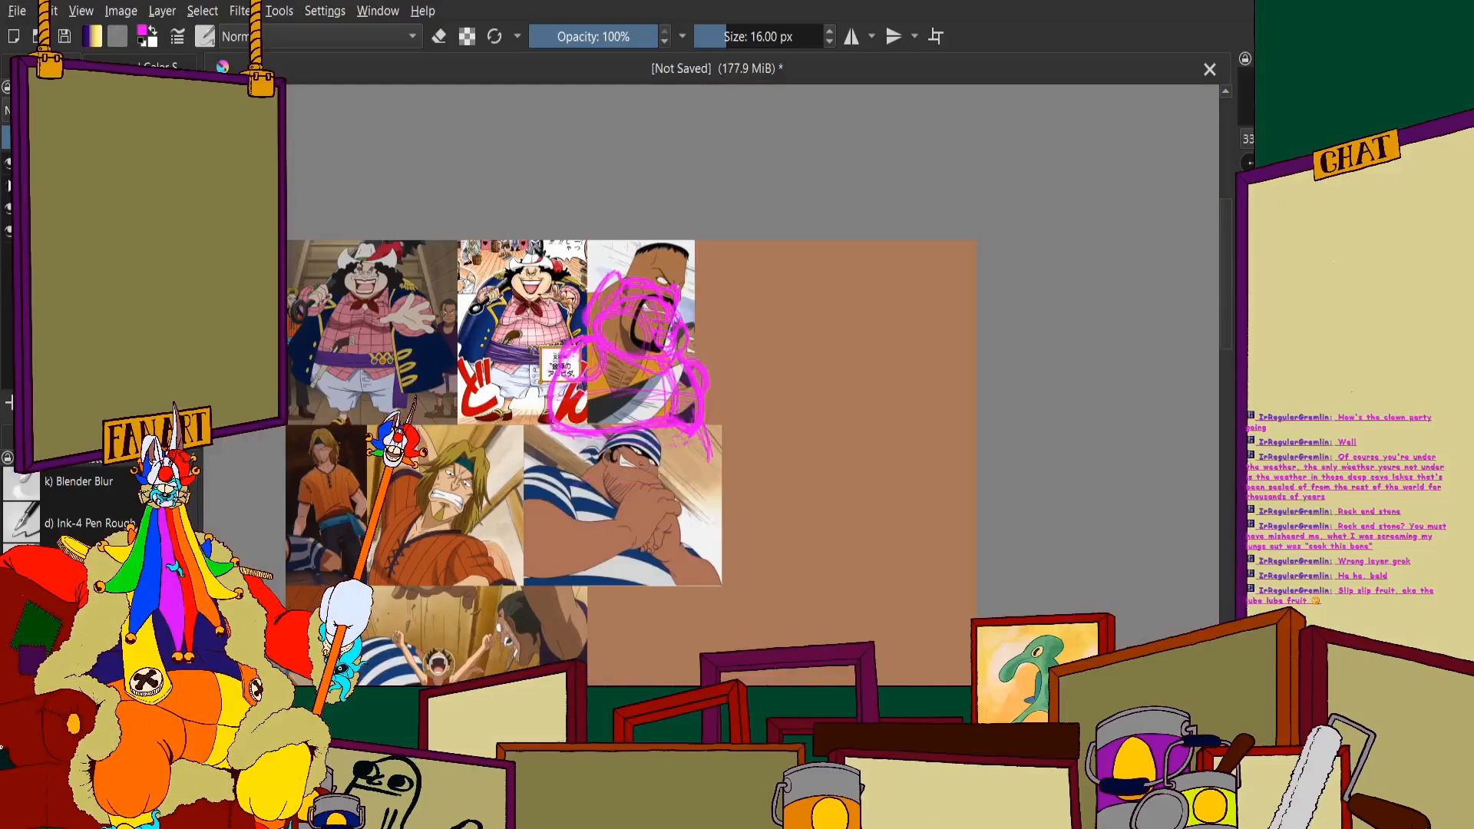
Show the red, yellow and green perspective guide lines fanning down from above the sketched head across the body
{"action": "scroll", "coordinate": [566, 358], "scroll_direction": "up", "scroll_amount": 2}
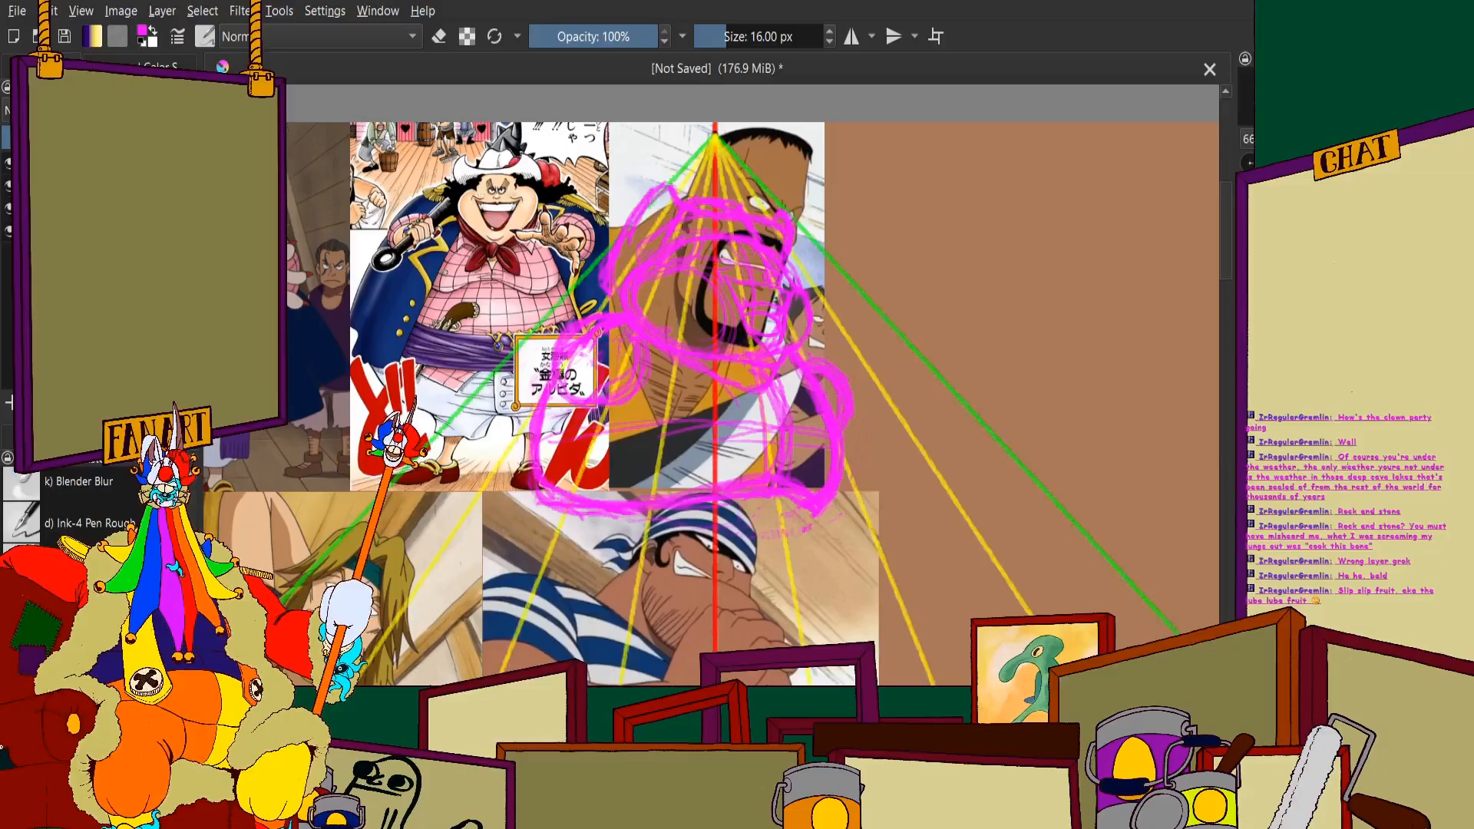
{"action": "scroll", "coordinate": [745, 246], "scroll_direction": "down", "scroll_amount": 1}
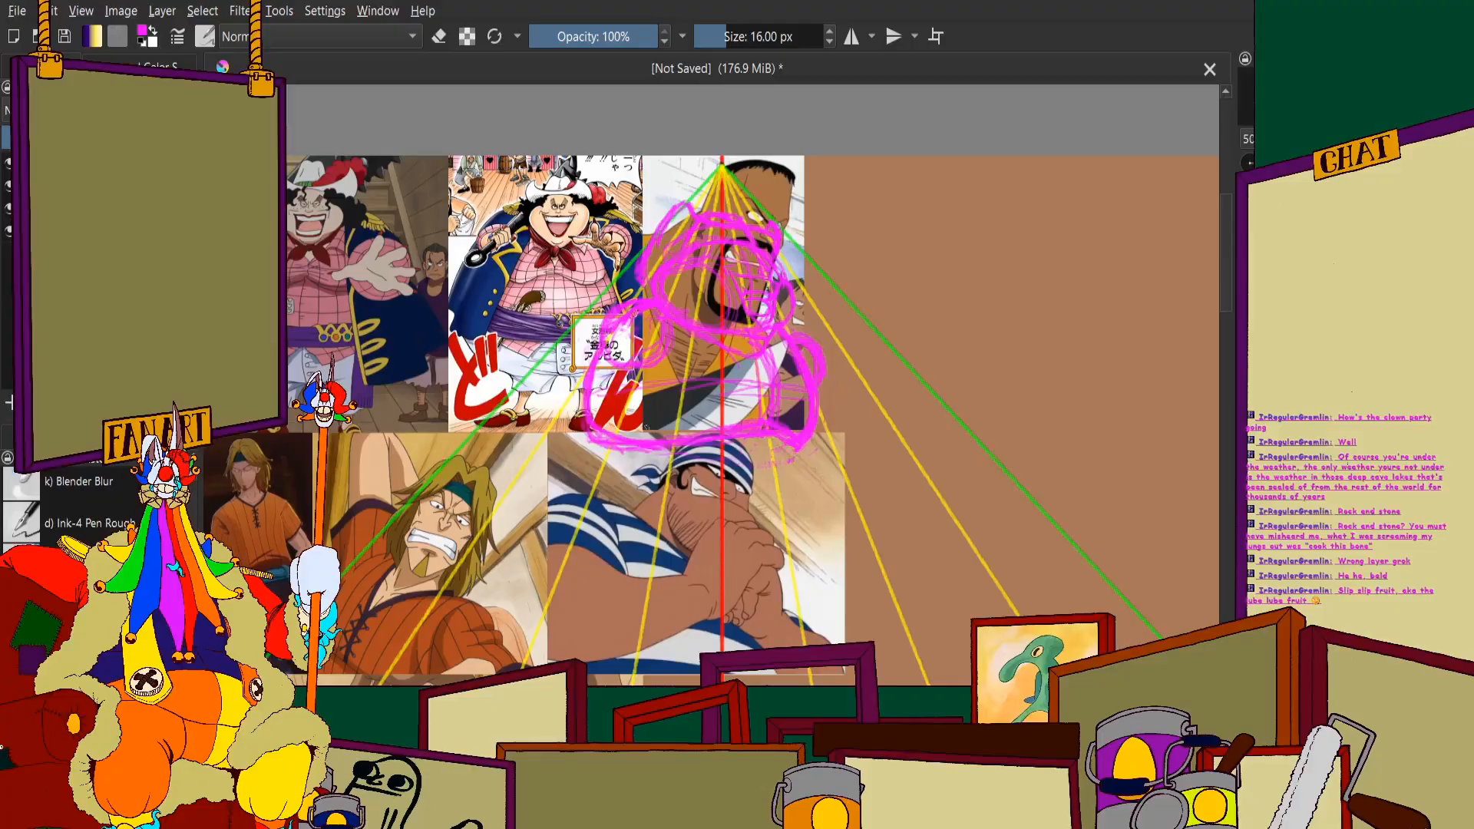
{"action": "left_click_drag", "start_coordinate": [683, 440], "coordinate": [674, 433]}
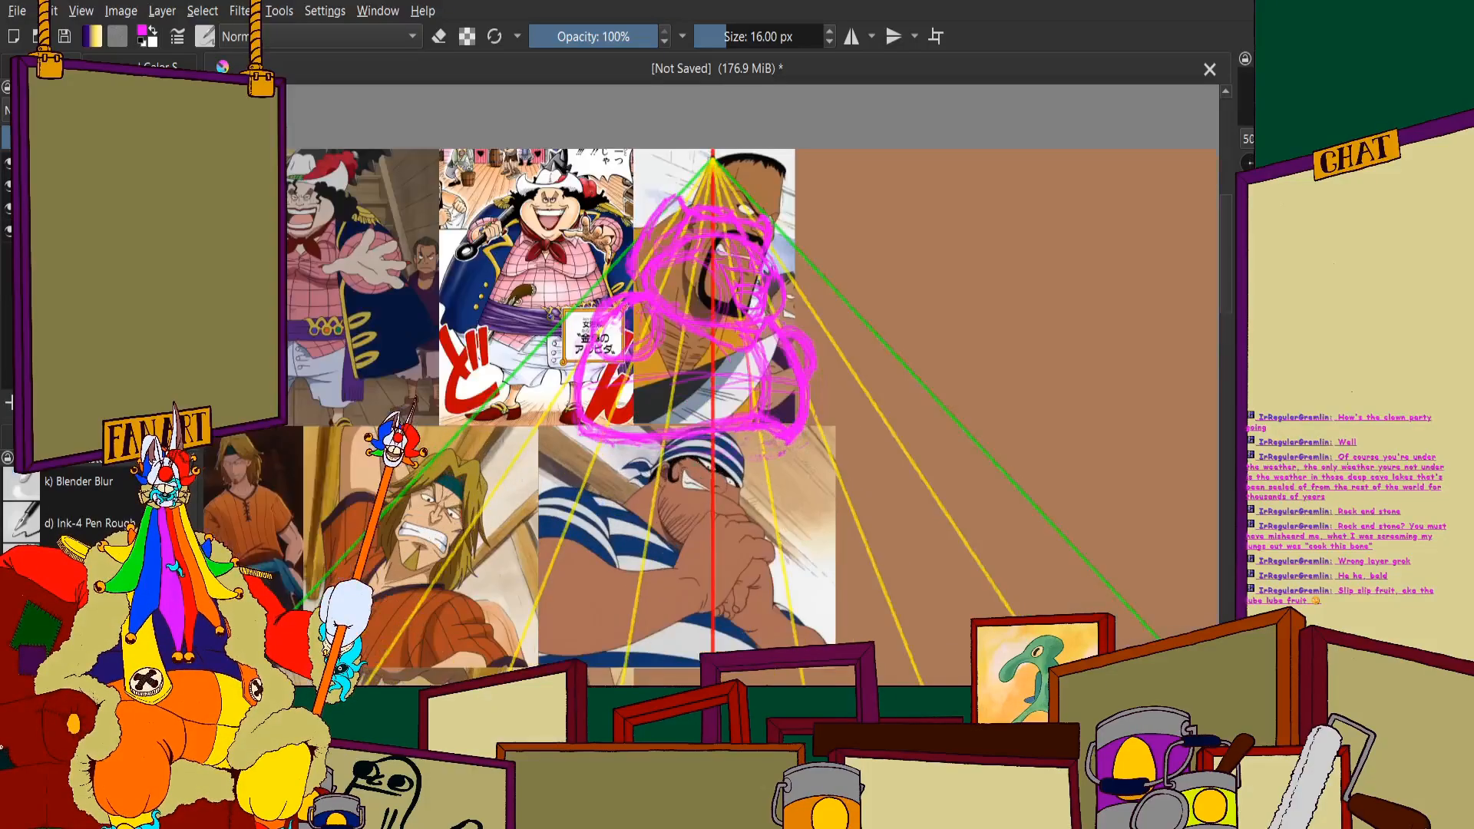
Sketch a wide, flattened magenta ellipse below the body, centred near the red guide line over the striped-shirt pirate
{"action": "scroll", "coordinate": [768, 246], "scroll_direction": "down", "scroll_amount": 1}
{"action": "scroll", "coordinate": [767, 245], "scroll_direction": "up", "scroll_amount": 2}
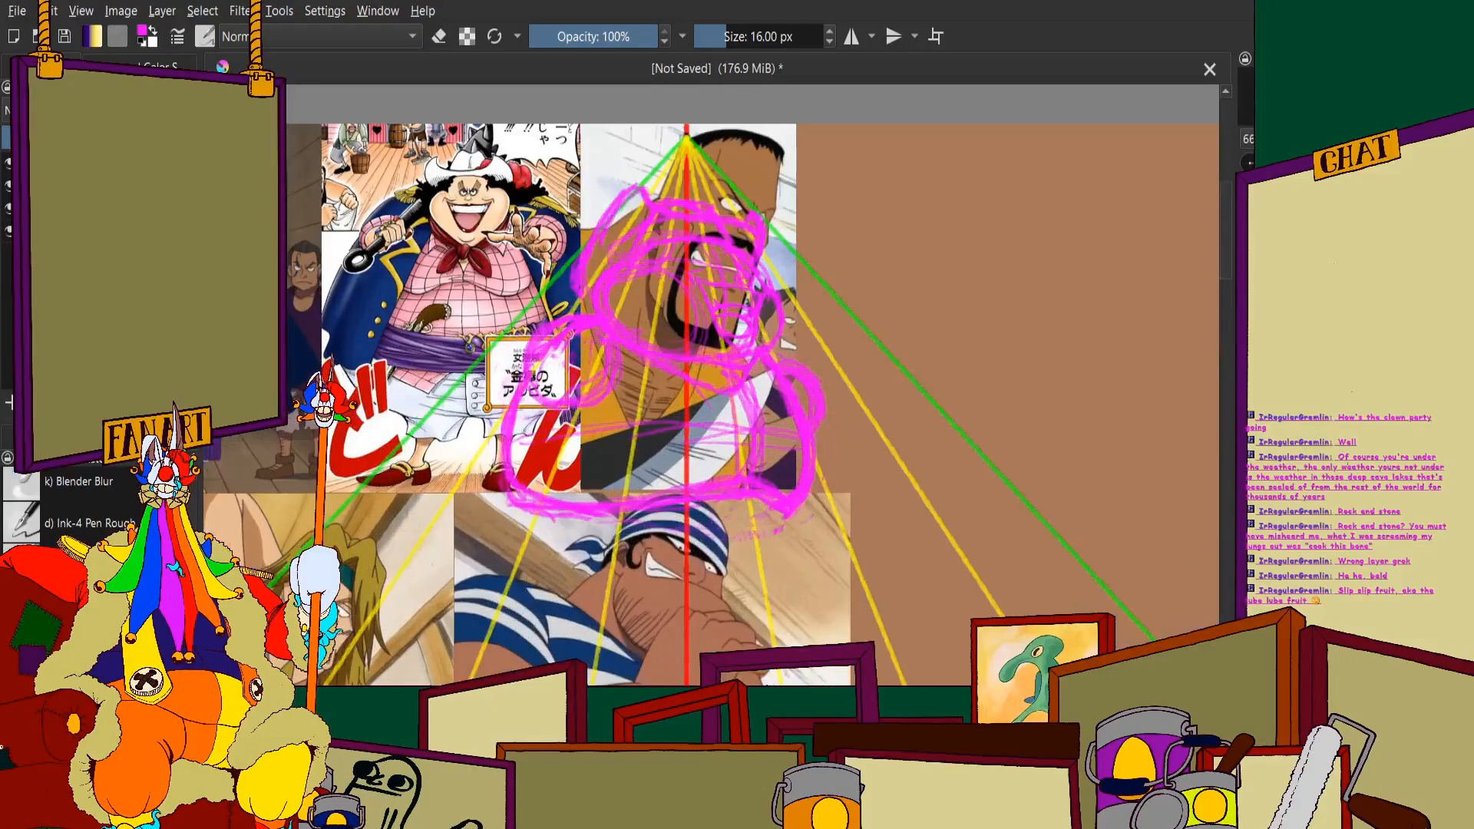
{"action": "scroll", "coordinate": [676, 384], "scroll_direction": "down", "scroll_amount": 1}
{"action": "scroll", "coordinate": [676, 384], "scroll_direction": "up", "scroll_amount": 2}
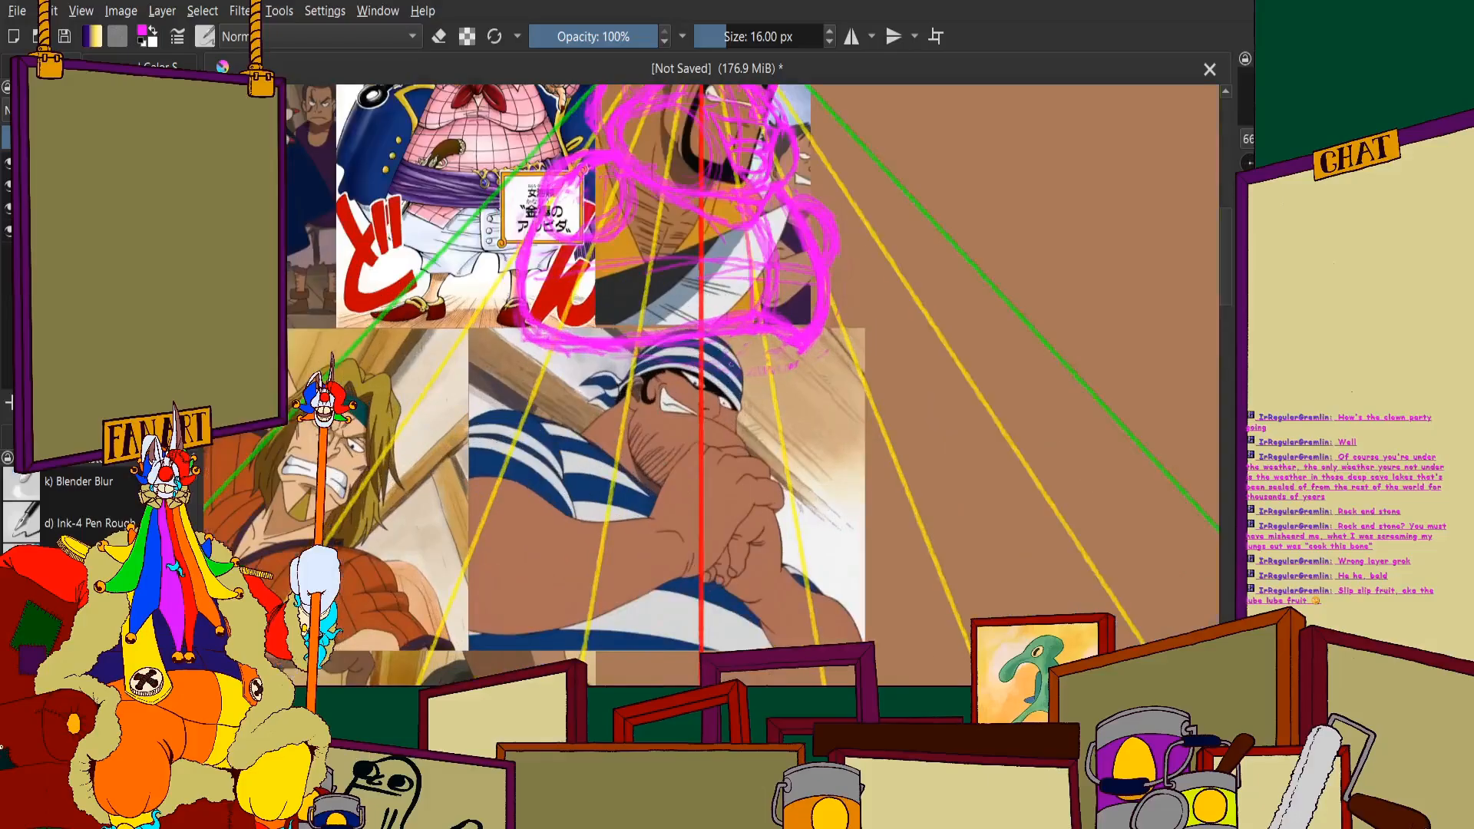
{"action": "left_click_drag", "start_coordinate": [675, 383], "coordinate": [675, 443]}
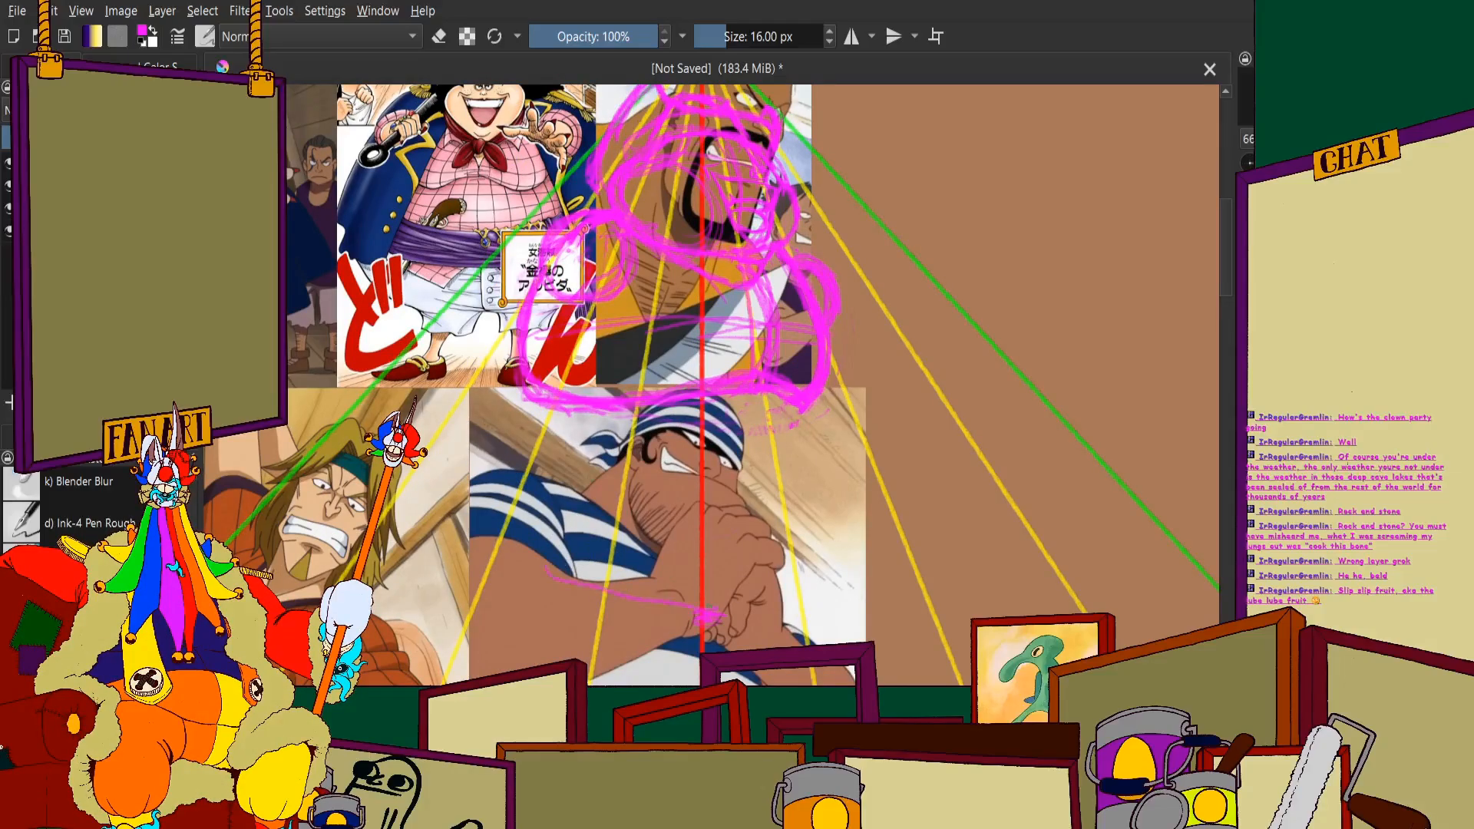
{"action": "mouse_move", "coordinate": [813, 584]}
{"action": "left_mouse_down"}
{"action": "mouse_move", "coordinate": [537, 551]}
{"action": "mouse_move", "coordinate": [806, 542]}
{"action": "mouse_move", "coordinate": [522, 542]}
{"action": "mouse_move", "coordinate": [572, 572]}
{"action": "left_mouse_up"}
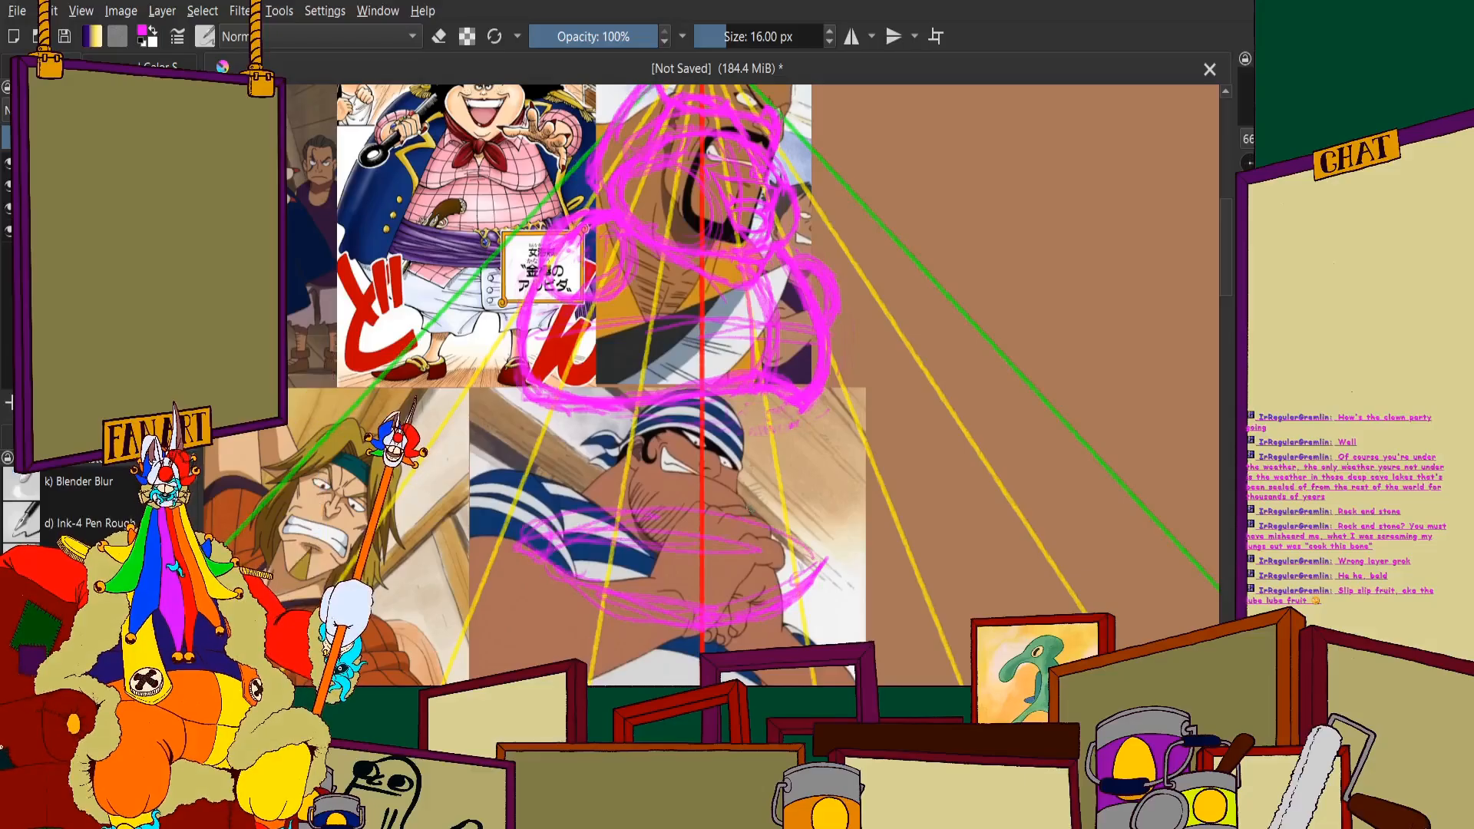
{"action": "left_click_drag", "start_coordinate": [772, 526], "coordinate": [825, 610]}
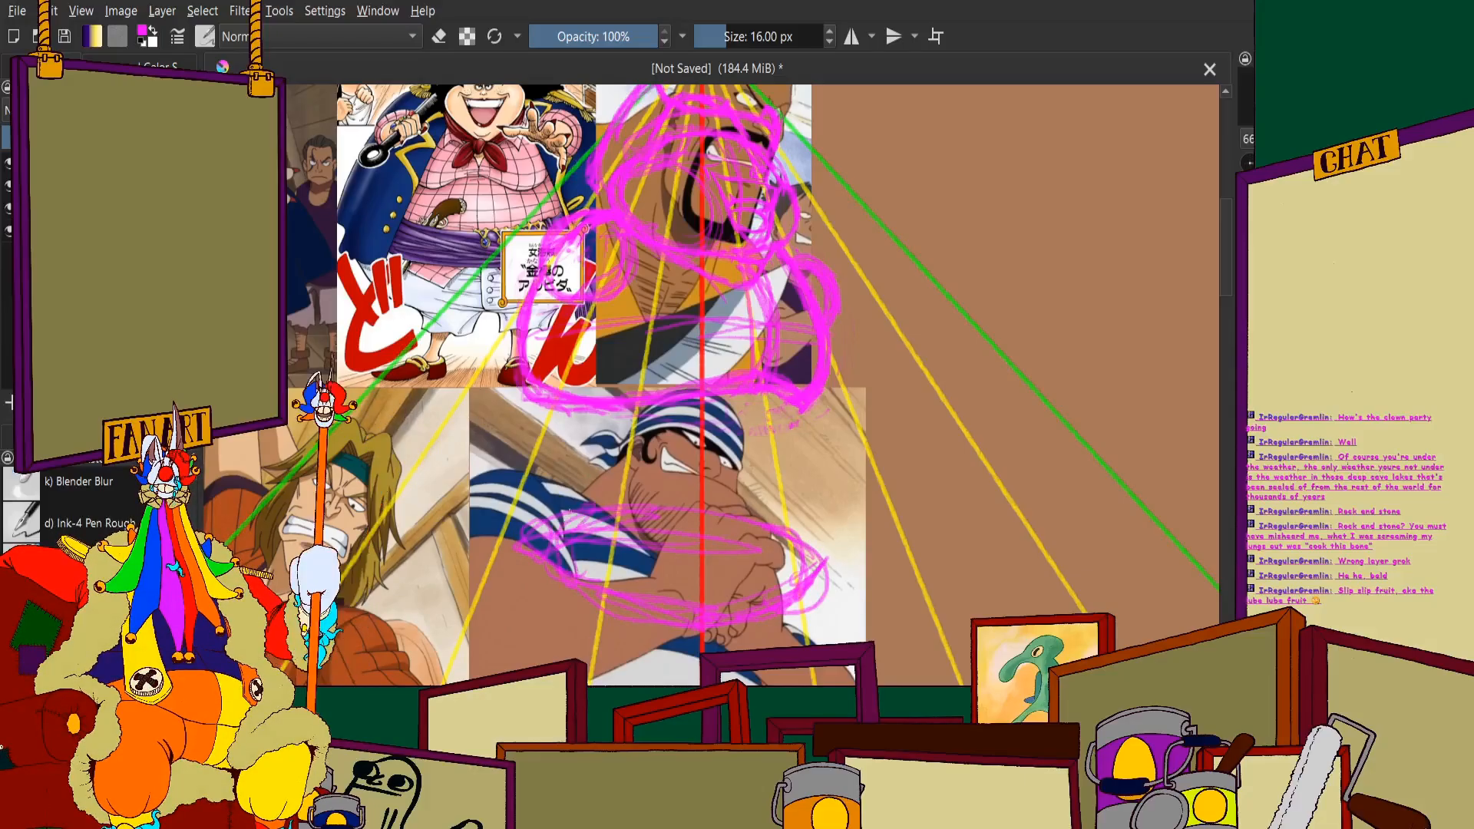
{"action": "scroll", "coordinate": [695, 470], "scroll_direction": "down", "scroll_amount": 1}
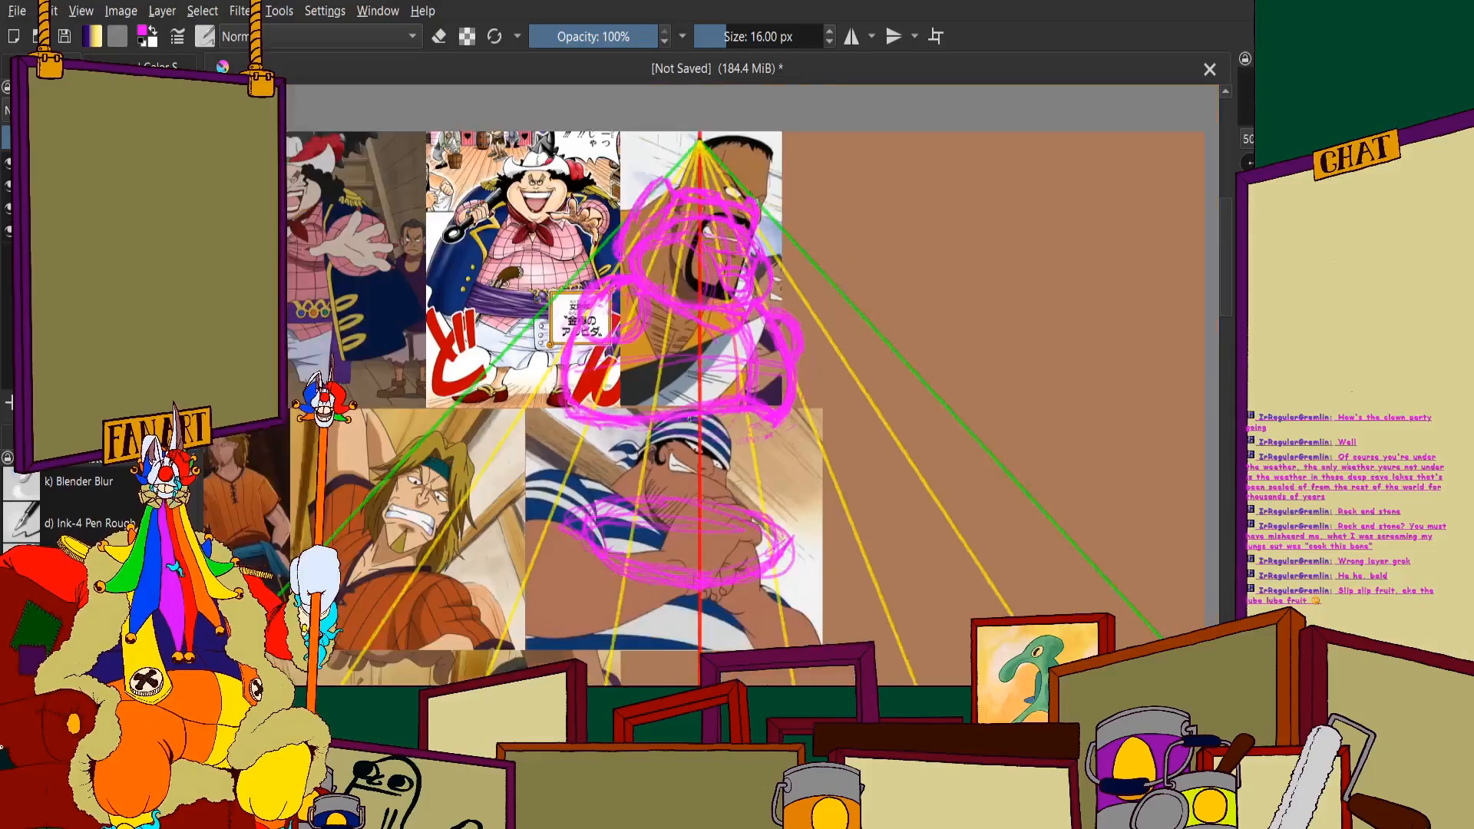
Sketch crossing diagonal strokes through the flattened magenta ellipse over the striped-shirt pirate
{"action": "scroll", "coordinate": [669, 503], "scroll_direction": "up", "scroll_amount": 2}
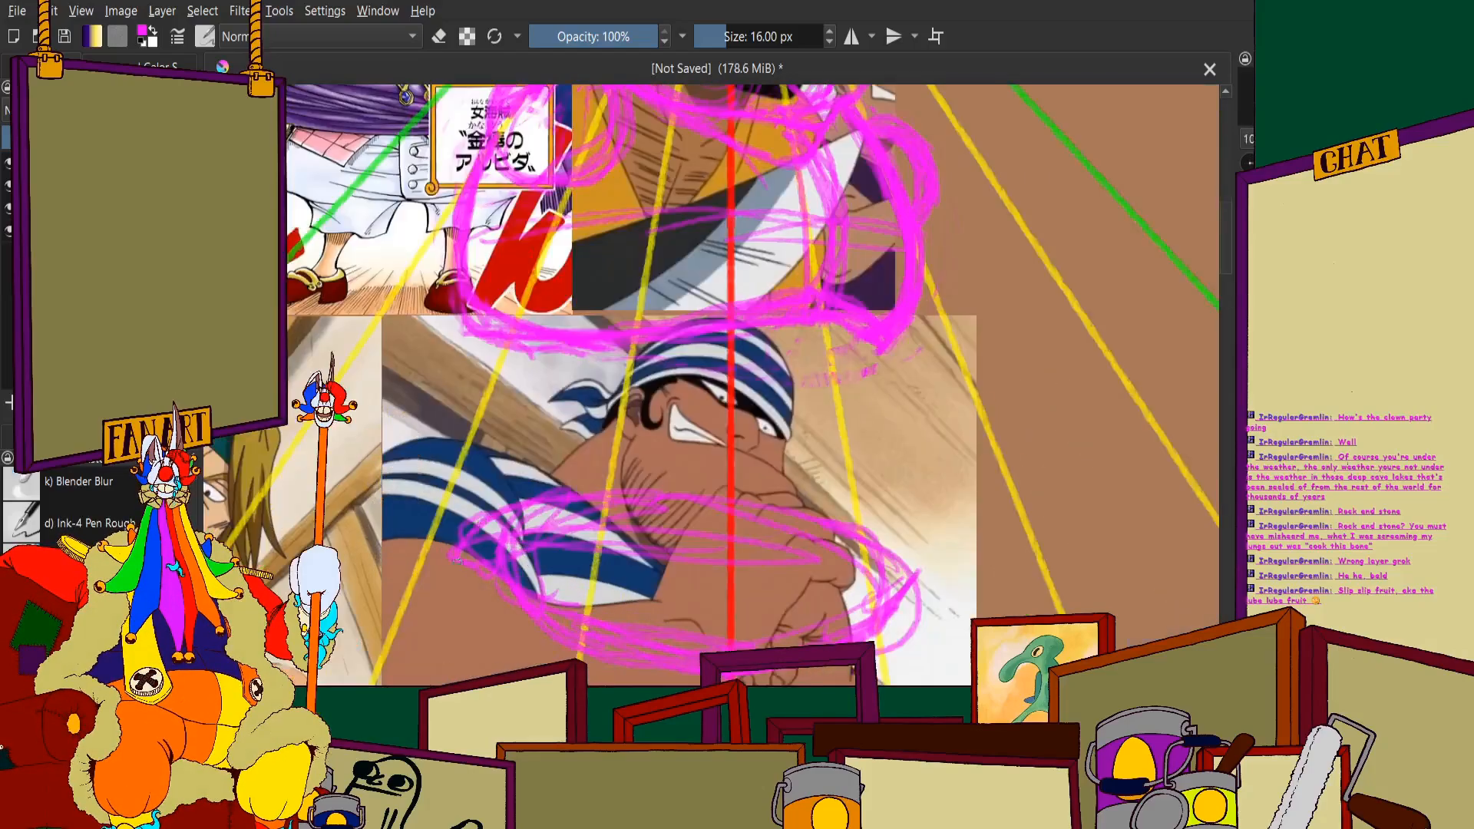
{"action": "scroll", "coordinate": [545, 429], "scroll_direction": "down", "scroll_amount": 2}
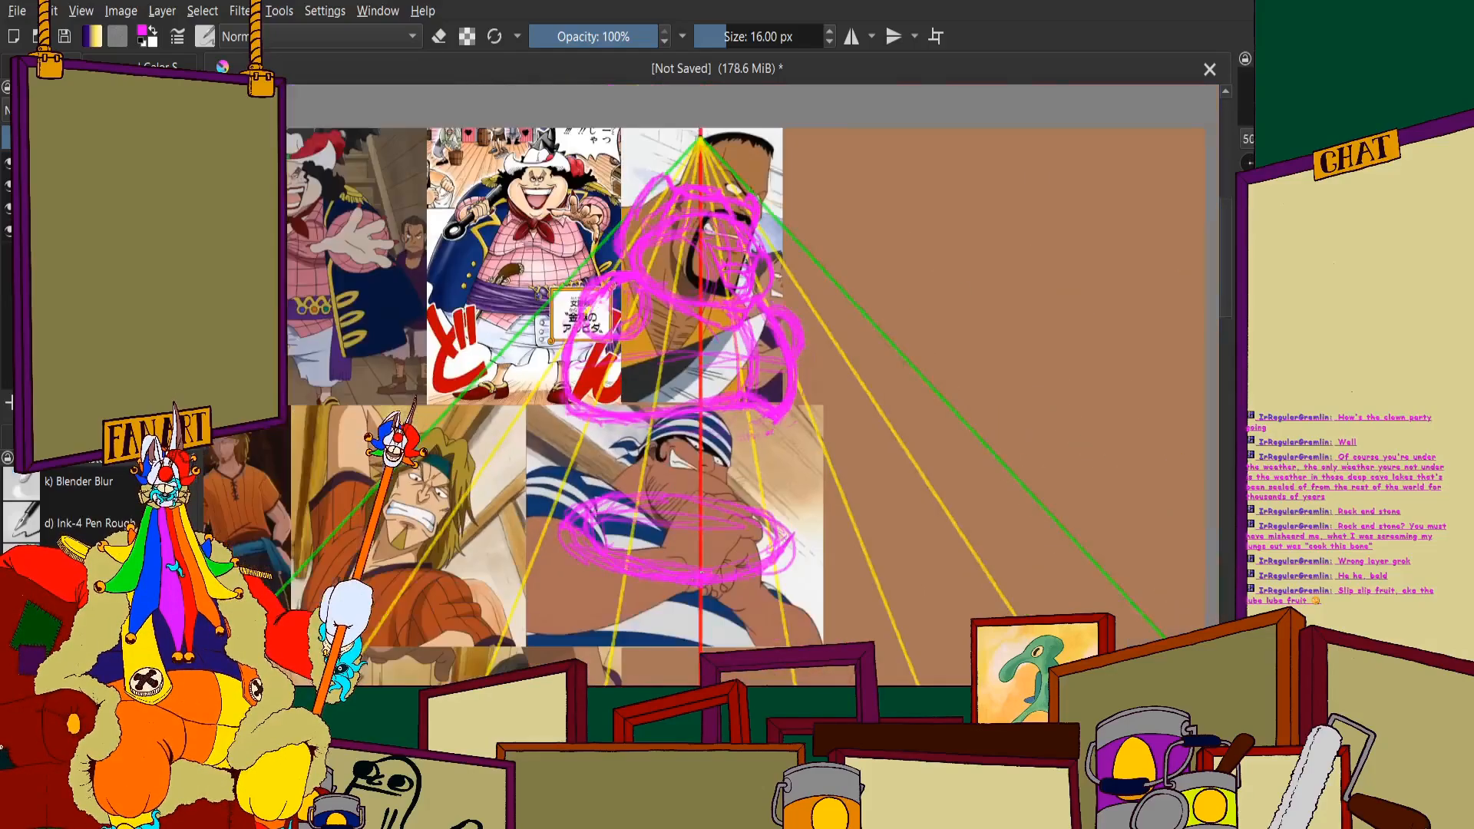
{"action": "scroll", "coordinate": [545, 428], "scroll_direction": "up", "scroll_amount": 3}
{"action": "left_click_drag", "start_coordinate": [606, 430], "coordinate": [768, 549]}
{"action": "mouse_move", "coordinate": [645, 465]}
{"action": "left_mouse_down"}
{"action": "mouse_move", "coordinate": [750, 544]}
{"action": "mouse_move", "coordinate": [786, 541]}
{"action": "left_mouse_up"}
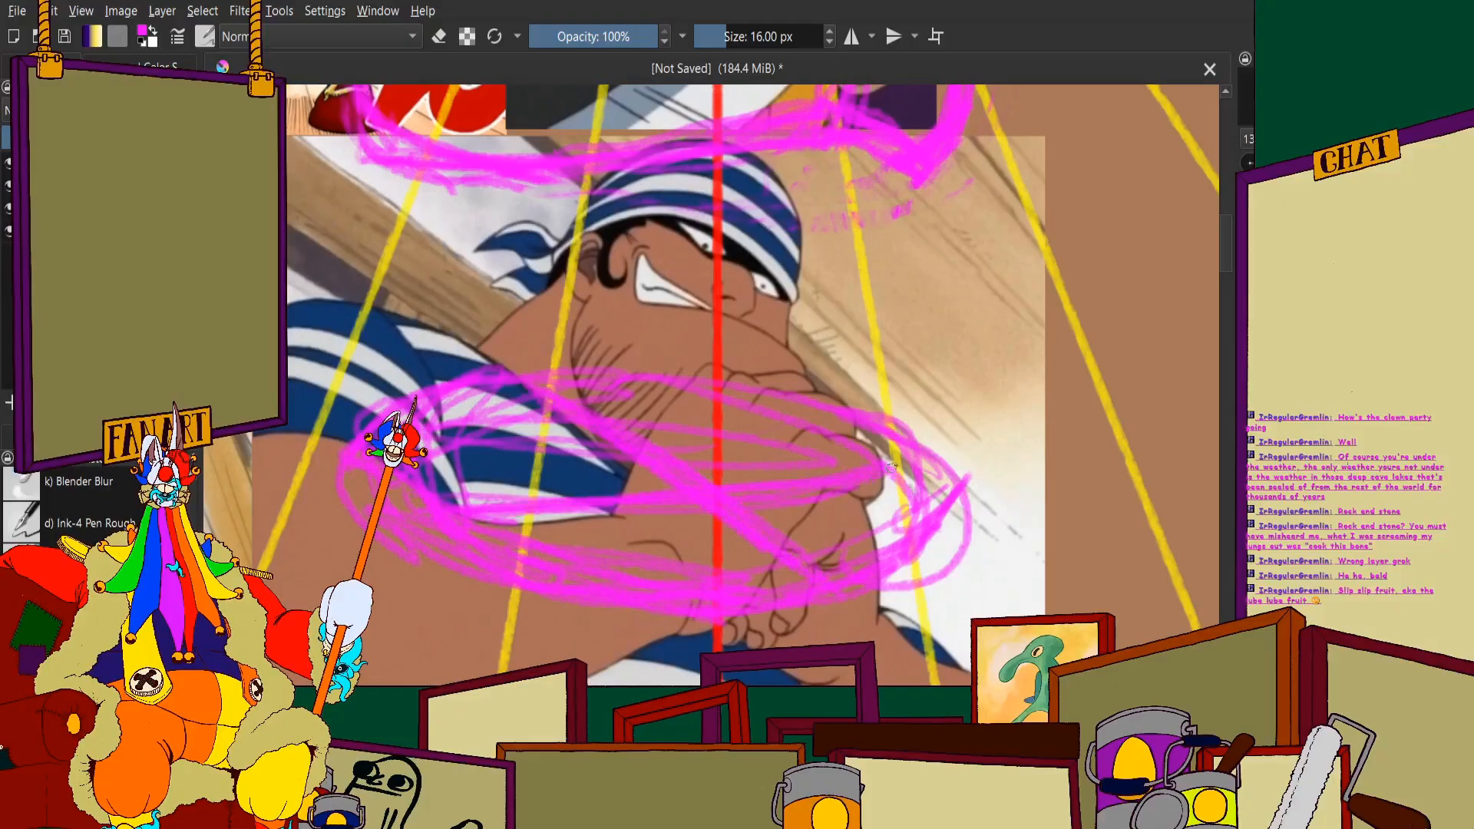
{"action": "scroll", "coordinate": [535, 427], "scroll_direction": "down", "scroll_amount": 3}
{"action": "scroll", "coordinate": [535, 426], "scroll_direction": "down", "scroll_amount": 2}
{"action": "scroll", "coordinate": [535, 426], "scroll_direction": "up", "scroll_amount": 3}
{"action": "scroll", "coordinate": [535, 426], "scroll_direction": "down", "scroll_amount": 1}
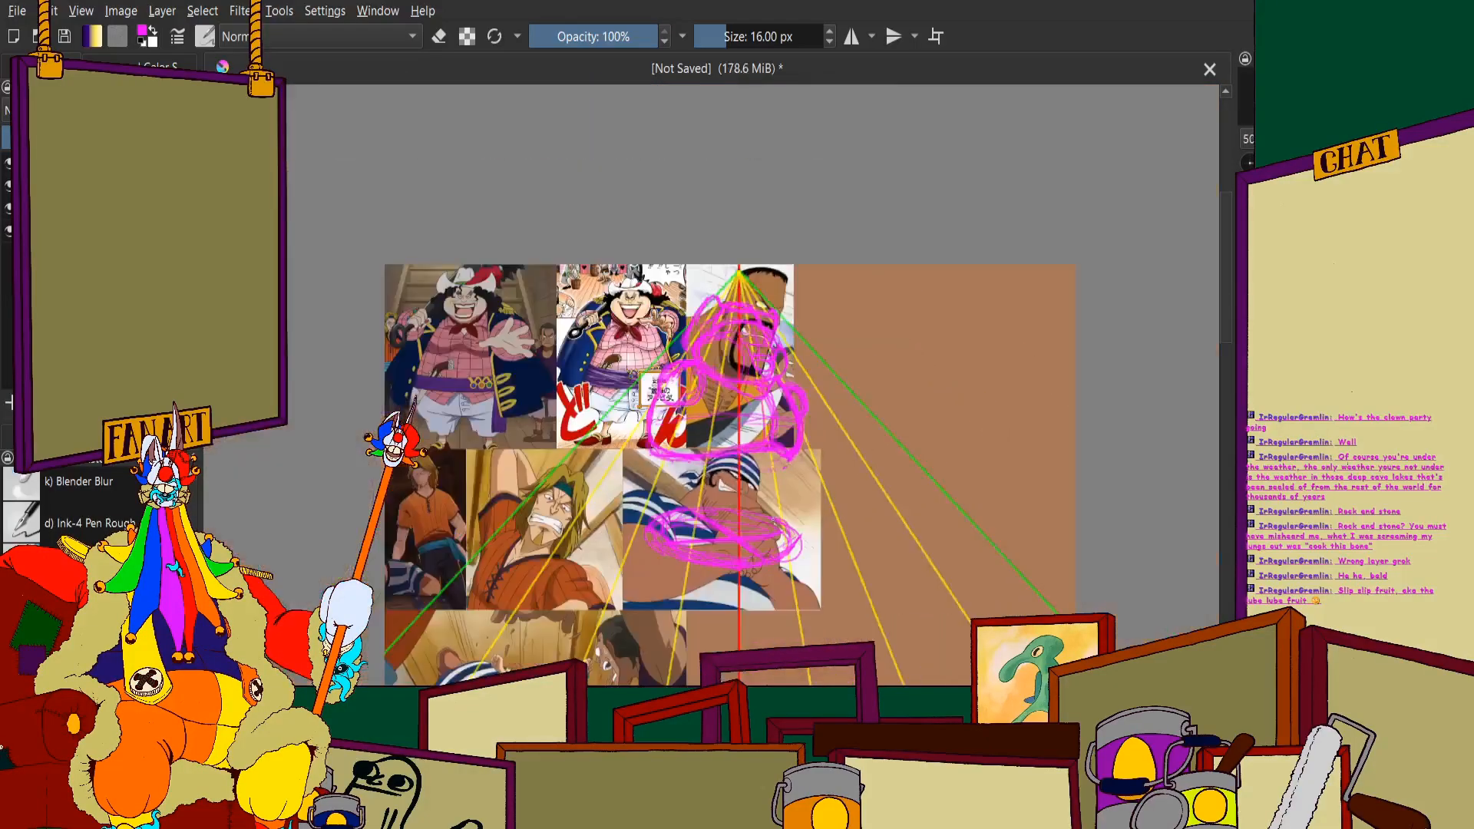
{"action": "scroll", "coordinate": [535, 426], "scroll_direction": "up", "scroll_amount": 2}
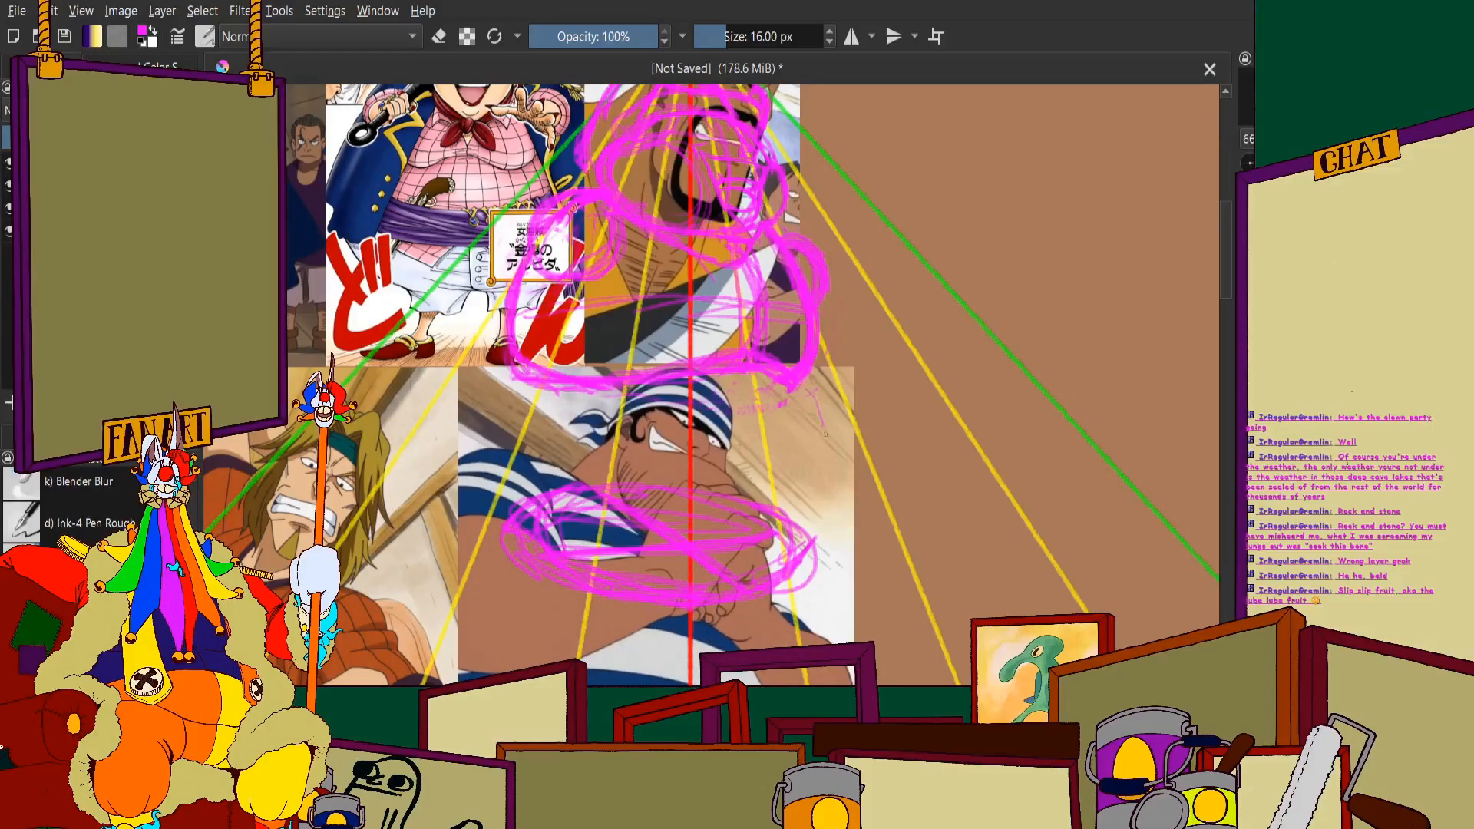
Sketch bulging curves joining both lower corners of the upper body to the flattened ellipse, undoing the surplus strokes
{"action": "mouse_move", "coordinate": [814, 384]}
{"action": "left_mouse_down"}
{"action": "mouse_move", "coordinate": [840, 460]}
{"action": "mouse_move", "coordinate": [830, 530]}
{"action": "mouse_move", "coordinate": [837, 399]}
{"action": "mouse_move", "coordinate": [802, 549]}
{"action": "mouse_move", "coordinate": [840, 480]}
{"action": "mouse_move", "coordinate": [806, 553]}
{"action": "left_mouse_up"}
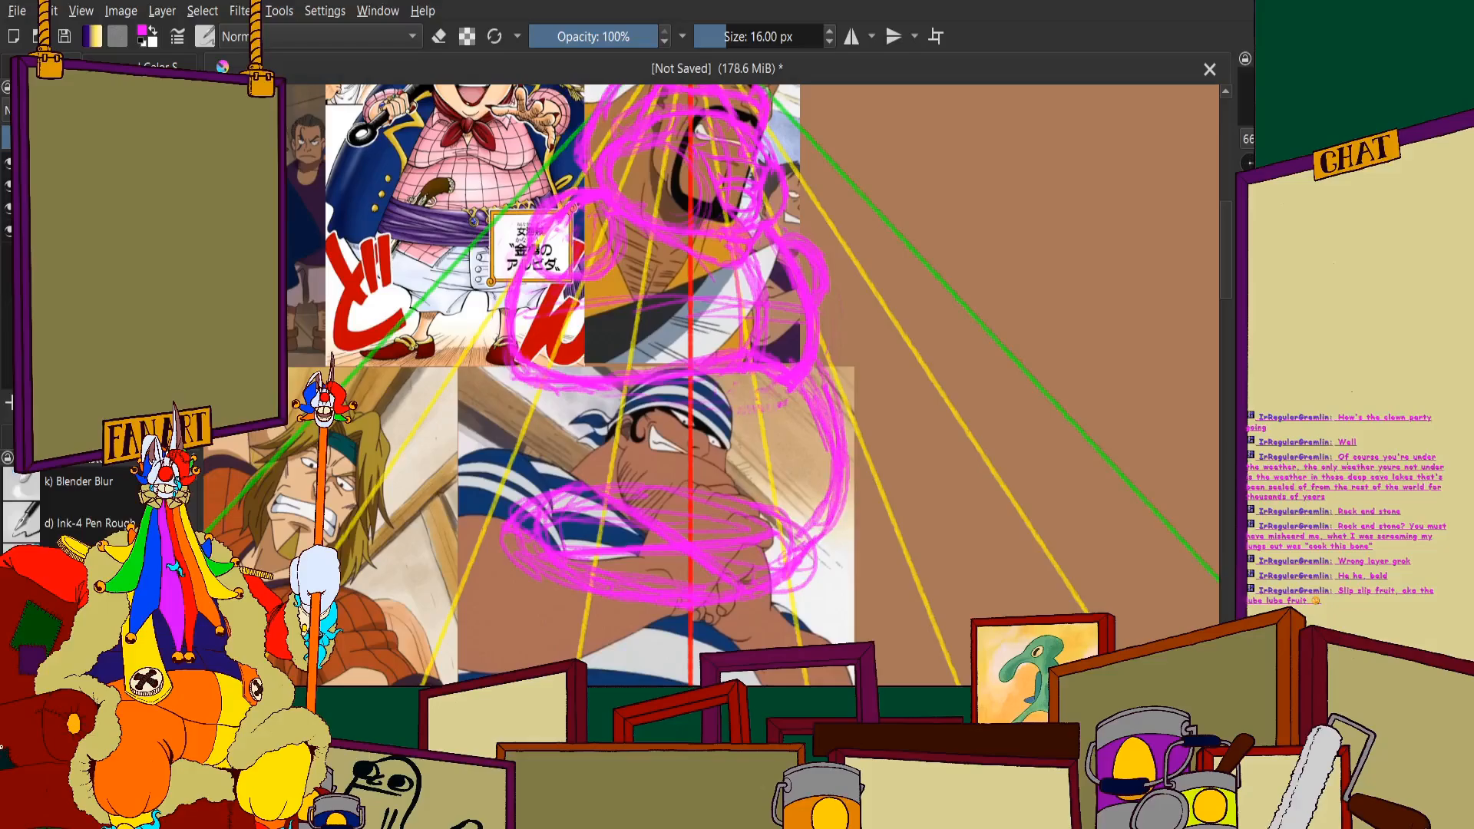
{"action": "mouse_move", "coordinate": [519, 384]}
{"action": "left_mouse_down"}
{"action": "mouse_move", "coordinate": [511, 494]}
{"action": "mouse_move", "coordinate": [533, 374]}
{"action": "mouse_move", "coordinate": [504, 440]}
{"action": "mouse_move", "coordinate": [495, 368]}
{"action": "left_mouse_up"}
{"action": "key", "text": "ctrl+z"}
{"action": "key", "text": "ctrl+z"}
{"action": "key", "text": "ctrl+z"}
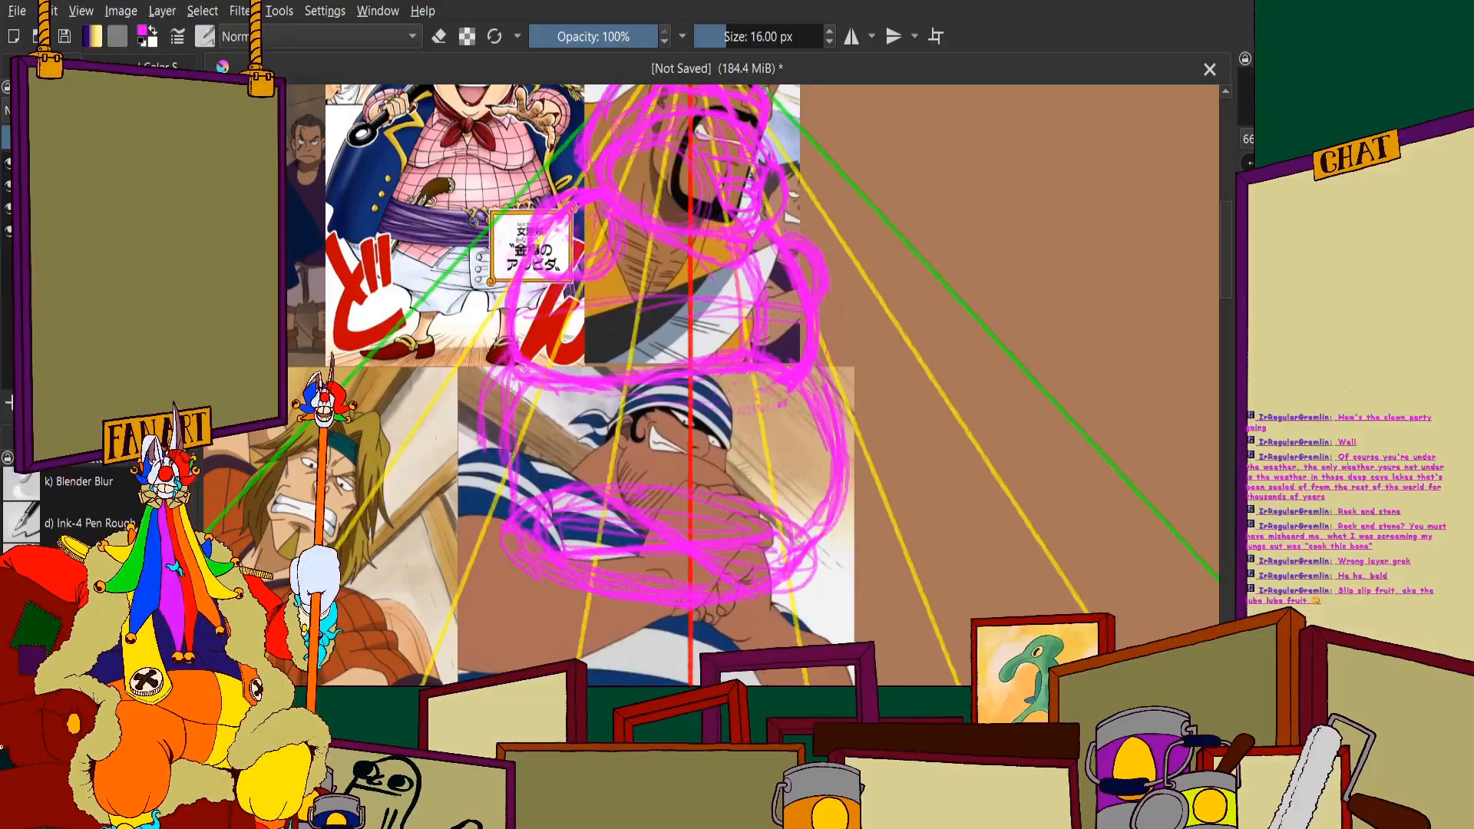
Build up the belly with looping strokes inside it and repeated diagonal curves from its upper left toward the centre
{"action": "left_click_drag", "start_coordinate": [675, 409], "coordinate": [668, 389]}
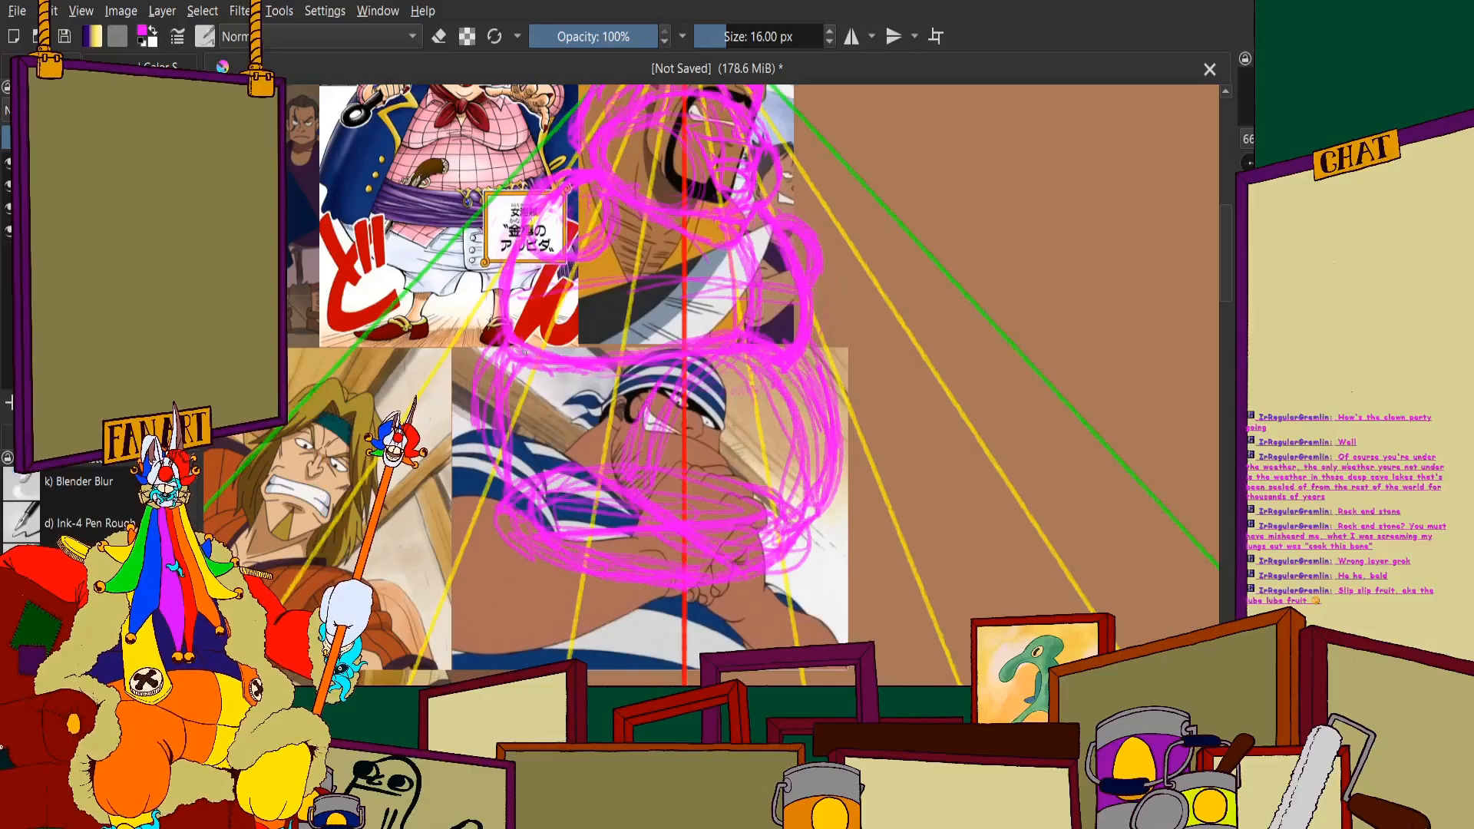
{"action": "left_click_drag", "start_coordinate": [526, 355], "coordinate": [612, 440]}
{"action": "left_click_drag", "start_coordinate": [531, 361], "coordinate": [599, 429]}
{"action": "left_click_drag", "start_coordinate": [528, 362], "coordinate": [588, 431]}
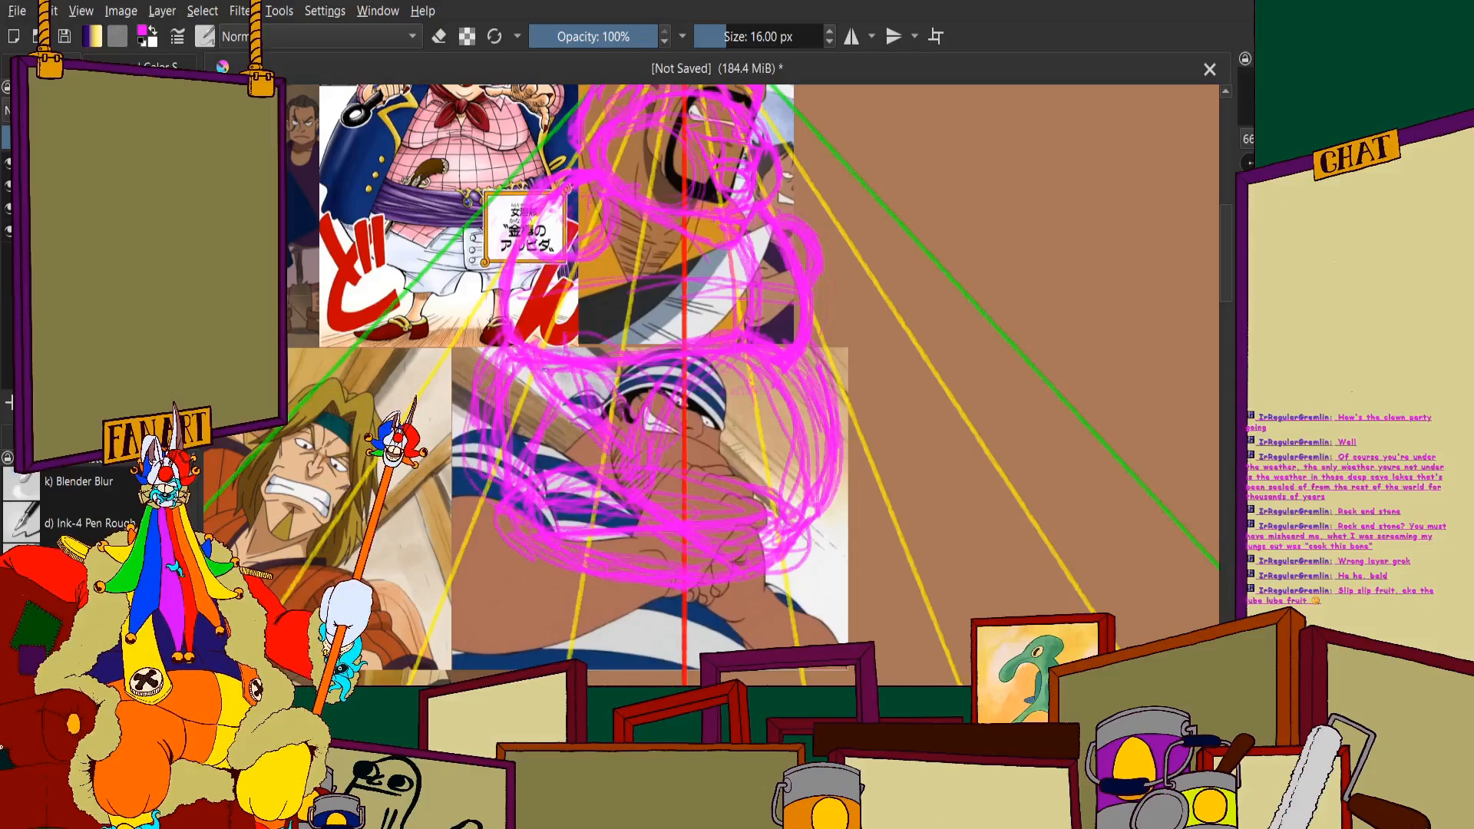
Sketch construction curves across the torso and a rounded bulge on its right side, just above the belly
{"action": "scroll", "coordinate": [761, 335], "scroll_direction": "up", "scroll_amount": 3}
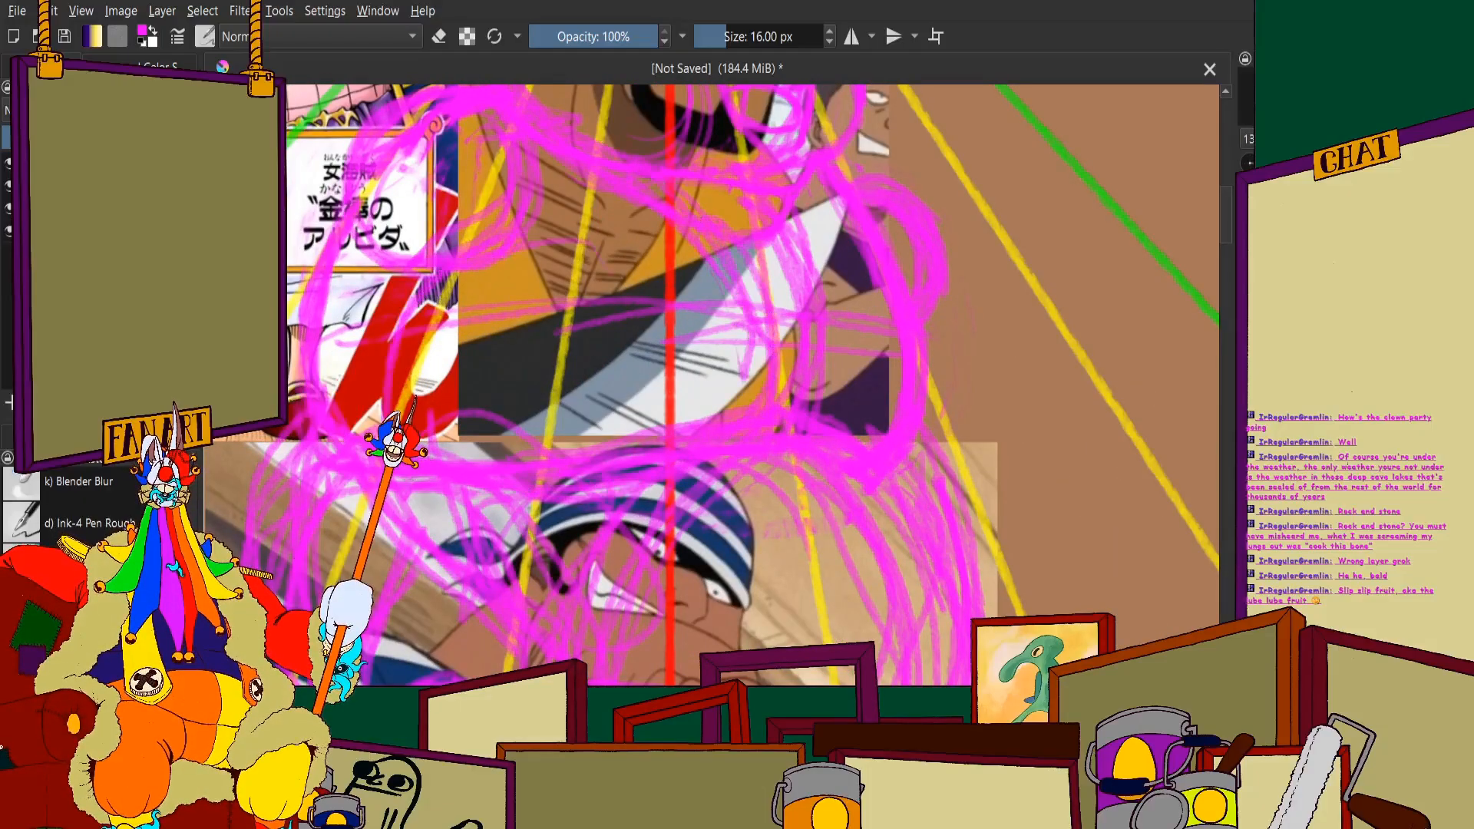
{"action": "mouse_move", "coordinate": [453, 263]}
{"action": "left_mouse_down"}
{"action": "mouse_move", "coordinate": [649, 237]}
{"action": "mouse_move", "coordinate": [755, 407]}
{"action": "left_mouse_up"}
{"action": "left_click_drag", "start_coordinate": [714, 278], "coordinate": [684, 426]}
{"action": "mouse_move", "coordinate": [860, 288]}
{"action": "left_mouse_down"}
{"action": "mouse_move", "coordinate": [920, 305]}
{"action": "mouse_move", "coordinate": [992, 372]}
{"action": "mouse_move", "coordinate": [863, 288]}
{"action": "mouse_move", "coordinate": [978, 348]}
{"action": "mouse_move", "coordinate": [833, 461]}
{"action": "left_mouse_up"}
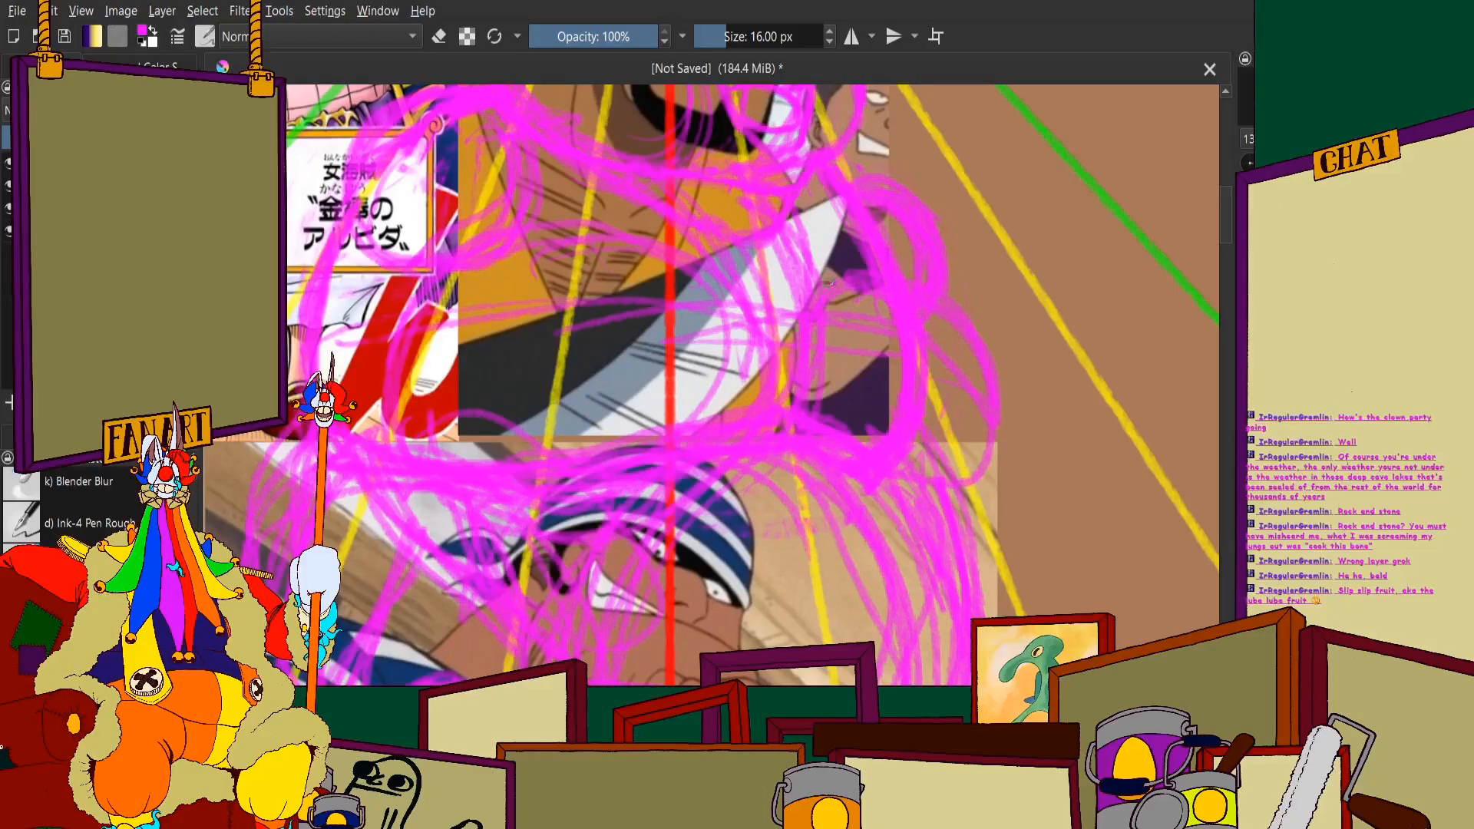
{"action": "mouse_move", "coordinate": [830, 283]}
{"action": "left_mouse_down"}
{"action": "mouse_move", "coordinate": [801, 393]}
{"action": "mouse_move", "coordinate": [976, 451]}
{"action": "mouse_move", "coordinate": [918, 474]}
{"action": "mouse_move", "coordinate": [919, 291]}
{"action": "mouse_move", "coordinate": [1008, 352]}
{"action": "left_mouse_up"}
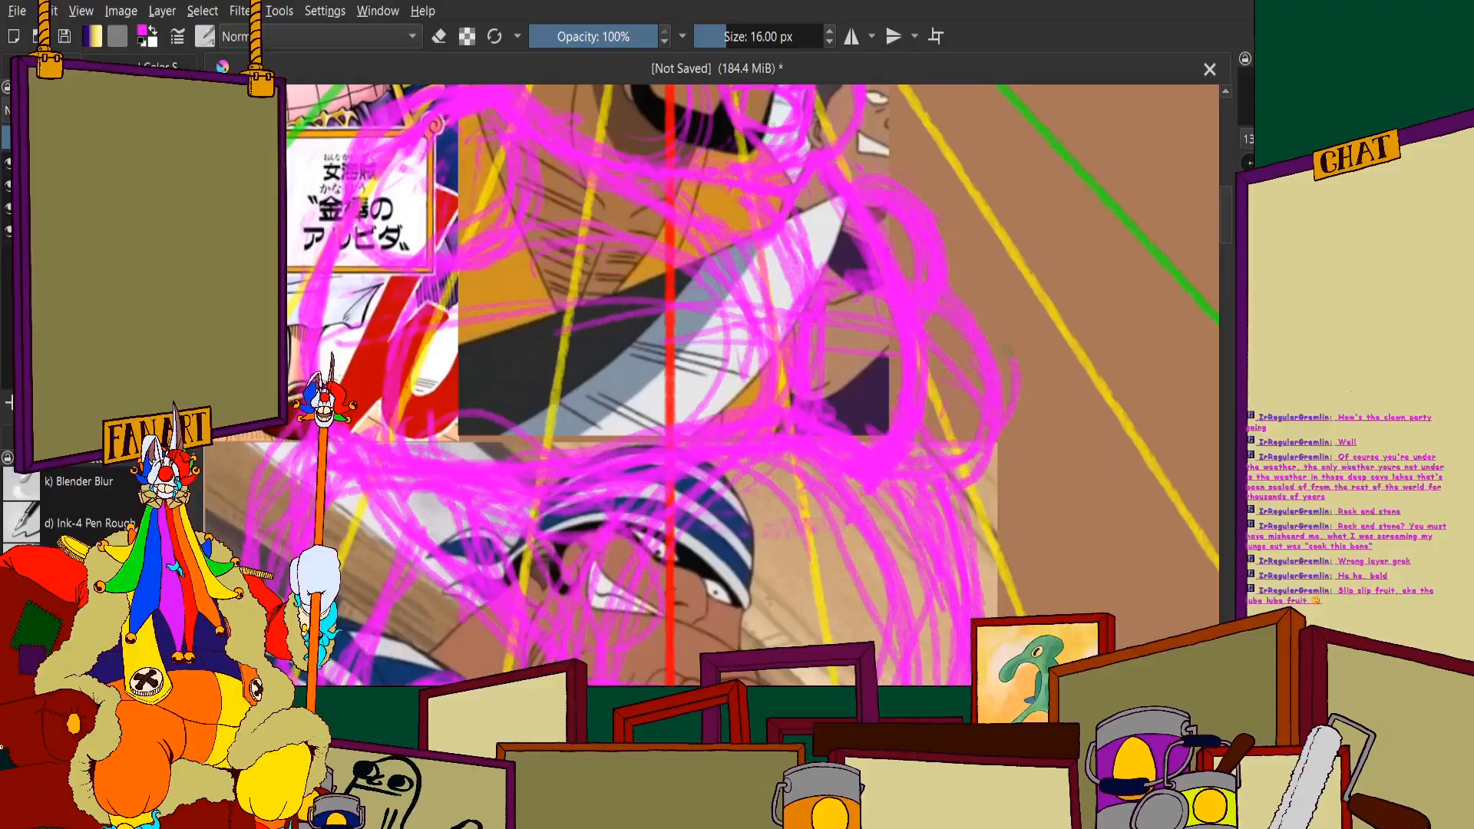
Thicken the strokes where the right shoulder loop meets the rounded bulge on the torso's right side
{"action": "scroll", "coordinate": [1006, 349], "scroll_direction": "down", "scroll_amount": 3}
{"action": "scroll", "coordinate": [887, 280], "scroll_direction": "up", "scroll_amount": 2}
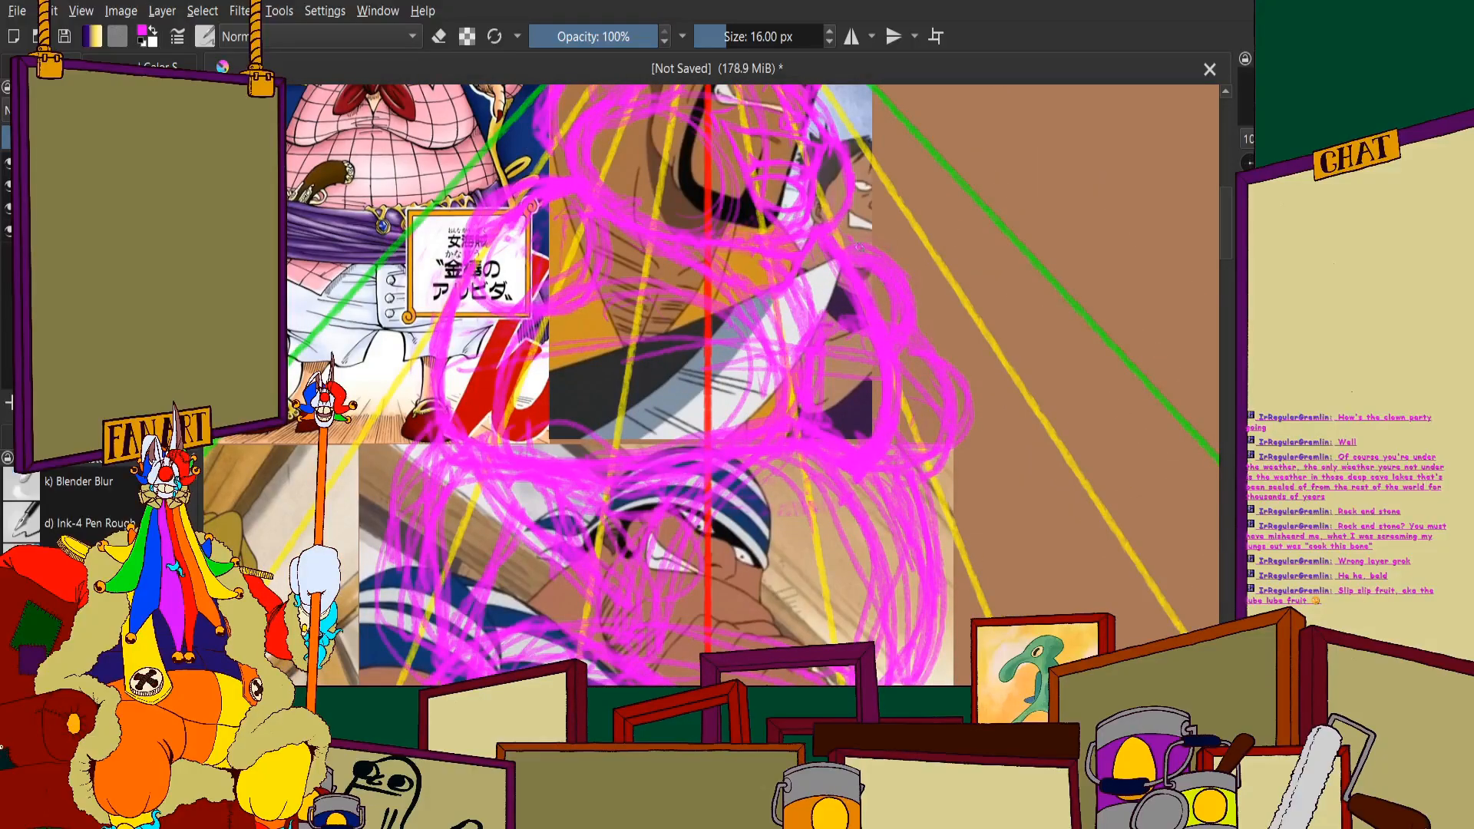
{"action": "scroll", "coordinate": [860, 245], "scroll_direction": "up", "scroll_amount": 2}
{"action": "mouse_move", "coordinate": [722, 354]}
{"action": "left_mouse_down"}
{"action": "mouse_move", "coordinate": [856, 515]}
{"action": "mouse_move", "coordinate": [794, 447]}
{"action": "left_mouse_up"}
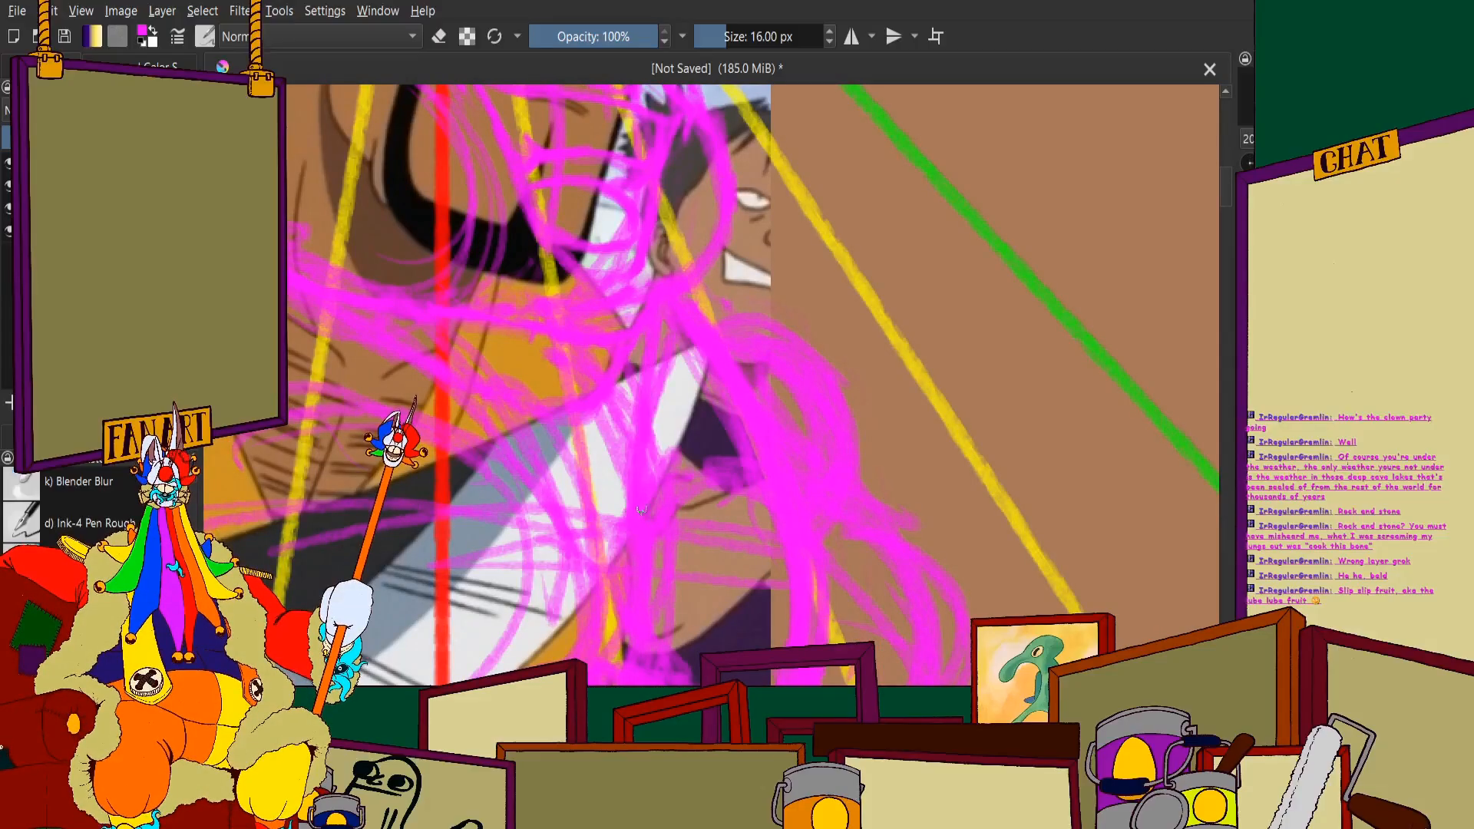
{"action": "scroll", "coordinate": [655, 311], "scroll_direction": "down", "scroll_amount": 2}
{"action": "scroll", "coordinate": [676, 630], "scroll_direction": "up", "scroll_amount": 3}
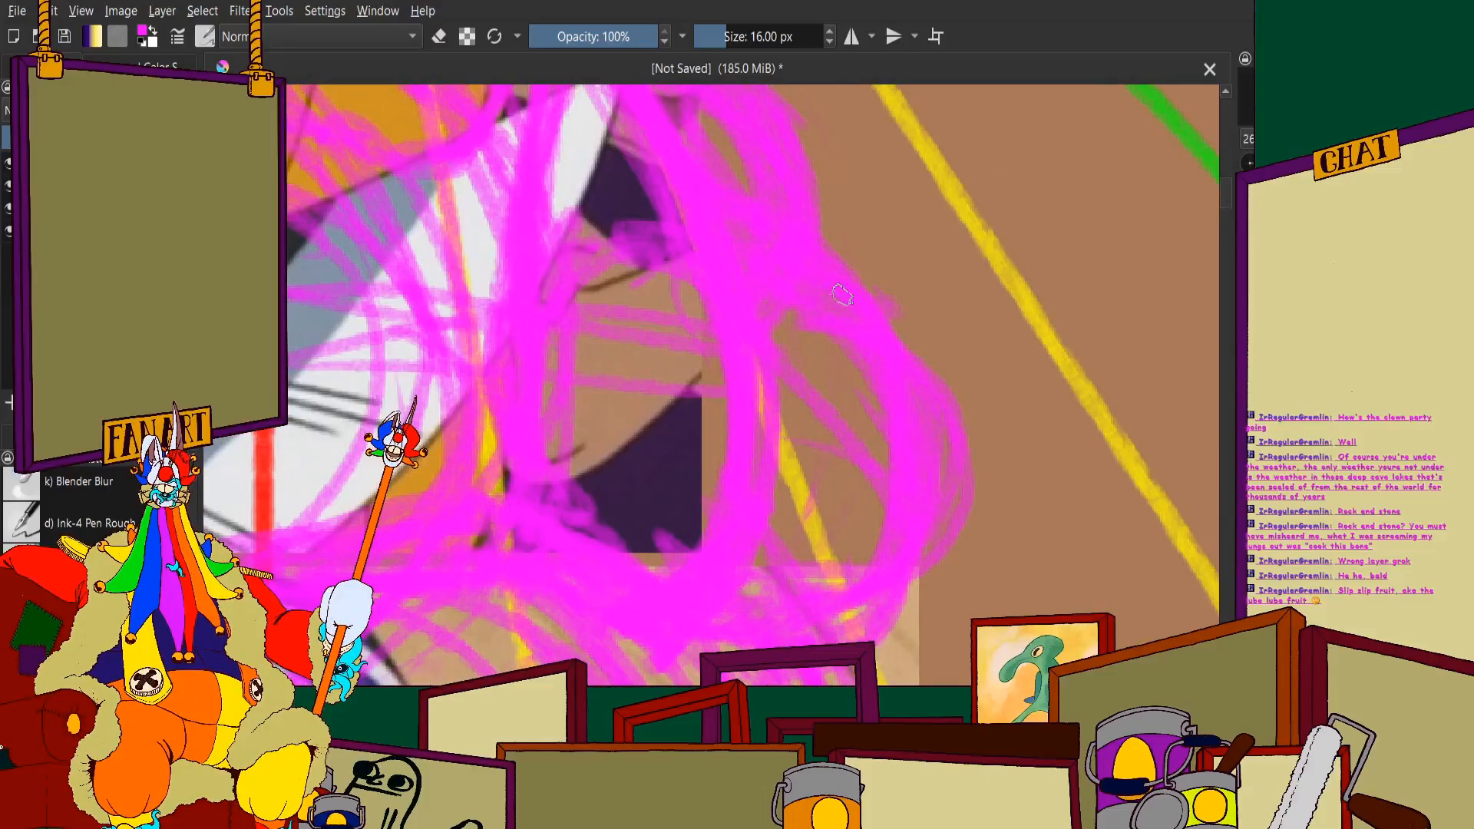
{"action": "scroll", "coordinate": [884, 341], "scroll_direction": "down", "scroll_amount": 2}
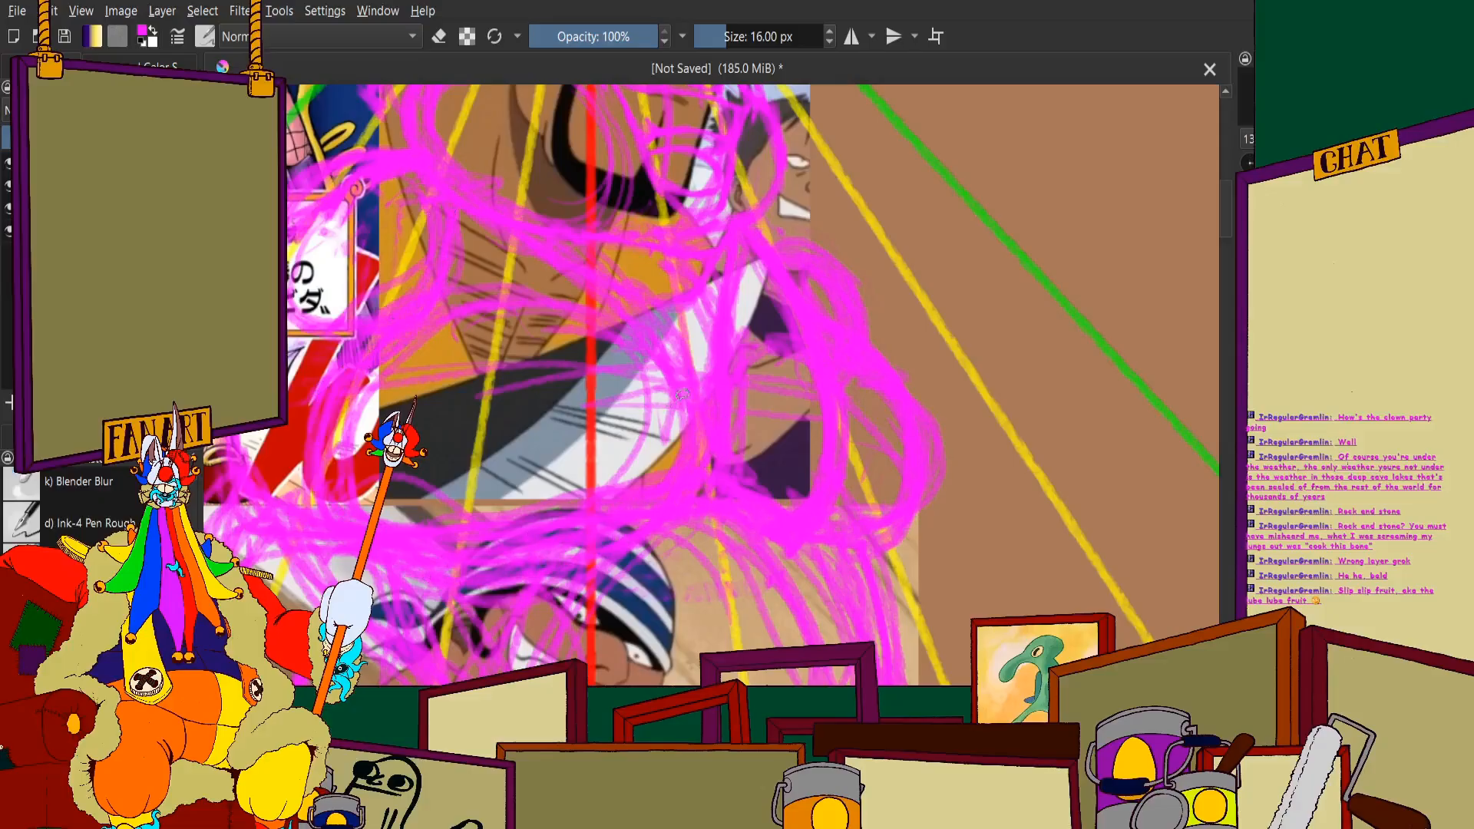
Extend the belly's right contour outward from below the torso bulge and curve it back in toward the ellipse
{"action": "scroll", "coordinate": [682, 394], "scroll_direction": "down", "scroll_amount": 5}
{"action": "scroll", "coordinate": [768, 414], "scroll_direction": "up", "scroll_amount": 5}
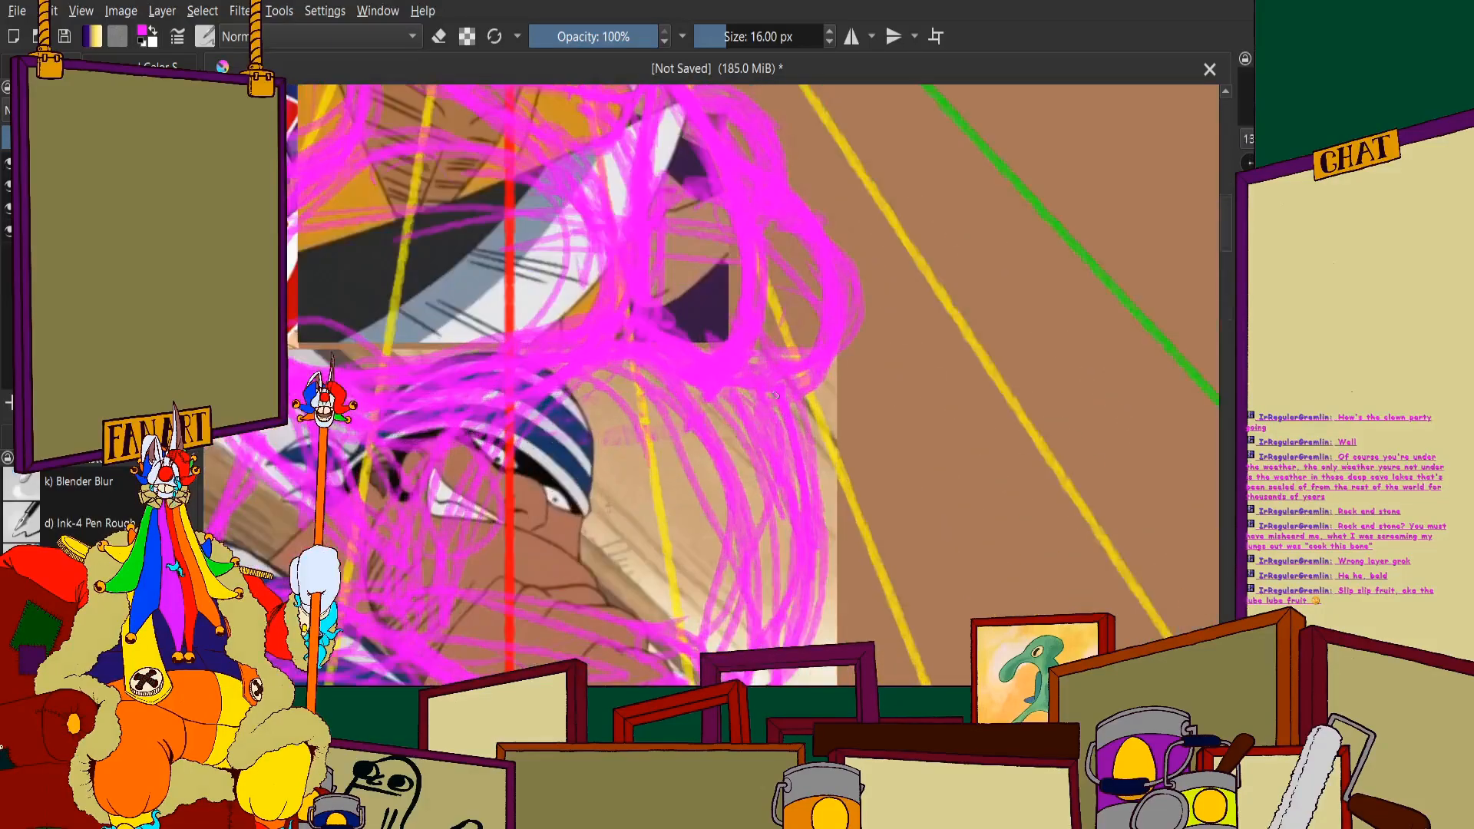
{"action": "mouse_move", "coordinate": [774, 396]}
{"action": "left_mouse_down"}
{"action": "mouse_move", "coordinate": [841, 507]}
{"action": "mouse_move", "coordinate": [828, 436]}
{"action": "mouse_move", "coordinate": [812, 530]}
{"action": "mouse_move", "coordinate": [836, 603]}
{"action": "mouse_move", "coordinate": [816, 486]}
{"action": "mouse_move", "coordinate": [851, 593]}
{"action": "left_mouse_up"}
{"action": "scroll", "coordinate": [836, 534], "scroll_direction": "down", "scroll_amount": 5}
{"action": "scroll", "coordinate": [814, 492], "scroll_direction": "up", "scroll_amount": 5}
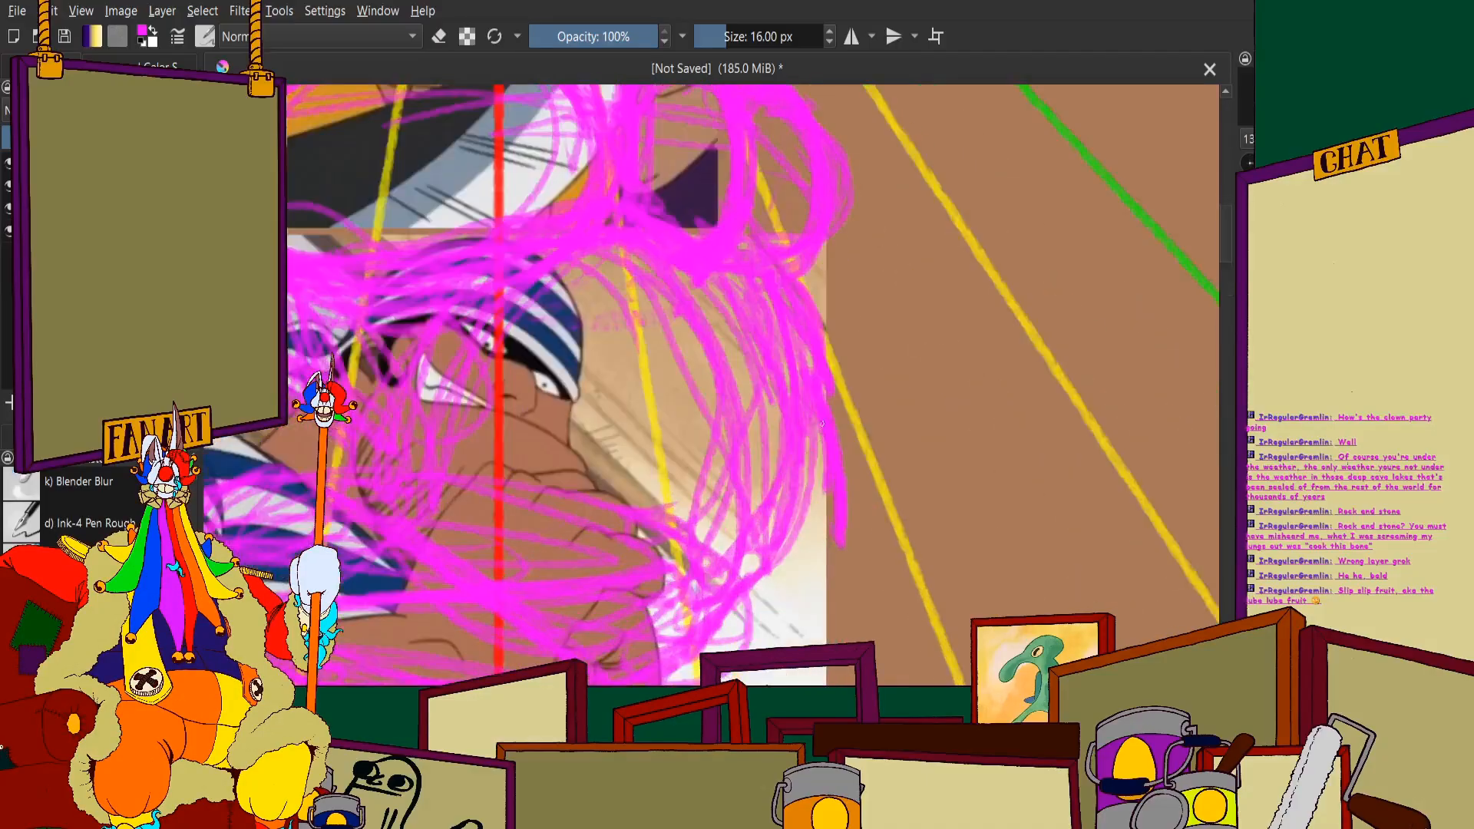
{"action": "mouse_move", "coordinate": [825, 492]}
{"action": "left_mouse_down"}
{"action": "mouse_move", "coordinate": [737, 538]}
{"action": "mouse_move", "coordinate": [729, 607]}
{"action": "mouse_move", "coordinate": [662, 643]}
{"action": "left_mouse_up"}
{"action": "scroll", "coordinate": [614, 476], "scroll_direction": "down", "scroll_amount": 4}
{"action": "scroll", "coordinate": [501, 502], "scroll_direction": "up", "scroll_amount": 3}
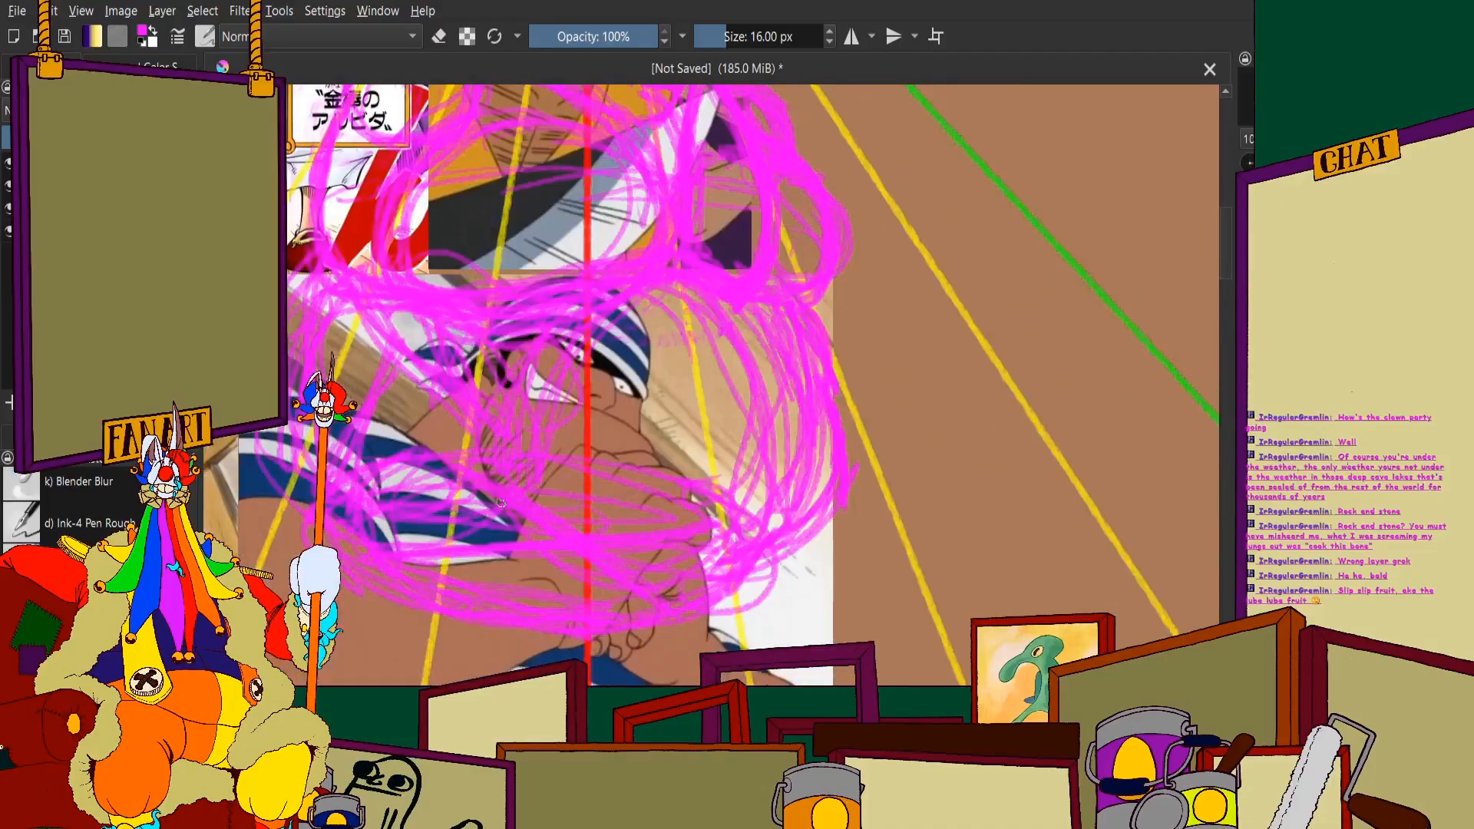
Sketch a curved contour line across the middle of the belly and reinforce the belly's right edge beside the yellow guide
{"action": "mouse_move", "coordinate": [614, 408]}
{"action": "left_mouse_down"}
{"action": "mouse_move", "coordinate": [741, 418]}
{"action": "mouse_move", "coordinate": [813, 395]}
{"action": "mouse_move", "coordinate": [643, 426]}
{"action": "left_mouse_up"}
{"action": "left_click_drag", "start_coordinate": [745, 417], "coordinate": [649, 427]}
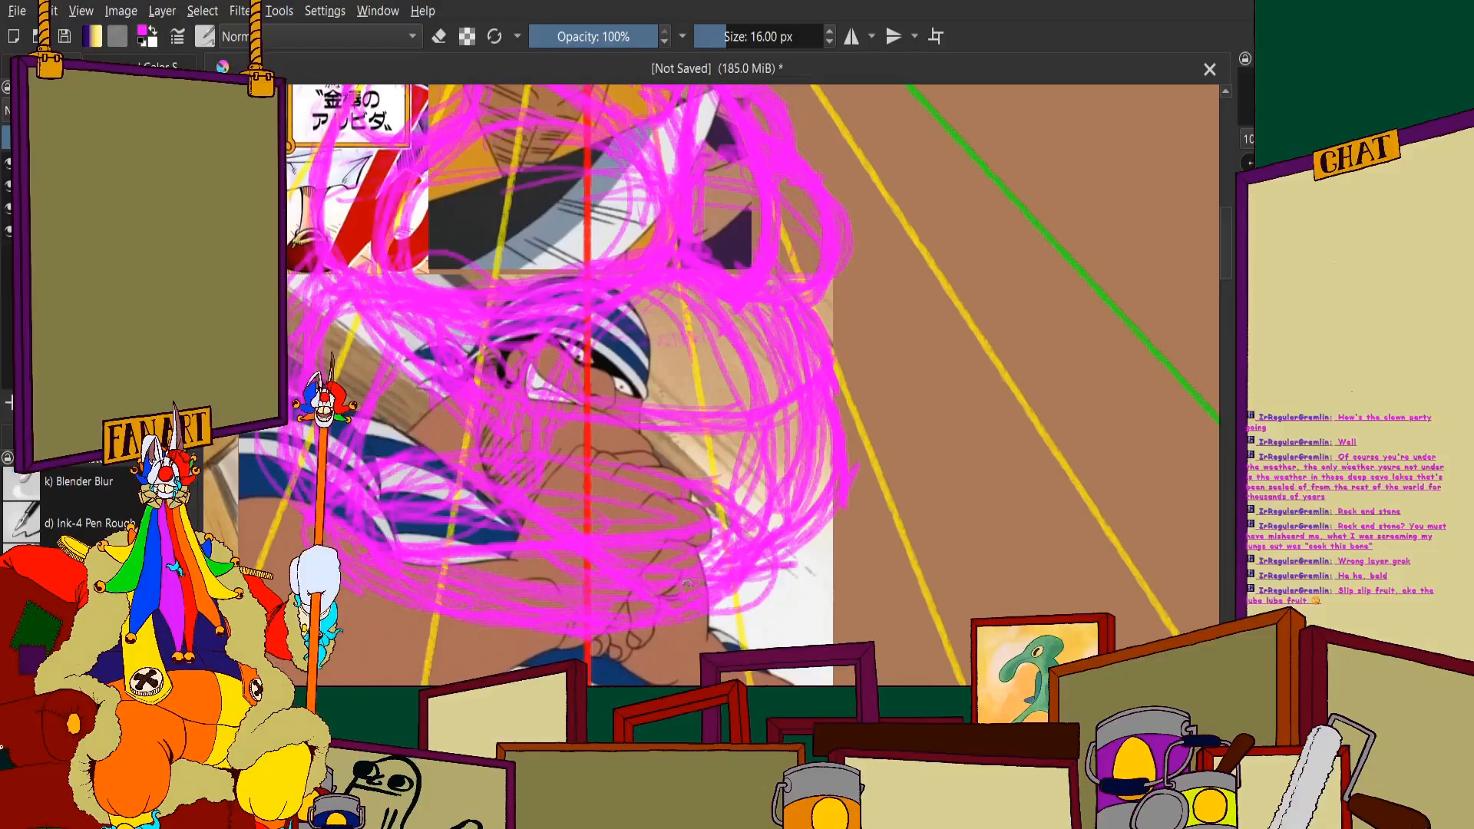
{"action": "scroll", "coordinate": [863, 432], "scroll_direction": "up", "scroll_amount": 2}
{"action": "left_click_drag", "start_coordinate": [800, 373], "coordinate": [675, 656]}
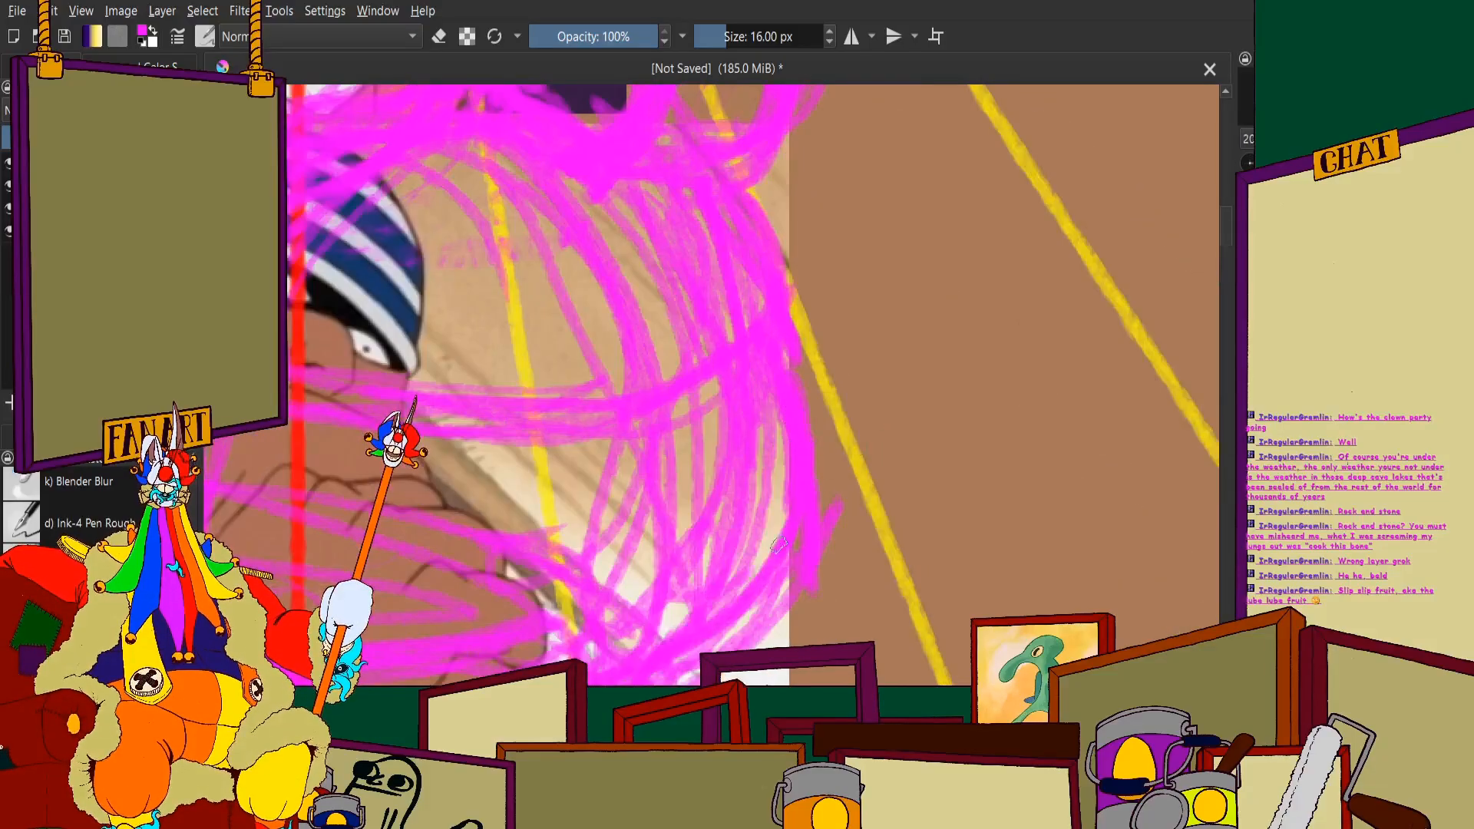
{"action": "left_click_drag", "start_coordinate": [818, 419], "coordinate": [749, 575]}
{"action": "scroll", "coordinate": [683, 406], "scroll_direction": "down", "scroll_amount": 2}
{"action": "scroll", "coordinate": [495, 291], "scroll_direction": "up", "scroll_amount": 1}
{"action": "scroll", "coordinate": [731, 343], "scroll_direction": "up", "scroll_amount": 2}
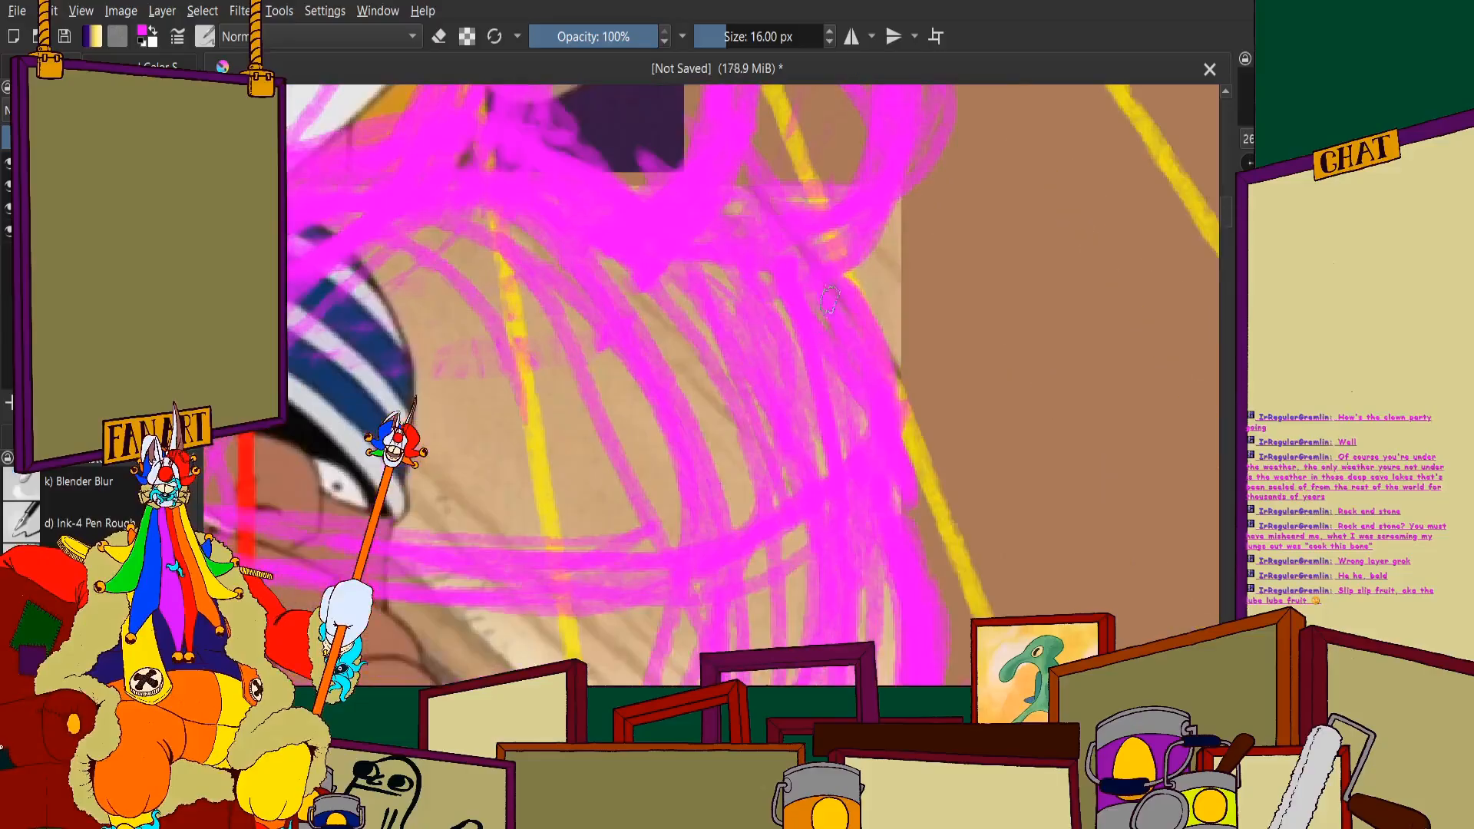
{"action": "mouse_move", "coordinate": [841, 257]}
{"action": "left_mouse_down"}
{"action": "mouse_move", "coordinate": [870, 442]}
{"action": "mouse_move", "coordinate": [893, 400]}
{"action": "left_mouse_up"}
{"action": "scroll", "coordinate": [816, 415], "scroll_direction": "down", "scroll_amount": 3}
{"action": "scroll", "coordinate": [580, 441], "scroll_direction": "up", "scroll_amount": 1}
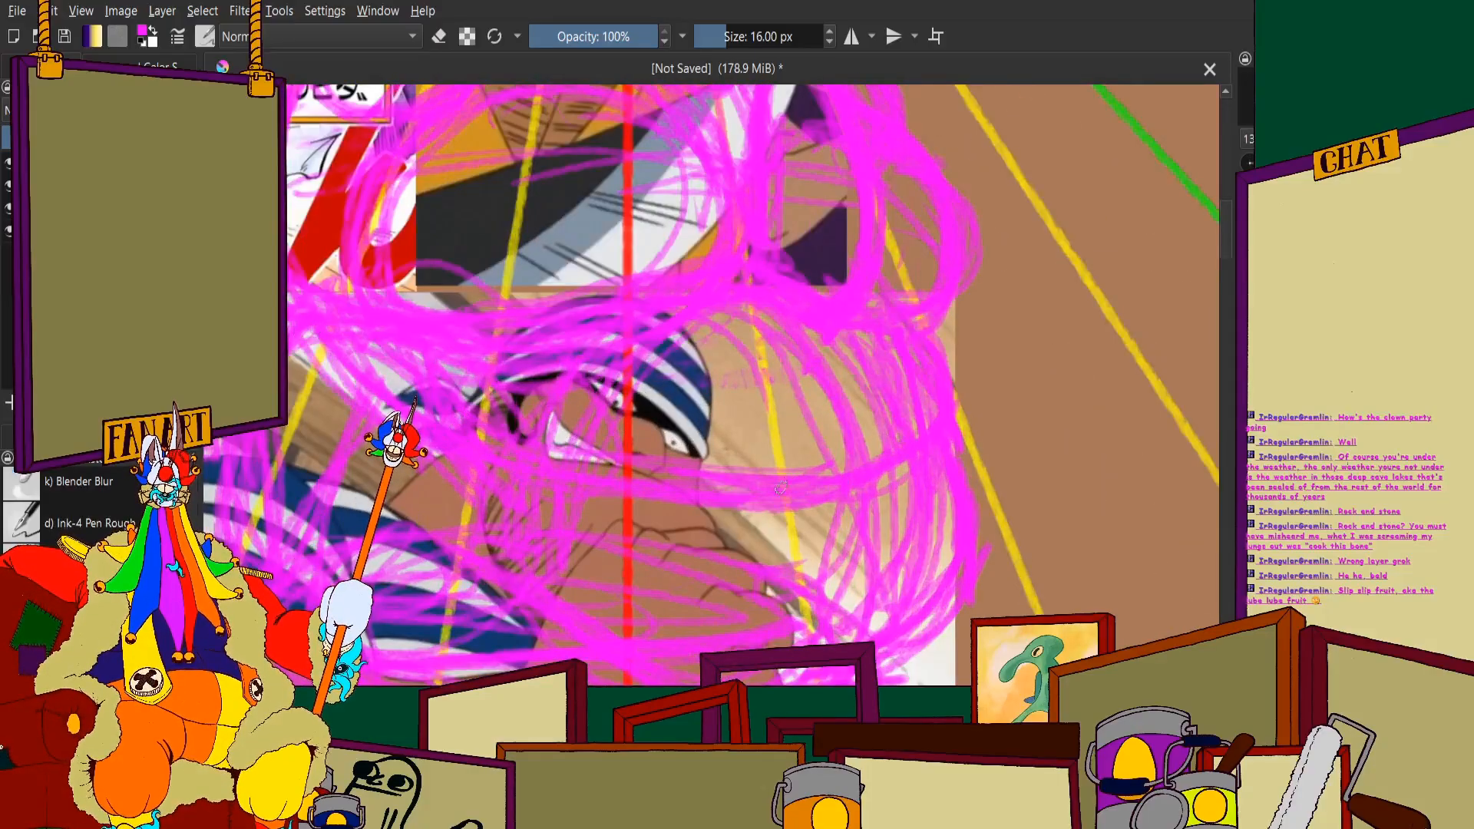
Examine the left side of the sketched torso and belly against the perspective guides
{"action": "scroll", "coordinate": [937, 403], "scroll_direction": "down", "scroll_amount": 3}
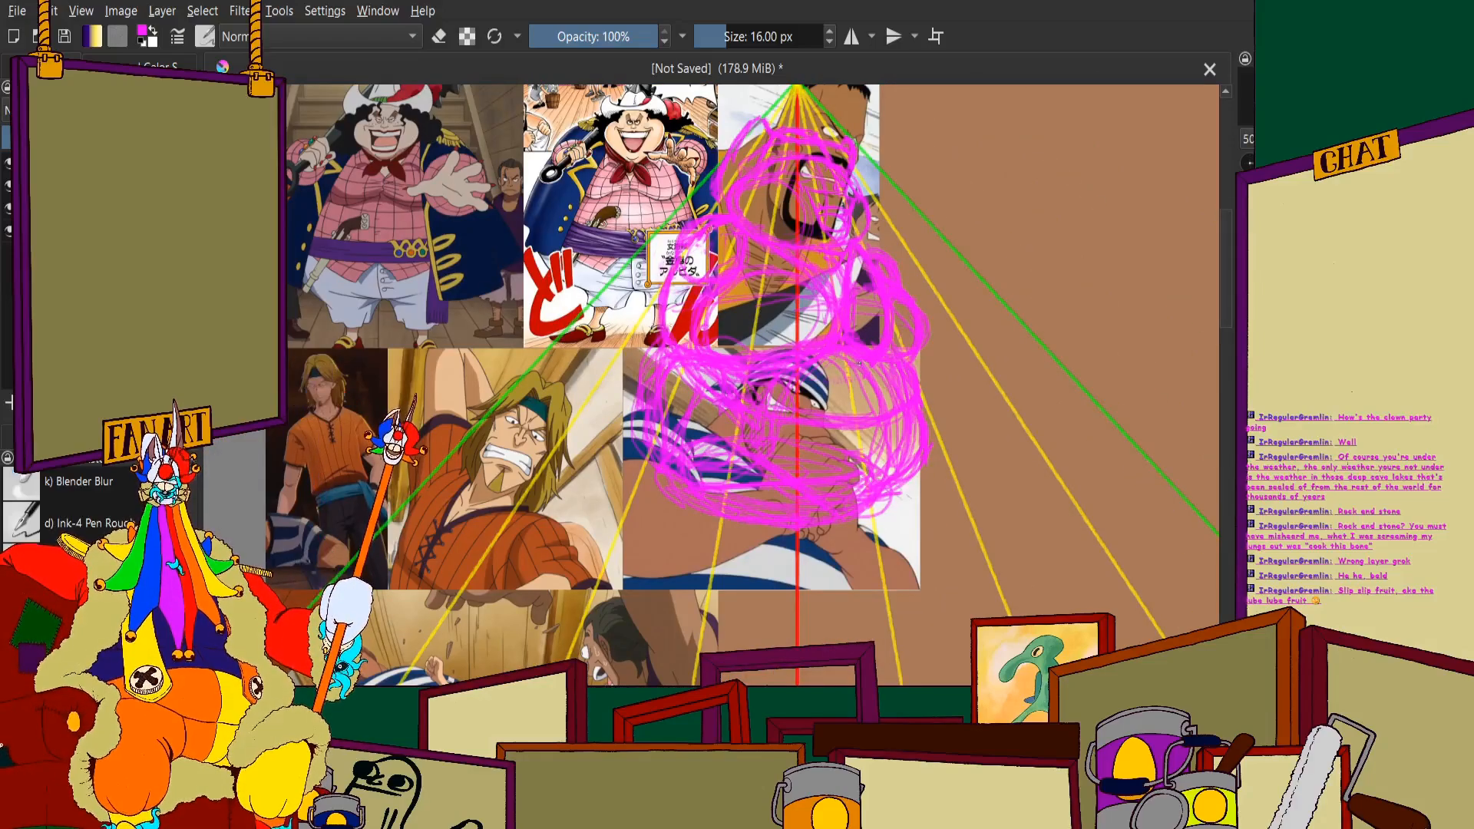
{"action": "scroll", "coordinate": [660, 345], "scroll_direction": "up", "scroll_amount": 3}
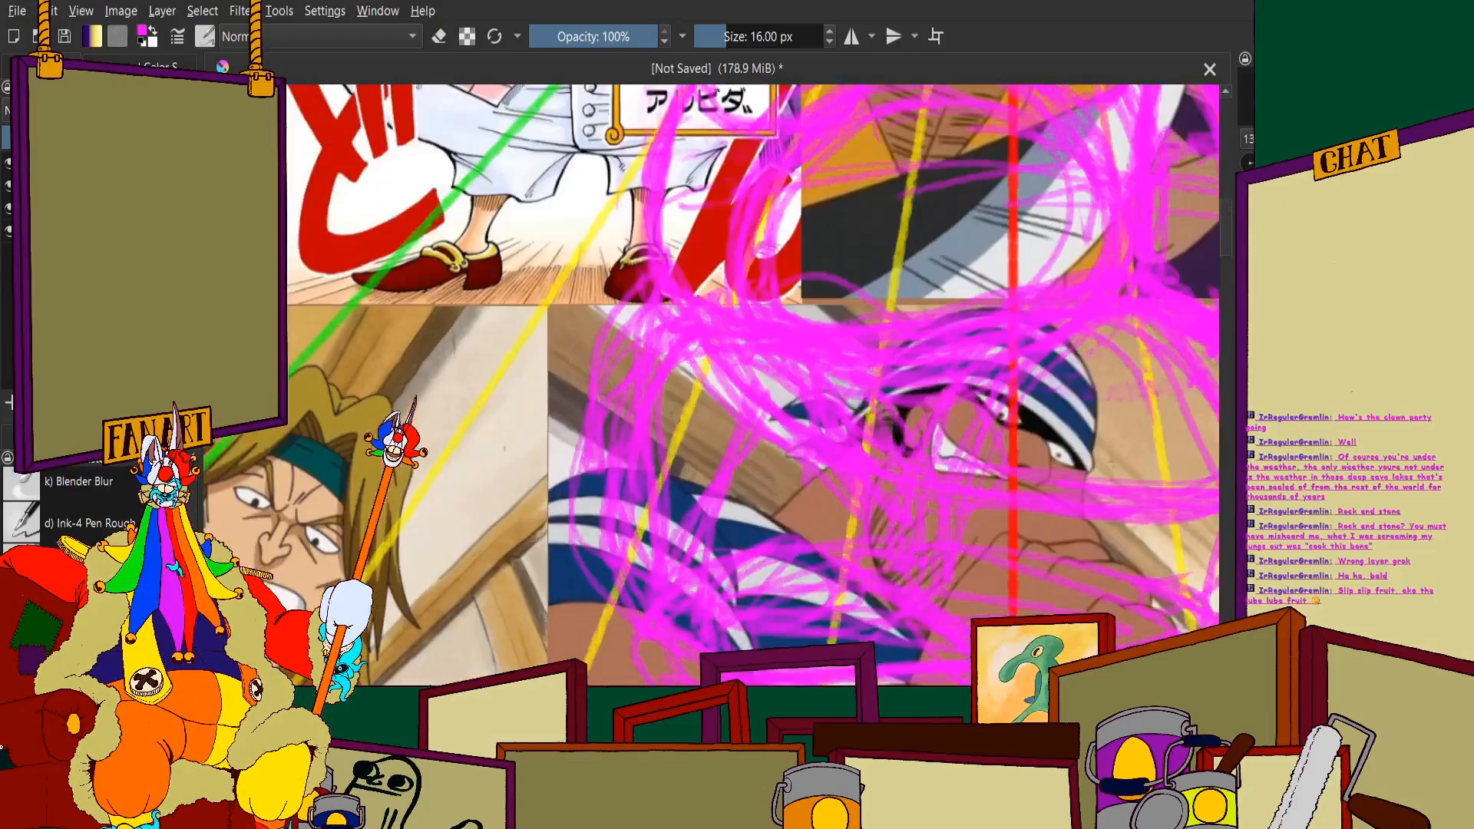
{"action": "scroll", "coordinate": [660, 346], "scroll_direction": "down", "scroll_amount": 1}
{"action": "scroll", "coordinate": [660, 323], "scroll_direction": "up", "scroll_amount": 2}
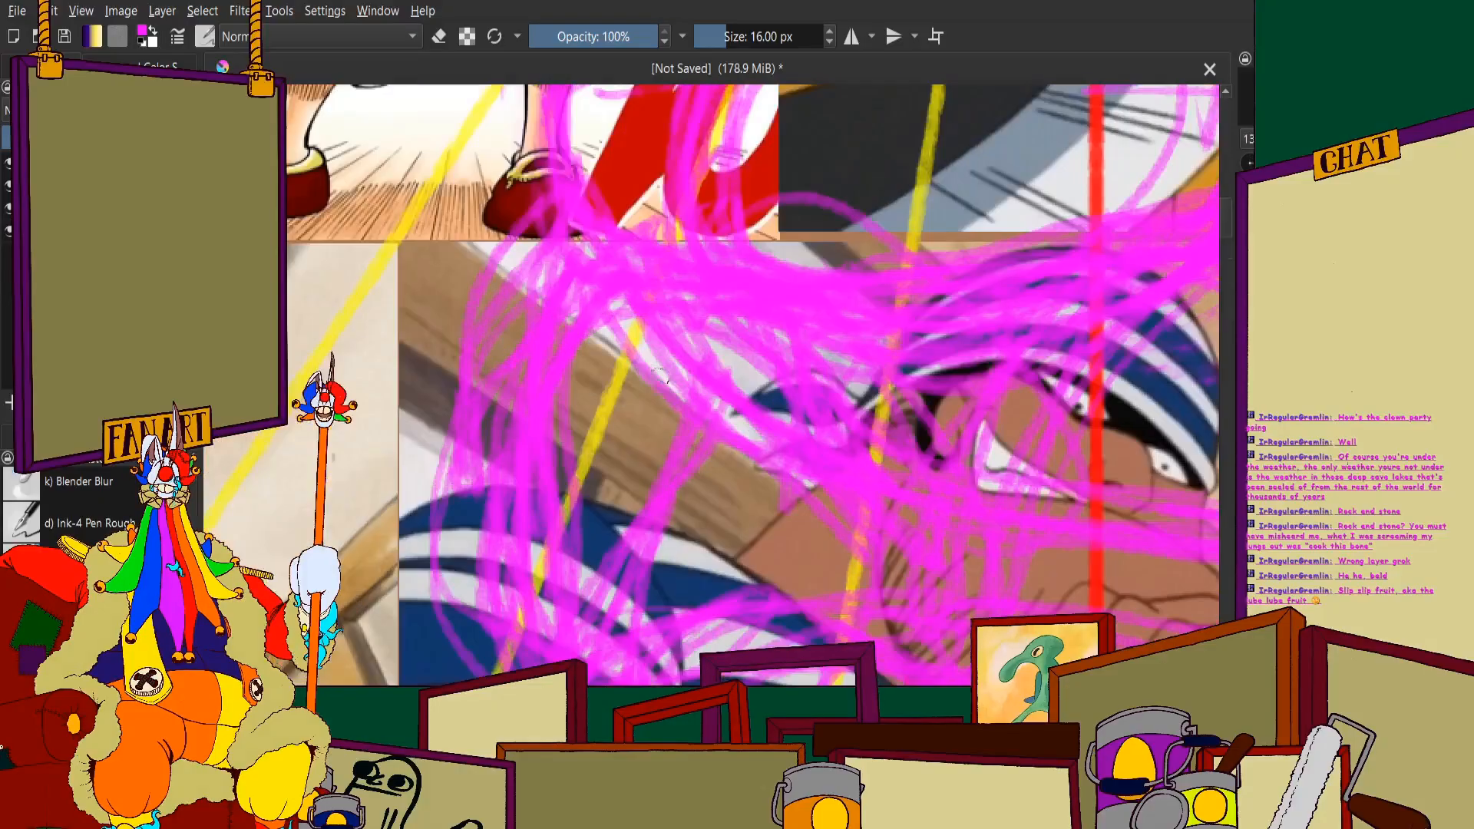
{"action": "scroll", "coordinate": [660, 322], "scroll_direction": "down", "scroll_amount": 3}
{"action": "scroll", "coordinate": [658, 270], "scroll_direction": "up", "scroll_amount": 4}
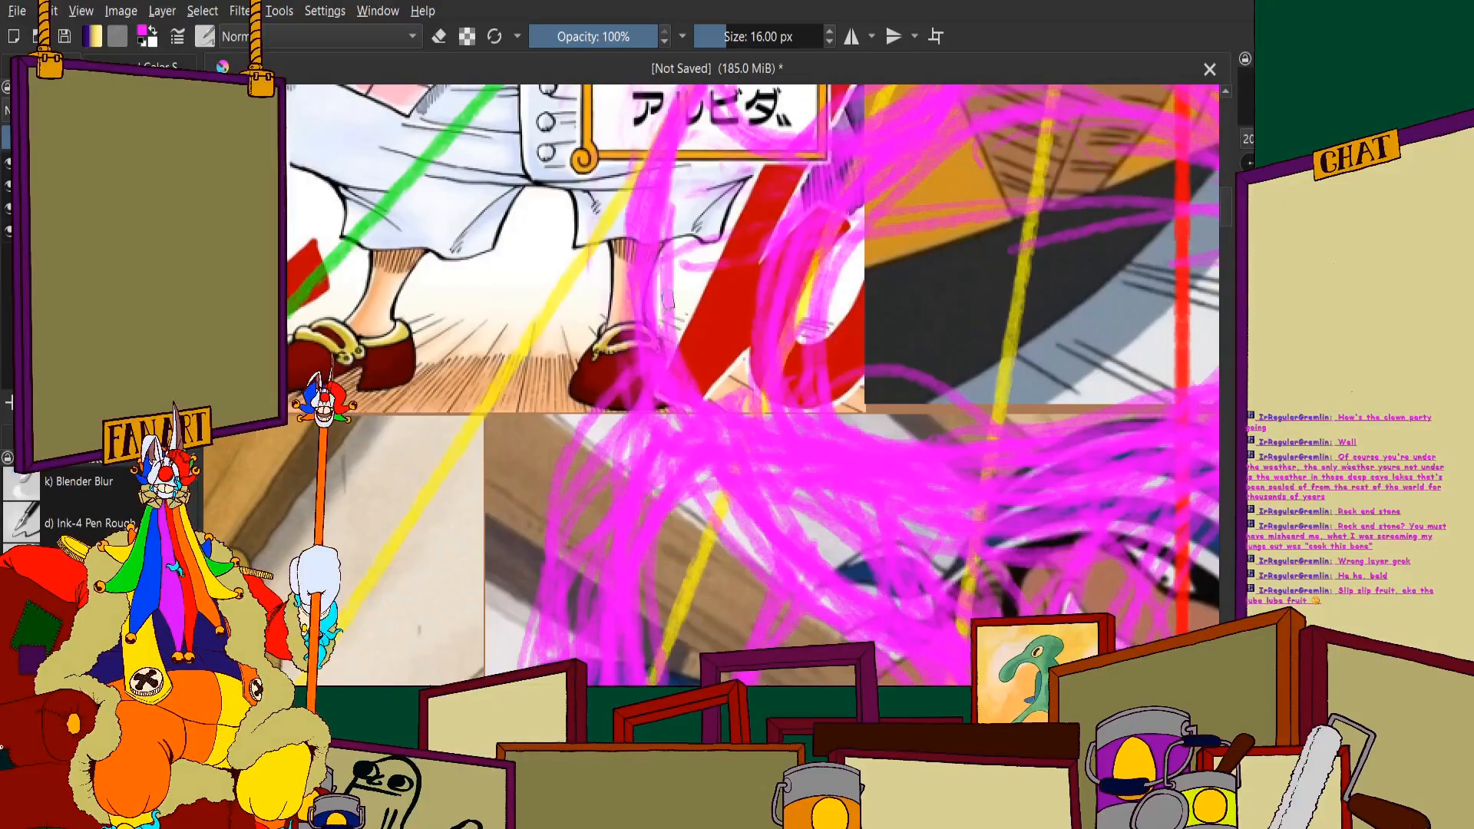
{"action": "scroll", "coordinate": [659, 269], "scroll_direction": "down", "scroll_amount": 2}
{"action": "scroll", "coordinate": [659, 269], "scroll_direction": "up", "scroll_amount": 1}
{"action": "scroll", "coordinate": [634, 437], "scroll_direction": "down", "scroll_amount": 1}
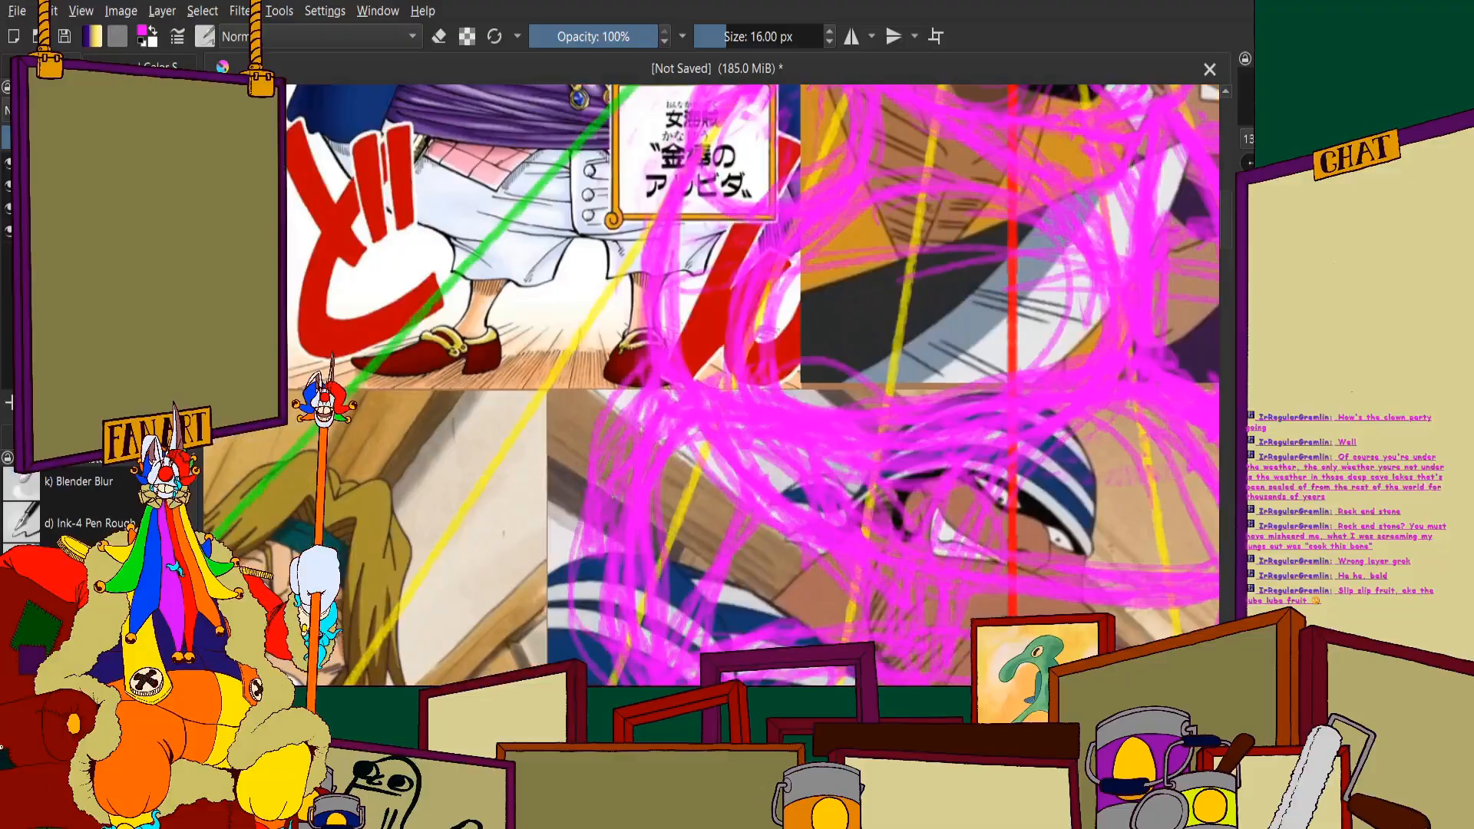
{"action": "scroll", "coordinate": [635, 437], "scroll_direction": "down", "scroll_amount": 1}
{"action": "scroll", "coordinate": [568, 369], "scroll_direction": "up", "scroll_amount": 3}
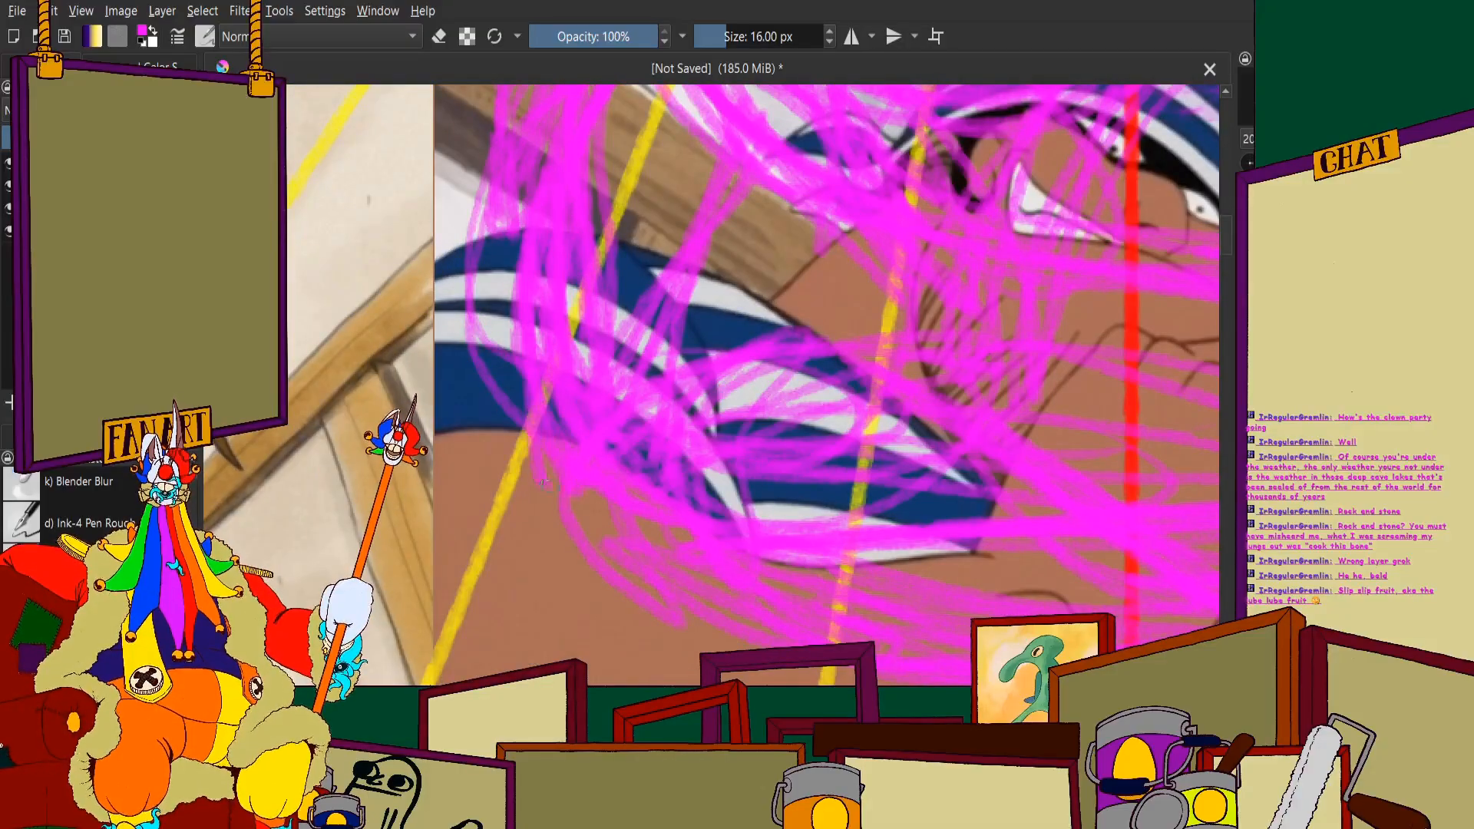
{"action": "scroll", "coordinate": [526, 276], "scroll_direction": "down", "scroll_amount": 3}
{"action": "scroll", "coordinate": [526, 277], "scroll_direction": "up", "scroll_amount": 2}
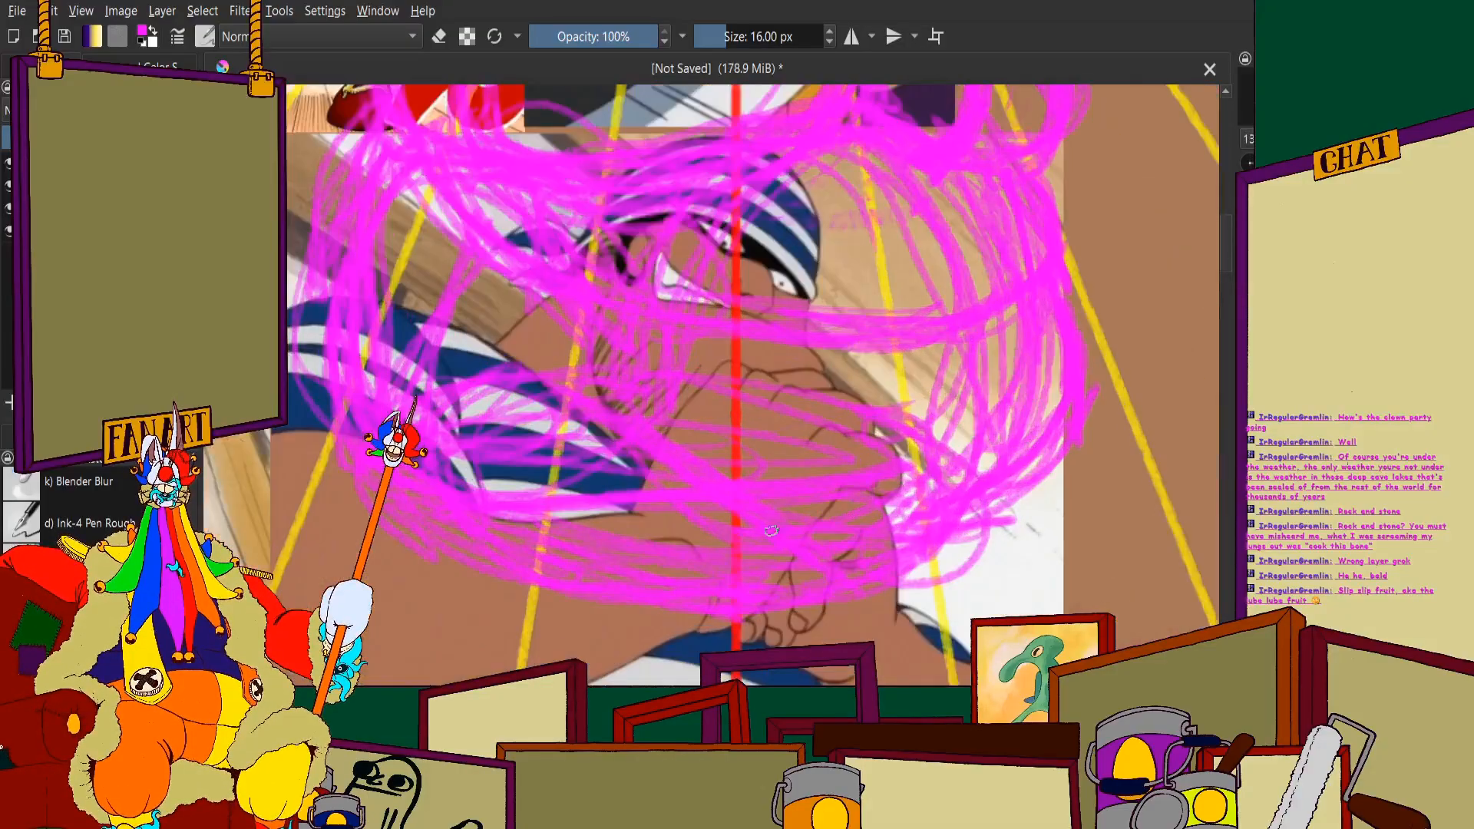
Examine the belly, the right torso bulge and the chest area of the sketch up close and as a whole
{"action": "scroll", "coordinate": [912, 540], "scroll_direction": "down", "scroll_amount": 1}
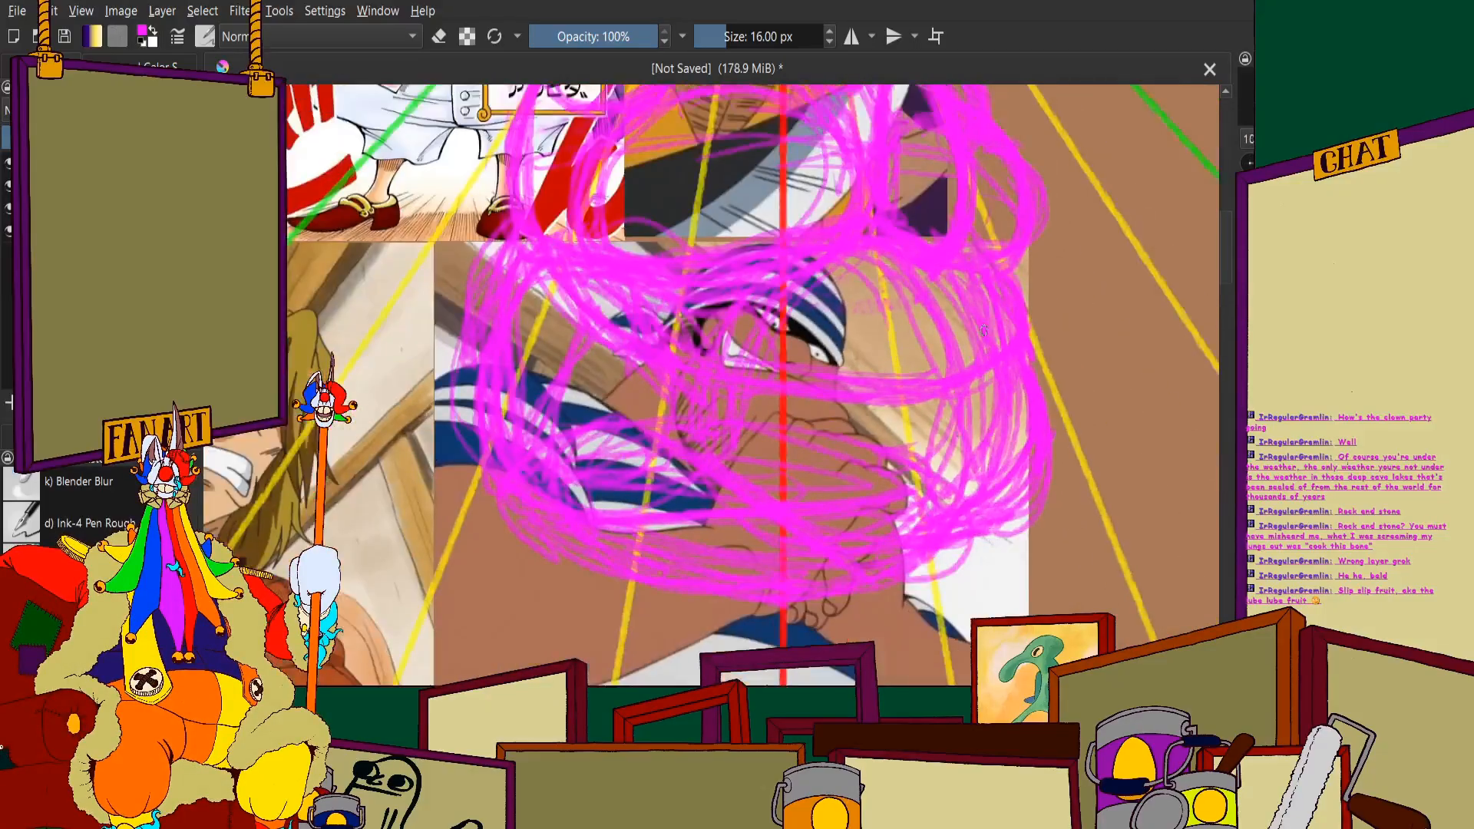
{"action": "scroll", "coordinate": [984, 330], "scroll_direction": "up", "scroll_amount": 1}
{"action": "scroll", "coordinate": [1016, 380], "scroll_direction": "down", "scroll_amount": 2}
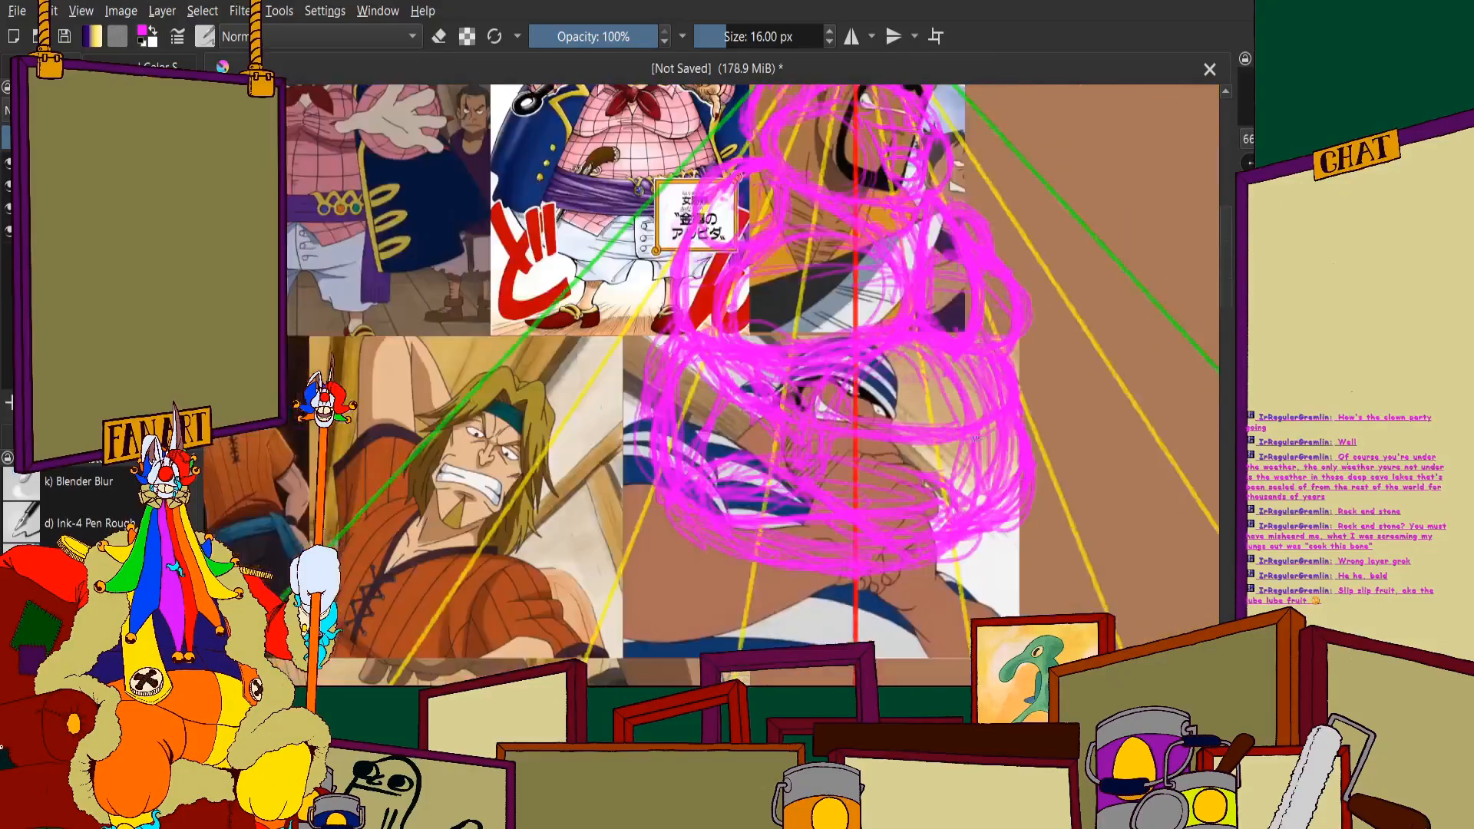
{"action": "scroll", "coordinate": [859, 482], "scroll_direction": "up", "scroll_amount": 4}
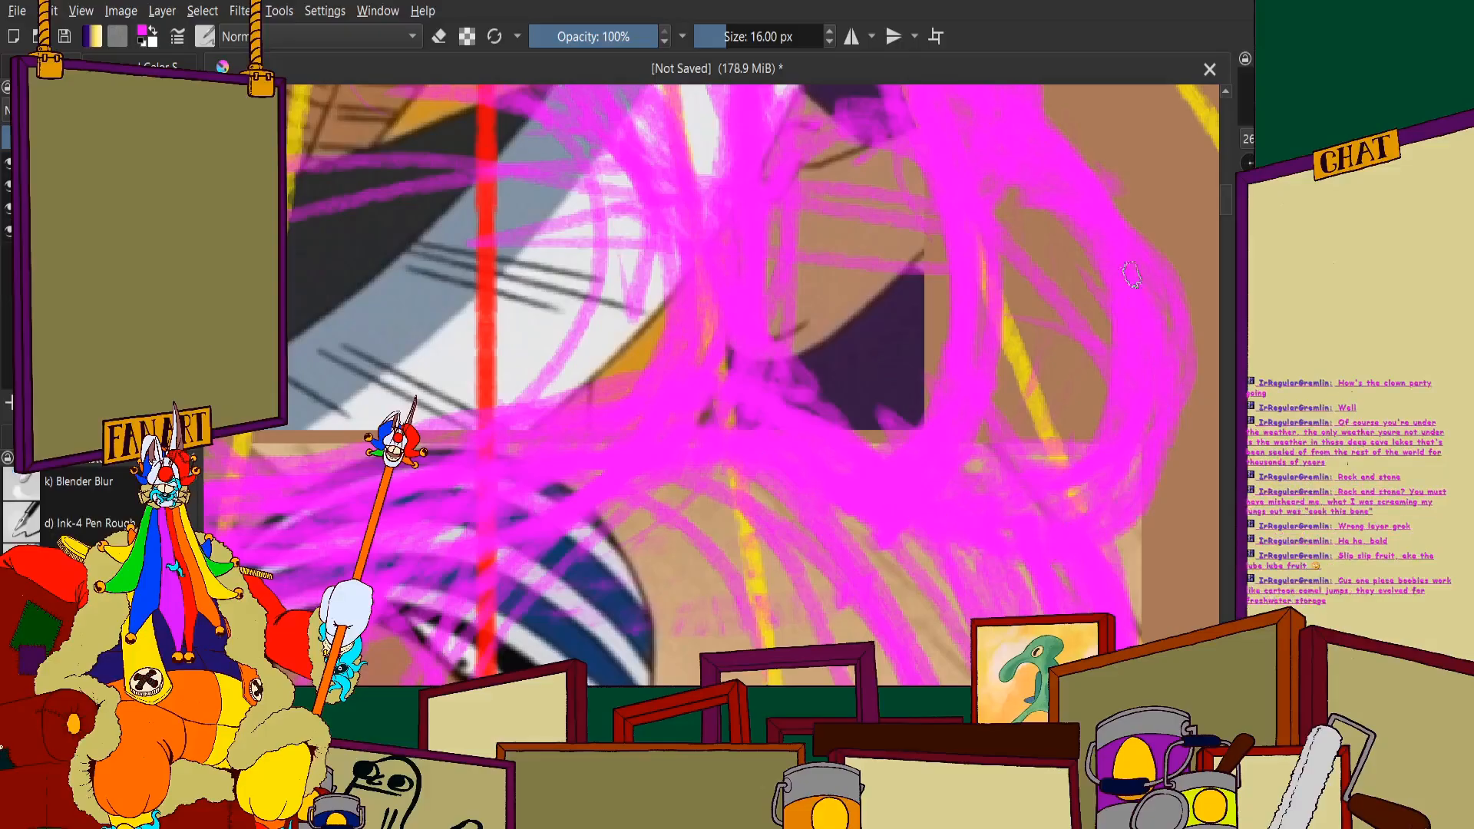
{"action": "scroll", "coordinate": [845, 399], "scroll_direction": "down", "scroll_amount": 3}
{"action": "scroll", "coordinate": [703, 461], "scroll_direction": "up", "scroll_amount": 3}
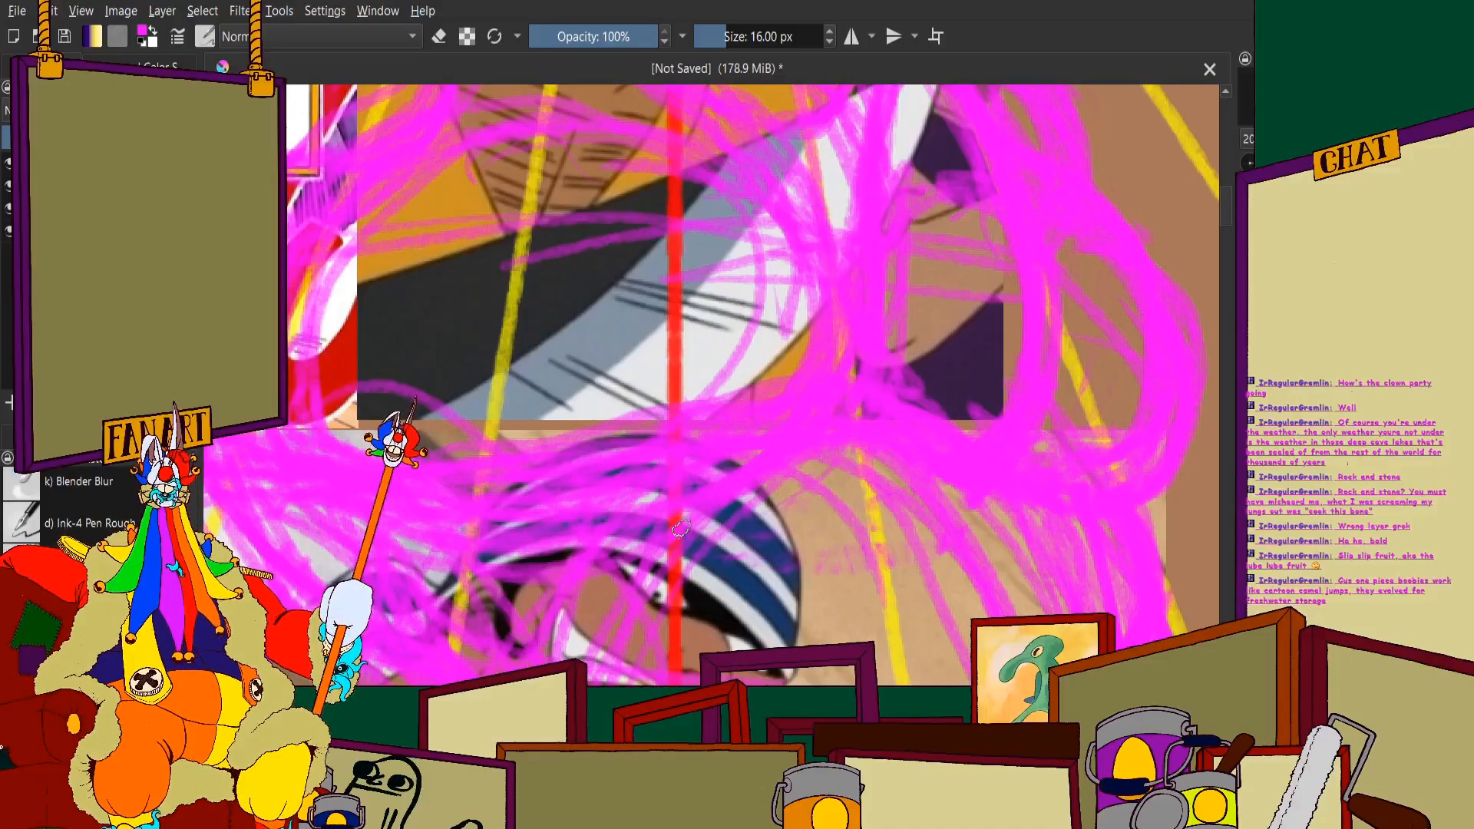
{"action": "scroll", "coordinate": [680, 529], "scroll_direction": "down", "scroll_amount": 3}
{"action": "scroll", "coordinate": [655, 503], "scroll_direction": "up", "scroll_amount": 2}
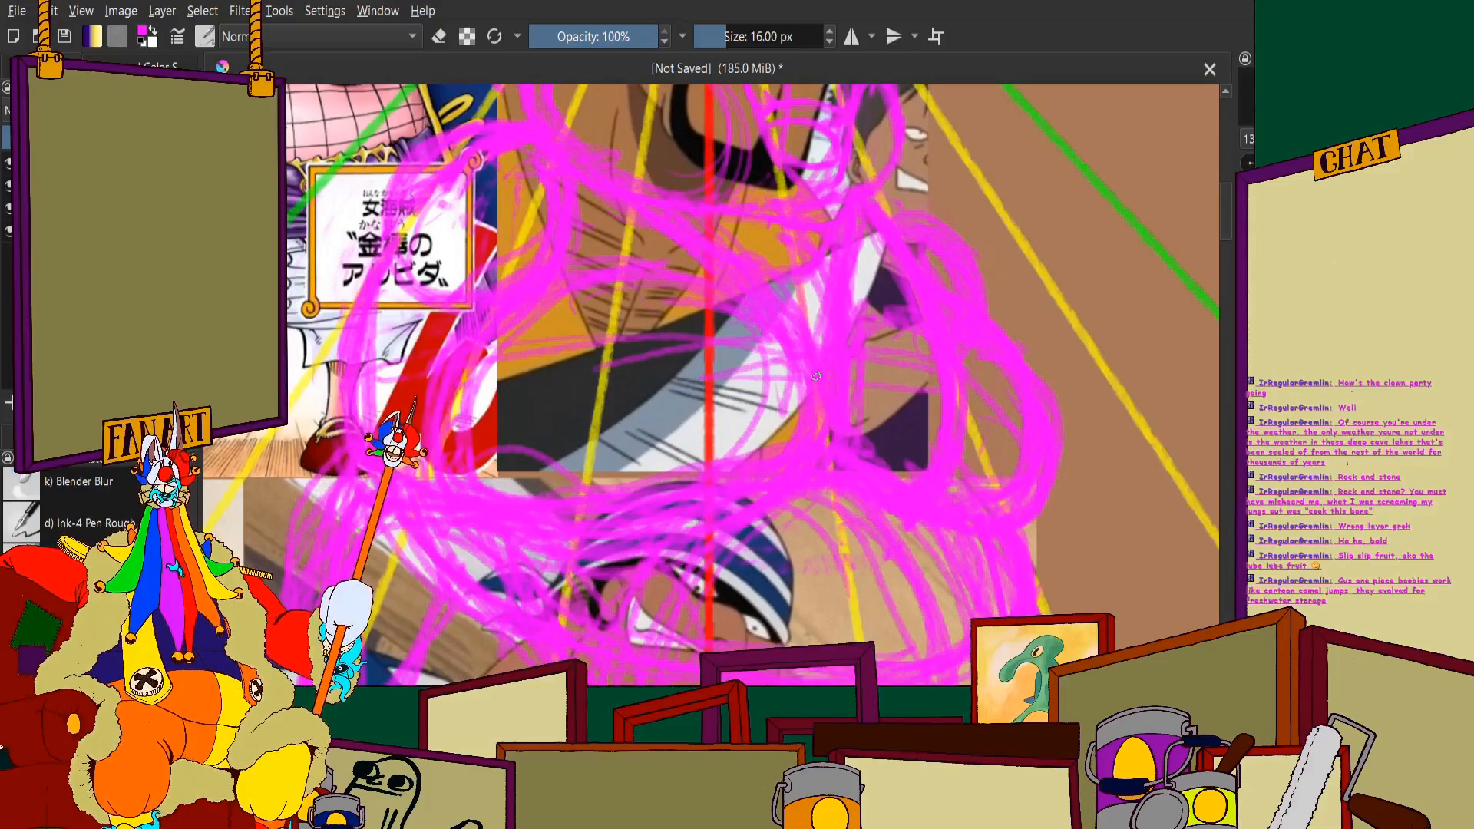
Transform the whole magenta sketch in perspective, pulling both lower corners outward to widen the belly and lower body
{"action": "scroll", "coordinate": [791, 591], "scroll_direction": "down", "scroll_amount": 2}
{"action": "scroll", "coordinate": [733, 299], "scroll_direction": "up", "scroll_amount": 3}
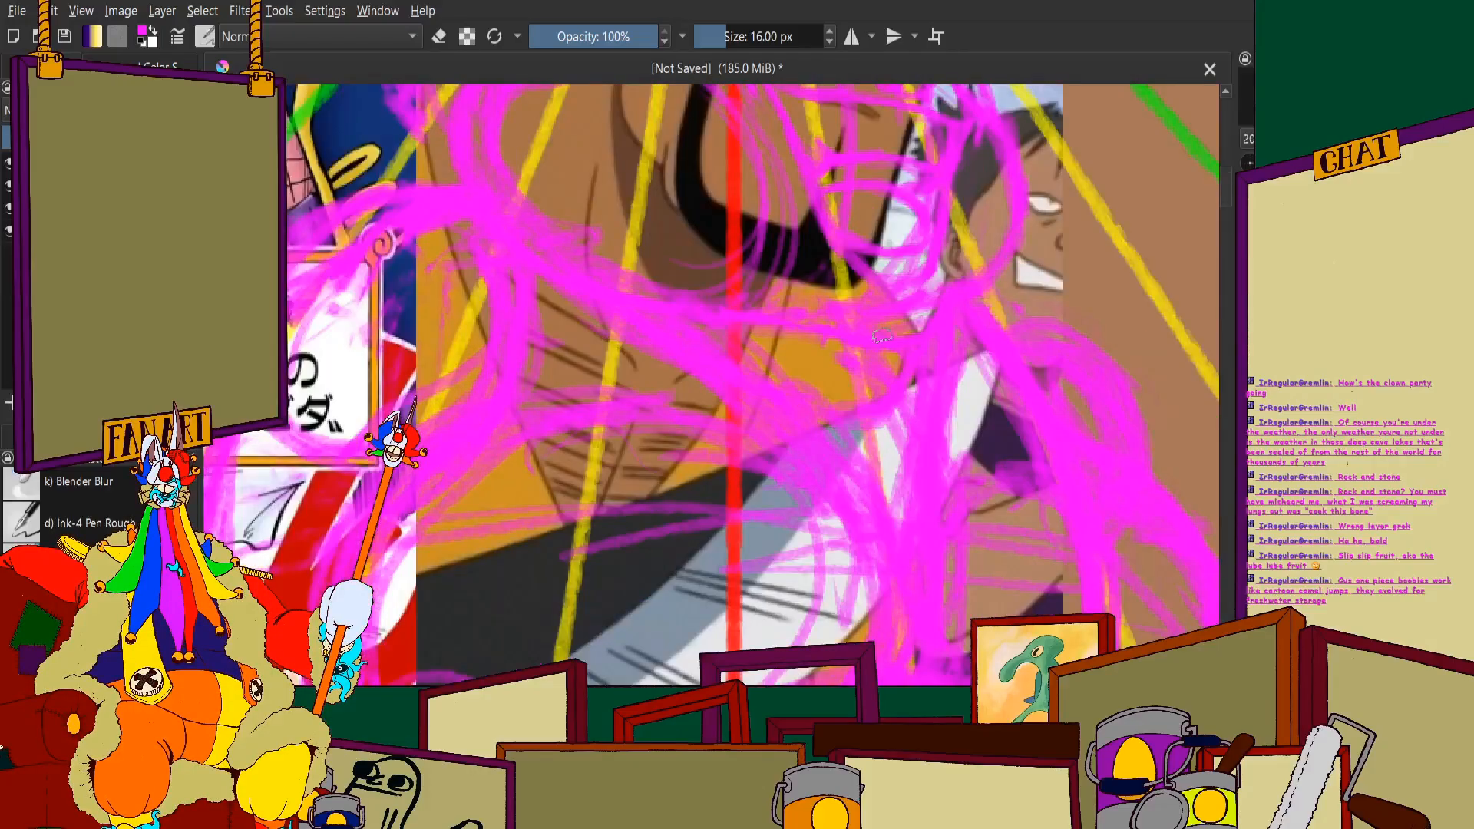
{"action": "scroll", "coordinate": [586, 298], "scroll_direction": "down", "scroll_amount": 3}
{"action": "scroll", "coordinate": [691, 384], "scroll_direction": "down", "scroll_amount": 2}
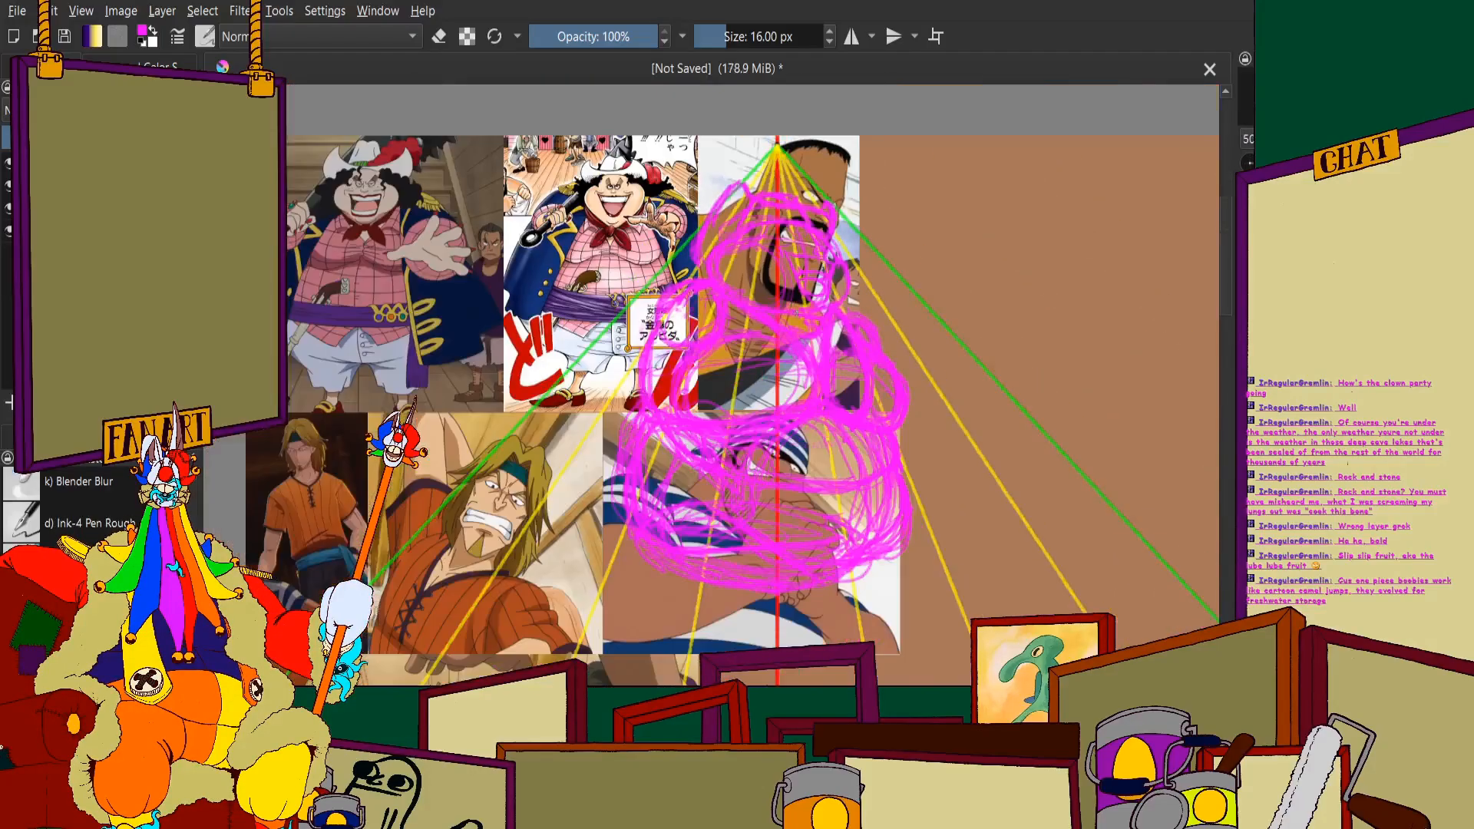
{"action": "scroll", "coordinate": [691, 384], "scroll_direction": "up", "scroll_amount": 1}
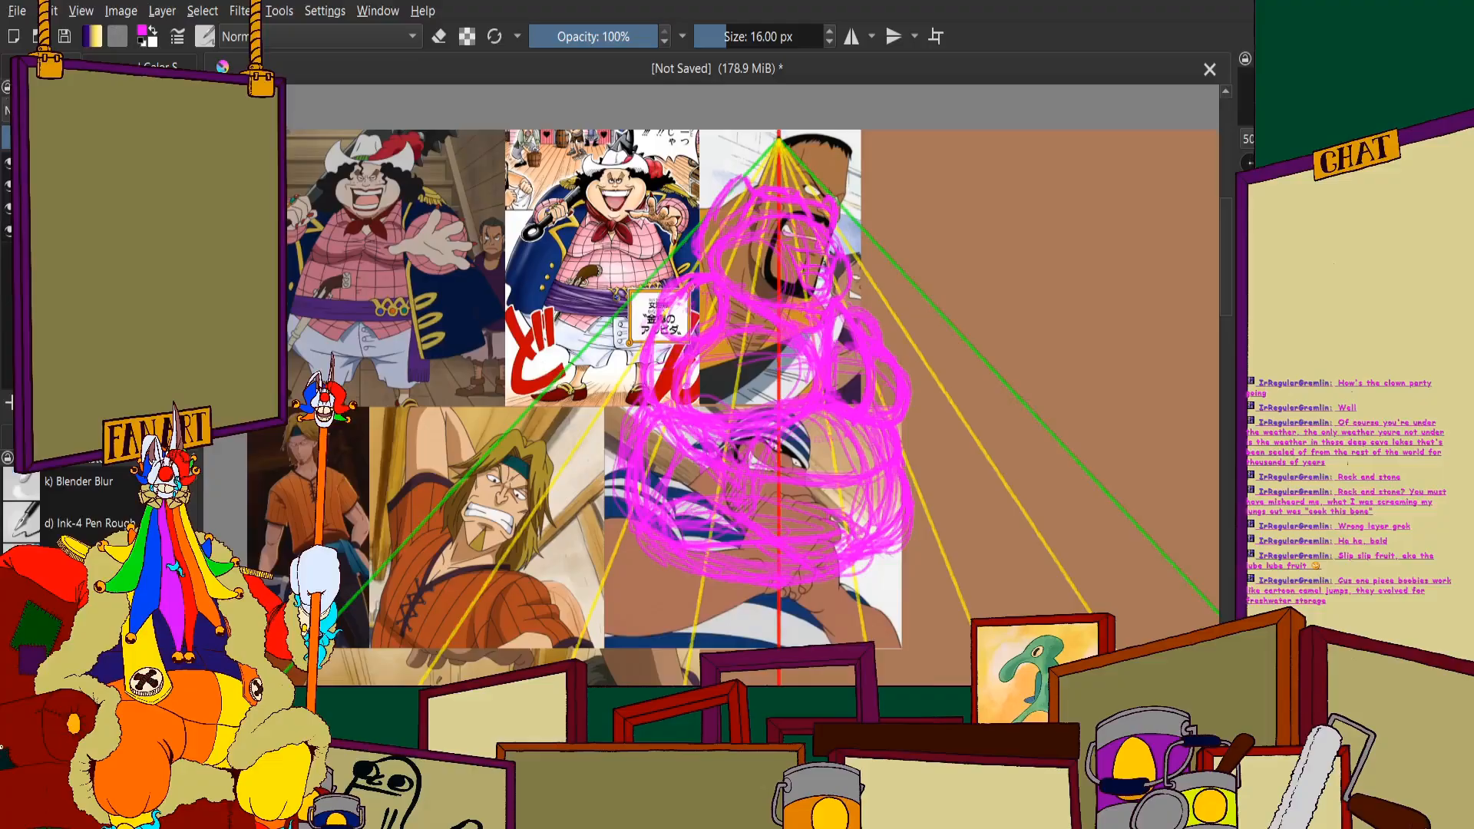
{"action": "left_click", "coordinate": [5, 188]}
{"action": "scroll", "coordinate": [469, 231], "scroll_direction": "down", "scroll_amount": 2}
{"action": "scroll", "coordinate": [556, 307], "scroll_direction": "up", "scroll_amount": 3}
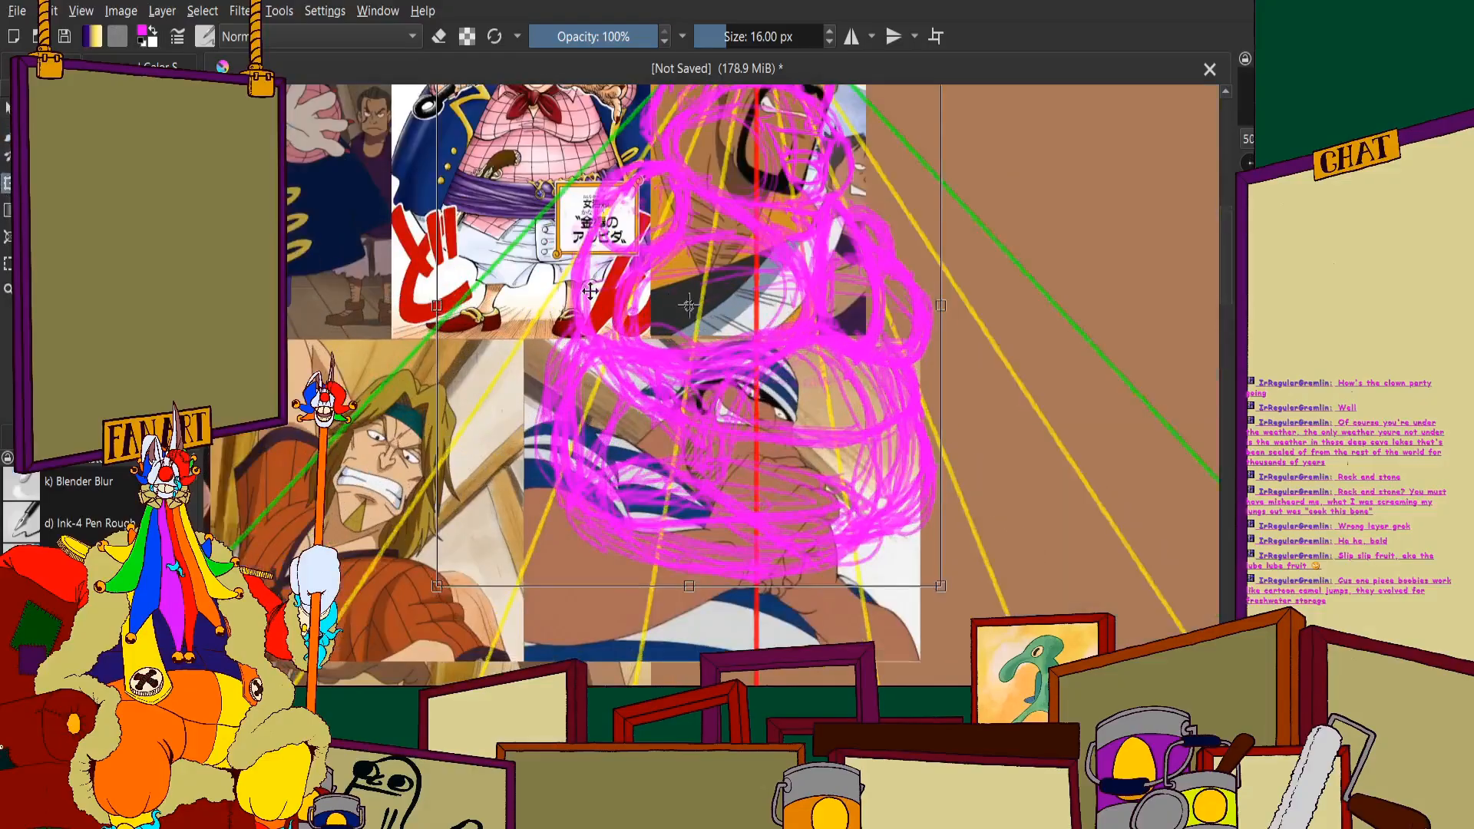
{"action": "scroll", "coordinate": [575, 288], "scroll_direction": "down", "scroll_amount": 1}
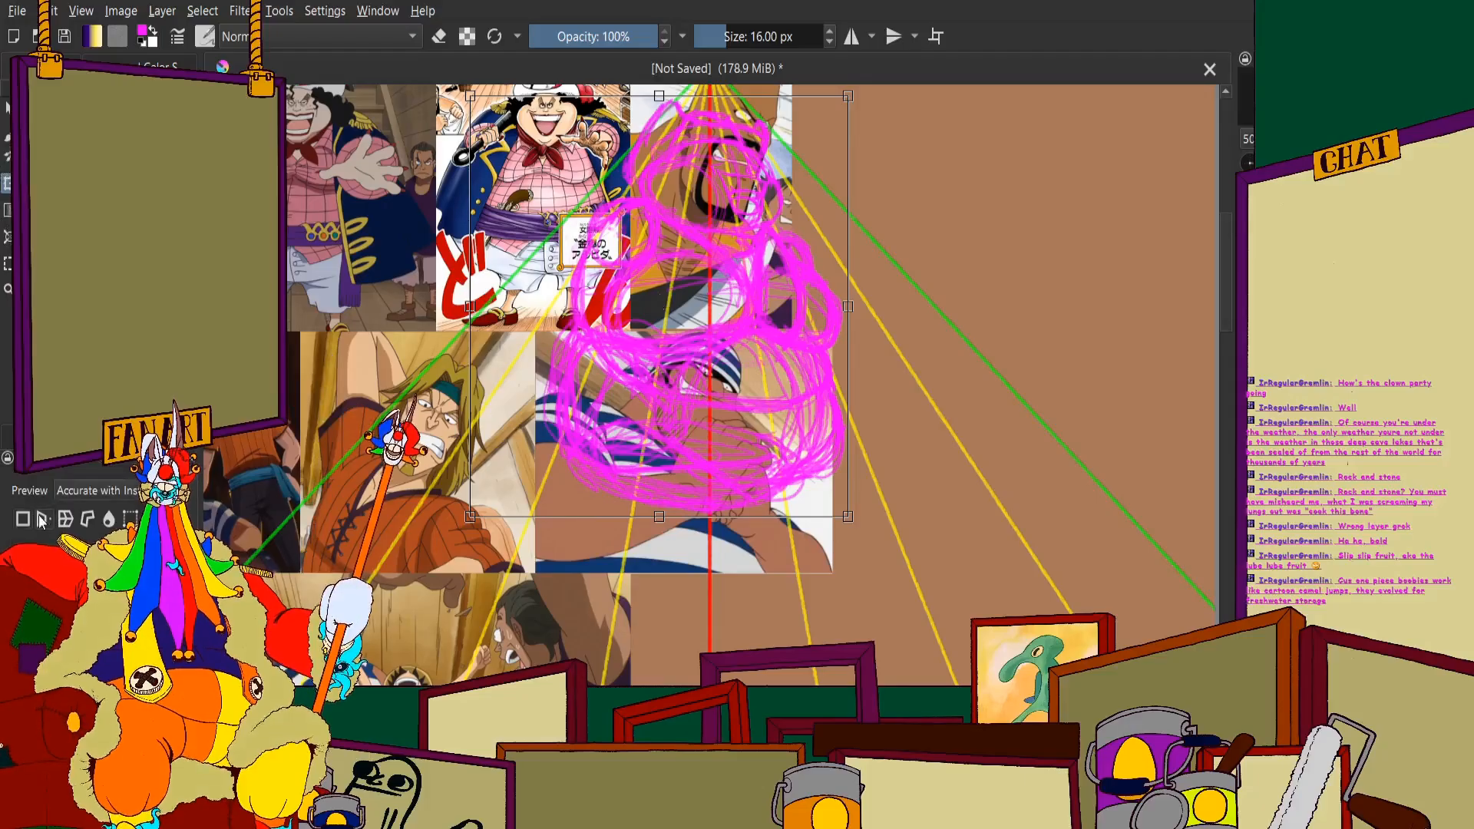
{"action": "scroll", "coordinate": [837, 607], "scroll_direction": "down", "scroll_amount": 2}
{"action": "scroll", "coordinate": [837, 607], "scroll_direction": "up", "scroll_amount": 3}
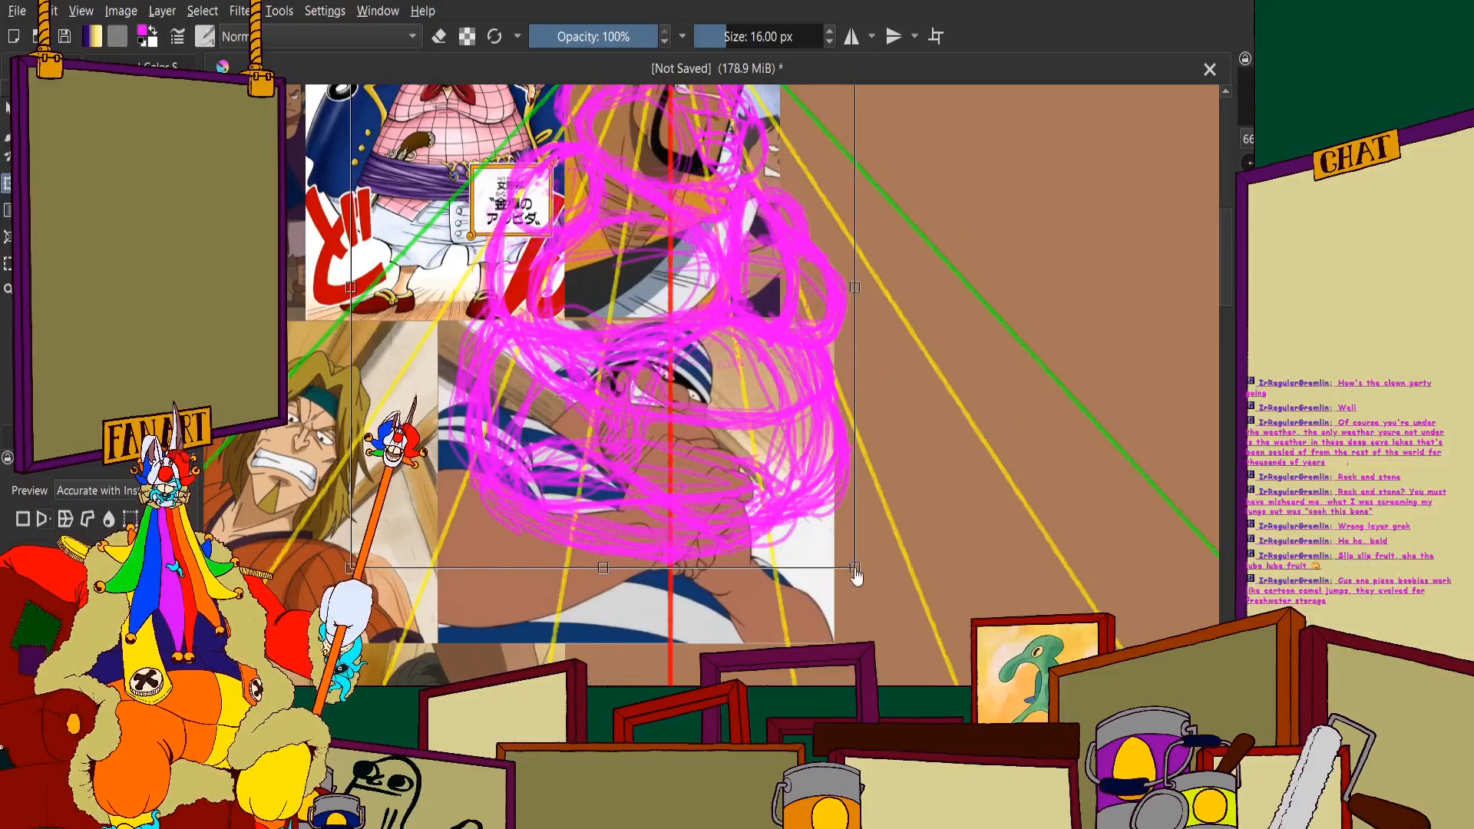
{"action": "mouse_move", "coordinate": [854, 574]}
{"action": "left_mouse_down"}
{"action": "mouse_move", "coordinate": [909, 576]}
{"action": "mouse_move", "coordinate": [921, 598]}
{"action": "left_mouse_up"}
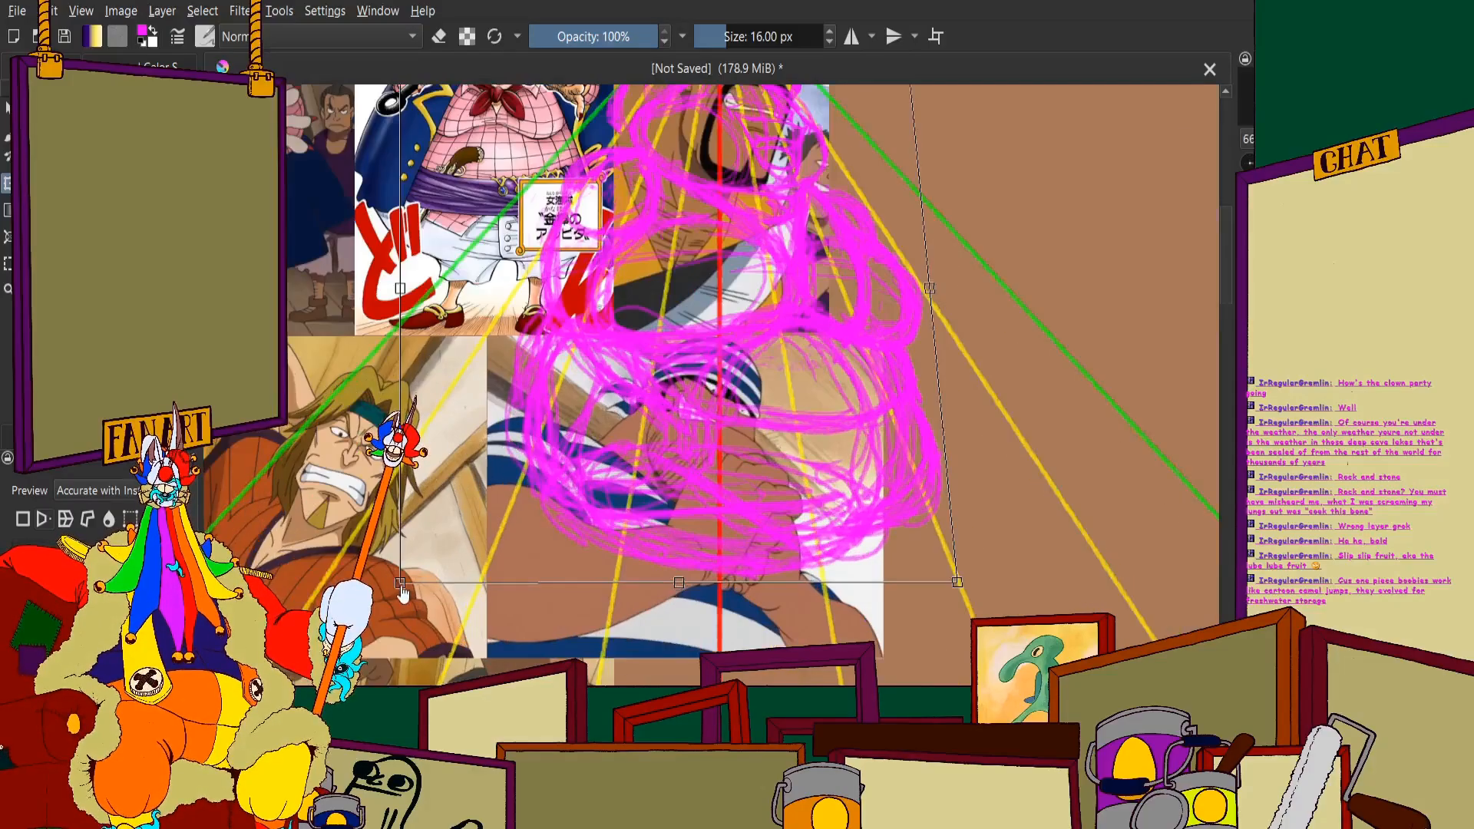
{"action": "left_click_drag", "start_coordinate": [400, 584], "coordinate": [382, 576]}
Lower the upper-right corner of the sketch's perspective transform slightly and apply the transform
{"action": "scroll", "coordinate": [392, 564], "scroll_direction": "down", "scroll_amount": 1}
{"action": "left_click_drag", "start_coordinate": [461, 99], "coordinate": [514, 163]}
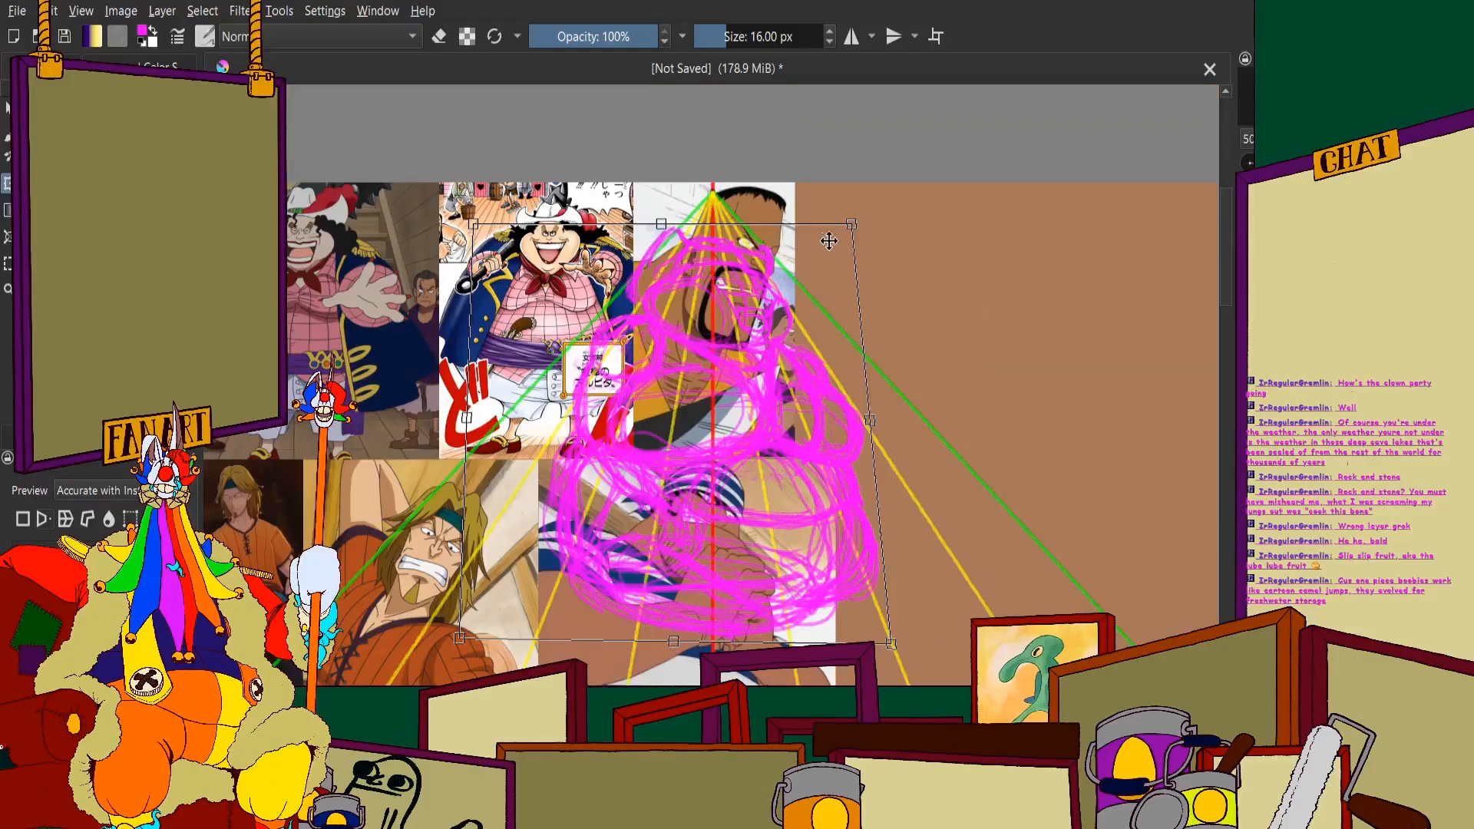
{"action": "left_click_drag", "start_coordinate": [852, 224], "coordinate": [850, 234]}
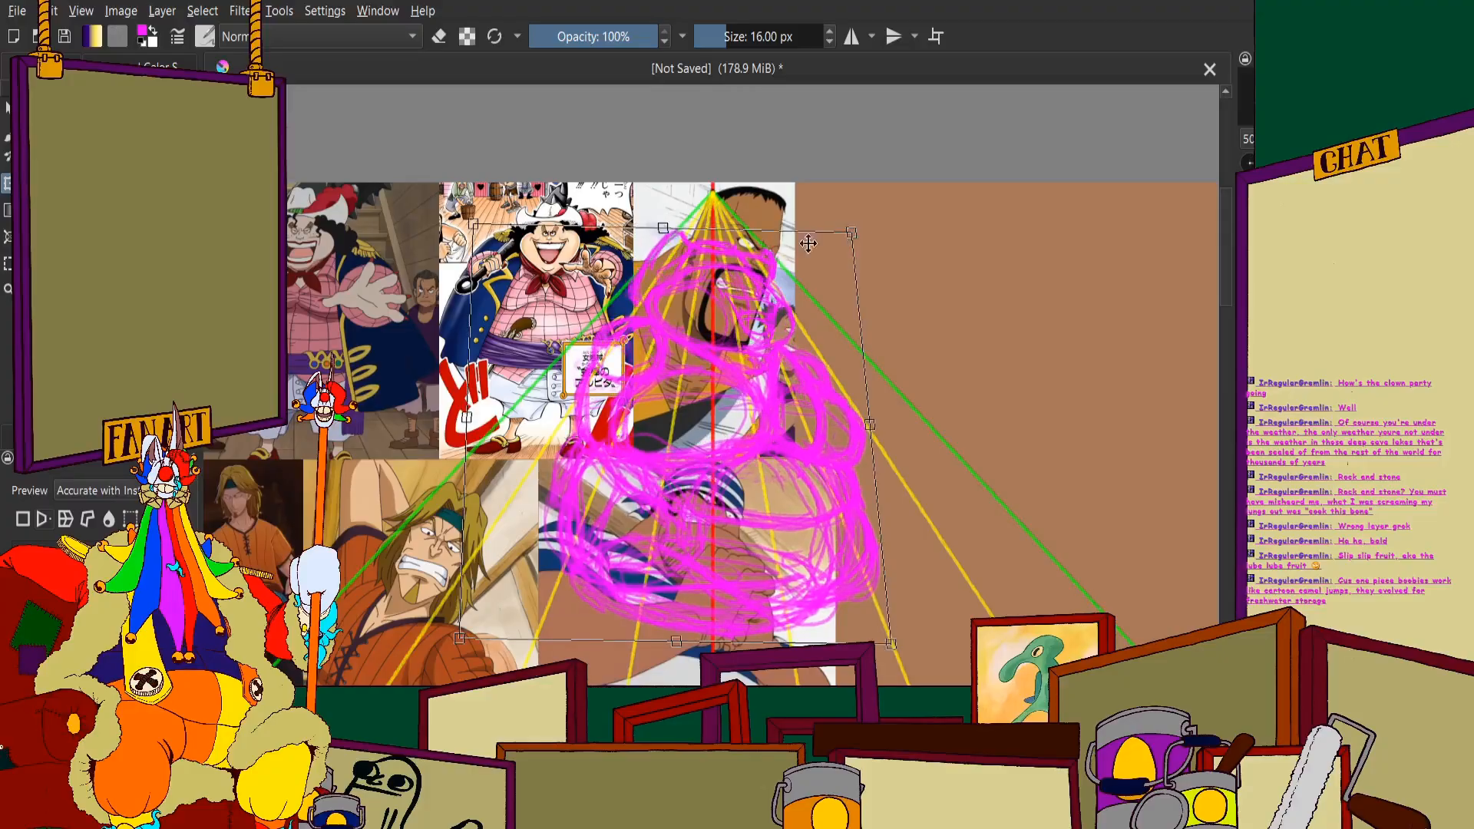
{"action": "key", "text": "Return"}
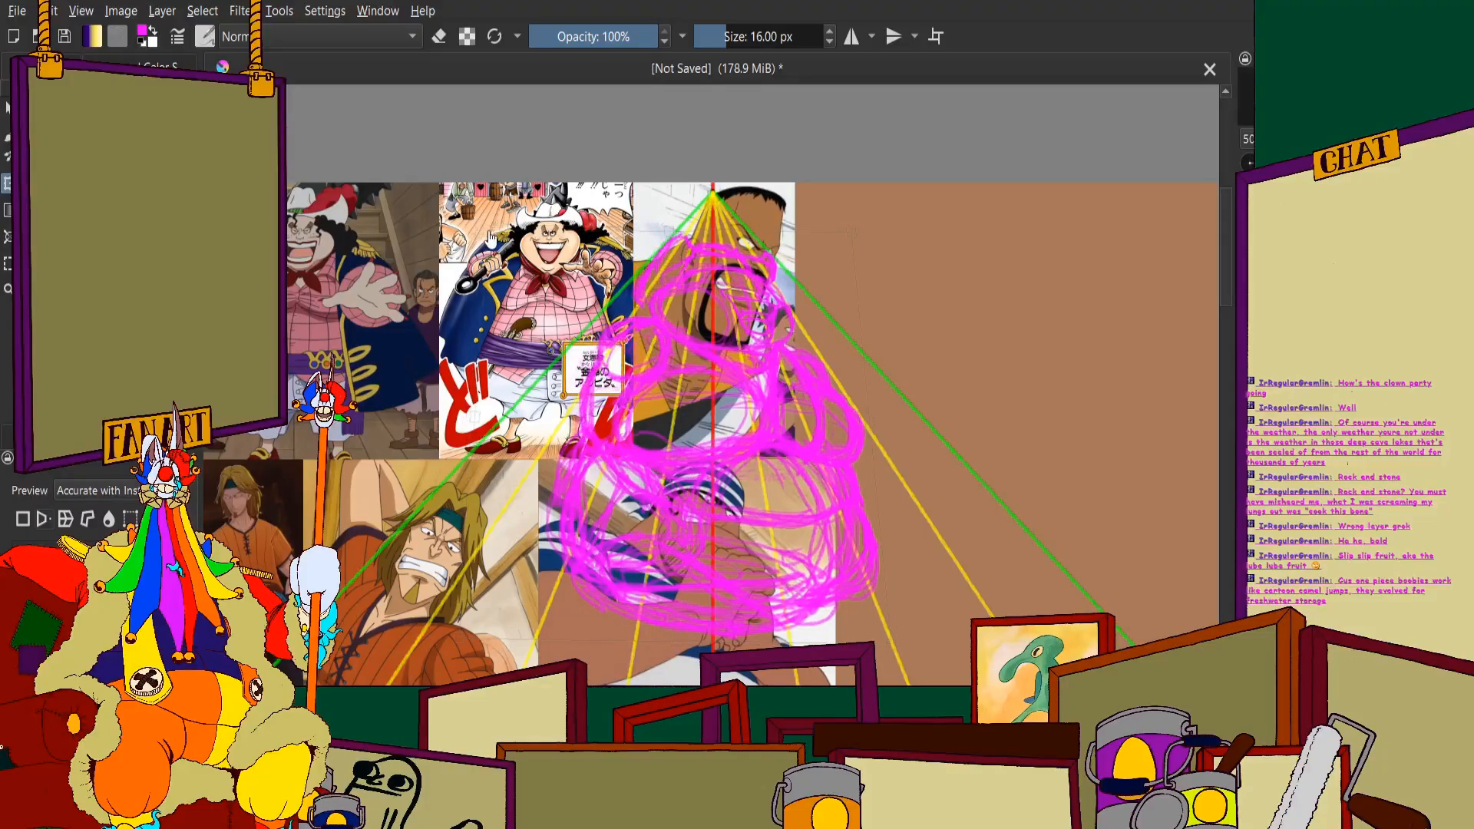
Reopen the sketch's perspective transform, nudge its lower-left corner slightly outward and return to the brush
{"action": "scroll", "coordinate": [545, 289], "scroll_direction": "down", "scroll_amount": 1}
{"action": "key", "text": "ctrl+t"}
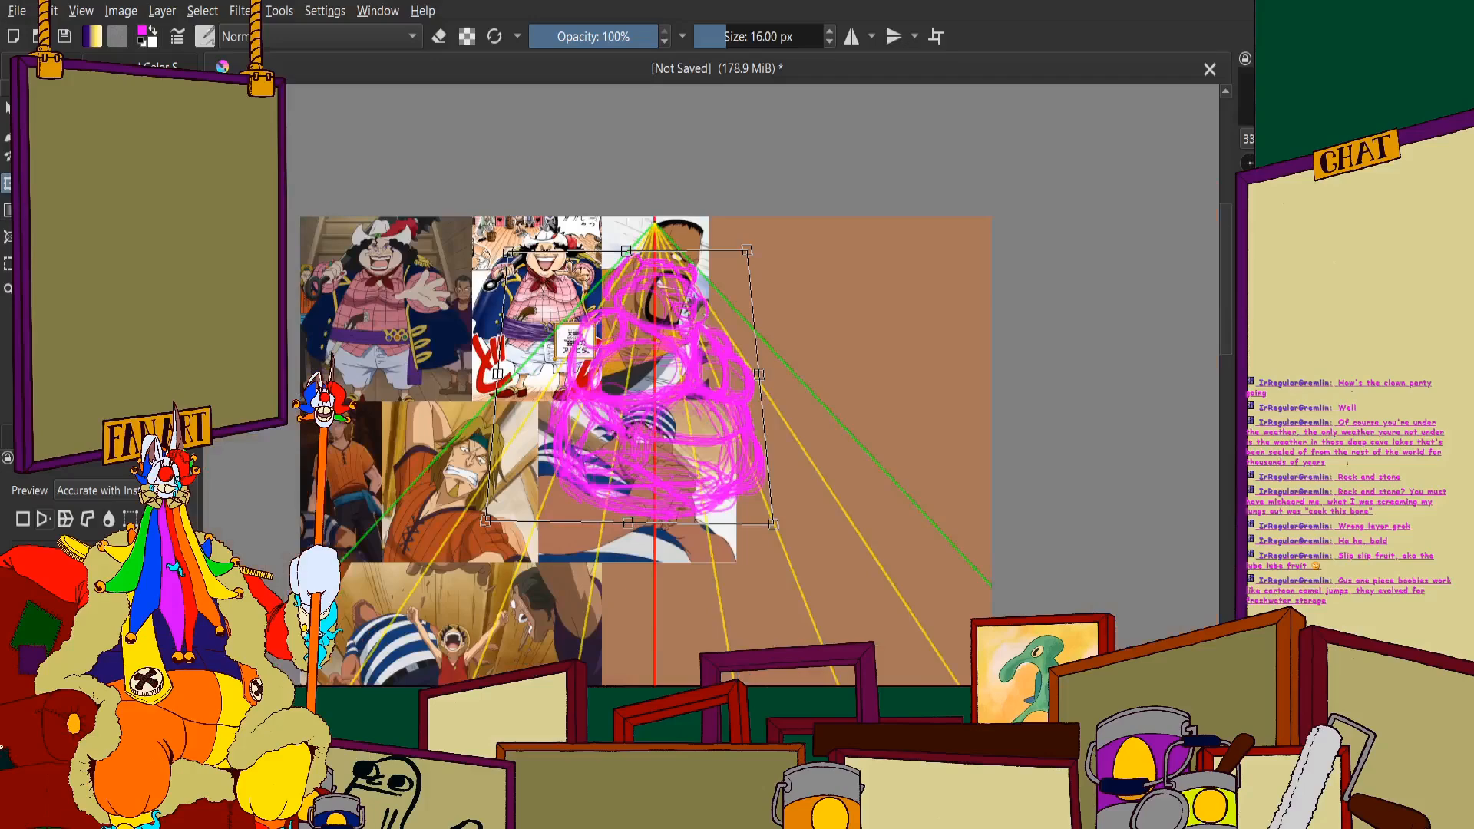
{"action": "scroll", "coordinate": [495, 452], "scroll_direction": "up", "scroll_amount": 2}
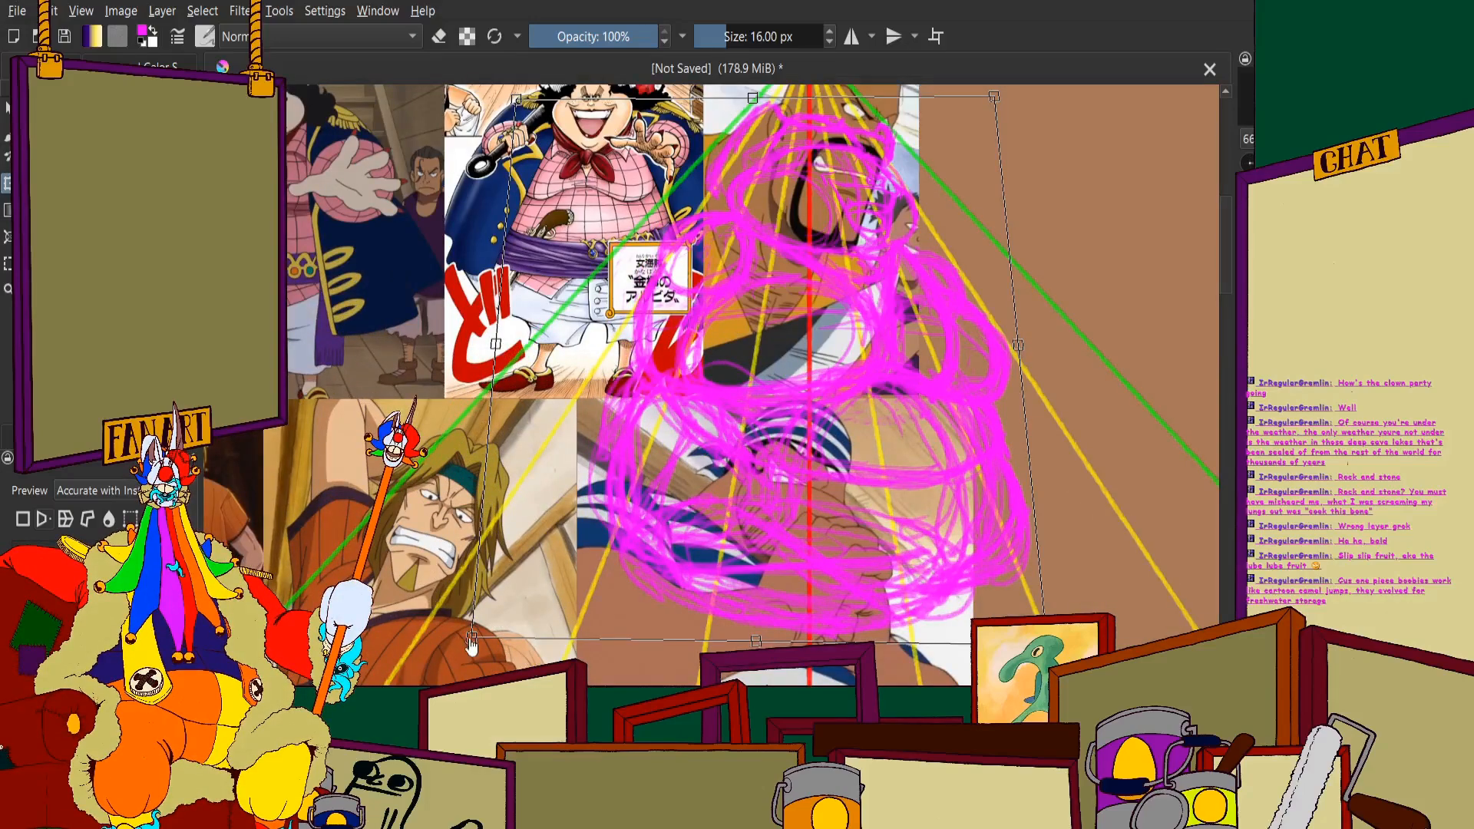
{"action": "key", "text": "ctrl+t"}
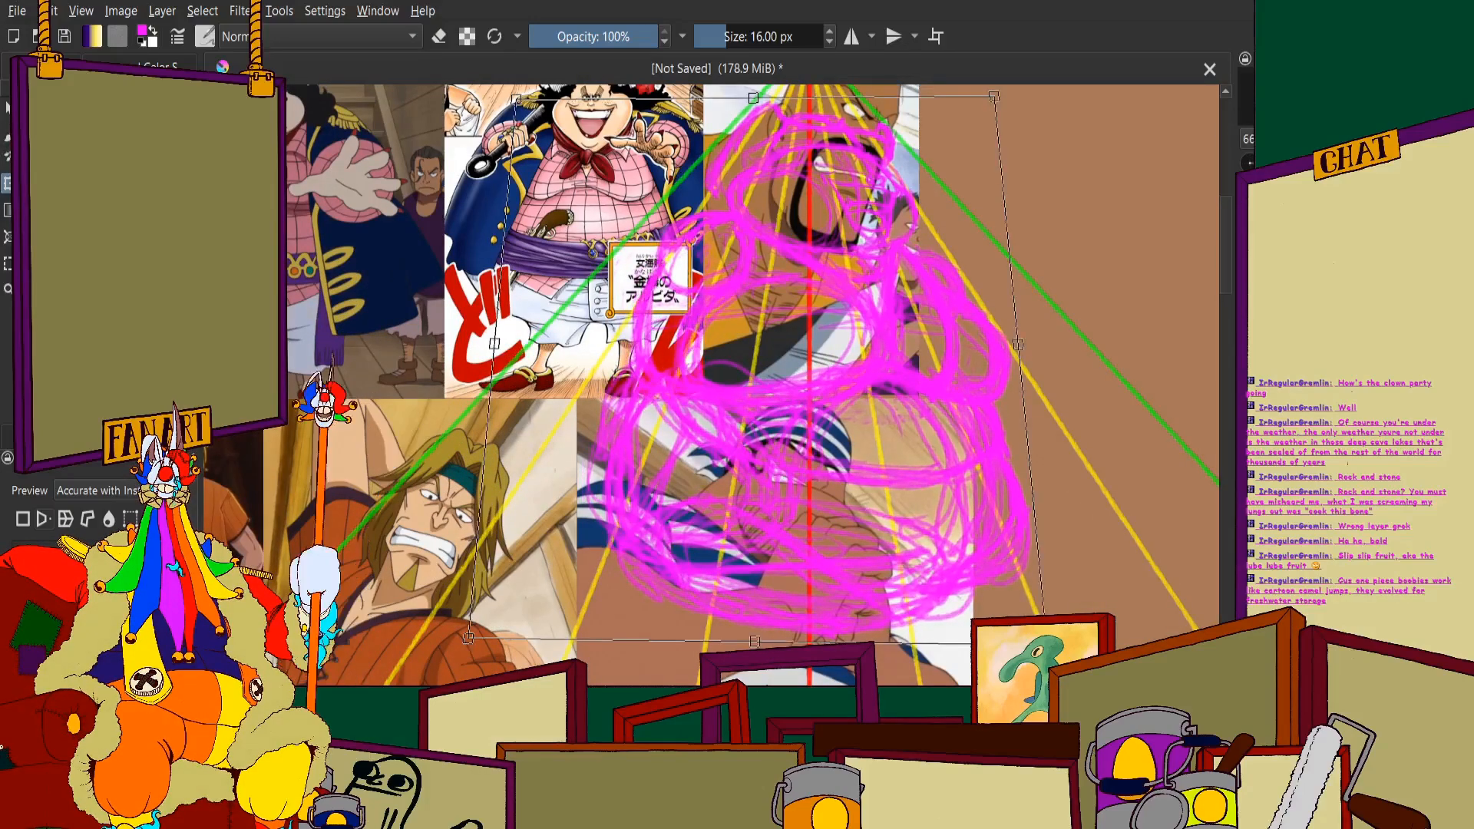
{"action": "key", "text": "b"}
Mirror the whole sketch horizontally and move it back over the red centre guide
{"action": "scroll", "coordinate": [768, 384], "scroll_direction": "down", "scroll_amount": 3}
{"action": "scroll", "coordinate": [737, 383], "scroll_direction": "up", "scroll_amount": 3}
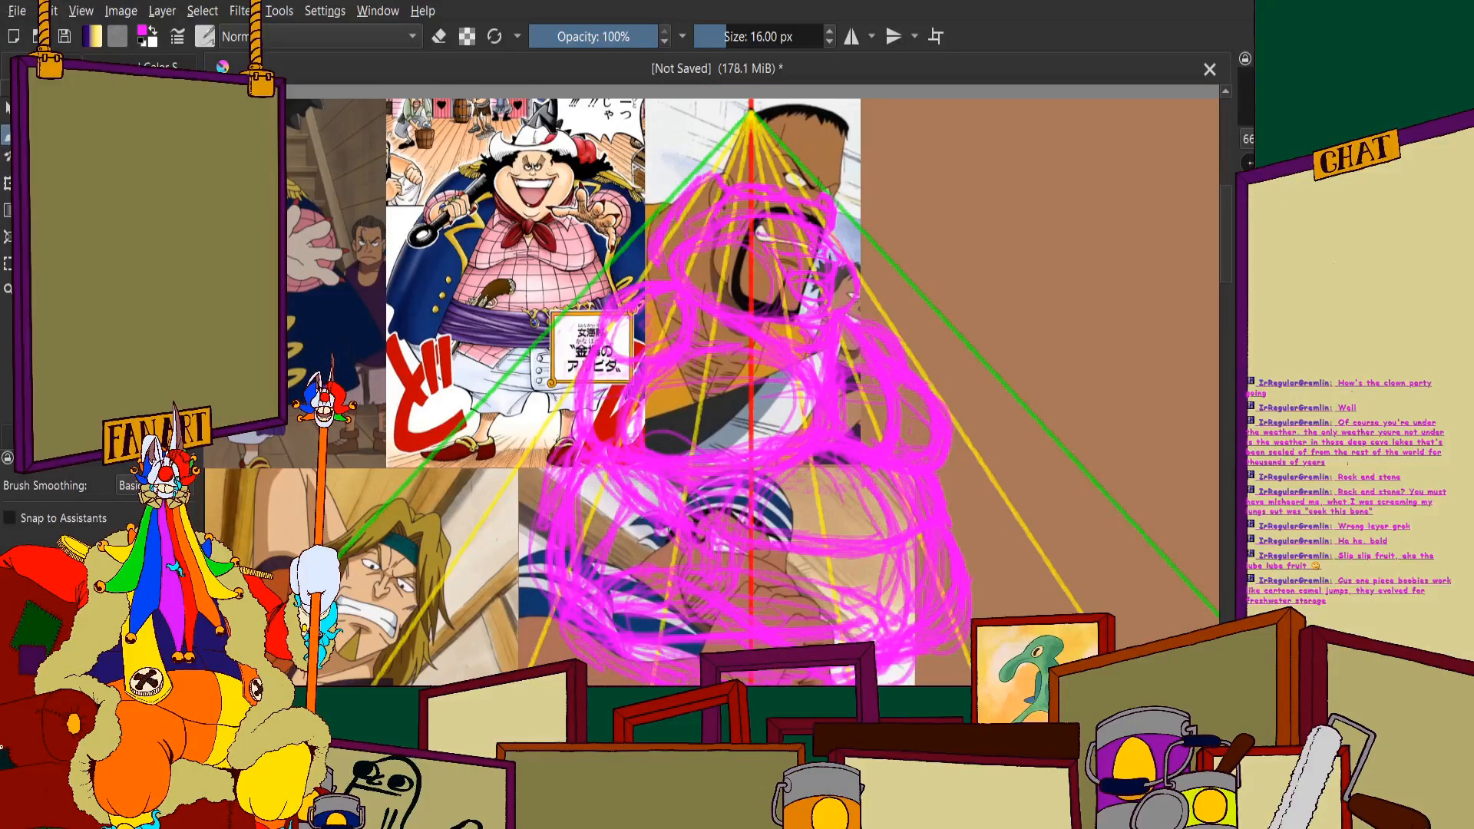
{"action": "key", "text": "ctrl+t"}
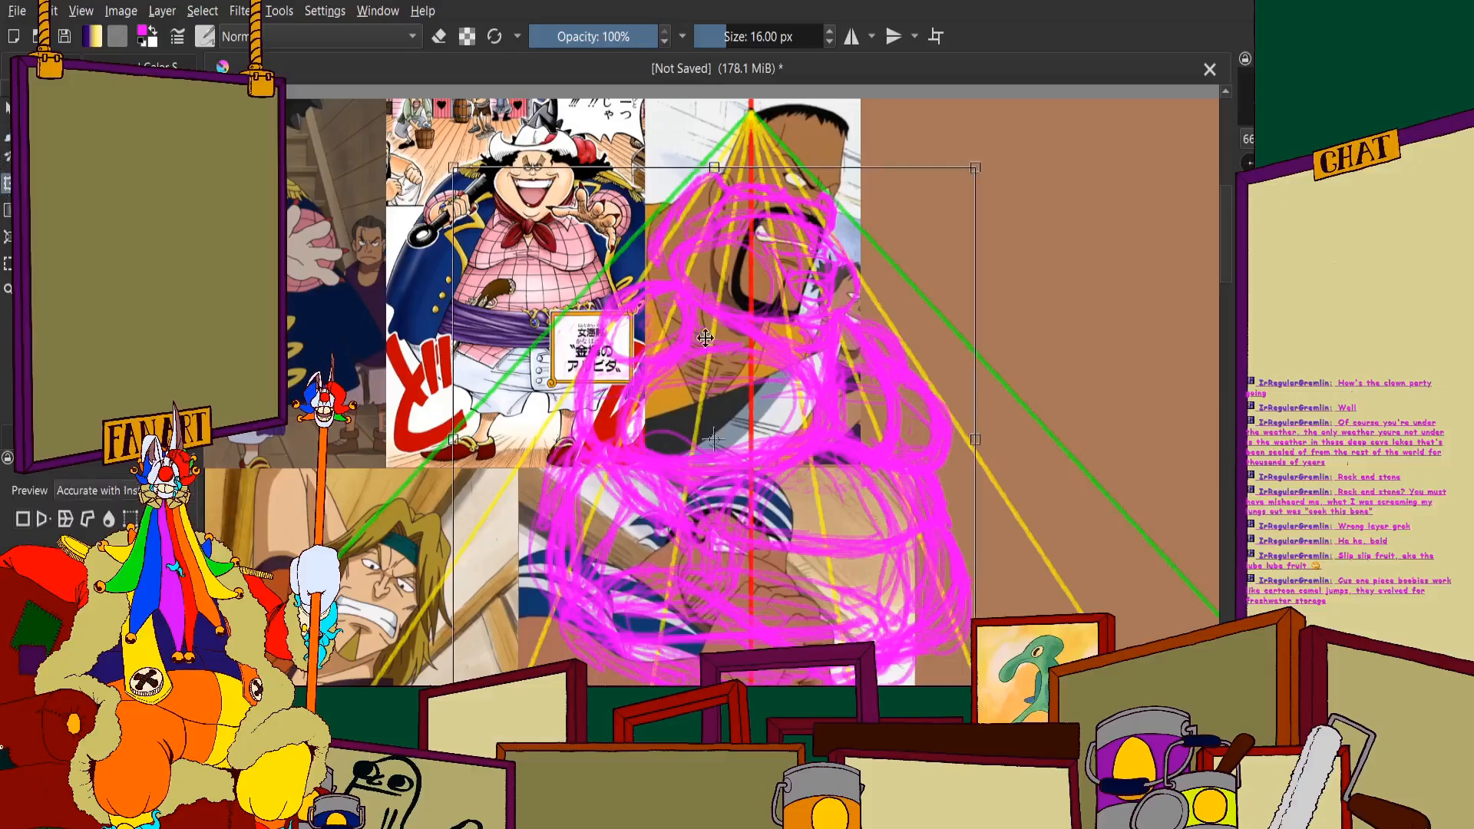
{"action": "scroll", "coordinate": [808, 441], "scroll_direction": "up", "scroll_amount": 4}
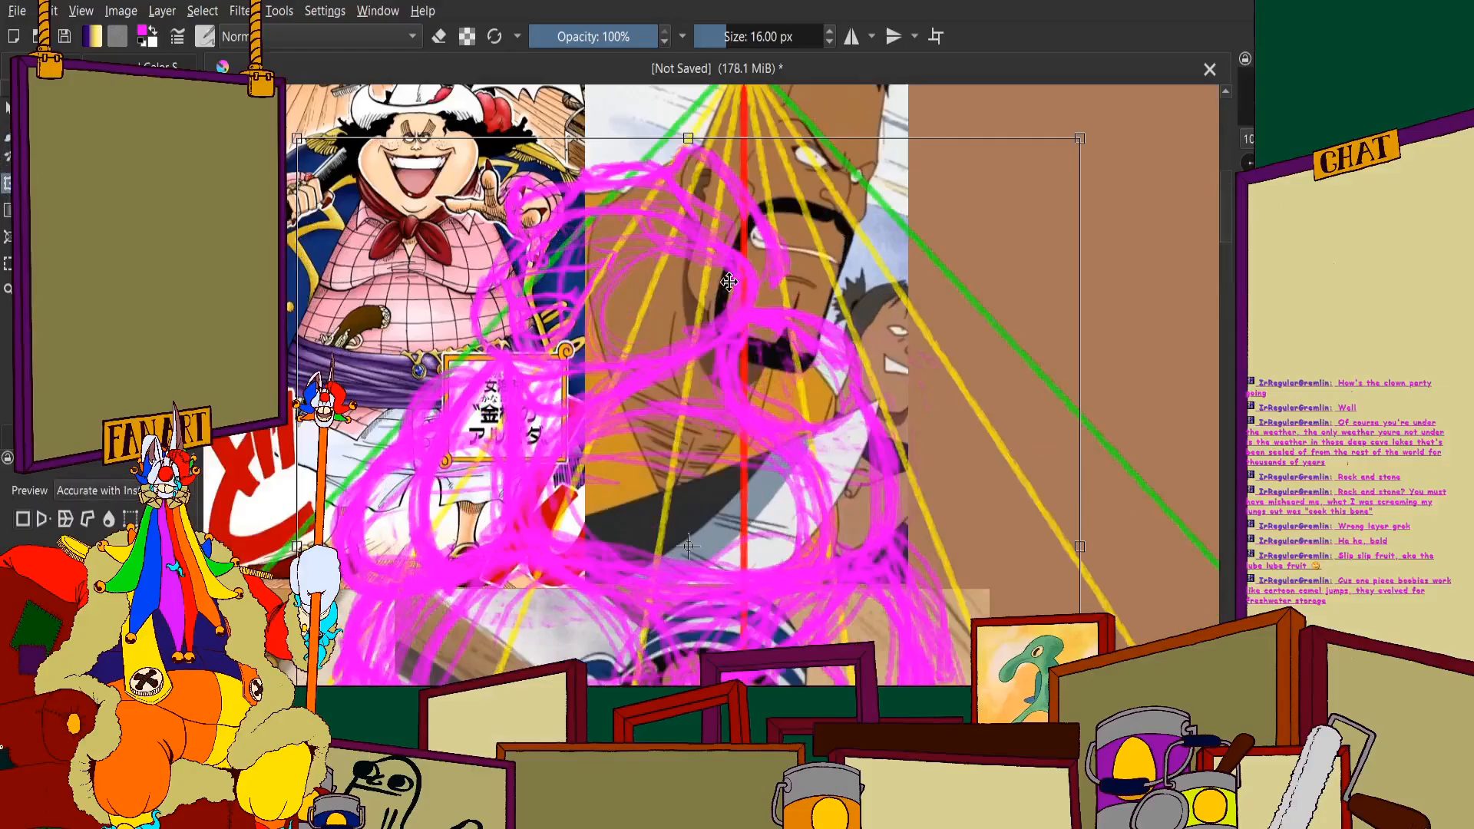
{"action": "left_click_drag", "start_coordinate": [867, 385], "coordinate": [844, 355]}
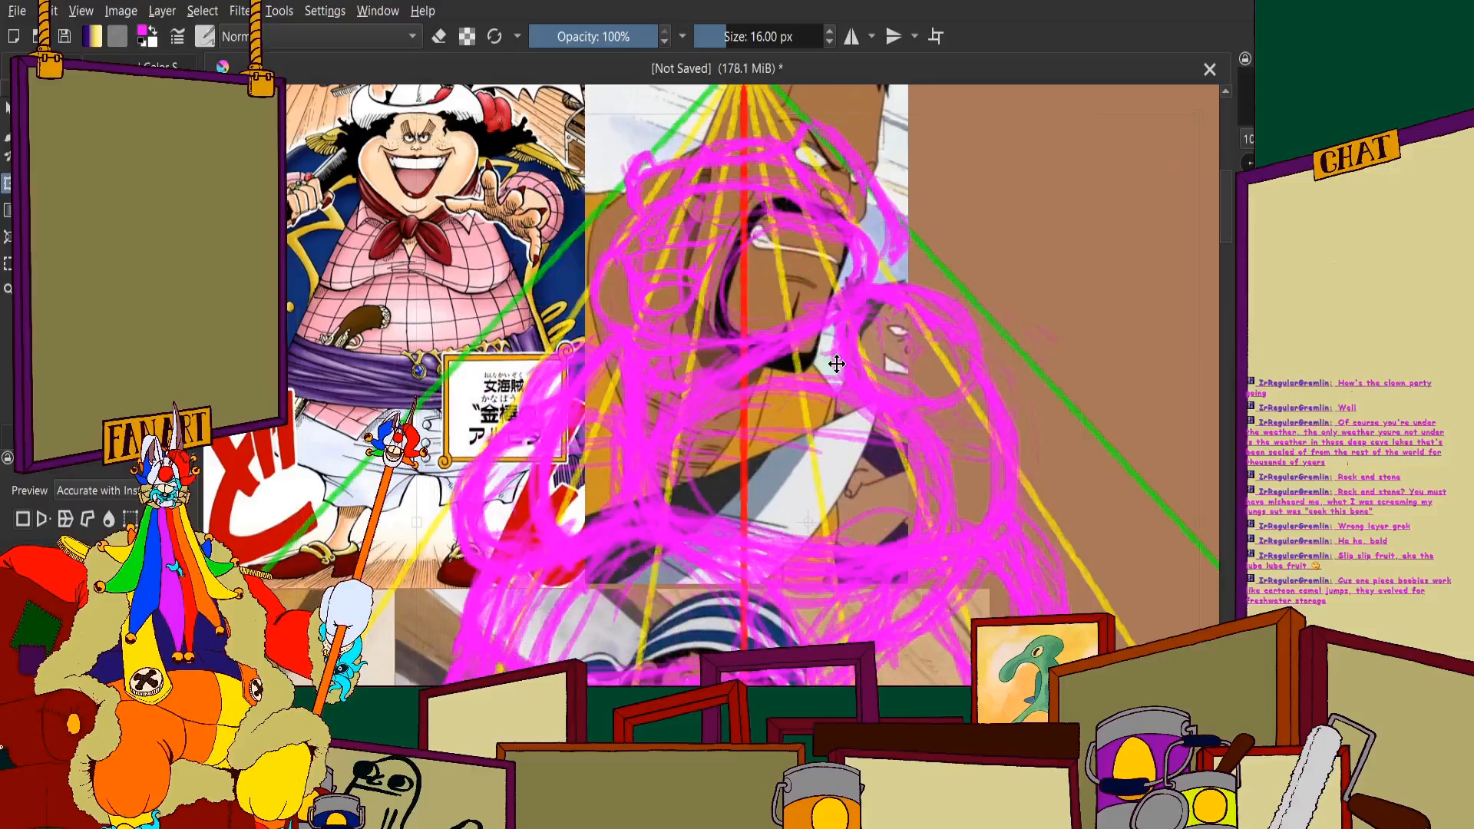
Fine-tune the mirrored sketch's position against the perspective guides, apply the transform and return to the brush
{"action": "scroll", "coordinate": [775, 307], "scroll_direction": "down", "scroll_amount": 2}
{"action": "scroll", "coordinate": [750, 198], "scroll_direction": "up", "scroll_amount": 1}
{"action": "scroll", "coordinate": [753, 192], "scroll_direction": "down", "scroll_amount": 2}
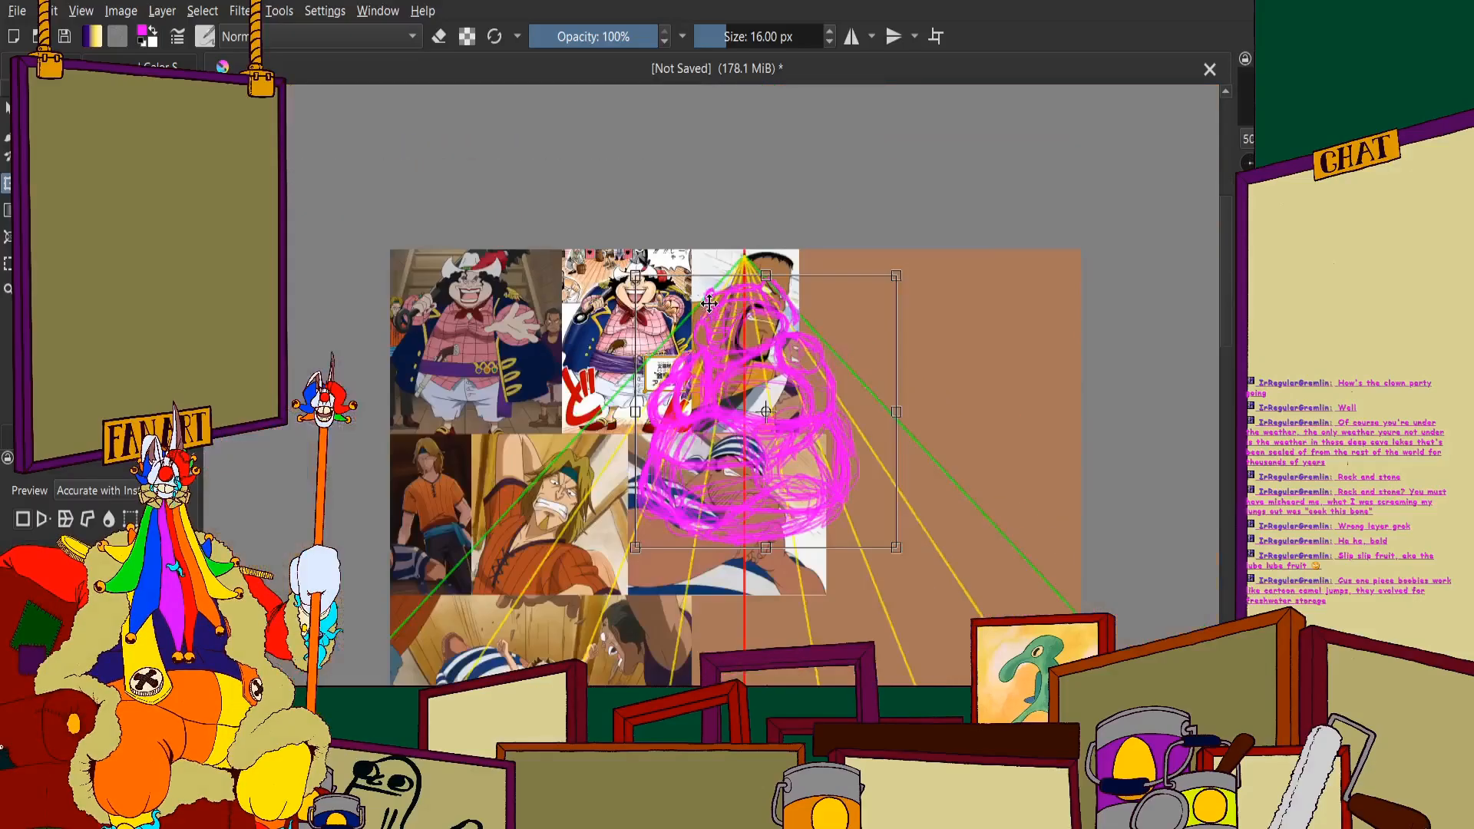
{"action": "scroll", "coordinate": [845, 430], "scroll_direction": "up", "scroll_amount": 2}
{"action": "scroll", "coordinate": [697, 362], "scroll_direction": "down", "scroll_amount": 2}
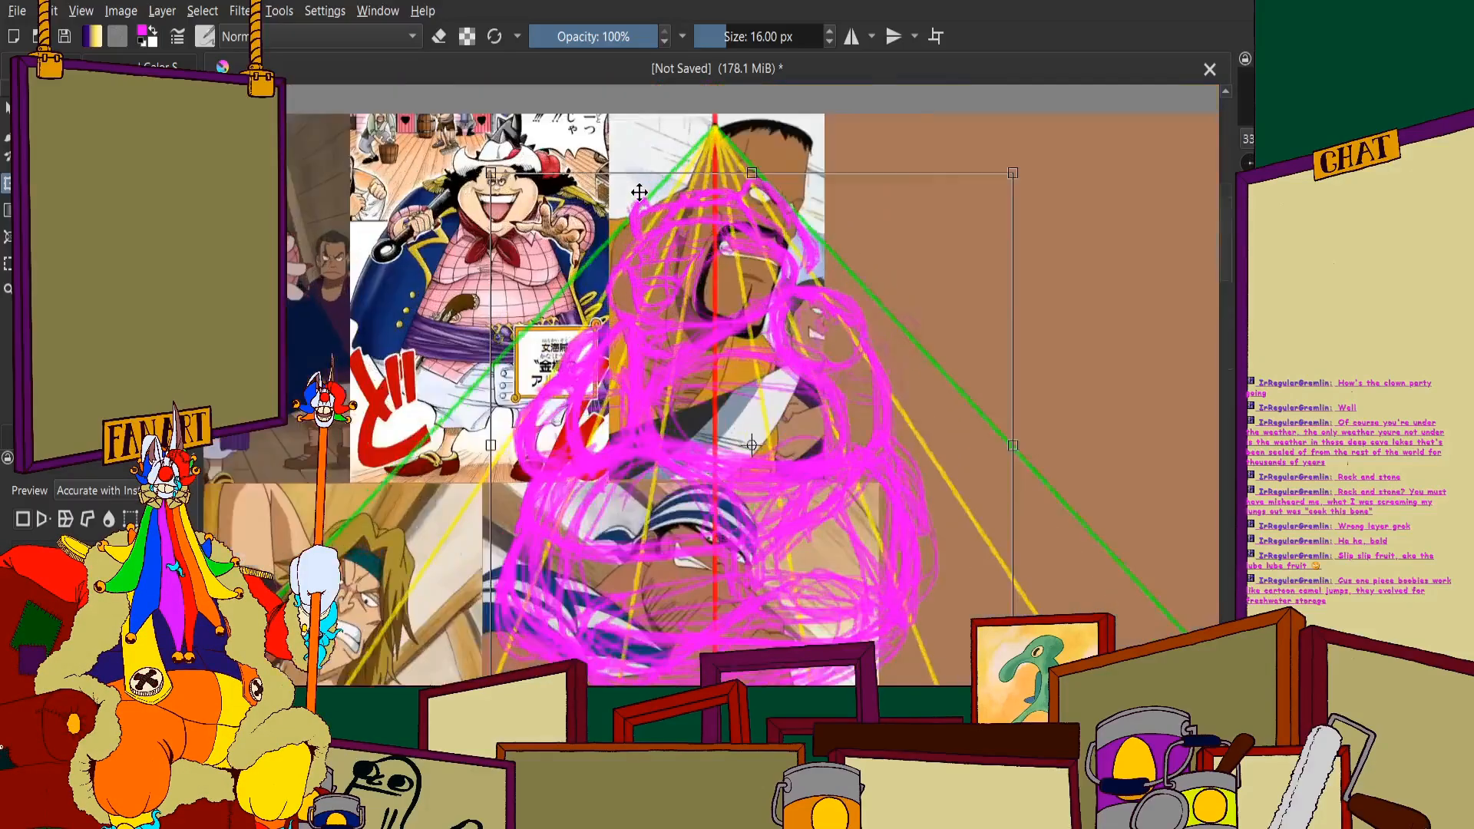
{"action": "scroll", "coordinate": [637, 181], "scroll_direction": "up", "scroll_amount": 2}
{"action": "scroll", "coordinate": [629, 224], "scroll_direction": "up", "scroll_amount": 1}
{"action": "scroll", "coordinate": [645, 253], "scroll_direction": "up", "scroll_amount": 1}
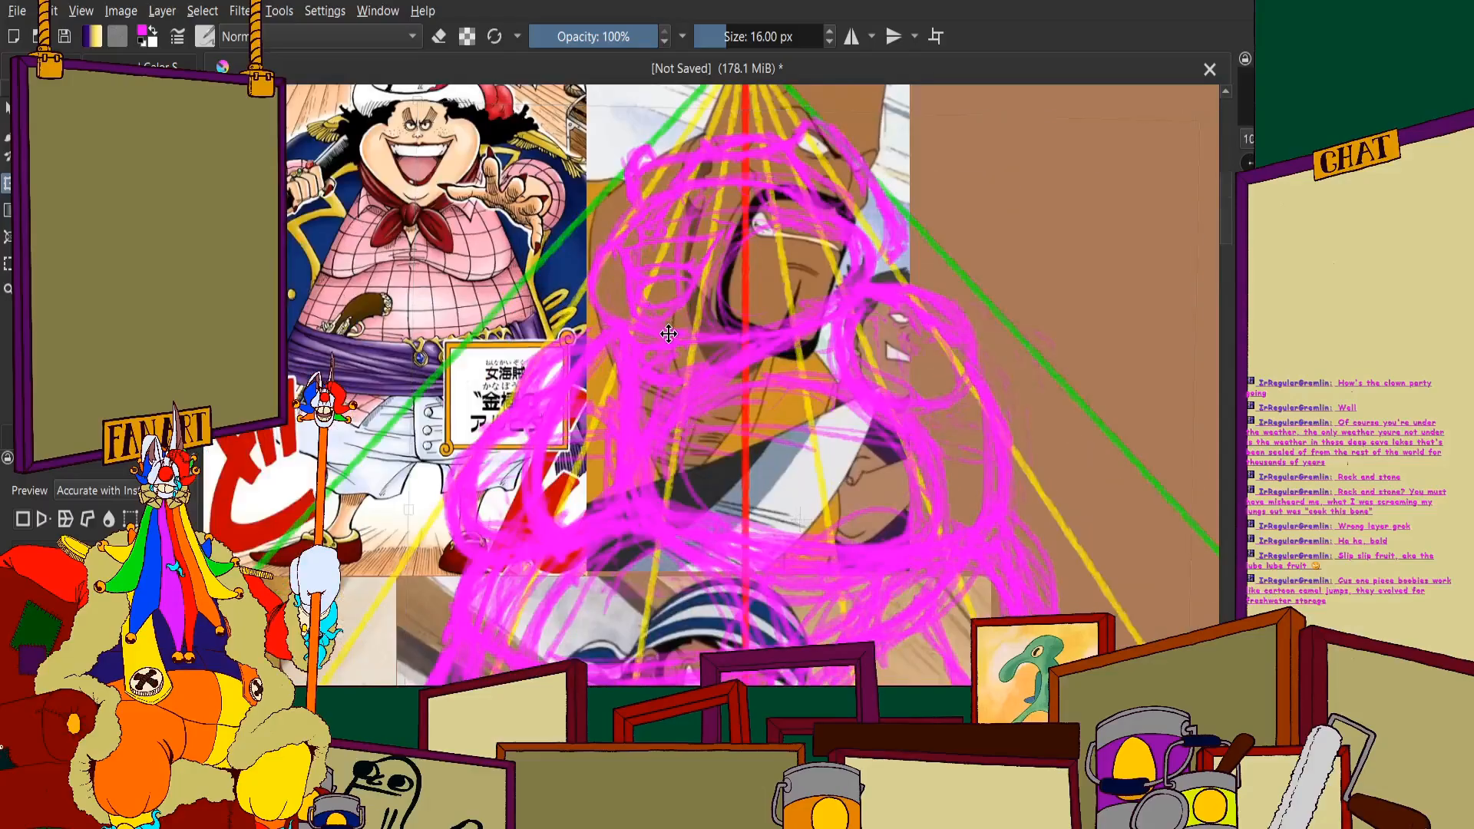
{"action": "key", "text": "b"}
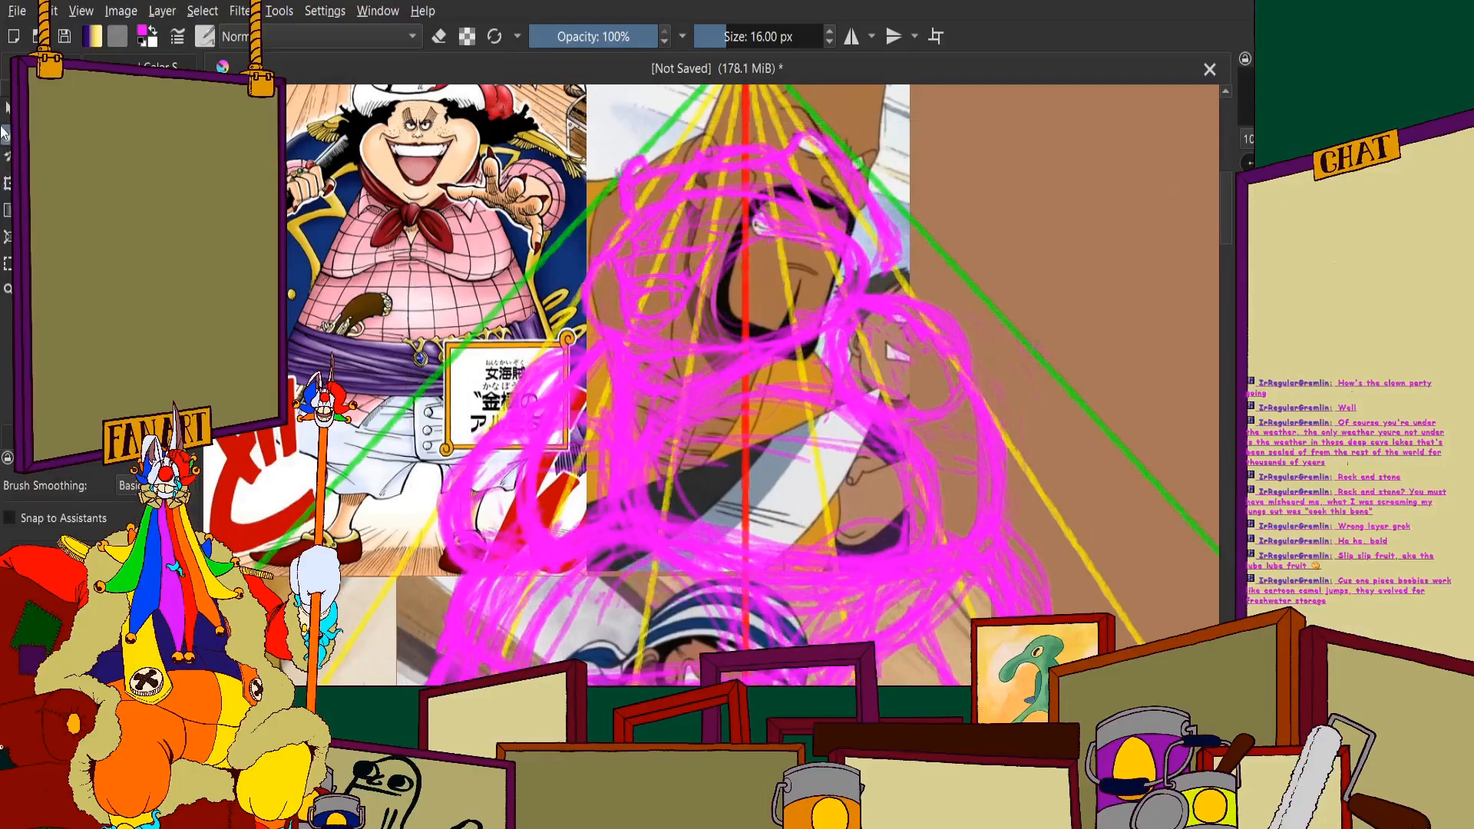
{"action": "scroll", "coordinate": [795, 529], "scroll_direction": "down", "scroll_amount": 2}
{"action": "scroll", "coordinate": [795, 530], "scroll_direction": "up", "scroll_amount": 1}
{"action": "scroll", "coordinate": [795, 530], "scroll_direction": "down", "scroll_amount": 1}
{"action": "scroll", "coordinate": [485, 282], "scroll_direction": "up", "scroll_amount": 1}
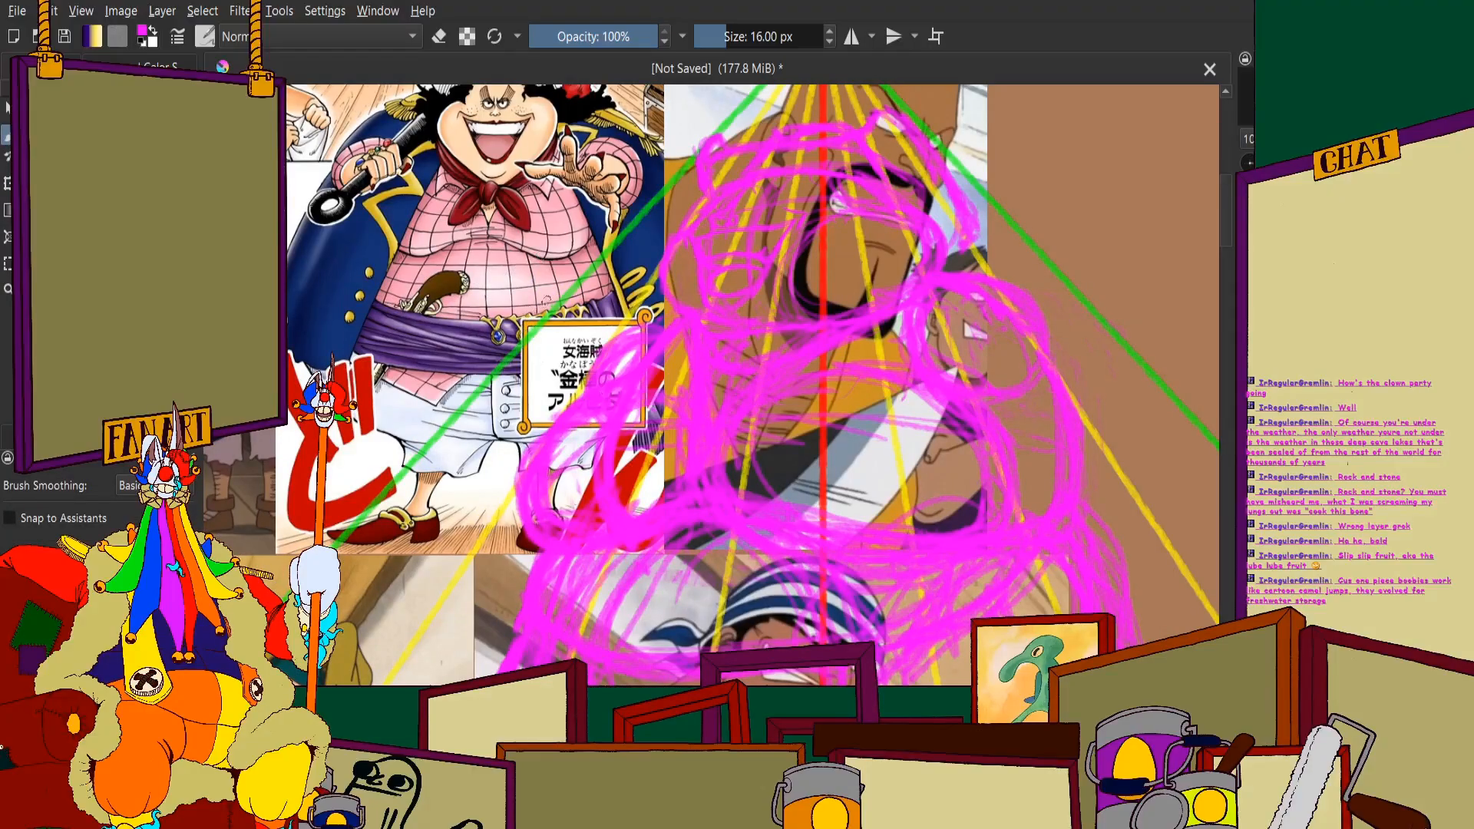
Sketch a small magenta box-like shape beside the figure's arm, over the pink-shirted reference character's waist
{"action": "mouse_move", "coordinate": [551, 281]}
{"action": "left_mouse_down"}
{"action": "mouse_move", "coordinate": [478, 309]}
{"action": "mouse_move", "coordinate": [558, 288]}
{"action": "mouse_move", "coordinate": [566, 329]}
{"action": "mouse_move", "coordinate": [480, 369]}
{"action": "left_mouse_up"}
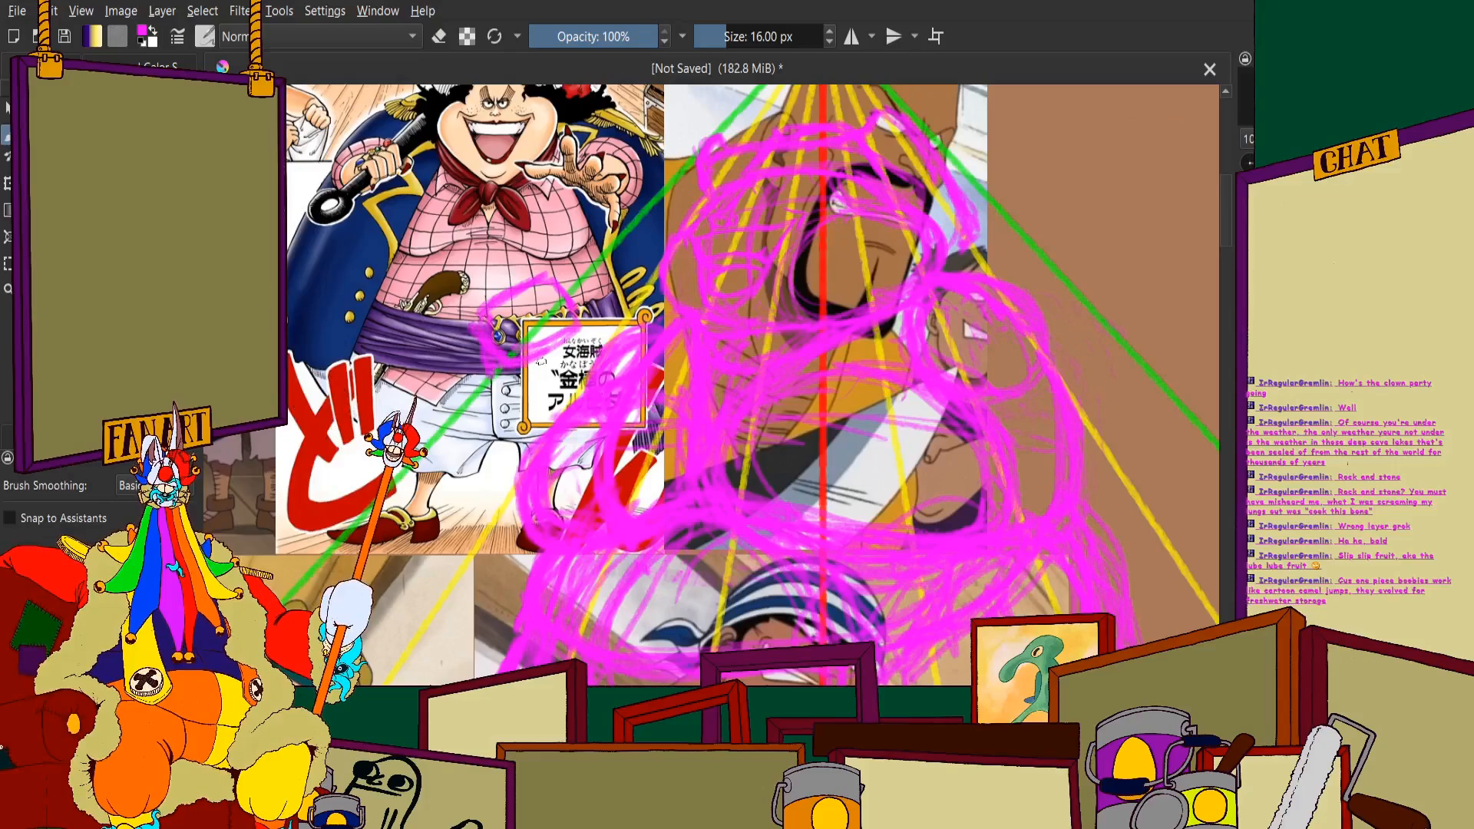
{"action": "scroll", "coordinate": [541, 296], "scroll_direction": "down", "scroll_amount": 1}
{"action": "scroll", "coordinate": [541, 295], "scroll_direction": "up", "scroll_amount": 2}
{"action": "left_click_drag", "start_coordinate": [584, 298], "coordinate": [553, 381]}
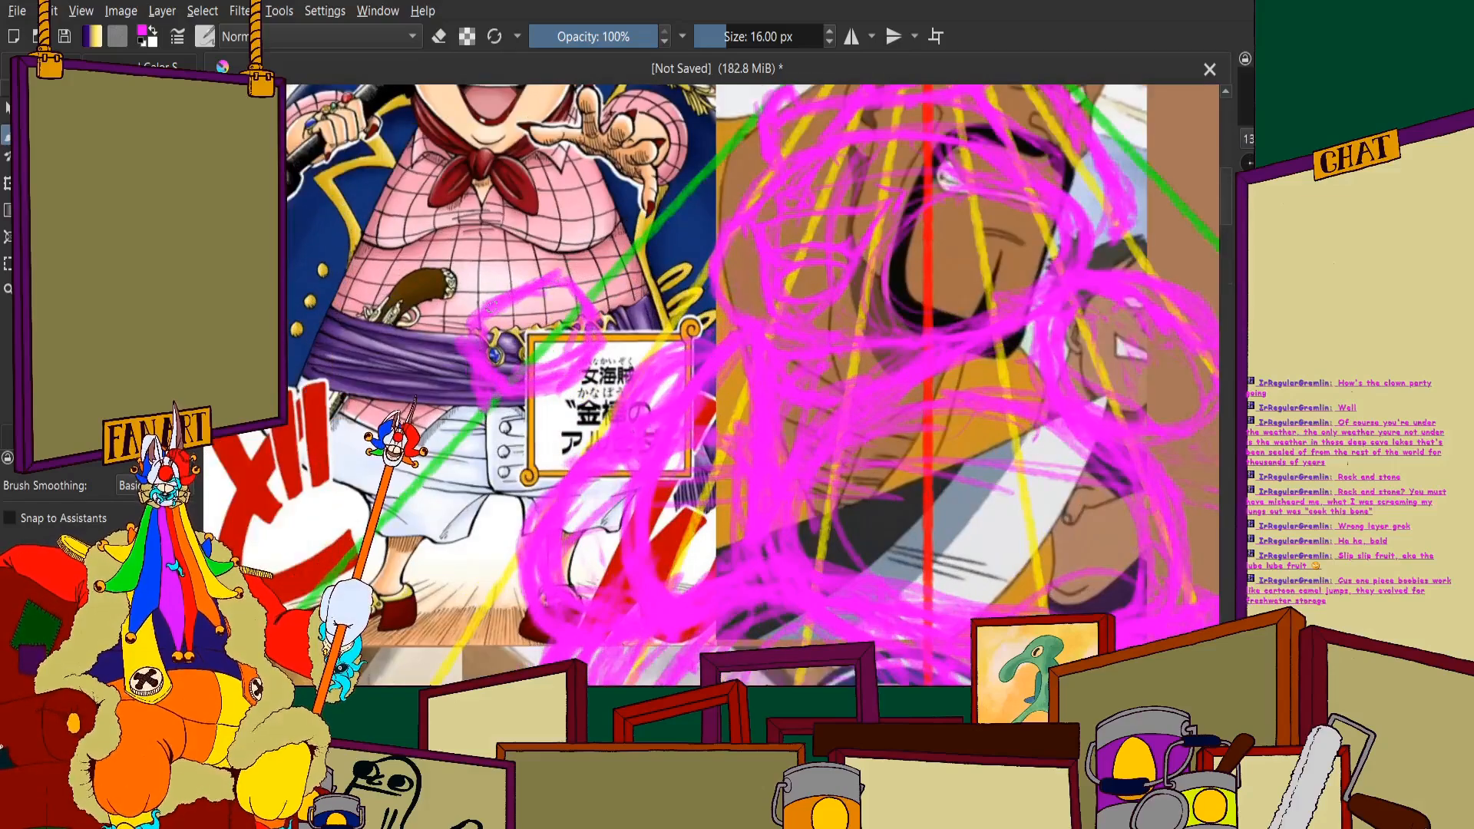
Enclose the small magenta shape in a freehand selection and rotate it slightly clockwise with the Transform tool
{"action": "key", "text": "ctrl+r"}
{"action": "left_click_drag", "start_coordinate": [401, 224], "coordinate": [658, 433]}
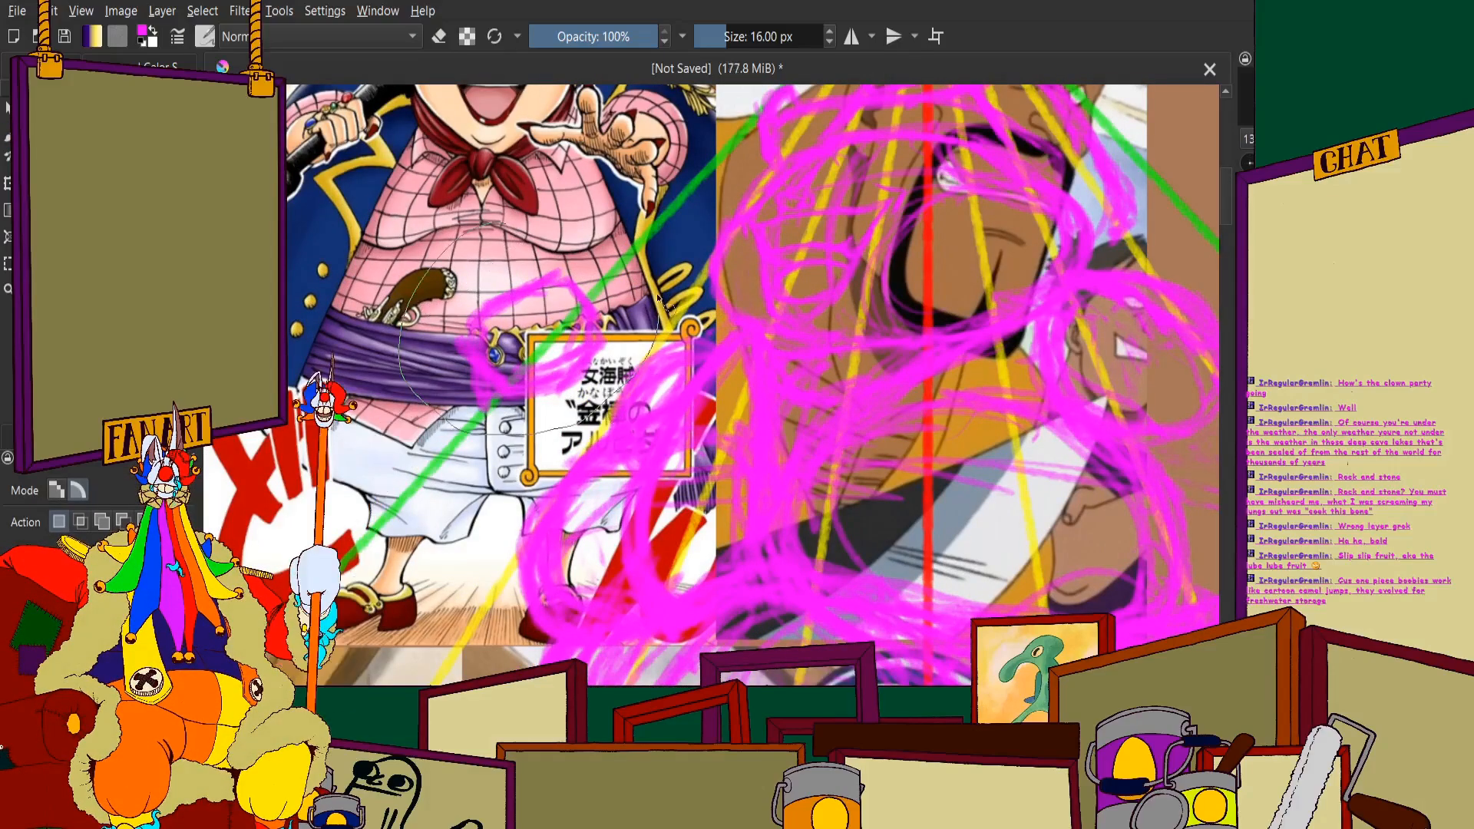
{"action": "left_click", "coordinate": [6, 185]}
{"action": "scroll", "coordinate": [477, 272], "scroll_direction": "down", "scroll_amount": 2}
{"action": "scroll", "coordinate": [476, 271], "scroll_direction": "up", "scroll_amount": 2}
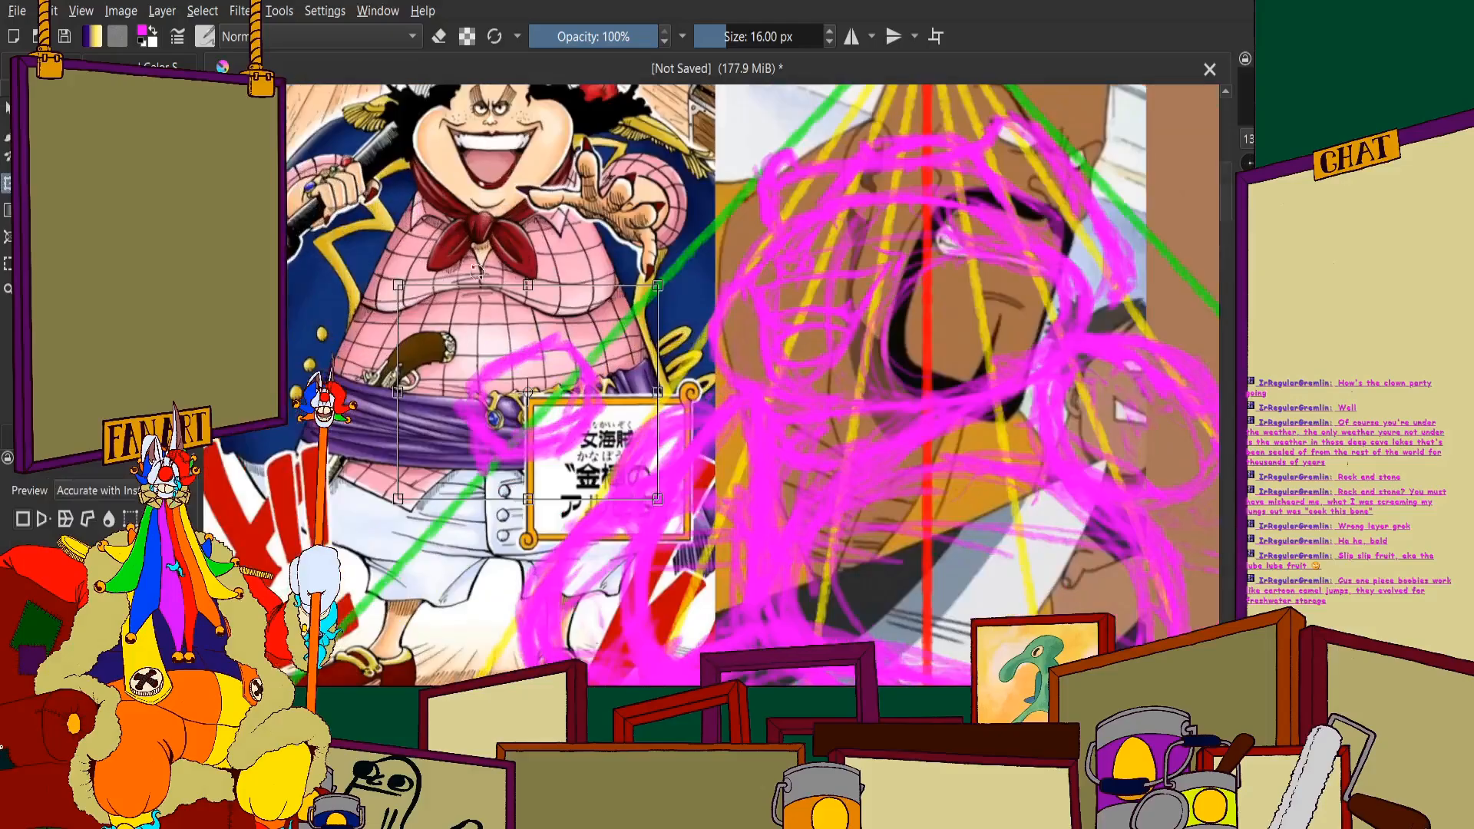
{"action": "left_click_drag", "start_coordinate": [485, 238], "coordinate": [505, 251]}
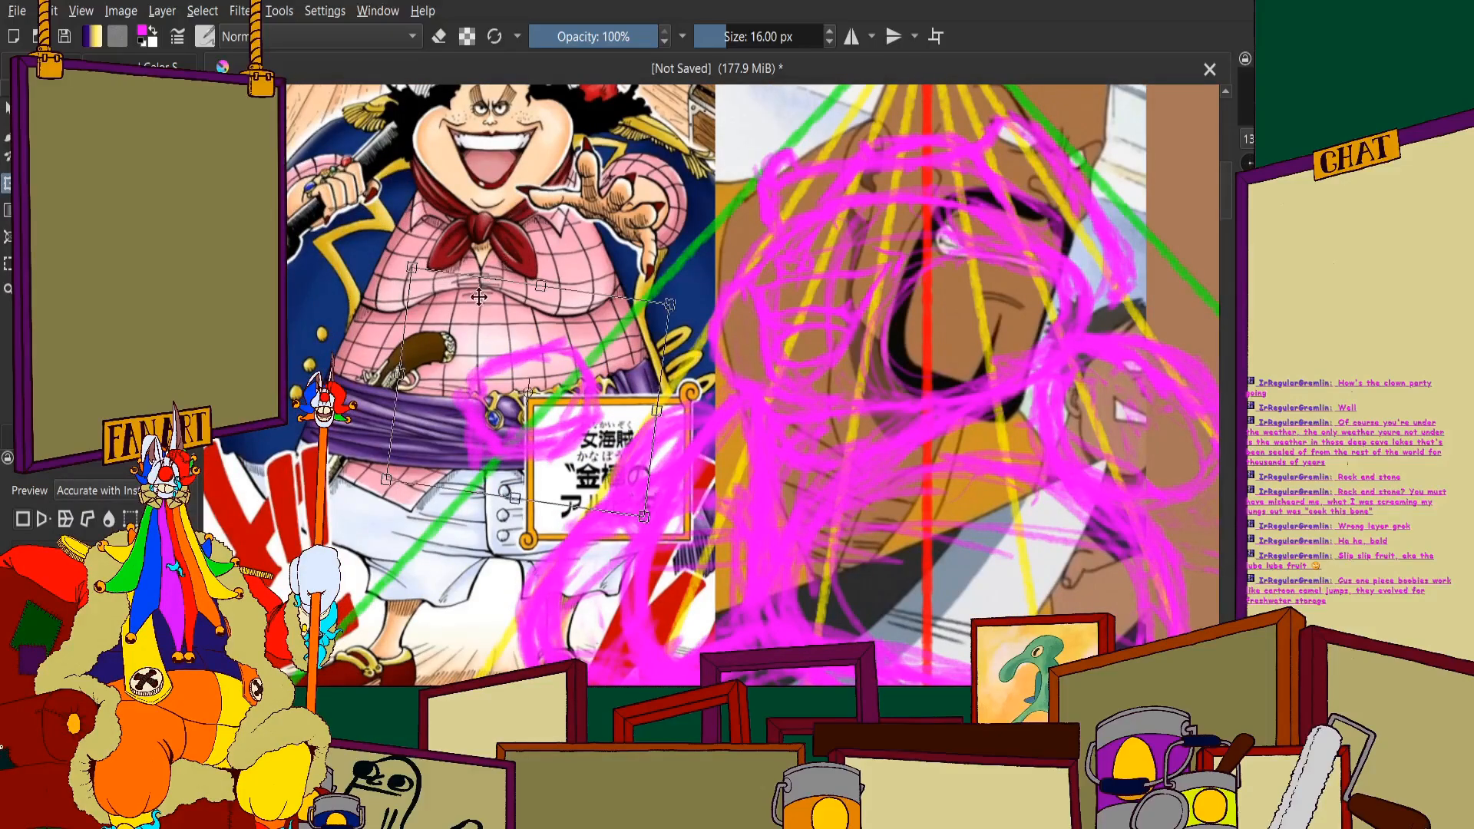
Refine the small shape's rotation and placement beside the figure's arm and apply the transform
{"action": "scroll", "coordinate": [471, 305], "scroll_direction": "up", "scroll_amount": 3}
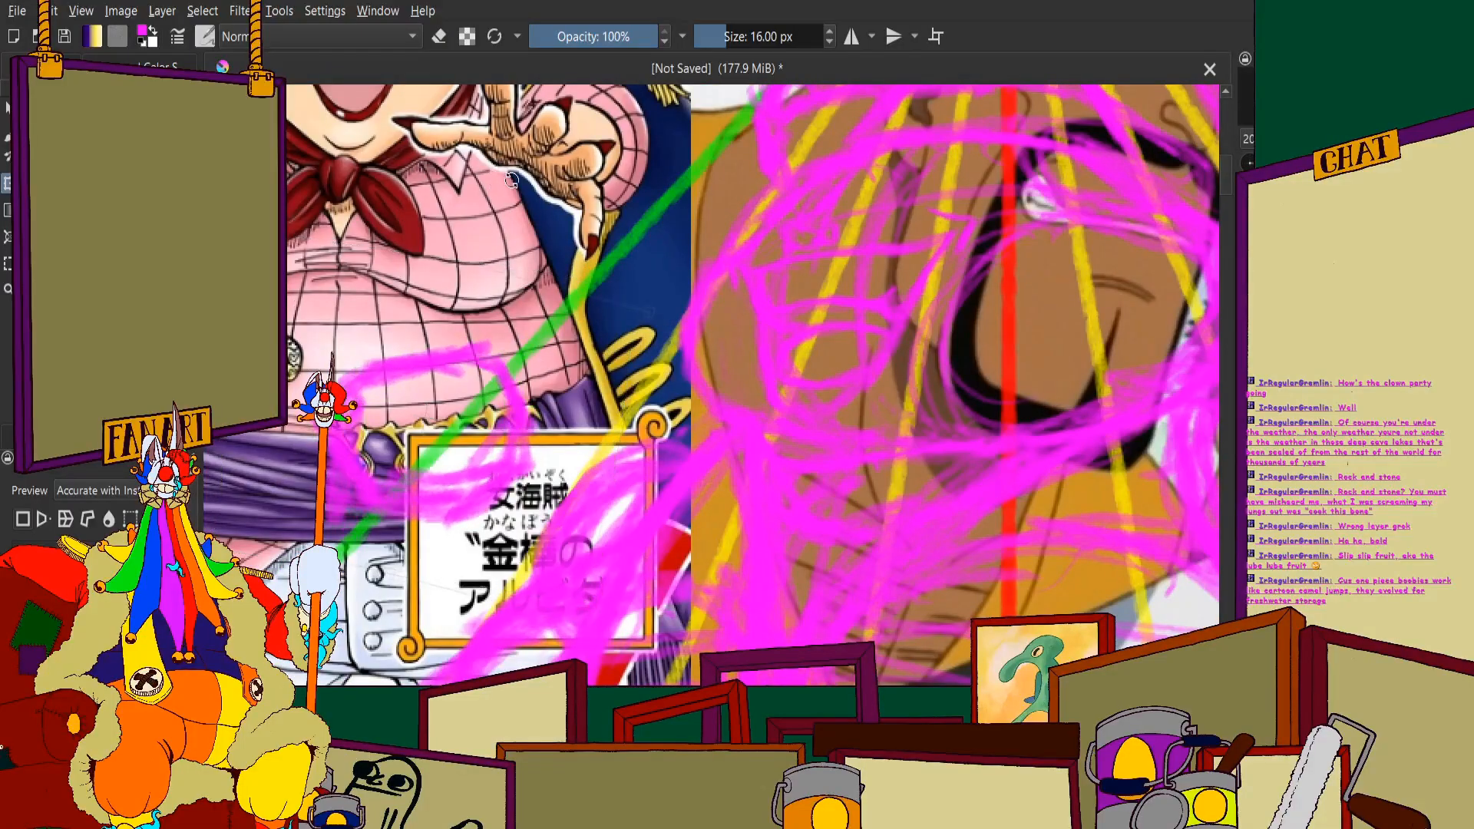
{"action": "scroll", "coordinate": [424, 290], "scroll_direction": "down", "scroll_amount": 3}
{"action": "scroll", "coordinate": [425, 290], "scroll_direction": "down", "scroll_amount": 3}
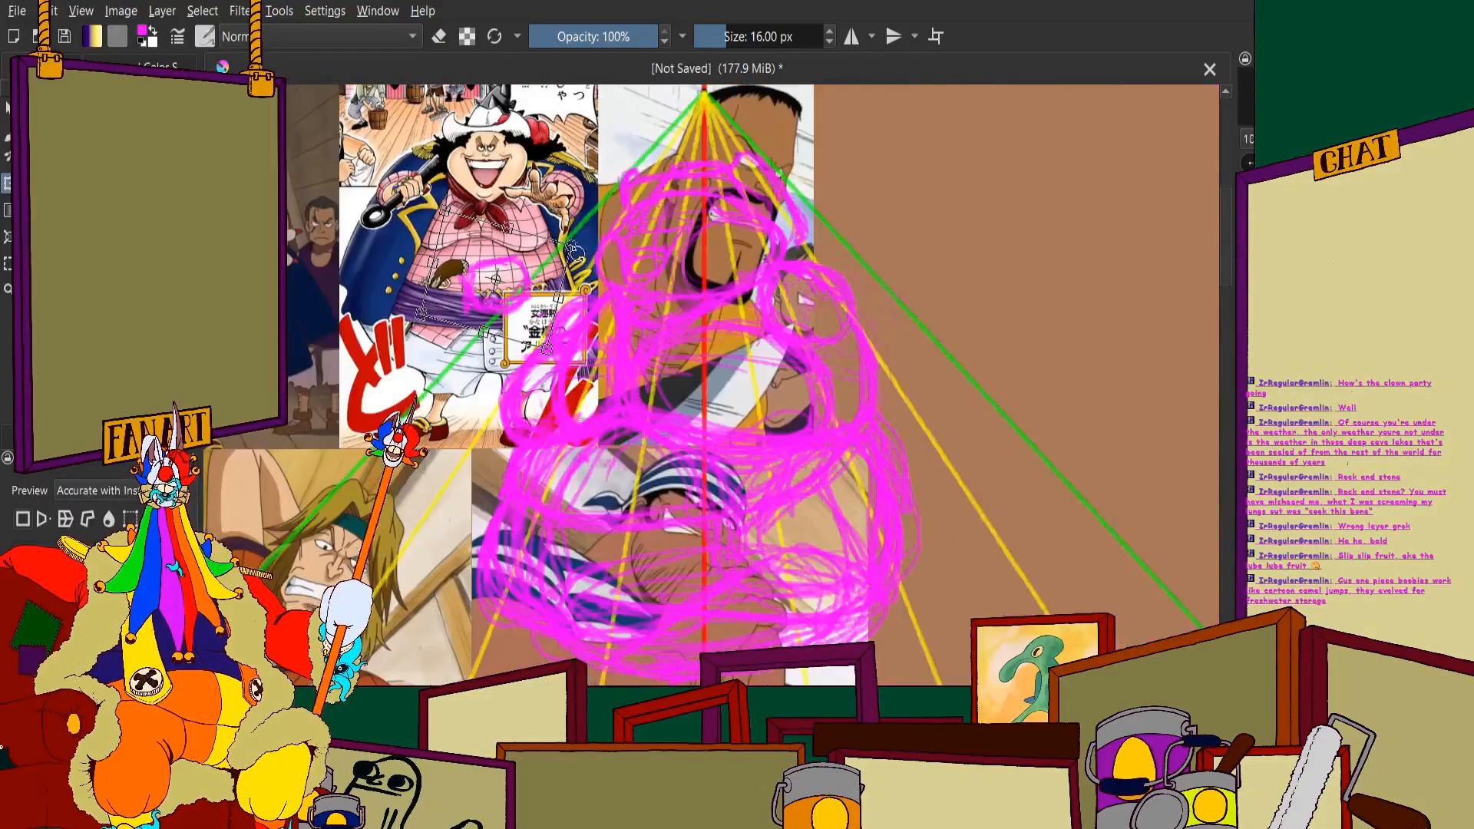
{"action": "scroll", "coordinate": [414, 269], "scroll_direction": "up", "scroll_amount": 3}
{"action": "scroll", "coordinate": [407, 257], "scroll_direction": "down", "scroll_amount": 3}
{"action": "scroll", "coordinate": [399, 244], "scroll_direction": "up", "scroll_amount": 2}
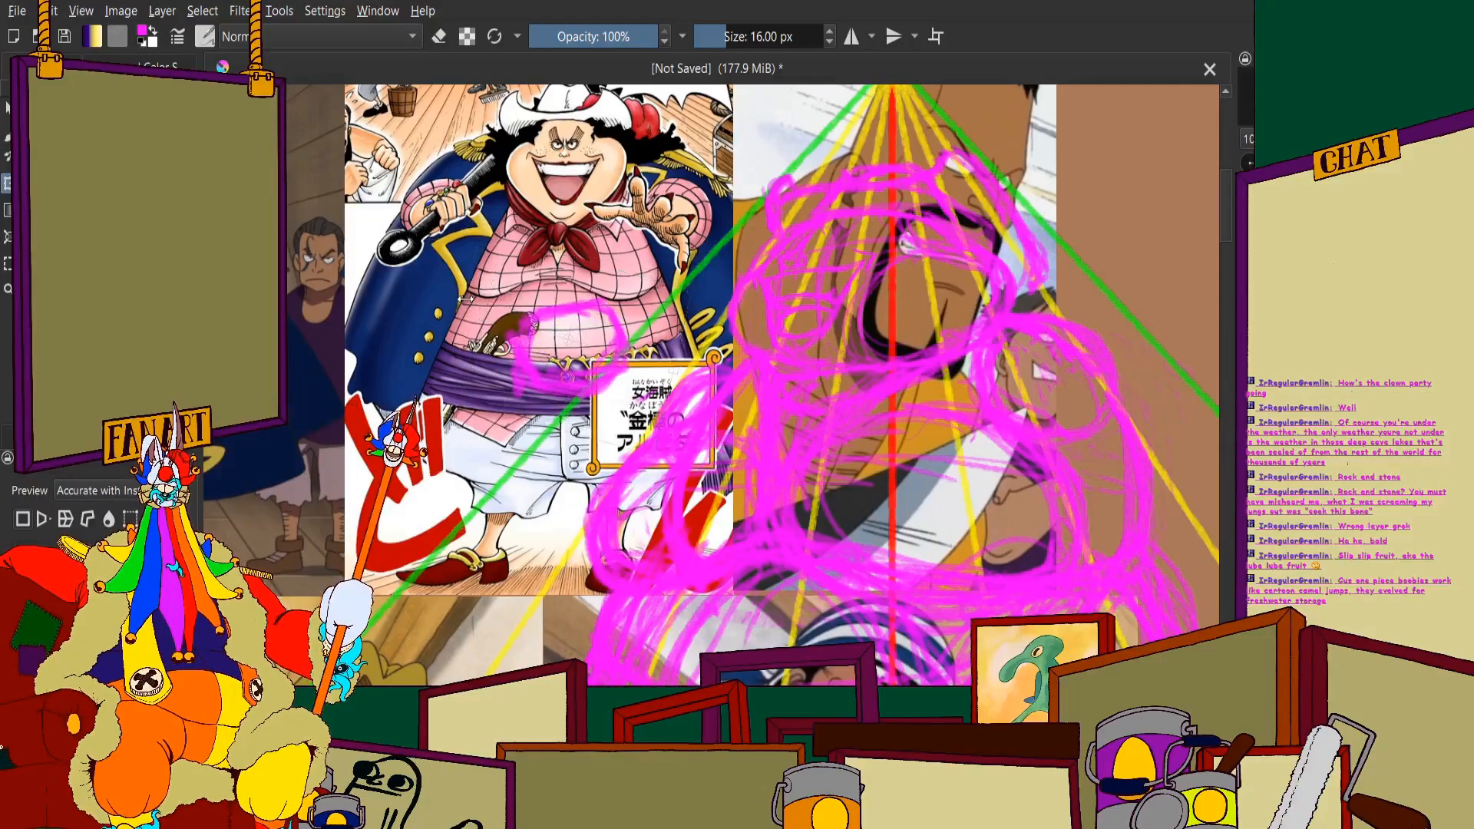
{"action": "scroll", "coordinate": [572, 250], "scroll_direction": "down", "scroll_amount": 2}
{"action": "scroll", "coordinate": [580, 249], "scroll_direction": "down", "scroll_amount": 1}
{"action": "scroll", "coordinate": [684, 265], "scroll_direction": "up", "scroll_amount": 1}
{"action": "scroll", "coordinate": [487, 320], "scroll_direction": "up", "scroll_amount": 2}
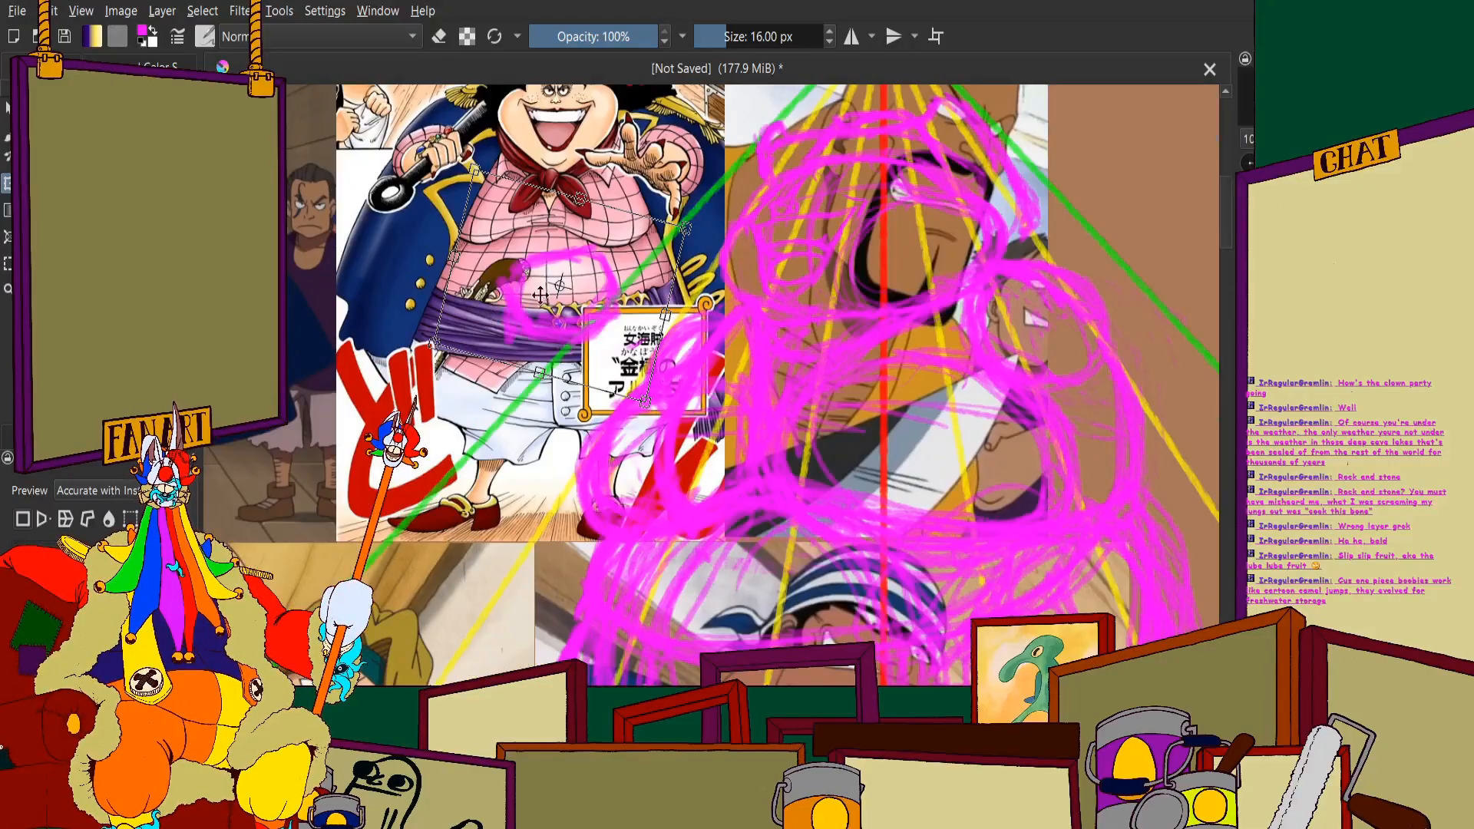
{"action": "scroll", "coordinate": [581, 268], "scroll_direction": "down", "scroll_amount": 2}
{"action": "scroll", "coordinate": [756, 270], "scroll_direction": "up", "scroll_amount": 2}
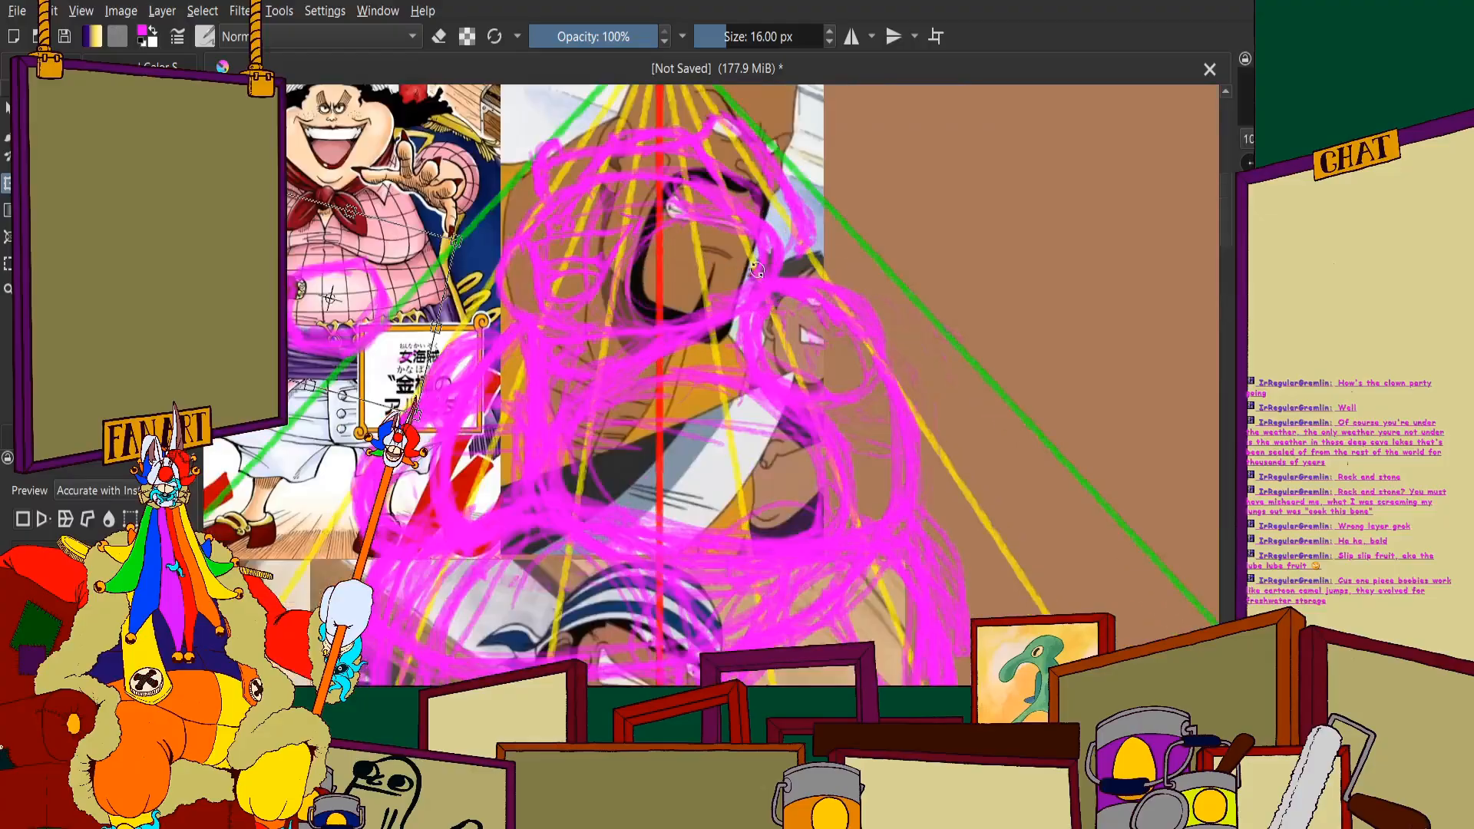
{"action": "scroll", "coordinate": [540, 114], "scroll_direction": "down", "scroll_amount": 1}
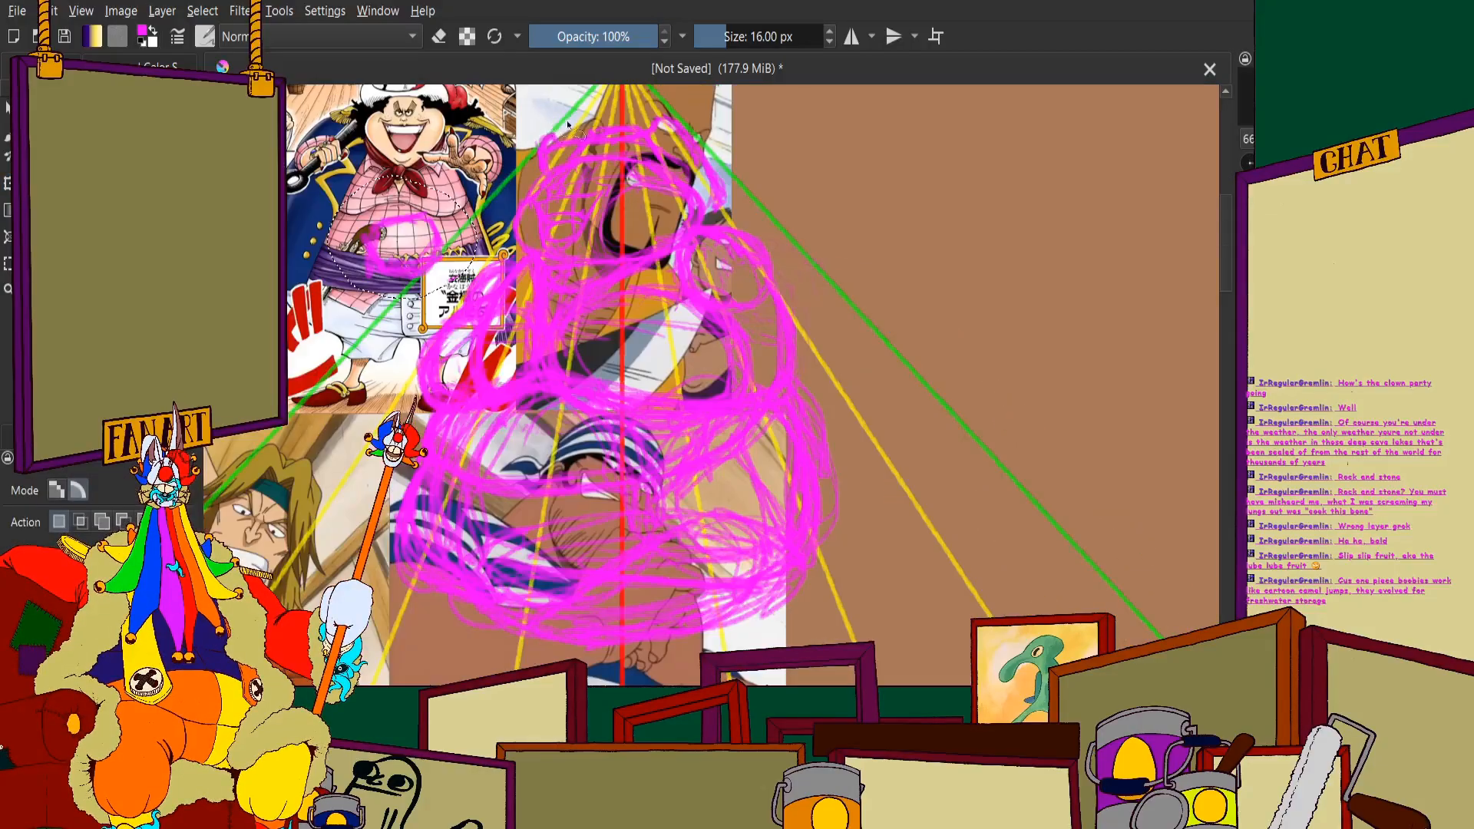
Enclose the figure's magenta head sketch in a freehand selection and shift it slightly to the left with the Transform tool
{"action": "scroll", "coordinate": [540, 114], "scroll_direction": "up", "scroll_amount": 2}
{"action": "scroll", "coordinate": [541, 117], "scroll_direction": "down", "scroll_amount": 3}
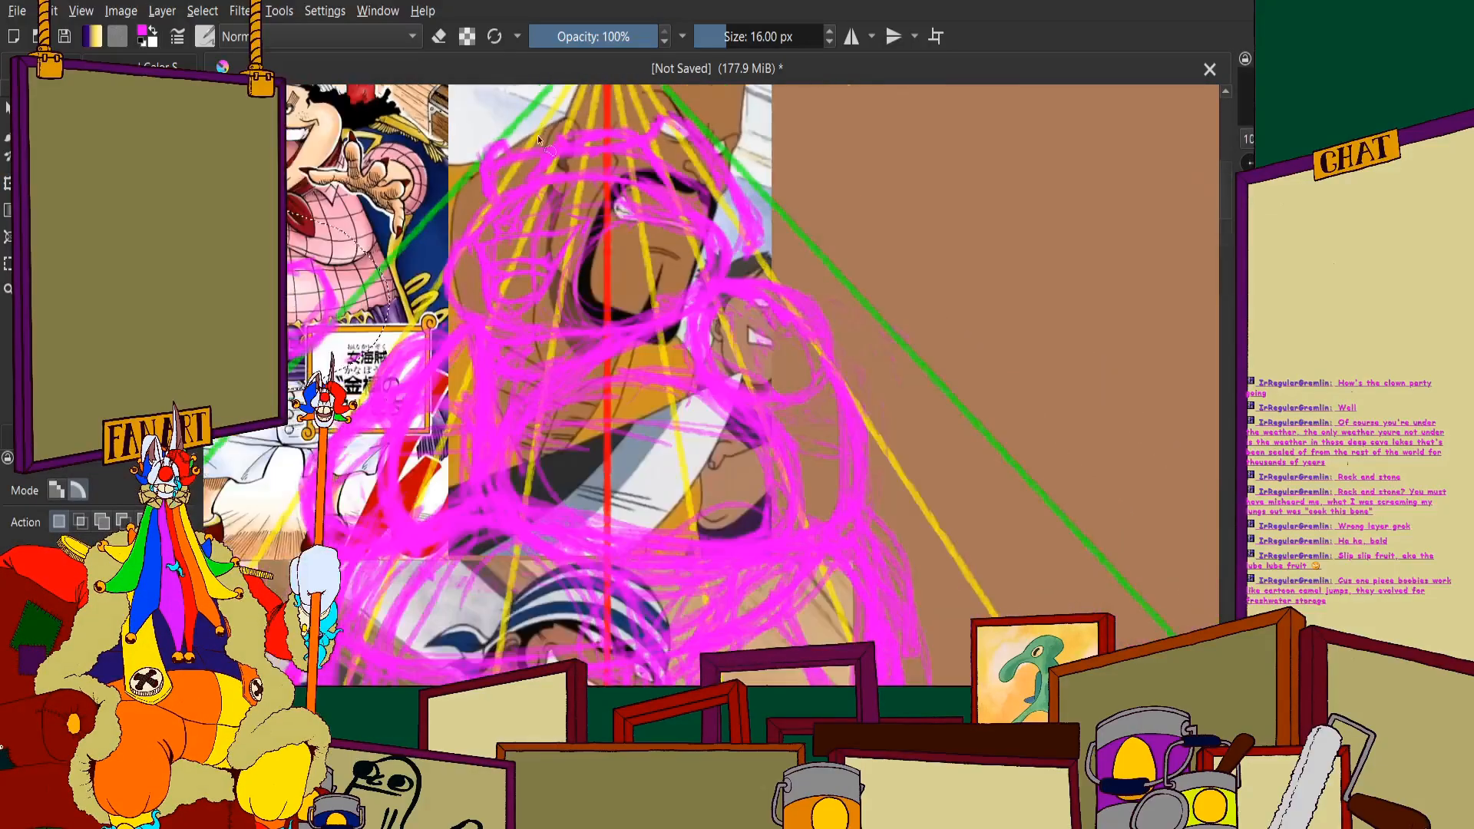
{"action": "scroll", "coordinate": [537, 135], "scroll_direction": "up", "scroll_amount": 1}
{"action": "scroll", "coordinate": [523, 107], "scroll_direction": "up", "scroll_amount": 1}
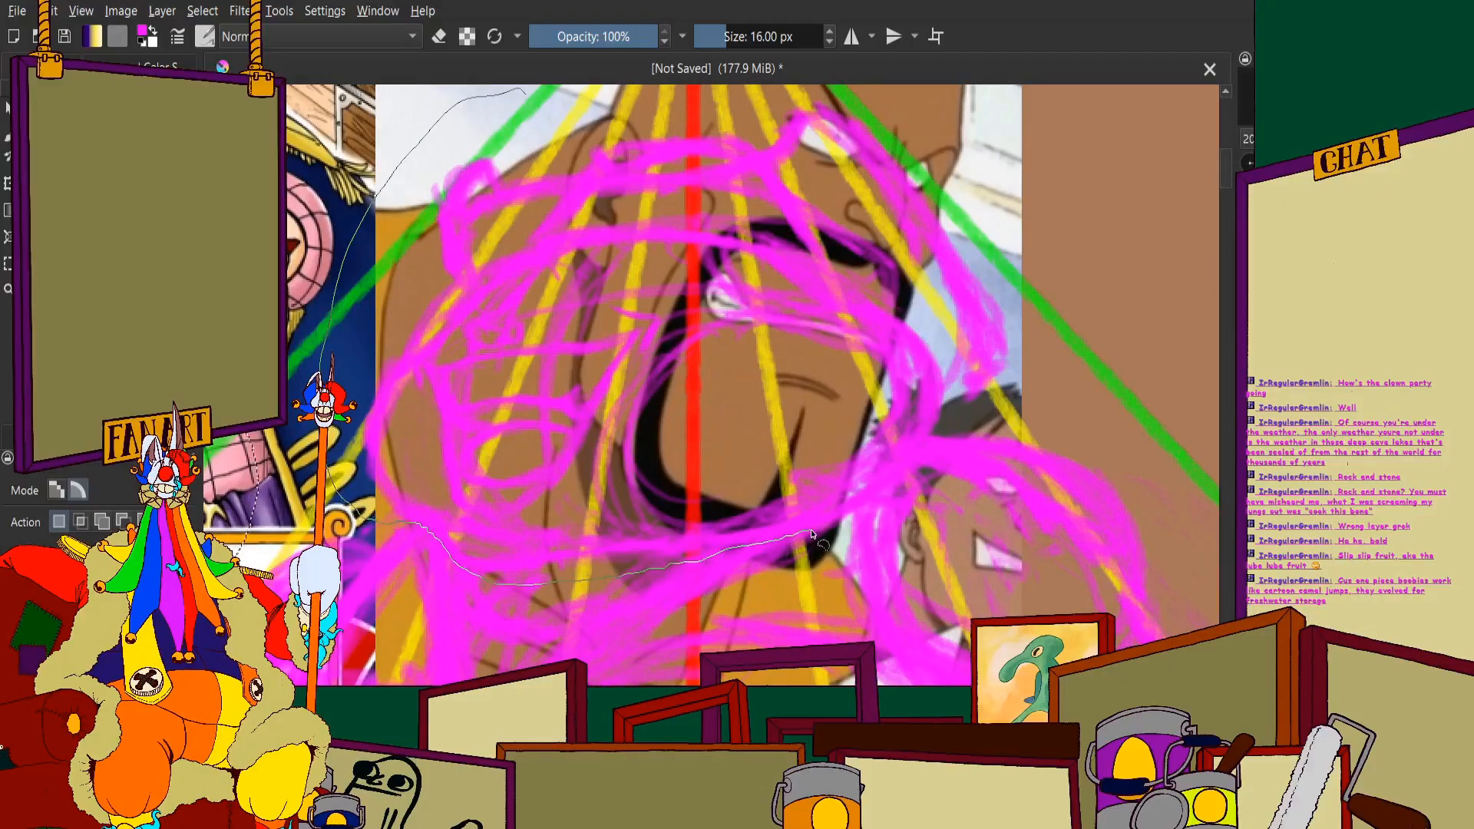
{"action": "left_click_drag", "start_coordinate": [990, 138], "coordinate": [553, 78]}
{"action": "left_click", "coordinate": [8, 183]}
{"action": "scroll", "coordinate": [723, 381], "scroll_direction": "down", "scroll_amount": 2}
{"action": "scroll", "coordinate": [849, 382], "scroll_direction": "up", "scroll_amount": 2}
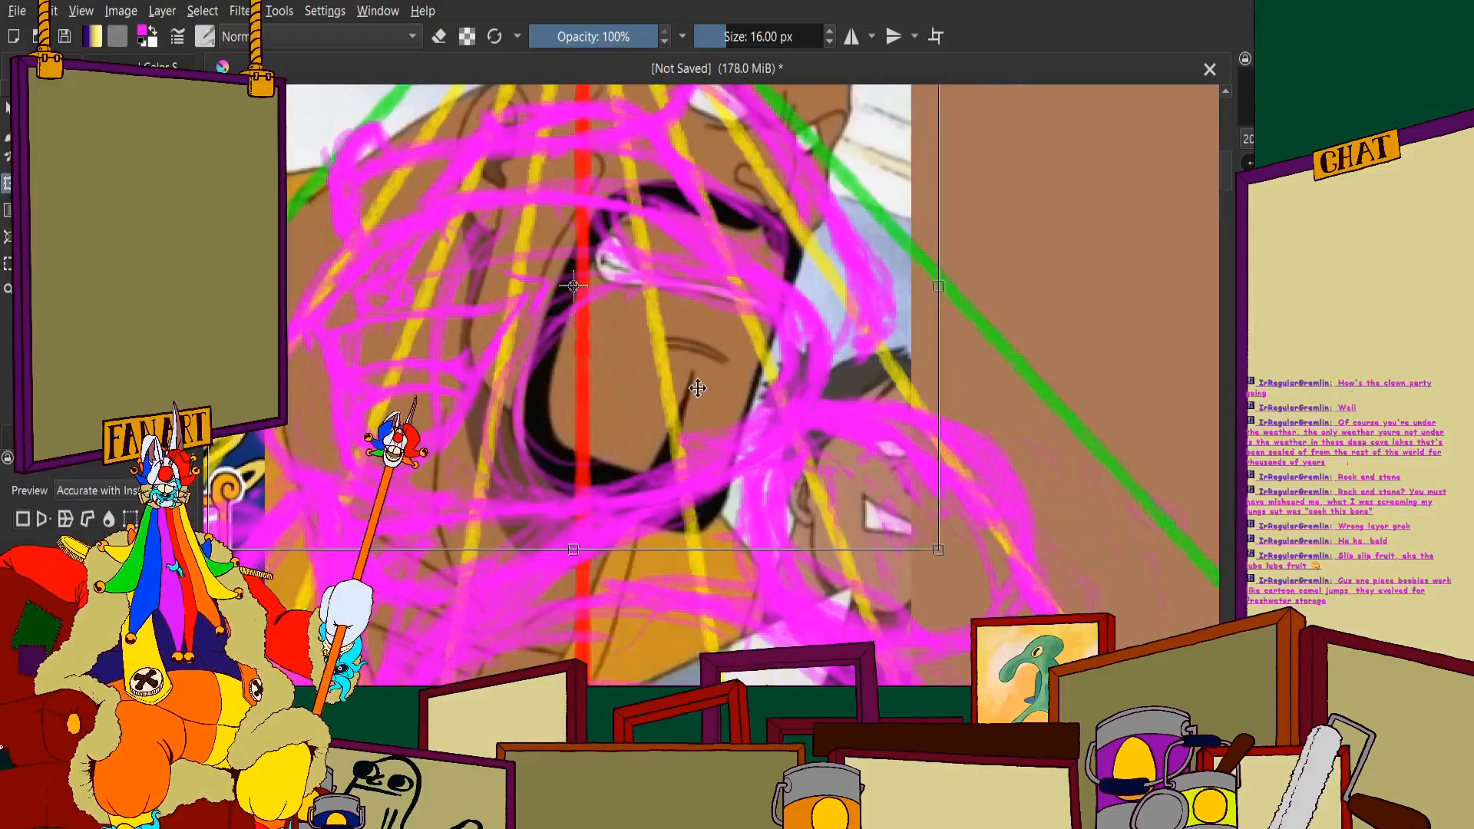
{"action": "scroll", "coordinate": [672, 401], "scroll_direction": "down", "scroll_amount": 2}
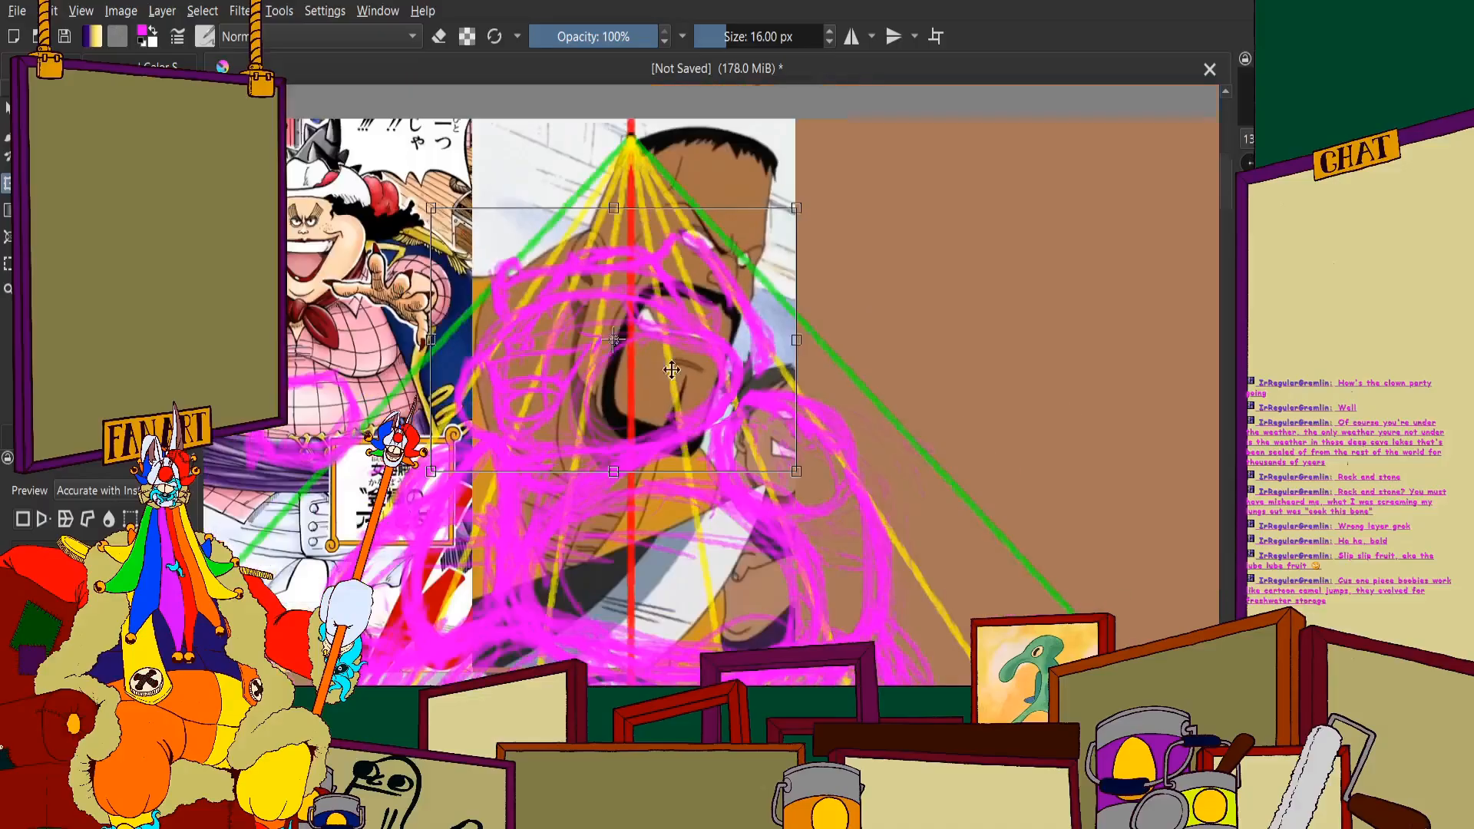
{"action": "scroll", "coordinate": [676, 403], "scroll_direction": "up", "scroll_amount": 2}
{"action": "scroll", "coordinate": [683, 407], "scroll_direction": "down", "scroll_amount": 2}
{"action": "scroll", "coordinate": [690, 410], "scroll_direction": "up", "scroll_amount": 2}
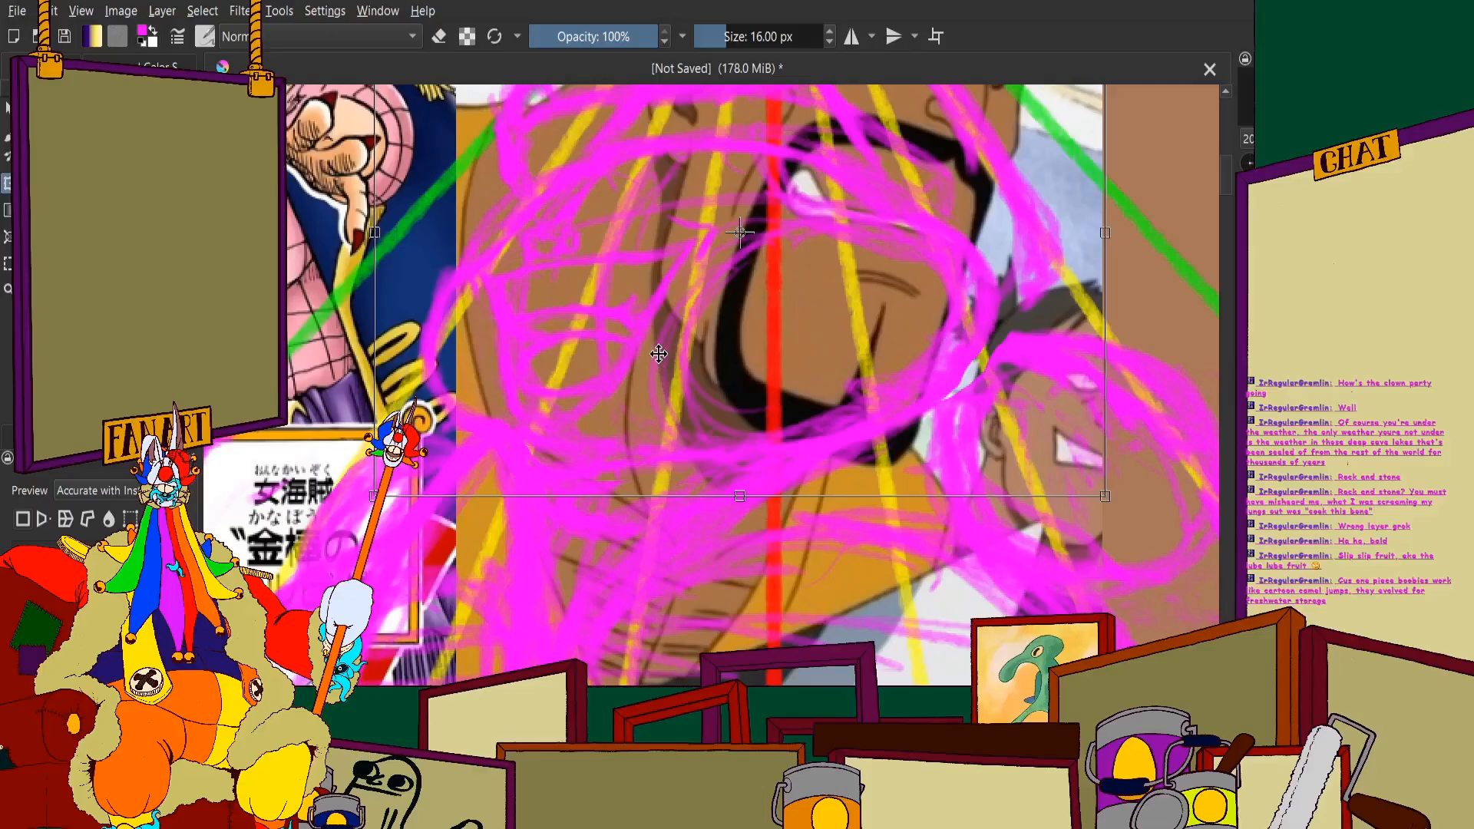
Fine-tune the transformed head sketch's position so it sits slightly lower on the body
{"action": "scroll", "coordinate": [614, 364], "scroll_direction": "up", "scroll_amount": 1}
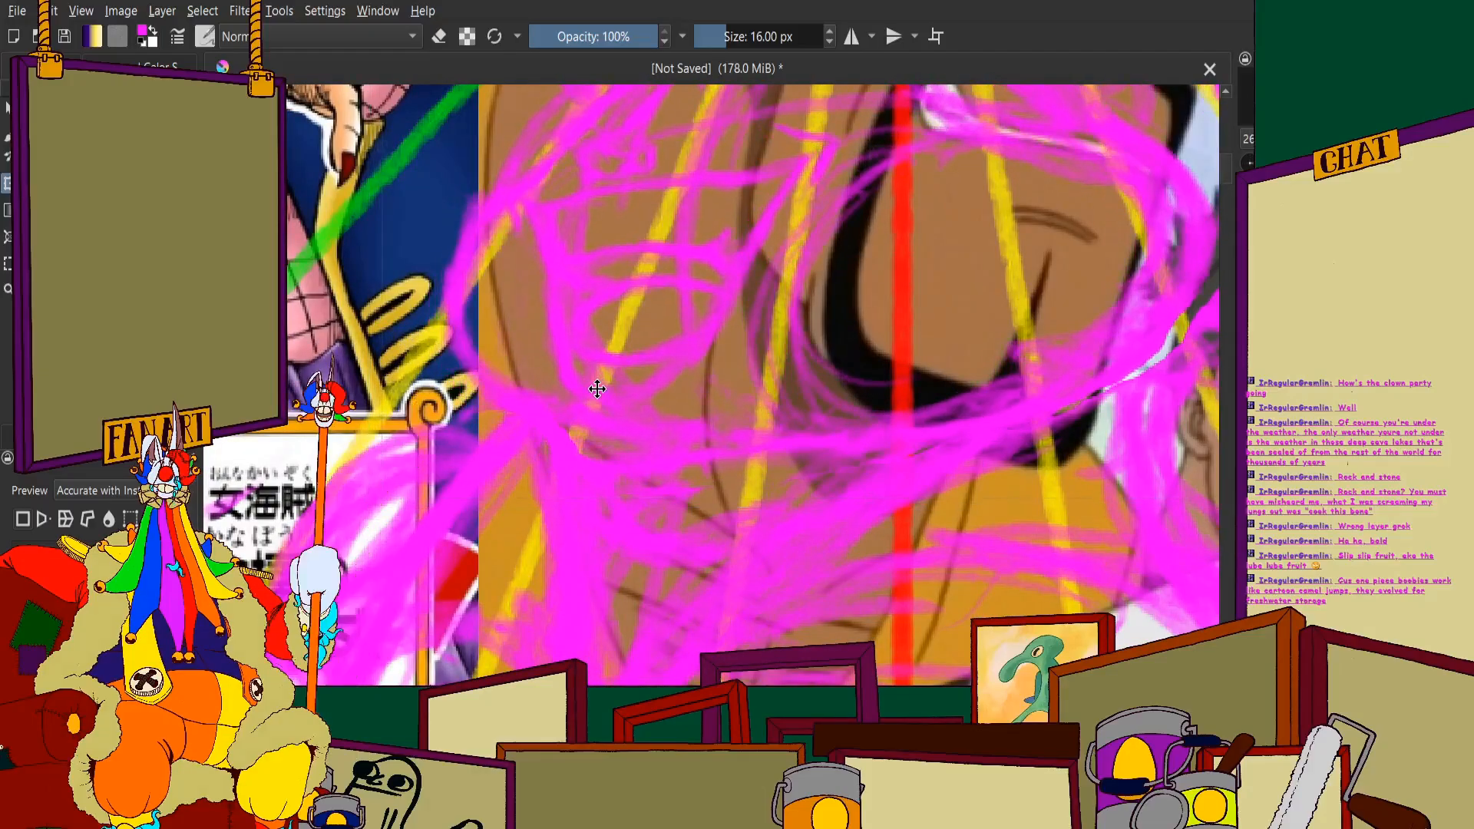
{"action": "scroll", "coordinate": [599, 386], "scroll_direction": "down", "scroll_amount": 1}
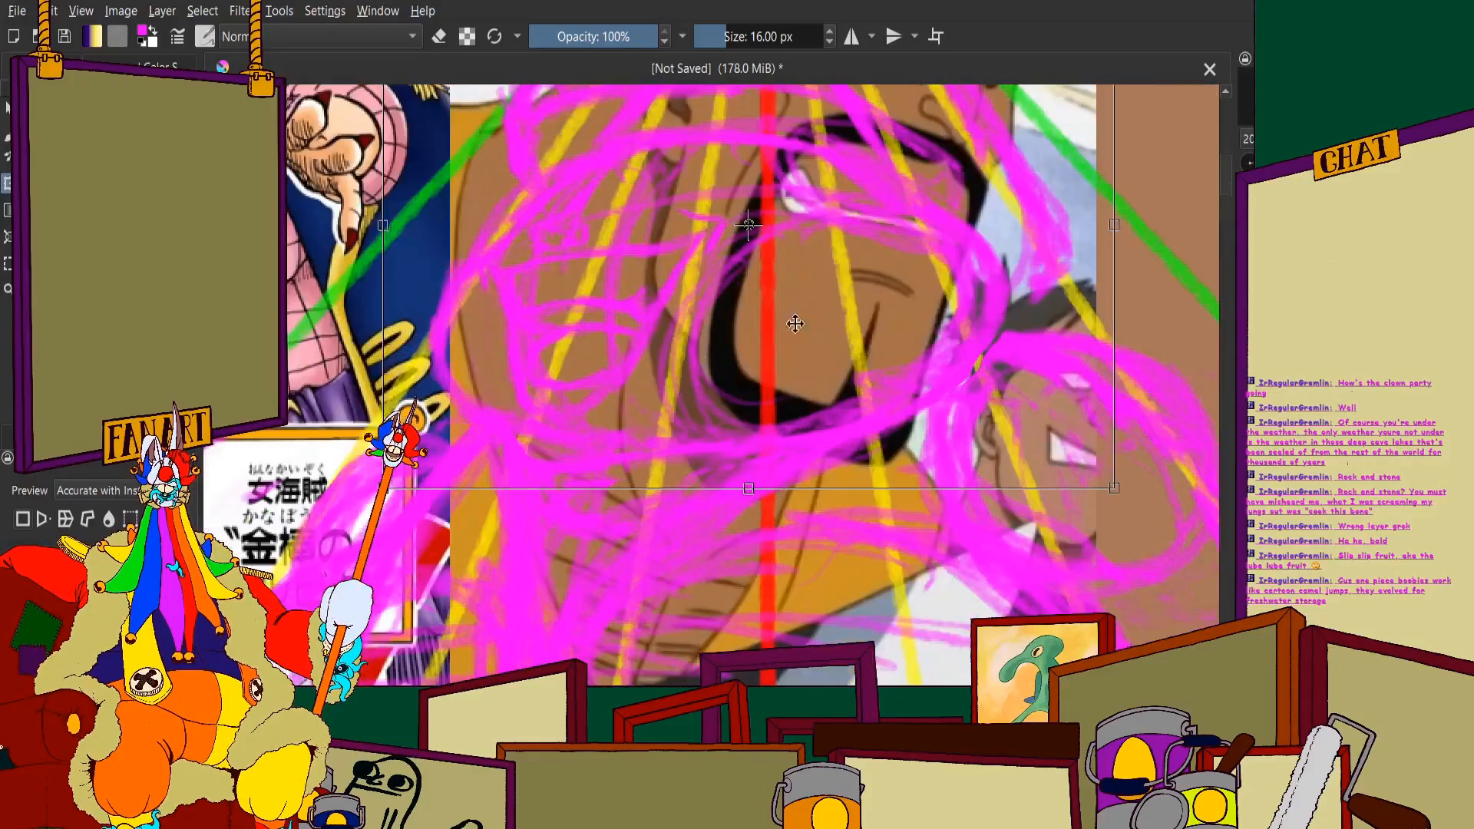
{"action": "scroll", "coordinate": [795, 324], "scroll_direction": "up", "scroll_amount": 1}
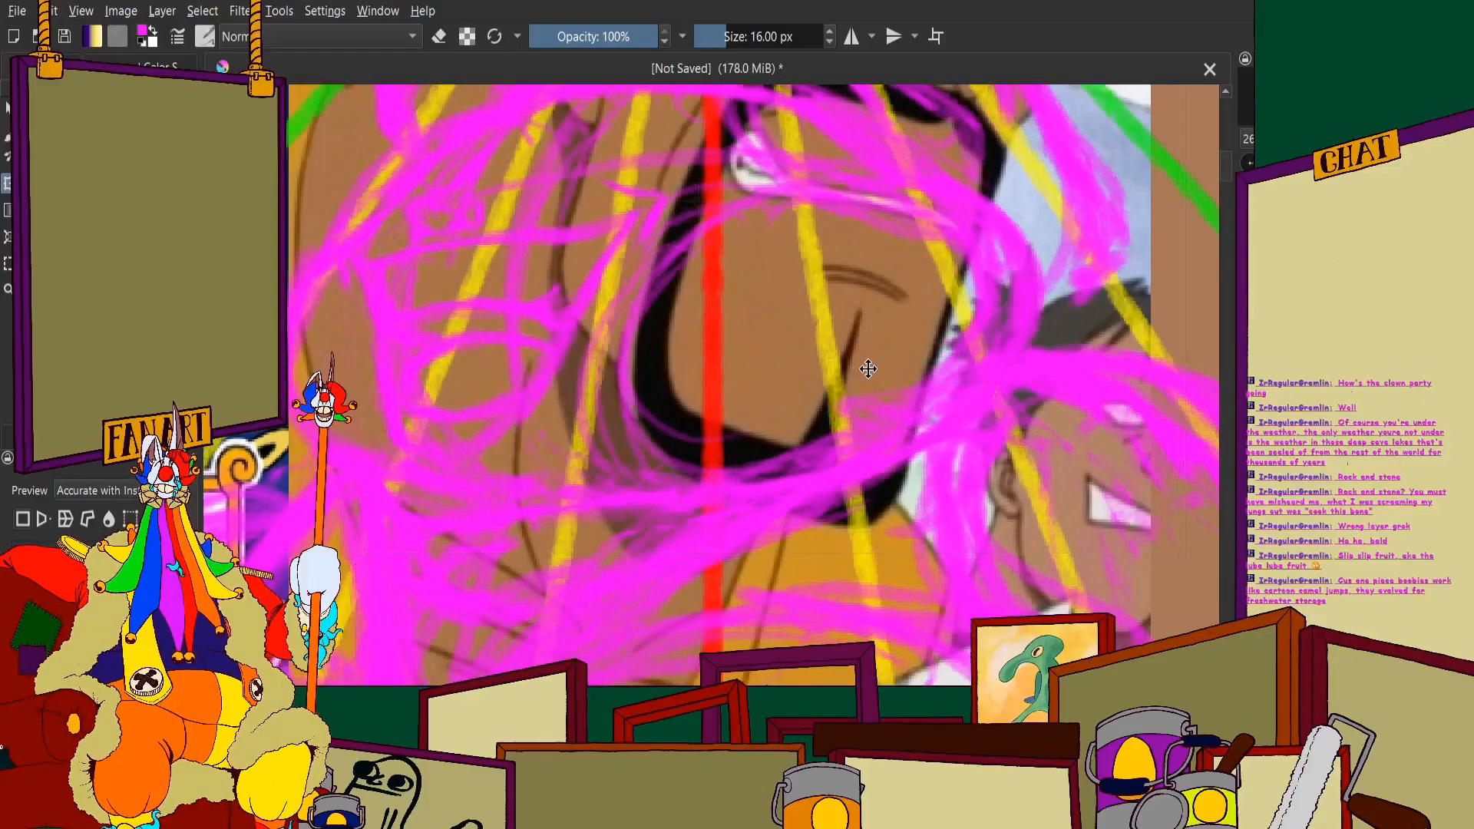
{"action": "scroll", "coordinate": [688, 223], "scroll_direction": "down", "scroll_amount": 2}
{"action": "scroll", "coordinate": [688, 229], "scroll_direction": "down", "scroll_amount": 2}
{"action": "scroll", "coordinate": [653, 161], "scroll_direction": "up", "scroll_amount": 1}
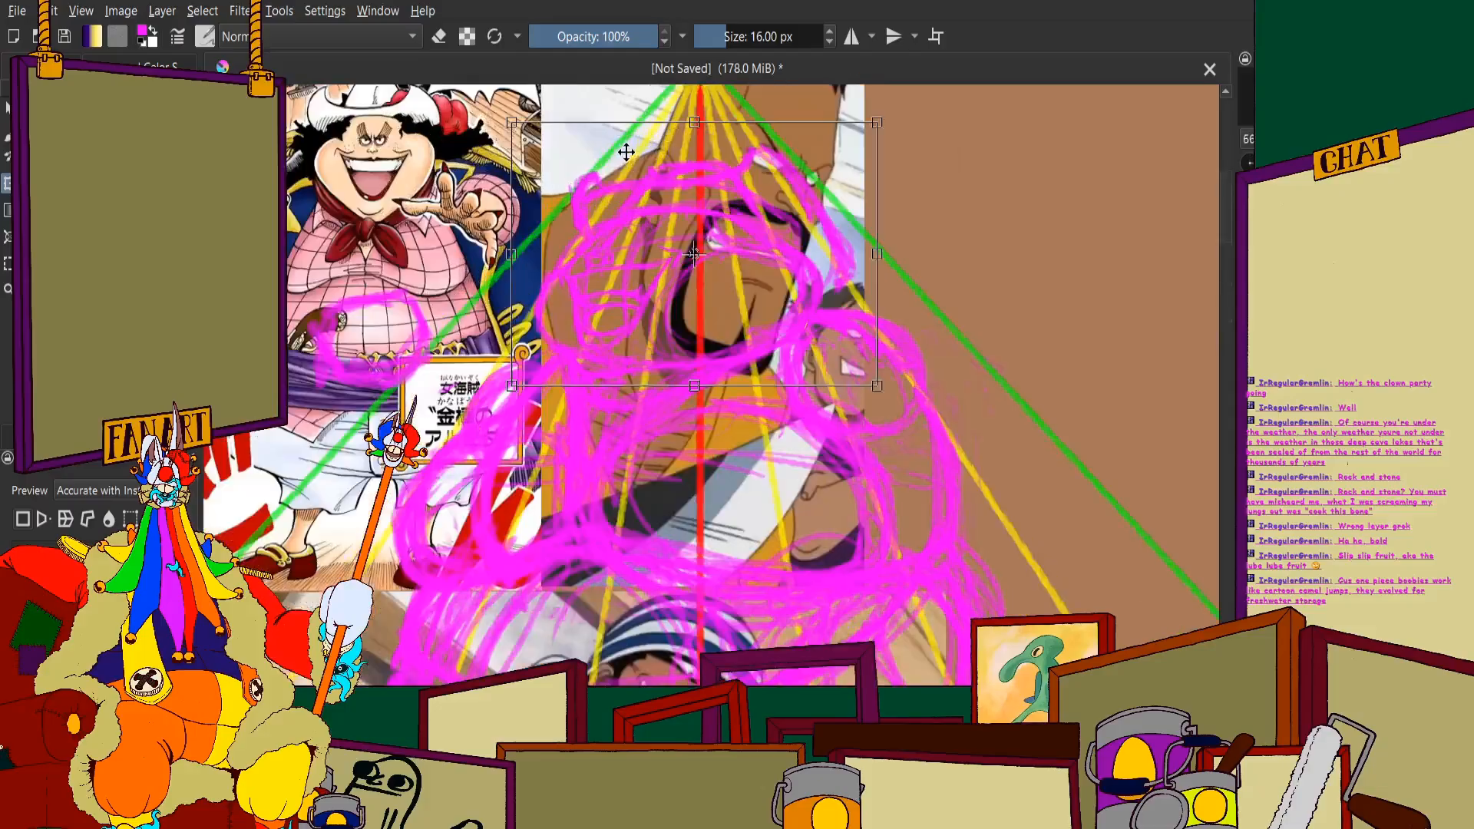
{"action": "scroll", "coordinate": [702, 307], "scroll_direction": "up", "scroll_amount": 2}
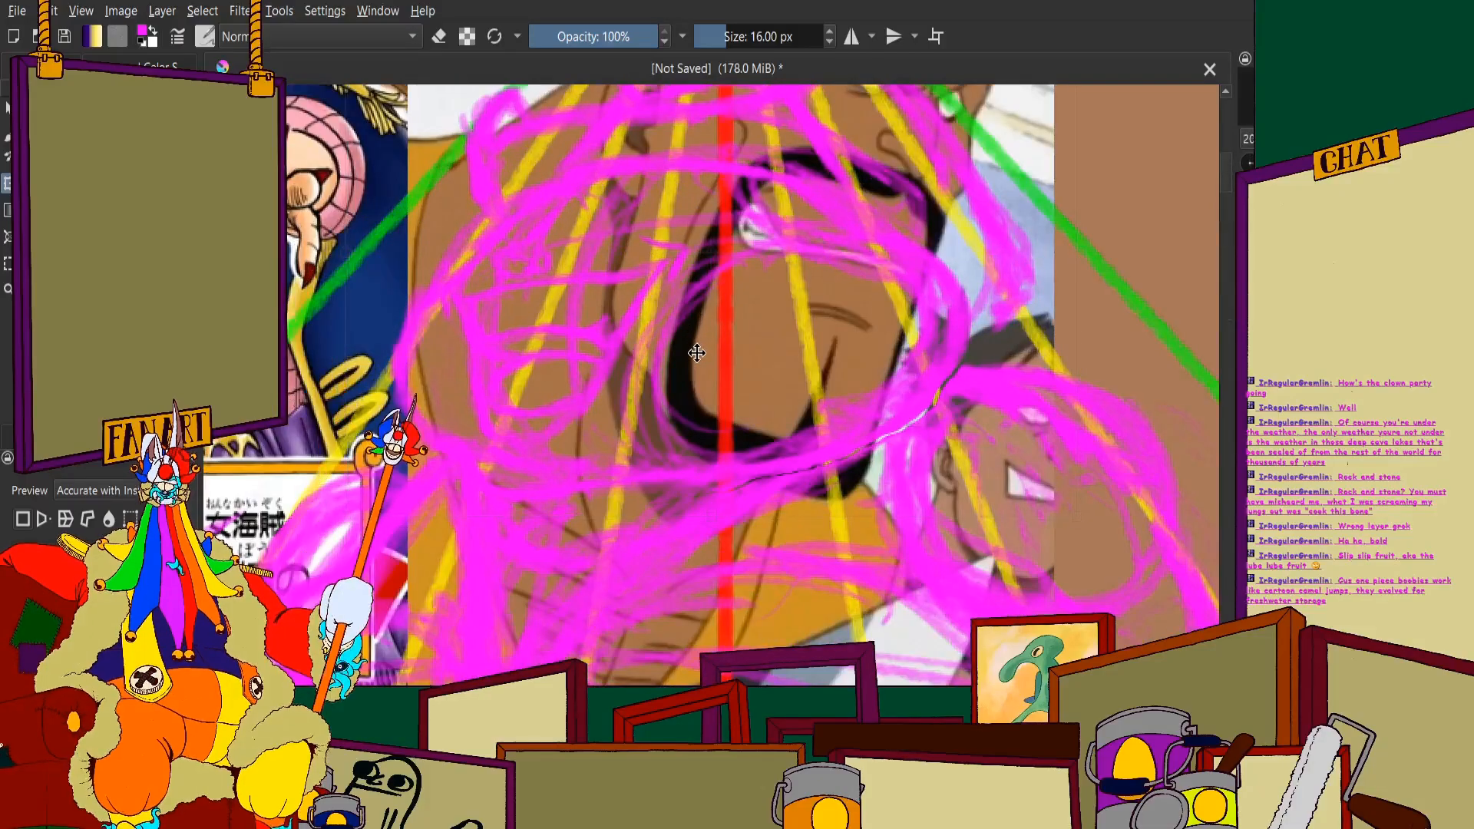
{"action": "left_click_drag", "start_coordinate": [699, 356], "coordinate": [700, 353]}
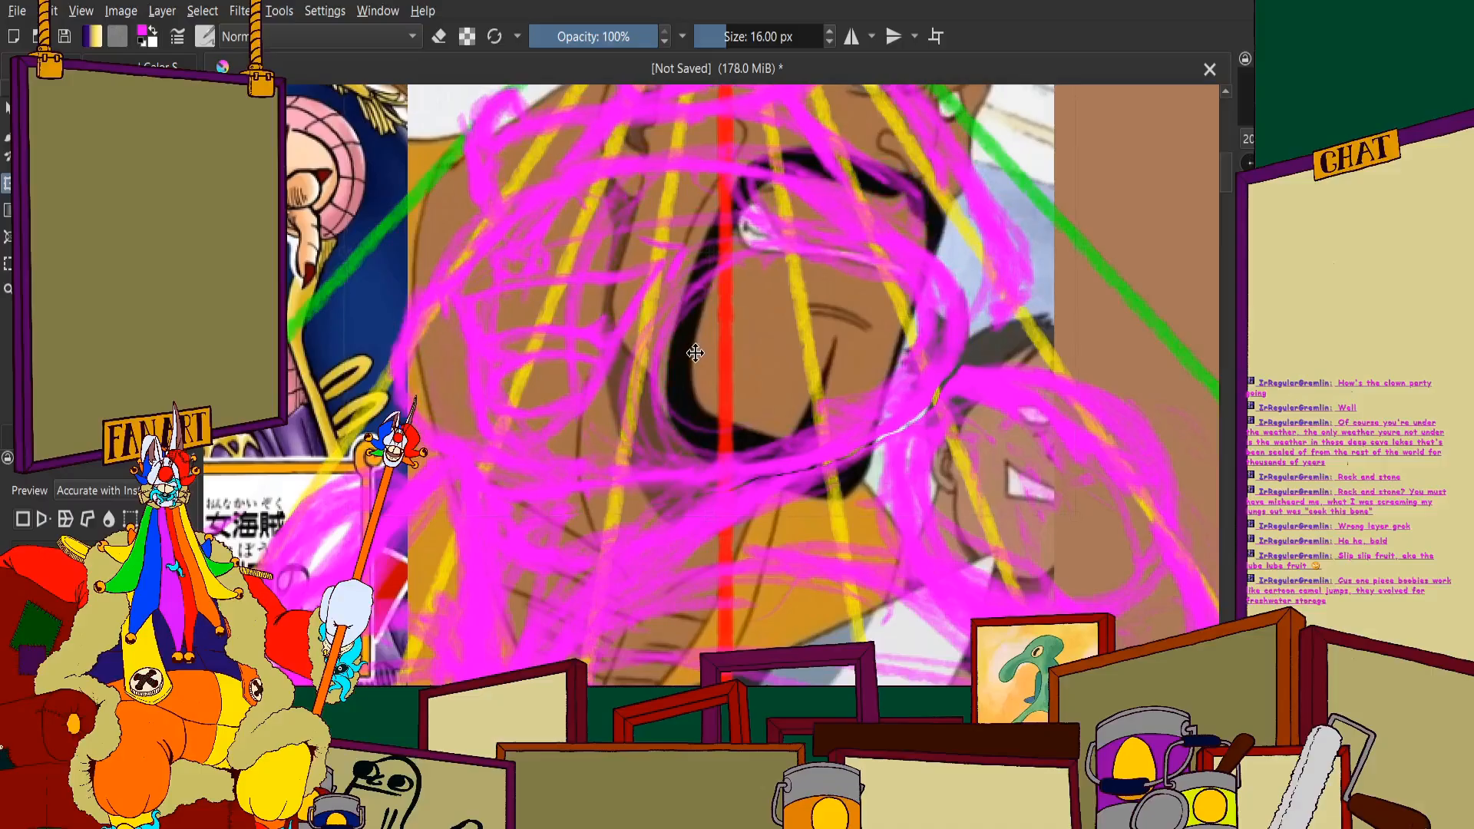
{"action": "scroll", "coordinate": [588, 284], "scroll_direction": "down", "scroll_amount": 4}
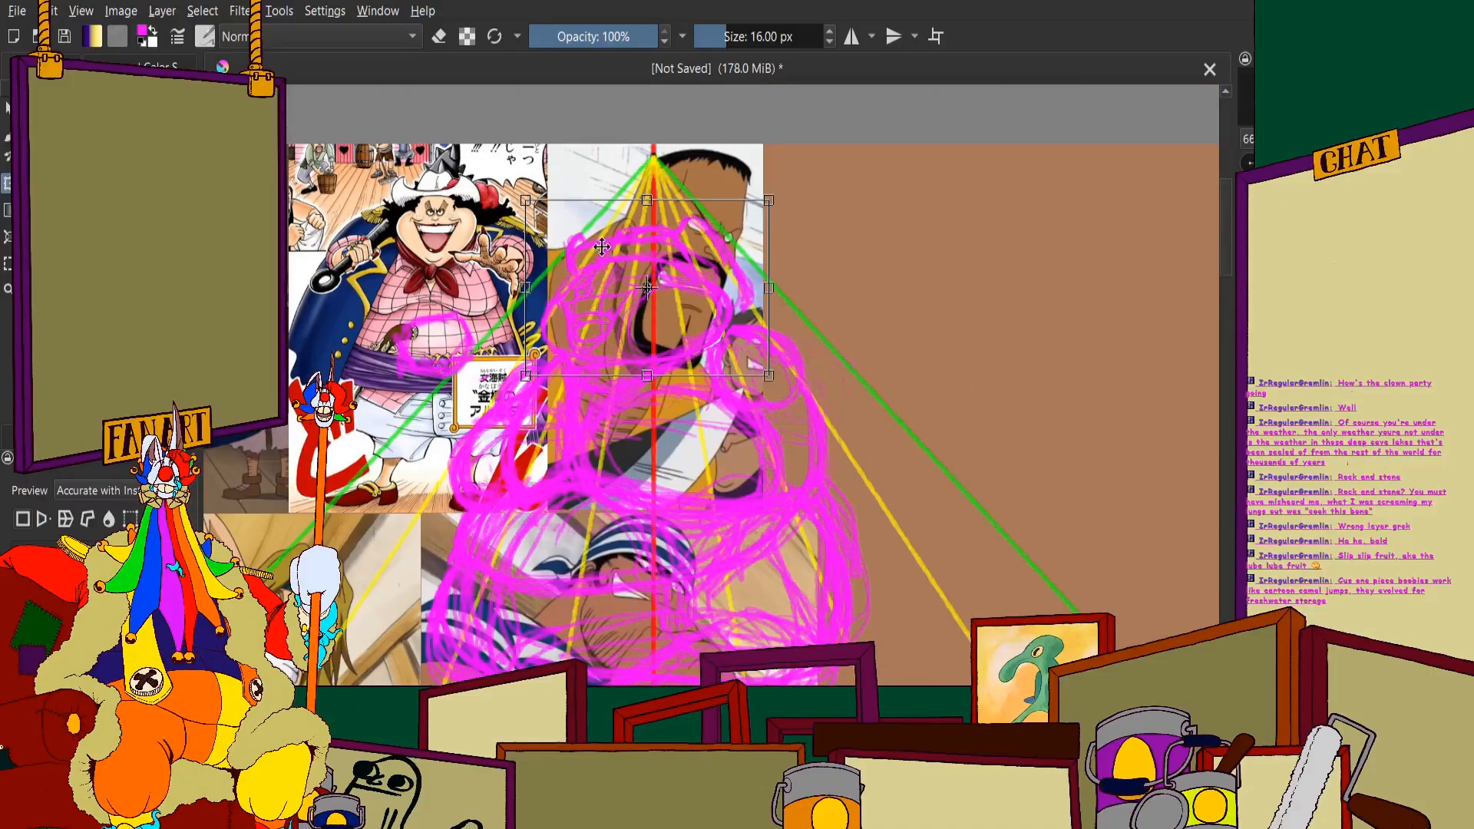
{"action": "scroll", "coordinate": [601, 246], "scroll_direction": "up", "scroll_amount": 3}
{"action": "scroll", "coordinate": [622, 226], "scroll_direction": "down", "scroll_amount": 1}
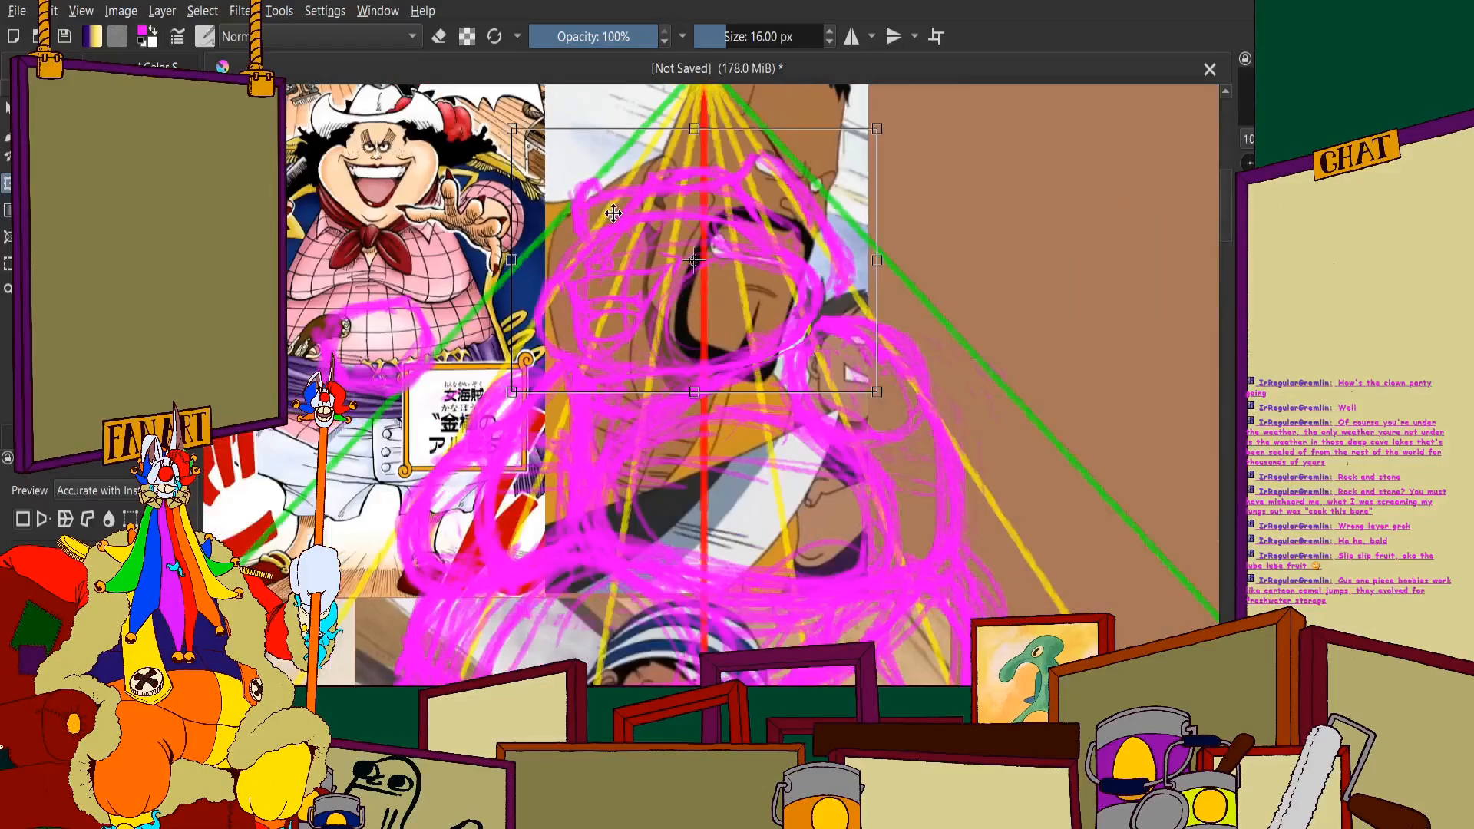
{"action": "scroll", "coordinate": [665, 213], "scroll_direction": "up", "scroll_amount": 1}
{"action": "scroll", "coordinate": [677, 277], "scroll_direction": "up", "scroll_amount": 1}
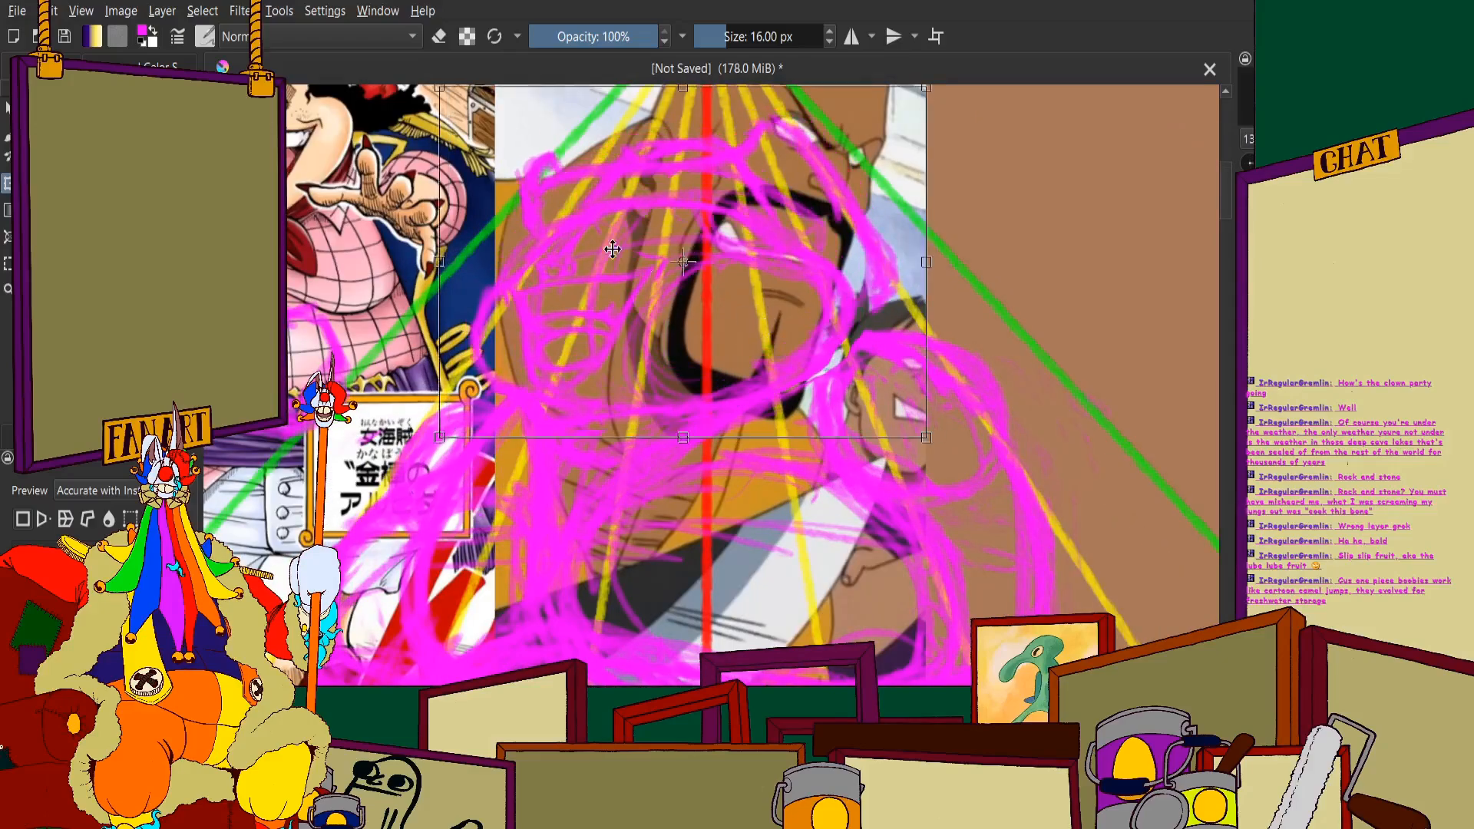
Apply the head transform, return to the brush and clear the selection around the head
{"action": "key", "text": "b"}
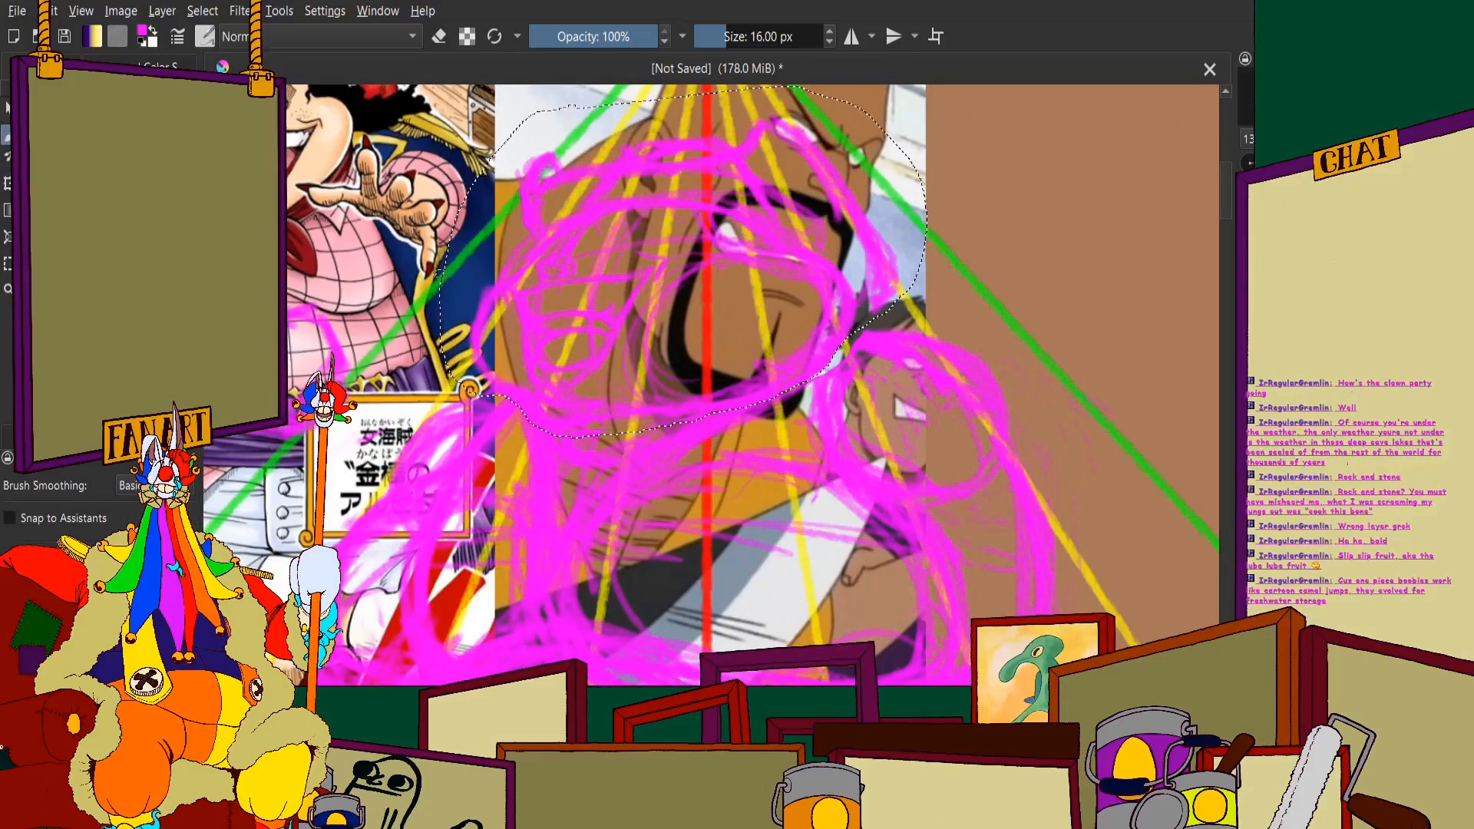
{"action": "scroll", "coordinate": [616, 198], "scroll_direction": "down", "scroll_amount": 2}
{"action": "scroll", "coordinate": [616, 198], "scroll_direction": "up", "scroll_amount": 2}
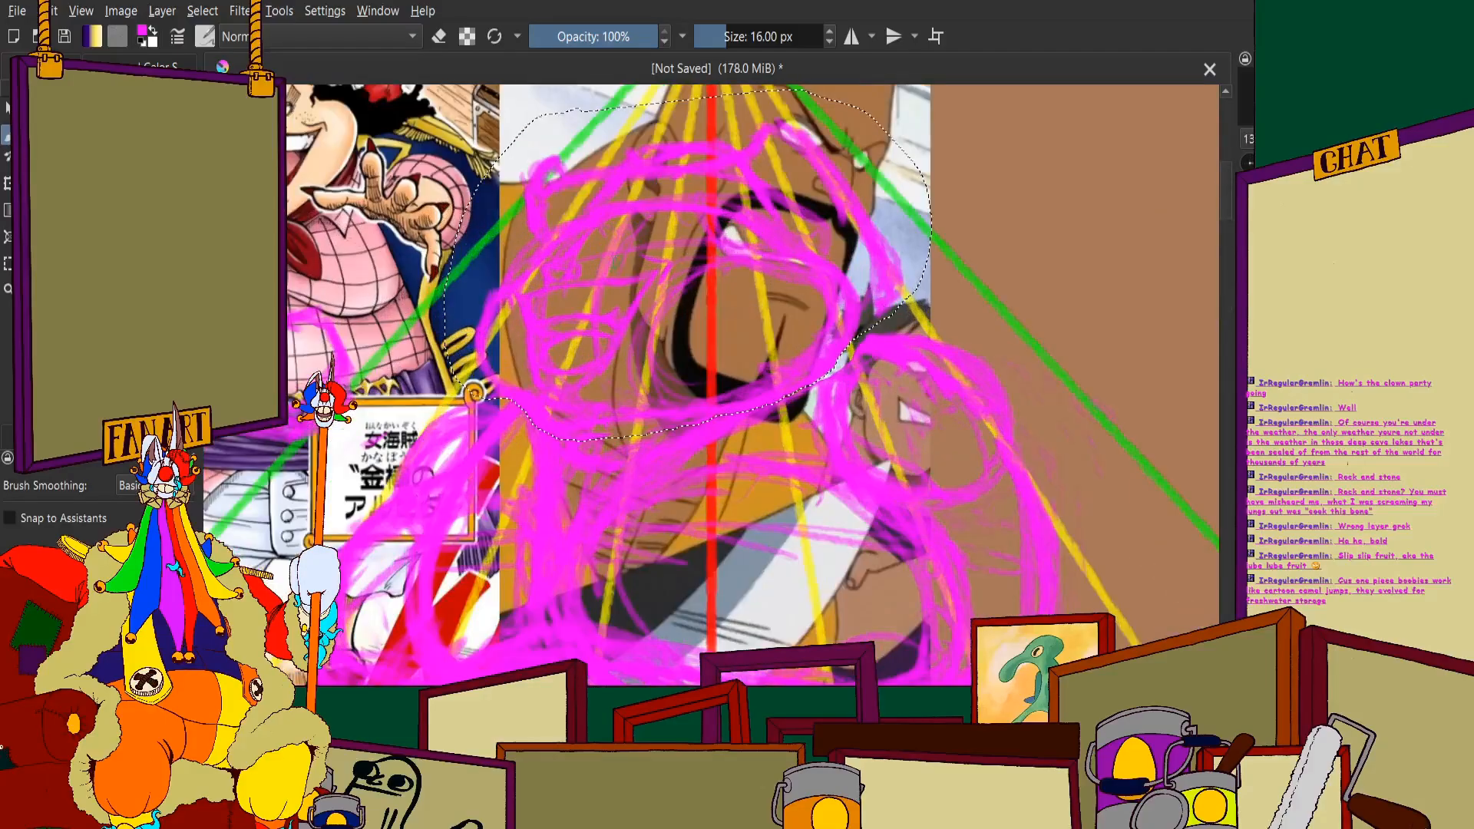
{"action": "scroll", "coordinate": [616, 198], "scroll_direction": "down", "scroll_amount": 1}
{"action": "scroll", "coordinate": [615, 198], "scroll_direction": "up", "scroll_amount": 2}
{"action": "scroll", "coordinate": [616, 199], "scroll_direction": "down", "scroll_amount": 1}
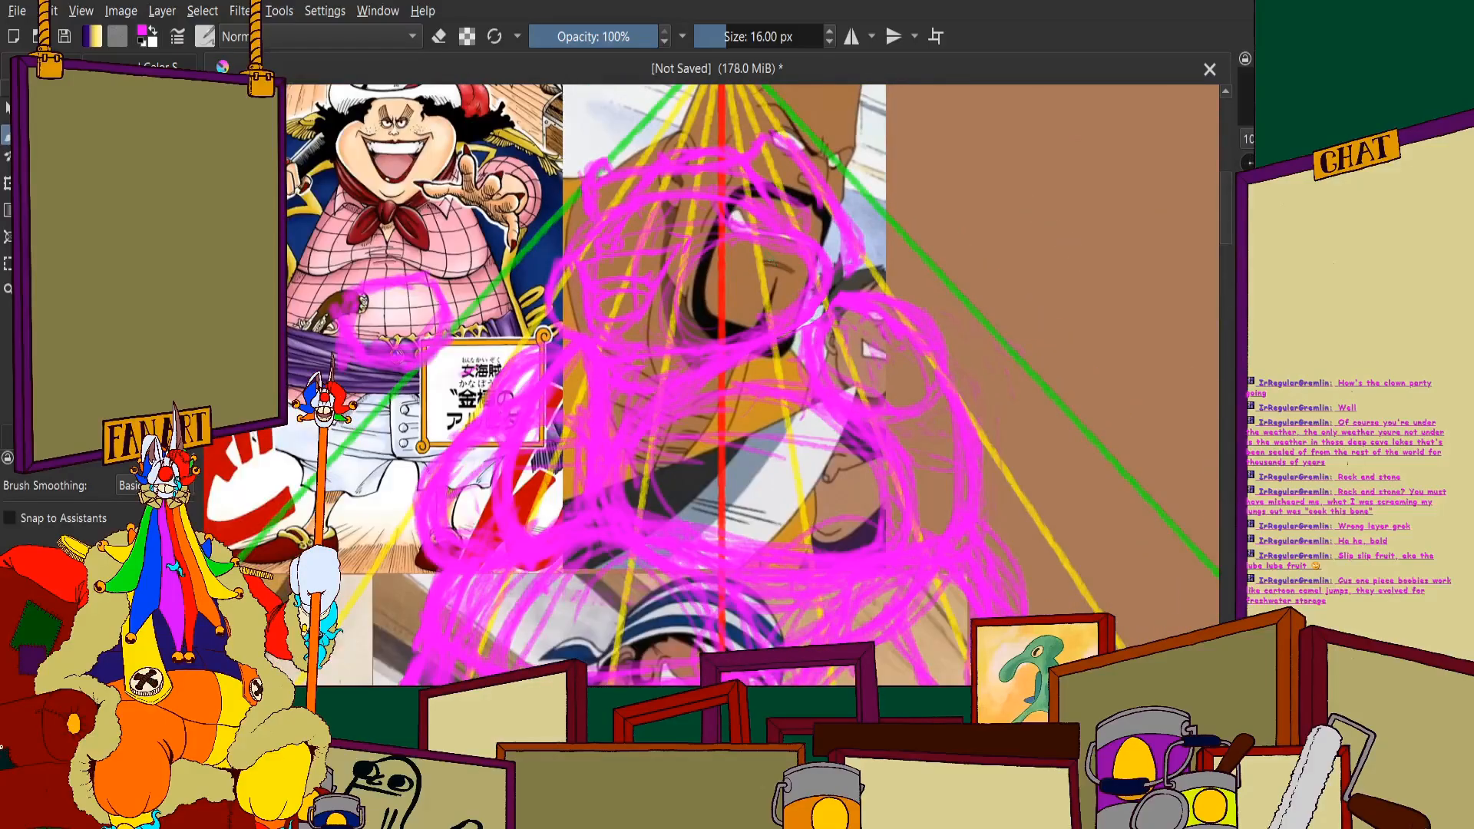
{"action": "scroll", "coordinate": [476, 273], "scroll_direction": "up", "scroll_amount": 2}
{"action": "scroll", "coordinate": [476, 272], "scroll_direction": "down", "scroll_amount": 1}
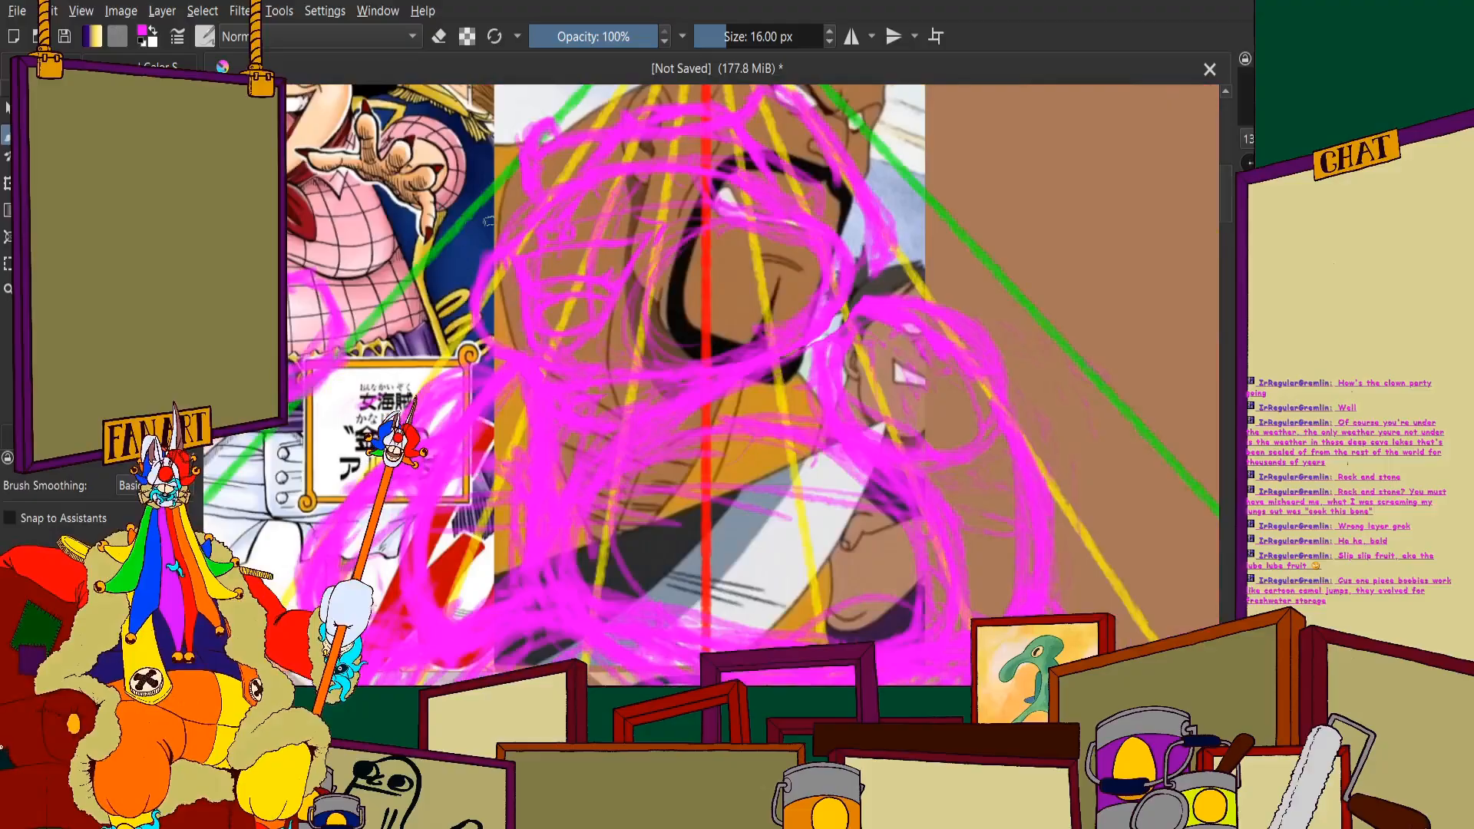
Erase stray magenta strokes between the head's right side and the shoulder, using the brush in eraser mode
{"action": "scroll", "coordinate": [487, 221], "scroll_direction": "up", "scroll_amount": 2}
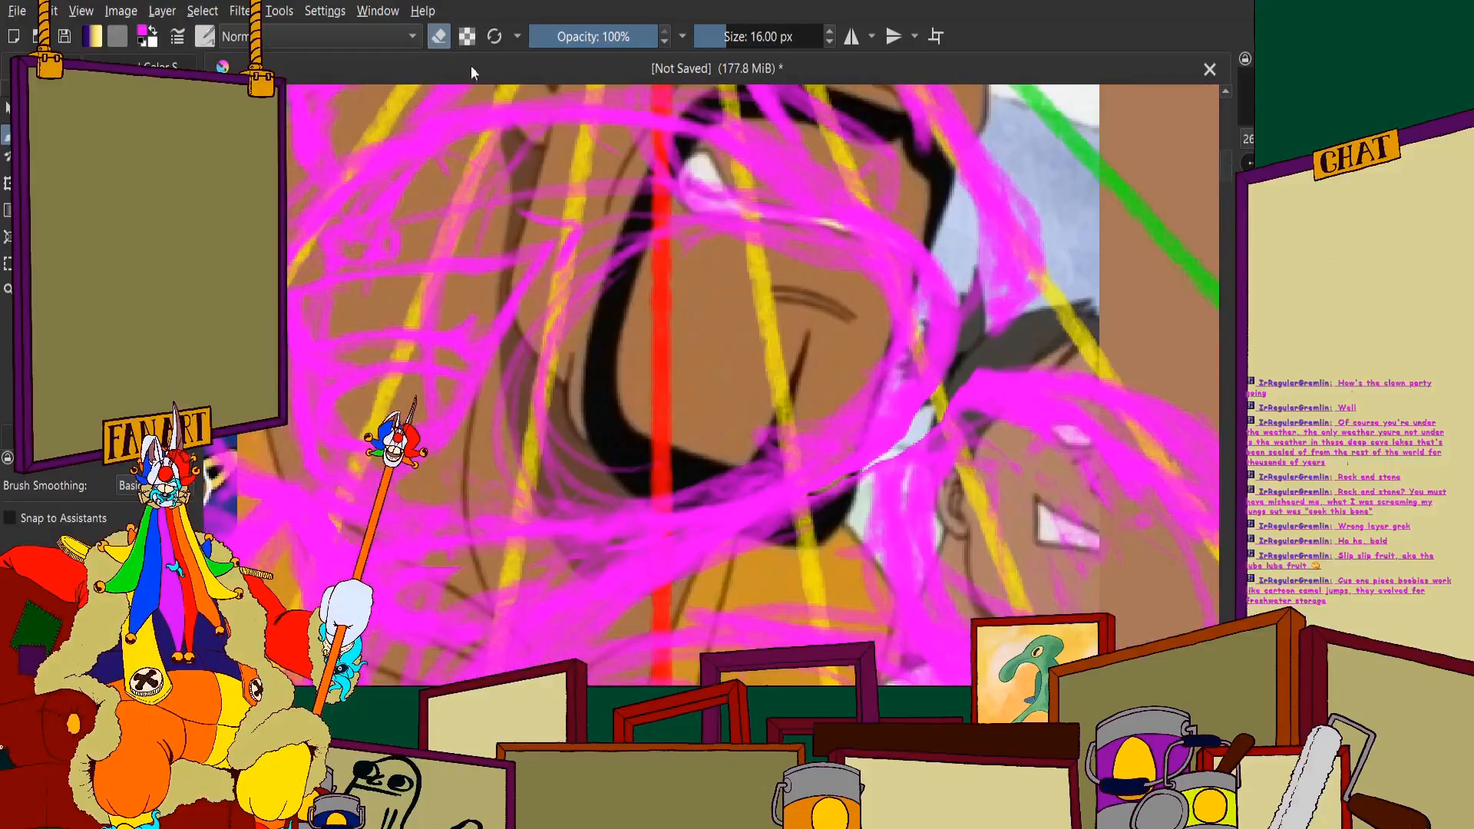
{"action": "scroll", "coordinate": [837, 180], "scroll_direction": "up", "scroll_amount": 1}
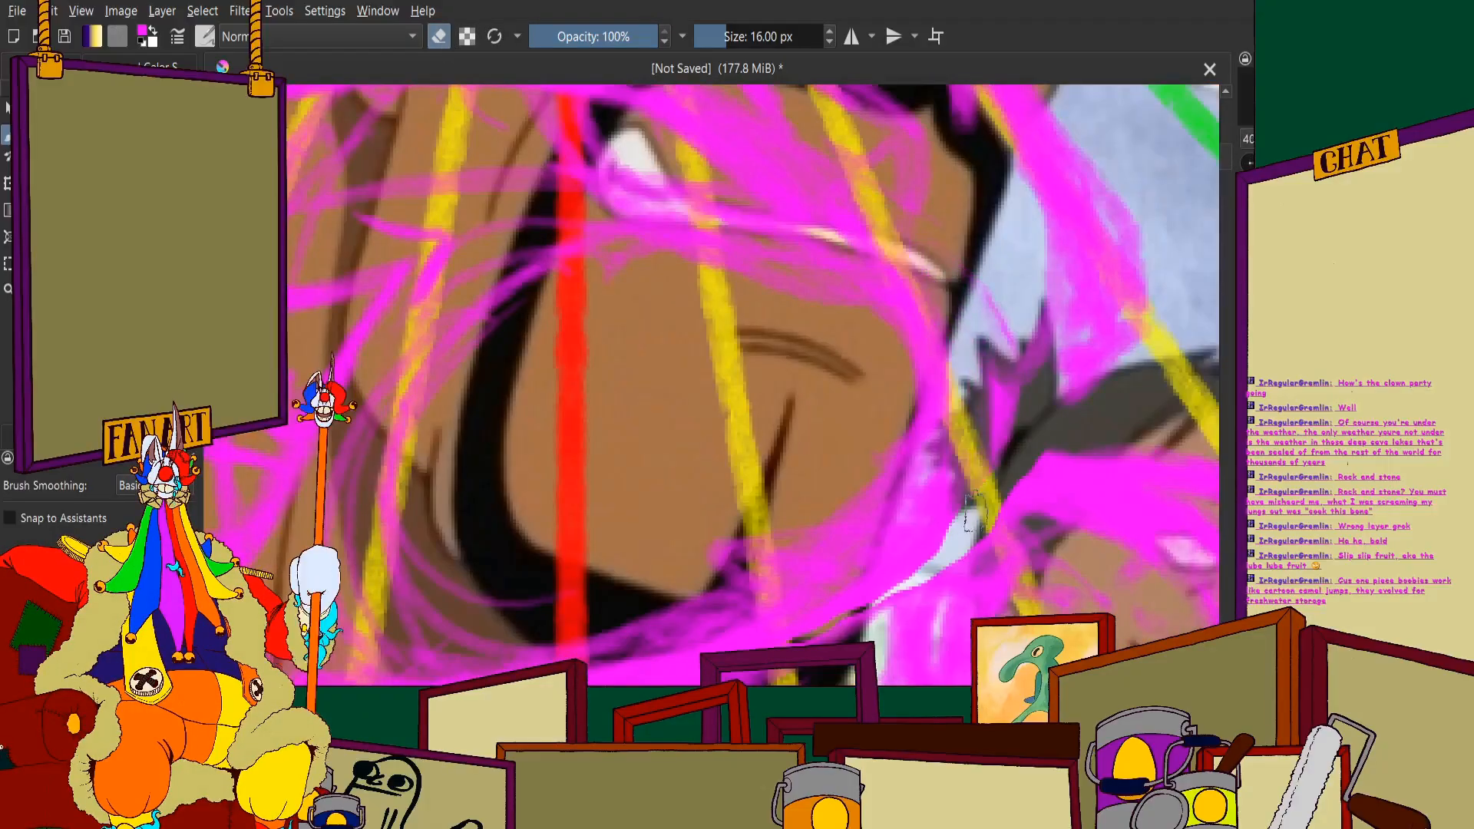
{"action": "scroll", "coordinate": [595, 224], "scroll_direction": "down", "scroll_amount": 2}
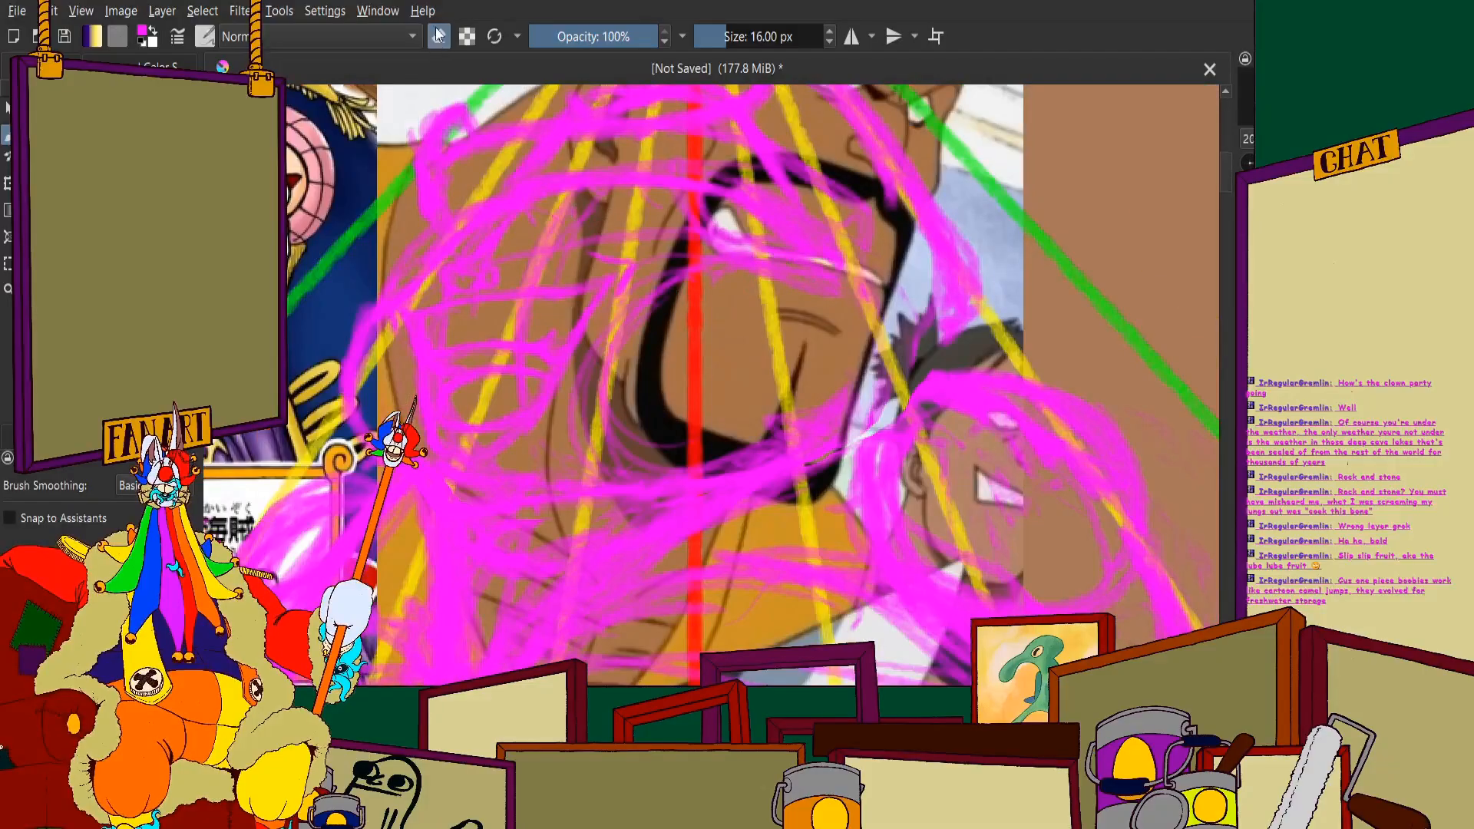
Return the brush to painting and redraw the magenta contour along the right side of the head down to the shoulder
{"action": "scroll", "coordinate": [808, 329], "scroll_direction": "up", "scroll_amount": 1}
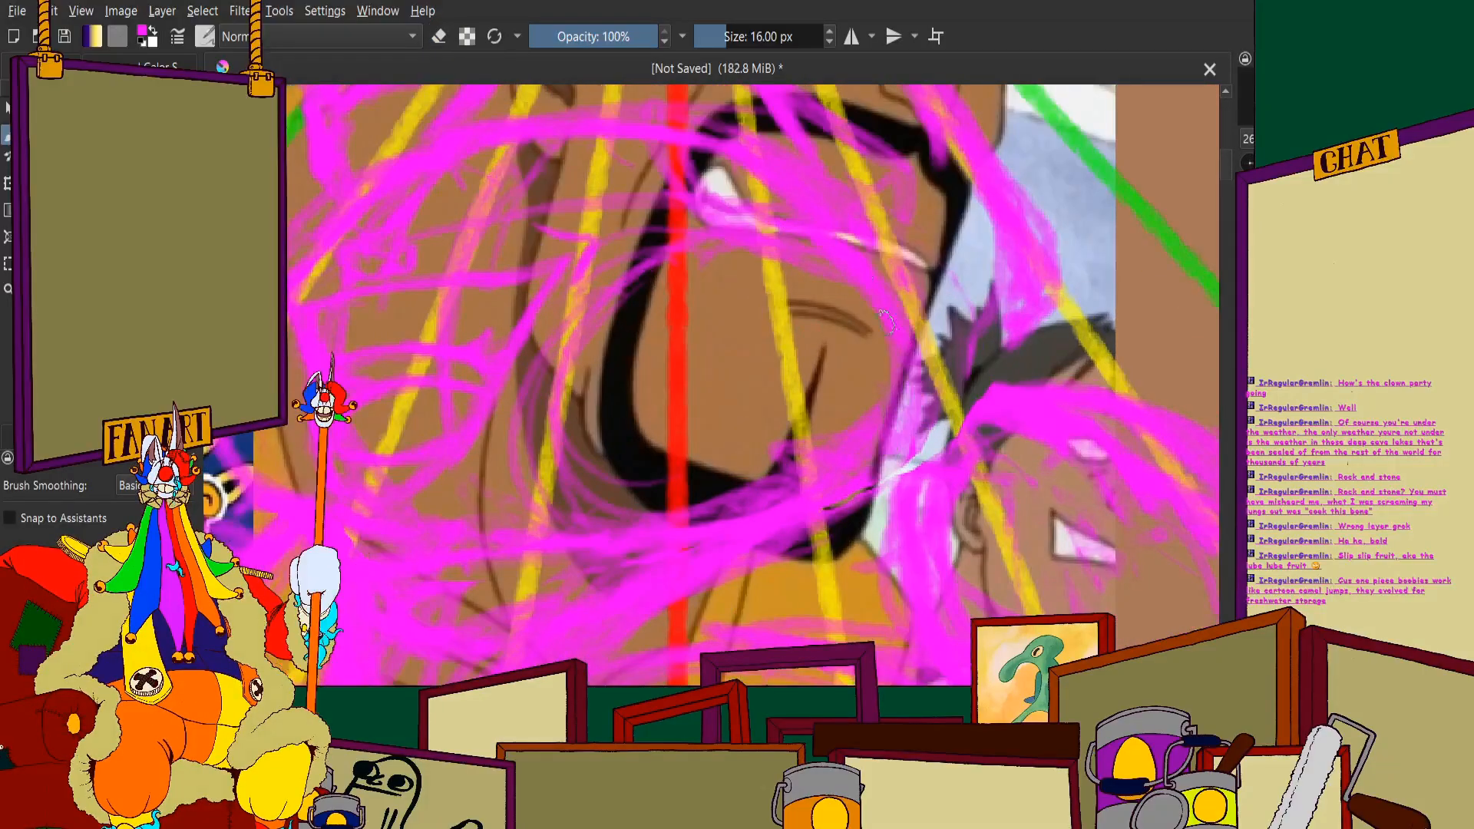
{"action": "scroll", "coordinate": [759, 427], "scroll_direction": "down", "scroll_amount": 2}
{"action": "scroll", "coordinate": [758, 425], "scroll_direction": "up", "scroll_amount": 2}
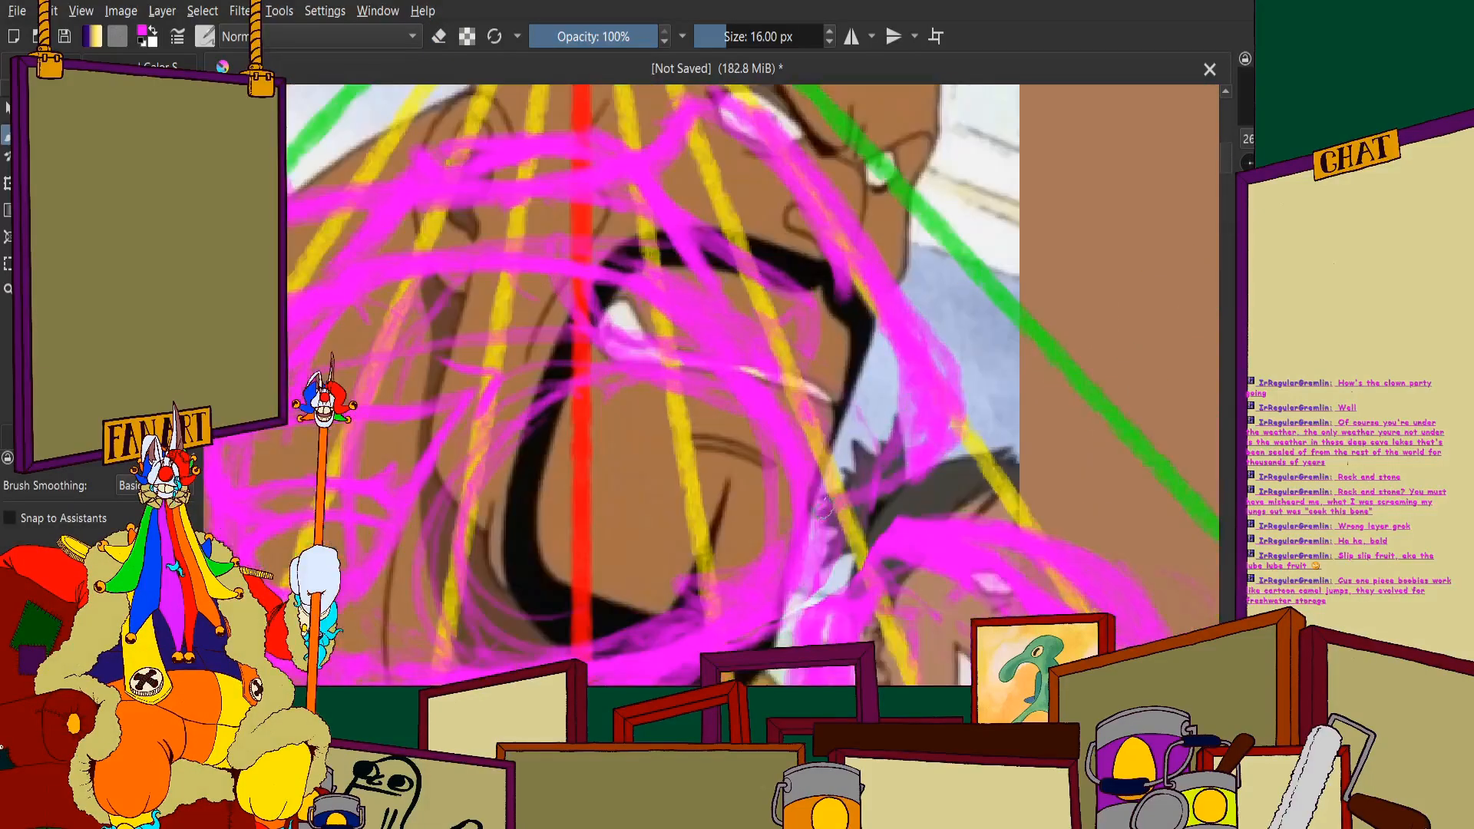
{"action": "scroll", "coordinate": [780, 454], "scroll_direction": "down", "scroll_amount": 1}
{"action": "scroll", "coordinate": [780, 453], "scroll_direction": "down", "scroll_amount": 1}
{"action": "scroll", "coordinate": [423, 307], "scroll_direction": "up", "scroll_amount": 1}
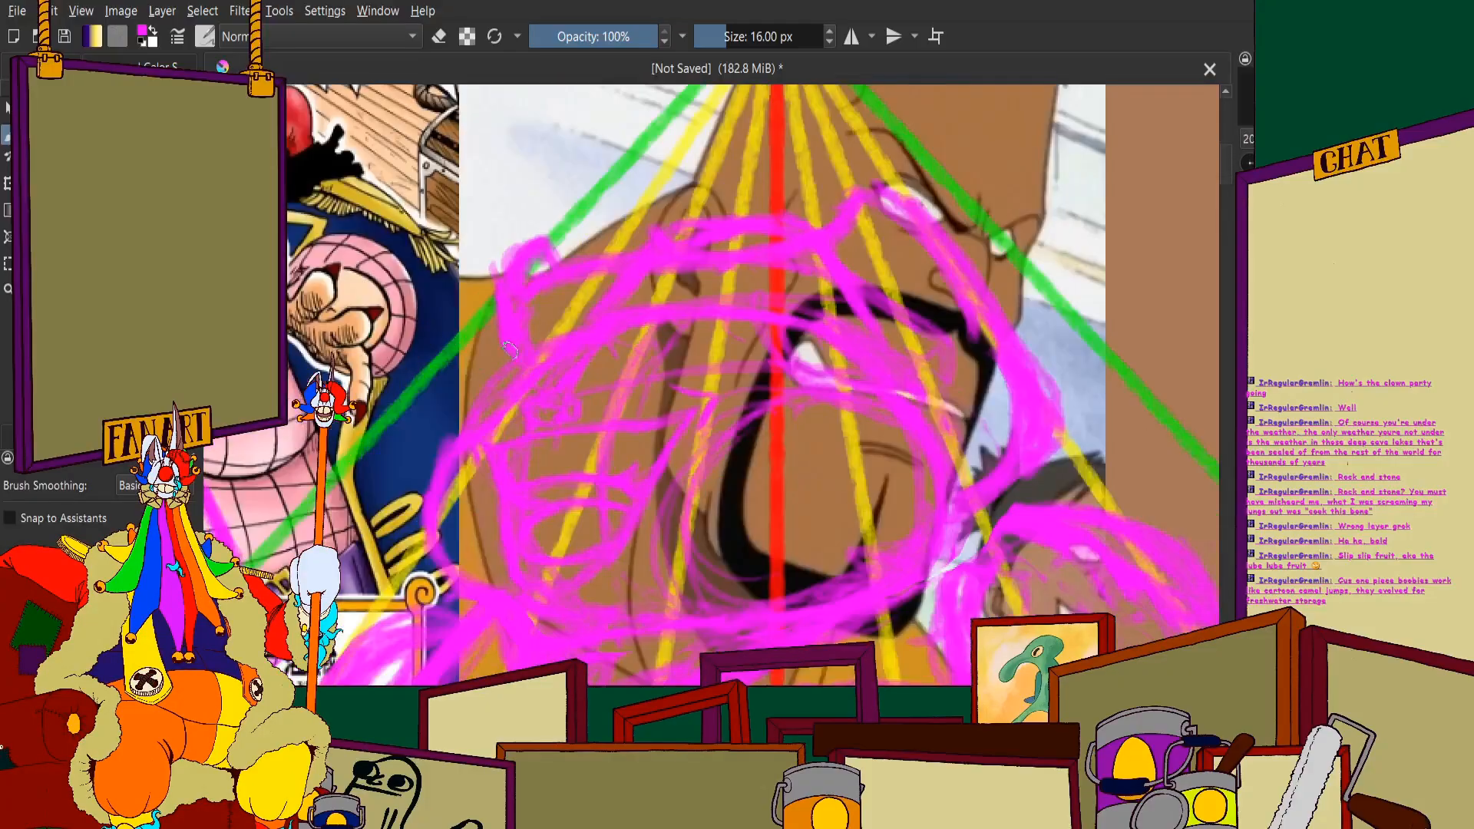
Make a freehand selection around the outer magenta contour above the head, following its inner edge down to the right shoulder
{"action": "left_click", "coordinate": [76, 263]}
{"action": "scroll", "coordinate": [594, 192], "scroll_direction": "down", "scroll_amount": 1}
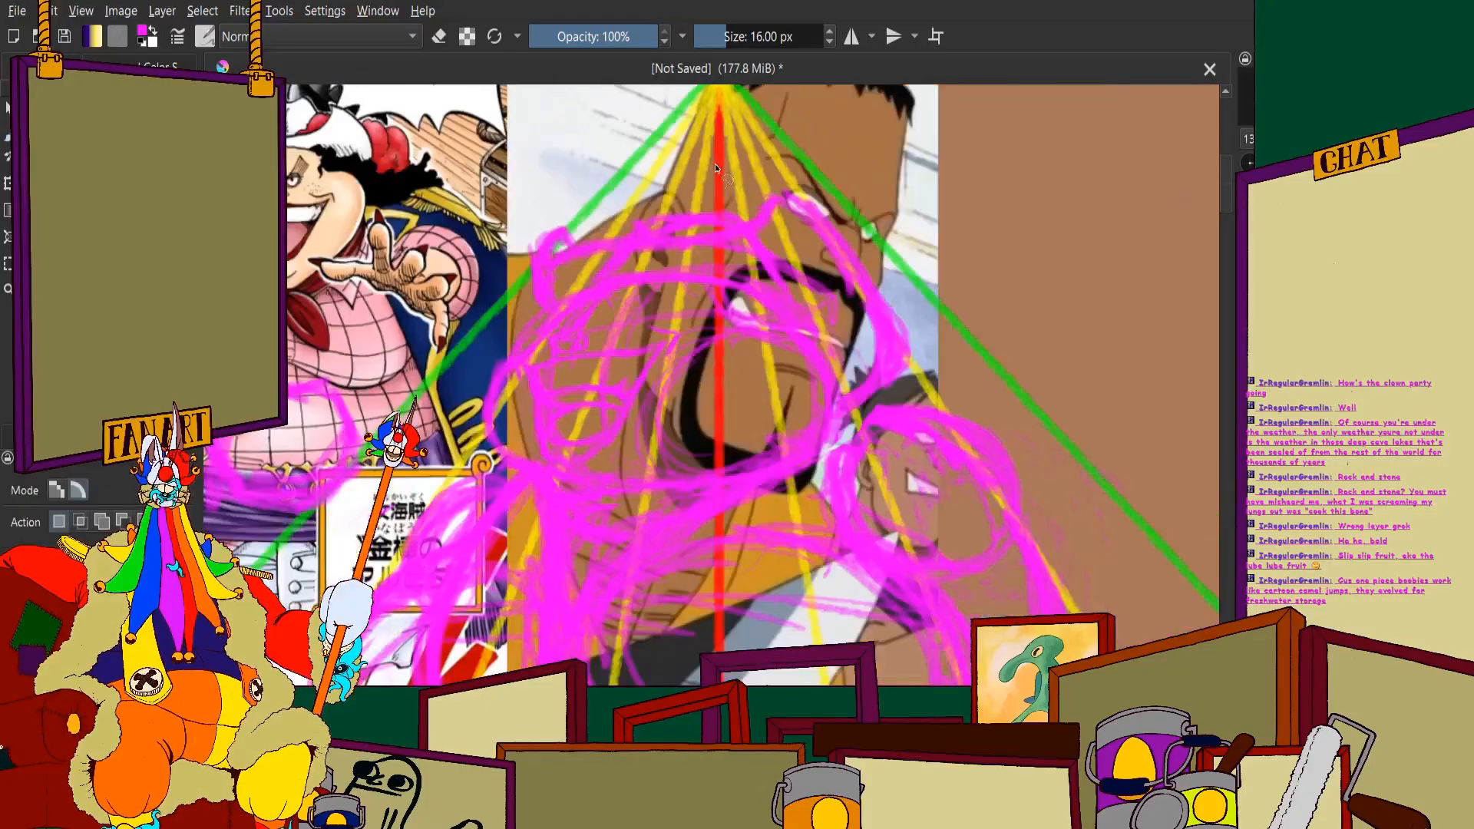
{"action": "scroll", "coordinate": [706, 157], "scroll_direction": "up", "scroll_amount": 1}
{"action": "left_click_drag", "start_coordinate": [676, 149], "coordinate": [558, 141]}
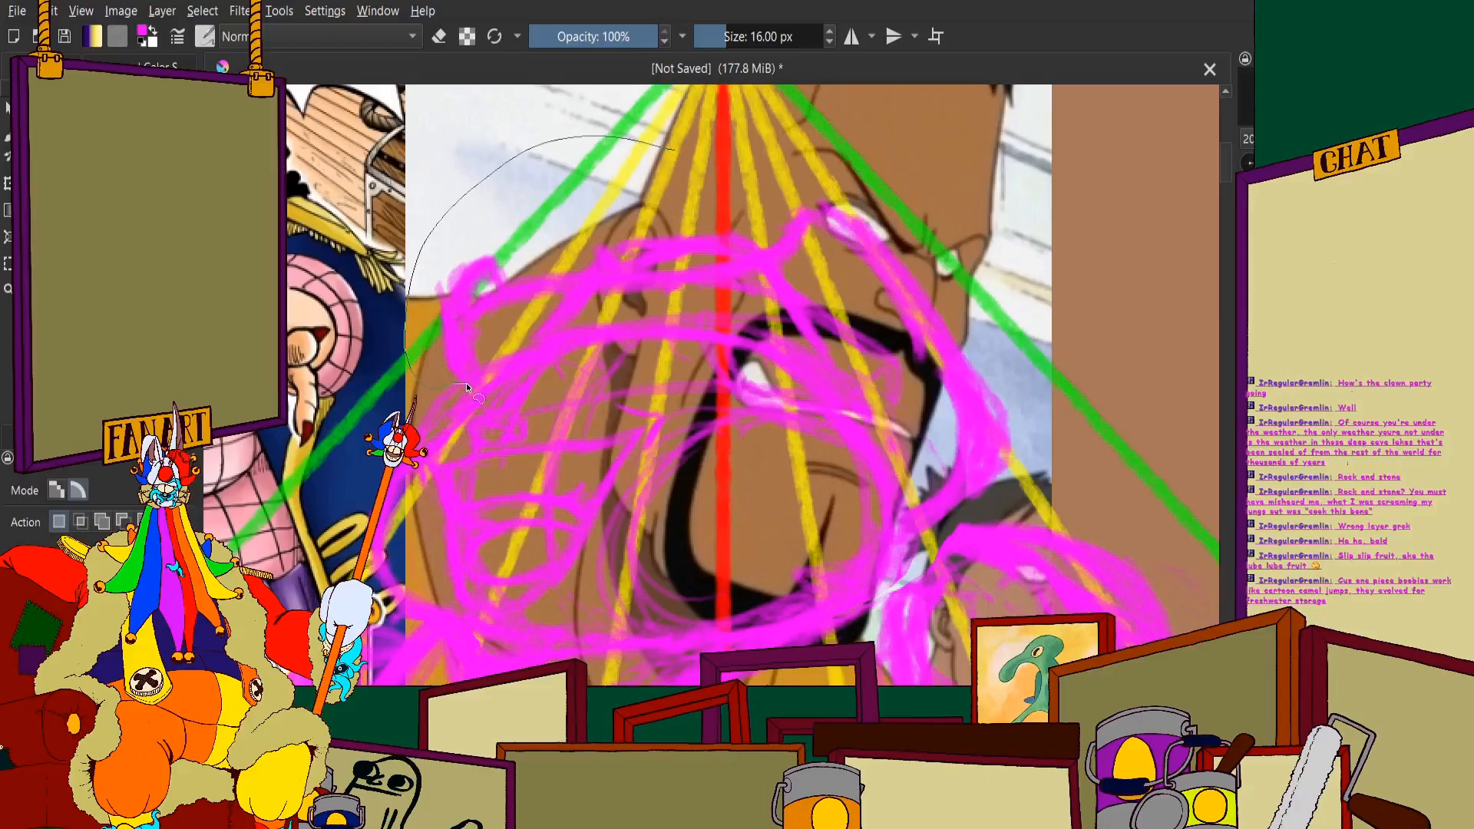
{"action": "left_click_drag", "start_coordinate": [466, 382], "coordinate": [510, 361]}
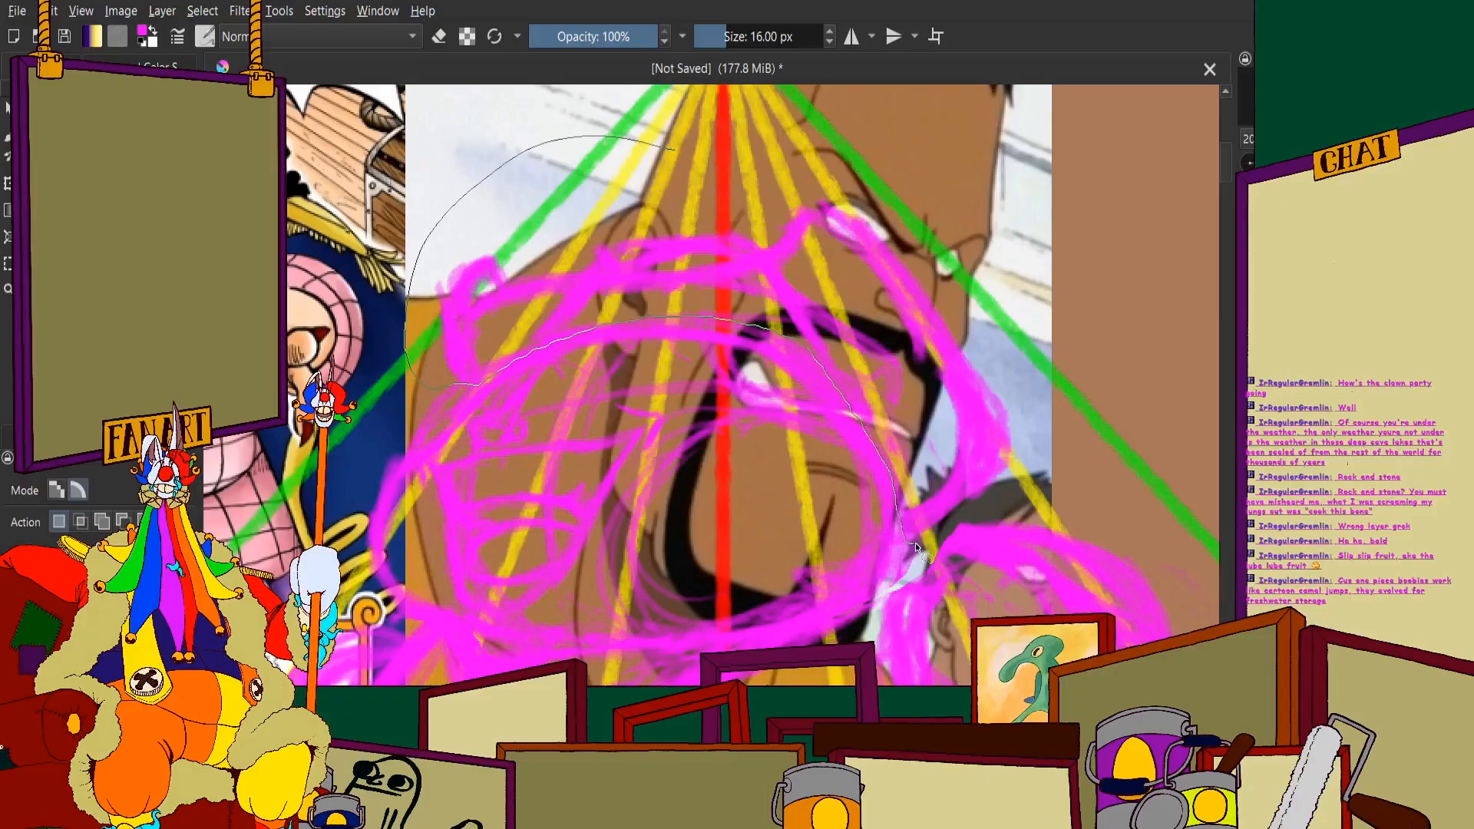
{"action": "left_click_drag", "start_coordinate": [1016, 482], "coordinate": [1071, 201]}
Transform the selected head contour to be slightly wider around the head, apply it and return to the brush
{"action": "key", "text": "ctrl+t"}
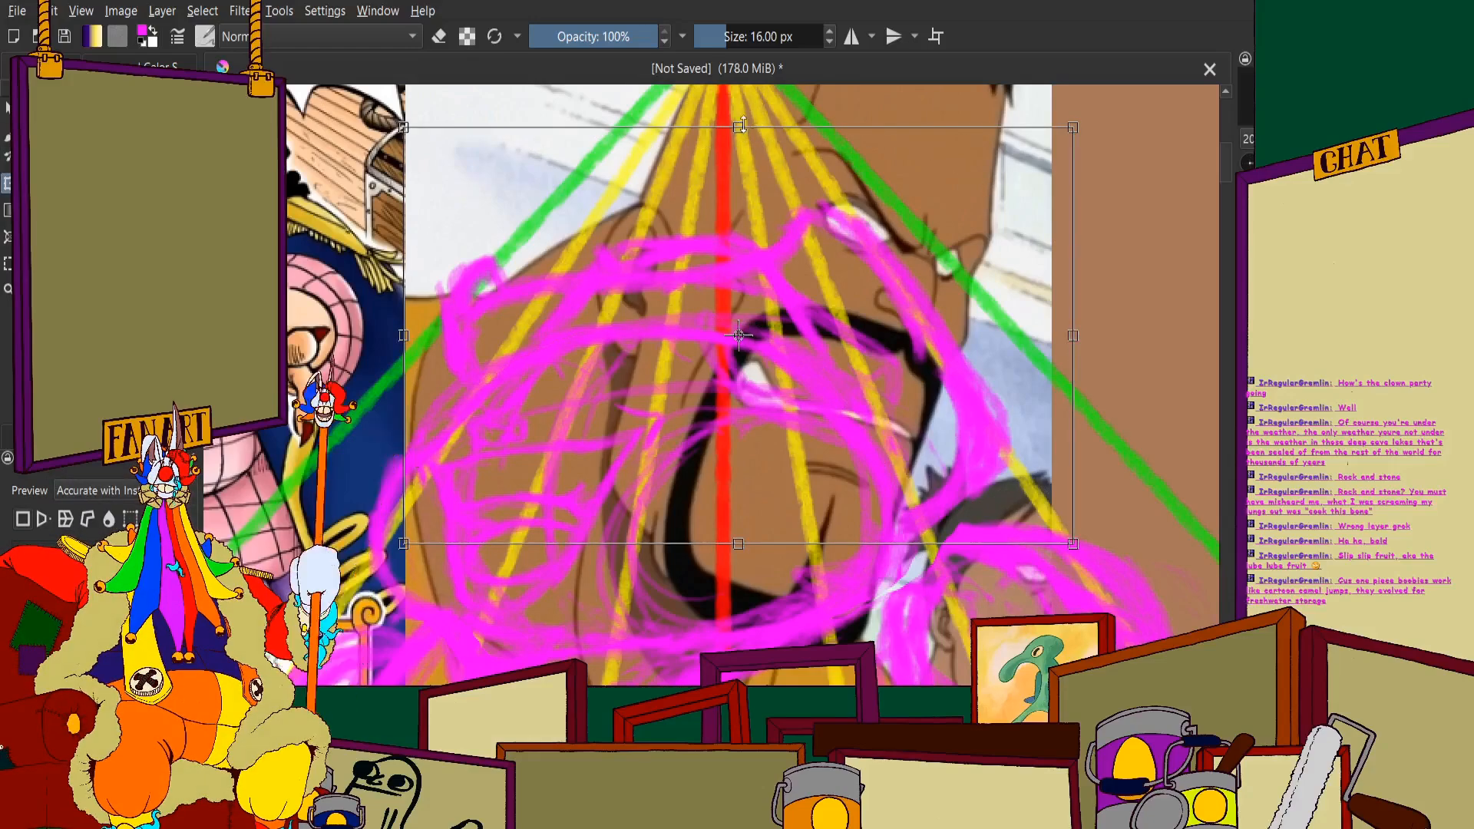
{"action": "left_click_drag", "start_coordinate": [738, 127], "coordinate": [737, 97]}
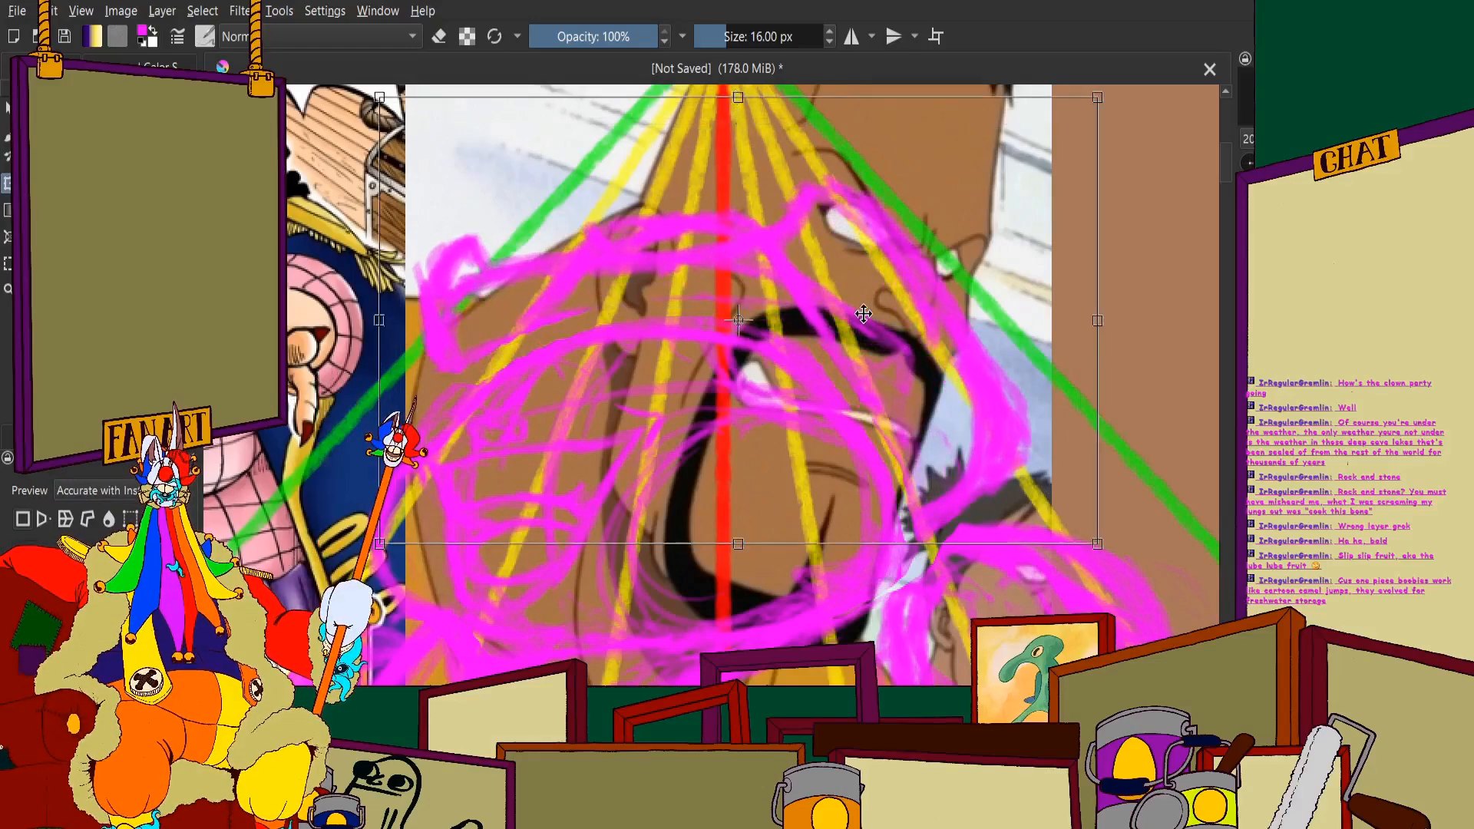
{"action": "key", "text": "Return"}
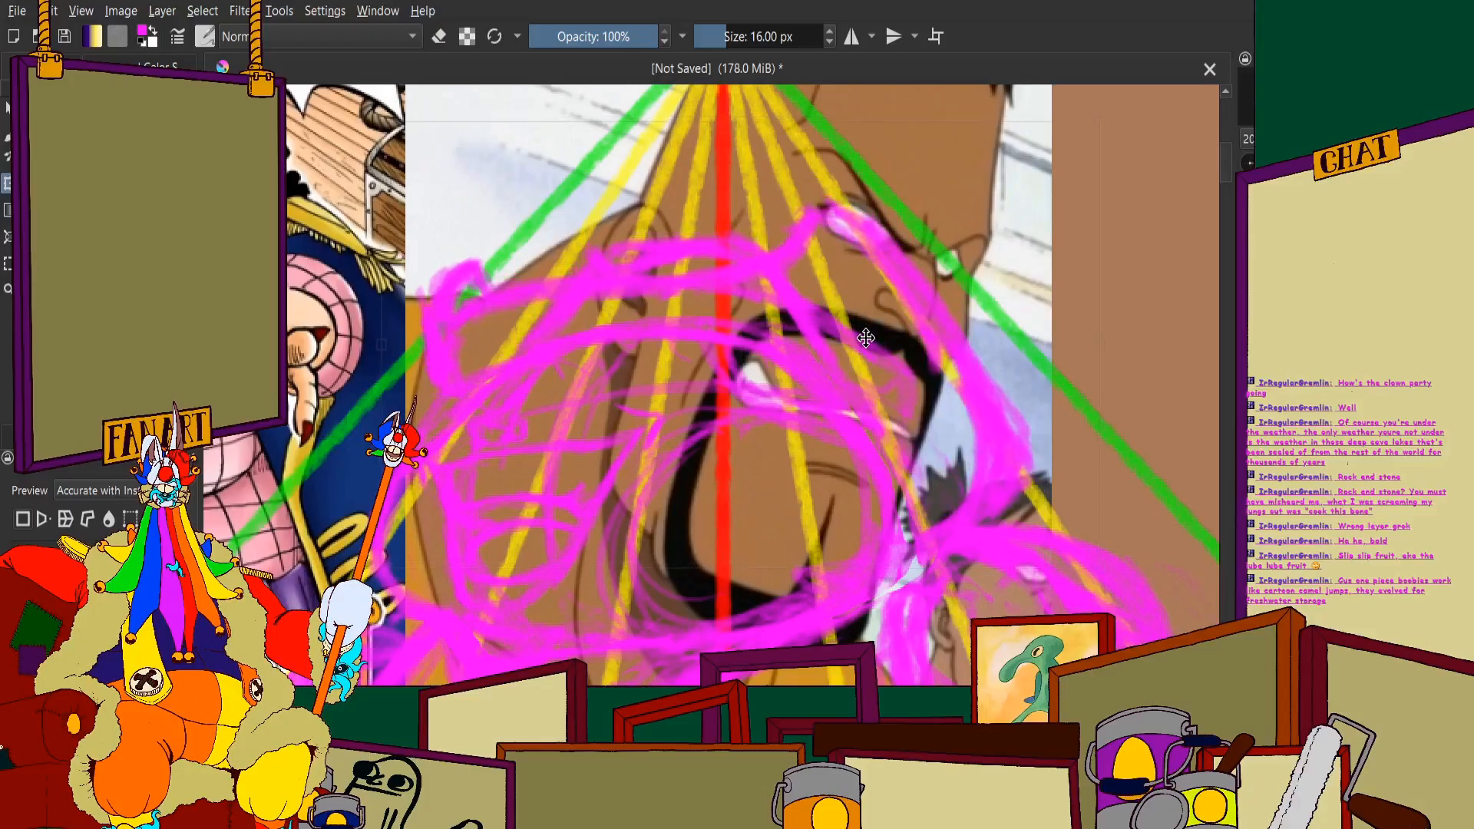
{"action": "scroll", "coordinate": [866, 338], "scroll_direction": "down", "scroll_amount": 4}
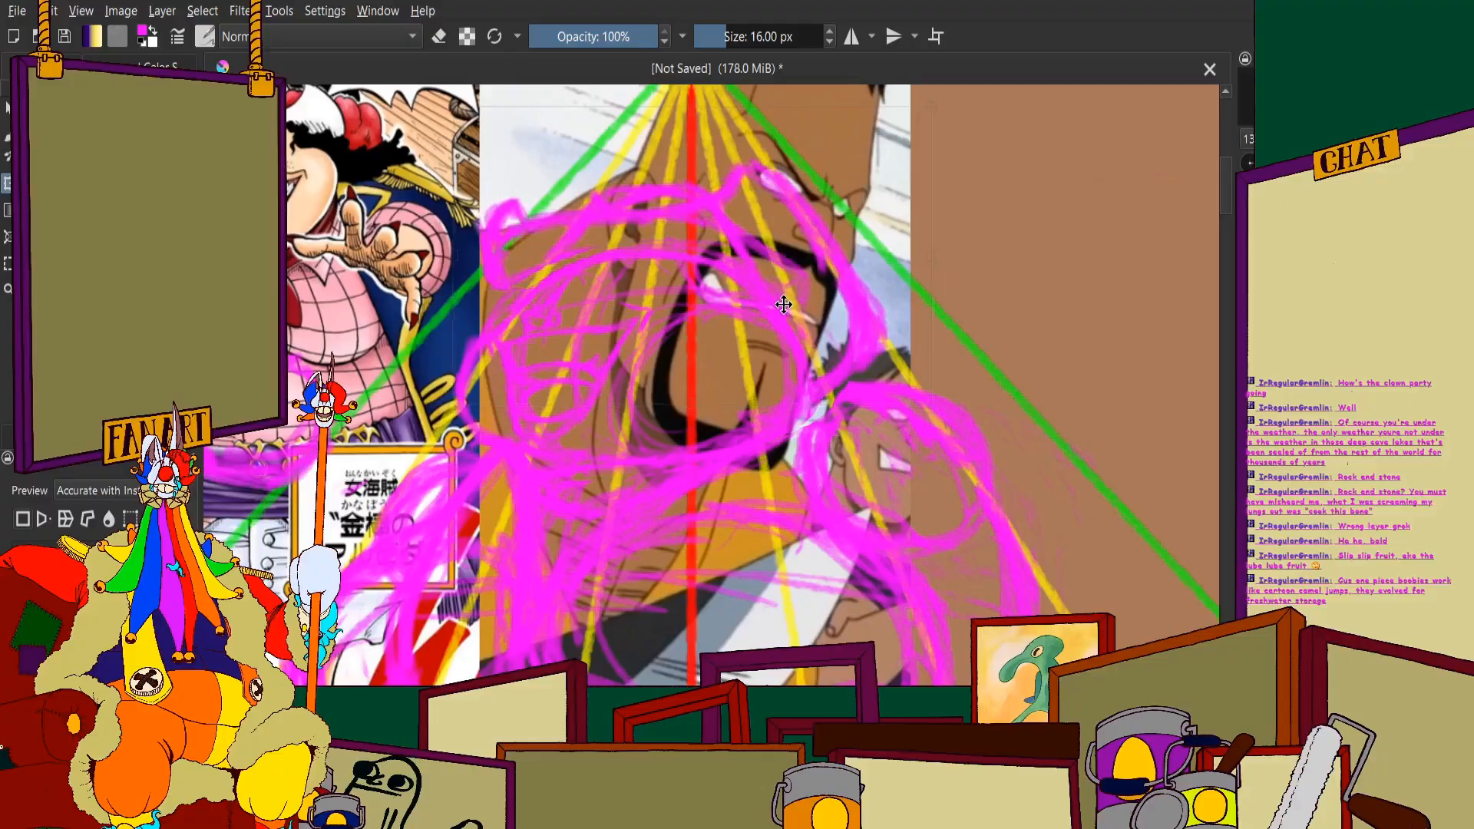
{"action": "left_click", "coordinate": [679, 265]}
{"action": "scroll", "coordinate": [679, 265], "scroll_direction": "down", "scroll_amount": 1}
{"action": "scroll", "coordinate": [608, 158], "scroll_direction": "up", "scroll_amount": 1}
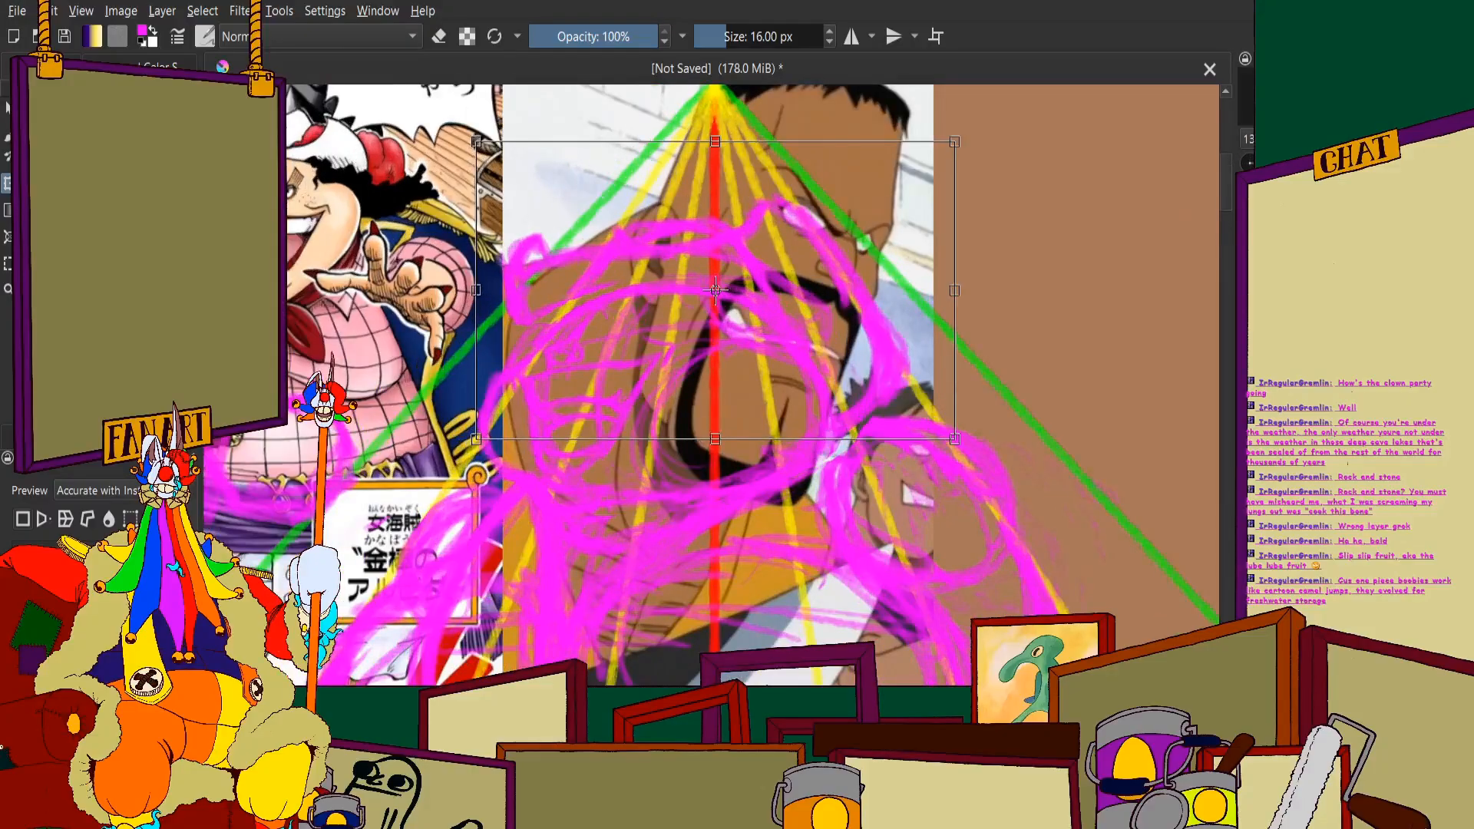
{"action": "left_click", "coordinate": [6, 137]}
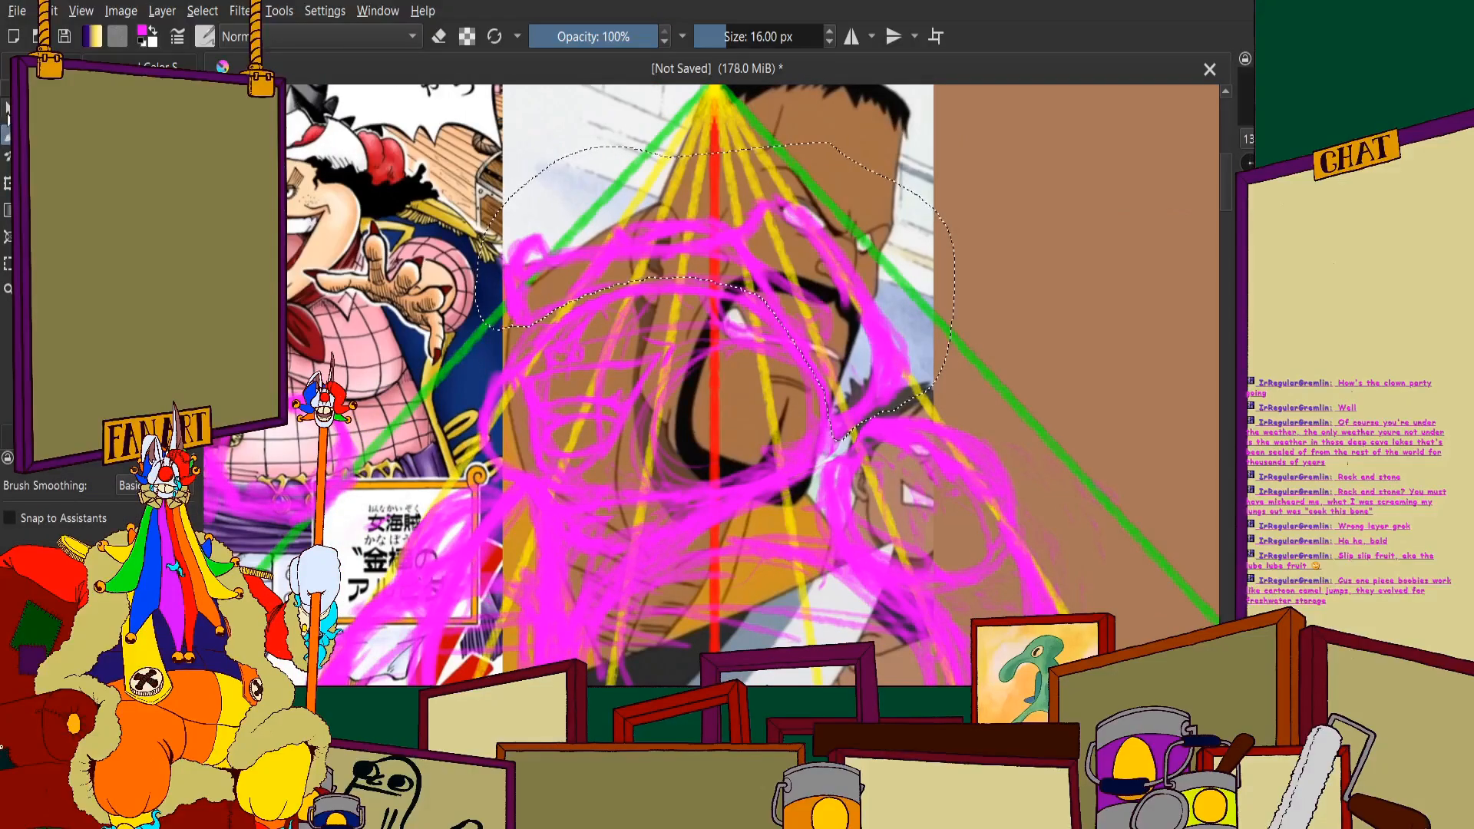
Try to sketch an arm running straight down from the small side shape and across to the body
{"action": "scroll", "coordinate": [800, 164], "scroll_direction": "down", "scroll_amount": 4}
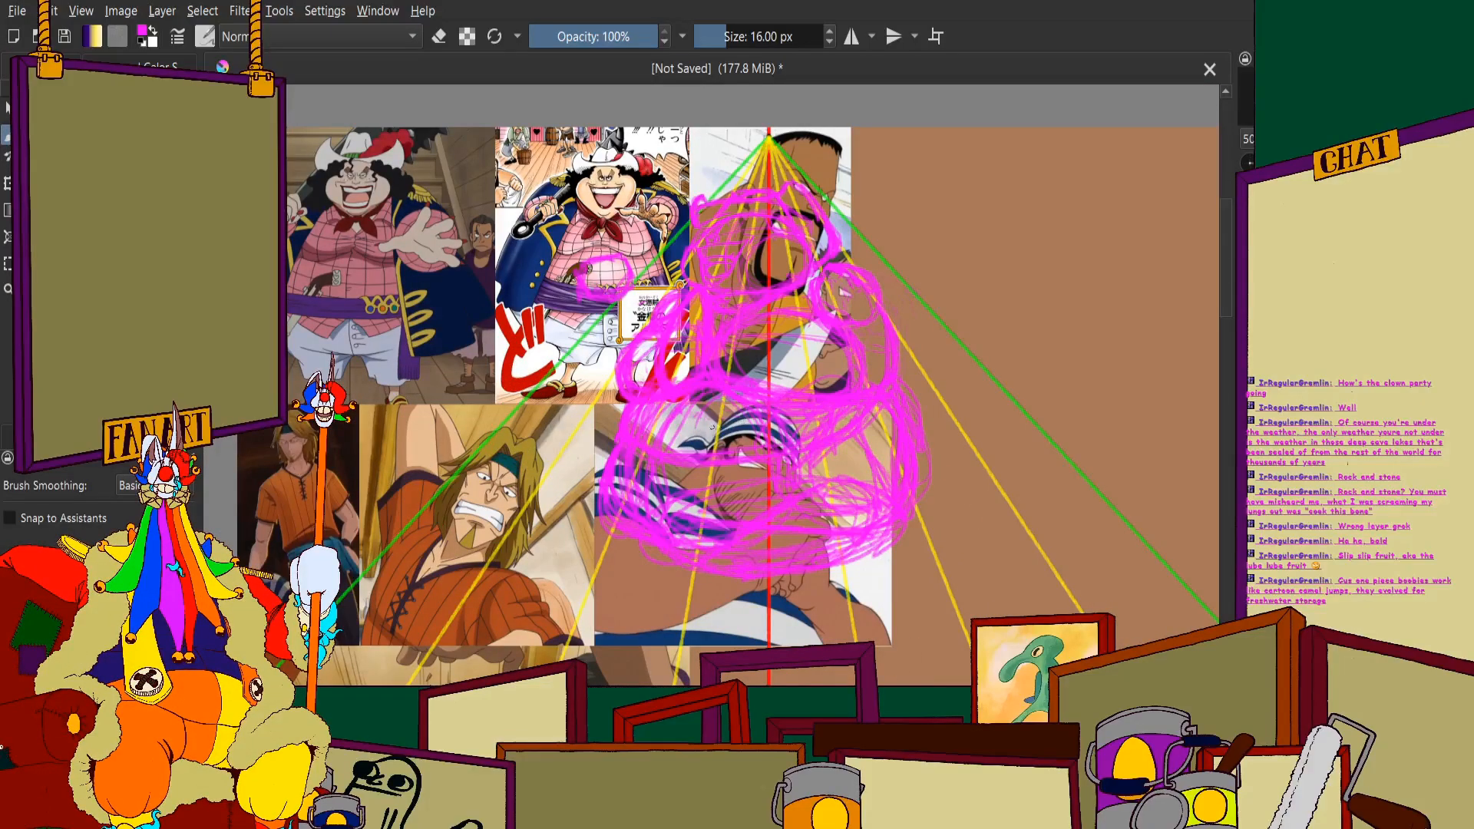
{"action": "scroll", "coordinate": [816, 207], "scroll_direction": "up", "scroll_amount": 1}
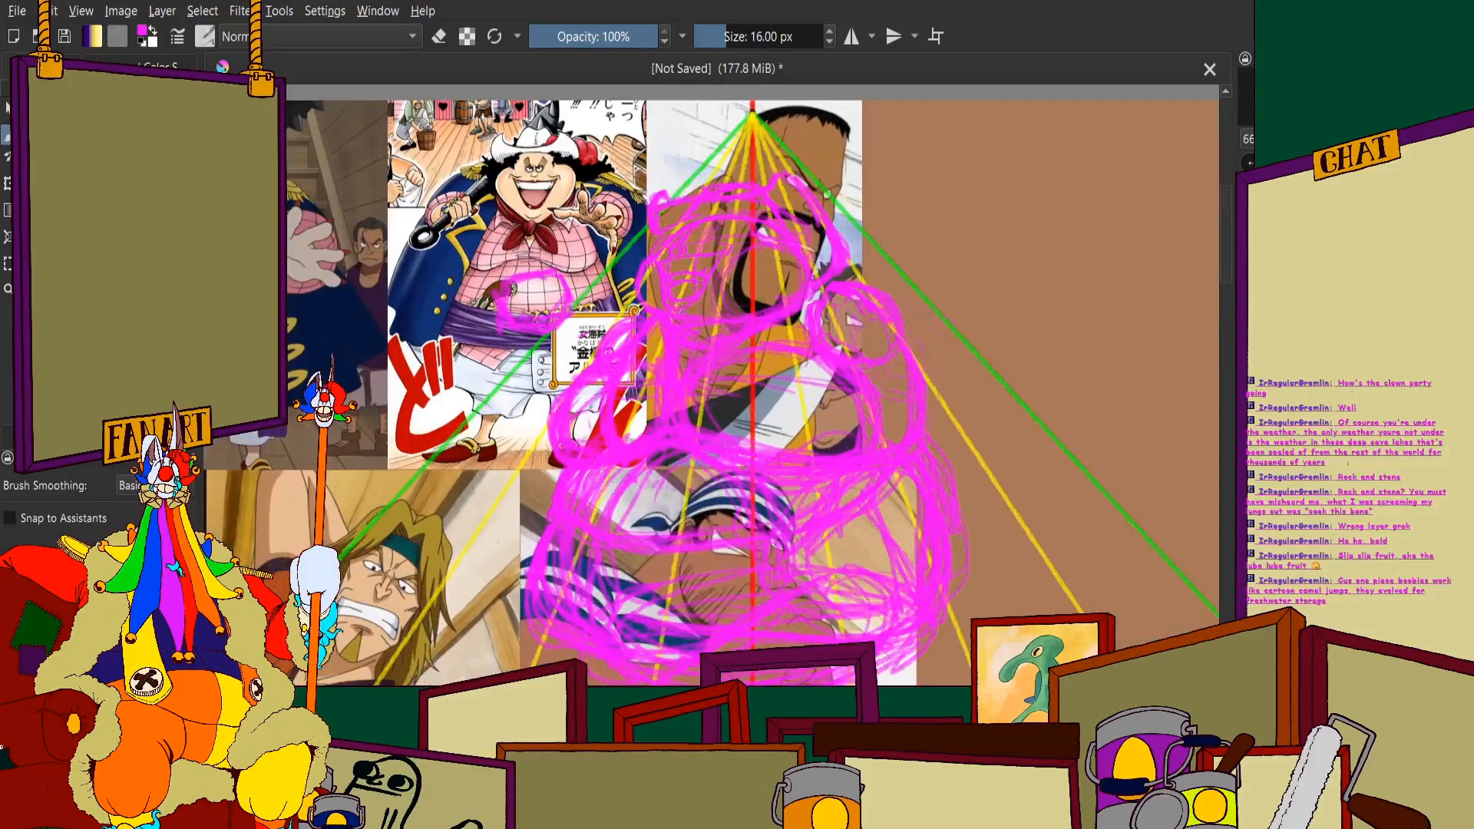
{"action": "scroll", "coordinate": [495, 311], "scroll_direction": "up", "scroll_amount": 1}
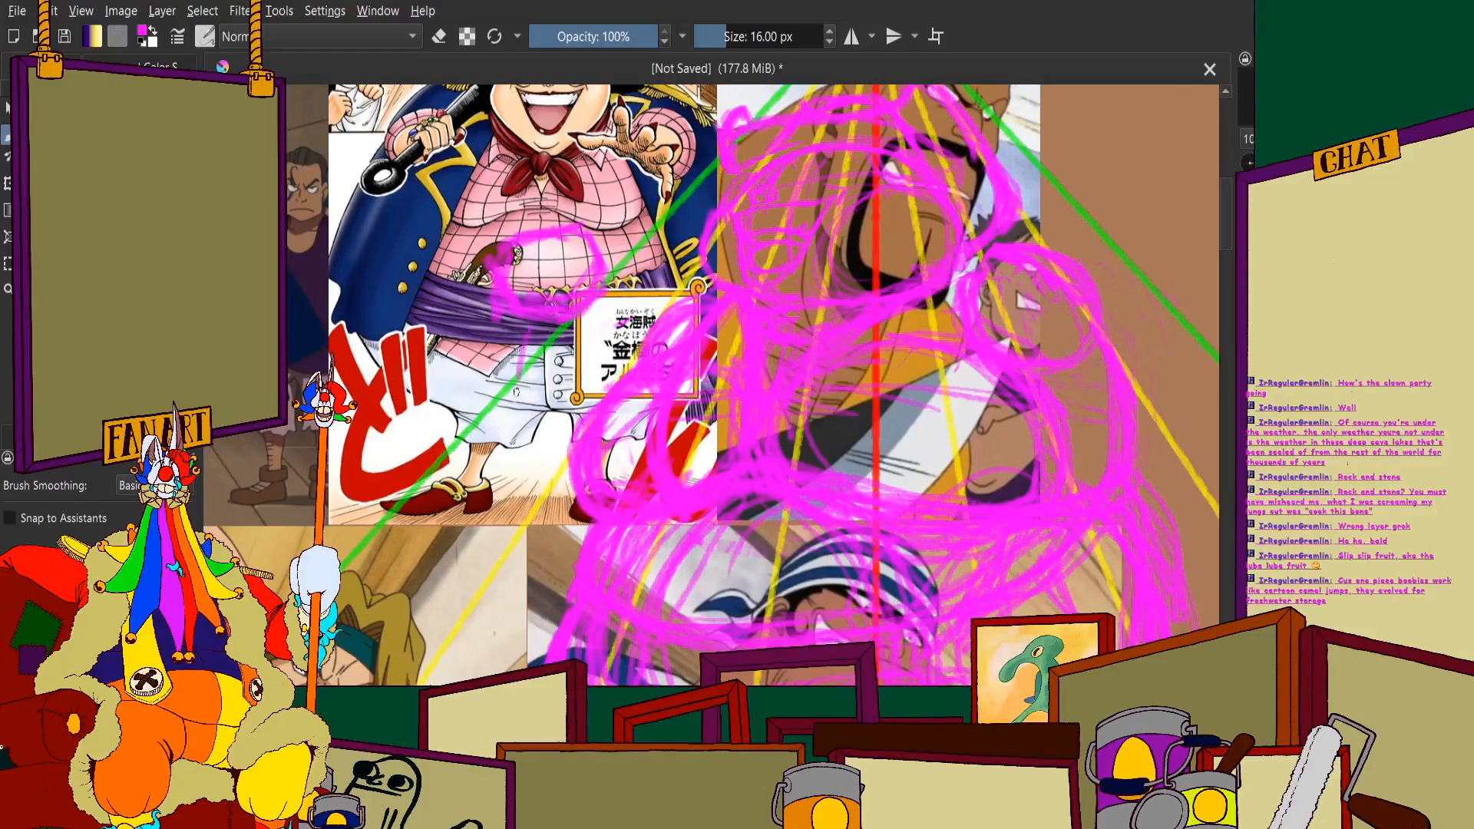
{"action": "left_click_drag", "start_coordinate": [525, 326], "coordinate": [504, 429]}
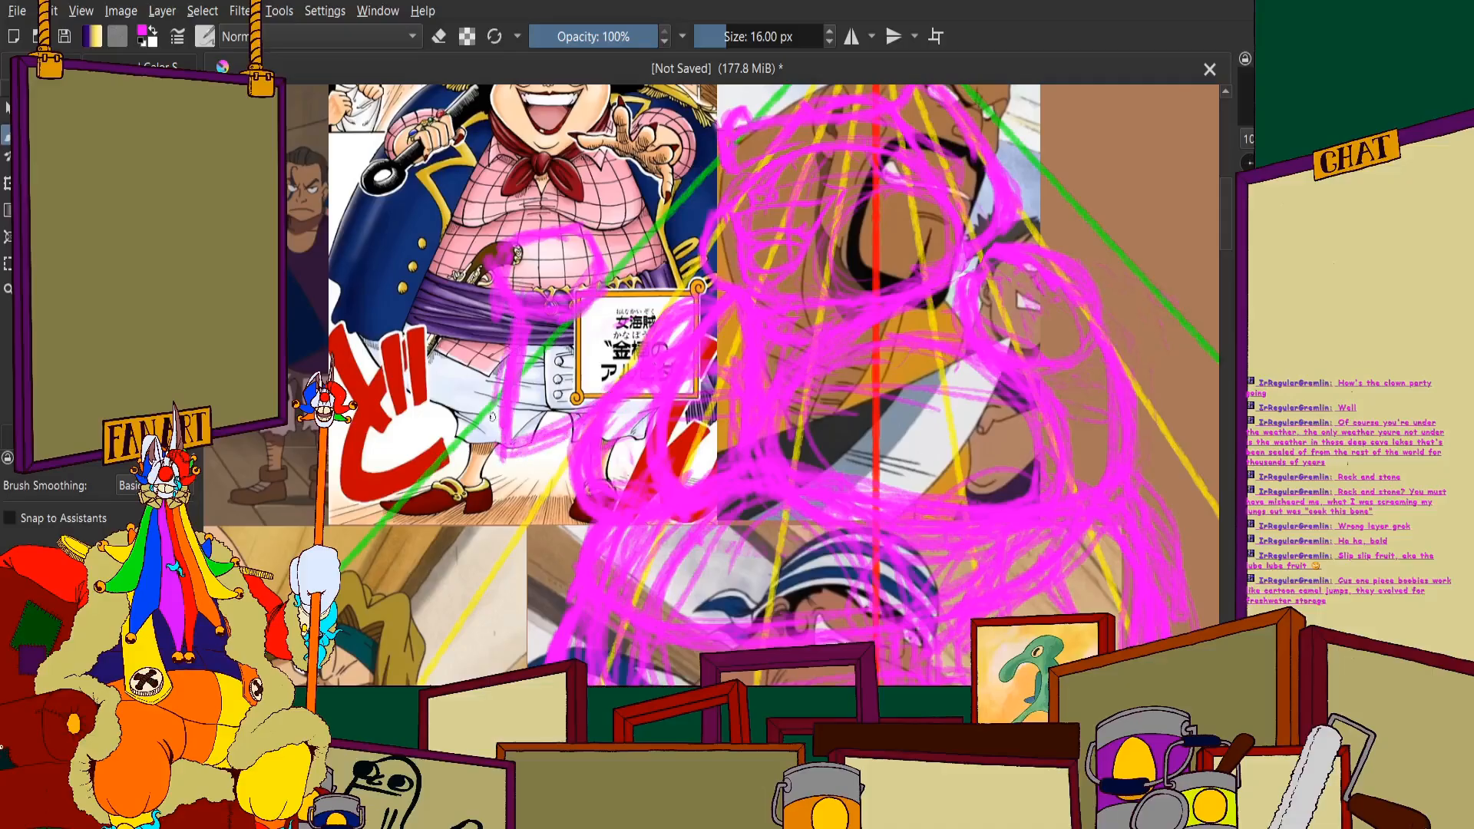
{"action": "scroll", "coordinate": [507, 325], "scroll_direction": "down", "scroll_amount": 2}
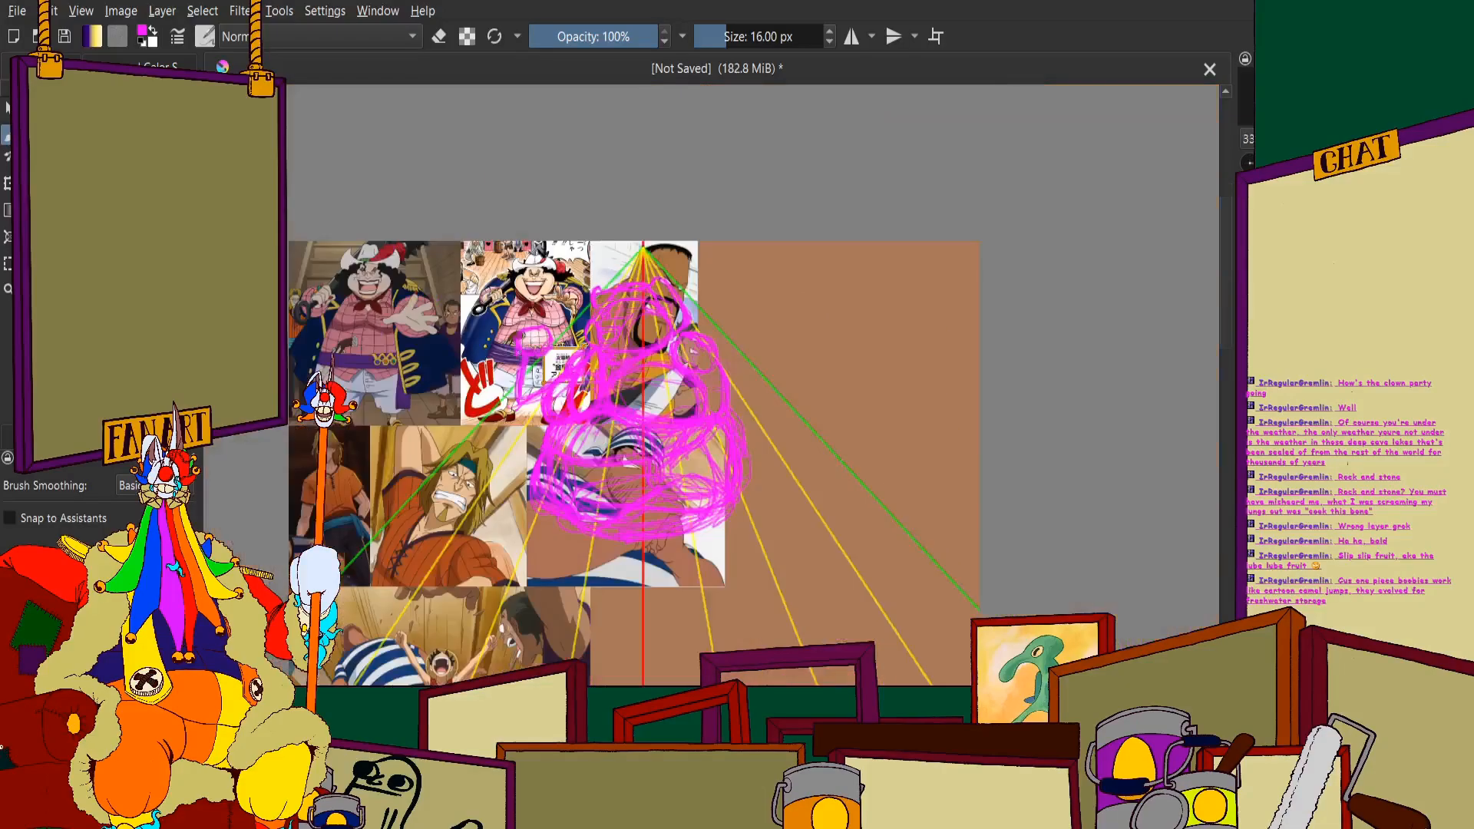
{"action": "scroll", "coordinate": [507, 325], "scroll_direction": "up", "scroll_amount": 2}
{"action": "scroll", "coordinate": [529, 342], "scroll_direction": "down", "scroll_amount": 3}
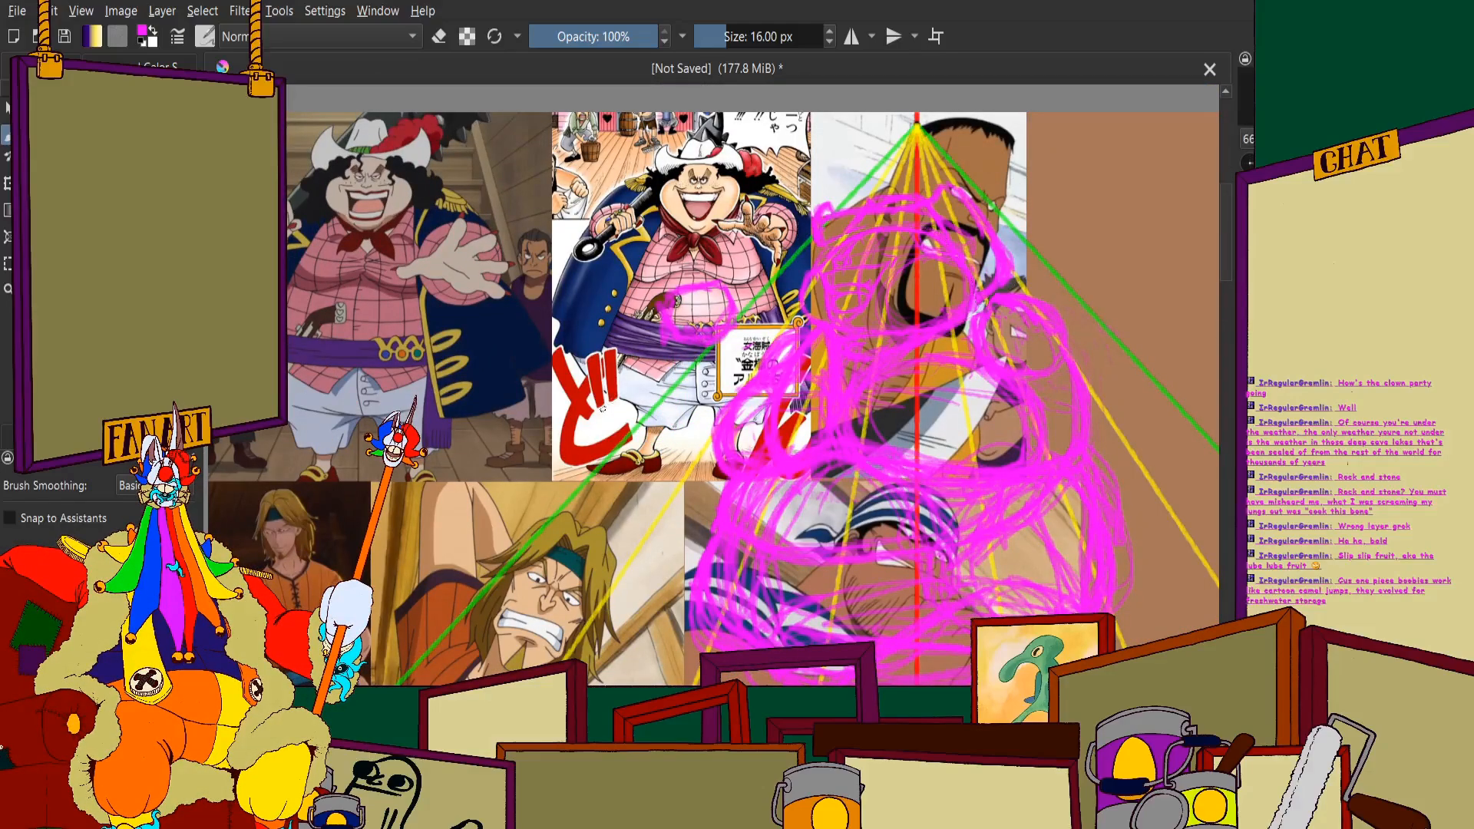
Sketch a bent arm as straight magenta lines, slanting down and outward from the small side shape and back to the body
{"action": "scroll", "coordinate": [711, 422], "scroll_direction": "up", "scroll_amount": 2}
{"action": "mouse_move", "coordinate": [756, 347]}
{"action": "left_mouse_down"}
{"action": "mouse_move", "coordinate": [691, 384]}
{"action": "mouse_move", "coordinate": [760, 360]}
{"action": "mouse_move", "coordinate": [581, 423]}
{"action": "mouse_move", "coordinate": [595, 334]}
{"action": "mouse_move", "coordinate": [539, 435]}
{"action": "left_mouse_up"}
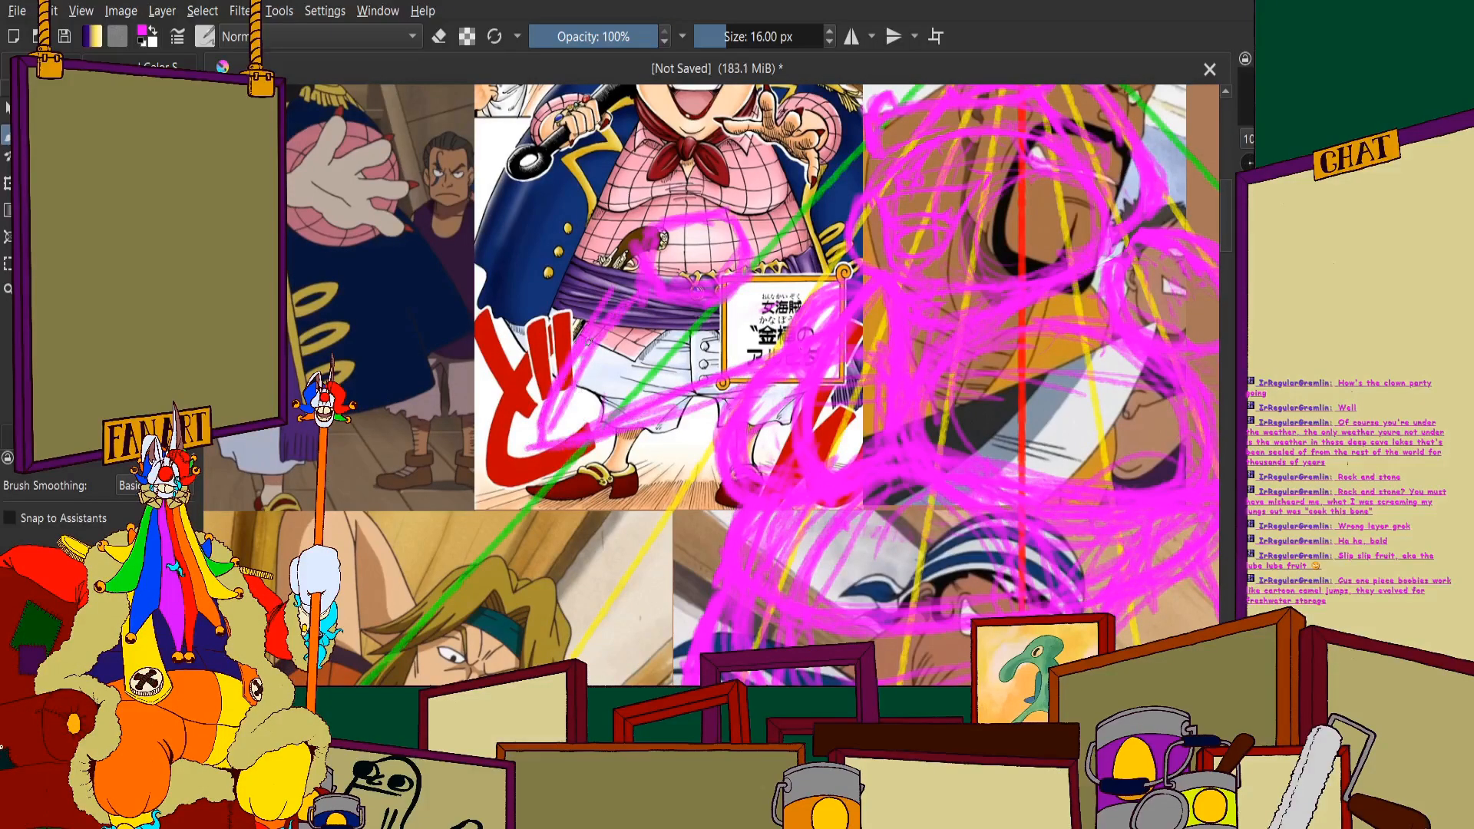
{"action": "scroll", "coordinate": [629, 234], "scroll_direction": "up", "scroll_amount": 2}
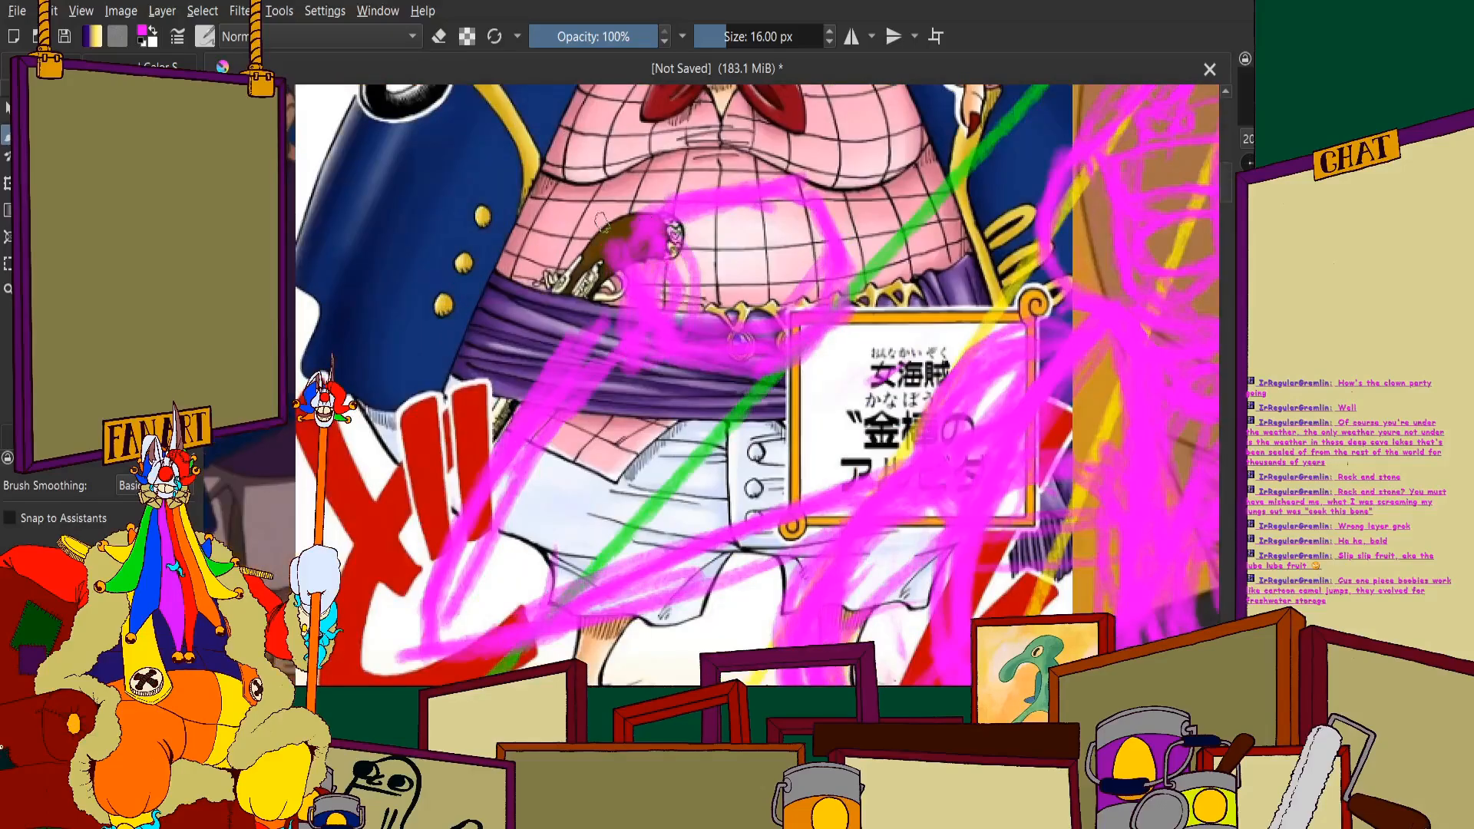
{"action": "scroll", "coordinate": [675, 266], "scroll_direction": "down", "scroll_amount": 1}
{"action": "scroll", "coordinate": [675, 267], "scroll_direction": "down", "scroll_amount": 4}
{"action": "scroll", "coordinate": [765, 342], "scroll_direction": "up", "scroll_amount": 3}
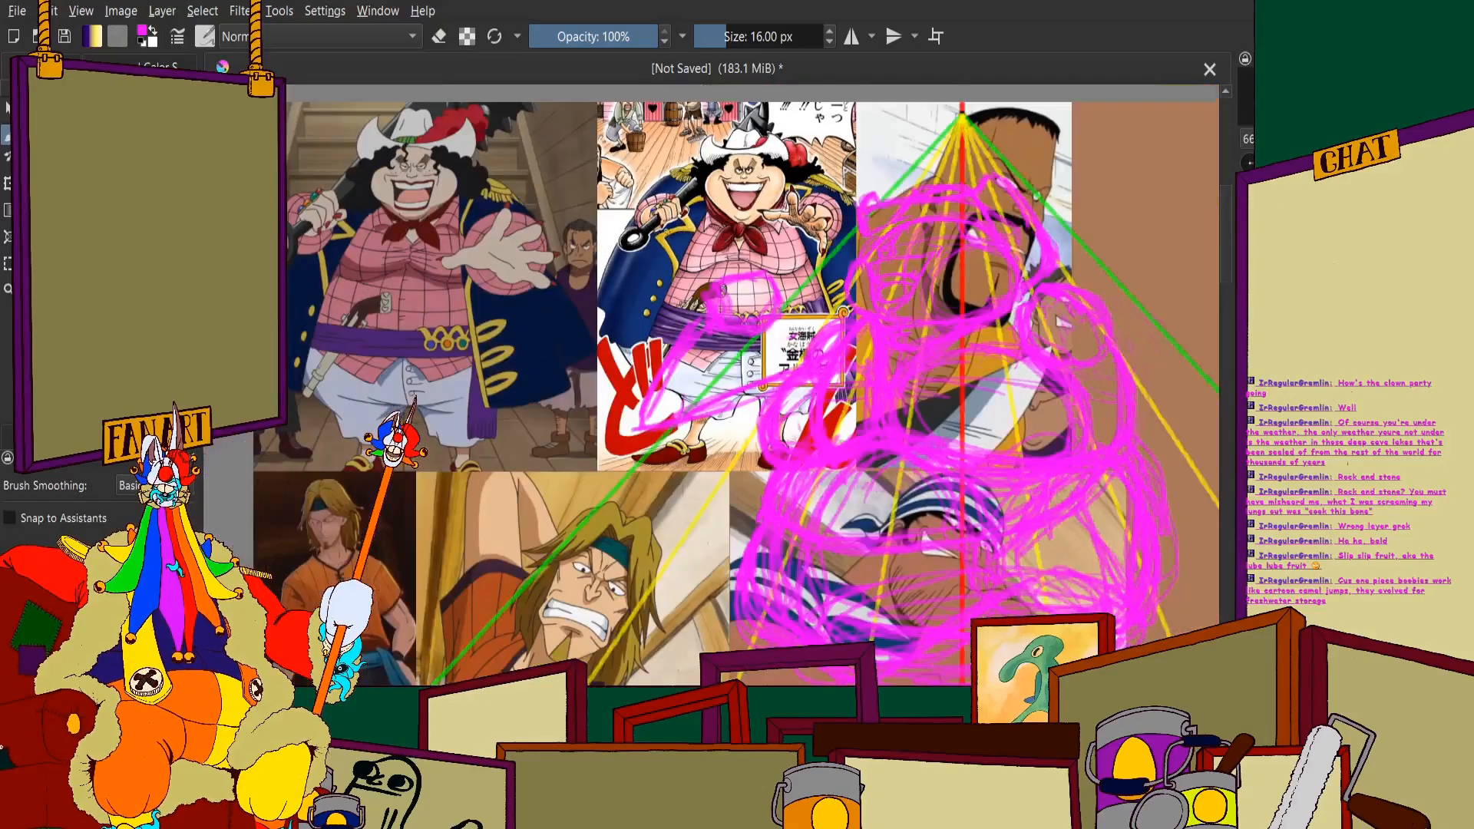
Build up the bent arm with rounded magenta strokes around the elbow and along the upper section to the small side shape
{"action": "scroll", "coordinate": [767, 342], "scroll_direction": "down", "scroll_amount": 1}
{"action": "scroll", "coordinate": [420, 199], "scroll_direction": "up", "scroll_amount": 1}
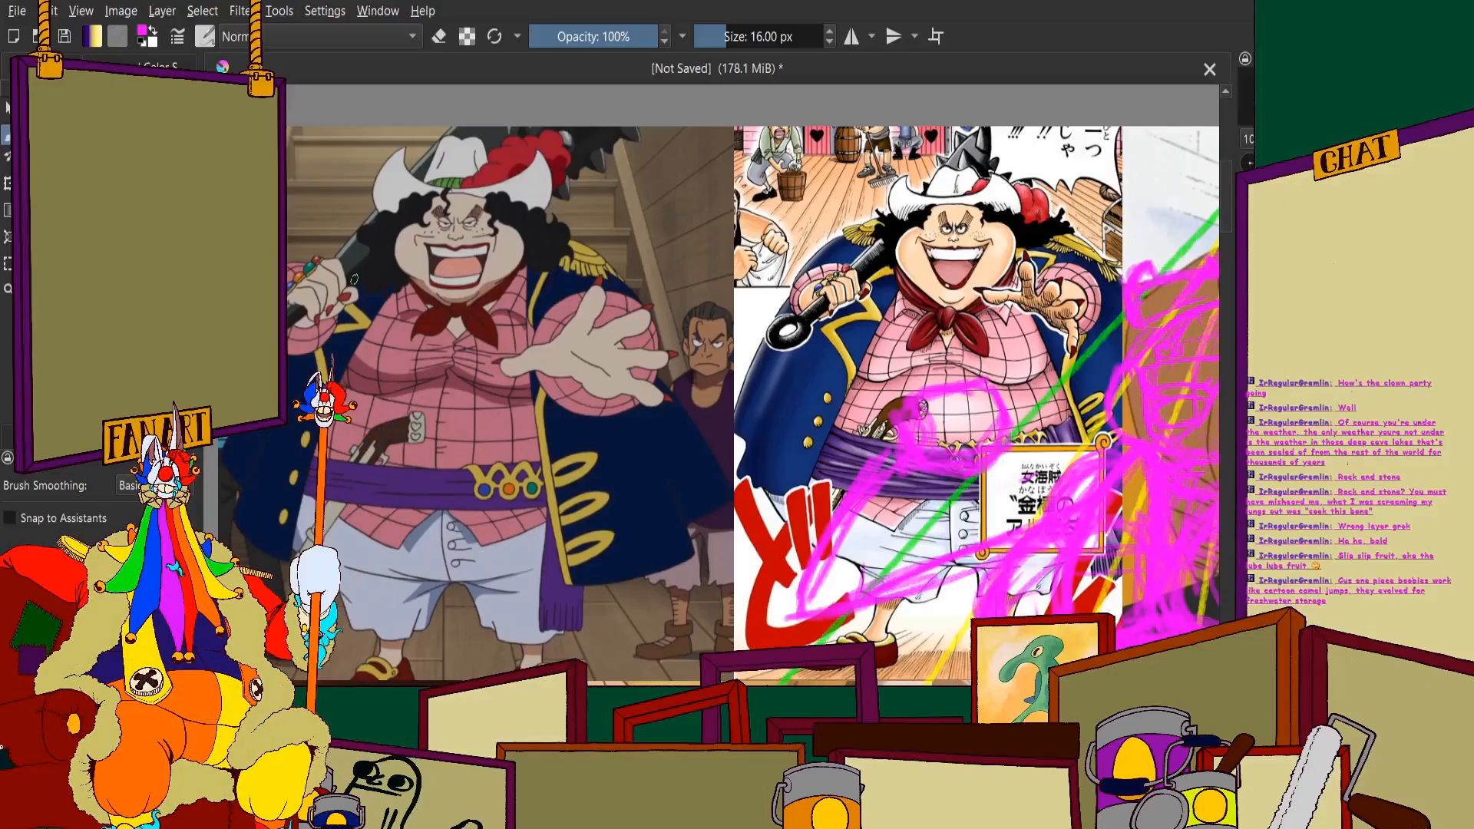
{"action": "scroll", "coordinate": [349, 278], "scroll_direction": "down", "scroll_amount": 4}
{"action": "scroll", "coordinate": [443, 330], "scroll_direction": "up", "scroll_amount": 3}
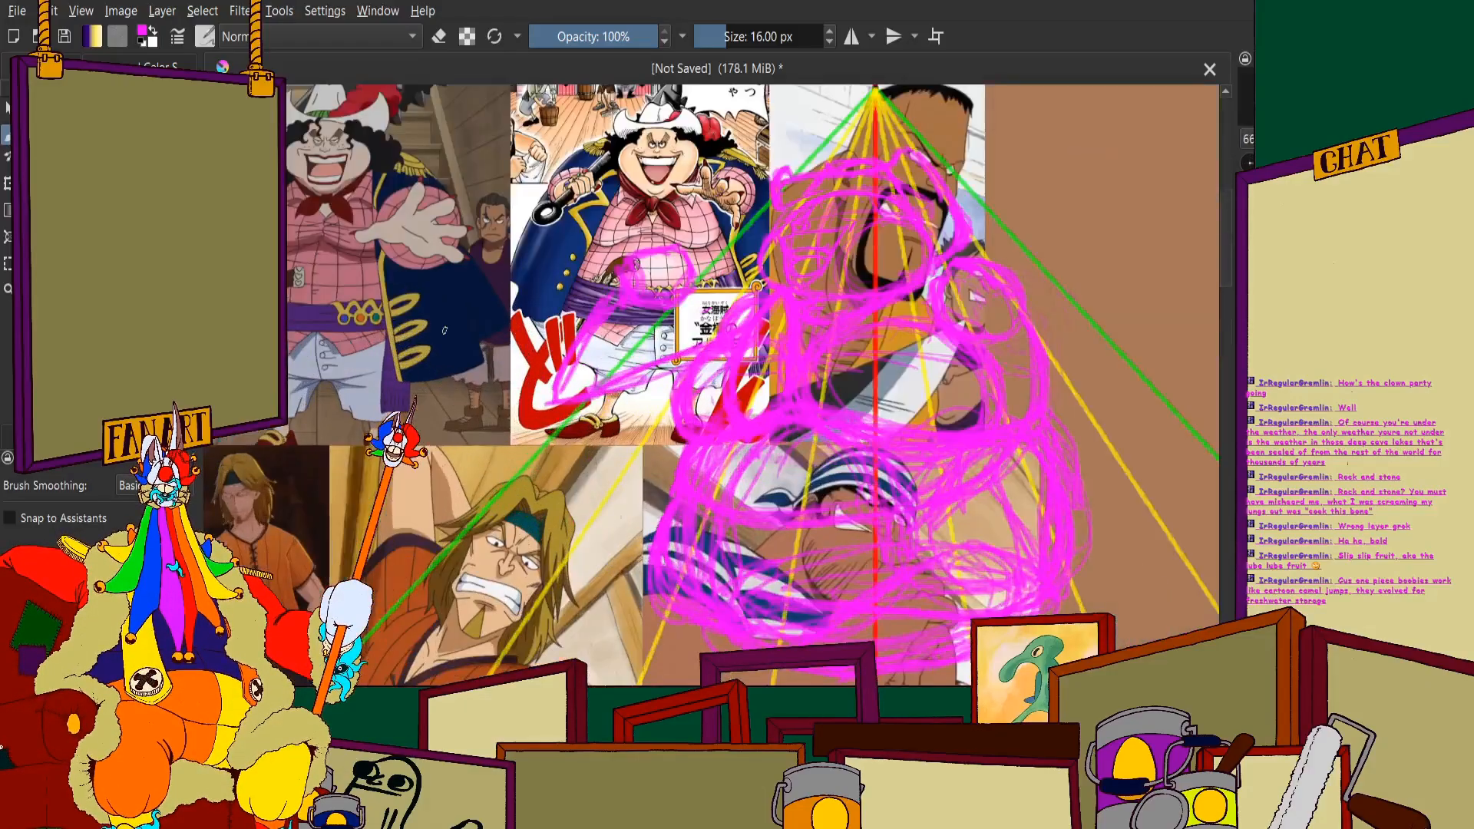
{"action": "scroll", "coordinate": [444, 330], "scroll_direction": "up", "scroll_amount": 3}
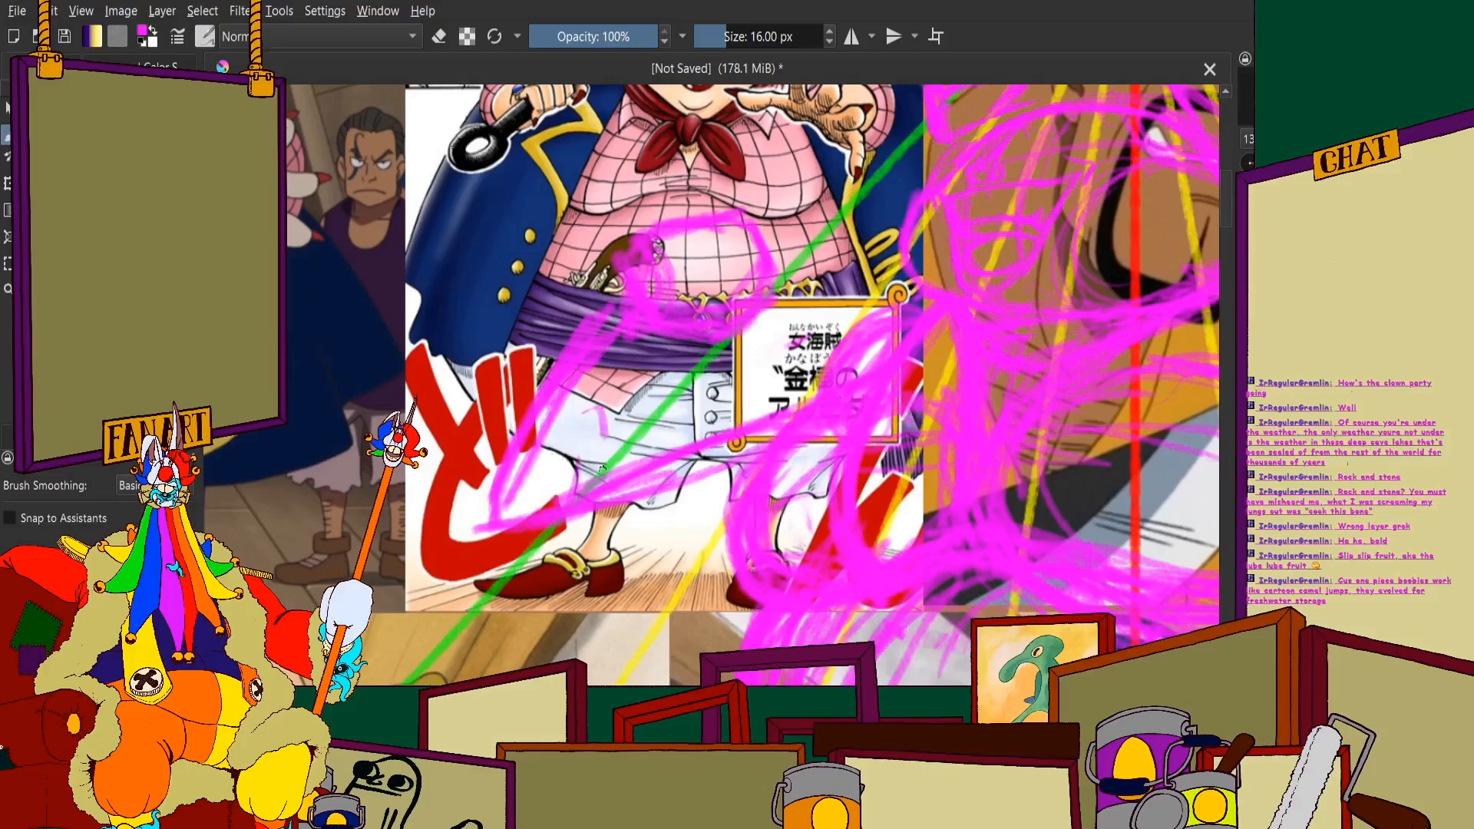
{"action": "mouse_move", "coordinate": [602, 469]}
{"action": "left_mouse_down"}
{"action": "mouse_move", "coordinate": [551, 441]}
{"action": "mouse_move", "coordinate": [511, 547]}
{"action": "mouse_move", "coordinate": [541, 419]}
{"action": "mouse_move", "coordinate": [517, 379]}
{"action": "mouse_move", "coordinate": [446, 474]}
{"action": "mouse_move", "coordinate": [479, 394]}
{"action": "mouse_move", "coordinate": [452, 459]}
{"action": "mouse_move", "coordinate": [457, 432]}
{"action": "mouse_move", "coordinate": [472, 555]}
{"action": "mouse_move", "coordinate": [439, 516]}
{"action": "mouse_move", "coordinate": [546, 526]}
{"action": "mouse_move", "coordinate": [502, 559]}
{"action": "left_mouse_up"}
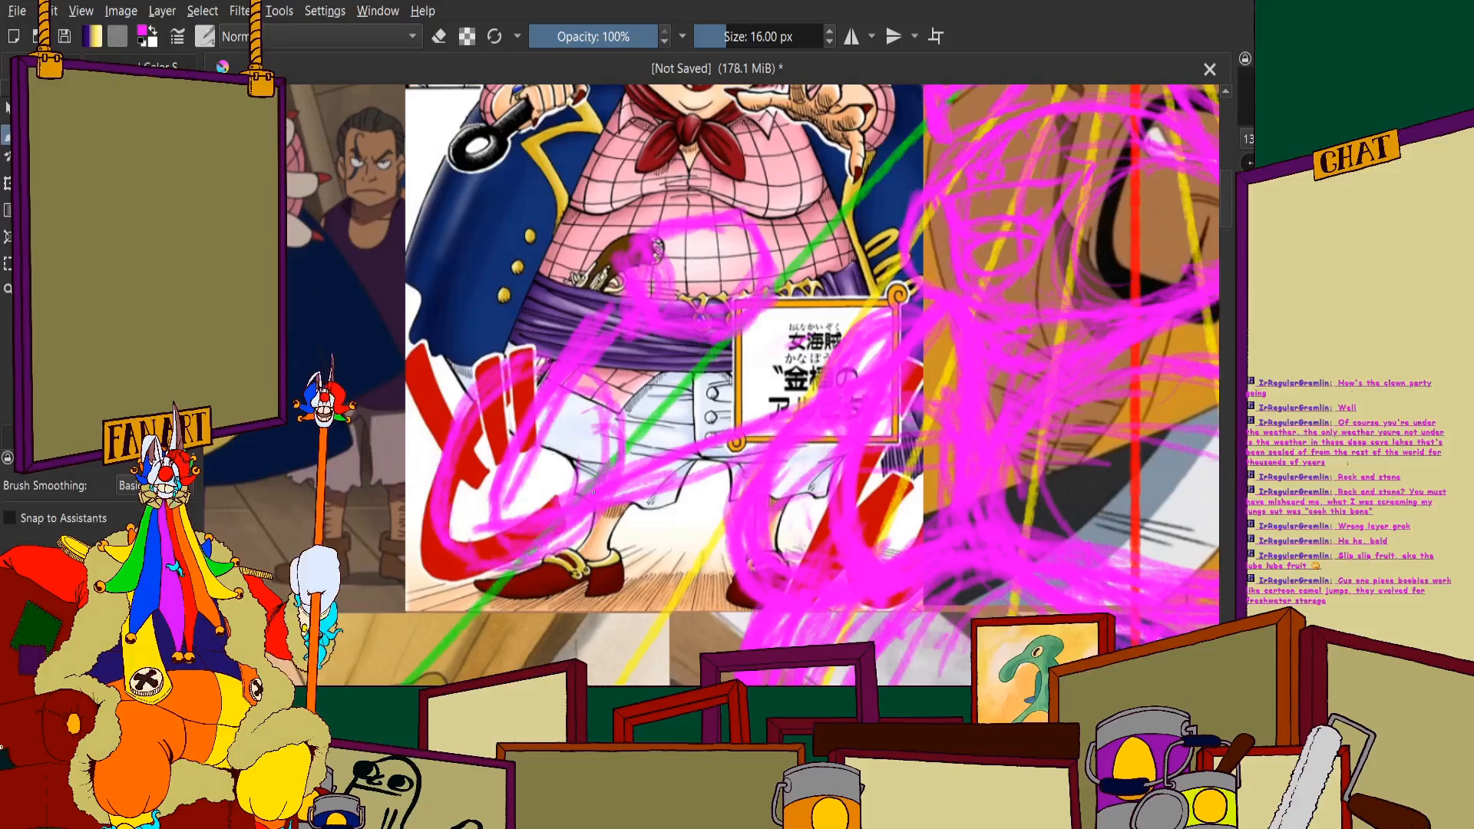
{"action": "left_click_drag", "start_coordinate": [580, 528], "coordinate": [582, 381]}
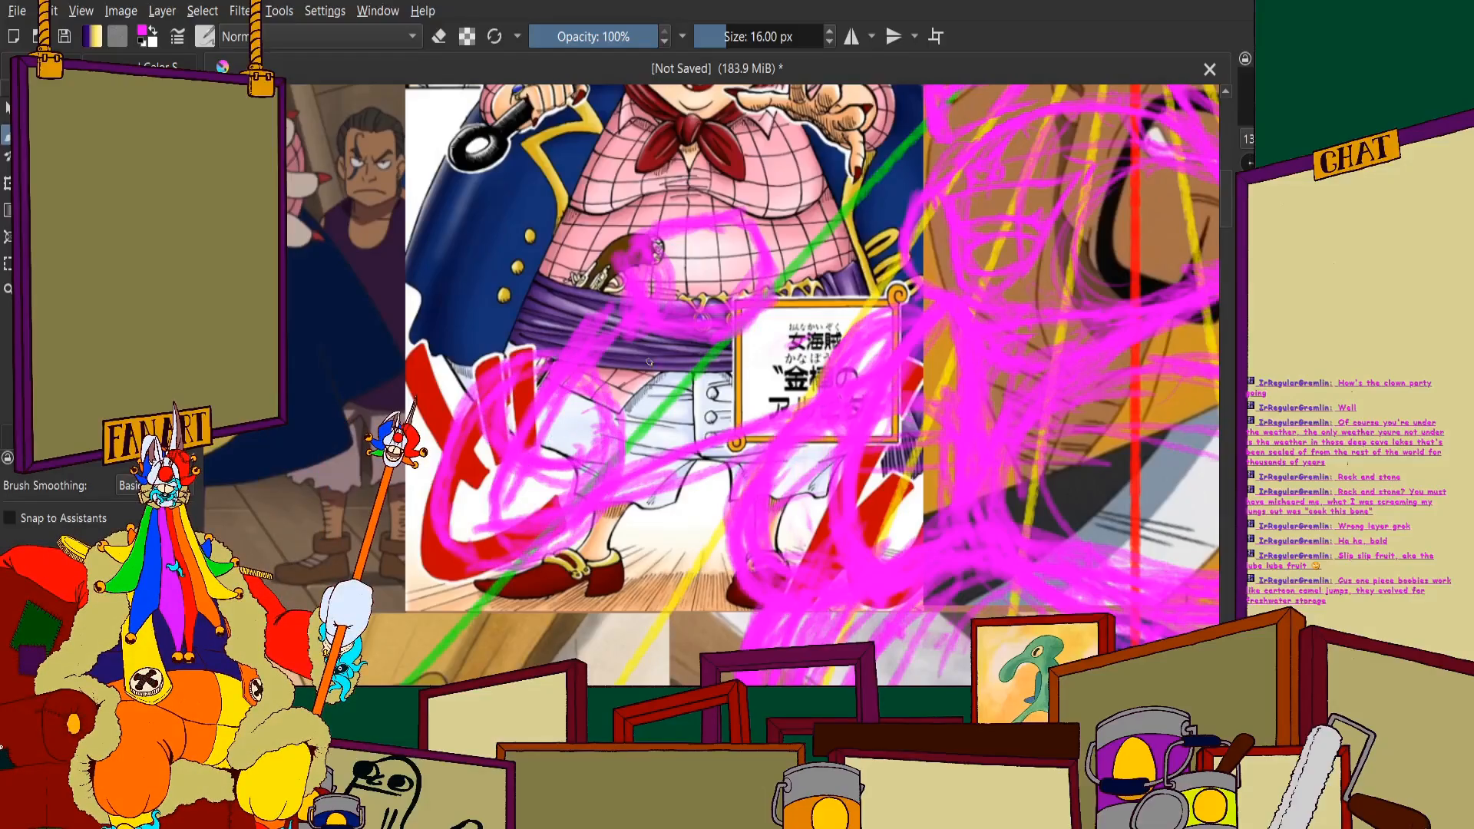
{"action": "mouse_move", "coordinate": [649, 363]}
{"action": "left_mouse_down"}
{"action": "mouse_move", "coordinate": [645, 338]}
{"action": "mouse_move", "coordinate": [650, 363]}
{"action": "left_mouse_up"}
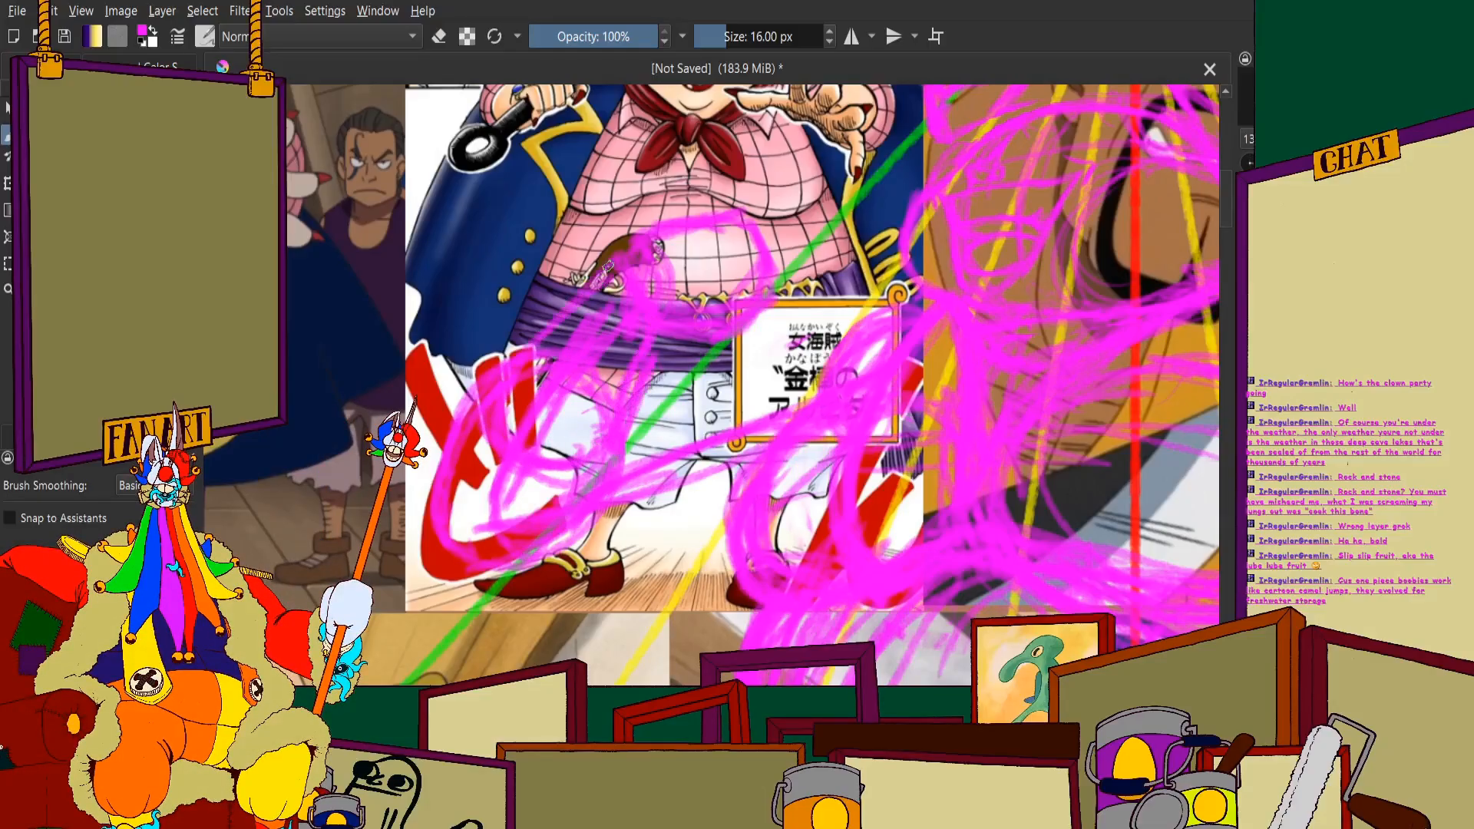
Thicken the lower section of the bent arm with magenta strokes along its upper and lower edges toward the body
{"action": "scroll", "coordinate": [614, 291], "scroll_direction": "down", "scroll_amount": 3}
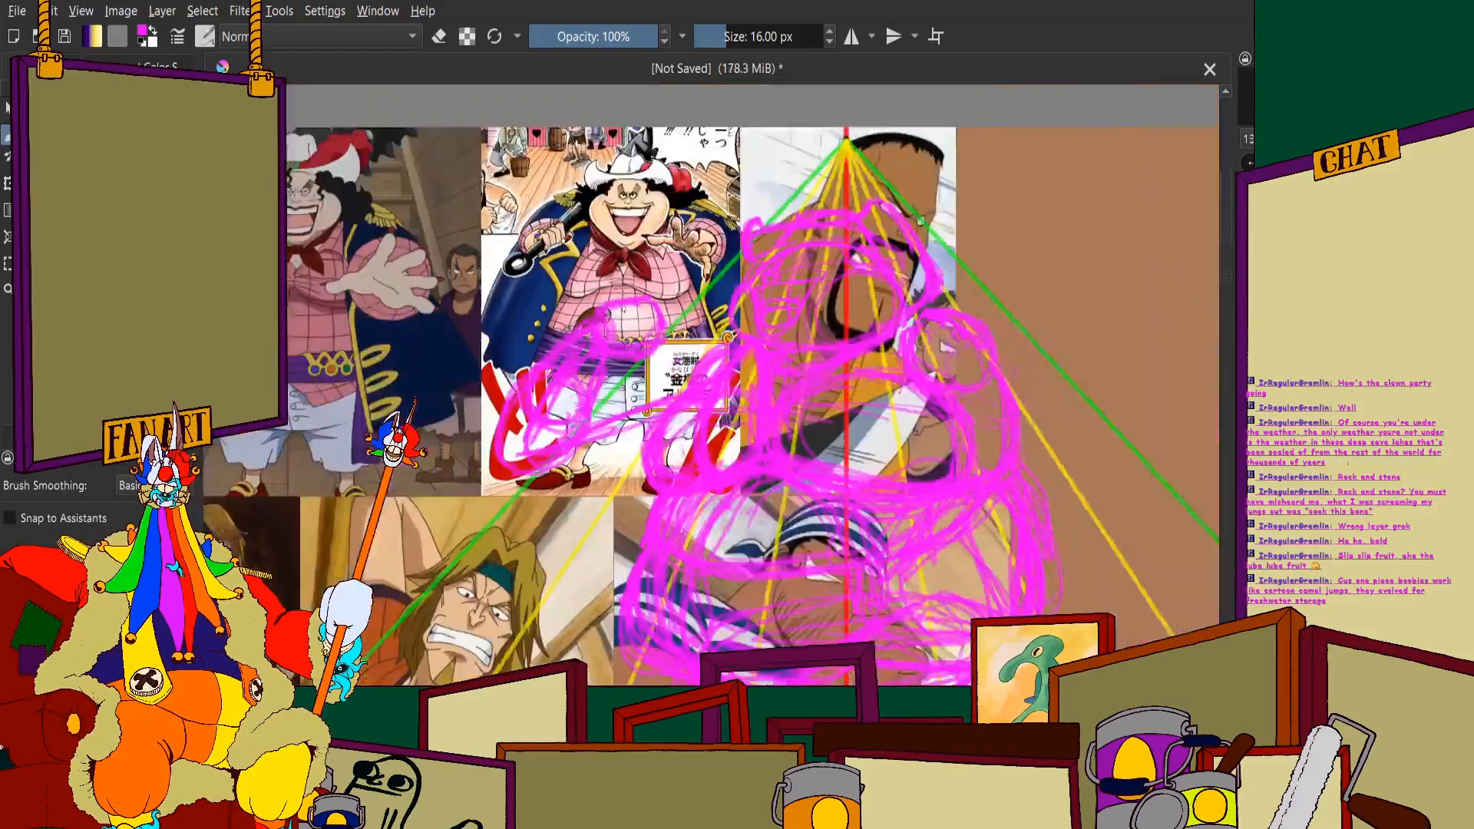
{"action": "scroll", "coordinate": [623, 309], "scroll_direction": "up", "scroll_amount": 3}
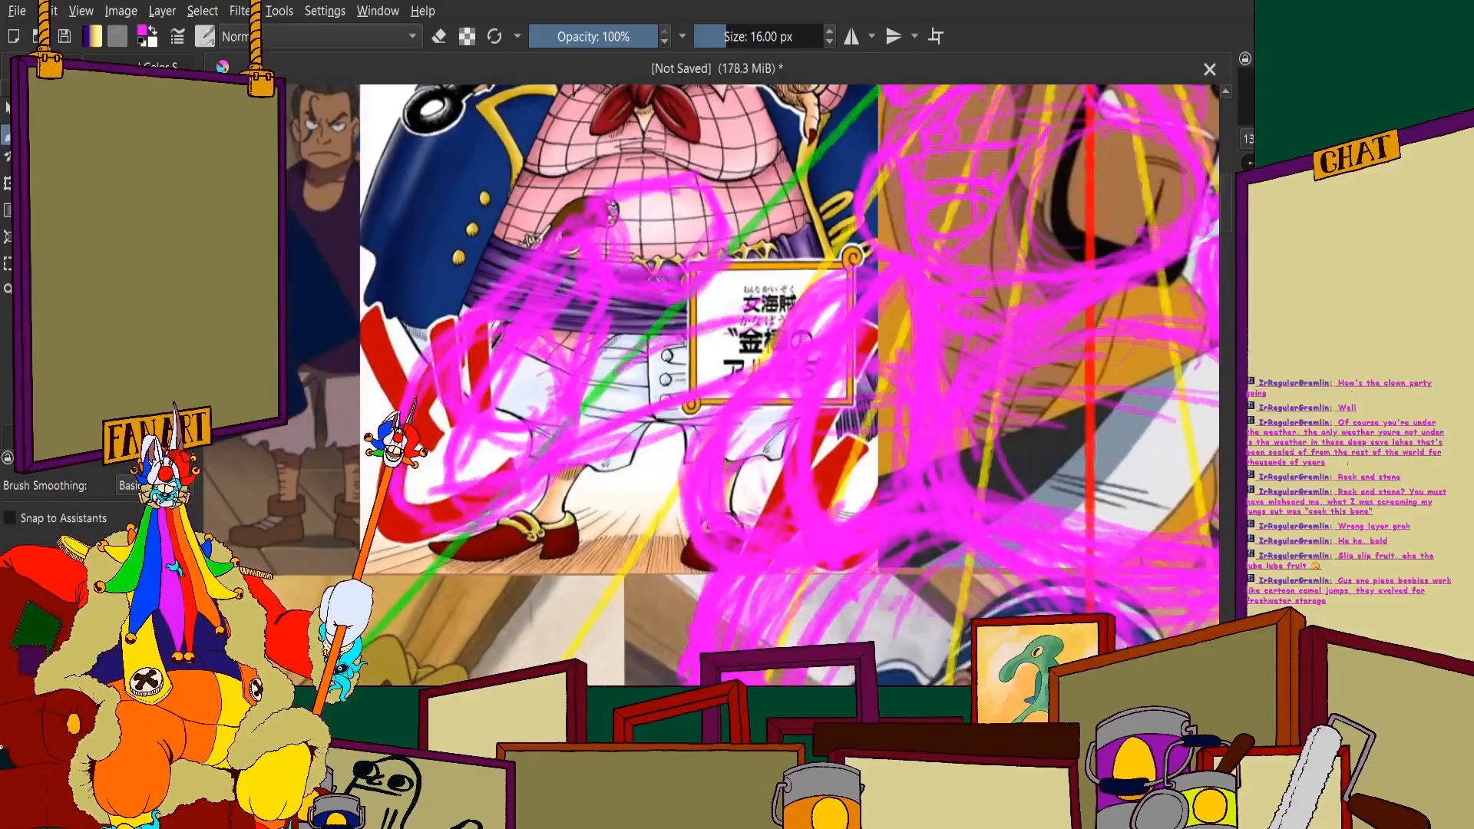
{"action": "mouse_move", "coordinate": [624, 361]}
{"action": "left_mouse_down"}
{"action": "mouse_move", "coordinate": [729, 323]}
{"action": "mouse_move", "coordinate": [614, 387]}
{"action": "mouse_move", "coordinate": [606, 419]}
{"action": "left_mouse_up"}
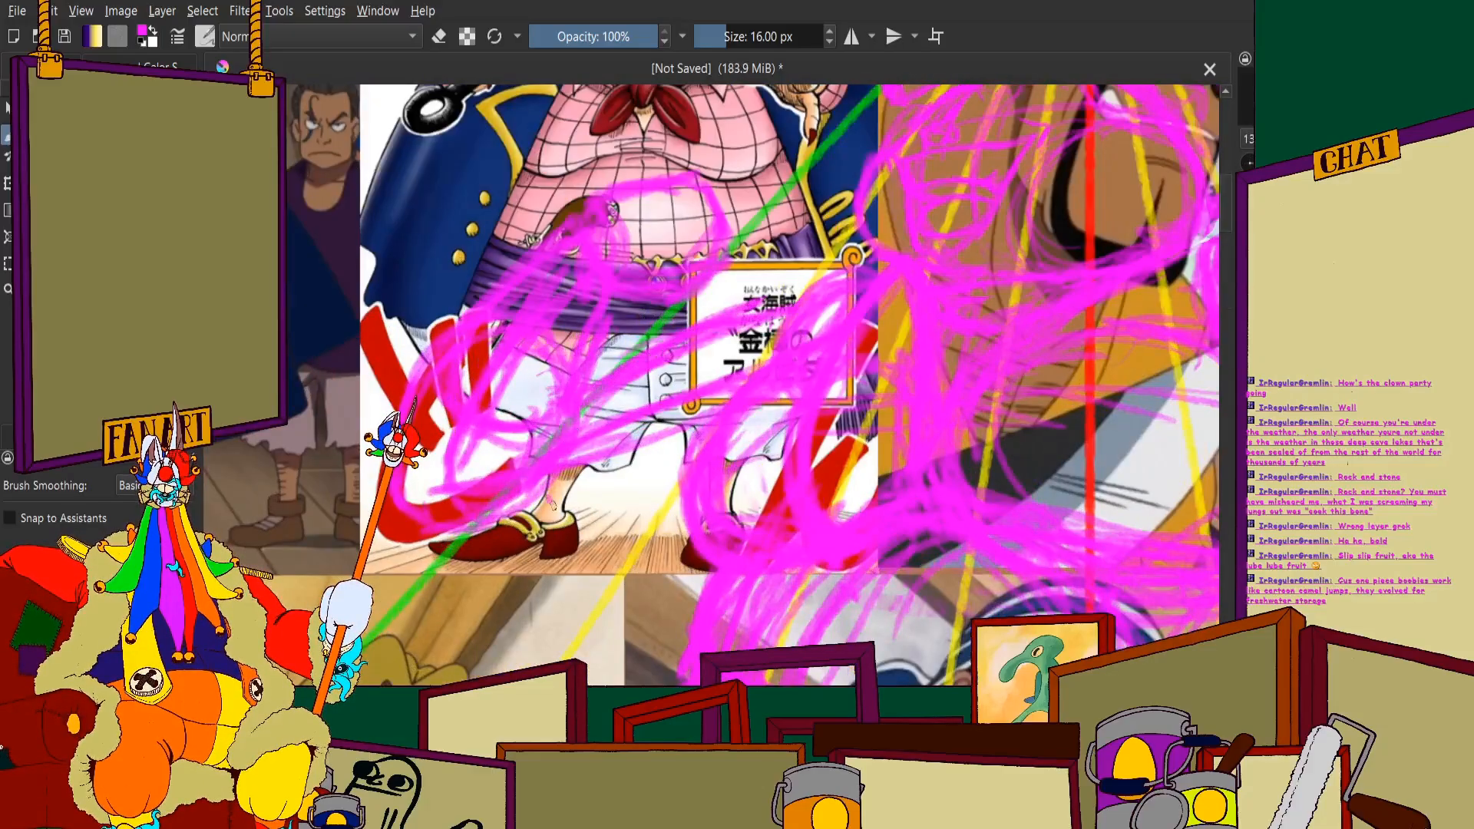
{"action": "mouse_move", "coordinate": [552, 504]}
{"action": "left_mouse_down"}
{"action": "mouse_move", "coordinate": [661, 469]}
{"action": "mouse_move", "coordinate": [553, 506]}
{"action": "mouse_move", "coordinate": [676, 484]}
{"action": "mouse_move", "coordinate": [699, 460]}
{"action": "left_mouse_up"}
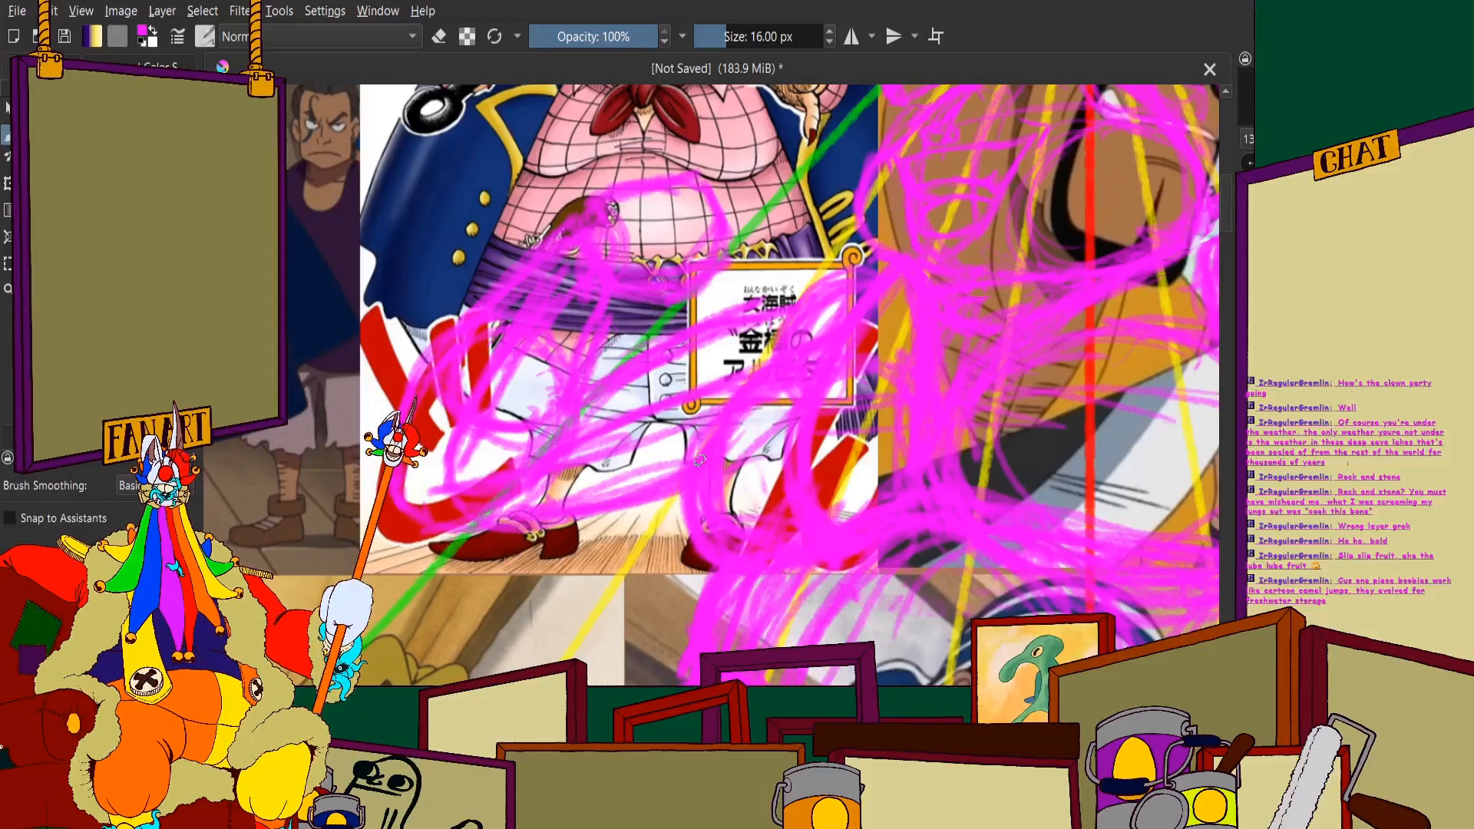
{"action": "scroll", "coordinate": [739, 324], "scroll_direction": "down", "scroll_amount": 3}
{"action": "scroll", "coordinate": [714, 324], "scroll_direction": "up", "scroll_amount": 4}
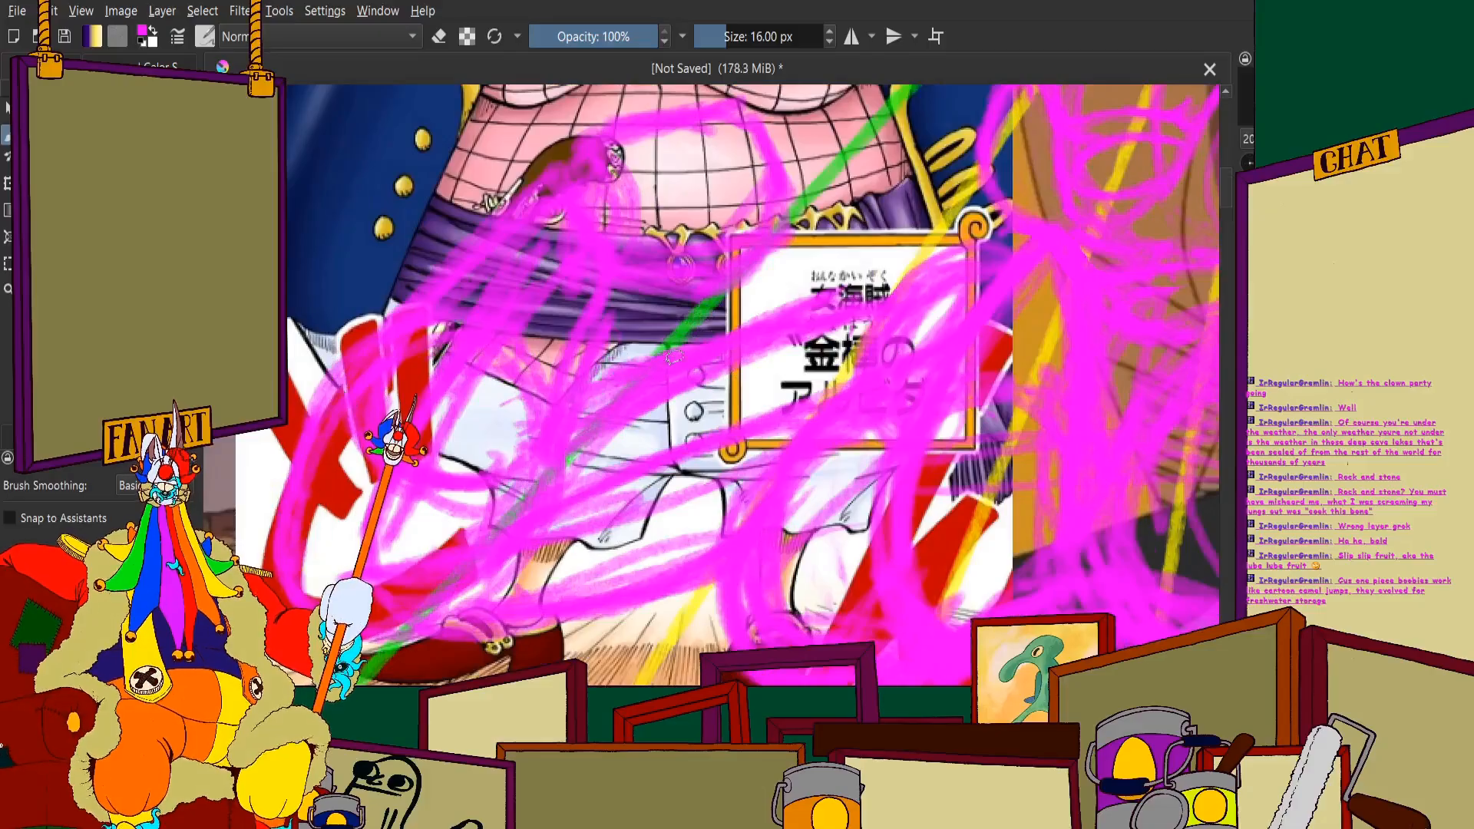
{"action": "scroll", "coordinate": [711, 326], "scroll_direction": "down", "scroll_amount": 3}
{"action": "scroll", "coordinate": [661, 287], "scroll_direction": "up", "scroll_amount": 2}
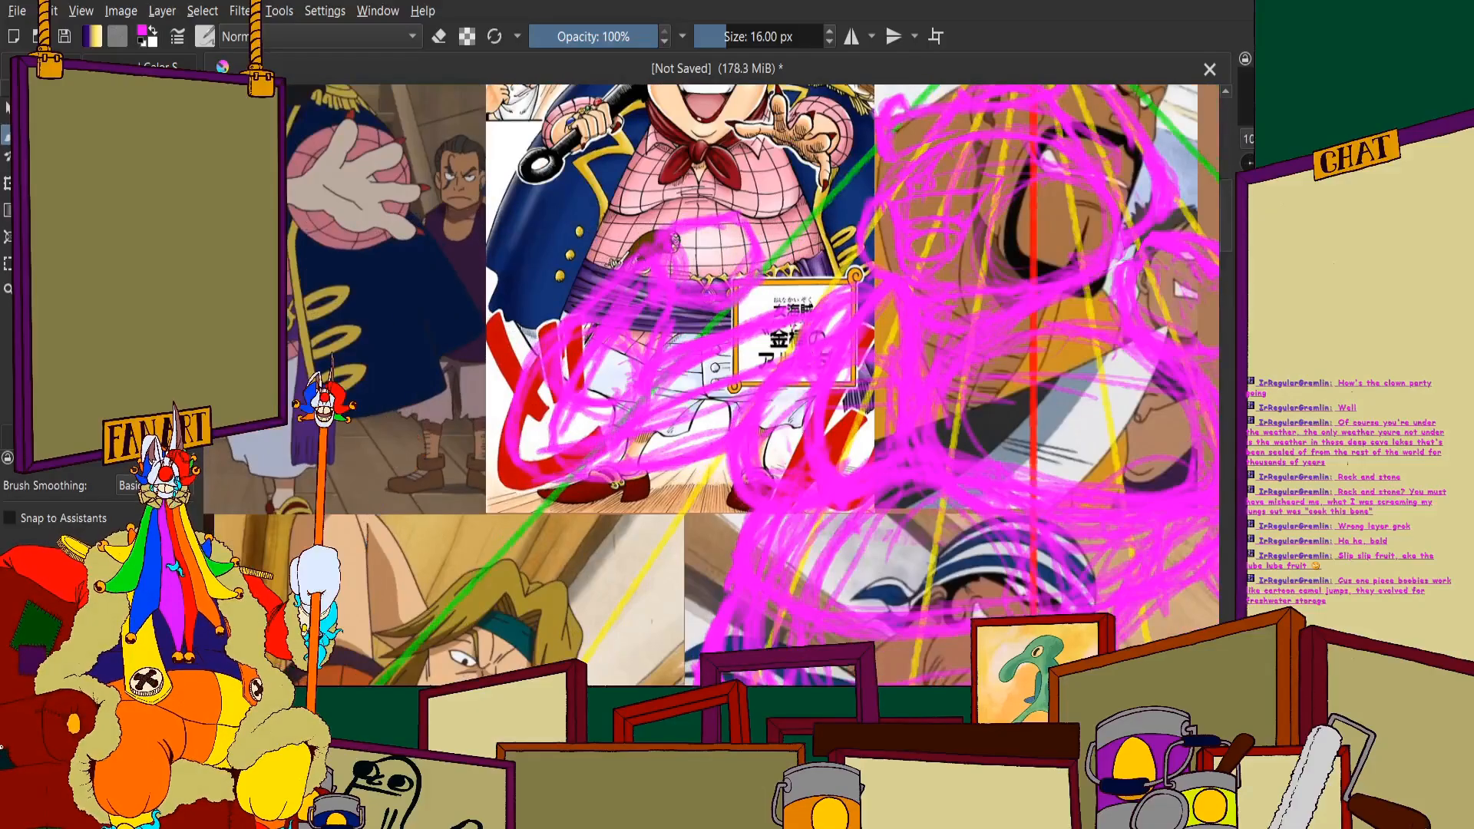
Make a freehand selection around the whole bent arm and the small side shape
{"action": "key", "text": "ctrl+r"}
{"action": "scroll", "coordinate": [661, 287], "scroll_direction": "up", "scroll_amount": 1}
{"action": "scroll", "coordinate": [661, 287], "scroll_direction": "up", "scroll_amount": 1}
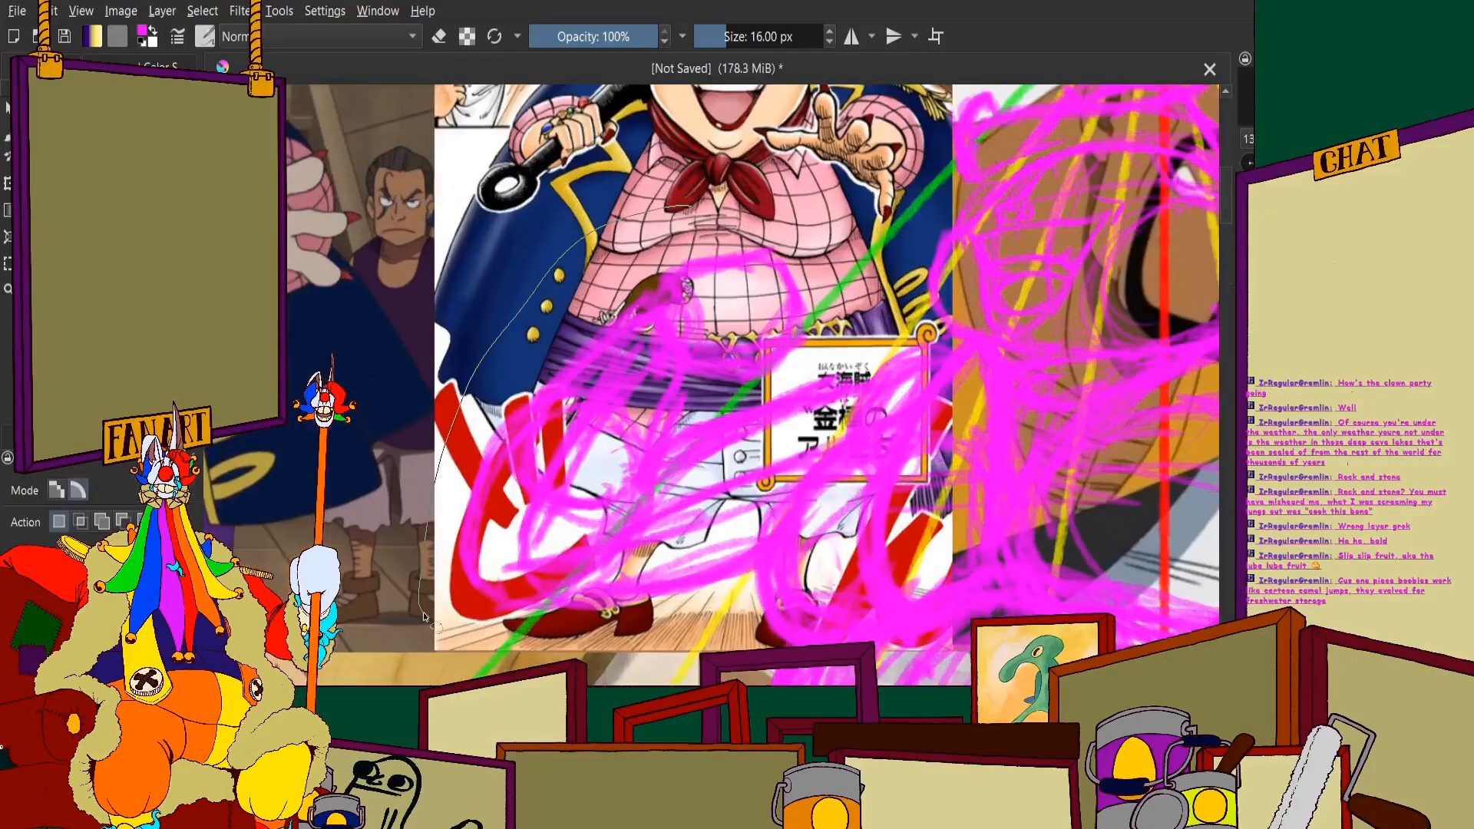
{"action": "left_click_drag", "start_coordinate": [848, 225], "coordinate": [843, 227]}
Nudge the selected arm sketch into position beside the body with the transform tool, then return to the brush
{"action": "key", "text": "ctrl+t"}
{"action": "left_click_drag", "start_coordinate": [626, 505], "coordinate": [651, 495]}
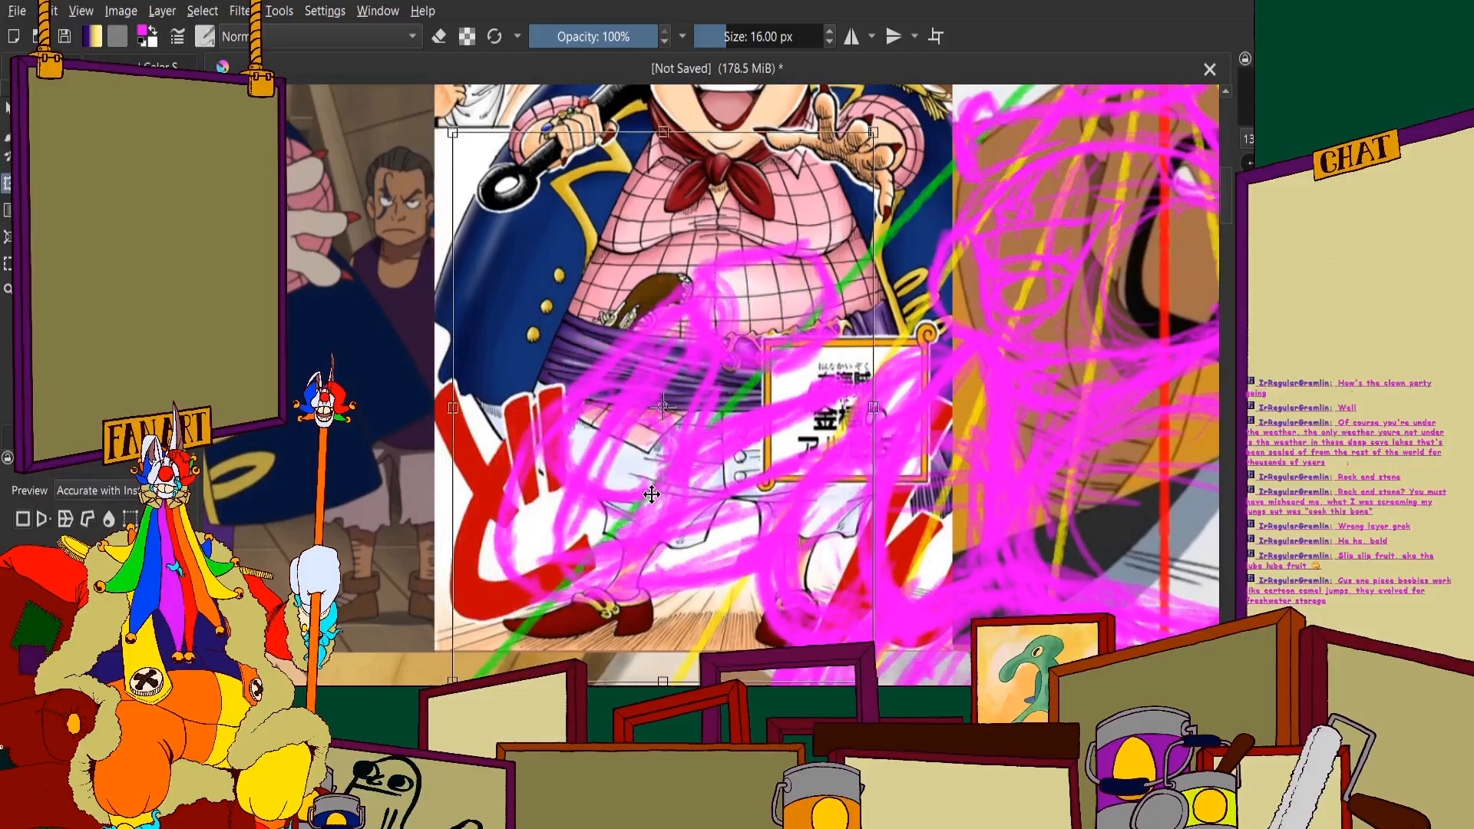
{"action": "scroll", "coordinate": [650, 495], "scroll_direction": "down", "scroll_amount": 2}
{"action": "scroll", "coordinate": [659, 376], "scroll_direction": "up", "scroll_amount": 2}
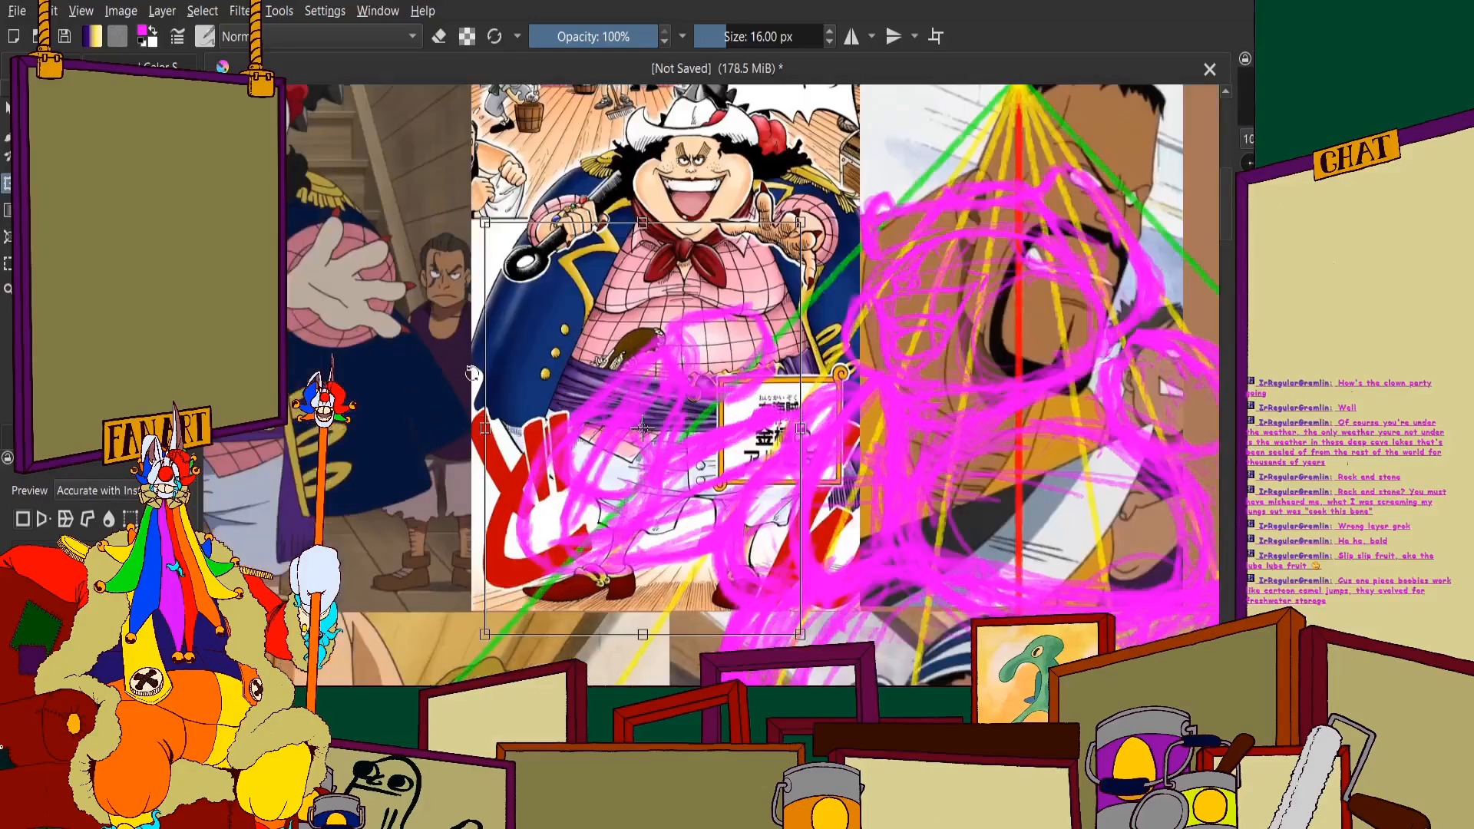
{"action": "left_click_drag", "start_coordinate": [633, 498], "coordinate": [612, 504]}
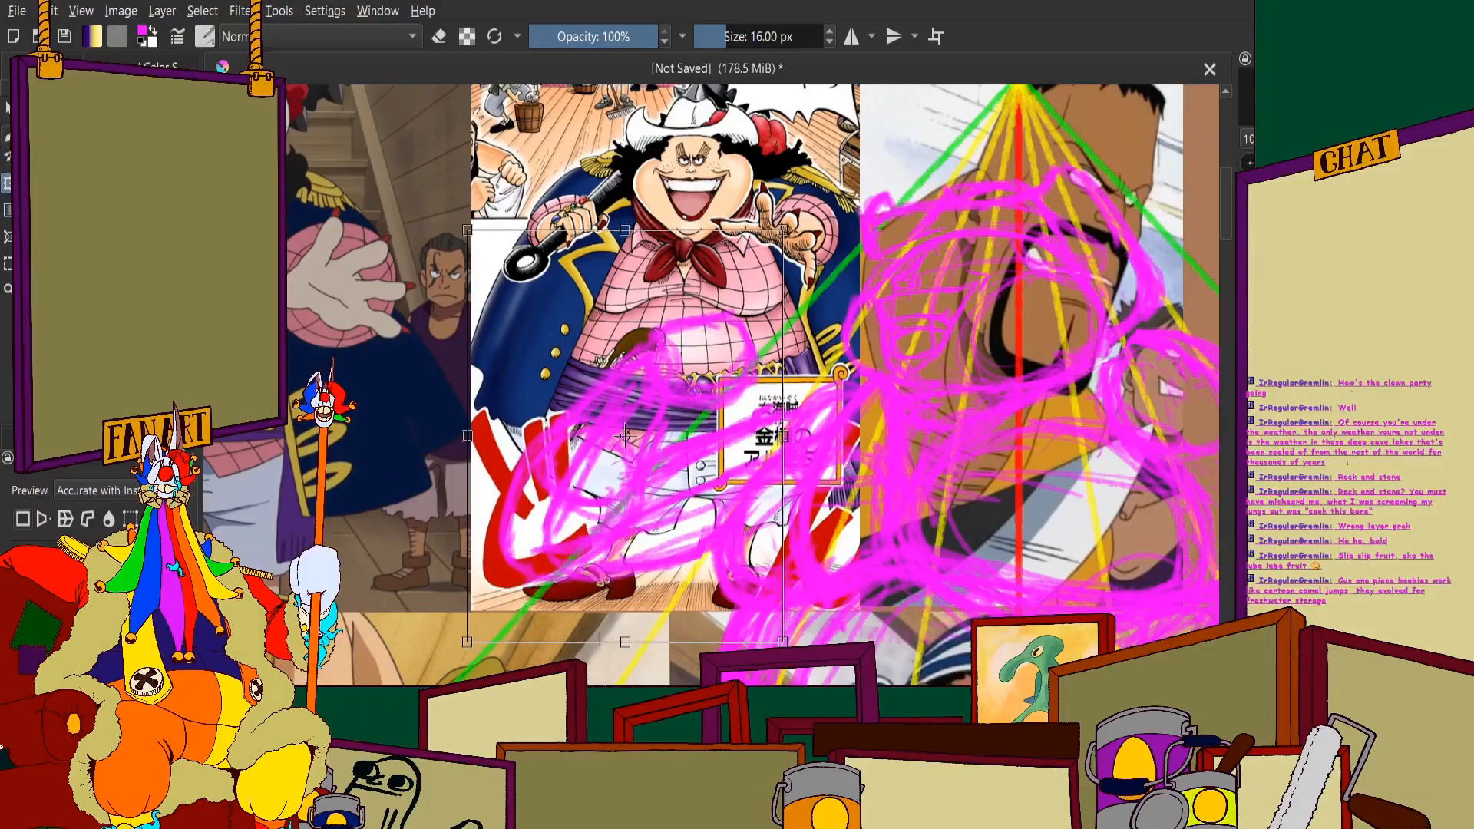
{"action": "key", "text": "b"}
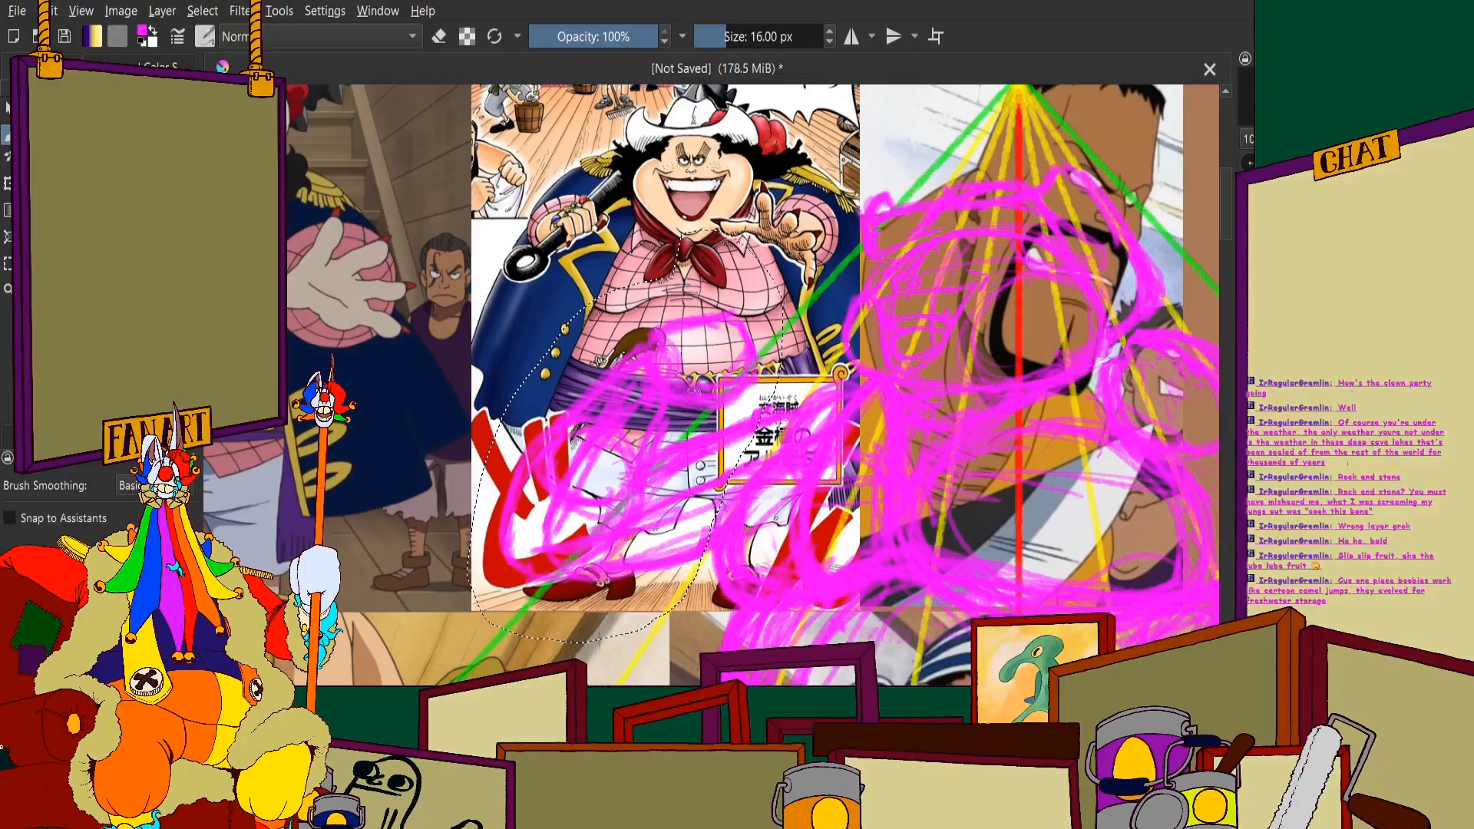
Select the upper part of the bent arm sketch freehand and shift it slightly toward the body with the transform tool
{"action": "key", "text": "ctrl+shift+a"}
{"action": "key", "text": "ctrl+r"}
{"action": "scroll", "coordinate": [680, 320], "scroll_direction": "up", "scroll_amount": 1}
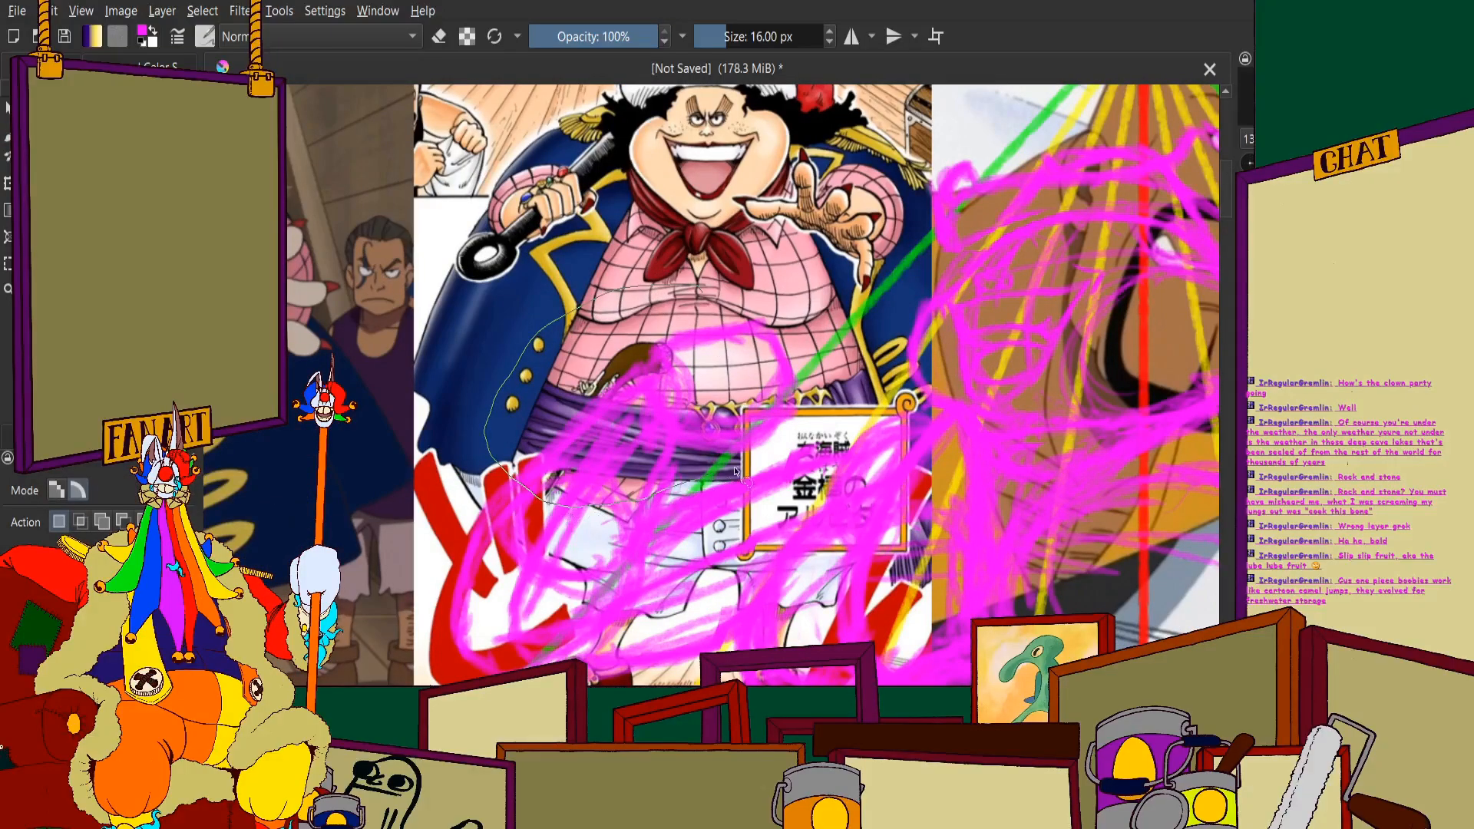
{"action": "left_click_drag", "start_coordinate": [736, 472], "coordinate": [695, 287]}
{"action": "key", "text": "ctrl+t"}
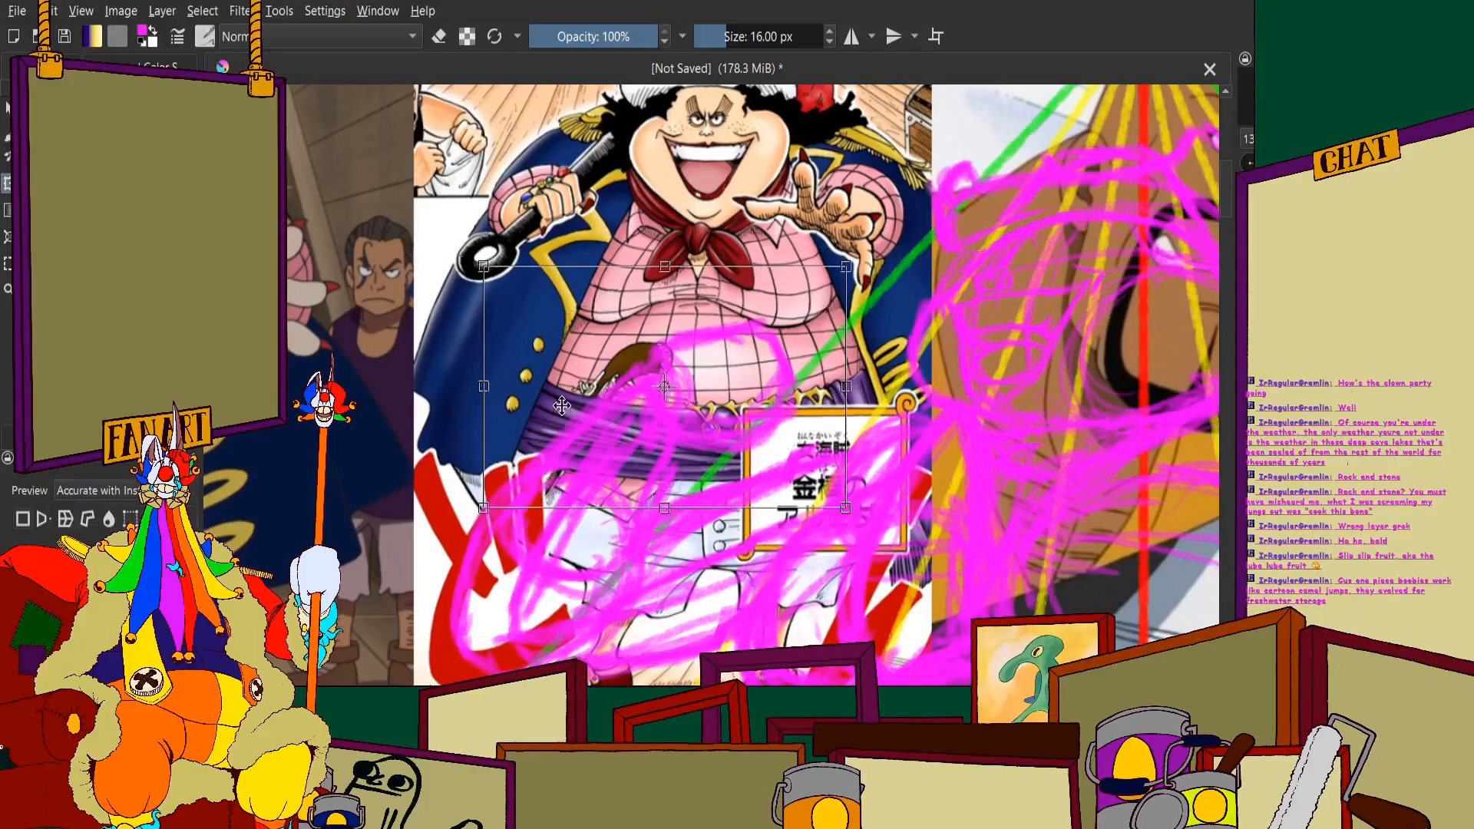
{"action": "left_click_drag", "start_coordinate": [562, 404], "coordinate": [639, 394]}
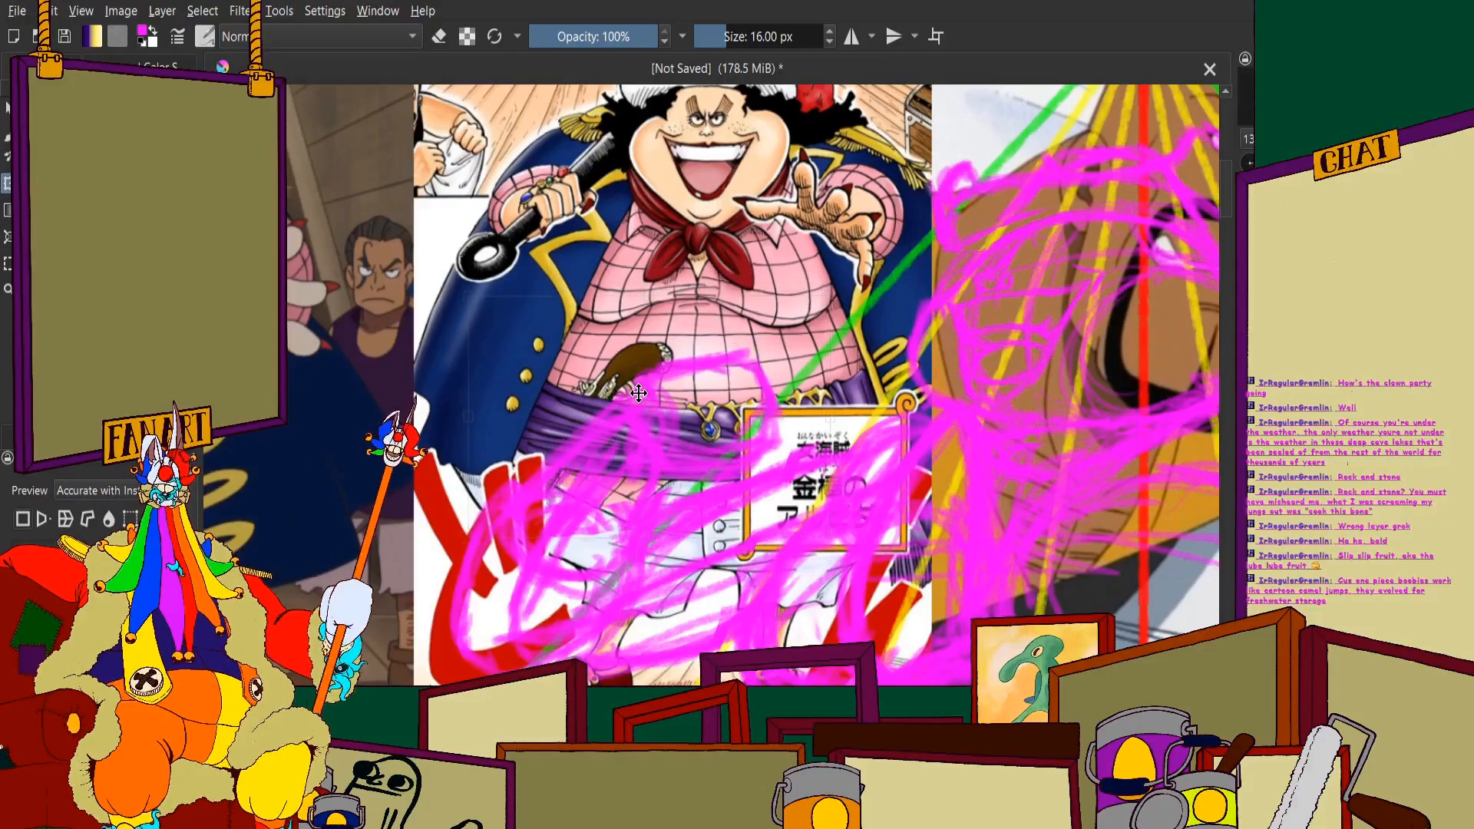
{"action": "scroll", "coordinate": [667, 307], "scroll_direction": "down", "scroll_amount": 3}
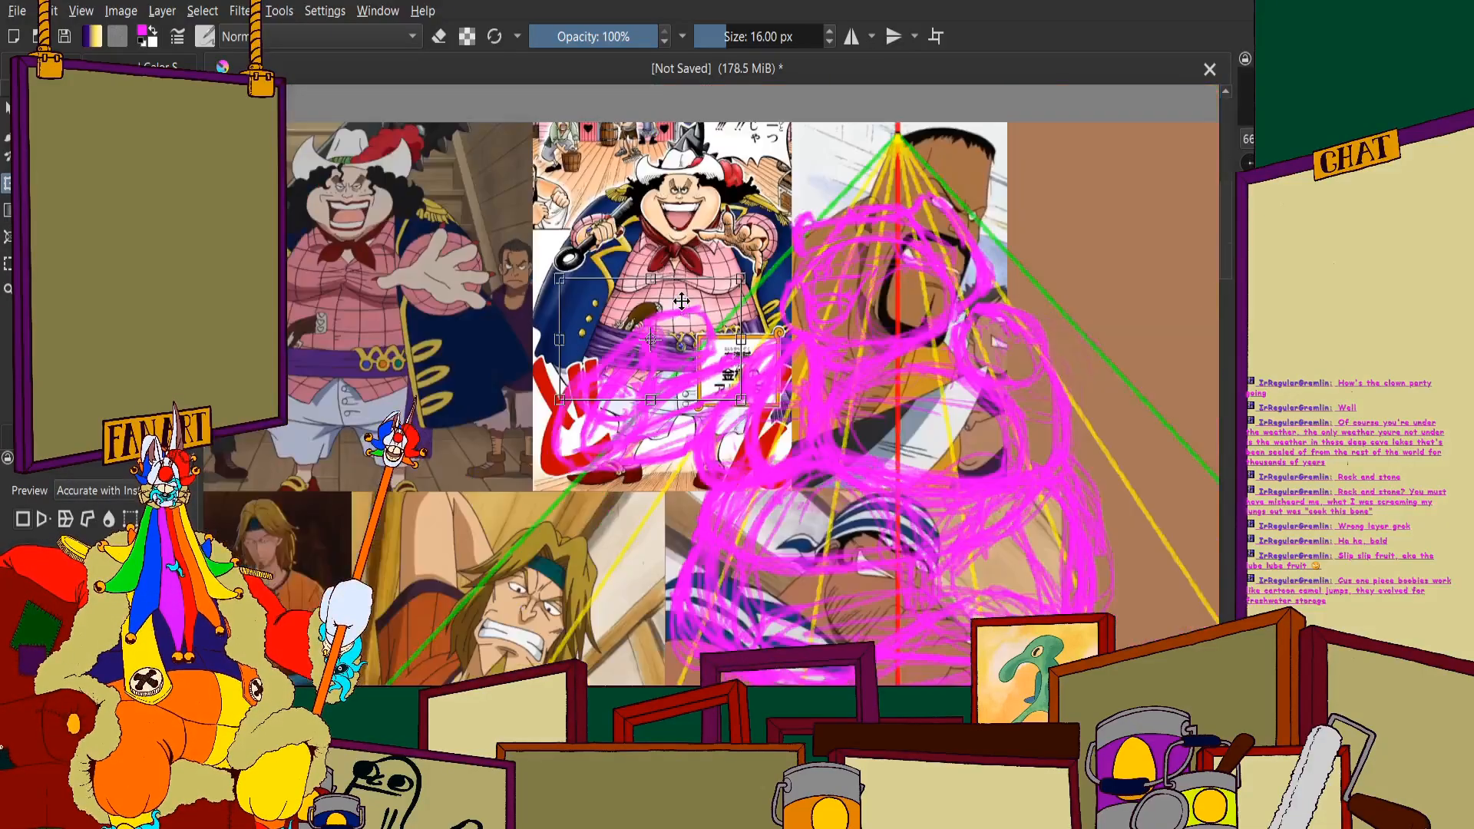
{"action": "key", "text": "Return"}
{"action": "key", "text": "b"}
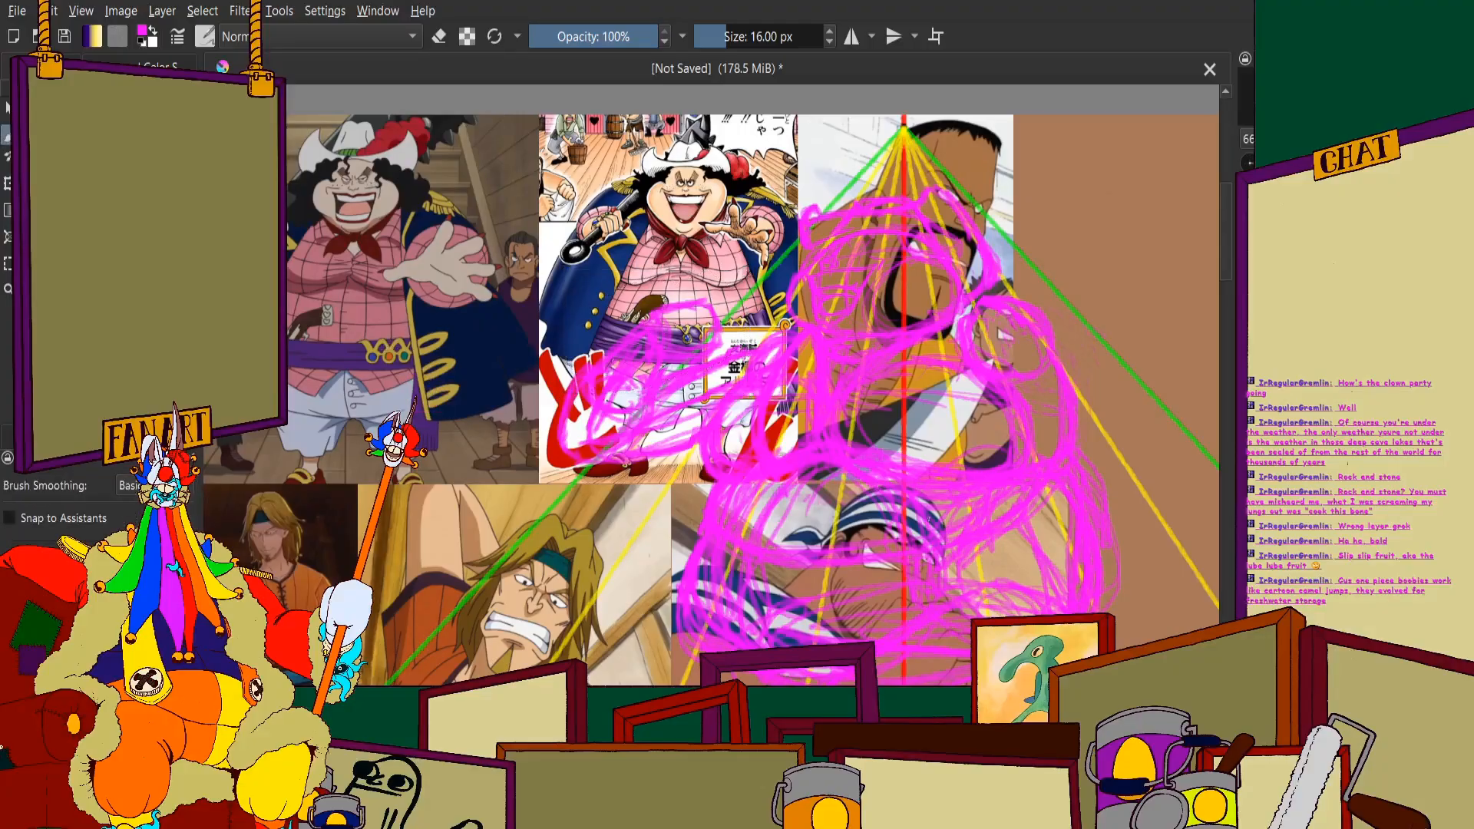
Erase stray magenta lines inside the bend of the arm around the elbow, and return to painting
{"action": "scroll", "coordinate": [795, 368], "scroll_direction": "up", "scroll_amount": 5}
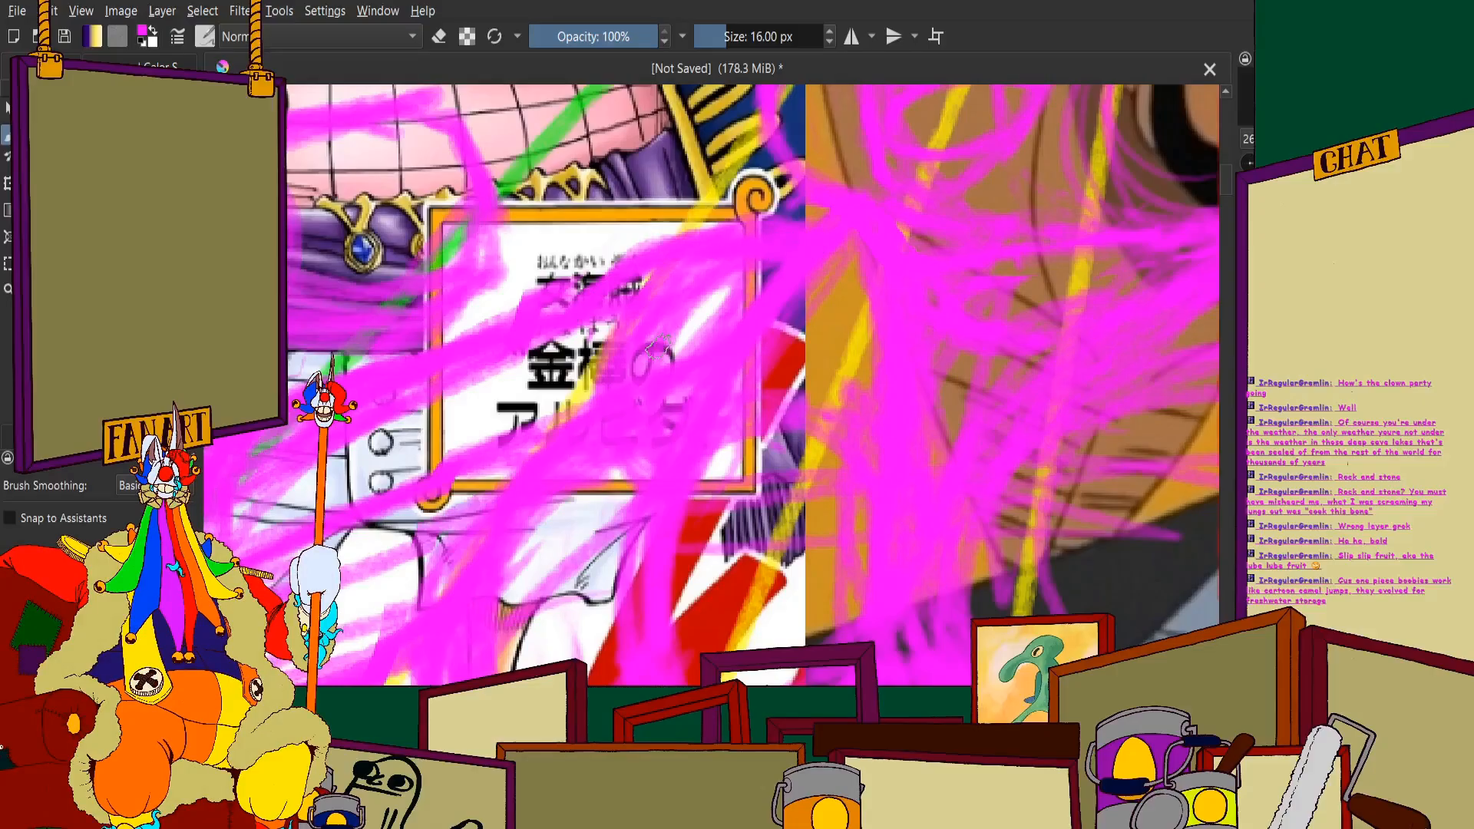
{"action": "scroll", "coordinate": [618, 299], "scroll_direction": "down", "scroll_amount": 1}
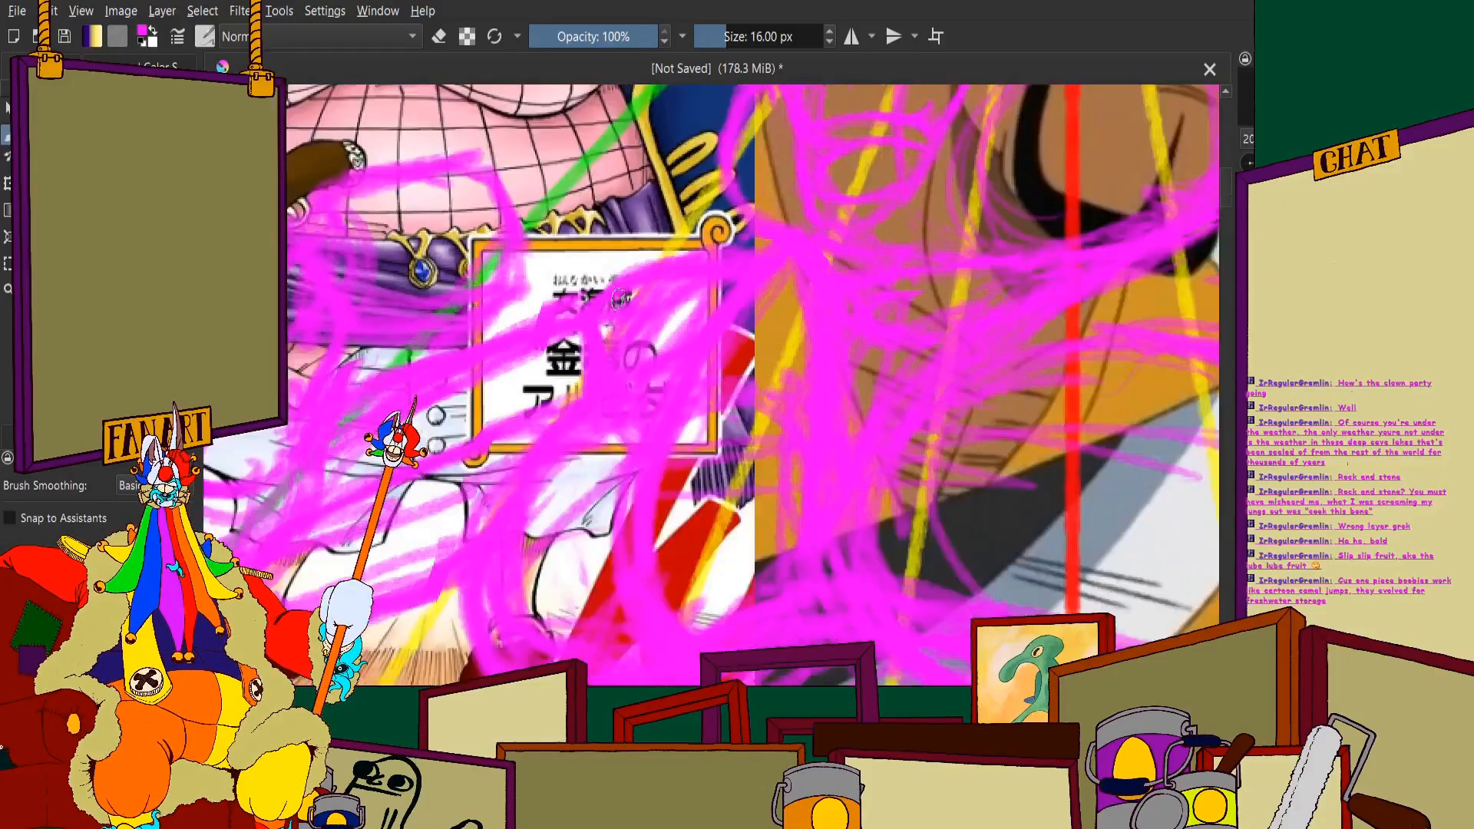
{"action": "scroll", "coordinate": [618, 299], "scroll_direction": "down", "scroll_amount": 1}
{"action": "scroll", "coordinate": [624, 307], "scroll_direction": "up", "scroll_amount": 2}
{"action": "scroll", "coordinate": [623, 307], "scroll_direction": "down", "scroll_amount": 3}
{"action": "scroll", "coordinate": [468, 414], "scroll_direction": "up", "scroll_amount": 2}
{"action": "scroll", "coordinate": [514, 453], "scroll_direction": "down", "scroll_amount": 2}
{"action": "scroll", "coordinate": [436, 483], "scroll_direction": "up", "scroll_amount": 2}
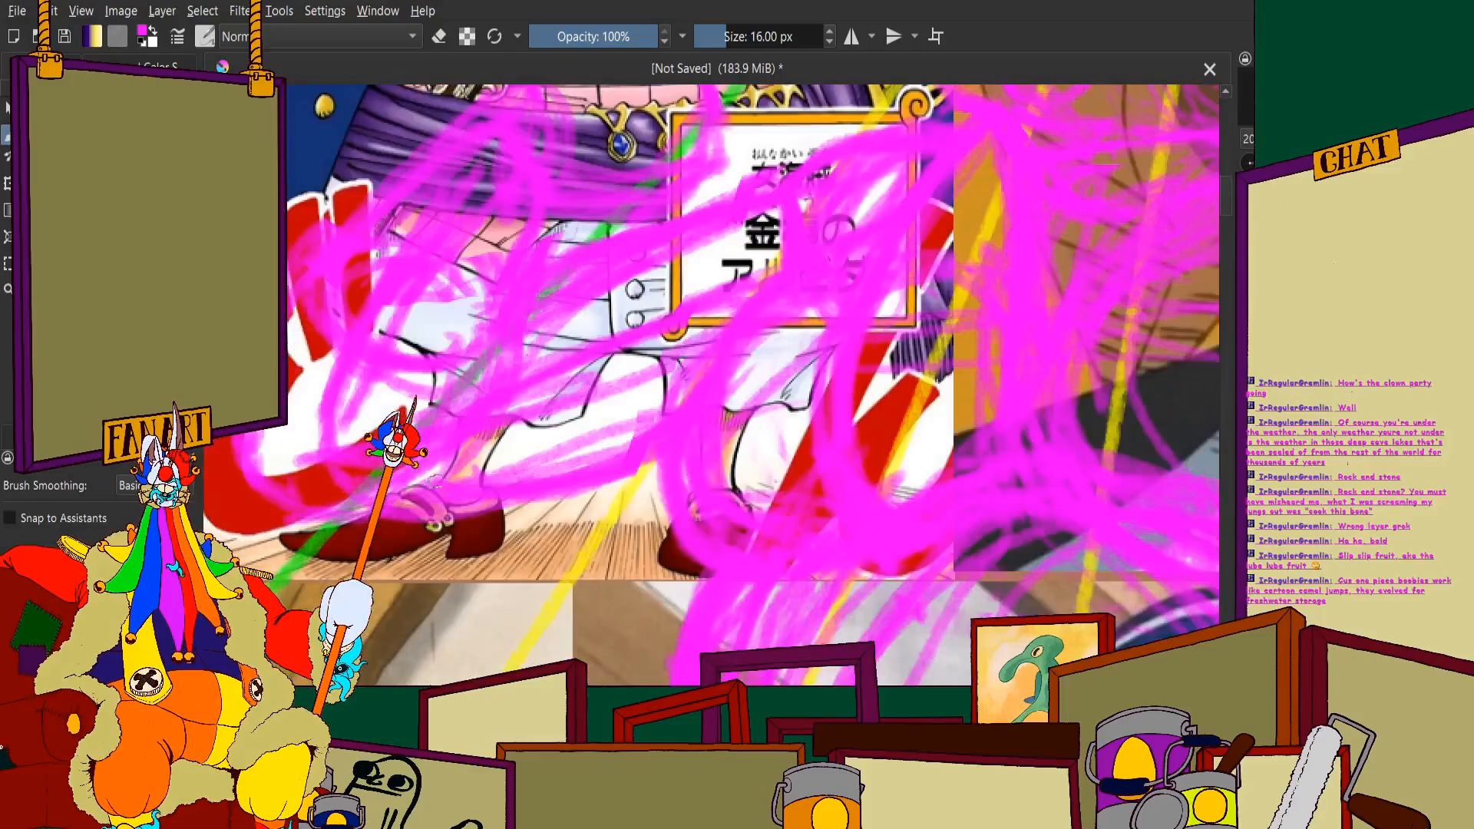
{"action": "scroll", "coordinate": [492, 423], "scroll_direction": "up", "scroll_amount": 3}
{"action": "scroll", "coordinate": [537, 369], "scroll_direction": "down", "scroll_amount": 2}
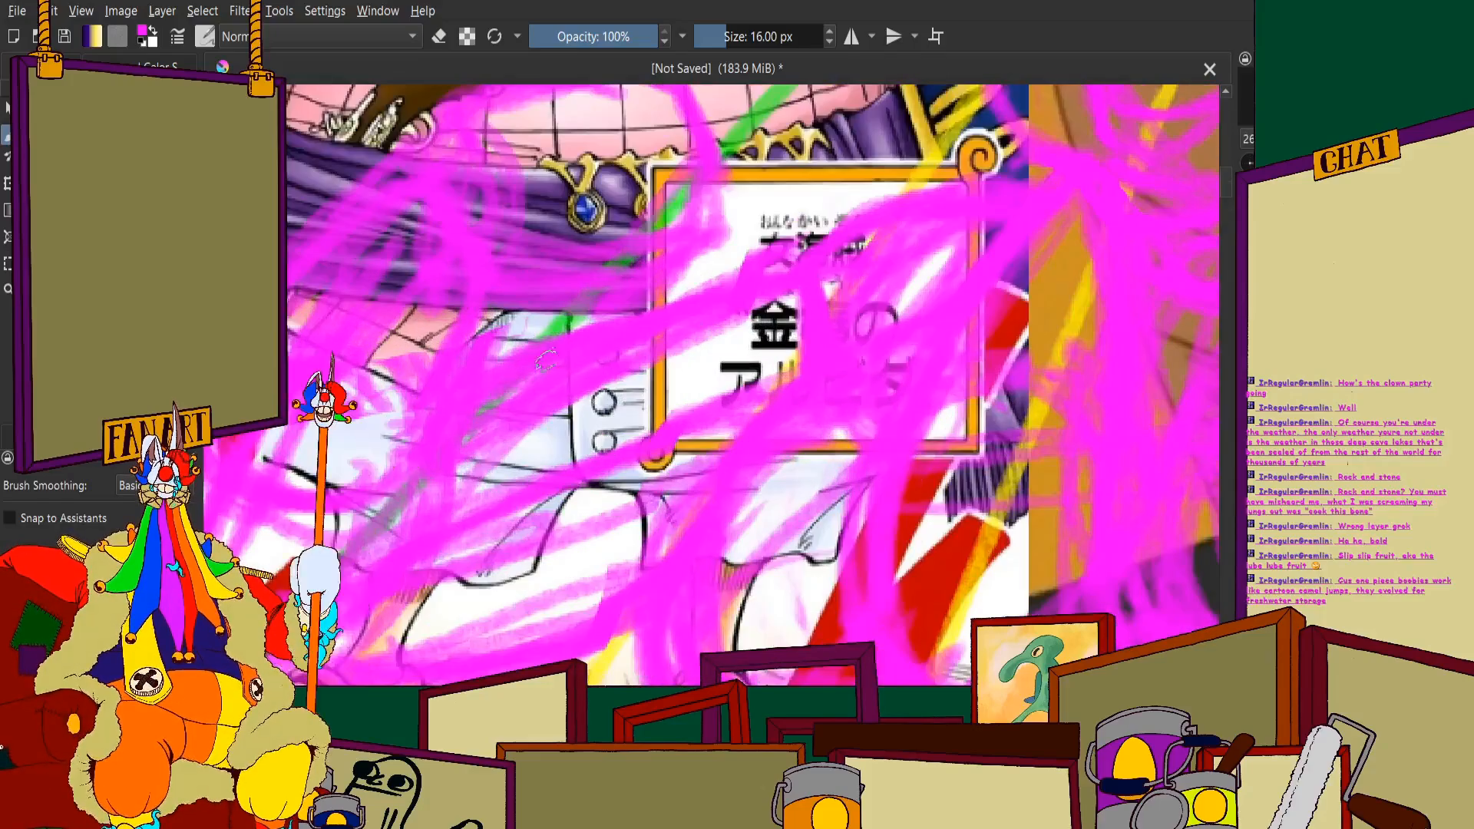
{"action": "scroll", "coordinate": [696, 289], "scroll_direction": "down", "scroll_amount": 3}
{"action": "left_click", "coordinate": [438, 36]}
{"action": "scroll", "coordinate": [707, 284], "scroll_direction": "up", "scroll_amount": 3}
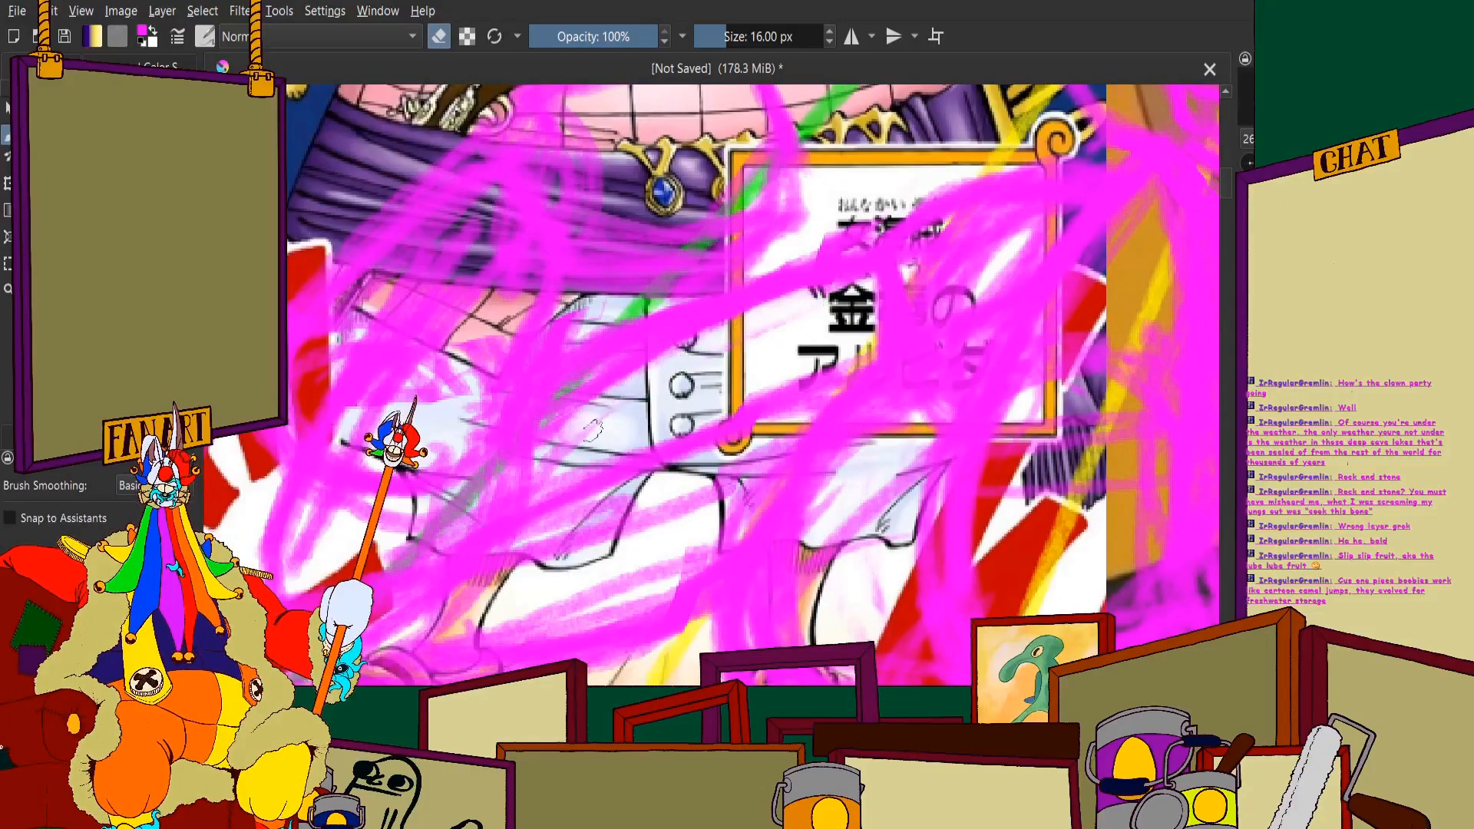
{"action": "left_click_drag", "start_coordinate": [667, 349], "coordinate": [835, 284]}
{"action": "scroll", "coordinate": [697, 257], "scroll_direction": "down", "scroll_amount": 4}
{"action": "scroll", "coordinate": [603, 265], "scroll_direction": "up", "scroll_amount": 4}
{"action": "mouse_move", "coordinate": [602, 265]}
{"action": "left_mouse_down"}
{"action": "mouse_move", "coordinate": [491, 377]}
{"action": "mouse_move", "coordinate": [445, 399]}
{"action": "mouse_move", "coordinate": [461, 307]}
{"action": "mouse_move", "coordinate": [414, 470]}
{"action": "mouse_move", "coordinate": [584, 330]}
{"action": "mouse_move", "coordinate": [537, 461]}
{"action": "mouse_move", "coordinate": [614, 346]}
{"action": "mouse_move", "coordinate": [459, 559]}
{"action": "mouse_move", "coordinate": [499, 368]}
{"action": "mouse_move", "coordinate": [602, 431]}
{"action": "mouse_move", "coordinate": [691, 292]}
{"action": "mouse_move", "coordinate": [667, 415]}
{"action": "left_mouse_up"}
{"action": "key", "text": "e"}
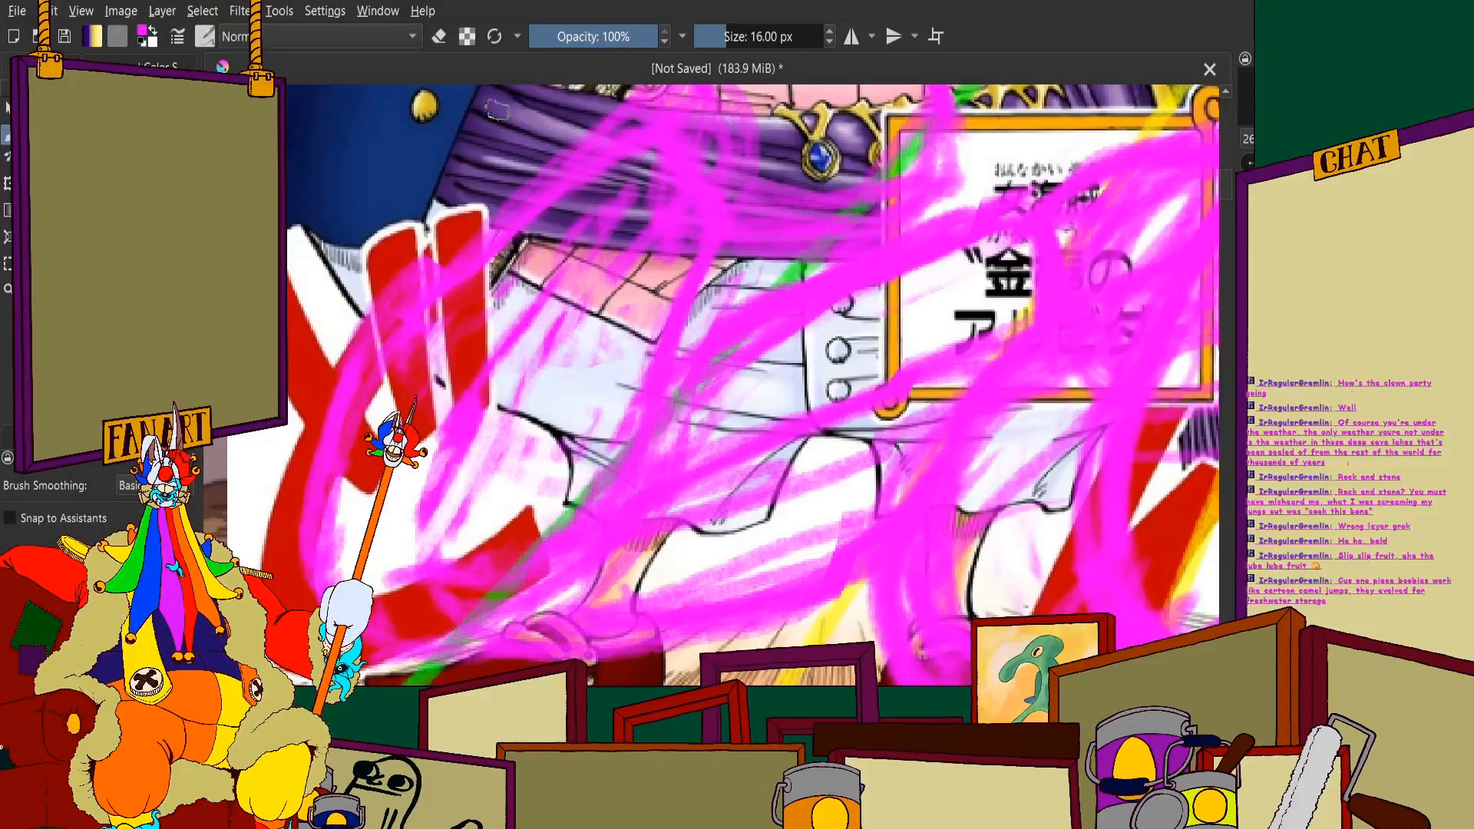
Clean up more overlapping magenta strokes along the arm between the elbow and the body with the eraser, and return to painting
{"action": "left_click", "coordinate": [438, 36]}
{"action": "key", "text": "plus"}
{"action": "mouse_move", "coordinate": [837, 261]}
{"action": "left_mouse_down"}
{"action": "mouse_move", "coordinate": [922, 268]}
{"action": "mouse_move", "coordinate": [491, 453]}
{"action": "left_mouse_up"}
{"action": "key", "text": "minus"}
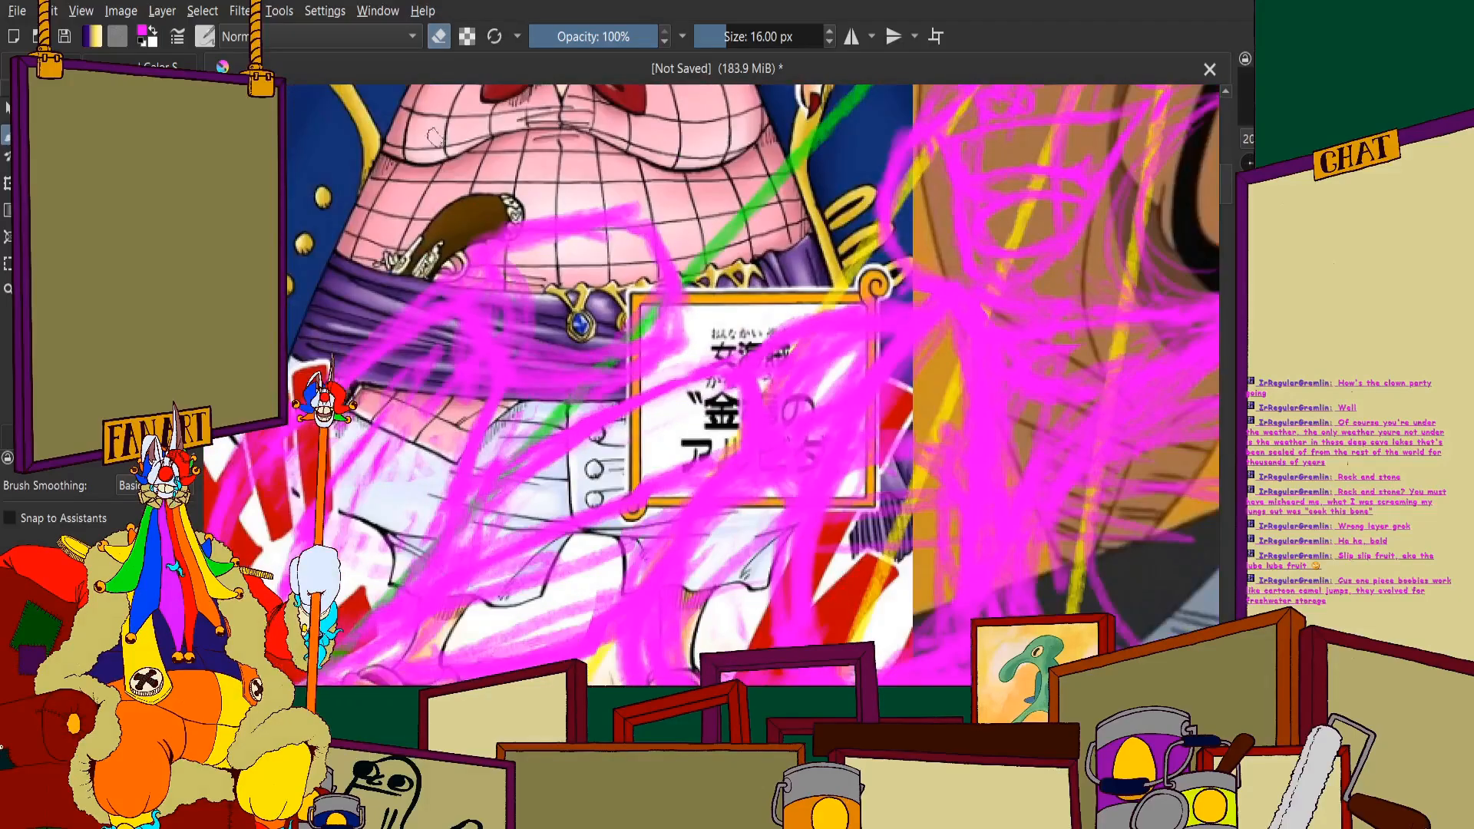
{"action": "left_click", "coordinate": [438, 36]}
Sketch a large magenta circle beyond the bent elbow over the blue coat, with a small flat ellipse inside it
{"action": "key", "text": "plus"}
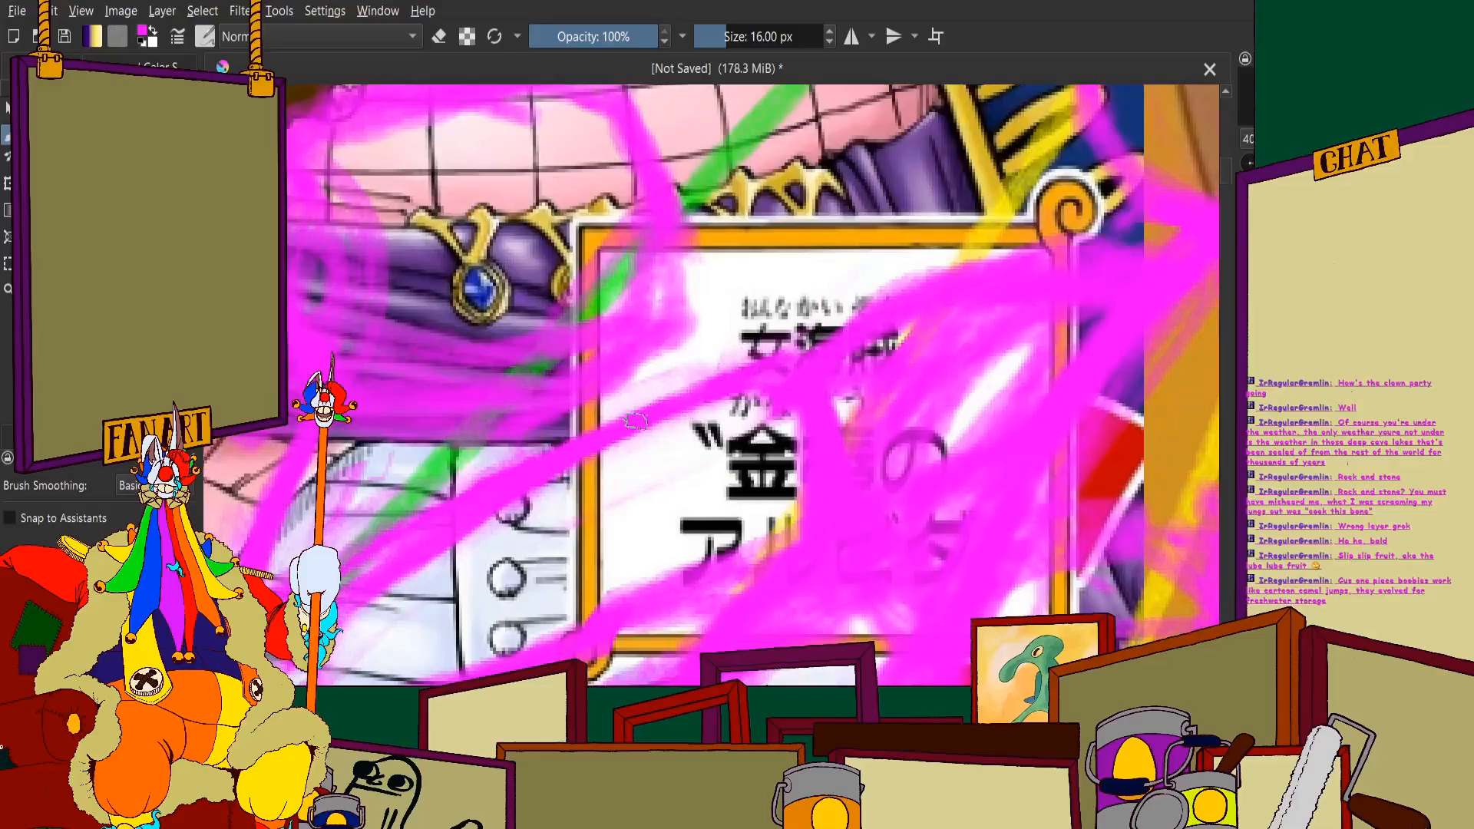
{"action": "key", "text": "minus"}
{"action": "key", "text": "plus"}
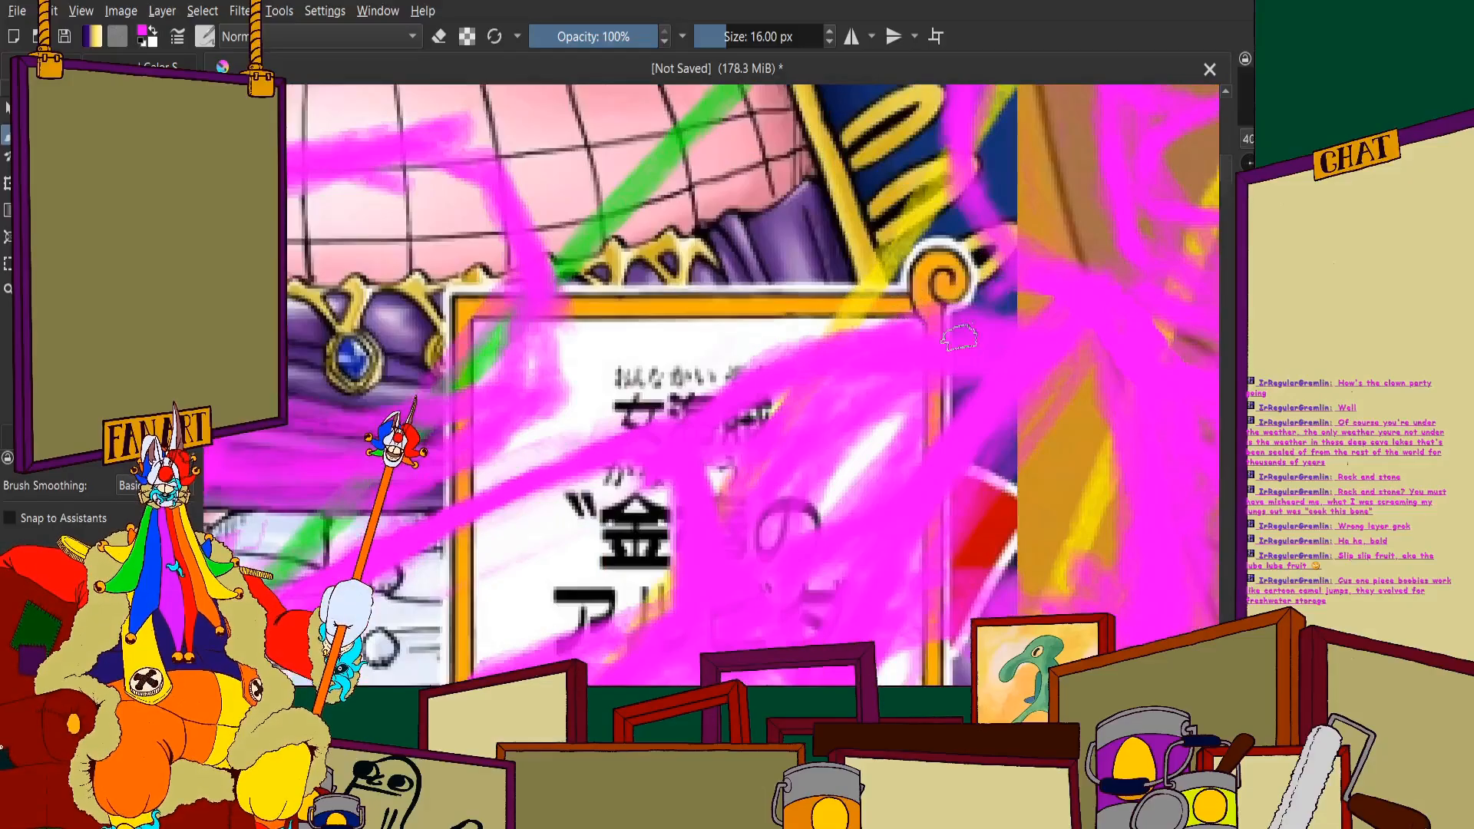
{"action": "key", "text": "minus"}
{"action": "key", "text": "minus"}
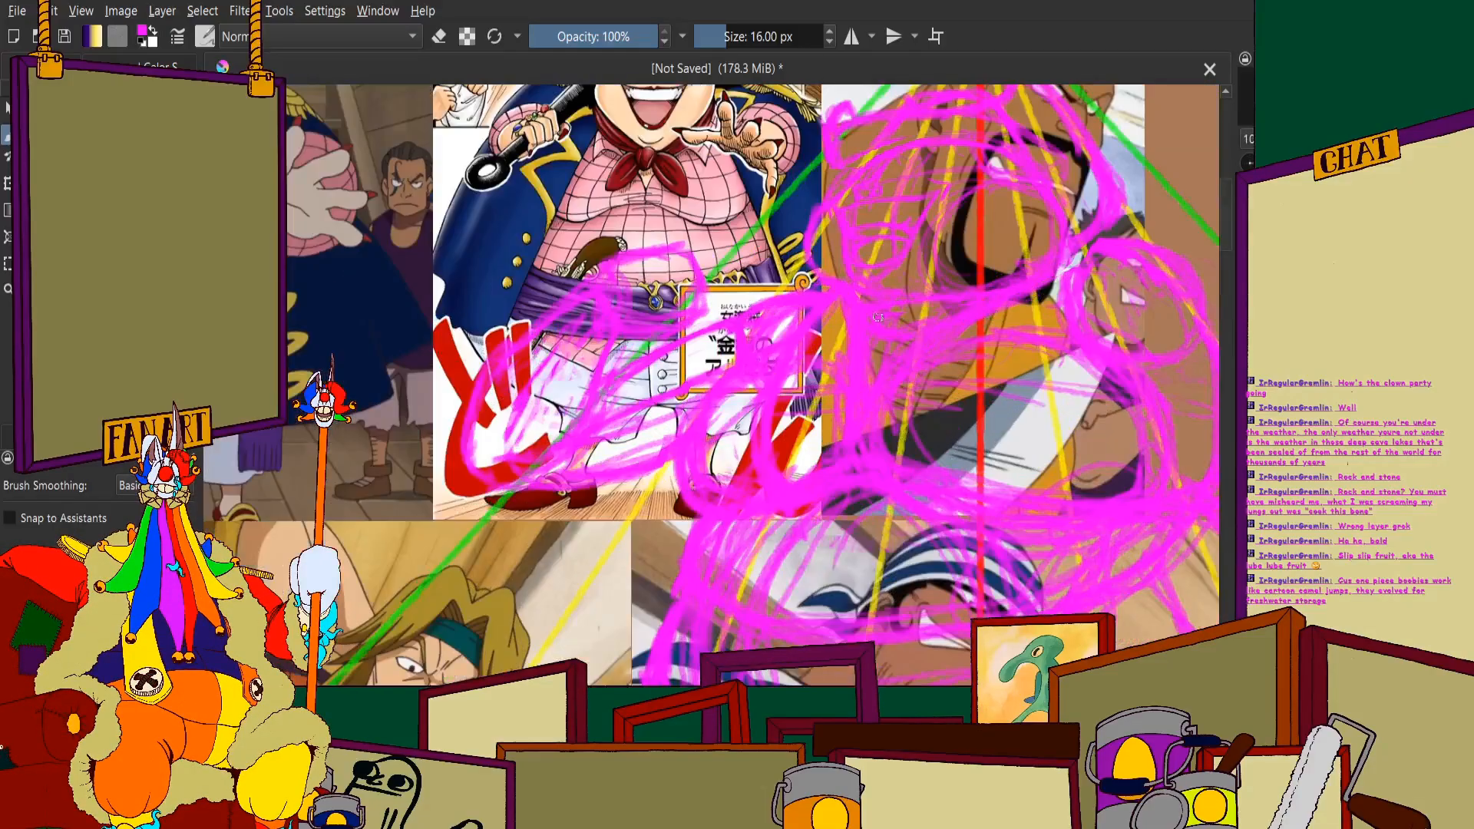
{"action": "key", "text": "minus"}
{"action": "key", "text": "minus"}
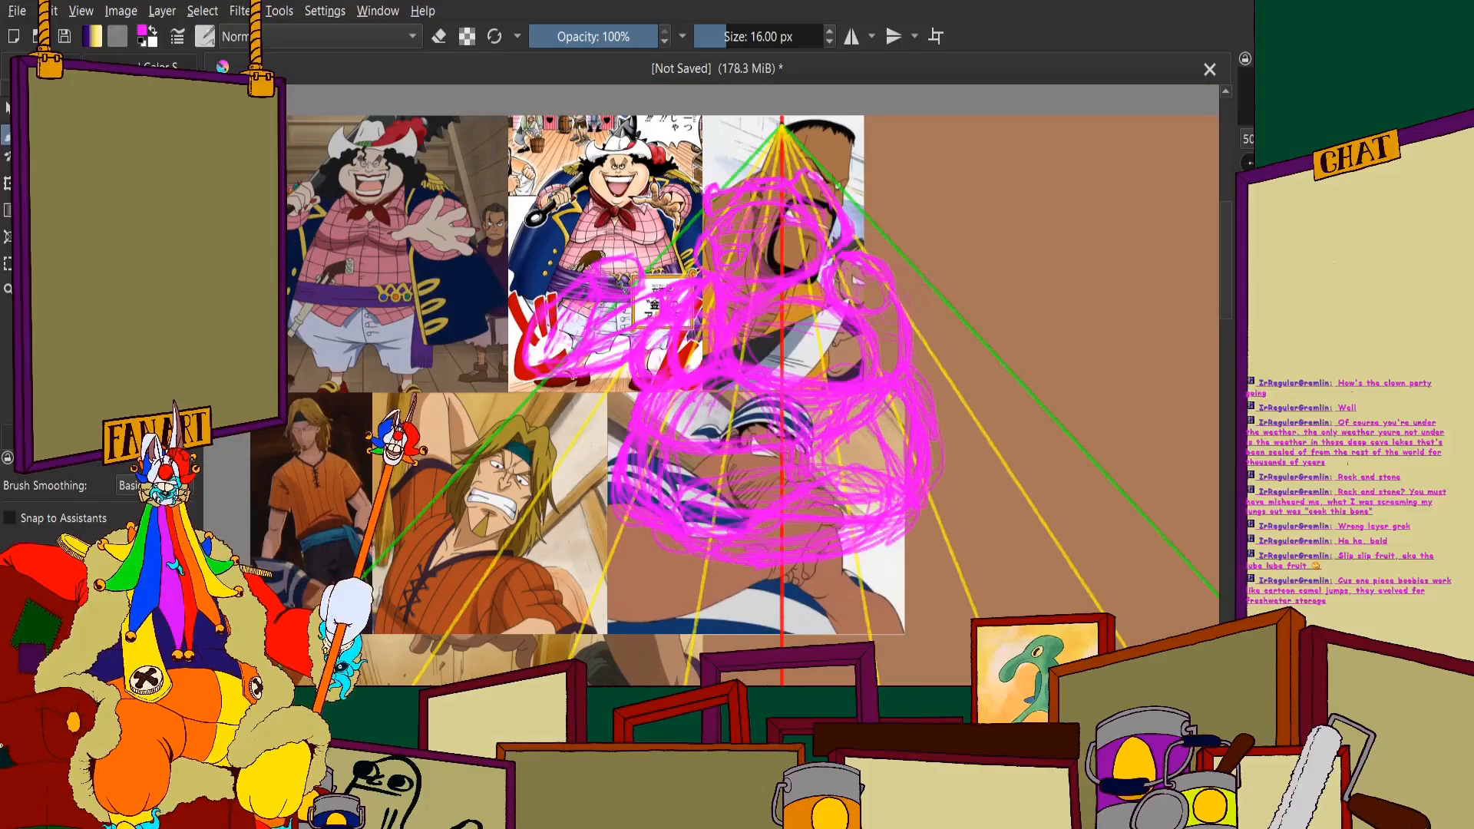
{"action": "scroll", "coordinate": [666, 244], "scroll_direction": "down", "scroll_amount": 1}
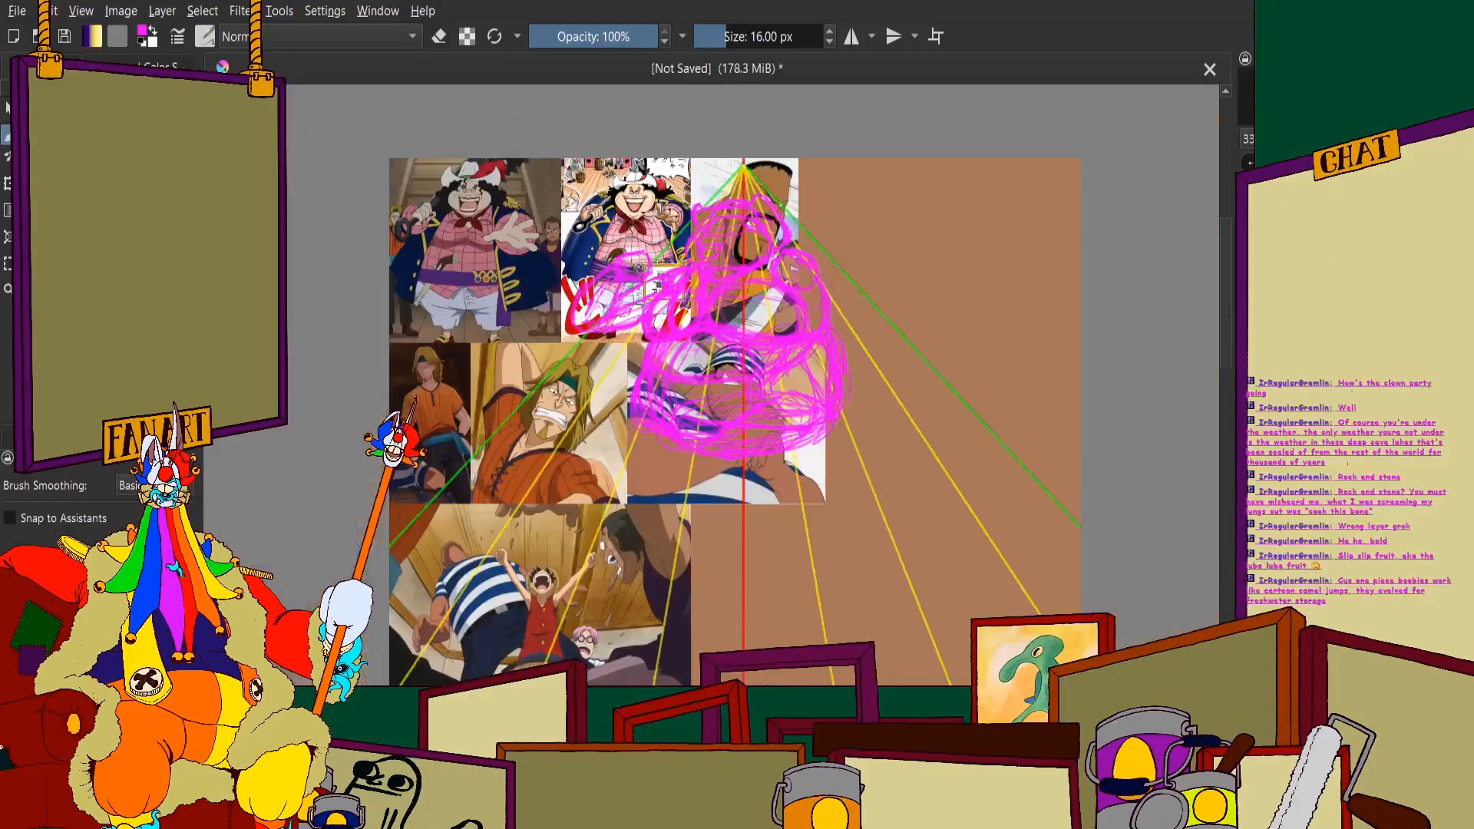
{"action": "scroll", "coordinate": [642, 206], "scroll_direction": "up", "scroll_amount": 5}
{"action": "scroll", "coordinate": [589, 352], "scroll_direction": "down", "scroll_amount": 5}
{"action": "scroll", "coordinate": [450, 310], "scroll_direction": "up", "scroll_amount": 2}
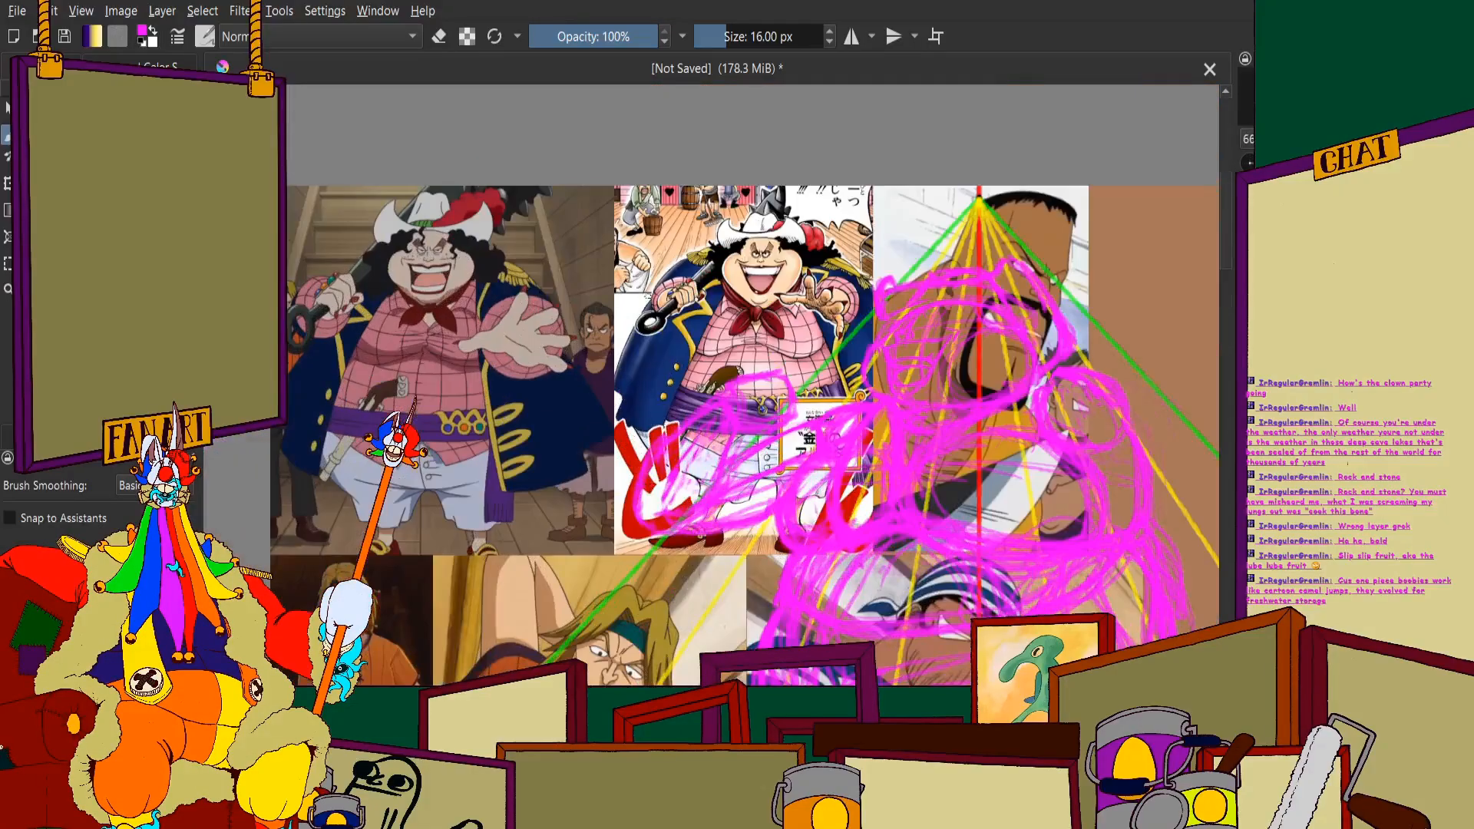
{"action": "scroll", "coordinate": [557, 335], "scroll_direction": "up", "scroll_amount": 3}
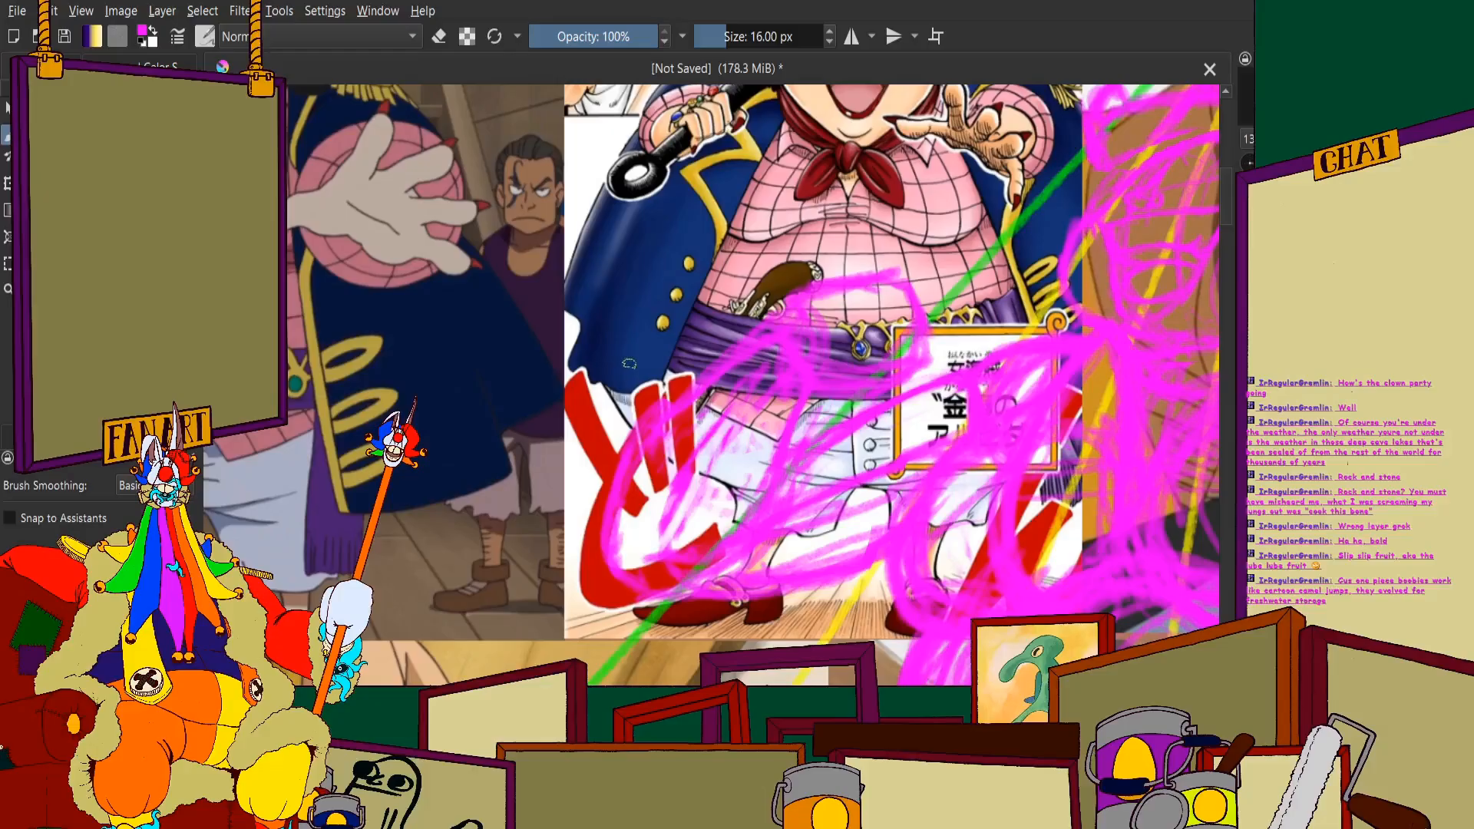
{"action": "mouse_move", "coordinate": [544, 324]}
{"action": "left_mouse_down"}
{"action": "mouse_move", "coordinate": [621, 349]}
{"action": "mouse_move", "coordinate": [524, 345]}
{"action": "mouse_move", "coordinate": [501, 425]}
{"action": "mouse_move", "coordinate": [512, 361]}
{"action": "mouse_move", "coordinate": [585, 449]}
{"action": "mouse_move", "coordinate": [514, 412]}
{"action": "mouse_move", "coordinate": [633, 408]}
{"action": "mouse_move", "coordinate": [612, 353]}
{"action": "mouse_move", "coordinate": [647, 408]}
{"action": "mouse_move", "coordinate": [657, 387]}
{"action": "mouse_move", "coordinate": [528, 420]}
{"action": "mouse_move", "coordinate": [534, 447]}
{"action": "mouse_move", "coordinate": [553, 336]}
{"action": "mouse_move", "coordinate": [504, 363]}
{"action": "mouse_move", "coordinate": [636, 335]}
{"action": "mouse_move", "coordinate": [600, 314]}
{"action": "mouse_move", "coordinate": [632, 380]}
{"action": "mouse_move", "coordinate": [584, 320]}
{"action": "mouse_move", "coordinate": [492, 380]}
{"action": "mouse_move", "coordinate": [527, 325]}
{"action": "mouse_move", "coordinate": [525, 410]}
{"action": "mouse_move", "coordinate": [564, 382]}
{"action": "left_mouse_up"}
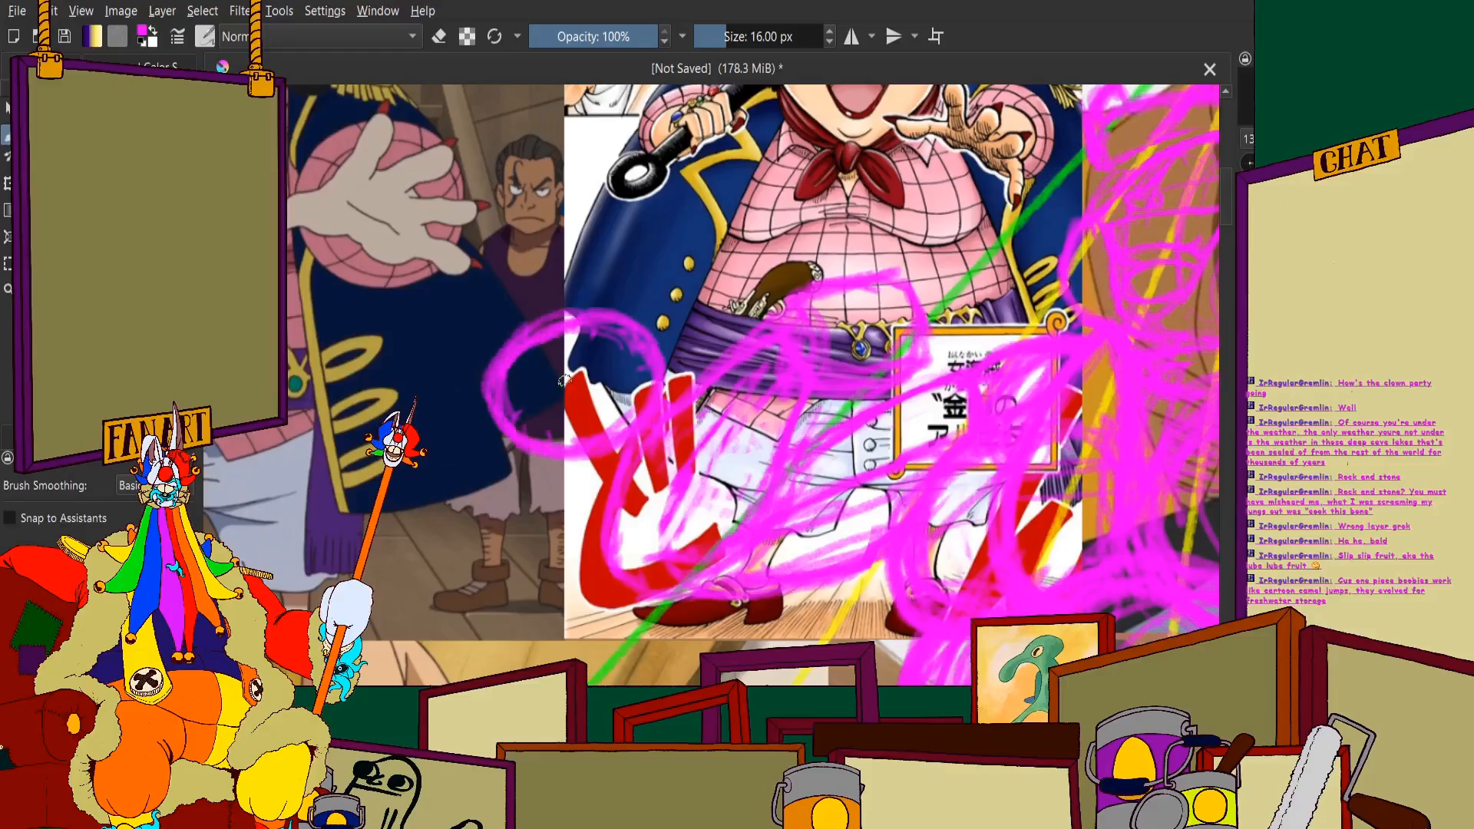
{"action": "scroll", "coordinate": [564, 382], "scroll_direction": "up", "scroll_amount": 3}
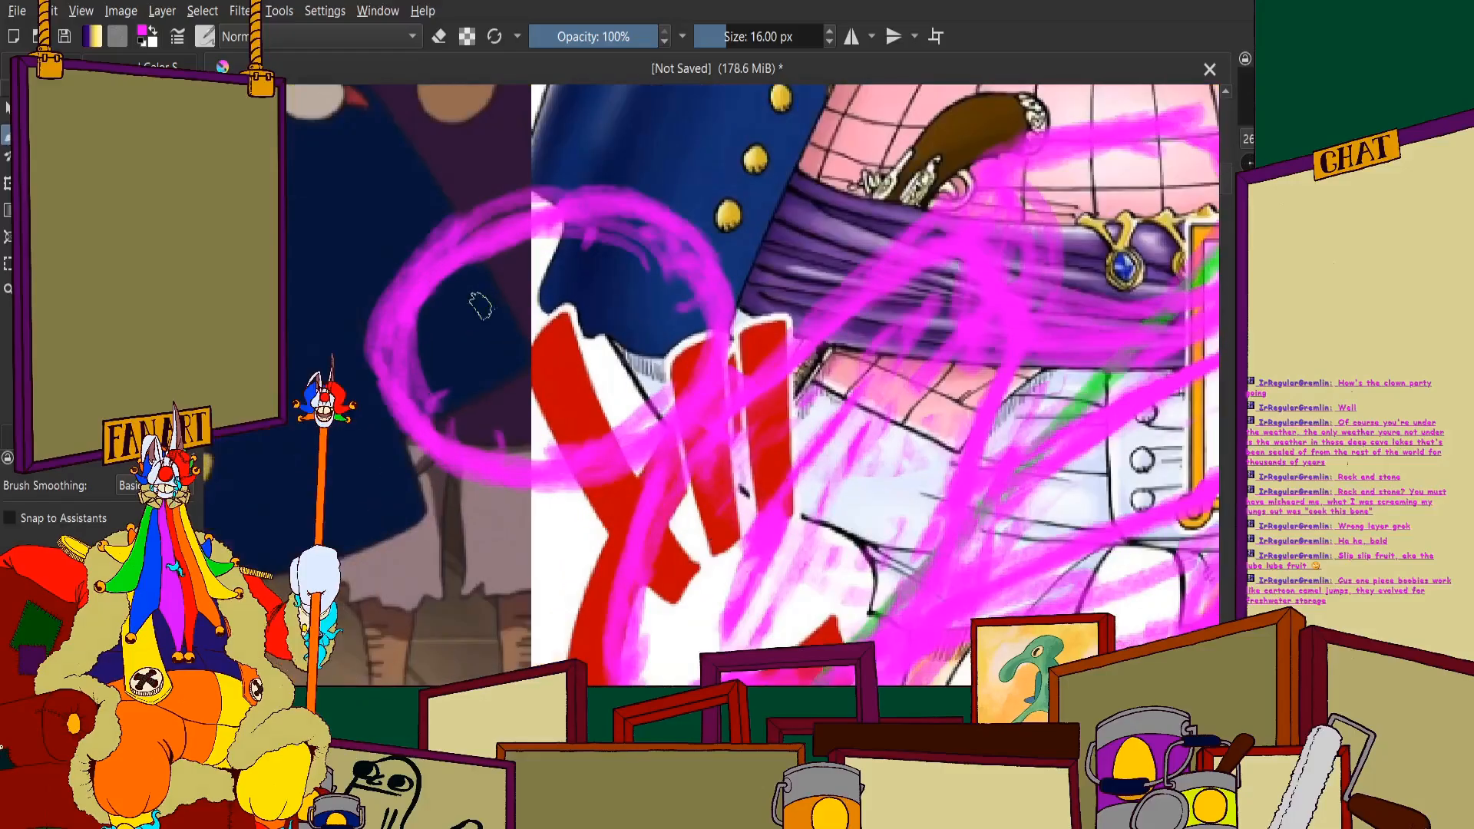
{"action": "mouse_move", "coordinate": [533, 298]}
{"action": "left_mouse_down"}
{"action": "mouse_move", "coordinate": [606, 303]}
{"action": "mouse_move", "coordinate": [492, 334]}
{"action": "mouse_move", "coordinate": [584, 349]}
{"action": "mouse_move", "coordinate": [571, 286]}
{"action": "mouse_move", "coordinate": [468, 311]}
{"action": "mouse_move", "coordinate": [625, 334]}
{"action": "left_mouse_up"}
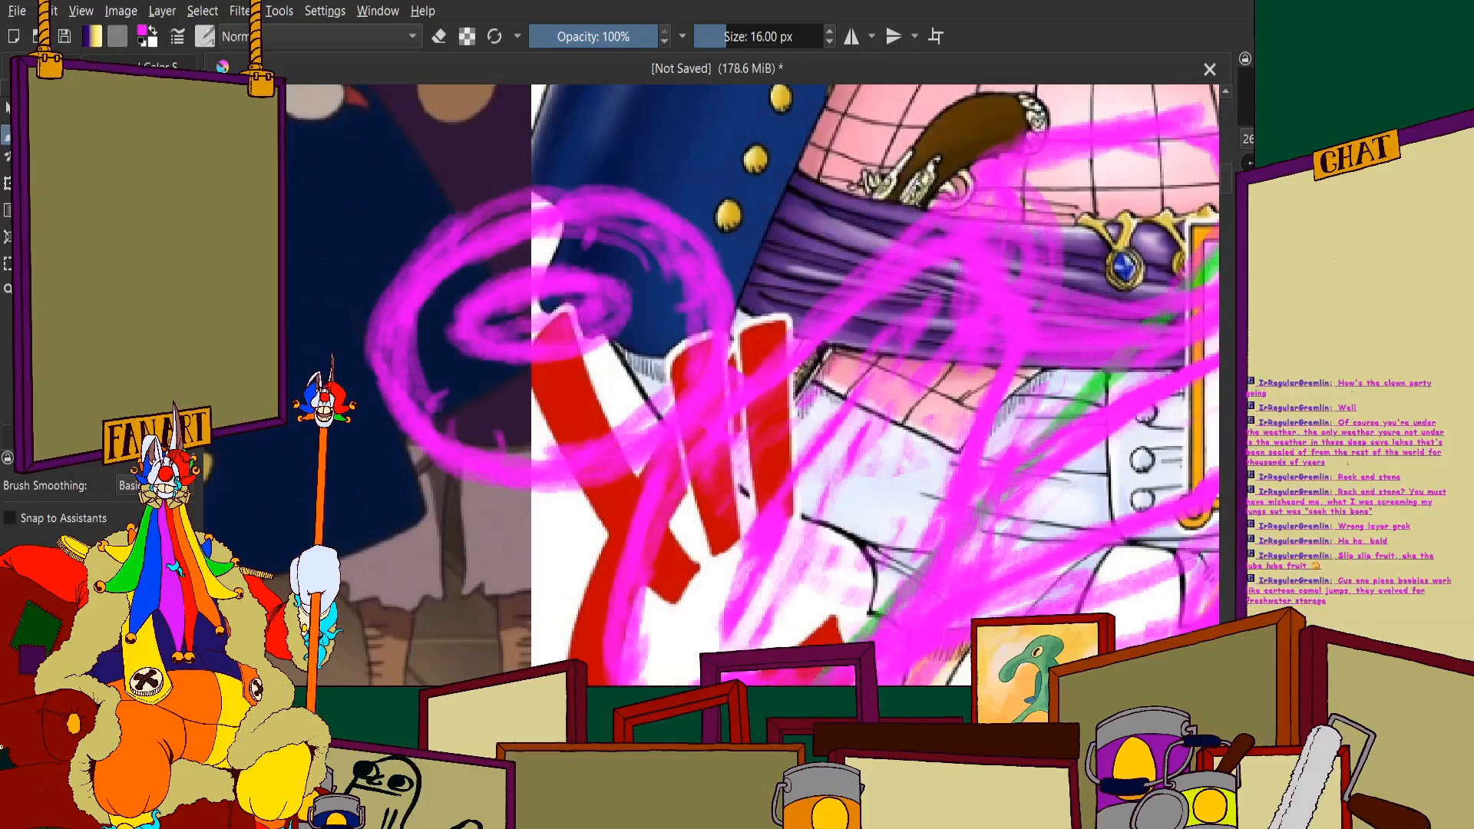
Examine the black-and-white reference of the grinning woman in hat and glasses, and undo adding it to the canvas
{"action": "scroll", "coordinate": [937, 483], "scroll_direction": "down", "scroll_amount": 5}
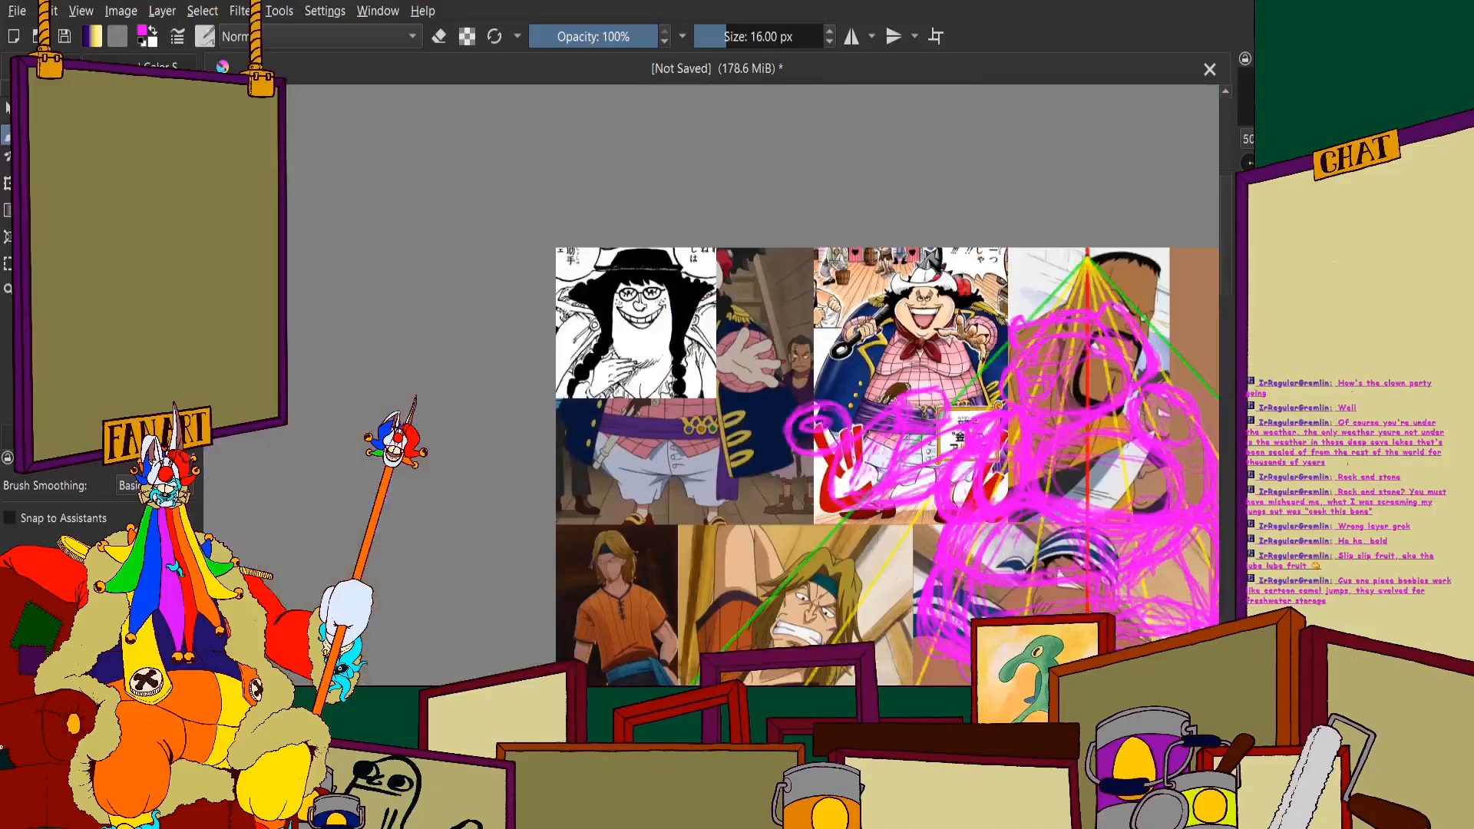
{"action": "scroll", "coordinate": [643, 293], "scroll_direction": "up", "scroll_amount": 5}
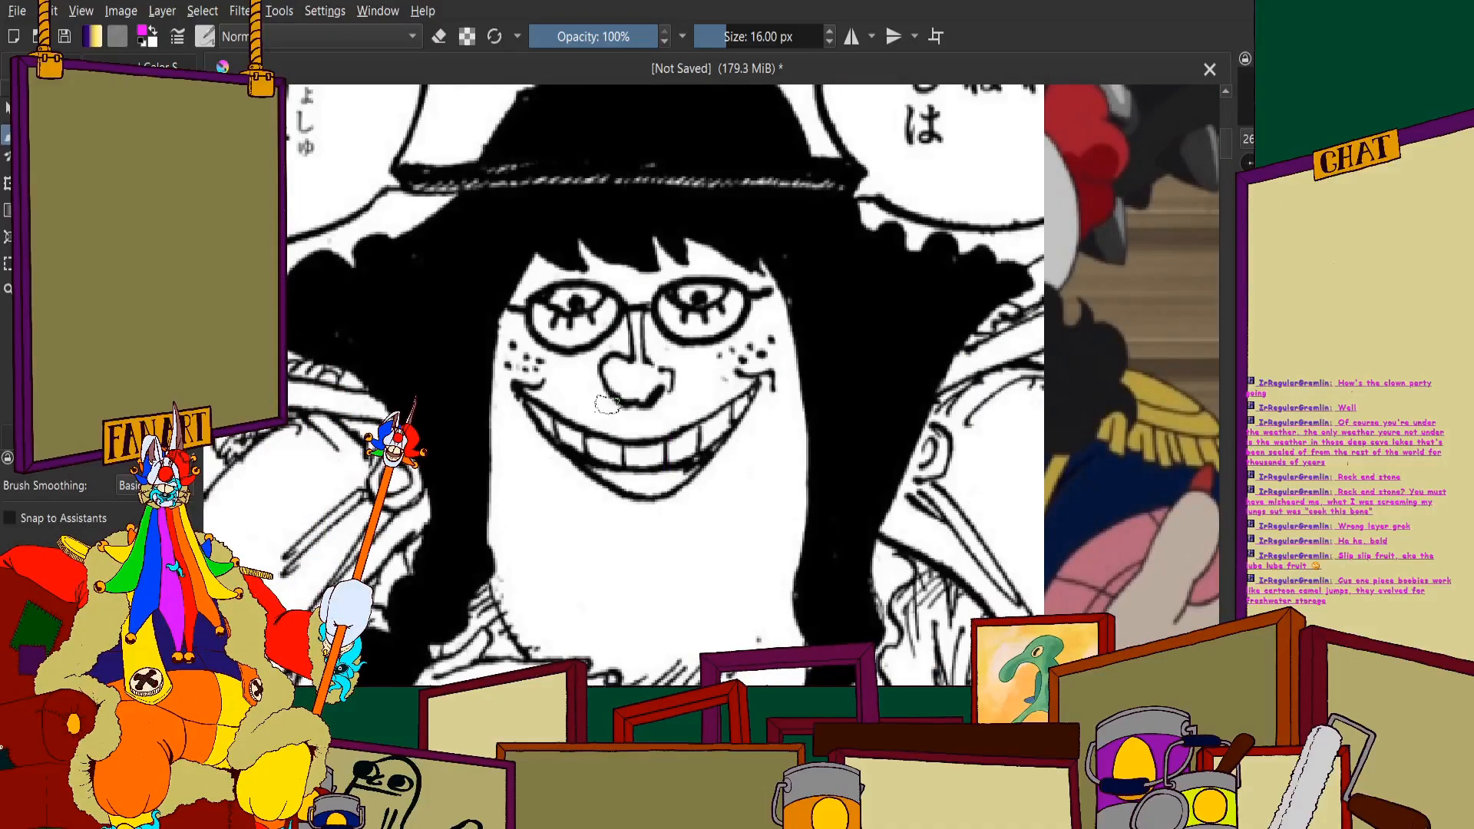
{"action": "key", "text": "ctrl+z"}
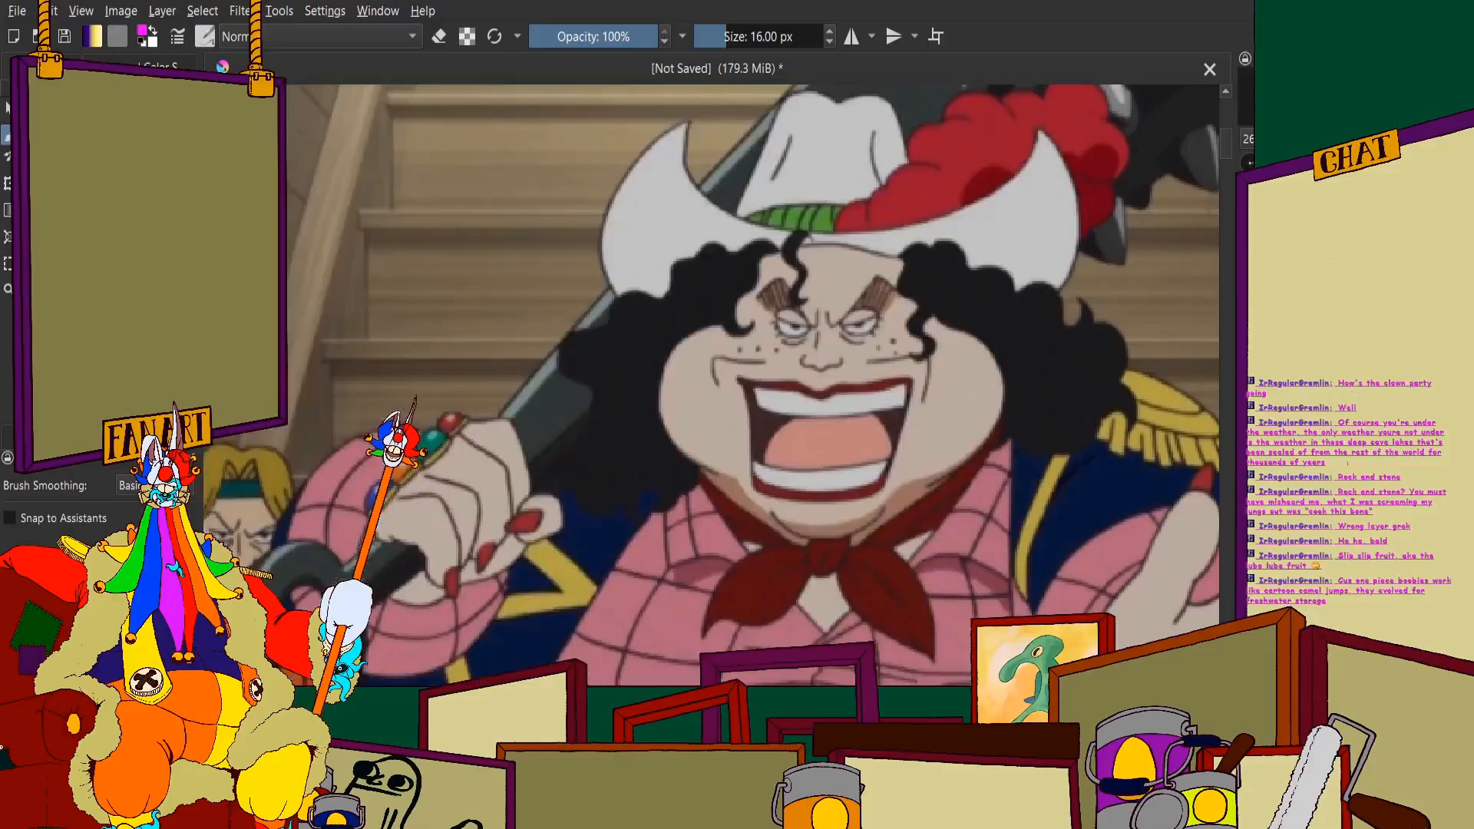
{"action": "scroll", "coordinate": [595, 401], "scroll_direction": "down", "scroll_amount": 8}
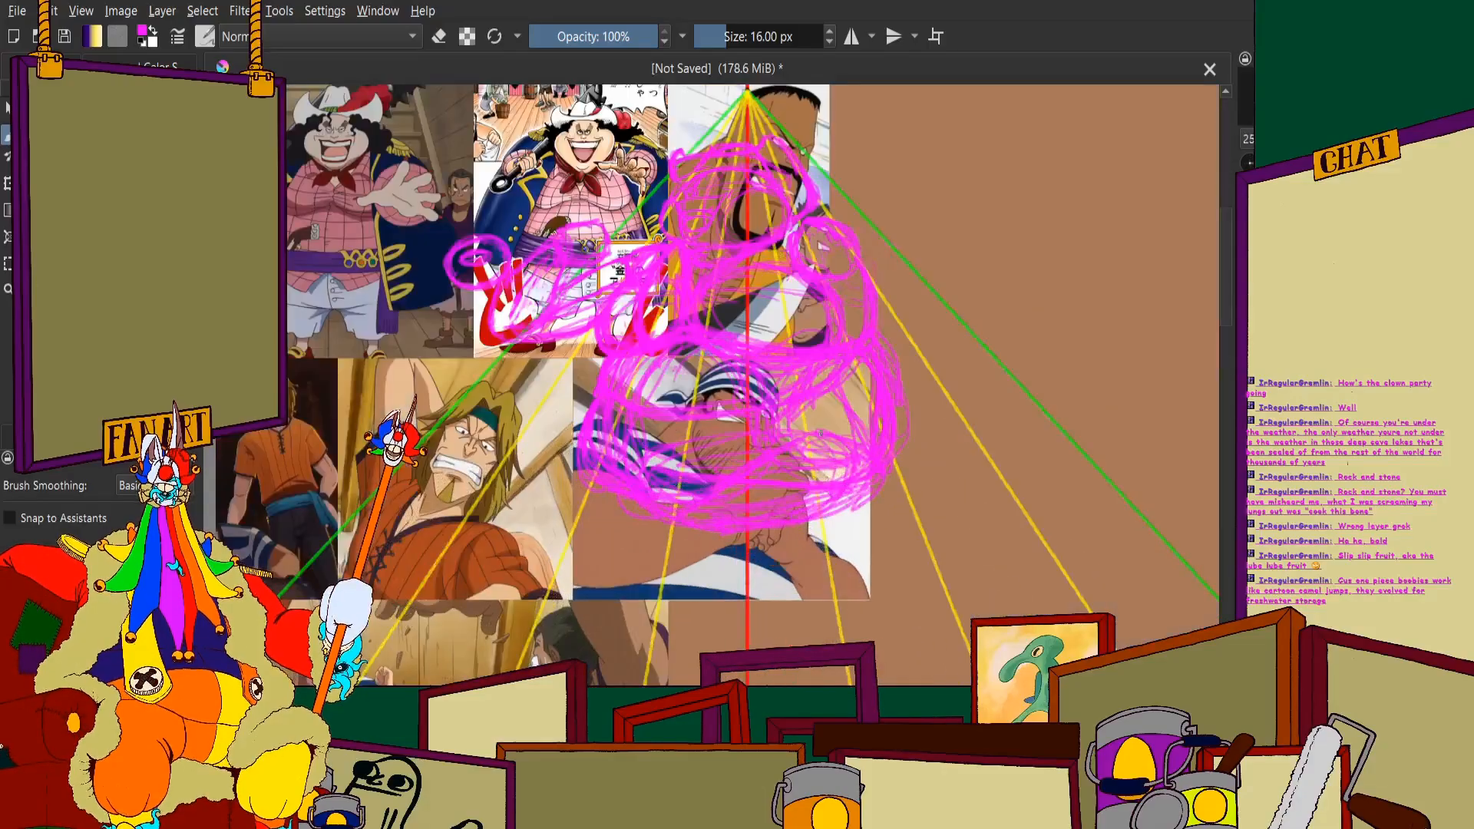
Examine the manga reference of the smiling woman with curly bangs and a ponytail, focusing on her face and freckles
{"action": "scroll", "coordinate": [505, 454], "scroll_direction": "up", "scroll_amount": 8}
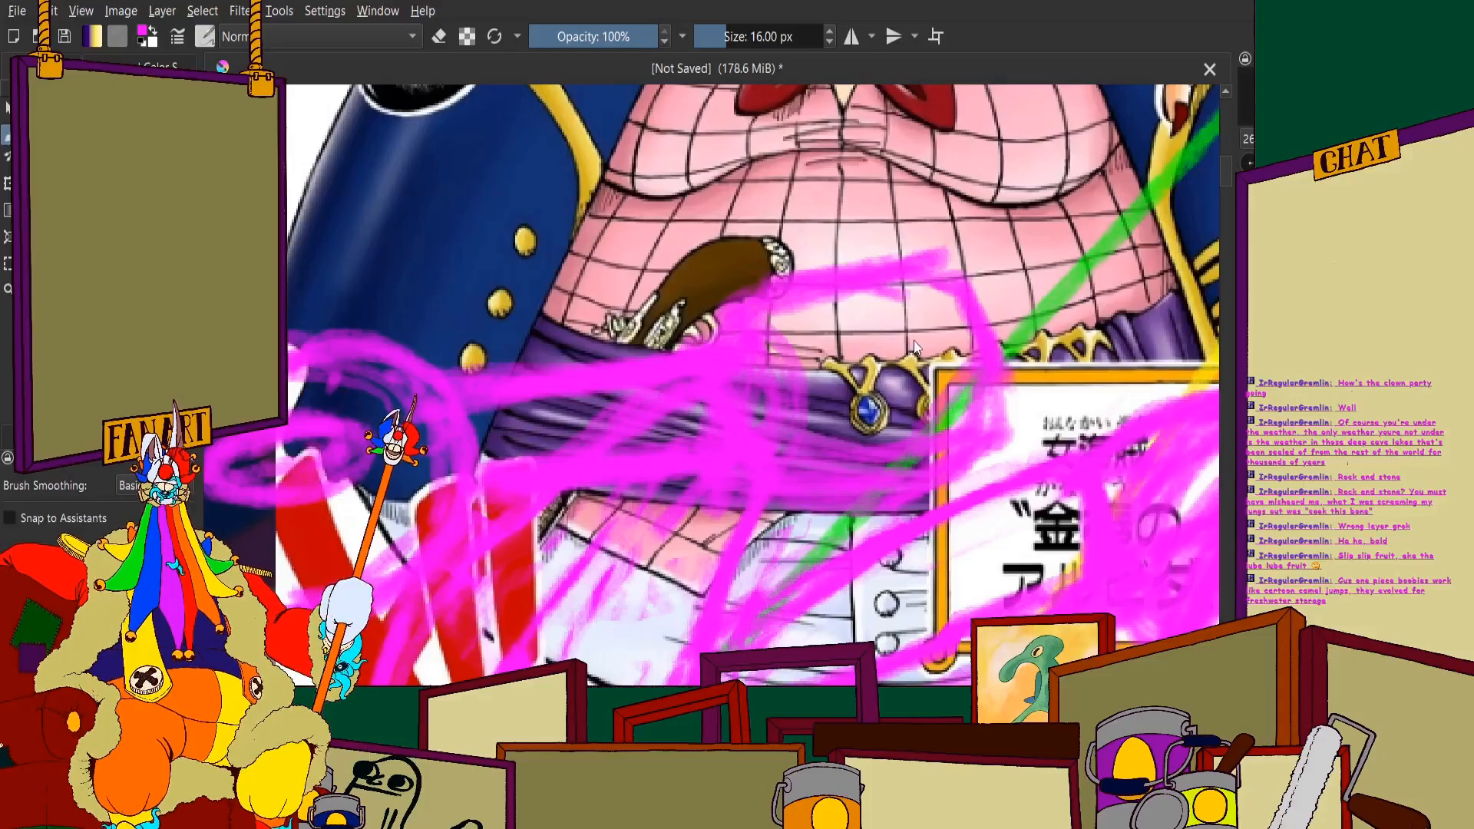
{"action": "scroll", "coordinate": [912, 340], "scroll_direction": "down", "scroll_amount": 4}
{"action": "scroll", "coordinate": [653, 400], "scroll_direction": "up", "scroll_amount": 5}
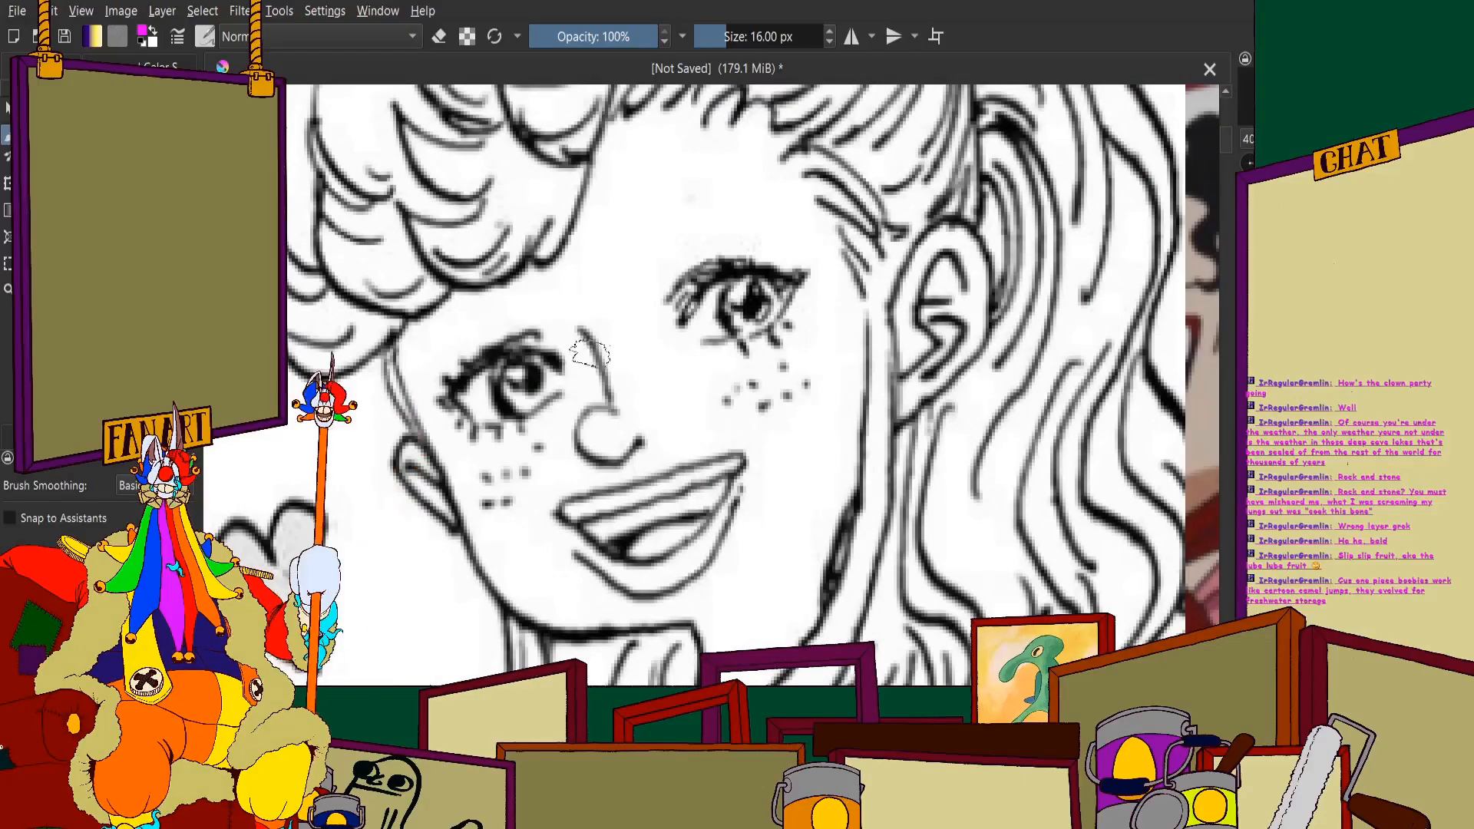
{"action": "scroll", "coordinate": [580, 357], "scroll_direction": "down", "scroll_amount": 3}
{"action": "scroll", "coordinate": [679, 334], "scroll_direction": "up", "scroll_amount": 1}
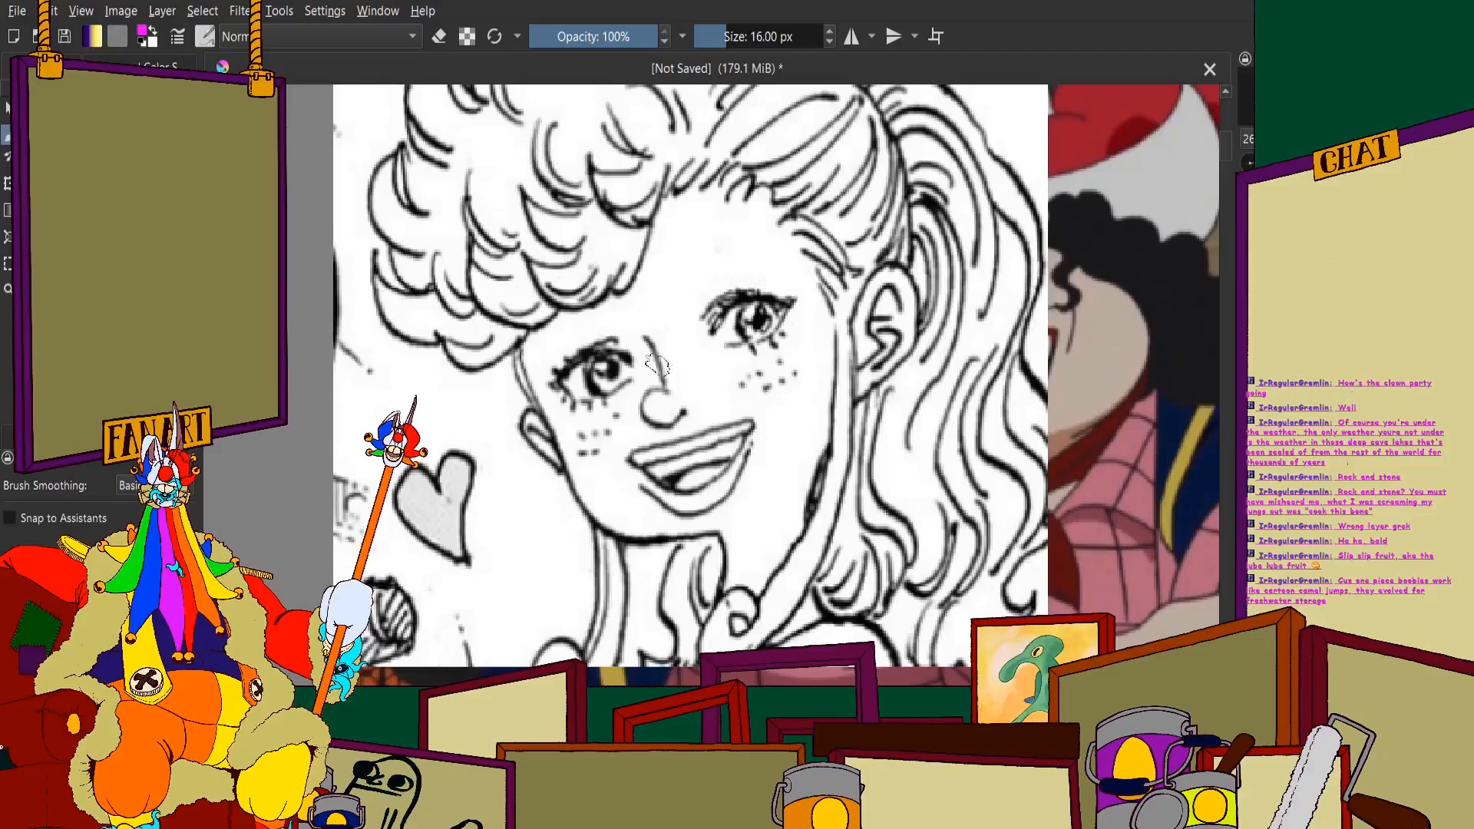
{"action": "scroll", "coordinate": [766, 297], "scroll_direction": "down", "scroll_amount": 2}
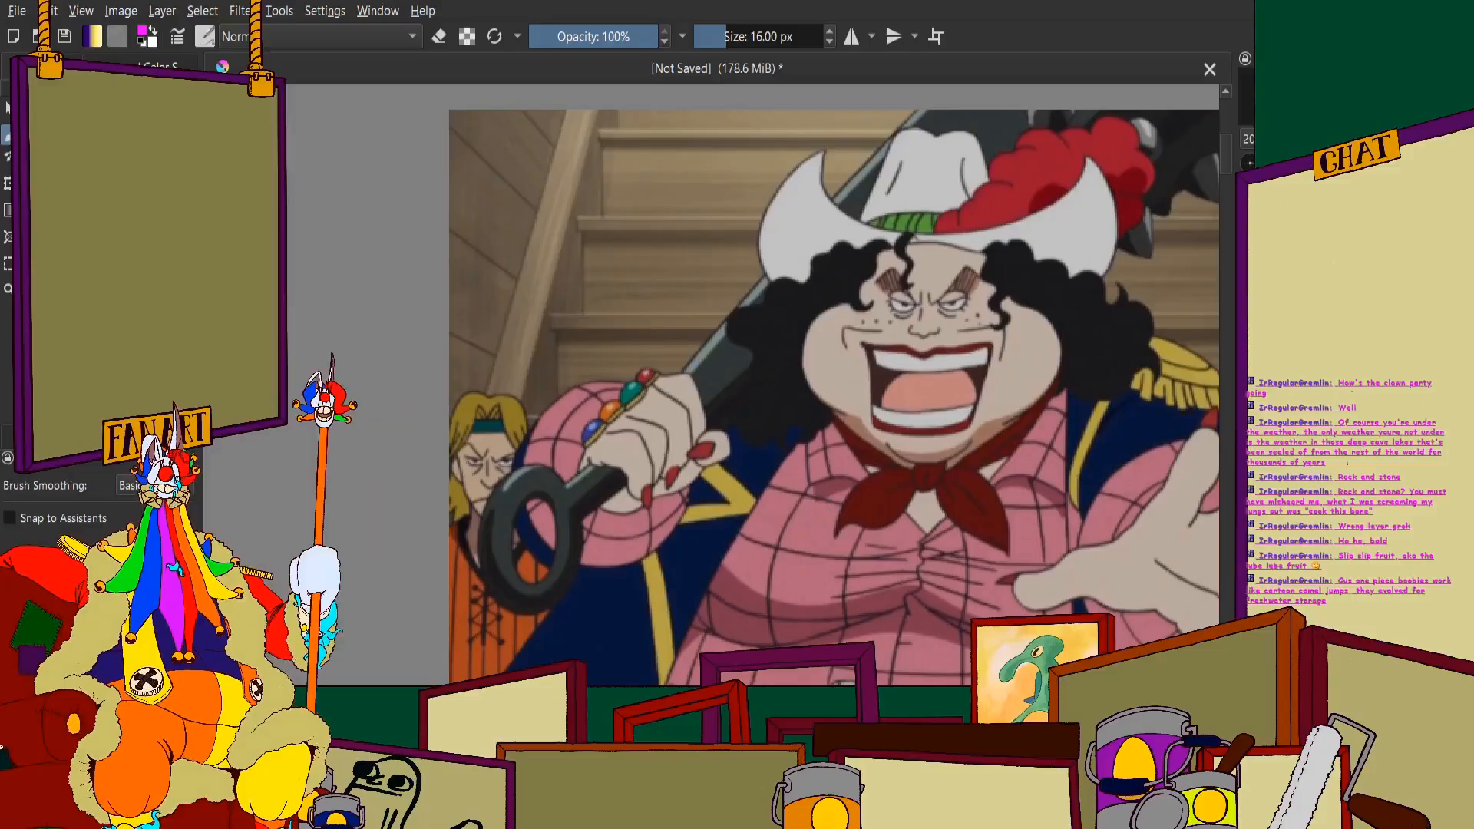
Examine the manga reference of the short-haired winking woman in overalls, comparing her face, hair and pose
{"action": "scroll", "coordinate": [814, 517], "scroll_direction": "down", "scroll_amount": 3}
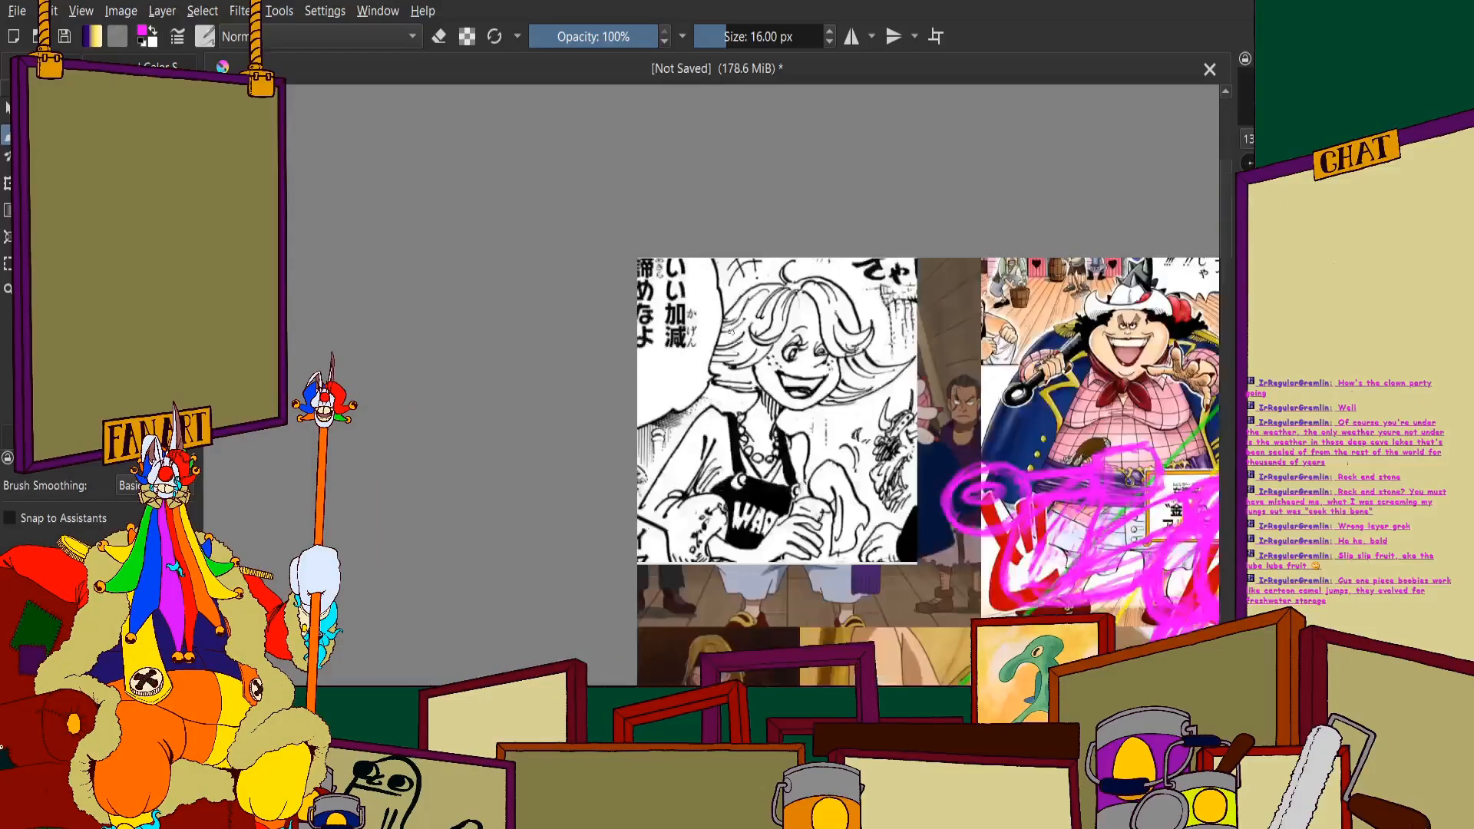
{"action": "scroll", "coordinate": [814, 517], "scroll_direction": "up", "scroll_amount": 4}
{"action": "scroll", "coordinate": [772, 446], "scroll_direction": "up", "scroll_amount": 1}
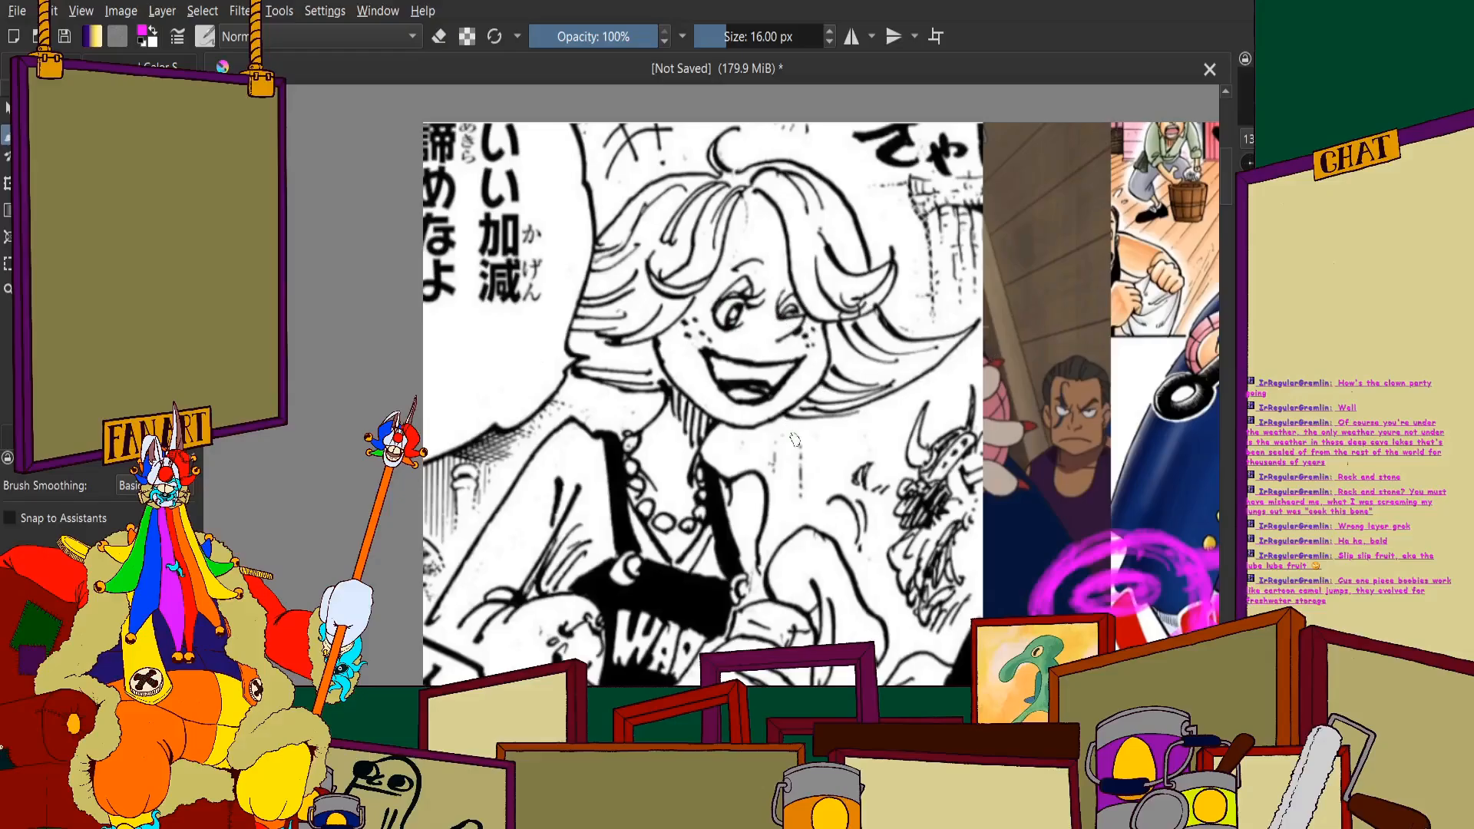
{"action": "scroll", "coordinate": [752, 340], "scroll_direction": "up", "scroll_amount": 2}
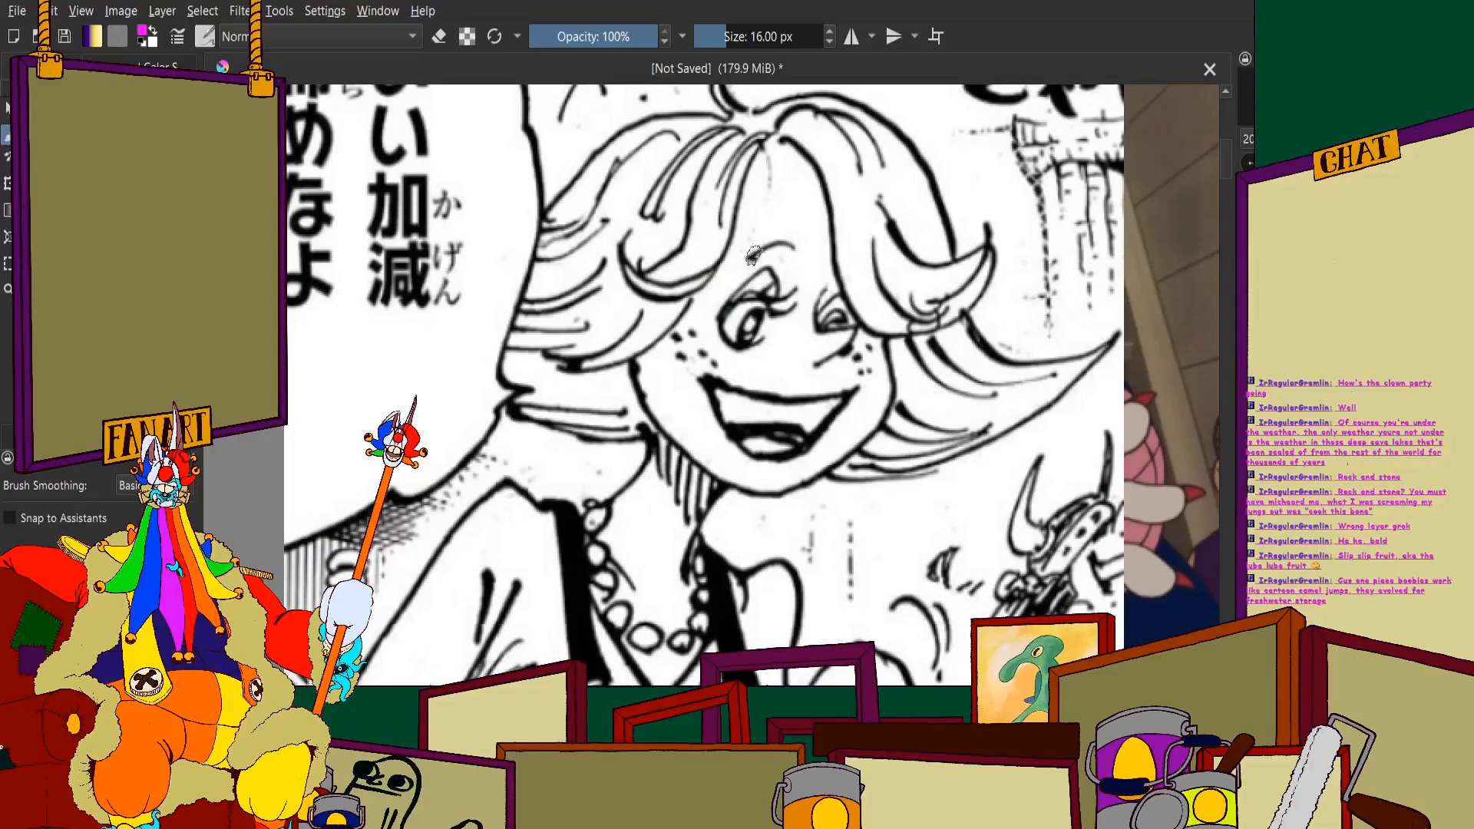
{"action": "scroll", "coordinate": [751, 323], "scroll_direction": "down", "scroll_amount": 2}
{"action": "scroll", "coordinate": [753, 334], "scroll_direction": "up", "scroll_amount": 3}
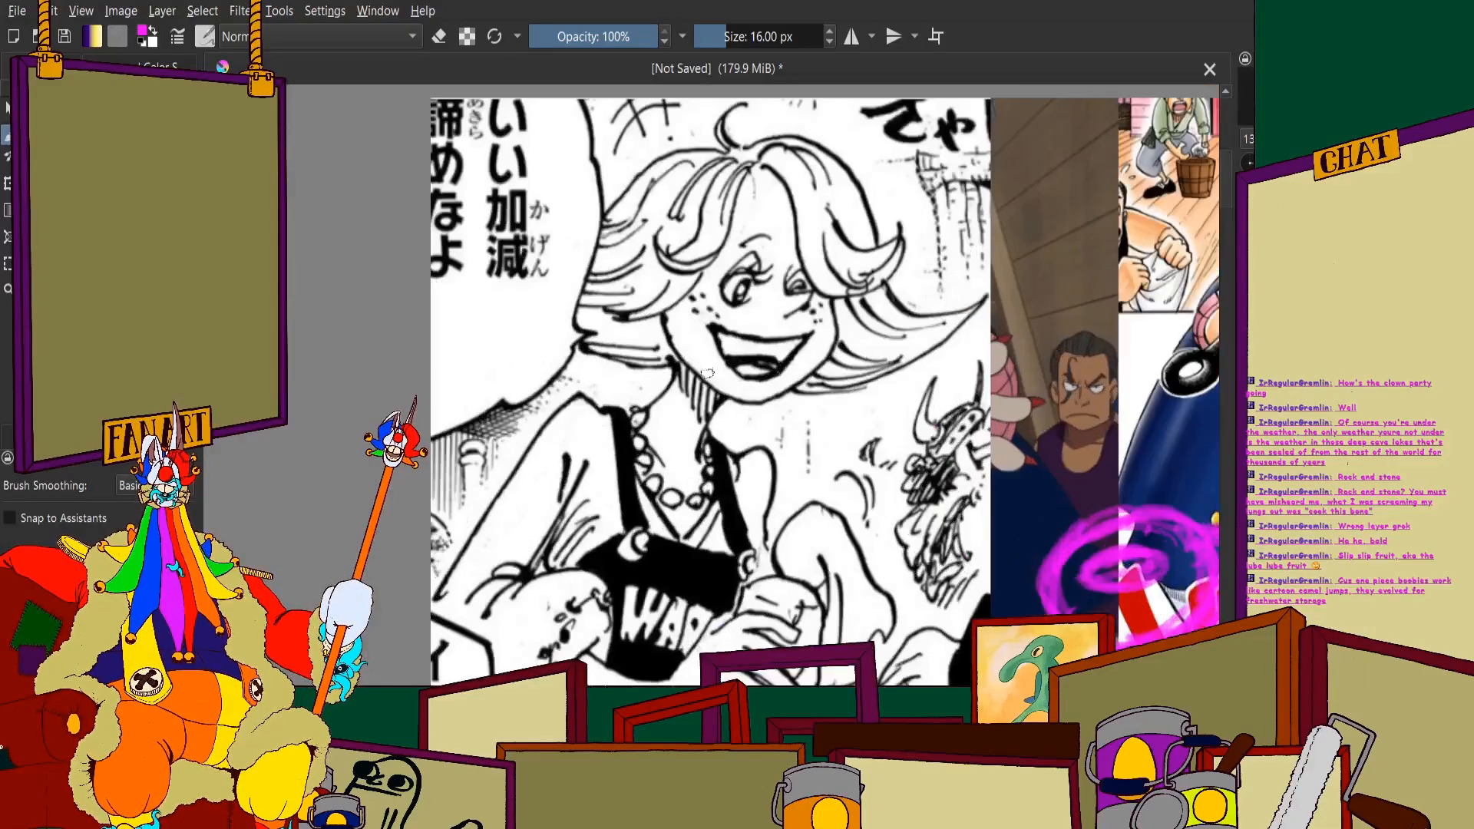
{"action": "scroll", "coordinate": [754, 344], "scroll_direction": "down", "scroll_amount": 2}
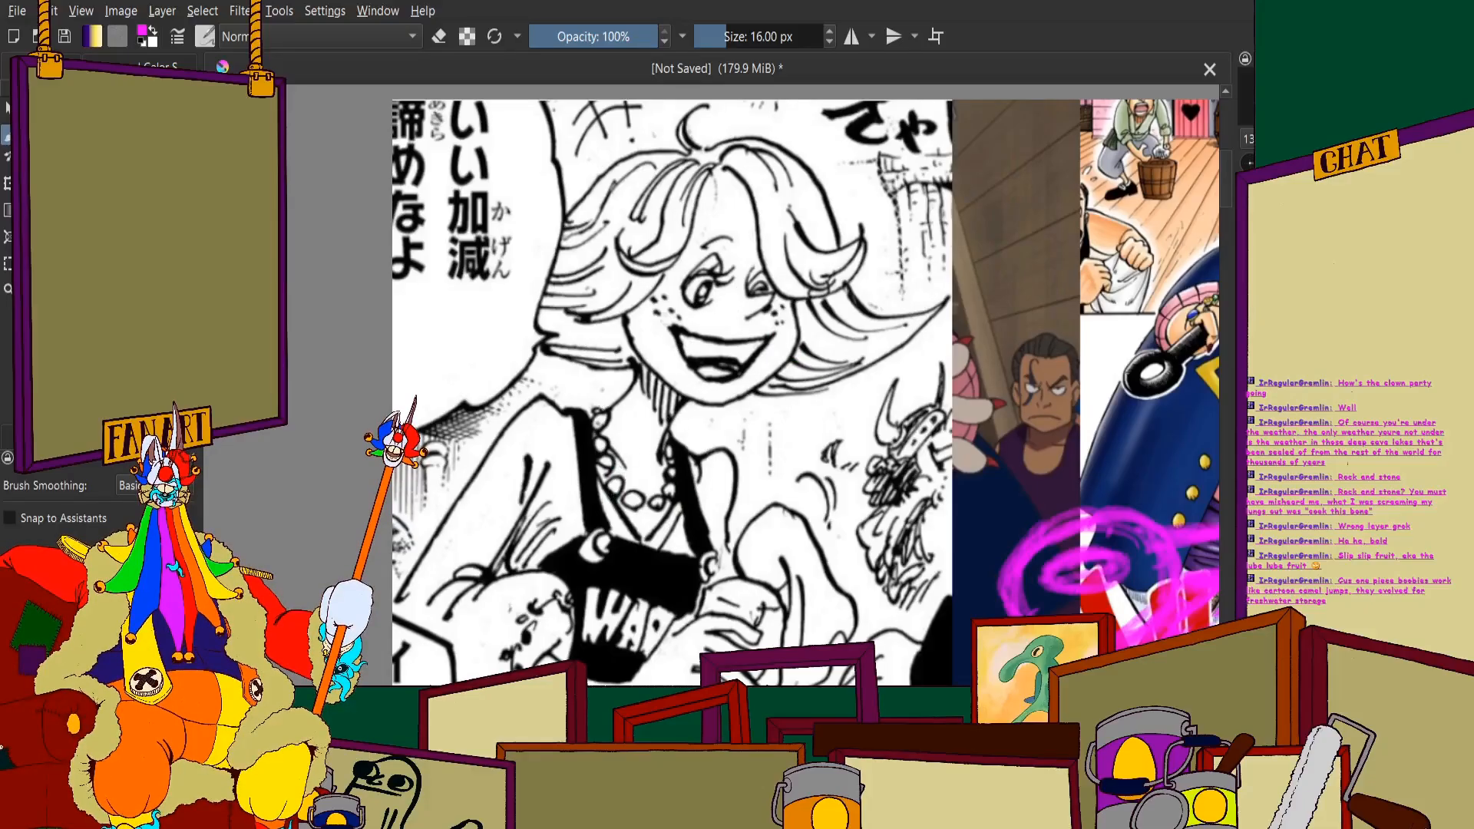
Undo adding the manga reference of the winking woman in overalls and return to the magenta sketch
{"action": "key", "text": "ctrl+z"}
{"action": "scroll", "coordinate": [632, 307], "scroll_direction": "down", "scroll_amount": 6}
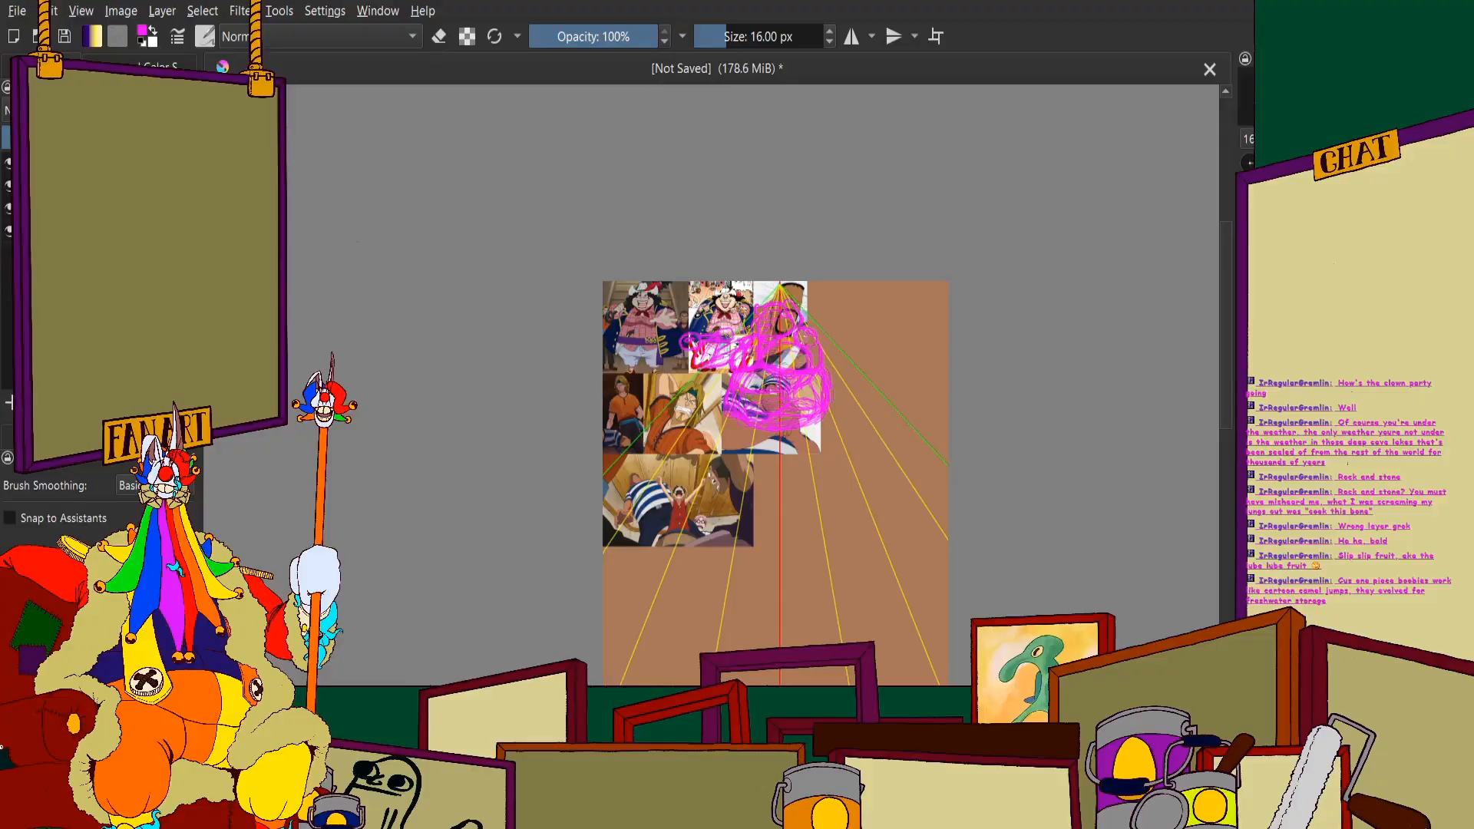
{"action": "scroll", "coordinate": [706, 348], "scroll_direction": "up", "scroll_amount": 10}
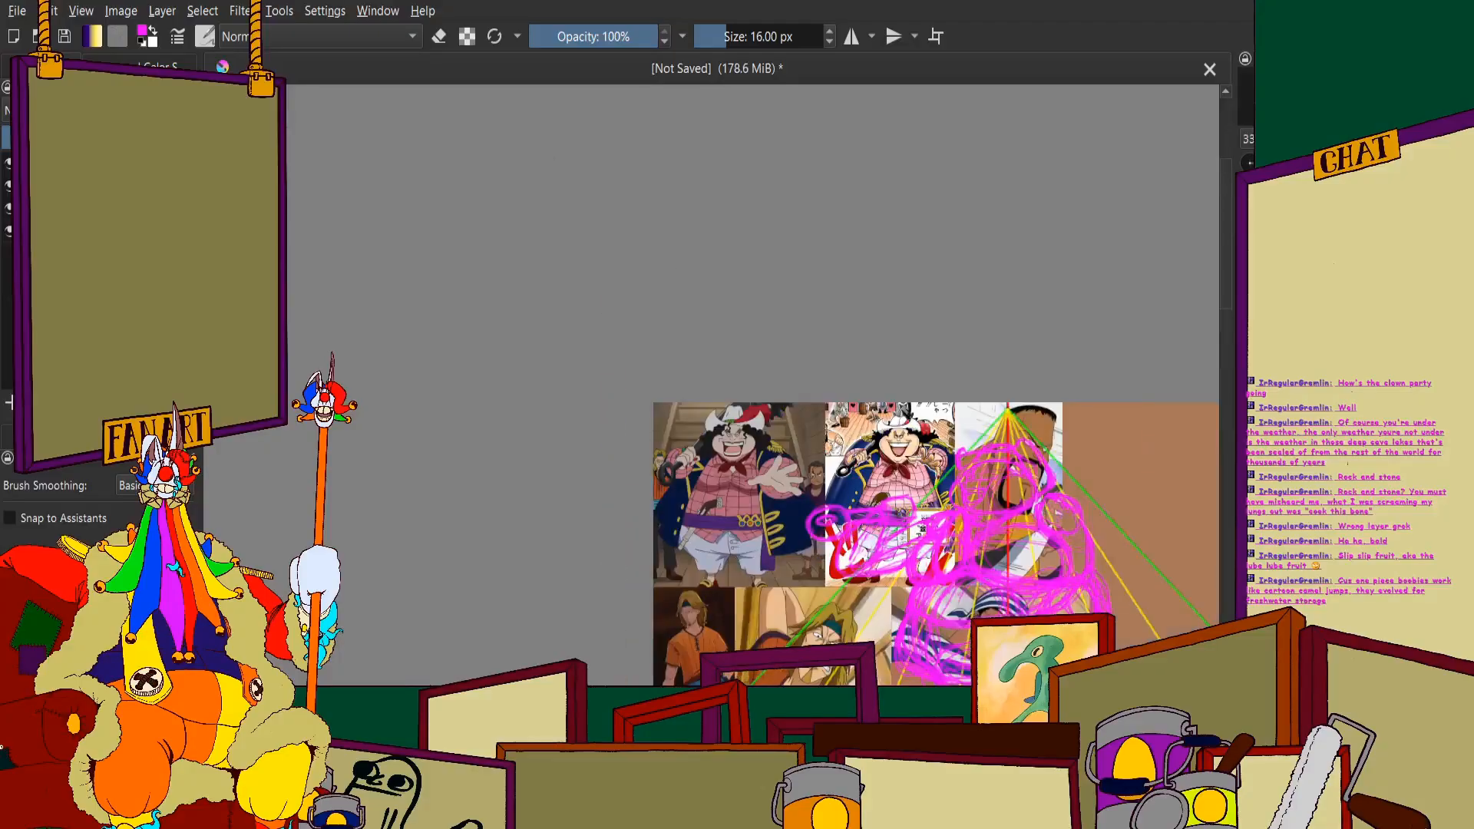
{"action": "scroll", "coordinate": [706, 348], "scroll_direction": "up", "scroll_amount": 2}
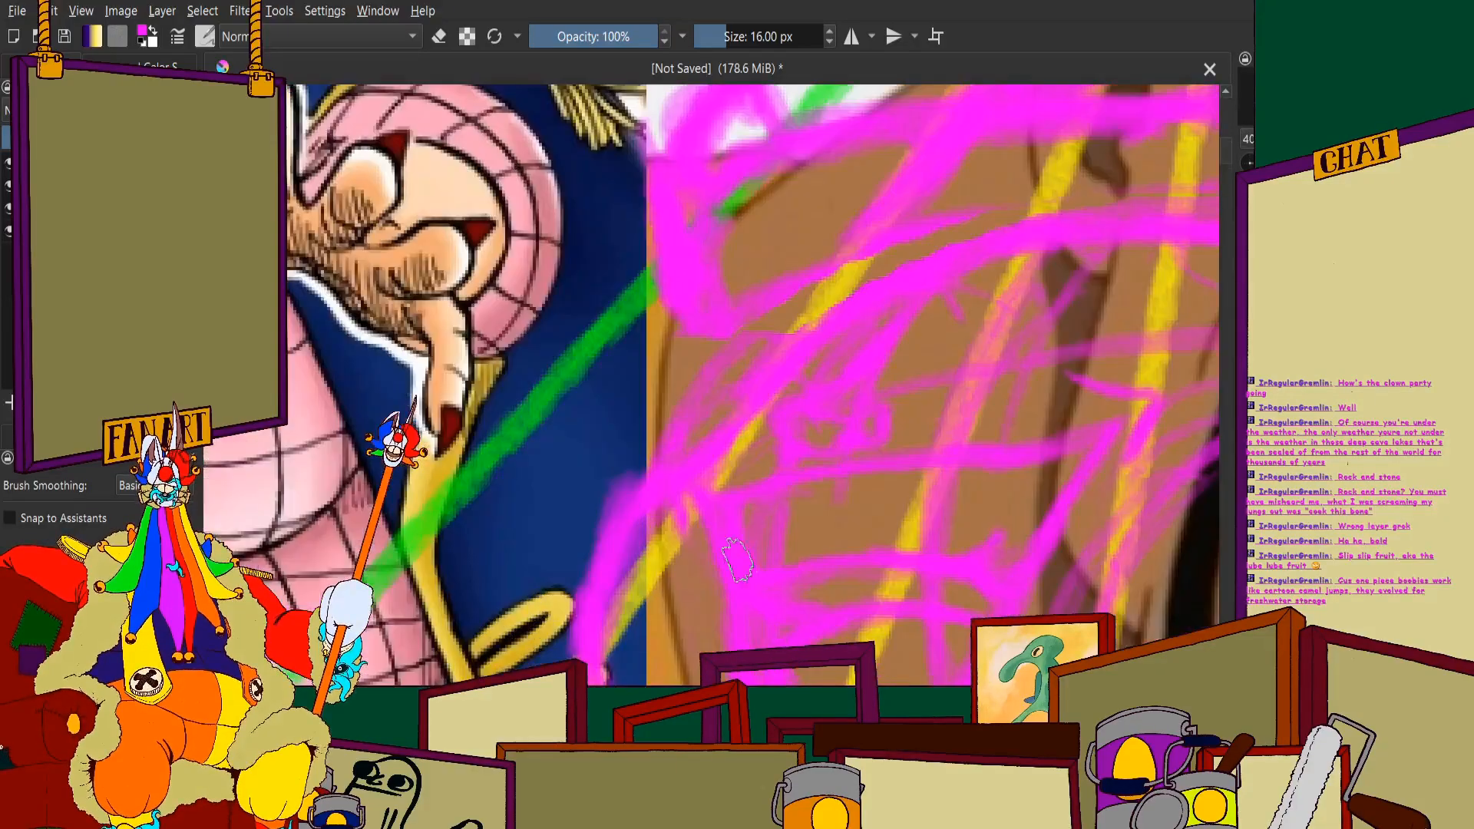
Try sketching magenta lines that connect the arm's end over the pink checkered shirt to the head
{"action": "scroll", "coordinate": [706, 348], "scroll_direction": "down", "scroll_amount": 5}
{"action": "scroll", "coordinate": [706, 347], "scroll_direction": "up", "scroll_amount": 3}
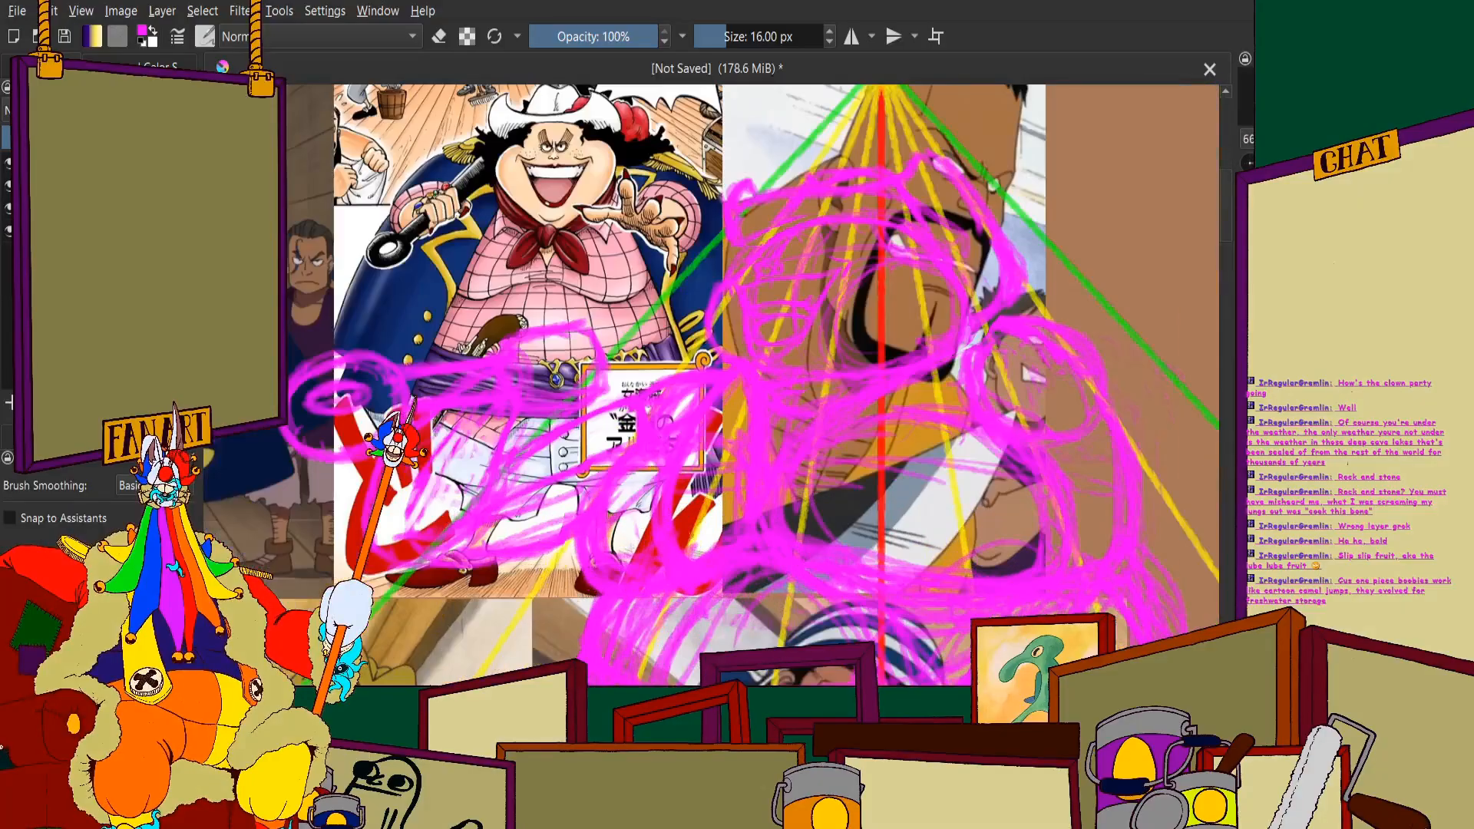
{"action": "scroll", "coordinate": [706, 348], "scroll_direction": "down", "scroll_amount": 3}
{"action": "scroll", "coordinate": [706, 348], "scroll_direction": "up", "scroll_amount": 3}
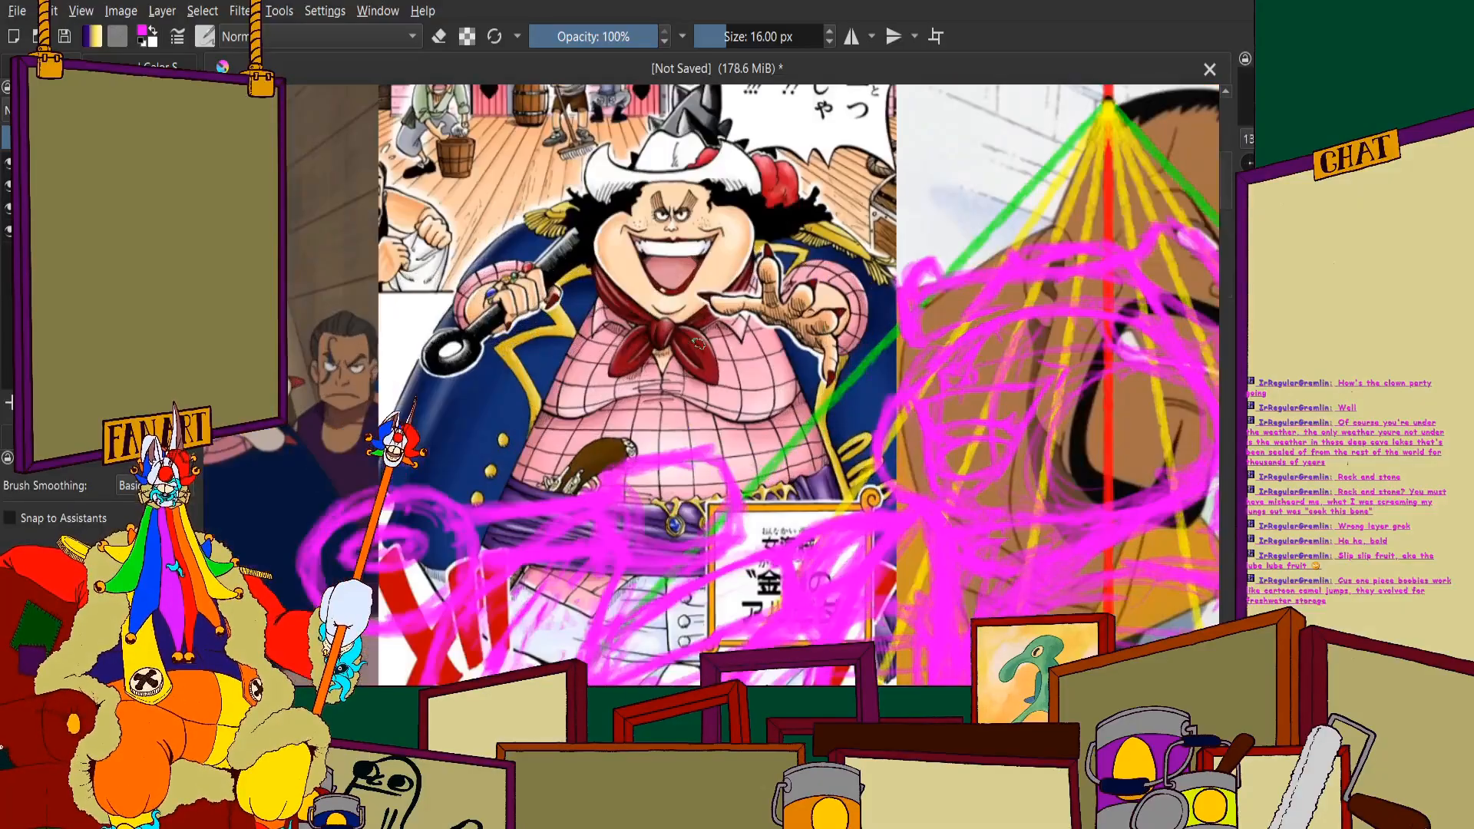
{"action": "scroll", "coordinate": [698, 343], "scroll_direction": "down", "scroll_amount": 2}
{"action": "scroll", "coordinate": [651, 436], "scroll_direction": "up", "scroll_amount": 4}
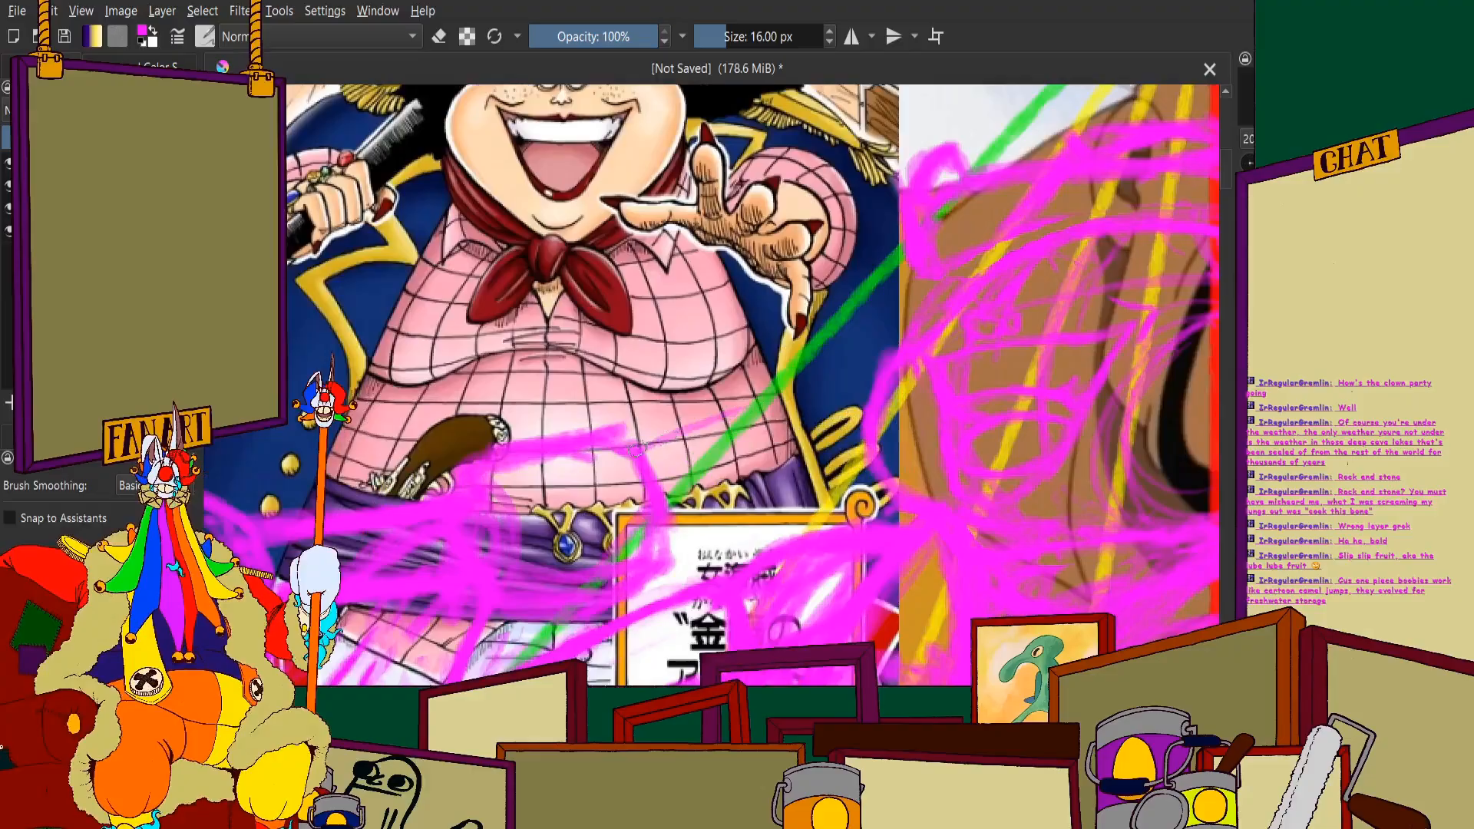
{"action": "mouse_move", "coordinate": [639, 450]}
{"action": "left_mouse_down"}
{"action": "mouse_move", "coordinate": [879, 368]}
{"action": "mouse_move", "coordinate": [775, 391]}
{"action": "mouse_move", "coordinate": [638, 453]}
{"action": "left_mouse_up"}
{"action": "mouse_move", "coordinate": [652, 556]}
{"action": "left_mouse_down"}
{"action": "mouse_move", "coordinate": [725, 558]}
{"action": "mouse_move", "coordinate": [643, 551]}
{"action": "mouse_move", "coordinate": [783, 566]}
{"action": "left_mouse_up"}
{"action": "scroll", "coordinate": [914, 527], "scroll_direction": "up", "scroll_amount": 2}
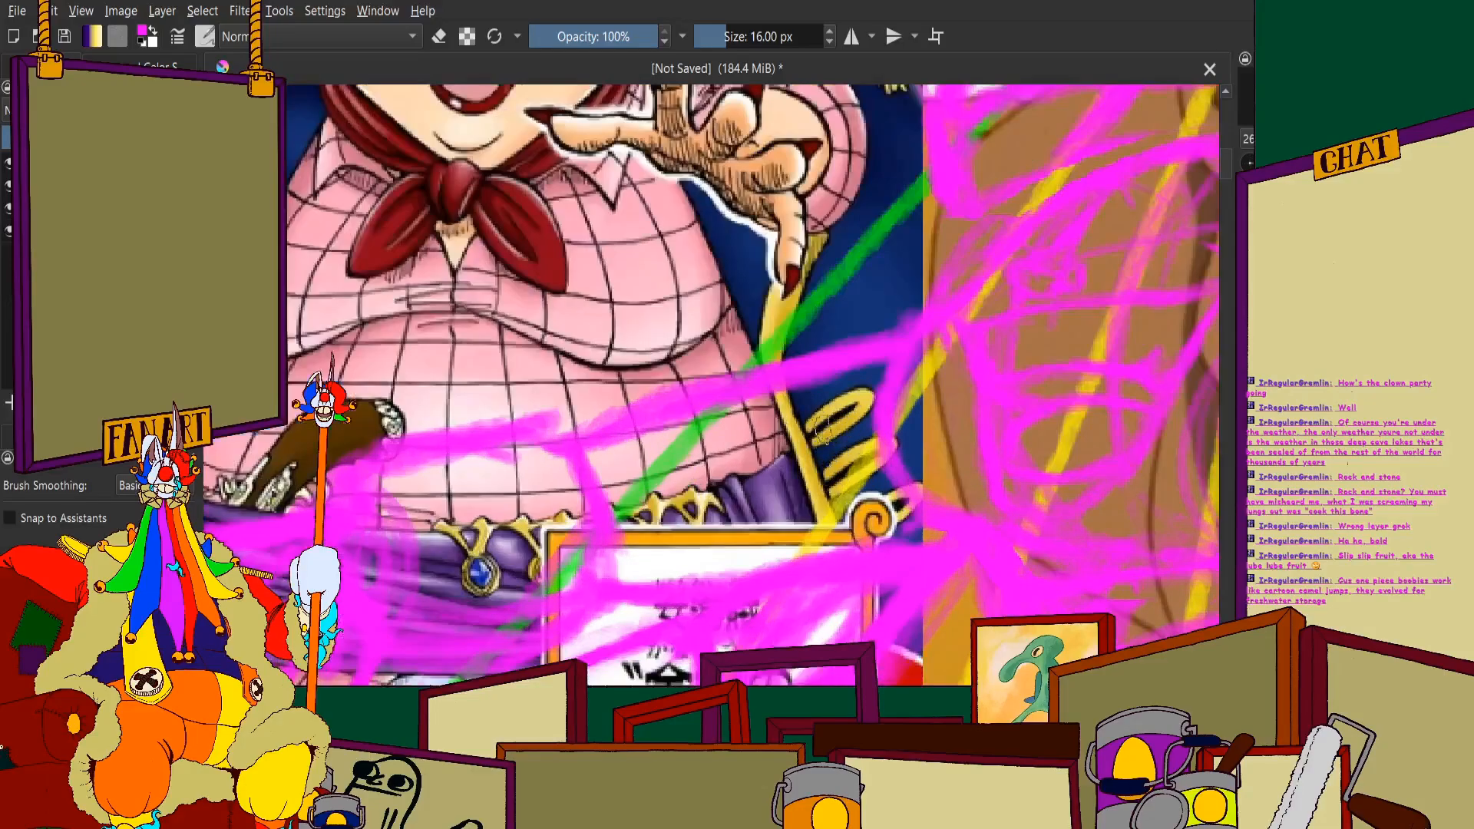
Try sketching rounded knuckle bumps along the top of the arm's end, using the reference character's gripping hand as a guide
{"action": "scroll", "coordinate": [825, 450], "scroll_direction": "down", "scroll_amount": 4}
{"action": "scroll", "coordinate": [672, 524], "scroll_direction": "up", "scroll_amount": 5}
{"action": "scroll", "coordinate": [652, 520], "scroll_direction": "down", "scroll_amount": 4}
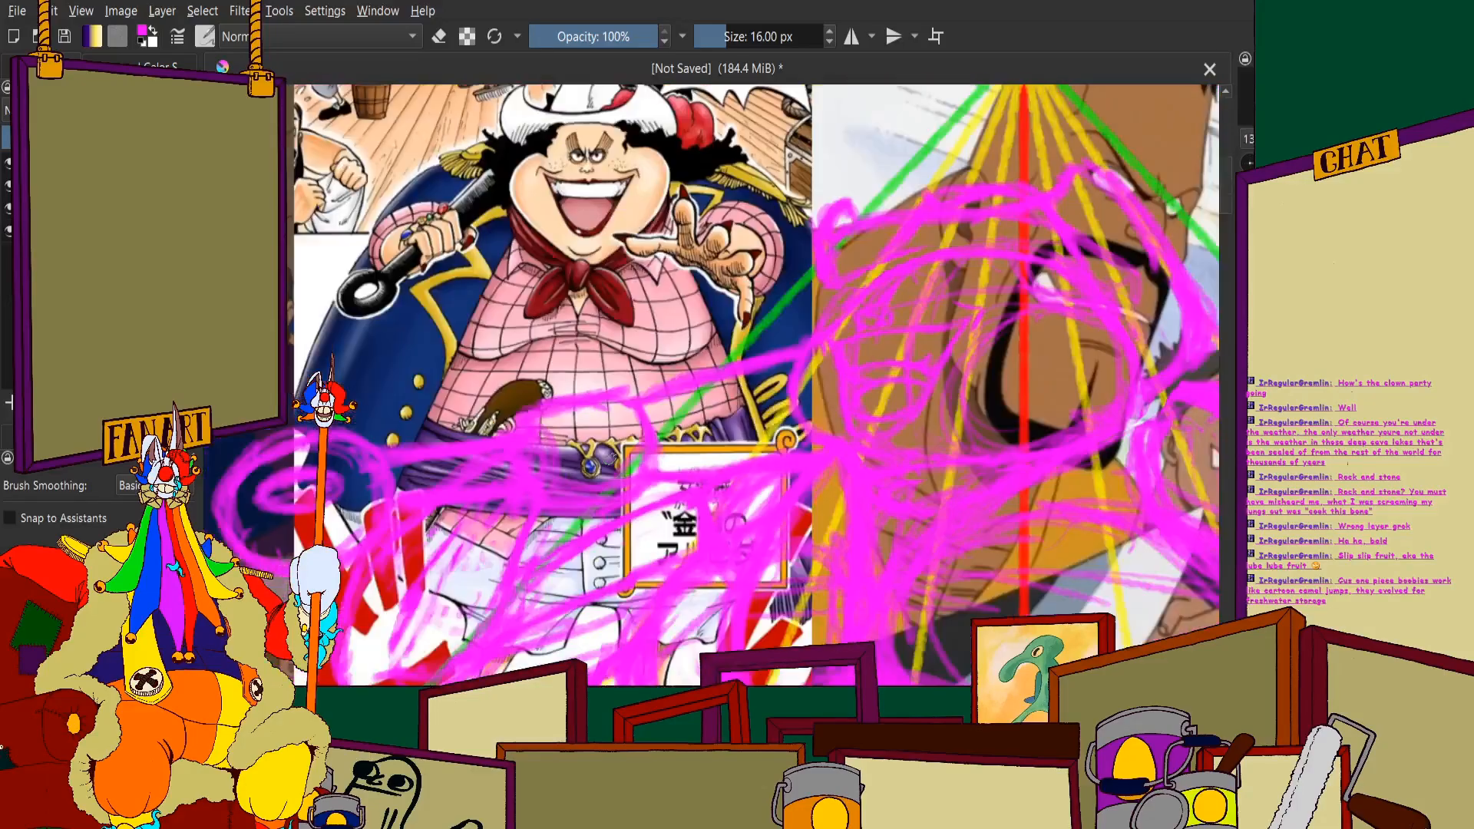
{"action": "scroll", "coordinate": [547, 382], "scroll_direction": "up", "scroll_amount": 3}
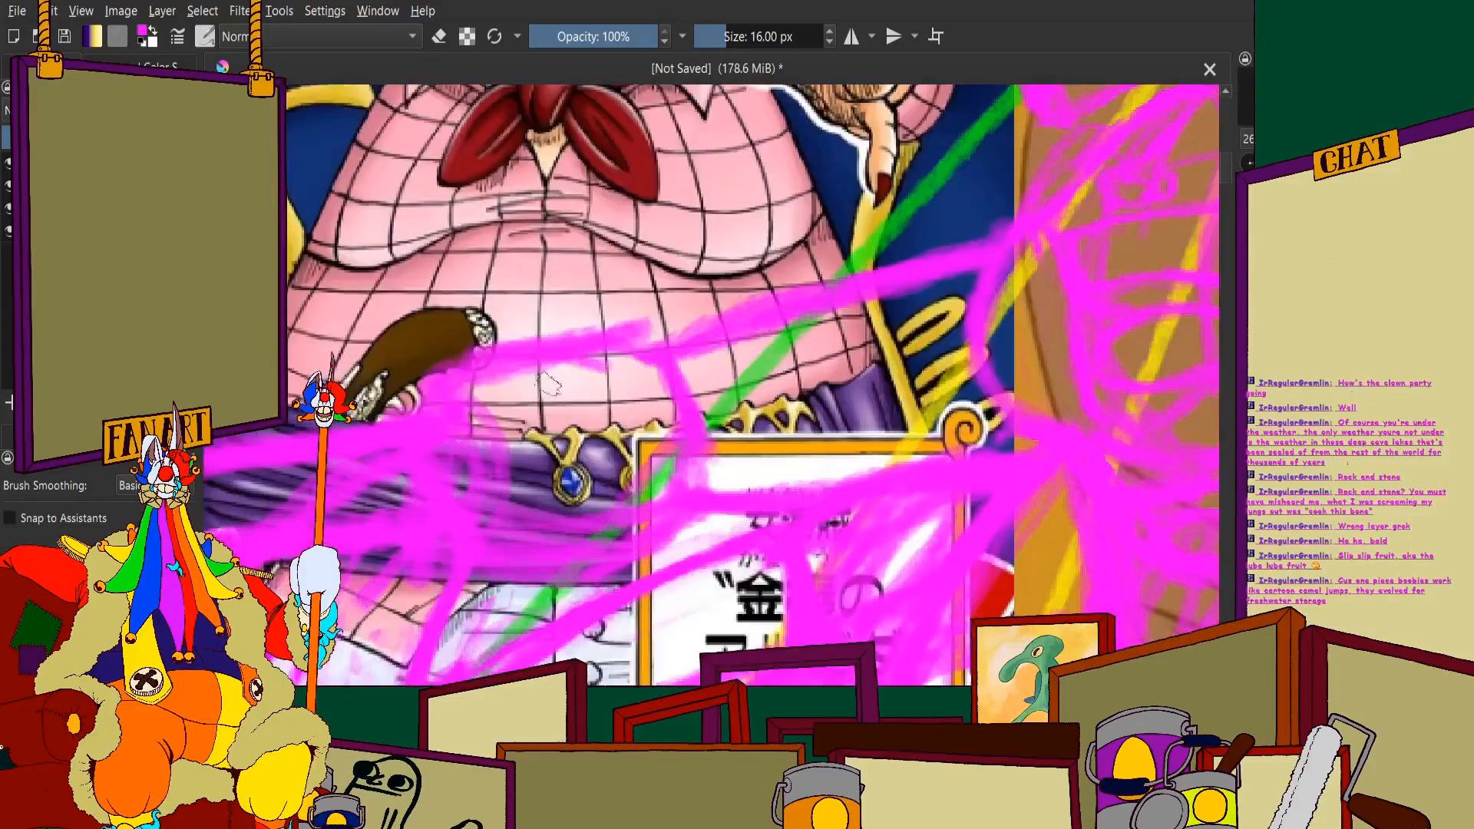
{"action": "mouse_move", "coordinate": [633, 321]}
{"action": "left_mouse_down"}
{"action": "mouse_move", "coordinate": [572, 361]}
{"action": "mouse_move", "coordinate": [542, 338]}
{"action": "mouse_move", "coordinate": [647, 374]}
{"action": "mouse_move", "coordinate": [495, 383]}
{"action": "mouse_move", "coordinate": [514, 341]}
{"action": "mouse_move", "coordinate": [466, 387]}
{"action": "left_mouse_up"}
{"action": "scroll", "coordinate": [466, 386], "scroll_direction": "down", "scroll_amount": 3}
{"action": "scroll", "coordinate": [545, 315], "scroll_direction": "up", "scroll_amount": 6}
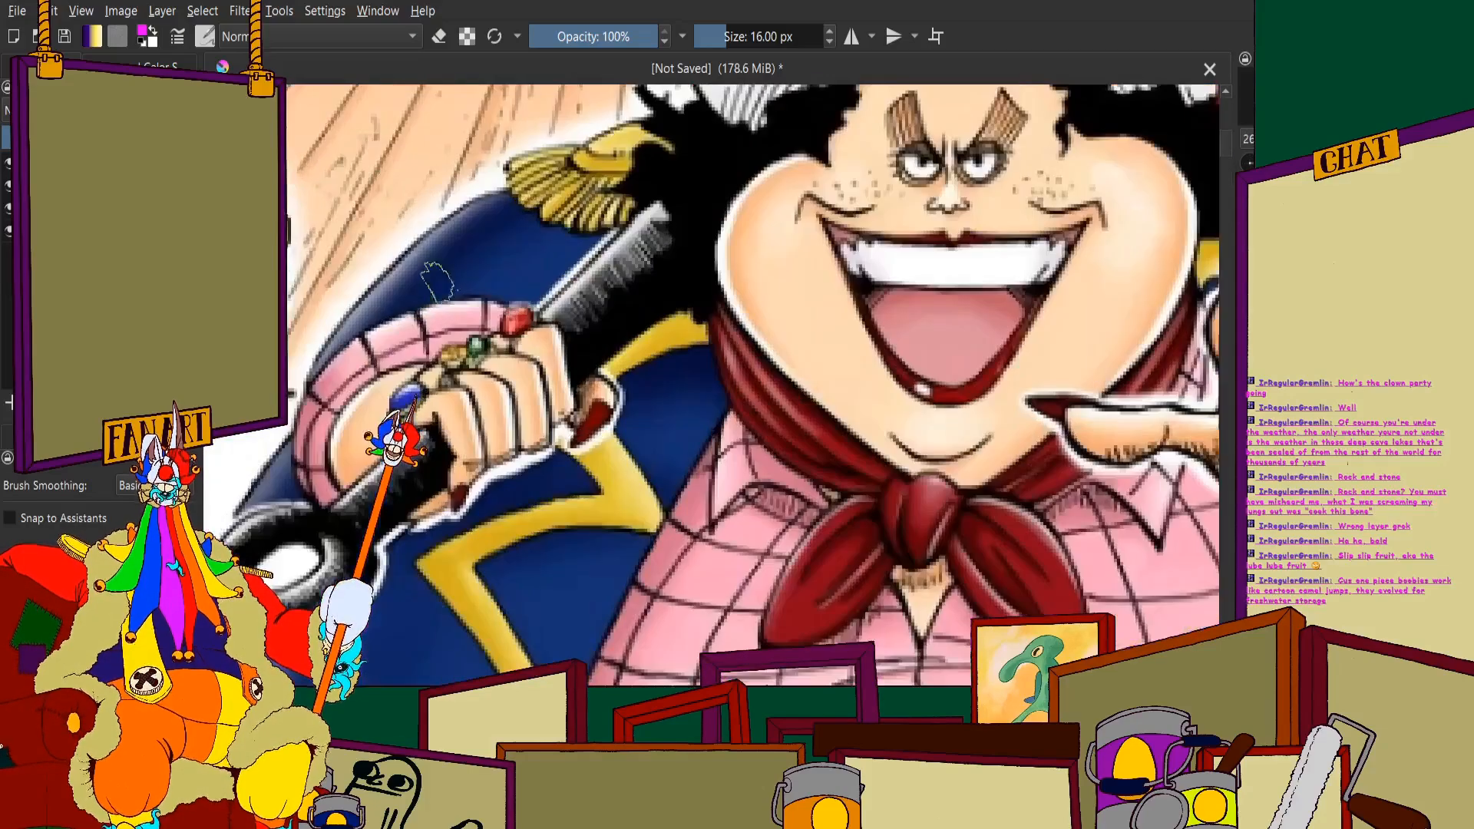
{"action": "scroll", "coordinate": [545, 315], "scroll_direction": "down", "scroll_amount": 2}
{"action": "scroll", "coordinate": [545, 314], "scroll_direction": "up", "scroll_amount": 2}
{"action": "scroll", "coordinate": [595, 296], "scroll_direction": "down", "scroll_amount": 3}
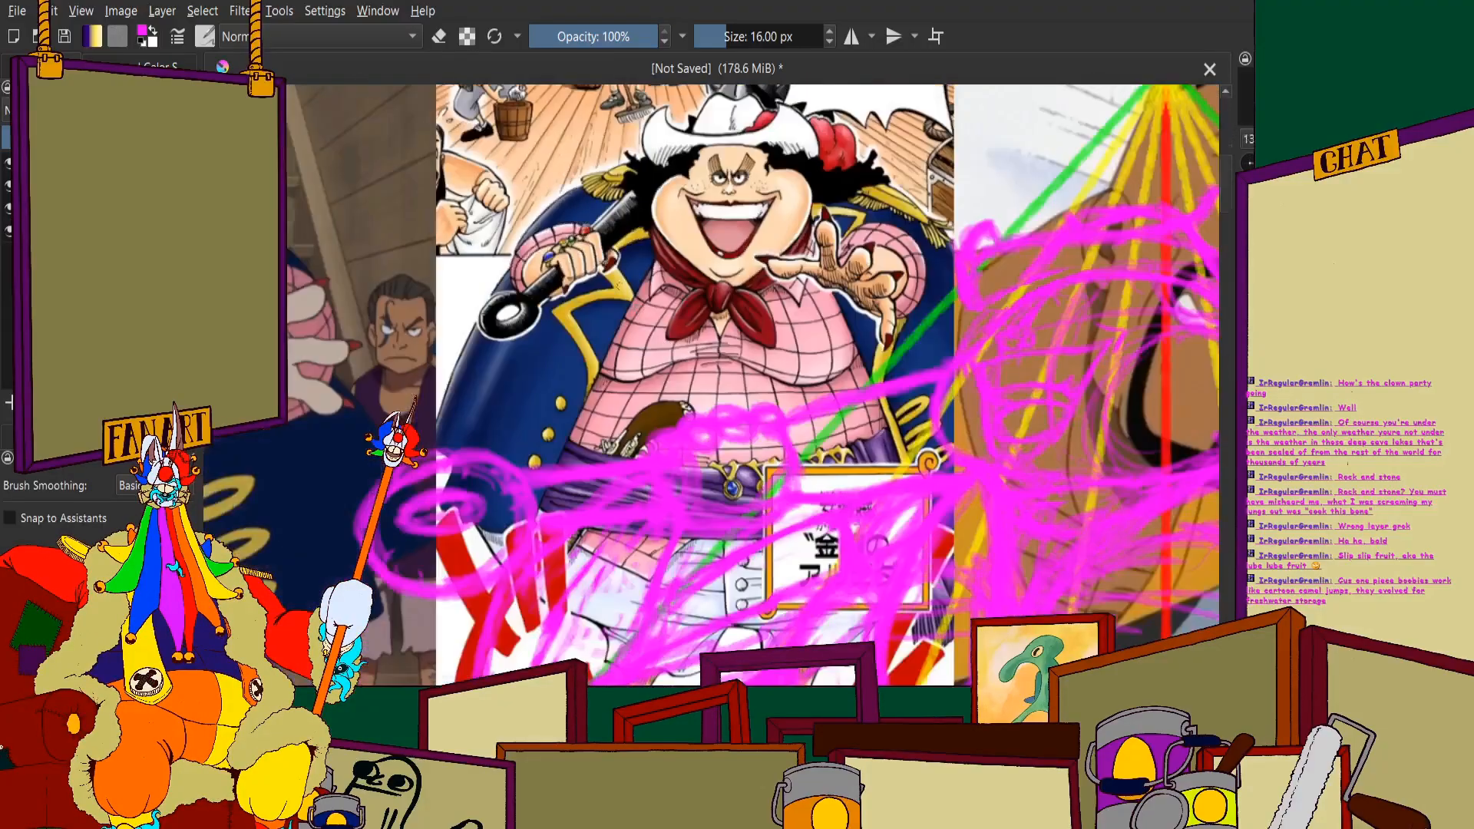
Try sketching finger strokes running down from the knuckle bumps over the pink shirt and purple sash
{"action": "scroll", "coordinate": [683, 418], "scroll_direction": "up", "scroll_amount": 1}
{"action": "scroll", "coordinate": [683, 418], "scroll_direction": "up", "scroll_amount": 2}
{"action": "mouse_move", "coordinate": [821, 369]}
{"action": "left_mouse_down"}
{"action": "mouse_move", "coordinate": [902, 461]}
{"action": "mouse_move", "coordinate": [914, 503]}
{"action": "left_mouse_up"}
{"action": "mouse_move", "coordinate": [781, 431]}
{"action": "left_mouse_down"}
{"action": "mouse_move", "coordinate": [839, 476]}
{"action": "mouse_move", "coordinate": [795, 543]}
{"action": "mouse_move", "coordinate": [818, 553]}
{"action": "mouse_move", "coordinate": [716, 512]}
{"action": "mouse_move", "coordinate": [665, 466]}
{"action": "mouse_move", "coordinate": [760, 550]}
{"action": "mouse_move", "coordinate": [856, 528]}
{"action": "mouse_move", "coordinate": [744, 549]}
{"action": "left_mouse_up"}
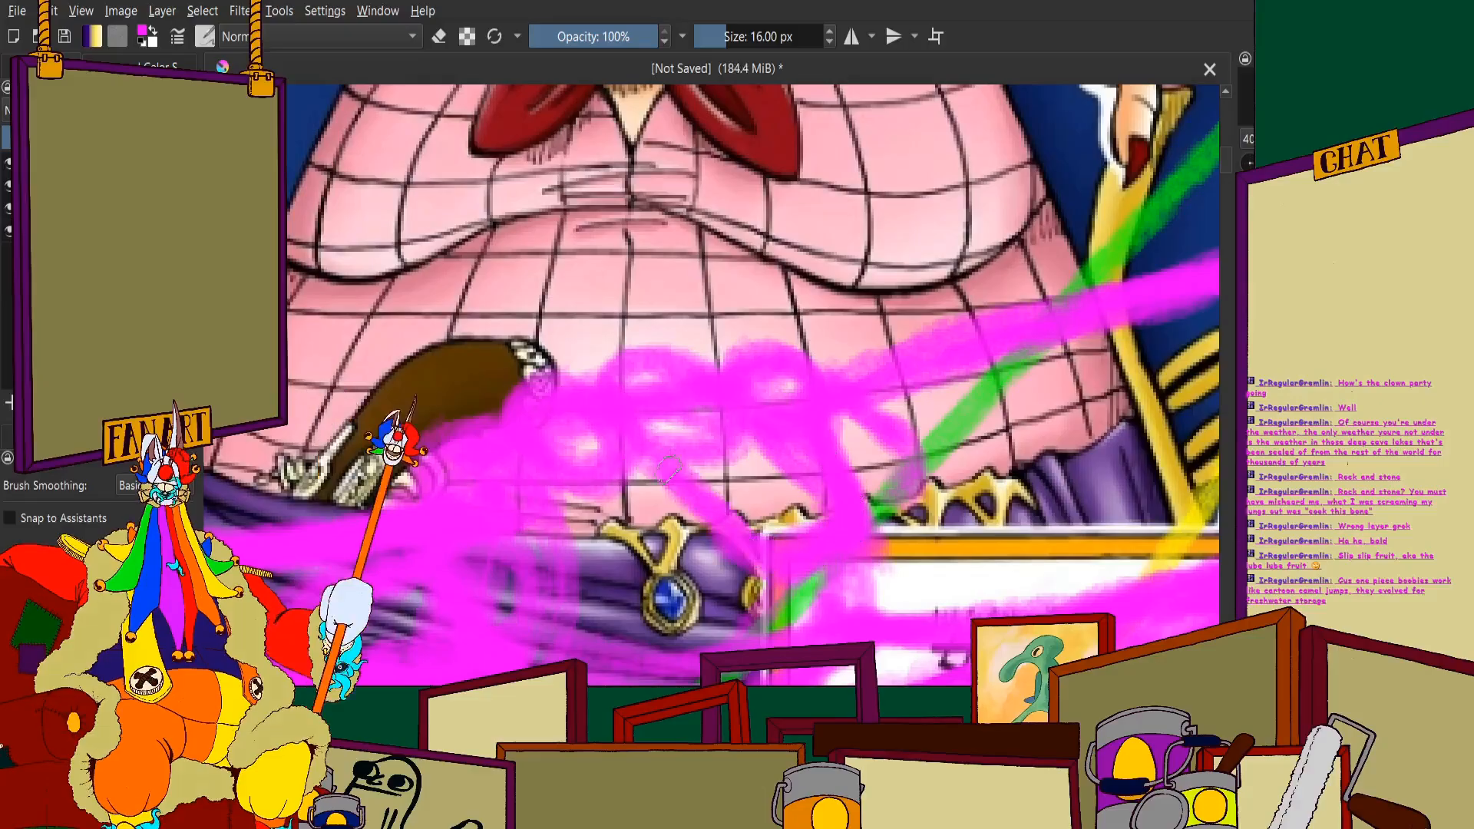
{"action": "left_click_drag", "start_coordinate": [915, 460], "coordinate": [879, 503]}
{"action": "scroll", "coordinate": [799, 407], "scroll_direction": "down", "scroll_amount": 2}
{"action": "scroll", "coordinate": [726, 553], "scroll_direction": "up", "scroll_amount": 2}
{"action": "mouse_move", "coordinate": [636, 341]}
{"action": "left_mouse_down"}
{"action": "mouse_move", "coordinate": [730, 438]}
{"action": "mouse_move", "coordinate": [553, 437]}
{"action": "mouse_move", "coordinate": [614, 459]}
{"action": "left_mouse_up"}
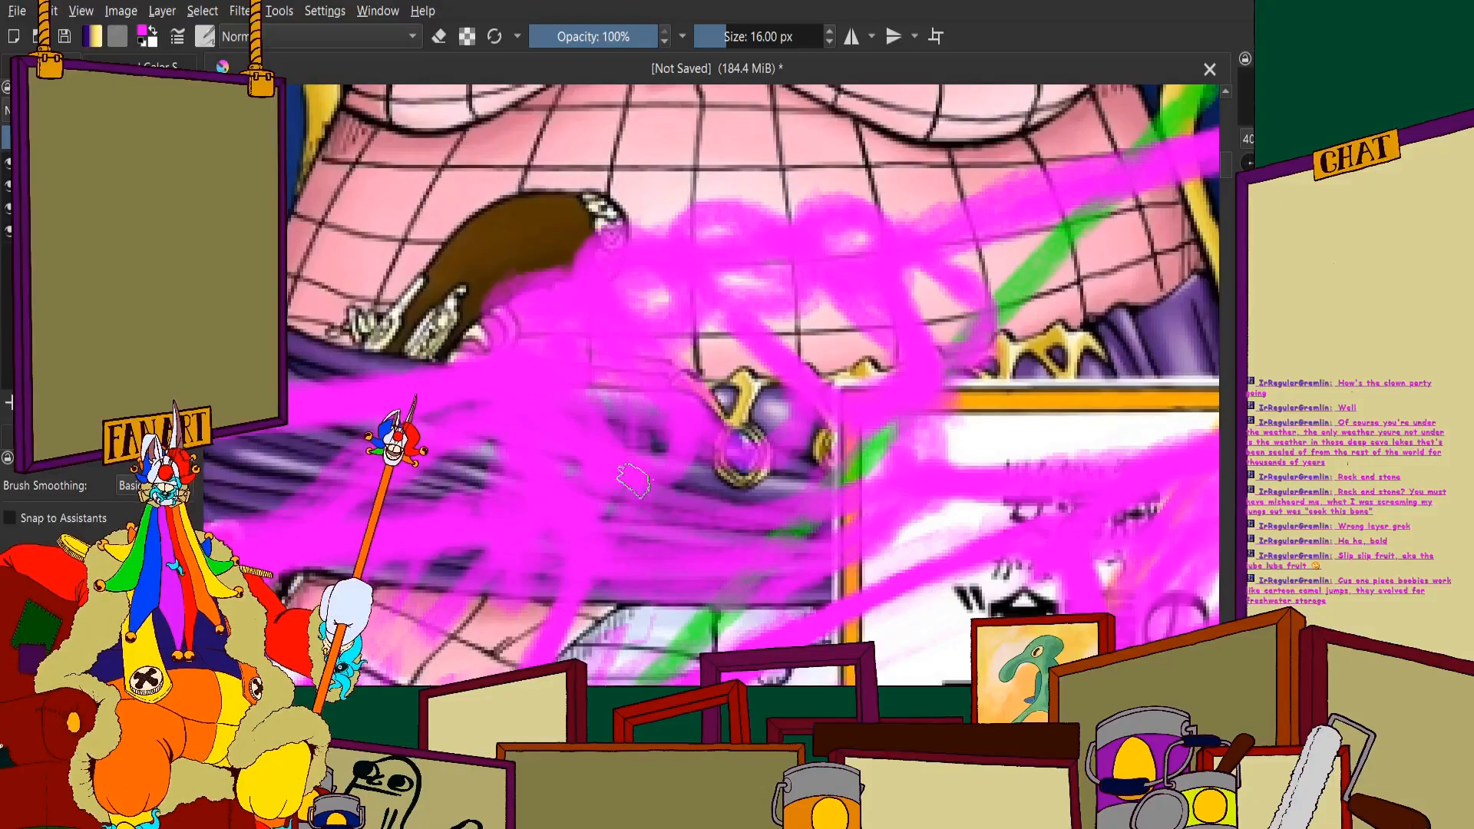
Try extending the outer finger and the underside of the fist across the purple sash and name plate
{"action": "scroll", "coordinate": [637, 430], "scroll_direction": "down", "scroll_amount": 4}
{"action": "scroll", "coordinate": [690, 415], "scroll_direction": "up", "scroll_amount": 3}
{"action": "scroll", "coordinate": [691, 414], "scroll_direction": "down", "scroll_amount": 3}
{"action": "scroll", "coordinate": [691, 415], "scroll_direction": "up", "scroll_amount": 6}
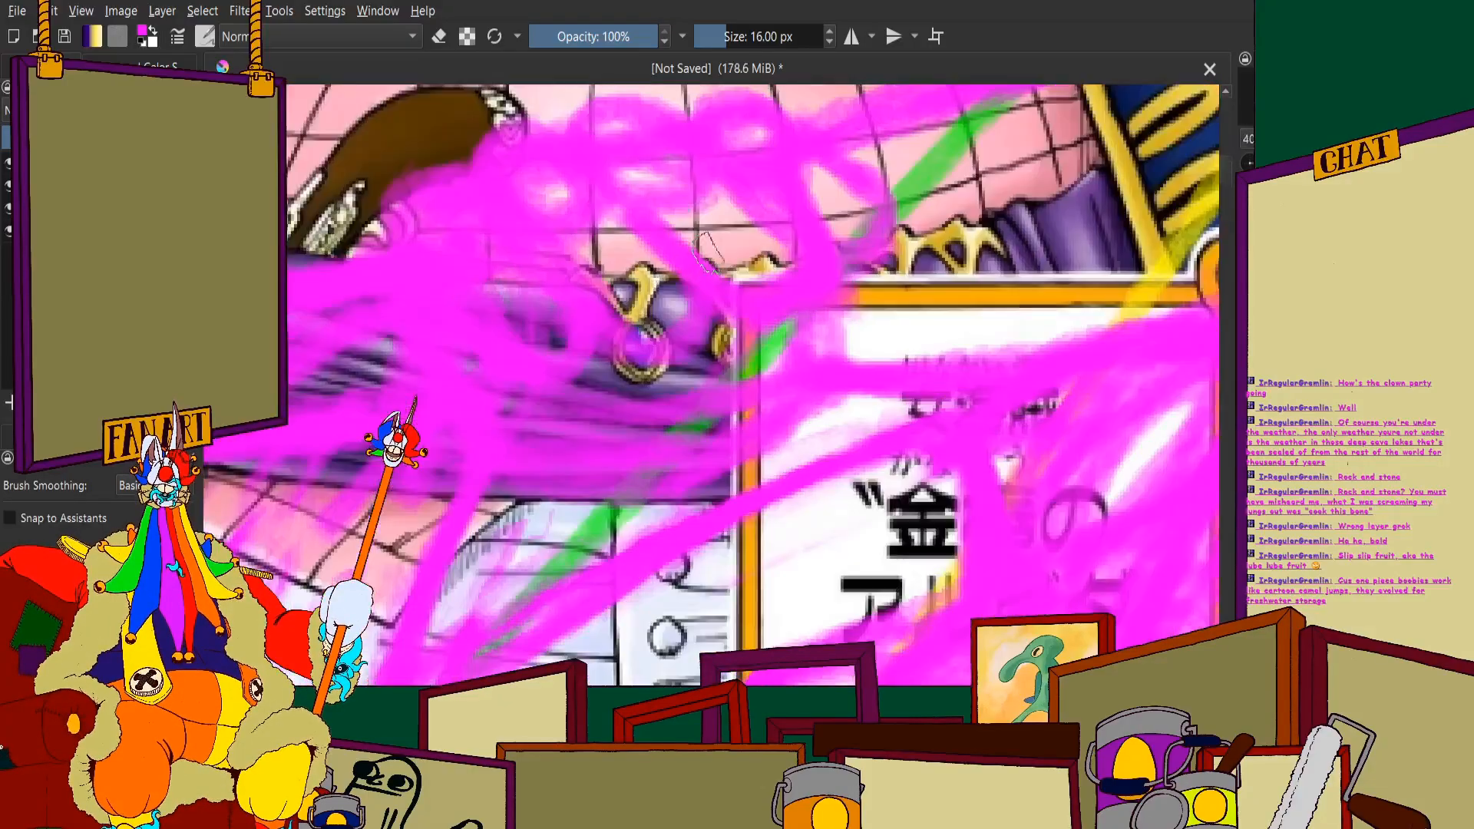
{"action": "mouse_move", "coordinate": [937, 276]}
{"action": "left_mouse_down"}
{"action": "mouse_move", "coordinate": [883, 384]}
{"action": "mouse_move", "coordinate": [891, 330]}
{"action": "mouse_move", "coordinate": [733, 510]}
{"action": "mouse_move", "coordinate": [699, 376]}
{"action": "mouse_move", "coordinate": [622, 507]}
{"action": "left_mouse_up"}
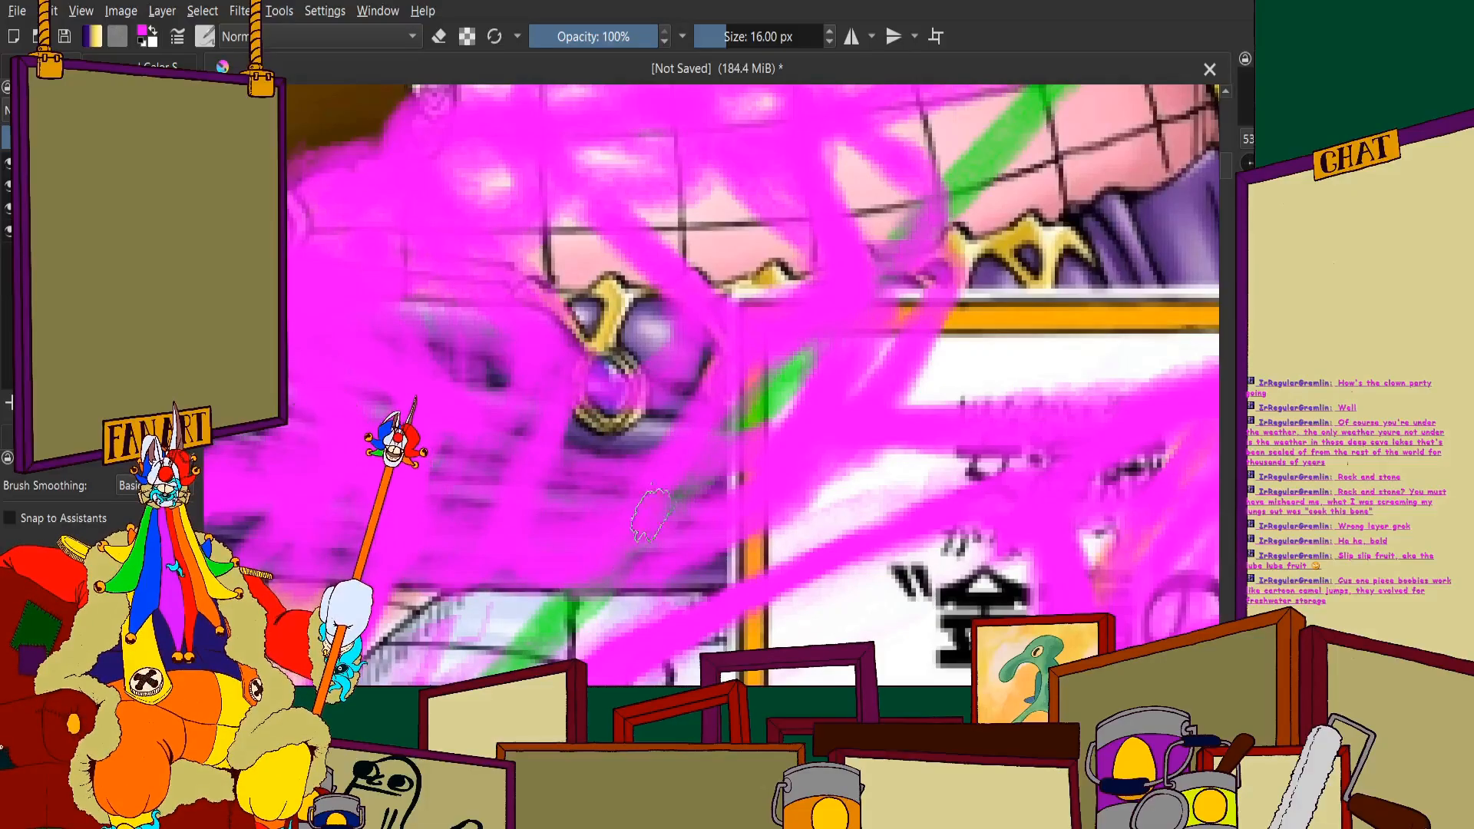
{"action": "scroll", "coordinate": [806, 483], "scroll_direction": "down", "scroll_amount": 6}
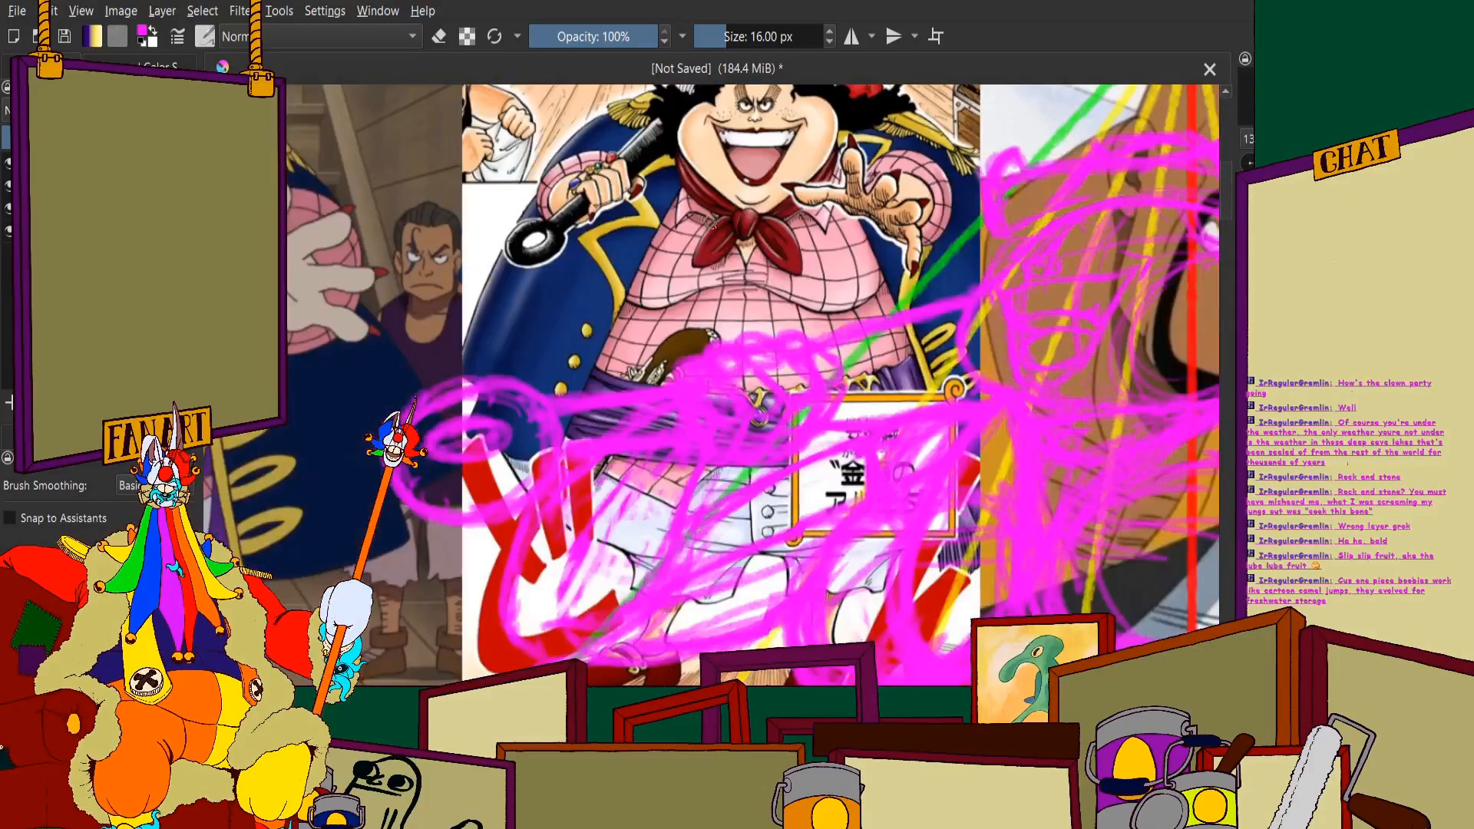
{"action": "scroll", "coordinate": [641, 269], "scroll_direction": "down", "scroll_amount": 3}
Undo the last fist stroke and restore it
{"action": "key", "text": "ctrl+z"}
{"action": "scroll", "coordinate": [652, 299], "scroll_direction": "up", "scroll_amount": 8}
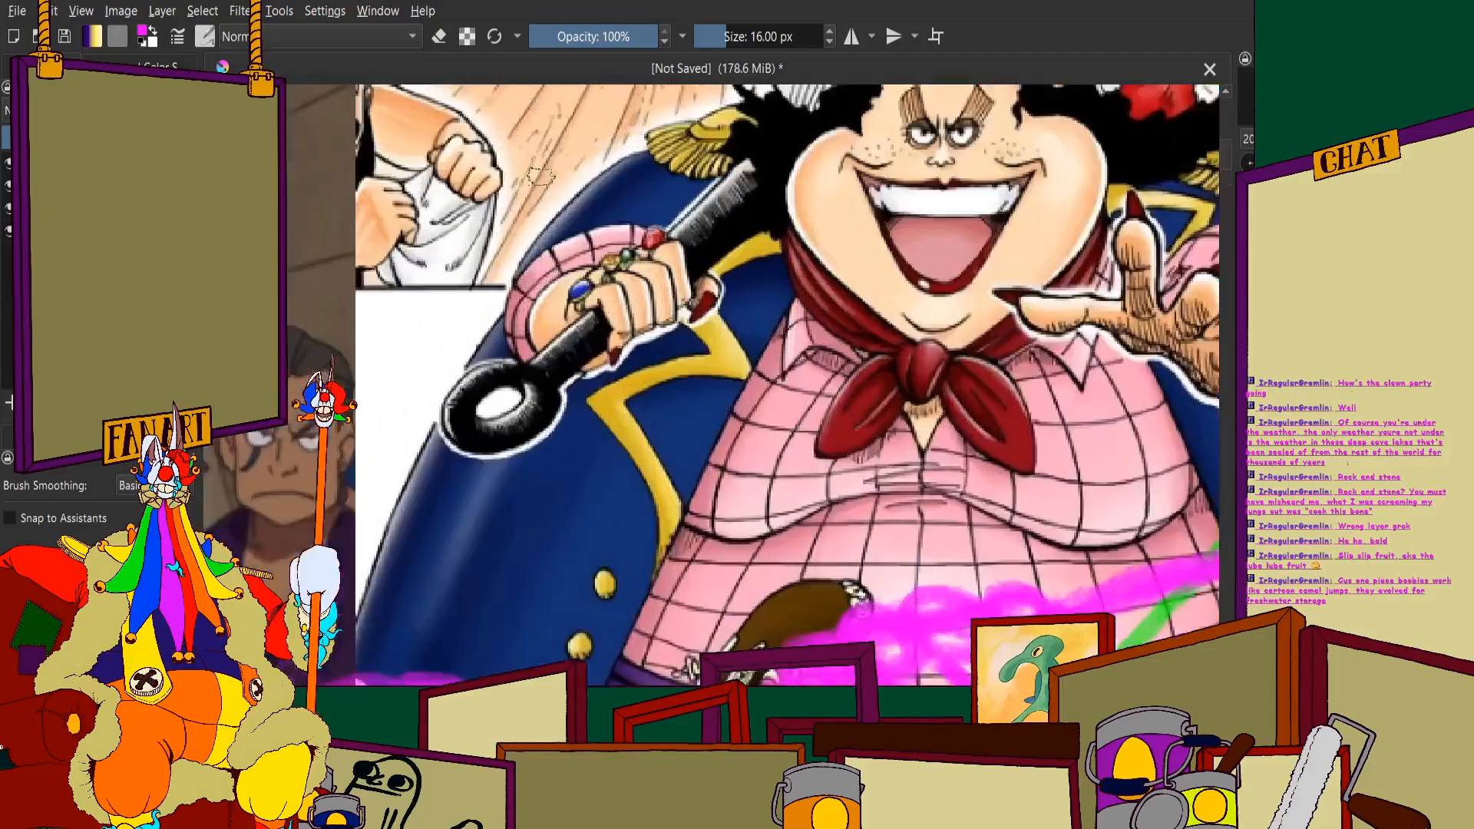
{"action": "key", "text": "ctrl+shift+z"}
{"action": "scroll", "coordinate": [676, 322], "scroll_direction": "down", "scroll_amount": 6}
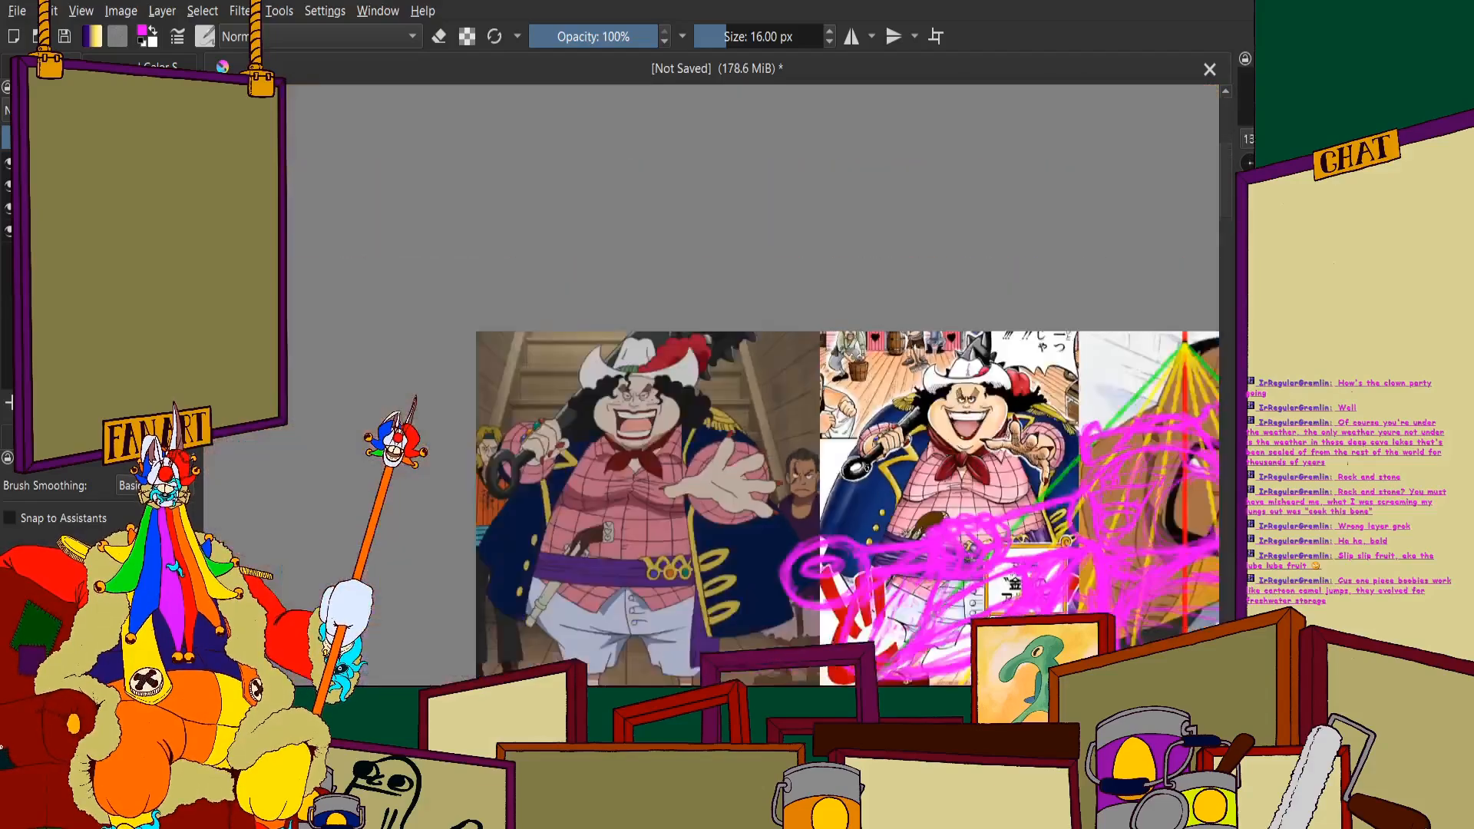
Examine the rough fist over the purple sash beside the reference character's hand gripping the ring-ended rod
{"action": "scroll", "coordinate": [898, 542], "scroll_direction": "up", "scroll_amount": 4}
{"action": "scroll", "coordinate": [895, 543], "scroll_direction": "up", "scroll_amount": 3}
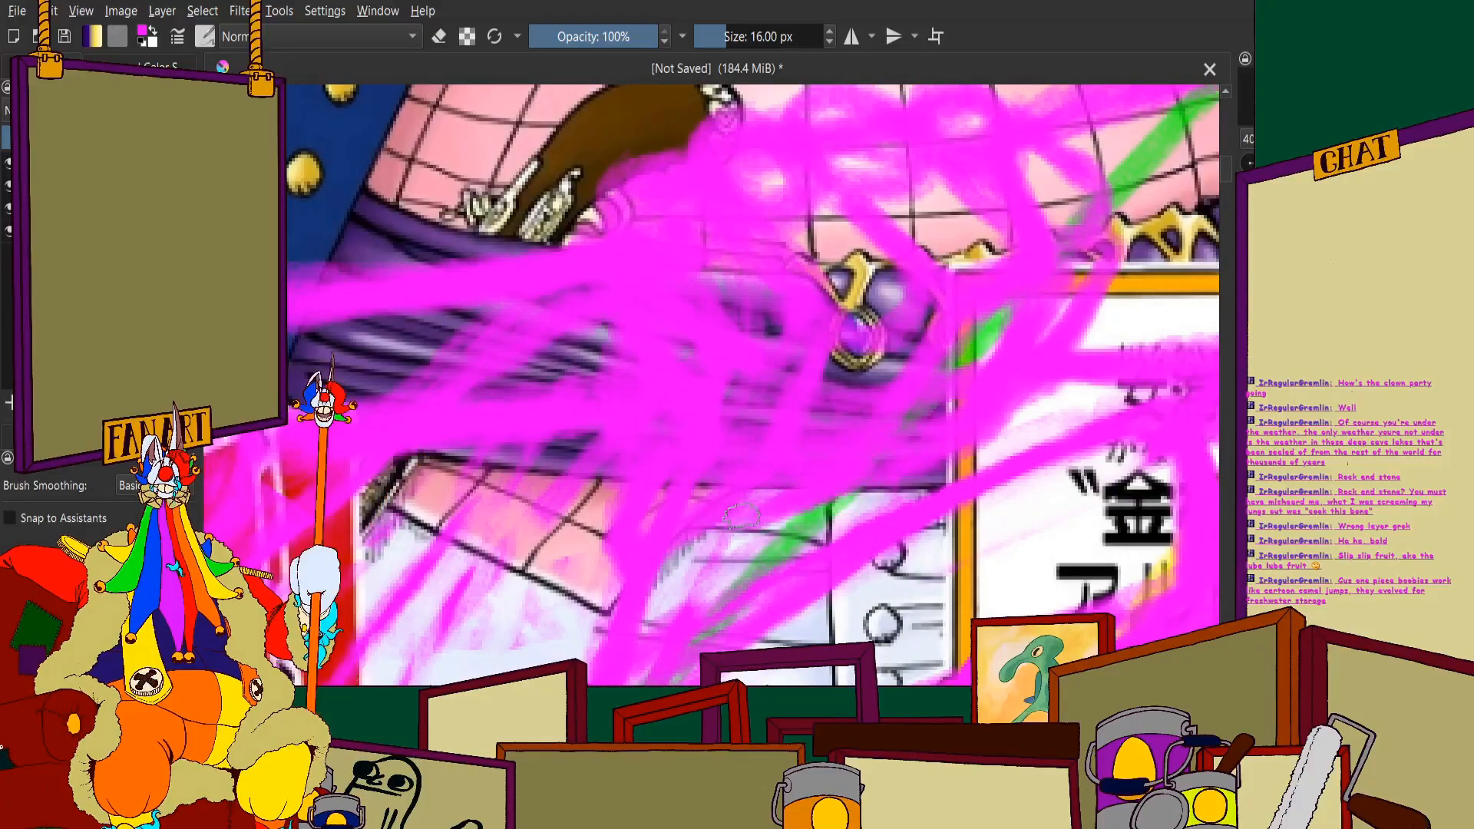
{"action": "scroll", "coordinate": [814, 495], "scroll_direction": "down", "scroll_amount": 3}
{"action": "scroll", "coordinate": [833, 442], "scroll_direction": "down", "scroll_amount": 3}
{"action": "scroll", "coordinate": [894, 430], "scroll_direction": "up", "scroll_amount": 5}
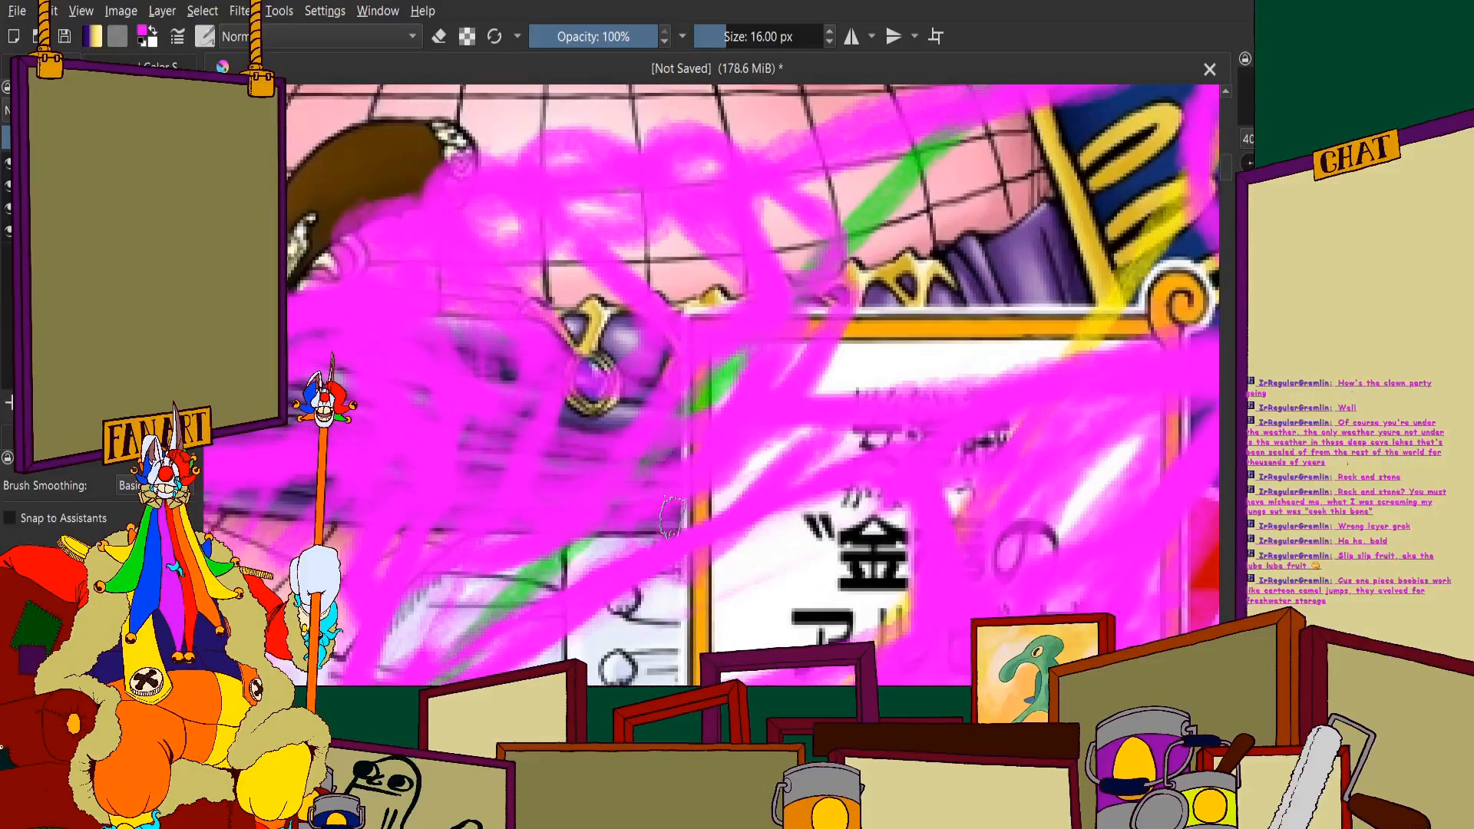
{"action": "scroll", "coordinate": [693, 394], "scroll_direction": "down", "scroll_amount": 2}
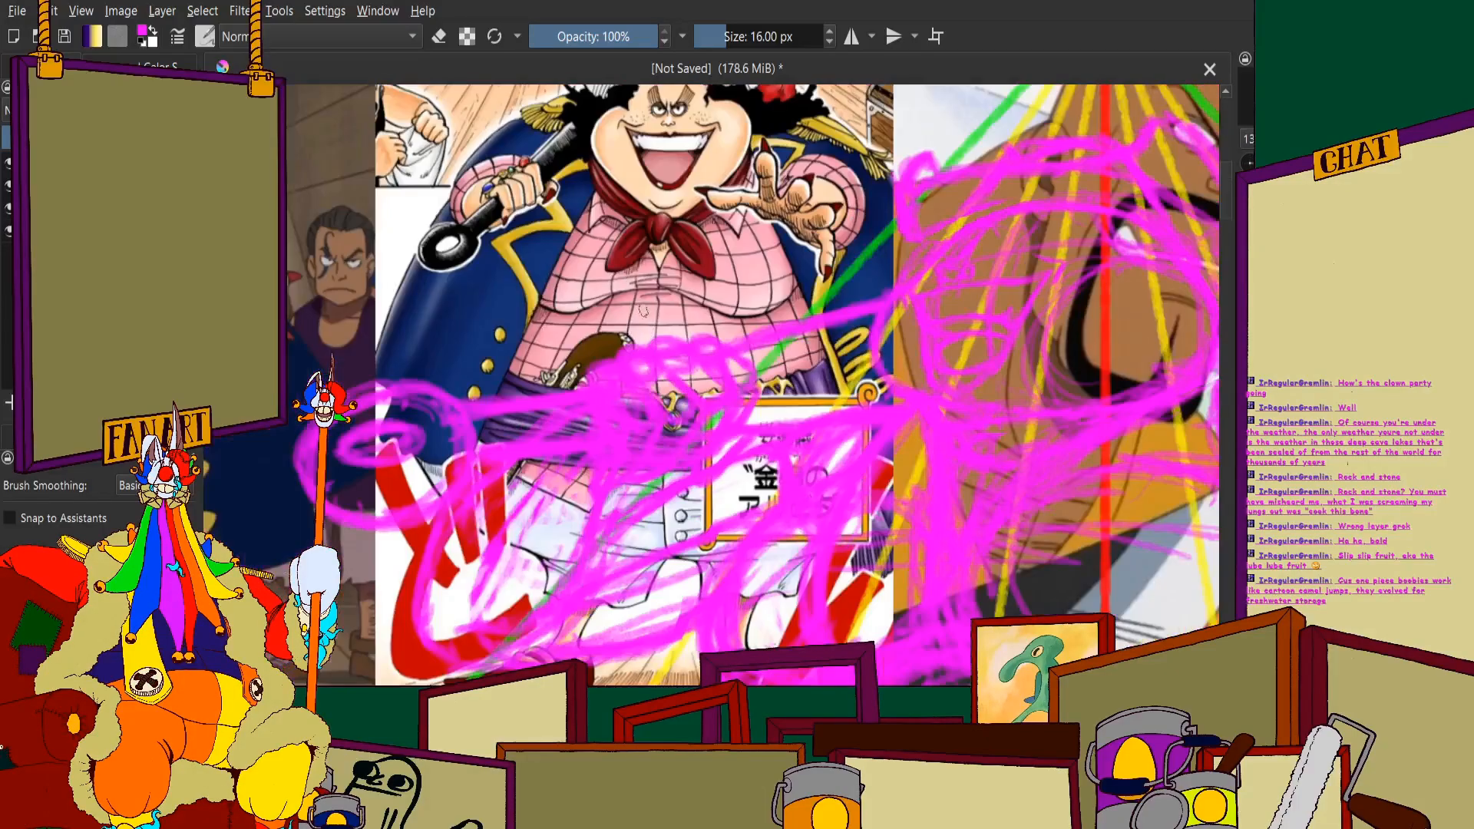
{"action": "scroll", "coordinate": [644, 310], "scroll_direction": "up", "scroll_amount": 2}
{"action": "scroll", "coordinate": [644, 310], "scroll_direction": "down", "scroll_amount": 2}
{"action": "scroll", "coordinate": [690, 345], "scroll_direction": "up", "scroll_amount": 3}
{"action": "scroll", "coordinate": [777, 459], "scroll_direction": "down", "scroll_amount": 2}
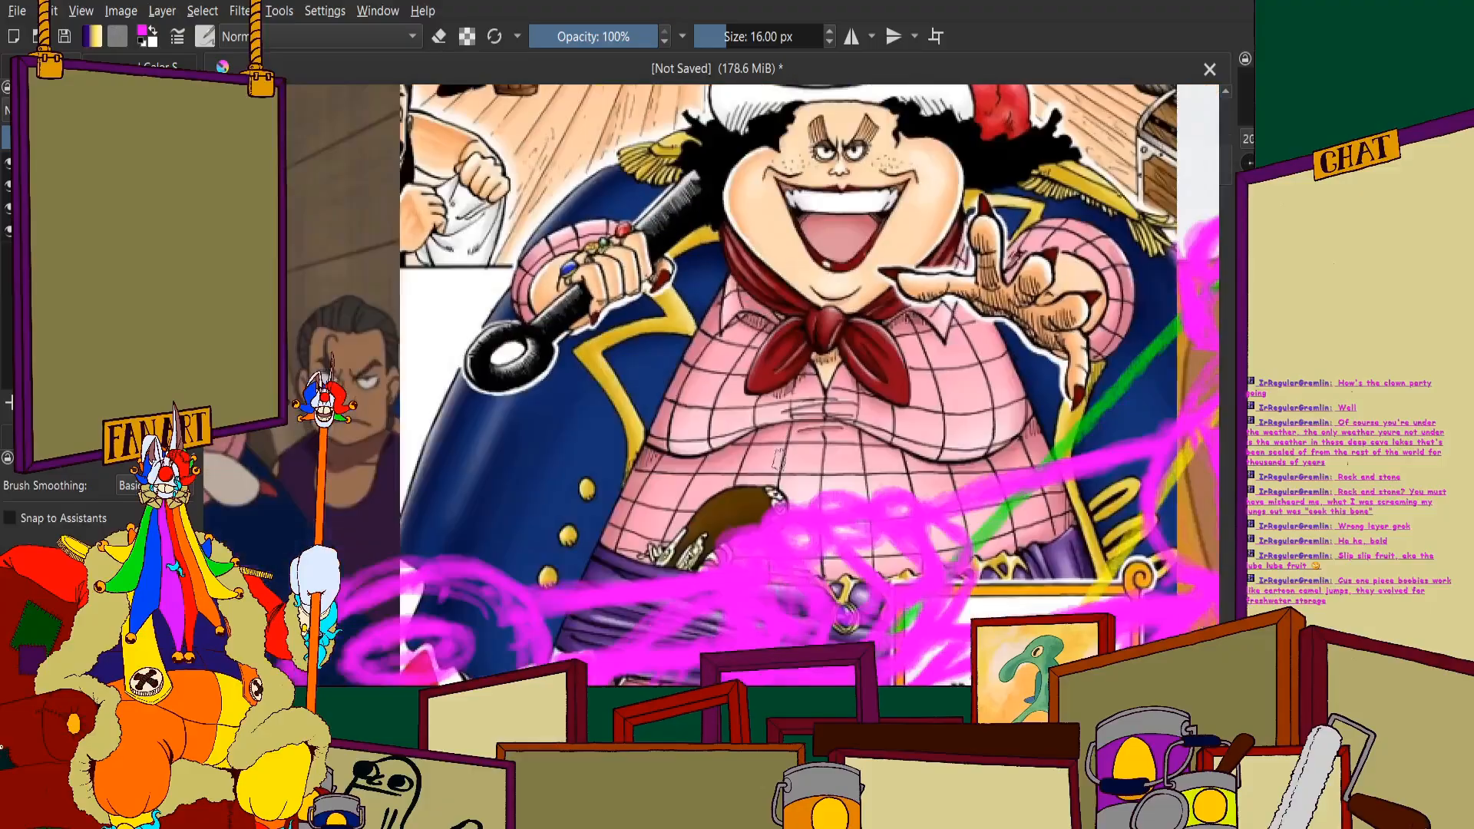
Check the fist's size and placement against the arm and the whole magenta figure
{"action": "scroll", "coordinate": [778, 459], "scroll_direction": "up", "scroll_amount": 3}
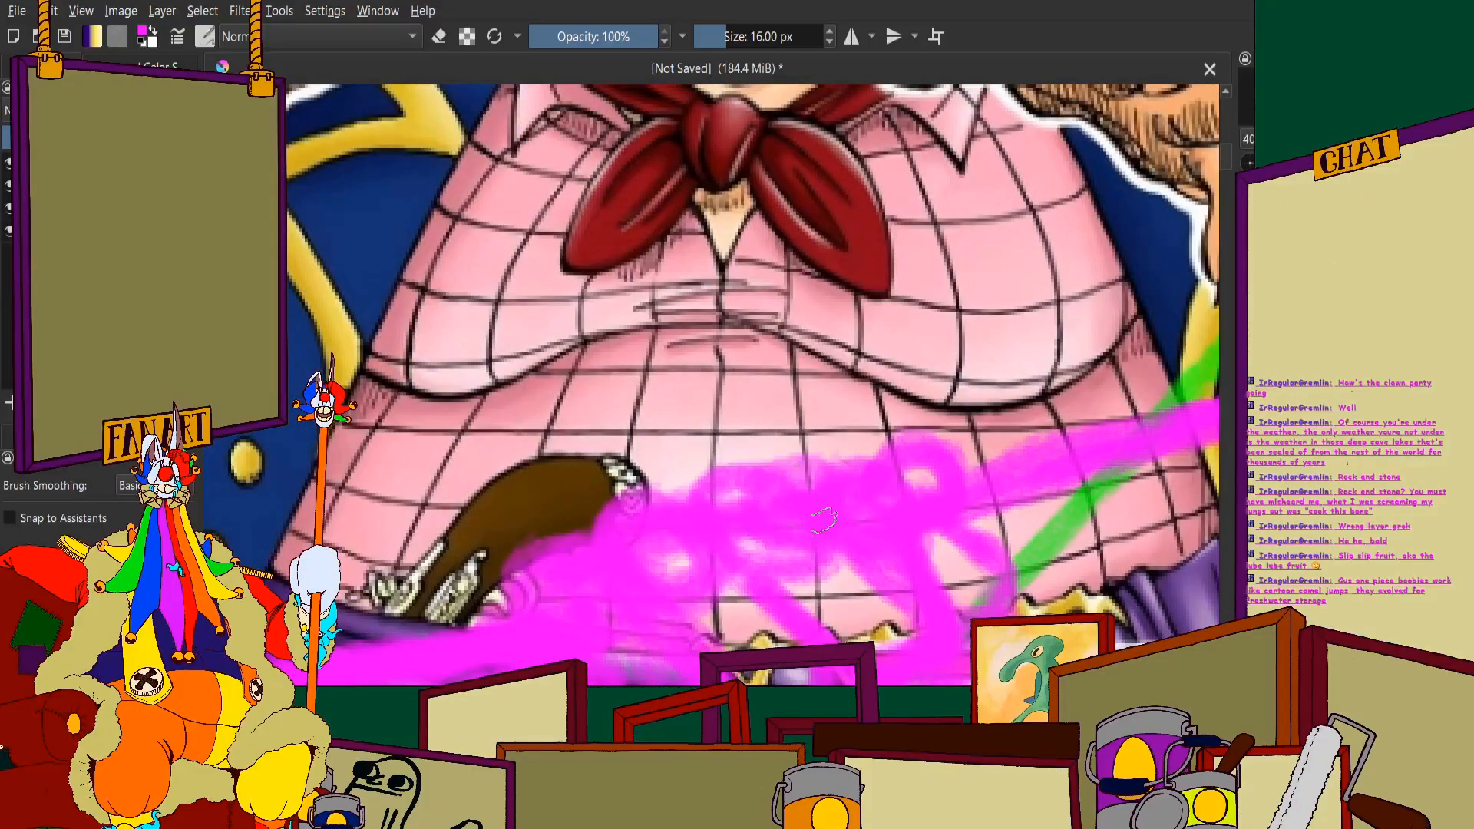
{"action": "scroll", "coordinate": [823, 520], "scroll_direction": "down", "scroll_amount": 2}
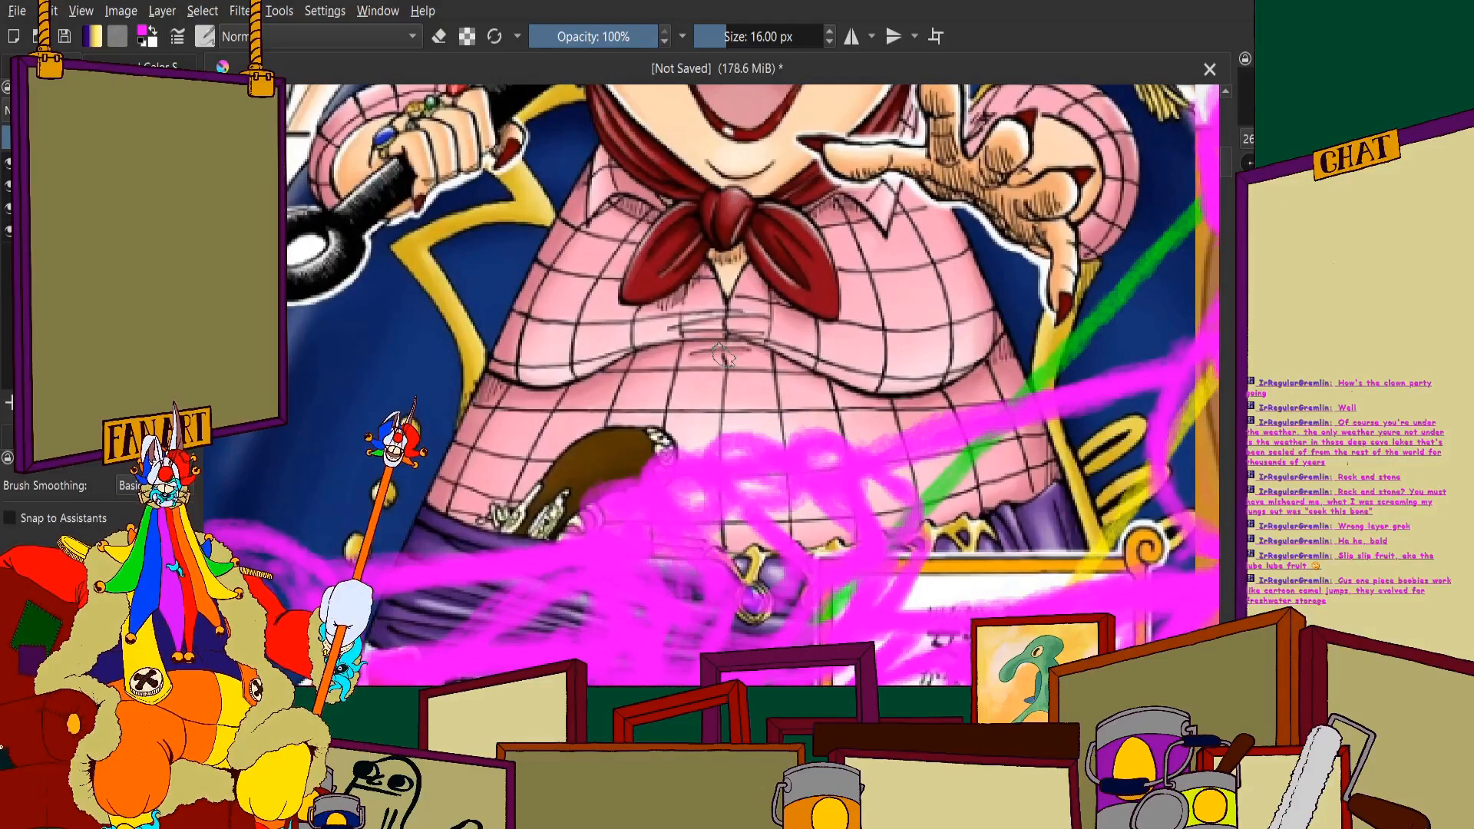
{"action": "scroll", "coordinate": [726, 288], "scroll_direction": "down", "scroll_amount": 3}
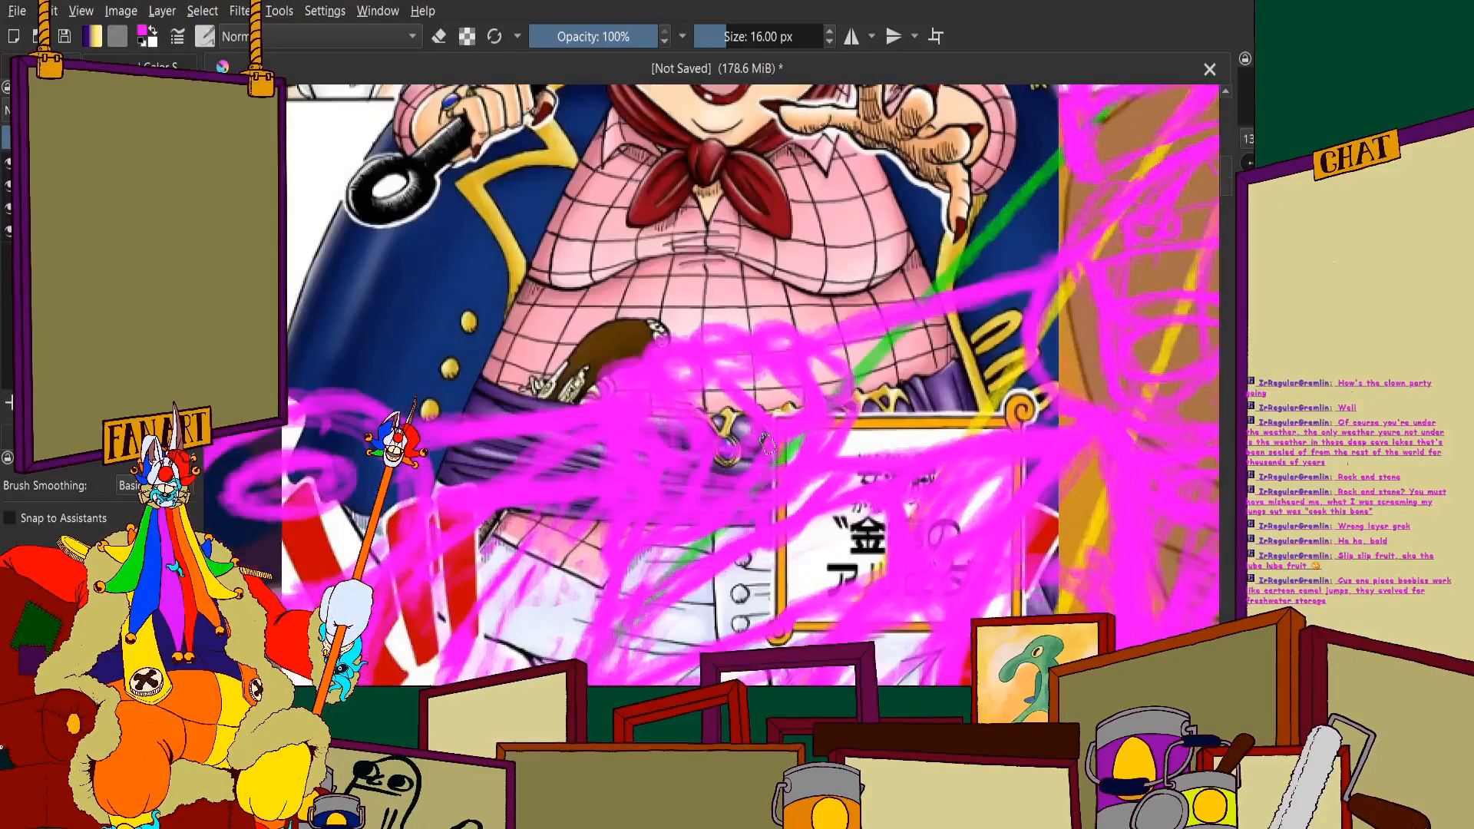
{"action": "scroll", "coordinate": [695, 369], "scroll_direction": "up", "scroll_amount": 2}
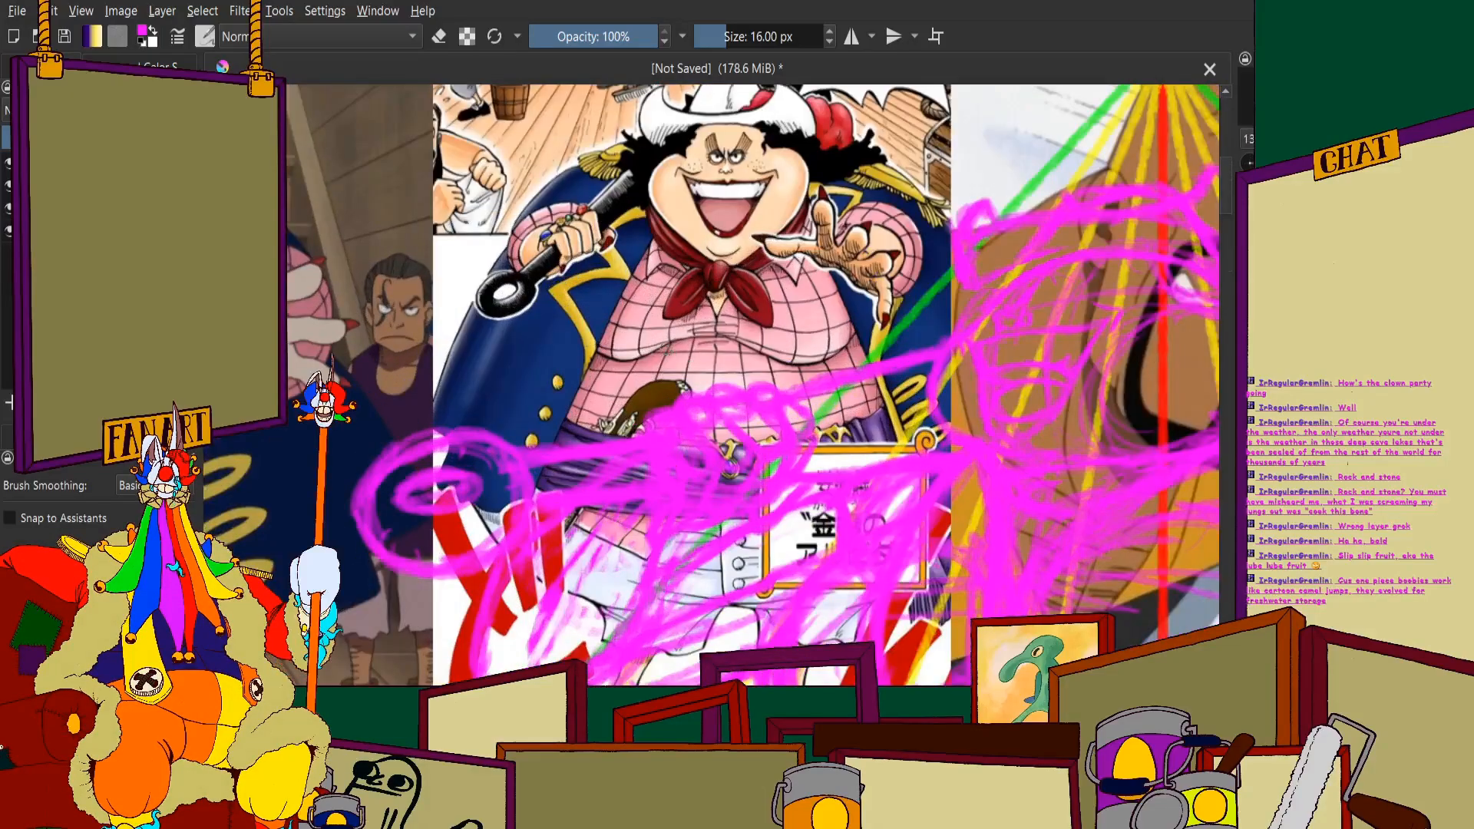
{"action": "scroll", "coordinate": [759, 459], "scroll_direction": "up", "scroll_amount": 4}
{"action": "scroll", "coordinate": [724, 445], "scroll_direction": "down", "scroll_amount": 3}
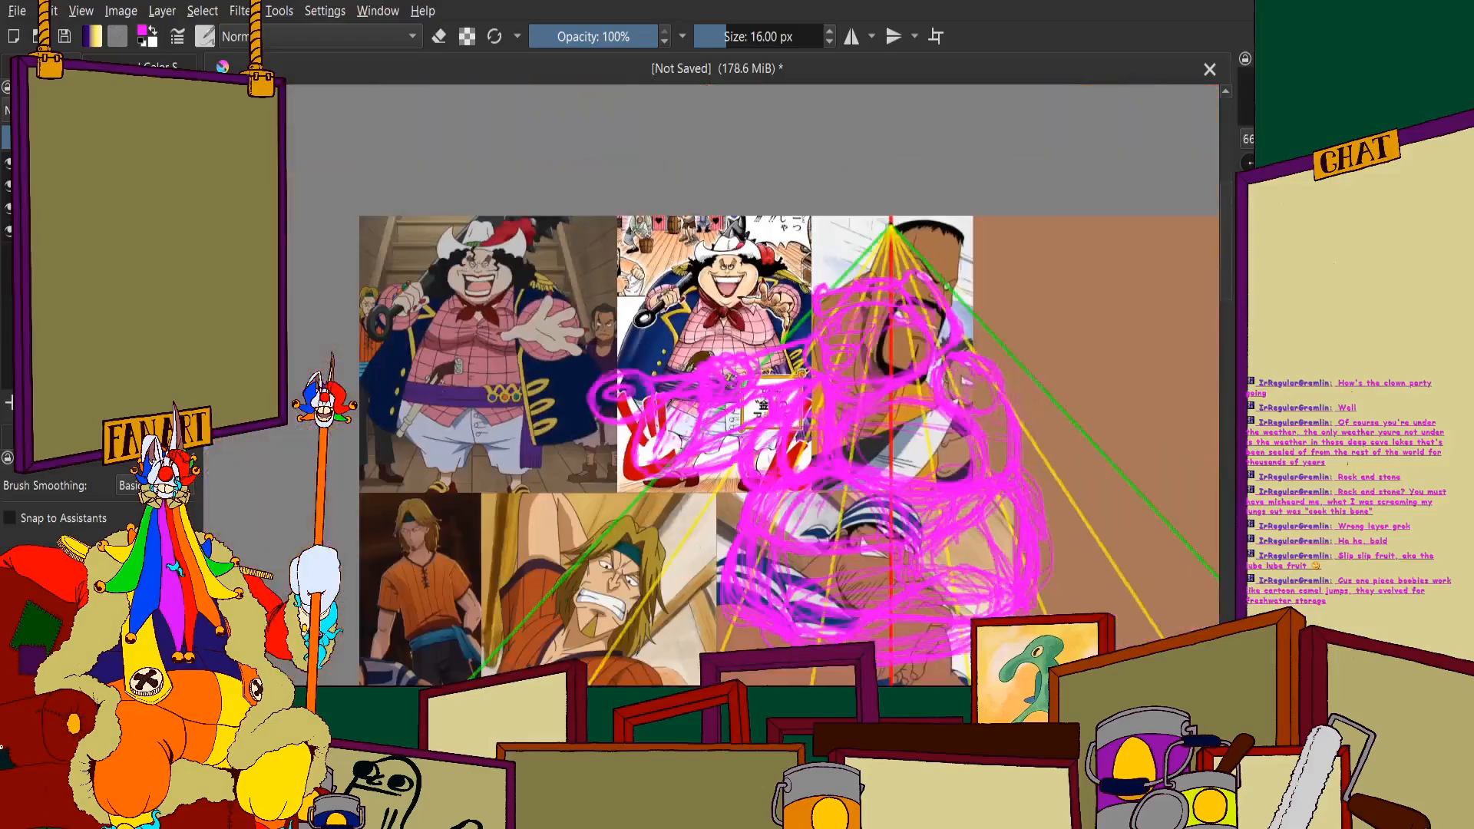
{"action": "scroll", "coordinate": [737, 394], "scroll_direction": "up", "scroll_amount": 5}
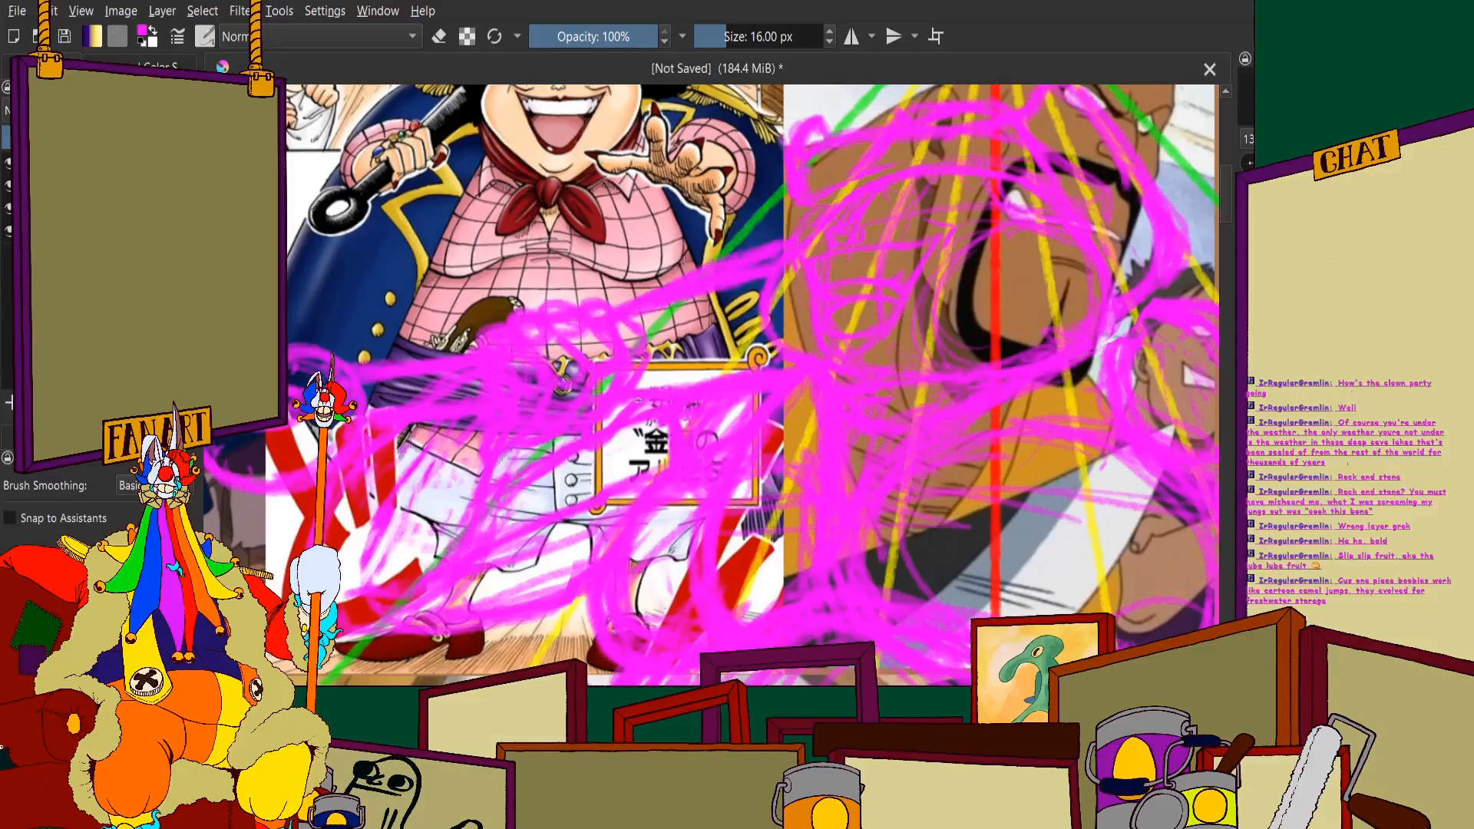
Try sketching a large magenta circle beside the head, overlapping the plain brown background
{"action": "scroll", "coordinate": [426, 370], "scroll_direction": "down", "scroll_amount": 3}
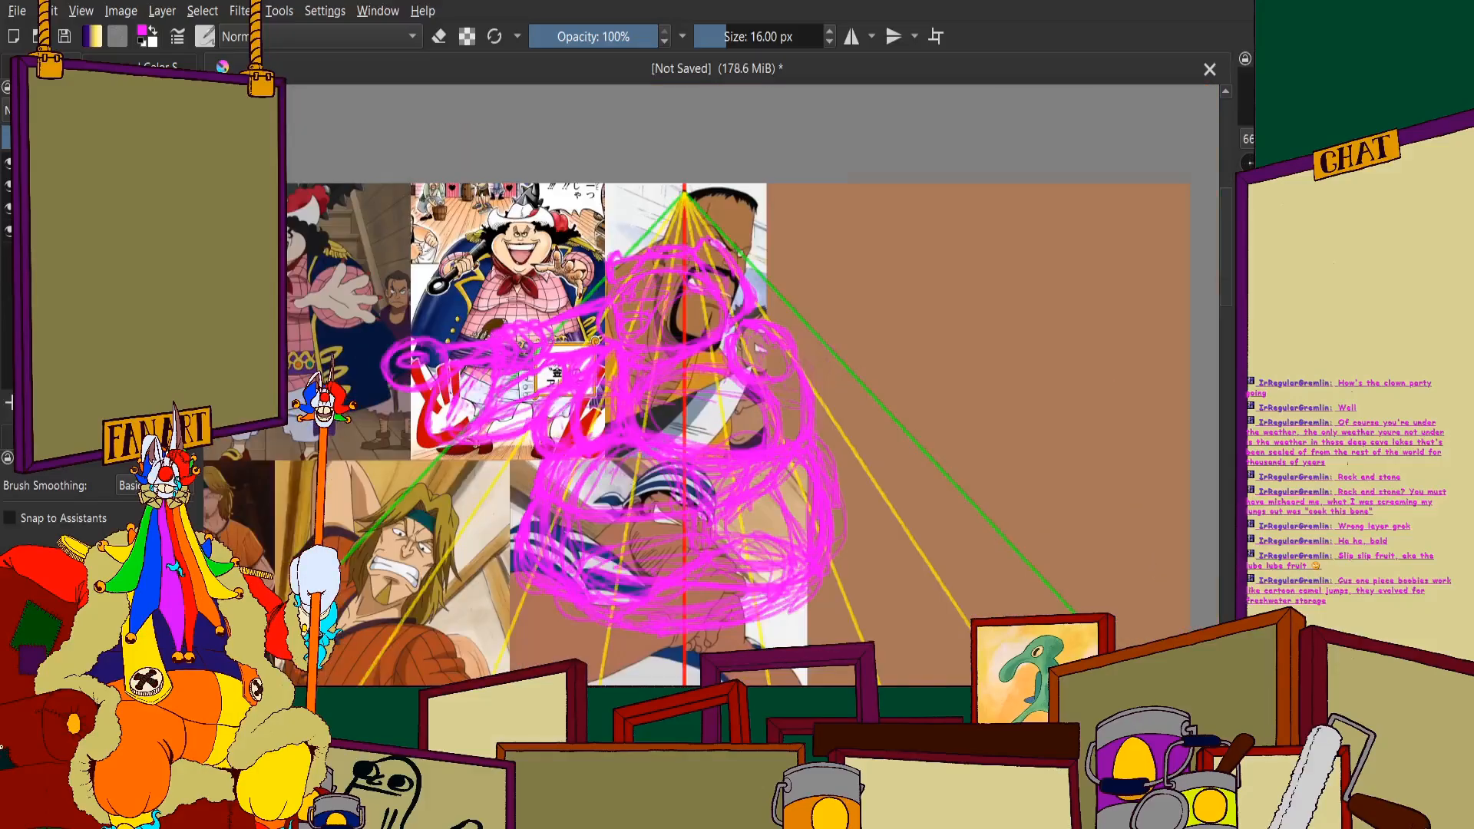
{"action": "scroll", "coordinate": [426, 369], "scroll_direction": "up", "scroll_amount": 2}
{"action": "left_click_drag", "start_coordinate": [585, 247], "coordinate": [570, 264]}
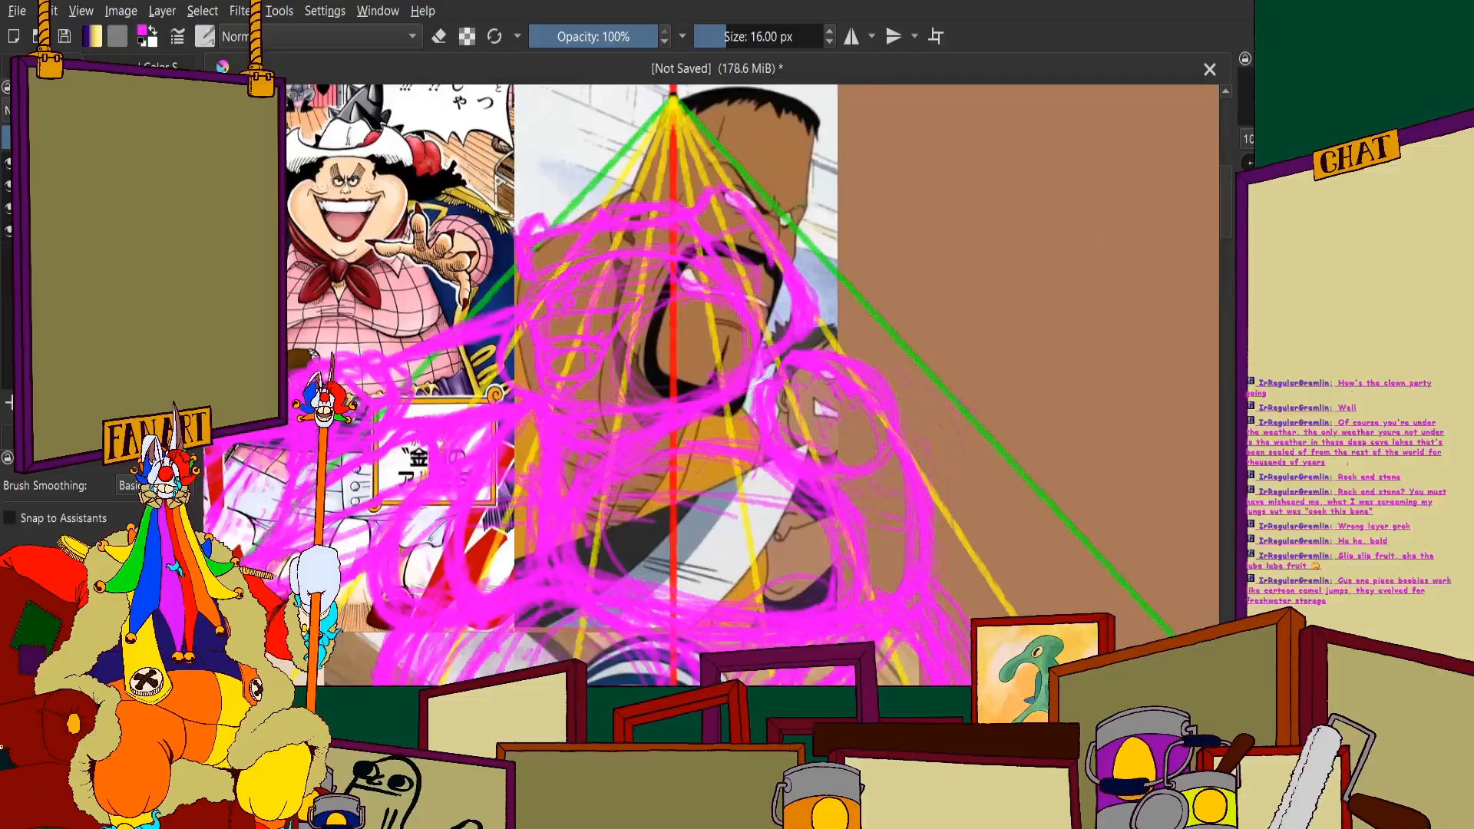
{"action": "mouse_move", "coordinate": [783, 221]}
{"action": "left_mouse_down"}
{"action": "mouse_move", "coordinate": [875, 205]}
{"action": "mouse_move", "coordinate": [905, 253]}
{"action": "mouse_move", "coordinate": [916, 326]}
{"action": "mouse_move", "coordinate": [854, 360]}
{"action": "left_mouse_up"}
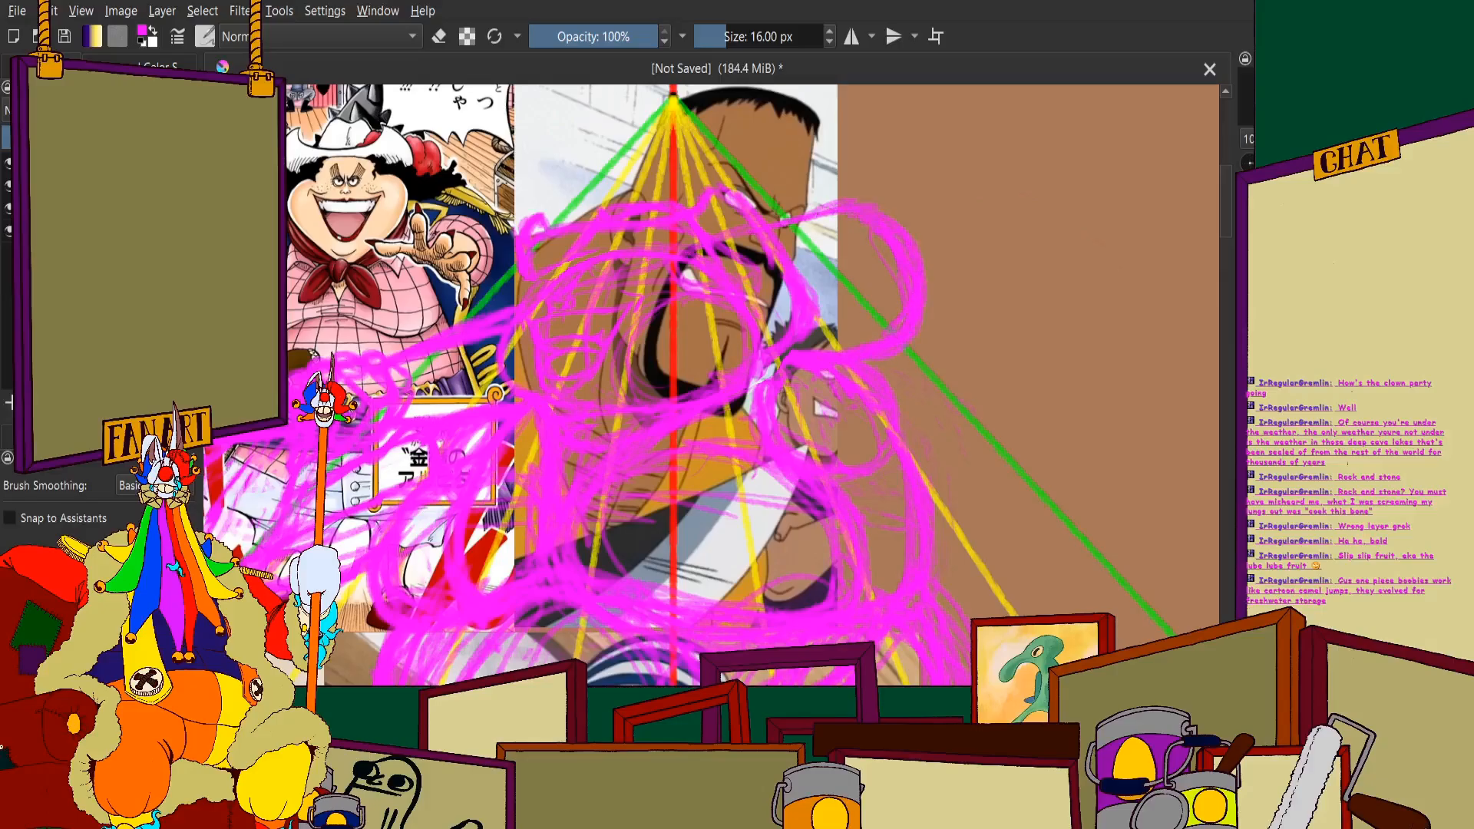
{"action": "left_click_drag", "start_coordinate": [844, 211], "coordinate": [789, 225]}
{"action": "scroll", "coordinate": [760, 212], "scroll_direction": "down", "scroll_amount": 1}
{"action": "scroll", "coordinate": [568, 165], "scroll_direction": "up", "scroll_amount": 2}
{"action": "scroll", "coordinate": [615, 209], "scroll_direction": "down", "scroll_amount": 2}
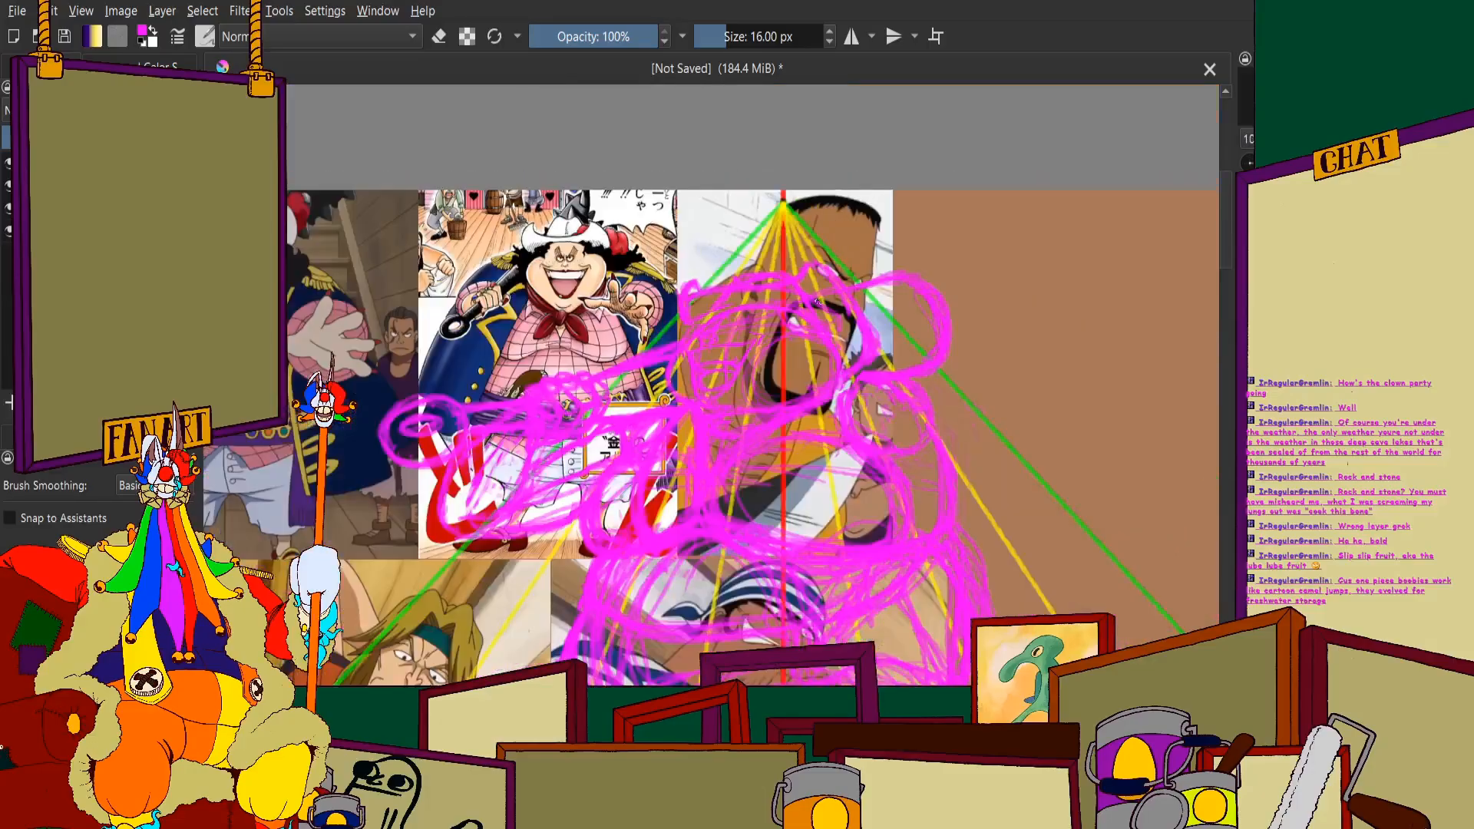
Compare the whole sketch with the pirate captain references, and undo the recent circle, fist and connecting arm strokes
{"action": "scroll", "coordinate": [868, 308], "scroll_direction": "up", "scroll_amount": 2}
{"action": "scroll", "coordinate": [760, 278], "scroll_direction": "down", "scroll_amount": 3}
{"action": "scroll", "coordinate": [541, 184], "scroll_direction": "up", "scroll_amount": 3}
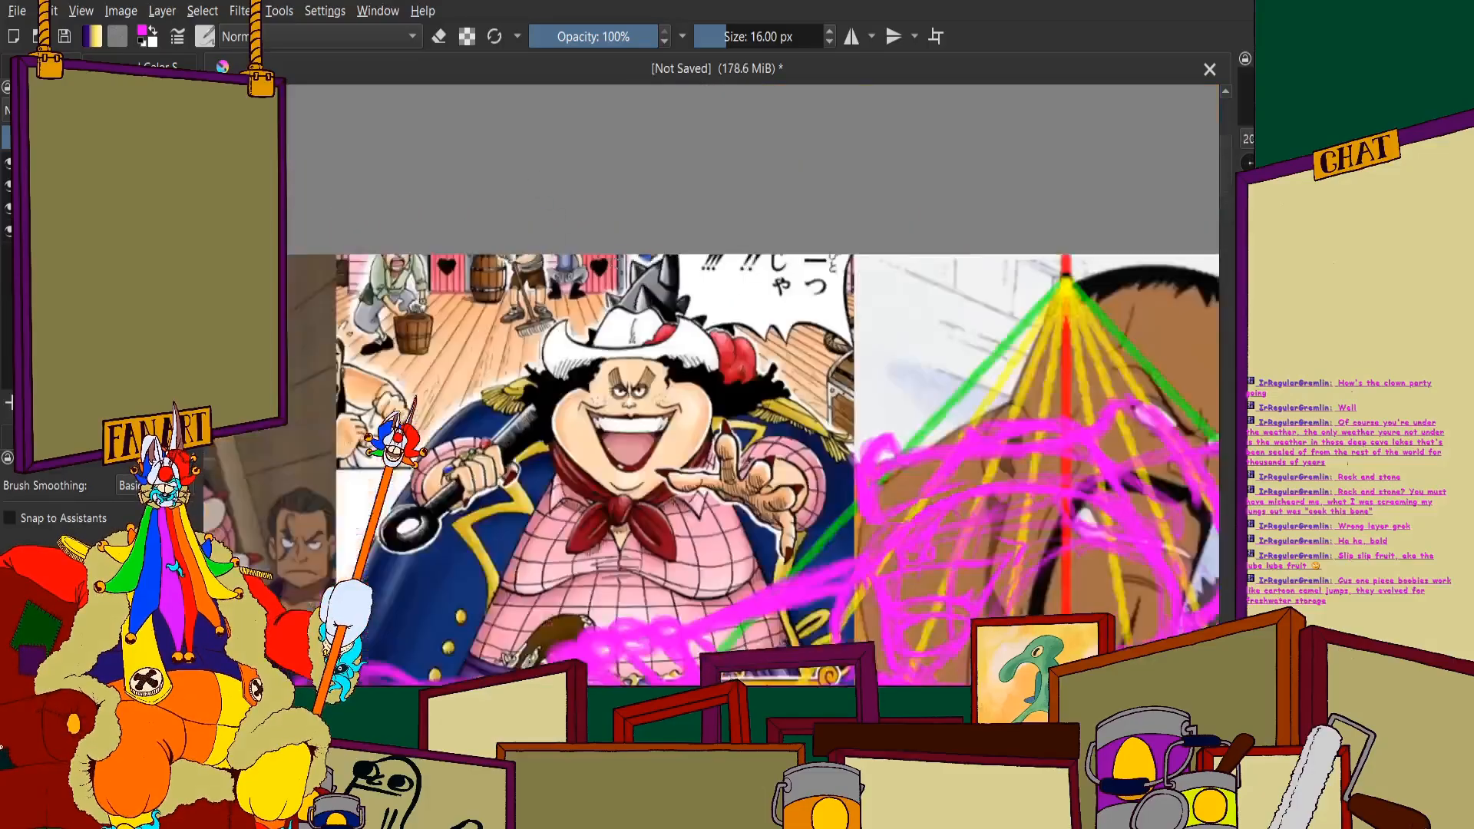
{"action": "scroll", "coordinate": [753, 461], "scroll_direction": "down", "scroll_amount": 2}
{"action": "scroll", "coordinate": [753, 460], "scroll_direction": "up", "scroll_amount": 1}
{"action": "scroll", "coordinate": [415, 281], "scroll_direction": "down", "scroll_amount": 2}
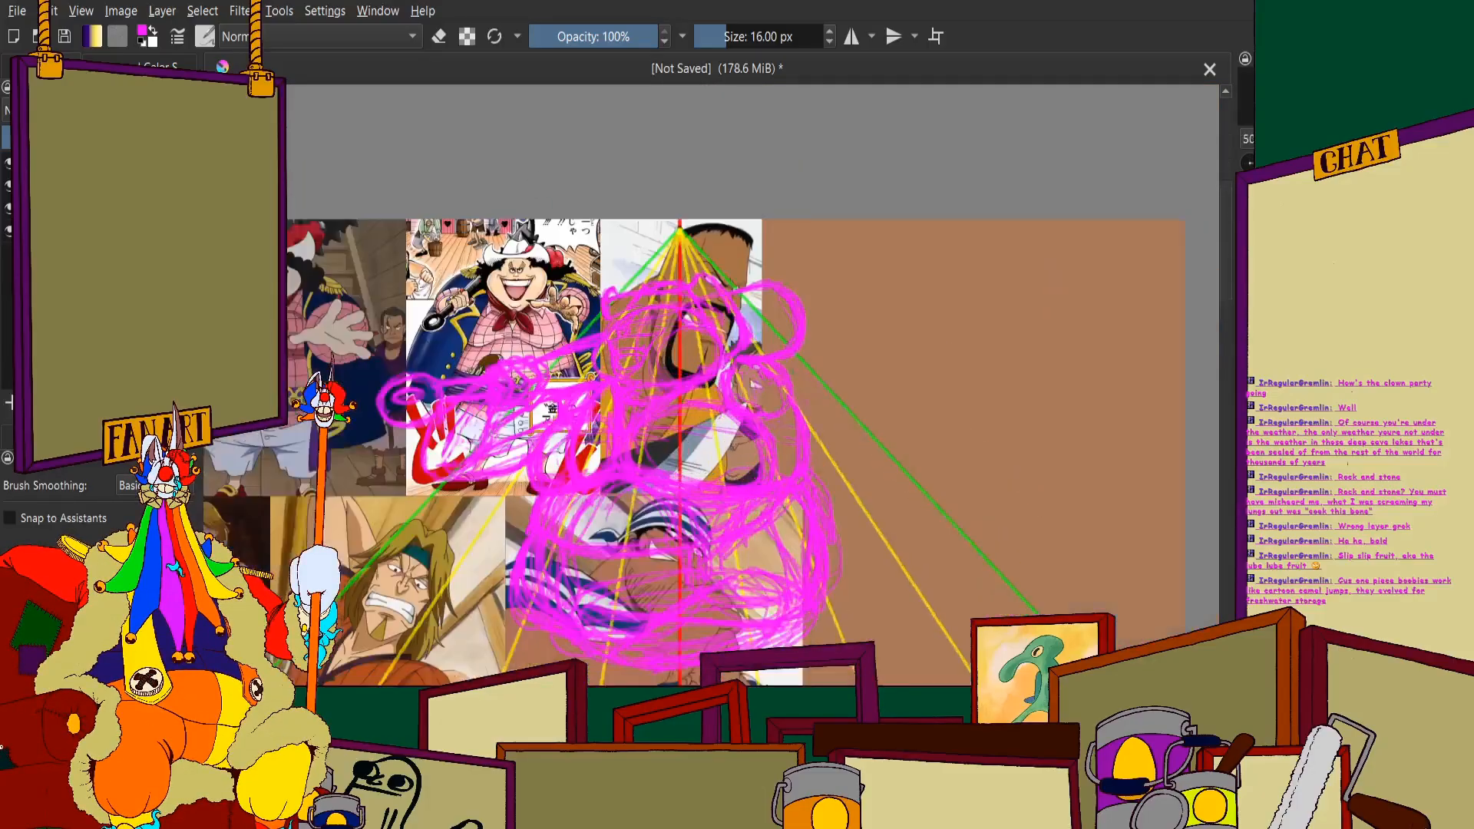
{"action": "scroll", "coordinate": [742, 388], "scroll_direction": "up", "scroll_amount": 1}
{"action": "scroll", "coordinate": [518, 361], "scroll_direction": "up", "scroll_amount": 1}
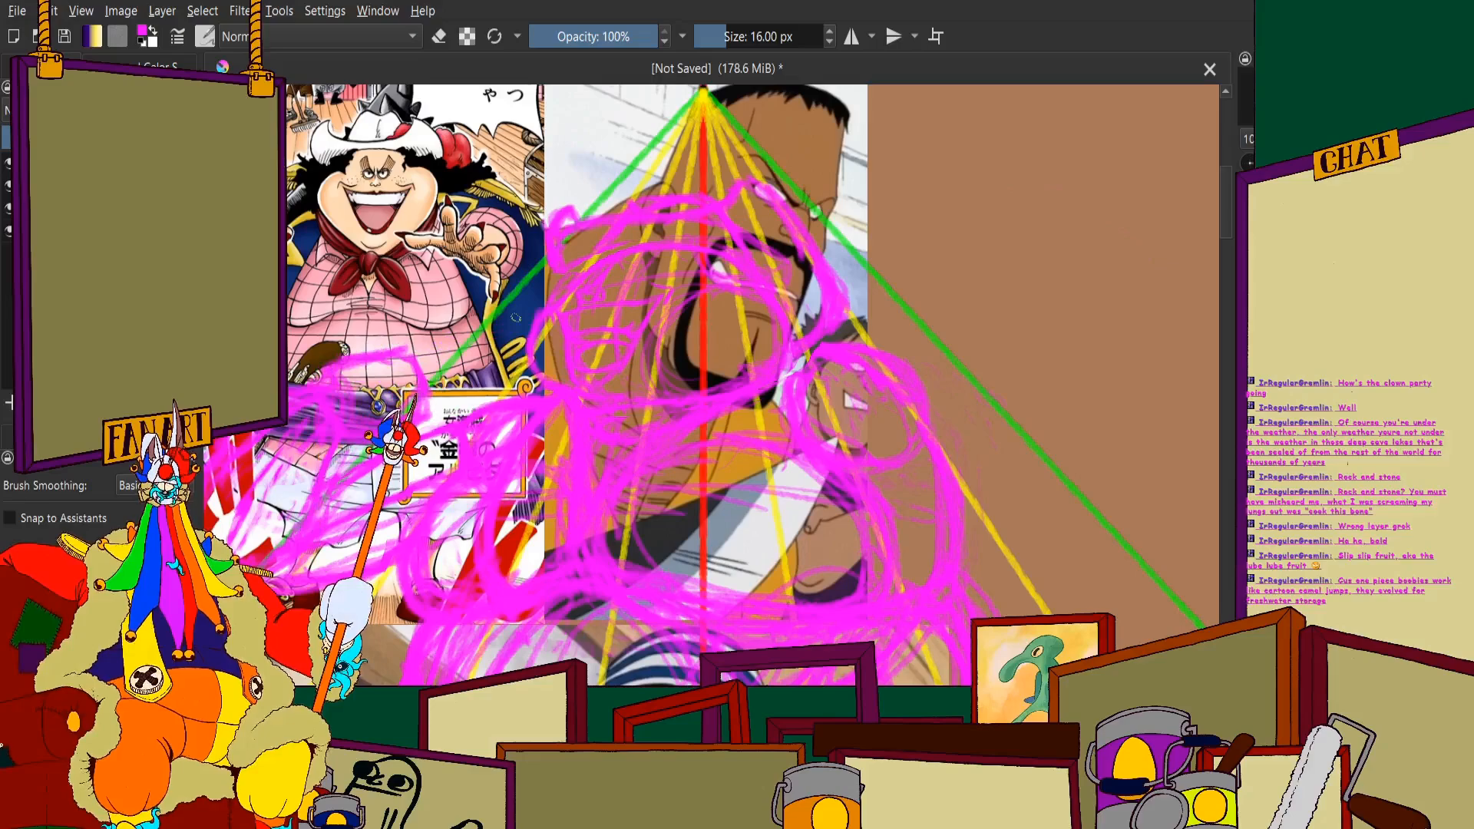
Undo the leftover circle strokes at the far end of the outstretched arm
{"action": "scroll", "coordinate": [742, 384], "scroll_direction": "down", "scroll_amount": 2}
{"action": "scroll", "coordinate": [742, 384], "scroll_direction": "up", "scroll_amount": 1}
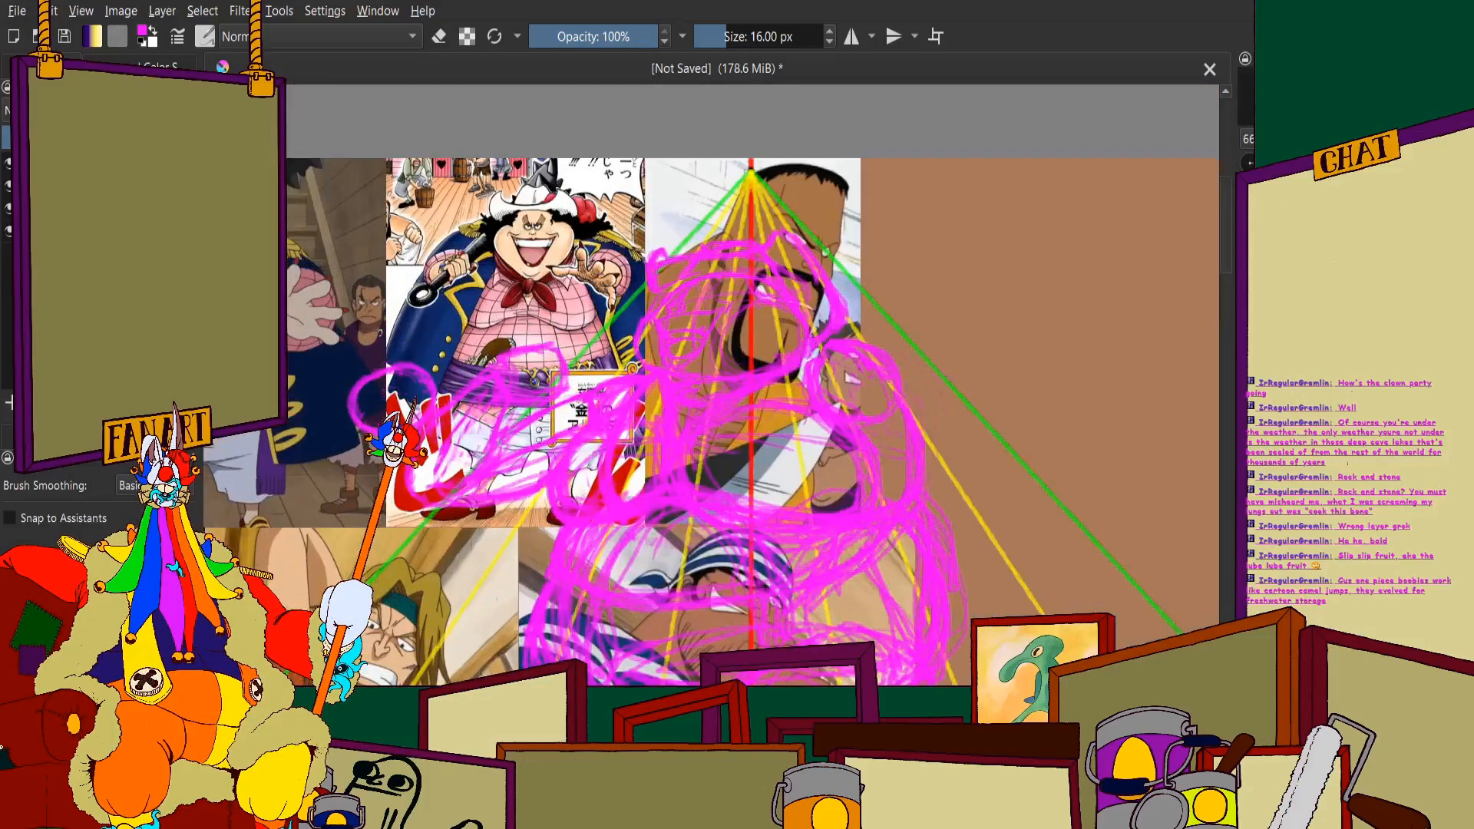
{"action": "key", "text": "ctrl+z"}
{"action": "key", "text": "ctrl+z"}
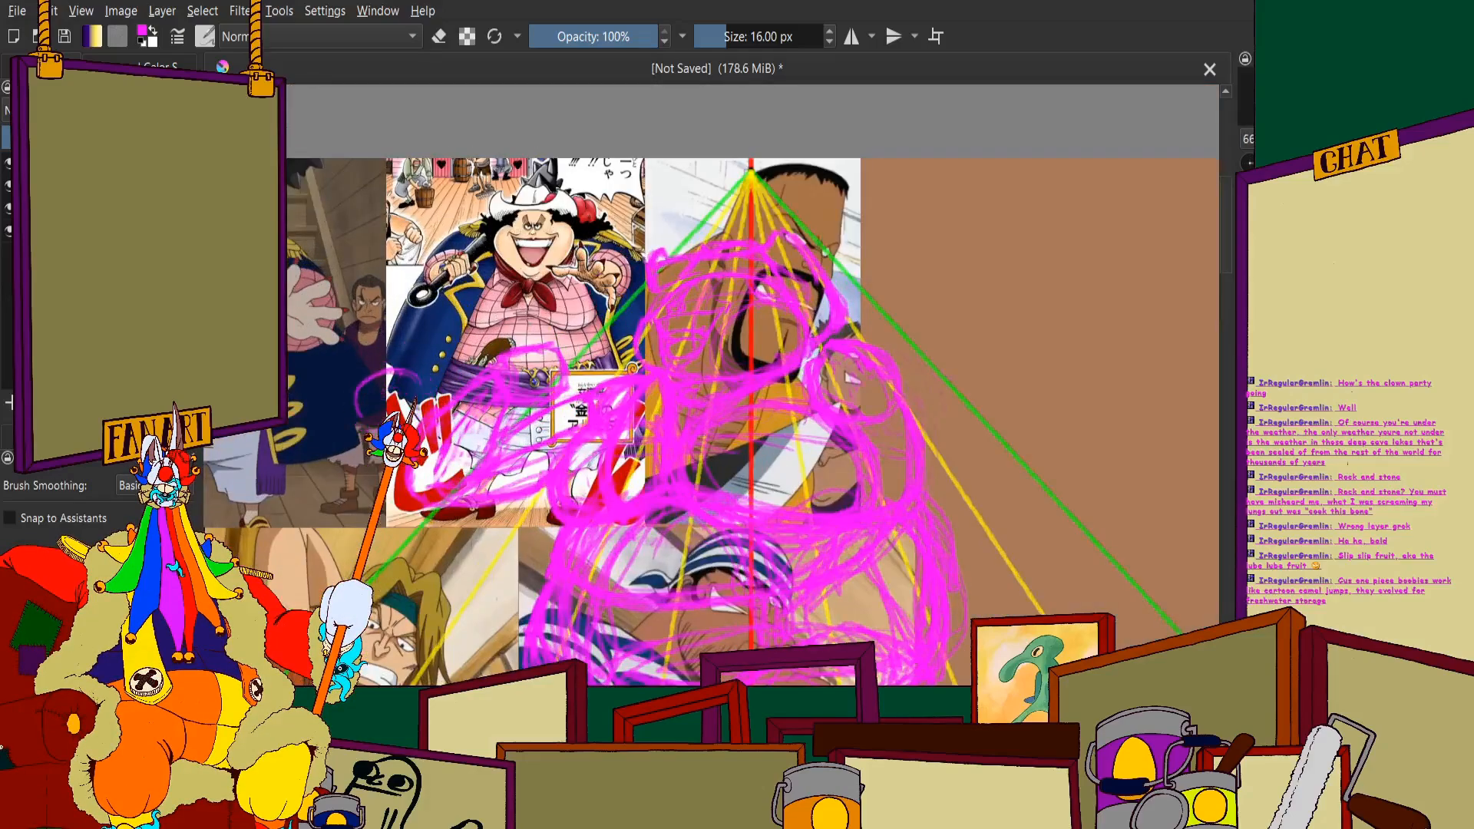
{"action": "key", "text": "ctrl+z"}
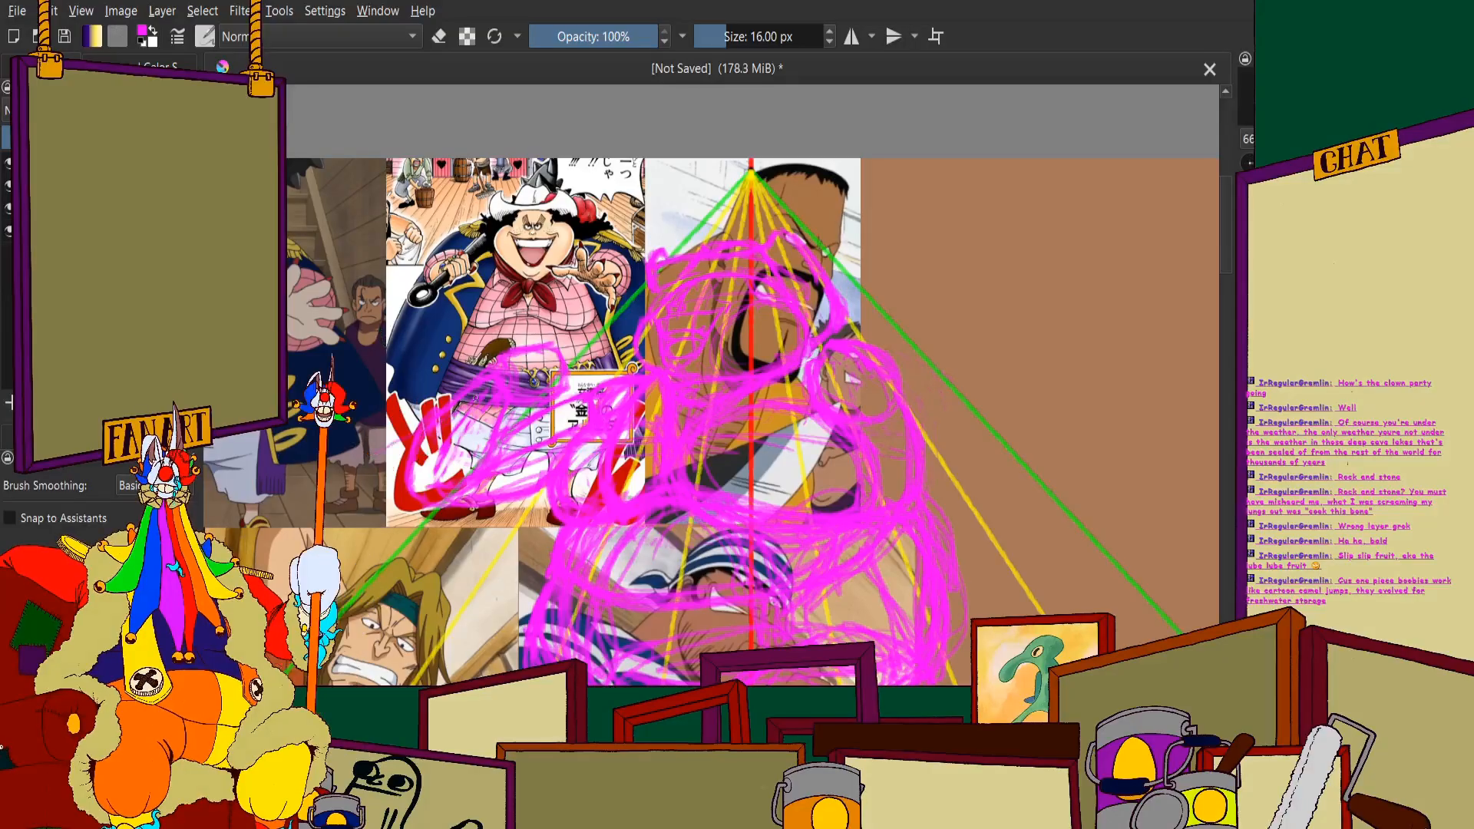
Sketch a straight magenta guideline in line with the outstretched arm, rising from beside the head onto the plain brown background
{"action": "left_click_drag", "start_coordinate": [554, 384], "coordinate": [658, 344]}
{"action": "left_click_drag", "start_coordinate": [543, 388], "coordinate": [608, 347]}
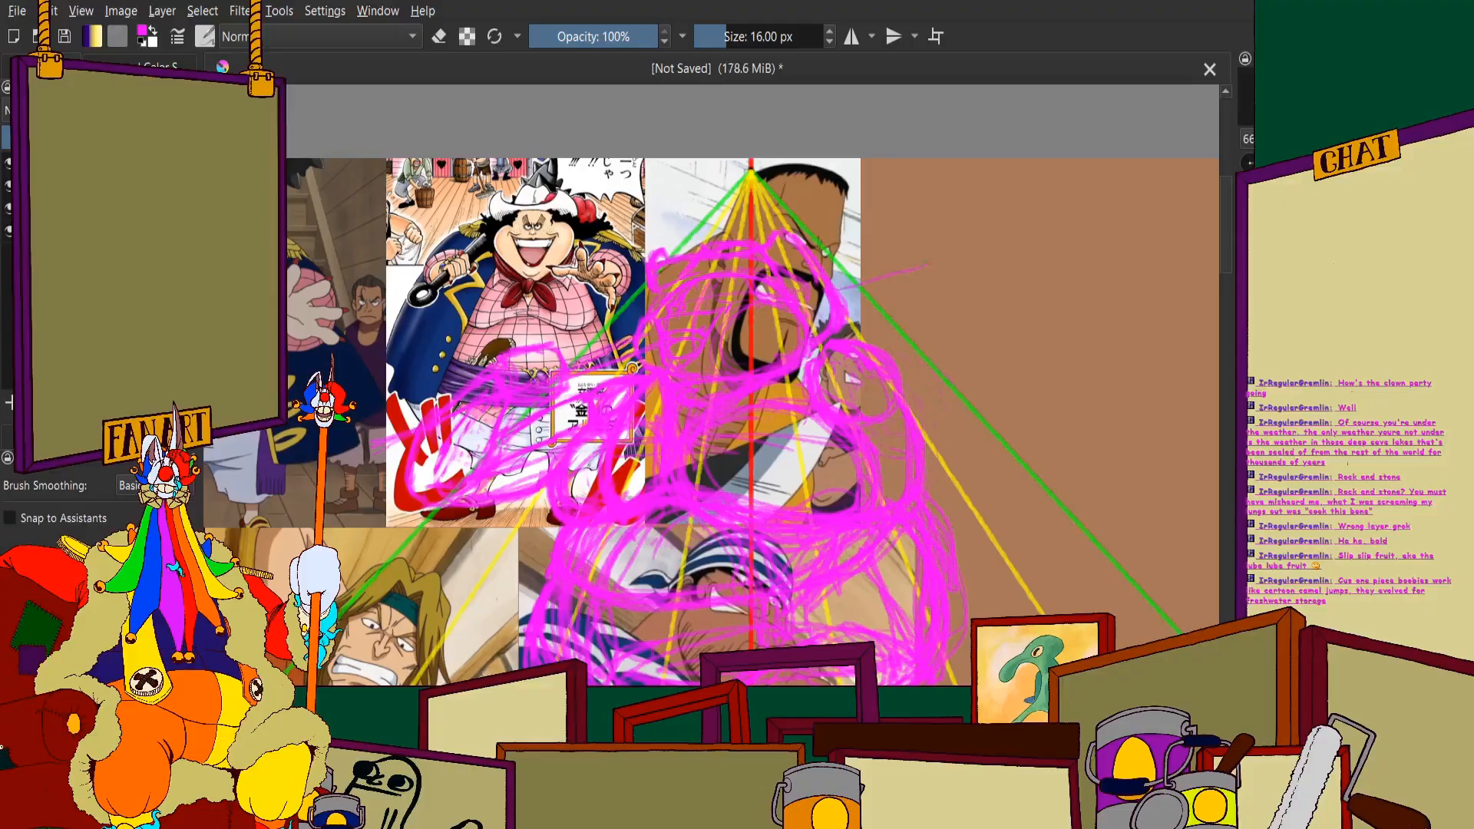
{"action": "left_click_drag", "start_coordinate": [933, 265], "coordinate": [1025, 228]}
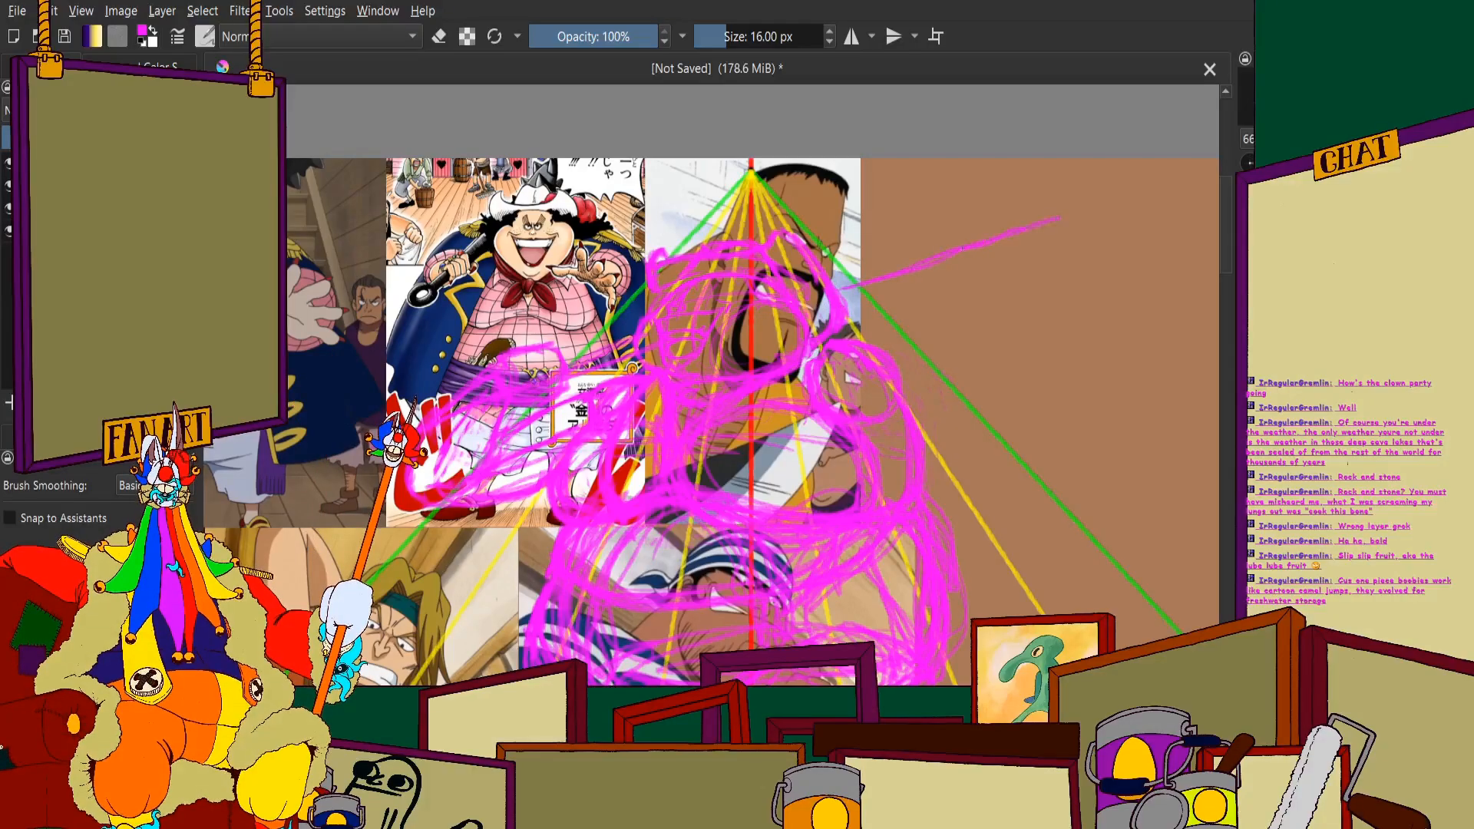
{"action": "left_click_drag", "start_coordinate": [910, 275], "coordinate": [841, 293]}
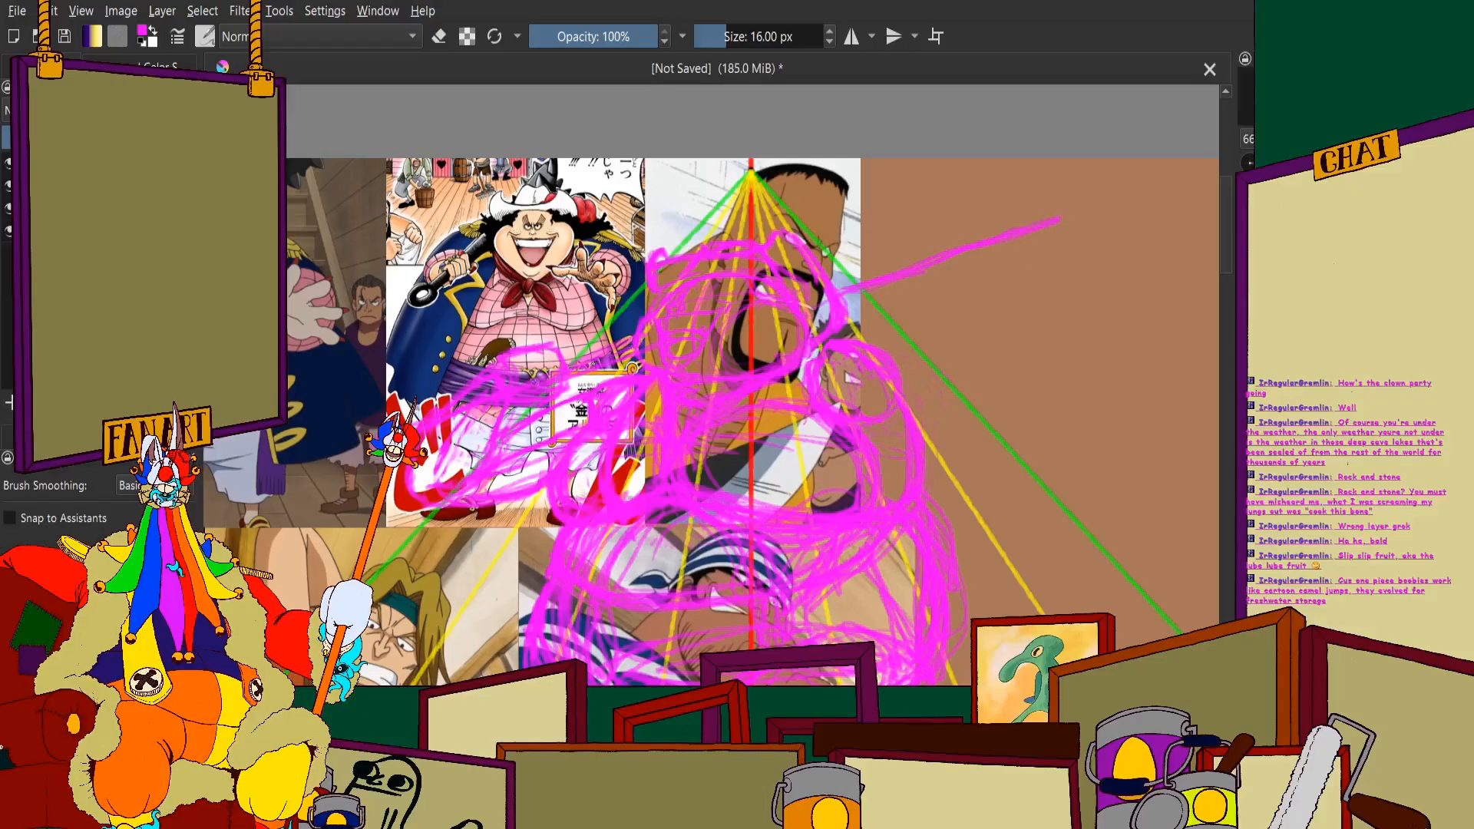
{"action": "scroll", "coordinate": [840, 292], "scroll_direction": "up", "scroll_amount": 1}
{"action": "mouse_move", "coordinate": [840, 292]}
{"action": "left_mouse_down"}
{"action": "mouse_move", "coordinate": [594, 367]}
{"action": "mouse_move", "coordinate": [839, 284]}
{"action": "left_mouse_up"}
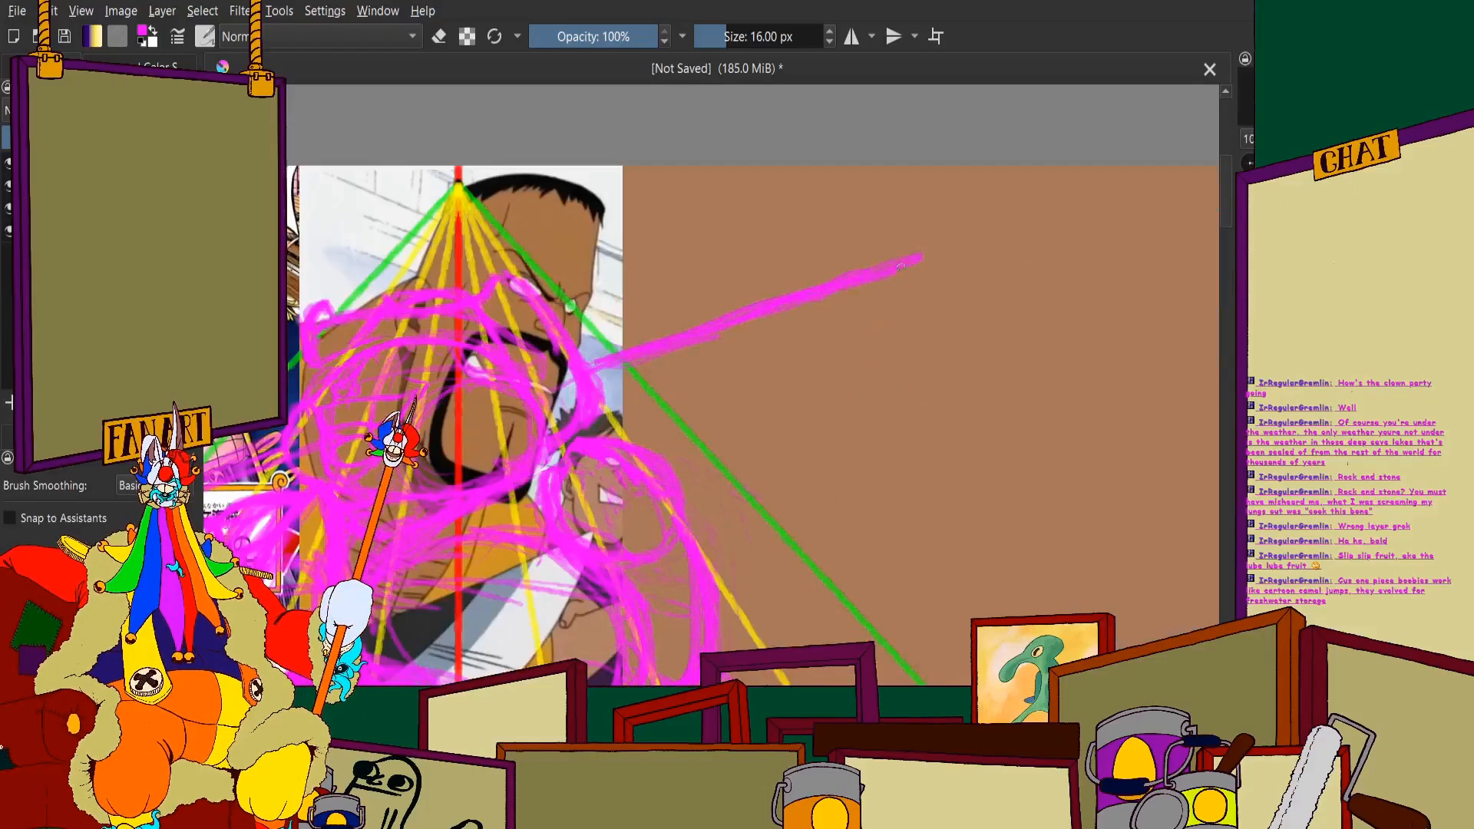
Sketch a rough rounded magenta fist at the far end of the outstretched arm, overlapping the darker captain reference
{"action": "scroll", "coordinate": [596, 365], "scroll_direction": "down", "scroll_amount": 2}
{"action": "scroll", "coordinate": [597, 365], "scroll_direction": "up", "scroll_amount": 5}
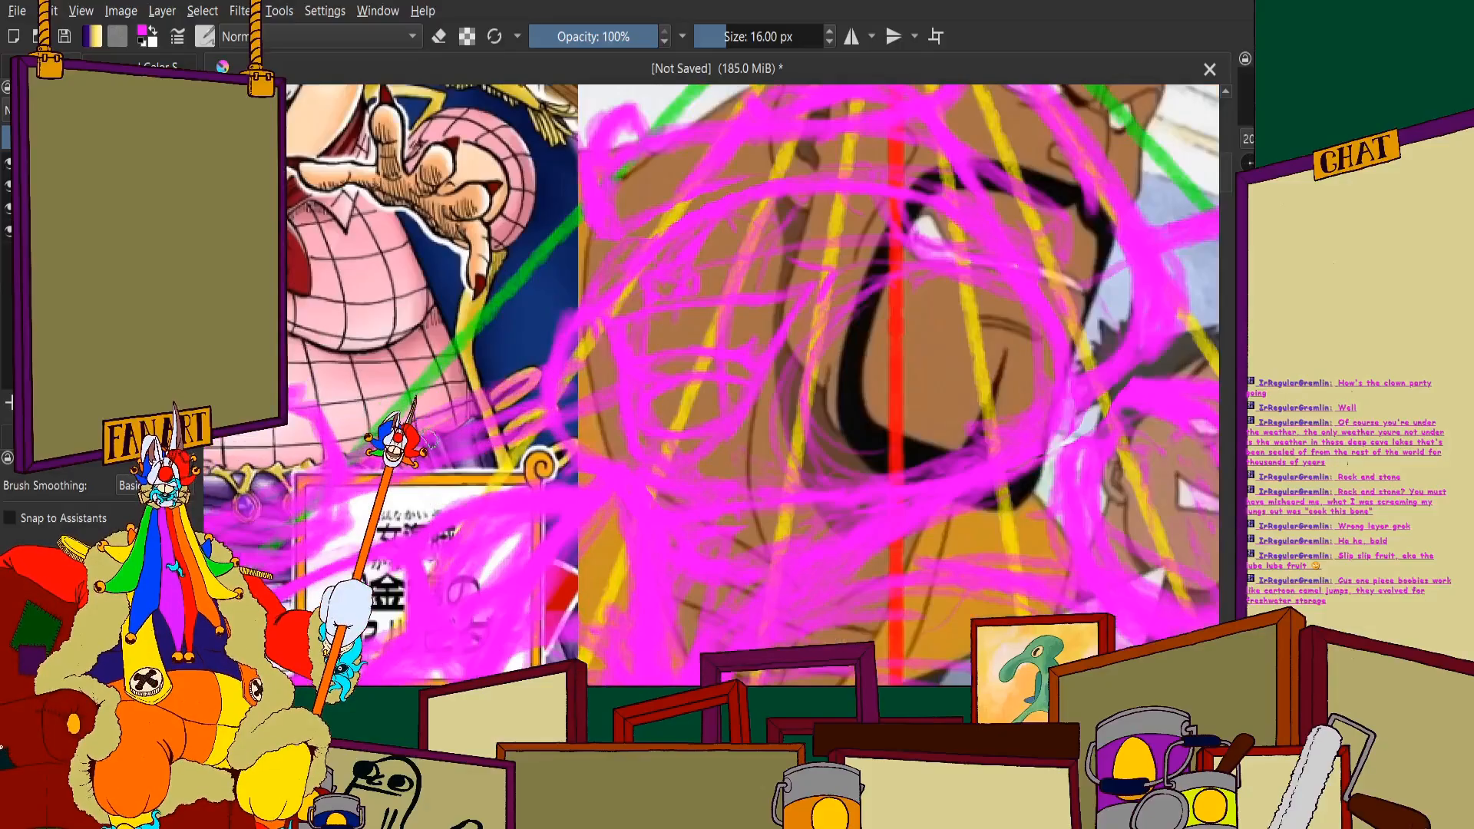
{"action": "scroll", "coordinate": [529, 425], "scroll_direction": "down", "scroll_amount": 4}
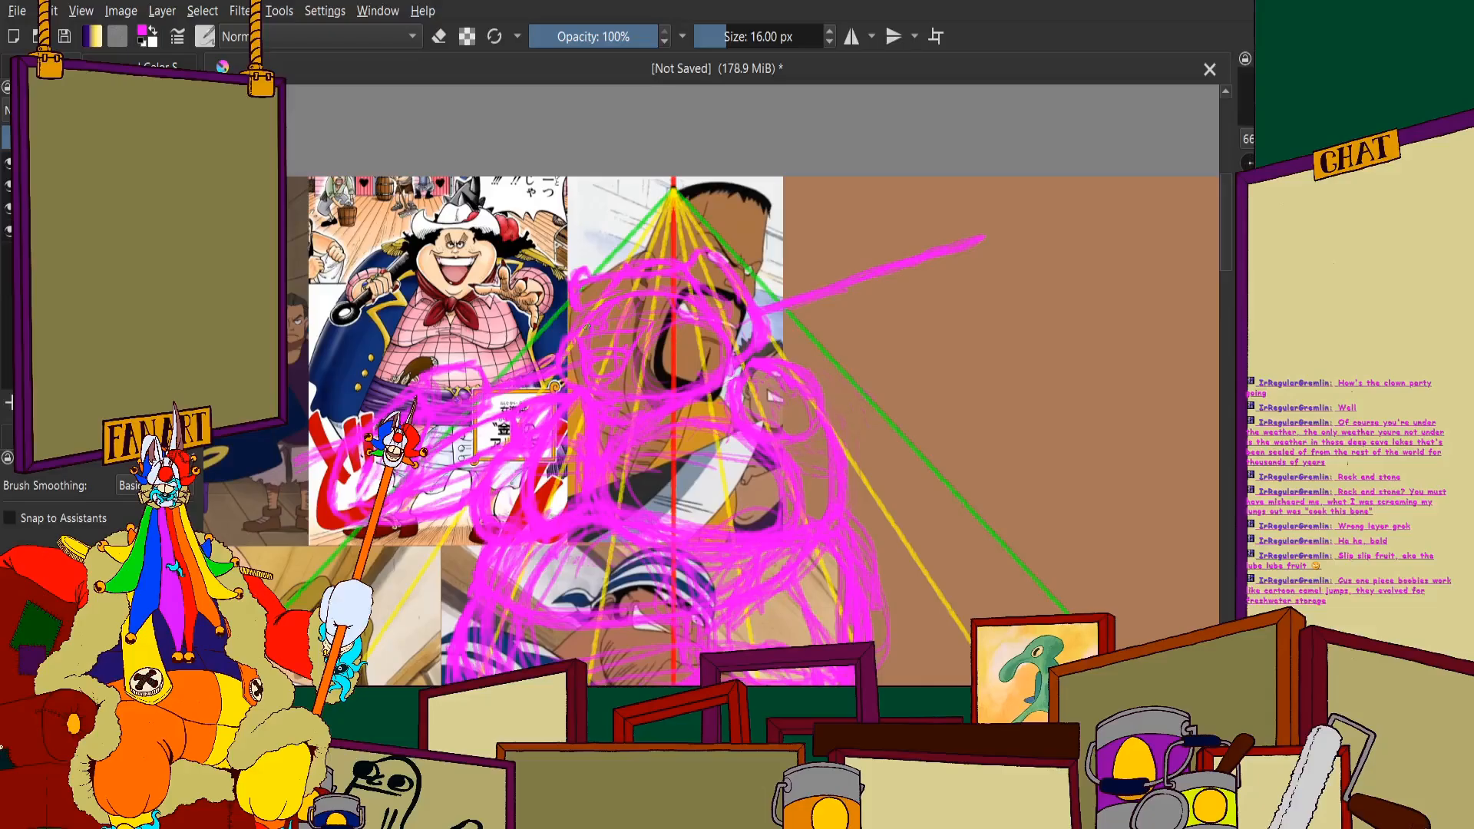
{"action": "scroll", "coordinate": [522, 461], "scroll_direction": "up", "scroll_amount": 4}
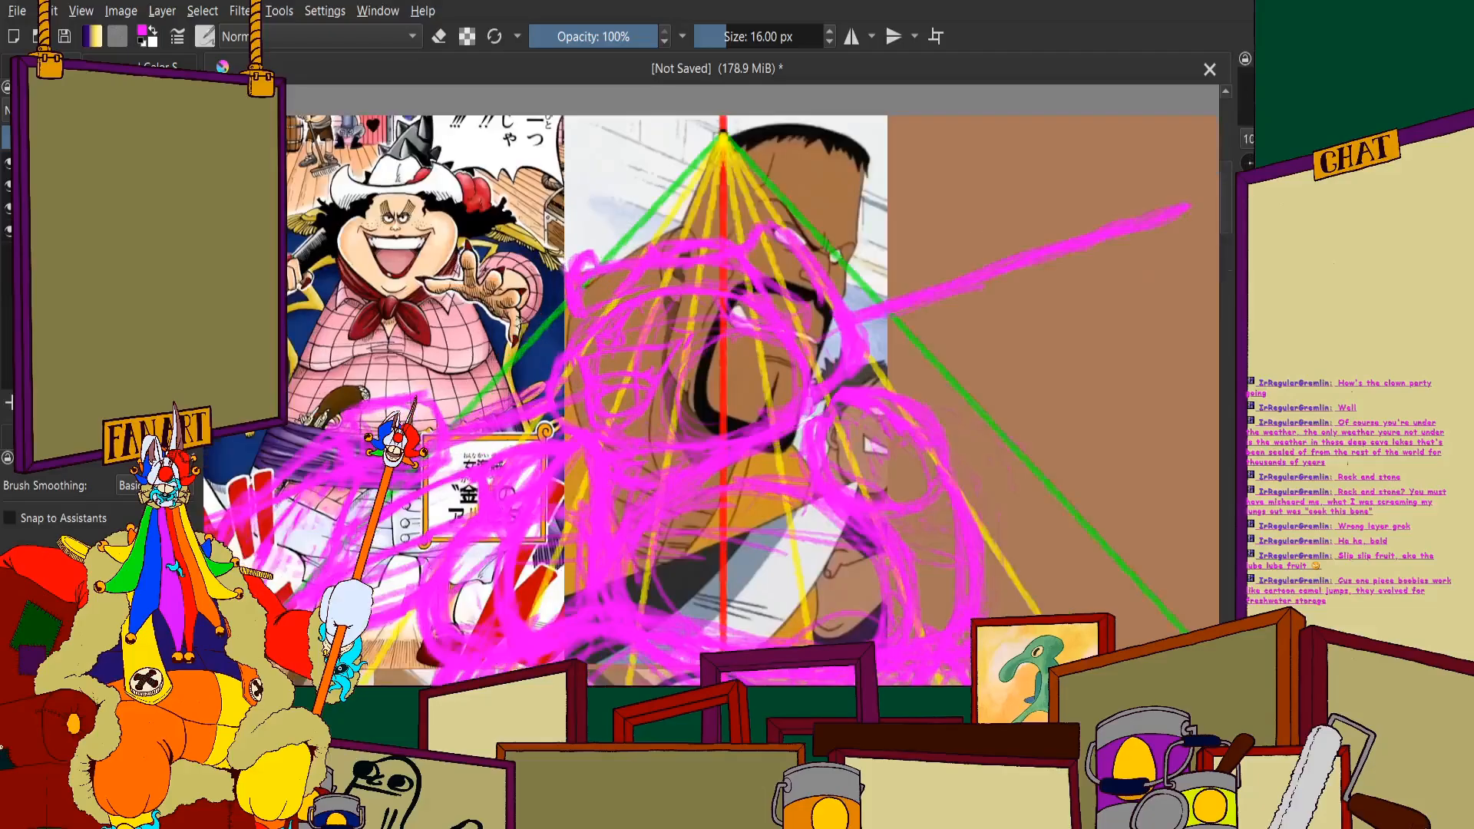
{"action": "scroll", "coordinate": [523, 461], "scroll_direction": "down", "scroll_amount": 5}
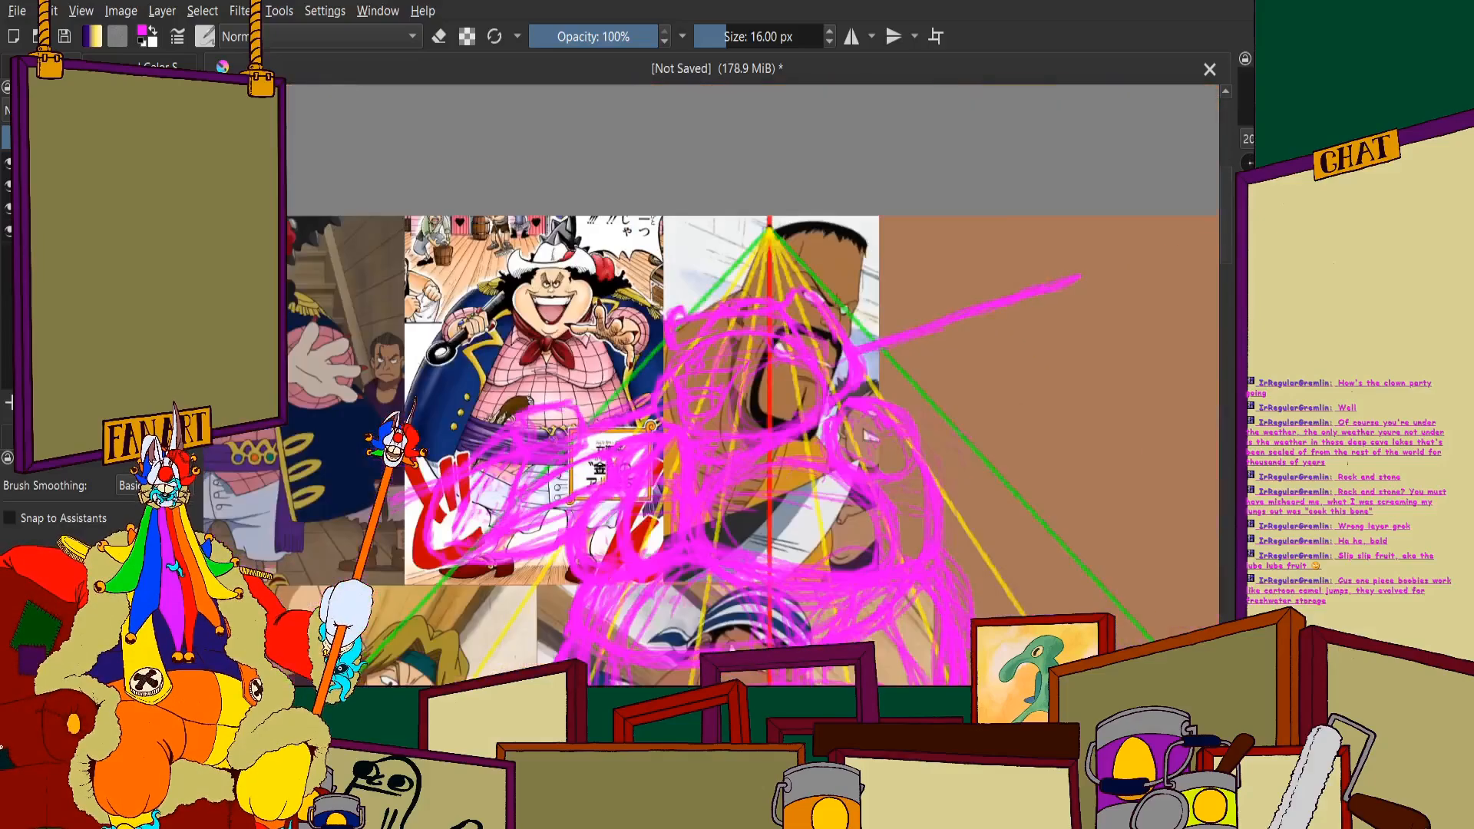
{"action": "scroll", "coordinate": [849, 346], "scroll_direction": "up", "scroll_amount": 6}
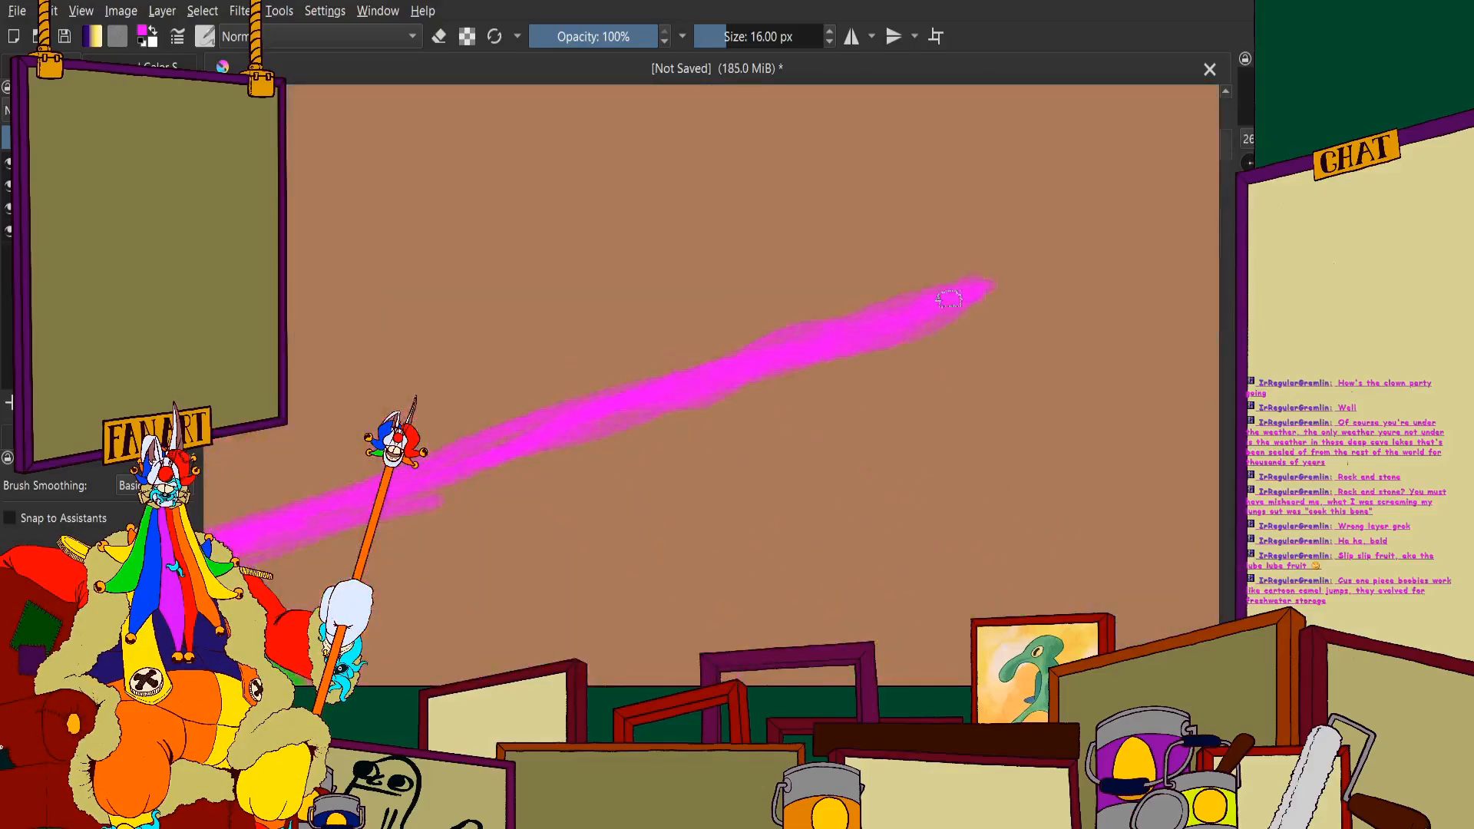
{"action": "scroll", "coordinate": [710, 375], "scroll_direction": "down", "scroll_amount": 5}
{"action": "scroll", "coordinate": [495, 505], "scroll_direction": "up", "scroll_amount": 6}
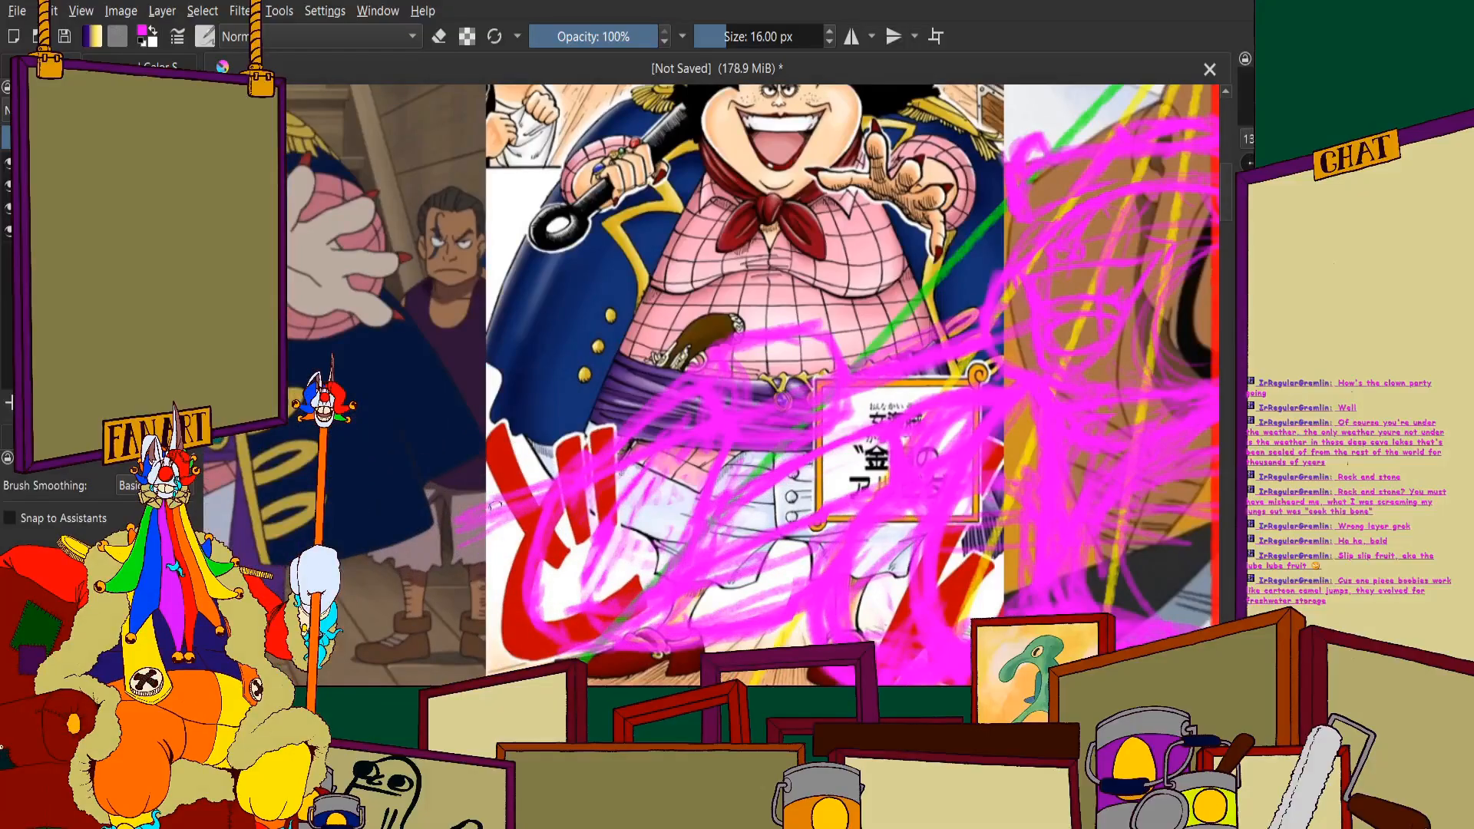
{"action": "mouse_move", "coordinate": [495, 504]}
{"action": "left_mouse_down"}
{"action": "mouse_move", "coordinate": [457, 569]}
{"action": "mouse_move", "coordinate": [441, 537]}
{"action": "mouse_move", "coordinate": [476, 491]}
{"action": "mouse_move", "coordinate": [458, 476]}
{"action": "mouse_move", "coordinate": [405, 498]}
{"action": "mouse_move", "coordinate": [370, 565]}
{"action": "mouse_move", "coordinate": [388, 582]}
{"action": "mouse_move", "coordinate": [530, 533]}
{"action": "mouse_move", "coordinate": [470, 577]}
{"action": "left_mouse_up"}
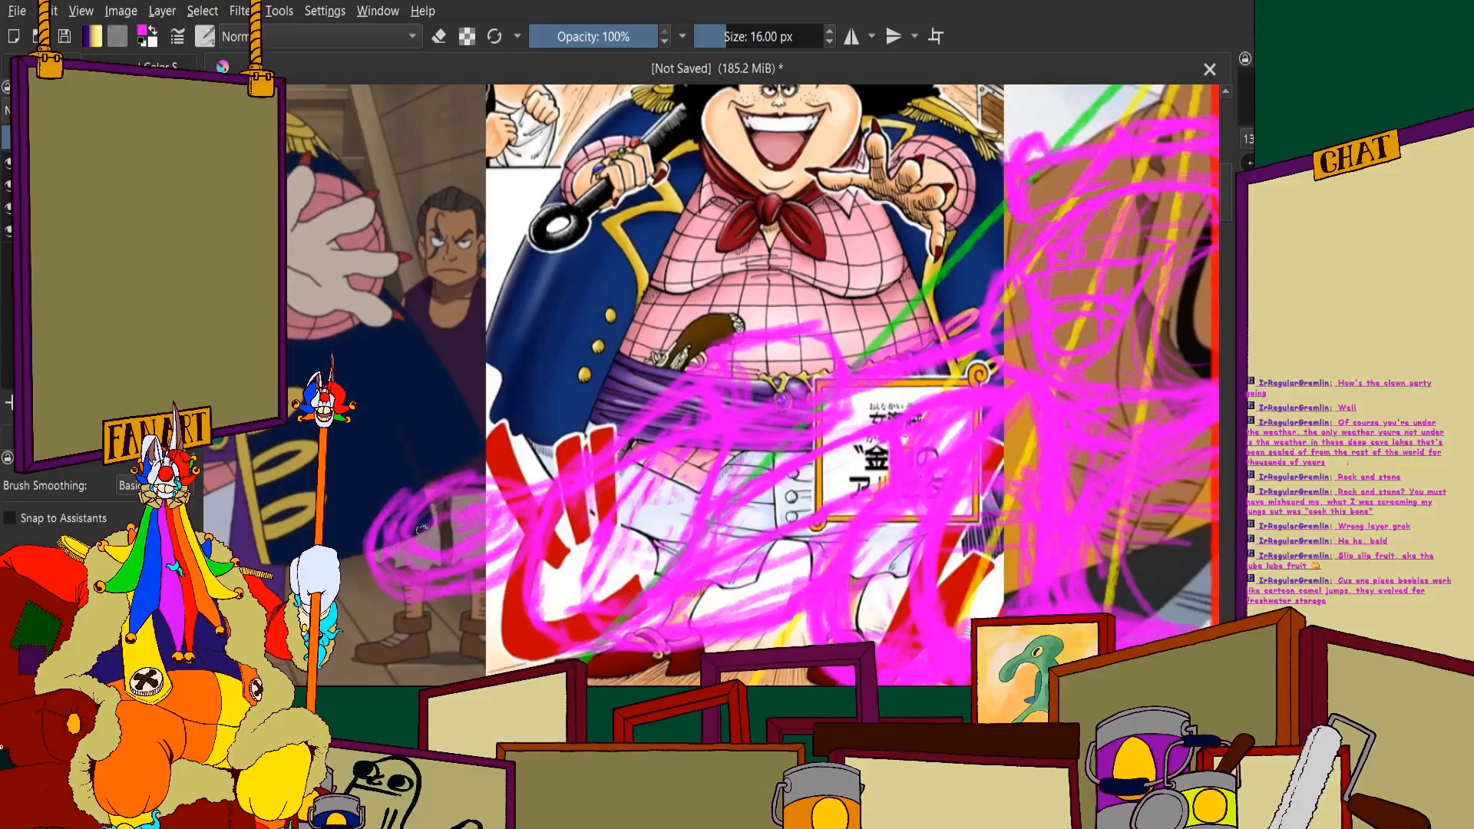
{"action": "mouse_move", "coordinate": [421, 529]}
{"action": "left_mouse_down"}
{"action": "mouse_move", "coordinate": [475, 509]}
{"action": "mouse_move", "coordinate": [464, 534]}
{"action": "left_mouse_up"}
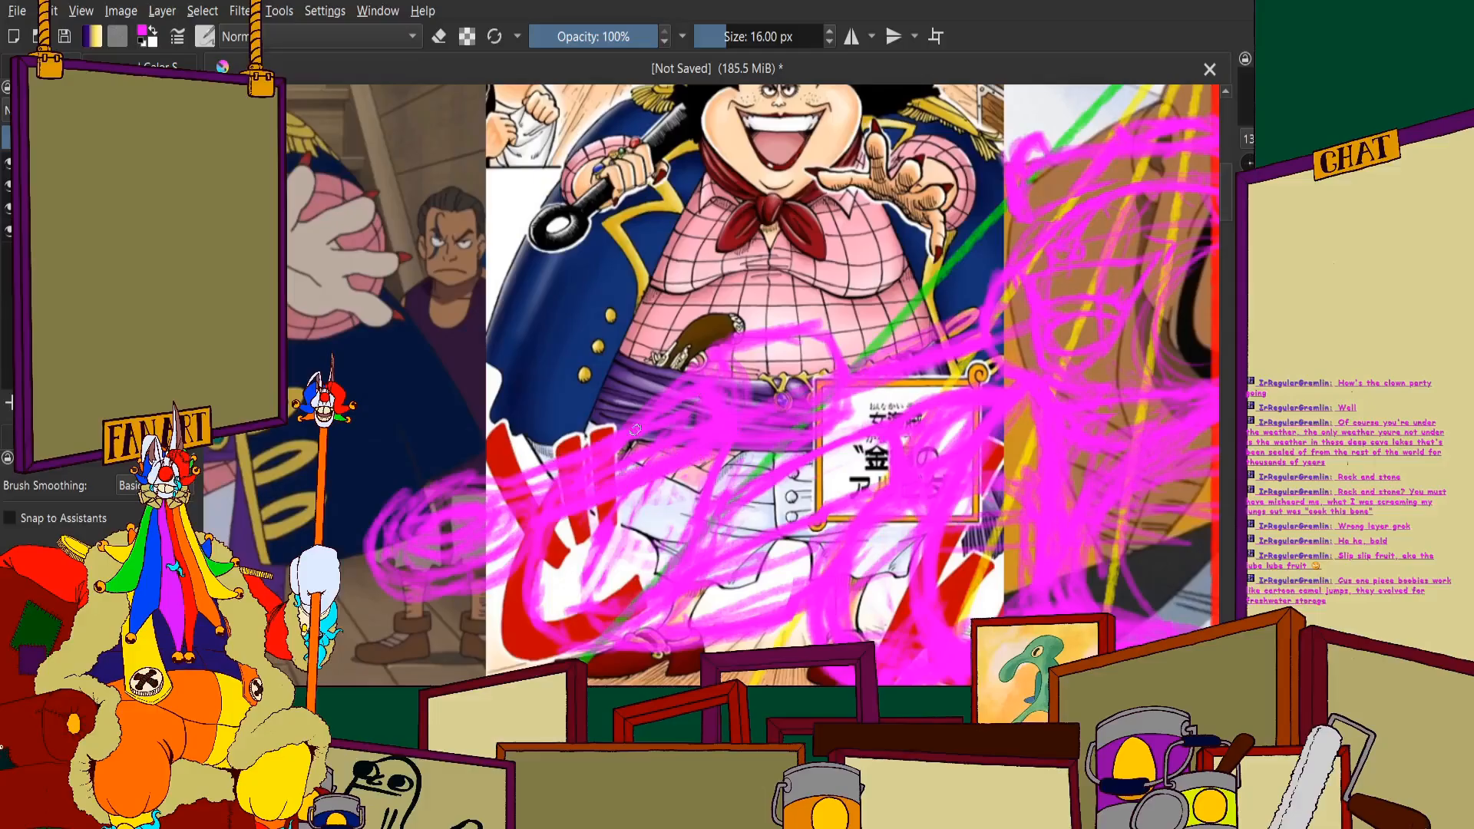
Sketch a large magenta circle around the far end of the straight line on the brown background
{"action": "scroll", "coordinate": [635, 430], "scroll_direction": "down", "scroll_amount": 6}
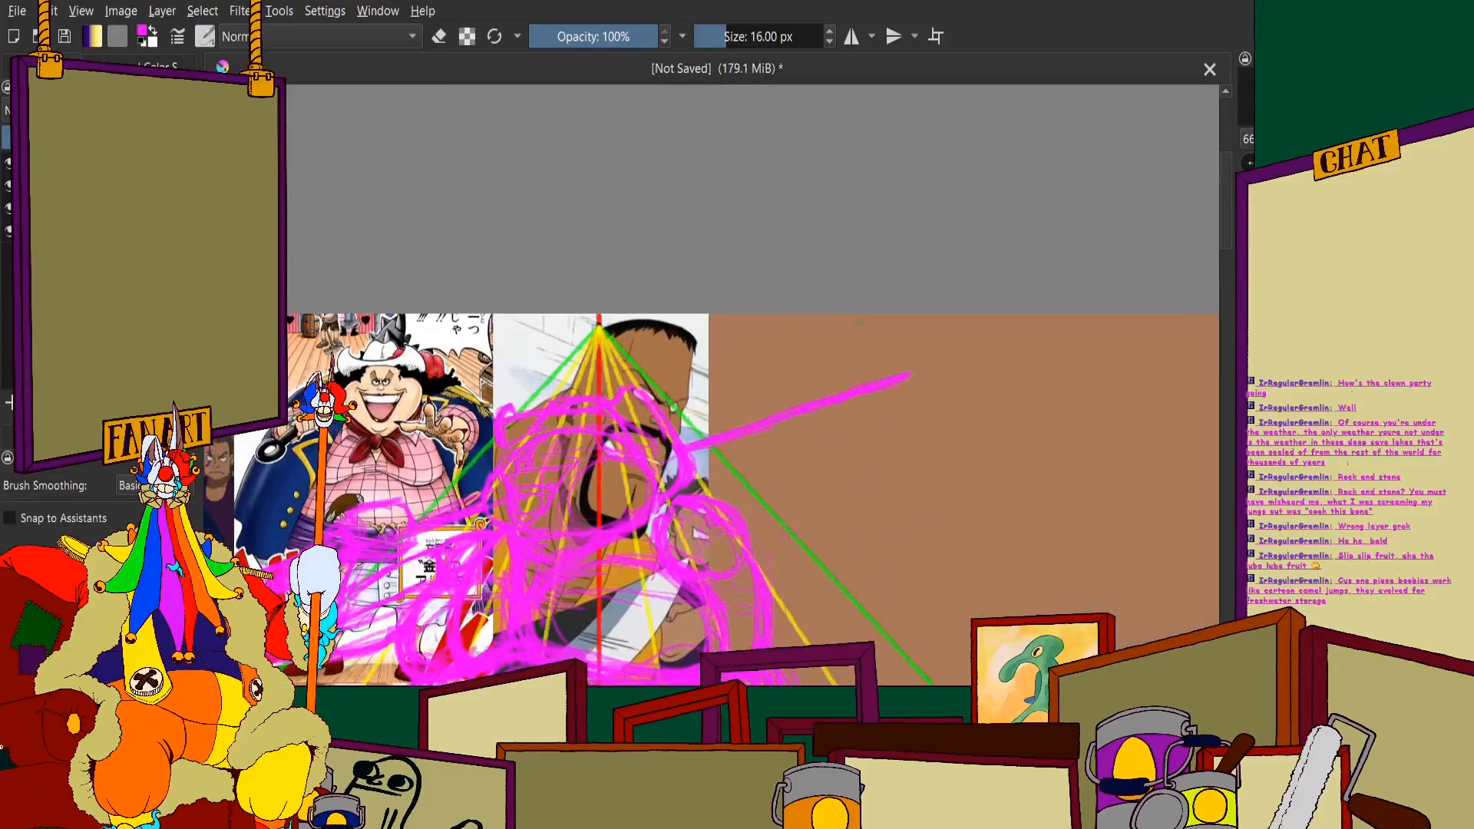
{"action": "mouse_move", "coordinate": [891, 322]}
{"action": "left_mouse_down"}
{"action": "mouse_move", "coordinate": [922, 419]}
{"action": "mouse_move", "coordinate": [837, 438]}
{"action": "mouse_move", "coordinate": [921, 426]}
{"action": "mouse_move", "coordinate": [882, 460]}
{"action": "left_mouse_up"}
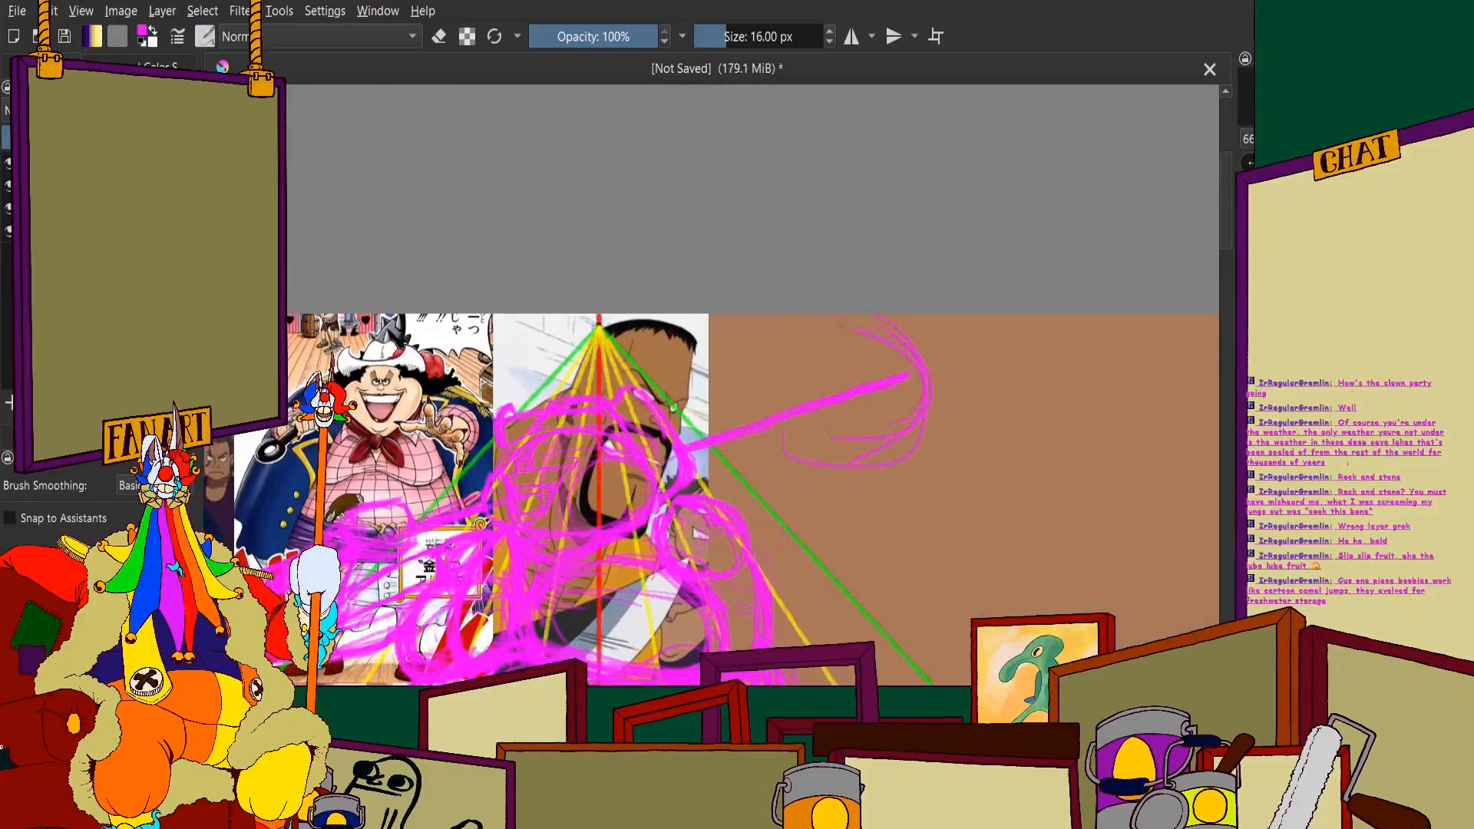
{"action": "mouse_move", "coordinate": [775, 338]}
{"action": "left_mouse_down"}
{"action": "mouse_move", "coordinate": [760, 392]}
{"action": "mouse_move", "coordinate": [771, 438]}
{"action": "mouse_move", "coordinate": [760, 414]}
{"action": "mouse_move", "coordinate": [879, 443]}
{"action": "left_mouse_up"}
{"action": "mouse_move", "coordinate": [852, 318]}
{"action": "left_mouse_down"}
{"action": "mouse_move", "coordinate": [882, 324]}
{"action": "mouse_move", "coordinate": [843, 444]}
{"action": "left_mouse_up"}
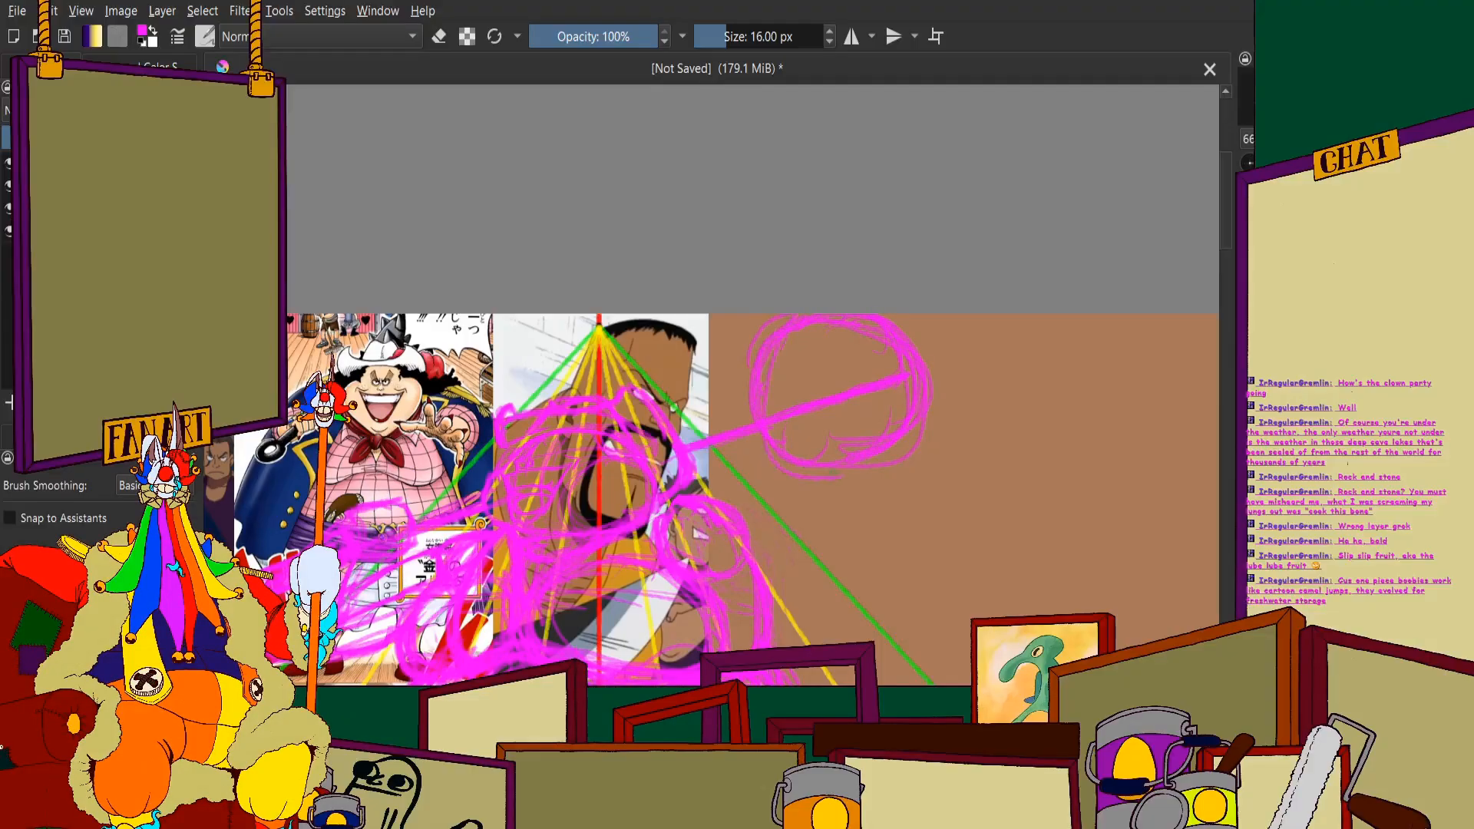
Sketch a lower straight line in line with the outstretched arm, running past the head to the underside of the large circle
{"action": "scroll", "coordinate": [833, 473], "scroll_direction": "down", "scroll_amount": 1}
{"action": "scroll", "coordinate": [607, 499], "scroll_direction": "up", "scroll_amount": 2}
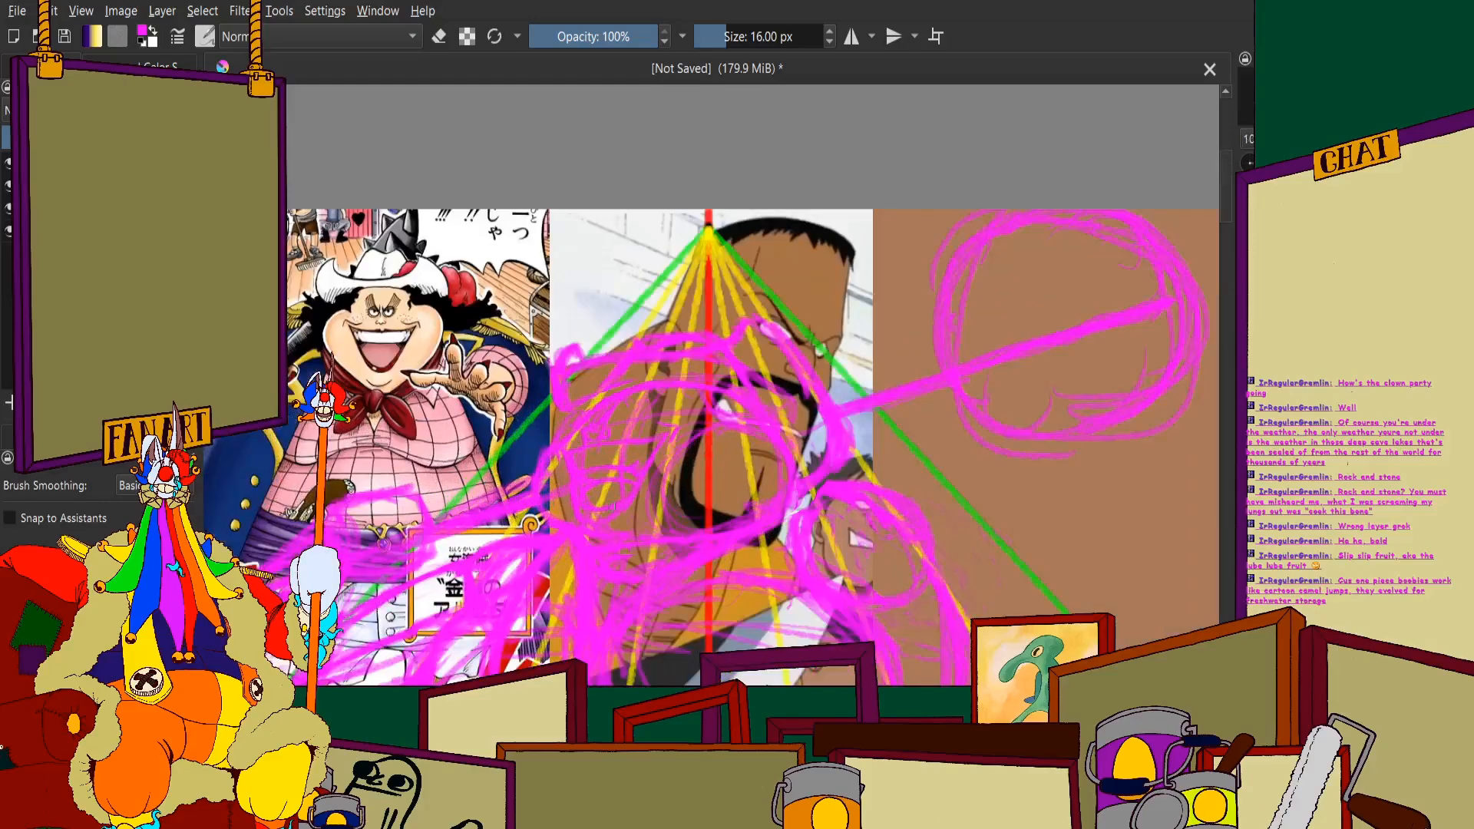
{"action": "left_click_drag", "start_coordinate": [541, 523], "coordinate": [422, 570]}
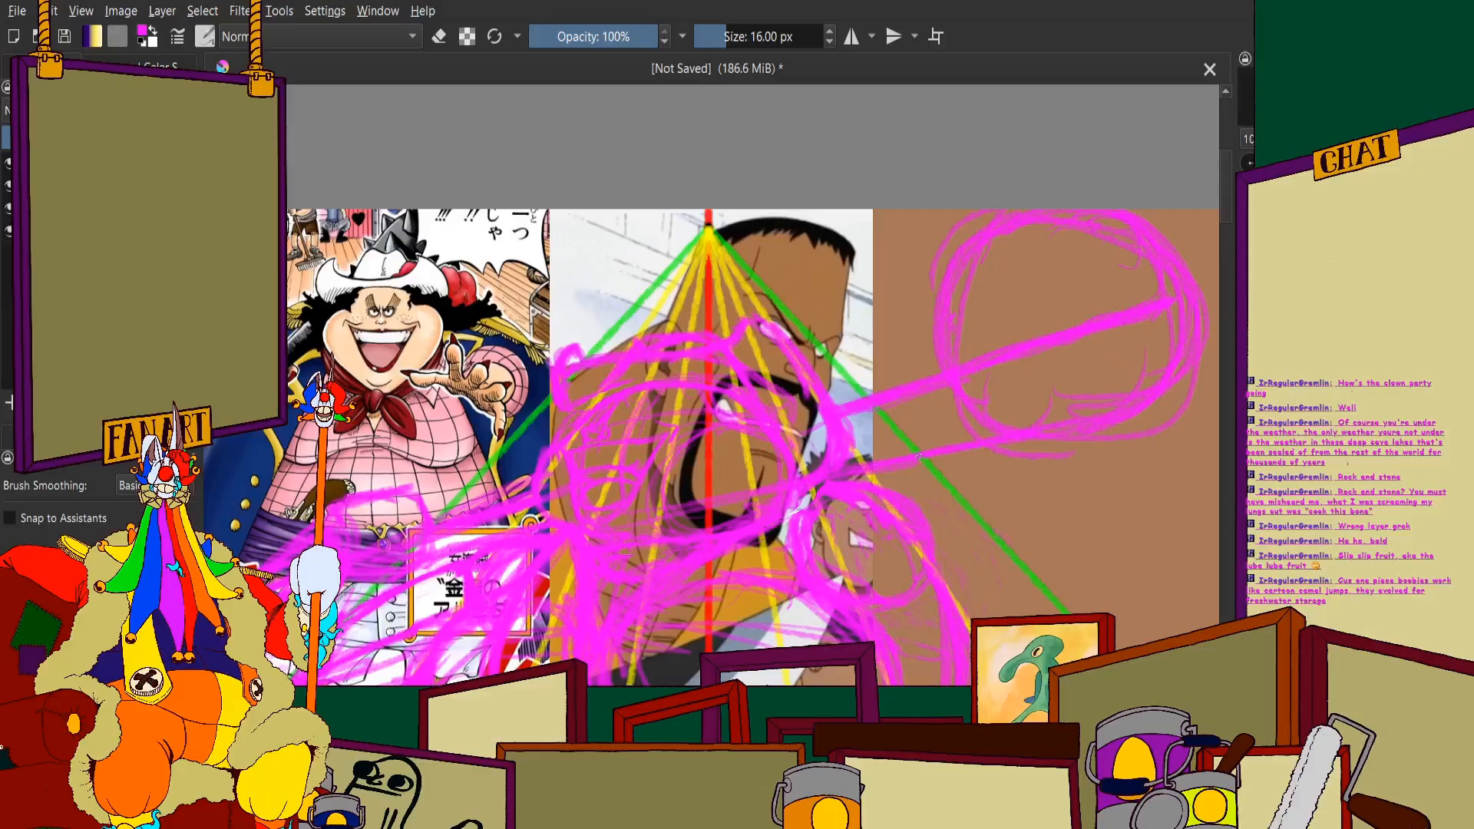
{"action": "scroll", "coordinate": [1050, 395], "scroll_direction": "down", "scroll_amount": 1}
{"action": "scroll", "coordinate": [767, 460], "scroll_direction": "up", "scroll_amount": 3}
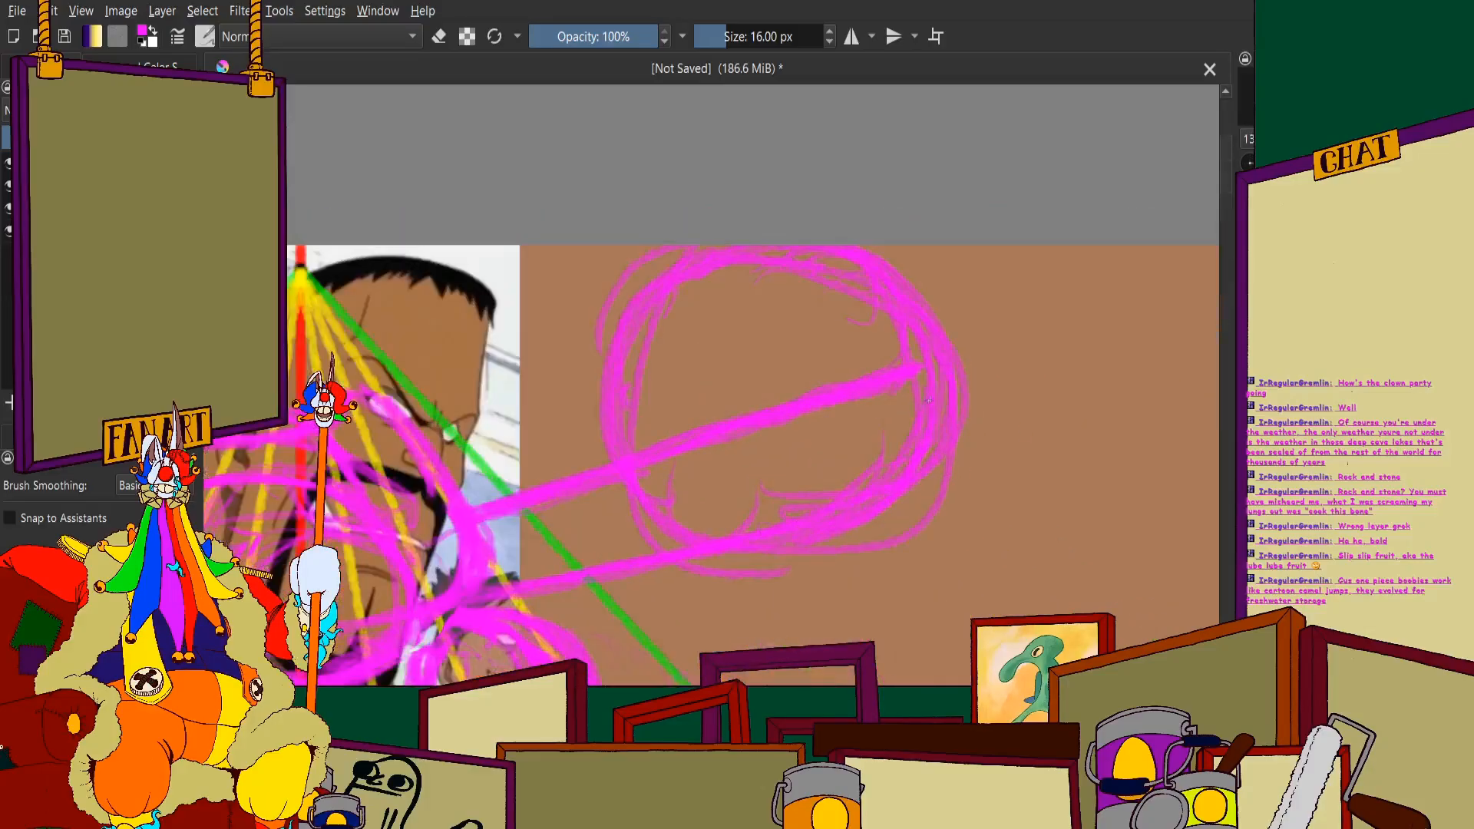
{"action": "scroll", "coordinate": [929, 253], "scroll_direction": "down", "scroll_amount": 2}
{"action": "scroll", "coordinate": [434, 449], "scroll_direction": "up", "scroll_amount": 2}
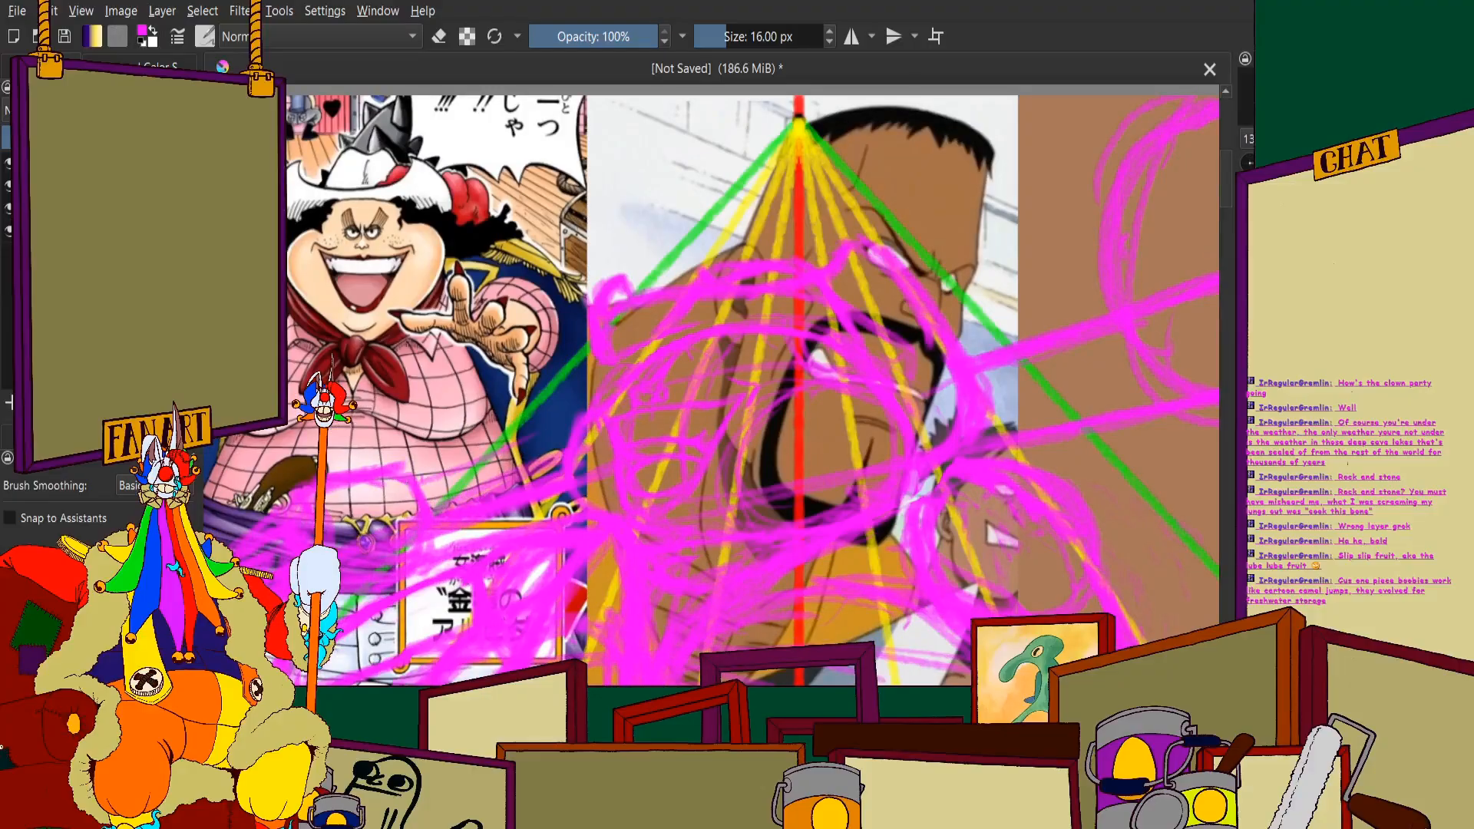
Sketch an upper straight line from above the head to the large circle and carry it on inside the circle's upper edge
{"action": "scroll", "coordinate": [505, 404], "scroll_direction": "down", "scroll_amount": 3}
{"action": "scroll", "coordinate": [445, 423], "scroll_direction": "up", "scroll_amount": 4}
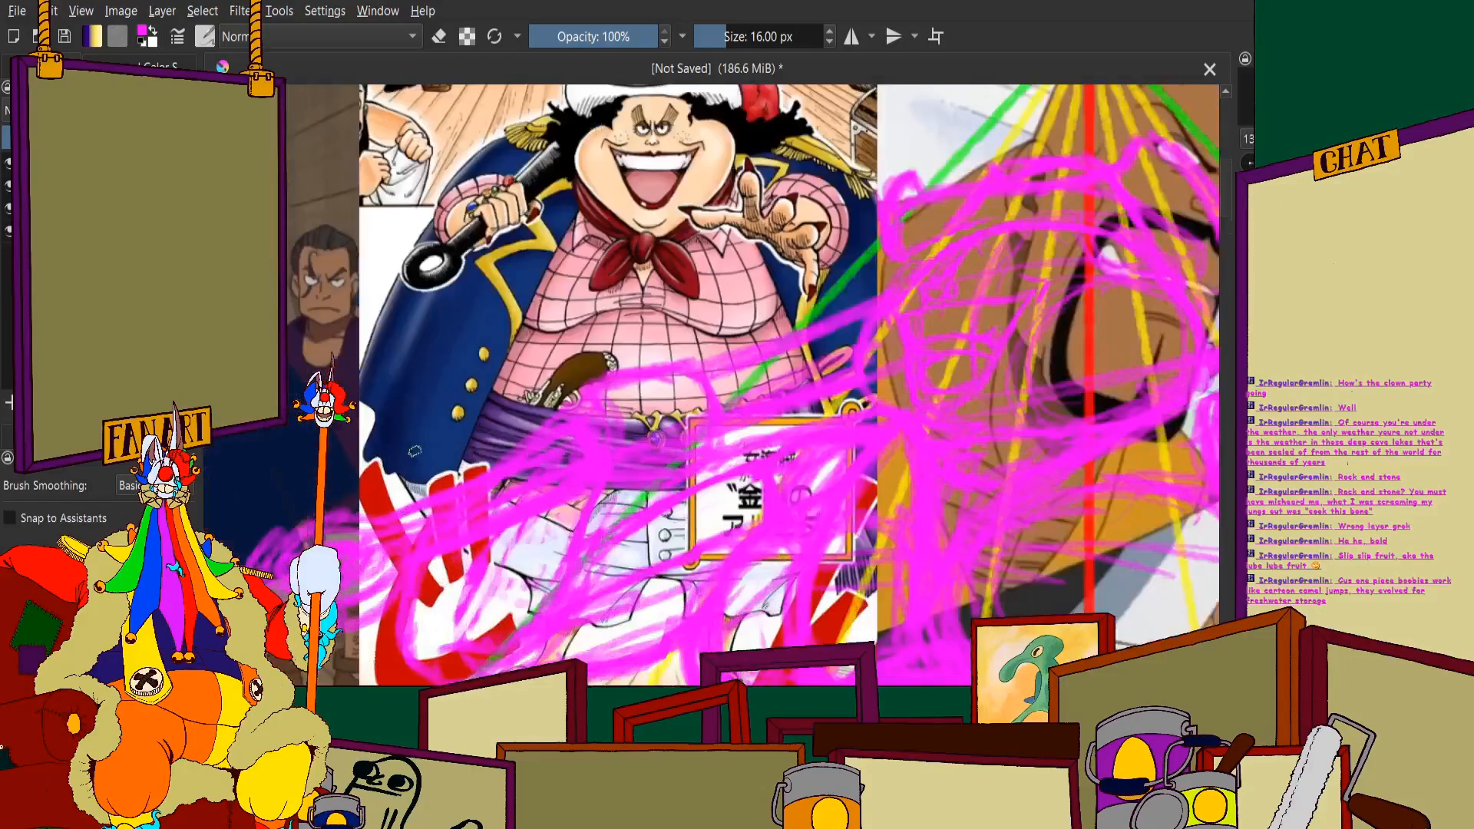
{"action": "scroll", "coordinate": [537, 422], "scroll_direction": "down", "scroll_amount": 3}
{"action": "scroll", "coordinate": [653, 369], "scroll_direction": "up", "scroll_amount": 2}
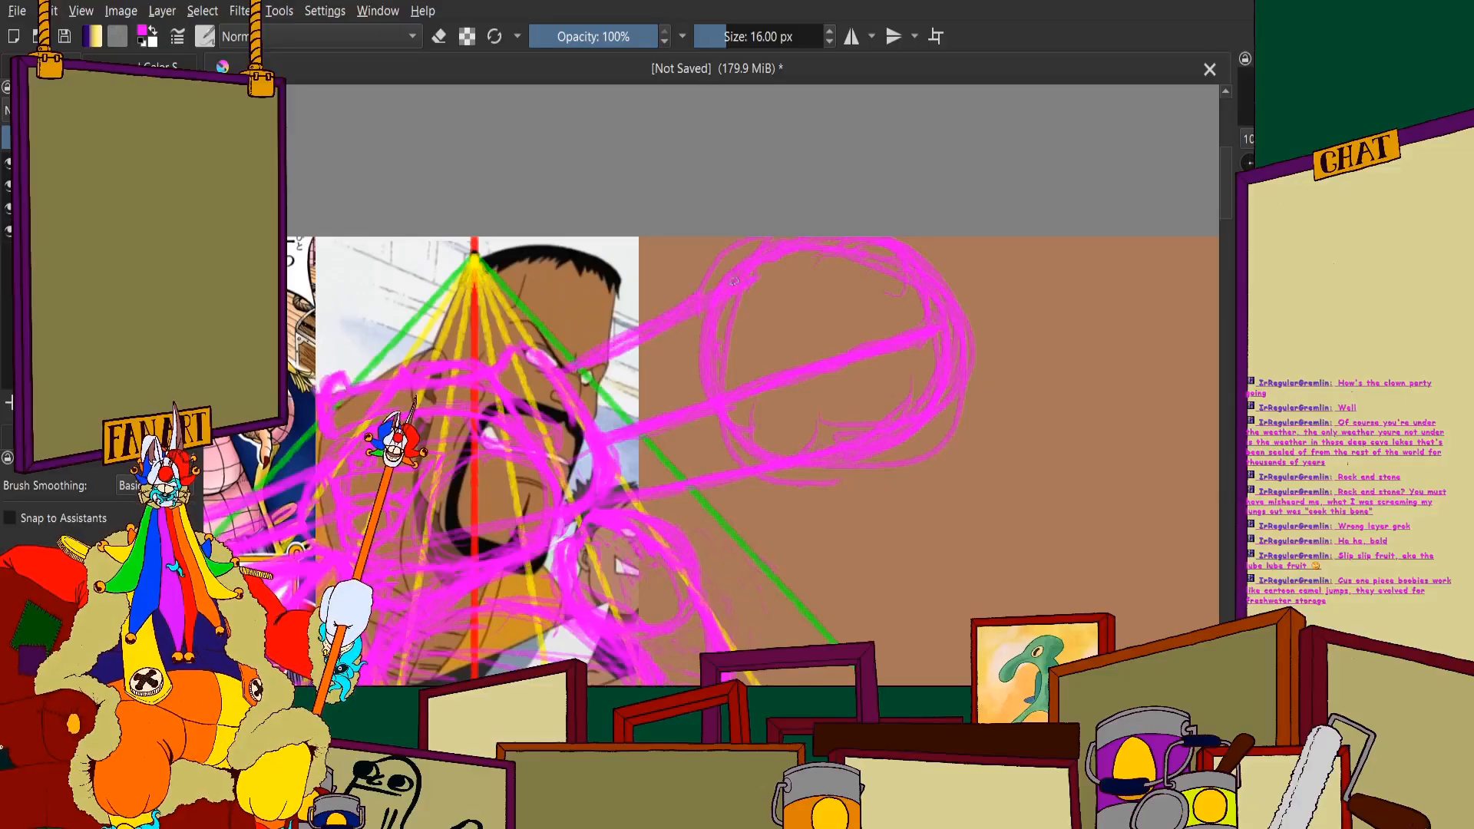
{"action": "scroll", "coordinate": [610, 342], "scroll_direction": "down", "scroll_amount": 3}
{"action": "scroll", "coordinate": [568, 390], "scroll_direction": "up", "scroll_amount": 4}
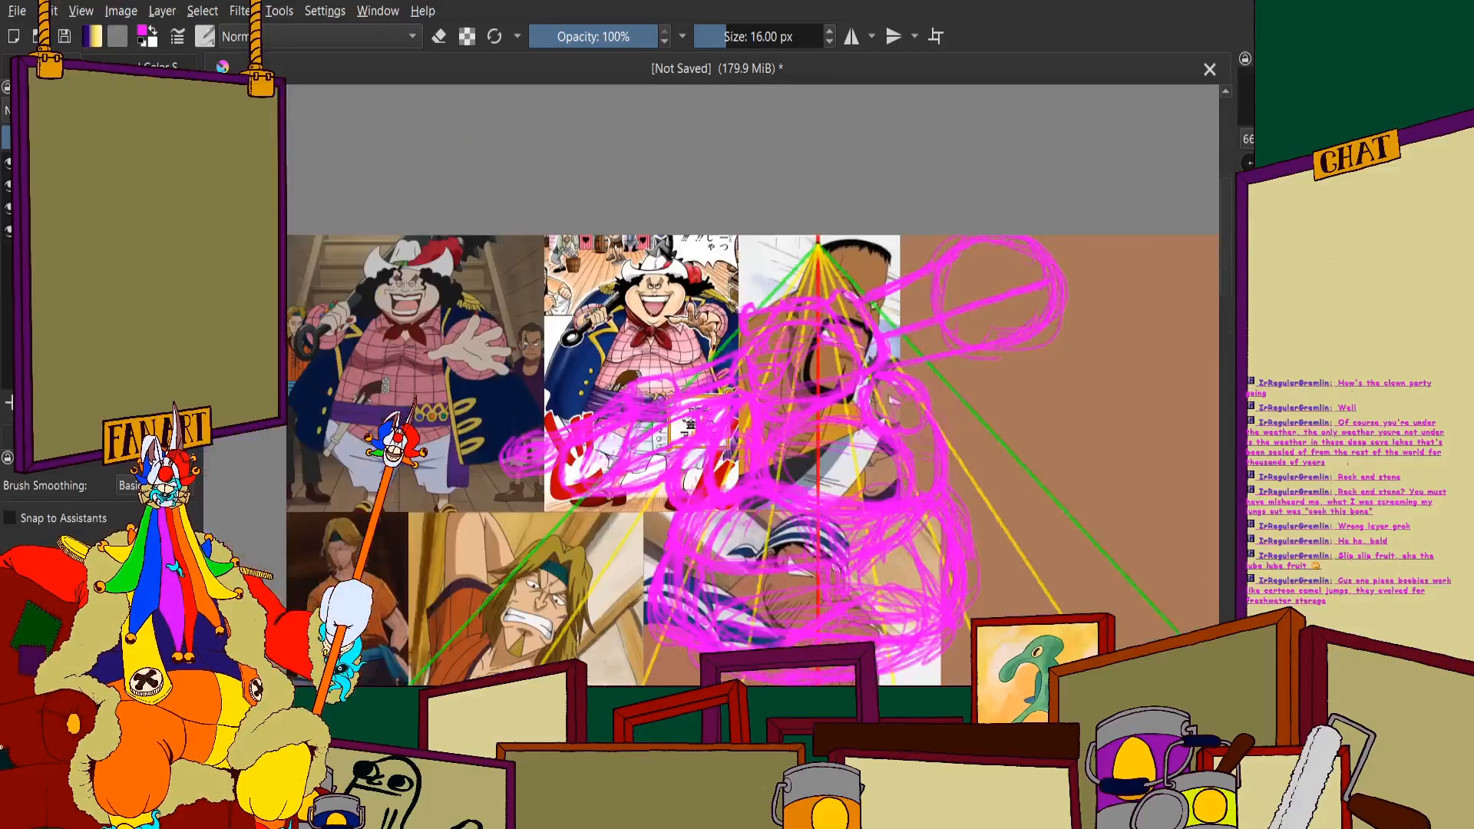
{"action": "scroll", "coordinate": [706, 418], "scroll_direction": "down", "scroll_amount": 3}
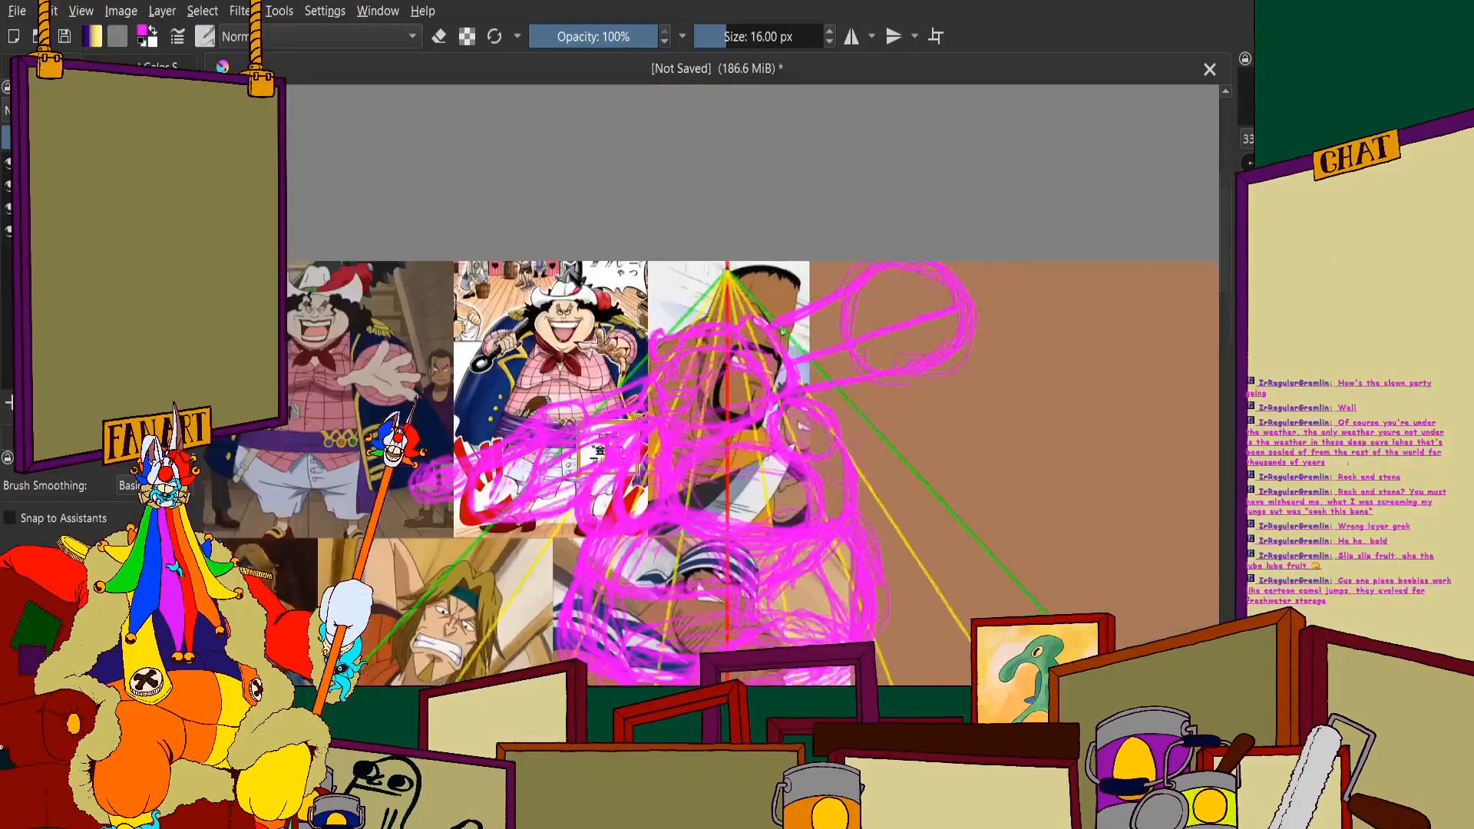
{"action": "scroll", "coordinate": [729, 480], "scroll_direction": "up", "scroll_amount": 3}
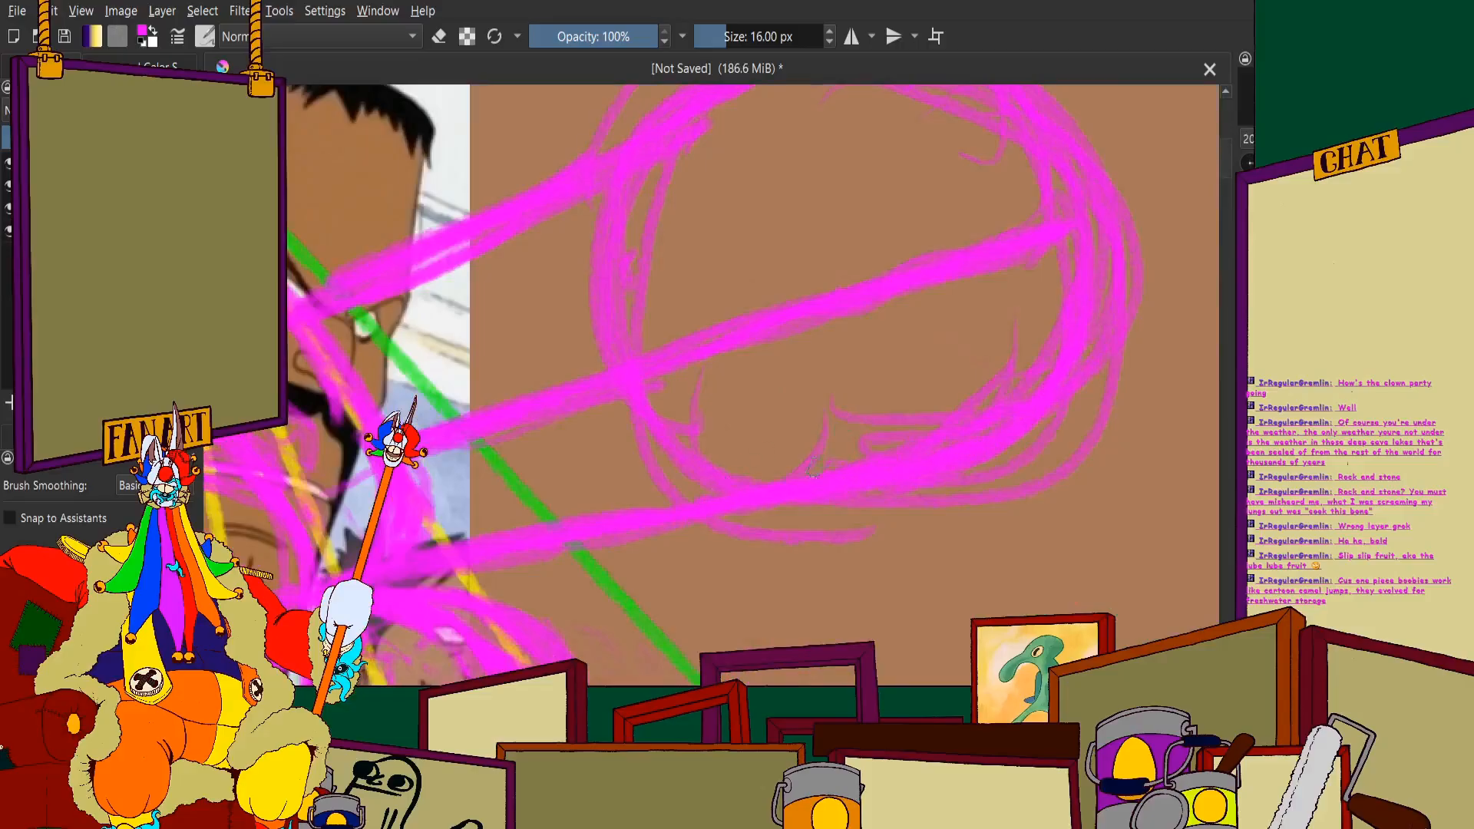
{"action": "scroll", "coordinate": [814, 291], "scroll_direction": "down", "scroll_amount": 2}
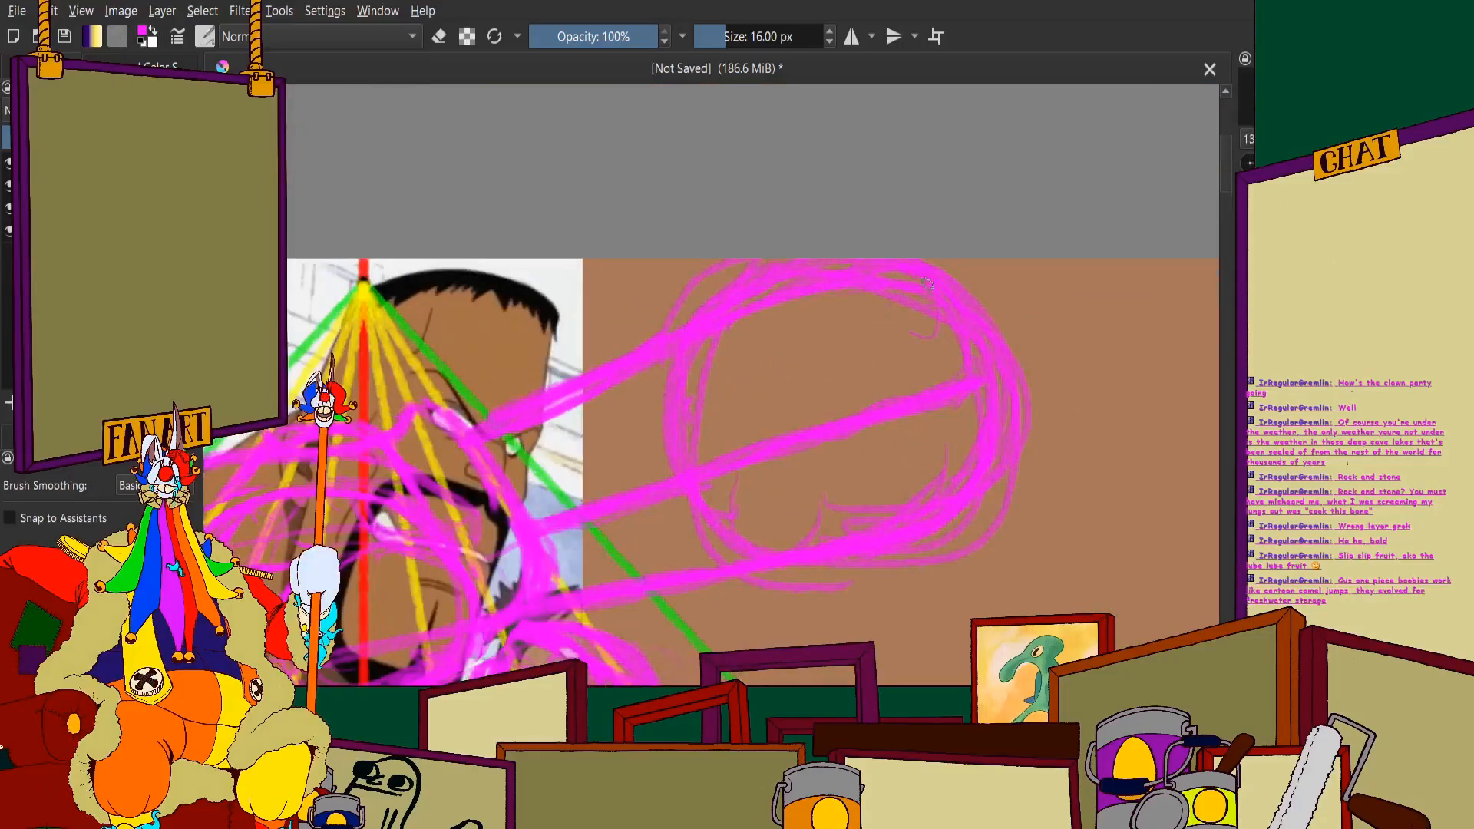
Check the size and direction of the circle-ended shape against the whole magenta figure, the perspective guides and the reference images
{"action": "scroll", "coordinate": [844, 429], "scroll_direction": "down", "scroll_amount": 3}
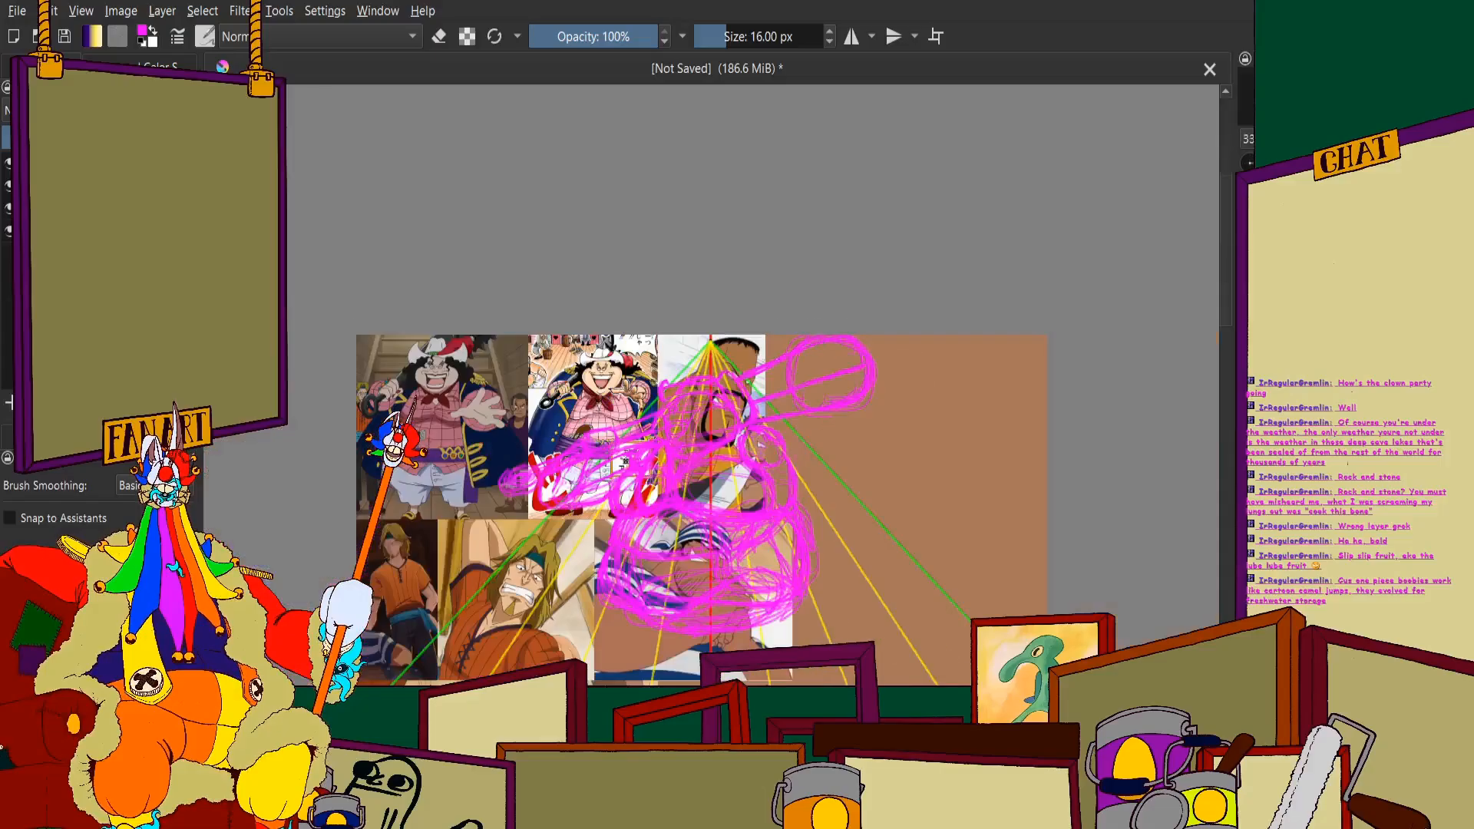
{"action": "scroll", "coordinate": [658, 229], "scroll_direction": "up", "scroll_amount": 3}
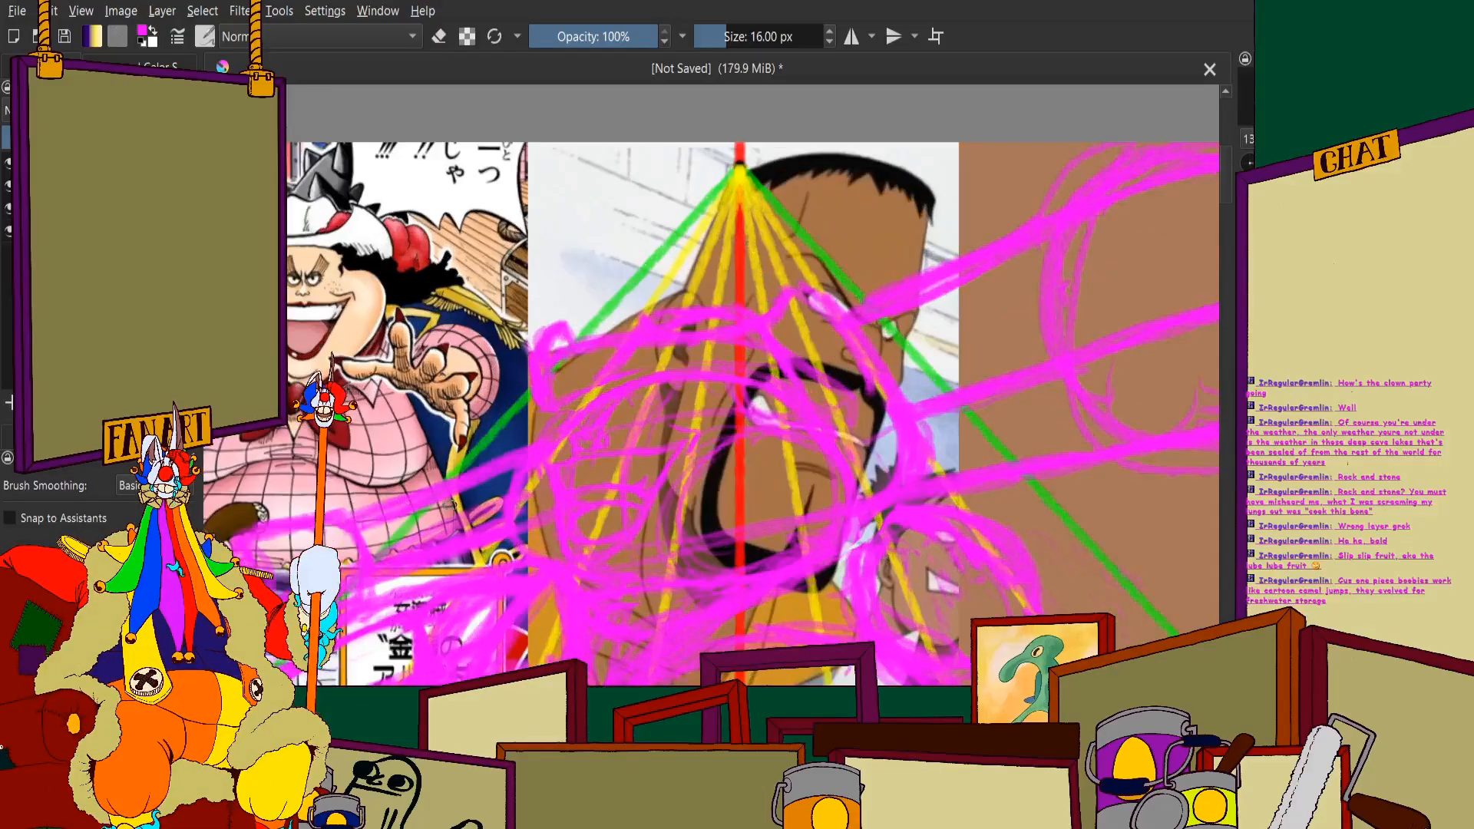
{"action": "scroll", "coordinate": [388, 540], "scroll_direction": "down", "scroll_amount": 4}
{"action": "scroll", "coordinate": [388, 540], "scroll_direction": "up", "scroll_amount": 4}
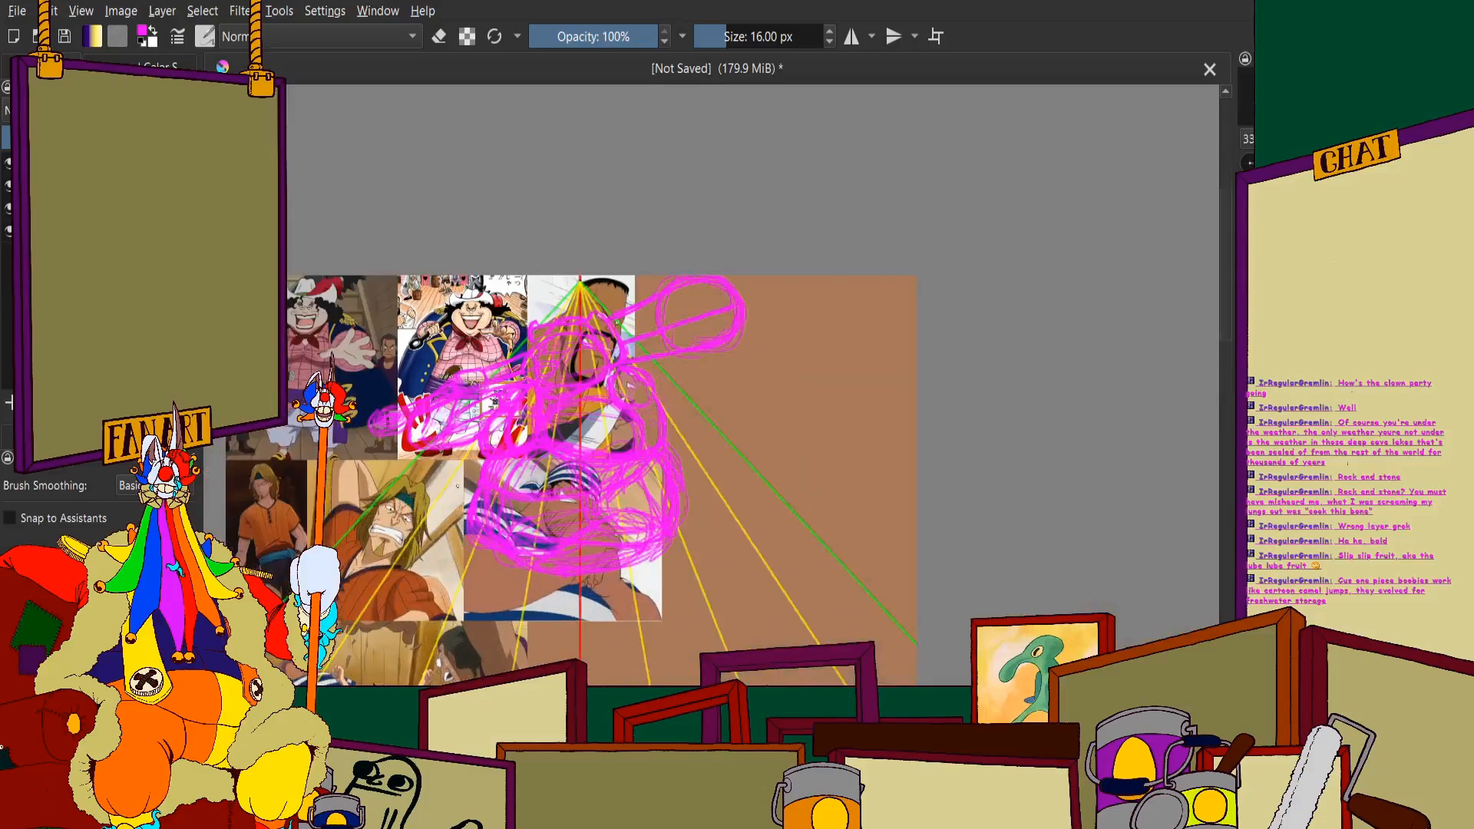
{"action": "scroll", "coordinate": [499, 383], "scroll_direction": "up", "scroll_amount": 2}
{"action": "scroll", "coordinate": [499, 384], "scroll_direction": "down", "scroll_amount": 3}
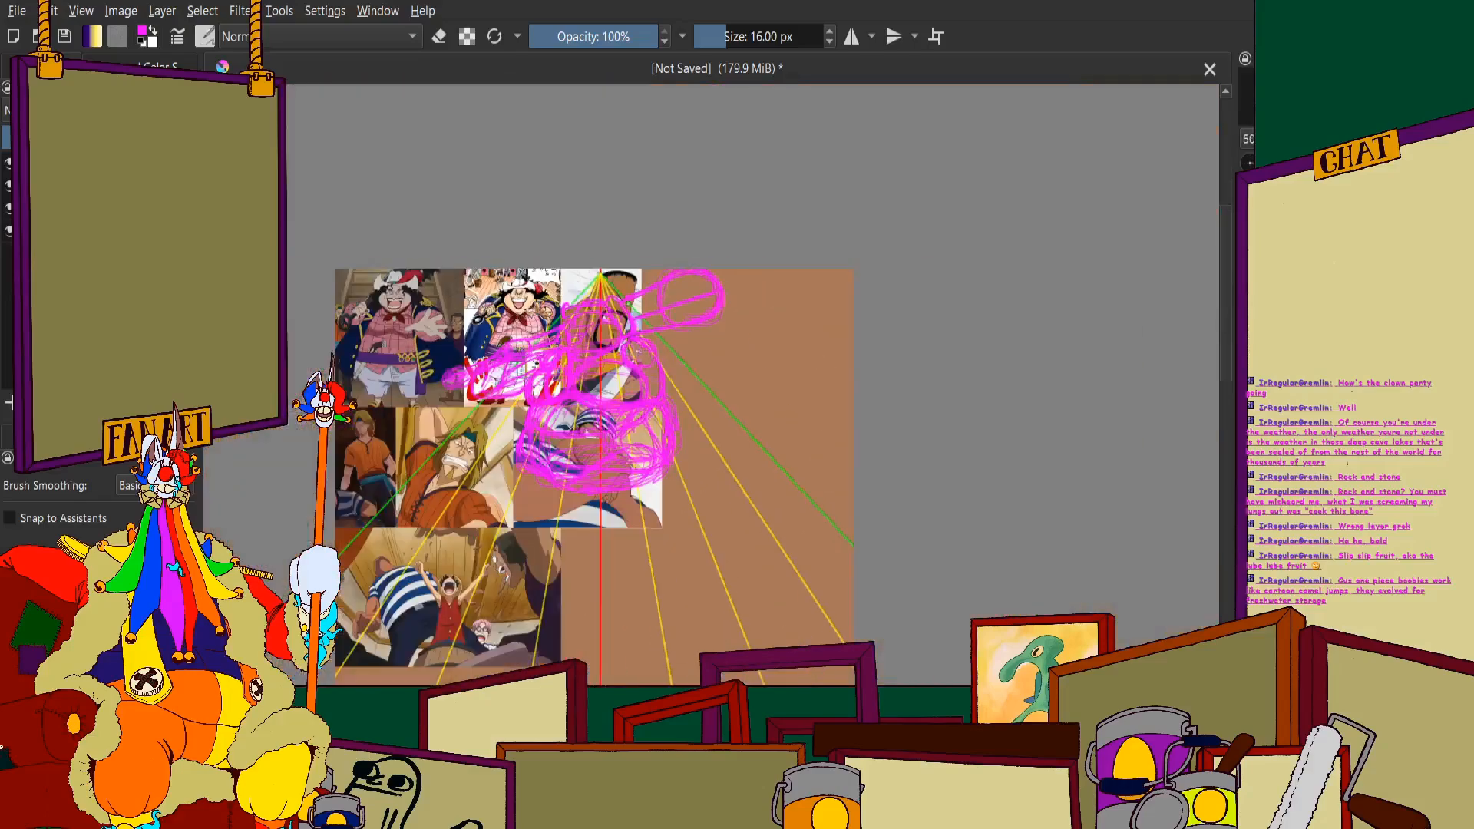
{"action": "scroll", "coordinate": [499, 384], "scroll_direction": "up", "scroll_amount": 1}
{"action": "scroll", "coordinate": [499, 384], "scroll_direction": "up", "scroll_amount": 2}
{"action": "scroll", "coordinate": [499, 384], "scroll_direction": "down", "scroll_amount": 3}
{"action": "scroll", "coordinate": [499, 384], "scroll_direction": "up", "scroll_amount": 1}
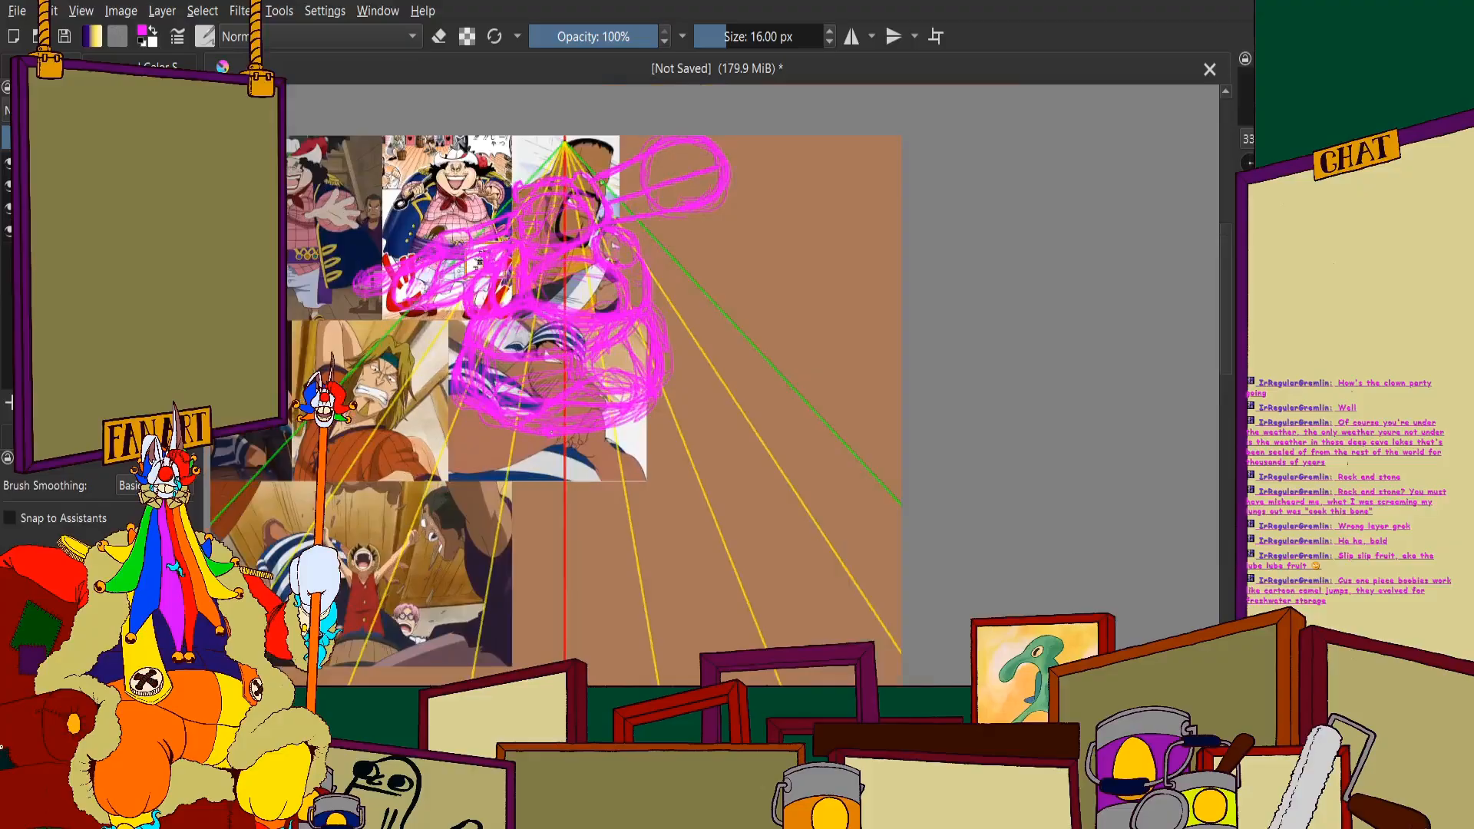
Try sketching a rounded magenta palm outline with a straight base on the brown background beside the figure's torso
{"action": "scroll", "coordinate": [499, 383], "scroll_direction": "up", "scroll_amount": 2}
{"action": "scroll", "coordinate": [499, 384], "scroll_direction": "down", "scroll_amount": 2}
{"action": "scroll", "coordinate": [499, 384], "scroll_direction": "up", "scroll_amount": 2}
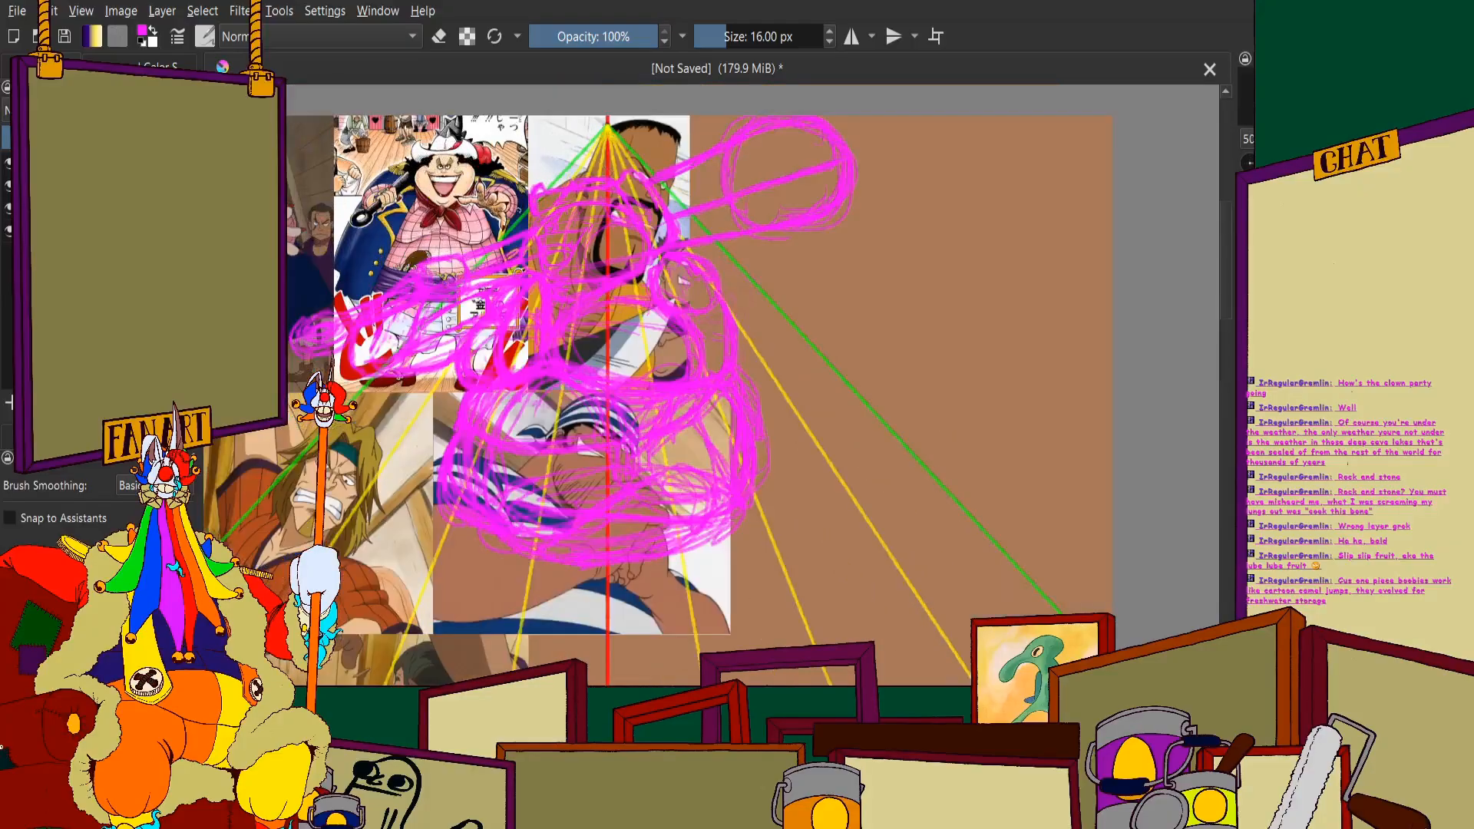
{"action": "scroll", "coordinate": [499, 383], "scroll_direction": "down", "scroll_amount": 1}
{"action": "scroll", "coordinate": [756, 384], "scroll_direction": "up", "scroll_amount": 2}
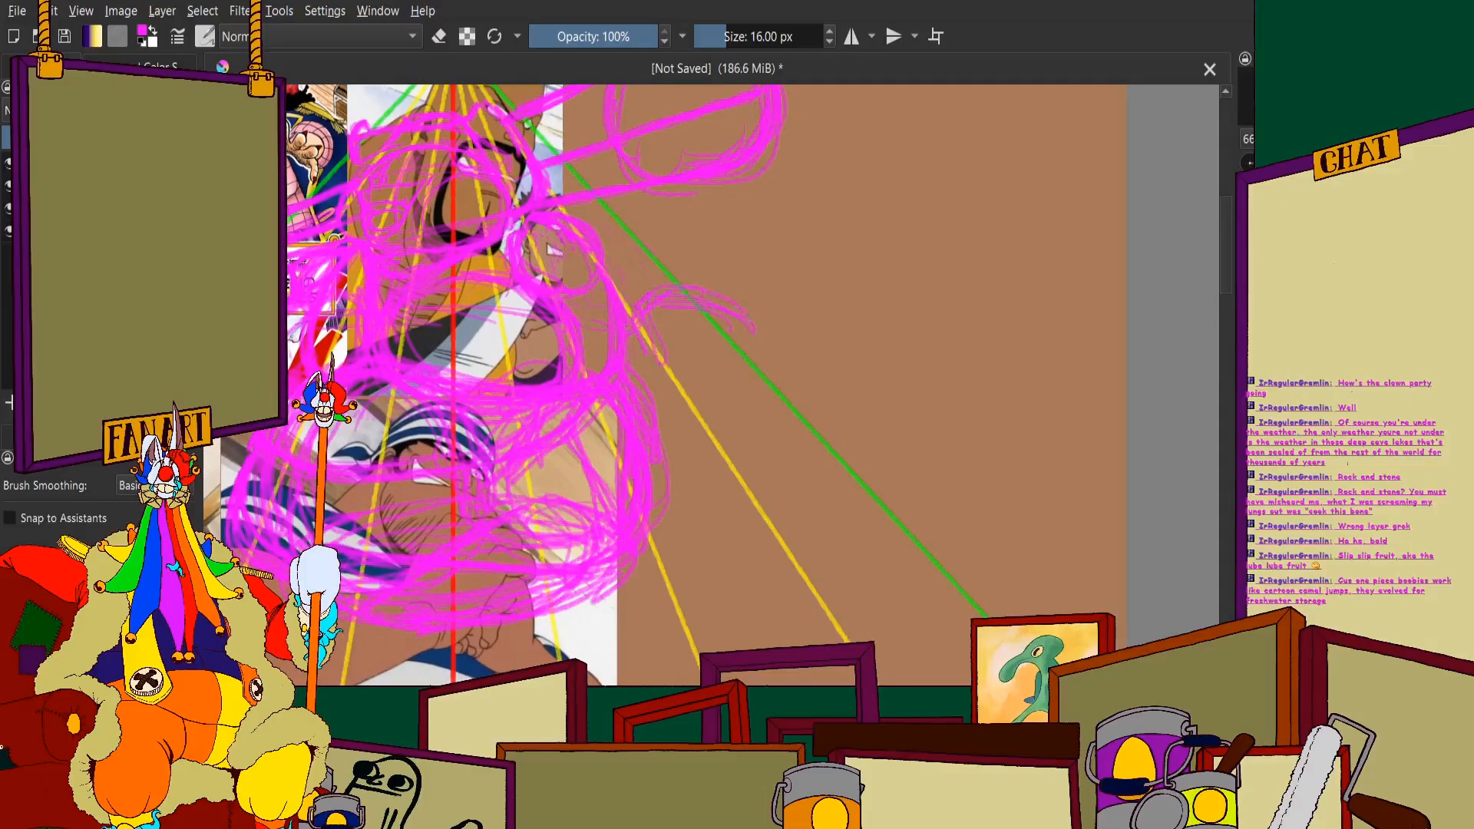
{"action": "left_click_drag", "start_coordinate": [745, 388], "coordinate": [633, 367]}
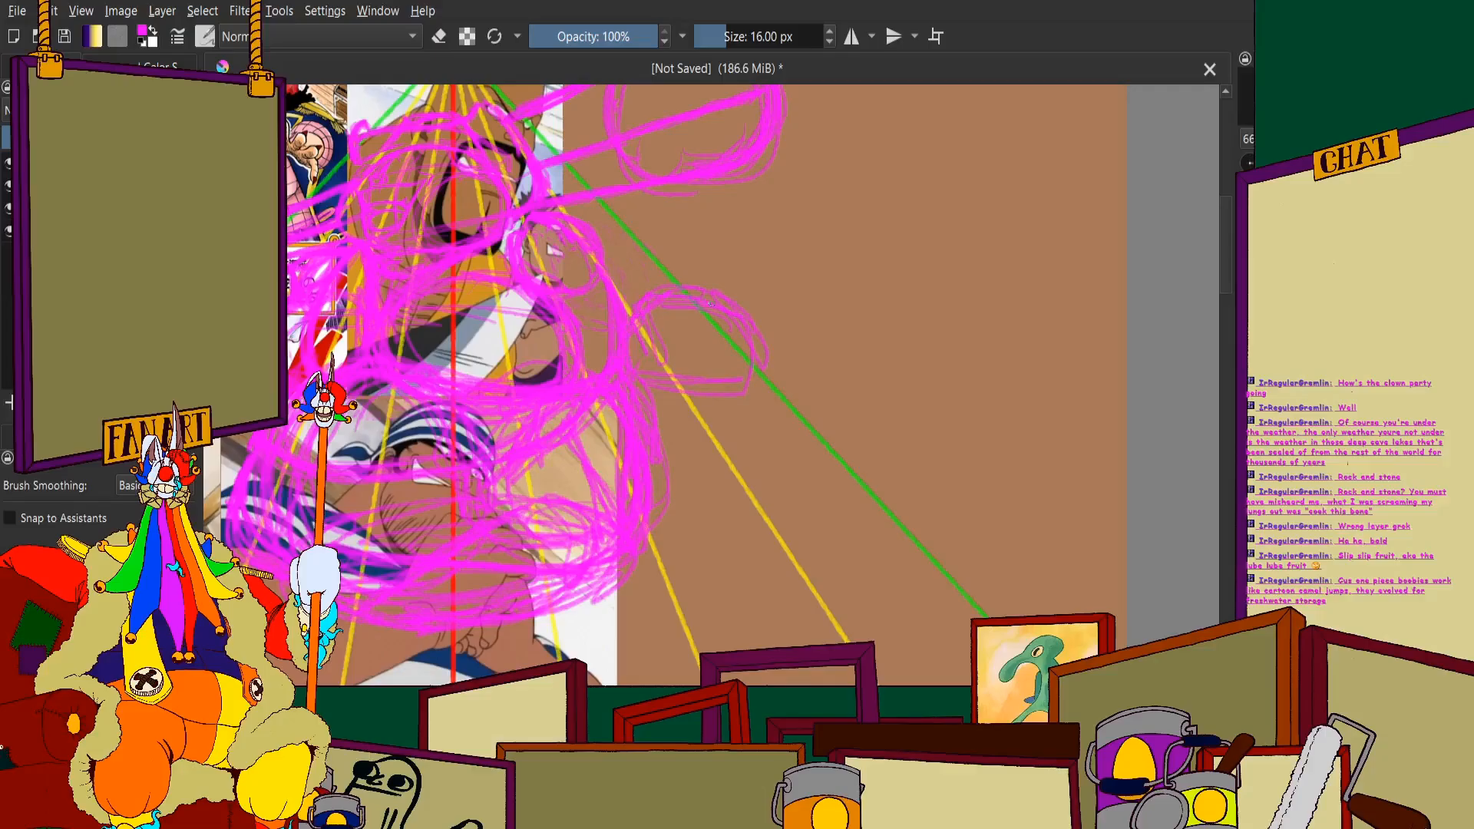
Try adding four knuckle circles along the palm's outer edge and an oval on its inner side
{"action": "scroll", "coordinate": [687, 288], "scroll_direction": "up", "scroll_amount": 2}
{"action": "mouse_move", "coordinate": [702, 295]}
{"action": "left_mouse_down"}
{"action": "mouse_move", "coordinate": [645, 334]}
{"action": "mouse_move", "coordinate": [729, 261]}
{"action": "mouse_move", "coordinate": [737, 369]}
{"action": "left_mouse_up"}
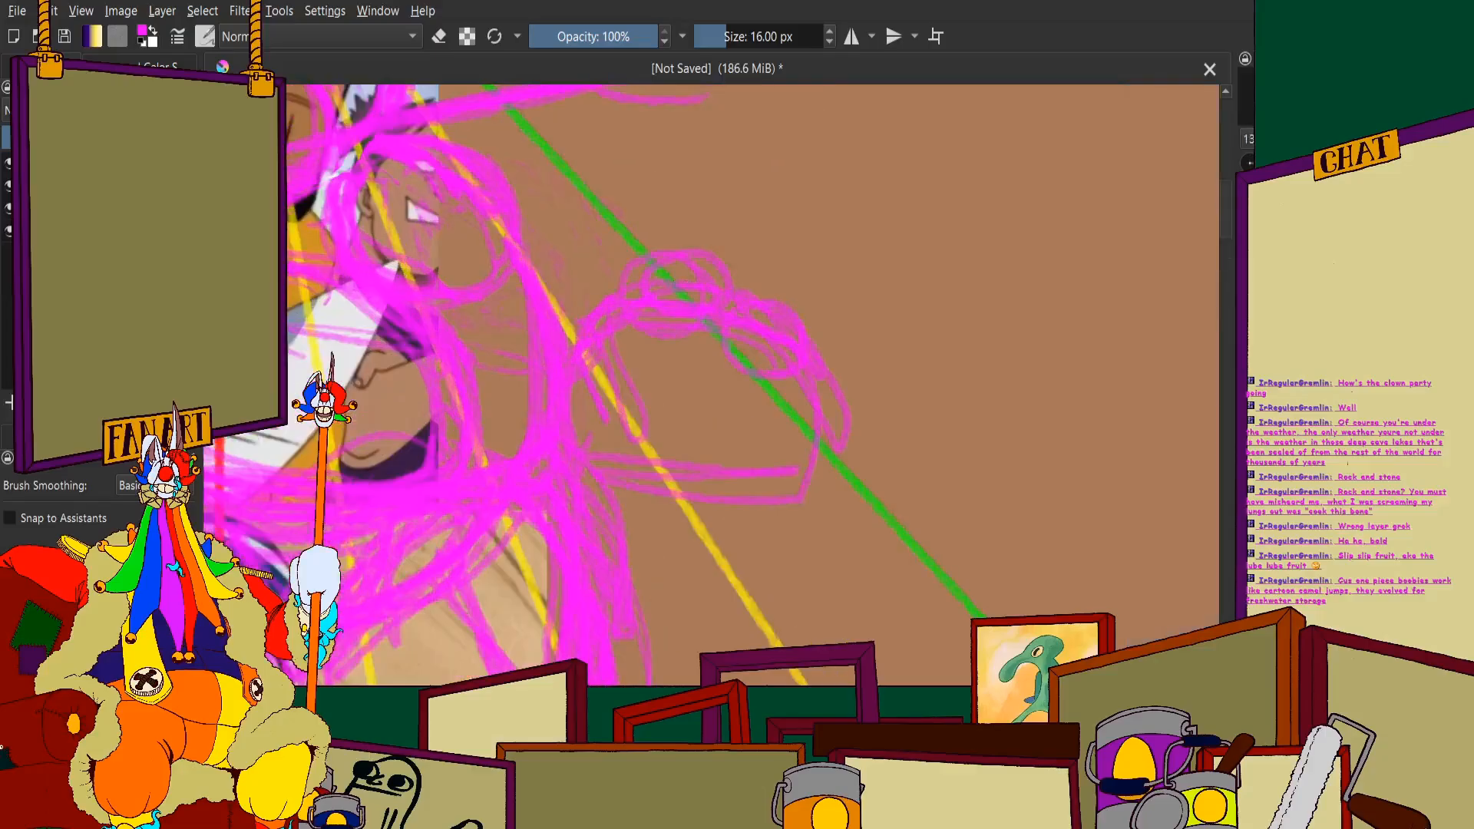
{"action": "mouse_move", "coordinate": [776, 304]}
{"action": "left_mouse_down"}
{"action": "mouse_move", "coordinate": [768, 372]}
{"action": "mouse_move", "coordinate": [839, 414]}
{"action": "mouse_move", "coordinate": [785, 513]}
{"action": "left_mouse_up"}
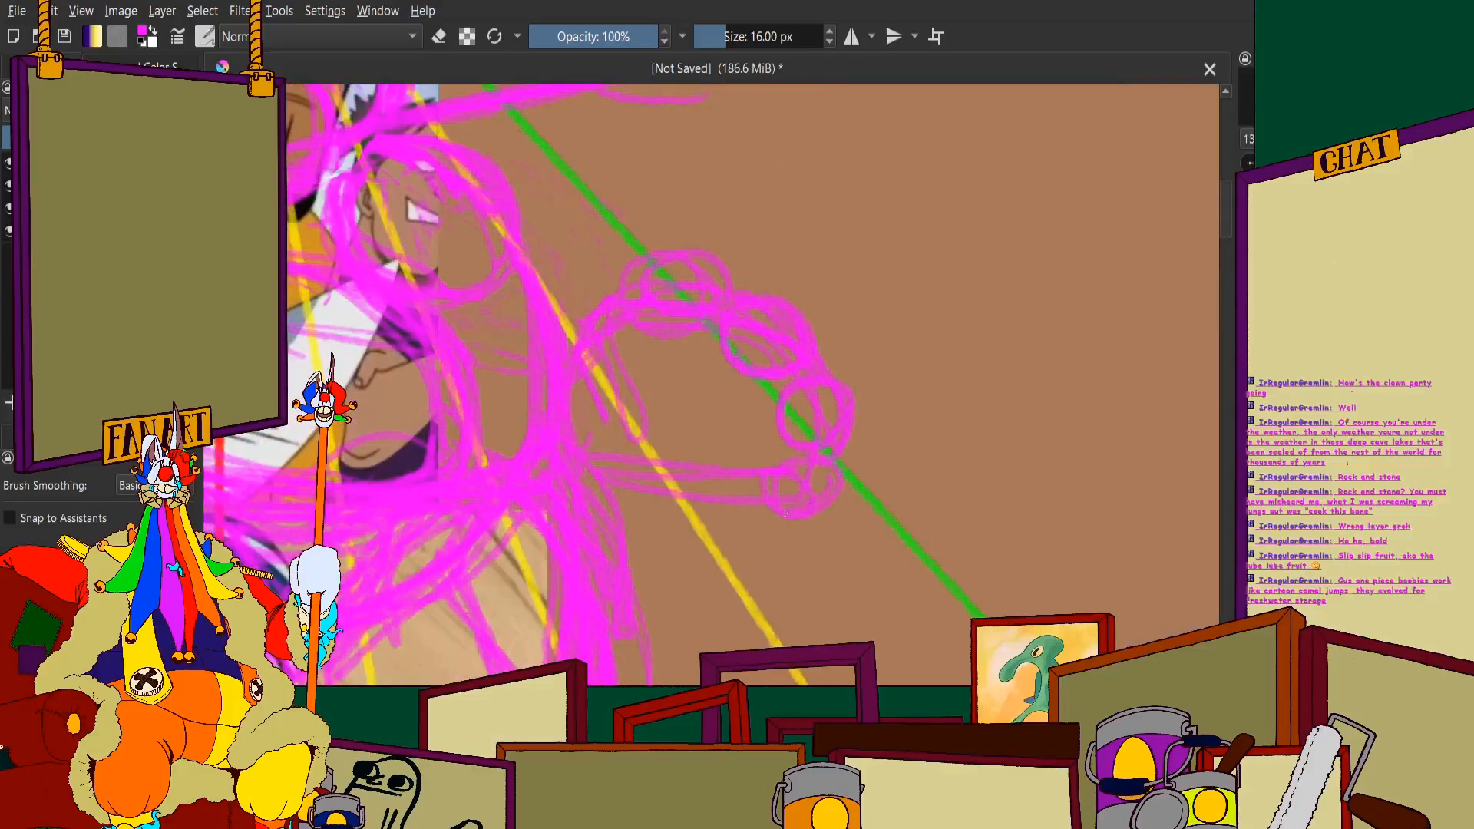
{"action": "left_click_drag", "start_coordinate": [614, 390], "coordinate": [624, 426]}
{"action": "mouse_move", "coordinate": [585, 327]}
{"action": "left_mouse_down"}
{"action": "mouse_move", "coordinate": [568, 307]}
{"action": "mouse_move", "coordinate": [530, 415]}
{"action": "mouse_move", "coordinate": [587, 326]}
{"action": "mouse_move", "coordinate": [647, 443]}
{"action": "left_mouse_up"}
{"action": "scroll", "coordinate": [648, 446], "scroll_direction": "down", "scroll_amount": 2}
{"action": "scroll", "coordinate": [580, 332], "scroll_direction": "up", "scroll_amount": 2}
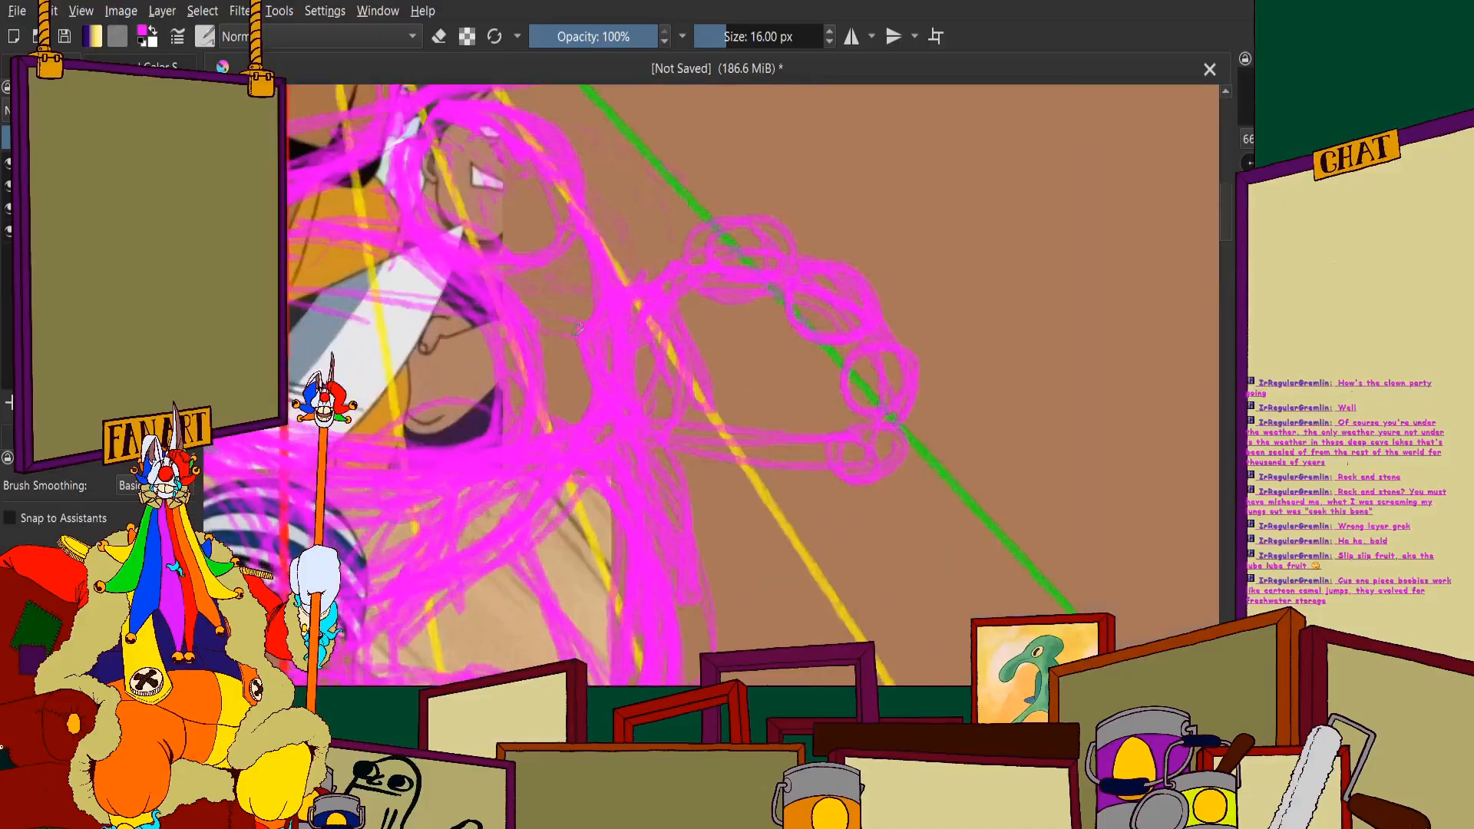
{"action": "scroll", "coordinate": [632, 351], "scroll_direction": "down", "scroll_amount": 3}
{"action": "scroll", "coordinate": [632, 351], "scroll_direction": "up", "scroll_amount": 4}
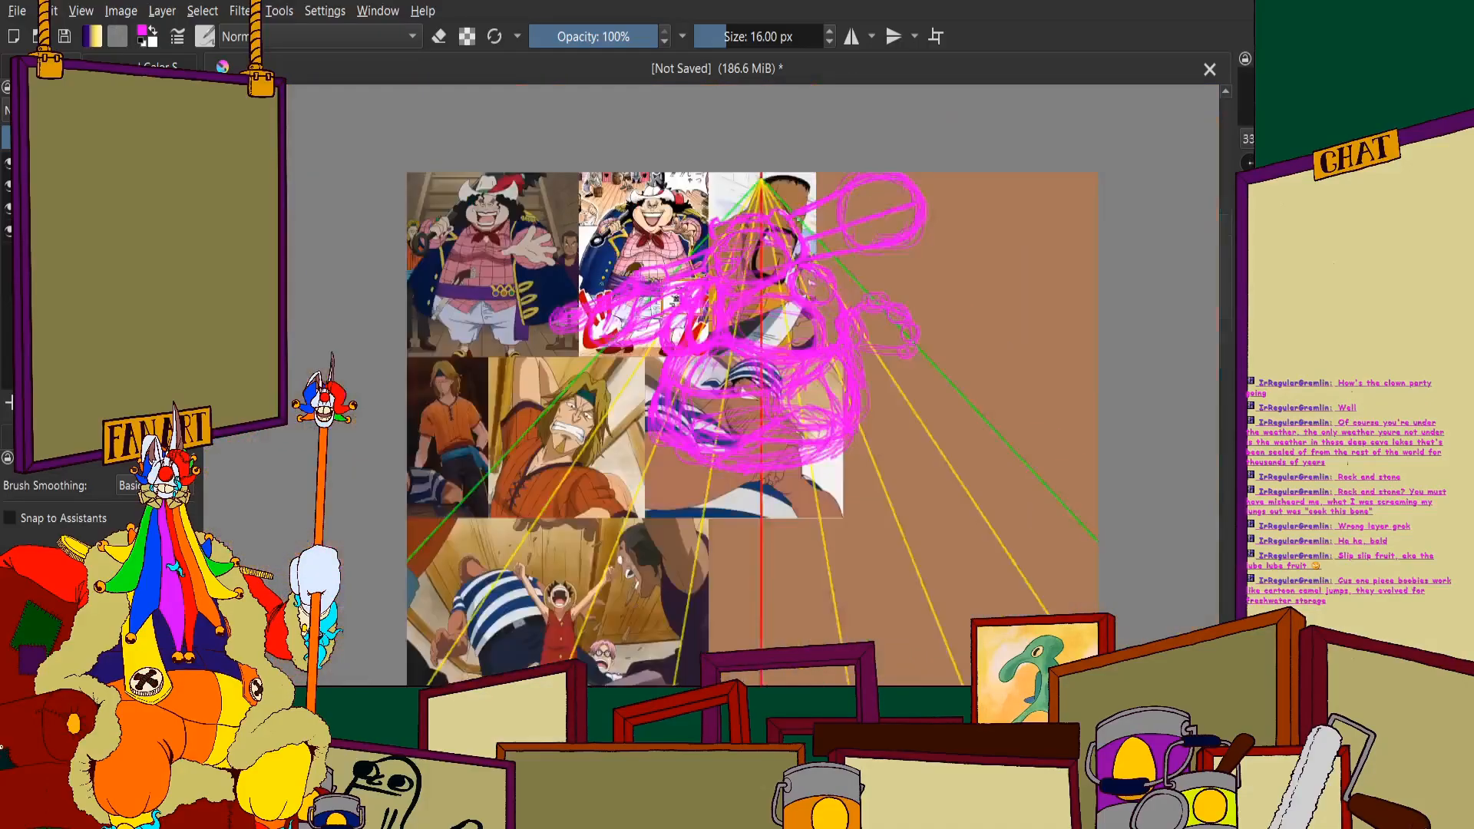
Try sketching a thick thumb reaching from the palm's inner side across the figure's torso
{"action": "scroll", "coordinate": [668, 257], "scroll_direction": "up", "scroll_amount": 2}
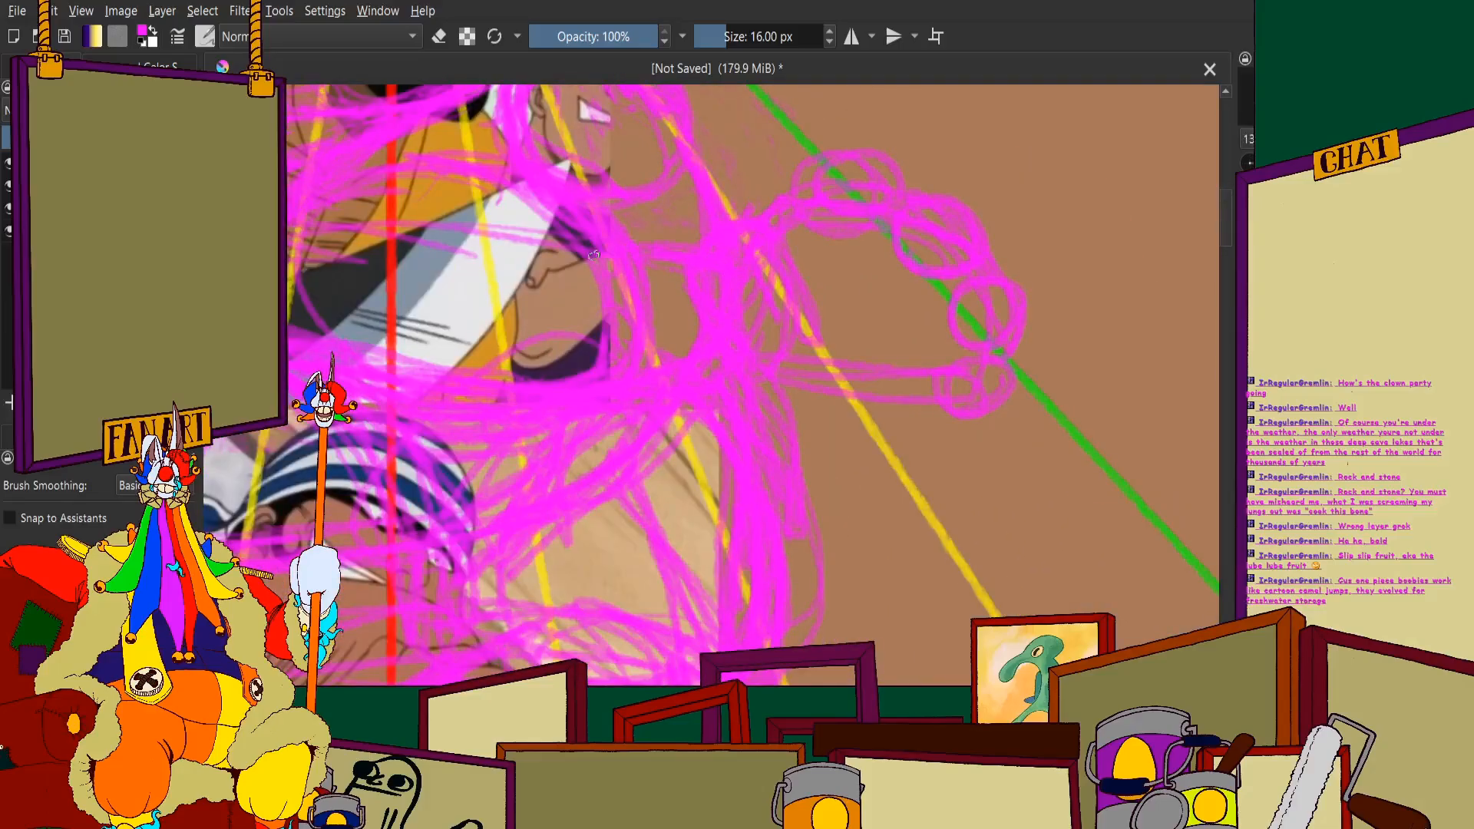
{"action": "mouse_move", "coordinate": [543, 252]}
{"action": "left_mouse_down"}
{"action": "mouse_move", "coordinate": [595, 217]}
{"action": "mouse_move", "coordinate": [604, 229]}
{"action": "mouse_move", "coordinate": [538, 256]}
{"action": "mouse_move", "coordinate": [598, 288]}
{"action": "left_mouse_up"}
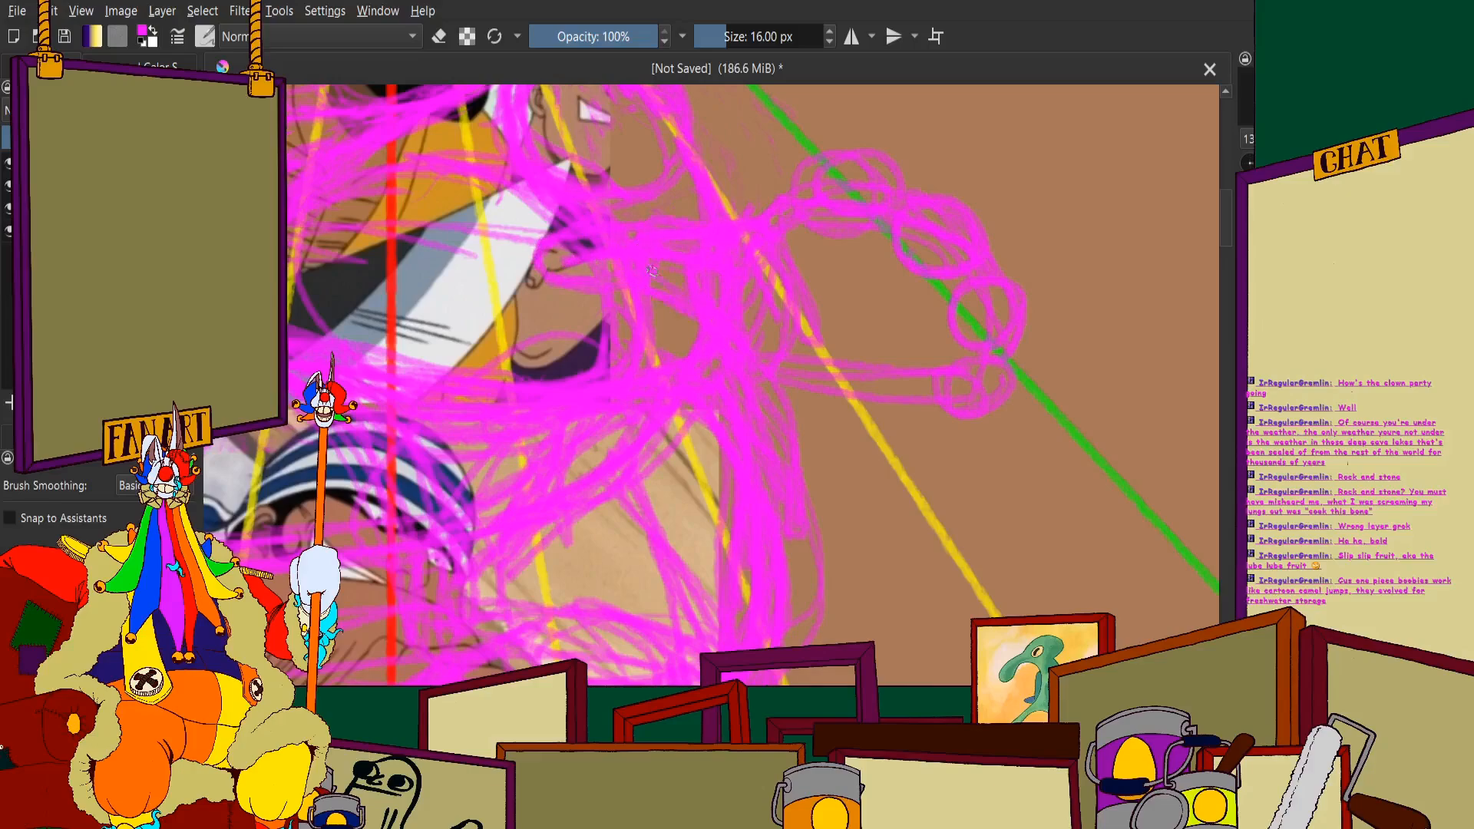
{"action": "scroll", "coordinate": [736, 230], "scroll_direction": "up", "scroll_amount": 2}
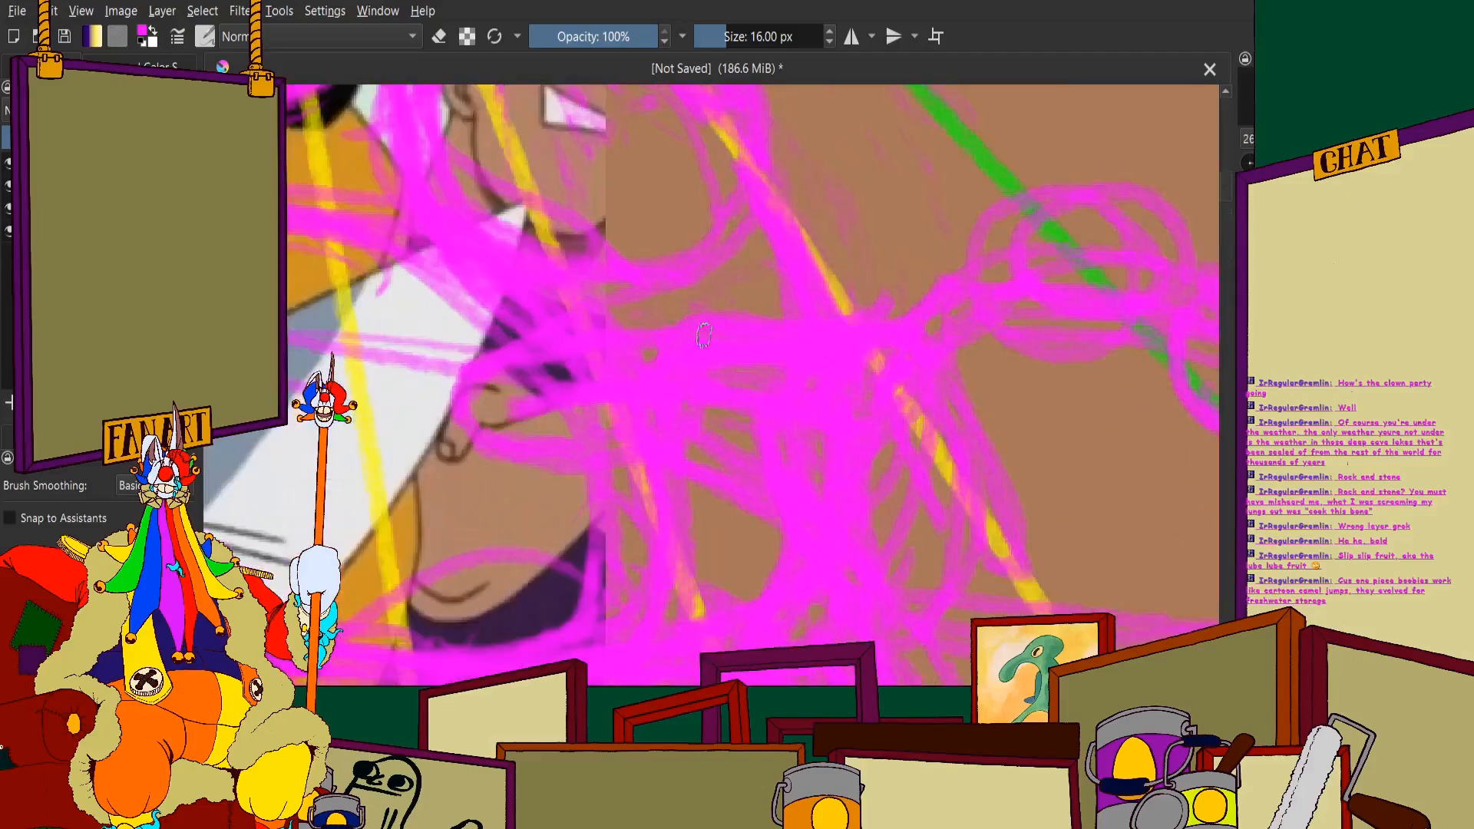
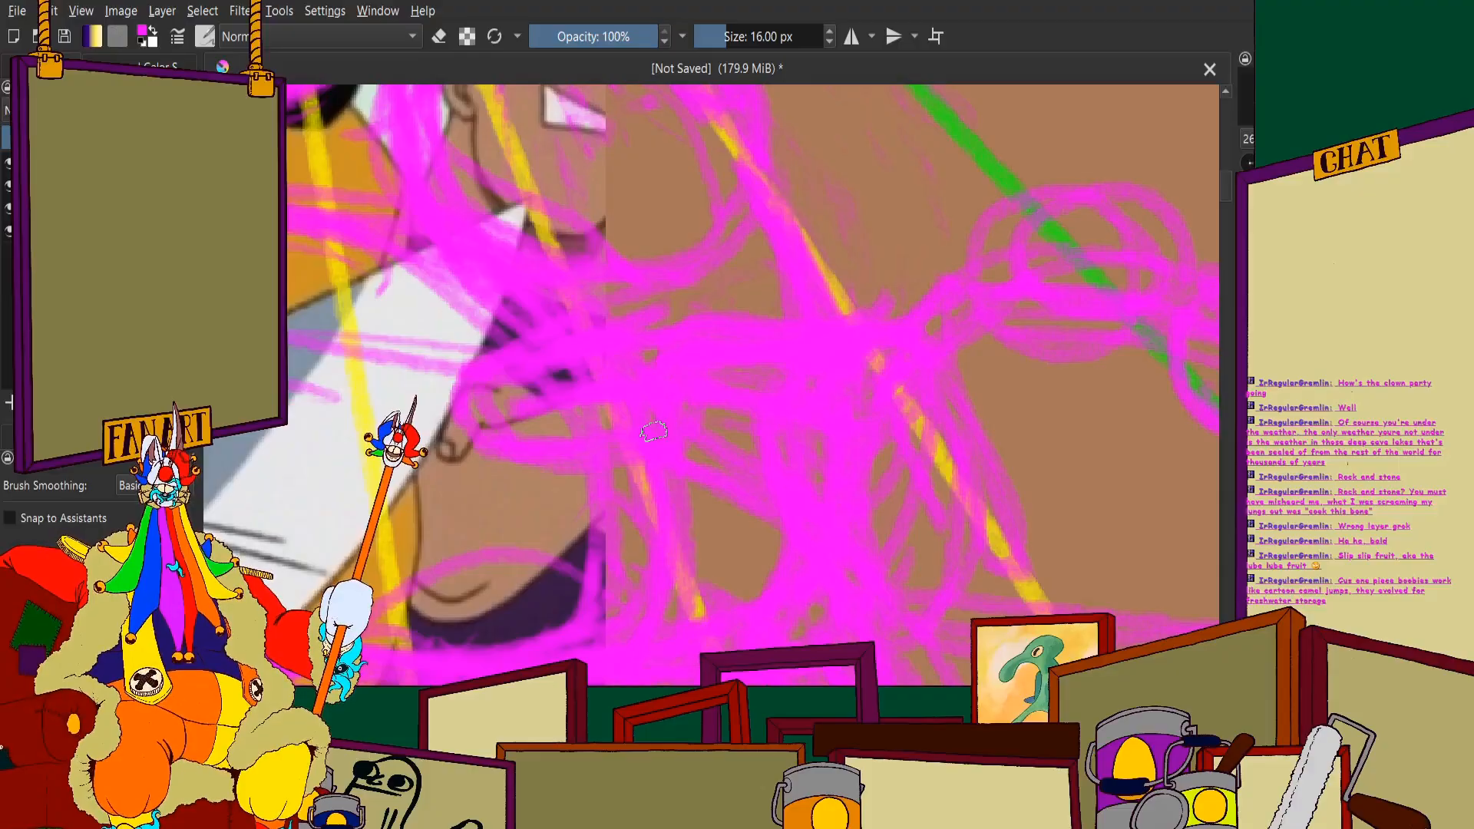
{"action": "scroll", "coordinate": [654, 431], "scroll_direction": "down", "scroll_amount": 3}
{"action": "scroll", "coordinate": [1002, 299], "scroll_direction": "up", "scroll_amount": 5}
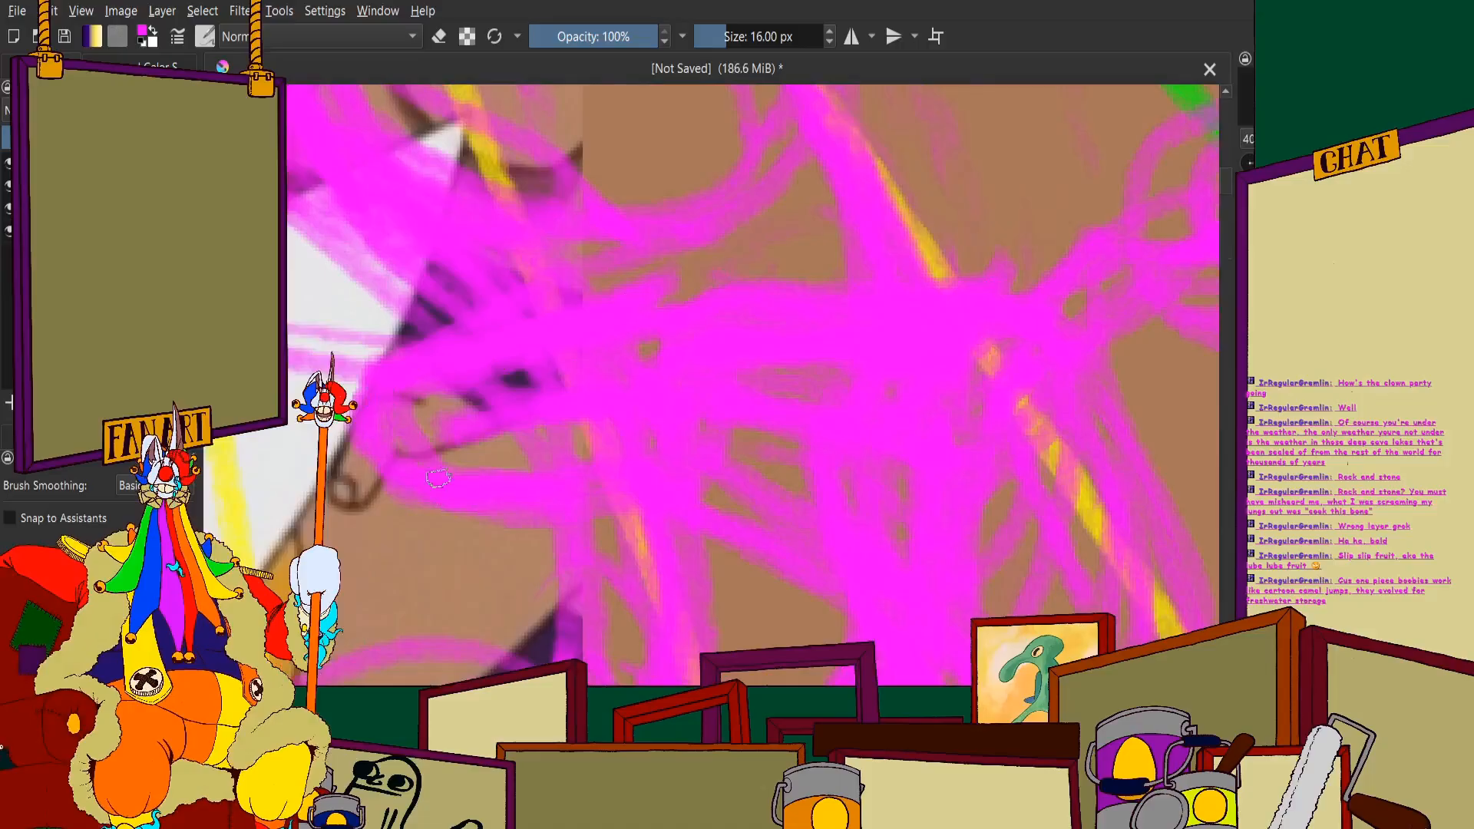
{"action": "scroll", "coordinate": [437, 478], "scroll_direction": "down", "scroll_amount": 3}
{"action": "scroll", "coordinate": [634, 487], "scroll_direction": "up", "scroll_amount": 3}
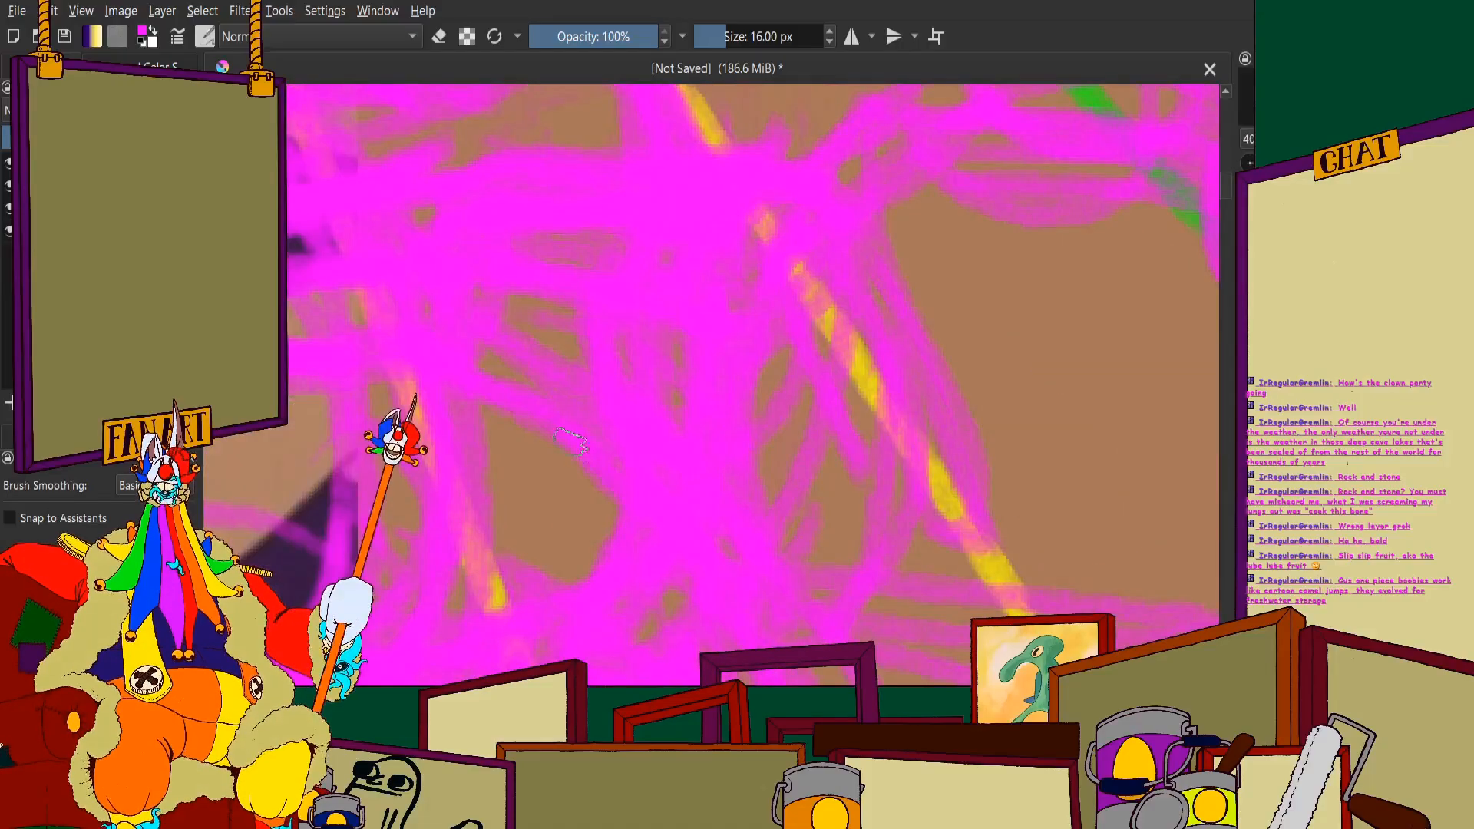
{"action": "scroll", "coordinate": [571, 430], "scroll_direction": "down", "scroll_amount": 3}
{"action": "scroll", "coordinate": [536, 208], "scroll_direction": "up", "scroll_amount": 3}
{"action": "scroll", "coordinate": [537, 208], "scroll_direction": "down", "scroll_amount": 3}
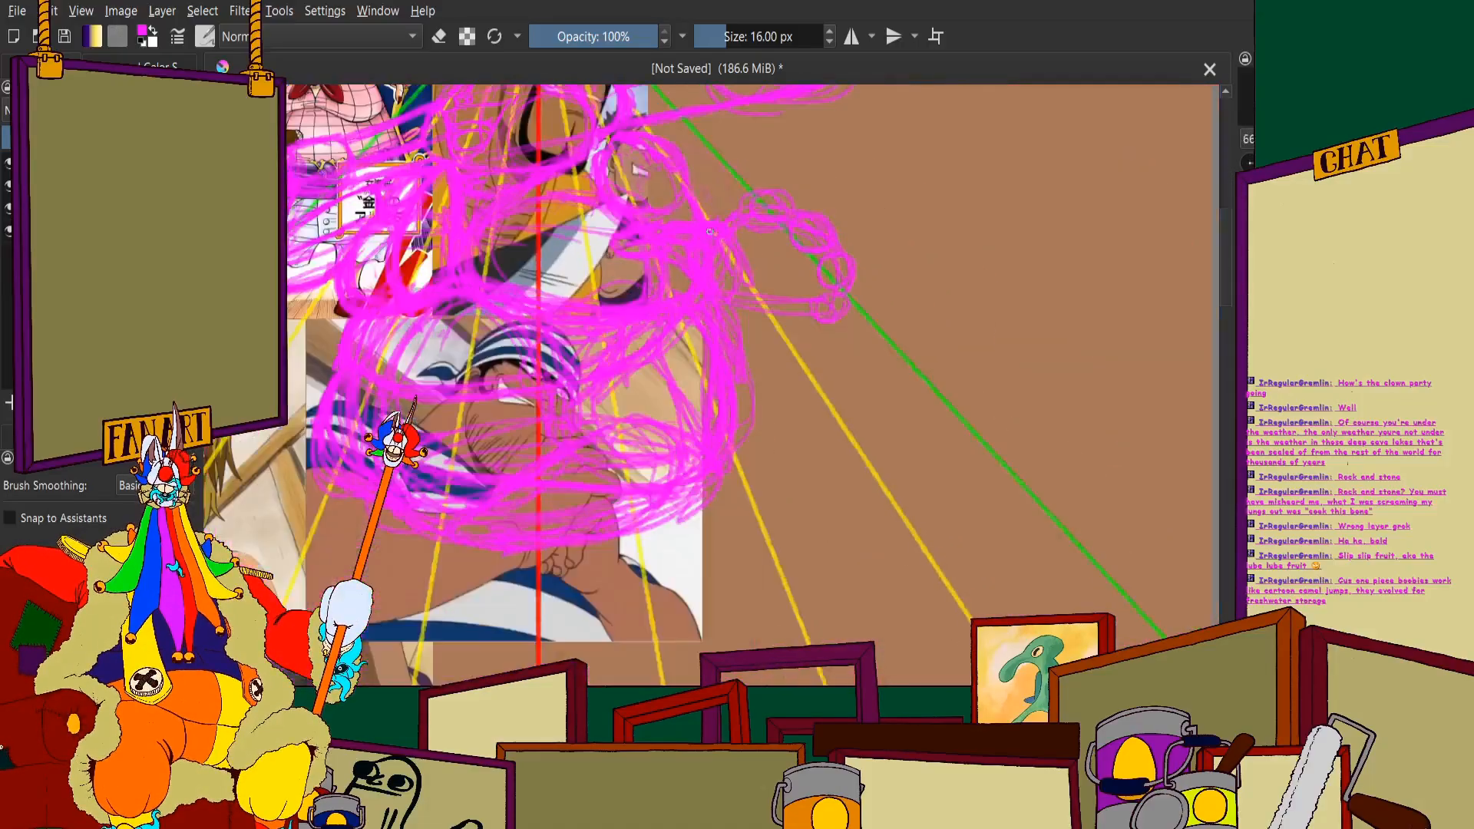
{"action": "scroll", "coordinate": [701, 187], "scroll_direction": "up", "scroll_amount": 2}
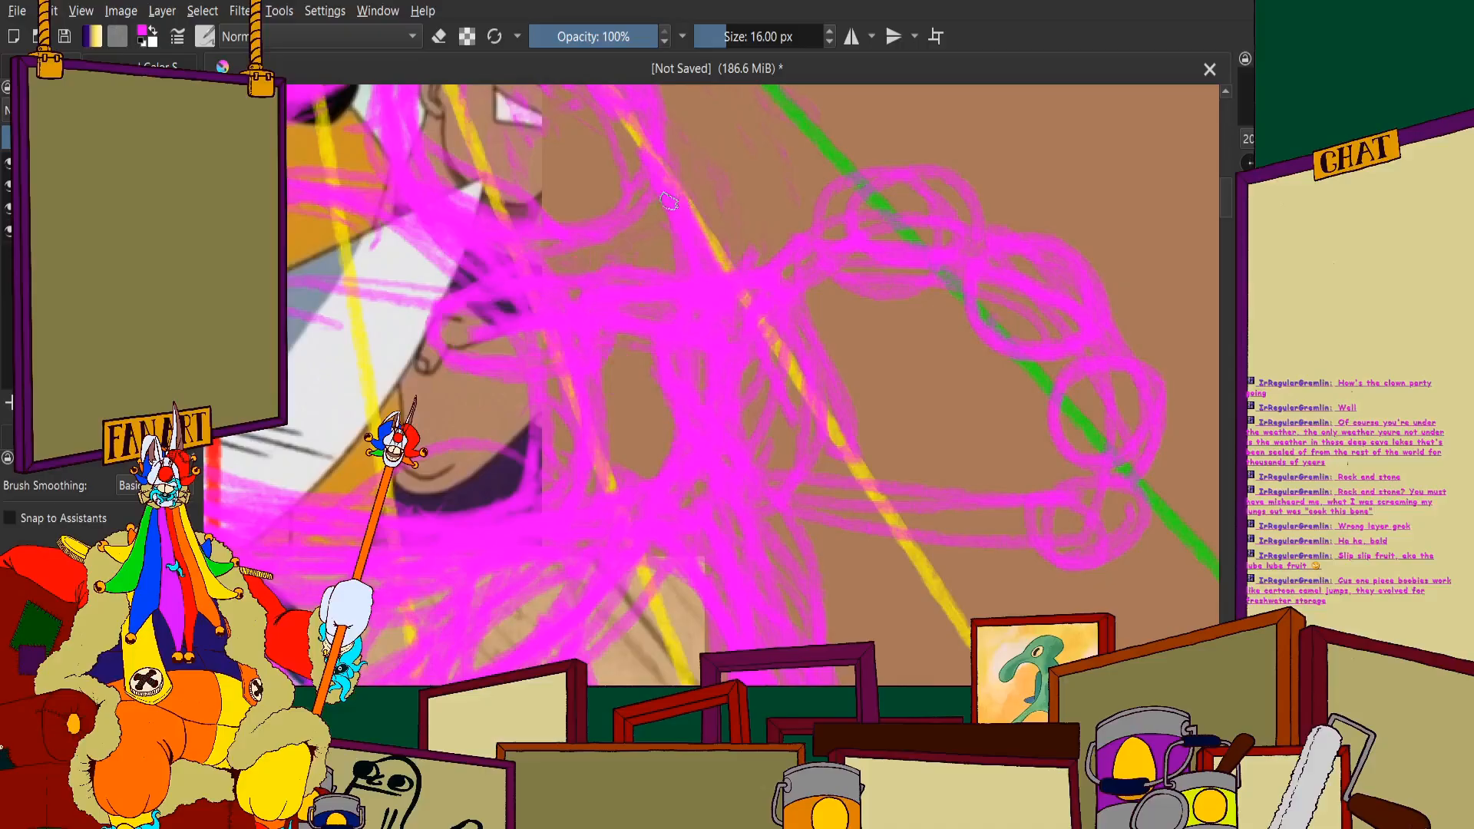
Try a replacement thumb angled up toward the circle above the palm, and undo the whole hand sketch
{"action": "scroll", "coordinate": [670, 201], "scroll_direction": "down", "scroll_amount": 3}
{"action": "scroll", "coordinate": [603, 172], "scroll_direction": "up", "scroll_amount": 3}
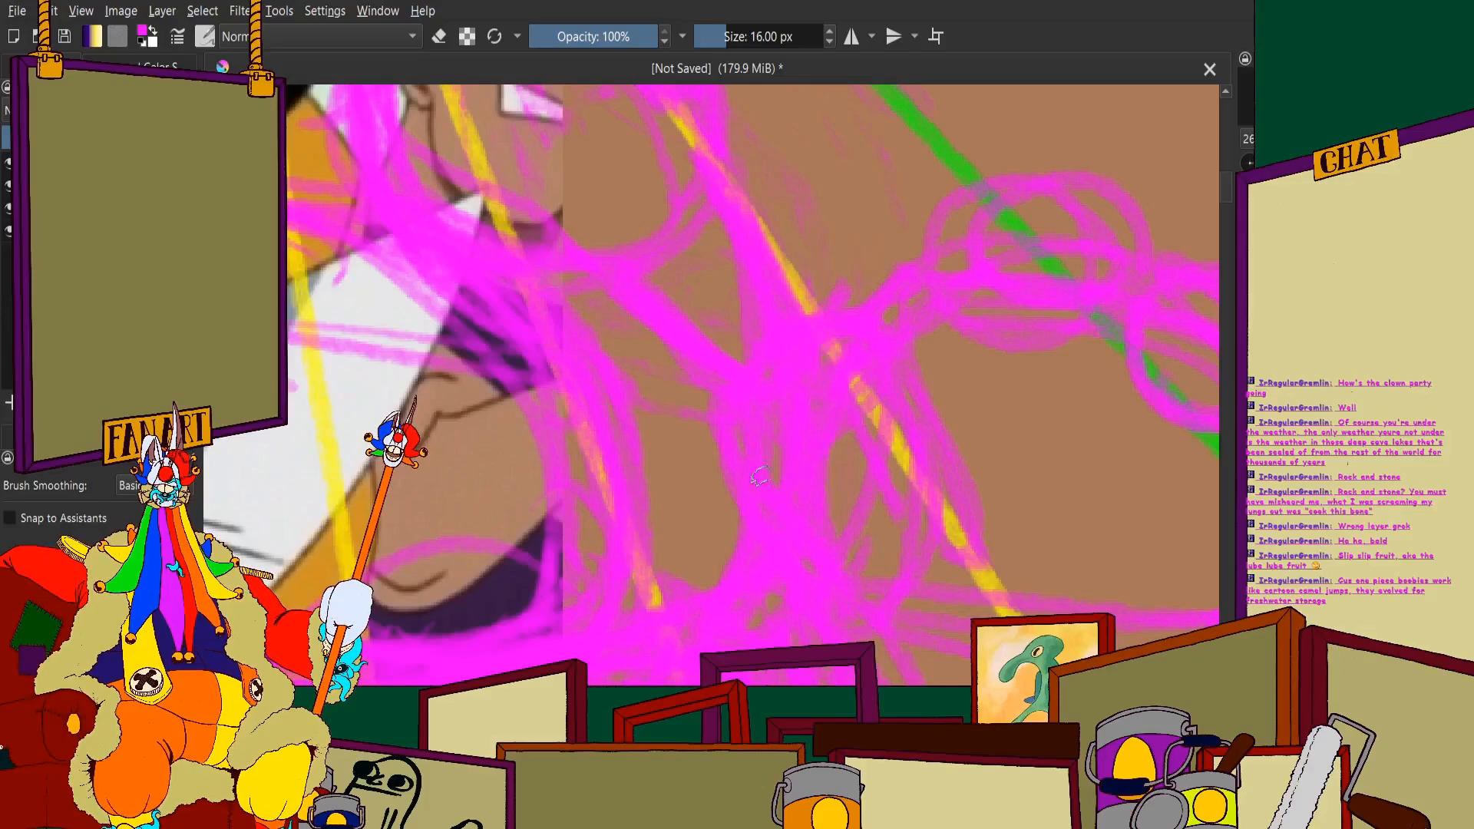
{"action": "scroll", "coordinate": [731, 463], "scroll_direction": "down", "scroll_amount": 1}
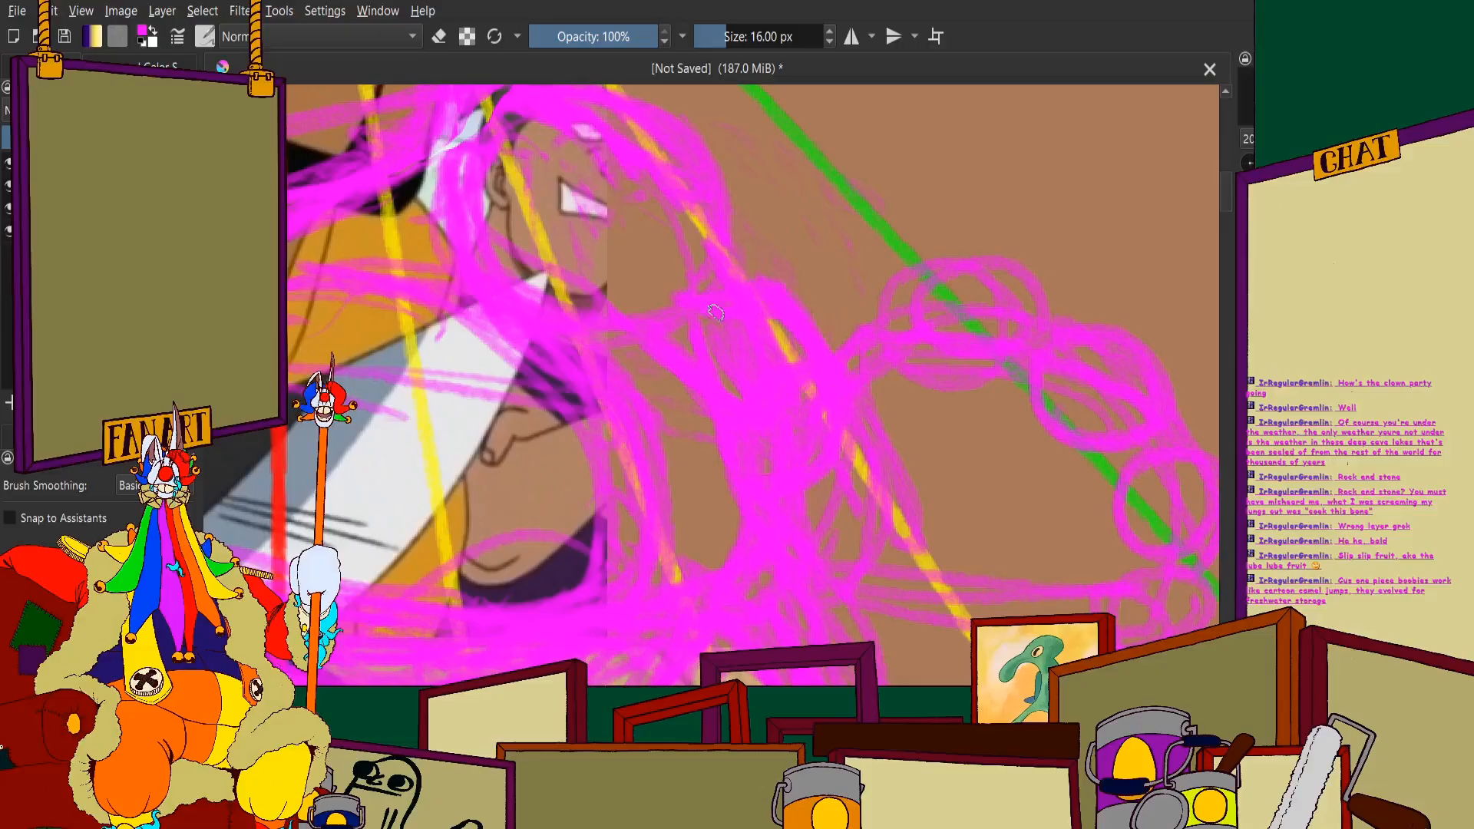
{"action": "scroll", "coordinate": [715, 312], "scroll_direction": "up", "scroll_amount": 1}
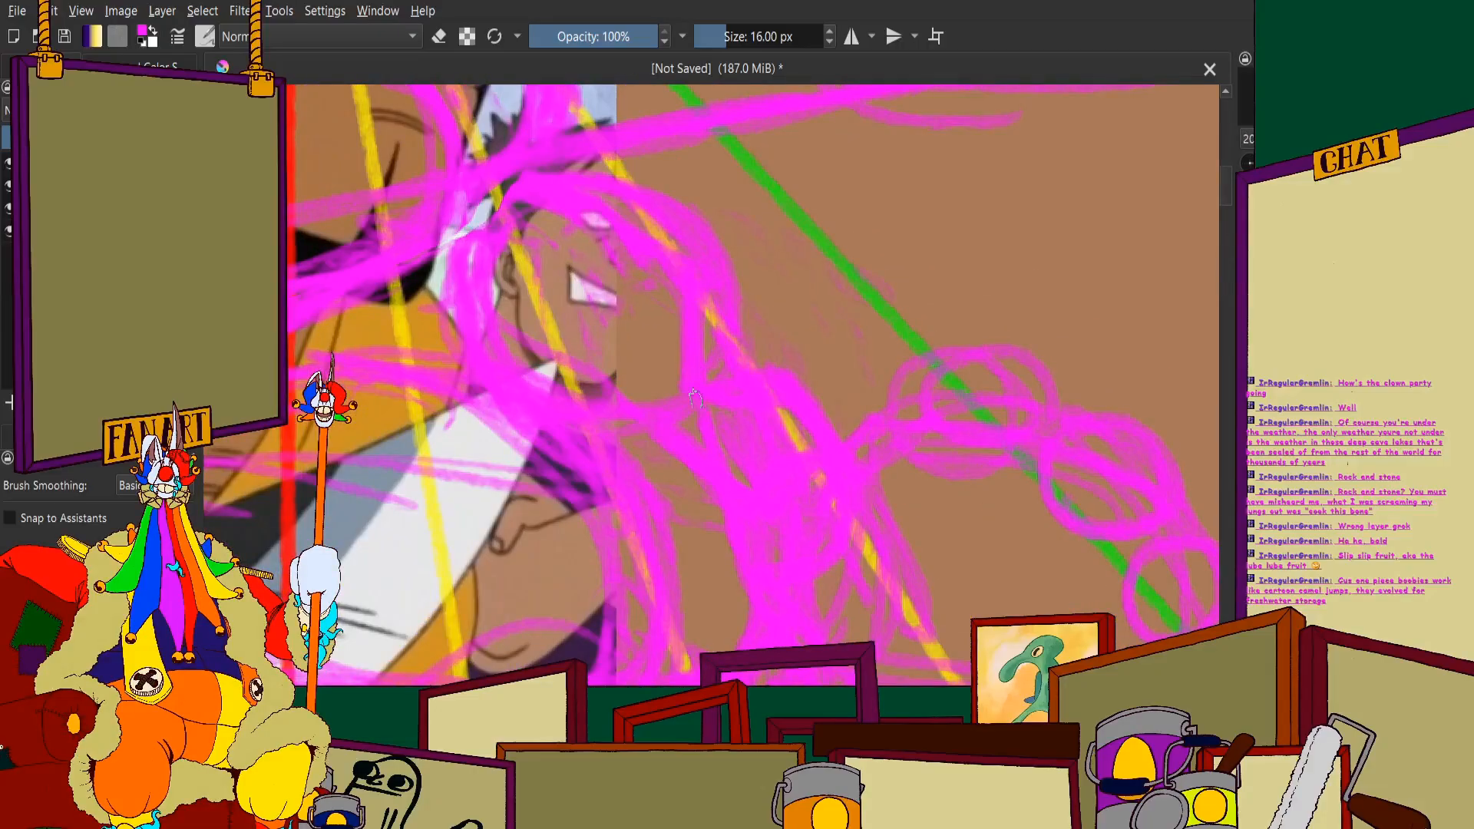
{"action": "scroll", "coordinate": [805, 373], "scroll_direction": "down", "scroll_amount": 1}
{"action": "scroll", "coordinate": [805, 373], "scroll_direction": "up", "scroll_amount": 1}
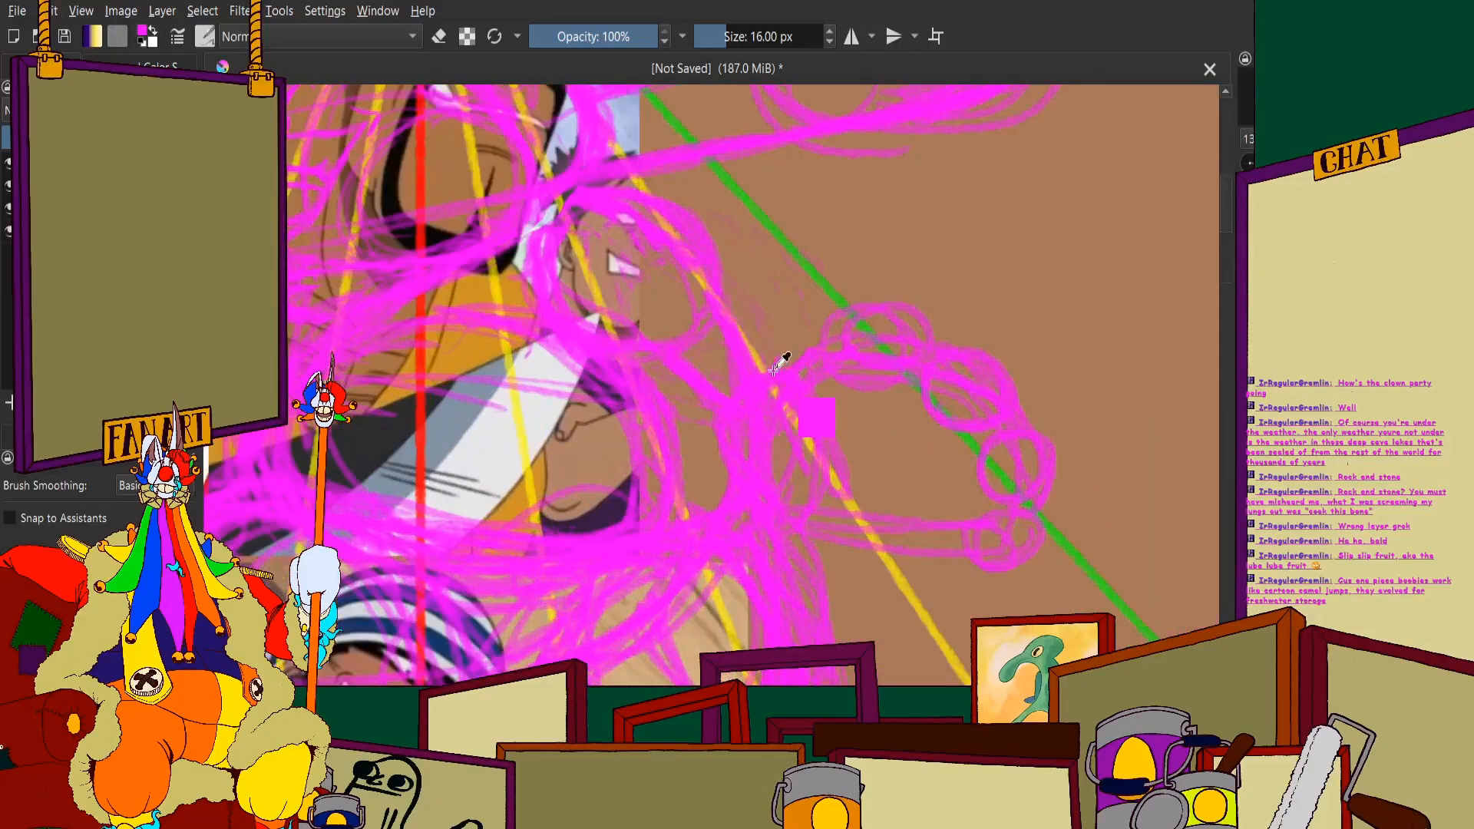
{"action": "scroll", "coordinate": [774, 359], "scroll_direction": "down", "scroll_amount": 4}
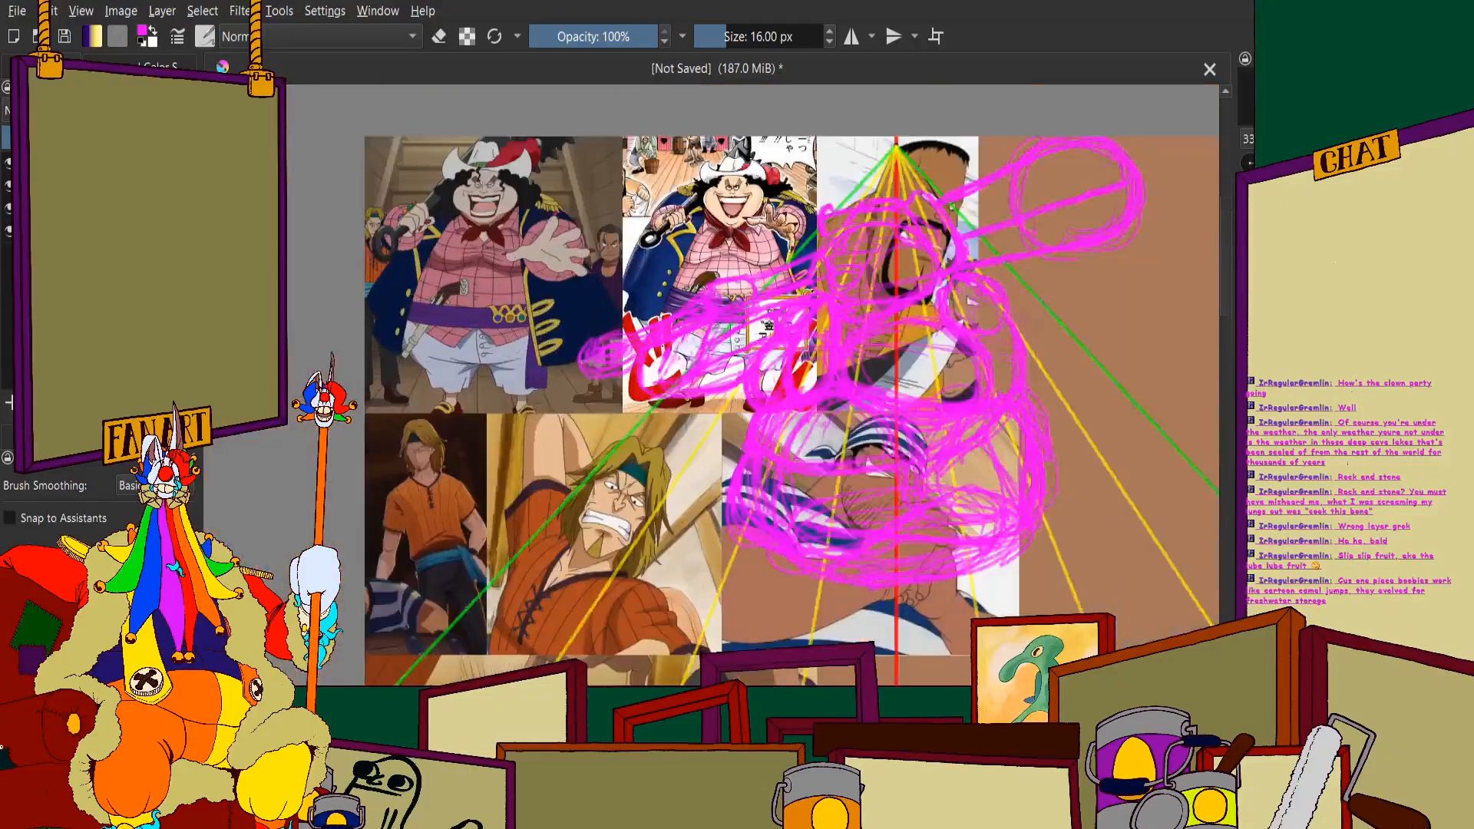
Trace four finger-base ovals and the palm outline in magenta over the open hand of the blue-coated character's first reference image
{"action": "scroll", "coordinate": [737, 168], "scroll_direction": "up", "scroll_amount": 5}
{"action": "scroll", "coordinate": [737, 168], "scroll_direction": "down", "scroll_amount": 4}
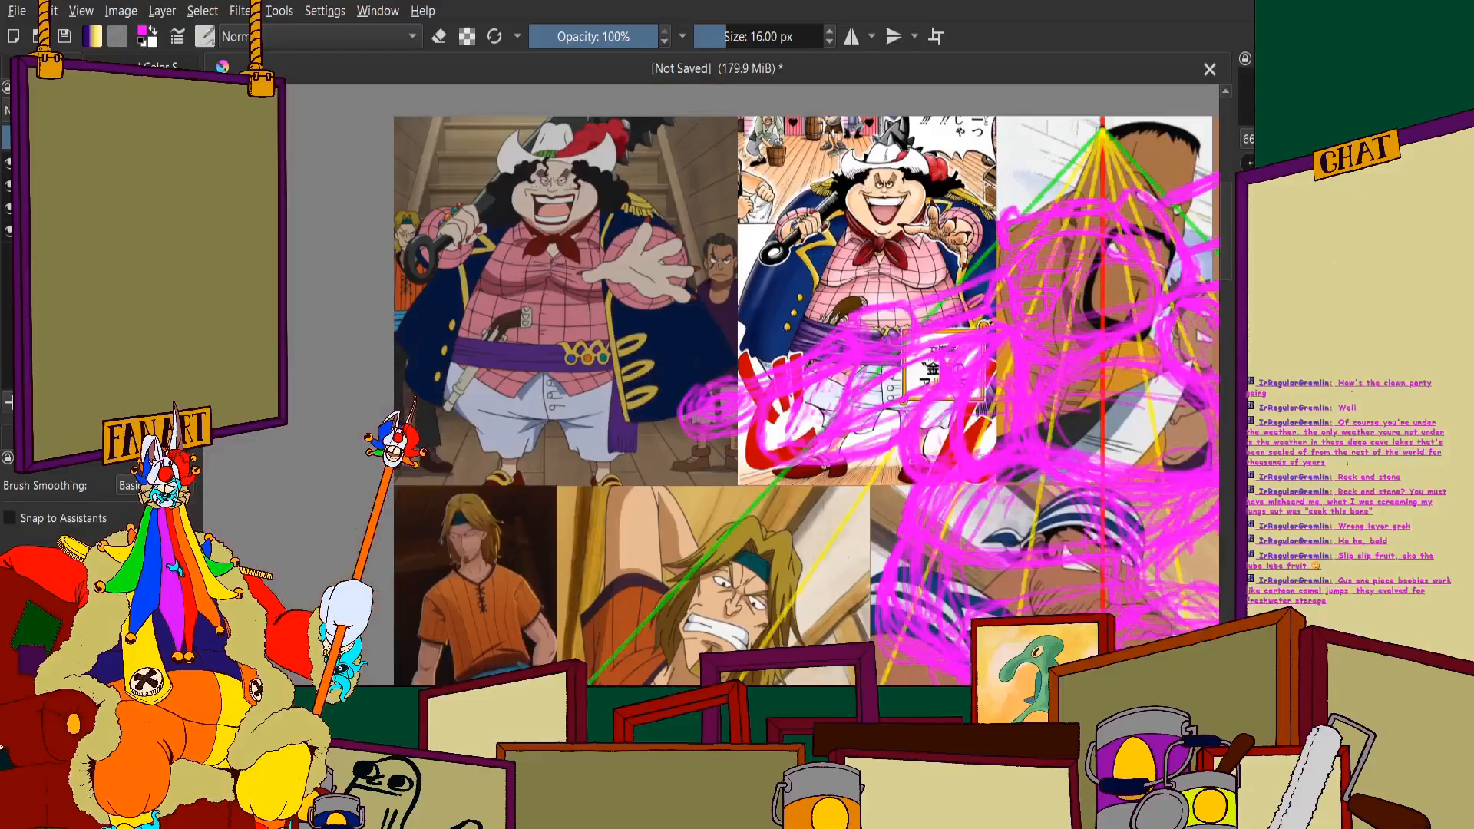
{"action": "scroll", "coordinate": [706, 200], "scroll_direction": "up", "scroll_amount": 4}
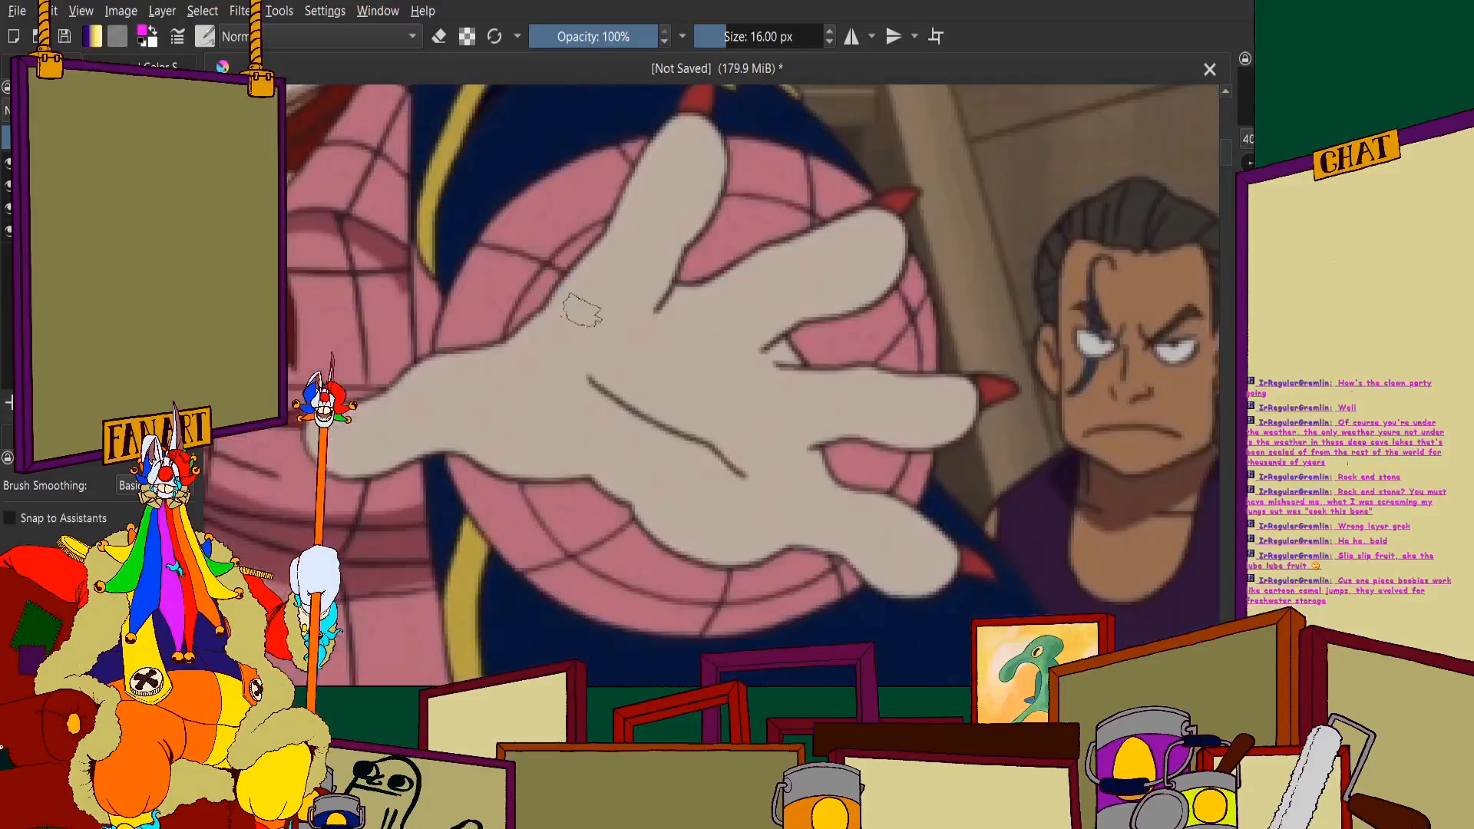
{"action": "mouse_move", "coordinate": [649, 300]}
{"action": "left_mouse_down"}
{"action": "mouse_move", "coordinate": [551, 314]}
{"action": "mouse_move", "coordinate": [740, 297]}
{"action": "mouse_move", "coordinate": [717, 290]}
{"action": "mouse_move", "coordinate": [681, 293]}
{"action": "mouse_move", "coordinate": [748, 385]}
{"action": "mouse_move", "coordinate": [817, 422]}
{"action": "mouse_move", "coordinate": [837, 404]}
{"action": "mouse_move", "coordinate": [826, 486]}
{"action": "mouse_move", "coordinate": [815, 460]}
{"action": "mouse_move", "coordinate": [760, 499]}
{"action": "left_mouse_up"}
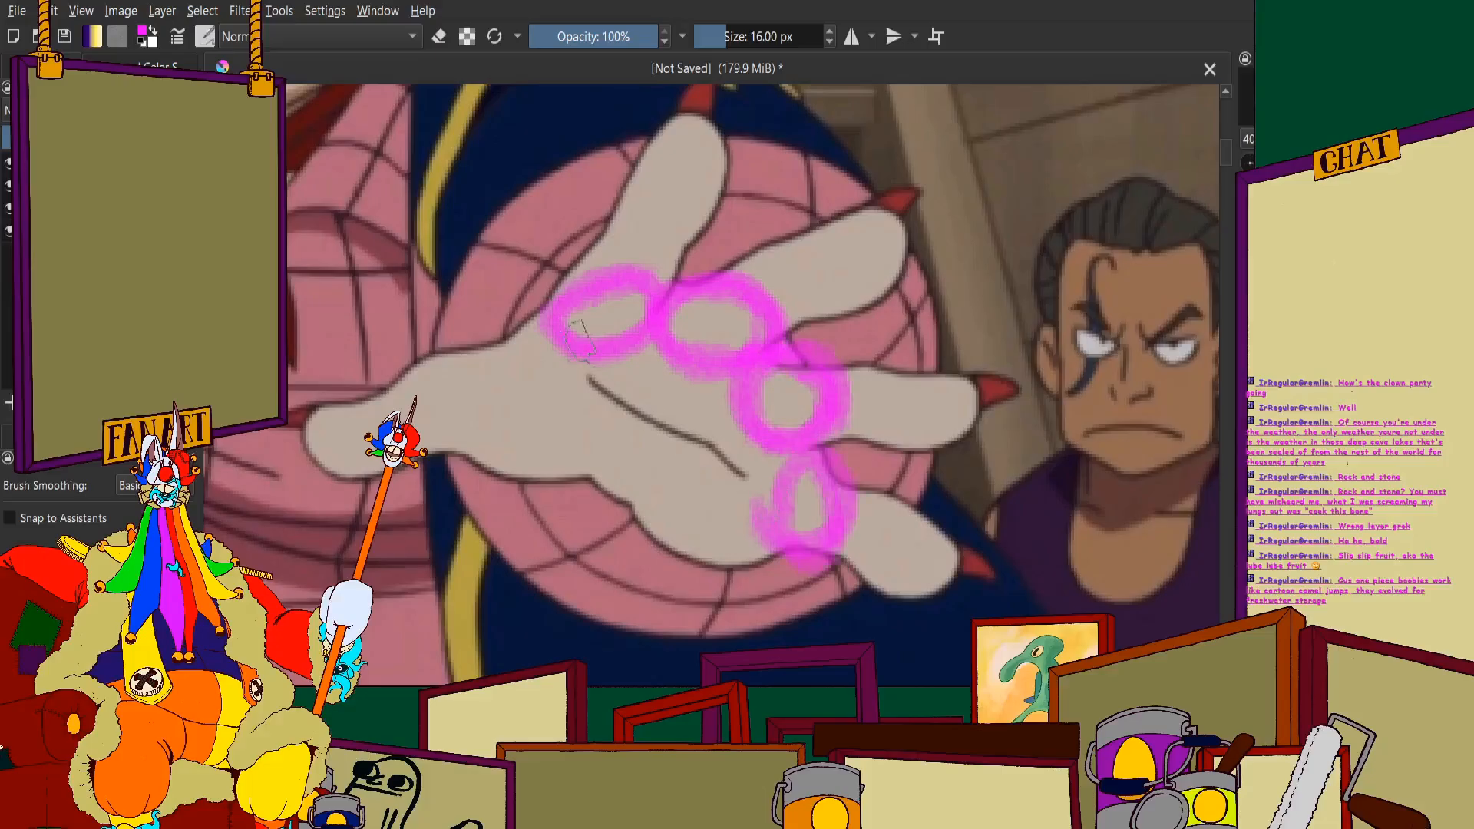
{"action": "mouse_move", "coordinate": [572, 307]}
{"action": "left_mouse_down"}
{"action": "mouse_move", "coordinate": [575, 449]}
{"action": "mouse_move", "coordinate": [687, 570]}
{"action": "mouse_move", "coordinate": [597, 472]}
{"action": "mouse_move", "coordinate": [748, 561]}
{"action": "left_mouse_up"}
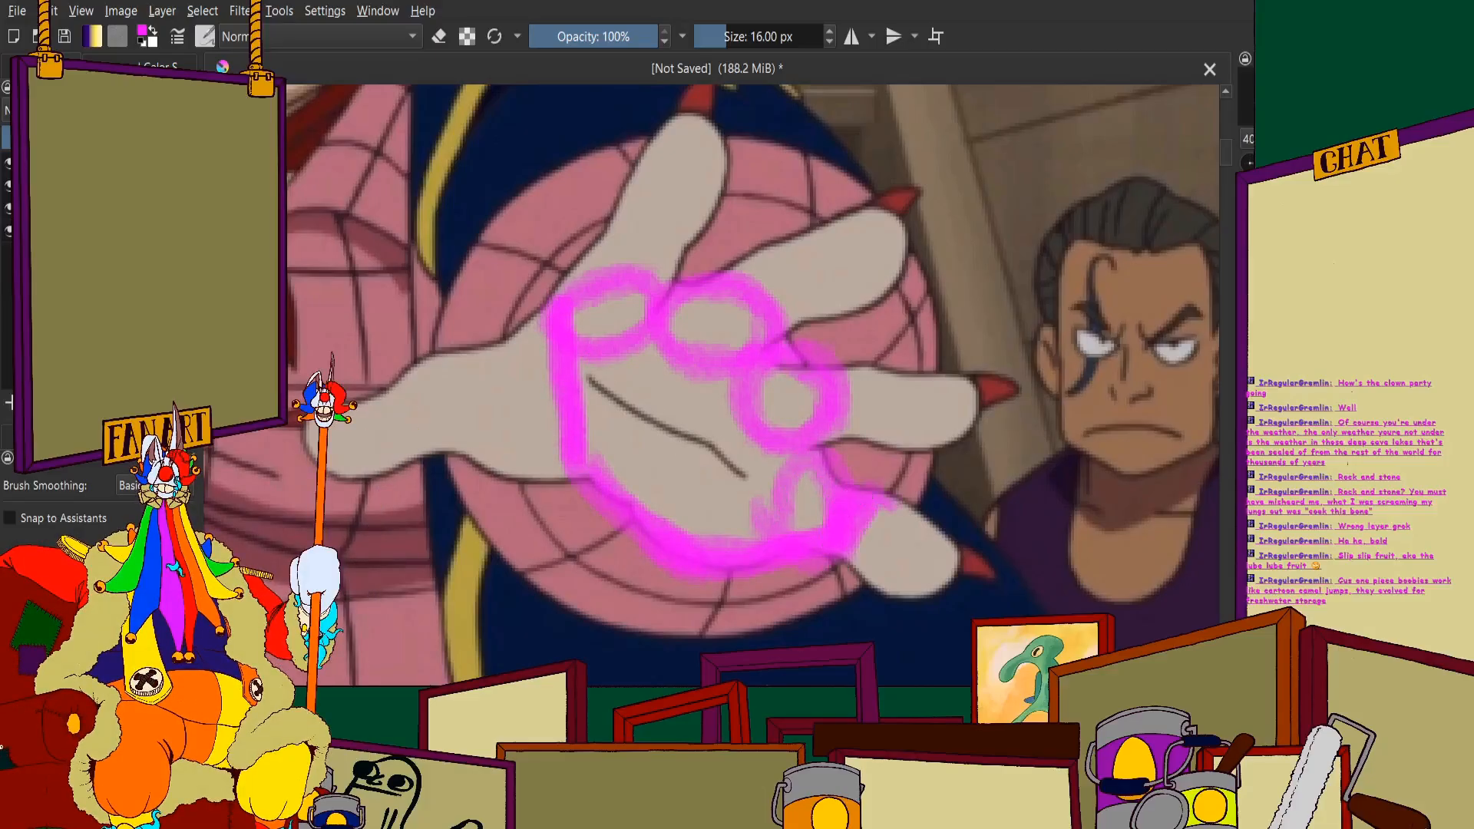
Trace the segments of the little finger and the ring finger over the open hand in the reference image
{"action": "mouse_move", "coordinate": [845, 499]}
{"action": "left_mouse_down"}
{"action": "mouse_move", "coordinate": [956, 549]}
{"action": "mouse_move", "coordinate": [898, 587]}
{"action": "mouse_move", "coordinate": [829, 484]}
{"action": "mouse_move", "coordinate": [845, 530]}
{"action": "mouse_move", "coordinate": [779, 534]}
{"action": "left_mouse_up"}
{"action": "scroll", "coordinate": [924, 372], "scroll_direction": "up", "scroll_amount": 1}
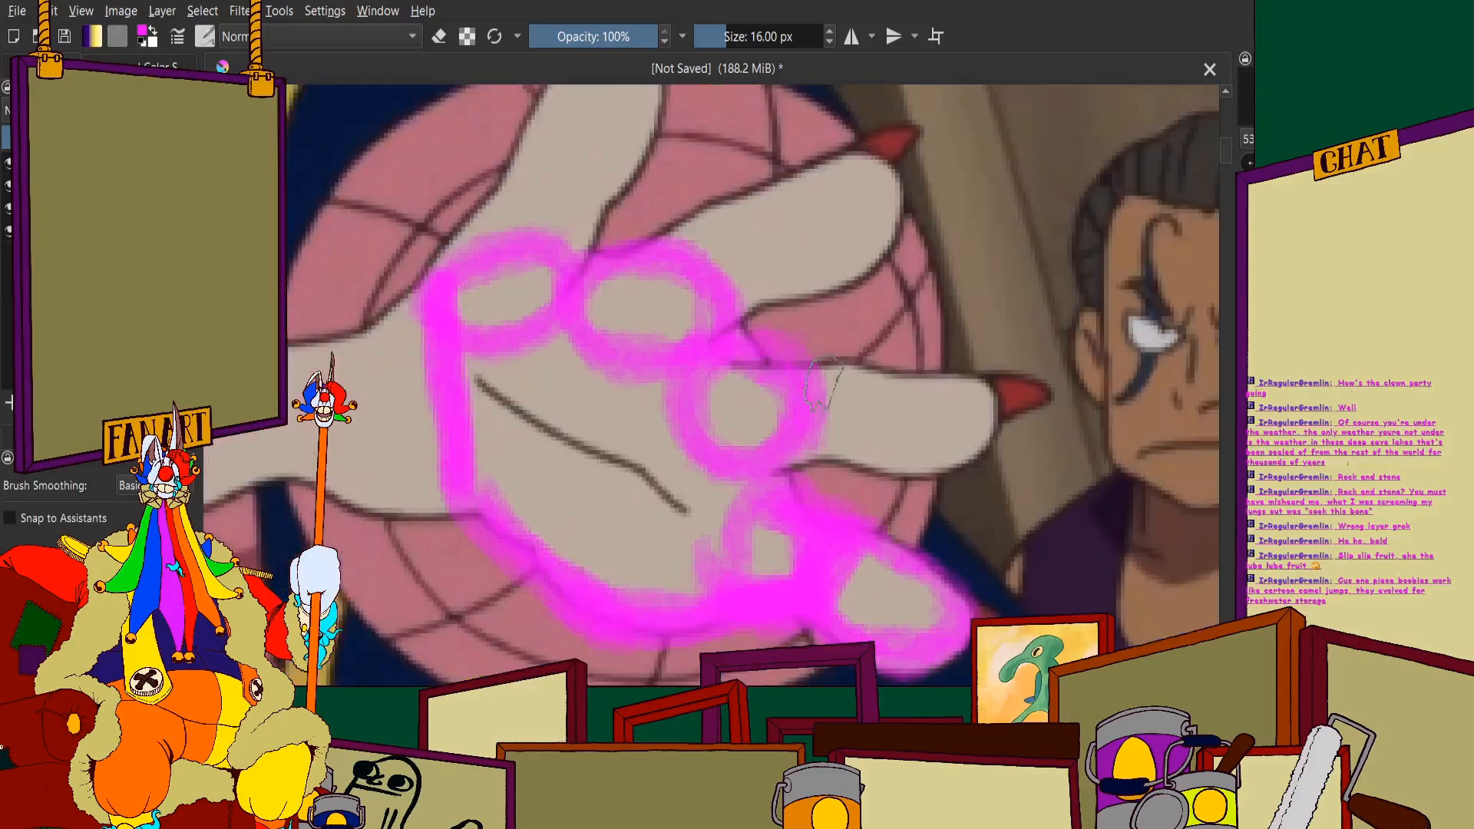
{"action": "mouse_move", "coordinate": [868, 377]}
{"action": "left_mouse_down"}
{"action": "mouse_move", "coordinate": [866, 453]}
{"action": "mouse_move", "coordinate": [874, 380]}
{"action": "mouse_move", "coordinate": [971, 380]}
{"action": "mouse_move", "coordinate": [990, 411]}
{"action": "mouse_move", "coordinate": [867, 457]}
{"action": "mouse_move", "coordinate": [852, 376]}
{"action": "left_mouse_up"}
{"action": "left_click_drag", "start_coordinate": [756, 375], "coordinate": [852, 460]}
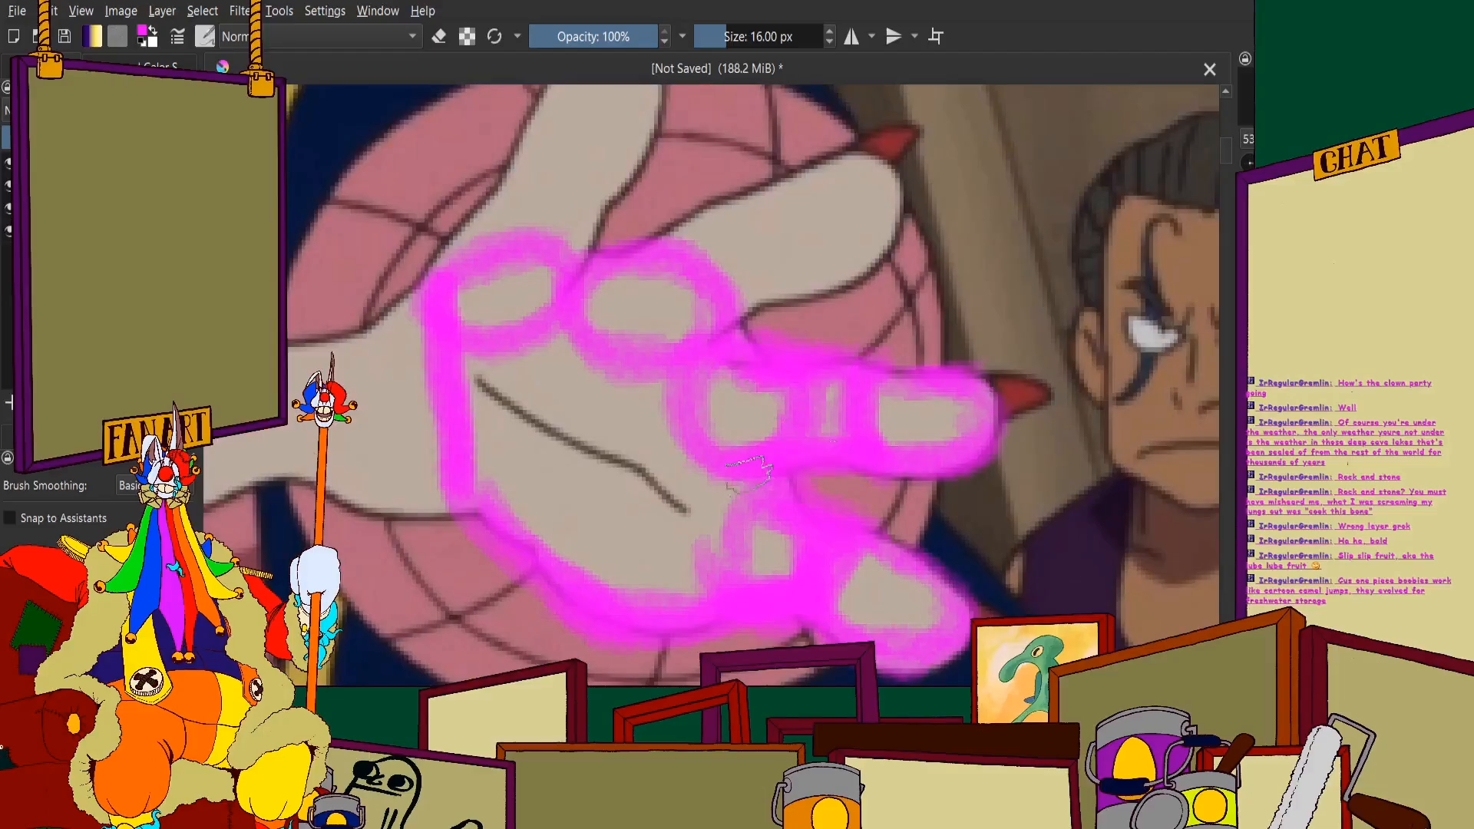
Trace the middle finger's lower segment and rounded tip over the reference hand
{"action": "scroll", "coordinate": [768, 400], "scroll_direction": "up", "scroll_amount": 2}
{"action": "mouse_move", "coordinate": [648, 330]}
{"action": "left_mouse_down"}
{"action": "mouse_move", "coordinate": [712, 292]}
{"action": "mouse_move", "coordinate": [787, 380]}
{"action": "left_mouse_up"}
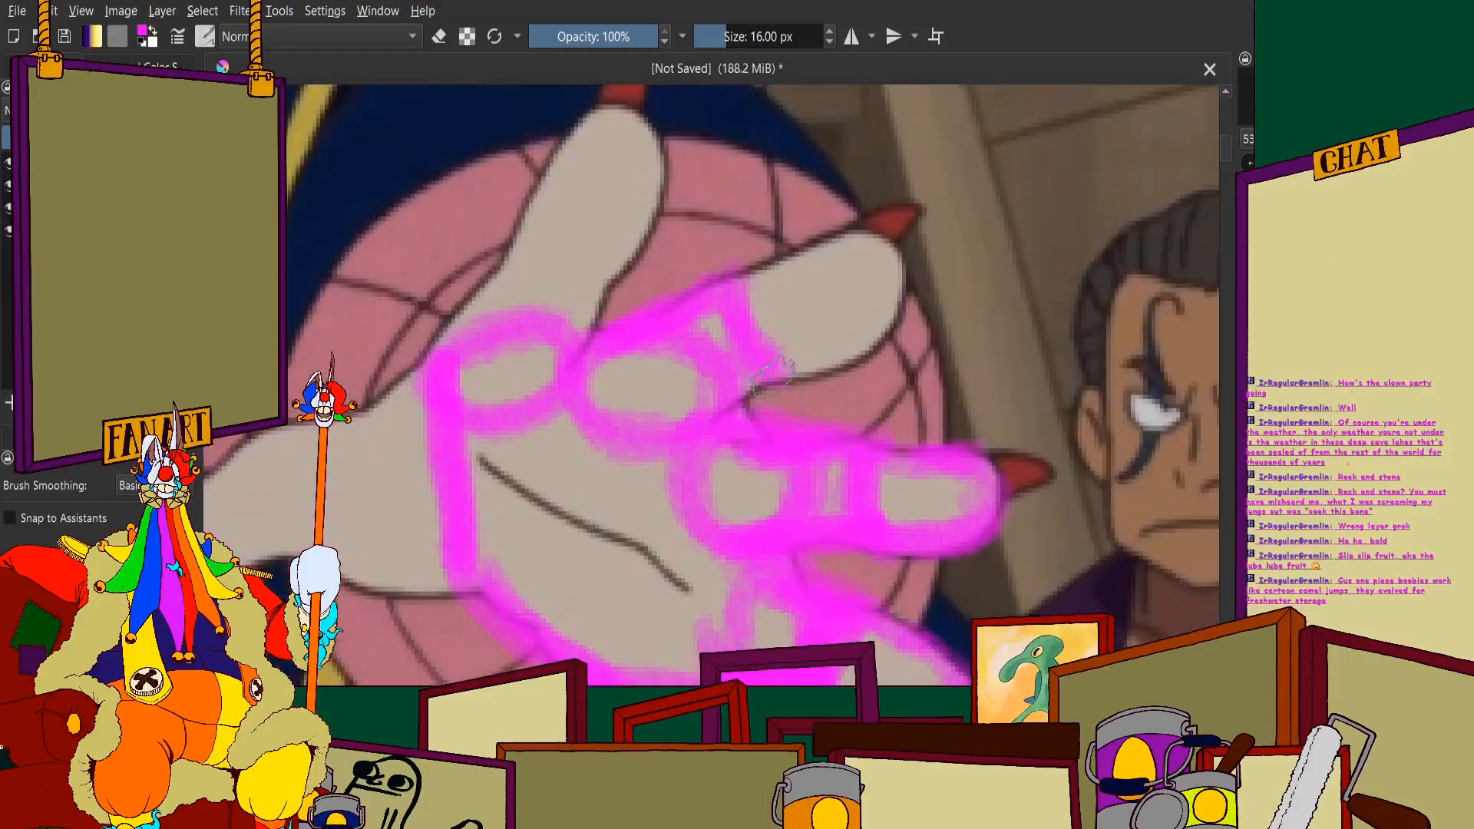
{"action": "left_click_drag", "start_coordinate": [890, 223], "coordinate": [758, 284]}
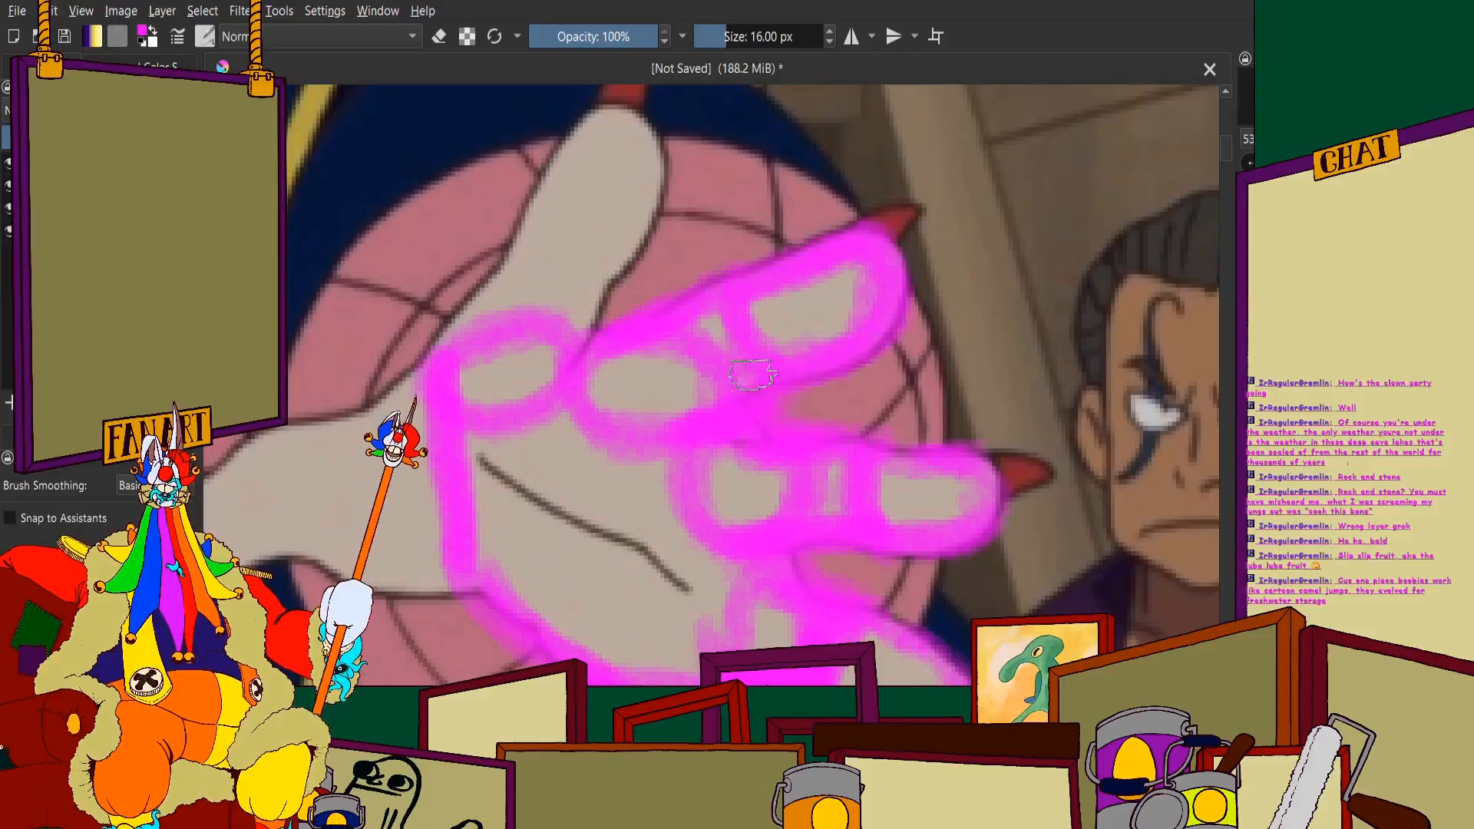
Trace the raised index finger's lower segment and long tip up to the red nail on the reference hand
{"action": "scroll", "coordinate": [758, 286], "scroll_direction": "down", "scroll_amount": 6}
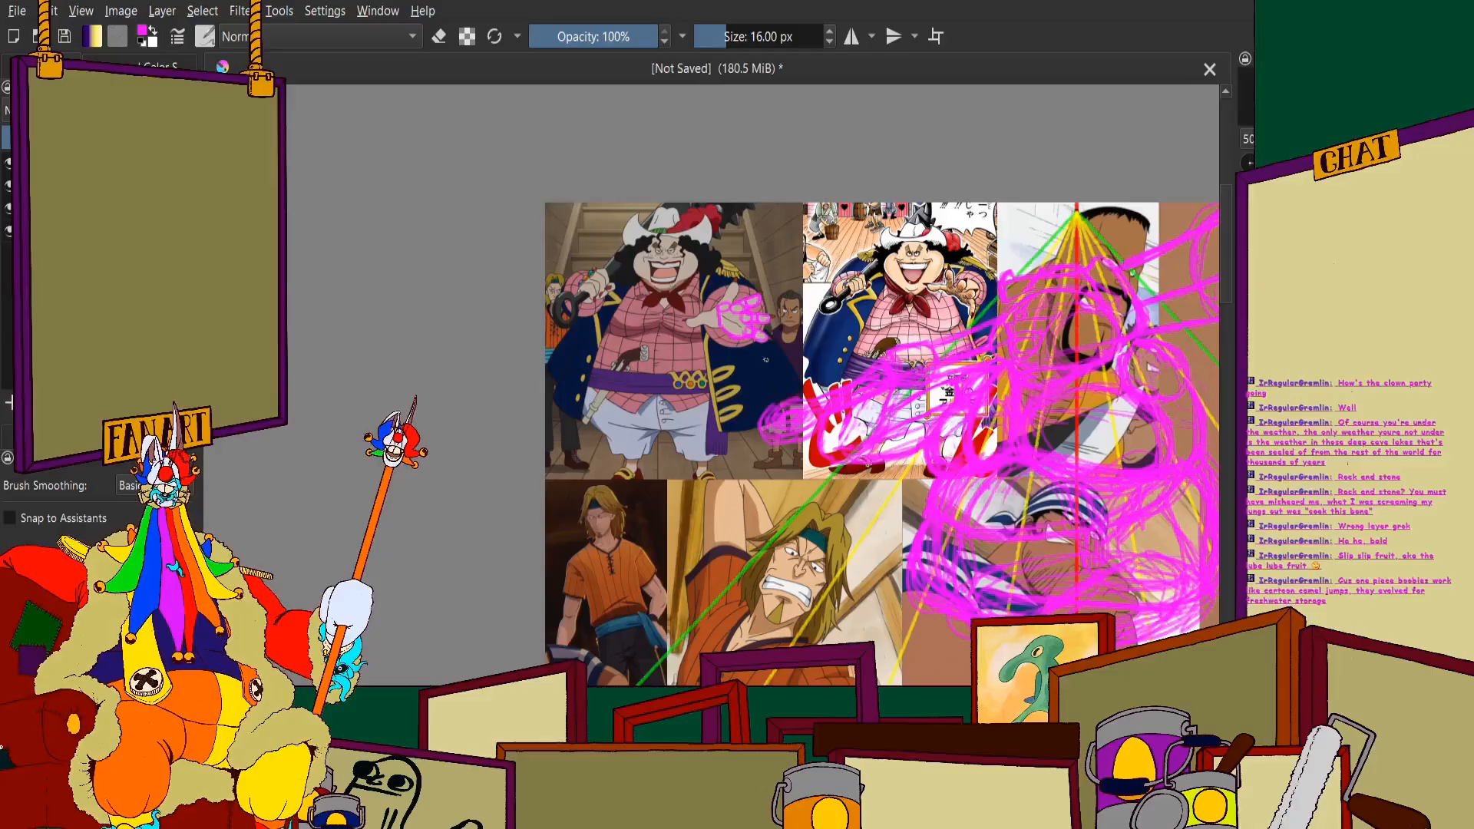
{"action": "scroll", "coordinate": [765, 359], "scroll_direction": "up", "scroll_amount": 7}
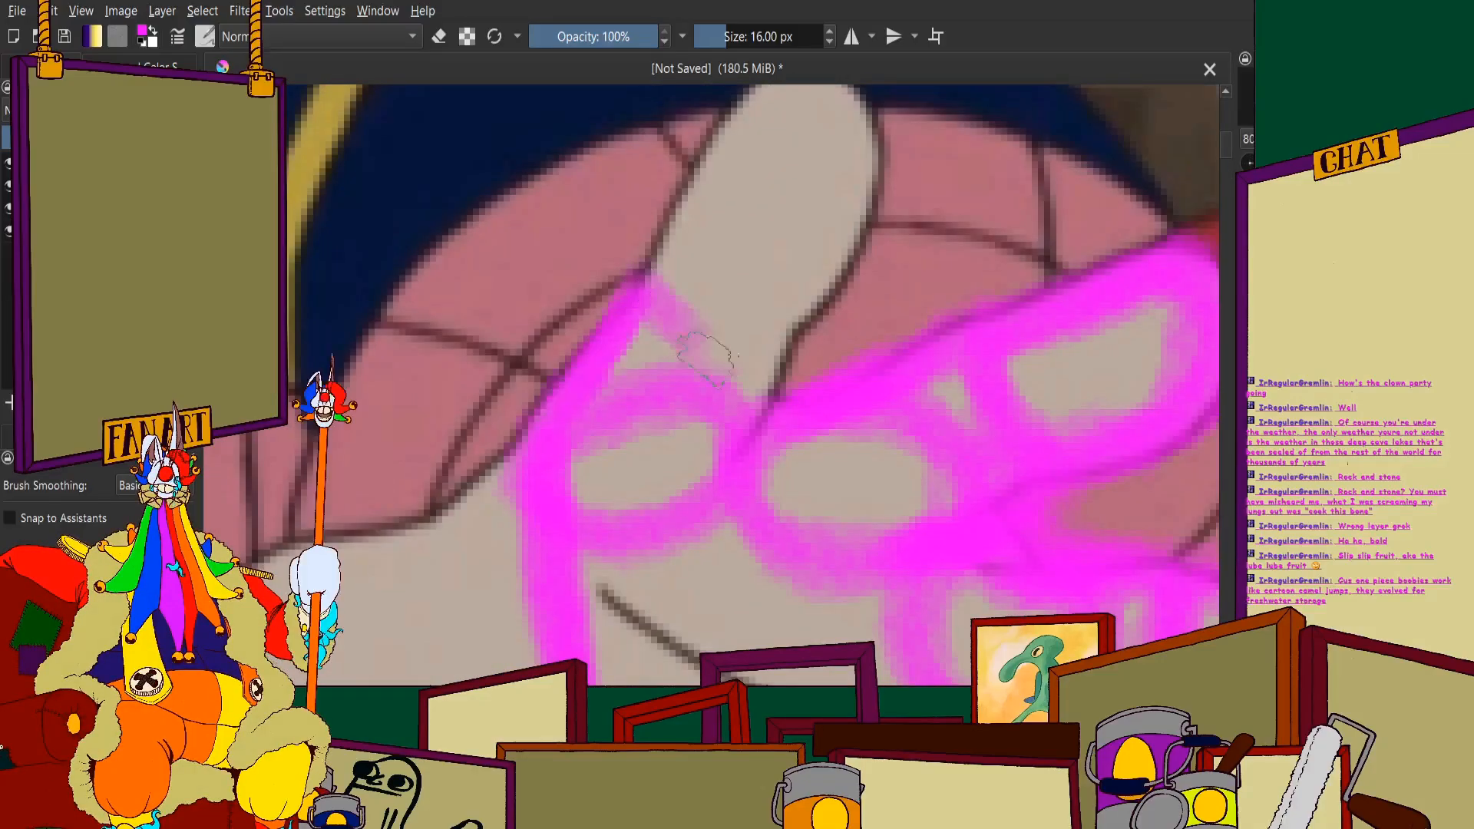
{"action": "scroll", "coordinate": [760, 331], "scroll_direction": "down", "scroll_amount": 2}
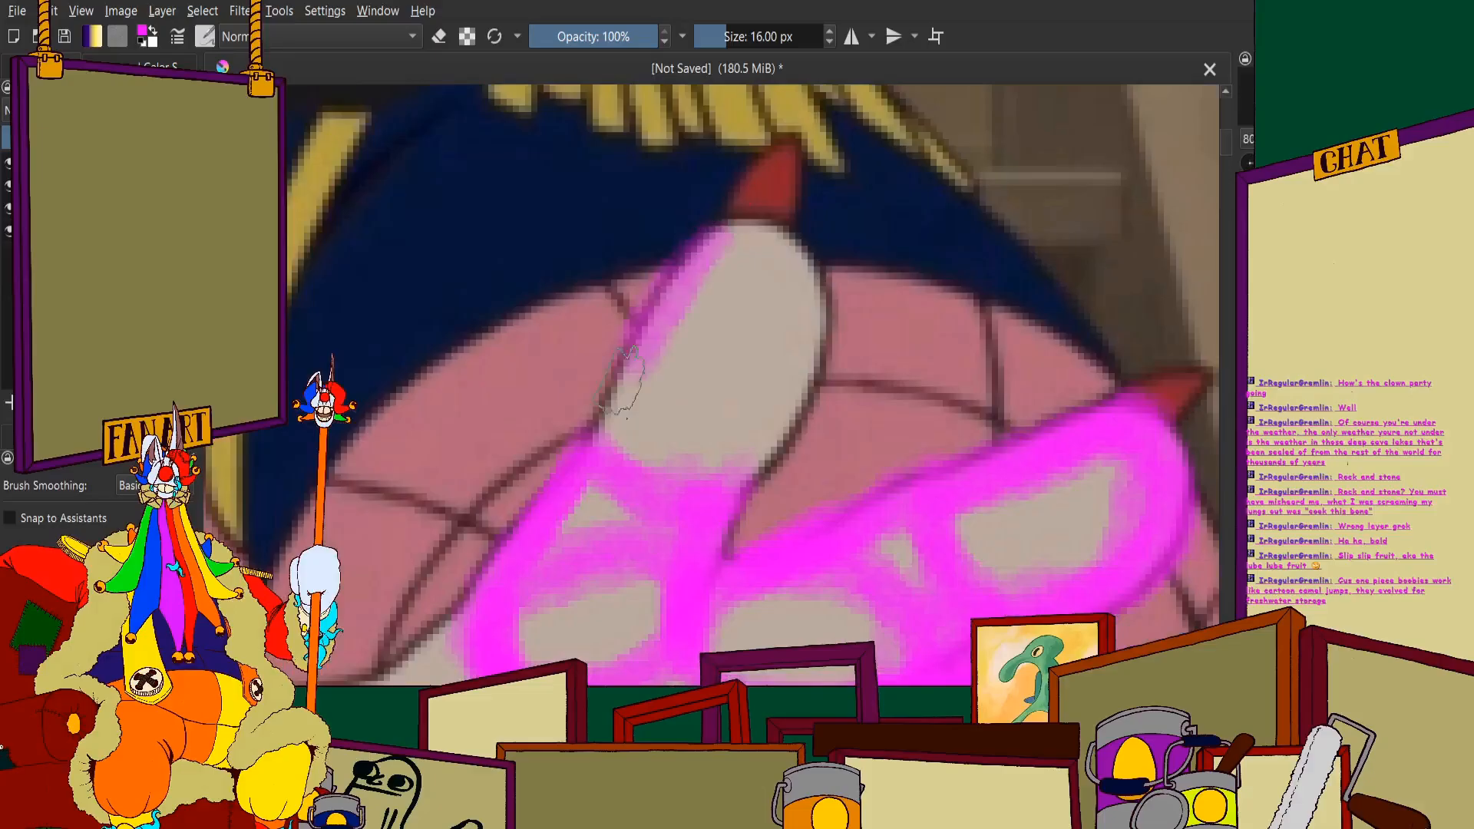
{"action": "mouse_move", "coordinate": [621, 382]}
{"action": "left_mouse_down"}
{"action": "mouse_move", "coordinate": [679, 286]}
{"action": "mouse_move", "coordinate": [768, 225]}
{"action": "mouse_move", "coordinate": [756, 395]}
{"action": "mouse_move", "coordinate": [771, 420]}
{"action": "mouse_move", "coordinate": [789, 376]}
{"action": "mouse_move", "coordinate": [708, 254]}
{"action": "left_mouse_up"}
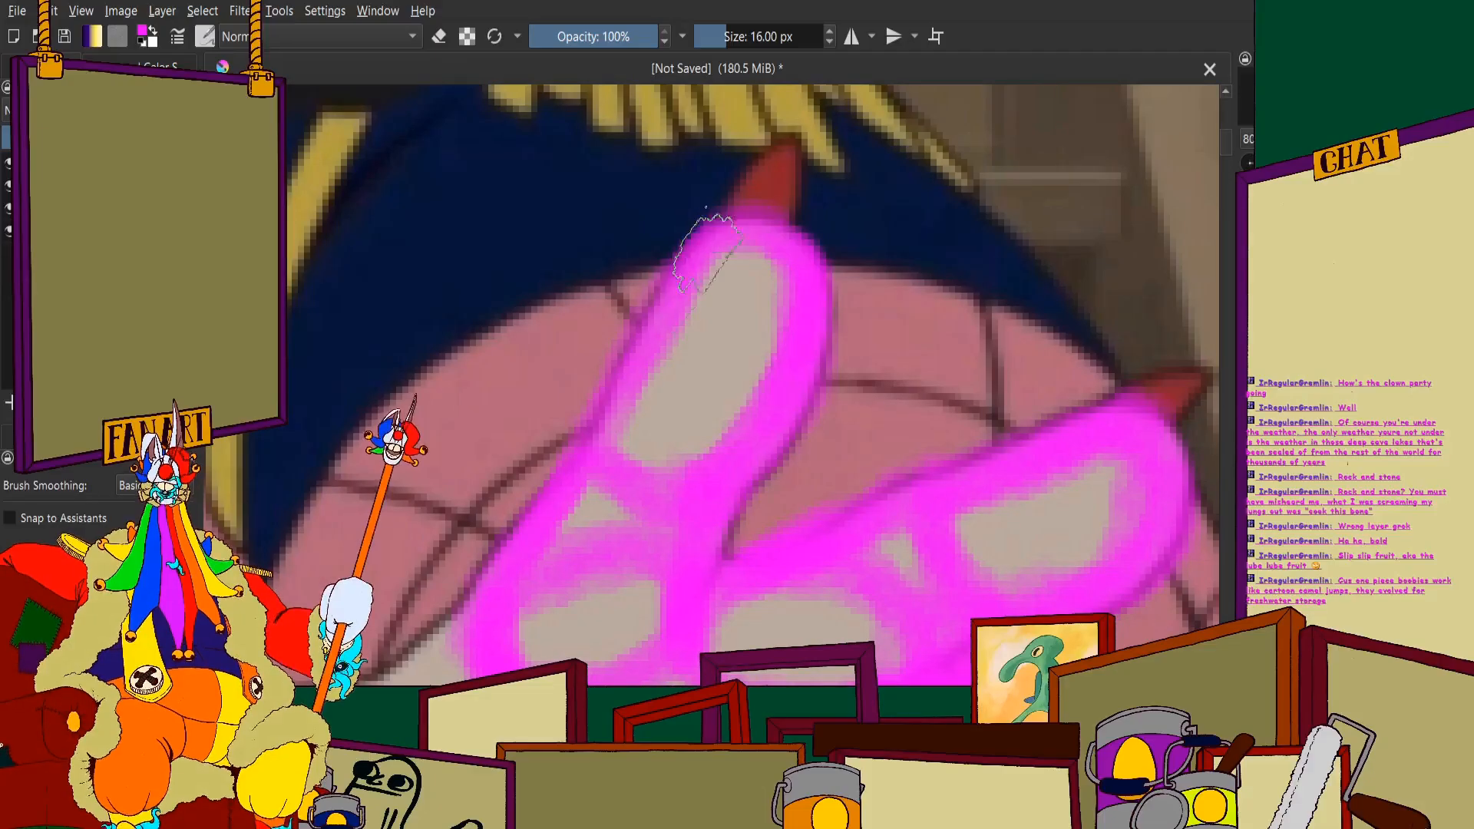
Trace the thumb over the reference hand, with its joint divisions, from the palm edge out to the rounded tip
{"action": "scroll", "coordinate": [706, 253], "scroll_direction": "down", "scroll_amount": 5}
{"action": "scroll", "coordinate": [691, 369], "scroll_direction": "up", "scroll_amount": 4}
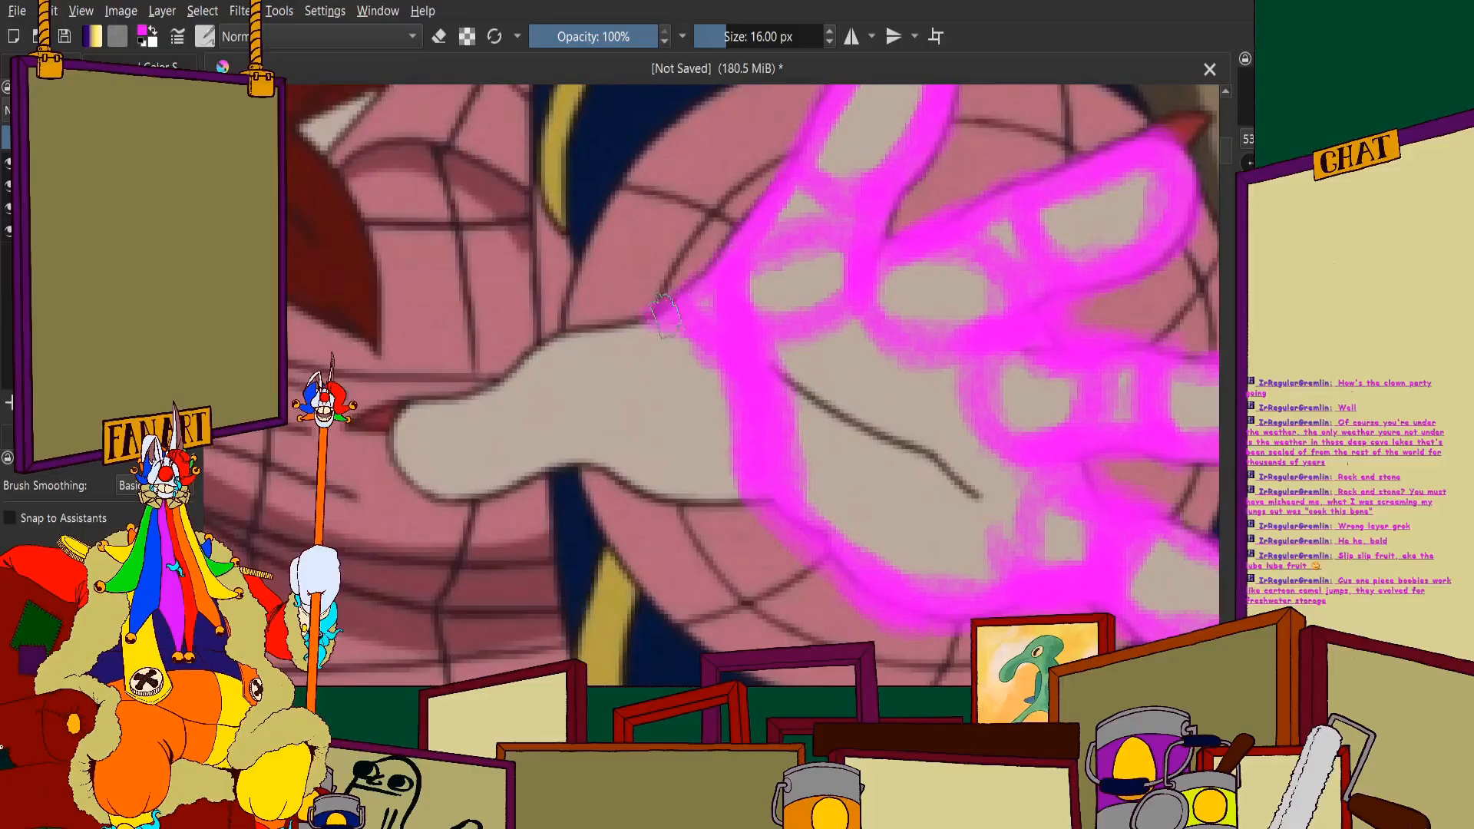
{"action": "mouse_move", "coordinate": [665, 315]}
{"action": "left_mouse_down"}
{"action": "mouse_move", "coordinate": [599, 329]}
{"action": "mouse_move", "coordinate": [668, 474]}
{"action": "mouse_move", "coordinate": [595, 348]}
{"action": "mouse_move", "coordinate": [705, 497]}
{"action": "mouse_move", "coordinate": [653, 455]}
{"action": "mouse_move", "coordinate": [760, 499]}
{"action": "mouse_move", "coordinate": [659, 481]}
{"action": "mouse_move", "coordinate": [607, 353]}
{"action": "mouse_move", "coordinate": [626, 466]}
{"action": "mouse_move", "coordinate": [641, 309]}
{"action": "mouse_move", "coordinate": [621, 484]}
{"action": "mouse_move", "coordinate": [636, 319]}
{"action": "mouse_move", "coordinate": [544, 338]}
{"action": "mouse_move", "coordinate": [588, 449]}
{"action": "mouse_move", "coordinate": [537, 382]}
{"action": "mouse_move", "coordinate": [615, 454]}
{"action": "mouse_move", "coordinate": [533, 347]}
{"action": "mouse_move", "coordinate": [430, 377]}
{"action": "mouse_move", "coordinate": [413, 415]}
{"action": "mouse_move", "coordinate": [521, 473]}
{"action": "mouse_move", "coordinate": [453, 467]}
{"action": "mouse_move", "coordinate": [575, 448]}
{"action": "mouse_move", "coordinate": [407, 397]}
{"action": "left_mouse_up"}
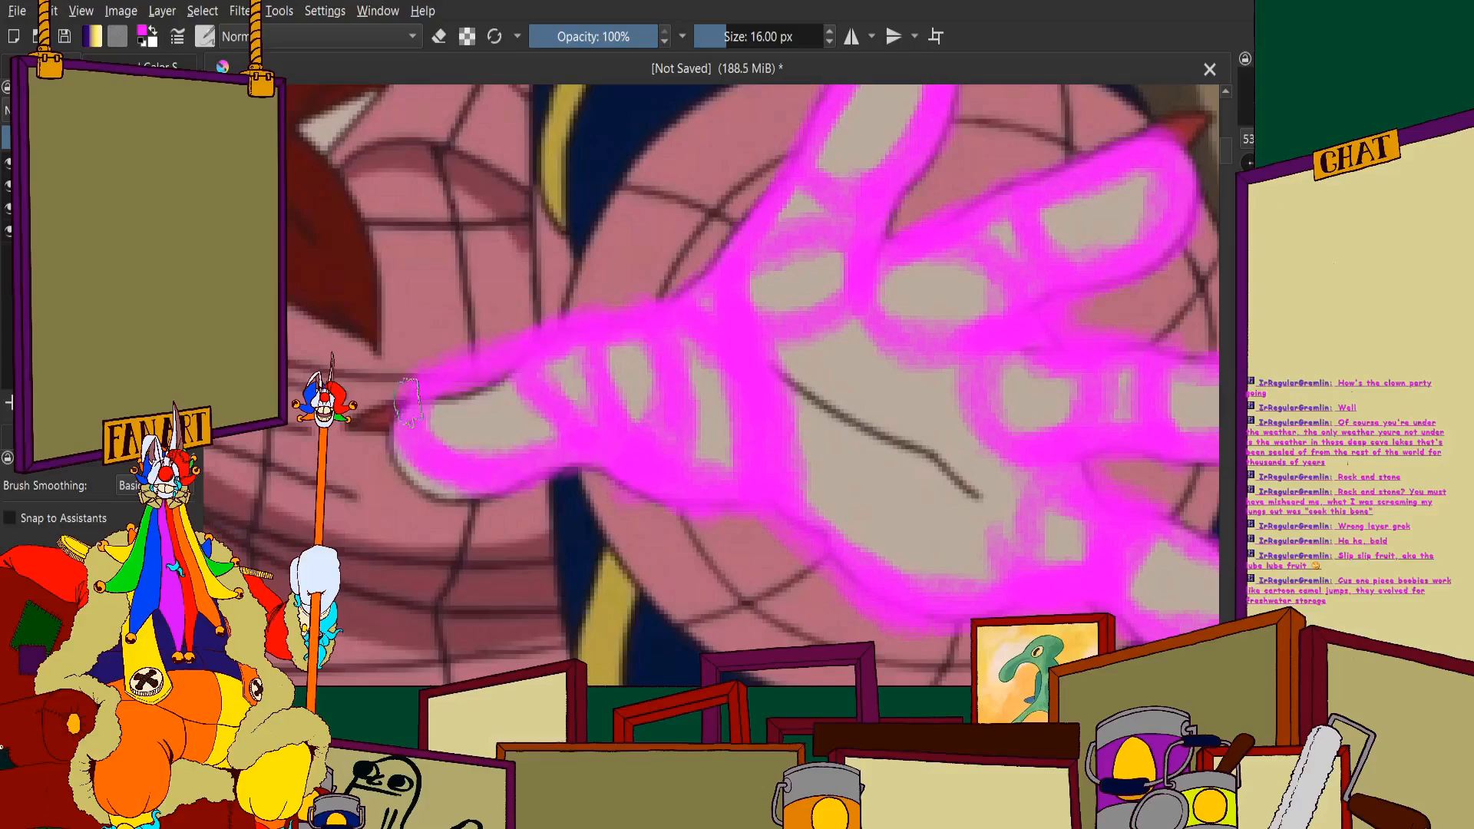
{"action": "scroll", "coordinate": [407, 398], "scroll_direction": "down", "scroll_amount": 3}
{"action": "scroll", "coordinate": [756, 162], "scroll_direction": "down", "scroll_amount": 2}
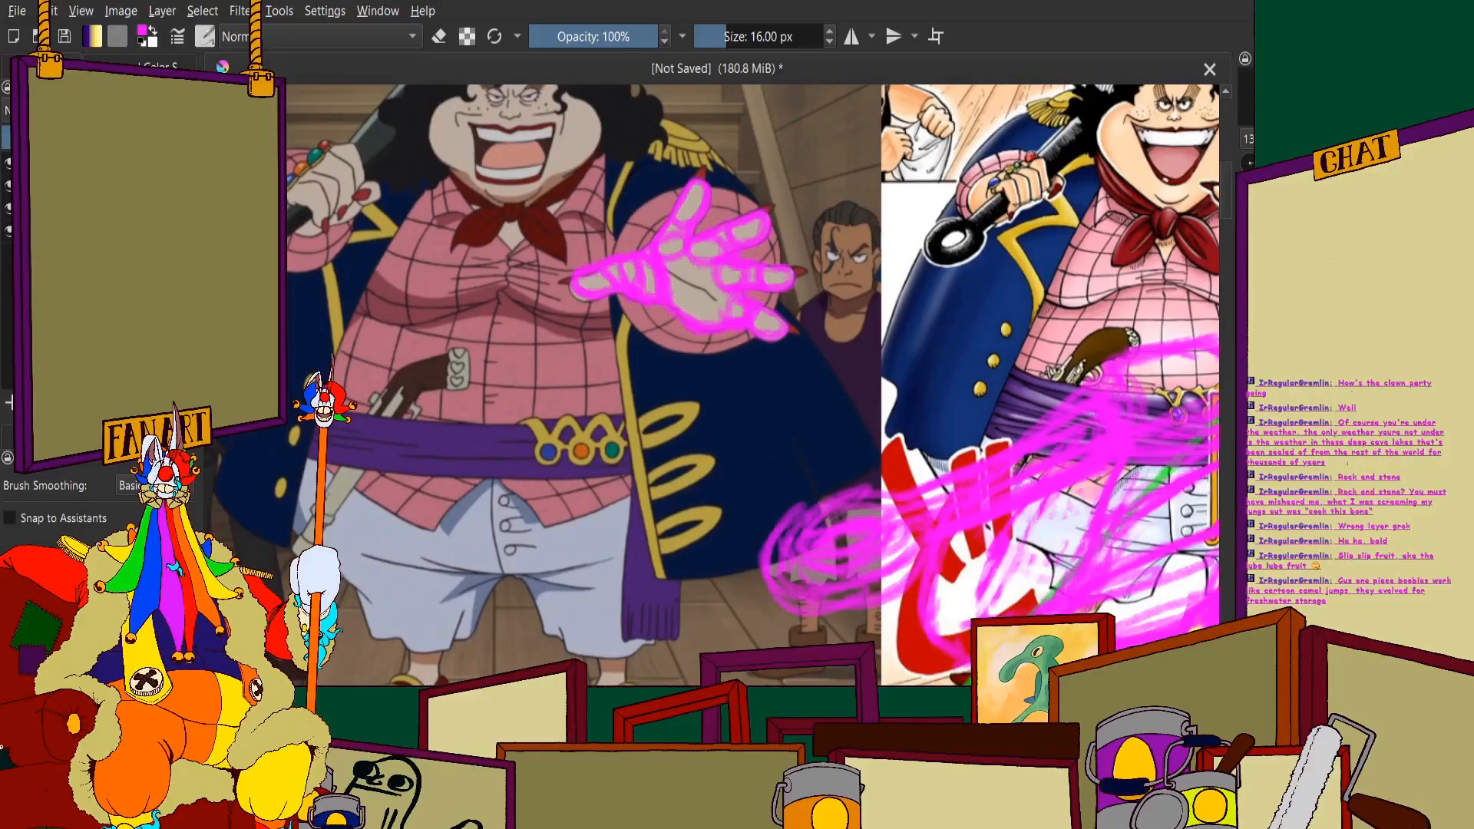
Select the traced magenta hand with a freehand outline and move it from the reference image over to the character sketch
{"action": "left_click", "coordinate": [46, 67]}
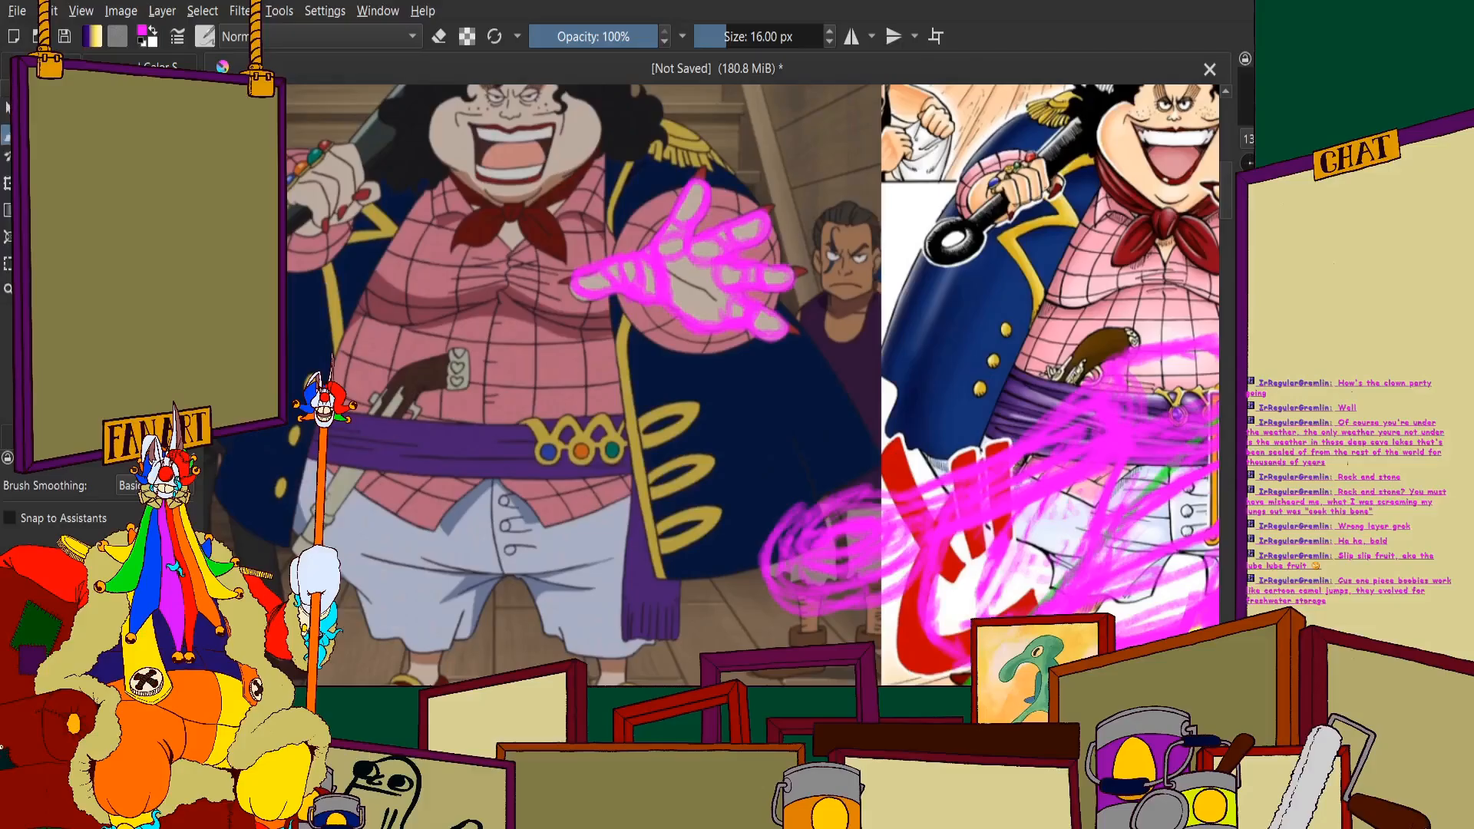
{"action": "left_click", "coordinate": [86, 263]}
{"action": "scroll", "coordinate": [576, 231], "scroll_direction": "down", "scroll_amount": 1}
{"action": "scroll", "coordinate": [595, 189], "scroll_direction": "up", "scroll_amount": 2}
{"action": "mouse_move", "coordinate": [695, 167]}
{"action": "left_mouse_down"}
{"action": "mouse_move", "coordinate": [451, 376]}
{"action": "mouse_move", "coordinate": [809, 167]}
{"action": "mouse_move", "coordinate": [737, 176]}
{"action": "left_mouse_up"}
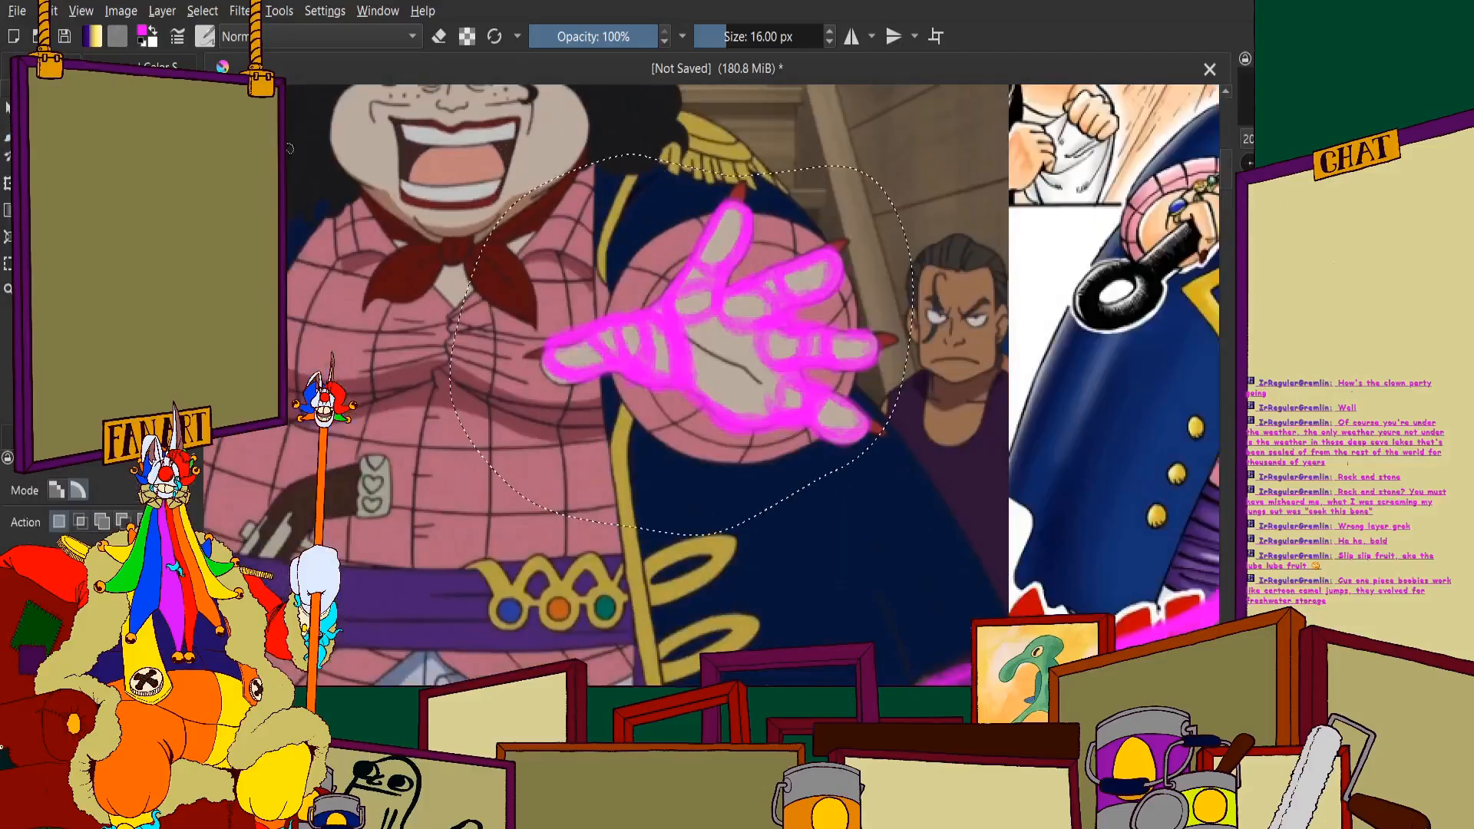
{"action": "key", "text": "ctrl+t"}
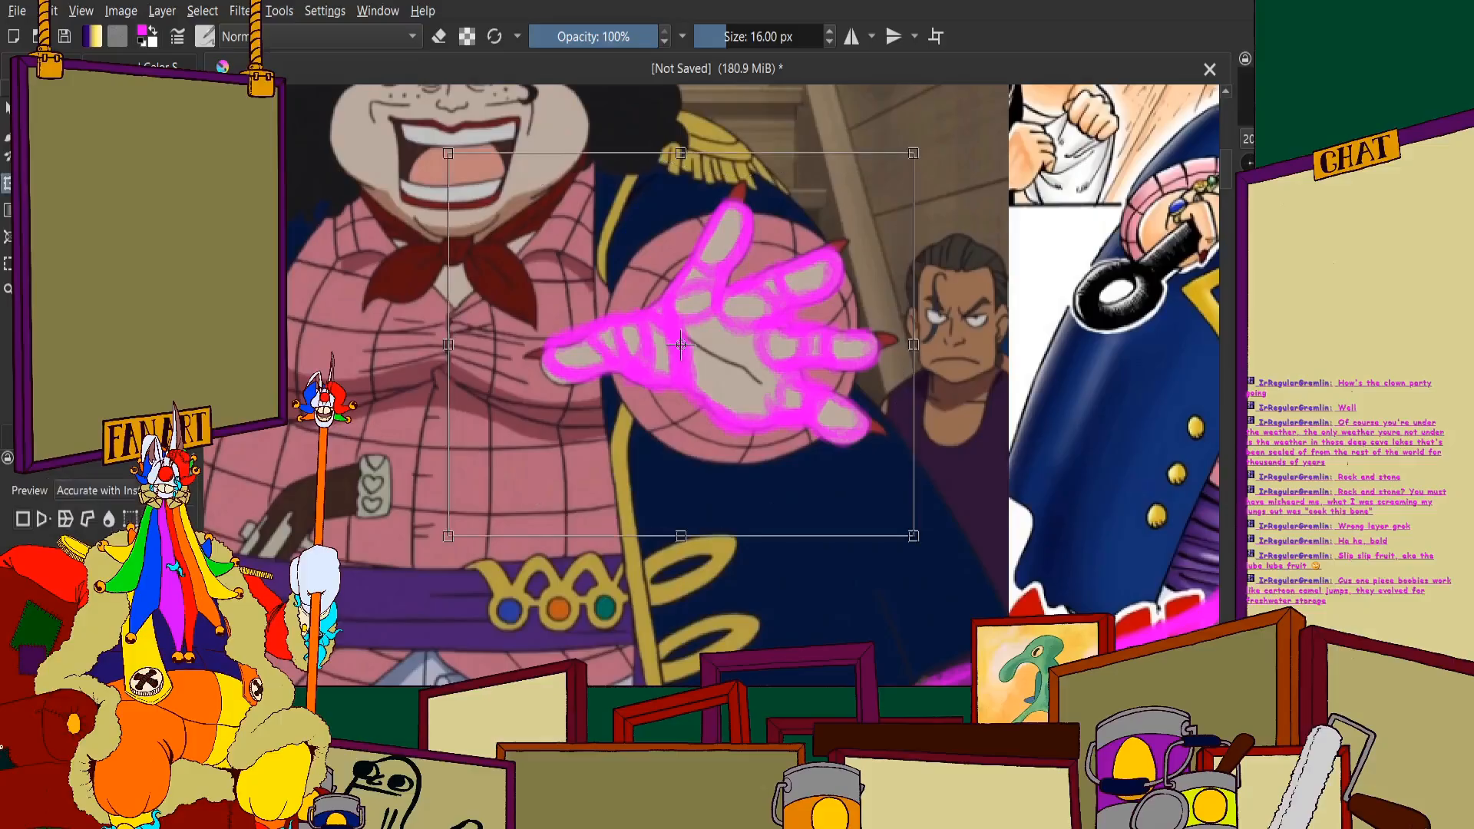
{"action": "scroll", "coordinate": [645, 322], "scroll_direction": "down", "scroll_amount": 5}
{"action": "scroll", "coordinate": [503, 270], "scroll_direction": "up", "scroll_amount": 2}
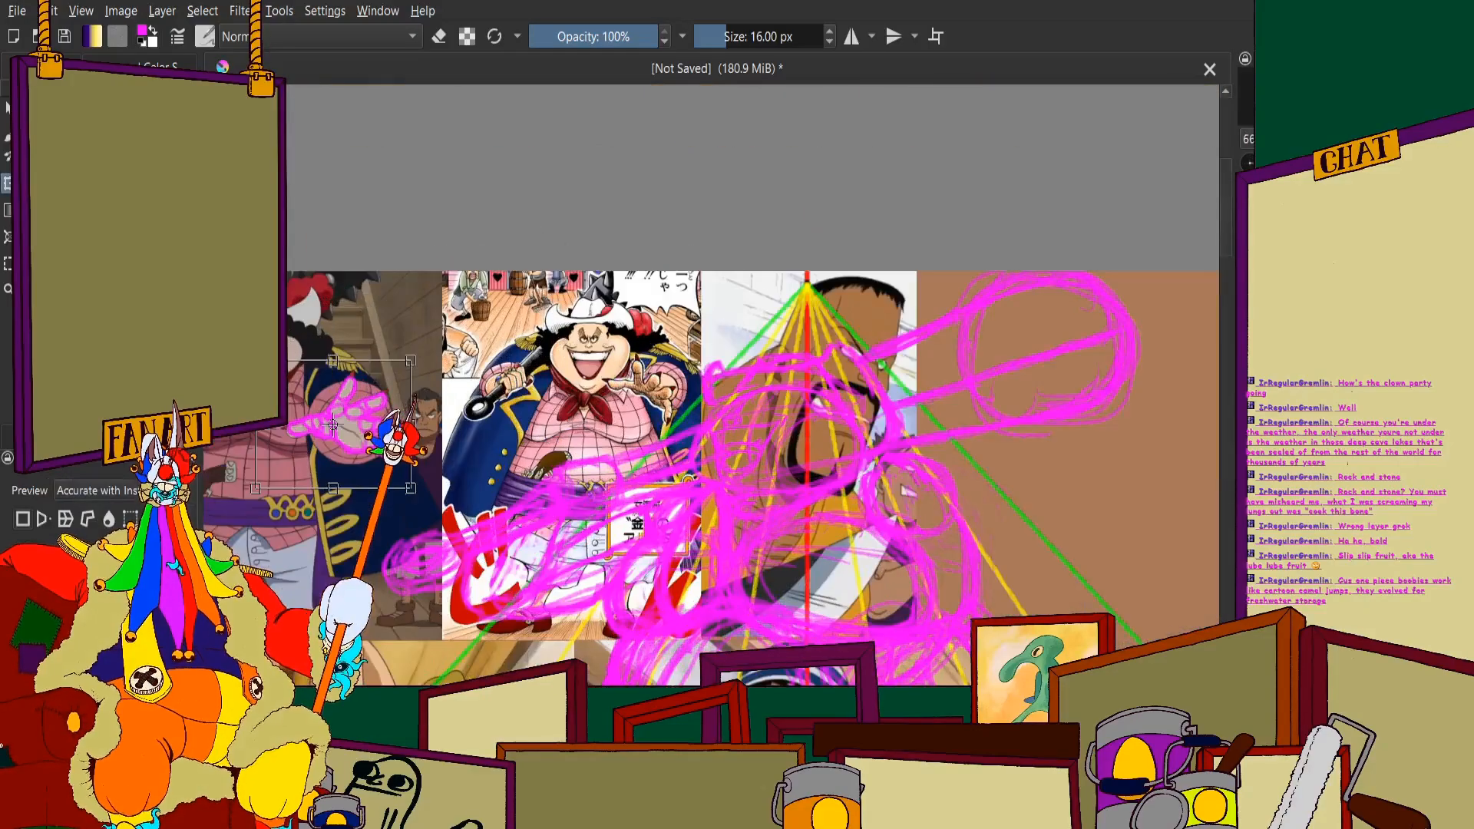
{"action": "left_click_drag", "start_coordinate": [360, 396], "coordinate": [974, 443]}
{"action": "scroll", "coordinate": [974, 443], "scroll_direction": "down", "scroll_amount": 4}
{"action": "scroll", "coordinate": [869, 440], "scroll_direction": "up", "scroll_amount": 3}
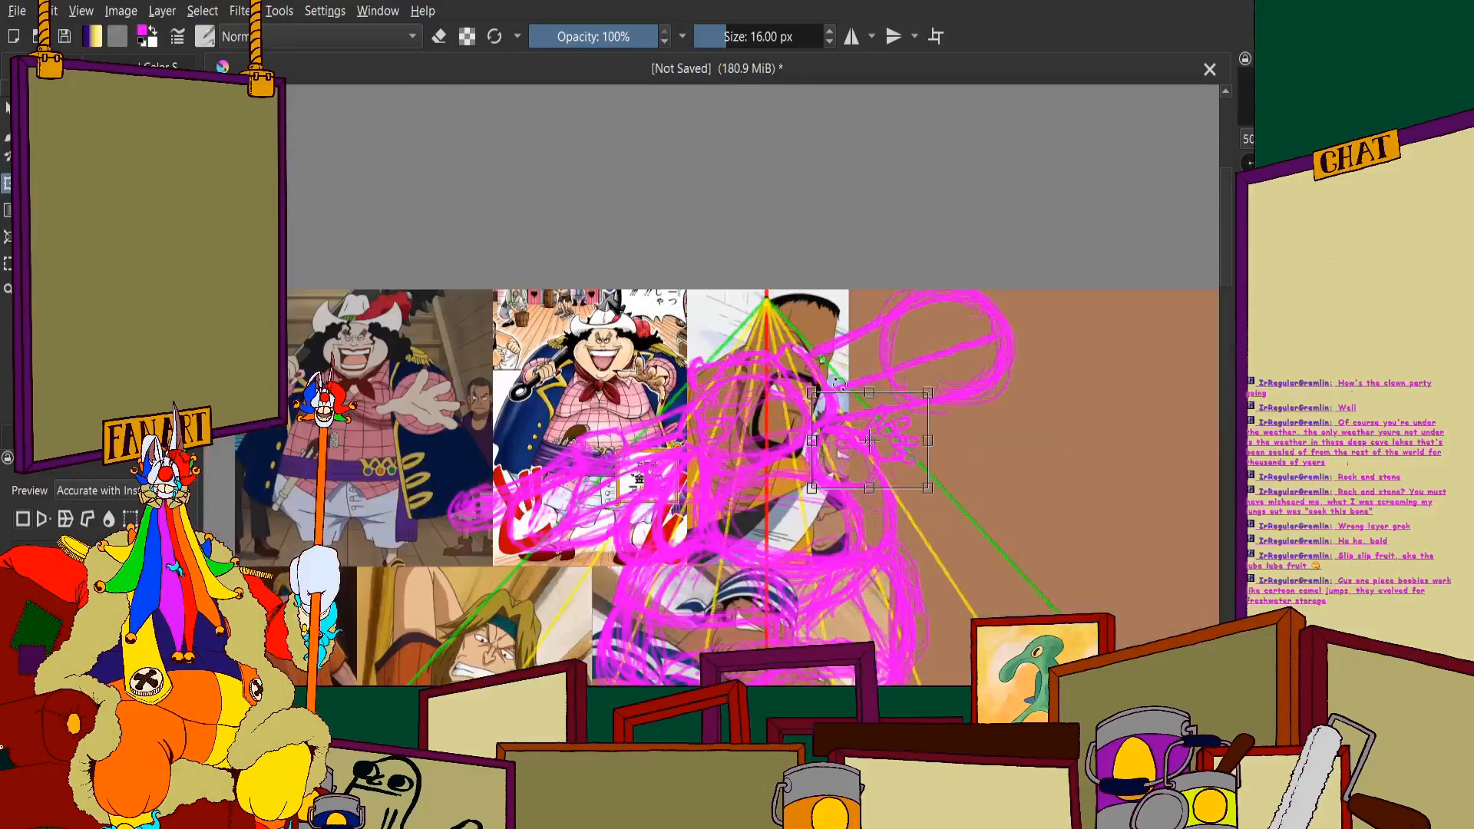
{"action": "scroll", "coordinate": [846, 321], "scroll_direction": "down", "scroll_amount": 1}
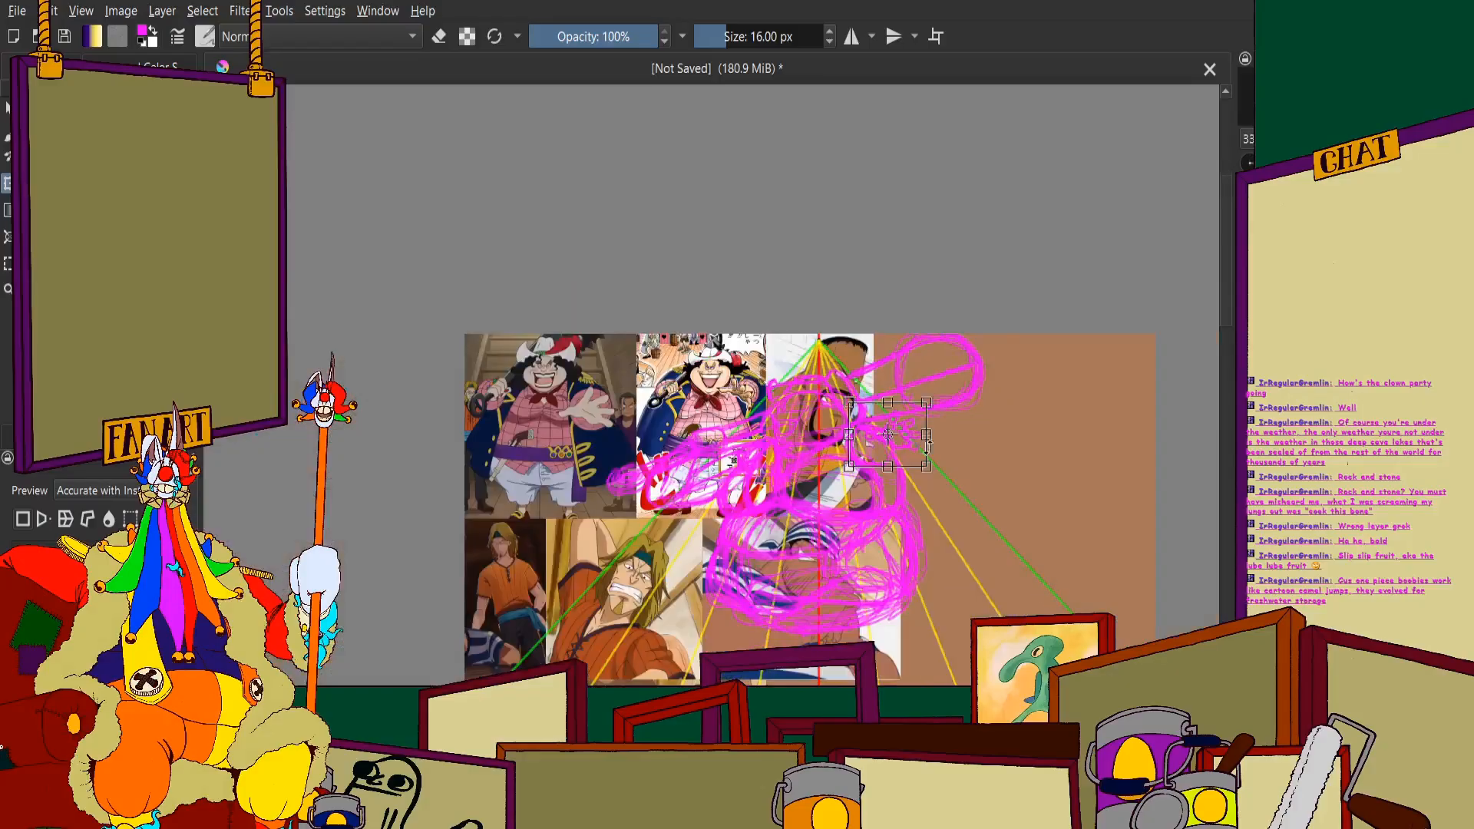
Reposition the hand in the clear area beside the character's torso and enlarge it
{"action": "scroll", "coordinate": [846, 321], "scroll_direction": "up", "scroll_amount": 4}
{"action": "left_click_drag", "start_coordinate": [814, 261], "coordinate": [948, 448]}
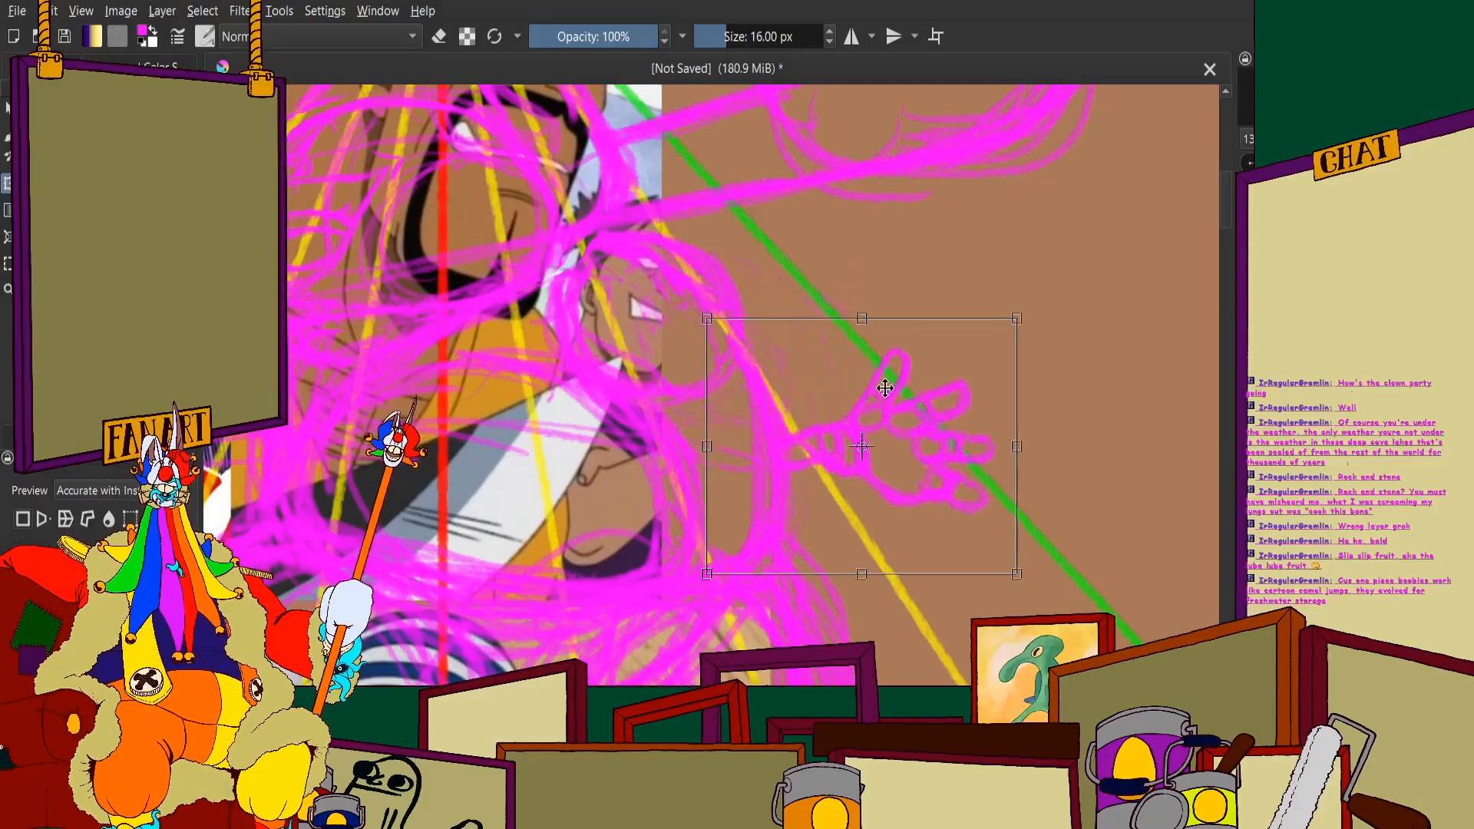
{"action": "left_click_drag", "start_coordinate": [1018, 320], "coordinate": [1228, 138]}
{"action": "scroll", "coordinate": [810, 225], "scroll_direction": "down", "scroll_amount": 4}
{"action": "scroll", "coordinate": [810, 226], "scroll_direction": "up", "scroll_amount": 2}
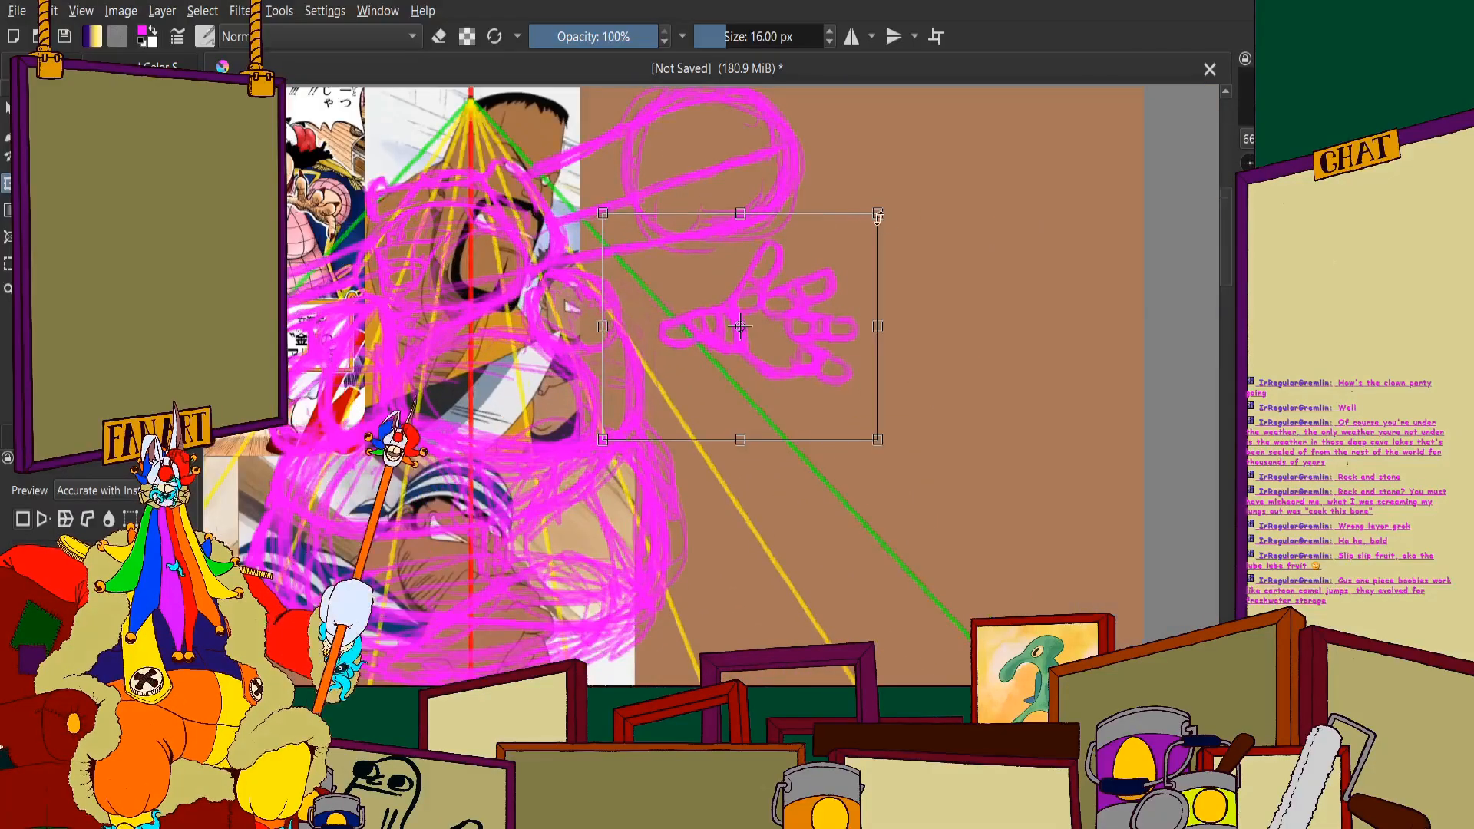
Enlarge the hand further and move it in toward the torso, with its thumb overlapping the shoulder circle
{"action": "left_click_drag", "start_coordinate": [811, 226], "coordinate": [662, 271]}
{"action": "scroll", "coordinate": [760, 331], "scroll_direction": "down", "scroll_amount": 3}
{"action": "scroll", "coordinate": [760, 332], "scroll_direction": "up", "scroll_amount": 3}
{"action": "scroll", "coordinate": [662, 272], "scroll_direction": "down", "scroll_amount": 2}
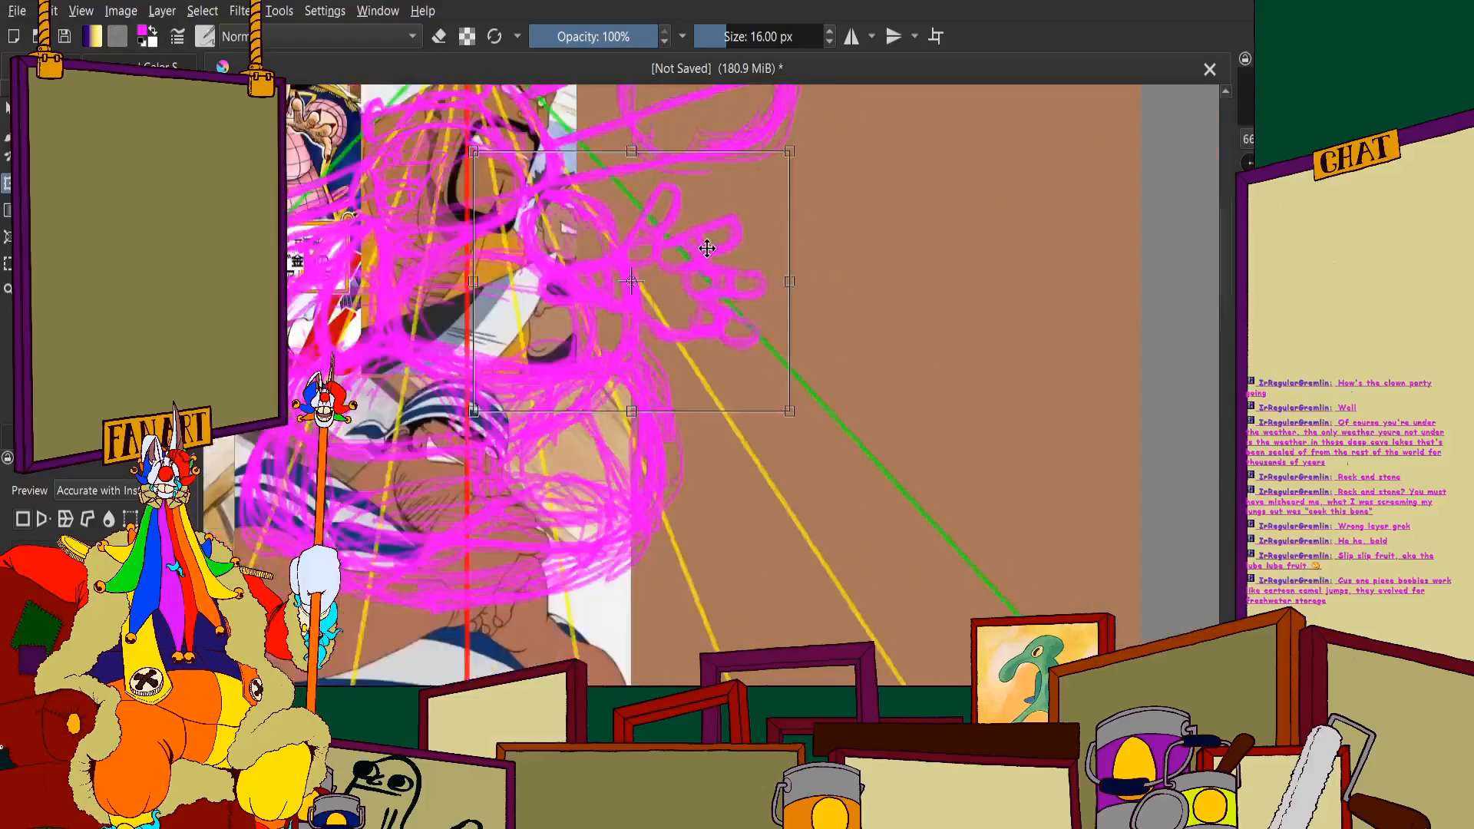
{"action": "scroll", "coordinate": [921, 384], "scroll_direction": "up", "scroll_amount": 2}
{"action": "left_click_drag", "start_coordinate": [960, 404], "coordinate": [997, 389]}
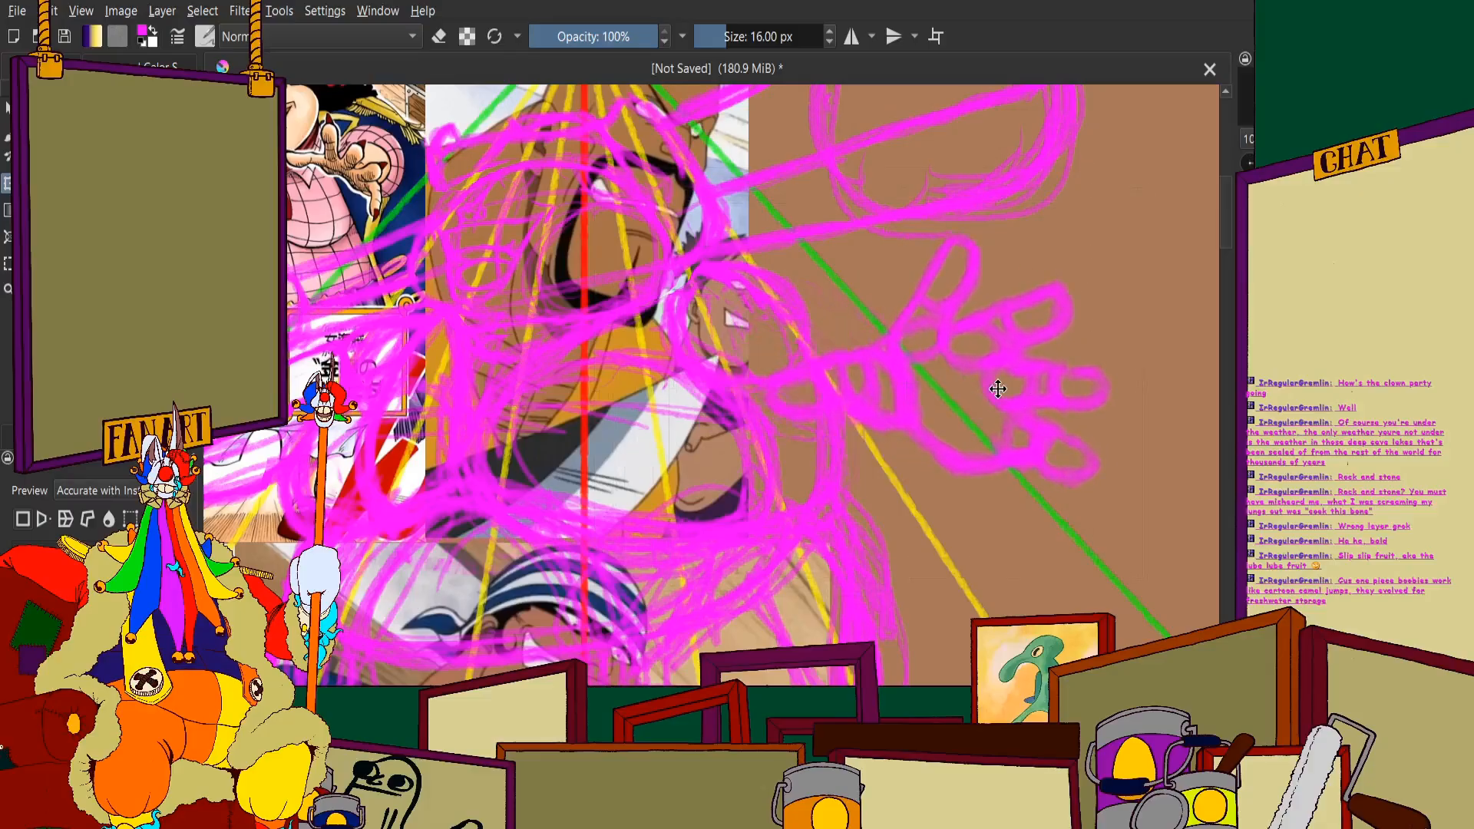
{"action": "scroll", "coordinate": [994, 387], "scroll_direction": "down", "scroll_amount": 2}
{"action": "scroll", "coordinate": [735, 330], "scroll_direction": "up", "scroll_amount": 2}
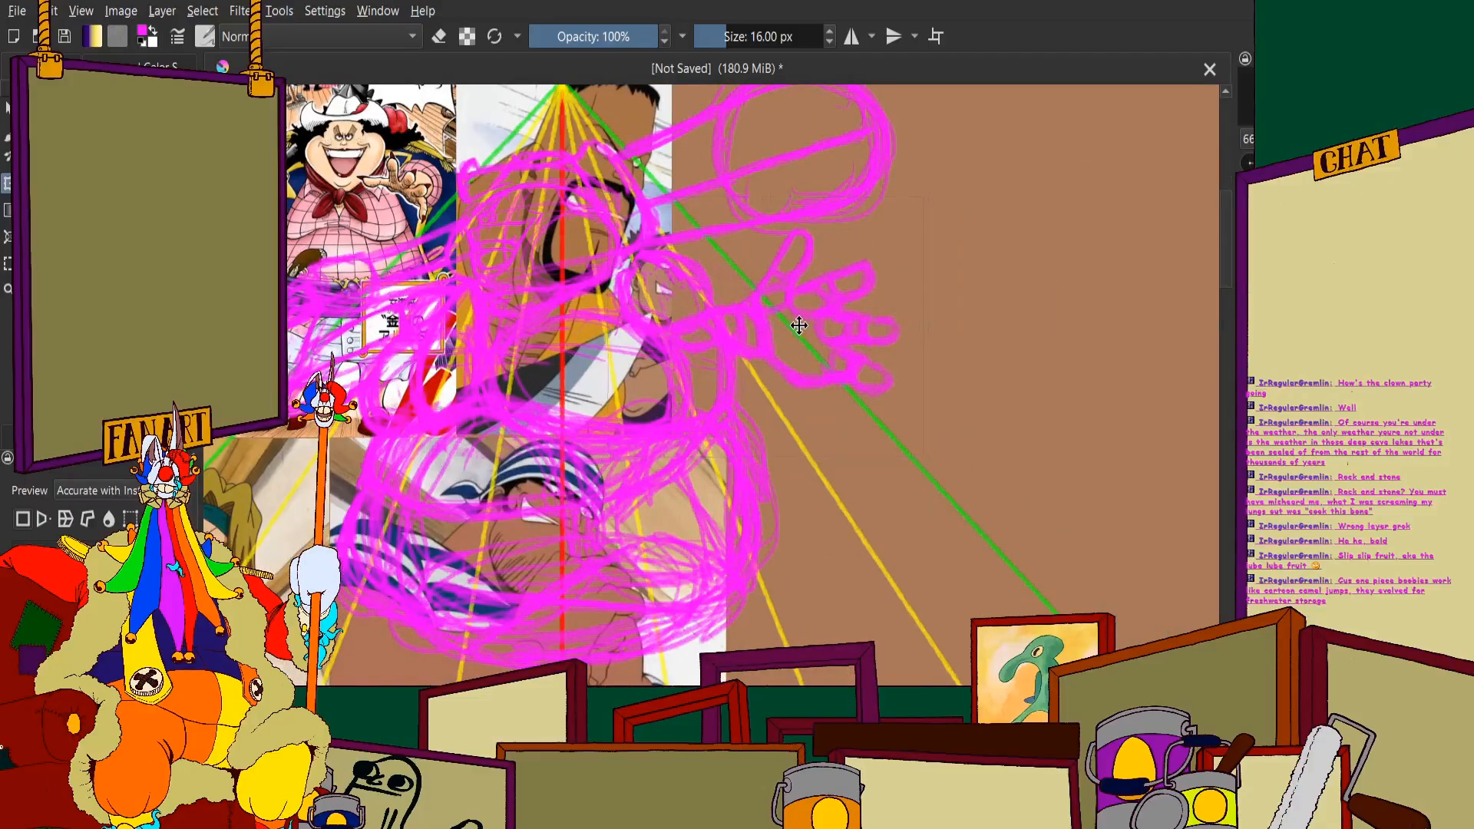
Rotate the hand slightly clockwise beneath the raised arm
{"action": "left_click_drag", "start_coordinate": [885, 152], "coordinate": [902, 176]}
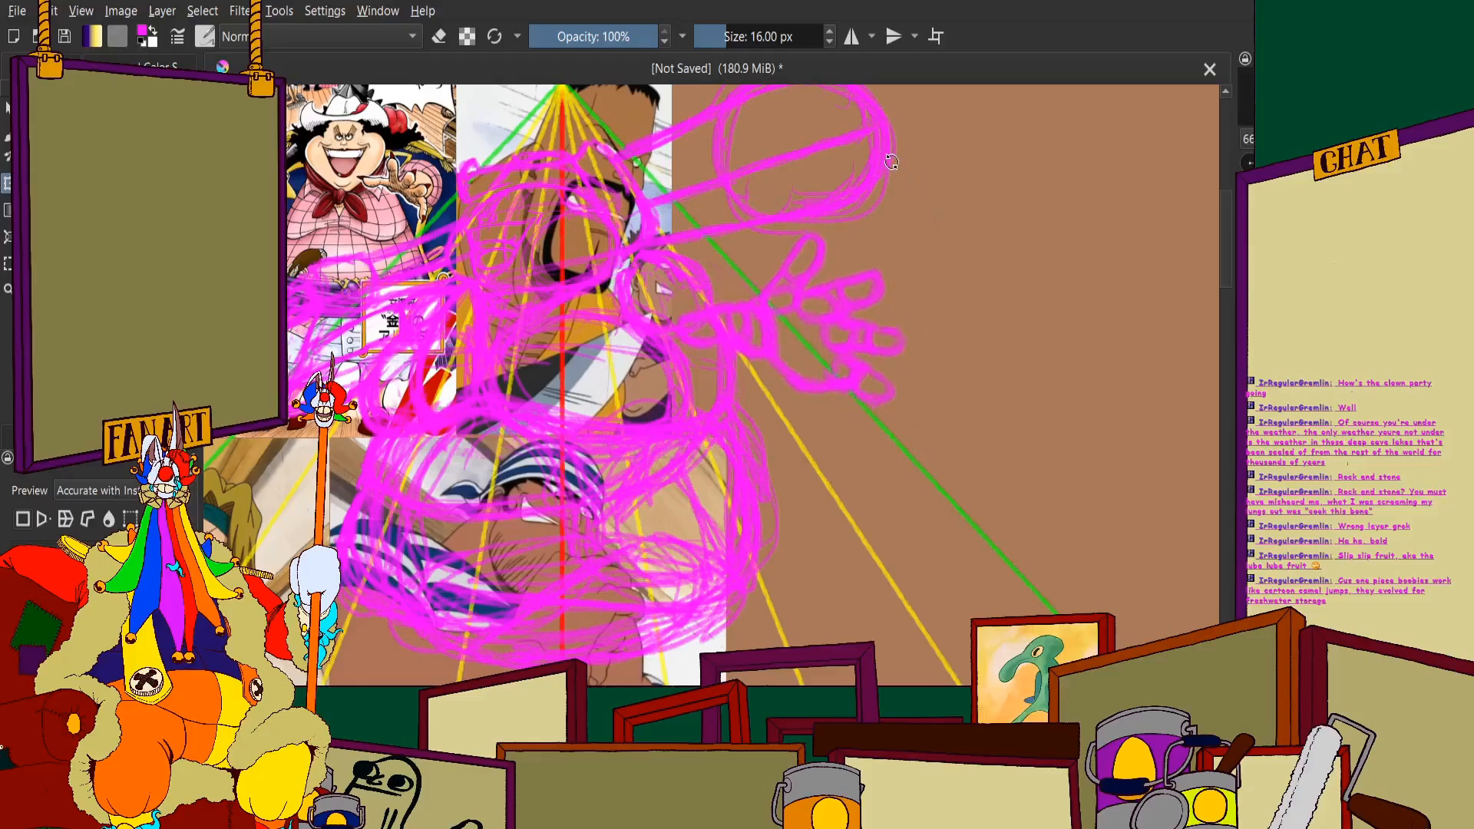
{"action": "scroll", "coordinate": [829, 331], "scroll_direction": "up", "scroll_amount": 1}
{"action": "scroll", "coordinate": [845, 339], "scroll_direction": "down", "scroll_amount": 2}
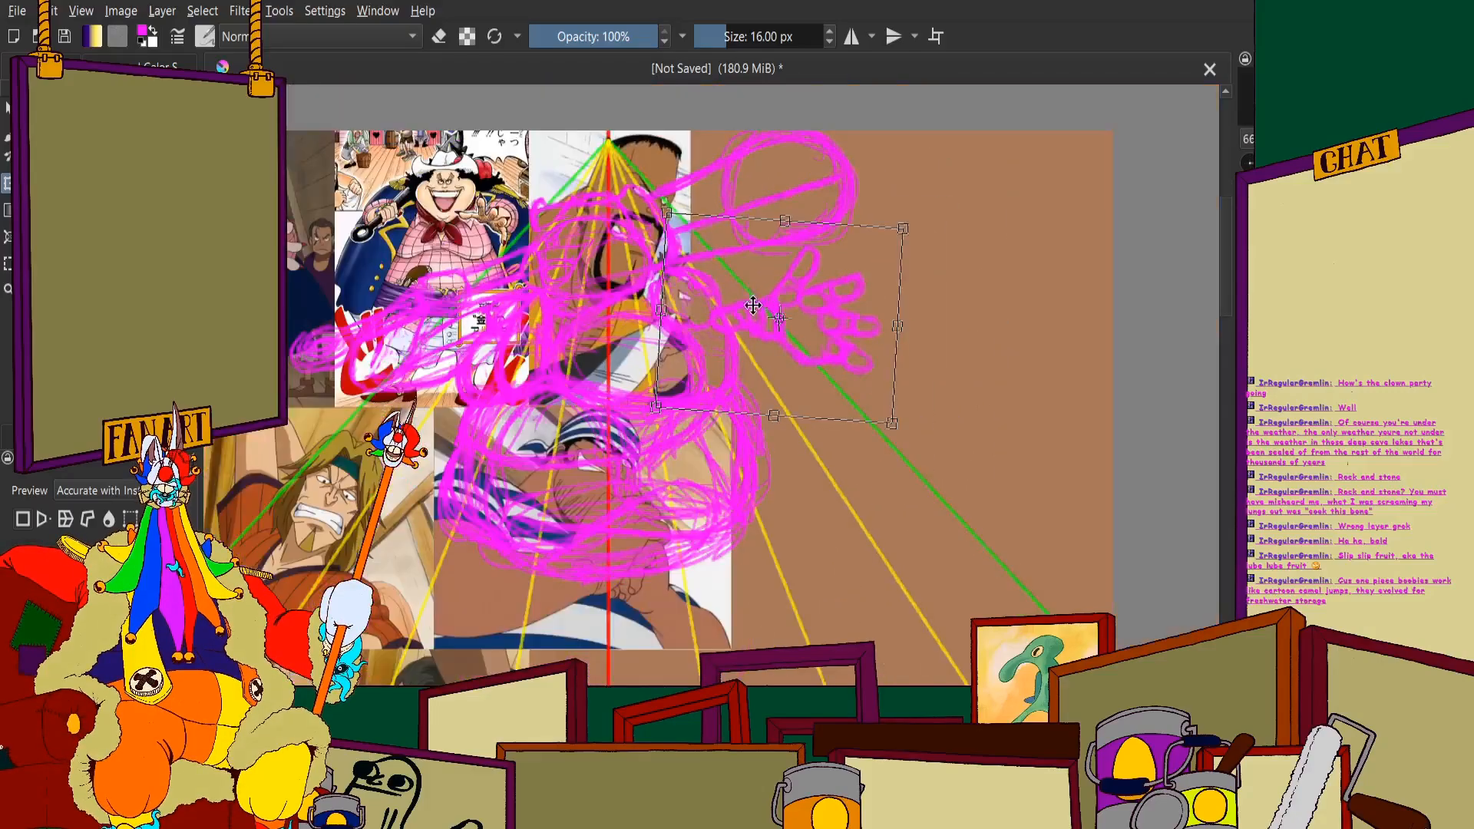
{"action": "scroll", "coordinate": [822, 333], "scroll_direction": "up", "scroll_amount": 2}
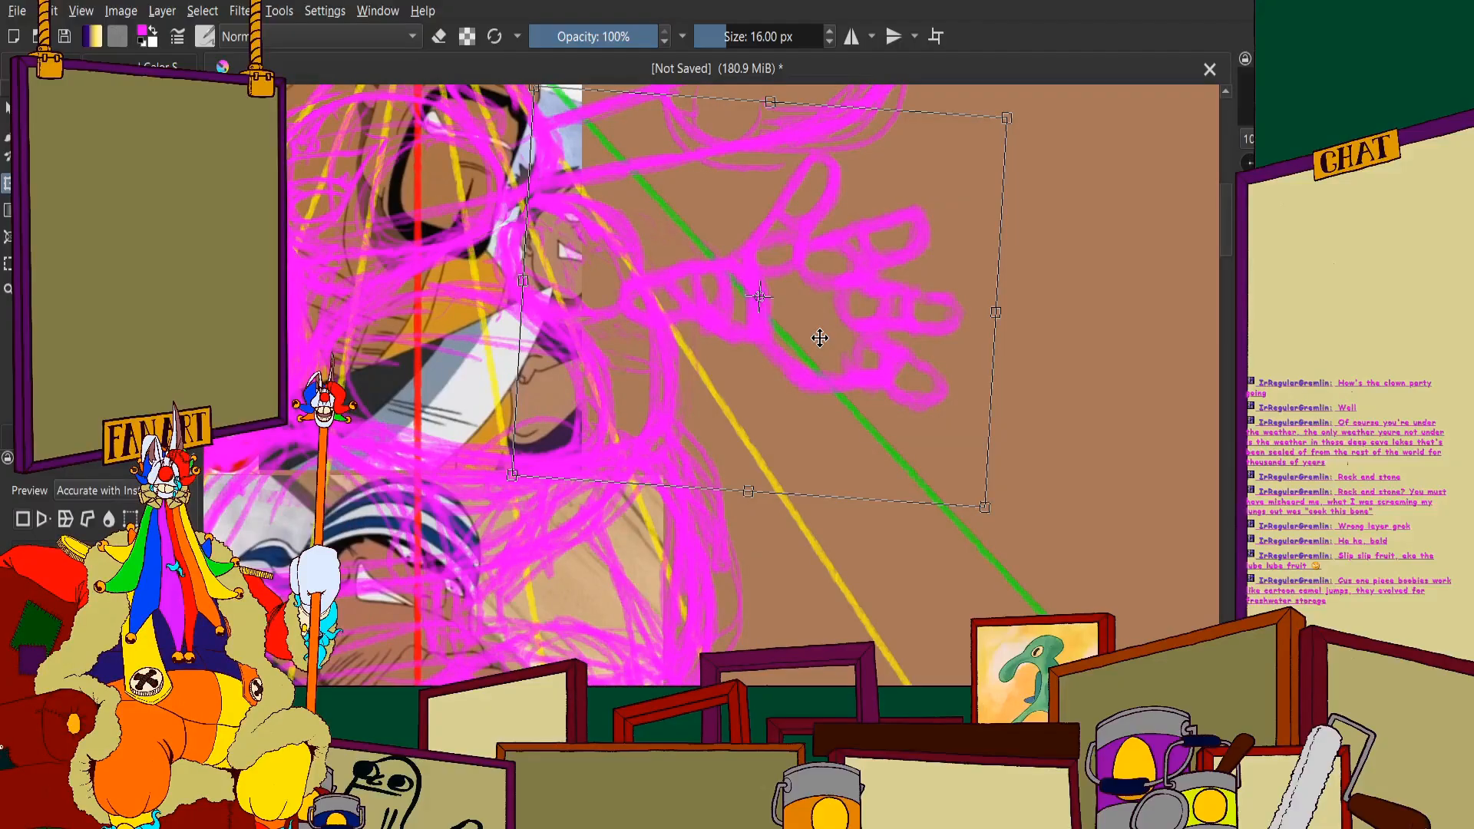
Nudge the rotated hand up and inward beside the shoulder circle, apply the transform and return to the brush
{"action": "left_click_drag", "start_coordinate": [852, 312], "coordinate": [819, 292]}
{"action": "scroll", "coordinate": [814, 307], "scroll_direction": "down", "scroll_amount": 2}
{"action": "scroll", "coordinate": [818, 309], "scroll_direction": "up", "scroll_amount": 2}
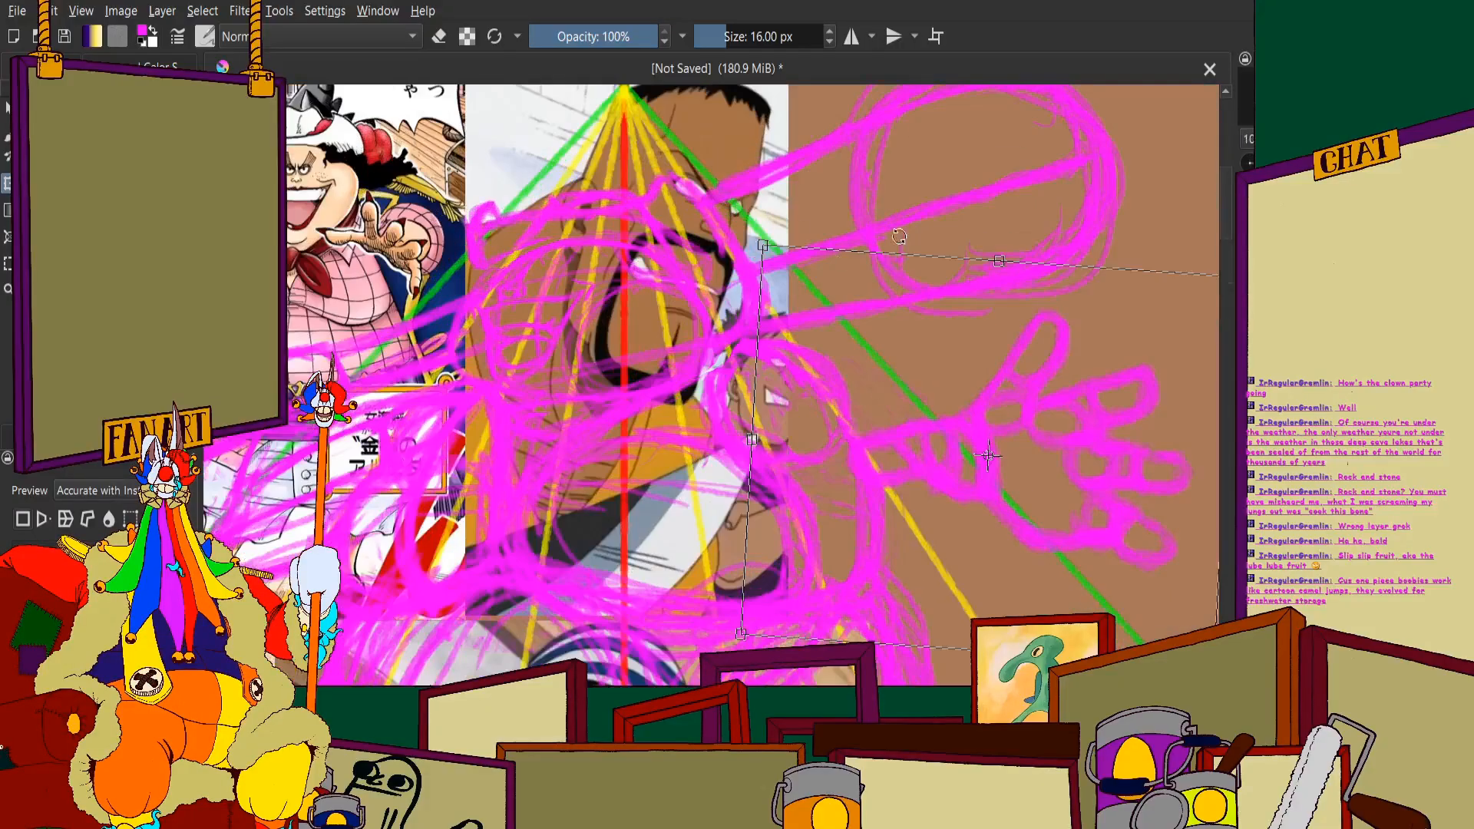
{"action": "scroll", "coordinate": [860, 322], "scroll_direction": "down", "scroll_amount": 1}
{"action": "scroll", "coordinate": [906, 328], "scroll_direction": "up", "scroll_amount": 1}
{"action": "left_click_drag", "start_coordinate": [940, 349], "coordinate": [920, 330]}
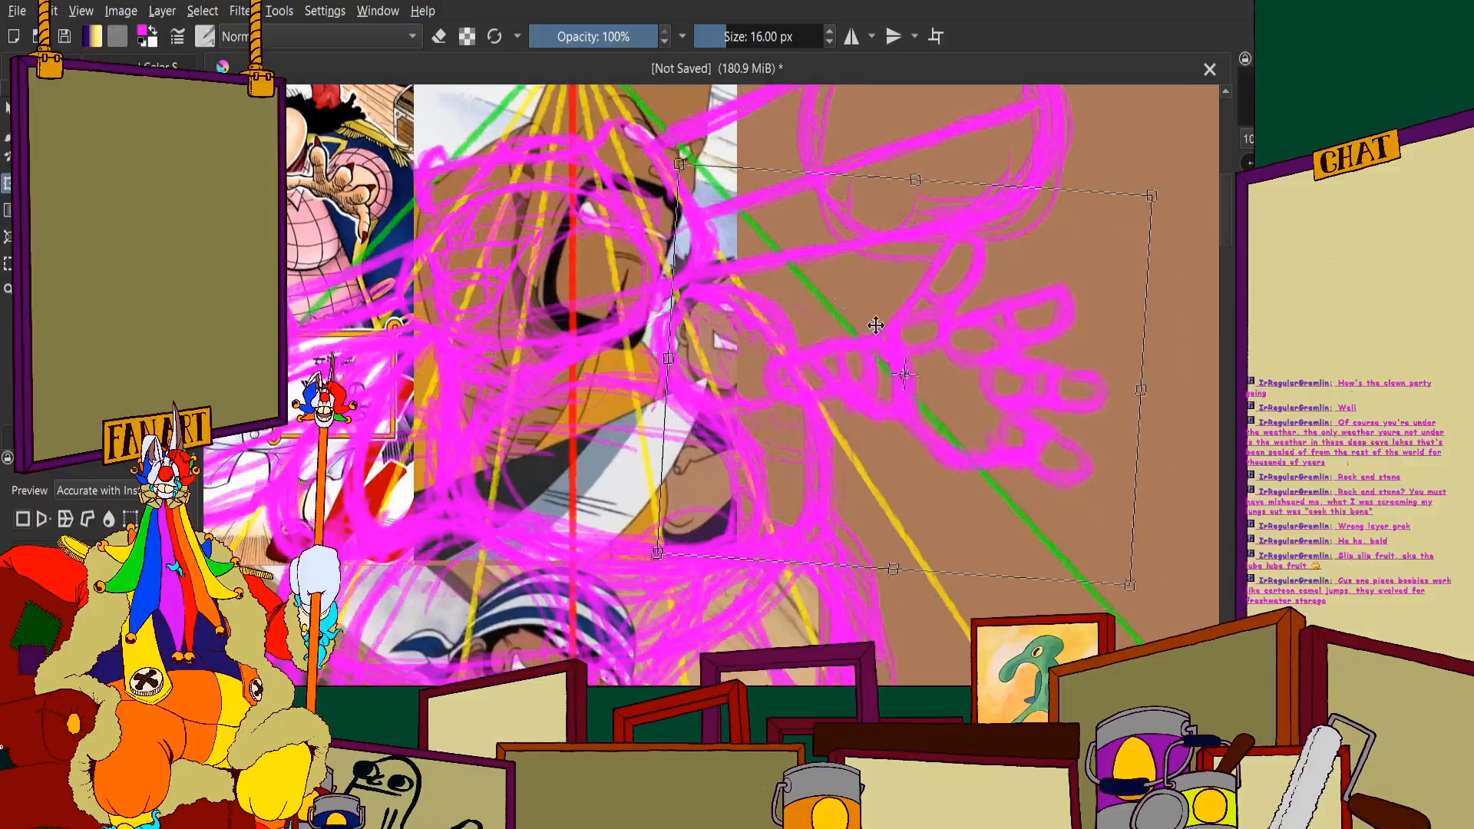
{"action": "scroll", "coordinate": [920, 330], "scroll_direction": "down", "scroll_amount": 2}
{"action": "scroll", "coordinate": [867, 297], "scroll_direction": "up", "scroll_amount": 2}
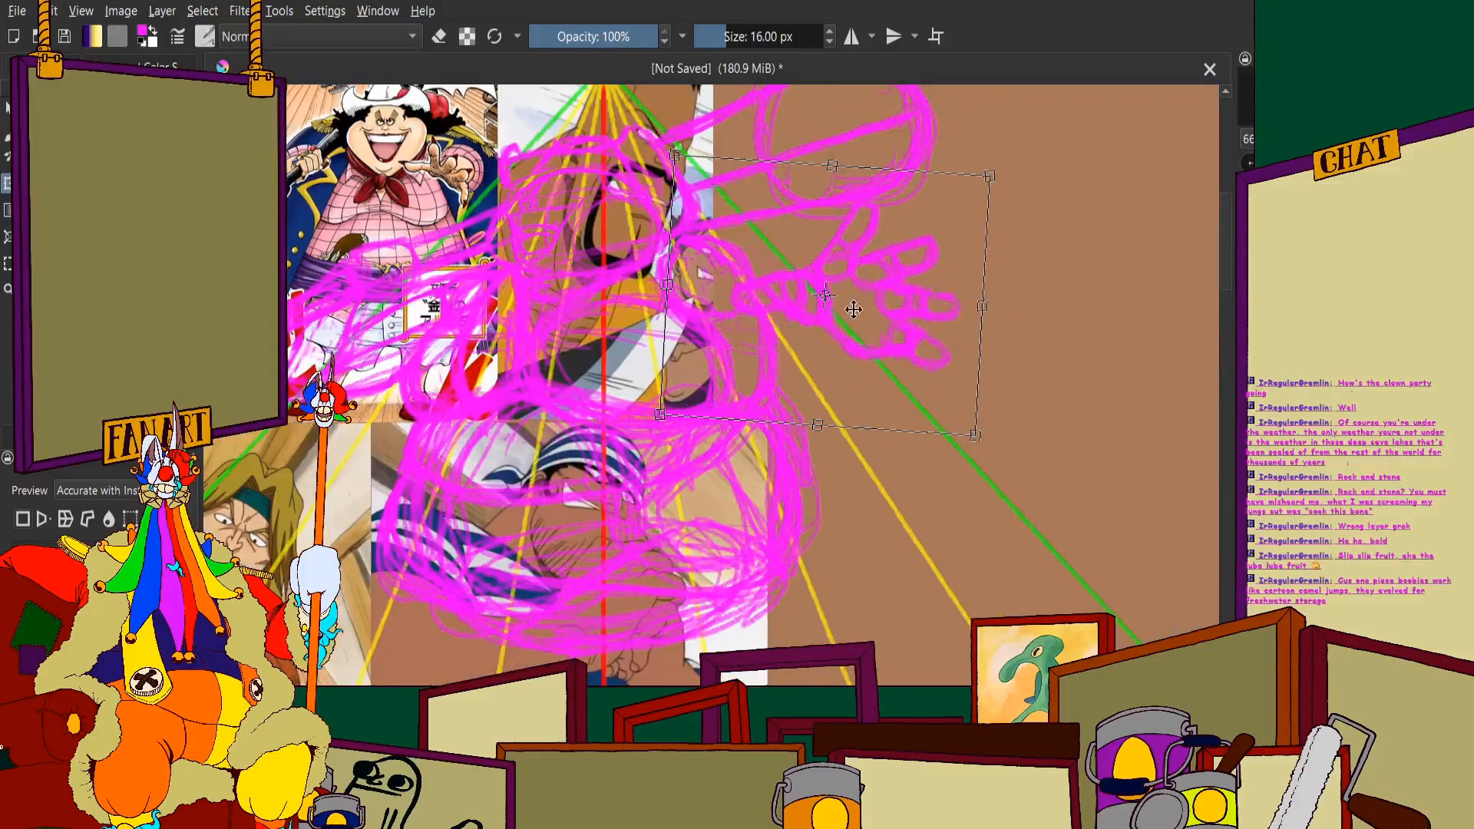
{"action": "key", "text": "b"}
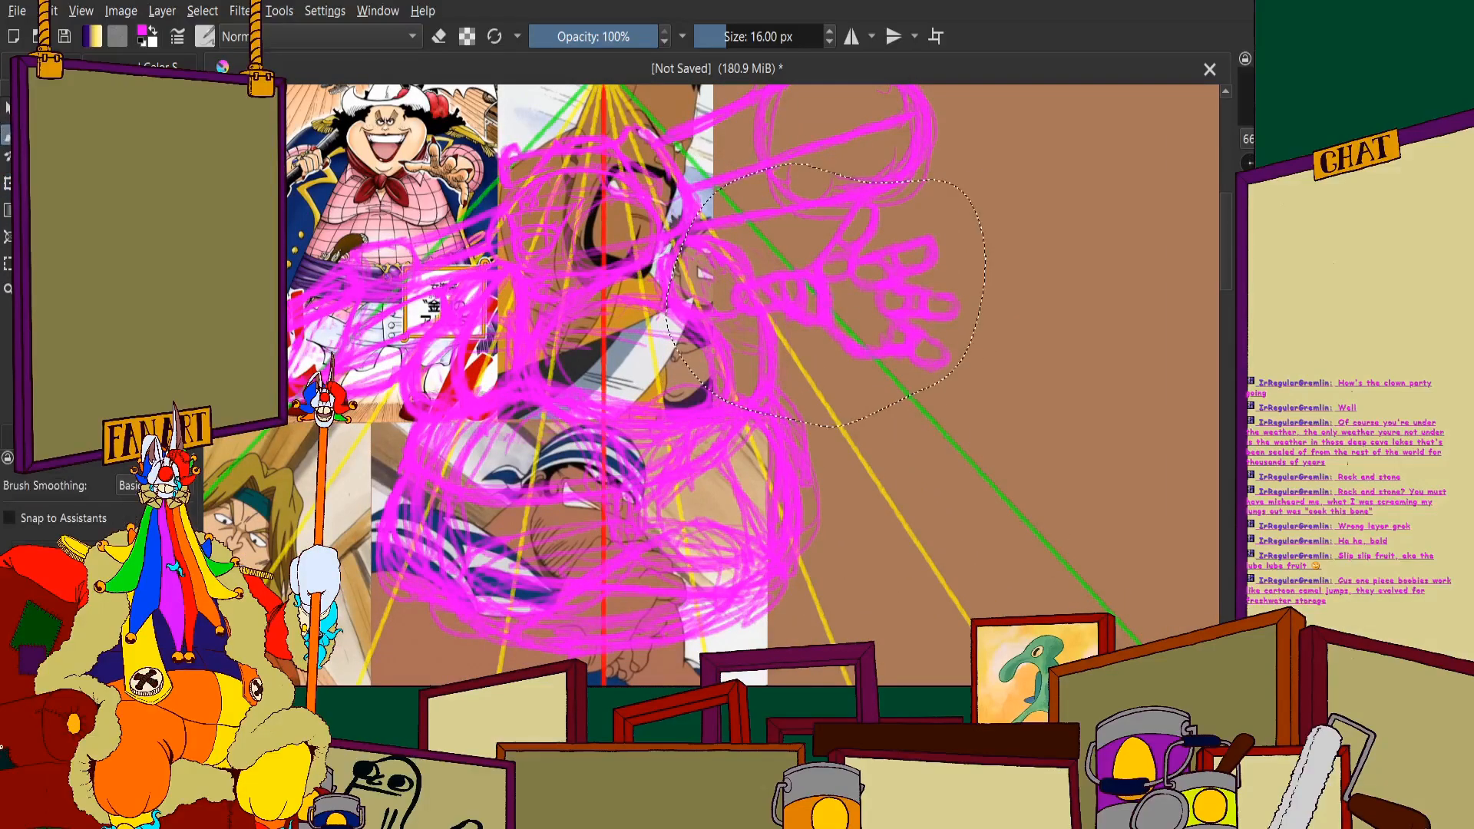
Deselect the hand and erase stray strokes along the outer edge of the lower body on the hand's side
{"action": "scroll", "coordinate": [568, 474], "scroll_direction": "up", "scroll_amount": 2}
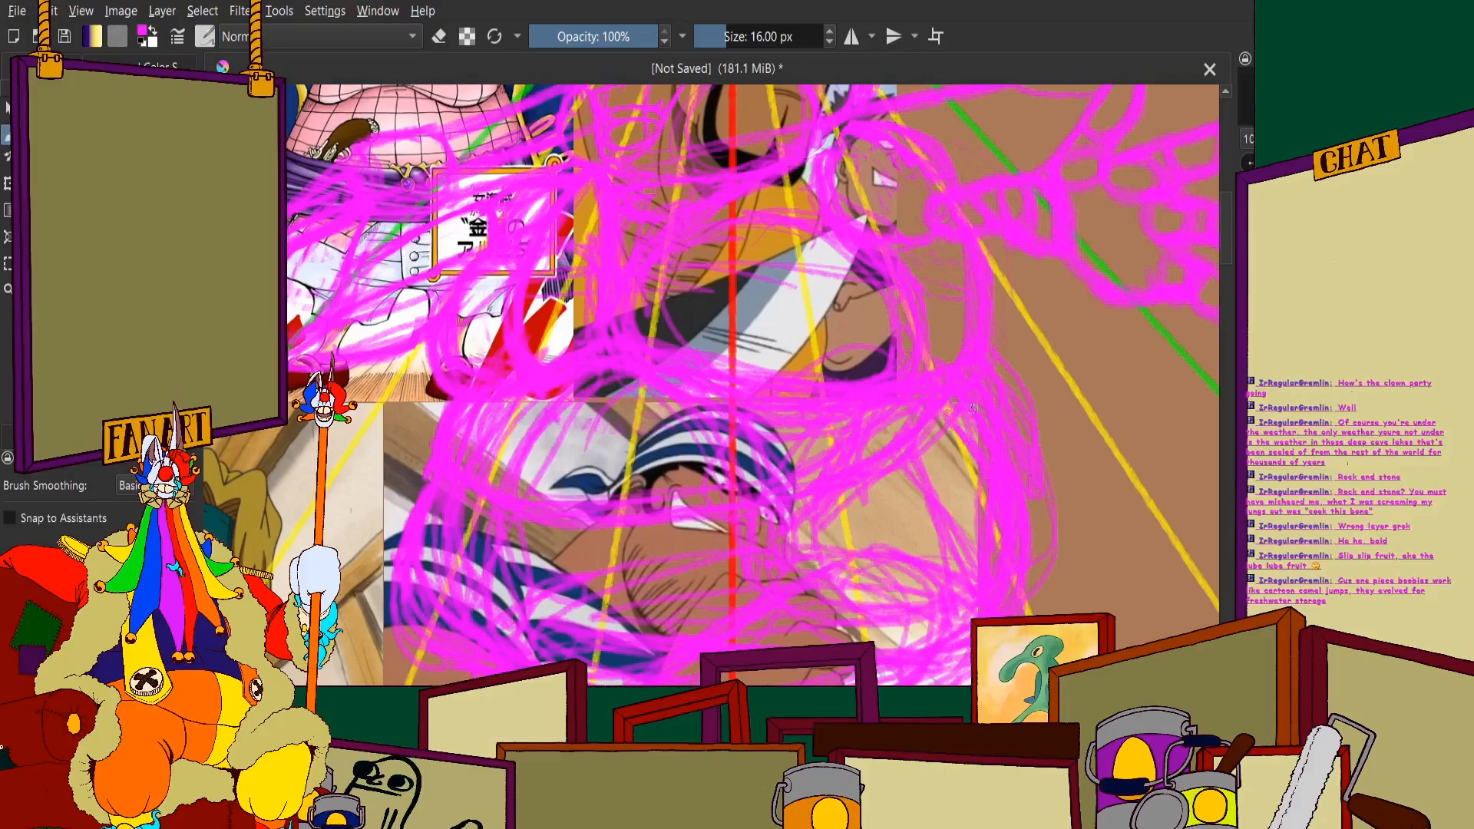
{"action": "scroll", "coordinate": [914, 368], "scroll_direction": "down", "scroll_amount": 2}
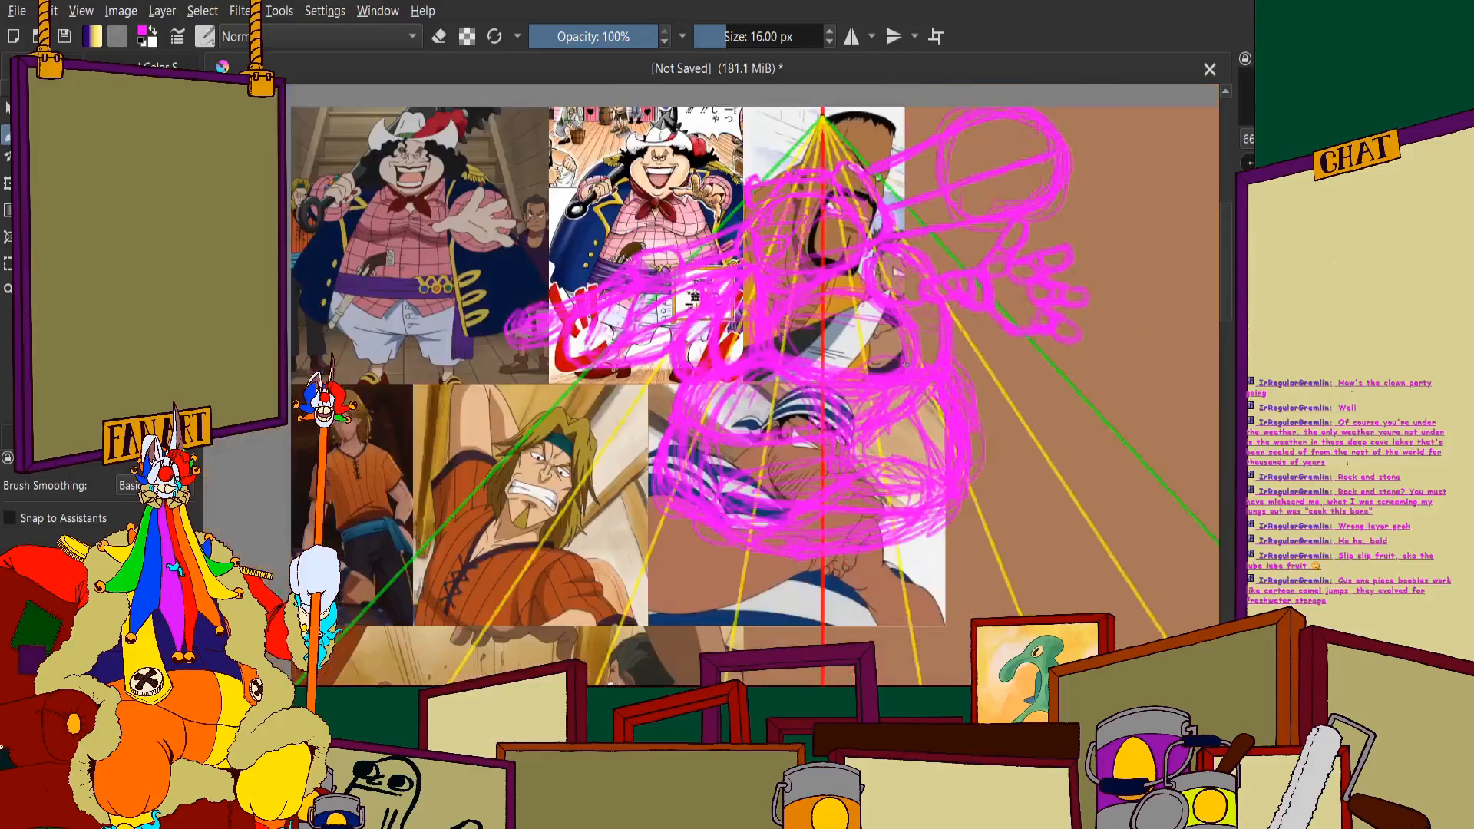
{"action": "left_click", "coordinate": [438, 36]}
{"action": "scroll", "coordinate": [960, 429], "scroll_direction": "up", "scroll_amount": 3}
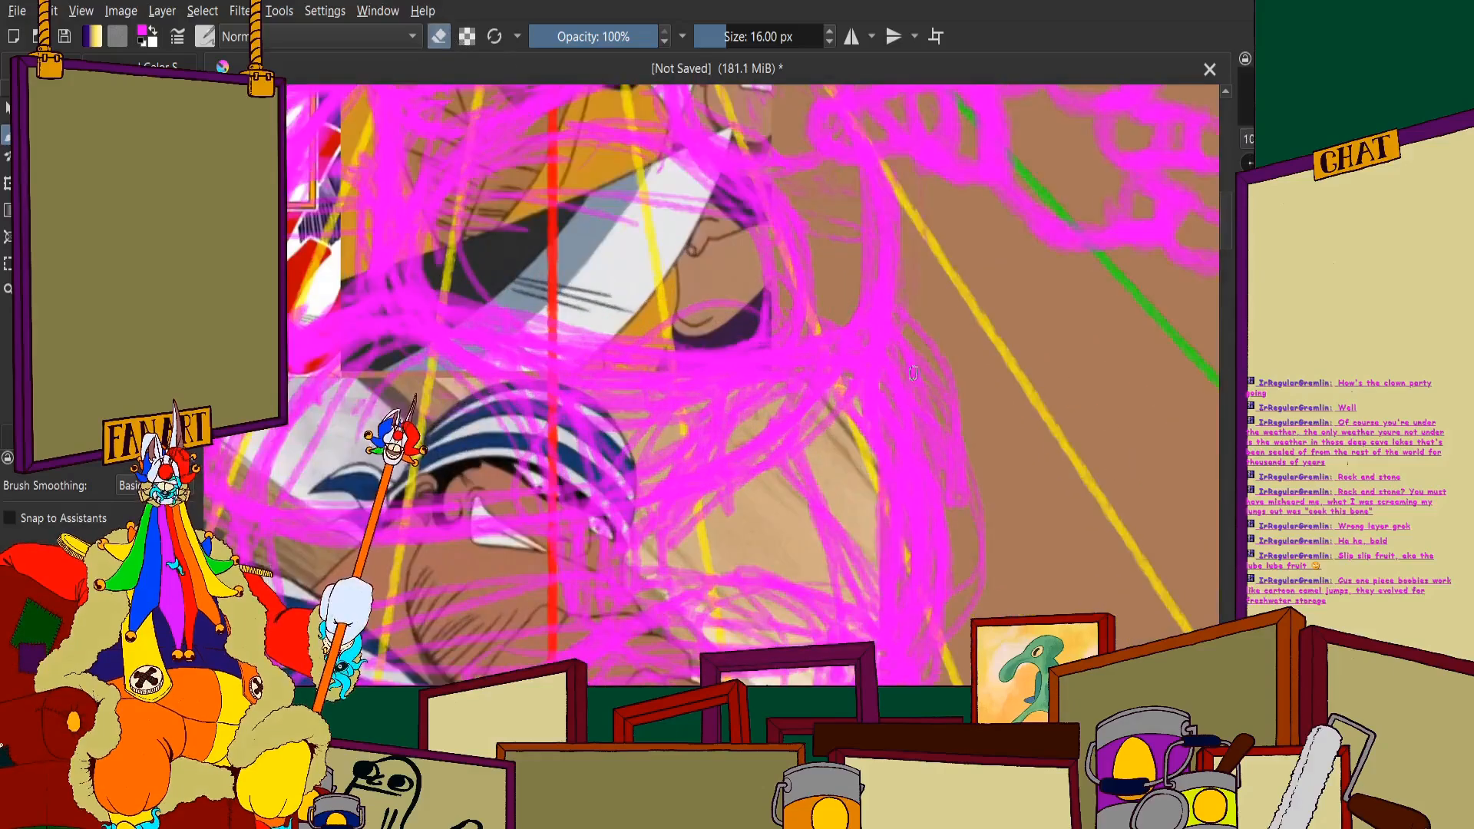
{"action": "mouse_move", "coordinate": [955, 486]}
{"action": "left_mouse_down"}
{"action": "mouse_move", "coordinate": [921, 399]}
{"action": "mouse_move", "coordinate": [881, 366]}
{"action": "mouse_move", "coordinate": [941, 664]}
{"action": "mouse_move", "coordinate": [926, 526]}
{"action": "left_mouse_up"}
{"action": "scroll", "coordinate": [875, 476], "scroll_direction": "down", "scroll_amount": 3}
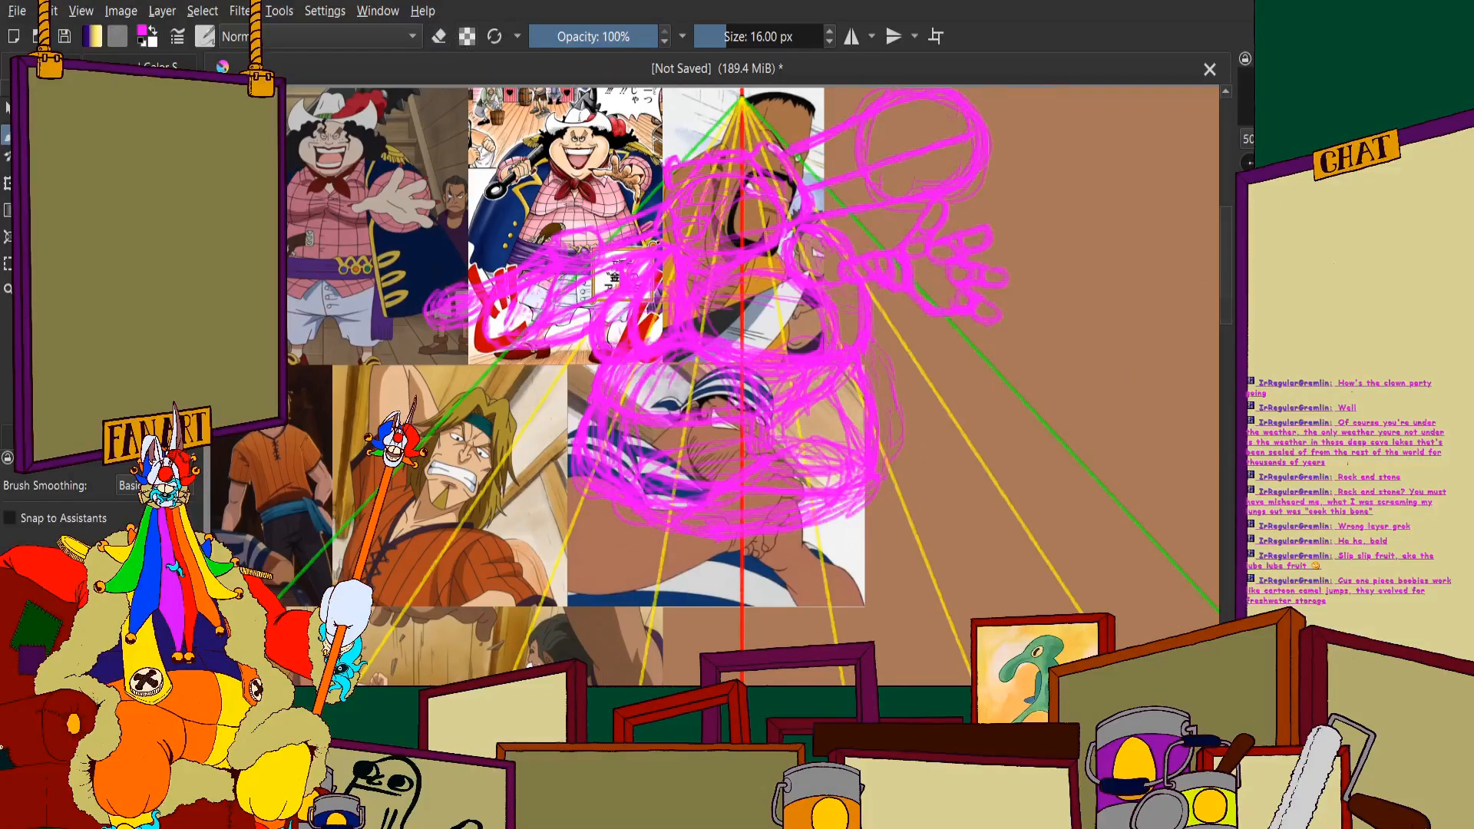
Sketch over the lower body's bottom curve on the side away from the open hand
{"action": "scroll", "coordinate": [850, 459], "scroll_direction": "up", "scroll_amount": 5}
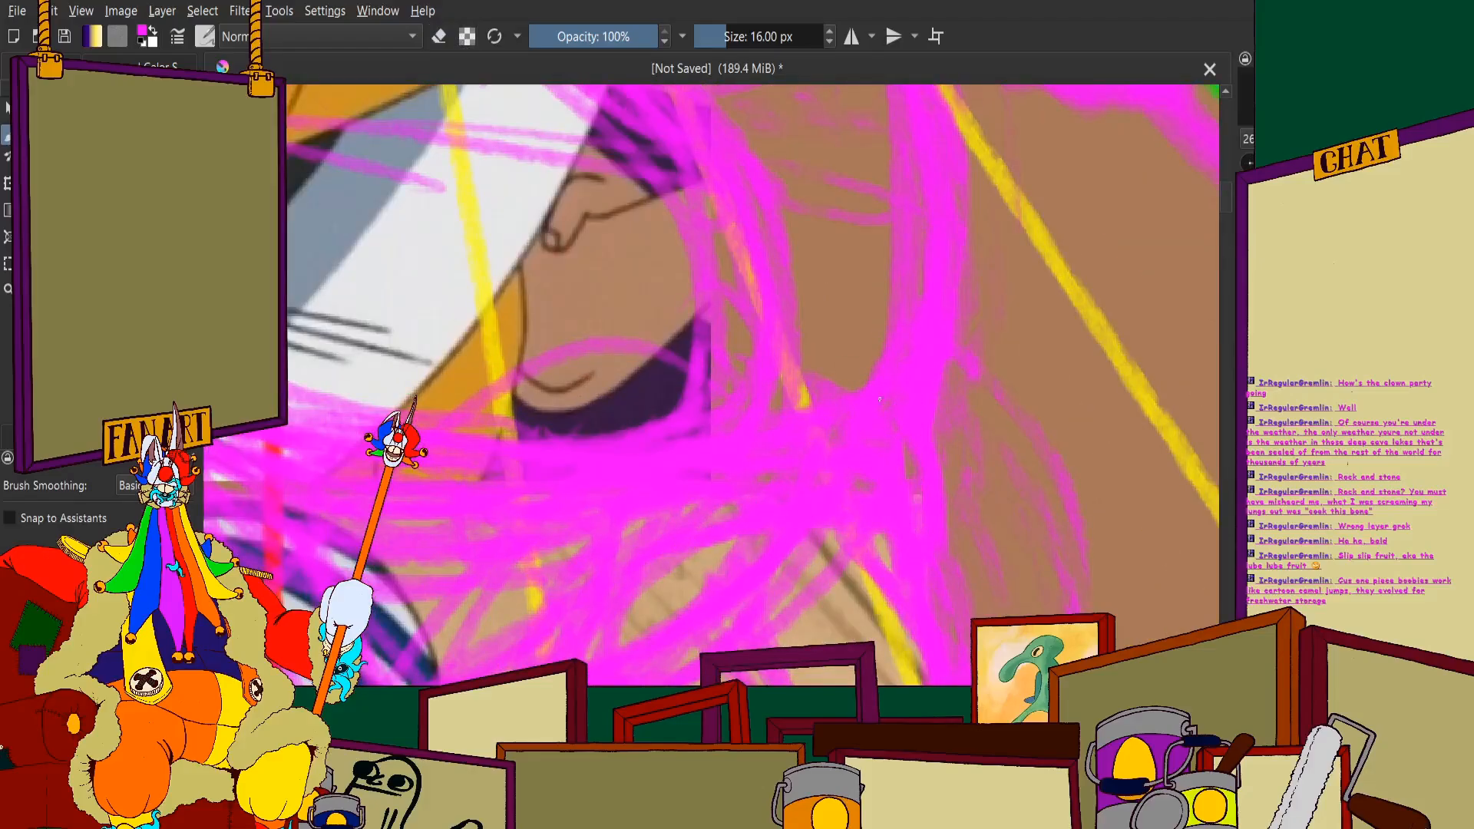
{"action": "scroll", "coordinate": [739, 490], "scroll_direction": "down", "scroll_amount": 3}
{"action": "scroll", "coordinate": [739, 490], "scroll_direction": "down", "scroll_amount": 4}
{"action": "scroll", "coordinate": [924, 405], "scroll_direction": "up", "scroll_amount": 4}
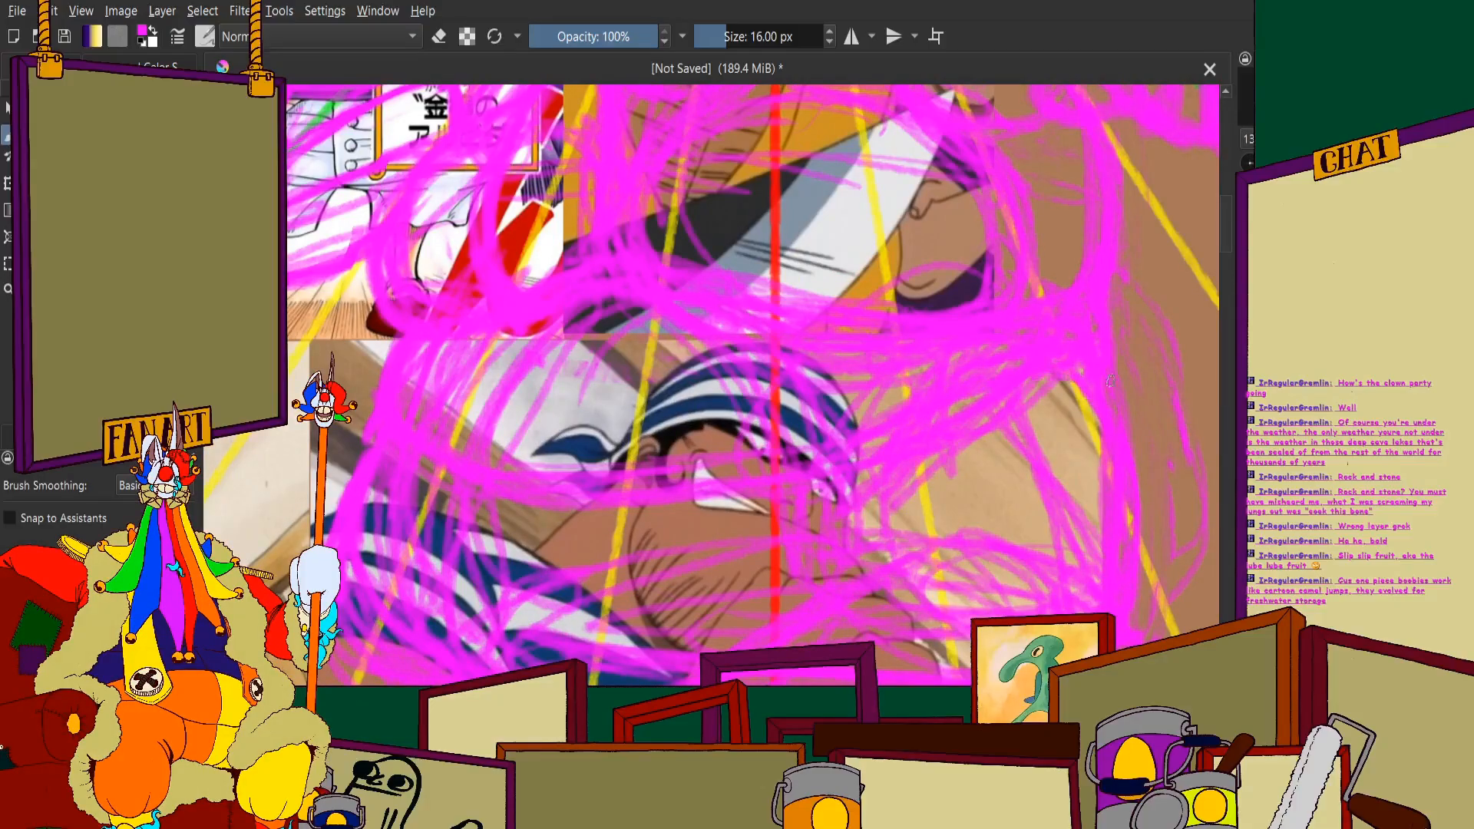
{"action": "scroll", "coordinate": [1111, 381], "scroll_direction": "down", "scroll_amount": 2}
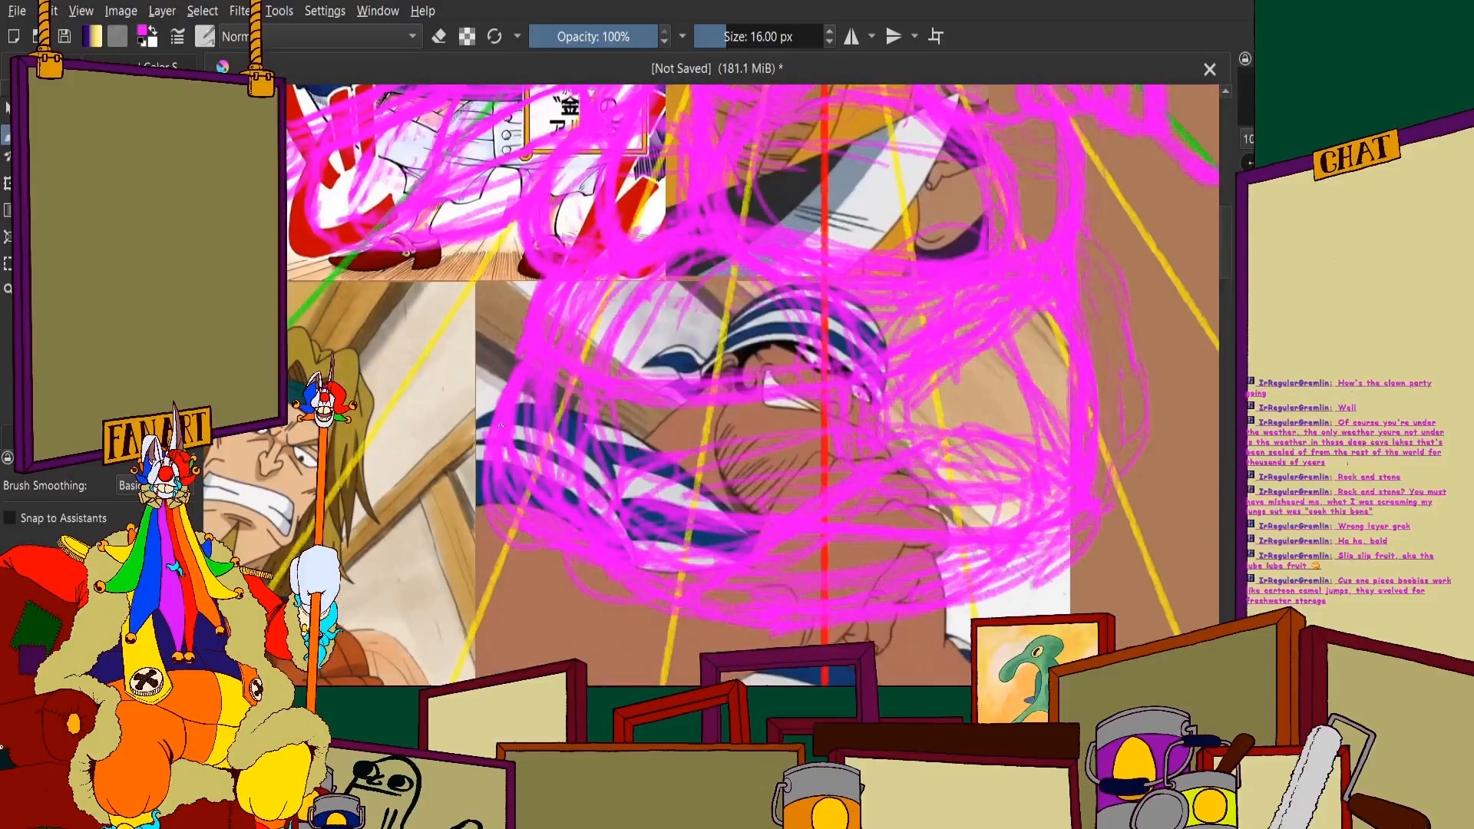
{"action": "mouse_move", "coordinate": [491, 484]}
{"action": "left_mouse_down"}
{"action": "mouse_move", "coordinate": [507, 537]}
{"action": "mouse_move", "coordinate": [615, 582]}
{"action": "left_mouse_up"}
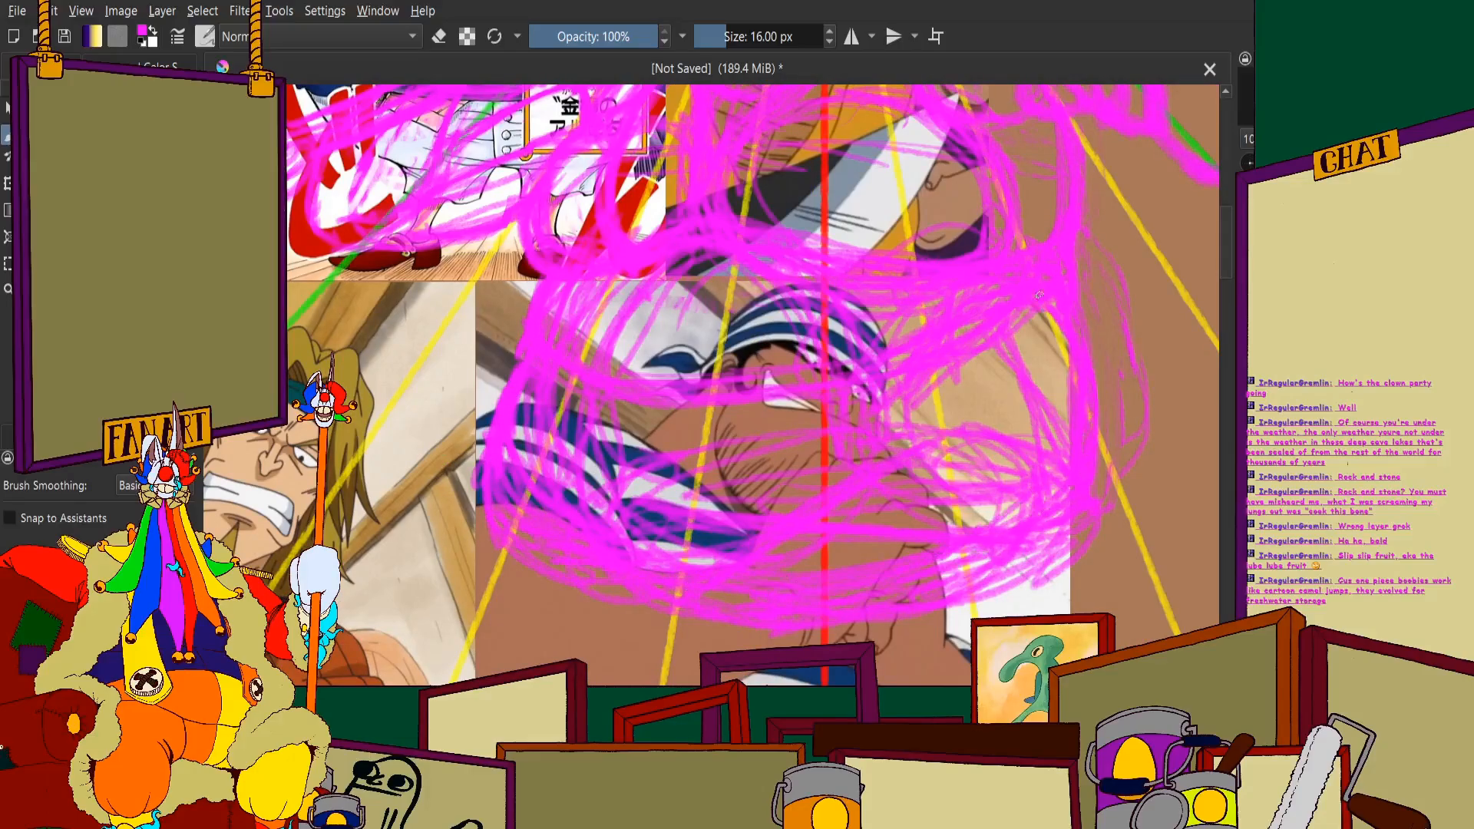
Examine the lower body's rounded outline against the perspective guides and the rest of the figure
{"action": "scroll", "coordinate": [1045, 297], "scroll_direction": "down", "scroll_amount": 2}
{"action": "scroll", "coordinate": [650, 397], "scroll_direction": "up", "scroll_amount": 3}
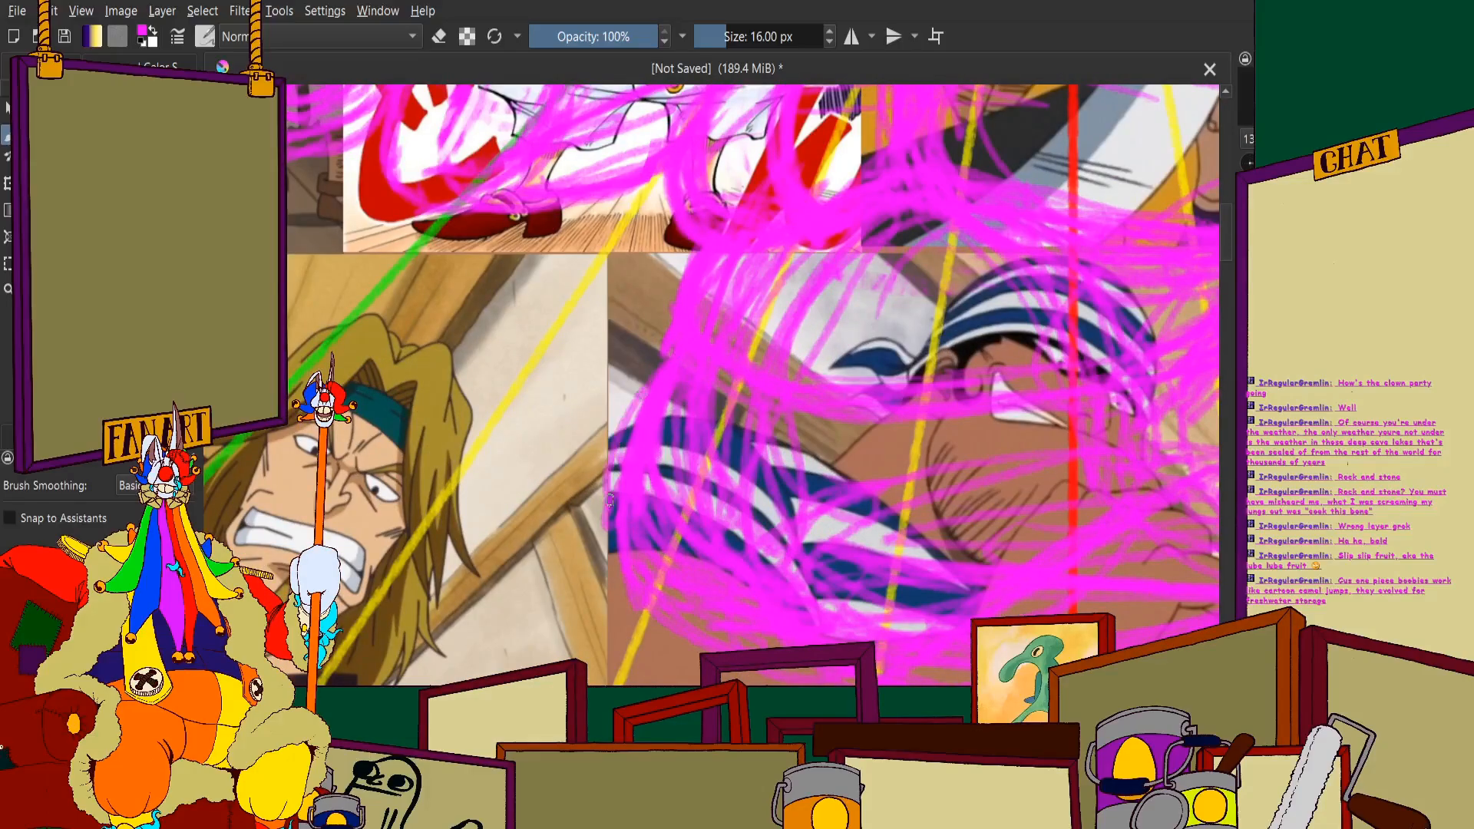
{"action": "scroll", "coordinate": [632, 473], "scroll_direction": "down", "scroll_amount": 4}
{"action": "scroll", "coordinate": [632, 474], "scroll_direction": "up", "scroll_amount": 4}
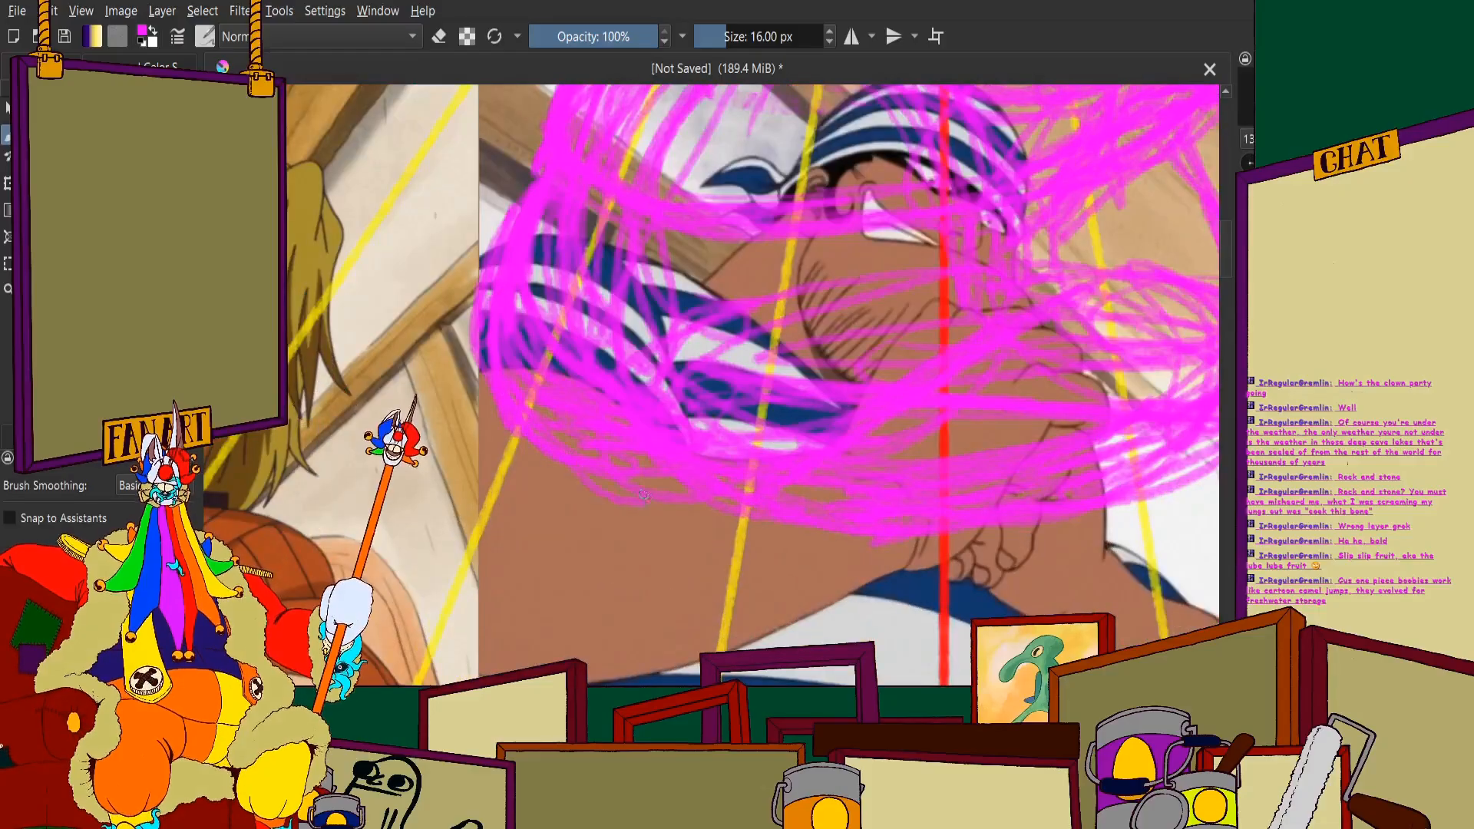
{"action": "scroll", "coordinate": [900, 355], "scroll_direction": "down", "scroll_amount": 3}
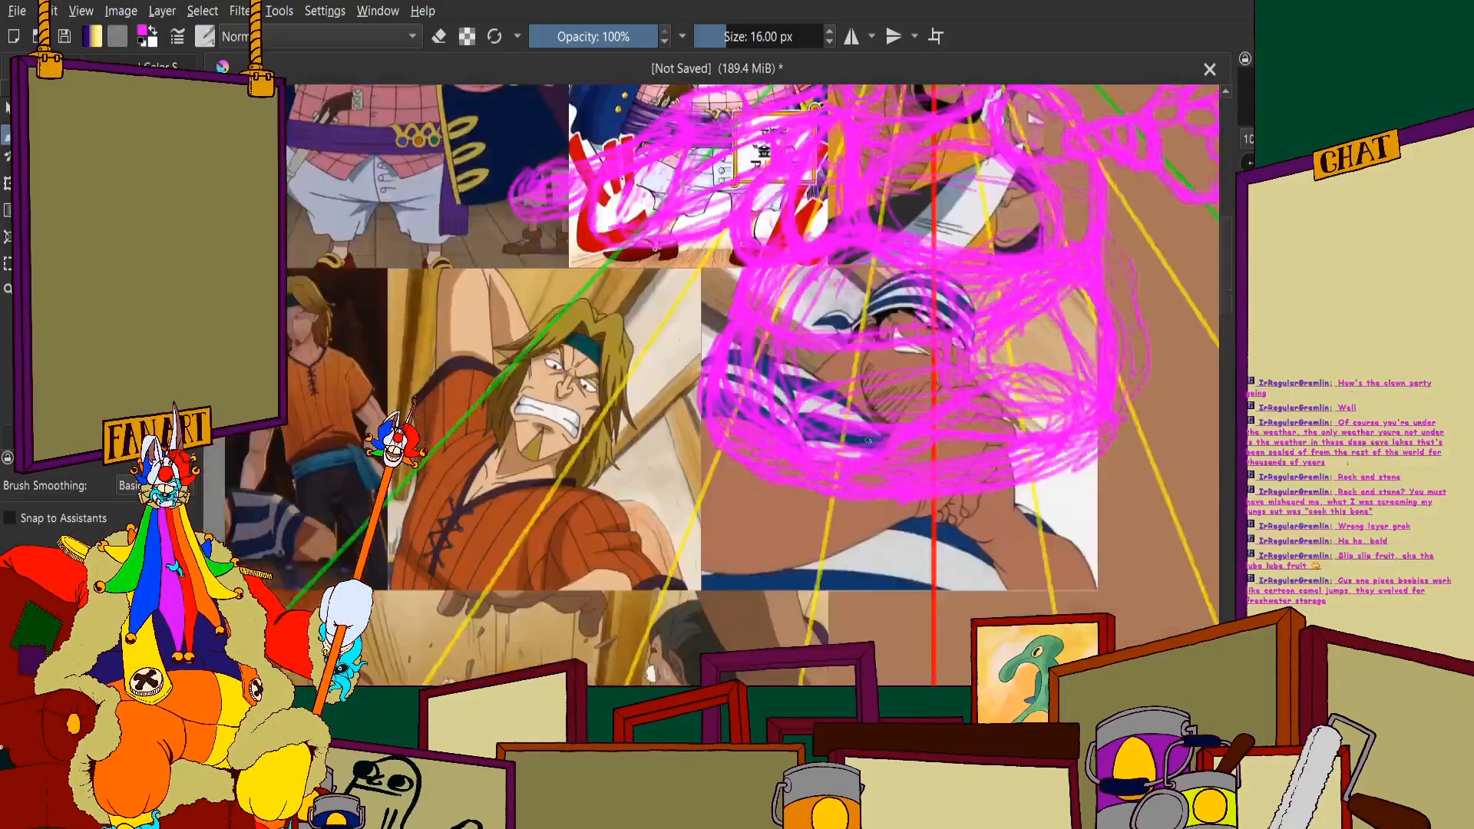
{"action": "scroll", "coordinate": [900, 355], "scroll_direction": "down", "scroll_amount": 2}
{"action": "scroll", "coordinate": [901, 355], "scroll_direction": "up", "scroll_amount": 4}
{"action": "scroll", "coordinate": [900, 355], "scroll_direction": "down", "scroll_amount": 3}
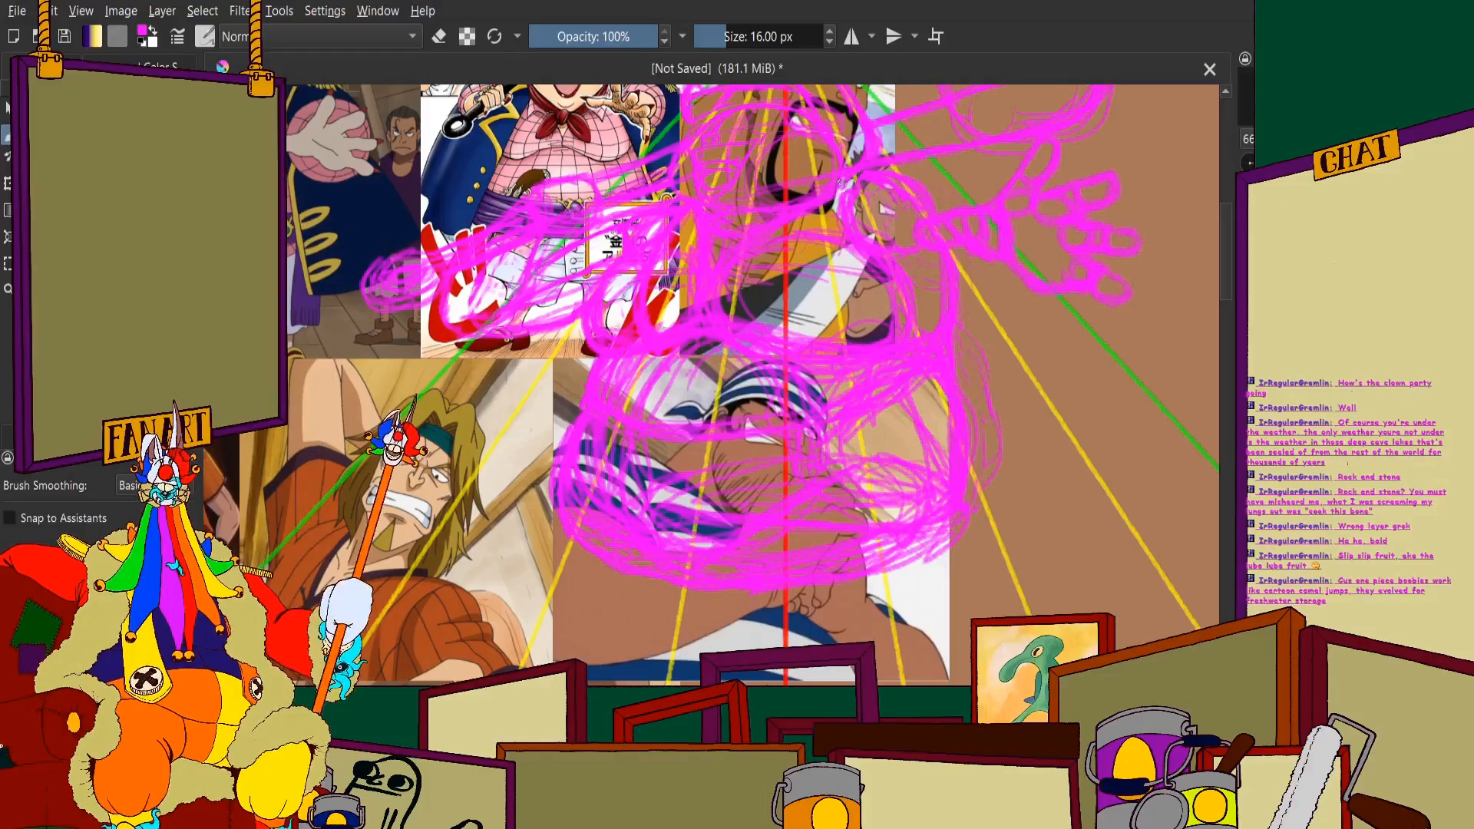
Add a short stroke at the upper edge of the lower body, on the side away from the open hand
{"action": "key", "text": "minus"}
{"action": "scroll", "coordinate": [727, 241], "scroll_direction": "up", "scroll_amount": 3}
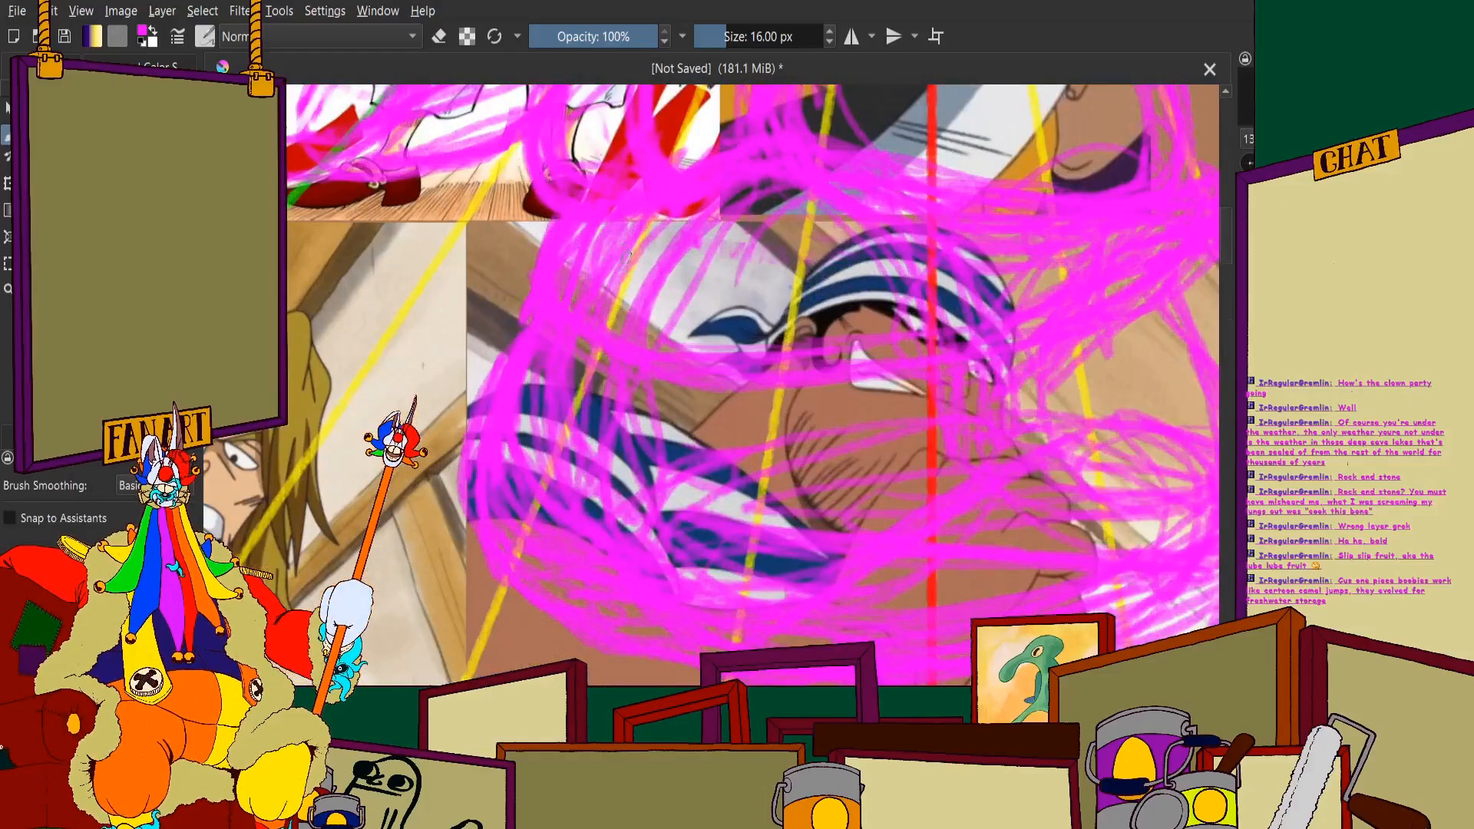
{"action": "left_click_drag", "start_coordinate": [550, 216], "coordinate": [528, 265]}
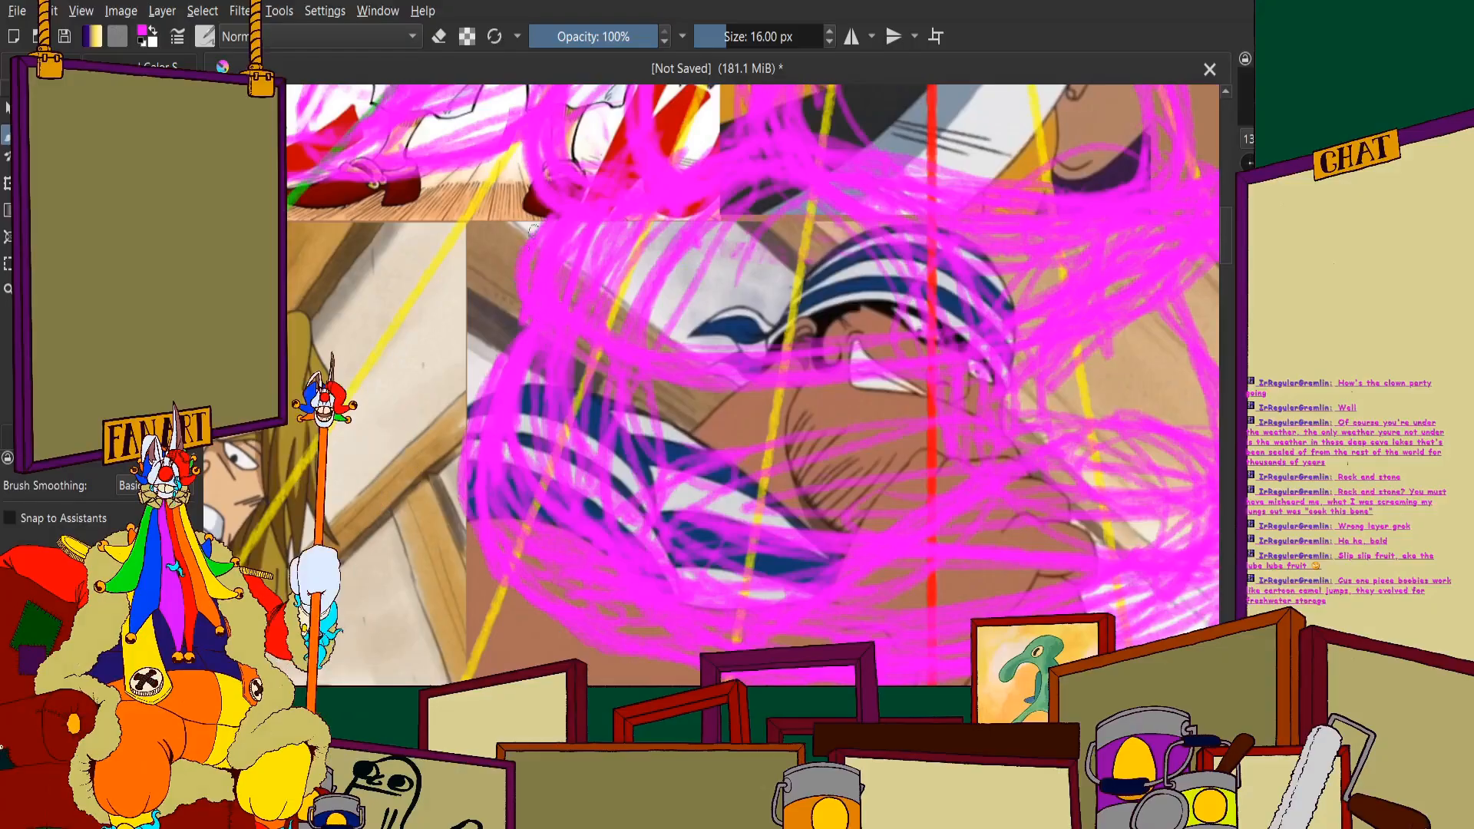
Sketch a long, nearly straight leg line down from the underside of the lower body, just beside the central red guide
{"action": "scroll", "coordinate": [498, 374], "scroll_direction": "down", "scroll_amount": 4}
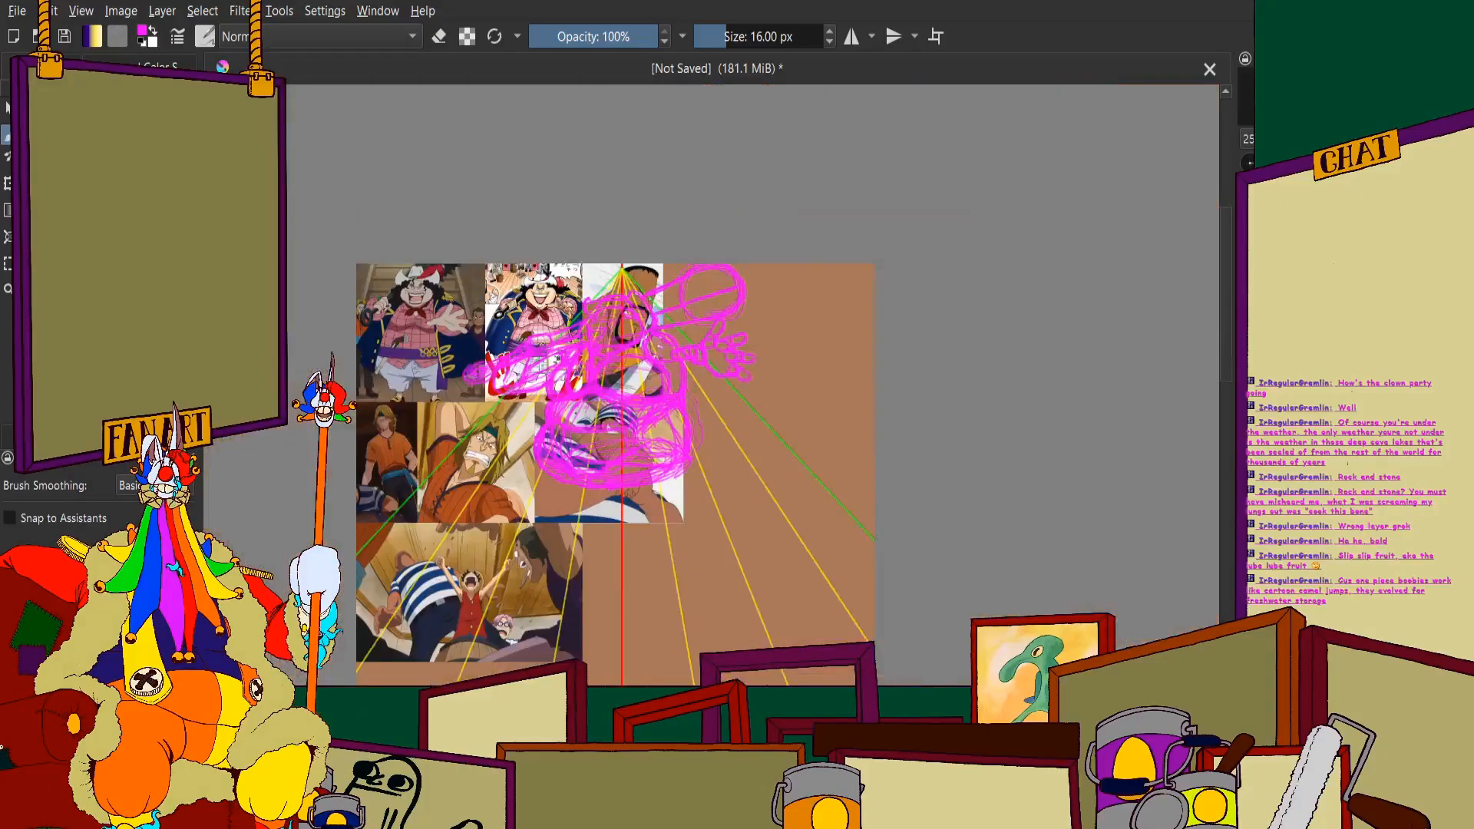
{"action": "scroll", "coordinate": [660, 548], "scroll_direction": "up", "scroll_amount": 2}
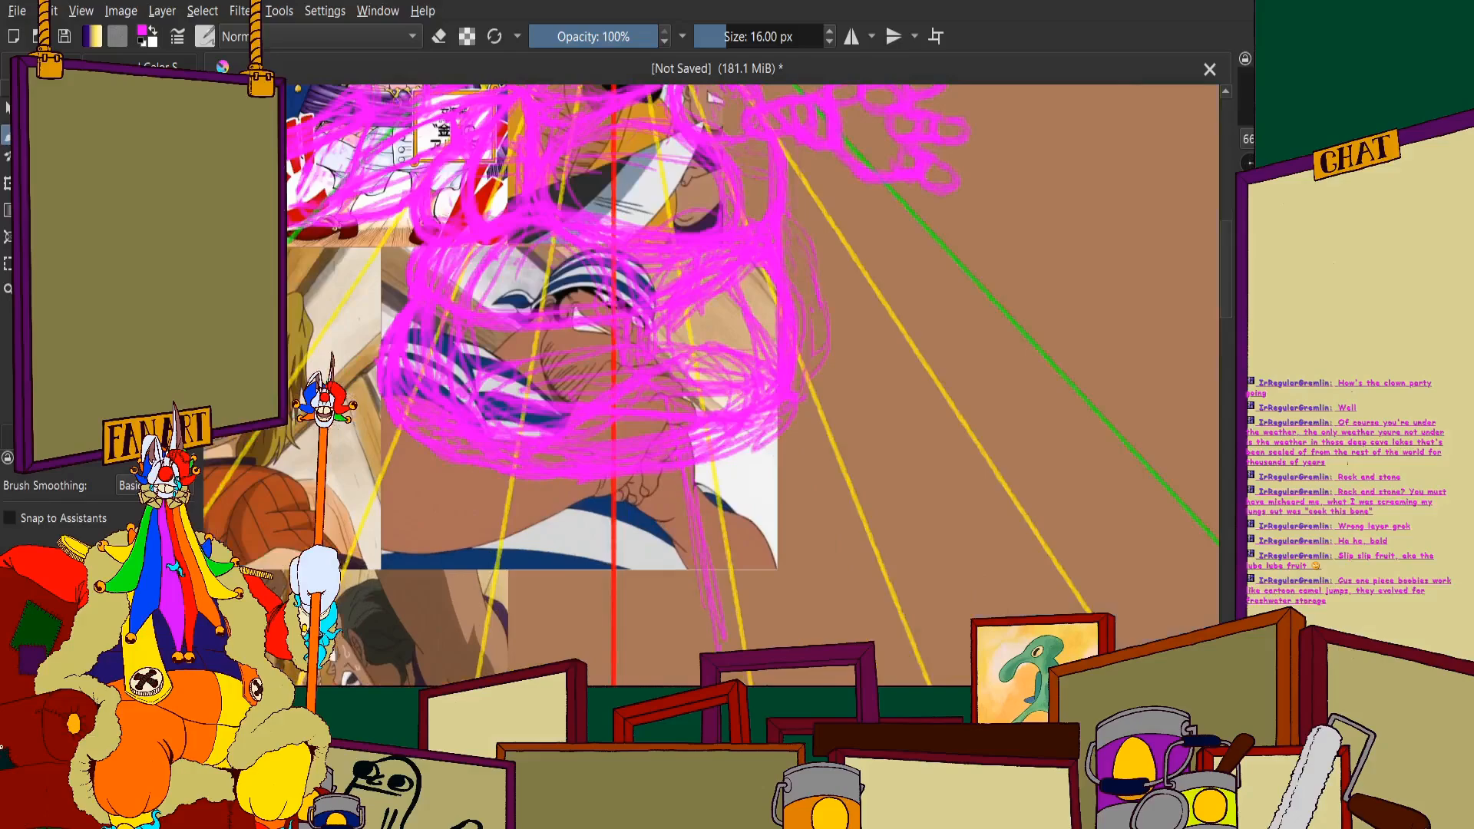
{"action": "scroll", "coordinate": [660, 384], "scroll_direction": "down", "scroll_amount": 2}
{"action": "scroll", "coordinate": [660, 383], "scroll_direction": "up", "scroll_amount": 1}
{"action": "scroll", "coordinate": [661, 384], "scroll_direction": "down", "scroll_amount": 2}
{"action": "scroll", "coordinate": [660, 383], "scroll_direction": "up", "scroll_amount": 1}
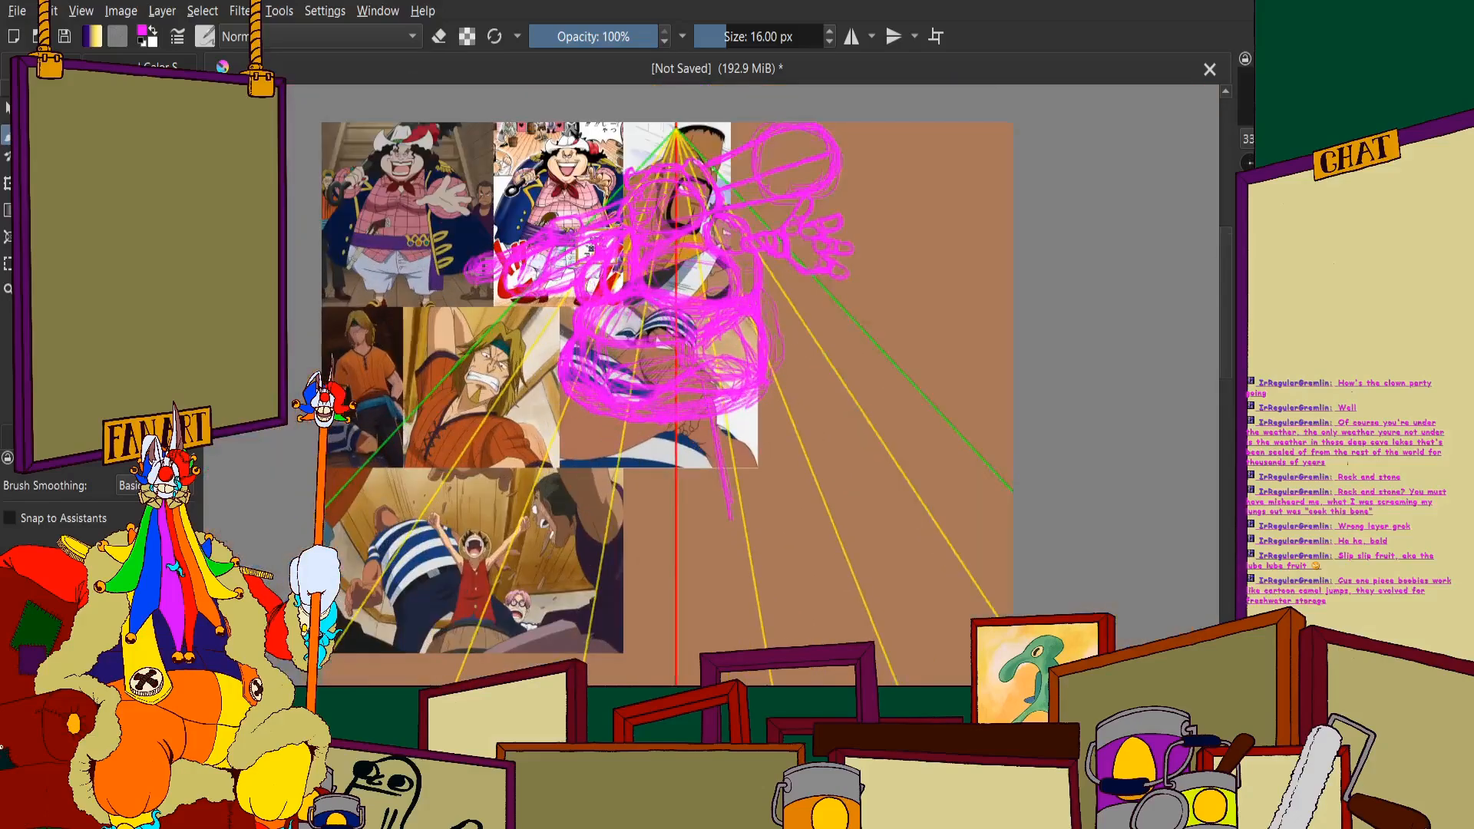
Thicken the lower end of the straight leg line on the open-hand side, between the red and yellow guides
{"action": "scroll", "coordinate": [637, 549], "scroll_direction": "up", "scroll_amount": 1}
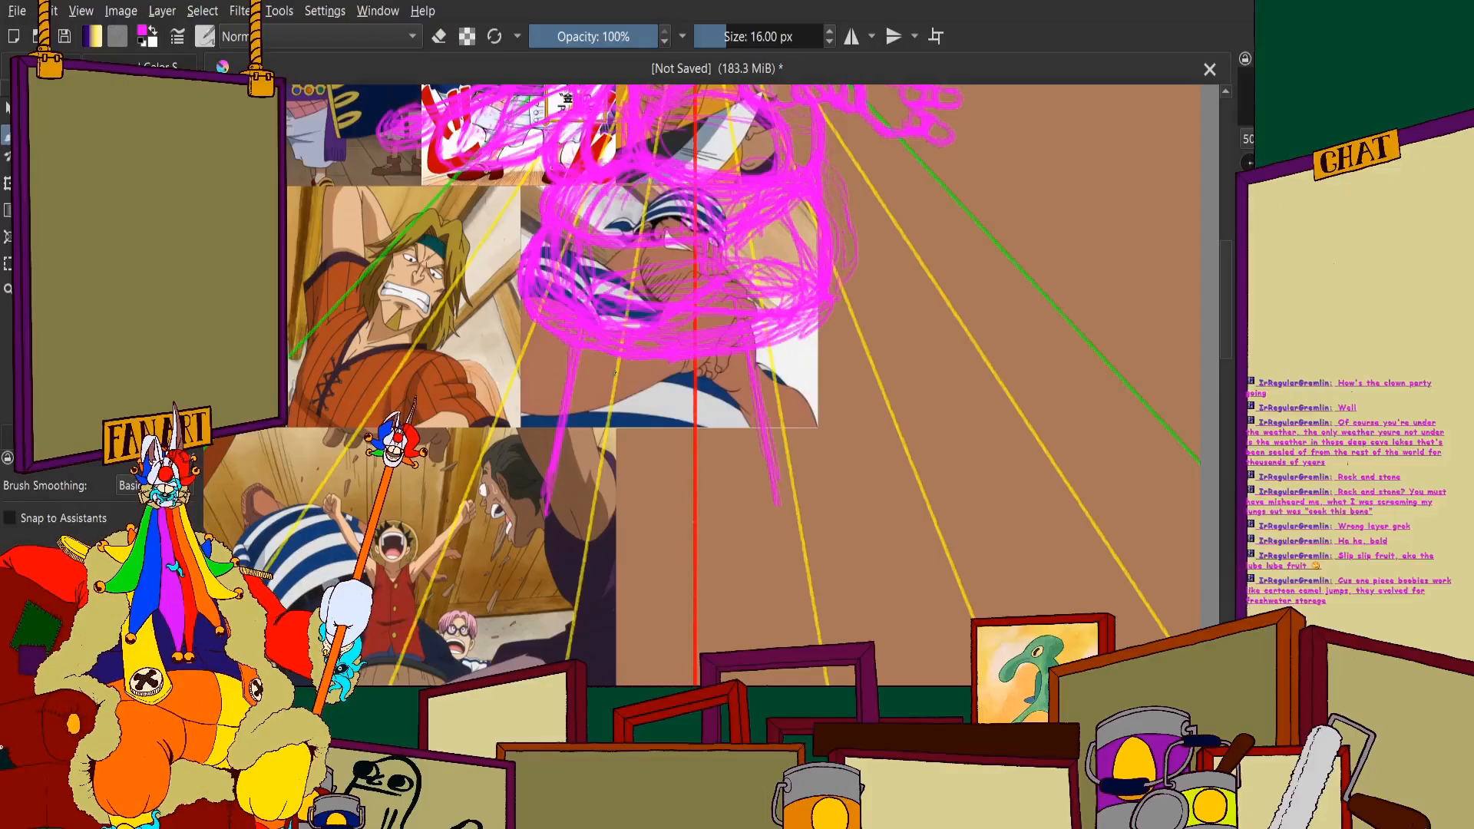
{"action": "scroll", "coordinate": [575, 365], "scroll_direction": "up", "scroll_amount": 5}
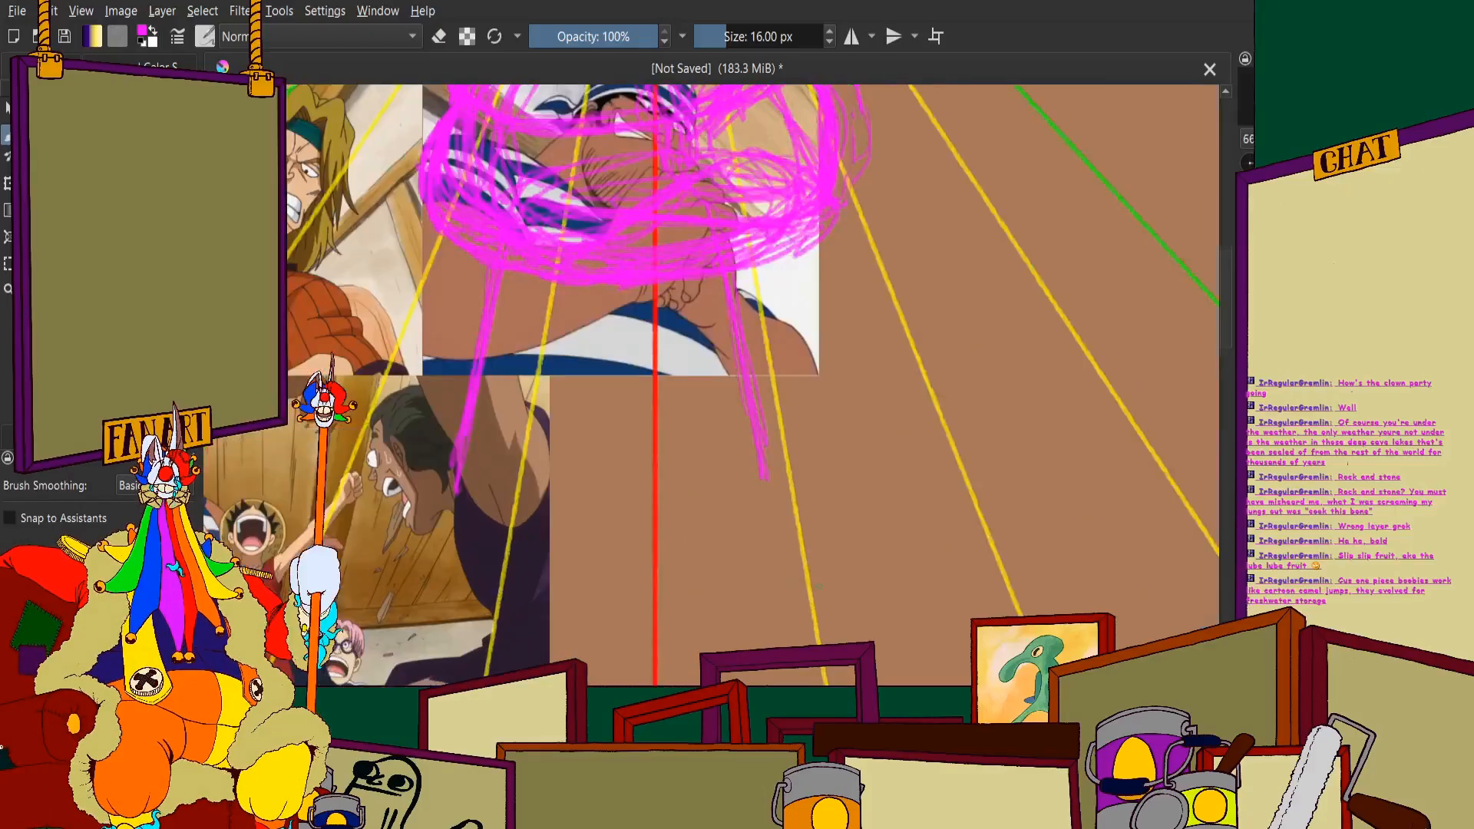
{"action": "left_click_drag", "start_coordinate": [641, 353], "coordinate": [652, 453]}
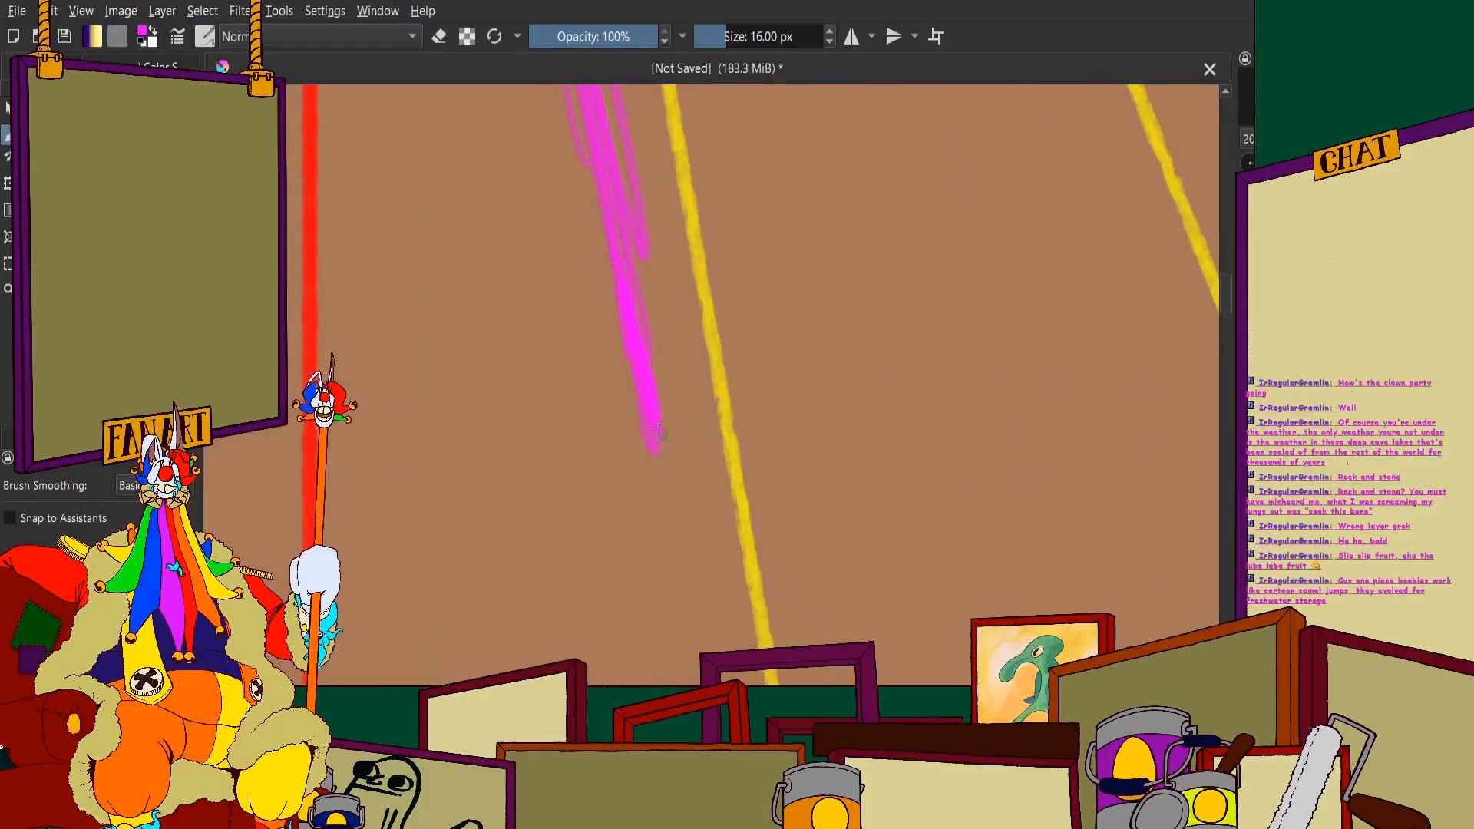
{"action": "scroll", "coordinate": [611, 240], "scroll_direction": "down", "scroll_amount": 5}
{"action": "scroll", "coordinate": [610, 240], "scroll_direction": "up", "scroll_amount": 3}
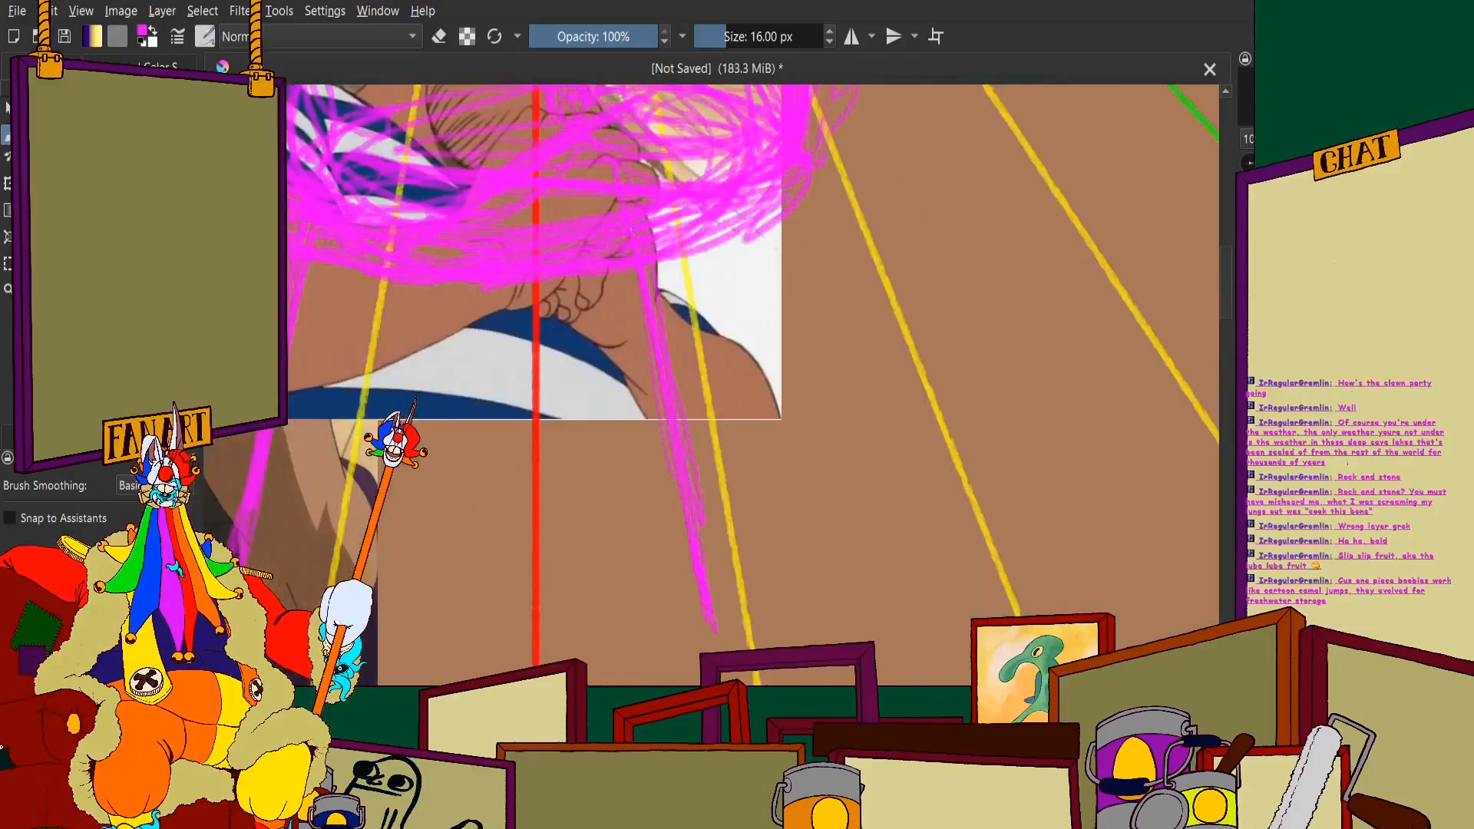
Sketch a short arched foot line across the lower end of the leg on the open-hand side
{"action": "scroll", "coordinate": [630, 231], "scroll_direction": "down", "scroll_amount": 5}
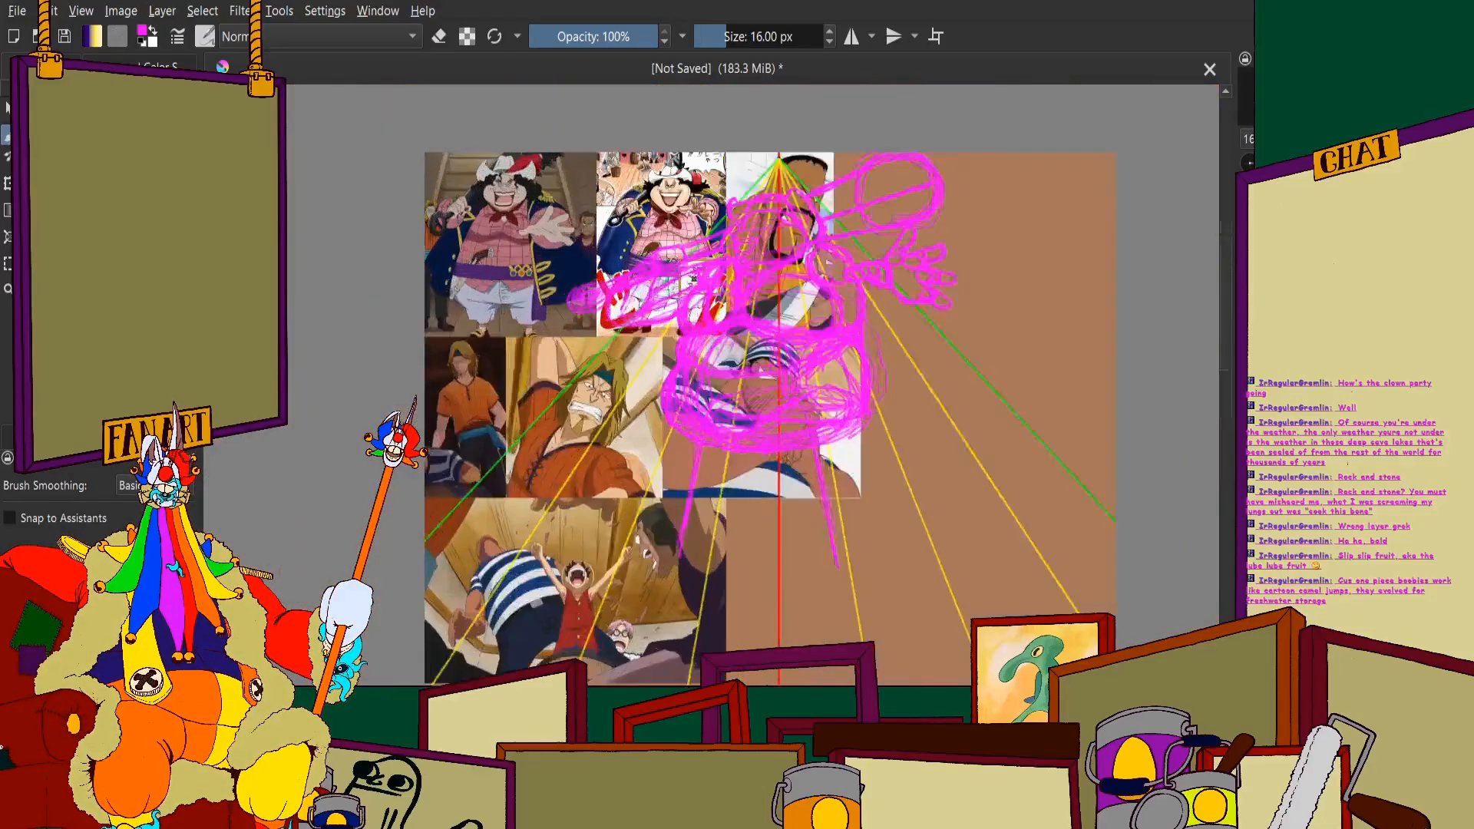
{"action": "scroll", "coordinate": [844, 245], "scroll_direction": "down", "scroll_amount": 3}
{"action": "scroll", "coordinate": [845, 246], "scroll_direction": "up", "scroll_amount": 5}
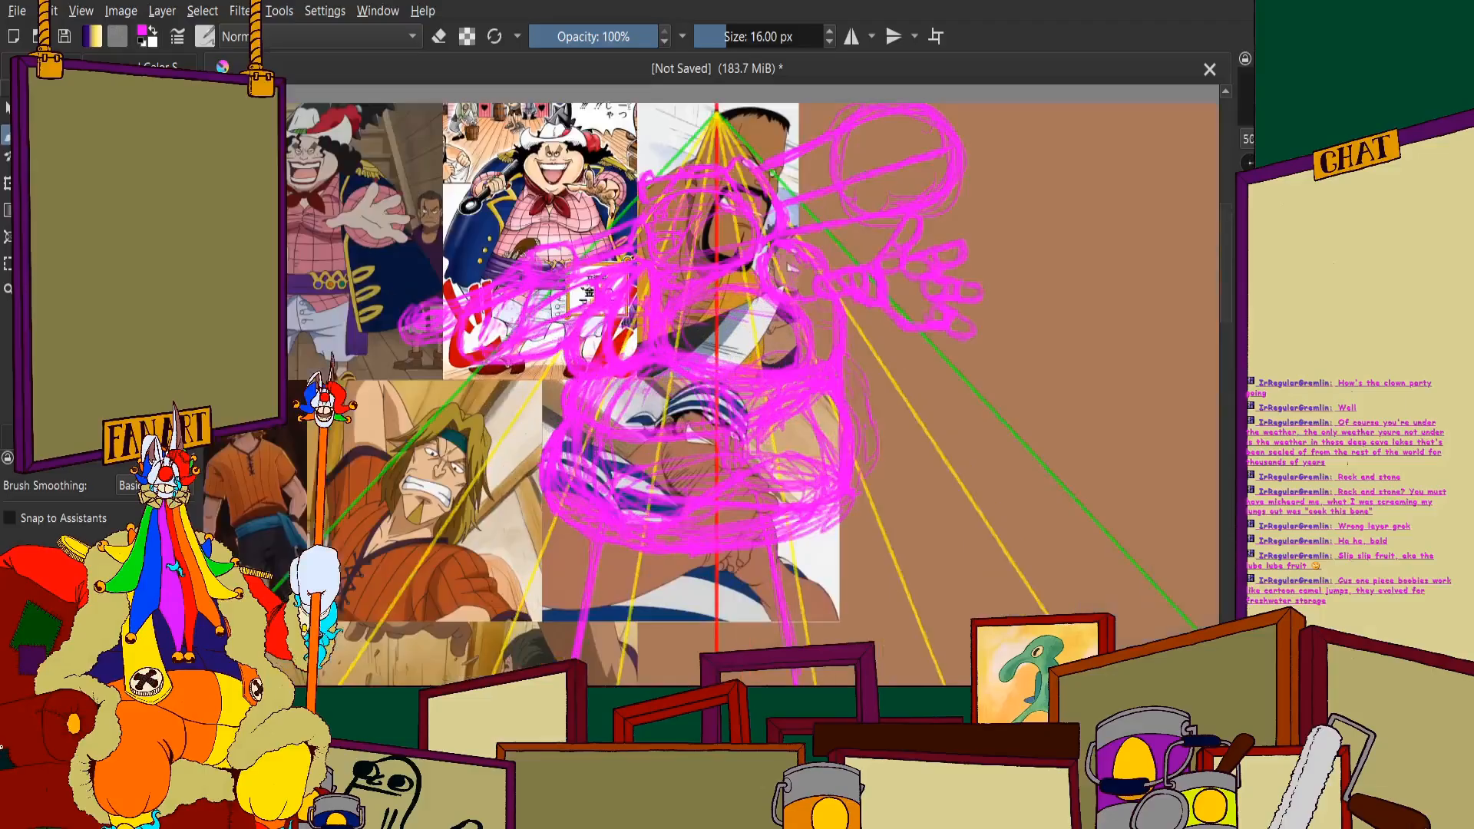
{"action": "scroll", "coordinate": [742, 400], "scroll_direction": "down", "scroll_amount": 2}
{"action": "scroll", "coordinate": [742, 400], "scroll_direction": "up", "scroll_amount": 6}
{"action": "mouse_move", "coordinate": [675, 407]}
{"action": "left_mouse_down"}
{"action": "mouse_move", "coordinate": [742, 401]}
{"action": "mouse_move", "coordinate": [702, 404]}
{"action": "left_mouse_up"}
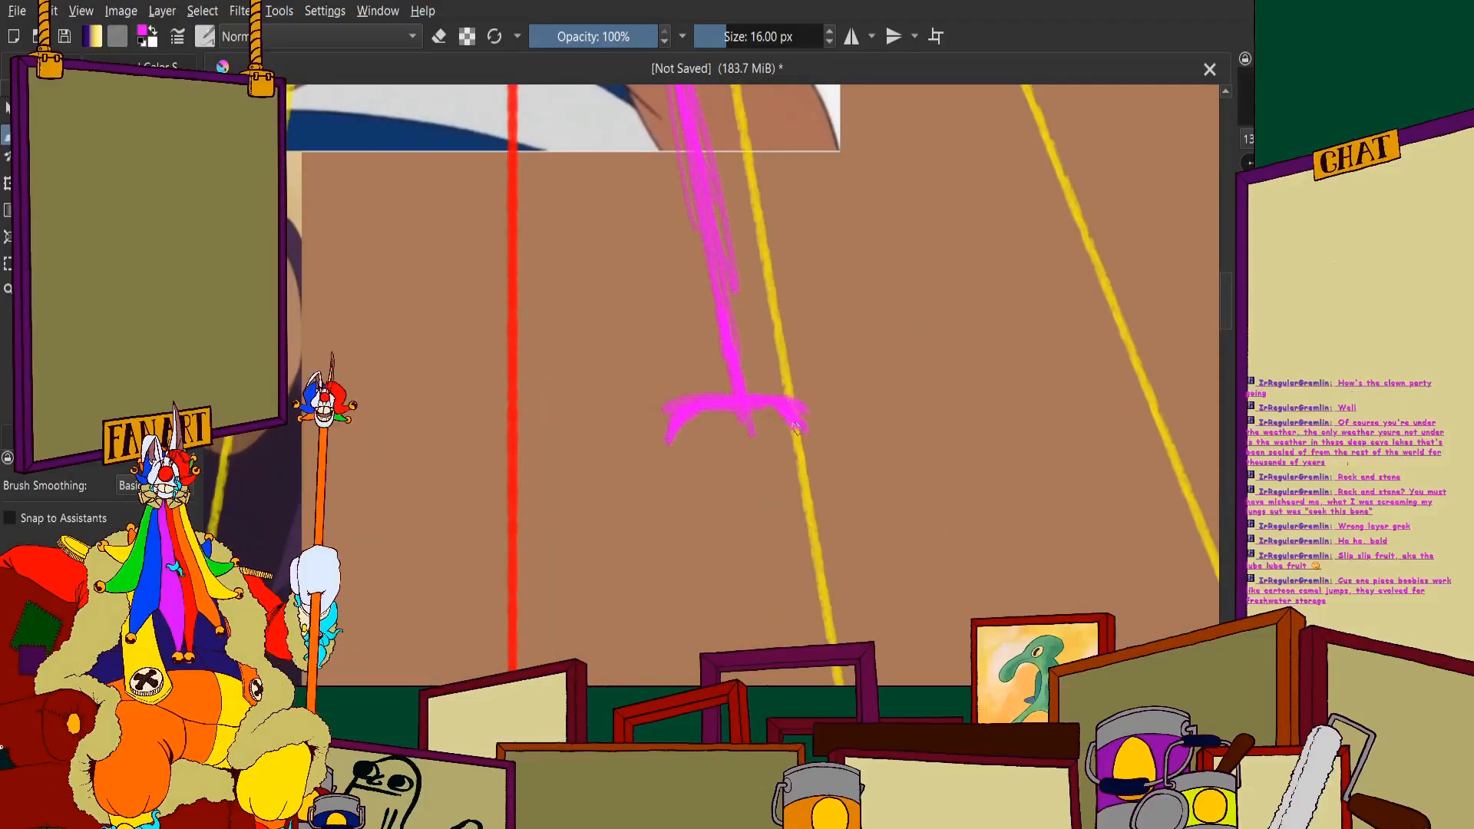
Sketch a matching arched foot line at the end of the other leg and add strokes to the first foot
{"action": "scroll", "coordinate": [539, 399], "scroll_direction": "down", "scroll_amount": 2}
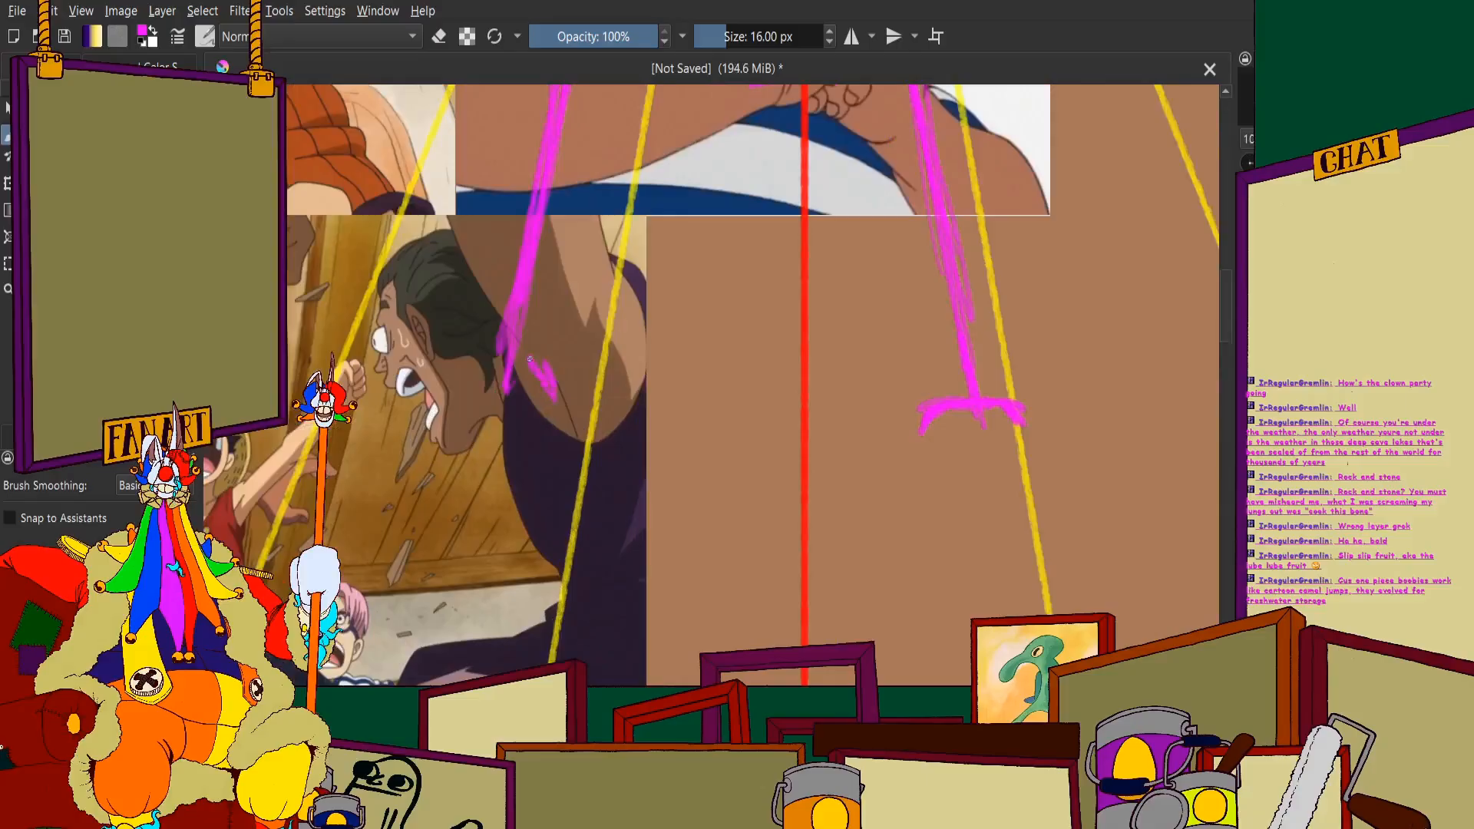
{"action": "left_click_drag", "start_coordinate": [458, 350], "coordinate": [500, 346]}
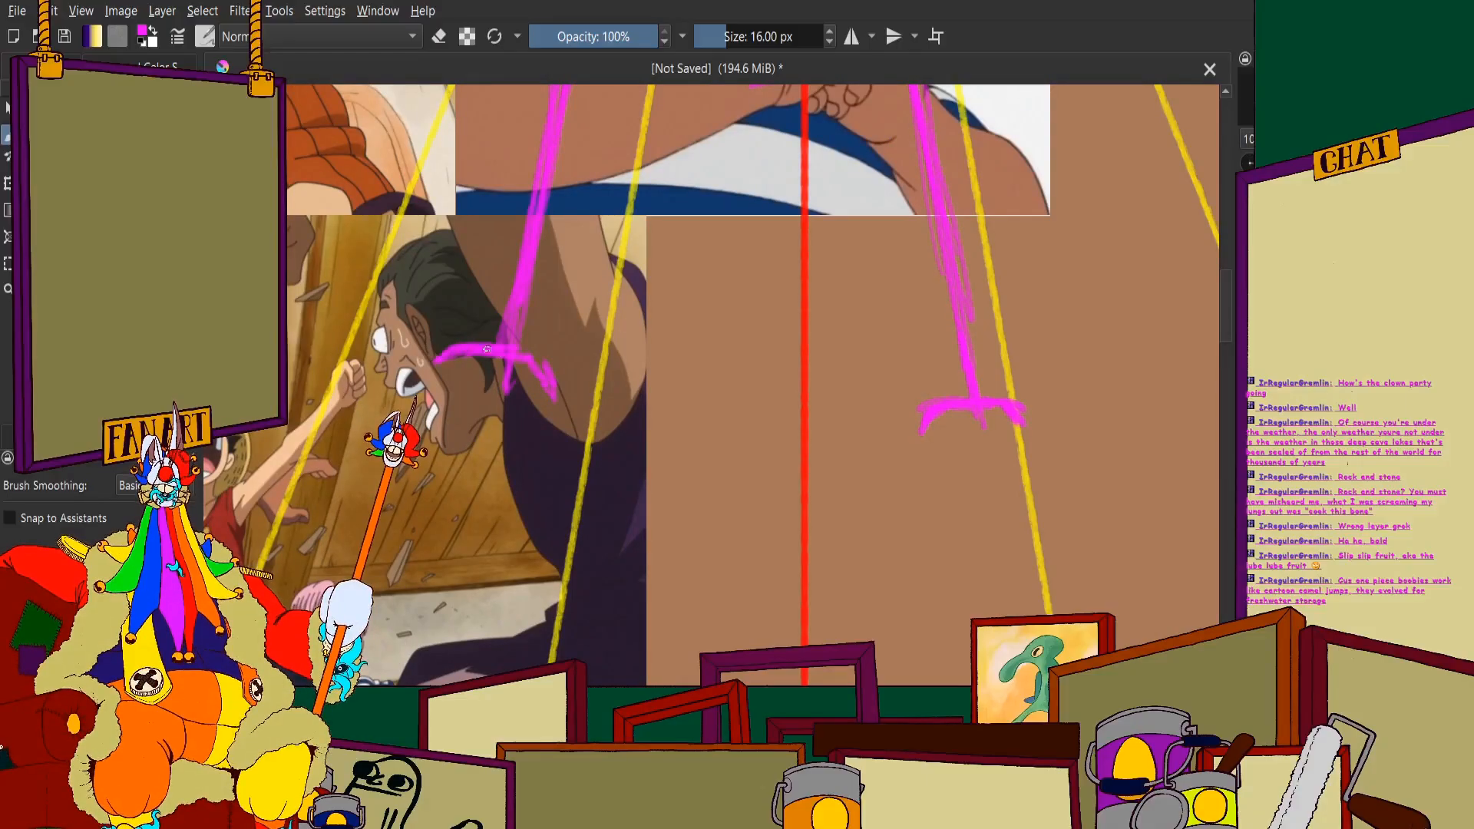
{"action": "mouse_move", "coordinate": [970, 423]}
{"action": "left_mouse_down"}
{"action": "mouse_move", "coordinate": [771, 437]}
{"action": "mouse_move", "coordinate": [724, 398]}
{"action": "mouse_move", "coordinate": [818, 401]}
{"action": "left_mouse_up"}
{"action": "scroll", "coordinate": [771, 438], "scroll_direction": "up", "scroll_amount": 1}
{"action": "scroll", "coordinate": [818, 401], "scroll_direction": "down", "scroll_amount": 4}
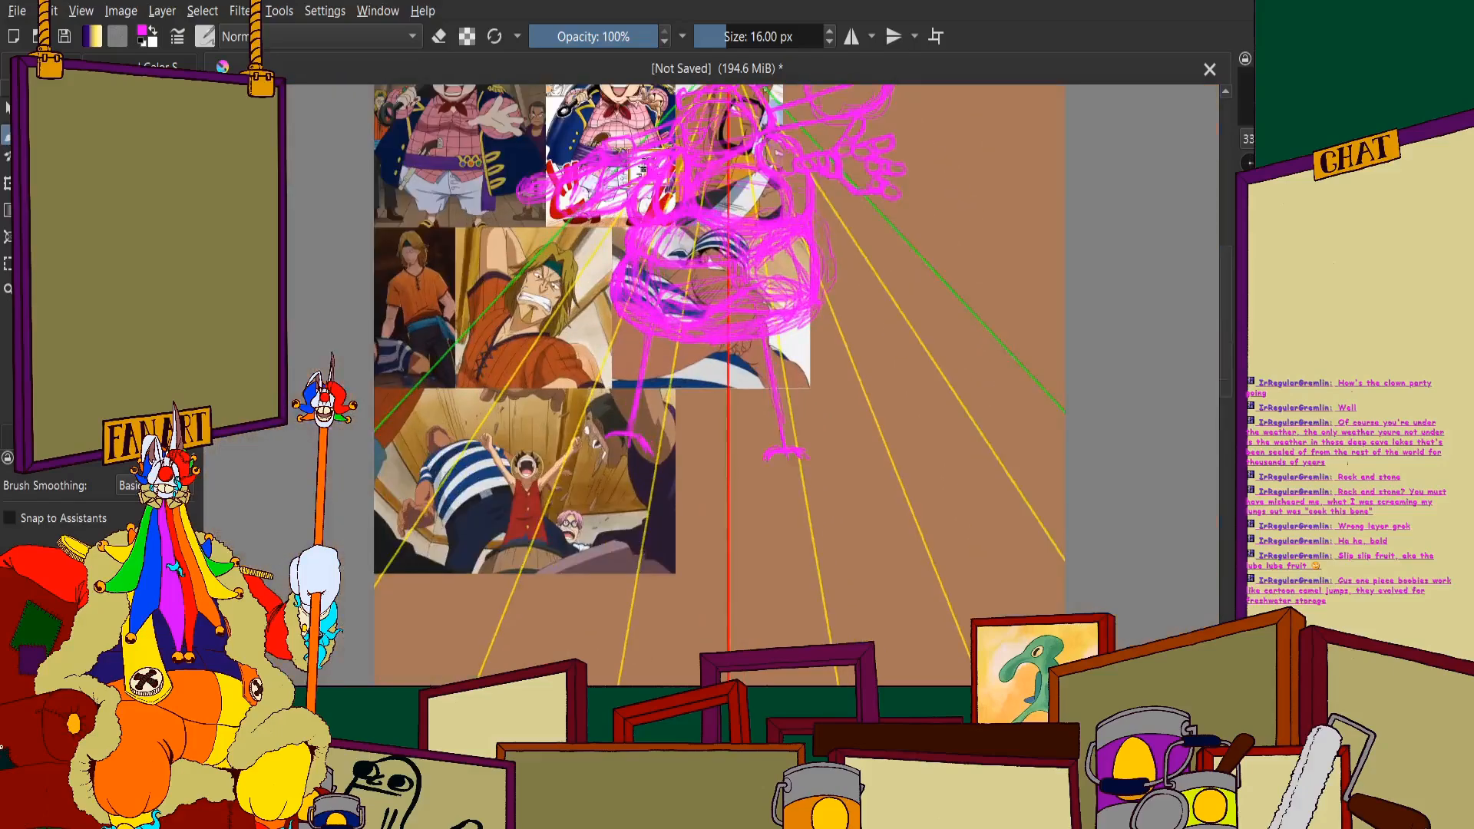
{"action": "scroll", "coordinate": [599, 492], "scroll_direction": "up", "scroll_amount": 1}
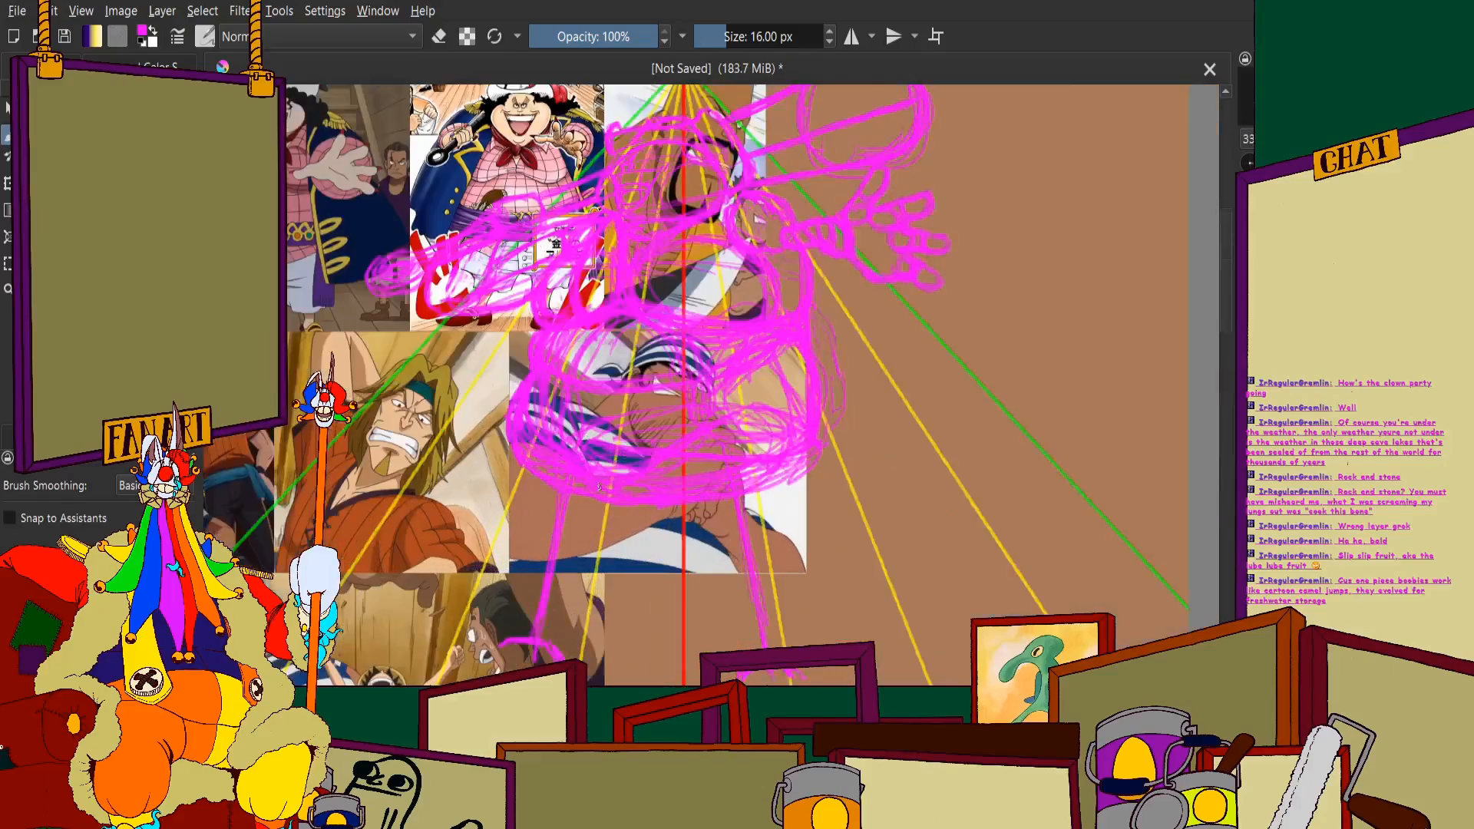
Lasso the leg and foot on the side away from the open hand, and move them slightly inward and down towards the red guide
{"action": "left_click", "coordinate": [84, 263]}
{"action": "scroll", "coordinate": [605, 353], "scroll_direction": "up", "scroll_amount": 1}
{"action": "left_click_drag", "start_coordinate": [605, 354], "coordinate": [691, 215]}
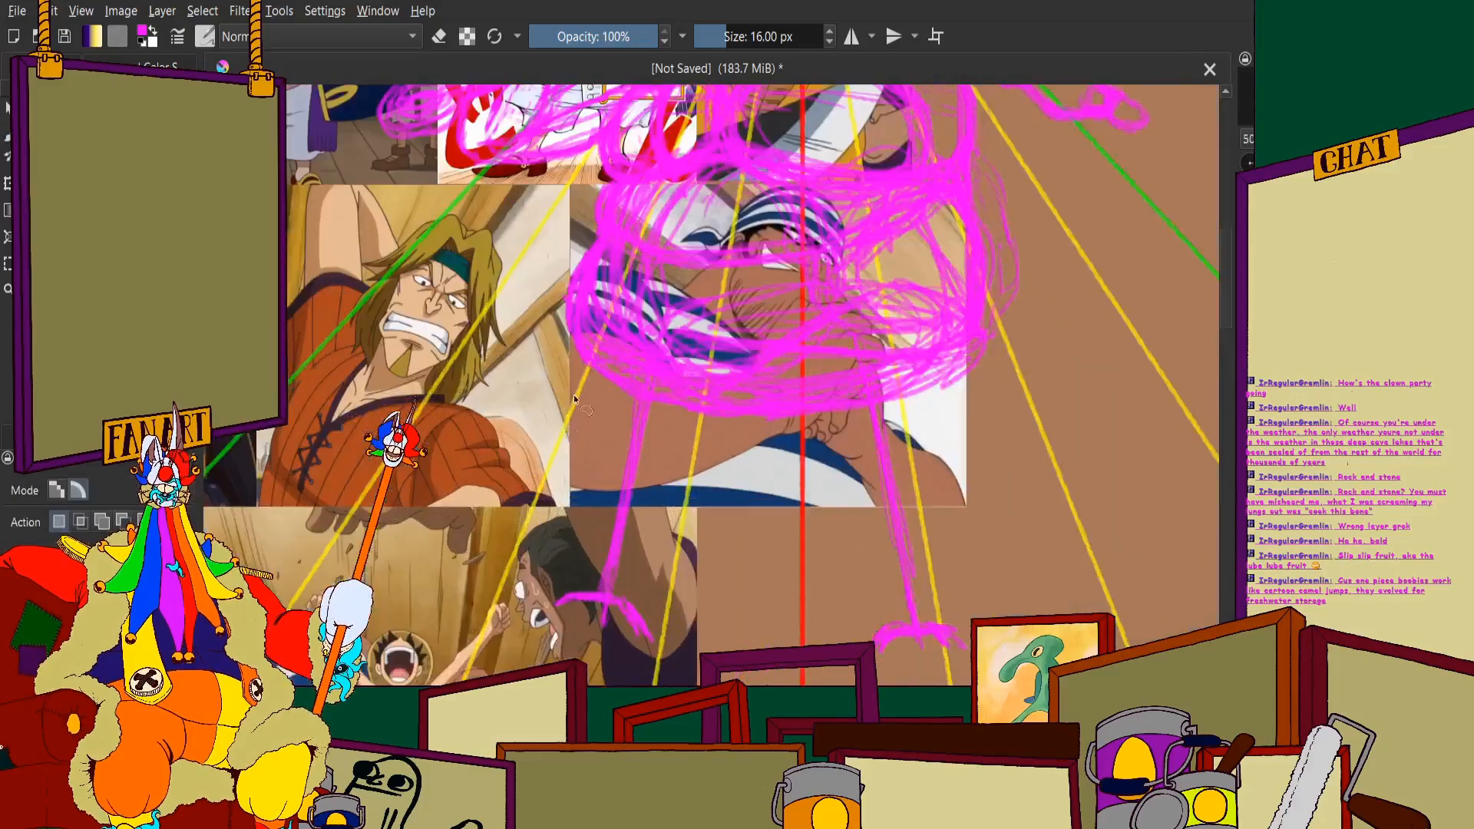
{"action": "scroll", "coordinate": [579, 541], "scroll_direction": "down", "scroll_amount": 1}
{"action": "scroll", "coordinate": [578, 540], "scroll_direction": "up", "scroll_amount": 2}
{"action": "left_click_drag", "start_coordinate": [441, 426], "coordinate": [532, 172]}
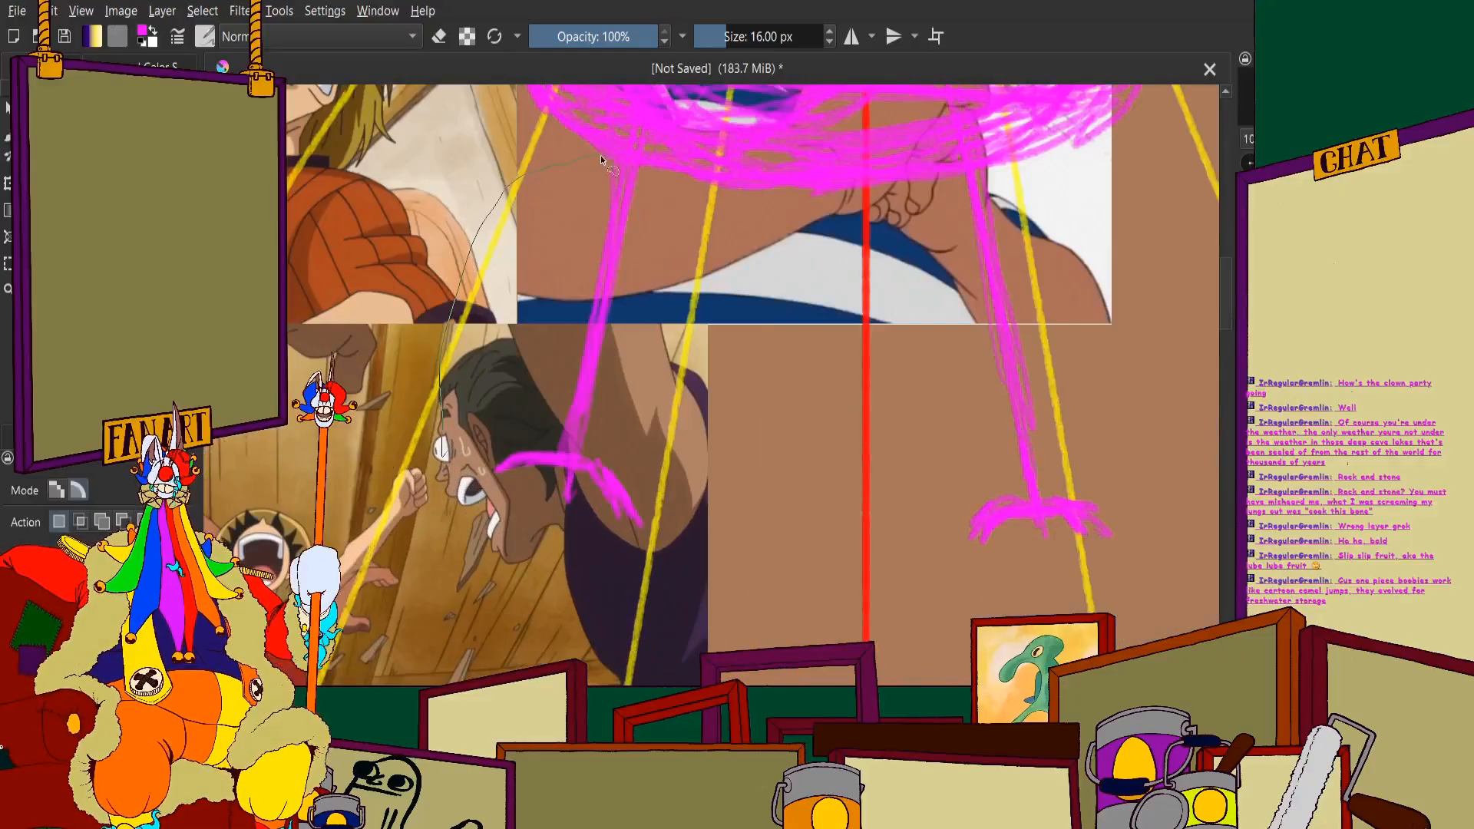
{"action": "left_click_drag", "start_coordinate": [453, 618], "coordinate": [409, 568]}
{"action": "key", "text": "b"}
{"action": "key", "text": "ctrl+t"}
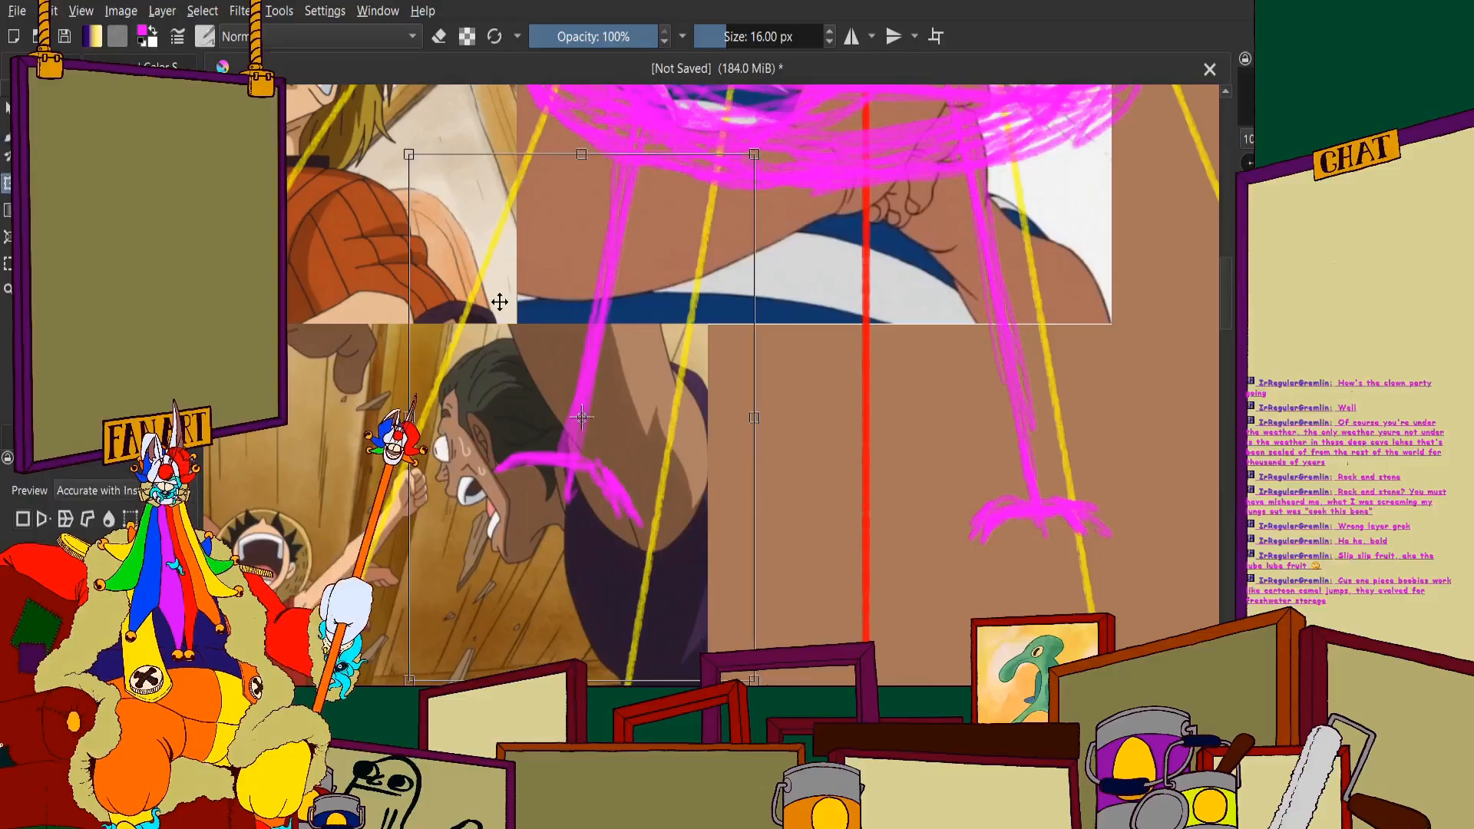
{"action": "left_click_drag", "start_coordinate": [523, 327], "coordinate": [567, 341]}
{"action": "scroll", "coordinate": [567, 341], "scroll_direction": "down", "scroll_amount": 5}
{"action": "scroll", "coordinate": [572, 437], "scroll_direction": "up", "scroll_amount": 3}
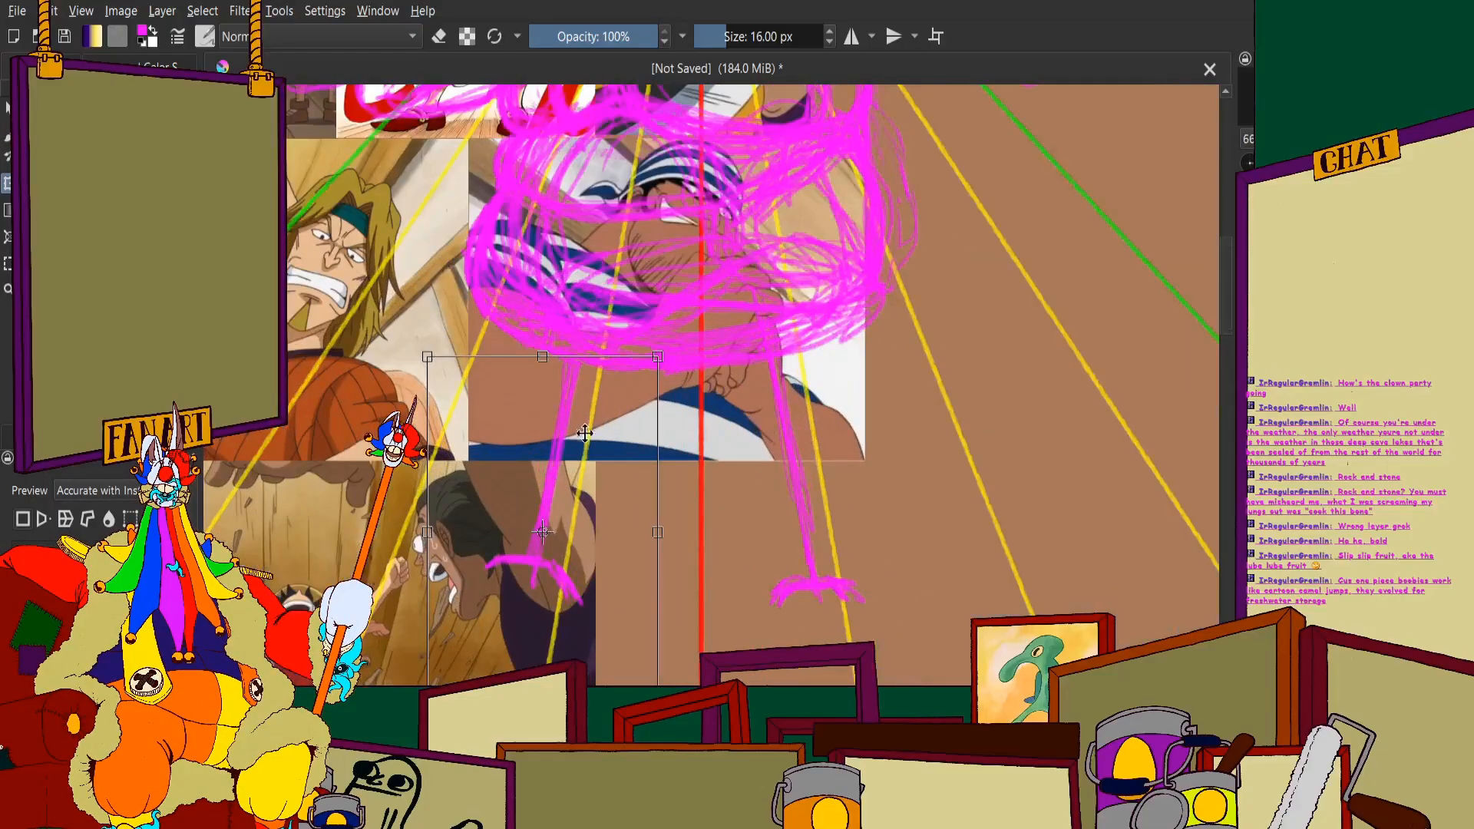
{"action": "scroll", "coordinate": [571, 437], "scroll_direction": "down", "scroll_amount": 3}
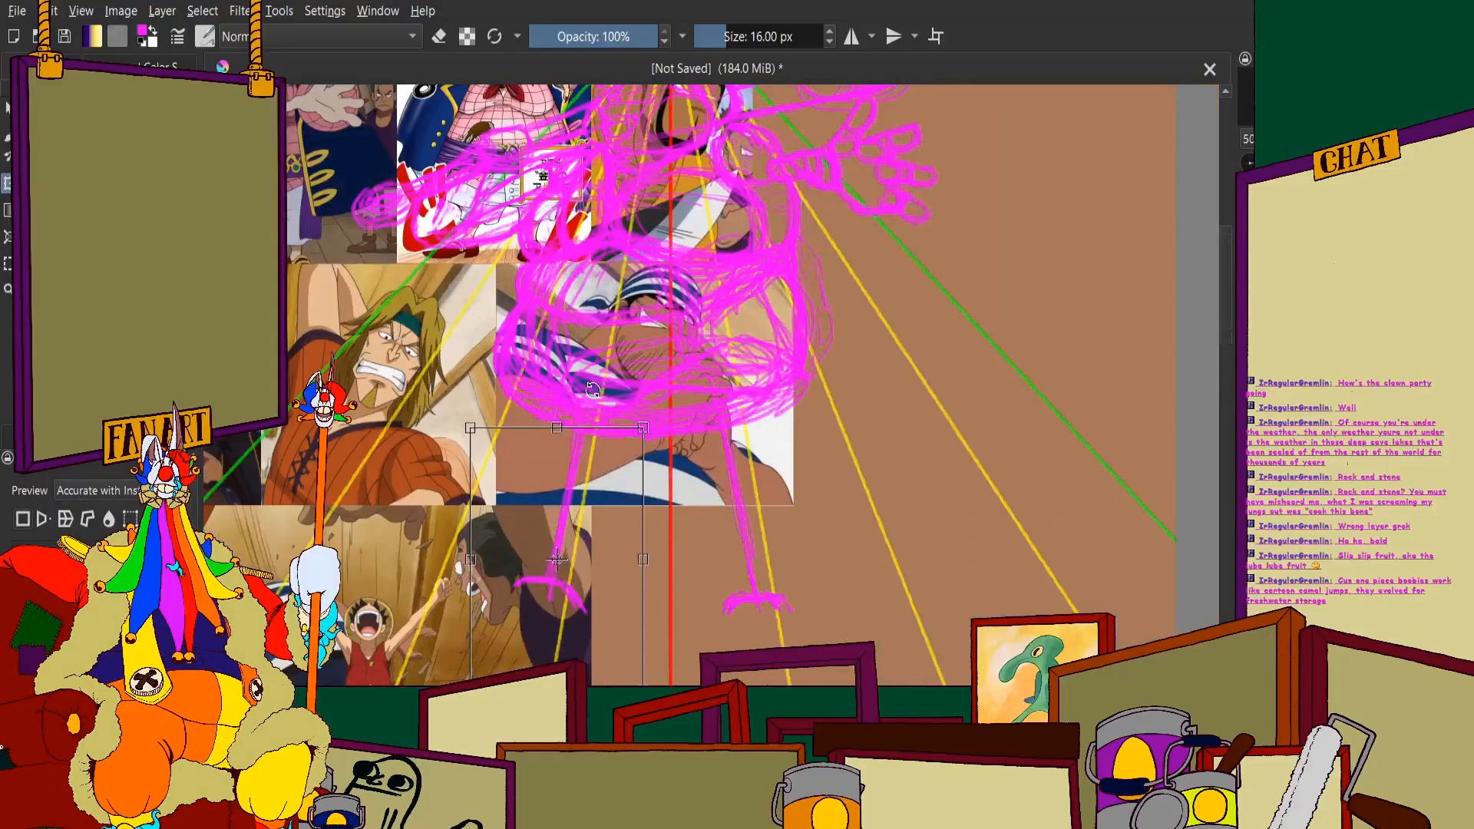
{"action": "scroll", "coordinate": [628, 520], "scroll_direction": "up", "scroll_amount": 2}
{"action": "key", "text": "Return"}
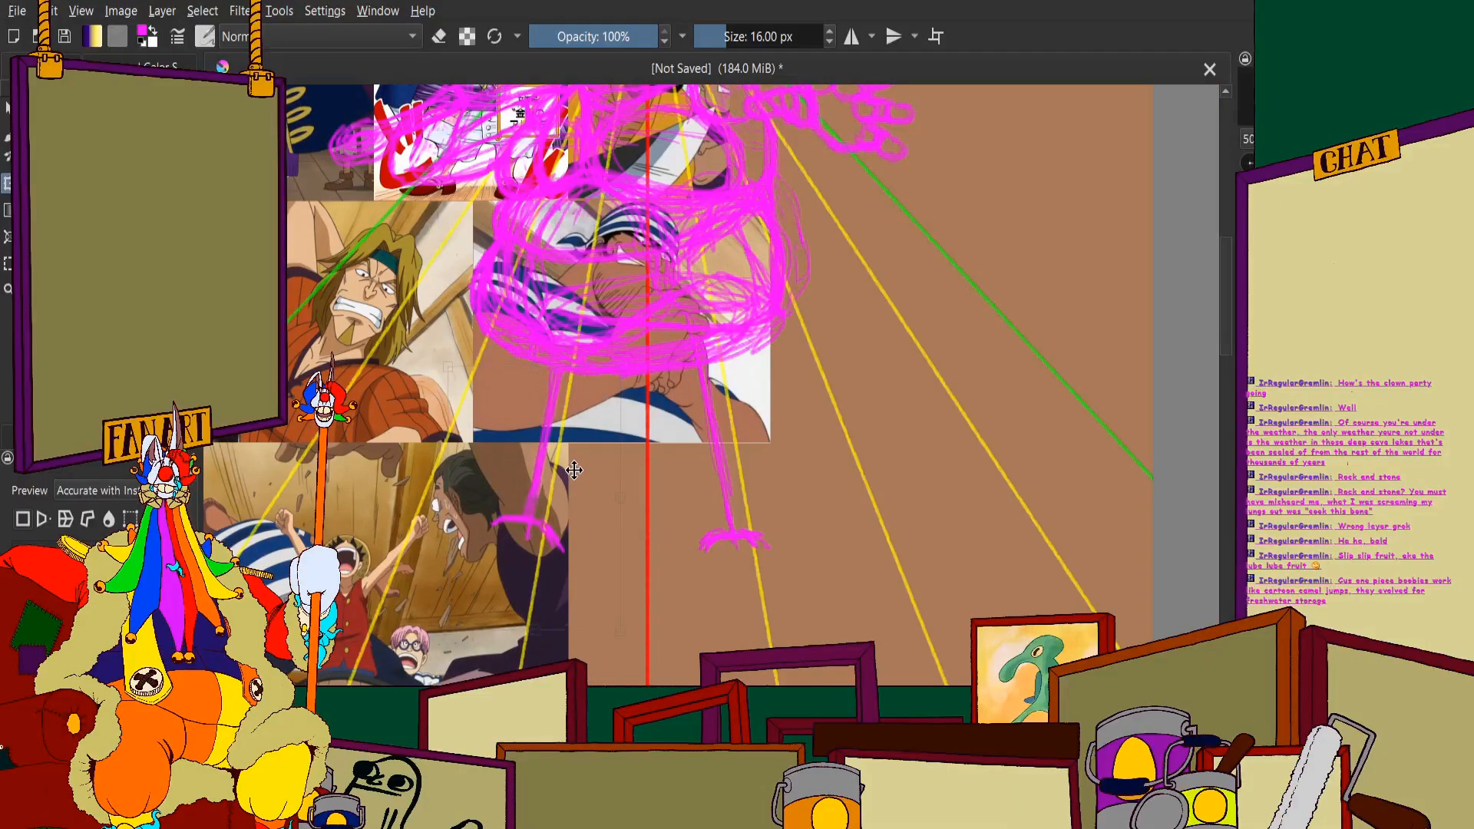
{"action": "left_click", "coordinate": [5, 138]}
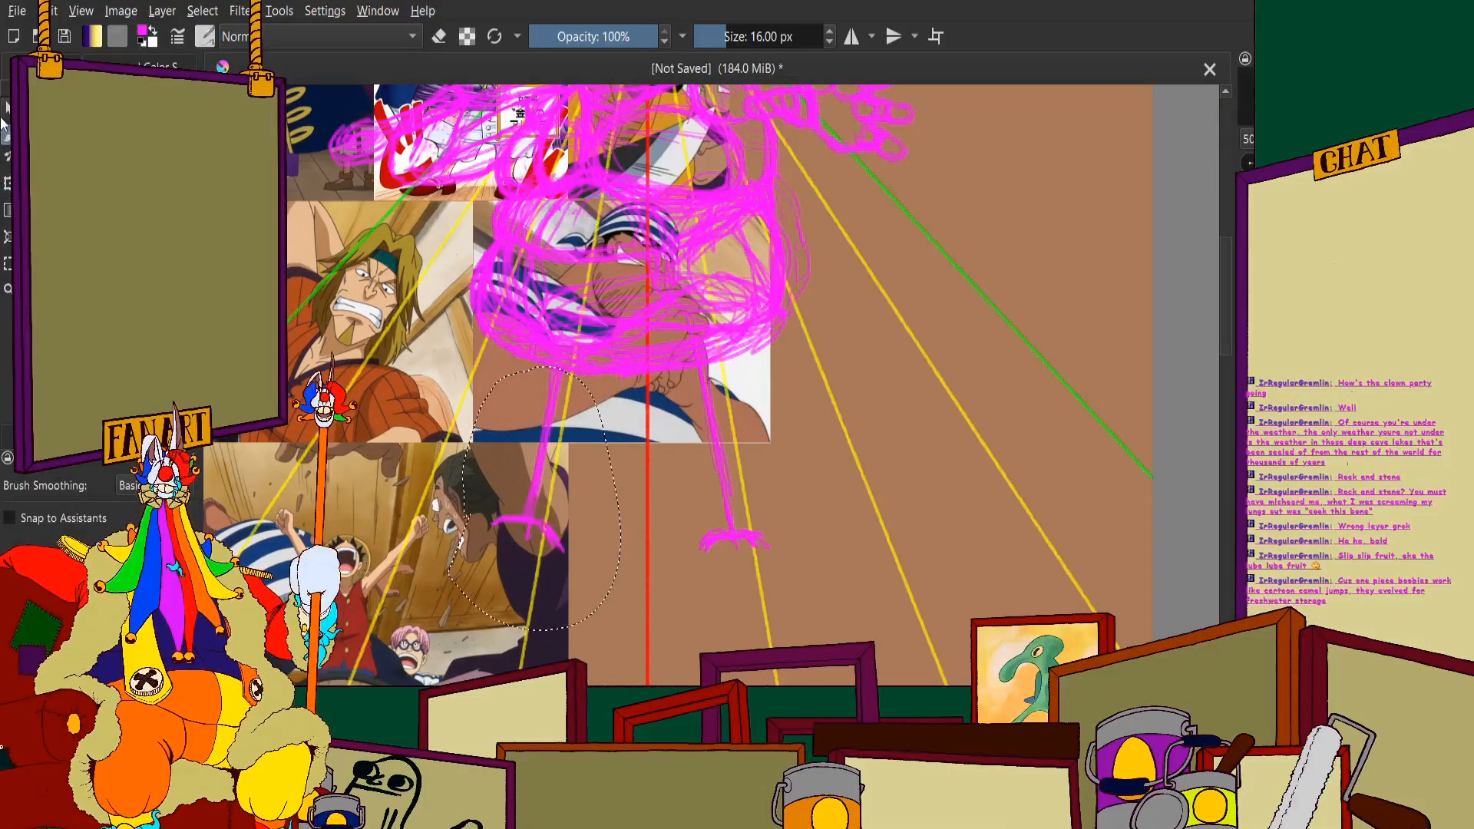
Try tracing one trouser leg over the white trousers of the first reference figure, and undo the trace strokes
{"action": "scroll", "coordinate": [710, 399], "scroll_direction": "down", "scroll_amount": 2}
{"action": "scroll", "coordinate": [709, 399], "scroll_direction": "up", "scroll_amount": 2}
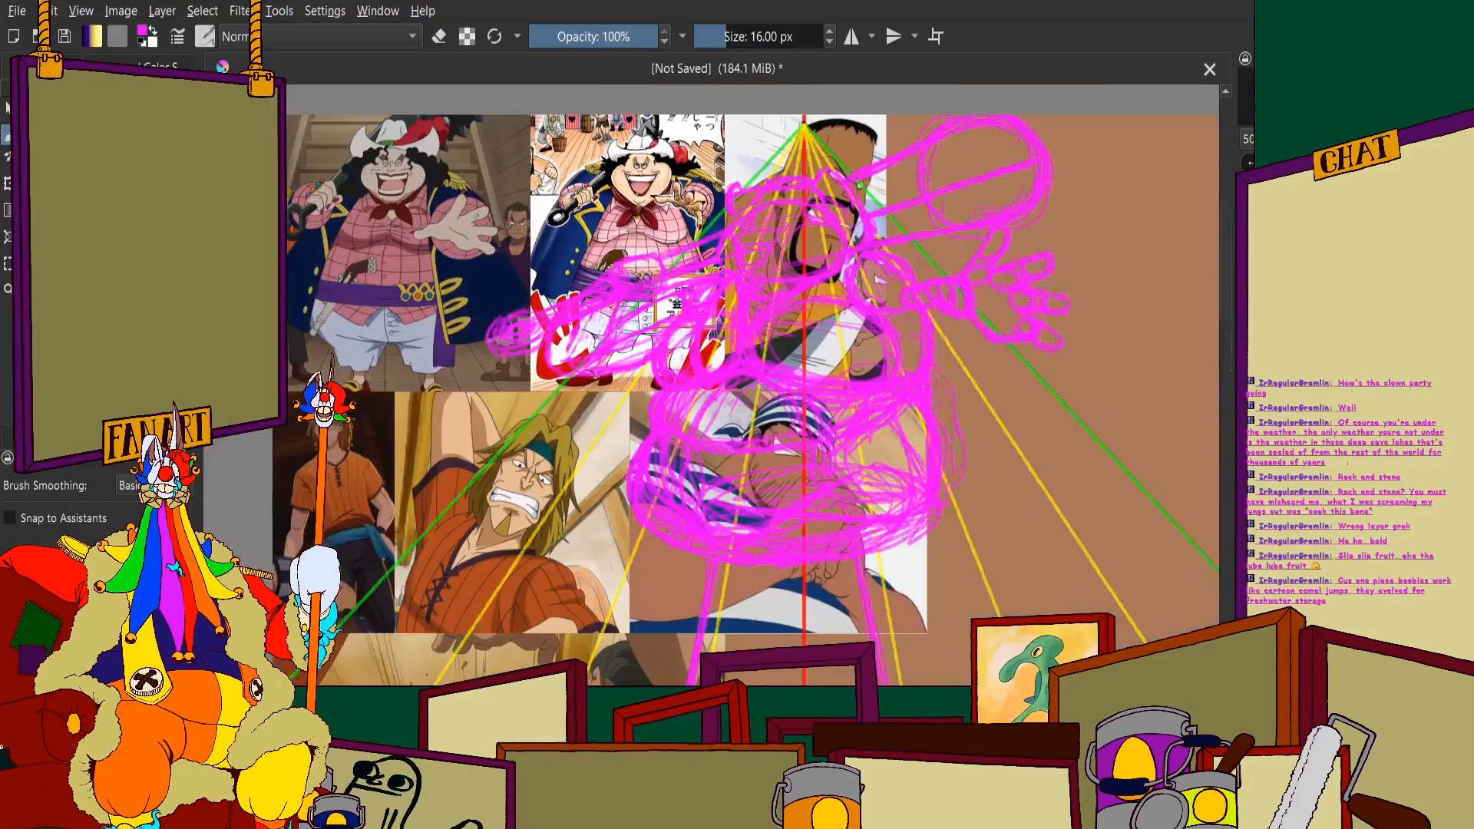
{"action": "scroll", "coordinate": [446, 244], "scroll_direction": "up", "scroll_amount": 4}
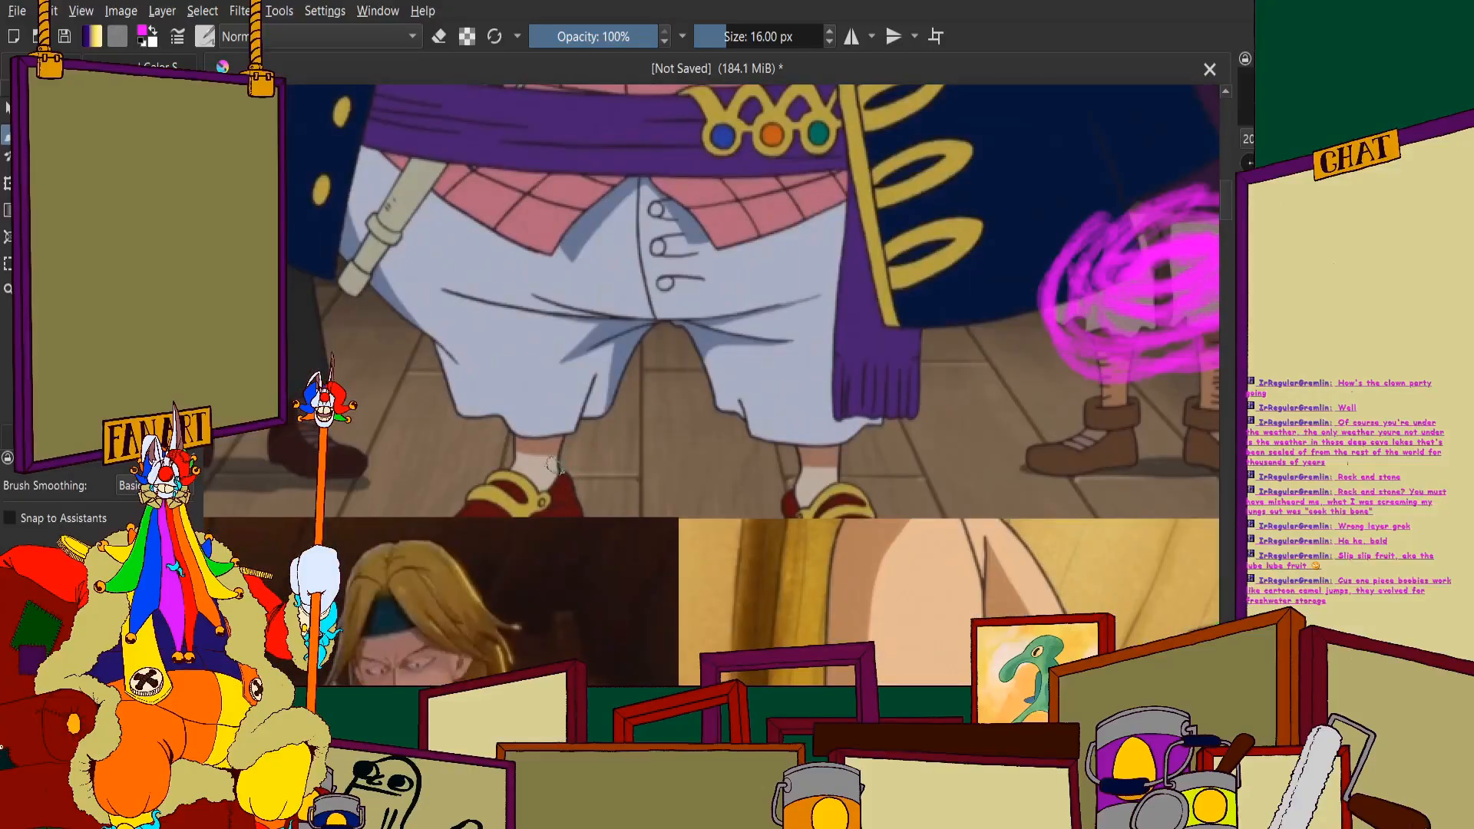
{"action": "left_click_drag", "start_coordinate": [549, 490], "coordinate": [606, 311]}
{"action": "left_click_drag", "start_coordinate": [430, 295], "coordinate": [499, 461]}
{"action": "mouse_move", "coordinate": [355, 192]}
{"action": "left_mouse_down"}
{"action": "mouse_move", "coordinate": [507, 464]}
{"action": "mouse_move", "coordinate": [445, 342]}
{"action": "left_mouse_up"}
{"action": "mouse_move", "coordinate": [414, 255]}
{"action": "left_mouse_down"}
{"action": "mouse_move", "coordinate": [619, 313]}
{"action": "mouse_move", "coordinate": [423, 271]}
{"action": "left_mouse_up"}
{"action": "scroll", "coordinate": [506, 313], "scroll_direction": "down", "scroll_amount": 2}
{"action": "scroll", "coordinate": [522, 307], "scroll_direction": "up", "scroll_amount": 1}
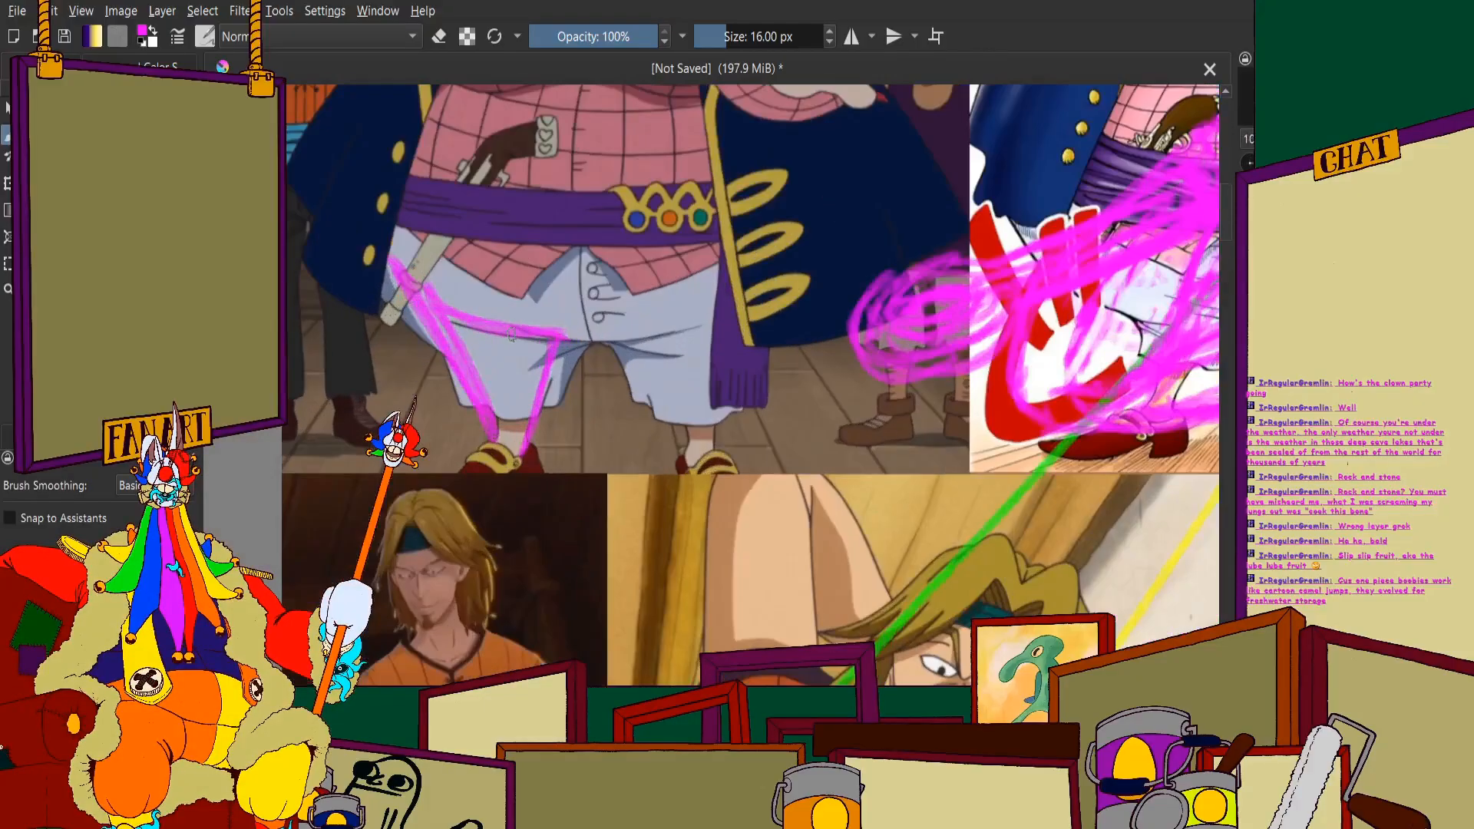
{"action": "key", "text": "ctrl+z"}
{"action": "key", "text": "ctrl+z"}
{"action": "key", "text": "ctrl+z"}
Sketch a small round knee joint about halfway down each of the two leg lines
{"action": "scroll", "coordinate": [511, 334], "scroll_direction": "down", "scroll_amount": 4}
{"action": "scroll", "coordinate": [691, 307], "scroll_direction": "up", "scroll_amount": 3}
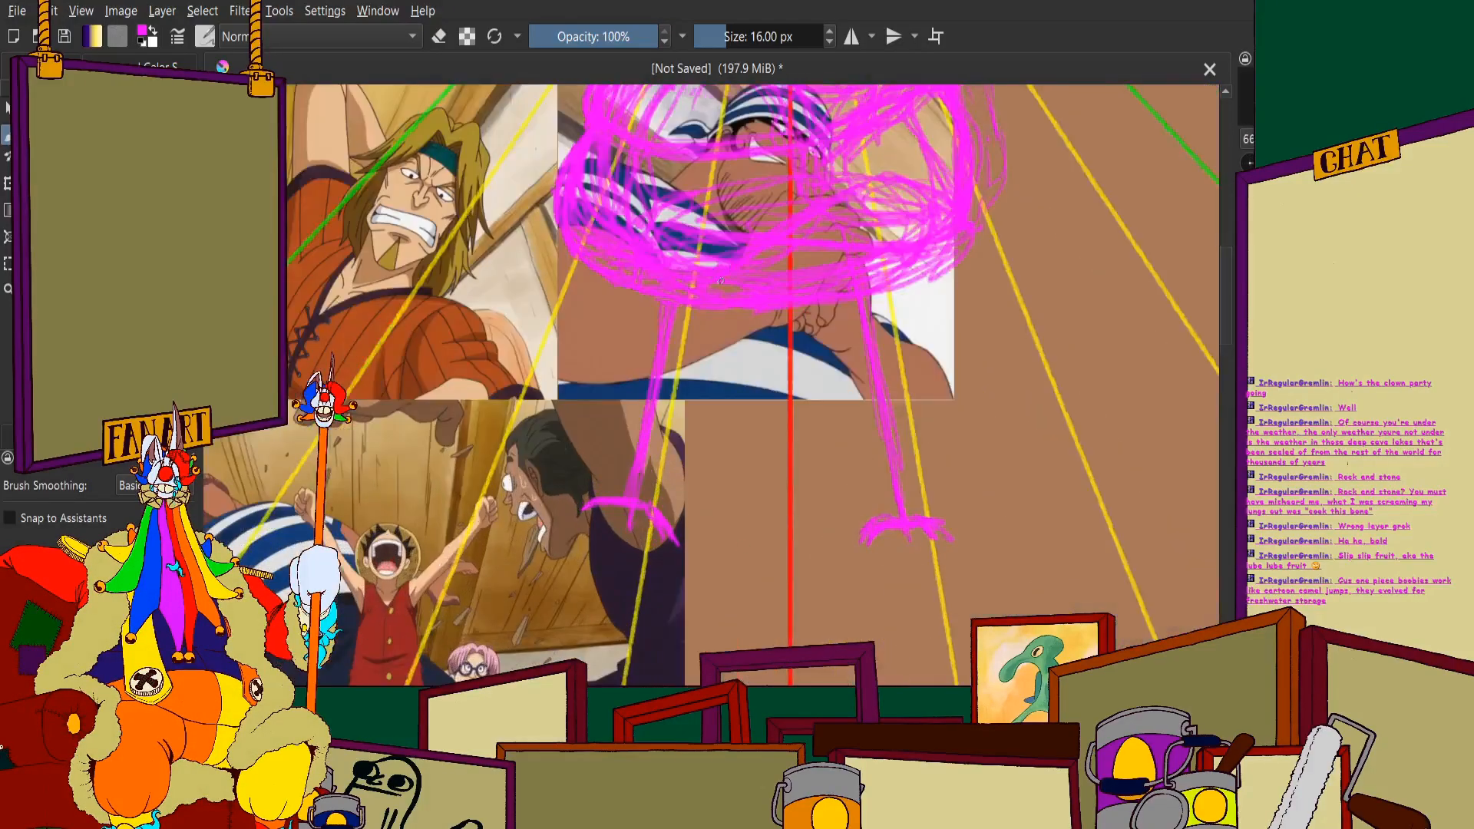
{"action": "scroll", "coordinate": [684, 283], "scroll_direction": "up", "scroll_amount": 1}
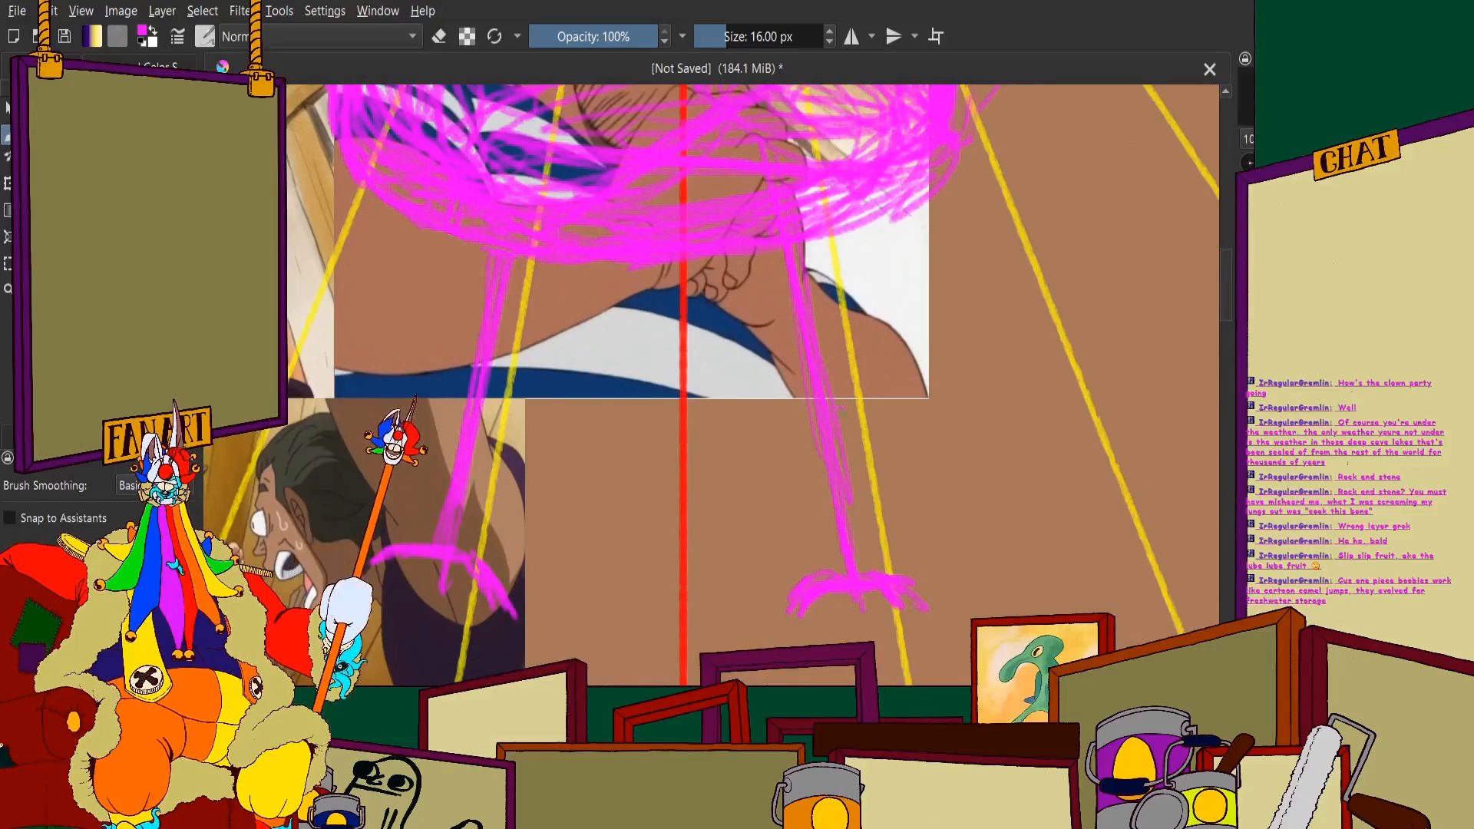
{"action": "left_click_drag", "start_coordinate": [819, 389], "coordinate": [821, 384]}
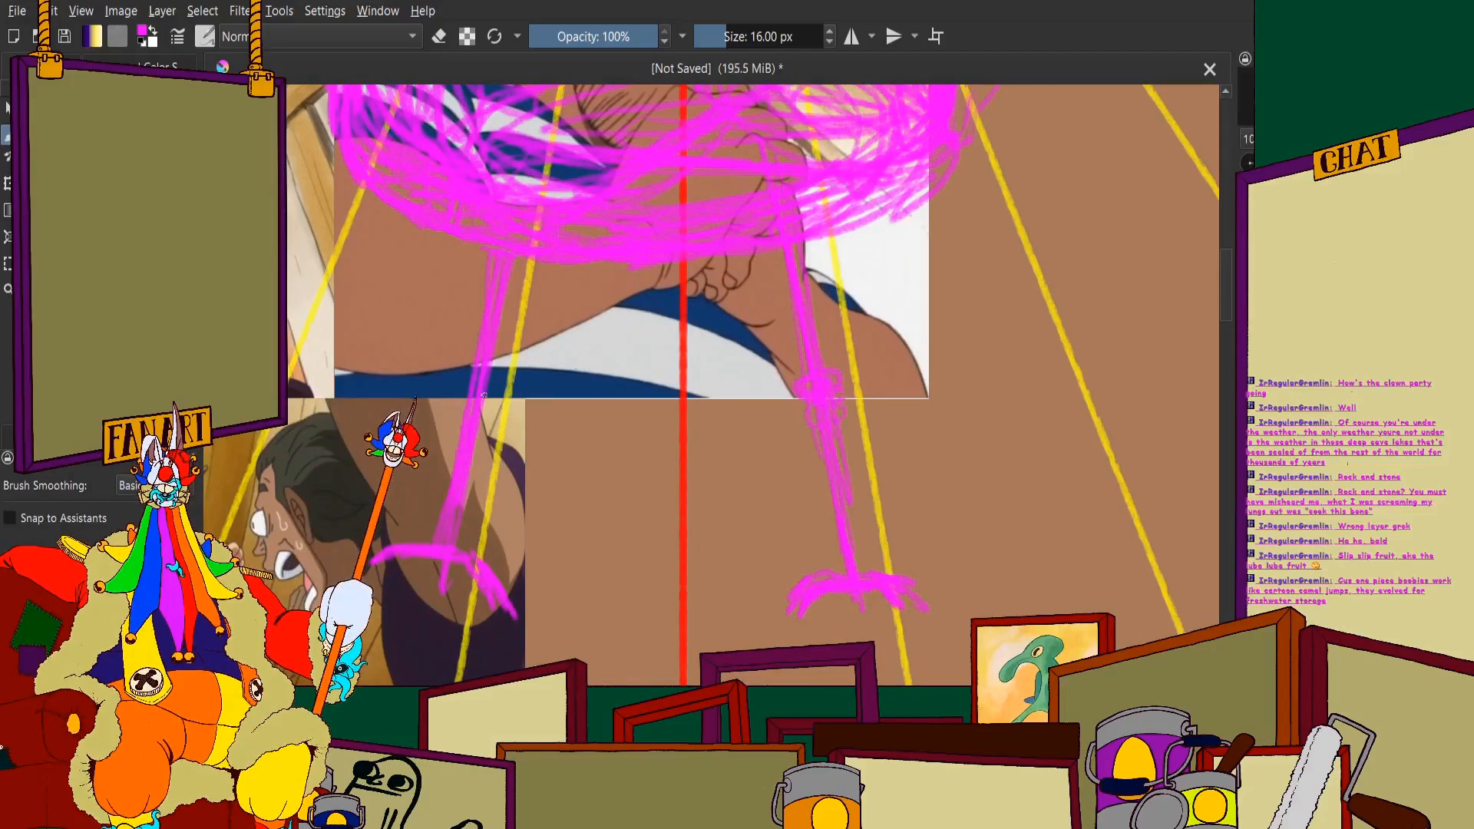
{"action": "scroll", "coordinate": [478, 393], "scroll_direction": "up", "scroll_amount": 2}
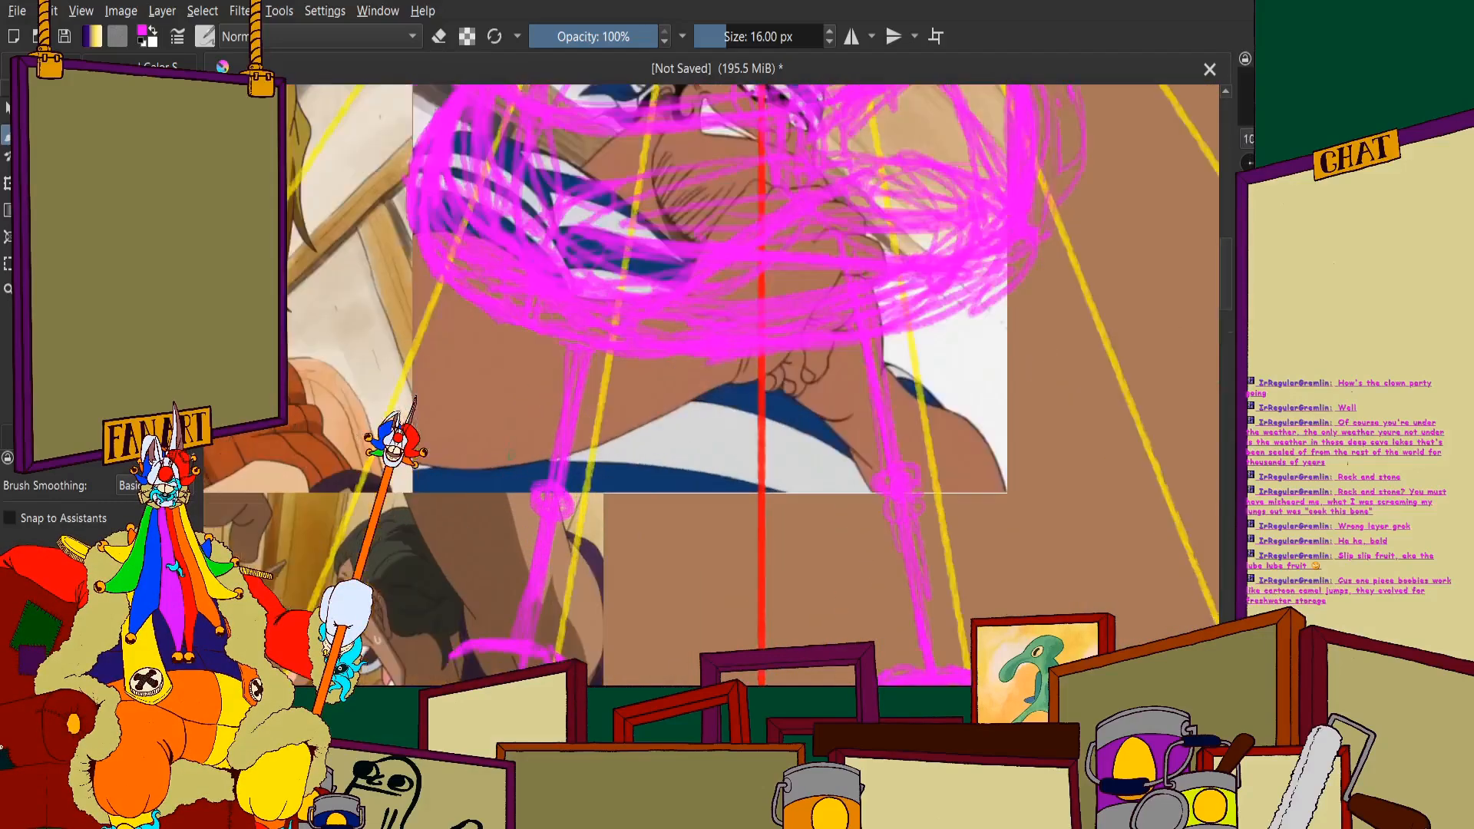
Sketch the outer and inner thigh contours, tapering from the lower body to the knee, on the leg away from the open hand
{"action": "mouse_move", "coordinate": [503, 430]}
{"action": "left_mouse_down"}
{"action": "mouse_move", "coordinate": [453, 245]}
{"action": "mouse_move", "coordinate": [530, 461]}
{"action": "mouse_move", "coordinate": [454, 294]}
{"action": "left_mouse_up"}
{"action": "scroll", "coordinate": [461, 307], "scroll_direction": "down", "scroll_amount": 3}
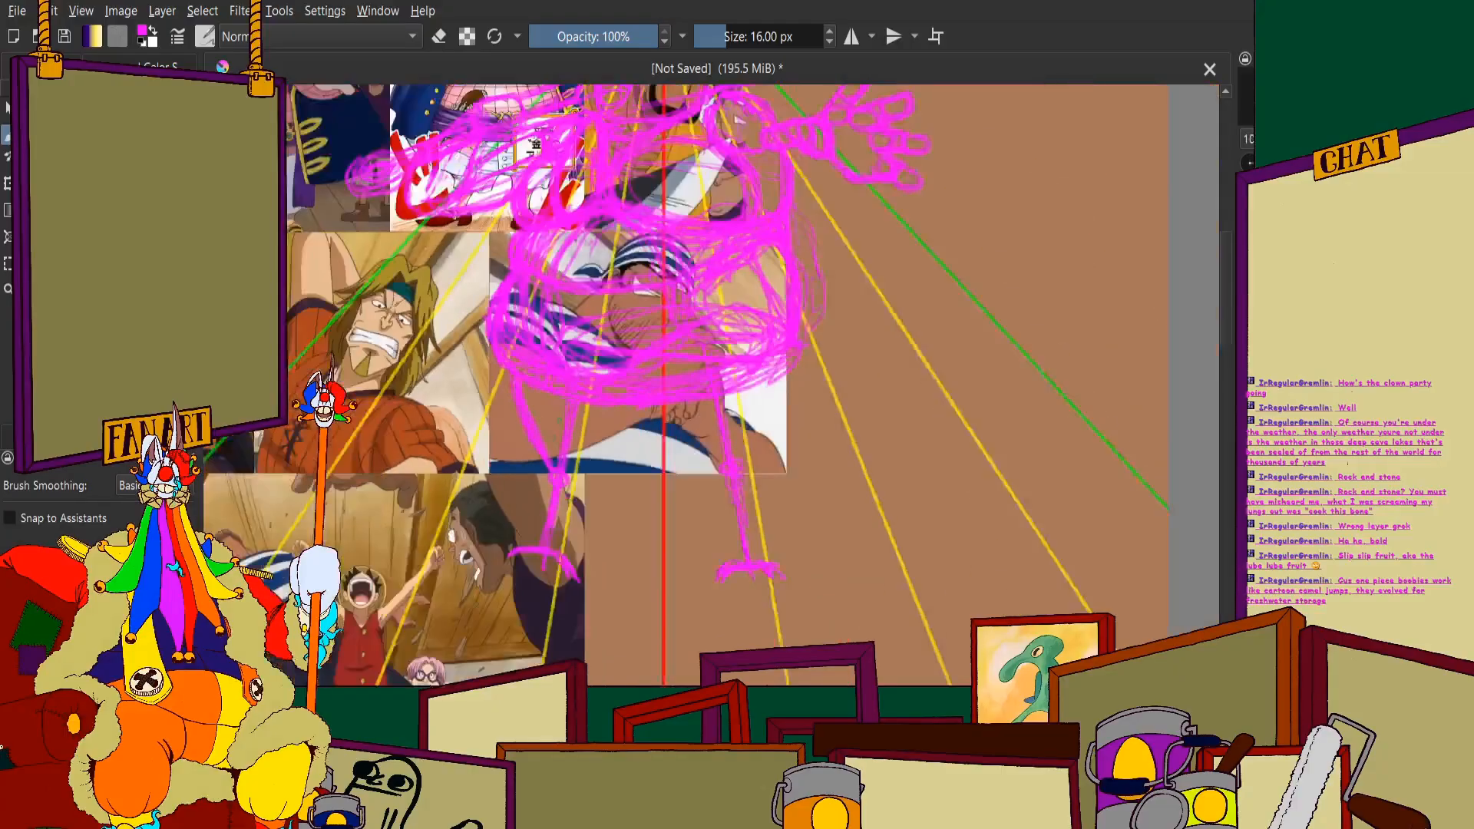
{"action": "scroll", "coordinate": [522, 353], "scroll_direction": "up", "scroll_amount": 4}
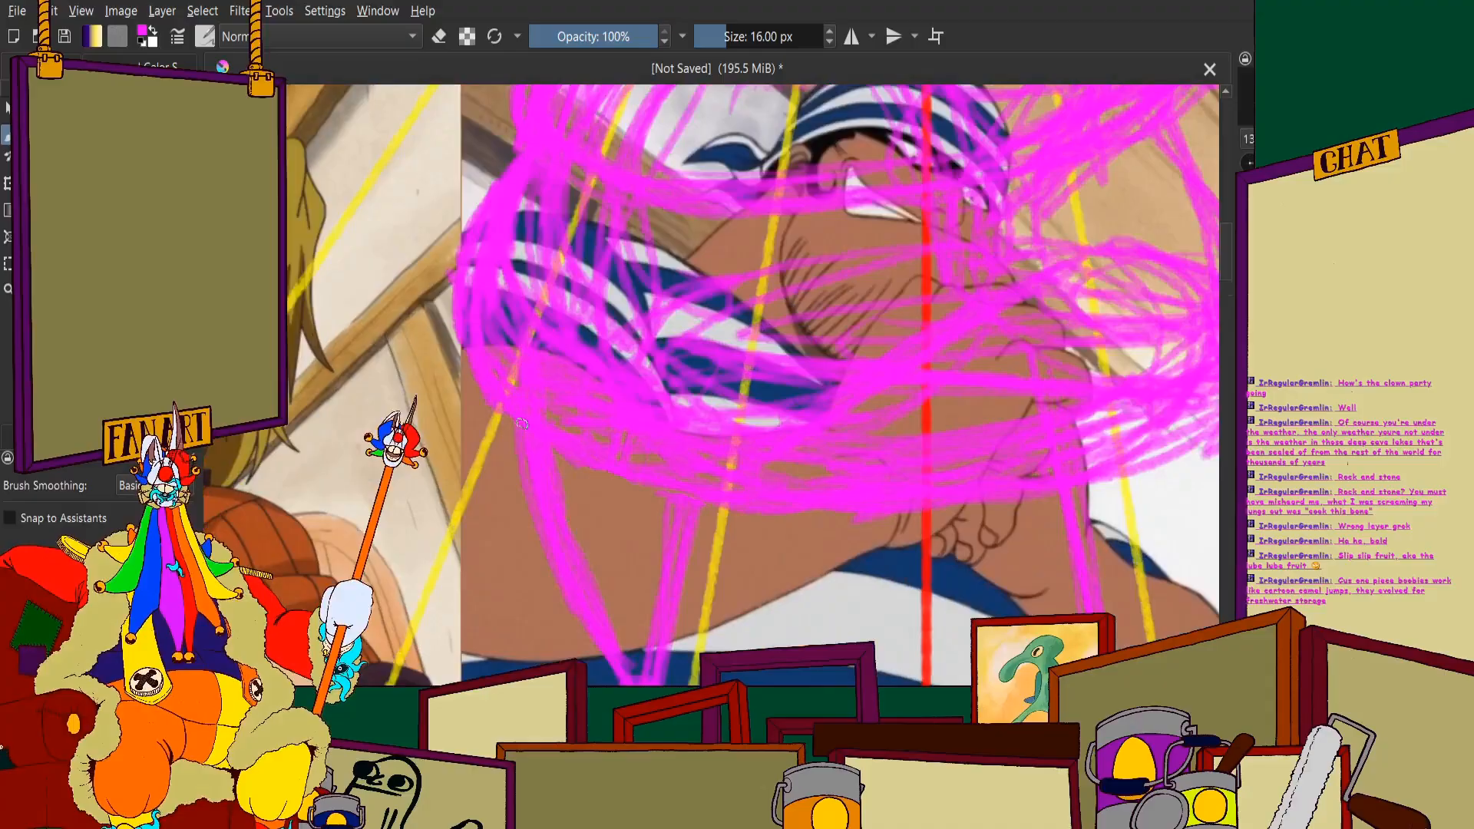
{"action": "scroll", "coordinate": [528, 395], "scroll_direction": "down", "scroll_amount": 3}
{"action": "scroll", "coordinate": [614, 550], "scroll_direction": "up", "scroll_amount": 3}
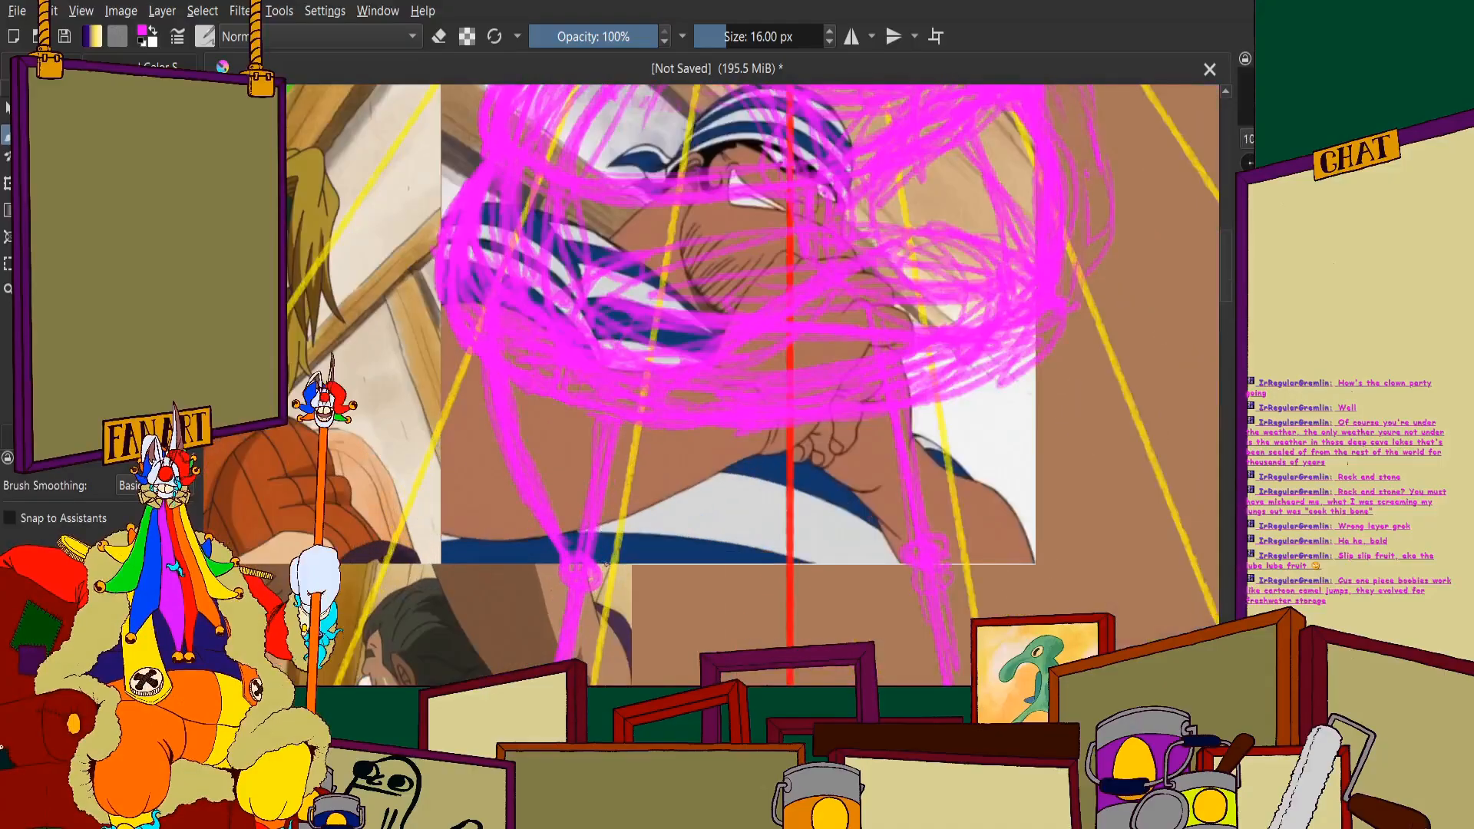
{"action": "mouse_move", "coordinate": [639, 525]}
{"action": "left_mouse_down"}
{"action": "mouse_move", "coordinate": [681, 432]}
{"action": "mouse_move", "coordinate": [613, 558]}
{"action": "mouse_move", "coordinate": [693, 411]}
{"action": "mouse_move", "coordinate": [600, 568]}
{"action": "mouse_move", "coordinate": [702, 408]}
{"action": "mouse_move", "coordinate": [587, 577]}
{"action": "left_mouse_up"}
Outline the calf with curved strokes on both sides of the shin, from knee to foot, on the leg away from the open hand
{"action": "scroll", "coordinate": [588, 577], "scroll_direction": "down", "scroll_amount": 2}
{"action": "scroll", "coordinate": [654, 313], "scroll_direction": "up", "scroll_amount": 4}
{"action": "mouse_move", "coordinate": [655, 312]}
{"action": "left_mouse_down"}
{"action": "mouse_move", "coordinate": [683, 438]}
{"action": "mouse_move", "coordinate": [654, 312]}
{"action": "mouse_move", "coordinate": [684, 415]}
{"action": "left_mouse_up"}
{"action": "left_click_drag", "start_coordinate": [533, 295], "coordinate": [538, 341]}
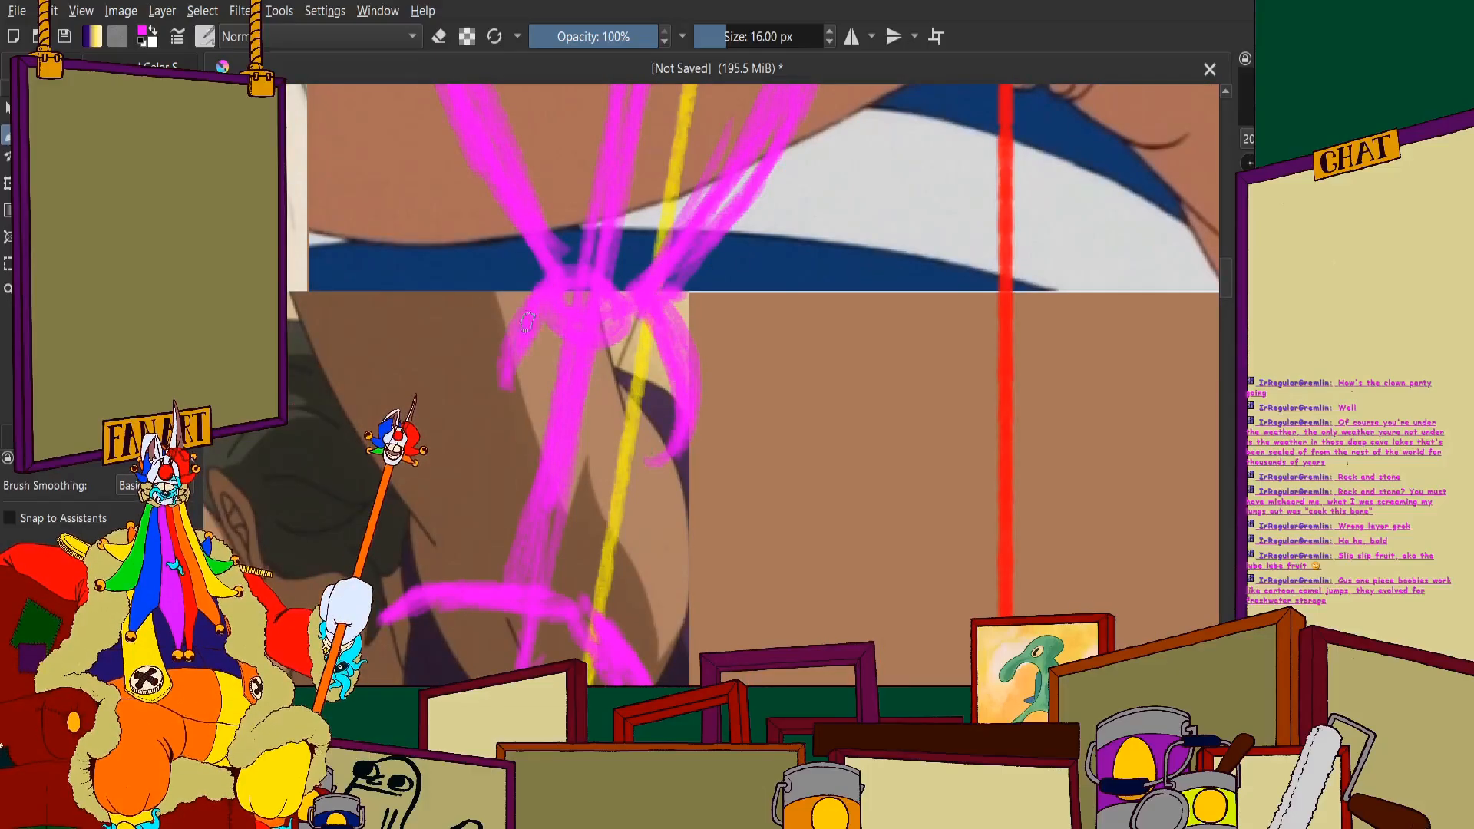
{"action": "scroll", "coordinate": [527, 385], "scroll_direction": "down", "scroll_amount": 2}
{"action": "scroll", "coordinate": [526, 385], "scroll_direction": "up", "scroll_amount": 2}
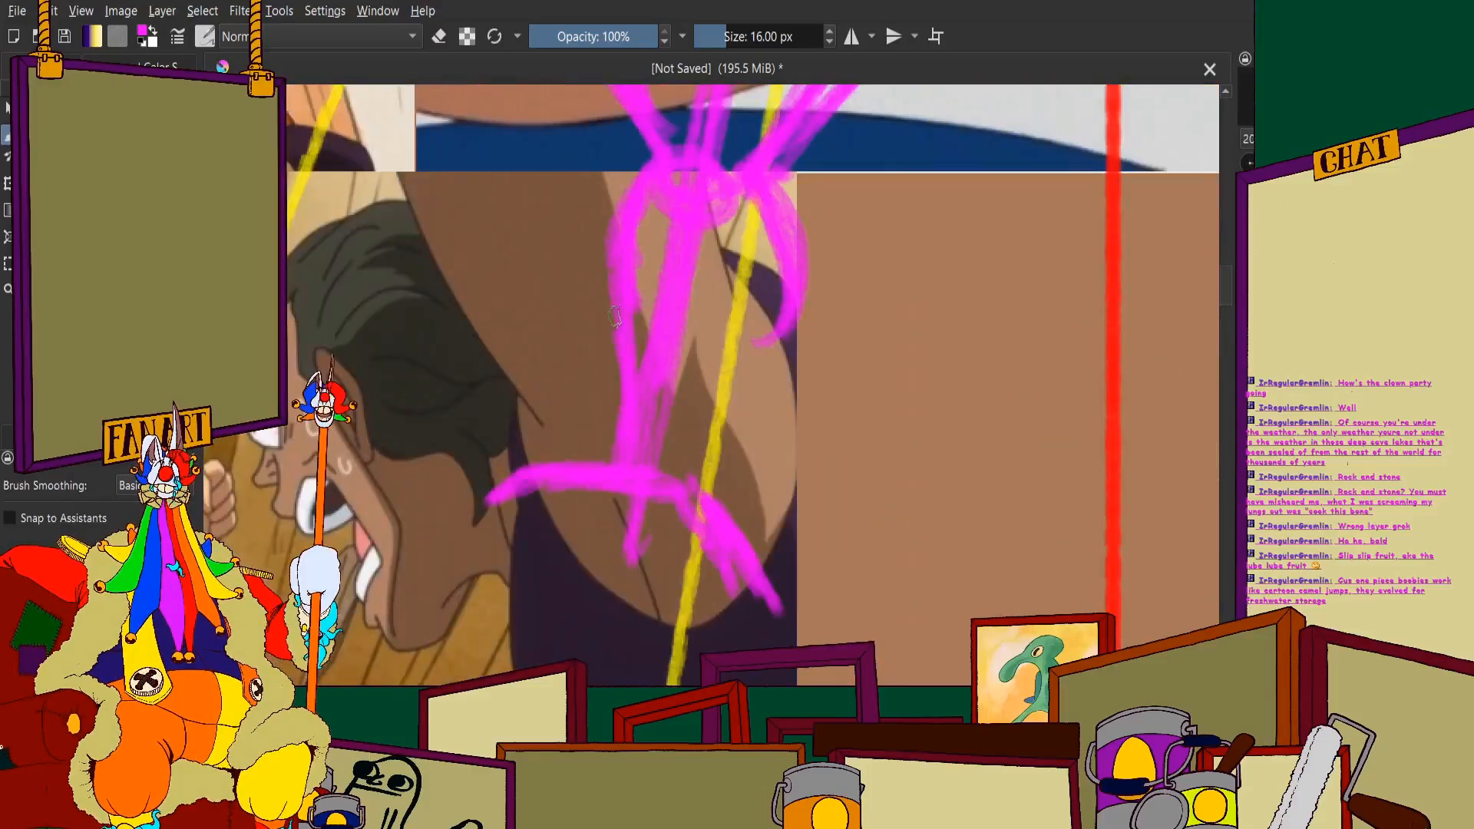
{"action": "mouse_move", "coordinate": [779, 303]}
{"action": "left_mouse_down"}
{"action": "mouse_move", "coordinate": [728, 492]}
{"action": "mouse_move", "coordinate": [783, 310]}
{"action": "mouse_move", "coordinate": [724, 462]}
{"action": "mouse_move", "coordinate": [761, 350]}
{"action": "mouse_move", "coordinate": [671, 514]}
{"action": "mouse_move", "coordinate": [797, 325]}
{"action": "mouse_move", "coordinate": [778, 190]}
{"action": "mouse_move", "coordinate": [758, 419]}
{"action": "mouse_move", "coordinate": [780, 188]}
{"action": "mouse_move", "coordinate": [788, 345]}
{"action": "mouse_move", "coordinate": [805, 171]}
{"action": "mouse_move", "coordinate": [820, 255]}
{"action": "left_mouse_up"}
Sketch the inner and outer thigh contours, curving down from the lower body to the knee, on the open-hand side
{"action": "scroll", "coordinate": [733, 415], "scroll_direction": "down", "scroll_amount": 4}
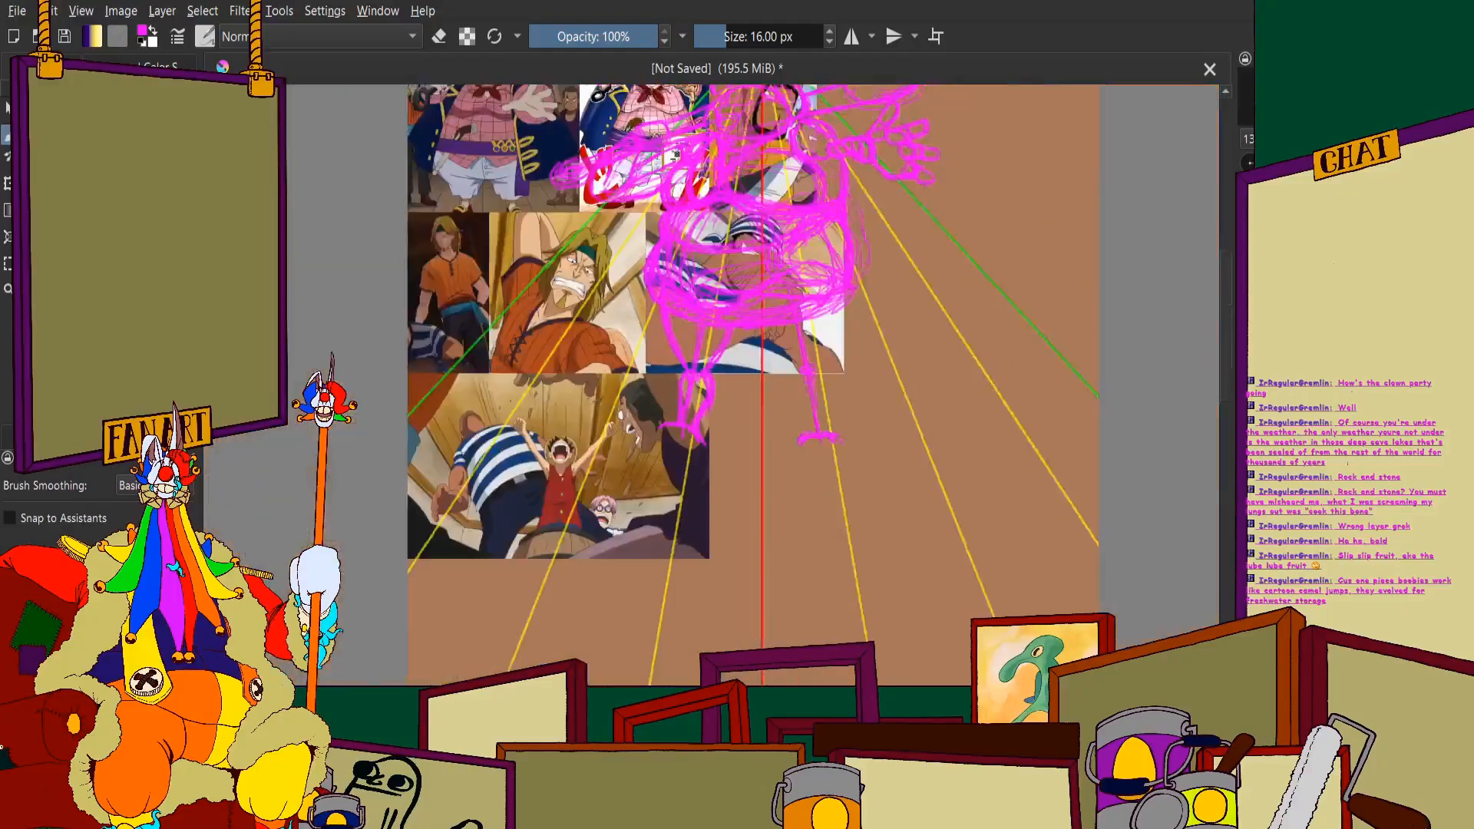
{"action": "scroll", "coordinate": [739, 400], "scroll_direction": "up", "scroll_amount": 3}
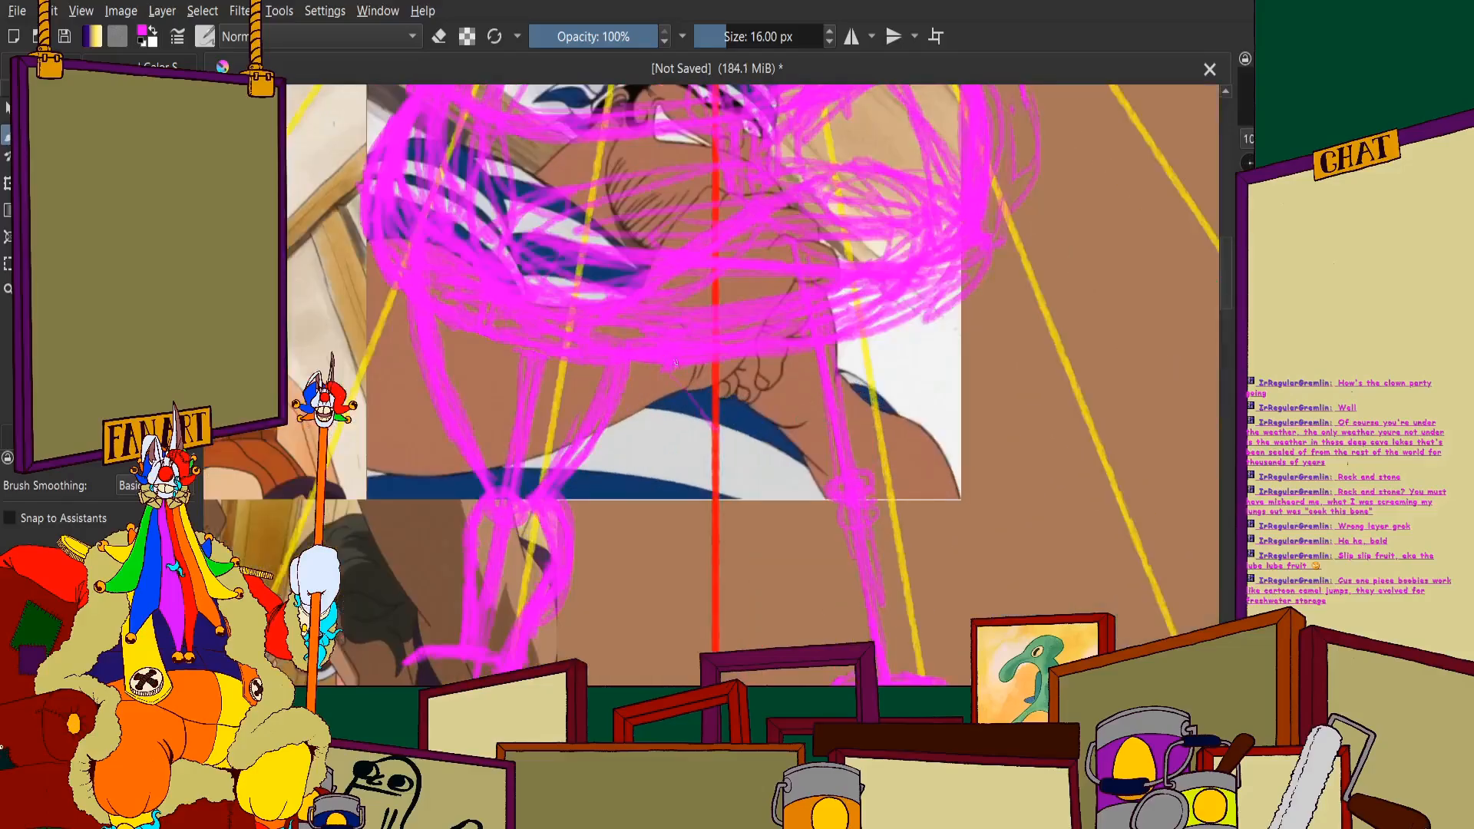
{"action": "mouse_move", "coordinate": [675, 363]}
{"action": "left_mouse_down"}
{"action": "mouse_move", "coordinate": [773, 491]}
{"action": "mouse_move", "coordinate": [667, 397]}
{"action": "left_mouse_up"}
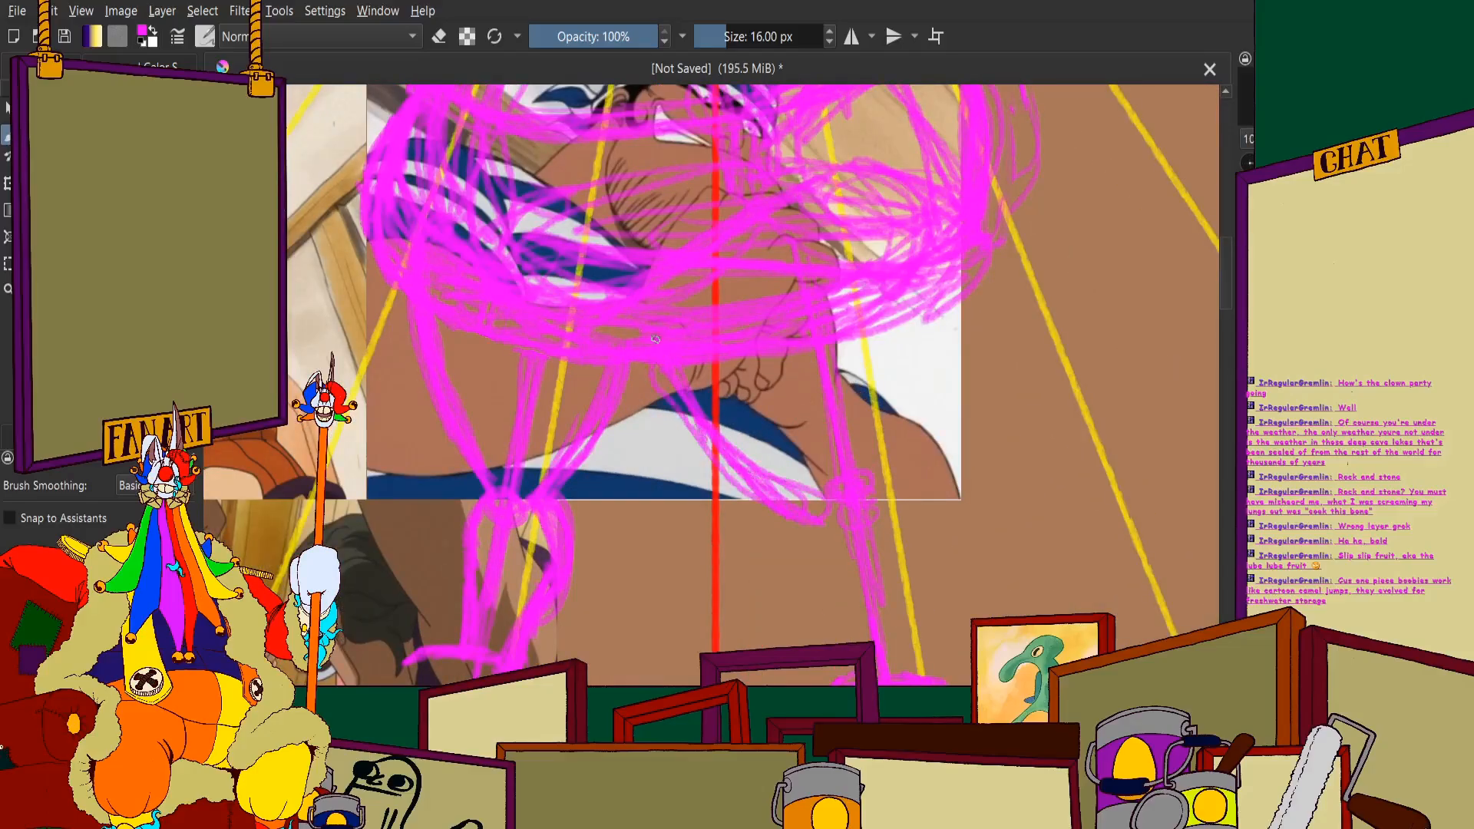
{"action": "mouse_move", "coordinate": [927, 326]}
{"action": "left_mouse_down"}
{"action": "mouse_move", "coordinate": [919, 390]}
{"action": "mouse_move", "coordinate": [946, 263]}
{"action": "mouse_move", "coordinate": [870, 511]}
{"action": "left_mouse_up"}
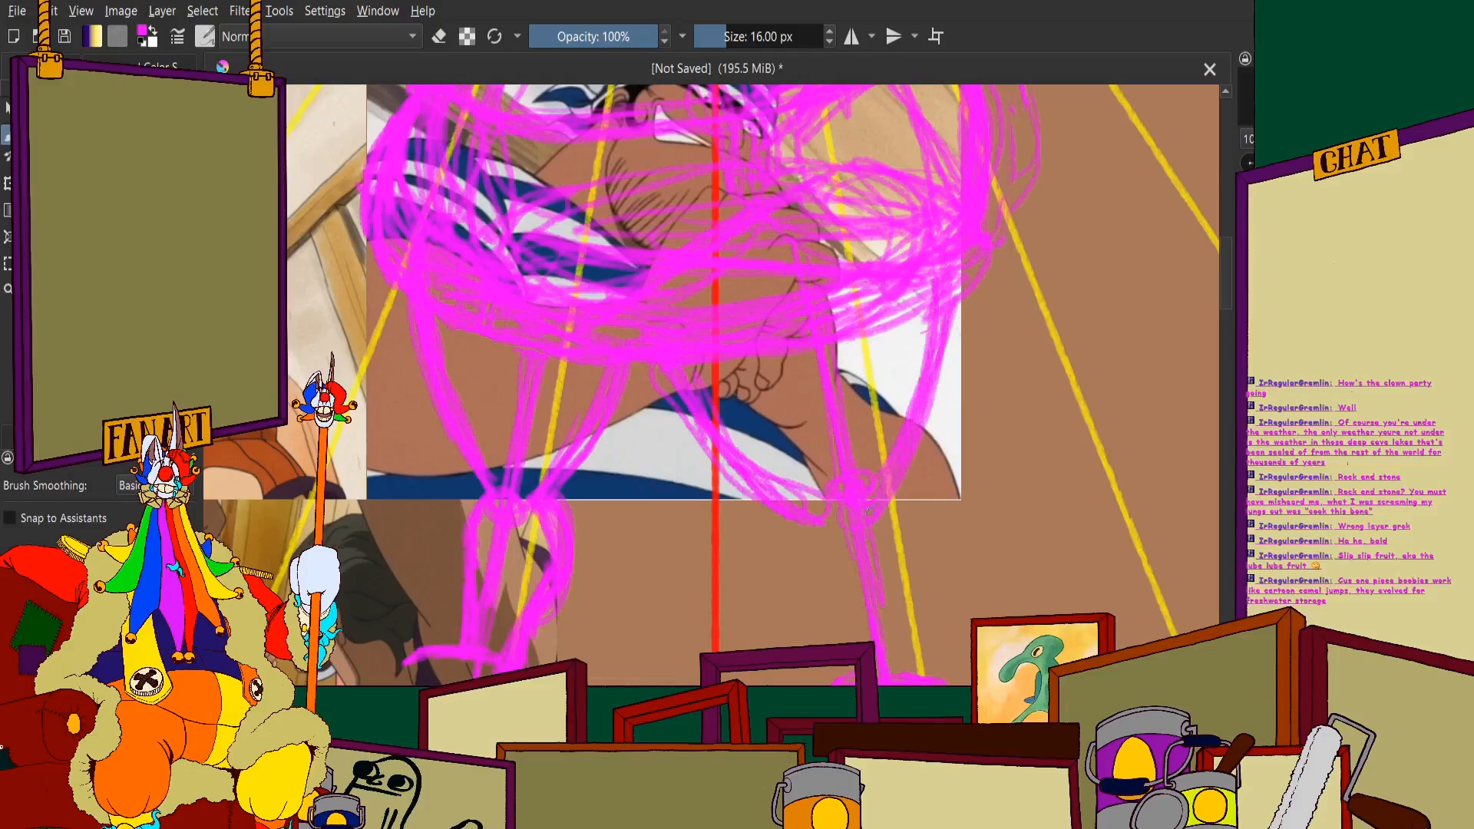
{"action": "scroll", "coordinate": [870, 510], "scroll_direction": "down", "scroll_amount": 2}
{"action": "scroll", "coordinate": [893, 323], "scroll_direction": "up", "scroll_amount": 2}
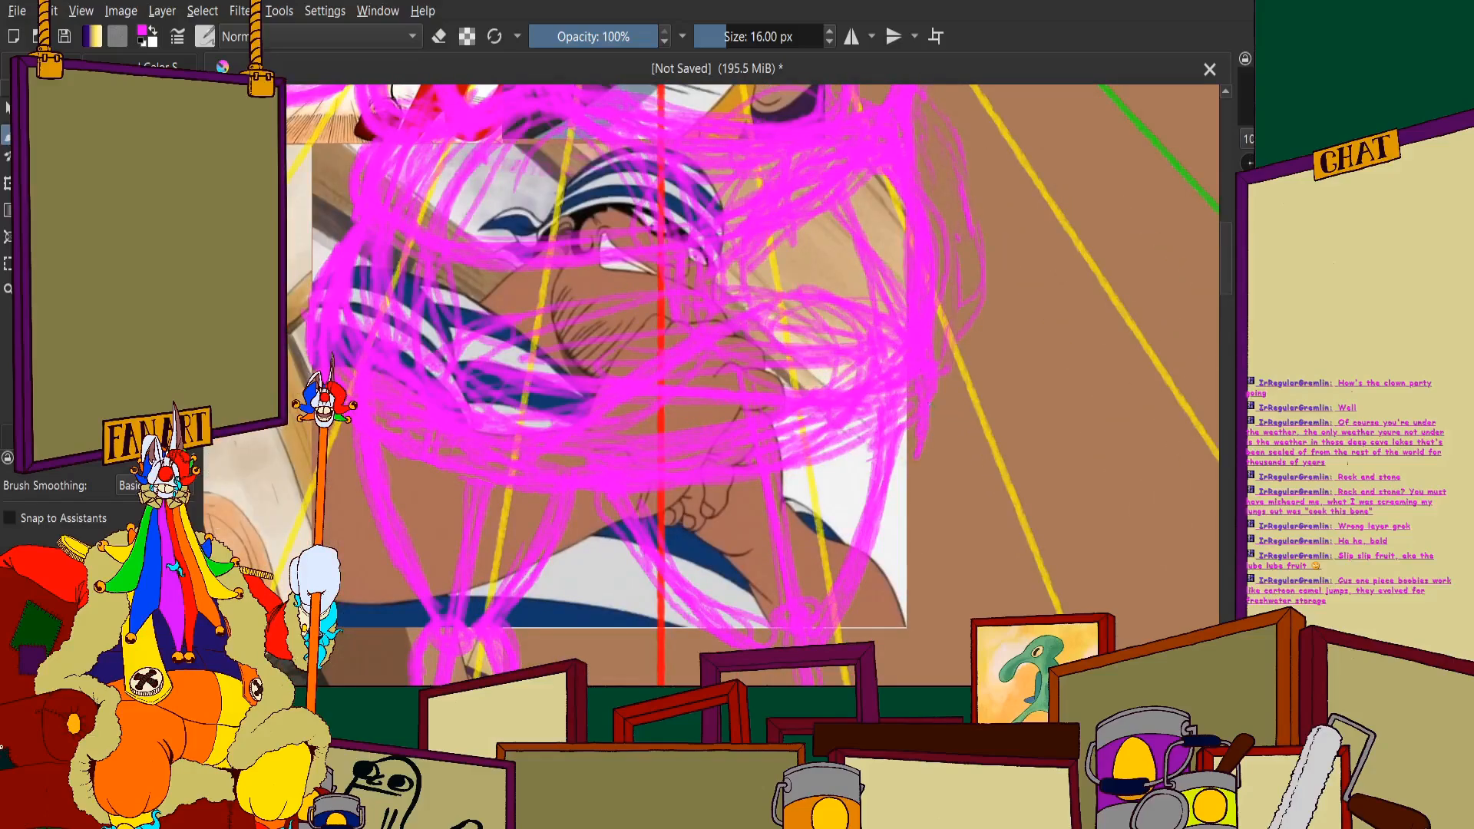
Strengthen the outer thigh contour and outline the calf with curved strokes down to the foot on the open-hand side
{"action": "left_click_drag", "start_coordinate": [925, 399], "coordinate": [875, 516]}
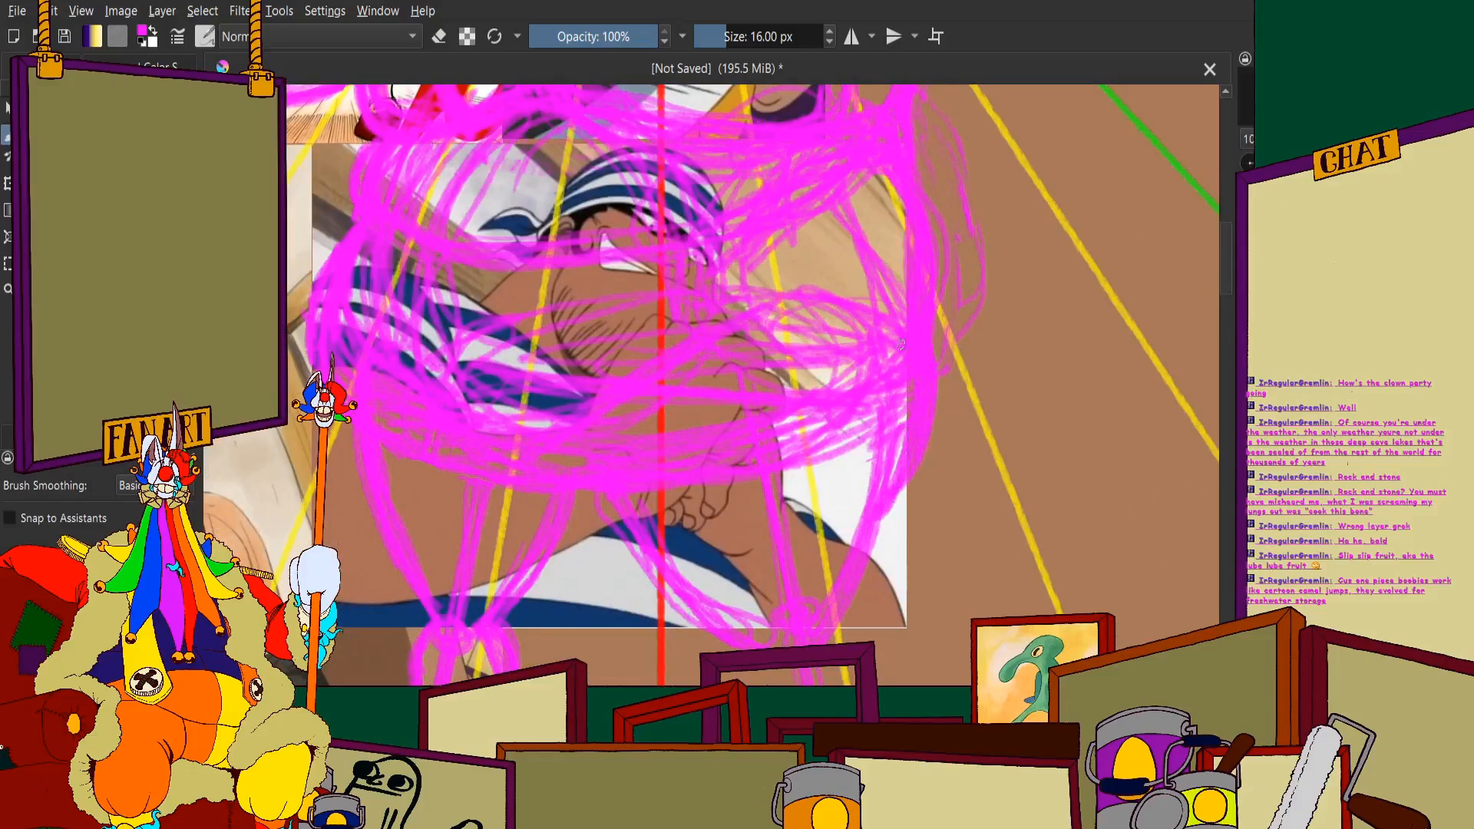
{"action": "scroll", "coordinate": [892, 205], "scroll_direction": "down", "scroll_amount": 2}
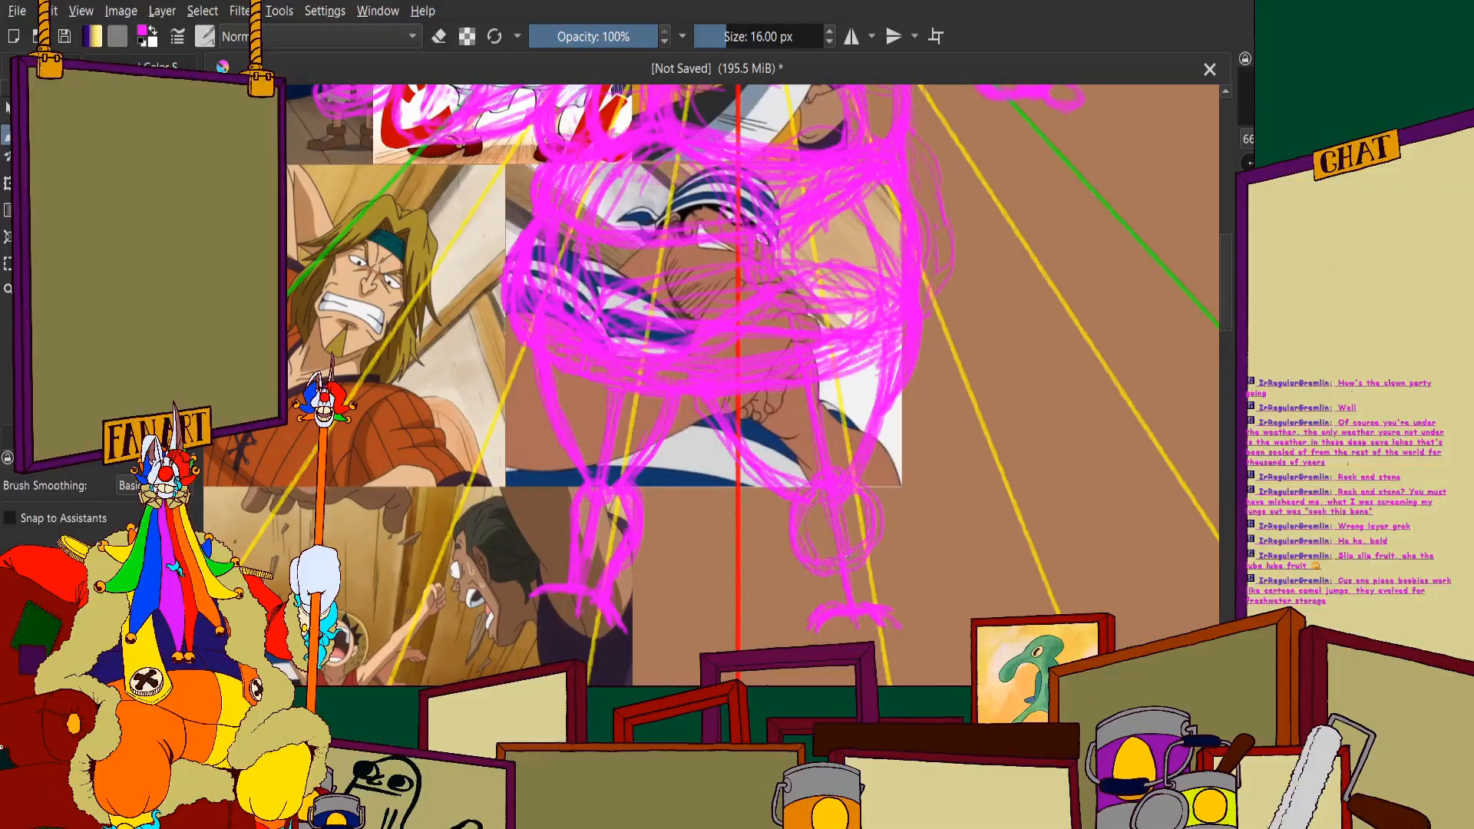
{"action": "scroll", "coordinate": [883, 660], "scroll_direction": "up", "scroll_amount": 2}
{"action": "mouse_move", "coordinate": [866, 401]}
{"action": "left_mouse_down"}
{"action": "mouse_move", "coordinate": [847, 535]}
{"action": "mouse_move", "coordinate": [861, 424]}
{"action": "left_mouse_up"}
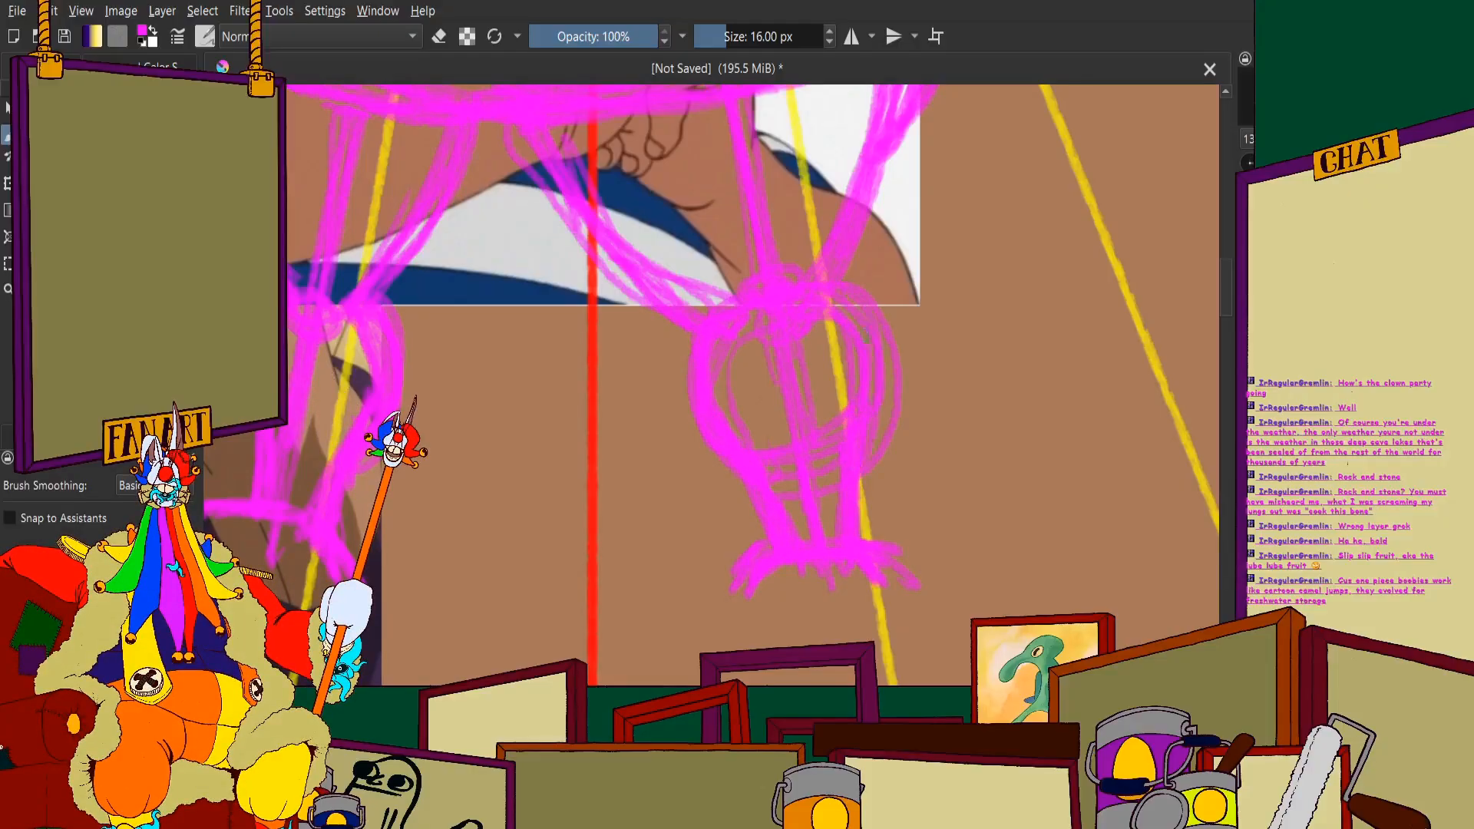
Outline a long pointed shoe extending outward from the ankle on the leg away from the open hand
{"action": "scroll", "coordinate": [845, 383], "scroll_direction": "down", "scroll_amount": 2}
{"action": "scroll", "coordinate": [883, 532], "scroll_direction": "up", "scroll_amount": 3}
{"action": "left_click_drag", "start_coordinate": [883, 531], "coordinate": [775, 441]}
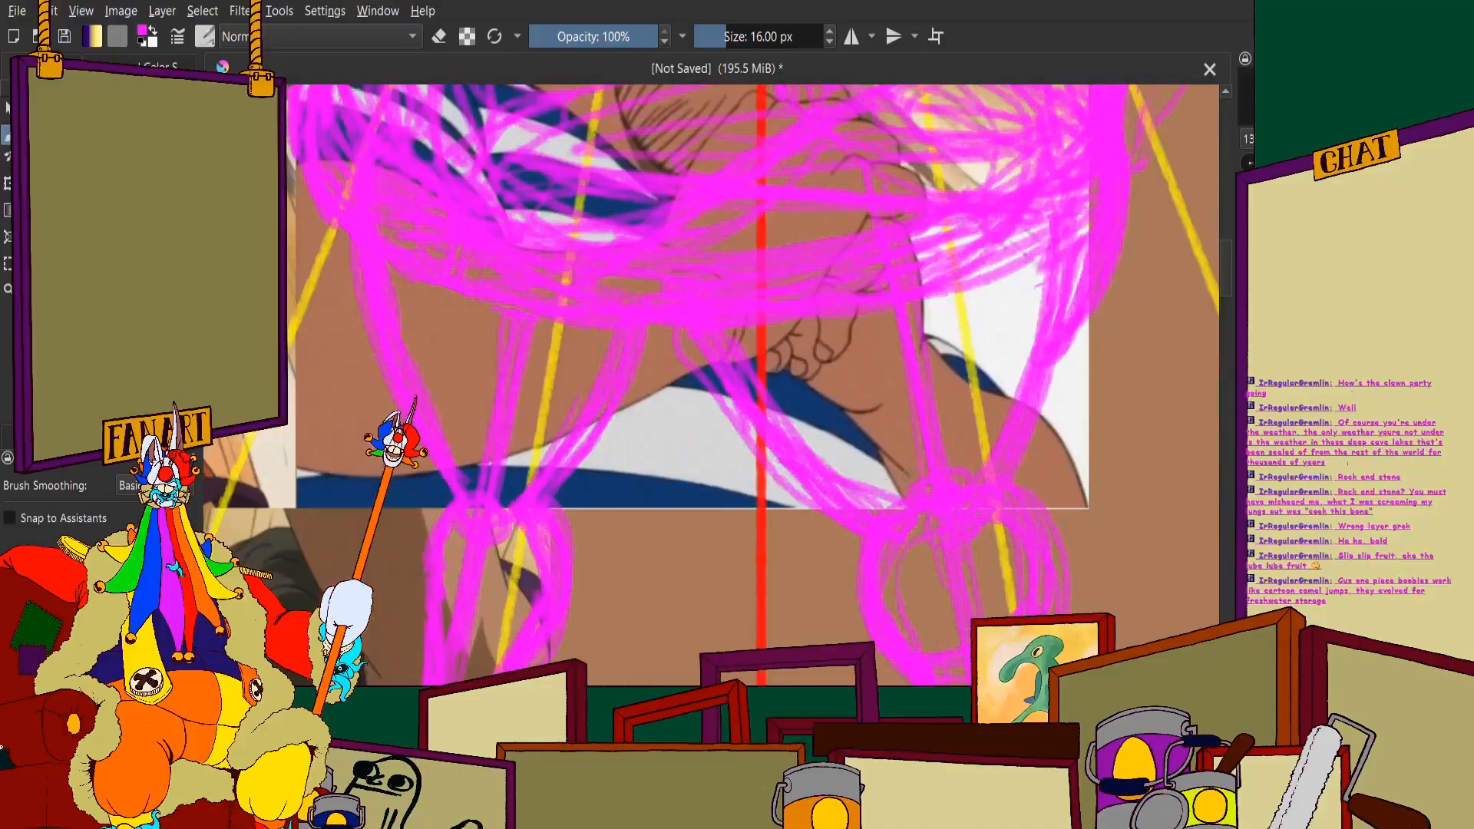
{"action": "scroll", "coordinate": [889, 519], "scroll_direction": "down", "scroll_amount": 3}
{"action": "scroll", "coordinate": [755, 561], "scroll_direction": "up", "scroll_amount": 3}
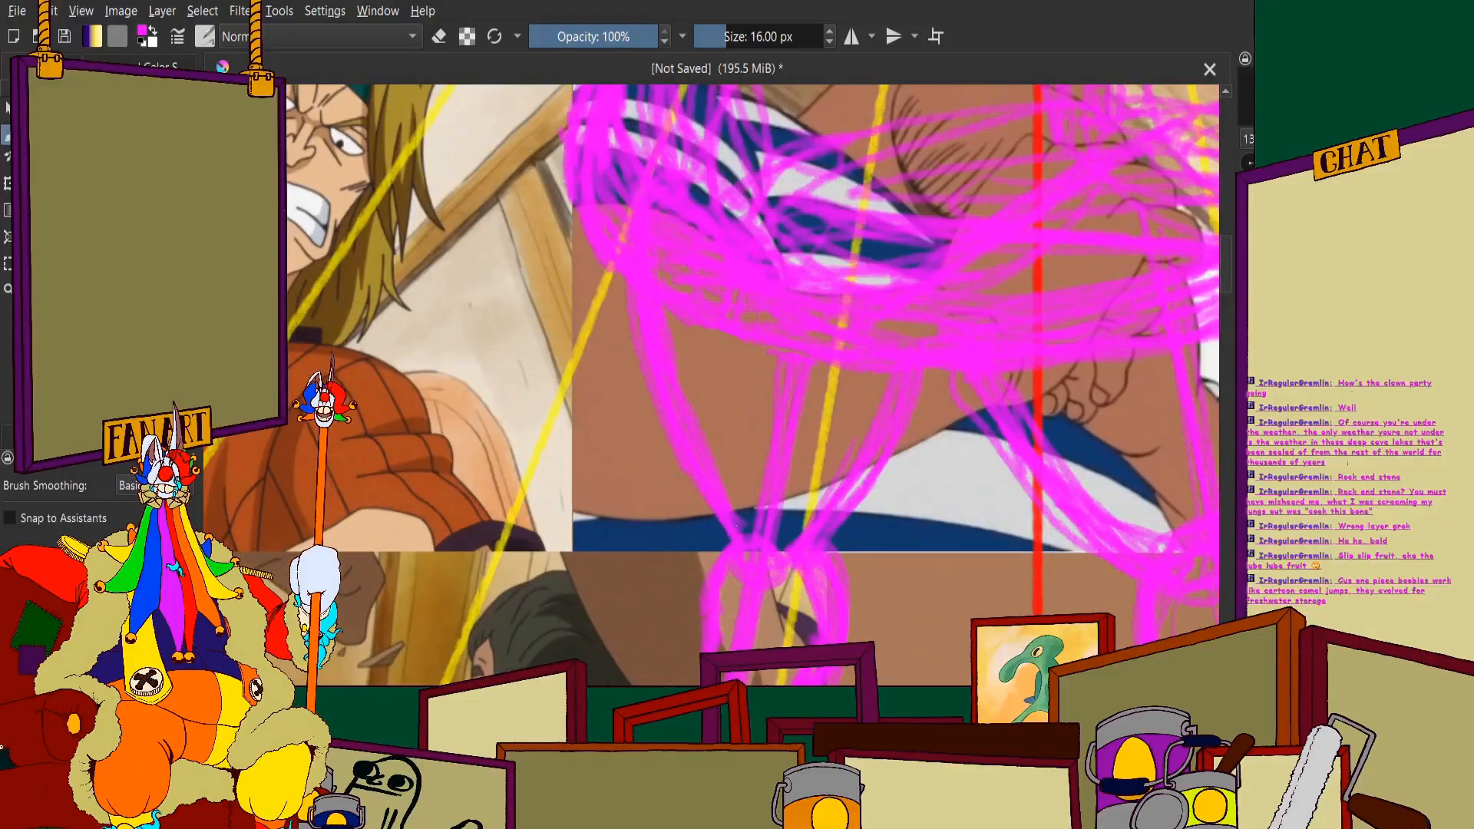
{"action": "scroll", "coordinate": [754, 561], "scroll_direction": "down", "scroll_amount": 3}
{"action": "scroll", "coordinate": [757, 530], "scroll_direction": "up", "scroll_amount": 3}
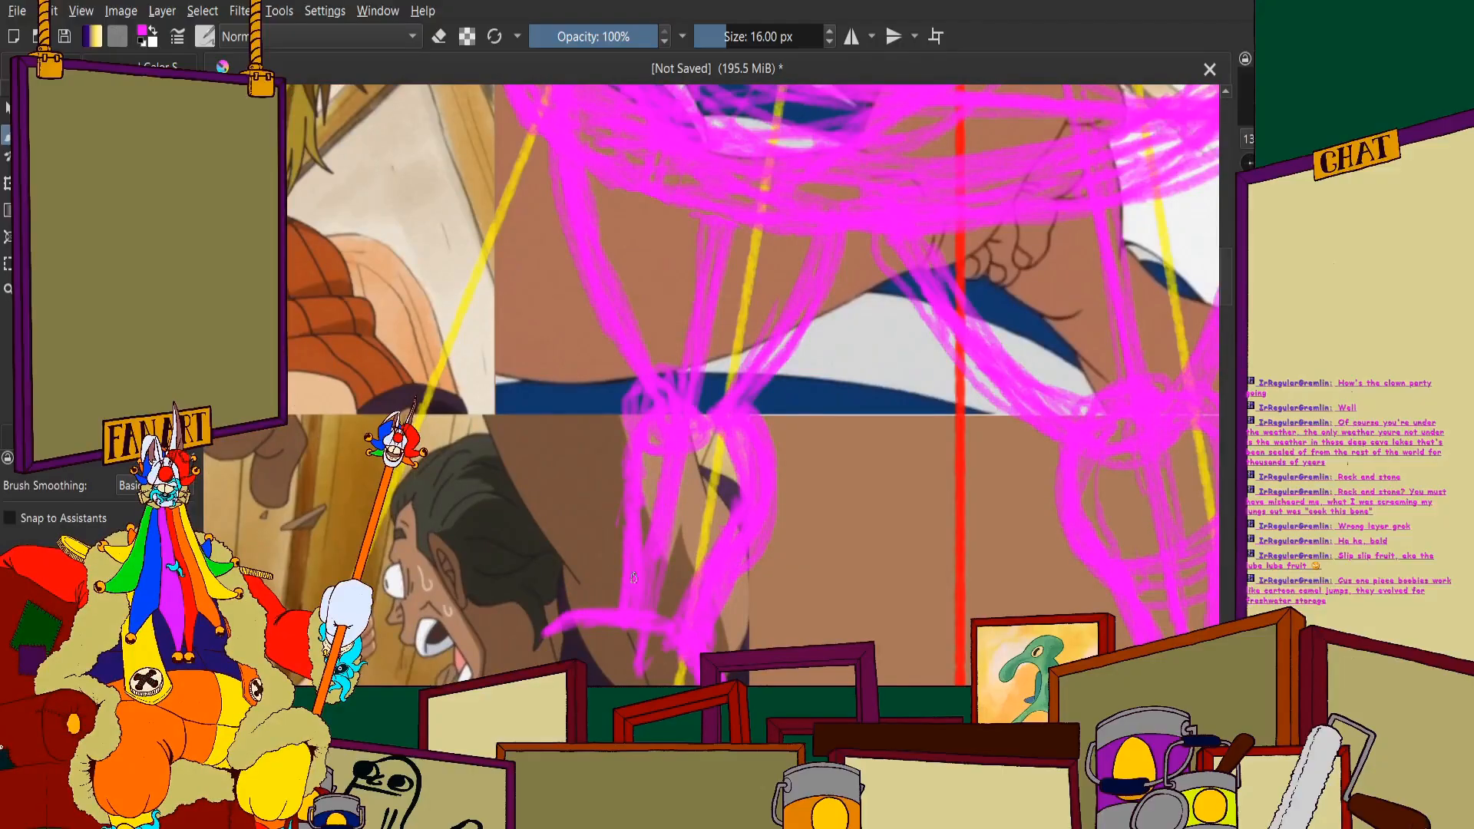
{"action": "scroll", "coordinate": [631, 619], "scroll_direction": "down", "scroll_amount": 4}
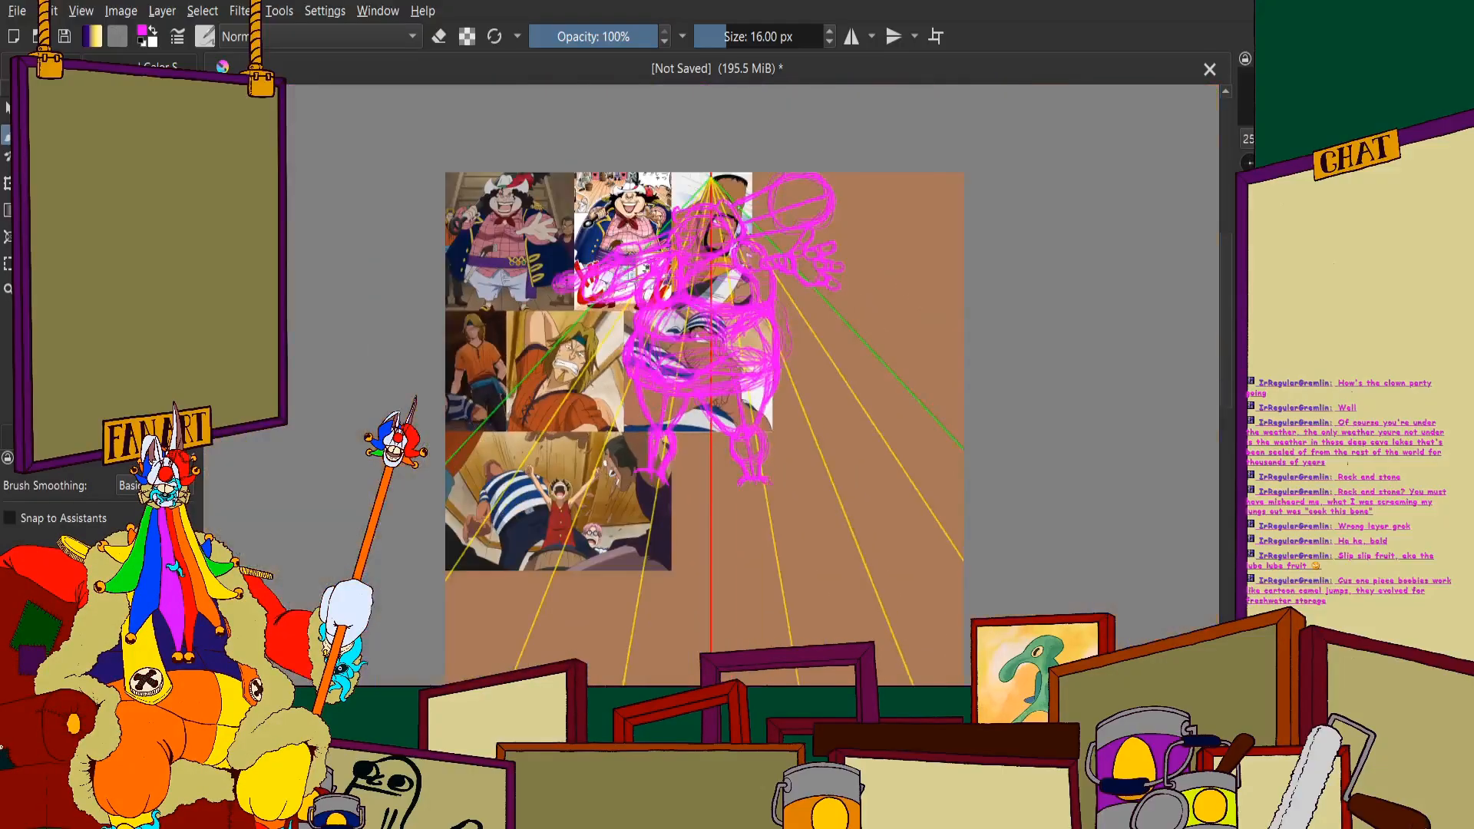
{"action": "scroll", "coordinate": [631, 619], "scroll_direction": "up", "scroll_amount": 4}
{"action": "scroll", "coordinate": [643, 515], "scroll_direction": "down", "scroll_amount": 5}
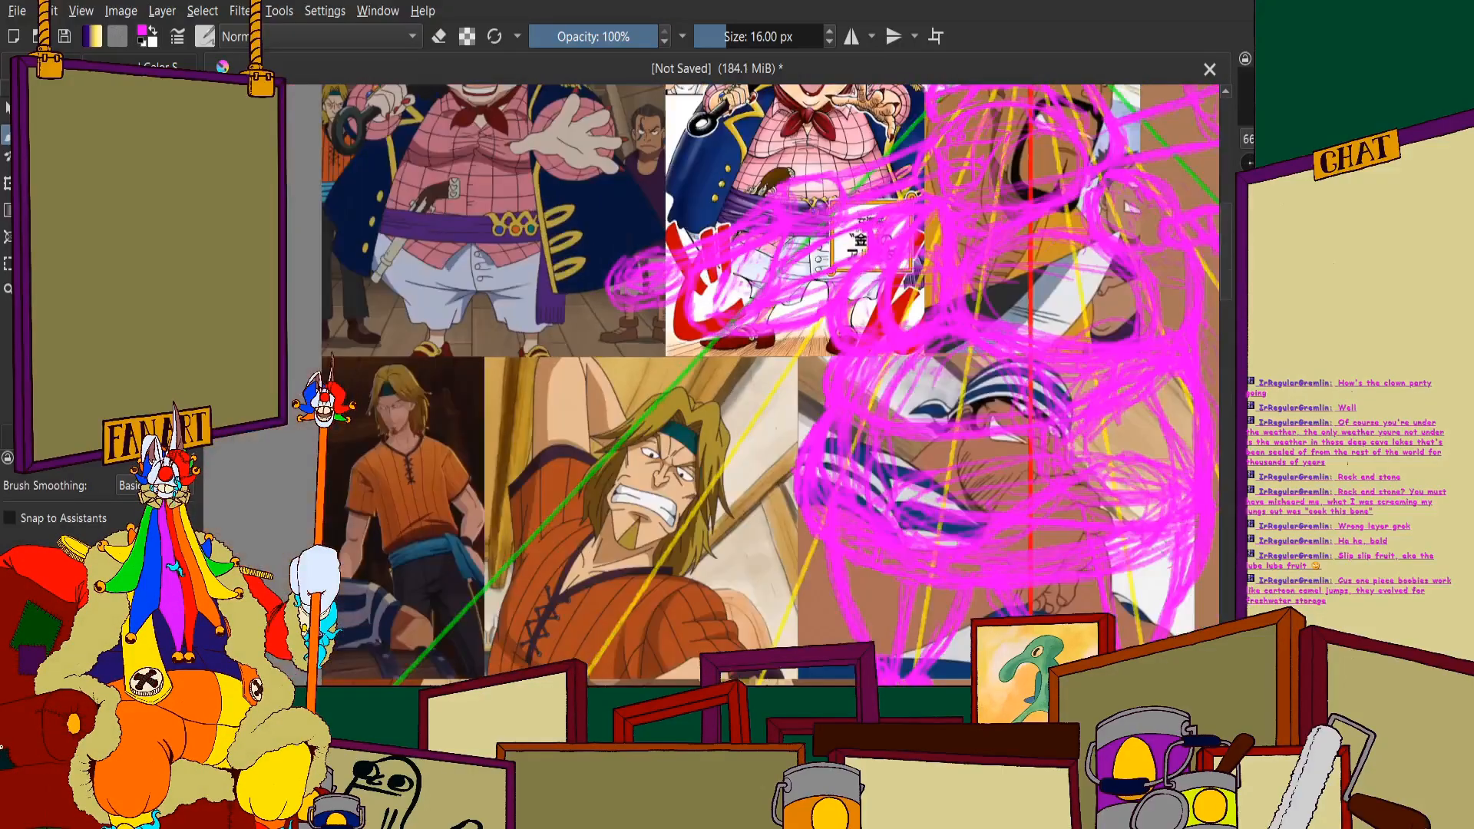
{"action": "scroll", "coordinate": [643, 515], "scroll_direction": "up", "scroll_amount": 5}
{"action": "scroll", "coordinate": [643, 515], "scroll_direction": "up", "scroll_amount": 2}
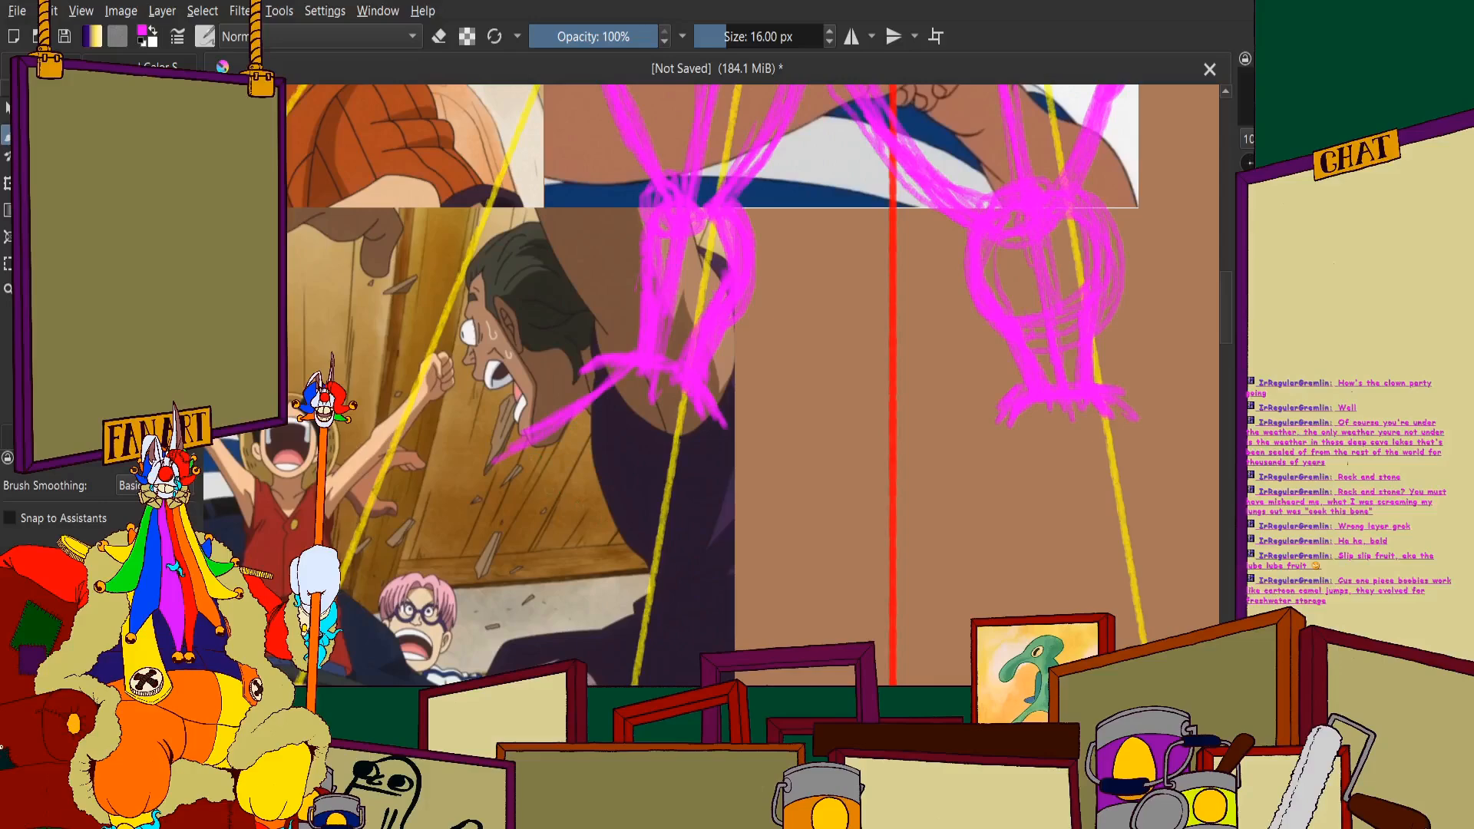
{"action": "mouse_move", "coordinate": [493, 470]}
{"action": "left_mouse_down"}
{"action": "mouse_move", "coordinate": [714, 423]}
{"action": "mouse_move", "coordinate": [495, 472]}
{"action": "left_mouse_up"}
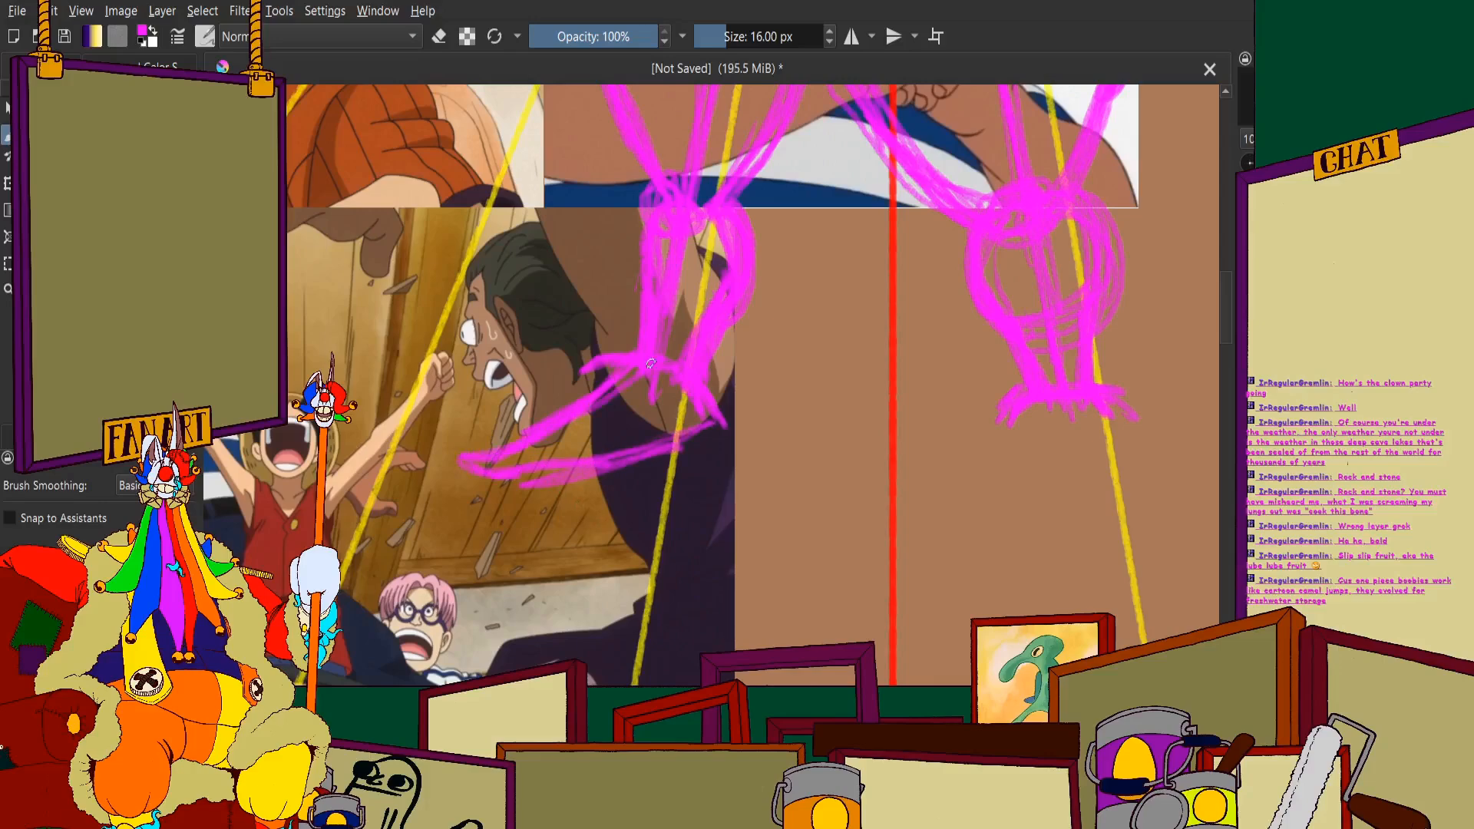
Examine the whole figure's proportions and compare the legs and feet with the captain's reference pictures
{"action": "scroll", "coordinate": [688, 427], "scroll_direction": "down", "scroll_amount": 5}
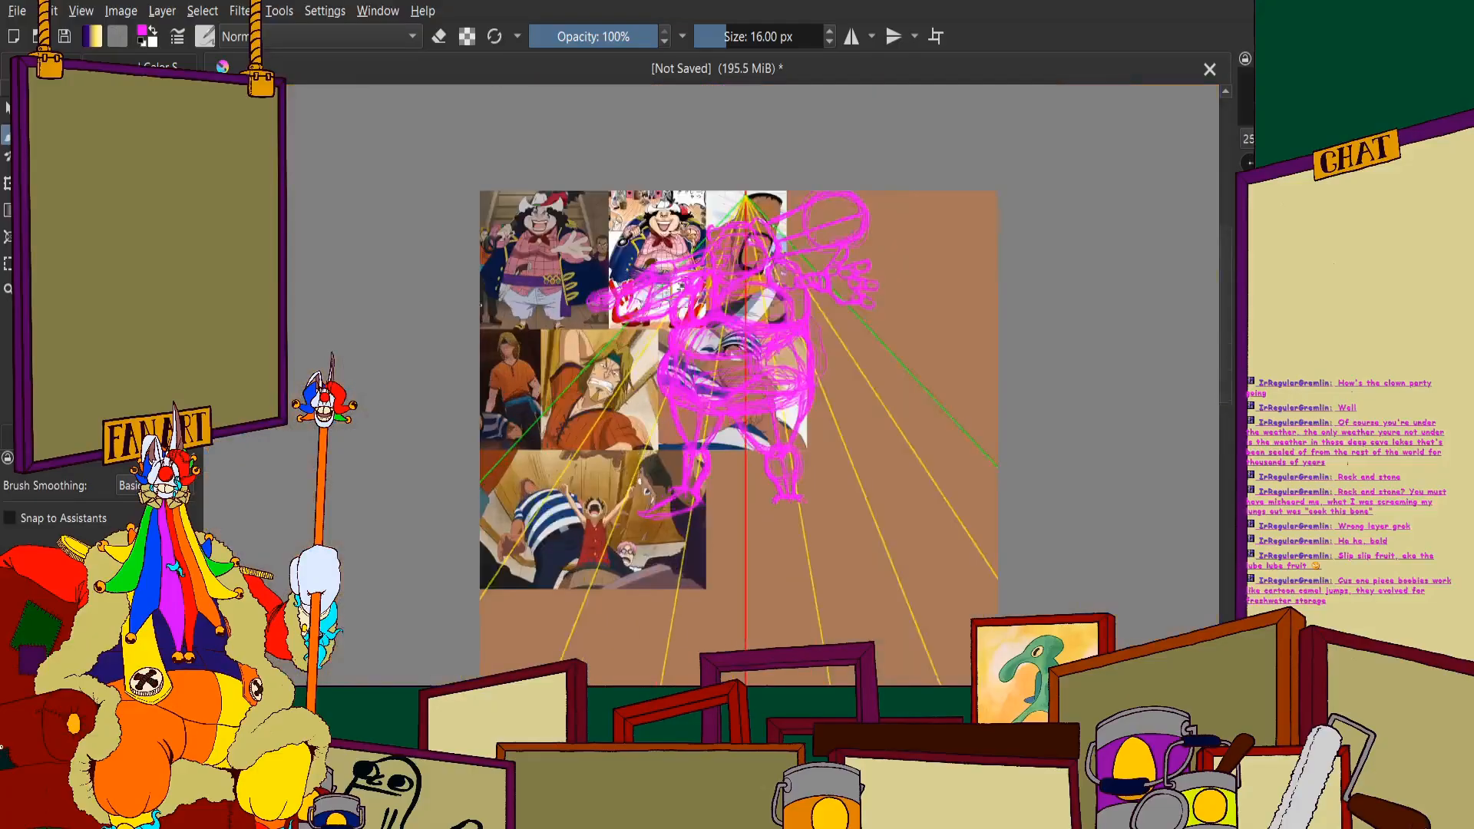
{"action": "scroll", "coordinate": [688, 426], "scroll_direction": "up", "scroll_amount": 6}
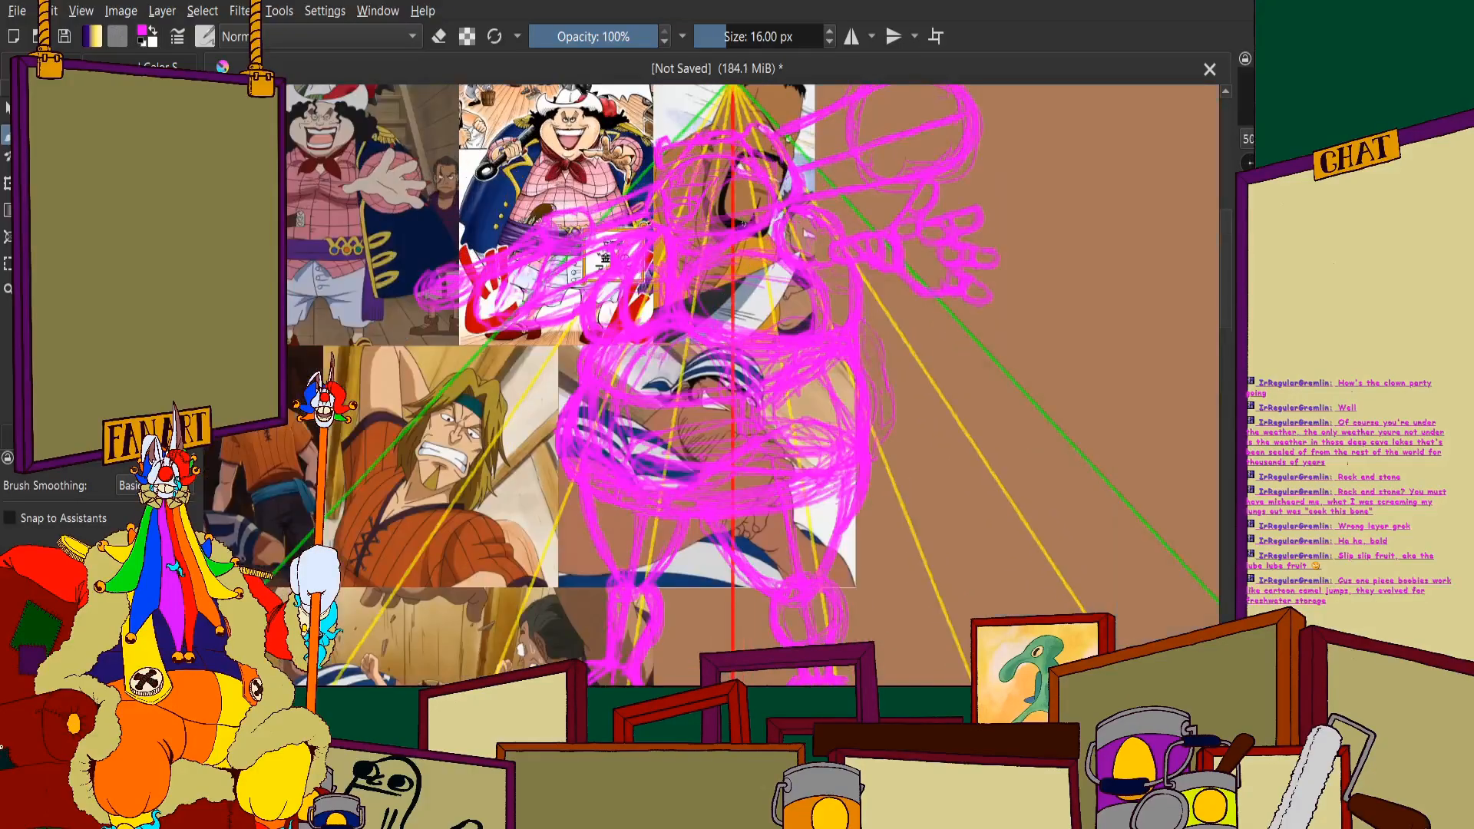
{"action": "scroll", "coordinate": [737, 422], "scroll_direction": "up", "scroll_amount": 2}
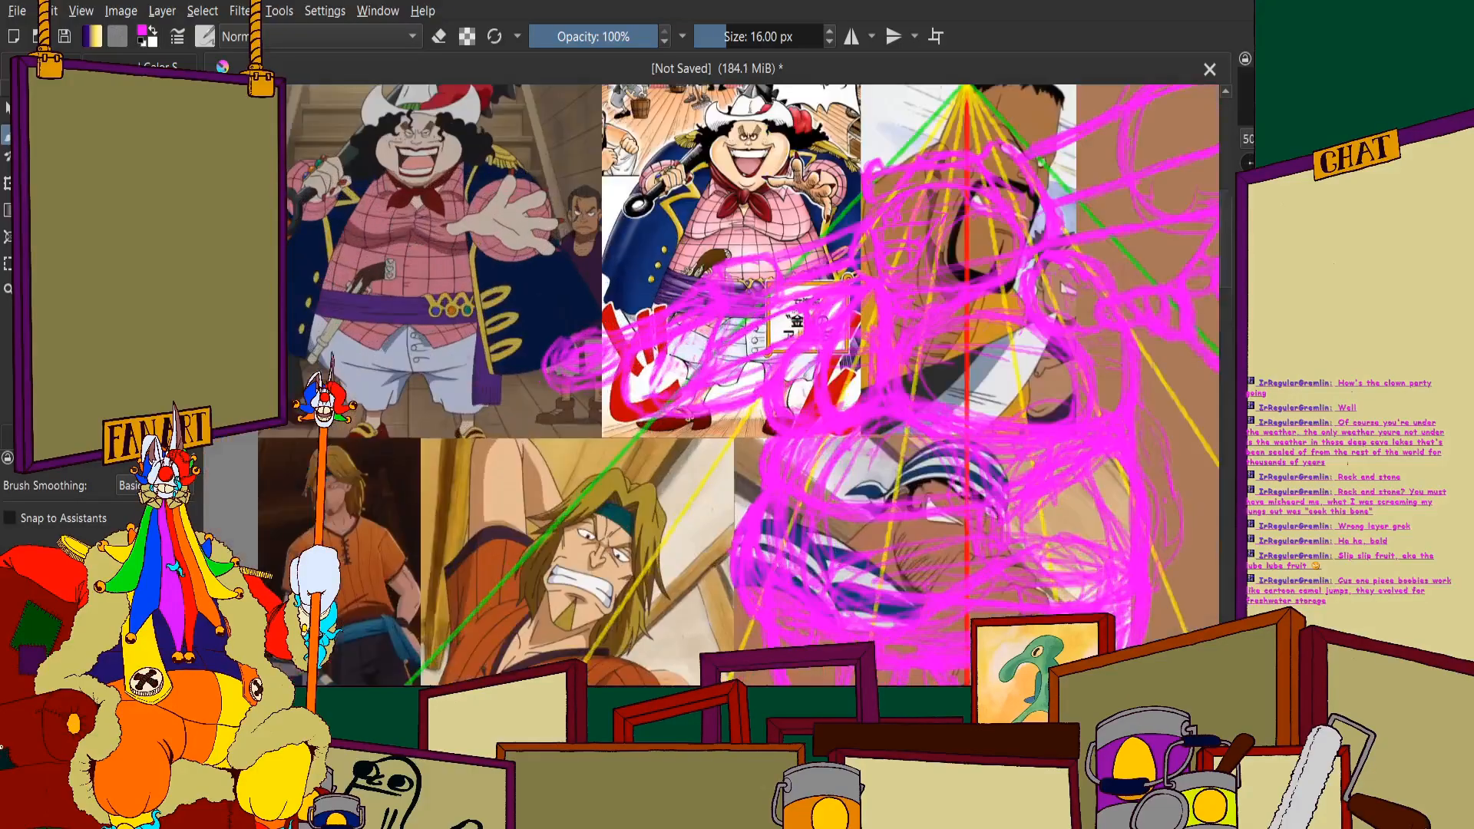
{"action": "scroll", "coordinate": [737, 422], "scroll_direction": "down", "scroll_amount": 4}
{"action": "scroll", "coordinate": [737, 423], "scroll_direction": "up", "scroll_amount": 4}
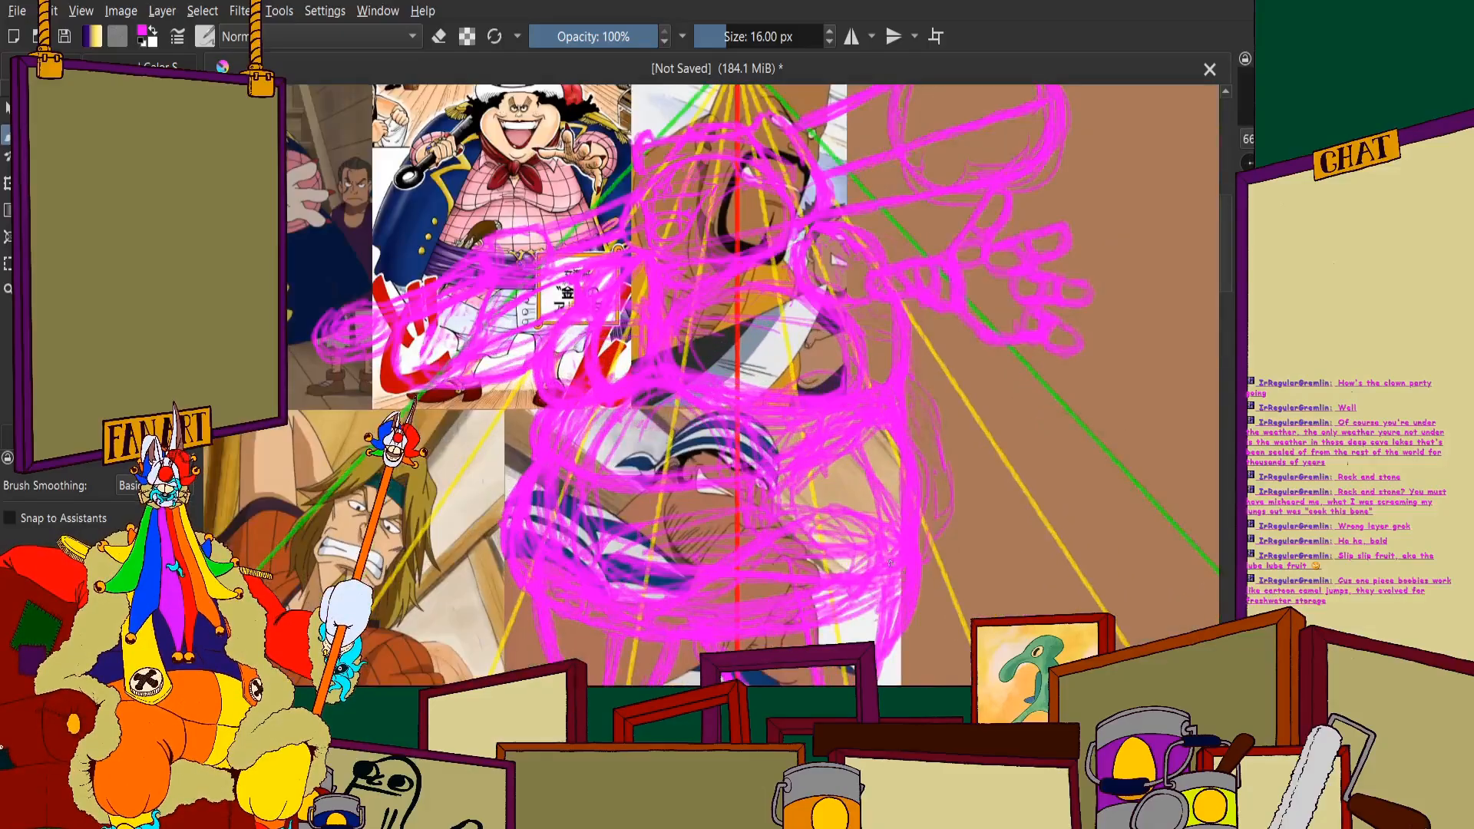
{"action": "scroll", "coordinate": [737, 423], "scroll_direction": "down", "scroll_amount": 2}
{"action": "scroll", "coordinate": [737, 422], "scroll_direction": "up", "scroll_amount": 2}
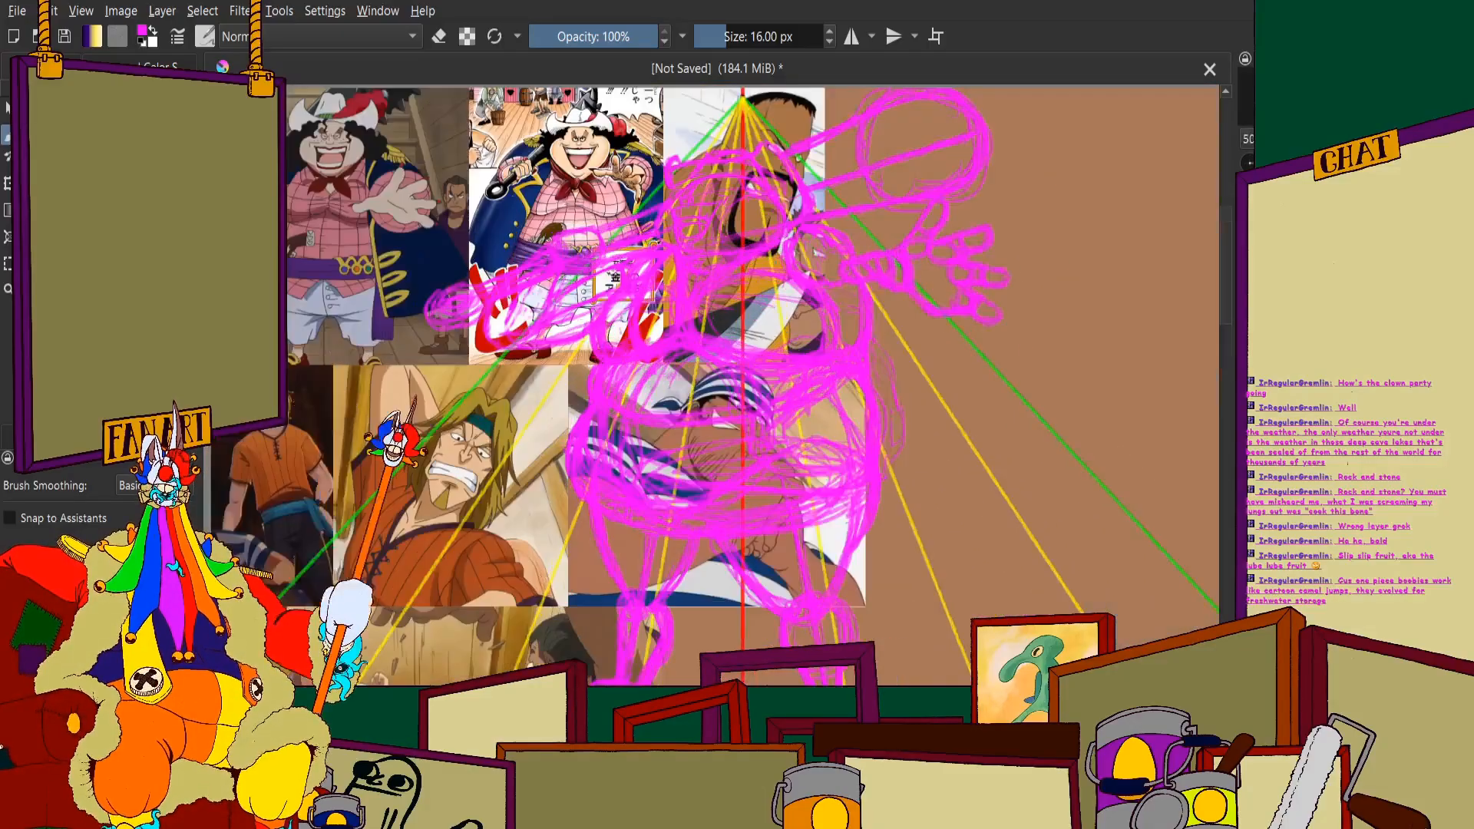
{"action": "scroll", "coordinate": [737, 423], "scroll_direction": "down", "scroll_amount": 2}
{"action": "scroll", "coordinate": [737, 422], "scroll_direction": "down", "scroll_amount": 1}
{"action": "scroll", "coordinate": [737, 422], "scroll_direction": "up", "scroll_amount": 4}
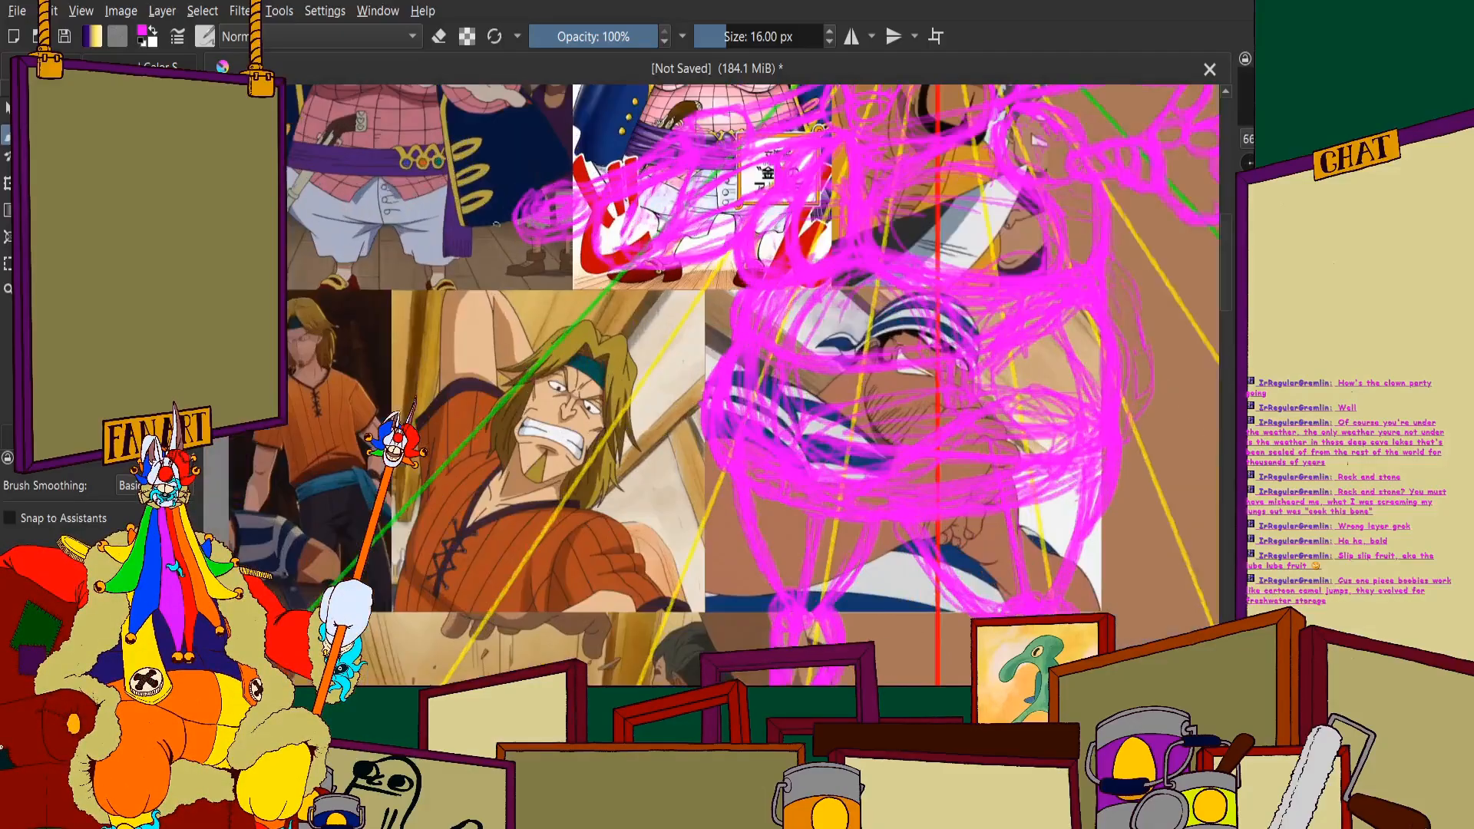
{"action": "scroll", "coordinate": [619, 208], "scroll_direction": "down", "scroll_amount": 3}
Sketch a blocky heel under the back of the long pointed shoe
{"action": "scroll", "coordinate": [699, 377], "scroll_direction": "up", "scroll_amount": 6}
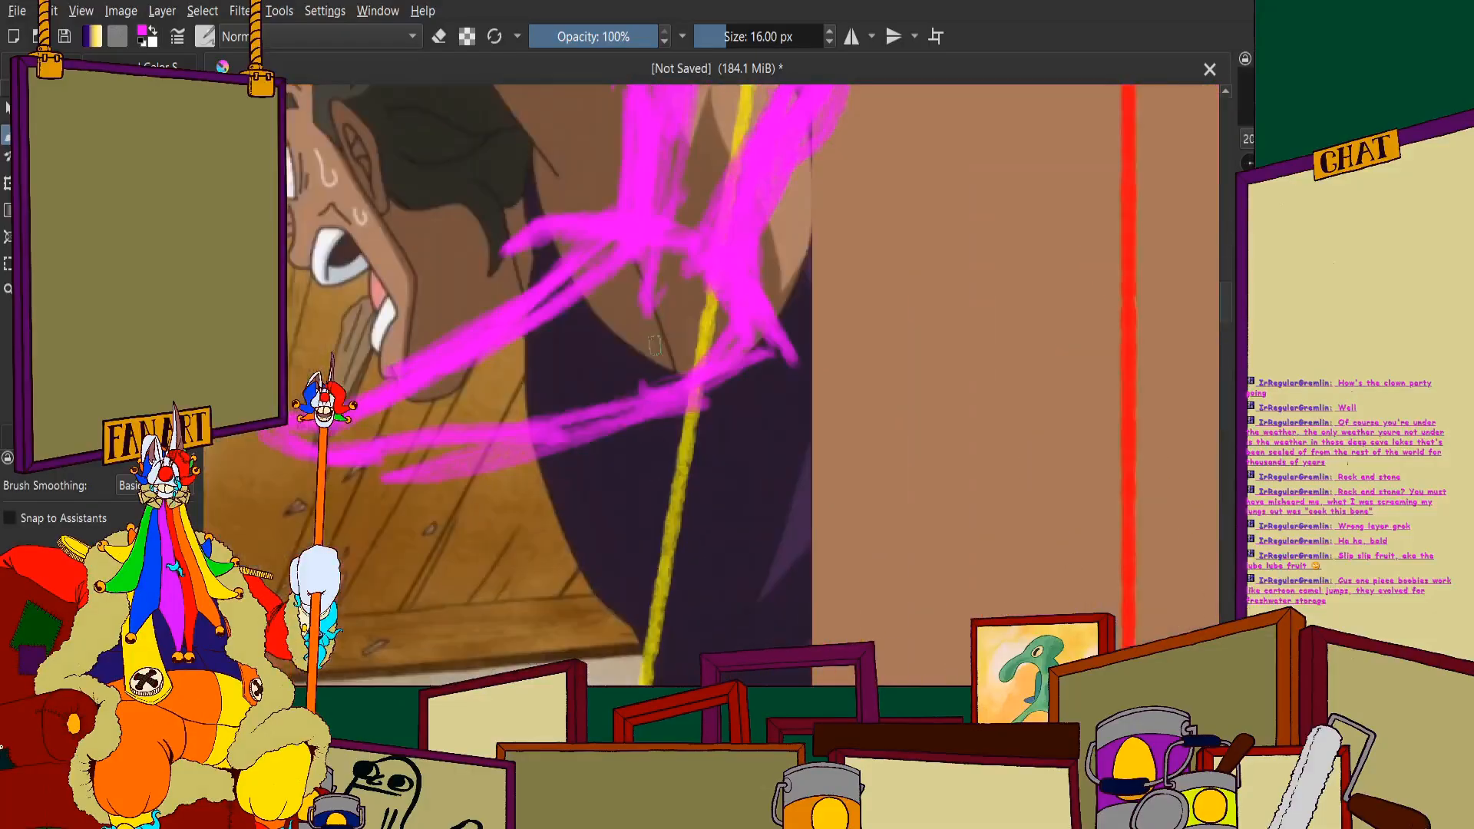
{"action": "mouse_move", "coordinate": [733, 362]}
{"action": "left_mouse_down"}
{"action": "mouse_move", "coordinate": [729, 448]}
{"action": "mouse_move", "coordinate": [790, 452]}
{"action": "mouse_move", "coordinate": [757, 299]}
{"action": "mouse_move", "coordinate": [802, 429]}
{"action": "mouse_move", "coordinate": [778, 276]}
{"action": "mouse_move", "coordinate": [794, 355]}
{"action": "mouse_move", "coordinate": [789, 386]}
{"action": "mouse_move", "coordinate": [788, 311]}
{"action": "mouse_move", "coordinate": [785, 456]}
{"action": "left_mouse_up"}
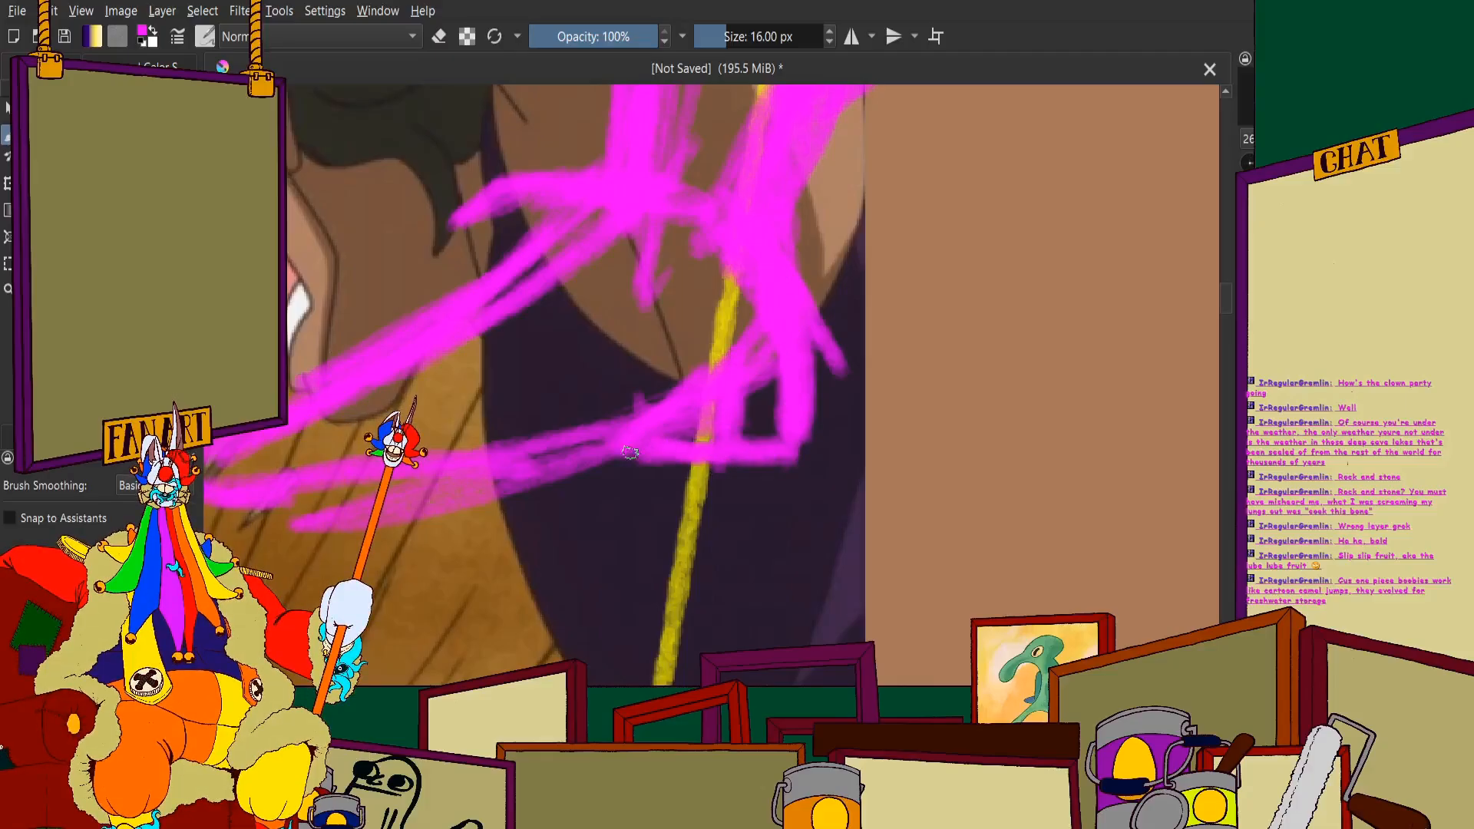
{"action": "scroll", "coordinate": [525, 418], "scroll_direction": "left", "scroll_amount": 3}
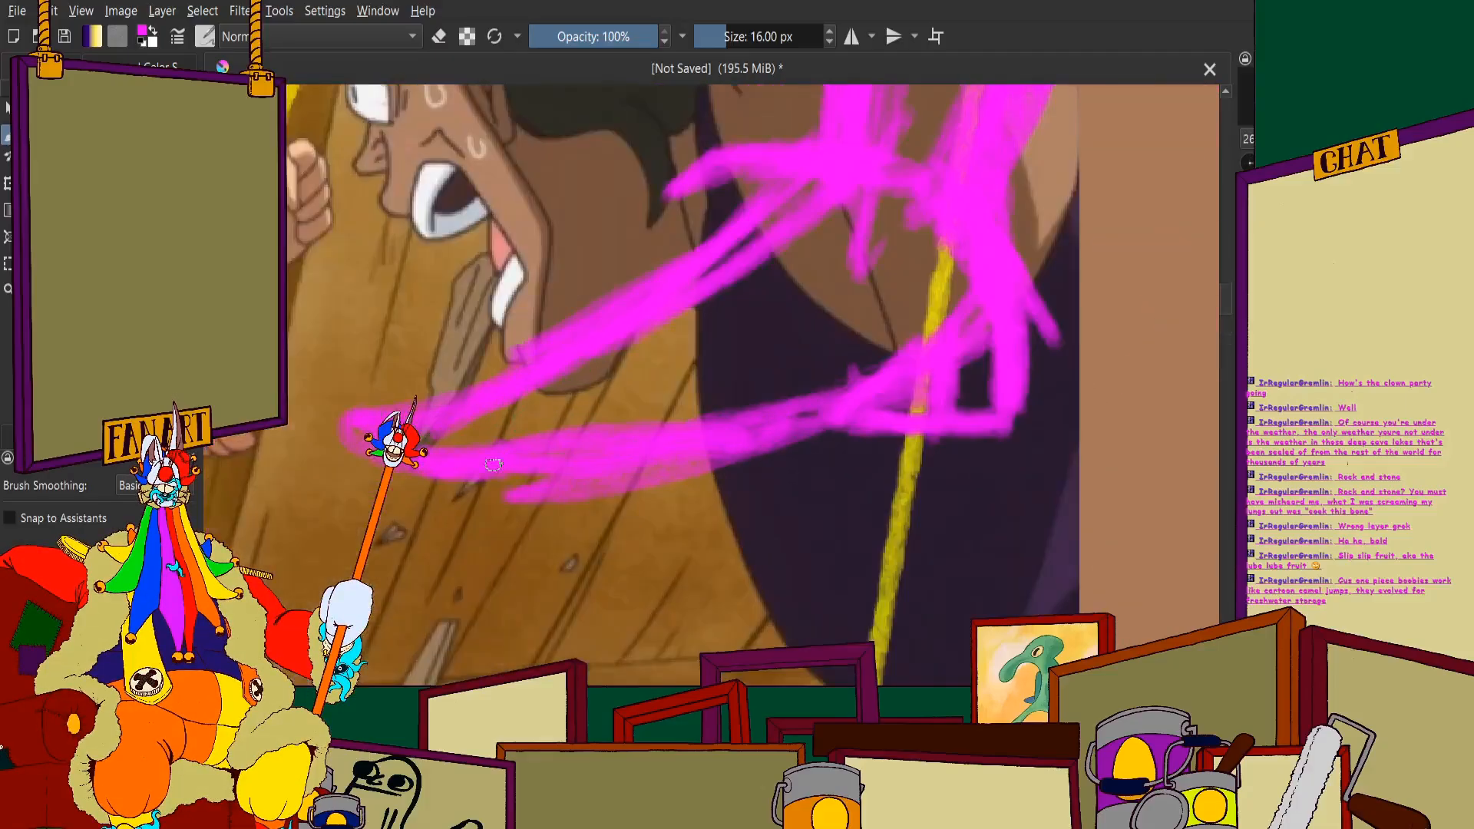
{"action": "scroll", "coordinate": [931, 424], "scroll_direction": "down", "scroll_amount": 1}
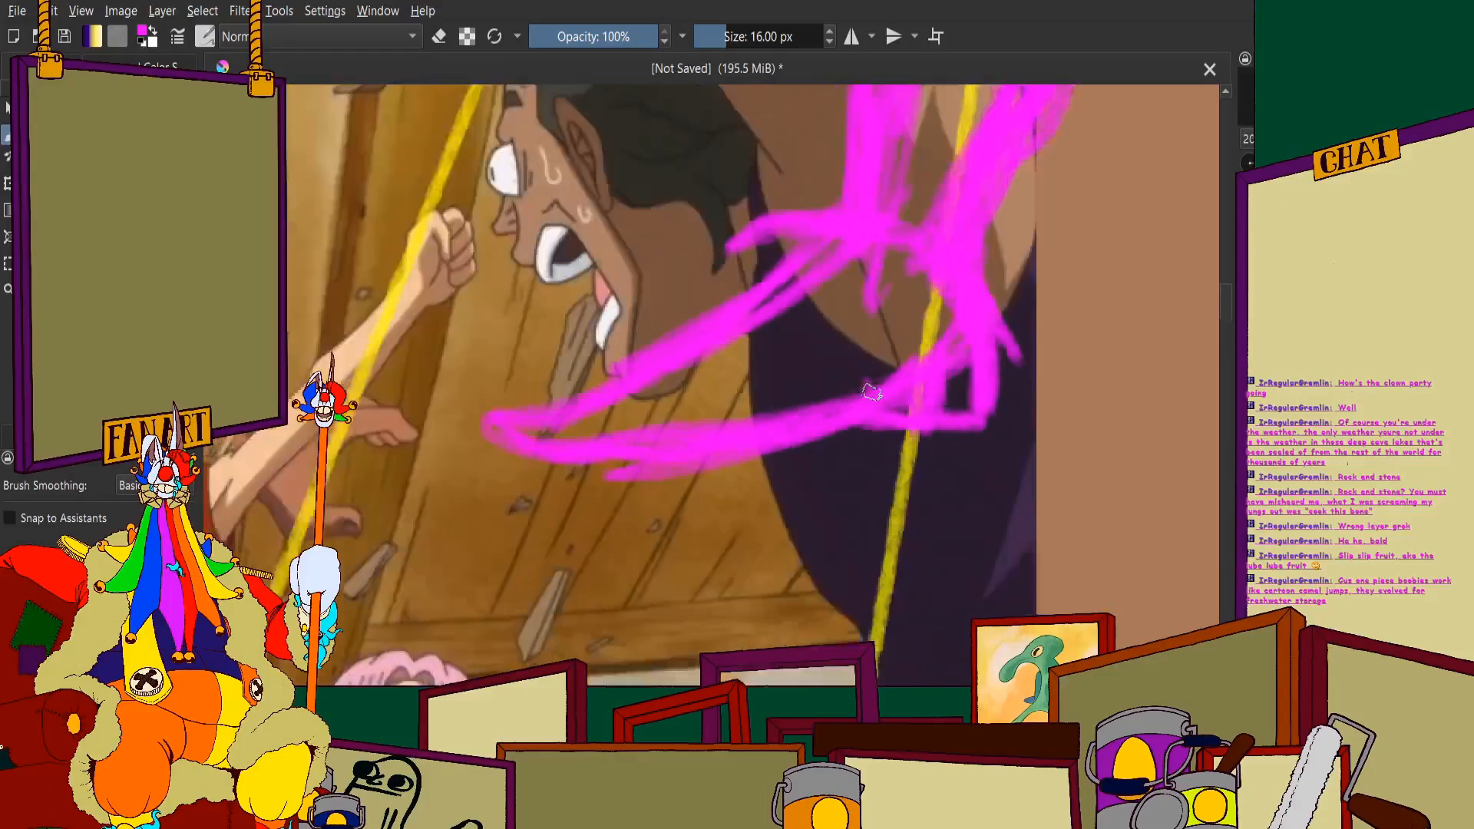
Examine the dark red buckled shoe in the captain's reference picture up close, including its heel and flap
{"action": "scroll", "coordinate": [960, 346], "scroll_direction": "up", "scroll_amount": 1}
{"action": "scroll", "coordinate": [691, 461], "scroll_direction": "down", "scroll_amount": 6}
{"action": "scroll", "coordinate": [653, 376], "scroll_direction": "up", "scroll_amount": 2}
{"action": "scroll", "coordinate": [649, 384], "scroll_direction": "up", "scroll_amount": 1}
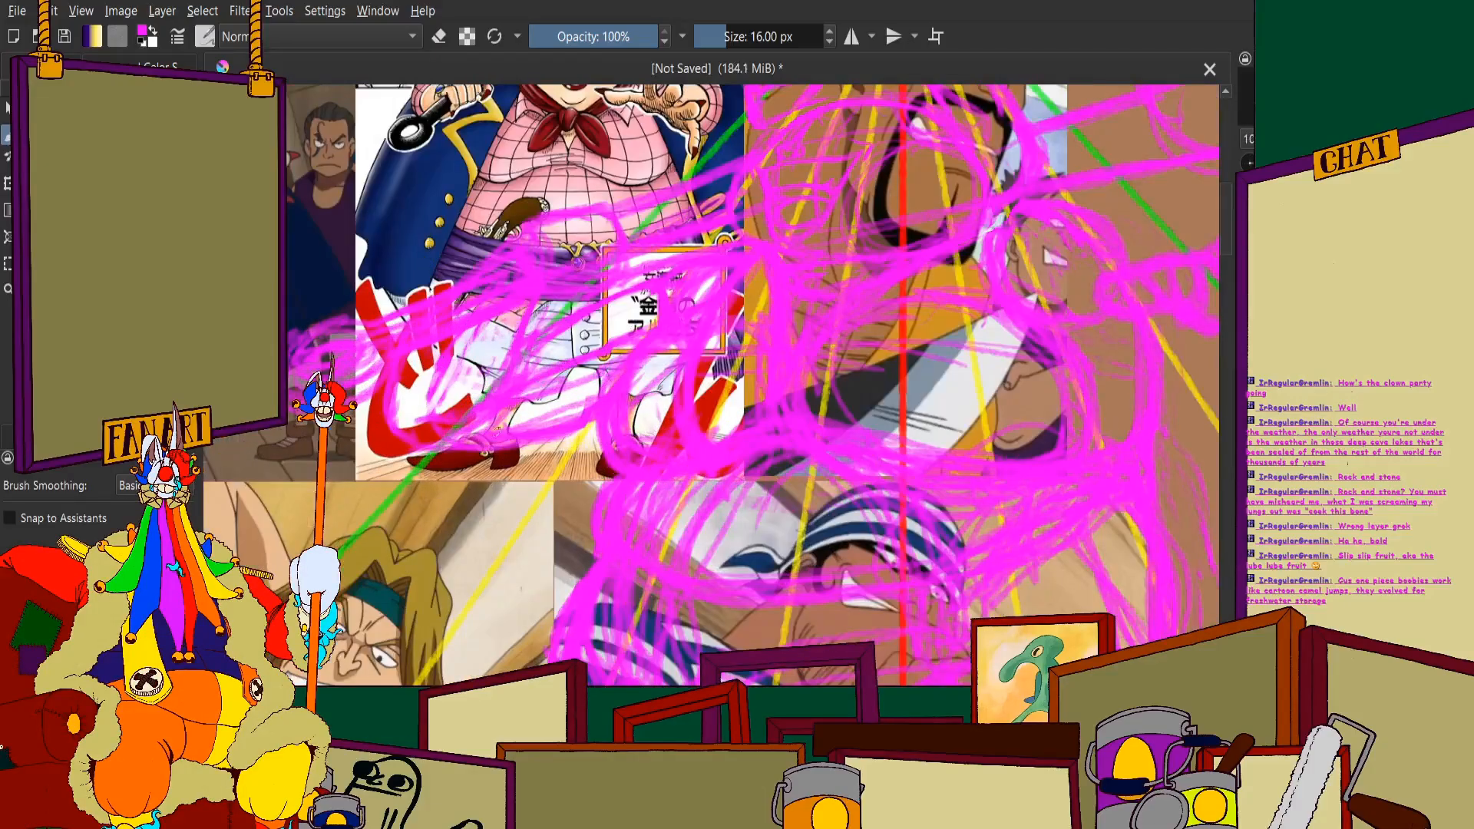
{"action": "scroll", "coordinate": [538, 399], "scroll_direction": "up", "scroll_amount": 2}
{"action": "scroll", "coordinate": [499, 422], "scroll_direction": "down", "scroll_amount": 2}
{"action": "scroll", "coordinate": [489, 439], "scroll_direction": "up", "scroll_amount": 2}
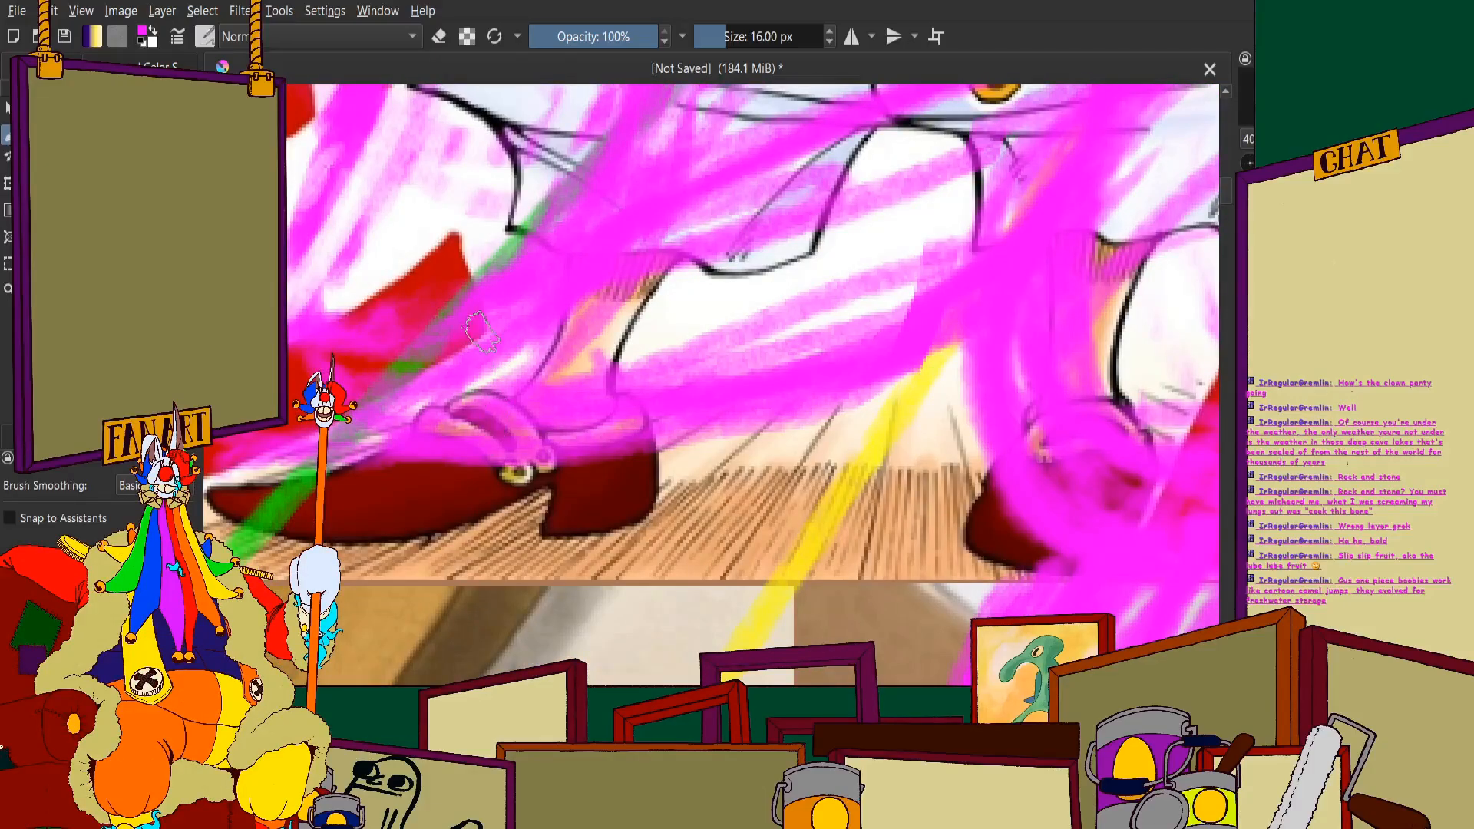
{"action": "scroll", "coordinate": [489, 441], "scroll_direction": "up", "scroll_amount": 3}
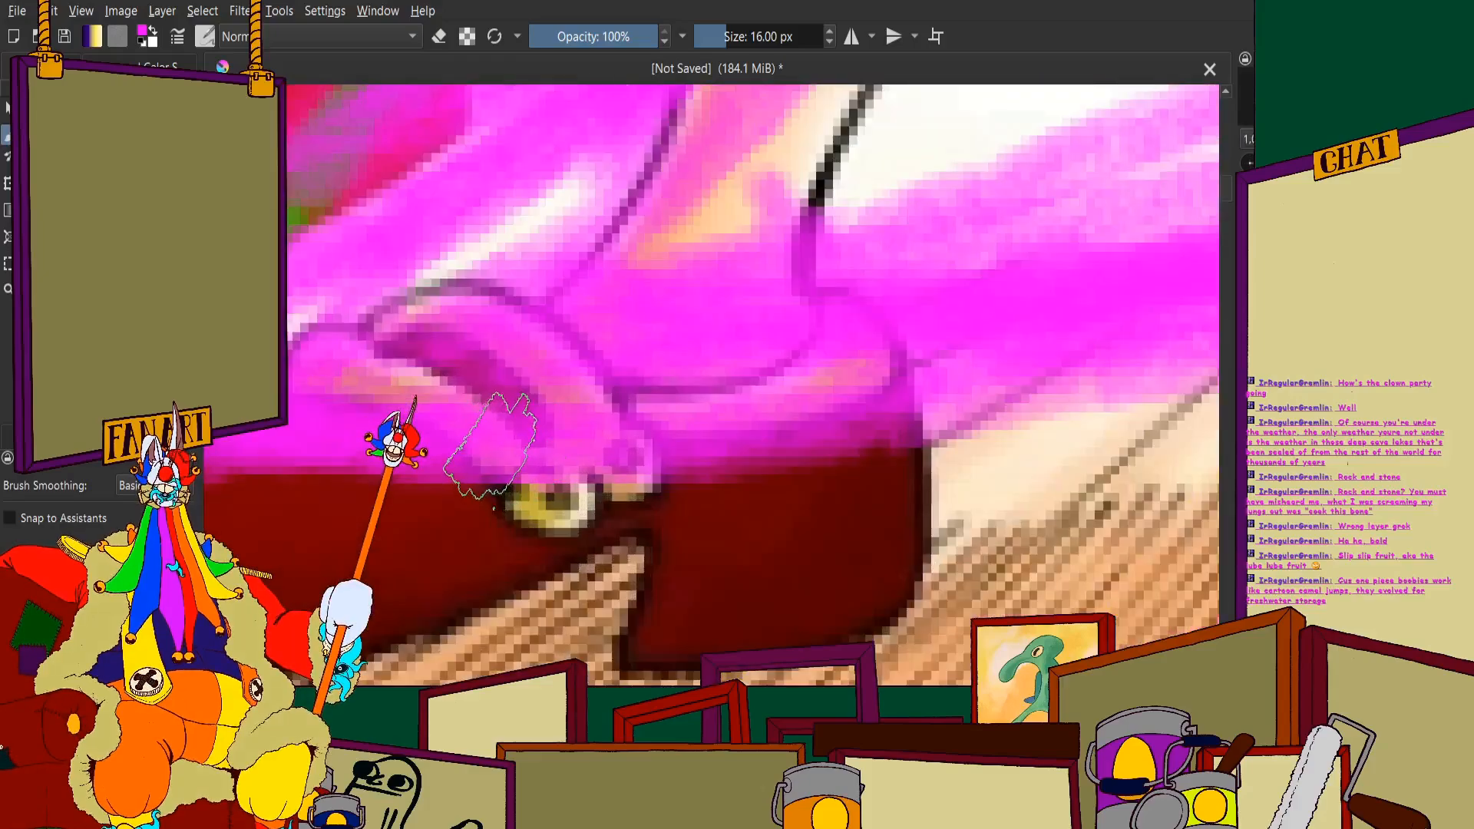
{"action": "scroll", "coordinate": [497, 449], "scroll_direction": "down", "scroll_amount": 8}
Sketch a curved flap with a small round buckle across the ankle of the long pointed shoe
{"action": "scroll", "coordinate": [501, 484], "scroll_direction": "up", "scroll_amount": 5}
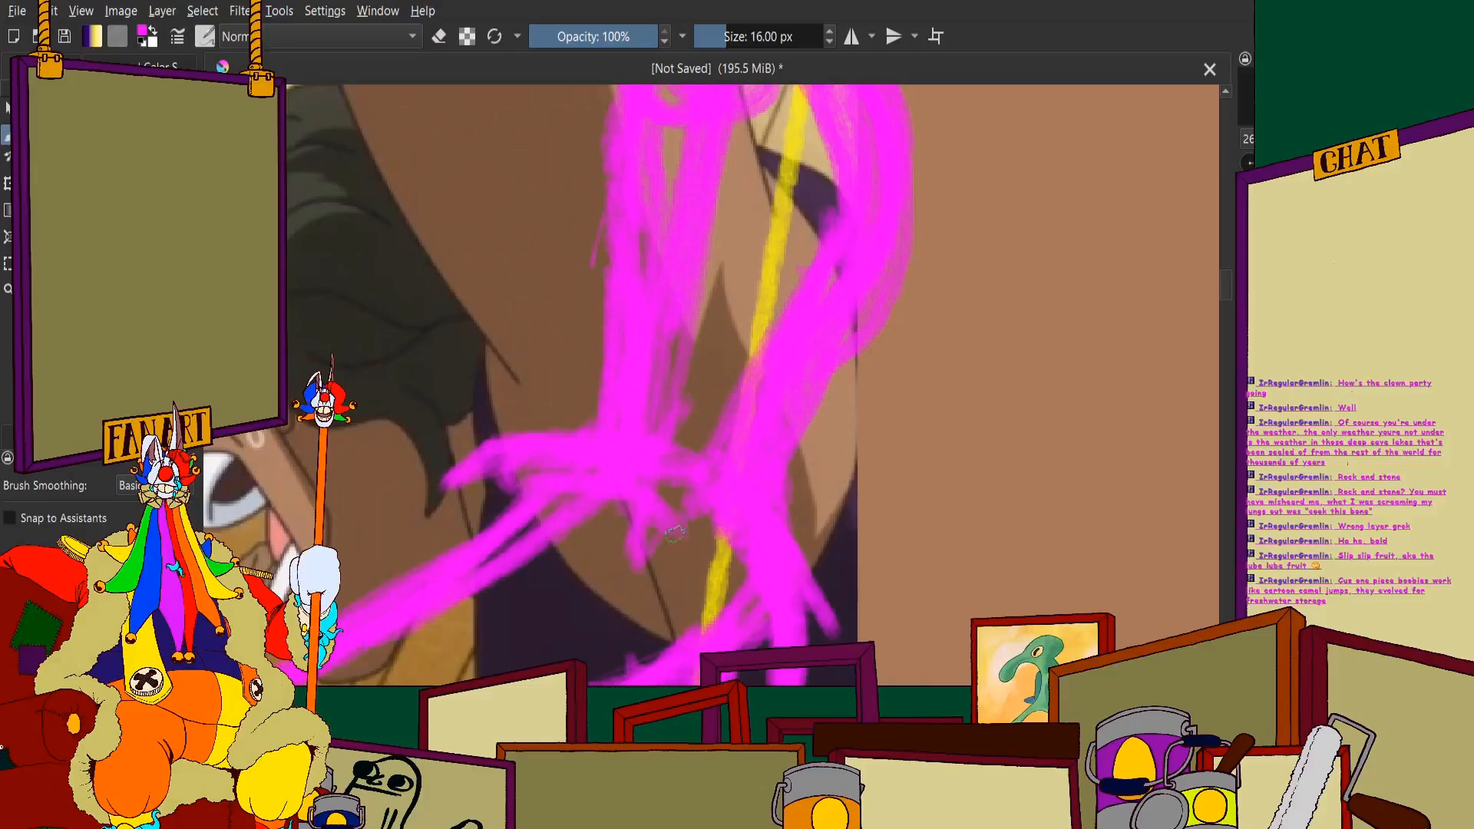
{"action": "mouse_move", "coordinate": [537, 519]}
{"action": "left_mouse_down"}
{"action": "mouse_move", "coordinate": [490, 511]}
{"action": "mouse_move", "coordinate": [533, 507]}
{"action": "mouse_move", "coordinate": [504, 503]}
{"action": "mouse_move", "coordinate": [480, 532]}
{"action": "mouse_move", "coordinate": [557, 553]}
{"action": "left_mouse_up"}
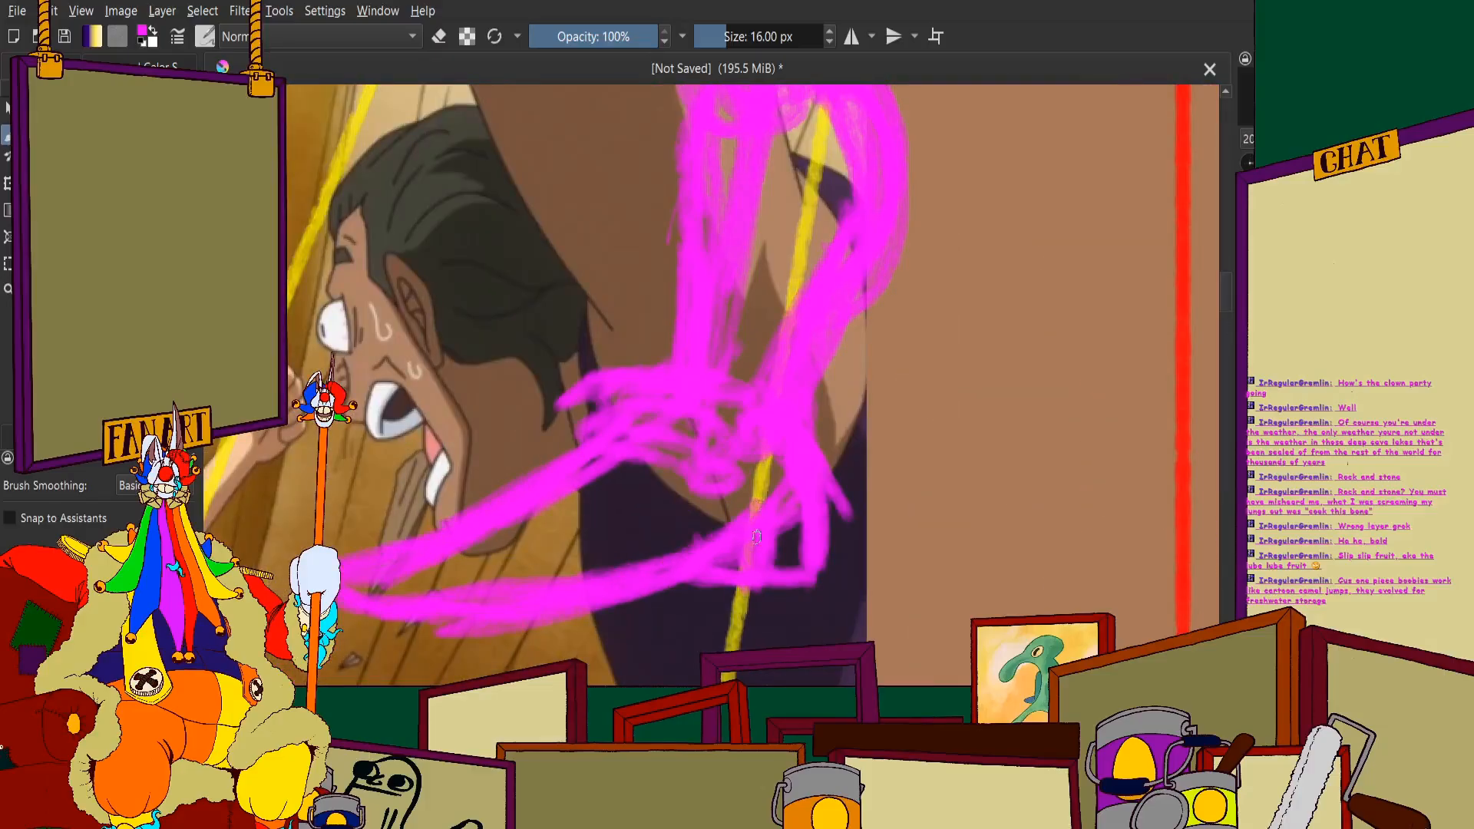
{"action": "scroll", "coordinate": [813, 506], "scroll_direction": "down", "scroll_amount": 5}
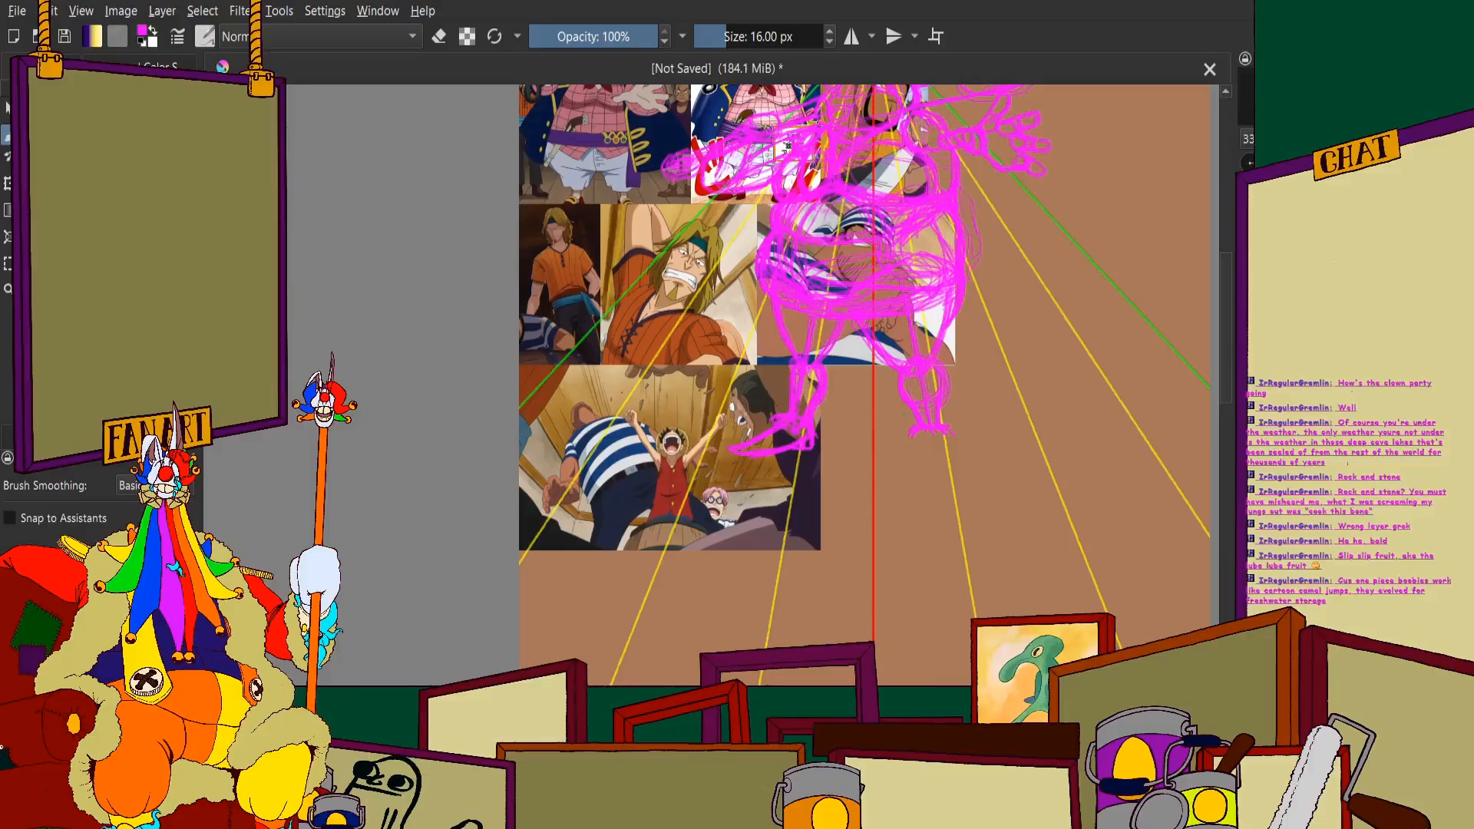
Sketch a rounded, U-shaped shoe base below the ankle of the leg on the open-hand side
{"action": "scroll", "coordinate": [734, 231], "scroll_direction": "down", "scroll_amount": 1}
{"action": "scroll", "coordinate": [734, 231], "scroll_direction": "up", "scroll_amount": 2}
{"action": "scroll", "coordinate": [957, 351], "scroll_direction": "down", "scroll_amount": 1}
{"action": "scroll", "coordinate": [980, 246], "scroll_direction": "up", "scroll_amount": 3}
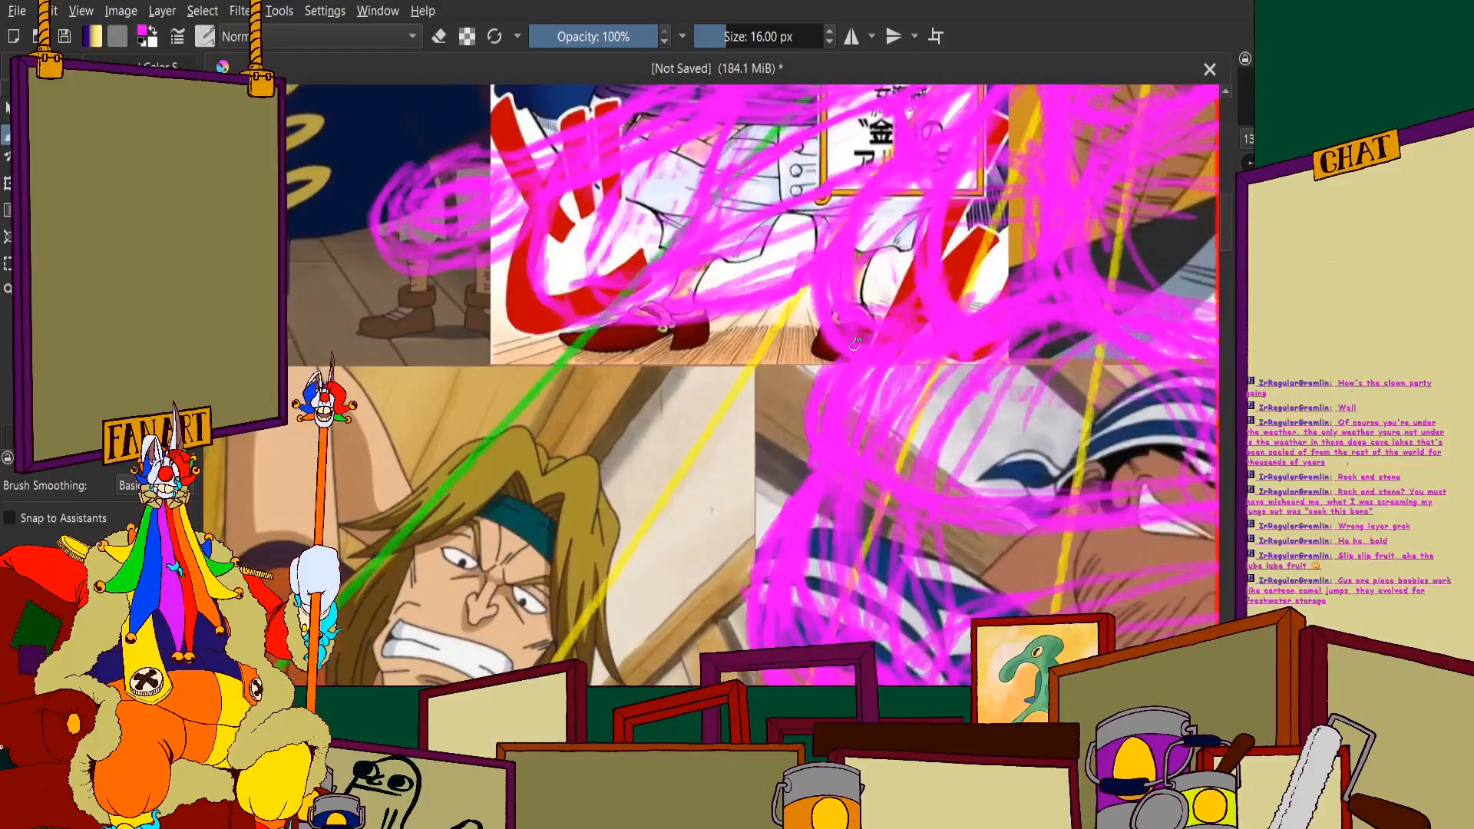
{"action": "scroll", "coordinate": [894, 316], "scroll_direction": "down", "scroll_amount": 3}
{"action": "scroll", "coordinate": [960, 499], "scroll_direction": "up", "scroll_amount": 4}
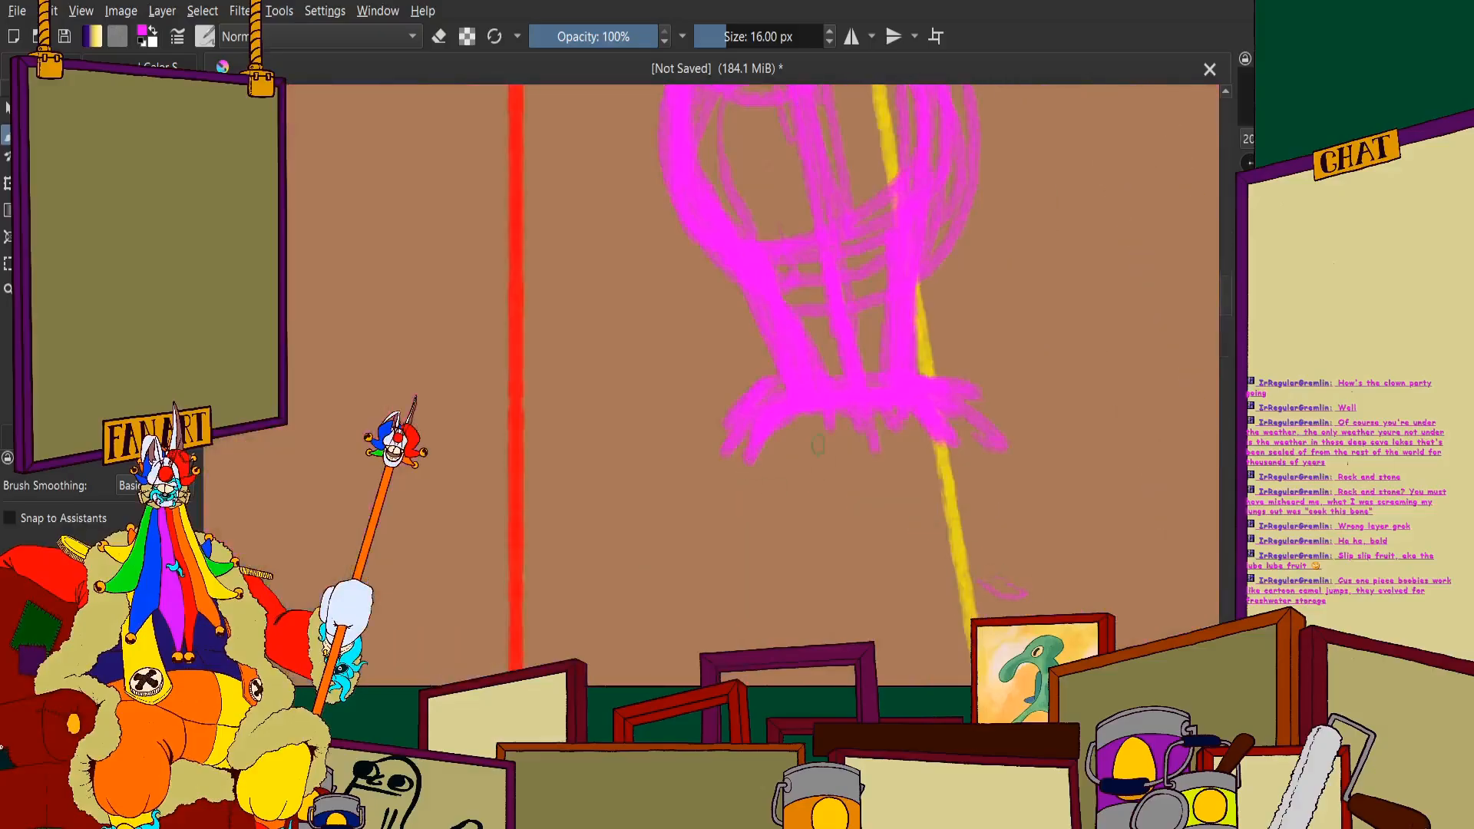
{"action": "mouse_move", "coordinate": [783, 444]}
{"action": "left_mouse_down"}
{"action": "mouse_move", "coordinate": [875, 500]}
{"action": "mouse_move", "coordinate": [919, 406]}
{"action": "mouse_move", "coordinate": [945, 492]}
{"action": "mouse_move", "coordinate": [837, 507]}
{"action": "mouse_move", "coordinate": [921, 525]}
{"action": "left_mouse_up"}
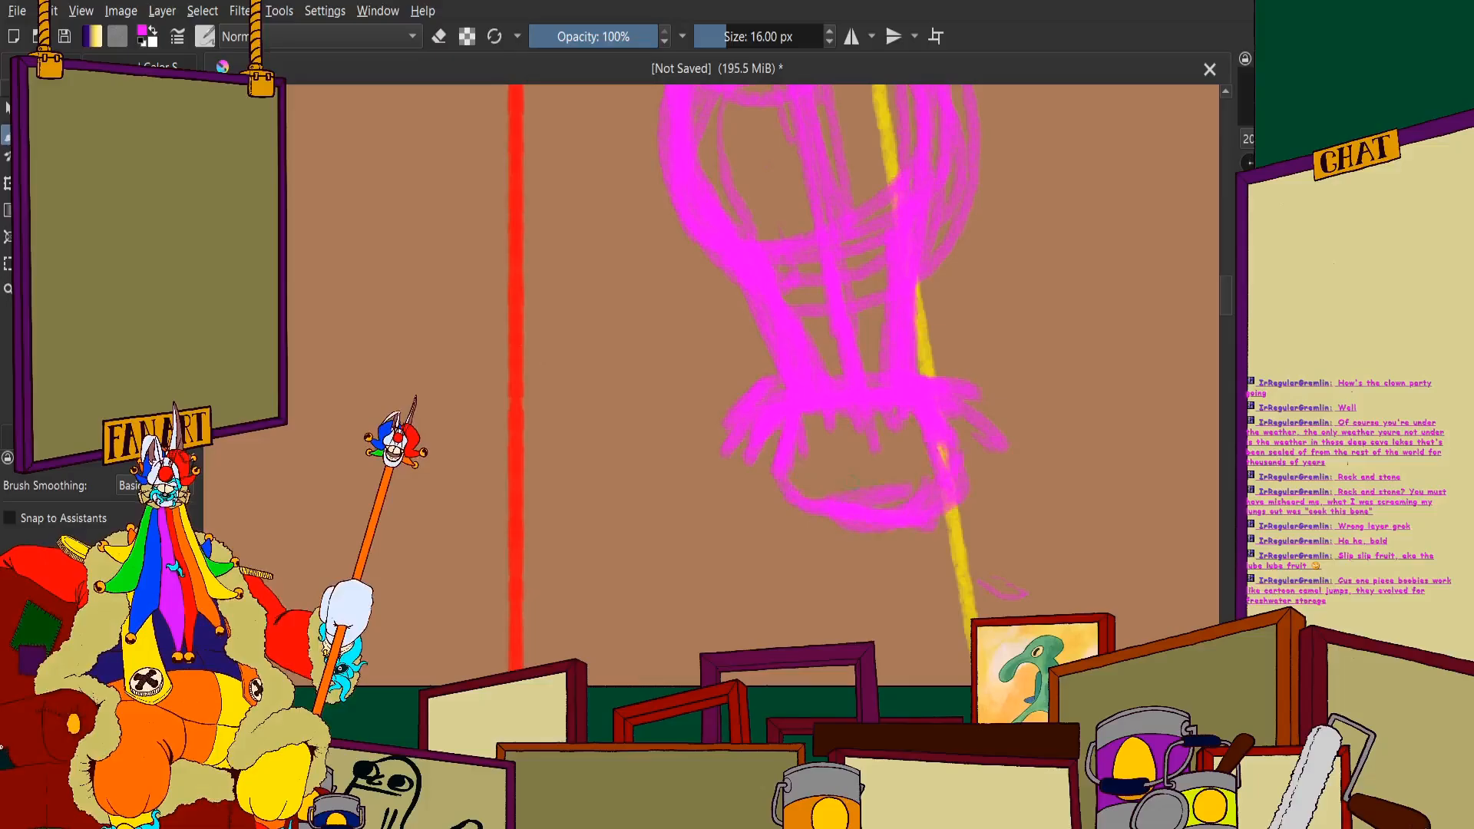
Try to outline a long pointed shoe angled down and outward from the ankle on the open-hand side
{"action": "scroll", "coordinate": [853, 477], "scroll_direction": "down", "scroll_amount": 2}
{"action": "scroll", "coordinate": [852, 478], "scroll_direction": "right", "scroll_amount": 2}
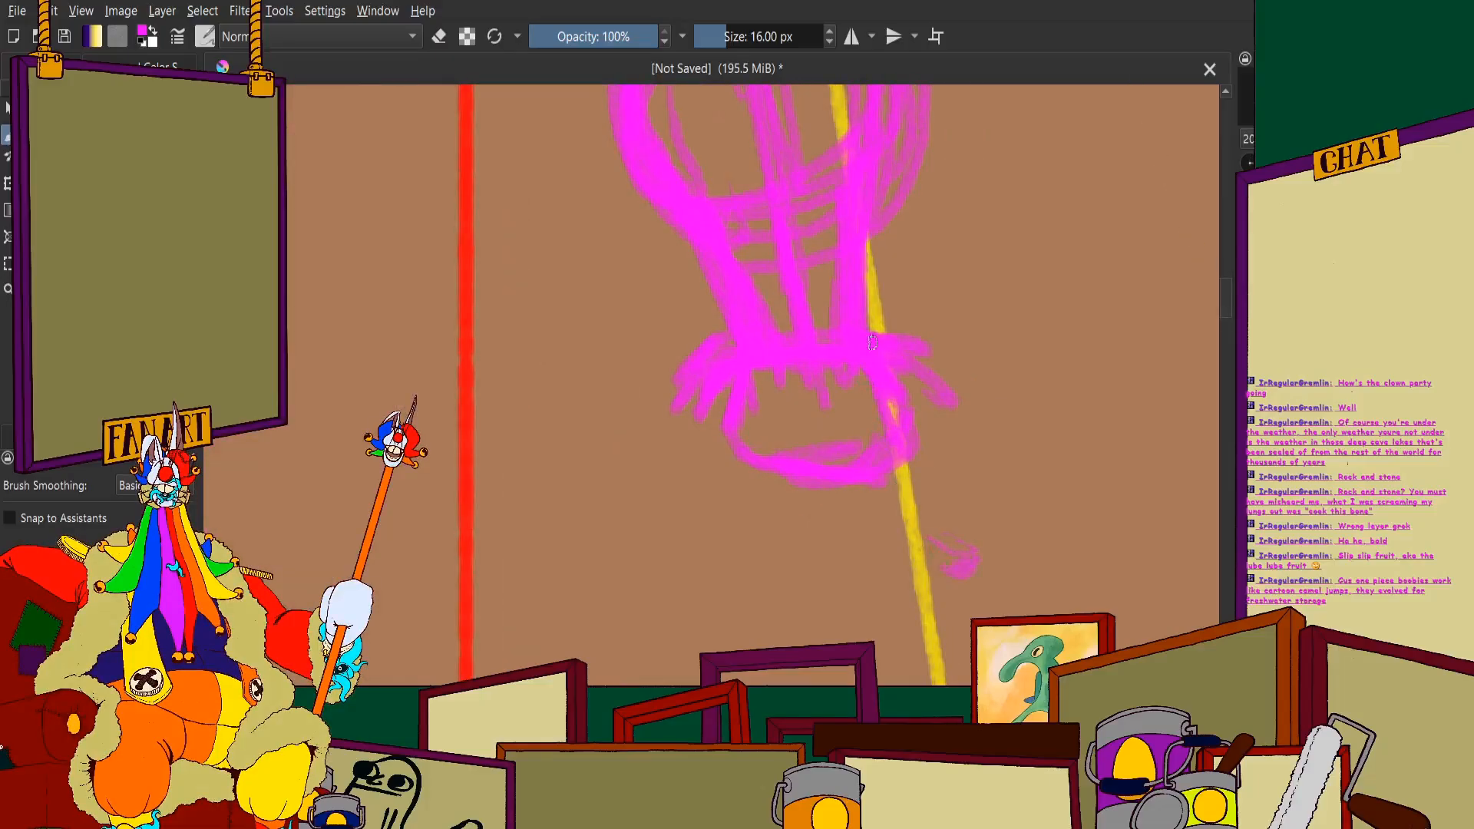
{"action": "mouse_move", "coordinate": [873, 342]}
{"action": "left_mouse_down"}
{"action": "mouse_move", "coordinate": [949, 529]}
{"action": "mouse_move", "coordinate": [889, 396]}
{"action": "mouse_move", "coordinate": [954, 564]}
{"action": "left_mouse_up"}
{"action": "left_click_drag", "start_coordinate": [768, 403], "coordinate": [913, 579]}
{"action": "mouse_move", "coordinate": [764, 437]}
{"action": "left_mouse_down"}
{"action": "mouse_move", "coordinate": [935, 608]}
{"action": "mouse_move", "coordinate": [909, 601]}
{"action": "mouse_move", "coordinate": [954, 612]}
{"action": "left_mouse_up"}
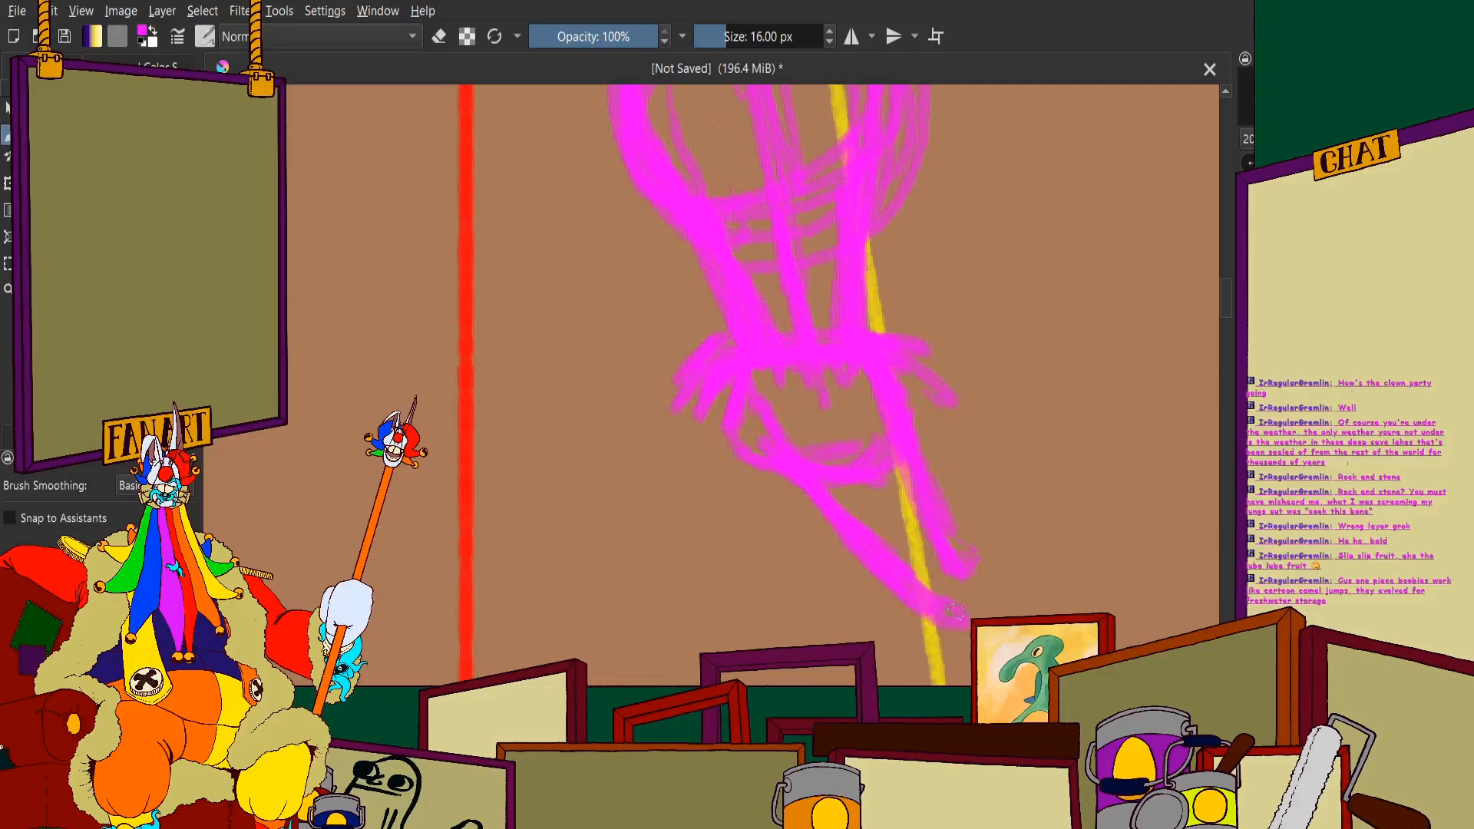
{"action": "left_click_drag", "start_coordinate": [943, 538], "coordinate": [969, 592]}
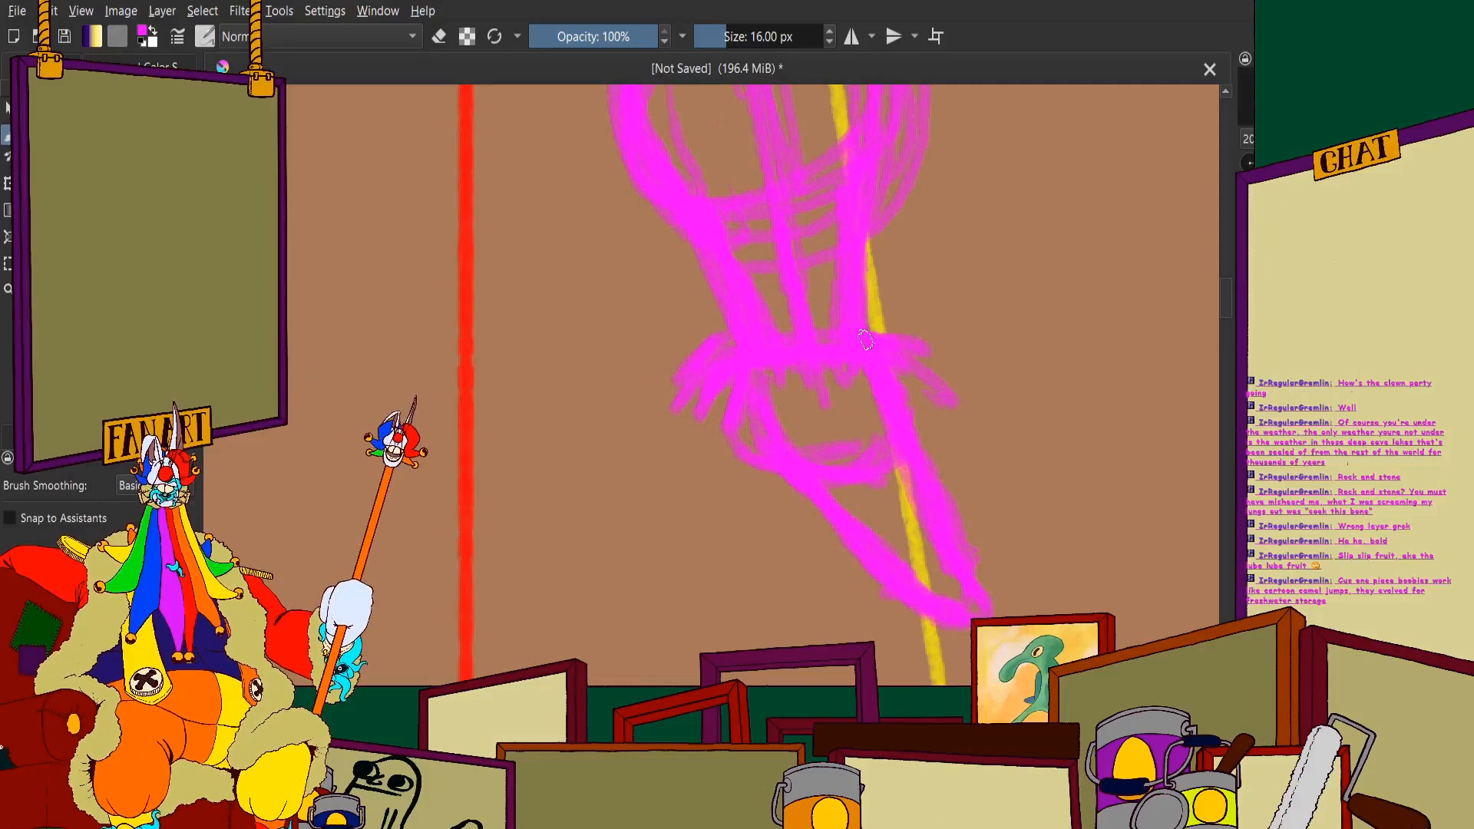
{"action": "key", "text": "minus"}
Outline a shorter tapered shoe with a rounded toe below the ankle on the open-hand side
{"action": "scroll", "coordinate": [951, 449], "scroll_direction": "up", "scroll_amount": 1}
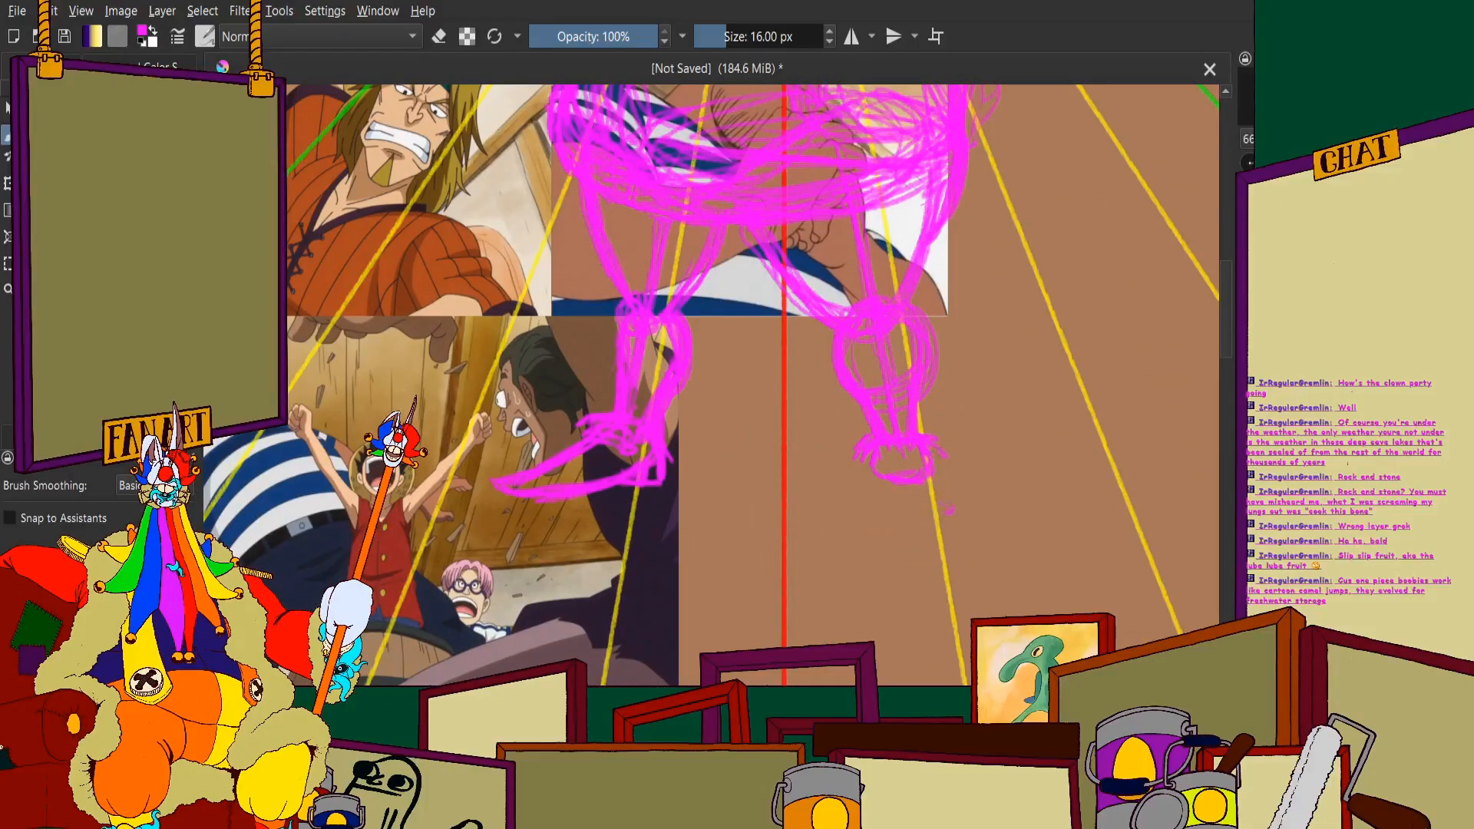
{"action": "scroll", "coordinate": [940, 449], "scroll_direction": "up", "scroll_amount": 2}
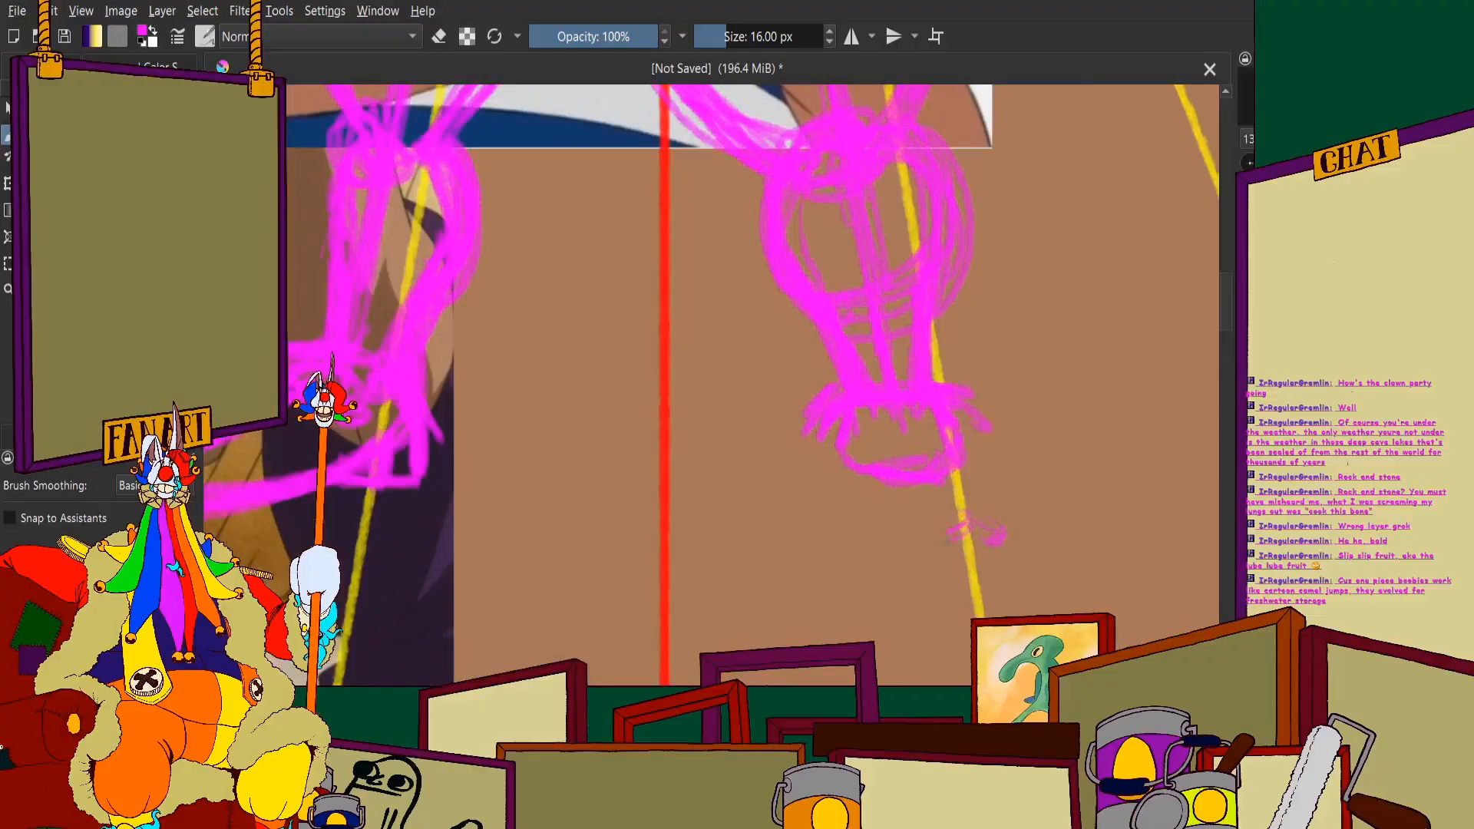
{"action": "mouse_move", "coordinate": [847, 459]}
{"action": "left_mouse_down"}
{"action": "mouse_move", "coordinate": [875, 513]}
{"action": "mouse_move", "coordinate": [856, 482]}
{"action": "left_mouse_up"}
{"action": "mouse_move", "coordinate": [929, 439]}
{"action": "left_mouse_down"}
{"action": "mouse_move", "coordinate": [966, 551]}
{"action": "mouse_move", "coordinate": [963, 464]}
{"action": "mouse_move", "coordinate": [927, 545]}
{"action": "mouse_move", "coordinate": [912, 488]}
{"action": "mouse_move", "coordinate": [957, 484]}
{"action": "mouse_move", "coordinate": [874, 512]}
{"action": "mouse_move", "coordinate": [905, 538]}
{"action": "mouse_move", "coordinate": [862, 472]}
{"action": "mouse_move", "coordinate": [942, 540]}
{"action": "left_mouse_up"}
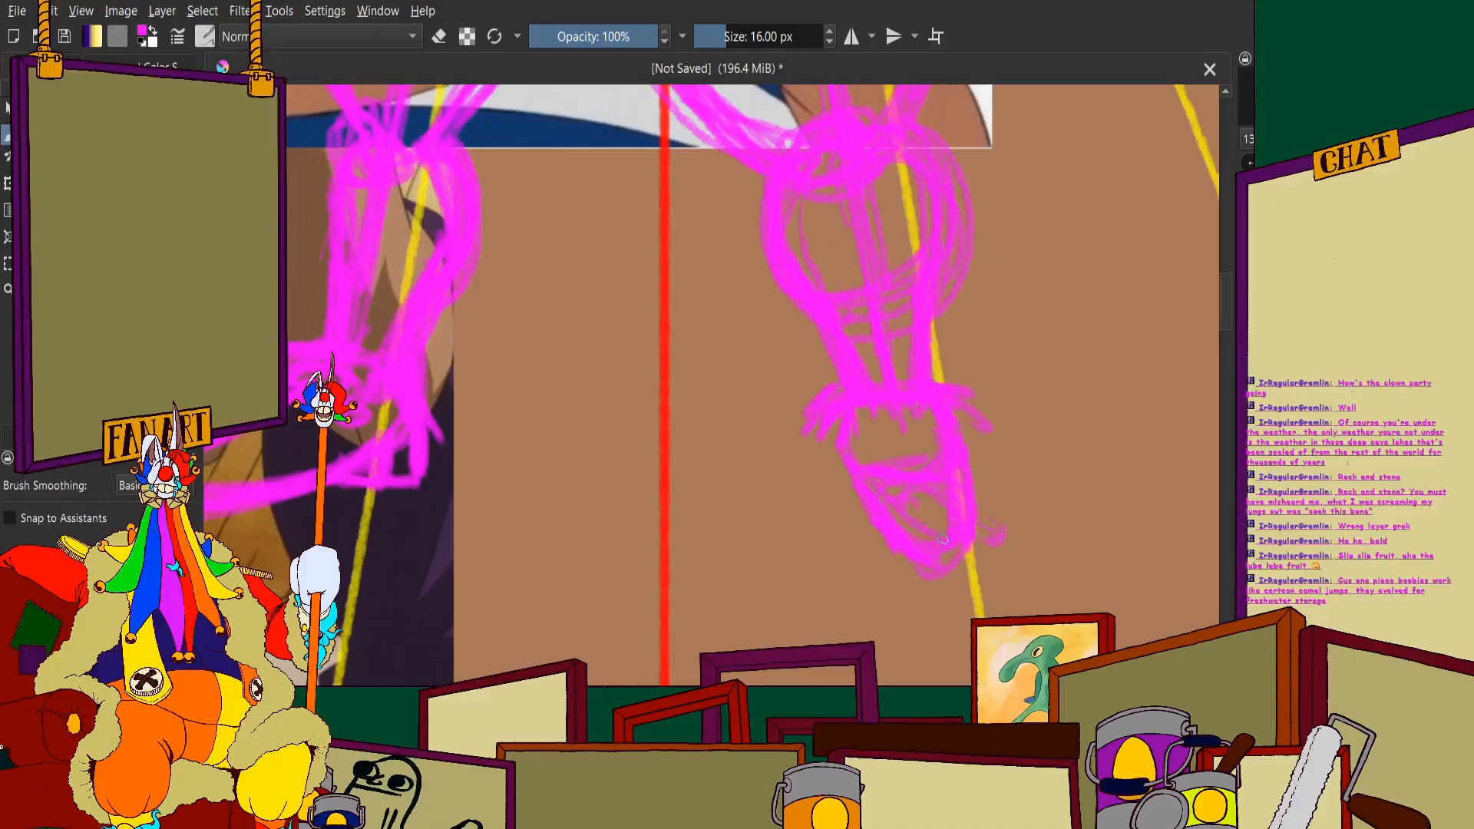
Delete the tapered toe of the shoe on the open-hand side, keeping the rounded base below the ankle
{"action": "scroll", "coordinate": [862, 503], "scroll_direction": "down", "scroll_amount": 3}
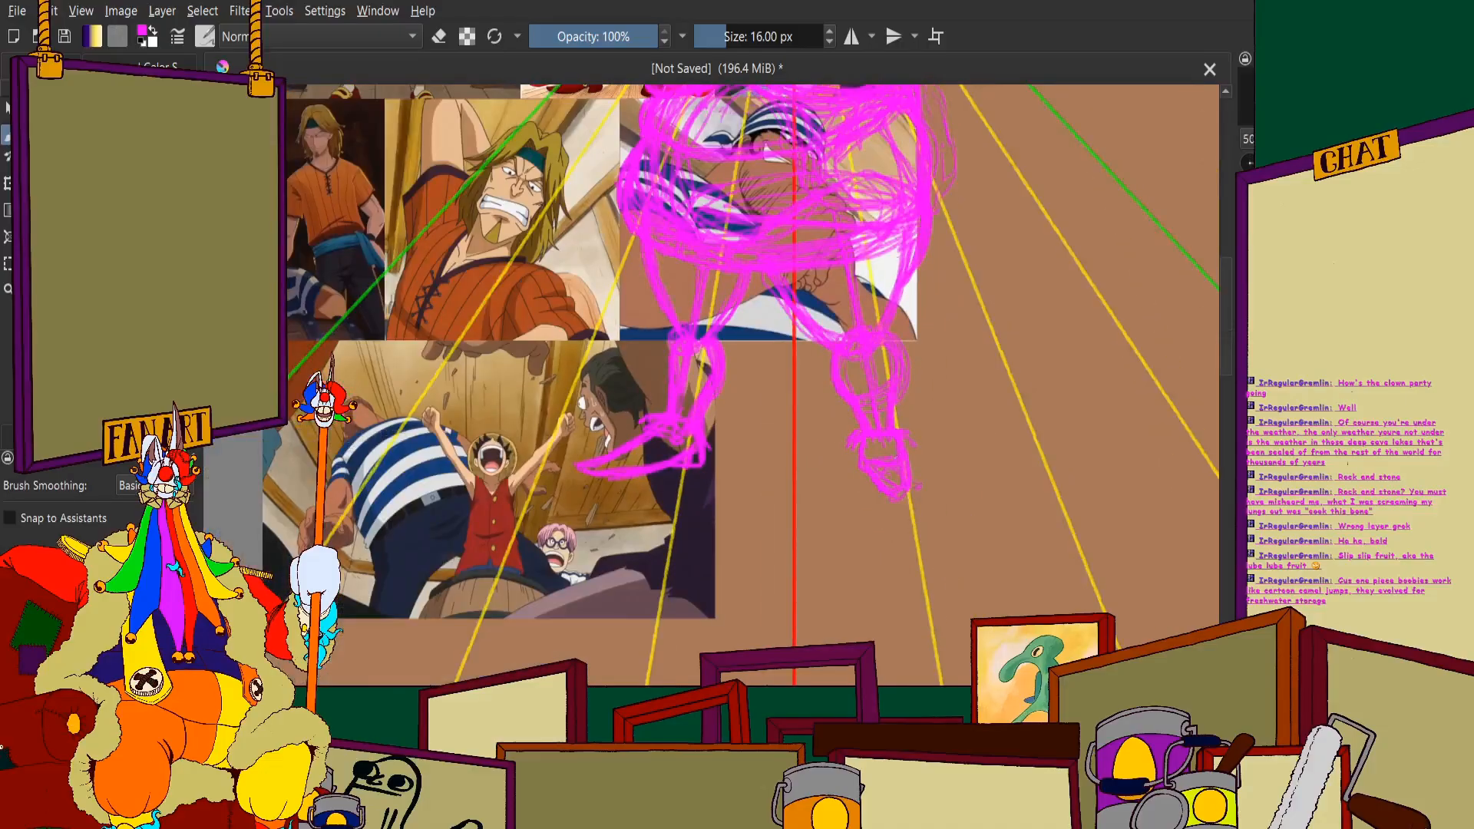
{"action": "scroll", "coordinate": [862, 503], "scroll_direction": "up", "scroll_amount": 4}
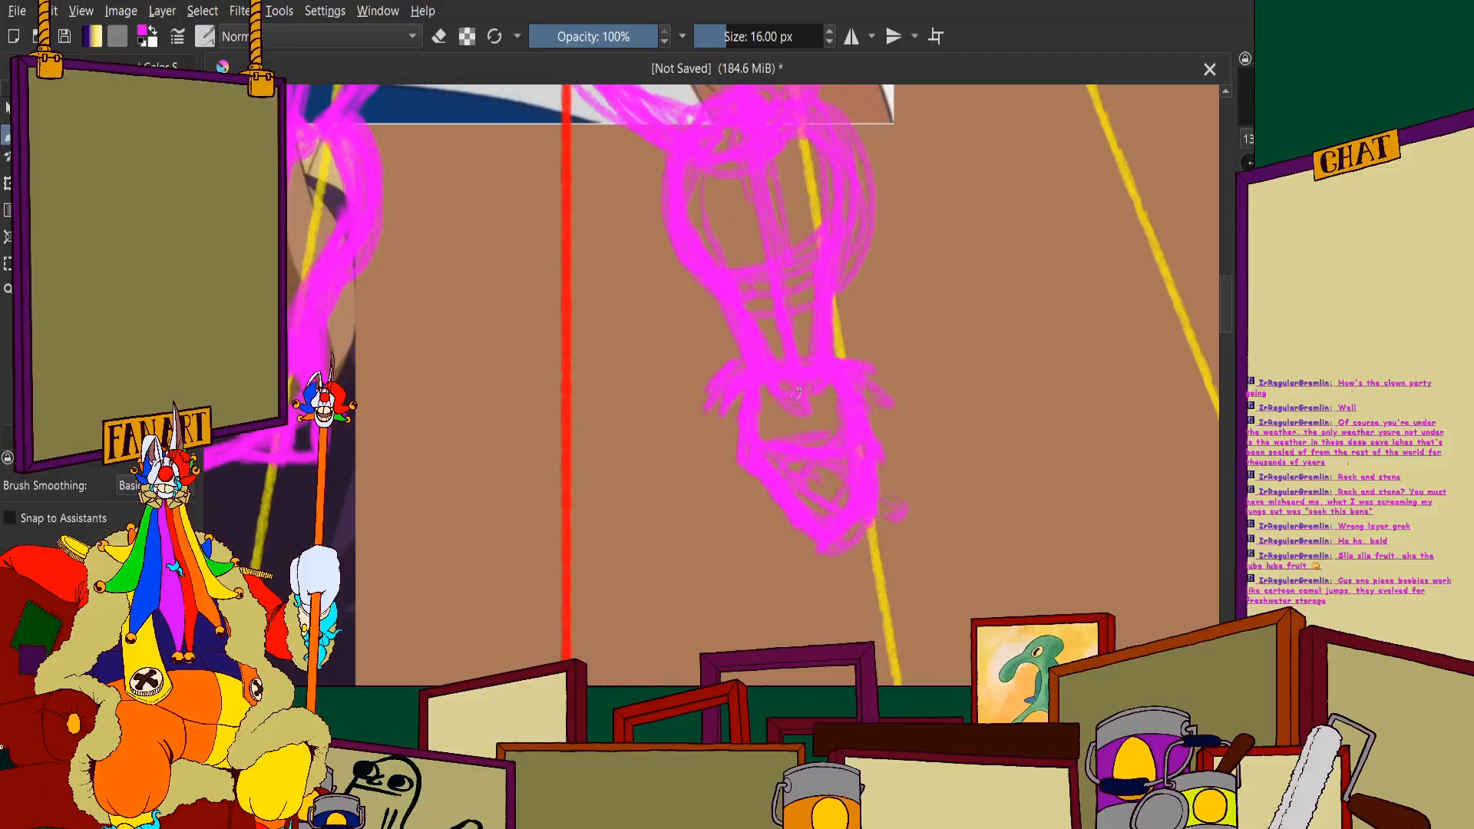
{"action": "scroll", "coordinate": [796, 393], "scroll_direction": "down", "scroll_amount": 5}
{"action": "scroll", "coordinate": [796, 393], "scroll_direction": "up", "scroll_amount": 2}
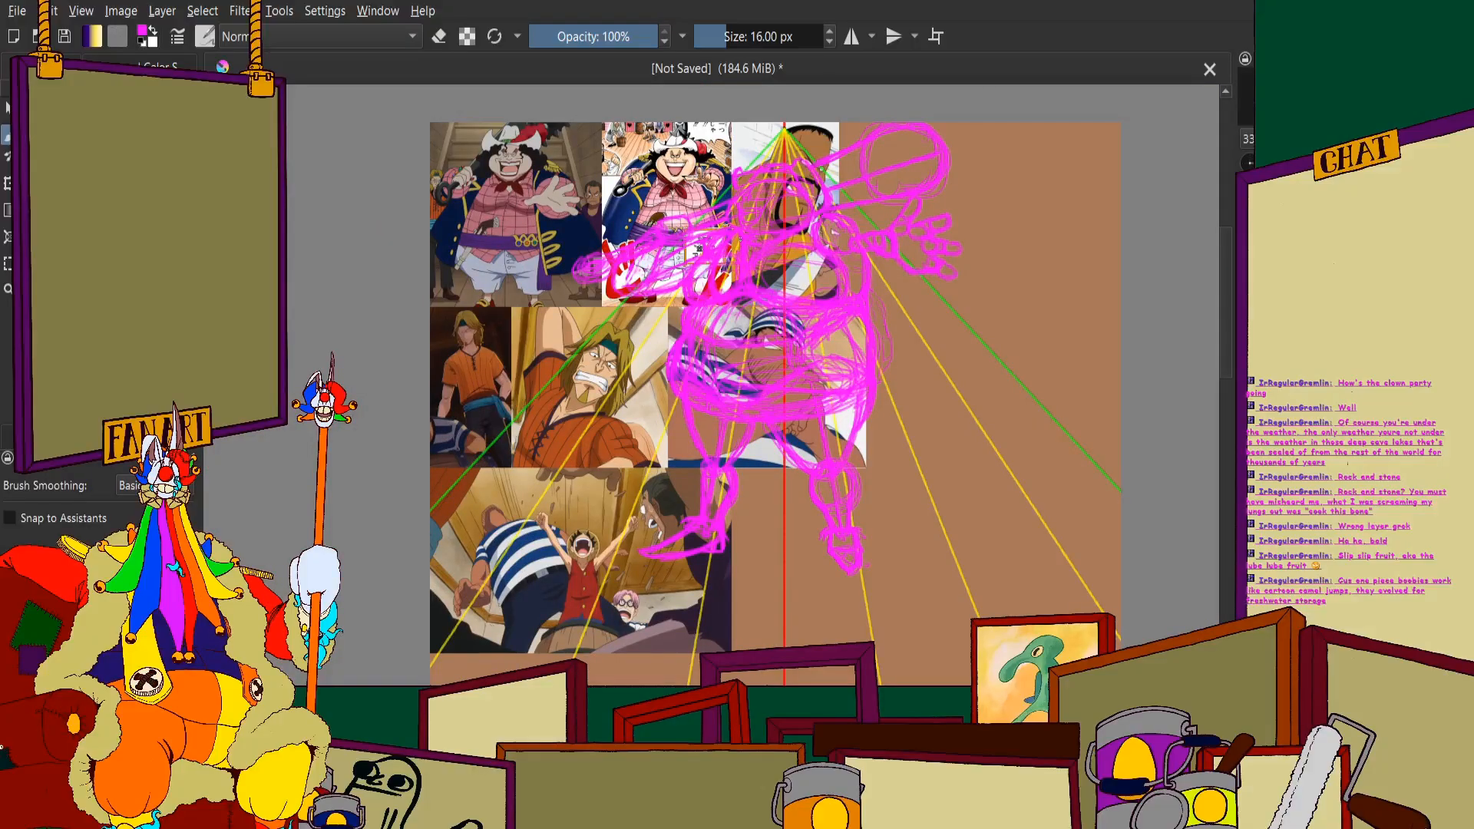
{"action": "key", "text": "ctrl+r"}
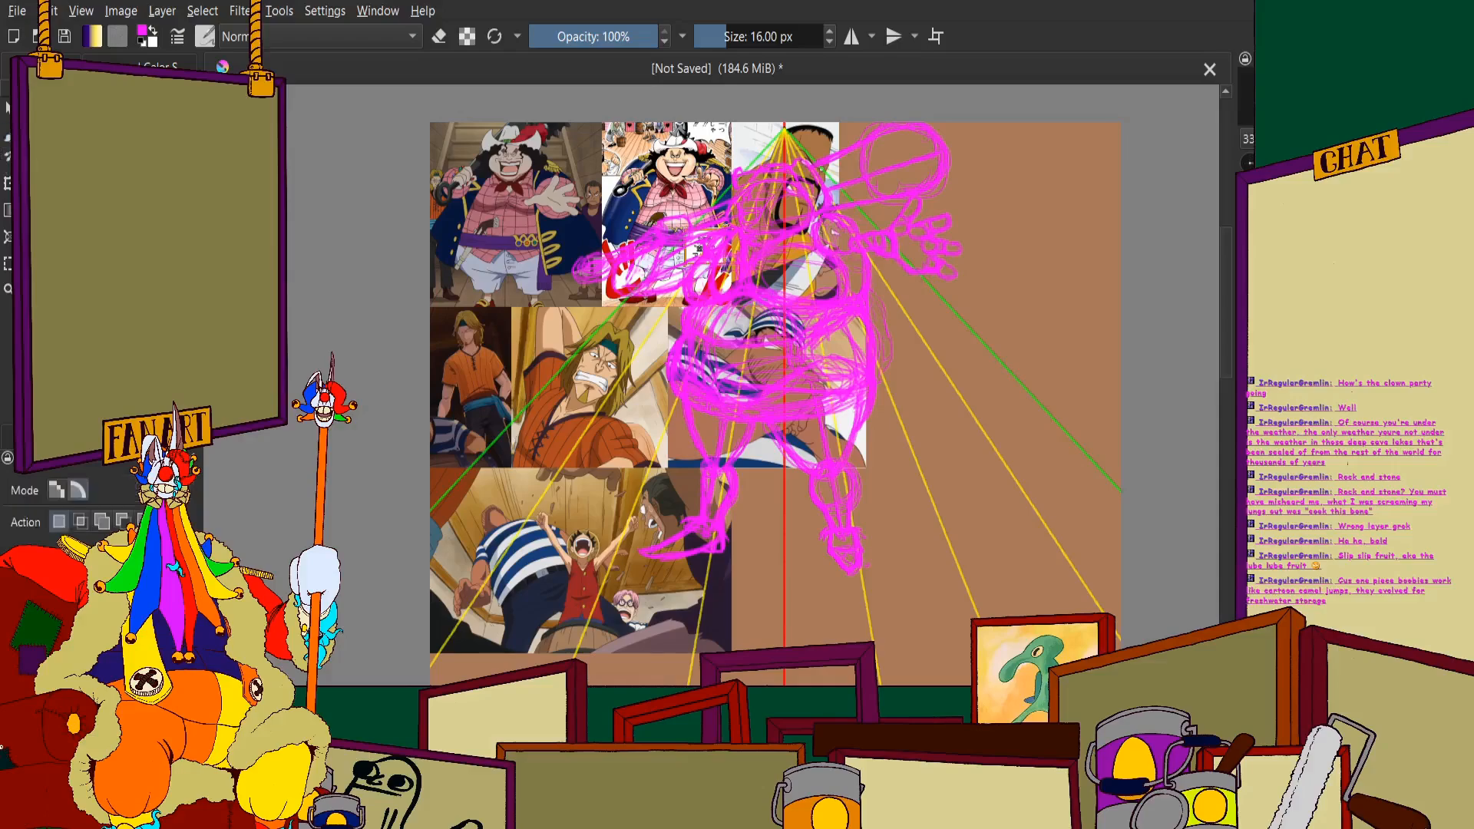
{"action": "scroll", "coordinate": [675, 537], "scroll_direction": "up", "scroll_amount": 4}
{"action": "scroll", "coordinate": [731, 610], "scroll_direction": "down", "scroll_amount": 1}
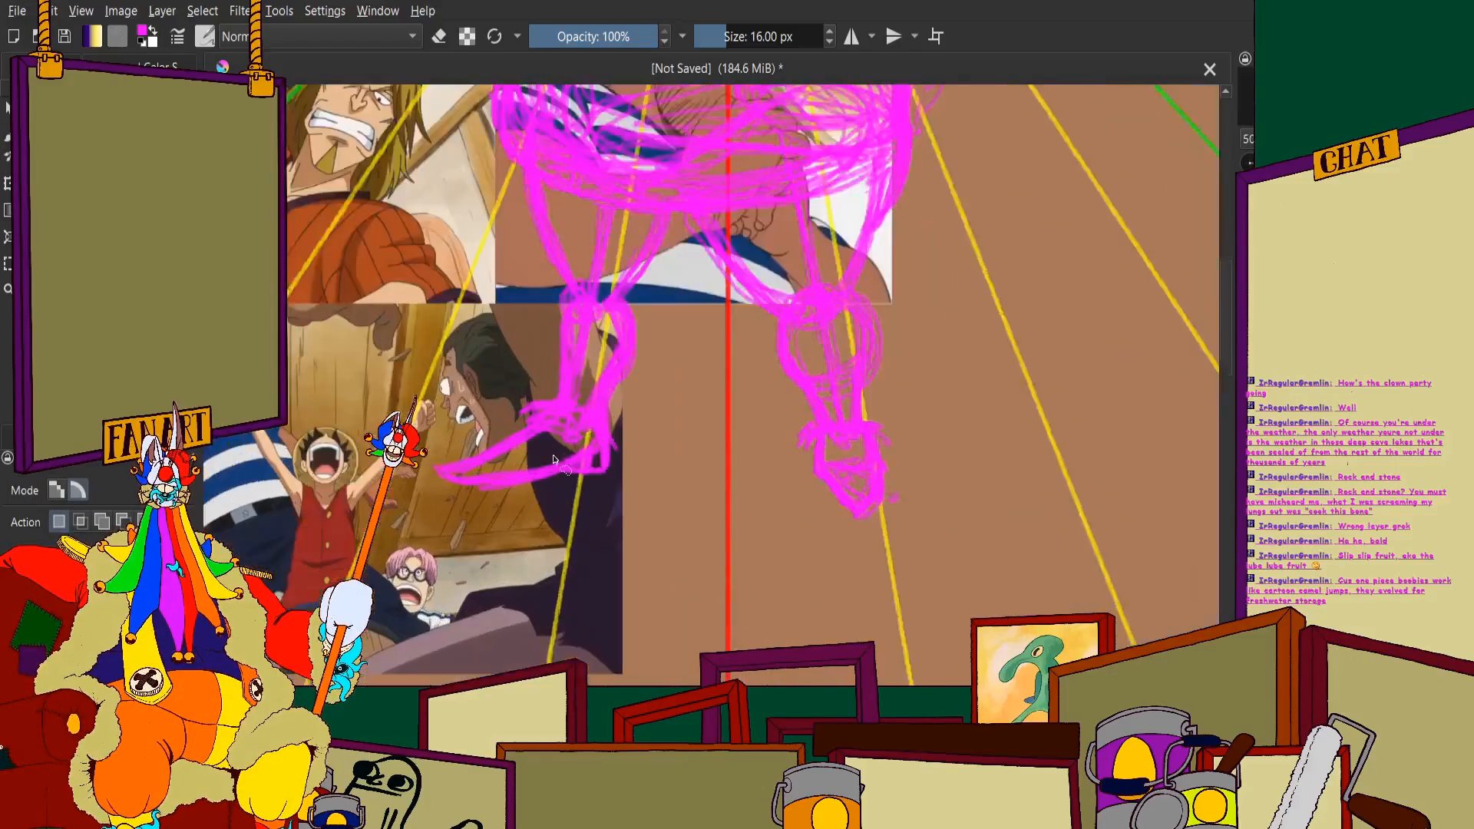
{"action": "scroll", "coordinate": [718, 501], "scroll_direction": "up", "scroll_amount": 2}
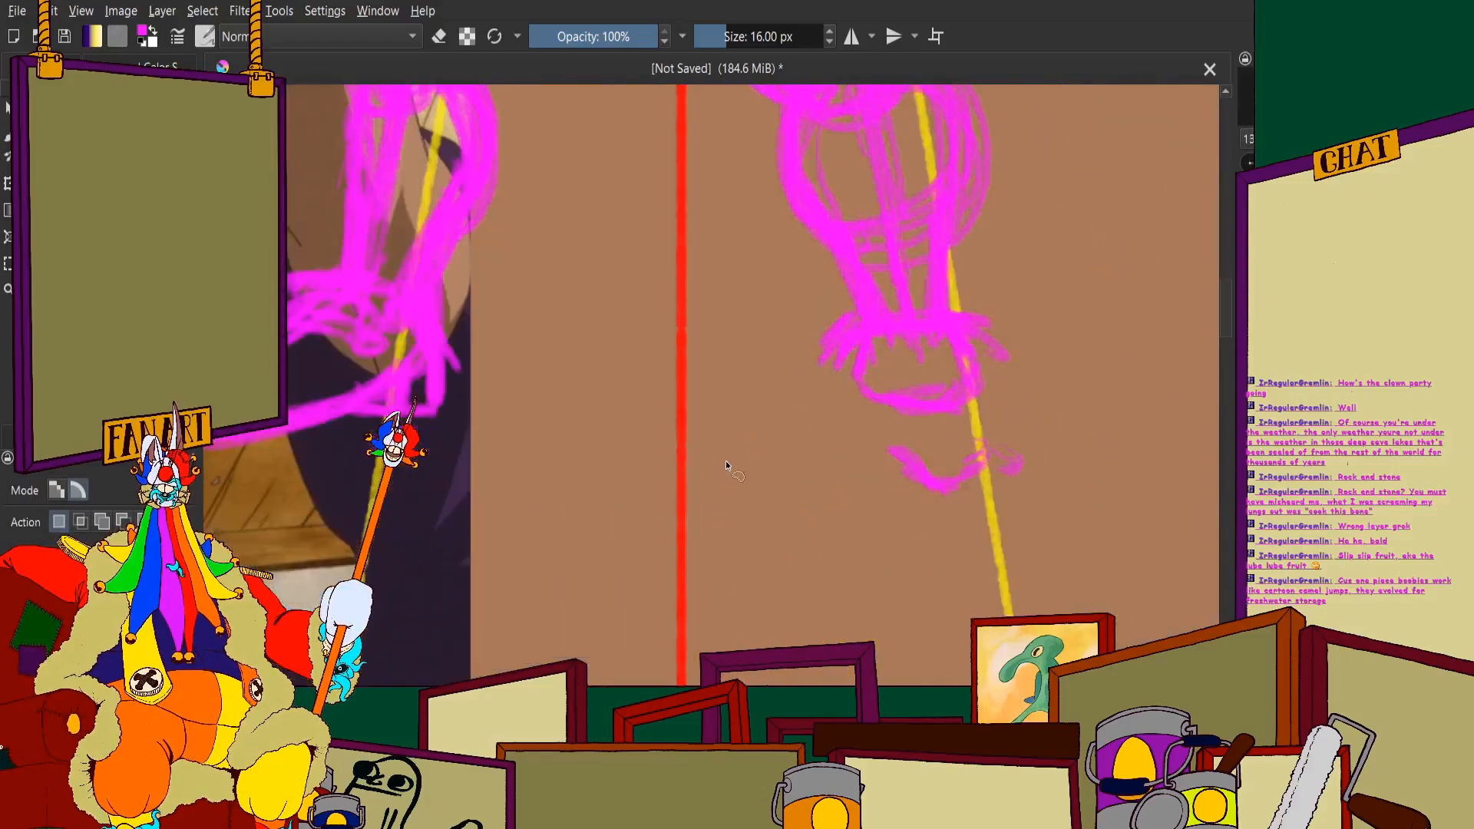
{"action": "scroll", "coordinate": [814, 376], "scroll_direction": "down", "scroll_amount": 1}
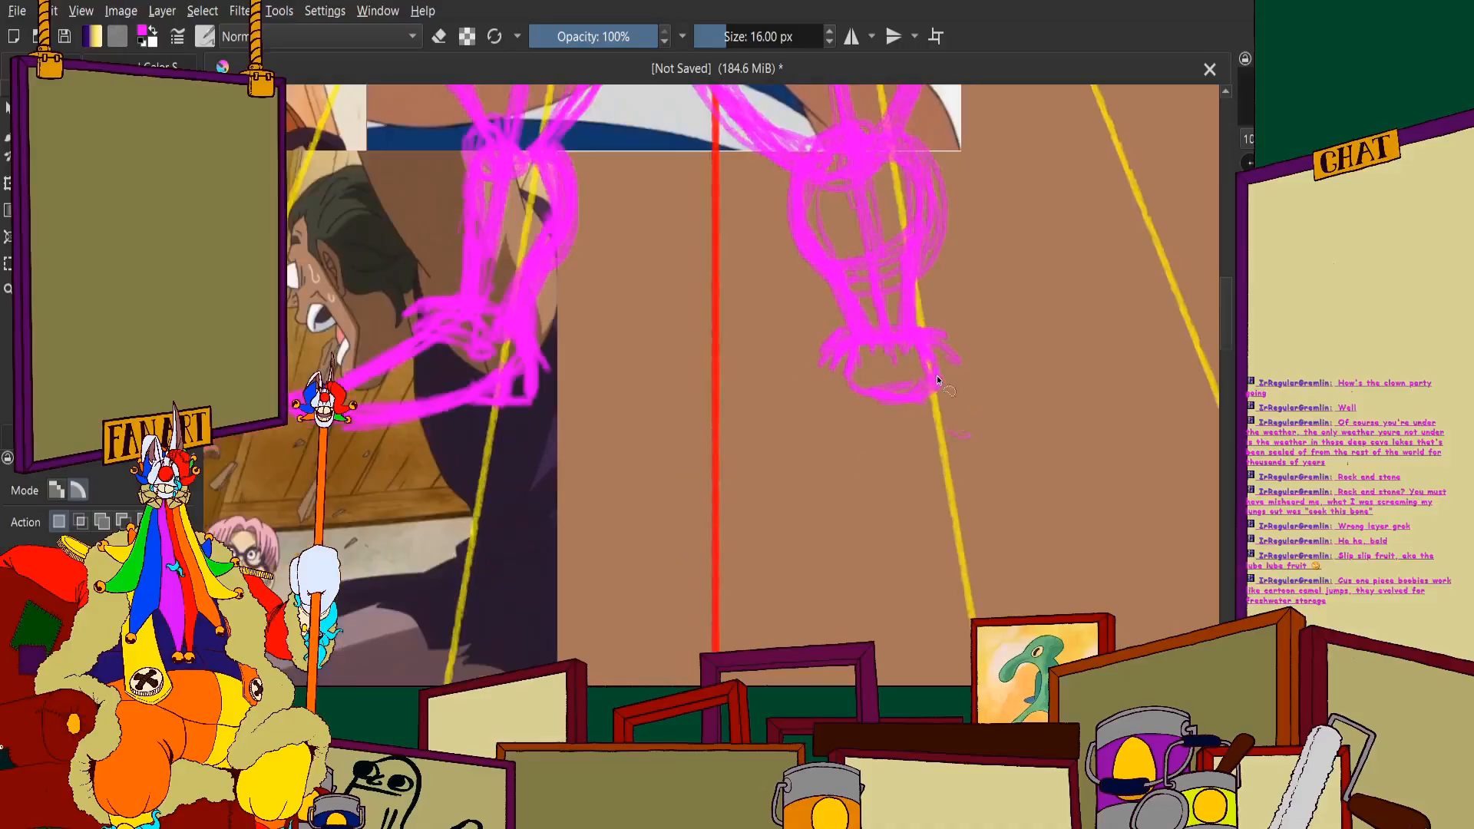
{"action": "scroll", "coordinate": [936, 375], "scroll_direction": "up", "scroll_amount": 2}
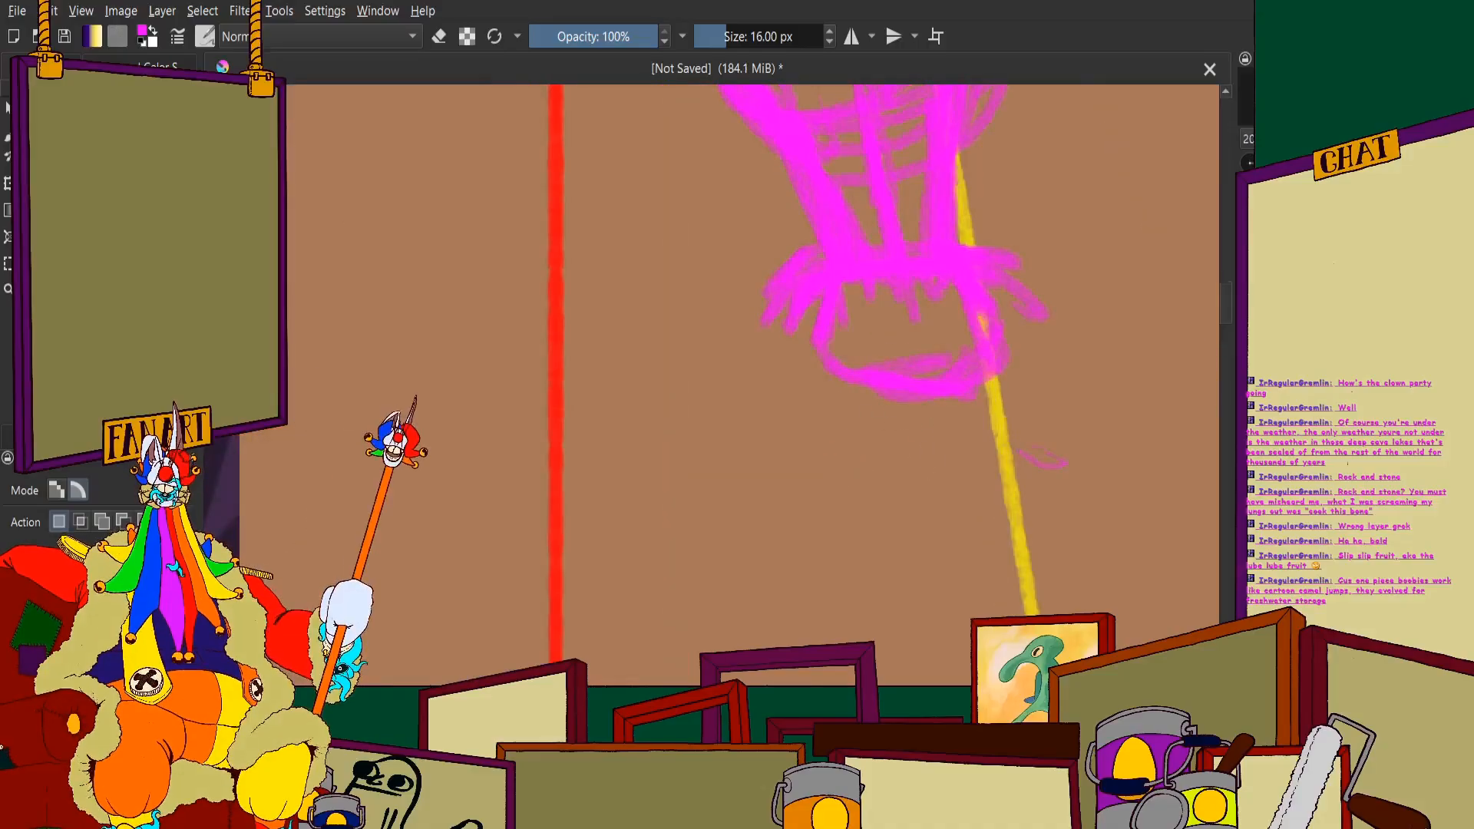
Sketch a short V-shaped pointed toe from both sides of the rounded shoe base on the open-hand side
{"action": "key", "text": "b"}
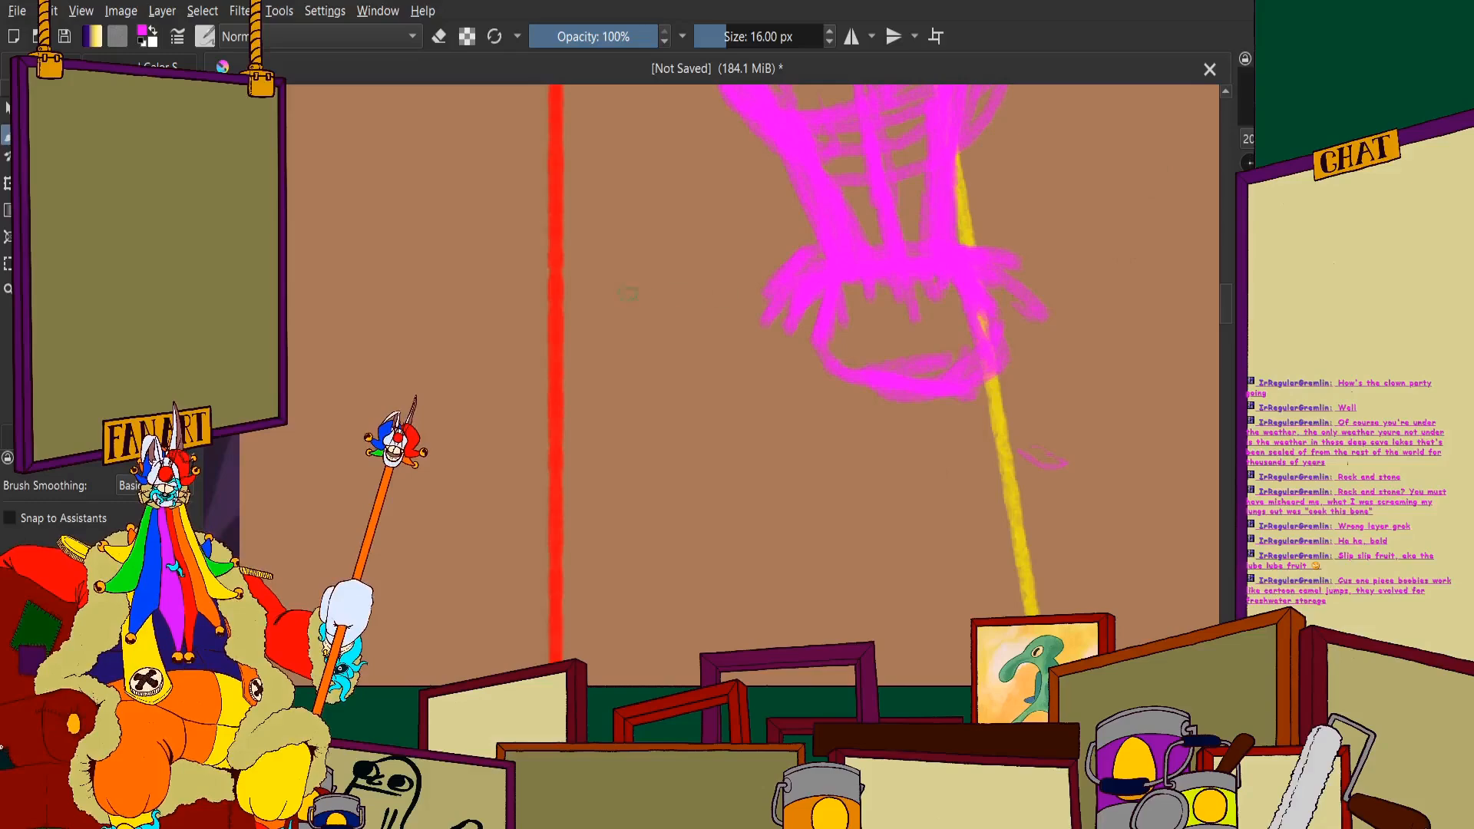
{"action": "scroll", "coordinate": [628, 295], "scroll_direction": "down", "scroll_amount": 3}
{"action": "scroll", "coordinate": [676, 326], "scroll_direction": "up", "scroll_amount": 3}
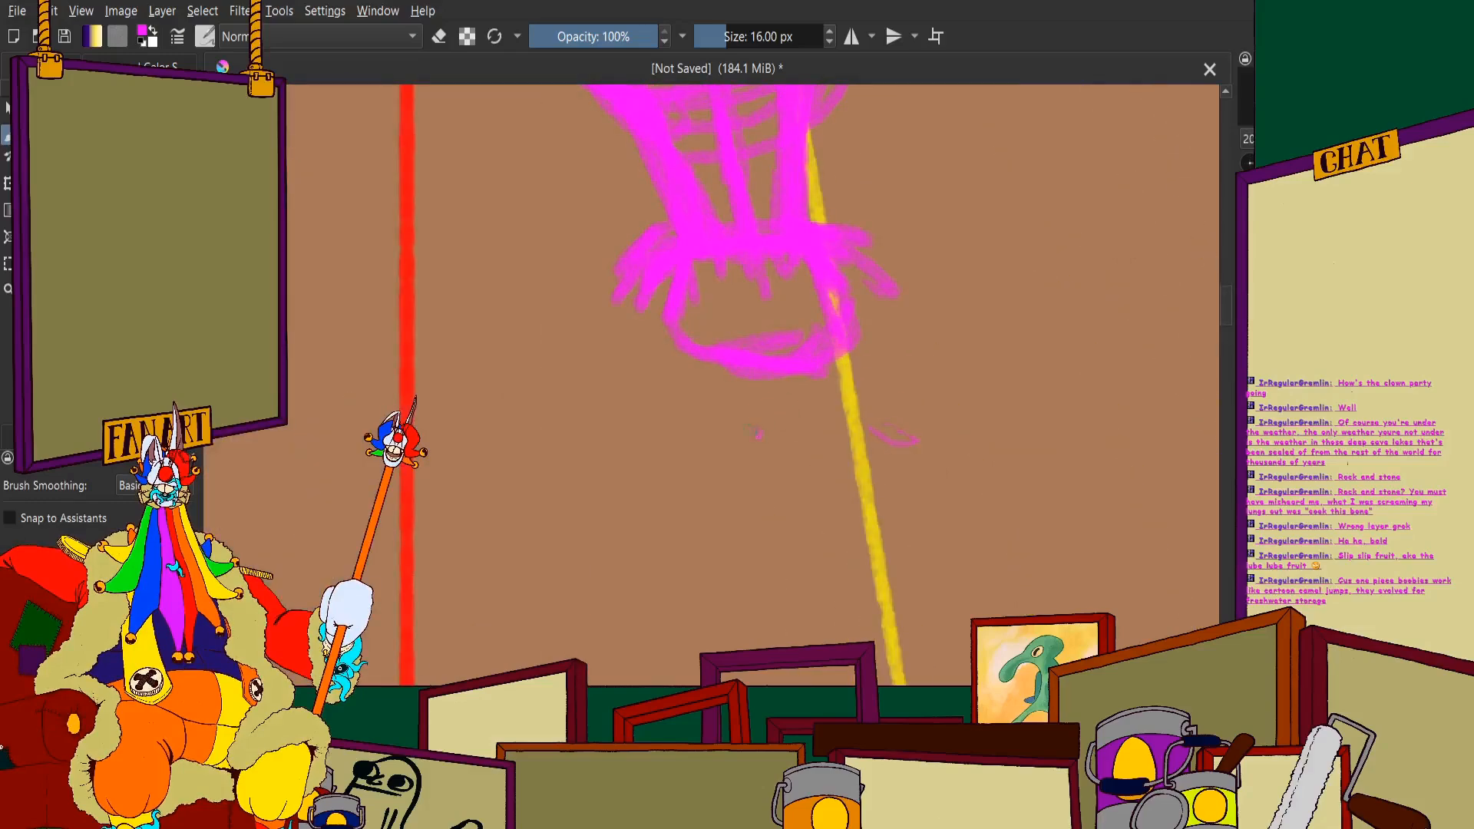
{"action": "mouse_move", "coordinate": [756, 434]}
{"action": "left_mouse_down"}
{"action": "mouse_move", "coordinate": [694, 385]}
{"action": "mouse_move", "coordinate": [722, 396]}
{"action": "mouse_move", "coordinate": [672, 363]}
{"action": "mouse_move", "coordinate": [661, 334]}
{"action": "left_mouse_up"}
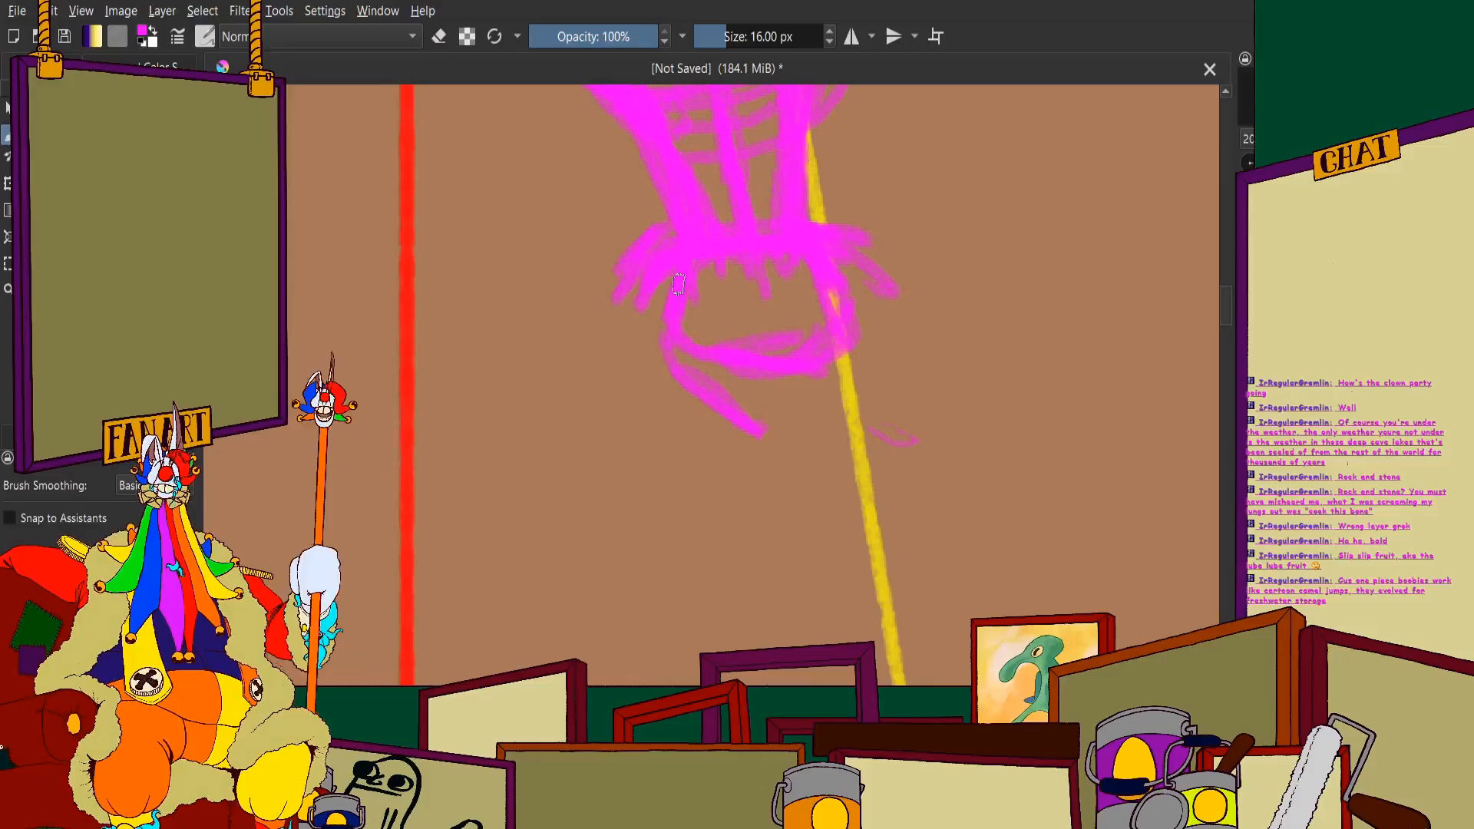
{"action": "scroll", "coordinate": [508, 436], "scroll_direction": "down", "scroll_amount": 3}
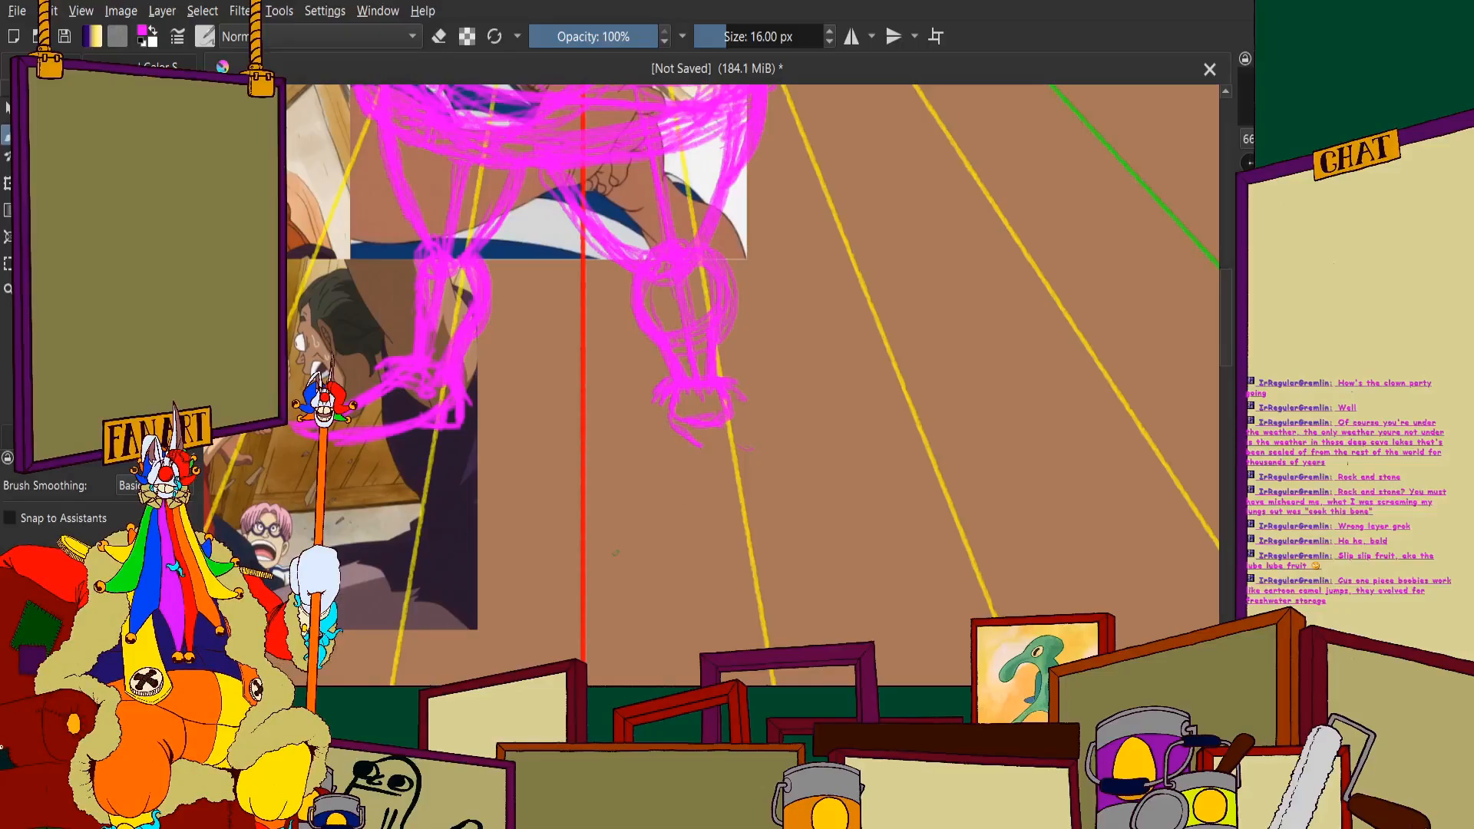
{"action": "scroll", "coordinate": [718, 373], "scroll_direction": "up", "scroll_amount": 5}
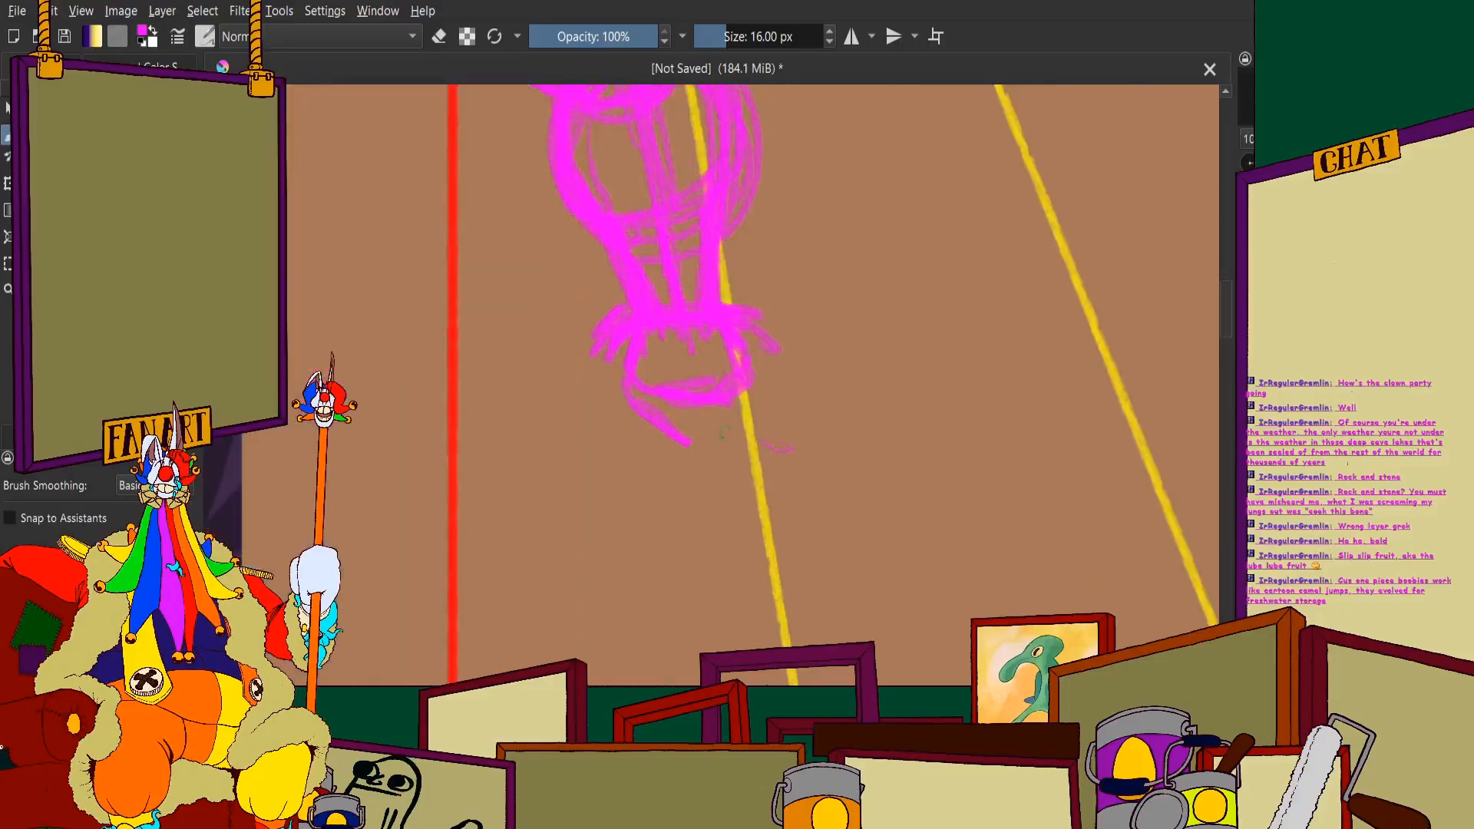
{"action": "mouse_move", "coordinate": [601, 378]}
{"action": "left_mouse_down"}
{"action": "mouse_move", "coordinate": [575, 484]}
{"action": "mouse_move", "coordinate": [664, 572]}
{"action": "mouse_move", "coordinate": [732, 573]}
{"action": "mouse_move", "coordinate": [834, 476]}
{"action": "mouse_move", "coordinate": [752, 565]}
{"action": "mouse_move", "coordinate": [813, 377]}
{"action": "mouse_move", "coordinate": [838, 495]}
{"action": "left_mouse_up"}
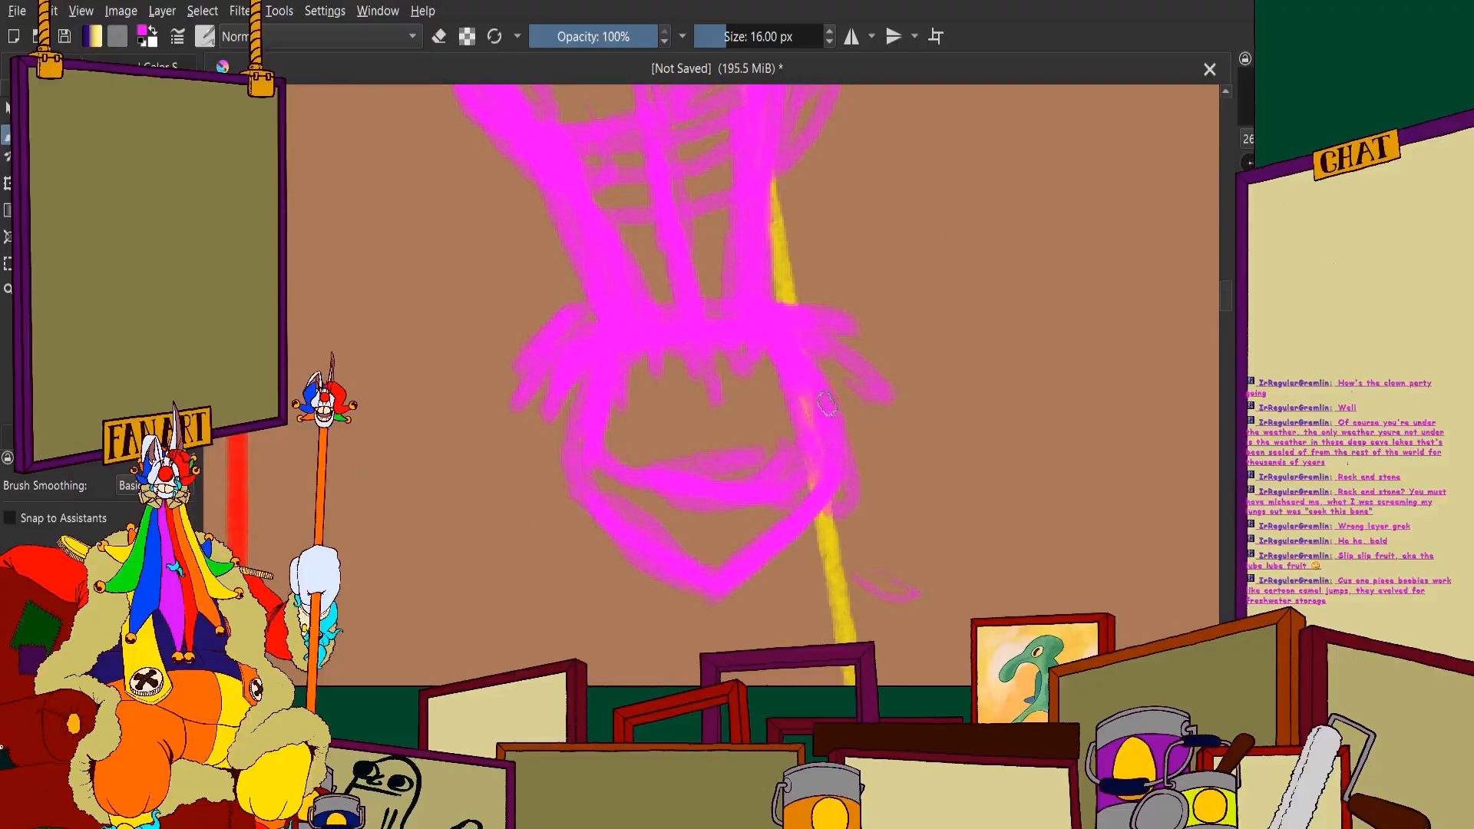
Add an inner contour line to the pointed toe and a curved band across the shoe just below the ankle frill
{"action": "left_click_drag", "start_coordinate": [798, 380], "coordinate": [695, 541]}
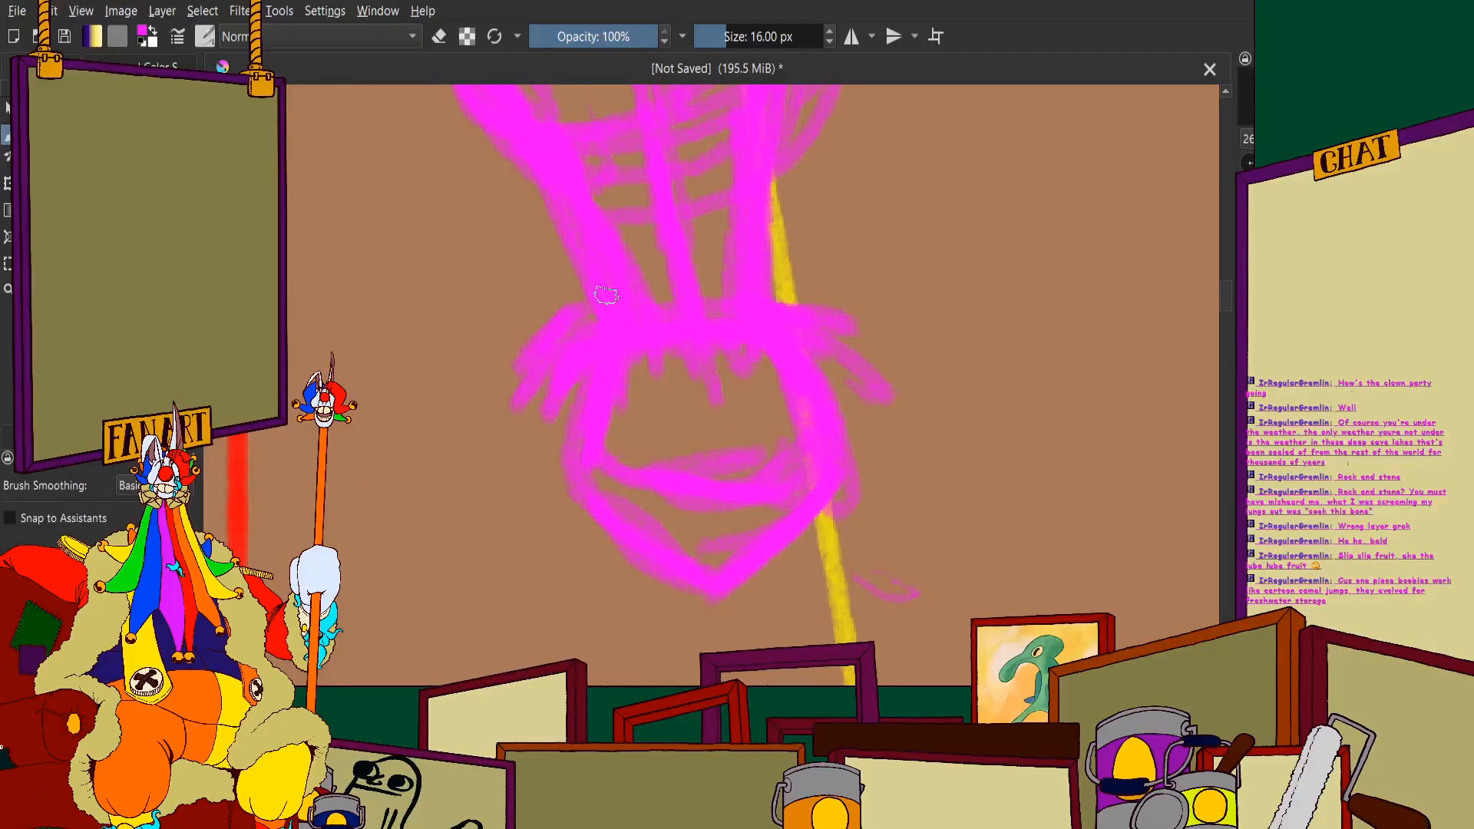
{"action": "scroll", "coordinate": [598, 484], "scroll_direction": "down", "scroll_amount": 3}
{"action": "scroll", "coordinate": [695, 350], "scroll_direction": "up", "scroll_amount": 5}
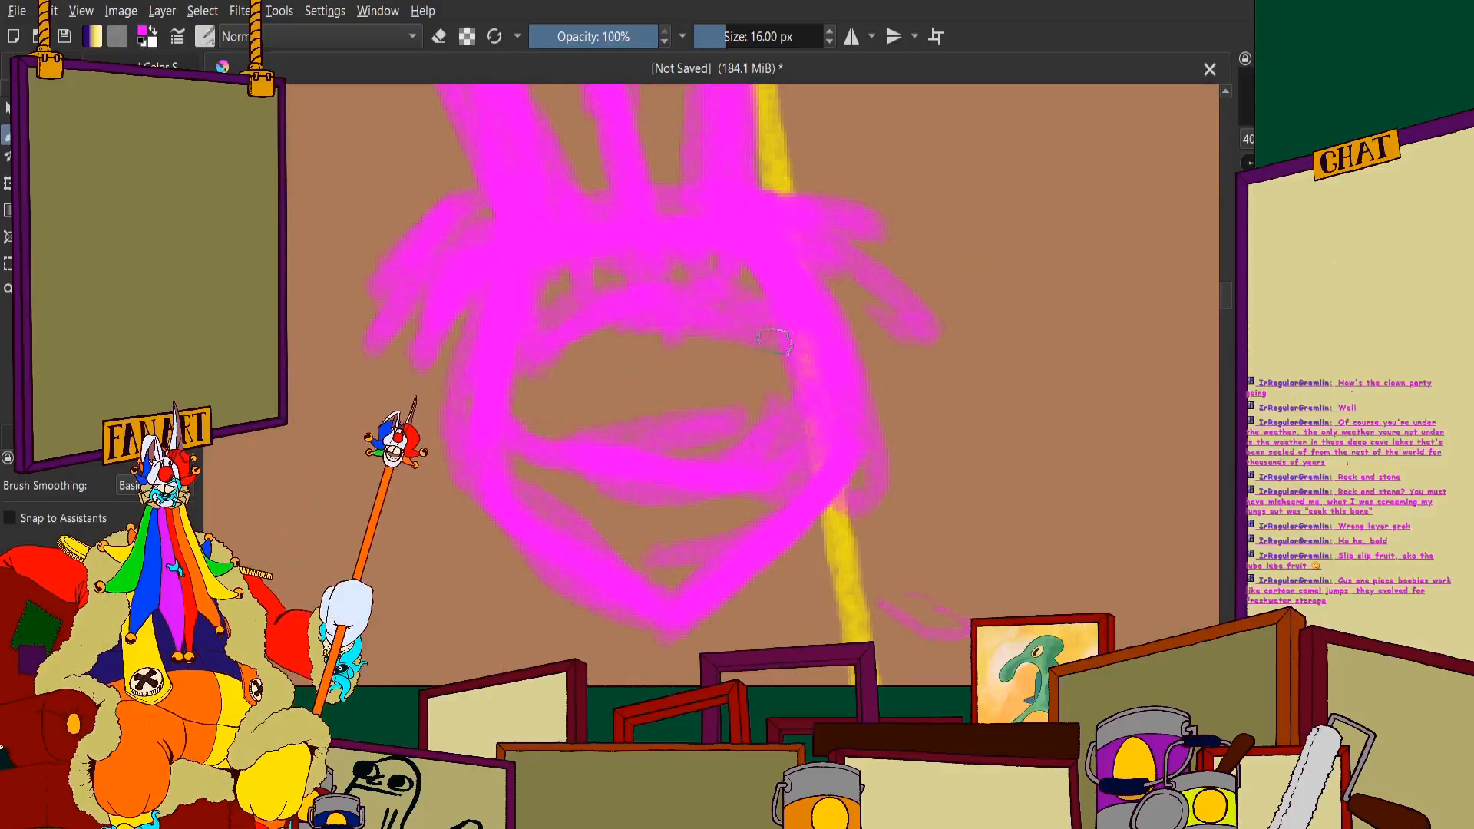
Review the whole figure with the reference pictures and perspective guides hidden, and show both layers again
{"action": "scroll", "coordinate": [695, 302], "scroll_direction": "down", "scroll_amount": 8}
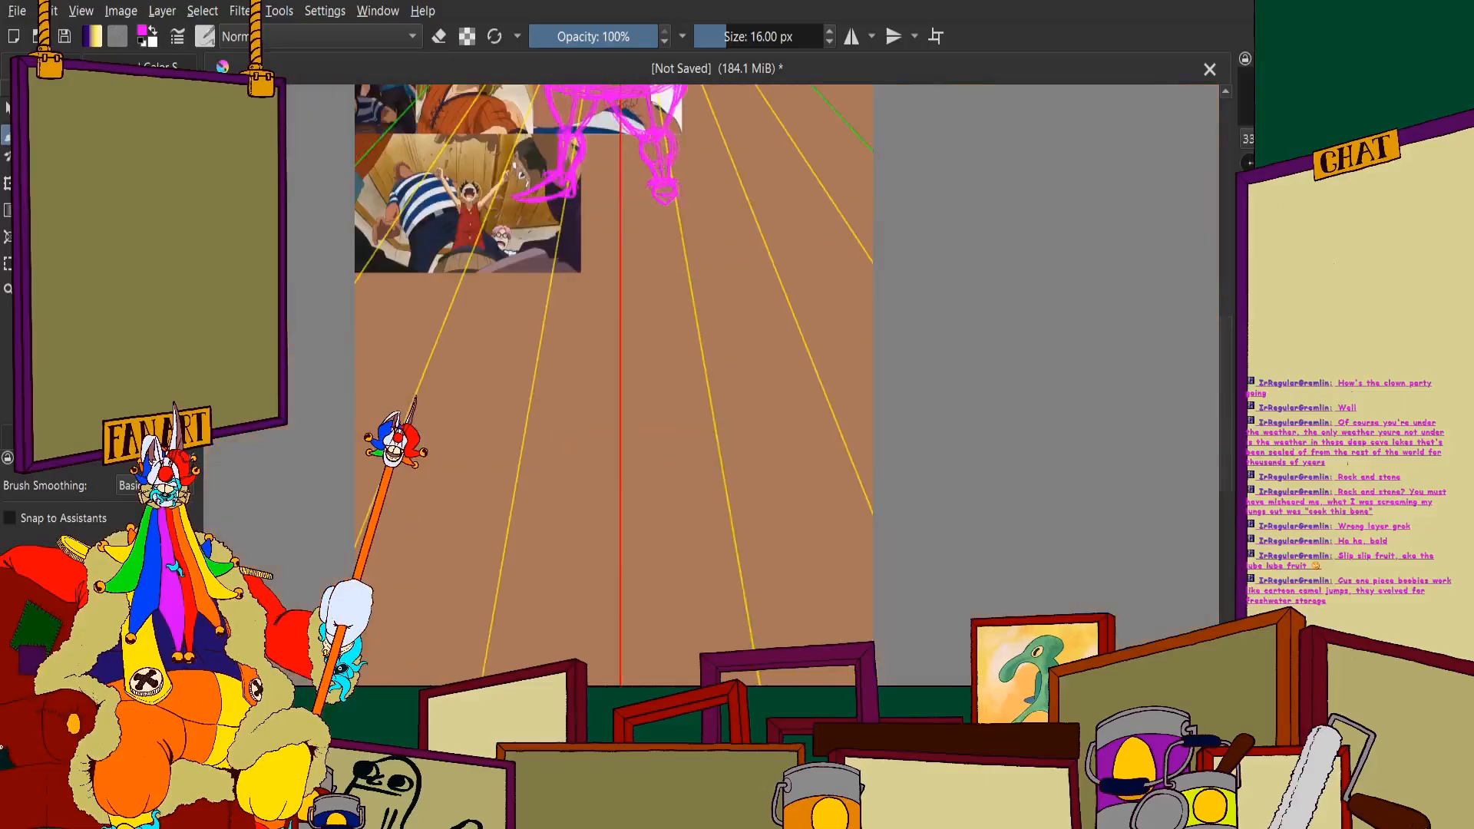
{"action": "scroll", "coordinate": [768, 461], "scroll_direction": "up", "scroll_amount": 5}
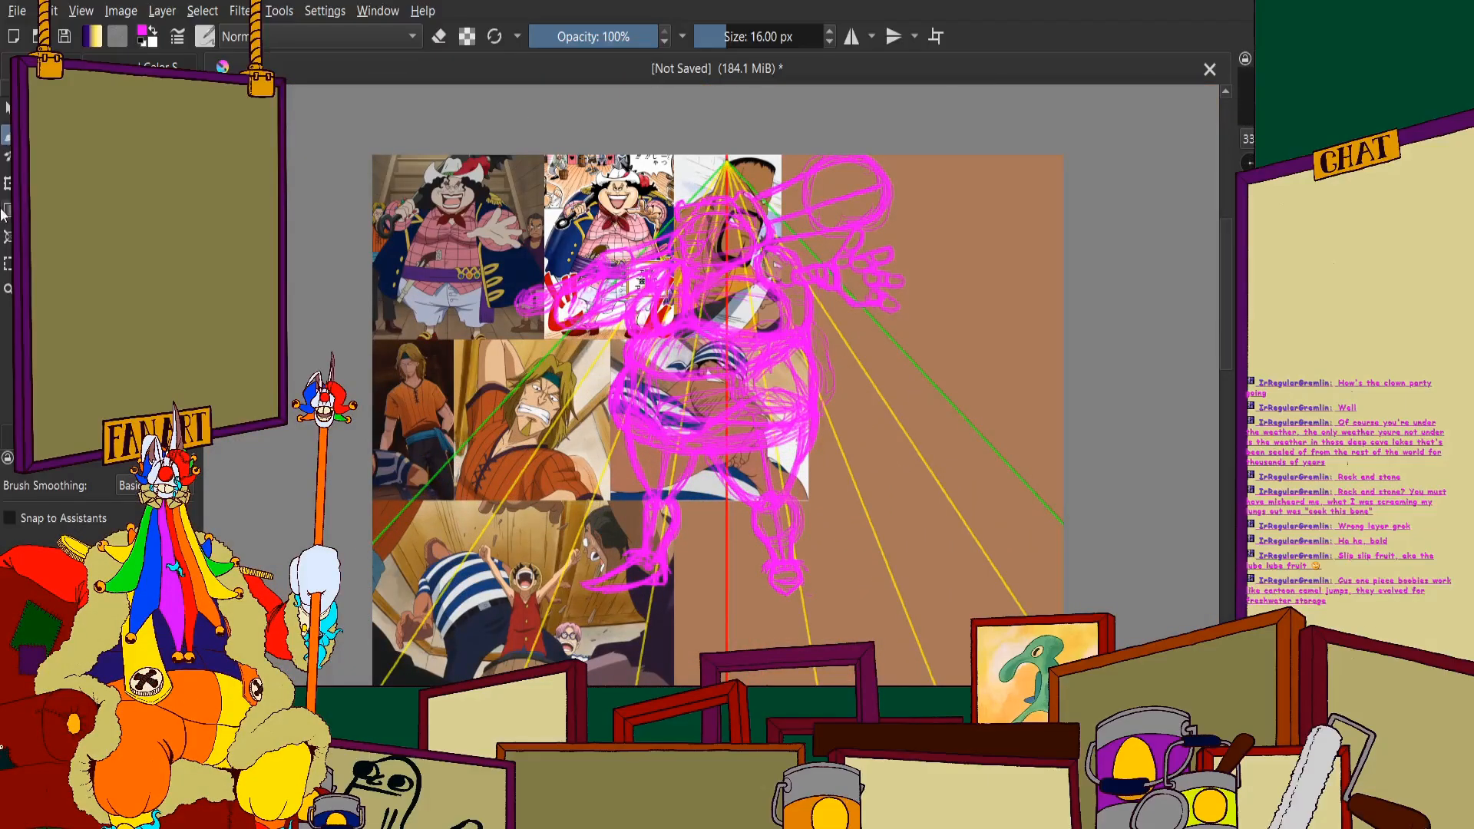
{"action": "left_click", "coordinate": [51, 67]}
{"action": "left_click", "coordinate": [8, 207]}
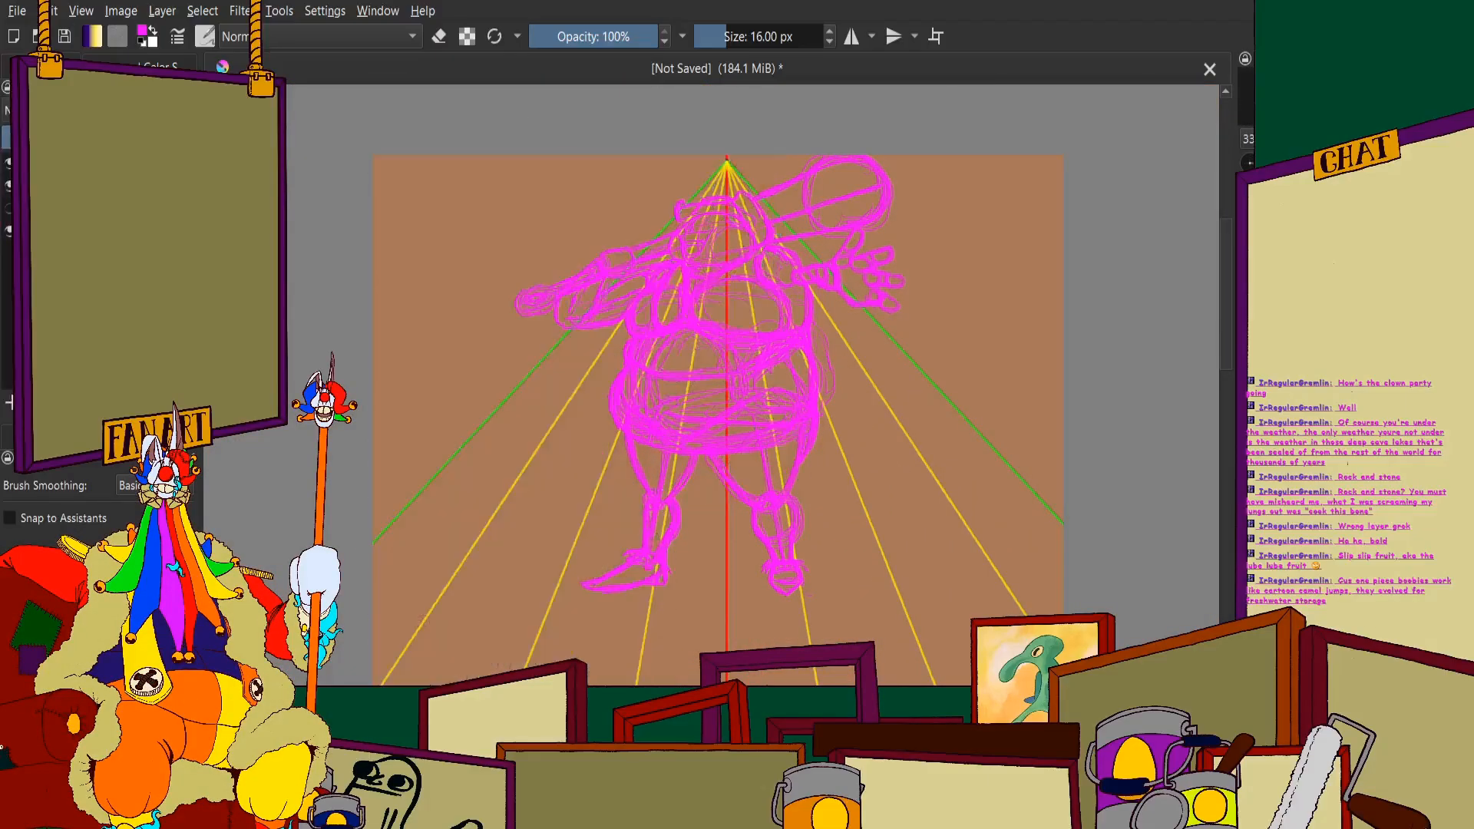
{"action": "left_click", "coordinate": [8, 186]}
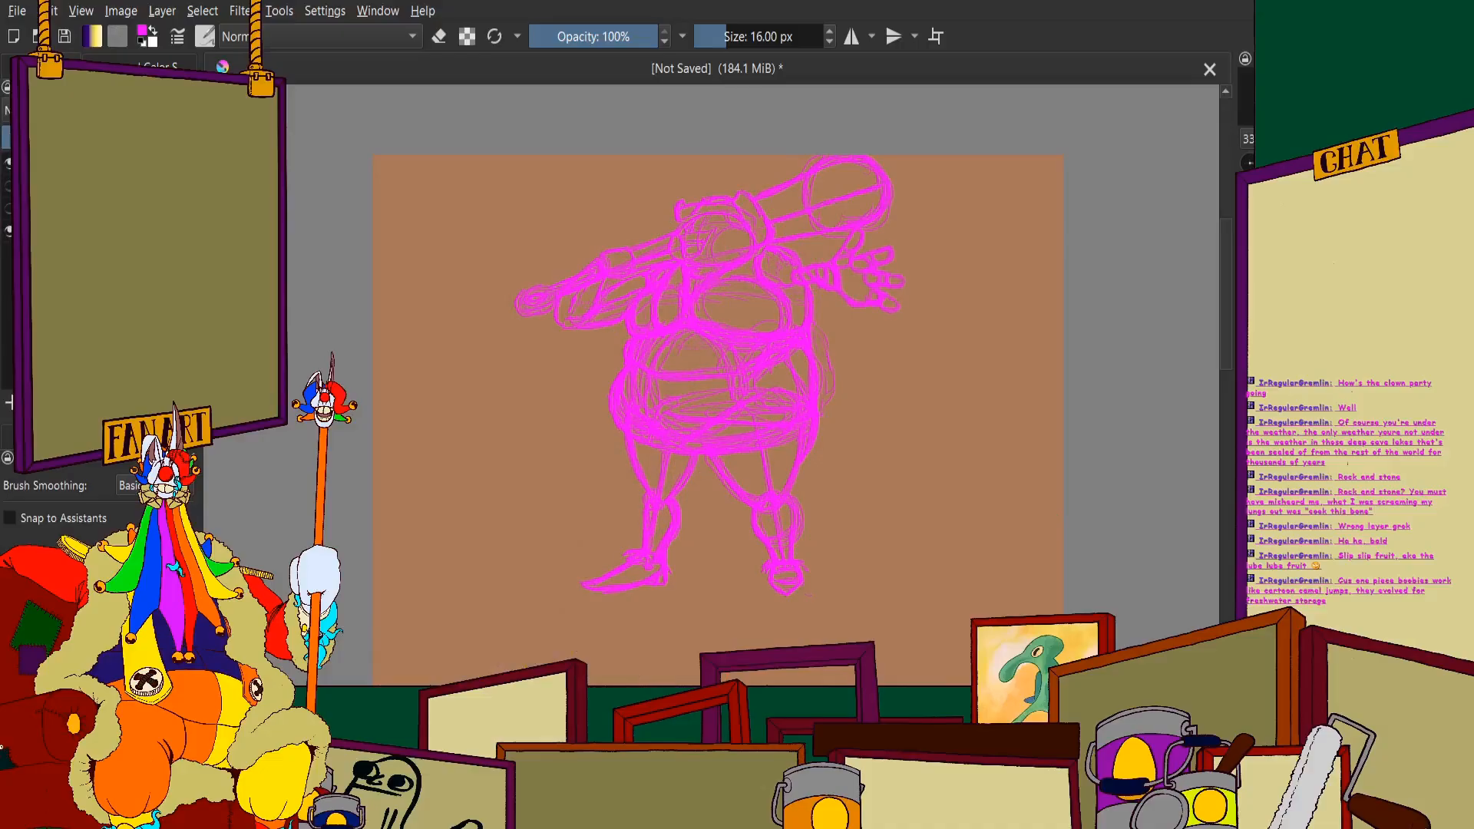
{"action": "left_click", "coordinate": [8, 186]}
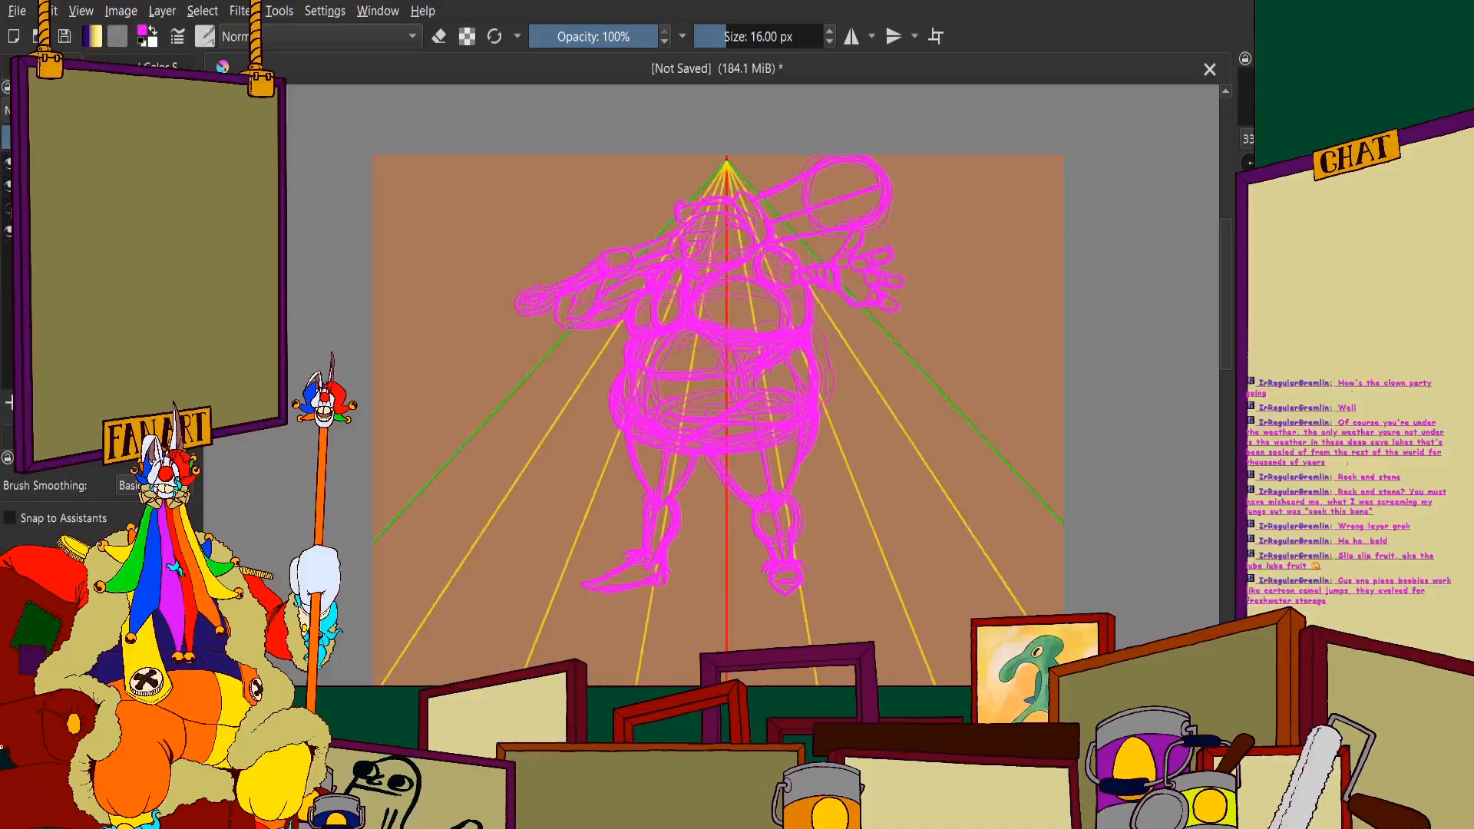
{"action": "left_click", "coordinate": [8, 208]}
{"action": "key", "text": "minus"}
{"action": "key", "text": "plus"}
{"action": "key", "text": "plus"}
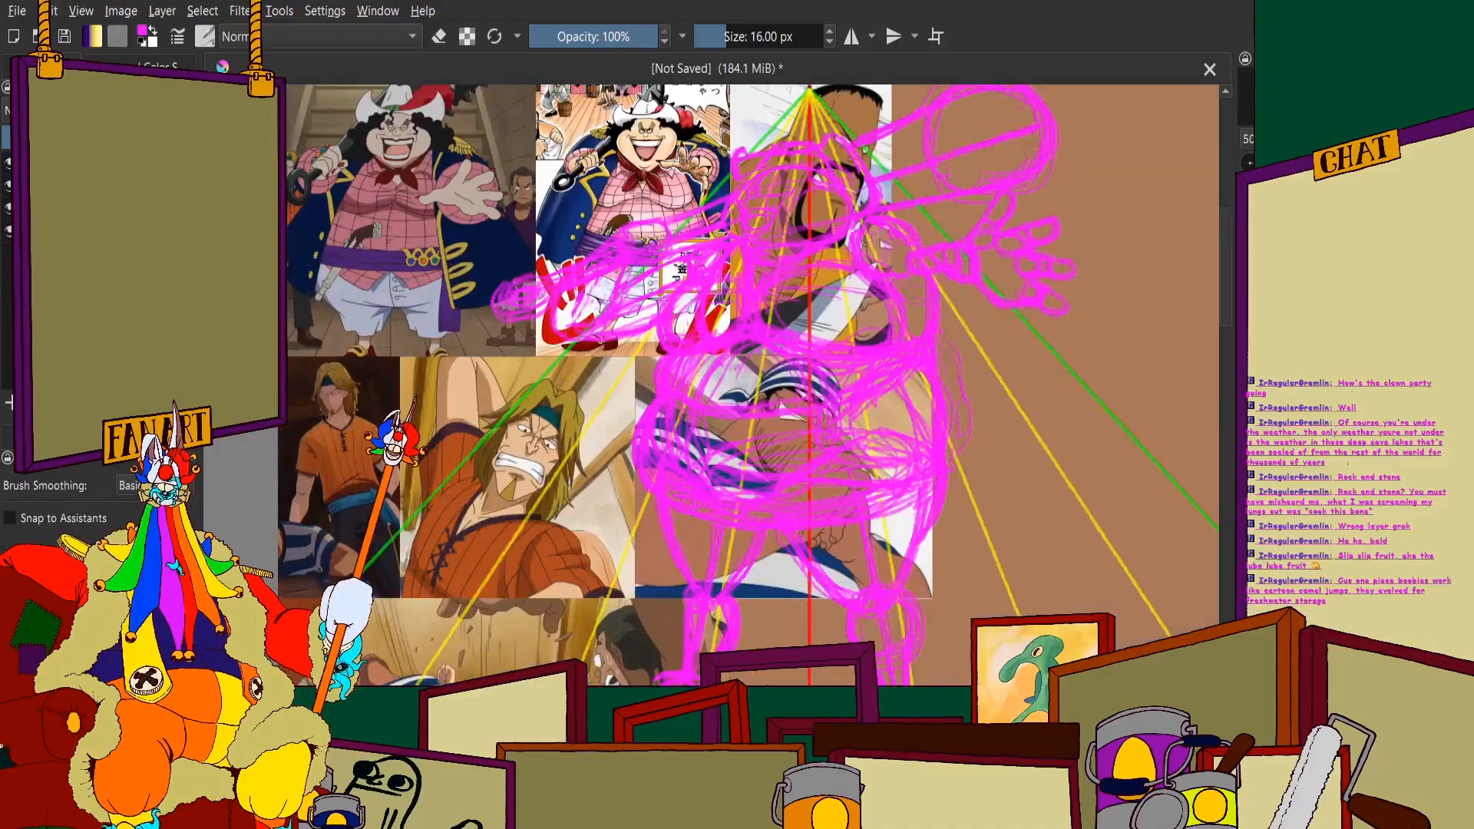
Sketch the coat's long flaring tail in magenta, from under the open-hand arm down past the hip to knee height
{"action": "key", "text": "plus"}
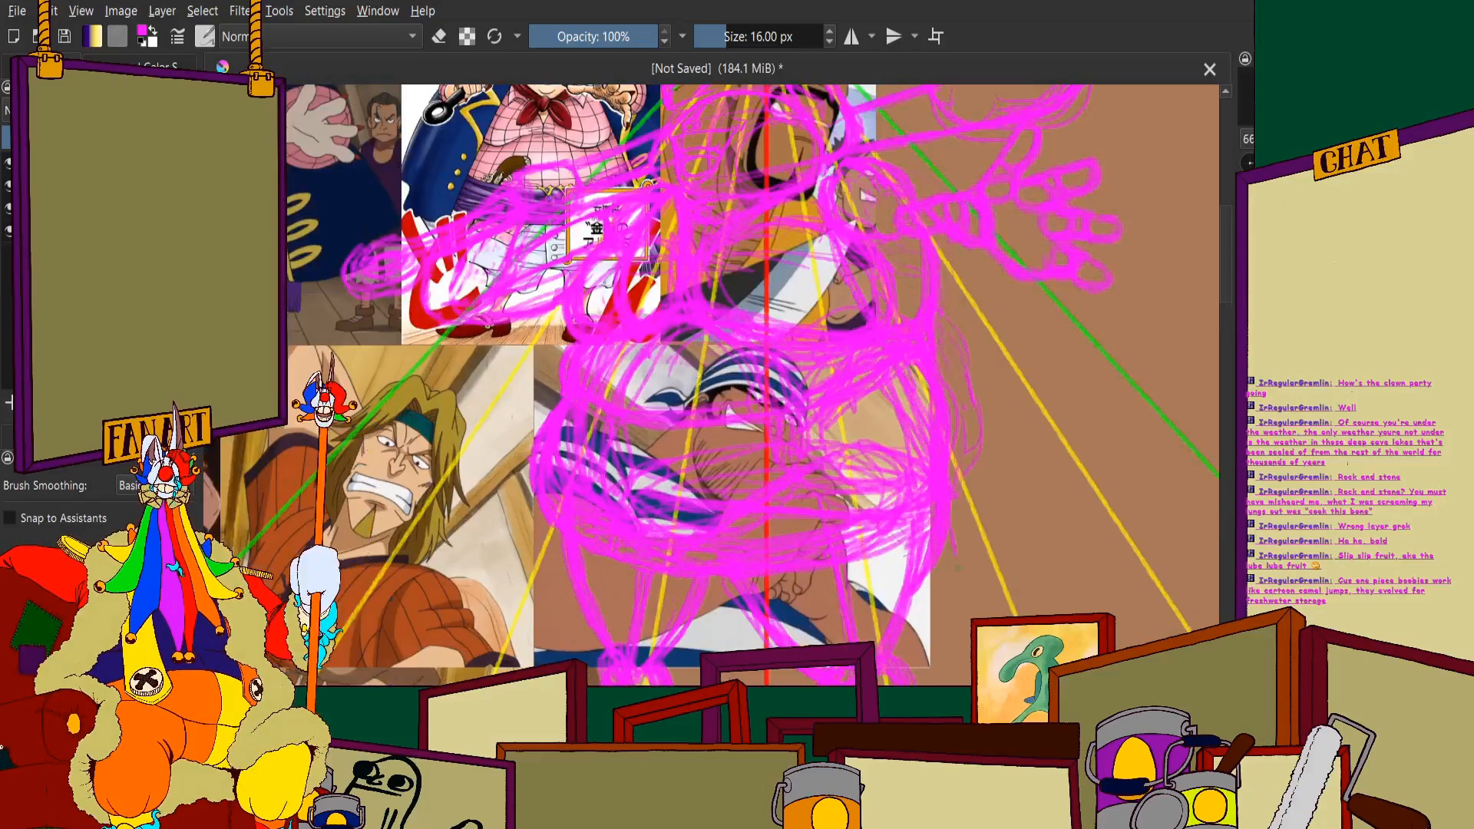
{"action": "key", "text": "minus"}
{"action": "key", "text": "minus"}
{"action": "key", "text": "plus"}
{"action": "key", "text": "plus"}
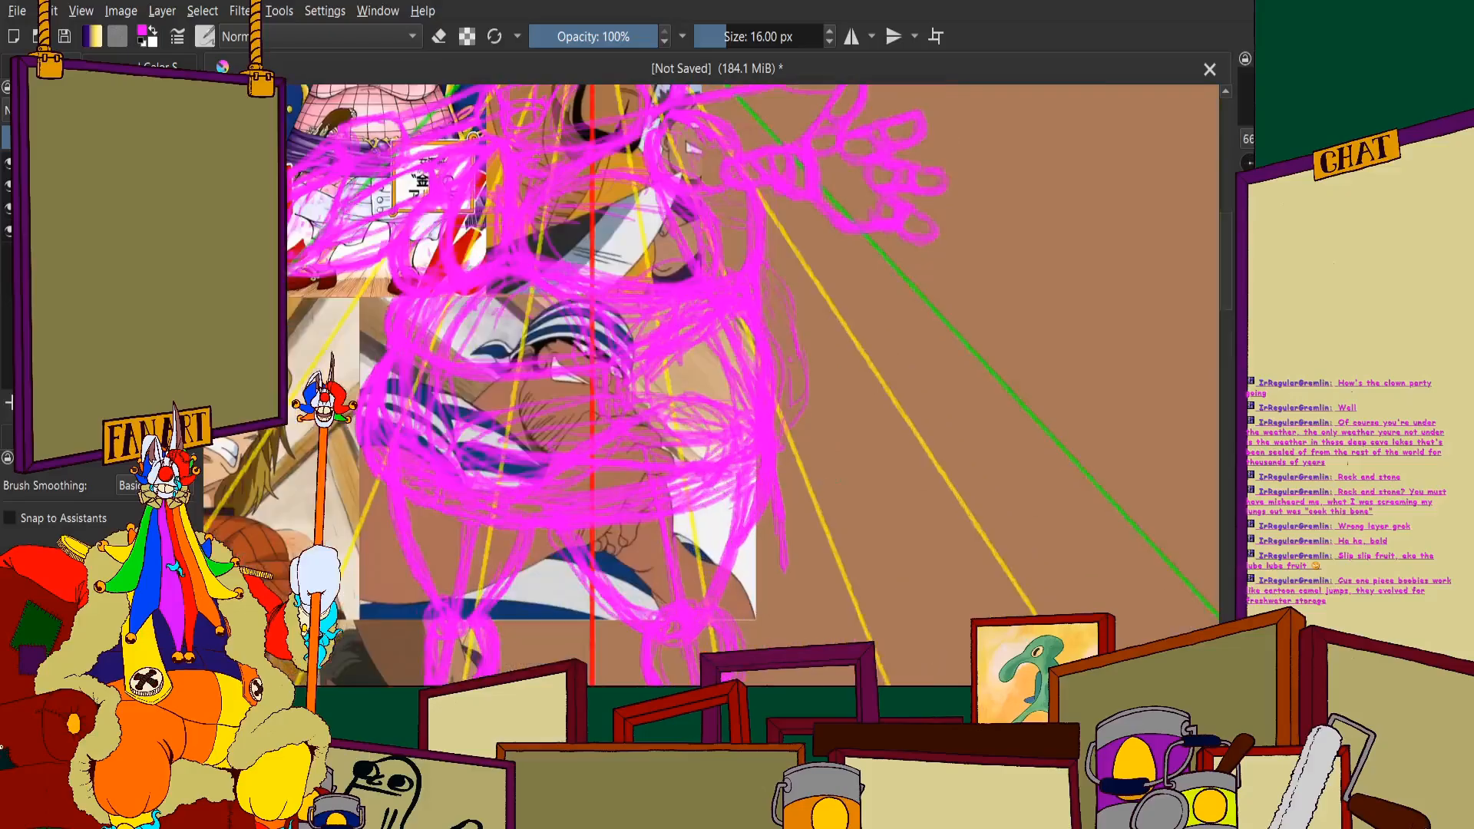
{"action": "mouse_move", "coordinate": [886, 487]}
{"action": "left_mouse_down"}
{"action": "mouse_move", "coordinate": [900, 453]}
{"action": "mouse_move", "coordinate": [889, 459]}
{"action": "left_mouse_up"}
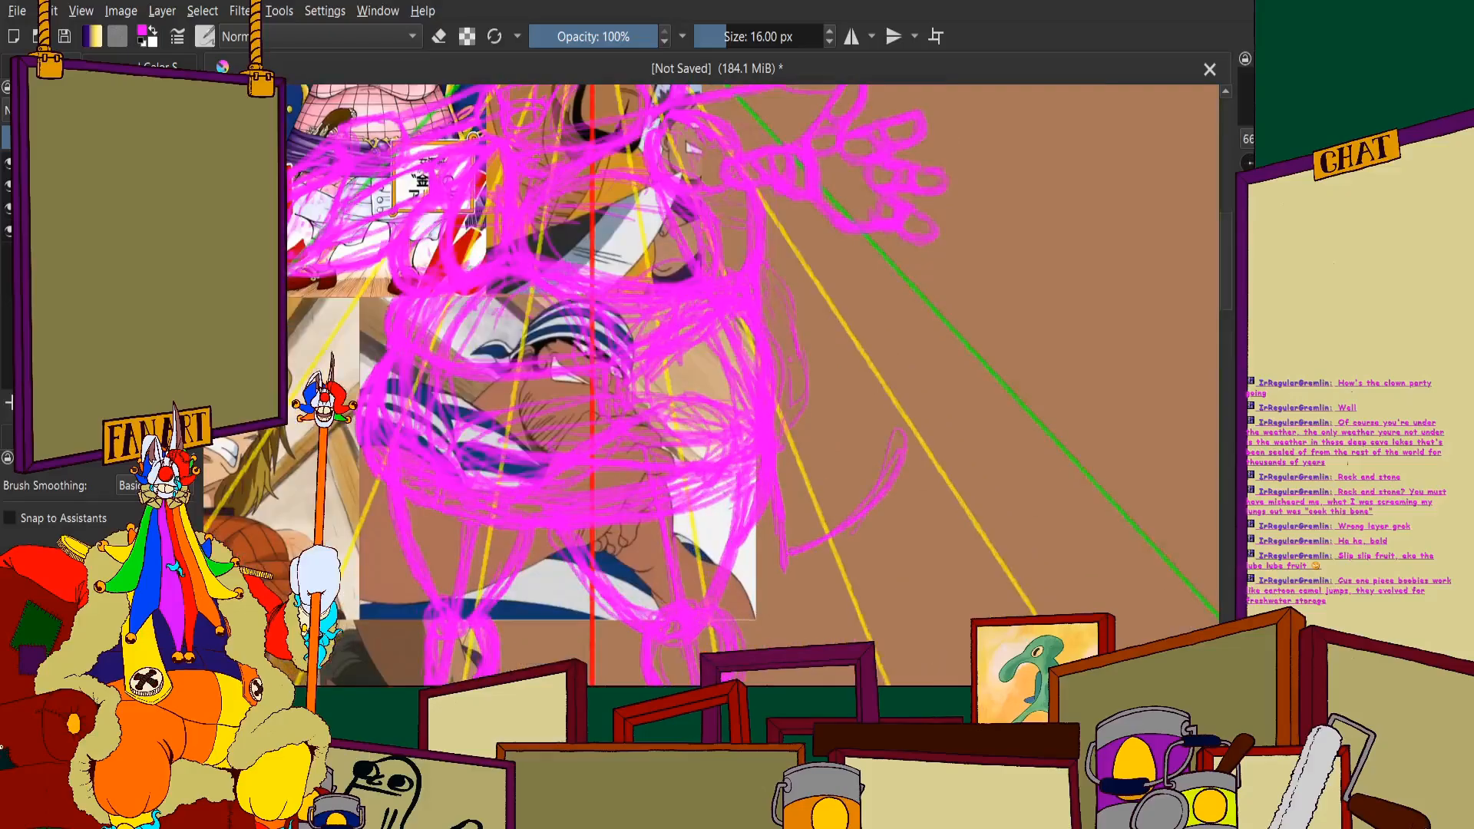
{"action": "mouse_move", "coordinate": [763, 193]}
{"action": "left_mouse_down"}
{"action": "mouse_move", "coordinate": [852, 376]}
{"action": "mouse_move", "coordinate": [903, 430]}
{"action": "mouse_move", "coordinate": [845, 537]}
{"action": "mouse_move", "coordinate": [790, 583]}
{"action": "left_mouse_up"}
{"action": "mouse_move", "coordinate": [737, 500]}
{"action": "left_mouse_down"}
{"action": "mouse_move", "coordinate": [774, 530]}
{"action": "mouse_move", "coordinate": [775, 571]}
{"action": "mouse_move", "coordinate": [902, 461]}
{"action": "mouse_move", "coordinate": [868, 357]}
{"action": "mouse_move", "coordinate": [800, 259]}
{"action": "left_mouse_up"}
{"action": "key", "text": "minus"}
{"action": "key", "text": "minus"}
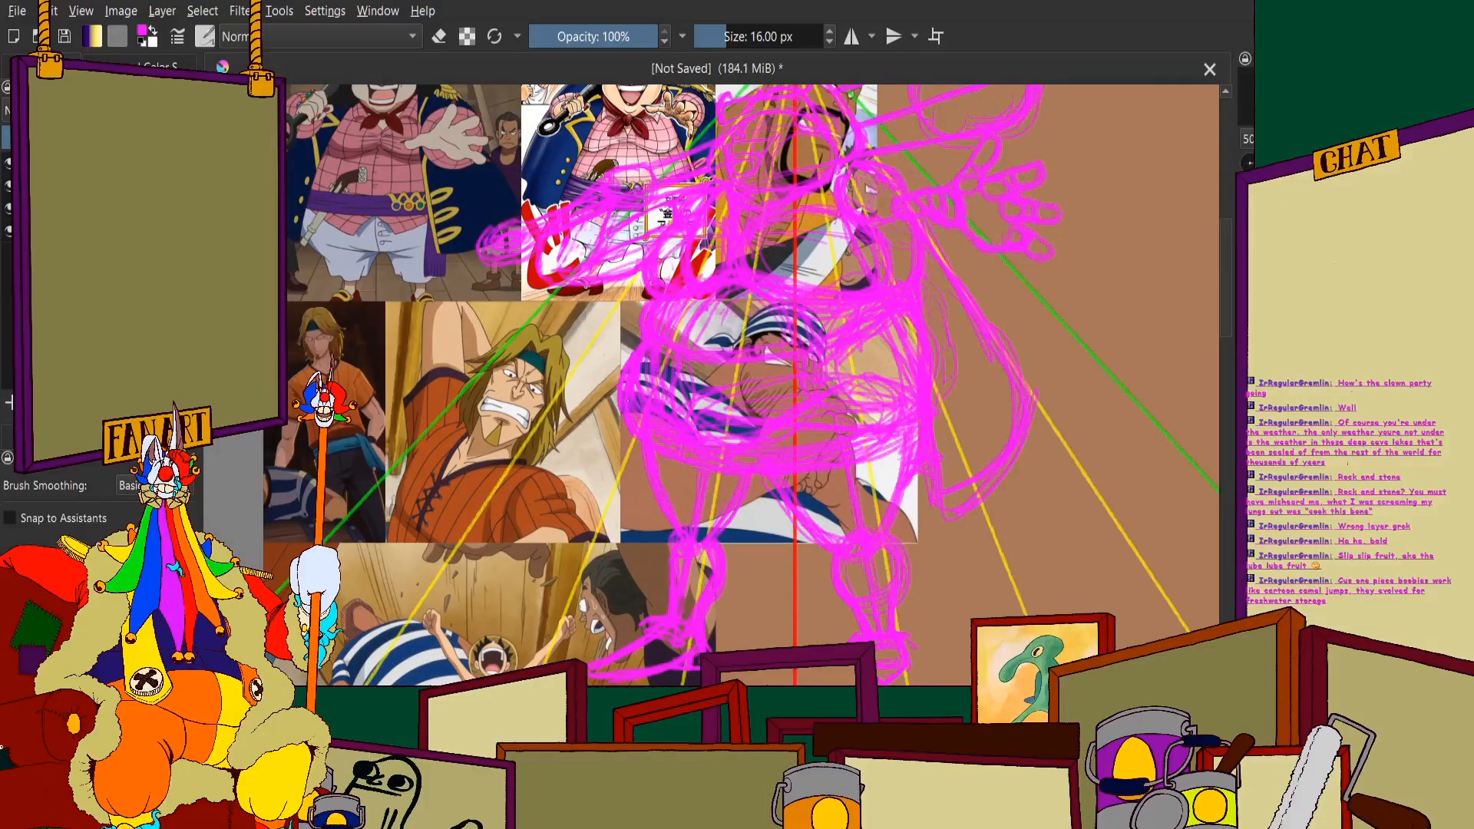
Sketch the coat's opposite edge as loose strokes running from below the other arm down along the hip
{"action": "left_click_drag", "start_coordinate": [618, 426], "coordinate": [592, 499]}
{"action": "mouse_move", "coordinate": [618, 334]}
{"action": "left_mouse_down"}
{"action": "mouse_move", "coordinate": [597, 472]}
{"action": "mouse_move", "coordinate": [598, 385]}
{"action": "mouse_move", "coordinate": [587, 437]}
{"action": "mouse_move", "coordinate": [593, 478]}
{"action": "left_mouse_up"}
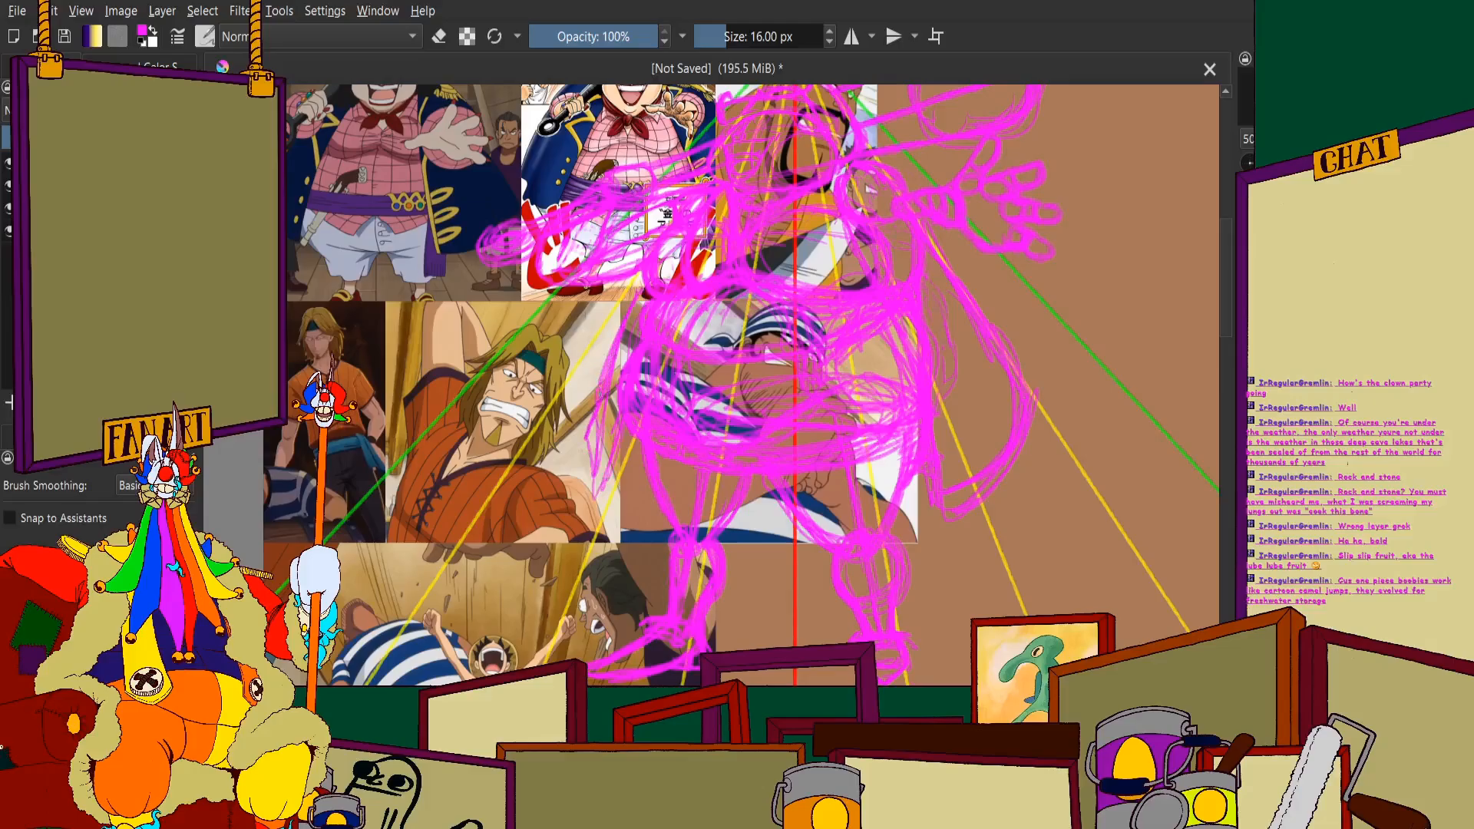
{"action": "left_click_drag", "start_coordinate": [598, 421], "coordinate": [591, 491]}
{"action": "mouse_move", "coordinate": [644, 290]}
{"action": "left_mouse_down"}
{"action": "mouse_move", "coordinate": [607, 380]}
{"action": "mouse_move", "coordinate": [618, 362]}
{"action": "left_mouse_up"}
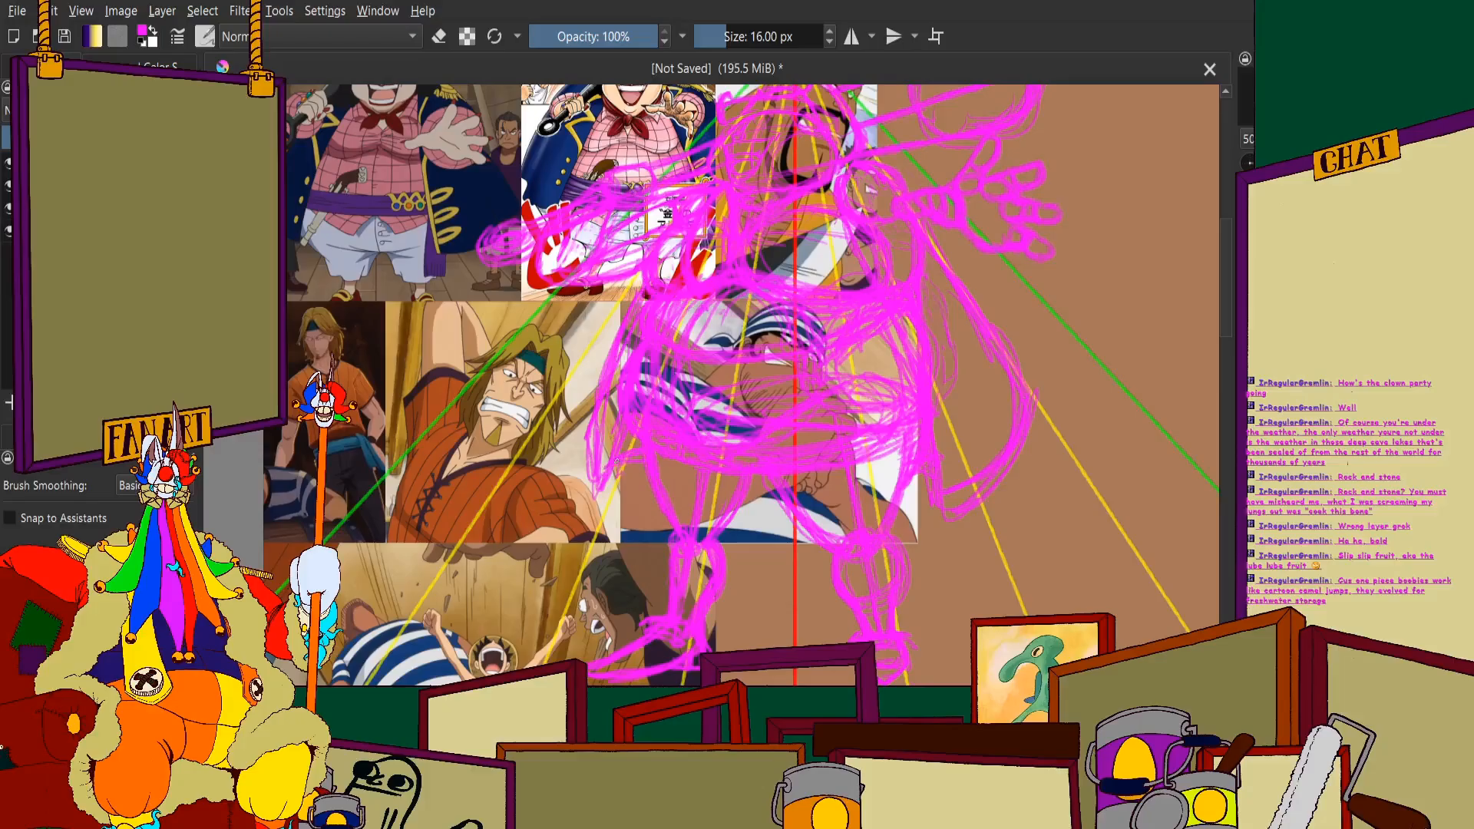
Rough in the baggy trouser leg and its wide cuff around the knee of the leg whose foot points sideways
{"action": "scroll", "coordinate": [649, 457], "scroll_direction": "down", "scroll_amount": 2}
{"action": "scroll", "coordinate": [637, 492], "scroll_direction": "up", "scroll_amount": 6}
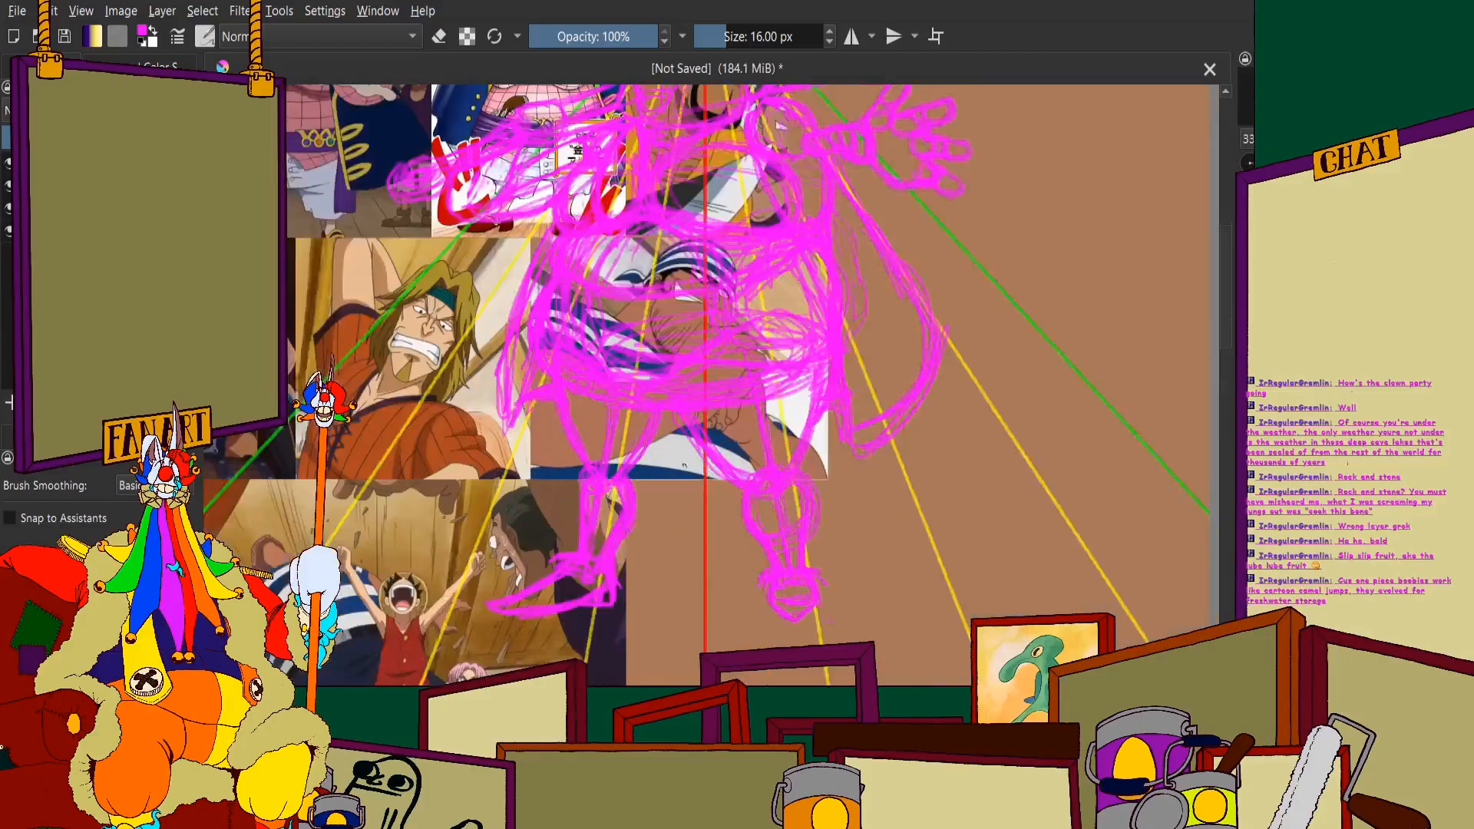
{"action": "scroll", "coordinate": [630, 519], "scroll_direction": "up", "scroll_amount": 2}
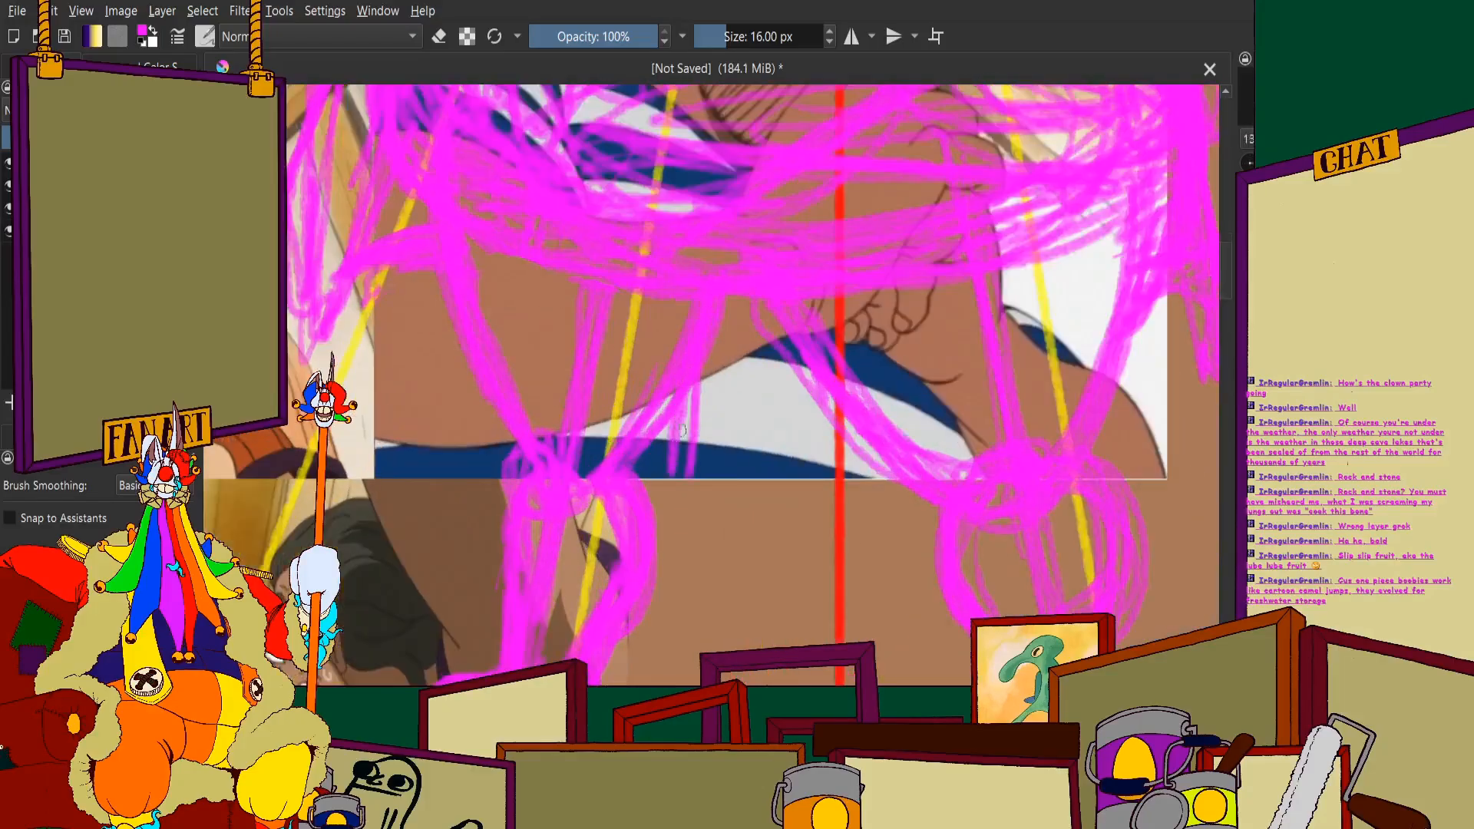
{"action": "mouse_move", "coordinate": [632, 504]}
{"action": "left_mouse_down"}
{"action": "mouse_move", "coordinate": [490, 511]}
{"action": "mouse_move", "coordinate": [678, 483]}
{"action": "mouse_move", "coordinate": [496, 473]}
{"action": "mouse_move", "coordinate": [422, 447]}
{"action": "left_mouse_up"}
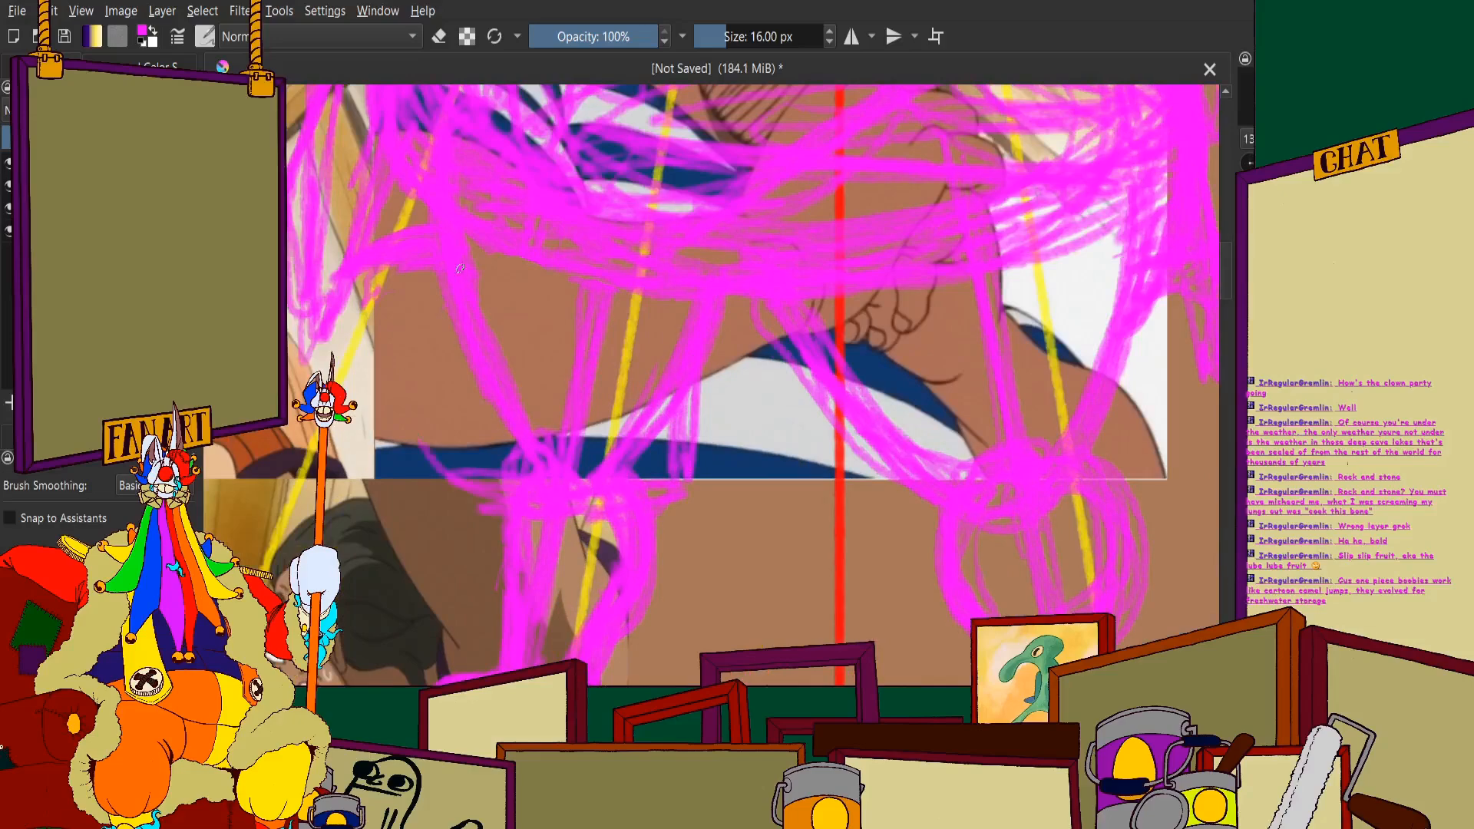
{"action": "mouse_move", "coordinate": [451, 233]}
{"action": "left_mouse_down"}
{"action": "mouse_move", "coordinate": [426, 415]}
{"action": "mouse_move", "coordinate": [444, 252]}
{"action": "mouse_move", "coordinate": [418, 378]}
{"action": "mouse_move", "coordinate": [454, 481]}
{"action": "mouse_move", "coordinate": [428, 481]}
{"action": "mouse_move", "coordinate": [469, 471]}
{"action": "mouse_move", "coordinate": [507, 486]}
{"action": "mouse_move", "coordinate": [491, 479]}
{"action": "mouse_move", "coordinate": [514, 523]}
{"action": "mouse_move", "coordinate": [616, 496]}
{"action": "left_mouse_up"}
{"action": "scroll", "coordinate": [616, 496], "scroll_direction": "down", "scroll_amount": 3}
{"action": "scroll", "coordinate": [598, 296], "scroll_direction": "up", "scroll_amount": 1}
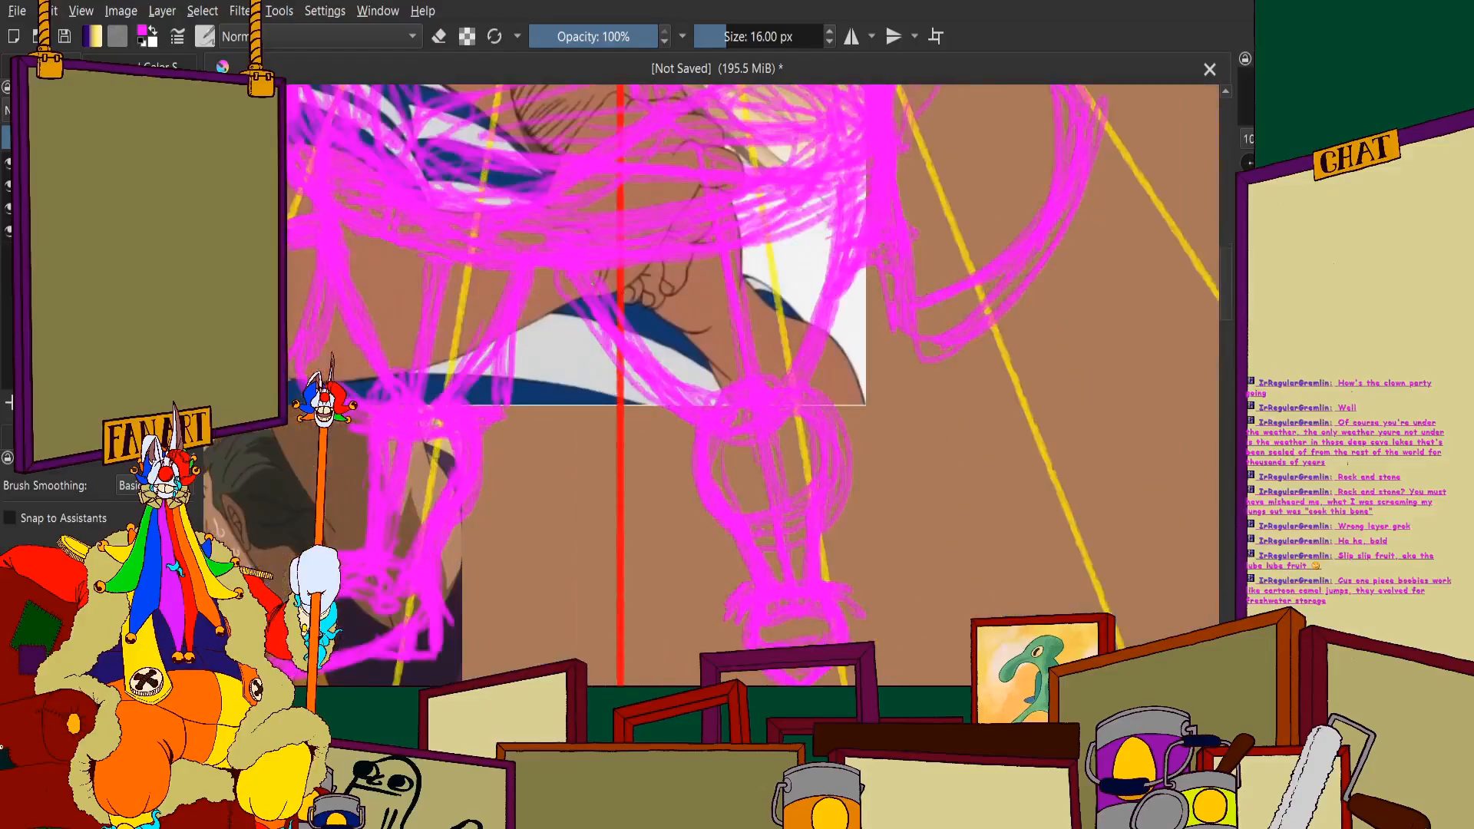
Rough in the matching baggy trouser leg and knee cuff on the forward-facing leg
{"action": "mouse_move", "coordinate": [598, 296]}
{"action": "left_mouse_down"}
{"action": "mouse_move", "coordinate": [641, 430]}
{"action": "mouse_move", "coordinate": [630, 414]}
{"action": "mouse_move", "coordinate": [676, 449]}
{"action": "mouse_move", "coordinate": [694, 442]}
{"action": "left_mouse_up"}
{"action": "mouse_move", "coordinate": [832, 408]}
{"action": "left_mouse_down"}
{"action": "mouse_move", "coordinate": [852, 399]}
{"action": "mouse_move", "coordinate": [868, 353]}
{"action": "mouse_move", "coordinate": [860, 292]}
{"action": "mouse_move", "coordinate": [869, 374]}
{"action": "mouse_move", "coordinate": [879, 361]}
{"action": "mouse_move", "coordinate": [783, 449]}
{"action": "mouse_move", "coordinate": [606, 399]}
{"action": "mouse_move", "coordinate": [699, 442]}
{"action": "left_mouse_up"}
{"action": "scroll", "coordinate": [698, 442], "scroll_direction": "down", "scroll_amount": 5}
{"action": "scroll", "coordinate": [699, 442], "scroll_direction": "up", "scroll_amount": 5}
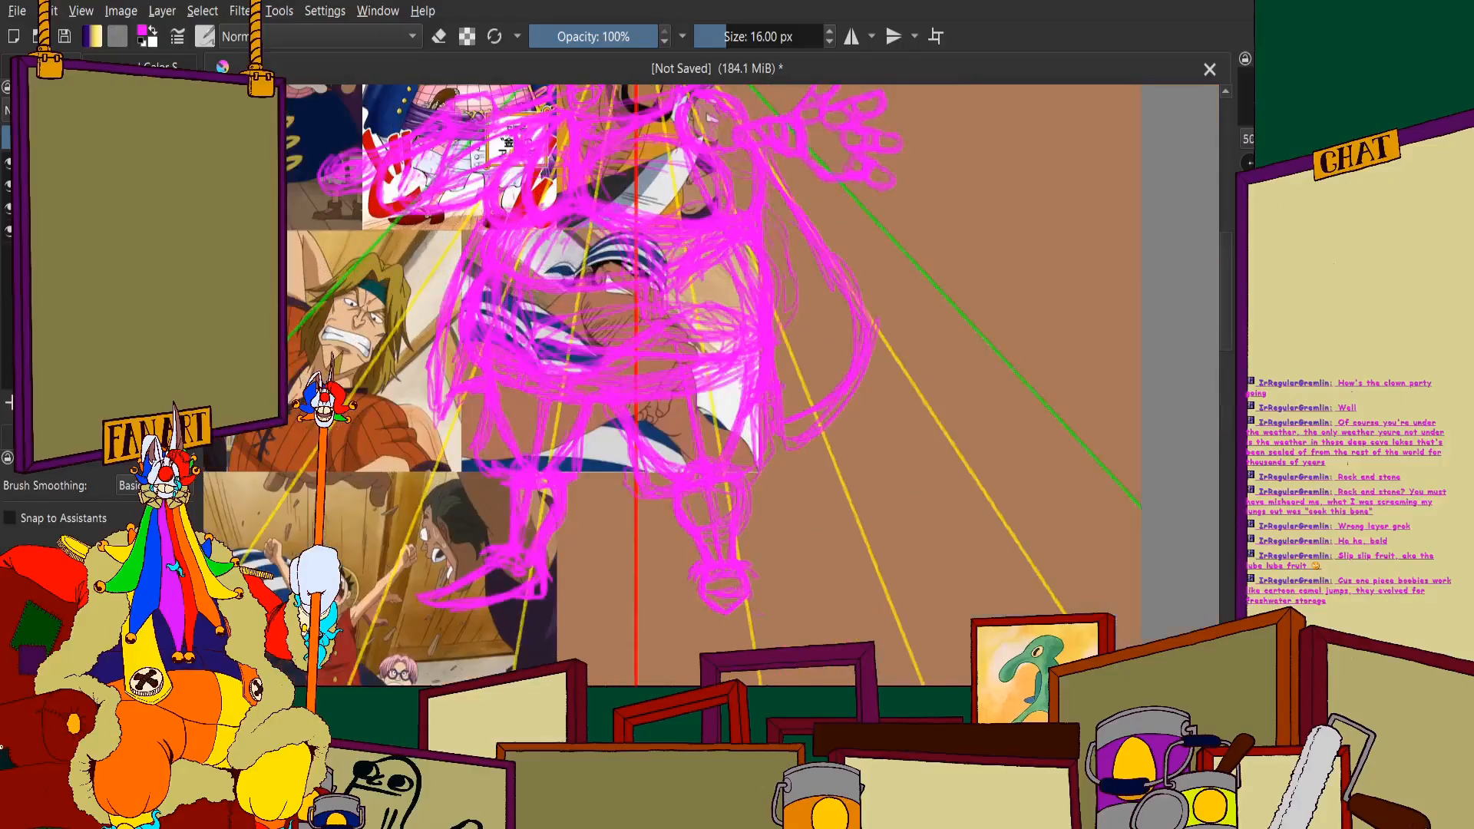
{"action": "scroll", "coordinate": [672, 445], "scroll_direction": "up", "scroll_amount": 3}
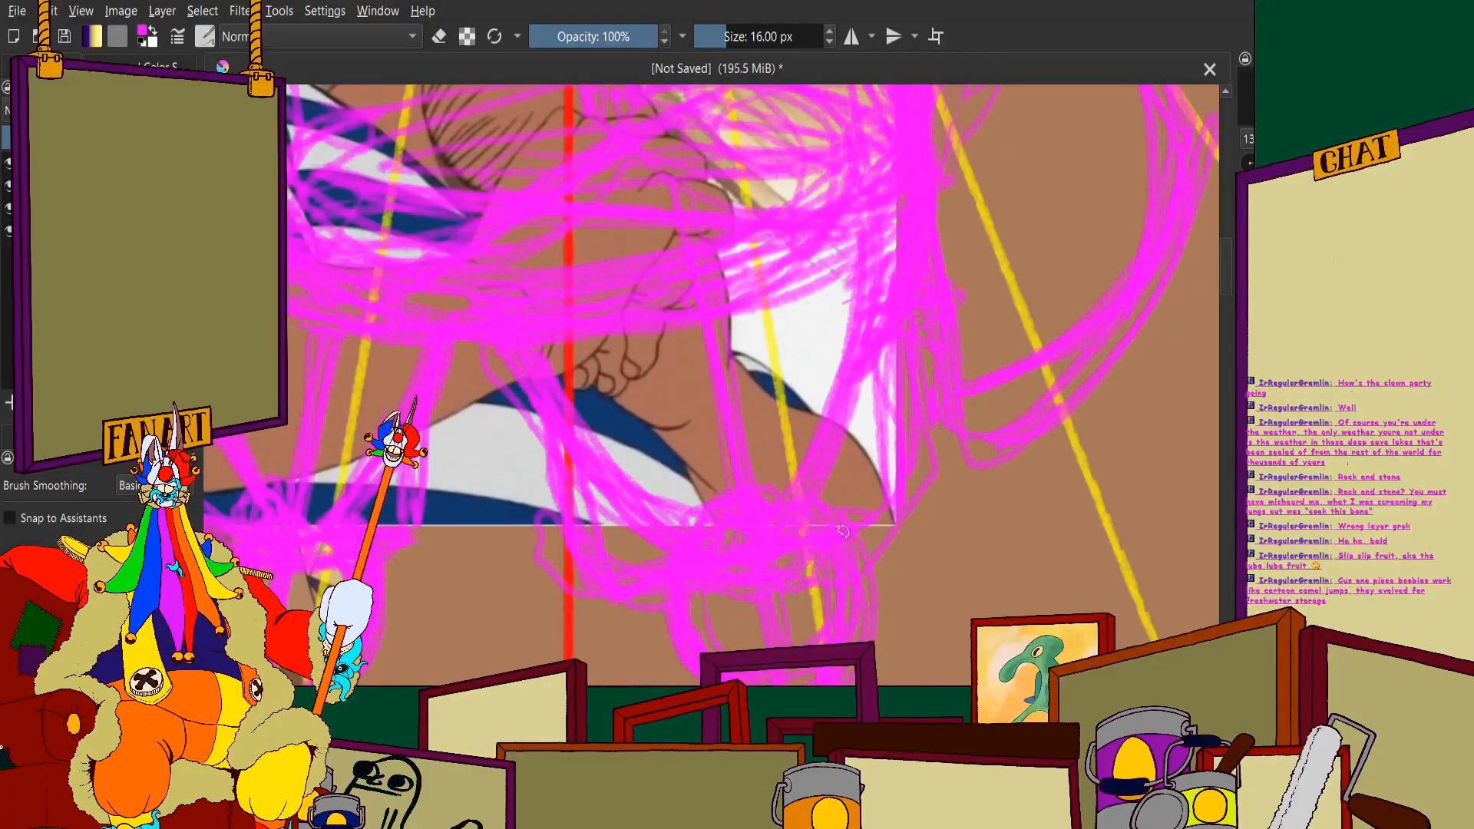
Examine the whole figure sketch and its coat, trousers and legs at several zoom levels to judge the proportions
{"action": "scroll", "coordinate": [908, 504], "scroll_direction": "down", "scroll_amount": 6}
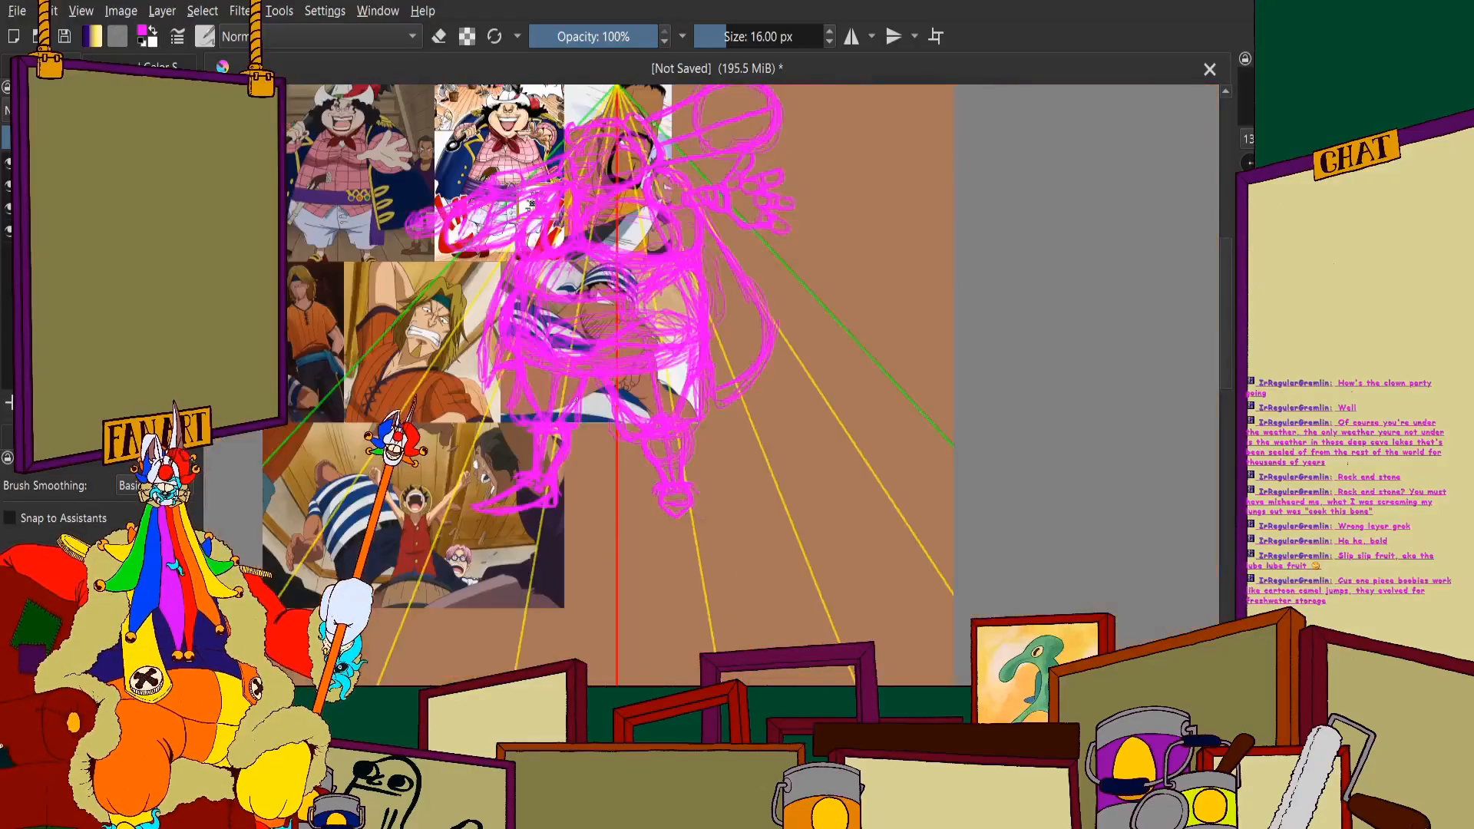
{"action": "scroll", "coordinate": [595, 405], "scroll_direction": "up", "scroll_amount": 6}
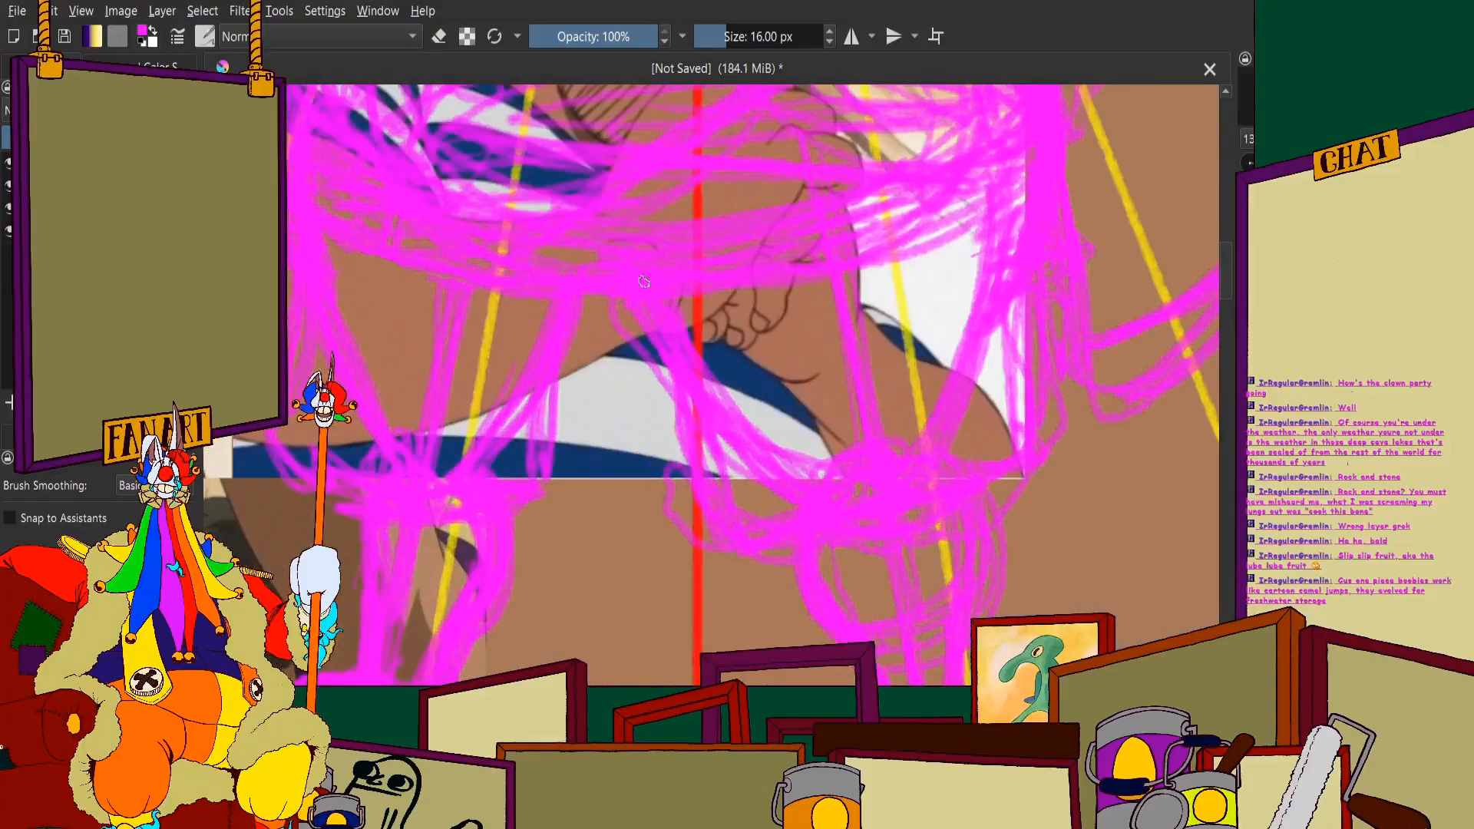
{"action": "scroll", "coordinate": [752, 384], "scroll_direction": "down", "scroll_amount": 6}
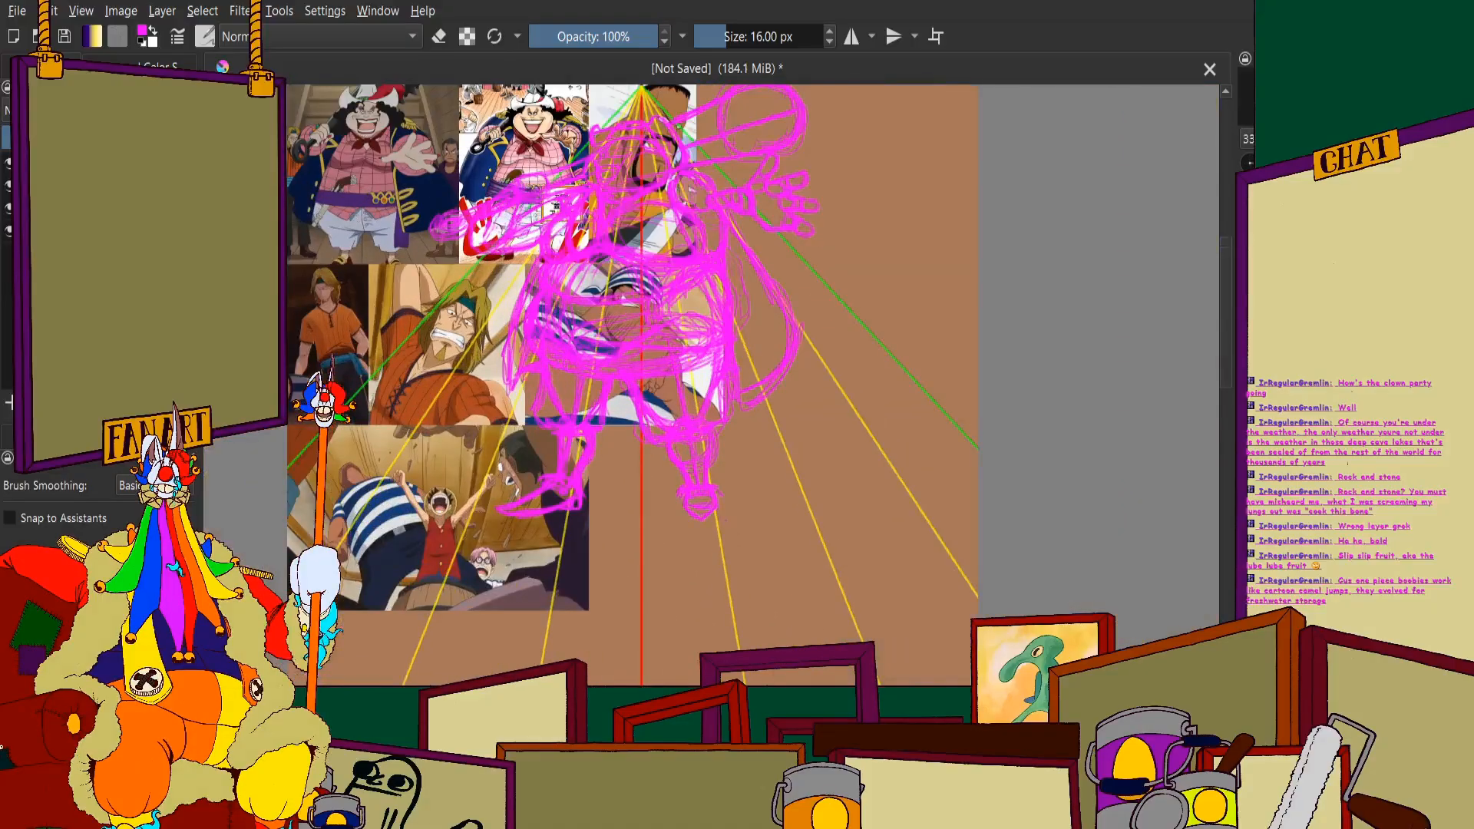
{"action": "scroll", "coordinate": [630, 361], "scroll_direction": "up", "scroll_amount": 3}
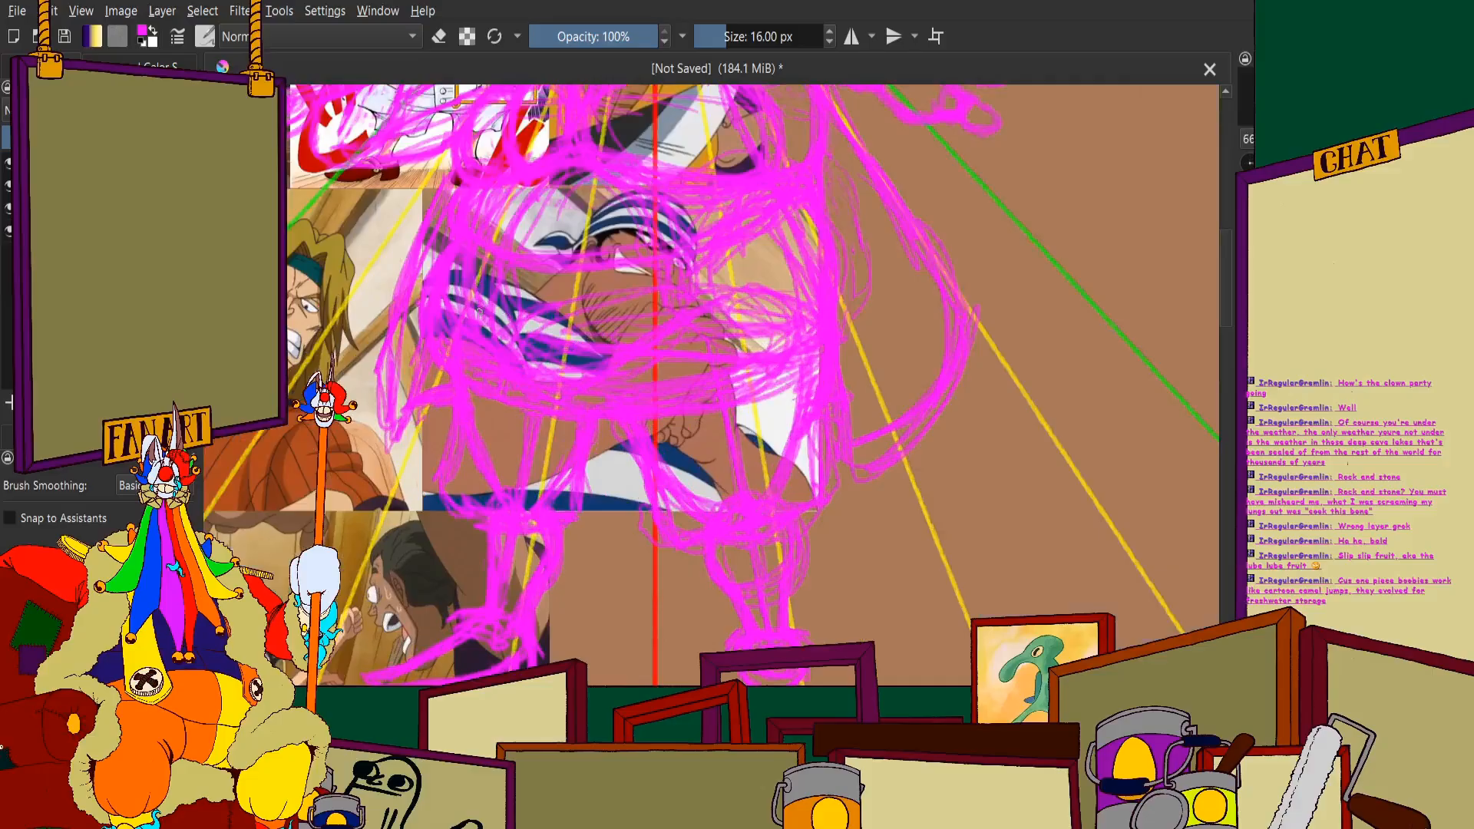
{"action": "scroll", "coordinate": [495, 287], "scroll_direction": "down", "scroll_amount": 4}
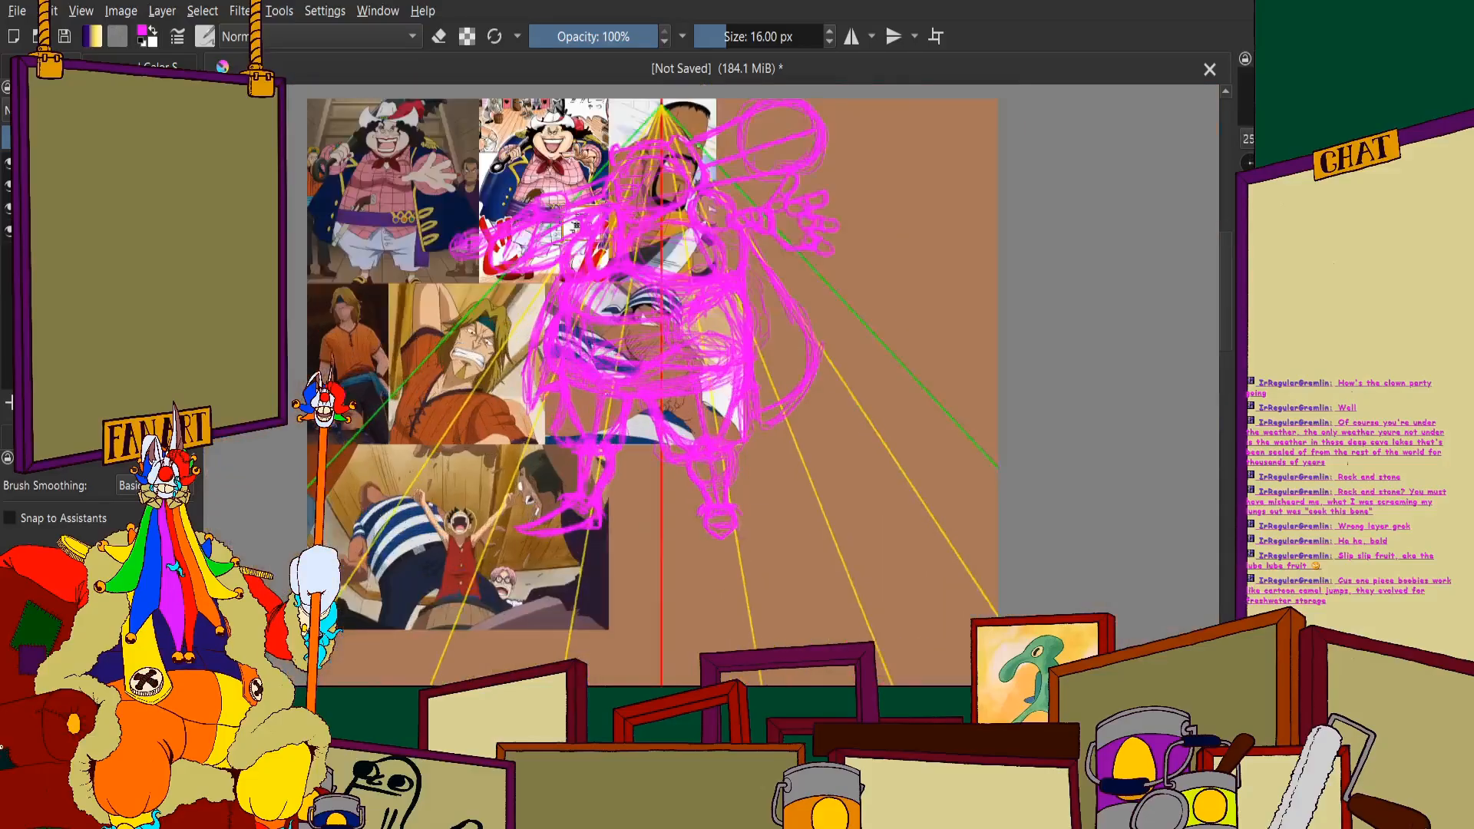
{"action": "scroll", "coordinate": [502, 353], "scroll_direction": "up", "scroll_amount": 5}
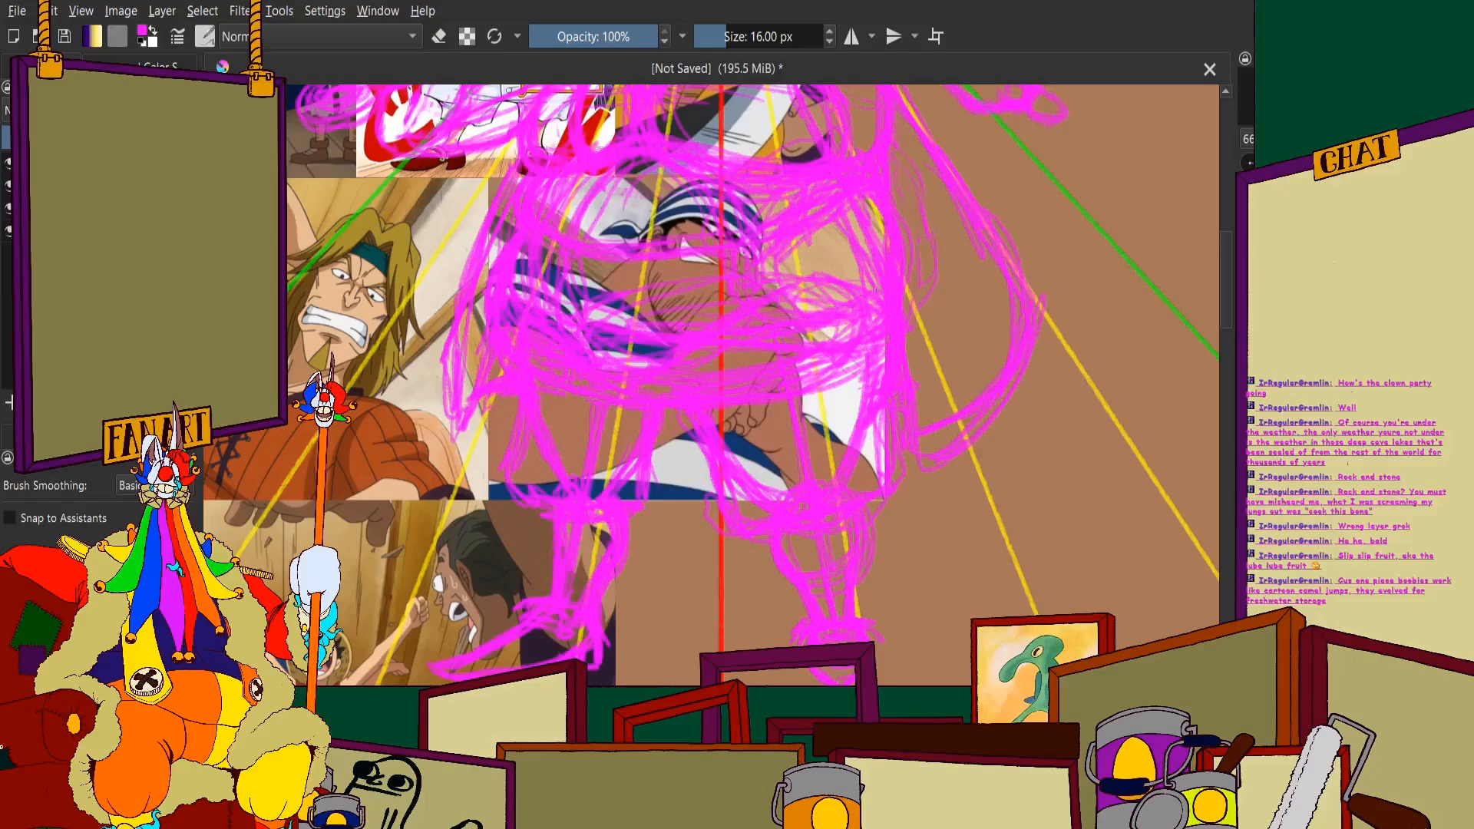
{"action": "key", "text": "minus"}
{"action": "key", "text": "minus"}
{"action": "key", "text": "minus"}
{"action": "scroll", "coordinate": [630, 162], "scroll_direction": "up", "scroll_amount": 3}
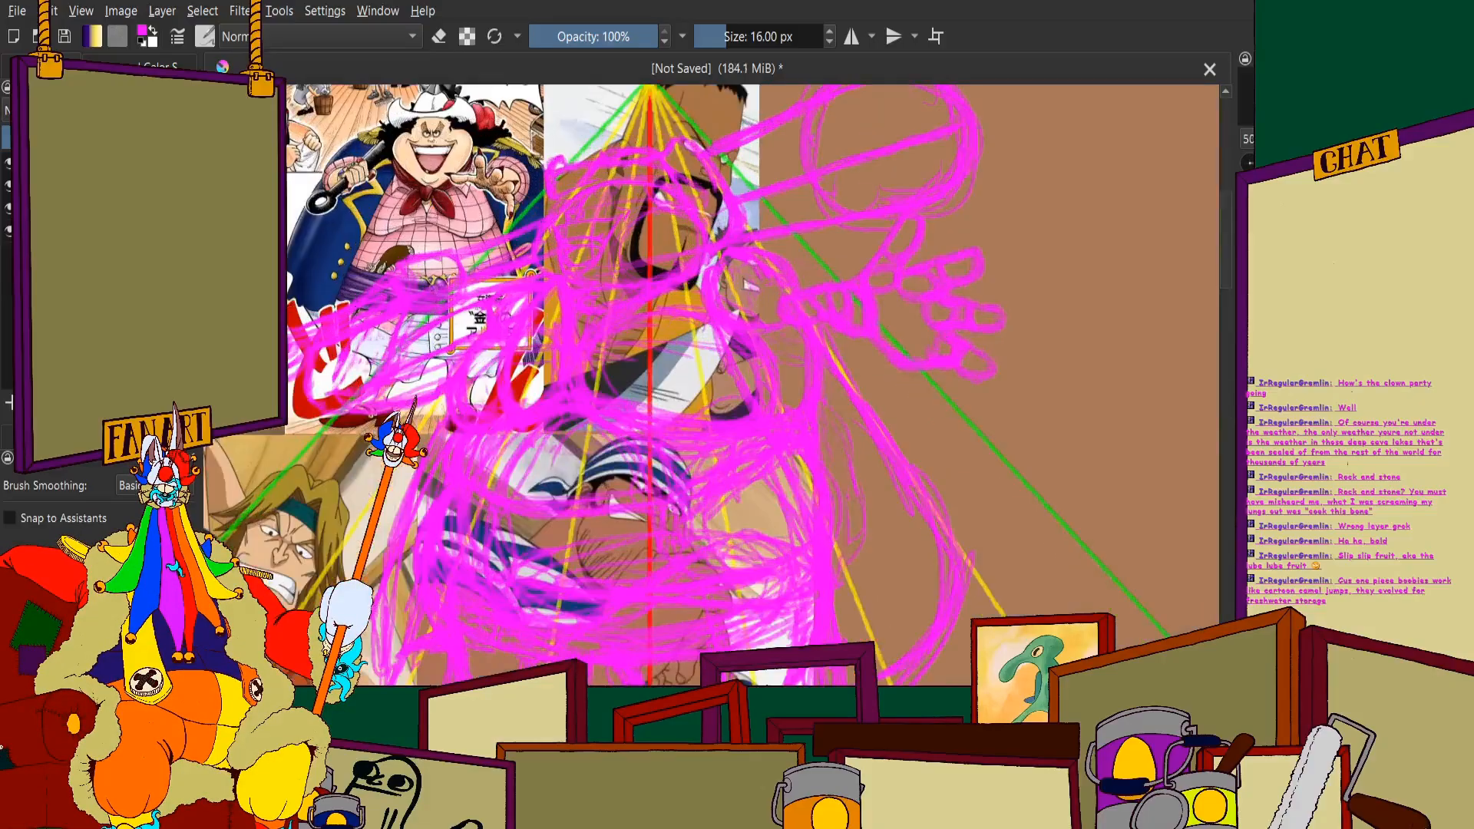
{"action": "scroll", "coordinate": [633, 175], "scroll_direction": "down", "scroll_amount": 2}
{"action": "scroll", "coordinate": [507, 169], "scroll_direction": "up", "scroll_amount": 2}
{"action": "scroll", "coordinate": [480, 185], "scroll_direction": "down", "scroll_amount": 1}
{"action": "scroll", "coordinate": [770, 380], "scroll_direction": "up", "scroll_amount": 3}
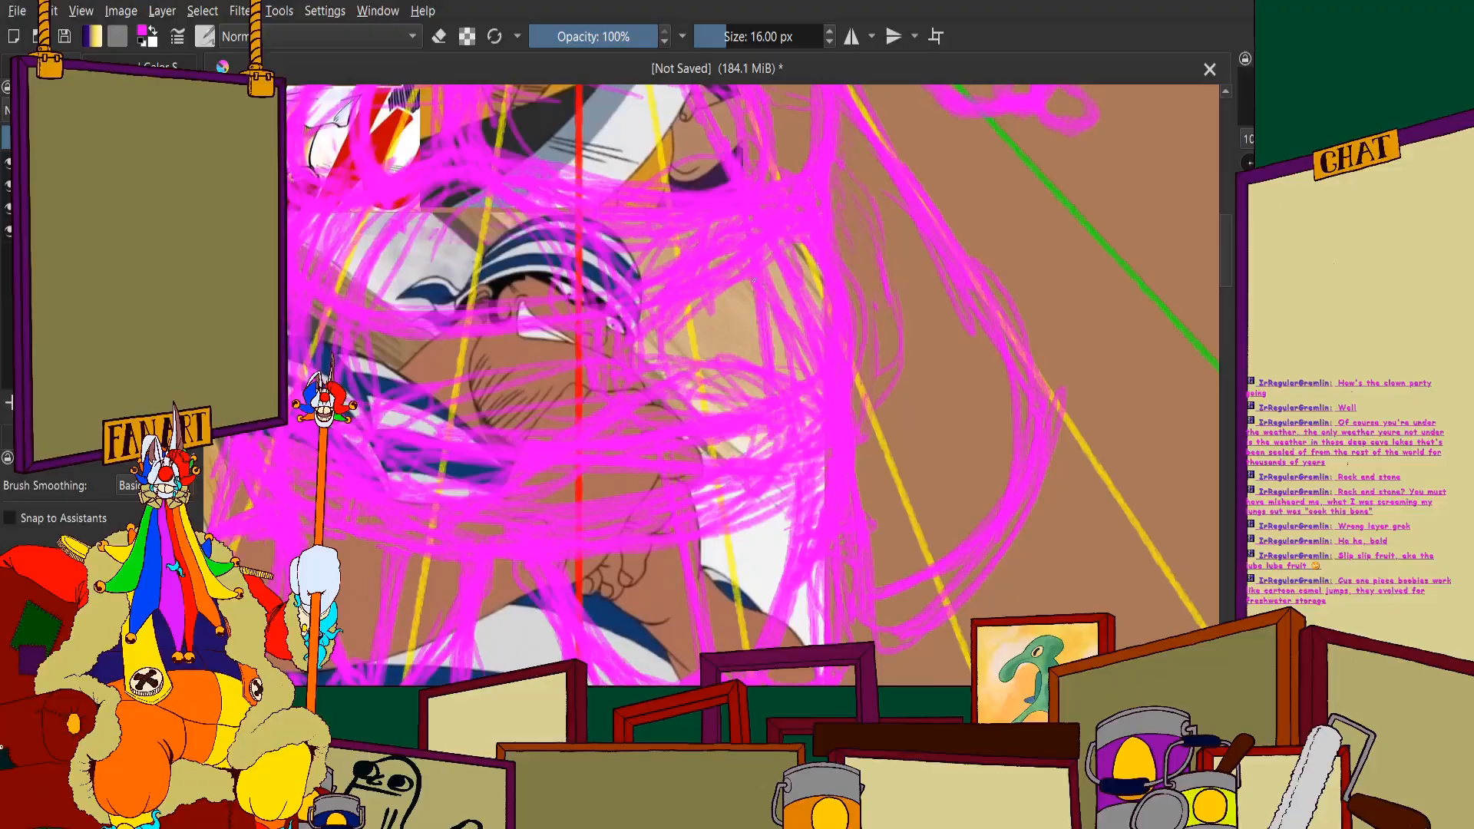
{"action": "scroll", "coordinate": [721, 177], "scroll_direction": "down", "scroll_amount": 2}
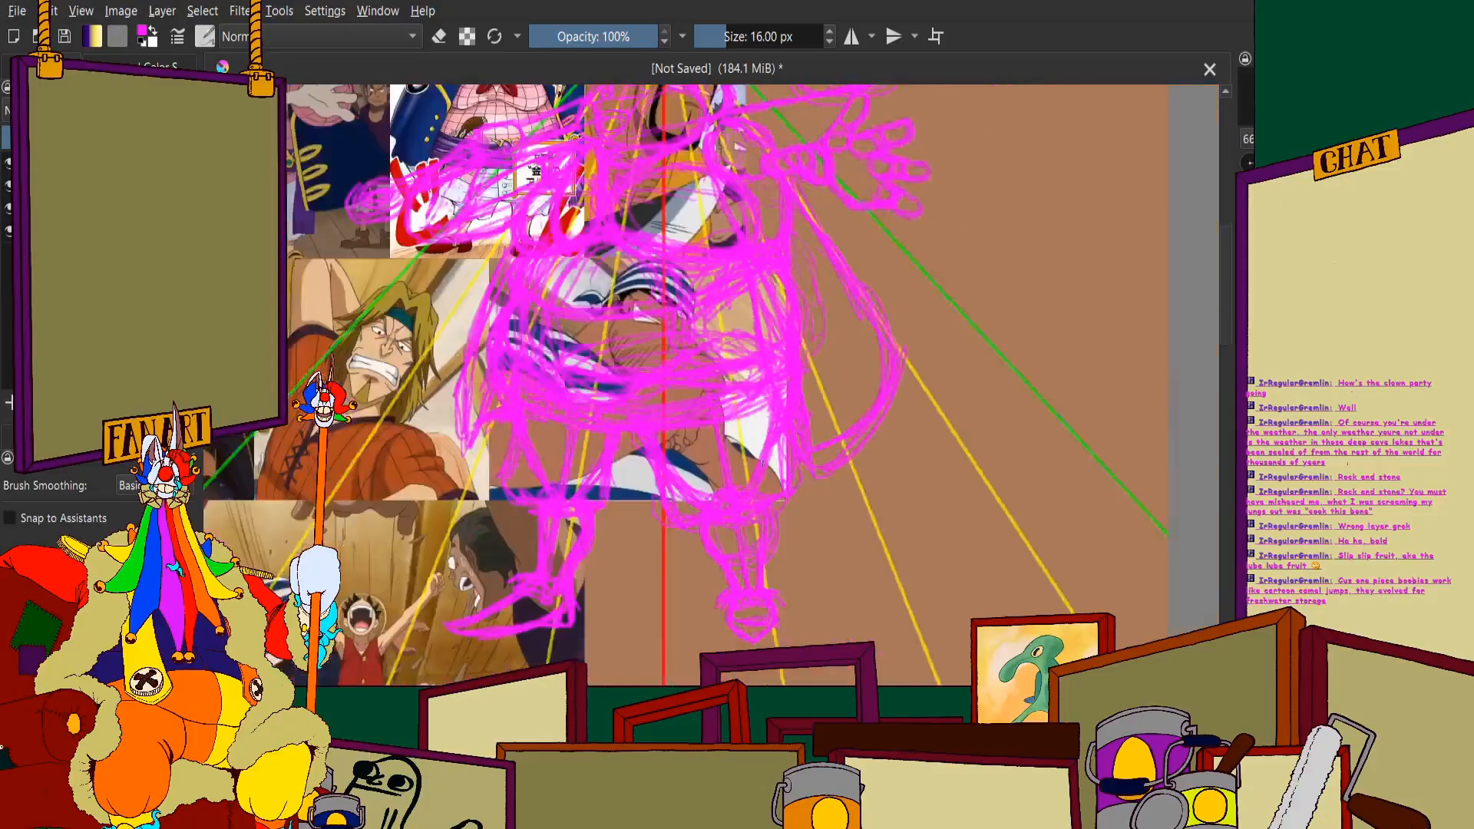
Sketch sleeve lines around the forearm of the open-hand arm, extending them back to the shoulder
{"action": "scroll", "coordinate": [743, 312], "scroll_direction": "up", "scroll_amount": 1}
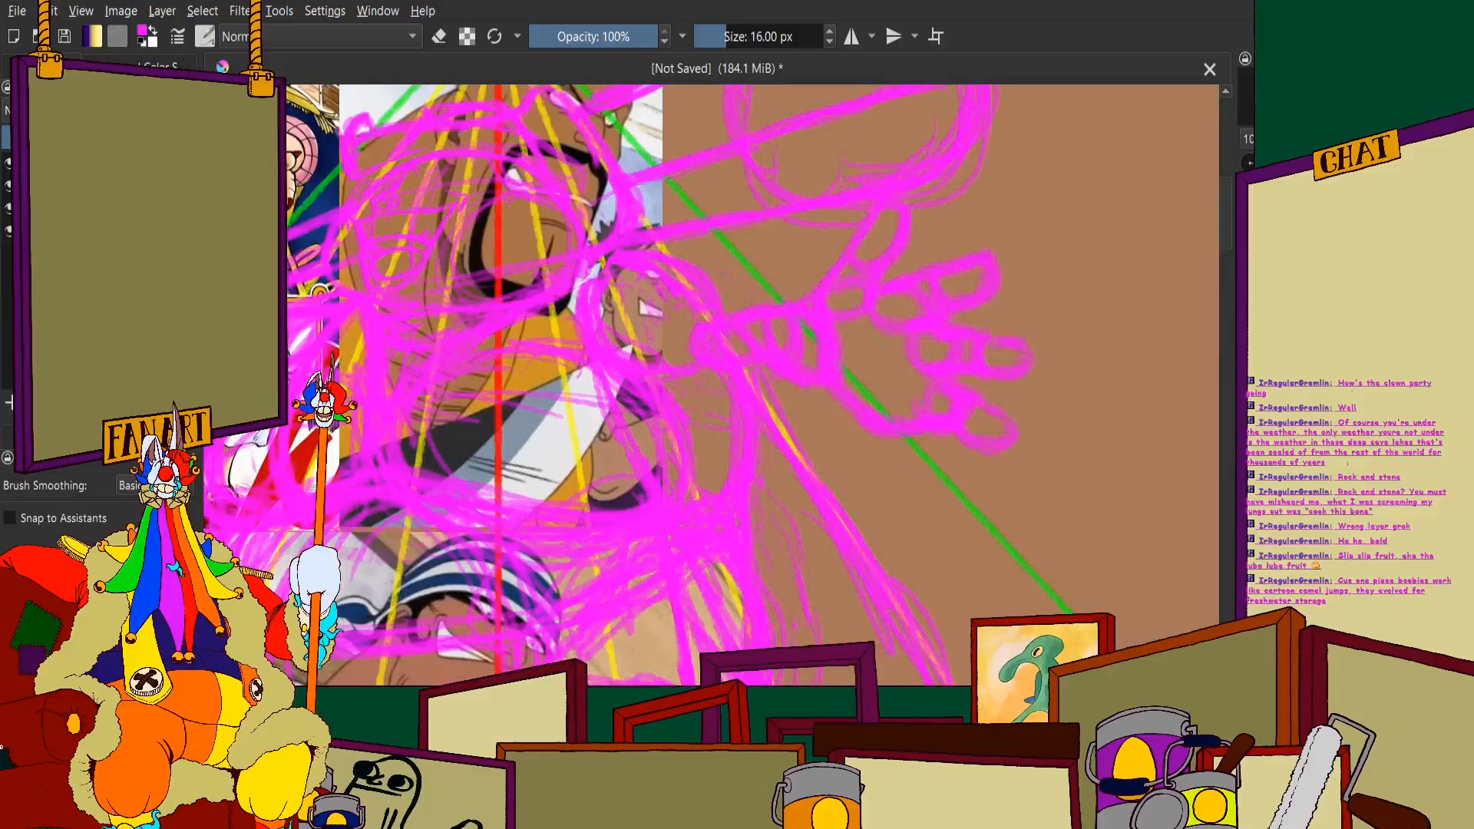
{"action": "scroll", "coordinate": [823, 295], "scroll_direction": "up", "scroll_amount": 1}
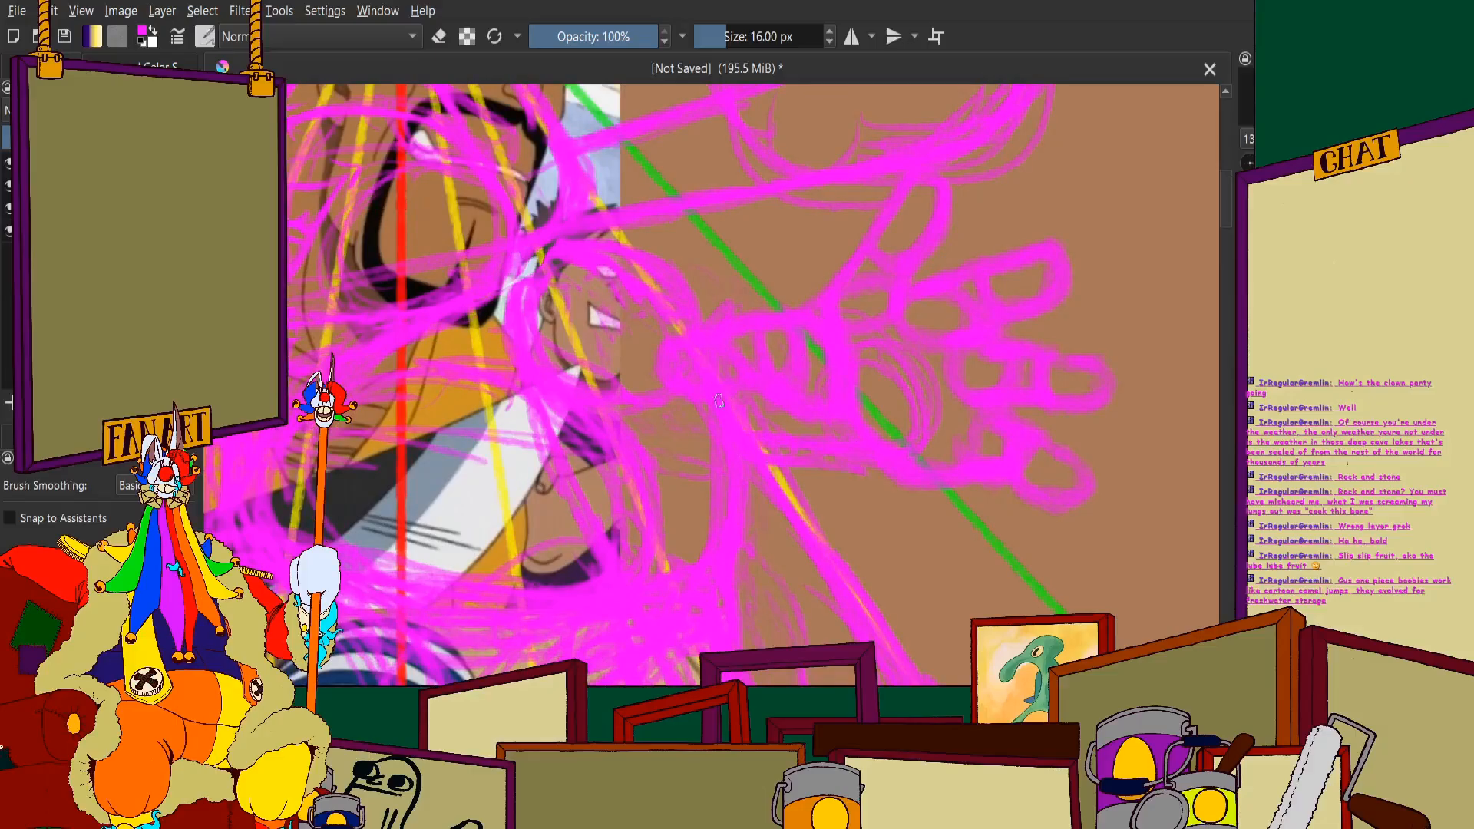
{"action": "left_click_drag", "start_coordinate": [707, 306], "coordinate": [825, 308]}
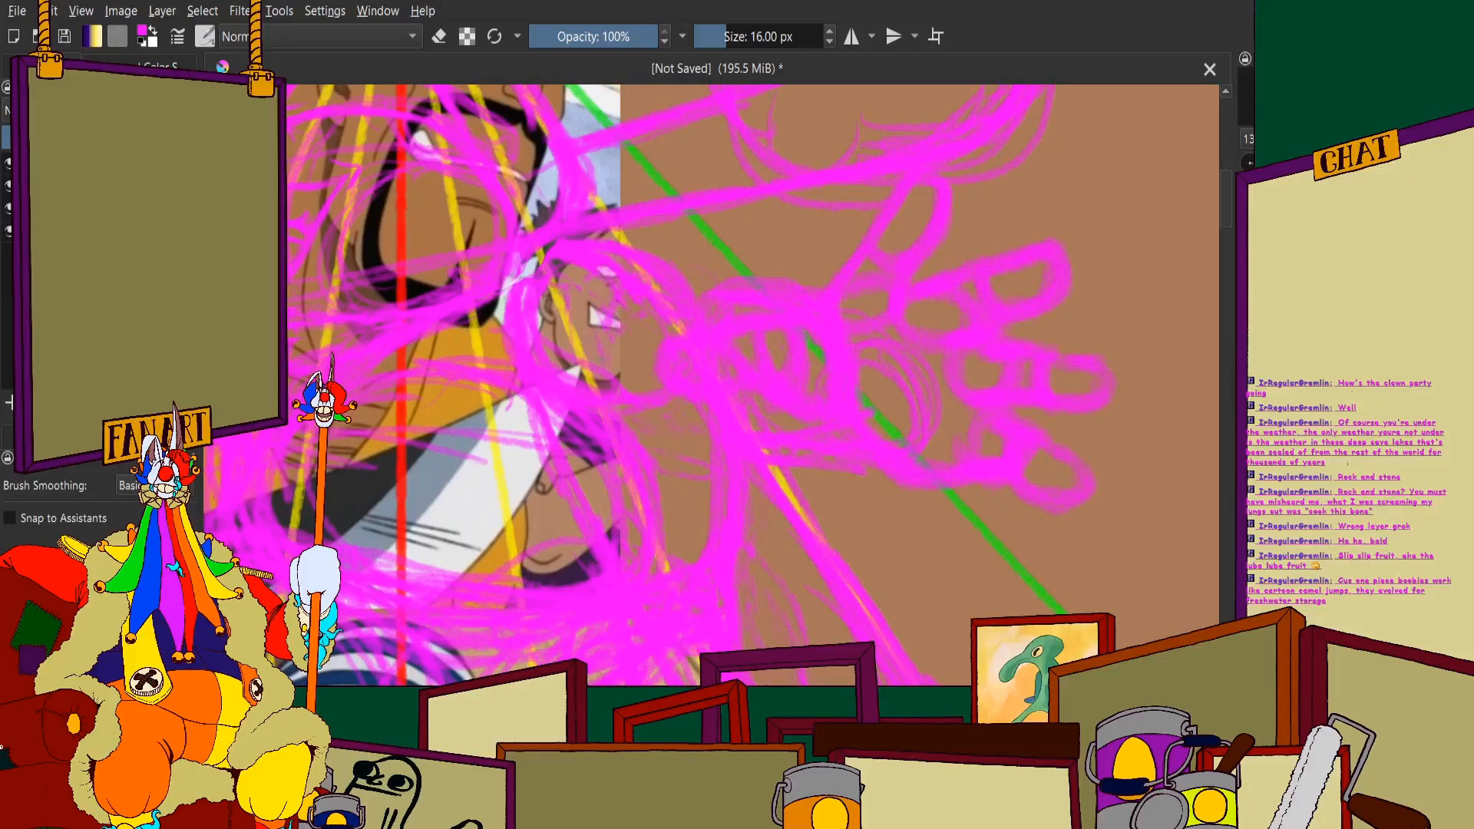
{"action": "mouse_move", "coordinate": [610, 307]}
{"action": "left_mouse_down"}
{"action": "mouse_move", "coordinate": [572, 330]}
{"action": "mouse_move", "coordinate": [587, 399]}
{"action": "left_mouse_up"}
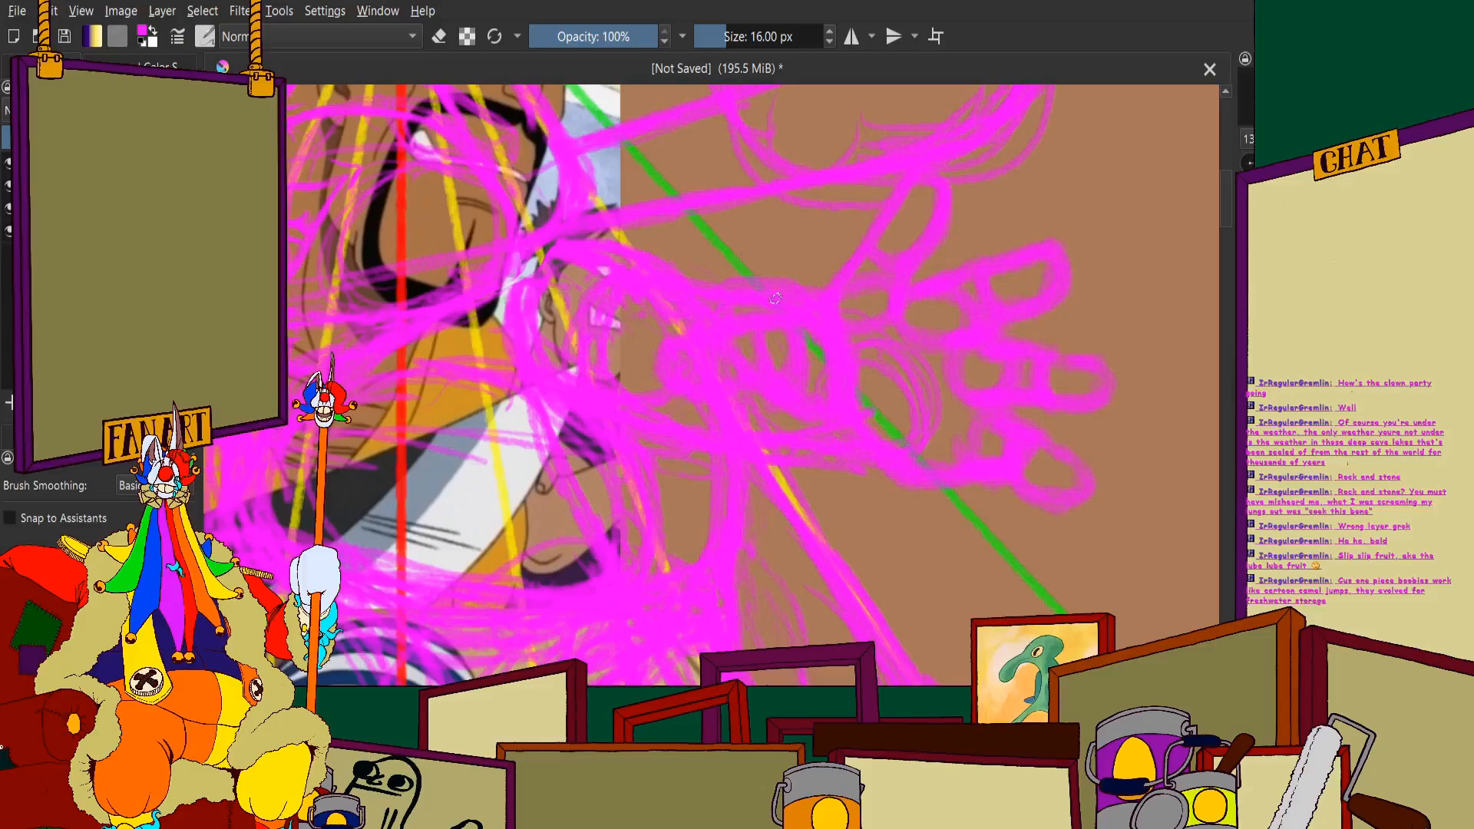
Add loose sleeve strokes along the forearm of the arm opposite the open hand
{"action": "scroll", "coordinate": [776, 298], "scroll_direction": "down", "scroll_amount": 10}
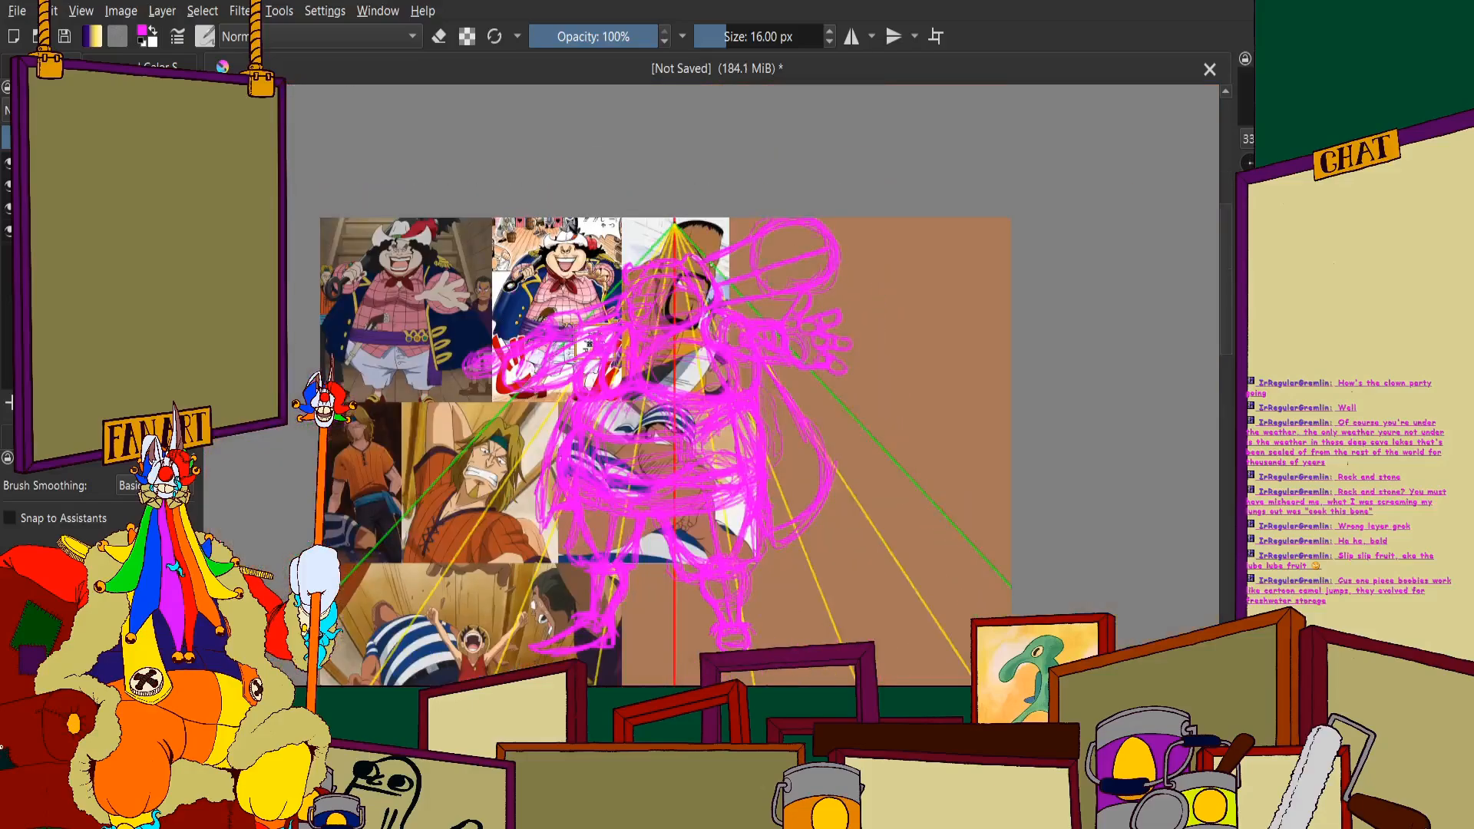
{"action": "scroll", "coordinate": [803, 384], "scroll_direction": "up", "scroll_amount": 3}
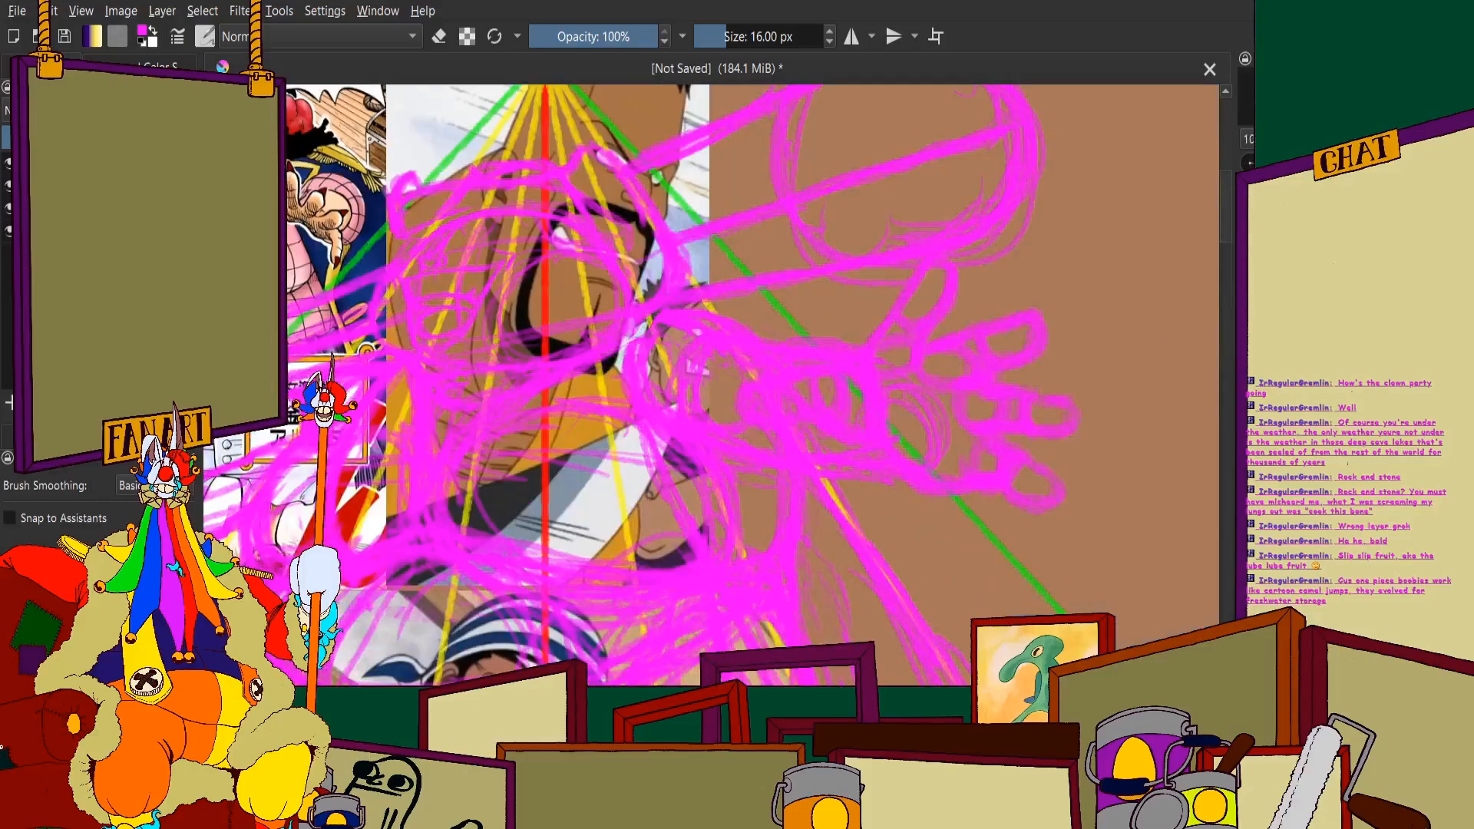
{"action": "scroll", "coordinate": [768, 383], "scroll_direction": "down", "scroll_amount": 5}
{"action": "scroll", "coordinate": [768, 384], "scroll_direction": "up", "scroll_amount": 4}
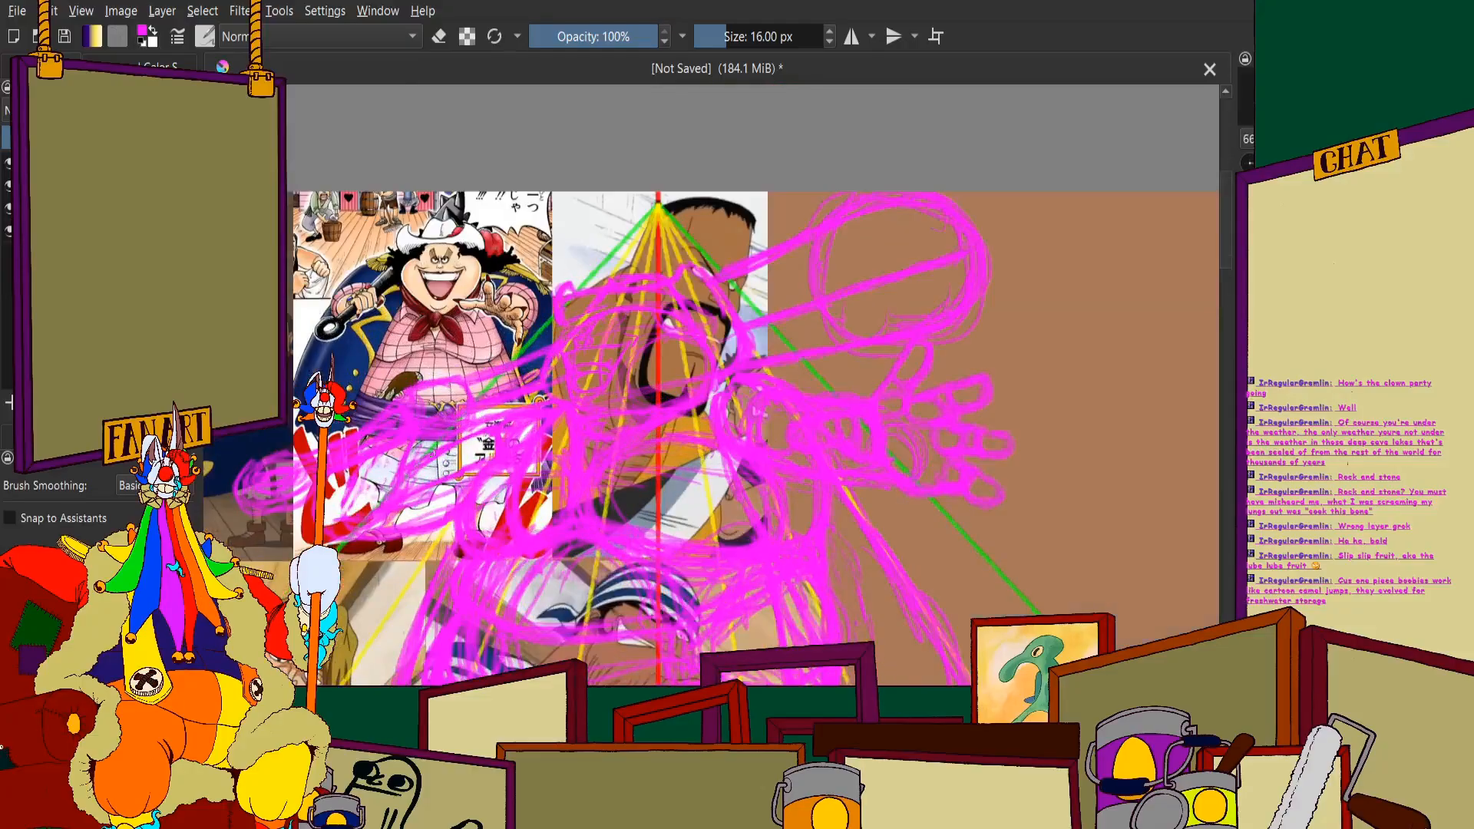
{"action": "scroll", "coordinate": [348, 507], "scroll_direction": "up", "scroll_amount": 2}
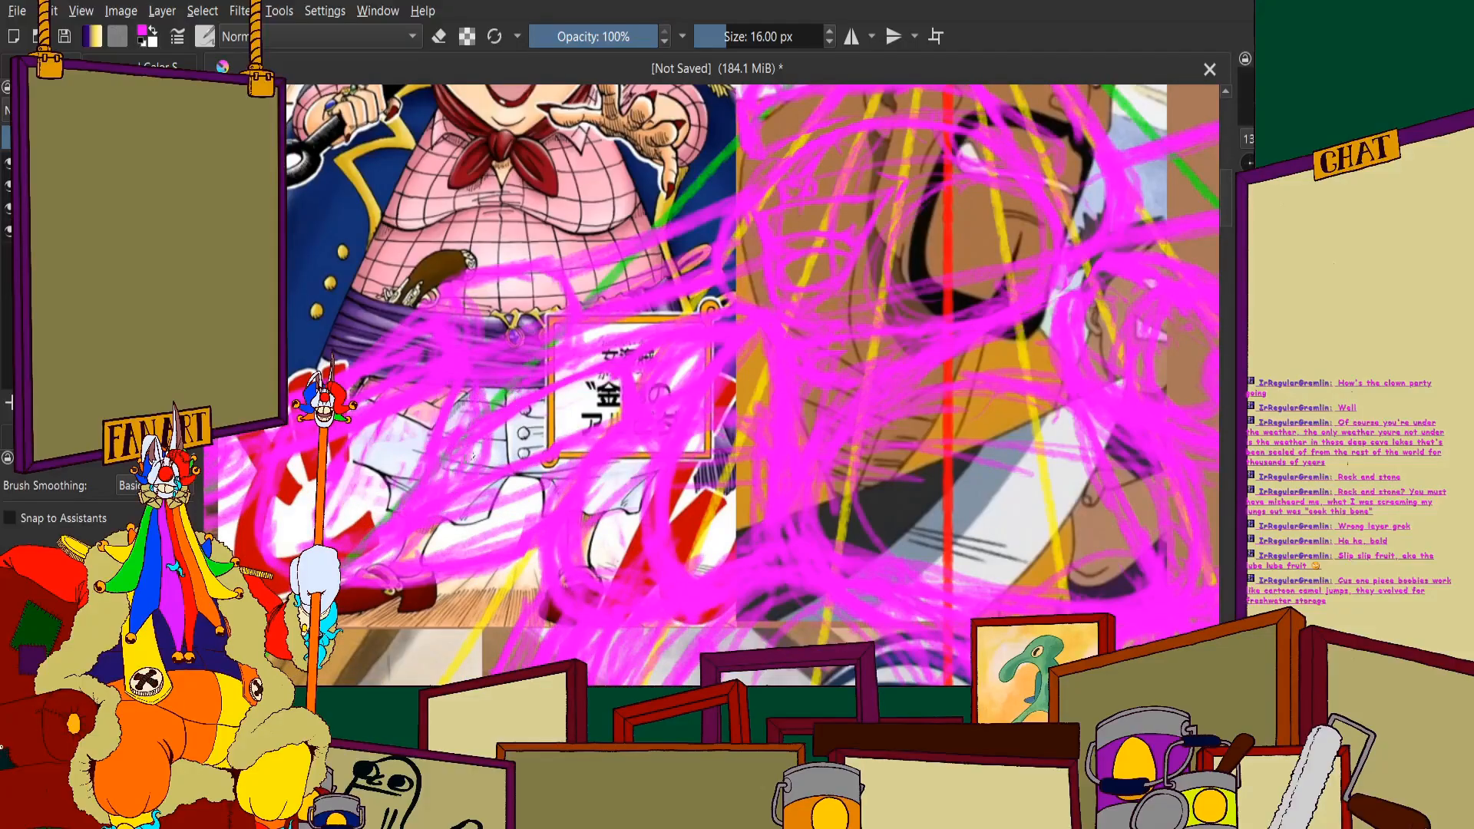
{"action": "mouse_move", "coordinate": [246, 506]}
{"action": "left_mouse_down"}
{"action": "mouse_move", "coordinate": [307, 587]}
{"action": "mouse_move", "coordinate": [449, 541]}
{"action": "mouse_move", "coordinate": [499, 461]}
{"action": "mouse_move", "coordinate": [532, 442]}
{"action": "left_mouse_up"}
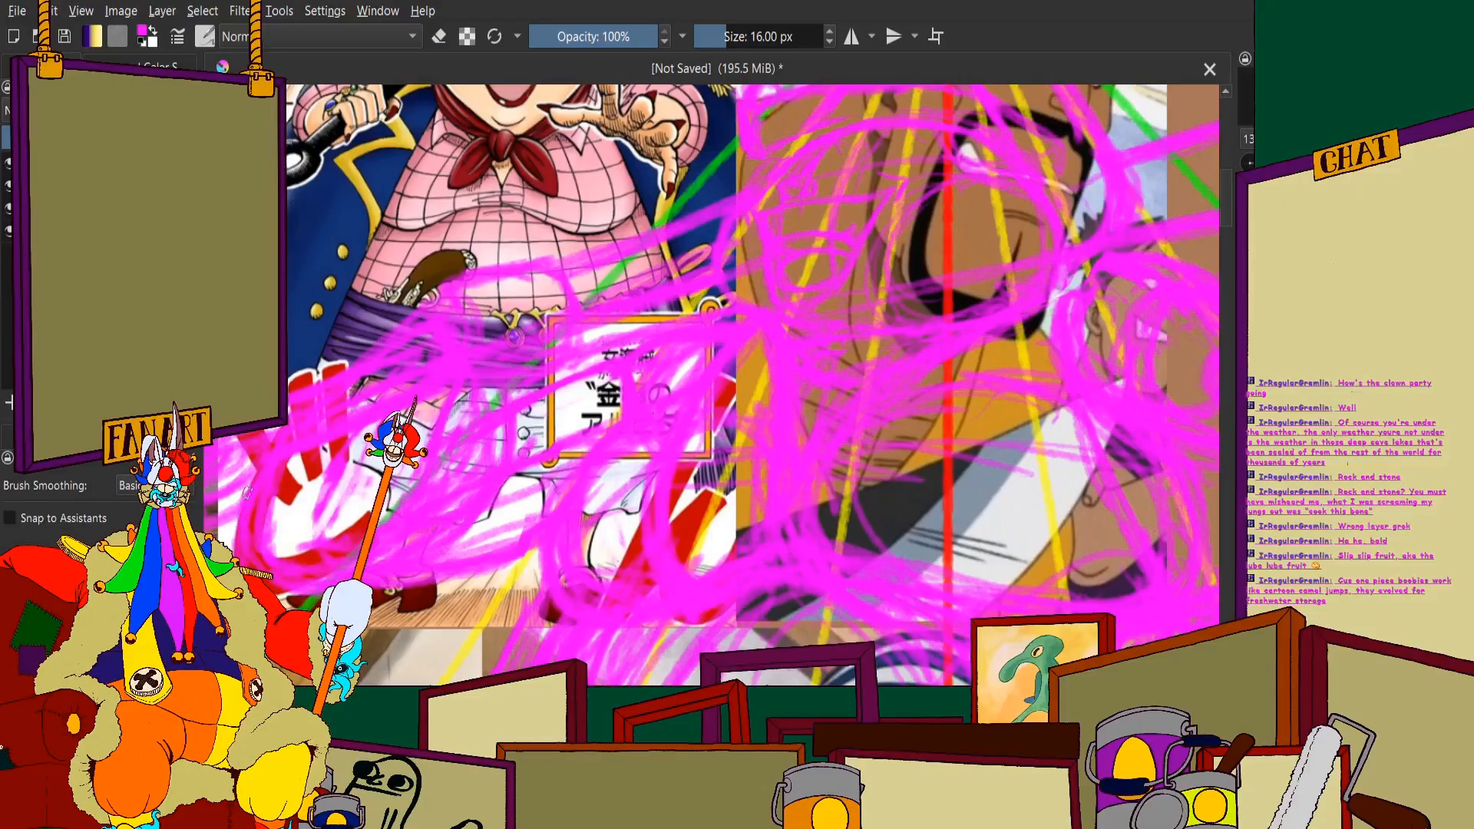
{"action": "scroll", "coordinate": [531, 400], "scroll_direction": "down", "scroll_amount": 3}
{"action": "scroll", "coordinate": [499, 395], "scroll_direction": "down", "scroll_amount": 2}
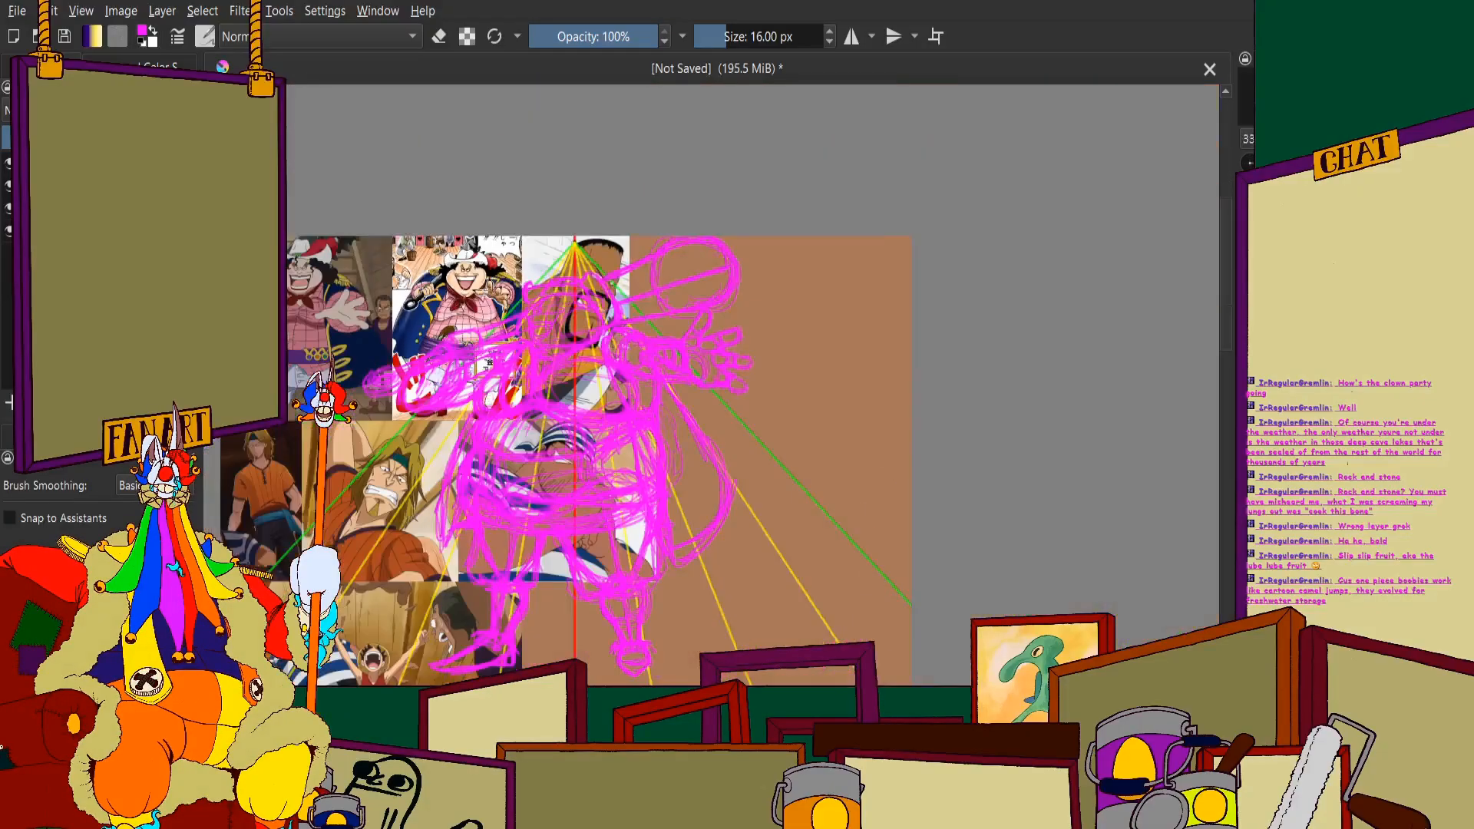
Sketch a wide, drooping coat cuff behind the open hand and thicken the sleeve's upper edge toward the shoulder
{"action": "scroll", "coordinate": [499, 395], "scroll_direction": "up", "scroll_amount": 5}
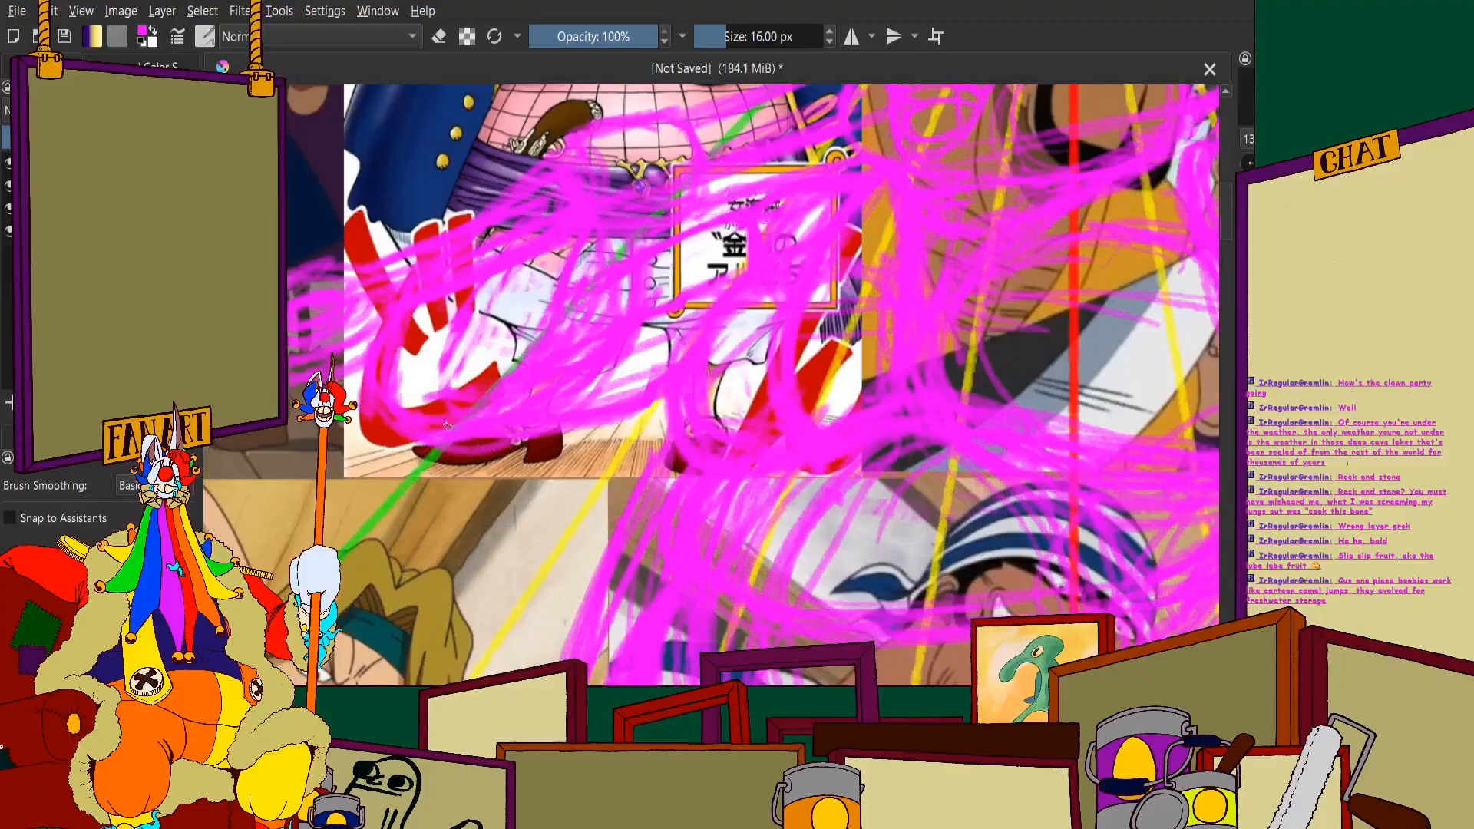
{"action": "scroll", "coordinate": [499, 426], "scroll_direction": "down", "scroll_amount": 3}
{"action": "scroll", "coordinate": [938, 430], "scroll_direction": "up", "scroll_amount": 3}
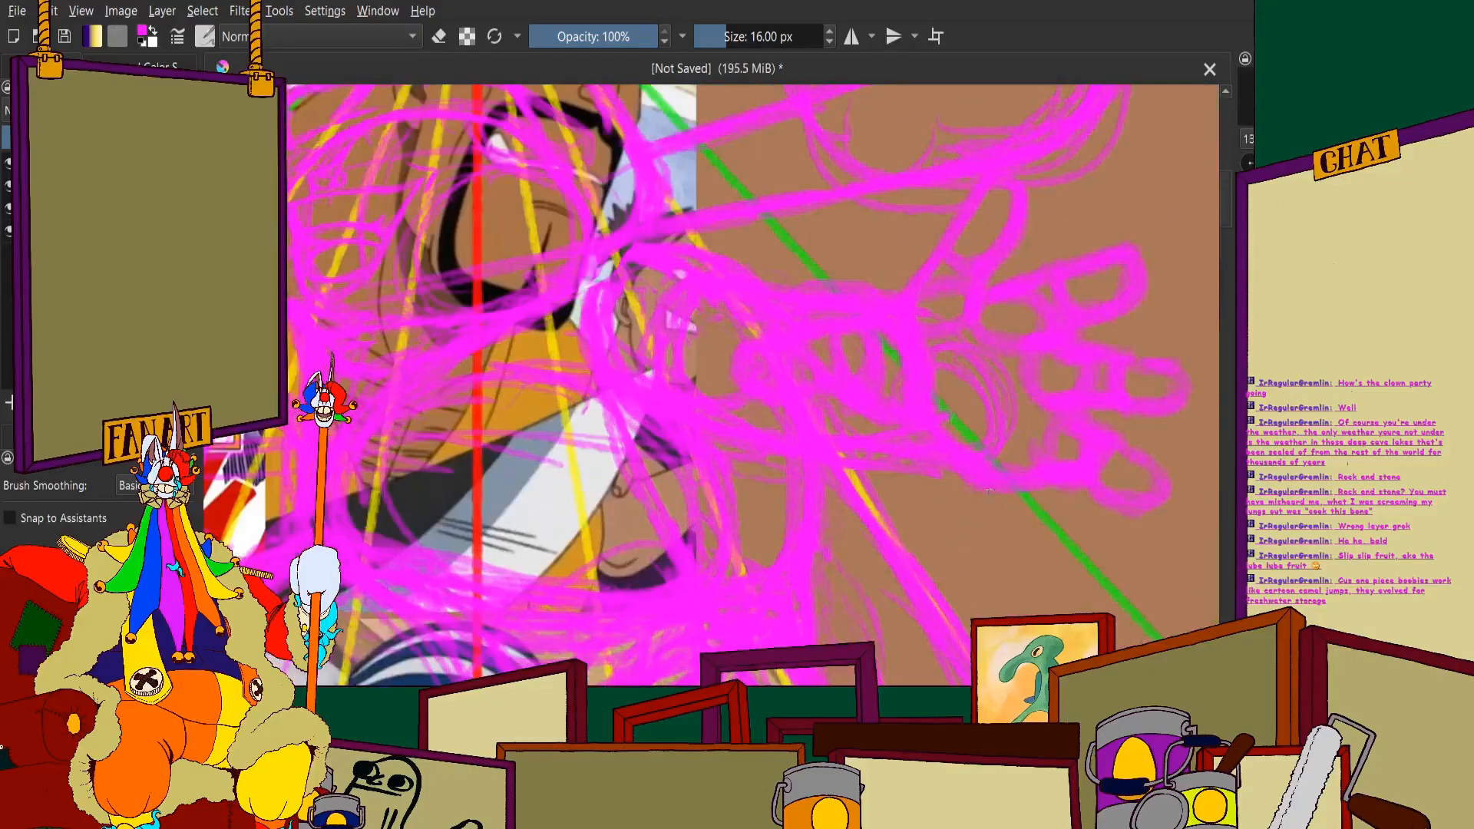
{"action": "mouse_move", "coordinate": [989, 491]}
{"action": "left_mouse_down"}
{"action": "mouse_move", "coordinate": [915, 531]}
{"action": "mouse_move", "coordinate": [967, 501]}
{"action": "mouse_move", "coordinate": [972, 473]}
{"action": "mouse_move", "coordinate": [875, 523]}
{"action": "mouse_move", "coordinate": [785, 470]}
{"action": "mouse_move", "coordinate": [795, 456]}
{"action": "mouse_move", "coordinate": [976, 538]}
{"action": "left_mouse_up"}
{"action": "mouse_move", "coordinate": [910, 269]}
{"action": "left_mouse_down"}
{"action": "mouse_move", "coordinate": [821, 277]}
{"action": "mouse_move", "coordinate": [852, 265]}
{"action": "mouse_move", "coordinate": [780, 306]}
{"action": "left_mouse_up"}
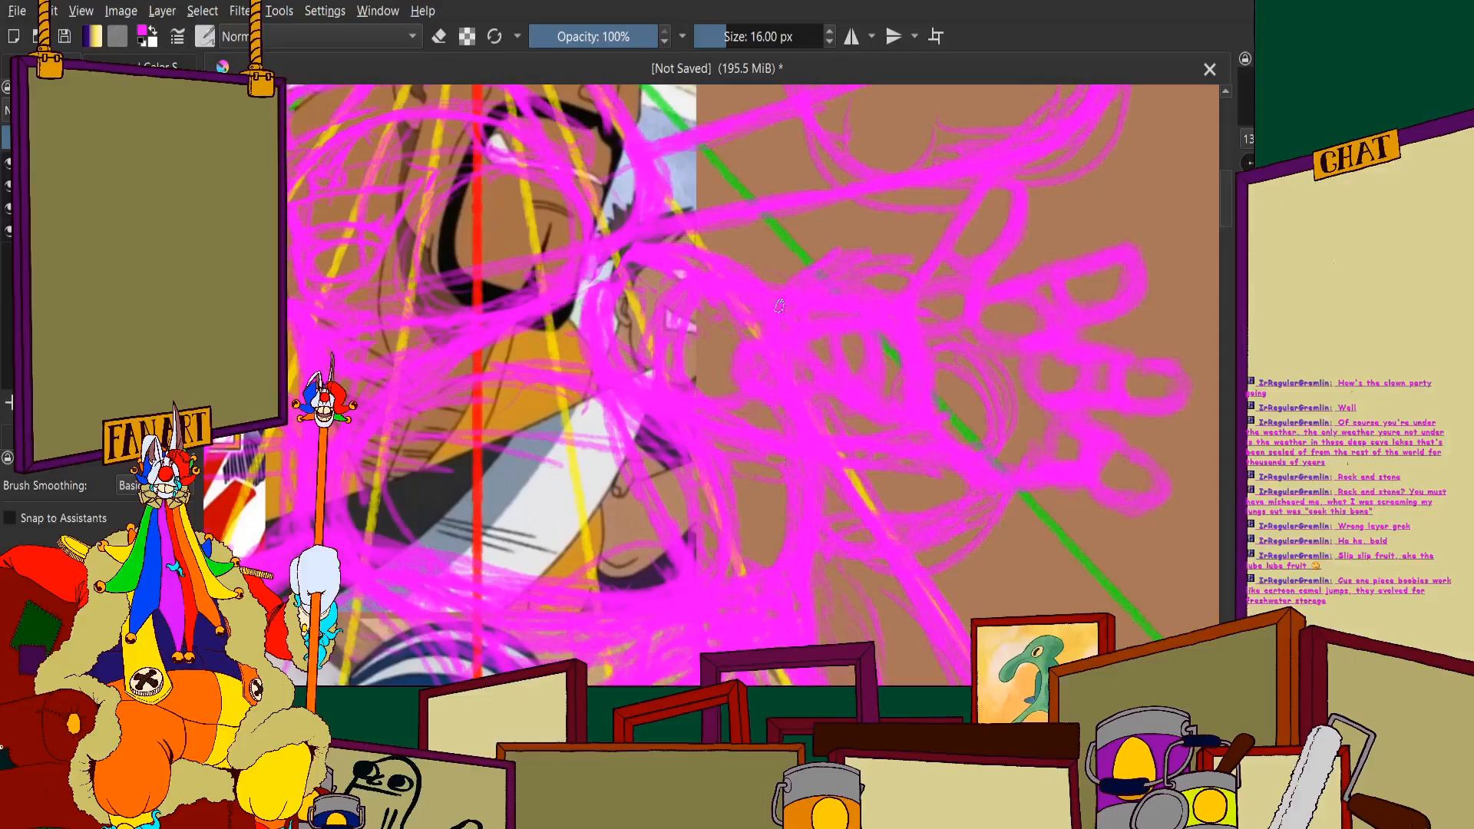
{"action": "left_click_drag", "start_coordinate": [821, 537], "coordinate": [925, 557]}
{"action": "left_click_drag", "start_coordinate": [720, 295], "coordinate": [822, 274]}
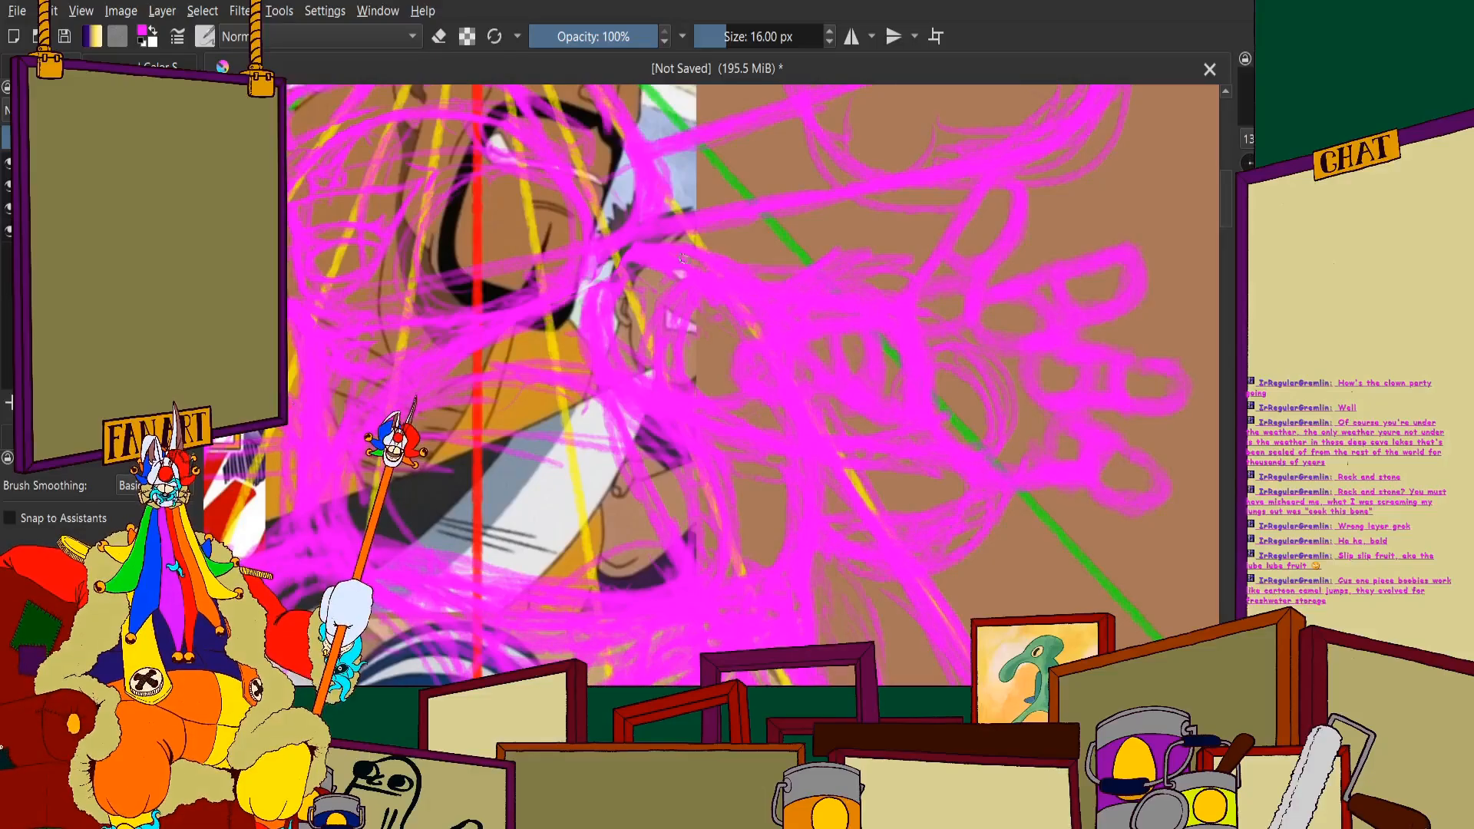
Add loose strokes along the upper edge of the sleeve between the shoulder and the open hand
{"action": "left_click_drag", "start_coordinate": [690, 260], "coordinate": [797, 255]}
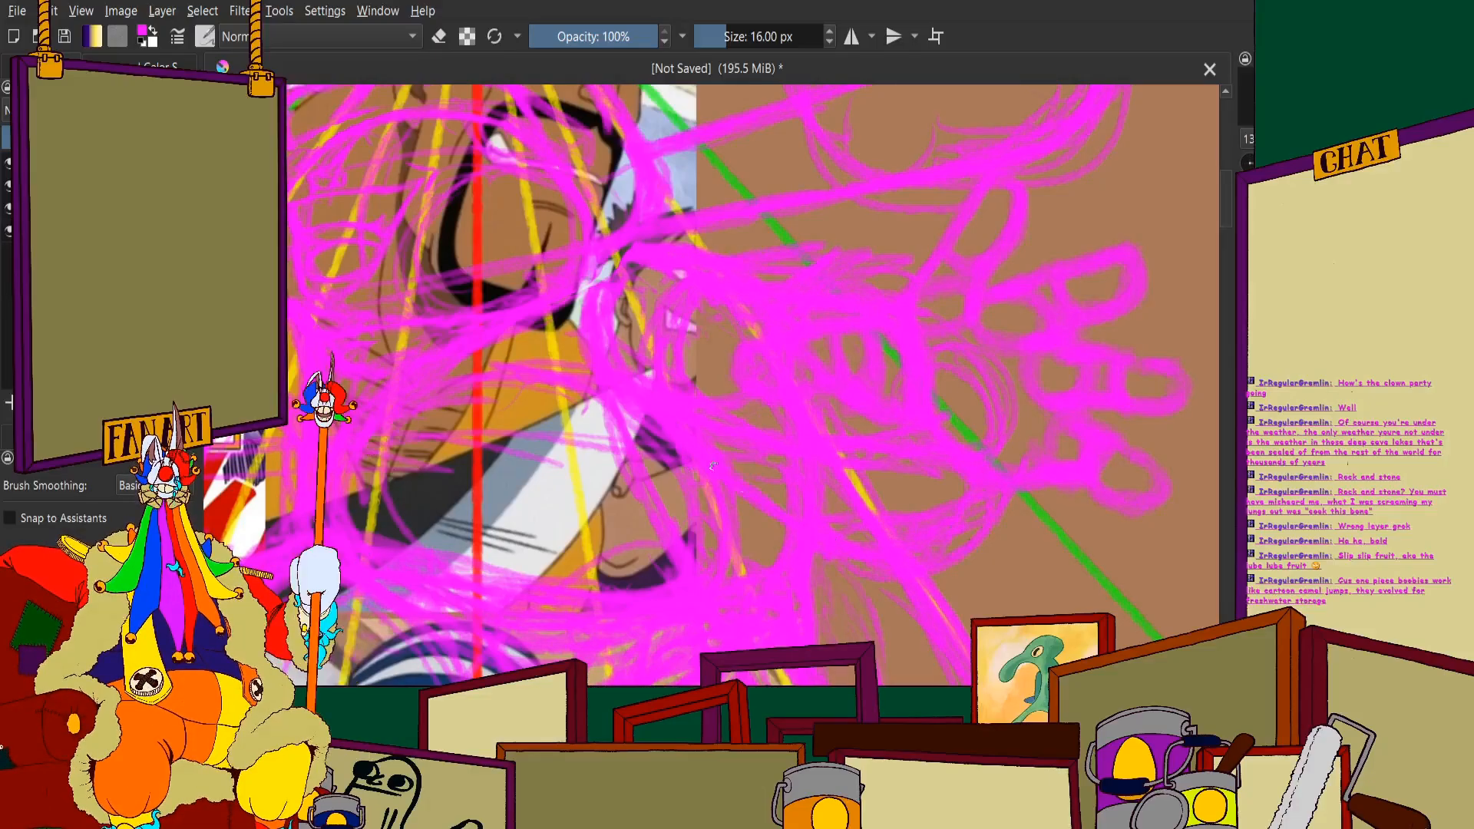
{"action": "mouse_move", "coordinate": [932, 580]}
{"action": "left_mouse_down"}
{"action": "mouse_move", "coordinate": [971, 523]}
{"action": "mouse_move", "coordinate": [965, 549]}
{"action": "mouse_move", "coordinate": [910, 581]}
{"action": "left_mouse_up"}
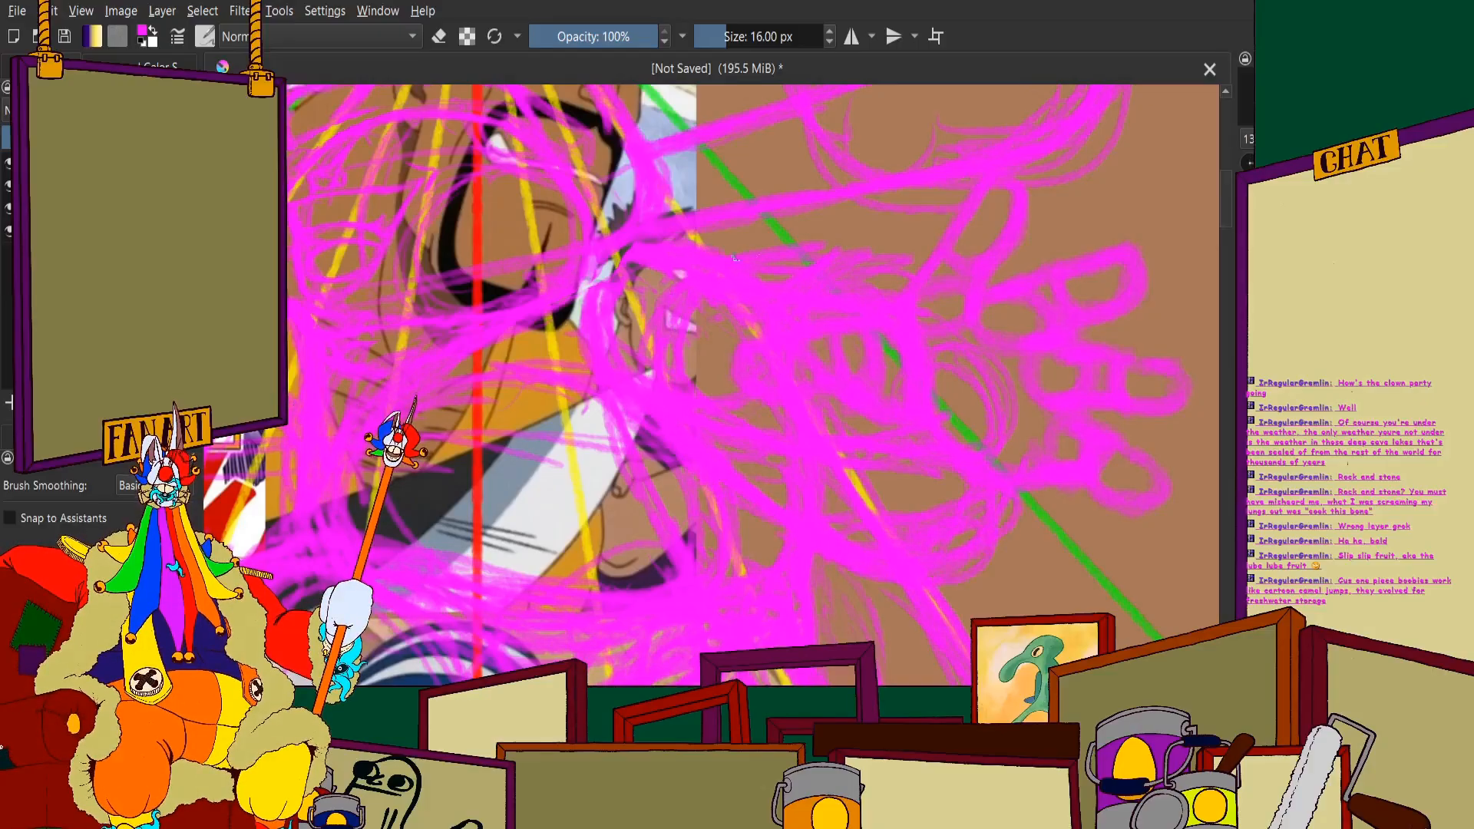
{"action": "scroll", "coordinate": [667, 192], "scroll_direction": "down", "scroll_amount": 6}
{"action": "scroll", "coordinate": [619, 173], "scroll_direction": "up", "scroll_amount": 3}
{"action": "scroll", "coordinate": [619, 177], "scroll_direction": "down", "scroll_amount": 1}
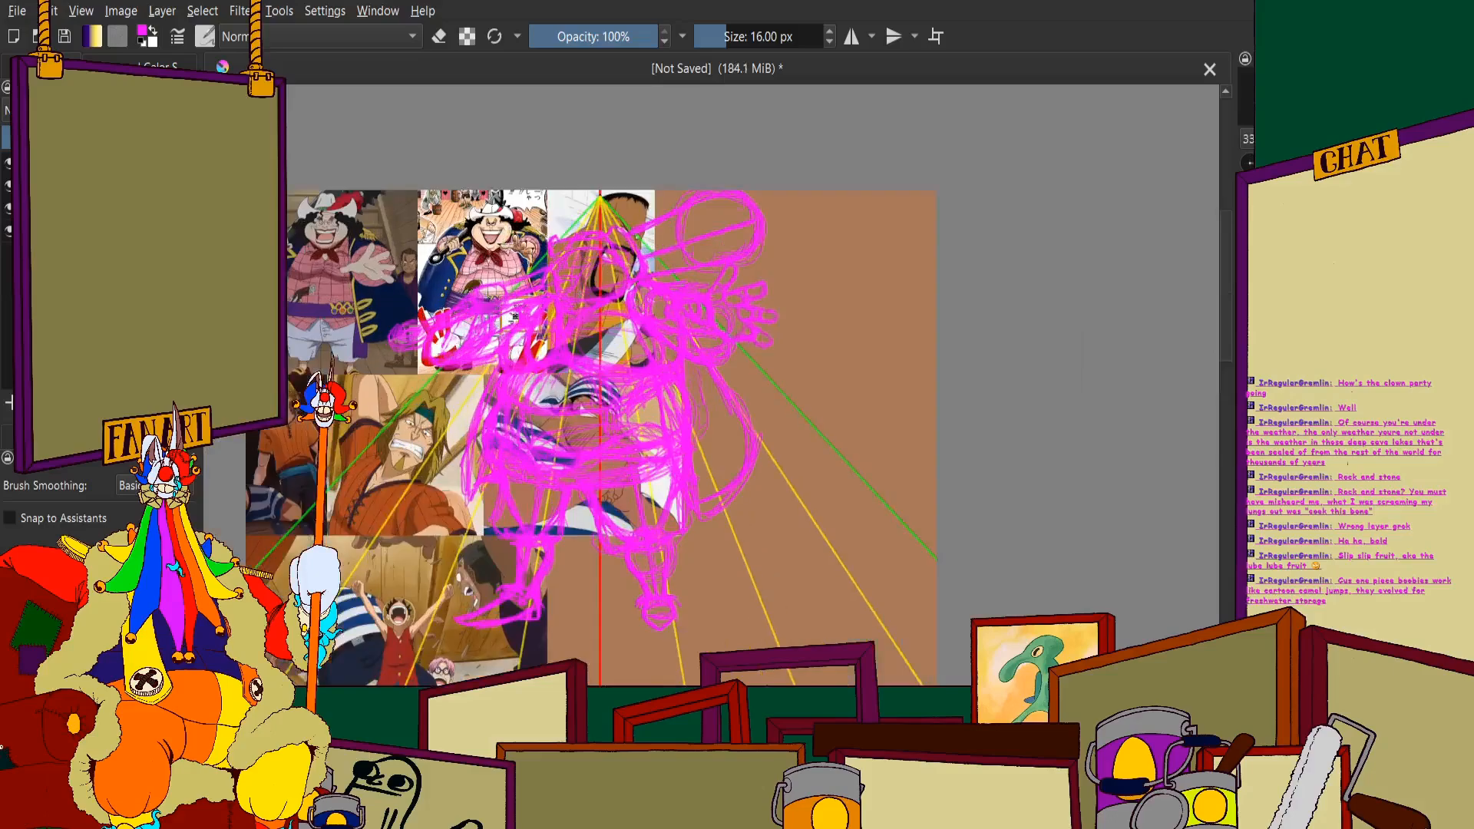
Sketch a column of looped braid decorations along the coat's front edge, below the open-hand arm
{"action": "scroll", "coordinate": [579, 323], "scroll_direction": "up", "scroll_amount": 3}
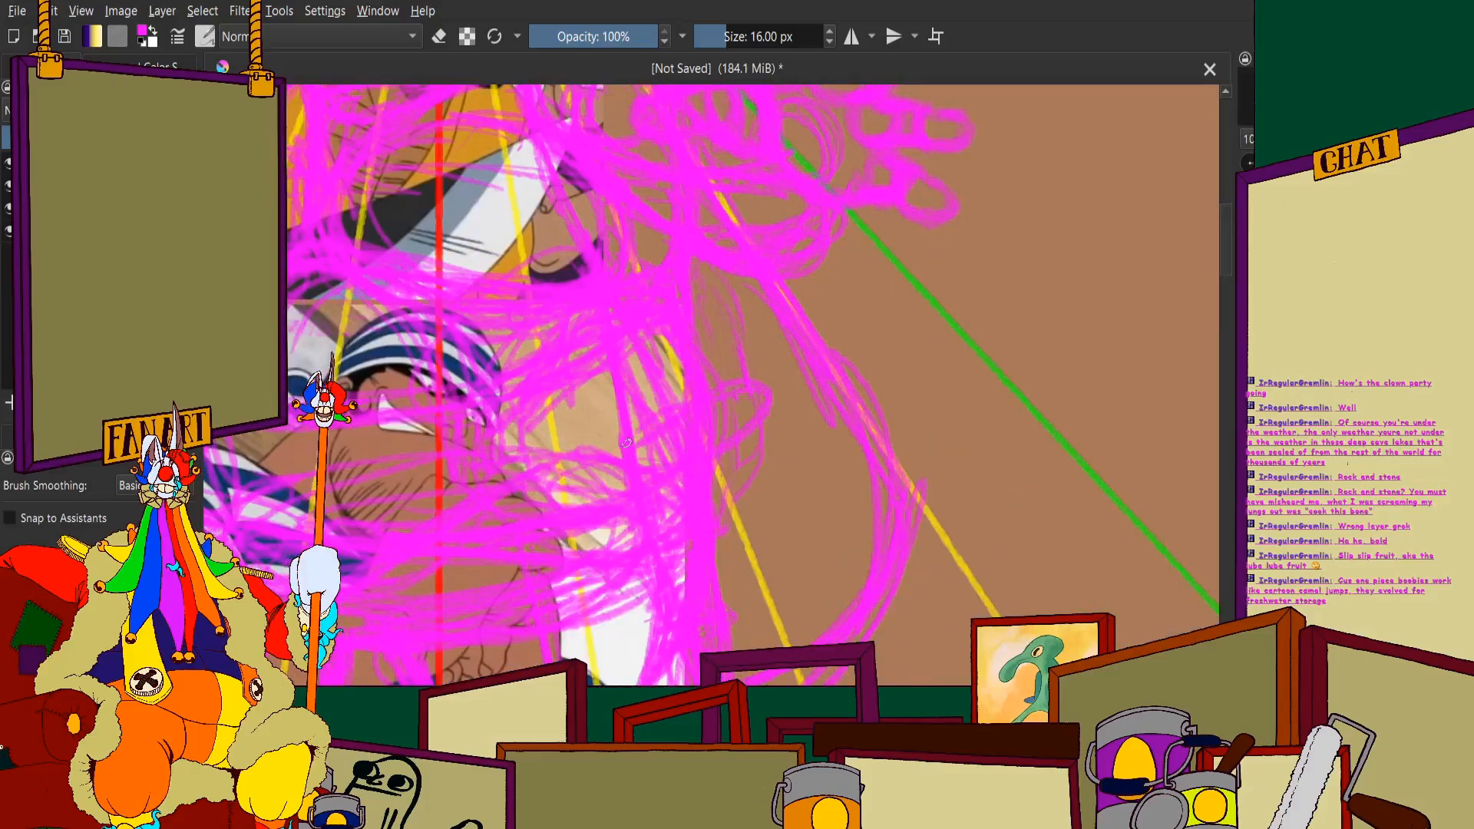
{"action": "scroll", "coordinate": [691, 423], "scroll_direction": "down", "scroll_amount": 1}
{"action": "scroll", "coordinate": [798, 453], "scroll_direction": "up", "scroll_amount": 1}
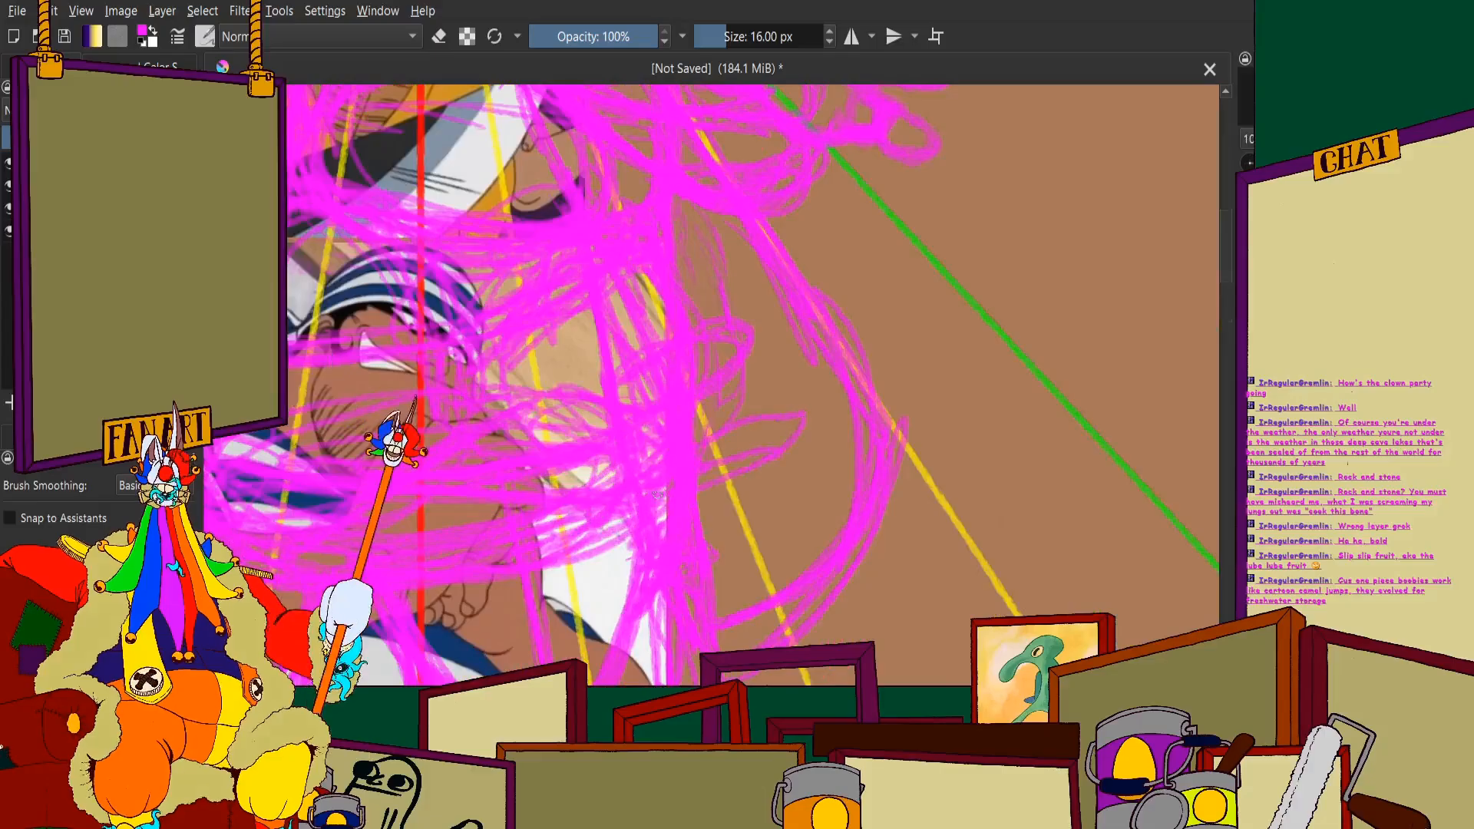
{"action": "mouse_move", "coordinate": [656, 456]}
{"action": "left_mouse_down"}
{"action": "mouse_move", "coordinate": [764, 416]}
{"action": "mouse_move", "coordinate": [648, 493]}
{"action": "mouse_move", "coordinate": [711, 464]}
{"action": "mouse_move", "coordinate": [664, 521]}
{"action": "mouse_move", "coordinate": [783, 486]}
{"action": "mouse_move", "coordinate": [689, 559]}
{"action": "mouse_move", "coordinate": [769, 485]}
{"action": "mouse_move", "coordinate": [673, 520]}
{"action": "mouse_move", "coordinate": [706, 541]}
{"action": "left_mouse_up"}
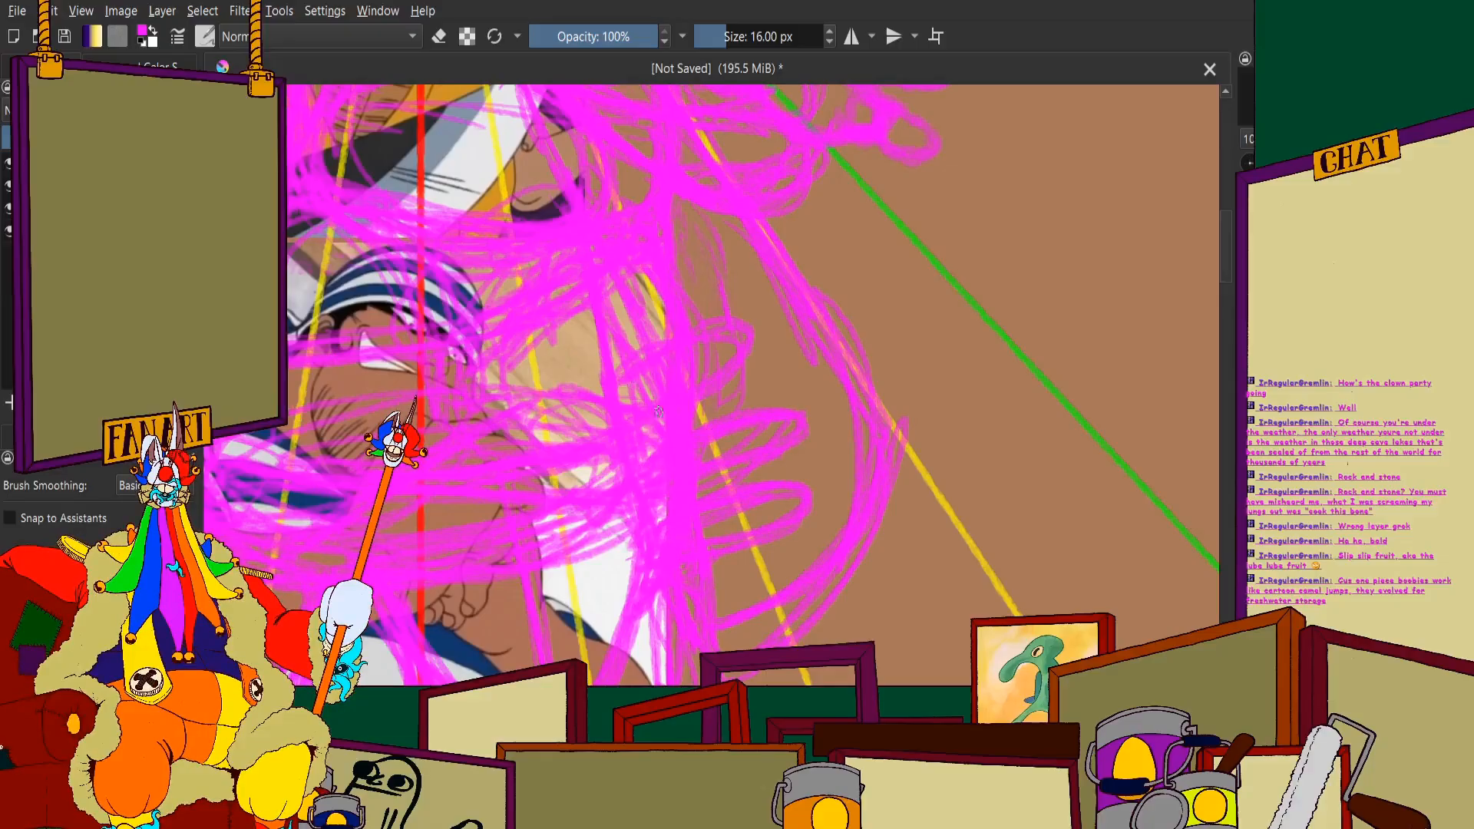
{"action": "scroll", "coordinate": [663, 386], "scroll_direction": "down", "scroll_amount": 5}
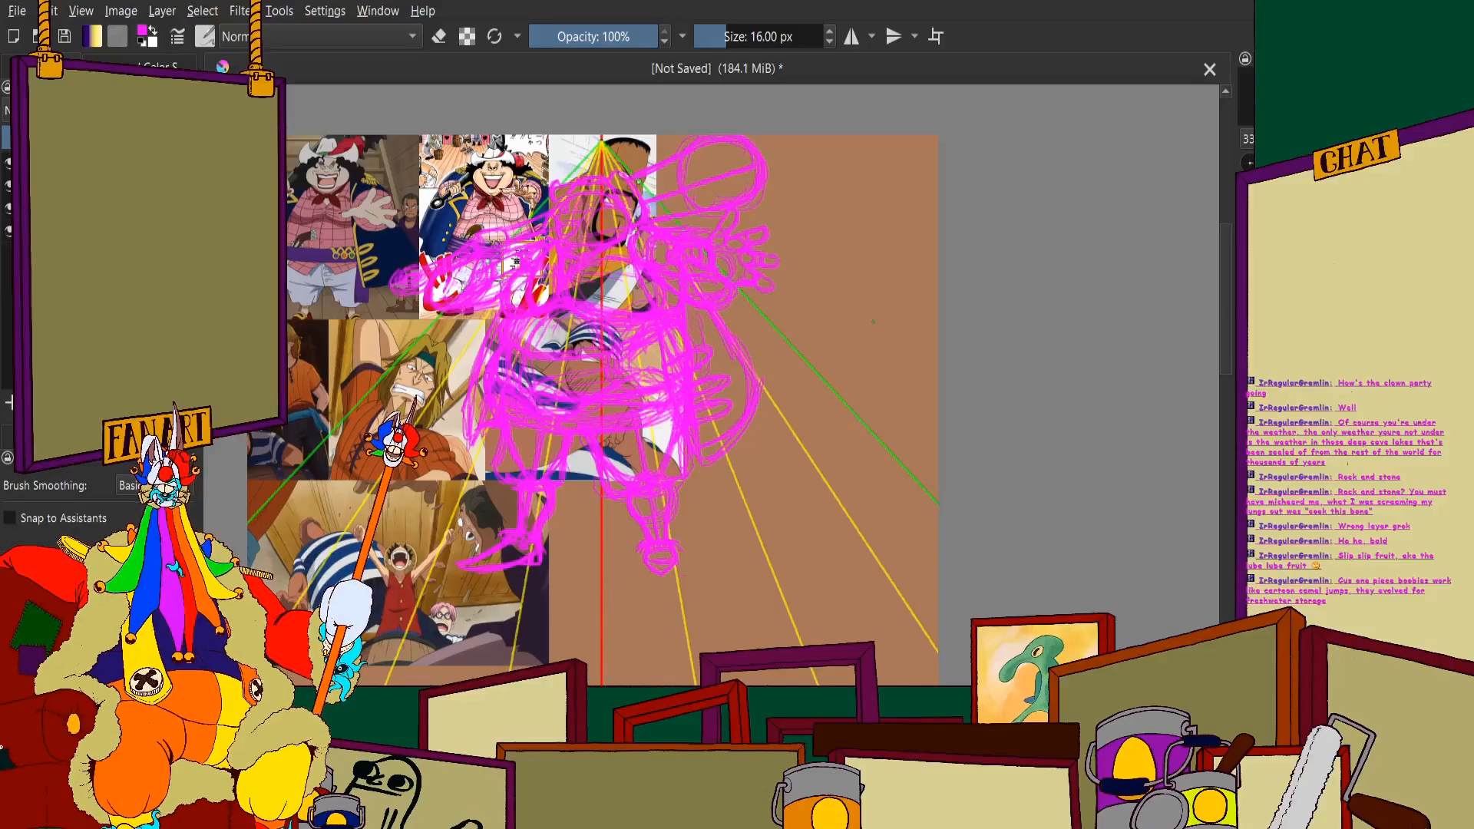
Sketch a small round eye on the face and add a short brow stroke beside it
{"action": "scroll", "coordinate": [614, 407], "scroll_direction": "down", "scroll_amount": 2}
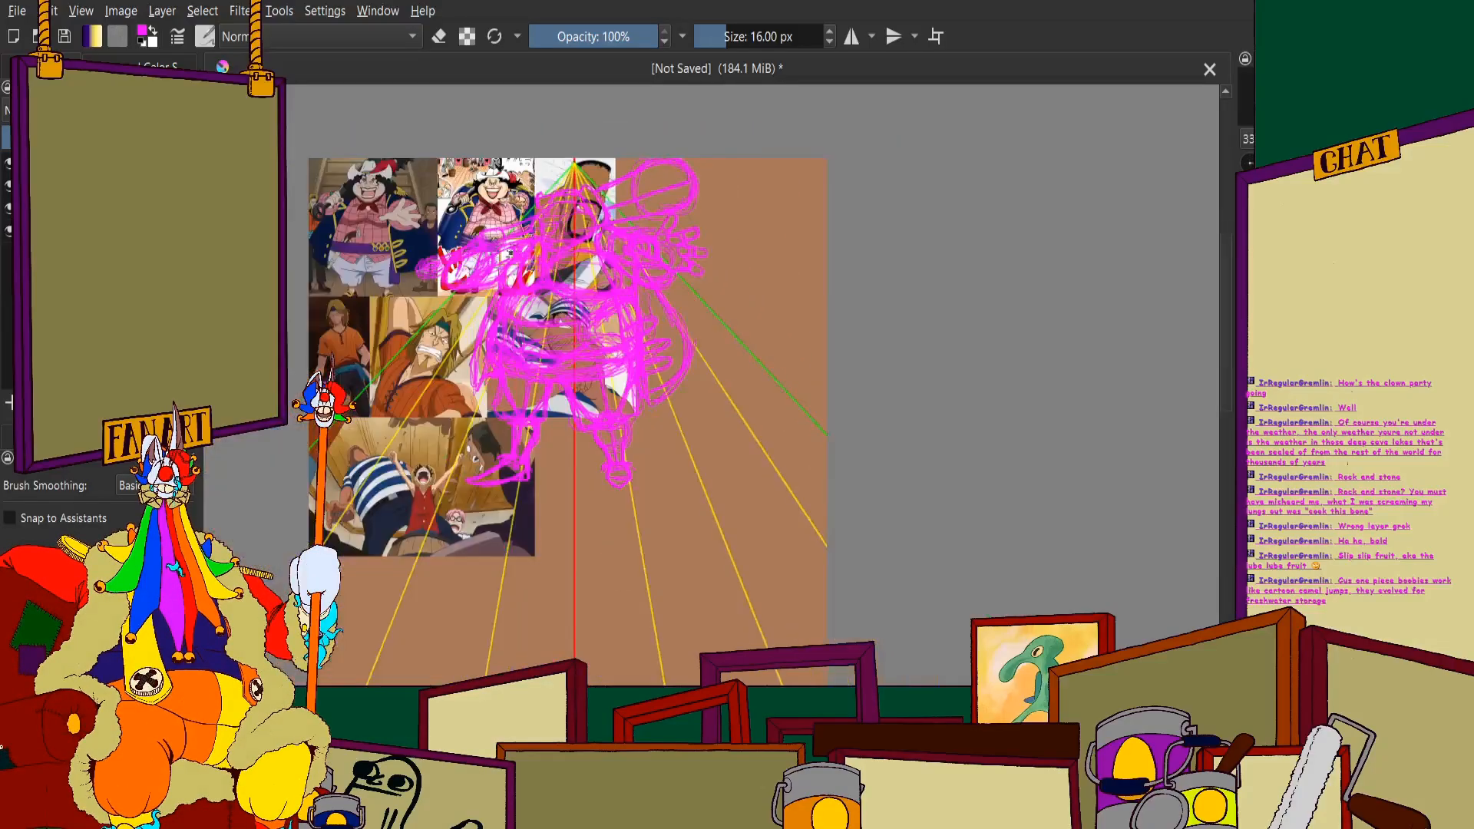
{"action": "scroll", "coordinate": [615, 407], "scroll_direction": "up", "scroll_amount": 6}
{"action": "scroll", "coordinate": [473, 228], "scroll_direction": "down", "scroll_amount": 1}
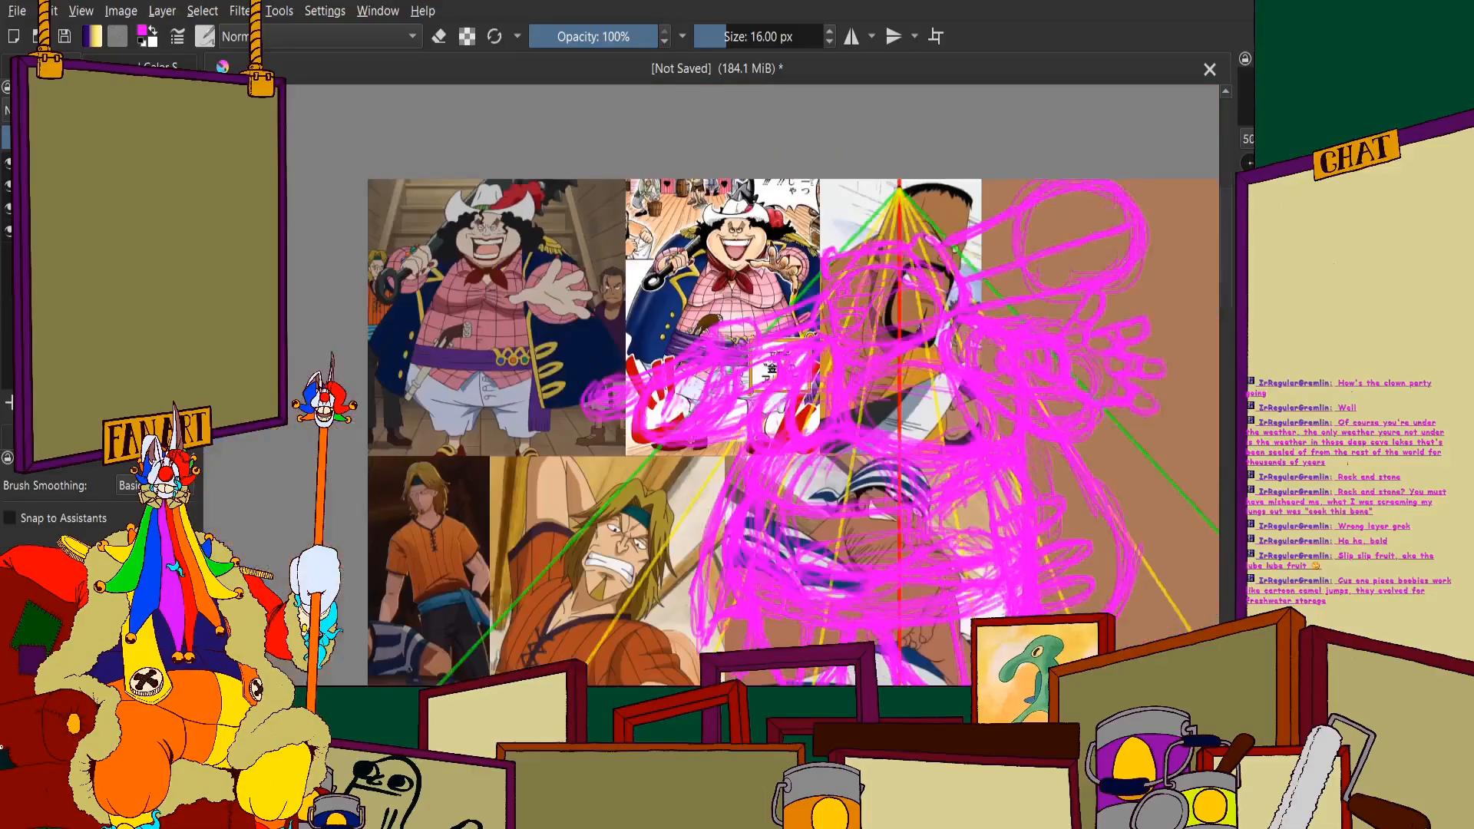
{"action": "scroll", "coordinate": [473, 228], "scroll_direction": "up", "scroll_amount": 6}
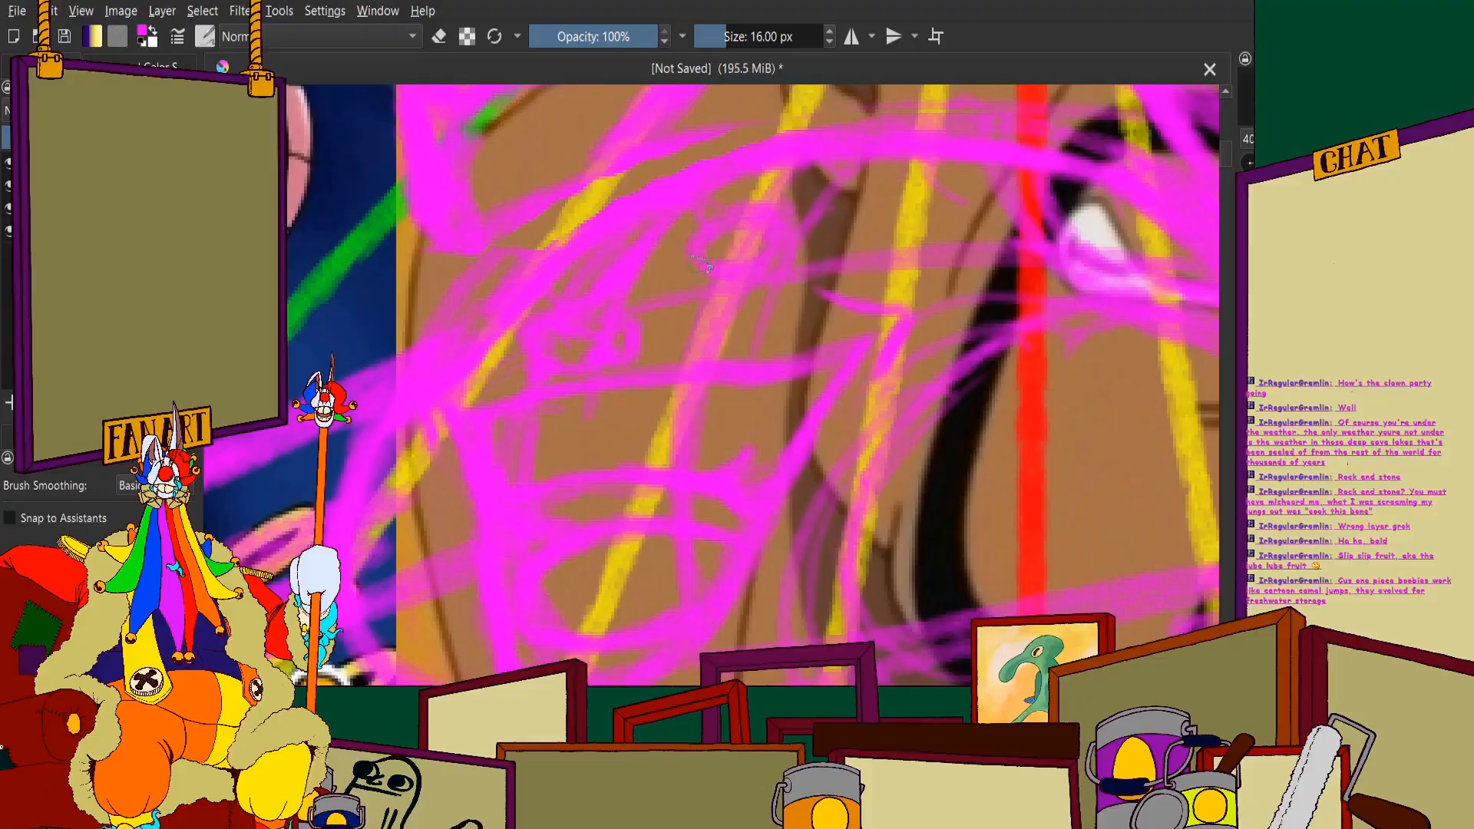
{"action": "scroll", "coordinate": [695, 250], "scroll_direction": "left", "scroll_amount": 2}
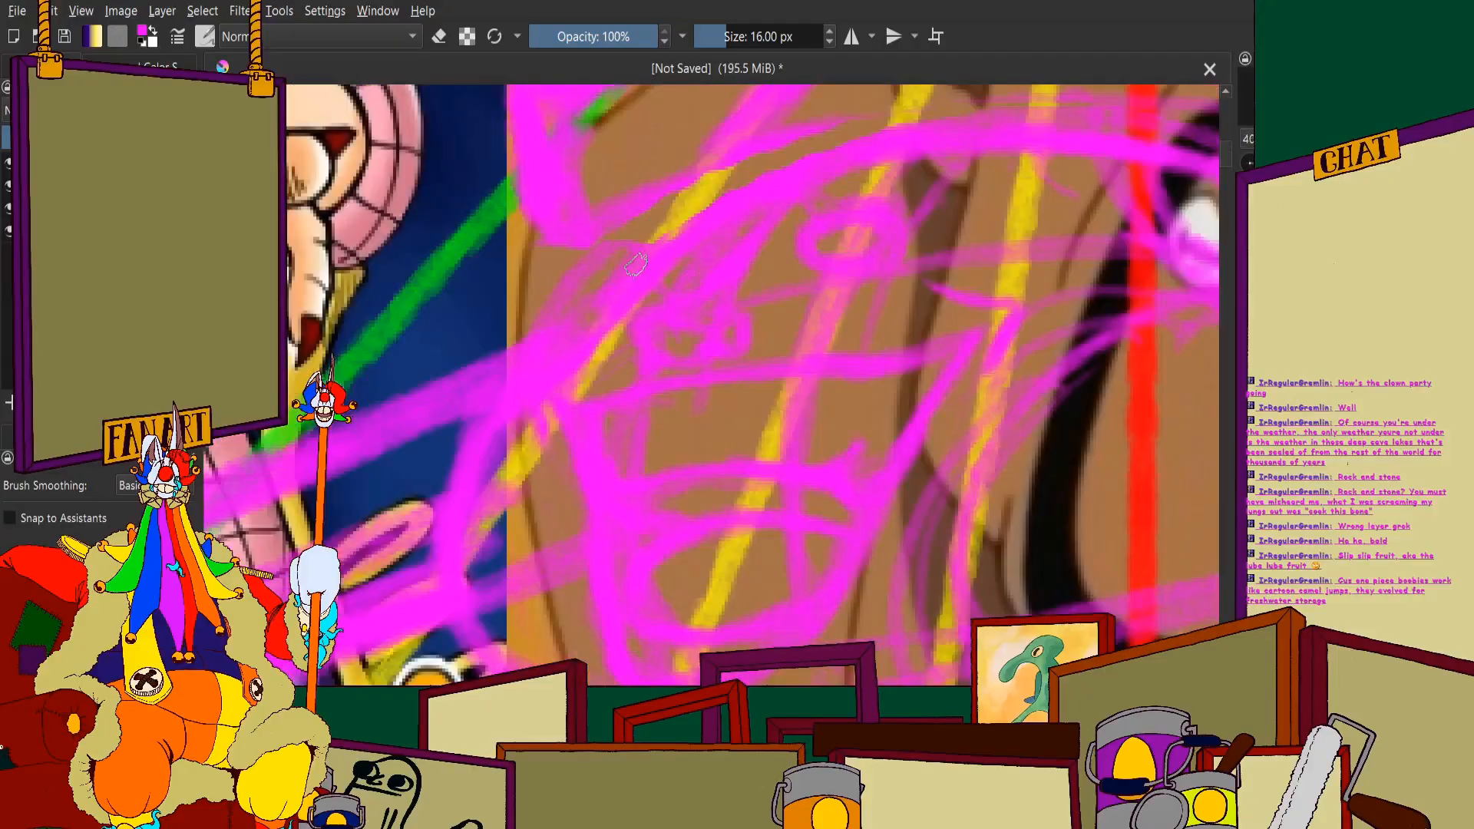
{"action": "scroll", "coordinate": [706, 269], "scroll_direction": "up", "scroll_amount": 3}
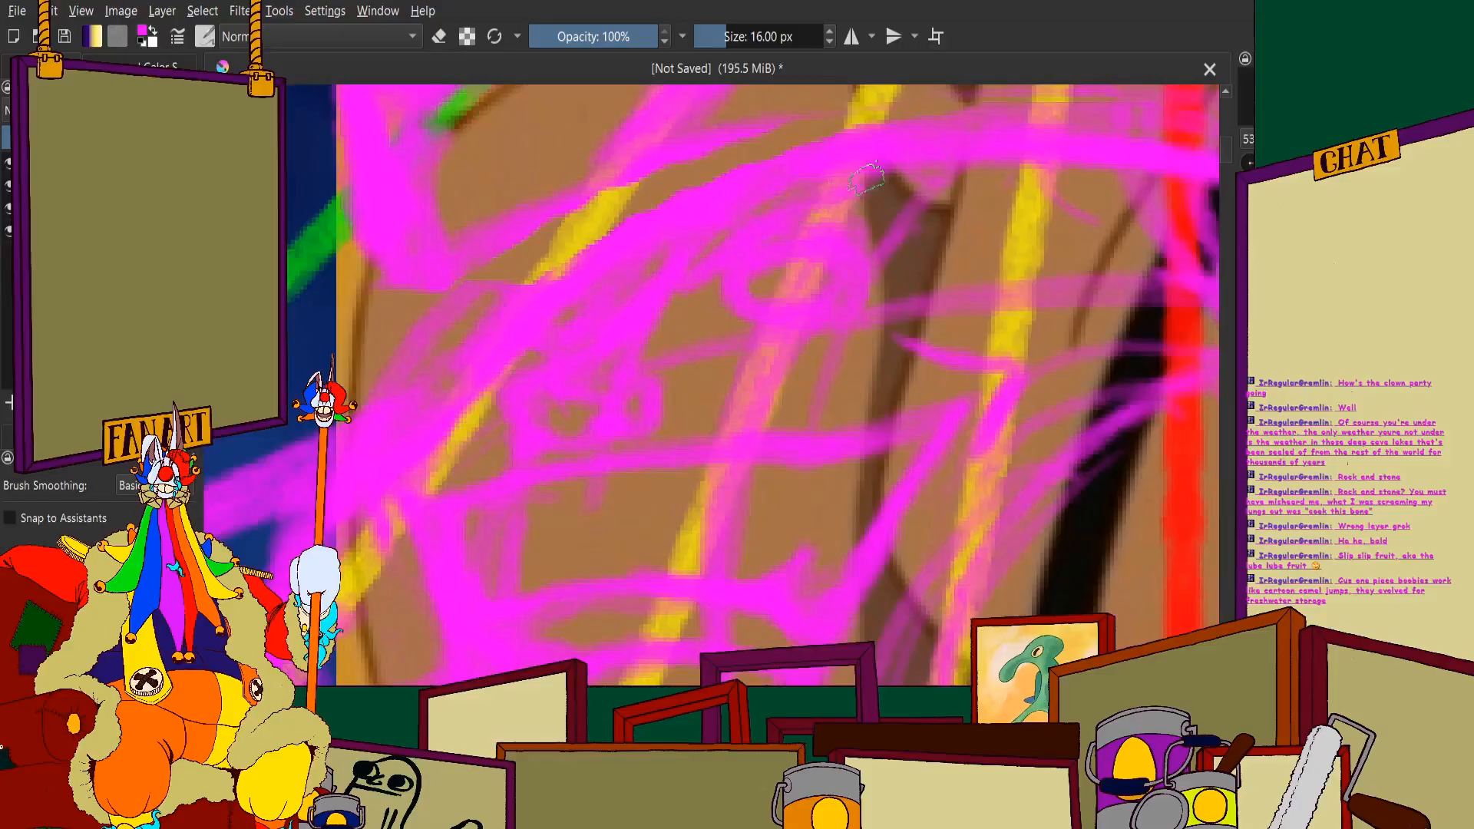
{"action": "mouse_move", "coordinate": [892, 230]}
{"action": "left_mouse_down"}
{"action": "mouse_move", "coordinate": [901, 180]}
{"action": "mouse_move", "coordinate": [901, 226]}
{"action": "left_mouse_up"}
{"action": "scroll", "coordinate": [676, 254], "scroll_direction": "down", "scroll_amount": 1}
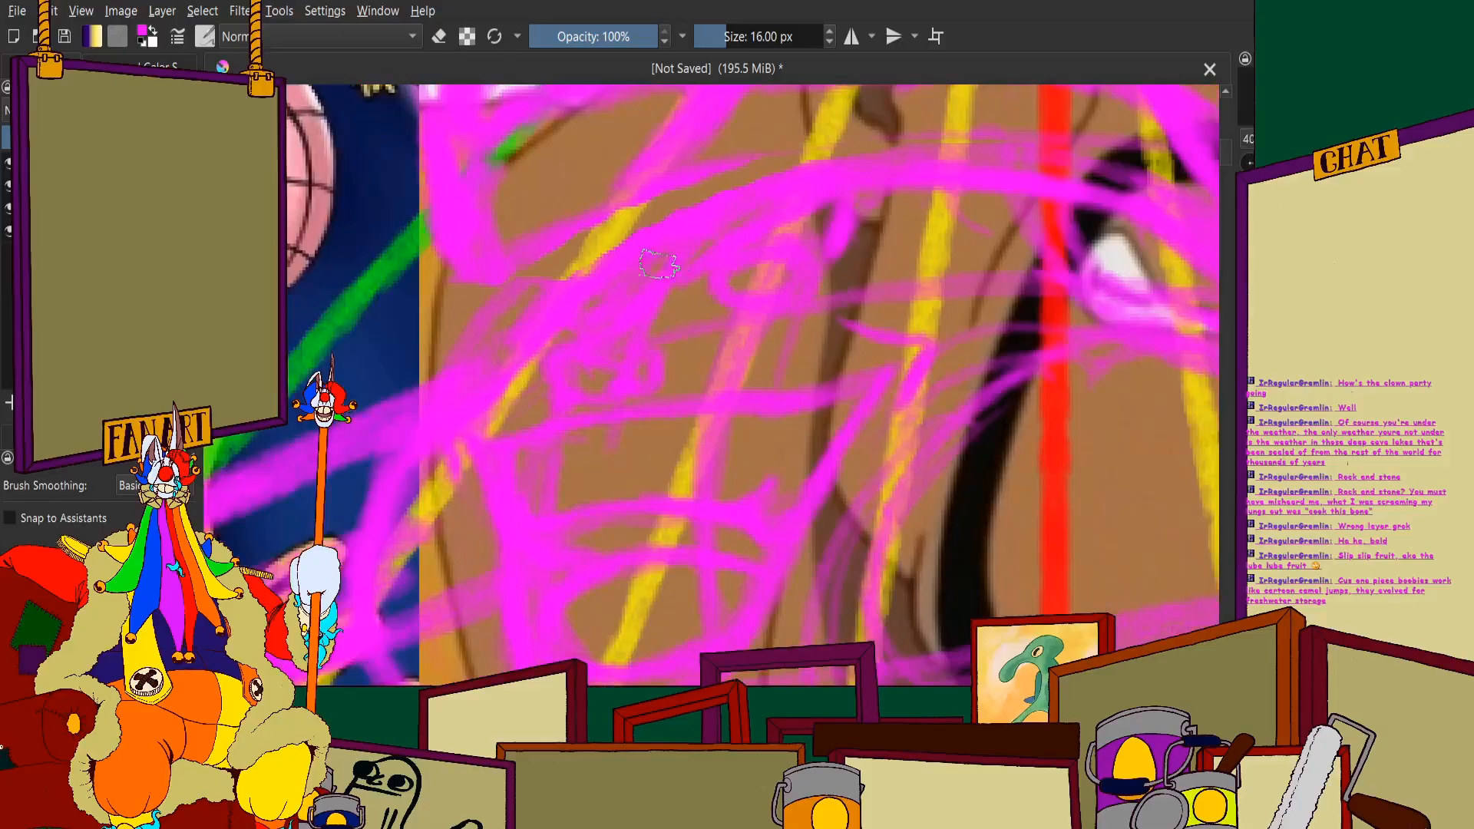
{"action": "scroll", "coordinate": [625, 261], "scroll_direction": "up", "scroll_amount": 1}
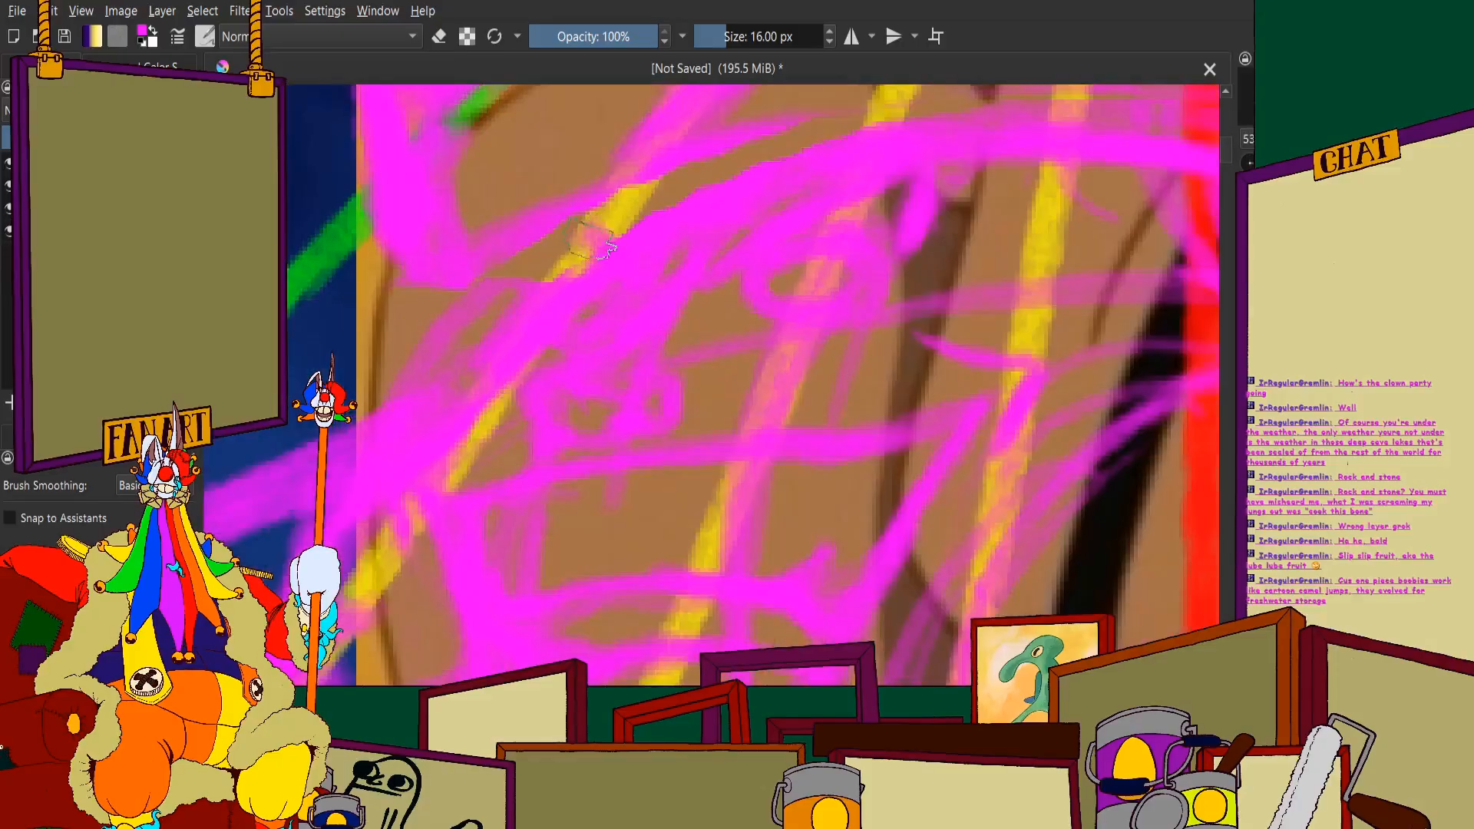
Build up loose strokes above the nose and around the face's outer edge, just under the hat brim
{"action": "scroll", "coordinate": [602, 231], "scroll_direction": "down", "scroll_amount": 1}
{"action": "scroll", "coordinate": [603, 226], "scroll_direction": "down", "scroll_amount": 2}
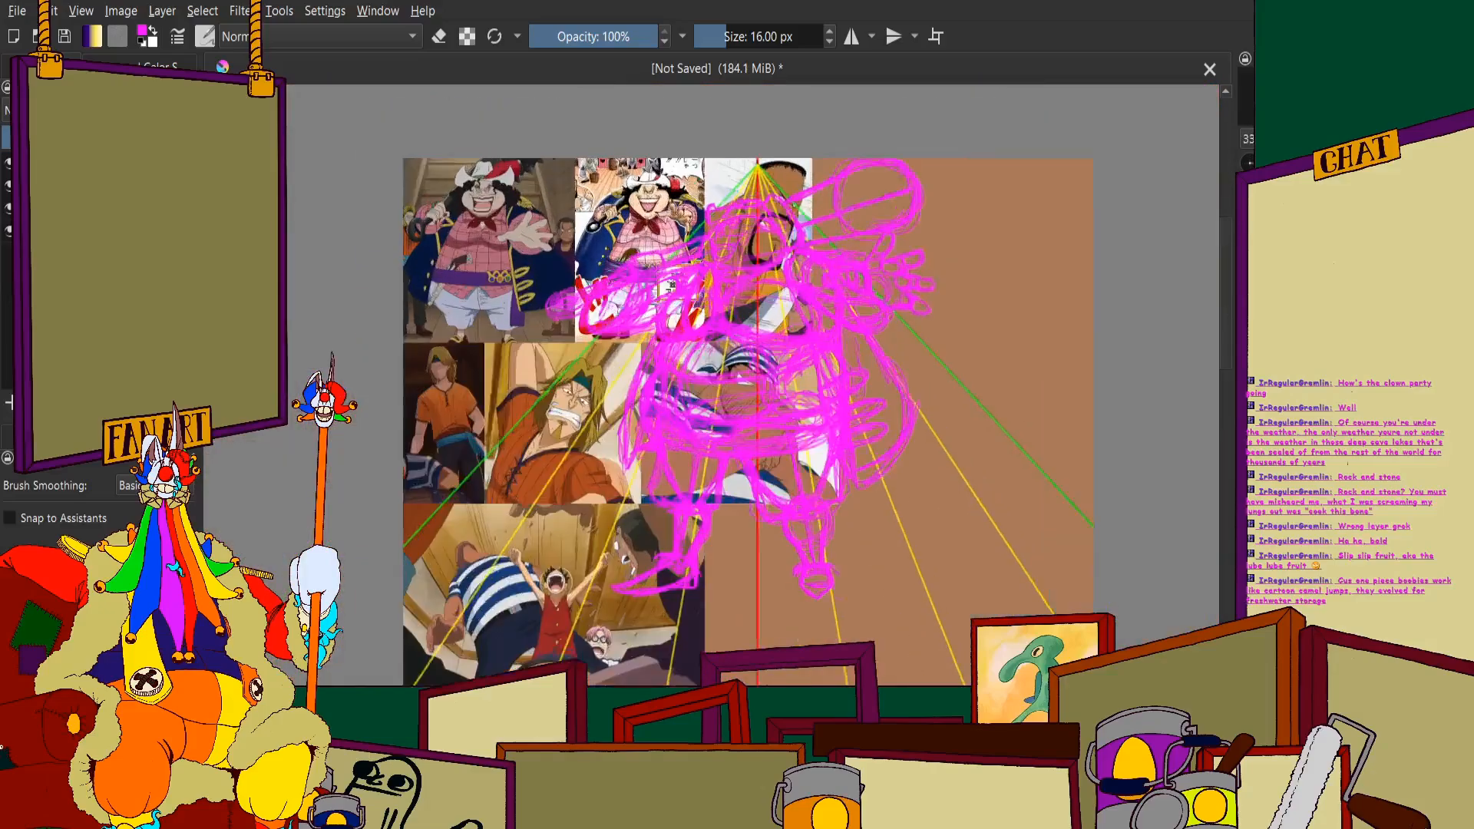
{"action": "scroll", "coordinate": [676, 215], "scroll_direction": "up", "scroll_amount": 4}
{"action": "scroll", "coordinate": [695, 207], "scroll_direction": "down", "scroll_amount": 2}
{"action": "scroll", "coordinate": [741, 219], "scroll_direction": "up", "scroll_amount": 5}
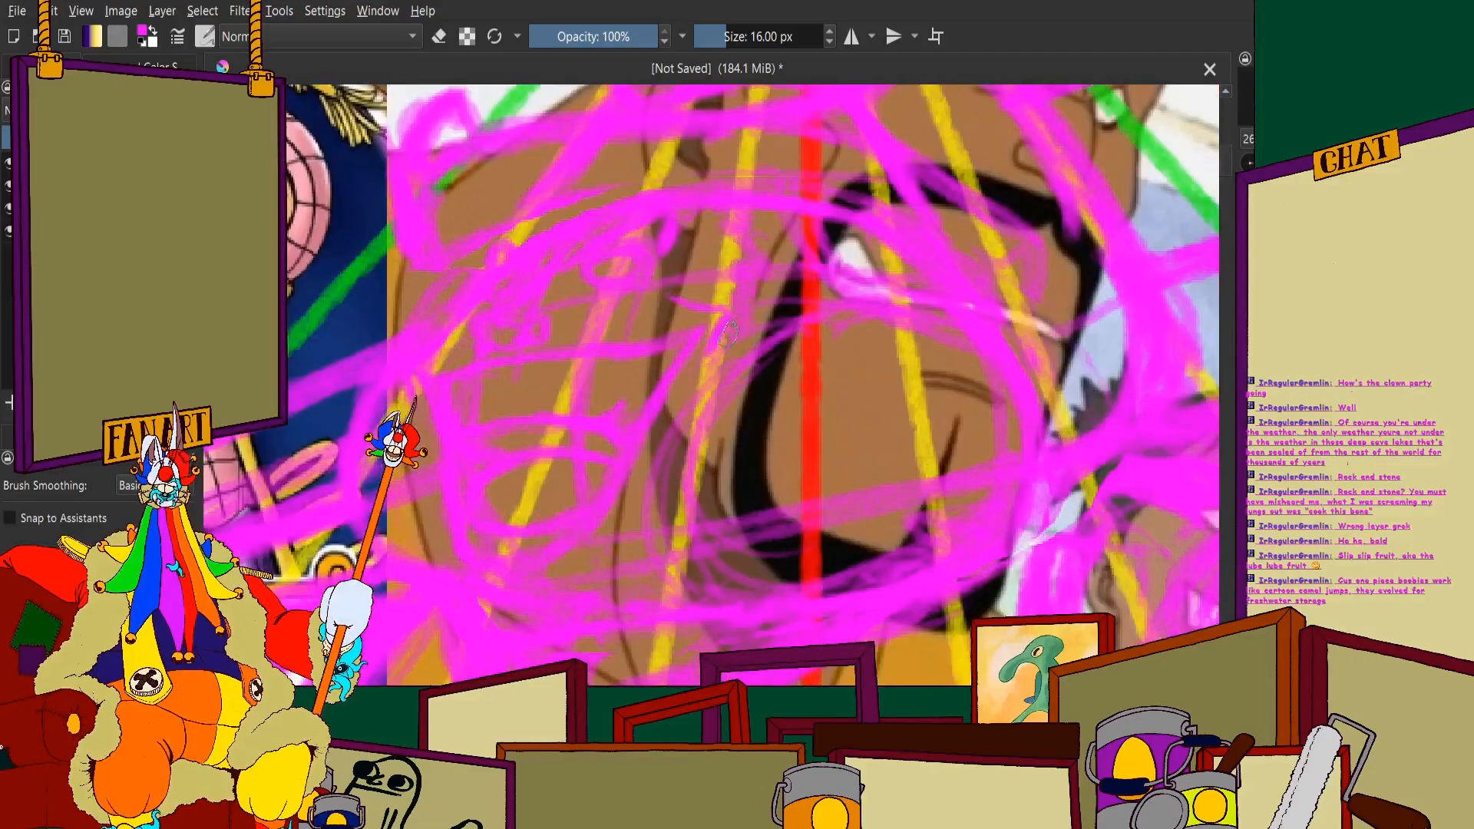
{"action": "scroll", "coordinate": [695, 365], "scroll_direction": "up", "scroll_amount": 3}
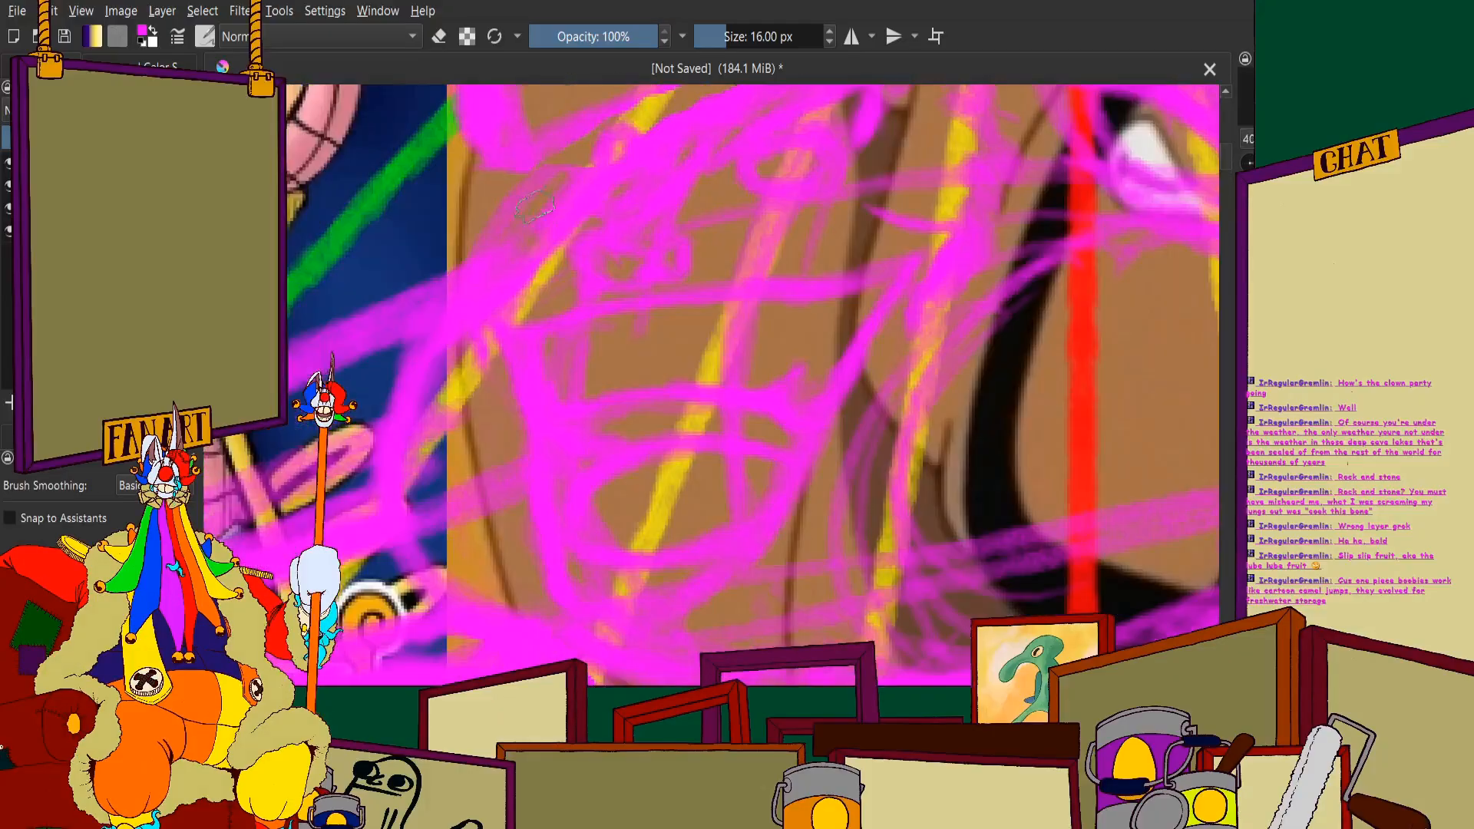
{"action": "scroll", "coordinate": [522, 300], "scroll_direction": "down", "scroll_amount": 2}
{"action": "scroll", "coordinate": [514, 261], "scroll_direction": "up", "scroll_amount": 2}
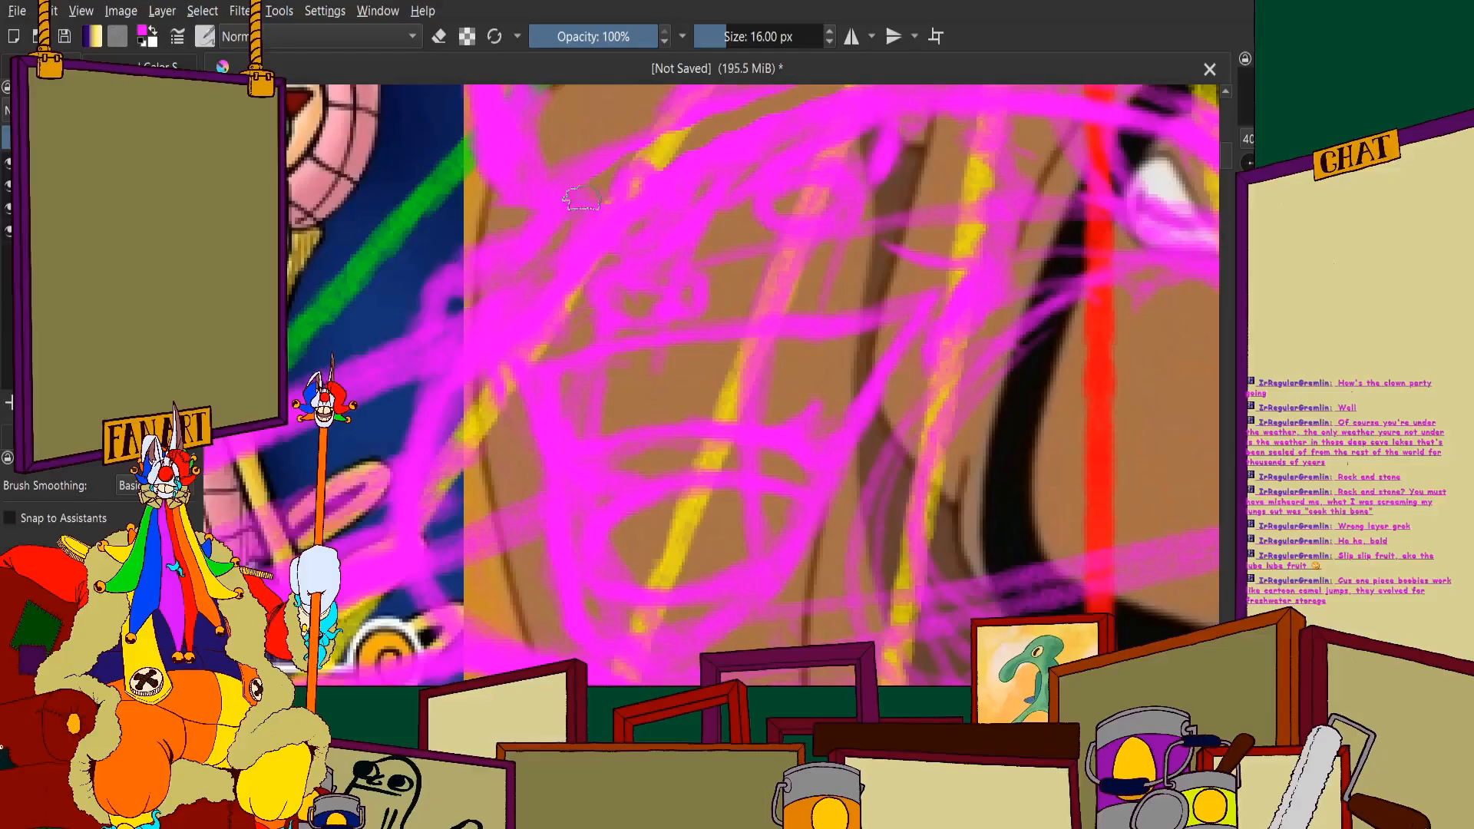
{"action": "scroll", "coordinate": [572, 196], "scroll_direction": "down", "scroll_amount": 3}
{"action": "scroll", "coordinate": [501, 305], "scroll_direction": "up", "scroll_amount": 2}
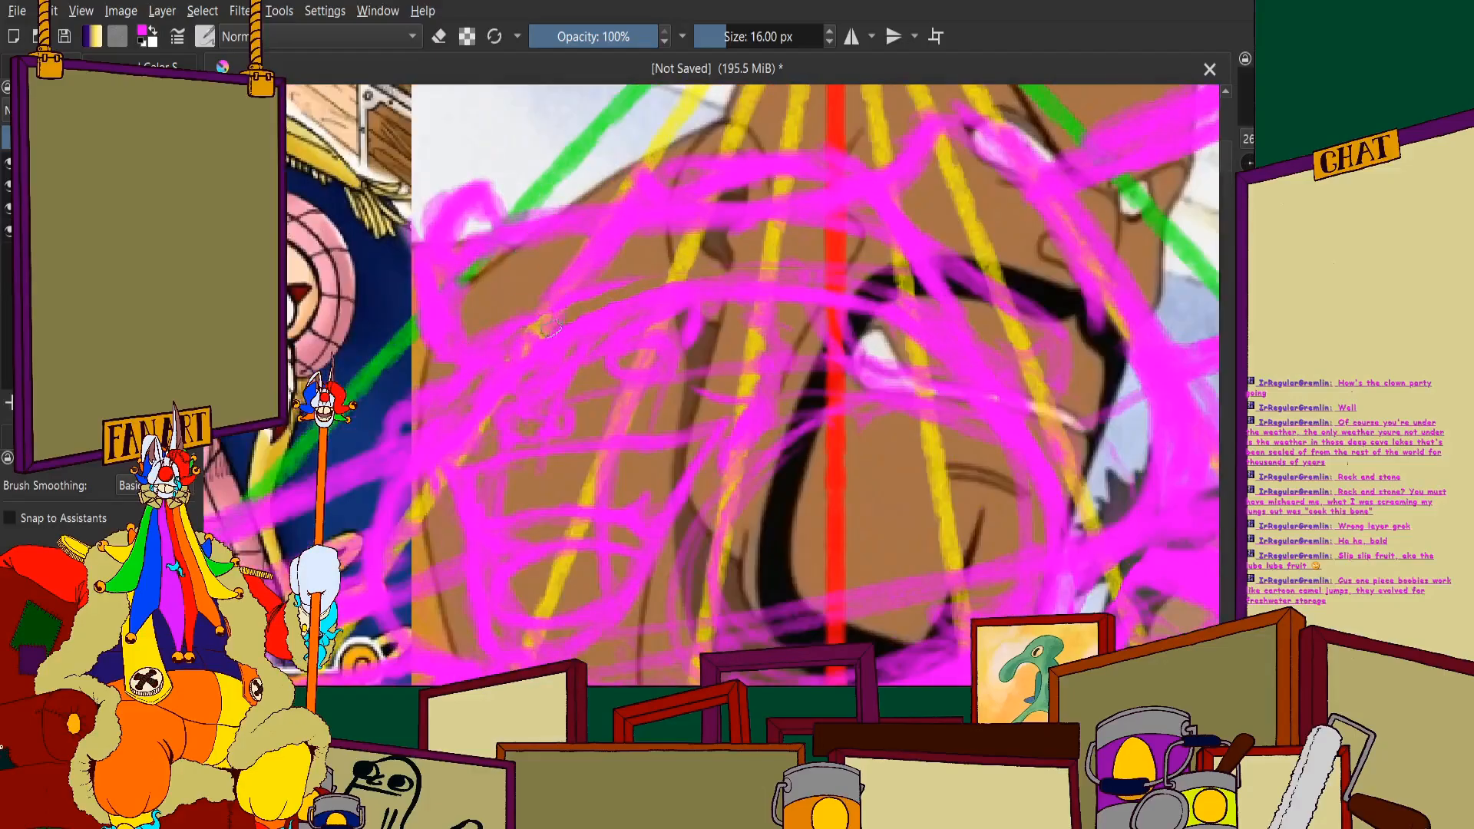
{"action": "scroll", "coordinate": [541, 326], "scroll_direction": "down", "scroll_amount": 2}
{"action": "scroll", "coordinate": [554, 264], "scroll_direction": "up", "scroll_amount": 3}
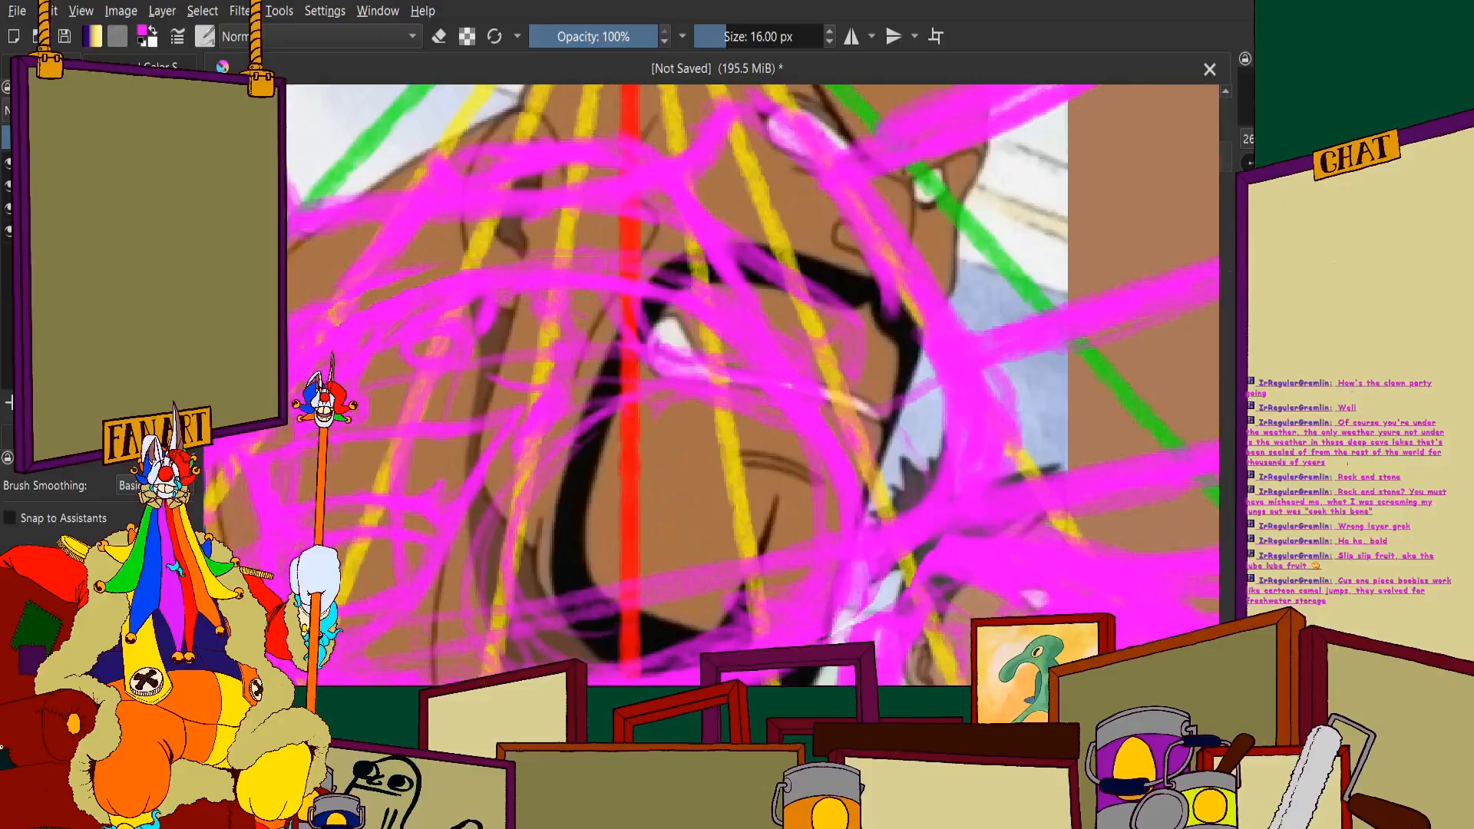
Sketch wavy hair strokes beside the face, from under the hat brim down to the open-hand arm's shoulder
{"action": "mouse_move", "coordinate": [578, 296]}
{"action": "left_mouse_down"}
{"action": "mouse_move", "coordinate": [588, 342]}
{"action": "mouse_move", "coordinate": [649, 380]}
{"action": "left_mouse_up"}
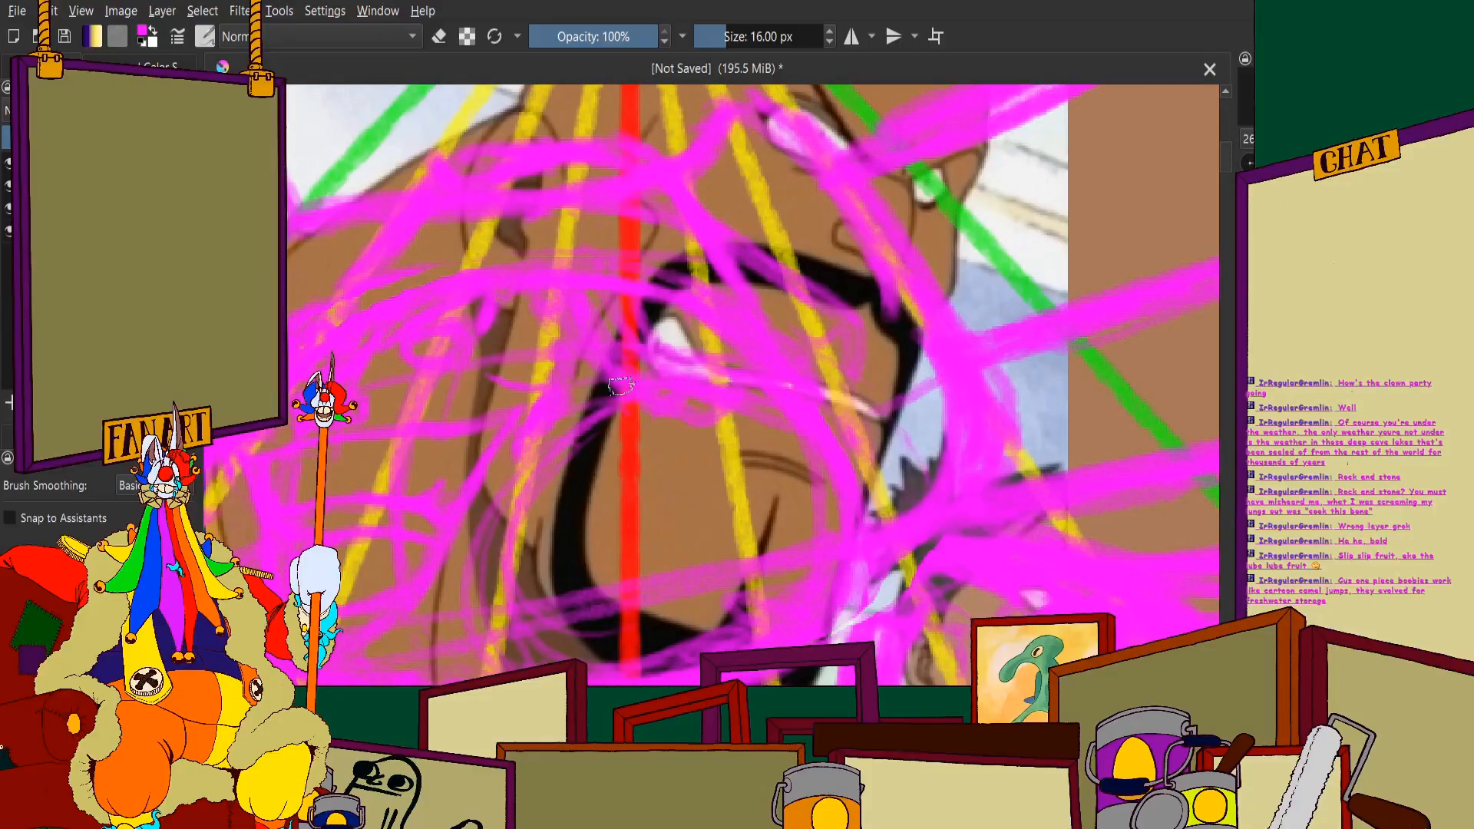
{"action": "scroll", "coordinate": [615, 369], "scroll_direction": "down", "scroll_amount": 3}
{"action": "scroll", "coordinate": [737, 319], "scroll_direction": "up", "scroll_amount": 5}
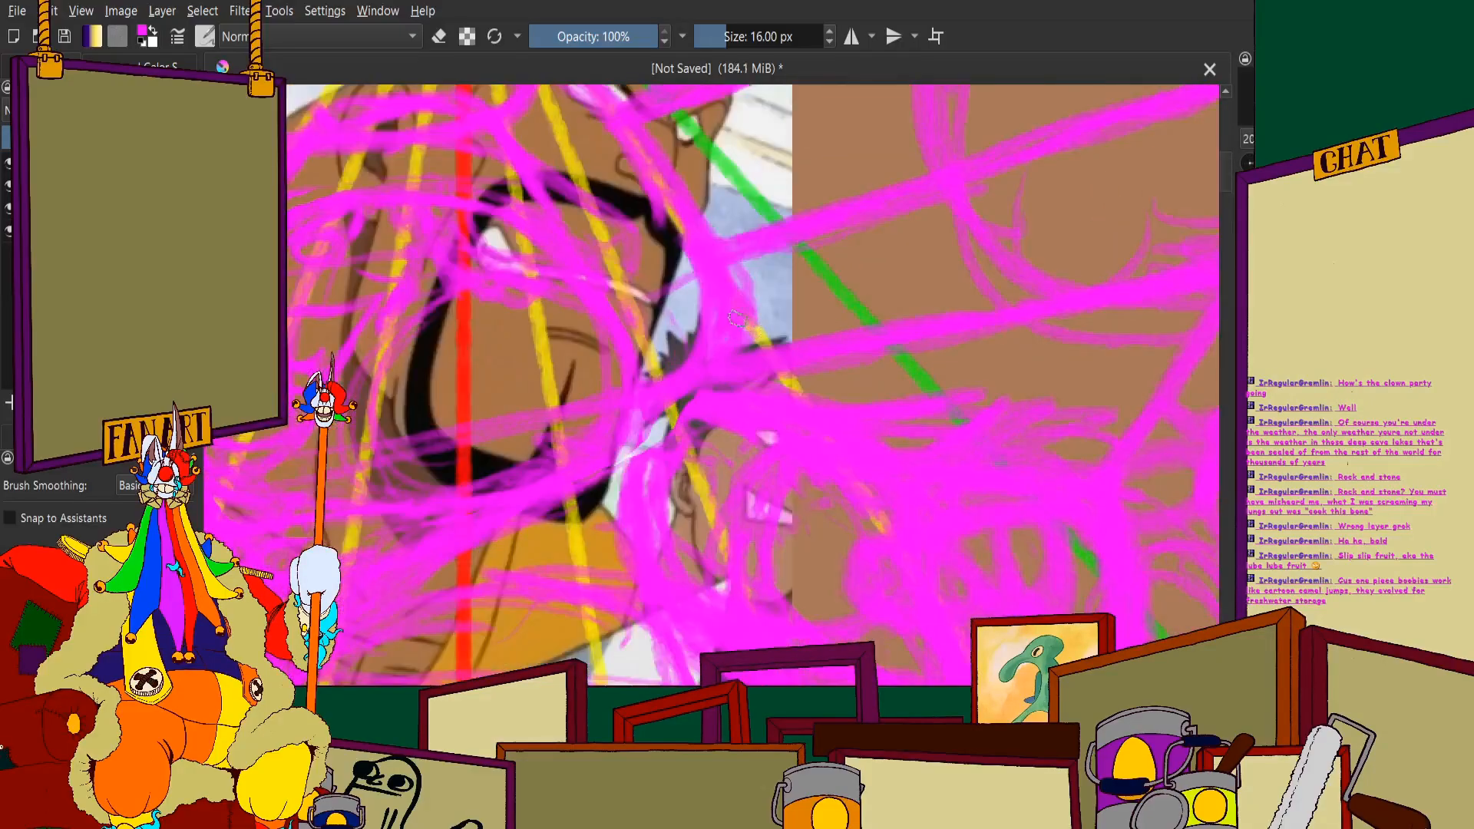
{"action": "mouse_move", "coordinate": [689, 307]}
{"action": "left_mouse_down"}
{"action": "mouse_move", "coordinate": [699, 344]}
{"action": "mouse_move", "coordinate": [839, 370]}
{"action": "mouse_move", "coordinate": [747, 358]}
{"action": "mouse_move", "coordinate": [879, 413]}
{"action": "left_mouse_up"}
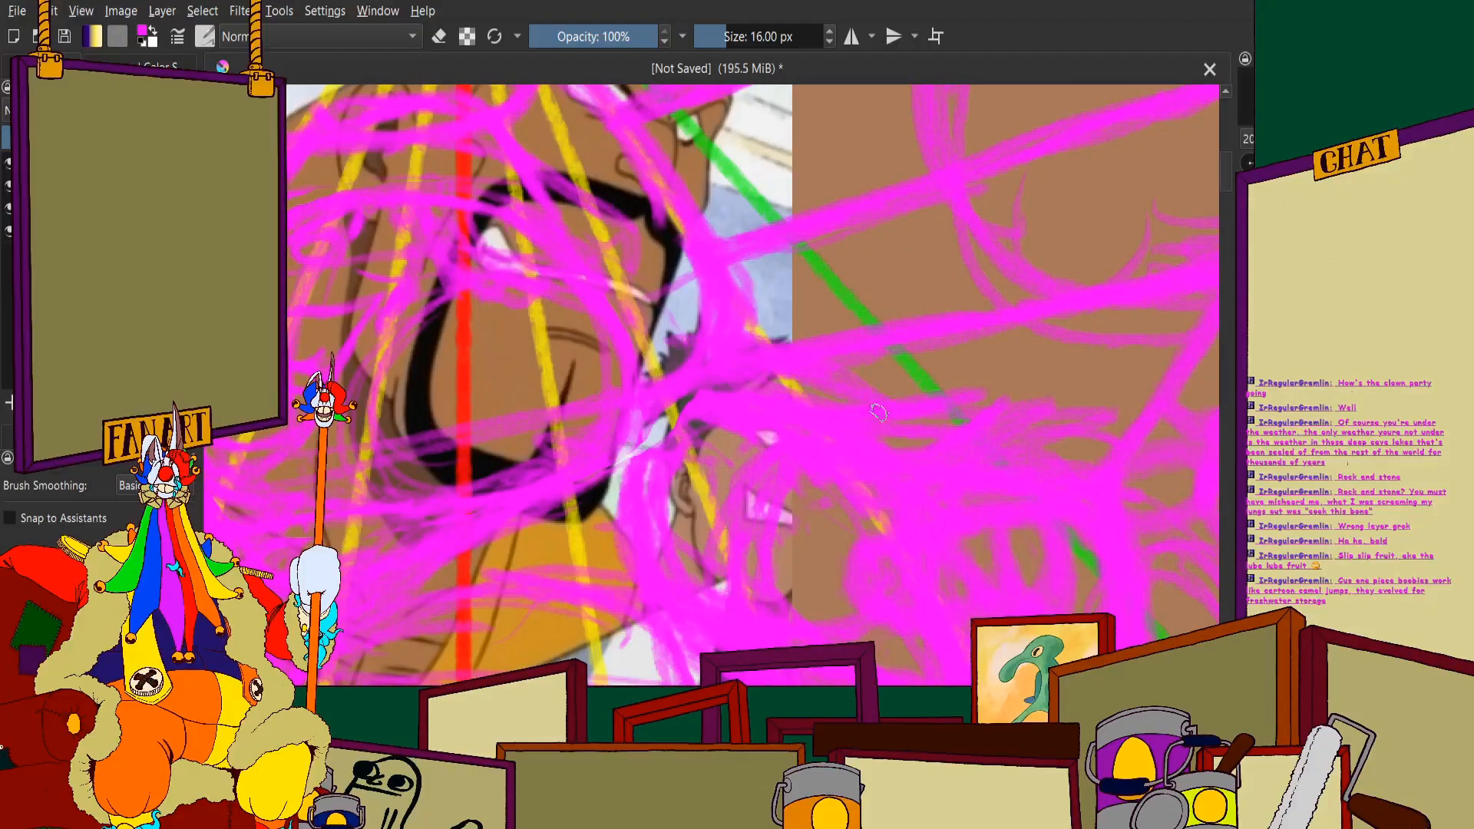
{"action": "scroll", "coordinate": [707, 335], "scroll_direction": "down", "scroll_amount": 2}
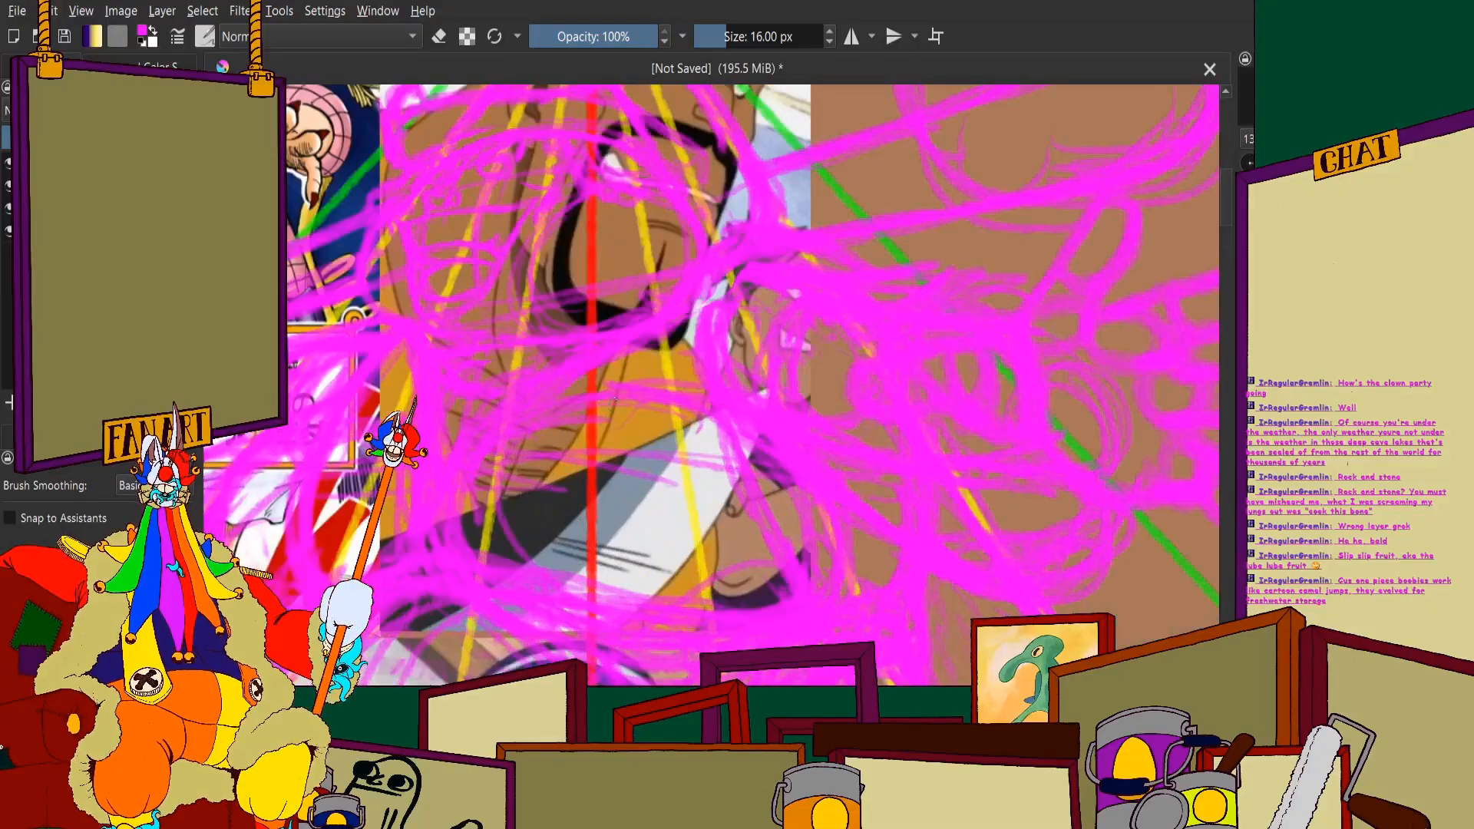
{"action": "scroll", "coordinate": [717, 438], "scroll_direction": "up", "scroll_amount": 2}
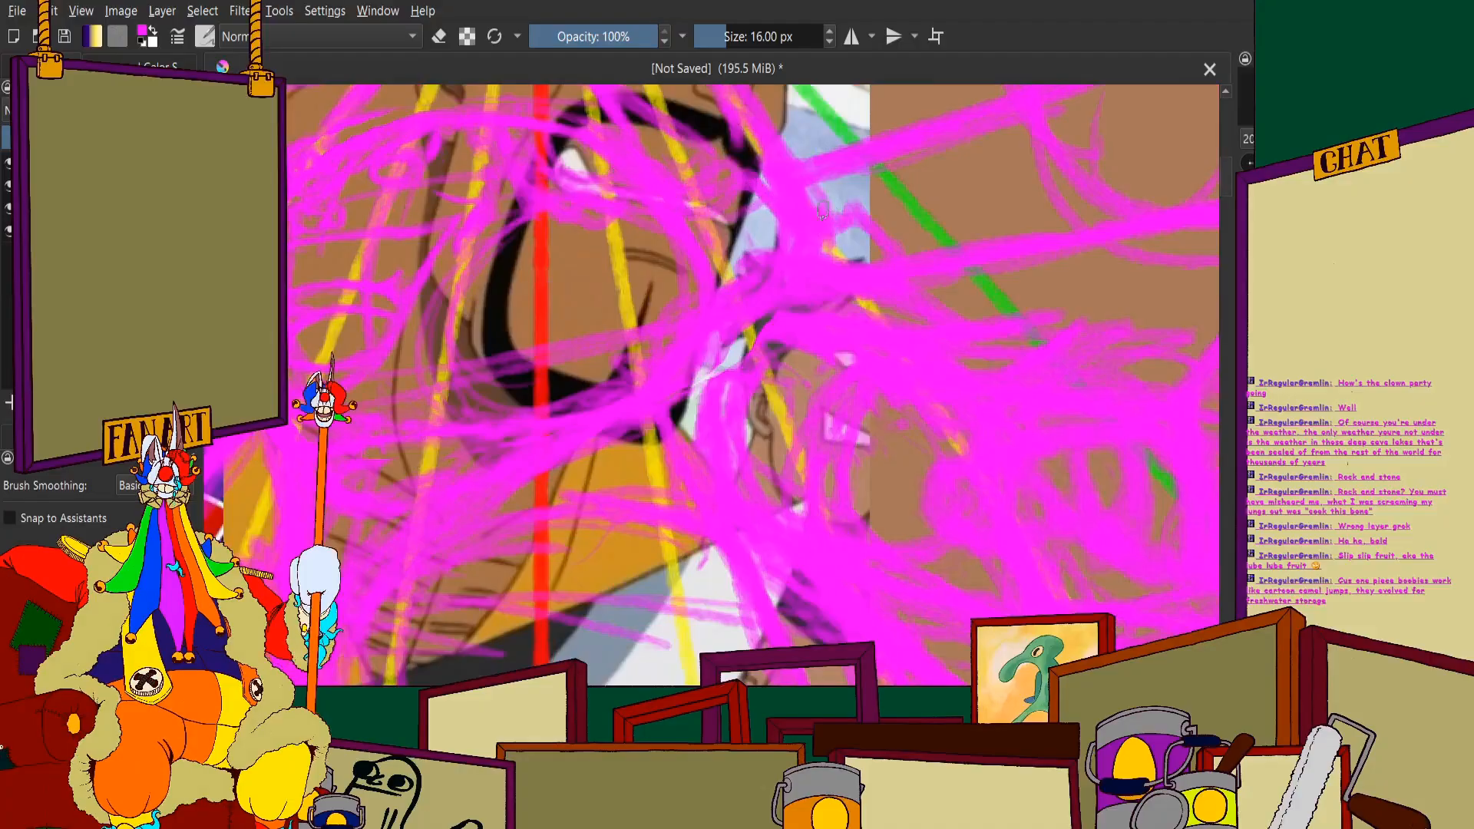
{"action": "scroll", "coordinate": [841, 244], "scroll_direction": "down", "scroll_amount": 2}
{"action": "scroll", "coordinate": [528, 150], "scroll_direction": "up", "scroll_amount": 2}
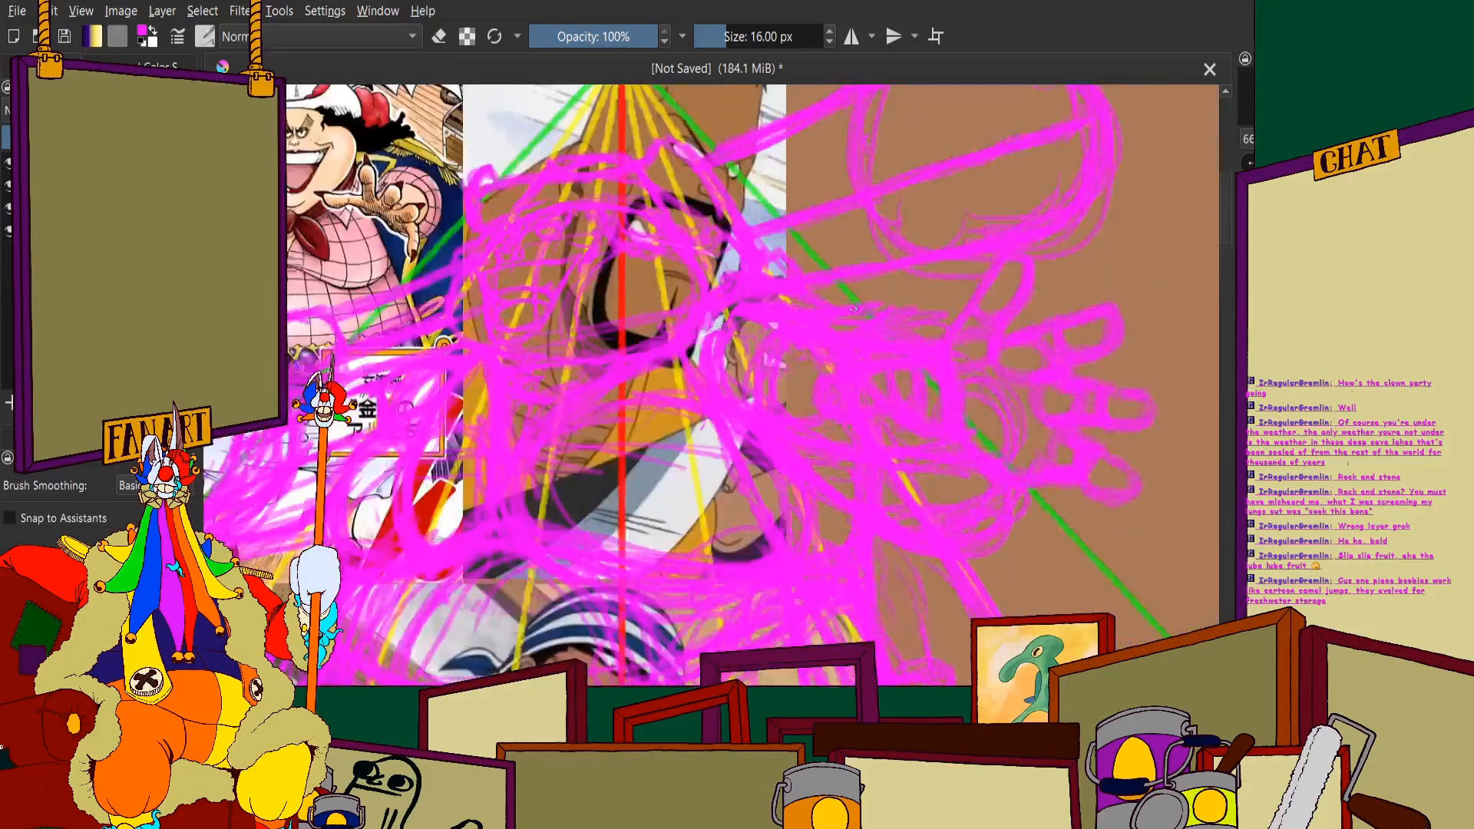
{"action": "scroll", "coordinate": [521, 172], "scroll_direction": "down", "scroll_amount": 2}
{"action": "scroll", "coordinate": [485, 178], "scroll_direction": "up", "scroll_amount": 2}
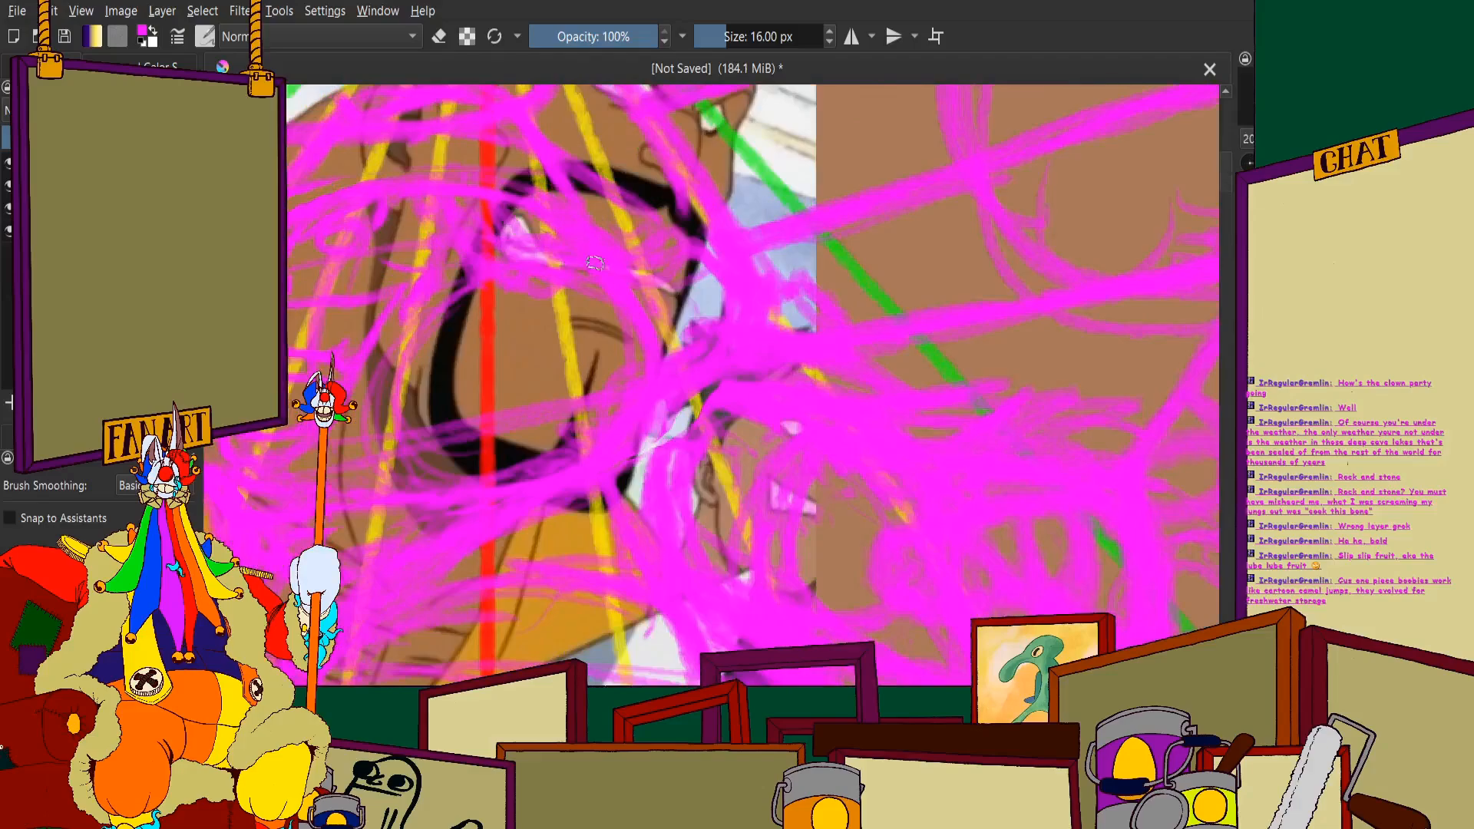
Add loose strokes around the shoulder of the arm opposite the open hand, beside the face
{"action": "scroll", "coordinate": [584, 292], "scroll_direction": "down", "scroll_amount": 3}
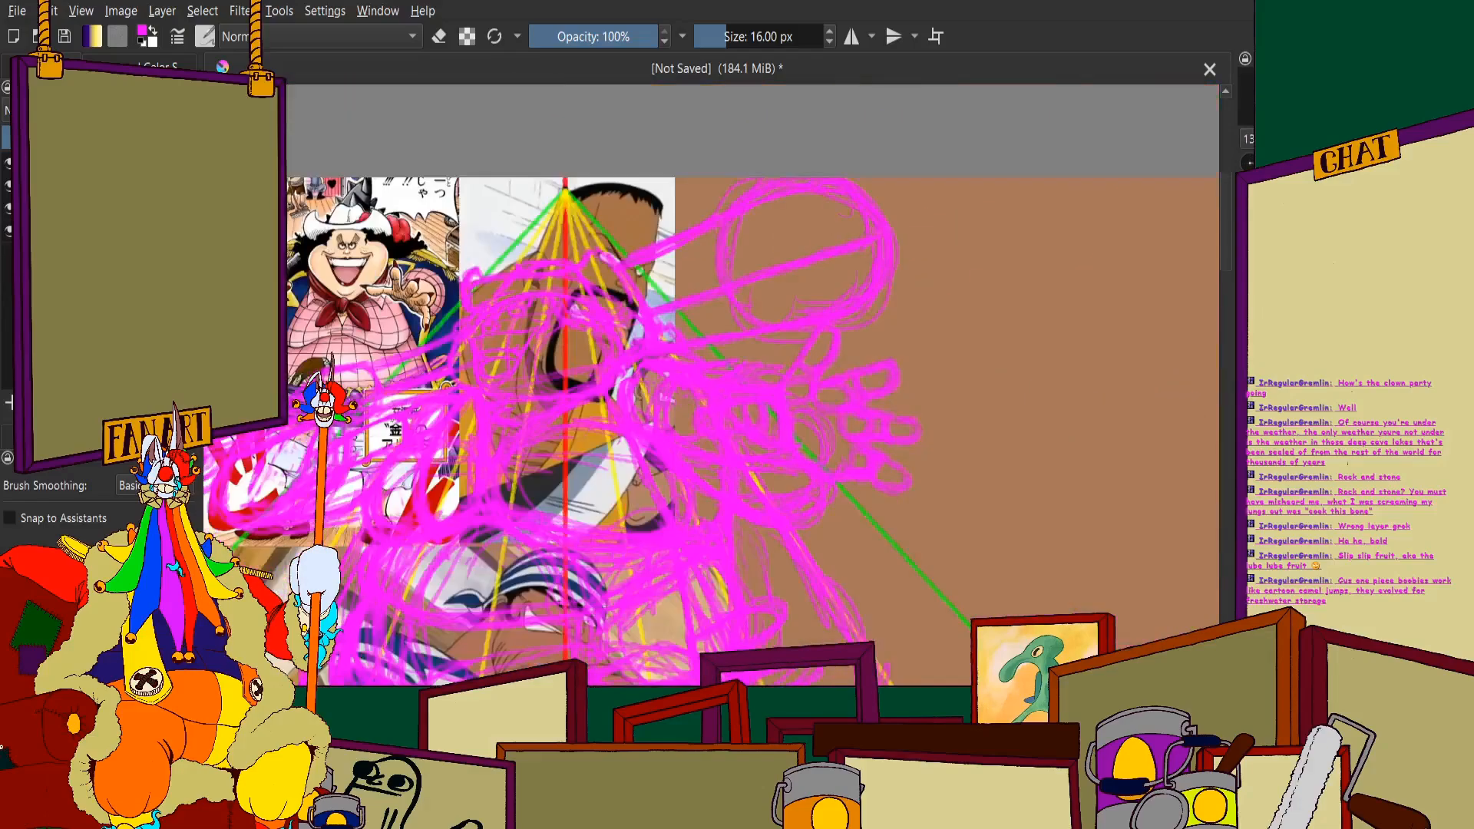
{"action": "scroll", "coordinate": [583, 307], "scroll_direction": "up", "scroll_amount": 2}
{"action": "scroll", "coordinate": [485, 330], "scroll_direction": "up", "scroll_amount": 2}
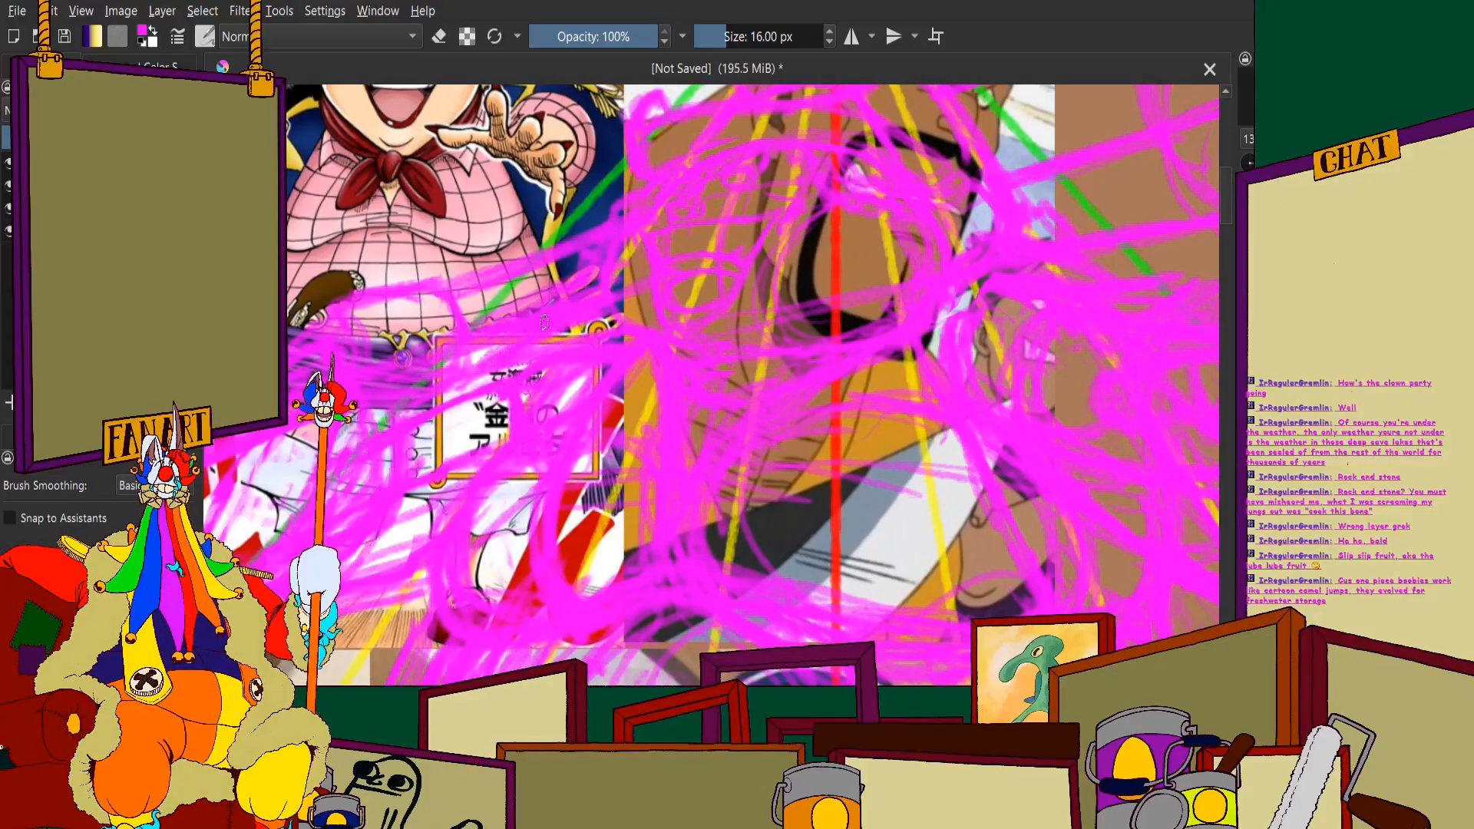
{"action": "scroll", "coordinate": [752, 383], "scroll_direction": "up", "scroll_amount": 3}
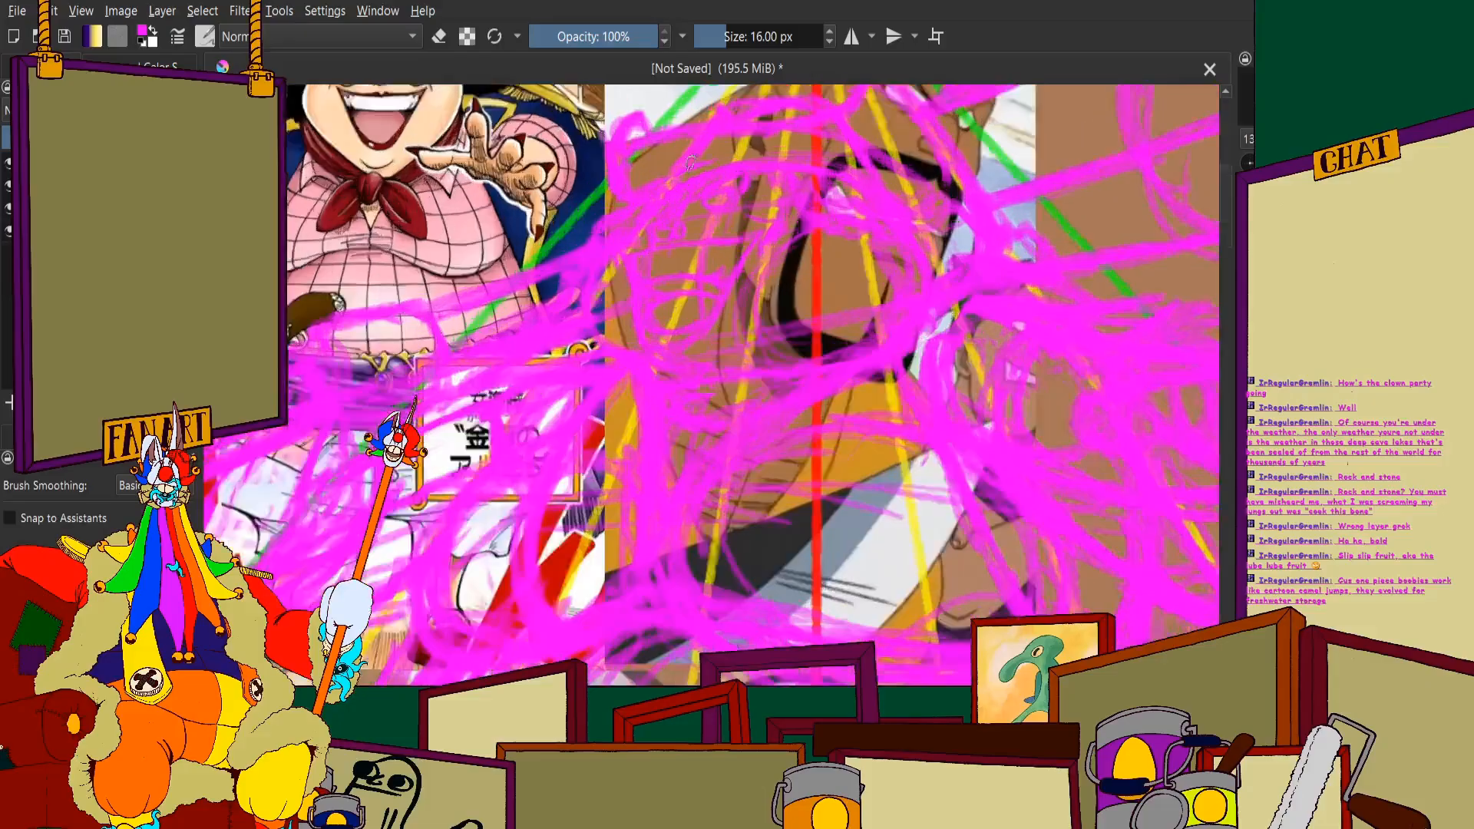
{"action": "scroll", "coordinate": [753, 384], "scroll_direction": "down", "scroll_amount": 5}
{"action": "scroll", "coordinate": [753, 384], "scroll_direction": "up", "scroll_amount": 3}
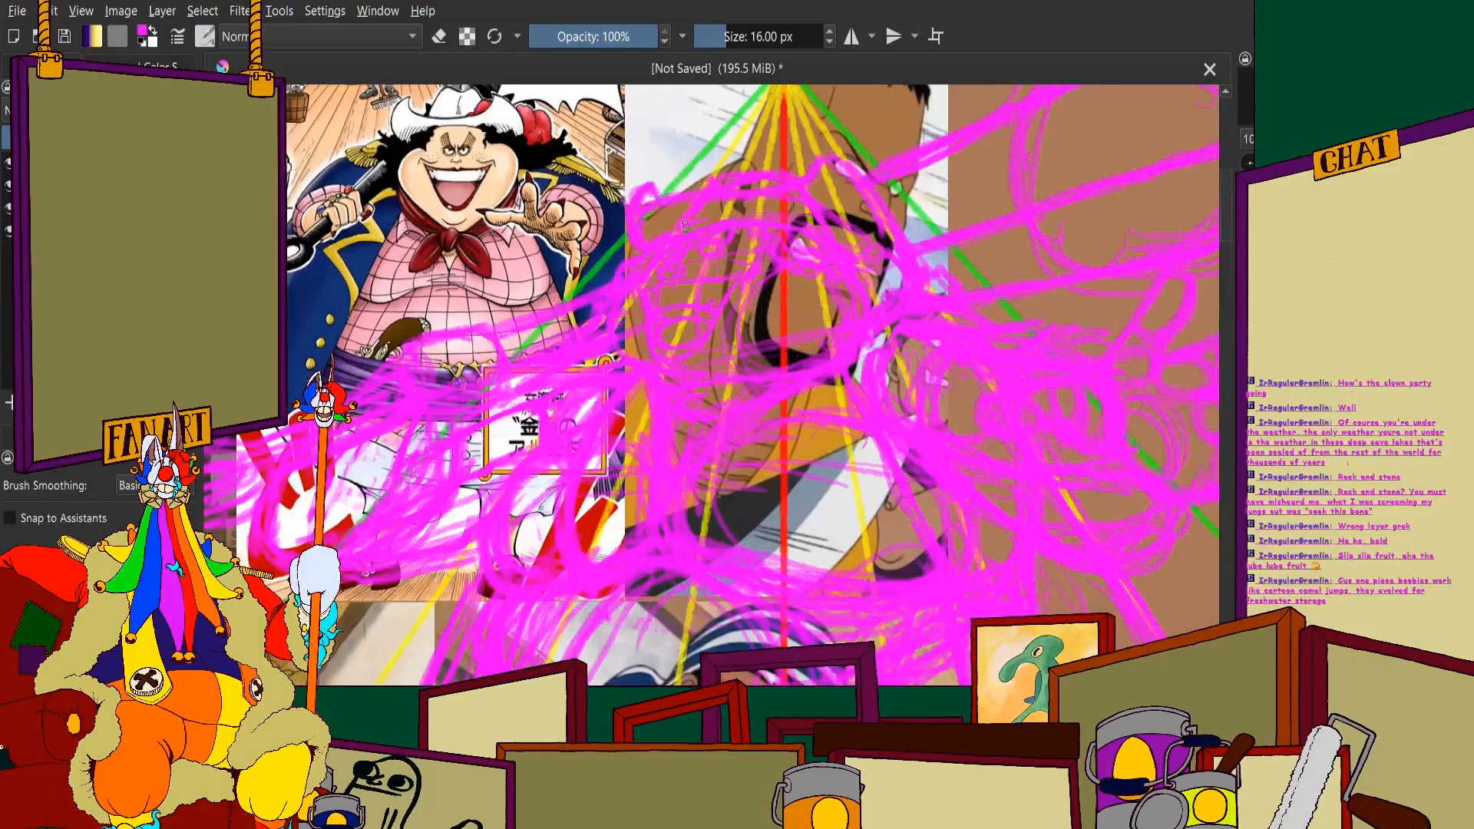
Compare the sketched face and the overall figure with the pirate's hair, hat and coat in the reference images
{"action": "scroll", "coordinate": [752, 384], "scroll_direction": "down", "scroll_amount": 4}
{"action": "scroll", "coordinate": [752, 384], "scroll_direction": "up", "scroll_amount": 1}
{"action": "scroll", "coordinate": [387, 240], "scroll_direction": "up", "scroll_amount": 3}
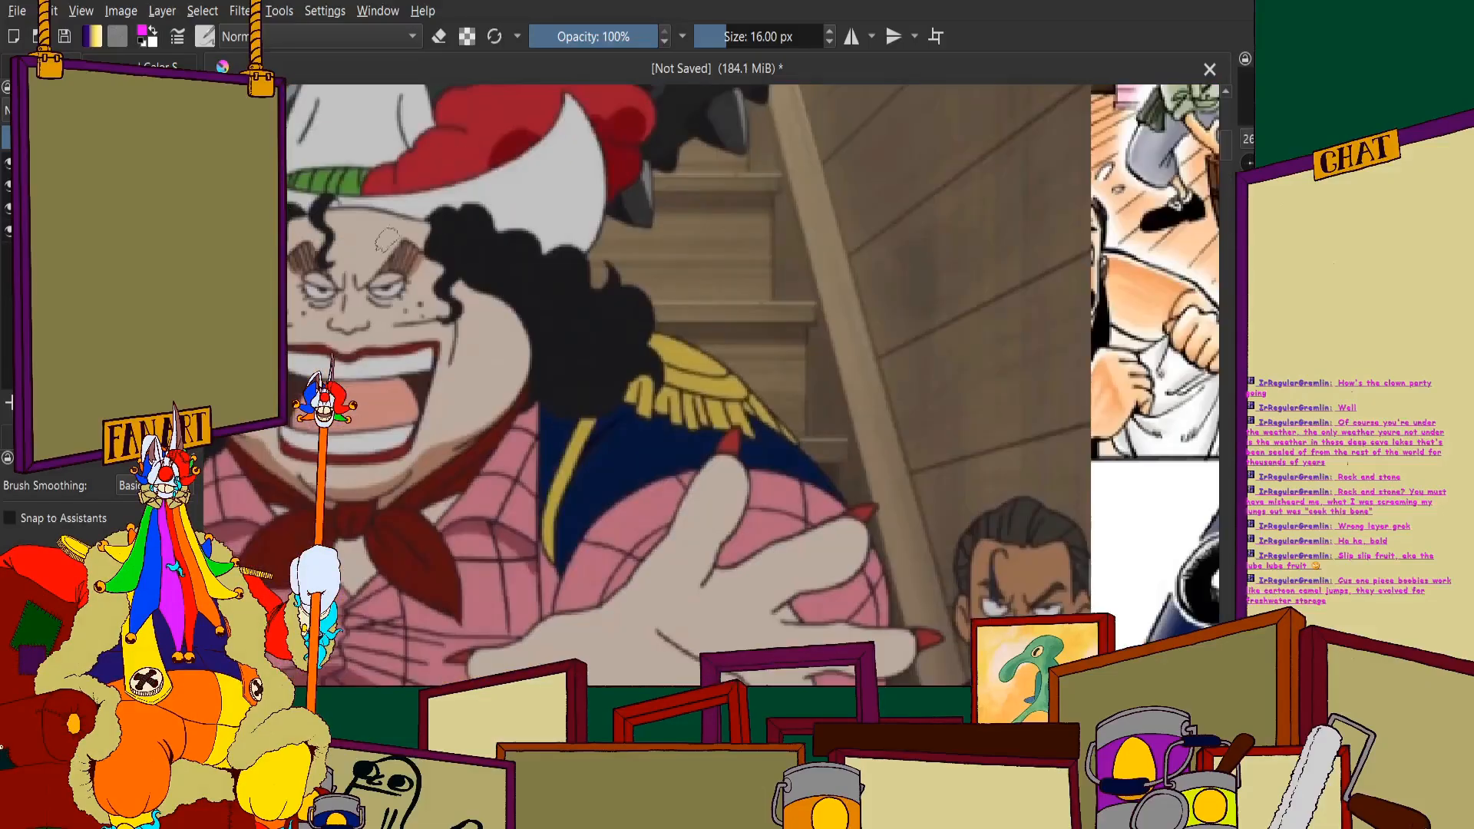
{"action": "scroll", "coordinate": [386, 239], "scroll_direction": "down", "scroll_amount": 4}
{"action": "scroll", "coordinate": [752, 197], "scroll_direction": "up", "scroll_amount": 5}
{"action": "scroll", "coordinate": [733, 207], "scroll_direction": "down", "scroll_amount": 4}
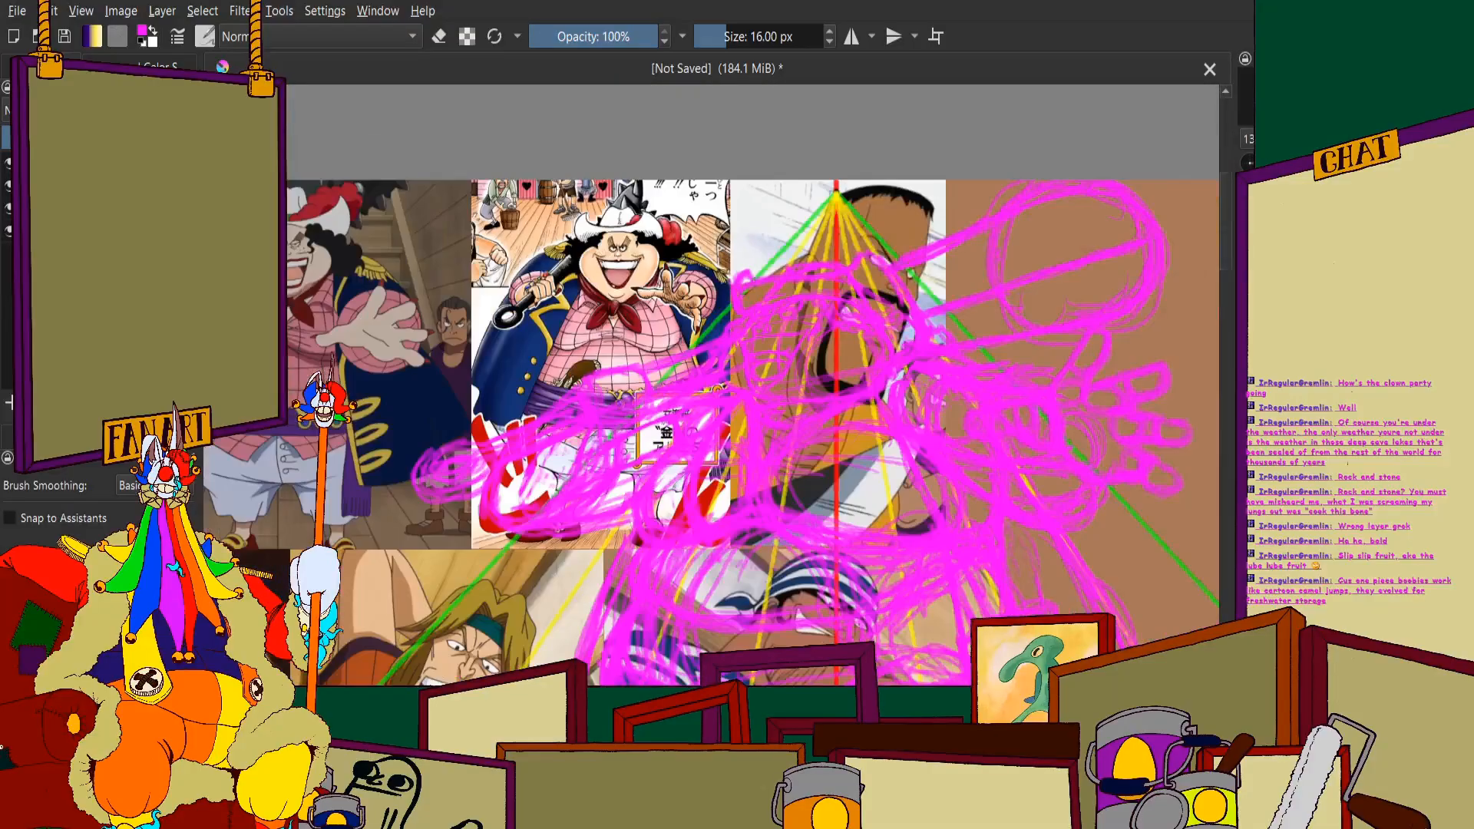
{"action": "scroll", "coordinate": [735, 334], "scroll_direction": "up", "scroll_amount": 6}
{"action": "scroll", "coordinate": [735, 335], "scroll_direction": "up", "scroll_amount": 2}
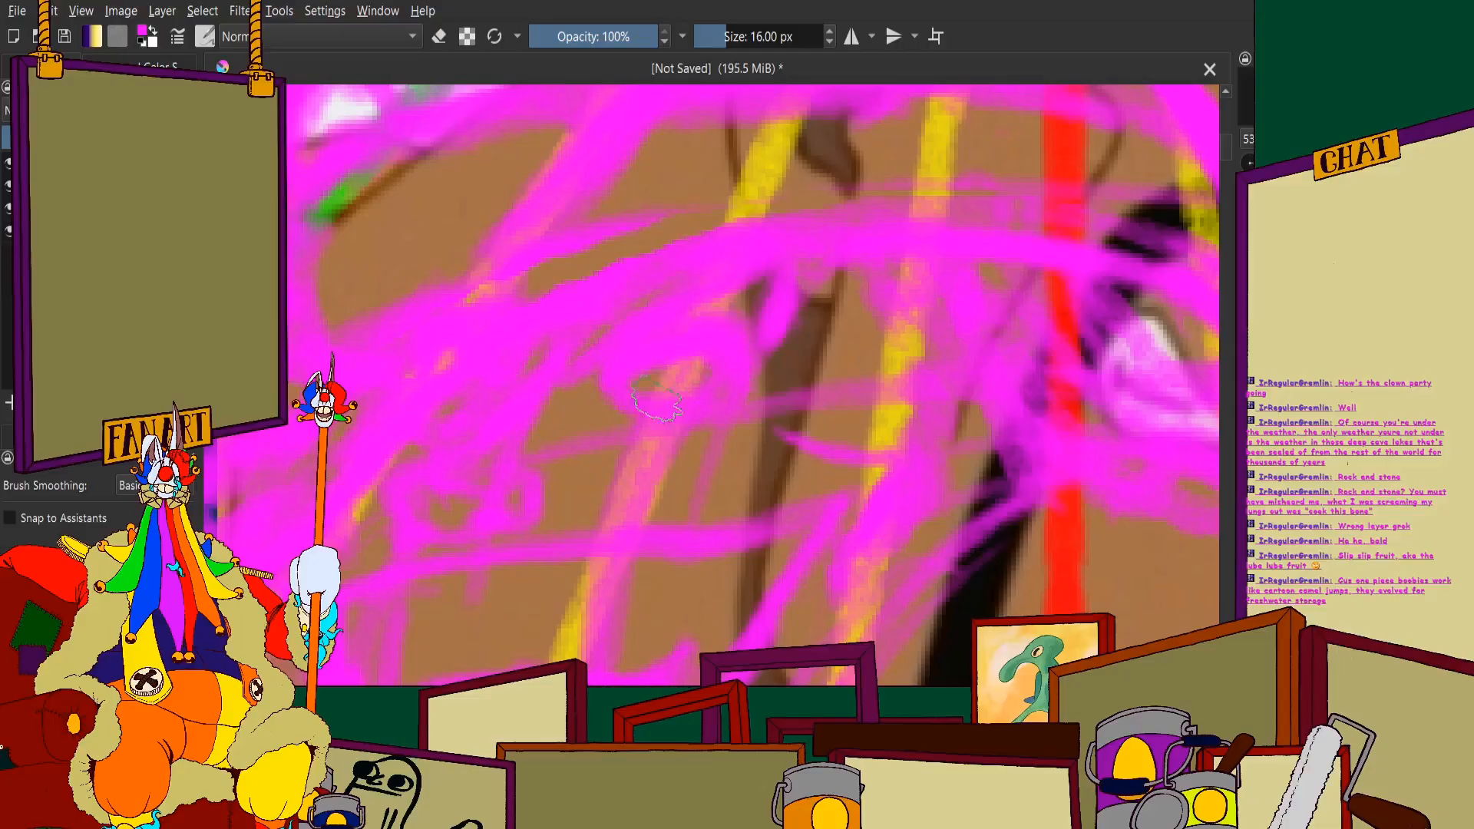
{"action": "scroll", "coordinate": [703, 416], "scroll_direction": "down", "scroll_amount": 5}
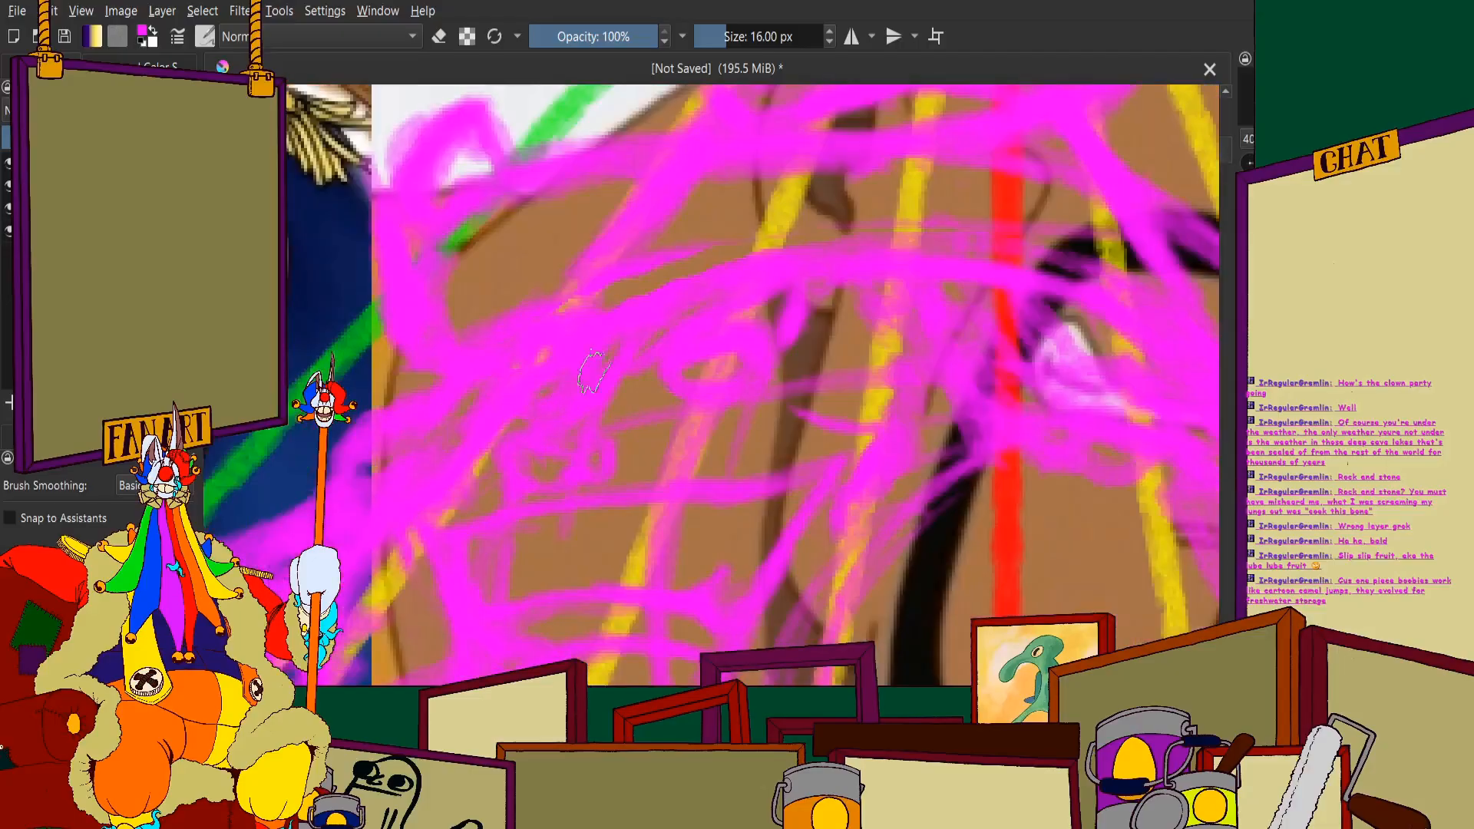
{"action": "scroll", "coordinate": [624, 381], "scroll_direction": "up", "scroll_amount": 2}
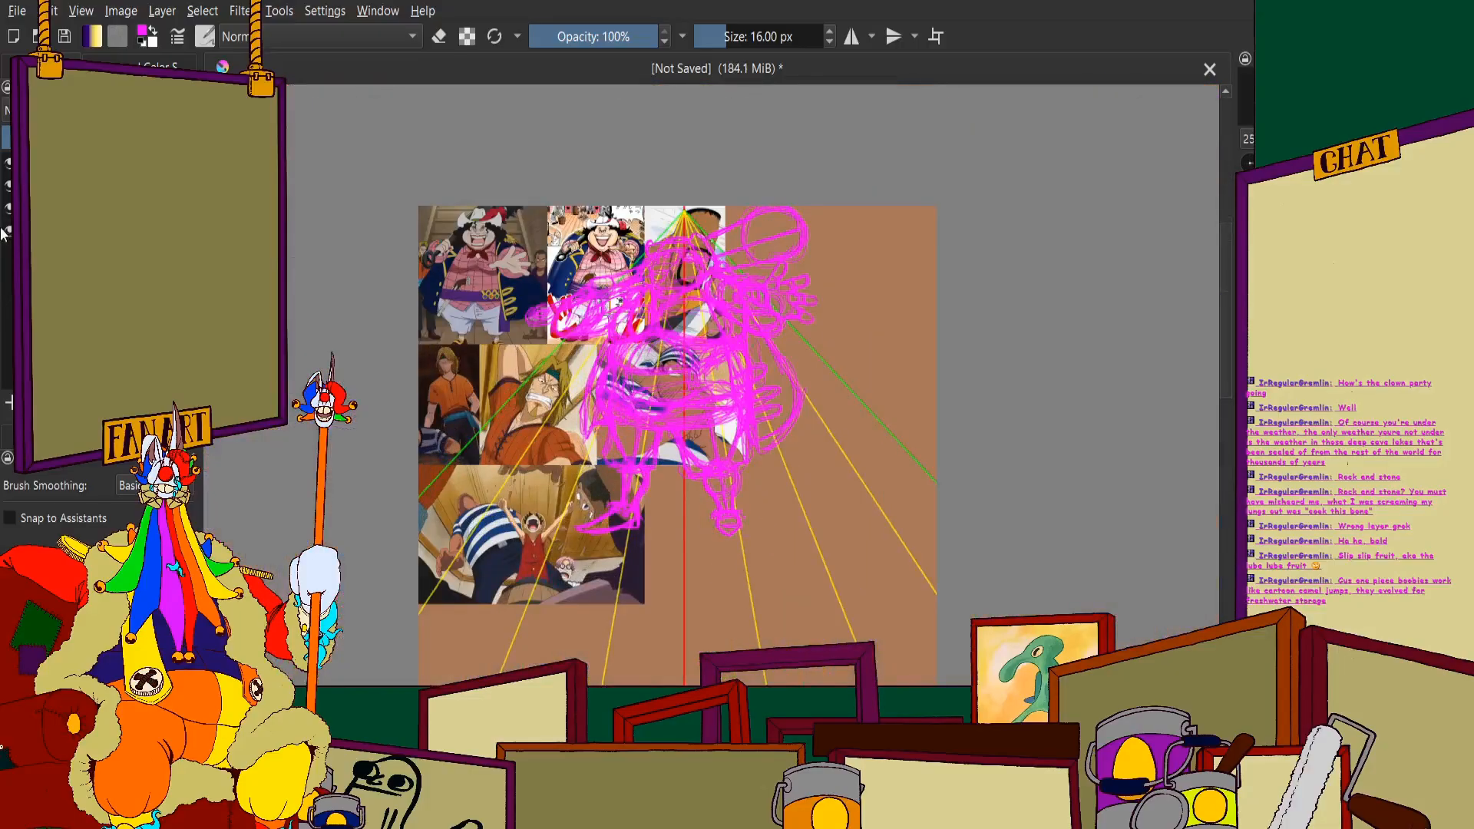
{"action": "scroll", "coordinate": [648, 308], "scroll_direction": "down", "scroll_amount": 2}
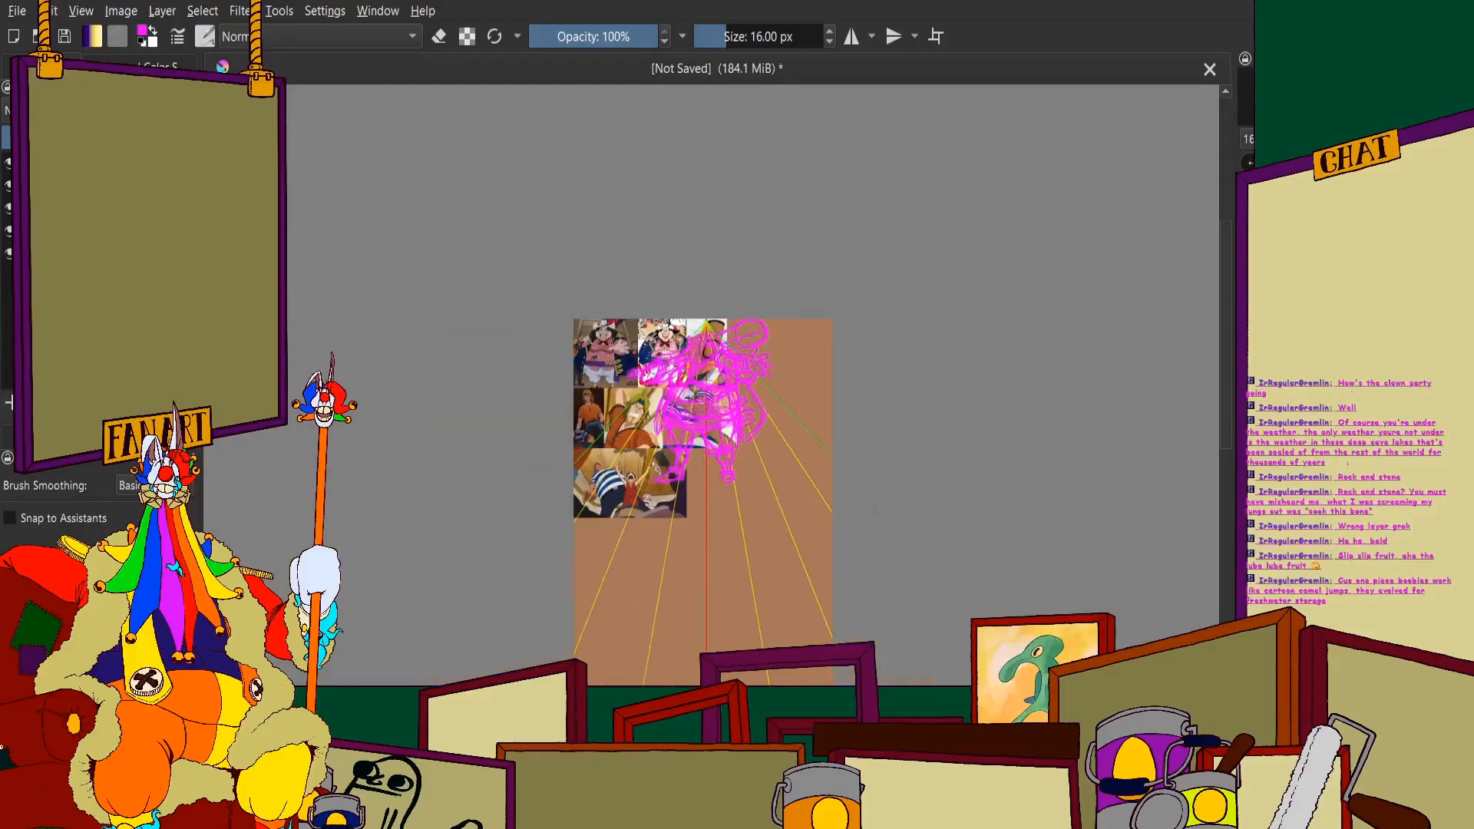
{"action": "scroll", "coordinate": [649, 308], "scroll_direction": "up", "scroll_amount": 4}
{"action": "scroll", "coordinate": [649, 308], "scroll_direction": "down", "scroll_amount": 3}
{"action": "scroll", "coordinate": [649, 308], "scroll_direction": "up", "scroll_amount": 2}
{"action": "scroll", "coordinate": [737, 384], "scroll_direction": "down", "scroll_amount": 1}
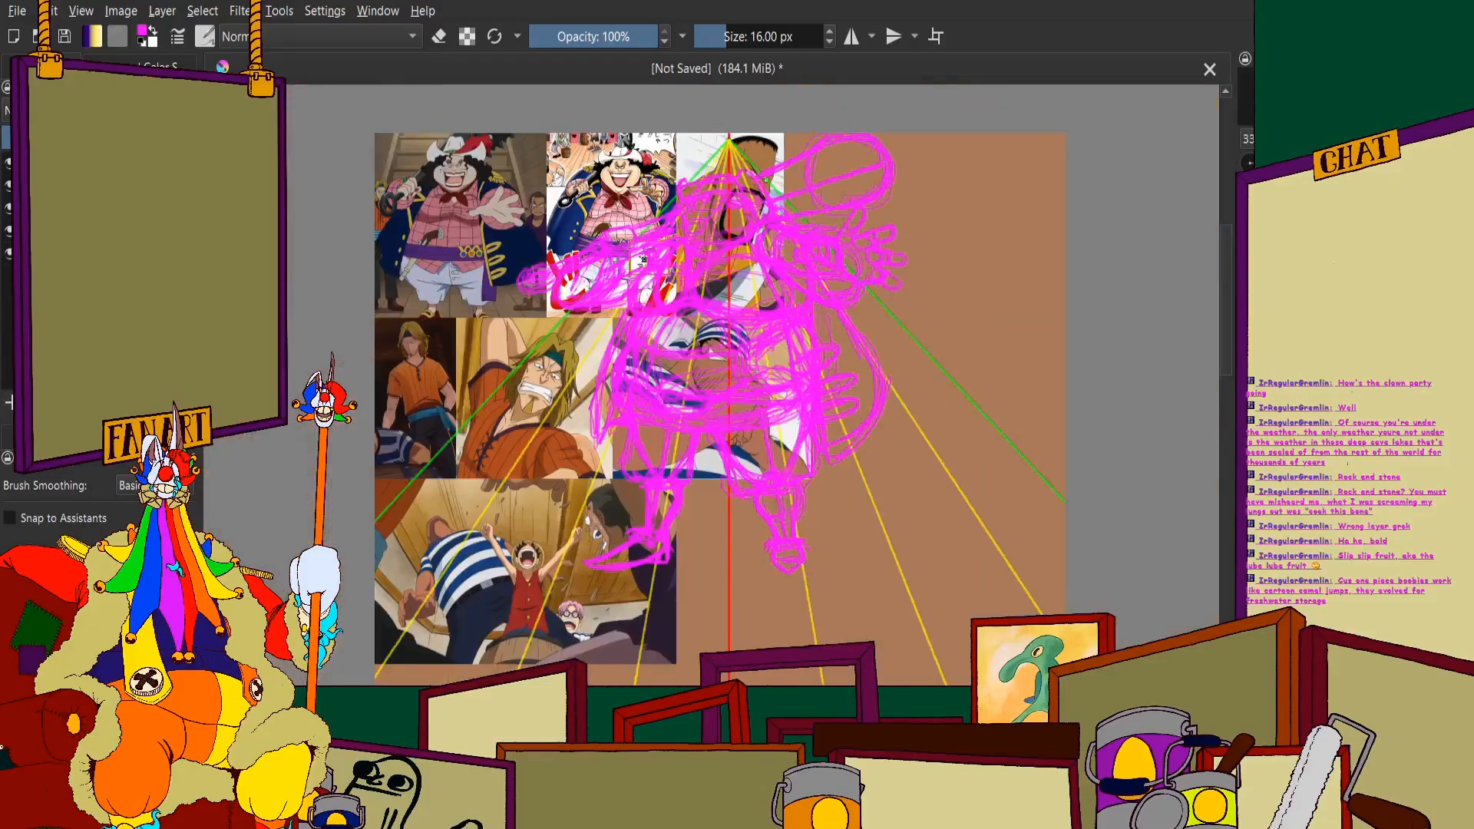
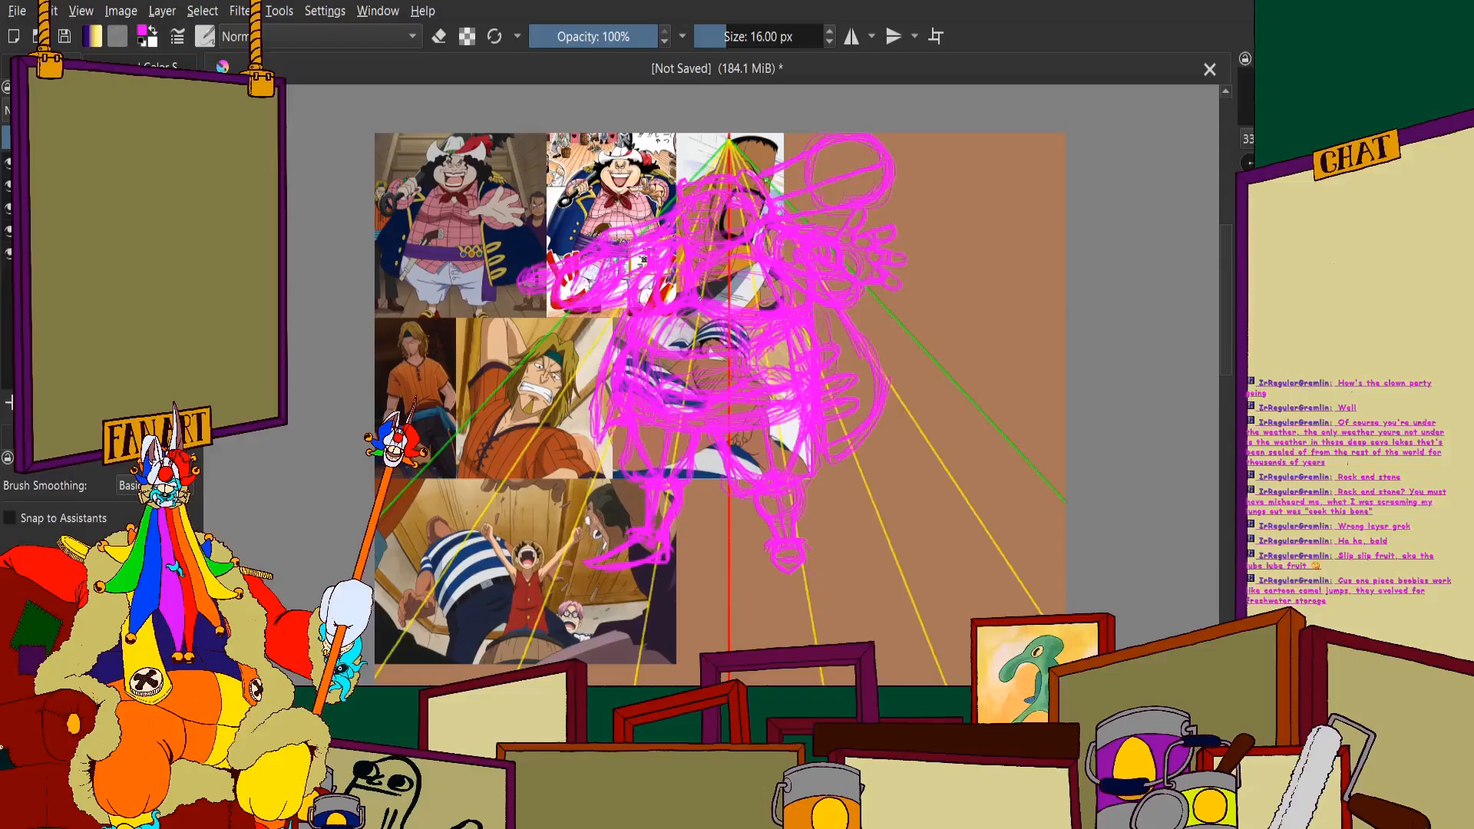
Pick a dark purple brush colour and sketch the small rounded knot of the neckerchief on the chest, below the face
{"action": "left_click", "coordinate": [147, 64]}
{"action": "left_click", "coordinate": [134, 222]}
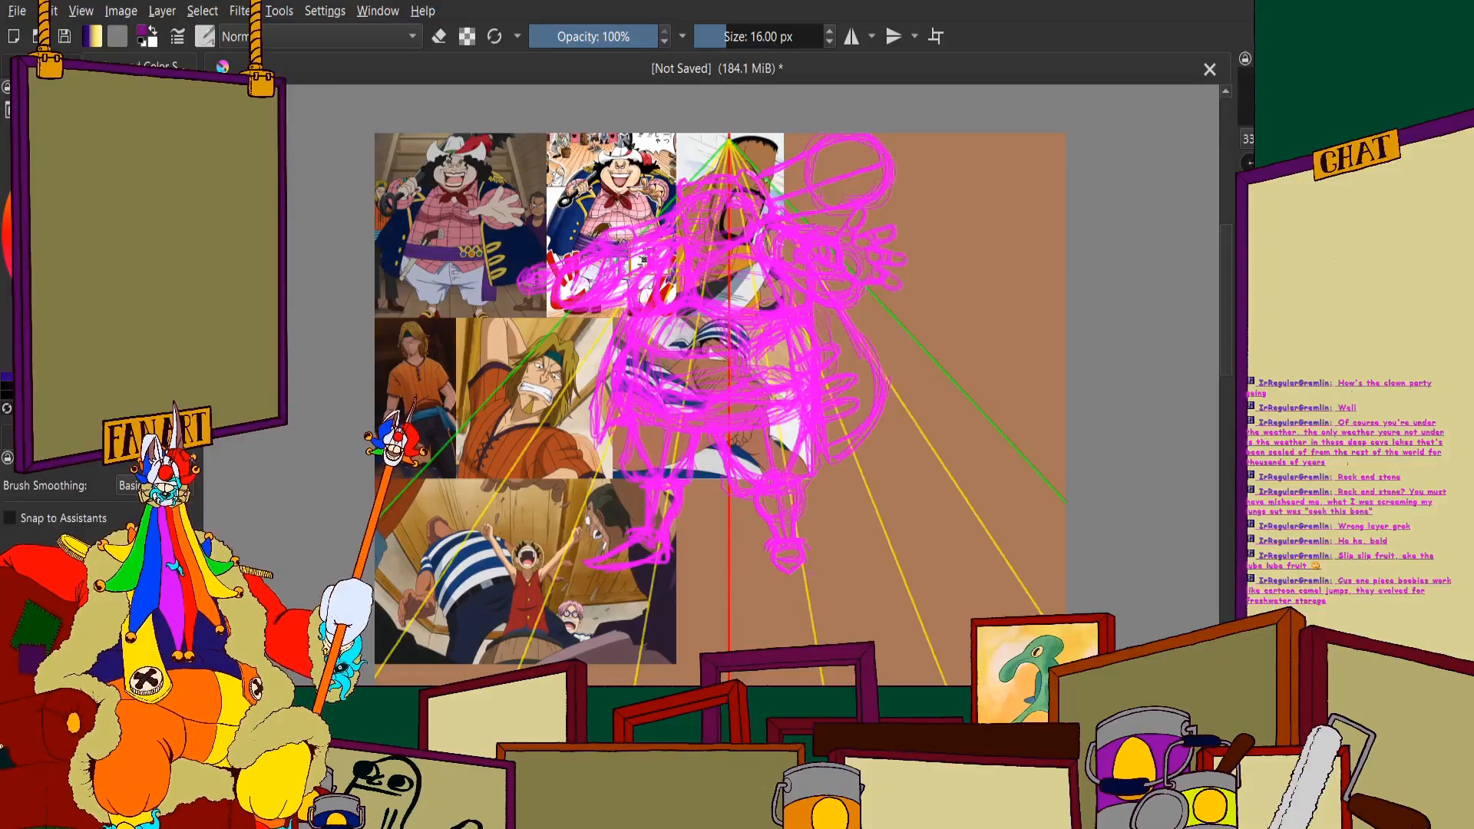
{"action": "left_click", "coordinate": [40, 66]}
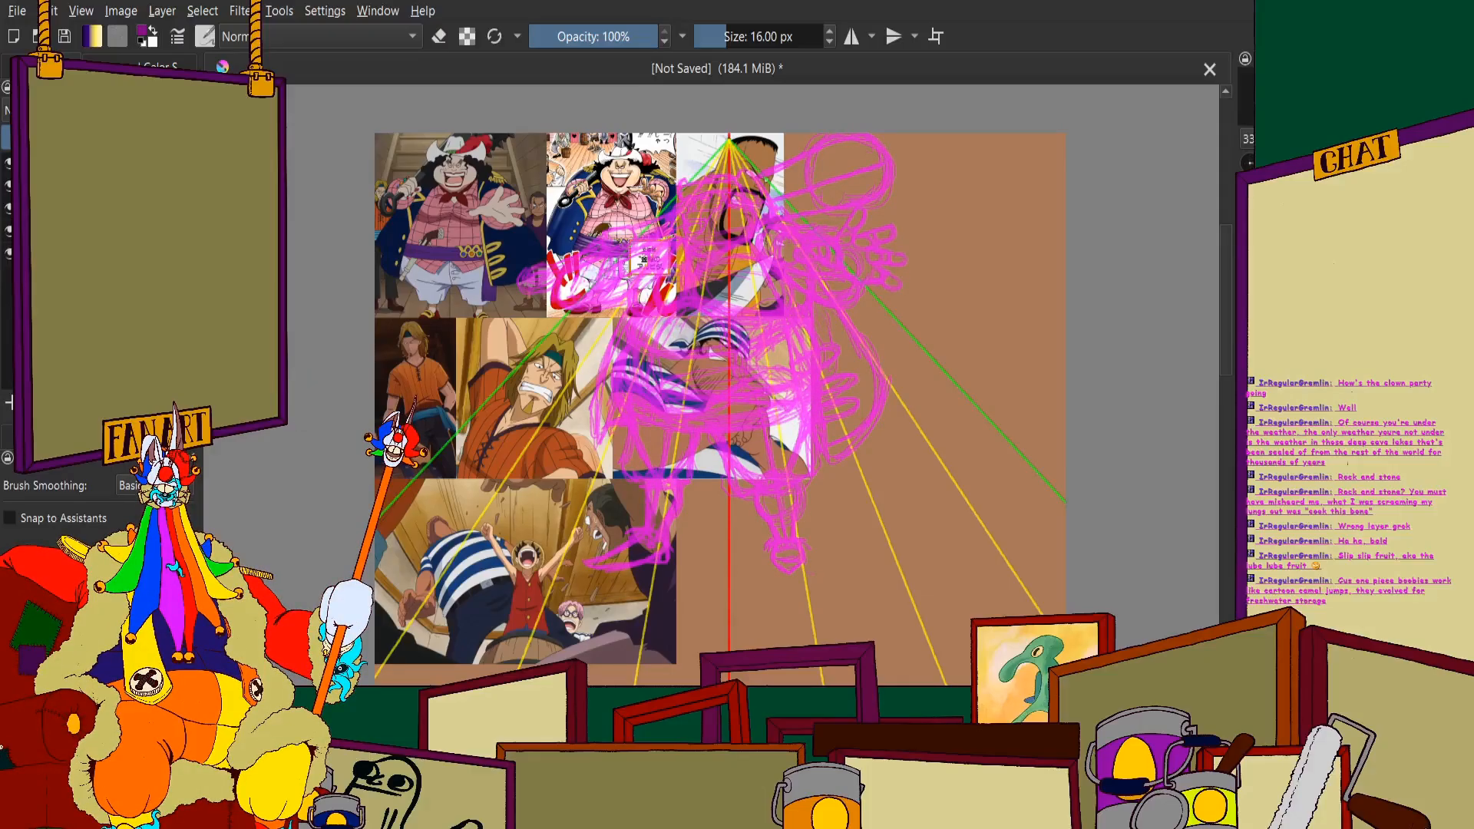
{"action": "scroll", "coordinate": [729, 368], "scroll_direction": "up", "scroll_amount": 5}
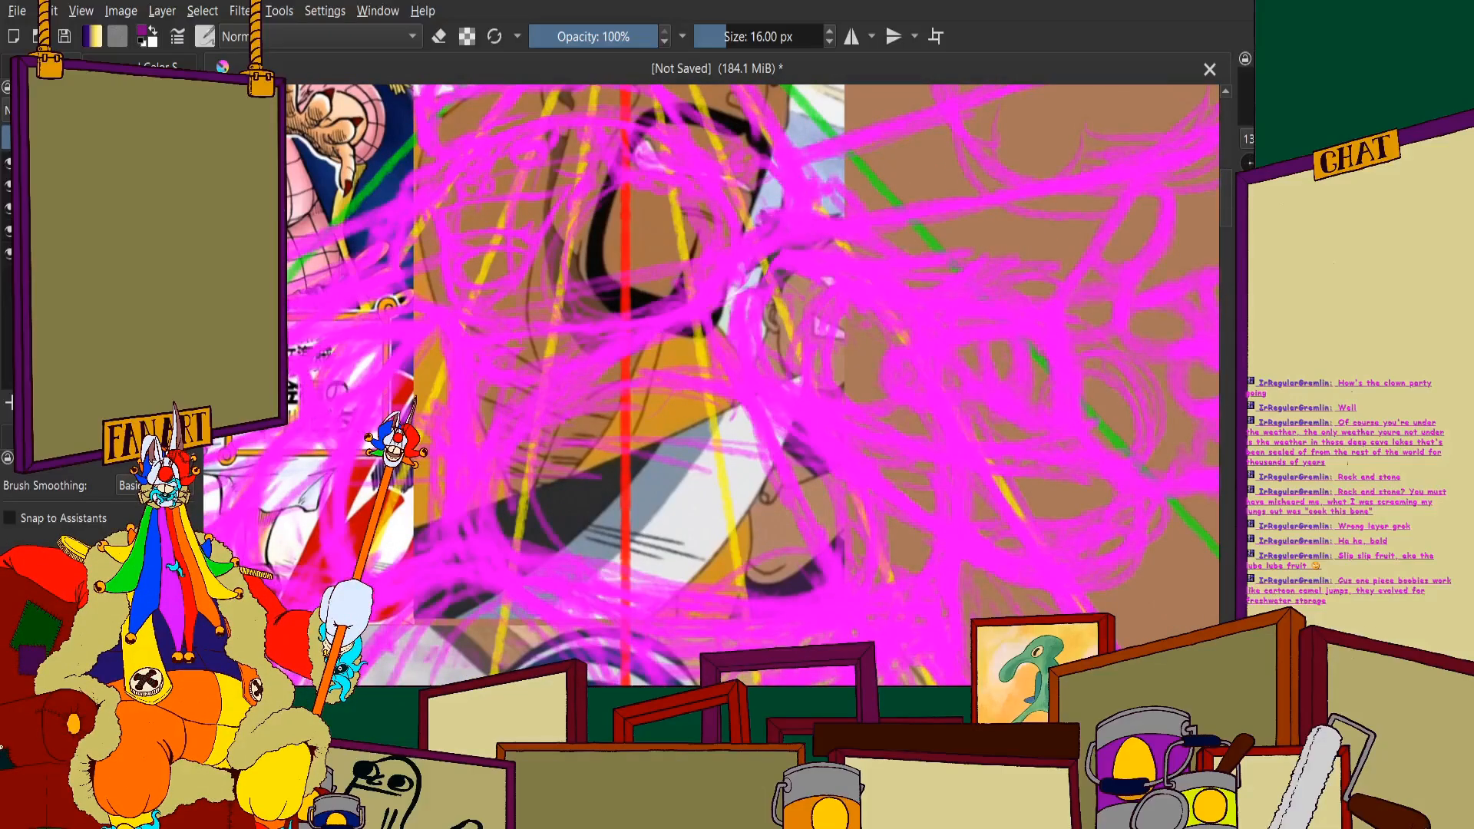
{"action": "scroll", "coordinate": [729, 369], "scroll_direction": "down", "scroll_amount": 6}
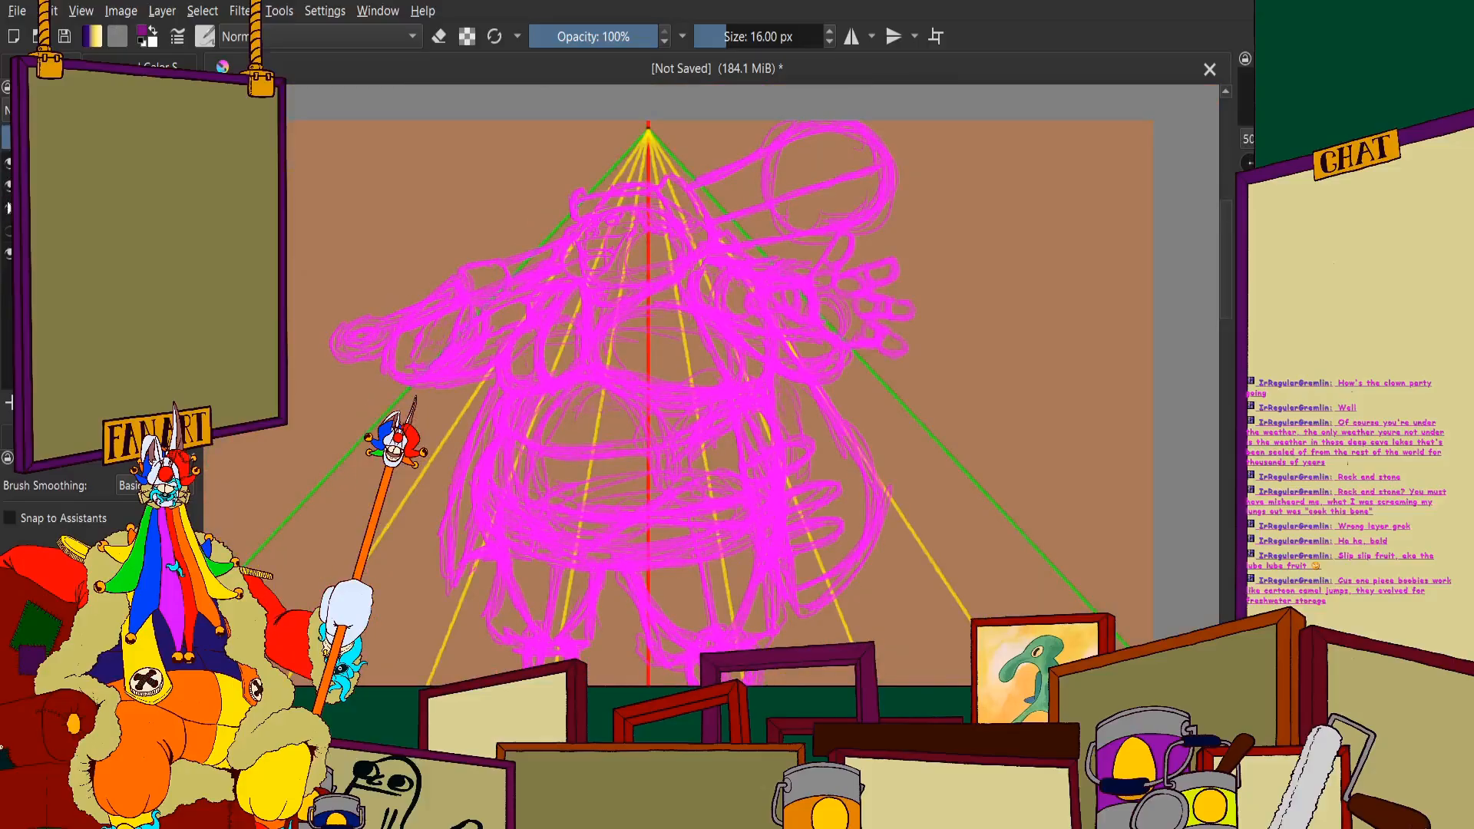
{"action": "scroll", "coordinate": [714, 384], "scroll_direction": "up", "scroll_amount": 5}
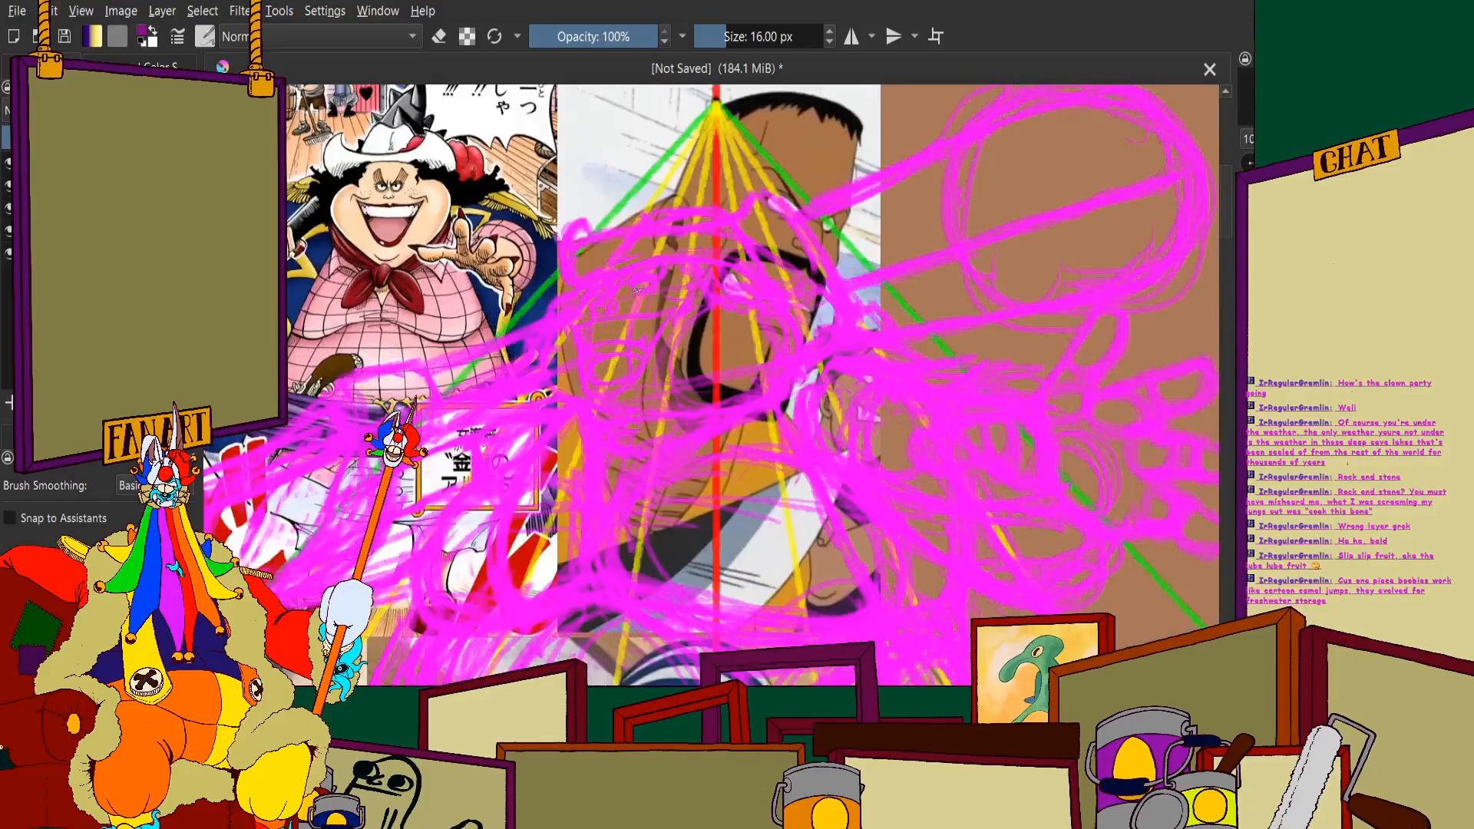
{"action": "scroll", "coordinate": [730, 384], "scroll_direction": "up", "scroll_amount": 5}
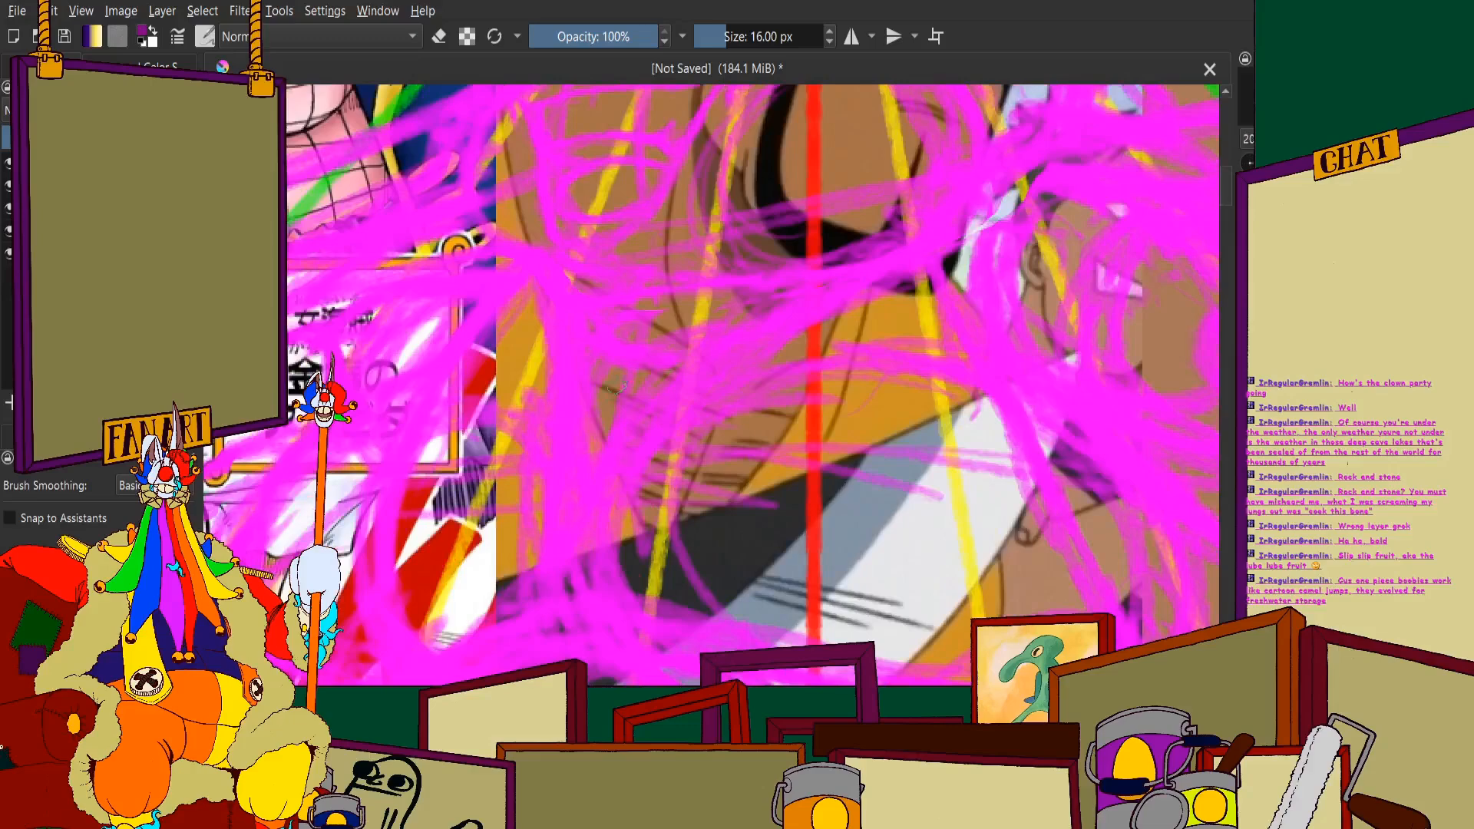
{"action": "scroll", "coordinate": [618, 387], "scroll_direction": "up", "scroll_amount": 1}
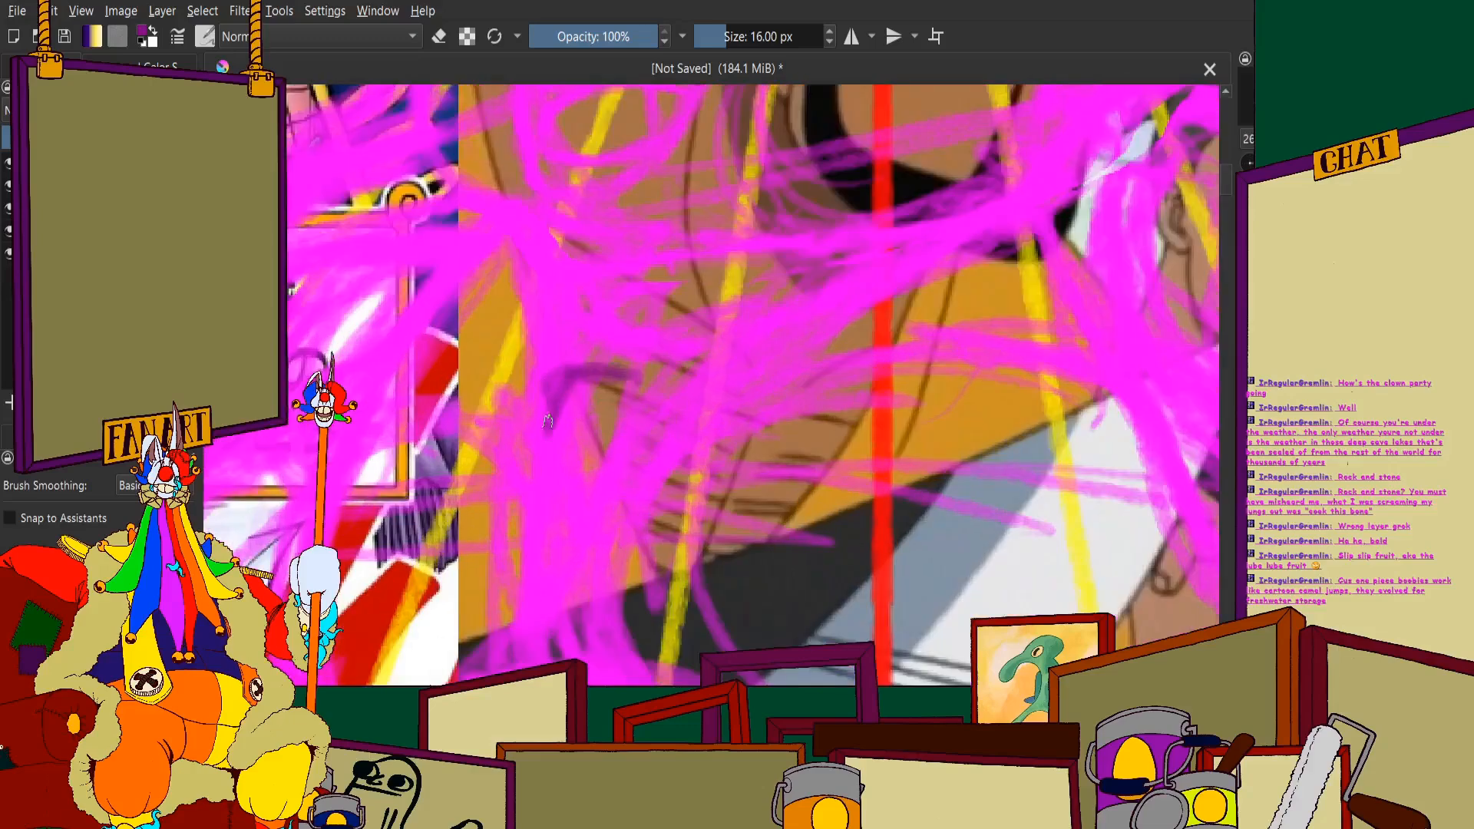
{"action": "mouse_move", "coordinate": [548, 421]}
{"action": "left_mouse_down"}
{"action": "mouse_move", "coordinate": [588, 466]}
{"action": "mouse_move", "coordinate": [626, 468]}
{"action": "mouse_move", "coordinate": [637, 380]}
{"action": "left_mouse_up"}
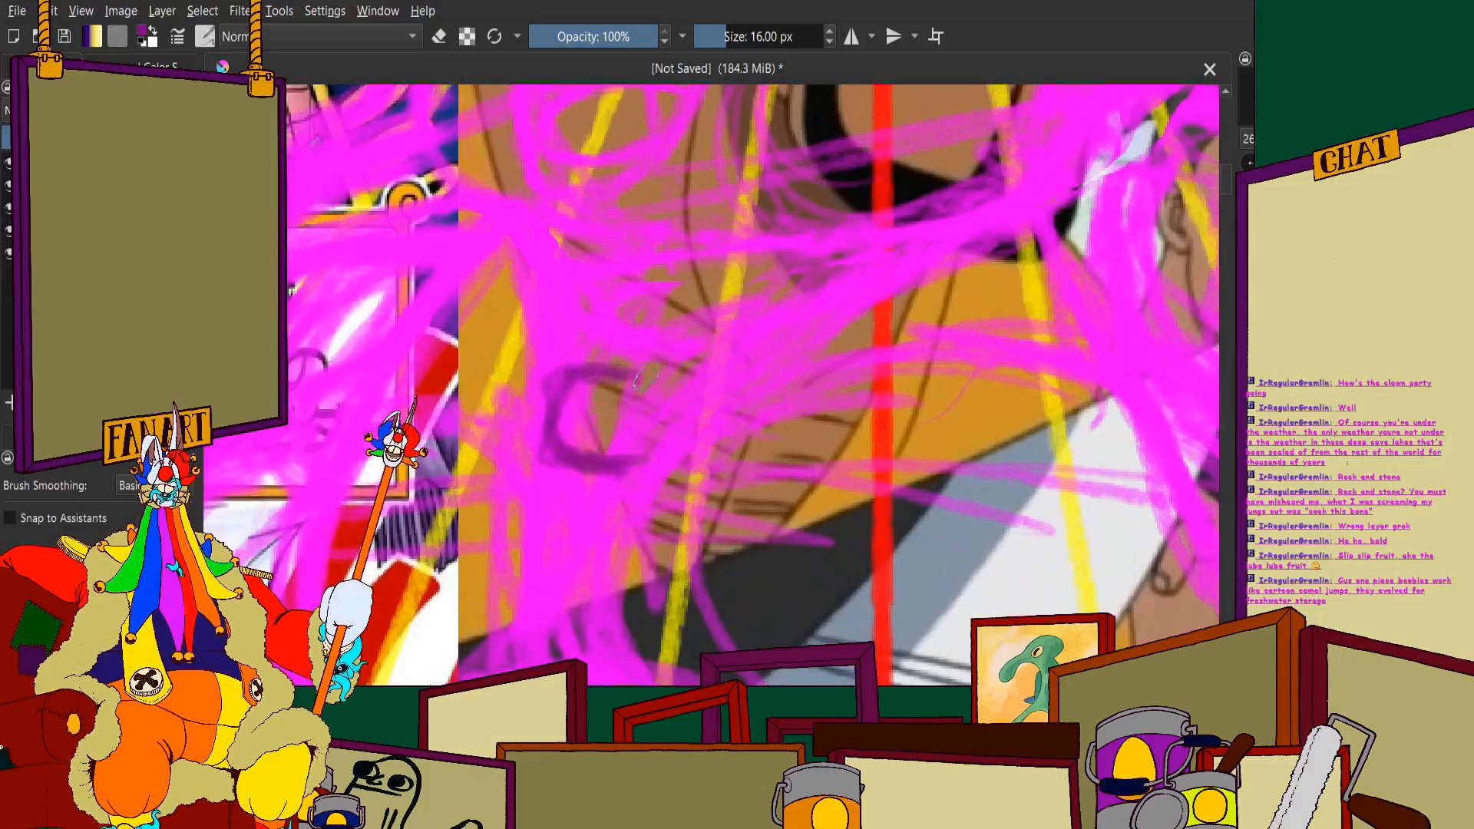
Sketch the neckerchief's pointed tail from the knot down toward the outstretched closed-hand arm, with an inner fold line
{"action": "scroll", "coordinate": [635, 376], "scroll_direction": "down", "scroll_amount": 5}
{"action": "scroll", "coordinate": [591, 372], "scroll_direction": "up", "scroll_amount": 1}
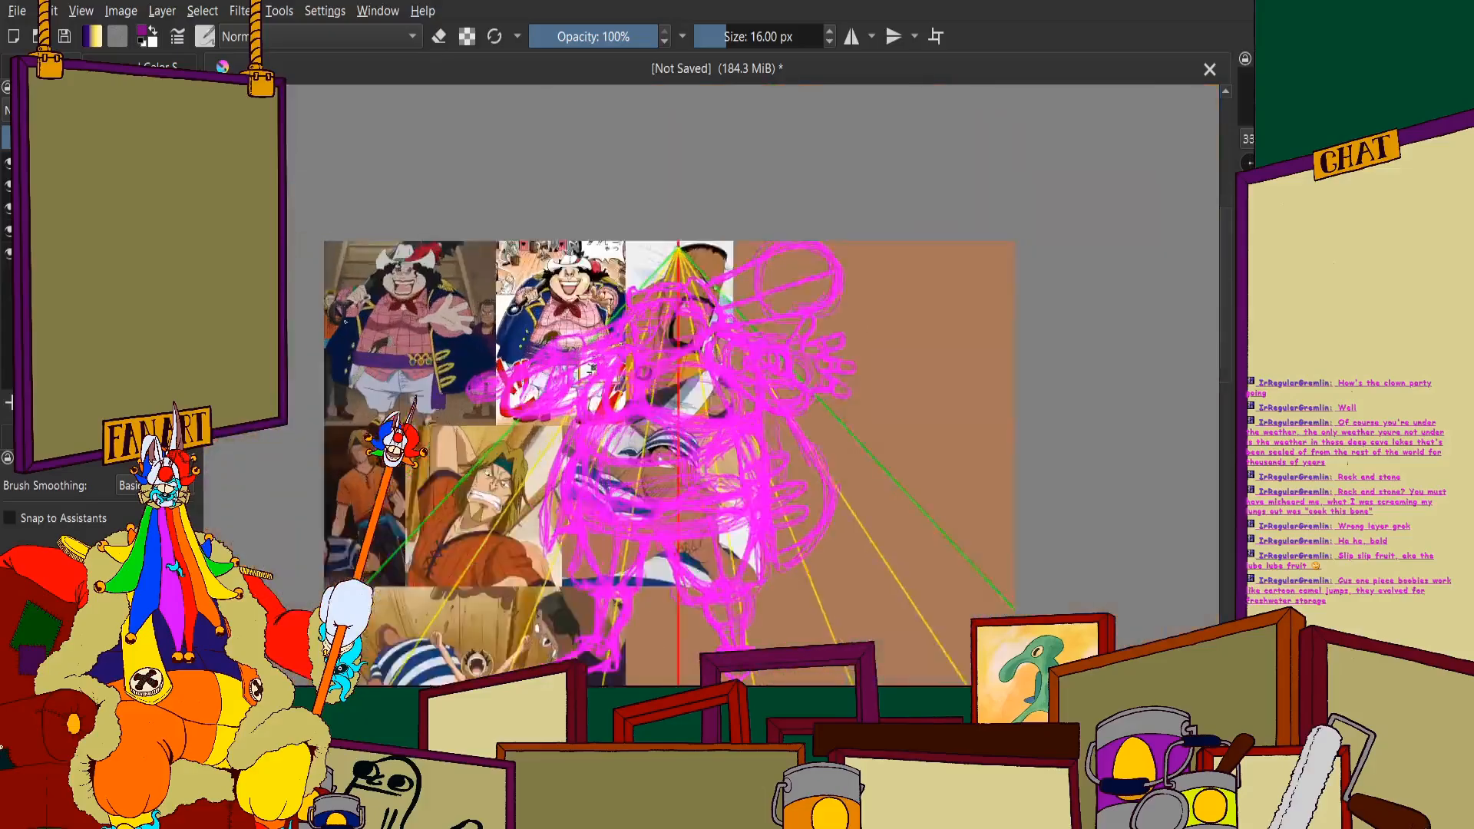
{"action": "scroll", "coordinate": [590, 372], "scroll_direction": "up", "scroll_amount": 4}
{"action": "scroll", "coordinate": [591, 368], "scroll_direction": "down", "scroll_amount": 5}
{"action": "scroll", "coordinate": [595, 322], "scroll_direction": "up", "scroll_amount": 6}
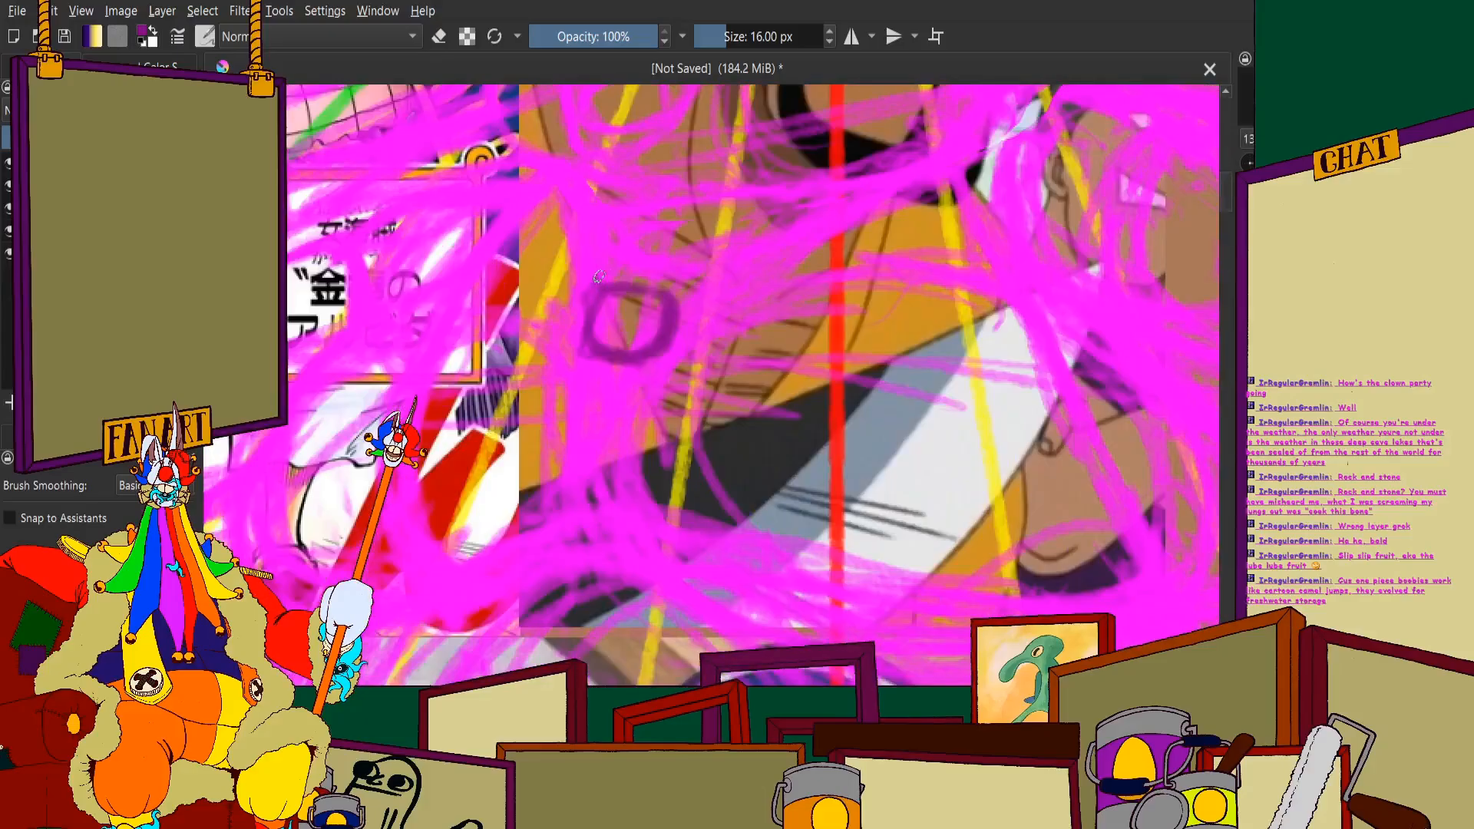
{"action": "scroll", "coordinate": [598, 322], "scroll_direction": "up", "scroll_amount": 3}
{"action": "scroll", "coordinate": [540, 307], "scroll_direction": "down", "scroll_amount": 2}
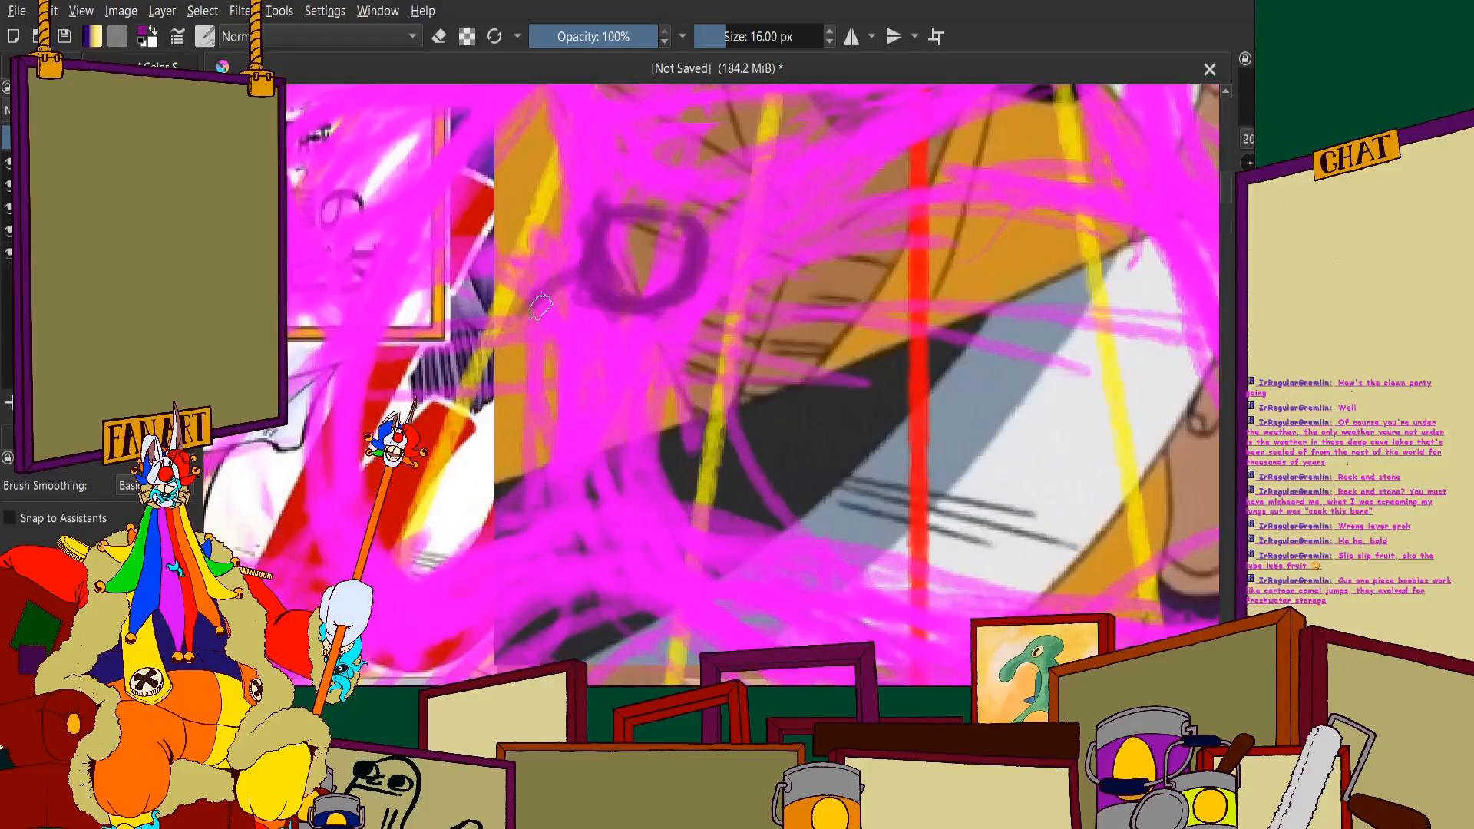
{"action": "mouse_move", "coordinate": [576, 267]}
{"action": "left_mouse_down"}
{"action": "mouse_move", "coordinate": [492, 344]}
{"action": "mouse_move", "coordinate": [451, 471]}
{"action": "mouse_move", "coordinate": [558, 424]}
{"action": "mouse_move", "coordinate": [462, 467]}
{"action": "mouse_move", "coordinate": [588, 389]}
{"action": "left_mouse_up"}
{"action": "mouse_move", "coordinate": [600, 382]}
{"action": "left_mouse_down"}
{"action": "mouse_move", "coordinate": [460, 458]}
{"action": "mouse_move", "coordinate": [506, 447]}
{"action": "mouse_move", "coordinate": [478, 400]}
{"action": "left_mouse_up"}
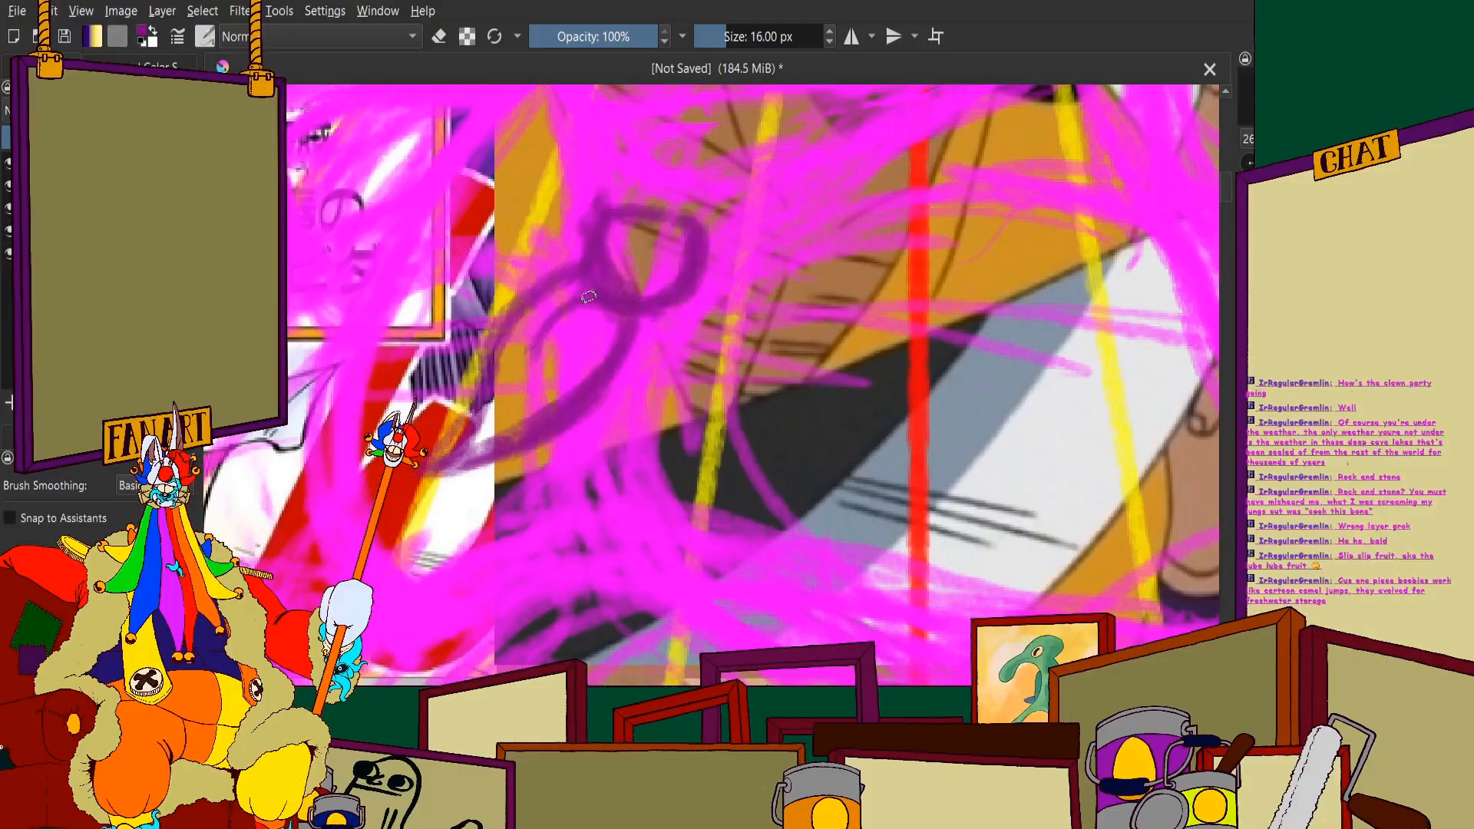
{"action": "left_click_drag", "start_coordinate": [588, 296], "coordinate": [515, 379]}
Sketch the neckerchief's second tail hanging from the other side of the knot, with its outer edge and inner fold line
{"action": "scroll", "coordinate": [563, 330], "scroll_direction": "down", "scroll_amount": 2}
{"action": "scroll", "coordinate": [567, 299], "scroll_direction": "up", "scroll_amount": 2}
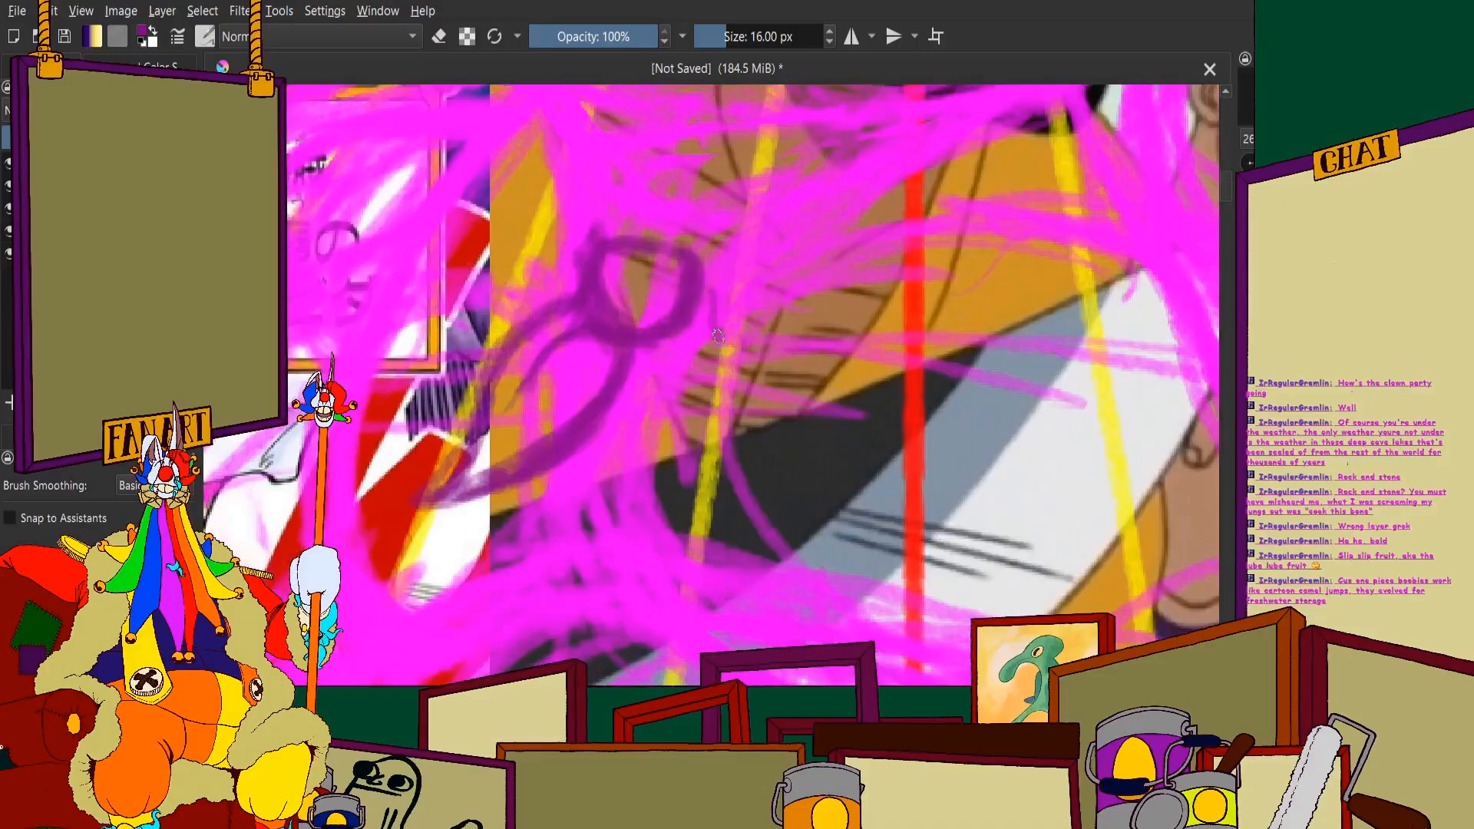
{"action": "mouse_move", "coordinate": [697, 288]}
{"action": "left_mouse_down"}
{"action": "mouse_move", "coordinate": [770, 412]}
{"action": "mouse_move", "coordinate": [730, 354]}
{"action": "mouse_move", "coordinate": [757, 468]}
{"action": "left_mouse_up"}
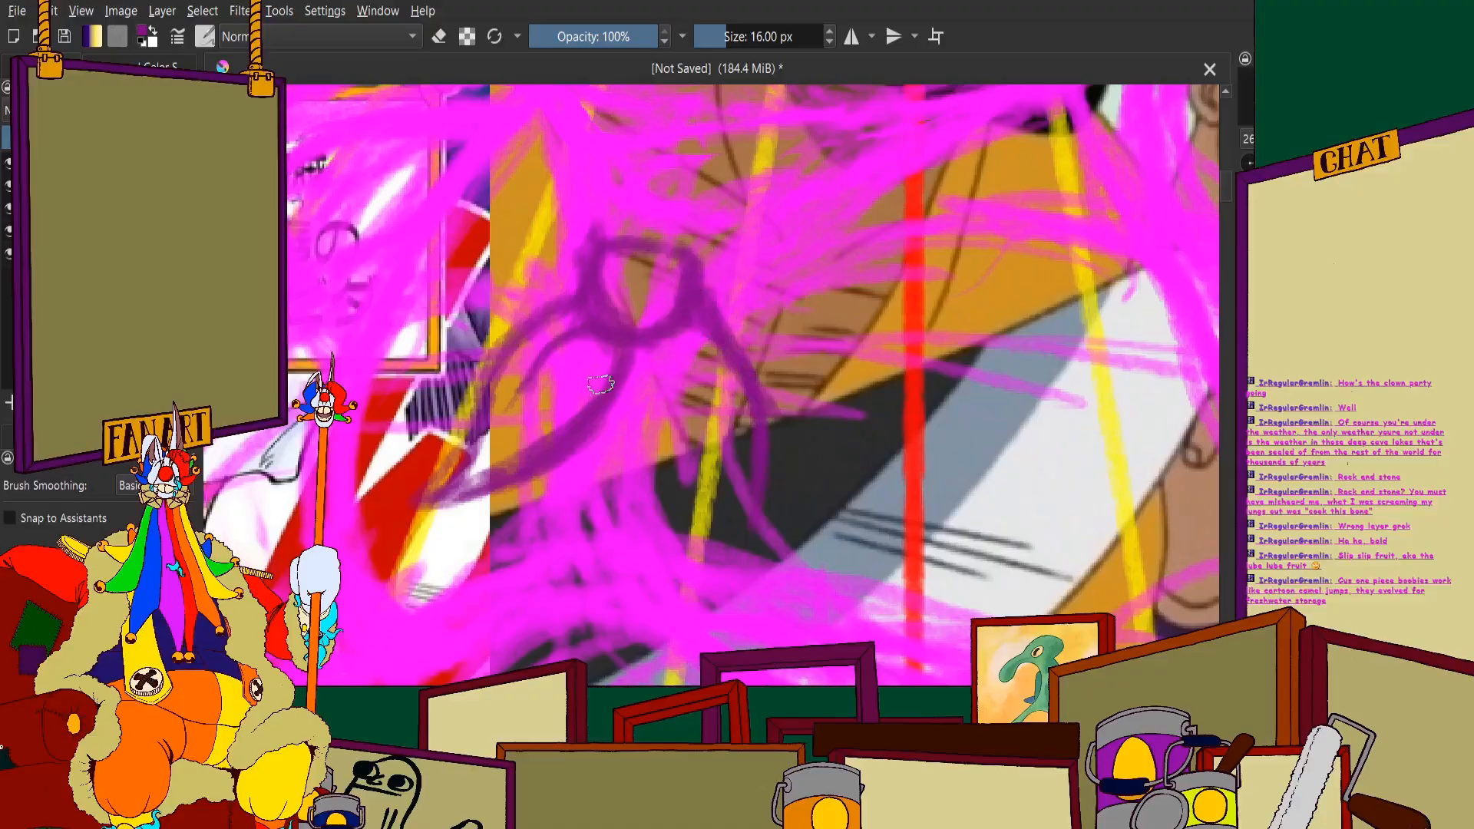
{"action": "mouse_move", "coordinate": [632, 334]}
{"action": "left_mouse_down"}
{"action": "mouse_move", "coordinate": [643, 427]}
{"action": "mouse_move", "coordinate": [632, 357]}
{"action": "mouse_move", "coordinate": [645, 407]}
{"action": "mouse_move", "coordinate": [710, 486]}
{"action": "mouse_move", "coordinate": [657, 438]}
{"action": "mouse_move", "coordinate": [700, 476]}
{"action": "left_mouse_up"}
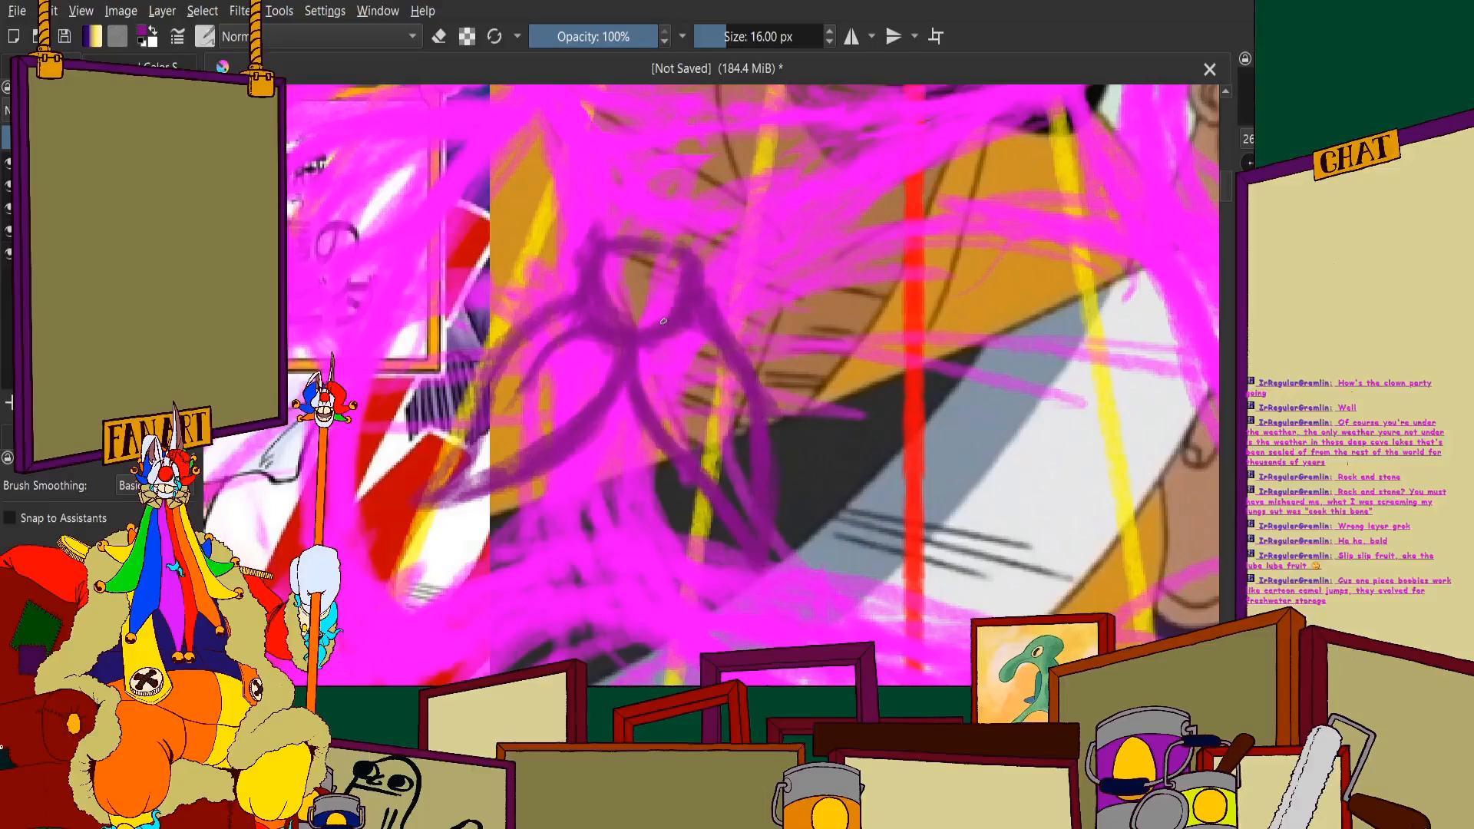
{"action": "left_click_drag", "start_coordinate": [663, 321], "coordinate": [718, 430]}
Draw the neckerchief band rising from the knot along the jaw toward the open-hand arm's shoulder, and touch up the knot
{"action": "scroll", "coordinate": [504, 301], "scroll_direction": "down", "scroll_amount": 5}
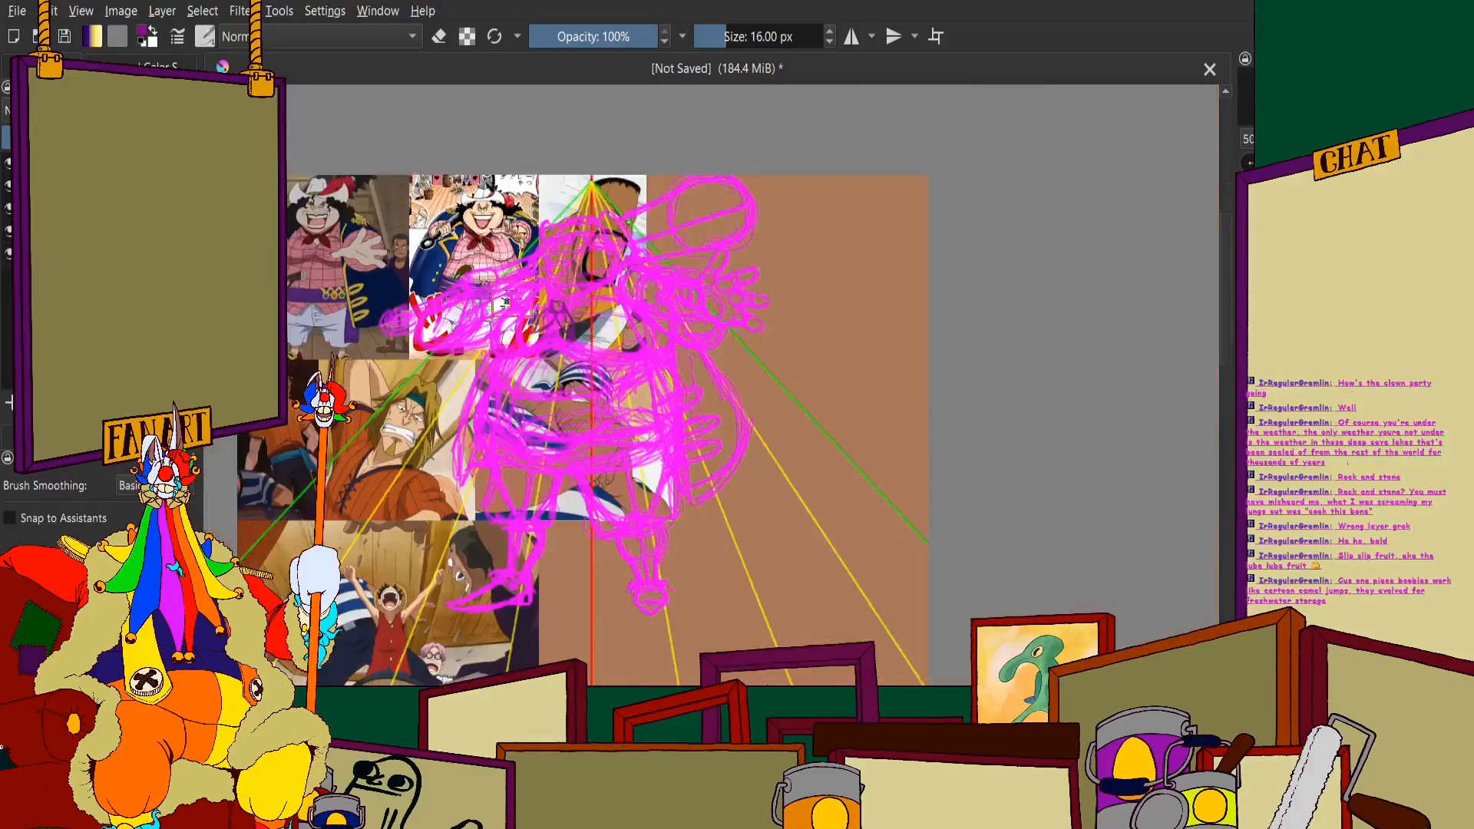
{"action": "scroll", "coordinate": [504, 302], "scroll_direction": "up", "scroll_amount": 8}
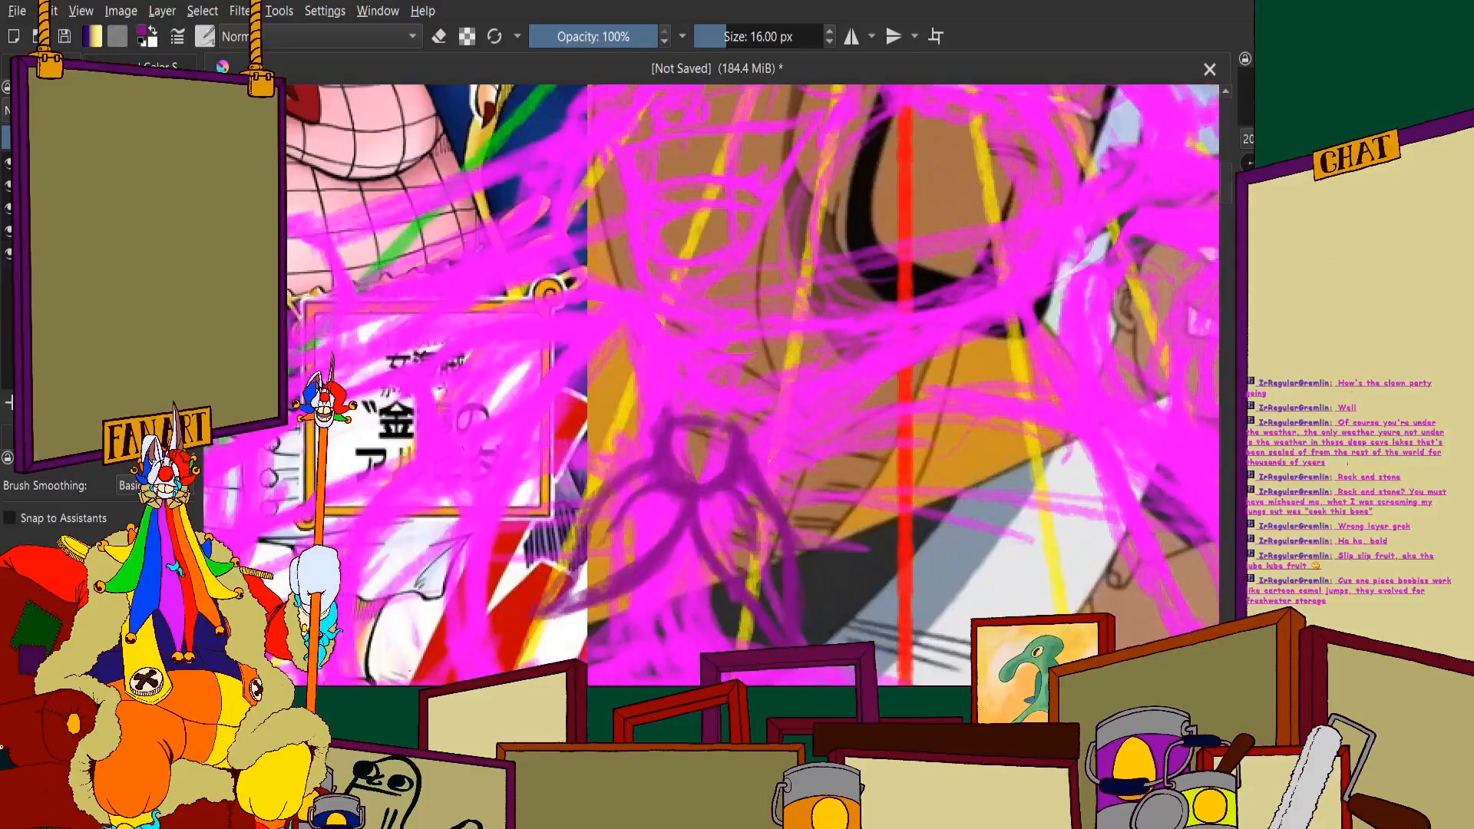
{"action": "mouse_move", "coordinate": [752, 459]}
{"action": "left_mouse_down"}
{"action": "mouse_move", "coordinate": [984, 333]}
{"action": "mouse_move", "coordinate": [777, 452]}
{"action": "mouse_move", "coordinate": [756, 457]}
{"action": "mouse_move", "coordinate": [733, 429]}
{"action": "mouse_move", "coordinate": [895, 328]}
{"action": "left_mouse_up"}
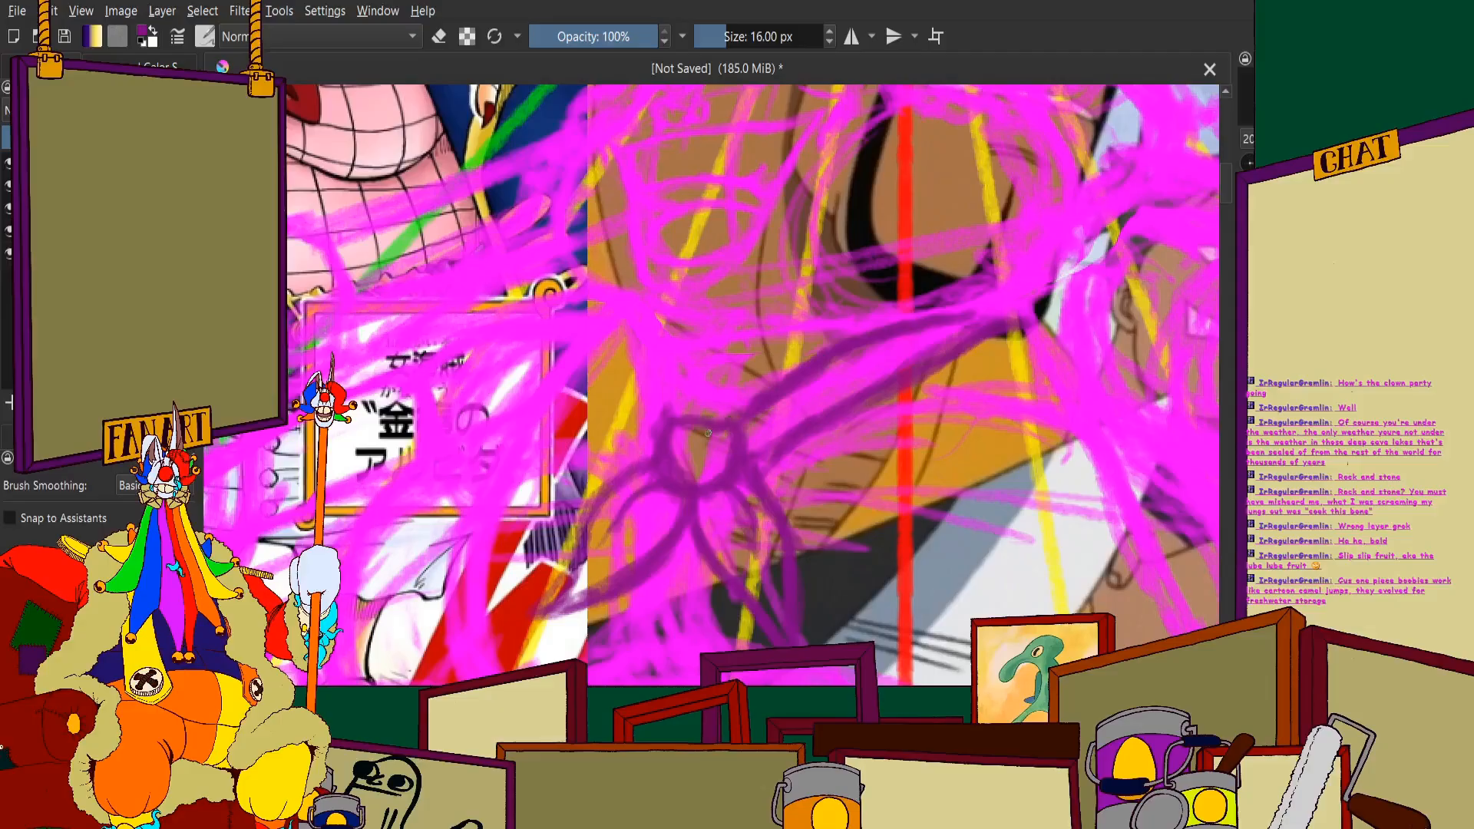
{"action": "scroll", "coordinate": [756, 472], "scroll_direction": "up", "scroll_amount": 2}
{"action": "mouse_move", "coordinate": [681, 421]}
{"action": "left_mouse_down"}
{"action": "mouse_move", "coordinate": [718, 460]}
{"action": "mouse_move", "coordinate": [691, 430]}
{"action": "left_mouse_up"}
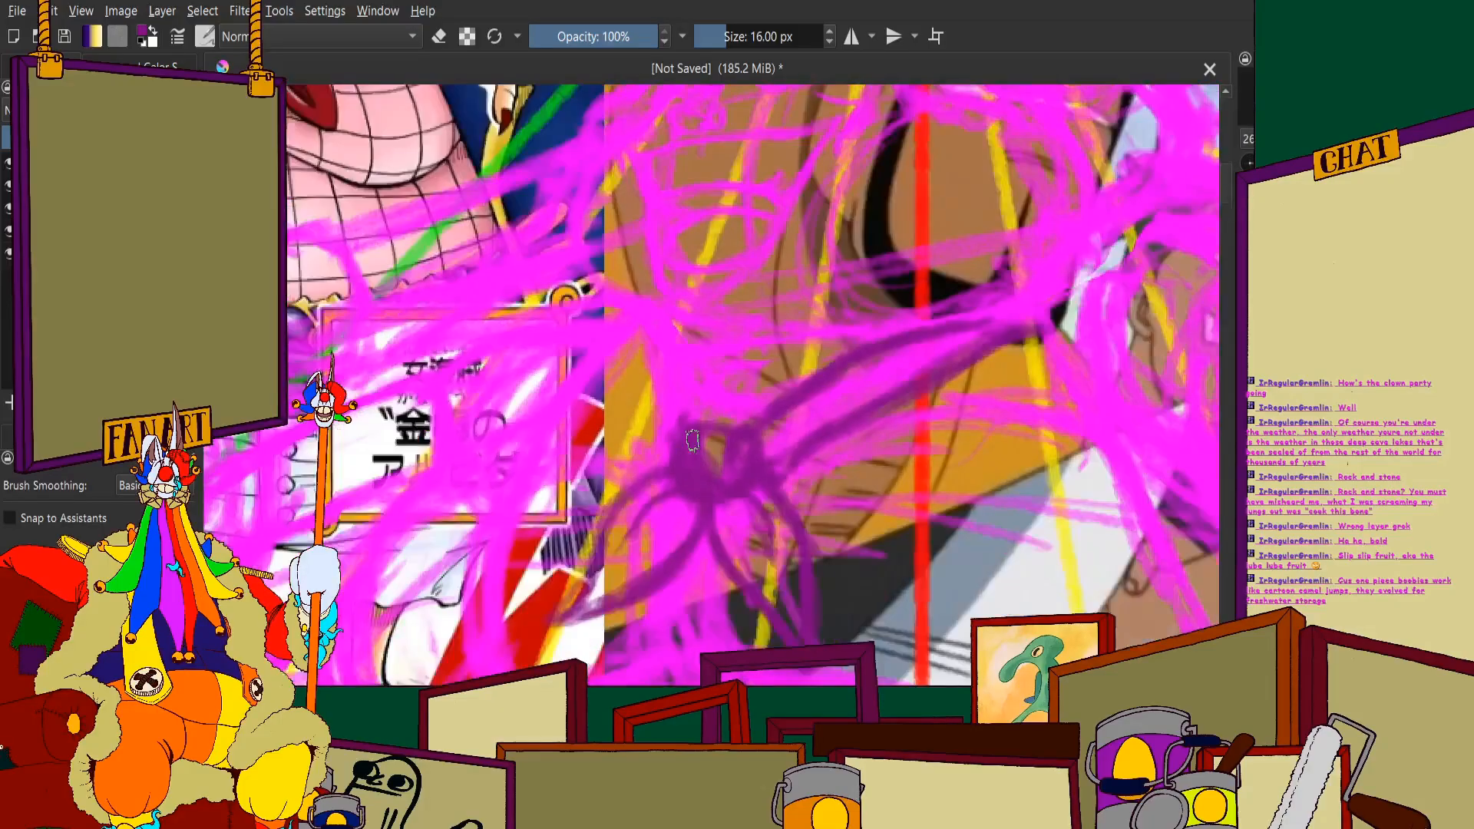
Draw the short neckerchief band from the knot up to the near side of the jaw and reinforce the longer band opposite
{"action": "scroll", "coordinate": [662, 456], "scroll_direction": "down", "scroll_amount": 4}
{"action": "left_click_drag", "start_coordinate": [673, 395], "coordinate": [684, 437]}
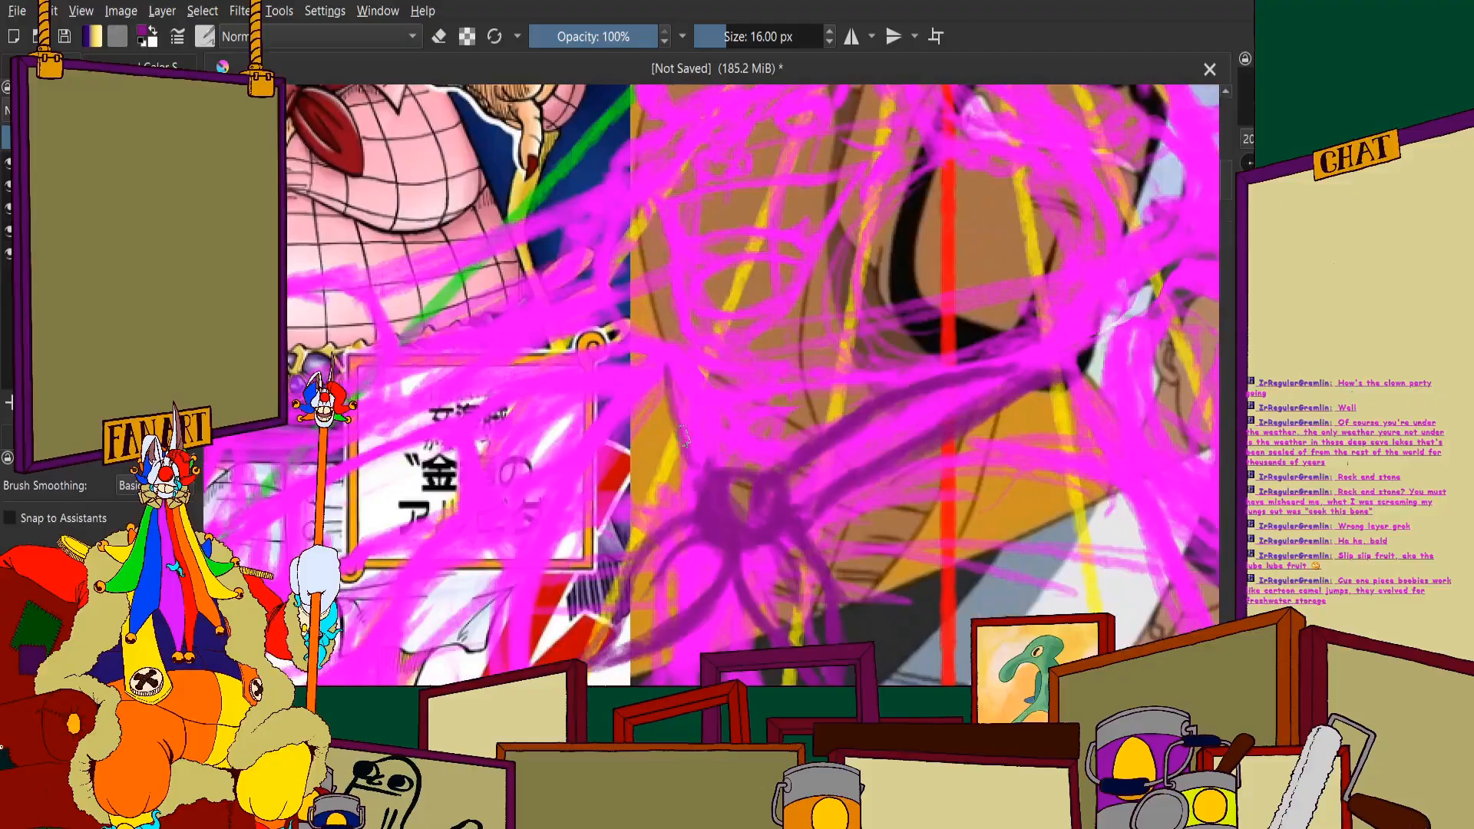
{"action": "mouse_move", "coordinate": [657, 384]}
{"action": "left_mouse_down"}
{"action": "mouse_move", "coordinate": [700, 508]}
{"action": "mouse_move", "coordinate": [714, 462]}
{"action": "mouse_move", "coordinate": [739, 468]}
{"action": "mouse_move", "coordinate": [699, 396]}
{"action": "left_mouse_up"}
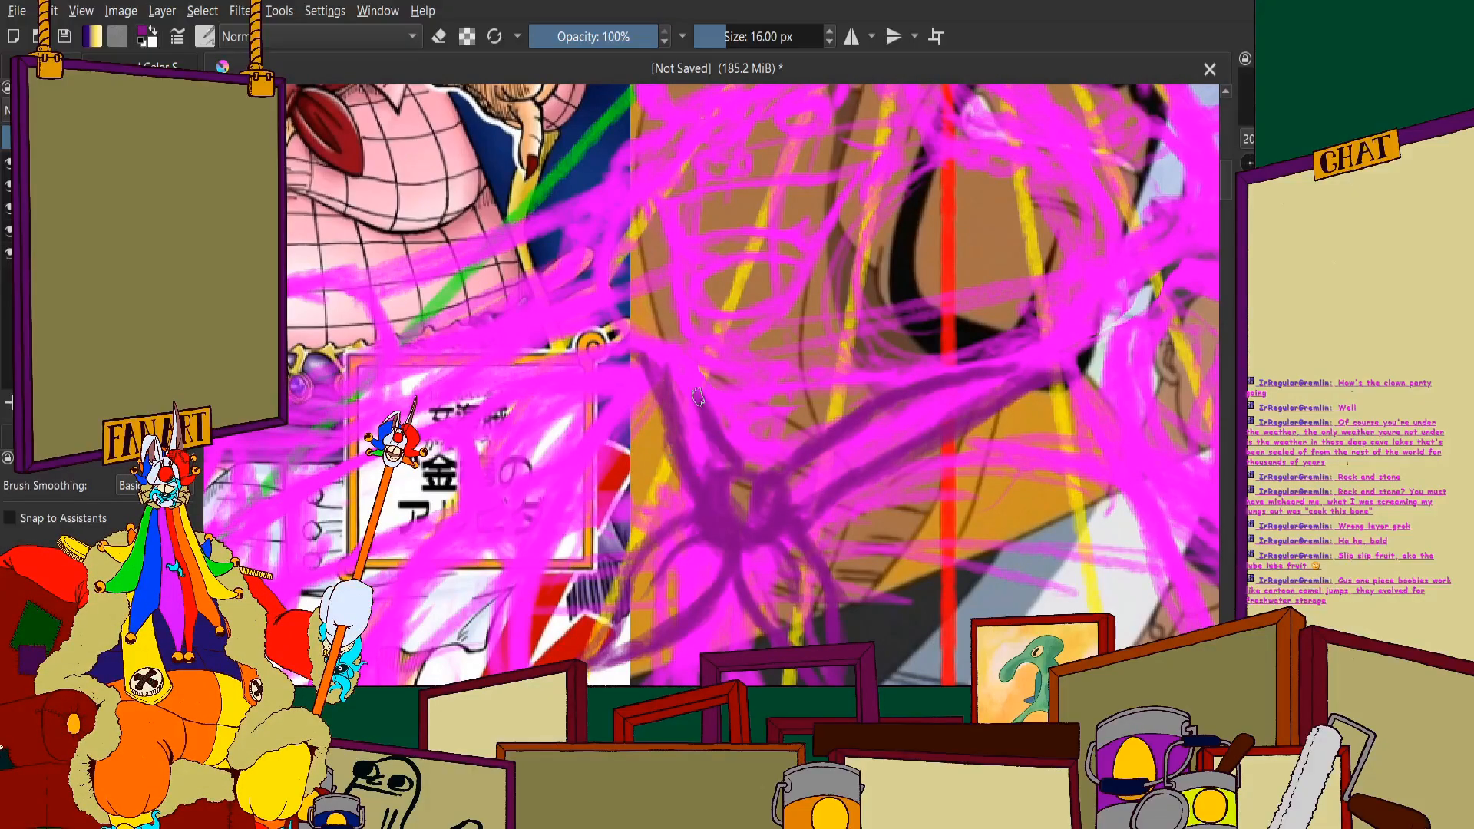
{"action": "left_click_drag", "start_coordinate": [811, 444], "coordinate": [876, 390]}
Bring up the brush presets and compare the sketched neckerchief with the reference images and the whole figure
{"action": "scroll", "coordinate": [773, 399], "scroll_direction": "down", "scroll_amount": 2}
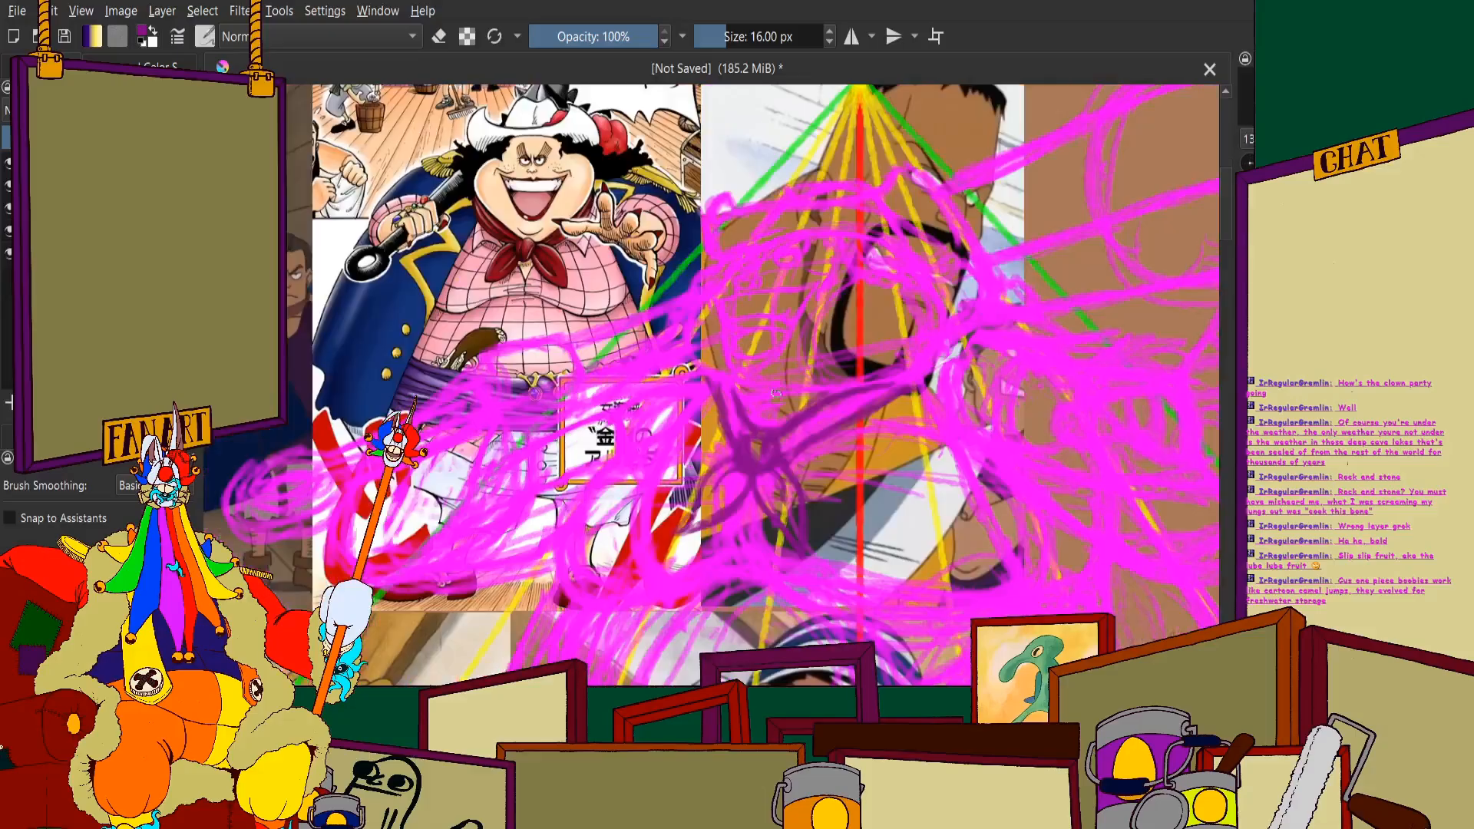
{"action": "scroll", "coordinate": [789, 360], "scroll_direction": "up", "scroll_amount": 3}
{"action": "scroll", "coordinate": [645, 395], "scroll_direction": "down", "scroll_amount": 3}
{"action": "scroll", "coordinate": [702, 369], "scroll_direction": "up", "scroll_amount": 1}
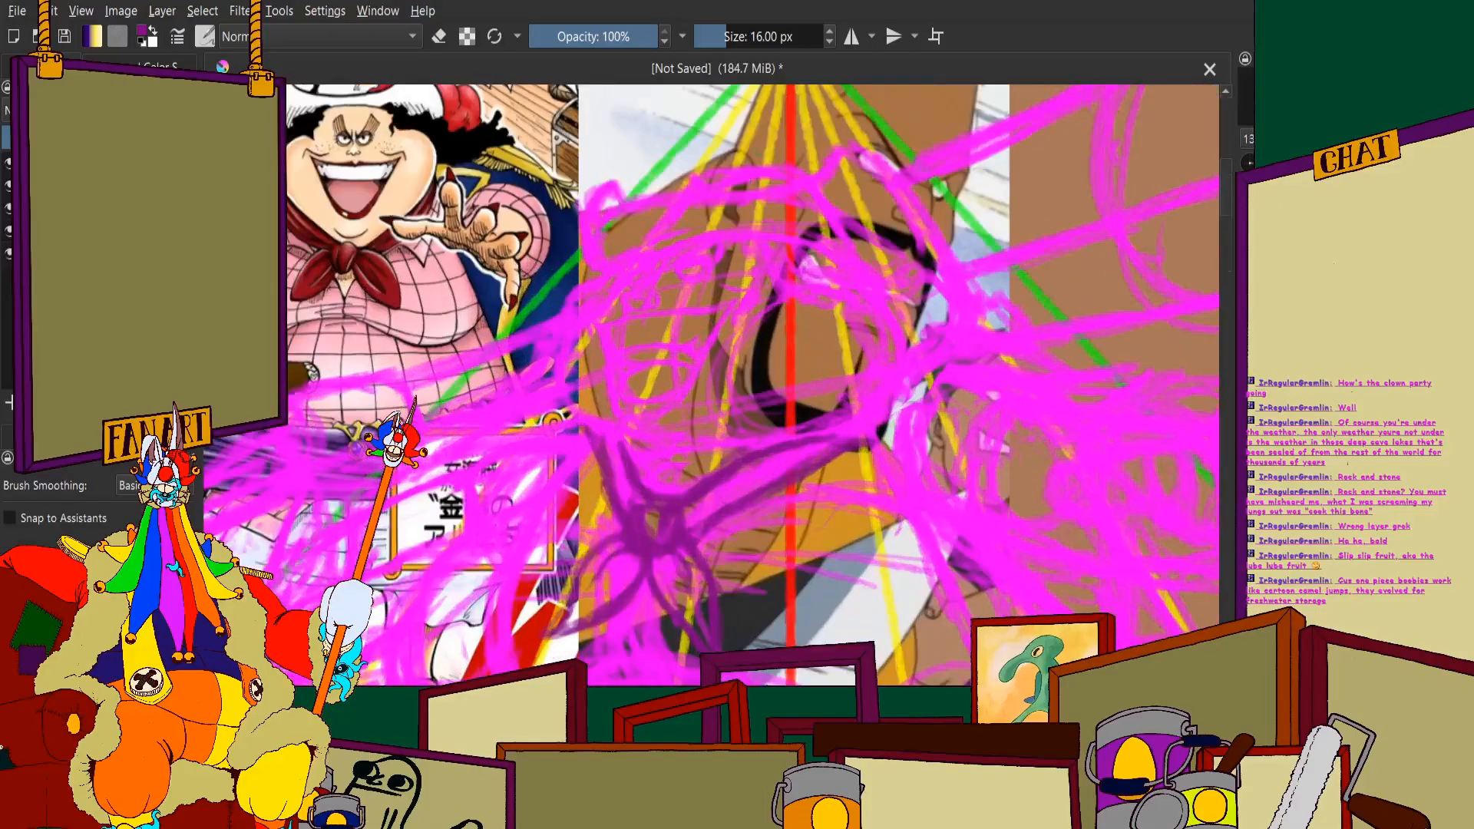
{"action": "left_click", "coordinate": [780, 38]}
{"action": "left_click", "coordinate": [146, 439]}
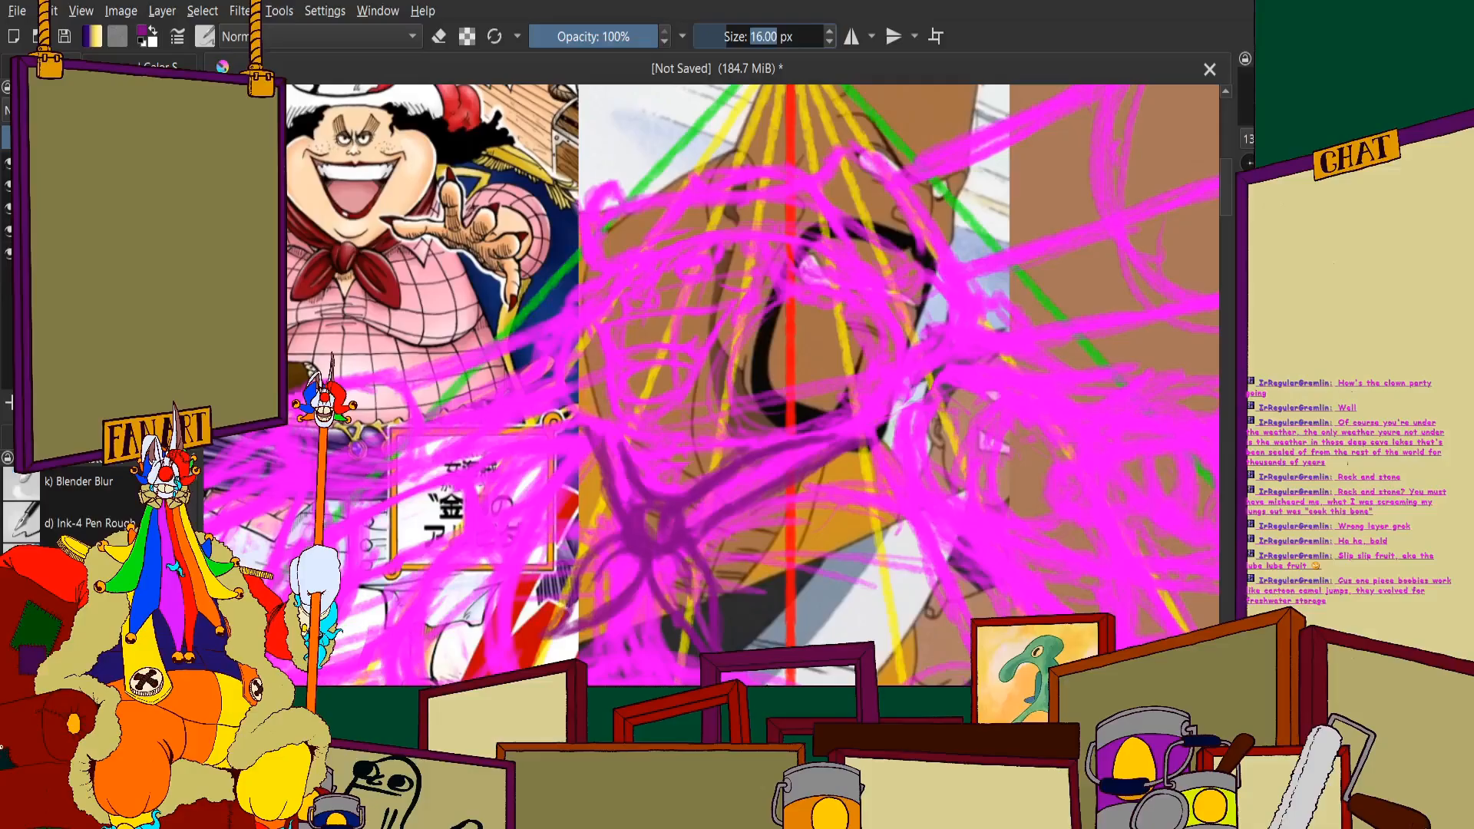
{"action": "scroll", "coordinate": [510, 418], "scroll_direction": "down", "scroll_amount": 4}
{"action": "scroll", "coordinate": [522, 430], "scroll_direction": "up", "scroll_amount": 3}
{"action": "scroll", "coordinate": [549, 440], "scroll_direction": "down", "scroll_amount": 3}
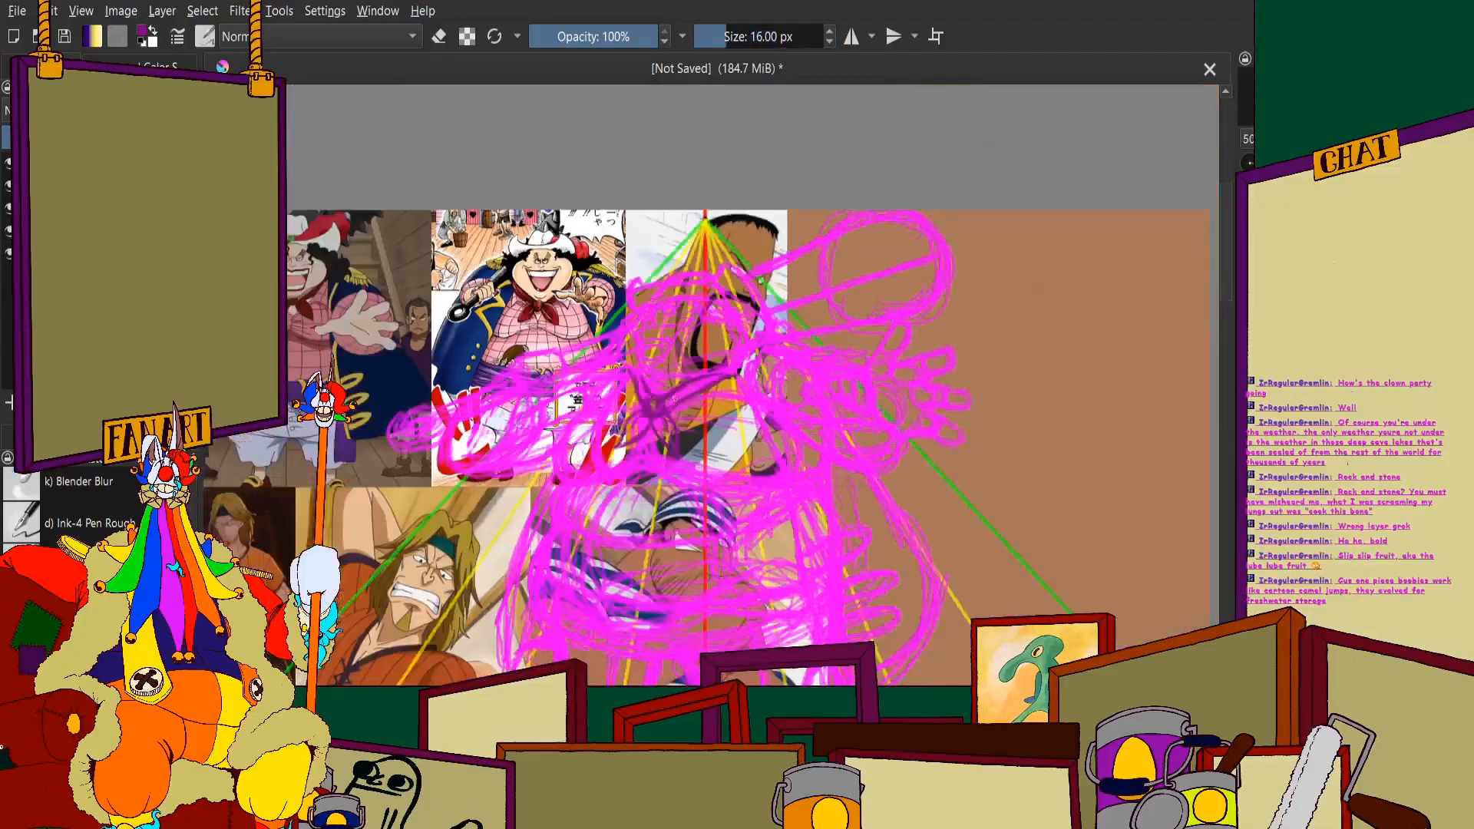
{"action": "scroll", "coordinate": [550, 440], "scroll_direction": "up", "scroll_amount": 4}
{"action": "scroll", "coordinate": [549, 440], "scroll_direction": "down", "scroll_amount": 3}
{"action": "scroll", "coordinate": [639, 374], "scroll_direction": "up", "scroll_amount": 6}
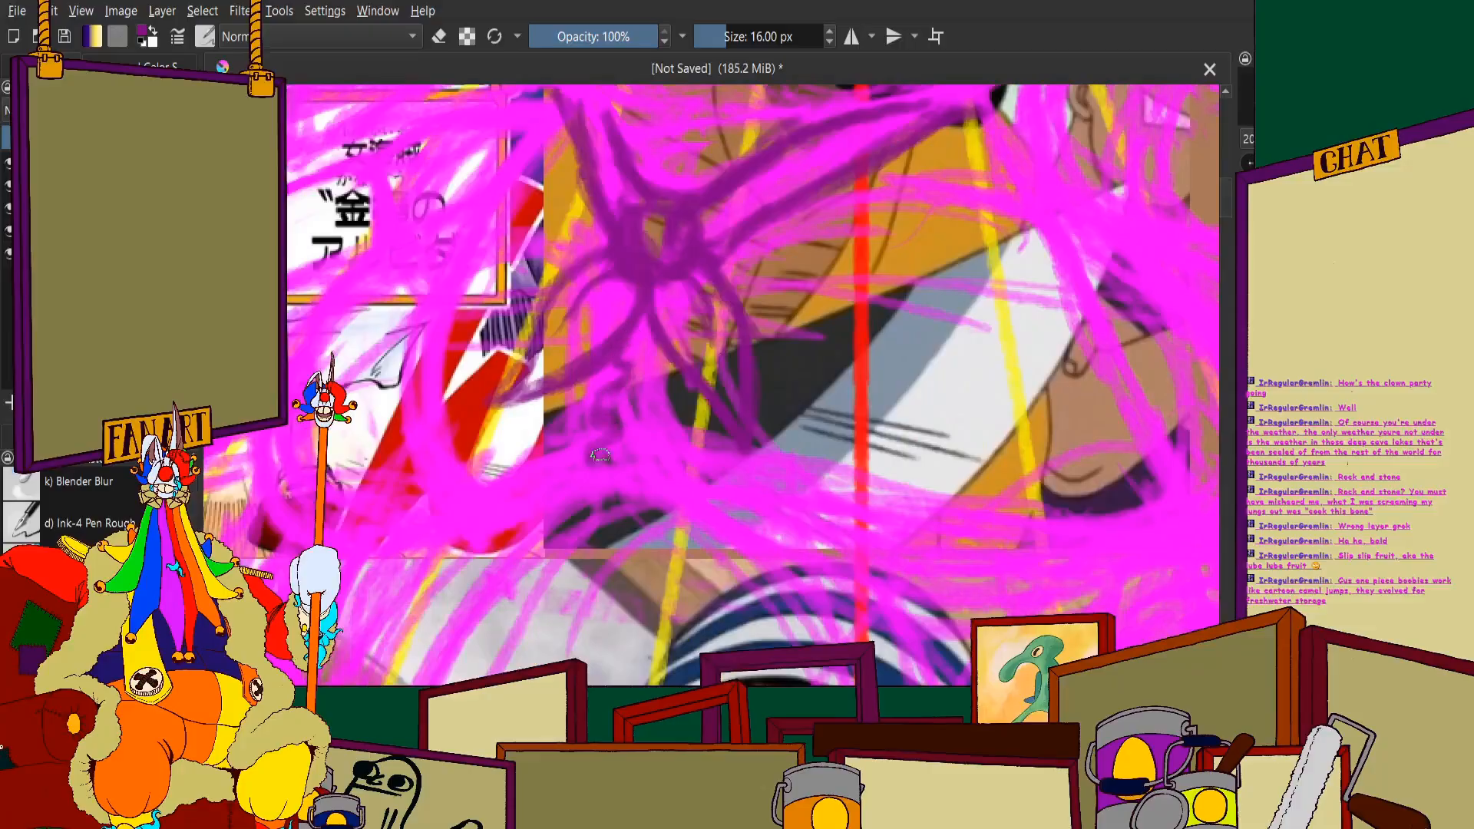
{"action": "scroll", "coordinate": [612, 366], "scroll_direction": "down", "scroll_amount": 4}
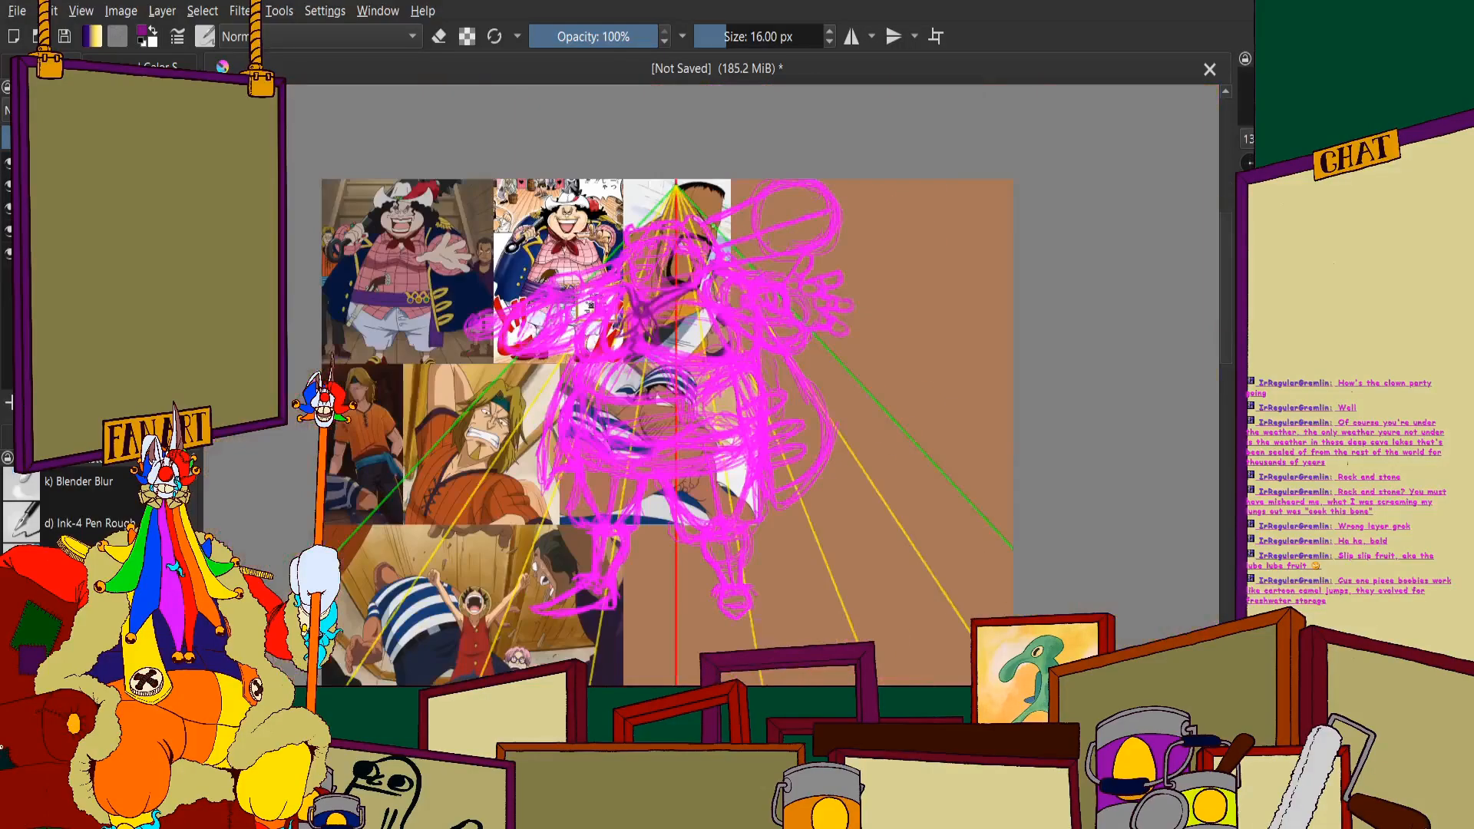
Draw the shirt's front line running down from below the neckerchief over the belly, guided by the reference images
{"action": "scroll", "coordinate": [611, 365], "scroll_direction": "up", "scroll_amount": 2}
{"action": "scroll", "coordinate": [645, 350], "scroll_direction": "up", "scroll_amount": 2}
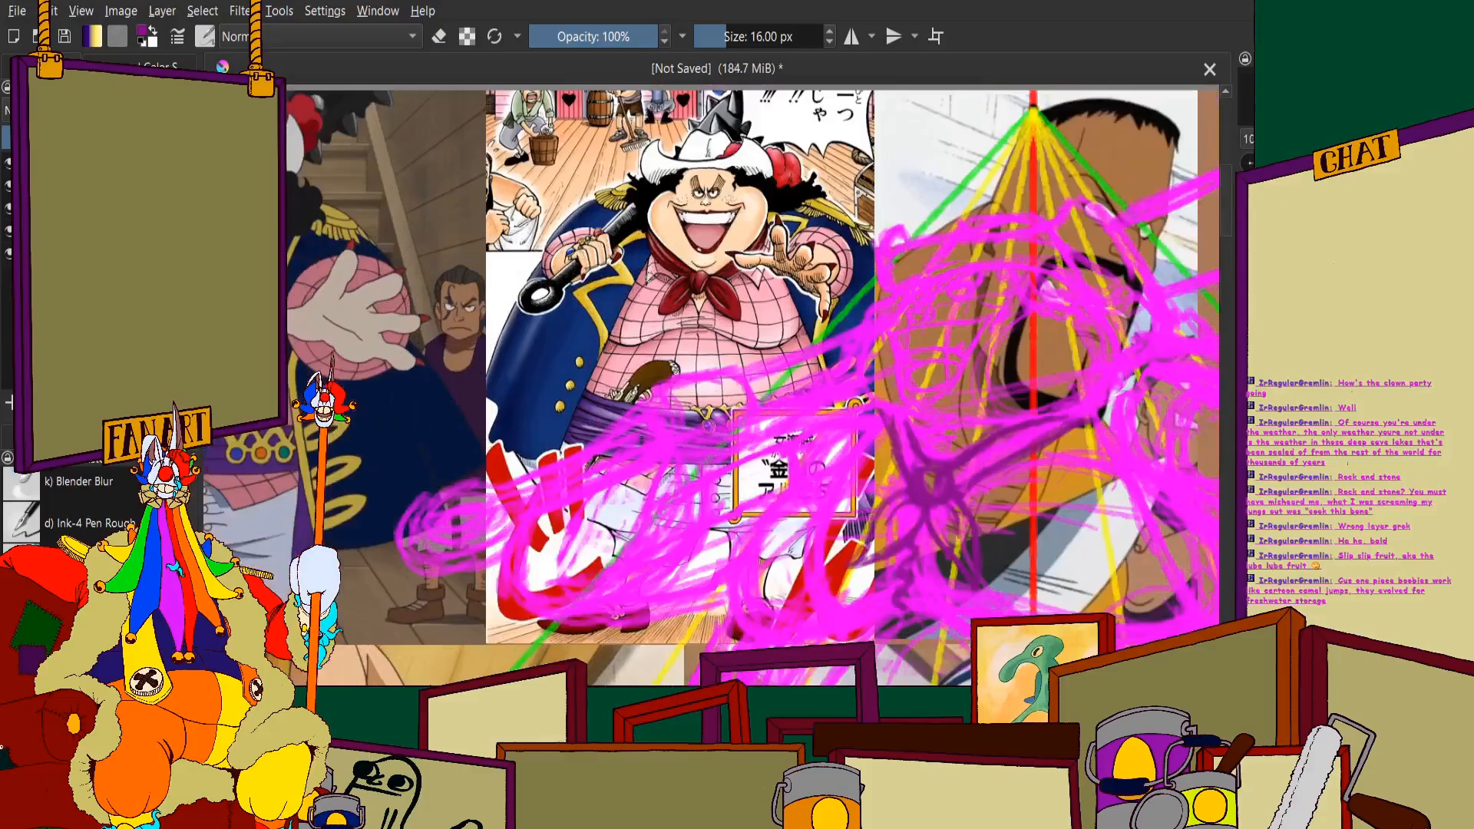
{"action": "scroll", "coordinate": [645, 350], "scroll_direction": "down", "scroll_amount": 2}
{"action": "scroll", "coordinate": [644, 350], "scroll_direction": "up", "scroll_amount": 2}
{"action": "scroll", "coordinate": [645, 350], "scroll_direction": "down", "scroll_amount": 2}
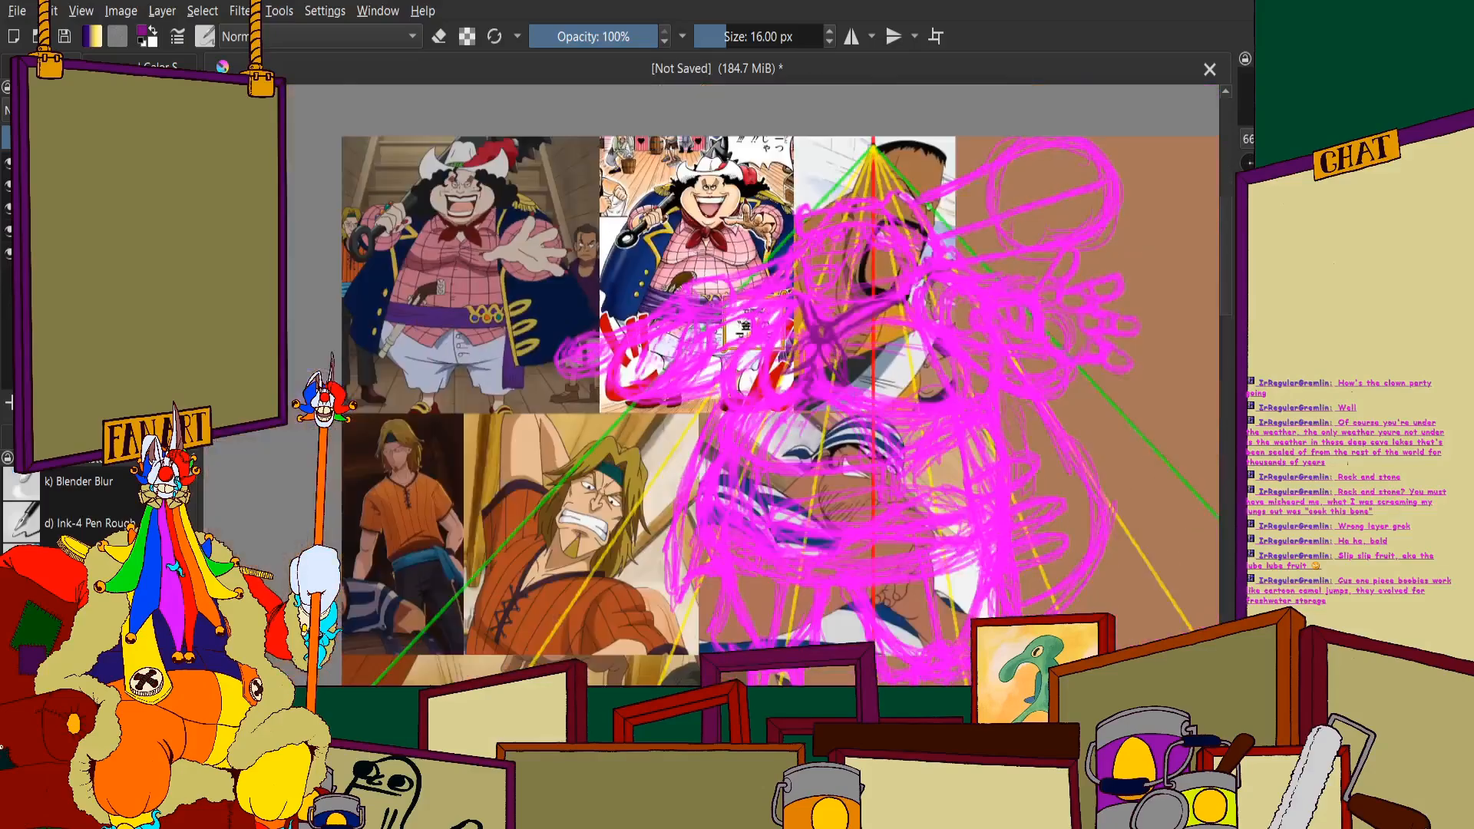
{"action": "scroll", "coordinate": [733, 351], "scroll_direction": "up", "scroll_amount": 5}
{"action": "mouse_move", "coordinate": [733, 351]}
{"action": "left_mouse_down"}
{"action": "mouse_move", "coordinate": [661, 542]}
{"action": "mouse_move", "coordinate": [671, 575]}
{"action": "mouse_move", "coordinate": [645, 595]}
{"action": "left_mouse_up"}
{"action": "scroll", "coordinate": [645, 595], "scroll_direction": "down", "scroll_amount": 5}
{"action": "scroll", "coordinate": [644, 321], "scroll_direction": "up", "scroll_amount": 5}
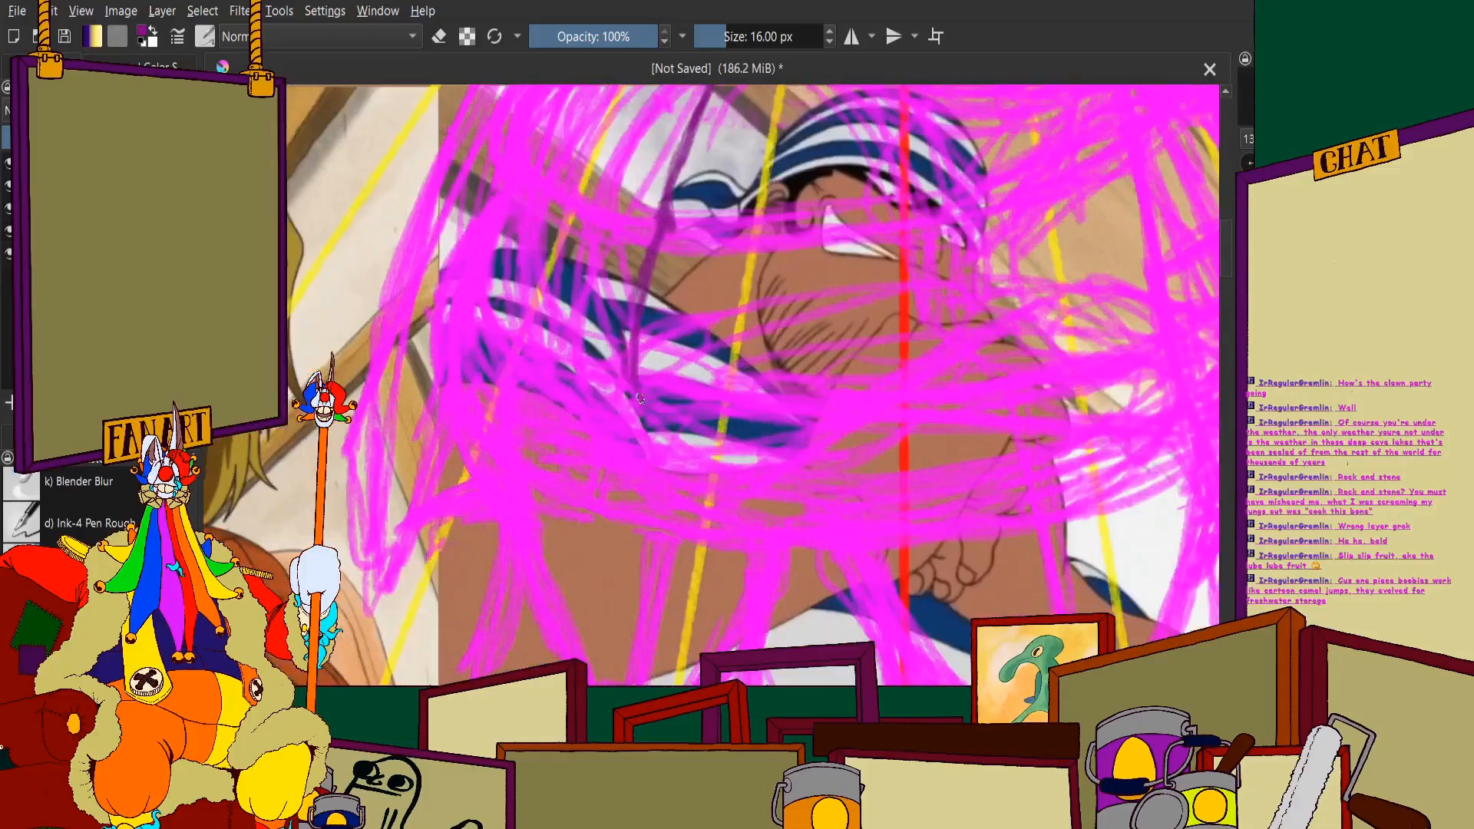
Split the shirt's front line at the lower belly into two diverging edges that form the opening above the trousers
{"action": "scroll", "coordinate": [646, 331], "scroll_direction": "down", "scroll_amount": 5}
{"action": "scroll", "coordinate": [527, 321], "scroll_direction": "up", "scroll_amount": 5}
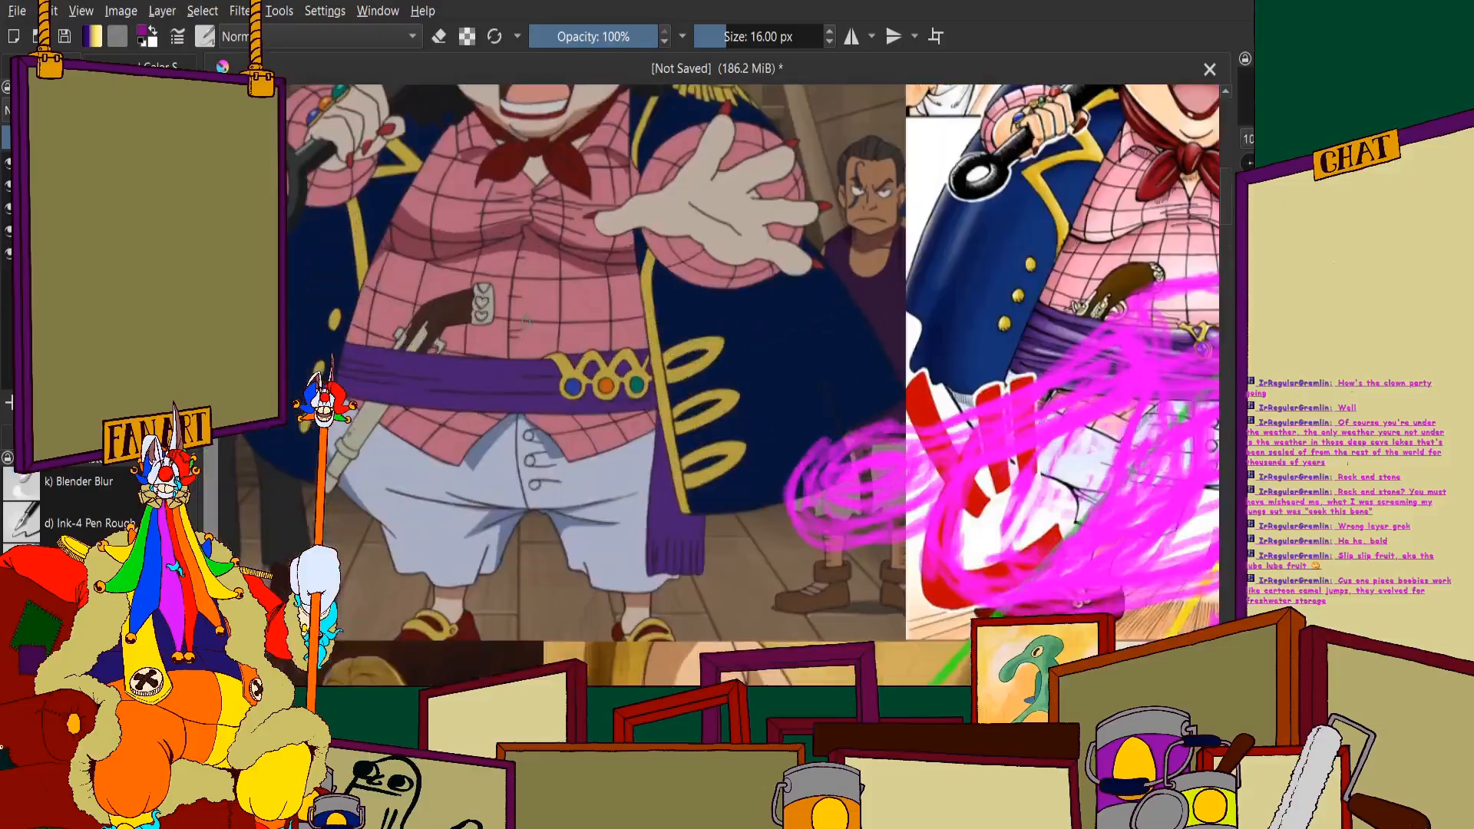
{"action": "scroll", "coordinate": [536, 395], "scroll_direction": "down", "scroll_amount": 5}
{"action": "scroll", "coordinate": [537, 395], "scroll_direction": "up", "scroll_amount": 5}
{"action": "scroll", "coordinate": [537, 396], "scroll_direction": "down", "scroll_amount": 5}
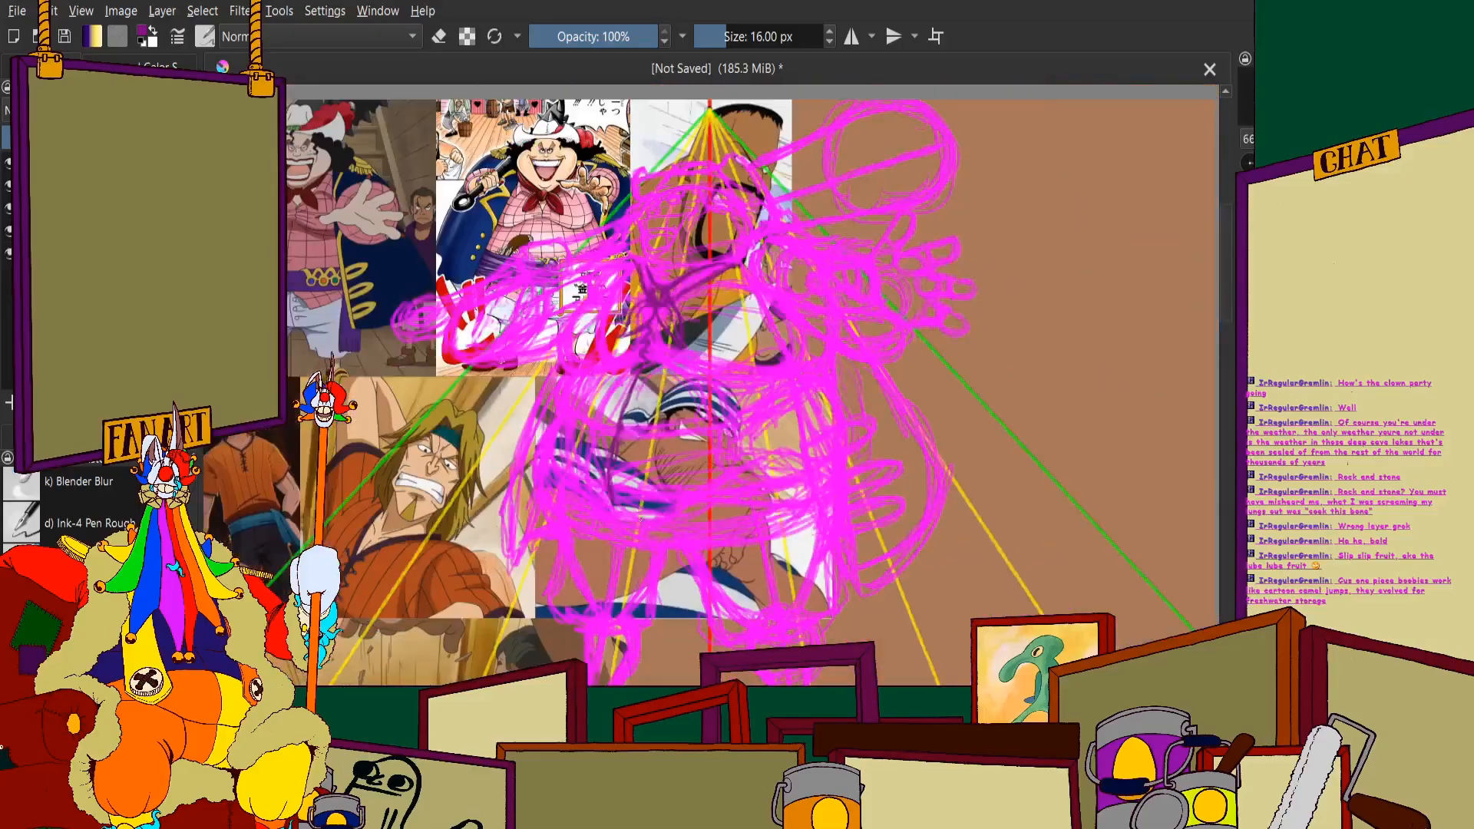
{"action": "scroll", "coordinate": [537, 396], "scroll_direction": "up", "scroll_amount": 5}
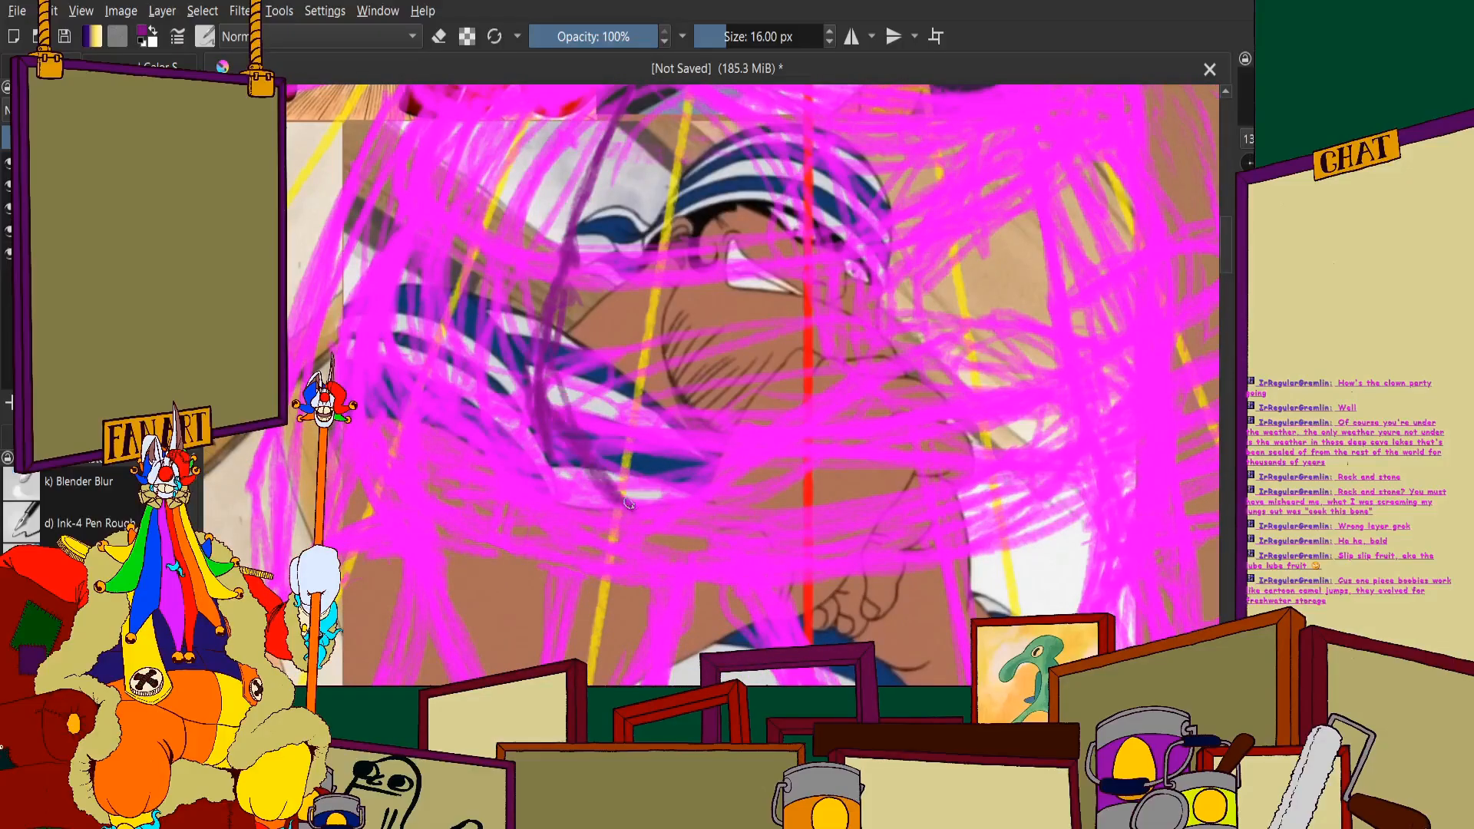
{"action": "left_click_drag", "start_coordinate": [535, 371], "coordinate": [499, 504]}
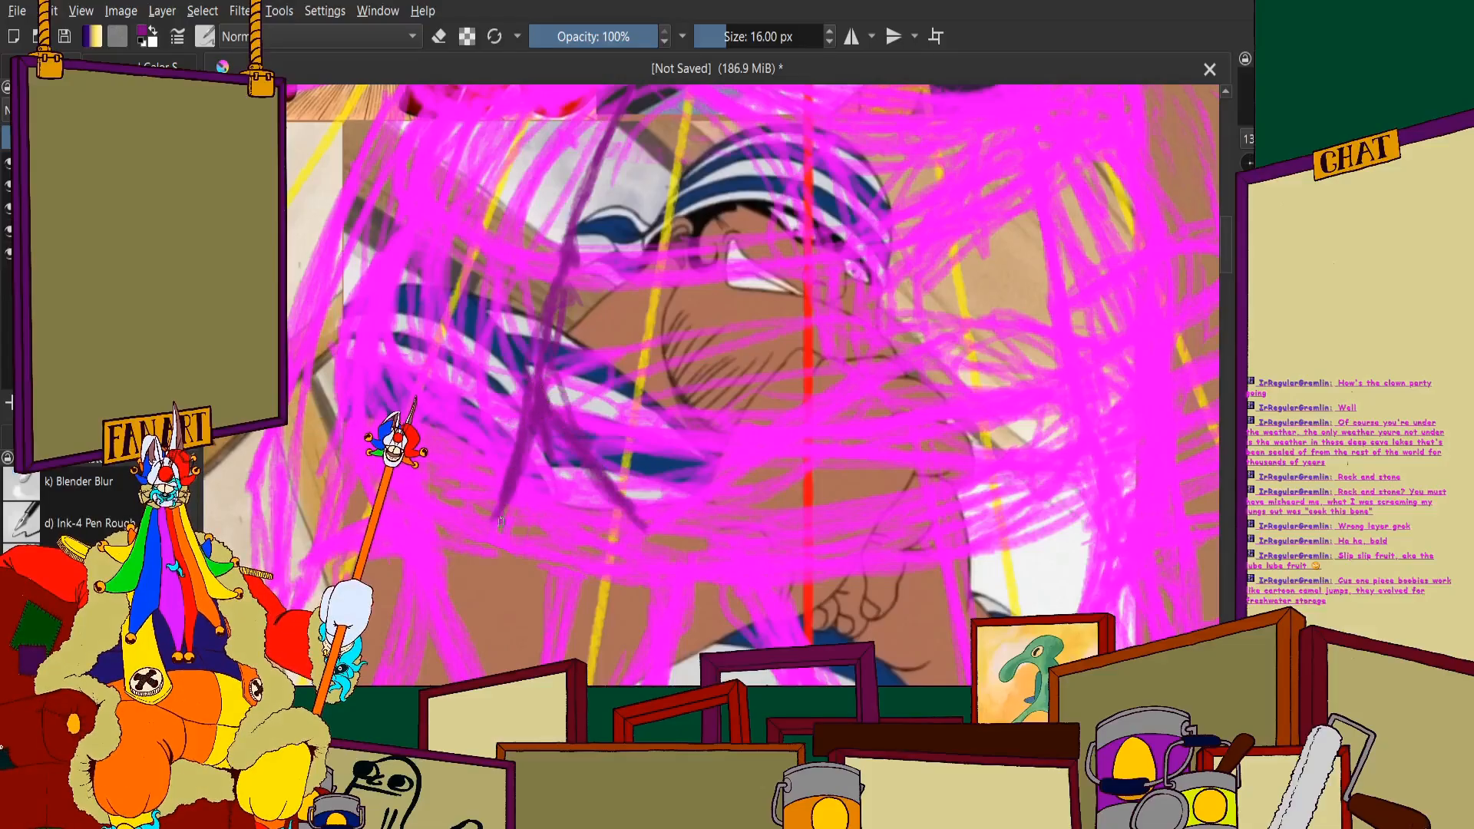
Draw the shirt's hem from the bottom corners of the front opening around both sides of the waist
{"action": "scroll", "coordinate": [640, 544], "scroll_direction": "down", "scroll_amount": 5}
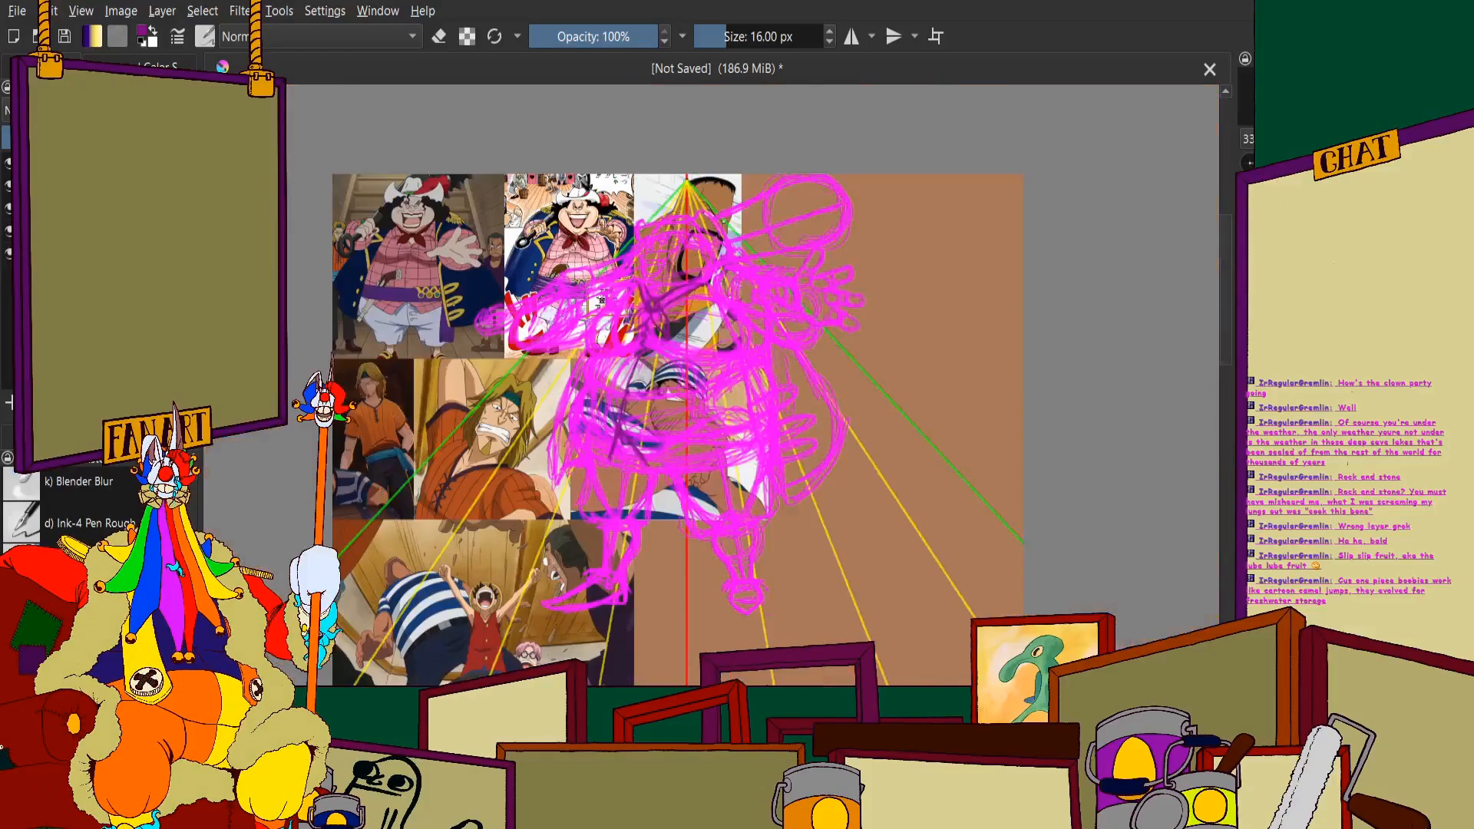
{"action": "scroll", "coordinate": [622, 485], "scroll_direction": "up", "scroll_amount": 5}
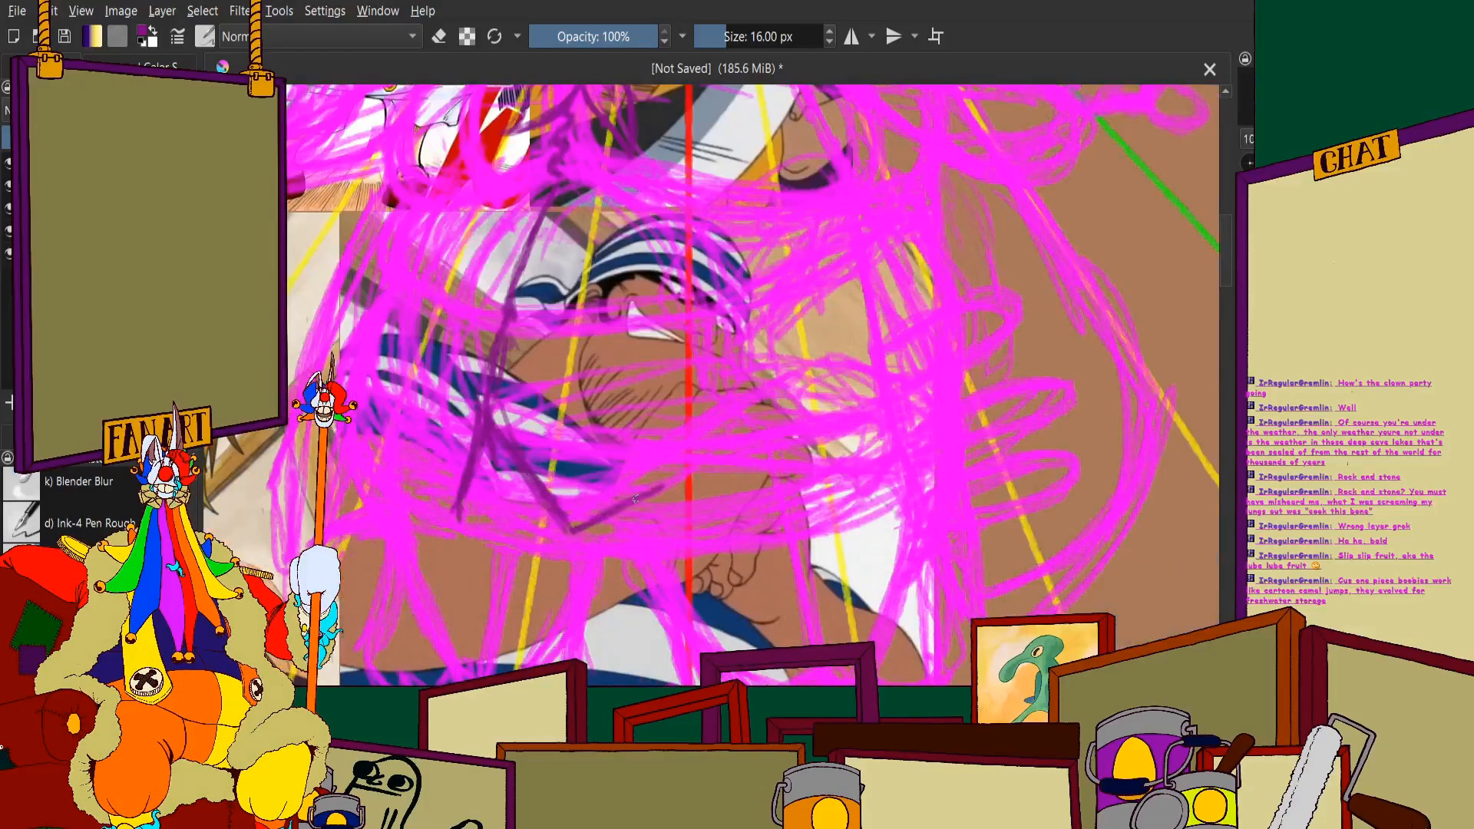
{"action": "mouse_move", "coordinate": [635, 500]}
{"action": "left_mouse_down"}
{"action": "mouse_move", "coordinate": [879, 434]}
{"action": "mouse_move", "coordinate": [686, 472]}
{"action": "mouse_move", "coordinate": [584, 514]}
{"action": "left_mouse_up"}
{"action": "scroll", "coordinate": [584, 514], "scroll_direction": "up", "scroll_amount": 2}
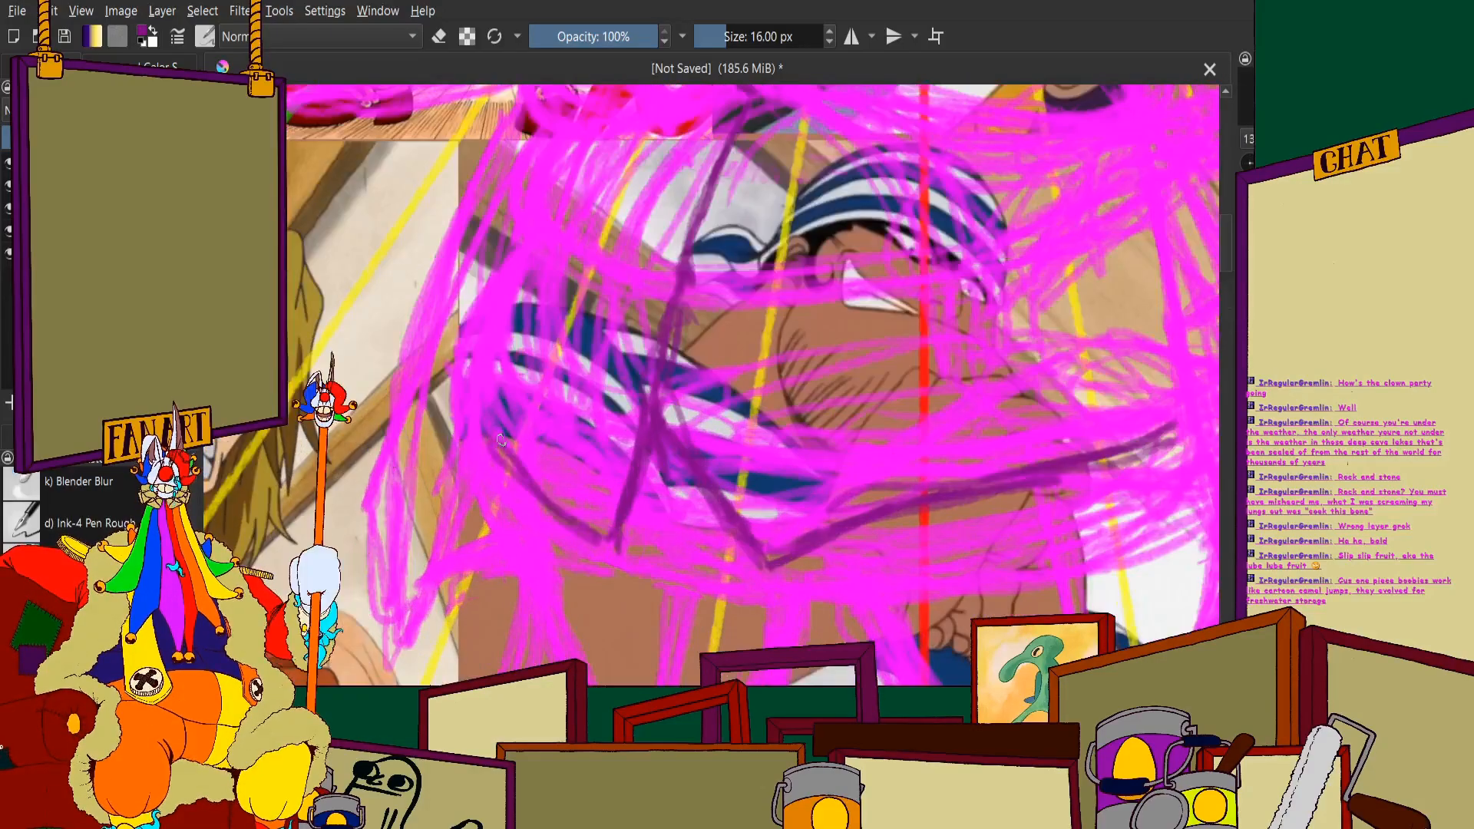
Draw the upper and lower edges of the waist sash as curves wrapping around the belly
{"action": "scroll", "coordinate": [501, 440], "scroll_direction": "down", "scroll_amount": 5}
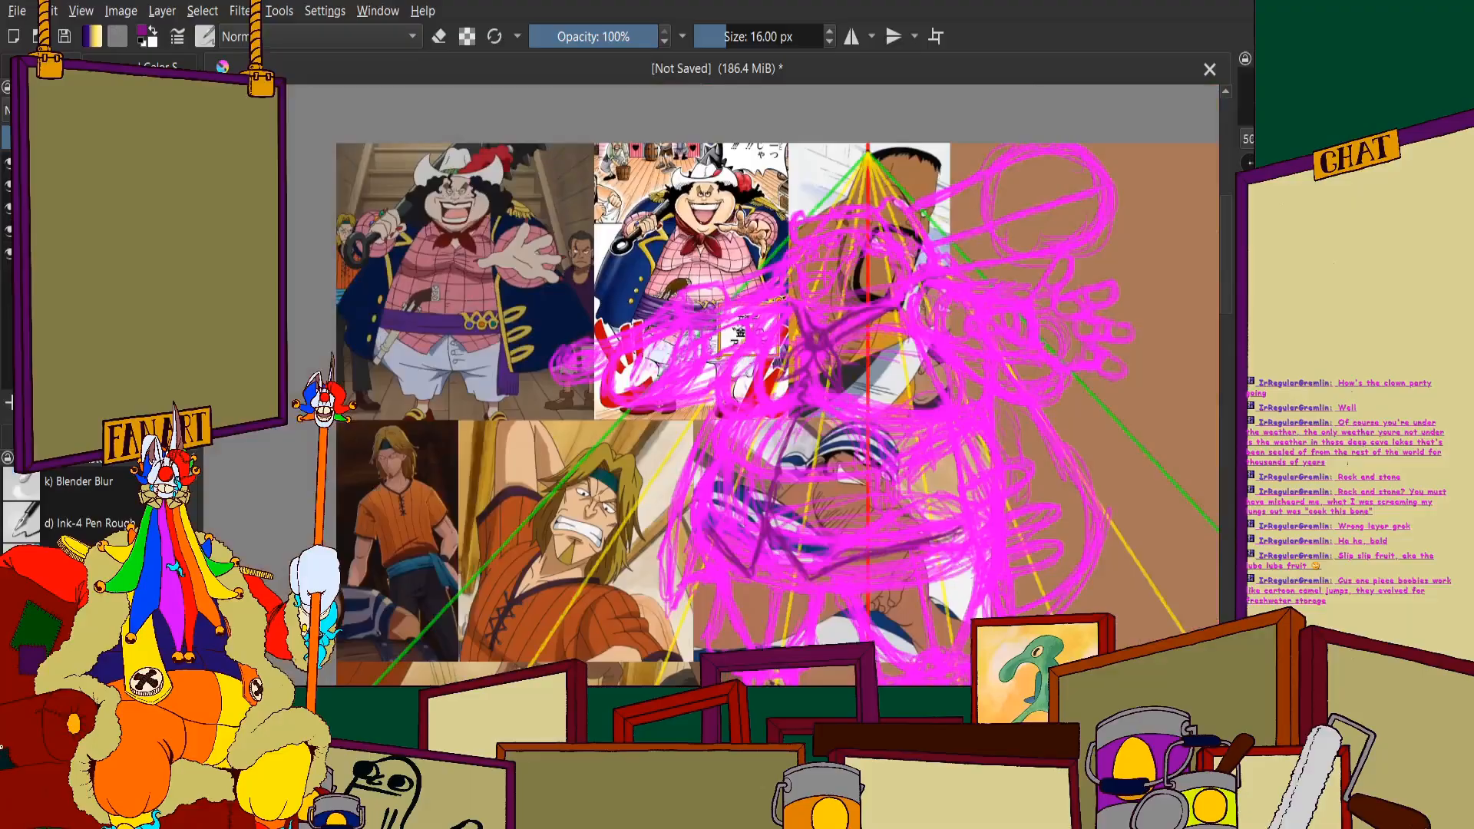
{"action": "scroll", "coordinate": [895, 504], "scroll_direction": "down", "scroll_amount": 1}
{"action": "scroll", "coordinate": [895, 504], "scroll_direction": "up", "scroll_amount": 4}
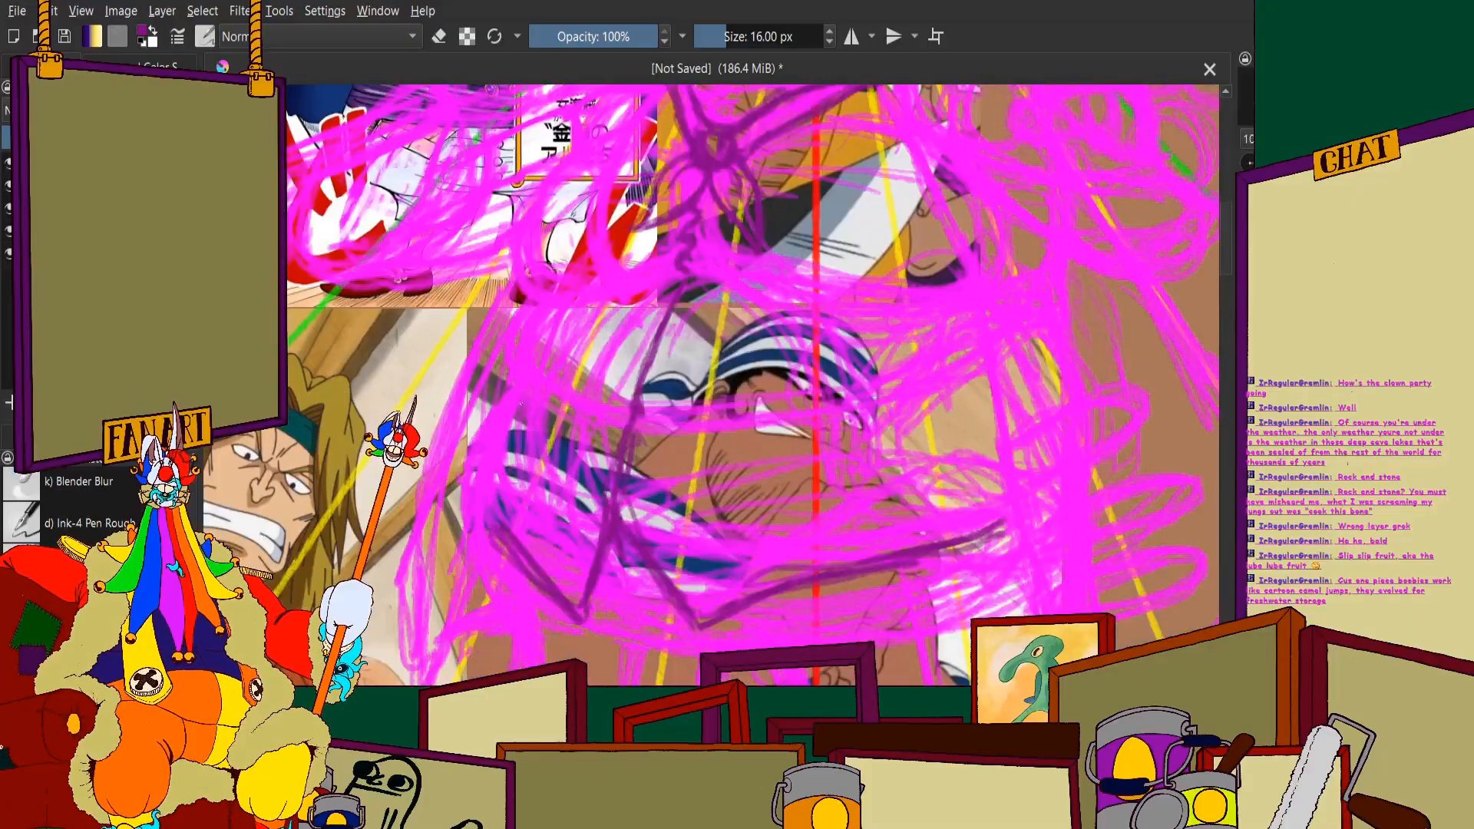
{"action": "mouse_move", "coordinate": [528, 412]}
{"action": "left_mouse_down"}
{"action": "mouse_move", "coordinate": [832, 468]}
{"action": "mouse_move", "coordinate": [716, 457]}
{"action": "mouse_move", "coordinate": [968, 400]}
{"action": "mouse_move", "coordinate": [829, 432]}
{"action": "mouse_move", "coordinate": [749, 437]}
{"action": "left_mouse_up"}
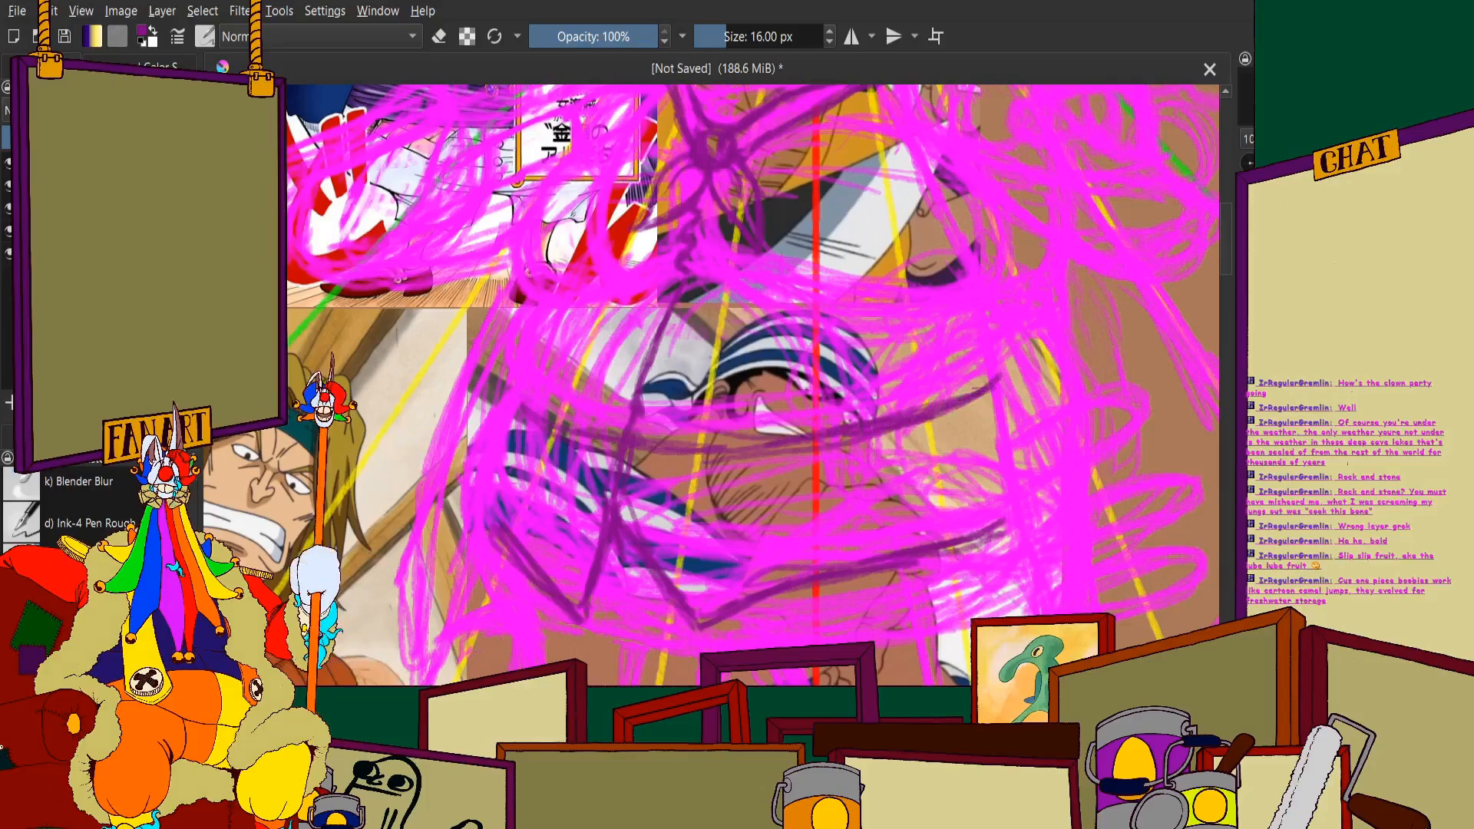
{"action": "mouse_move", "coordinate": [522, 484]}
{"action": "left_mouse_down"}
{"action": "mouse_move", "coordinate": [606, 507]}
{"action": "mouse_move", "coordinate": [760, 514]}
{"action": "mouse_move", "coordinate": [936, 499]}
{"action": "left_mouse_up"}
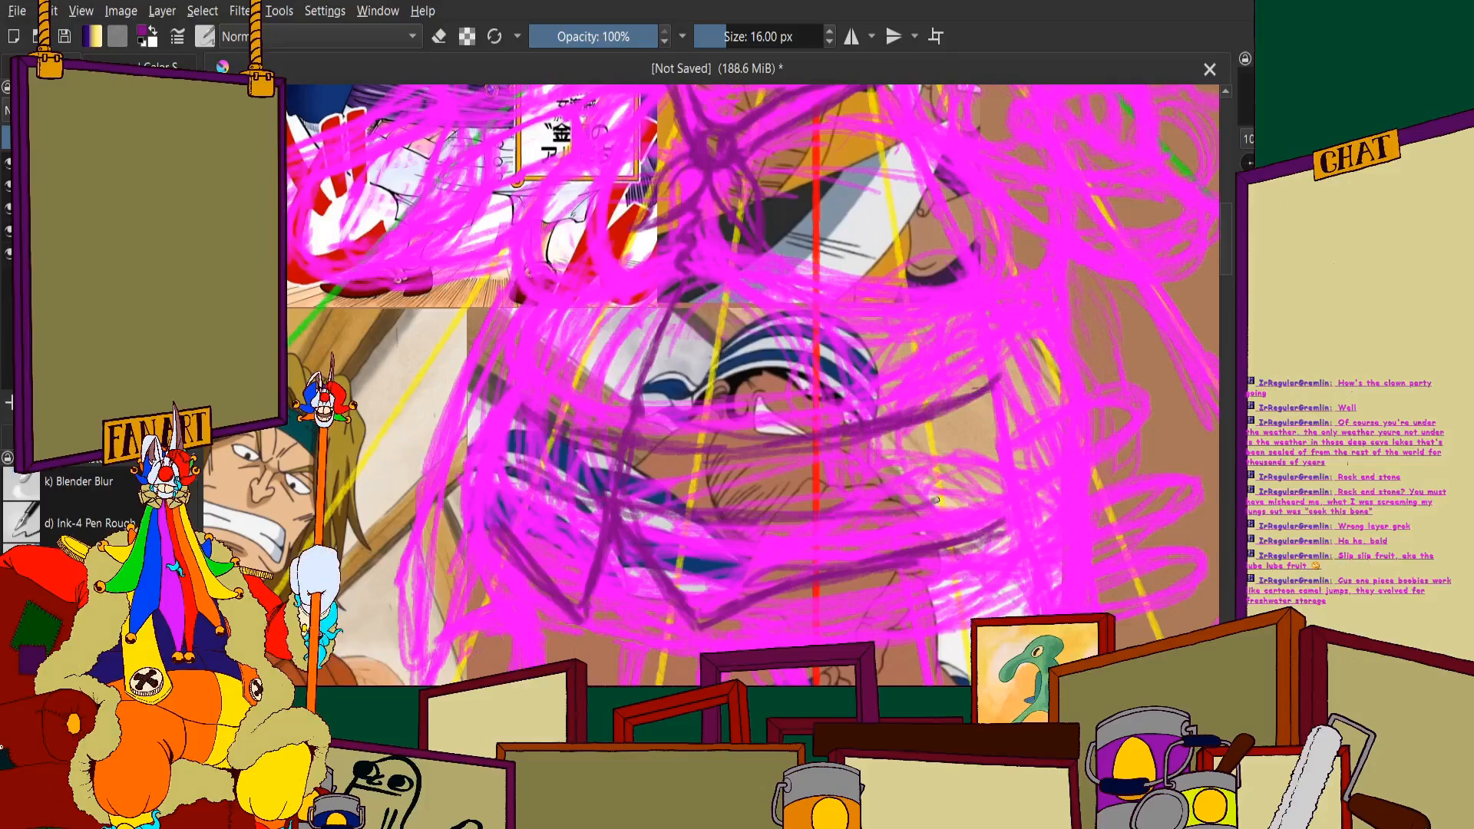
Reinforce the waist sash's lower edge and add fold lines across the sash, following the coat reference image
{"action": "scroll", "coordinate": [936, 499], "scroll_direction": "down", "scroll_amount": 5}
{"action": "scroll", "coordinate": [619, 338], "scroll_direction": "up", "scroll_amount": 5}
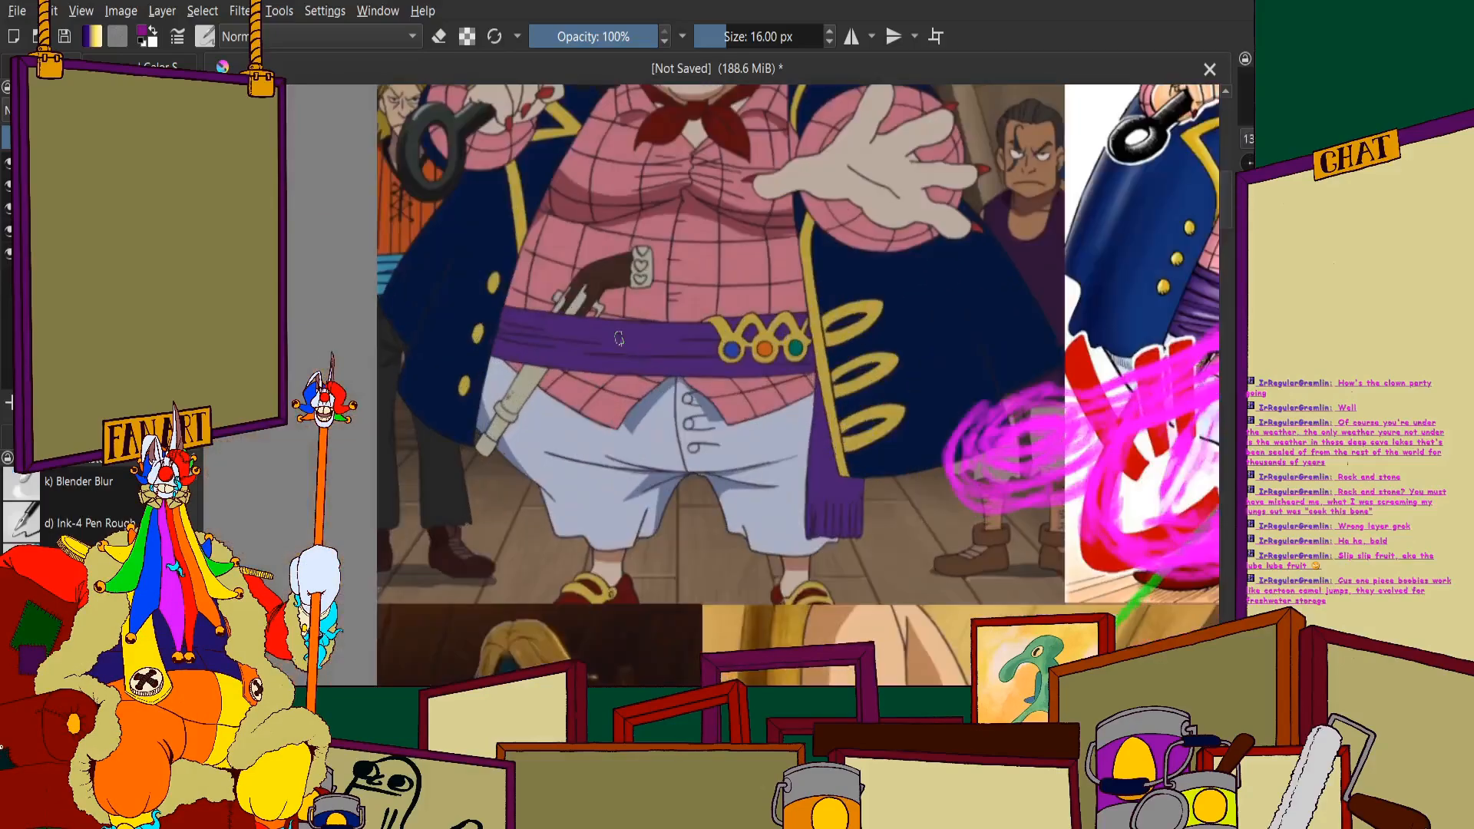
{"action": "scroll", "coordinate": [619, 338], "scroll_direction": "down", "scroll_amount": 5}
{"action": "scroll", "coordinate": [1031, 481], "scroll_direction": "up", "scroll_amount": 5}
{"action": "left_click_drag", "start_coordinate": [1050, 511], "coordinate": [848, 552]}
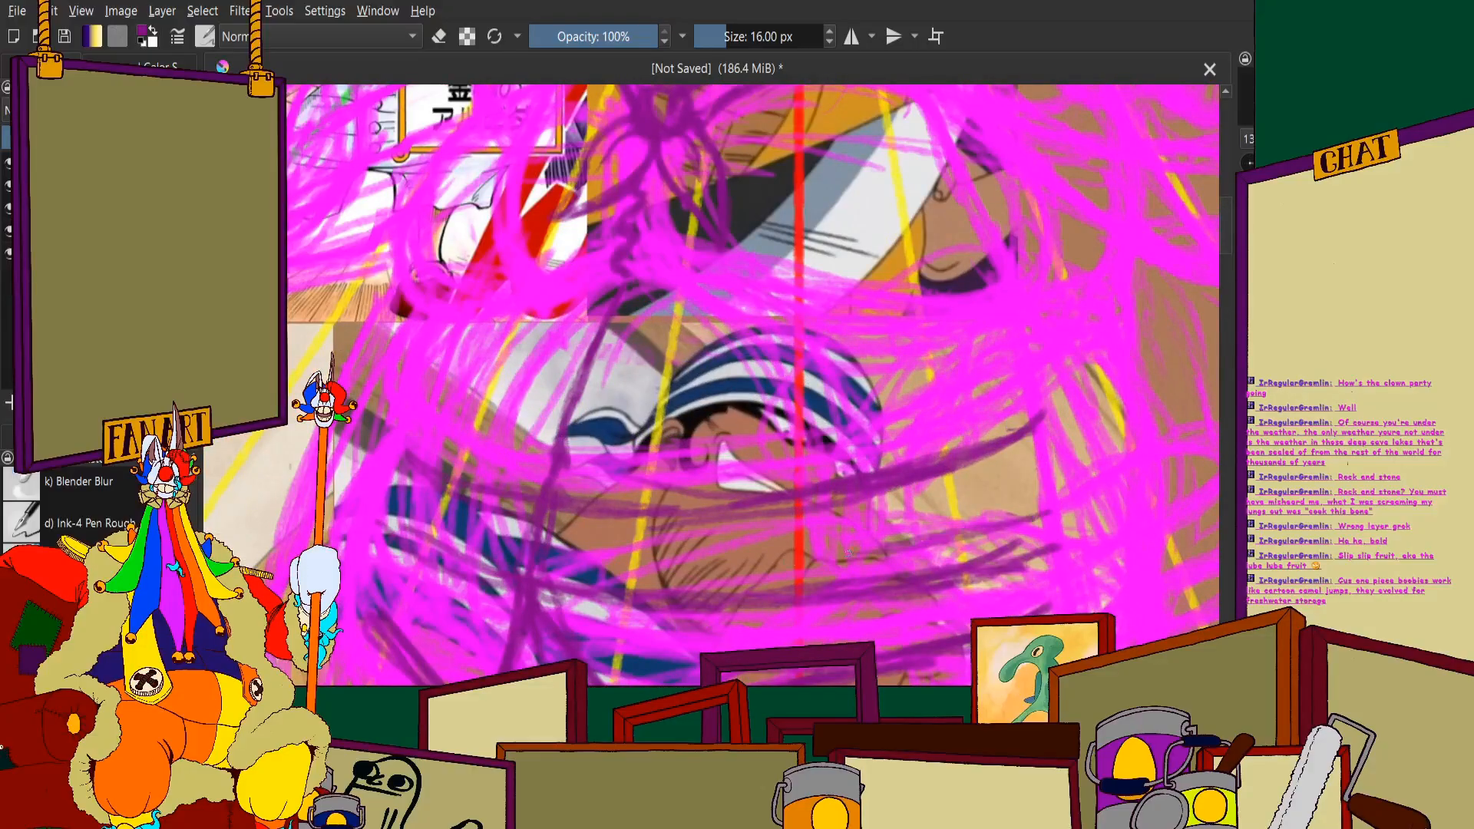
{"action": "mouse_move", "coordinate": [1000, 470]}
{"action": "left_mouse_down"}
{"action": "mouse_move", "coordinate": [954, 490]}
{"action": "mouse_move", "coordinate": [1027, 498]}
{"action": "mouse_move", "coordinate": [971, 511]}
{"action": "left_mouse_up"}
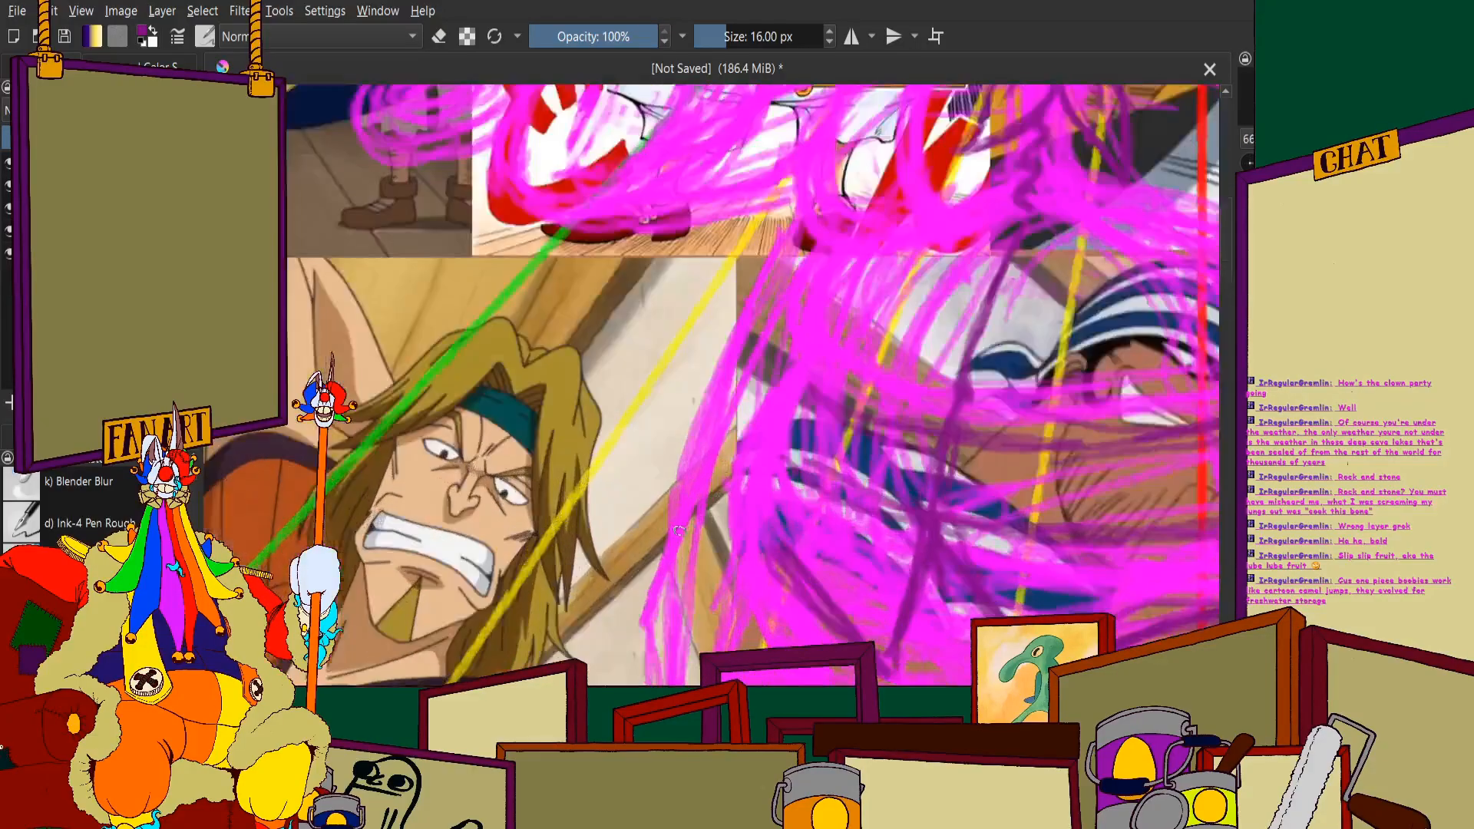
Add shading strokes to the near side of the waist and erase the shirt's front line where it crosses the sash
{"action": "scroll", "coordinate": [971, 510], "scroll_direction": "down", "scroll_amount": 5}
{"action": "scroll", "coordinate": [610, 371], "scroll_direction": "up", "scroll_amount": 5}
{"action": "mouse_move", "coordinate": [610, 371]}
{"action": "left_mouse_down"}
{"action": "mouse_move", "coordinate": [685, 420]}
{"action": "mouse_move", "coordinate": [547, 383]}
{"action": "mouse_move", "coordinate": [630, 438]}
{"action": "left_mouse_up"}
{"action": "scroll", "coordinate": [656, 434], "scroll_direction": "down", "scroll_amount": 5}
{"action": "scroll", "coordinate": [656, 433], "scroll_direction": "up", "scroll_amount": 5}
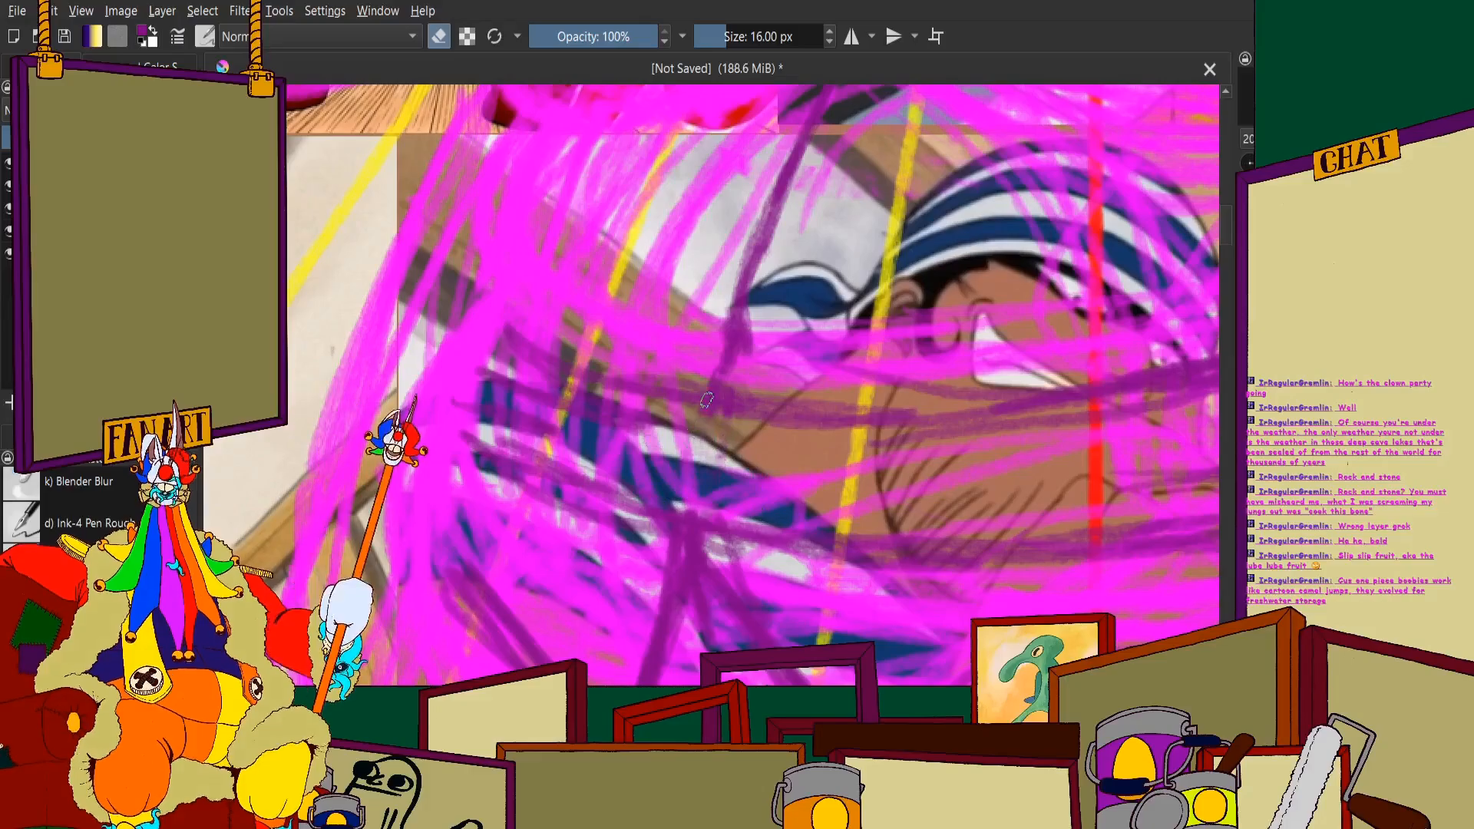
{"action": "scroll", "coordinate": [711, 449], "scroll_direction": "down", "scroll_amount": 5}
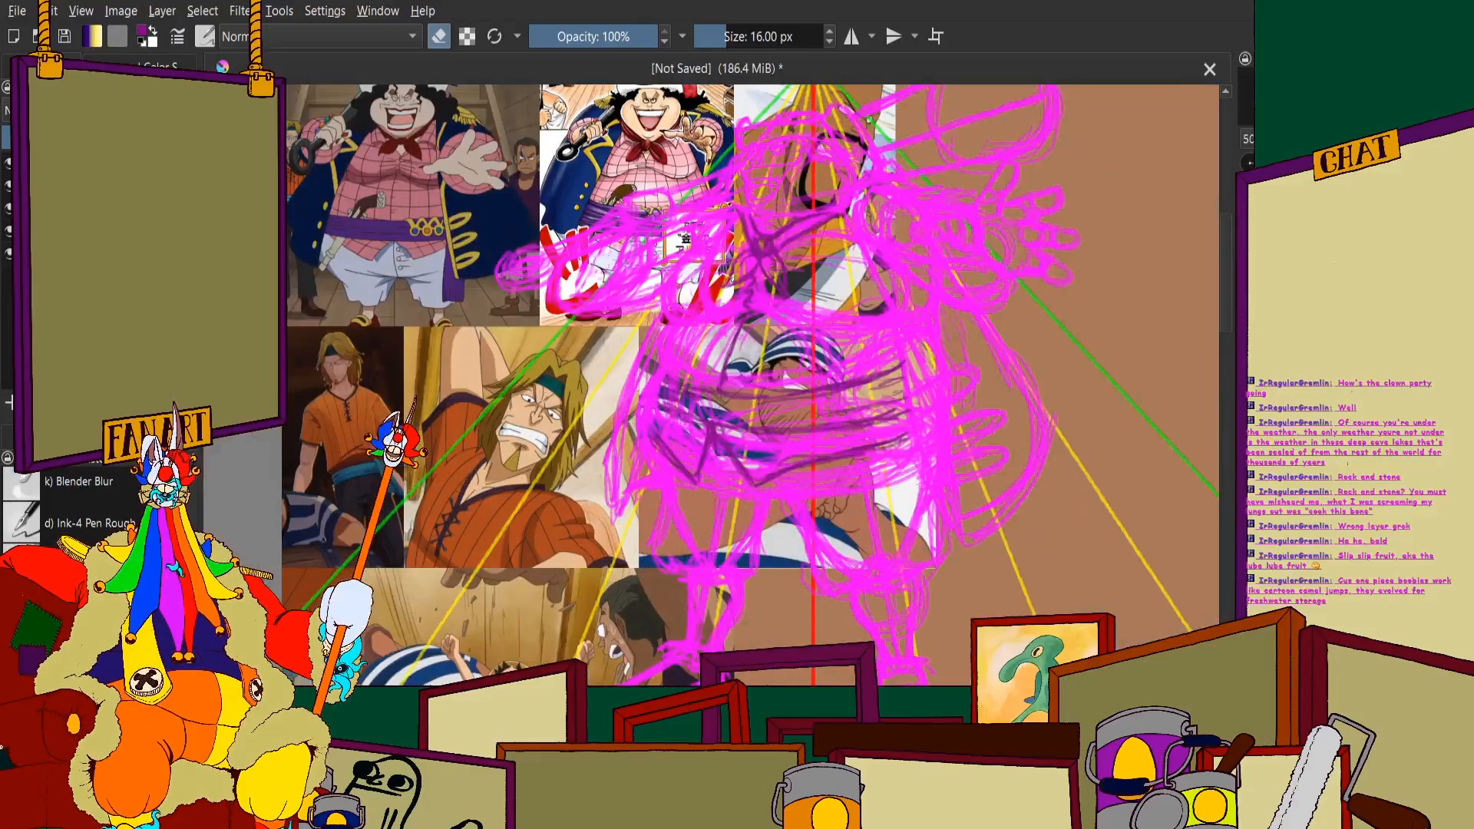
Redraw the upper edge of the longer neckerchief band running from the knot toward the open-hand arm's shoulder
{"action": "scroll", "coordinate": [735, 355], "scroll_direction": "up", "scroll_amount": 5}
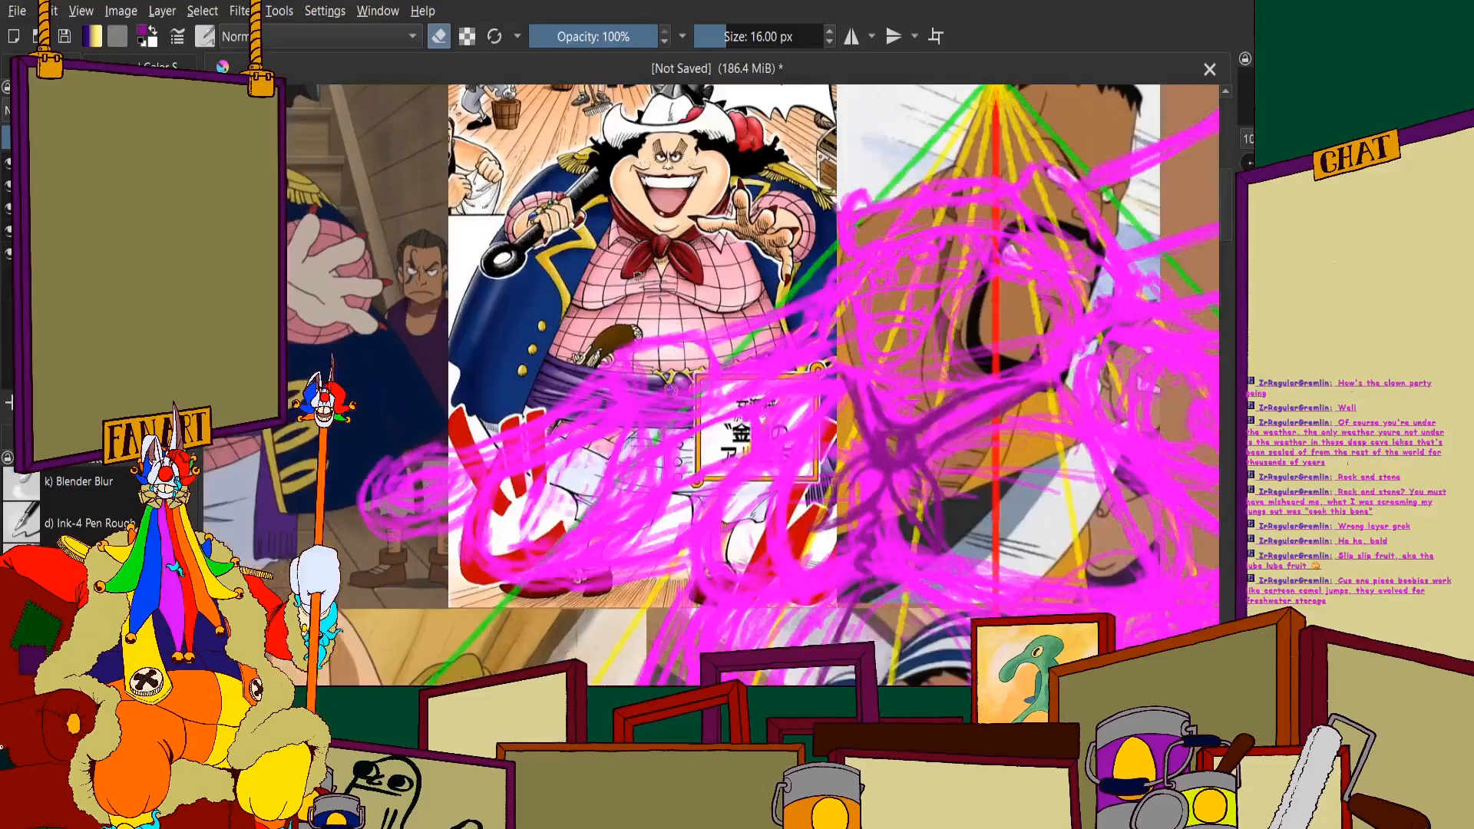
{"action": "scroll", "coordinate": [710, 428], "scroll_direction": "up", "scroll_amount": 3}
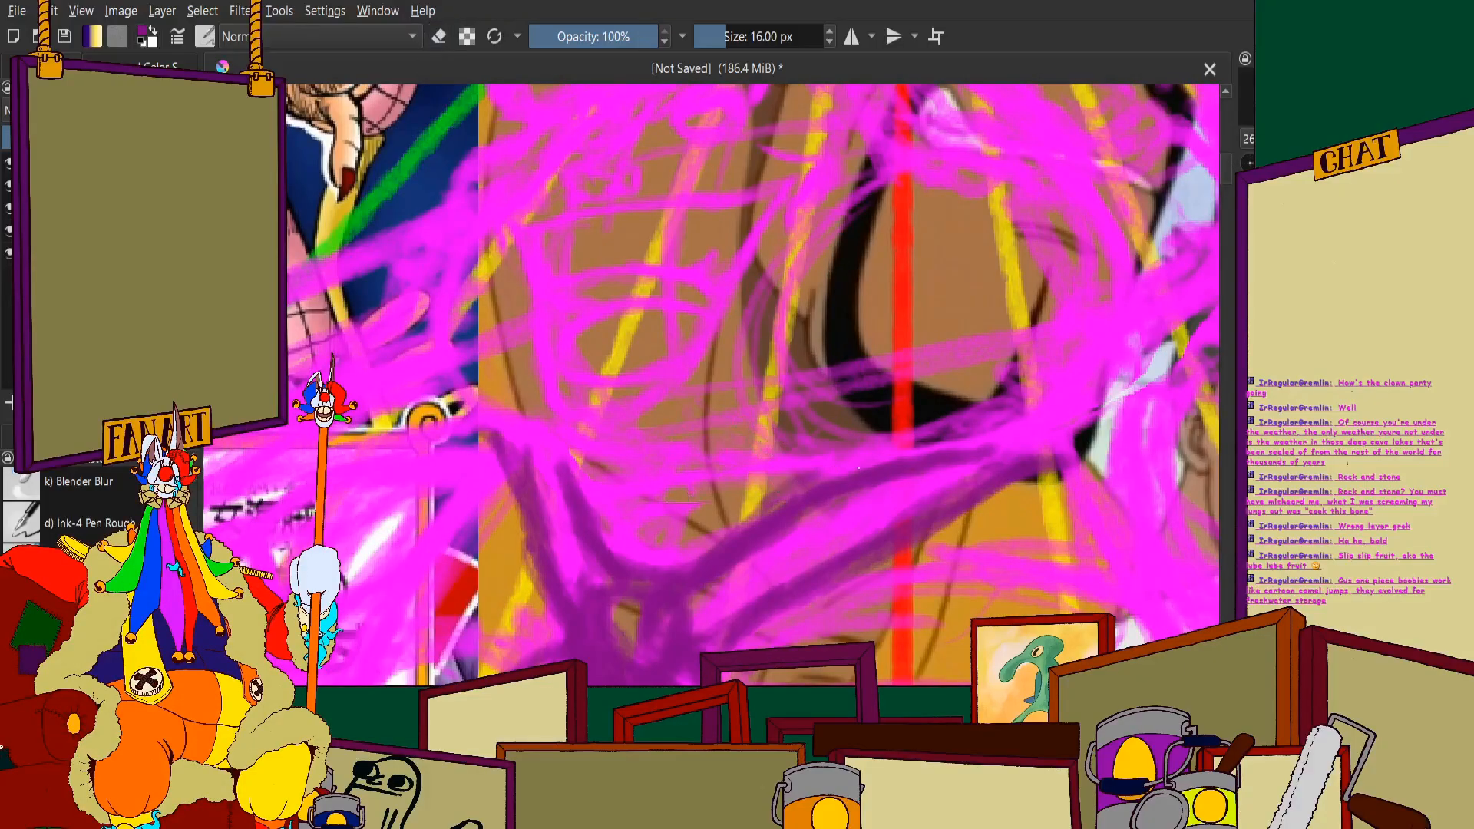
{"action": "left_click_drag", "start_coordinate": [843, 467], "coordinate": [662, 526]}
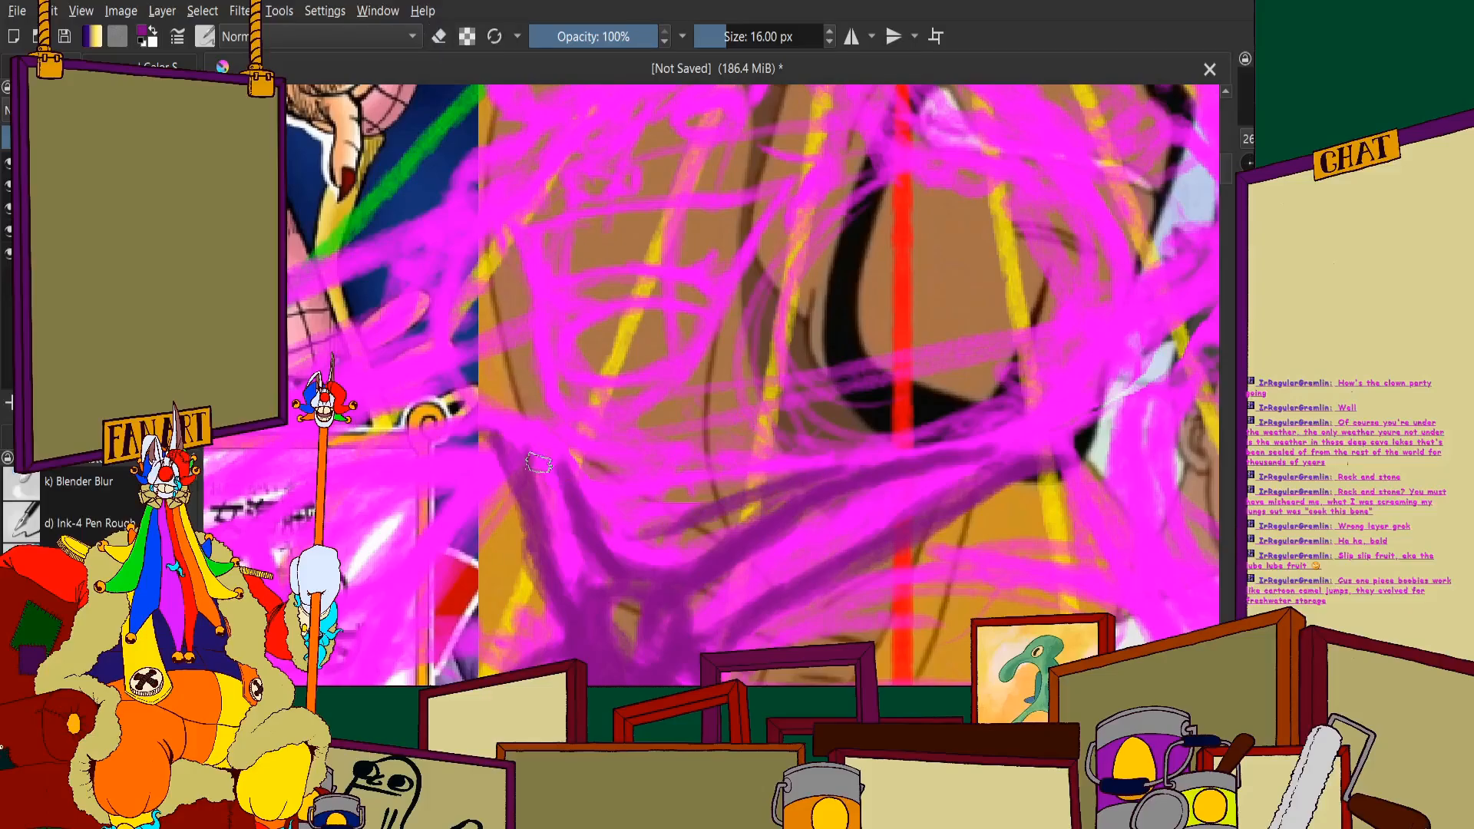
{"action": "scroll", "coordinate": [539, 463], "scroll_direction": "down", "scroll_amount": 2}
{"action": "scroll", "coordinate": [566, 328], "scroll_direction": "down", "scroll_amount": 3}
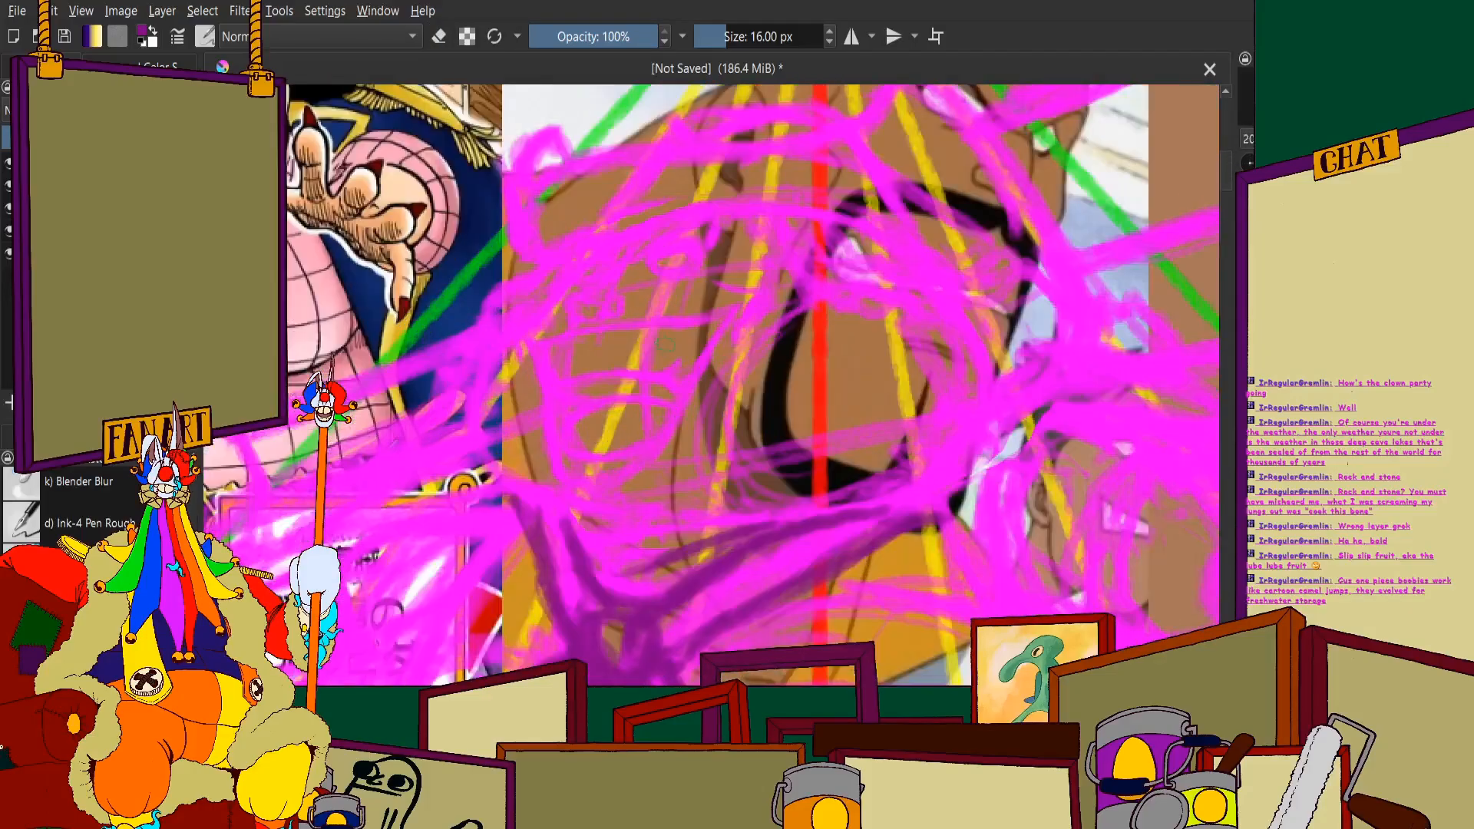
Erase and redraw the inner edge of the short neckerchief band between the knot and the near side of the jaw
{"action": "scroll", "coordinate": [645, 522], "scroll_direction": "up", "scroll_amount": 2}
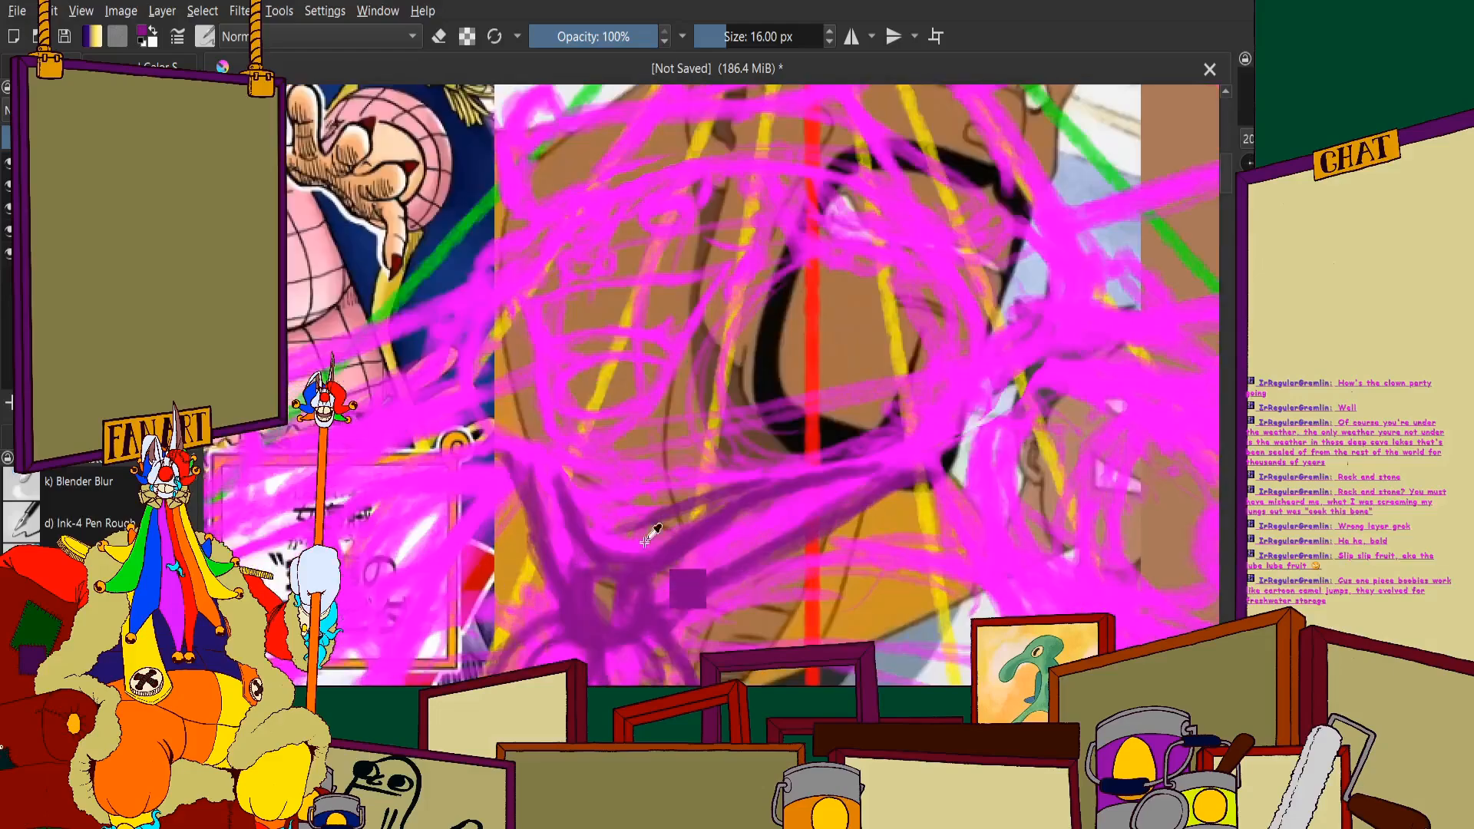
{"action": "scroll", "coordinate": [553, 519], "scroll_direction": "up", "scroll_amount": 1}
{"action": "scroll", "coordinate": [552, 519], "scroll_direction": "up", "scroll_amount": 1}
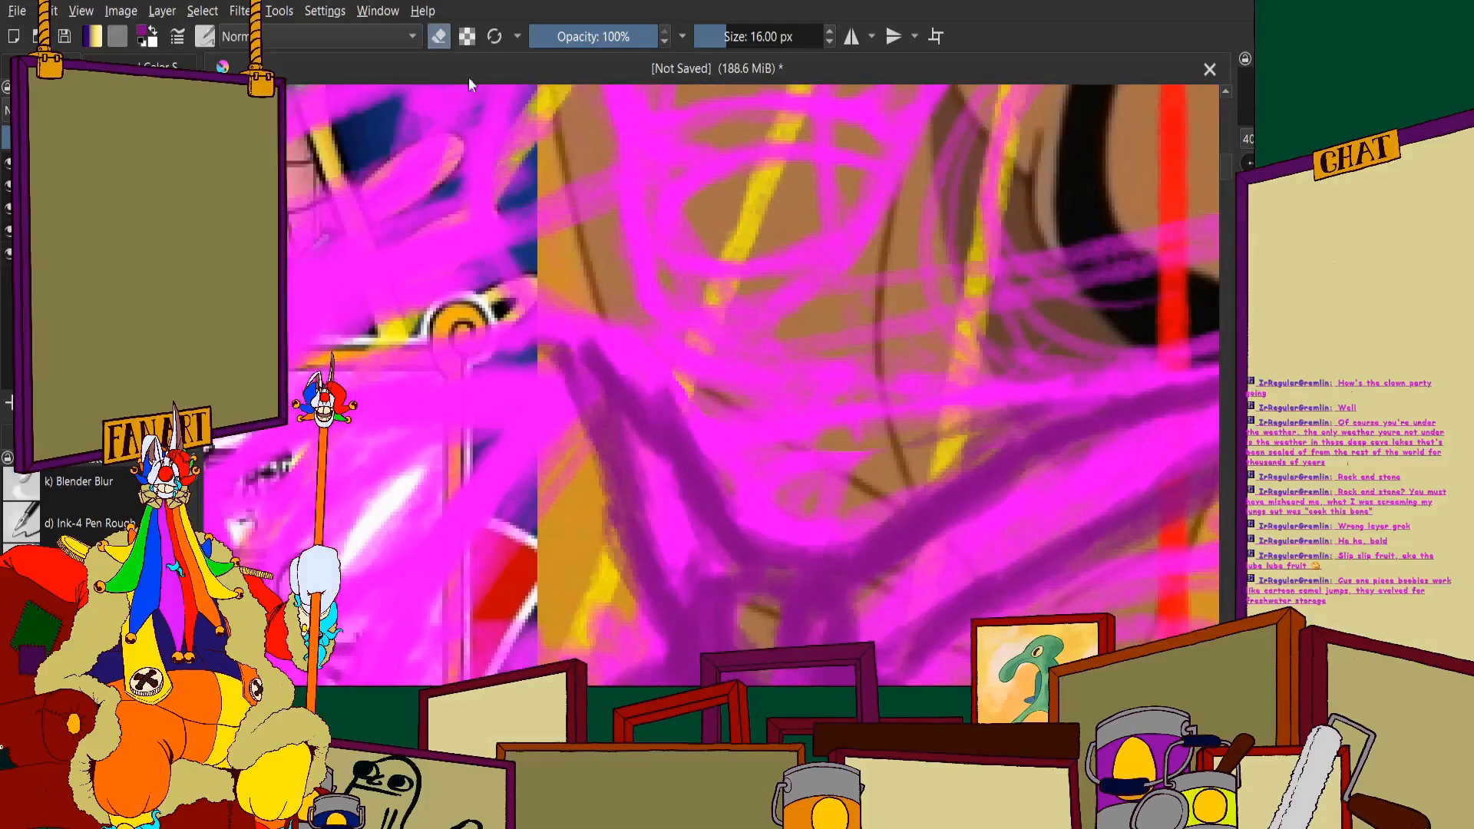
{"action": "scroll", "coordinate": [689, 408], "scroll_direction": "down", "scroll_amount": 2}
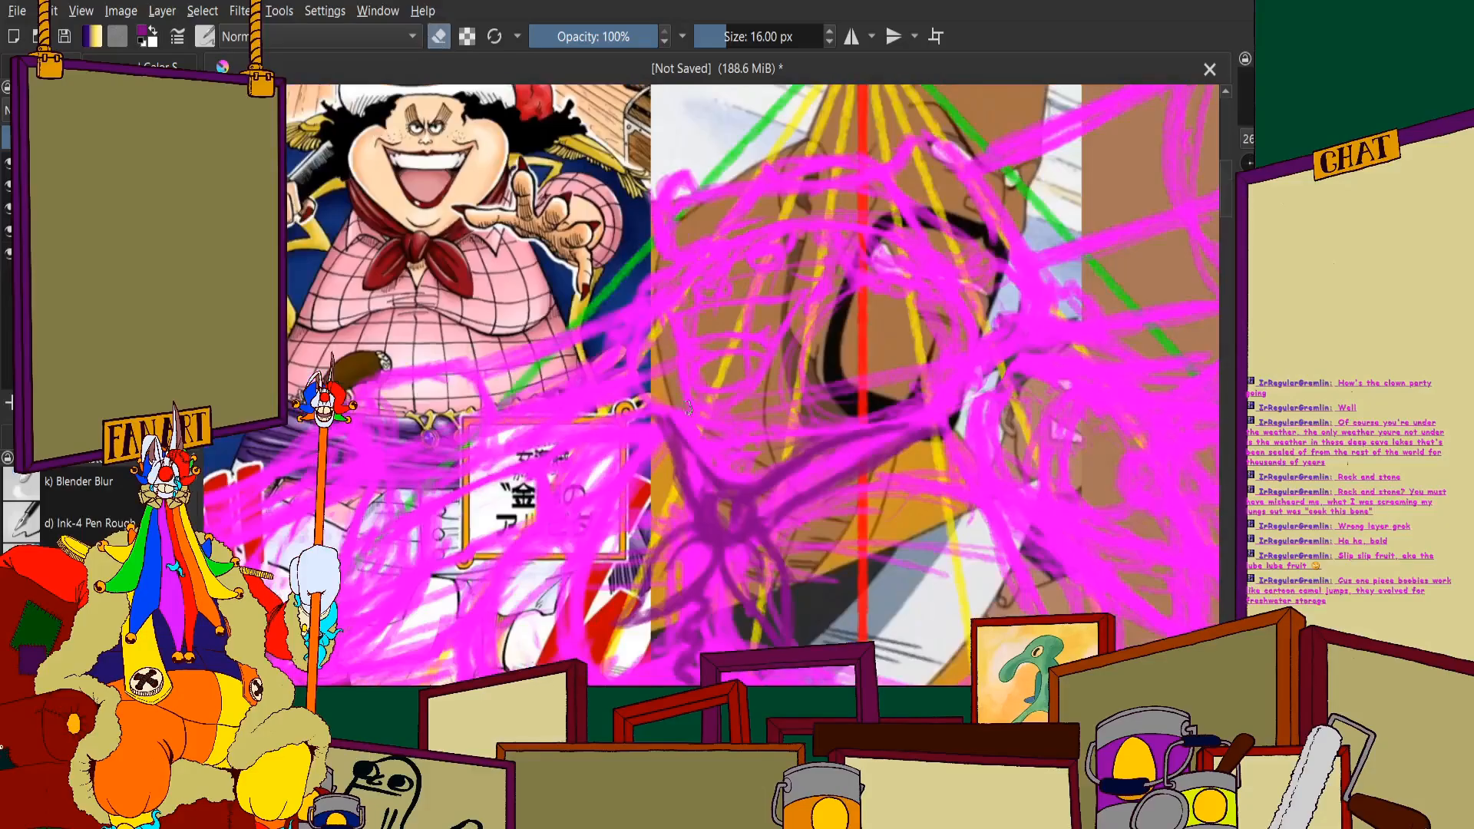
{"action": "scroll", "coordinate": [730, 472], "scroll_direction": "up", "scroll_amount": 2}
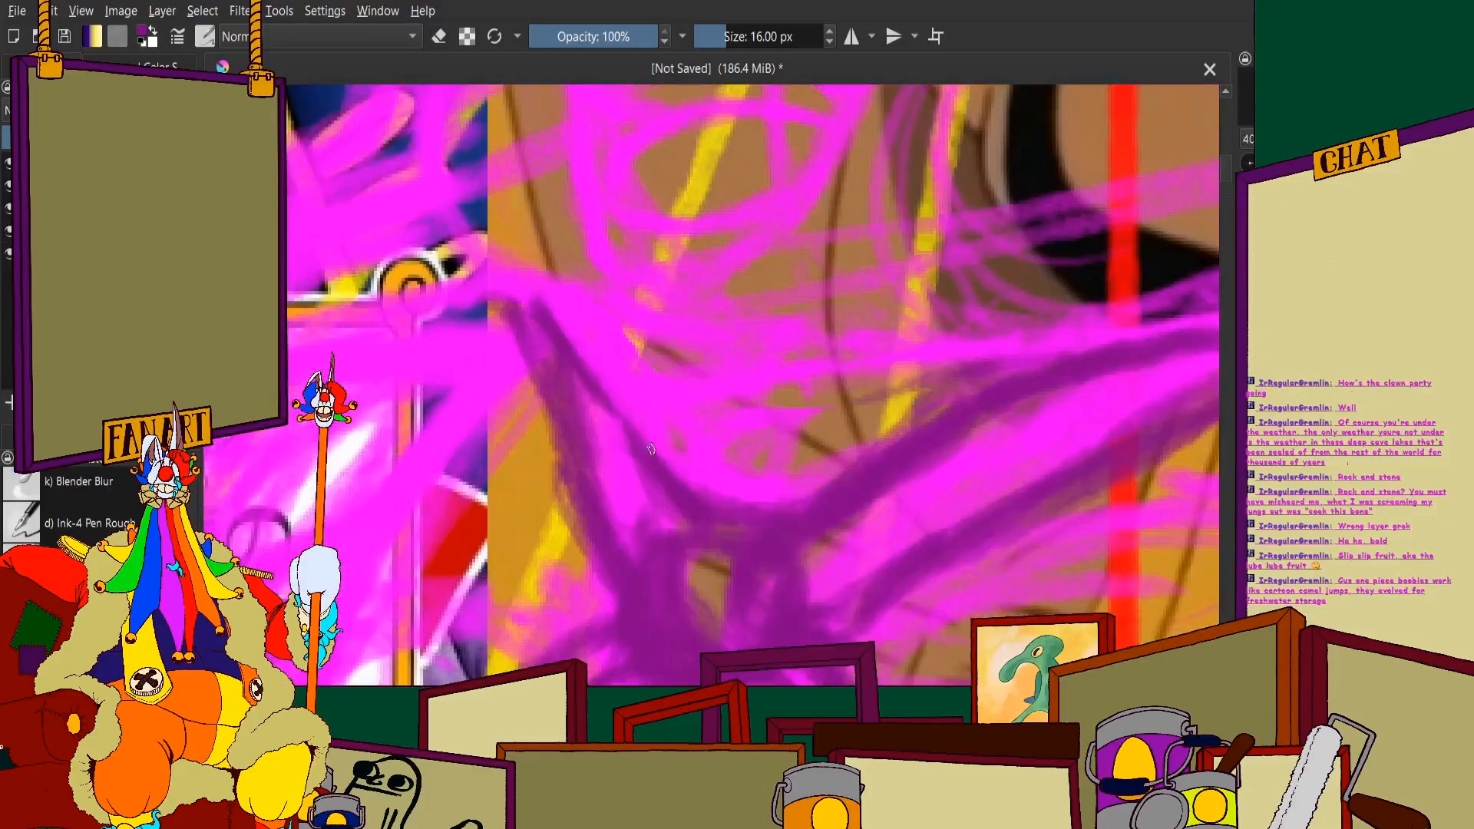
Draw the curved chin line above the neckerchief knot and the rounded outline of the near cheek
{"action": "mouse_move", "coordinate": [583, 299]}
{"action": "left_mouse_down"}
{"action": "mouse_move", "coordinate": [620, 381]}
{"action": "mouse_move", "coordinate": [618, 369]}
{"action": "mouse_move", "coordinate": [715, 377]}
{"action": "mouse_move", "coordinate": [683, 390]}
{"action": "mouse_move", "coordinate": [725, 380]}
{"action": "left_mouse_up"}
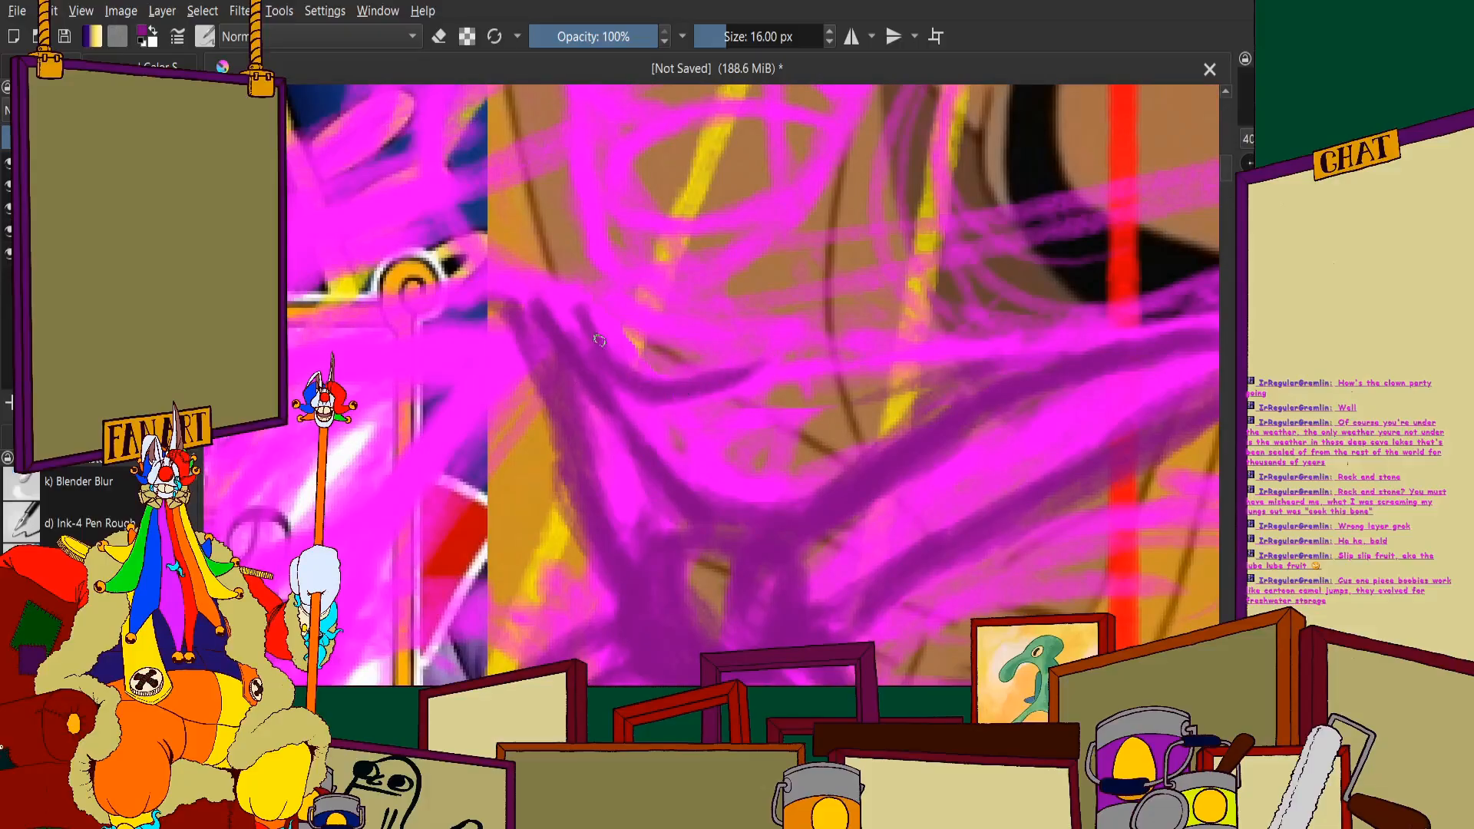
{"action": "scroll", "coordinate": [598, 341], "scroll_direction": "down", "scroll_amount": 3}
{"action": "scroll", "coordinate": [615, 204], "scroll_direction": "up", "scroll_amount": 2}
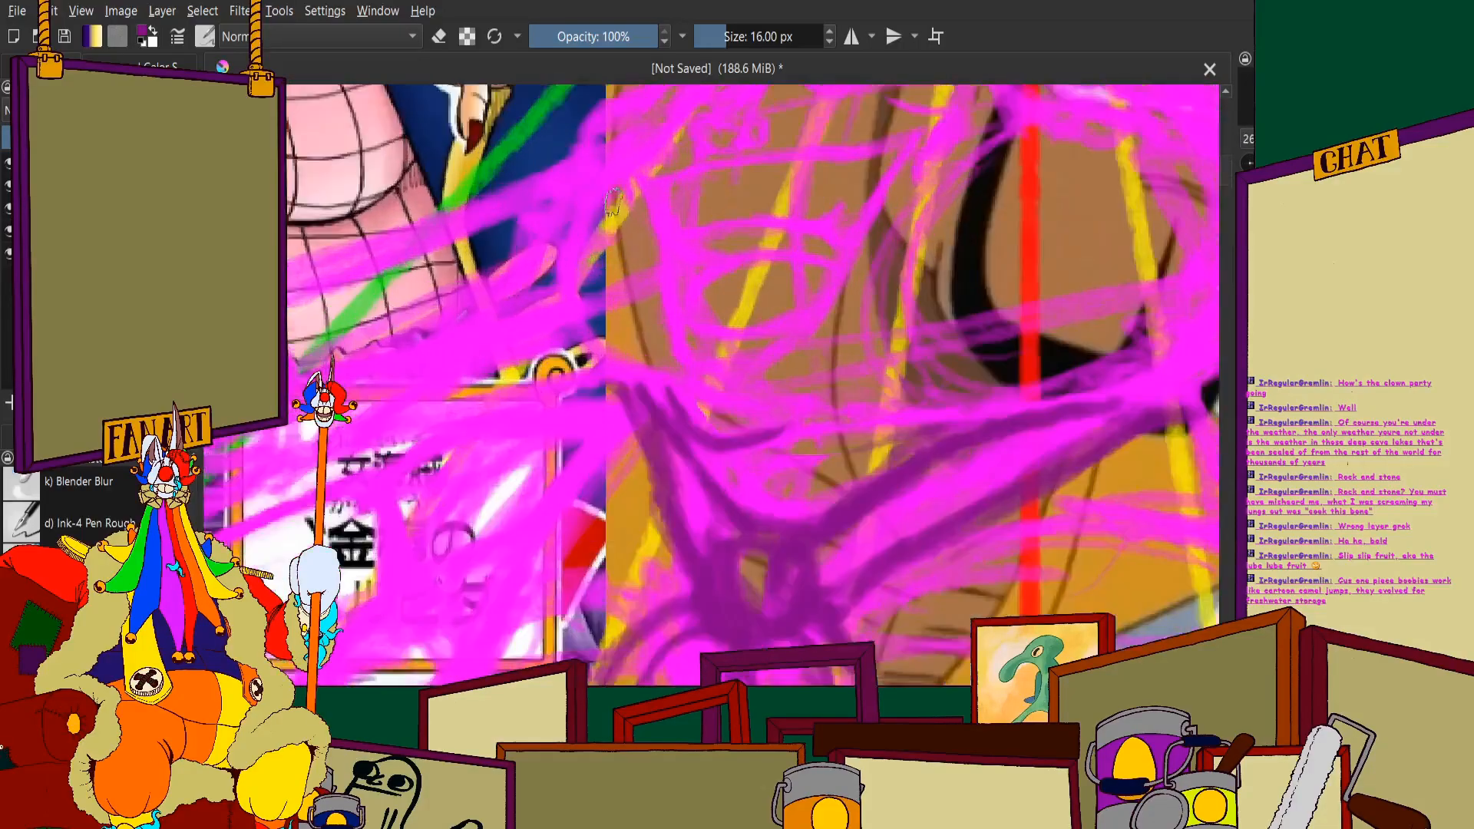
{"action": "scroll", "coordinate": [614, 203], "scroll_direction": "up", "scroll_amount": 2}
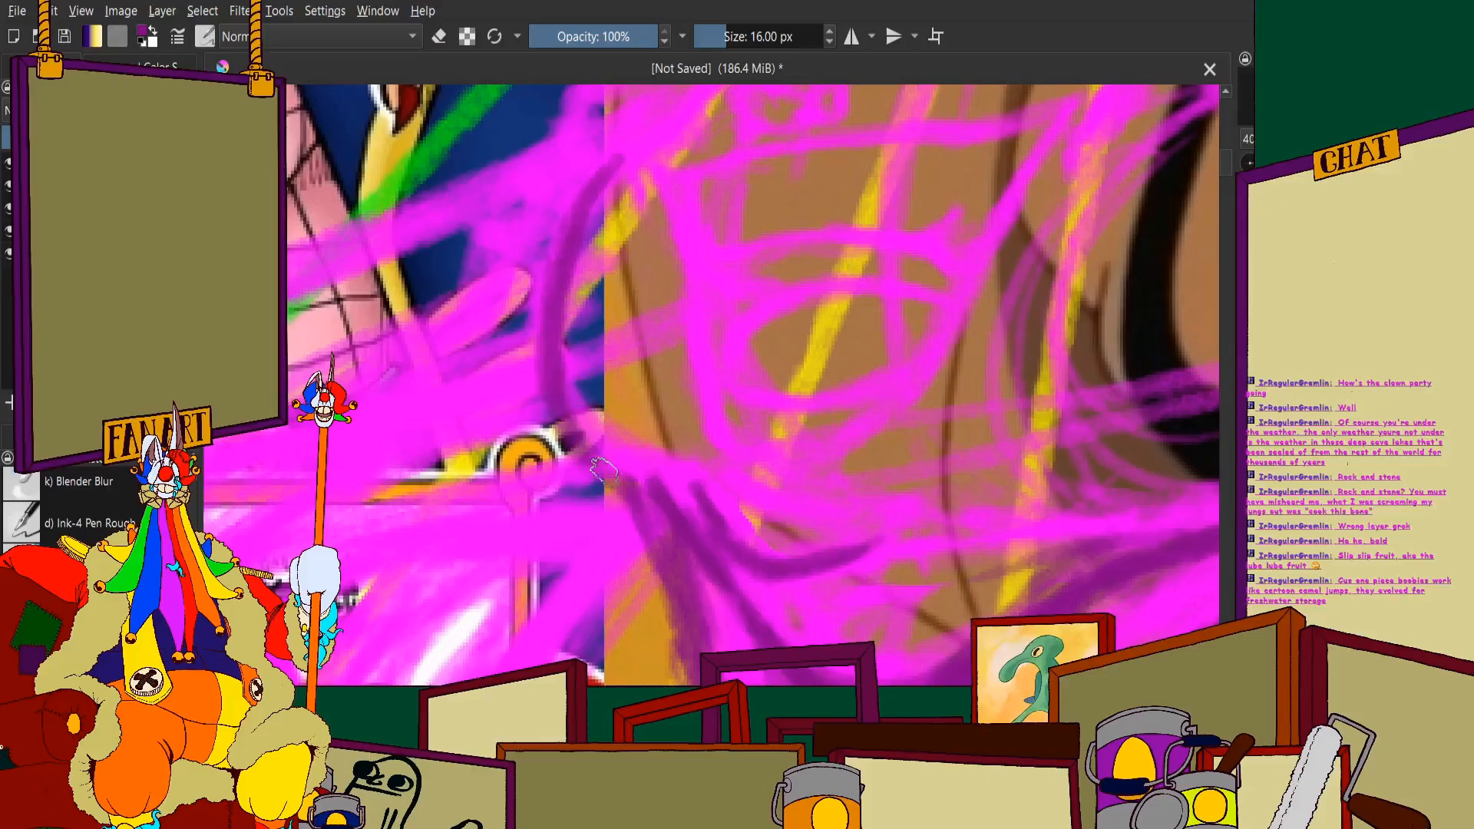
Draw the far side of the jaw along the neckerchief band and curve it up into the far cheek's outline
{"action": "scroll", "coordinate": [667, 483], "scroll_direction": "down", "scroll_amount": 3}
{"action": "scroll", "coordinate": [827, 367], "scroll_direction": "up", "scroll_amount": 1}
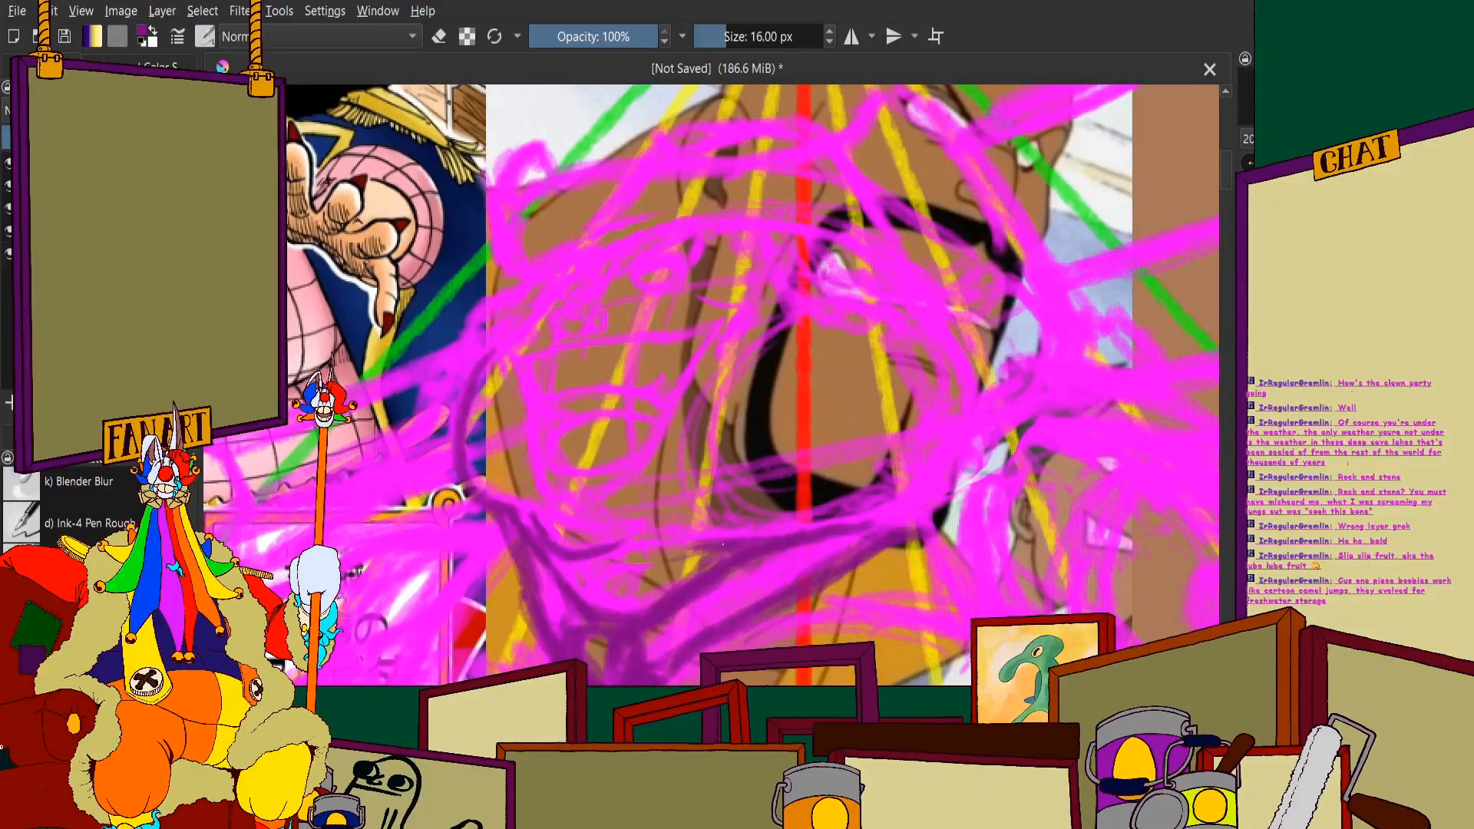
{"action": "mouse_move", "coordinate": [825, 533]}
{"action": "left_mouse_down"}
{"action": "mouse_move", "coordinate": [945, 453]}
{"action": "mouse_move", "coordinate": [923, 489]}
{"action": "mouse_move", "coordinate": [944, 366]}
{"action": "left_mouse_up"}
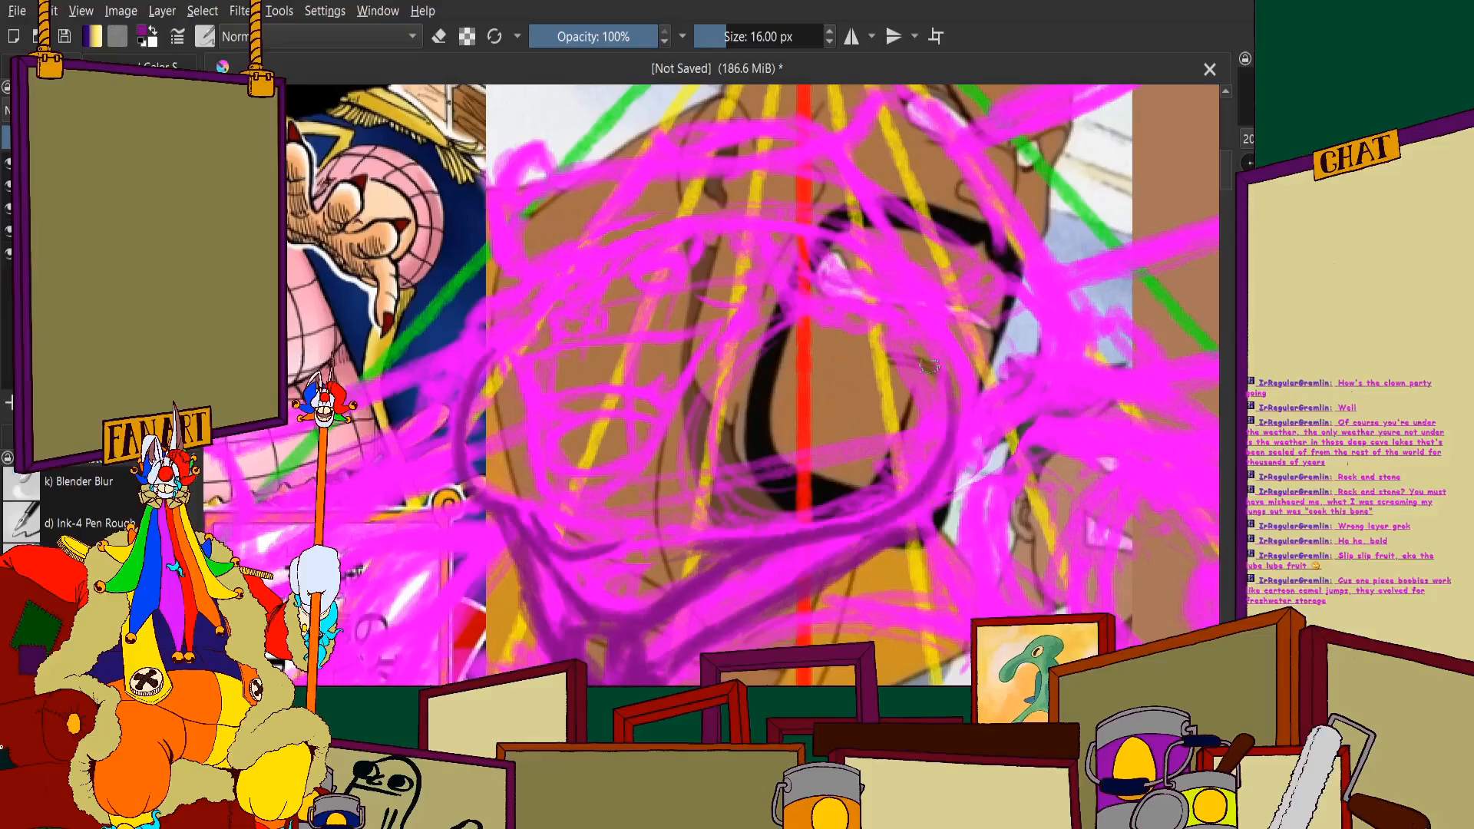
{"action": "scroll", "coordinate": [937, 351], "scroll_direction": "down", "scroll_amount": 2}
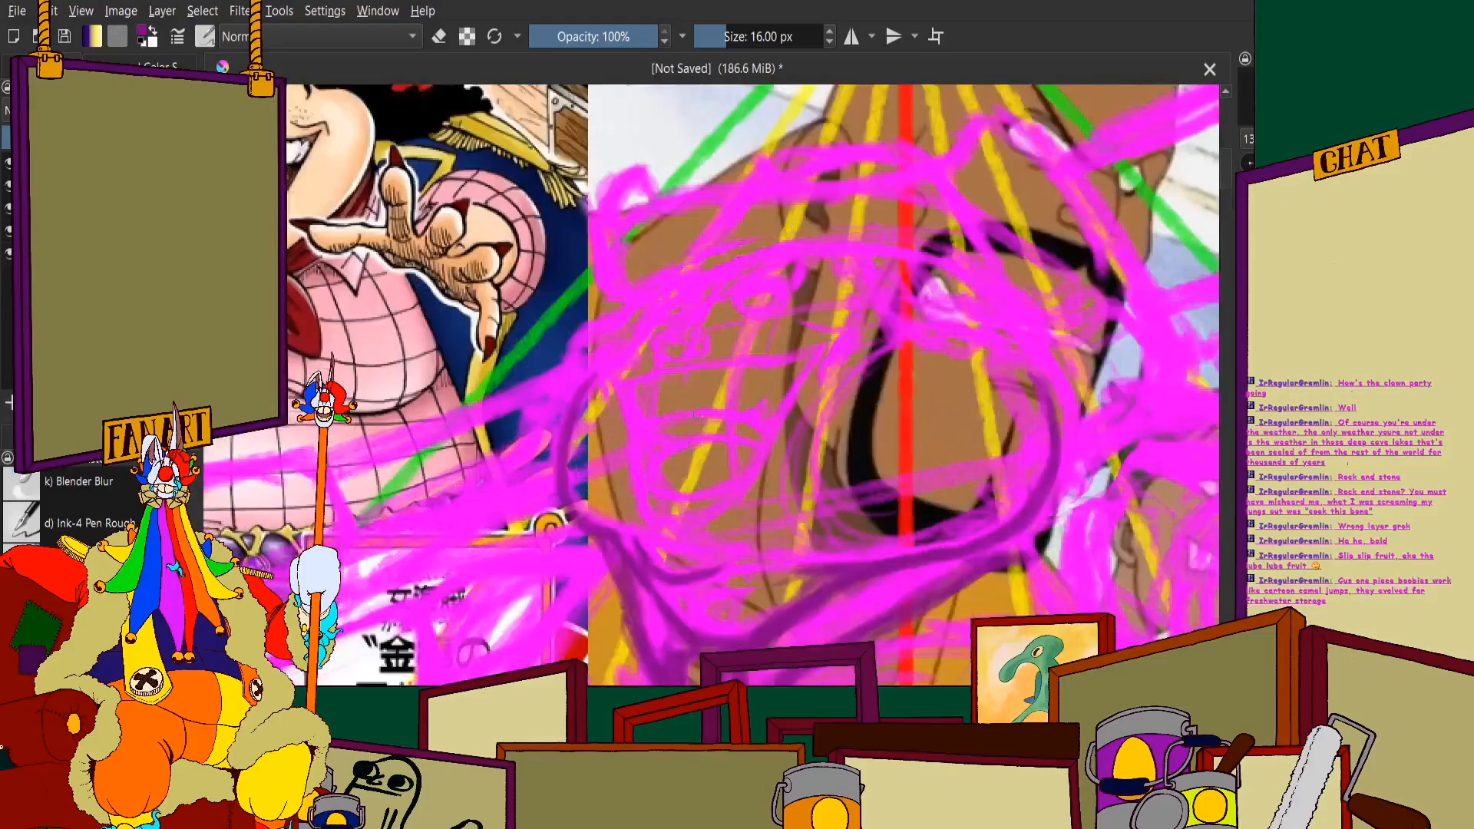
Outline the lower part of the open mouth with a U-shaped curve down one side and up the other
{"action": "scroll", "coordinate": [937, 351], "scroll_direction": "up", "scroll_amount": 1}
{"action": "scroll", "coordinate": [937, 351], "scroll_direction": "down", "scroll_amount": 2}
{"action": "scroll", "coordinate": [783, 607], "scroll_direction": "up", "scroll_amount": 5}
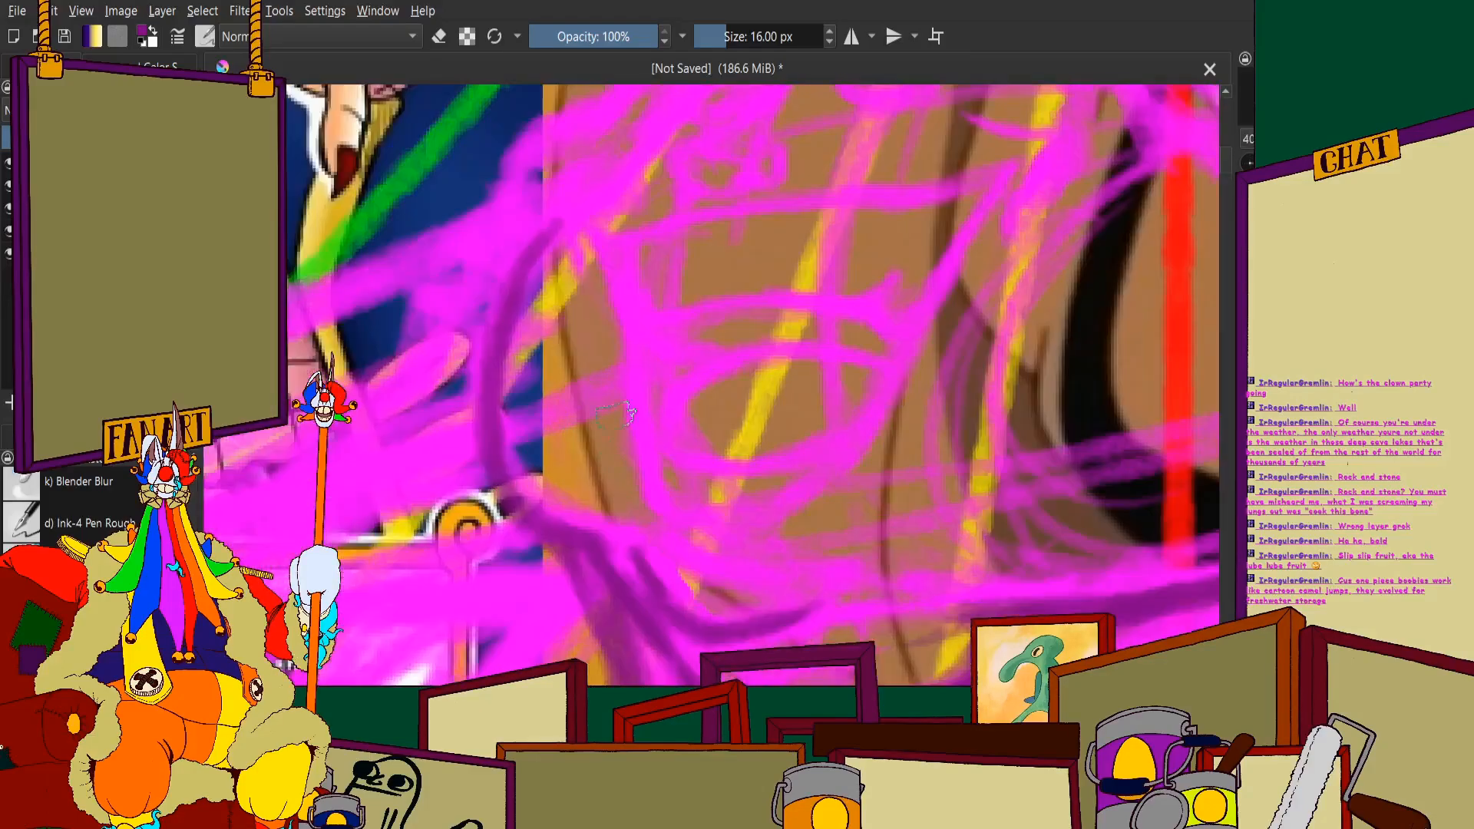
{"action": "mouse_move", "coordinate": [608, 249]}
{"action": "left_mouse_down"}
{"action": "mouse_move", "coordinate": [657, 482]}
{"action": "mouse_move", "coordinate": [645, 442]}
{"action": "mouse_move", "coordinate": [693, 509]}
{"action": "mouse_move", "coordinate": [807, 528]}
{"action": "mouse_move", "coordinate": [769, 530]}
{"action": "mouse_move", "coordinate": [952, 383]}
{"action": "left_mouse_up"}
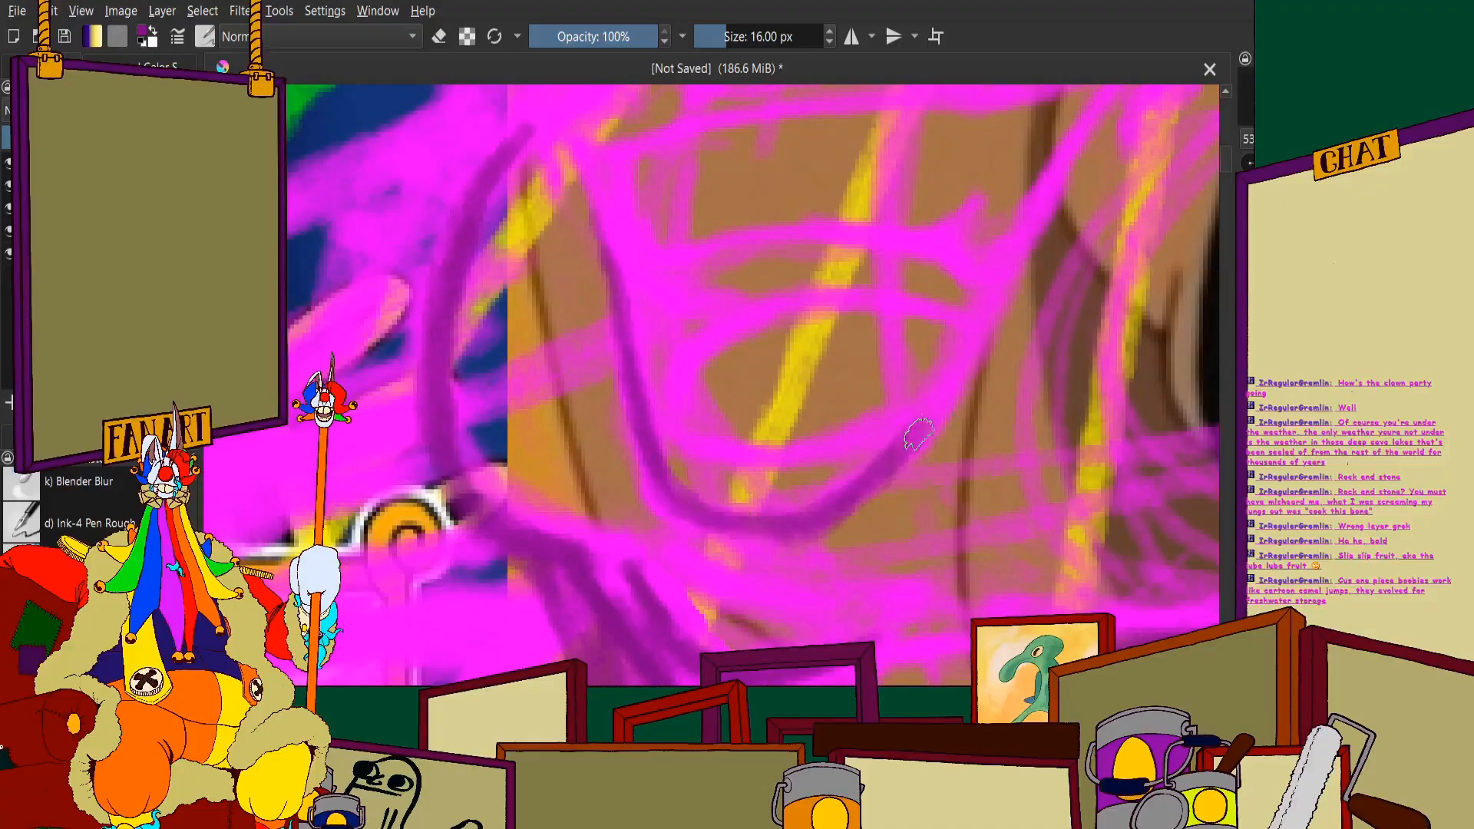
Extend the far side of the open mouth up to its corner and add a second lower-lip curve beneath the mouth
{"action": "scroll", "coordinate": [952, 346], "scroll_direction": "down", "scroll_amount": 3}
{"action": "scroll", "coordinate": [949, 288], "scroll_direction": "up", "scroll_amount": 2}
{"action": "left_click_drag", "start_coordinate": [949, 288], "coordinate": [807, 522]}
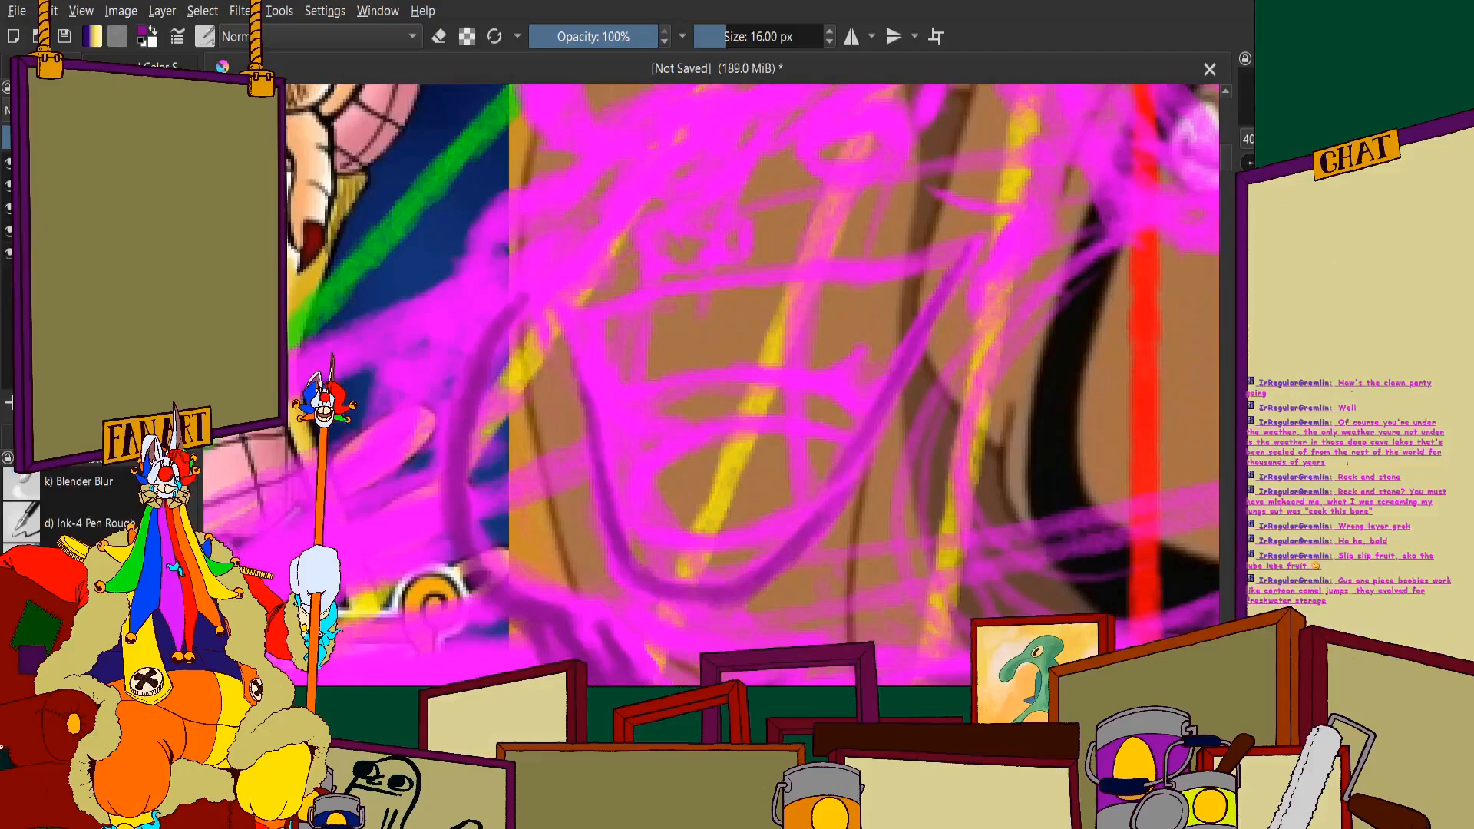
{"action": "scroll", "coordinate": [806, 522], "scroll_direction": "down", "scroll_amount": 3}
{"action": "scroll", "coordinate": [656, 445], "scroll_direction": "up", "scroll_amount": 4}
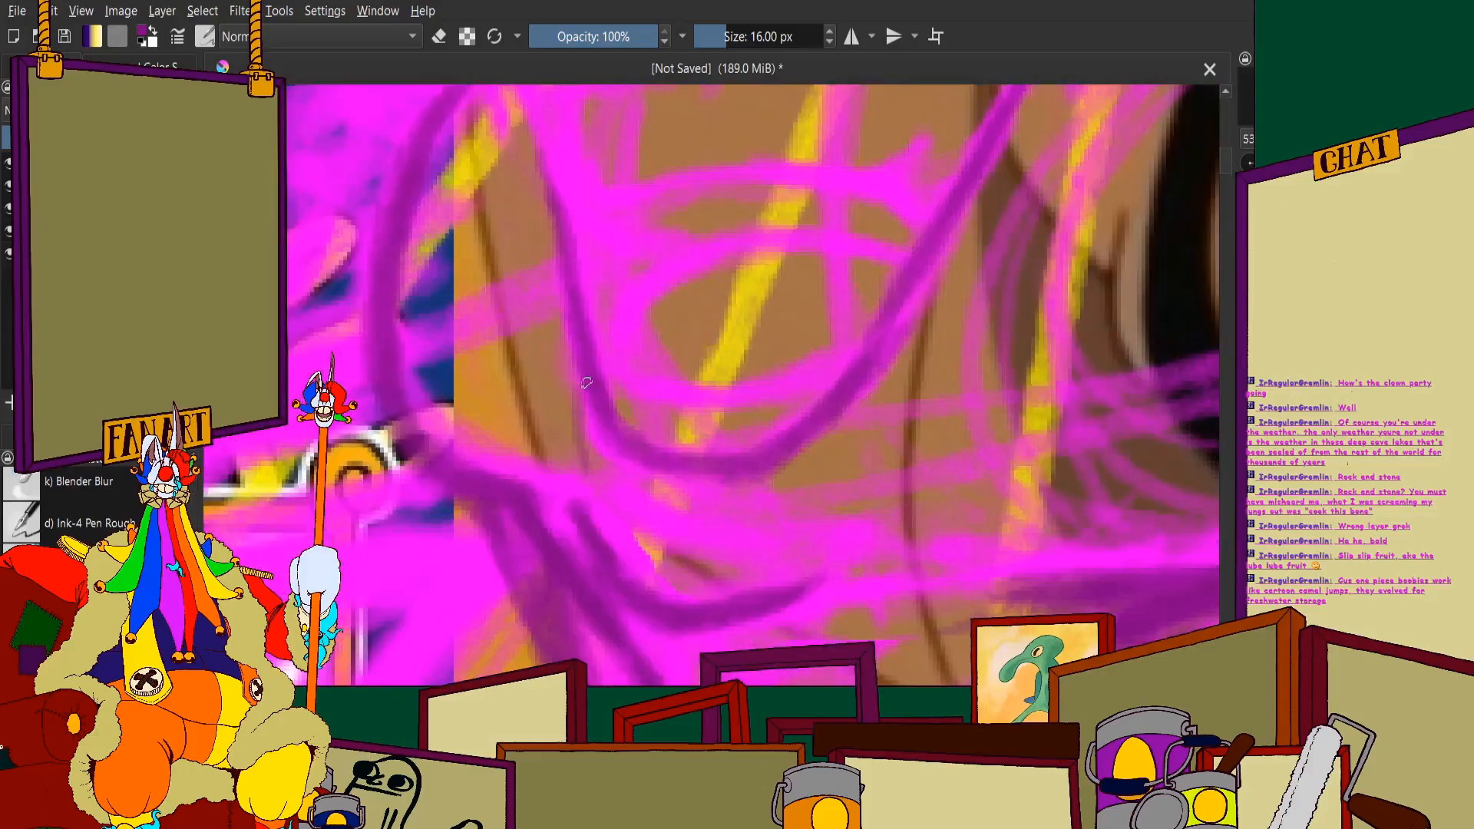
{"action": "mouse_move", "coordinate": [750, 508]}
{"action": "left_mouse_down"}
{"action": "mouse_move", "coordinate": [859, 392]}
{"action": "mouse_move", "coordinate": [929, 268]}
{"action": "left_mouse_up"}
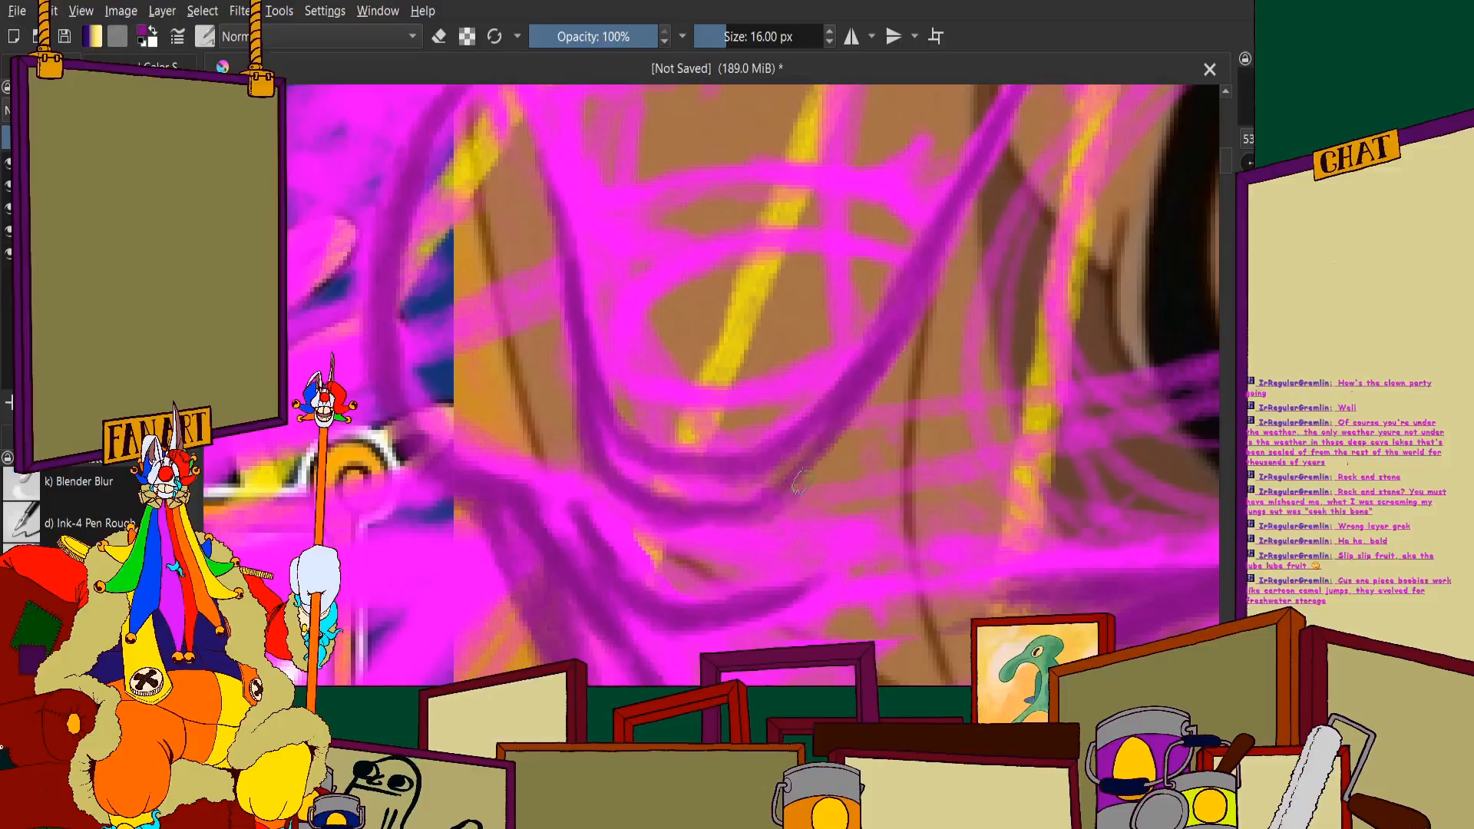
Draw the upper lip with a small V-shaped notch and a second line under it joining both mouth corners
{"action": "scroll", "coordinate": [643, 506], "scroll_direction": "down", "scroll_amount": 6}
{"action": "scroll", "coordinate": [629, 293], "scroll_direction": "up", "scroll_amount": 6}
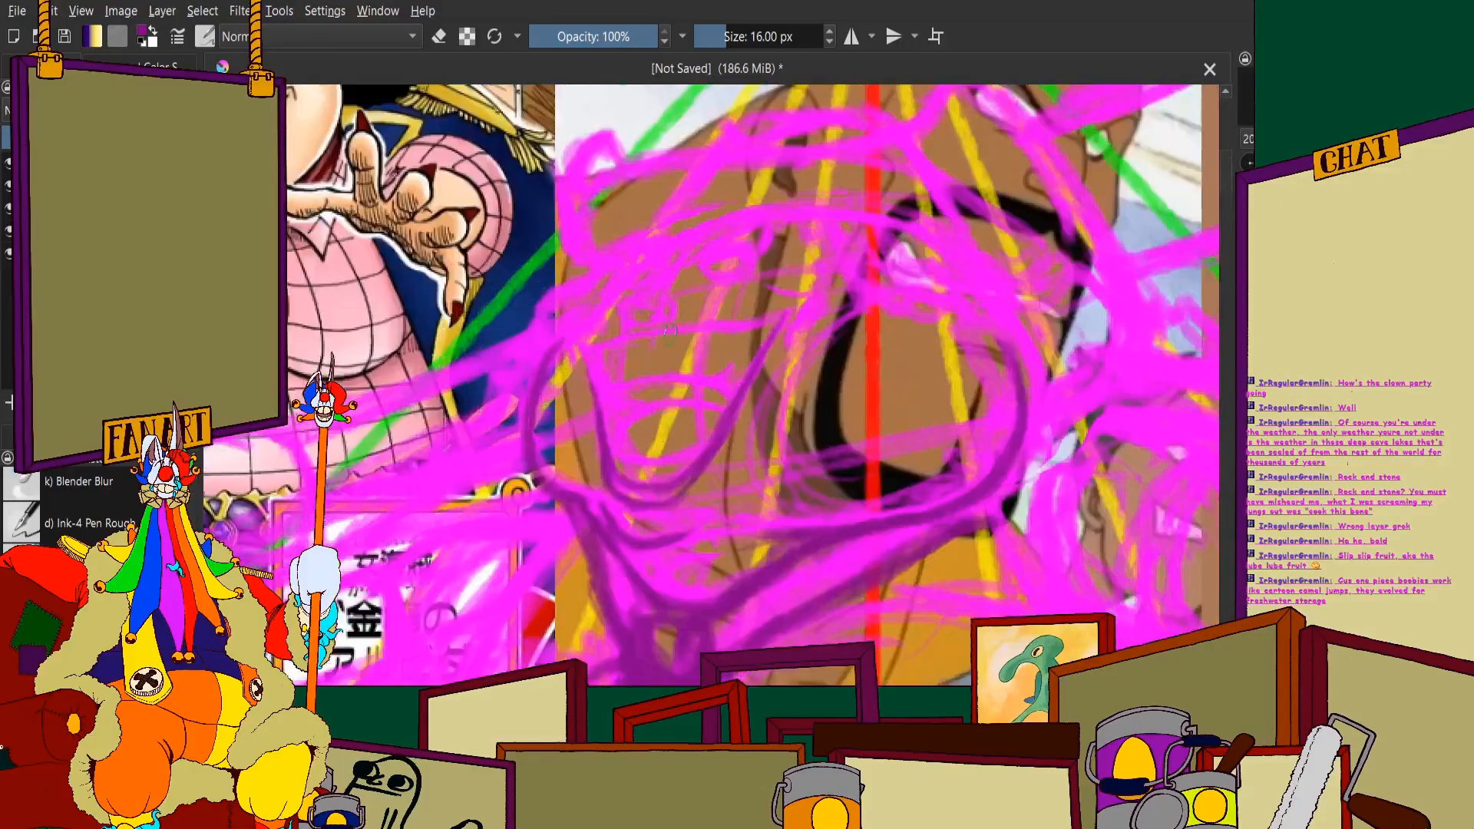
{"action": "left_click_drag", "start_coordinate": [631, 292], "coordinate": [585, 306]}
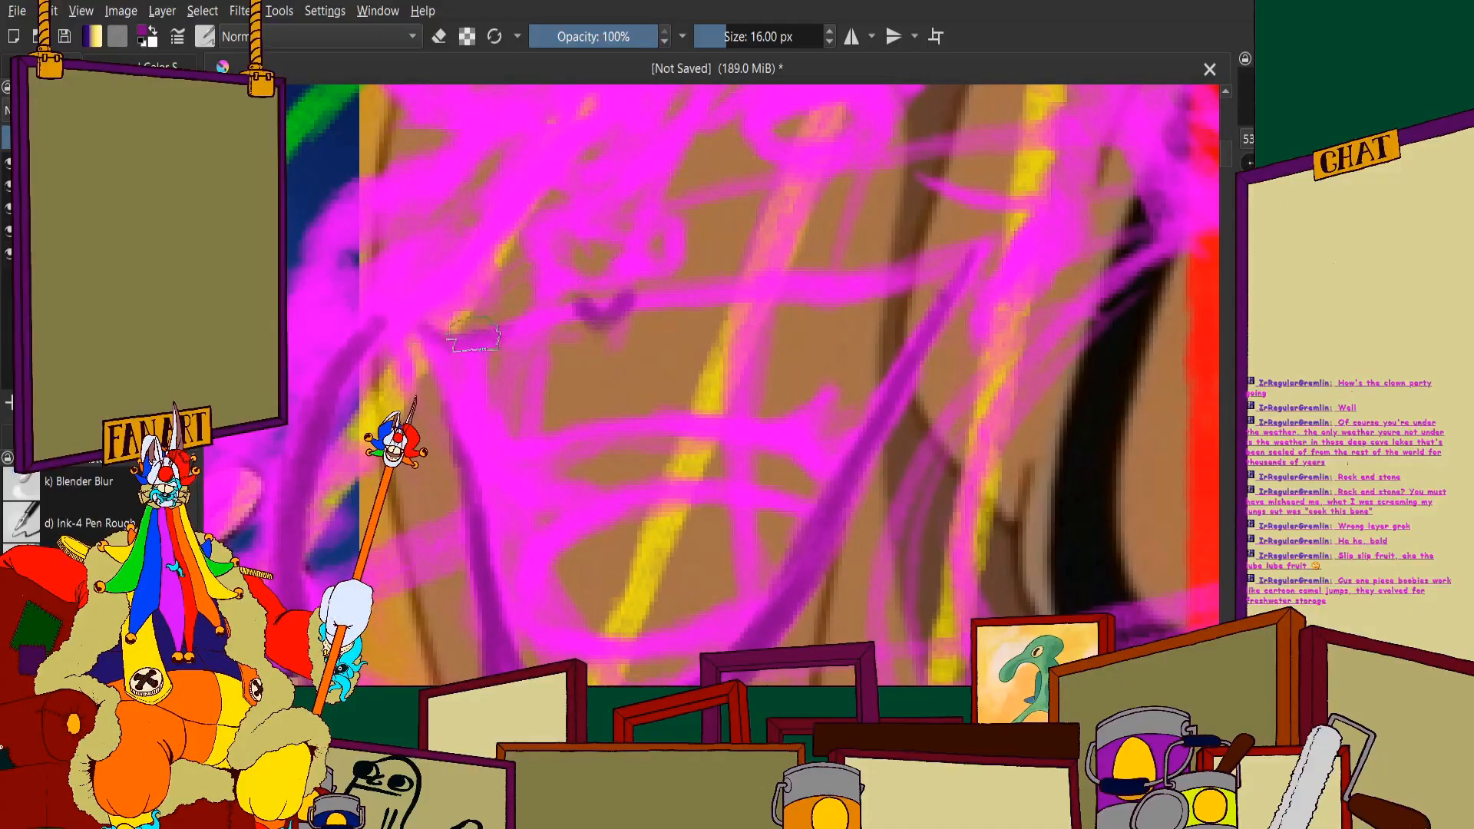
{"action": "mouse_move", "coordinate": [643, 294]}
{"action": "left_mouse_down"}
{"action": "mouse_move", "coordinate": [730, 293]}
{"action": "mouse_move", "coordinate": [628, 289]}
{"action": "mouse_move", "coordinate": [954, 250]}
{"action": "left_mouse_up"}
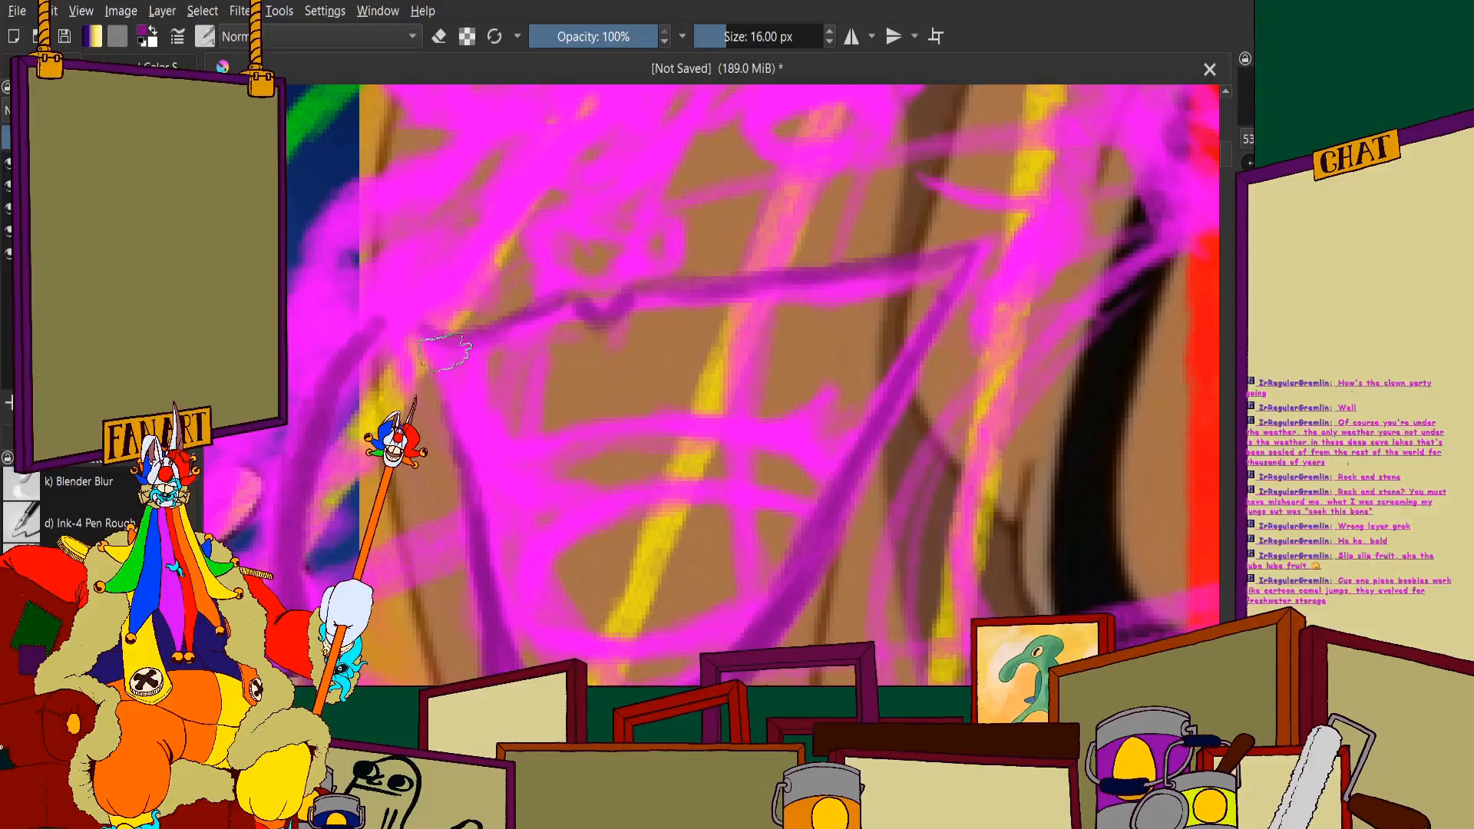
{"action": "mouse_move", "coordinate": [426, 344]}
{"action": "left_mouse_down"}
{"action": "mouse_move", "coordinate": [499, 360]}
{"action": "mouse_move", "coordinate": [450, 348]}
{"action": "mouse_move", "coordinate": [815, 285]}
{"action": "mouse_move", "coordinate": [654, 325]}
{"action": "mouse_move", "coordinate": [960, 254]}
{"action": "left_mouse_up"}
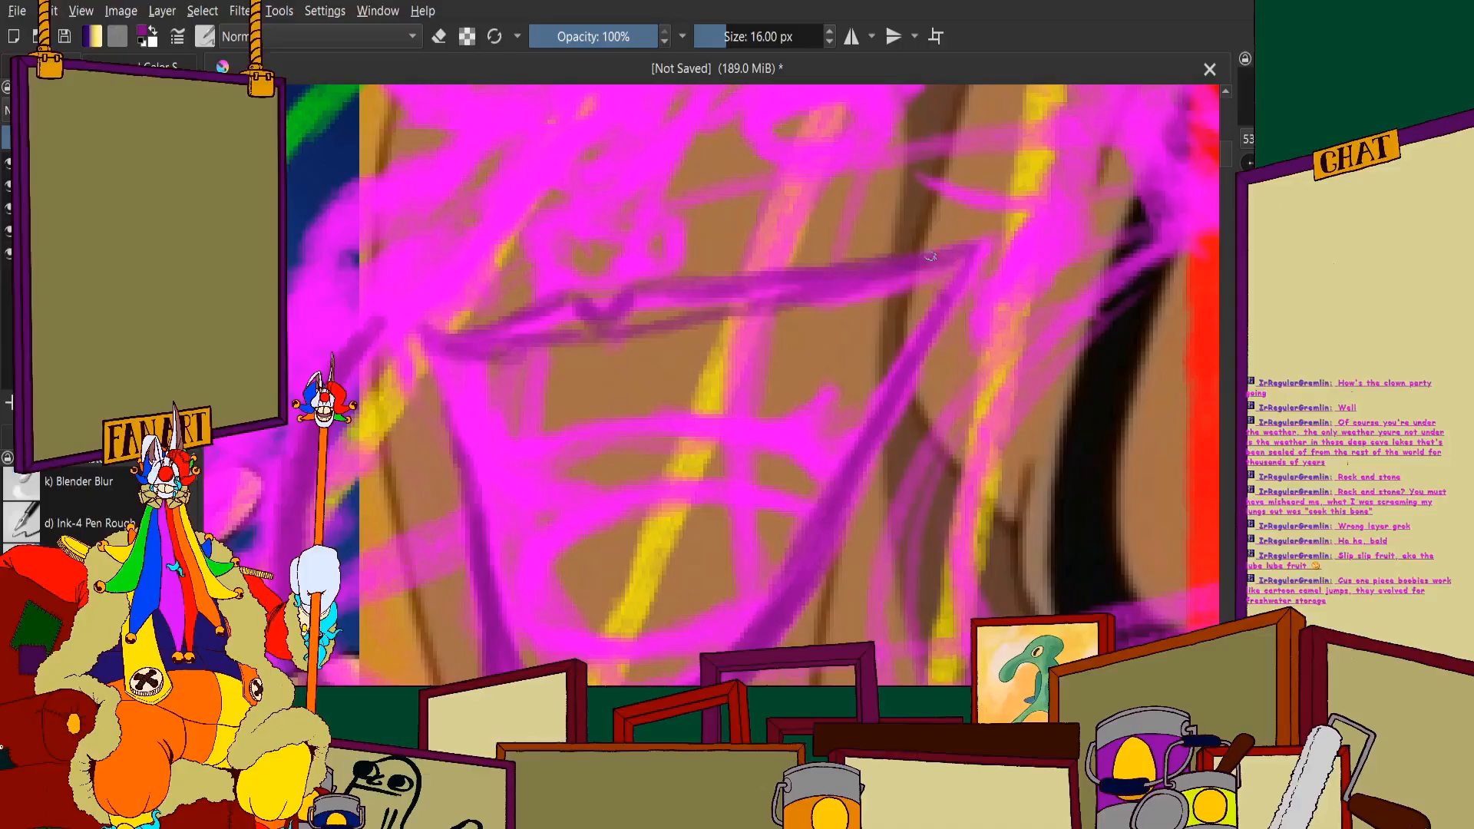
Draw short angled crease lines forming a pointed fold at the far corner of the mouth
{"action": "scroll", "coordinate": [930, 256], "scroll_direction": "down", "scroll_amount": 3}
{"action": "scroll", "coordinate": [592, 290], "scroll_direction": "up", "scroll_amount": 4}
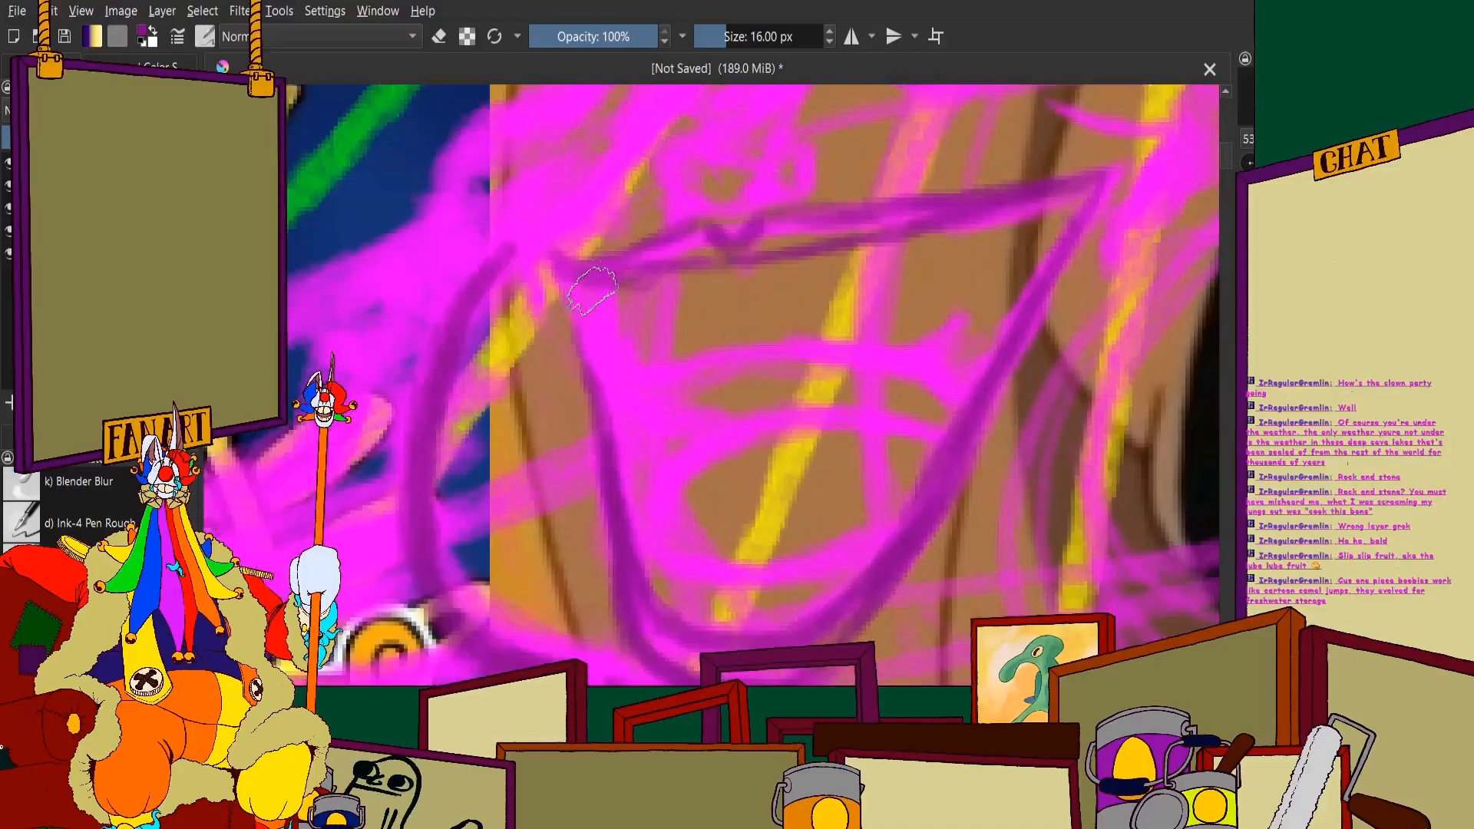
{"action": "scroll", "coordinate": [588, 376], "scroll_direction": "down", "scroll_amount": 3}
{"action": "scroll", "coordinate": [691, 291], "scroll_direction": "up", "scroll_amount": 3}
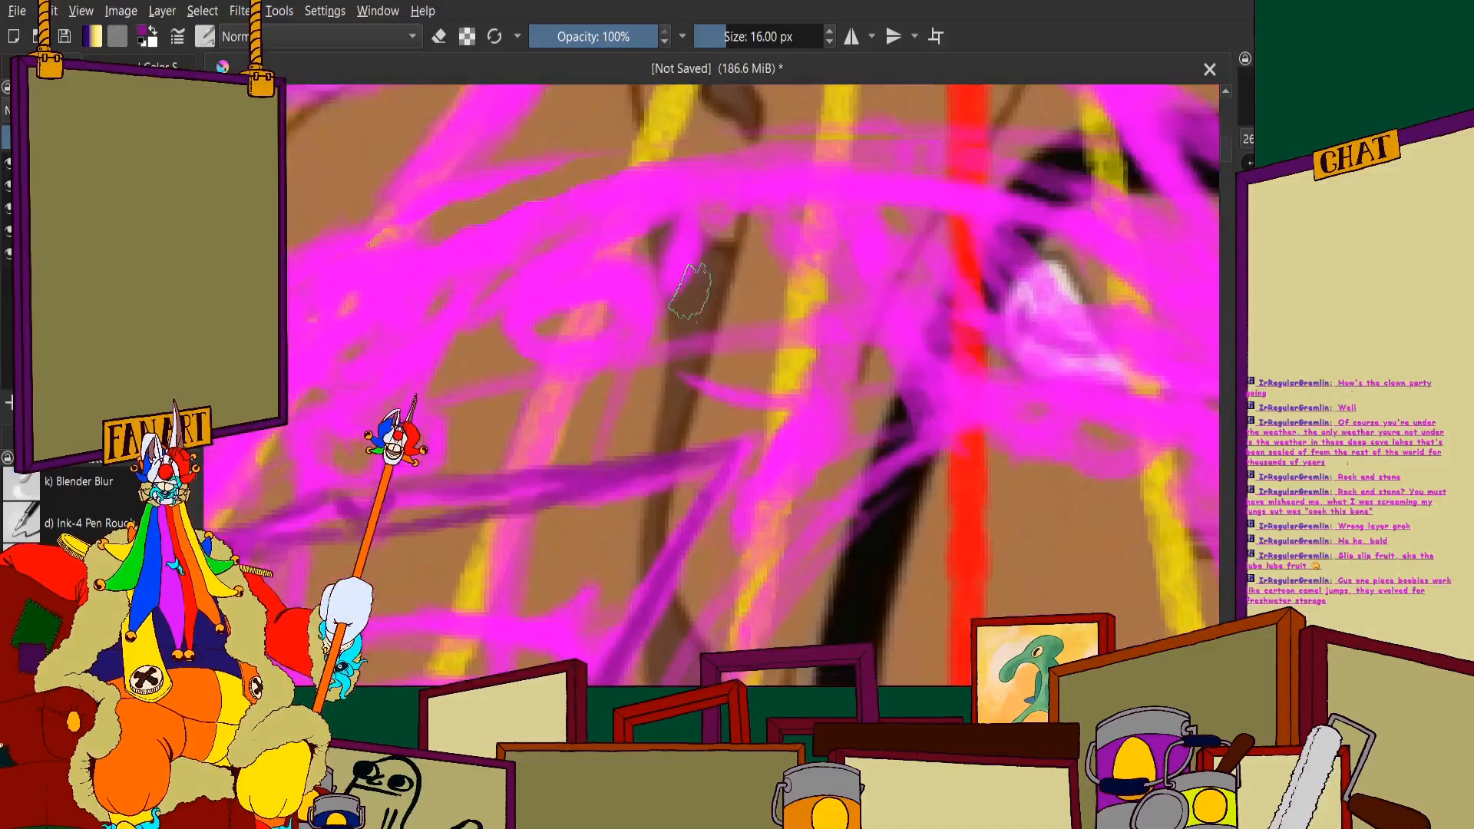
{"action": "scroll", "coordinate": [691, 290], "scroll_direction": "up", "scroll_amount": 1}
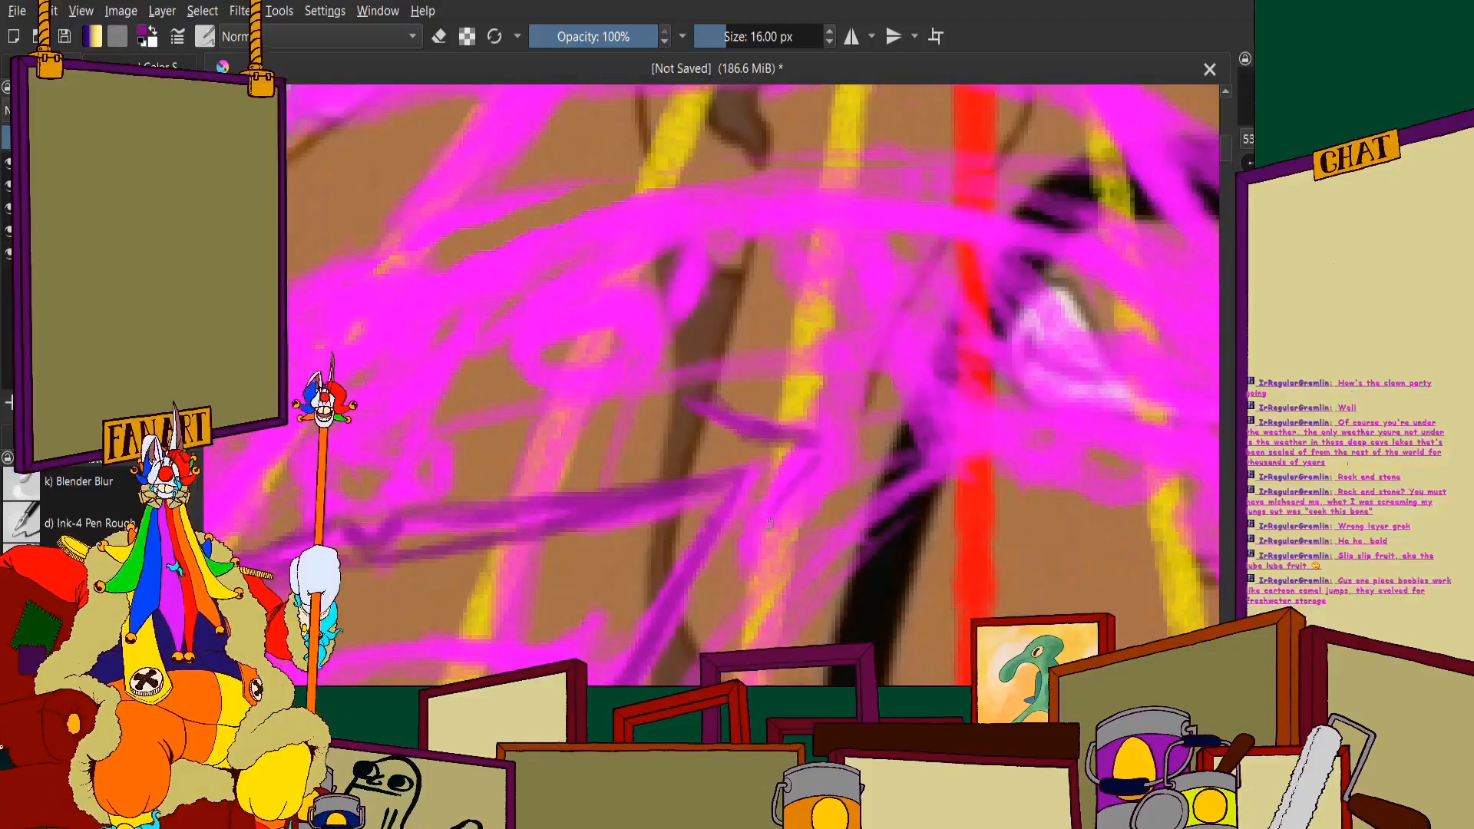
{"action": "scroll", "coordinate": [743, 457], "scroll_direction": "down", "scroll_amount": 1}
{"action": "scroll", "coordinate": [742, 456], "scroll_direction": "down", "scroll_amount": 4}
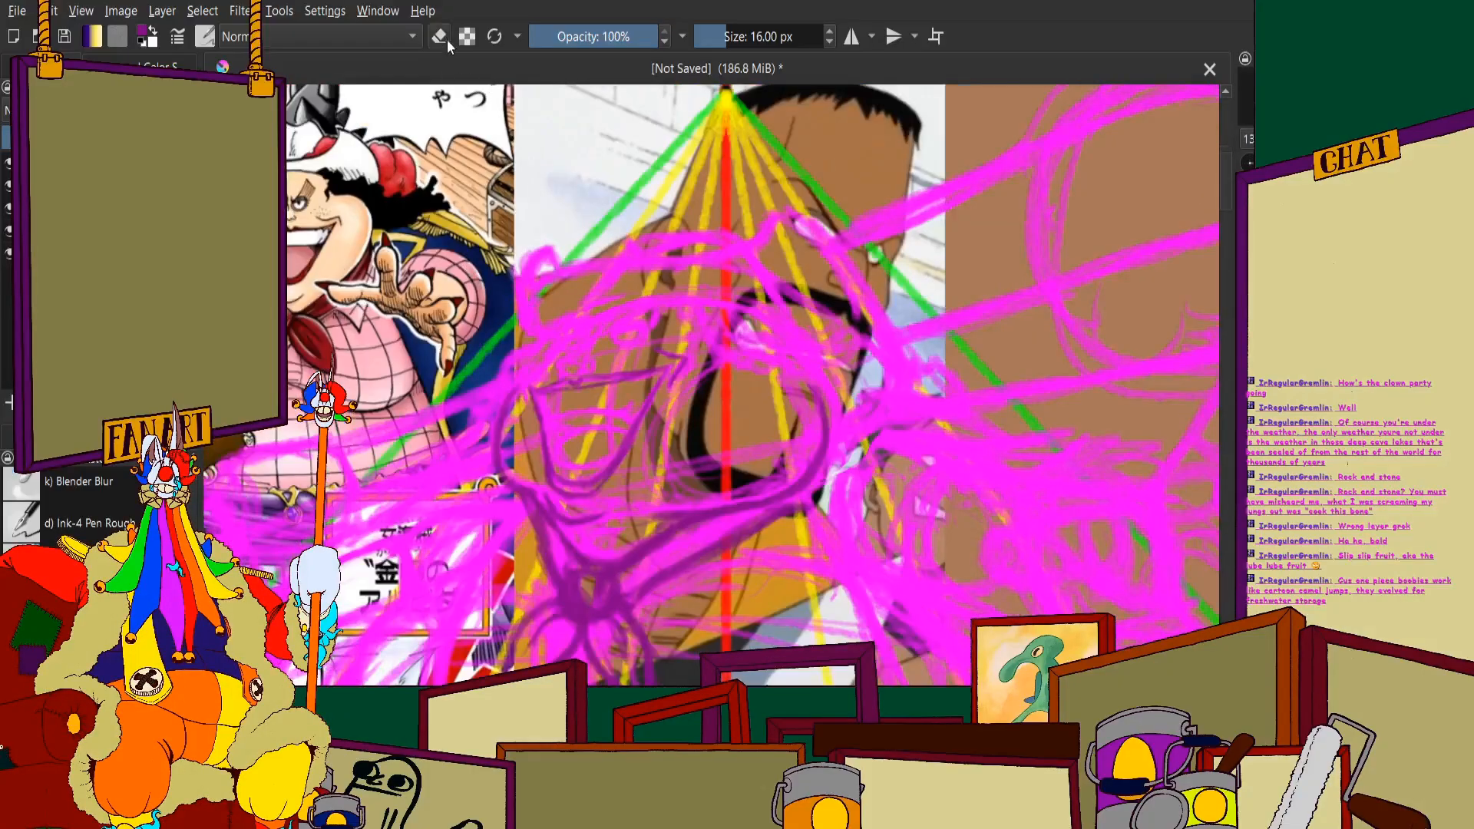
{"action": "left_click", "coordinate": [439, 36]}
{"action": "scroll", "coordinate": [688, 361], "scroll_direction": "up", "scroll_amount": 4}
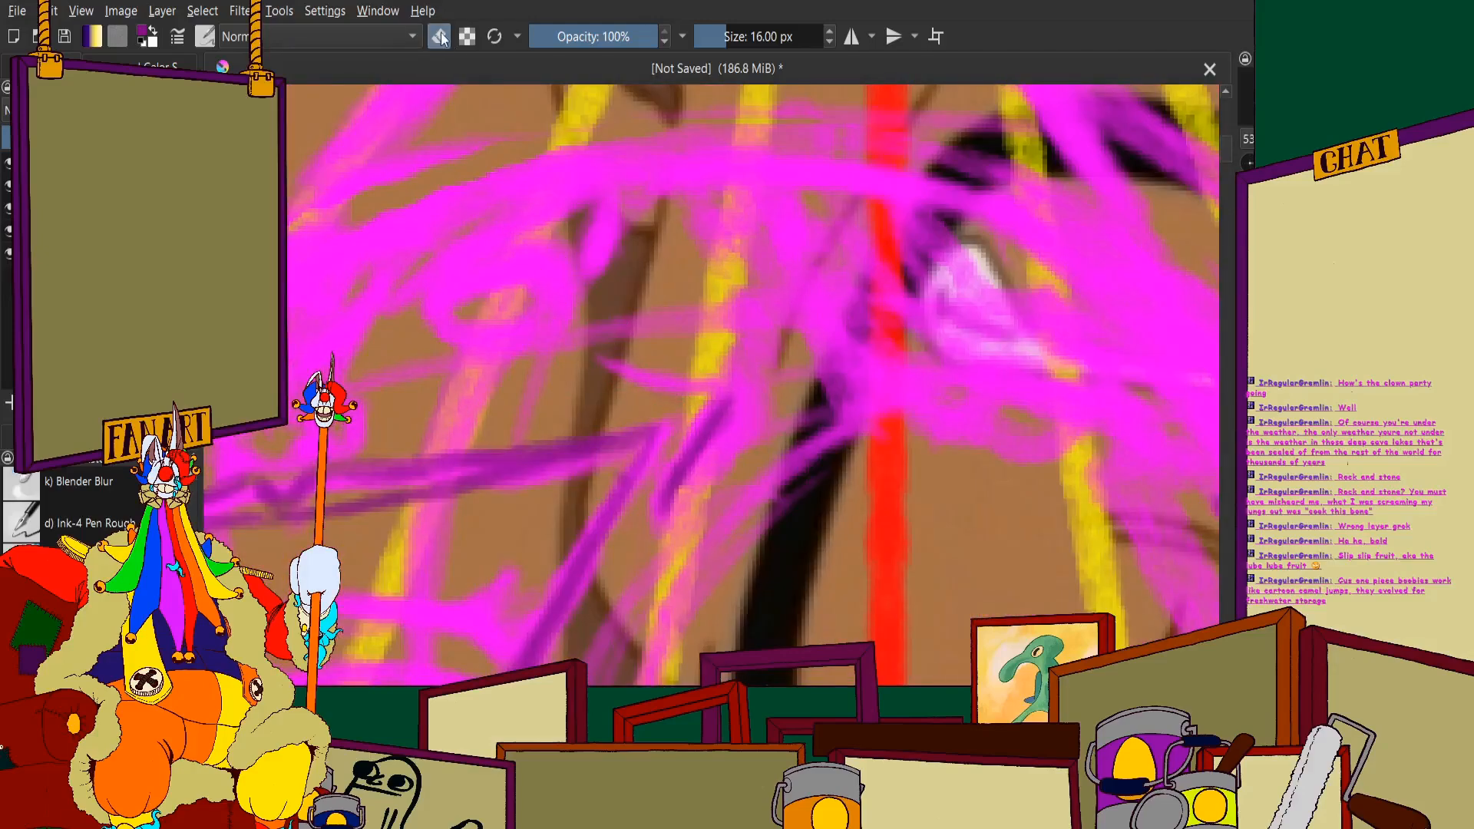
{"action": "scroll", "coordinate": [603, 369], "scroll_direction": "up", "scroll_amount": 2}
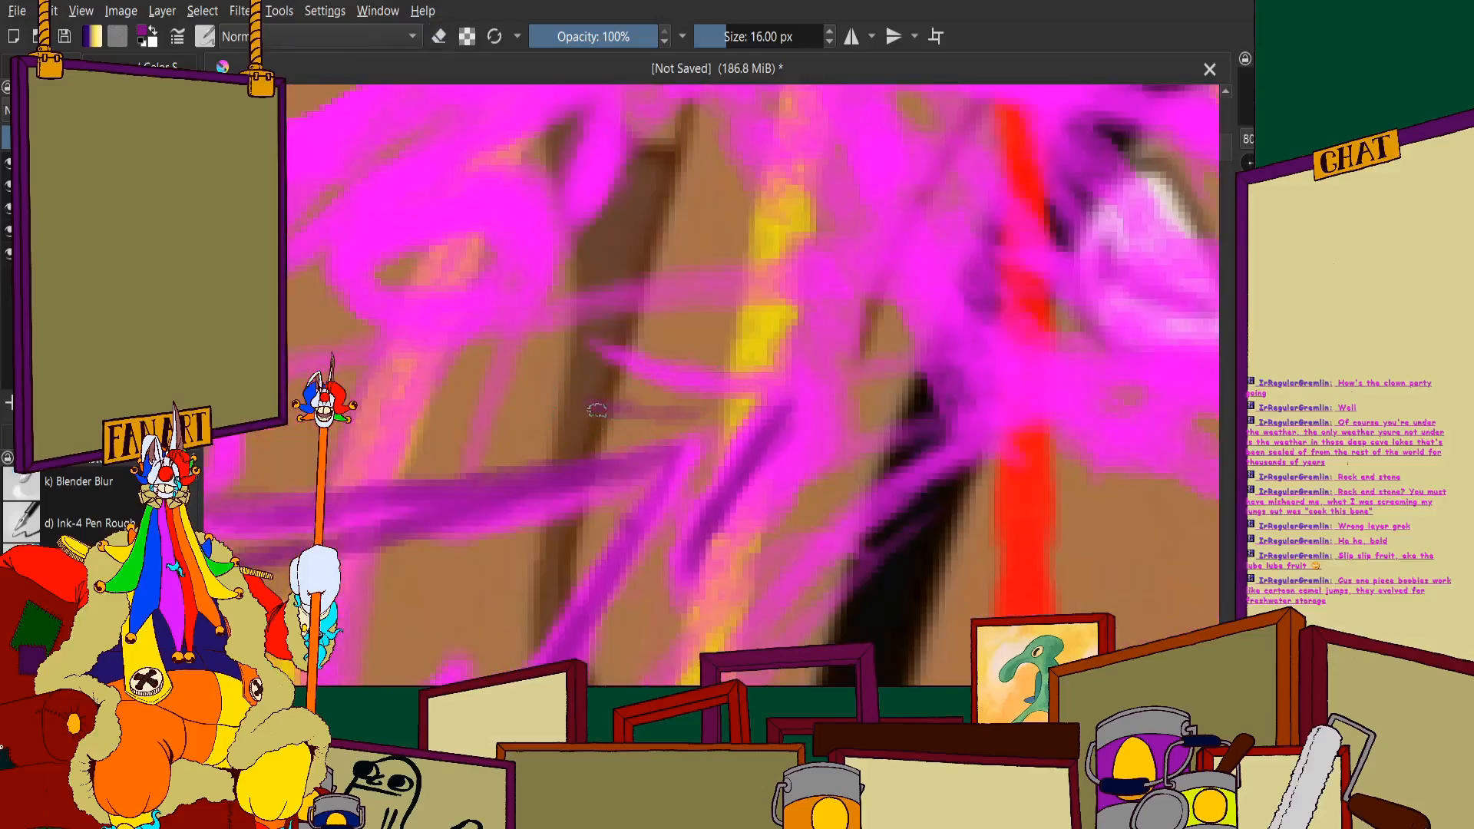
{"action": "mouse_move", "coordinate": [597, 411]}
{"action": "left_mouse_down"}
{"action": "mouse_move", "coordinate": [751, 407]}
{"action": "mouse_move", "coordinate": [691, 416]}
{"action": "mouse_move", "coordinate": [770, 396]}
{"action": "mouse_move", "coordinate": [744, 401]}
{"action": "mouse_move", "coordinate": [756, 449]}
{"action": "left_mouse_up"}
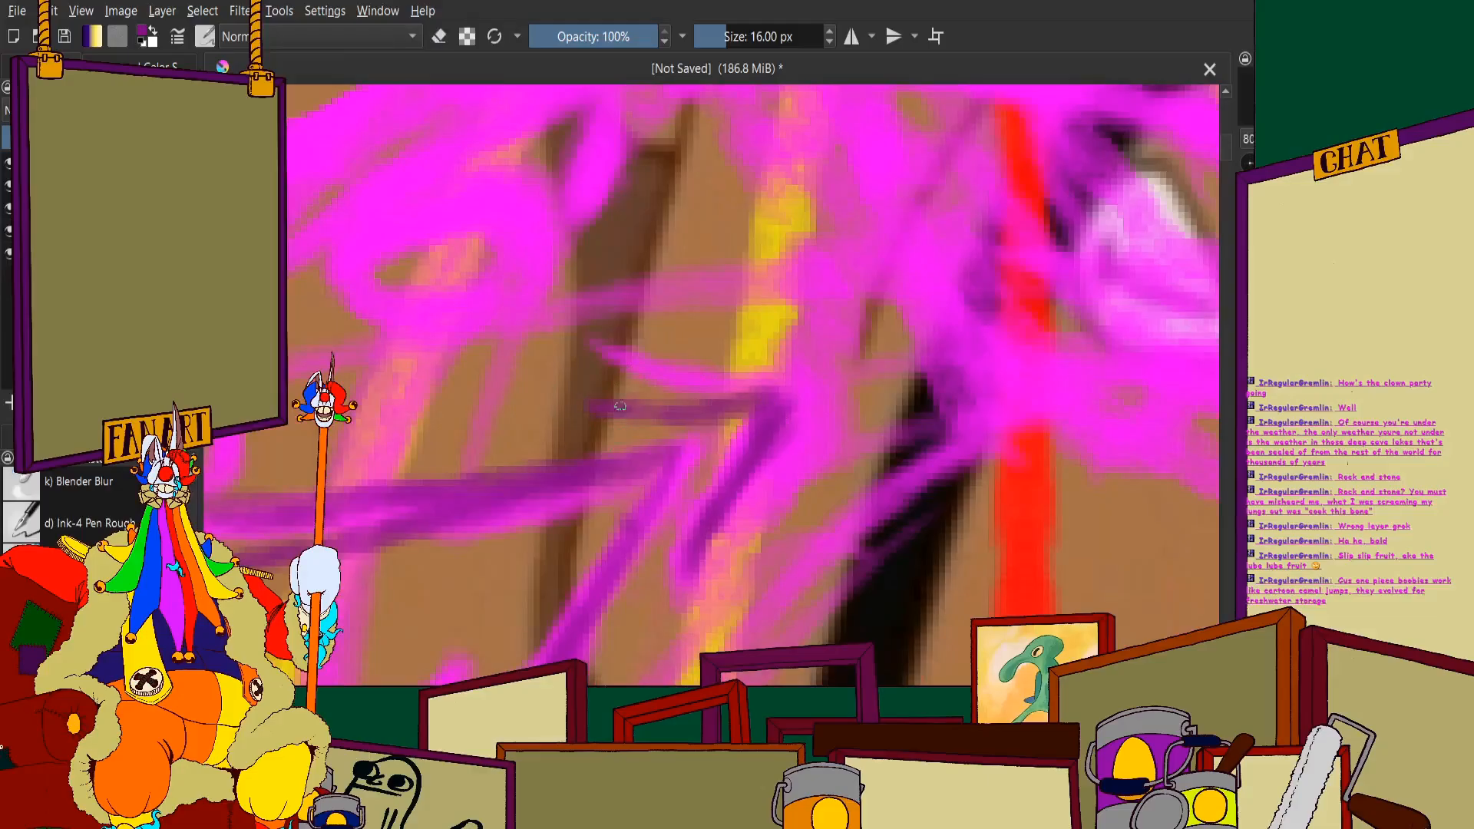
{"action": "scroll", "coordinate": [621, 406], "scroll_direction": "down", "scroll_amount": 3}
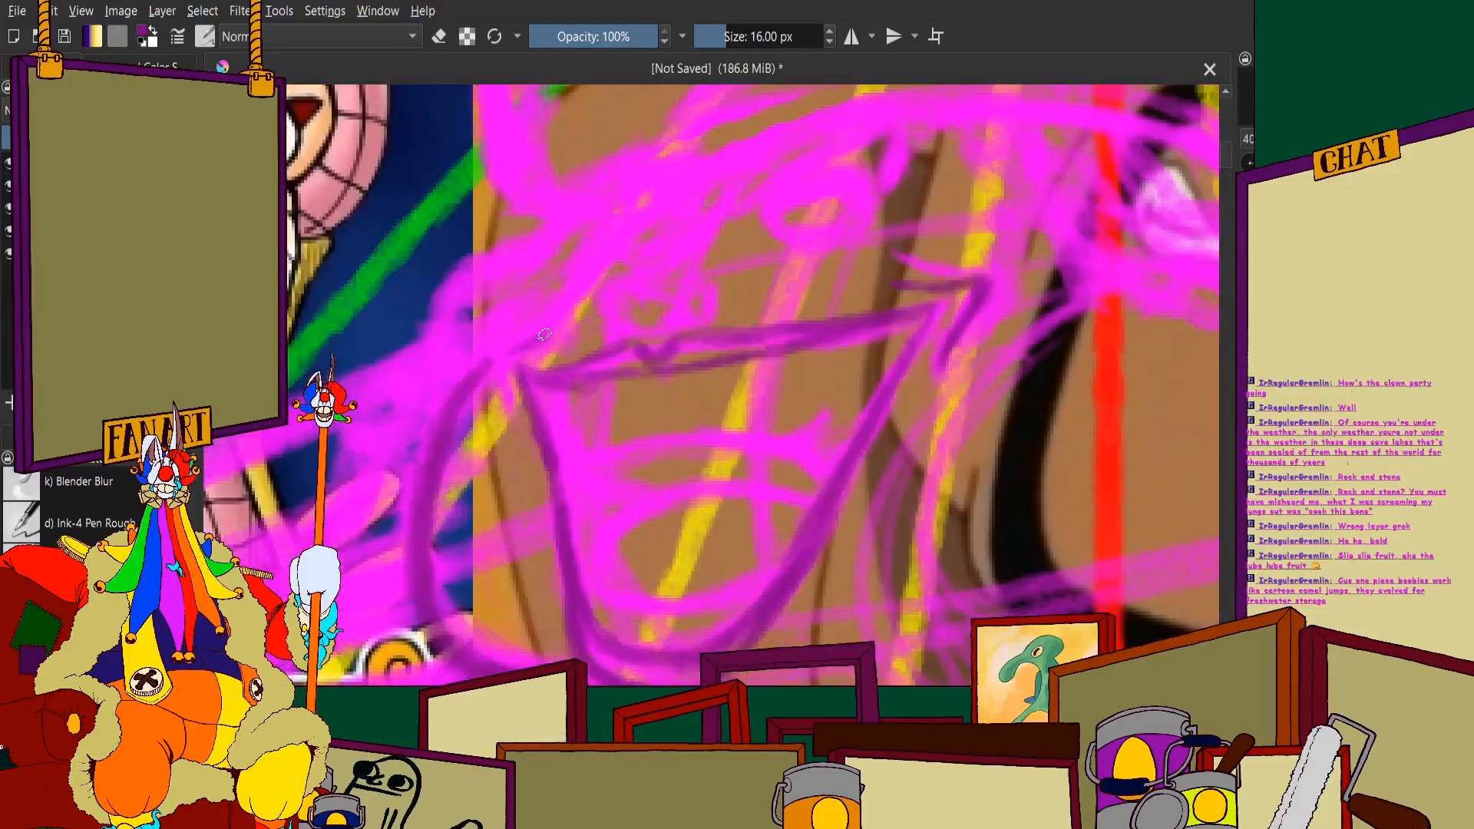
{"action": "scroll", "coordinate": [510, 402], "scroll_direction": "down", "scroll_amount": 3}
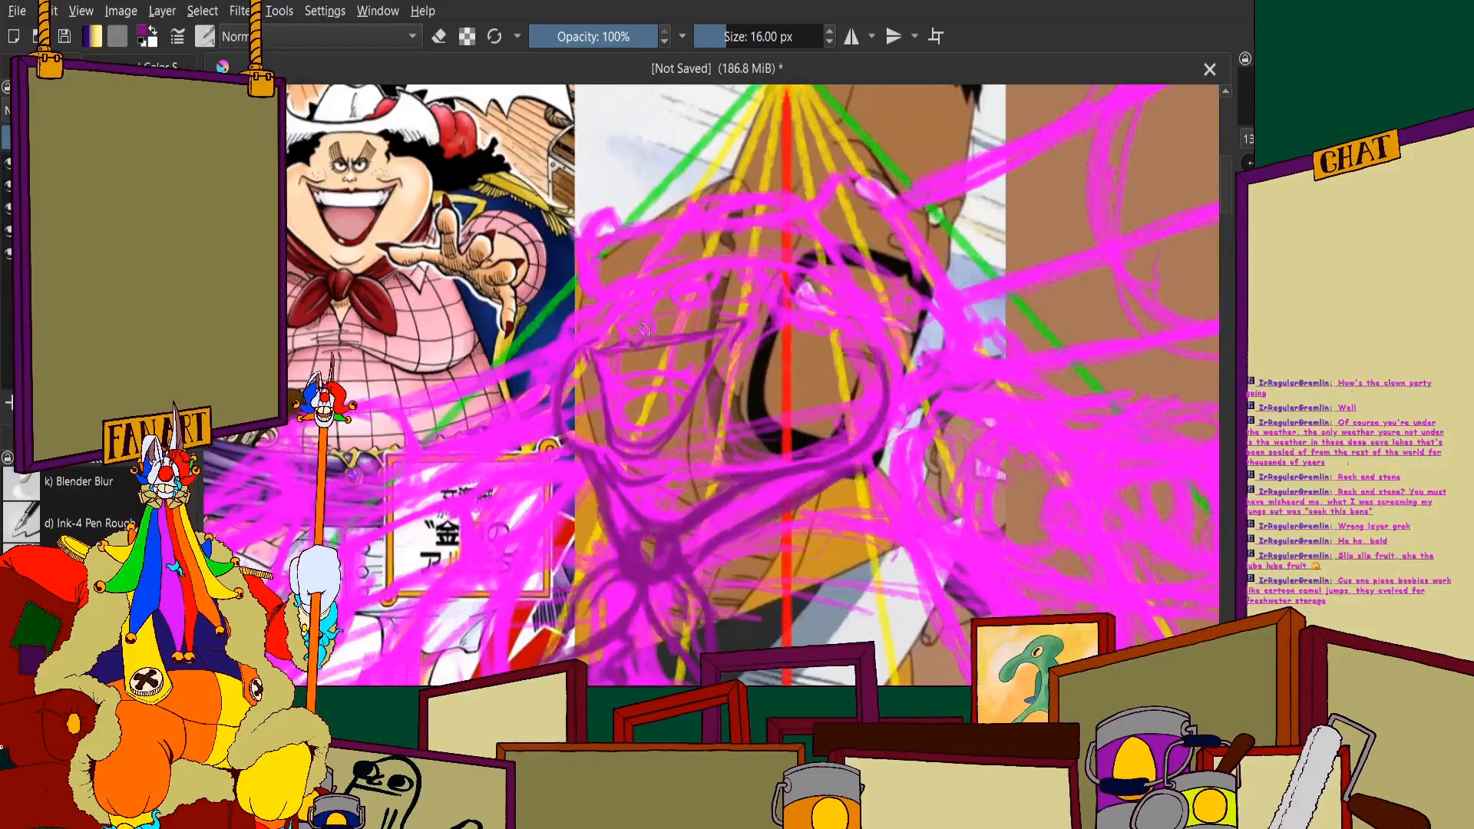
{"action": "key", "text": "Delete"}
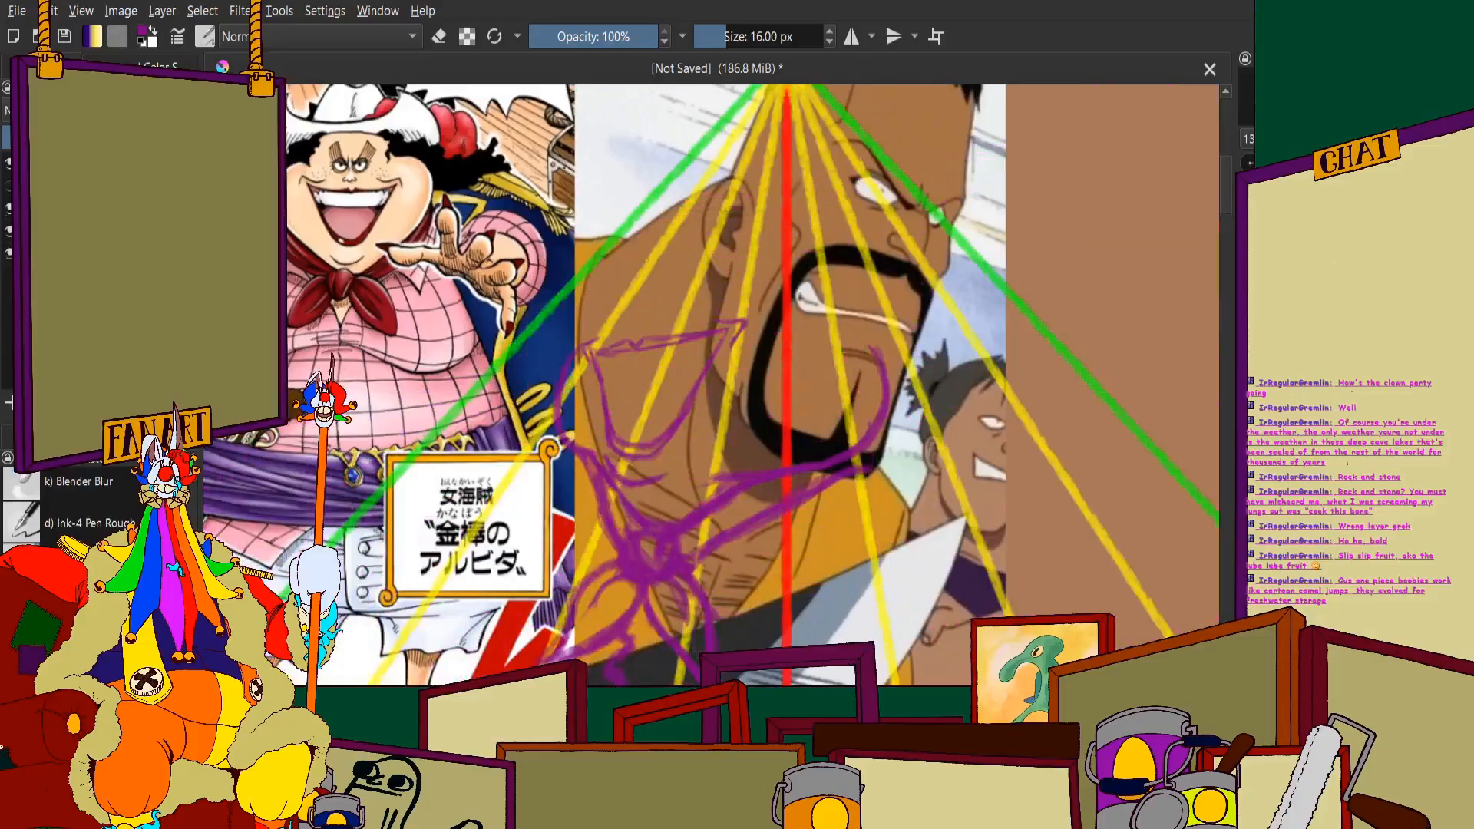
{"action": "key", "text": "ctrl+z"}
Draw the lower edge of the upper teeth across the mouth and join it to both sides with short strokes
{"action": "scroll", "coordinate": [668, 383], "scroll_direction": "up", "scroll_amount": 4}
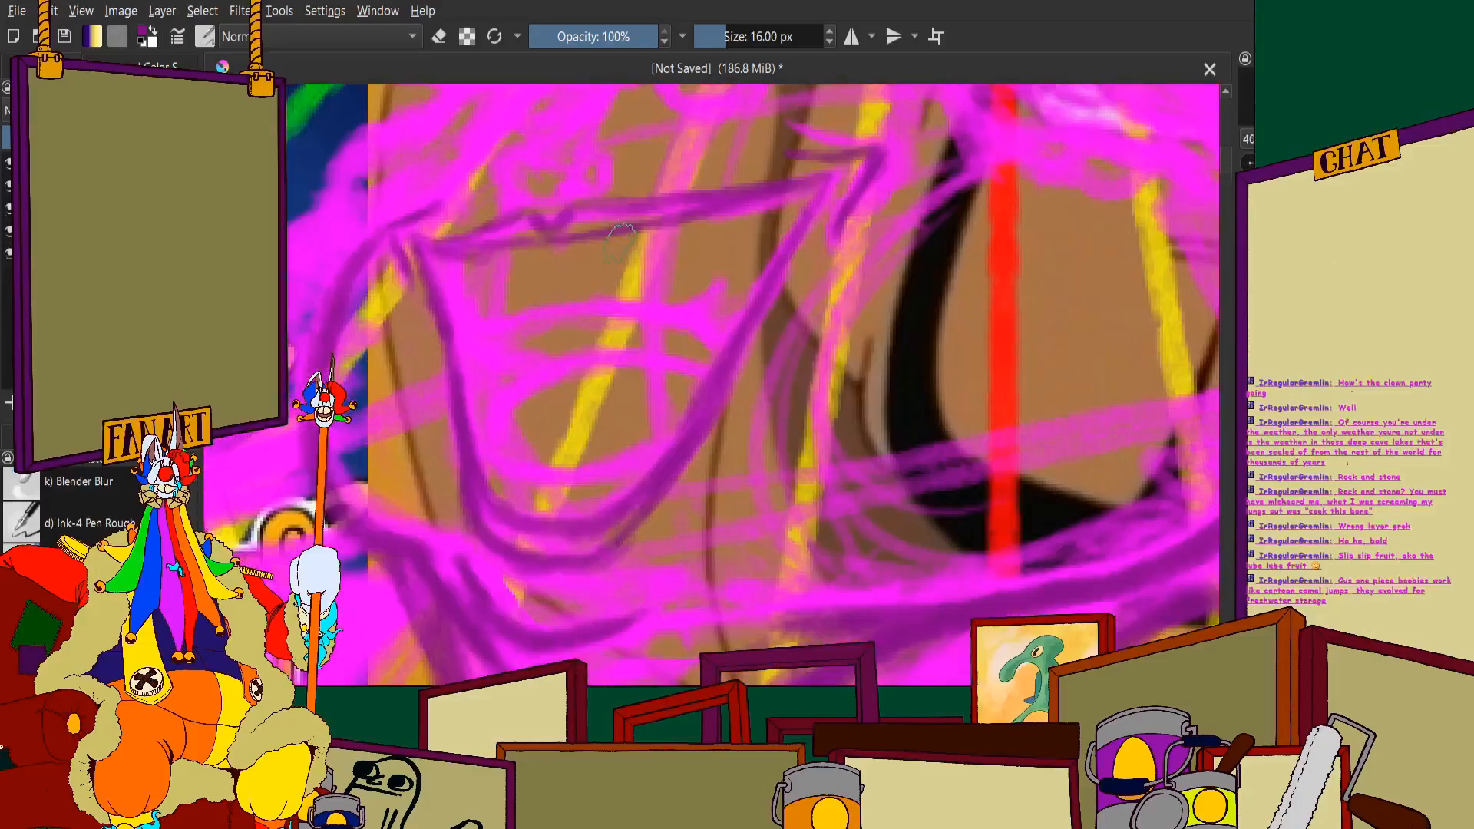
{"action": "scroll", "coordinate": [621, 239], "scroll_direction": "up", "scroll_amount": 2}
{"action": "mouse_move", "coordinate": [371, 238]}
{"action": "left_mouse_down"}
{"action": "mouse_move", "coordinate": [390, 338]}
{"action": "mouse_move", "coordinate": [367, 282]}
{"action": "mouse_move", "coordinate": [415, 373]}
{"action": "mouse_move", "coordinate": [577, 343]}
{"action": "mouse_move", "coordinate": [656, 356]}
{"action": "mouse_move", "coordinate": [608, 340]}
{"action": "mouse_move", "coordinate": [782, 332]}
{"action": "left_mouse_up"}
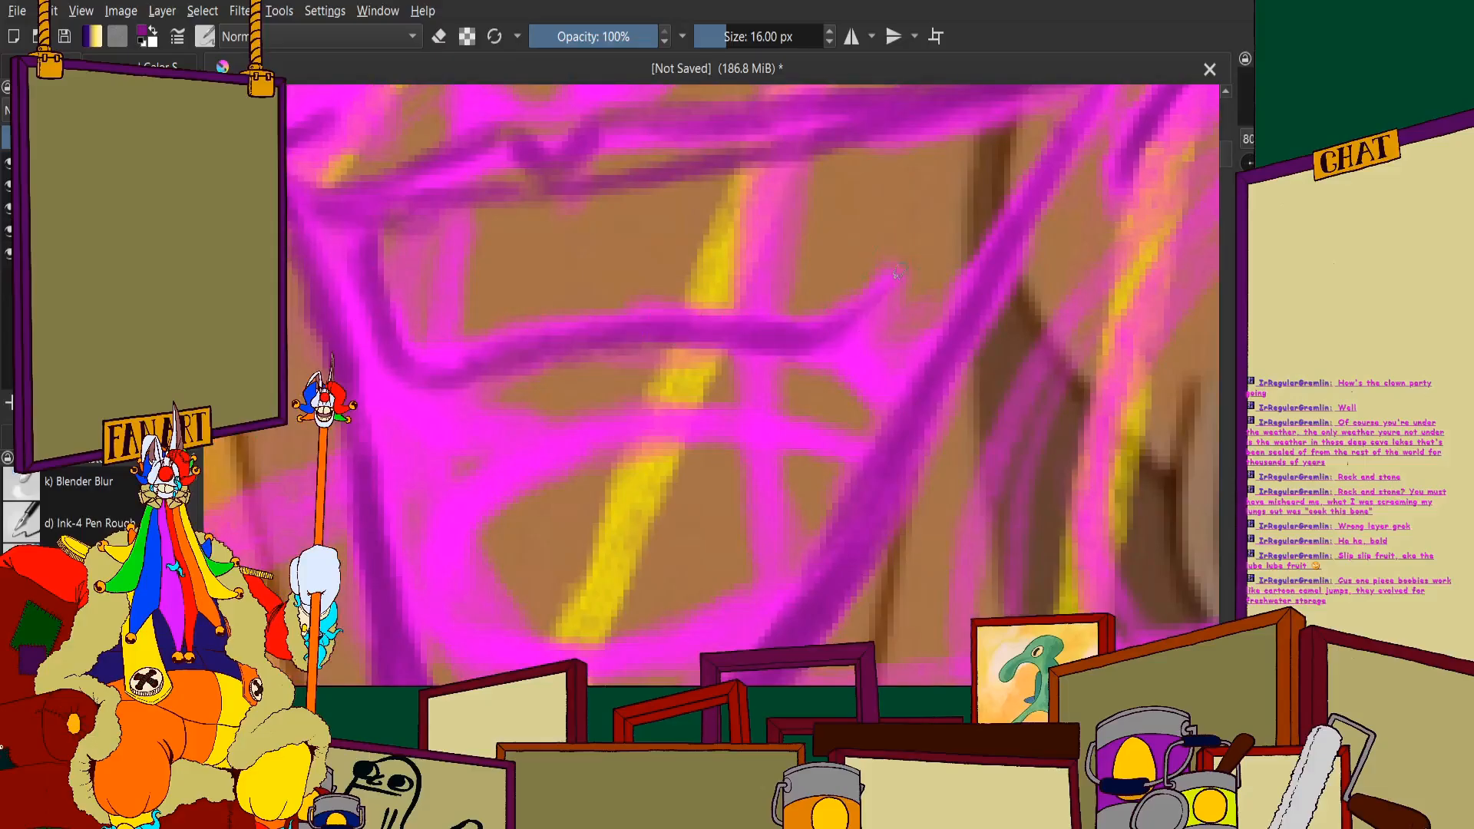
{"action": "mouse_move", "coordinate": [898, 272]}
{"action": "left_mouse_down"}
{"action": "mouse_move", "coordinate": [876, 305]}
{"action": "mouse_move", "coordinate": [786, 343]}
{"action": "mouse_move", "coordinate": [846, 367]}
{"action": "mouse_move", "coordinate": [912, 364]}
{"action": "mouse_move", "coordinate": [881, 377]}
{"action": "left_mouse_up"}
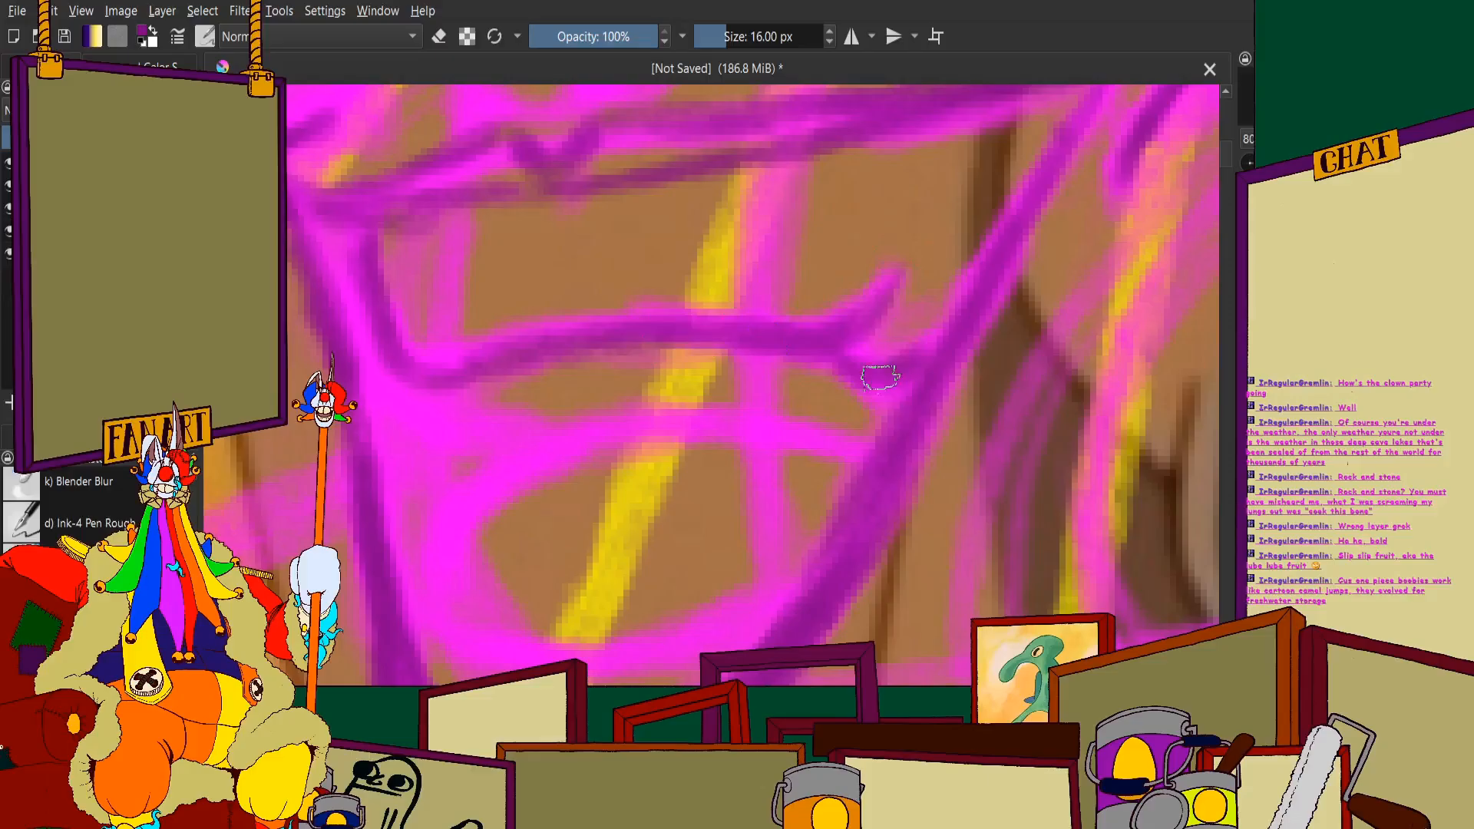
{"action": "mouse_move", "coordinate": [518, 387]}
{"action": "left_mouse_down"}
{"action": "mouse_move", "coordinate": [636, 384]}
{"action": "mouse_move", "coordinate": [579, 407]}
{"action": "mouse_move", "coordinate": [504, 352]}
{"action": "mouse_move", "coordinate": [564, 408]}
{"action": "mouse_move", "coordinate": [637, 410]}
{"action": "mouse_move", "coordinate": [602, 415]}
{"action": "mouse_move", "coordinate": [625, 412]}
{"action": "left_mouse_up"}
{"action": "scroll", "coordinate": [630, 376], "scroll_direction": "down", "scroll_amount": 2}
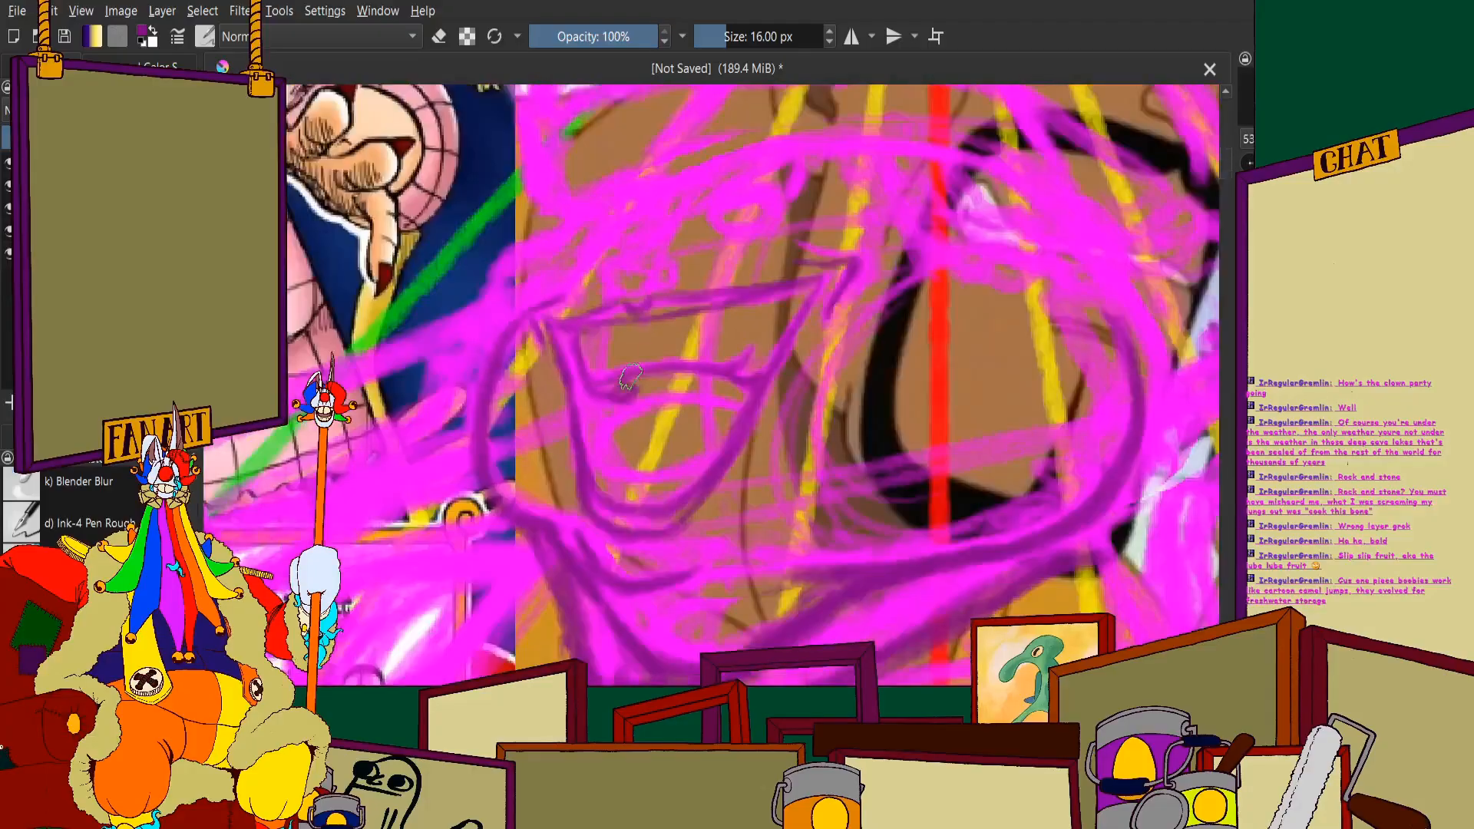
Draw the arched tongue outline below the upper teeth and a curved lower teeth line with small bumps at its ends
{"action": "scroll", "coordinate": [629, 376], "scroll_direction": "up", "scroll_amount": 3}
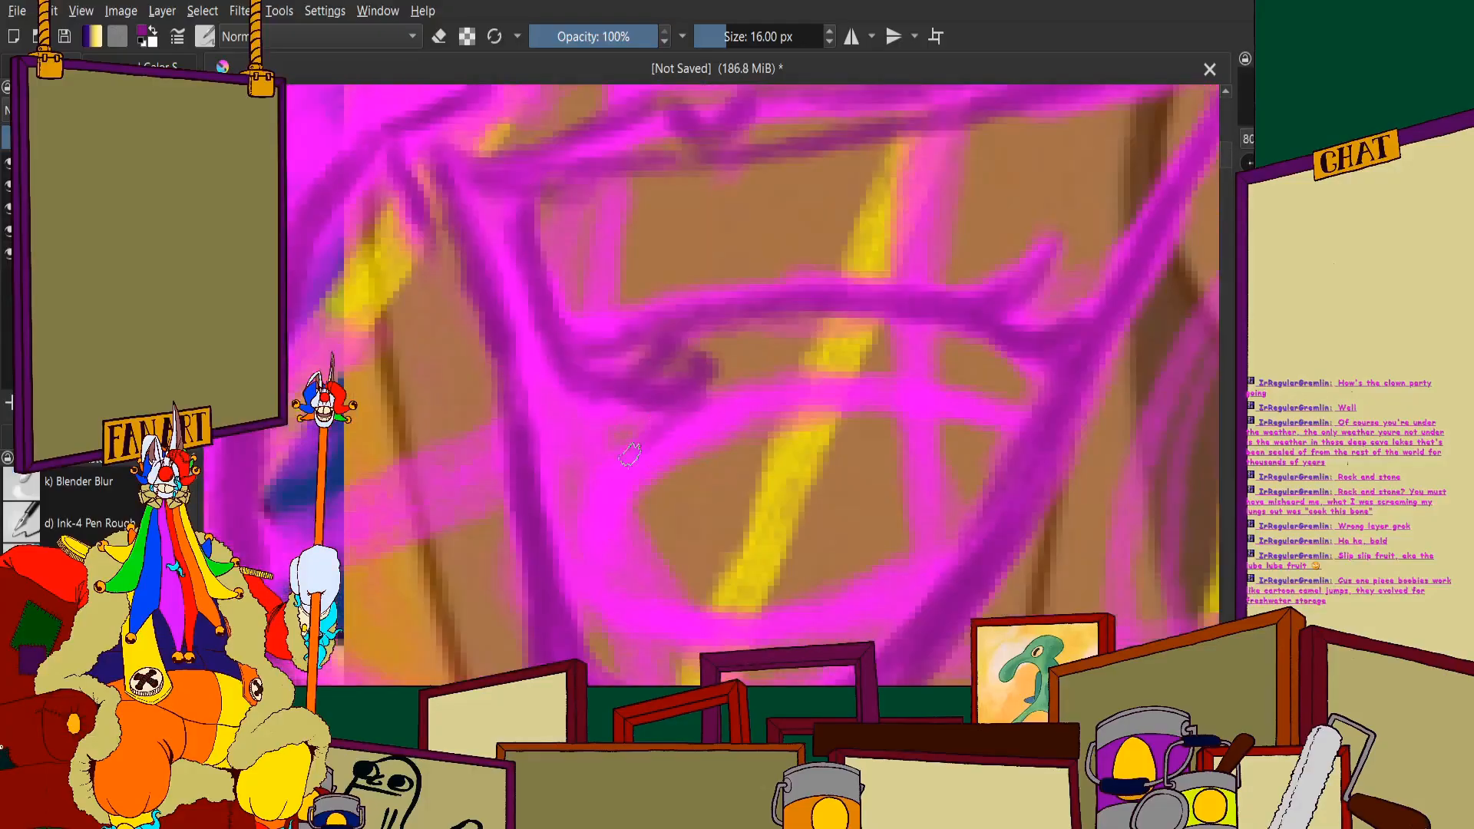
{"action": "mouse_move", "coordinate": [629, 454]}
{"action": "left_mouse_down"}
{"action": "mouse_move", "coordinate": [658, 434]}
{"action": "mouse_move", "coordinate": [603, 569]}
{"action": "mouse_move", "coordinate": [703, 408]}
{"action": "mouse_move", "coordinate": [648, 431]}
{"action": "mouse_move", "coordinate": [869, 385]}
{"action": "mouse_move", "coordinate": [730, 400]}
{"action": "mouse_move", "coordinate": [1037, 415]}
{"action": "left_mouse_up"}
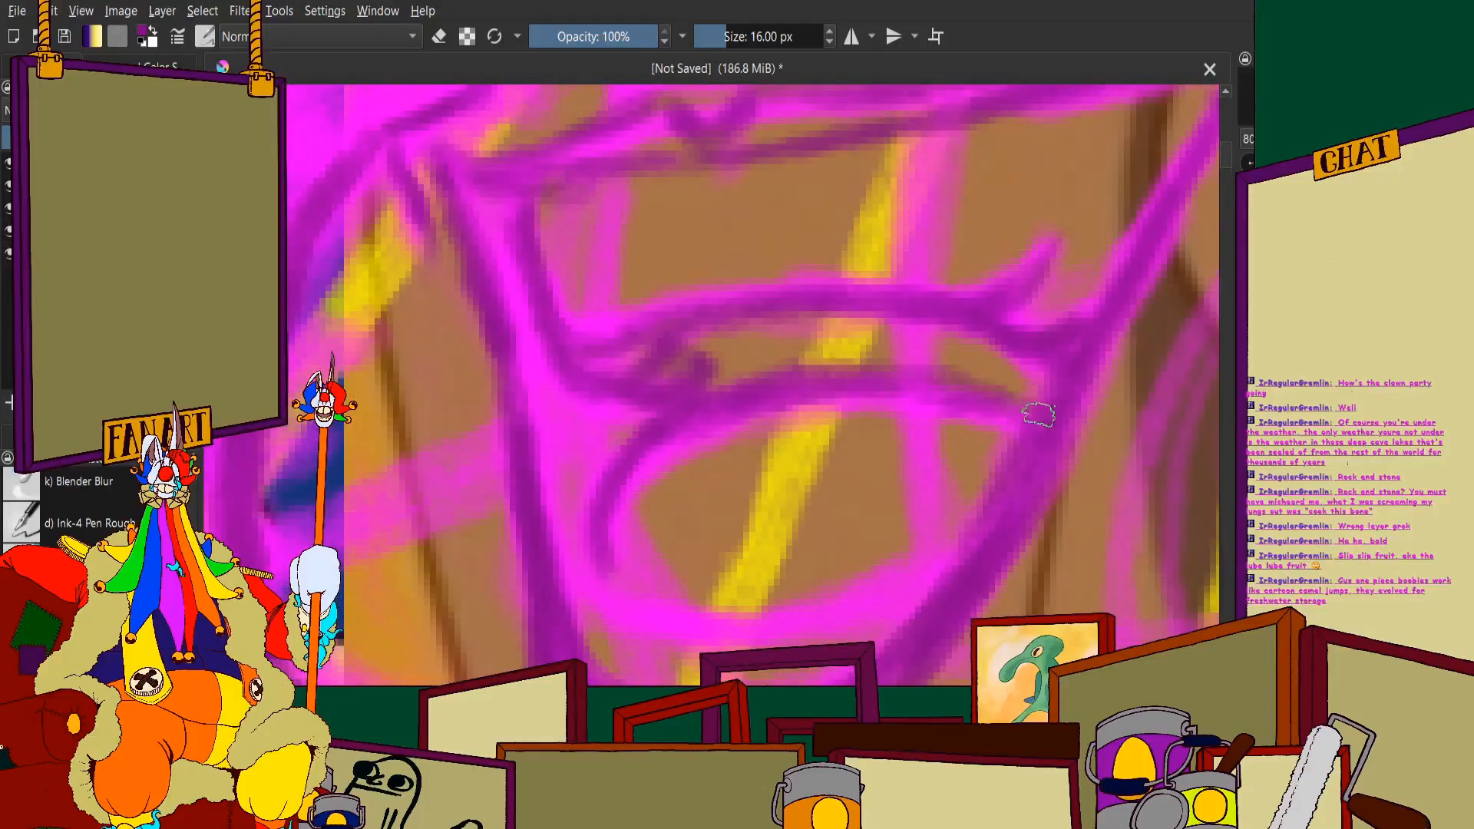
{"action": "scroll", "coordinate": [872, 441], "scroll_direction": "down", "scroll_amount": 2}
{"action": "scroll", "coordinate": [872, 440], "scroll_direction": "up", "scroll_amount": 2}
{"action": "mouse_move", "coordinate": [473, 460]}
{"action": "left_mouse_down"}
{"action": "mouse_move", "coordinate": [515, 453]}
{"action": "mouse_move", "coordinate": [627, 491]}
{"action": "mouse_move", "coordinate": [817, 462]}
{"action": "left_mouse_up"}
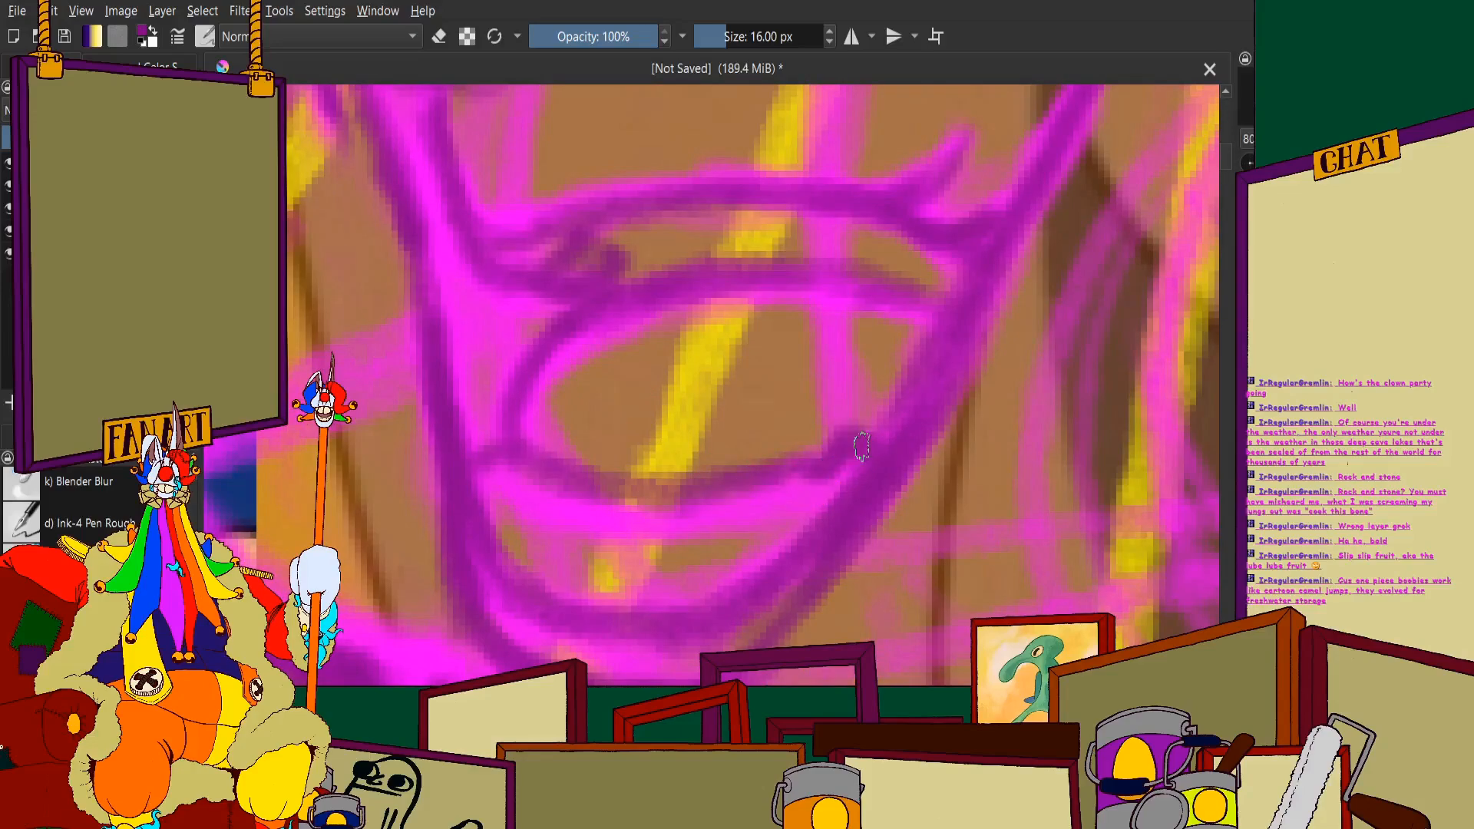
{"action": "left_click_drag", "start_coordinate": [862, 447], "coordinate": [786, 485]}
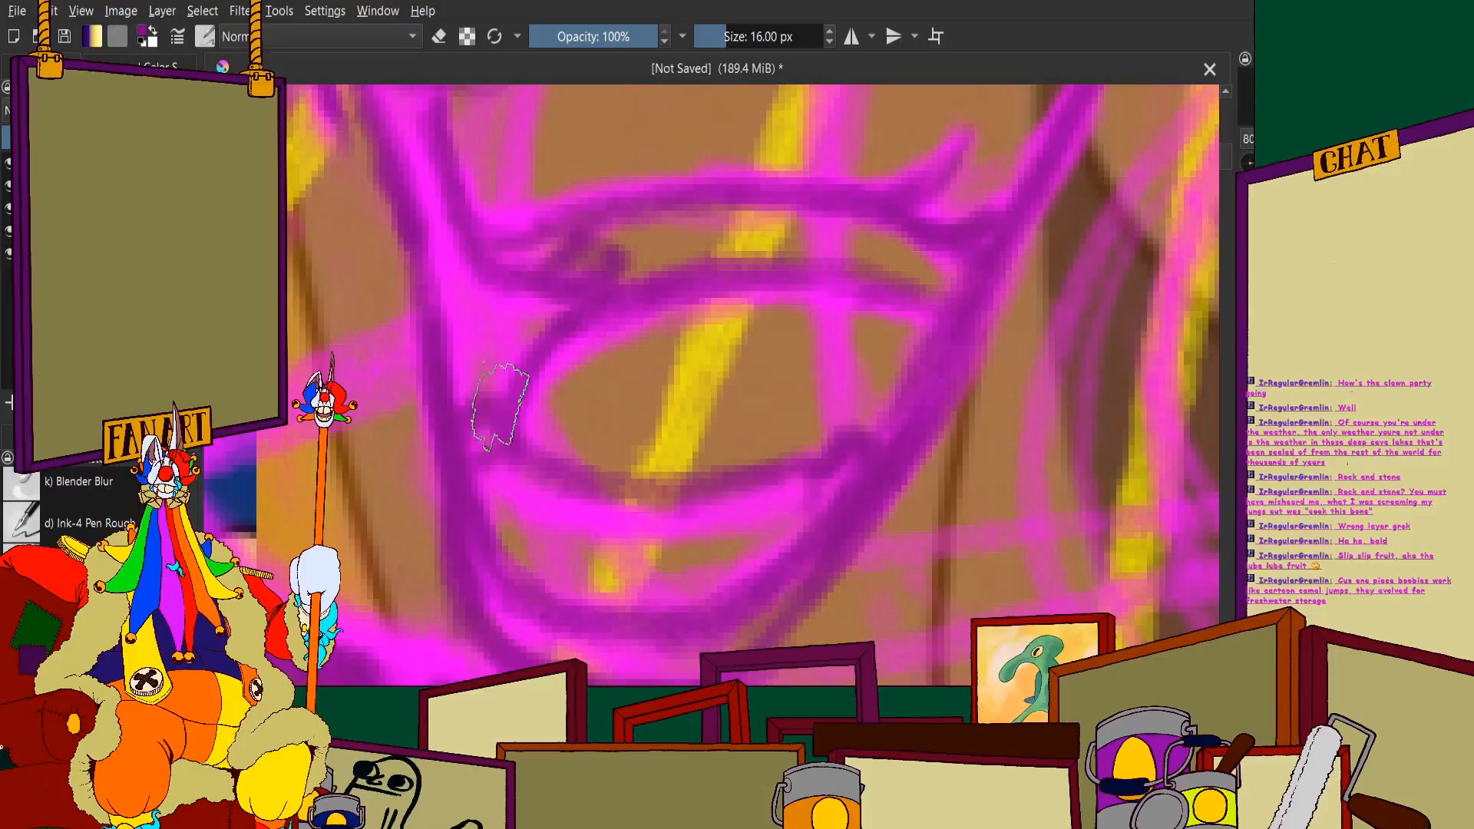
{"action": "scroll", "coordinate": [673, 345], "scroll_direction": "down", "scroll_amount": 3}
{"action": "scroll", "coordinate": [614, 314], "scroll_direction": "up", "scroll_amount": 3}
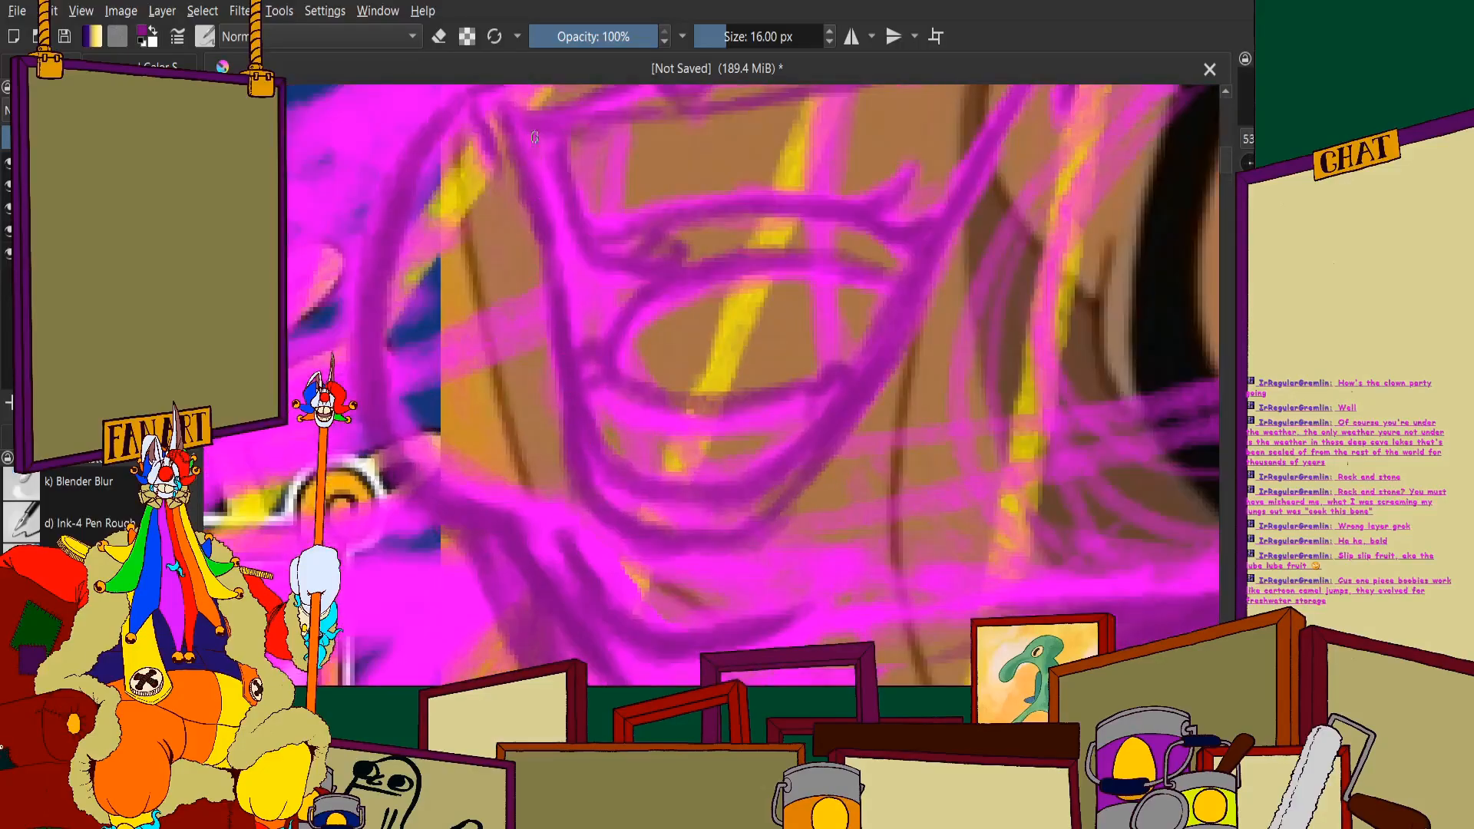
Scribble a dark strand of curly hair upward from the far mouth corner and toggle layer visibility to check its layer
{"action": "scroll", "coordinate": [535, 137], "scroll_direction": "down", "scroll_amount": 5}
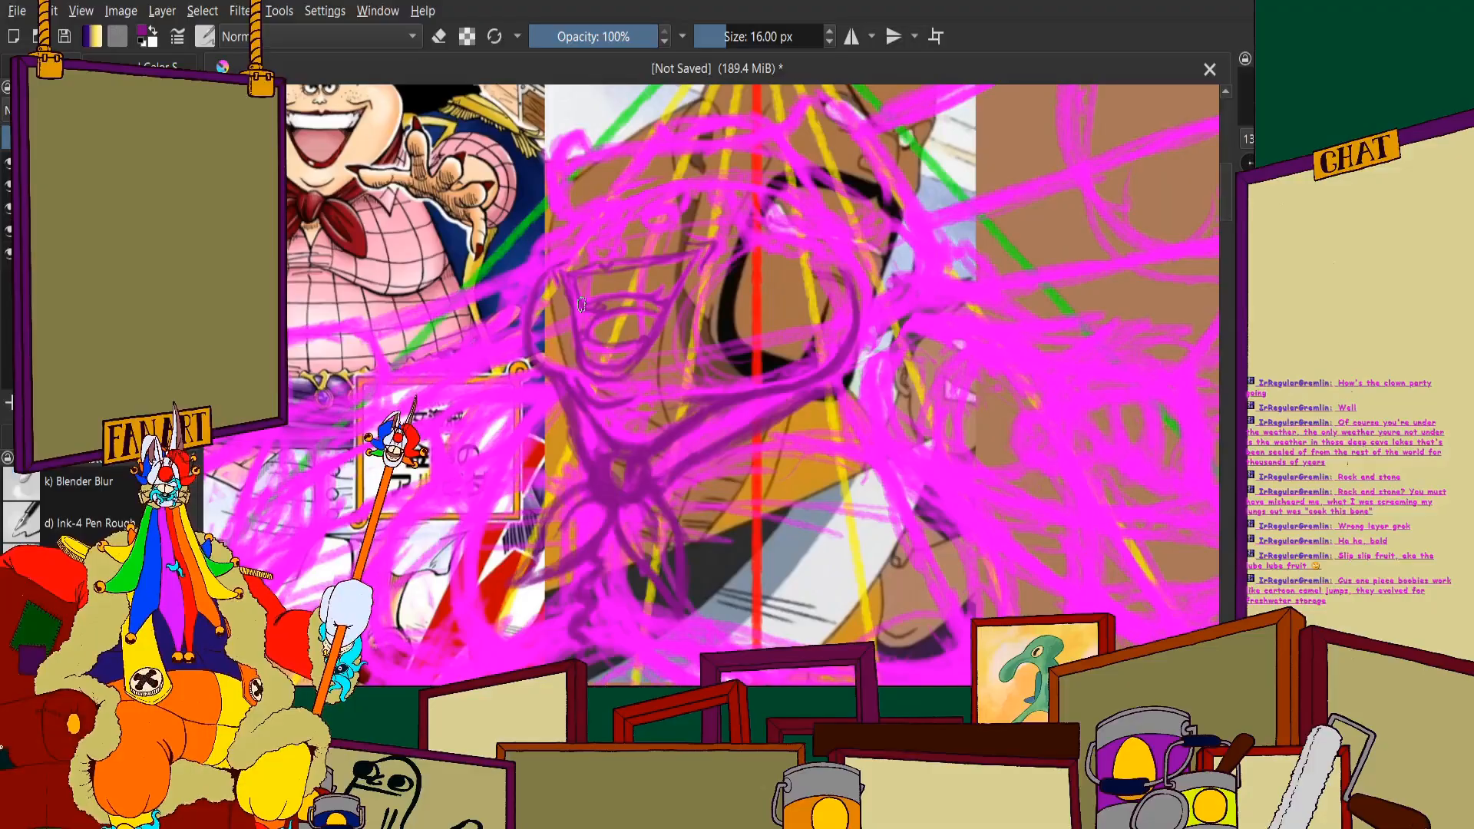
{"action": "scroll", "coordinate": [582, 305], "scroll_direction": "up", "scroll_amount": 5}
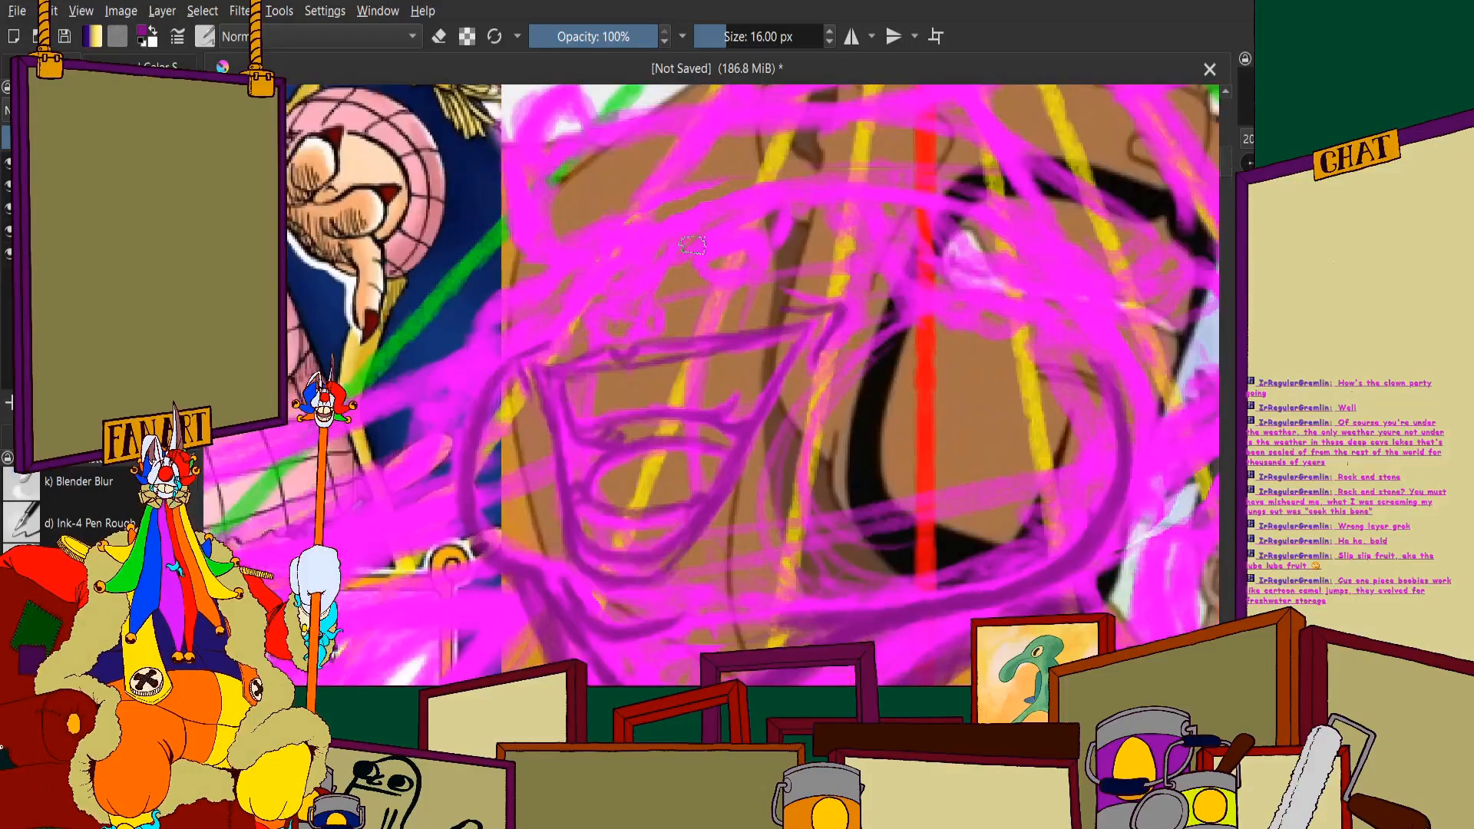
{"action": "scroll", "coordinate": [602, 311], "scroll_direction": "down", "scroll_amount": 6}
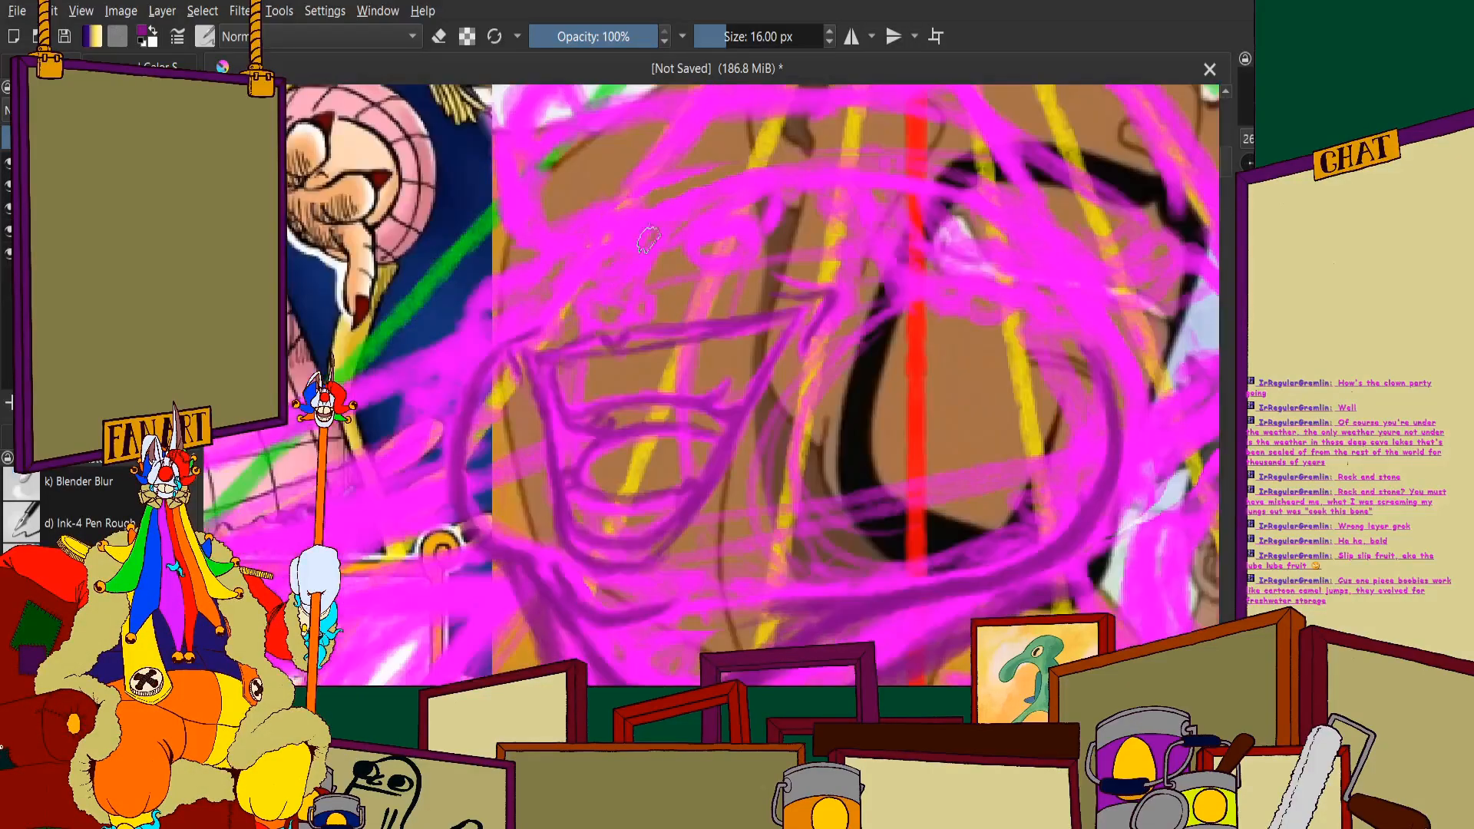
{"action": "scroll", "coordinate": [779, 205], "scroll_direction": "up", "scroll_amount": 3}
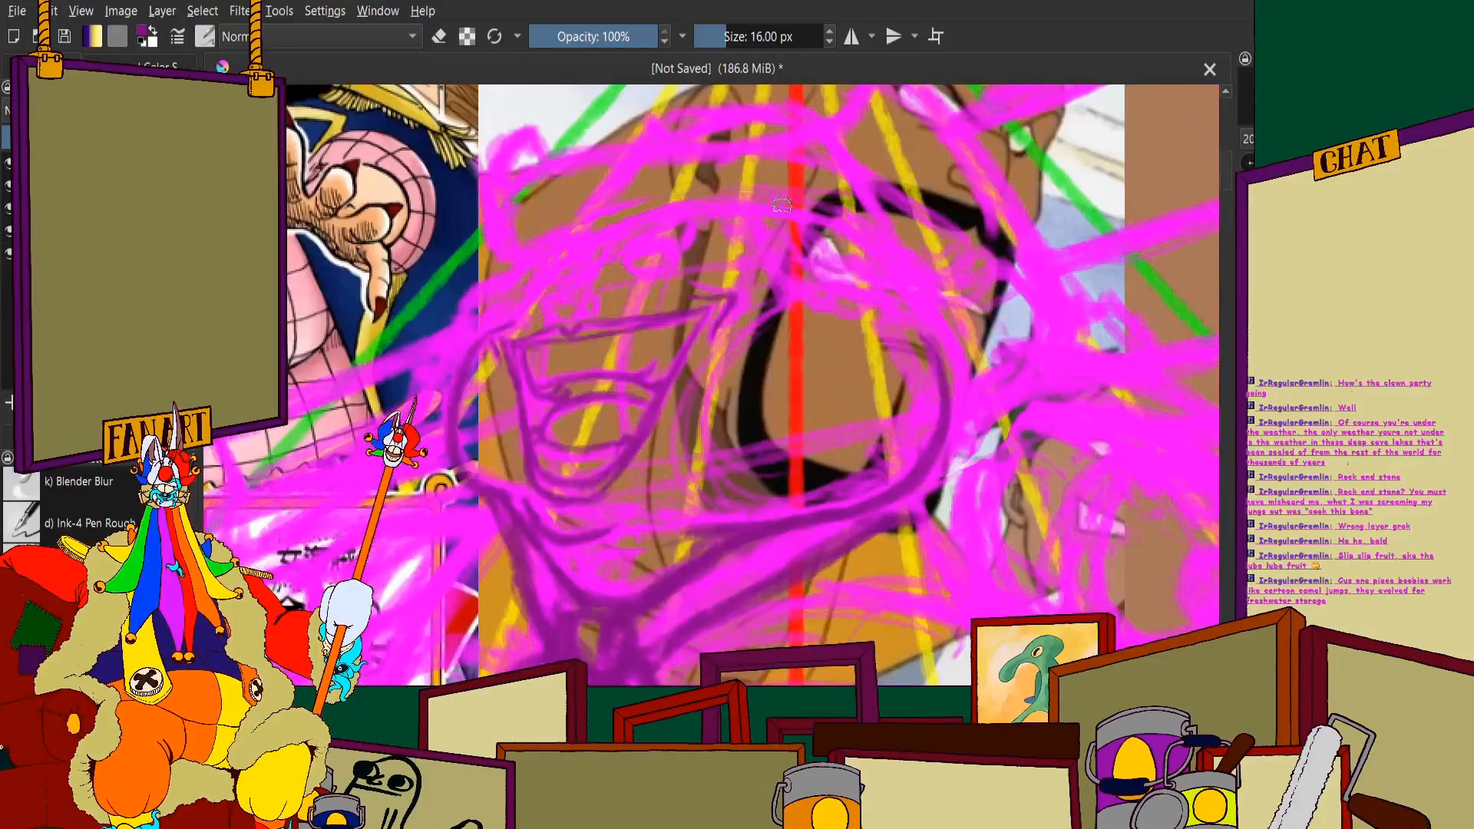
{"action": "scroll", "coordinate": [772, 230], "scroll_direction": "up", "scroll_amount": 2}
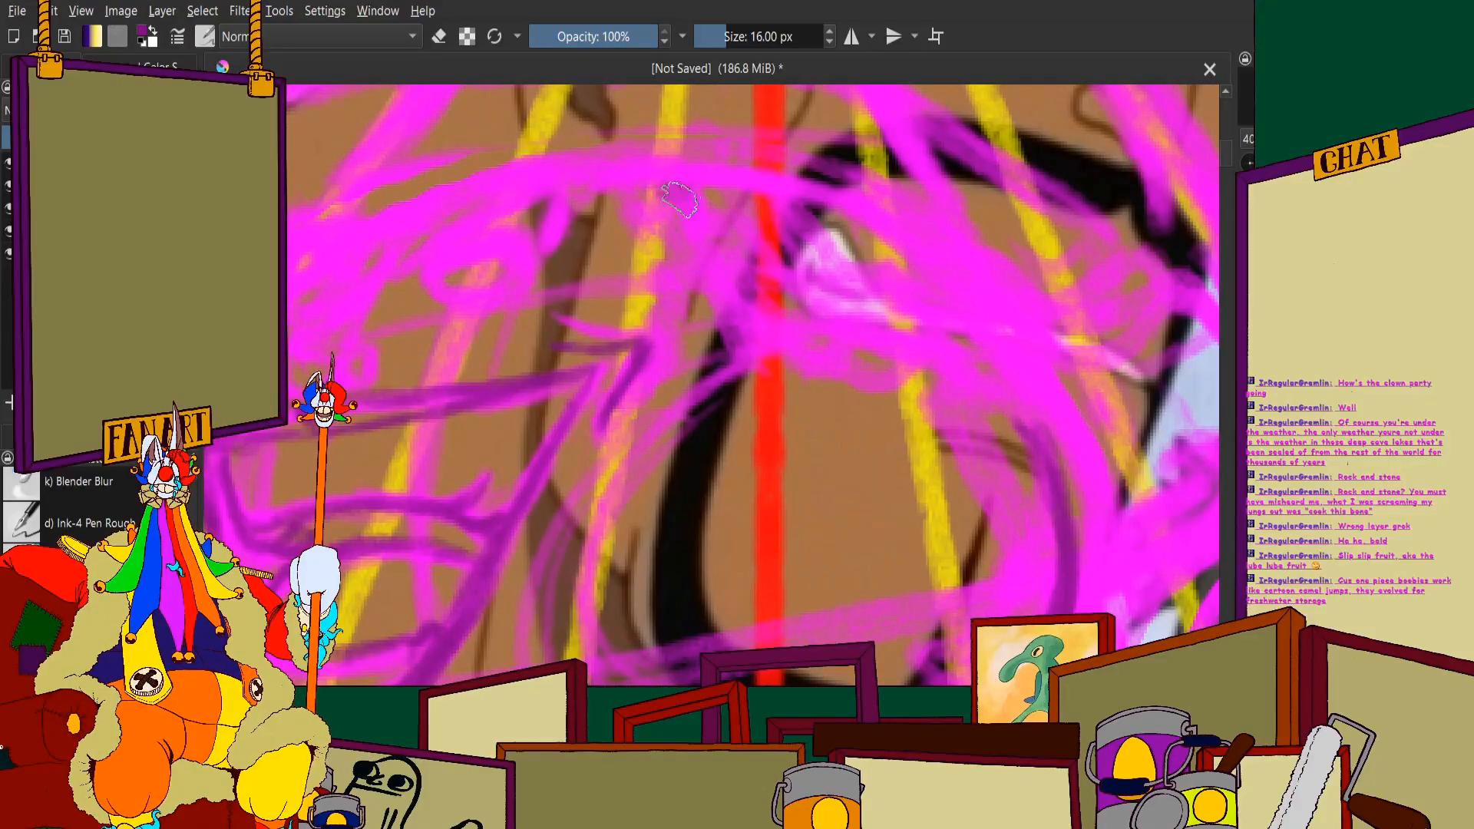
{"action": "mouse_move", "coordinate": [679, 200]}
{"action": "left_mouse_down"}
{"action": "mouse_move", "coordinate": [693, 354]}
{"action": "mouse_move", "coordinate": [660, 374]}
{"action": "mouse_move", "coordinate": [626, 438]}
{"action": "mouse_move", "coordinate": [714, 309]}
{"action": "mouse_move", "coordinate": [673, 217]}
{"action": "mouse_move", "coordinate": [682, 177]}
{"action": "left_mouse_up"}
{"action": "key", "text": "ctrl+z"}
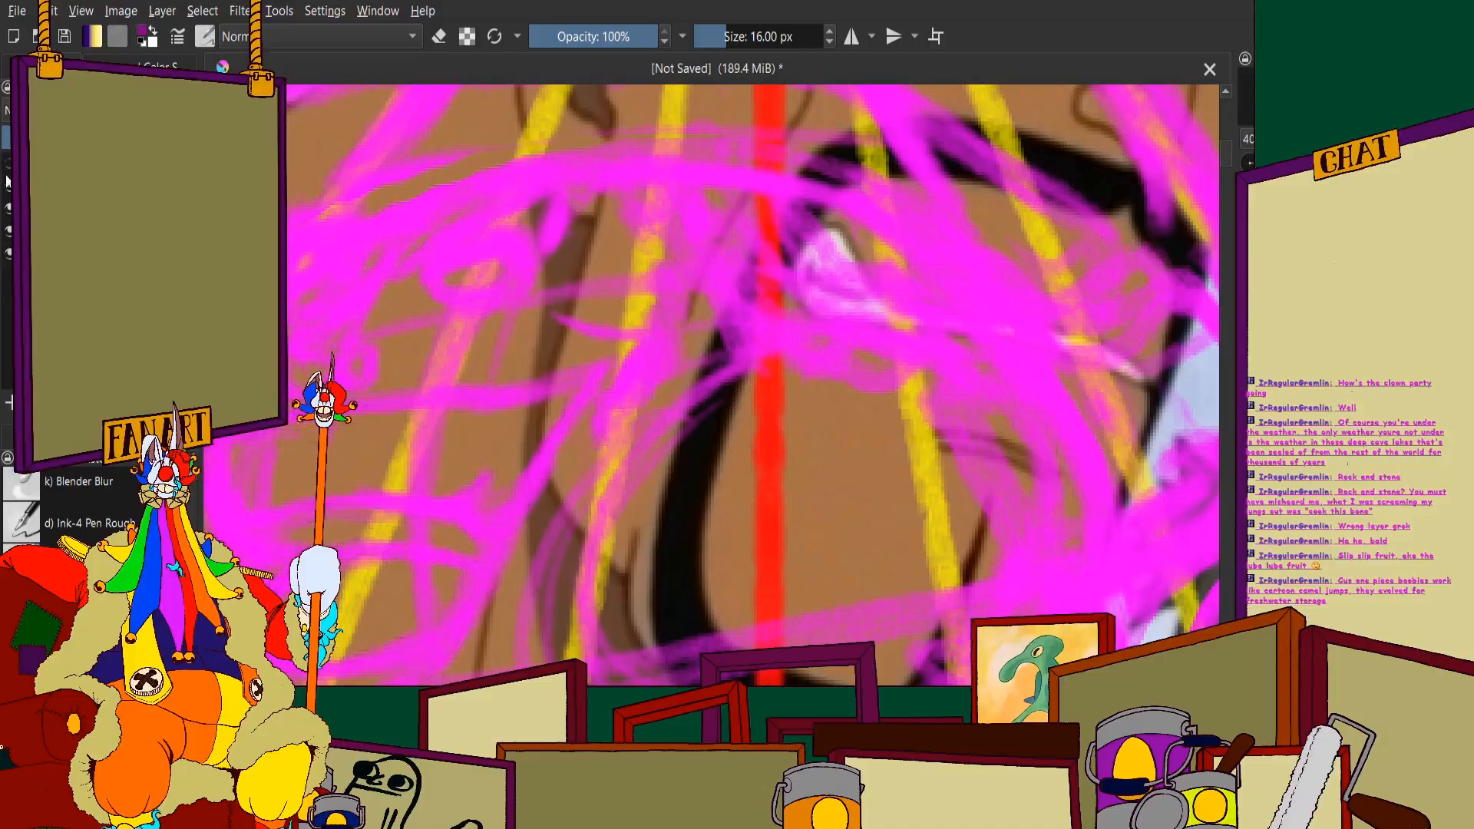
{"action": "left_click", "coordinate": [8, 164]}
{"action": "left_click", "coordinate": [7, 186]}
{"action": "left_click", "coordinate": [8, 186]}
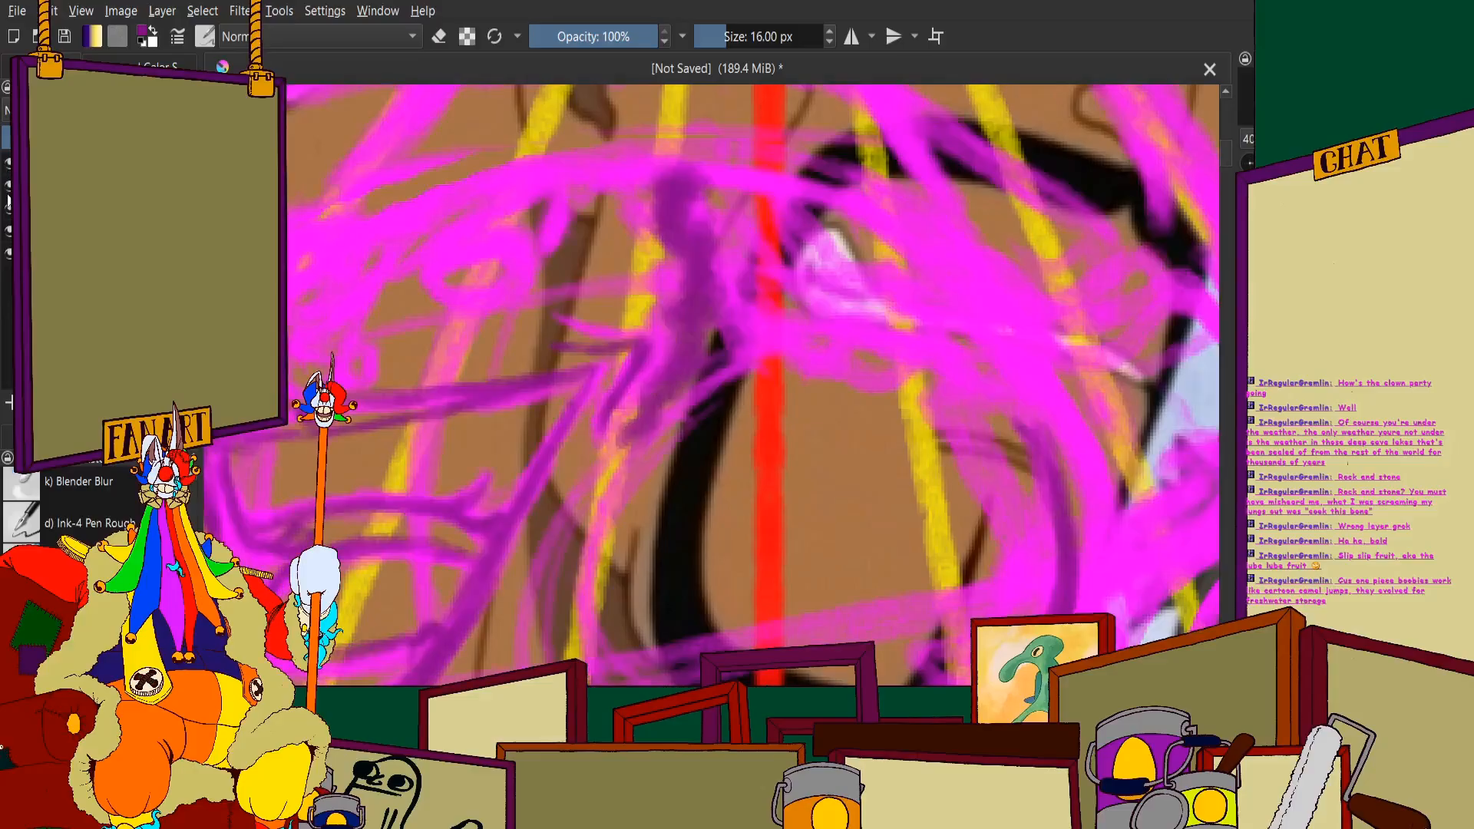
Extend the dark curly hair scribble across the red centre guide and down to the top of the far cheek
{"action": "scroll", "coordinate": [614, 223], "scroll_direction": "down", "scroll_amount": 2}
{"action": "scroll", "coordinate": [767, 212], "scroll_direction": "up", "scroll_amount": 3}
{"action": "mouse_move", "coordinate": [537, 188]}
{"action": "left_mouse_down"}
{"action": "mouse_move", "coordinate": [568, 292]}
{"action": "mouse_move", "coordinate": [617, 382]}
{"action": "mouse_move", "coordinate": [737, 442]}
{"action": "mouse_move", "coordinate": [830, 428]}
{"action": "mouse_move", "coordinate": [945, 477]}
{"action": "mouse_move", "coordinate": [649, 407]}
{"action": "mouse_move", "coordinate": [599, 254]}
{"action": "mouse_move", "coordinate": [705, 379]}
{"action": "mouse_move", "coordinate": [851, 402]}
{"action": "mouse_move", "coordinate": [950, 454]}
{"action": "mouse_move", "coordinate": [734, 311]}
{"action": "mouse_move", "coordinate": [892, 393]}
{"action": "mouse_move", "coordinate": [733, 264]}
{"action": "mouse_move", "coordinate": [896, 403]}
{"action": "mouse_move", "coordinate": [976, 425]}
{"action": "mouse_move", "coordinate": [733, 240]}
{"action": "mouse_move", "coordinate": [883, 329]}
{"action": "mouse_move", "coordinate": [917, 368]}
{"action": "mouse_move", "coordinate": [761, 276]}
{"action": "mouse_move", "coordinate": [585, 210]}
{"action": "left_mouse_up"}
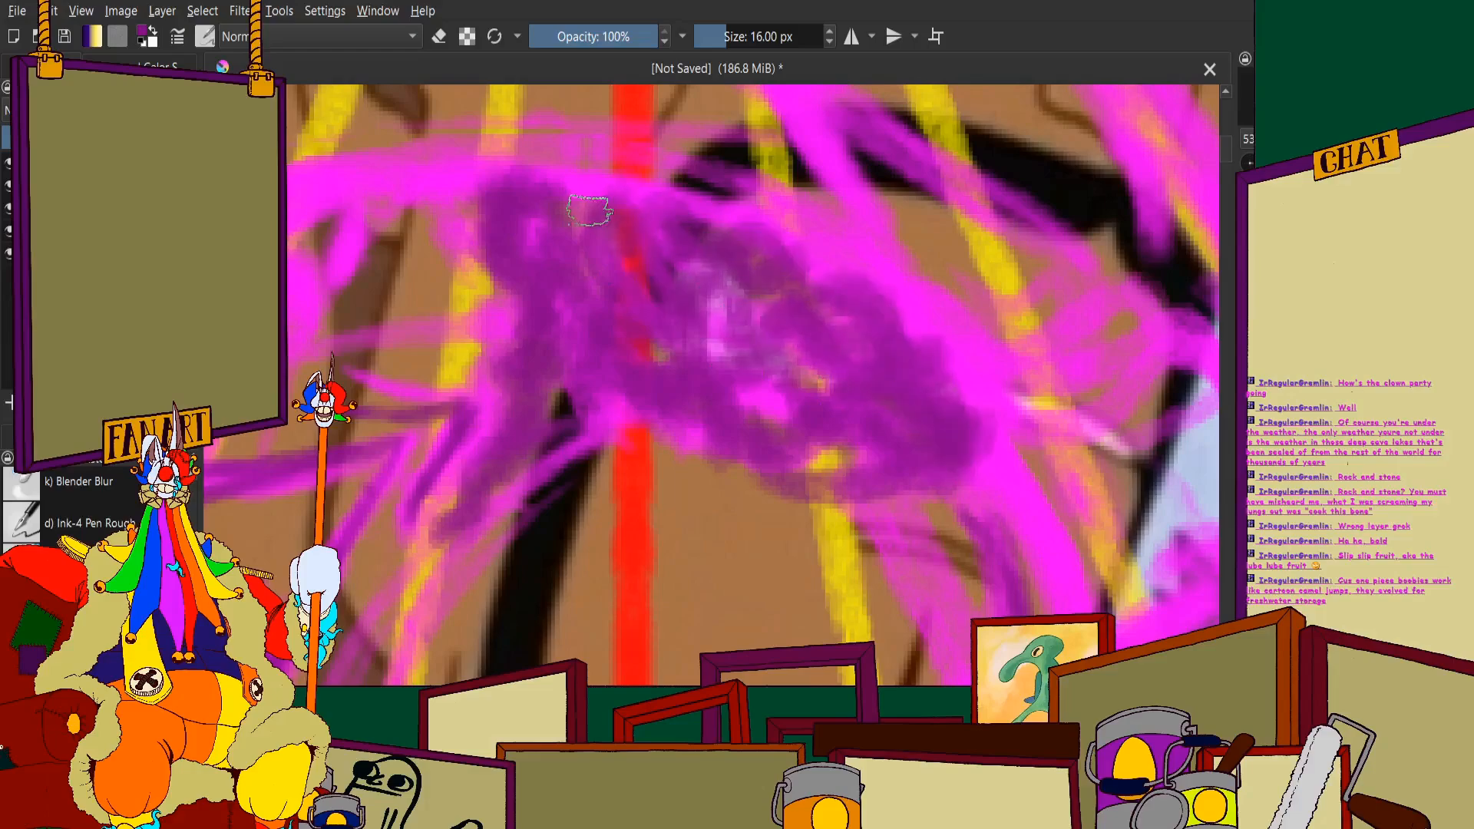
{"action": "scroll", "coordinate": [669, 300], "scroll_direction": "down", "scroll_amount": 5}
{"action": "scroll", "coordinate": [669, 301], "scroll_direction": "up", "scroll_amount": 4}
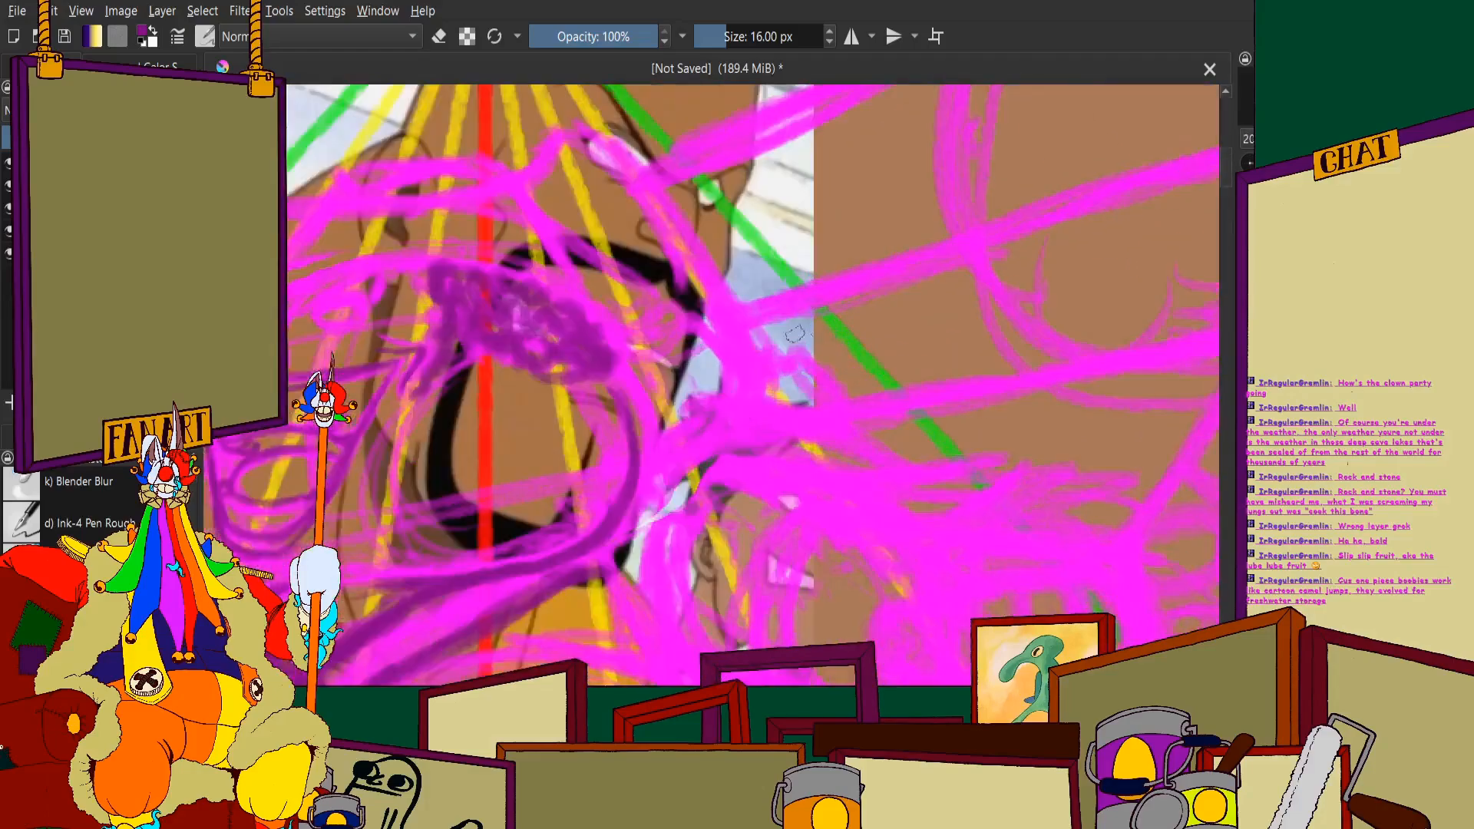
Draw the wavy outline of a curly hair puff extending past the far cheek and curving back beside the jaw
{"action": "mouse_move", "coordinate": [546, 302]}
{"action": "left_mouse_down"}
{"action": "mouse_move", "coordinate": [748, 356]}
{"action": "mouse_move", "coordinate": [818, 398]}
{"action": "left_mouse_up"}
{"action": "mouse_move", "coordinate": [851, 445]}
{"action": "left_mouse_down"}
{"action": "mouse_move", "coordinate": [810, 379]}
{"action": "mouse_move", "coordinate": [688, 332]}
{"action": "left_mouse_up"}
{"action": "scroll", "coordinate": [667, 330], "scroll_direction": "down", "scroll_amount": 2}
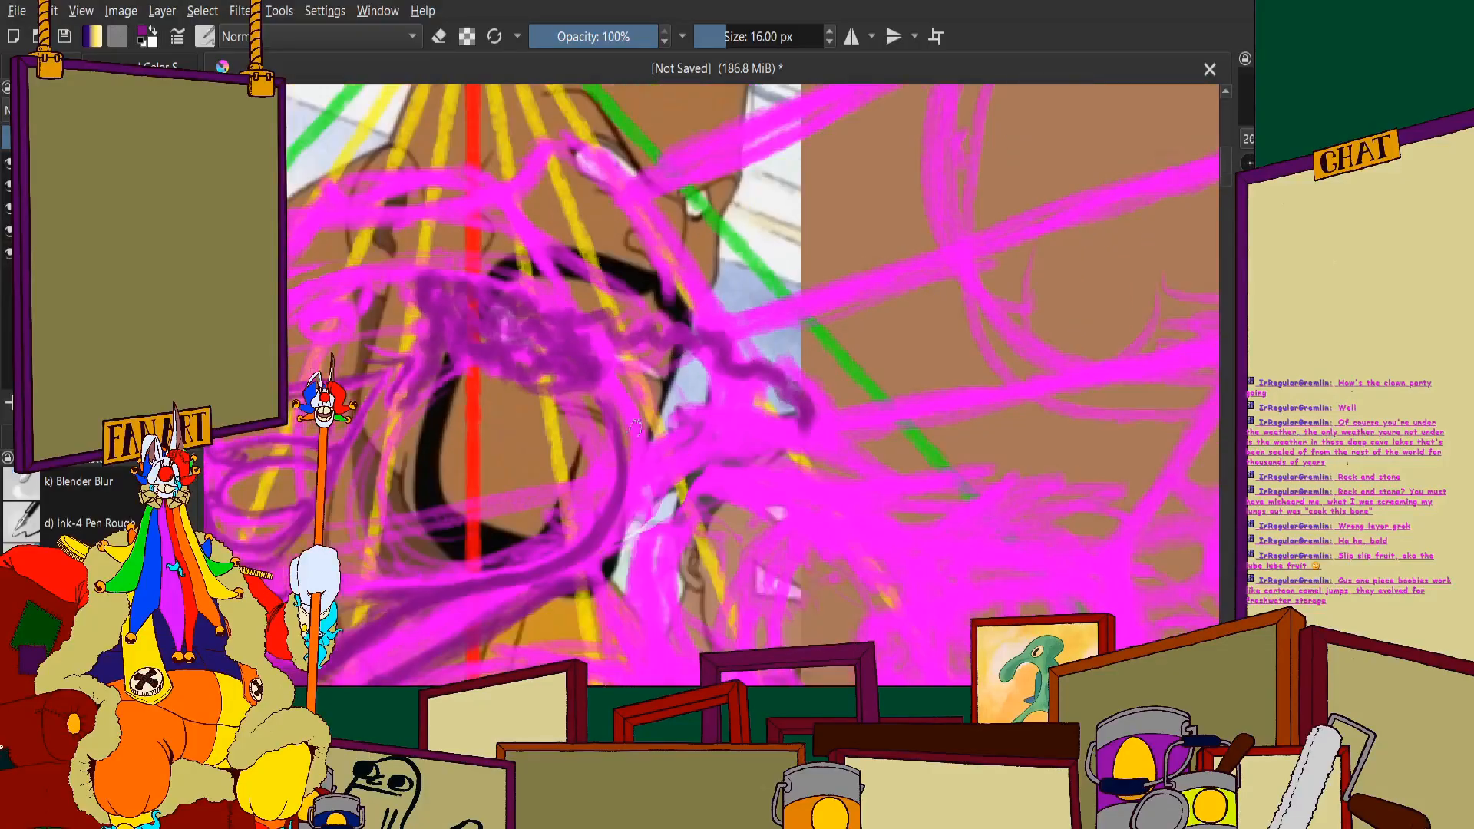
{"action": "scroll", "coordinate": [618, 406], "scroll_direction": "up", "scroll_amount": 2}
{"action": "mouse_move", "coordinate": [628, 488]}
{"action": "left_mouse_down"}
{"action": "mouse_move", "coordinate": [657, 513]}
{"action": "mouse_move", "coordinate": [684, 509]}
{"action": "mouse_move", "coordinate": [726, 479]}
{"action": "mouse_move", "coordinate": [780, 482]}
{"action": "mouse_move", "coordinate": [818, 454]}
{"action": "mouse_move", "coordinate": [865, 464]}
{"action": "mouse_move", "coordinate": [894, 422]}
{"action": "left_mouse_up"}
{"action": "scroll", "coordinate": [681, 339], "scroll_direction": "down", "scroll_amount": 1}
Fill the hair puff beside the far cheek with dark curly scribbles
{"action": "scroll", "coordinate": [679, 278], "scroll_direction": "up", "scroll_amount": 5}
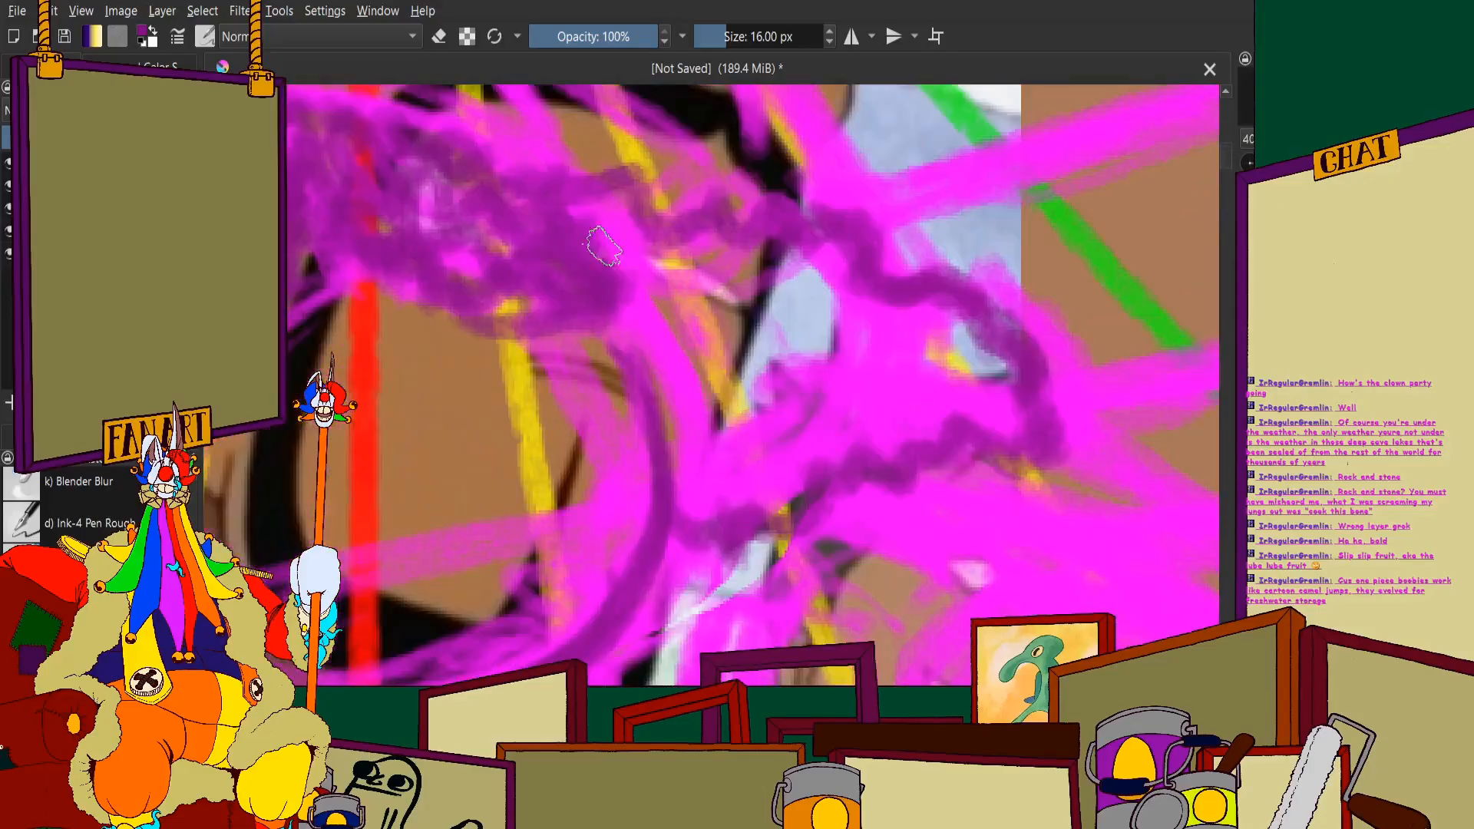
{"action": "mouse_move", "coordinate": [603, 192]}
{"action": "left_mouse_down"}
{"action": "mouse_move", "coordinate": [658, 272]}
{"action": "mouse_move", "coordinate": [869, 282]}
{"action": "mouse_move", "coordinate": [862, 360]}
{"action": "mouse_move", "coordinate": [983, 353]}
{"action": "mouse_move", "coordinate": [928, 420]}
{"action": "mouse_move", "coordinate": [811, 308]}
{"action": "mouse_move", "coordinate": [724, 289]}
{"action": "mouse_move", "coordinate": [629, 296]}
{"action": "mouse_move", "coordinate": [750, 367]}
{"action": "mouse_move", "coordinate": [863, 419]}
{"action": "mouse_move", "coordinate": [957, 384]}
{"action": "left_mouse_up"}
{"action": "scroll", "coordinate": [956, 384], "scroll_direction": "down", "scroll_amount": 6}
{"action": "scroll", "coordinate": [587, 225], "scroll_direction": "up", "scroll_amount": 4}
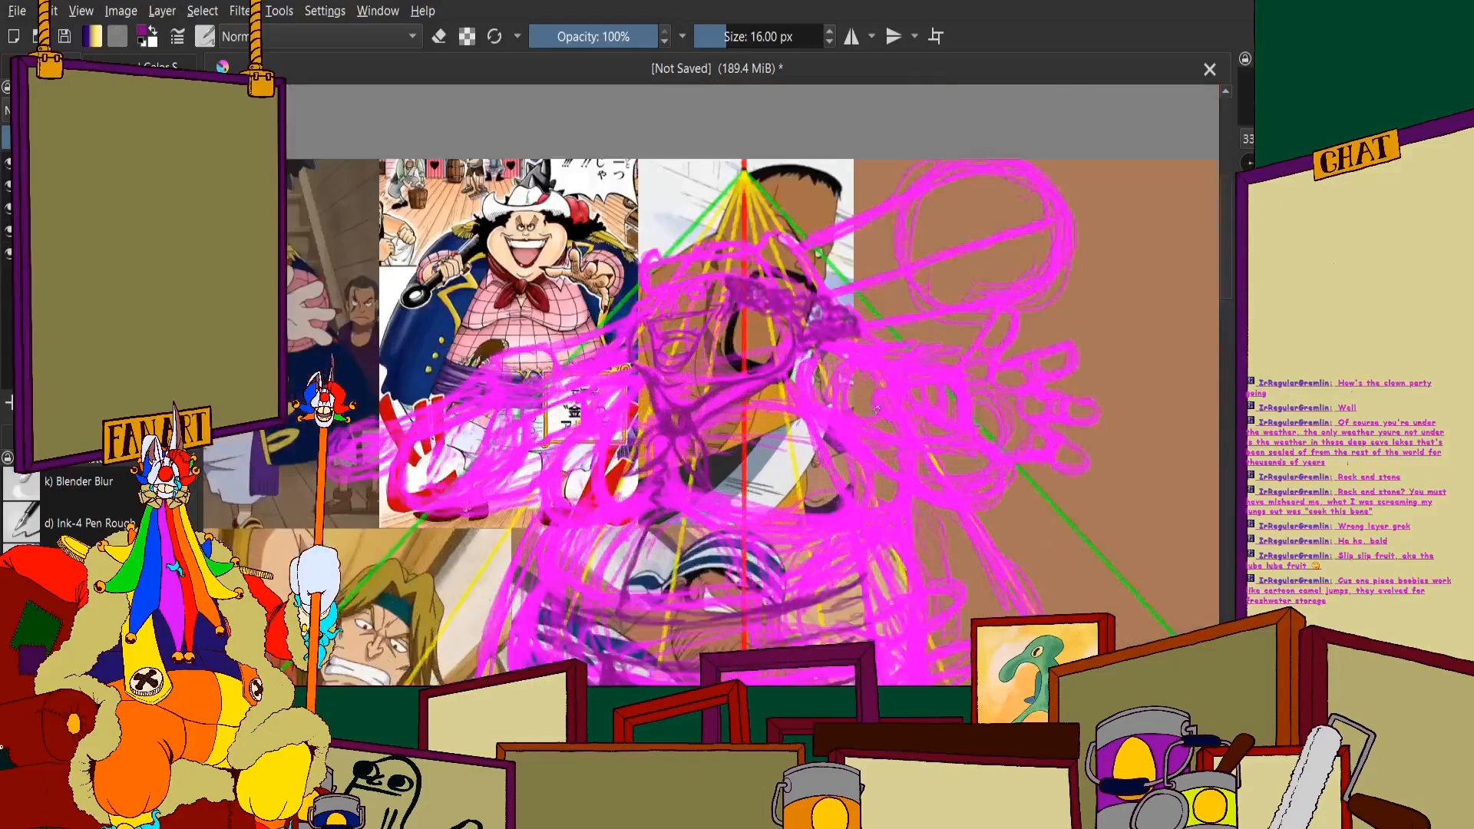
Draw the nose above the mouth in dark lines, with a slanted bridge line, pointed tip and rounded nostril
{"action": "scroll", "coordinate": [587, 225], "scroll_direction": "up", "scroll_amount": 2}
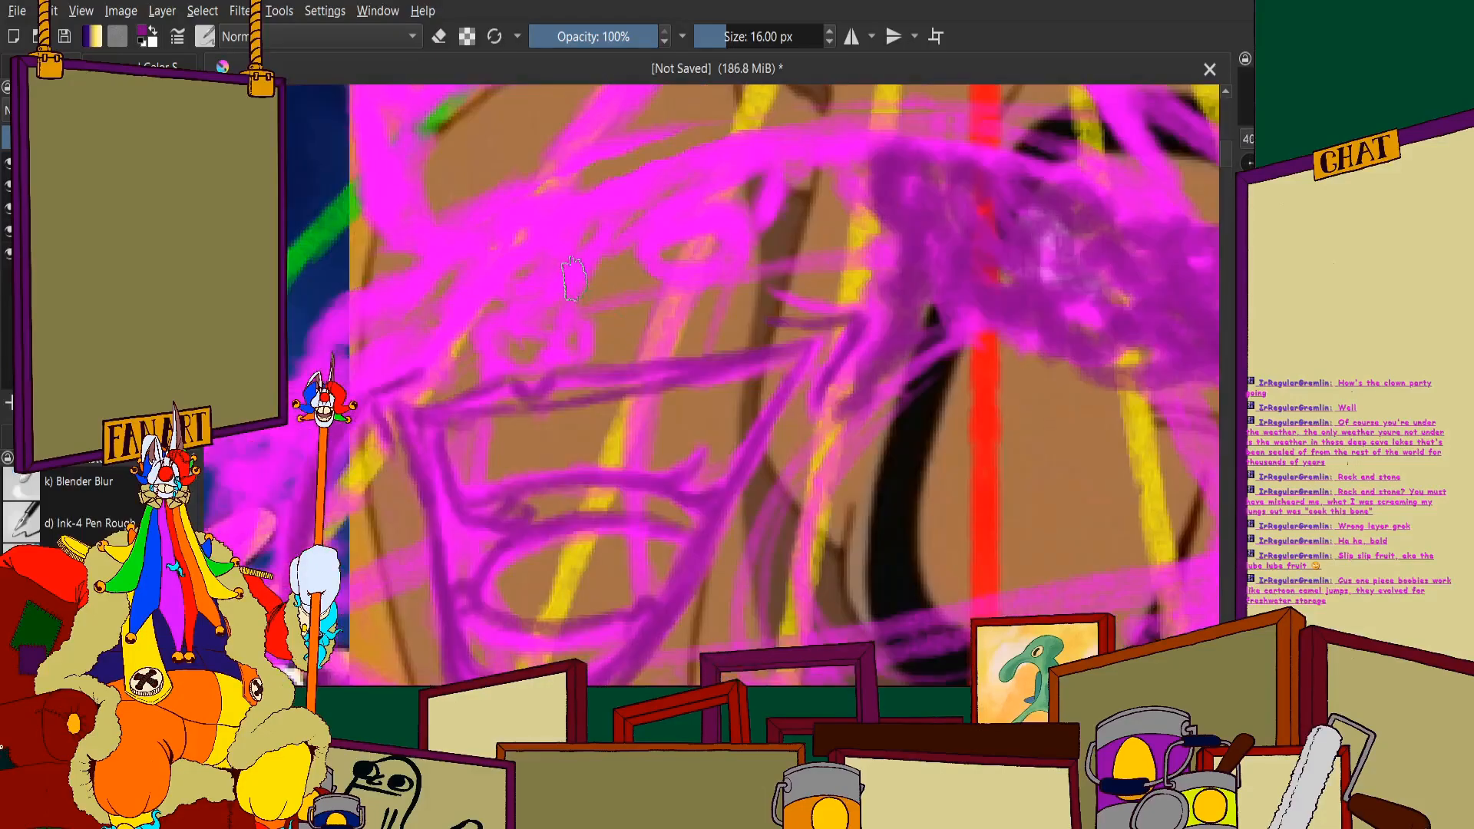
{"action": "scroll", "coordinate": [573, 278], "scroll_direction": "up", "scroll_amount": 2}
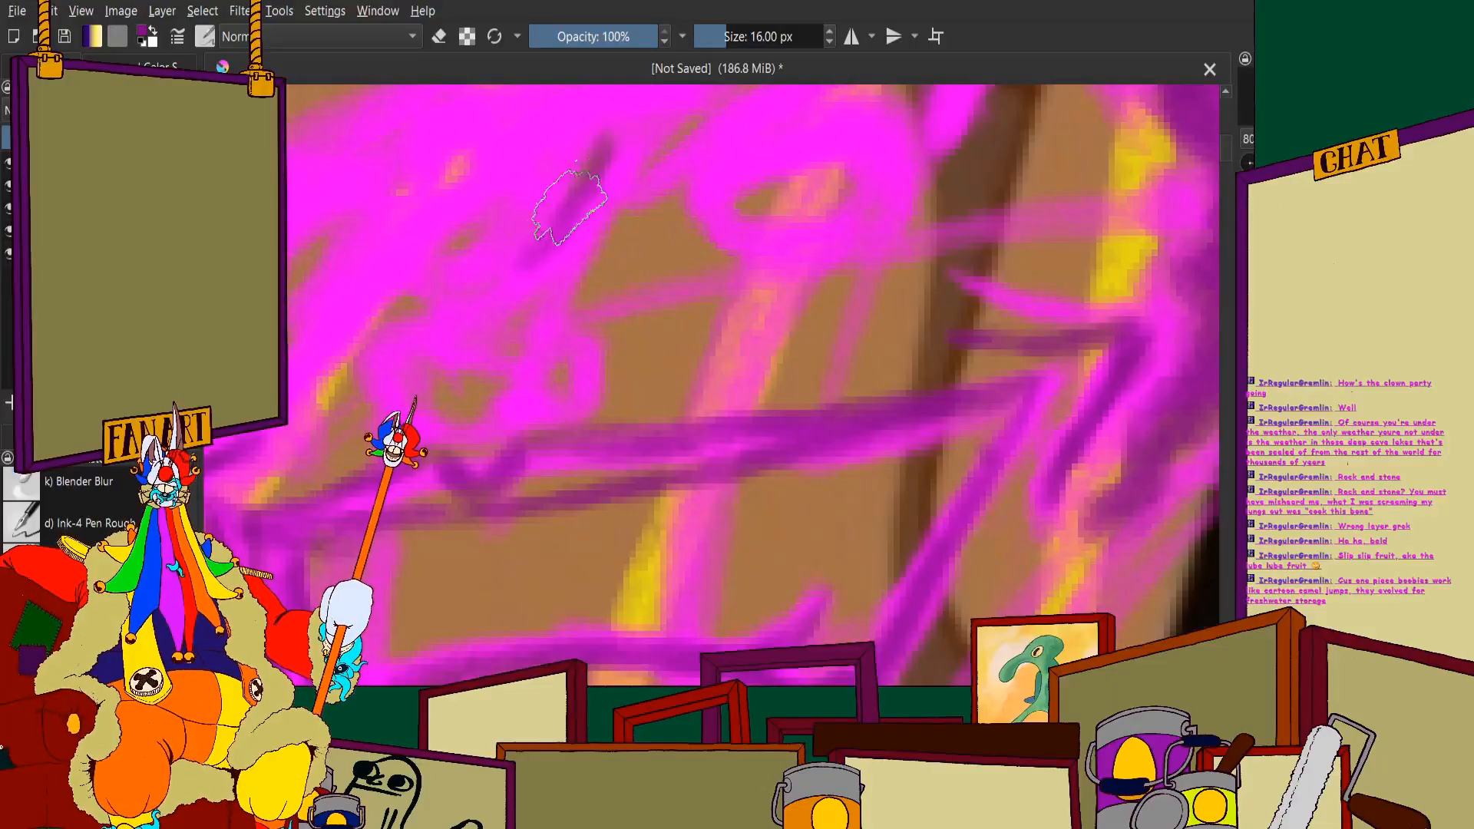
{"action": "mouse_move", "coordinate": [569, 206]}
{"action": "left_mouse_down"}
{"action": "mouse_move", "coordinate": [396, 334]}
{"action": "mouse_move", "coordinate": [410, 323]}
{"action": "mouse_move", "coordinate": [381, 368]}
{"action": "mouse_move", "coordinate": [377, 353]}
{"action": "mouse_move", "coordinate": [403, 407]}
{"action": "left_mouse_up"}
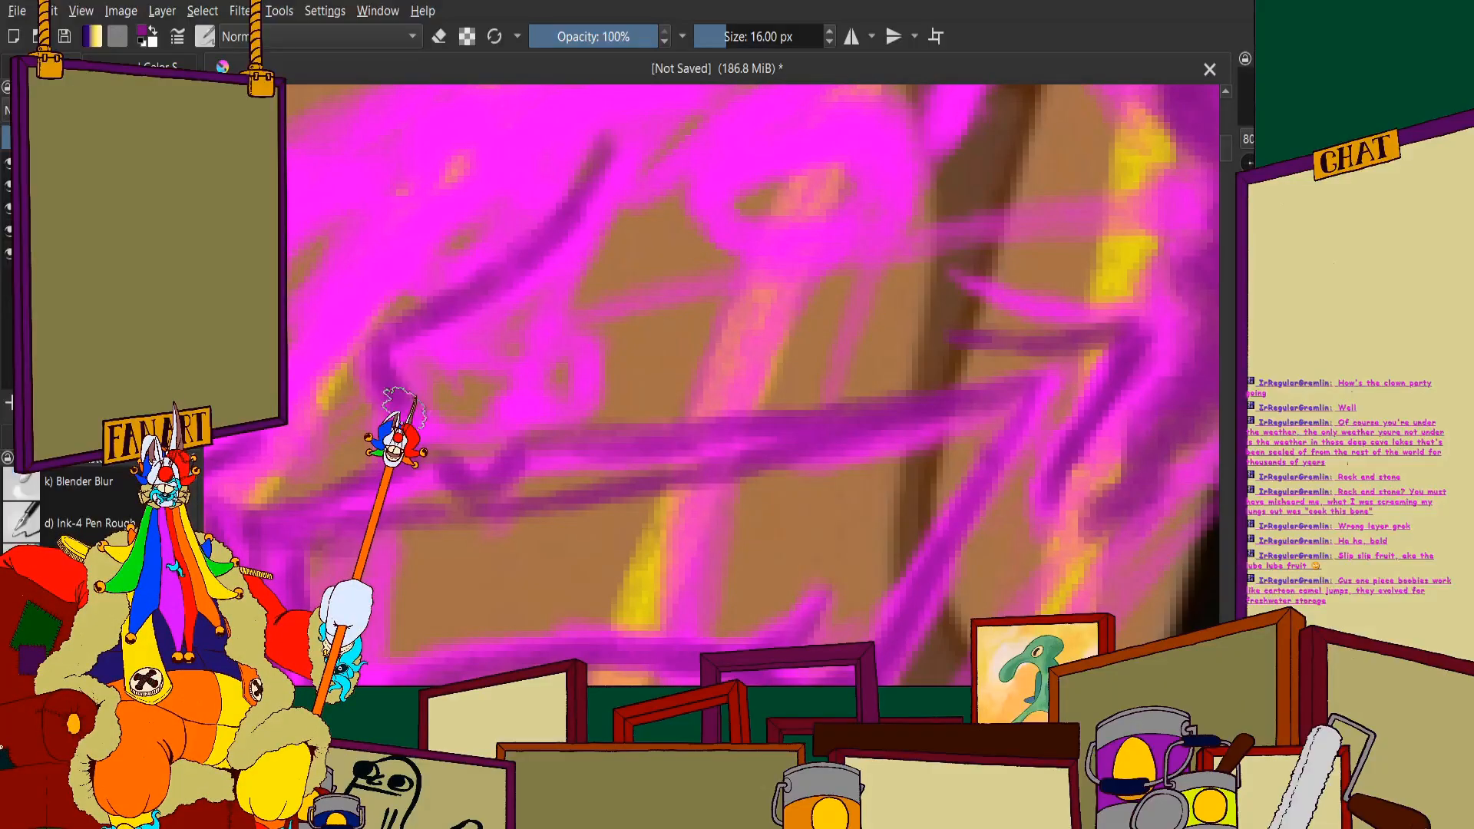
{"action": "mouse_move", "coordinate": [505, 388]}
{"action": "left_mouse_down"}
{"action": "mouse_move", "coordinate": [547, 409]}
{"action": "mouse_move", "coordinate": [589, 384]}
{"action": "mouse_move", "coordinate": [574, 405]}
{"action": "mouse_move", "coordinate": [589, 341]}
{"action": "mouse_move", "coordinate": [537, 319]}
{"action": "mouse_move", "coordinate": [442, 384]}
{"action": "left_mouse_up"}
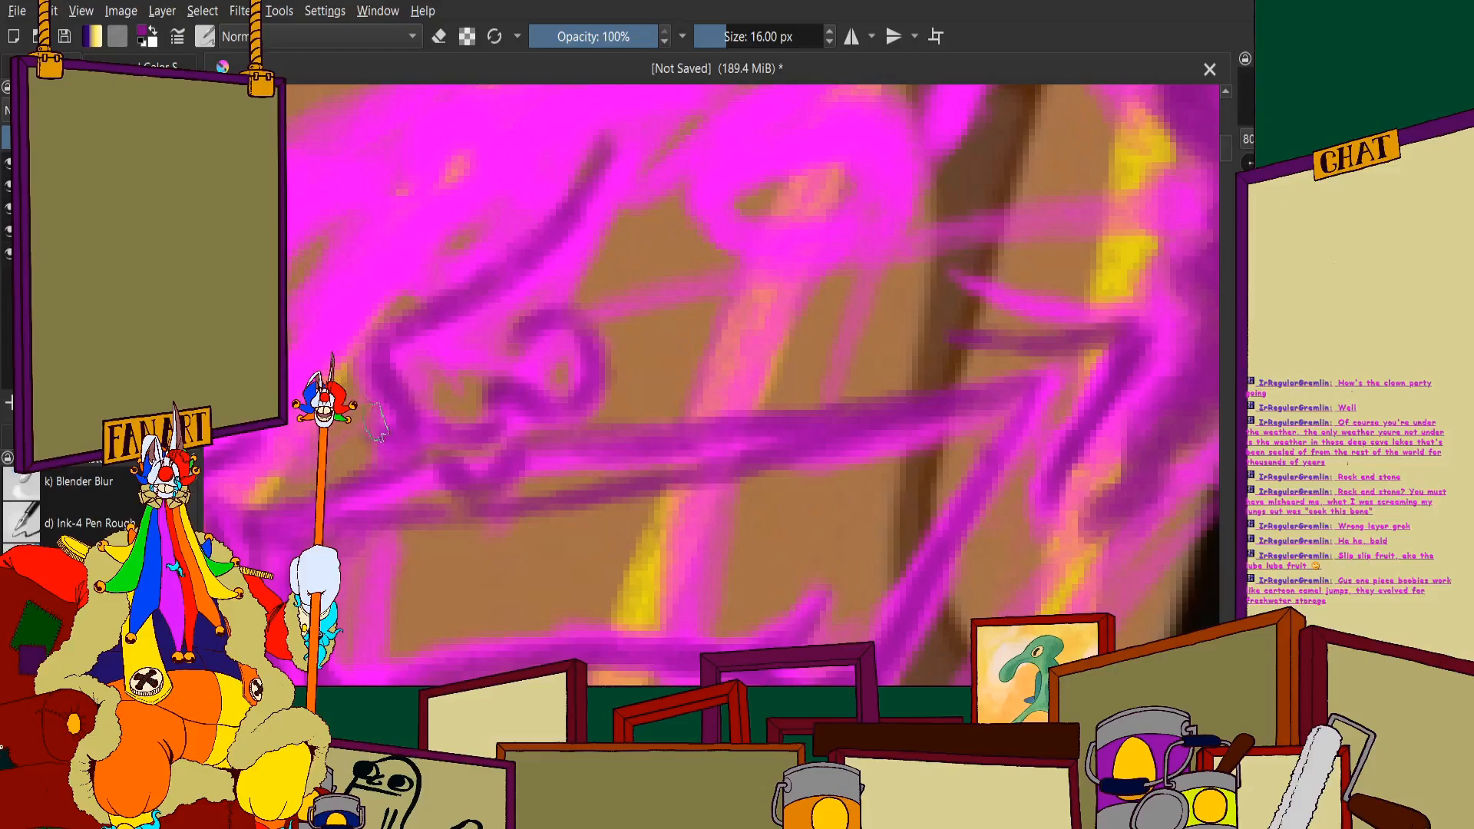
{"action": "scroll", "coordinate": [371, 397], "scroll_direction": "down", "scroll_amount": 3}
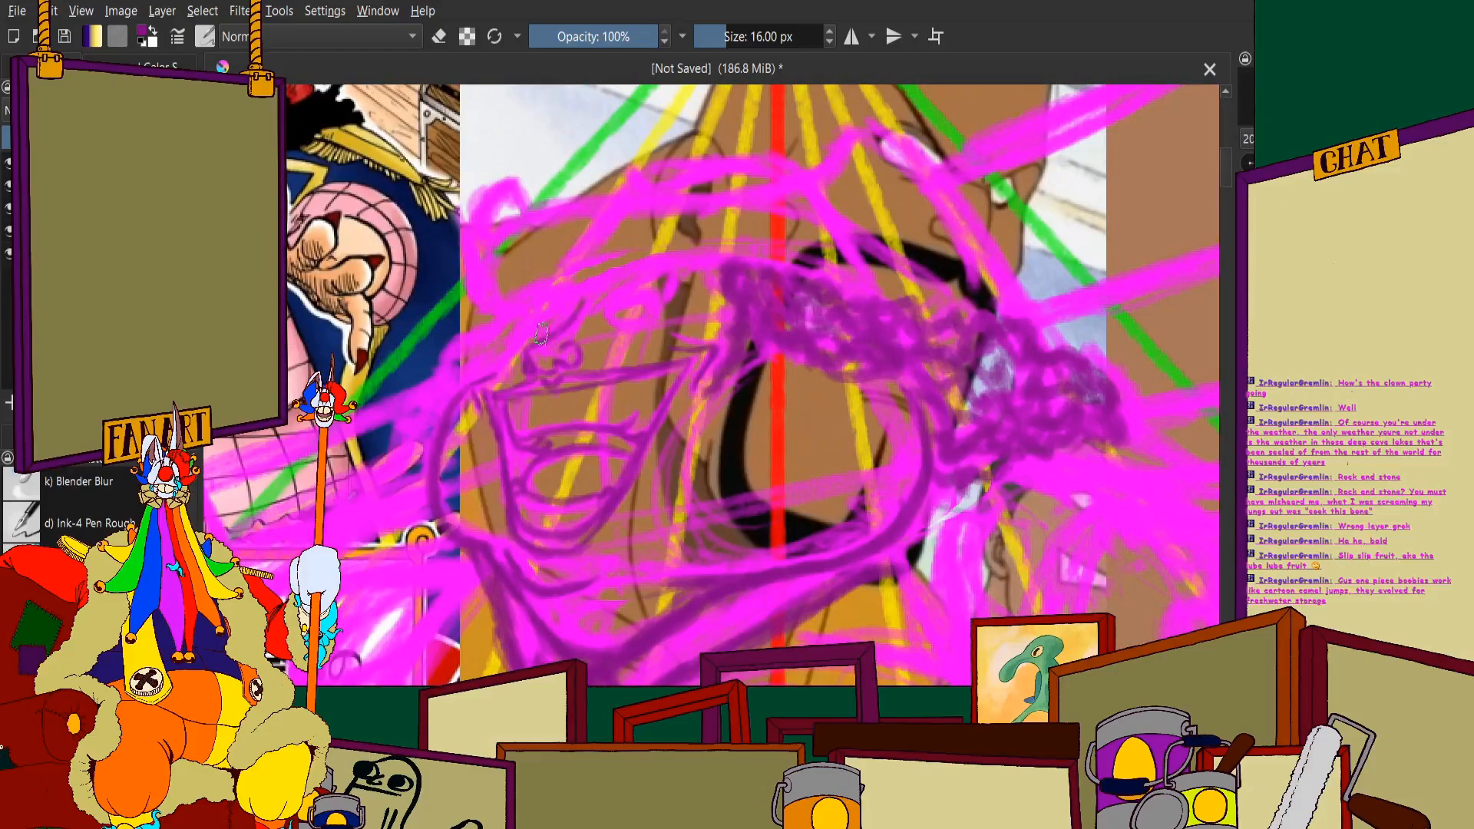
Draw the angled brow line over the larger eye with a short downstroke at its end, and a peaked brow over the smaller eye
{"action": "scroll", "coordinate": [541, 334], "scroll_direction": "up", "scroll_amount": 5}
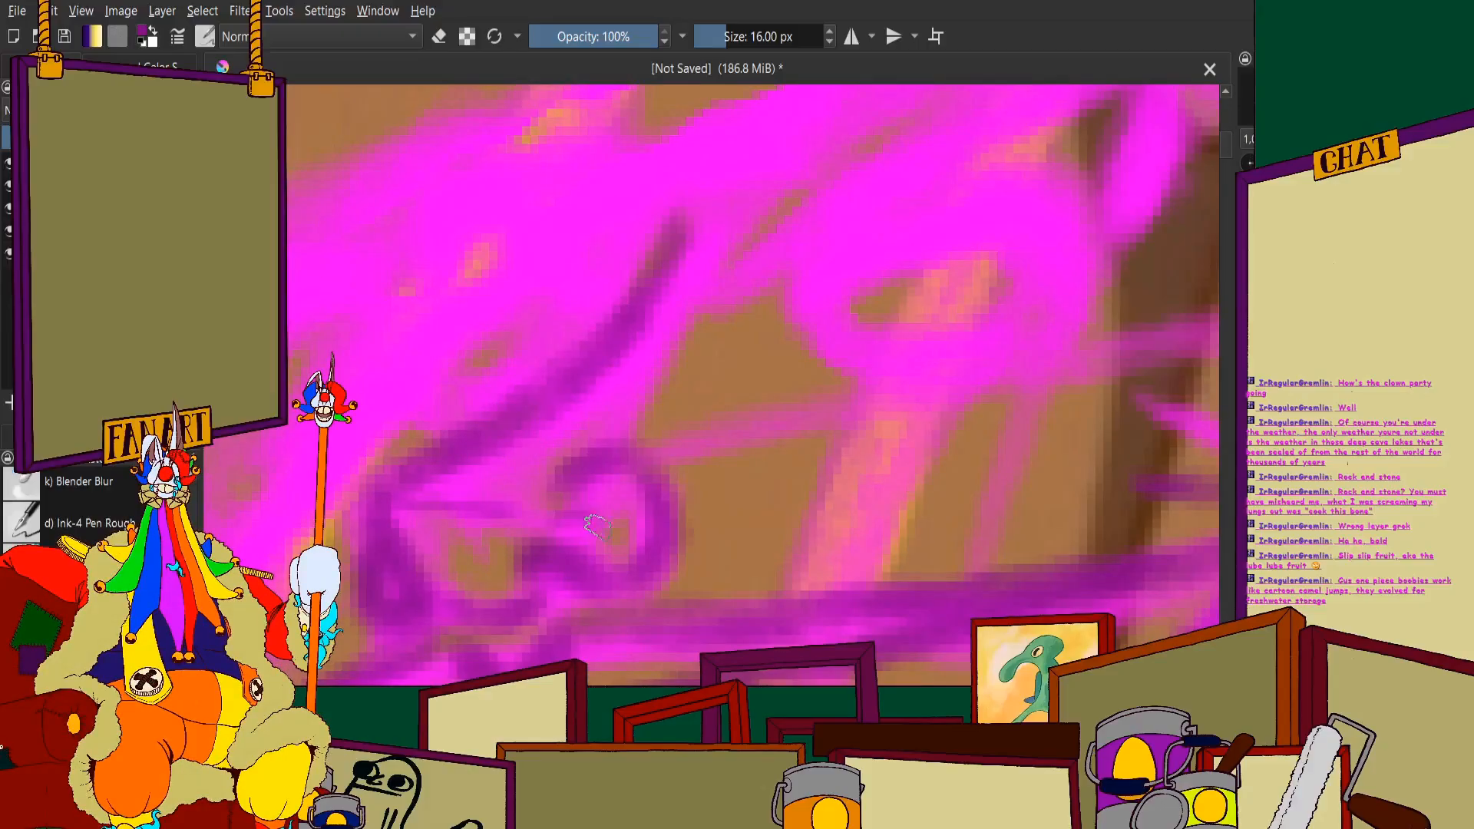
{"action": "scroll", "coordinate": [558, 339], "scroll_direction": "down", "scroll_amount": 3}
{"action": "scroll", "coordinate": [680, 332], "scroll_direction": "up", "scroll_amount": 4}
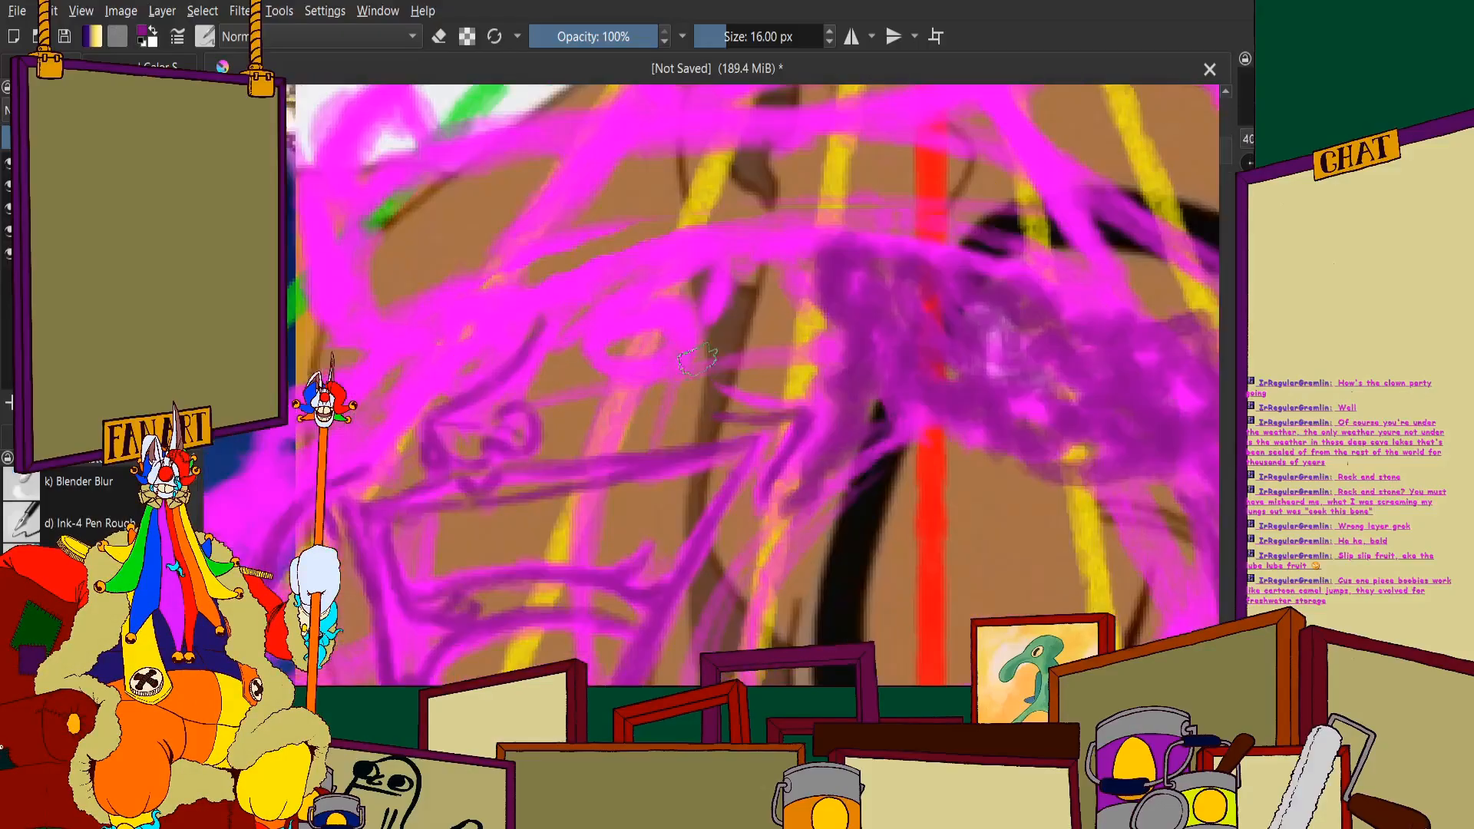
{"action": "mouse_move", "coordinate": [500, 290]}
{"action": "left_mouse_down"}
{"action": "mouse_move", "coordinate": [614, 271]}
{"action": "mouse_move", "coordinate": [532, 331]}
{"action": "mouse_move", "coordinate": [756, 198]}
{"action": "mouse_move", "coordinate": [771, 284]}
{"action": "left_mouse_up"}
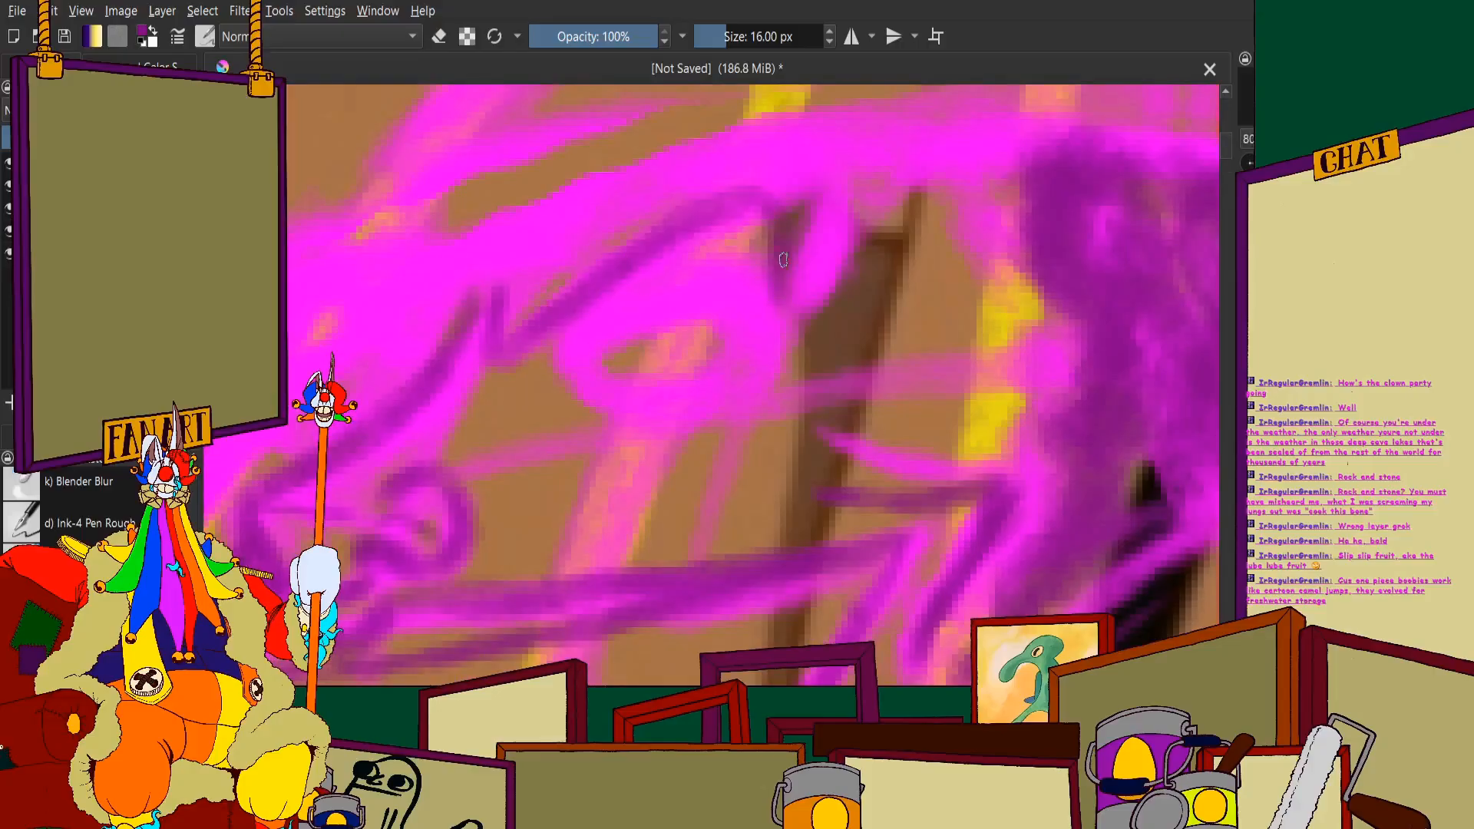
{"action": "scroll", "coordinate": [584, 296], "scroll_direction": "down", "scroll_amount": 3}
{"action": "scroll", "coordinate": [727, 347], "scroll_direction": "up", "scroll_amount": 3}
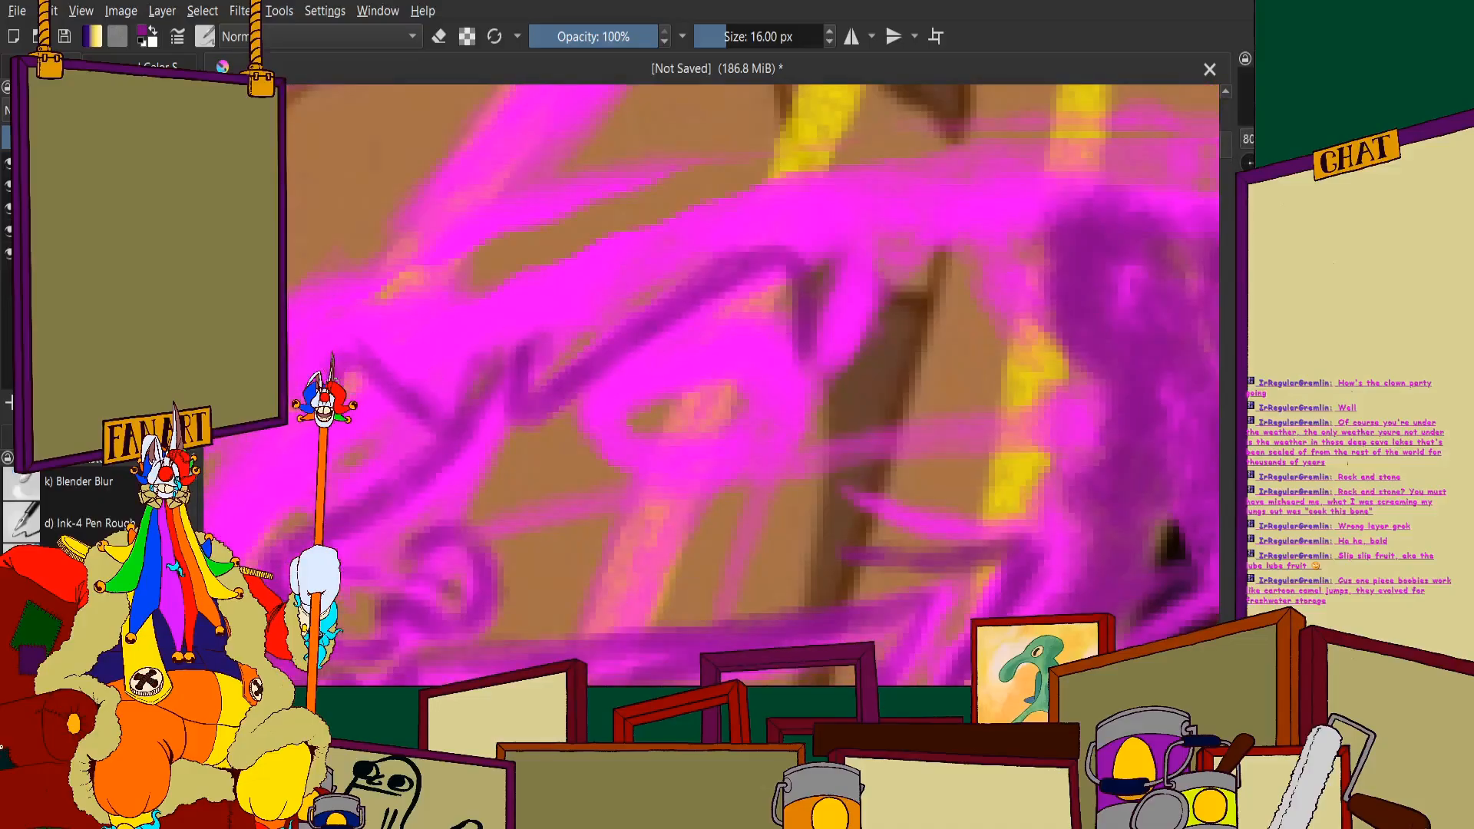
{"action": "scroll", "coordinate": [509, 376], "scroll_direction": "down", "scroll_amount": 3}
{"action": "scroll", "coordinate": [508, 376], "scroll_direction": "up", "scroll_amount": 3}
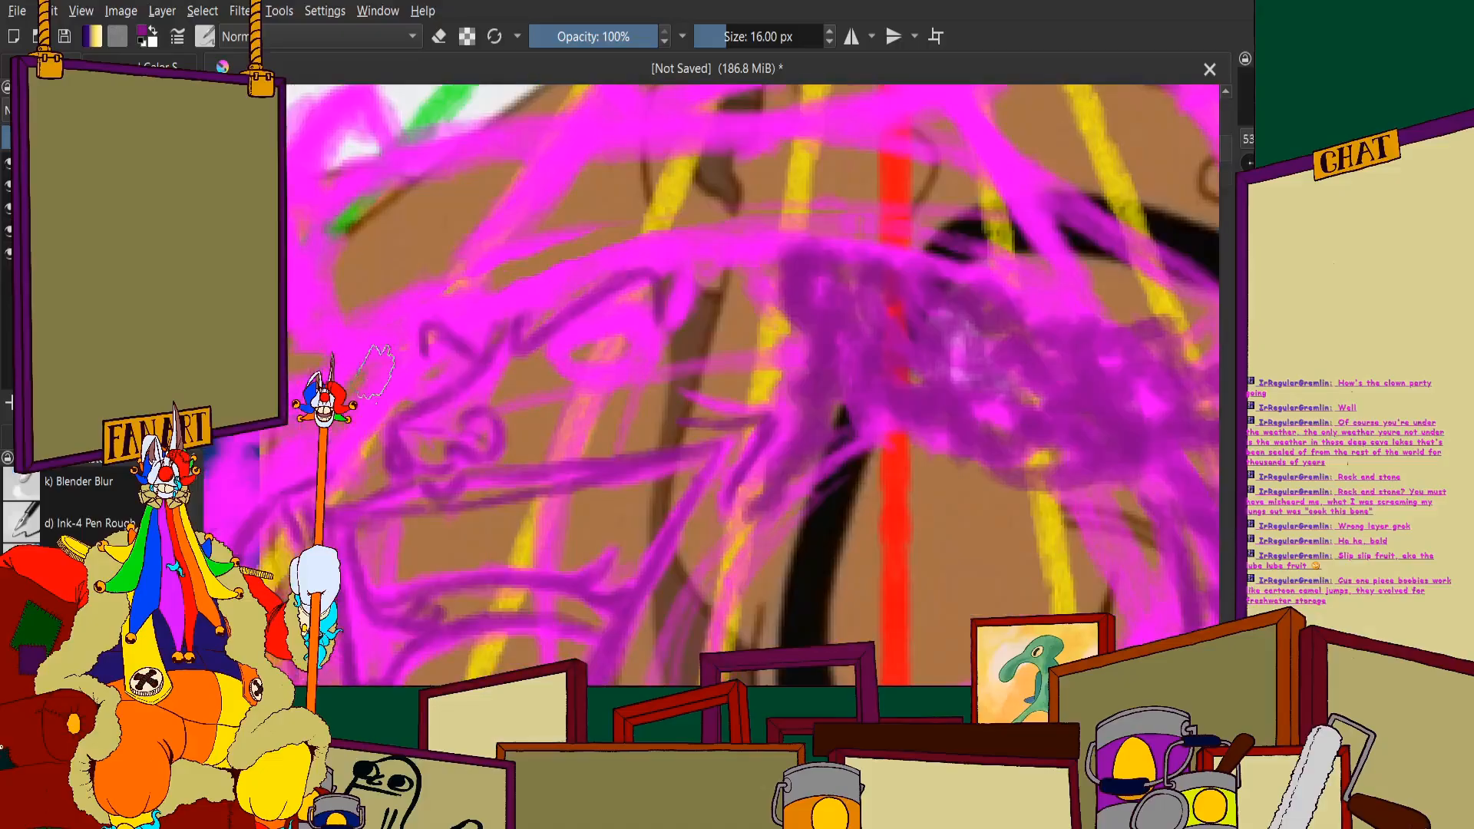
Outline the smaller eye under its peaked brow and the larger oval eye on the other side of the nose
{"action": "mouse_move", "coordinate": [507, 377]}
{"action": "left_mouse_down"}
{"action": "mouse_move", "coordinate": [437, 370]}
{"action": "mouse_move", "coordinate": [466, 364]}
{"action": "mouse_move", "coordinate": [451, 421]}
{"action": "mouse_move", "coordinate": [418, 388]}
{"action": "left_mouse_up"}
{"action": "scroll", "coordinate": [572, 334], "scroll_direction": "down", "scroll_amount": 2}
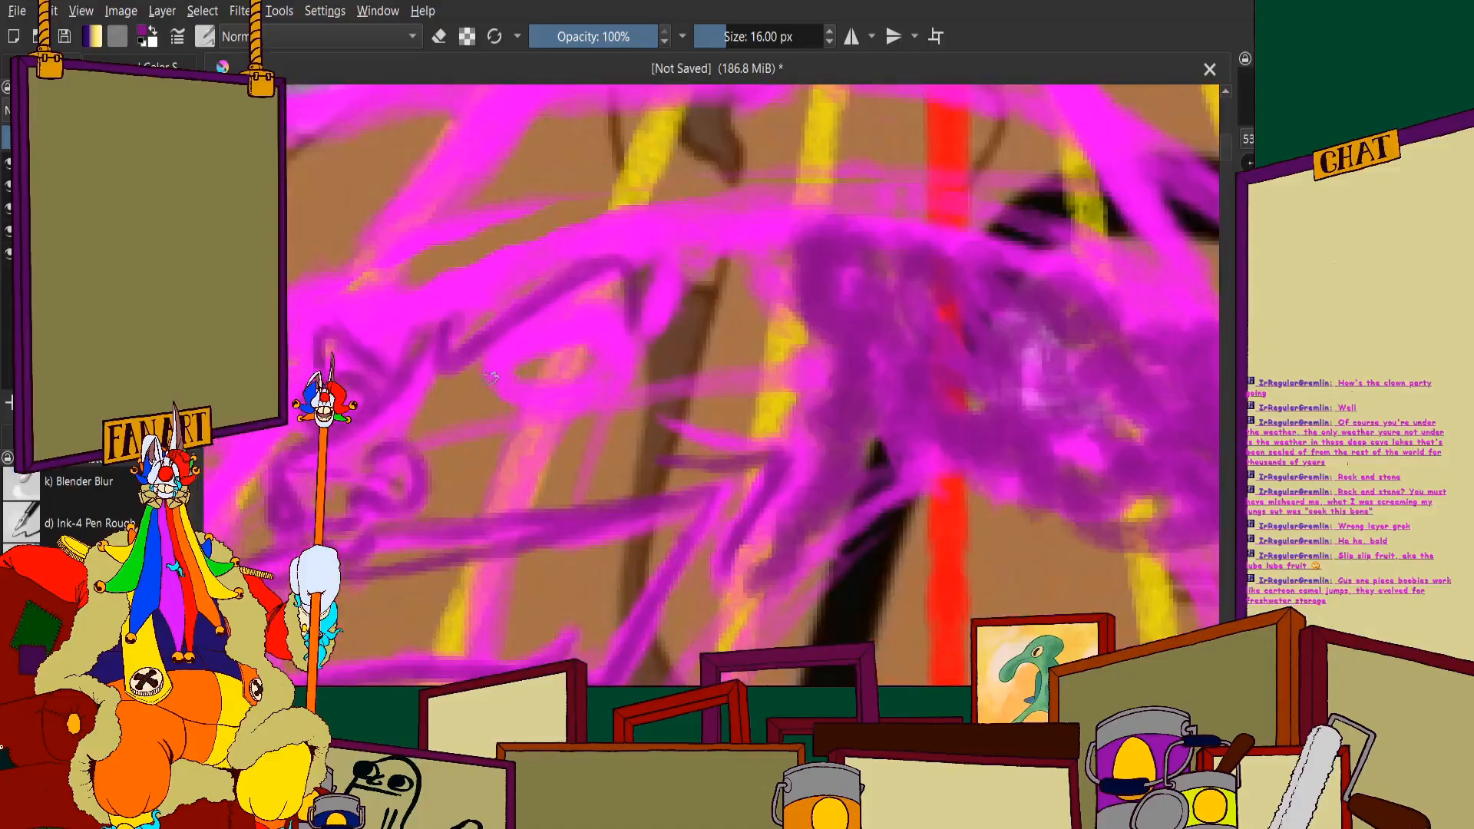
{"action": "mouse_move", "coordinate": [508, 356]}
{"action": "left_mouse_down"}
{"action": "mouse_move", "coordinate": [538, 392]}
{"action": "mouse_move", "coordinate": [498, 364]}
{"action": "mouse_move", "coordinate": [552, 397]}
{"action": "mouse_move", "coordinate": [607, 338]}
{"action": "mouse_move", "coordinate": [503, 376]}
{"action": "left_mouse_up"}
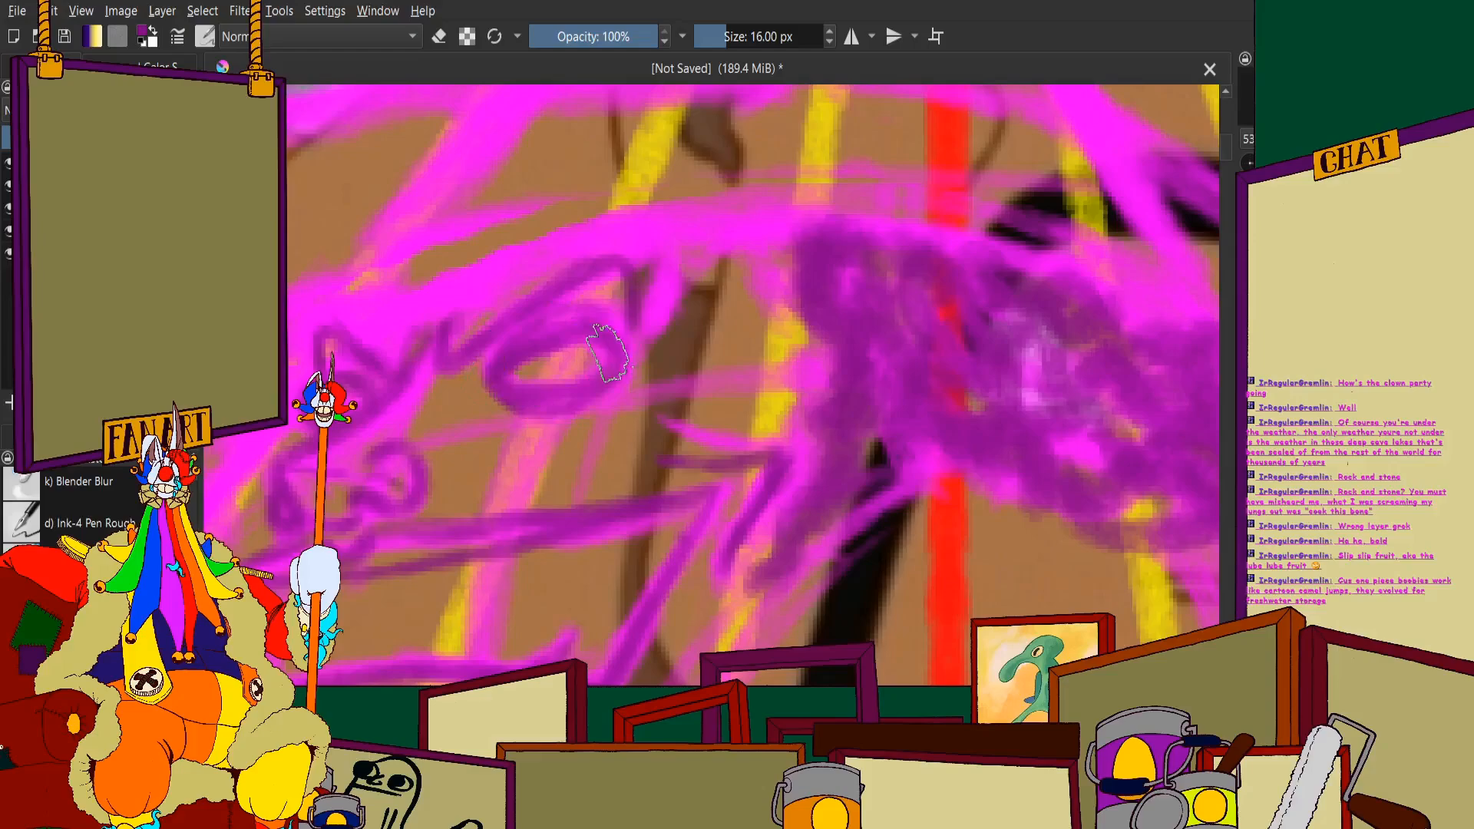
Draw the face contour from beside the smaller eye down to the near corner of the mouth
{"action": "scroll", "coordinate": [606, 353], "scroll_direction": "down", "scroll_amount": 4}
{"action": "scroll", "coordinate": [634, 367], "scroll_direction": "up", "scroll_amount": 4}
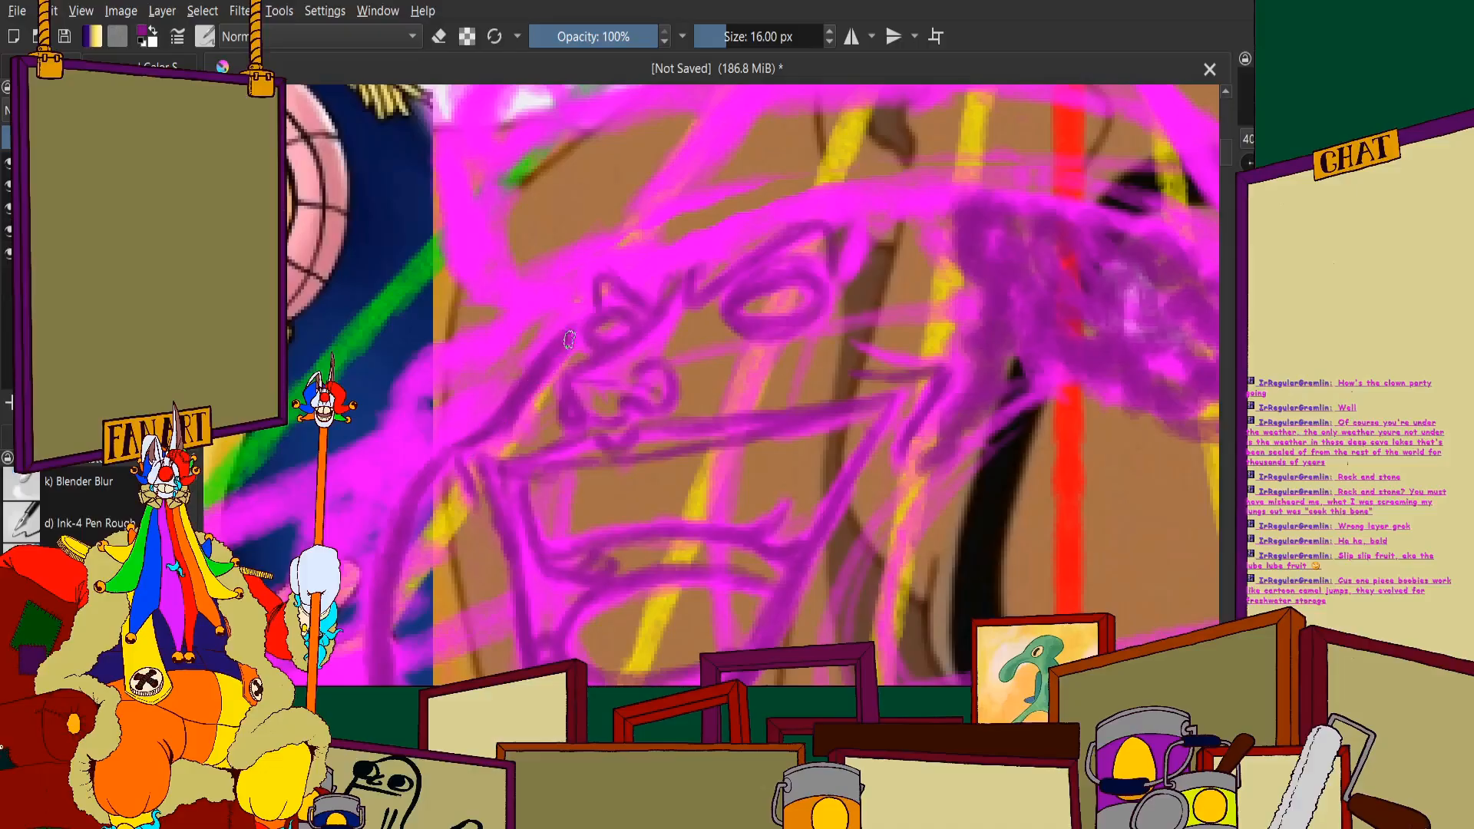
{"action": "scroll", "coordinate": [569, 339], "scroll_direction": "down", "scroll_amount": 3}
{"action": "scroll", "coordinate": [698, 308], "scroll_direction": "up", "scroll_amount": 3}
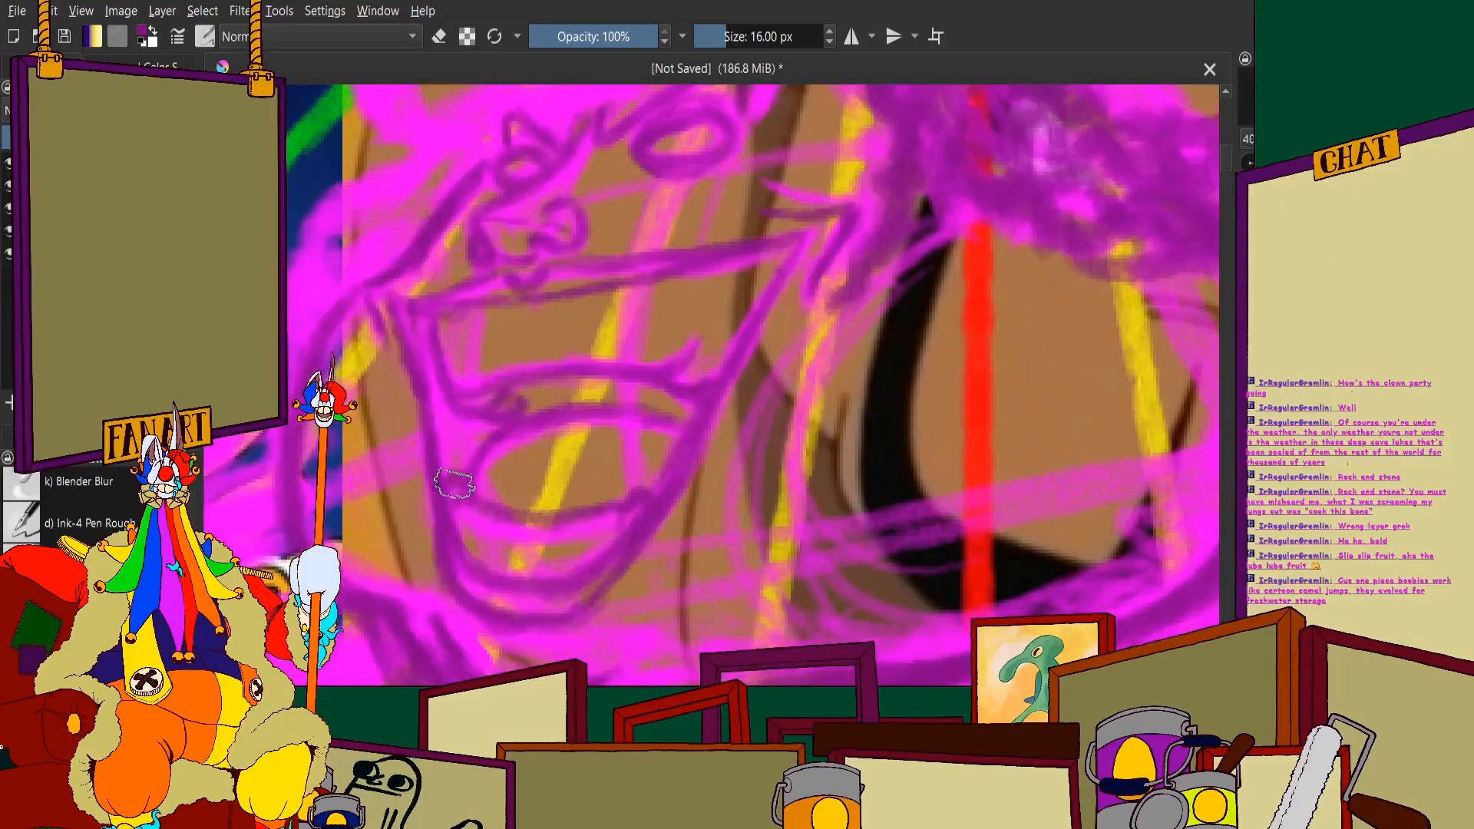
Switch the brush to eraser mode, clean up around the near cheek contour, and return to painting mode
{"action": "left_click", "coordinate": [437, 37]}
{"action": "scroll", "coordinate": [396, 230], "scroll_direction": "up", "scroll_amount": 2}
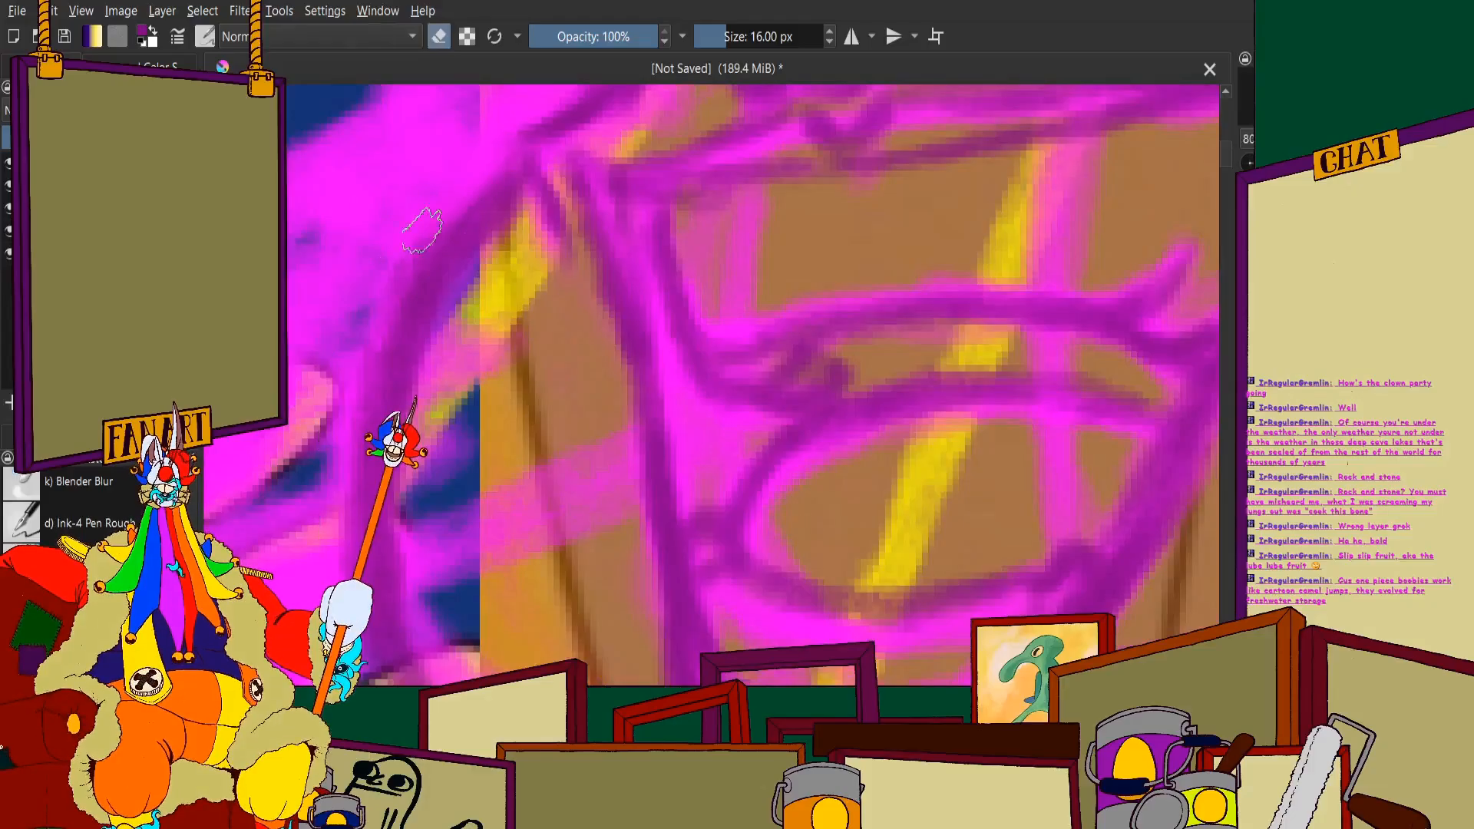
{"action": "scroll", "coordinate": [424, 230], "scroll_direction": "down", "scroll_amount": 4}
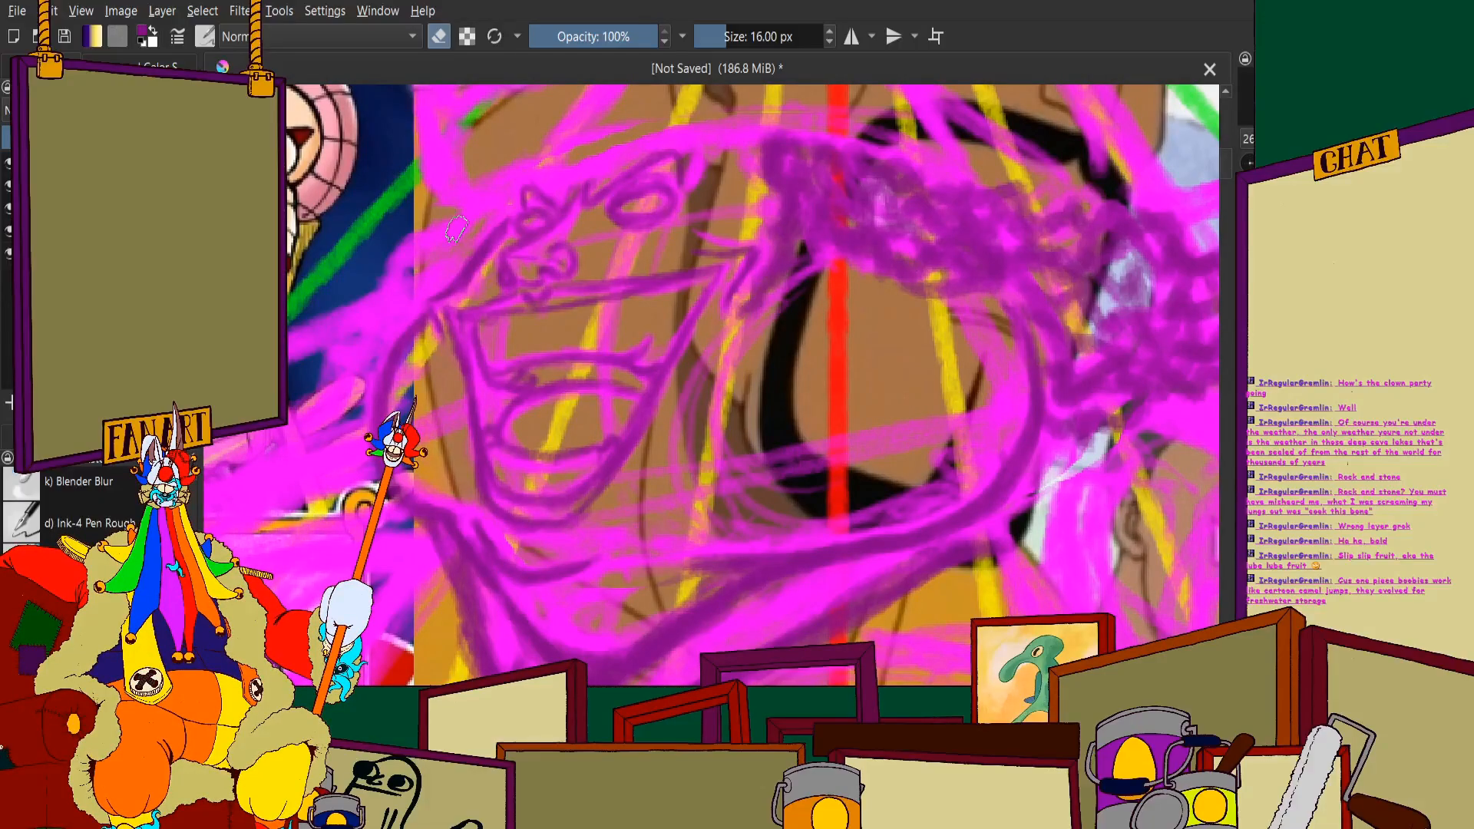
{"action": "scroll", "coordinate": [616, 491], "scroll_direction": "up", "scroll_amount": 3}
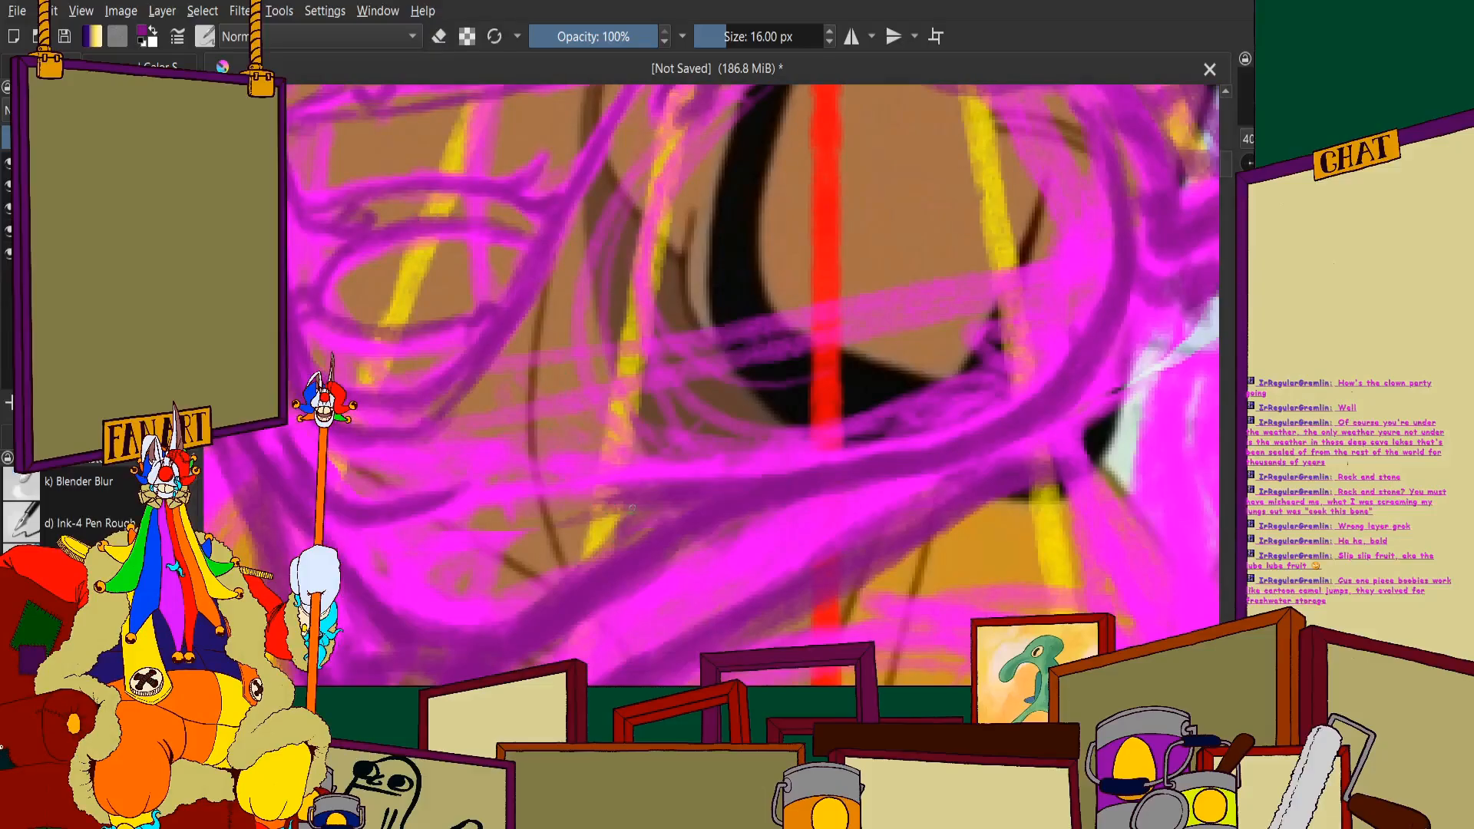
Scribble dark curly hair along the near side of the face, from beside the smaller eye down past the cheek
{"action": "scroll", "coordinate": [597, 499], "scroll_direction": "down", "scroll_amount": 5}
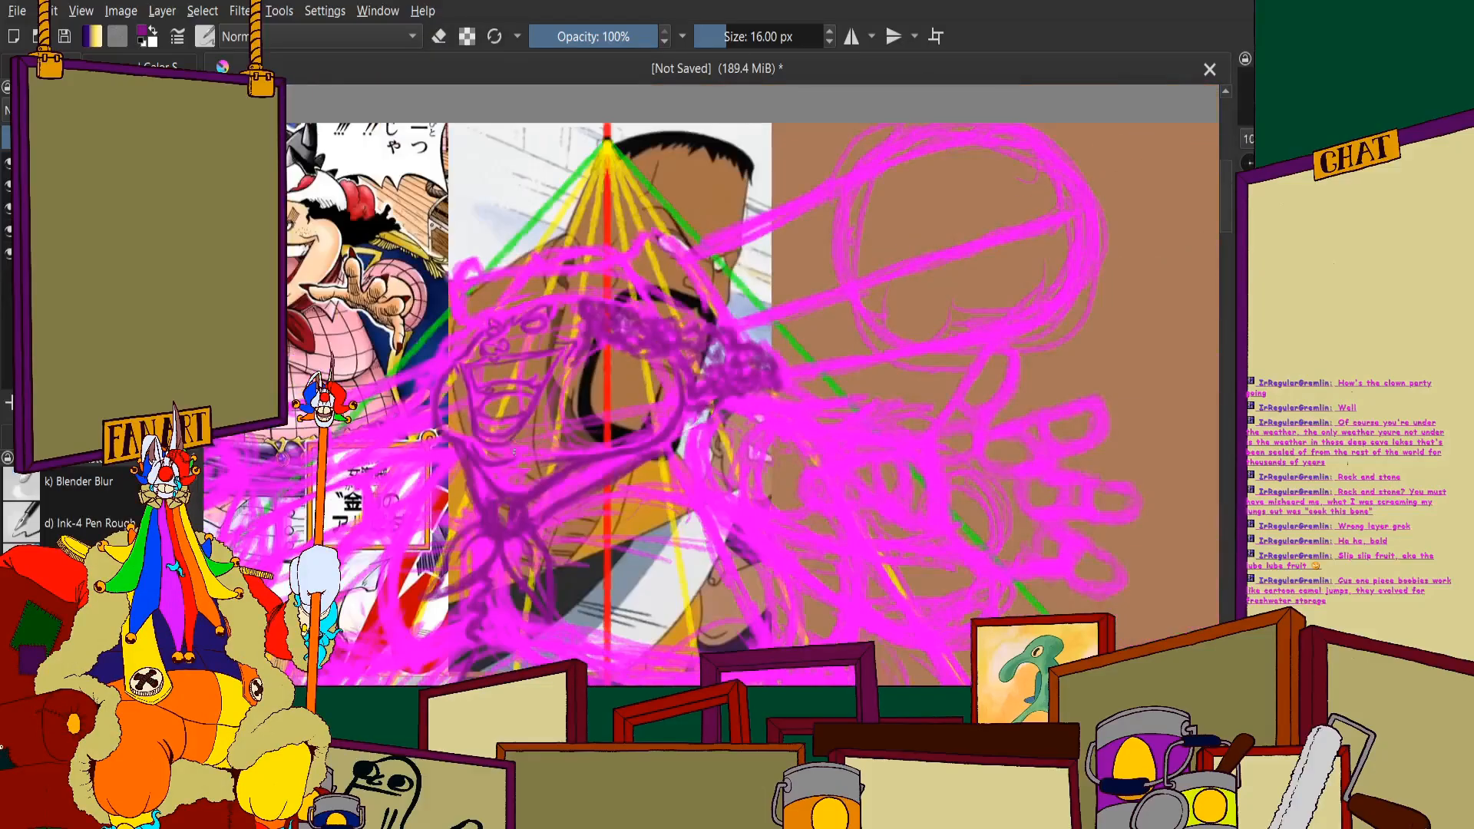
{"action": "scroll", "coordinate": [550, 211], "scroll_direction": "up", "scroll_amount": 5}
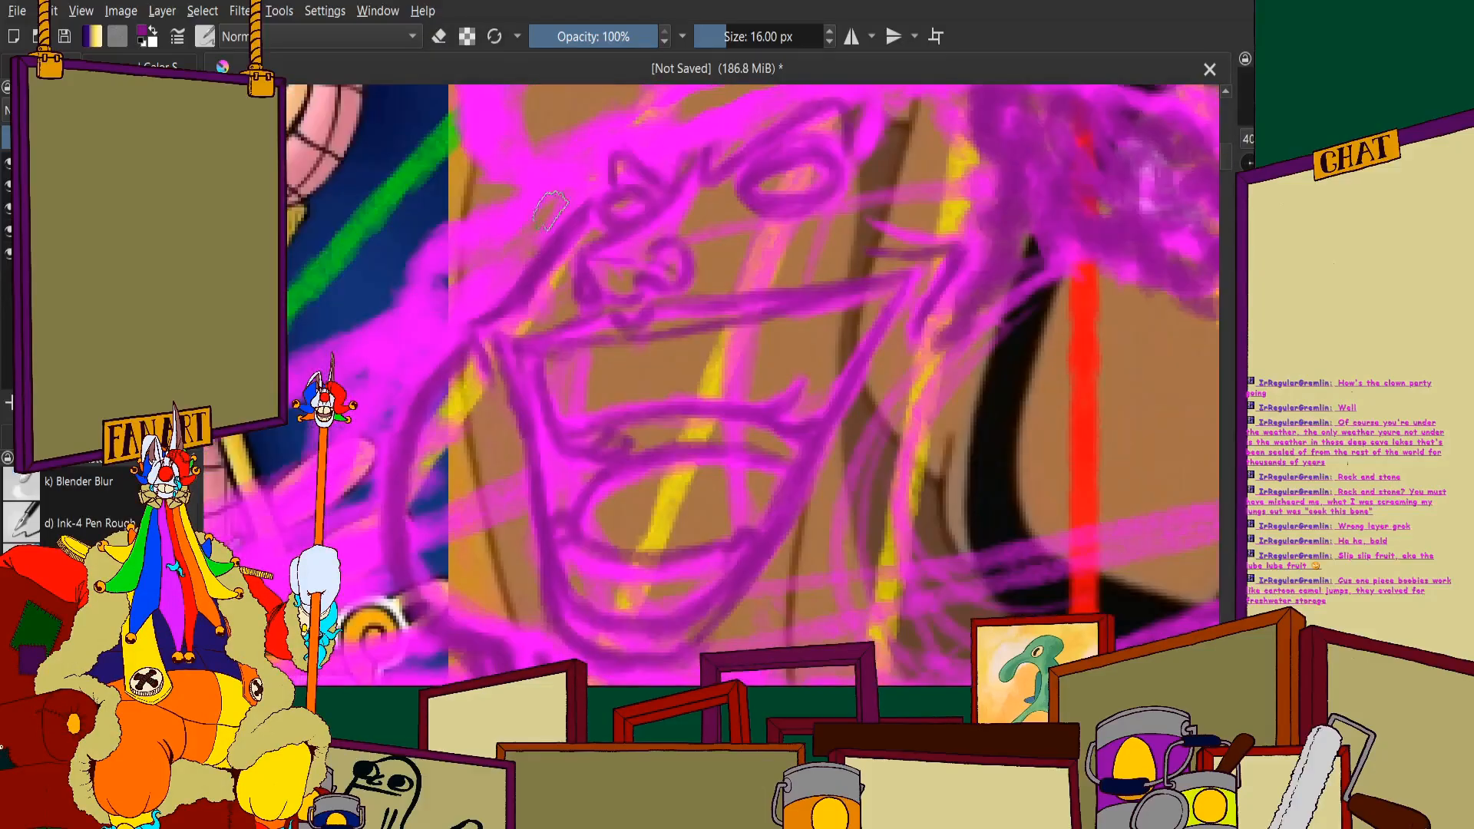
{"action": "left_click_drag", "start_coordinate": [581, 182], "coordinate": [461, 330]}
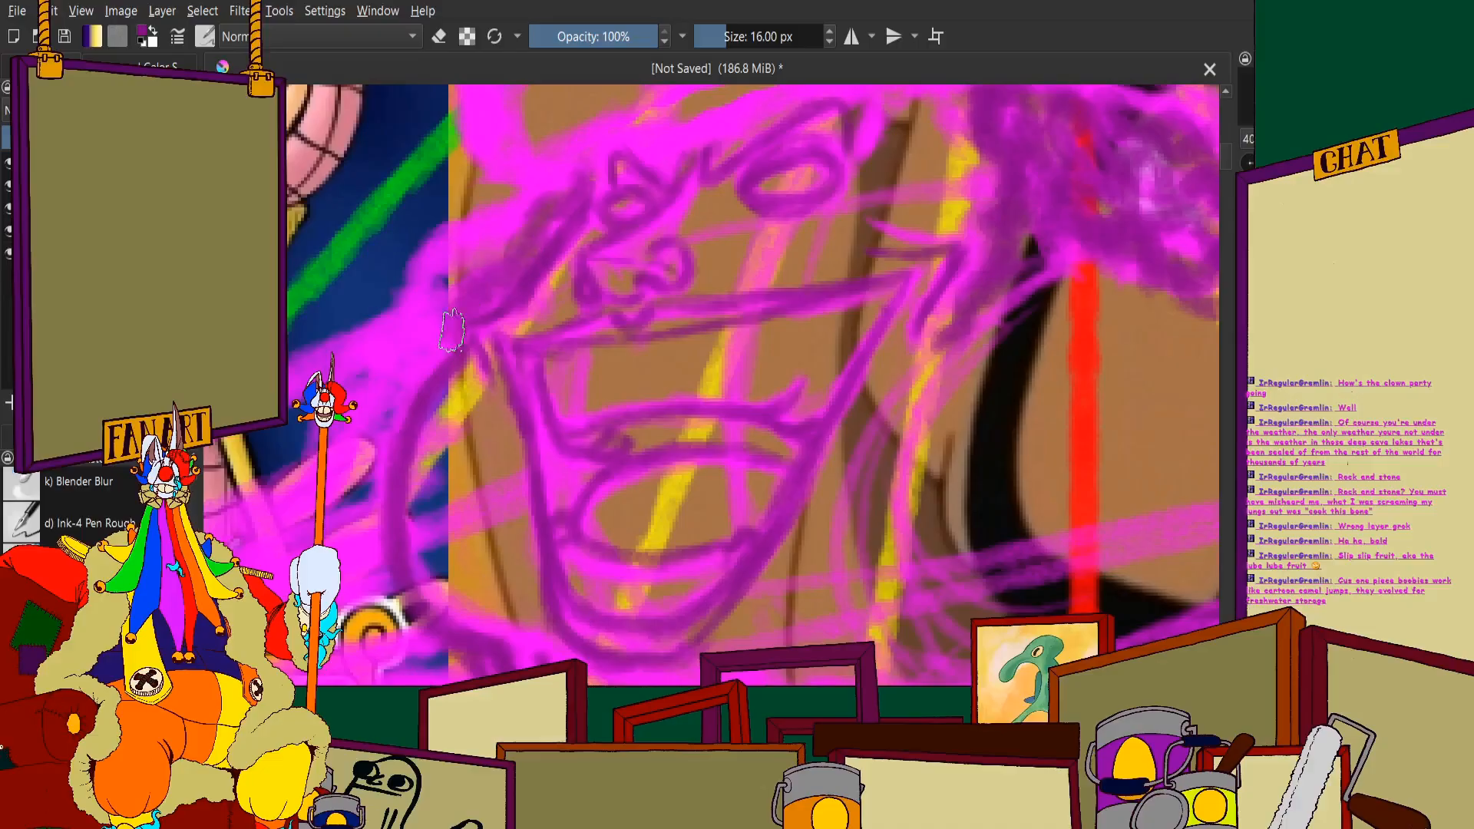
{"action": "scroll", "coordinate": [483, 284], "scroll_direction": "down", "scroll_amount": 3}
{"action": "scroll", "coordinate": [537, 244], "scroll_direction": "up", "scroll_amount": 2}
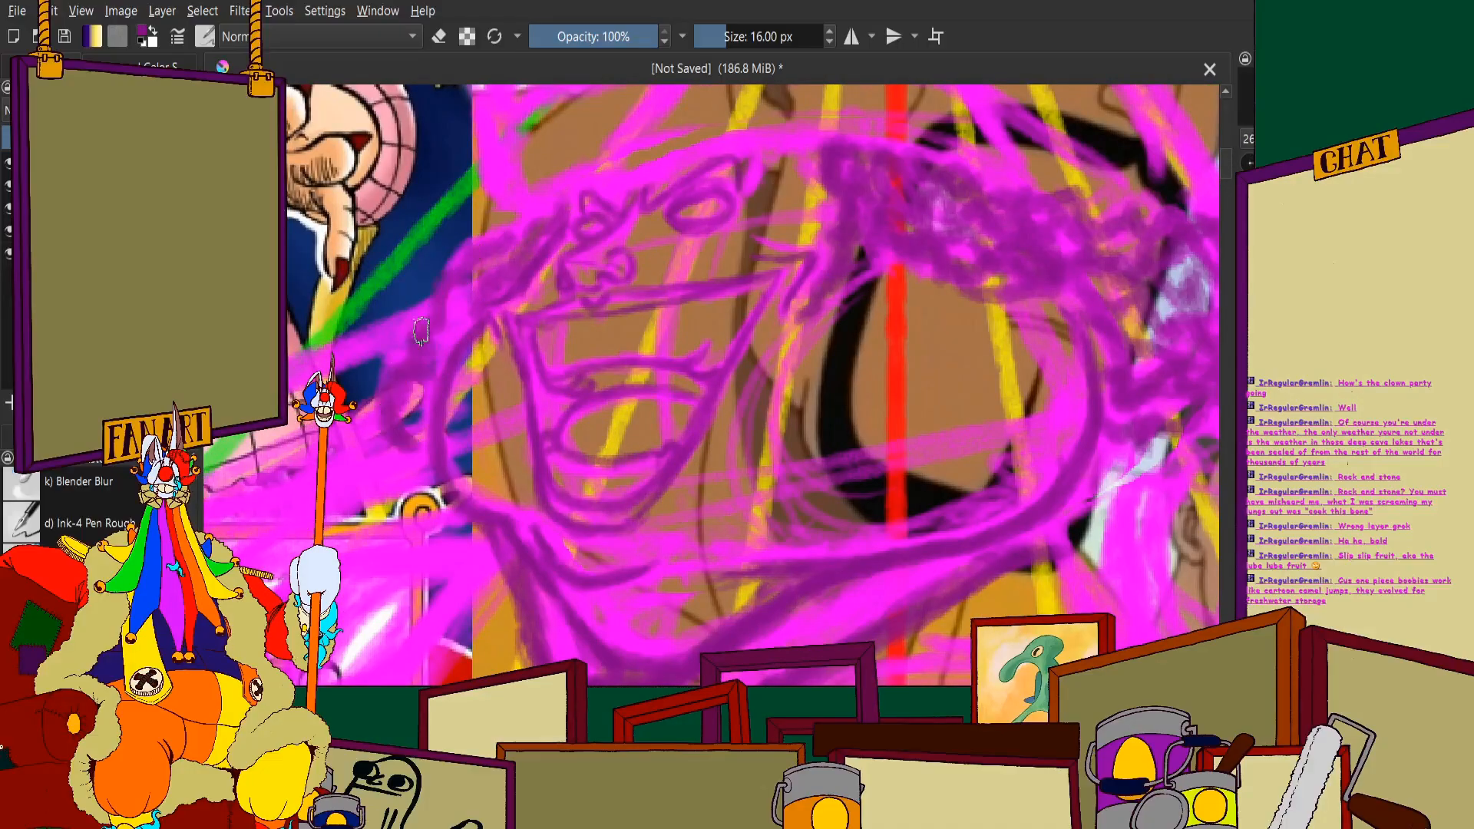
{"action": "scroll", "coordinate": [509, 258], "scroll_direction": "down", "scroll_amount": 2}
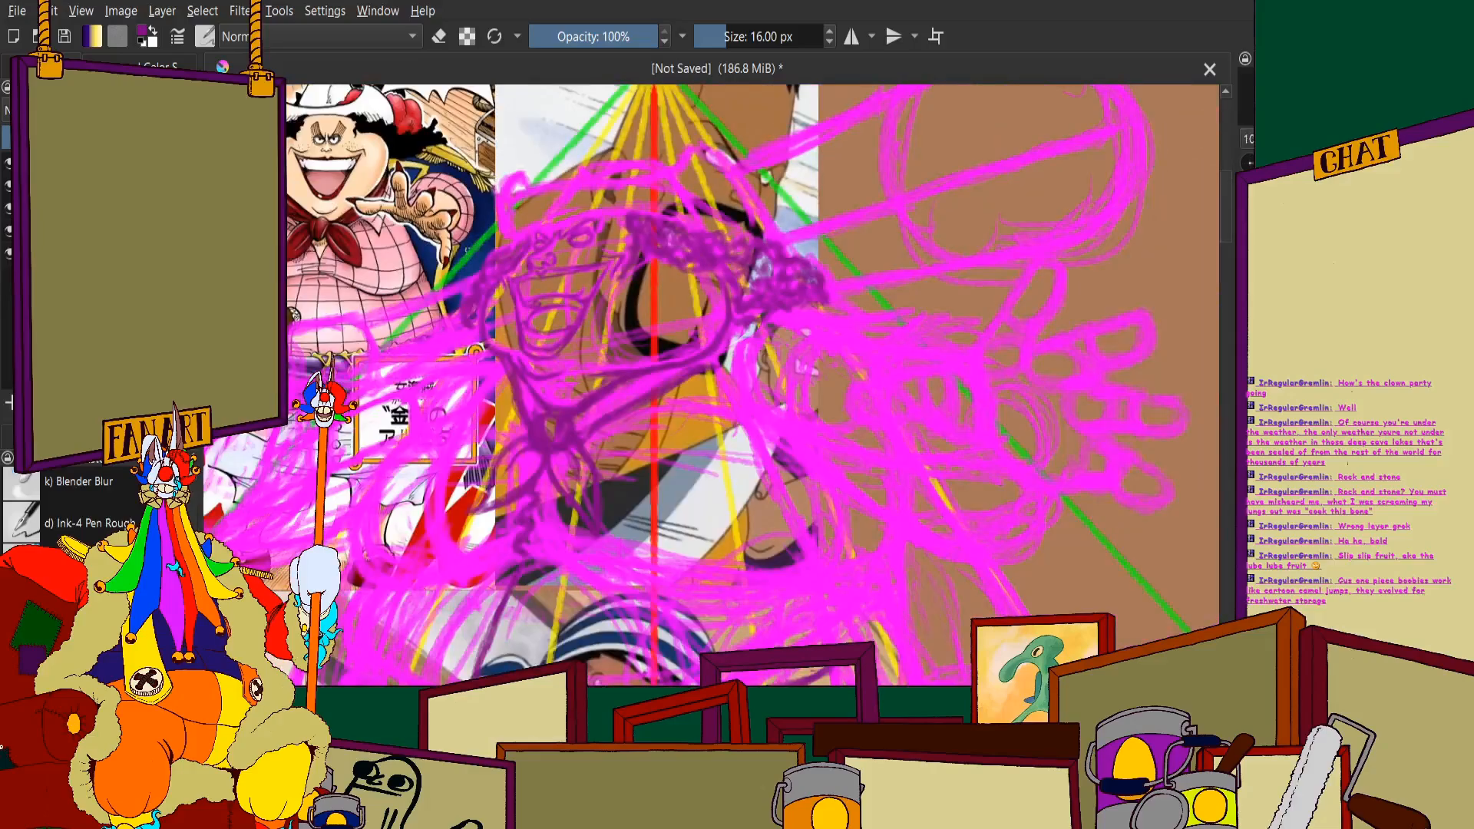
{"action": "scroll", "coordinate": [504, 222], "scroll_direction": "down", "scroll_amount": 2}
{"action": "scroll", "coordinate": [452, 280], "scroll_direction": "up", "scroll_amount": 2}
Try a pupil inside the larger eye and a short mark at its outer corner
{"action": "scroll", "coordinate": [551, 166], "scroll_direction": "up", "scroll_amount": 2}
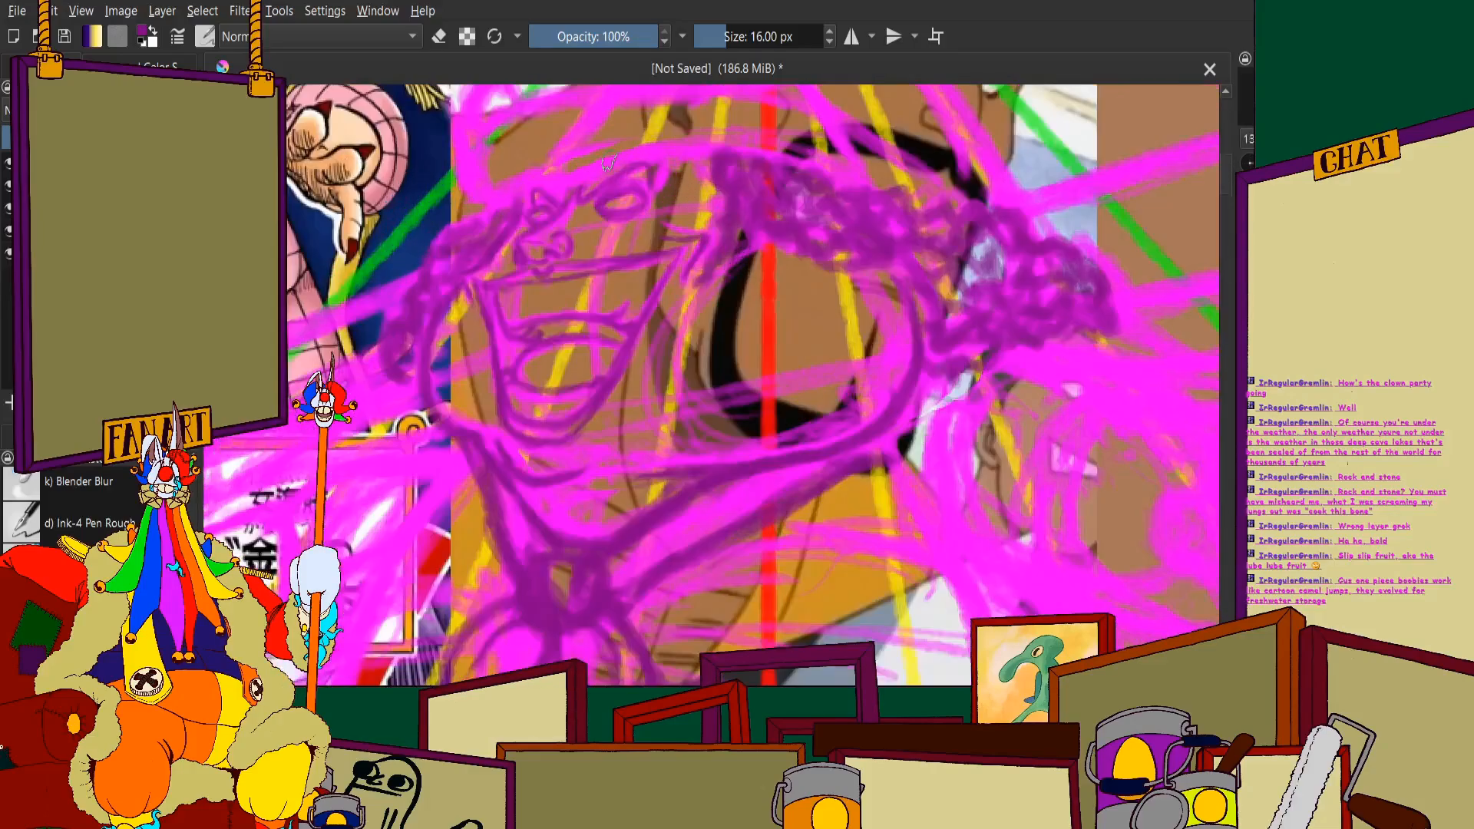
{"action": "scroll", "coordinate": [551, 166], "scroll_direction": "down", "scroll_amount": 2}
{"action": "scroll", "coordinate": [550, 166], "scroll_direction": "up", "scroll_amount": 1}
{"action": "scroll", "coordinate": [634, 292], "scroll_direction": "up", "scroll_amount": 2}
{"action": "scroll", "coordinate": [634, 293], "scroll_direction": "up", "scroll_amount": 3}
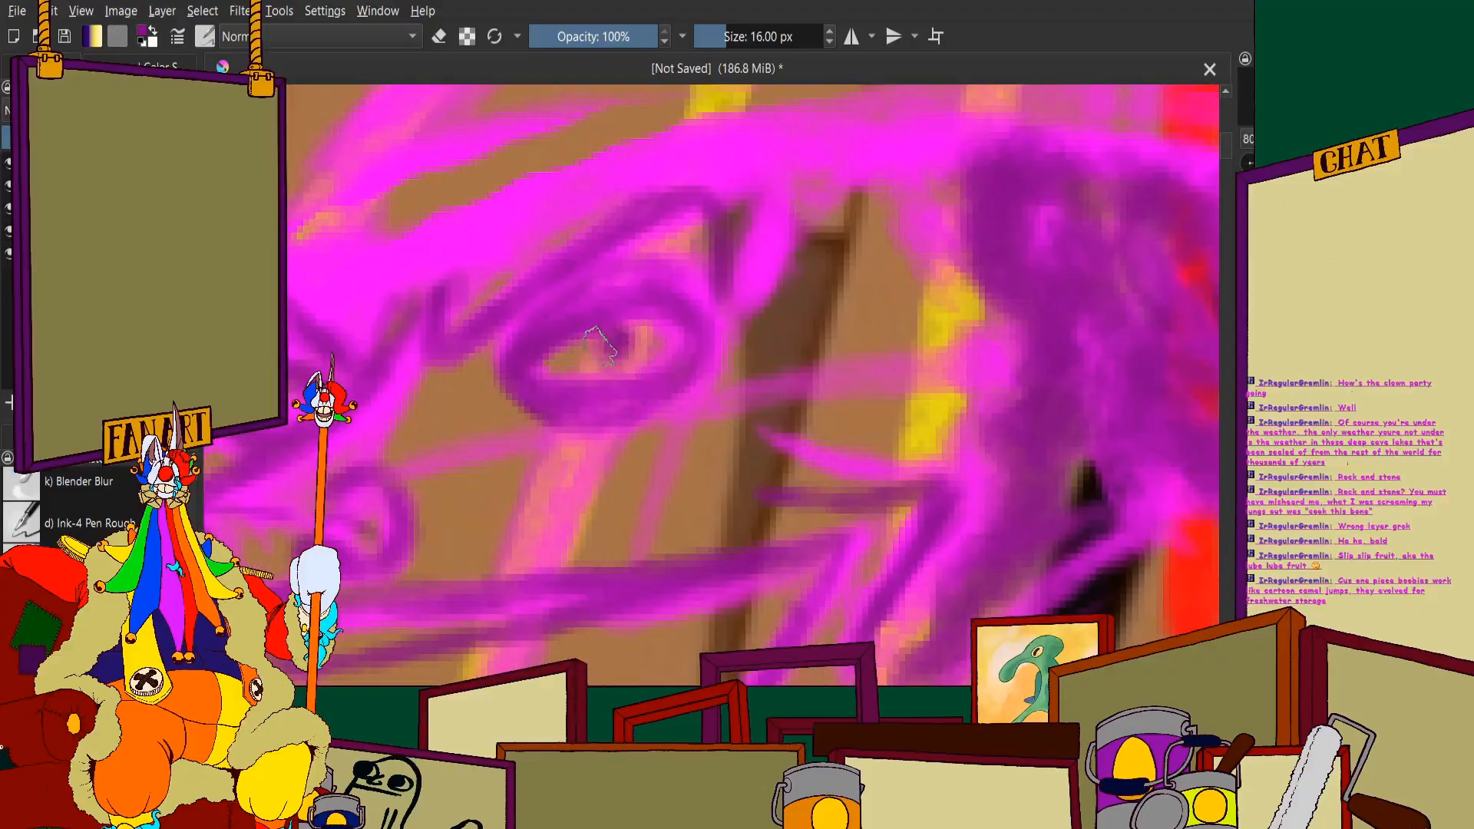
{"action": "scroll", "coordinate": [606, 338], "scroll_direction": "down", "scroll_amount": 2}
{"action": "scroll", "coordinate": [571, 291], "scroll_direction": "up", "scroll_amount": 1}
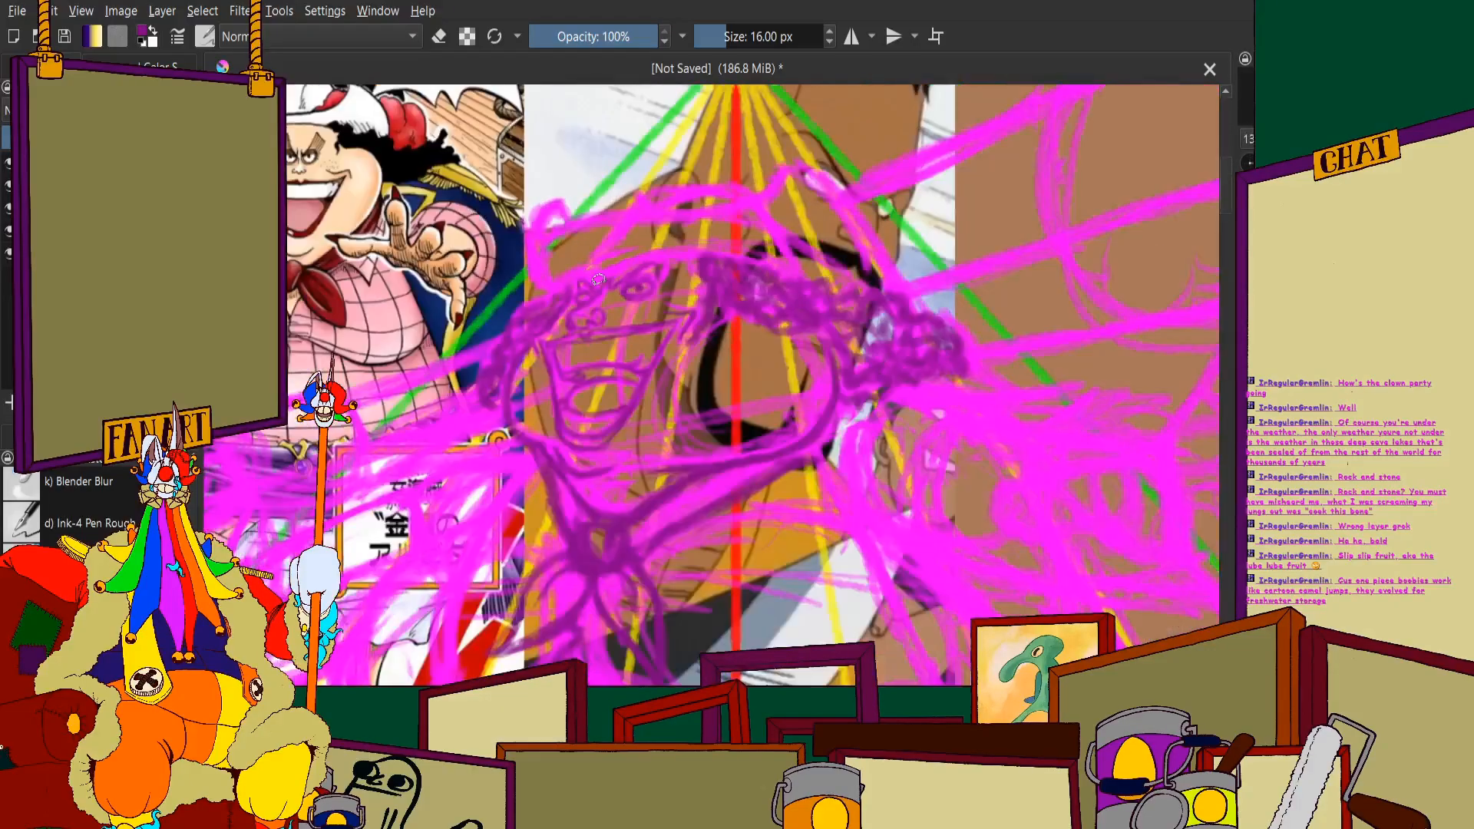
{"action": "scroll", "coordinate": [591, 284], "scroll_direction": "up", "scroll_amount": 2}
{"action": "scroll", "coordinate": [683, 300], "scroll_direction": "down", "scroll_amount": 2}
{"action": "scroll", "coordinate": [722, 353], "scroll_direction": "up", "scroll_amount": 4}
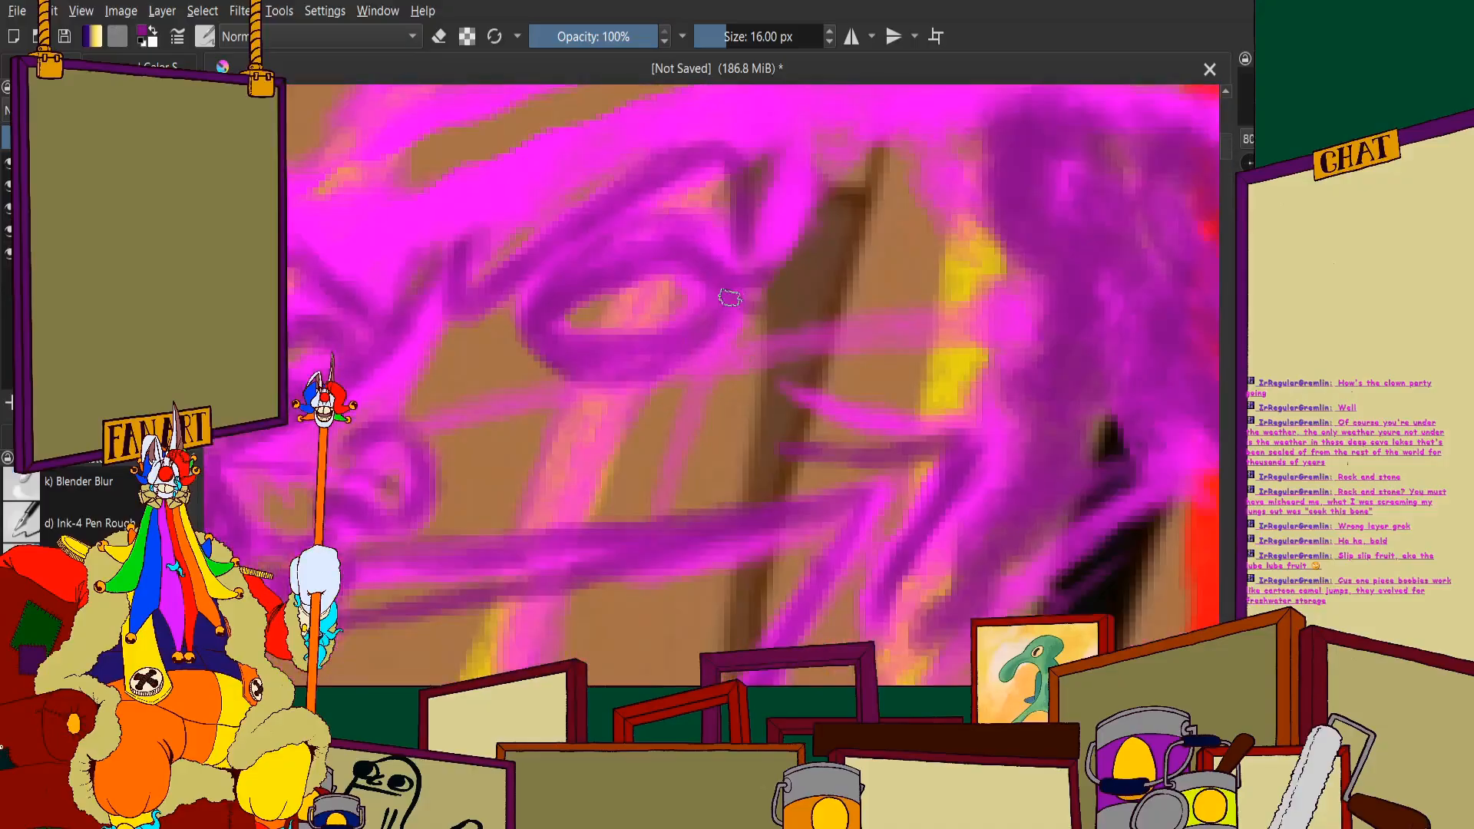
{"action": "scroll", "coordinate": [730, 319], "scroll_direction": "down", "scroll_amount": 4}
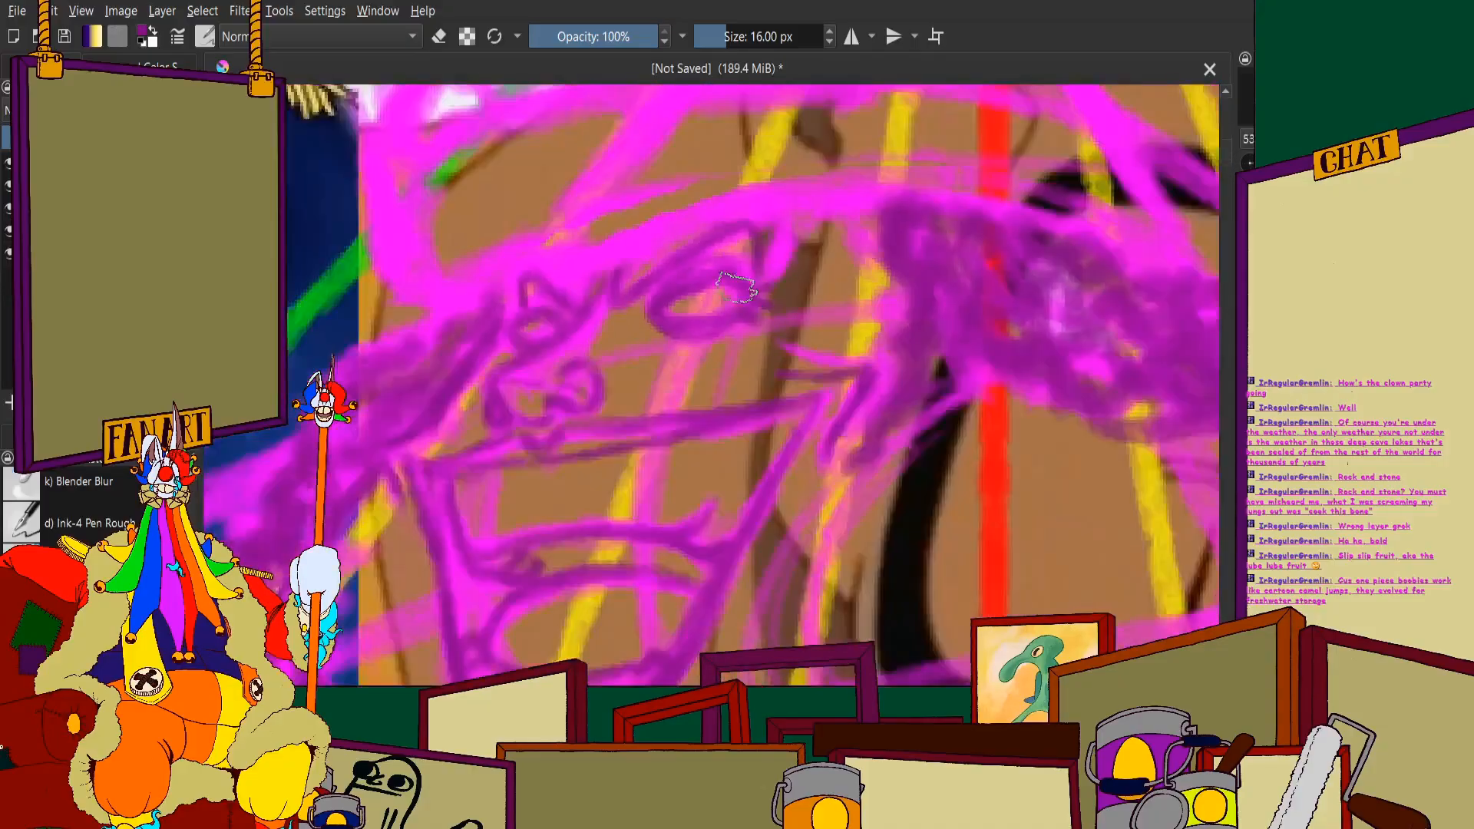
{"action": "scroll", "coordinate": [643, 248], "scroll_direction": "up", "scroll_amount": 3}
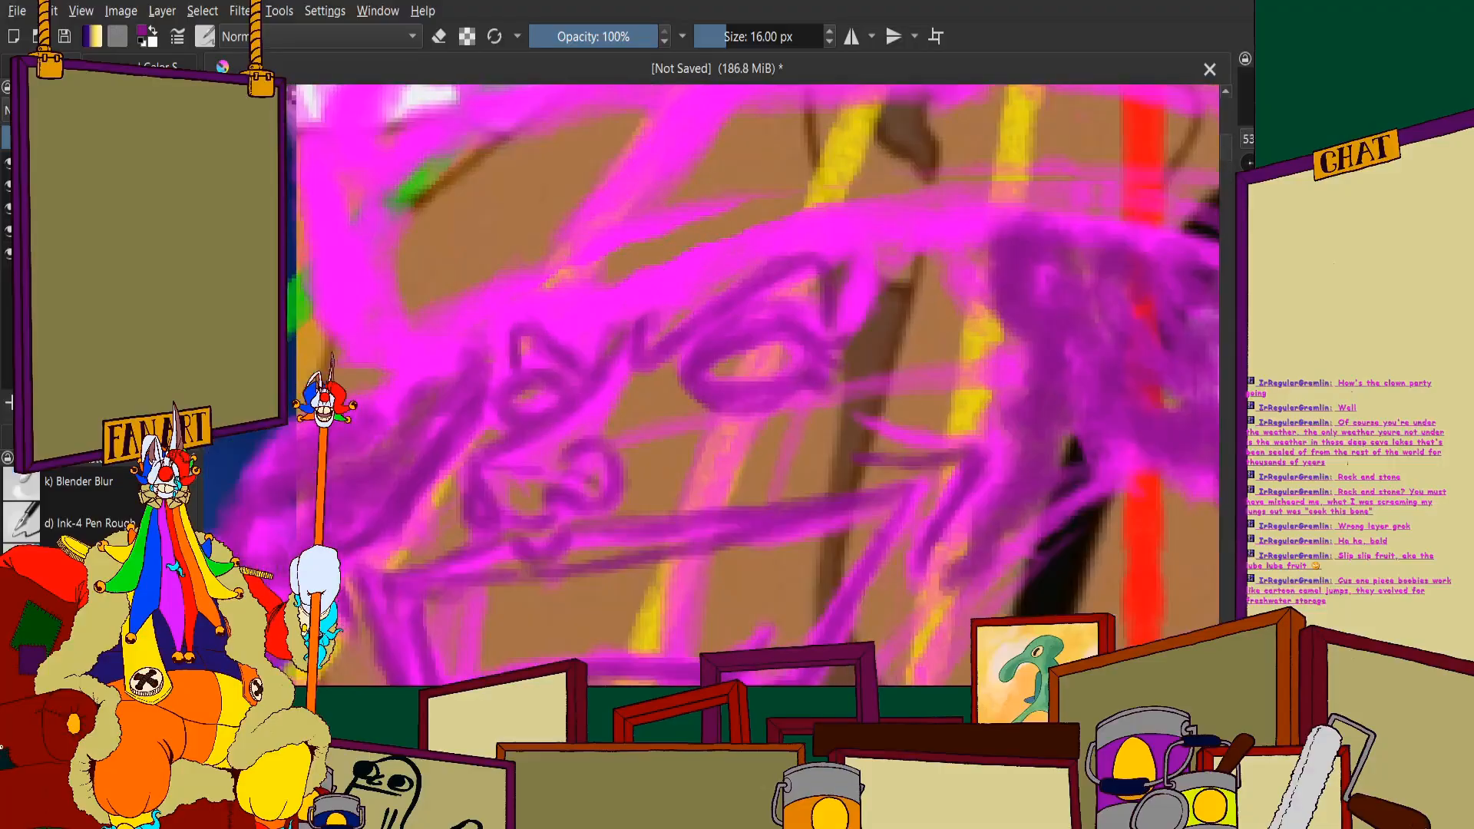
Draw a heavy upper eyelid line across the larger eye and join it to the end of the brow
{"action": "scroll", "coordinate": [760, 391], "scroll_direction": "up", "scroll_amount": 5}
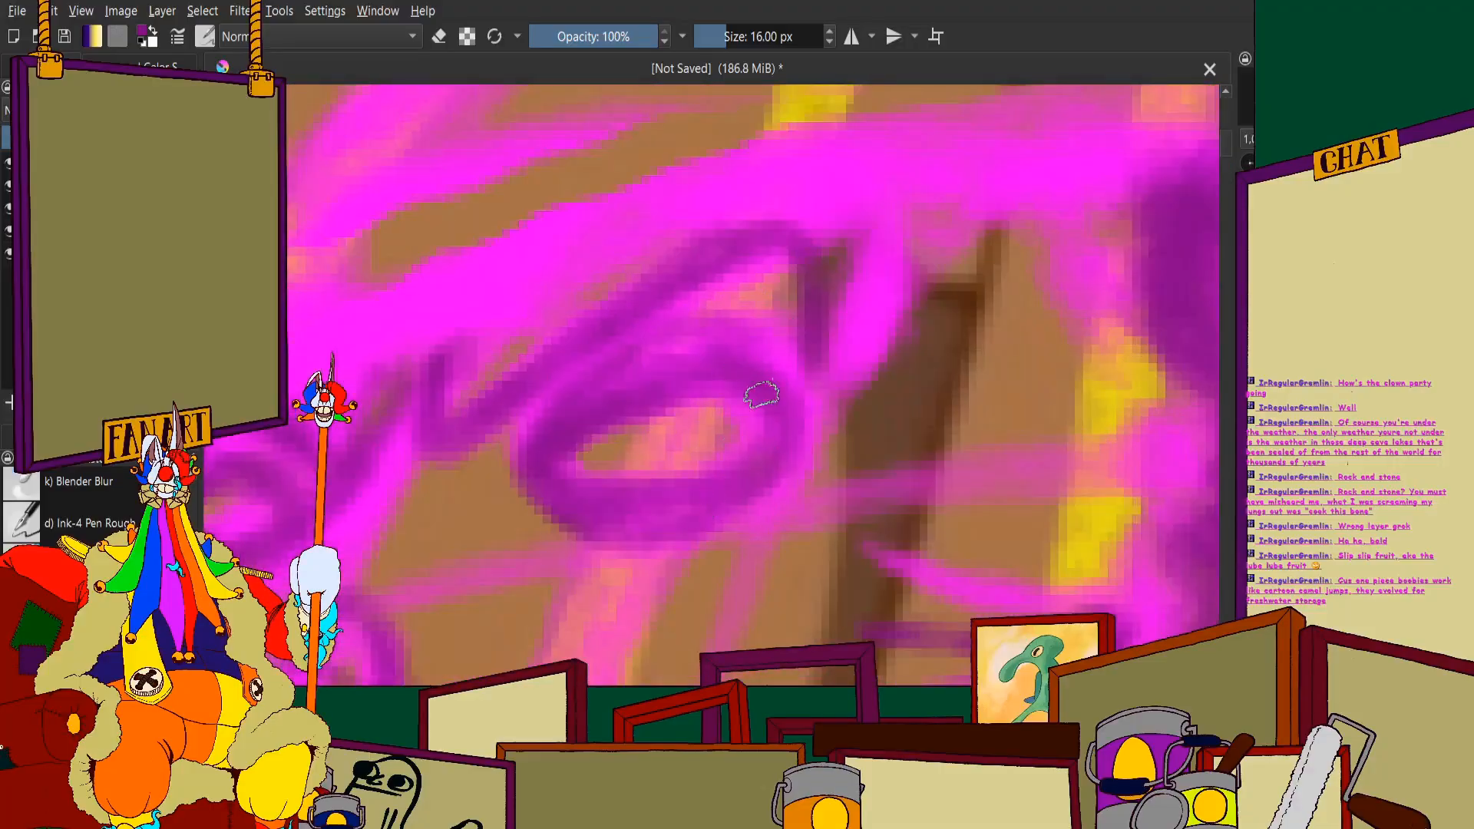
{"action": "mouse_move", "coordinate": [761, 394]}
{"action": "left_mouse_down"}
{"action": "mouse_move", "coordinate": [831, 411]}
{"action": "mouse_move", "coordinate": [791, 403]}
{"action": "mouse_move", "coordinate": [891, 357]}
{"action": "mouse_move", "coordinate": [809, 396]}
{"action": "mouse_move", "coordinate": [883, 354]}
{"action": "mouse_move", "coordinate": [777, 395]}
{"action": "mouse_move", "coordinate": [726, 350]}
{"action": "mouse_move", "coordinate": [785, 365]}
{"action": "left_mouse_up"}
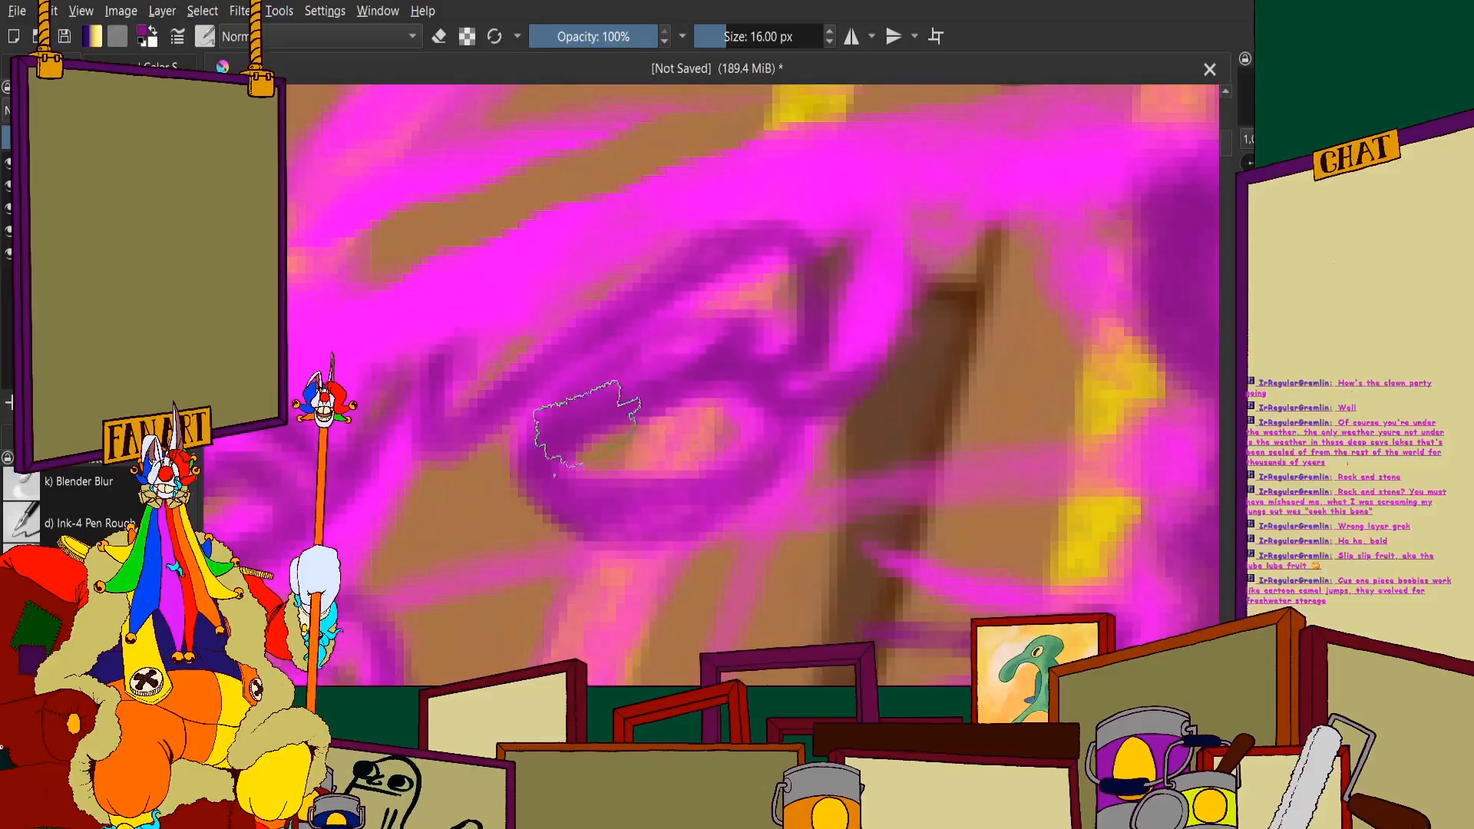
{"action": "scroll", "coordinate": [587, 426], "scroll_direction": "down", "scroll_amount": 5}
{"action": "scroll", "coordinate": [617, 376], "scroll_direction": "up", "scroll_amount": 3}
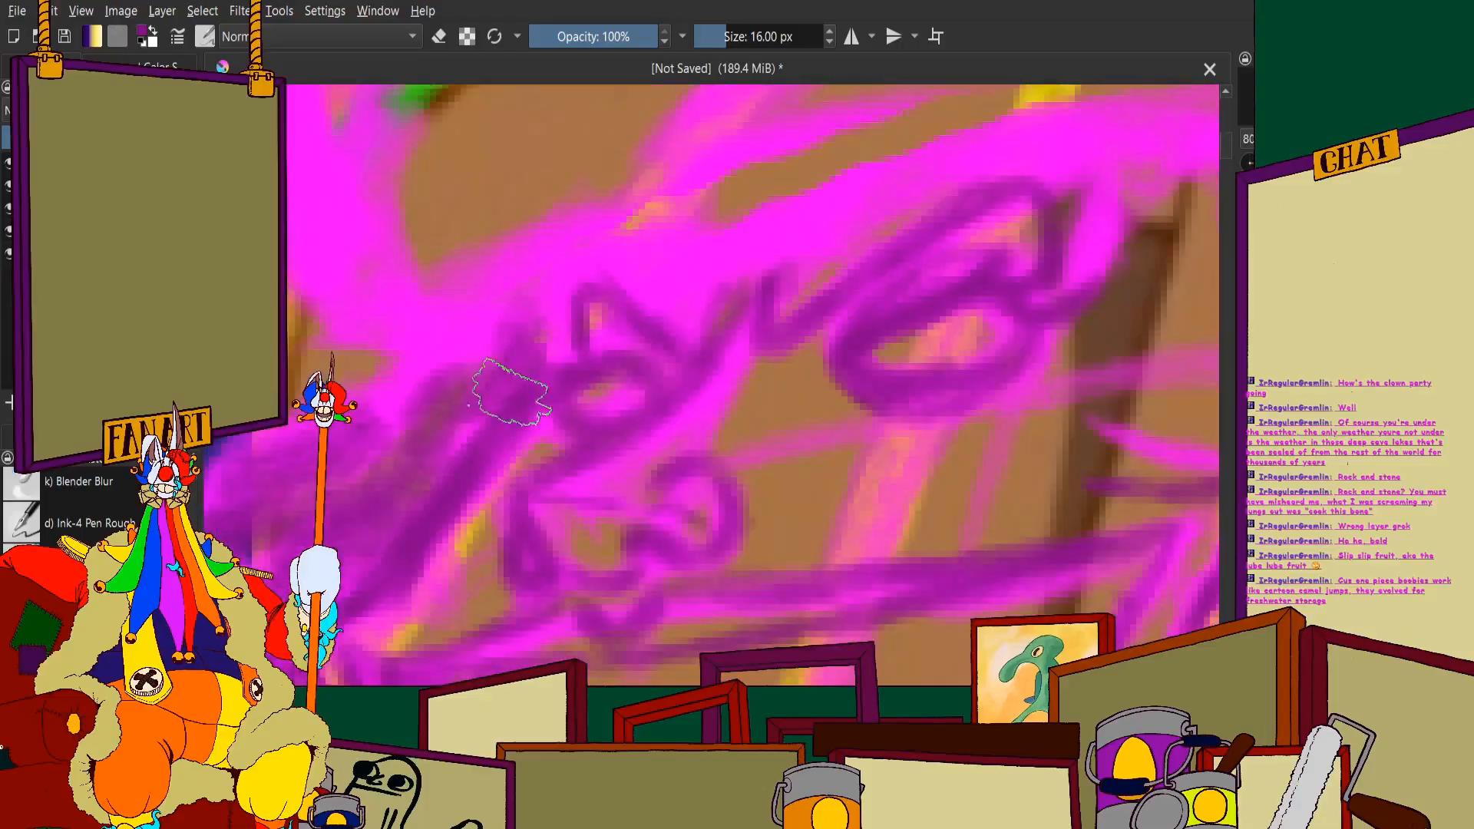
{"action": "scroll", "coordinate": [587, 387], "scroll_direction": "down", "scroll_amount": 2}
{"action": "scroll", "coordinate": [778, 371], "scroll_direction": "up", "scroll_amount": 2}
{"action": "mouse_move", "coordinate": [671, 364]}
{"action": "left_mouse_down"}
{"action": "mouse_move", "coordinate": [742, 400]}
{"action": "mouse_move", "coordinate": [822, 396]}
{"action": "left_mouse_up"}
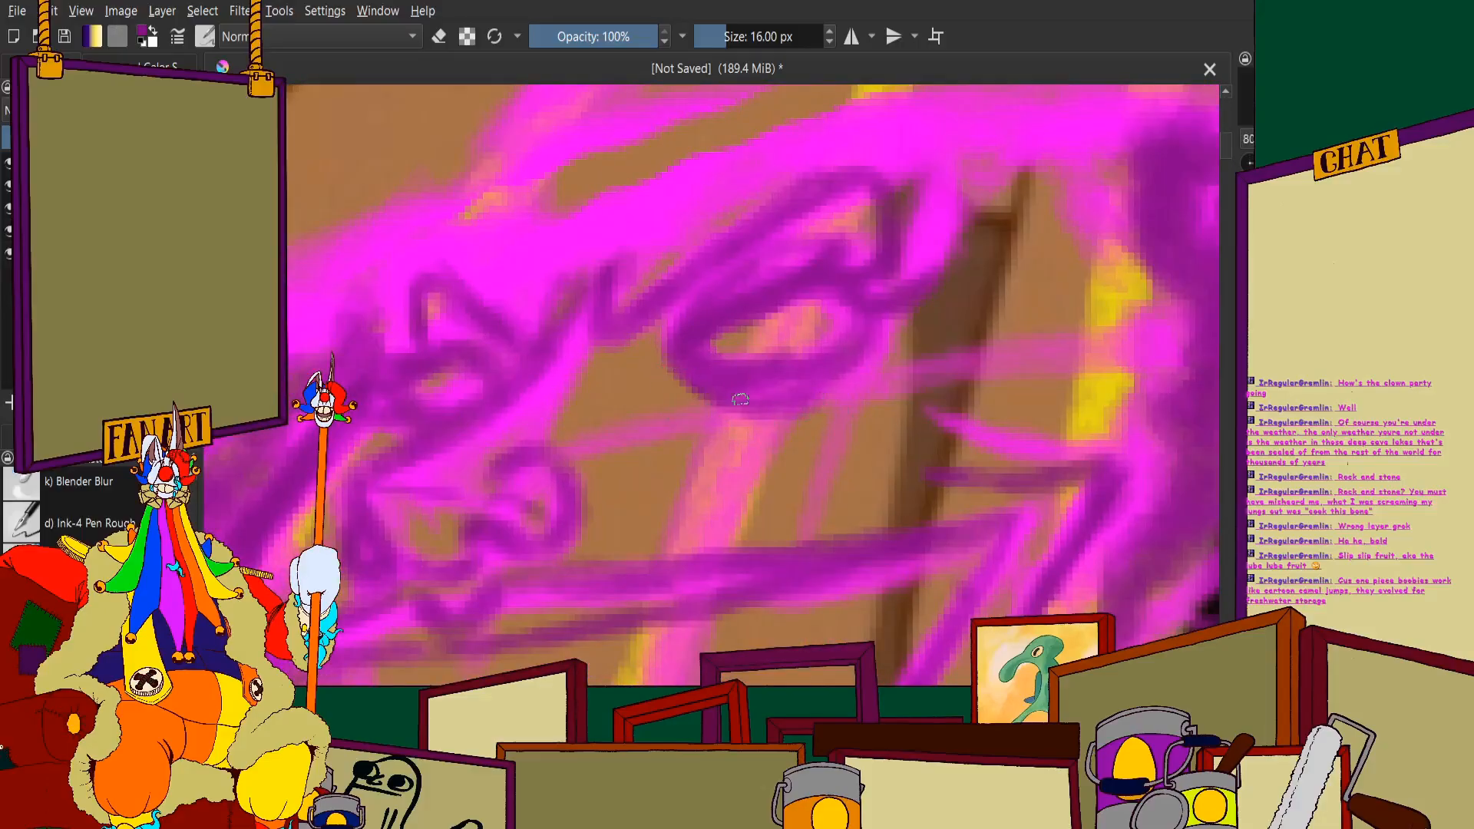
Examine the drawn eyes up close and compare the face with the whole figure and the reference images
{"action": "scroll", "coordinate": [708, 356], "scroll_direction": "up", "scroll_amount": 1}
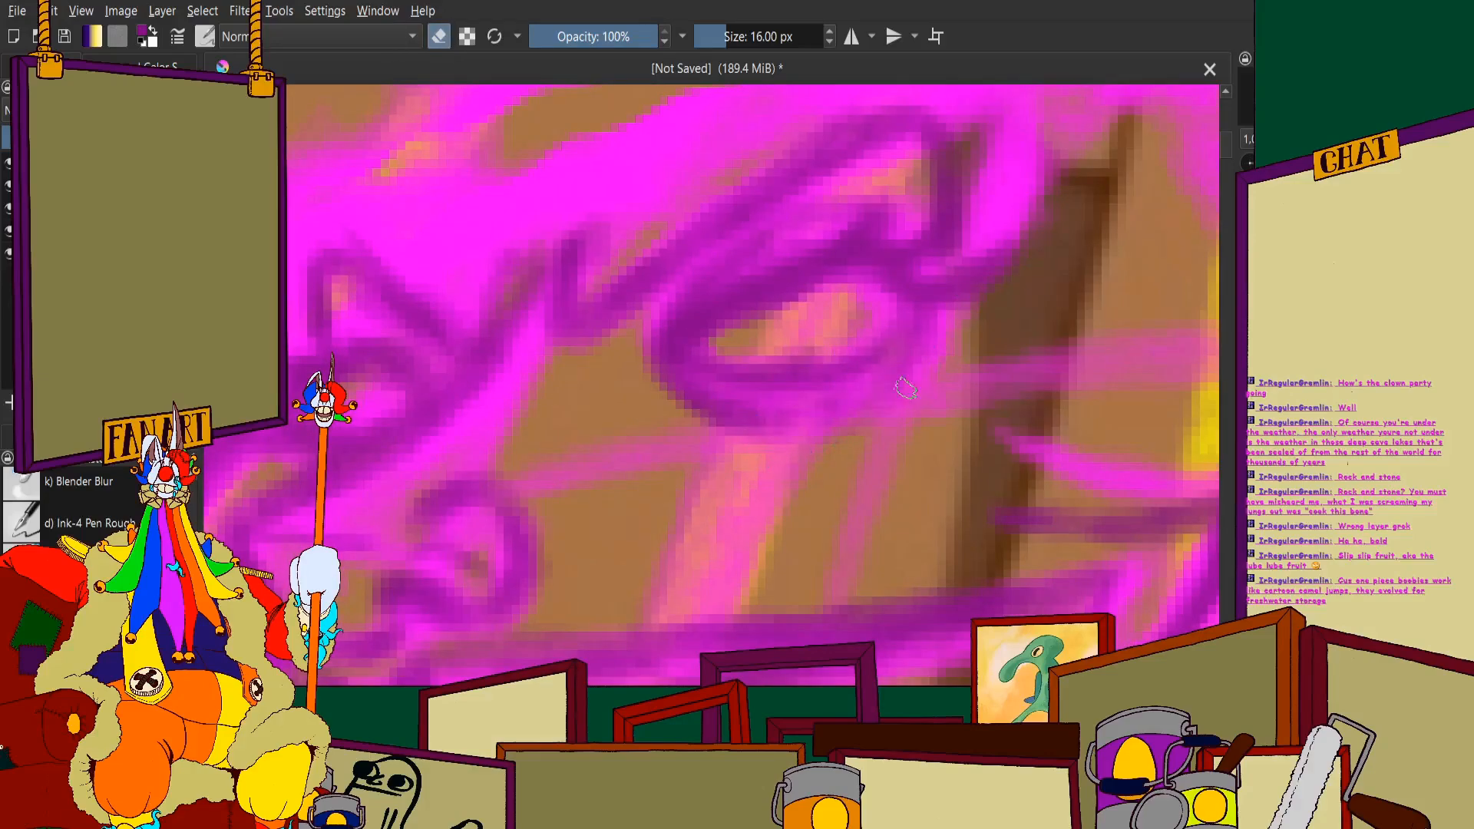
{"action": "scroll", "coordinate": [906, 389], "scroll_direction": "down", "scroll_amount": 3}
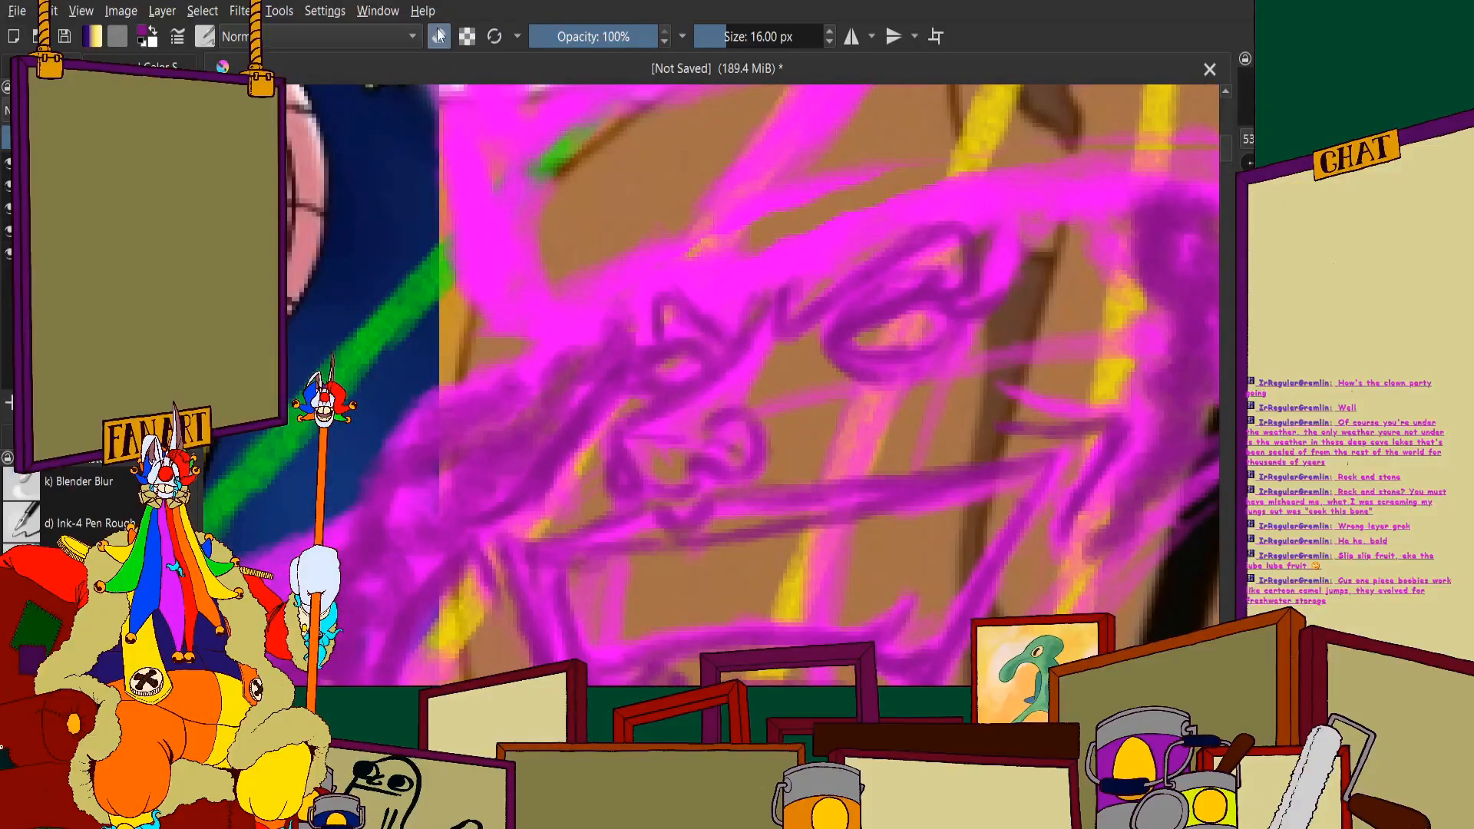
{"action": "scroll", "coordinate": [721, 365], "scroll_direction": "down", "scroll_amount": 4}
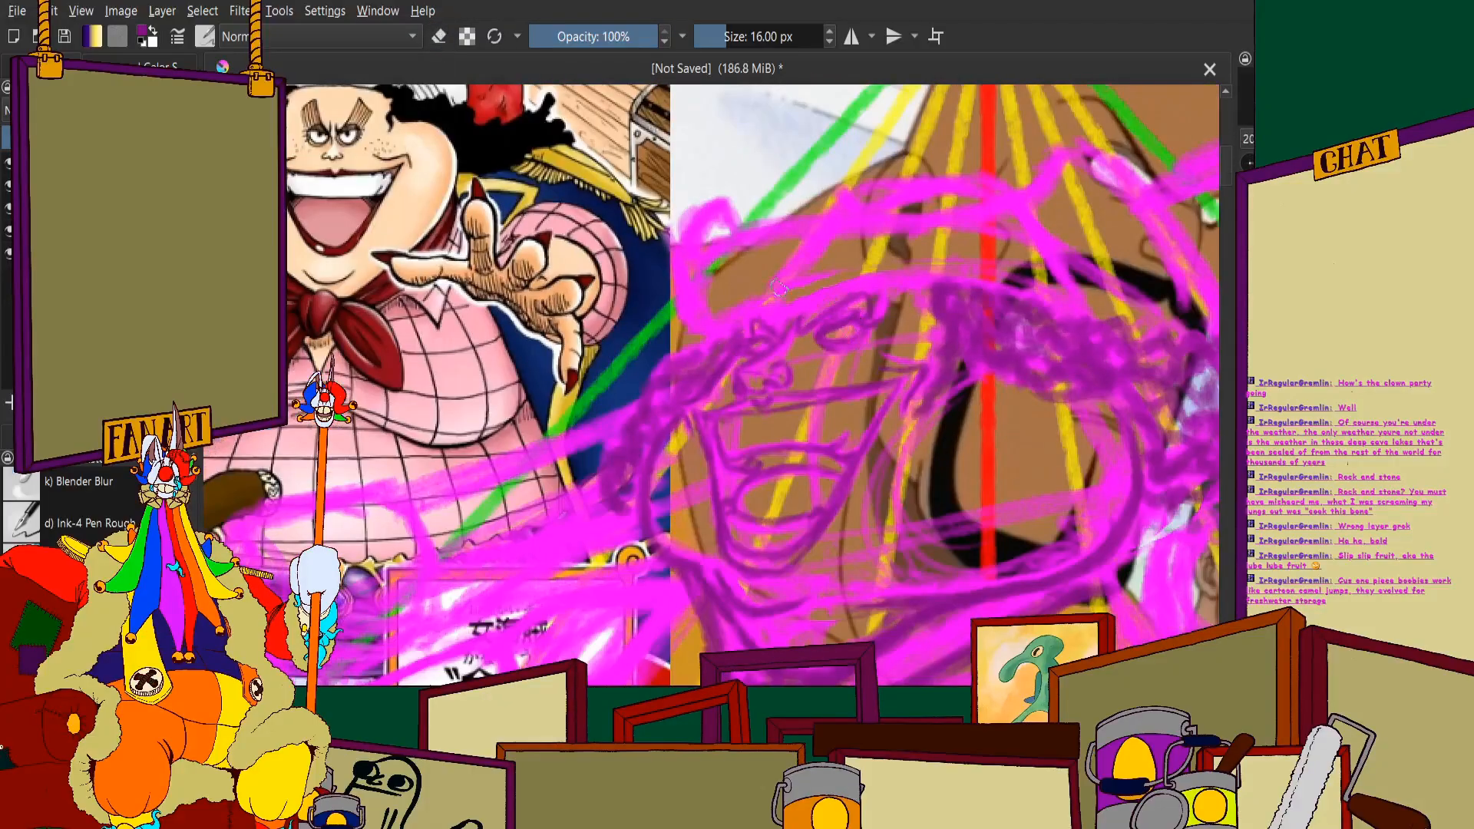
{"action": "scroll", "coordinate": [777, 288], "scroll_direction": "up", "scroll_amount": 4}
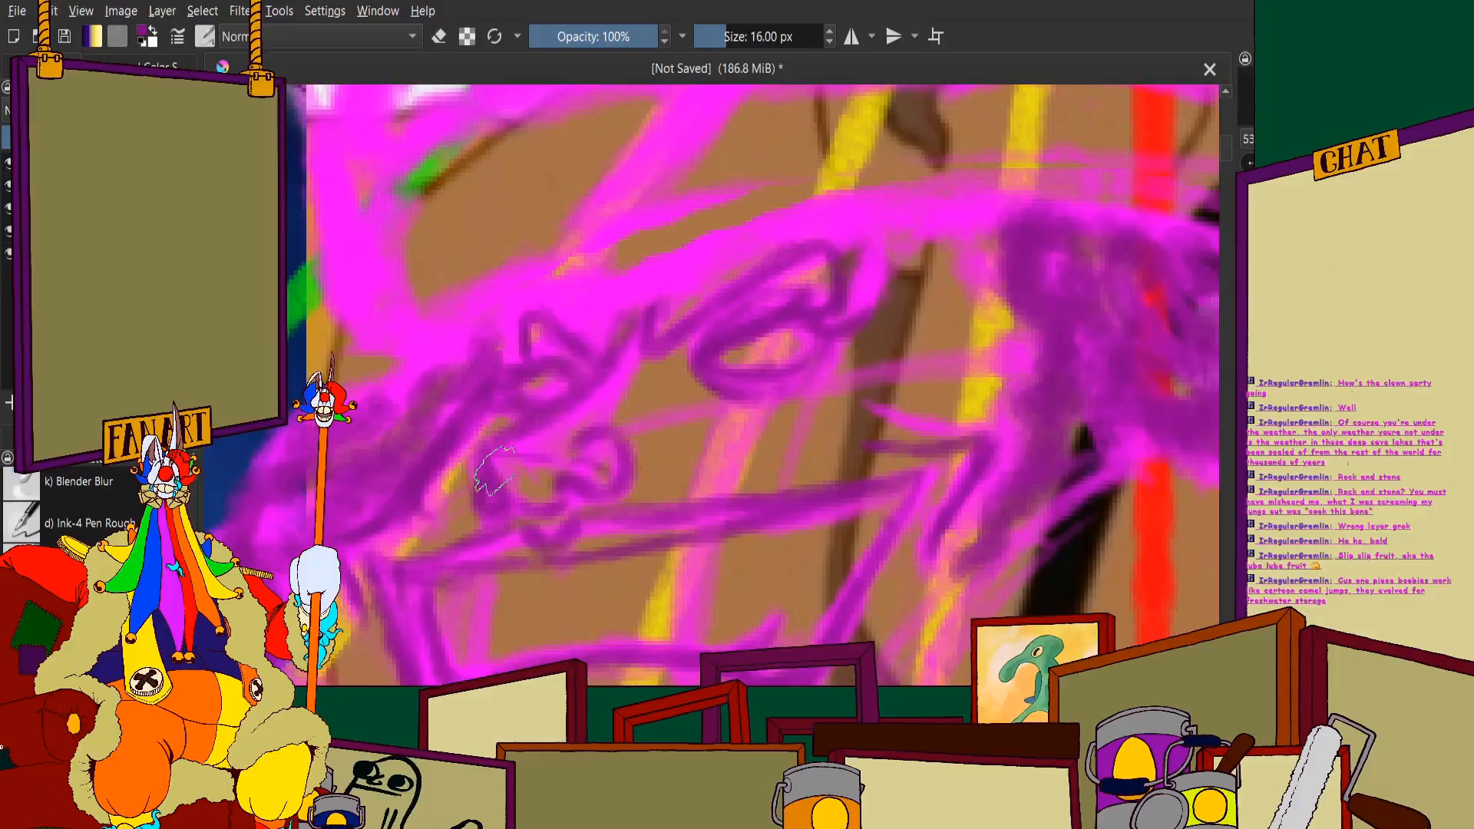
{"action": "scroll", "coordinate": [870, 387], "scroll_direction": "down", "scroll_amount": 3}
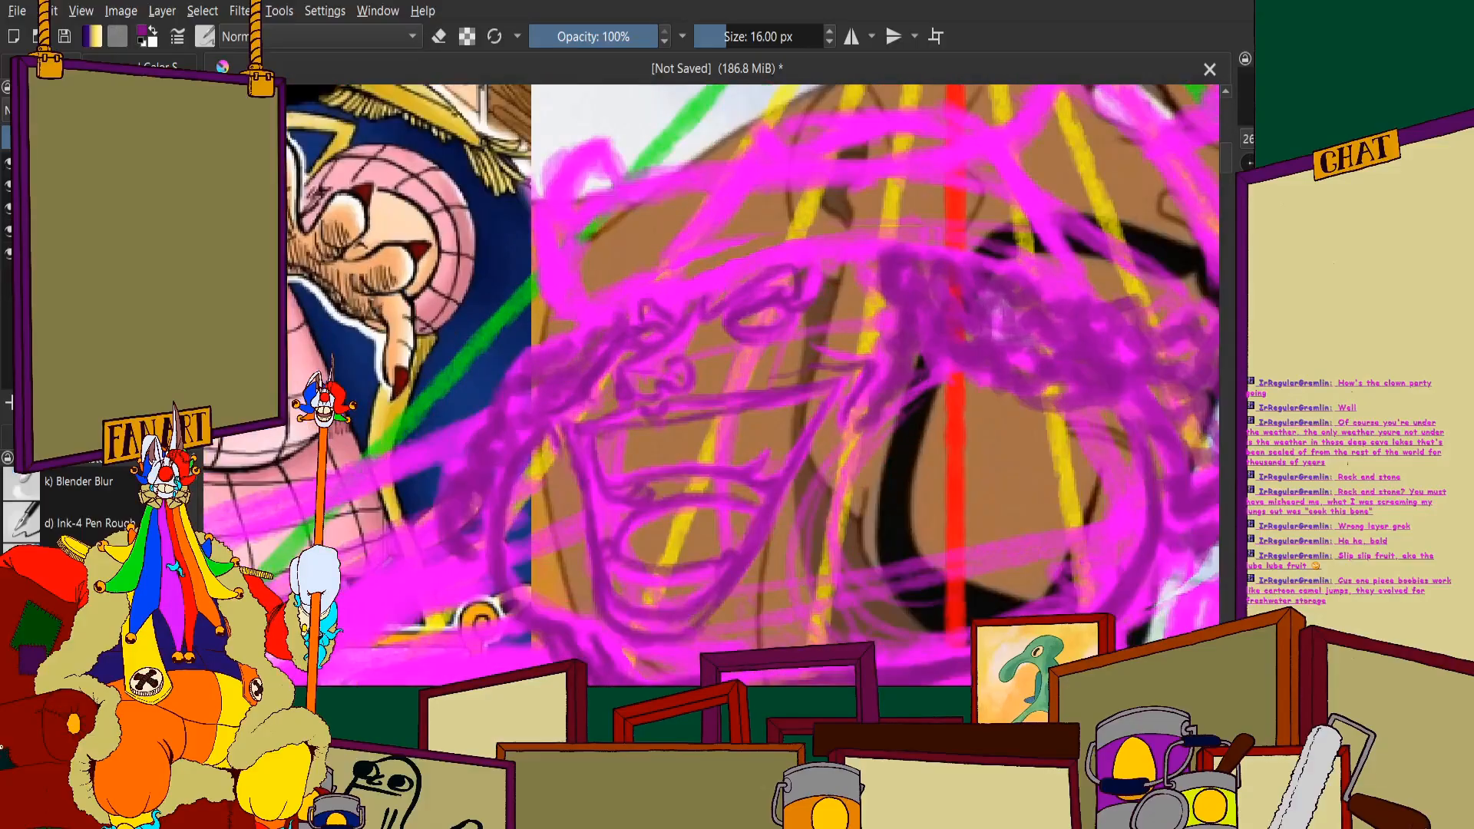
{"action": "scroll", "coordinate": [714, 384], "scroll_direction": "down", "scroll_amount": 4}
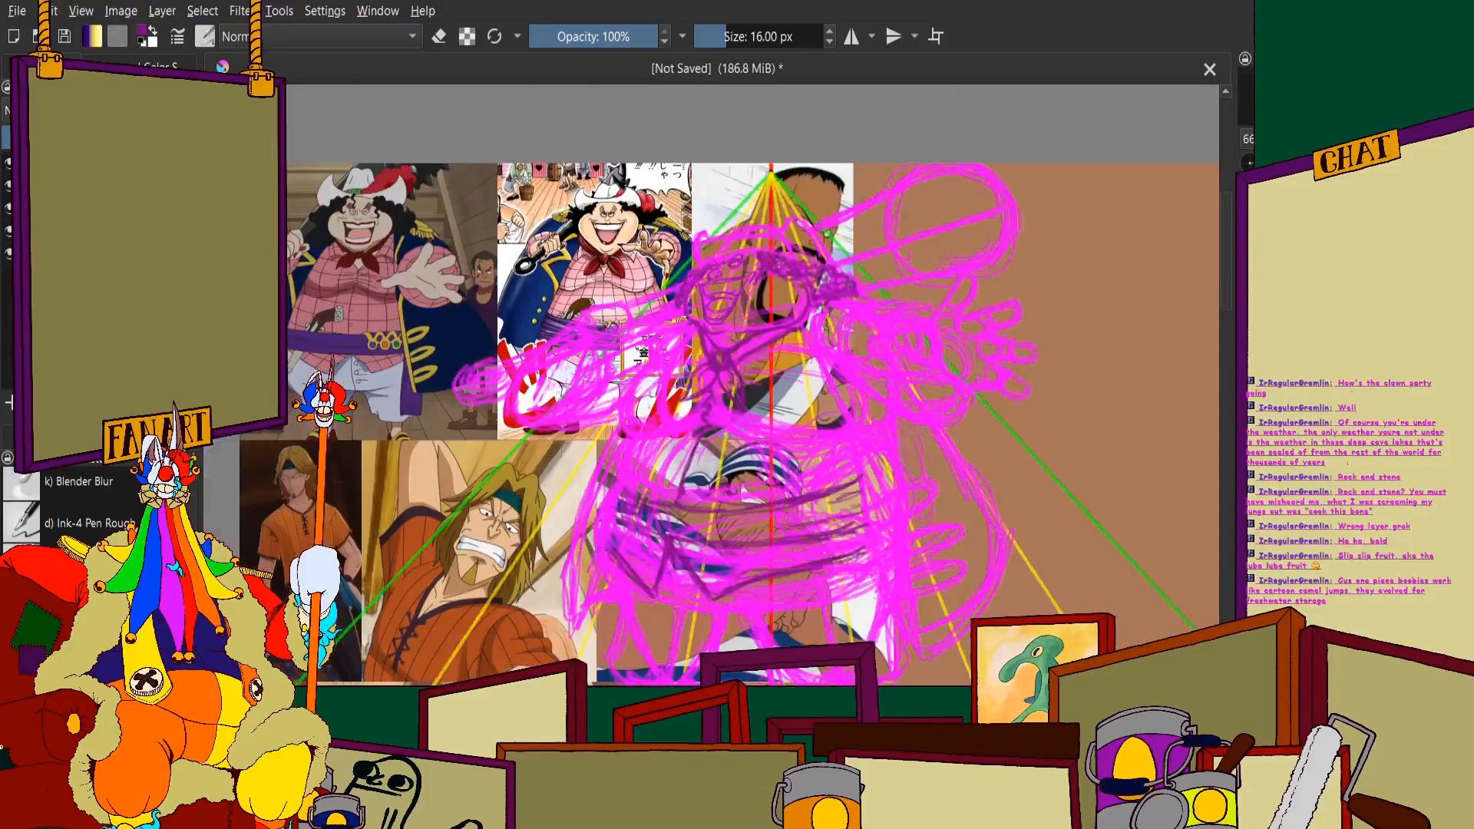
{"action": "scroll", "coordinate": [756, 238], "scroll_direction": "up", "scroll_amount": 1}
Hide the reference images, keeping the magenta sketch visible over the perspective guides, and review the full figure
{"action": "left_click", "coordinate": [10, 186]}
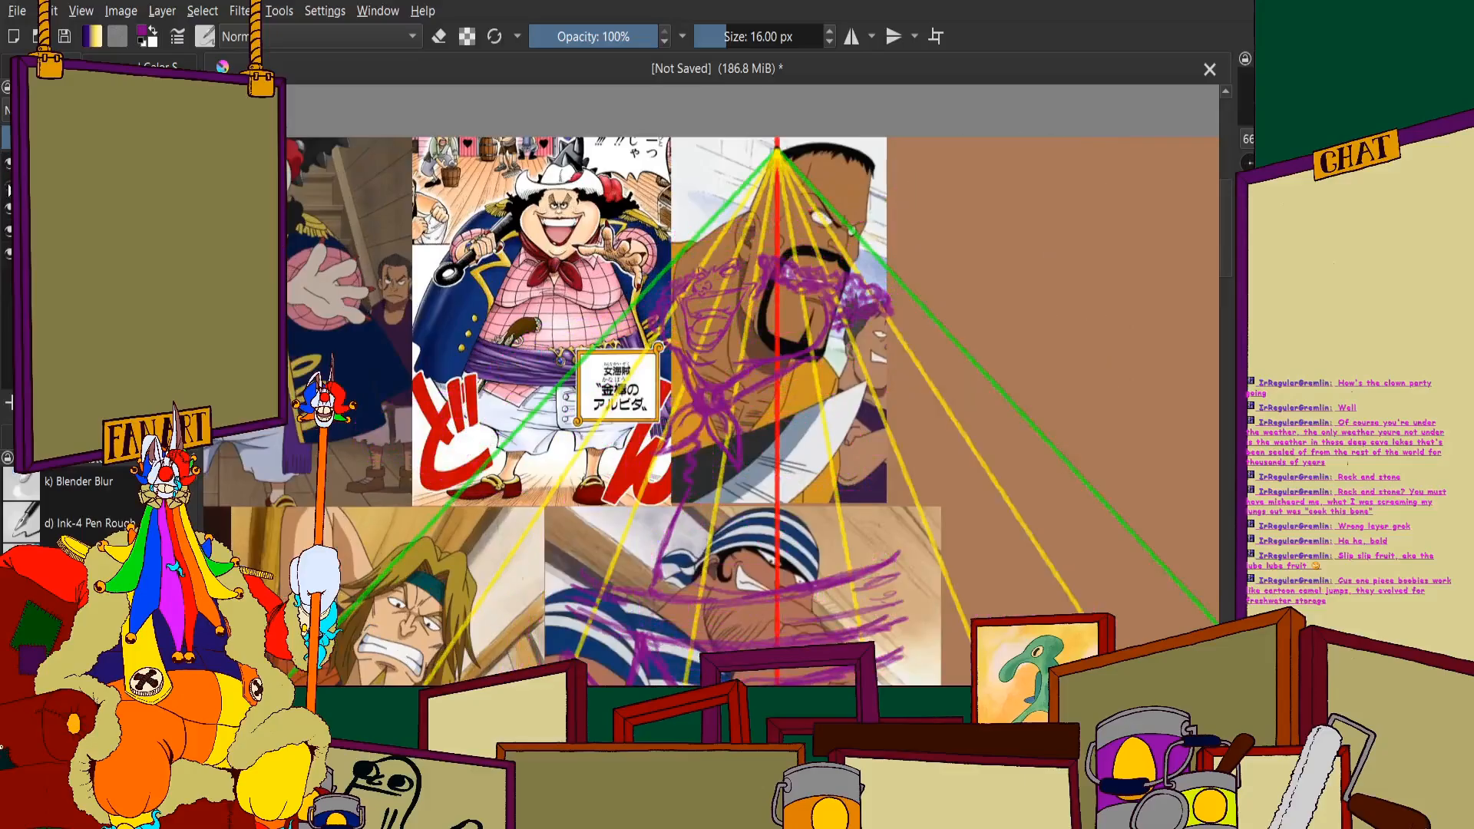
{"action": "left_click", "coordinate": [10, 185]}
{"action": "left_click", "coordinate": [10, 232]}
{"action": "scroll", "coordinate": [770, 109], "scroll_direction": "down", "scroll_amount": 2}
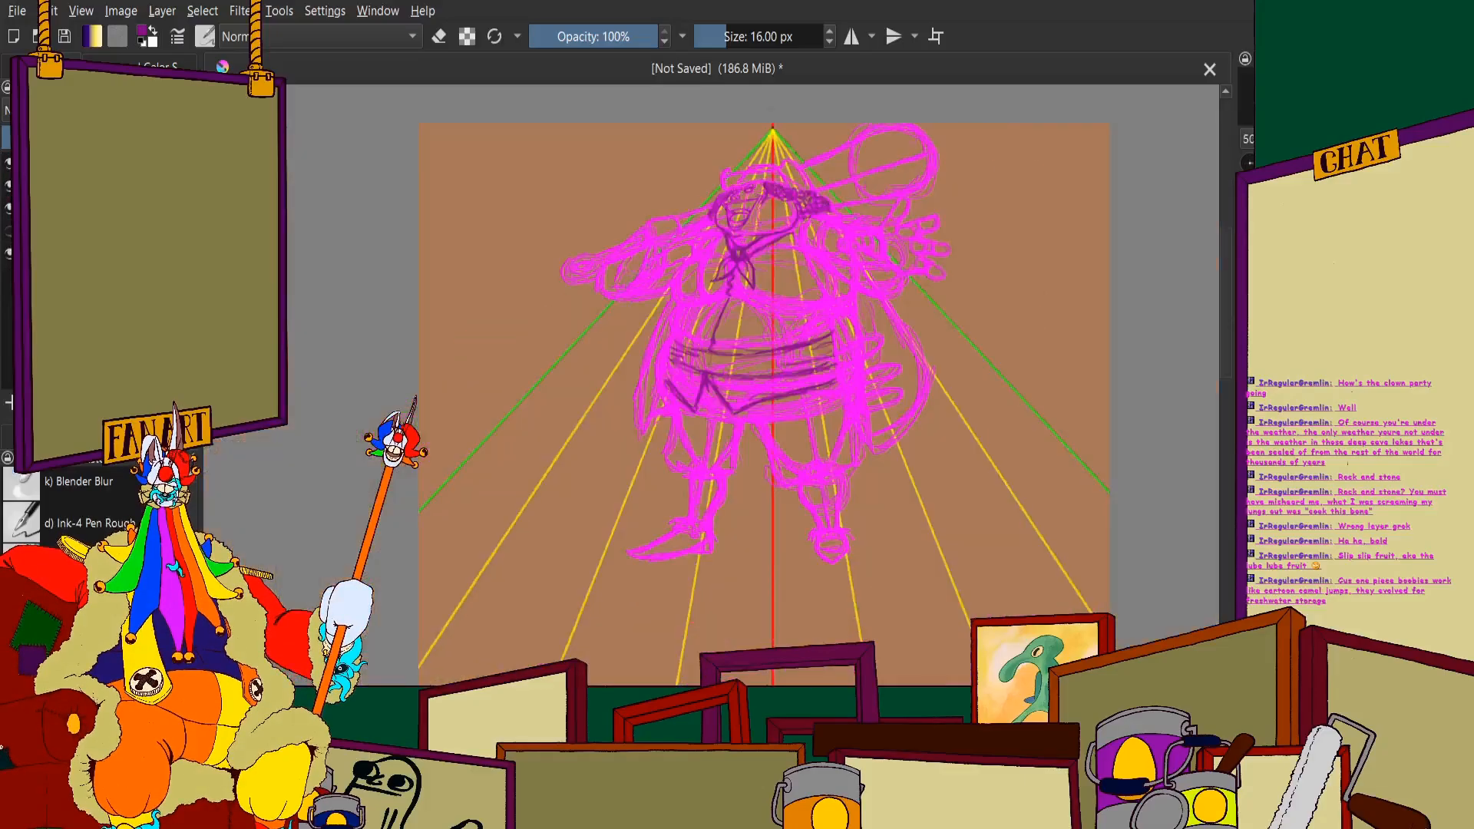
{"action": "scroll", "coordinate": [779, 156], "scroll_direction": "up", "scroll_amount": 2}
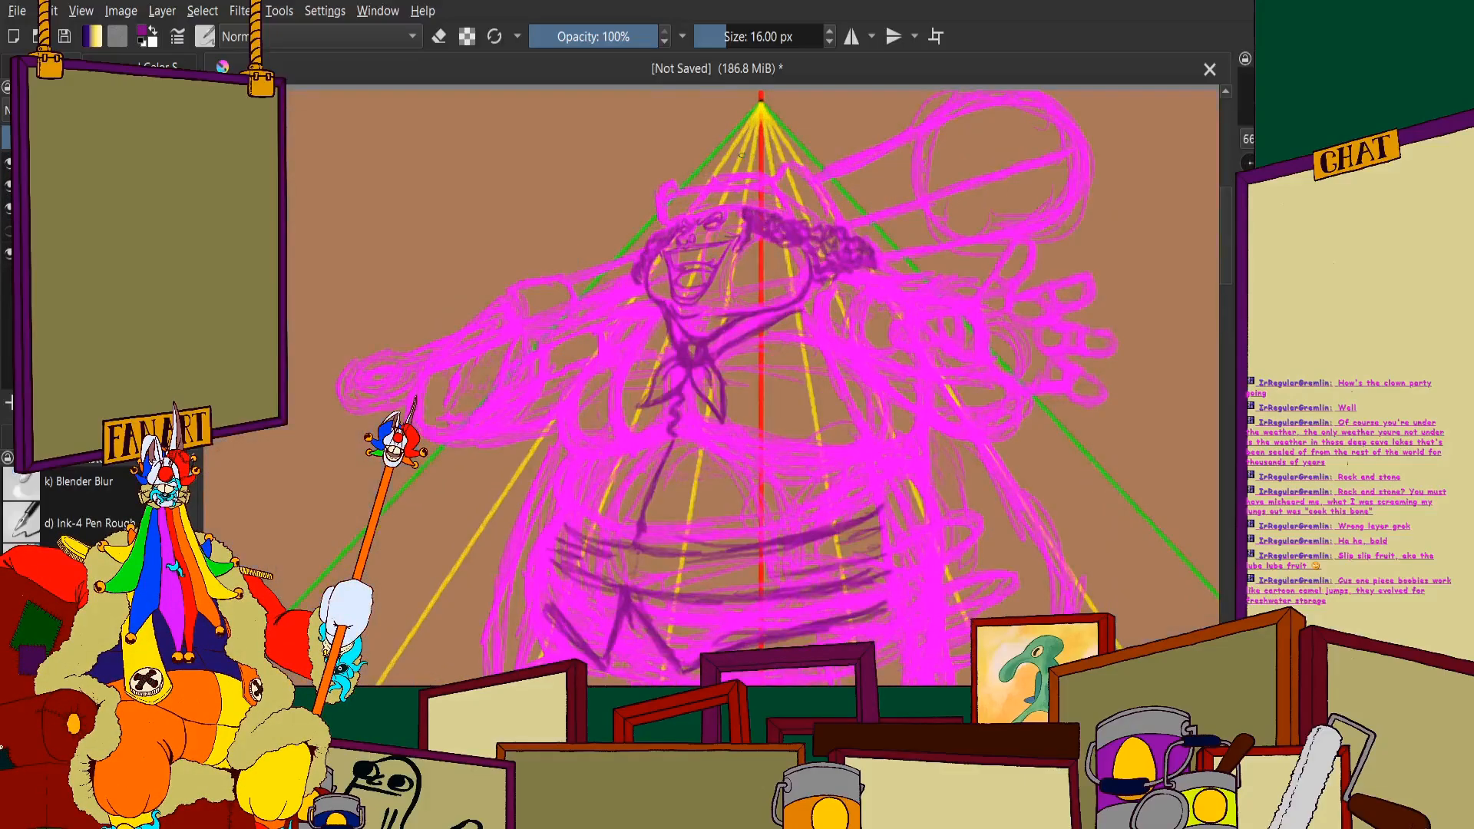
{"action": "scroll", "coordinate": [693, 321], "scroll_direction": "up", "scroll_amount": 1}
{"action": "scroll", "coordinate": [693, 321], "scroll_direction": "down", "scroll_amount": 4}
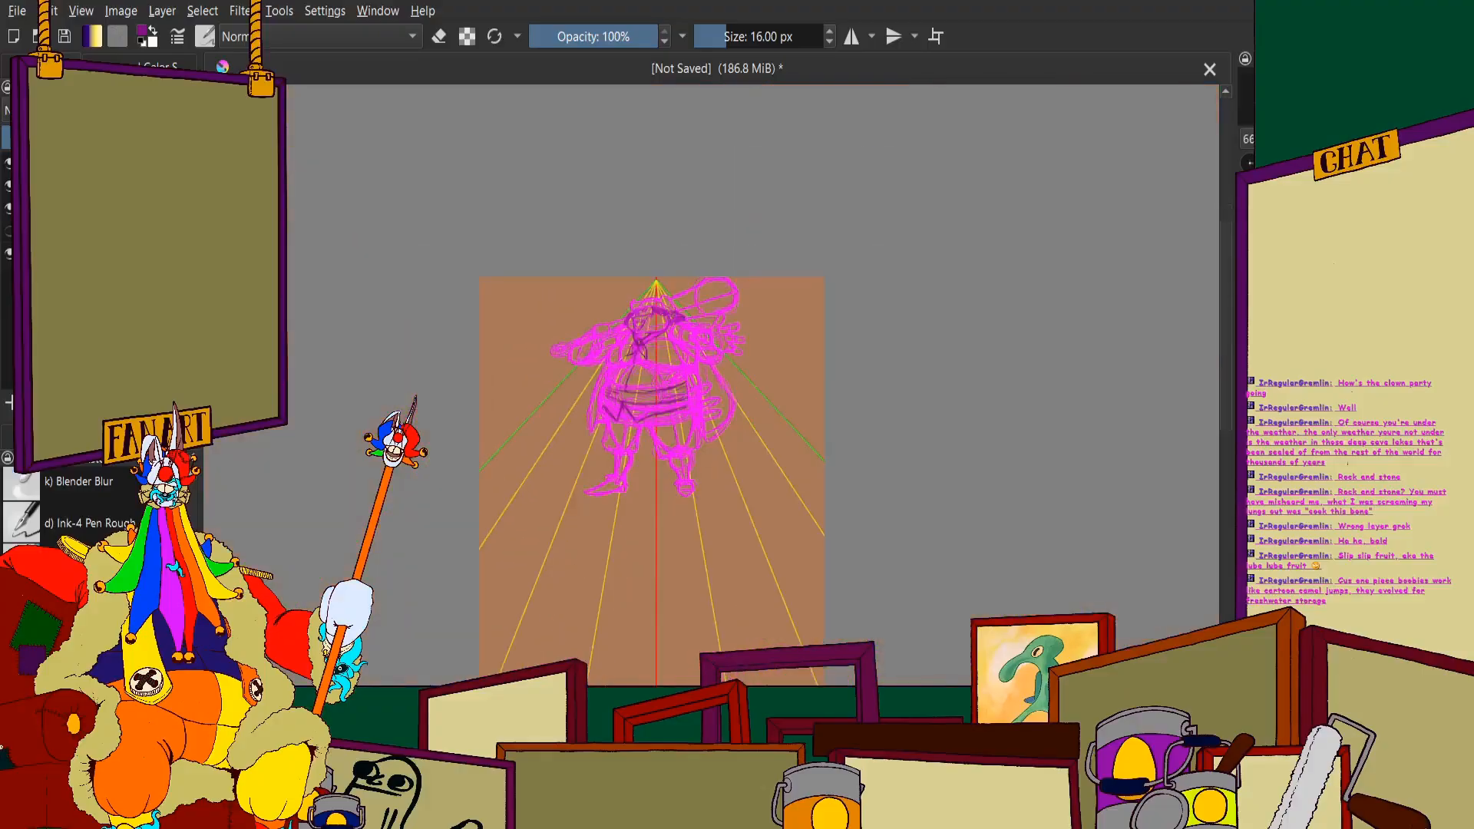
Draw a row of four small round buttons beside the shirt's front line, from below the neckerchief ruffle down toward the sash
{"action": "scroll", "coordinate": [693, 321], "scroll_direction": "up", "scroll_amount": 3}
{"action": "scroll", "coordinate": [690, 324], "scroll_direction": "up", "scroll_amount": 8}
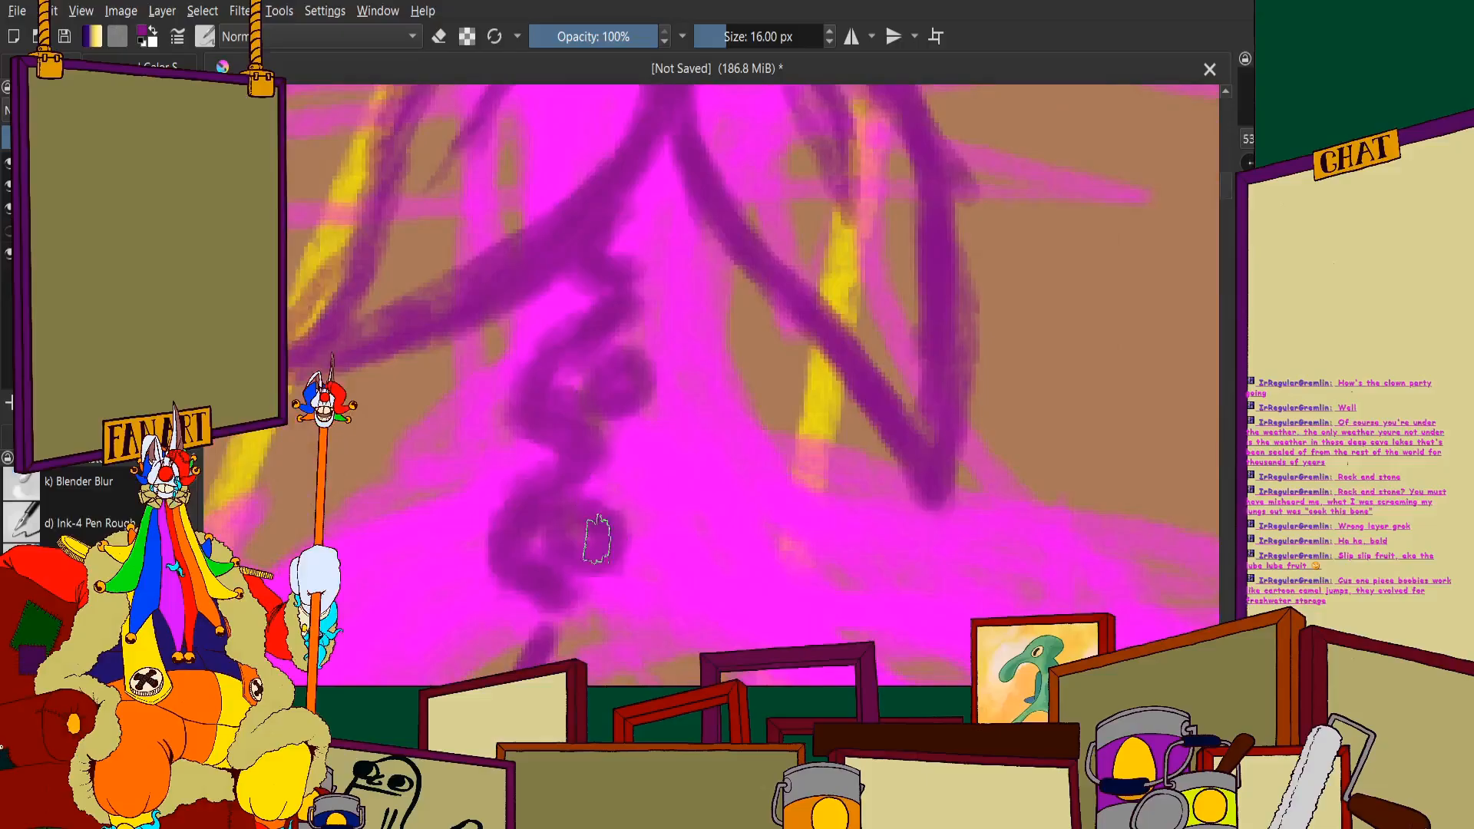
{"action": "scroll", "coordinate": [637, 230], "scroll_direction": "down", "scroll_amount": 5}
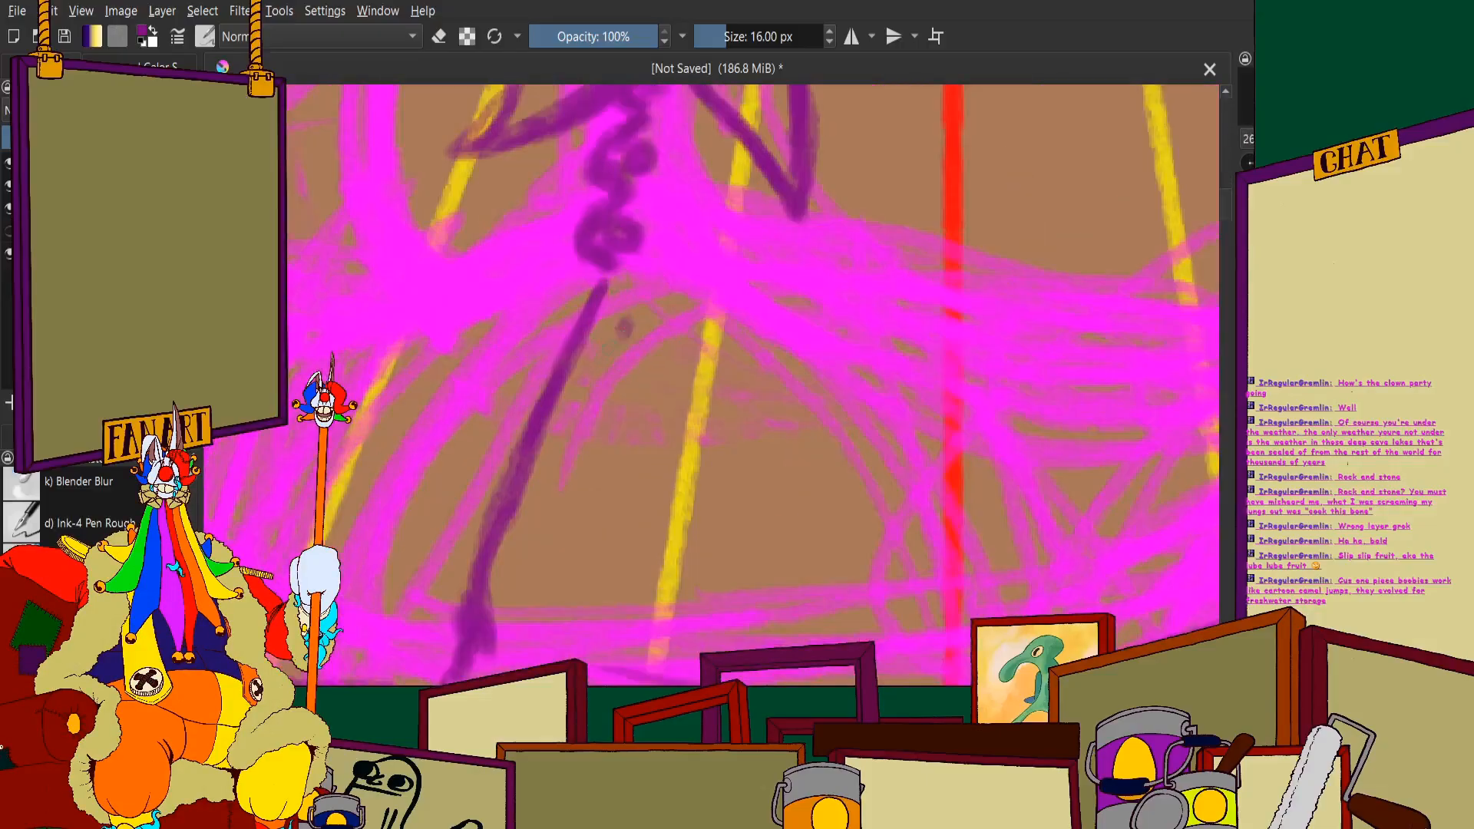
{"action": "left_click_drag", "start_coordinate": [624, 327], "coordinate": [607, 353]}
{"action": "left_click_drag", "start_coordinate": [582, 430], "coordinate": [556, 447]}
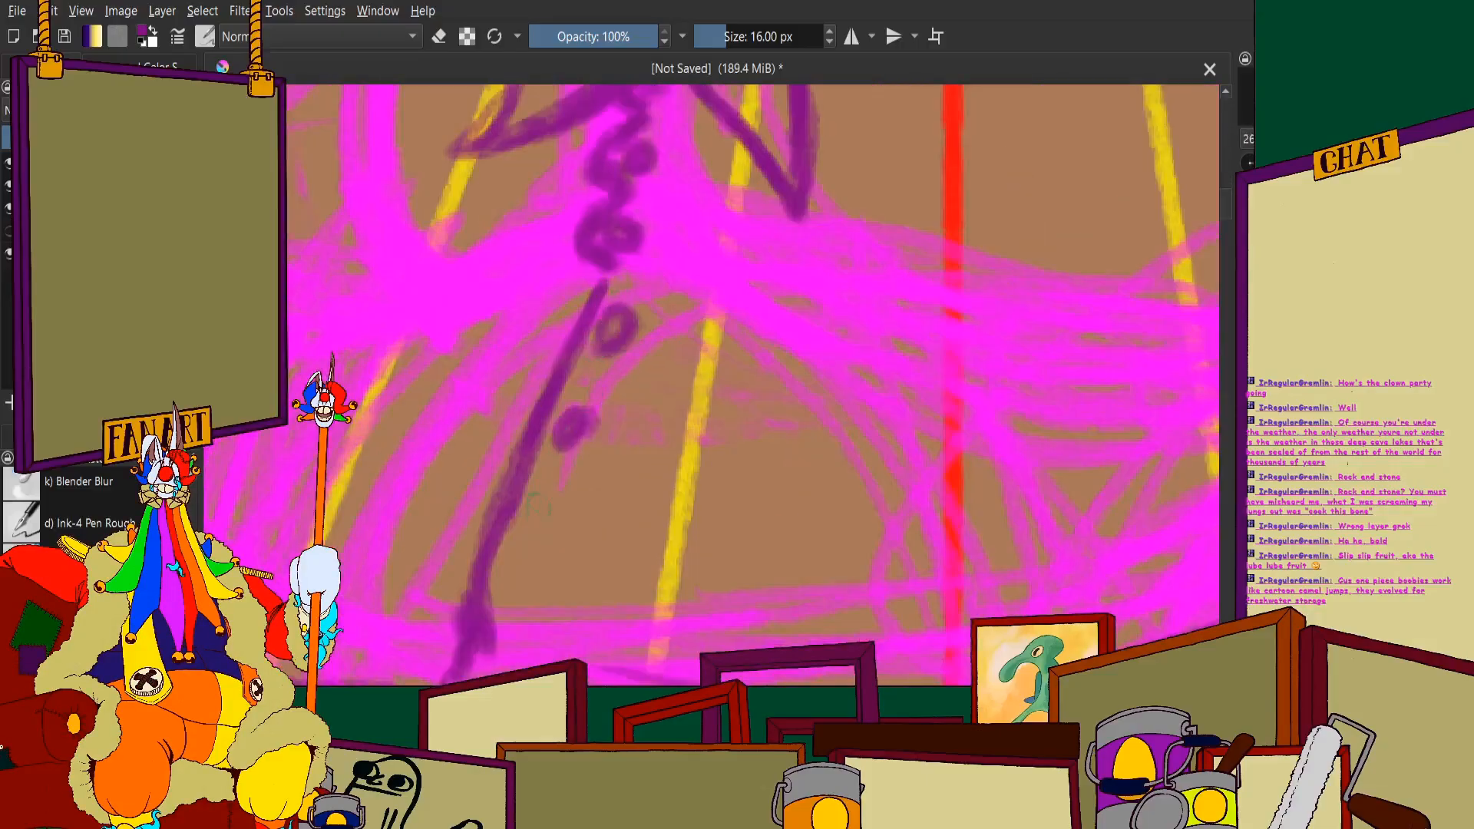
{"action": "left_click_drag", "start_coordinate": [544, 503], "coordinate": [506, 607]}
{"action": "scroll", "coordinate": [537, 530], "scroll_direction": "down", "scroll_amount": 2}
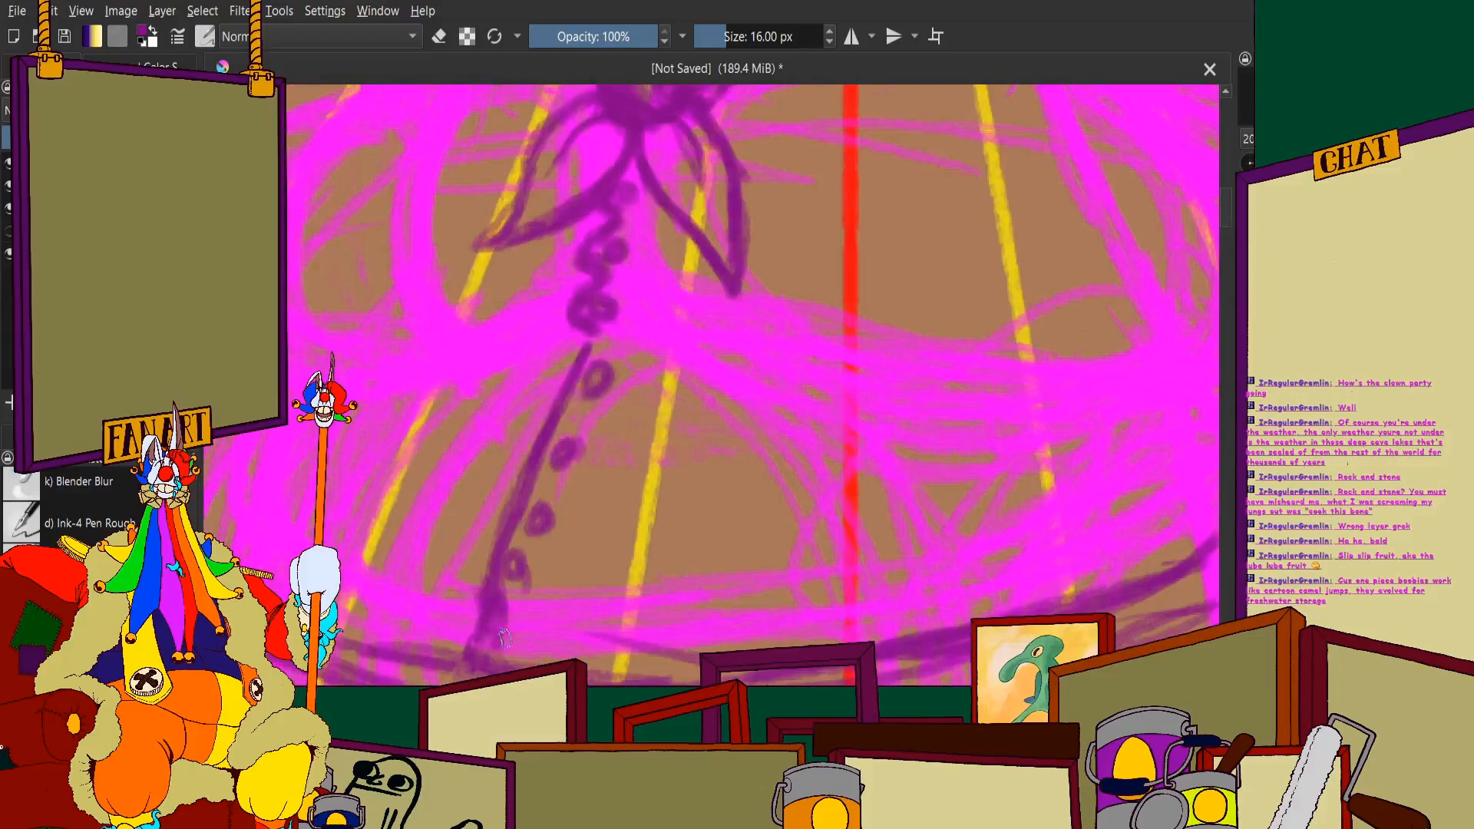
{"action": "scroll", "coordinate": [504, 637], "scroll_direction": "down", "scroll_amount": 2}
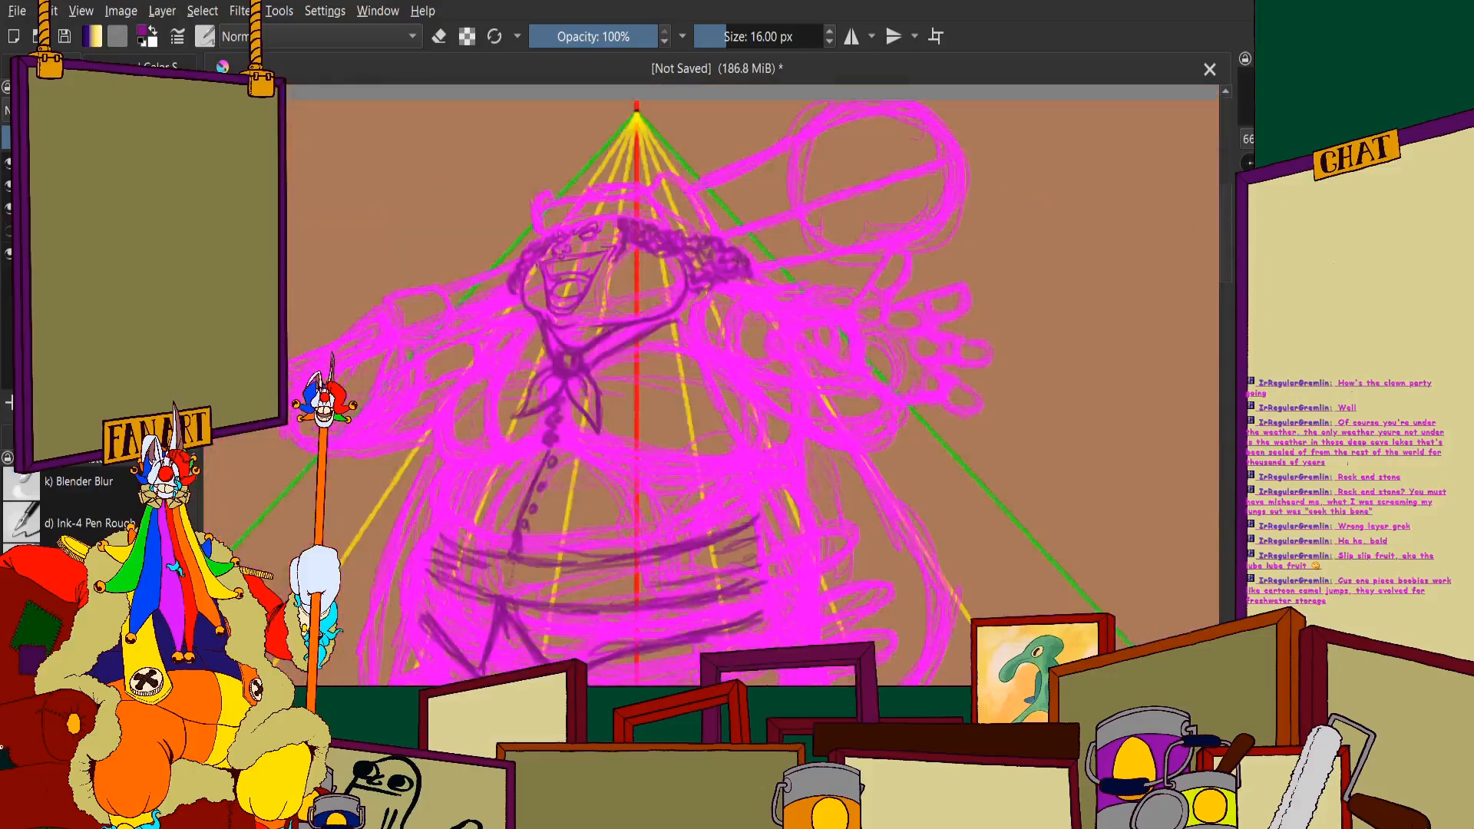
Show the reference images again and study the gold ornament with round jewels on the pirate's purple sash
{"action": "left_click", "coordinate": [10, 229]}
{"action": "scroll", "coordinate": [384, 281], "scroll_direction": "down", "scroll_amount": 1}
{"action": "left_click_drag", "start_coordinate": [384, 280], "coordinate": [653, 280]}
{"action": "scroll", "coordinate": [353, 311], "scroll_direction": "up", "scroll_amount": 2}
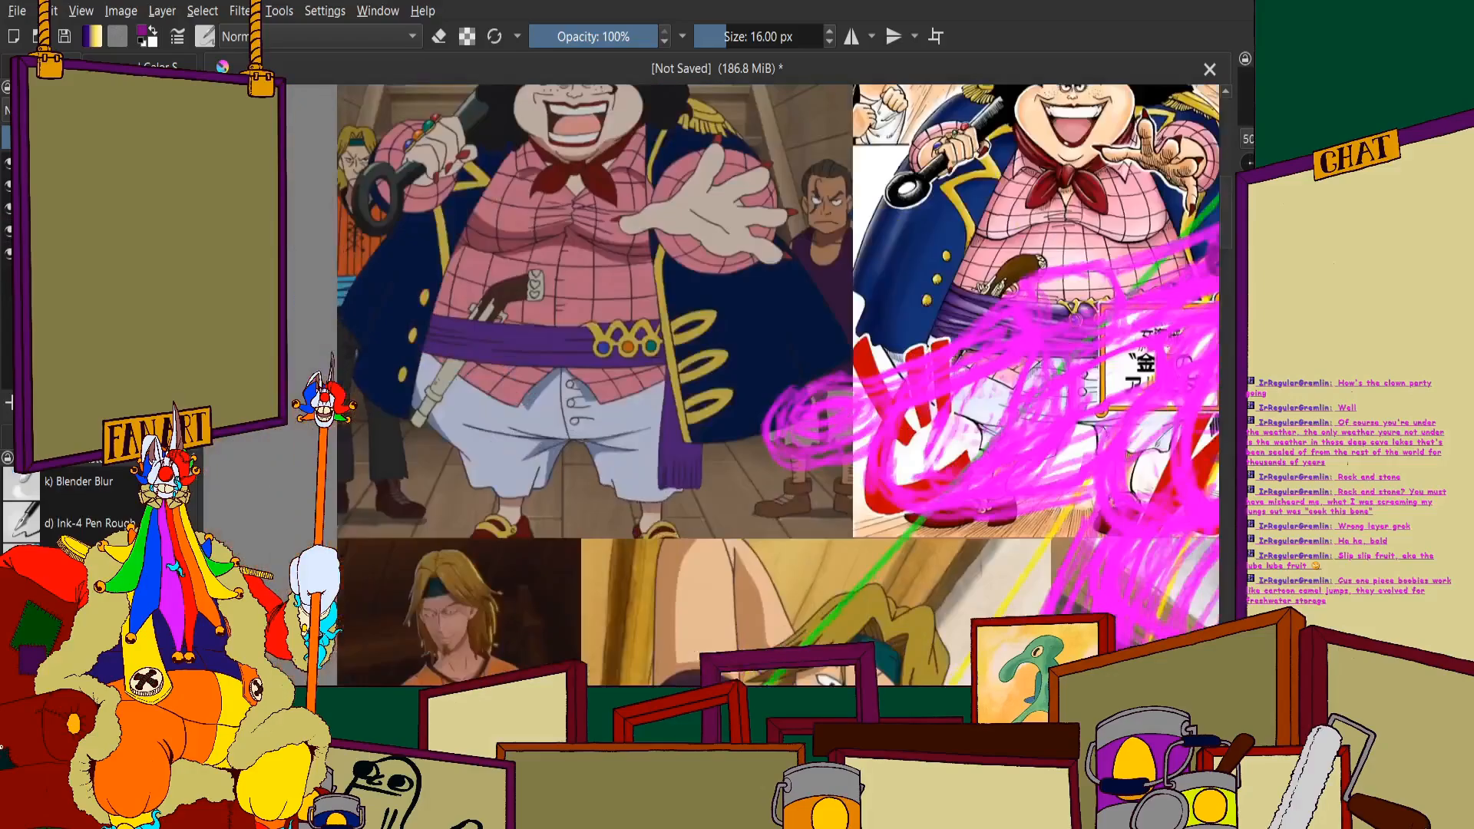
{"action": "scroll", "coordinate": [368, 313], "scroll_direction": "down", "scroll_amount": 1}
{"action": "scroll", "coordinate": [541, 323], "scroll_direction": "up", "scroll_amount": 6}
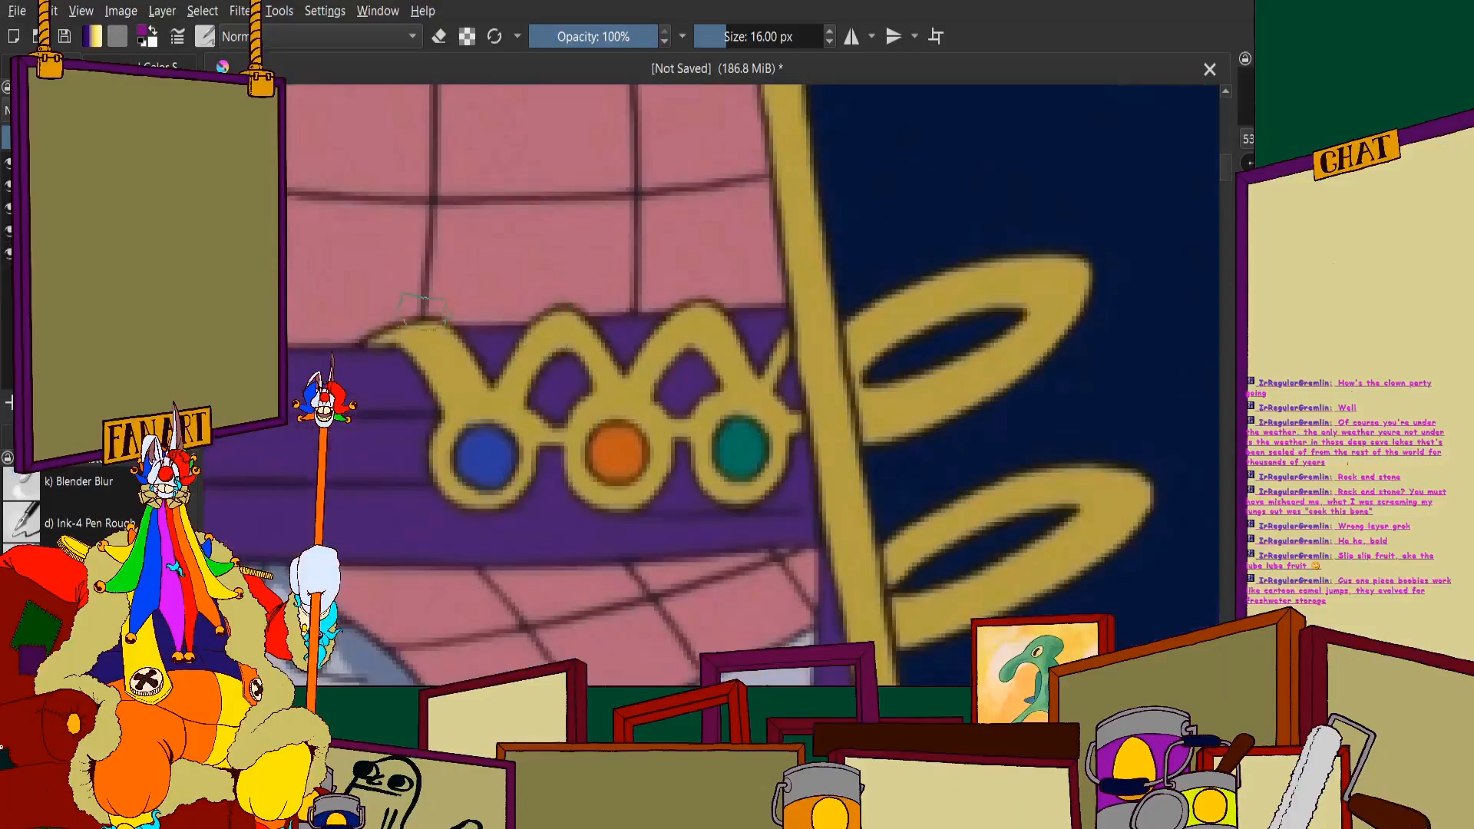
{"action": "scroll", "coordinate": [775, 392], "scroll_direction": "down", "scroll_amount": 4}
{"action": "scroll", "coordinate": [675, 357], "scroll_direction": "up", "scroll_amount": 3}
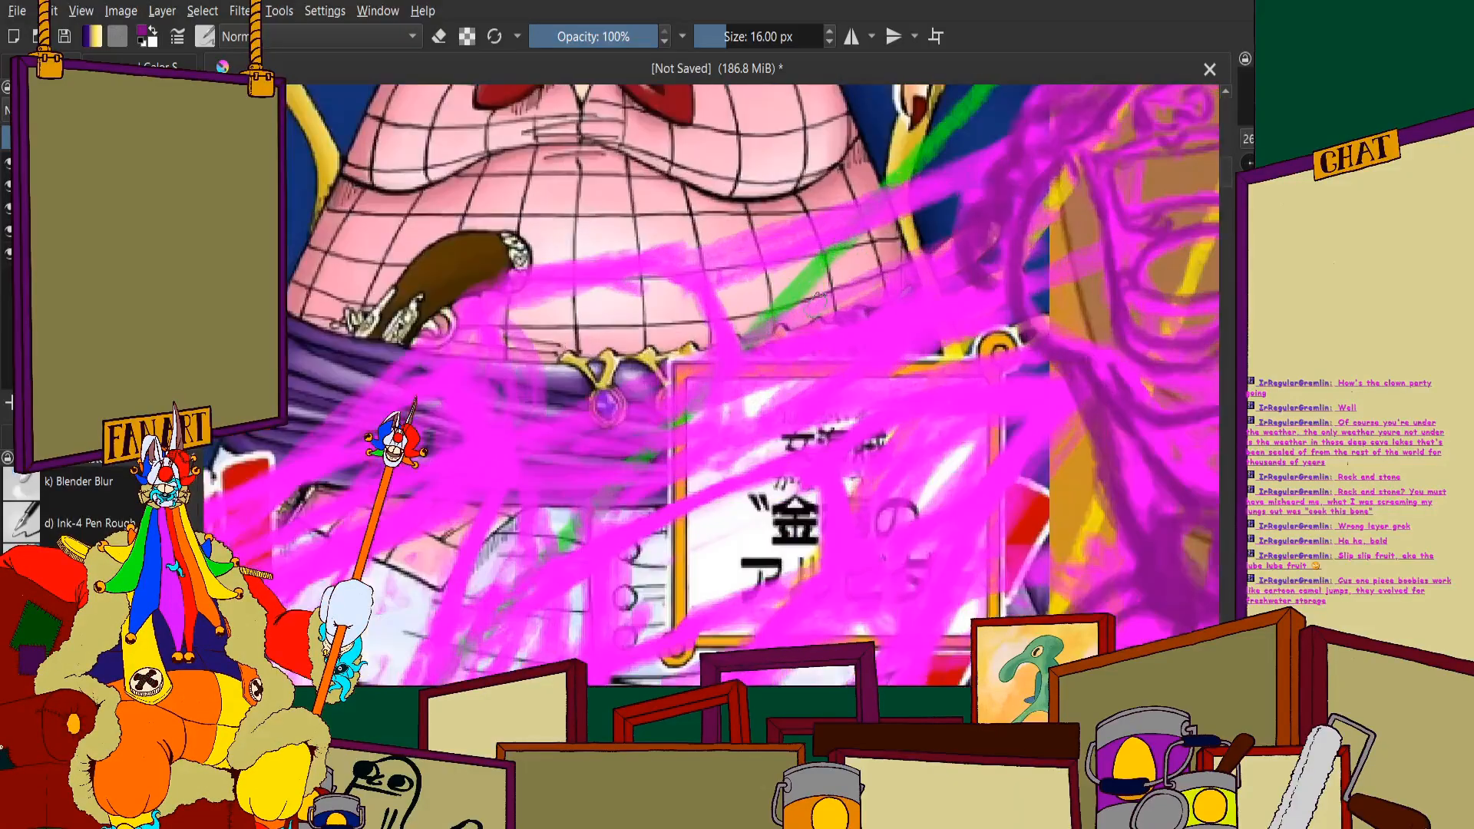
{"action": "scroll", "coordinate": [645, 353], "scroll_direction": "down", "scroll_amount": 5}
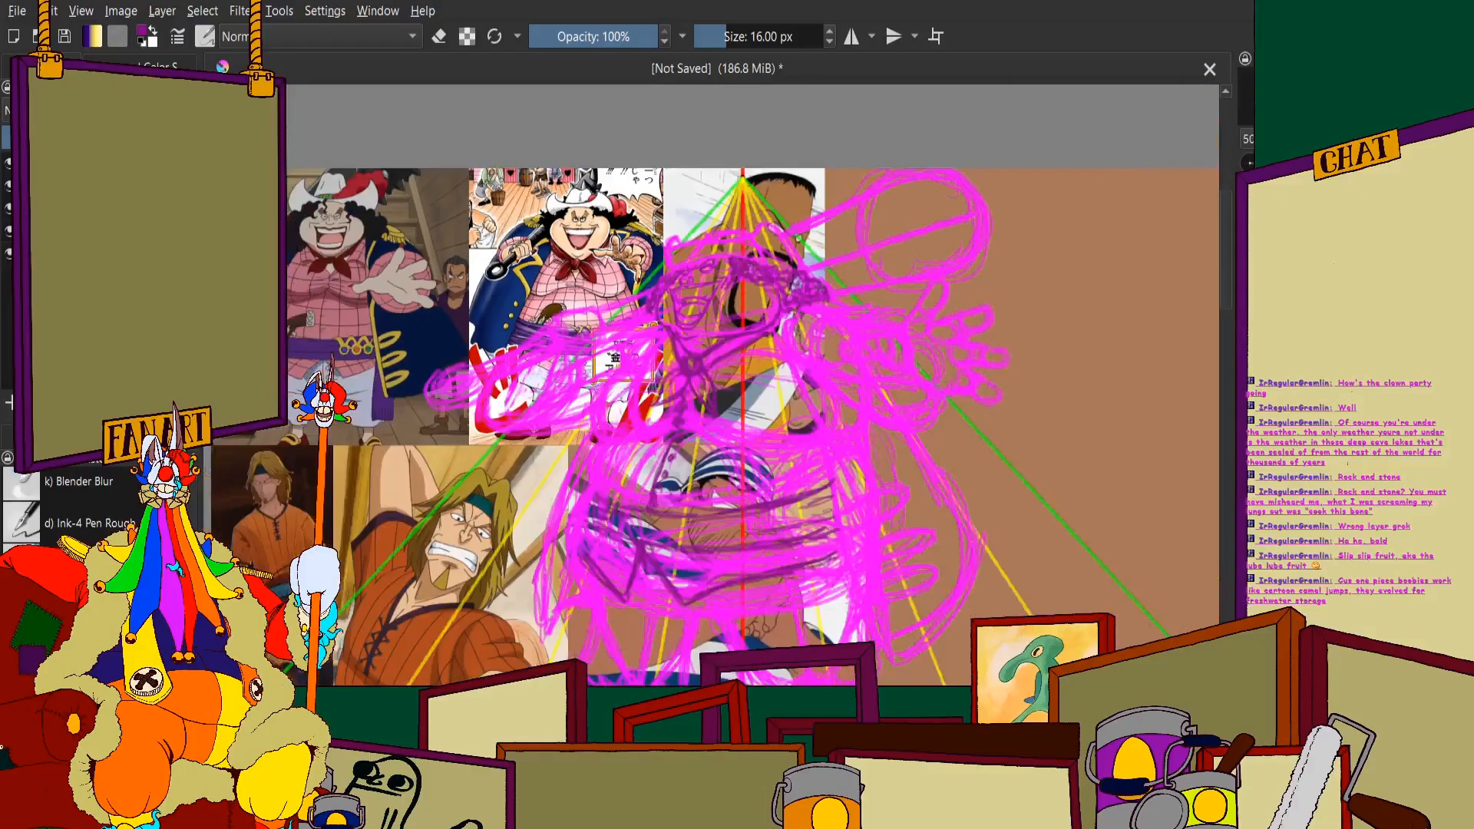
Hide the rough magenta sketch and examine the sash ornament in both pirate references
{"action": "left_click_drag", "start_coordinate": [685, 435], "coordinate": [703, 332]}
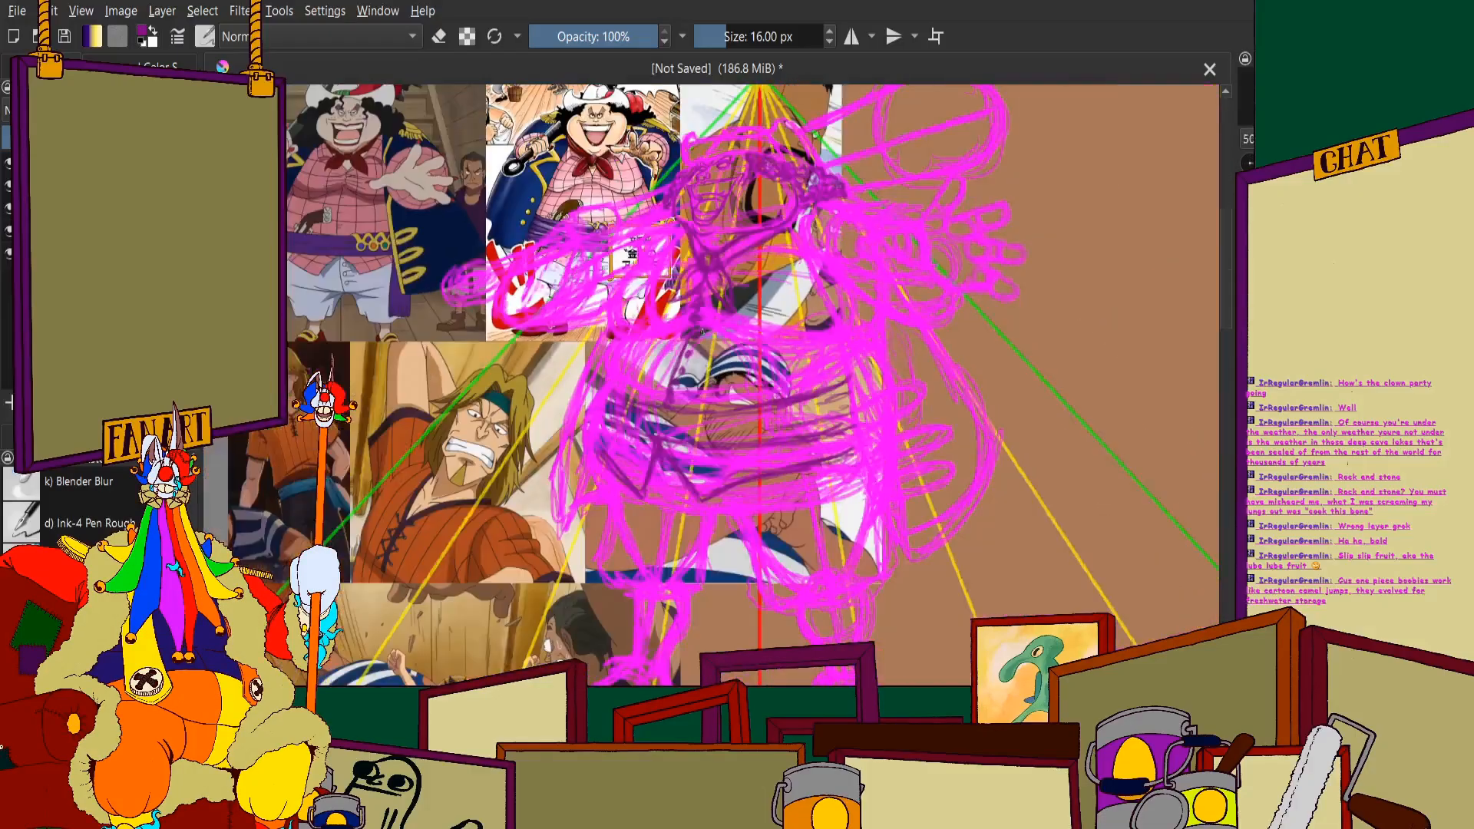
{"action": "scroll", "coordinate": [601, 250], "scroll_direction": "up", "scroll_amount": 3}
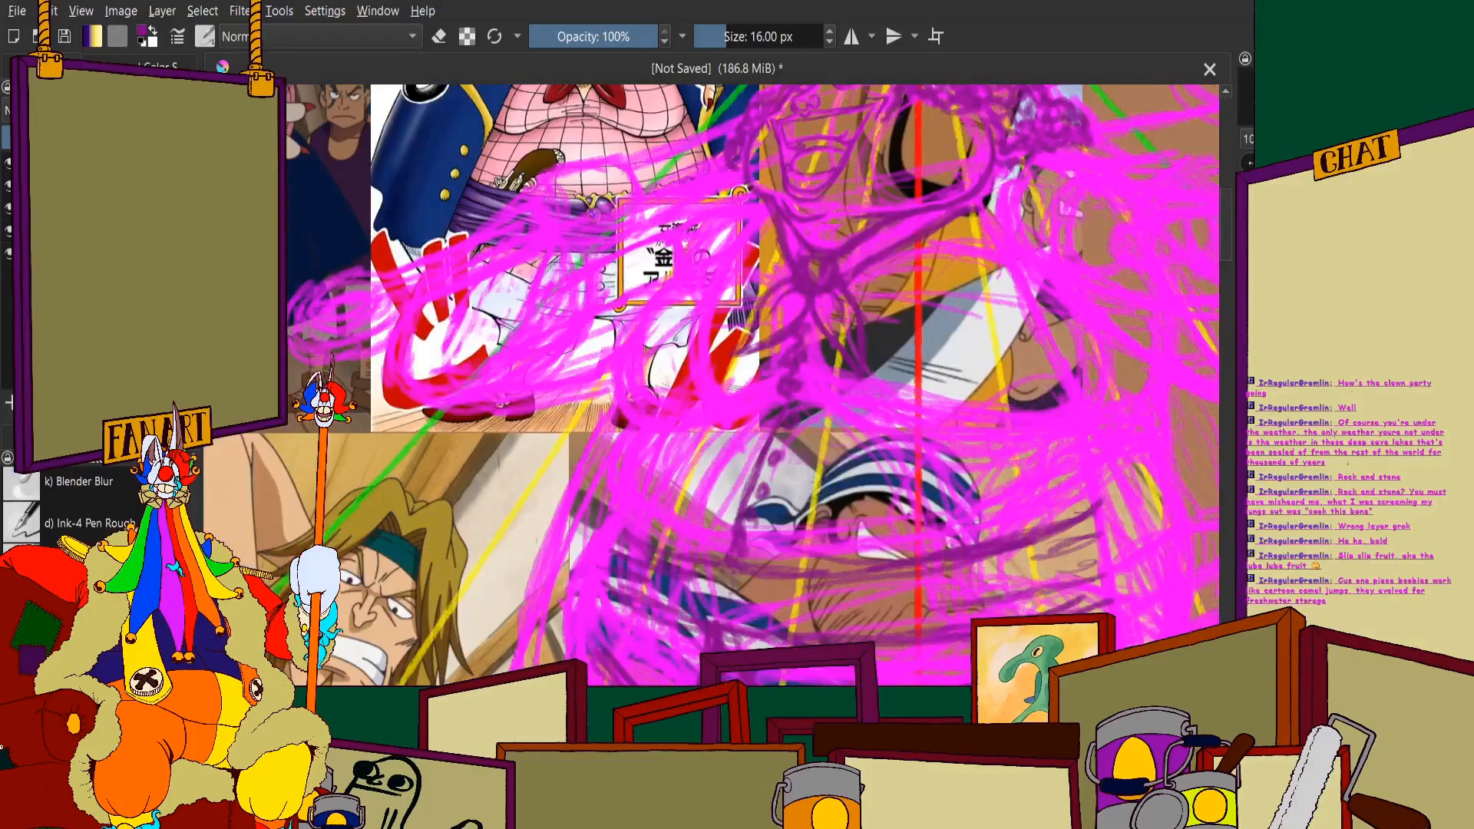
{"action": "key", "text": "Delete"}
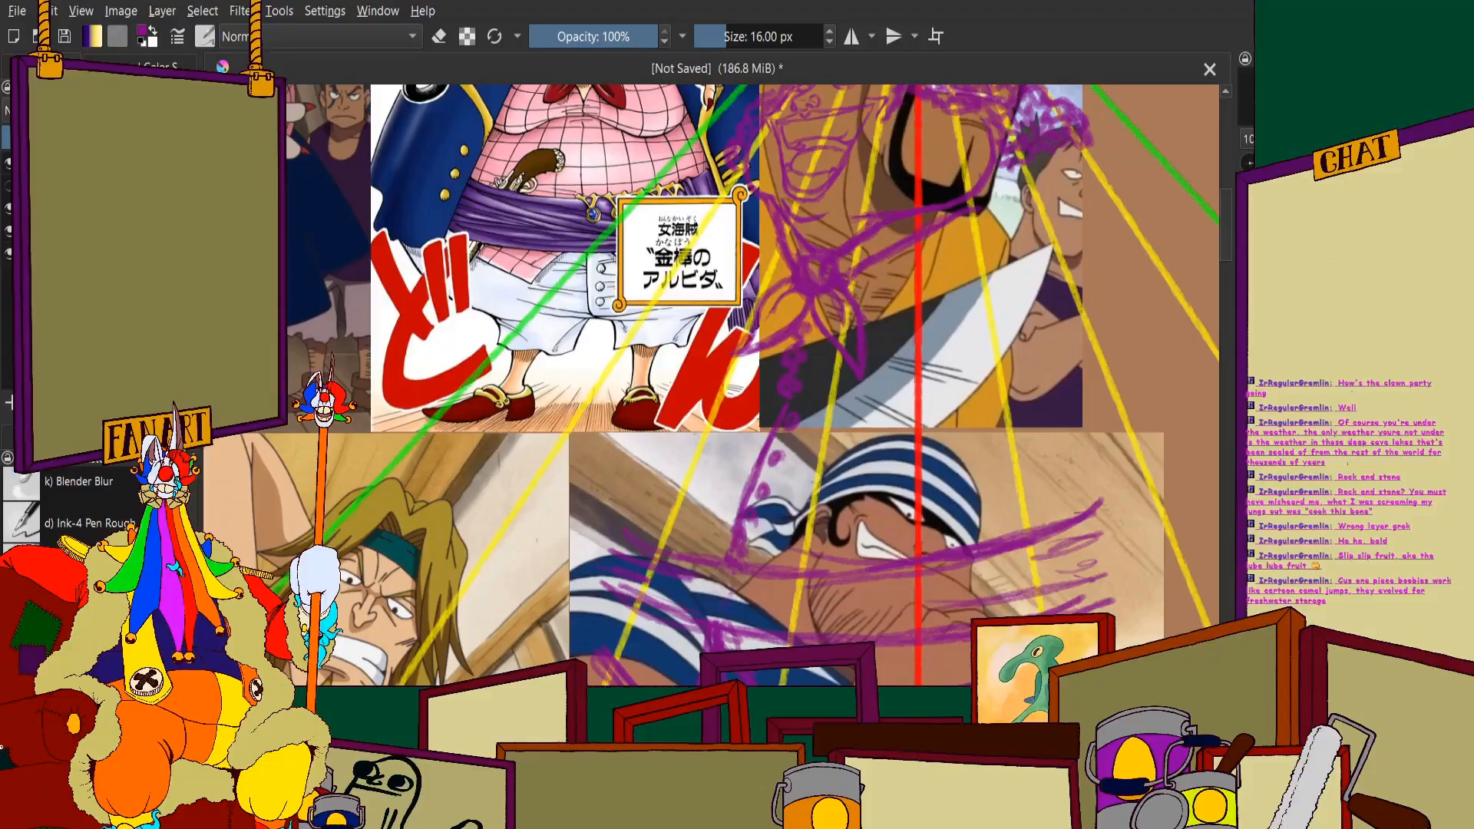
{"action": "scroll", "coordinate": [630, 146], "scroll_direction": "up", "scroll_amount": 5}
{"action": "scroll", "coordinate": [721, 288], "scroll_direction": "down", "scroll_amount": 3}
{"action": "scroll", "coordinate": [714, 331], "scroll_direction": "up", "scroll_amount": 1}
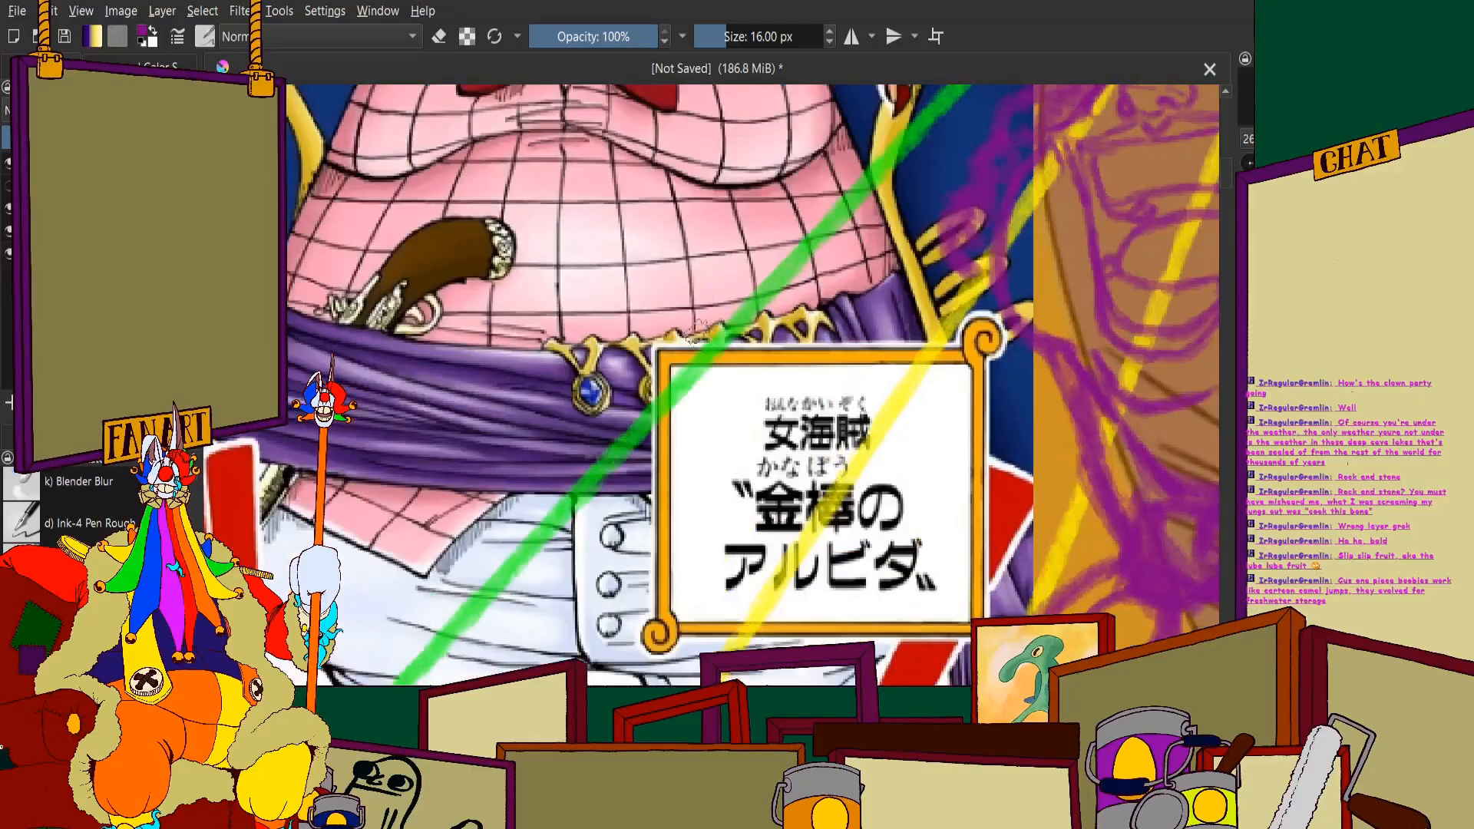
{"action": "scroll", "coordinate": [777, 386], "scroll_direction": "down", "scroll_amount": 4}
{"action": "scroll", "coordinate": [422, 388], "scroll_direction": "up", "scroll_amount": 2}
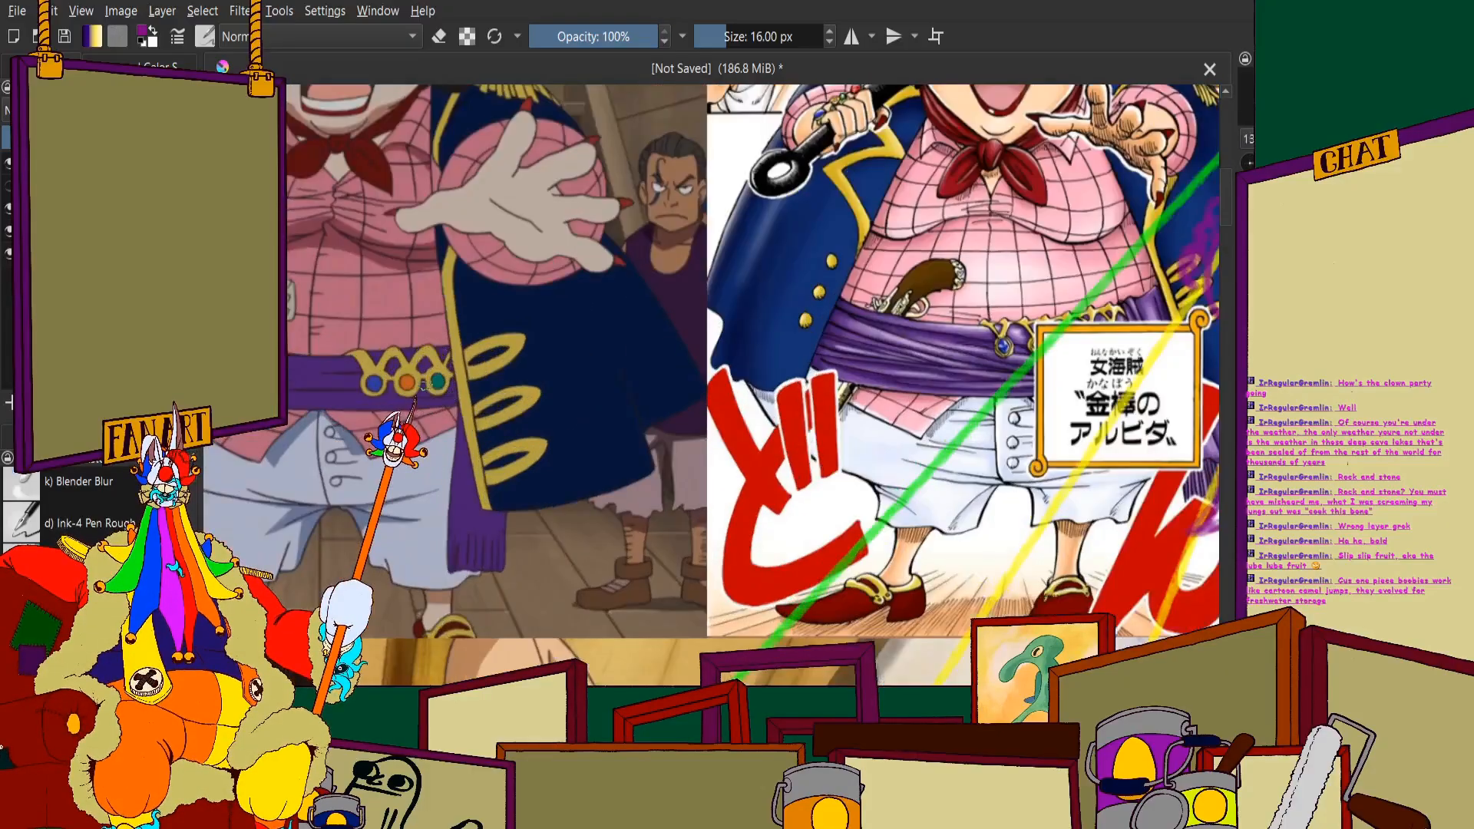
{"action": "scroll", "coordinate": [538, 381], "scroll_direction": "down", "scroll_amount": 3}
{"action": "scroll", "coordinate": [829, 410], "scroll_direction": "up", "scroll_amount": 3}
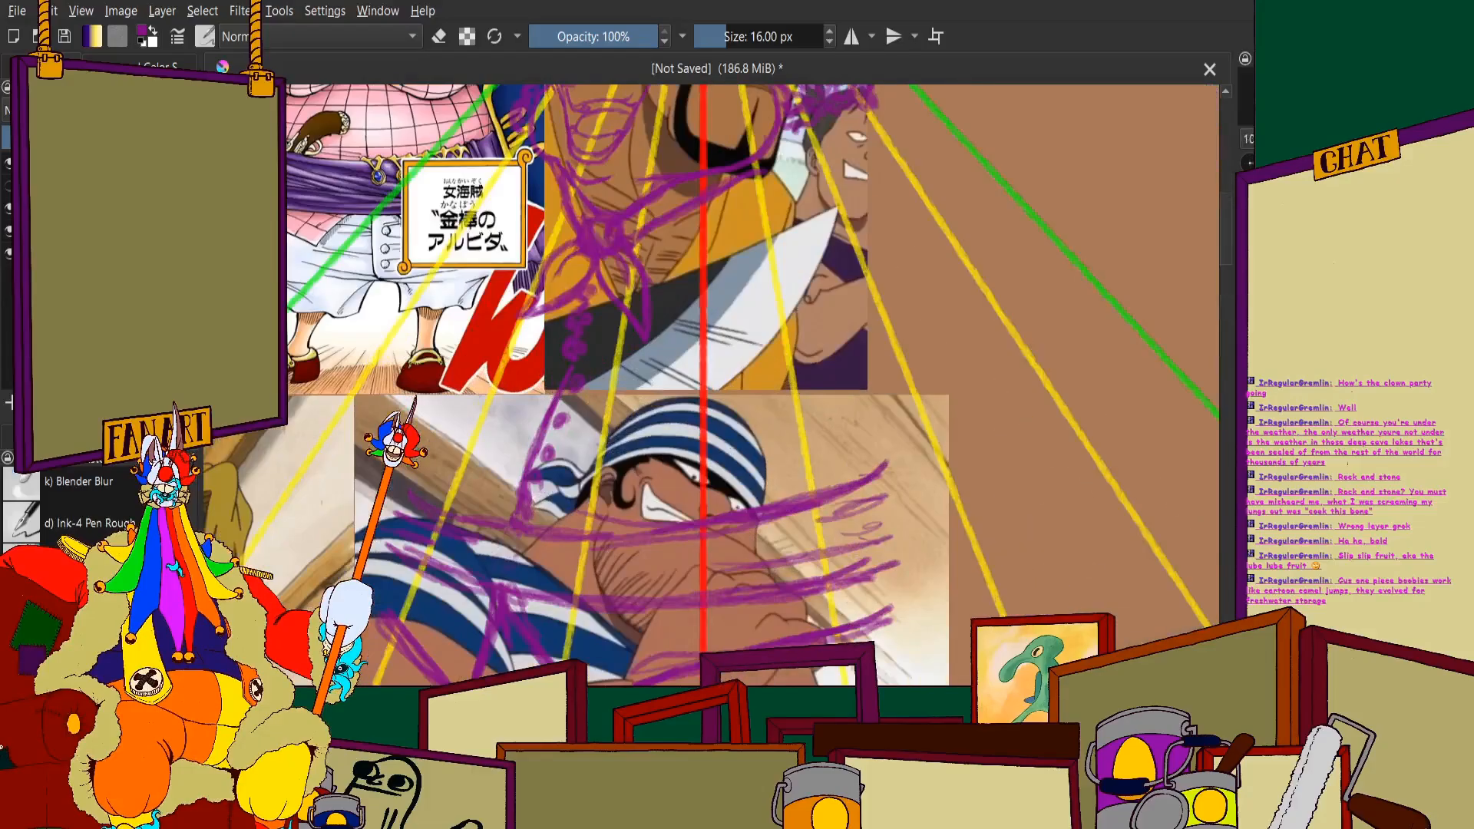
Show the rough sketch again and draw three round jewel rings in dark lines along the far part of the sash
{"action": "scroll", "coordinate": [718, 453], "scroll_direction": "down", "scroll_amount": 2}
{"action": "scroll", "coordinate": [717, 453], "scroll_direction": "up", "scroll_amount": 3}
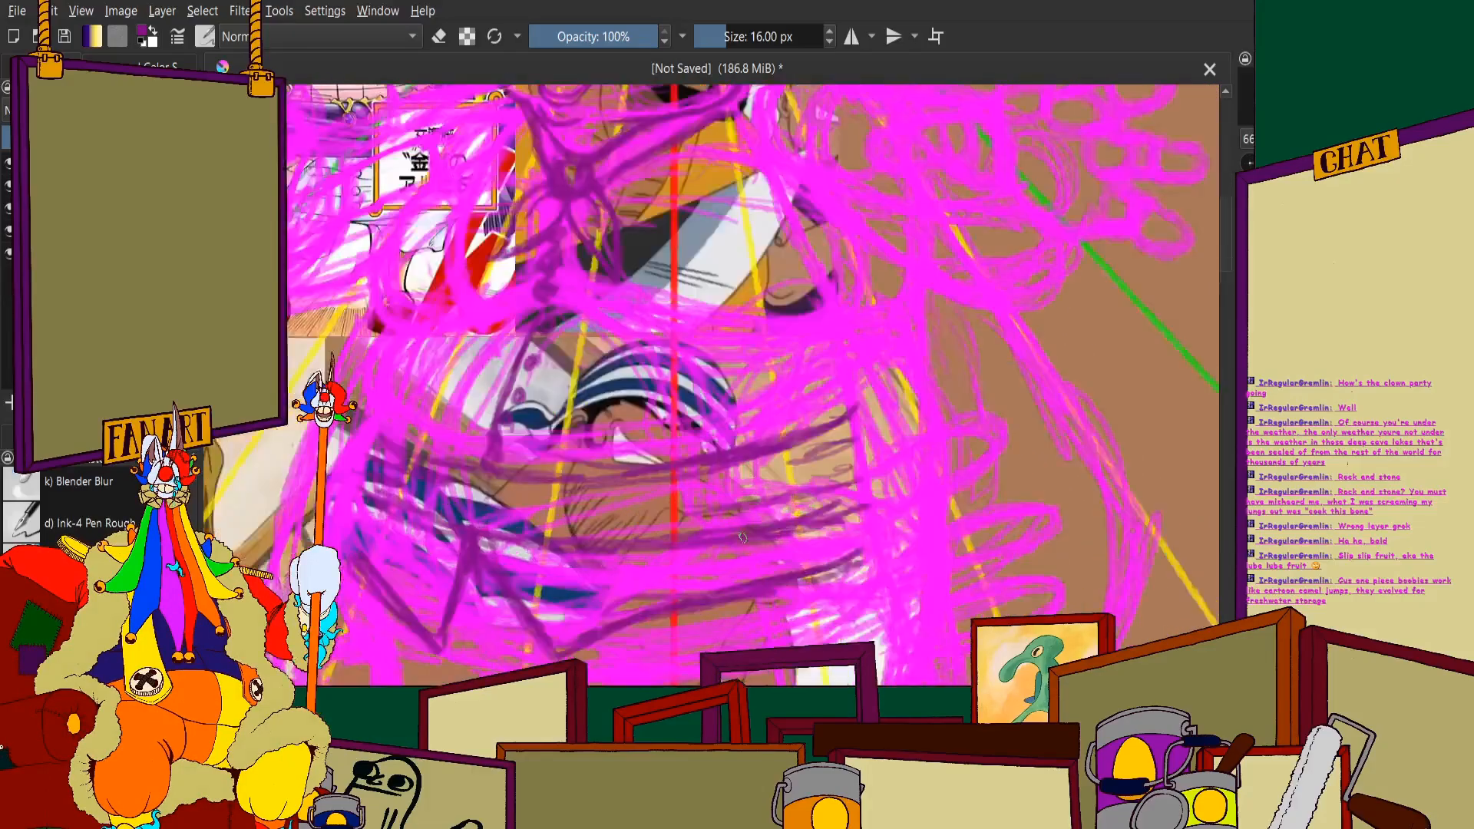
{"action": "mouse_move", "coordinate": [717, 453]}
{"action": "left_mouse_down"}
{"action": "mouse_move", "coordinate": [756, 484]}
{"action": "mouse_move", "coordinate": [714, 453]}
{"action": "left_mouse_up"}
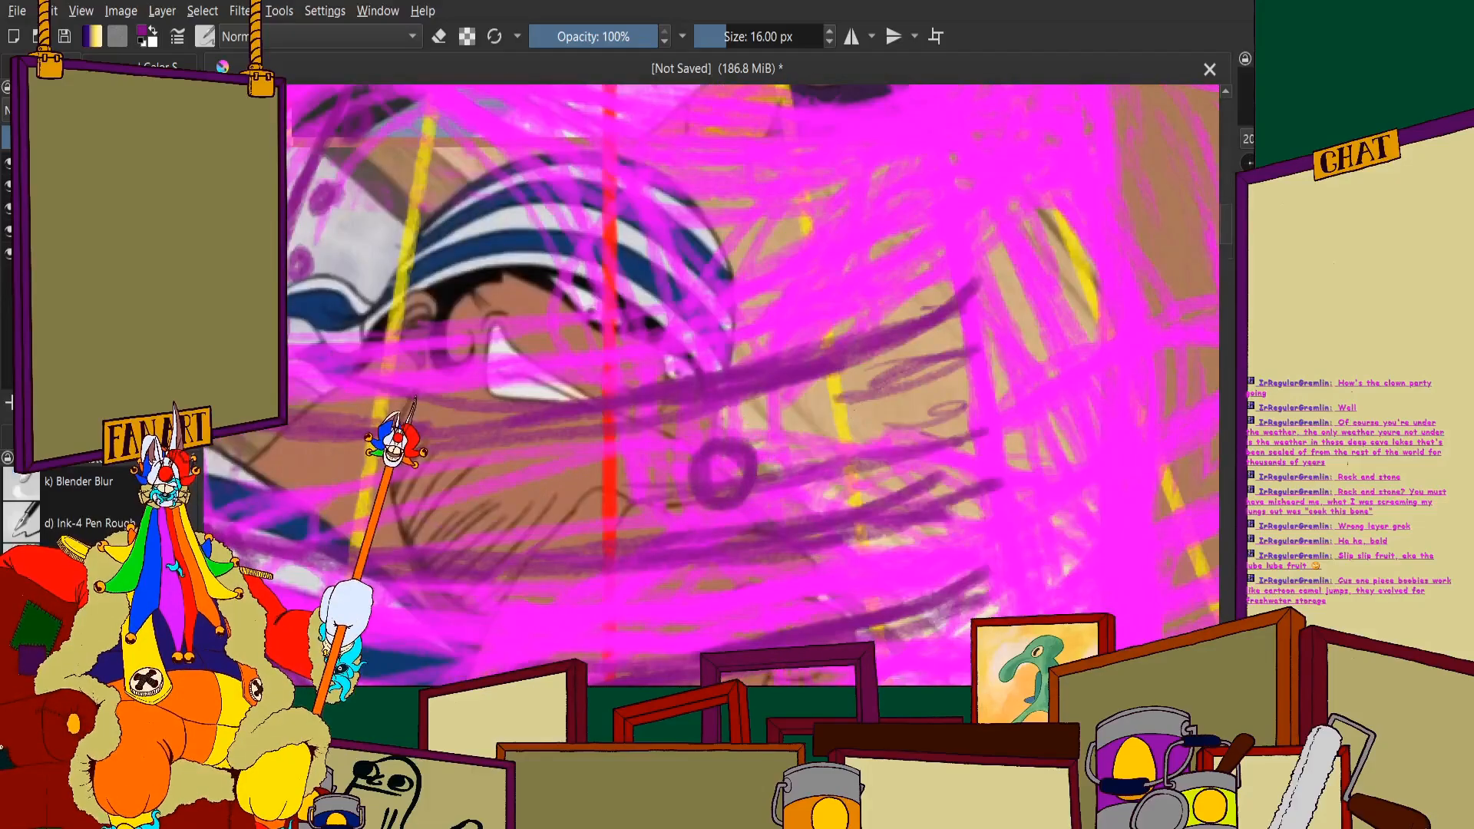
{"action": "mouse_move", "coordinate": [879, 440]}
{"action": "left_mouse_down"}
{"action": "mouse_move", "coordinate": [825, 415]}
{"action": "mouse_move", "coordinate": [879, 456]}
{"action": "left_mouse_up"}
{"action": "mouse_move", "coordinate": [965, 403]}
{"action": "left_mouse_down"}
{"action": "mouse_move", "coordinate": [969, 434]}
{"action": "mouse_move", "coordinate": [918, 415]}
{"action": "mouse_move", "coordinate": [952, 460]}
{"action": "left_mouse_up"}
Connect the jewel rings to the sash's upper edge with dark zigzag links, forming the hanging belt ornament
{"action": "mouse_move", "coordinate": [885, 350]}
{"action": "left_mouse_down"}
{"action": "mouse_move", "coordinate": [865, 402]}
{"action": "mouse_move", "coordinate": [906, 374]}
{"action": "mouse_move", "coordinate": [913, 406]}
{"action": "left_mouse_up"}
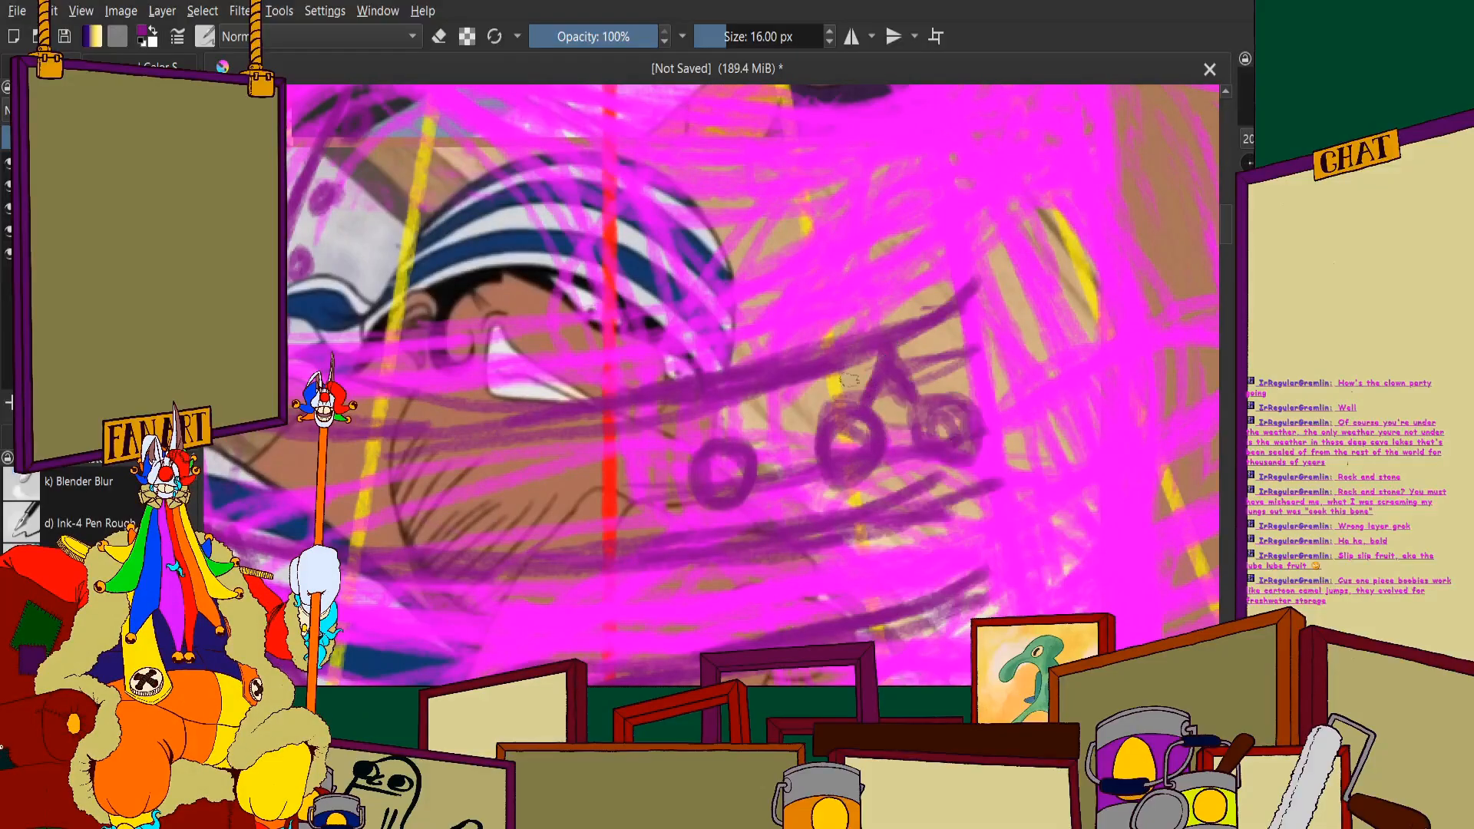
{"action": "mouse_move", "coordinate": [814, 434]}
{"action": "left_mouse_down"}
{"action": "mouse_move", "coordinate": [777, 401]}
{"action": "mouse_move", "coordinate": [733, 436]}
{"action": "left_mouse_up"}
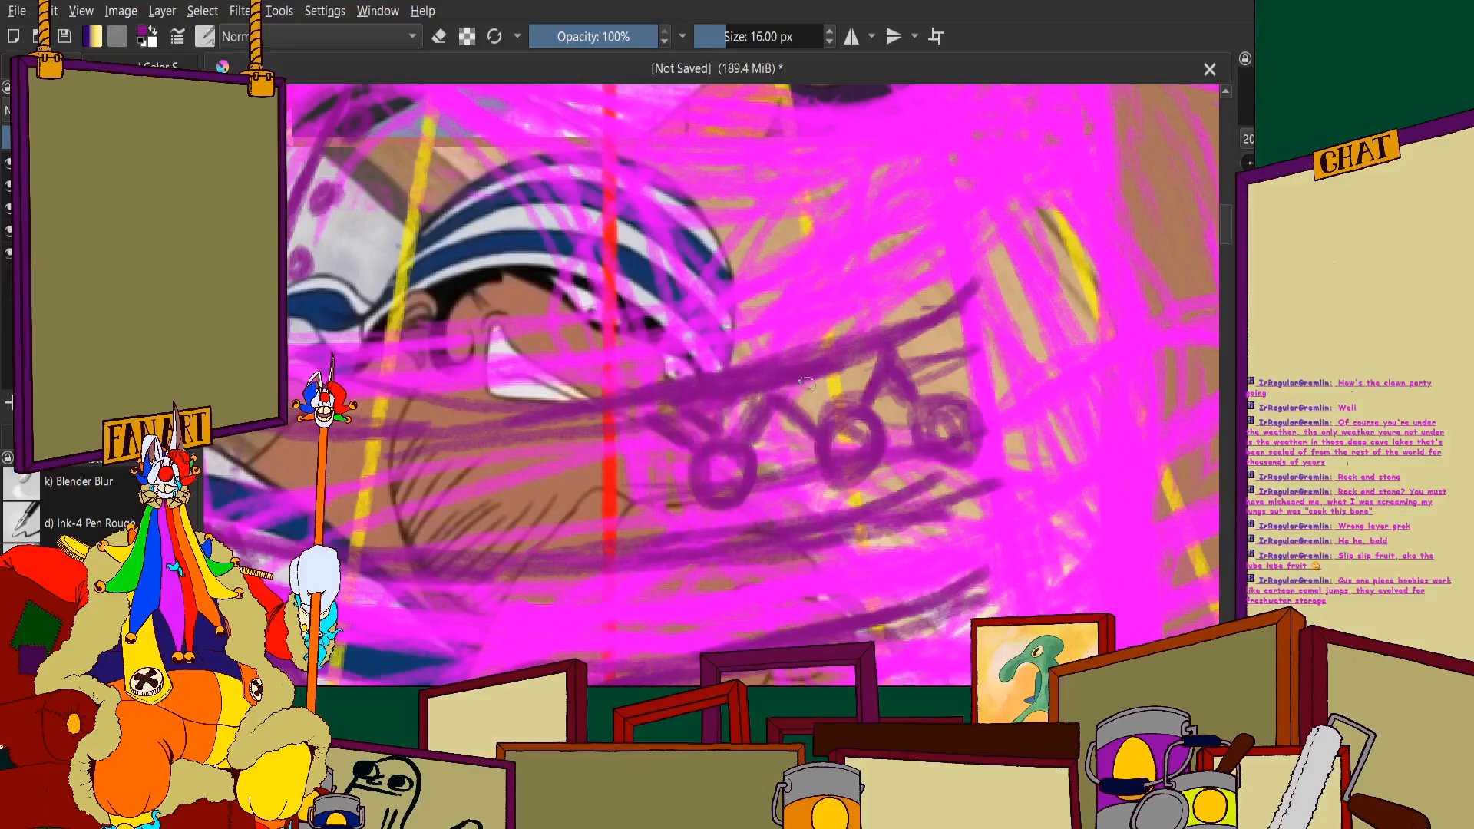
{"action": "mouse_move", "coordinate": [806, 382]}
{"action": "left_mouse_down"}
{"action": "mouse_move", "coordinate": [856, 352]}
{"action": "mouse_move", "coordinate": [849, 379]}
{"action": "mouse_move", "coordinate": [929, 353]}
{"action": "mouse_move", "coordinate": [950, 388]}
{"action": "mouse_move", "coordinate": [961, 326]}
{"action": "mouse_move", "coordinate": [892, 349]}
{"action": "left_mouse_up"}
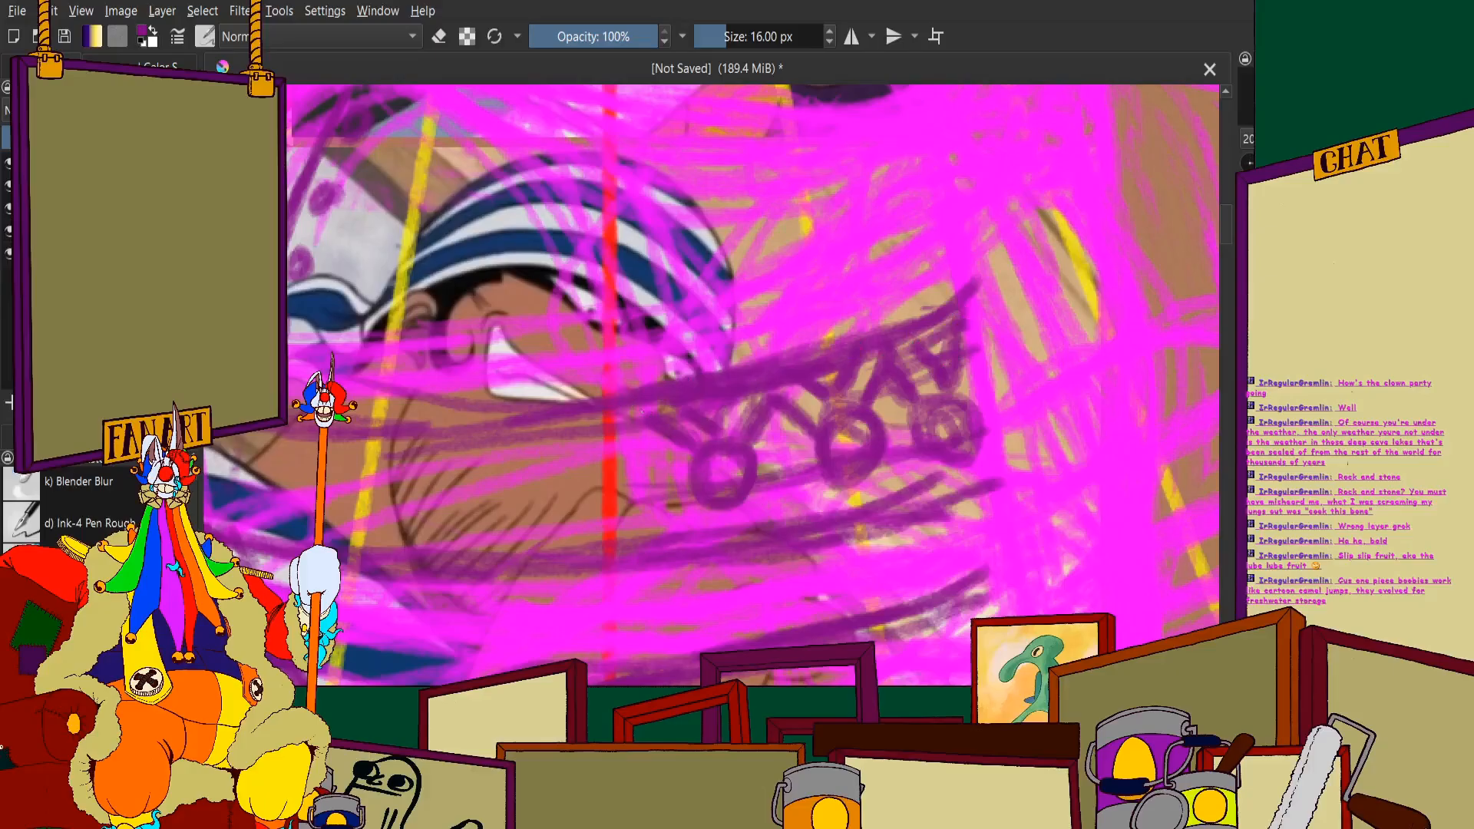
Draw the coat's front edge in a dark line beside the sash's far end, curving down past the shirt hem
{"action": "scroll", "coordinate": [735, 385], "scroll_direction": "down", "scroll_amount": 5}
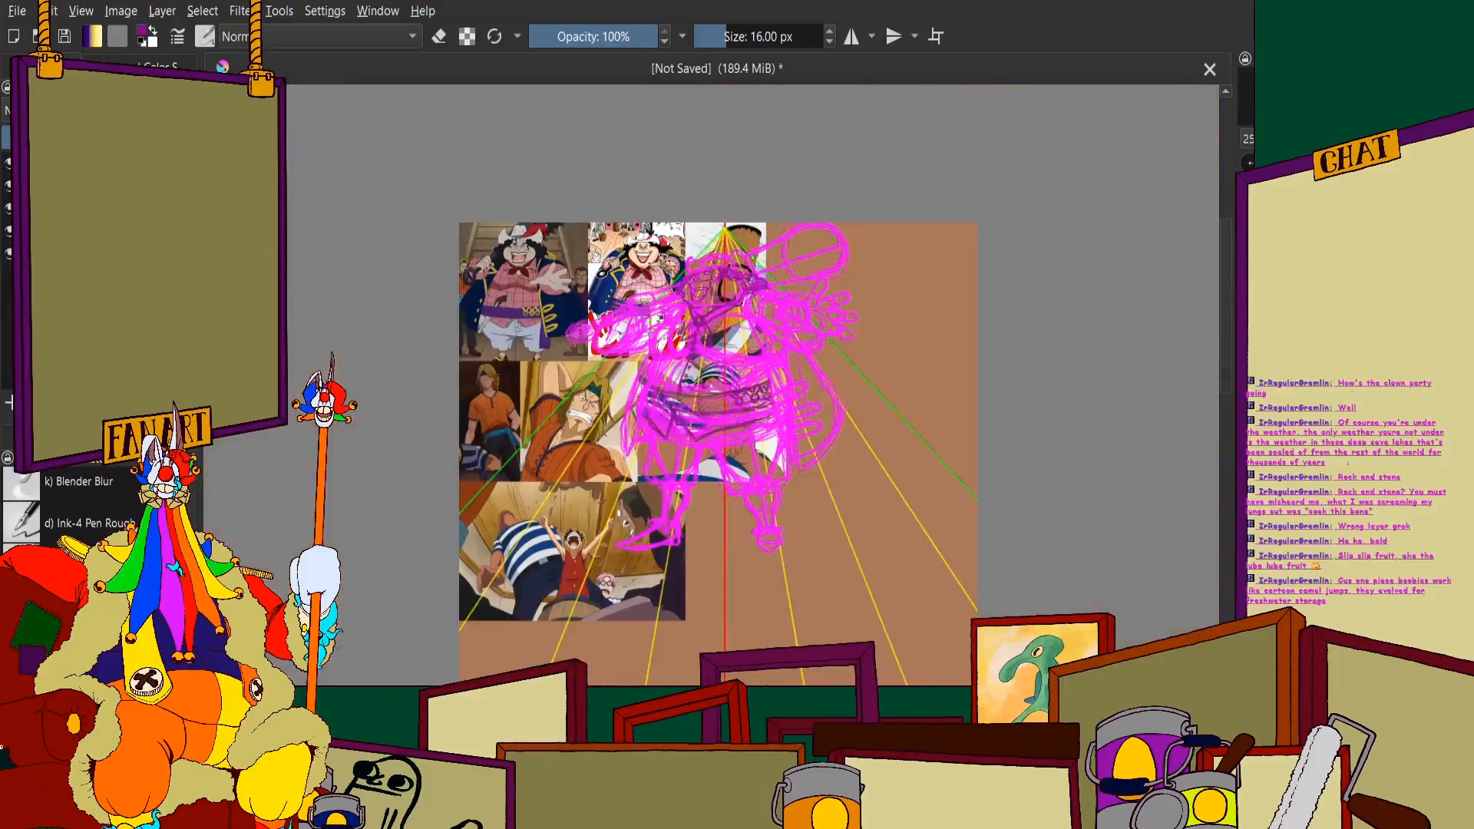
{"action": "scroll", "coordinate": [741, 368], "scroll_direction": "up", "scroll_amount": 3}
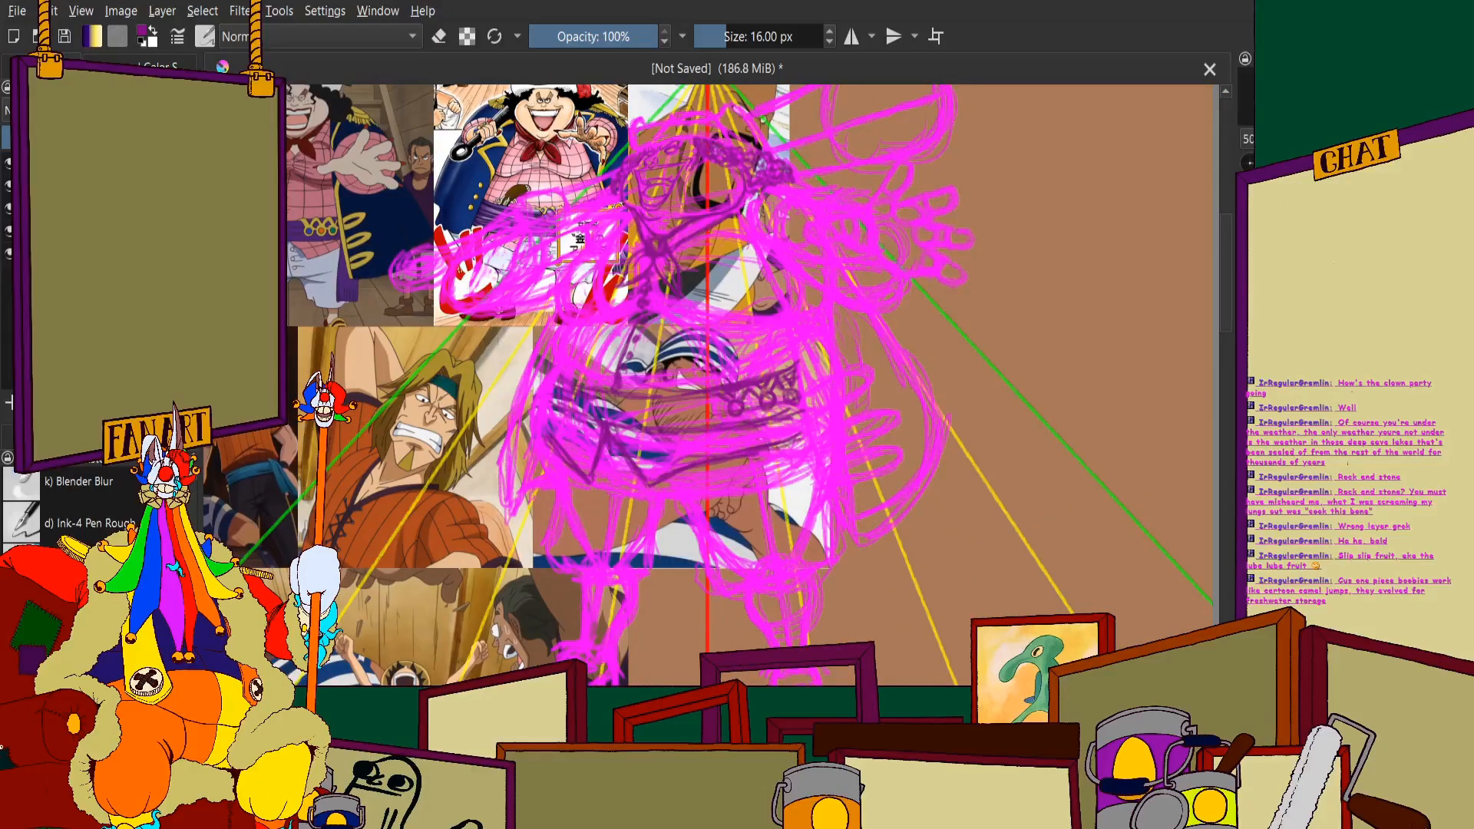
{"action": "scroll", "coordinate": [581, 232], "scroll_direction": "up", "scroll_amount": 6}
{"action": "scroll", "coordinate": [597, 231], "scroll_direction": "down", "scroll_amount": 6}
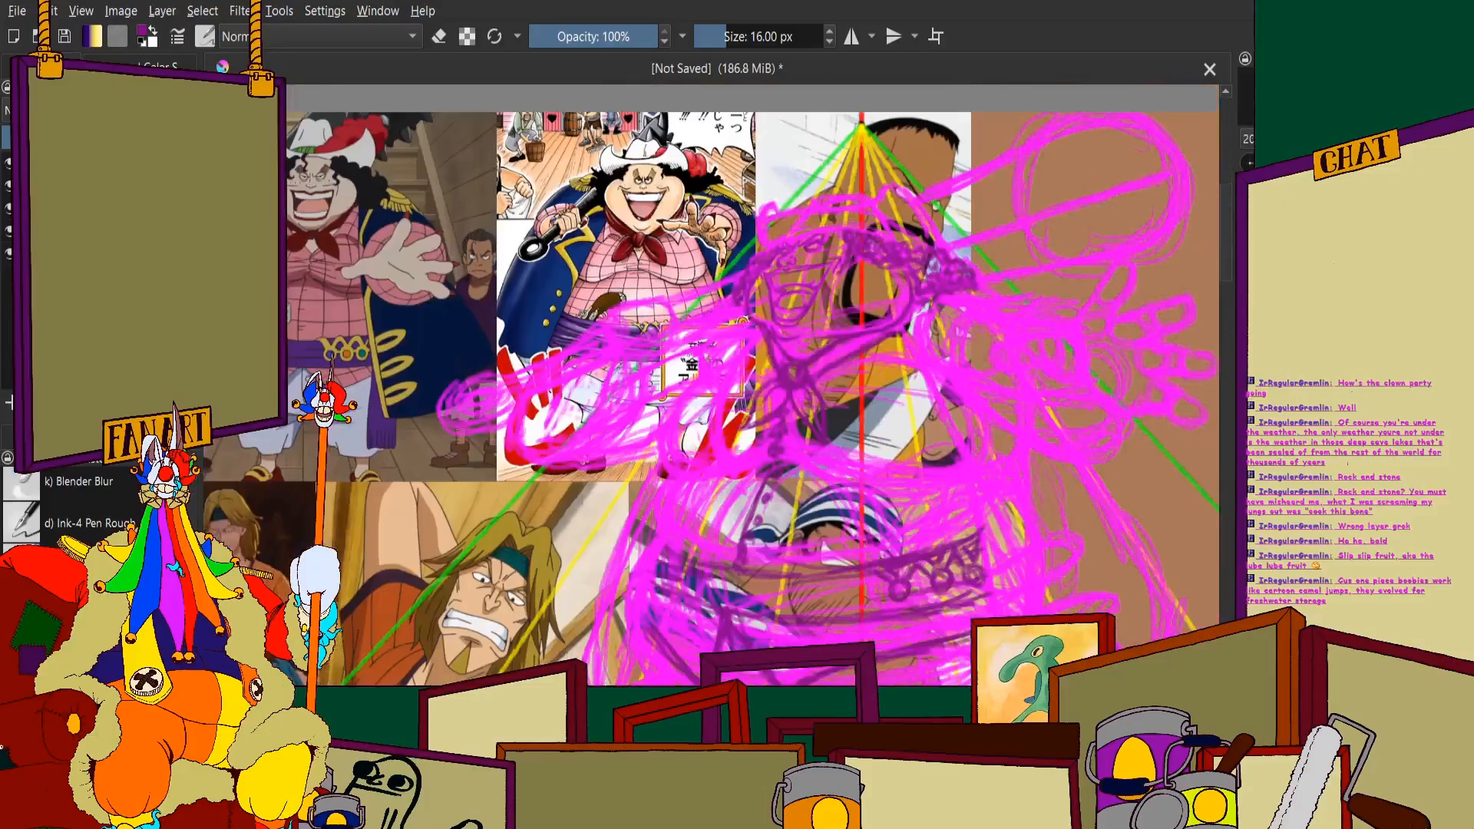
{"action": "scroll", "coordinate": [730, 383], "scroll_direction": "up", "scroll_amount": 2}
{"action": "scroll", "coordinate": [834, 556], "scroll_direction": "down", "scroll_amount": 2}
{"action": "scroll", "coordinate": [821, 247], "scroll_direction": "down", "scroll_amount": 2}
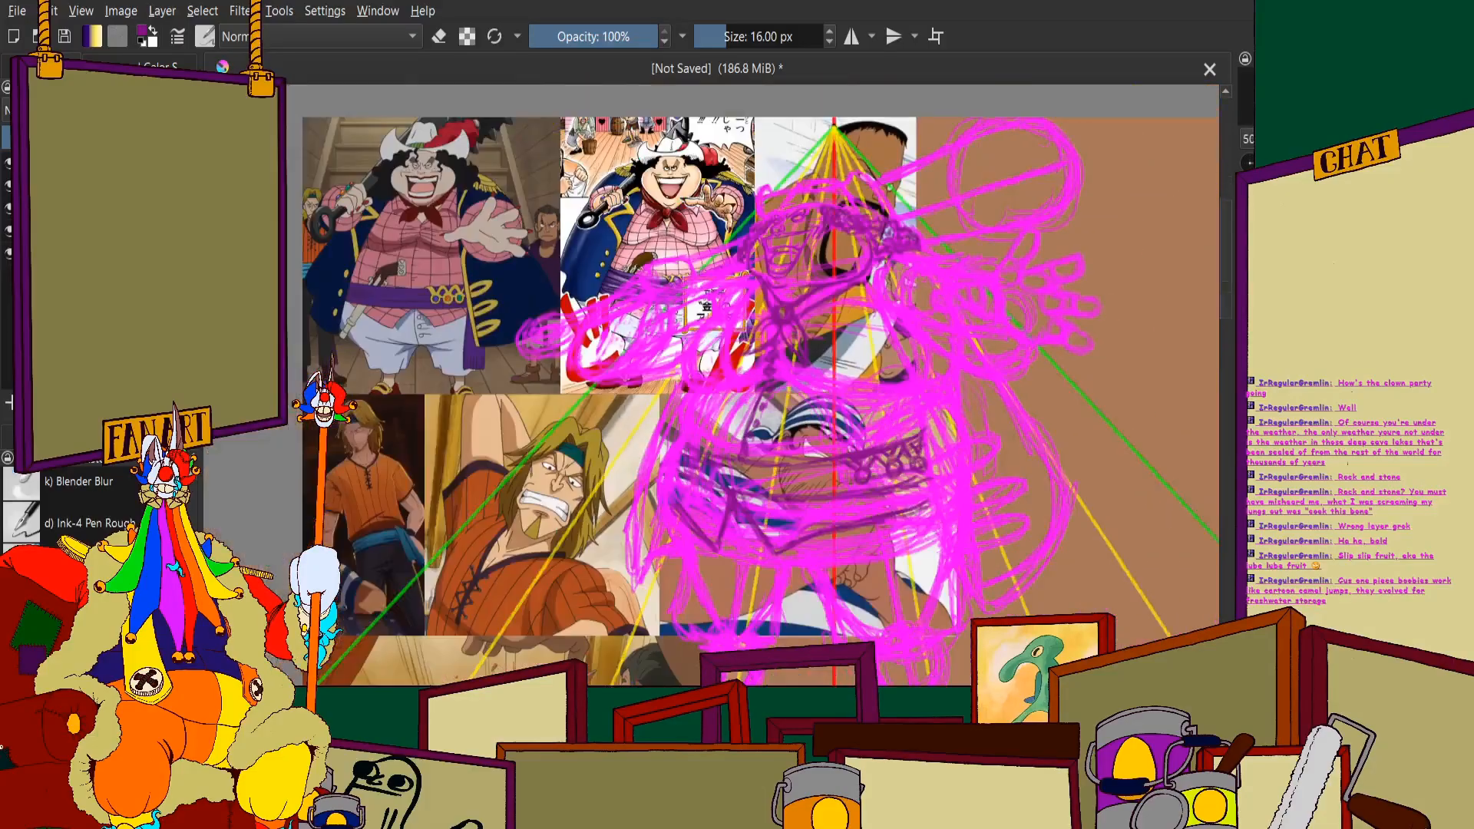
{"action": "scroll", "coordinate": [820, 247], "scroll_direction": "up", "scroll_amount": 6}
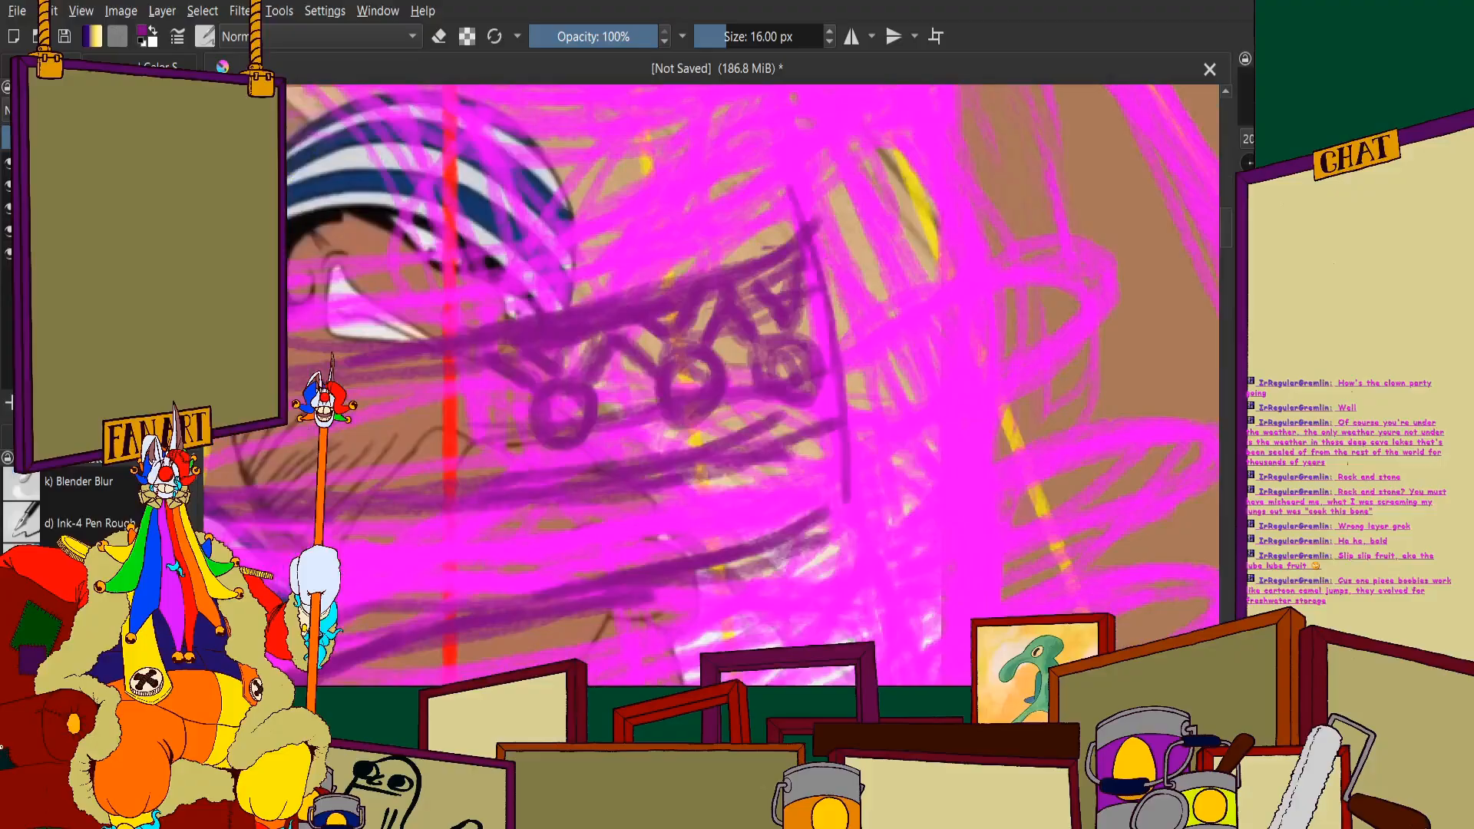
{"action": "scroll", "coordinate": [829, 346], "scroll_direction": "down", "scroll_amount": 3}
{"action": "scroll", "coordinate": [827, 423], "scroll_direction": "up", "scroll_amount": 4}
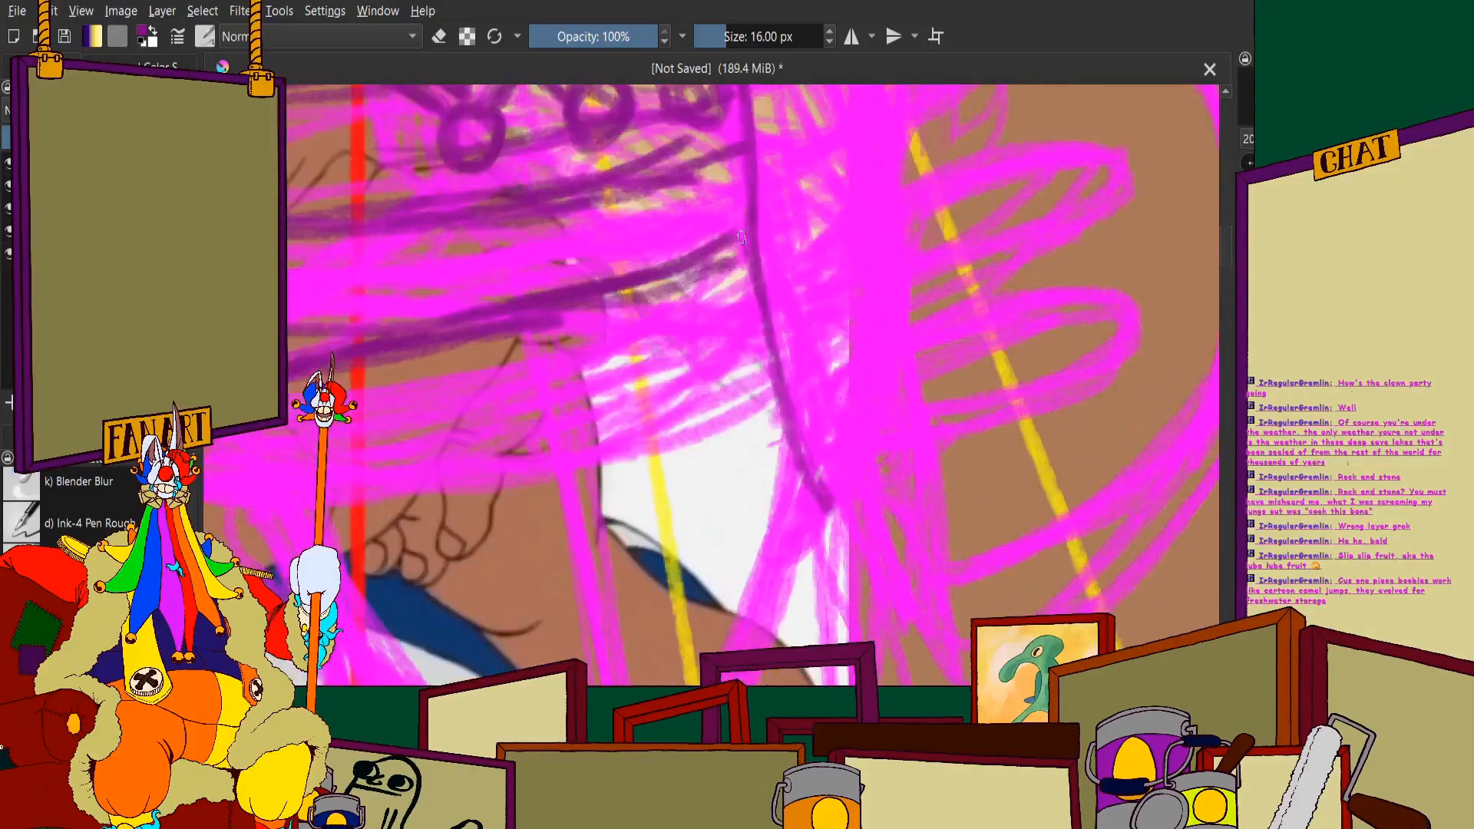
{"action": "scroll", "coordinate": [754, 214], "scroll_direction": "down", "scroll_amount": 5}
{"action": "scroll", "coordinate": [890, 414], "scroll_direction": "up", "scroll_amount": 4}
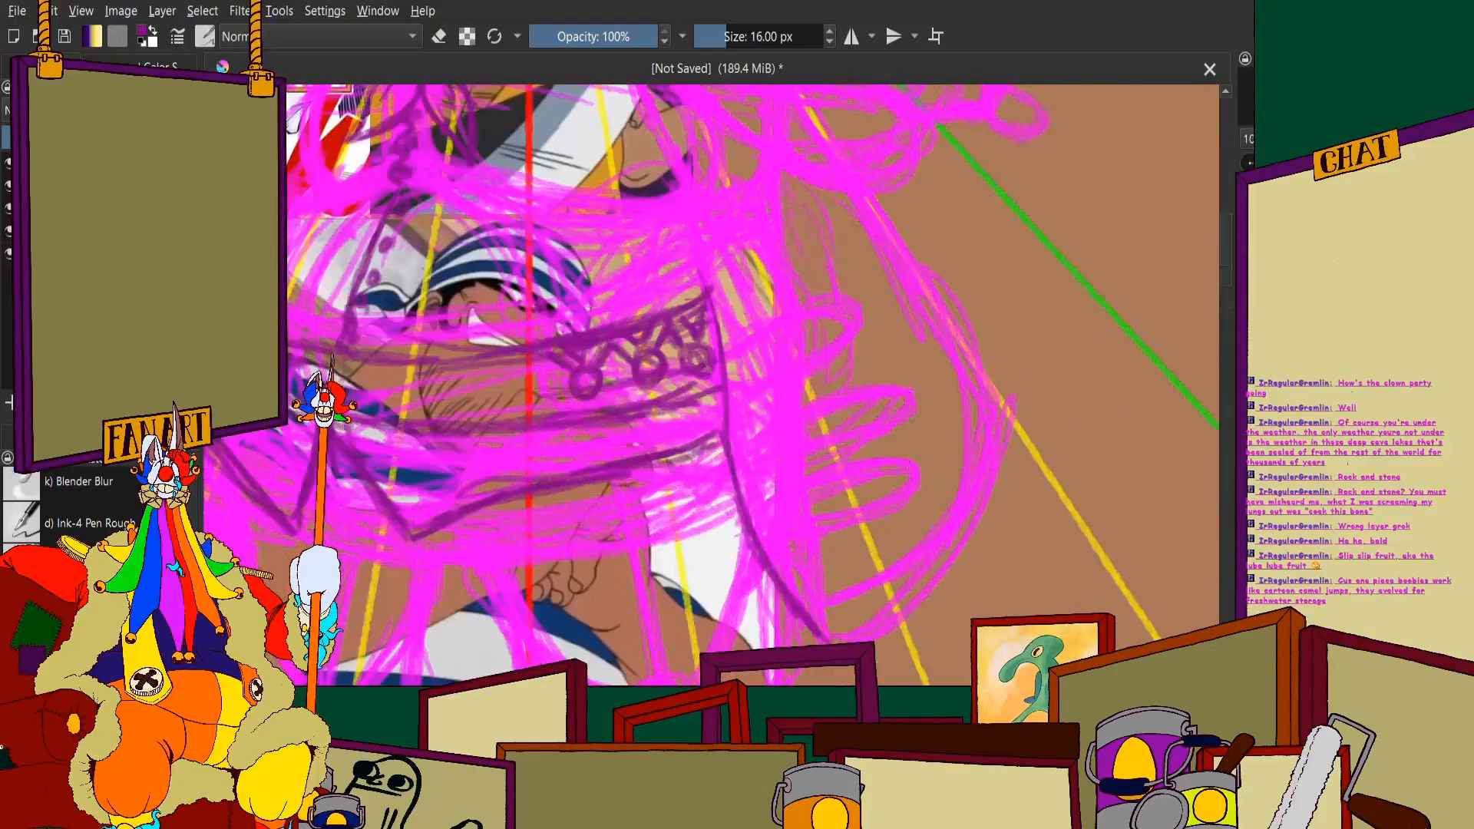
Draw the outer edge of the far coat panel, curving down to a pointed hem that meets the front edge
{"action": "mouse_move", "coordinate": [917, 246]}
{"action": "left_mouse_down"}
{"action": "mouse_move", "coordinate": [966, 341]}
{"action": "mouse_move", "coordinate": [999, 481]}
{"action": "mouse_move", "coordinate": [951, 568]}
{"action": "left_mouse_up"}
{"action": "mouse_move", "coordinate": [1004, 439]}
{"action": "left_mouse_down"}
{"action": "mouse_move", "coordinate": [887, 648]}
{"action": "mouse_move", "coordinate": [963, 562]}
{"action": "mouse_move", "coordinate": [879, 645]}
{"action": "mouse_move", "coordinate": [877, 504]}
{"action": "mouse_move", "coordinate": [822, 589]}
{"action": "mouse_move", "coordinate": [842, 566]}
{"action": "mouse_move", "coordinate": [777, 591]}
{"action": "left_mouse_up"}
{"action": "scroll", "coordinate": [905, 484], "scroll_direction": "up", "scroll_amount": 1}
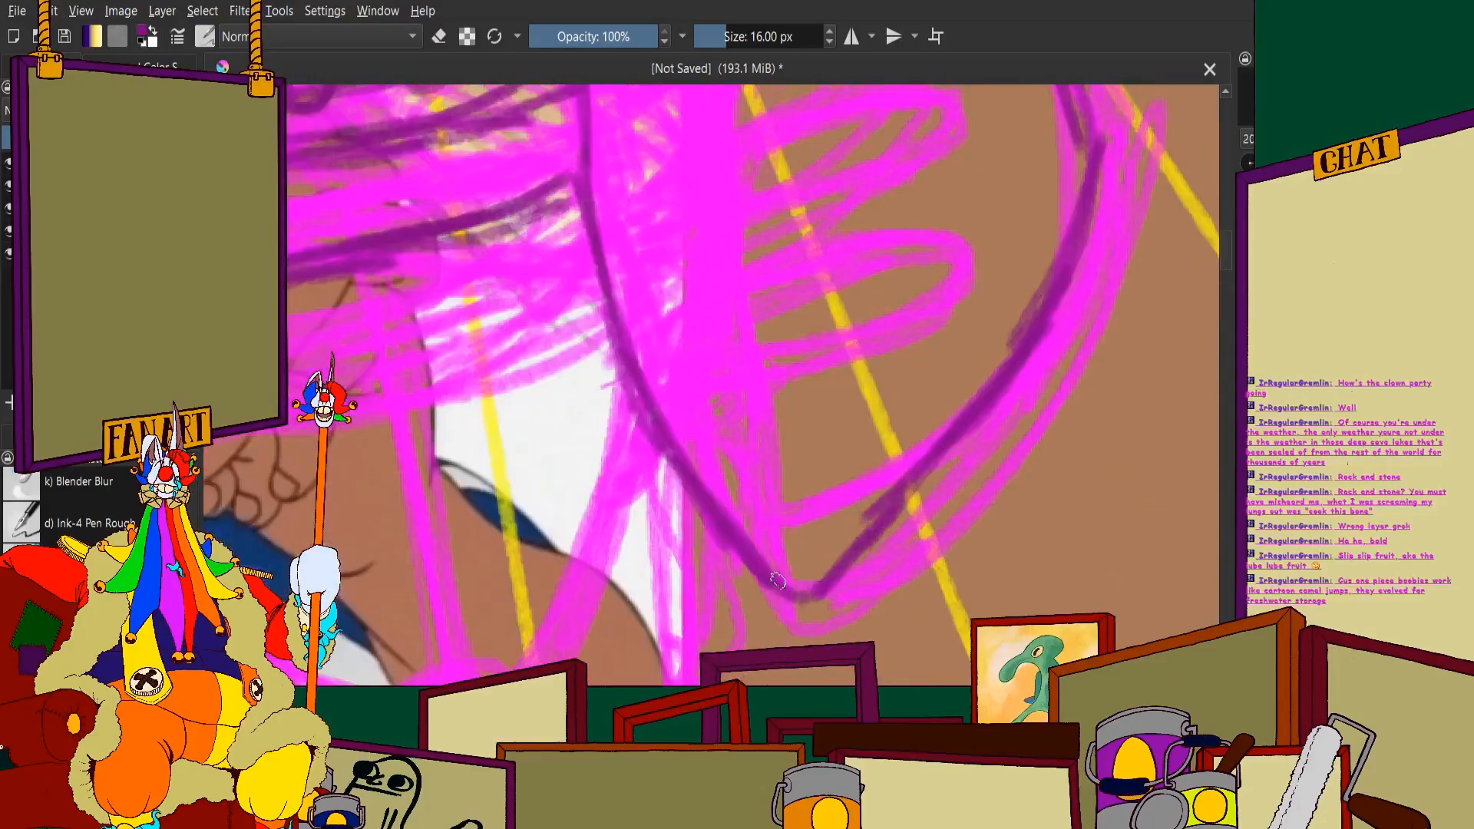
Extend the far coat panel's outer edge upward in dark lines to meet the underside of the raised sleeve
{"action": "scroll", "coordinate": [808, 488], "scroll_direction": "down", "scroll_amount": 3}
{"action": "scroll", "coordinate": [808, 487], "scroll_direction": "down", "scroll_amount": 1}
{"action": "scroll", "coordinate": [870, 285], "scroll_direction": "up", "scroll_amount": 3}
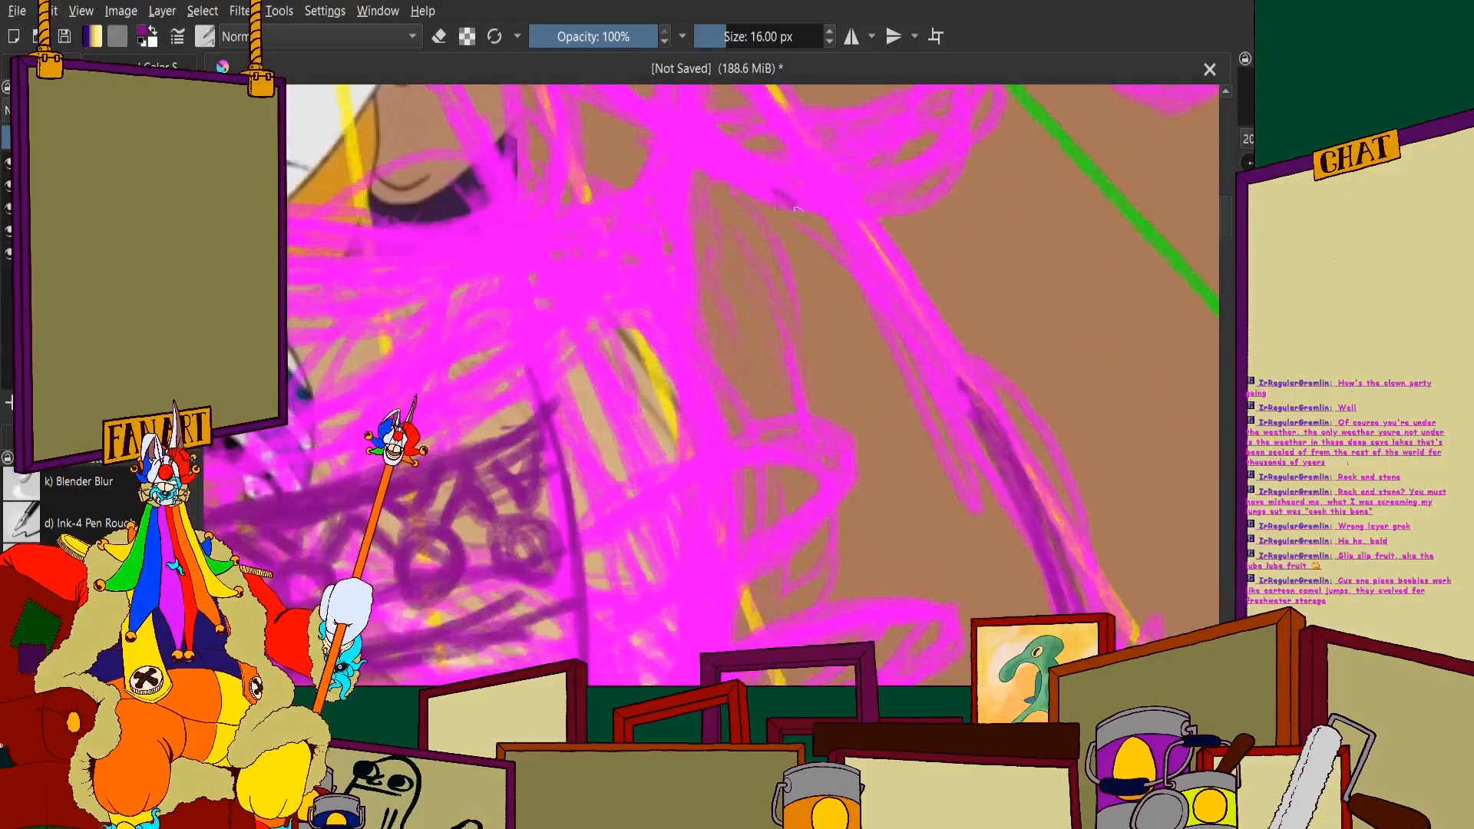
{"action": "left_click_drag", "start_coordinate": [773, 192], "coordinate": [912, 330]}
{"action": "left_click_drag", "start_coordinate": [870, 286], "coordinate": [989, 434]}
{"action": "scroll", "coordinate": [921, 384], "scroll_direction": "down", "scroll_amount": 4}
{"action": "scroll", "coordinate": [820, 426], "scroll_direction": "up", "scroll_amount": 3}
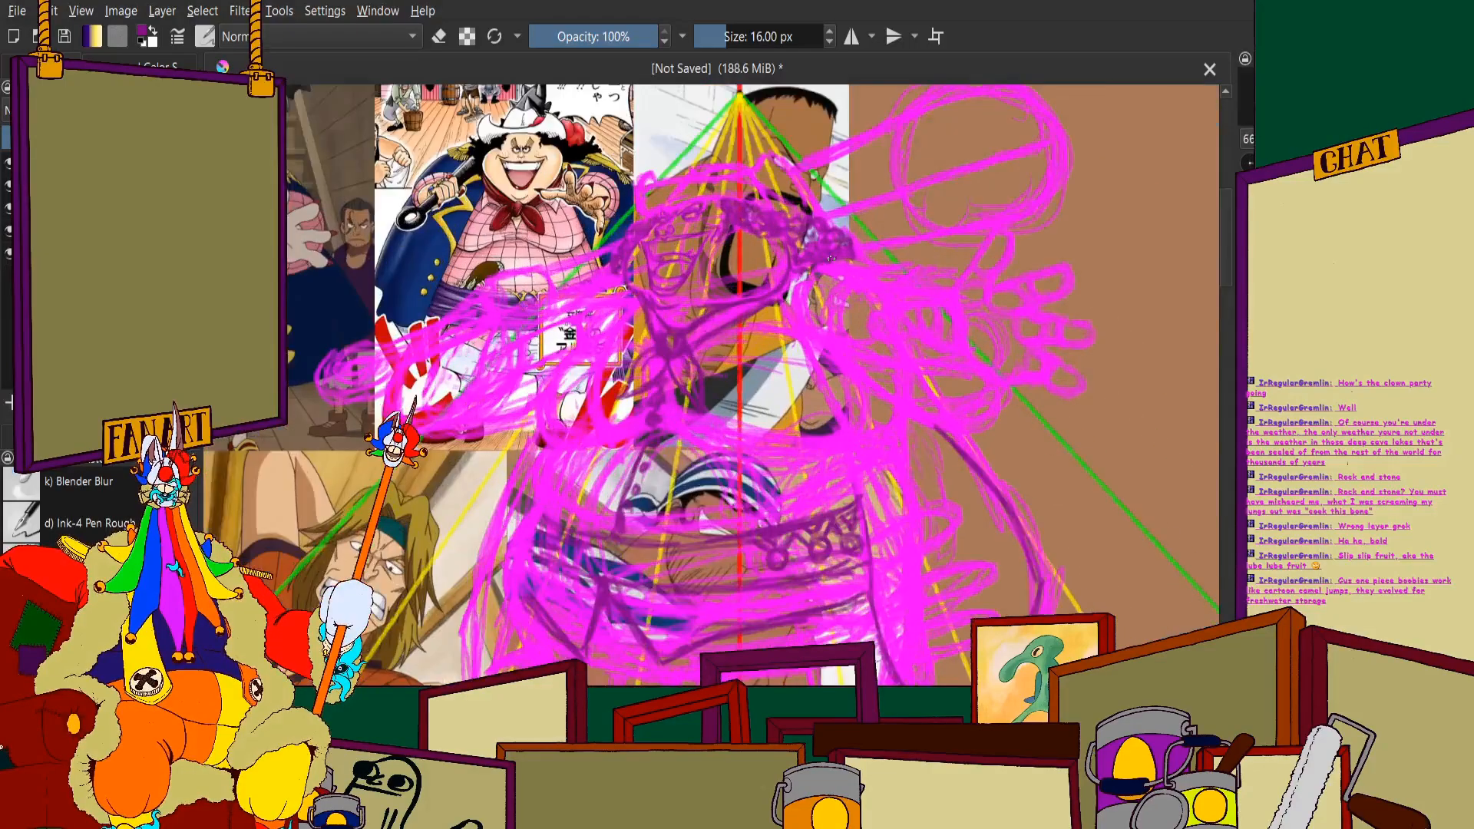
Continue the far coat front edge in a dark line between the collar and the sash
{"action": "scroll", "coordinate": [860, 230], "scroll_direction": "up", "scroll_amount": 2}
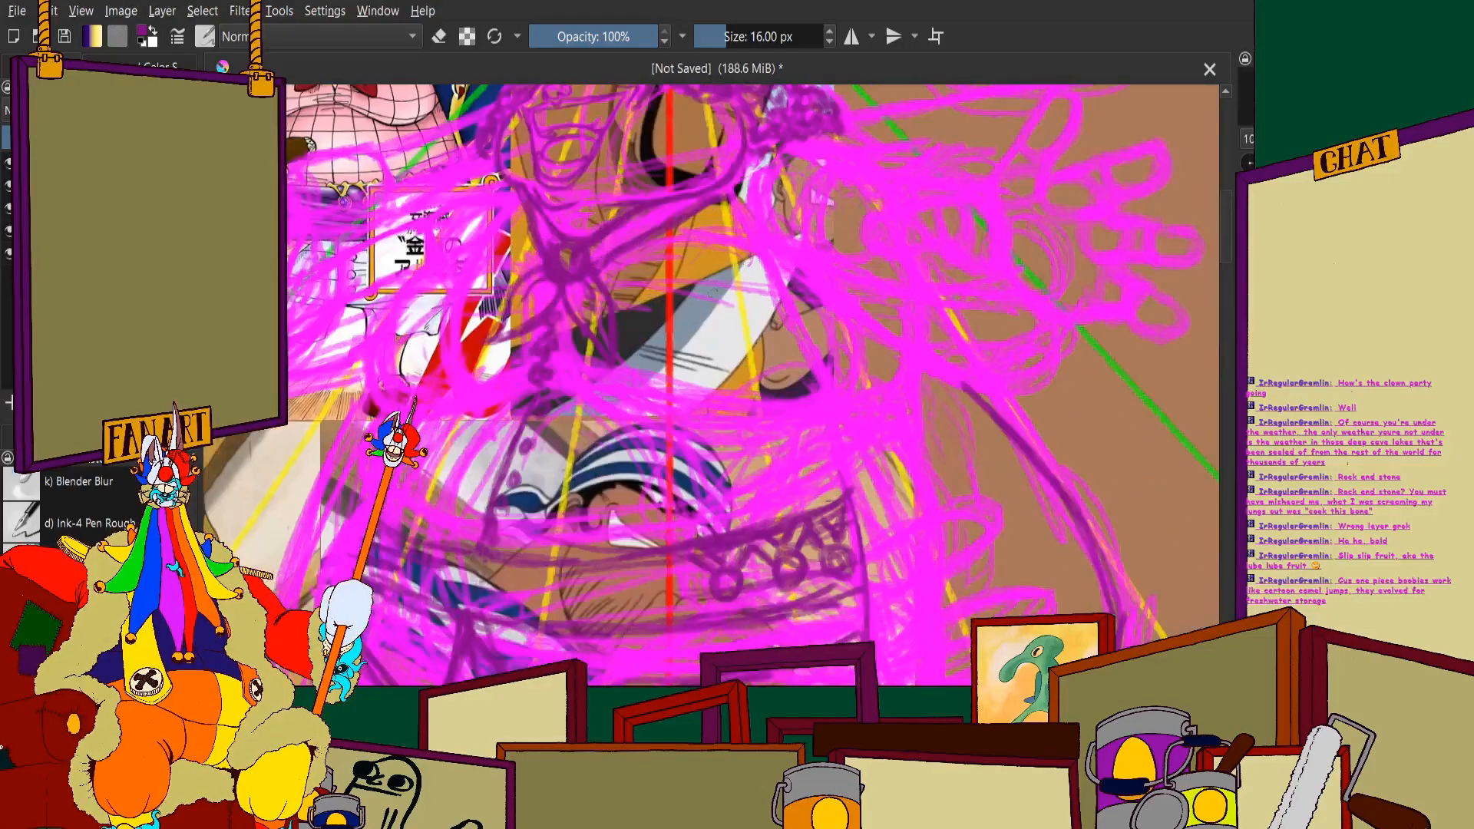
{"action": "left_click_drag", "start_coordinate": [760, 285], "coordinate": [783, 346]}
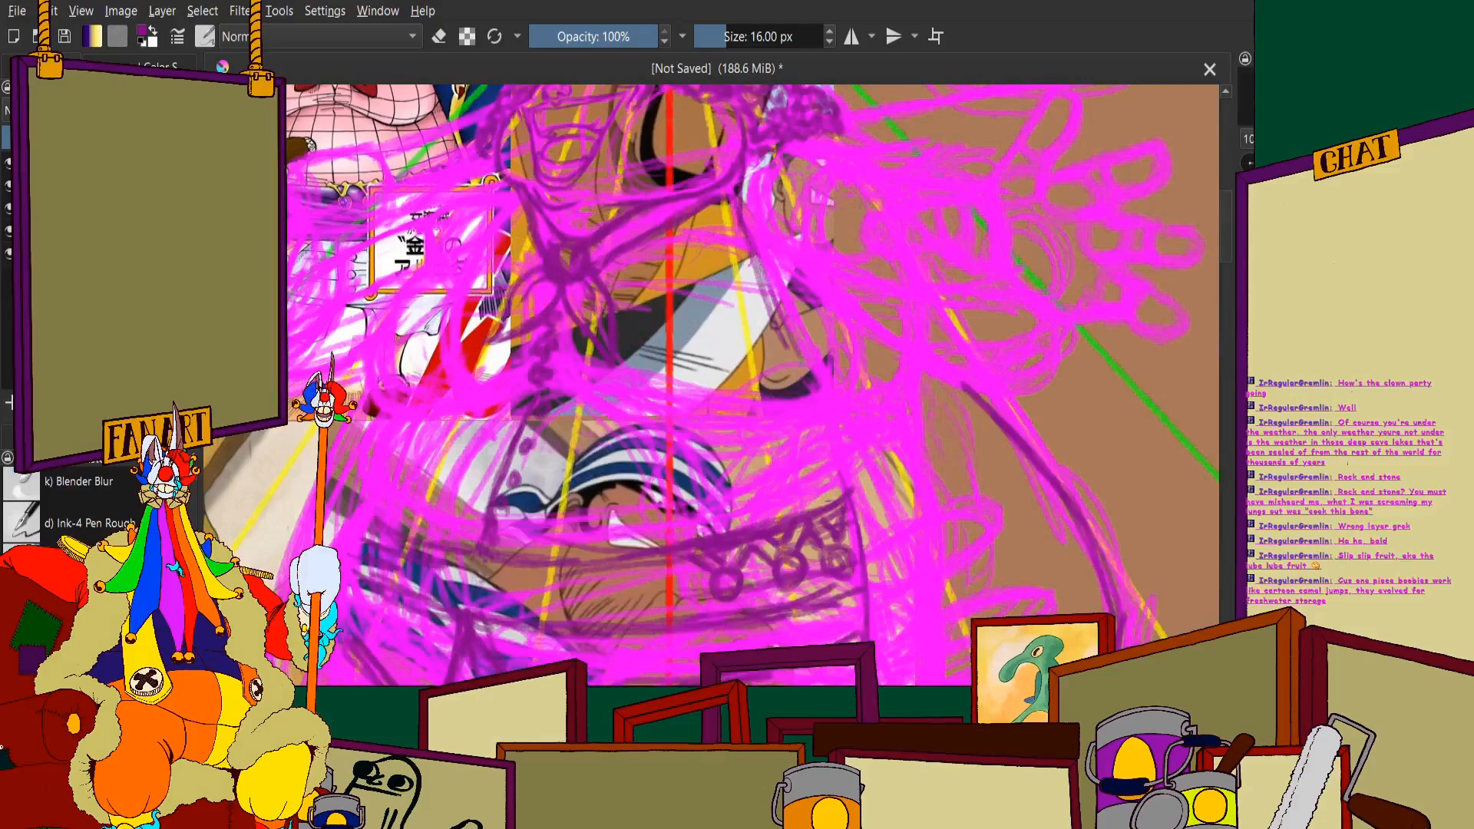
{"action": "scroll", "coordinate": [843, 436], "scroll_direction": "down", "scroll_amount": 5}
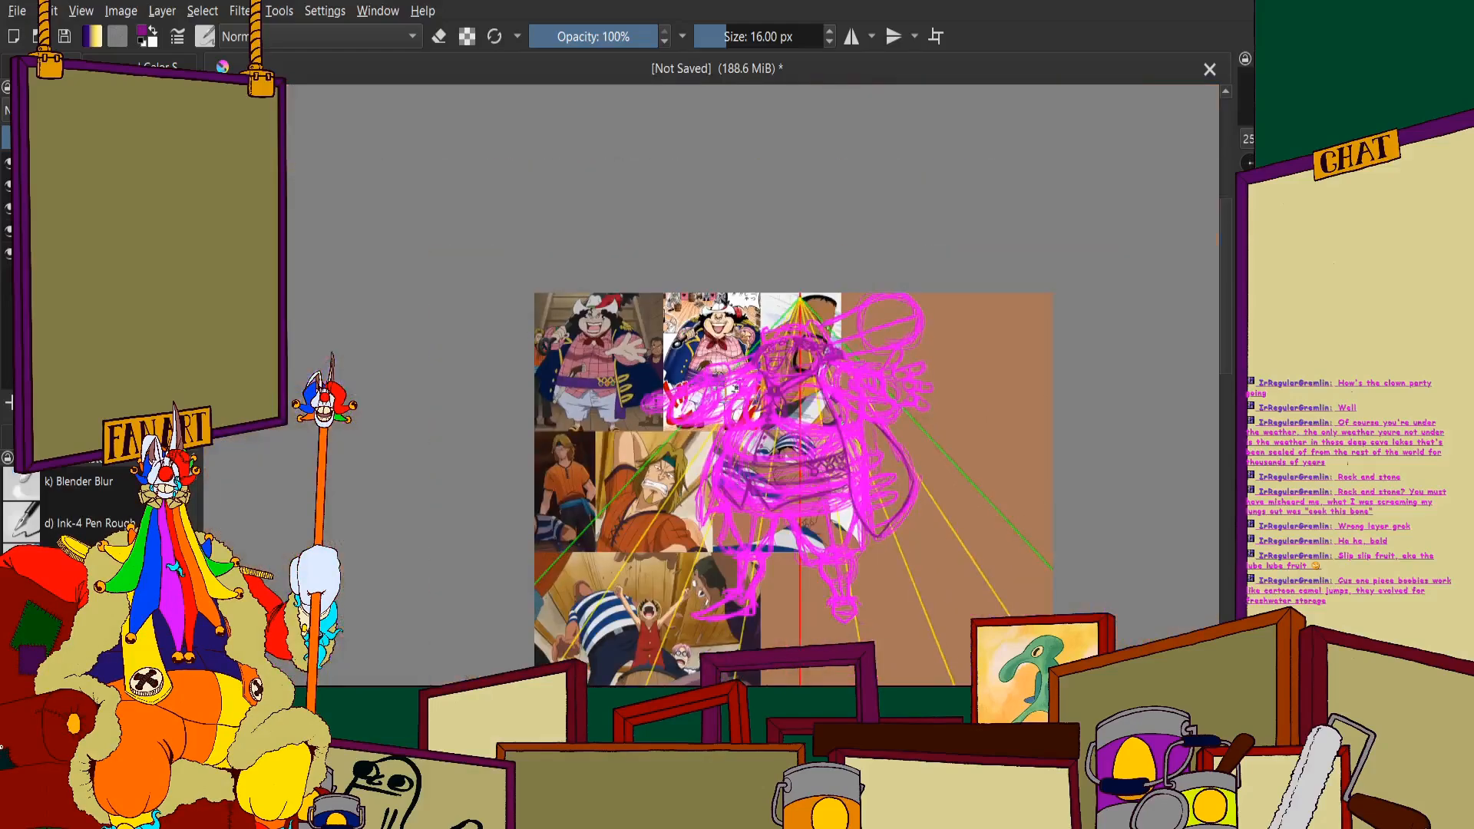
Draw the opposite coat front edge from beneath the outstretched arm down past the sash, undoing the extra stroke
{"action": "scroll", "coordinate": [814, 545], "scroll_direction": "up", "scroll_amount": 1}
{"action": "scroll", "coordinate": [813, 545], "scroll_direction": "down", "scroll_amount": 2}
{"action": "scroll", "coordinate": [814, 545], "scroll_direction": "up", "scroll_amount": 5}
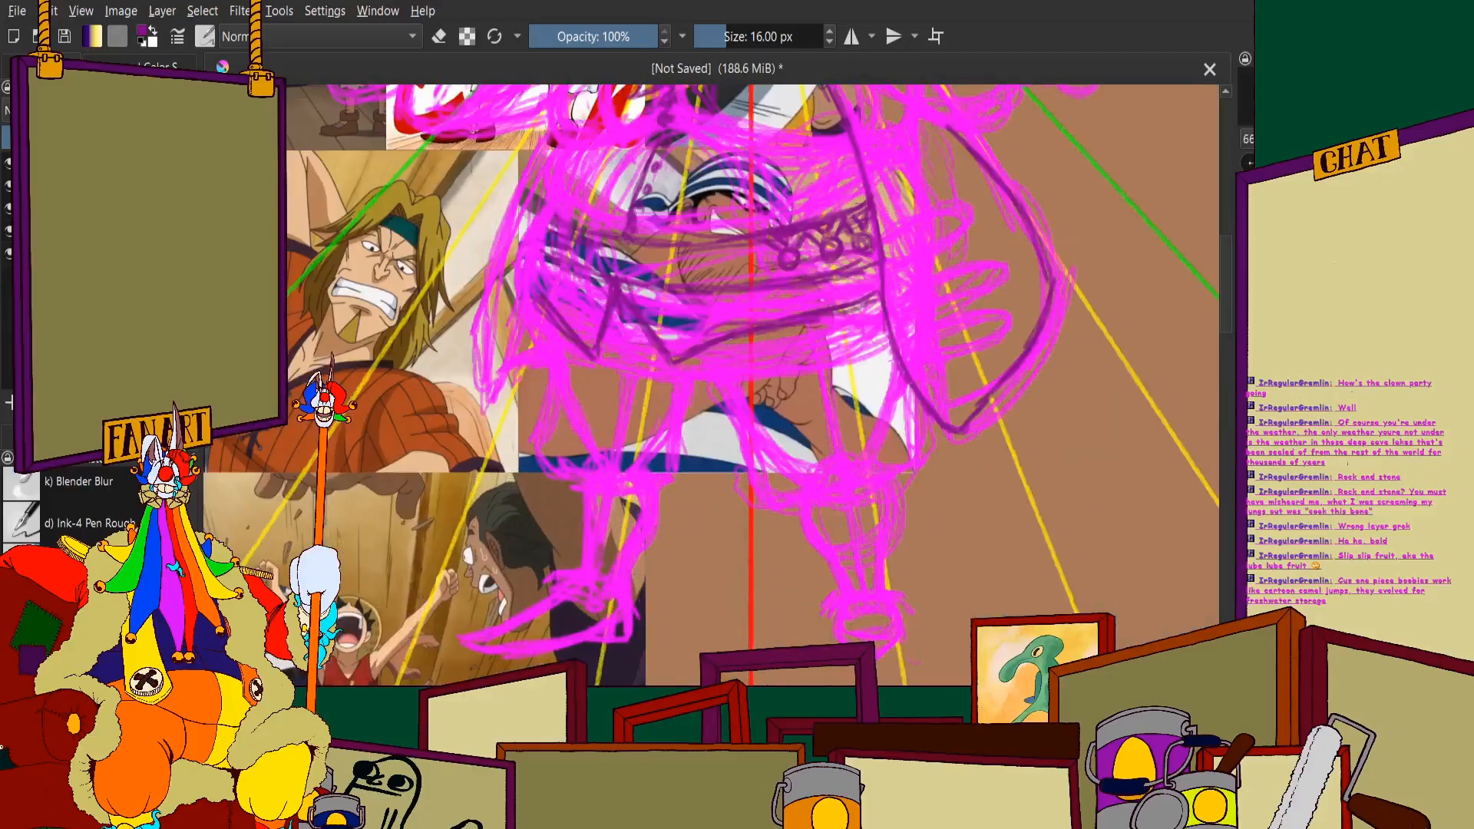
{"action": "scroll", "coordinate": [526, 237], "scroll_direction": "up", "scroll_amount": 3}
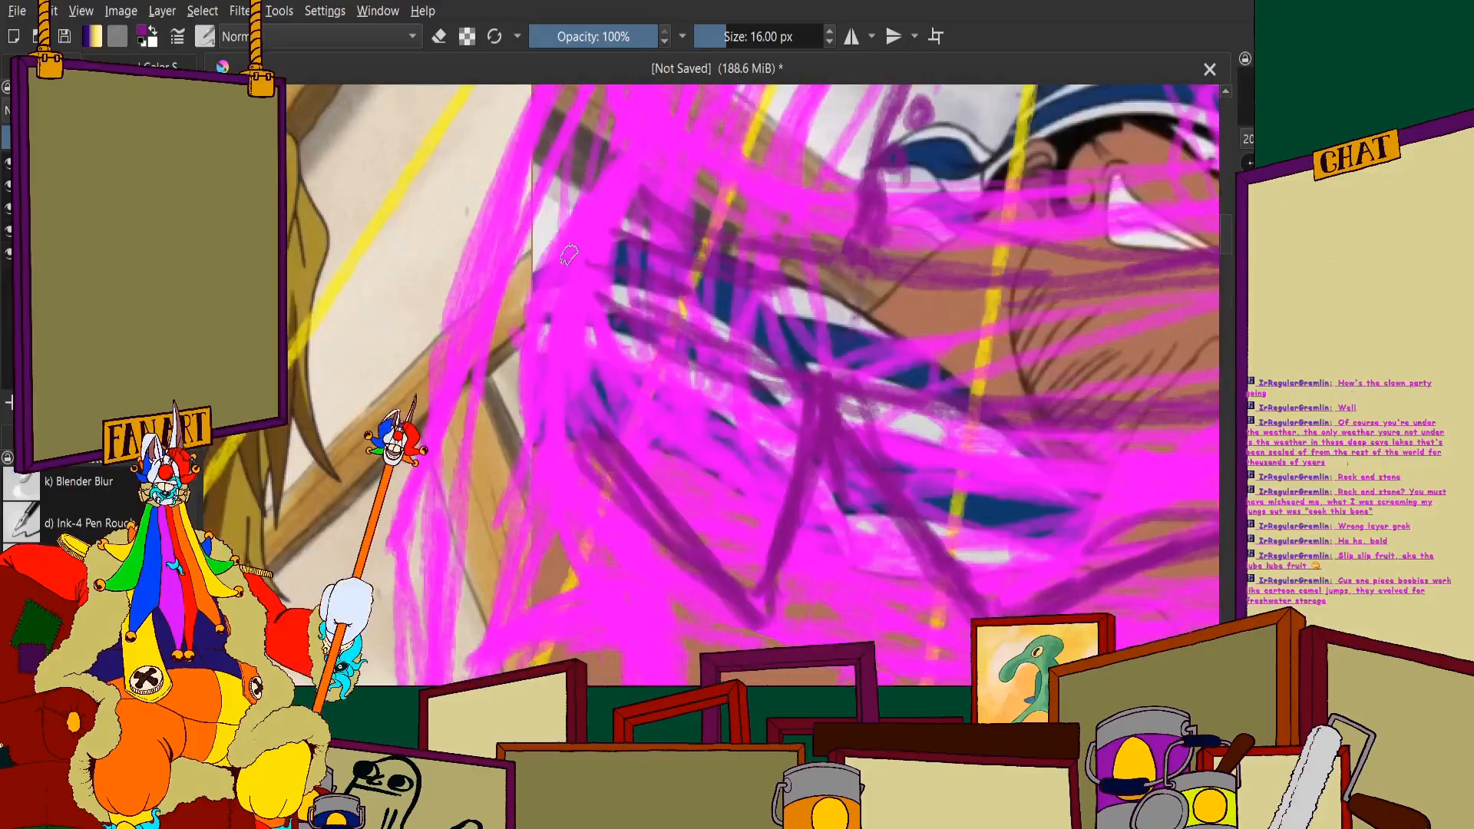
{"action": "scroll", "coordinate": [553, 346], "scroll_direction": "down", "scroll_amount": 4}
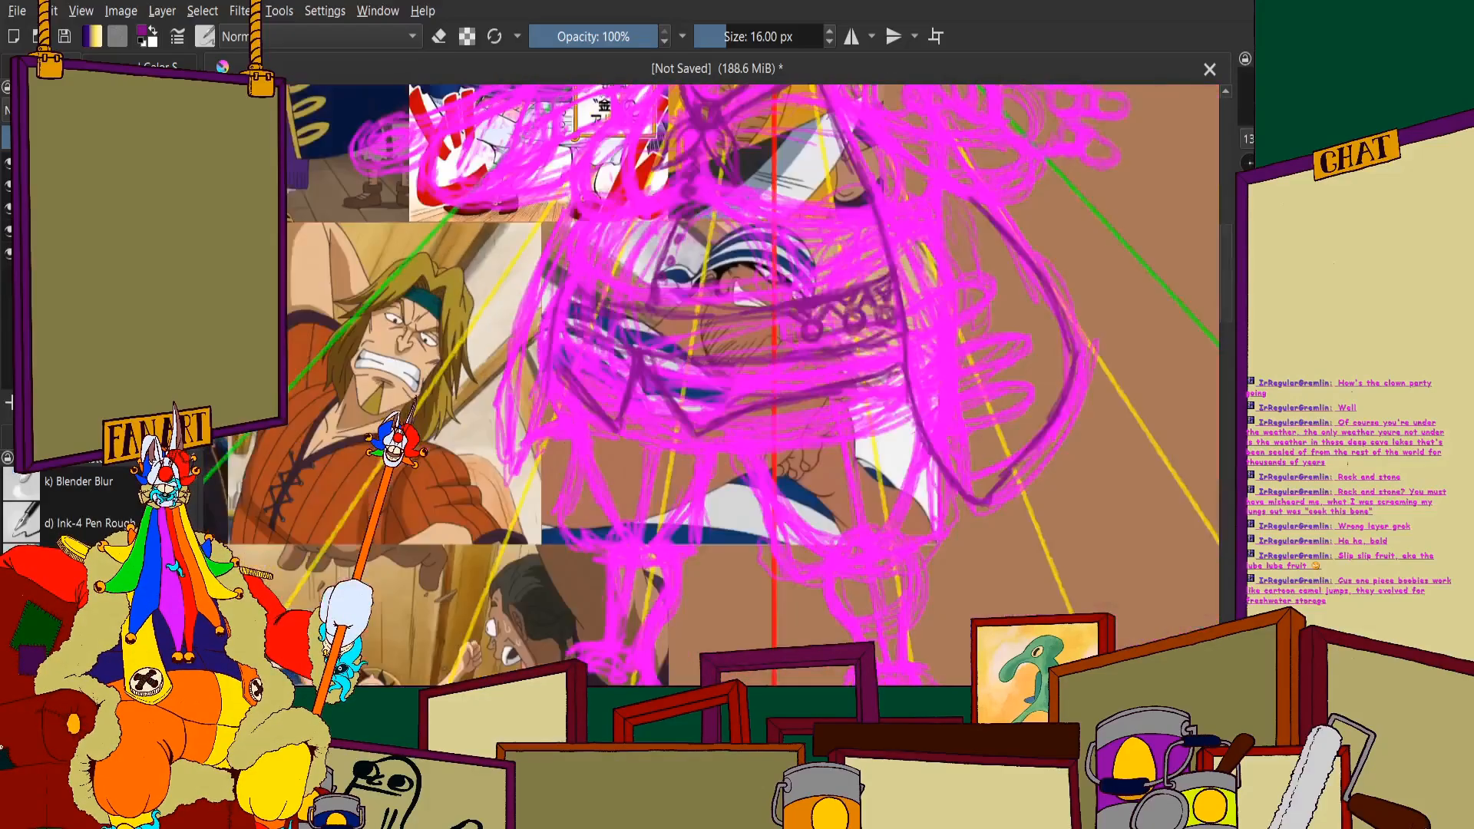
{"action": "scroll", "coordinate": [576, 227], "scroll_direction": "up", "scroll_amount": 5}
{"action": "mouse_move", "coordinate": [576, 227]}
{"action": "left_mouse_down"}
{"action": "mouse_move", "coordinate": [541, 469]}
{"action": "mouse_move", "coordinate": [491, 634]}
{"action": "left_mouse_up"}
{"action": "scroll", "coordinate": [676, 384], "scroll_direction": "down", "scroll_amount": 5}
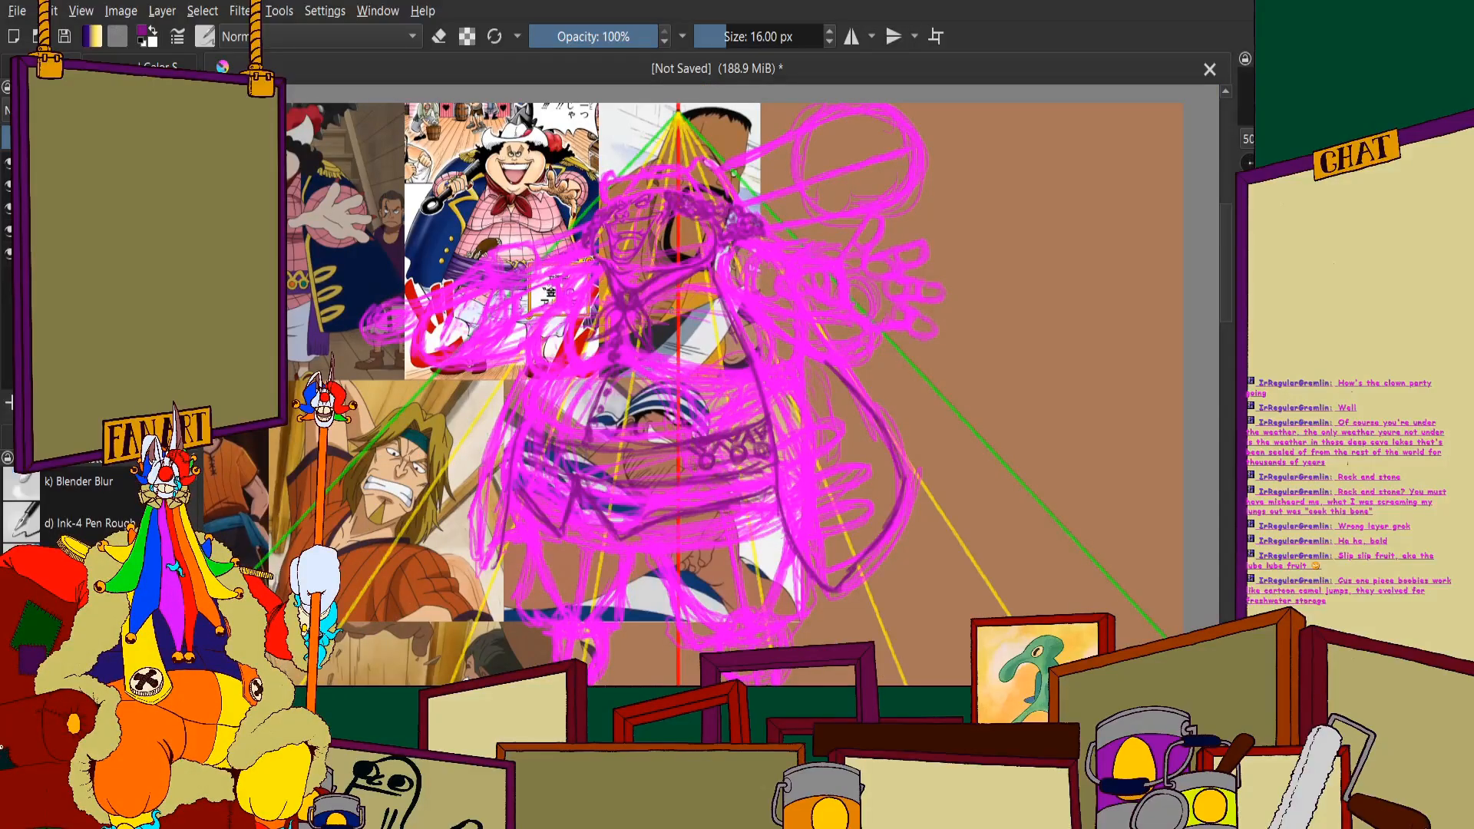
{"action": "scroll", "coordinate": [538, 437], "scroll_direction": "up", "scroll_amount": 6}
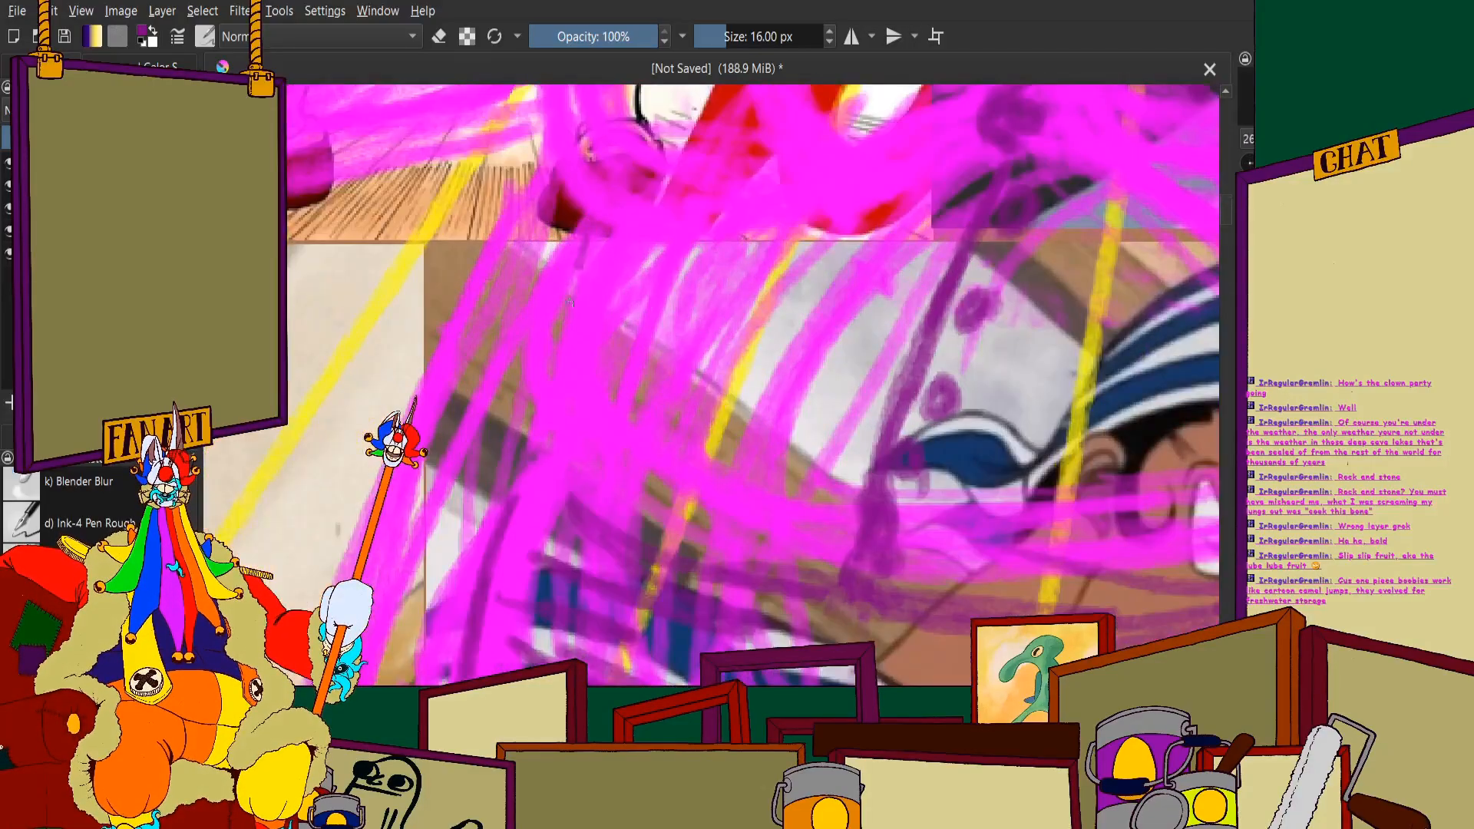
{"action": "left_click_drag", "start_coordinate": [599, 223], "coordinate": [503, 538]}
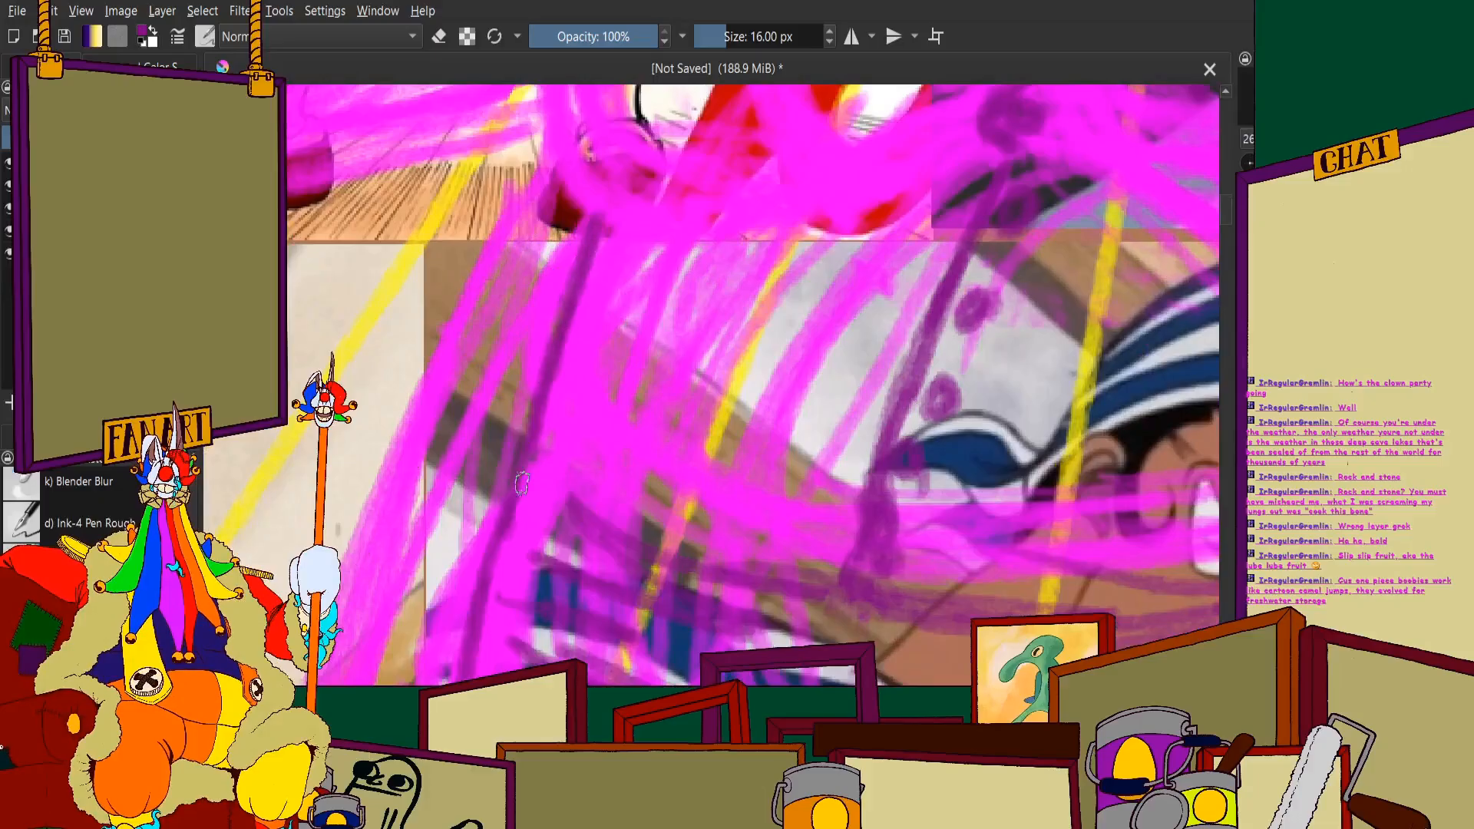
{"action": "left_click_drag", "start_coordinate": [587, 299], "coordinate": [596, 253]}
{"action": "key", "text": "ctrl+z"}
{"action": "scroll", "coordinate": [596, 253], "scroll_direction": "down", "scroll_amount": 6}
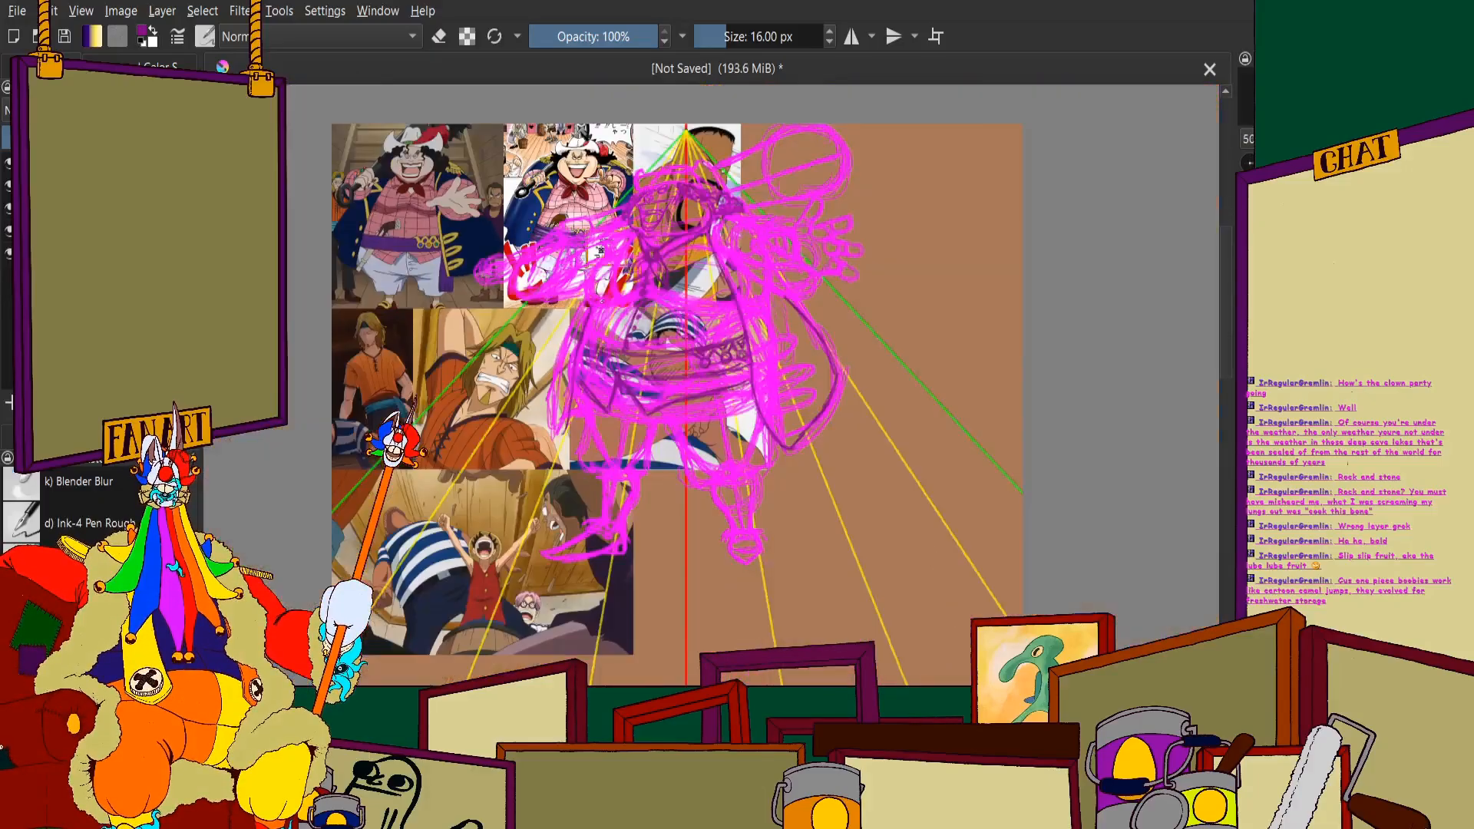
Extend this coat front edge upward over the shoulder toward the knotted neckerchief
{"action": "scroll", "coordinate": [595, 307], "scroll_direction": "up", "scroll_amount": 5}
{"action": "scroll", "coordinate": [596, 307], "scroll_direction": "down", "scroll_amount": 1}
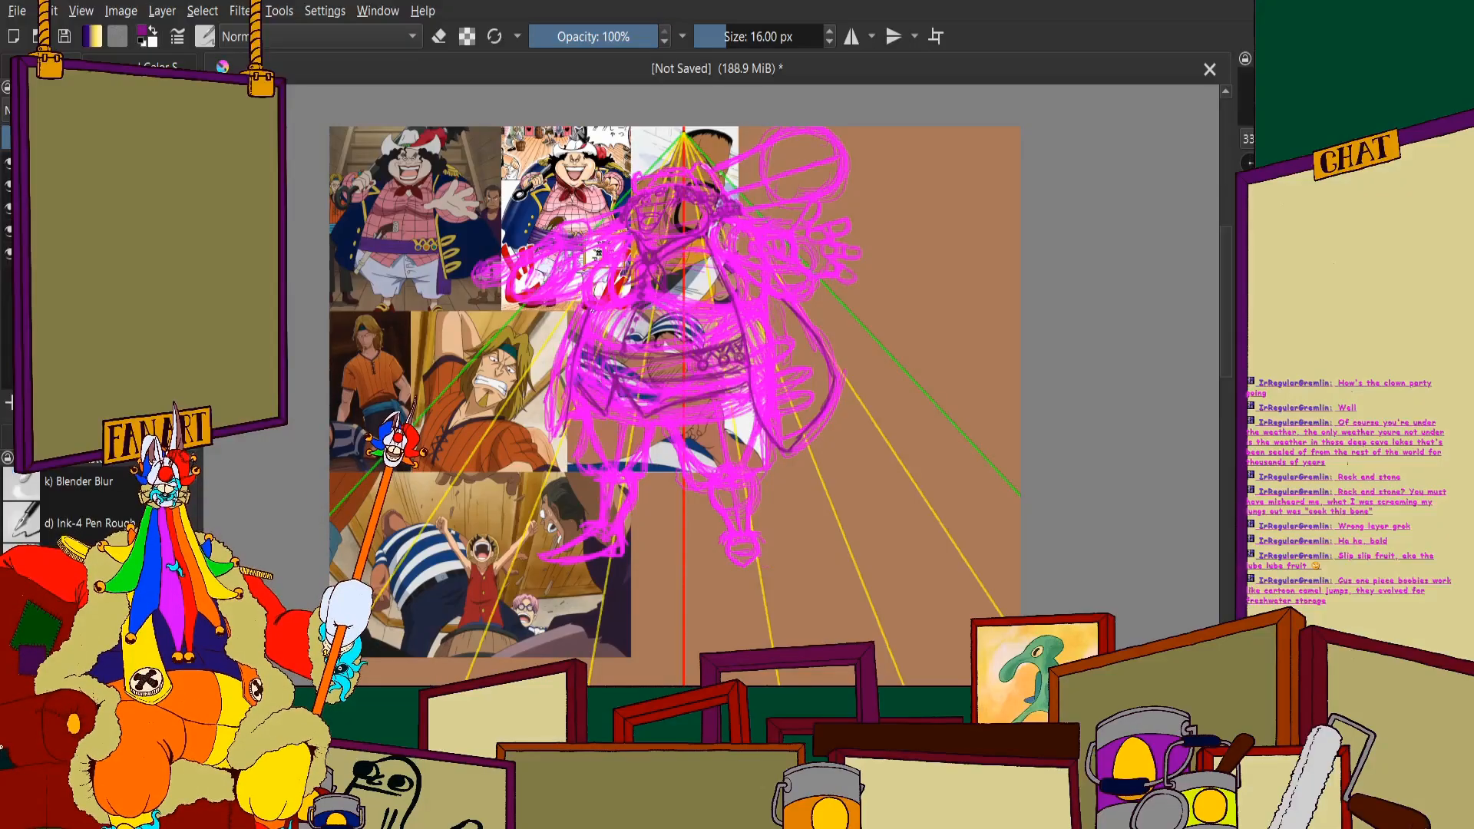
{"action": "scroll", "coordinate": [783, 199], "scroll_direction": "up", "scroll_amount": 5}
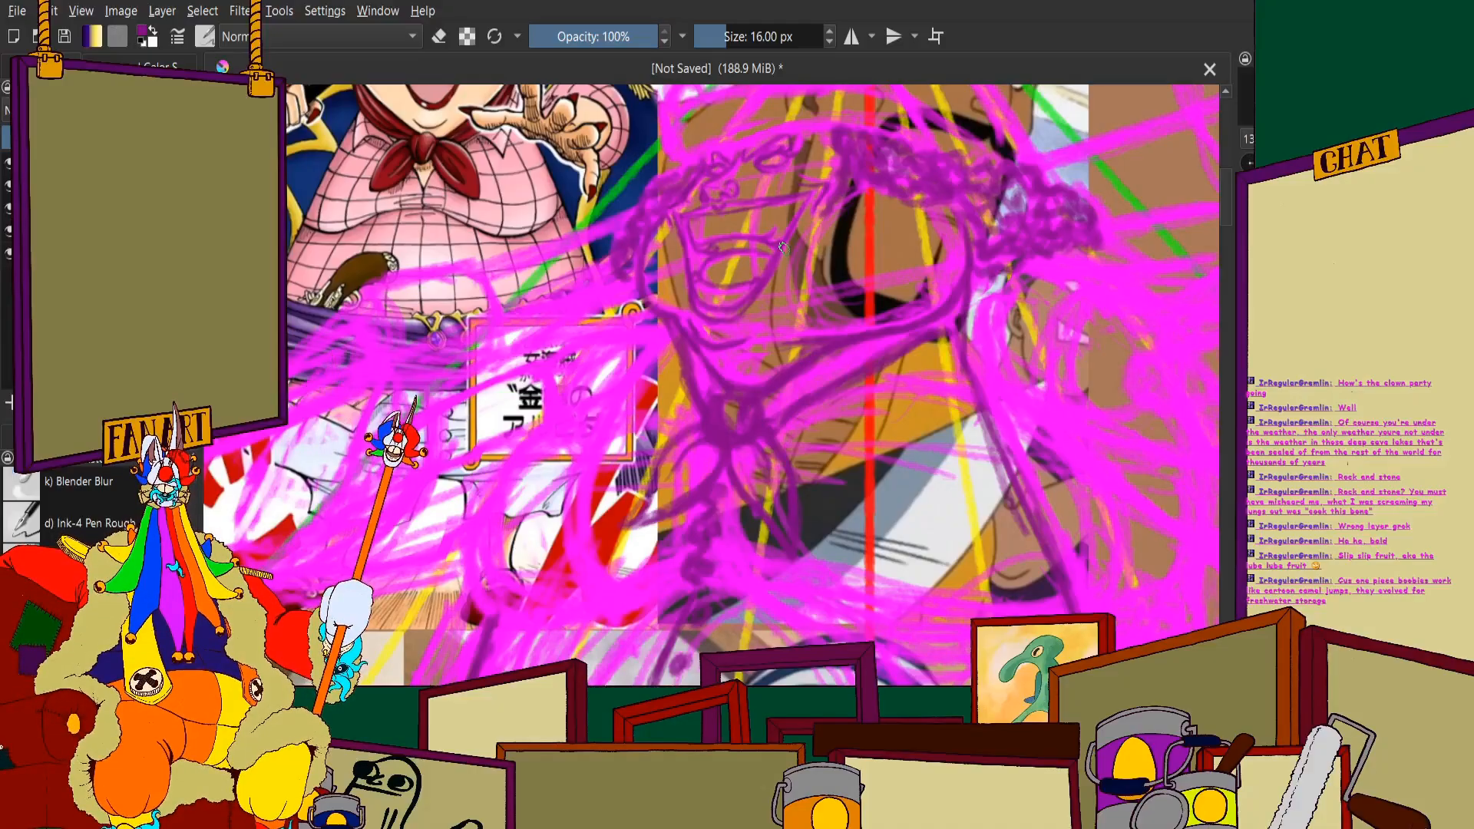
{"action": "scroll", "coordinate": [727, 286], "scroll_direction": "up", "scroll_amount": 3}
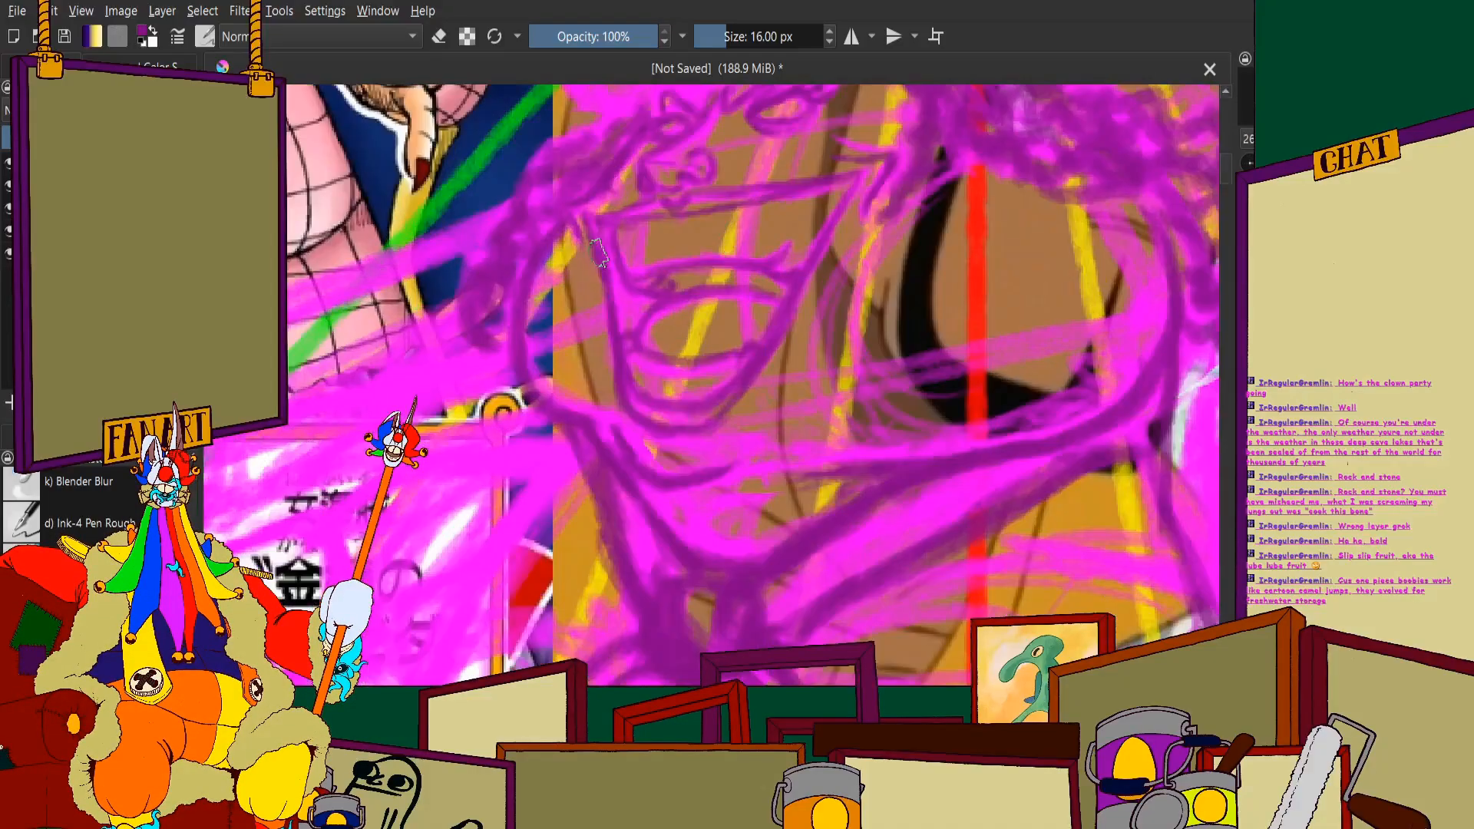
{"action": "scroll", "coordinate": [598, 253], "scroll_direction": "down", "scroll_amount": 3}
{"action": "scroll", "coordinate": [528, 352], "scroll_direction": "up", "scroll_amount": 5}
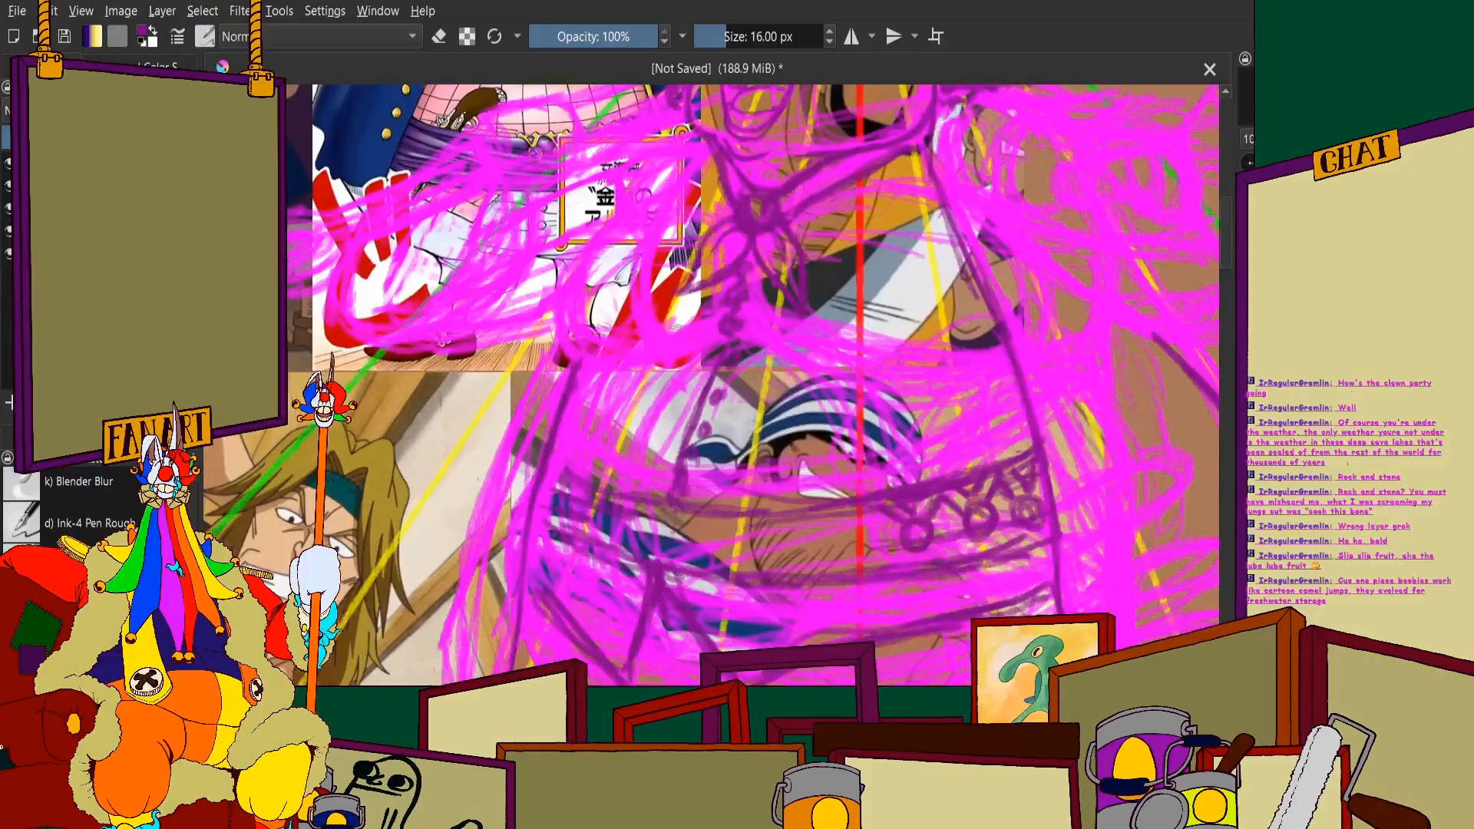
{"action": "scroll", "coordinate": [623, 236], "scroll_direction": "down", "scroll_amount": 3}
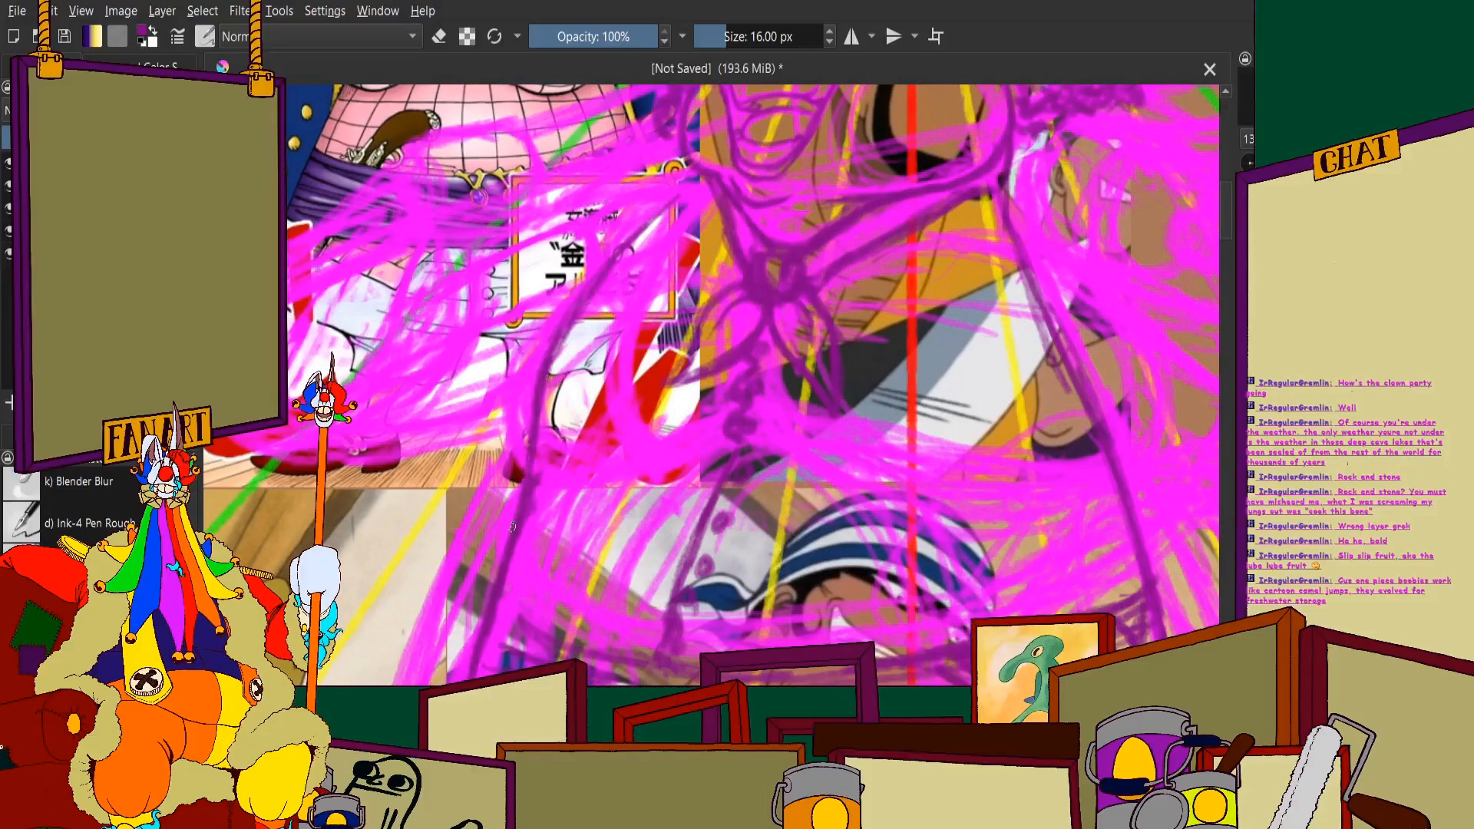
{"action": "scroll", "coordinate": [546, 354], "scroll_direction": "up", "scroll_amount": 3}
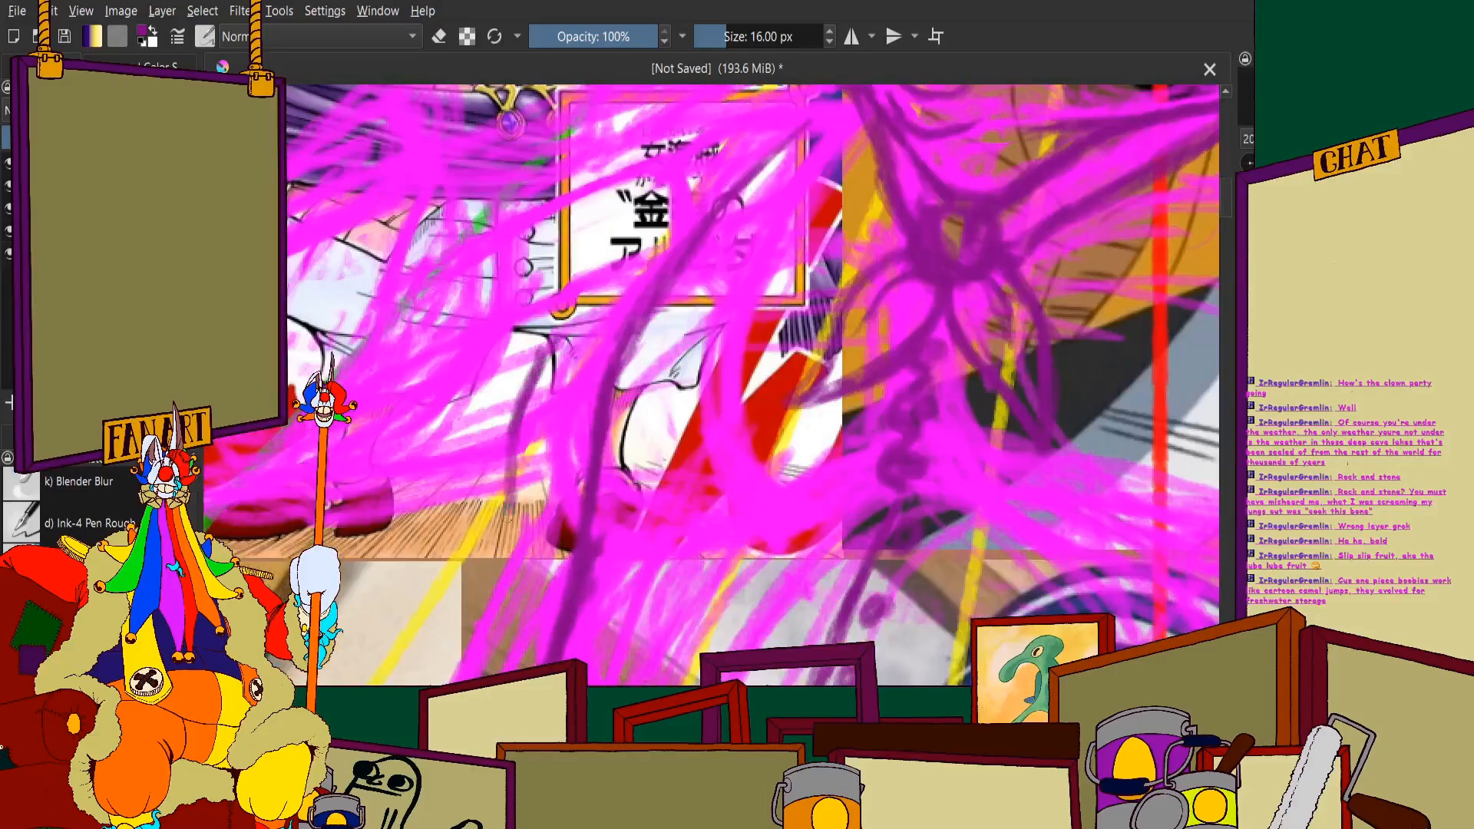
Draw the outer edge and hem of the coat panel beneath the outstretched arm, closing its outline
{"action": "scroll", "coordinate": [519, 430], "scroll_direction": "down", "scroll_amount": 4}
{"action": "scroll", "coordinate": [518, 430], "scroll_direction": "up", "scroll_amount": 2}
{"action": "scroll", "coordinate": [500, 427], "scroll_direction": "down", "scroll_amount": 4}
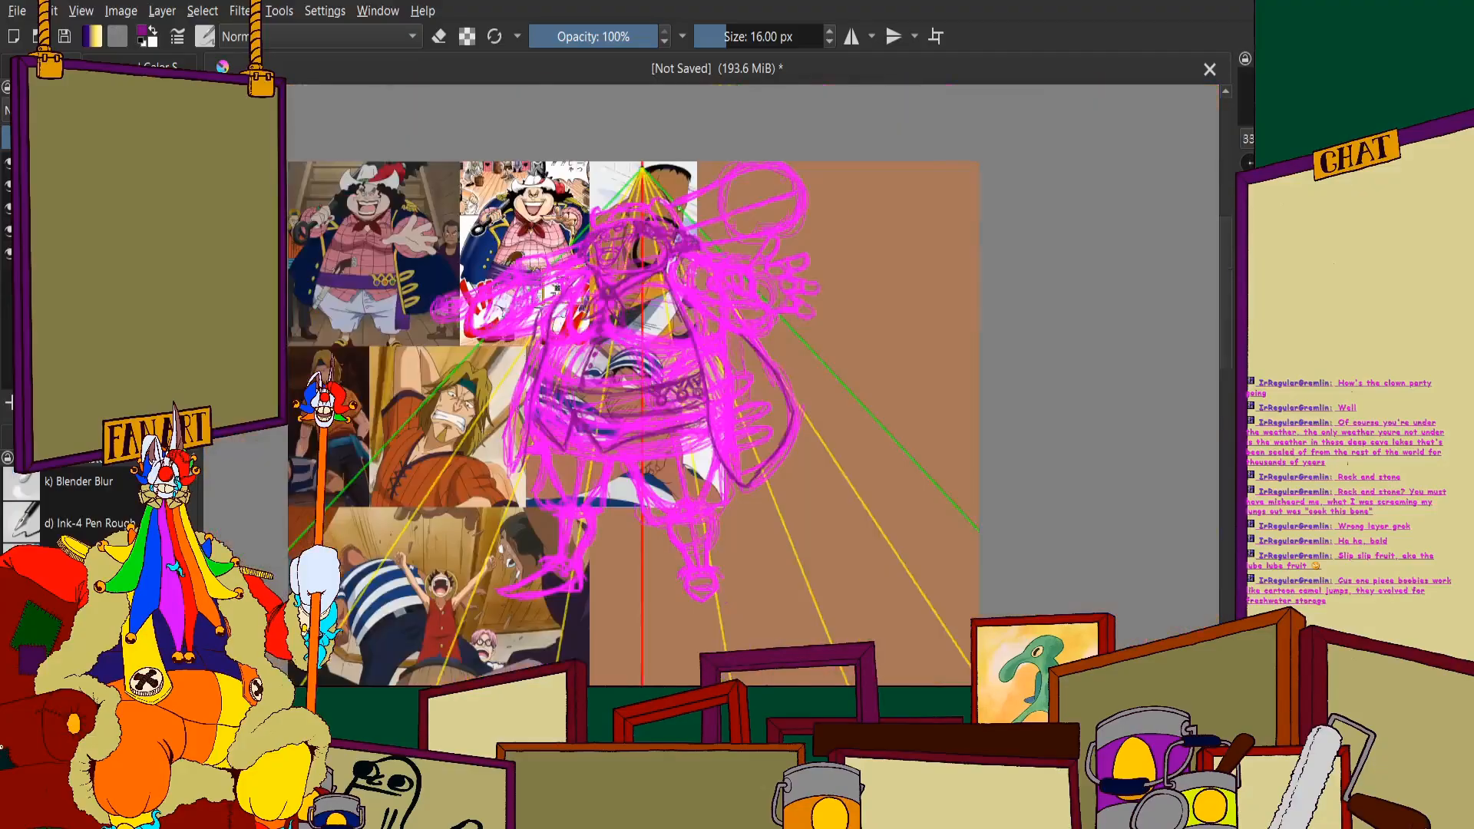
{"action": "scroll", "coordinate": [500, 427], "scroll_direction": "up", "scroll_amount": 5}
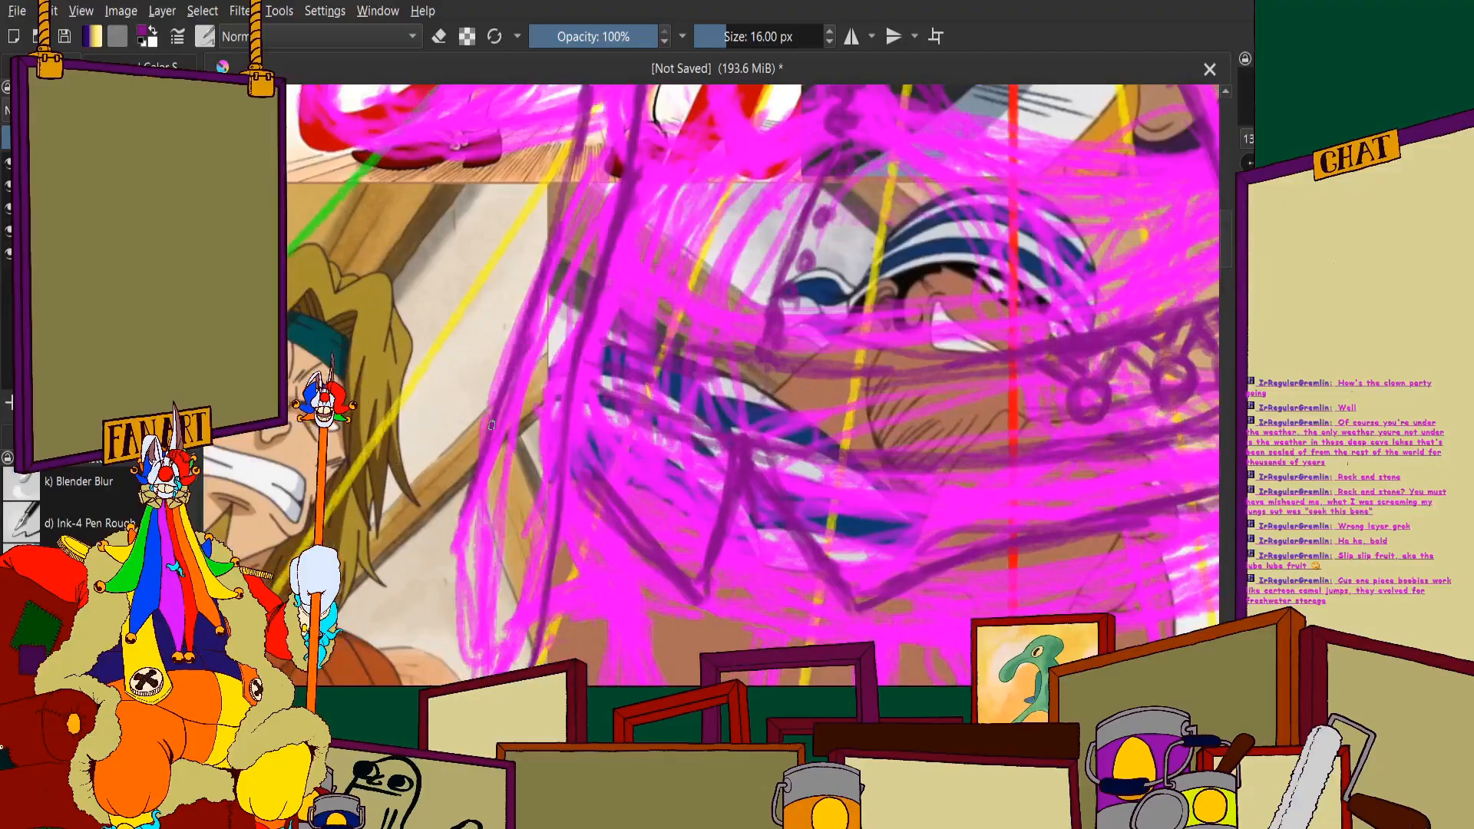
{"action": "scroll", "coordinate": [484, 630], "scroll_direction": "down", "scroll_amount": 4}
{"action": "scroll", "coordinate": [464, 516], "scroll_direction": "up", "scroll_amount": 5}
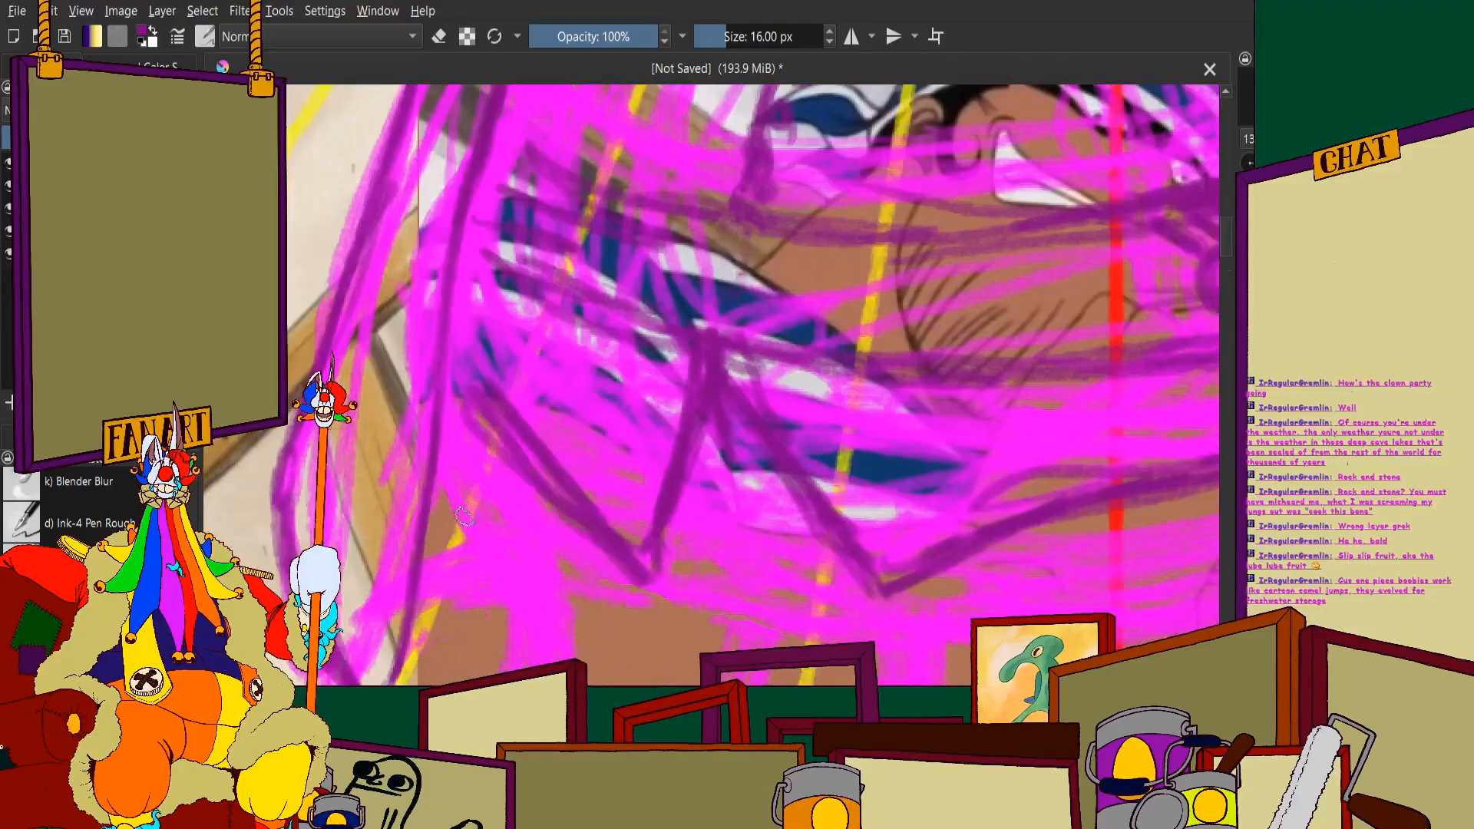
{"action": "scroll", "coordinate": [460, 568], "scroll_direction": "down", "scroll_amount": 4}
{"action": "scroll", "coordinate": [560, 356], "scroll_direction": "up", "scroll_amount": 2}
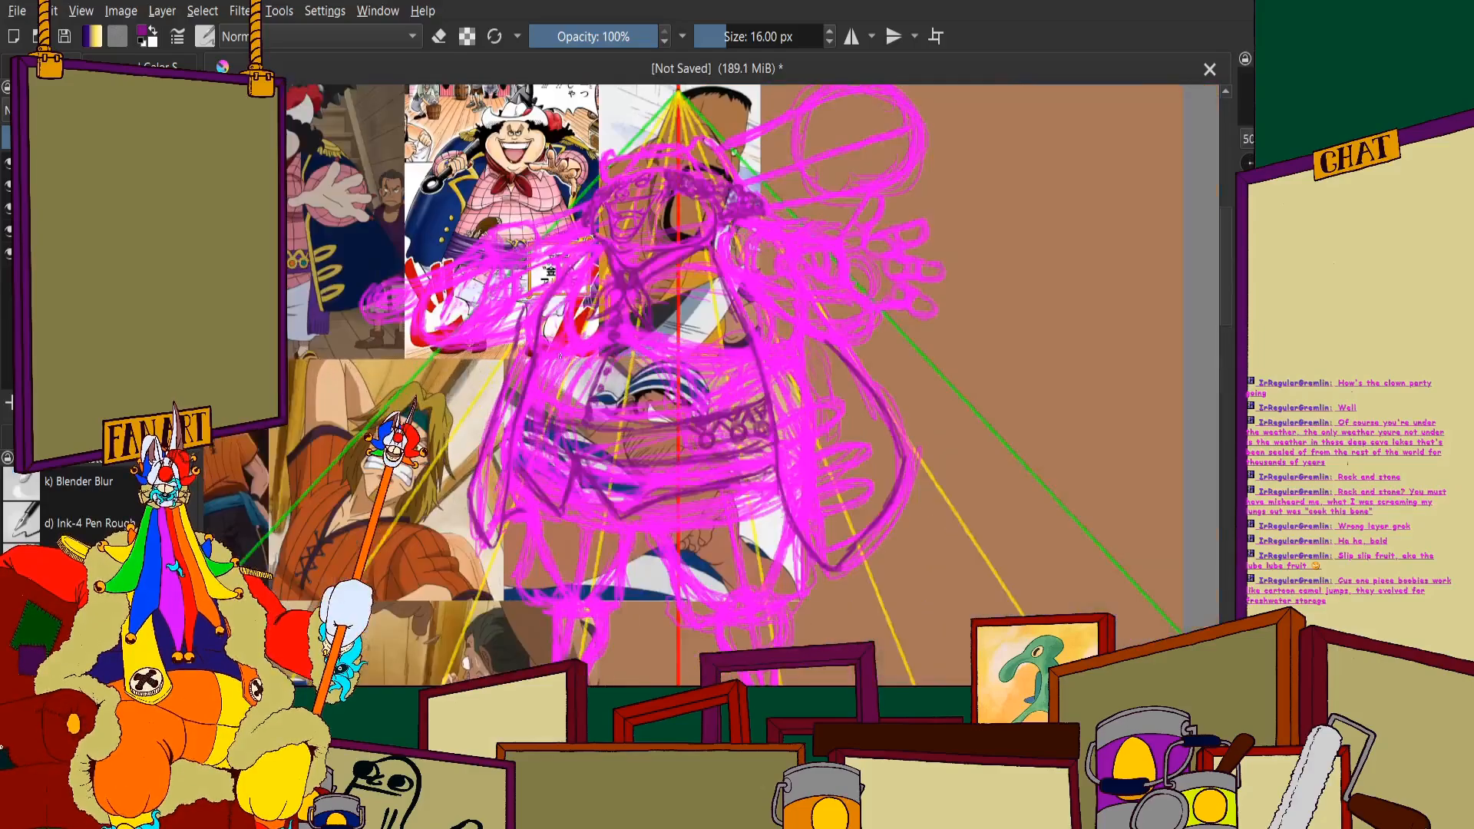
Examine the outlined coat against the whole figure, then the raised arm and open hand
{"action": "scroll", "coordinate": [396, 439], "scroll_direction": "down", "scroll_amount": 3}
{"action": "scroll", "coordinate": [323, 396], "scroll_direction": "up", "scroll_amount": 5}
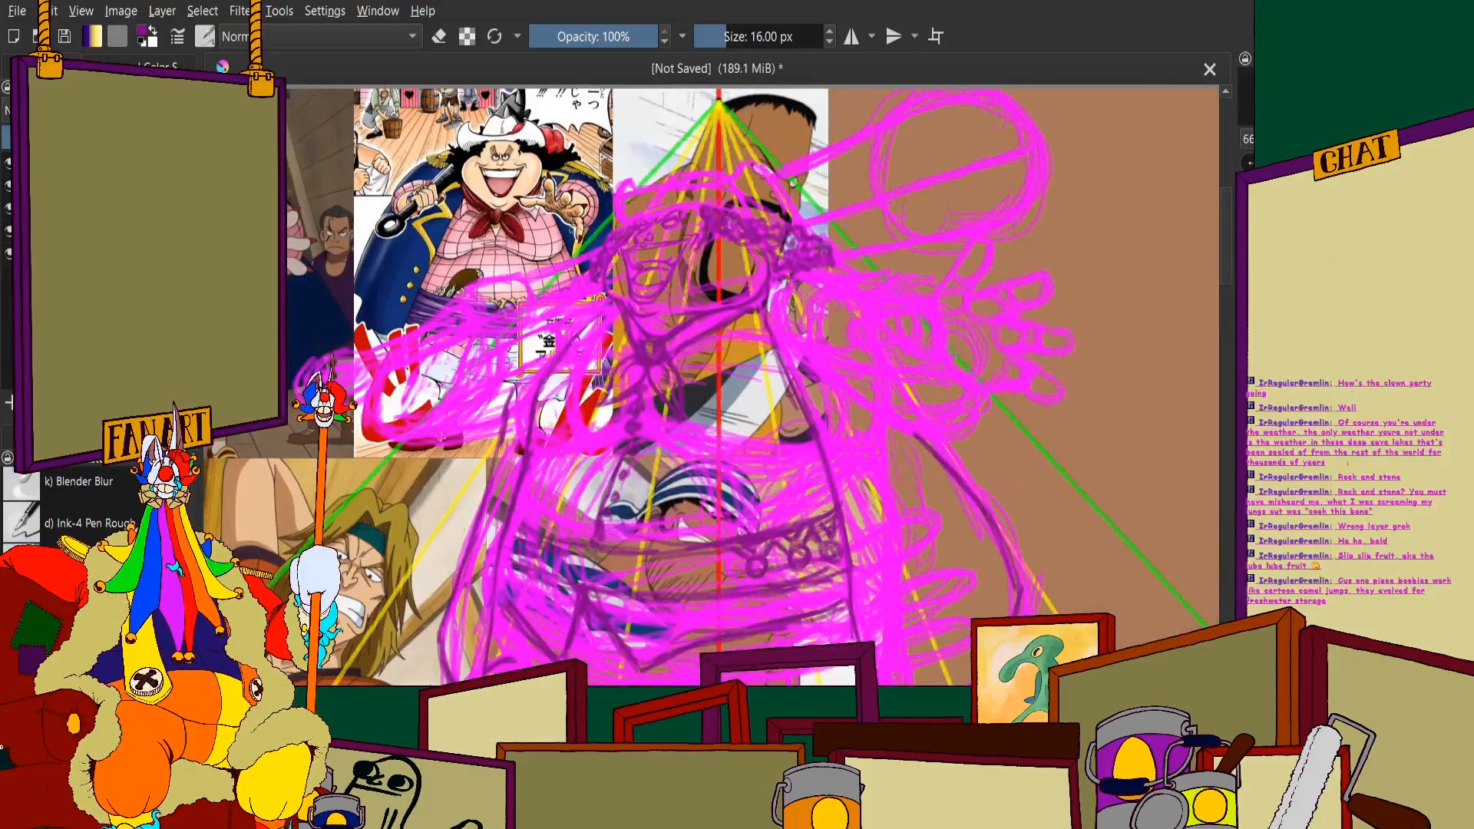
{"action": "scroll", "coordinate": [588, 330], "scroll_direction": "up", "scroll_amount": 3}
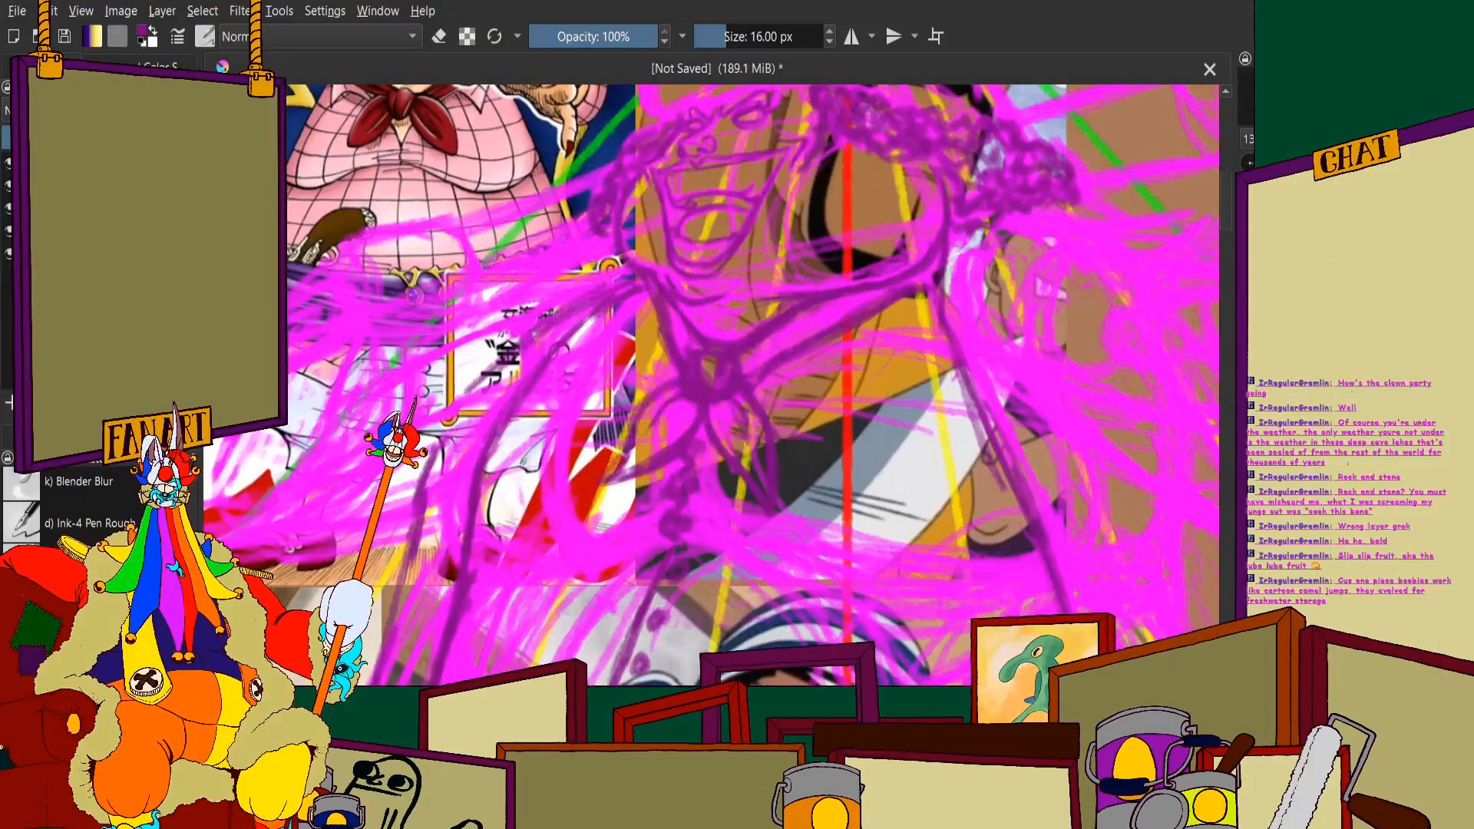
{"action": "scroll", "coordinate": [426, 423], "scroll_direction": "down", "scroll_amount": 1}
{"action": "scroll", "coordinate": [394, 439], "scroll_direction": "down", "scroll_amount": 4}
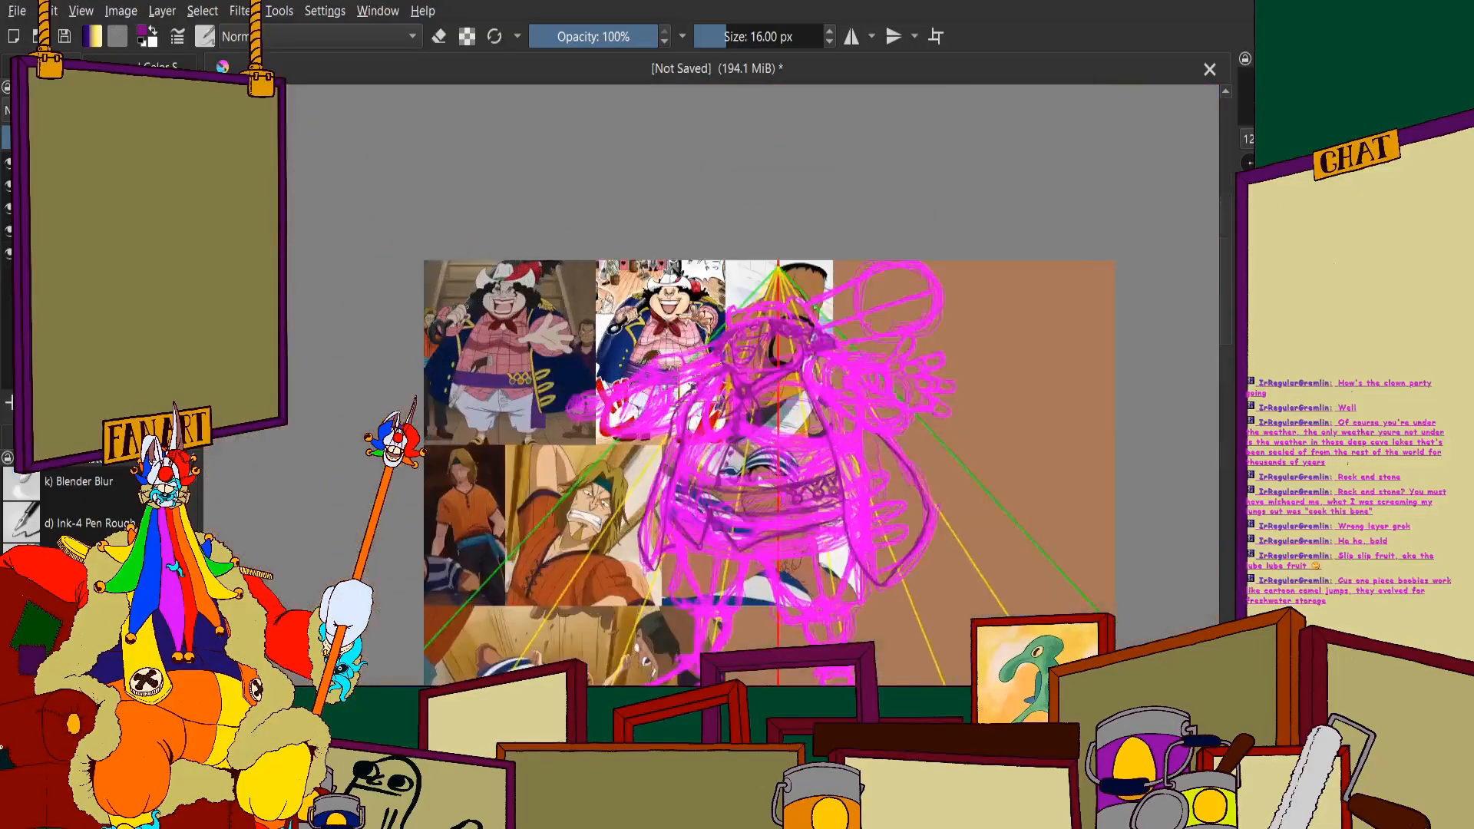
{"action": "scroll", "coordinate": [322, 399], "scroll_direction": "up", "scroll_amount": 4}
{"action": "scroll", "coordinate": [934, 315], "scroll_direction": "down", "scroll_amount": 4}
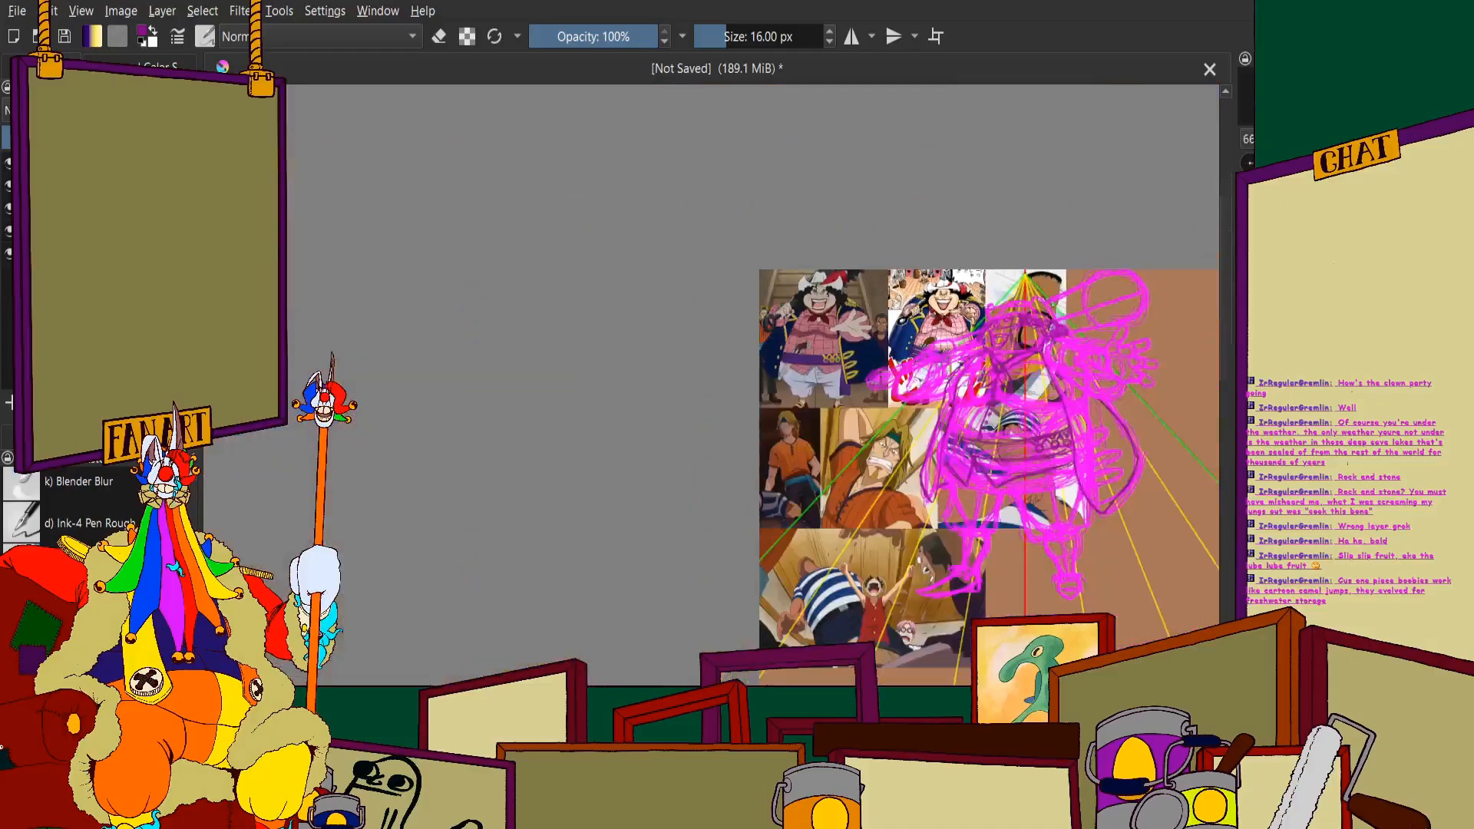
{"action": "scroll", "coordinate": [935, 315], "scroll_direction": "up", "scroll_amount": 6}
{"action": "scroll", "coordinate": [572, 418], "scroll_direction": "up", "scroll_amount": 3}
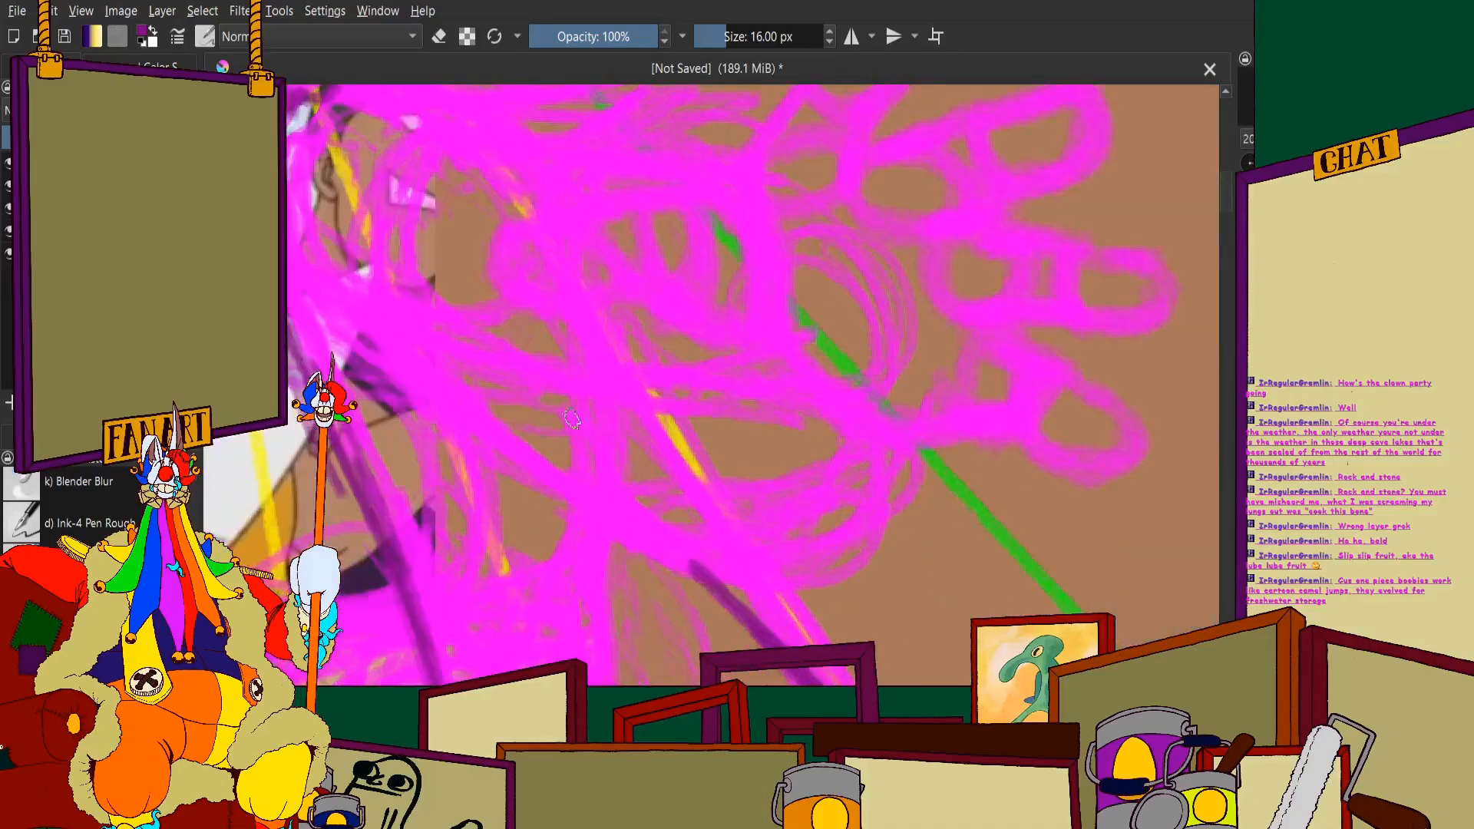
Draw the hanging underside of the outstretched arm's wide sleeve and its diagonal edge running back toward the armpit
{"action": "mouse_move", "coordinate": [524, 323]}
{"action": "left_mouse_down"}
{"action": "mouse_move", "coordinate": [546, 470]}
{"action": "mouse_move", "coordinate": [532, 444]}
{"action": "mouse_move", "coordinate": [667, 575]}
{"action": "mouse_move", "coordinate": [608, 535]}
{"action": "mouse_move", "coordinate": [784, 588]}
{"action": "left_mouse_up"}
{"action": "scroll", "coordinate": [591, 387], "scroll_direction": "down", "scroll_amount": 3}
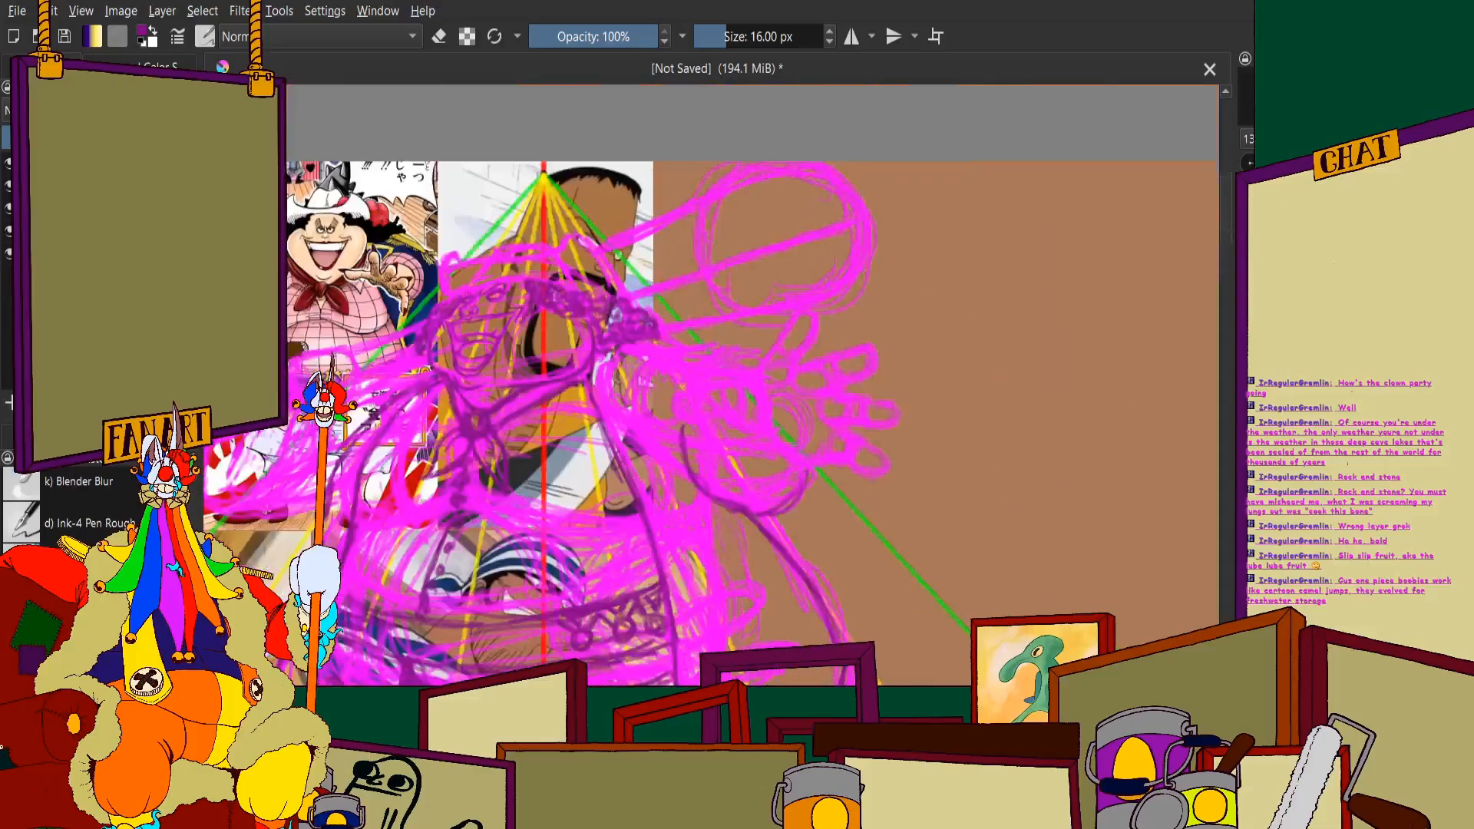
{"action": "scroll", "coordinate": [591, 388], "scroll_direction": "up", "scroll_amount": 1}
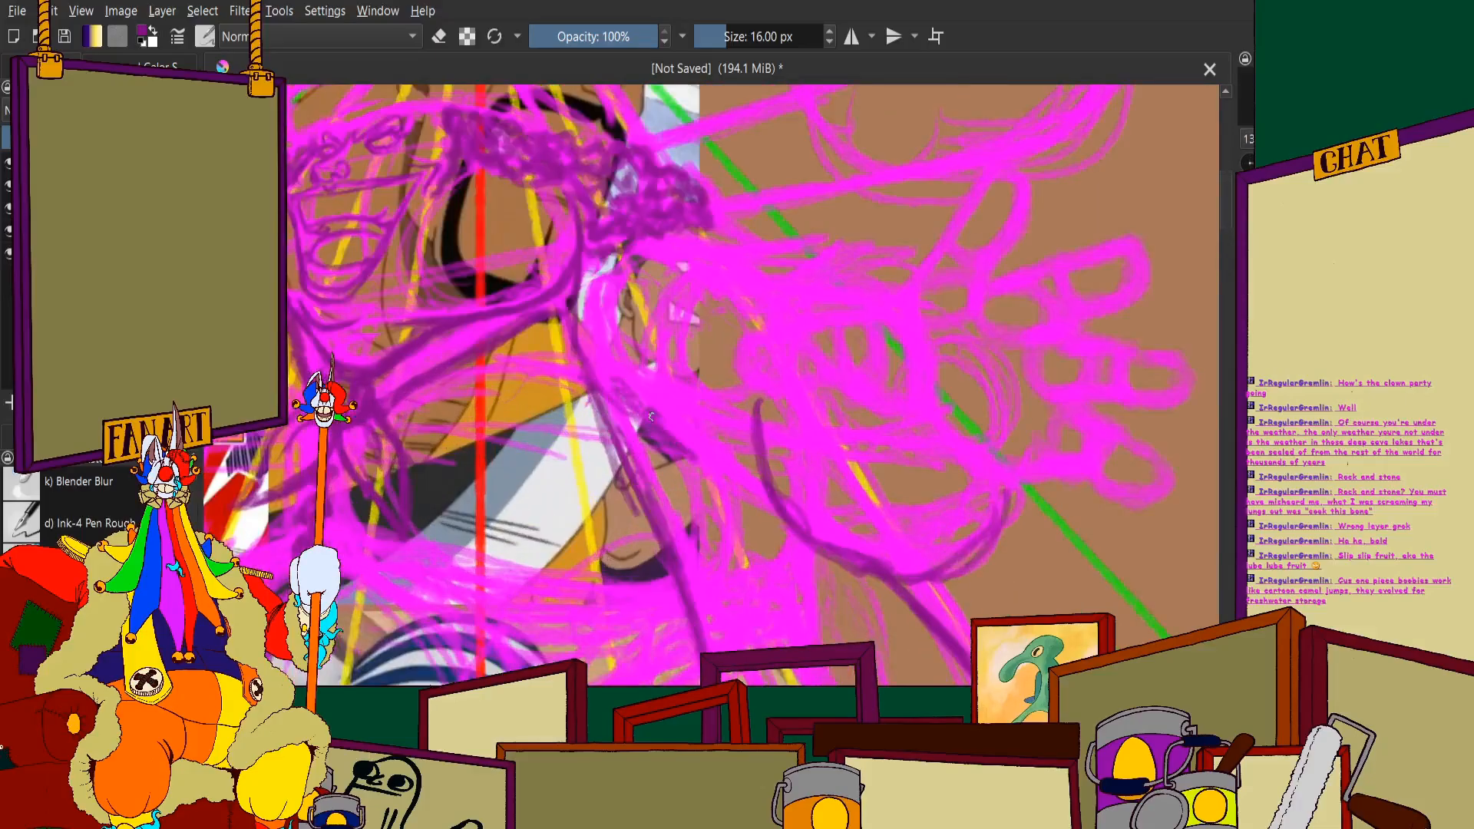
{"action": "scroll", "coordinate": [650, 417], "scroll_direction": "down", "scroll_amount": 3}
{"action": "scroll", "coordinate": [584, 382], "scroll_direction": "up", "scroll_amount": 3}
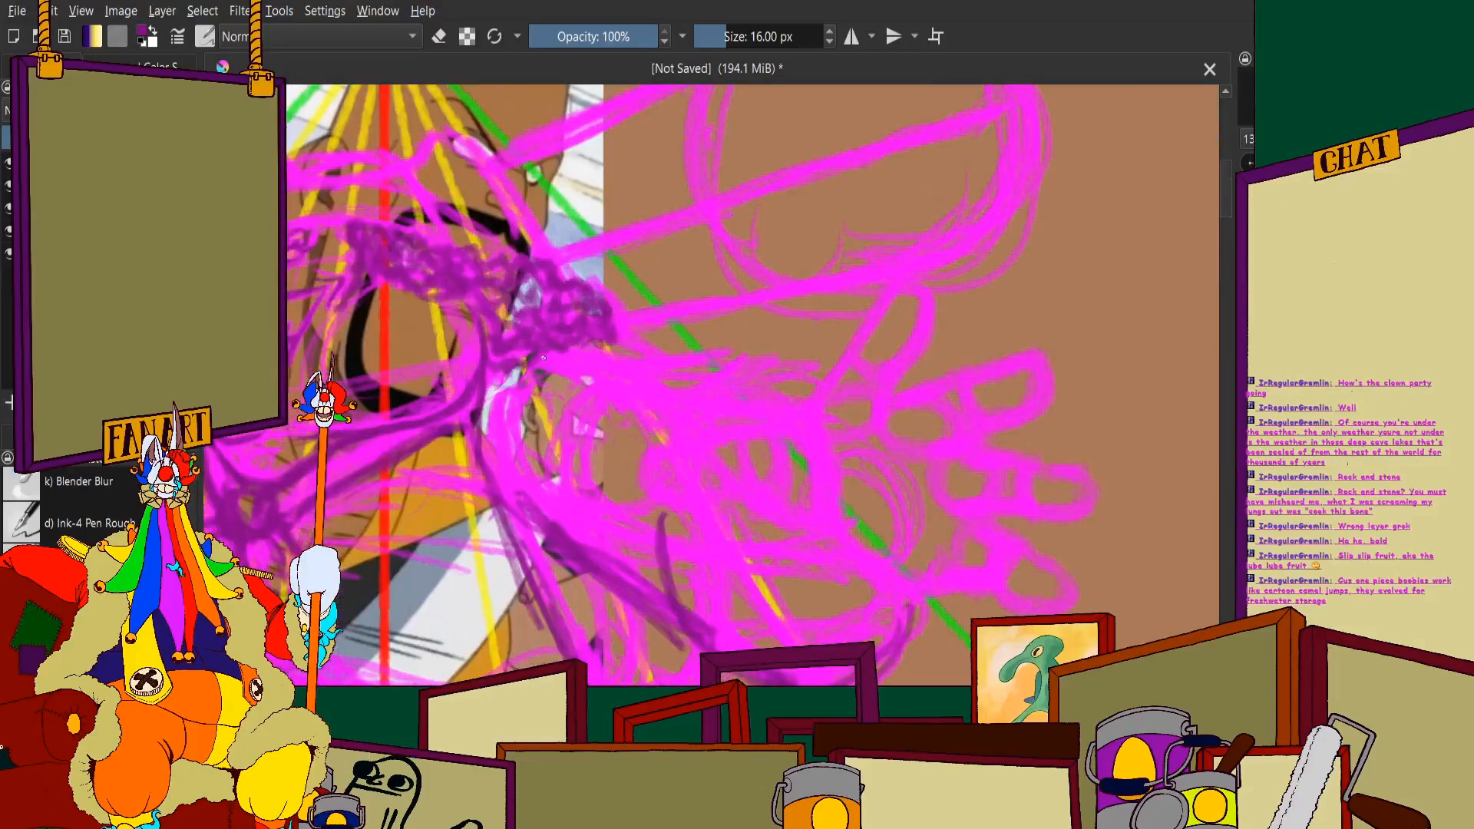
Draw the outstretched sleeve's upper edge from the curly hair to the wrist, adding the curved start of the cuff opening
{"action": "left_click_drag", "start_coordinate": [544, 360], "coordinate": [813, 376]}
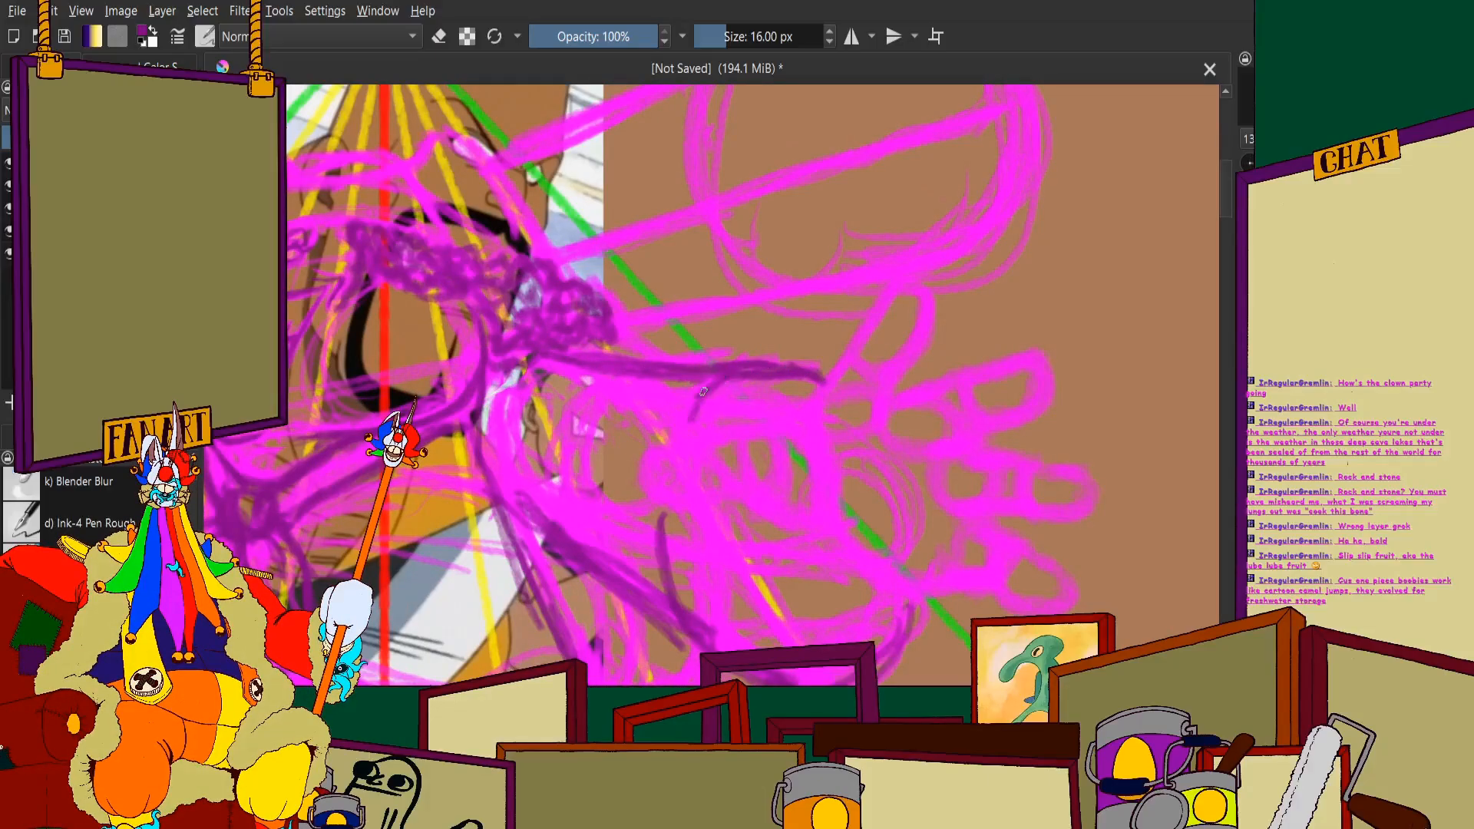
{"action": "scroll", "coordinate": [696, 408], "scroll_direction": "down", "scroll_amount": 3}
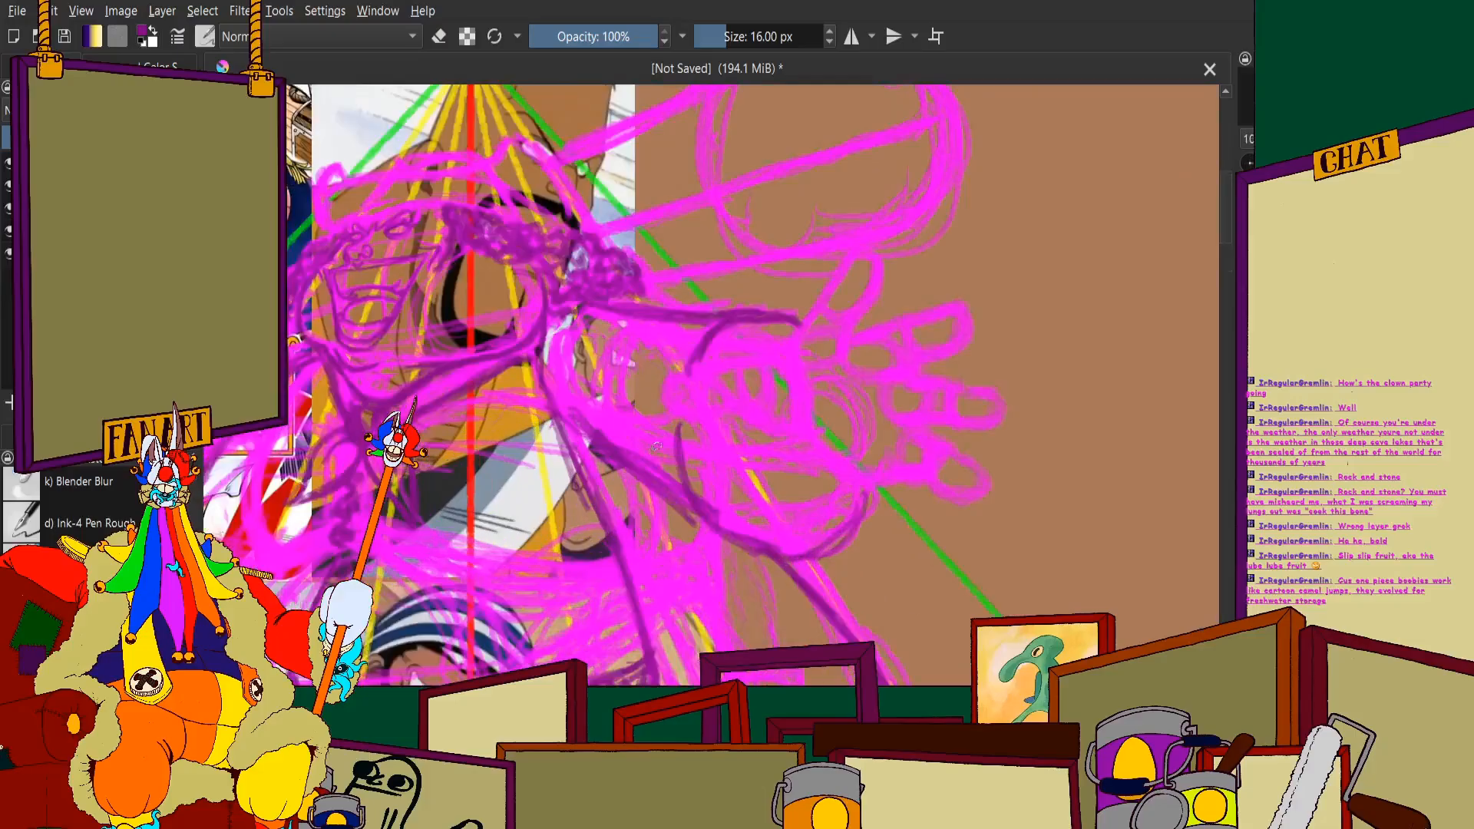
{"action": "scroll", "coordinate": [558, 382], "scroll_direction": "up", "scroll_amount": 5}
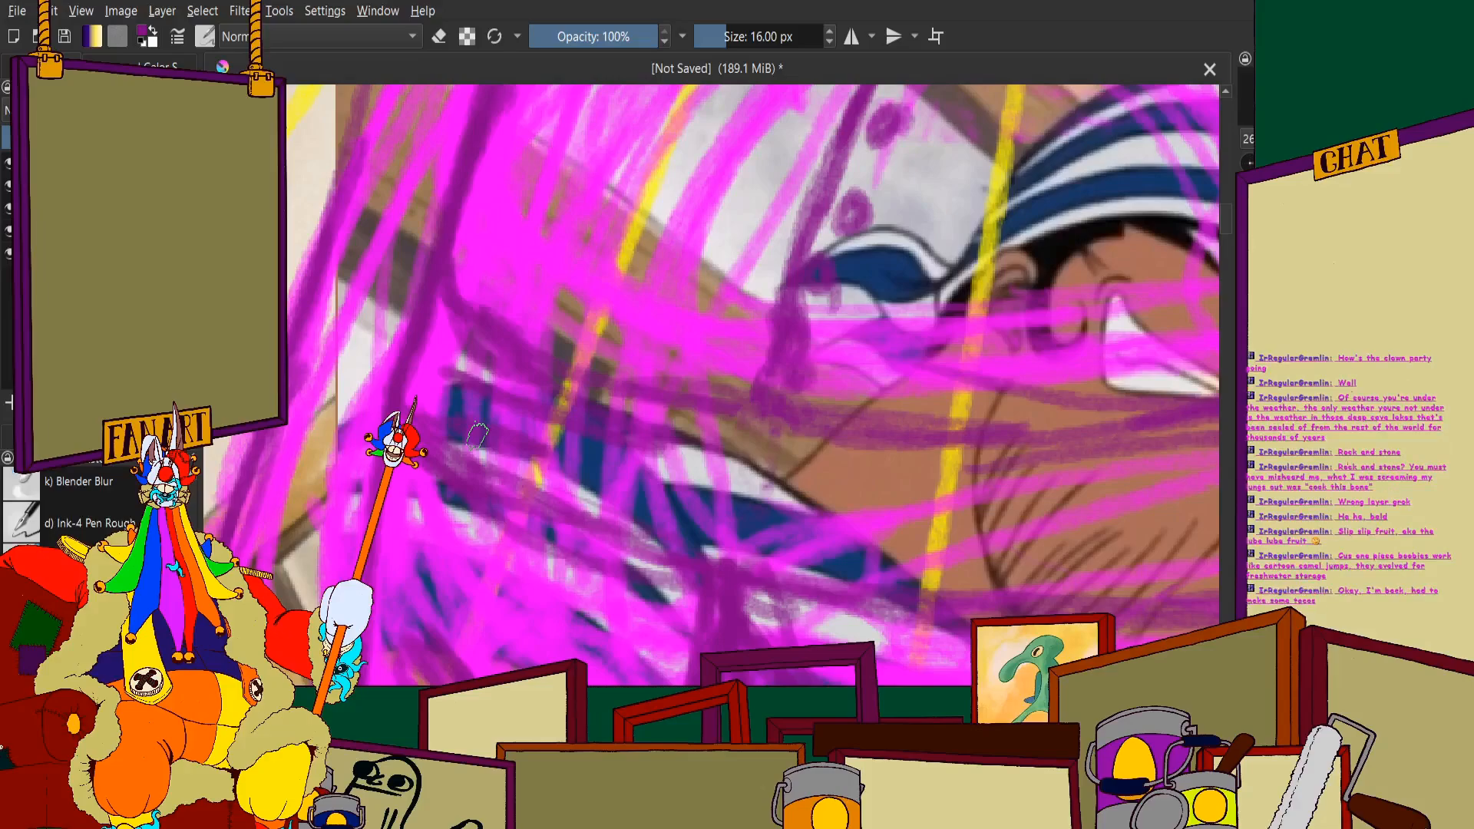
Extend the outer edge of the coat panel opposite the open hand upward toward the shoulder
{"action": "scroll", "coordinate": [477, 435], "scroll_direction": "down", "scroll_amount": 3}
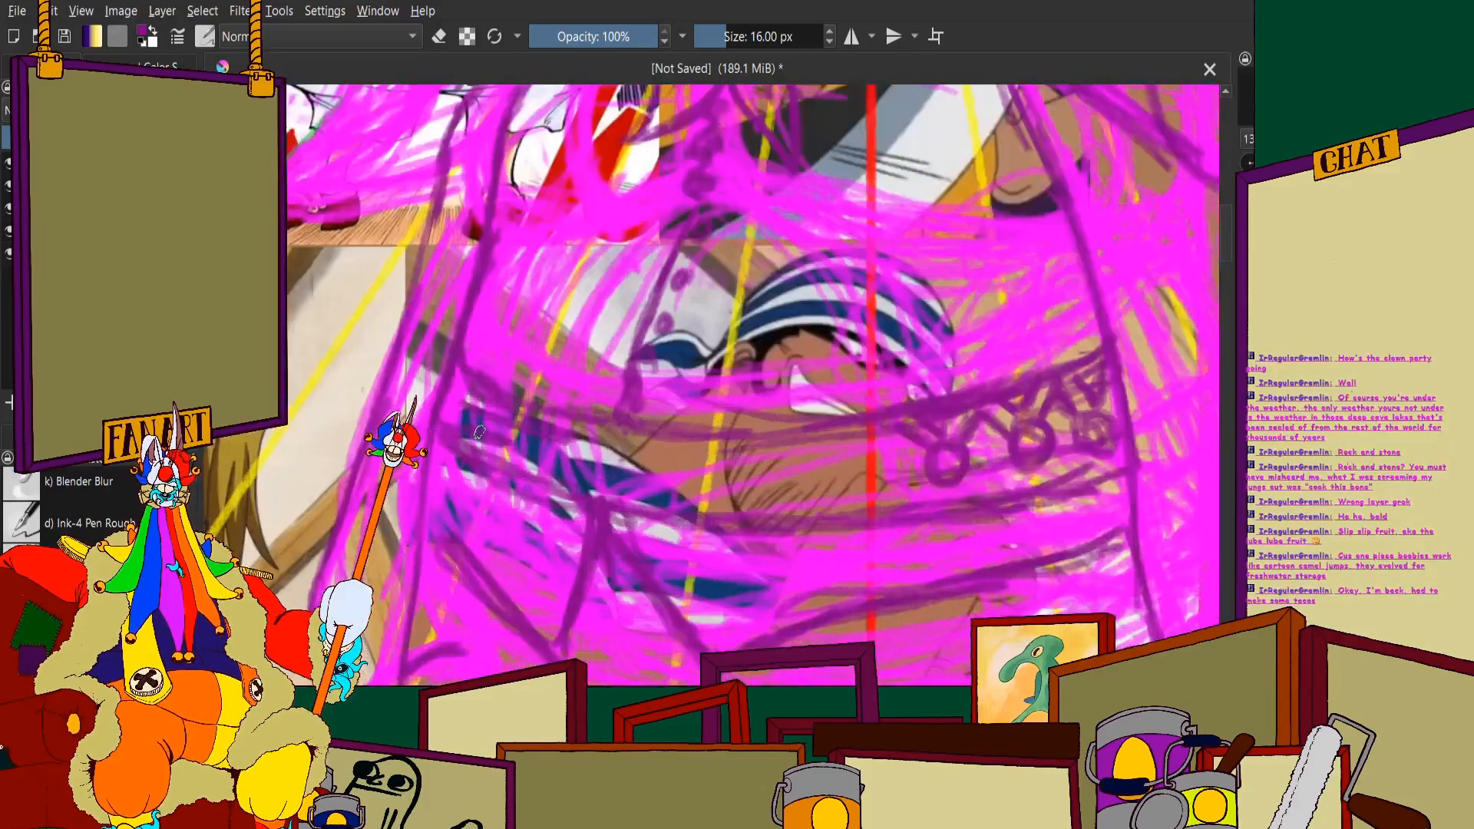
{"action": "scroll", "coordinate": [476, 434], "scroll_direction": "up", "scroll_amount": 5}
{"action": "scroll", "coordinate": [592, 423], "scroll_direction": "down", "scroll_amount": 5}
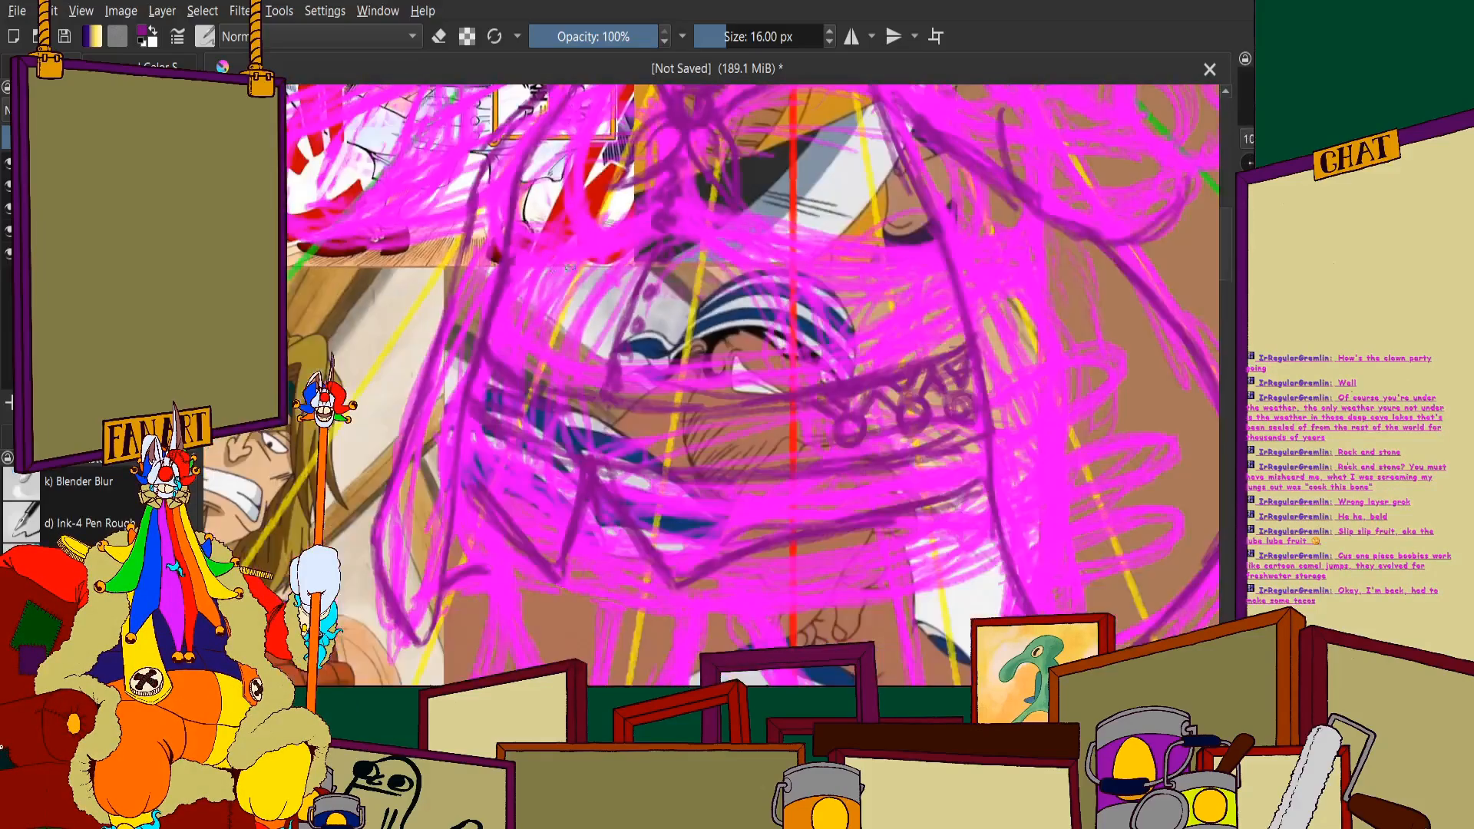
{"action": "scroll", "coordinate": [771, 405], "scroll_direction": "up", "scroll_amount": 5}
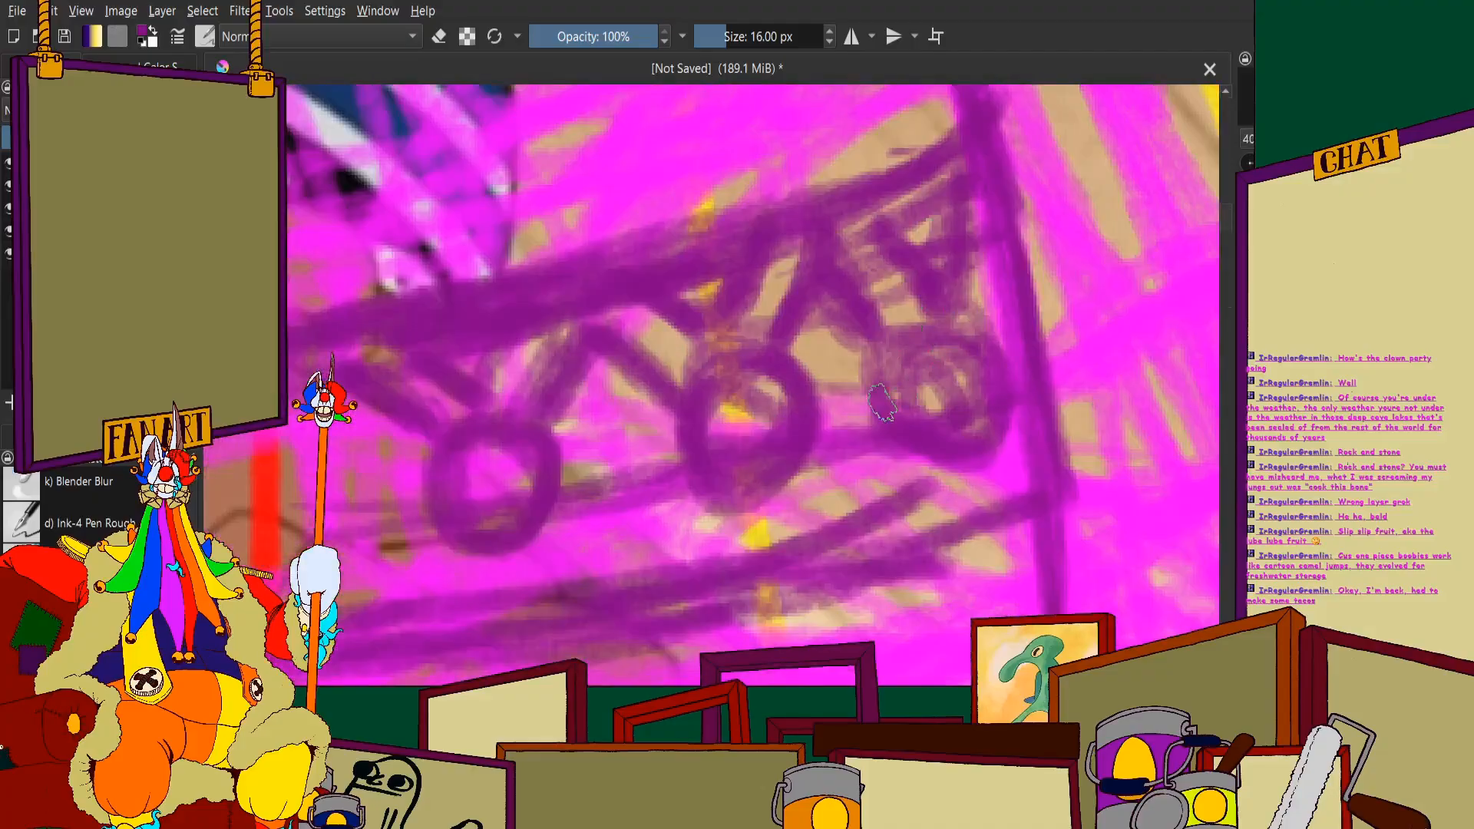
{"action": "scroll", "coordinate": [902, 421], "scroll_direction": "down", "scroll_amount": 2}
{"action": "scroll", "coordinate": [902, 420], "scroll_direction": "up", "scroll_amount": 1}
{"action": "scroll", "coordinate": [902, 421], "scroll_direction": "down", "scroll_amount": 4}
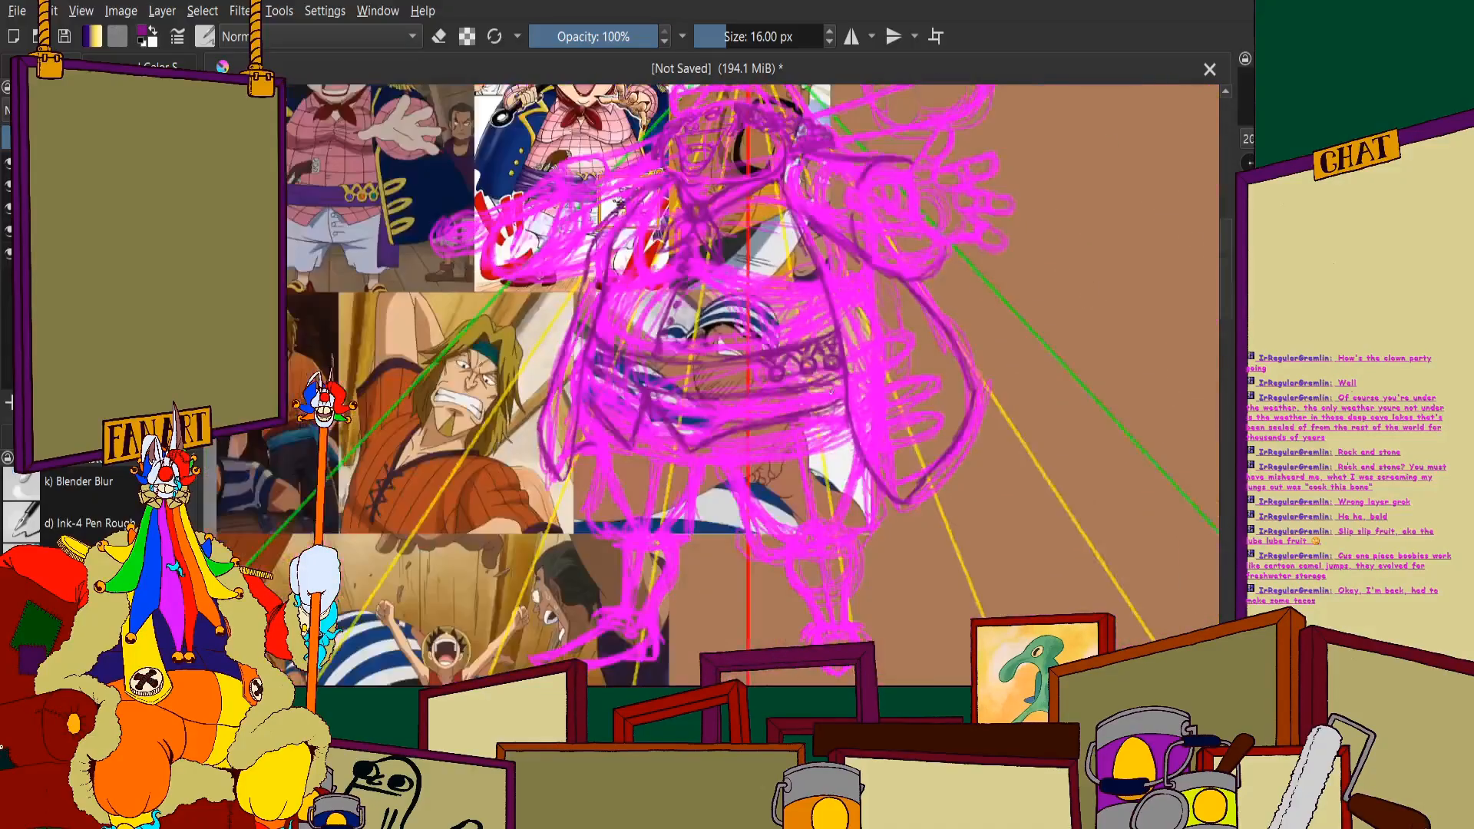
{"action": "scroll", "coordinate": [767, 309], "scroll_direction": "up", "scroll_amount": 5}
{"action": "scroll", "coordinate": [768, 310], "scroll_direction": "up", "scroll_amount": 1}
{"action": "mouse_move", "coordinate": [756, 182]}
{"action": "left_mouse_down"}
{"action": "mouse_move", "coordinate": [761, 337]}
{"action": "mouse_move", "coordinate": [852, 502]}
{"action": "left_mouse_up"}
{"action": "scroll", "coordinate": [806, 425], "scroll_direction": "down", "scroll_amount": 4}
{"action": "scroll", "coordinate": [332, 359], "scroll_direction": "up", "scroll_amount": 6}
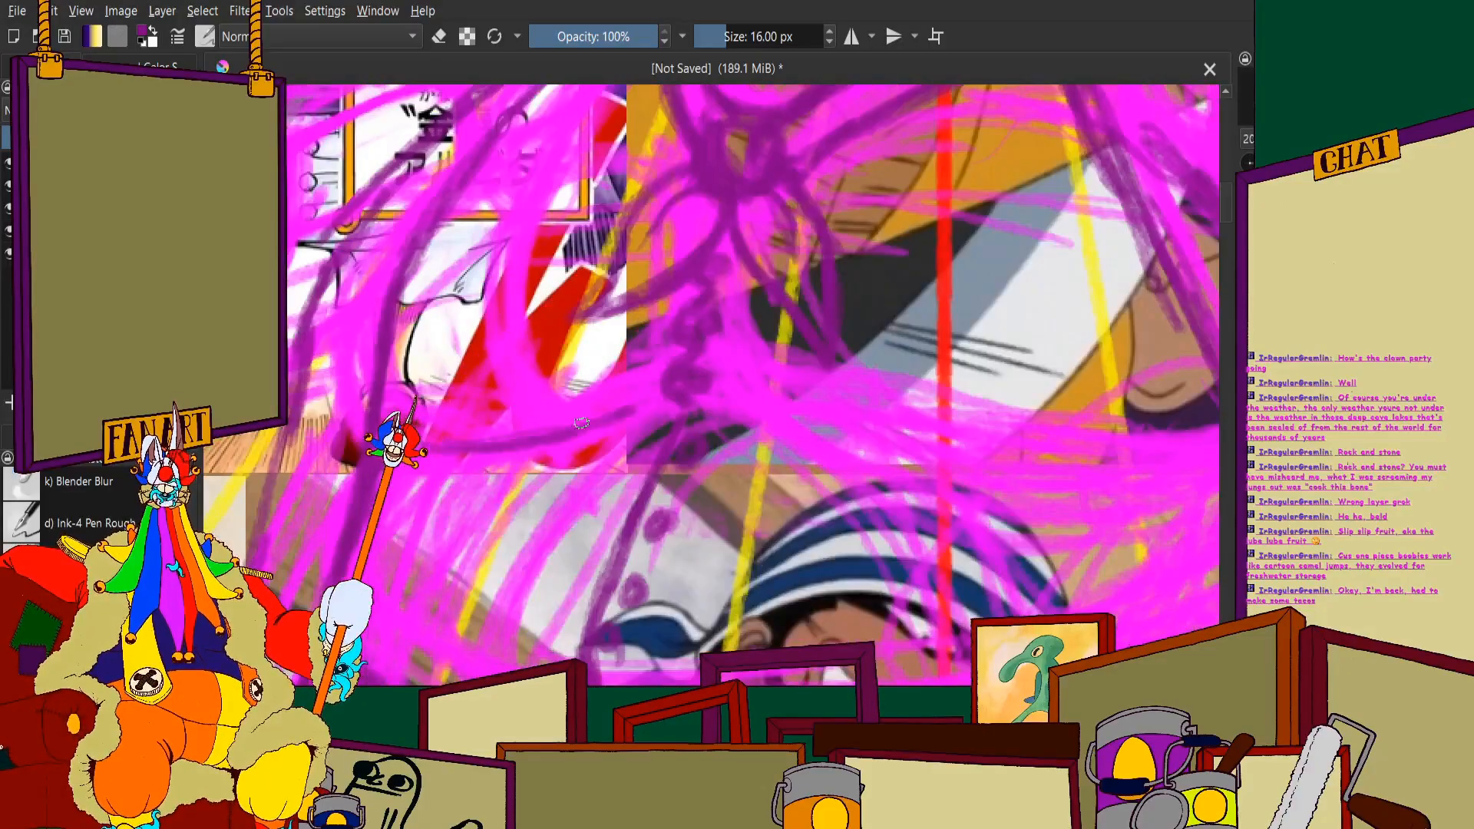
Examine the coat and sleeve outlines against the whole figure and the chest area
{"action": "scroll", "coordinate": [429, 436], "scroll_direction": "down", "scroll_amount": 3}
{"action": "scroll", "coordinate": [476, 430], "scroll_direction": "up", "scroll_amount": 2}
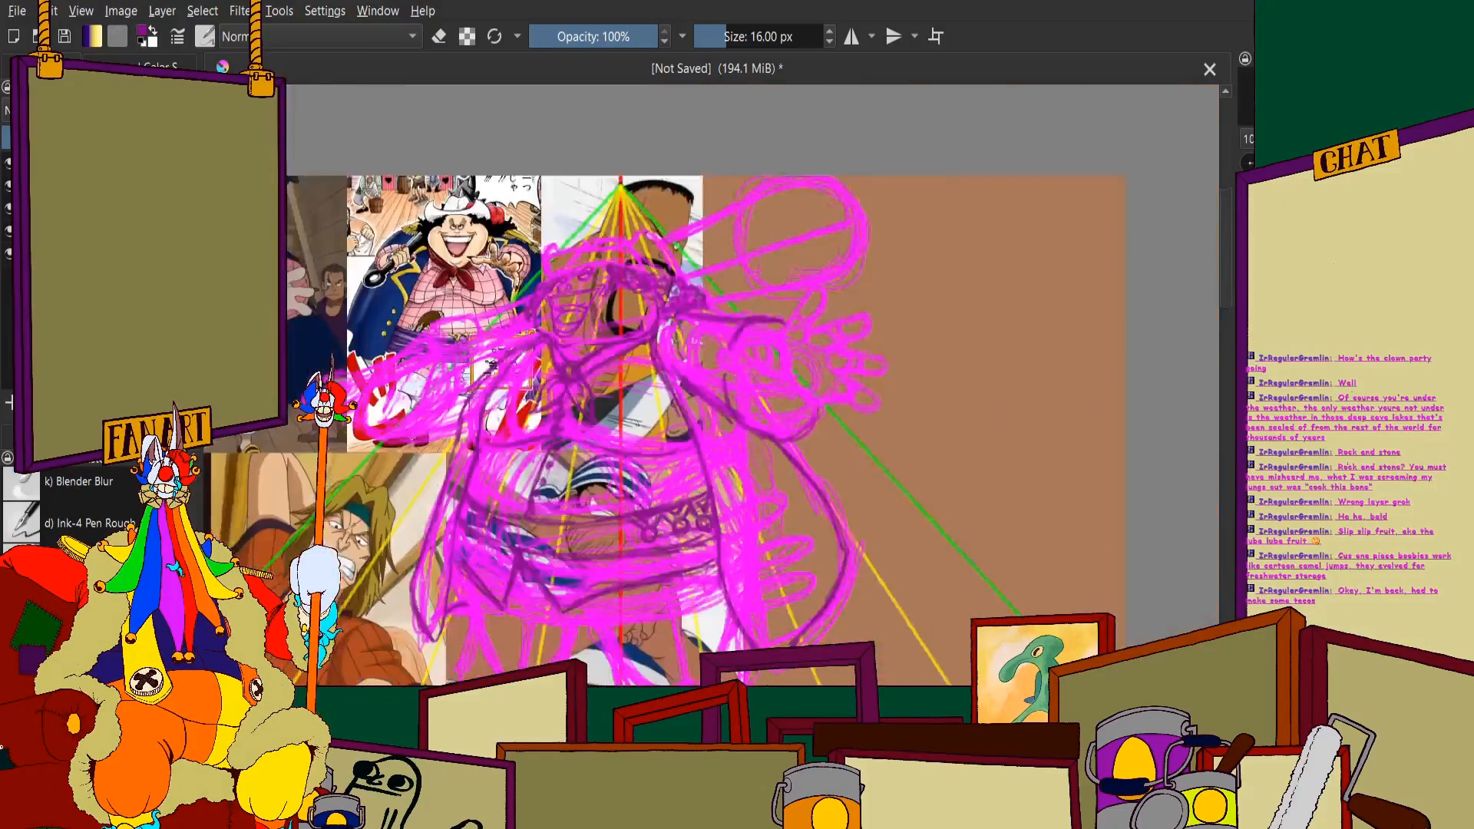
{"action": "scroll", "coordinate": [694, 453], "scroll_direction": "down", "scroll_amount": 4}
{"action": "scroll", "coordinate": [641, 381], "scroll_direction": "up", "scroll_amount": 2}
{"action": "scroll", "coordinate": [649, 422], "scroll_direction": "up", "scroll_amount": 3}
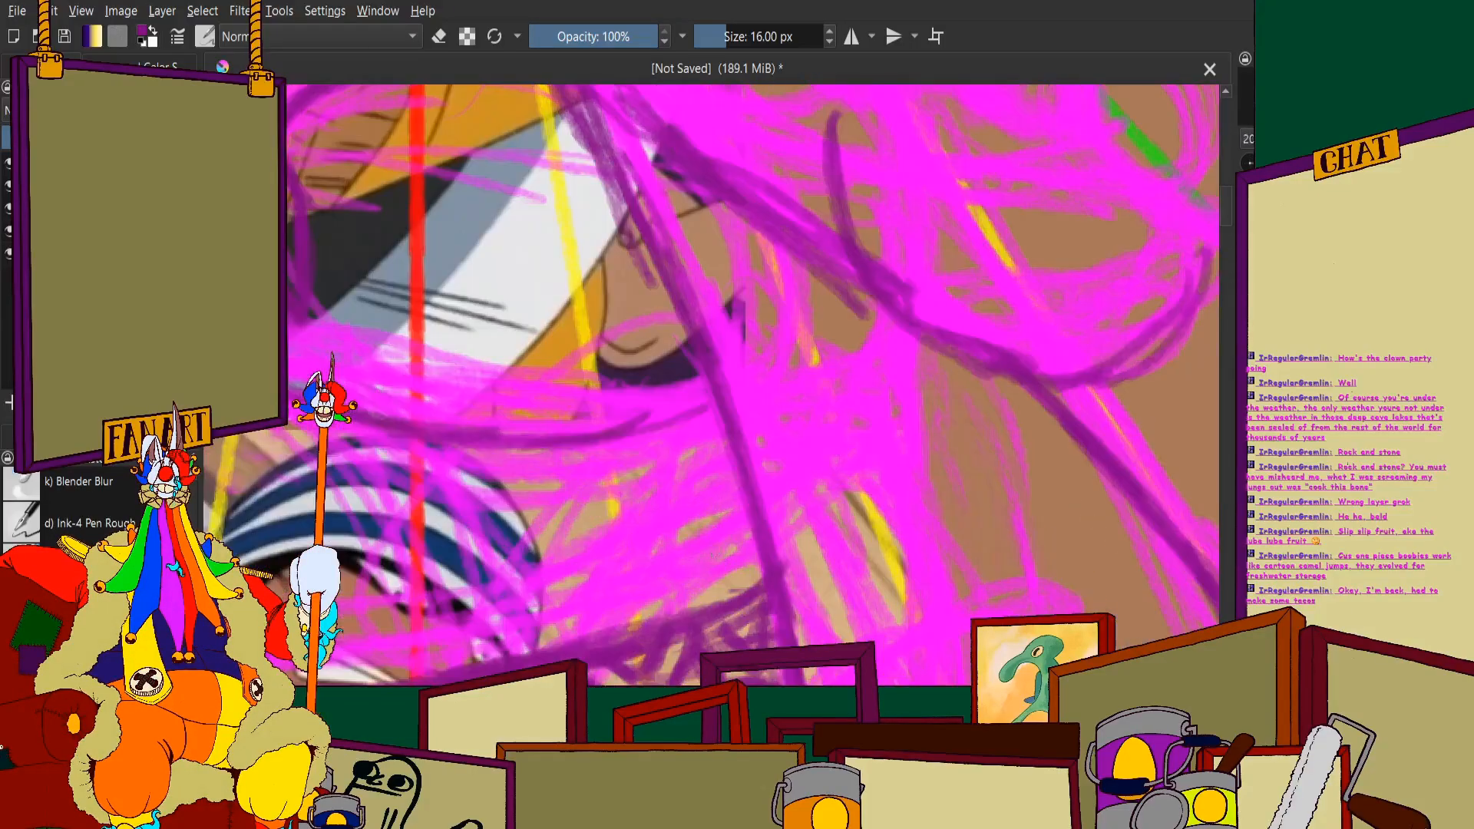
{"action": "scroll", "coordinate": [649, 422], "scroll_direction": "down", "scroll_amount": 2}
{"action": "scroll", "coordinate": [504, 369], "scroll_direction": "down", "scroll_amount": 2}
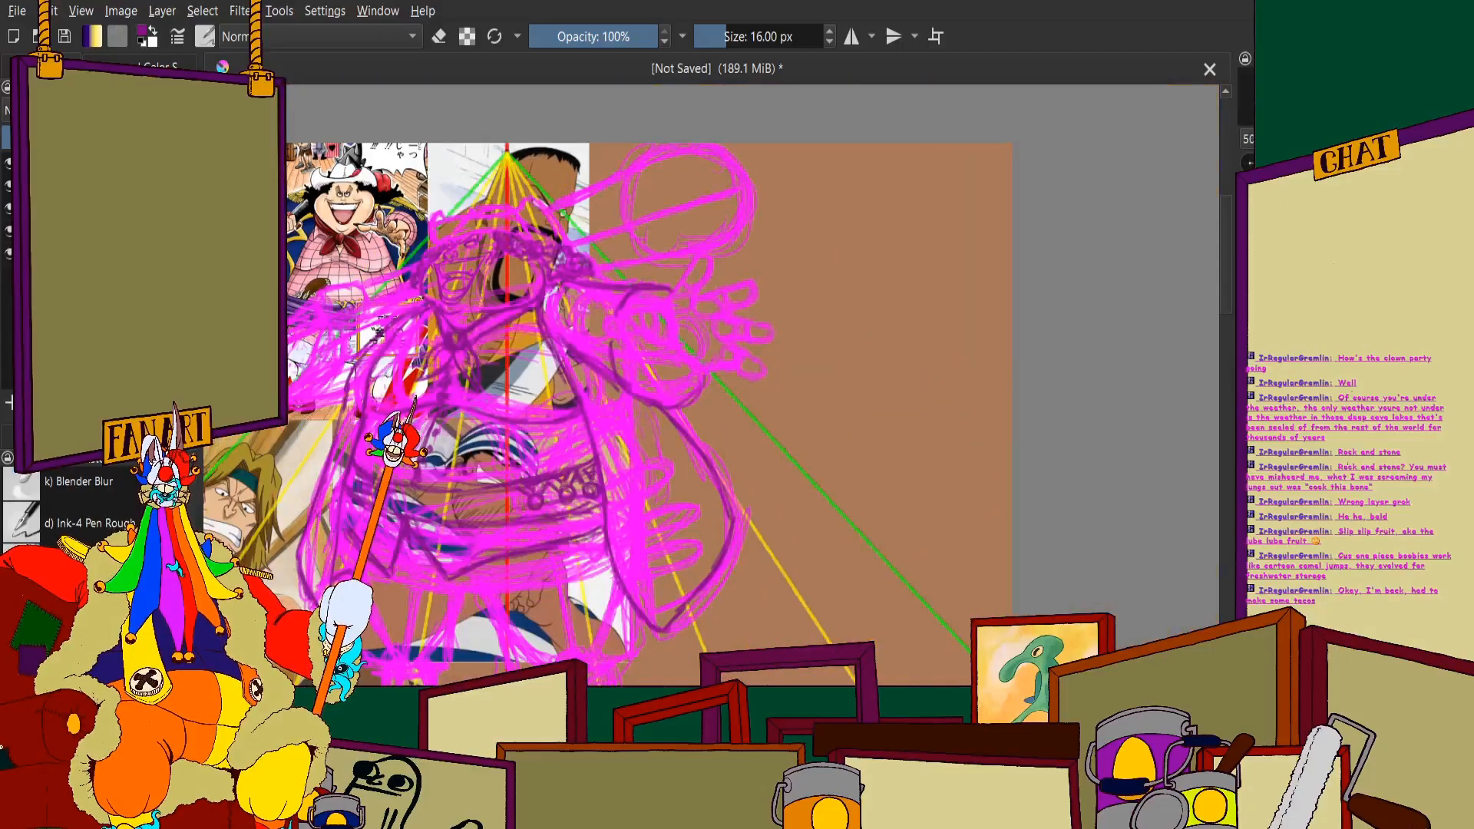
Erase the rough side of the outer coat line opposite the open hand to thin it, then return to drawing mode
{"action": "scroll", "coordinate": [412, 326], "scroll_direction": "up", "scroll_amount": 5}
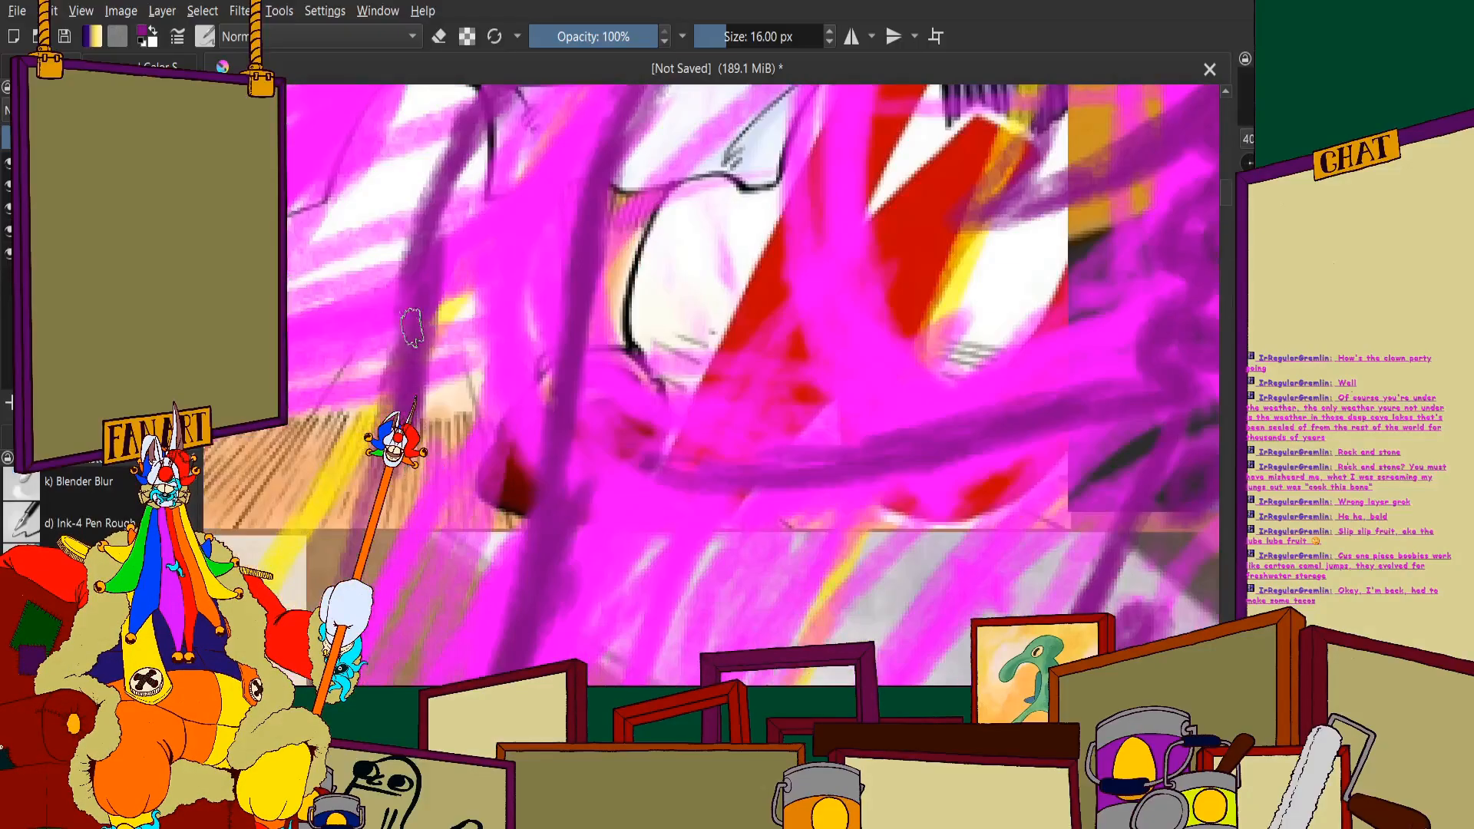
{"action": "scroll", "coordinate": [413, 326], "scroll_direction": "down", "scroll_amount": 2}
{"action": "scroll", "coordinate": [445, 370], "scroll_direction": "up", "scroll_amount": 2}
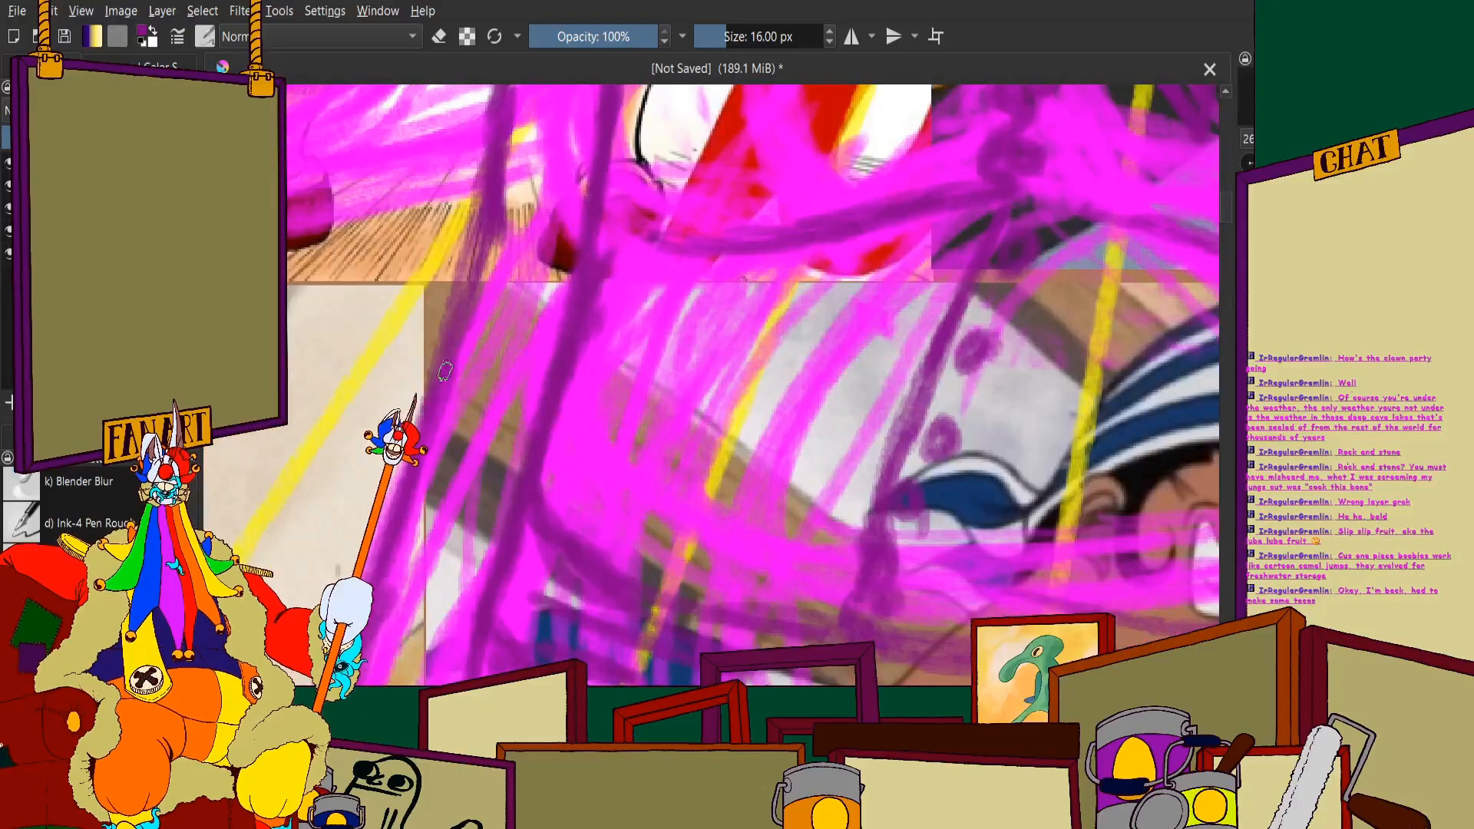
{"action": "scroll", "coordinate": [414, 201], "scroll_direction": "up", "scroll_amount": 2}
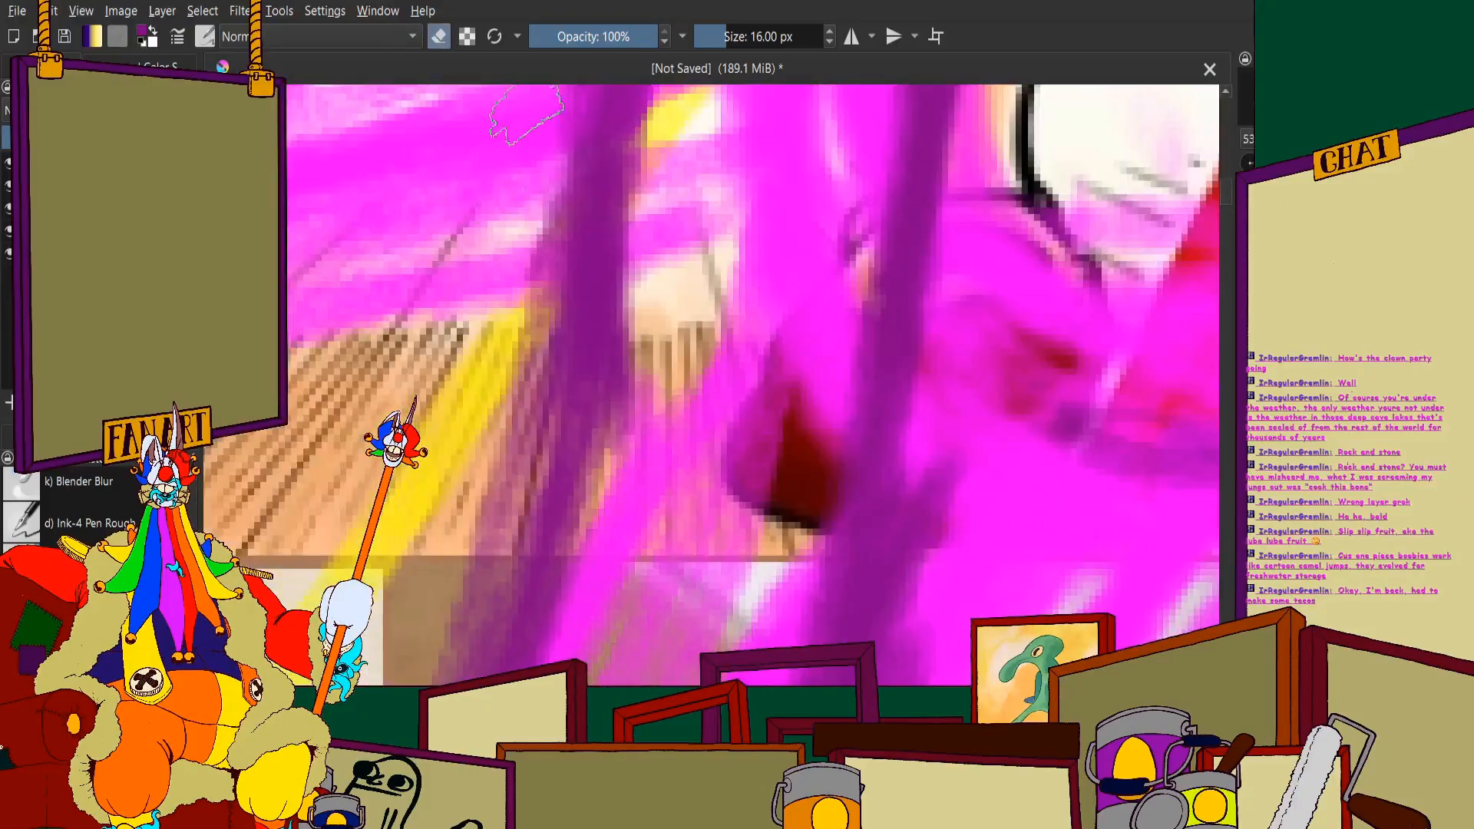
{"action": "scroll", "coordinate": [607, 291], "scroll_direction": "up", "scroll_amount": 2}
{"action": "left_click_drag", "start_coordinate": [607, 269], "coordinate": [495, 596]}
{"action": "left_click", "coordinate": [439, 36]}
{"action": "scroll", "coordinate": [547, 252], "scroll_direction": "down", "scroll_amount": 3}
{"action": "scroll", "coordinate": [591, 231], "scroll_direction": "up", "scroll_amount": 2}
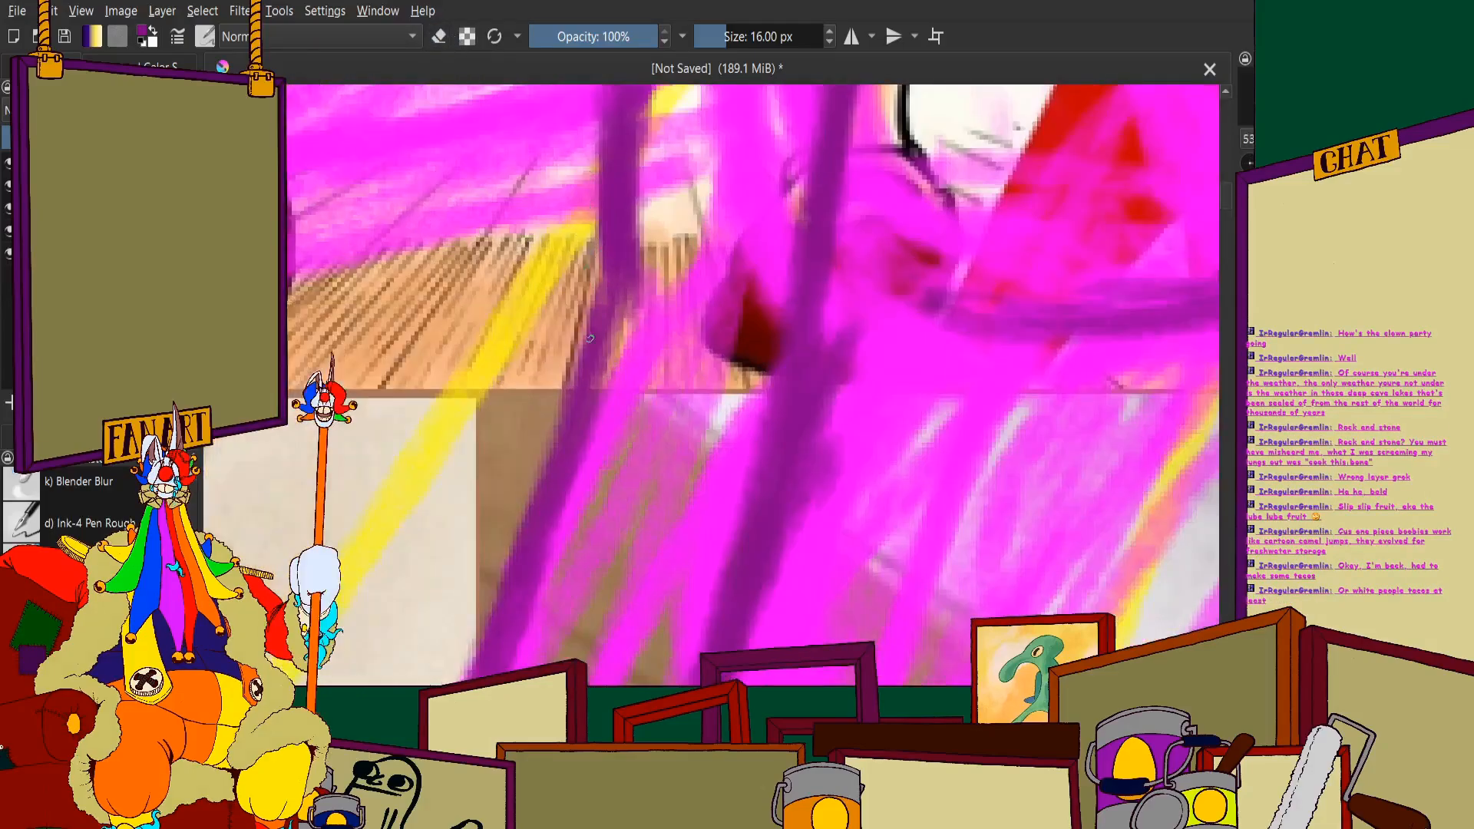
Examine the cleaned coat edge up to the shoulder, then the coat's overall shape on the figure
{"action": "scroll", "coordinate": [591, 230], "scroll_direction": "down", "scroll_amount": 2}
{"action": "scroll", "coordinate": [592, 230], "scroll_direction": "up", "scroll_amount": 2}
{"action": "scroll", "coordinate": [591, 231], "scroll_direction": "down", "scroll_amount": 2}
{"action": "scroll", "coordinate": [611, 309], "scroll_direction": "up", "scroll_amount": 3}
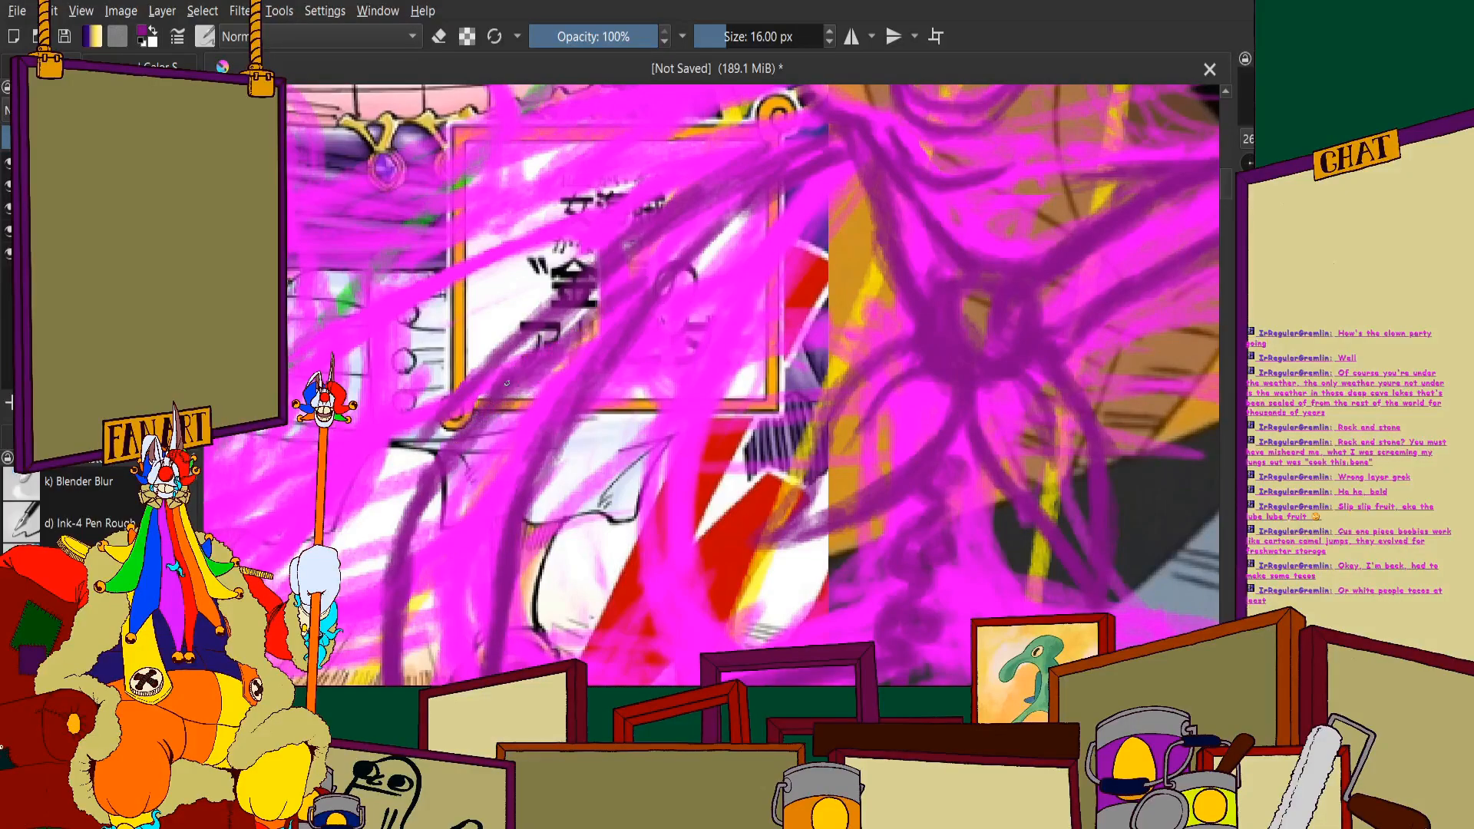
{"action": "scroll", "coordinate": [622, 278], "scroll_direction": "down", "scroll_amount": 3}
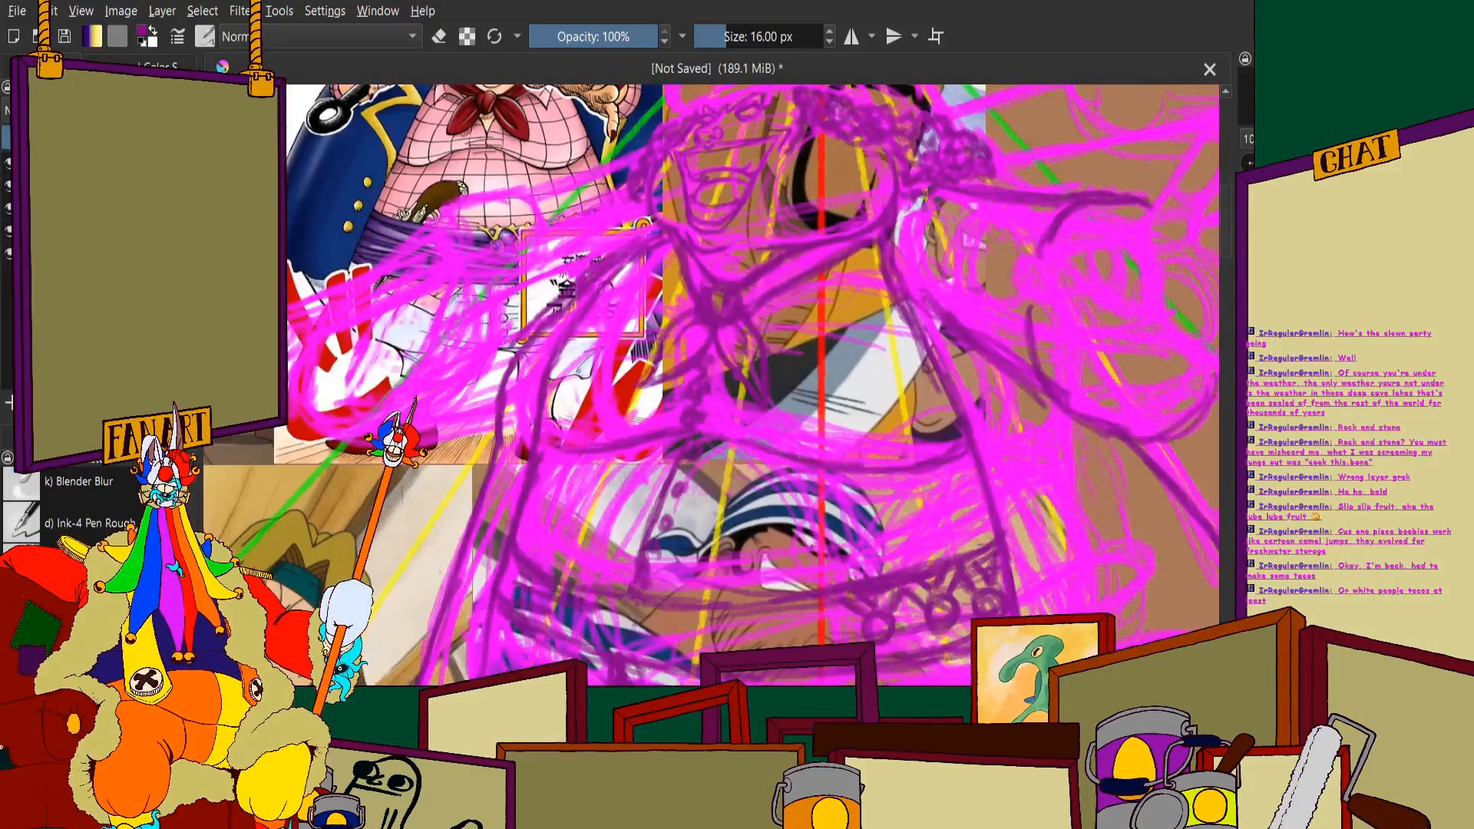
{"action": "scroll", "coordinate": [621, 278], "scroll_direction": "down", "scroll_amount": 2}
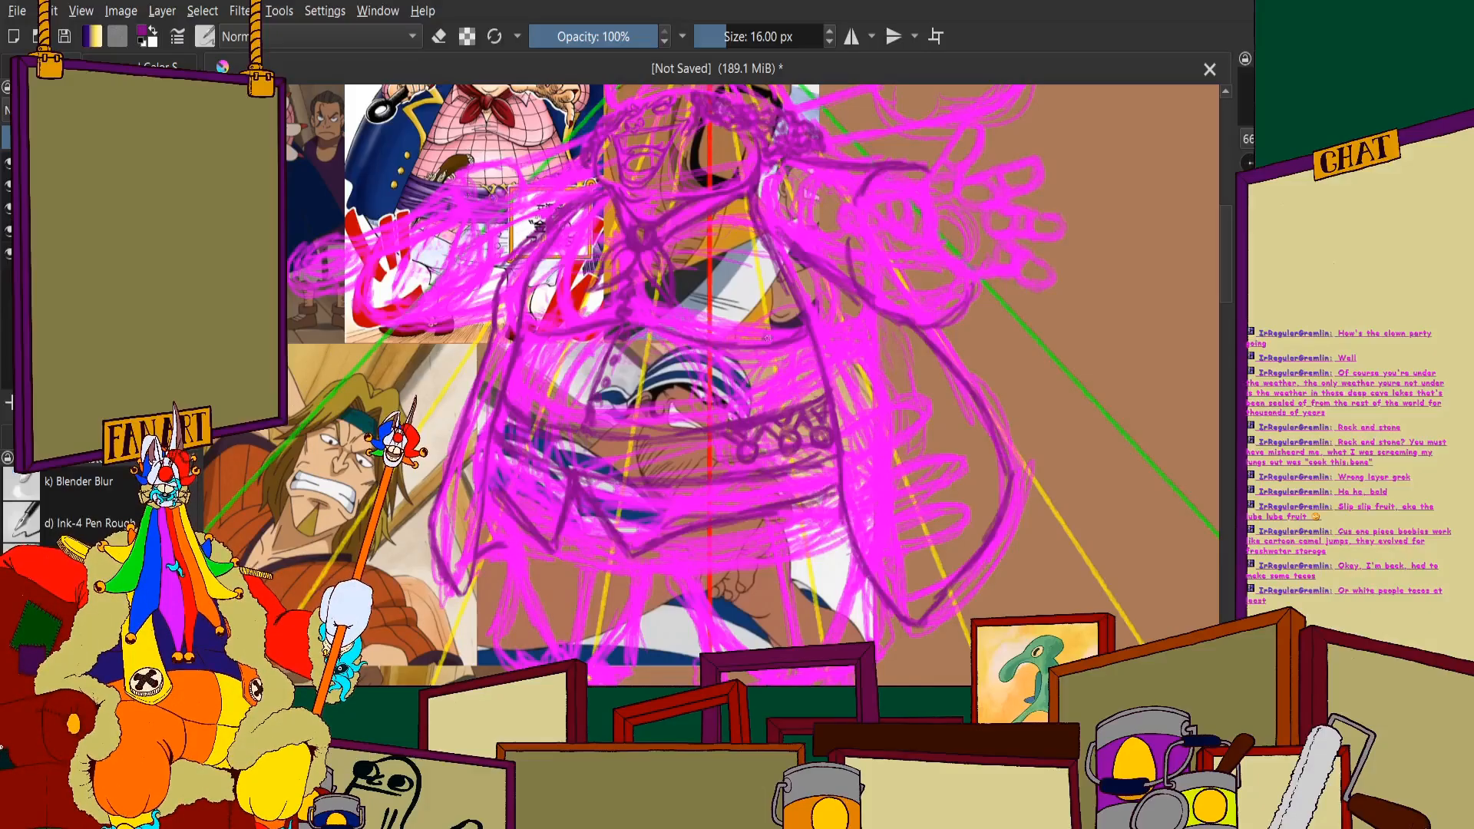
Draw separate strokes for the lower and upper edges of the forearm inside the outstretched sleeve opening
{"action": "scroll", "coordinate": [599, 424], "scroll_direction": "up", "scroll_amount": 10}
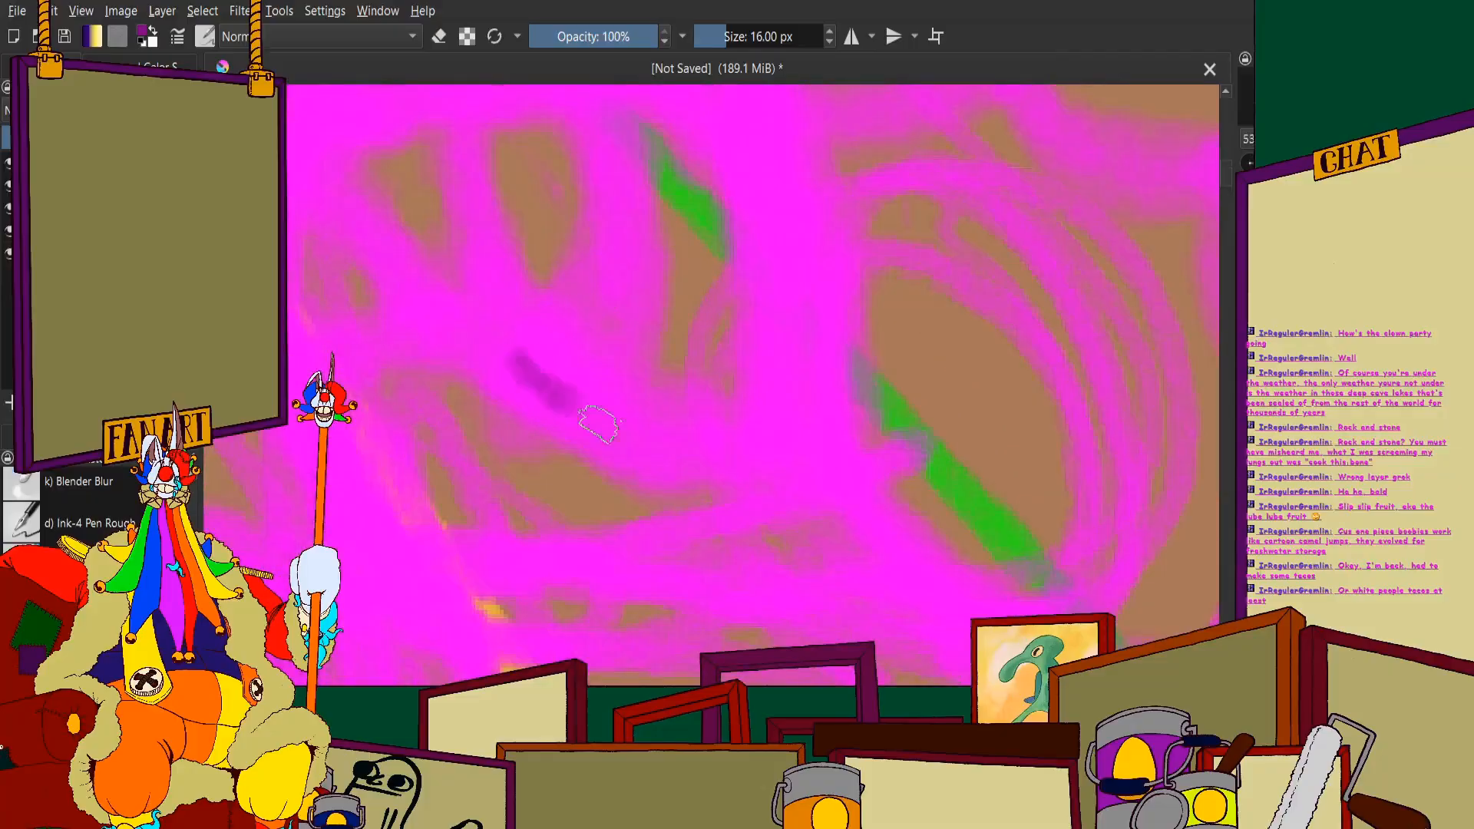
{"action": "left_click_drag", "start_coordinate": [599, 424], "coordinate": [844, 533]}
{"action": "scroll", "coordinate": [635, 364], "scroll_direction": "down", "scroll_amount": 10}
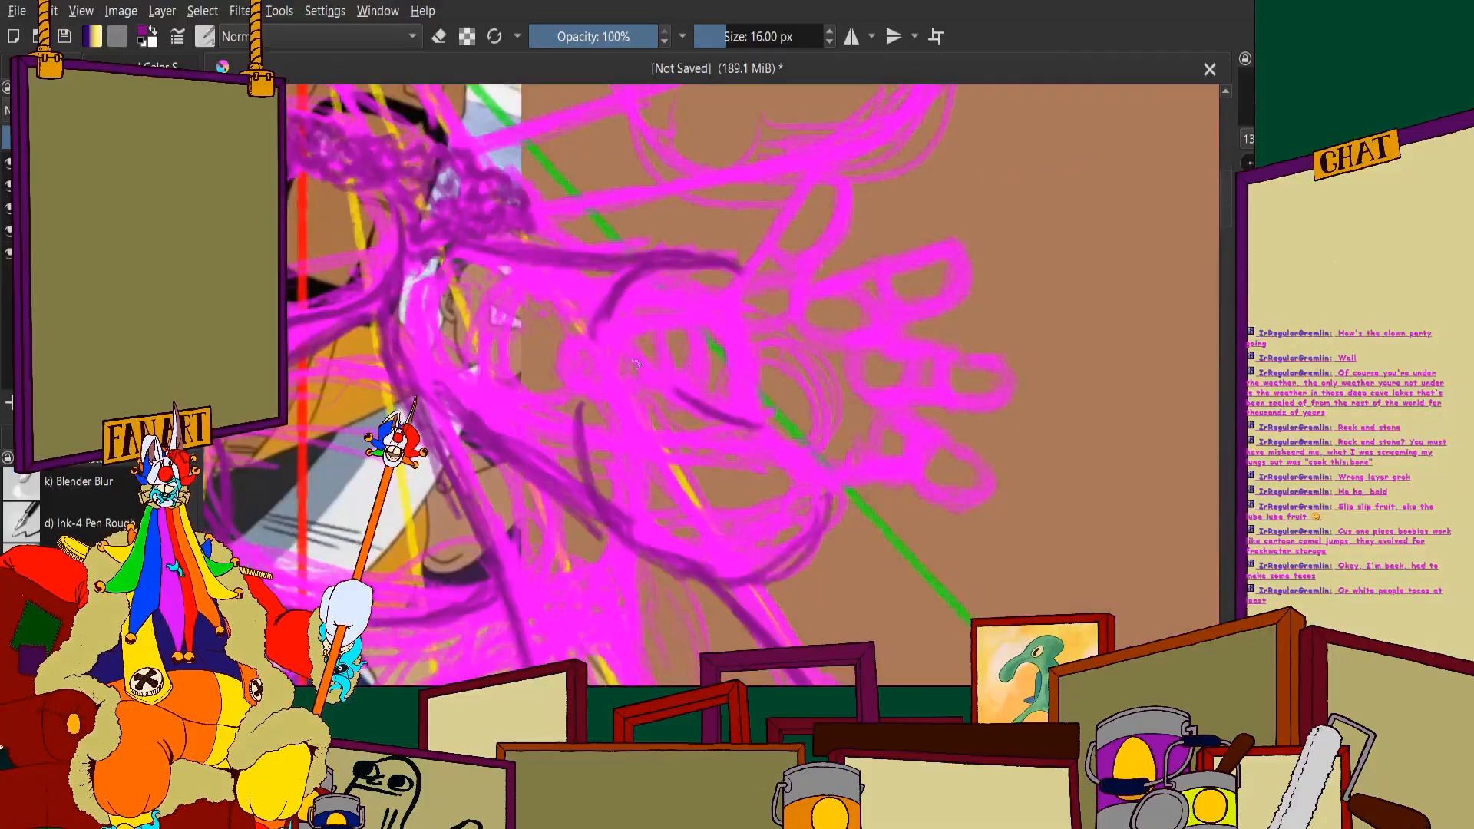
{"action": "scroll", "coordinate": [636, 363], "scroll_direction": "up", "scroll_amount": 5}
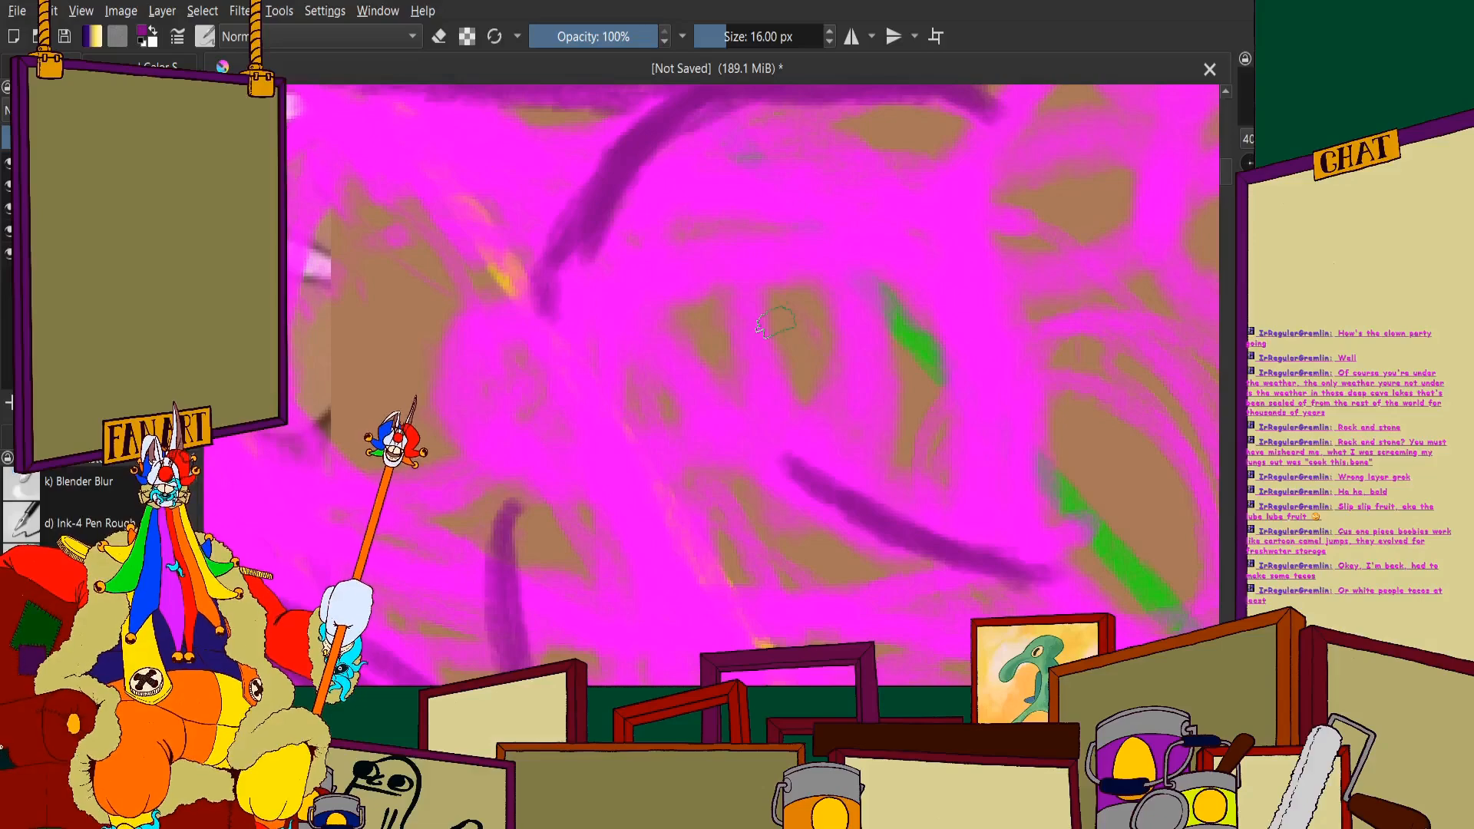
{"action": "scroll", "coordinate": [776, 322], "scroll_direction": "down", "scroll_amount": 3}
{"action": "scroll", "coordinate": [839, 257], "scroll_direction": "up", "scroll_amount": 5}
{"action": "mouse_move", "coordinate": [802, 247]}
{"action": "left_mouse_down"}
{"action": "mouse_move", "coordinate": [641, 272]}
{"action": "mouse_move", "coordinate": [905, 227]}
{"action": "mouse_move", "coordinate": [724, 251]}
{"action": "left_mouse_up"}
{"action": "scroll", "coordinate": [724, 250], "scroll_direction": "down", "scroll_amount": 2}
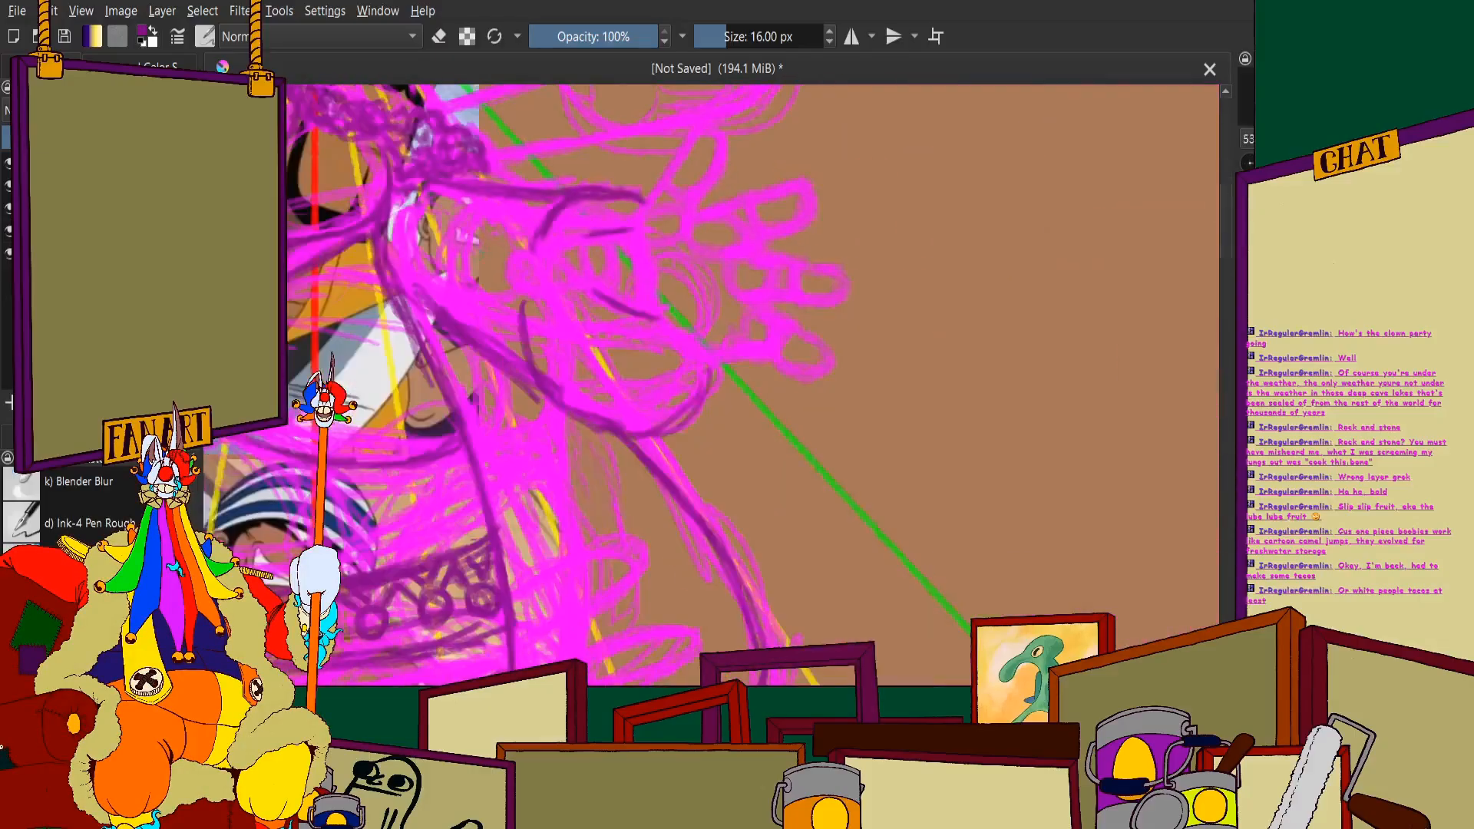
Lengthen both forearm edges and join them with a rounded end inside the sleeve, thickening the curve
{"action": "scroll", "coordinate": [724, 250], "scroll_direction": "up", "scroll_amount": 4}
{"action": "mouse_move", "coordinate": [469, 319]}
{"action": "left_mouse_down"}
{"action": "mouse_move", "coordinate": [704, 261]}
{"action": "mouse_move", "coordinate": [853, 204]}
{"action": "left_mouse_up"}
{"action": "mouse_move", "coordinate": [446, 337]}
{"action": "left_mouse_down"}
{"action": "mouse_move", "coordinate": [477, 430]}
{"action": "mouse_move", "coordinate": [691, 522]}
{"action": "mouse_move", "coordinate": [619, 509]}
{"action": "mouse_move", "coordinate": [852, 499]}
{"action": "mouse_move", "coordinate": [797, 508]}
{"action": "mouse_move", "coordinate": [822, 503]}
{"action": "mouse_move", "coordinate": [832, 527]}
{"action": "mouse_move", "coordinate": [722, 538]}
{"action": "left_mouse_up"}
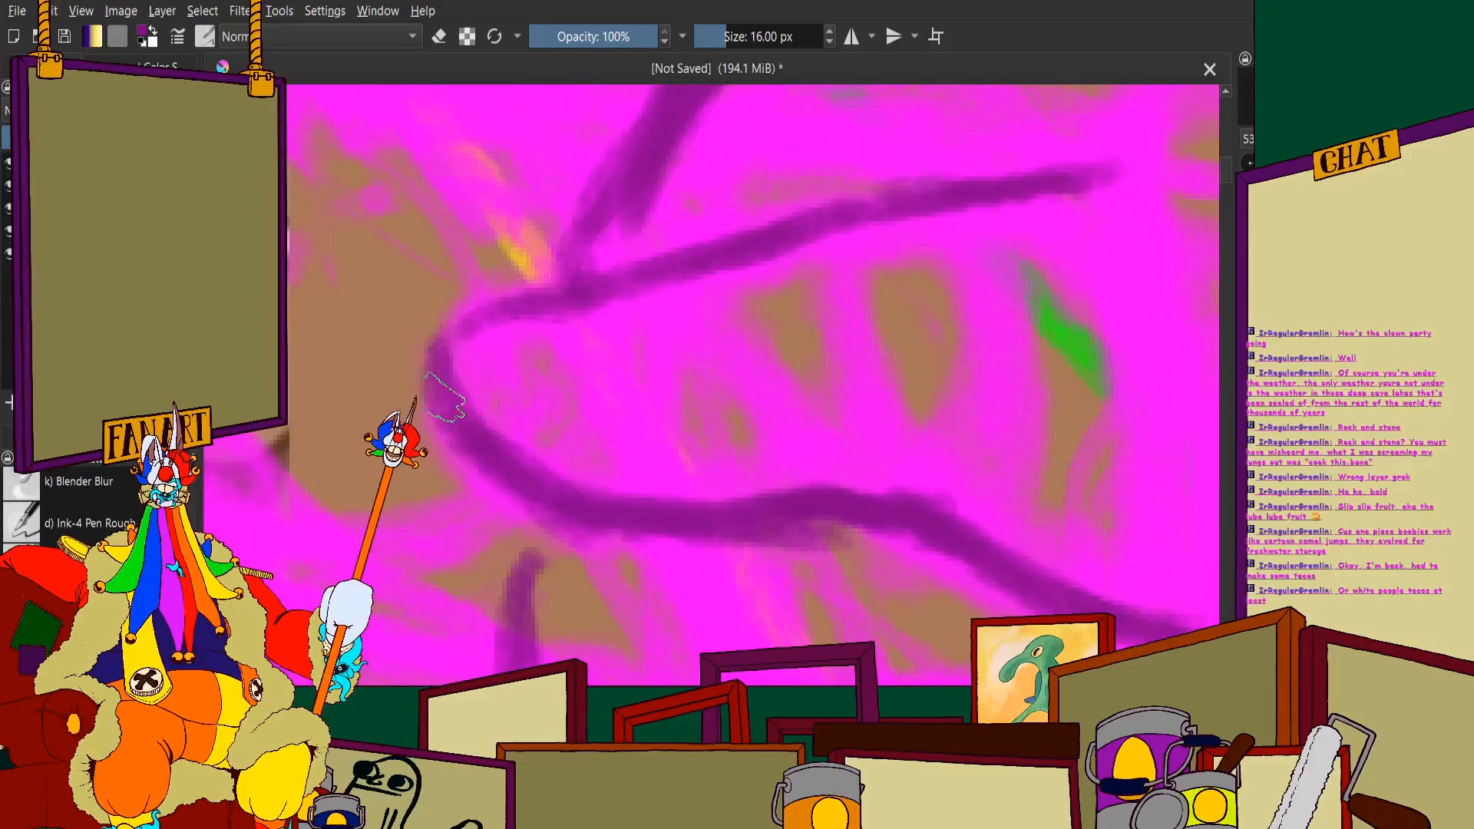
{"action": "left_click_drag", "start_coordinate": [460, 340], "coordinate": [487, 425]}
{"action": "scroll", "coordinate": [564, 316], "scroll_direction": "down", "scroll_amount": 3}
{"action": "scroll", "coordinate": [710, 278], "scroll_direction": "up", "scroll_amount": 2}
{"action": "scroll", "coordinate": [685, 278], "scroll_direction": "down", "scroll_amount": 3}
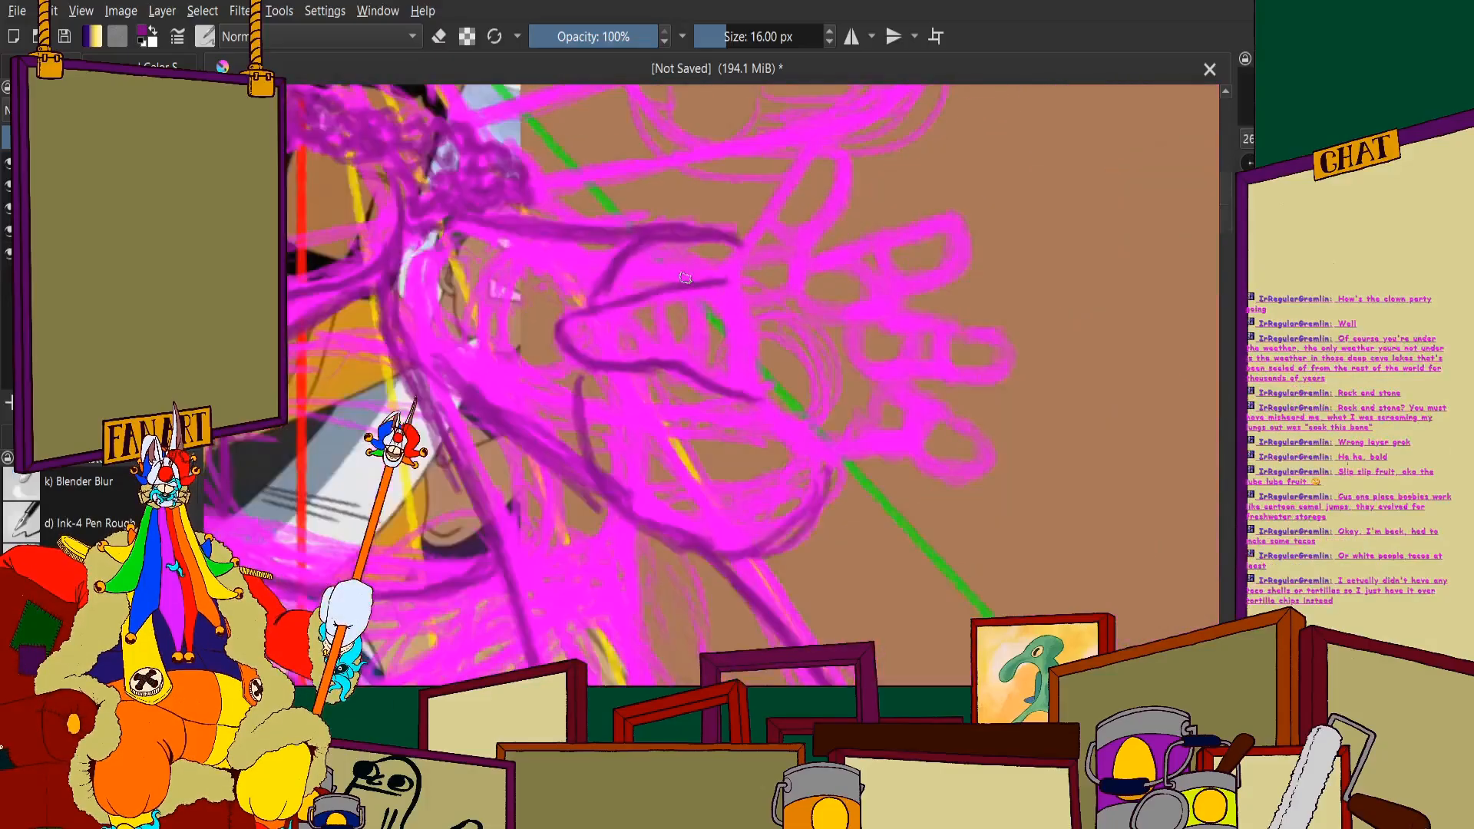
Add a small pointed fold behind the rounded end of the forearm outline
{"action": "scroll", "coordinate": [685, 278], "scroll_direction": "up", "scroll_amount": 2}
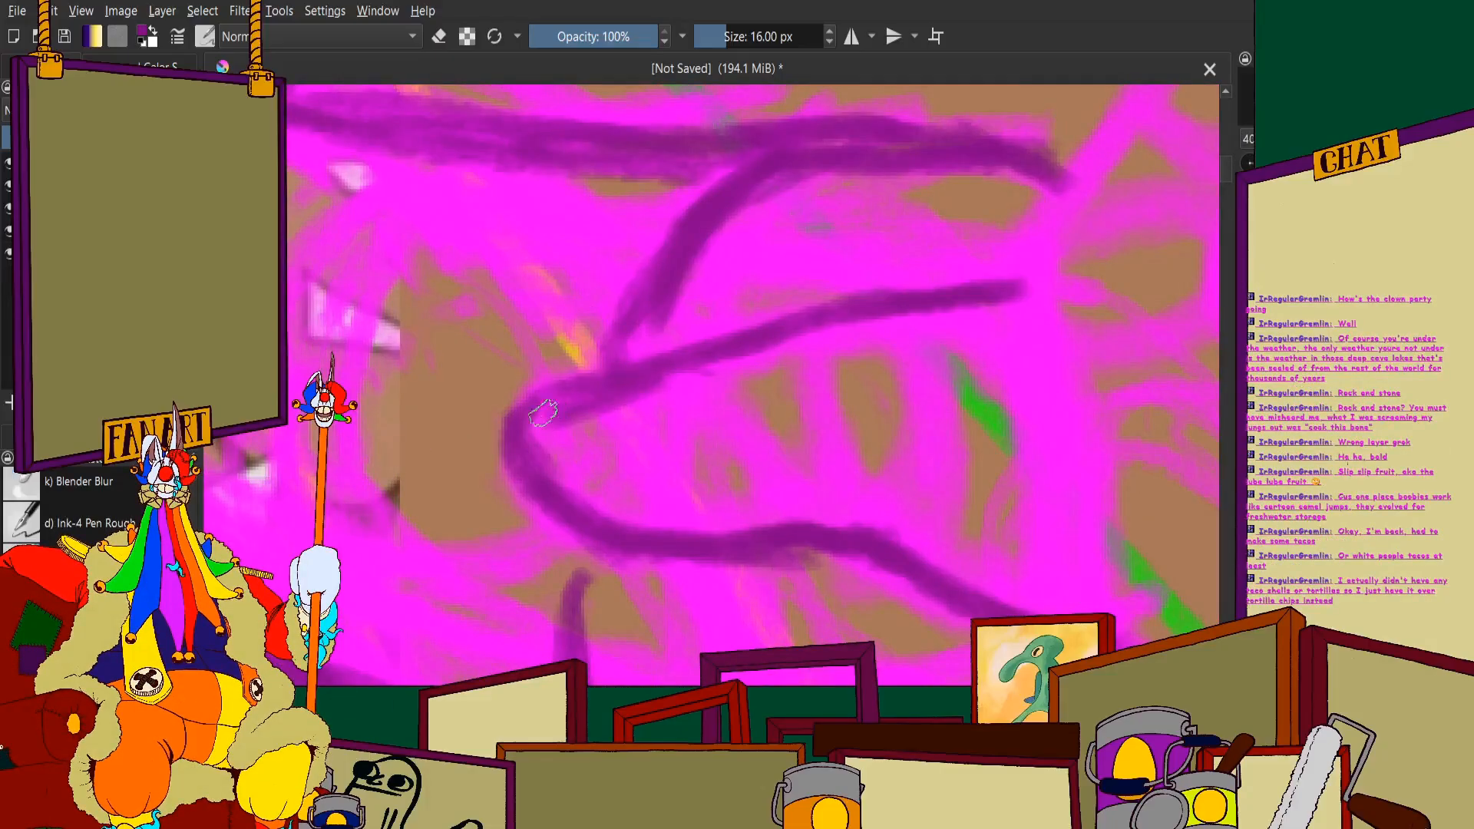
{"action": "mouse_move", "coordinate": [667, 347]}
{"action": "left_mouse_down"}
{"action": "mouse_move", "coordinate": [543, 360]}
{"action": "mouse_move", "coordinate": [613, 347]}
{"action": "mouse_move", "coordinate": [447, 393]}
{"action": "mouse_move", "coordinate": [480, 377]}
{"action": "mouse_move", "coordinate": [428, 414]}
{"action": "mouse_move", "coordinate": [536, 423]}
{"action": "mouse_move", "coordinate": [414, 443]}
{"action": "mouse_move", "coordinate": [537, 423]}
{"action": "mouse_move", "coordinate": [496, 431]}
{"action": "mouse_move", "coordinate": [477, 382]}
{"action": "left_mouse_up"}
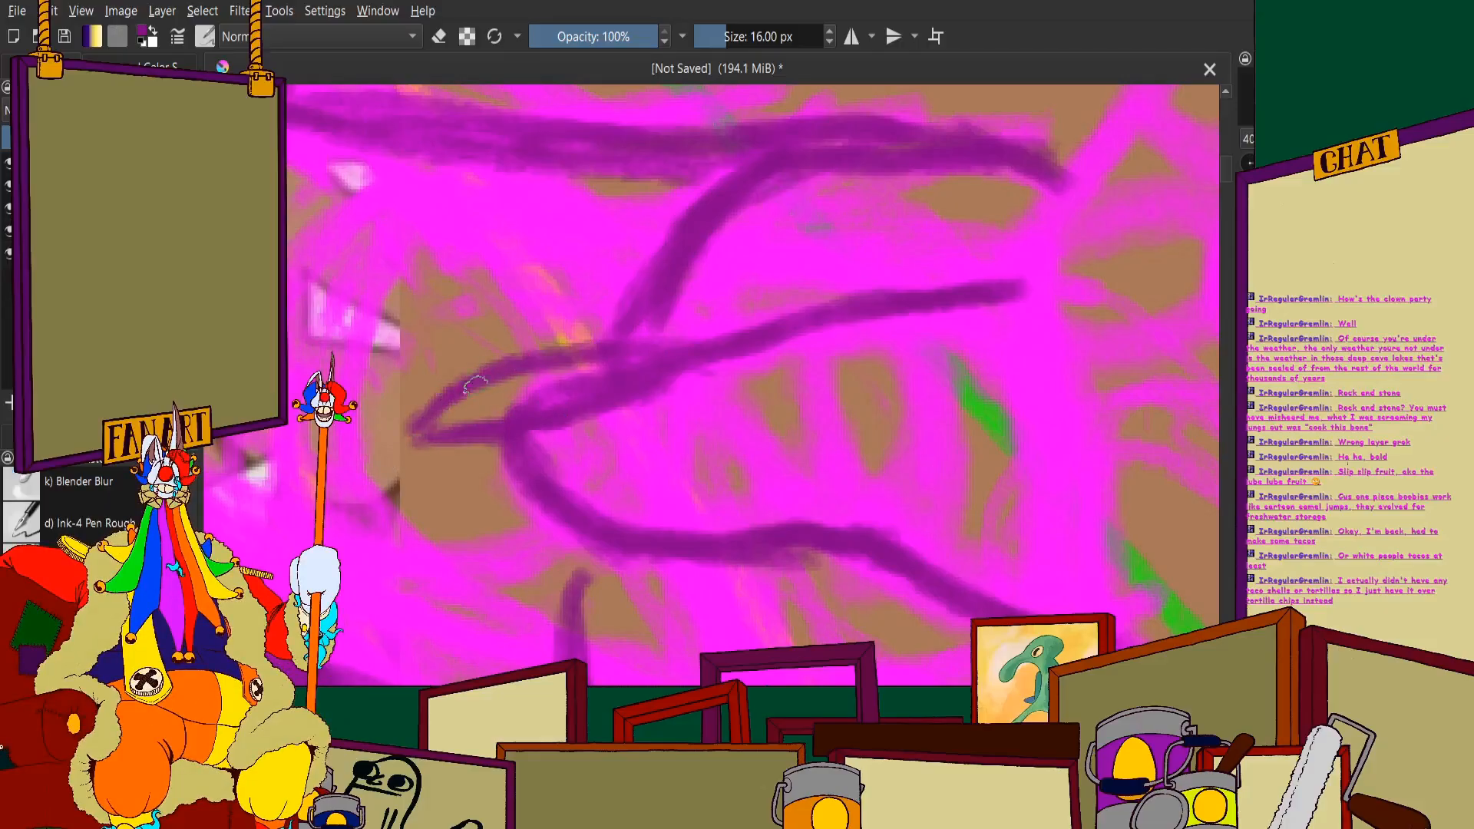
{"action": "scroll", "coordinate": [527, 413], "scroll_direction": "down", "scroll_amount": 2}
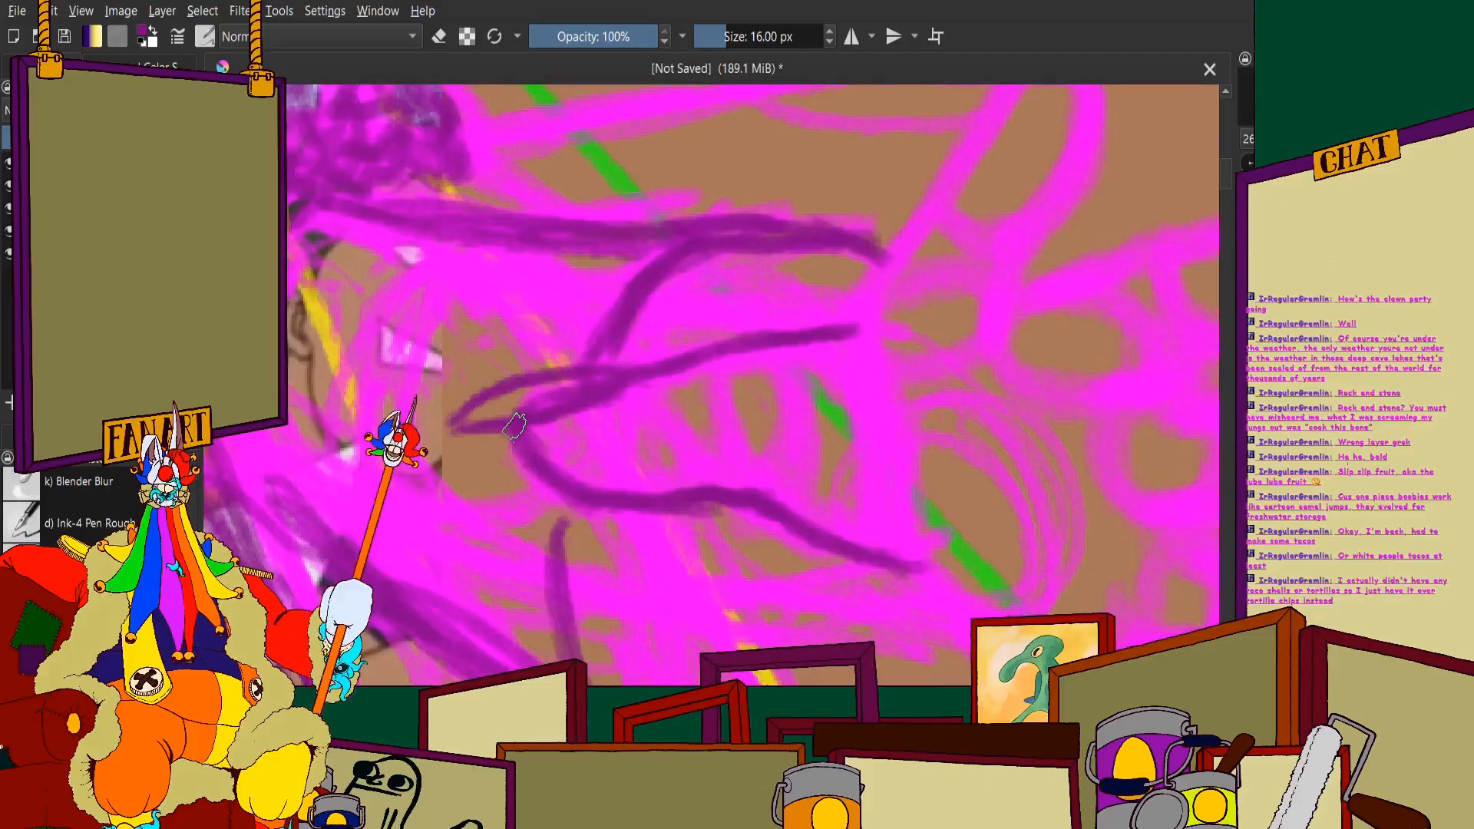
Outline the open hand's upward-pointing thumb, from the wrist line around the rounded tip and down its inner side
{"action": "scroll", "coordinate": [906, 311], "scroll_direction": "up", "scroll_amount": 2}
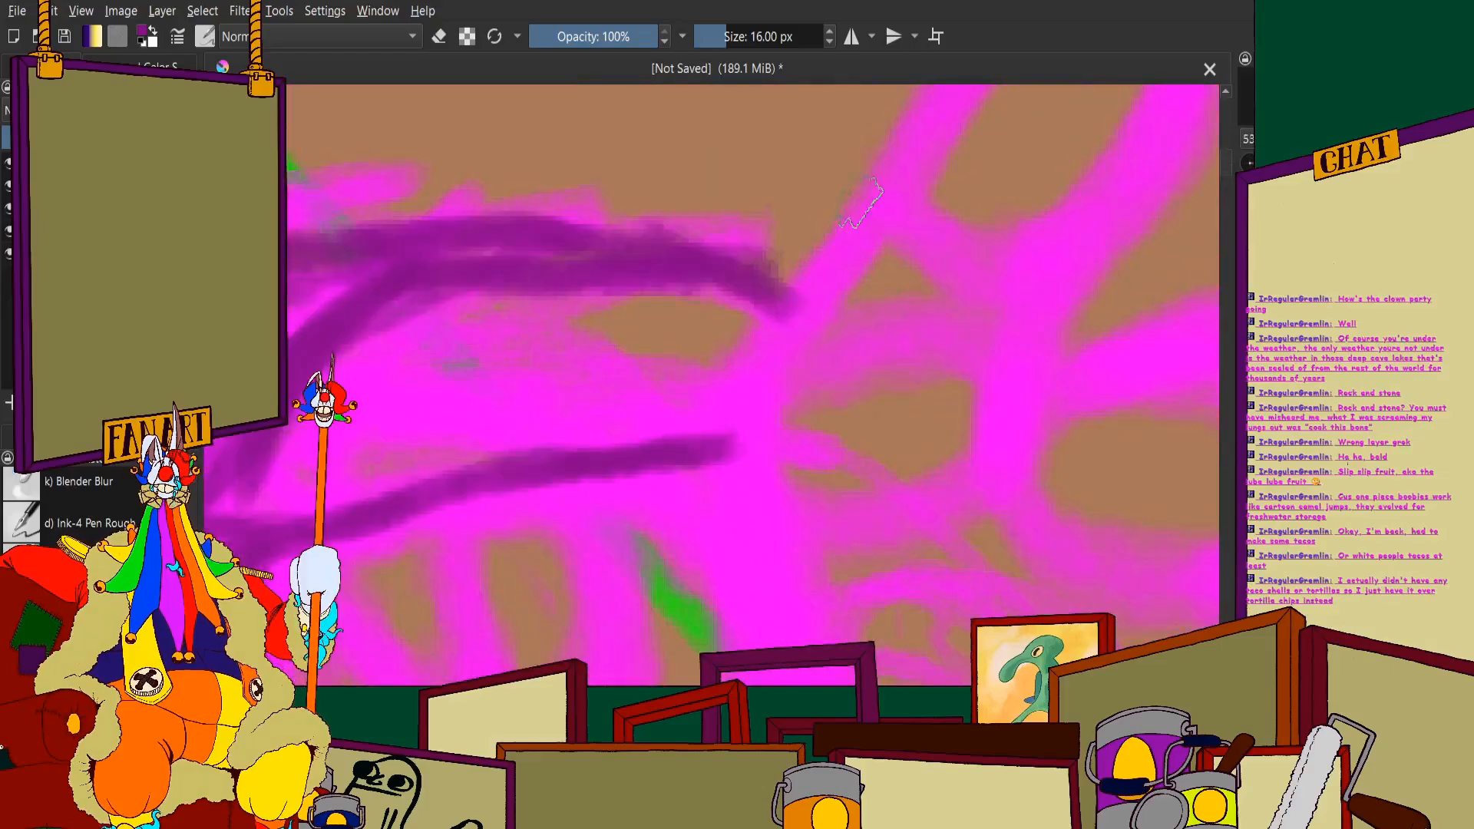
{"action": "mouse_move", "coordinate": [860, 184]}
{"action": "left_mouse_down"}
{"action": "mouse_move", "coordinate": [791, 361]}
{"action": "mouse_move", "coordinate": [737, 419]}
{"action": "left_mouse_up"}
{"action": "scroll", "coordinate": [737, 419], "scroll_direction": "down", "scroll_amount": 2}
{"action": "scroll", "coordinate": [918, 361], "scroll_direction": "up", "scroll_amount": 2}
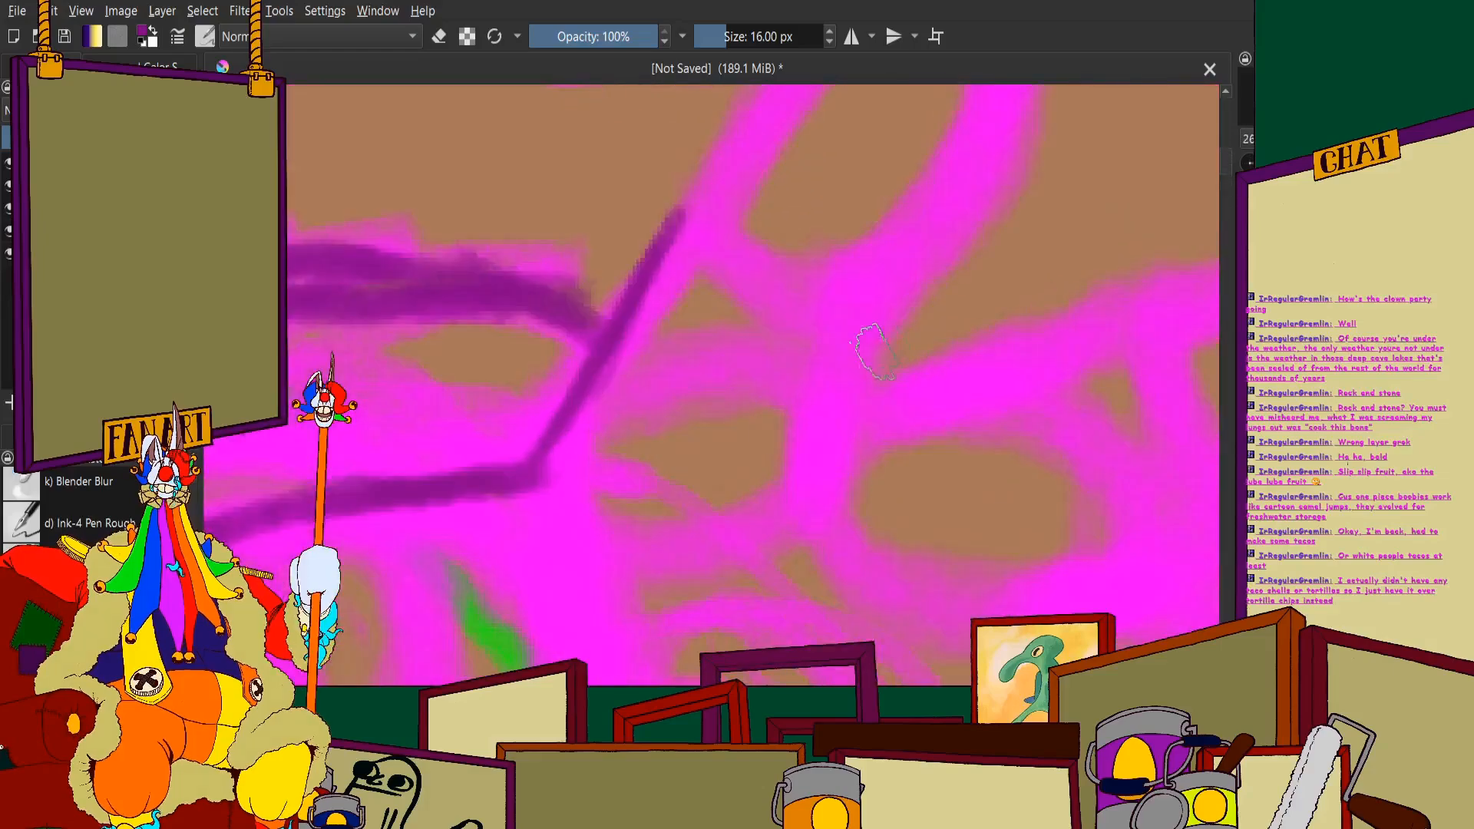
{"action": "left_click_drag", "start_coordinate": [881, 321], "coordinate": [840, 489]}
{"action": "left_click_drag", "start_coordinate": [889, 278], "coordinate": [833, 491]}
{"action": "scroll", "coordinate": [834, 476], "scroll_direction": "down", "scroll_amount": 2}
{"action": "scroll", "coordinate": [863, 253], "scroll_direction": "up", "scroll_amount": 1}
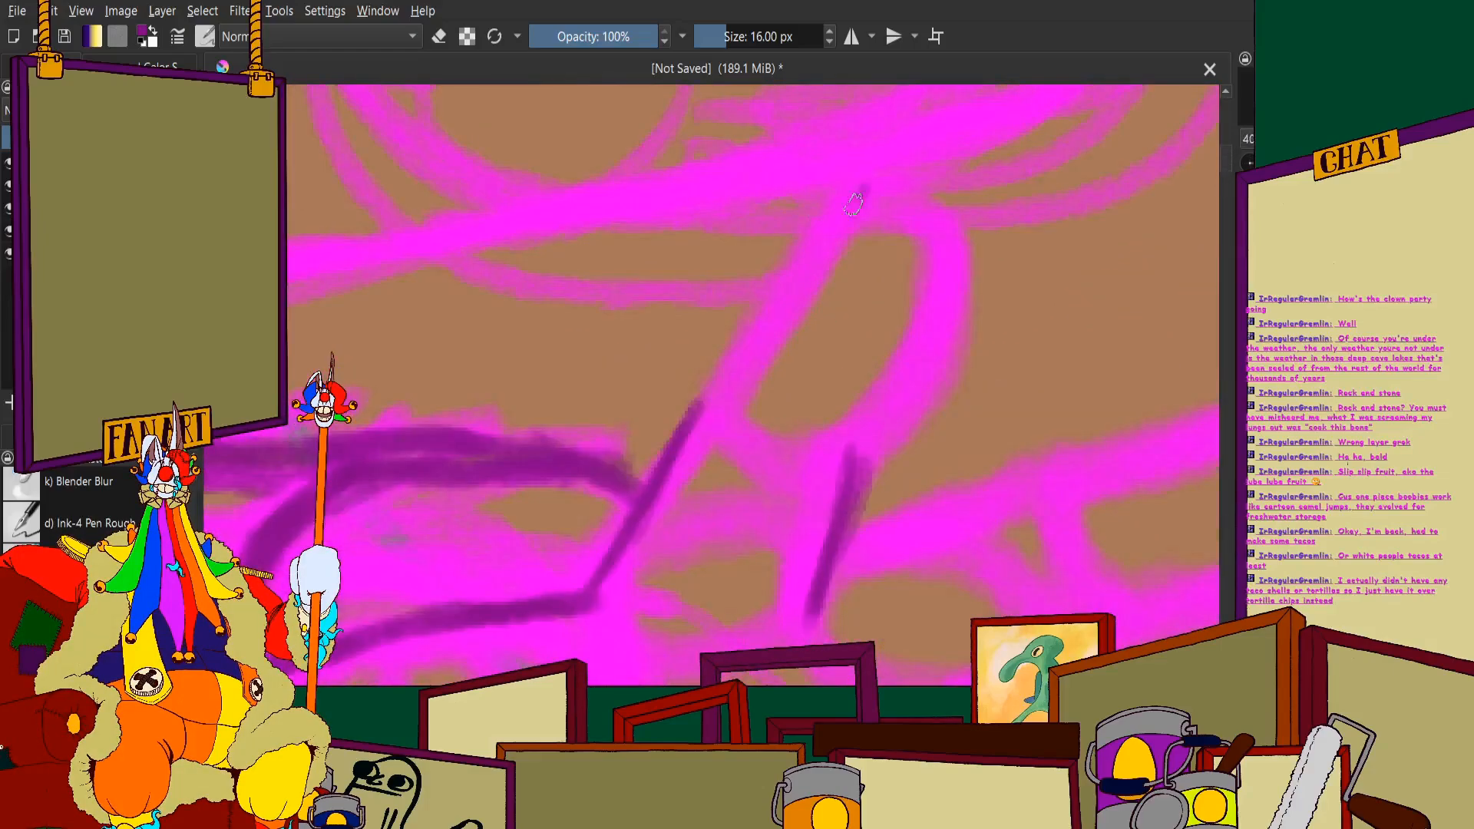
{"action": "mouse_move", "coordinate": [854, 203]}
{"action": "left_mouse_down"}
{"action": "mouse_move", "coordinate": [707, 398]}
{"action": "mouse_move", "coordinate": [842, 215]}
{"action": "mouse_move", "coordinate": [895, 182]}
{"action": "mouse_move", "coordinate": [892, 211]}
{"action": "mouse_move", "coordinate": [934, 217]}
{"action": "mouse_move", "coordinate": [889, 416]}
{"action": "mouse_move", "coordinate": [941, 255]}
{"action": "mouse_move", "coordinate": [862, 443]}
{"action": "mouse_move", "coordinate": [945, 291]}
{"action": "mouse_move", "coordinate": [931, 191]}
{"action": "left_mouse_up"}
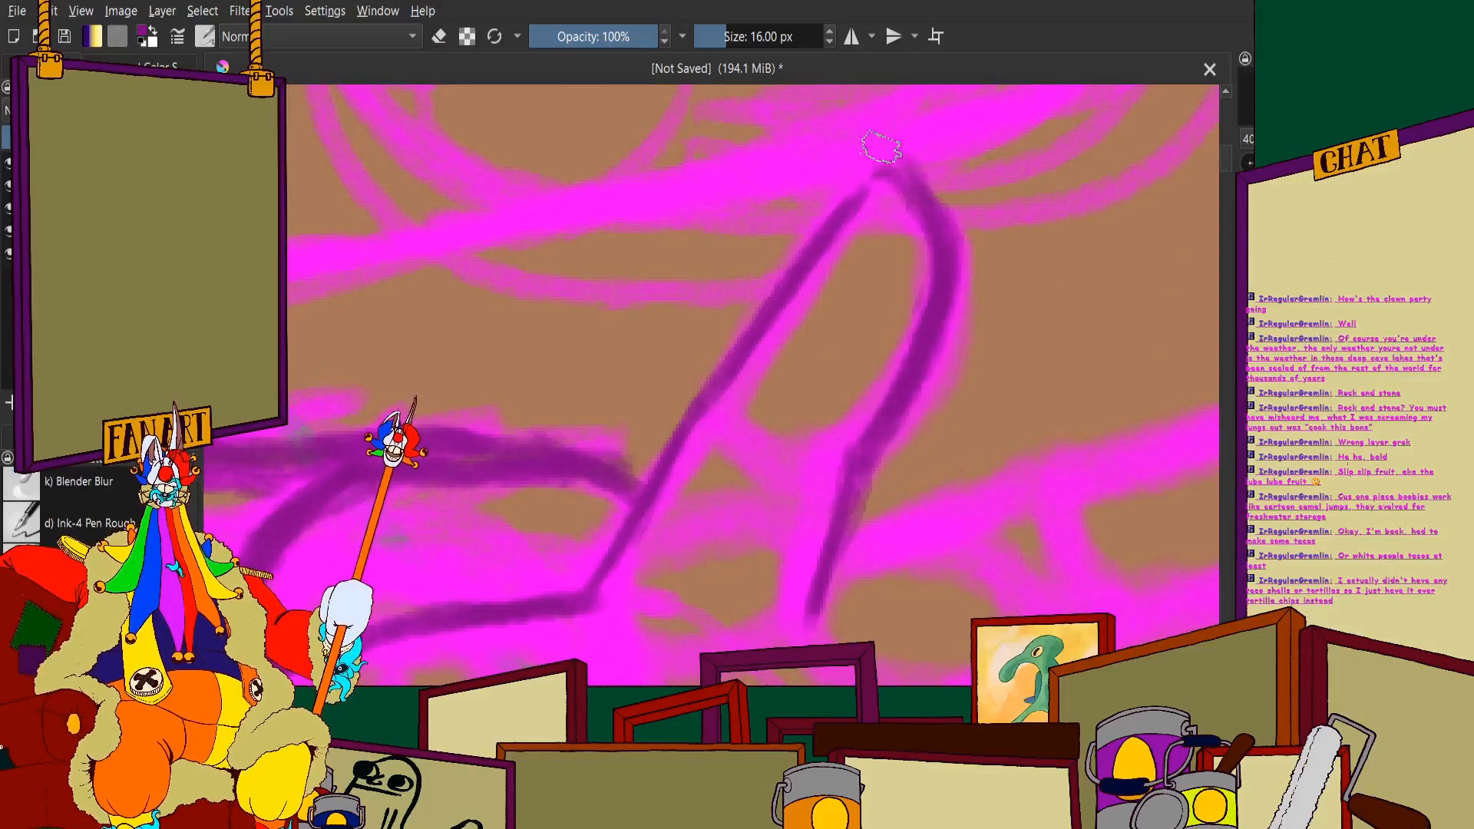
{"action": "scroll", "coordinate": [885, 171], "scroll_direction": "down", "scroll_amount": 2}
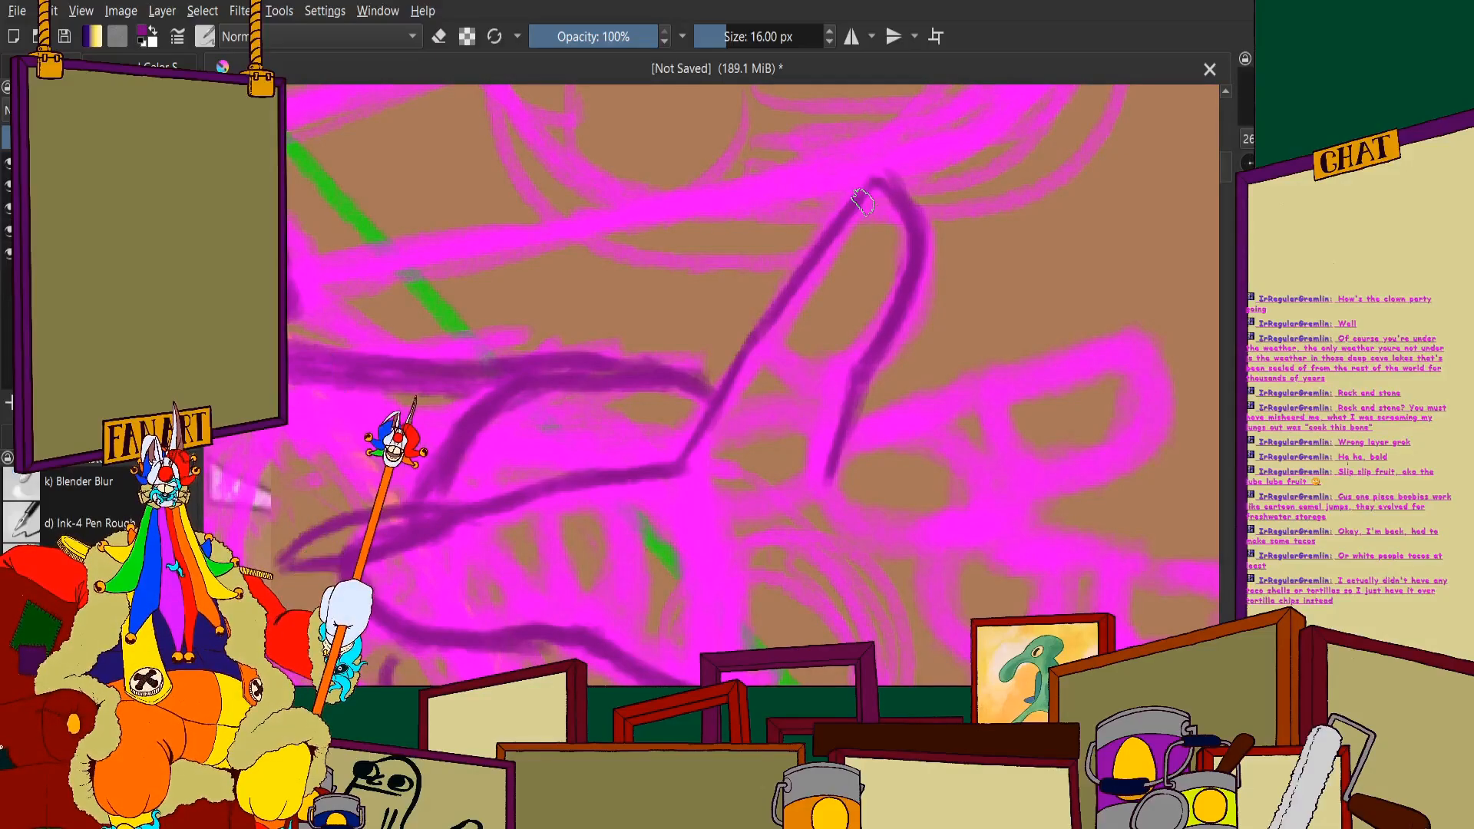
Outline the finger beside the thumb, running along its upper edge, around the tip and back down its lower edge to the knuckle
{"action": "scroll", "coordinate": [689, 408], "scroll_direction": "down", "scroll_amount": 3}
{"action": "scroll", "coordinate": [527, 488], "scroll_direction": "up", "scroll_amount": 5}
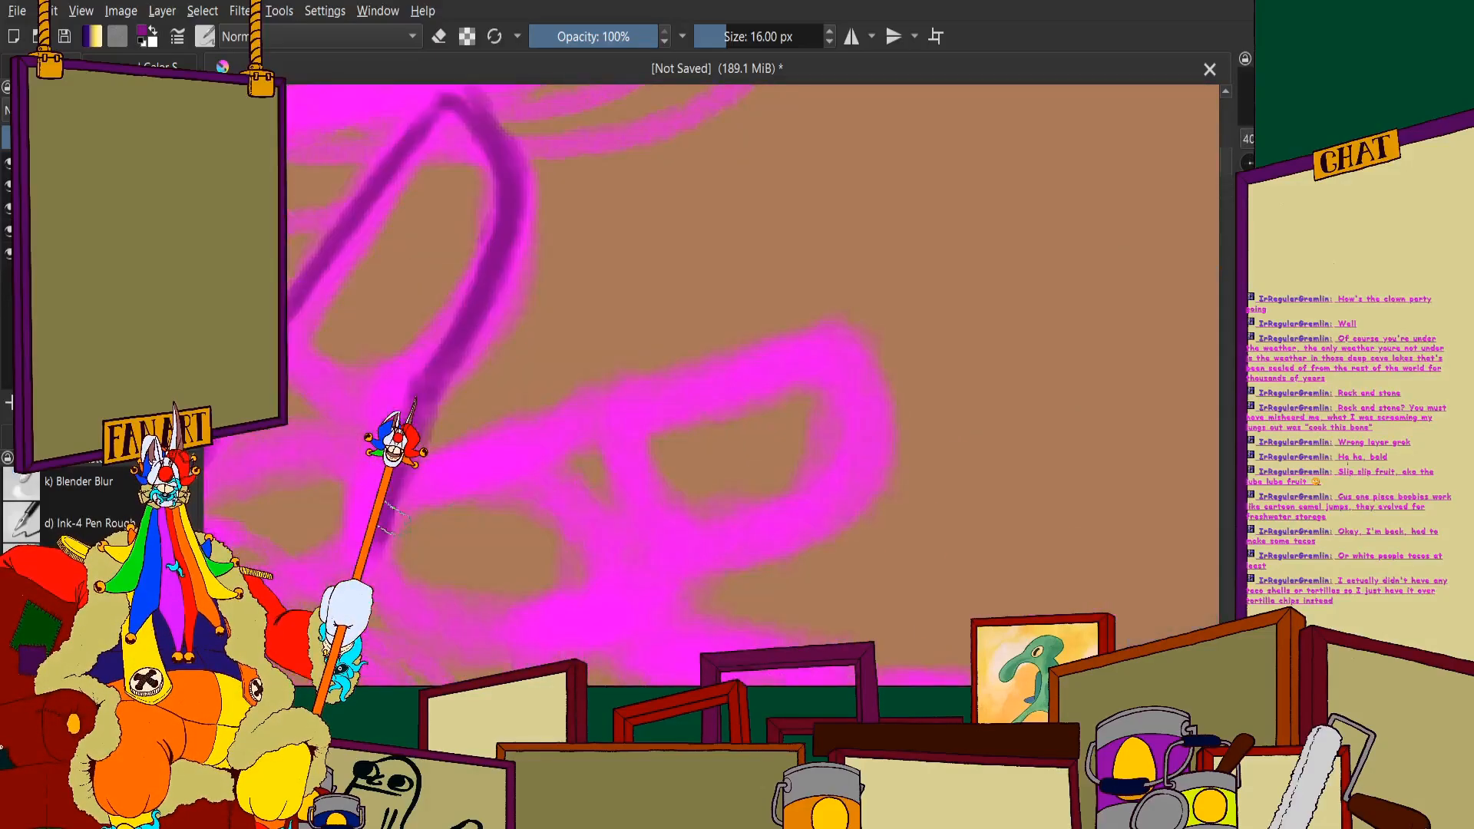
{"action": "mouse_move", "coordinate": [395, 519]}
{"action": "left_mouse_down"}
{"action": "mouse_move", "coordinate": [434, 468]}
{"action": "mouse_move", "coordinate": [529, 422]}
{"action": "mouse_move", "coordinate": [837, 321]}
{"action": "left_mouse_up"}
{"action": "scroll", "coordinate": [786, 372], "scroll_direction": "down", "scroll_amount": 3}
{"action": "mouse_move", "coordinate": [891, 265]}
{"action": "left_mouse_down"}
{"action": "mouse_move", "coordinate": [888, 428]}
{"action": "mouse_move", "coordinate": [807, 495]}
{"action": "mouse_move", "coordinate": [891, 434]}
{"action": "mouse_move", "coordinate": [676, 544]}
{"action": "mouse_move", "coordinate": [745, 519]}
{"action": "mouse_move", "coordinate": [628, 600]}
{"action": "left_mouse_up"}
Outline the open hand's middle finger with a rounded tip, starting from the base of the finger above it
{"action": "scroll", "coordinate": [633, 414], "scroll_direction": "down", "scroll_amount": 4}
{"action": "scroll", "coordinate": [660, 492], "scroll_direction": "up", "scroll_amount": 2}
{"action": "scroll", "coordinate": [614, 400], "scroll_direction": "up", "scroll_amount": 5}
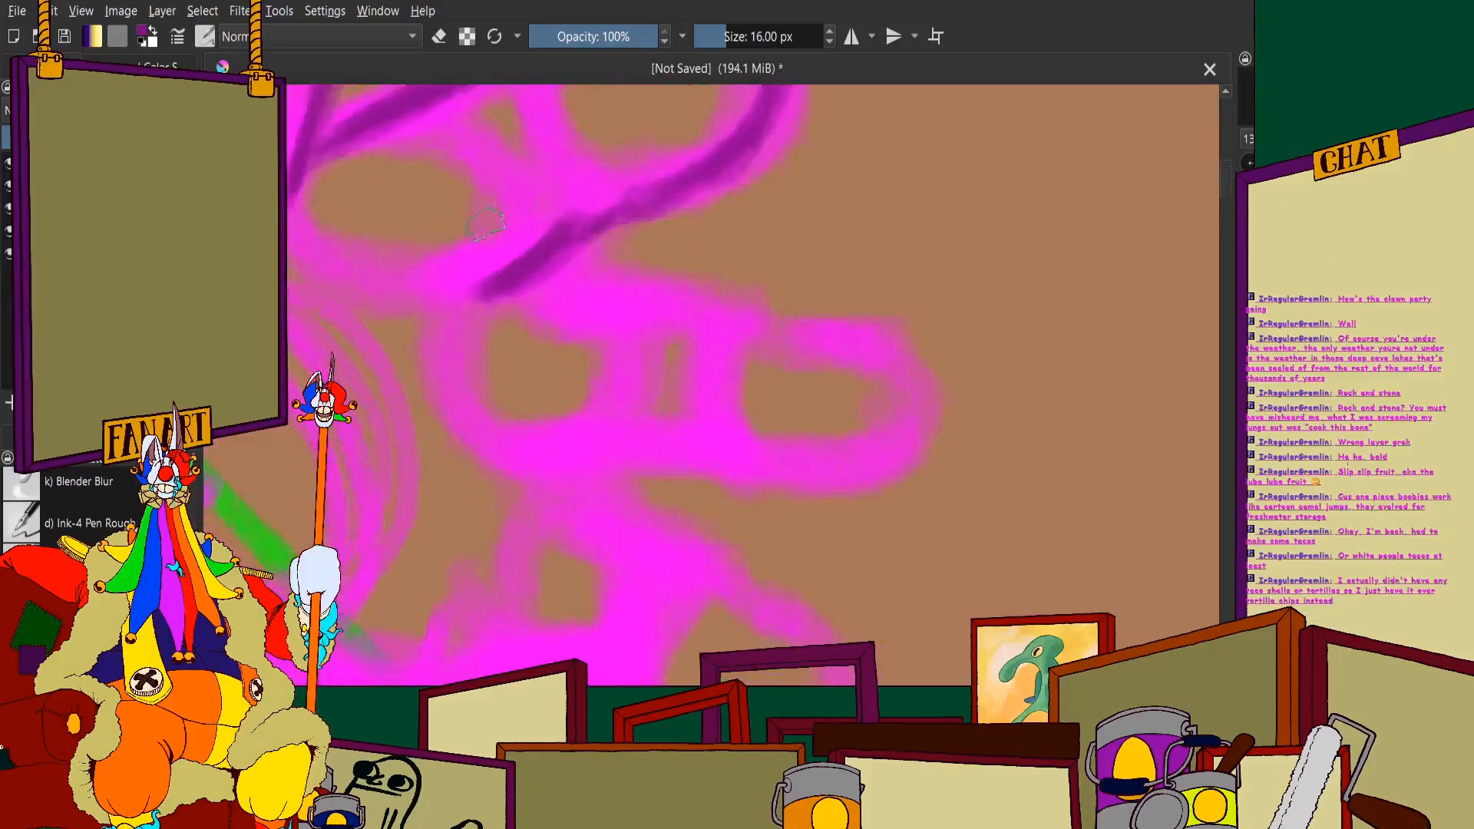
{"action": "mouse_move", "coordinate": [484, 303]}
{"action": "left_mouse_down"}
{"action": "mouse_move", "coordinate": [696, 298]}
{"action": "mouse_move", "coordinate": [676, 296]}
{"action": "mouse_move", "coordinate": [927, 363]}
{"action": "mouse_move", "coordinate": [740, 315]}
{"action": "mouse_move", "coordinate": [1021, 368]}
{"action": "mouse_move", "coordinate": [945, 369]}
{"action": "mouse_move", "coordinate": [1046, 395]}
{"action": "mouse_move", "coordinate": [925, 538]}
{"action": "mouse_move", "coordinate": [1061, 404]}
{"action": "mouse_move", "coordinate": [920, 541]}
{"action": "mouse_move", "coordinate": [946, 527]}
{"action": "mouse_move", "coordinate": [559, 530]}
{"action": "mouse_move", "coordinate": [611, 540]}
{"action": "left_mouse_up"}
{"action": "scroll", "coordinate": [610, 540], "scroll_direction": "down", "scroll_amount": 5}
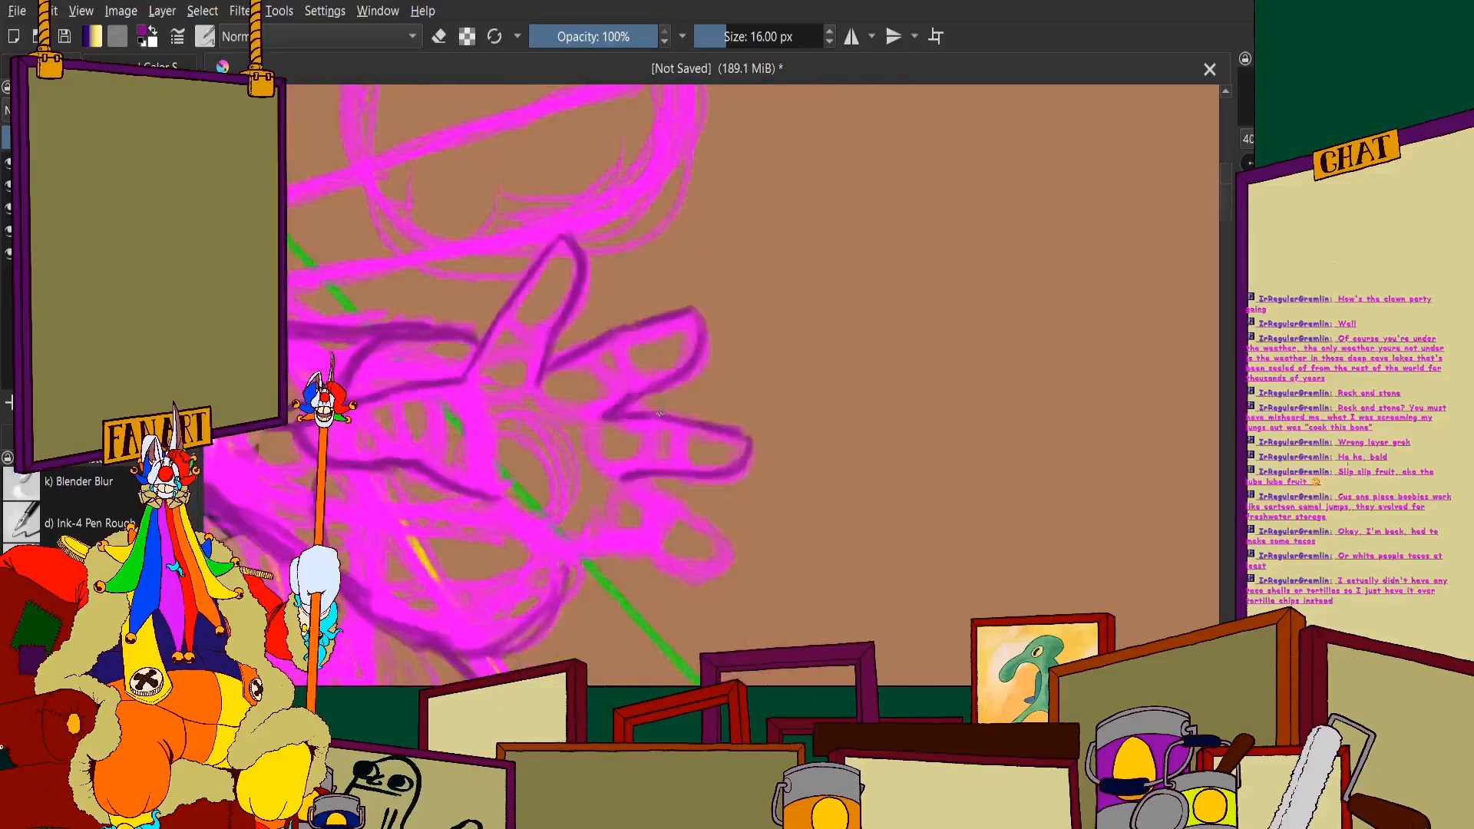
Outline the lowest finger with a diagonal upper edge, a rounded tip and a curved lower edge back toward the palm
{"action": "scroll", "coordinate": [836, 342], "scroll_direction": "up", "scroll_amount": 8}
{"action": "scroll", "coordinate": [873, 352], "scroll_direction": "down", "scroll_amount": 3}
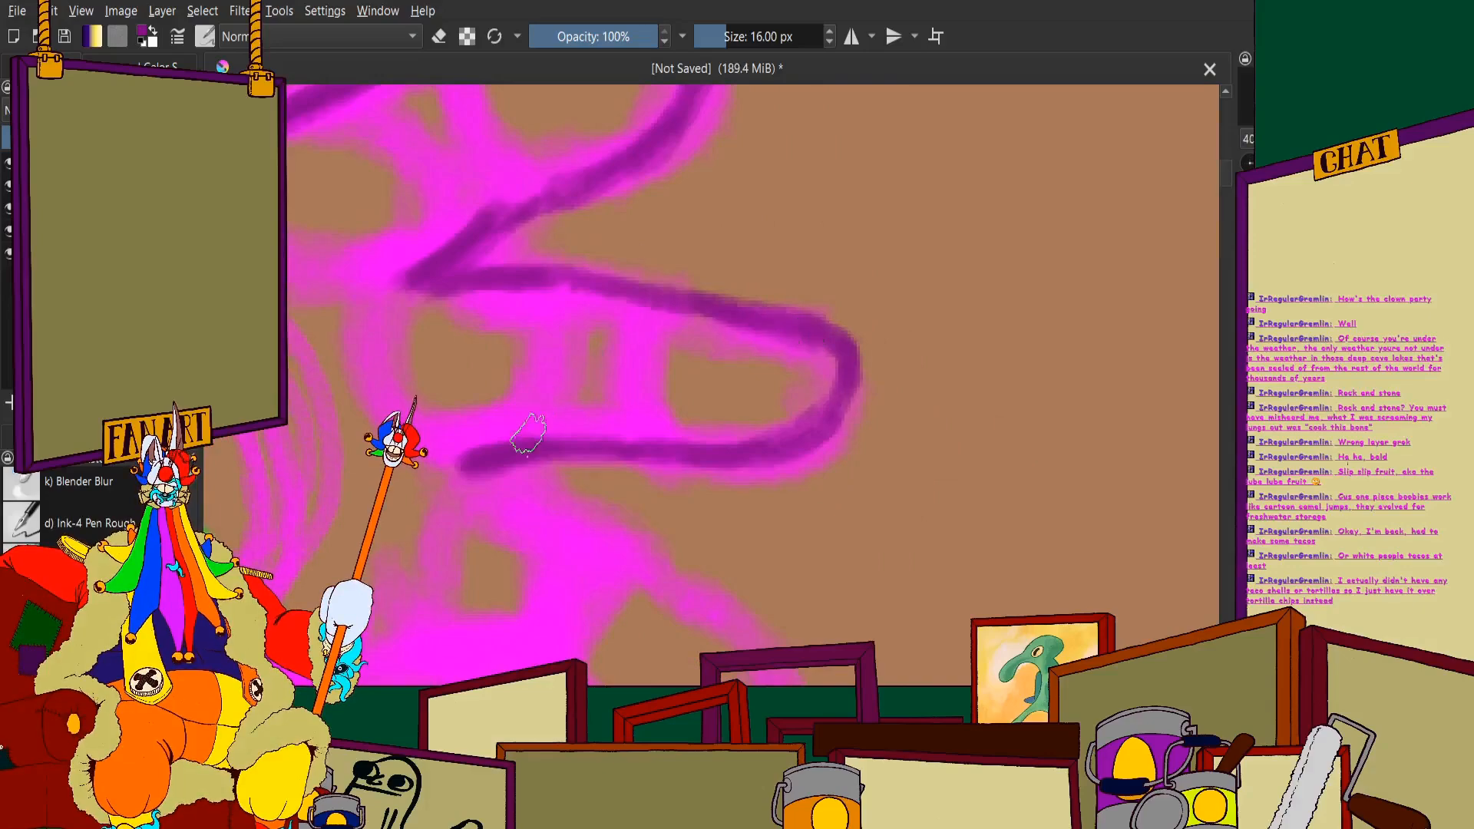
{"action": "scroll", "coordinate": [529, 434], "scroll_direction": "down", "scroll_amount": 4}
{"action": "scroll", "coordinate": [507, 368], "scroll_direction": "up", "scroll_amount": 5}
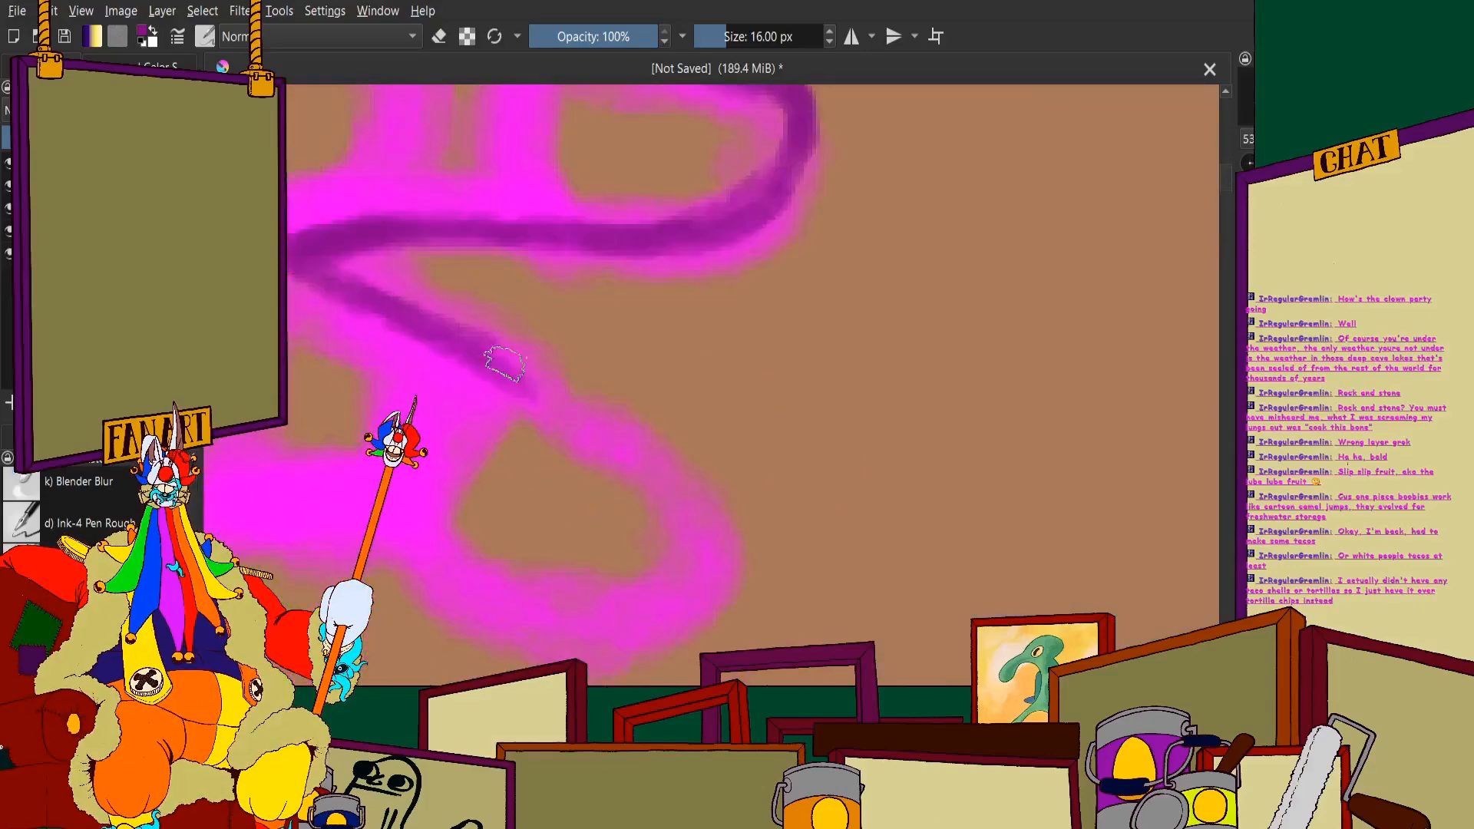
{"action": "left_click_drag", "start_coordinate": [500, 355], "coordinate": [668, 493]}
{"action": "scroll", "coordinate": [614, 453], "scroll_direction": "down", "scroll_amount": 5}
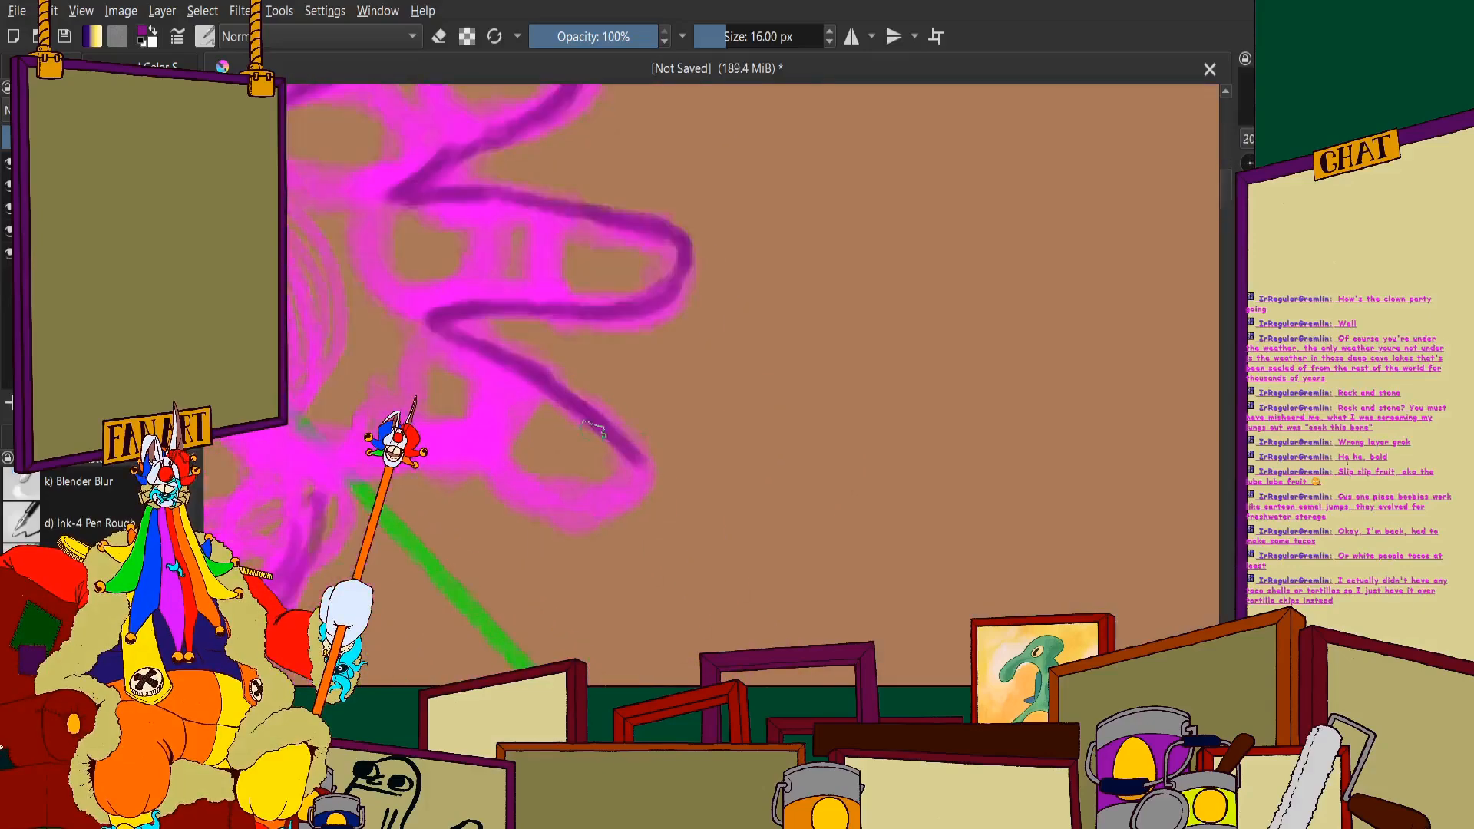
{"action": "scroll", "coordinate": [595, 430], "scroll_direction": "up", "scroll_amount": 5}
{"action": "mouse_move", "coordinate": [360, 474]}
{"action": "left_mouse_down"}
{"action": "mouse_move", "coordinate": [599, 556]}
{"action": "mouse_move", "coordinate": [476, 542]}
{"action": "mouse_move", "coordinate": [677, 538]}
{"action": "mouse_move", "coordinate": [574, 580]}
{"action": "mouse_move", "coordinate": [635, 565]}
{"action": "mouse_move", "coordinate": [724, 495]}
{"action": "left_mouse_up"}
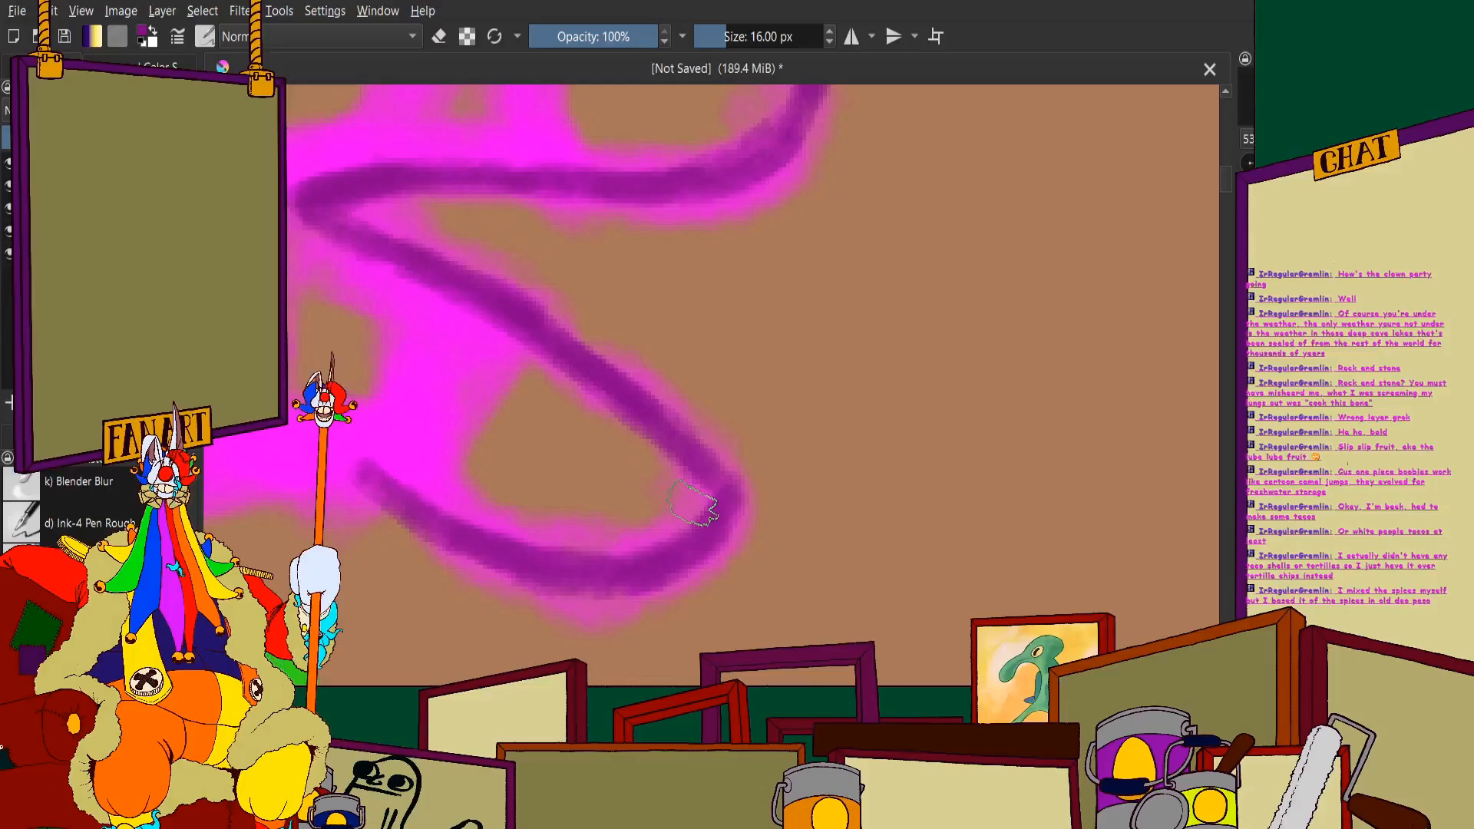
Draw the lower edge of the palm from the wrist to the lowest finger and join it to the finger's outline
{"action": "scroll", "coordinate": [688, 497], "scroll_direction": "down", "scroll_amount": 4}
{"action": "scroll", "coordinate": [466, 449], "scroll_direction": "up", "scroll_amount": 4}
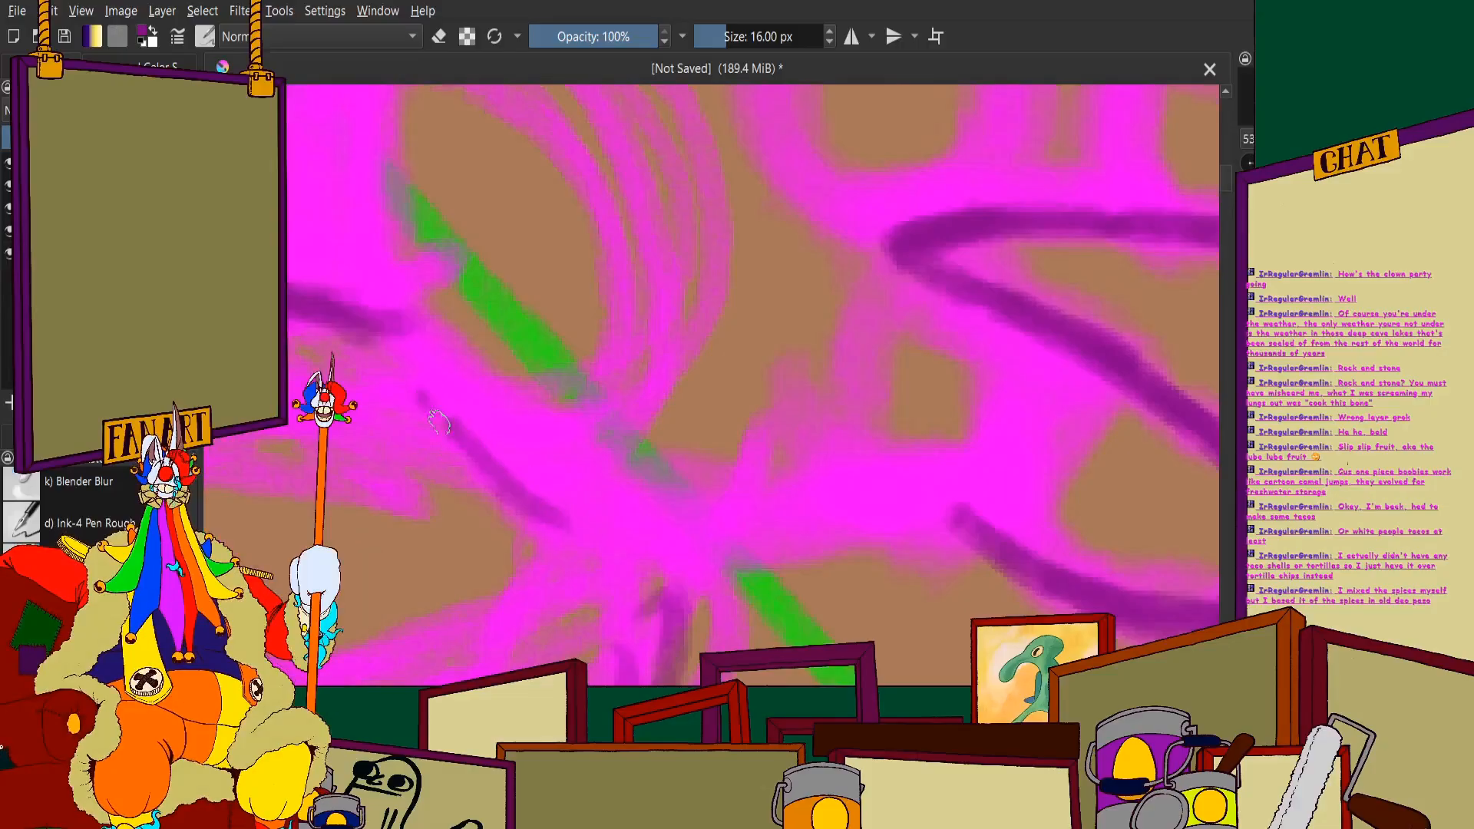
{"action": "mouse_move", "coordinate": [426, 406]}
{"action": "left_mouse_down"}
{"action": "mouse_move", "coordinate": [636, 536]}
{"action": "mouse_move", "coordinate": [599, 530]}
{"action": "mouse_move", "coordinate": [866, 535]}
{"action": "left_mouse_up"}
{"action": "scroll", "coordinate": [866, 535], "scroll_direction": "down", "scroll_amount": 5}
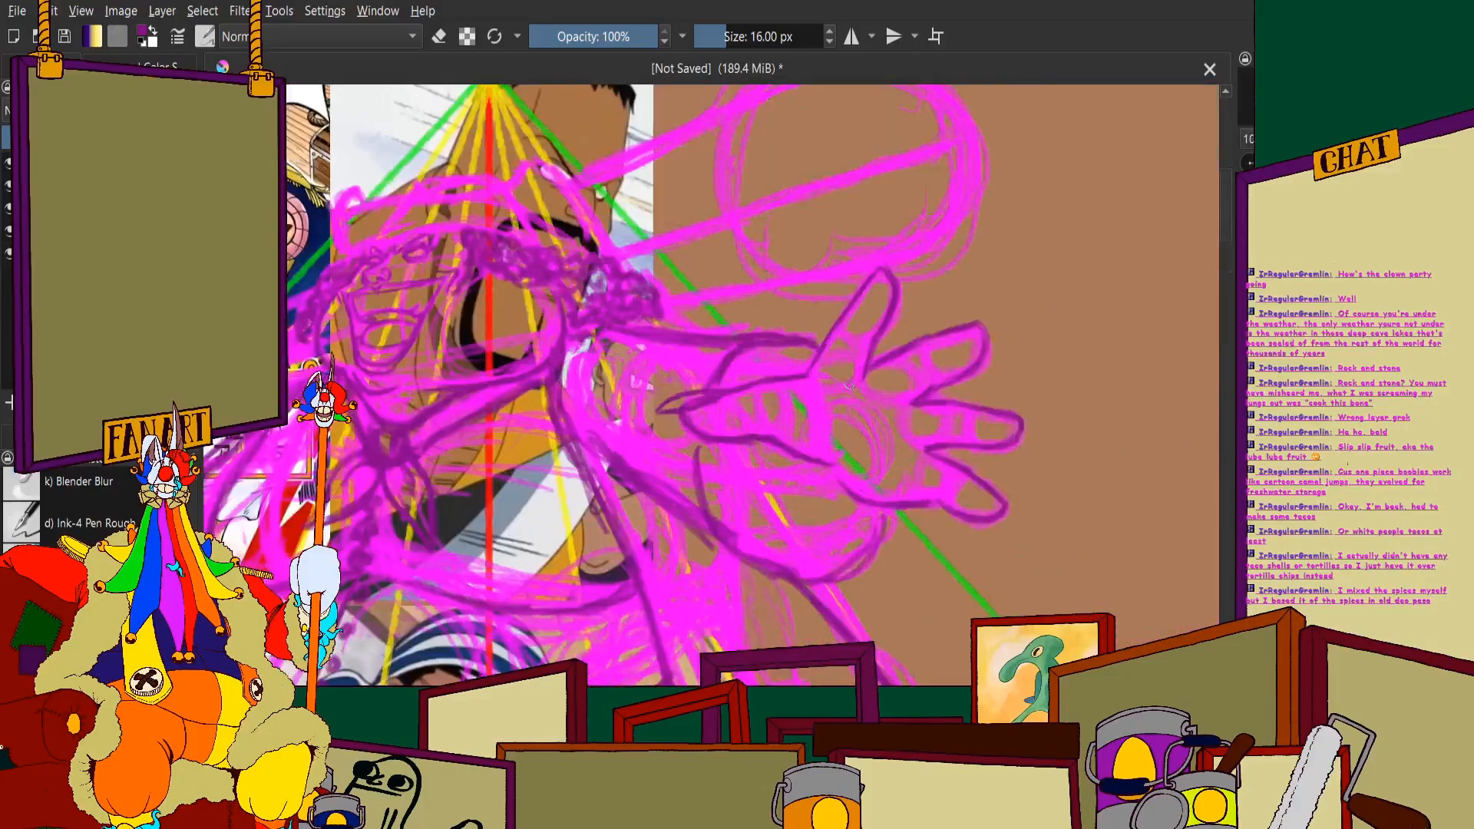
{"action": "scroll", "coordinate": [848, 538], "scroll_direction": "up", "scroll_amount": 5}
{"action": "mouse_move", "coordinate": [748, 492]}
{"action": "left_mouse_down"}
{"action": "mouse_move", "coordinate": [818, 512]}
{"action": "mouse_move", "coordinate": [761, 499]}
{"action": "mouse_move", "coordinate": [737, 430]}
{"action": "left_mouse_up"}
{"action": "mouse_move", "coordinate": [841, 437]}
{"action": "left_mouse_down"}
{"action": "mouse_move", "coordinate": [892, 526]}
{"action": "mouse_move", "coordinate": [833, 452]}
{"action": "mouse_move", "coordinate": [834, 522]}
{"action": "mouse_move", "coordinate": [821, 461]}
{"action": "left_mouse_up"}
{"action": "scroll", "coordinate": [744, 441], "scroll_direction": "down", "scroll_amount": 4}
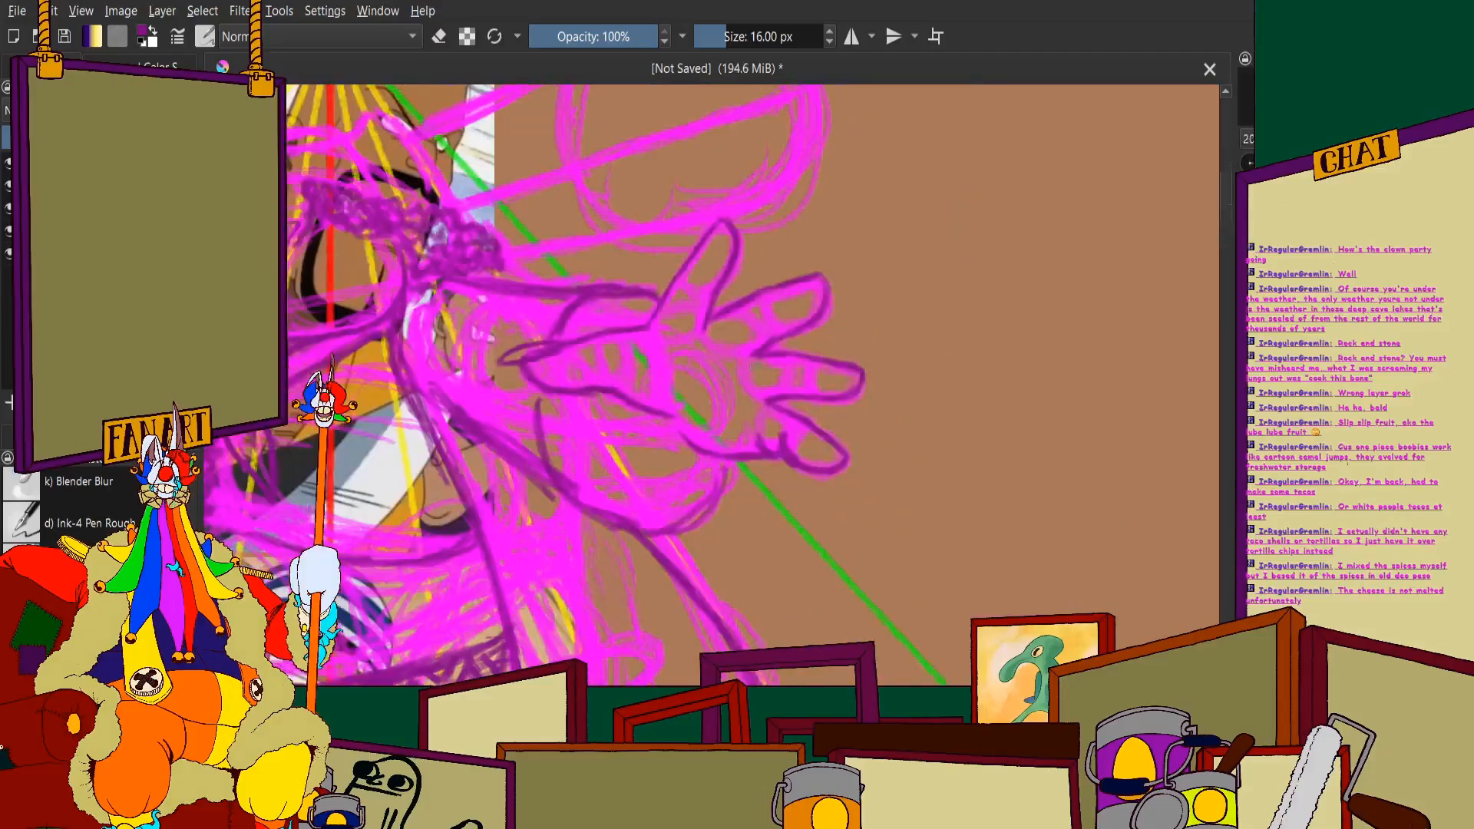
Draw a curved crease down through the palm and extend the heel of the palm upward past the wrist line
{"action": "scroll", "coordinate": [743, 440], "scroll_direction": "up", "scroll_amount": 2}
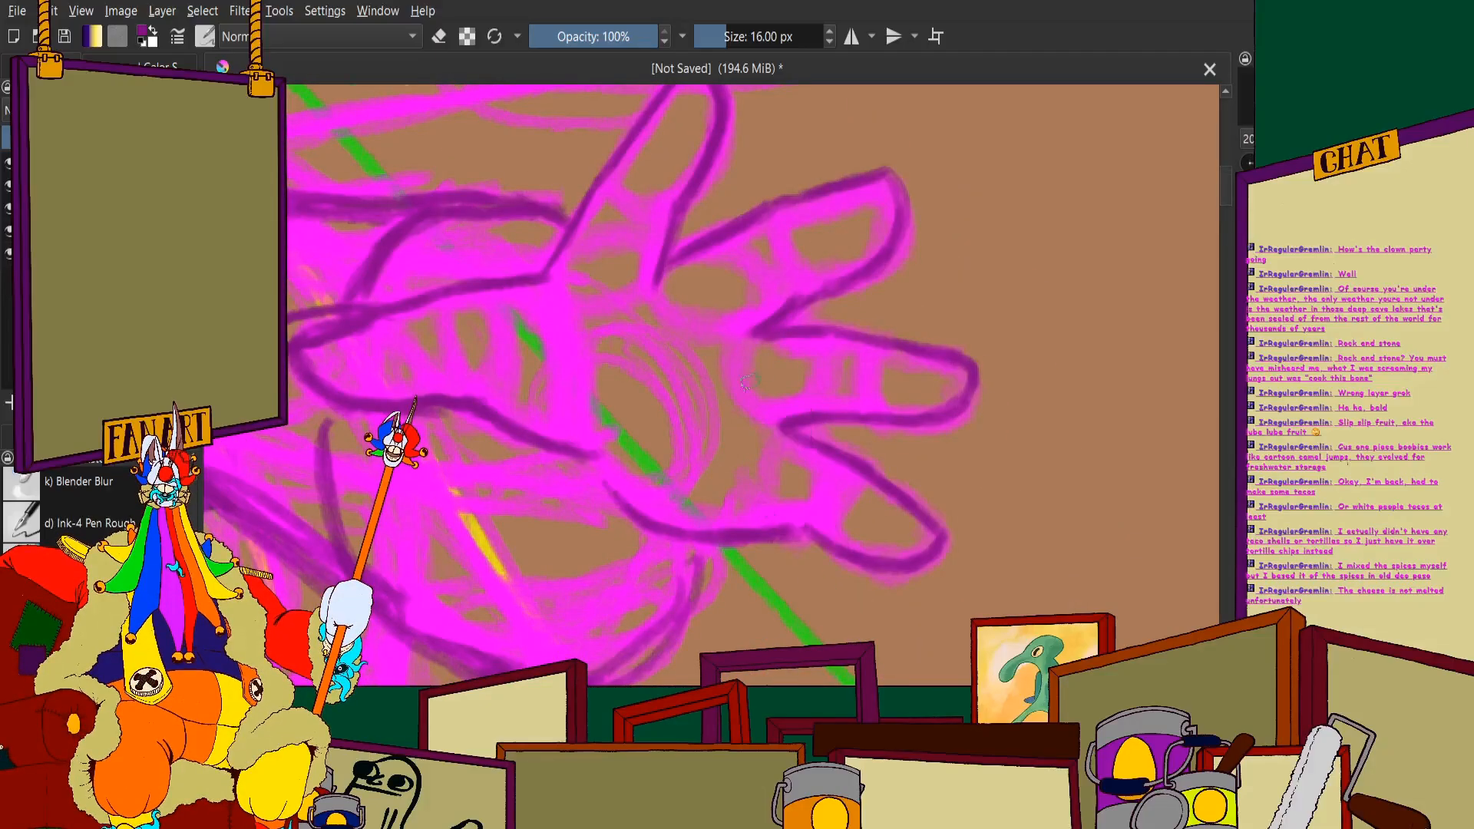
{"action": "scroll", "coordinate": [749, 381], "scroll_direction": "down", "scroll_amount": 3}
{"action": "scroll", "coordinate": [429, 369], "scroll_direction": "up", "scroll_amount": 5}
{"action": "scroll", "coordinate": [579, 253], "scroll_direction": "down", "scroll_amount": 1}
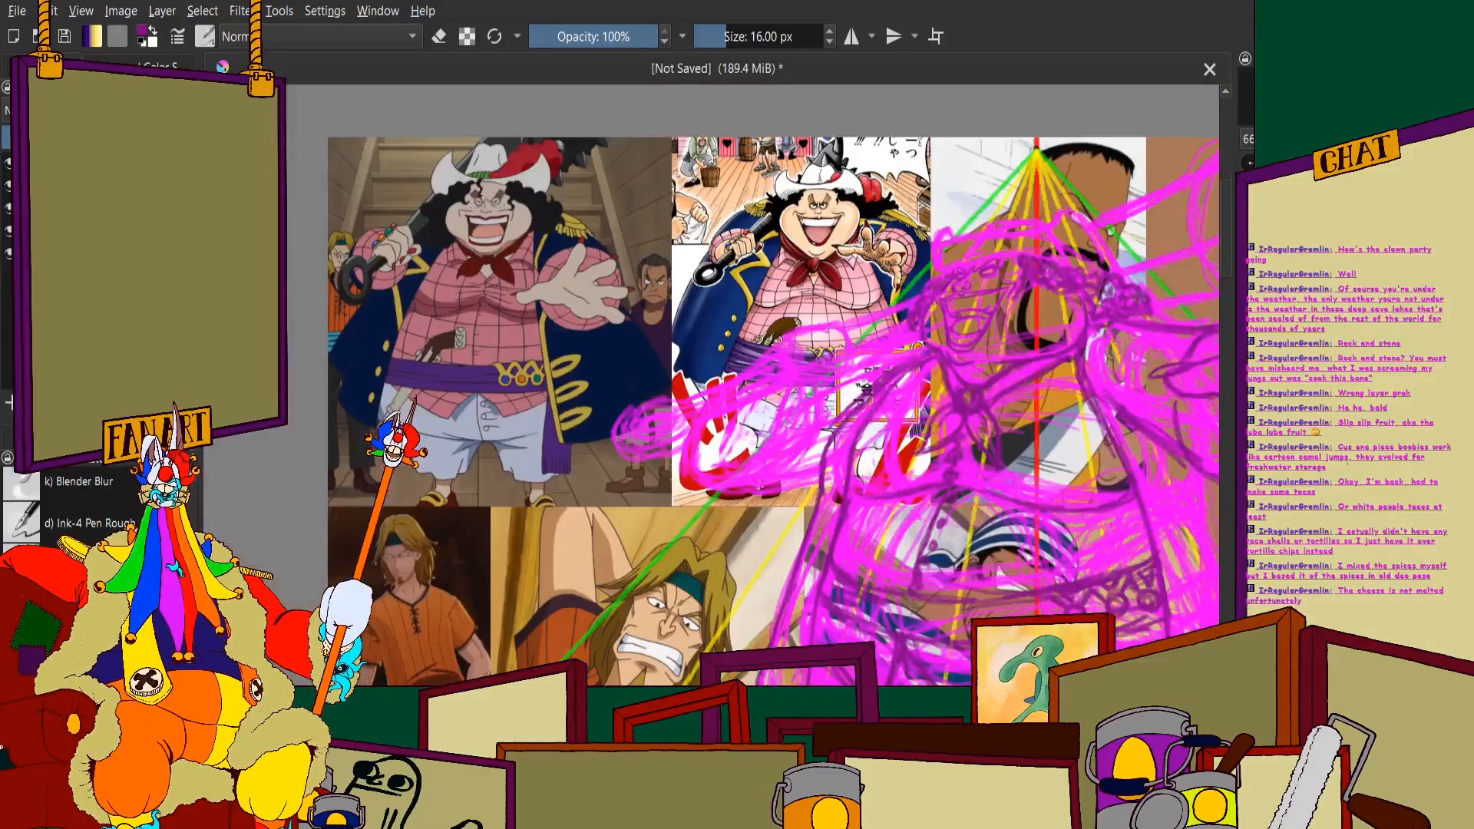
{"action": "scroll", "coordinate": [691, 307], "scroll_direction": "up", "scroll_amount": 1}
{"action": "scroll", "coordinate": [845, 346], "scroll_direction": "down", "scroll_amount": 3}
{"action": "scroll", "coordinate": [956, 378], "scroll_direction": "up", "scroll_amount": 4}
{"action": "scroll", "coordinate": [714, 393], "scroll_direction": "up", "scroll_amount": 3}
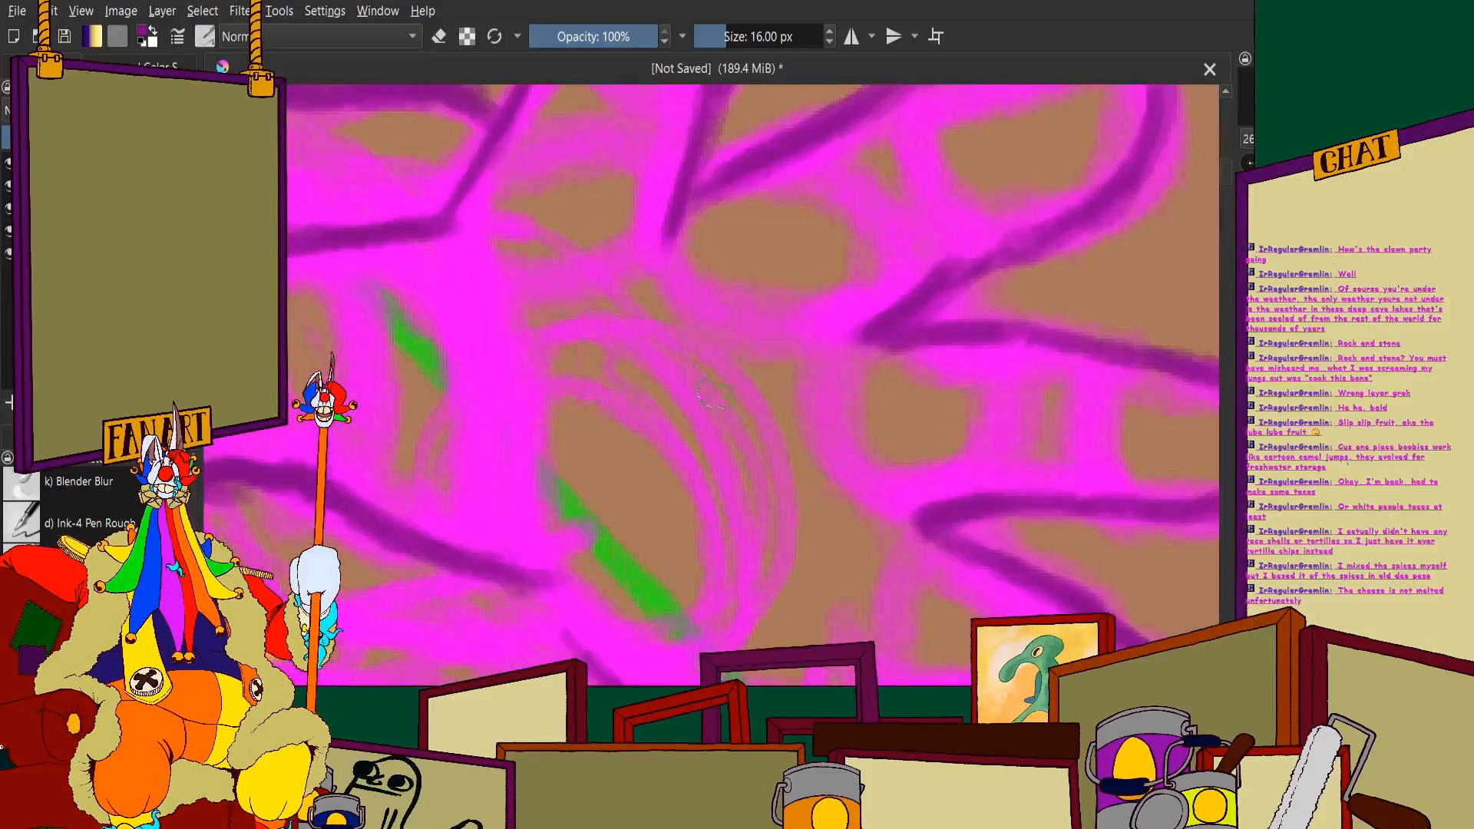
{"action": "mouse_move", "coordinate": [497, 299]}
{"action": "left_mouse_down"}
{"action": "mouse_move", "coordinate": [622, 435]}
{"action": "mouse_move", "coordinate": [605, 405]}
{"action": "left_mouse_up"}
{"action": "mouse_move", "coordinate": [571, 362]}
{"action": "left_mouse_down"}
{"action": "mouse_move", "coordinate": [689, 428]}
{"action": "mouse_move", "coordinate": [735, 500]}
{"action": "left_mouse_up"}
{"action": "scroll", "coordinate": [691, 461], "scroll_direction": "down", "scroll_amount": 2}
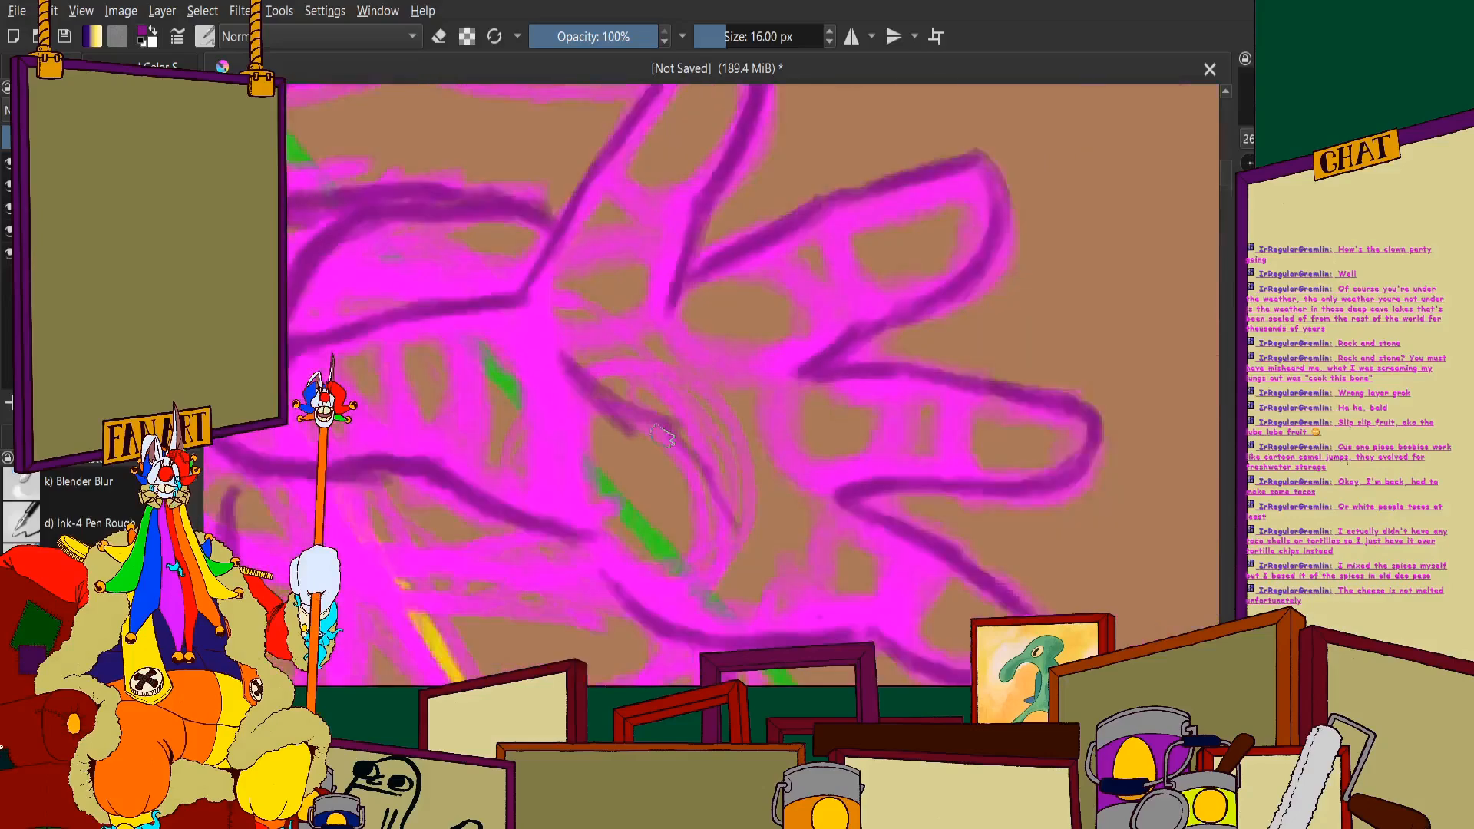
{"action": "mouse_move", "coordinate": [668, 421]}
{"action": "left_mouse_down"}
{"action": "mouse_move", "coordinate": [762, 548]}
{"action": "mouse_move", "coordinate": [748, 564]}
{"action": "mouse_move", "coordinate": [745, 553]}
{"action": "mouse_move", "coordinate": [772, 599]}
{"action": "left_mouse_up"}
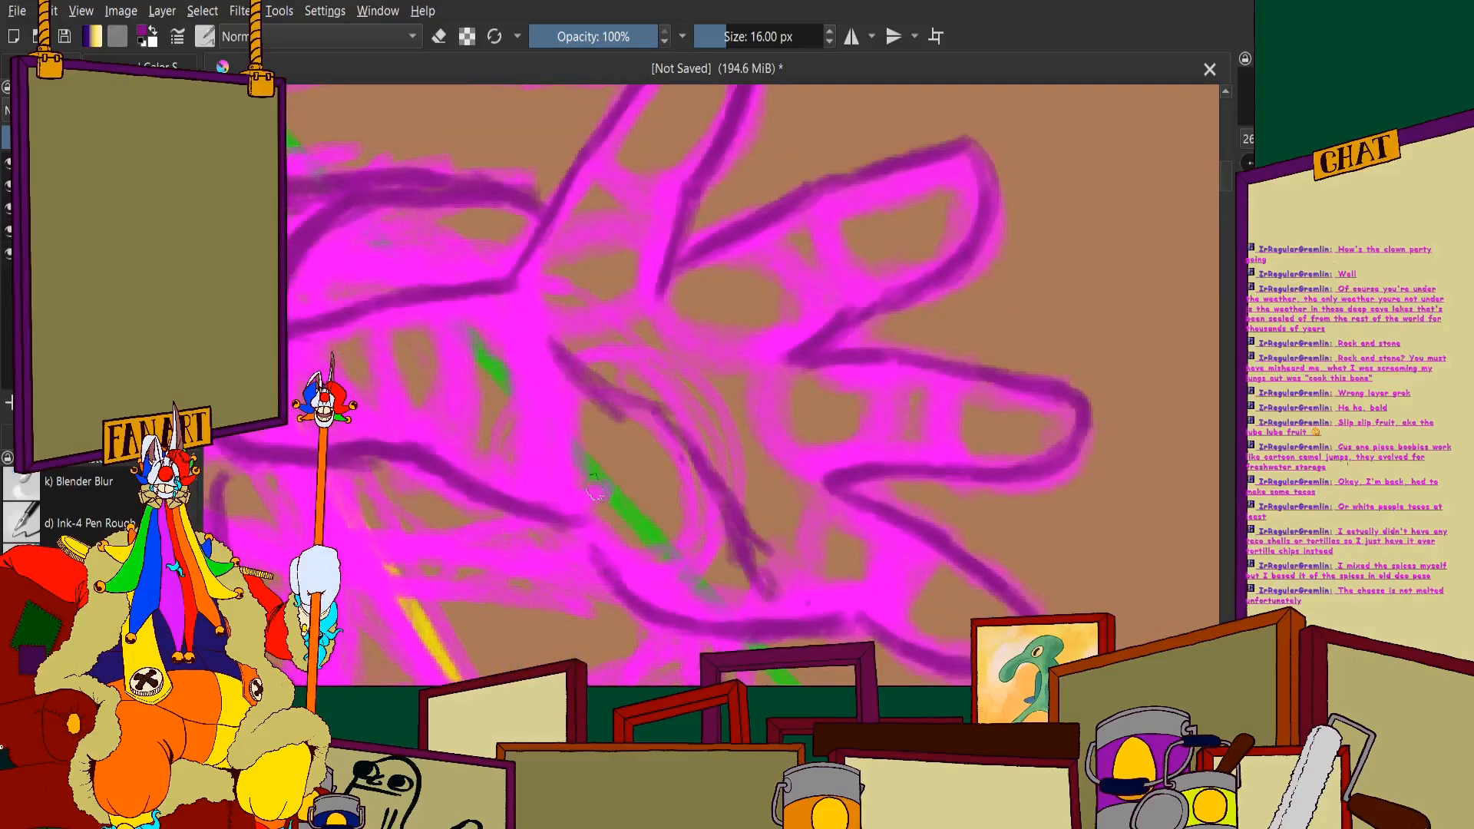
{"action": "left_click_drag", "start_coordinate": [577, 445], "coordinate": [585, 505]}
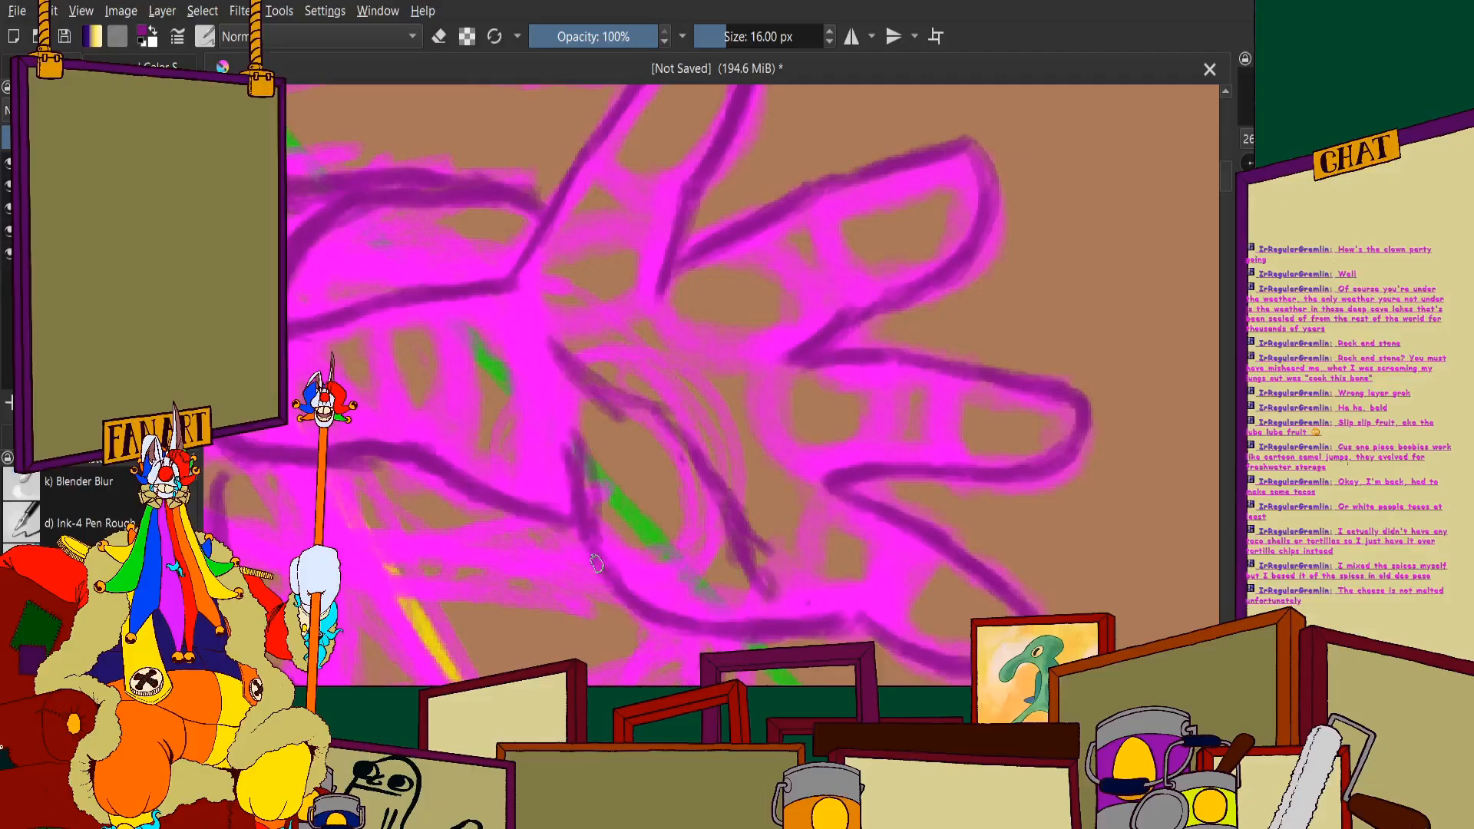
Examine the outlined thumb and fingers up close and in proportion to the whole arm
{"action": "scroll", "coordinate": [606, 446], "scroll_direction": "up", "scroll_amount": 2}
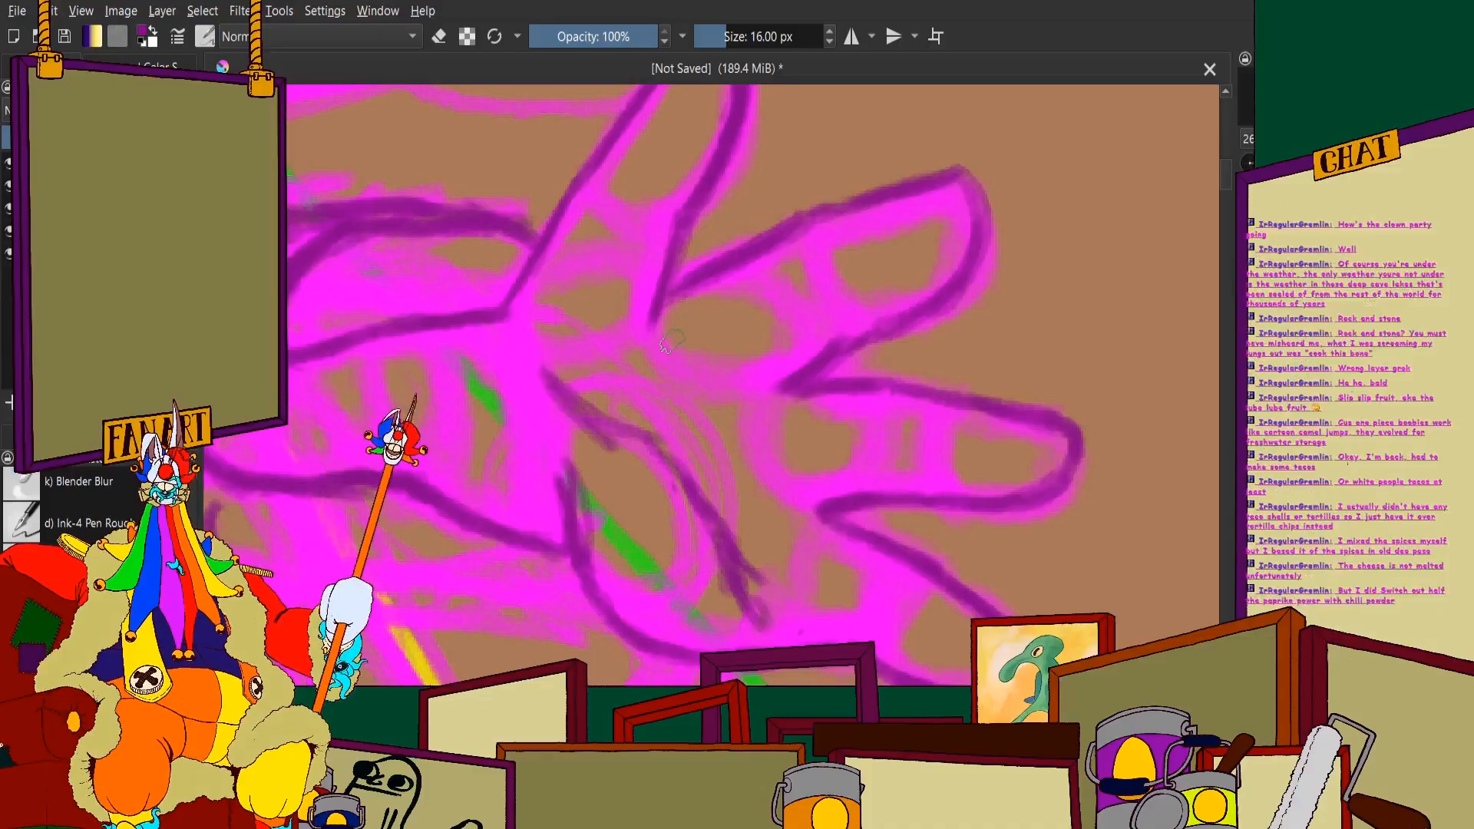
{"action": "scroll", "coordinate": [653, 344], "scroll_direction": "down", "scroll_amount": 2}
{"action": "scroll", "coordinate": [622, 273], "scroll_direction": "up", "scroll_amount": 4}
{"action": "scroll", "coordinate": [748, 475], "scroll_direction": "down", "scroll_amount": 1}
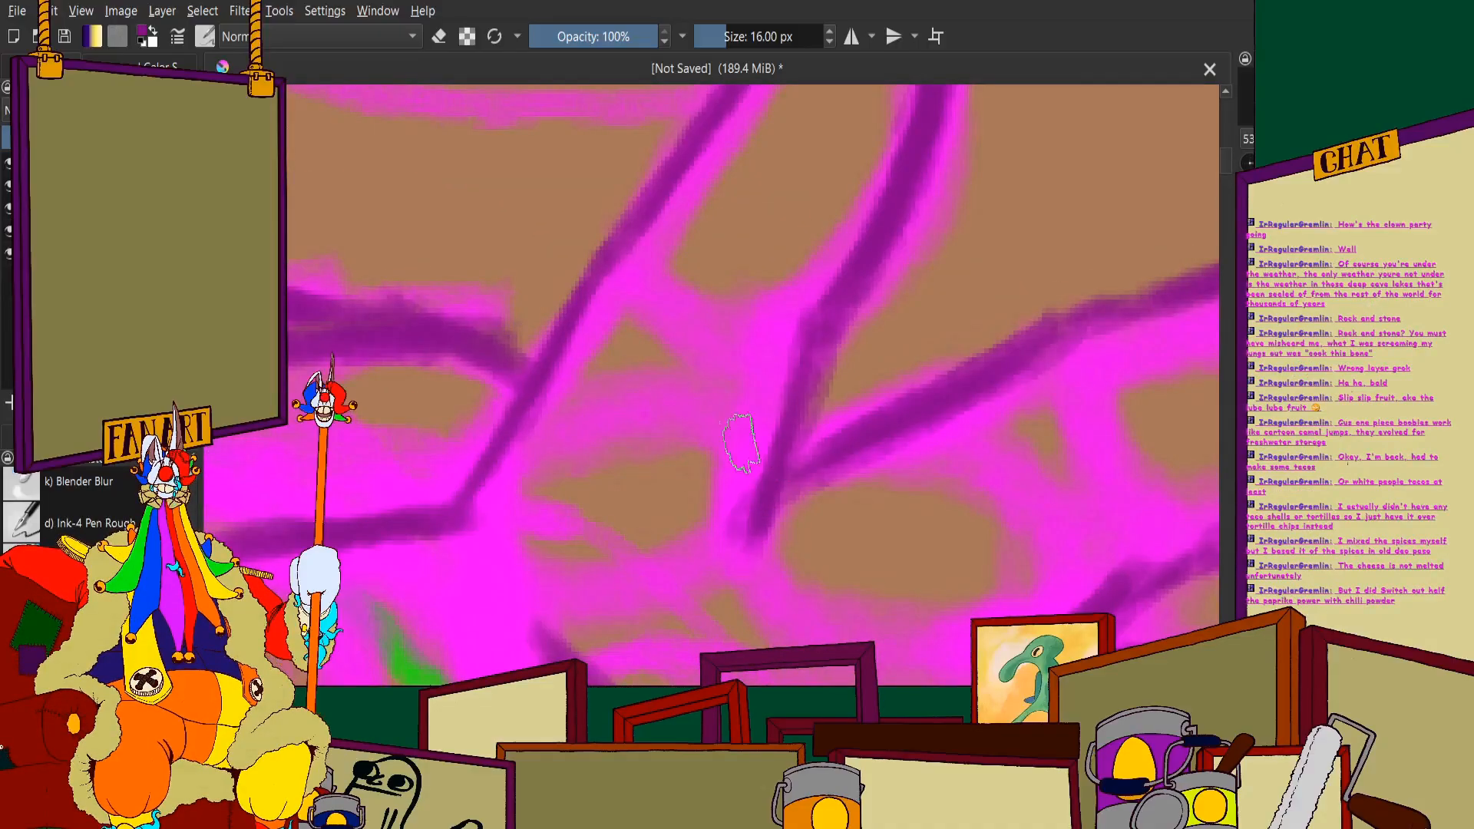
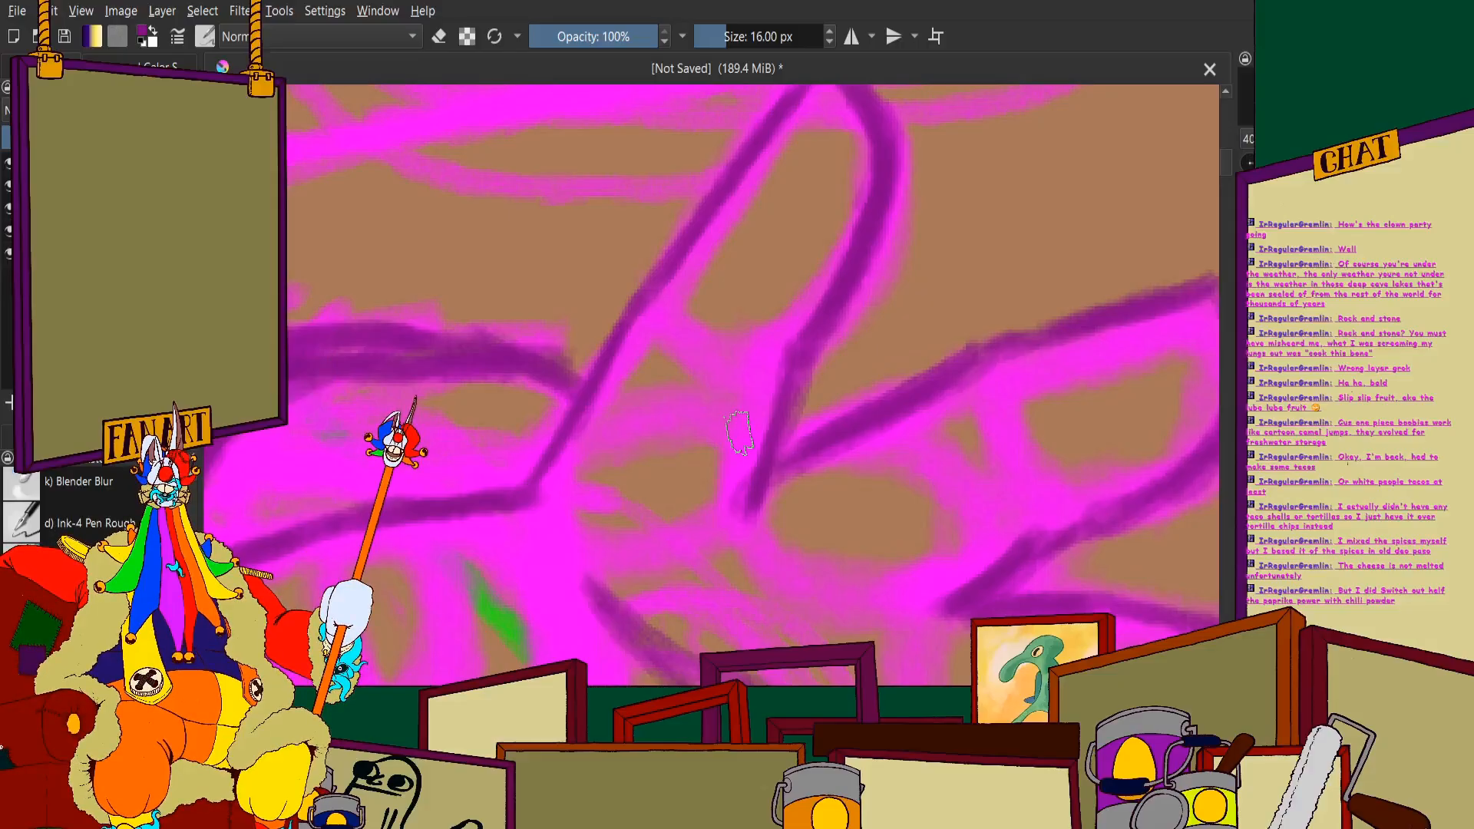
{"action": "scroll", "coordinate": [738, 433], "scroll_direction": "down", "scroll_amount": 2}
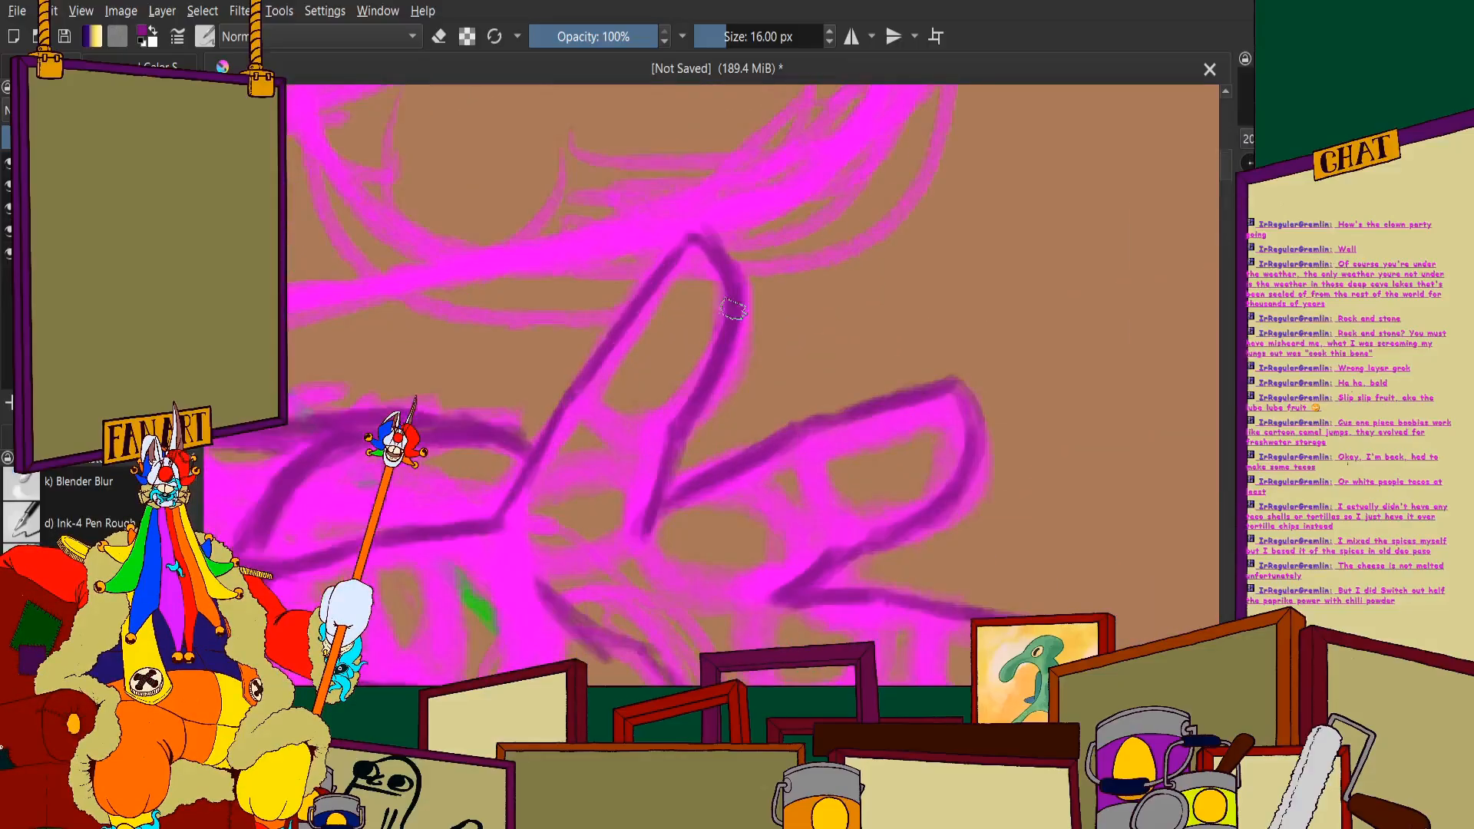
{"action": "scroll", "coordinate": [684, 263], "scroll_direction": "up", "scroll_amount": 4}
{"action": "scroll", "coordinate": [682, 273], "scroll_direction": "down", "scroll_amount": 2}
{"action": "scroll", "coordinate": [681, 272], "scroll_direction": "up", "scroll_amount": 3}
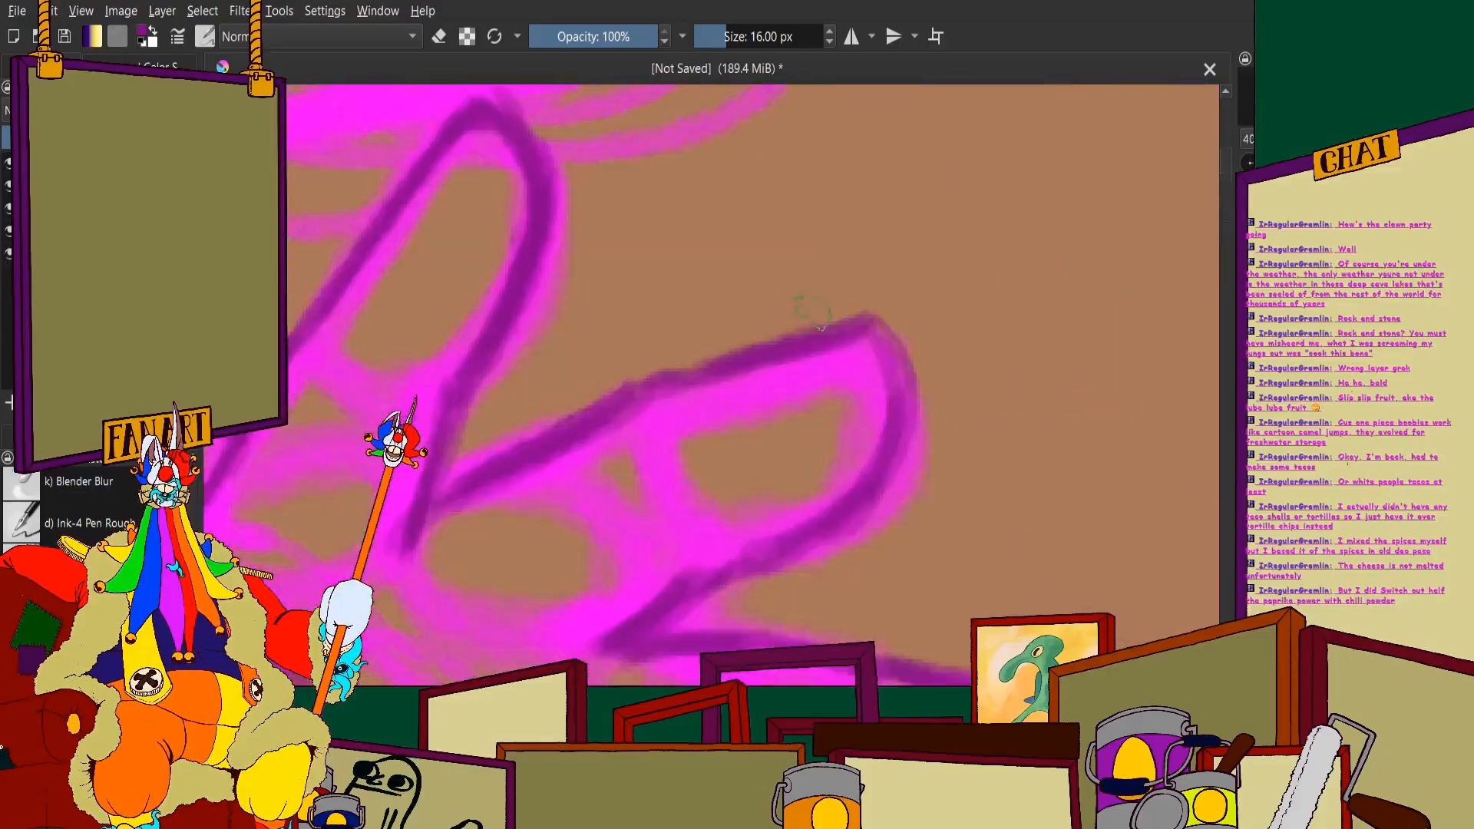
{"action": "scroll", "coordinate": [945, 441], "scroll_direction": "down", "scroll_amount": 3}
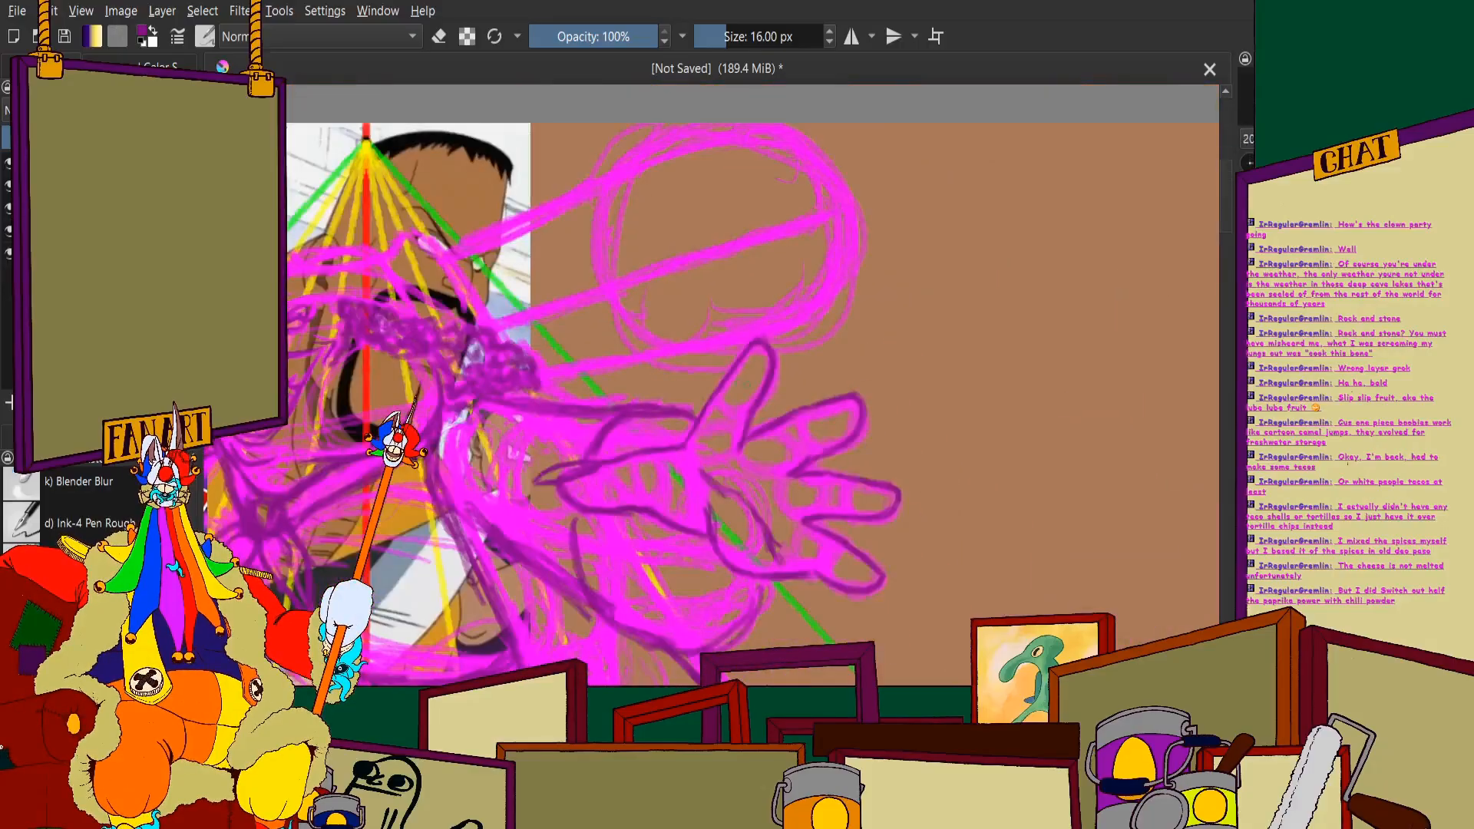
{"action": "scroll", "coordinate": [726, 496], "scroll_direction": "up", "scroll_amount": 4}
{"action": "scroll", "coordinate": [726, 497], "scroll_direction": "down", "scroll_amount": 3}
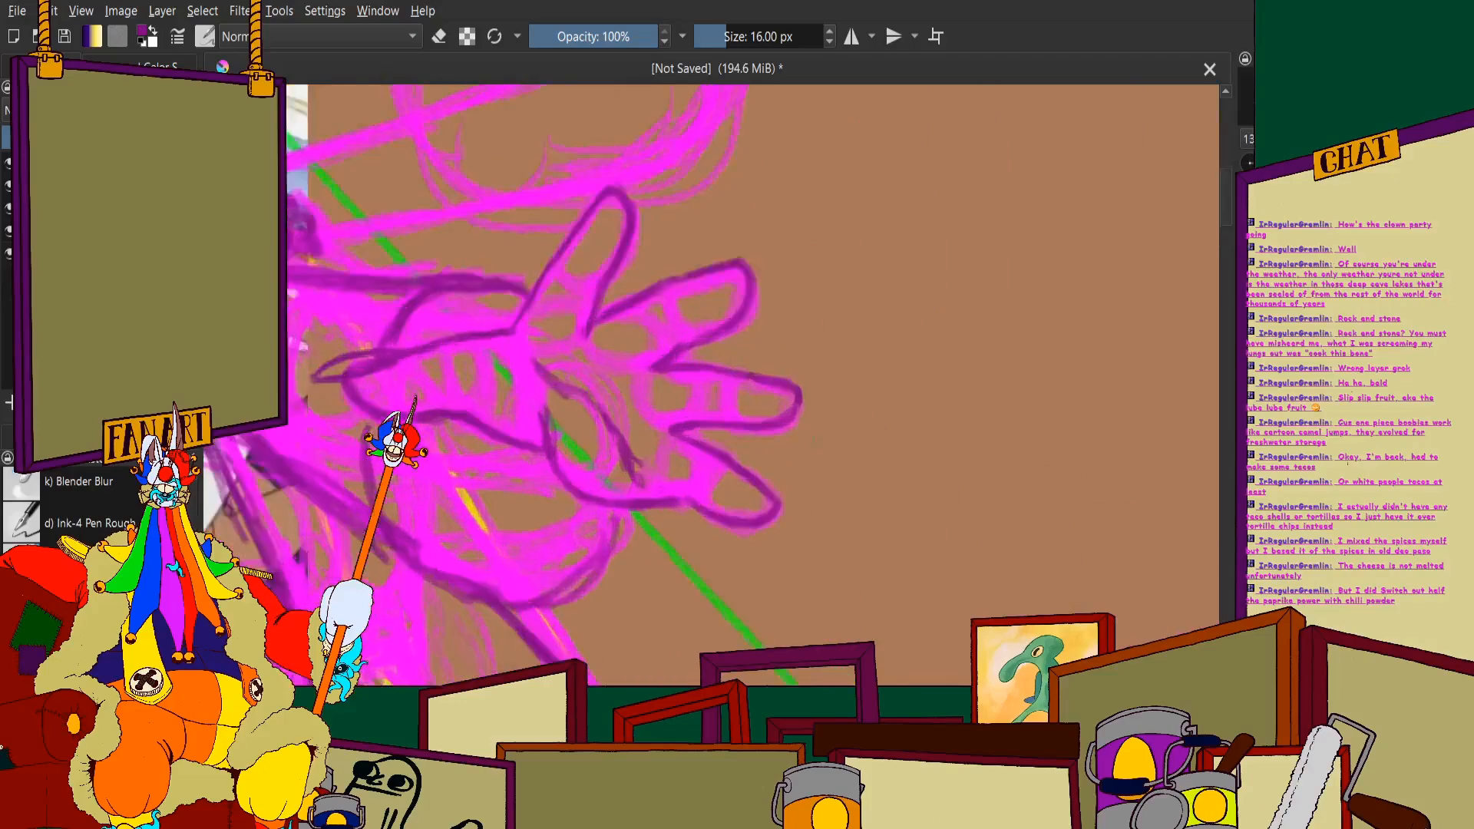
Add a pointed claw-like nail extending from the tip of the lowest finger
{"action": "scroll", "coordinate": [768, 465], "scroll_direction": "up", "scroll_amount": 4}
{"action": "mouse_move", "coordinate": [714, 380]}
{"action": "left_mouse_down"}
{"action": "mouse_move", "coordinate": [852, 476]}
{"action": "mouse_move", "coordinate": [930, 585]}
{"action": "left_mouse_up"}
{"action": "mouse_move", "coordinate": [862, 535]}
{"action": "left_mouse_down"}
{"action": "mouse_move", "coordinate": [805, 502]}
{"action": "mouse_move", "coordinate": [906, 575]}
{"action": "mouse_move", "coordinate": [808, 533]}
{"action": "left_mouse_up"}
{"action": "mouse_move", "coordinate": [906, 564]}
{"action": "left_mouse_down"}
{"action": "mouse_move", "coordinate": [883, 477]}
{"action": "mouse_move", "coordinate": [721, 395]}
{"action": "left_mouse_up"}
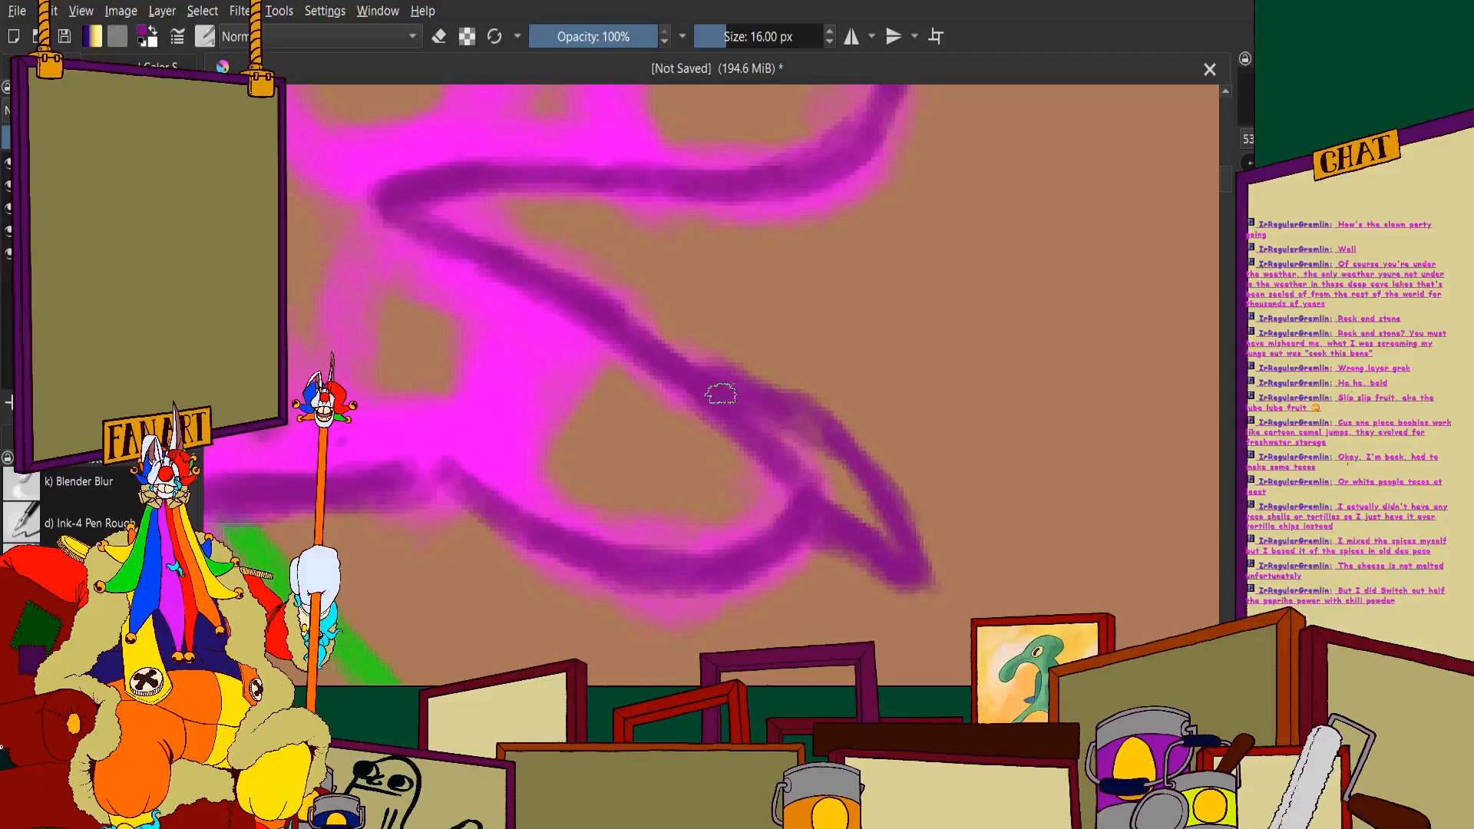
Add a pointed nail to the middle finger, curving from its upper edge to a point beyond the tip
{"action": "scroll", "coordinate": [721, 395], "scroll_direction": "down", "scroll_amount": 2}
{"action": "scroll", "coordinate": [737, 369], "scroll_direction": "up", "scroll_amount": 1}
{"action": "scroll", "coordinate": [743, 344], "scroll_direction": "up", "scroll_amount": 2}
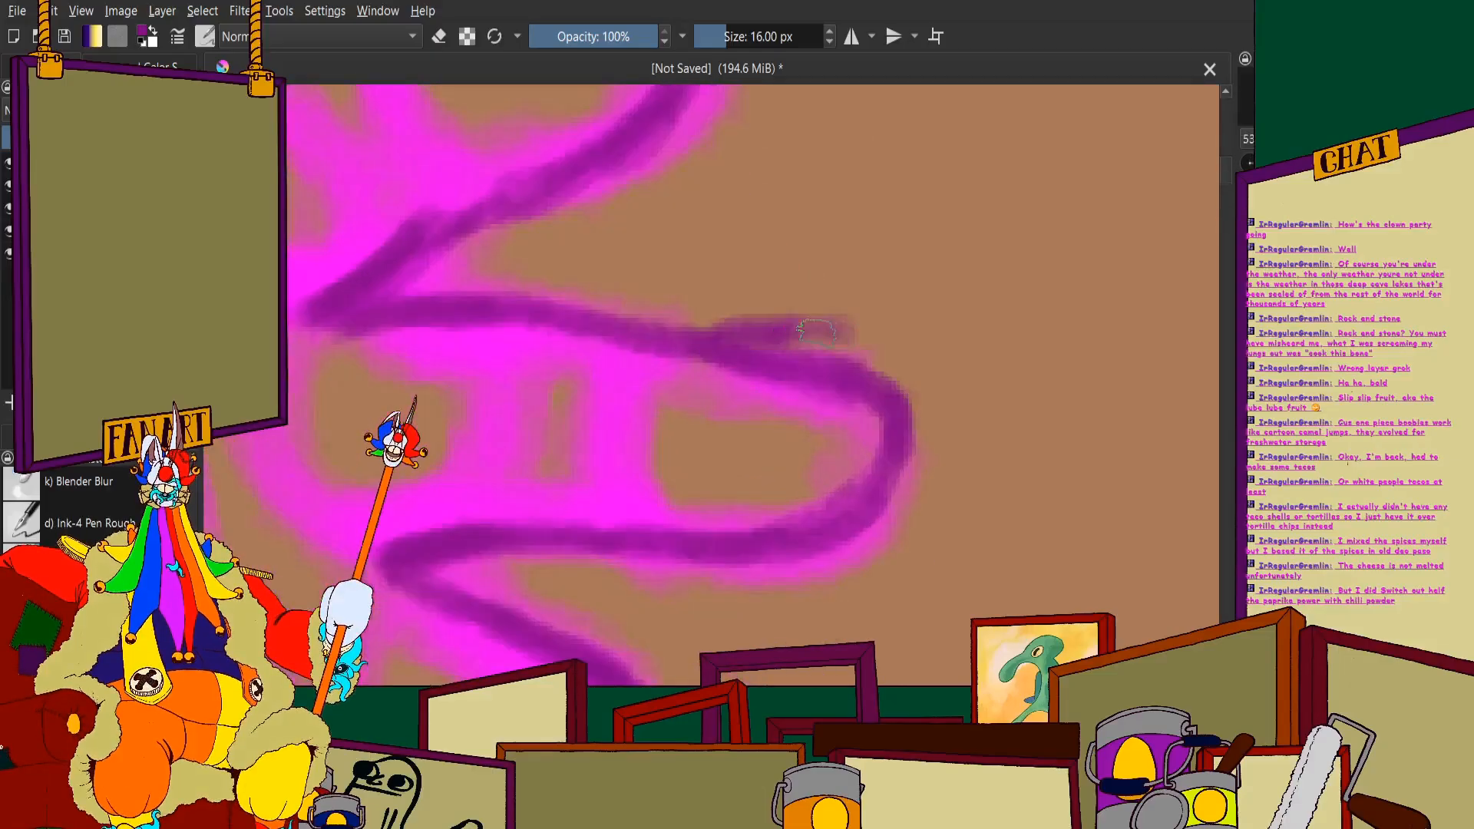
{"action": "mouse_move", "coordinate": [787, 326]}
{"action": "left_mouse_down"}
{"action": "mouse_move", "coordinate": [1013, 397]}
{"action": "mouse_move", "coordinate": [914, 425]}
{"action": "mouse_move", "coordinate": [1014, 414]}
{"action": "mouse_move", "coordinate": [896, 443]}
{"action": "mouse_move", "coordinate": [982, 423]}
{"action": "mouse_move", "coordinate": [965, 429]}
{"action": "mouse_move", "coordinate": [774, 326]}
{"action": "mouse_move", "coordinate": [694, 332]}
{"action": "left_mouse_up"}
{"action": "scroll", "coordinate": [704, 323], "scroll_direction": "down", "scroll_amount": 5}
{"action": "scroll", "coordinate": [720, 298], "scroll_direction": "up", "scroll_amount": 4}
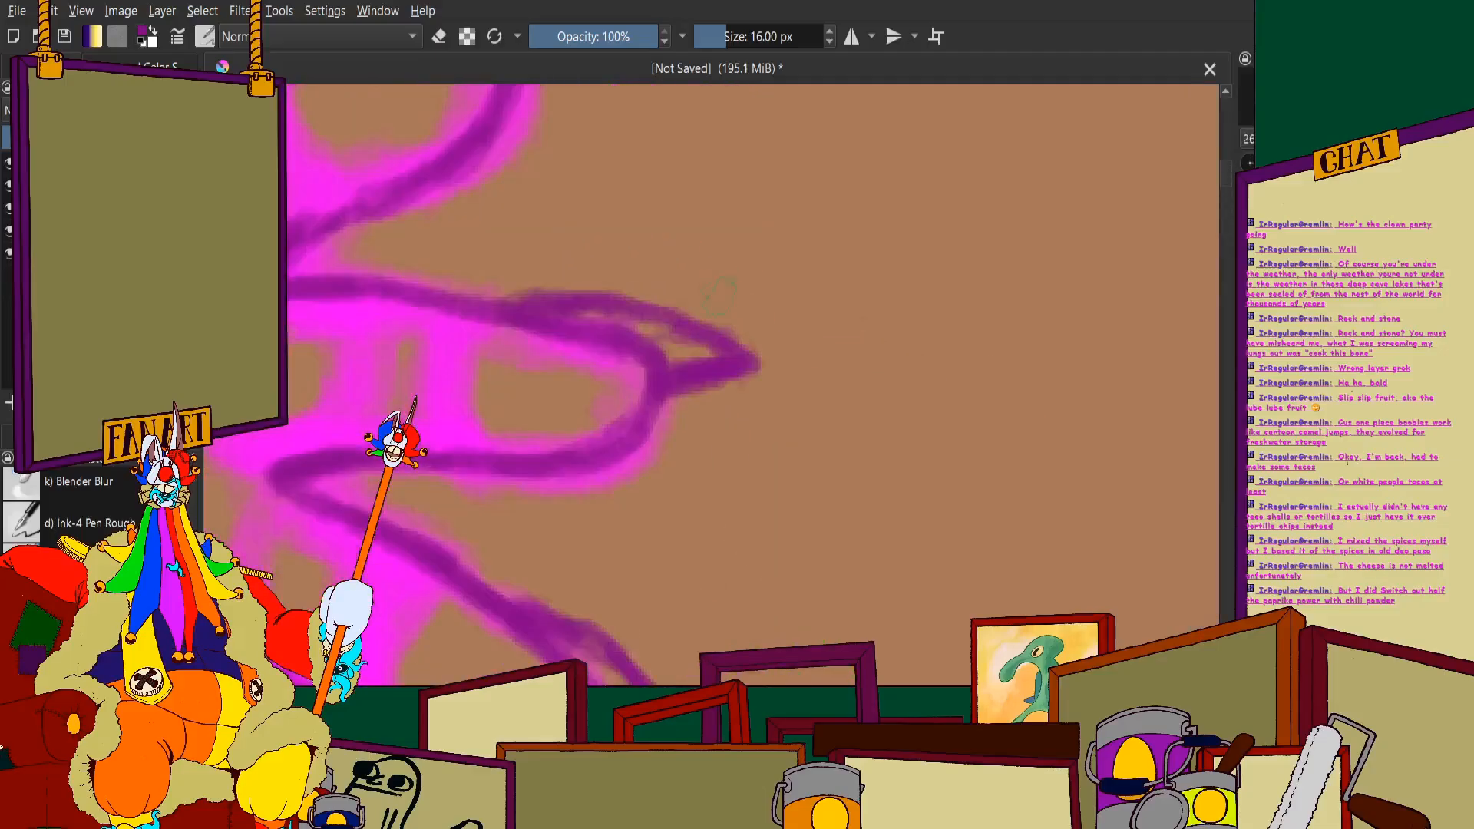
Add an upward-pointing sharp nail to the tip of the finger beside the thumb and thicken its base
{"action": "scroll", "coordinate": [719, 296], "scroll_direction": "down", "scroll_amount": 3}
{"action": "scroll", "coordinate": [618, 261], "scroll_direction": "up", "scroll_amount": 5}
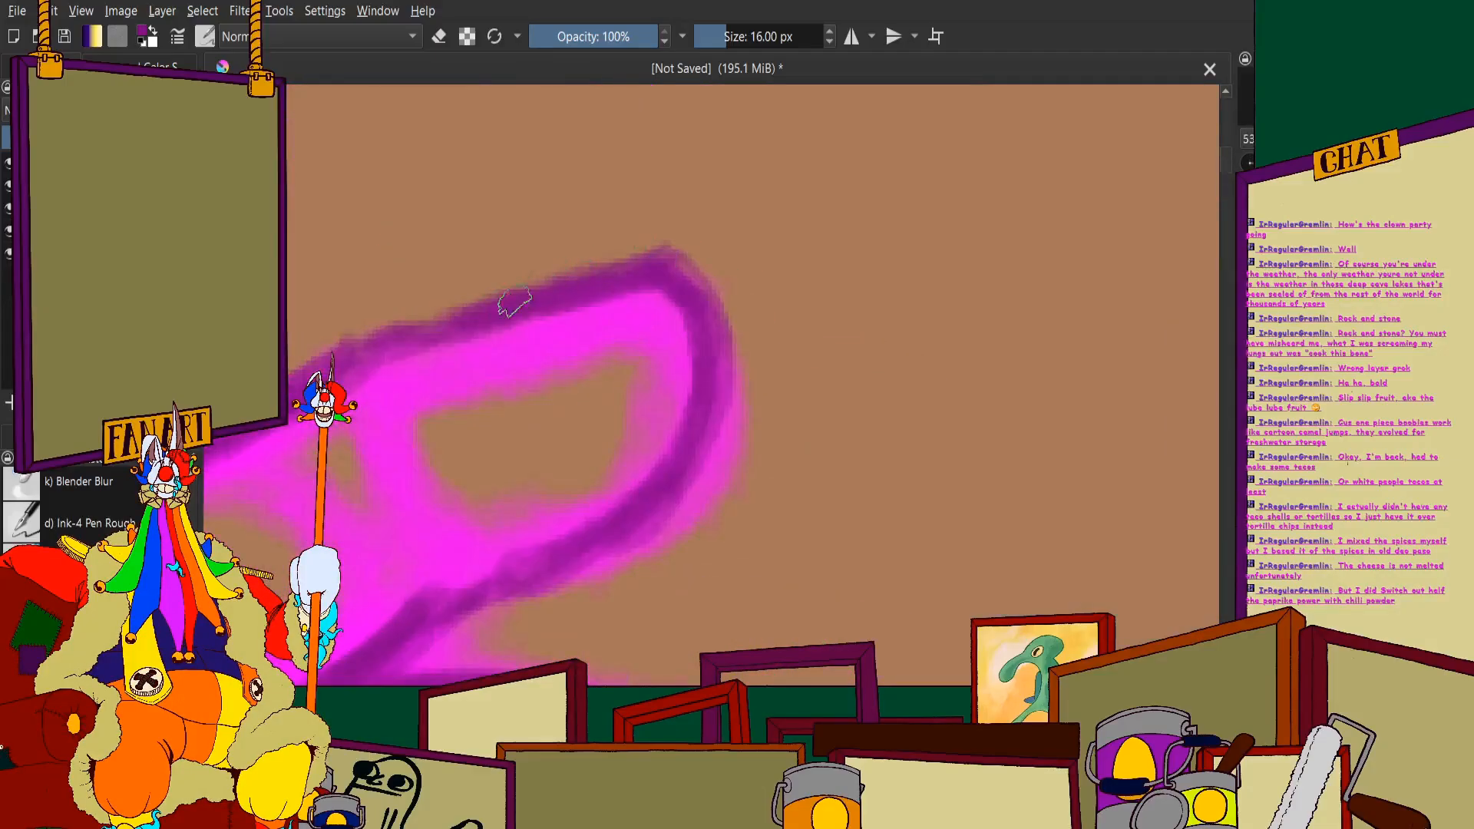
{"action": "mouse_move", "coordinate": [514, 303]}
{"action": "left_mouse_down"}
{"action": "mouse_move", "coordinate": [624, 227]}
{"action": "mouse_move", "coordinate": [825, 216]}
{"action": "mouse_move", "coordinate": [733, 258]}
{"action": "mouse_move", "coordinate": [712, 279]}
{"action": "mouse_move", "coordinate": [759, 256]}
{"action": "mouse_move", "coordinate": [699, 327]}
{"action": "mouse_move", "coordinate": [814, 221]}
{"action": "left_mouse_up"}
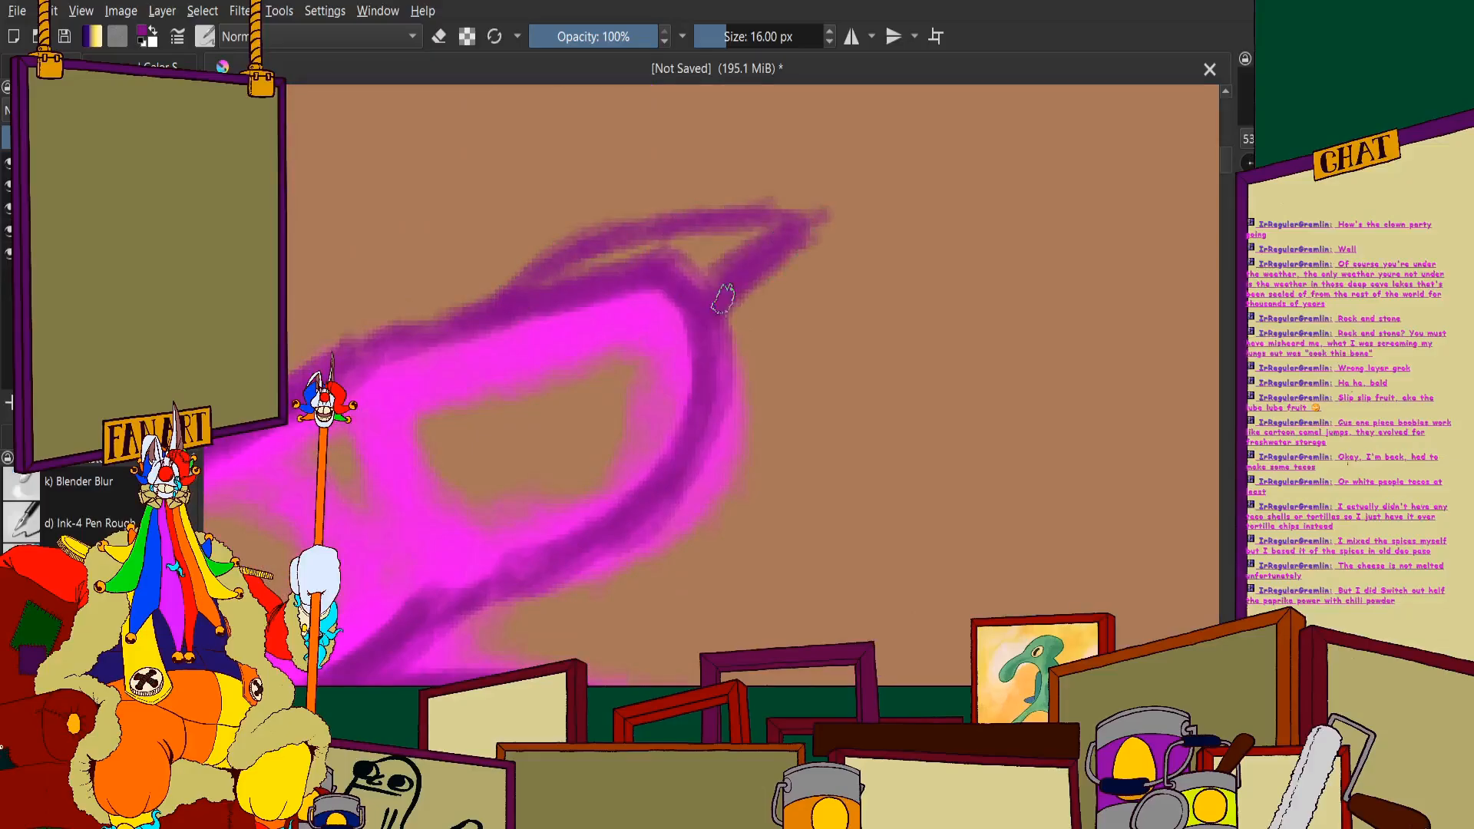
{"action": "mouse_move", "coordinate": [702, 226]}
{"action": "left_mouse_down"}
{"action": "mouse_move", "coordinate": [589, 246]}
{"action": "mouse_move", "coordinate": [601, 240]}
{"action": "mouse_move", "coordinate": [532, 281]}
{"action": "mouse_move", "coordinate": [596, 243]}
{"action": "mouse_move", "coordinate": [784, 236]}
{"action": "mouse_move", "coordinate": [664, 274]}
{"action": "left_mouse_up"}
{"action": "scroll", "coordinate": [668, 265], "scroll_direction": "down", "scroll_amount": 2}
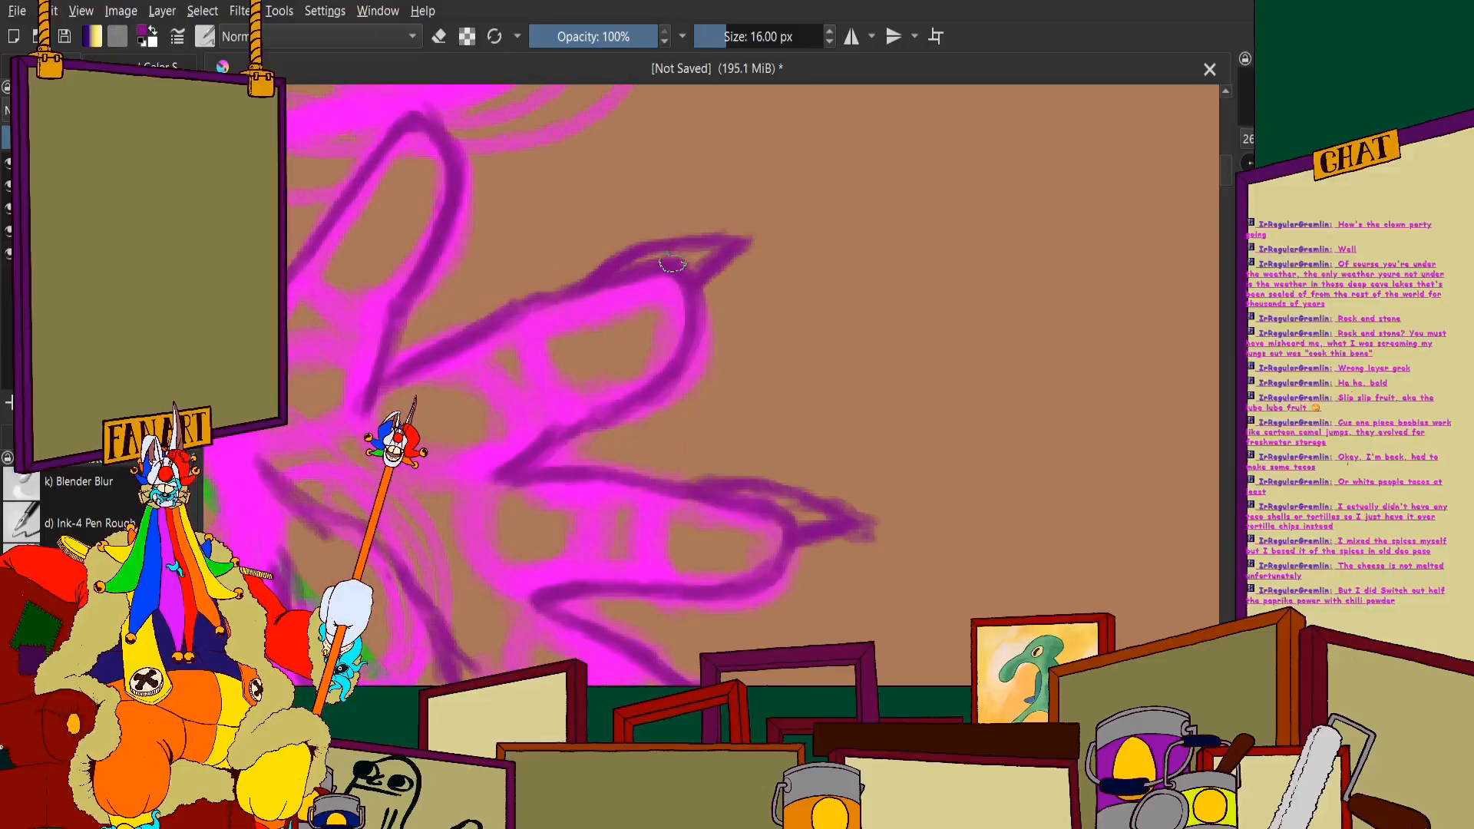
{"action": "scroll", "coordinate": [688, 257], "scroll_direction": "up", "scroll_amount": 3}
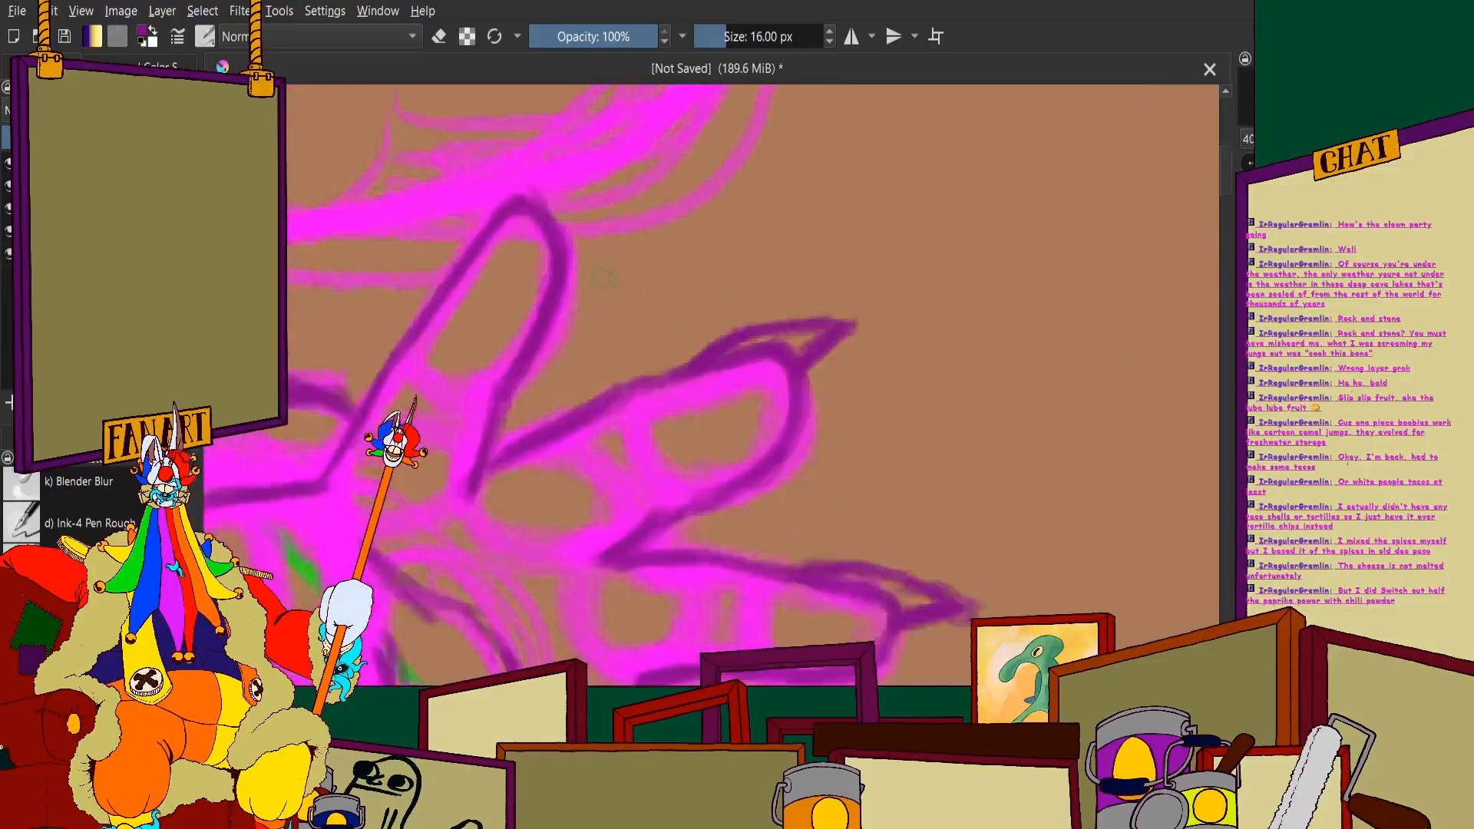
Draw a pointed, curved claw in dark purple on the tip of the open hand's uppermost finger
{"action": "mouse_move", "coordinate": [520, 265]}
{"action": "left_mouse_down"}
{"action": "mouse_move", "coordinate": [539, 237]}
{"action": "mouse_move", "coordinate": [511, 313]}
{"action": "mouse_move", "coordinate": [576, 232]}
{"action": "mouse_move", "coordinate": [546, 282]}
{"action": "mouse_move", "coordinate": [627, 202]}
{"action": "mouse_move", "coordinate": [569, 258]}
{"action": "mouse_move", "coordinate": [683, 178]}
{"action": "mouse_move", "coordinate": [643, 212]}
{"action": "mouse_move", "coordinate": [685, 190]}
{"action": "mouse_move", "coordinate": [642, 283]}
{"action": "mouse_move", "coordinate": [673, 217]}
{"action": "left_mouse_up"}
{"action": "left_click_drag", "start_coordinate": [646, 314], "coordinate": [666, 223]}
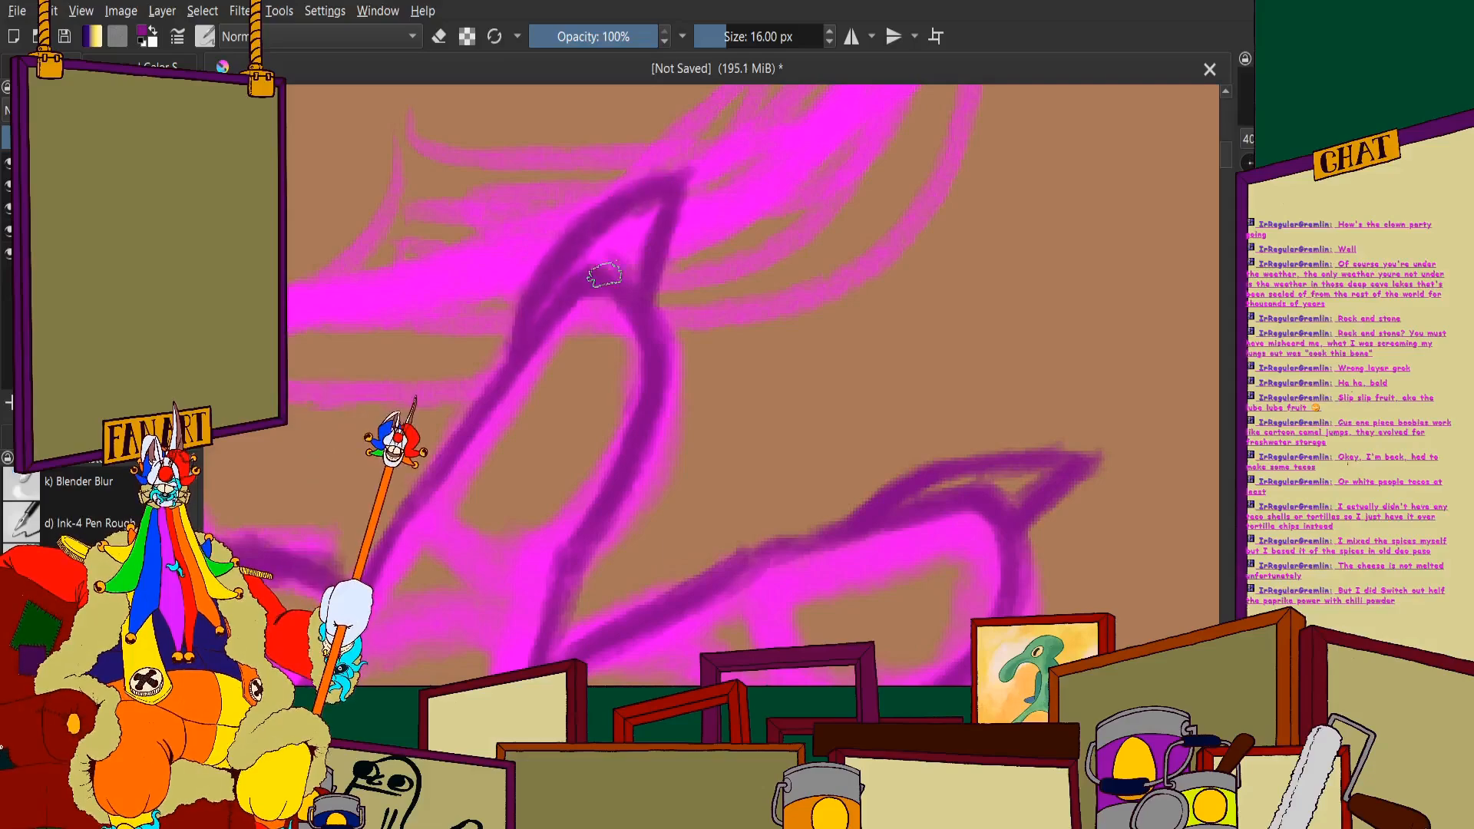
{"action": "scroll", "coordinate": [637, 305], "scroll_direction": "down", "scroll_amount": 6}
{"action": "scroll", "coordinate": [637, 306], "scroll_direction": "up", "scroll_amount": 2}
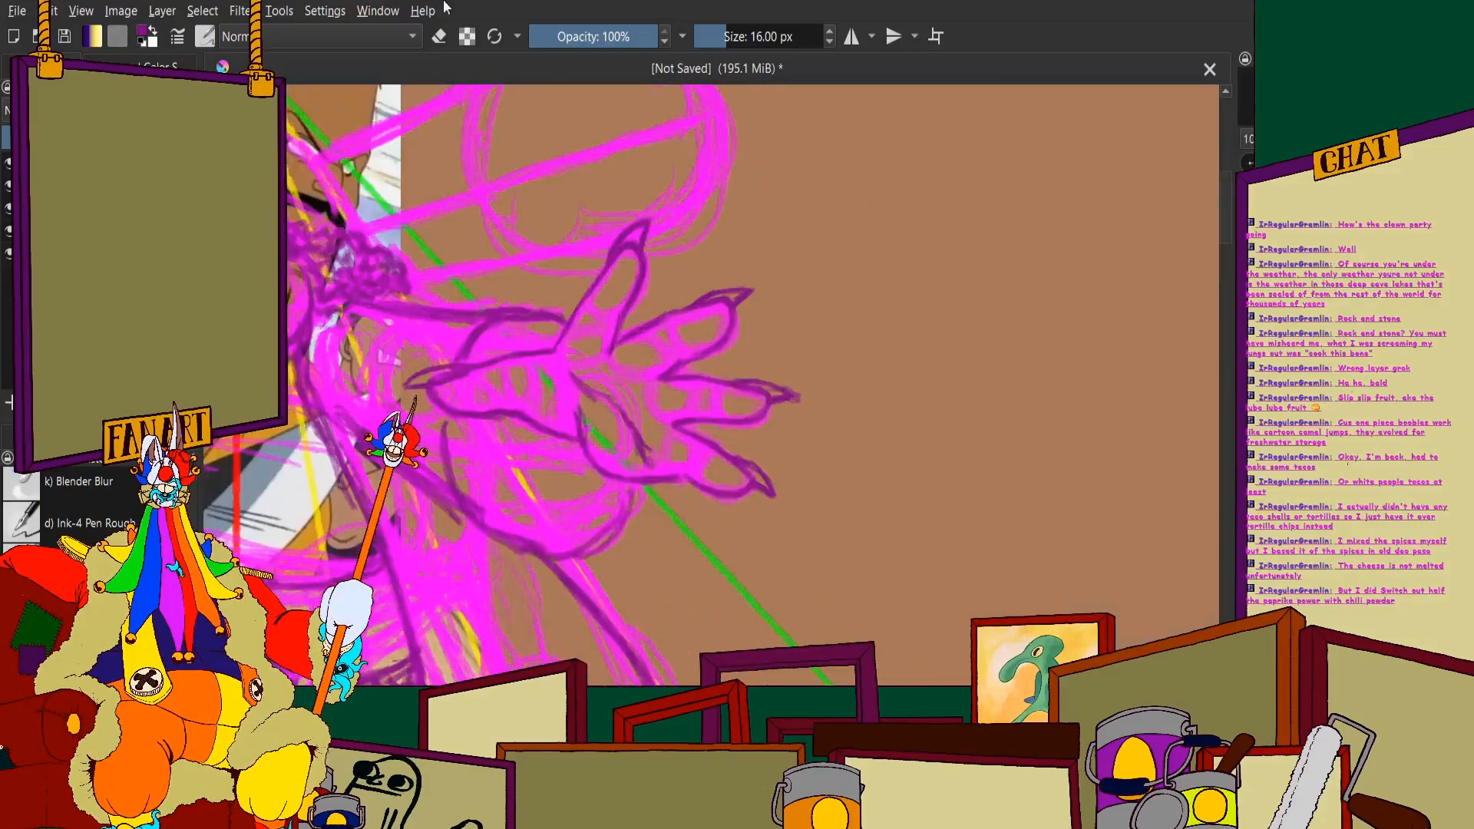
Refine the outline of the uppermost finger's claw with the eraser, and return the brush to painting mode
{"action": "left_click", "coordinate": [439, 38]}
{"action": "scroll", "coordinate": [497, 345], "scroll_direction": "up", "scroll_amount": 5}
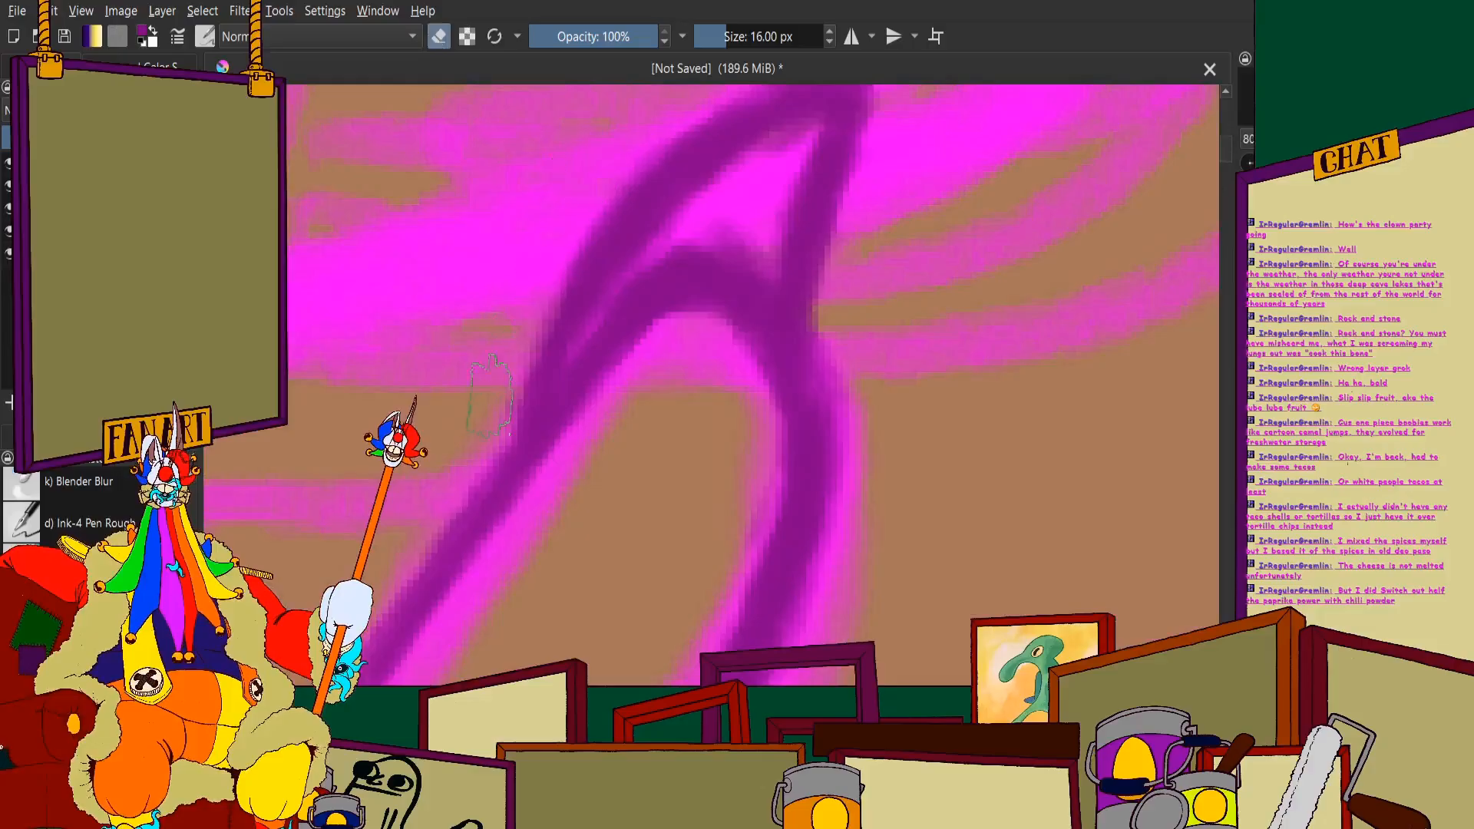
{"action": "scroll", "coordinate": [499, 345], "scroll_direction": "down", "scroll_amount": 2}
{"action": "scroll", "coordinate": [534, 296], "scroll_direction": "up", "scroll_amount": 3}
{"action": "left_click_drag", "start_coordinate": [557, 307], "coordinate": [720, 179]}
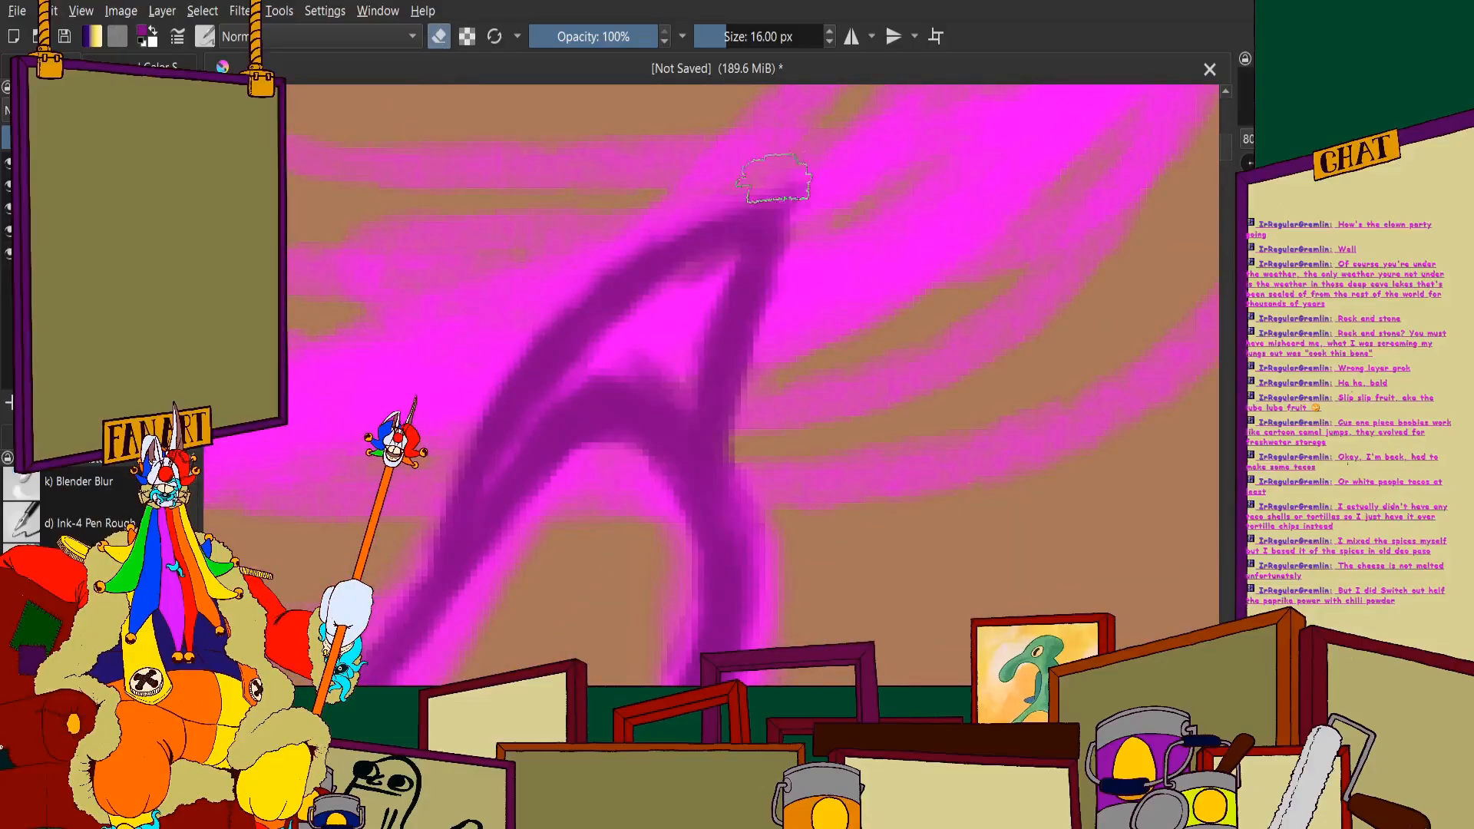
{"action": "scroll", "coordinate": [775, 179], "scroll_direction": "down", "scroll_amount": 5}
{"action": "scroll", "coordinate": [670, 291], "scroll_direction": "up", "scroll_amount": 5}
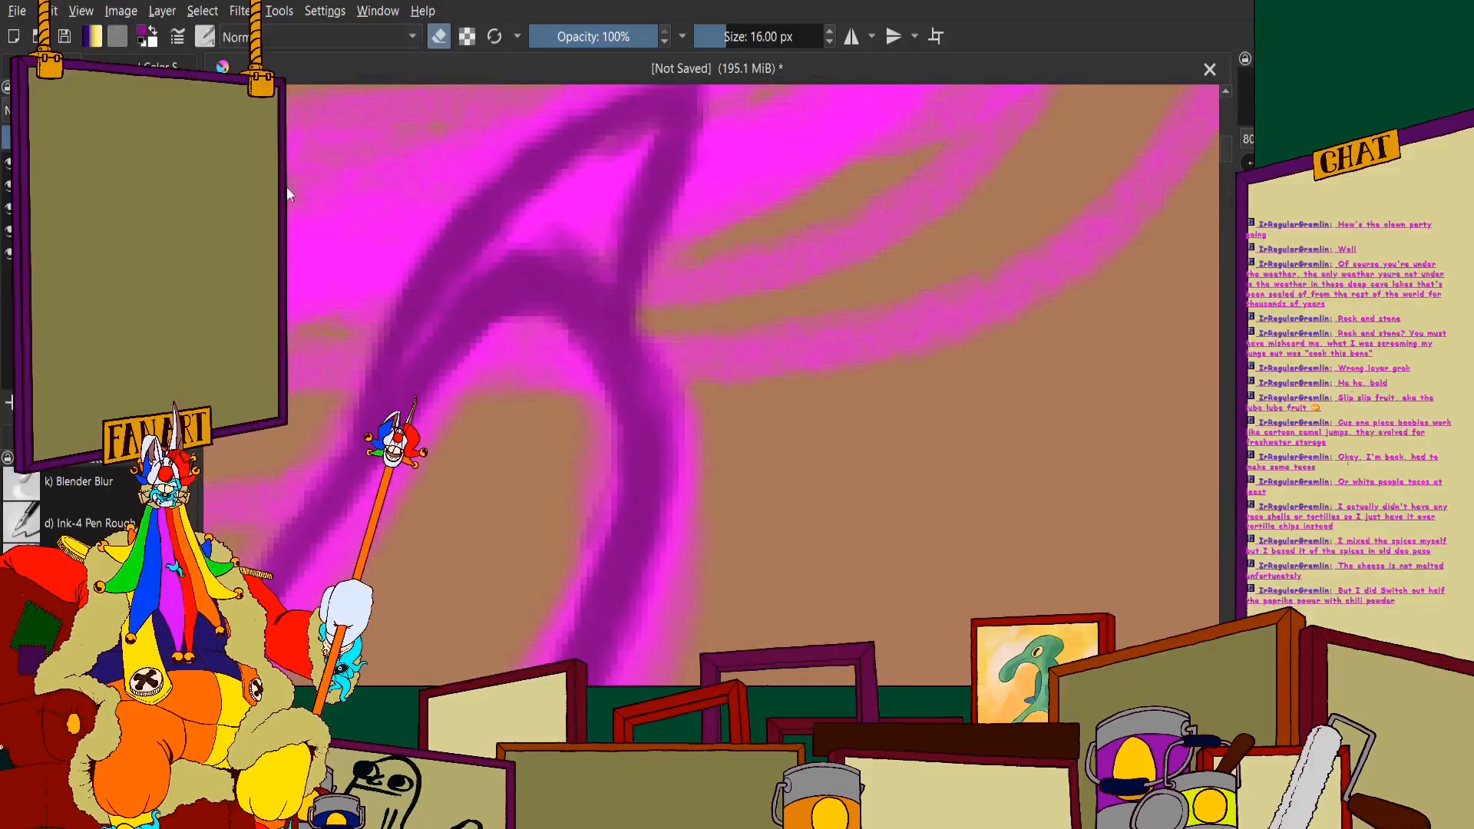
{"action": "key", "text": "e"}
{"action": "left_click", "coordinate": [437, 37]}
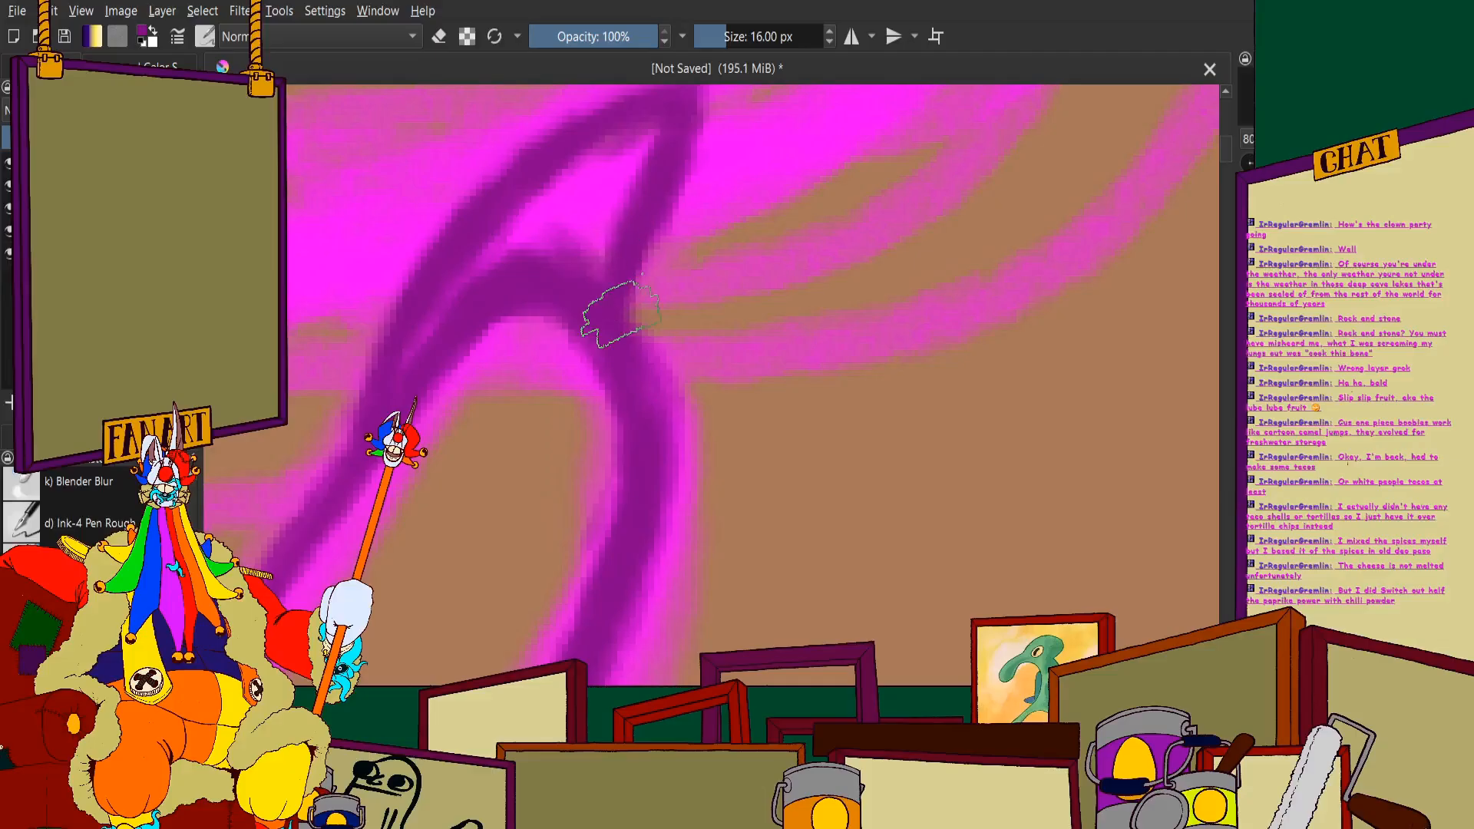
{"action": "scroll", "coordinate": [637, 298], "scroll_direction": "down", "scroll_amount": 5}
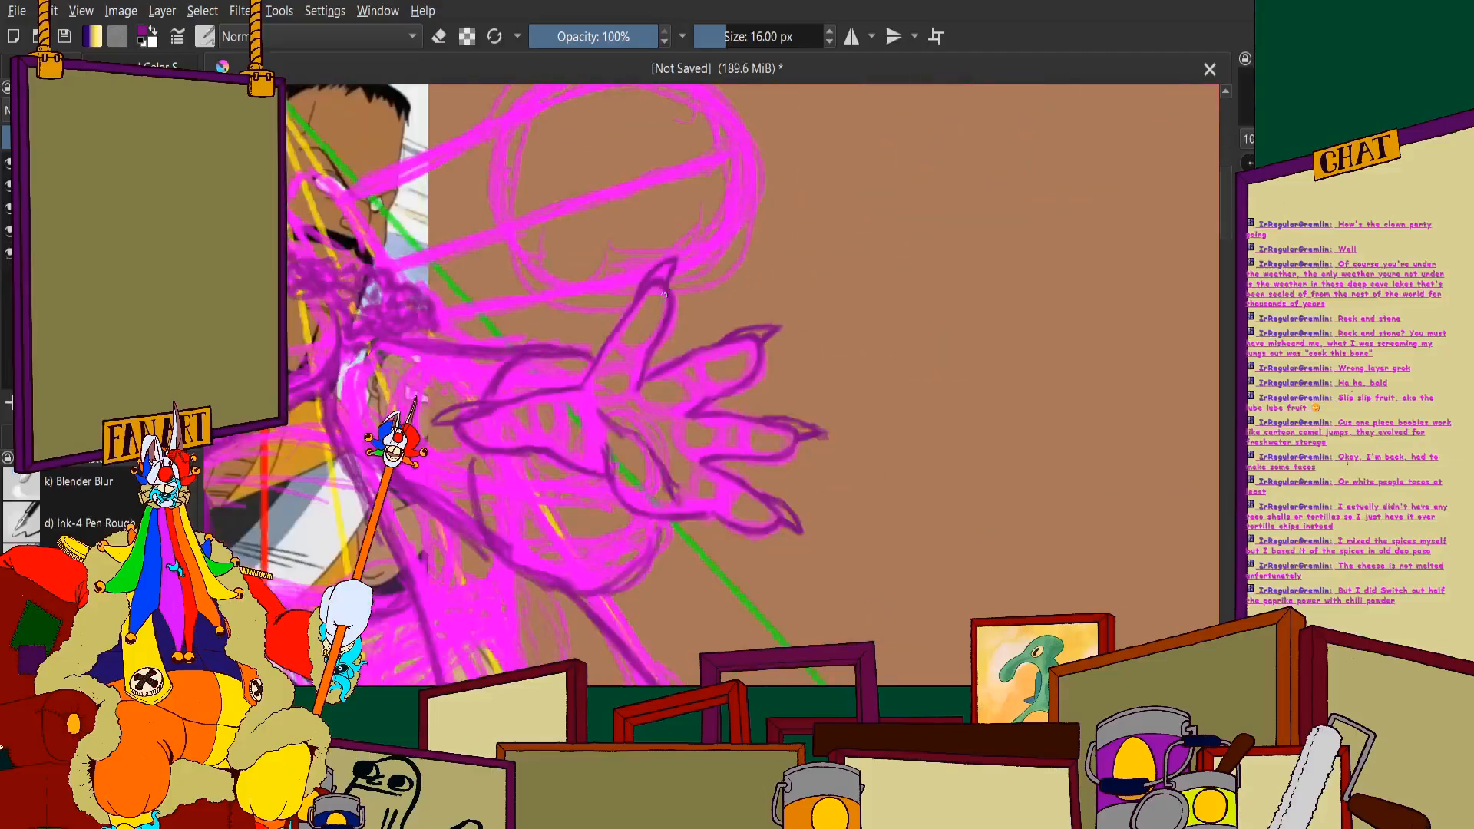
Sketch a row of overlapping dark purple knuckle loops for the fist on the character's other arm
{"action": "scroll", "coordinate": [594, 290], "scroll_direction": "up", "scroll_amount": 5}
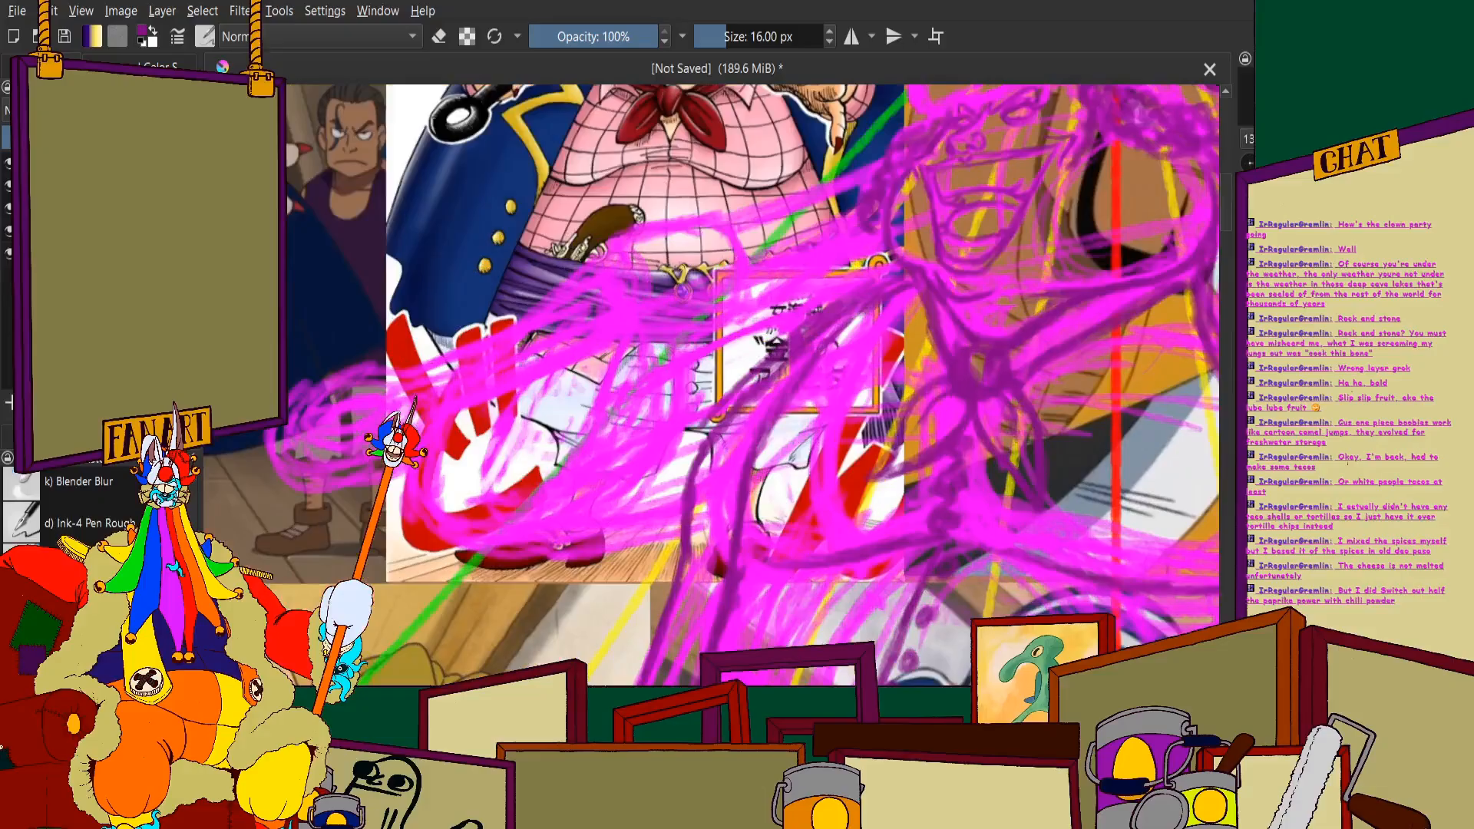
{"action": "scroll", "coordinate": [684, 230], "scroll_direction": "up", "scroll_amount": 5}
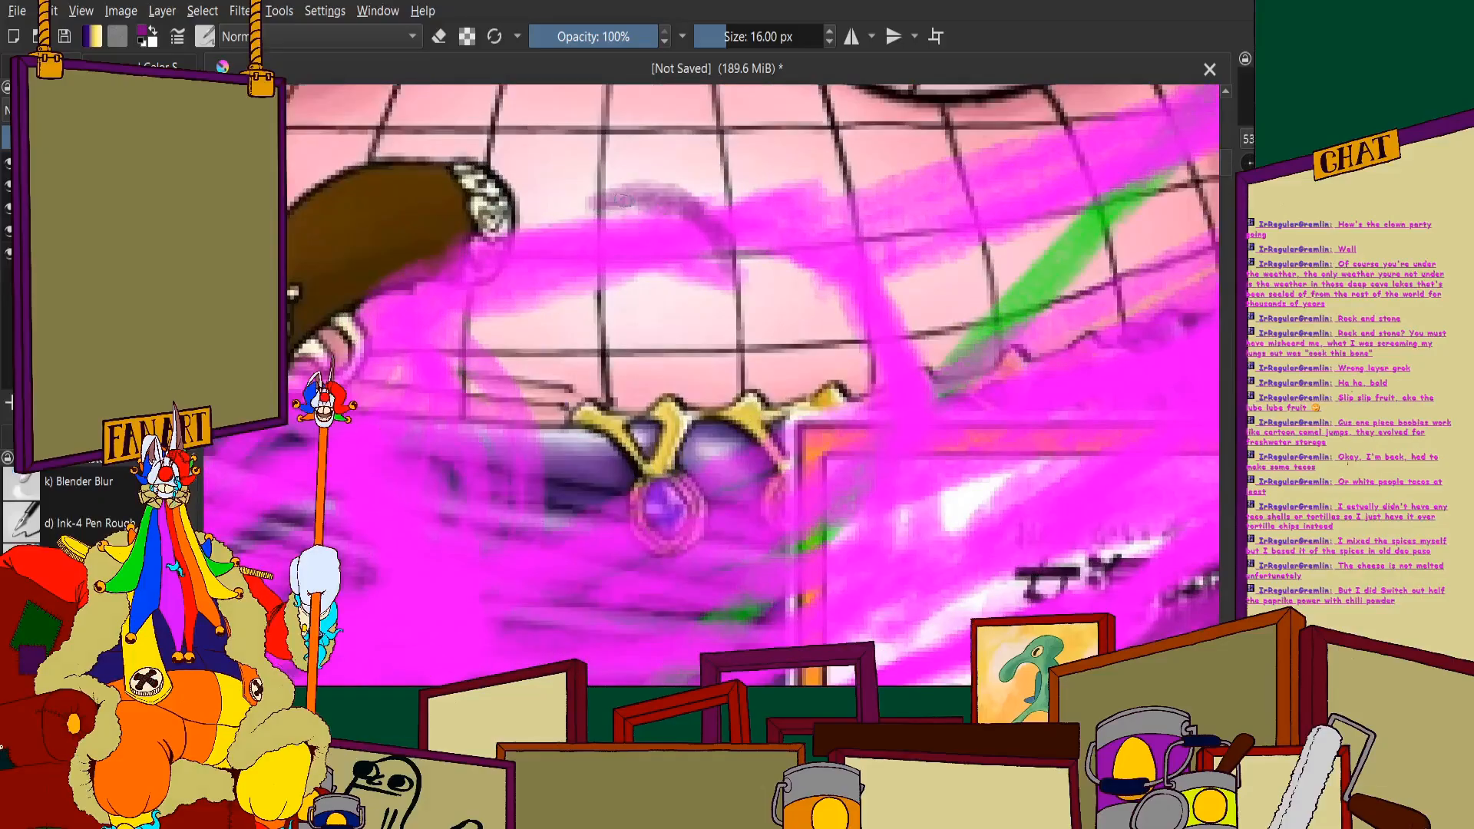
{"action": "mouse_move", "coordinate": [623, 201]}
{"action": "left_mouse_down"}
{"action": "mouse_move", "coordinate": [598, 263]}
{"action": "mouse_move", "coordinate": [584, 253]}
{"action": "mouse_move", "coordinate": [742, 283]}
{"action": "left_mouse_up"}
{"action": "mouse_move", "coordinate": [663, 252]}
{"action": "left_mouse_down"}
{"action": "mouse_move", "coordinate": [743, 265]}
{"action": "mouse_move", "coordinate": [675, 206]}
{"action": "mouse_move", "coordinate": [629, 192]}
{"action": "mouse_move", "coordinate": [621, 256]}
{"action": "left_mouse_up"}
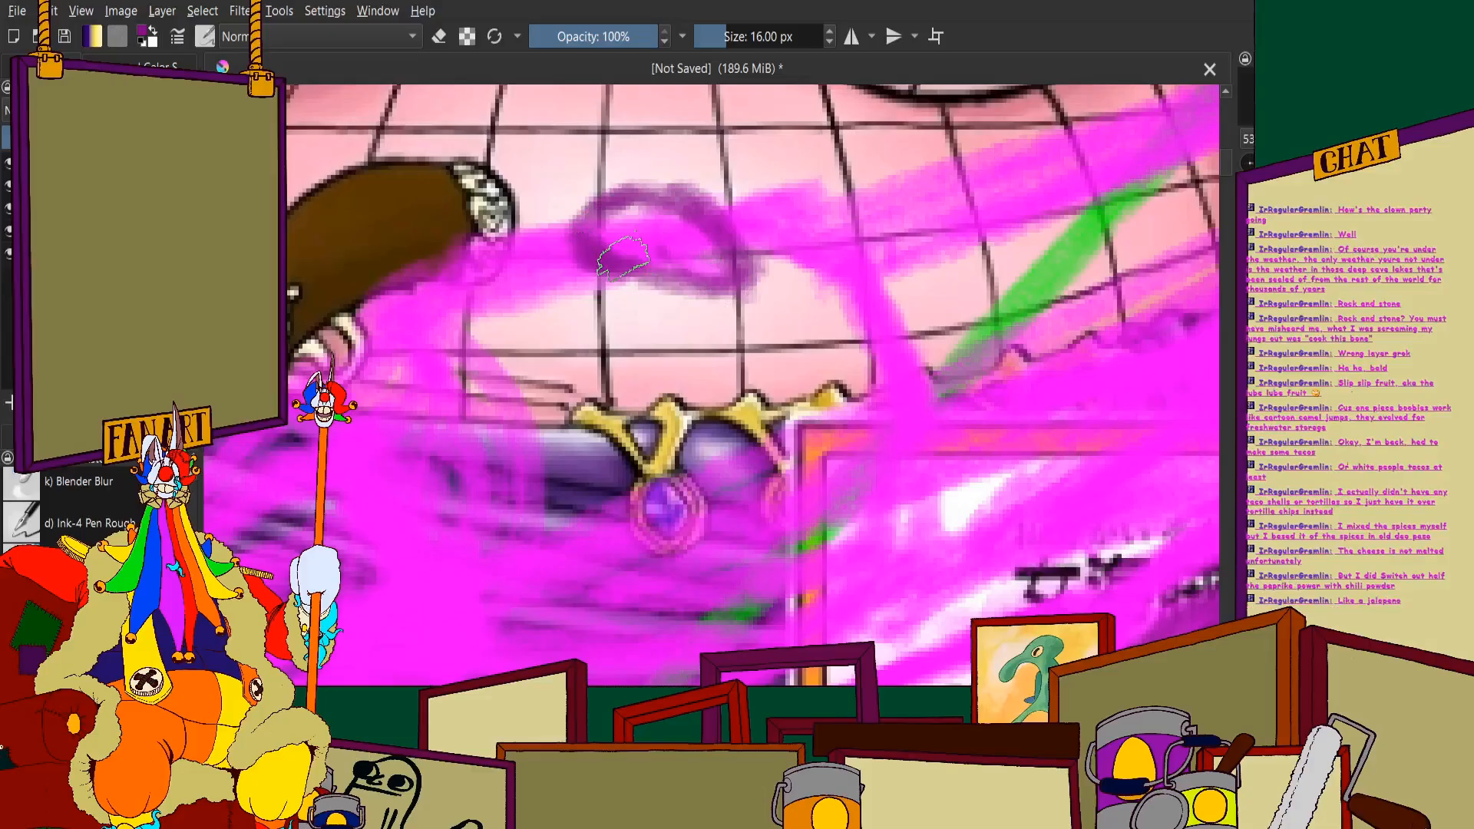
{"action": "scroll", "coordinate": [623, 257], "scroll_direction": "up", "scroll_amount": 3}
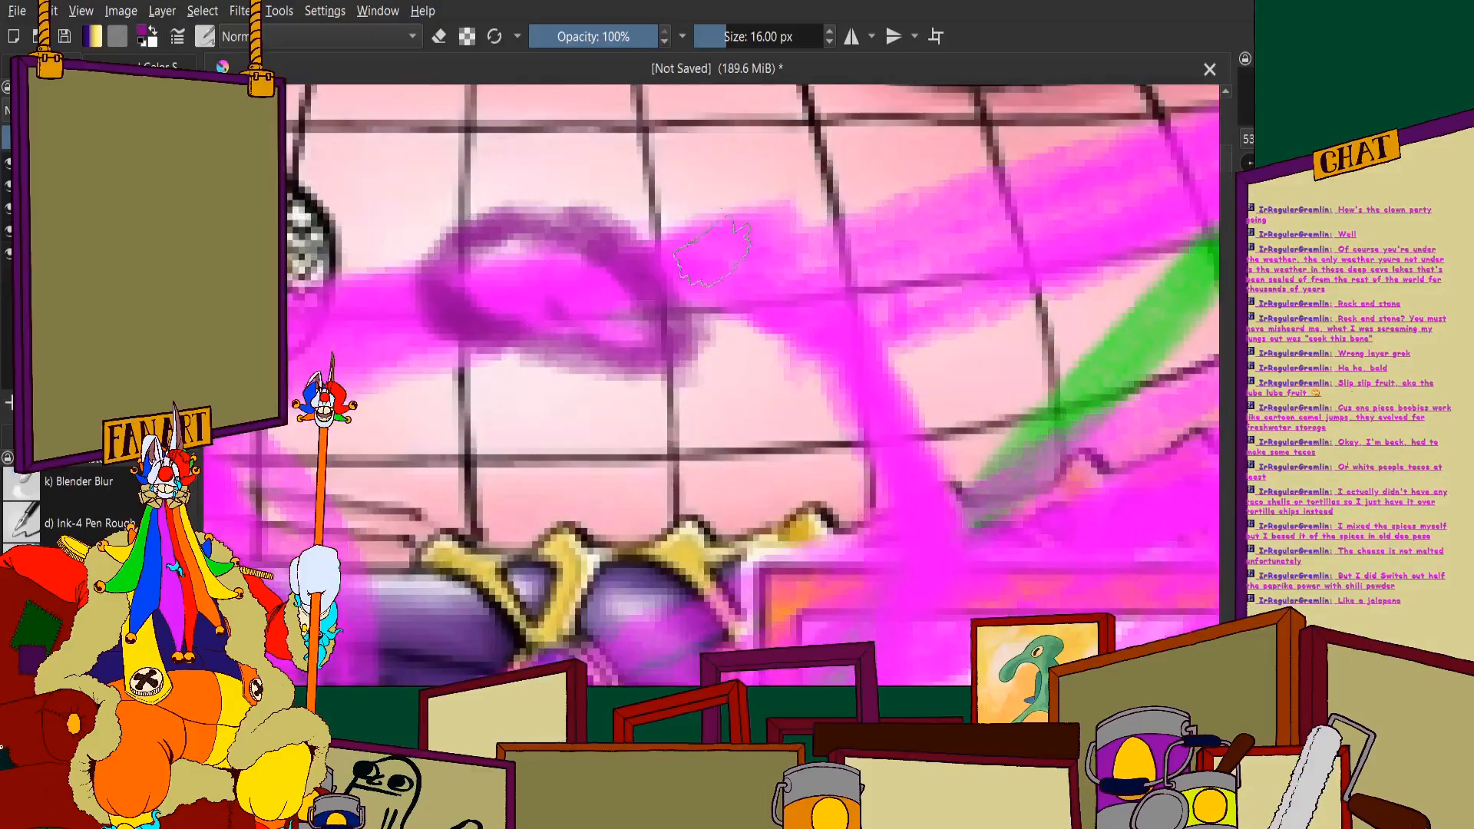
{"action": "mouse_move", "coordinate": [653, 245]}
{"action": "left_mouse_down"}
{"action": "mouse_move", "coordinate": [745, 230]}
{"action": "mouse_move", "coordinate": [829, 322]}
{"action": "mouse_move", "coordinate": [685, 307]}
{"action": "mouse_move", "coordinate": [829, 338]}
{"action": "mouse_move", "coordinate": [829, 165]}
{"action": "left_mouse_up"}
{"action": "scroll", "coordinate": [829, 165], "scroll_direction": "down", "scroll_amount": 2}
{"action": "mouse_move", "coordinate": [614, 299]}
{"action": "left_mouse_down"}
{"action": "mouse_move", "coordinate": [515, 252]}
{"action": "mouse_move", "coordinate": [483, 280]}
{"action": "mouse_move", "coordinate": [606, 284]}
{"action": "mouse_move", "coordinate": [588, 261]}
{"action": "left_mouse_up"}
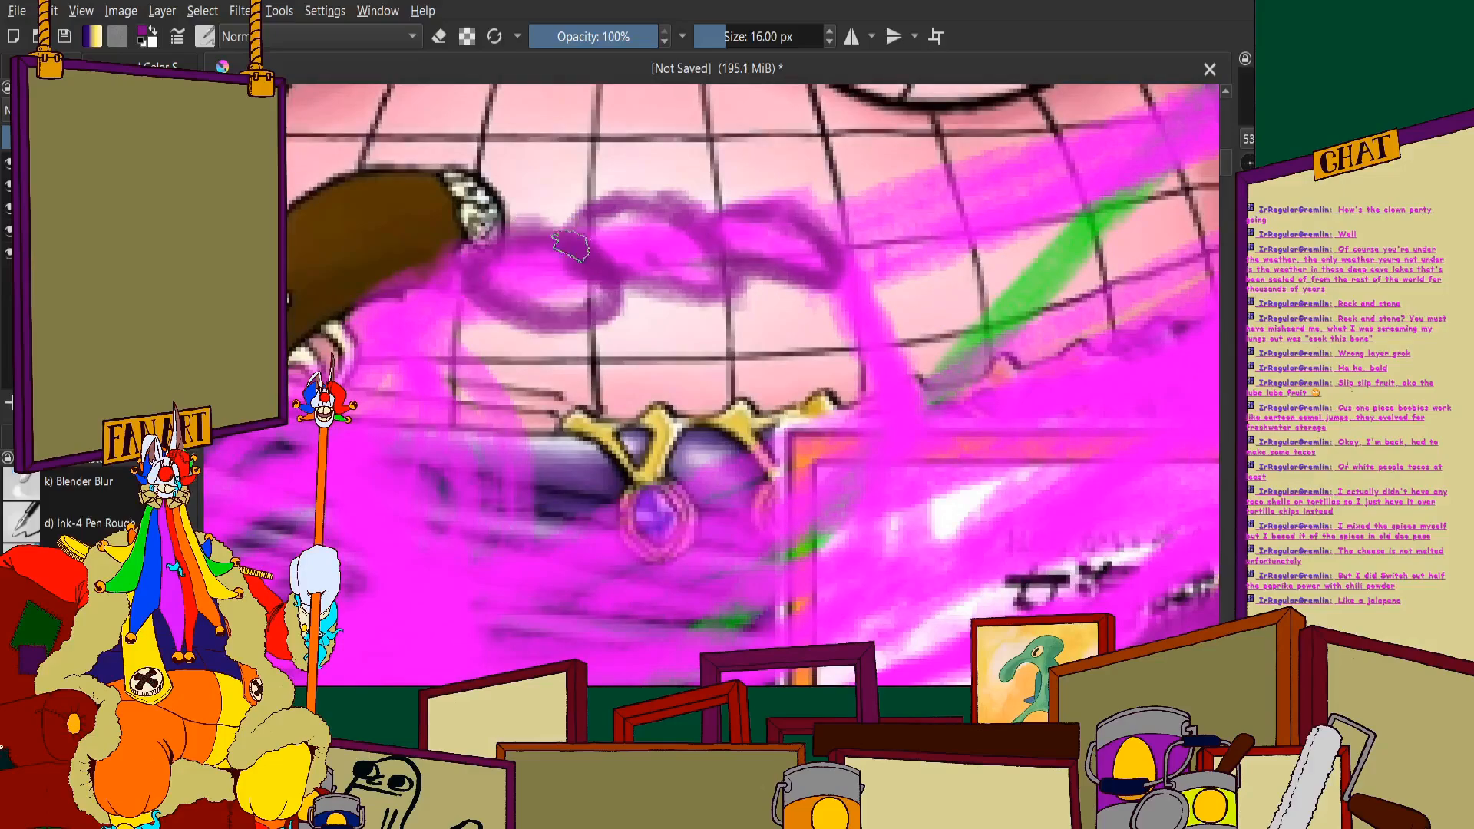
{"action": "scroll", "coordinate": [588, 265], "scroll_direction": "down", "scroll_amount": 1}
{"action": "scroll", "coordinate": [476, 303], "scroll_direction": "up", "scroll_amount": 1}
{"action": "mouse_move", "coordinate": [546, 315]}
{"action": "left_mouse_down"}
{"action": "mouse_move", "coordinate": [462, 268]}
{"action": "mouse_move", "coordinate": [419, 307]}
{"action": "left_mouse_up"}
{"action": "scroll", "coordinate": [419, 305], "scroll_direction": "down", "scroll_amount": 1}
{"action": "scroll", "coordinate": [426, 300], "scroll_direction": "down", "scroll_amount": 2}
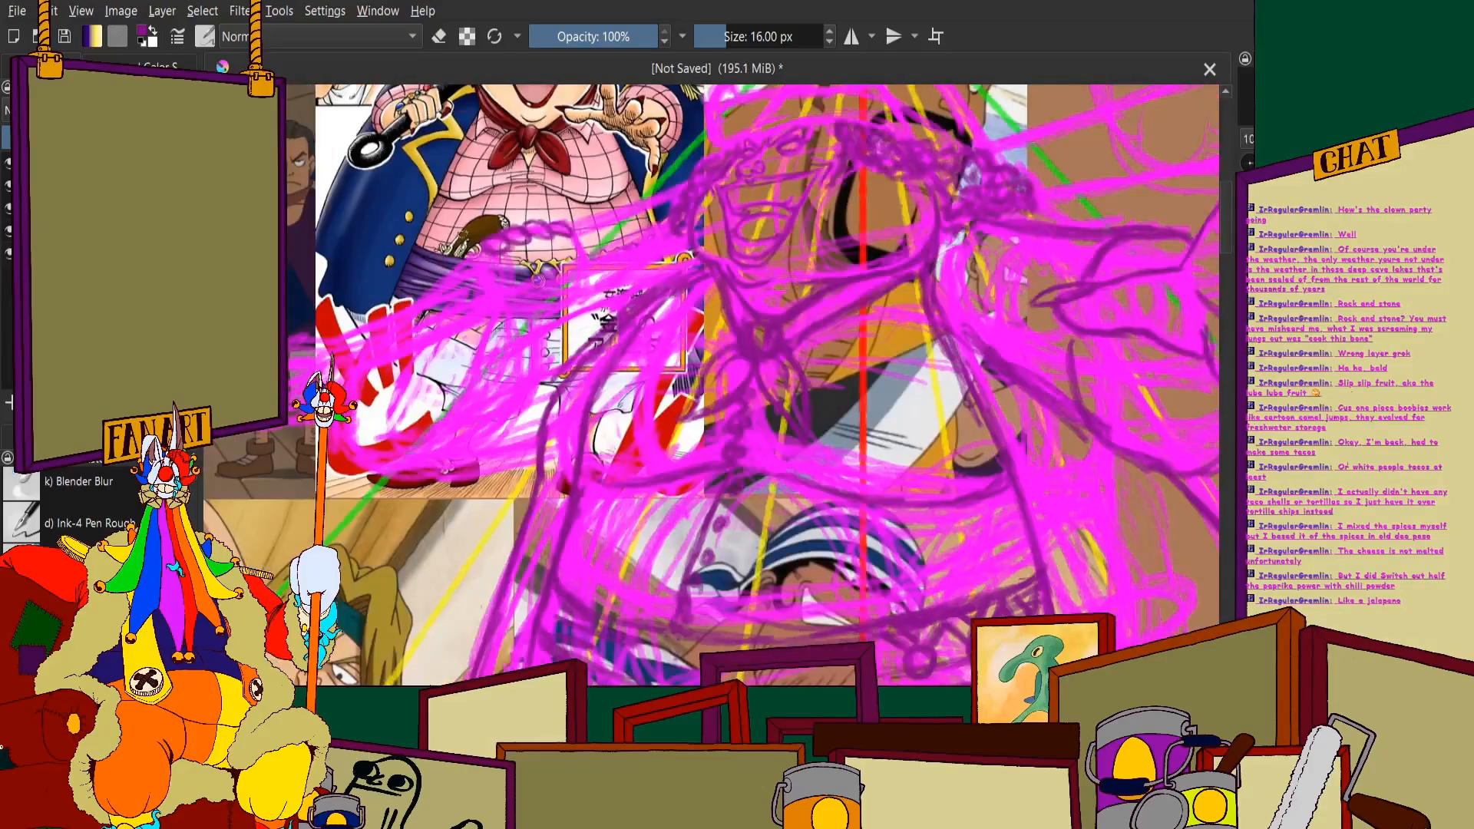
Draw slanted finger lines down from the fist's knuckles and join them with rounded lower ends
{"action": "scroll", "coordinate": [816, 412], "scroll_direction": "up", "scroll_amount": 2}
{"action": "scroll", "coordinate": [794, 188], "scroll_direction": "down", "scroll_amount": 2}
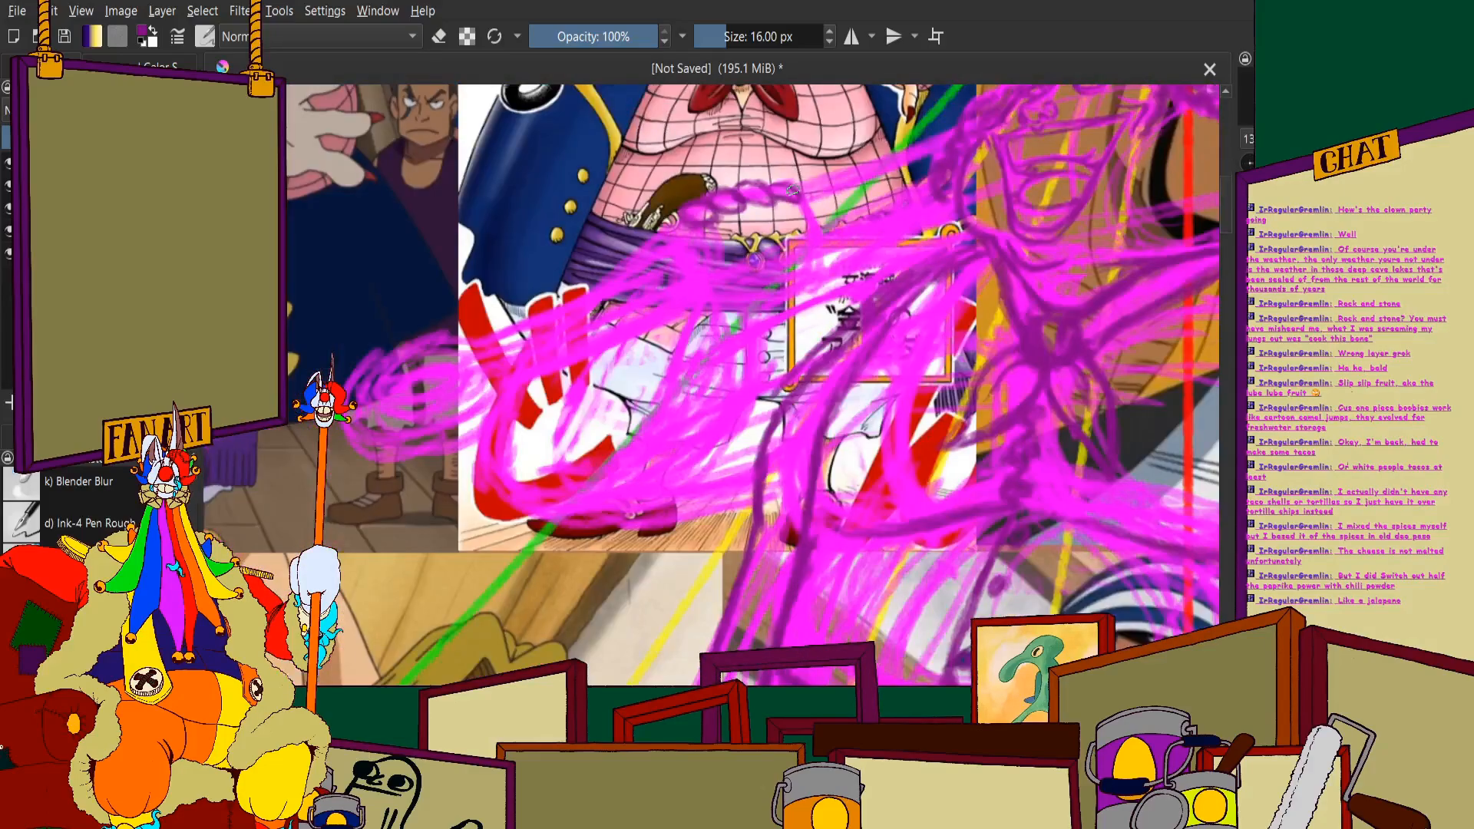
{"action": "scroll", "coordinate": [792, 189], "scroll_direction": "down", "scroll_amount": 3}
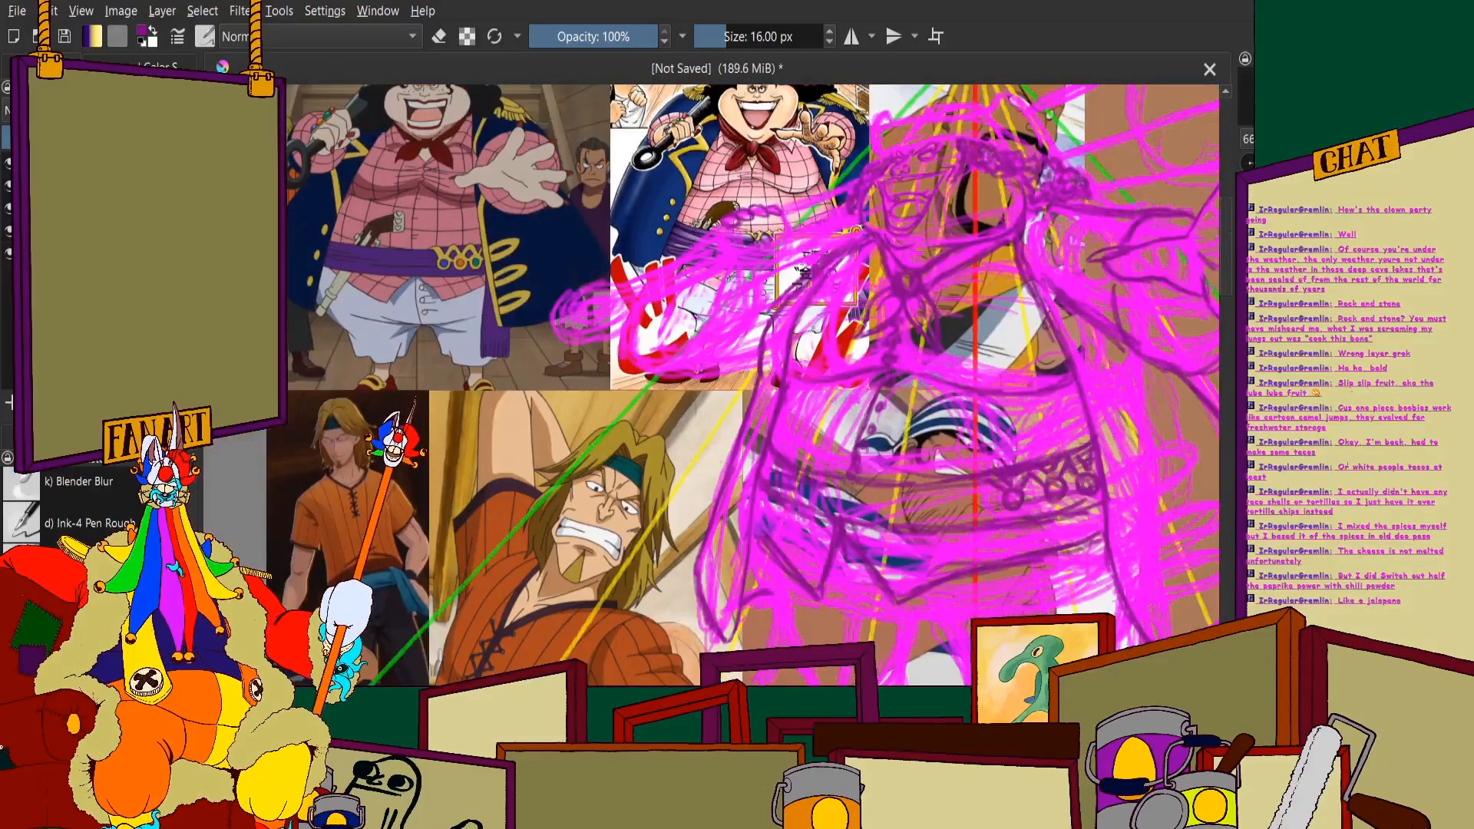
{"action": "scroll", "coordinate": [787, 219], "scroll_direction": "up", "scroll_amount": 5}
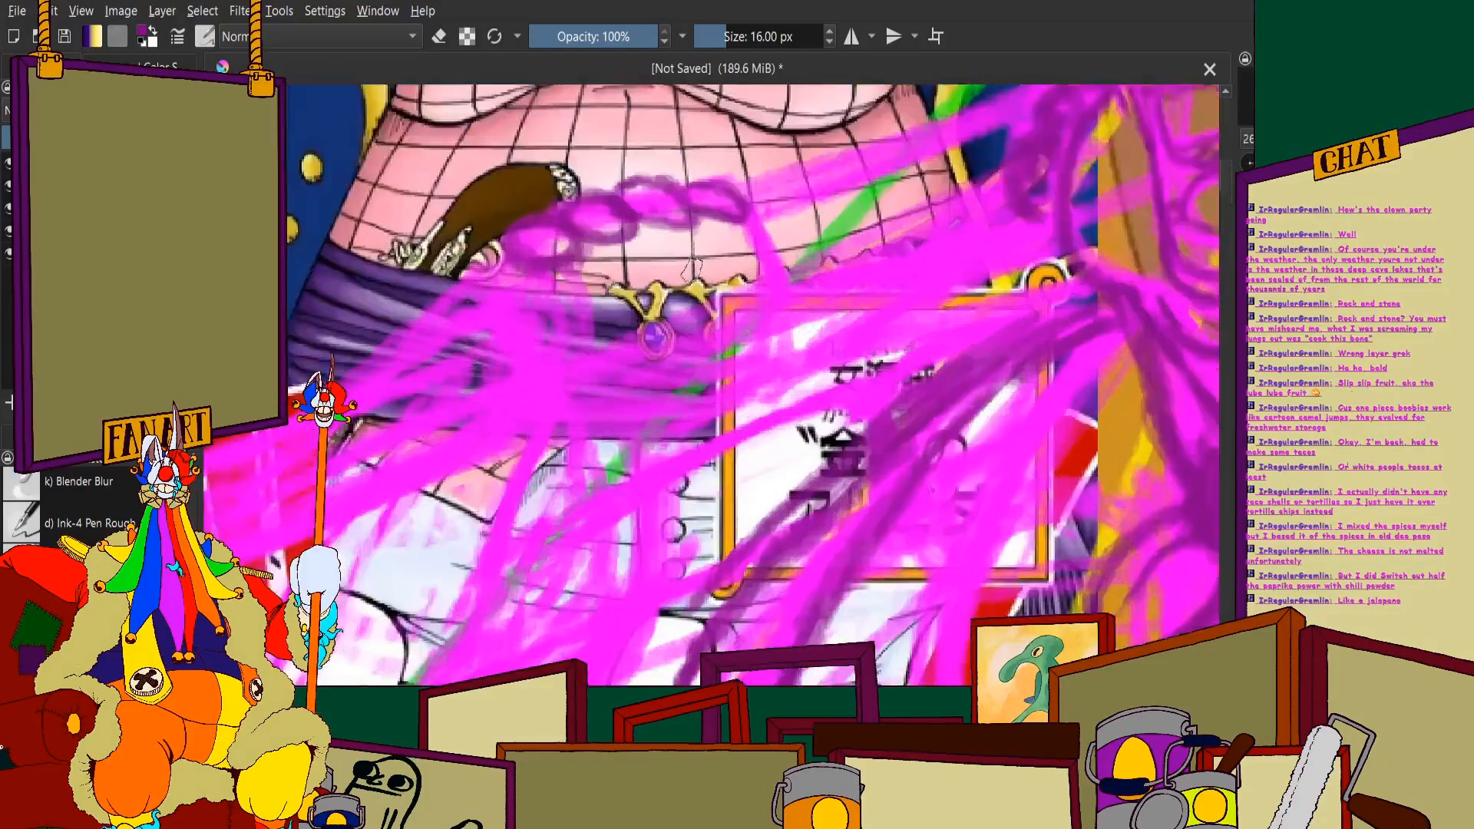
{"action": "mouse_move", "coordinate": [764, 285]}
{"action": "left_mouse_down"}
{"action": "mouse_move", "coordinate": [775, 399]}
{"action": "mouse_move", "coordinate": [737, 407]}
{"action": "mouse_move", "coordinate": [688, 372]}
{"action": "mouse_move", "coordinate": [760, 384]}
{"action": "mouse_move", "coordinate": [783, 353]}
{"action": "mouse_move", "coordinate": [783, 169]}
{"action": "mouse_move", "coordinate": [844, 315]}
{"action": "mouse_move", "coordinate": [783, 361]}
{"action": "mouse_move", "coordinate": [668, 337]}
{"action": "mouse_move", "coordinate": [696, 371]}
{"action": "mouse_move", "coordinate": [591, 418]}
{"action": "left_mouse_up"}
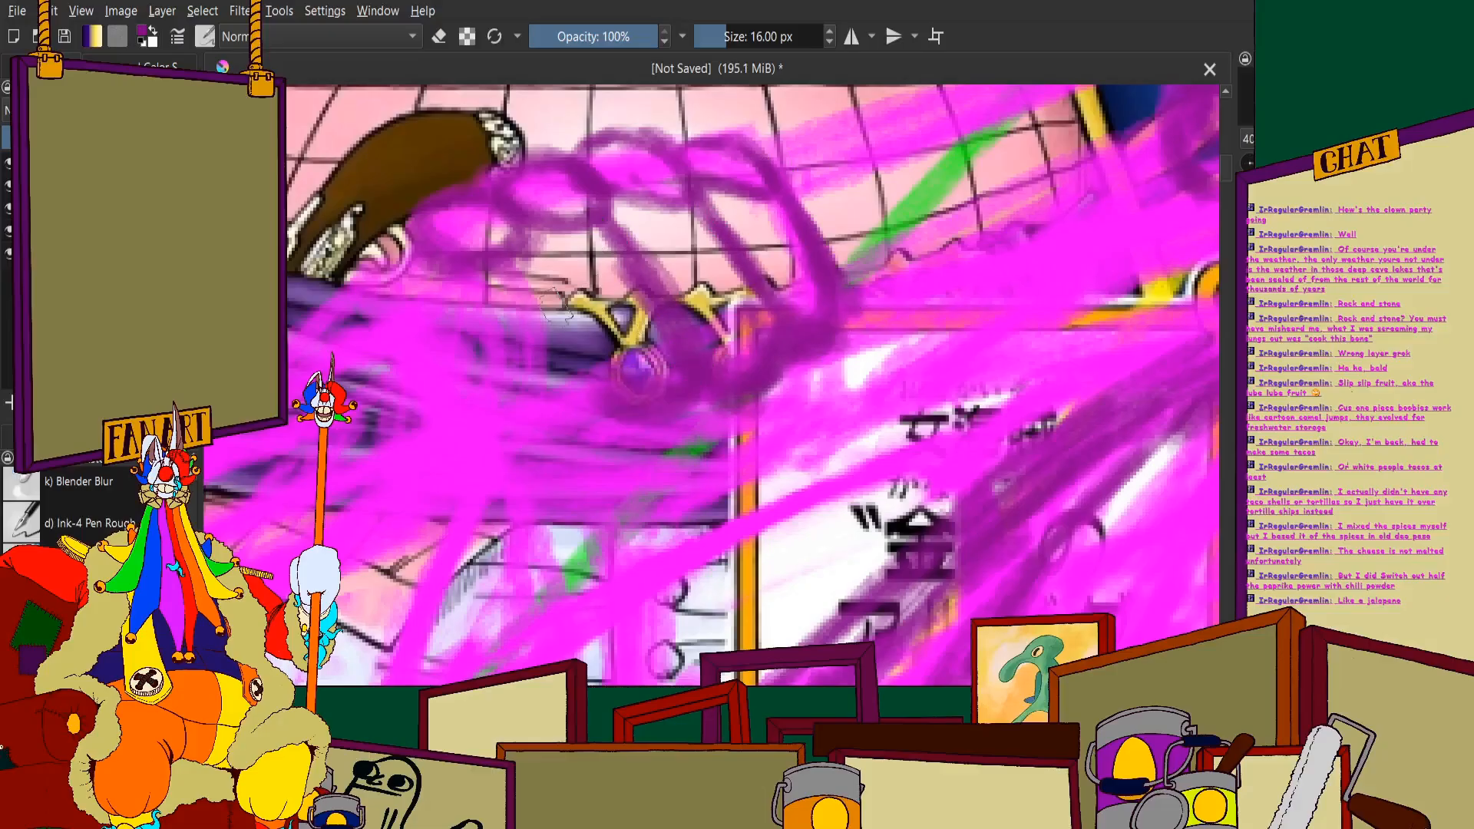
{"action": "mouse_move", "coordinate": [516, 245]}
{"action": "left_mouse_down"}
{"action": "mouse_move", "coordinate": [608, 393]}
{"action": "mouse_move", "coordinate": [682, 414]}
{"action": "mouse_move", "coordinate": [538, 290]}
{"action": "mouse_move", "coordinate": [599, 354]}
{"action": "left_mouse_up"}
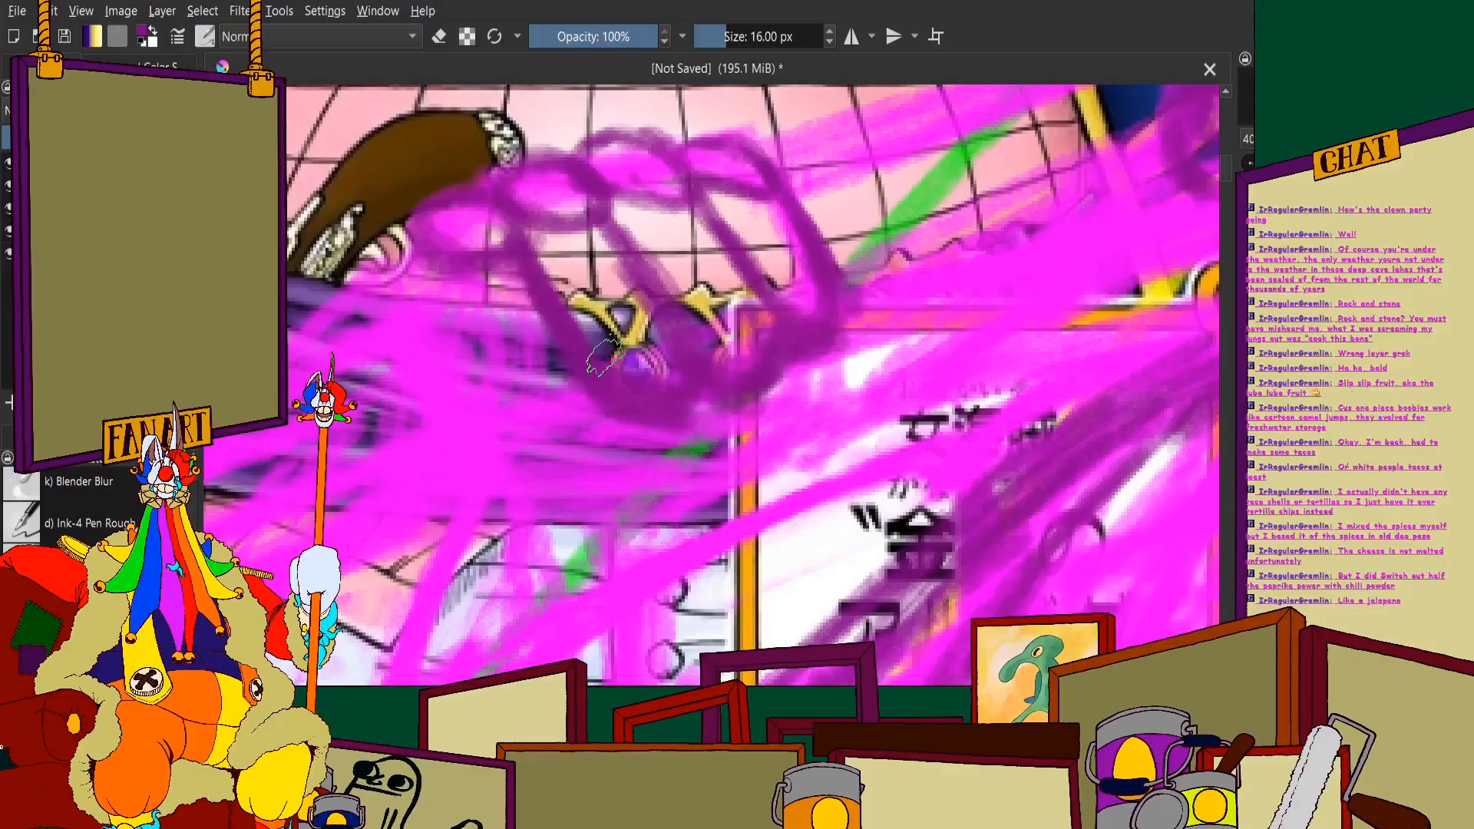
{"action": "scroll", "coordinate": [596, 315], "scroll_direction": "down", "scroll_amount": 2}
{"action": "scroll", "coordinate": [523, 322], "scroll_direction": "up", "scroll_amount": 3}
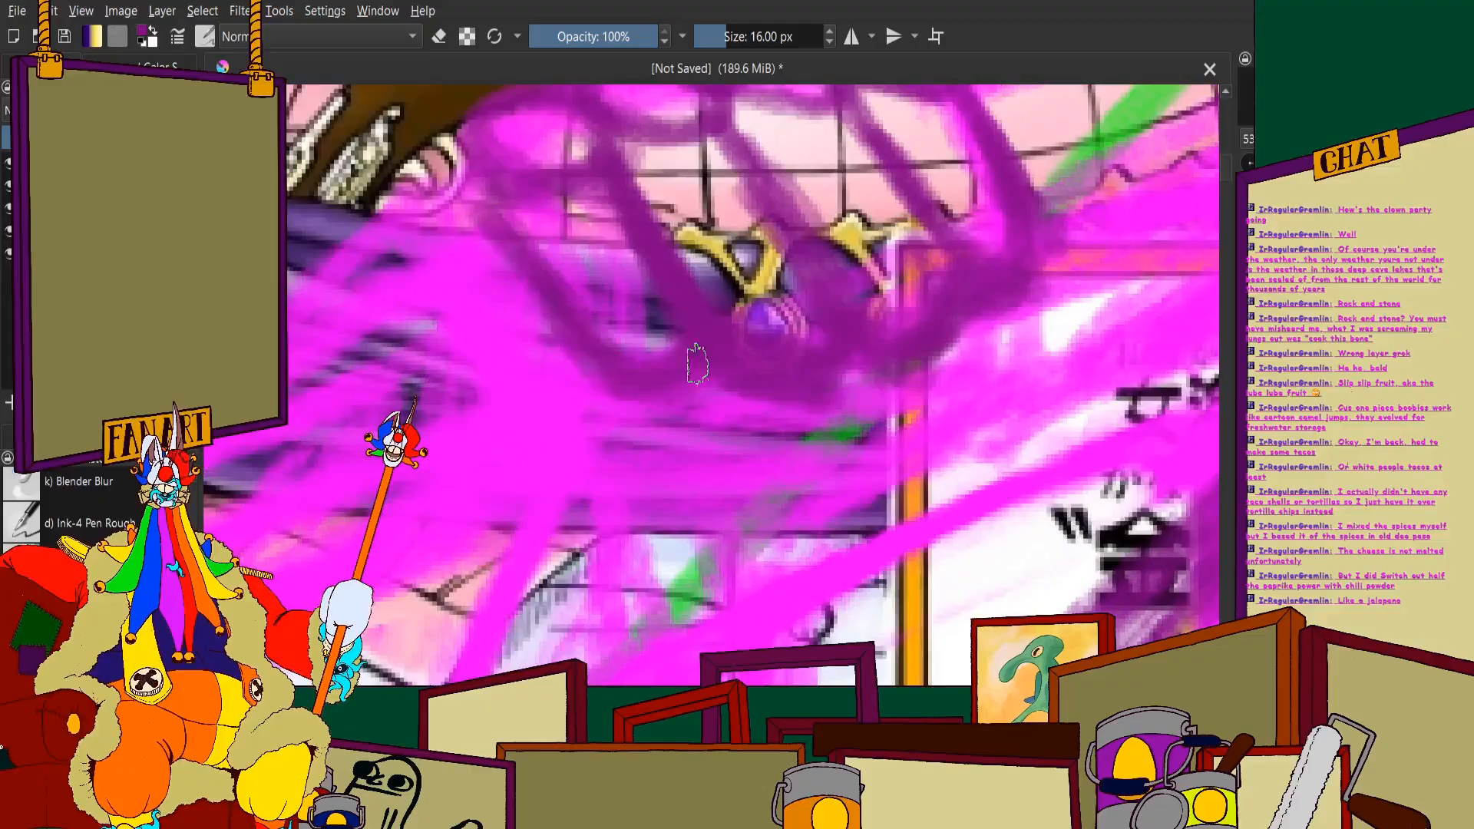
{"action": "scroll", "coordinate": [773, 404], "scroll_direction": "down", "scroll_amount": 2}
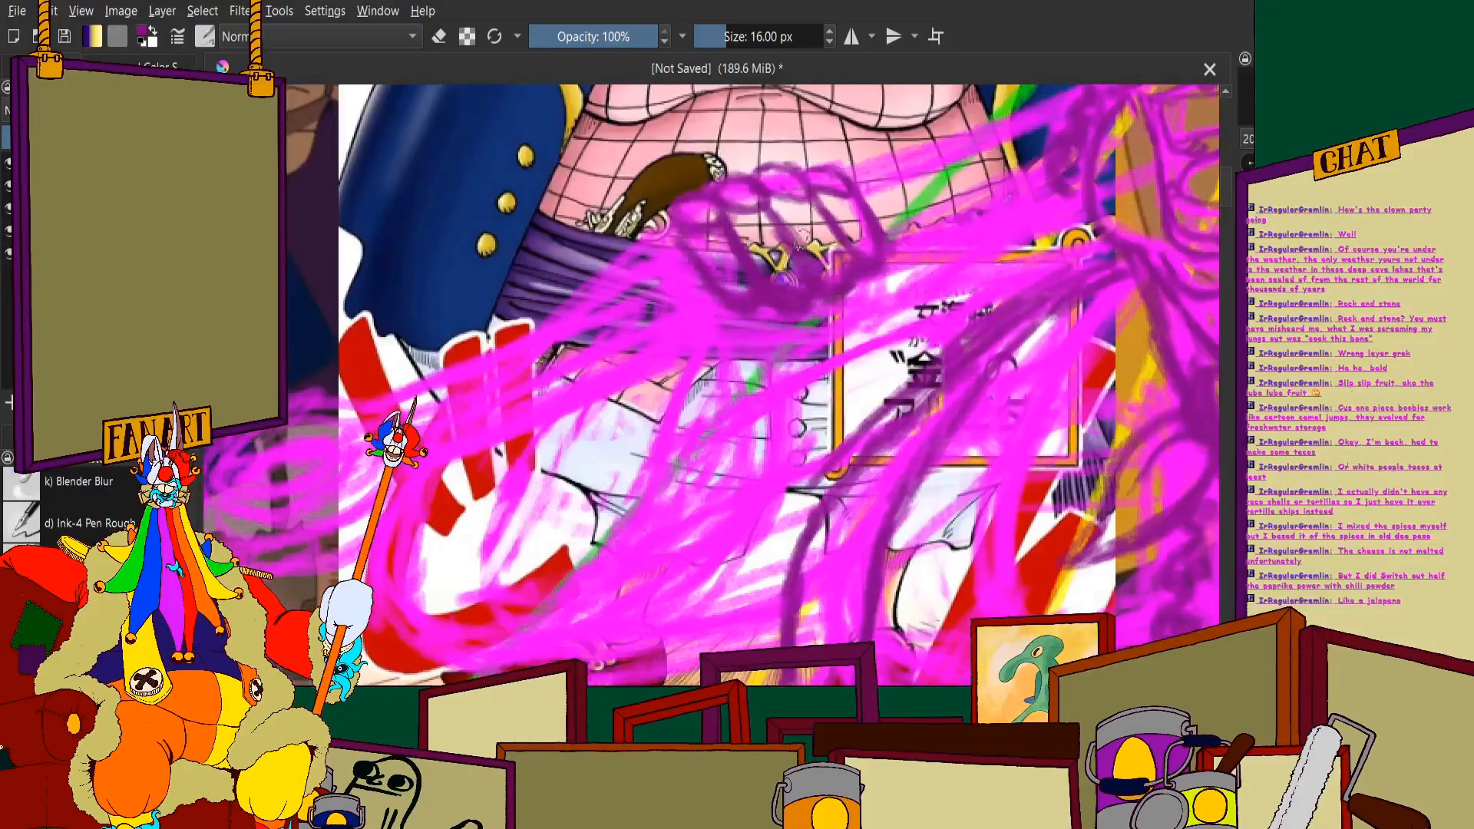
Outline the fist's outermost finger on the forearm side and sketch the curled finger segments beneath the first row
{"action": "scroll", "coordinate": [768, 184], "scroll_direction": "up", "scroll_amount": 4}
{"action": "mouse_move", "coordinate": [768, 182]}
{"action": "left_mouse_down"}
{"action": "mouse_move", "coordinate": [614, 204]}
{"action": "mouse_move", "coordinate": [603, 247]}
{"action": "mouse_move", "coordinate": [688, 330]}
{"action": "left_mouse_up"}
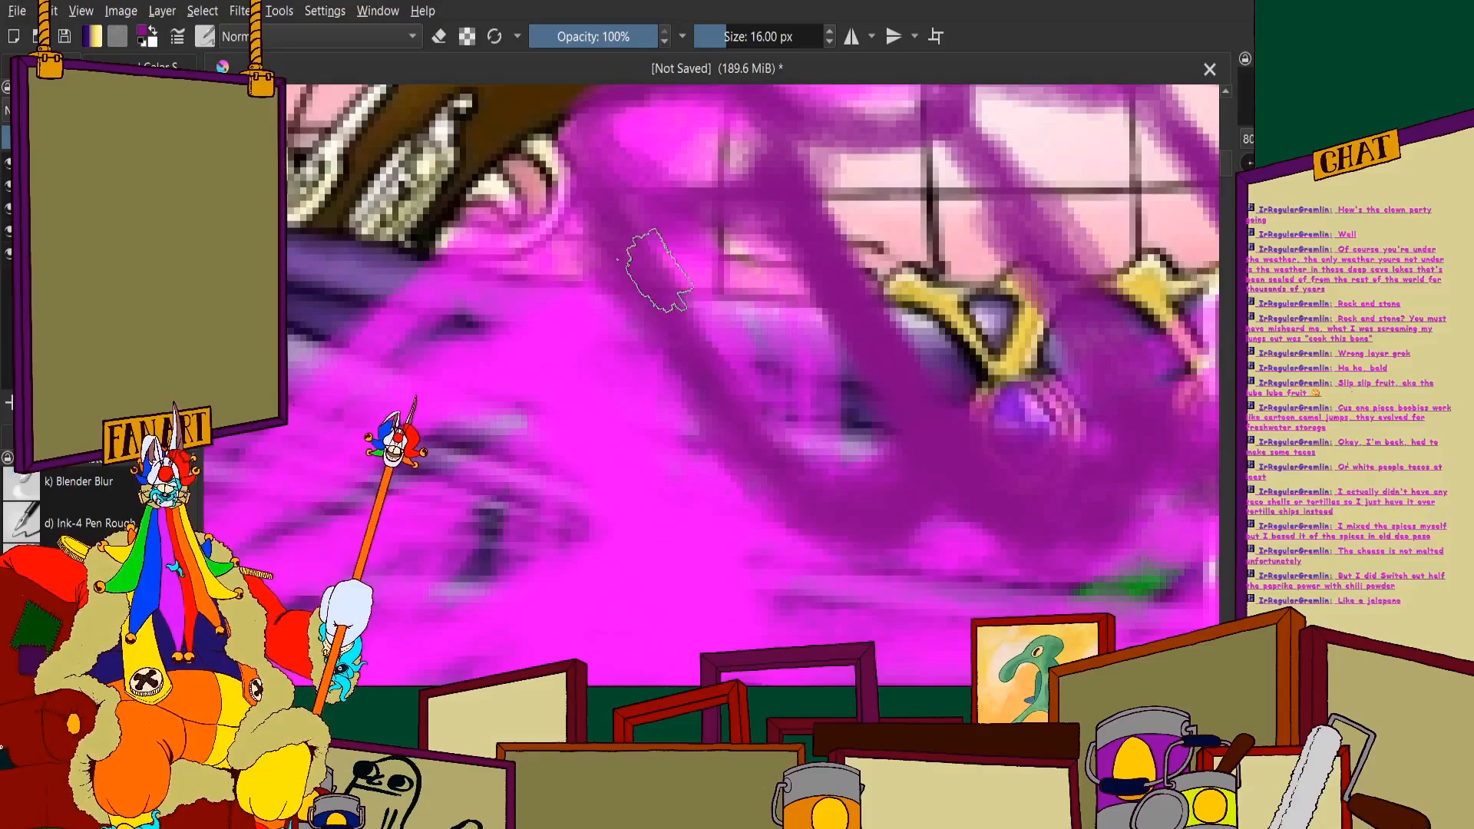
{"action": "scroll", "coordinate": [642, 256], "scroll_direction": "down", "scroll_amount": 5}
{"action": "scroll", "coordinate": [866, 373], "scroll_direction": "up", "scroll_amount": 4}
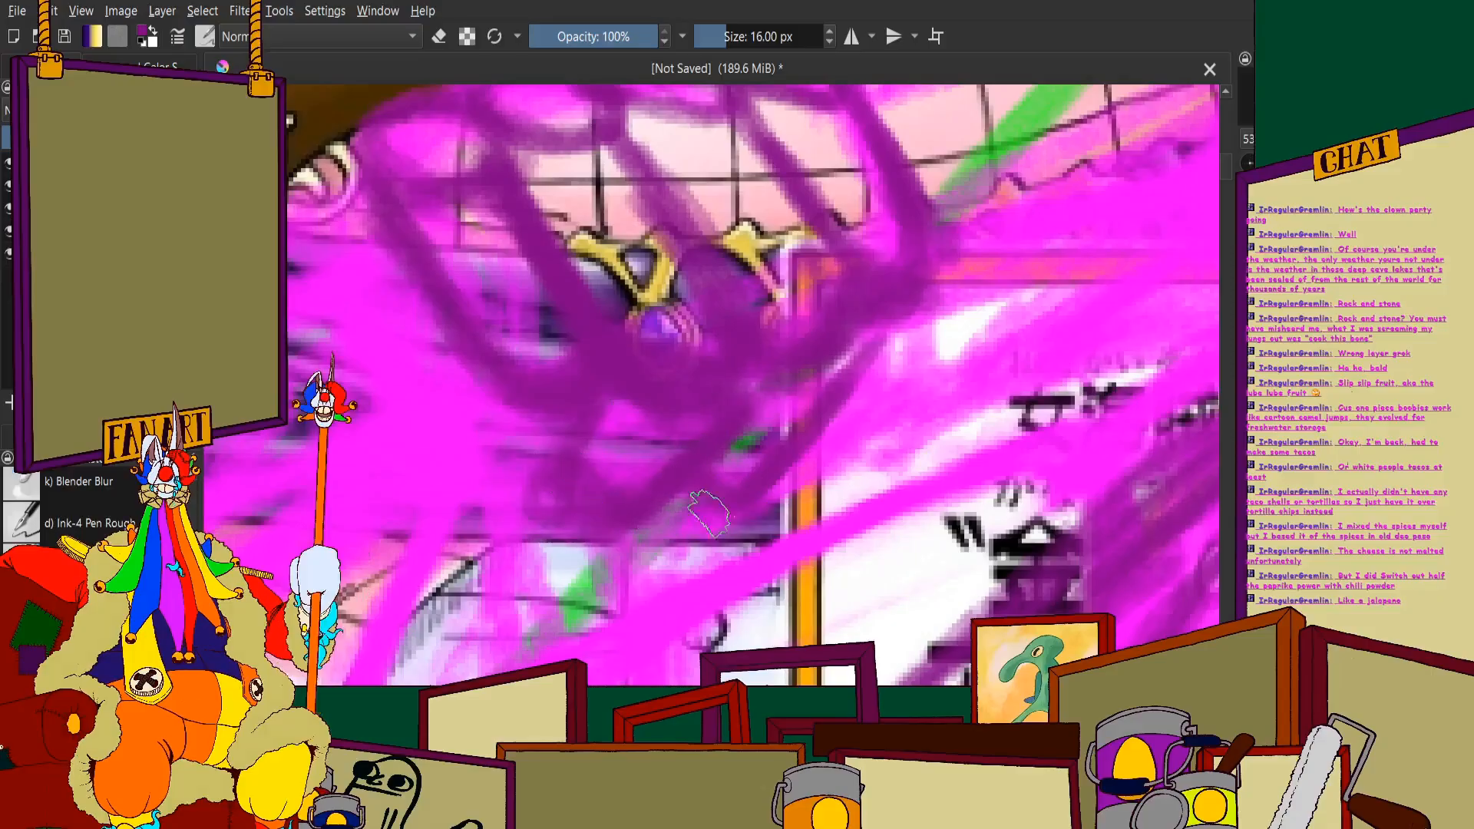
{"action": "mouse_move", "coordinate": [822, 415]}
{"action": "left_mouse_down"}
{"action": "mouse_move", "coordinate": [849, 418]}
{"action": "mouse_move", "coordinate": [929, 324]}
{"action": "left_mouse_up"}
{"action": "scroll", "coordinate": [814, 407], "scroll_direction": "down", "scroll_amount": 5}
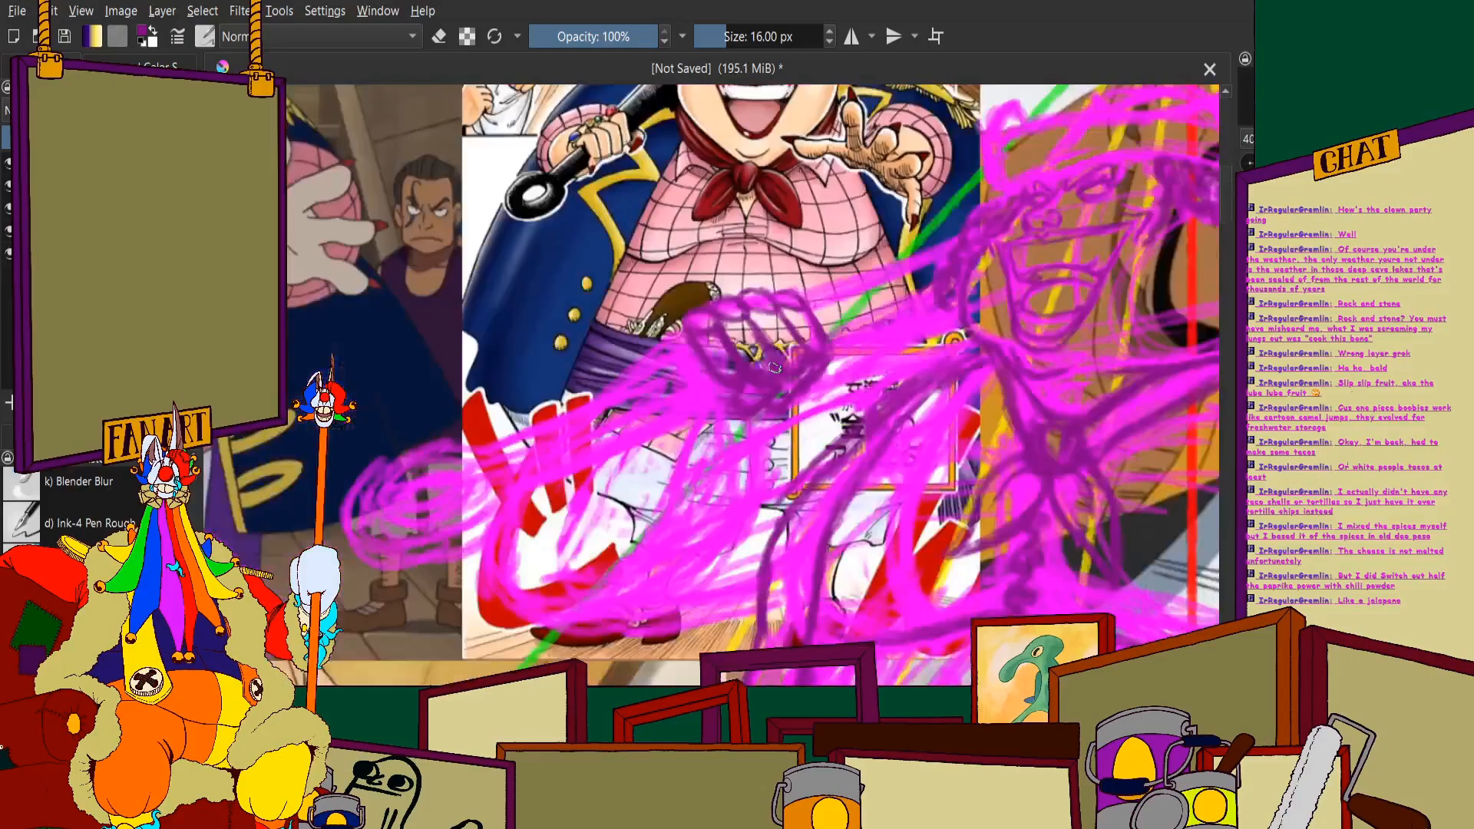
Draw the slanted forearm-side edge and the lower contour beneath the fist's curled fingers
{"action": "scroll", "coordinate": [708, 414], "scroll_direction": "up", "scroll_amount": 4}
{"action": "left_click_drag", "start_coordinate": [737, 491], "coordinate": [811, 418]}
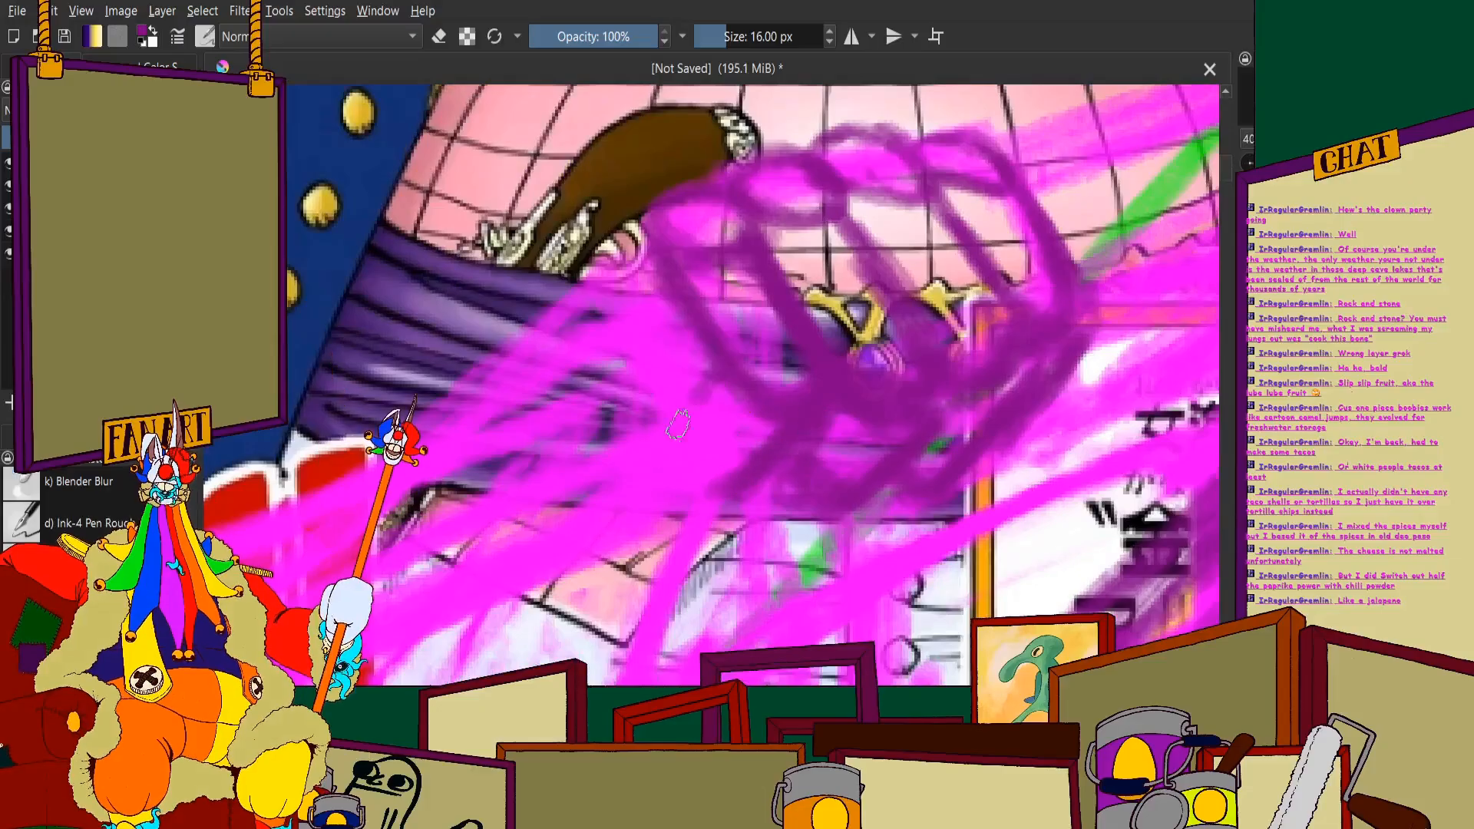
{"action": "left_click_drag", "start_coordinate": [712, 378], "coordinate": [665, 471]}
{"action": "mouse_move", "coordinate": [692, 413]}
{"action": "left_mouse_down"}
{"action": "mouse_move", "coordinate": [708, 496]}
{"action": "mouse_move", "coordinate": [641, 526]}
{"action": "mouse_move", "coordinate": [648, 544]}
{"action": "mouse_move", "coordinate": [635, 484]}
{"action": "mouse_move", "coordinate": [612, 524]}
{"action": "left_mouse_up"}
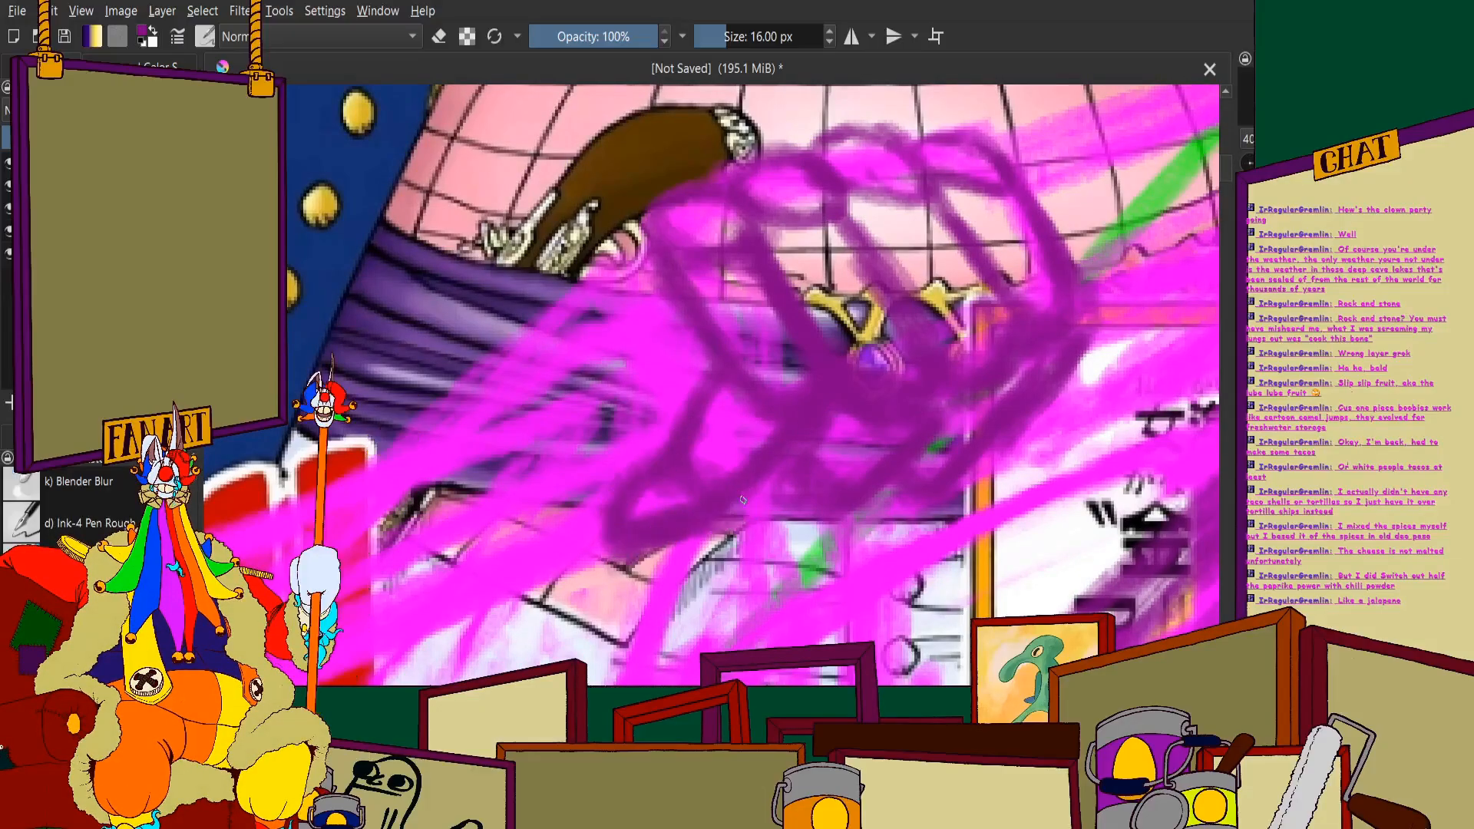
{"action": "mouse_move", "coordinate": [742, 500]}
{"action": "left_mouse_down"}
{"action": "mouse_move", "coordinate": [813, 507]}
{"action": "mouse_move", "coordinate": [844, 537]}
{"action": "left_mouse_up"}
{"action": "scroll", "coordinate": [844, 530], "scroll_direction": "down", "scroll_amount": 3}
{"action": "scroll", "coordinate": [856, 388], "scroll_direction": "up", "scroll_amount": 3}
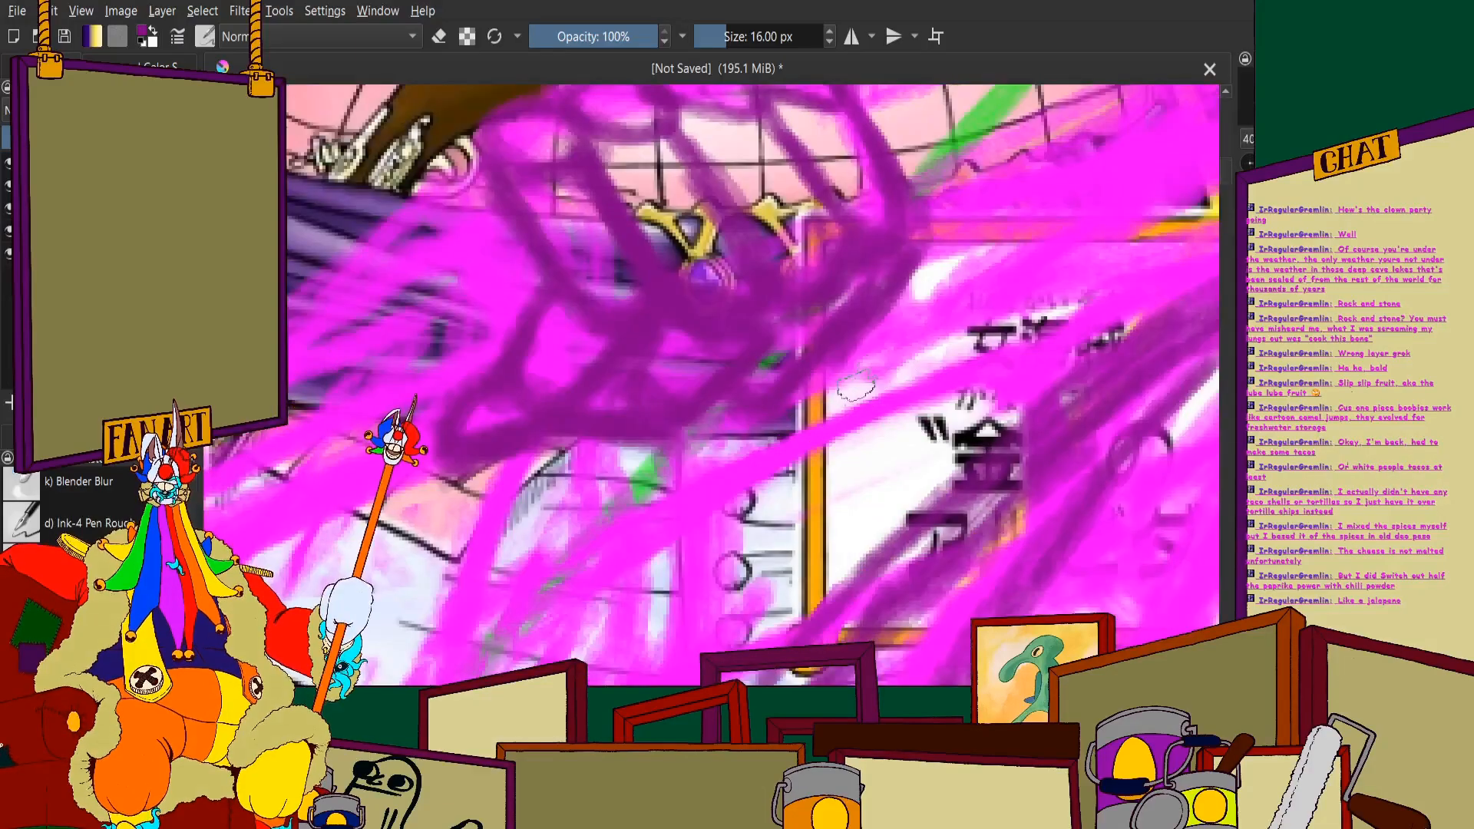
Add dark purple contour strokes around the underside of the fist, closing its lower outline near both ends
{"action": "mouse_move", "coordinate": [856, 387]}
{"action": "left_mouse_down"}
{"action": "mouse_move", "coordinate": [876, 344]}
{"action": "mouse_move", "coordinate": [803, 433]}
{"action": "mouse_move", "coordinate": [861, 411]}
{"action": "mouse_move", "coordinate": [737, 435]}
{"action": "mouse_move", "coordinate": [720, 410]}
{"action": "mouse_move", "coordinate": [704, 420]}
{"action": "mouse_move", "coordinate": [737, 468]}
{"action": "mouse_move", "coordinate": [869, 398]}
{"action": "mouse_move", "coordinate": [839, 425]}
{"action": "mouse_move", "coordinate": [850, 353]}
{"action": "left_mouse_up"}
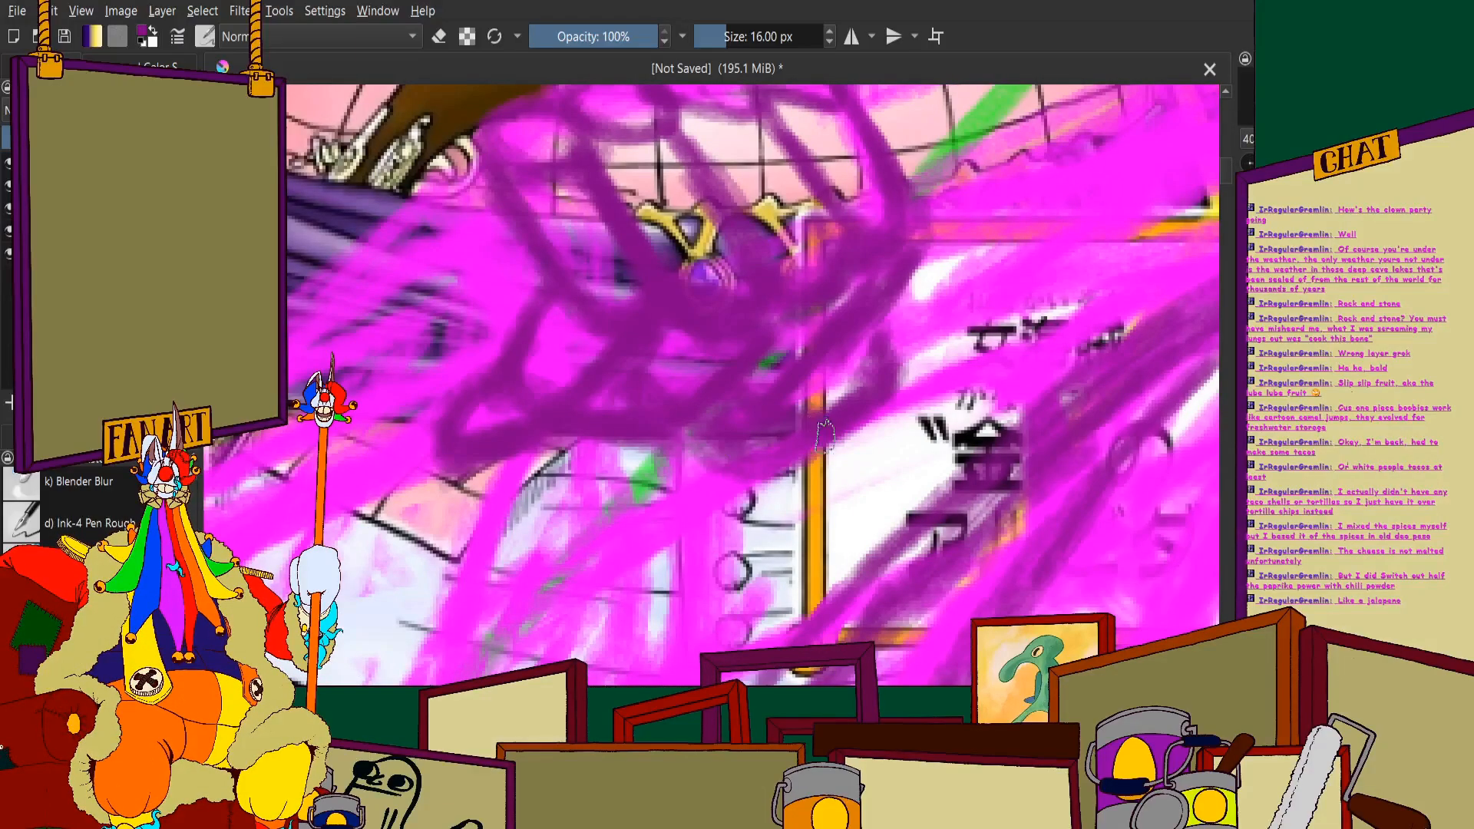
{"action": "mouse_move", "coordinate": [824, 431]}
{"action": "left_mouse_down"}
{"action": "mouse_move", "coordinate": [752, 484]}
{"action": "mouse_move", "coordinate": [672, 505]}
{"action": "left_mouse_up"}
{"action": "left_click_drag", "start_coordinate": [736, 438], "coordinate": [723, 464]}
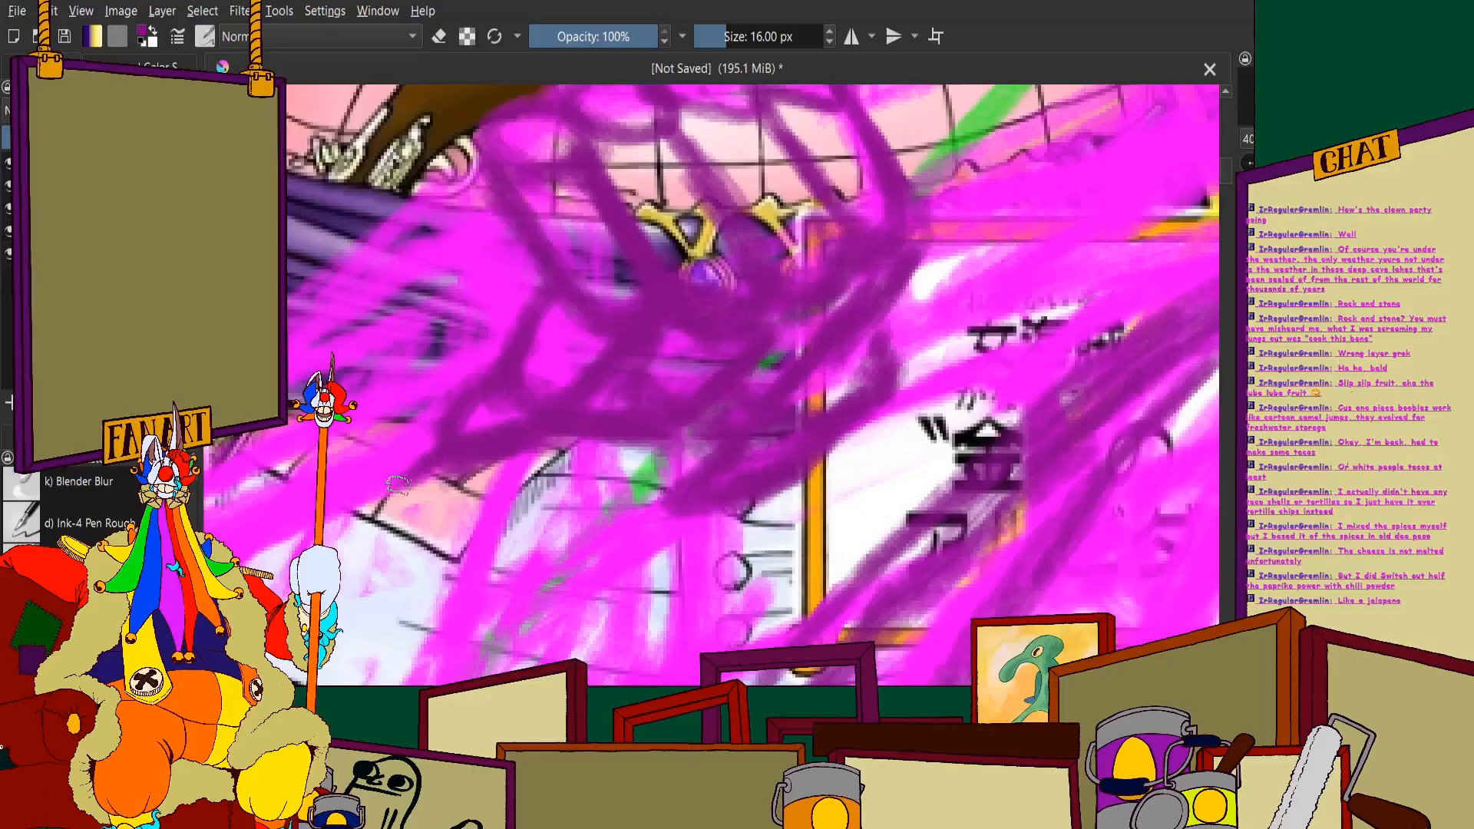
{"action": "left_click_drag", "start_coordinate": [398, 483], "coordinate": [495, 453]}
{"action": "scroll", "coordinate": [599, 330], "scroll_direction": "down", "scroll_amount": 5}
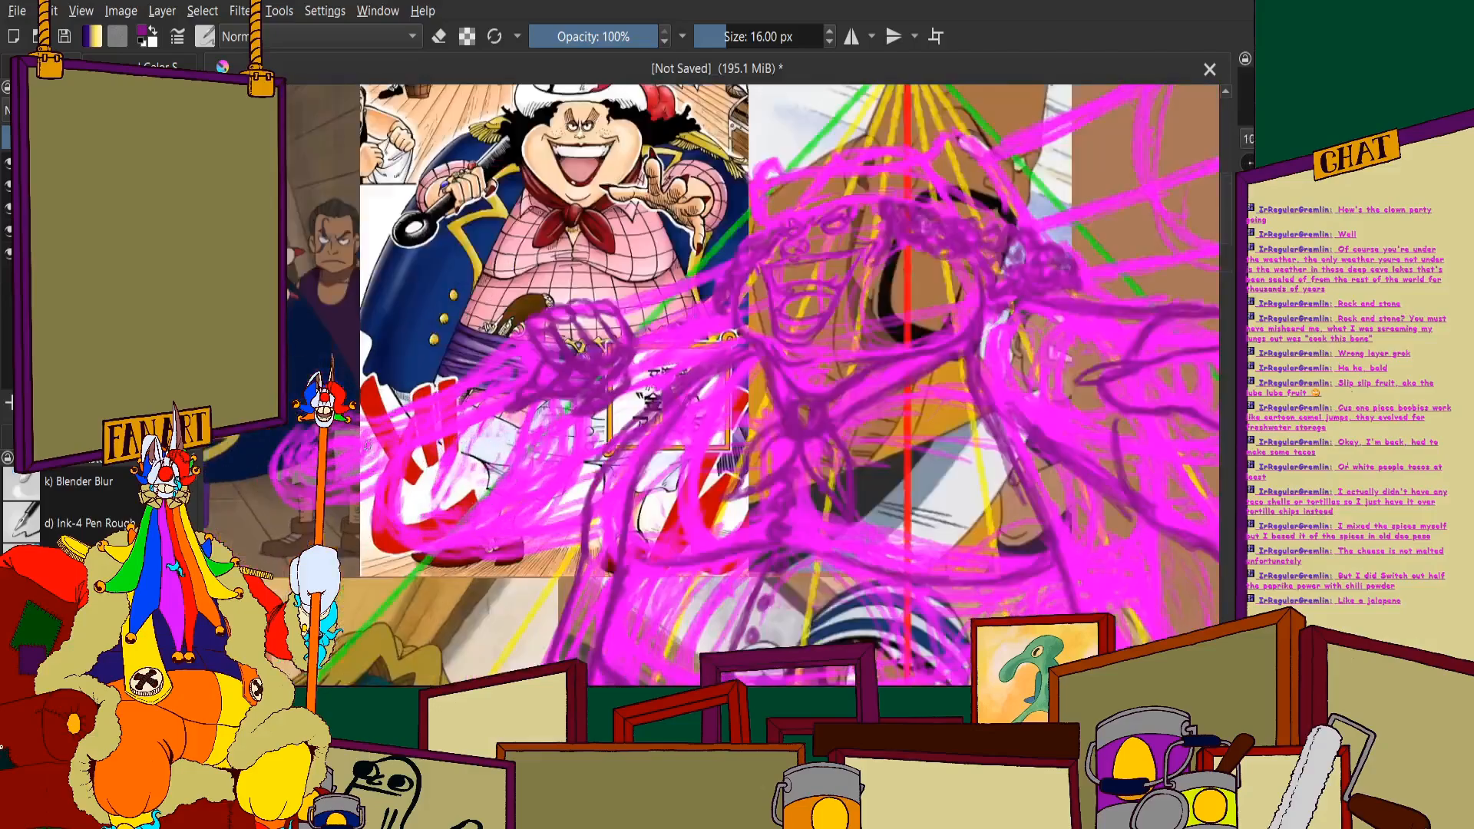
Sketch a rounded loop on the forearm side of the fist, beside the fingers
{"action": "scroll", "coordinate": [631, 308], "scroll_direction": "up", "scroll_amount": 4}
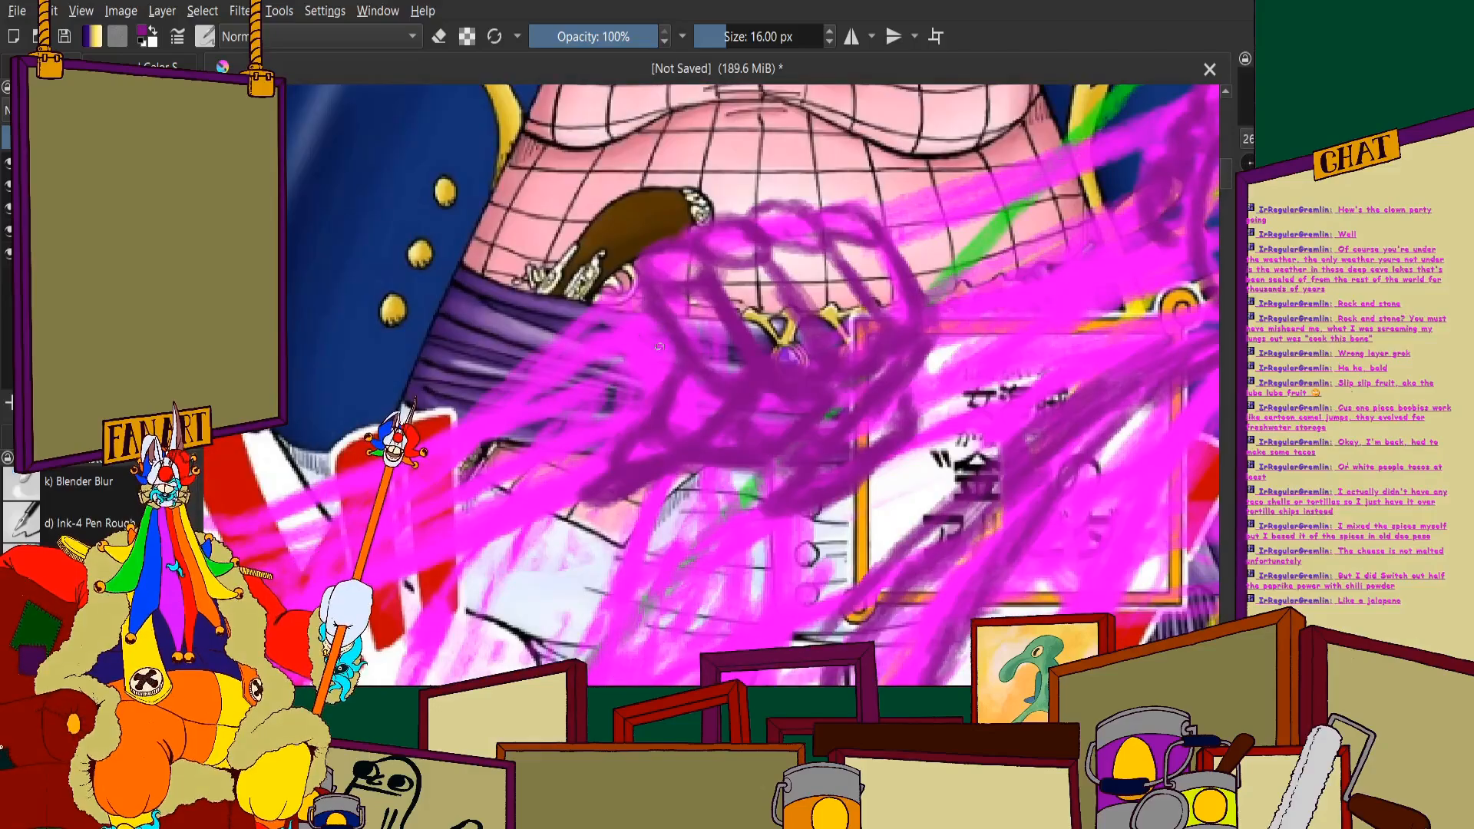
{"action": "mouse_move", "coordinate": [665, 400]}
{"action": "left_mouse_down"}
{"action": "mouse_move", "coordinate": [607, 419]}
{"action": "mouse_move", "coordinate": [638, 304]}
{"action": "mouse_move", "coordinate": [570, 405]}
{"action": "left_mouse_up"}
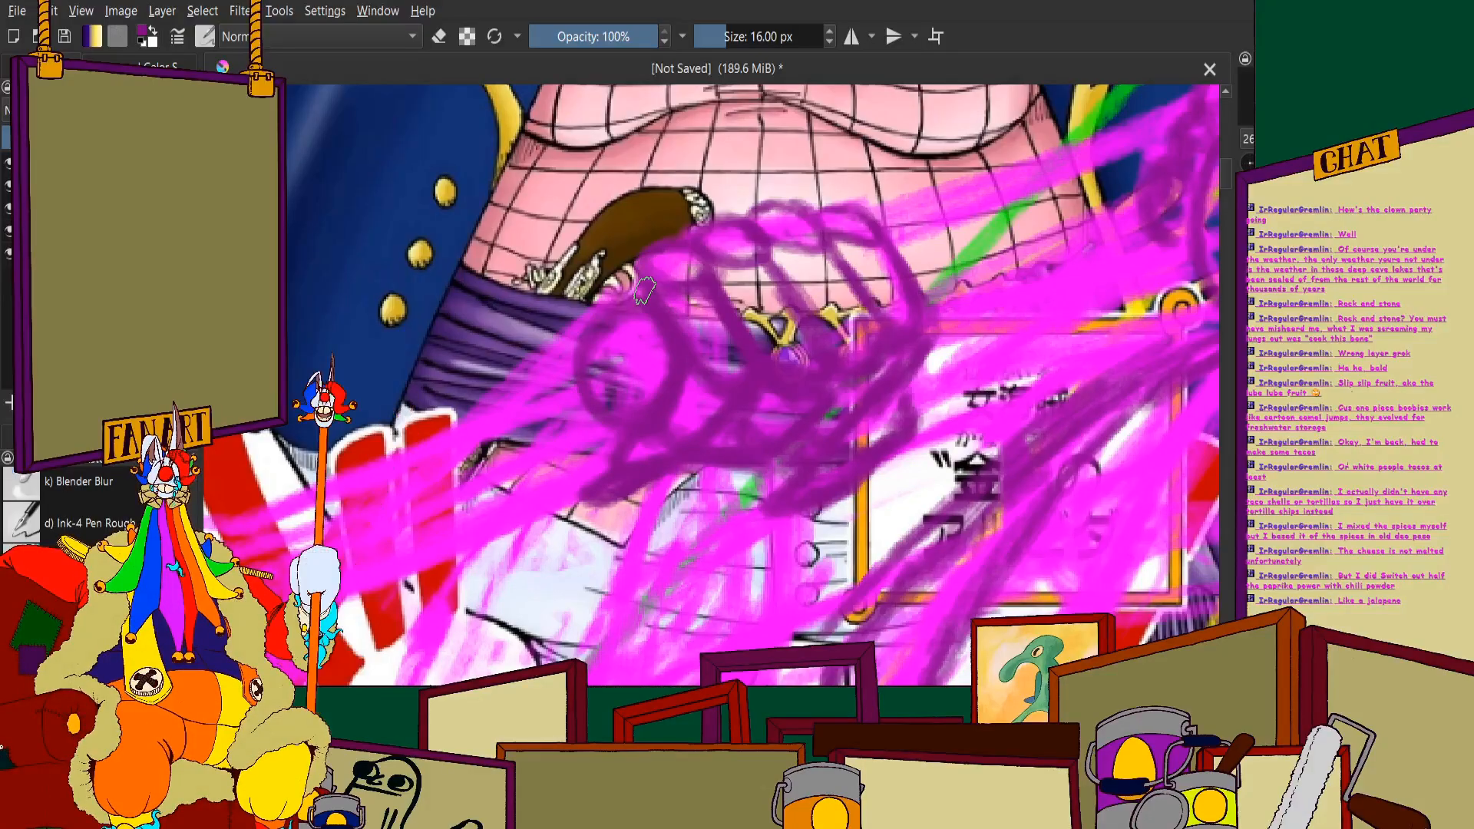
{"action": "scroll", "coordinate": [656, 303], "scroll_direction": "down", "scroll_amount": 2}
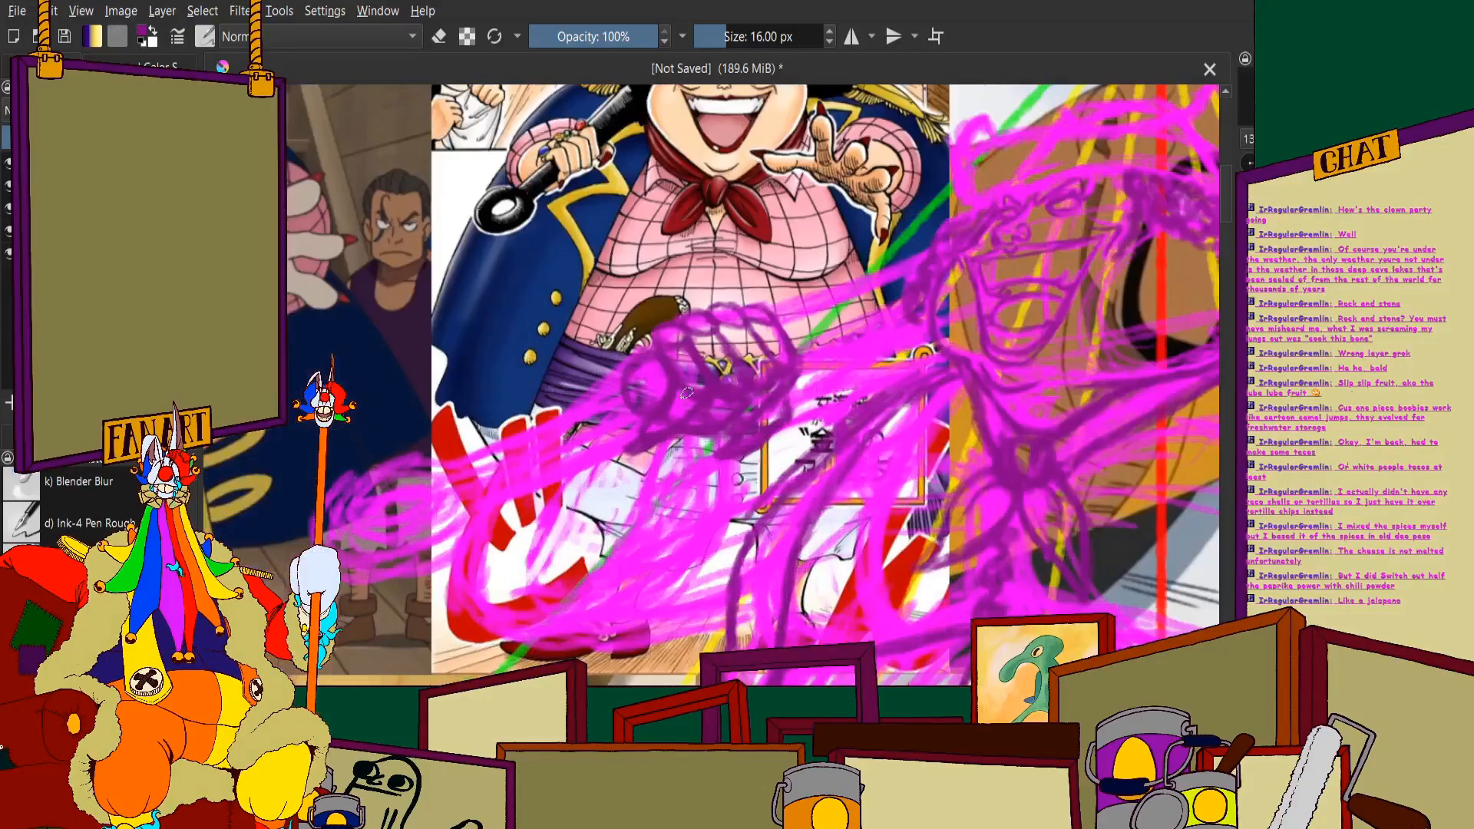
{"action": "scroll", "coordinate": [691, 384], "scroll_direction": "up", "scroll_amount": 1}
{"action": "scroll", "coordinate": [530, 407], "scroll_direction": "down", "scroll_amount": 3}
{"action": "scroll", "coordinate": [438, 418], "scroll_direction": "up", "scroll_amount": 3}
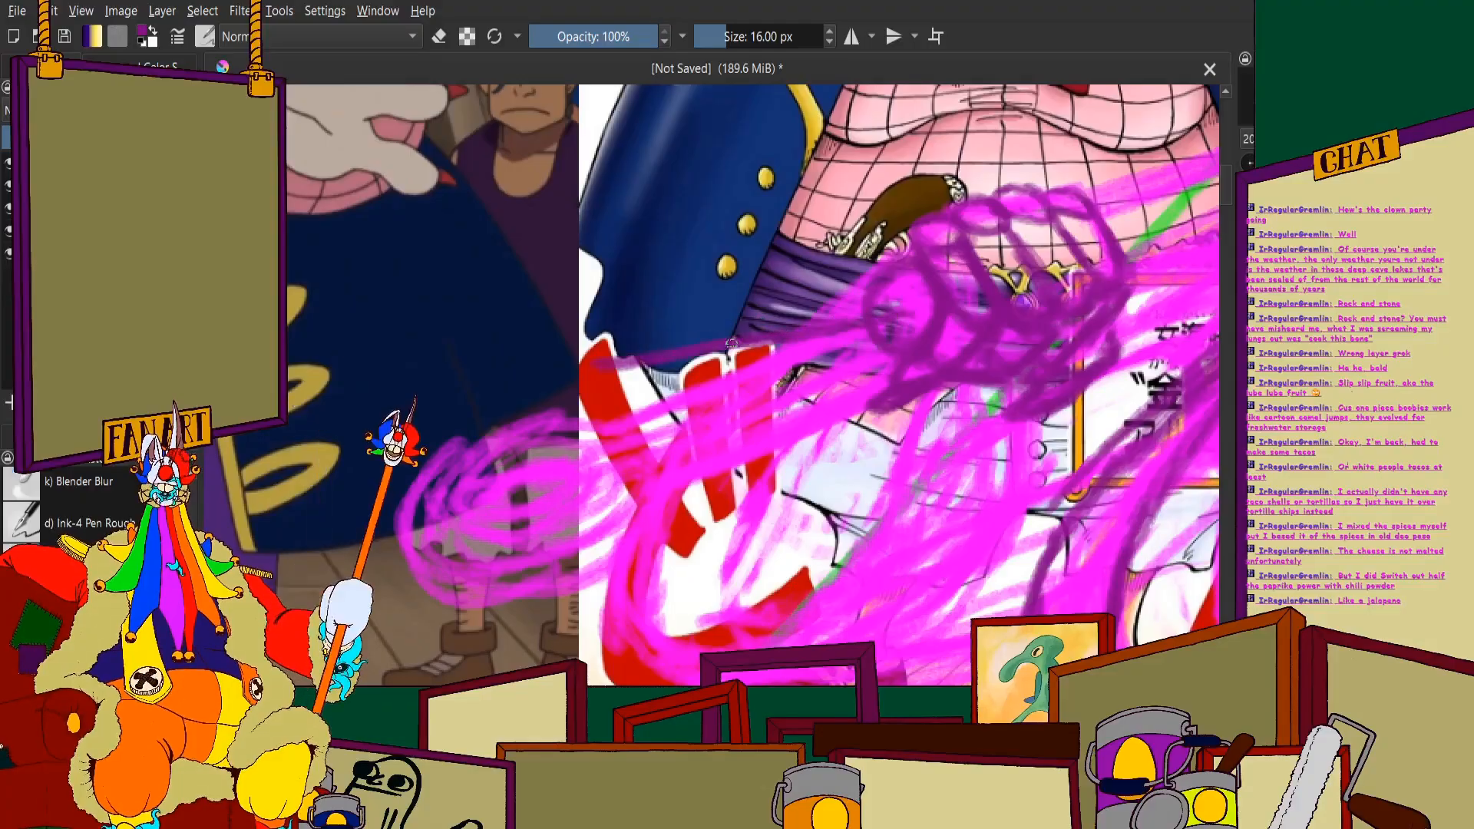
{"action": "scroll", "coordinate": [509, 378], "scroll_direction": "down", "scroll_amount": 4}
{"action": "scroll", "coordinate": [941, 315], "scroll_direction": "up", "scroll_amount": 2}
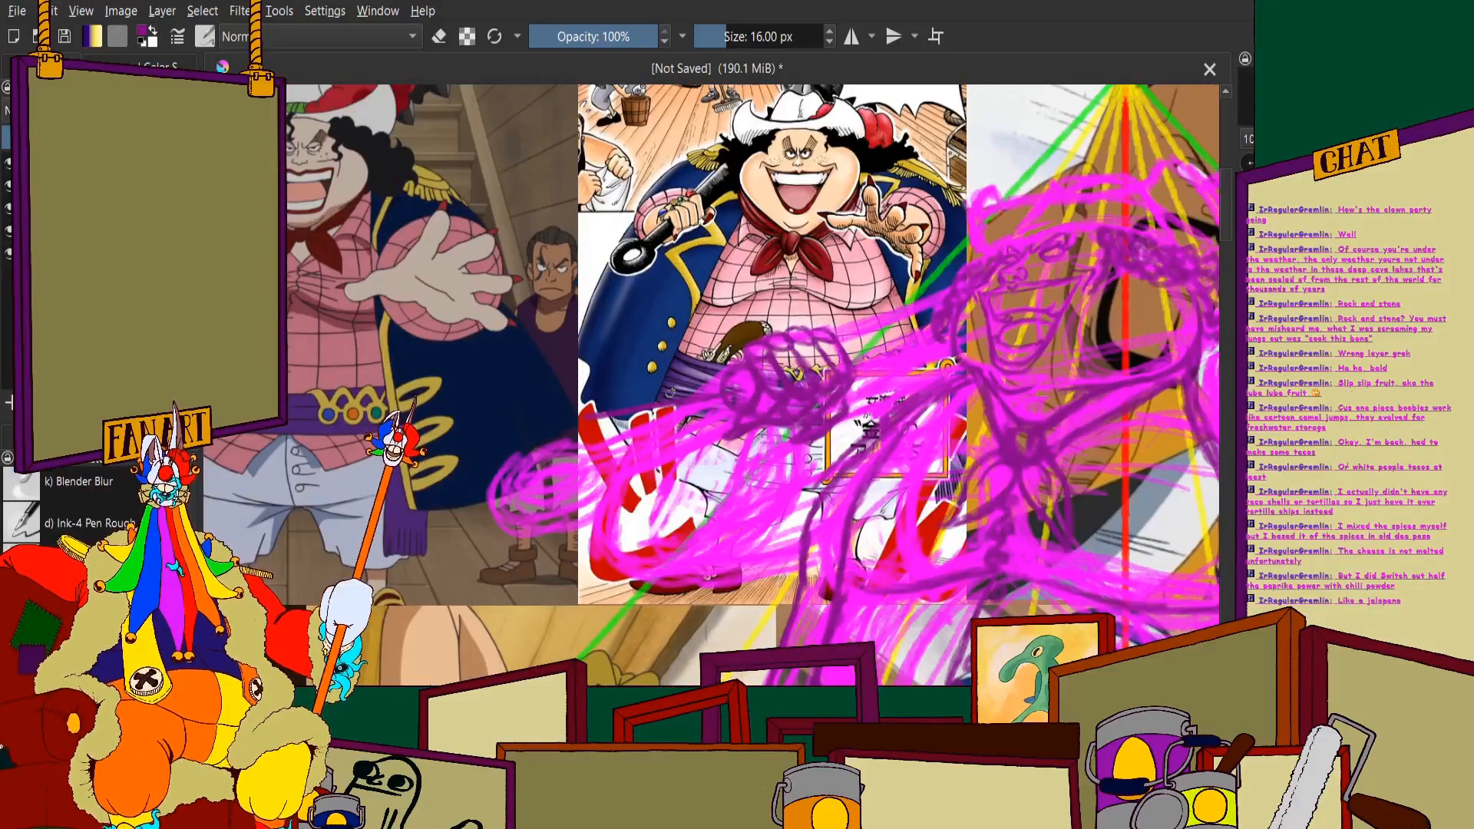
{"action": "scroll", "coordinate": [940, 315], "scroll_direction": "down", "scroll_amount": 2}
{"action": "scroll", "coordinate": [940, 315], "scroll_direction": "up", "scroll_amount": 2}
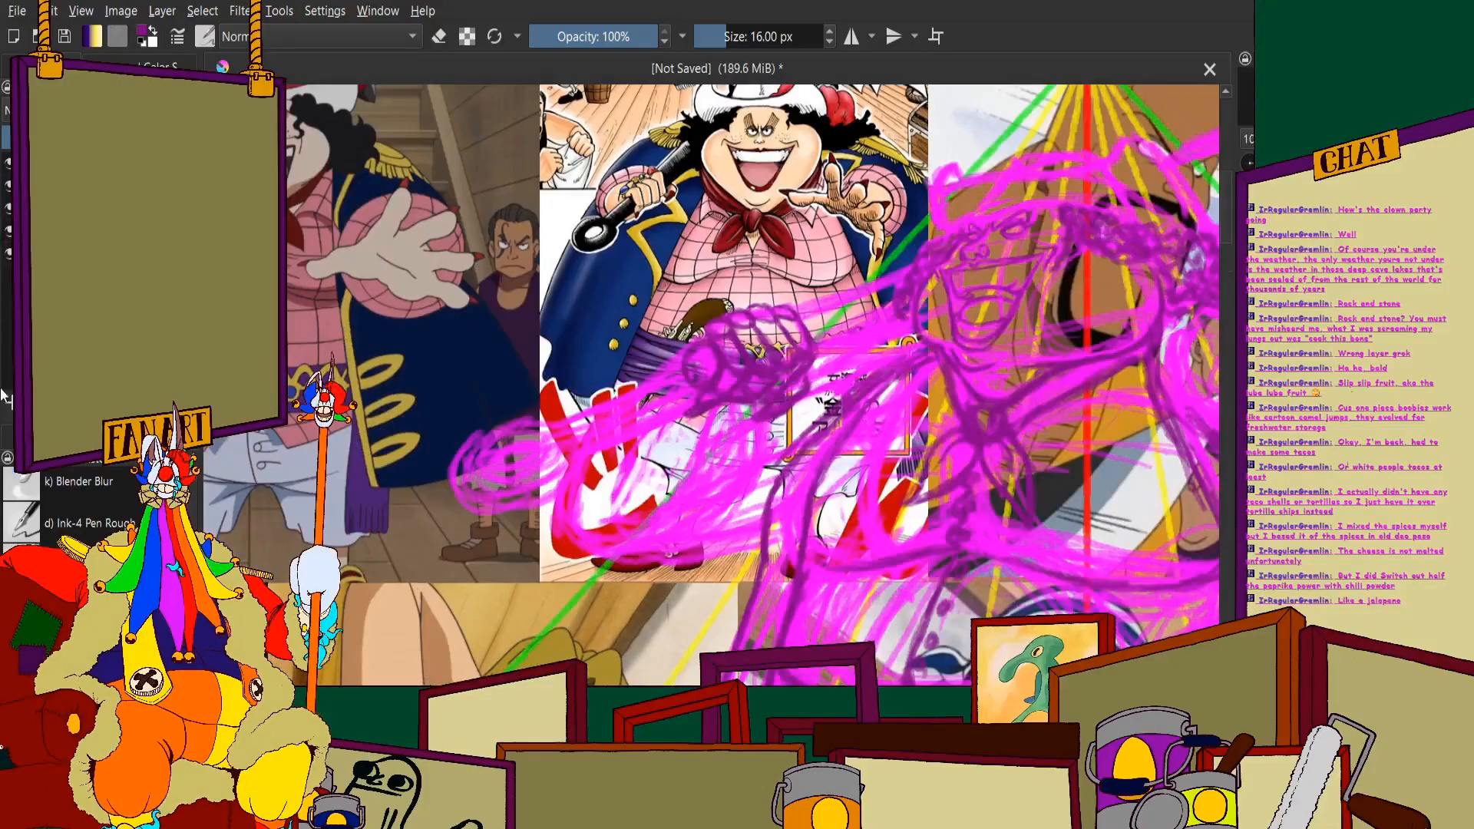
Draw a long straight dark purple line from the large circle's outer rim across the head toward the small oval beyond the fist
{"action": "left_click", "coordinate": [47, 67]}
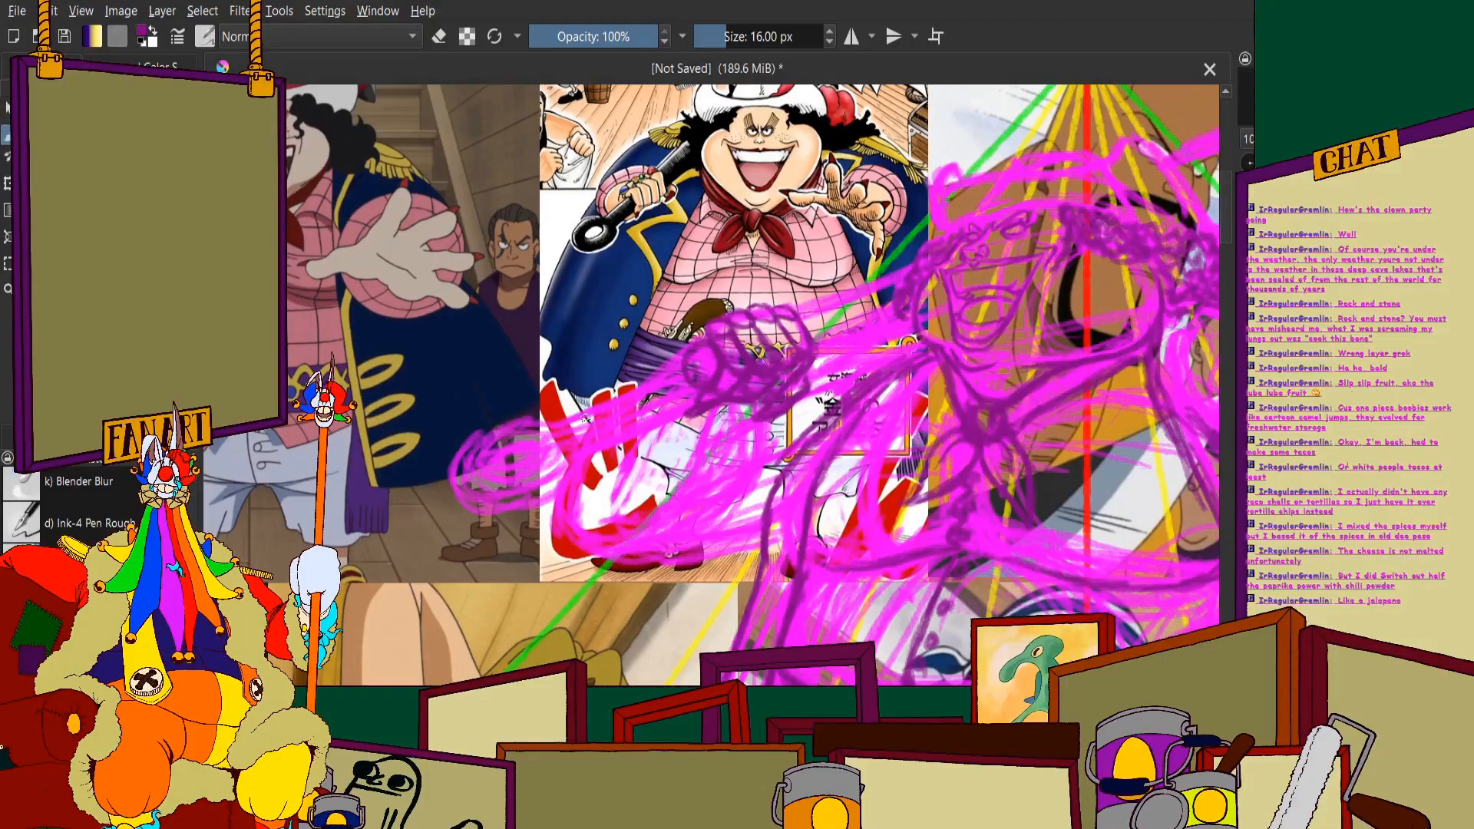
{"action": "scroll", "coordinate": [550, 394], "scroll_direction": "down", "scroll_amount": 2}
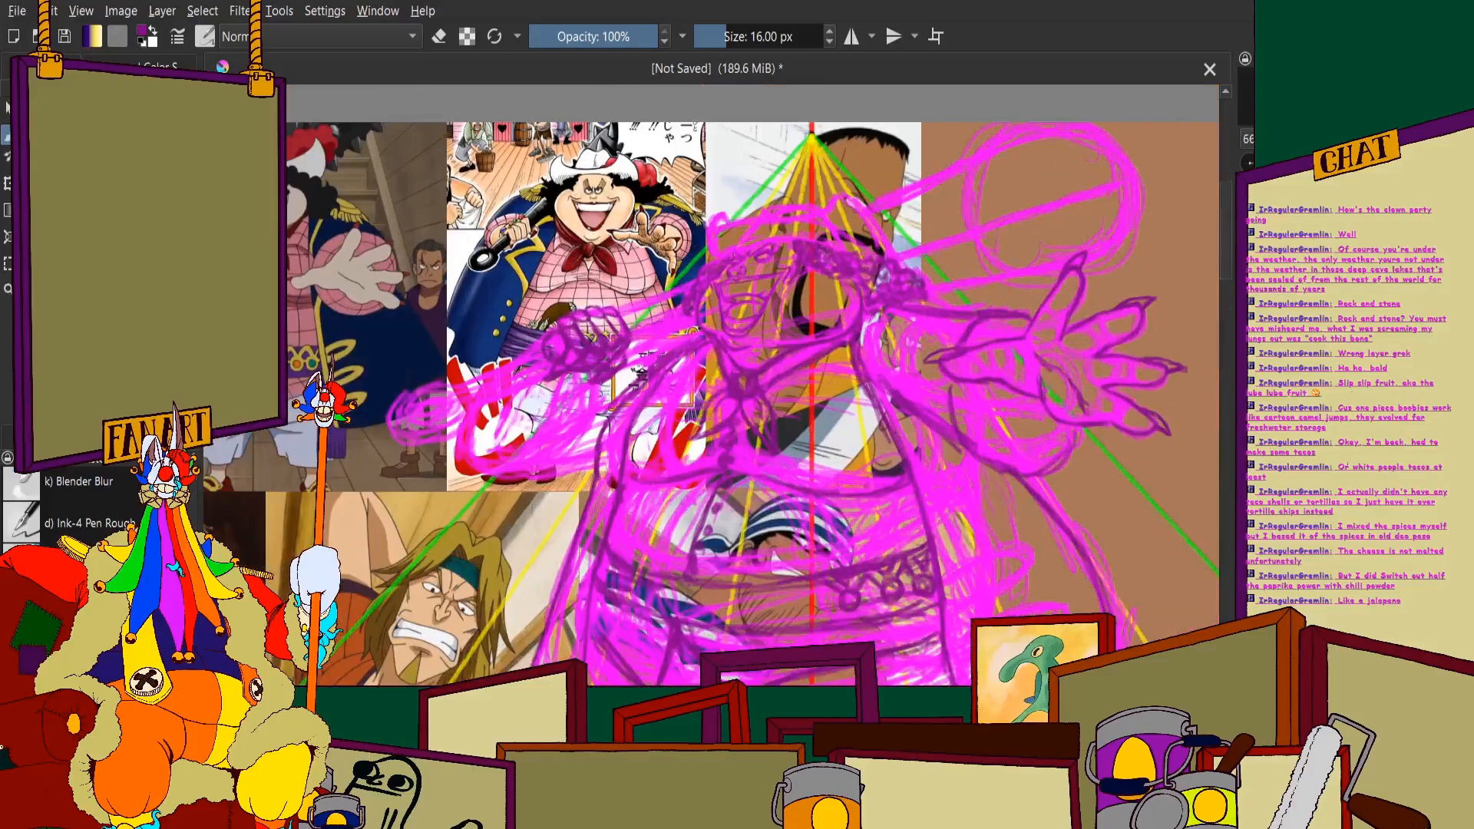
{"action": "left_click_drag", "start_coordinate": [1134, 179], "coordinate": [845, 234]}
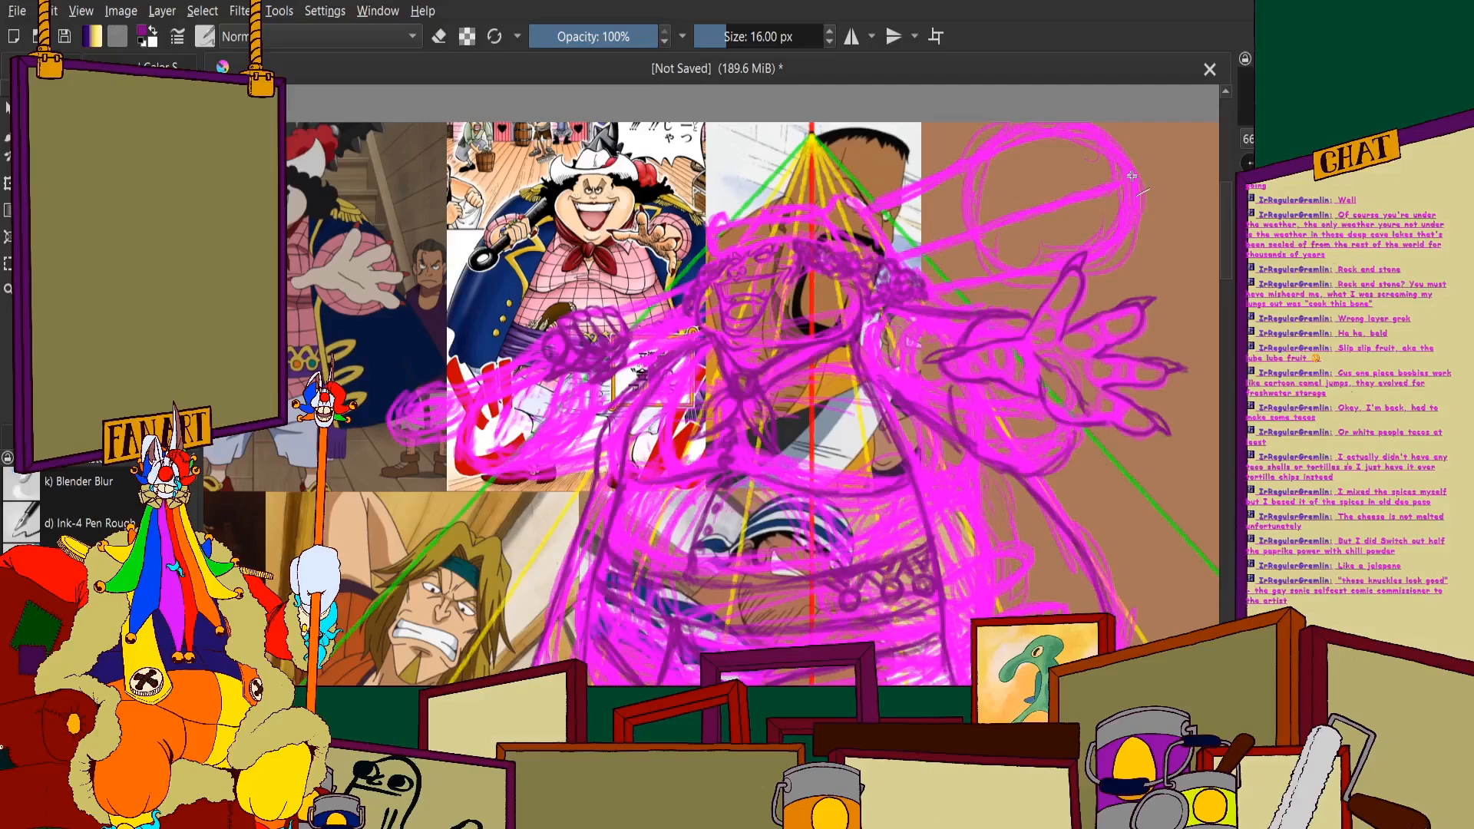
{"action": "left_click_drag", "start_coordinate": [1131, 175], "coordinate": [445, 382]}
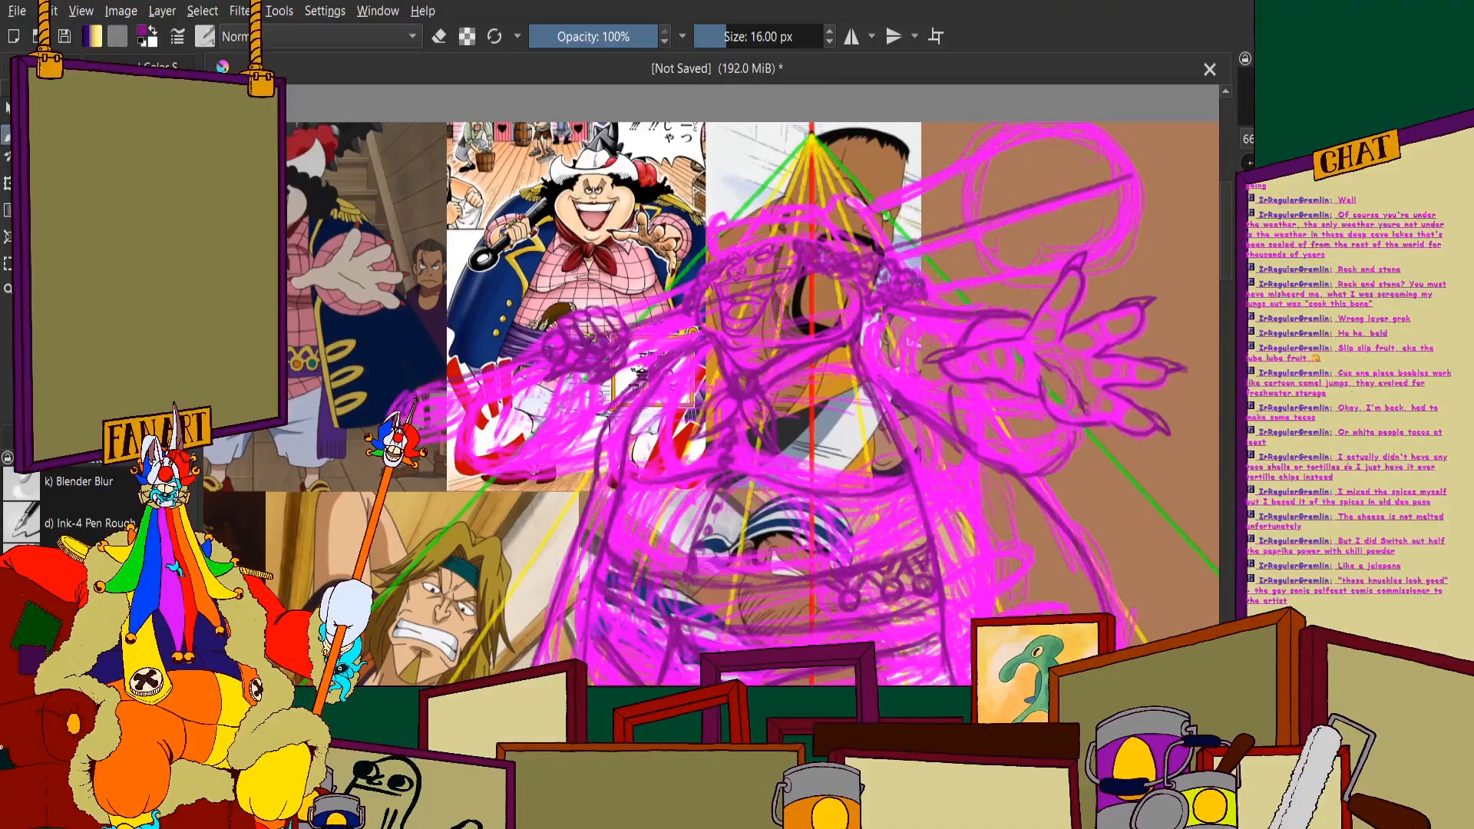
Erase the parts of the long straight line that cross the character's face and curly hair
{"action": "scroll", "coordinate": [888, 263], "scroll_direction": "up", "scroll_amount": 3}
{"action": "left_click", "coordinate": [439, 36]}
{"action": "scroll", "coordinate": [599, 480], "scroll_direction": "up", "scroll_amount": 4}
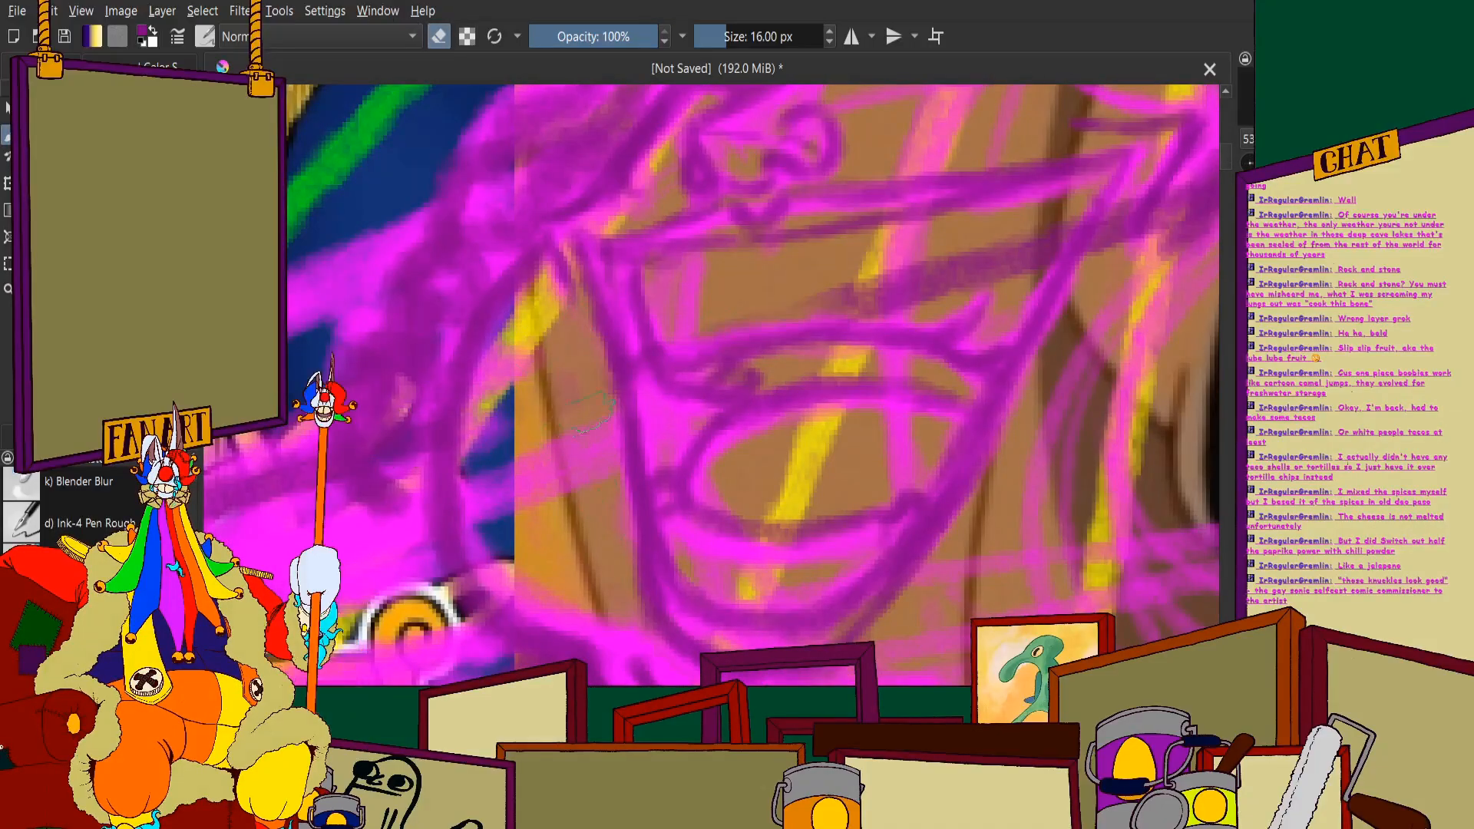
{"action": "scroll", "coordinate": [691, 334], "scroll_direction": "down", "scroll_amount": 5}
{"action": "scroll", "coordinate": [691, 333], "scroll_direction": "up", "scroll_amount": 3}
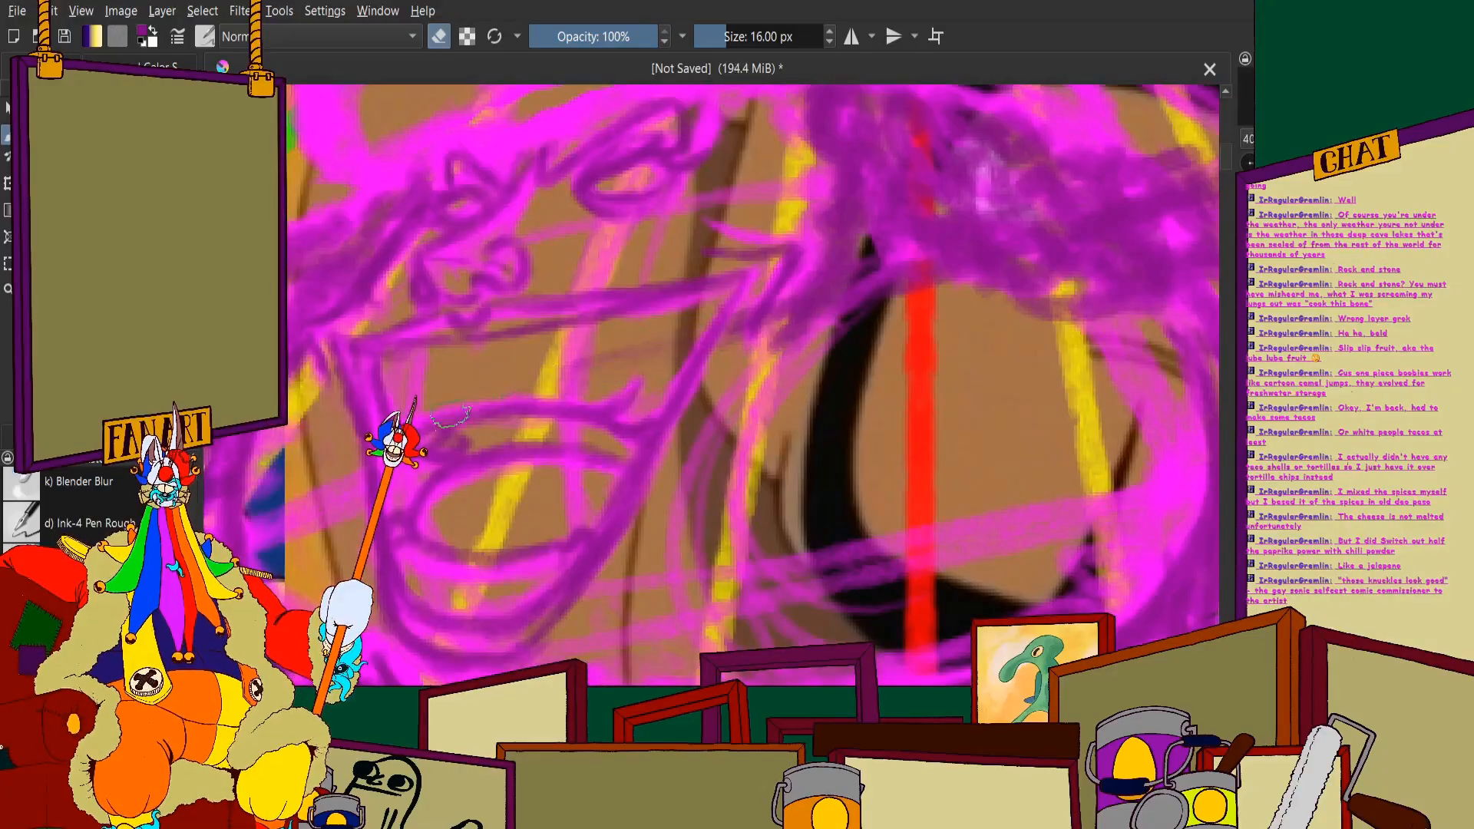
{"action": "scroll", "coordinate": [776, 303], "scroll_direction": "down", "scroll_amount": 4}
{"action": "scroll", "coordinate": [776, 304], "scroll_direction": "up", "scroll_amount": 4}
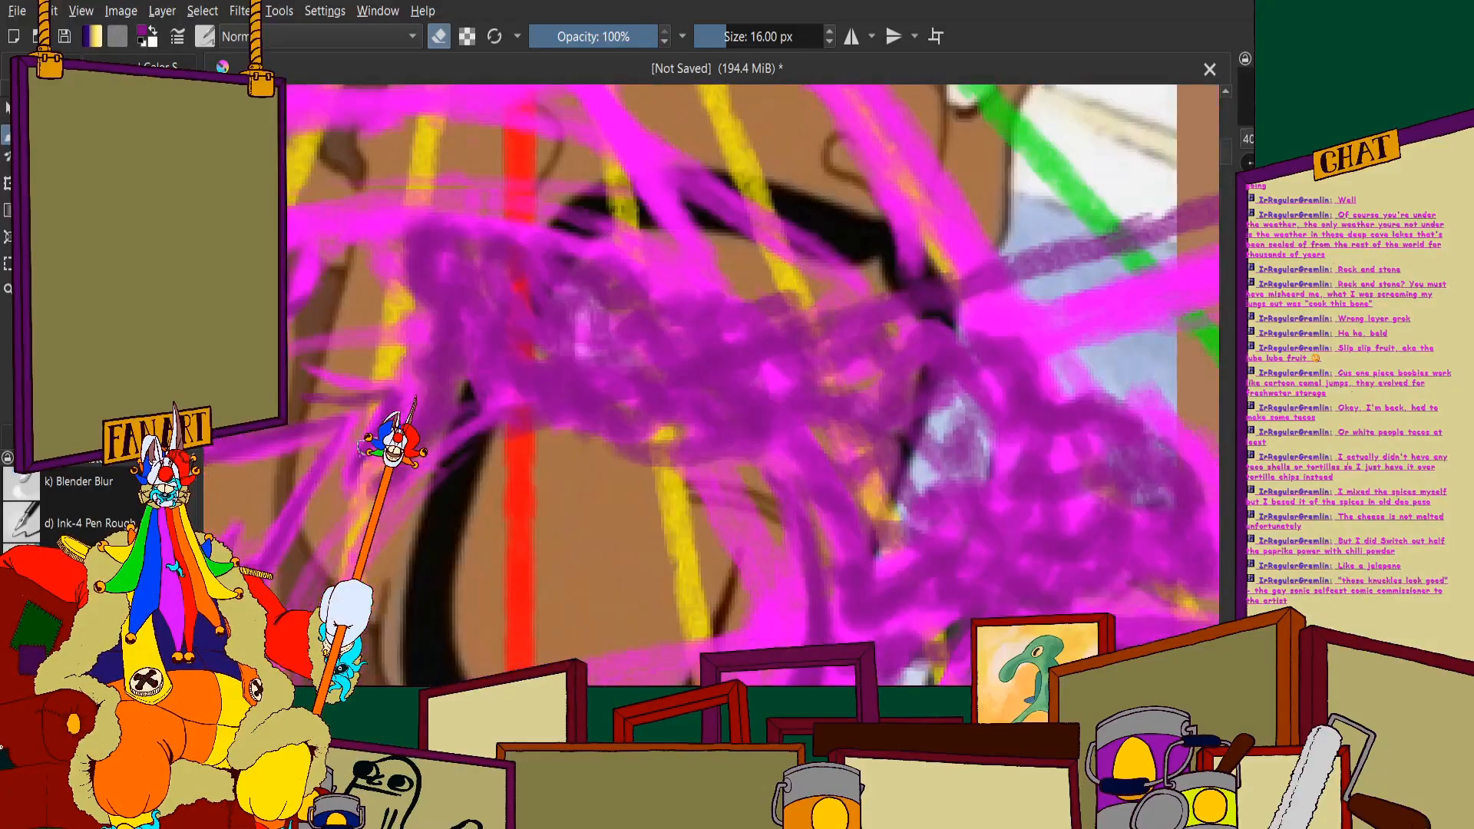
{"action": "scroll", "coordinate": [833, 311], "scroll_direction": "down", "scroll_amount": 4}
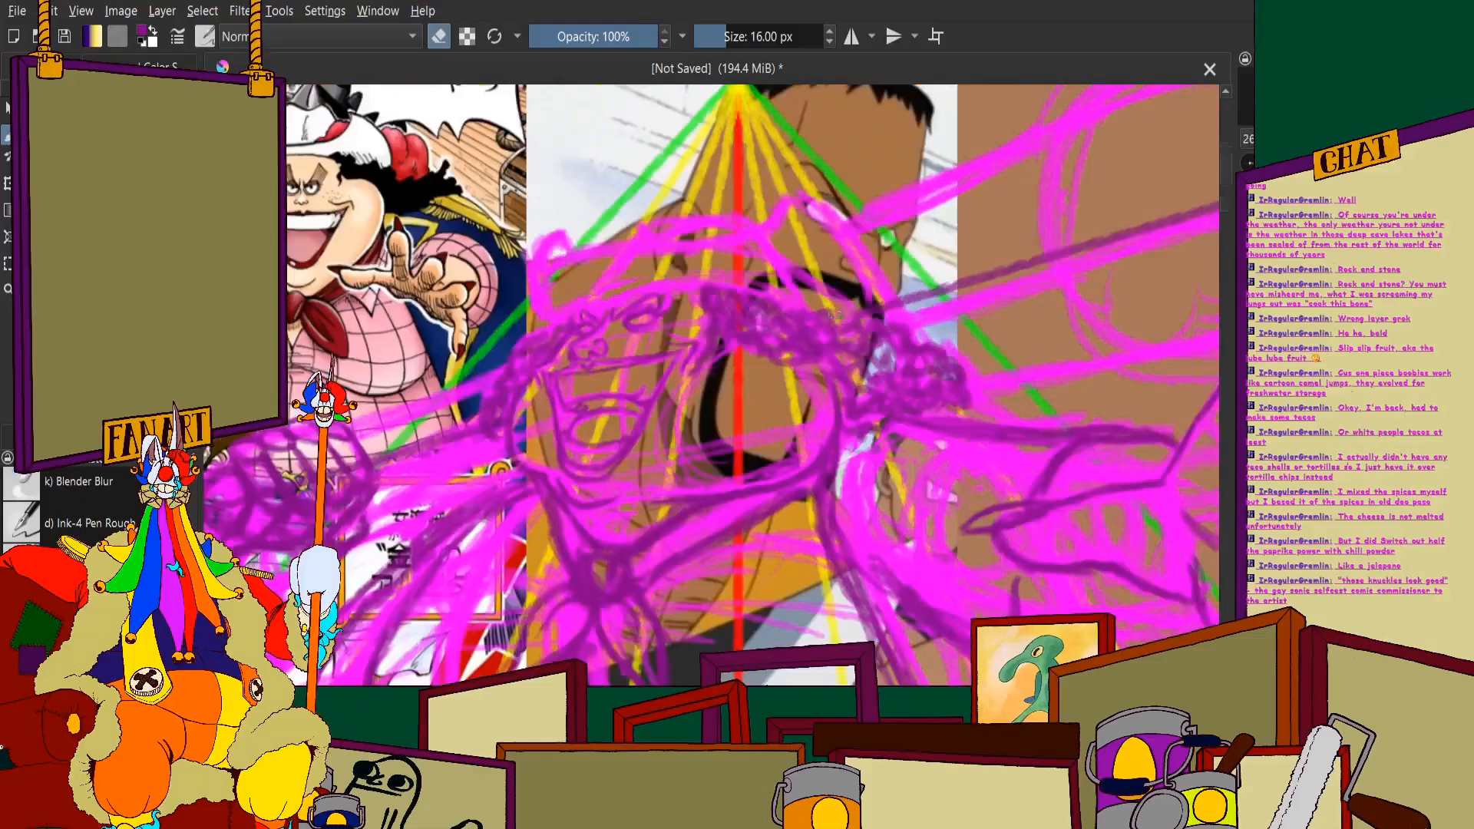
{"action": "scroll", "coordinate": [691, 278], "scroll_direction": "up", "scroll_amount": 2}
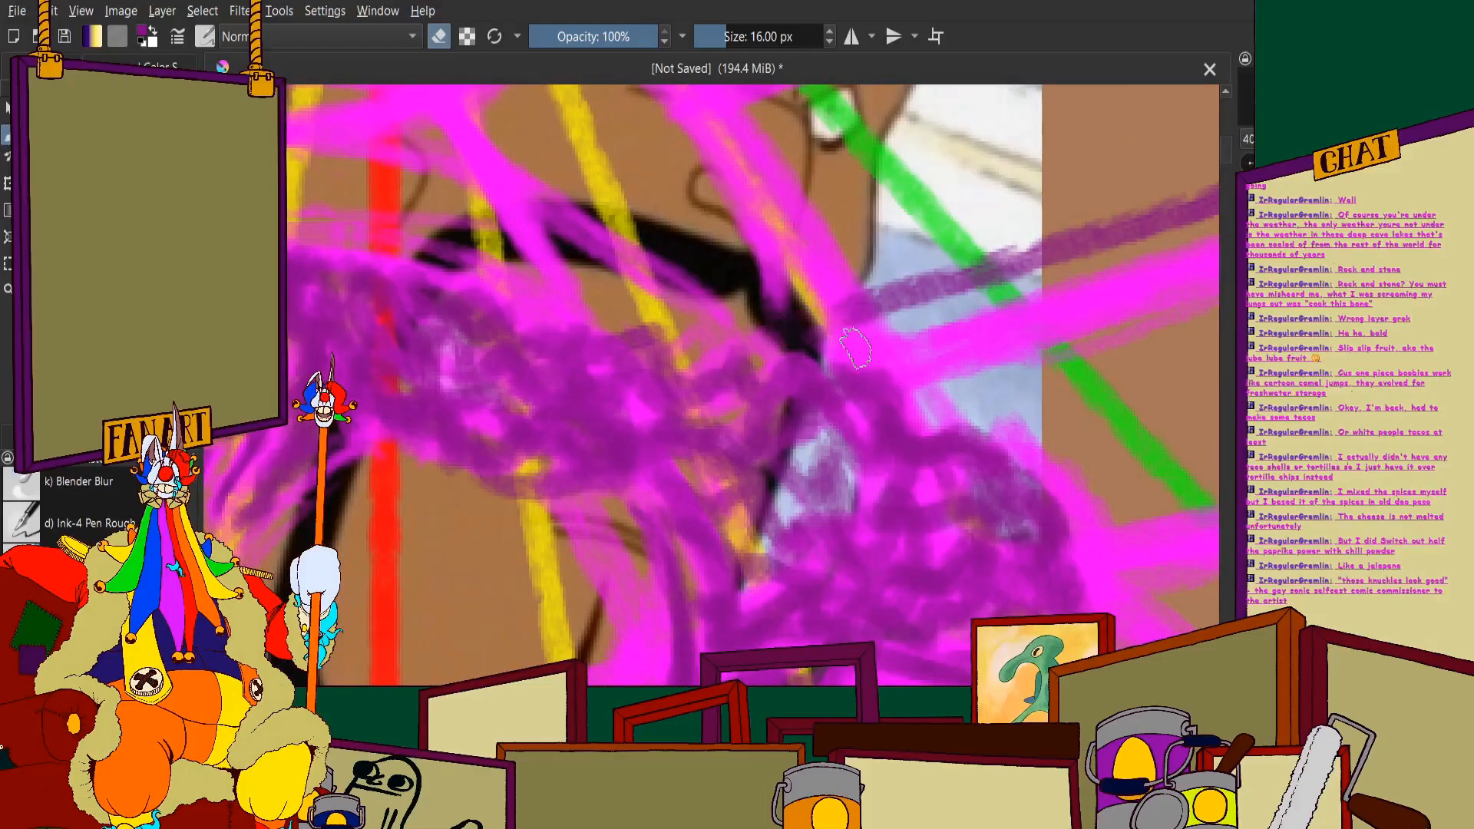
{"action": "scroll", "coordinate": [749, 269], "scroll_direction": "down", "scroll_amount": 2}
{"action": "left_click", "coordinate": [438, 39]}
Draw a large dark purple oval with a smaller oval inside it over the magenta loops beyond the fist
{"action": "scroll", "coordinate": [737, 314], "scroll_direction": "down", "scroll_amount": 5}
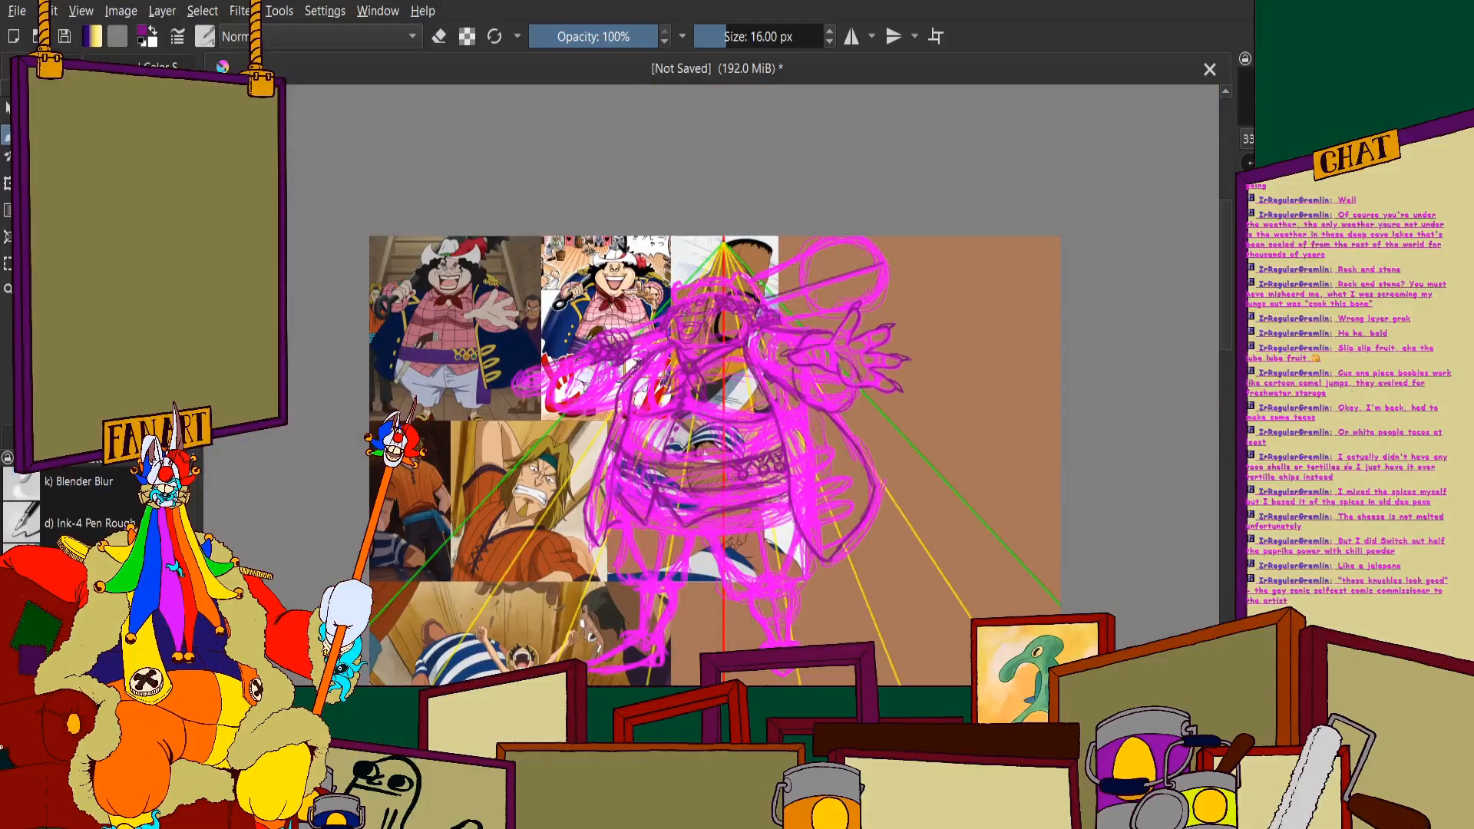
{"action": "scroll", "coordinate": [698, 371], "scroll_direction": "up", "scroll_amount": 4}
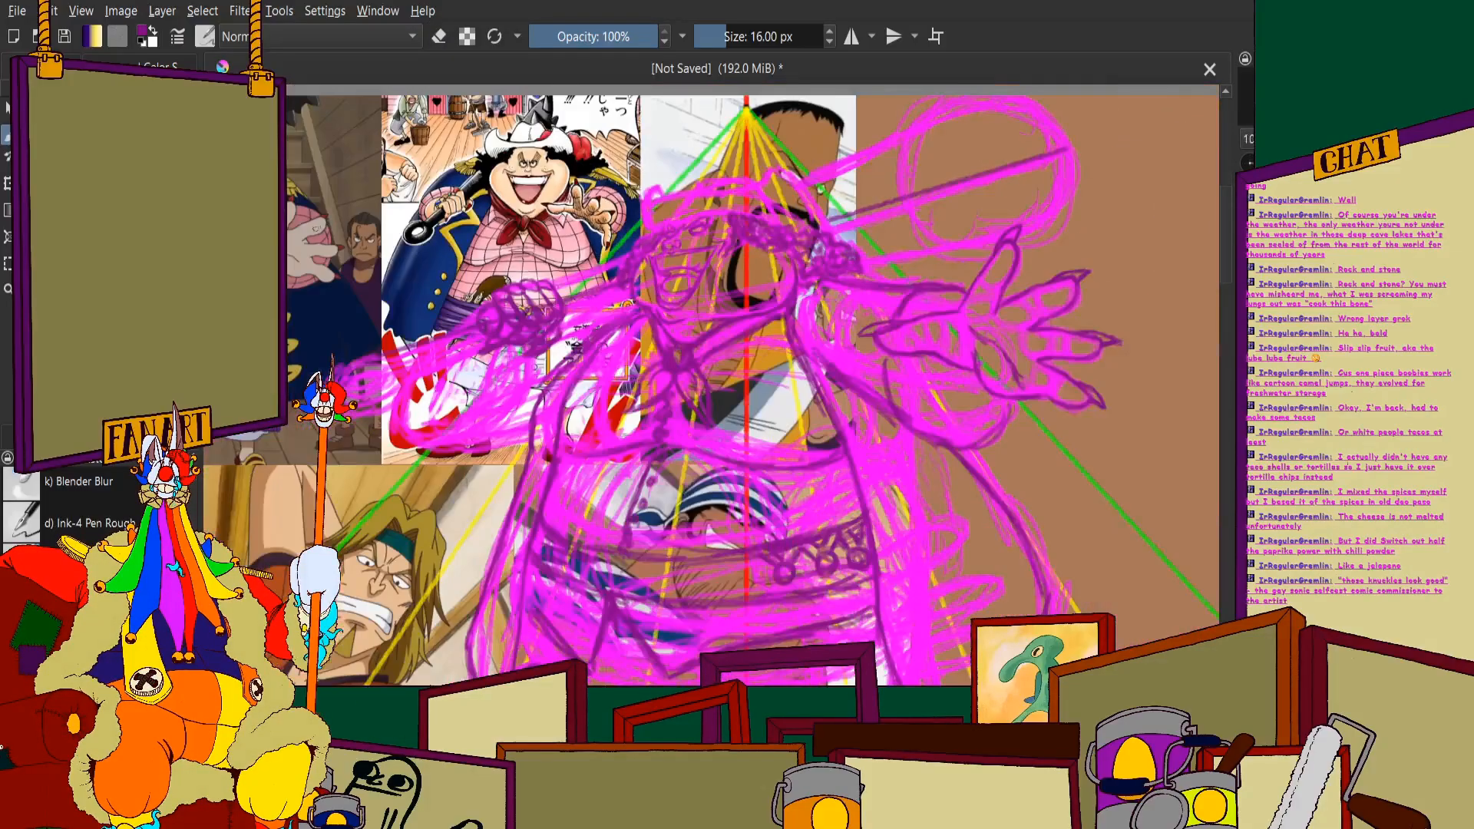
{"action": "scroll", "coordinate": [311, 311], "scroll_direction": "up", "scroll_amount": 2}
{"action": "scroll", "coordinate": [723, 249], "scroll_direction": "up", "scroll_amount": 2}
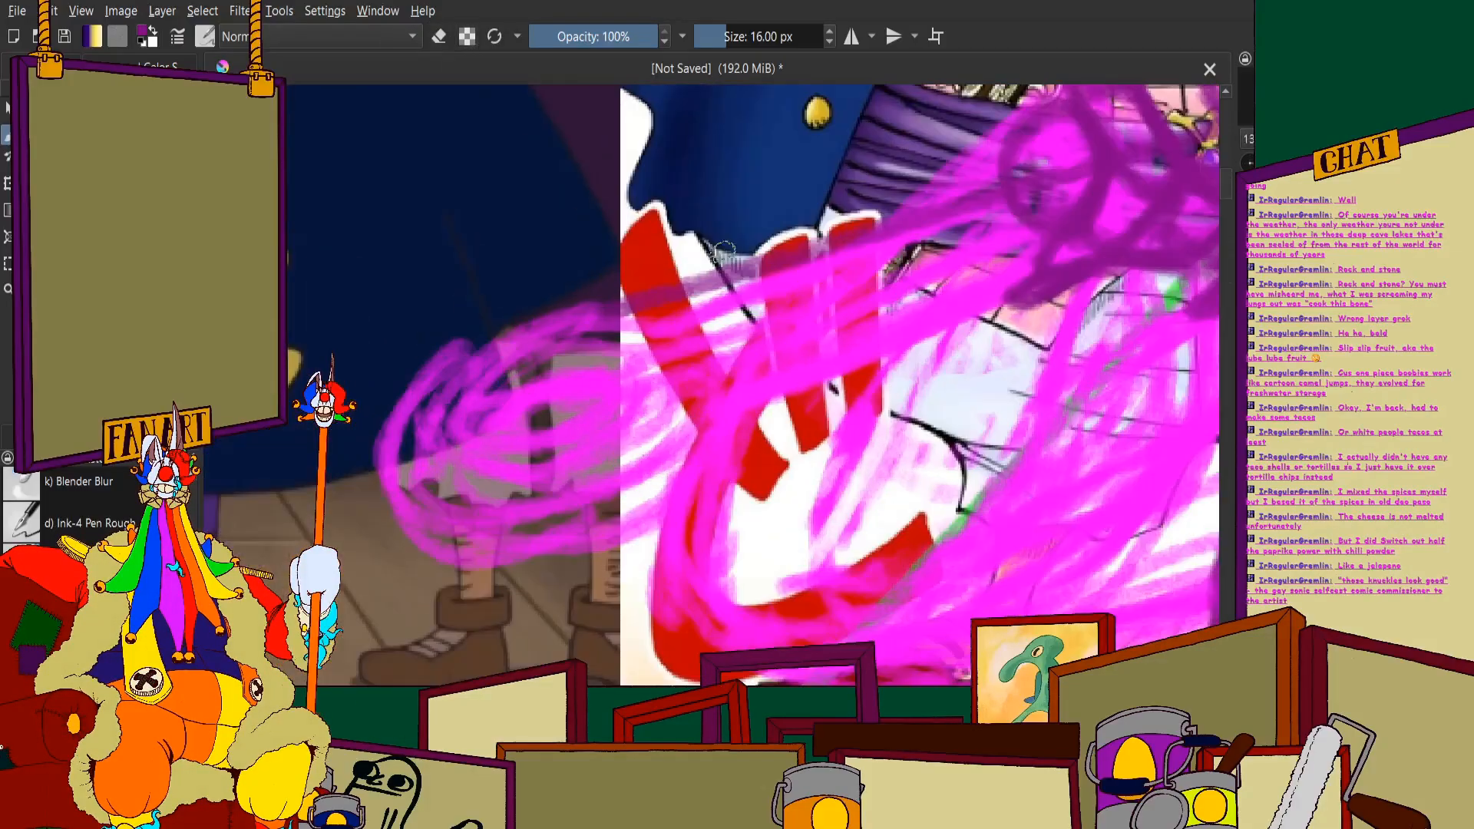
{"action": "mouse_move", "coordinate": [593, 313]}
{"action": "left_mouse_down"}
{"action": "mouse_move", "coordinate": [617, 343]}
{"action": "mouse_move", "coordinate": [624, 434]}
{"action": "mouse_move", "coordinate": [636, 368]}
{"action": "mouse_move", "coordinate": [479, 473]}
{"action": "mouse_move", "coordinate": [651, 405]}
{"action": "mouse_move", "coordinate": [404, 486]}
{"action": "mouse_move", "coordinate": [578, 289]}
{"action": "mouse_move", "coordinate": [640, 334]}
{"action": "mouse_move", "coordinate": [521, 299]}
{"action": "mouse_move", "coordinate": [603, 318]}
{"action": "mouse_move", "coordinate": [443, 318]}
{"action": "mouse_move", "coordinate": [585, 294]}
{"action": "mouse_move", "coordinate": [396, 340]}
{"action": "mouse_move", "coordinate": [522, 295]}
{"action": "mouse_move", "coordinate": [350, 378]}
{"action": "mouse_move", "coordinate": [394, 338]}
{"action": "mouse_move", "coordinate": [331, 404]}
{"action": "mouse_move", "coordinate": [407, 498]}
{"action": "mouse_move", "coordinate": [375, 517]}
{"action": "mouse_move", "coordinate": [398, 498]}
{"action": "mouse_move", "coordinate": [536, 493]}
{"action": "mouse_move", "coordinate": [640, 429]}
{"action": "mouse_move", "coordinate": [569, 486]}
{"action": "mouse_move", "coordinate": [588, 291]}
{"action": "mouse_move", "coordinate": [500, 296]}
{"action": "left_mouse_up"}
{"action": "scroll", "coordinate": [506, 292], "scroll_direction": "down", "scroll_amount": 2}
{"action": "scroll", "coordinate": [460, 305], "scroll_direction": "up", "scroll_amount": 2}
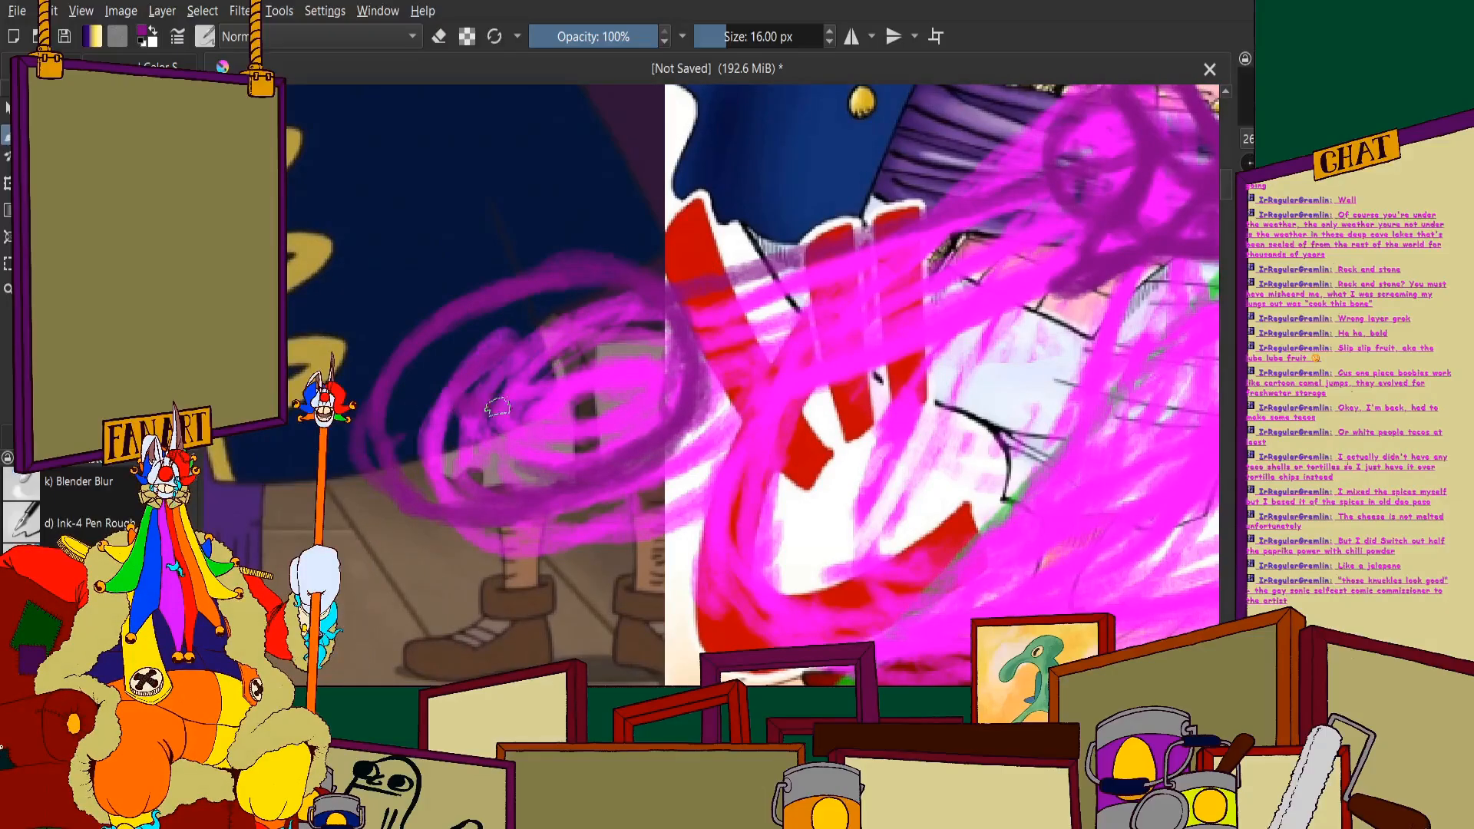
{"action": "mouse_move", "coordinate": [497, 407]}
{"action": "left_mouse_down"}
{"action": "mouse_move", "coordinate": [601, 350]}
{"action": "mouse_move", "coordinate": [530, 342]}
{"action": "left_mouse_up"}
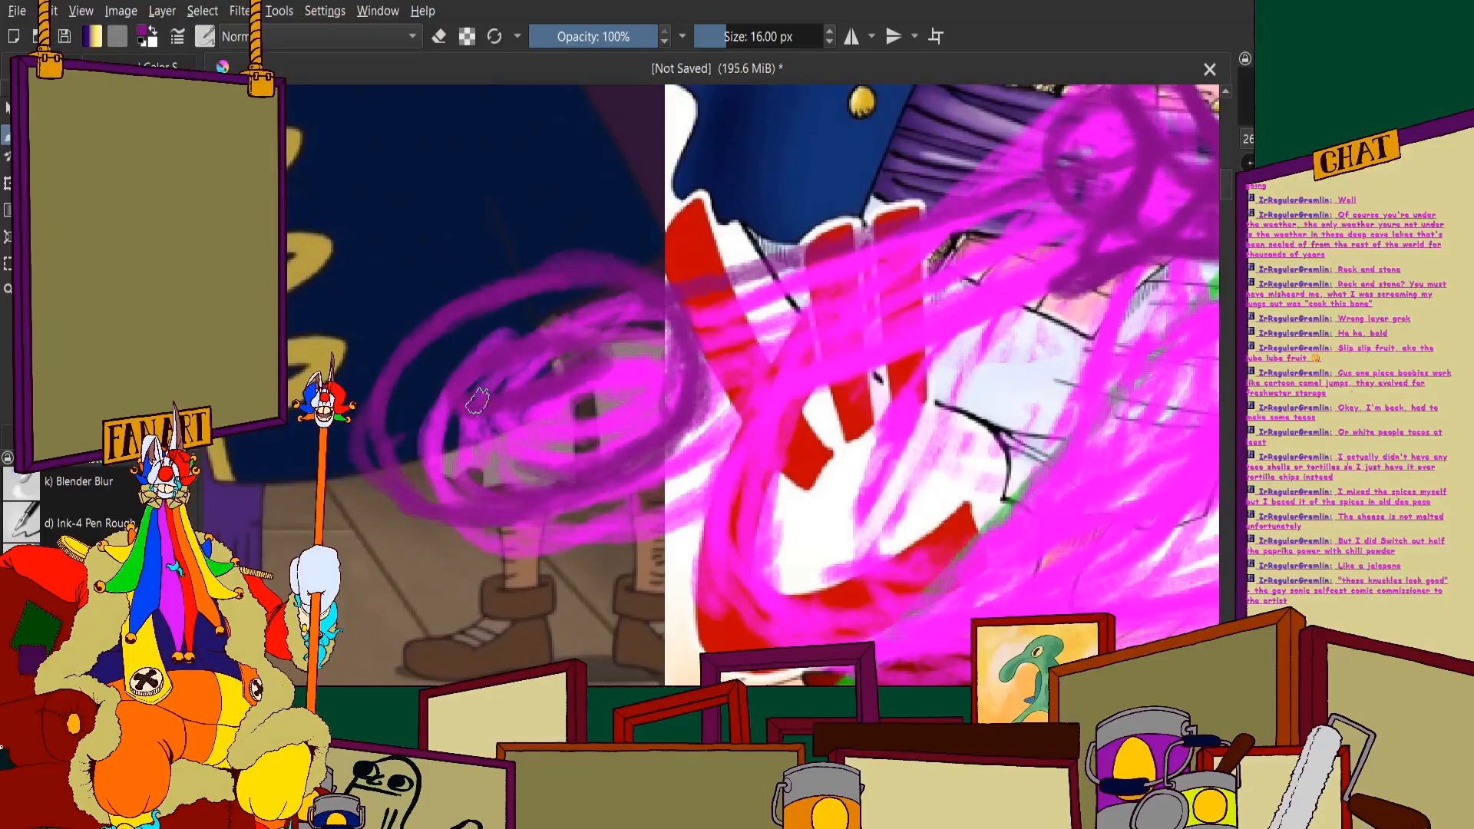
Lasso the dark purple ovals beyond the fist and transform them to sit slightly higher
{"action": "scroll", "coordinate": [568, 361], "scroll_direction": "down", "scroll_amount": 2}
{"action": "scroll", "coordinate": [875, 292], "scroll_direction": "up", "scroll_amount": 1}
{"action": "scroll", "coordinate": [474, 336], "scroll_direction": "down", "scroll_amount": 2}
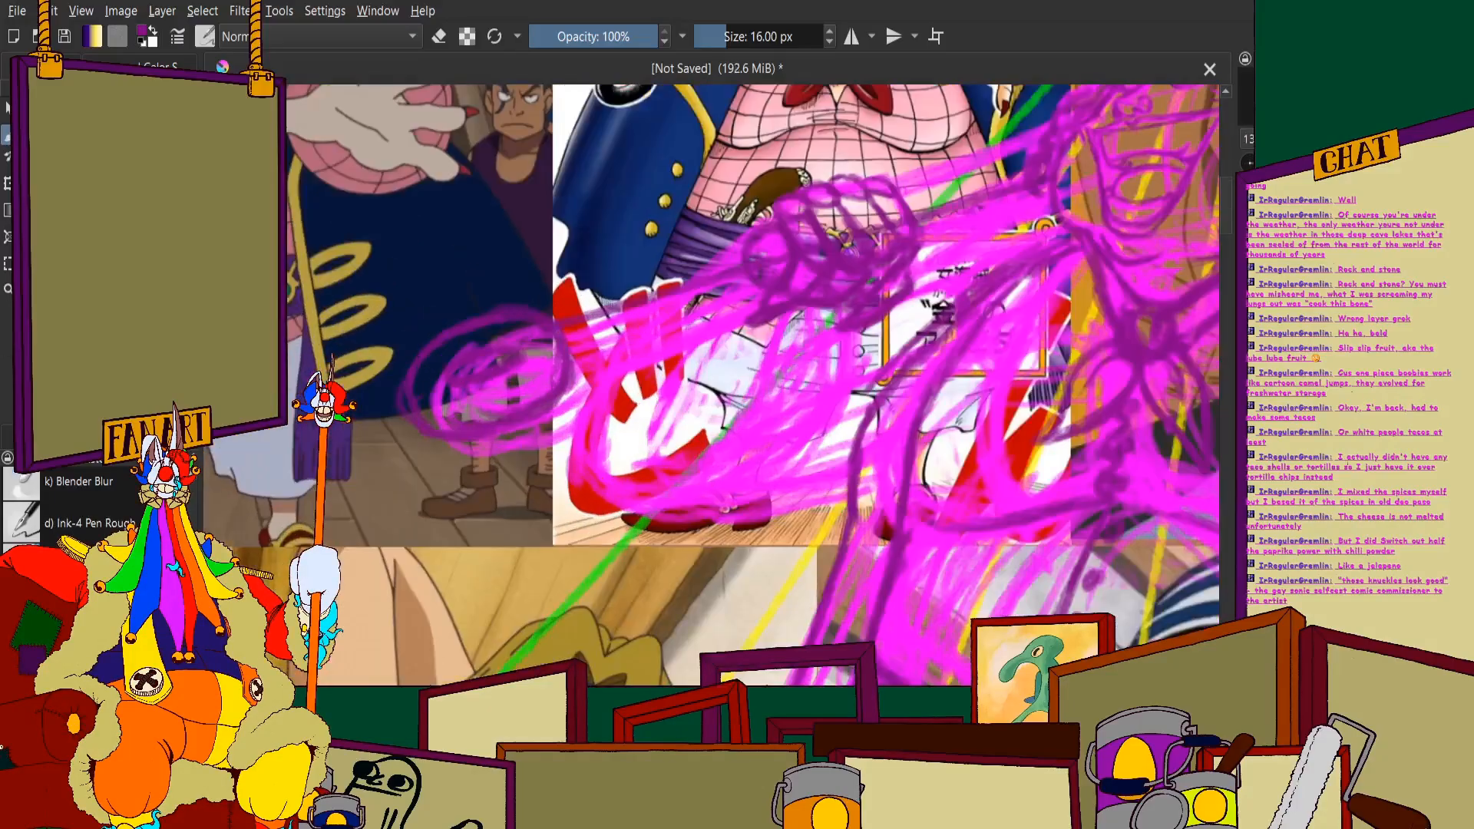
{"action": "scroll", "coordinate": [456, 349], "scroll_direction": "up", "scroll_amount": 2}
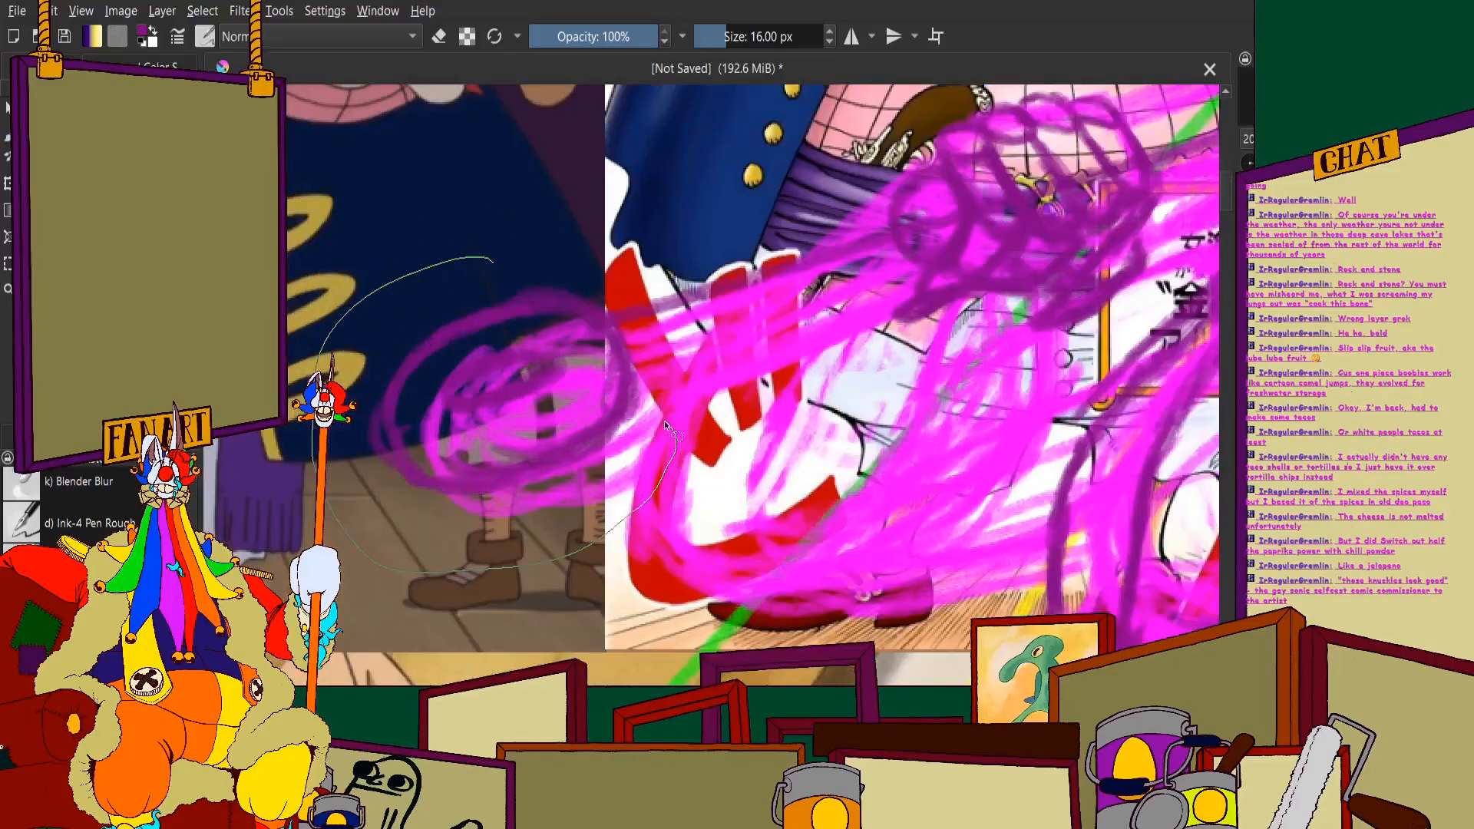
{"action": "mouse_move", "coordinate": [616, 320]}
{"action": "left_mouse_down"}
{"action": "mouse_move", "coordinate": [492, 259]}
{"action": "mouse_move", "coordinate": [472, 283]}
{"action": "left_mouse_up"}
{"action": "key", "text": "ctrl+t"}
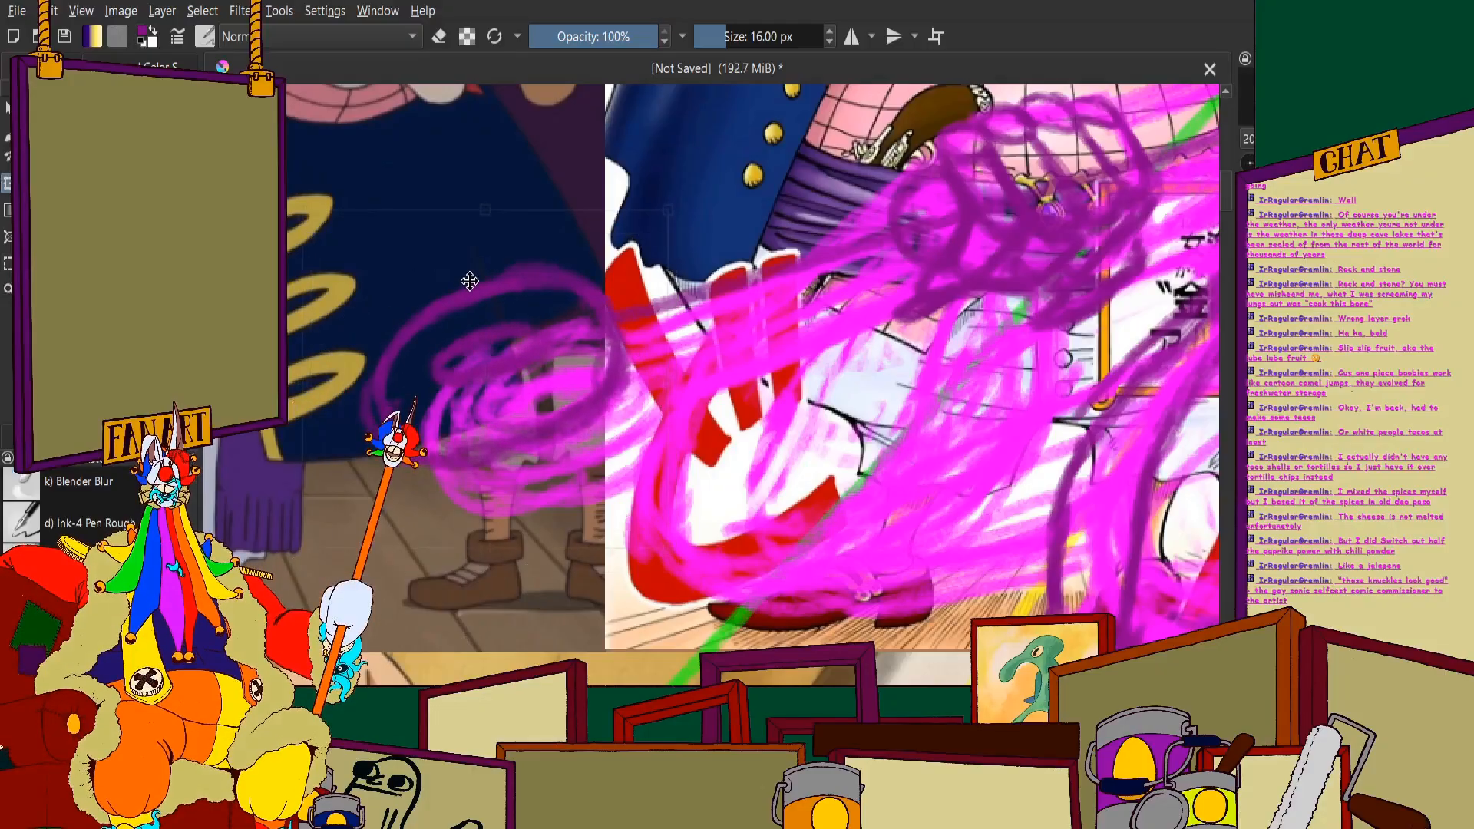
{"action": "key", "text": "Return"}
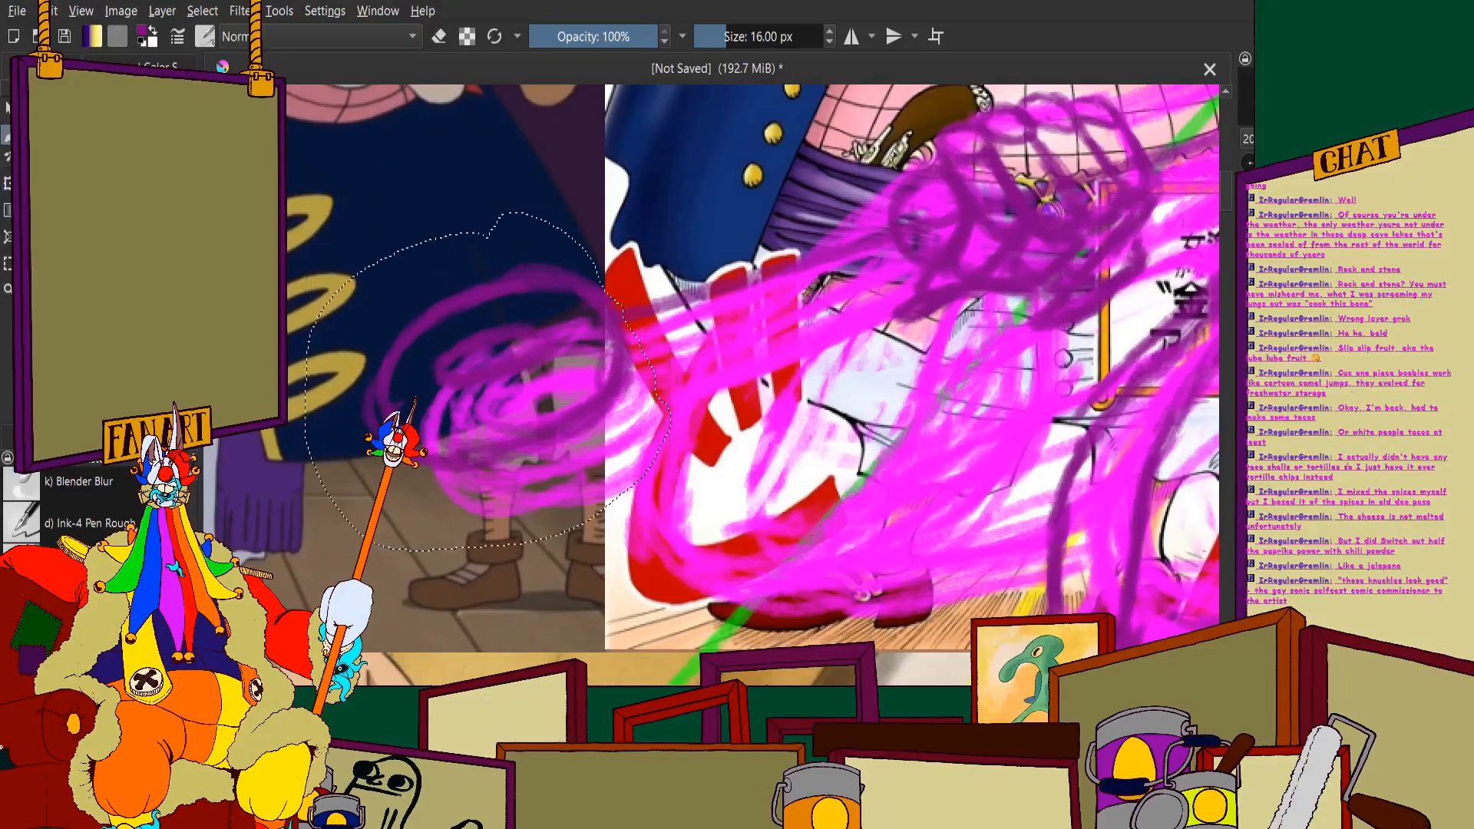
Reselect the ovals with a freehand selection, move them a little further up, and return to the brush
{"action": "scroll", "coordinate": [488, 380], "scroll_direction": "down", "scroll_amount": 2}
{"action": "scroll", "coordinate": [712, 384], "scroll_direction": "up", "scroll_amount": 2}
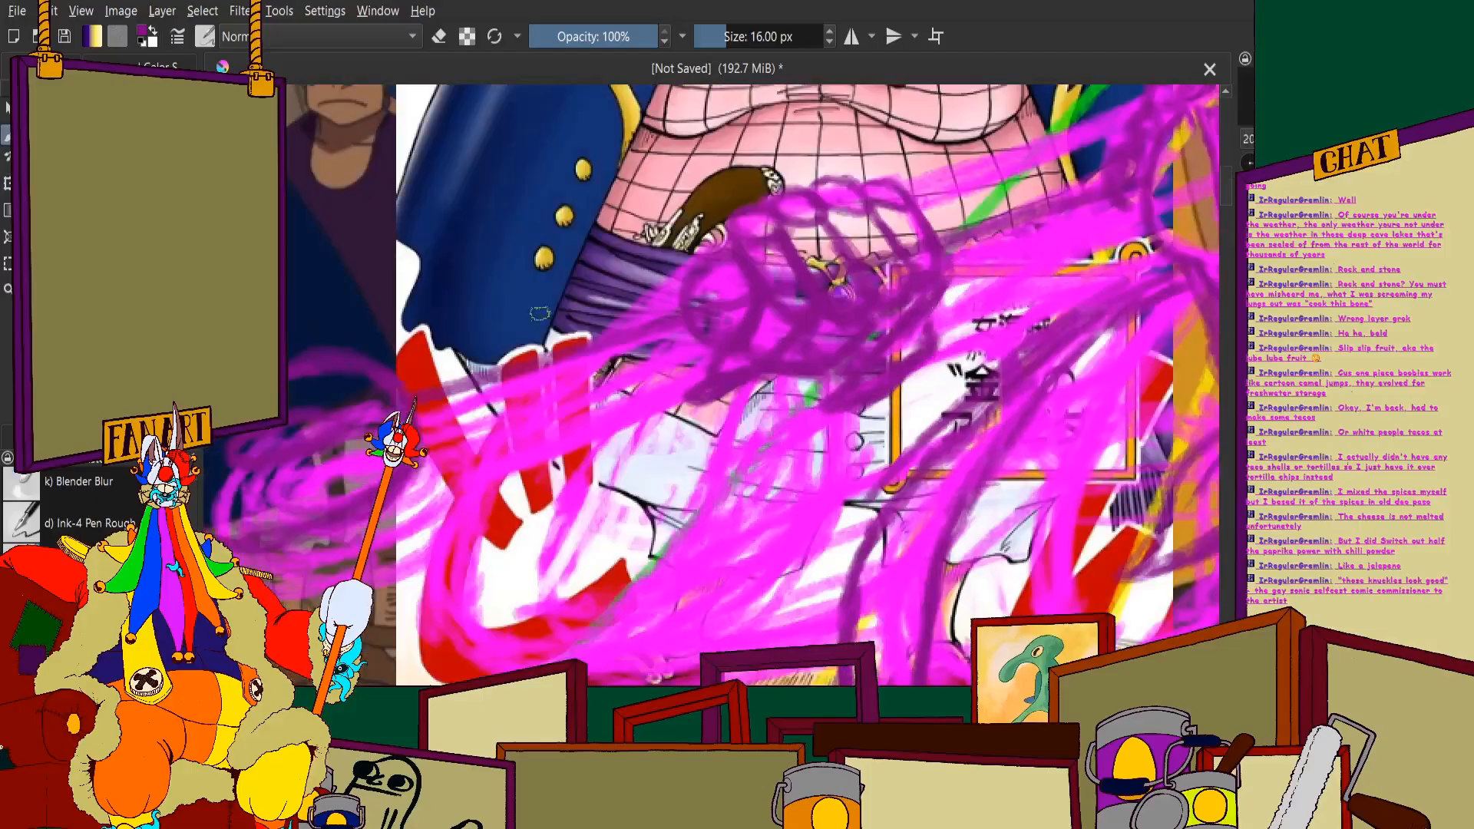
{"action": "scroll", "coordinate": [291, 335], "scroll_direction": "up", "scroll_amount": 2}
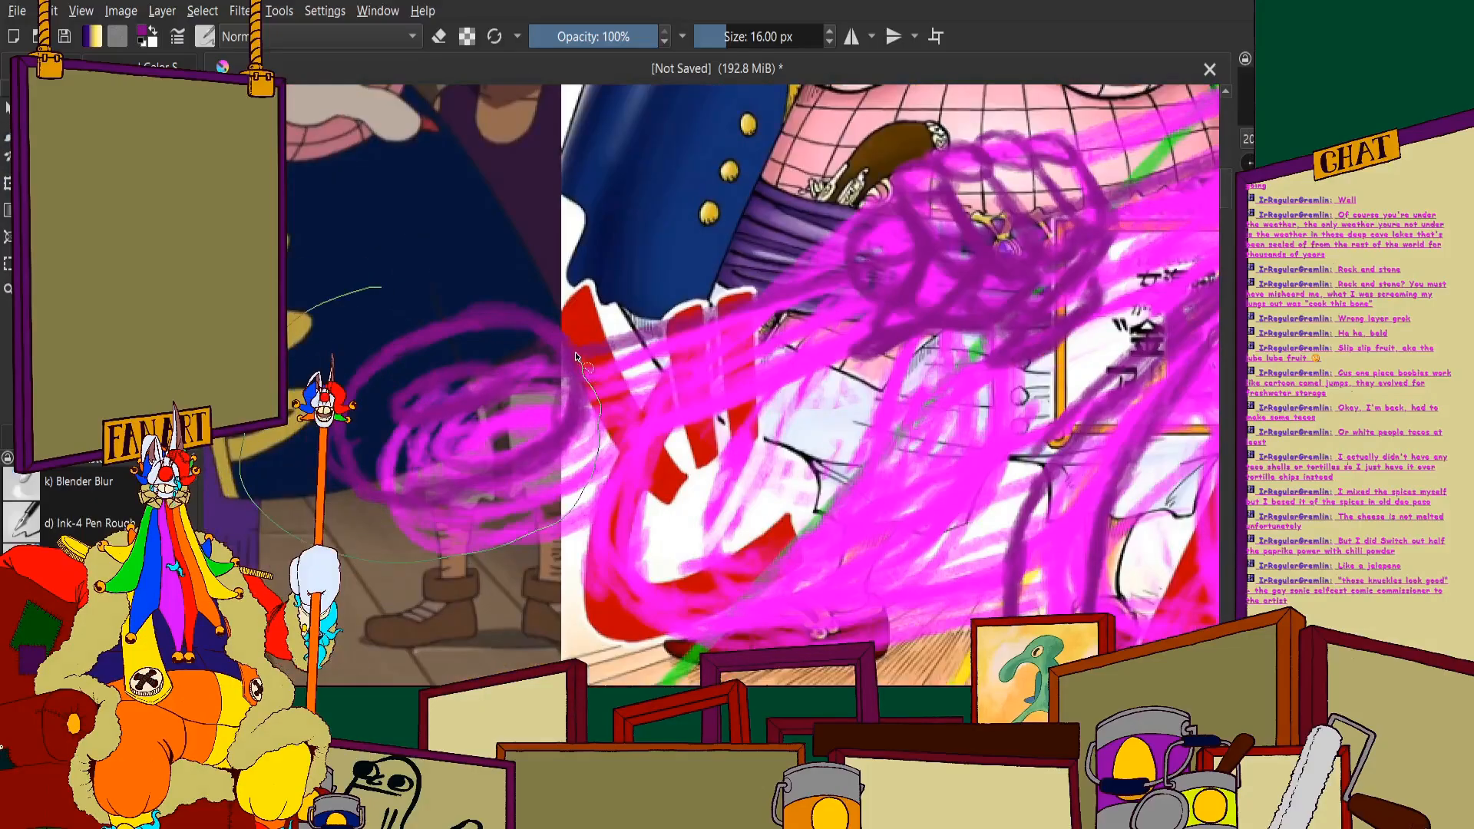
{"action": "key", "text": "ctrl+t"}
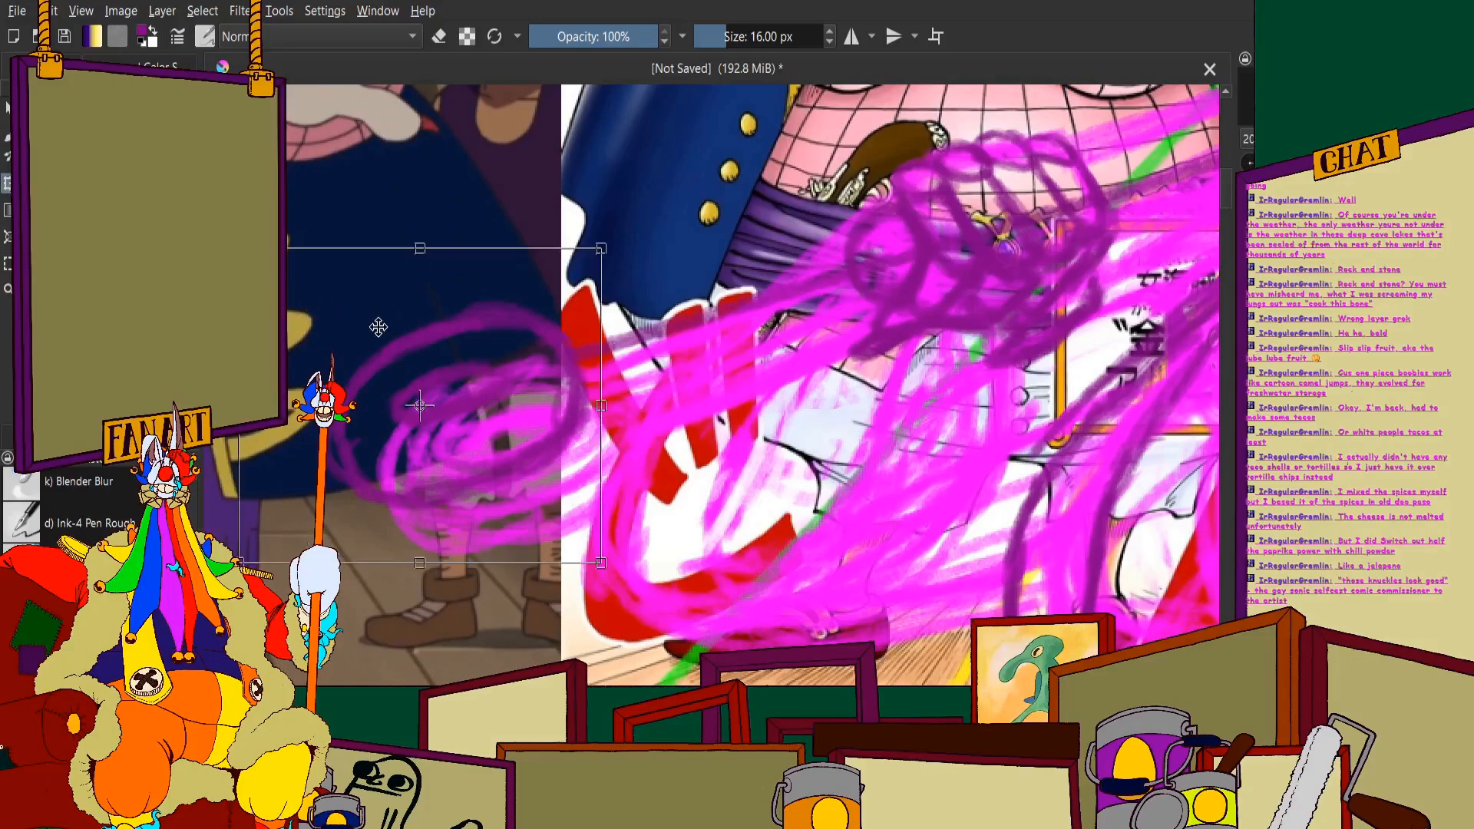
{"action": "left_click_drag", "start_coordinate": [379, 327], "coordinate": [399, 307]}
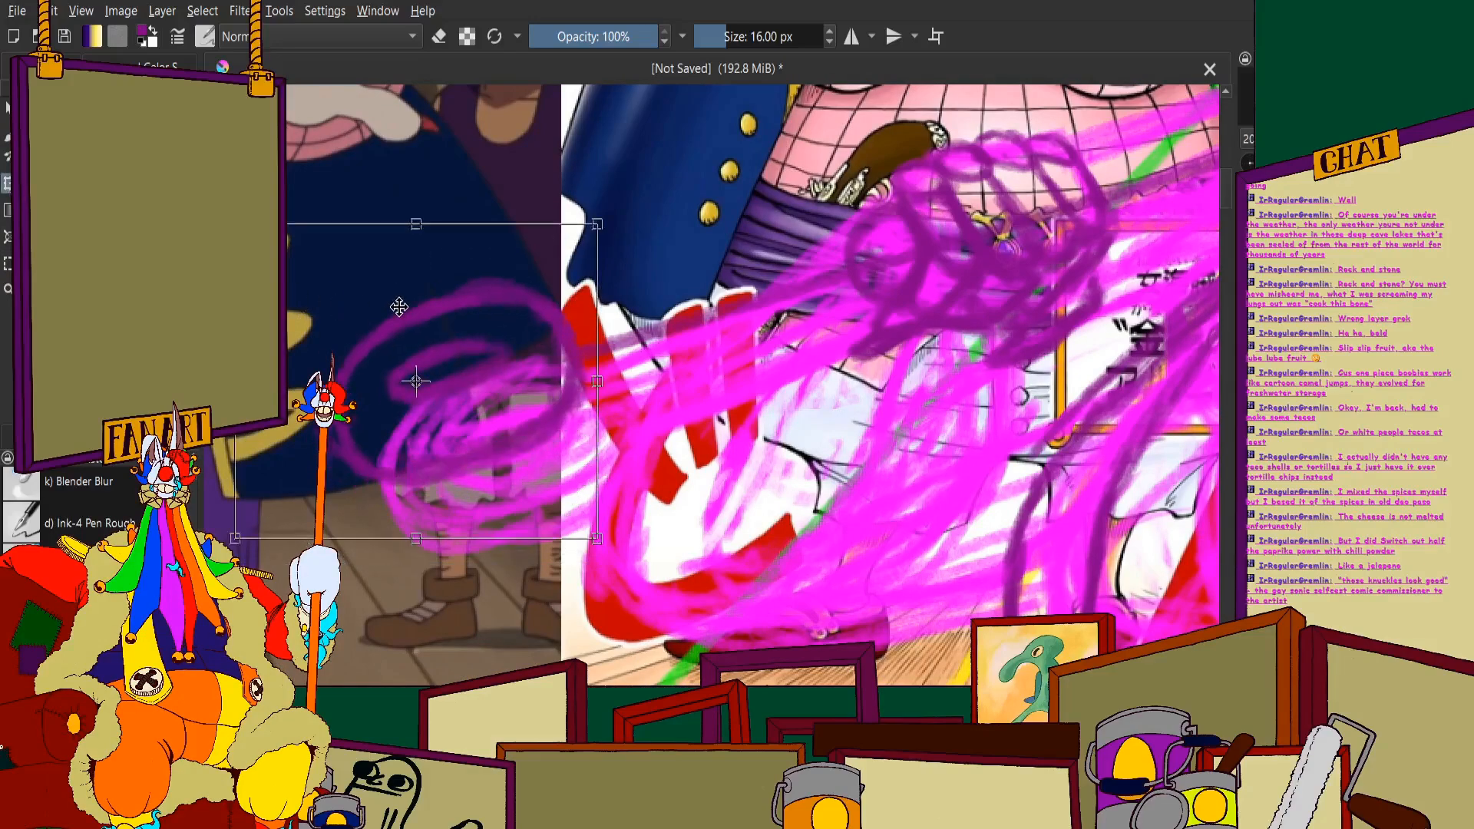
{"action": "left_click_drag", "start_coordinate": [435, 182], "coordinate": [447, 182]}
{"action": "left_click_drag", "start_coordinate": [530, 394], "coordinate": [528, 389]}
{"action": "left_click", "coordinate": [5, 145]}
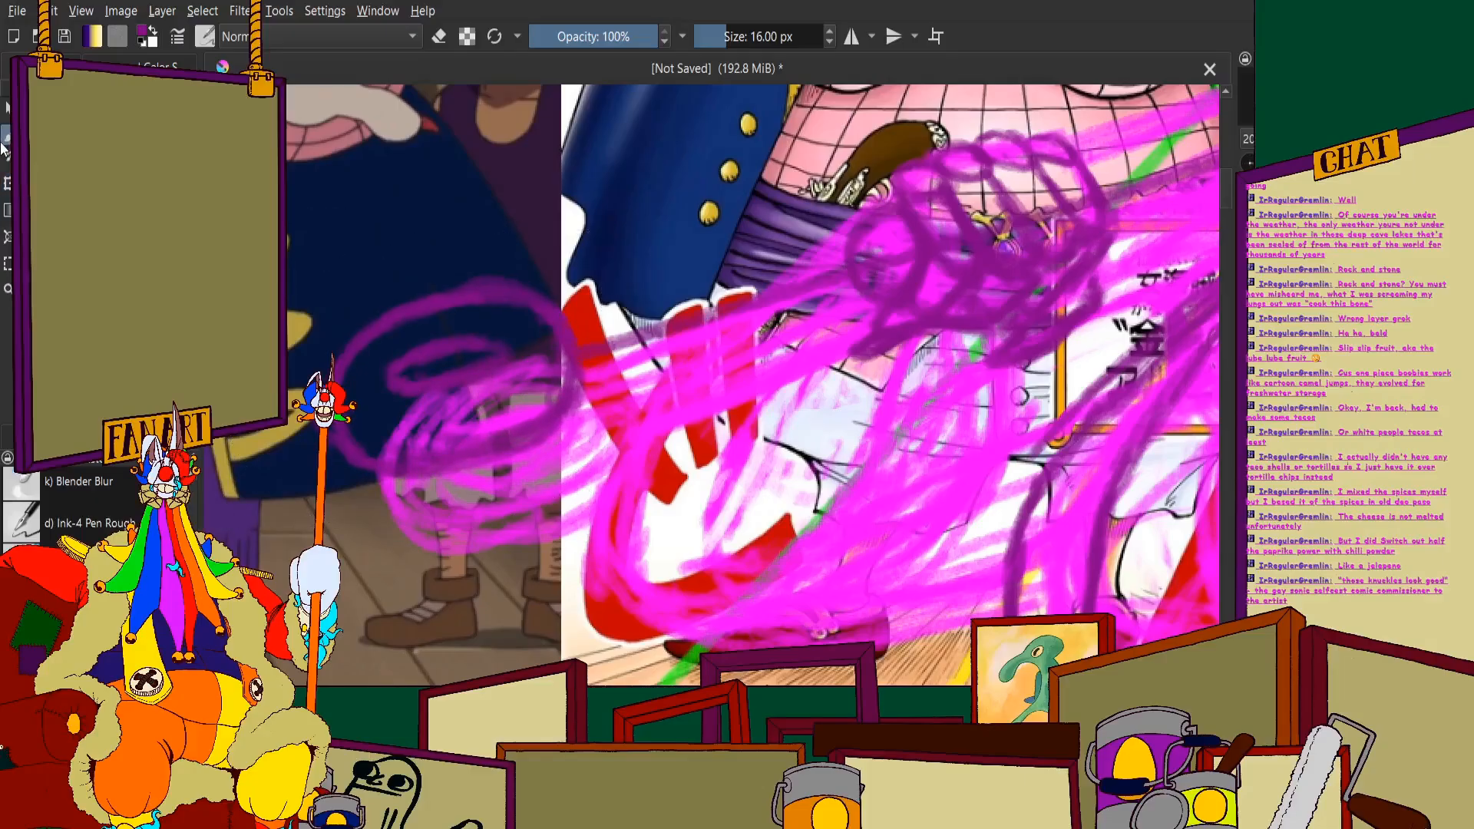
Draw dark purple edge lines connecting the oval end to the clenched fist
{"action": "left_click_drag", "start_coordinate": [622, 314], "coordinate": [571, 352]}
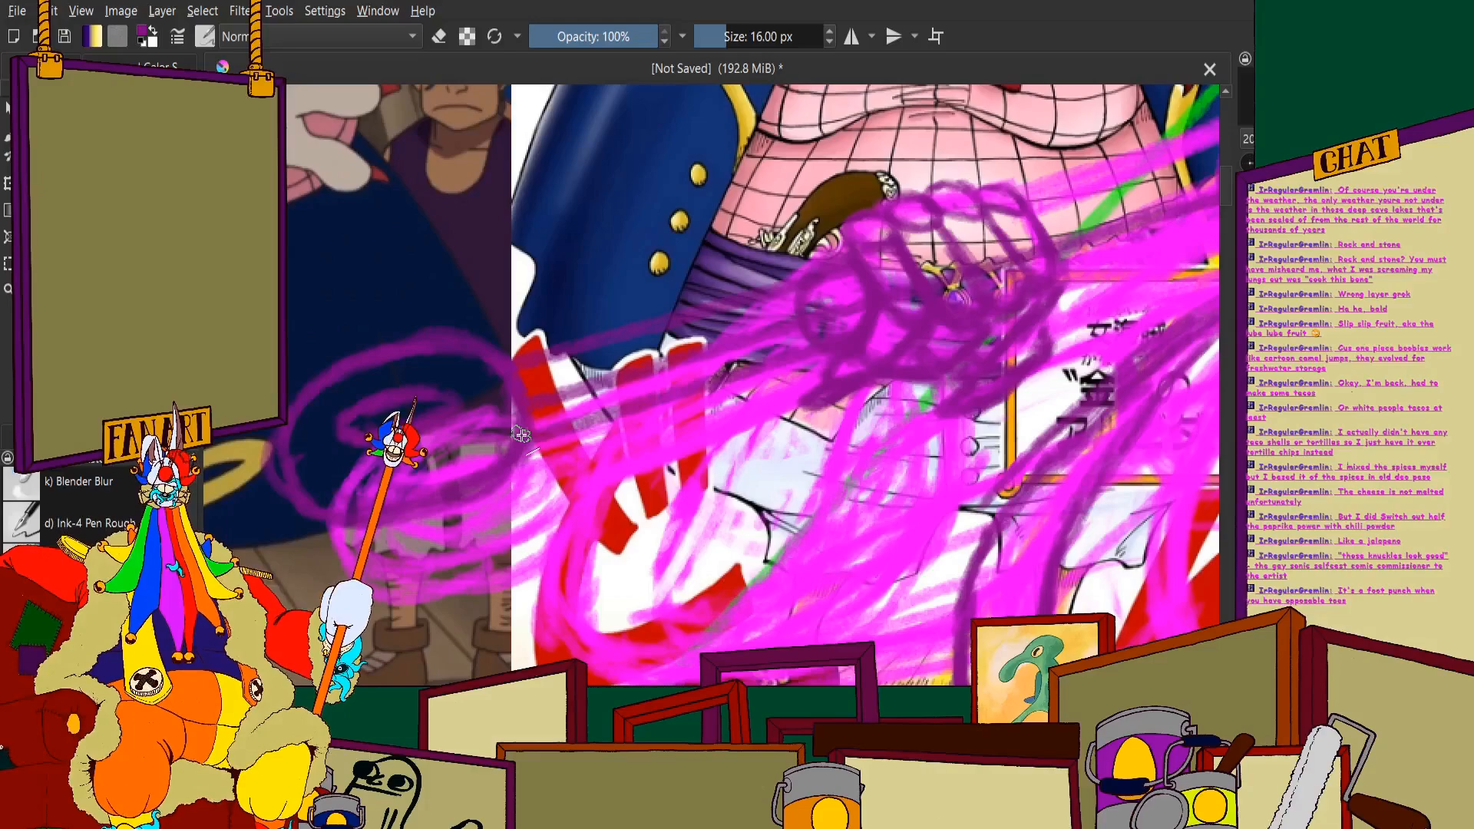
{"action": "scroll", "coordinate": [636, 369], "scroll_direction": "up", "scroll_amount": 2}
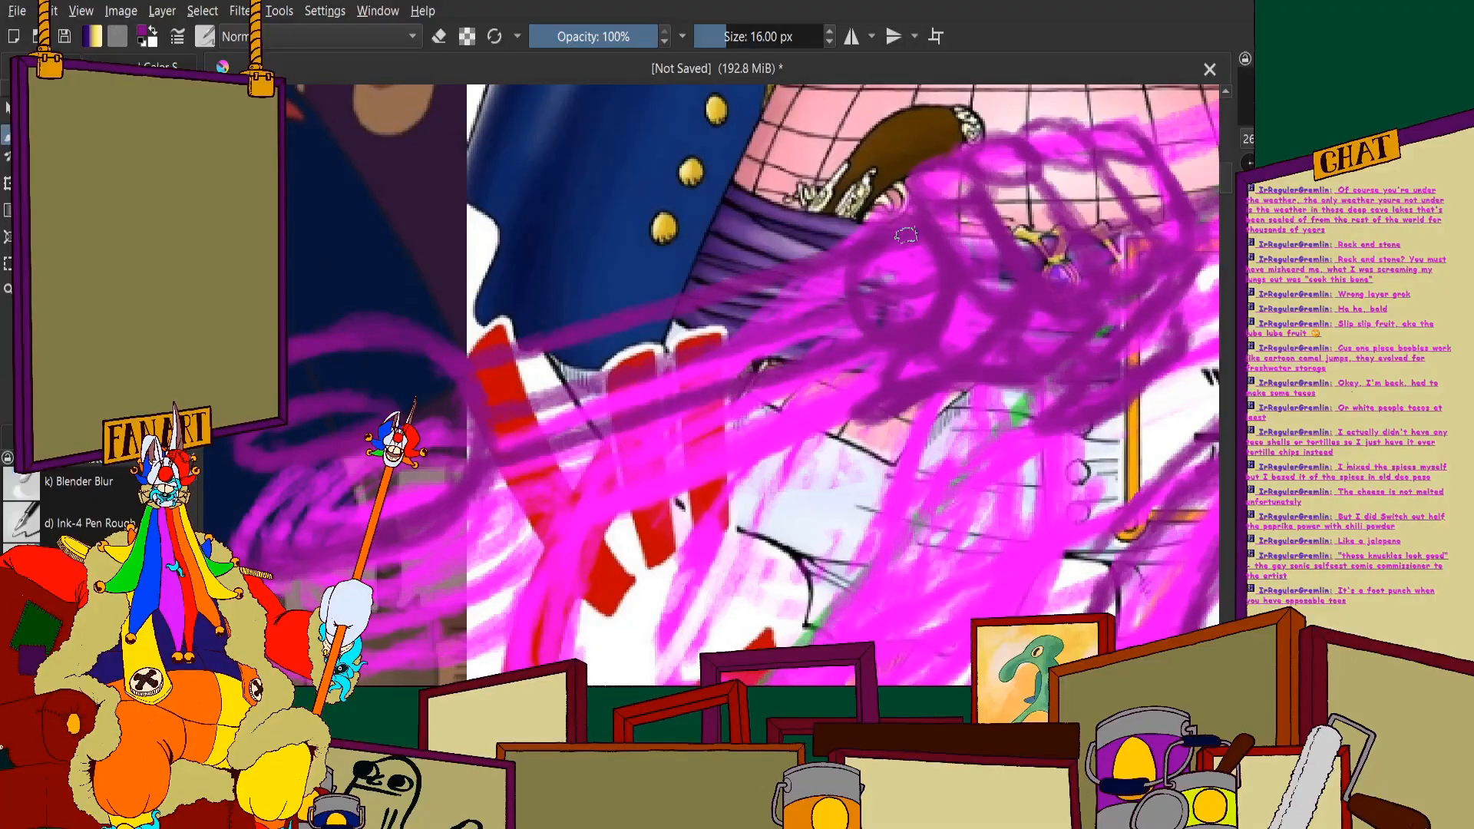
{"action": "scroll", "coordinate": [906, 234], "scroll_direction": "down", "scroll_amount": 2}
{"action": "left_click_drag", "start_coordinate": [906, 234], "coordinate": [729, 304]}
{"action": "scroll", "coordinate": [729, 305], "scroll_direction": "down", "scroll_amount": 1}
{"action": "scroll", "coordinate": [728, 305], "scroll_direction": "up", "scroll_amount": 3}
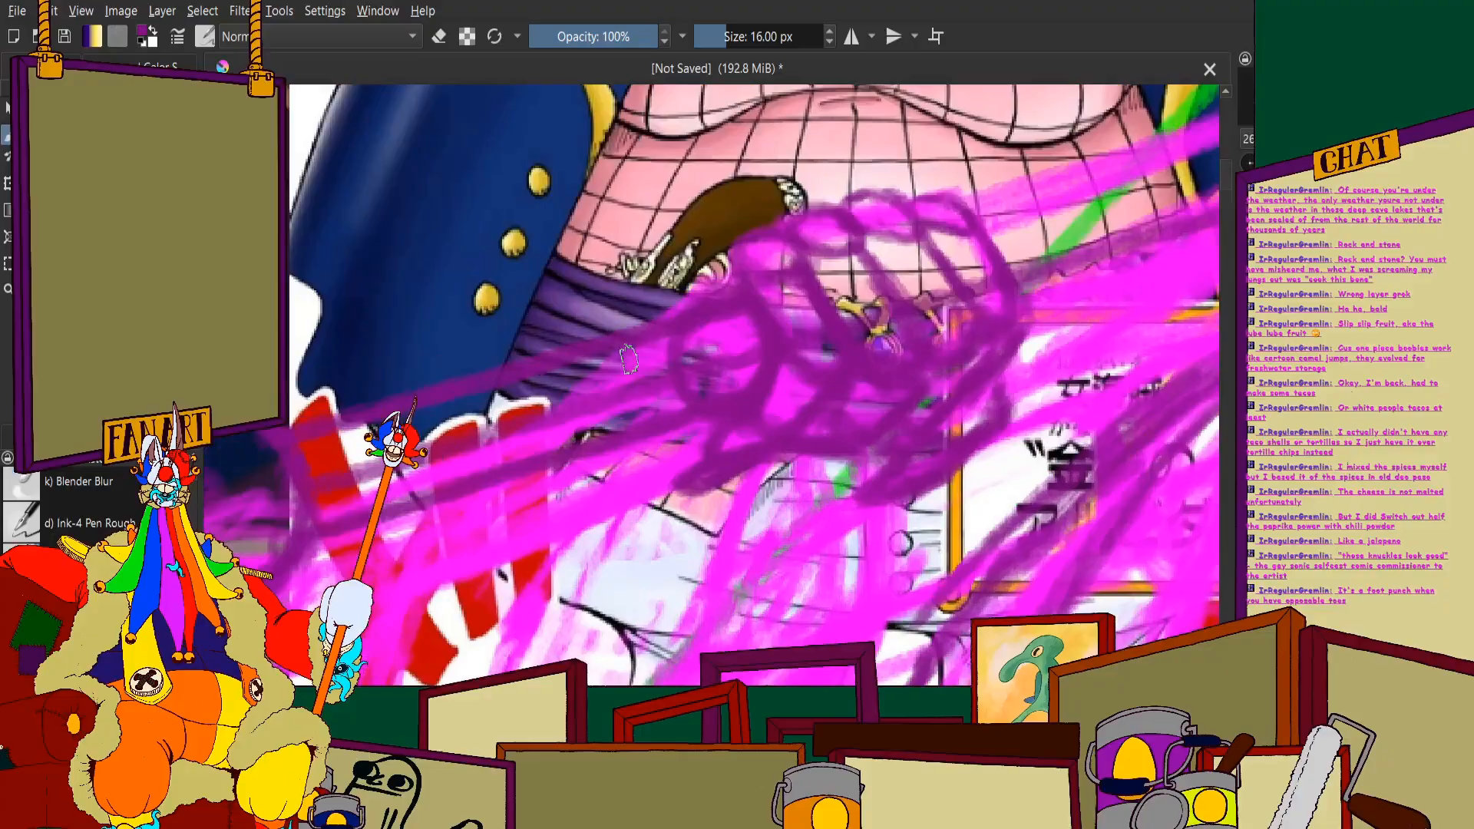
Erase stray dark strokes inside the fist's round loop and along the connecting lines near the oval
{"action": "scroll", "coordinate": [756, 287], "scroll_direction": "up", "scroll_amount": 2}
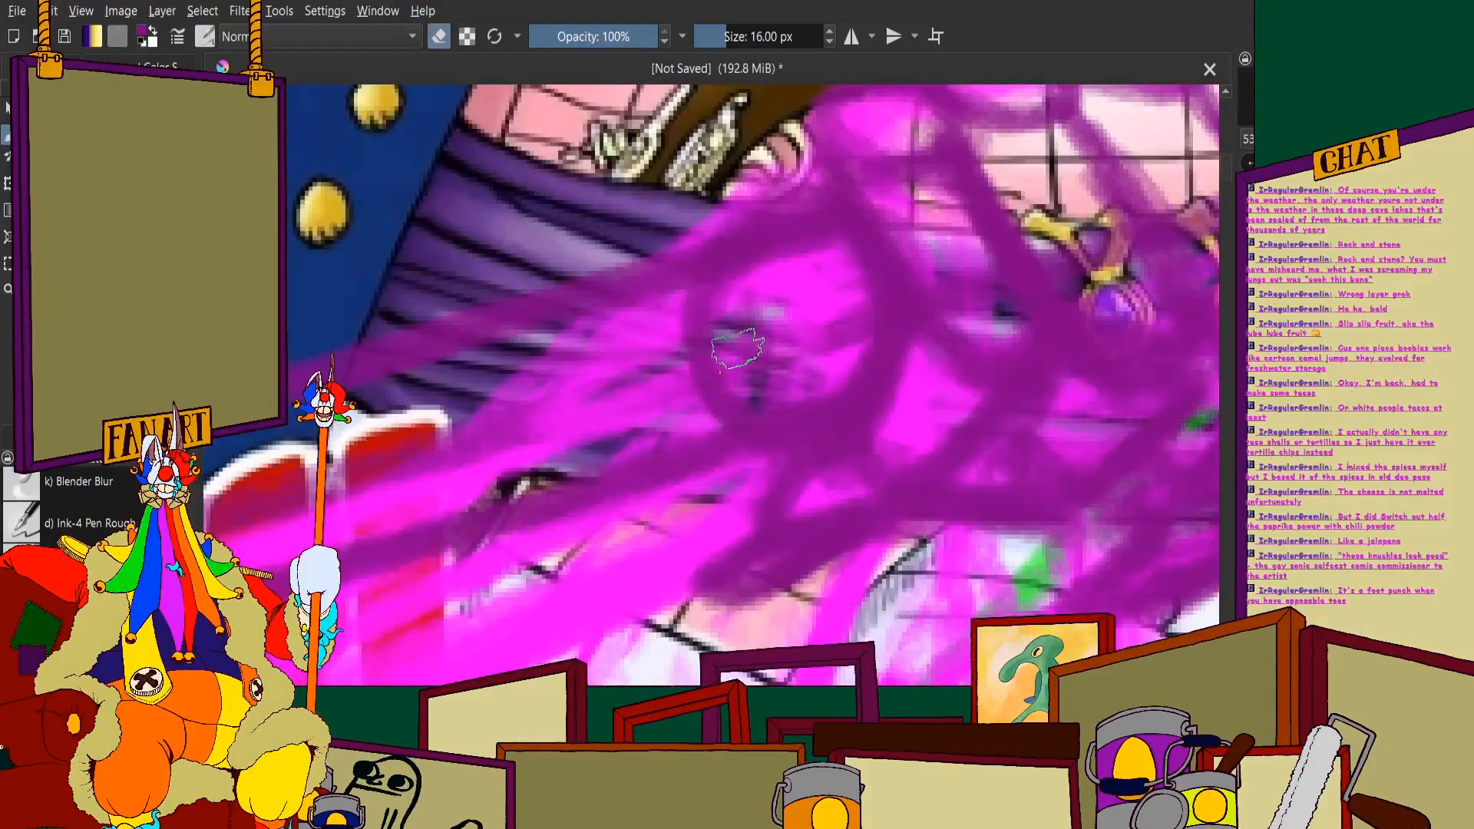
{"action": "scroll", "coordinate": [753, 404], "scroll_direction": "down", "scroll_amount": 2}
{"action": "scroll", "coordinate": [292, 461], "scroll_direction": "up", "scroll_amount": 2}
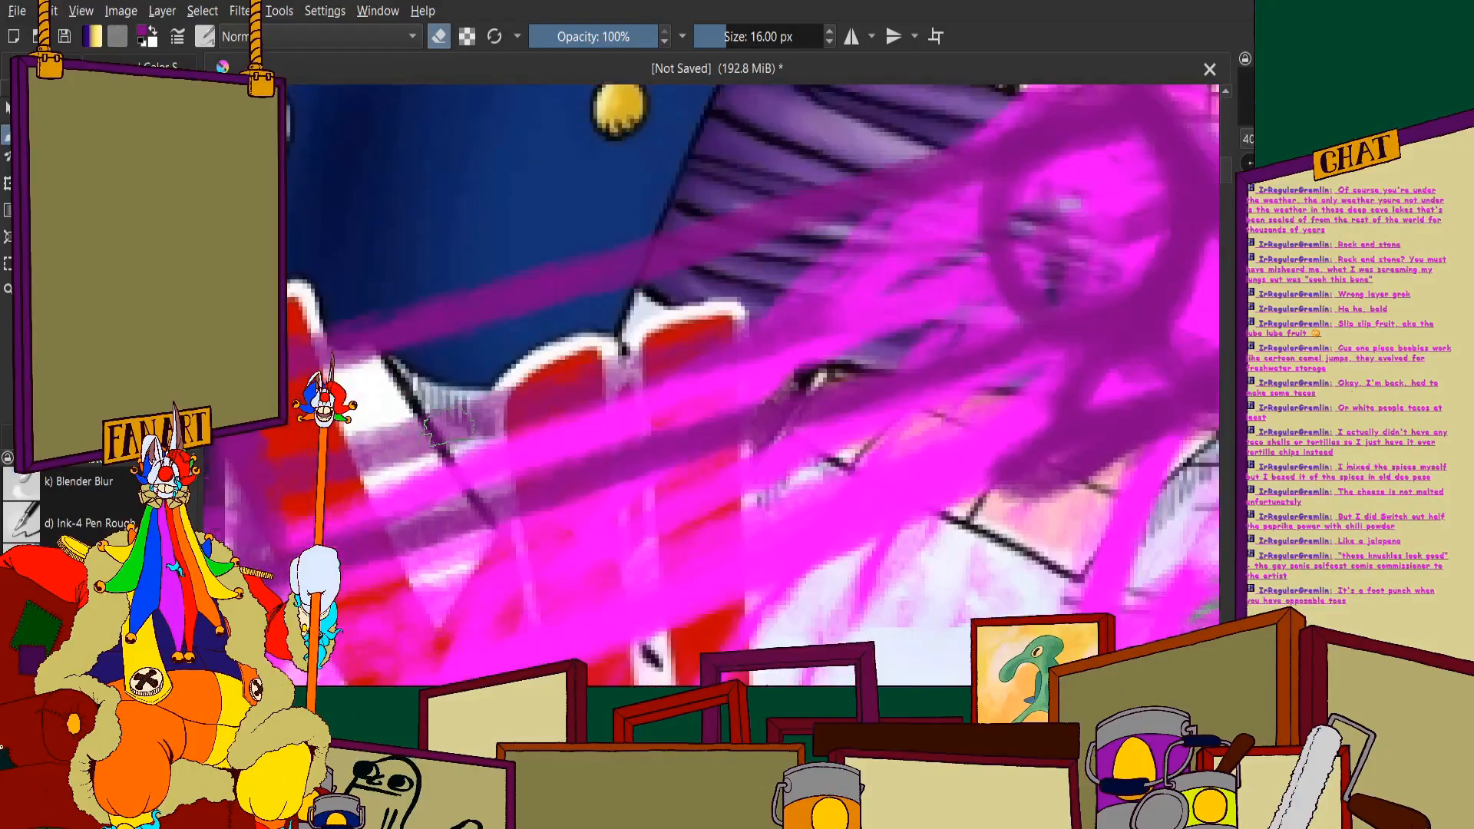
{"action": "mouse_move", "coordinate": [275, 493]}
{"action": "left_mouse_down"}
{"action": "mouse_move", "coordinate": [845, 321]}
{"action": "mouse_move", "coordinate": [706, 341]}
{"action": "mouse_move", "coordinate": [477, 418]}
{"action": "left_mouse_up"}
{"action": "scroll", "coordinate": [429, 378], "scroll_direction": "down", "scroll_amount": 4}
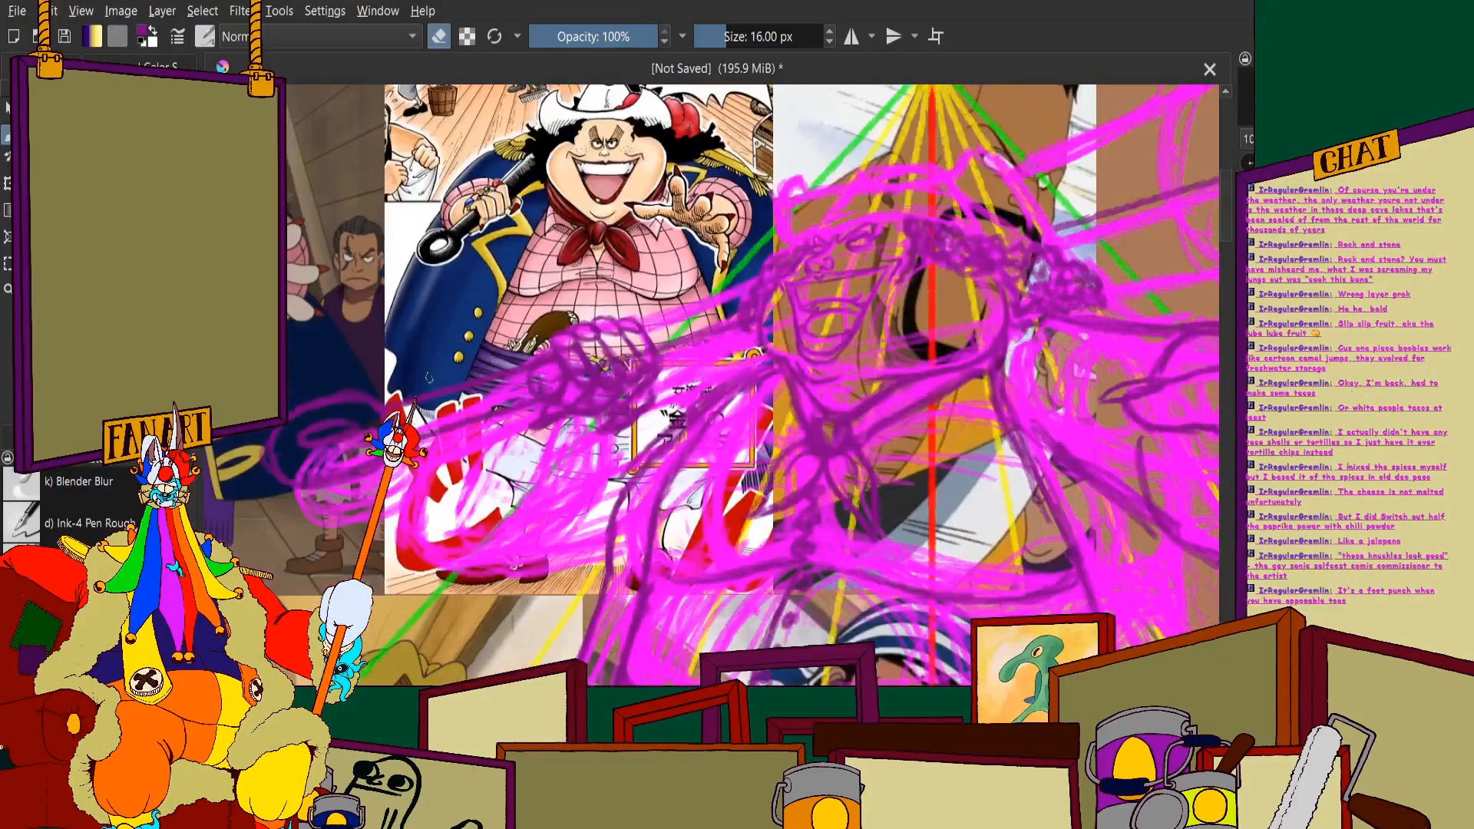
{"action": "scroll", "coordinate": [737, 384], "scroll_direction": "down", "scroll_amount": 2}
{"action": "scroll", "coordinate": [737, 383], "scroll_direction": "up", "scroll_amount": 1}
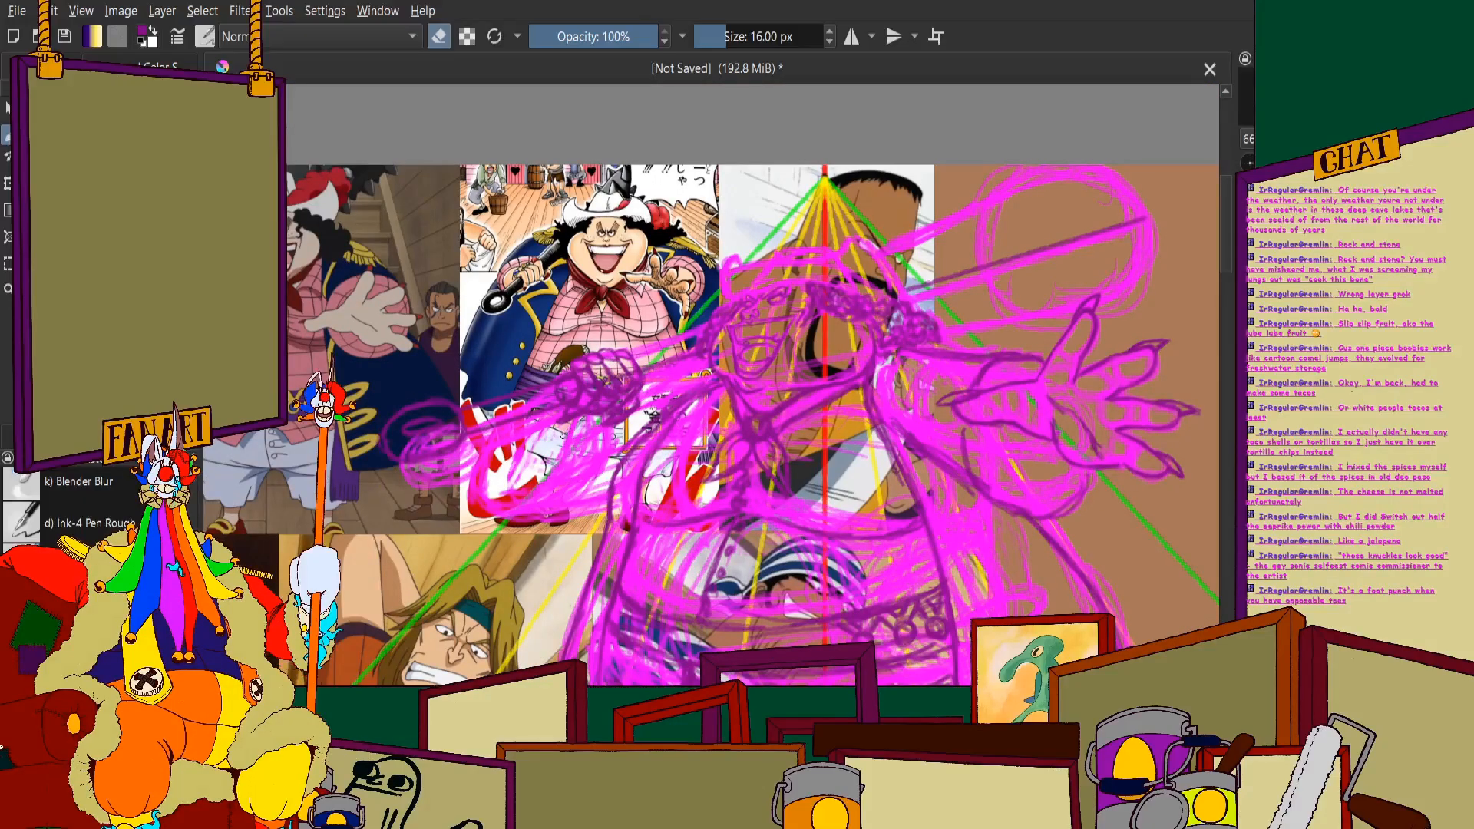
Draw a dark purple arc along the outer rim of the large circle, past the end of the straight line
{"action": "scroll", "coordinate": [327, 380], "scroll_direction": "down", "scroll_amount": 1}
{"action": "scroll", "coordinate": [407, 415], "scroll_direction": "up", "scroll_amount": 5}
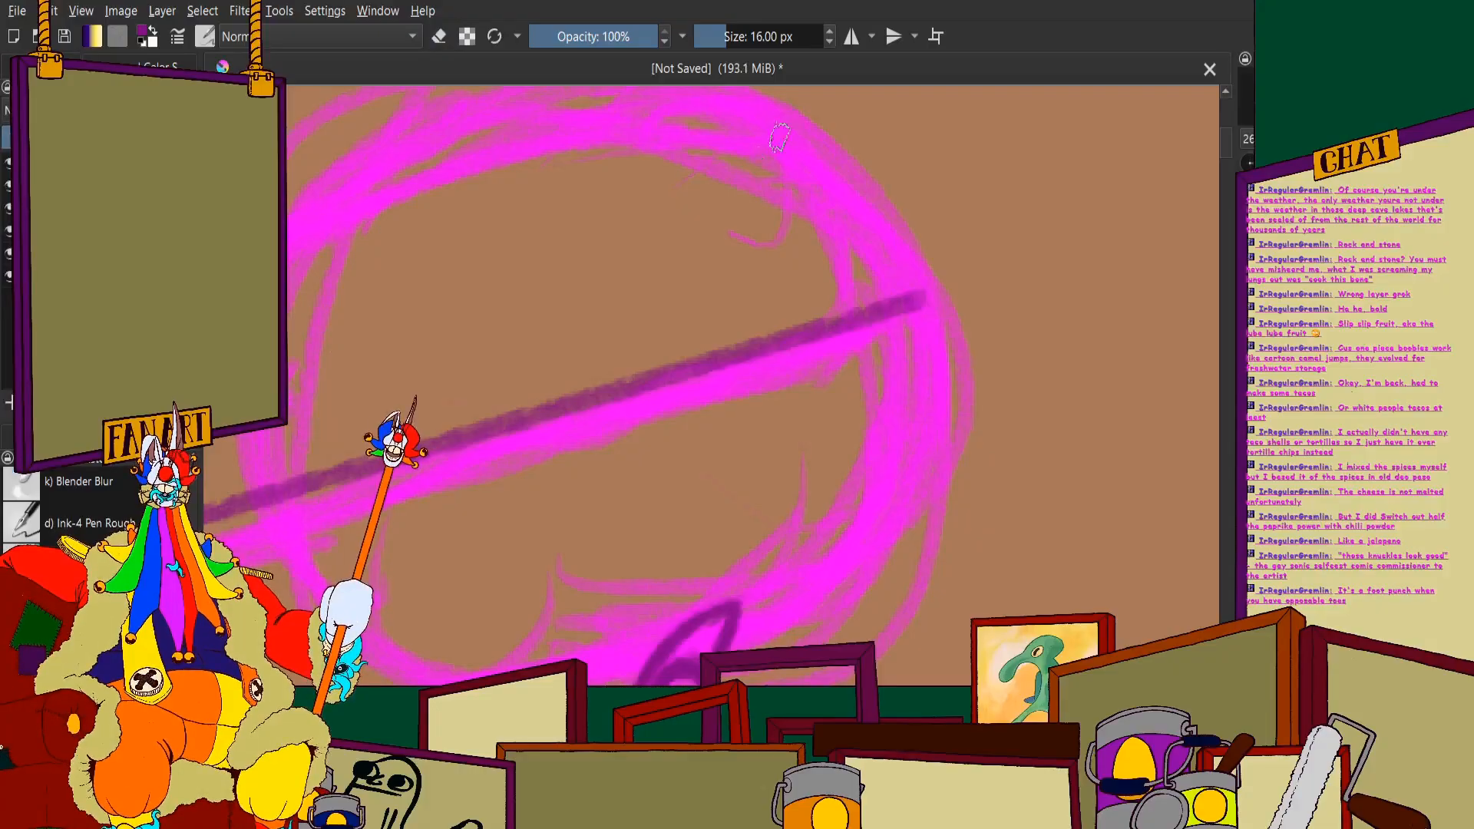
{"action": "mouse_move", "coordinate": [777, 115]}
{"action": "left_mouse_down"}
{"action": "mouse_move", "coordinate": [854, 200]}
{"action": "mouse_move", "coordinate": [871, 183]}
{"action": "mouse_move", "coordinate": [929, 373]}
{"action": "mouse_move", "coordinate": [901, 315]}
{"action": "mouse_move", "coordinate": [879, 563]}
{"action": "left_mouse_up"}
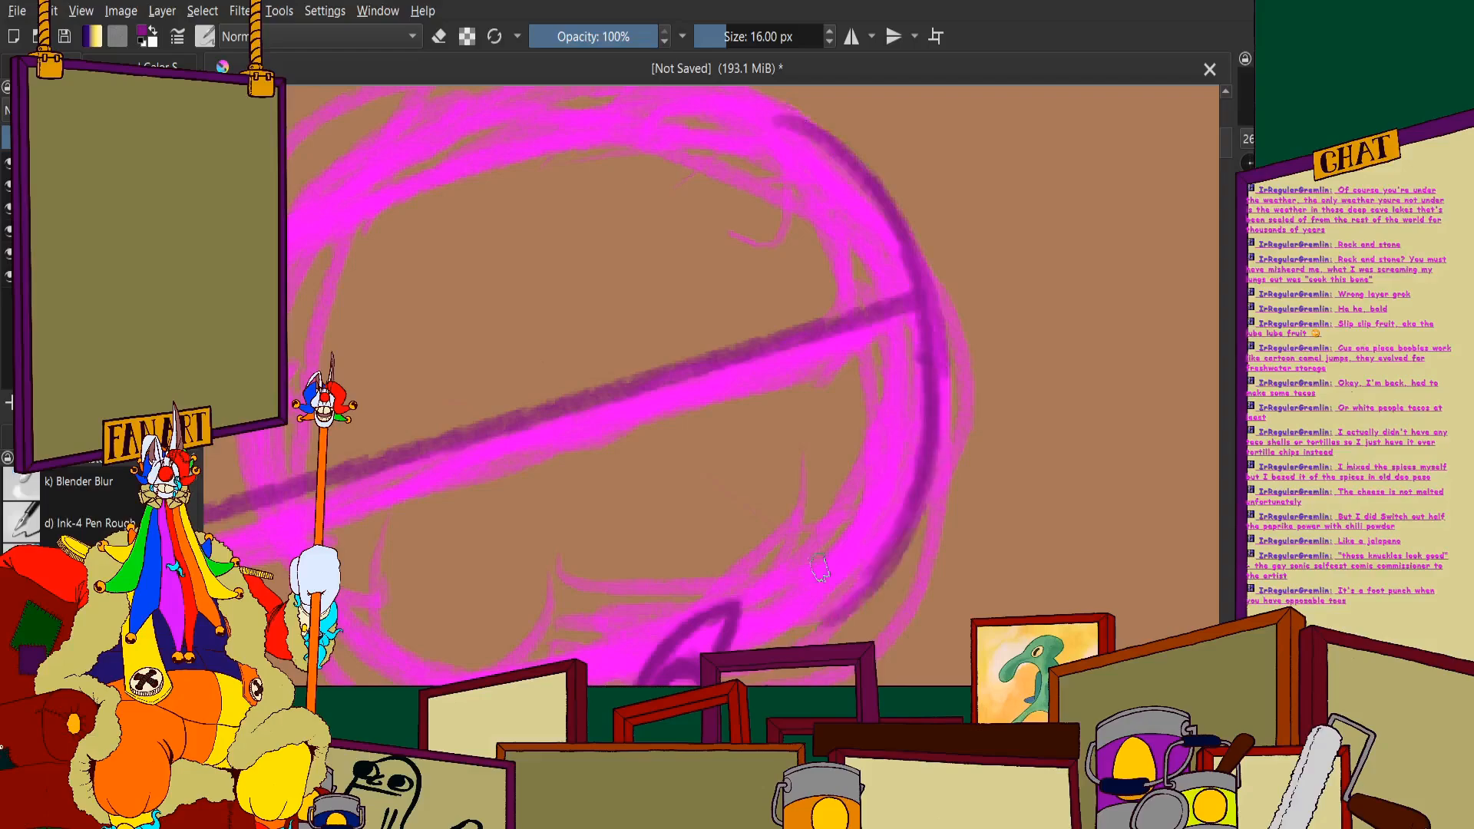
{"action": "scroll", "coordinate": [879, 562], "scroll_direction": "down", "scroll_amount": 5}
{"action": "key", "text": "2"}
{"action": "key", "text": "3"}
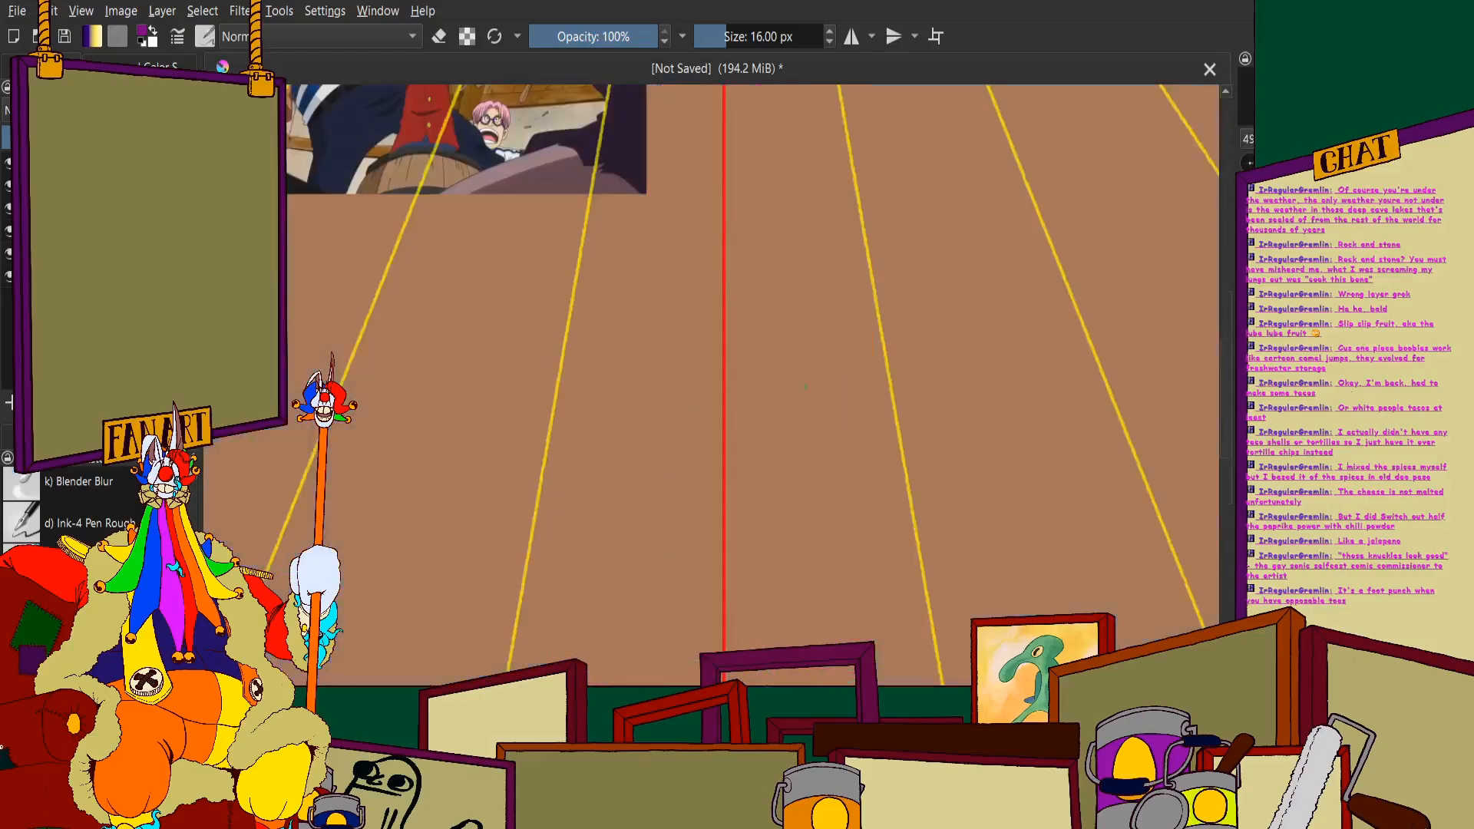
{"action": "scroll", "coordinate": [950, 515], "scroll_direction": "down", "scroll_amount": 4}
{"action": "scroll", "coordinate": [844, 383], "scroll_direction": "up", "scroll_amount": 4}
{"action": "left_click_drag", "start_coordinate": [845, 383], "coordinate": [757, 476]}
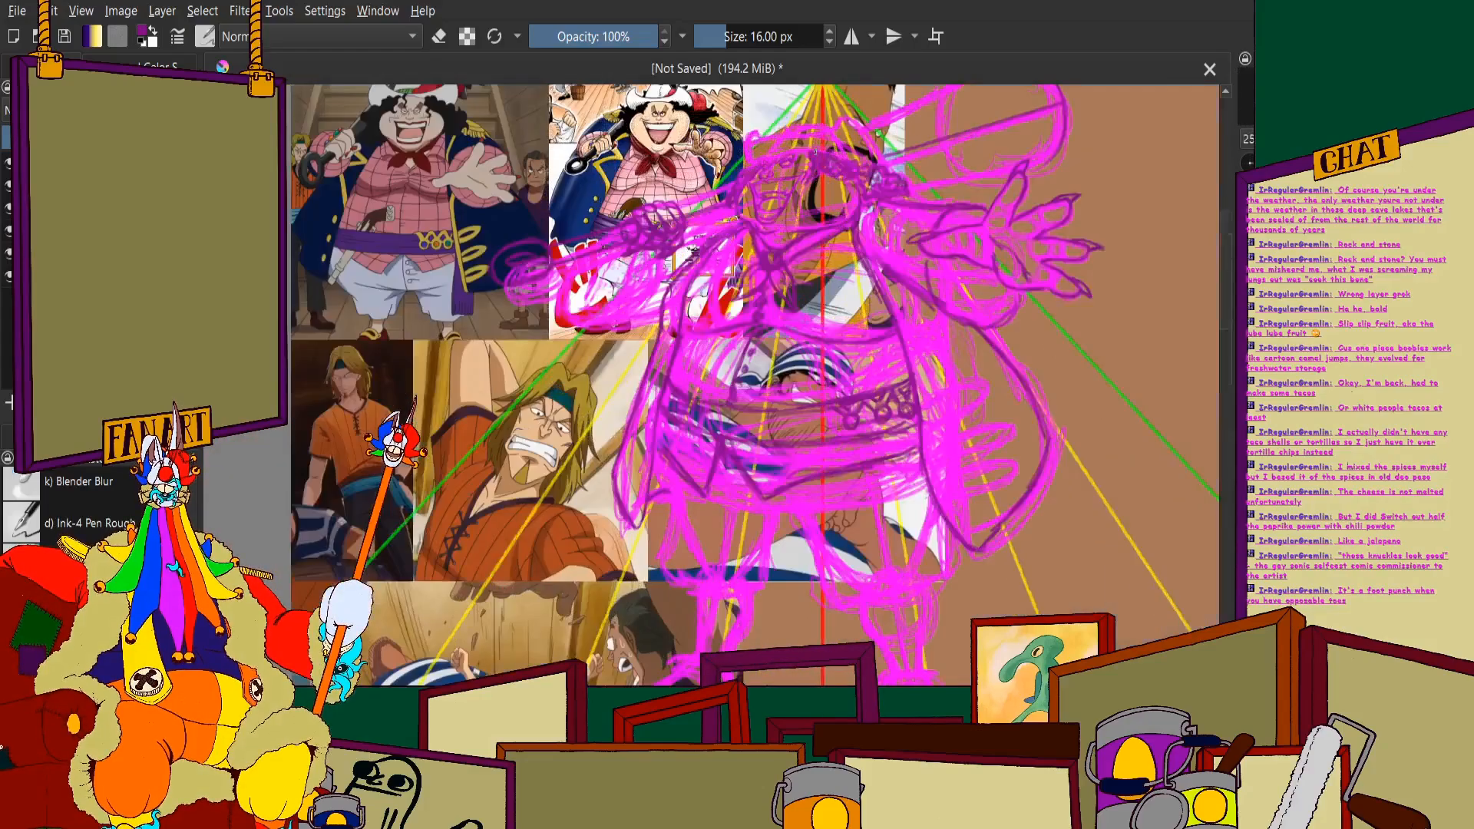
{"action": "scroll", "coordinate": [758, 321], "scroll_direction": "up", "scroll_amount": 2}
{"action": "key", "text": "4"}
{"action": "key", "text": "4"}
{"action": "key", "text": "4"}
{"action": "key", "text": "5"}
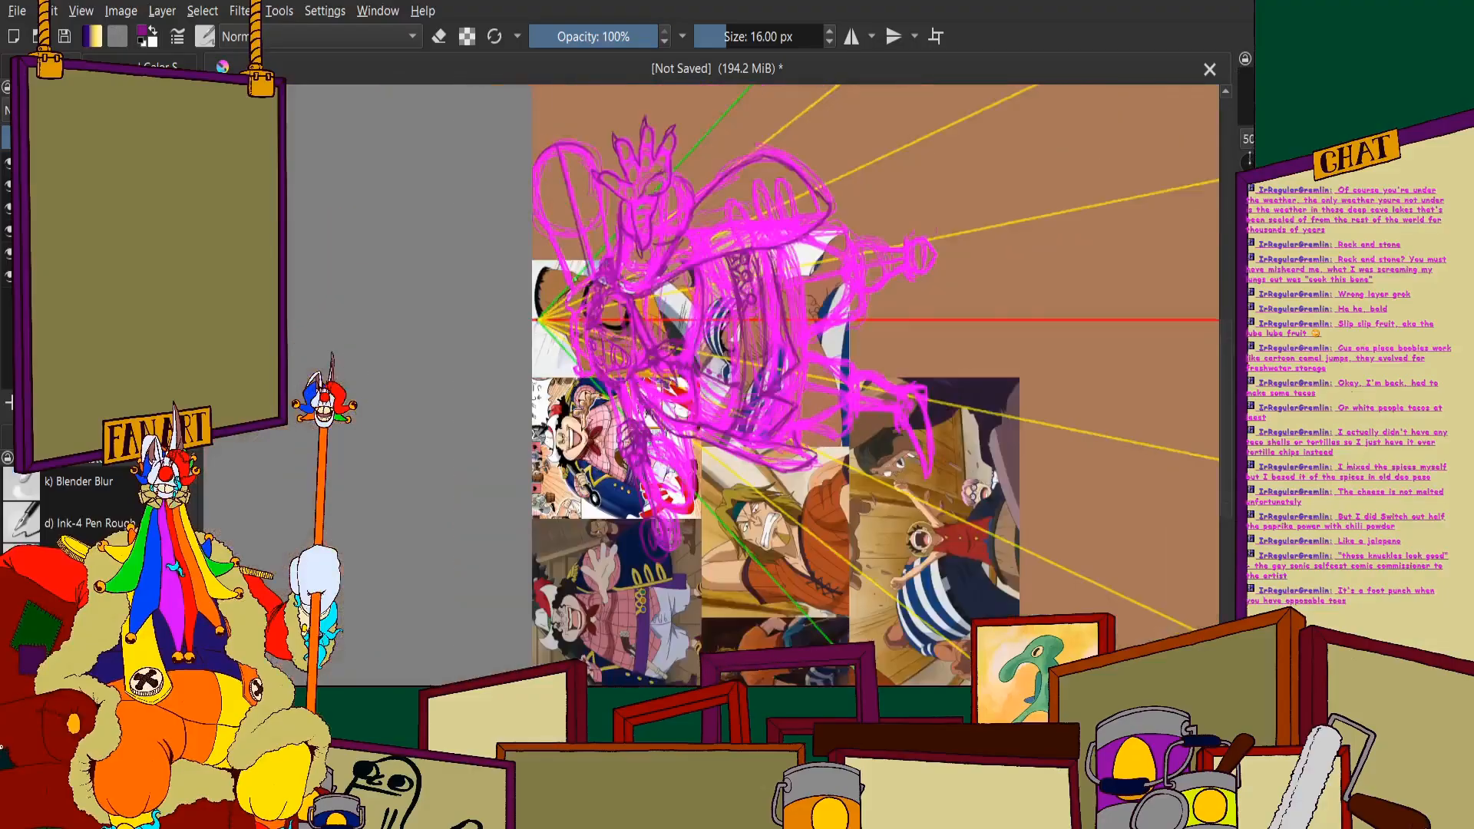
Draw dark purple lines along both outer edges of the long shaft that crosses the large circle beside the open hand
{"action": "scroll", "coordinate": [656, 148], "scroll_direction": "up", "scroll_amount": 3}
{"action": "scroll", "coordinate": [657, 148], "scroll_direction": "up", "scroll_amount": 2}
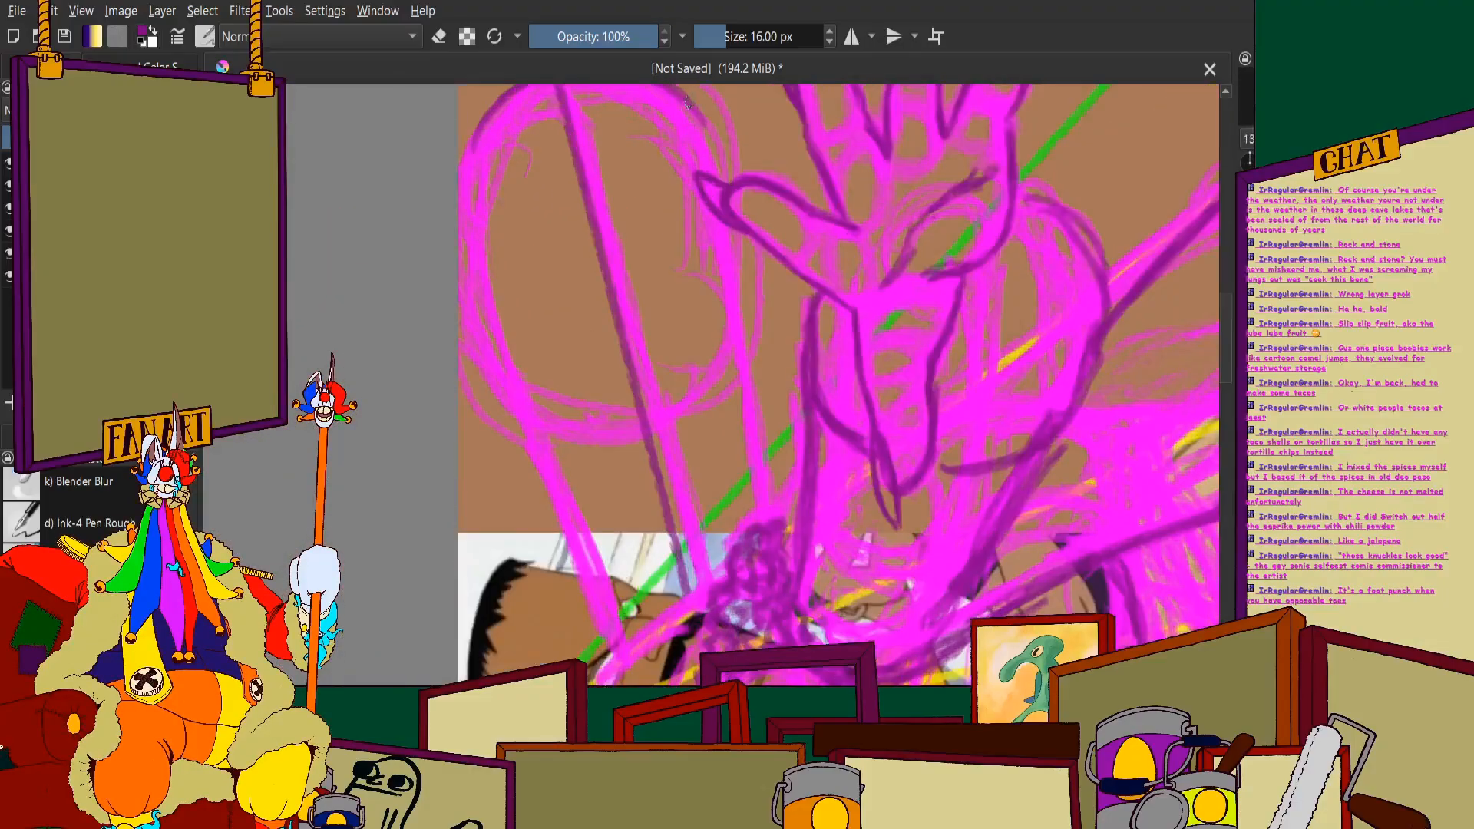
{"action": "left_click_drag", "start_coordinate": [726, 178], "coordinate": [776, 530]}
{"action": "scroll", "coordinate": [777, 529], "scroll_direction": "down", "scroll_amount": 2}
{"action": "scroll", "coordinate": [899, 384], "scroll_direction": "up", "scroll_amount": 2}
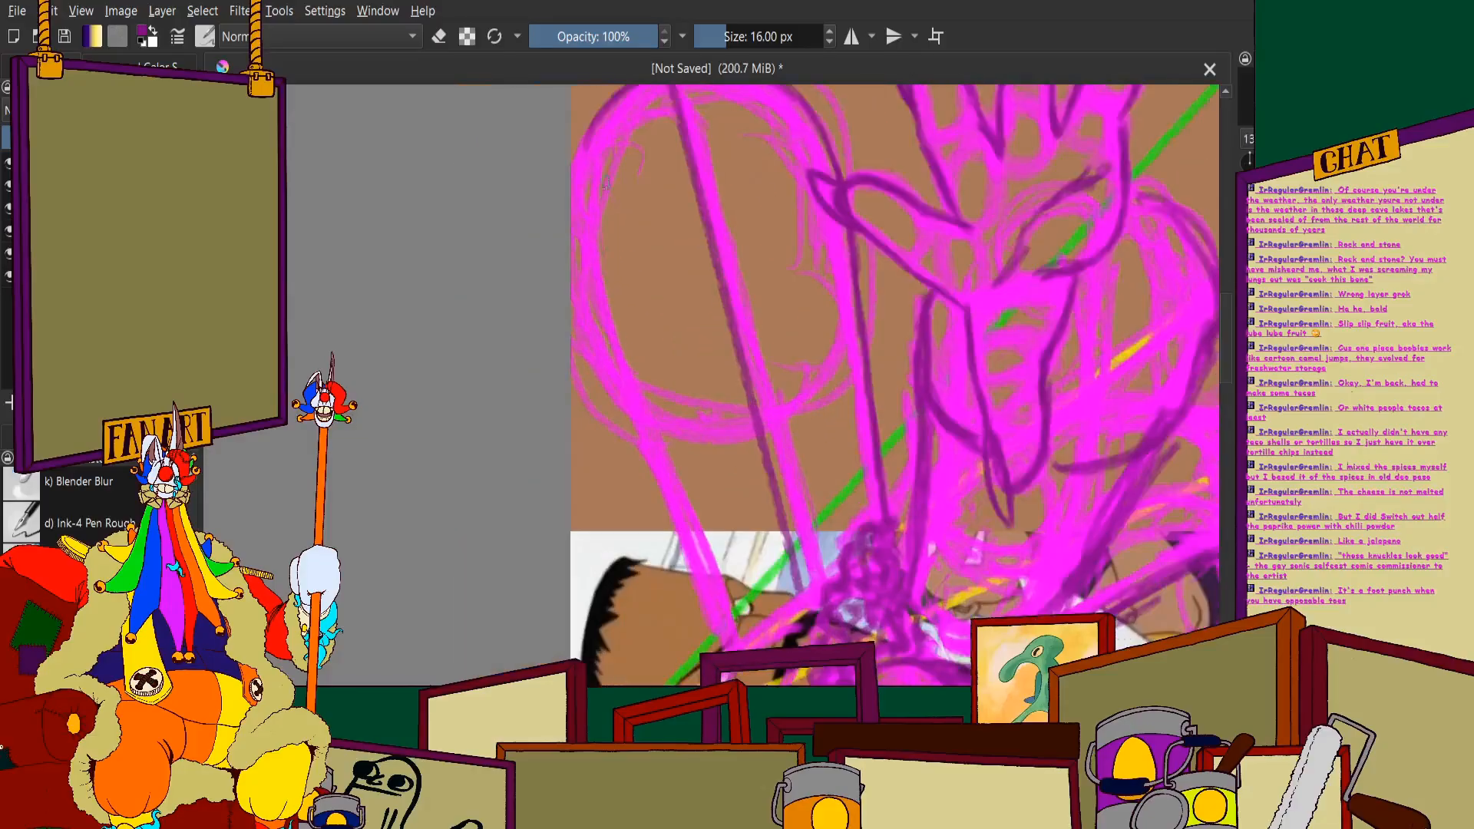
{"action": "mouse_move", "coordinate": [581, 203]}
{"action": "left_mouse_down"}
{"action": "mouse_move", "coordinate": [627, 382]}
{"action": "mouse_move", "coordinate": [587, 271]}
{"action": "mouse_move", "coordinate": [745, 645]}
{"action": "left_mouse_up"}
{"action": "left_click_drag", "start_coordinate": [679, 499], "coordinate": [587, 291]}
Examine the sketch's face, torso and clenched fist against the surrounding reference images
{"action": "scroll", "coordinate": [614, 322], "scroll_direction": "down", "scroll_amount": 3}
{"action": "scroll", "coordinate": [768, 384], "scroll_direction": "up", "scroll_amount": 3}
{"action": "scroll", "coordinate": [602, 338], "scroll_direction": "up", "scroll_amount": 1}
{"action": "scroll", "coordinate": [623, 345], "scroll_direction": "down", "scroll_amount": 1}
{"action": "scroll", "coordinate": [676, 537], "scroll_direction": "up", "scroll_amount": 1}
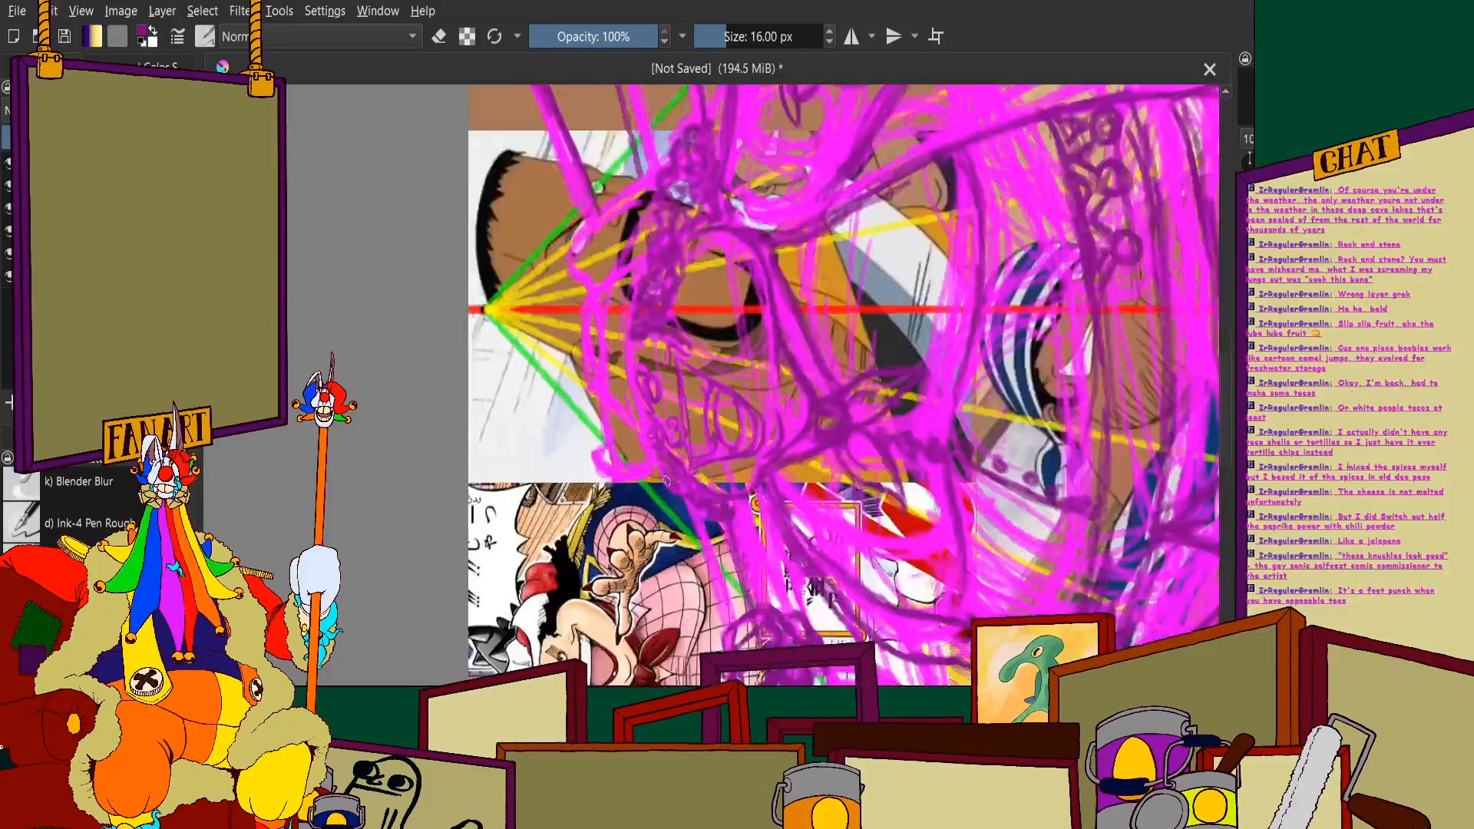
{"action": "scroll", "coordinate": [645, 346], "scroll_direction": "down", "scroll_amount": 1}
{"action": "scroll", "coordinate": [668, 499], "scroll_direction": "up", "scroll_amount": 1}
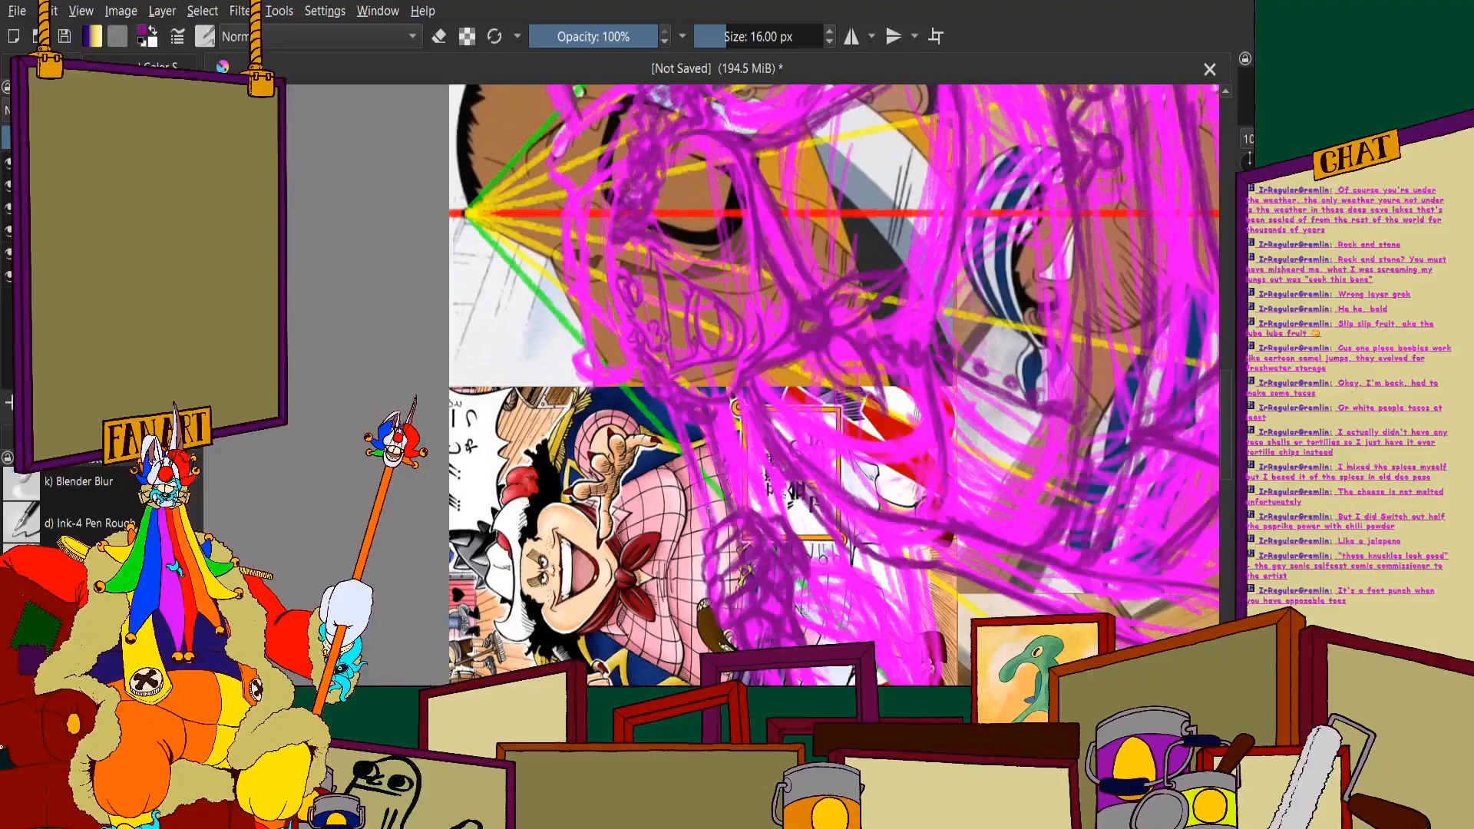
{"action": "scroll", "coordinate": [672, 404], "scroll_direction": "down", "scroll_amount": 2}
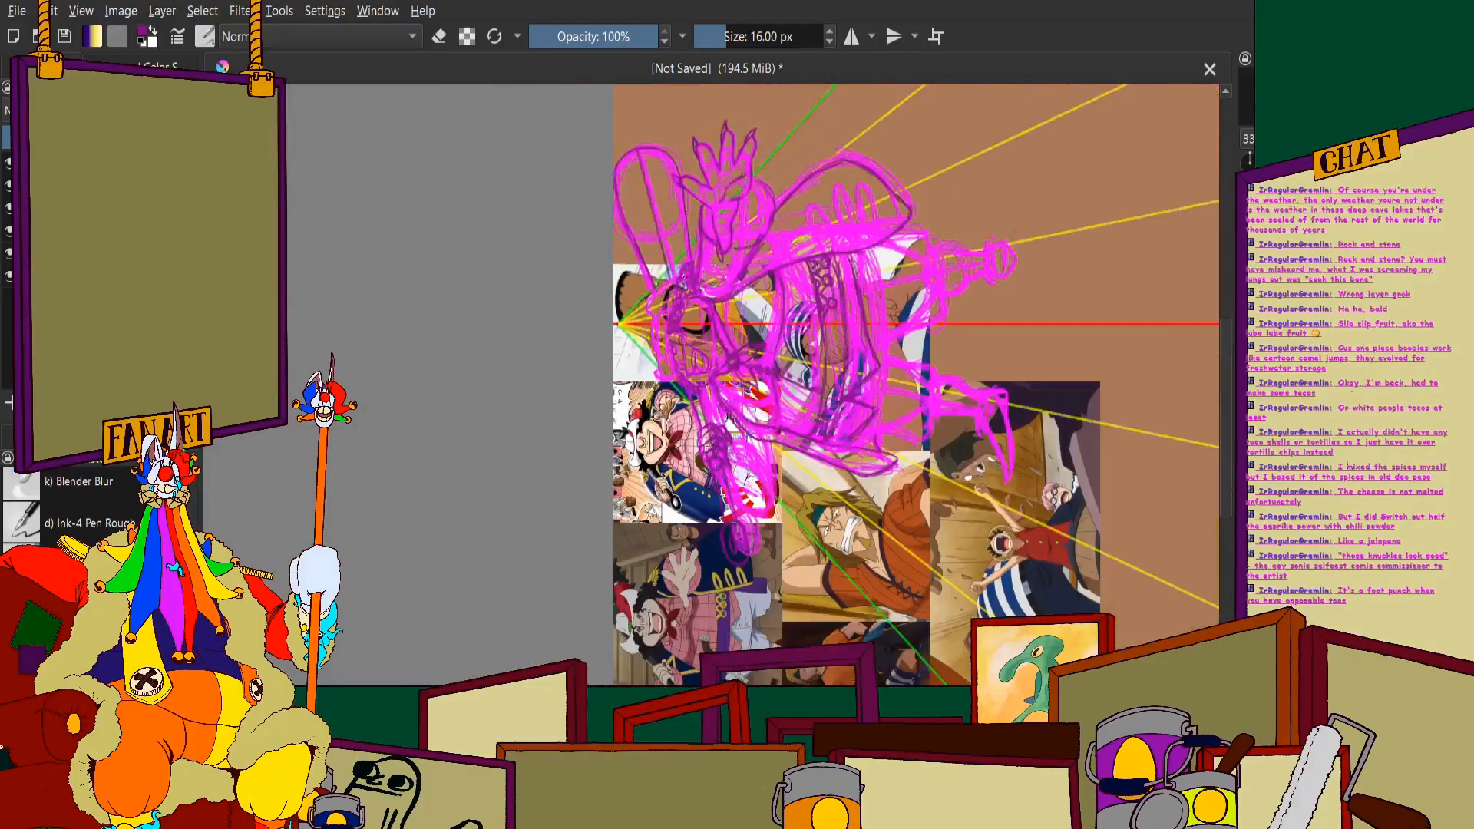
{"action": "scroll", "coordinate": [661, 191], "scroll_direction": "up", "scroll_amount": 3}
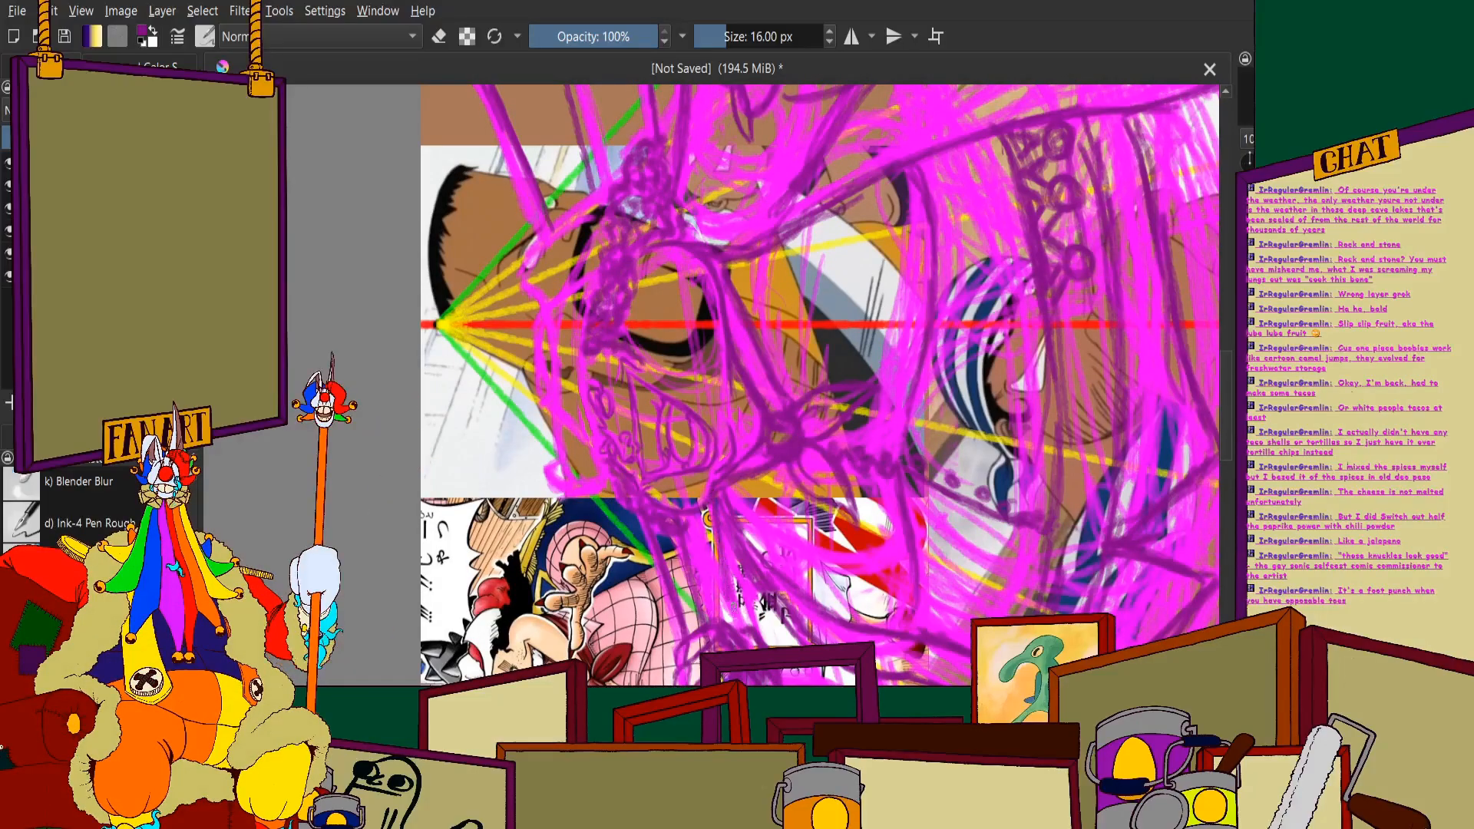
{"action": "scroll", "coordinate": [651, 346], "scroll_direction": "up", "scroll_amount": 3}
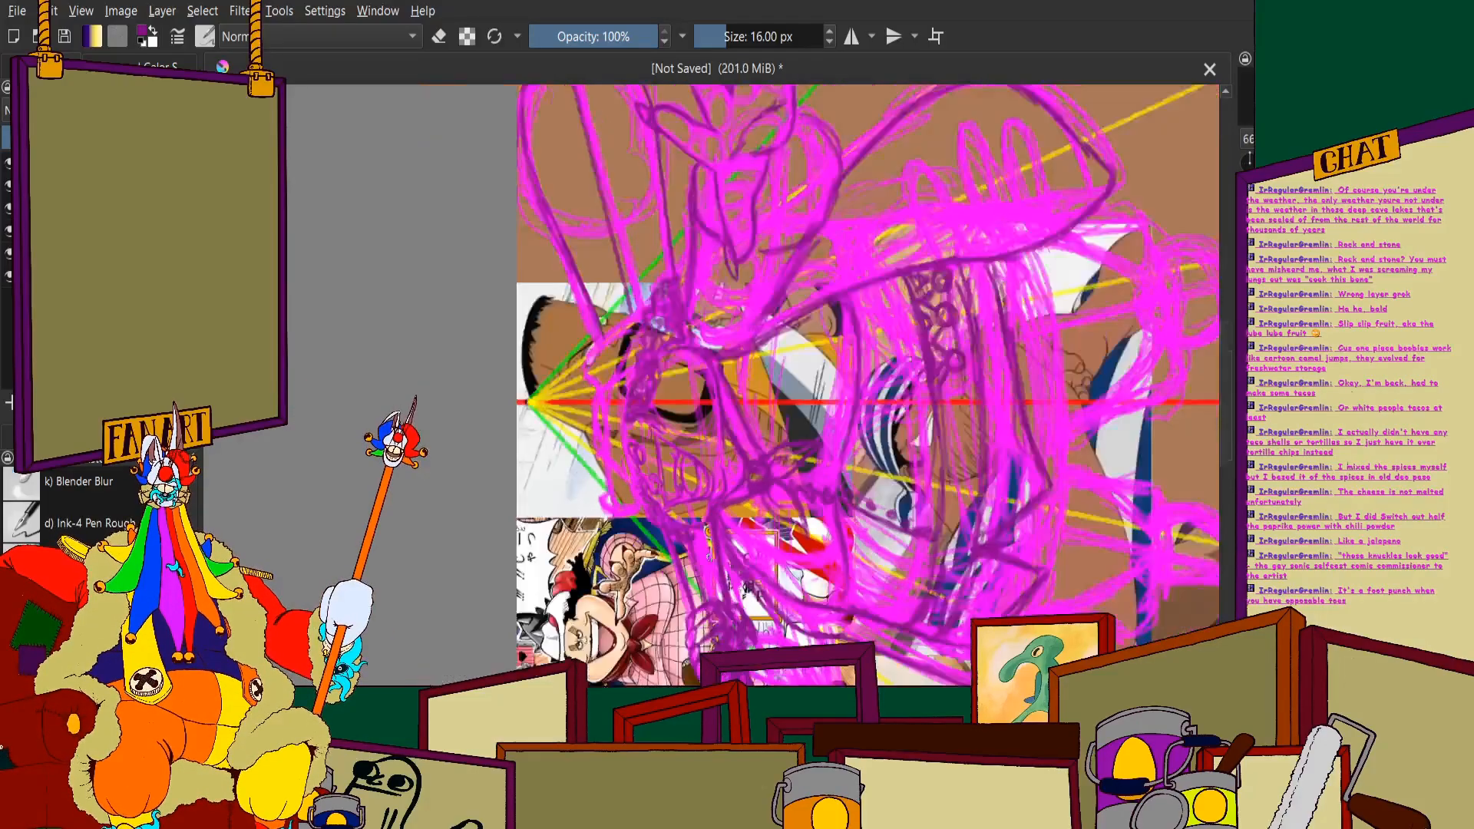
{"action": "scroll", "coordinate": [691, 492], "scroll_direction": "down", "scroll_amount": 4}
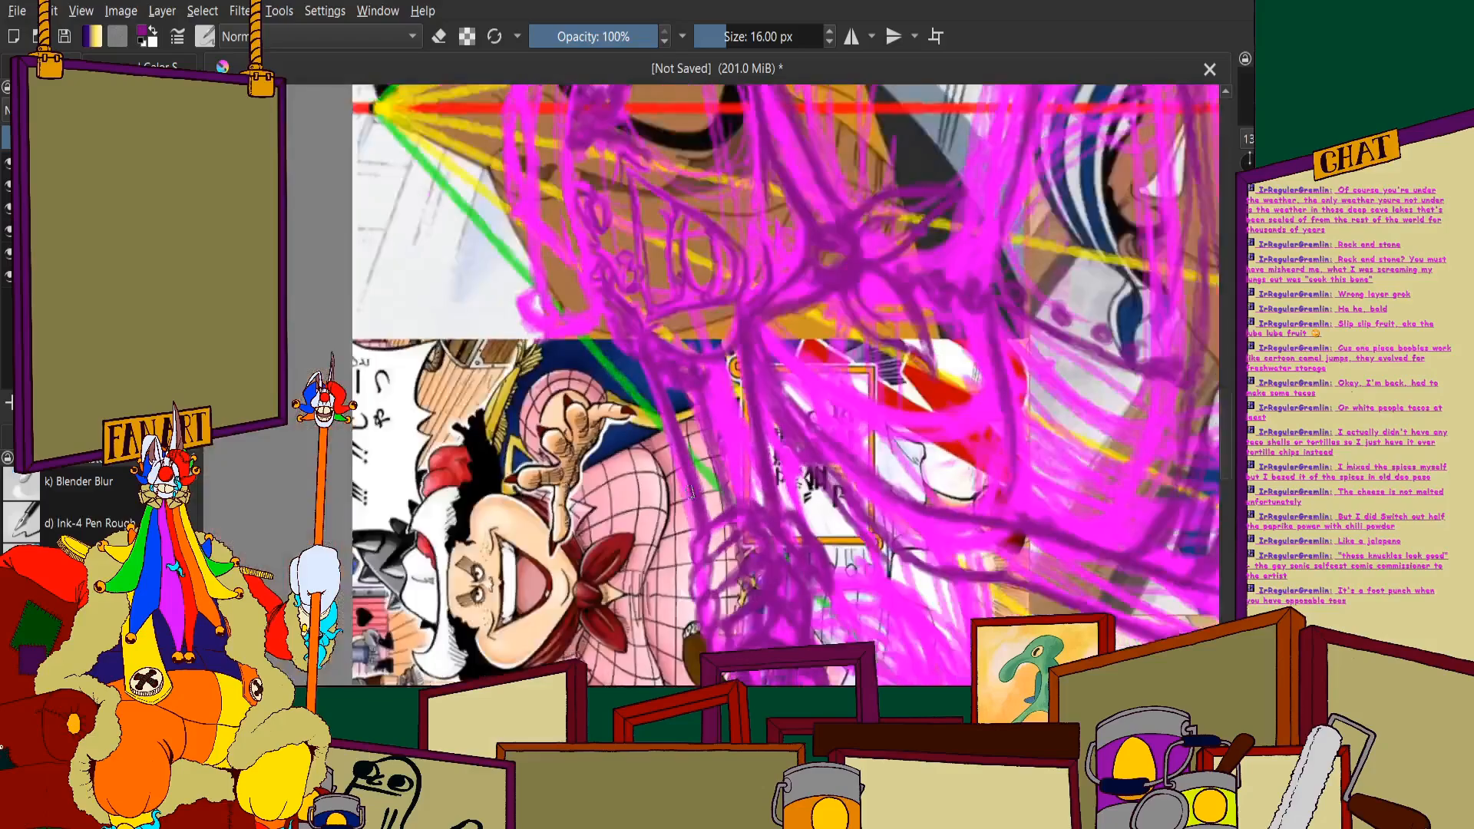
{"action": "scroll", "coordinate": [673, 390], "scroll_direction": "up", "scroll_amount": 4}
{"action": "scroll", "coordinate": [673, 388], "scroll_direction": "down", "scroll_amount": 3}
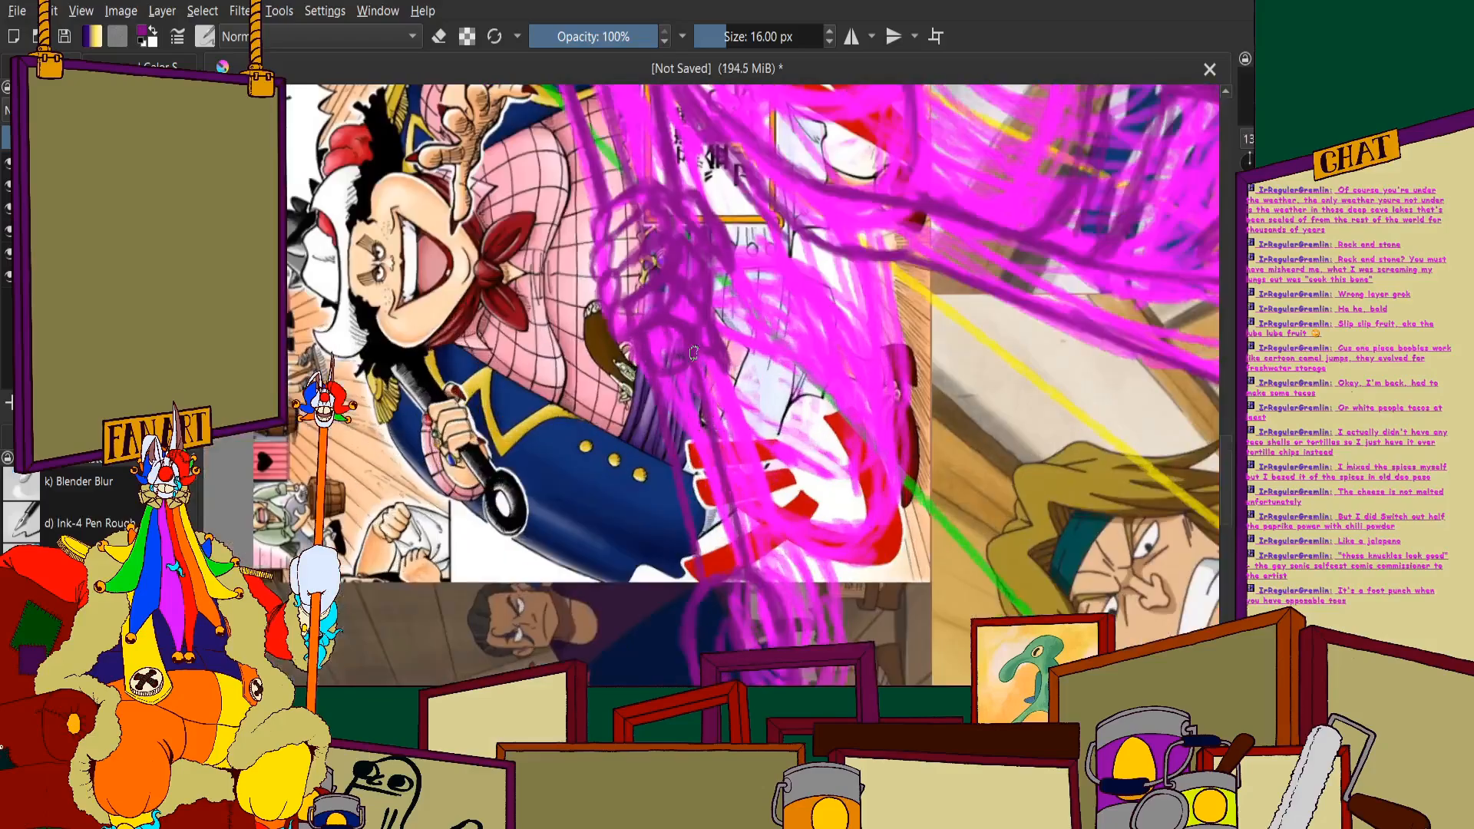
{"action": "scroll", "coordinate": [773, 639], "scroll_direction": "up", "scroll_amount": 4}
{"action": "scroll", "coordinate": [658, 442], "scroll_direction": "up", "scroll_amount": 2}
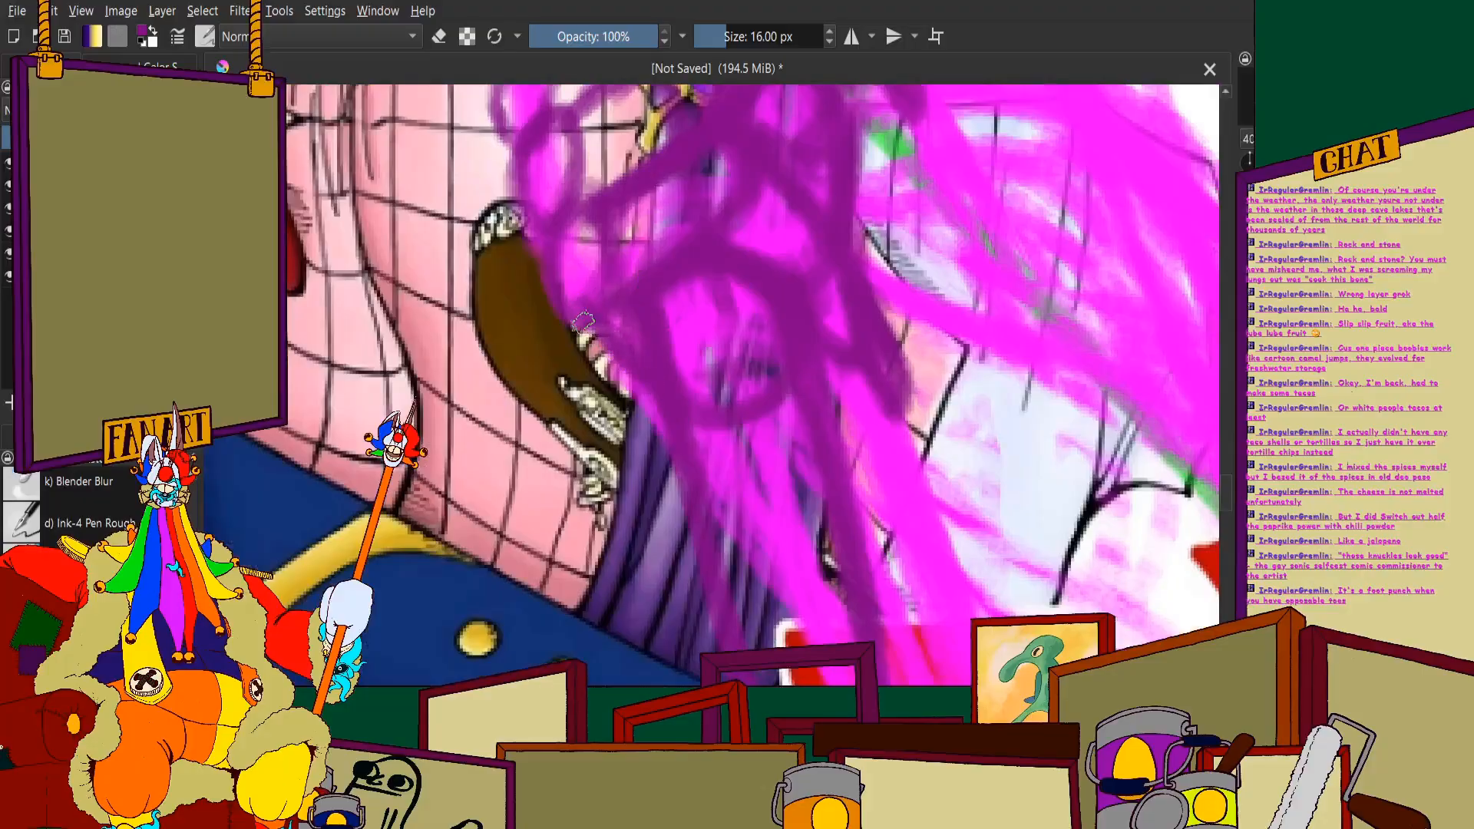
{"action": "scroll", "coordinate": [636, 345], "scroll_direction": "down", "scroll_amount": 2}
{"action": "scroll", "coordinate": [636, 345], "scroll_direction": "down", "scroll_amount": 3}
{"action": "scroll", "coordinate": [636, 344], "scroll_direction": "up", "scroll_amount": 2}
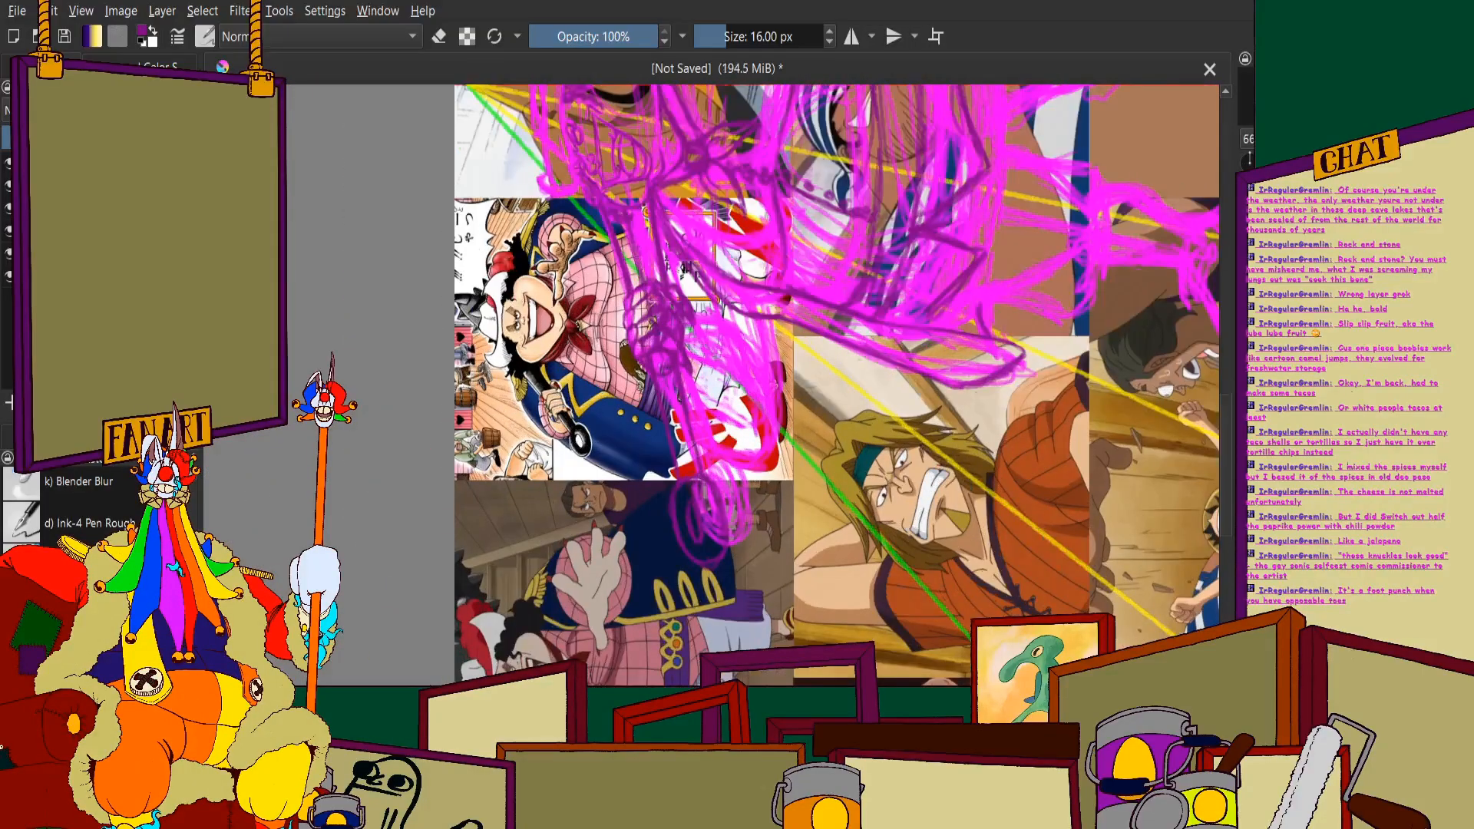
Trace the raised top edge of the hat above the face in dark purple, adding a short stroke at its end
{"action": "key", "text": "5"}
{"action": "scroll", "coordinate": [553, 315], "scroll_direction": "down", "scroll_amount": 3}
{"action": "scroll", "coordinate": [831, 370], "scroll_direction": "up", "scroll_amount": 2}
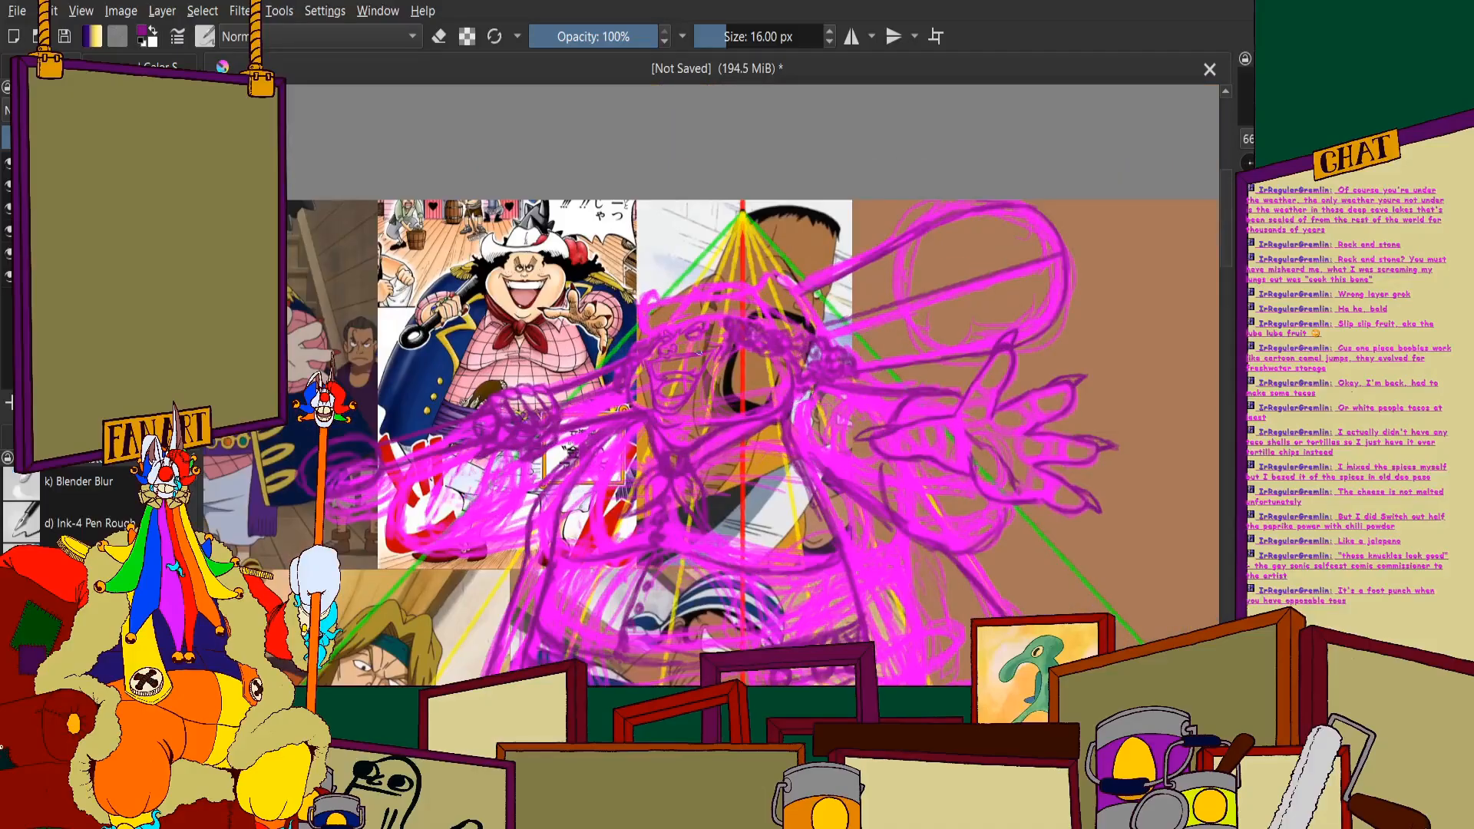
{"action": "scroll", "coordinate": [767, 288], "scroll_direction": "up", "scroll_amount": 3}
{"action": "scroll", "coordinate": [614, 230], "scroll_direction": "down", "scroll_amount": 1}
{"action": "scroll", "coordinate": [553, 269], "scroll_direction": "up", "scroll_amount": 2}
{"action": "scroll", "coordinate": [612, 258], "scroll_direction": "down", "scroll_amount": 4}
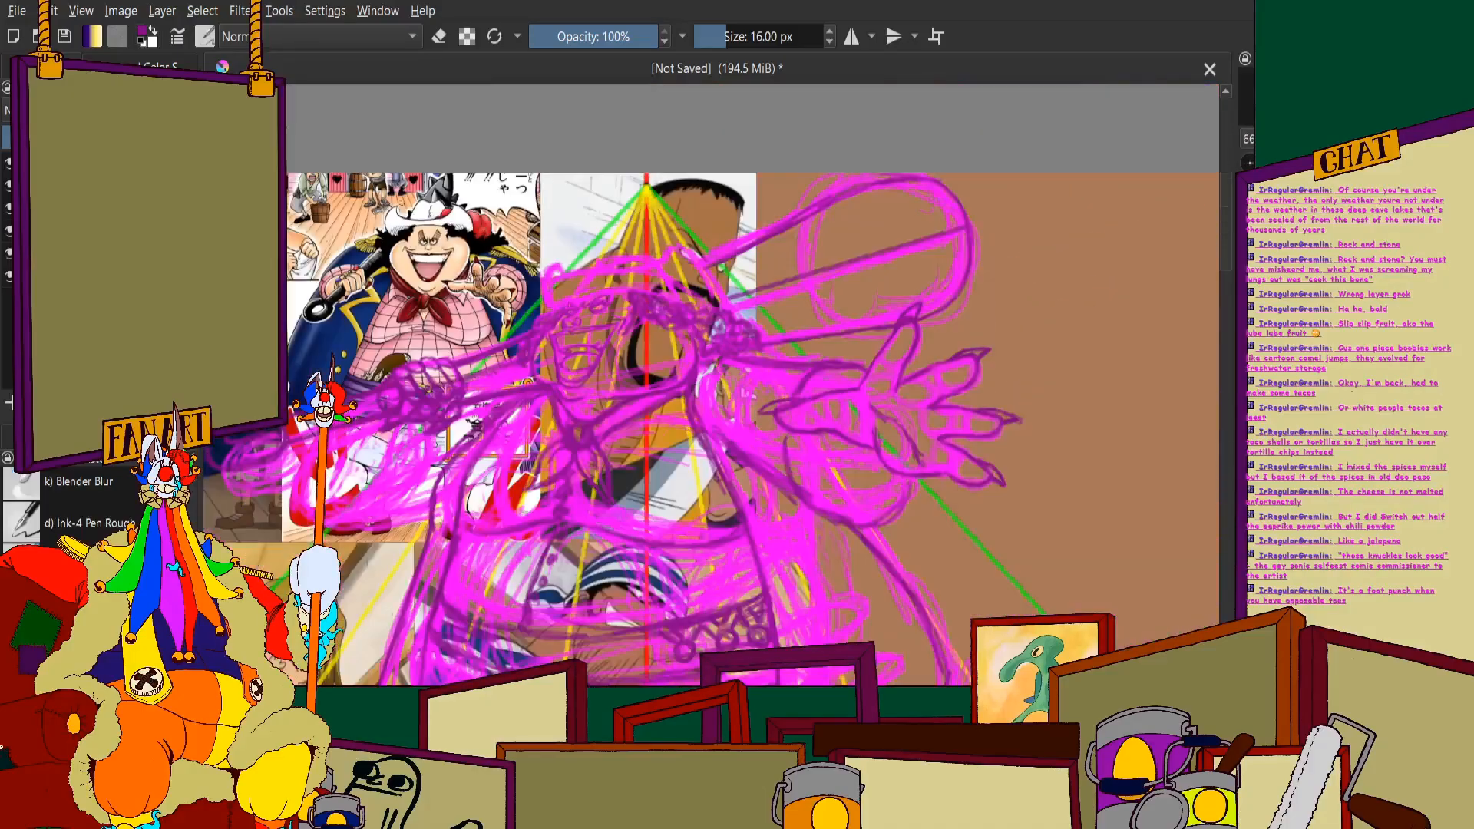
{"action": "scroll", "coordinate": [589, 368], "scroll_direction": "up", "scroll_amount": 6}
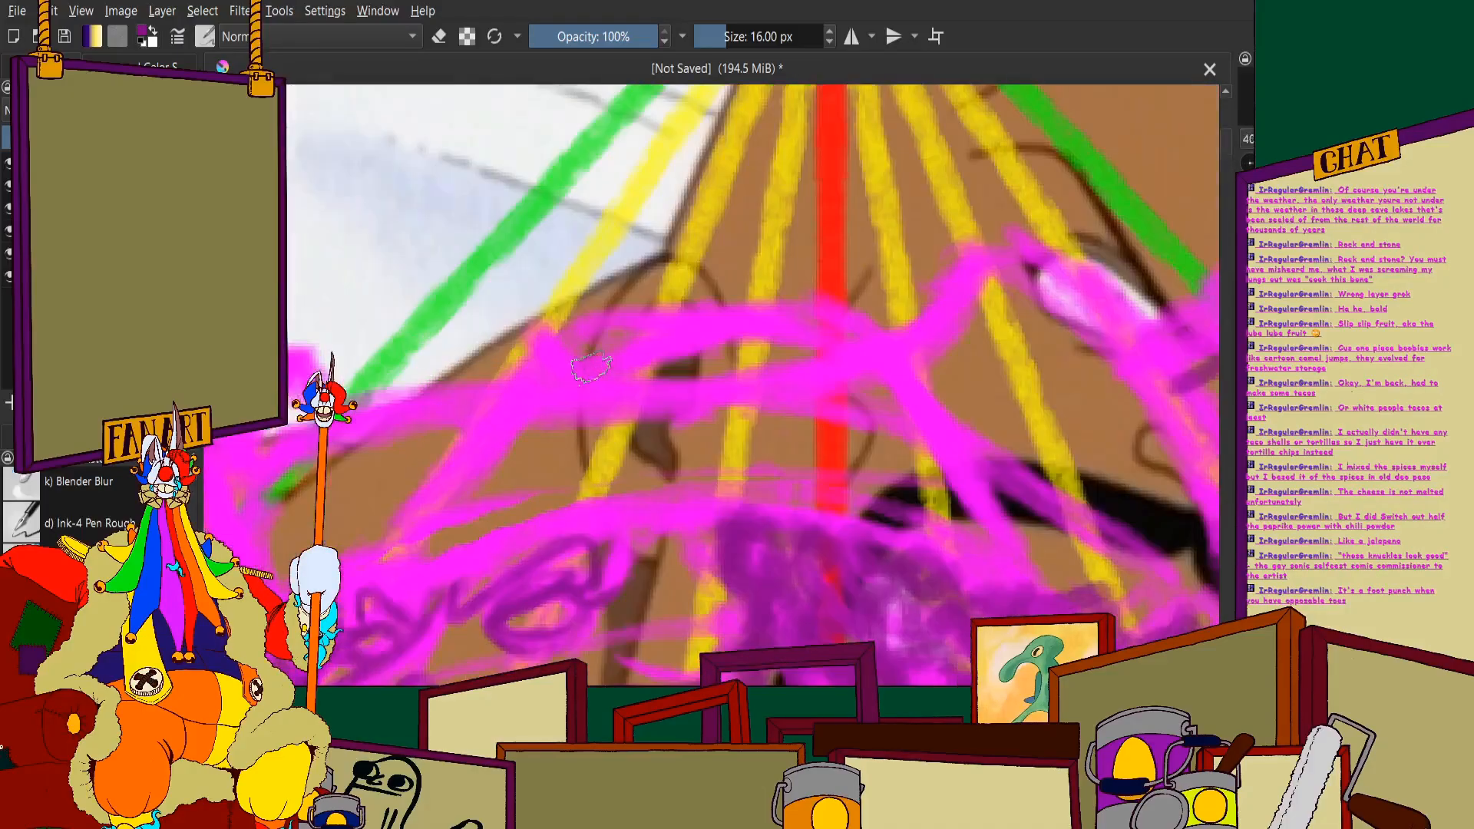
{"action": "mouse_move", "coordinate": [589, 369]}
{"action": "left_mouse_down"}
{"action": "mouse_move", "coordinate": [705, 298]}
{"action": "mouse_move", "coordinate": [654, 315]}
{"action": "mouse_move", "coordinate": [773, 279]}
{"action": "mouse_move", "coordinate": [831, 317]}
{"action": "left_mouse_up"}
{"action": "mouse_move", "coordinate": [562, 338]}
{"action": "left_mouse_down"}
{"action": "mouse_move", "coordinate": [574, 355]}
{"action": "mouse_move", "coordinate": [621, 313]}
{"action": "mouse_move", "coordinate": [531, 368]}
{"action": "mouse_move", "coordinate": [548, 318]}
{"action": "left_mouse_up"}
Outline the hat's pointed peak and its side sloping down to the curly hair in dark purple
{"action": "scroll", "coordinate": [556, 265], "scroll_direction": "down", "scroll_amount": 4}
{"action": "scroll", "coordinate": [631, 230], "scroll_direction": "up", "scroll_amount": 3}
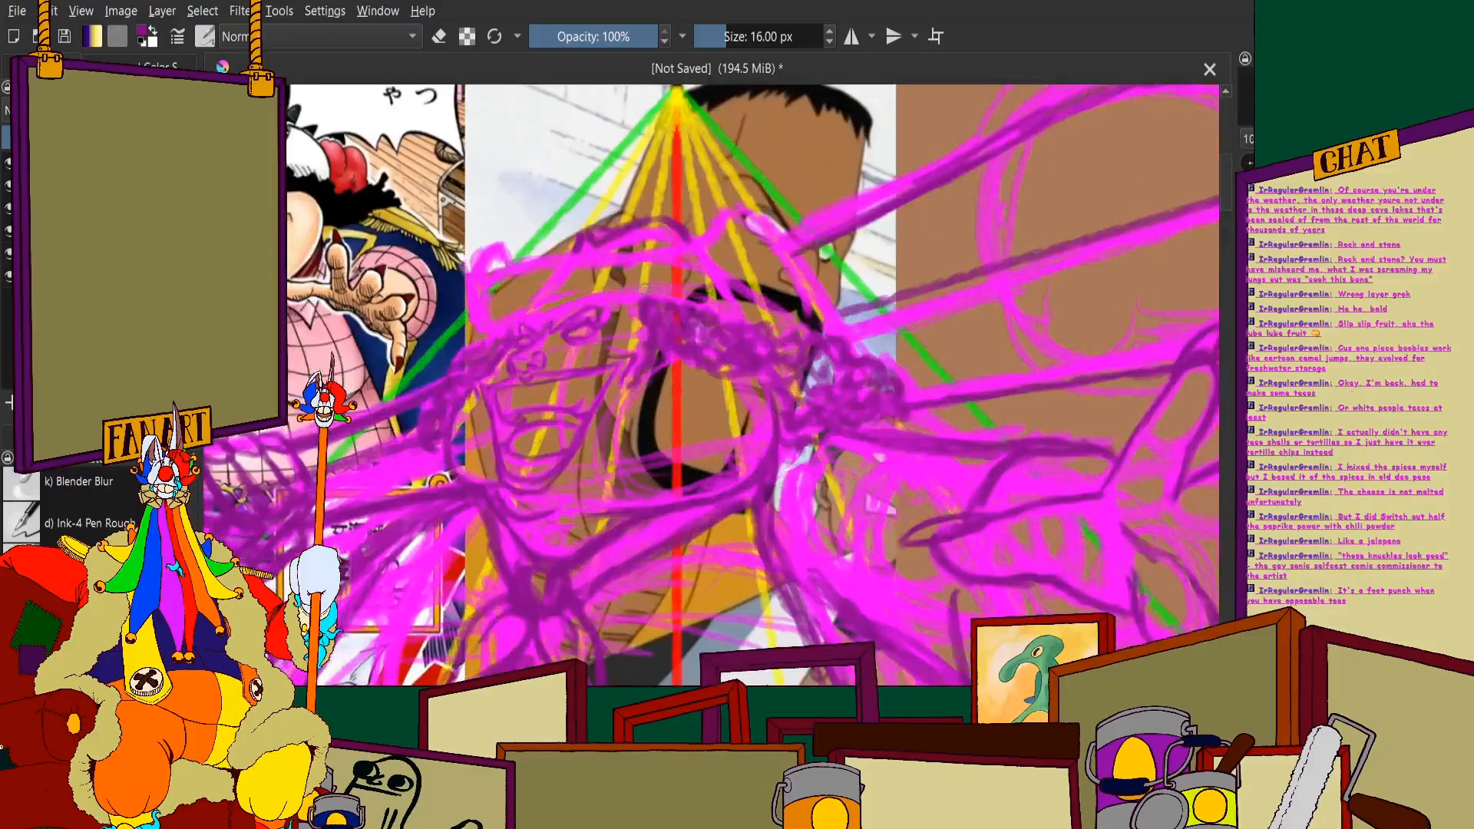
{"action": "mouse_move", "coordinate": [680, 203]}
{"action": "left_mouse_down"}
{"action": "mouse_move", "coordinate": [814, 234]}
{"action": "mouse_move", "coordinate": [883, 286]}
{"action": "mouse_move", "coordinate": [913, 357]}
{"action": "mouse_move", "coordinate": [865, 388]}
{"action": "left_mouse_up"}
{"action": "scroll", "coordinate": [738, 203], "scroll_direction": "down", "scroll_amount": 3}
{"action": "scroll", "coordinate": [831, 226], "scroll_direction": "up", "scroll_amount": 3}
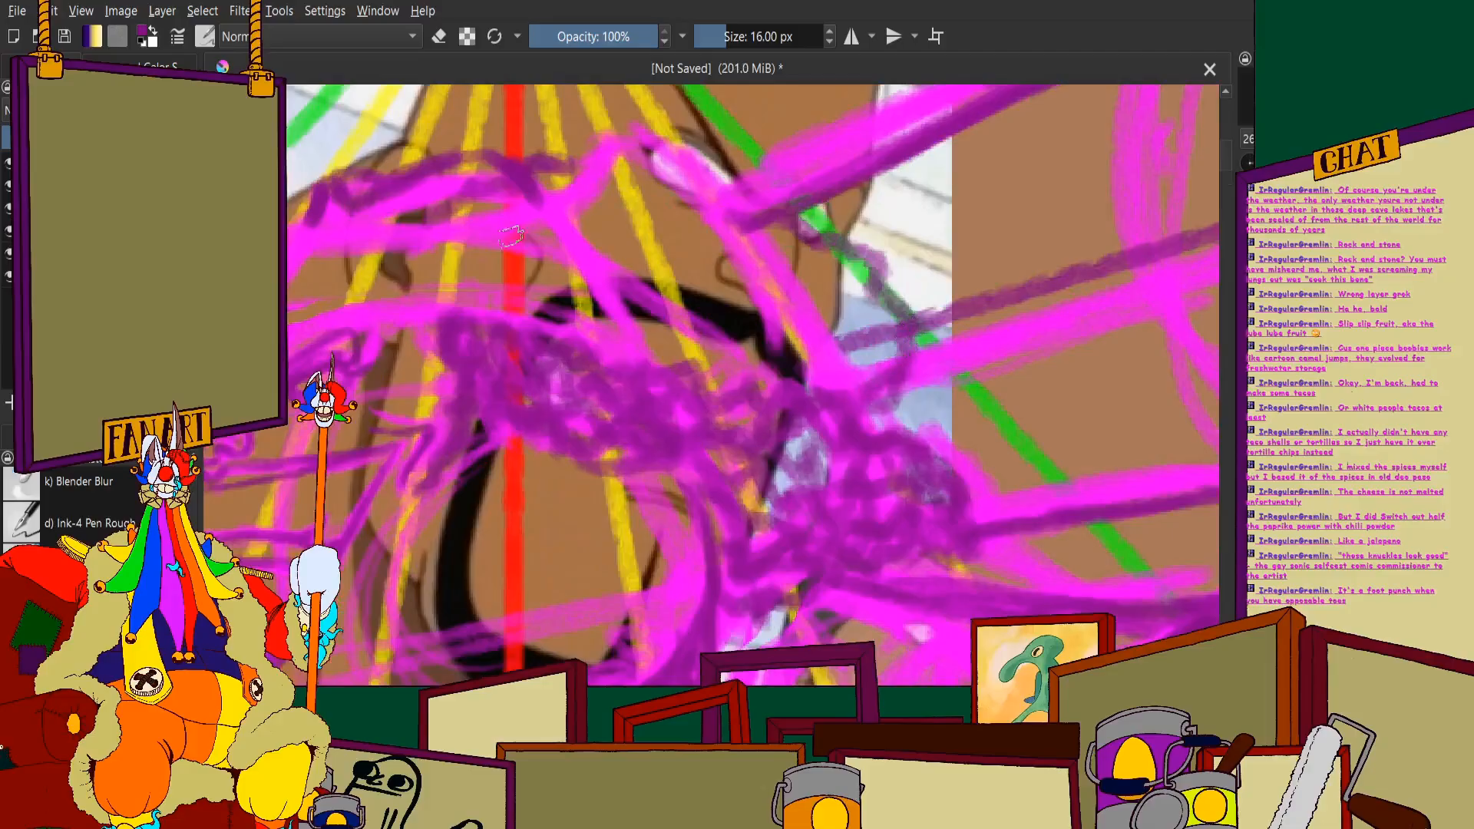
{"action": "mouse_move", "coordinate": [511, 237]}
{"action": "left_mouse_down"}
{"action": "mouse_move", "coordinate": [621, 124]}
{"action": "mouse_move", "coordinate": [532, 221]}
{"action": "mouse_move", "coordinate": [612, 135]}
{"action": "mouse_move", "coordinate": [719, 190]}
{"action": "mouse_move", "coordinate": [640, 136]}
{"action": "mouse_move", "coordinate": [788, 292]}
{"action": "mouse_move", "coordinate": [748, 219]}
{"action": "mouse_move", "coordinate": [845, 373]}
{"action": "left_mouse_up"}
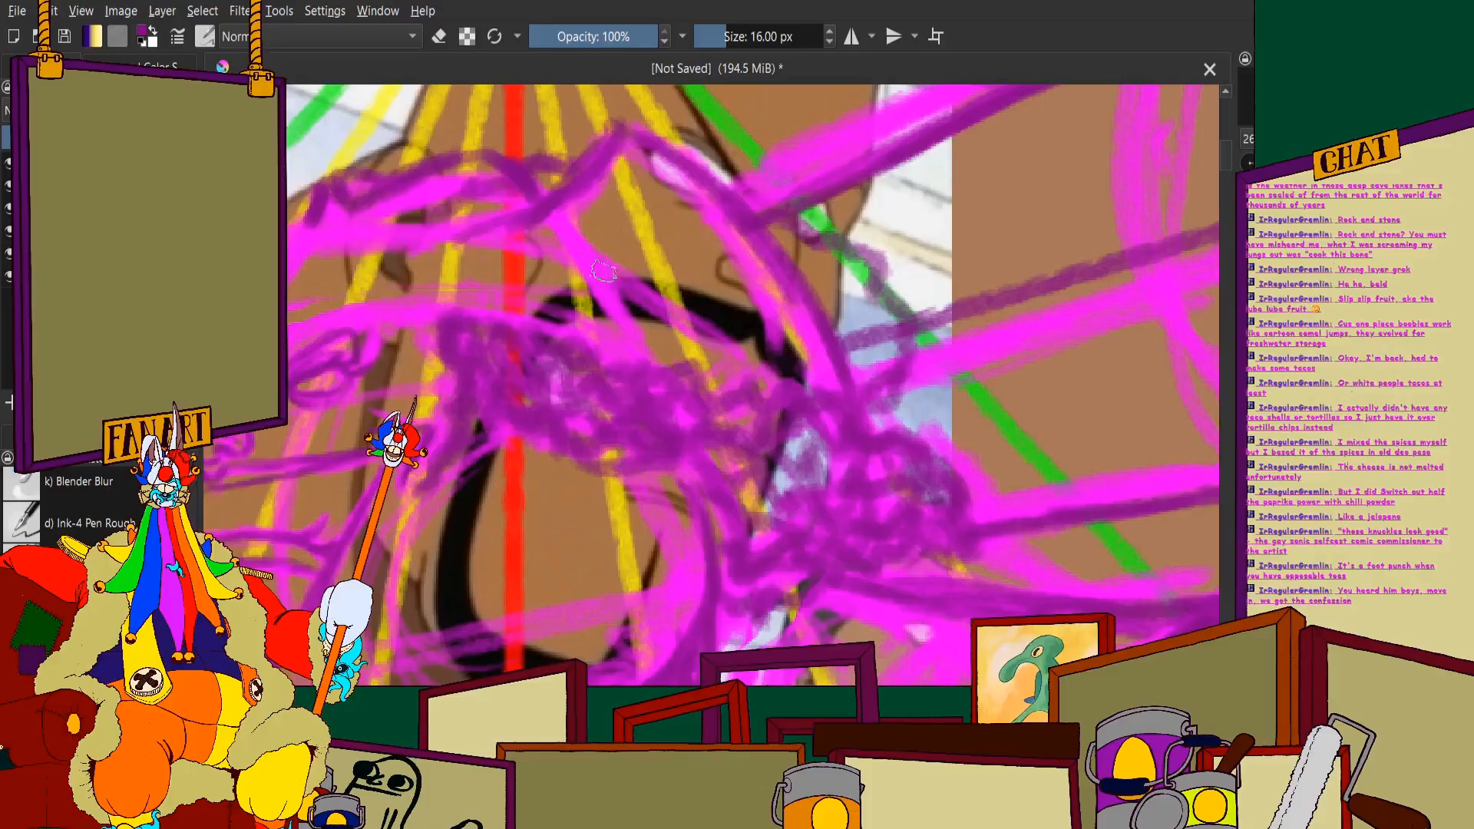
Draw a dark purple line along the hat's long front edge and curve it into the rounded tip at its far end
{"action": "scroll", "coordinate": [652, 203], "scroll_direction": "up", "scroll_amount": 2}
{"action": "scroll", "coordinate": [503, 146], "scroll_direction": "down", "scroll_amount": 2}
{"action": "scroll", "coordinate": [505, 126], "scroll_direction": "up", "scroll_amount": 3}
{"action": "scroll", "coordinate": [534, 242], "scroll_direction": "down", "scroll_amount": 2}
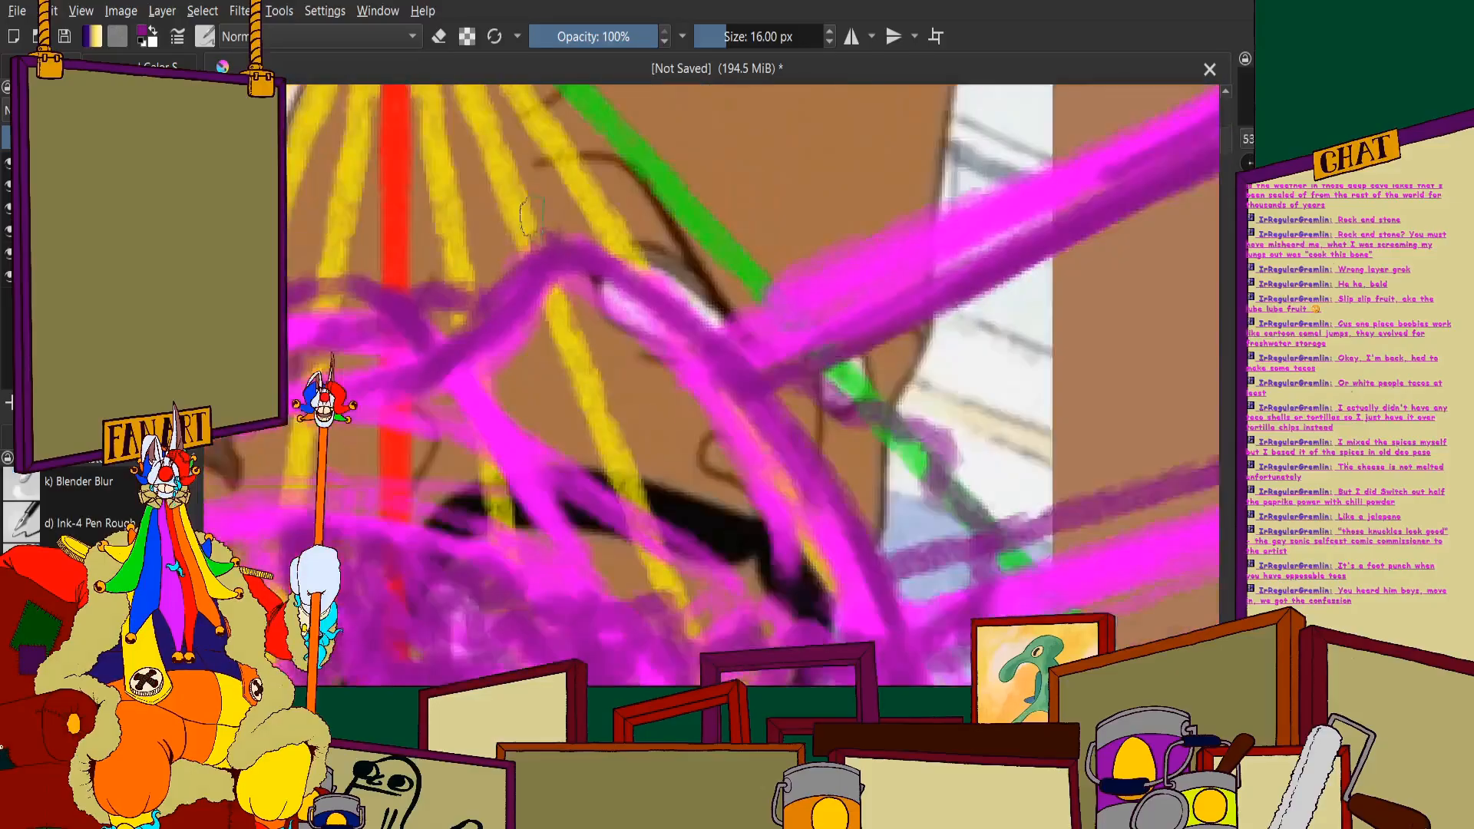
{"action": "scroll", "coordinate": [530, 217], "scroll_direction": "down", "scroll_amount": 3}
{"action": "scroll", "coordinate": [542, 307], "scroll_direction": "up", "scroll_amount": 3}
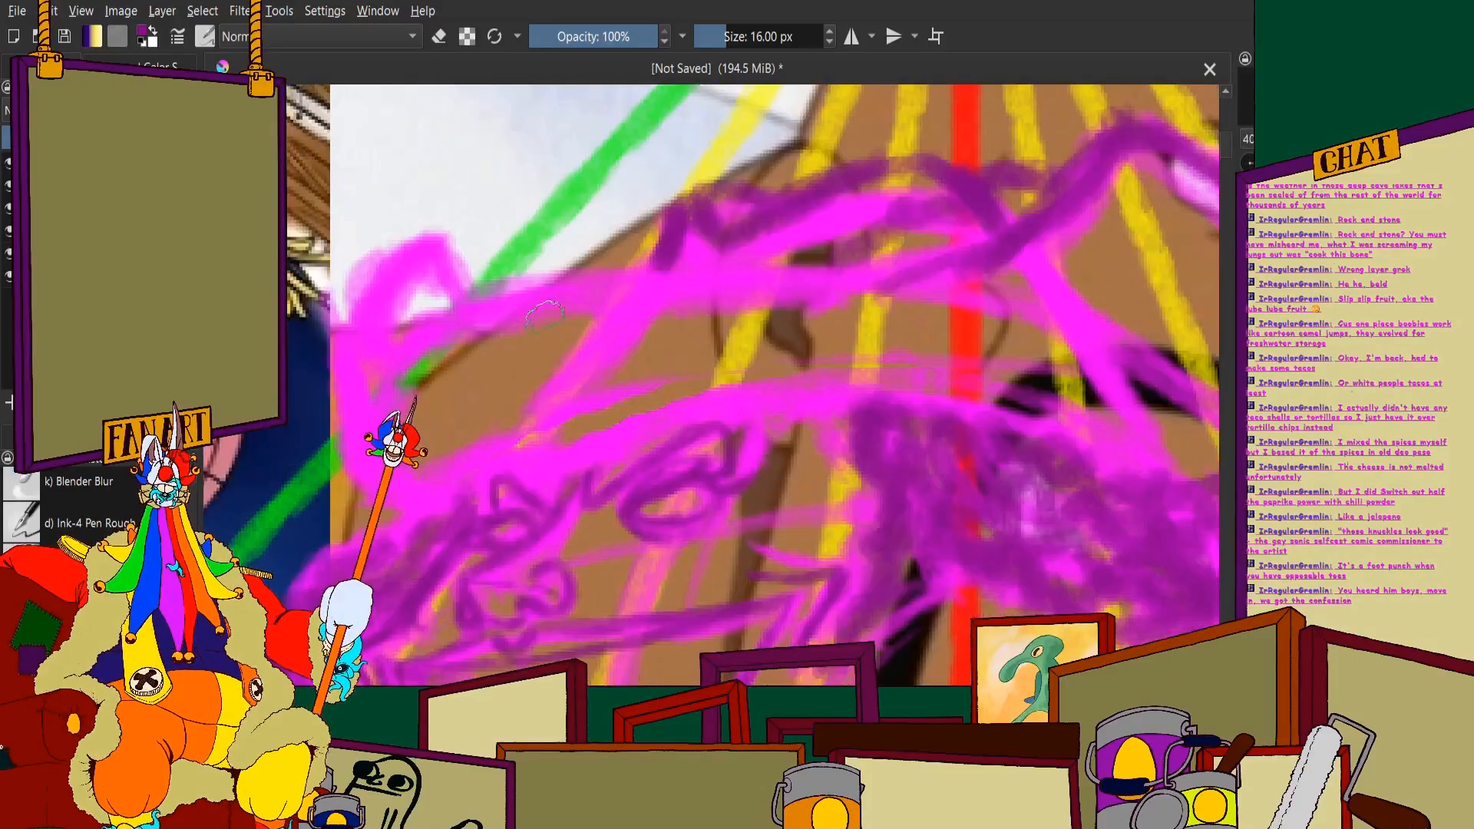
{"action": "mouse_move", "coordinate": [391, 368]}
{"action": "left_mouse_down"}
{"action": "mouse_move", "coordinate": [660, 307]}
{"action": "mouse_move", "coordinate": [883, 284]}
{"action": "mouse_move", "coordinate": [829, 281]}
{"action": "left_mouse_up"}
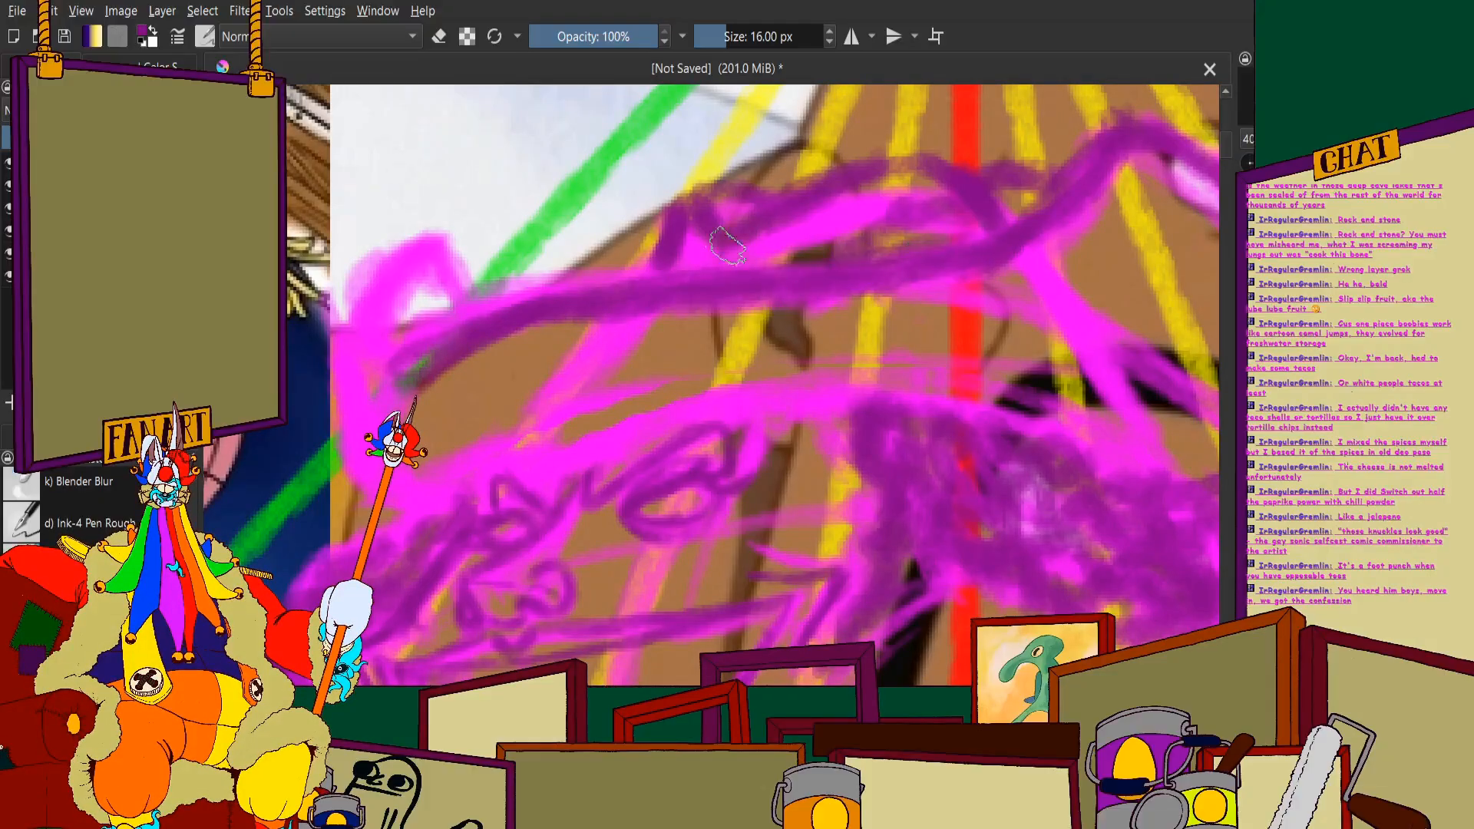
{"action": "scroll", "coordinate": [491, 292], "scroll_direction": "up", "scroll_amount": 2}
{"action": "left_click_drag", "start_coordinate": [458, 370], "coordinate": [493, 366]}
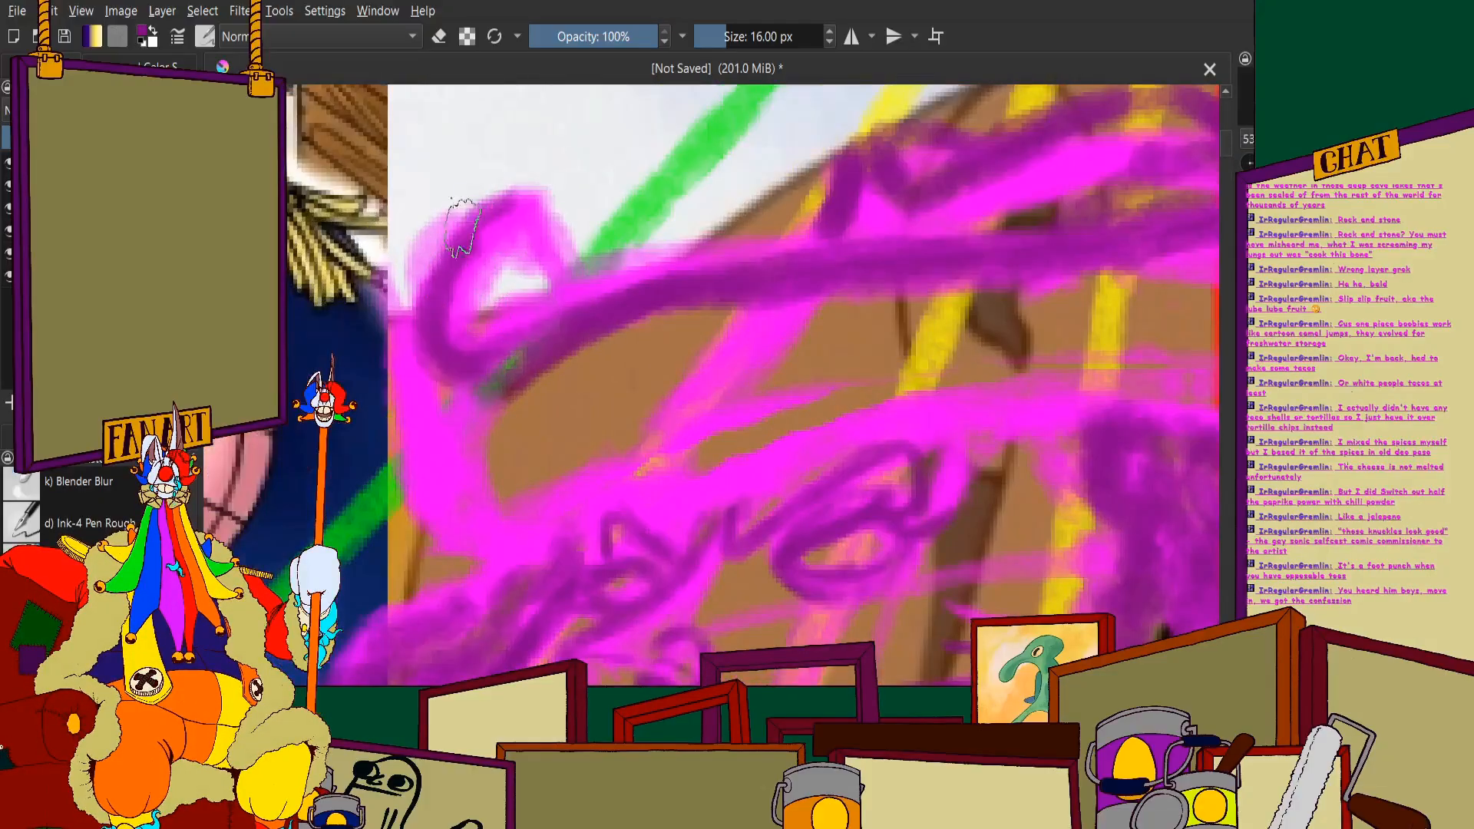
Add dark purple contour strokes around the hat's rounded tip and along the underside of its long front edge
{"action": "mouse_move", "coordinate": [465, 206]}
{"action": "left_mouse_down"}
{"action": "mouse_move", "coordinate": [412, 384]}
{"action": "mouse_move", "coordinate": [449, 390]}
{"action": "mouse_move", "coordinate": [640, 317]}
{"action": "mouse_move", "coordinate": [500, 401]}
{"action": "mouse_move", "coordinate": [744, 326]}
{"action": "left_mouse_up"}
{"action": "scroll", "coordinate": [745, 326], "scroll_direction": "down", "scroll_amount": 2}
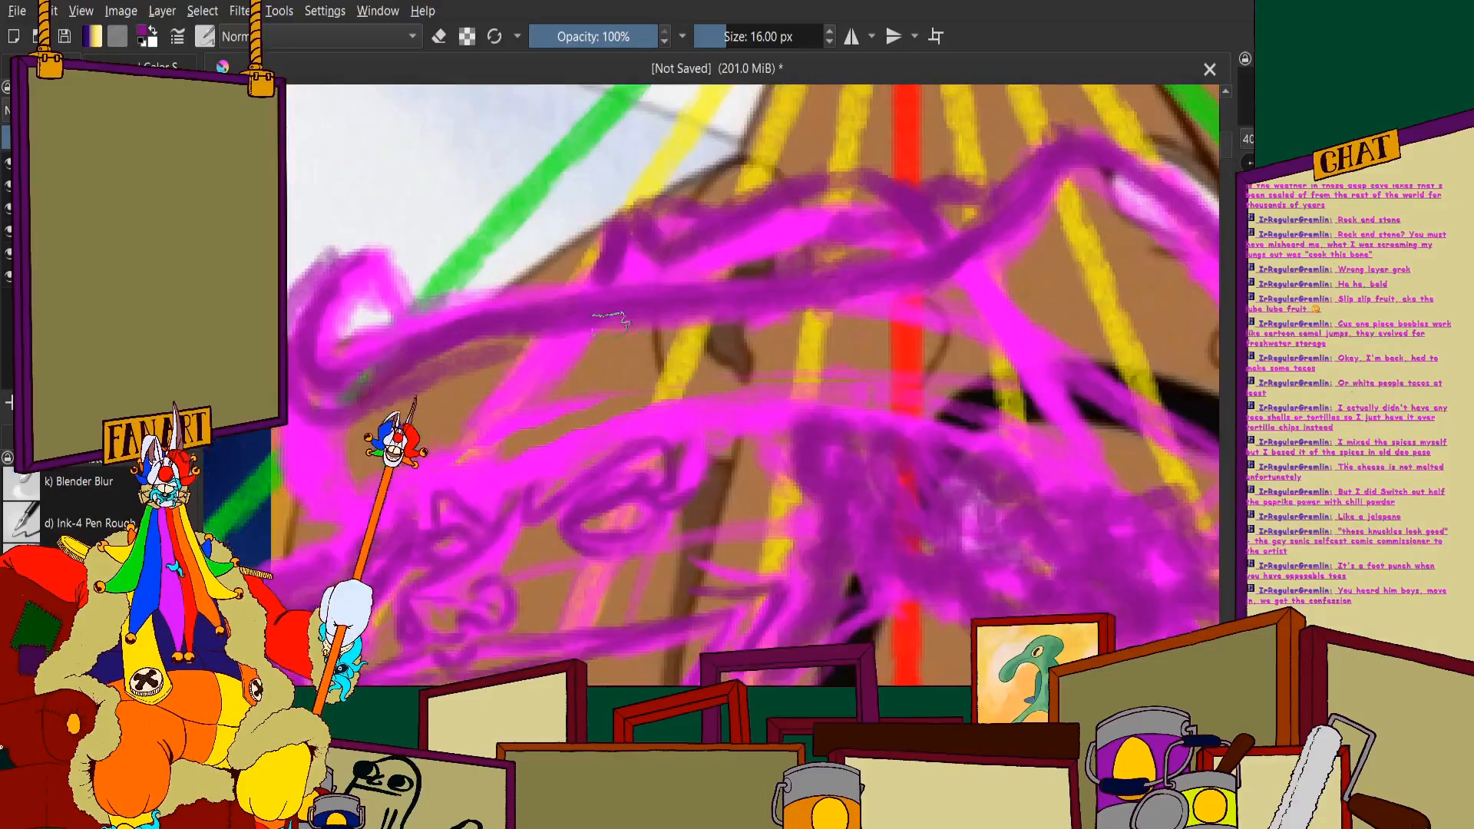
{"action": "left_click_drag", "start_coordinate": [483, 357], "coordinate": [784, 311]}
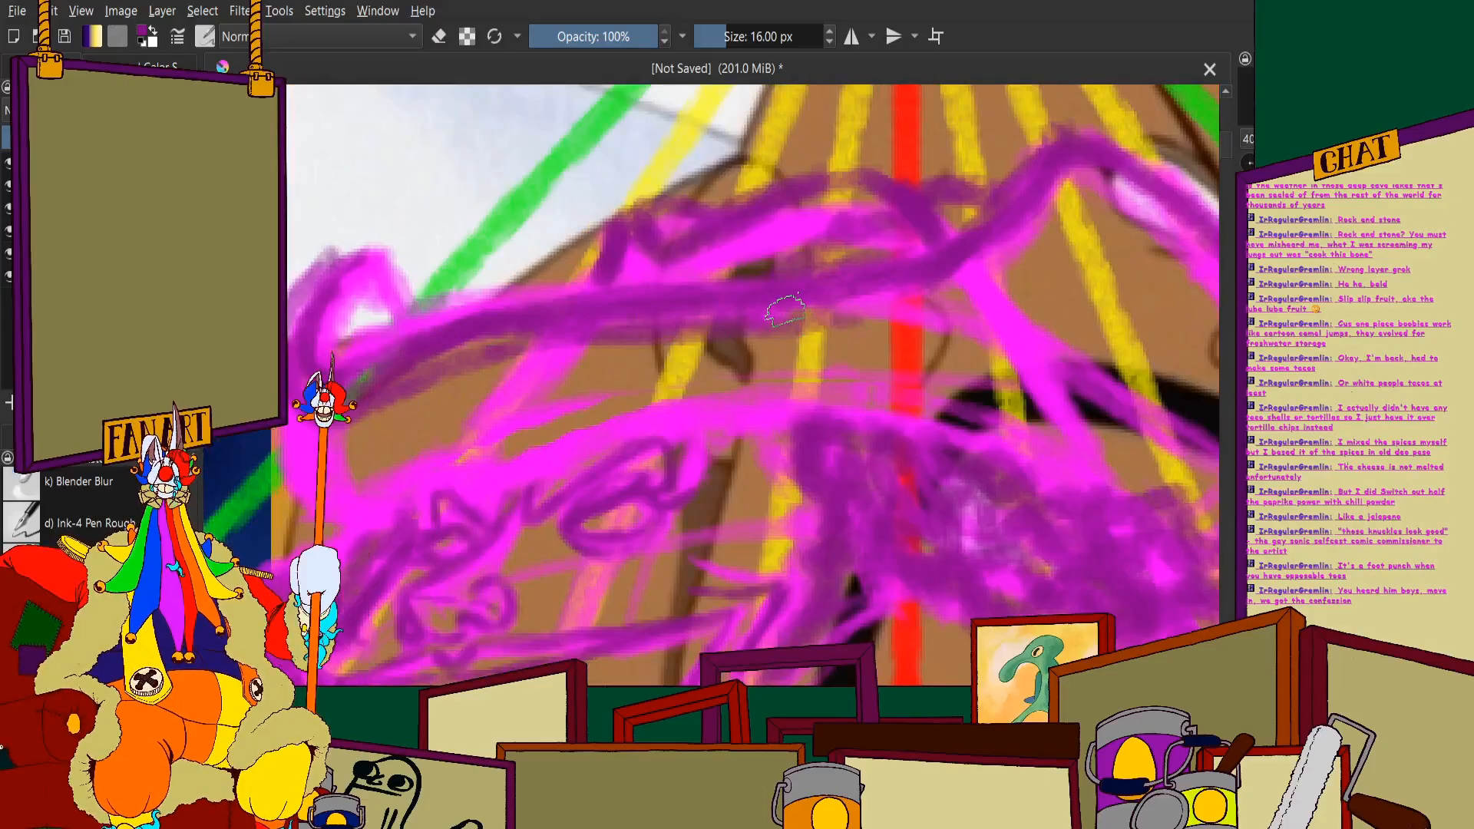
{"action": "scroll", "coordinate": [799, 252], "scroll_direction": "up", "scroll_amount": 2}
{"action": "left_click_drag", "start_coordinate": [668, 373], "coordinate": [898, 296]}
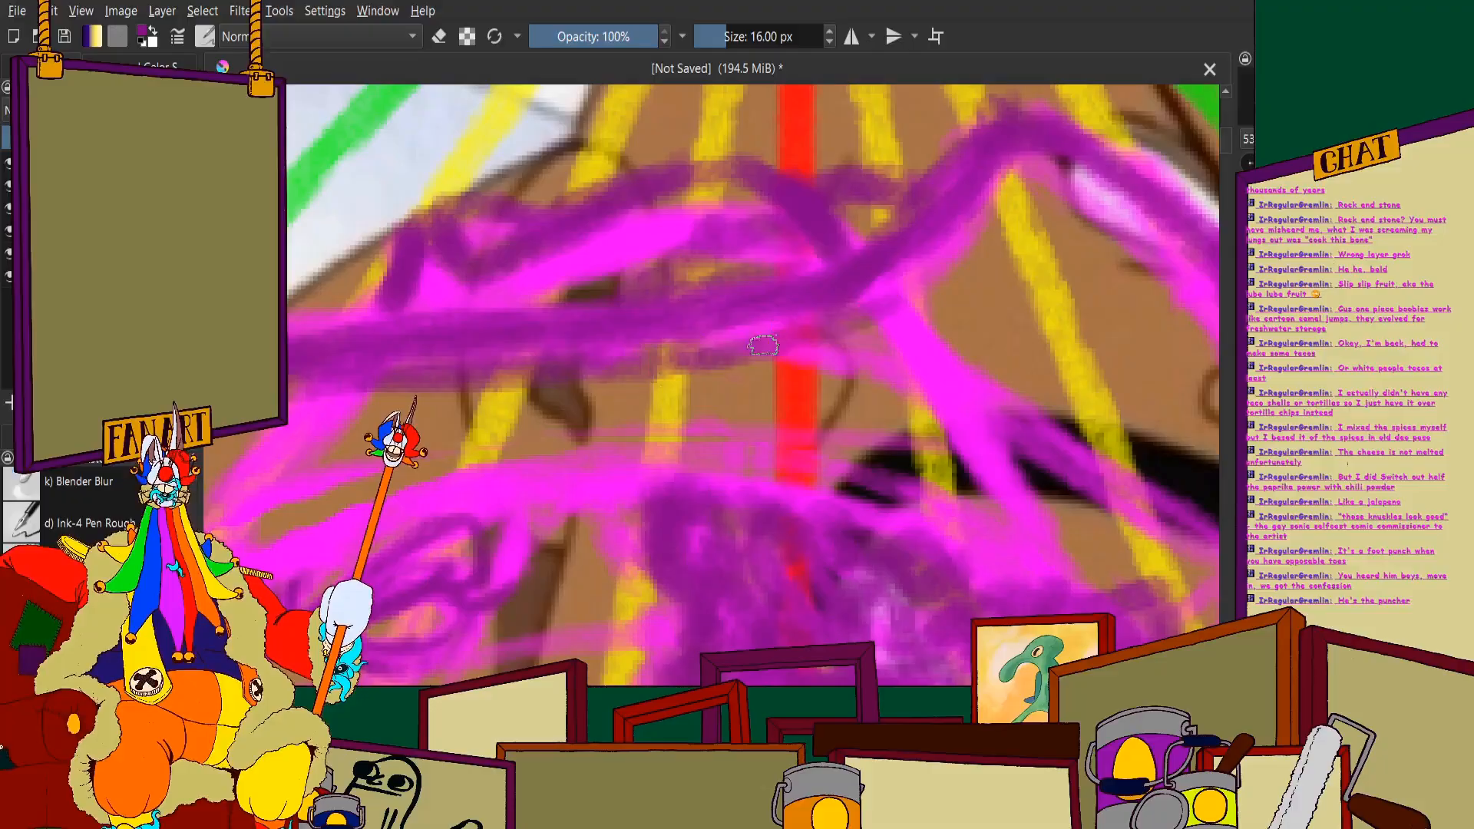
{"action": "left_click_drag", "start_coordinate": [749, 354], "coordinate": [952, 239]}
{"action": "scroll", "coordinate": [952, 239], "scroll_direction": "down", "scroll_amount": 2}
{"action": "scroll", "coordinate": [614, 230], "scroll_direction": "up", "scroll_amount": 2}
Draw the hat's side edge down from the rounded tip toward the face, and refine the tip and raised top's corner
{"action": "mouse_move", "coordinate": [614, 146]}
{"action": "left_mouse_down"}
{"action": "mouse_move", "coordinate": [591, 350]}
{"action": "mouse_move", "coordinate": [645, 430]}
{"action": "mouse_move", "coordinate": [676, 445]}
{"action": "left_mouse_up"}
{"action": "scroll", "coordinate": [642, 388], "scroll_direction": "down", "scroll_amount": 2}
{"action": "scroll", "coordinate": [724, 220], "scroll_direction": "up", "scroll_amount": 2}
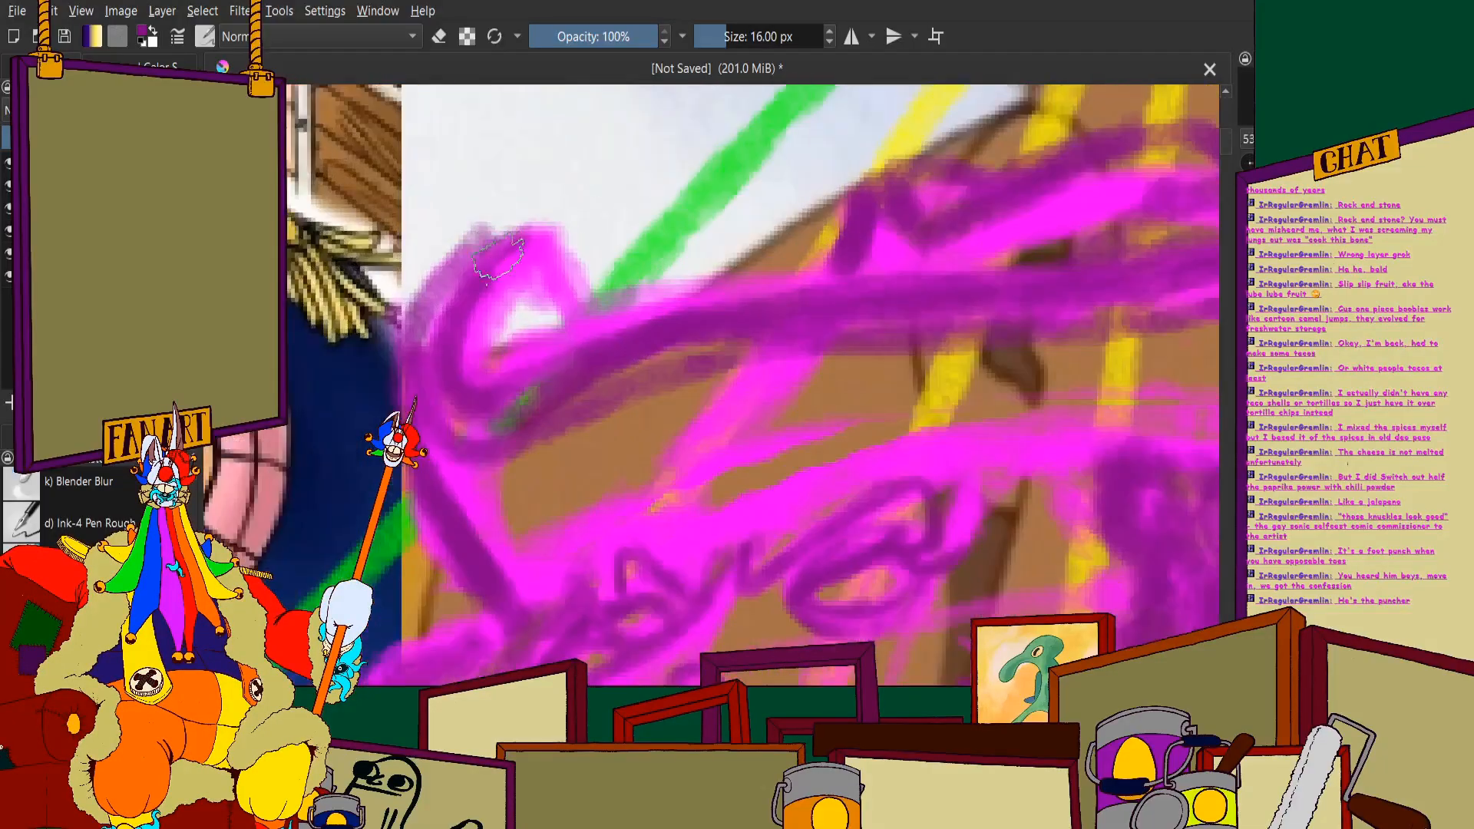
{"action": "mouse_move", "coordinate": [493, 259]}
{"action": "left_mouse_down"}
{"action": "mouse_move", "coordinate": [545, 254]}
{"action": "mouse_move", "coordinate": [614, 330]}
{"action": "left_mouse_up"}
{"action": "scroll", "coordinate": [615, 330], "scroll_direction": "down", "scroll_amount": 2}
{"action": "scroll", "coordinate": [799, 231], "scroll_direction": "up", "scroll_amount": 2}
{"action": "mouse_move", "coordinate": [806, 200]}
{"action": "left_mouse_down"}
{"action": "mouse_move", "coordinate": [780, 257]}
{"action": "mouse_move", "coordinate": [731, 269]}
{"action": "mouse_move", "coordinate": [701, 317]}
{"action": "left_mouse_up"}
{"action": "scroll", "coordinate": [697, 316], "scroll_direction": "down", "scroll_amount": 1}
{"action": "scroll", "coordinate": [766, 223], "scroll_direction": "up", "scroll_amount": 1}
{"action": "left_click_drag", "start_coordinate": [753, 222], "coordinate": [722, 273]}
{"action": "scroll", "coordinate": [729, 265], "scroll_direction": "down", "scroll_amount": 3}
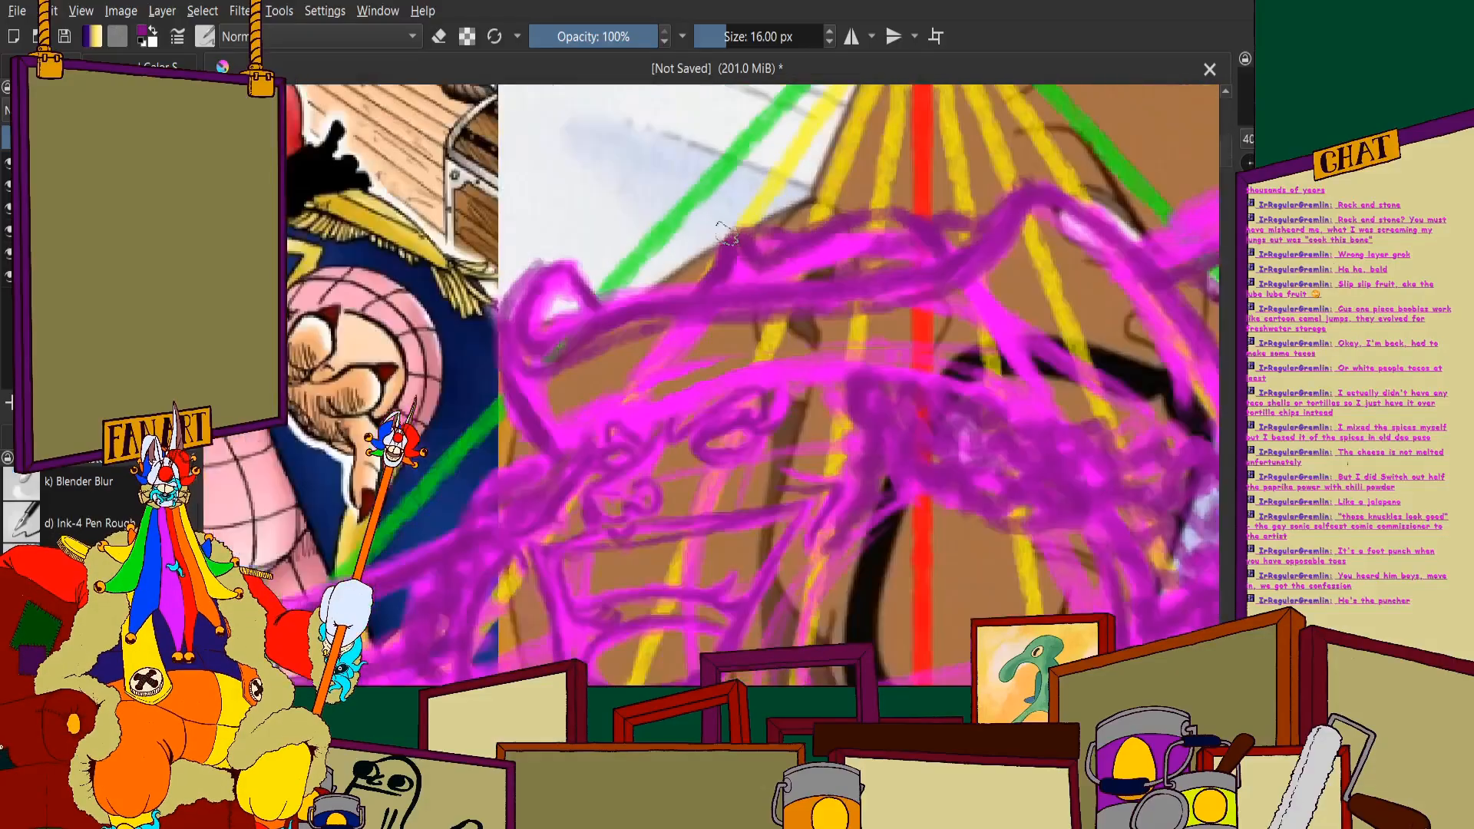
{"action": "scroll", "coordinate": [672, 329], "scroll_direction": "up", "scroll_amount": 1}
{"action": "scroll", "coordinate": [652, 373], "scroll_direction": "down", "scroll_amount": 2}
{"action": "scroll", "coordinate": [645, 361], "scroll_direction": "up", "scroll_amount": 3}
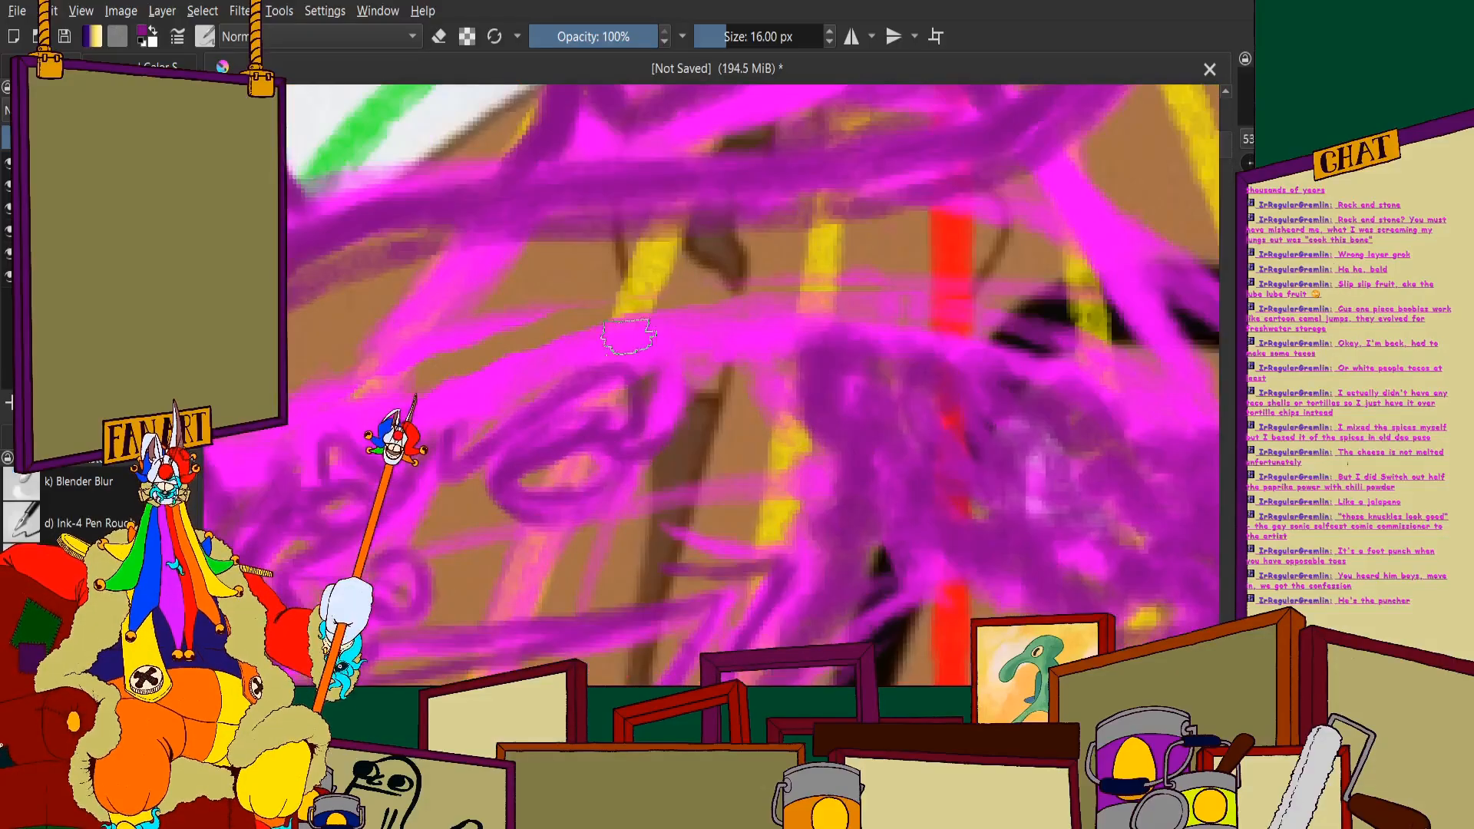
Trace the curved lower edge of the hat over the forehead, from above the eyes to the curly hair, in dark purple
{"action": "left_click_drag", "start_coordinate": [689, 339], "coordinate": [842, 349]}
{"action": "scroll", "coordinate": [842, 349], "scroll_direction": "down", "scroll_amount": 2}
{"action": "scroll", "coordinate": [714, 403], "scroll_direction": "up", "scroll_amount": 2}
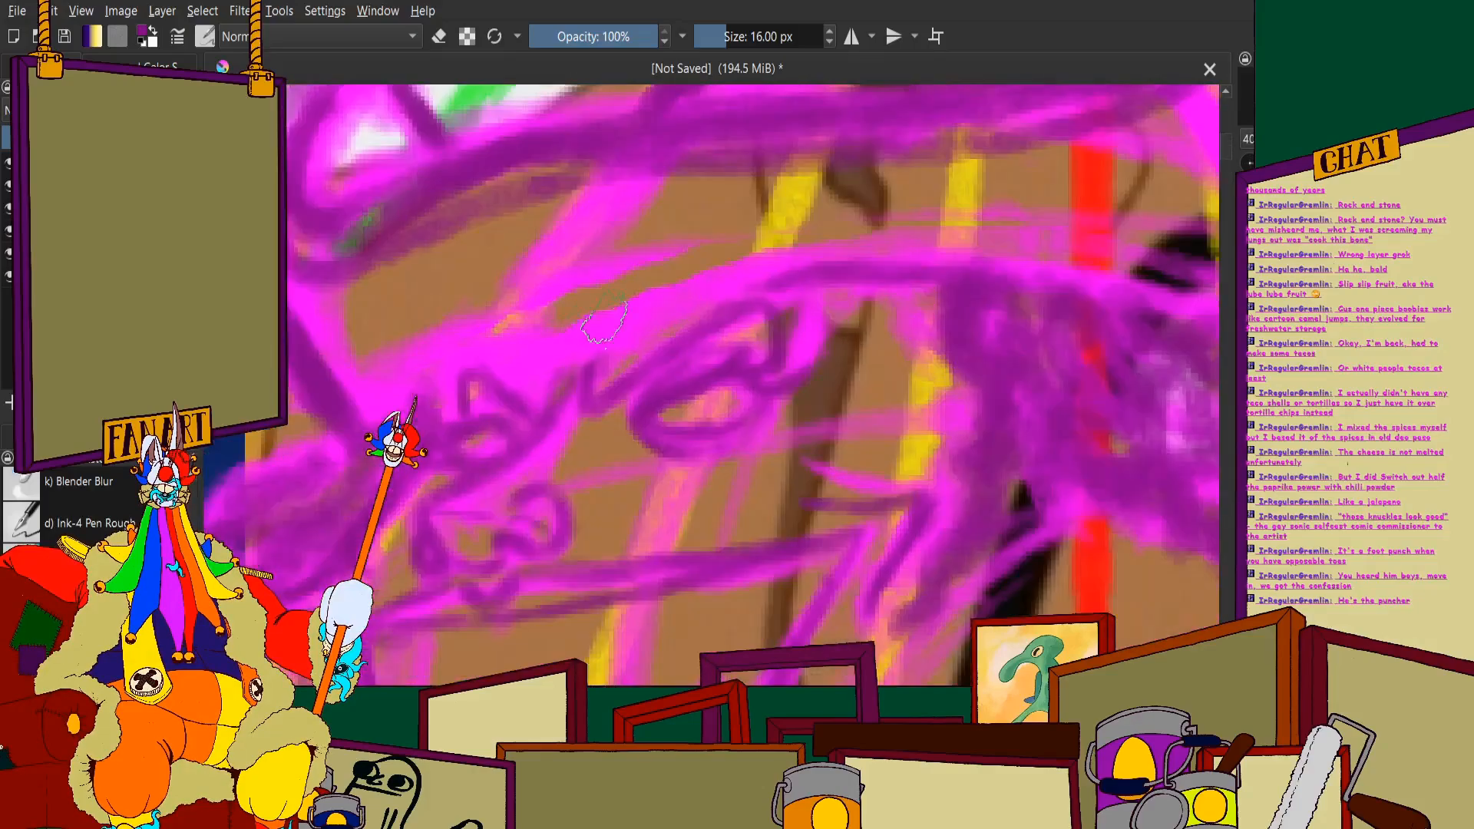
{"action": "mouse_move", "coordinate": [821, 275]}
{"action": "left_mouse_down"}
{"action": "mouse_move", "coordinate": [660, 295]}
{"action": "mouse_move", "coordinate": [604, 322]}
{"action": "left_mouse_up"}
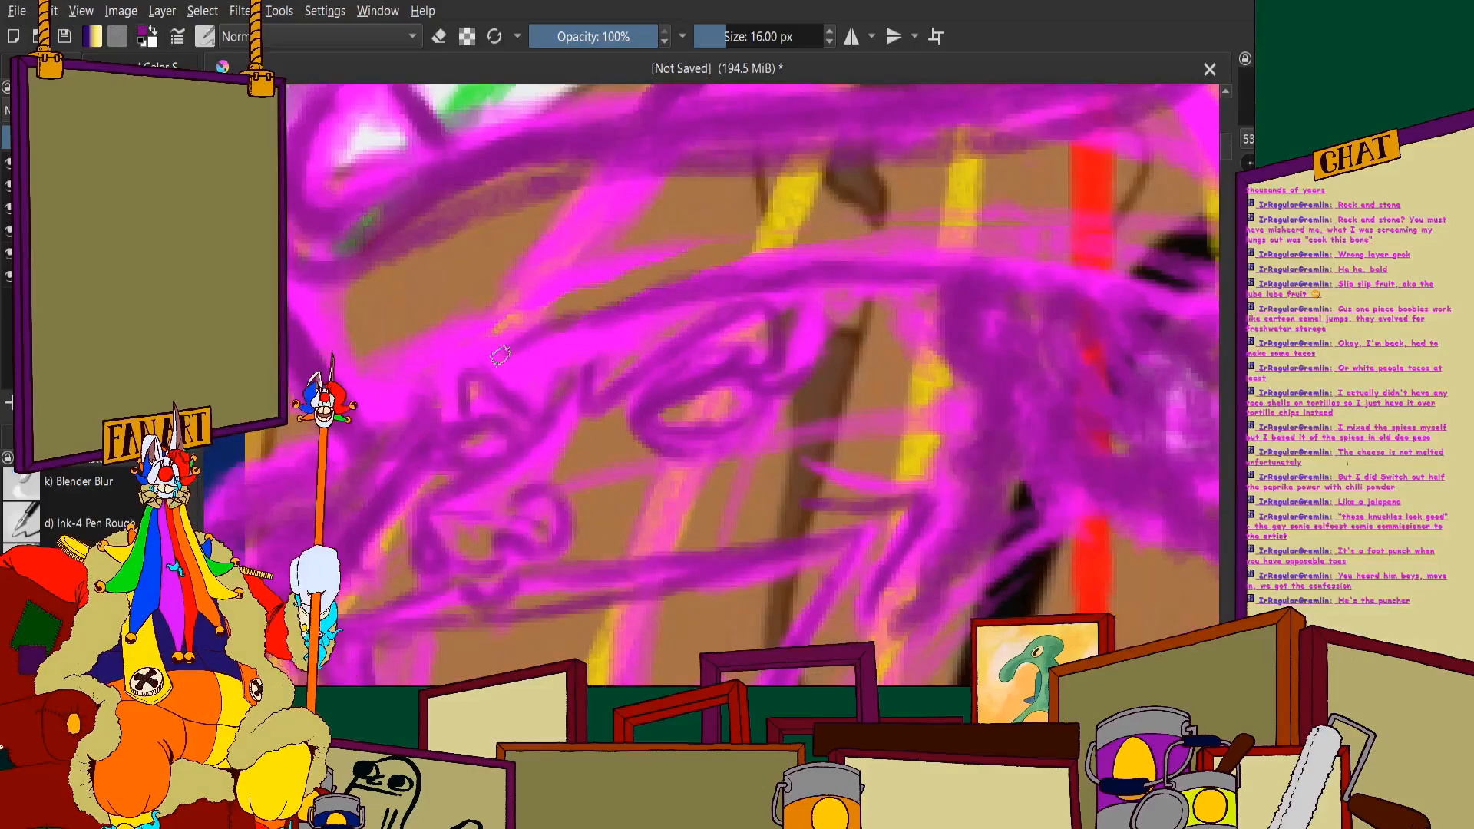
{"action": "scroll", "coordinate": [440, 392], "scroll_direction": "down", "scroll_amount": 4}
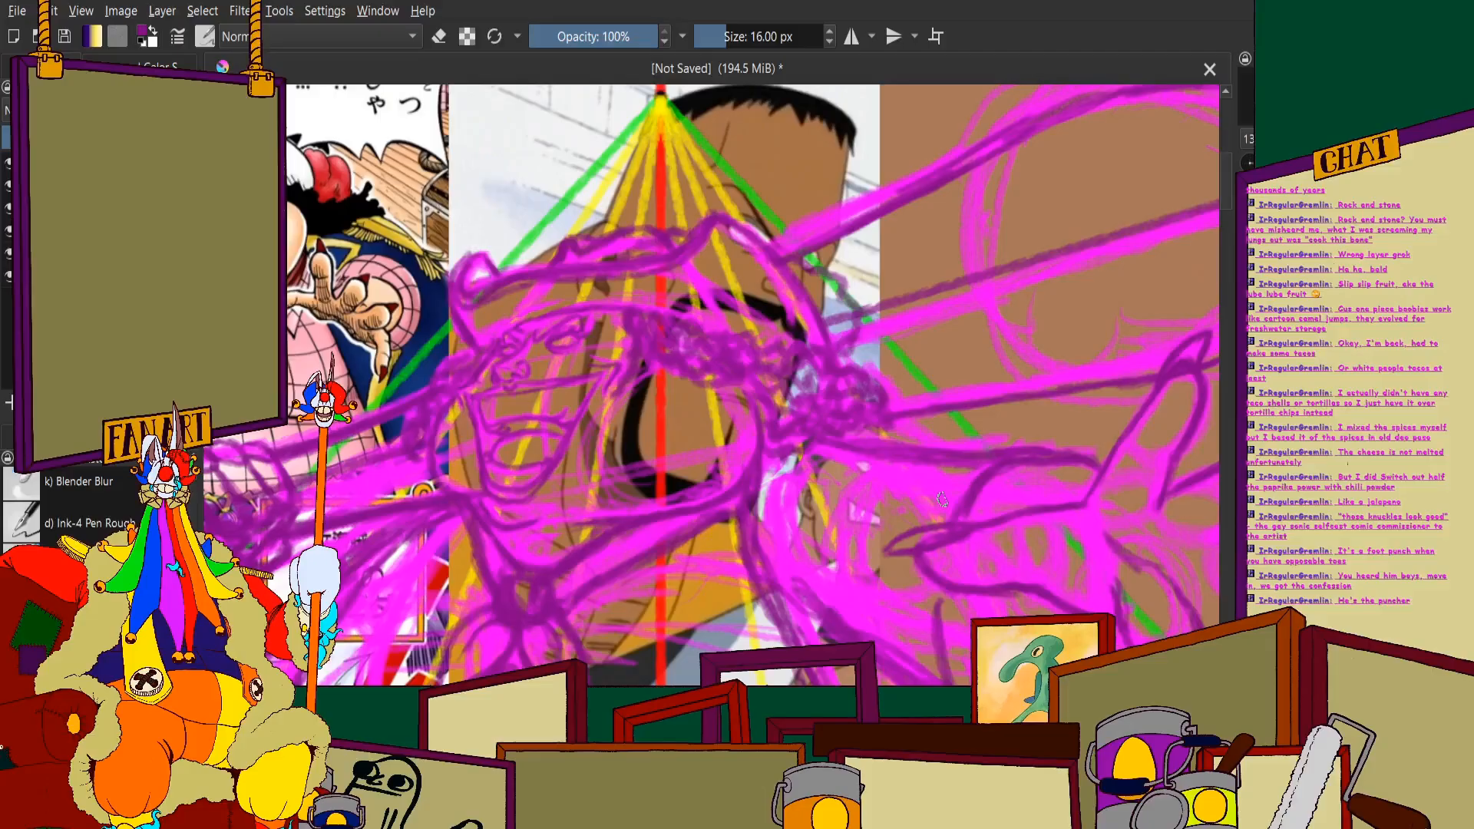
Draw a short dark purple strand hanging from the lower edge of the curly hair beside the face
{"action": "scroll", "coordinate": [691, 384], "scroll_direction": "up", "scroll_amount": 4}
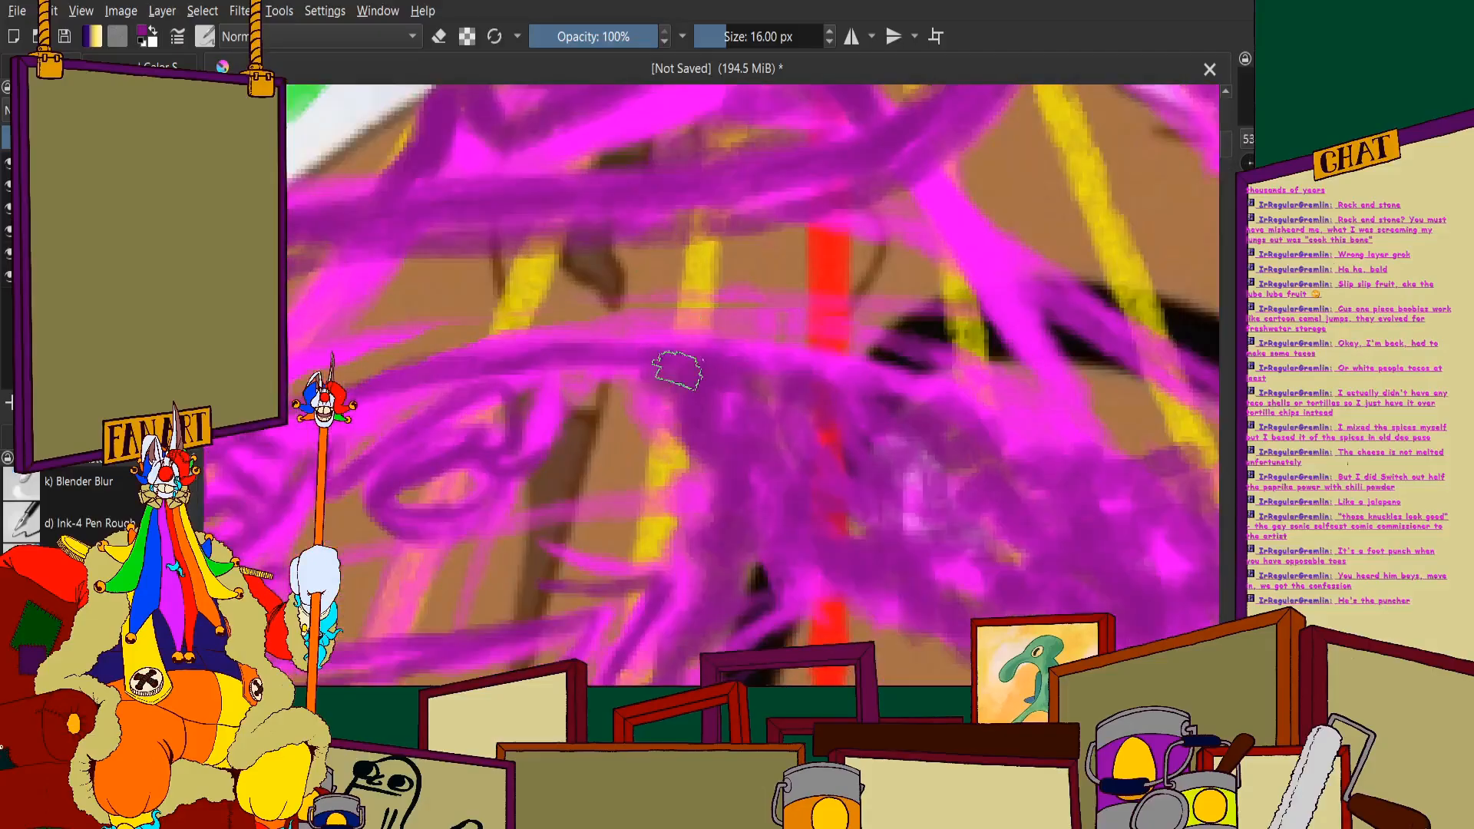
{"action": "scroll", "coordinate": [722, 374], "scroll_direction": "down", "scroll_amount": 4}
{"action": "scroll", "coordinate": [660, 399], "scroll_direction": "up", "scroll_amount": 4}
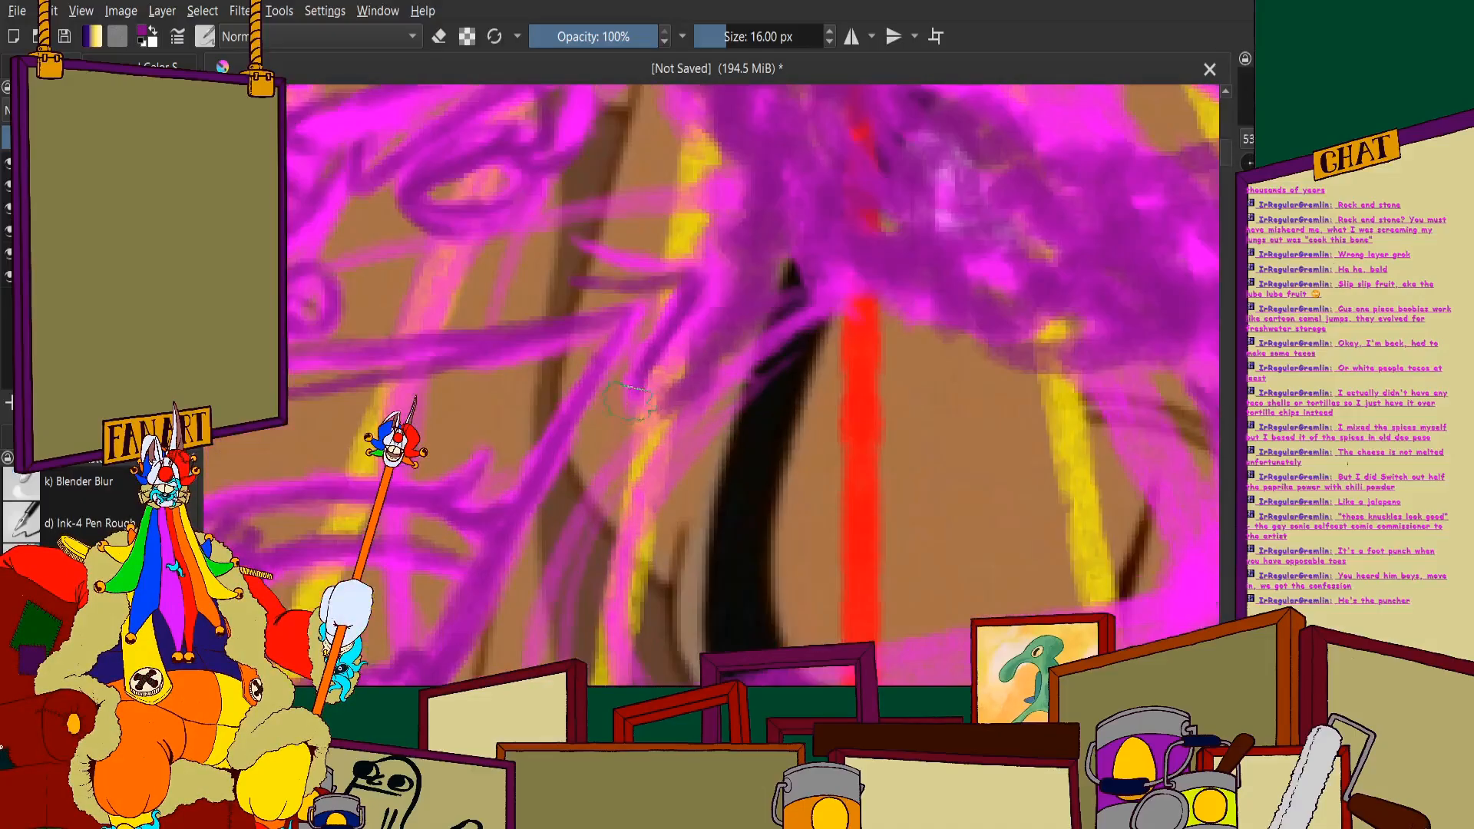
{"action": "scroll", "coordinate": [652, 430], "scroll_direction": "down", "scroll_amount": 3}
{"action": "scroll", "coordinate": [760, 323], "scroll_direction": "up", "scroll_amount": 2}
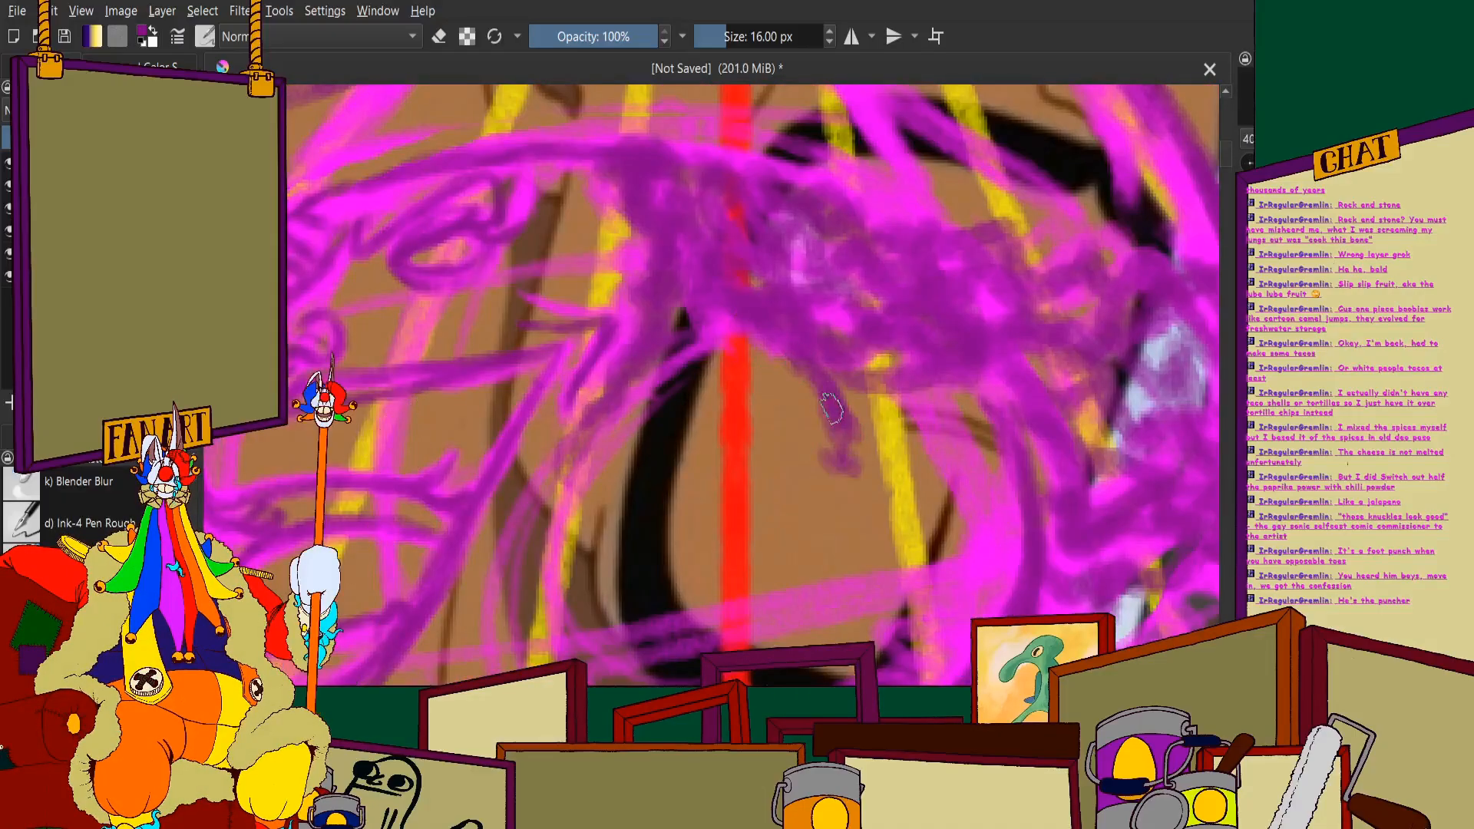
{"action": "scroll", "coordinate": [764, 374], "scroll_direction": "down", "scroll_amount": 2}
{"action": "scroll", "coordinate": [763, 373], "scroll_direction": "down", "scroll_amount": 2}
{"action": "scroll", "coordinate": [768, 374], "scroll_direction": "up", "scroll_amount": 2}
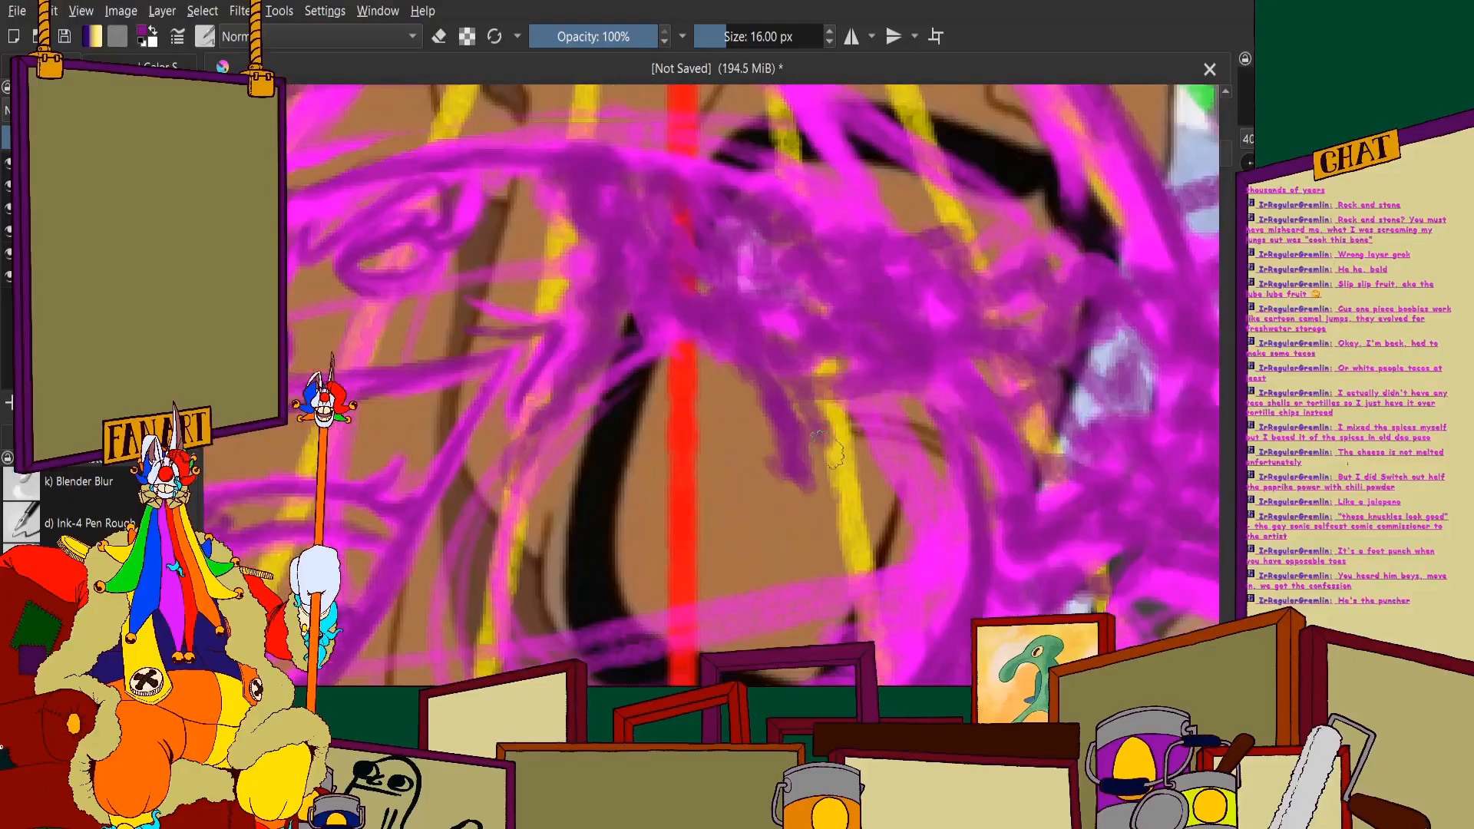
{"action": "scroll", "coordinate": [810, 375], "scroll_direction": "down", "scroll_amount": 2}
{"action": "scroll", "coordinate": [810, 376], "scroll_direction": "up", "scroll_amount": 2}
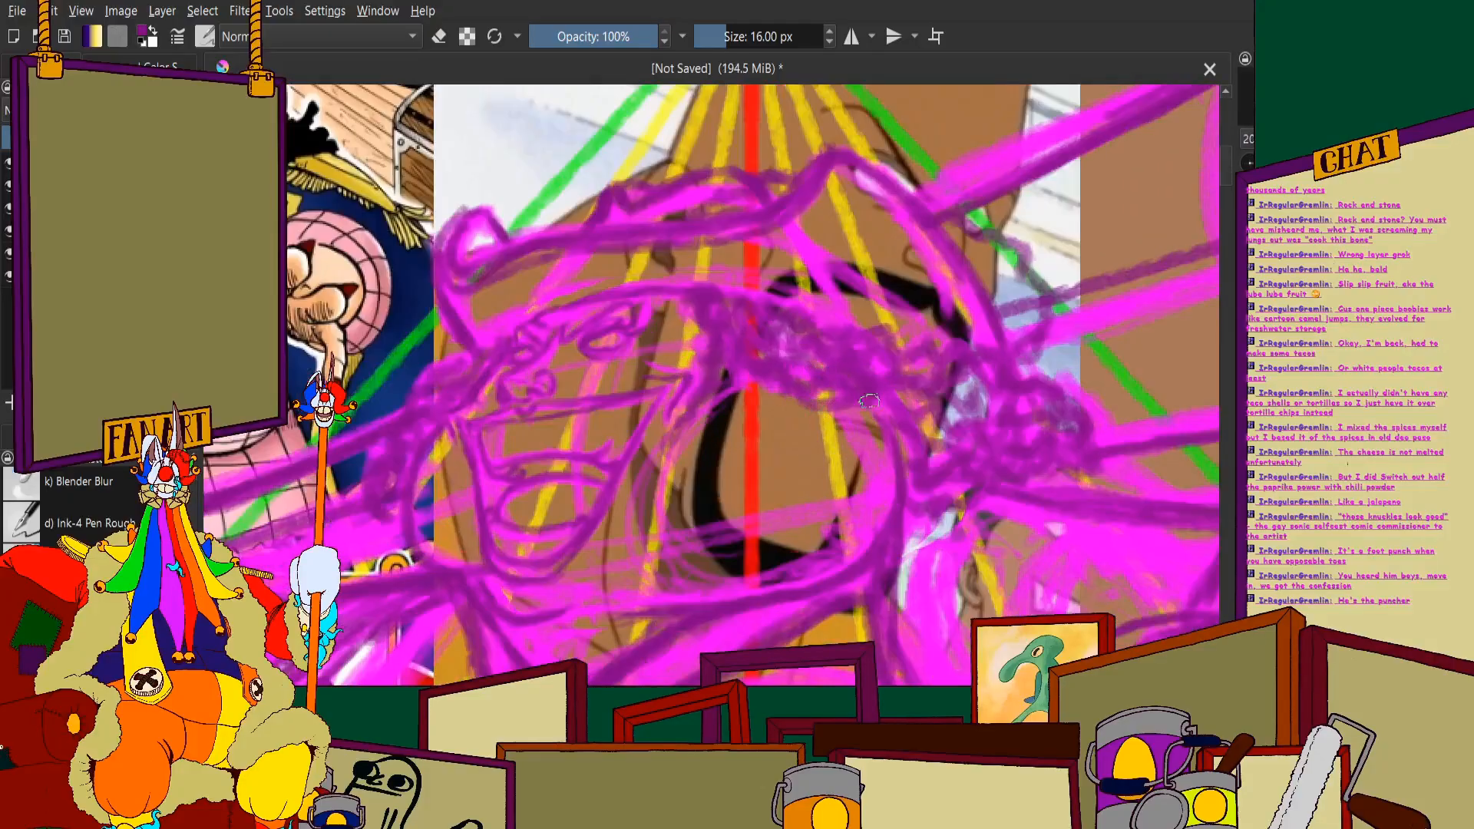
Trace the curved bottom edge of the belly below the pointed sash ends in dark purple
{"action": "scroll", "coordinate": [802, 422], "scroll_direction": "up", "scroll_amount": 2}
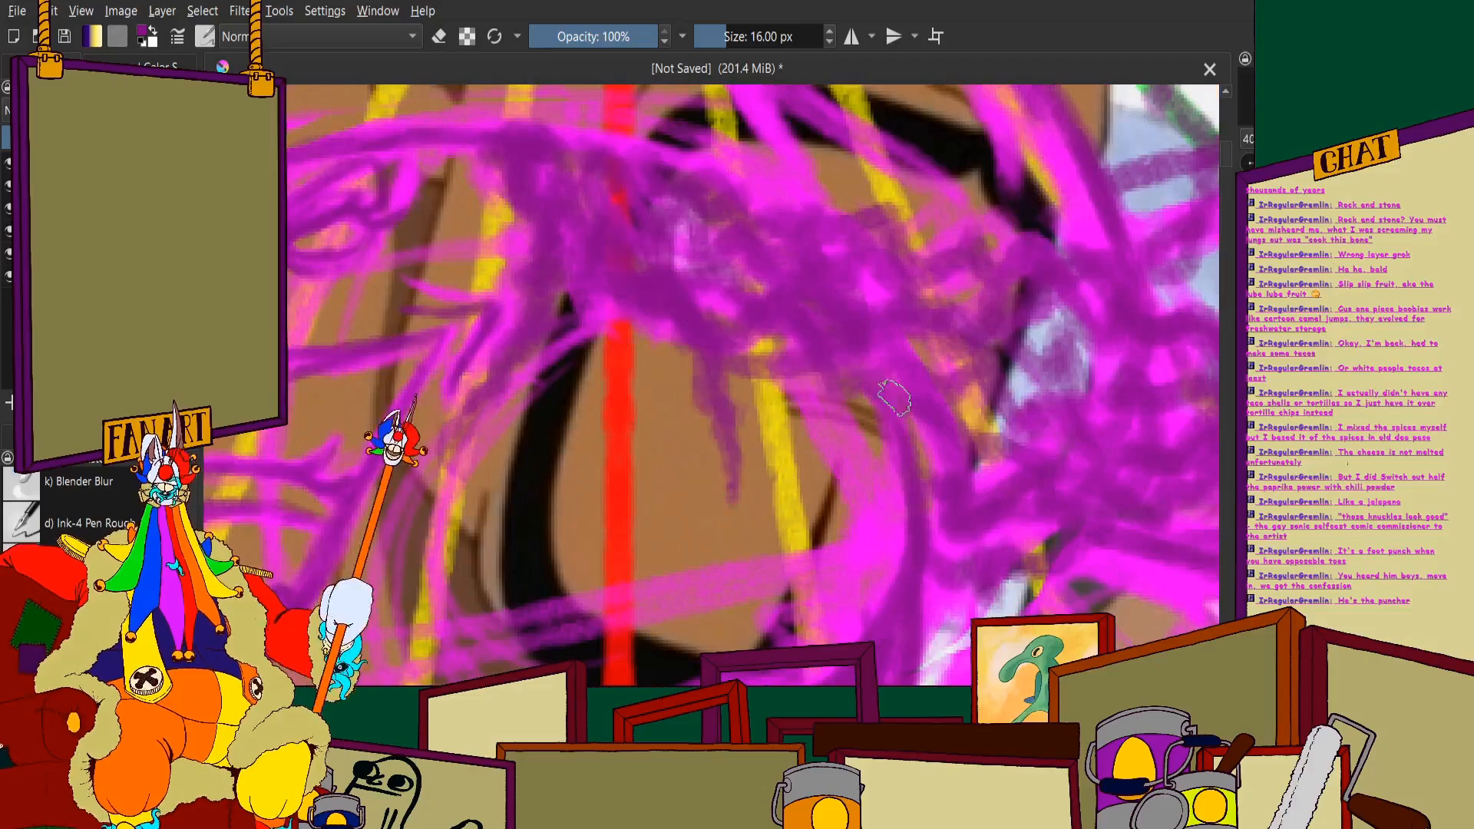
{"action": "scroll", "coordinate": [810, 338], "scroll_direction": "down", "scroll_amount": 2}
{"action": "scroll", "coordinate": [998, 545], "scroll_direction": "up", "scroll_amount": 2}
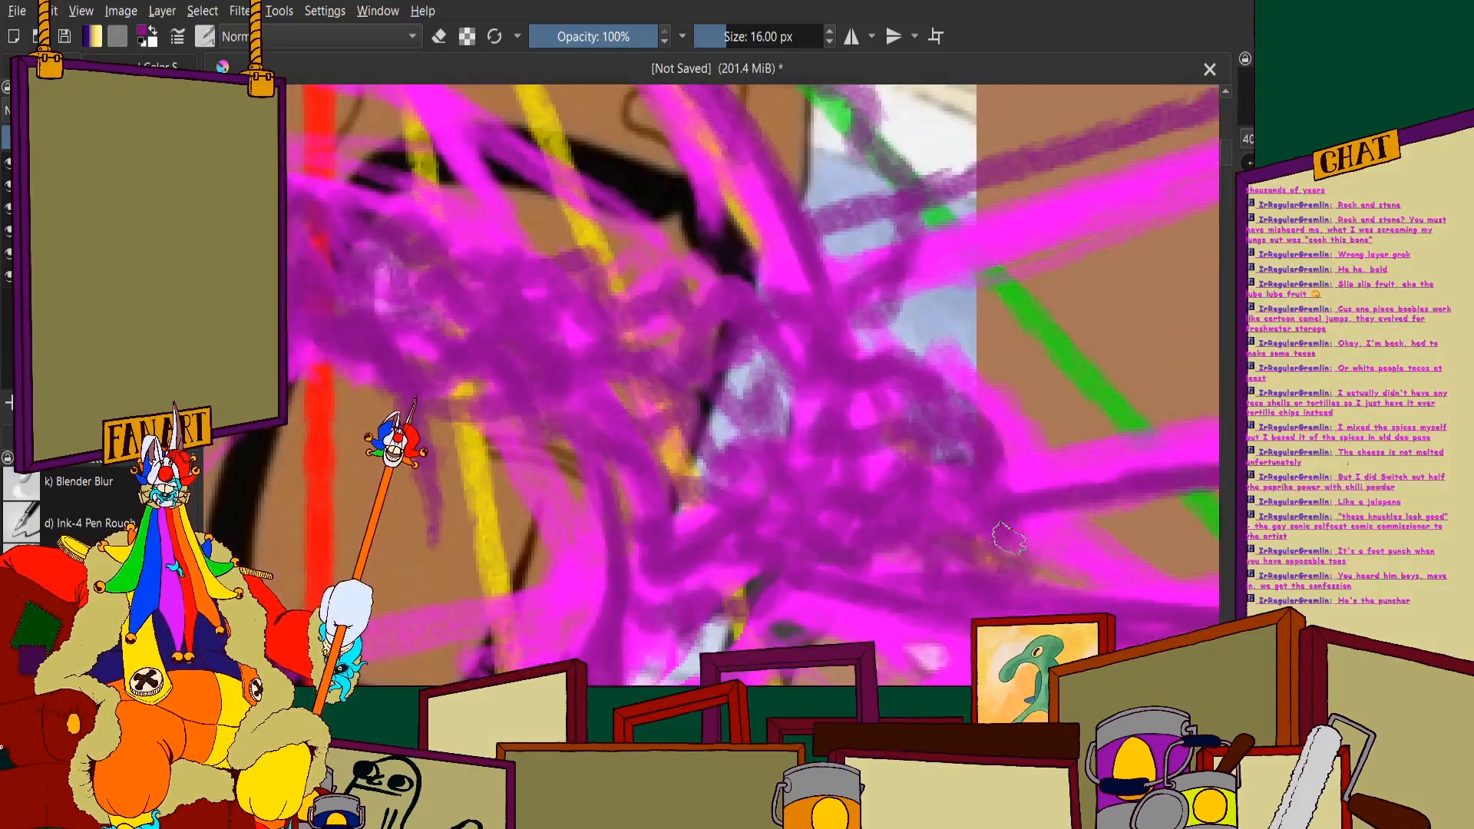
{"action": "scroll", "coordinate": [835, 572], "scroll_direction": "down", "scroll_amount": 3}
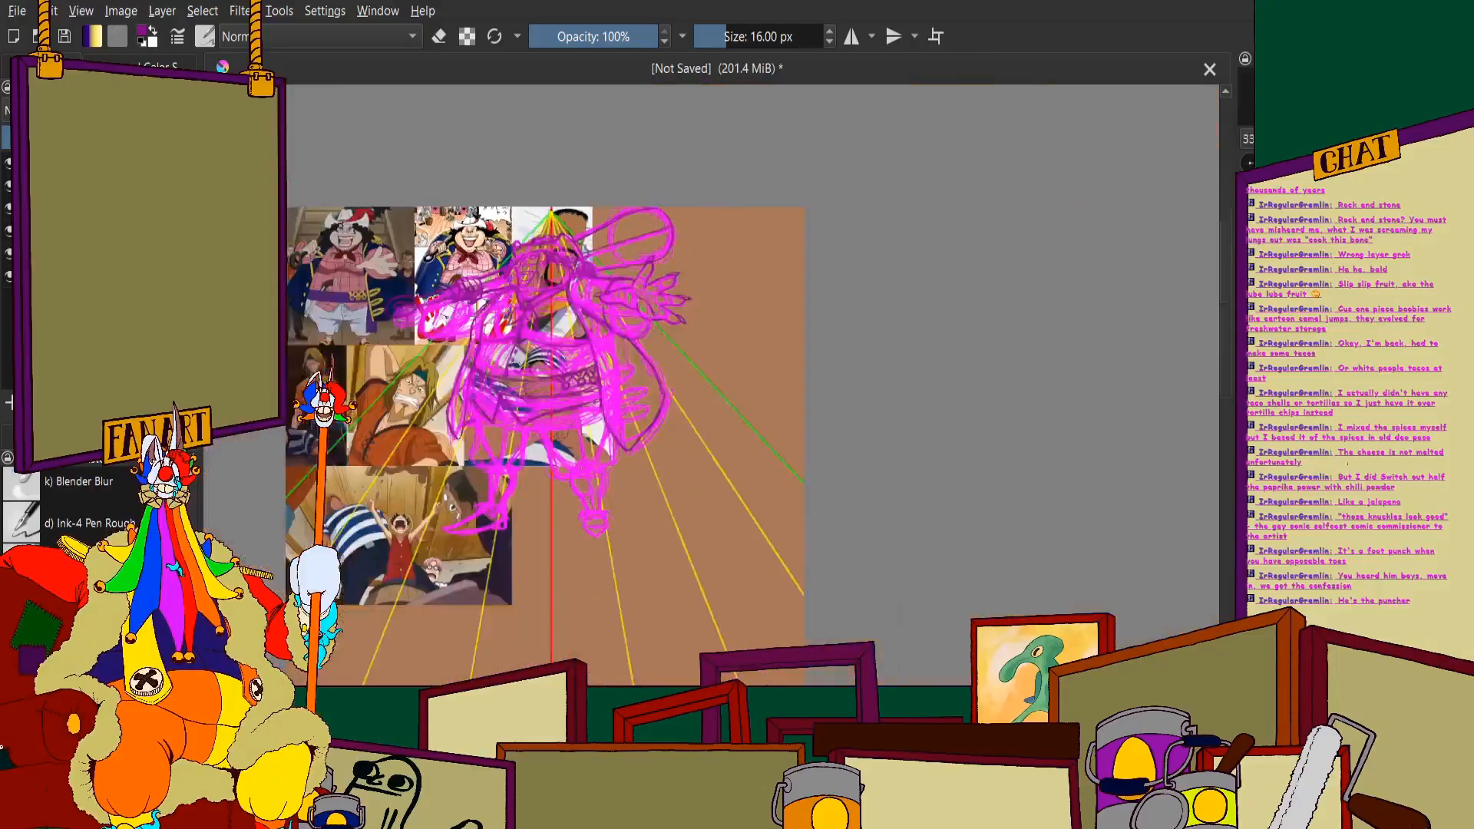
{"action": "scroll", "coordinate": [835, 572], "scroll_direction": "up", "scroll_amount": 2}
{"action": "scroll", "coordinate": [685, 644], "scroll_direction": "down", "scroll_amount": 3}
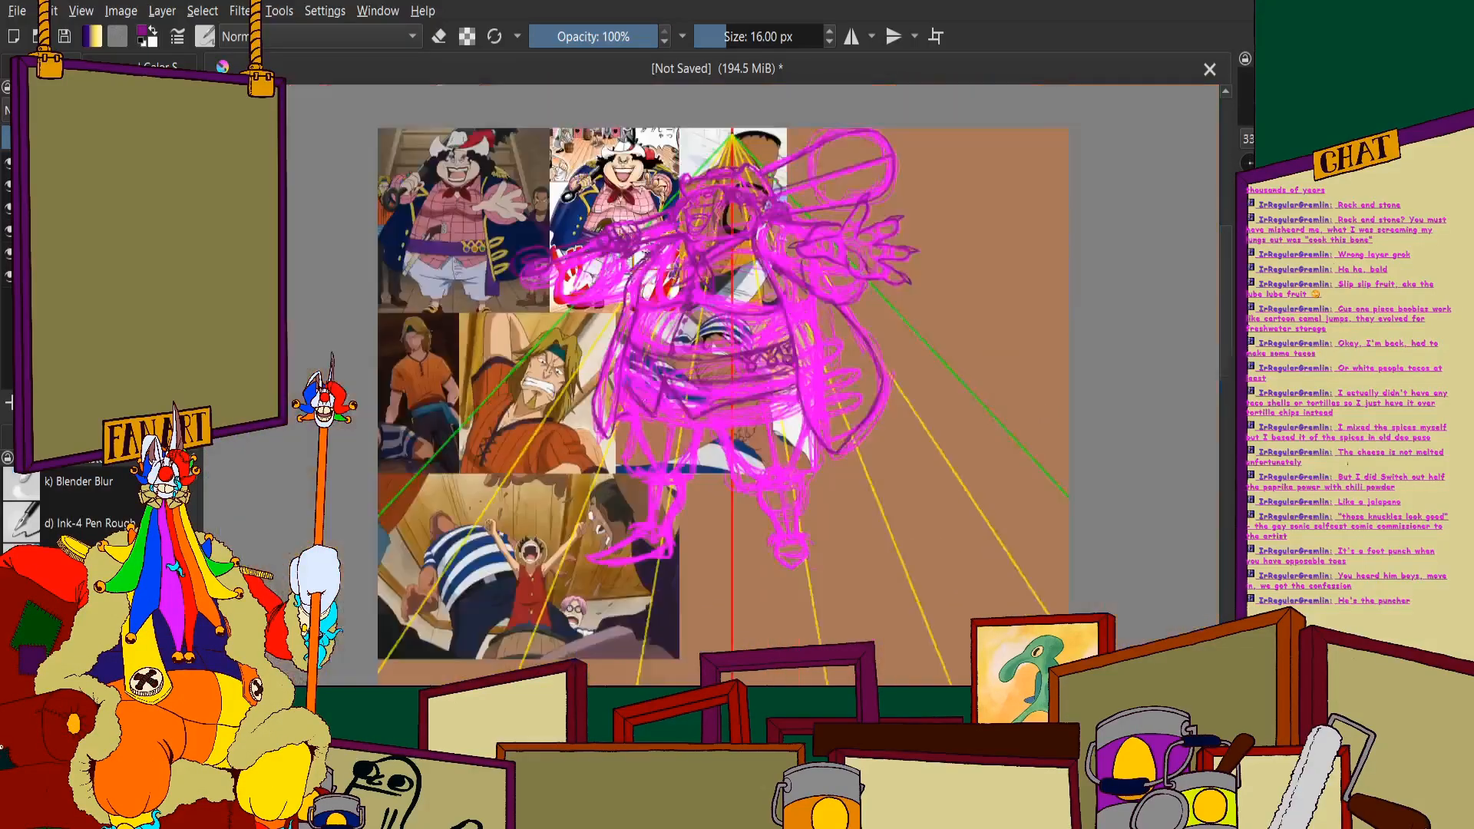
{"action": "scroll", "coordinate": [684, 643], "scroll_direction": "up", "scroll_amount": 1}
{"action": "scroll", "coordinate": [685, 643], "scroll_direction": "down", "scroll_amount": 1}
{"action": "scroll", "coordinate": [649, 510], "scroll_direction": "up", "scroll_amount": 4}
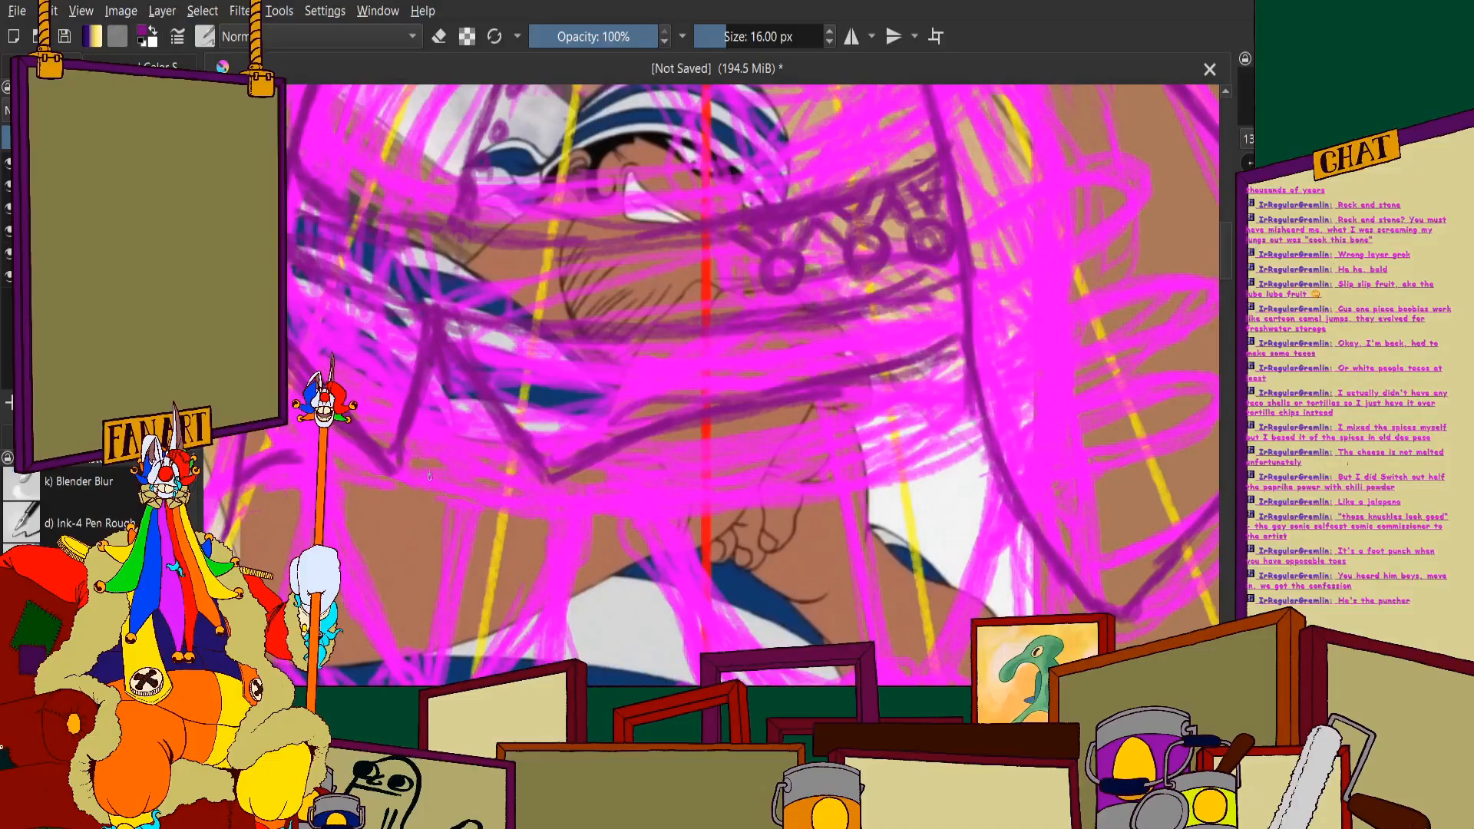
{"action": "mouse_move", "coordinate": [429, 476]}
{"action": "left_mouse_down"}
{"action": "mouse_move", "coordinate": [664, 513]}
{"action": "mouse_move", "coordinate": [806, 455]}
{"action": "left_mouse_up"}
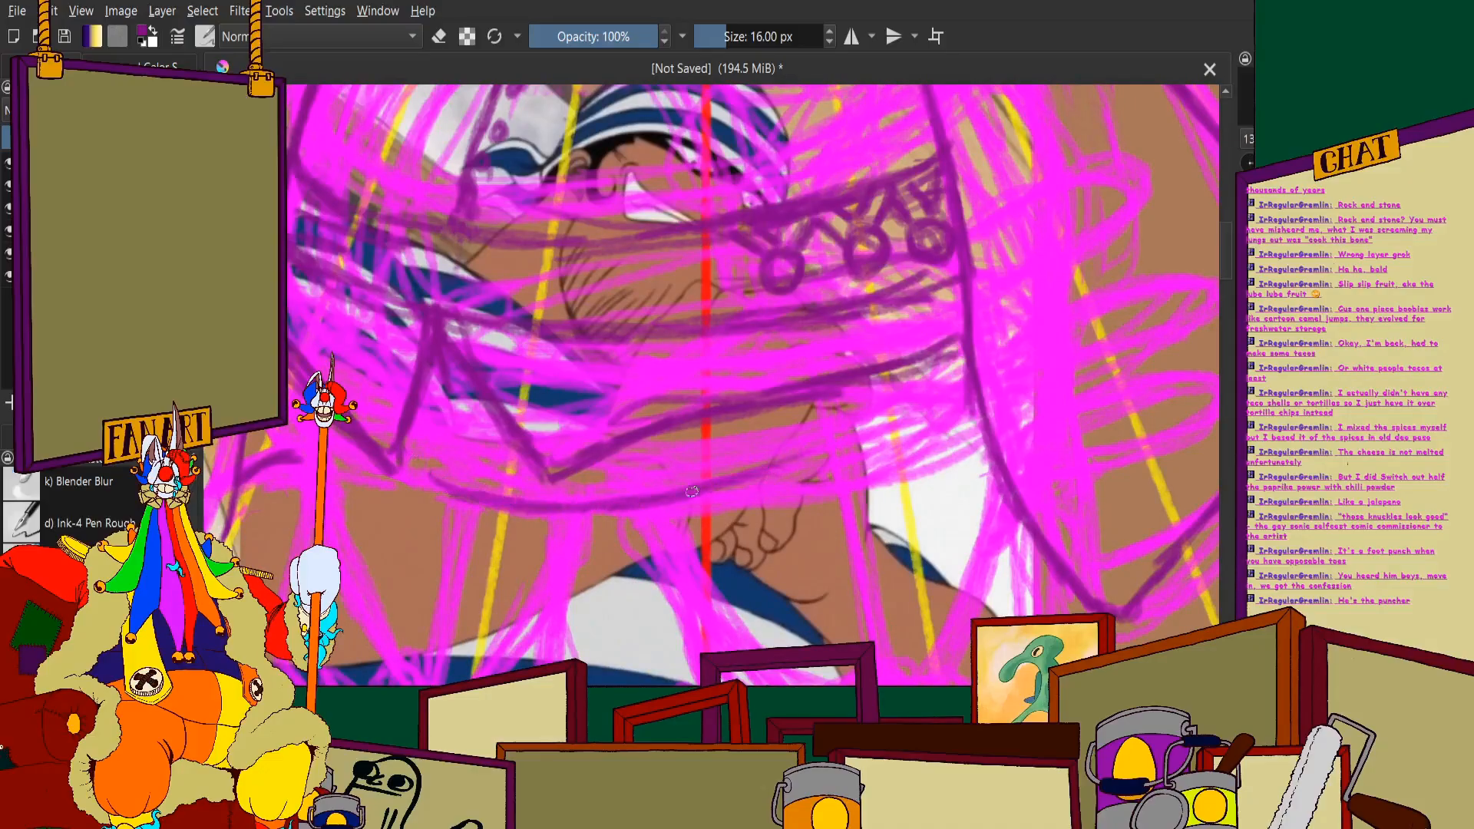
{"action": "mouse_move", "coordinate": [631, 510]}
{"action": "left_mouse_down"}
{"action": "mouse_move", "coordinate": [773, 506]}
{"action": "mouse_move", "coordinate": [651, 503]}
{"action": "left_mouse_up"}
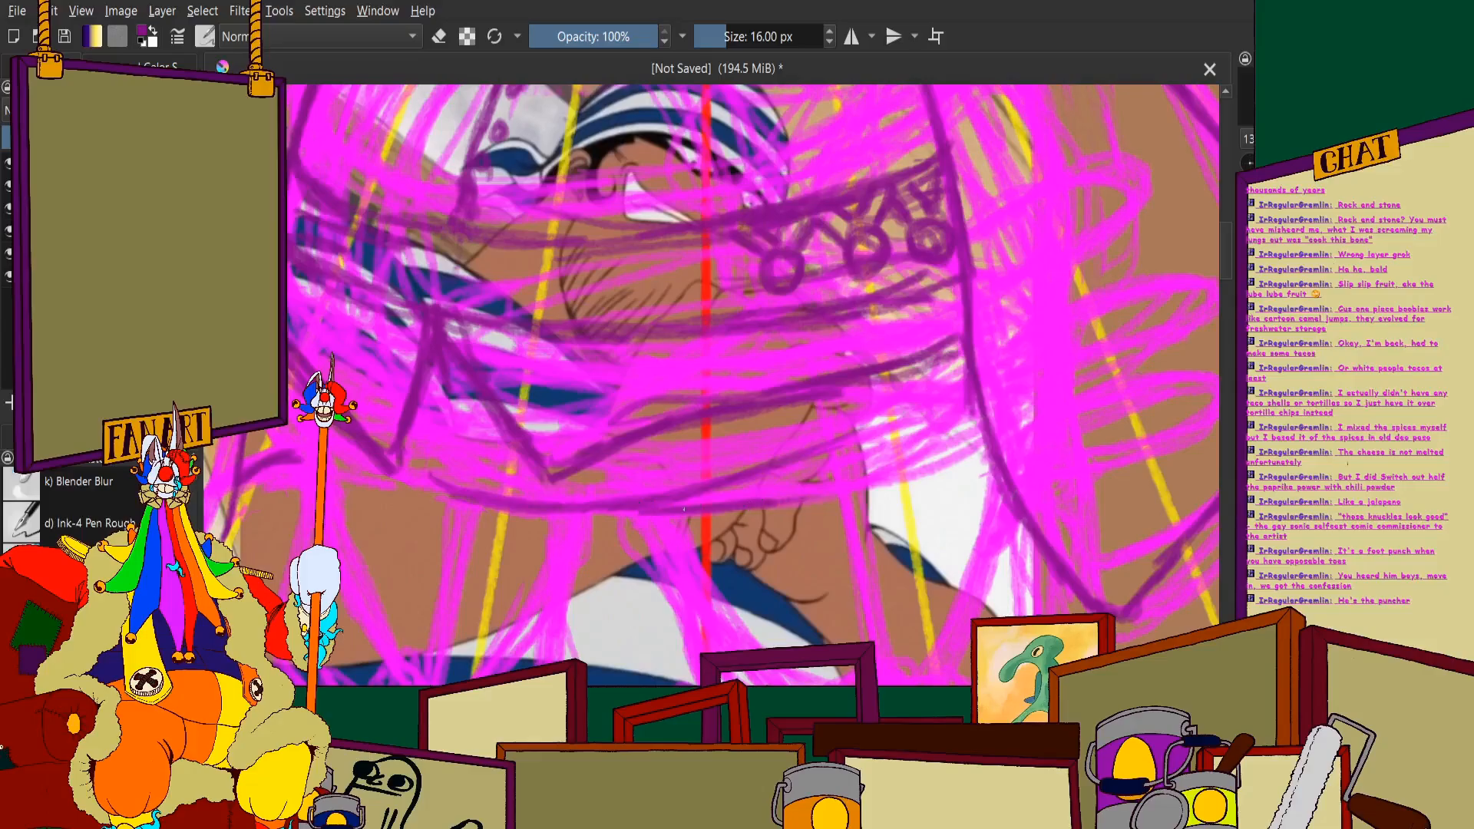
Extend the belly's bottom edge upward past the shorter sash end toward the narrow coat flap
{"action": "scroll", "coordinate": [651, 500], "scroll_direction": "up", "scroll_amount": 3}
{"action": "scroll", "coordinate": [651, 503], "scroll_direction": "down", "scroll_amount": 3}
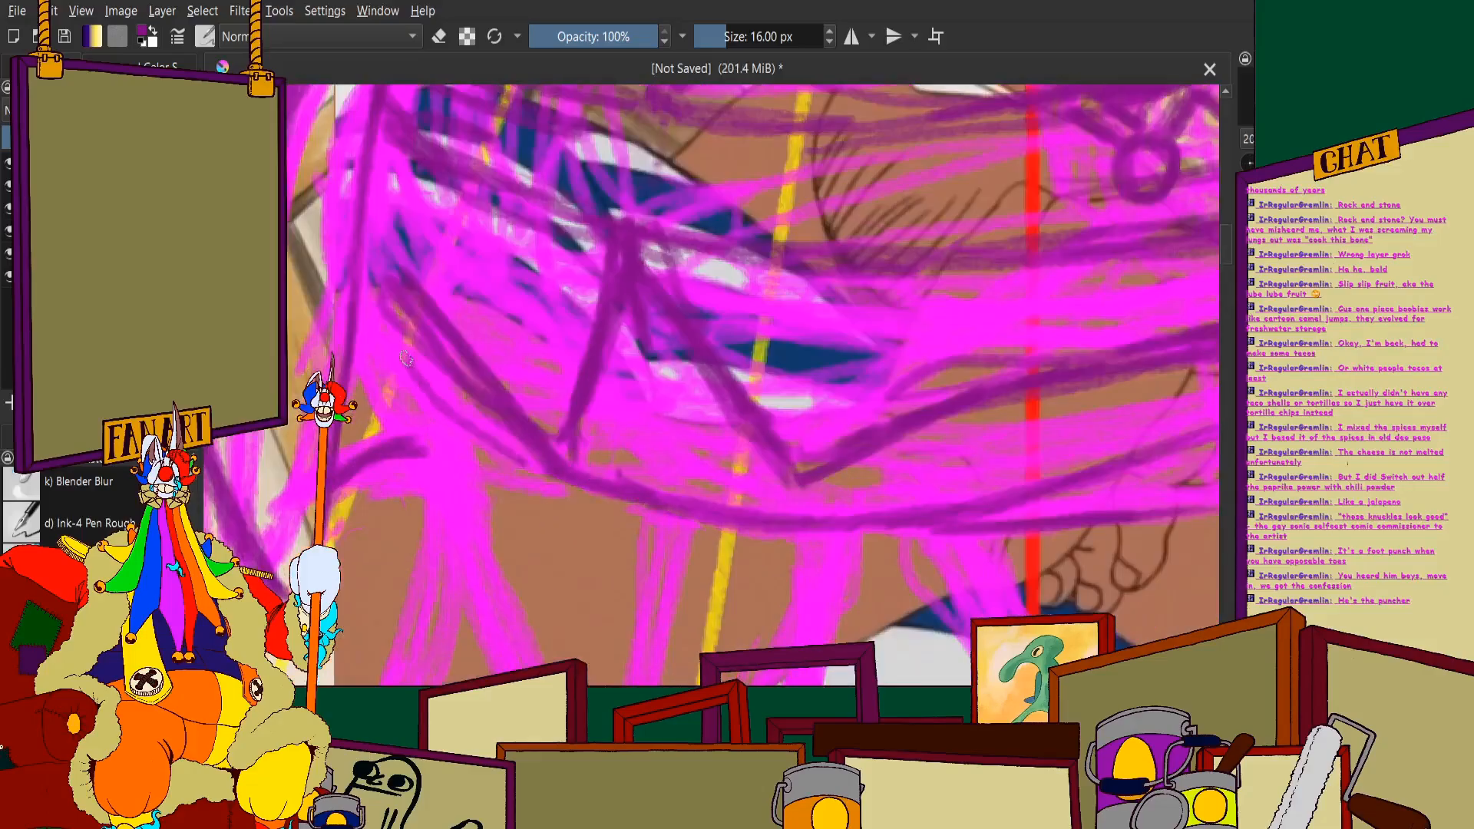
{"action": "scroll", "coordinate": [651, 503], "scroll_direction": "up", "scroll_amount": 2}
{"action": "scroll", "coordinate": [651, 502], "scroll_direction": "up", "scroll_amount": 3}
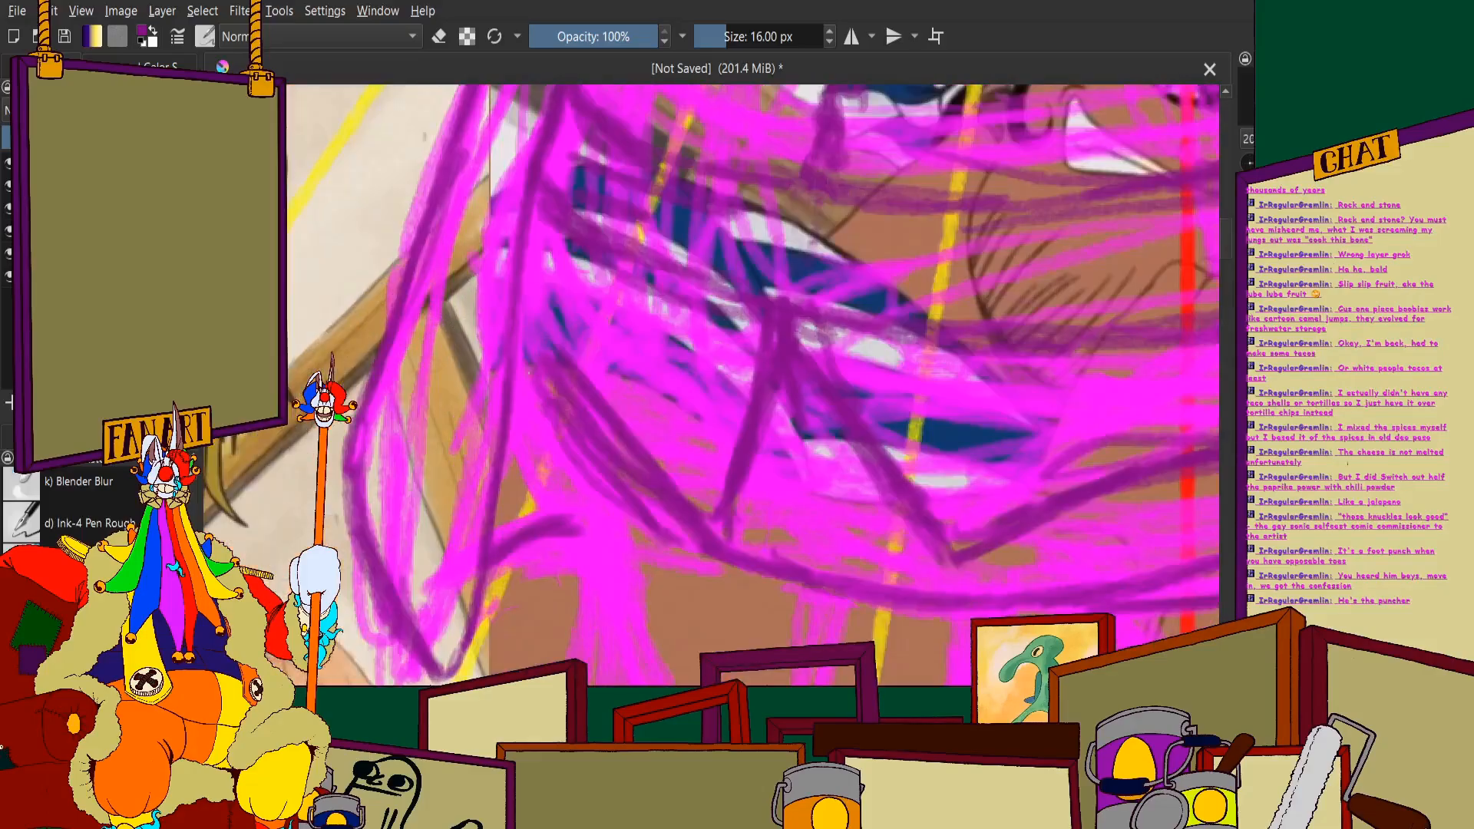
{"action": "scroll", "coordinate": [568, 406], "scroll_direction": "down", "scroll_amount": 3}
{"action": "scroll", "coordinate": [613, 461], "scroll_direction": "down", "scroll_amount": 2}
{"action": "scroll", "coordinate": [645, 384], "scroll_direction": "up", "scroll_amount": 3}
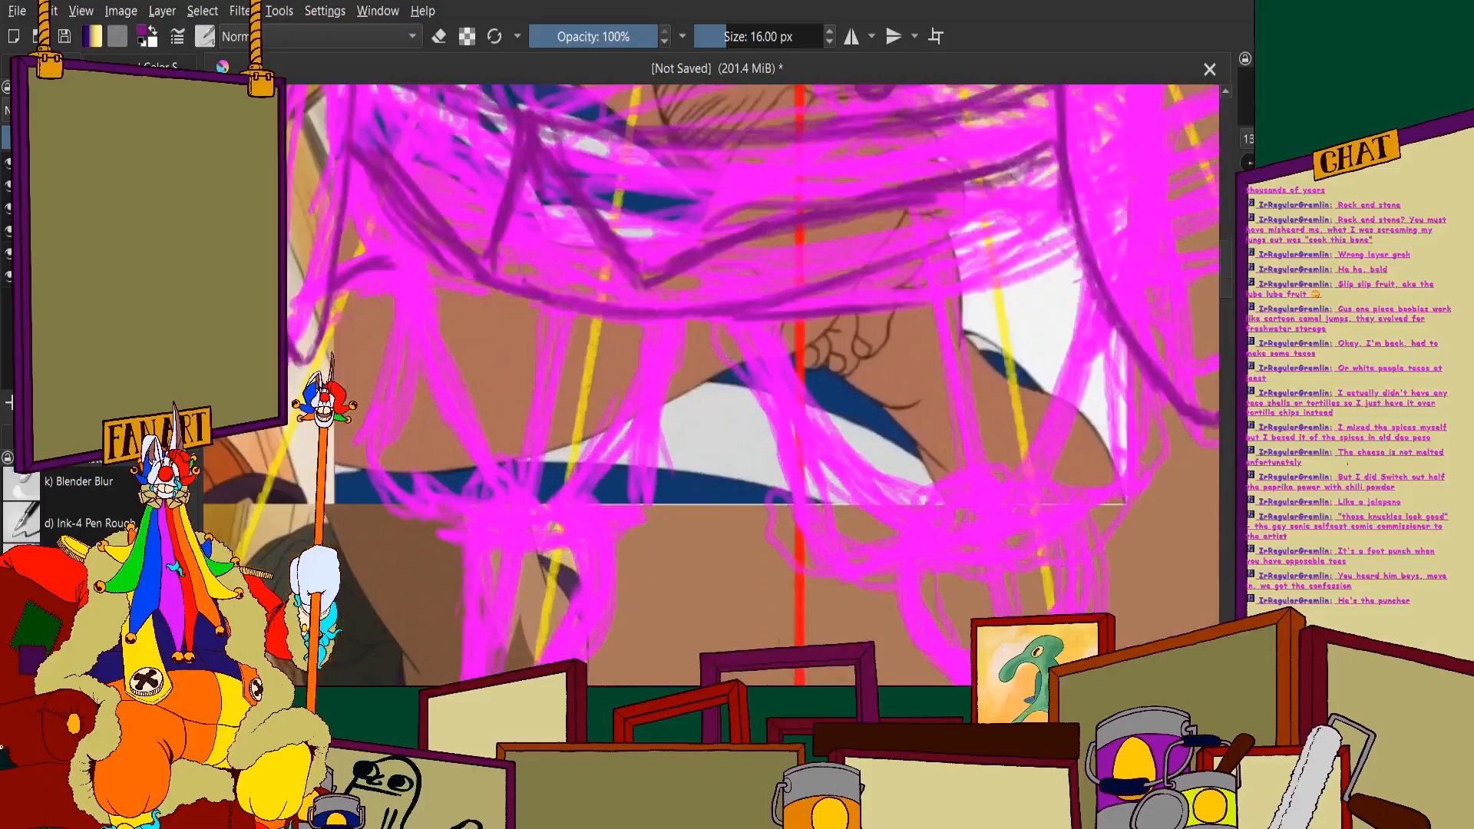
Outline the inner and outer sides of the bent leg's trouser below the belly in dark purple
{"action": "scroll", "coordinate": [676, 317], "scroll_direction": "down", "scroll_amount": 2}
{"action": "left_click_drag", "start_coordinate": [545, 344], "coordinate": [587, 503]}
{"action": "left_click_drag", "start_coordinate": [575, 418], "coordinate": [592, 509]}
{"action": "scroll", "coordinate": [534, 539], "scroll_direction": "down", "scroll_amount": 2}
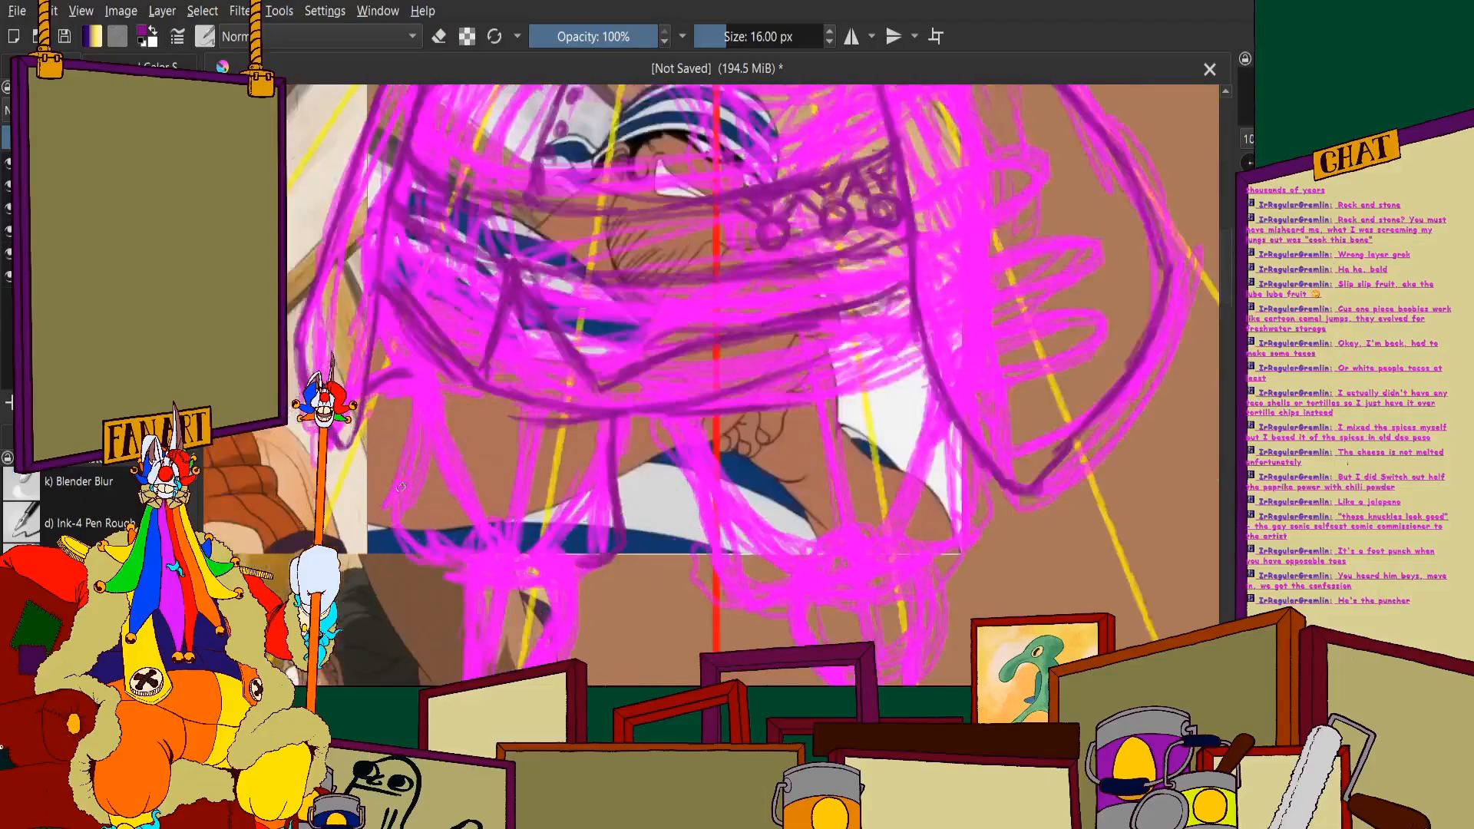
{"action": "scroll", "coordinate": [533, 539], "scroll_direction": "up", "scroll_amount": 2}
{"action": "mouse_move", "coordinate": [418, 338]}
{"action": "left_mouse_down"}
{"action": "mouse_move", "coordinate": [413, 476]}
{"action": "mouse_move", "coordinate": [447, 362]}
{"action": "mouse_move", "coordinate": [427, 457]}
{"action": "left_mouse_up"}
{"action": "scroll", "coordinate": [437, 461], "scroll_direction": "up", "scroll_amount": 2}
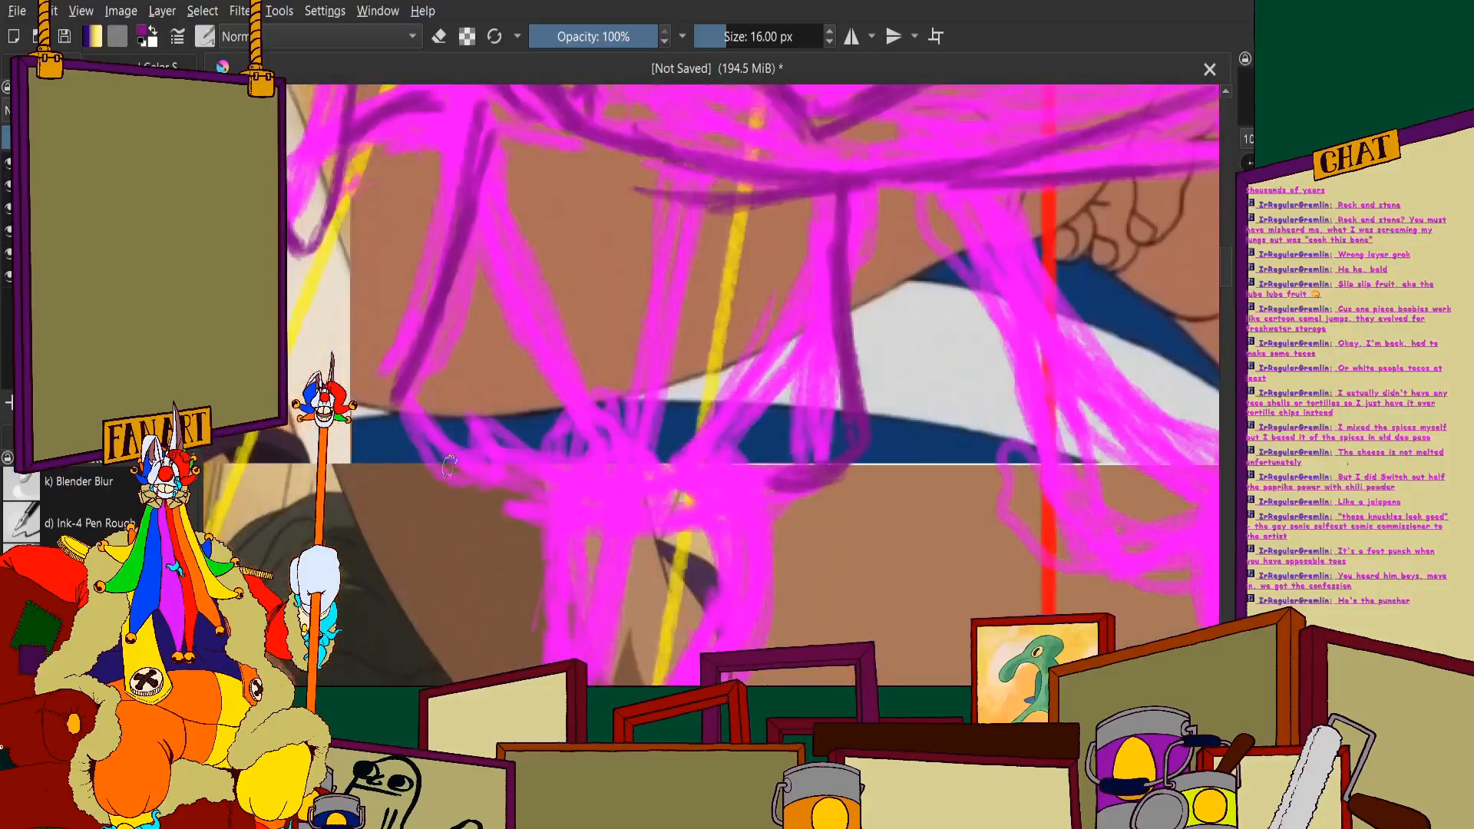
Trace the wavy hem of that trouser leg and join it to both side edges with rounded corners
{"action": "mouse_move", "coordinate": [529, 508]}
{"action": "left_mouse_down"}
{"action": "mouse_move", "coordinate": [644, 499]}
{"action": "mouse_move", "coordinate": [698, 522]}
{"action": "mouse_move", "coordinate": [679, 498]}
{"action": "mouse_move", "coordinate": [782, 508]}
{"action": "left_mouse_up"}
{"action": "scroll", "coordinate": [782, 509], "scroll_direction": "up", "scroll_amount": 3}
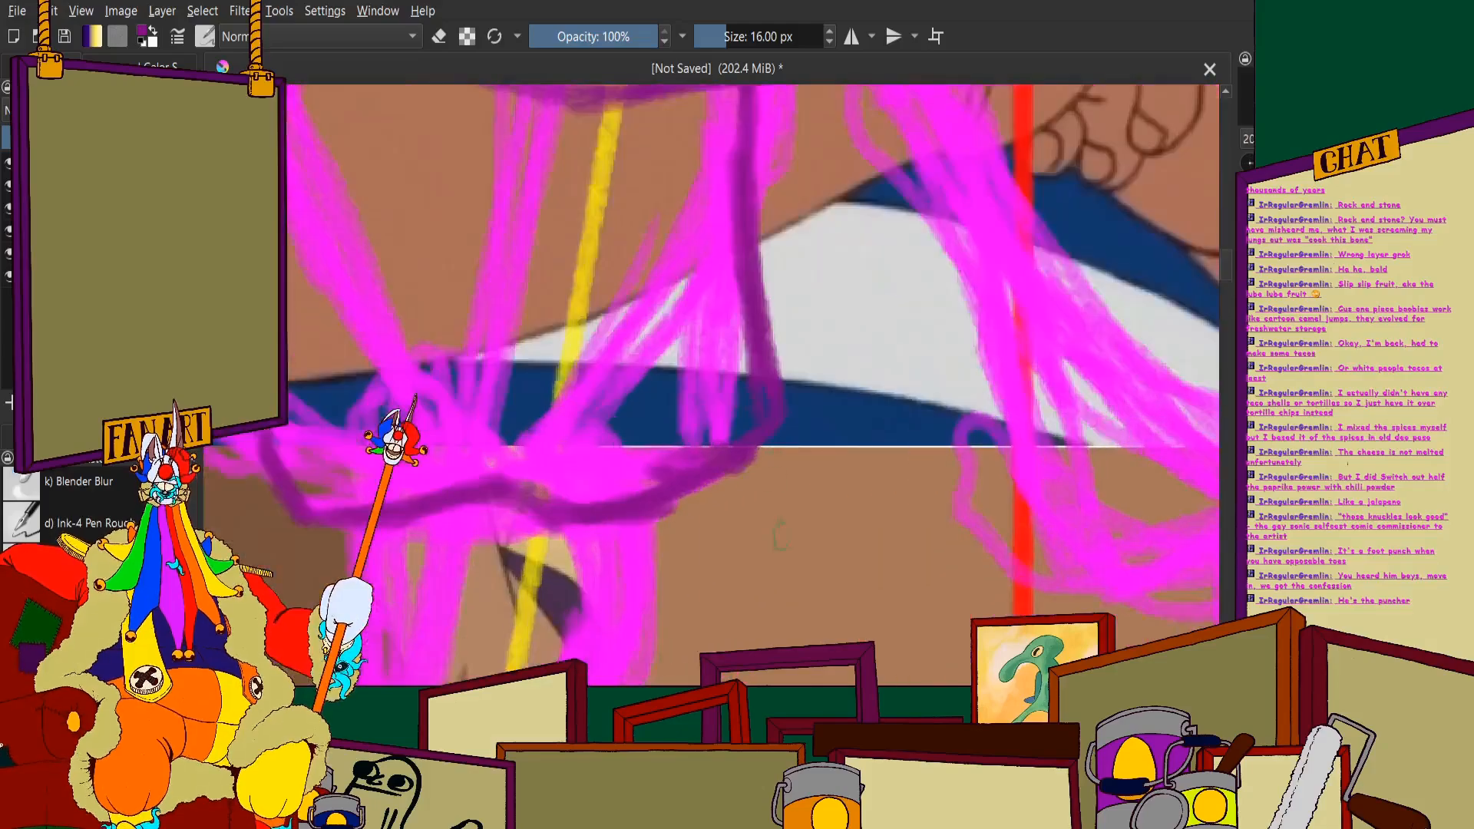
{"action": "left_click_drag", "start_coordinate": [672, 450], "coordinate": [787, 415]}
{"action": "mouse_move", "coordinate": [769, 332]}
{"action": "left_mouse_down"}
{"action": "mouse_move", "coordinate": [793, 415]}
{"action": "mouse_move", "coordinate": [714, 436]}
{"action": "left_mouse_up"}
{"action": "scroll", "coordinate": [698, 341], "scroll_direction": "down", "scroll_amount": 4}
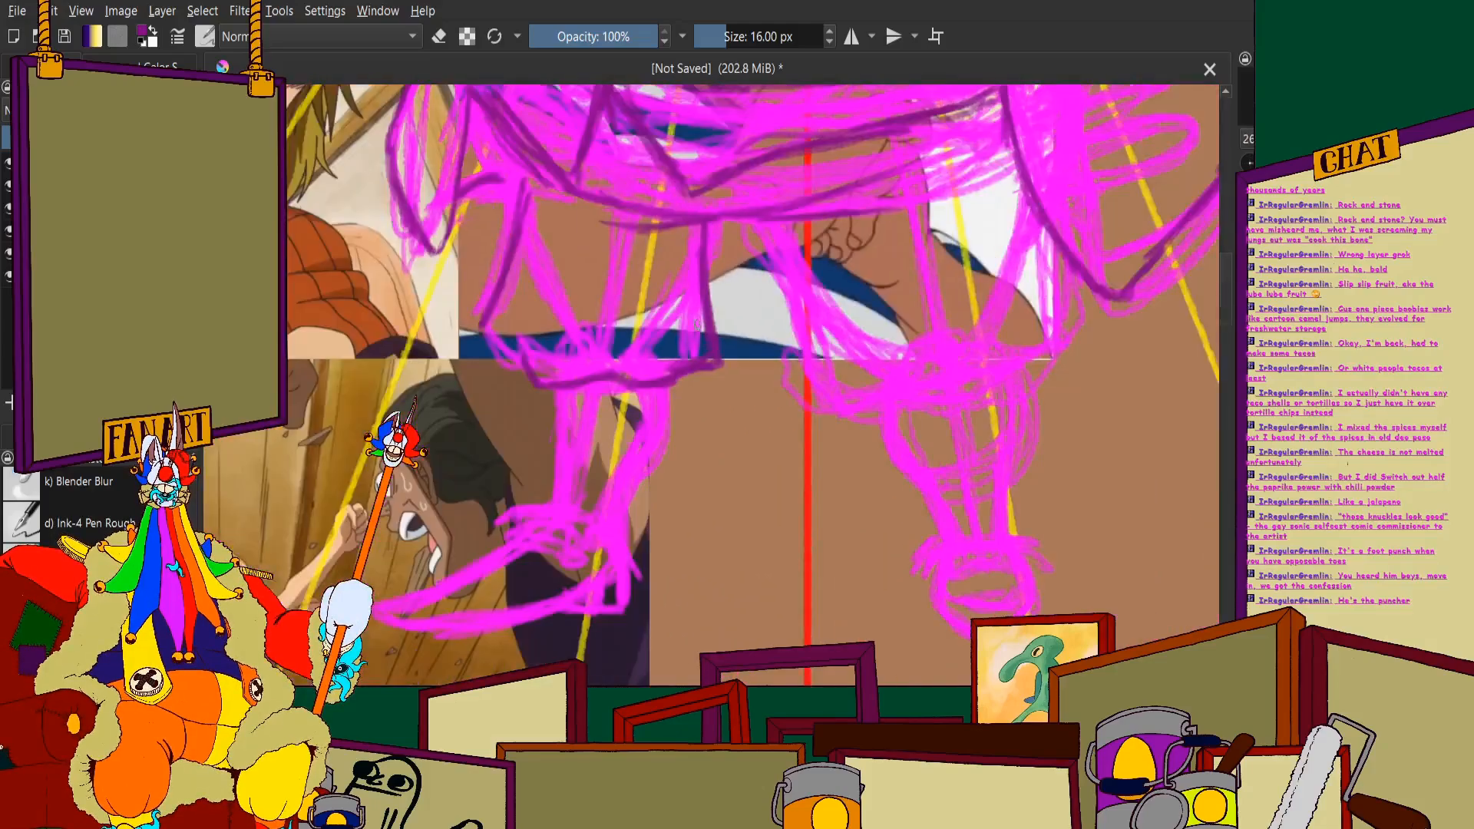
{"action": "scroll", "coordinate": [482, 344], "scroll_direction": "up", "scroll_amount": 3}
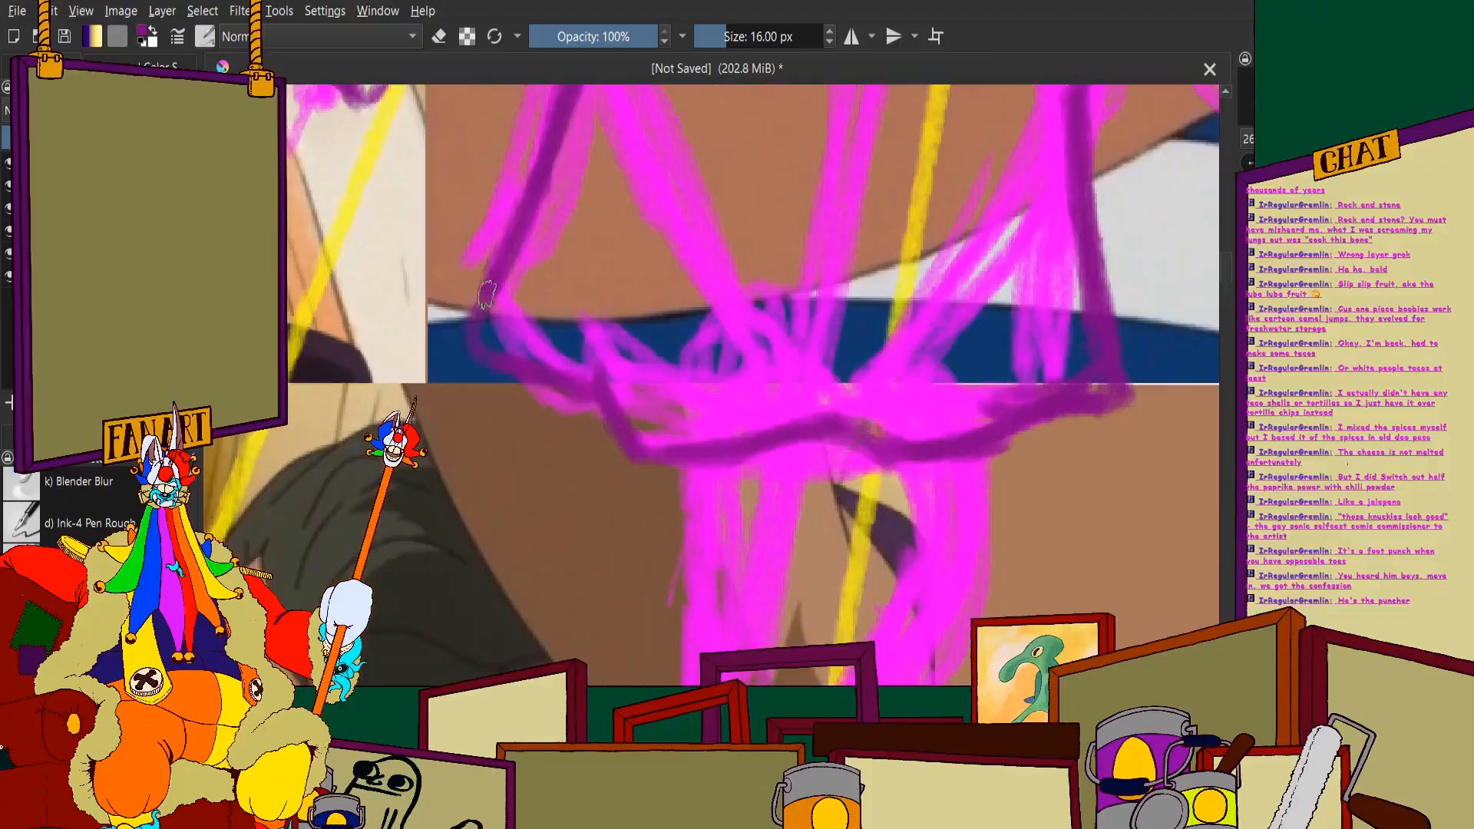
{"action": "mouse_move", "coordinate": [472, 288]}
{"action": "left_mouse_down"}
{"action": "mouse_move", "coordinate": [578, 365]}
{"action": "mouse_move", "coordinate": [513, 357]}
{"action": "mouse_move", "coordinate": [596, 406]}
{"action": "left_mouse_up"}
Draw the second trouser leg's inner edge and its wavy hem, continuing the hem up to the wide coat flap
{"action": "scroll", "coordinate": [596, 407], "scroll_direction": "down", "scroll_amount": 4}
{"action": "scroll", "coordinate": [754, 431], "scroll_direction": "up", "scroll_amount": 4}
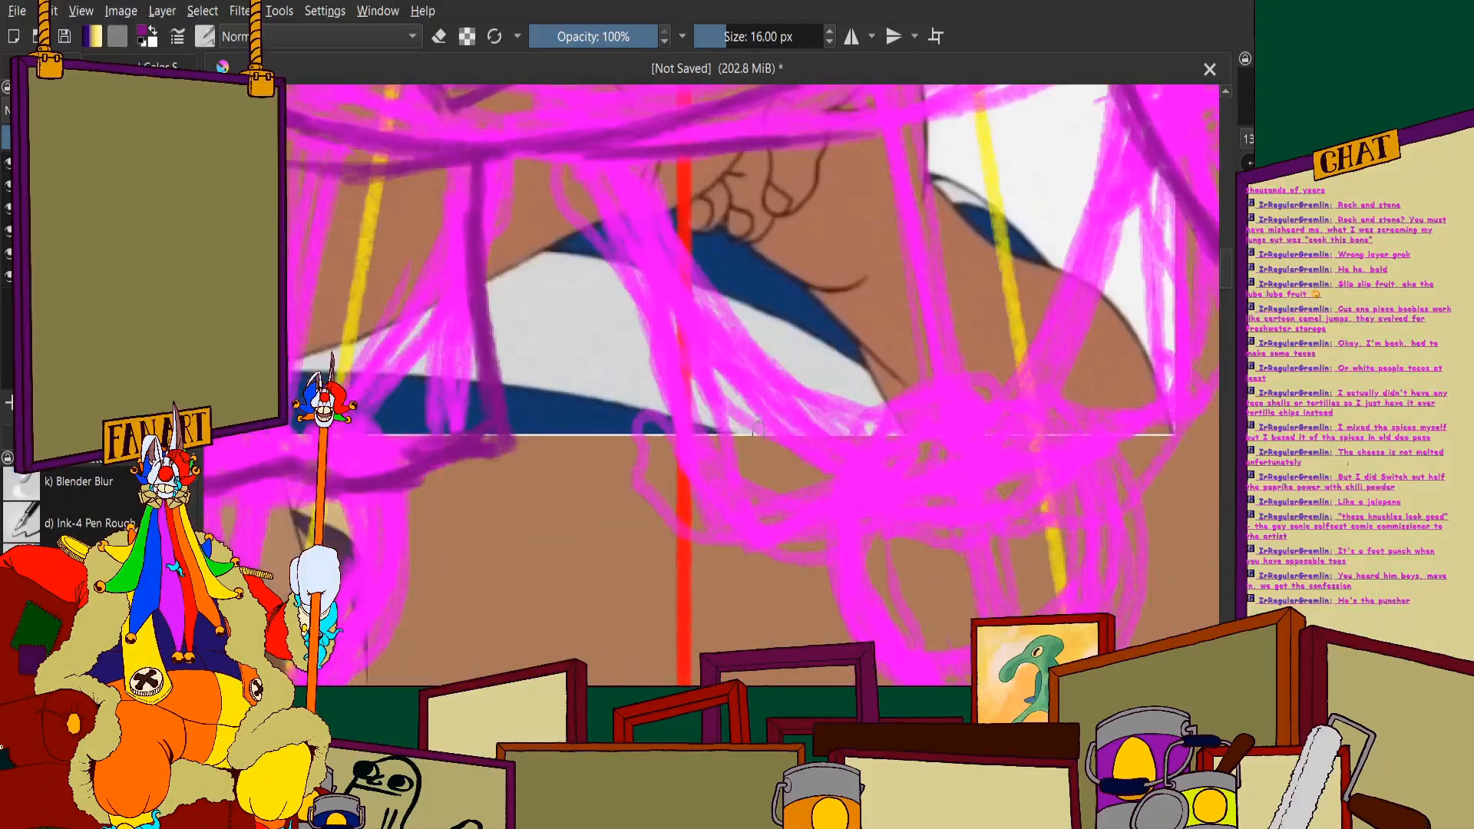
{"action": "mouse_move", "coordinate": [652, 316]}
{"action": "left_mouse_down"}
{"action": "mouse_move", "coordinate": [685, 464]}
{"action": "mouse_move", "coordinate": [667, 335]}
{"action": "mouse_move", "coordinate": [662, 478]}
{"action": "mouse_move", "coordinate": [746, 516]}
{"action": "left_mouse_up"}
{"action": "mouse_move", "coordinate": [1054, 484]}
{"action": "left_mouse_down"}
{"action": "mouse_move", "coordinate": [948, 565]}
{"action": "mouse_move", "coordinate": [841, 523]}
{"action": "mouse_move", "coordinate": [858, 532]}
{"action": "mouse_move", "coordinate": [733, 519]}
{"action": "left_mouse_up"}
{"action": "scroll", "coordinate": [760, 497], "scroll_direction": "down", "scroll_amount": 2}
{"action": "scroll", "coordinate": [936, 458], "scroll_direction": "up", "scroll_amount": 2}
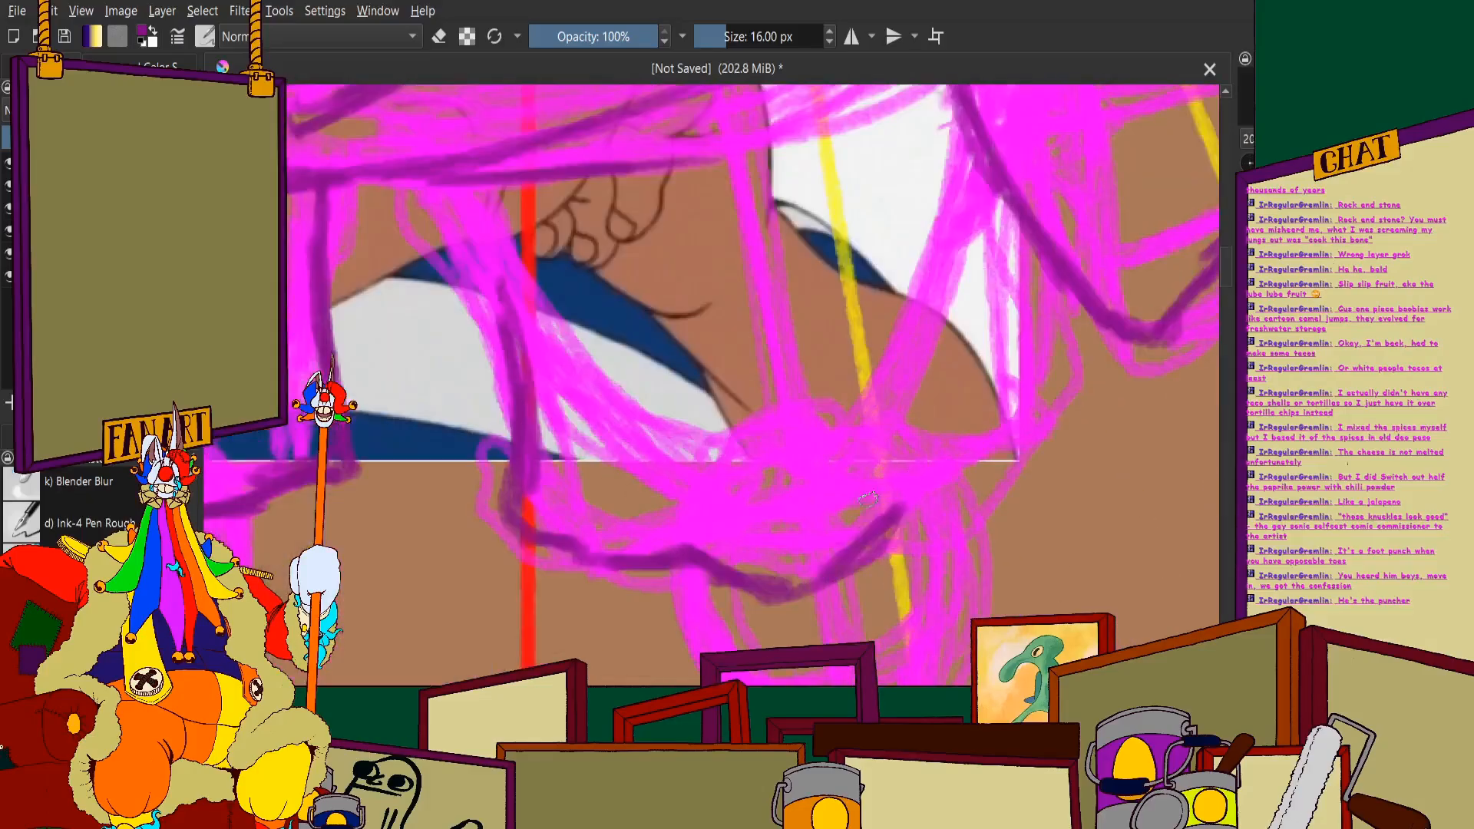
{"action": "mouse_move", "coordinate": [890, 522]}
{"action": "left_mouse_down"}
{"action": "mouse_move", "coordinate": [974, 498]}
{"action": "mouse_move", "coordinate": [1035, 440]}
{"action": "mouse_move", "coordinate": [1025, 410]}
{"action": "mouse_move", "coordinate": [970, 487]}
{"action": "mouse_move", "coordinate": [1021, 414]}
{"action": "mouse_move", "coordinate": [1096, 399]}
{"action": "mouse_move", "coordinate": [1031, 436]}
{"action": "mouse_move", "coordinate": [1089, 404]}
{"action": "mouse_move", "coordinate": [1106, 360]}
{"action": "mouse_move", "coordinate": [1051, 271]}
{"action": "mouse_move", "coordinate": [1114, 359]}
{"action": "mouse_move", "coordinate": [1075, 404]}
{"action": "mouse_move", "coordinate": [1079, 319]}
{"action": "left_mouse_up"}
{"action": "scroll", "coordinate": [1047, 275], "scroll_direction": "down", "scroll_amount": 2}
Extend the second trouser leg's inner edge up to the line beneath the belly
{"action": "scroll", "coordinate": [775, 269], "scroll_direction": "up", "scroll_amount": 3}
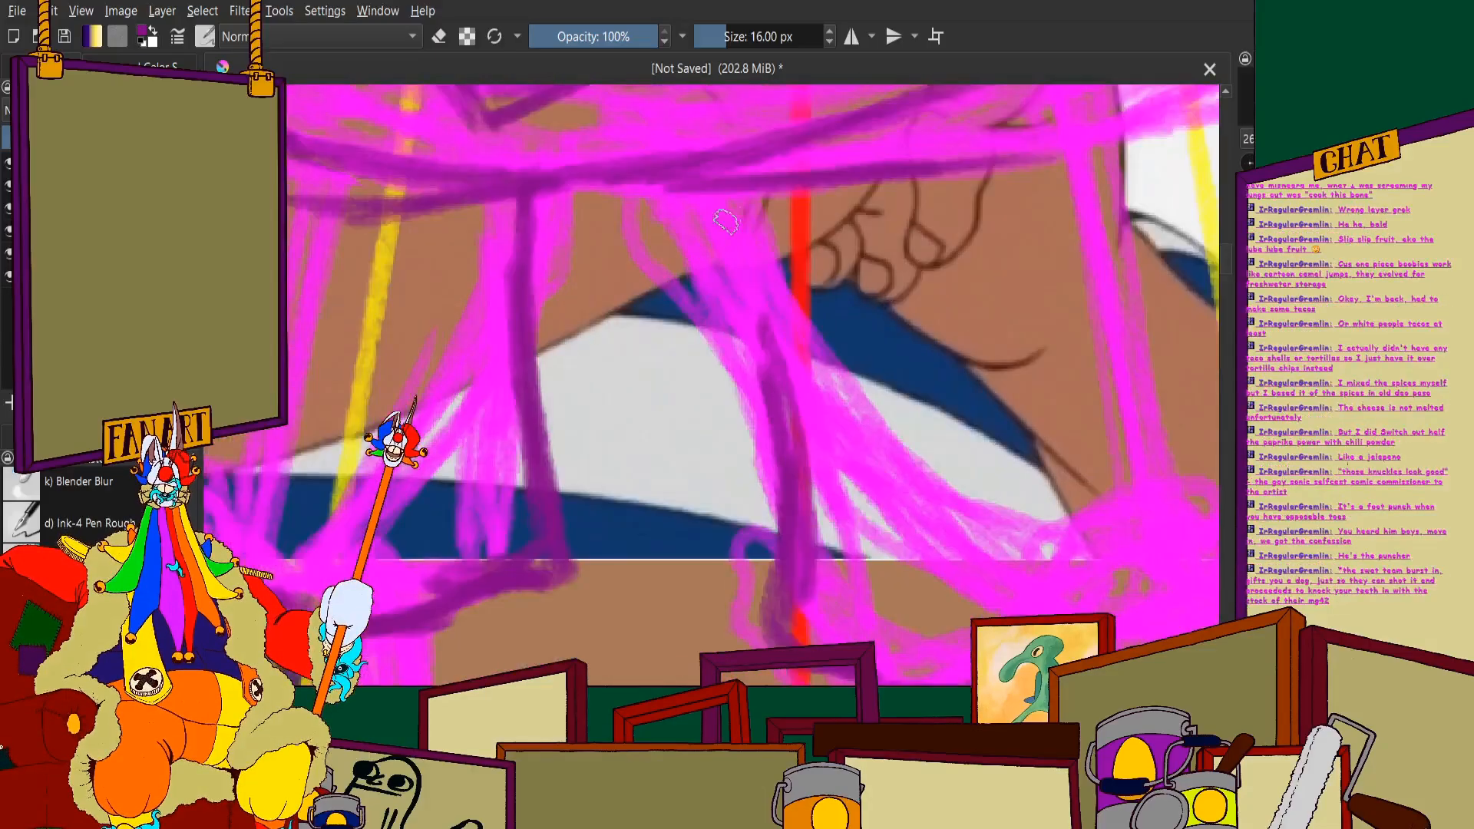
{"action": "left_click_drag", "start_coordinate": [712, 182], "coordinate": [768, 386]}
{"action": "left_click_drag", "start_coordinate": [717, 207], "coordinate": [764, 330]}
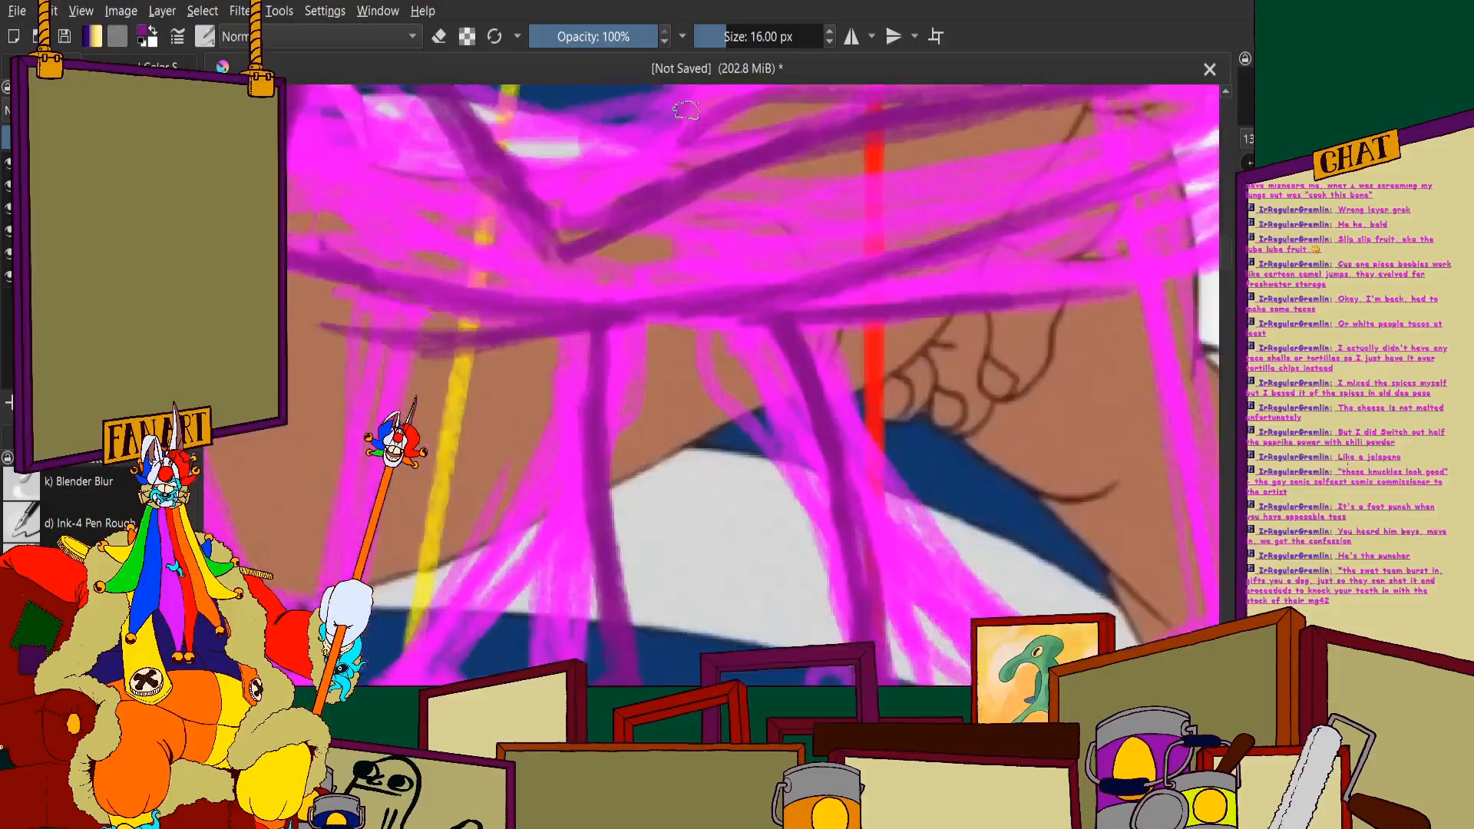
Thin the dark purple line just beneath the belly by erasing the excess along its underside
{"action": "scroll", "coordinate": [543, 486], "scroll_direction": "up", "scroll_amount": 2}
{"action": "scroll", "coordinate": [767, 445], "scroll_direction": "down", "scroll_amount": 1}
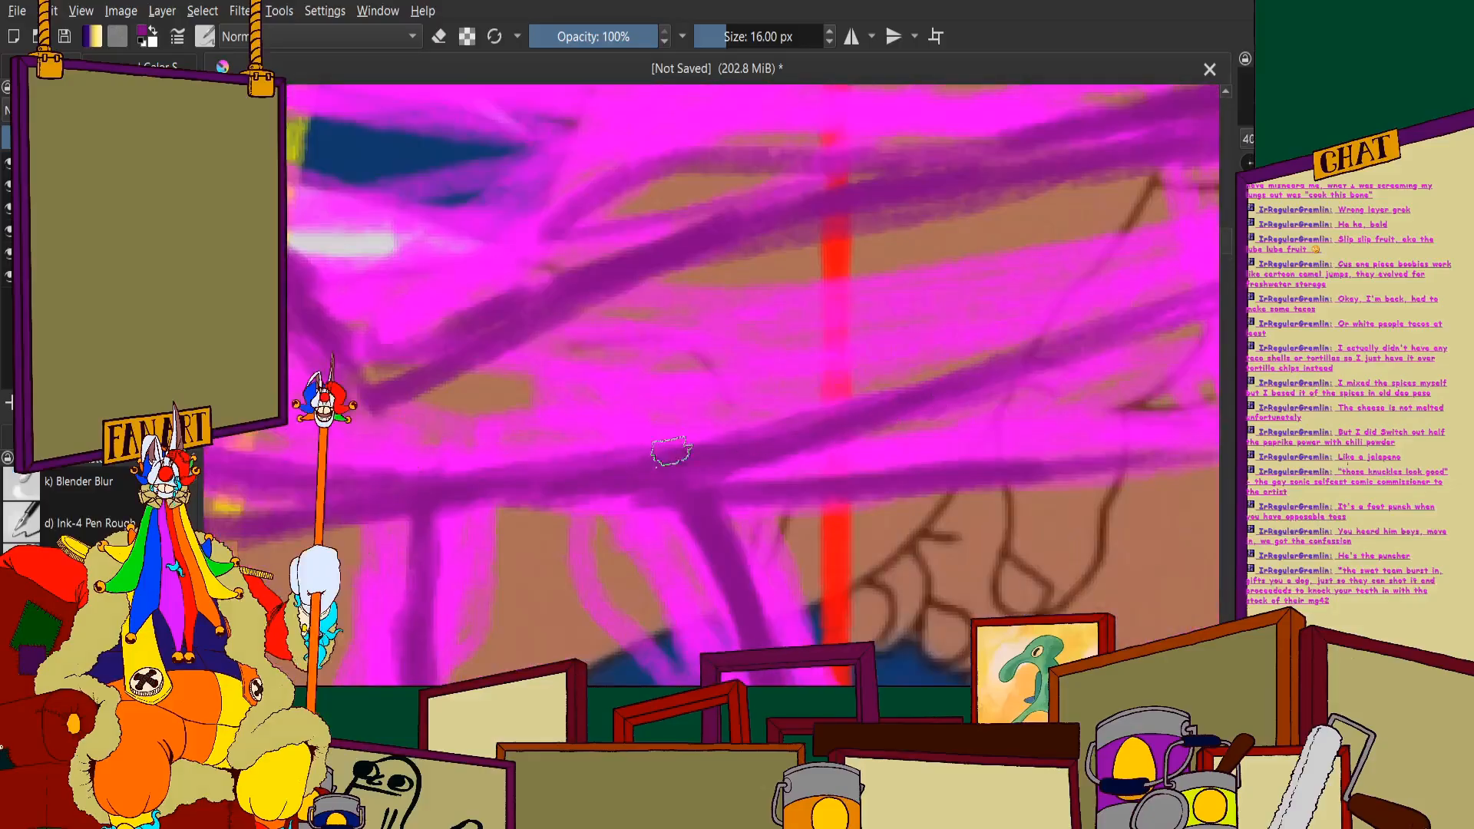
{"action": "scroll", "coordinate": [714, 457], "scroll_direction": "down", "scroll_amount": 1}
{"action": "scroll", "coordinate": [757, 466], "scroll_direction": "down", "scroll_amount": 2}
{"action": "scroll", "coordinate": [922, 476], "scroll_direction": "up", "scroll_amount": 6}
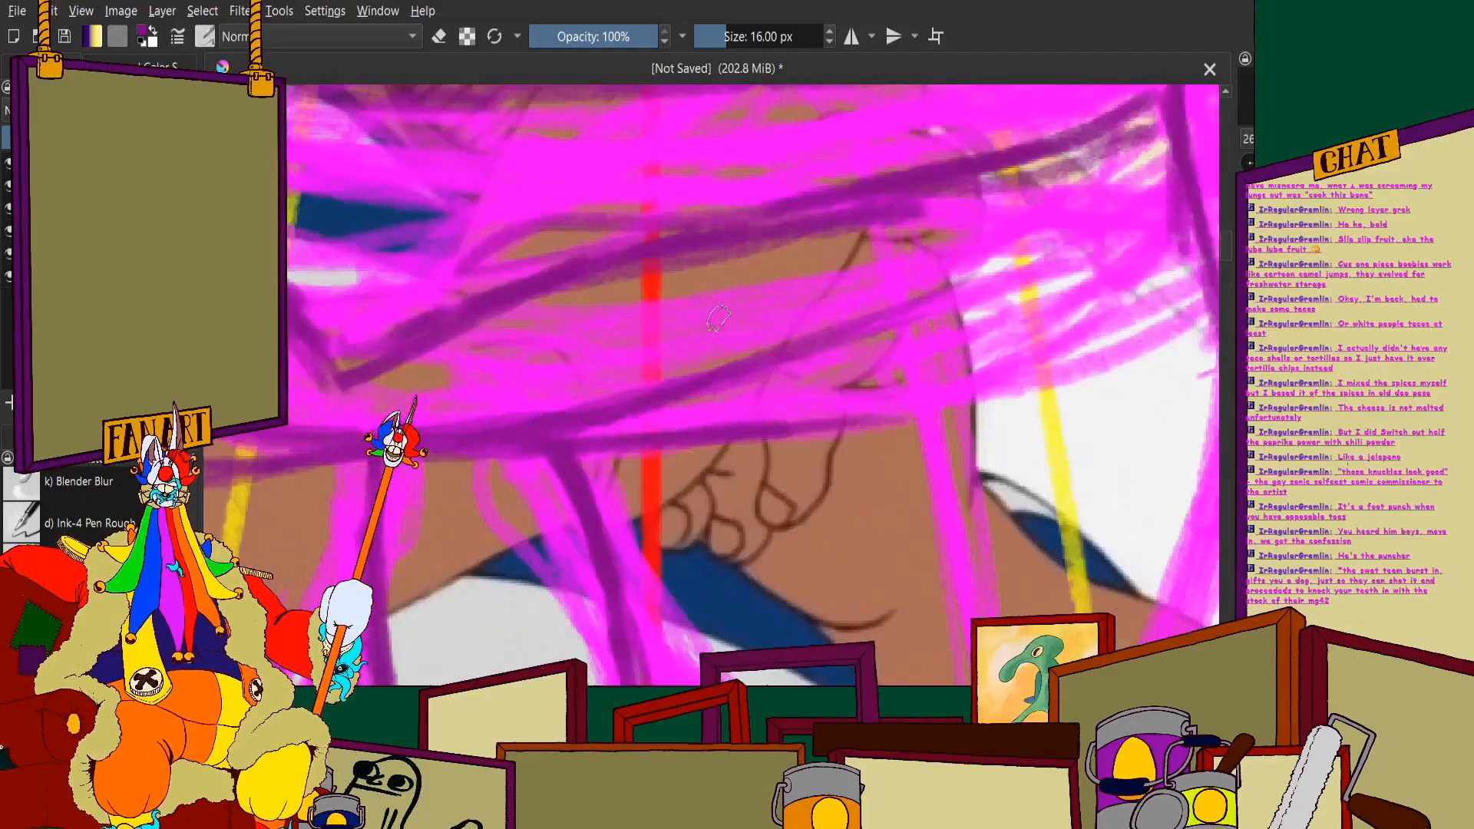
{"action": "scroll", "coordinate": [1025, 488], "scroll_direction": "down", "scroll_amount": 4}
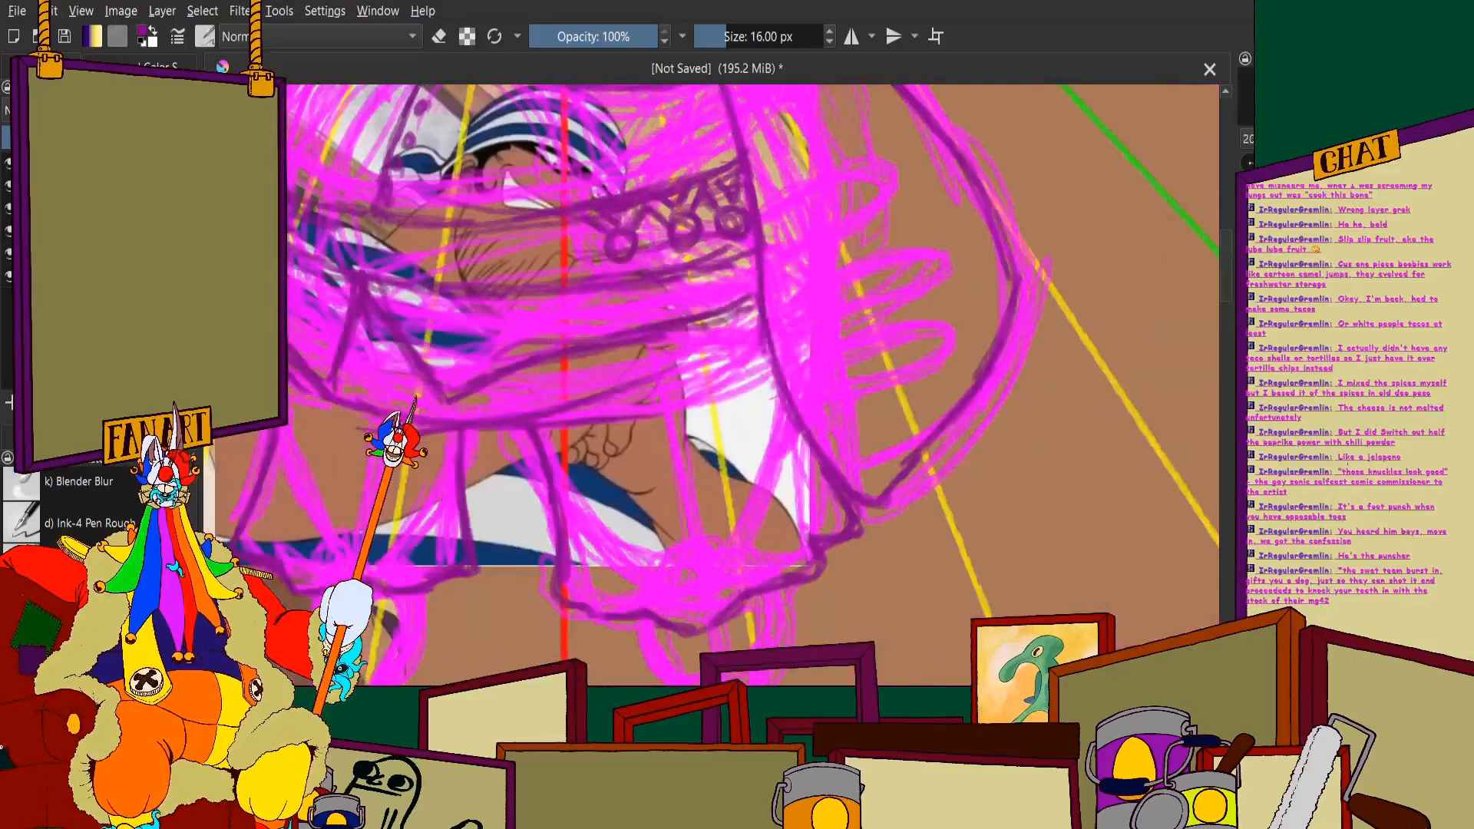
{"action": "scroll", "coordinate": [482, 429], "scroll_direction": "up", "scroll_amount": 2}
{"action": "key", "text": "e"}
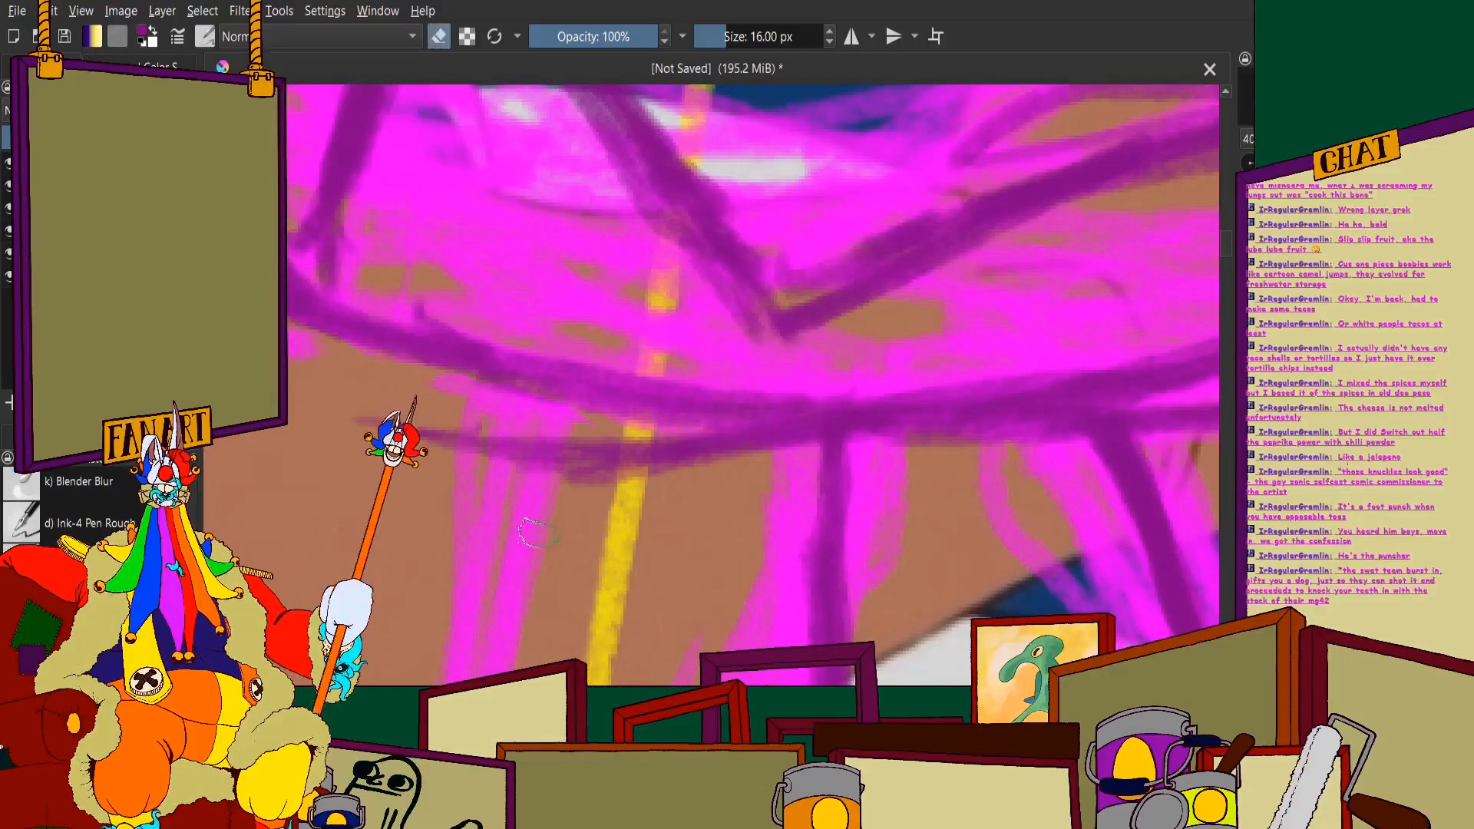
{"action": "left_click", "coordinate": [620, 463]}
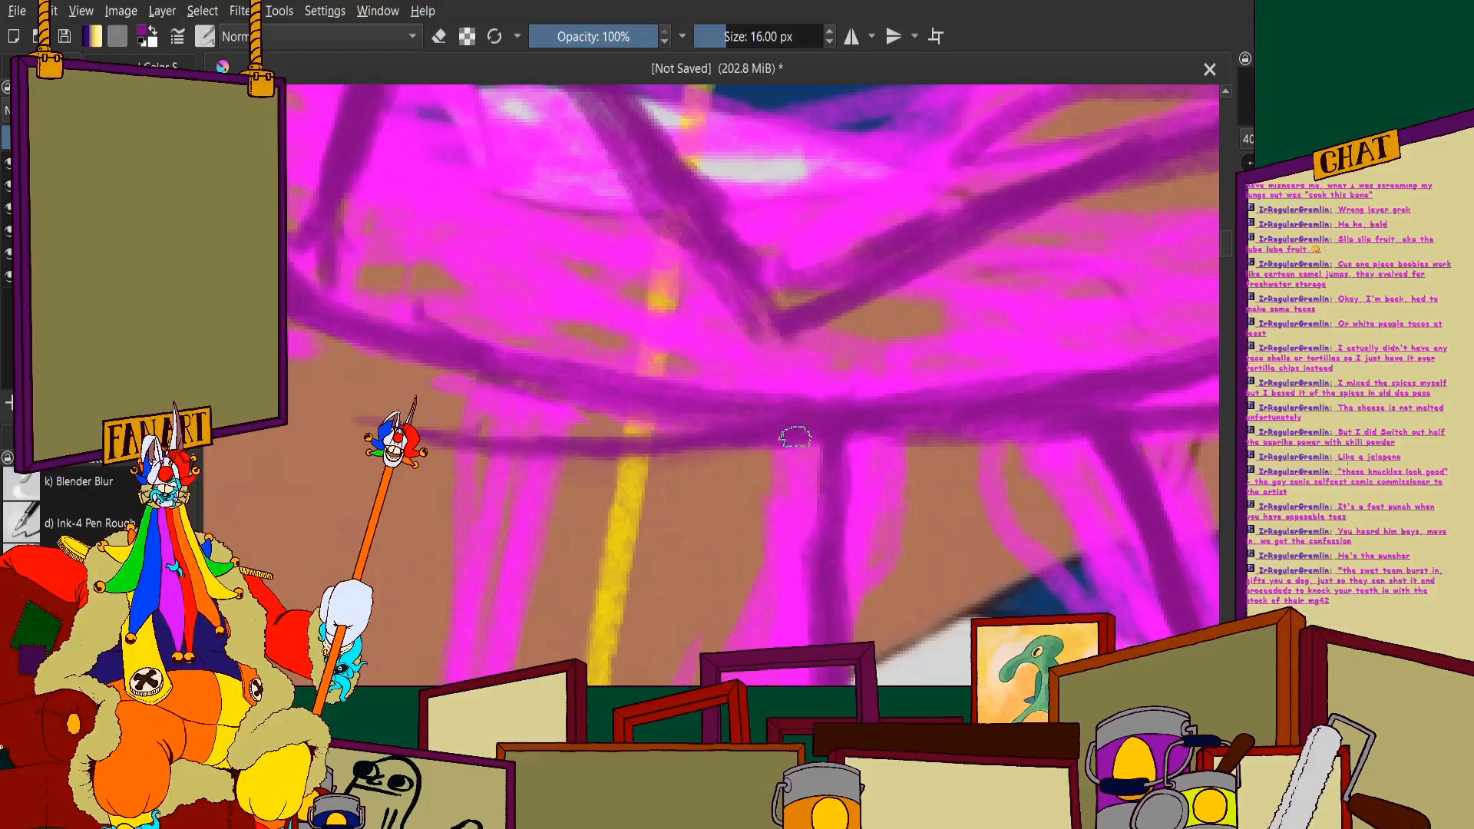
Add a short dark purple stroke where the second trouser leg's inner edge meets the line beneath the belly
{"action": "scroll", "coordinate": [842, 399], "scroll_direction": "down", "scroll_amount": 4}
{"action": "scroll", "coordinate": [837, 374], "scroll_direction": "up", "scroll_amount": 2}
{"action": "scroll", "coordinate": [836, 374], "scroll_direction": "down", "scroll_amount": 1}
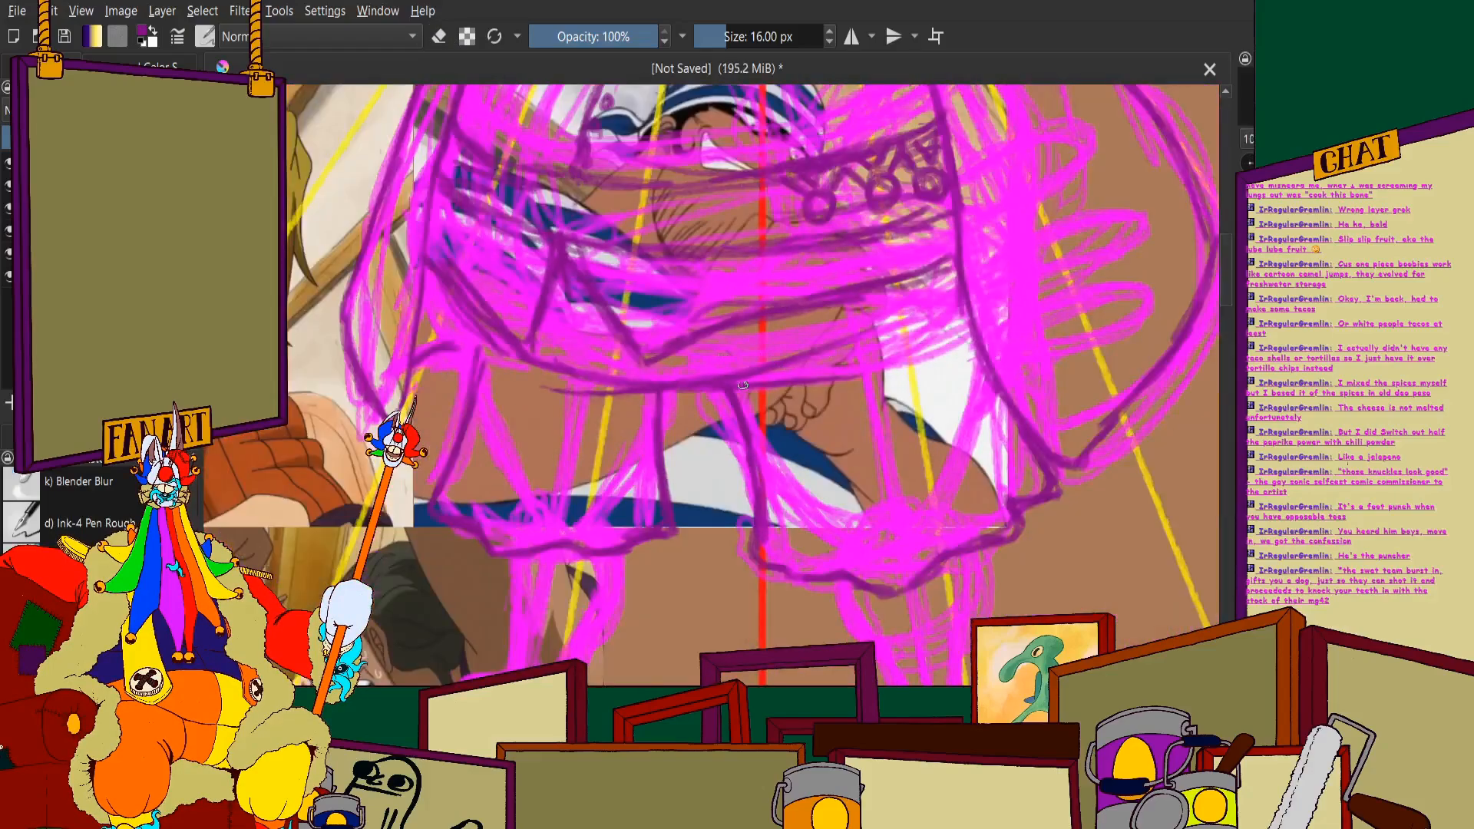
{"action": "left_click_drag", "start_coordinate": [744, 384], "coordinate": [728, 391]}
{"action": "scroll", "coordinate": [553, 415], "scroll_direction": "up", "scroll_amount": 2}
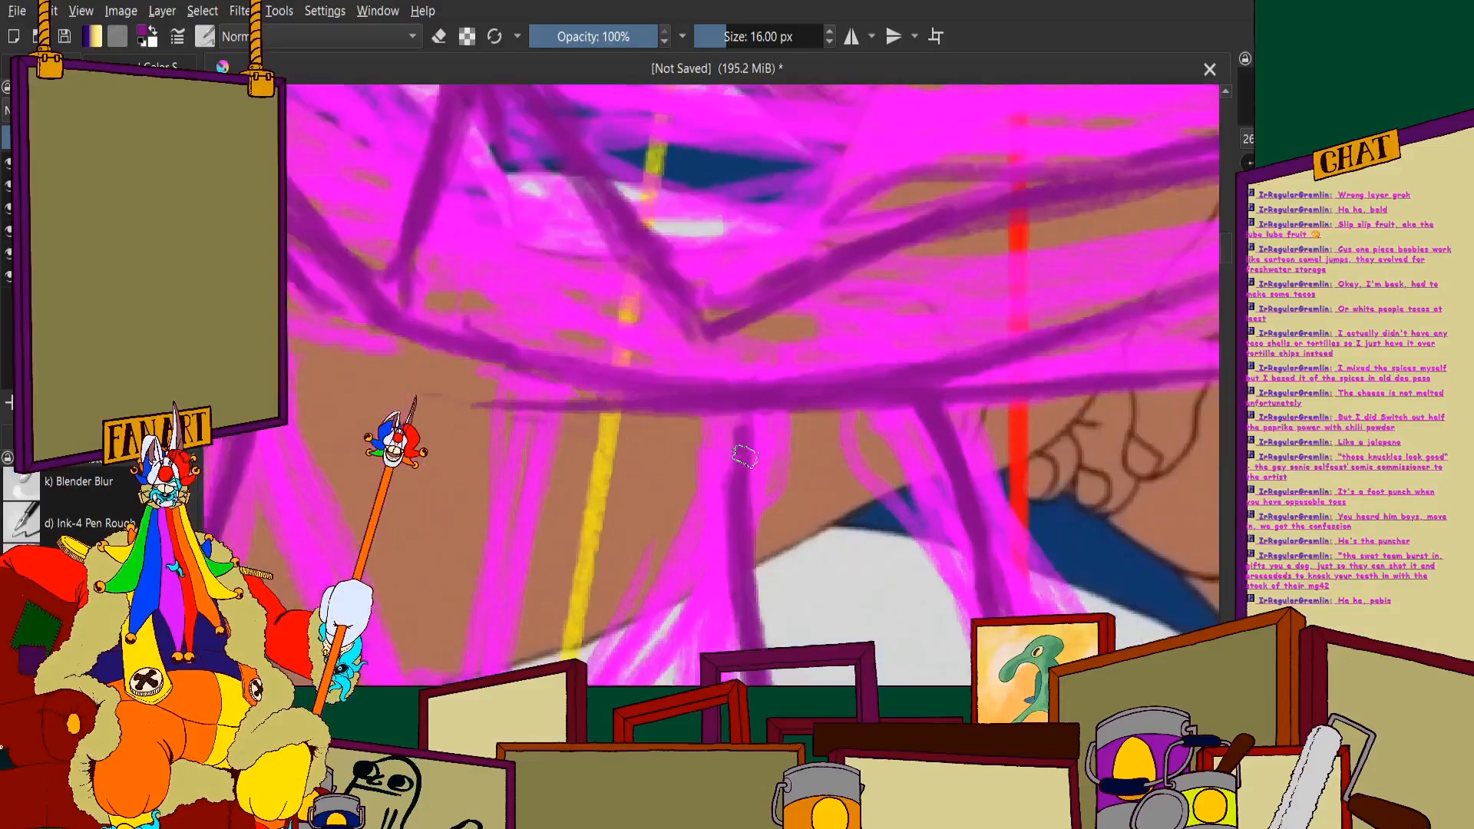
Erase the stray dark purple marks beside the upper part of the second trouser leg's inner edge
{"action": "scroll", "coordinate": [730, 394], "scroll_direction": "up", "scroll_amount": 3}
{"action": "scroll", "coordinate": [714, 530], "scroll_direction": "down", "scroll_amount": 3}
{"action": "scroll", "coordinate": [768, 445], "scroll_direction": "up", "scroll_amount": 3}
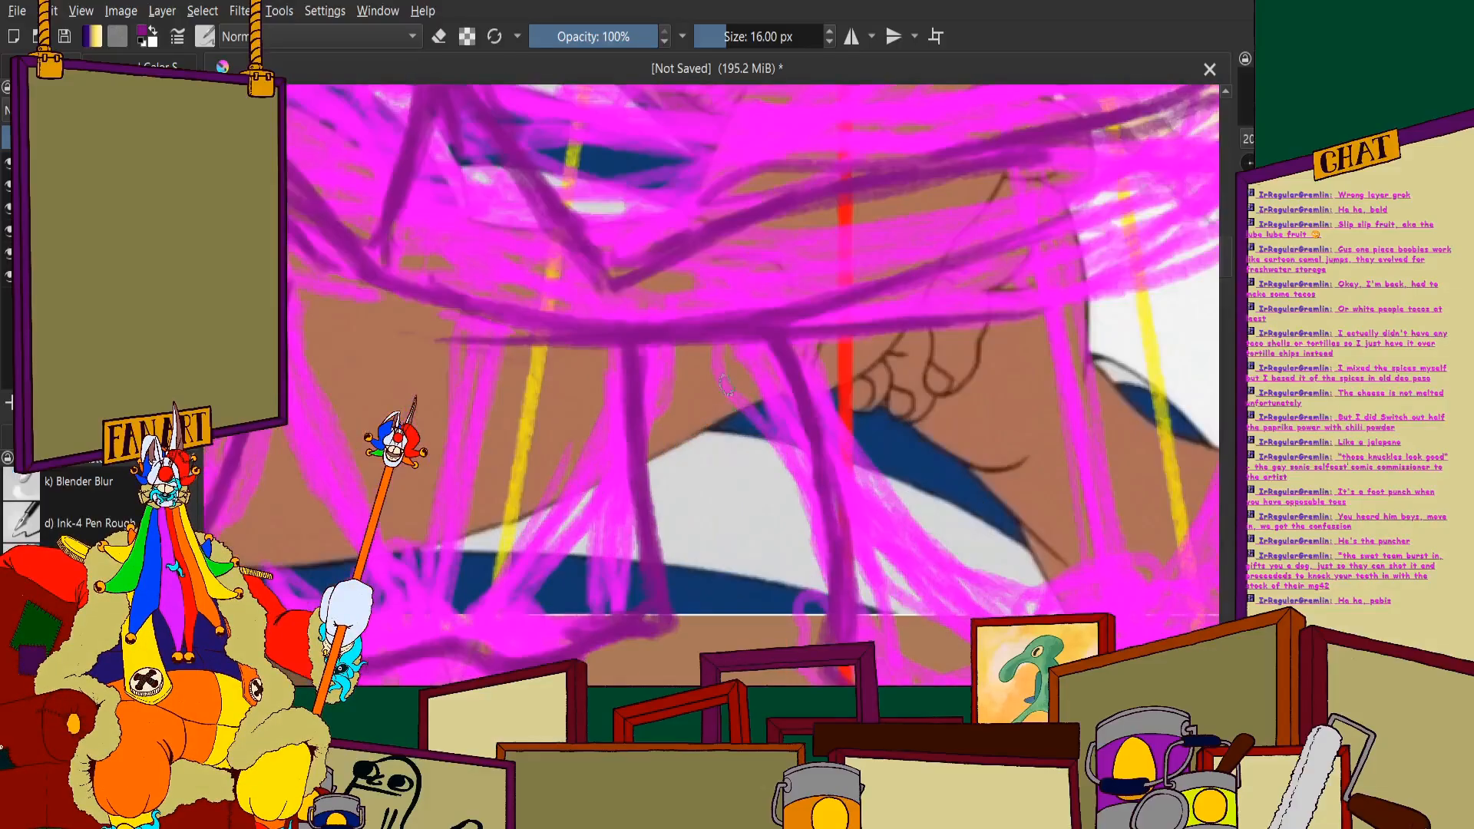
{"action": "scroll", "coordinate": [806, 360], "scroll_direction": "down", "scroll_amount": 5}
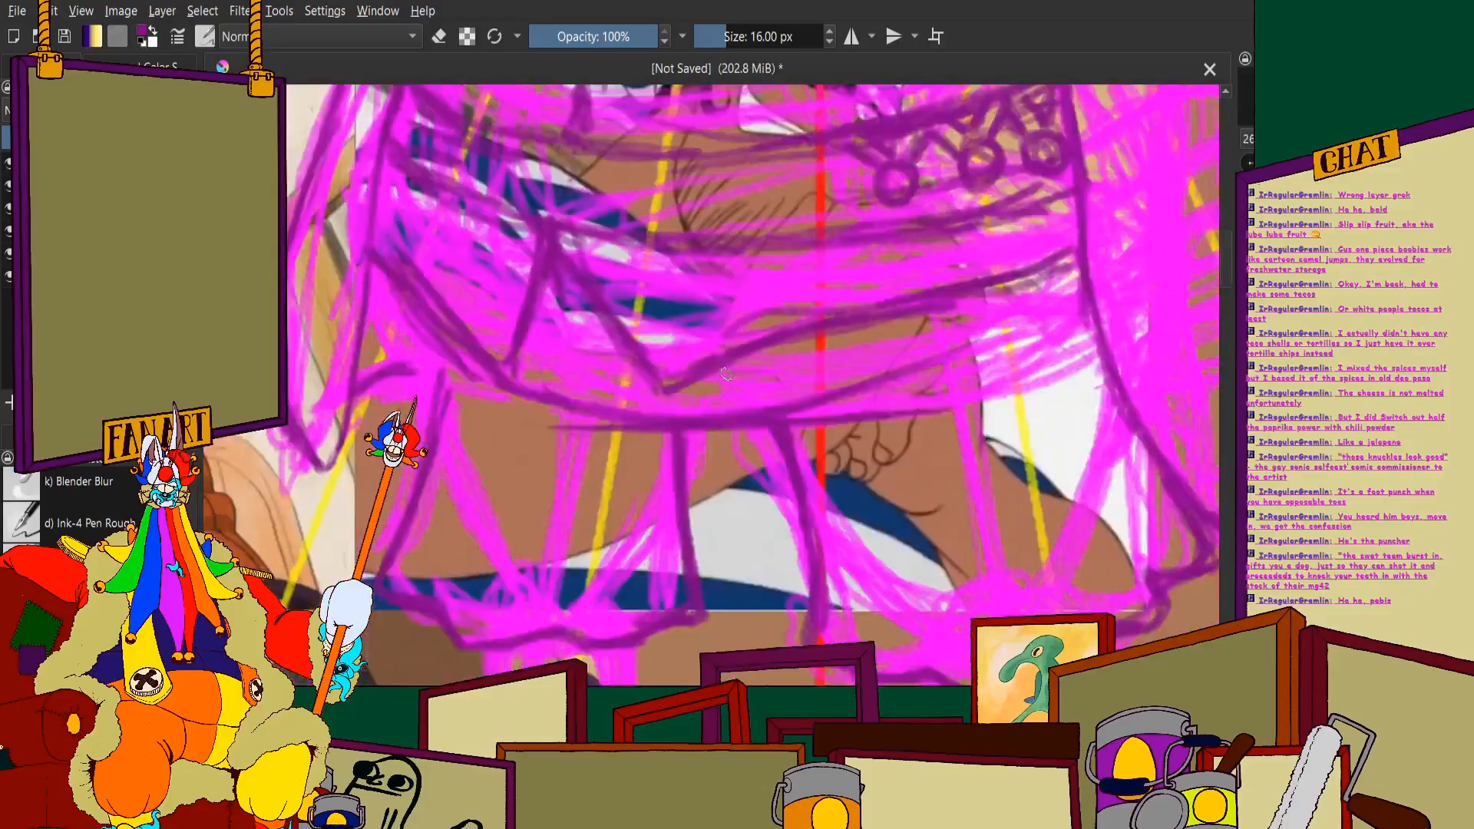
{"action": "scroll", "coordinate": [589, 353], "scroll_direction": "up", "scroll_amount": 2}
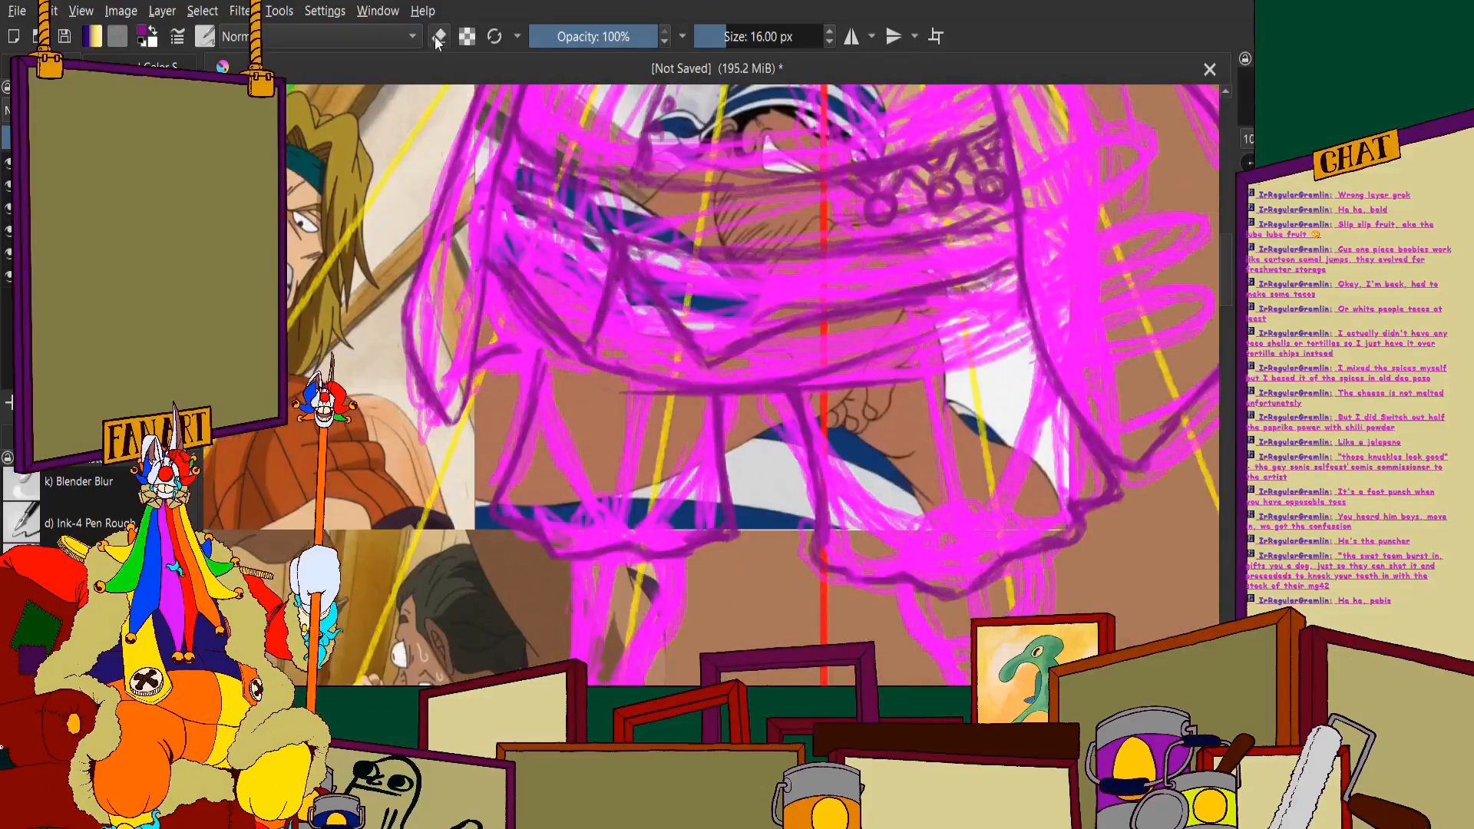
{"action": "left_click", "coordinate": [439, 36]}
{"action": "scroll", "coordinate": [532, 355], "scroll_direction": "up", "scroll_amount": 5}
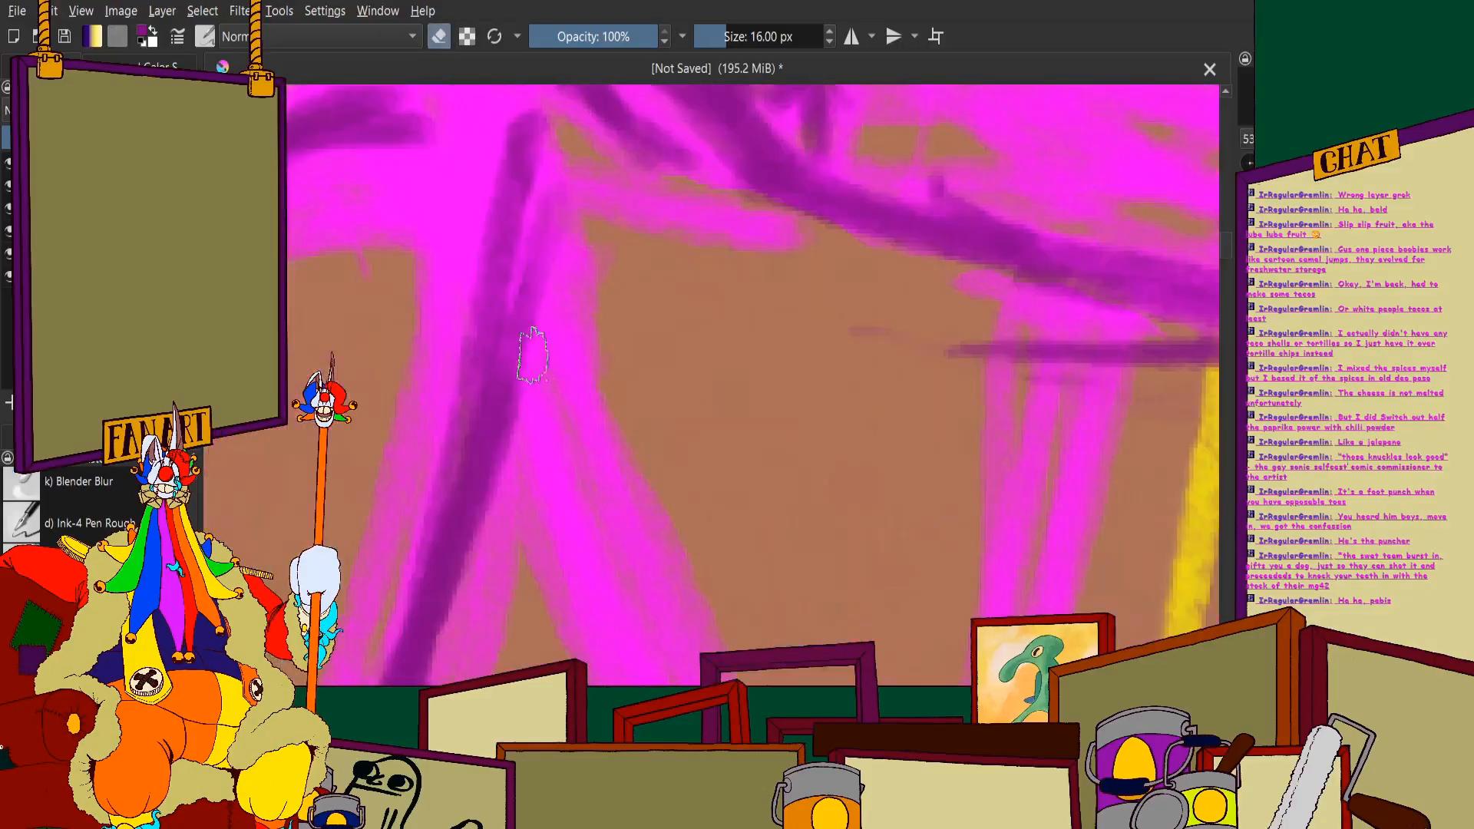
{"action": "scroll", "coordinate": [532, 355], "scroll_direction": "down", "scroll_amount": 2}
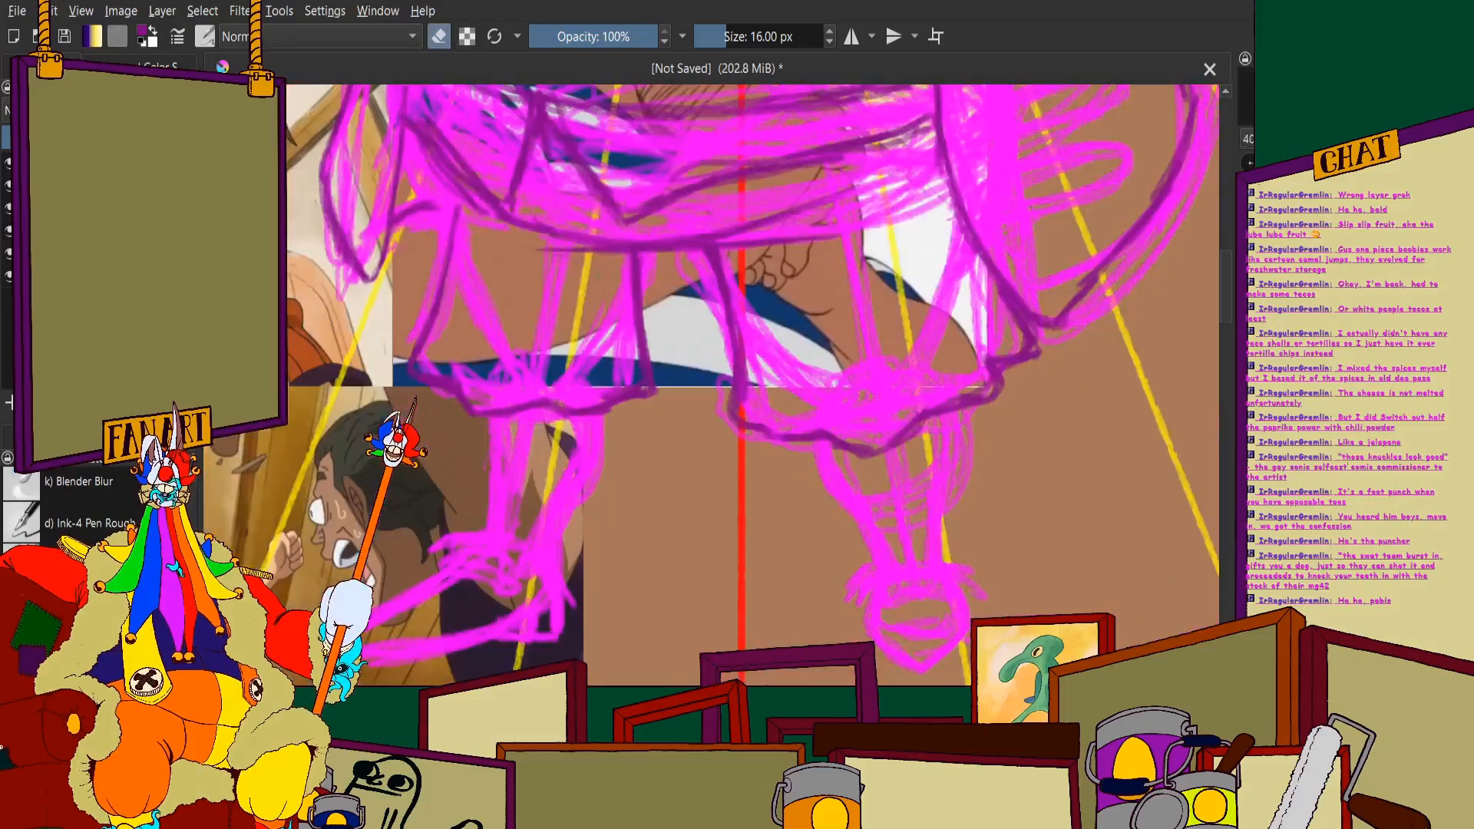
{"action": "scroll", "coordinate": [710, 261], "scroll_direction": "up", "scroll_amount": 5}
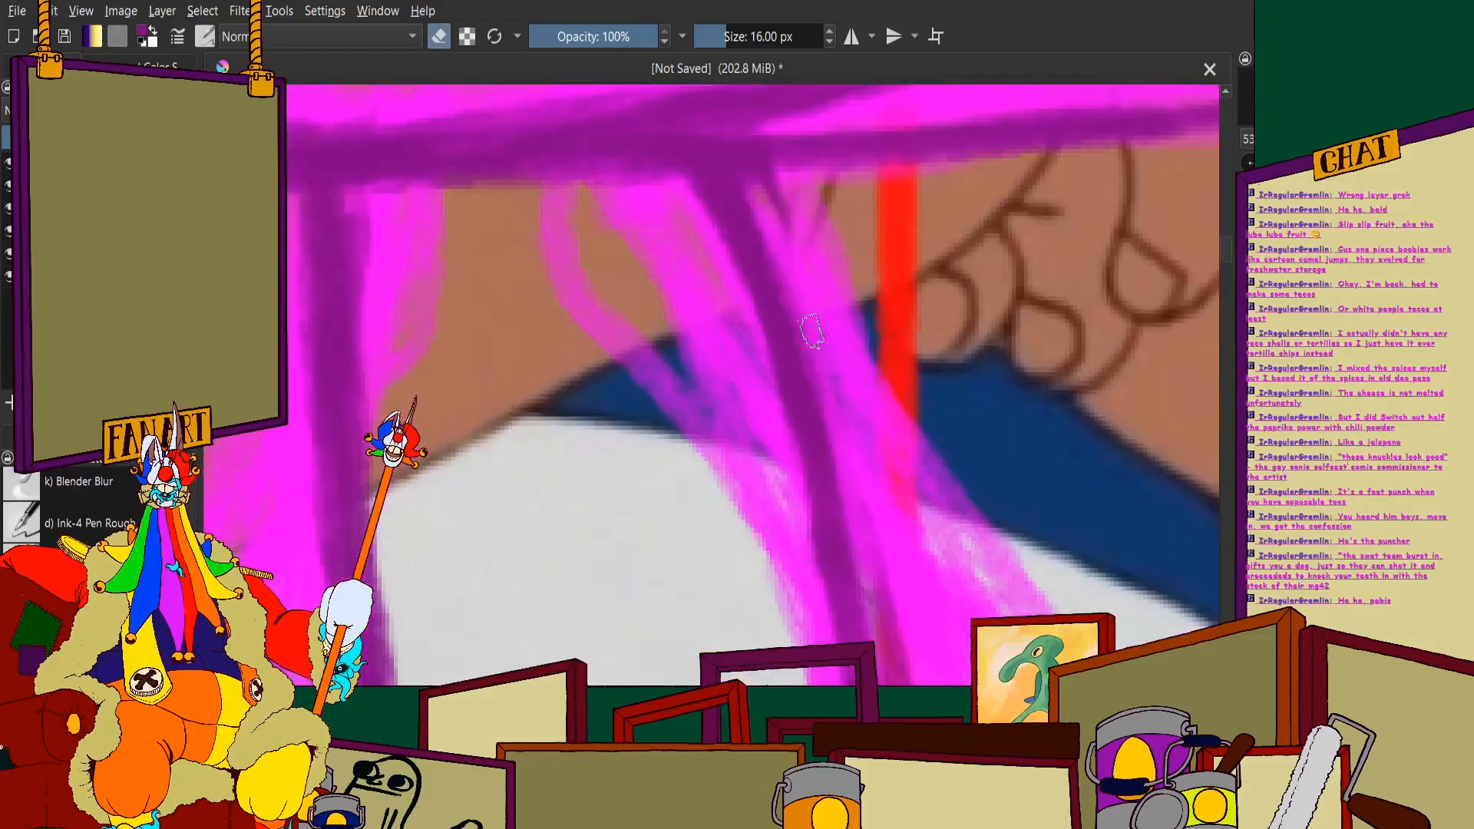
{"action": "scroll", "coordinate": [791, 165], "scroll_direction": "up", "scroll_amount": 3}
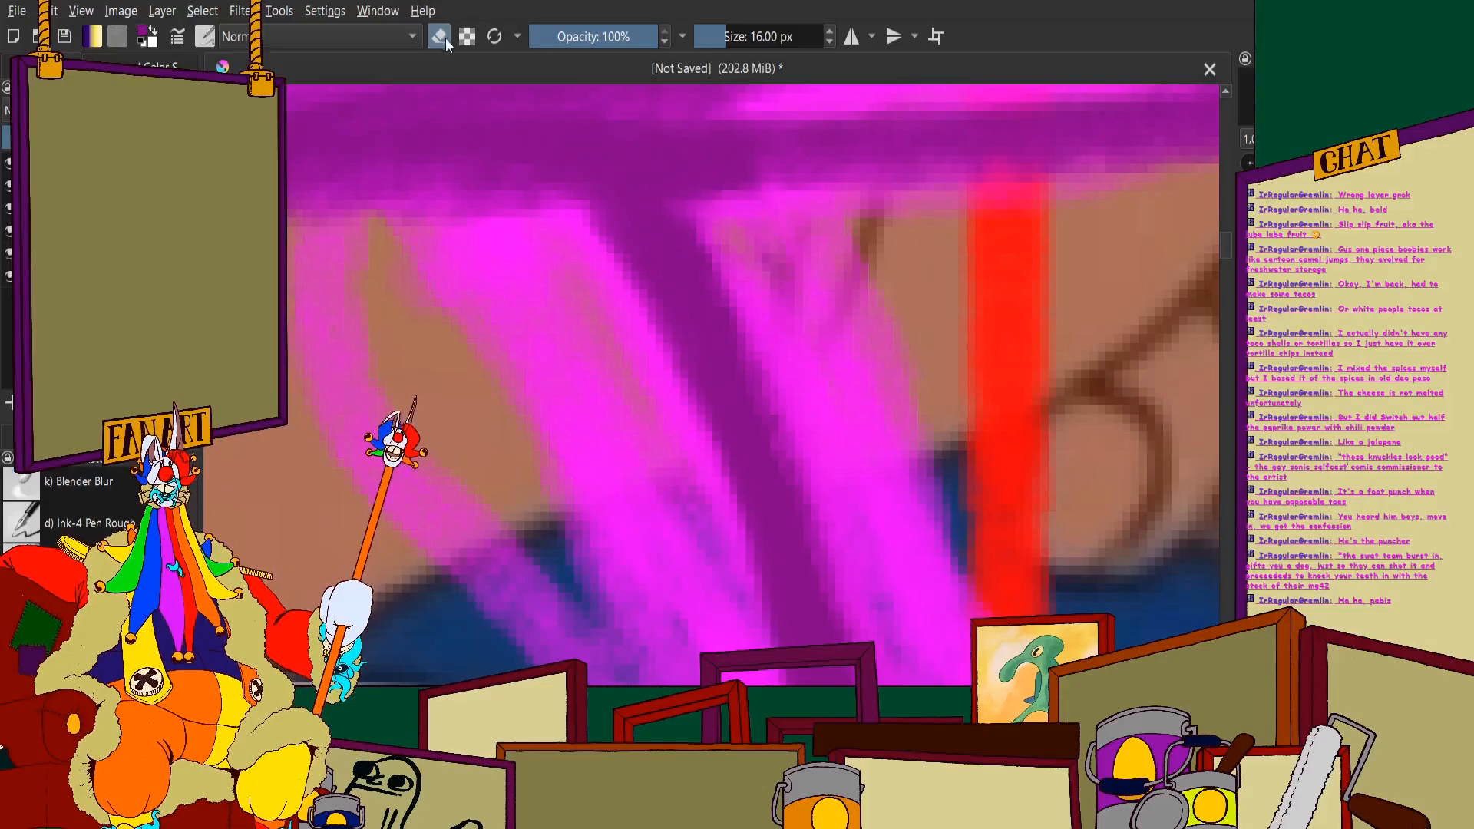
{"action": "scroll", "coordinate": [695, 307], "scroll_direction": "down", "scroll_amount": 8}
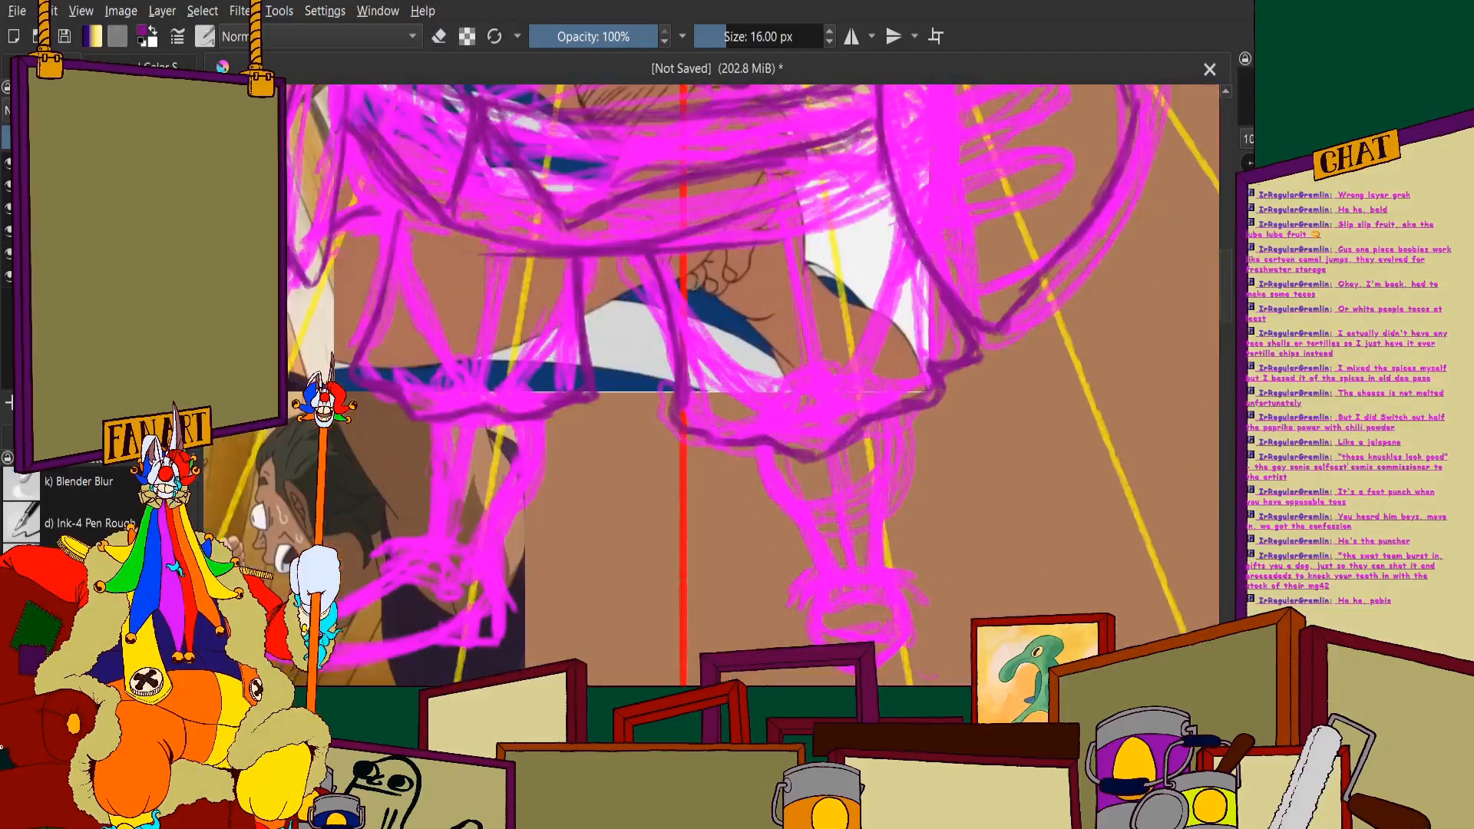
{"action": "scroll", "coordinate": [530, 400], "scroll_direction": "up", "scroll_amount": 6}
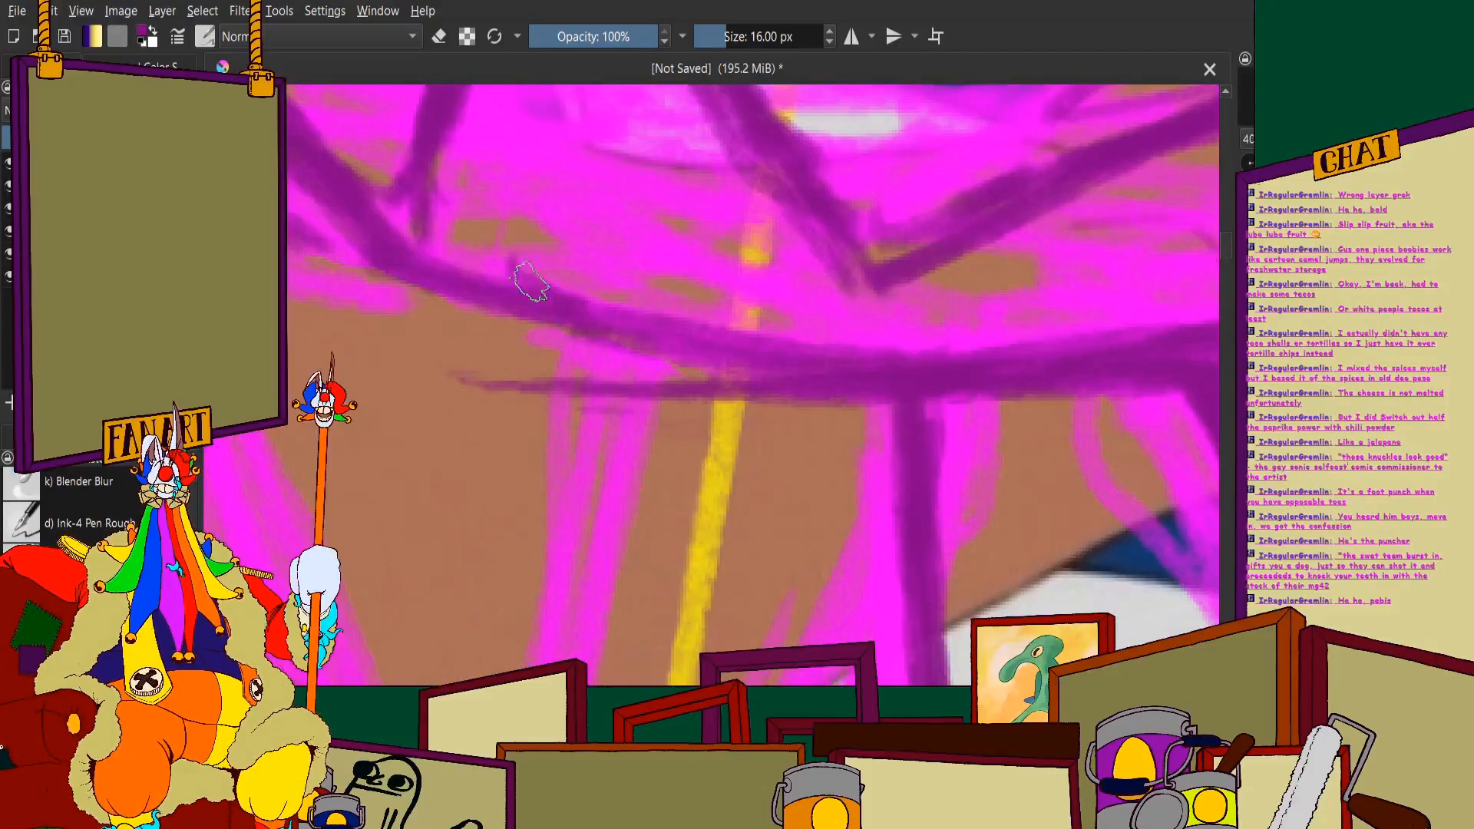
Add short dark purple fold strokes rising from the gathered cuff of the second trouser leg
{"action": "scroll", "coordinate": [908, 375], "scroll_direction": "down", "scroll_amount": 5}
{"action": "scroll", "coordinate": [795, 359], "scroll_direction": "up", "scroll_amount": 3}
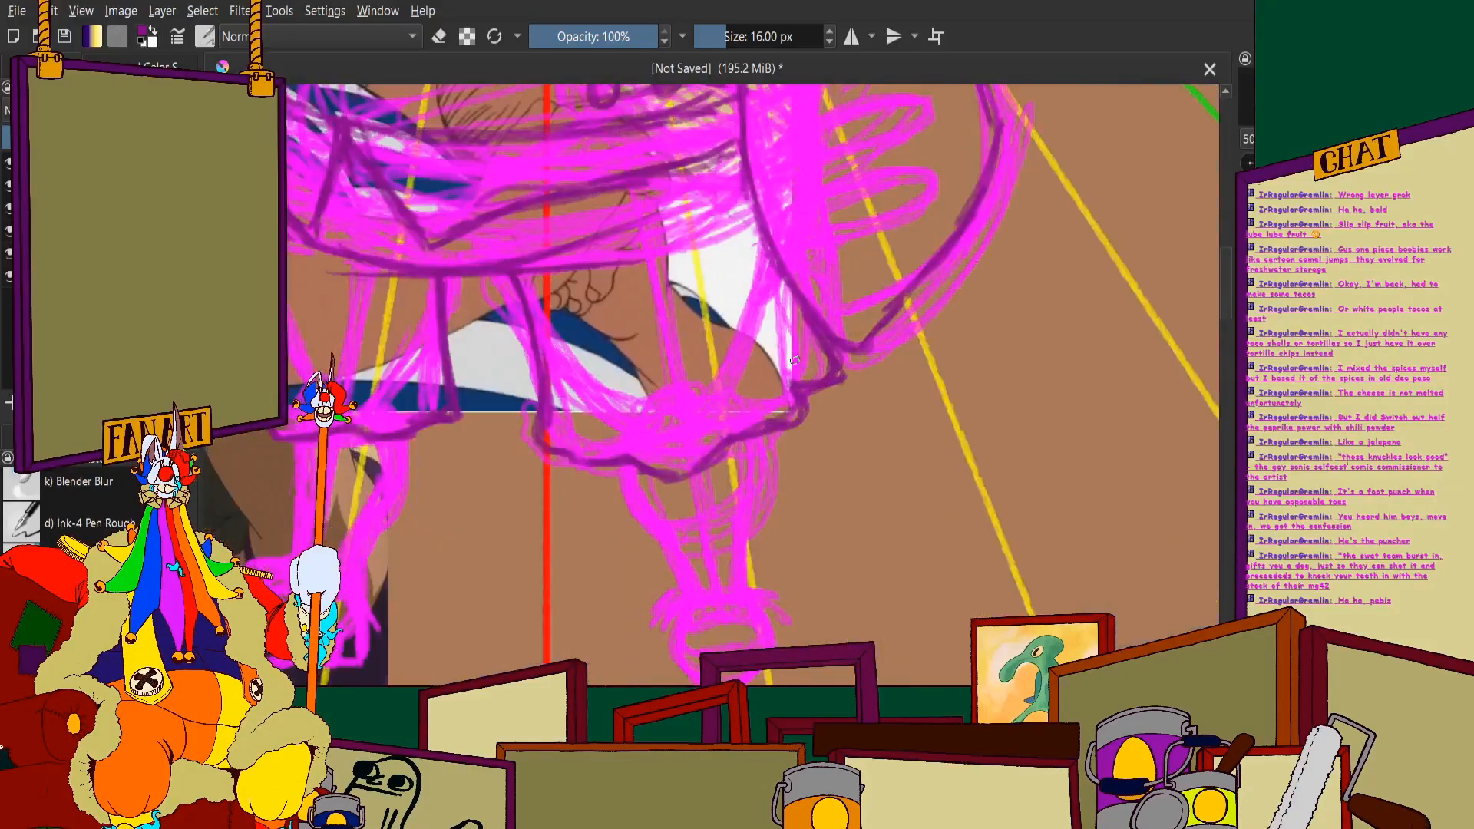
{"action": "scroll", "coordinate": [755, 348], "scroll_direction": "up", "scroll_amount": 2}
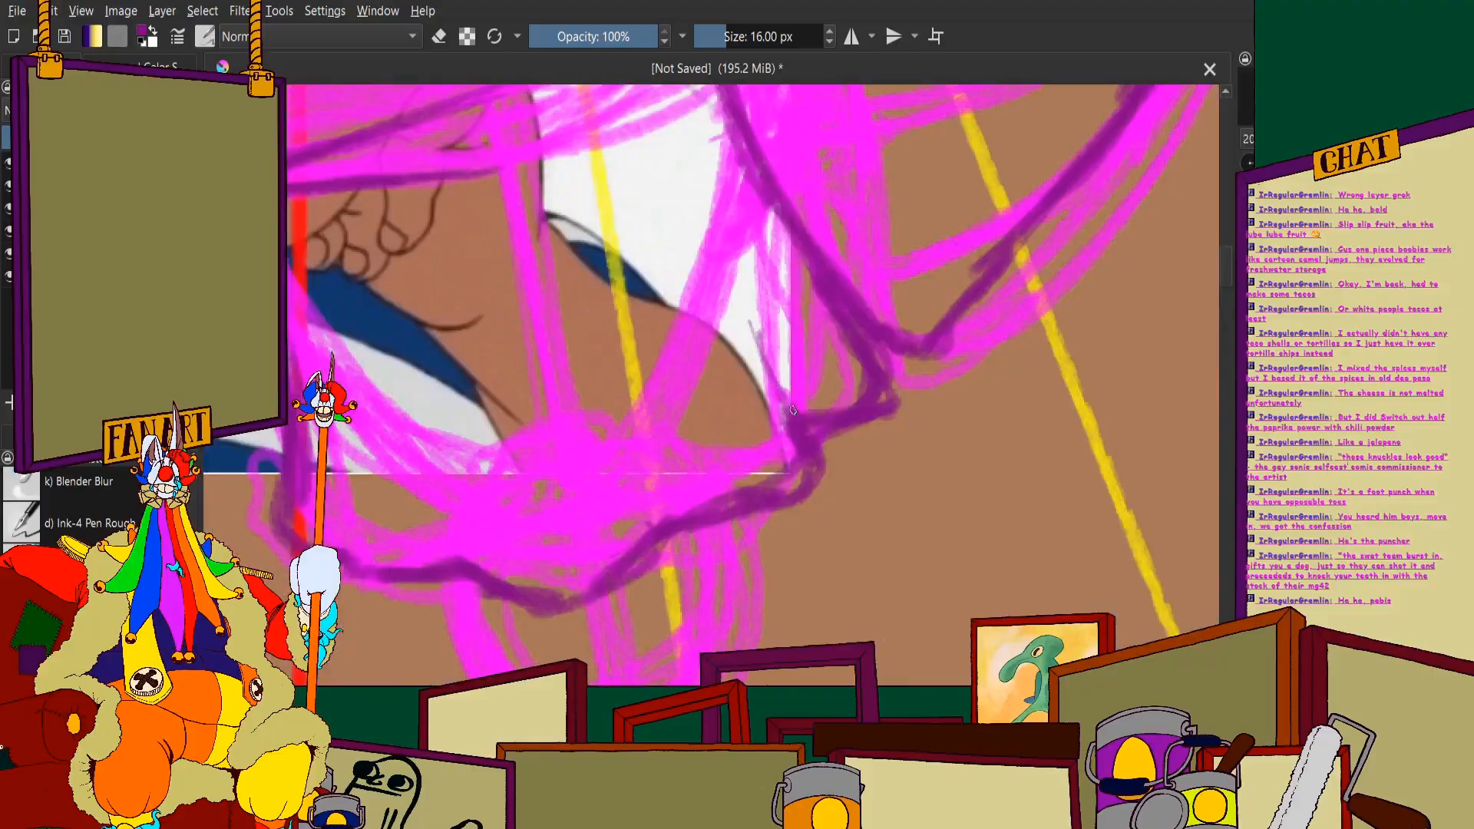
{"action": "scroll", "coordinate": [810, 426], "scroll_direction": "down", "scroll_amount": 2}
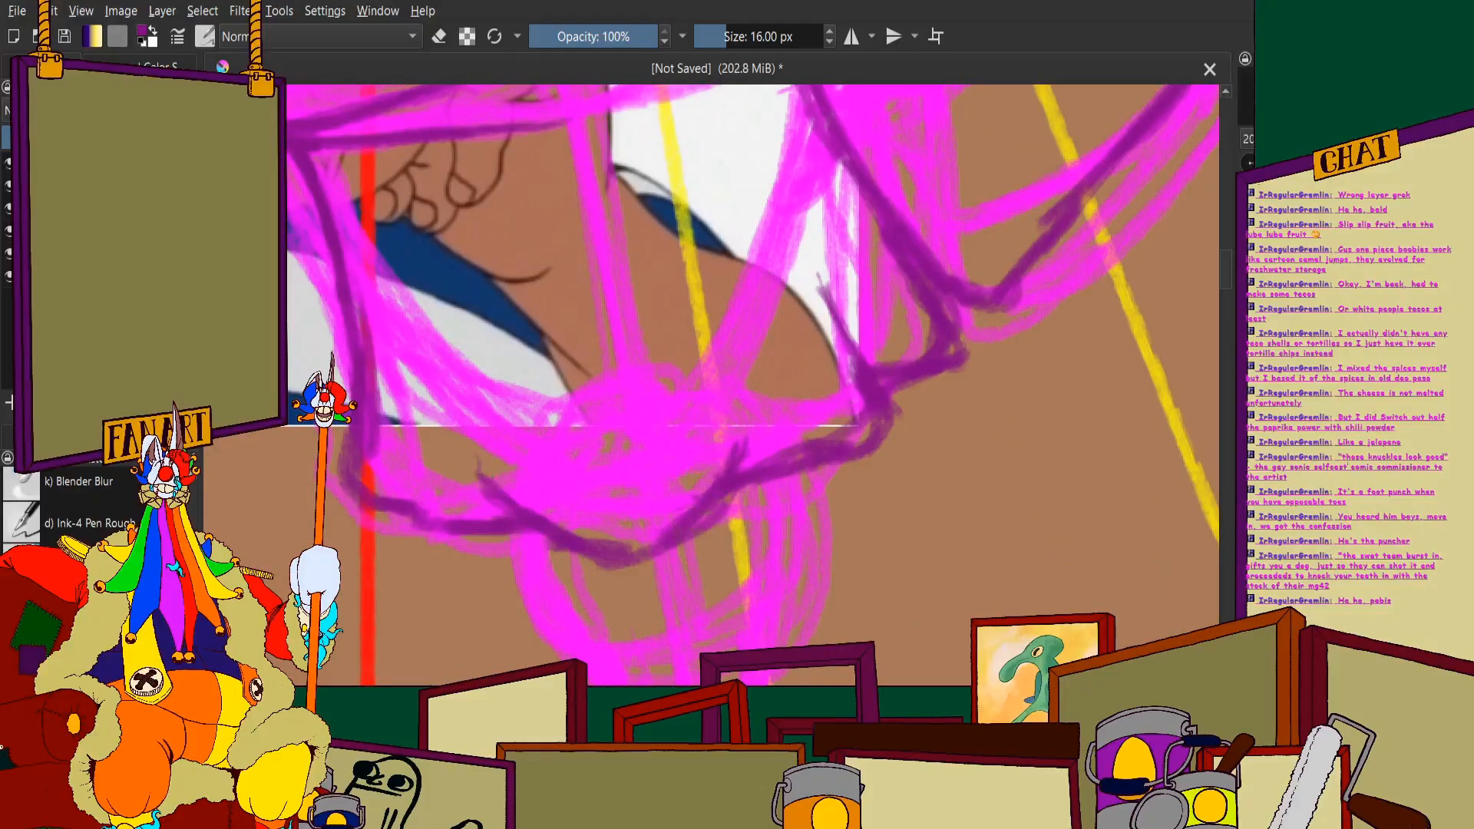
{"action": "scroll", "coordinate": [483, 467], "scroll_direction": "down", "scroll_amount": 3}
{"action": "scroll", "coordinate": [483, 467], "scroll_direction": "up", "scroll_amount": 2}
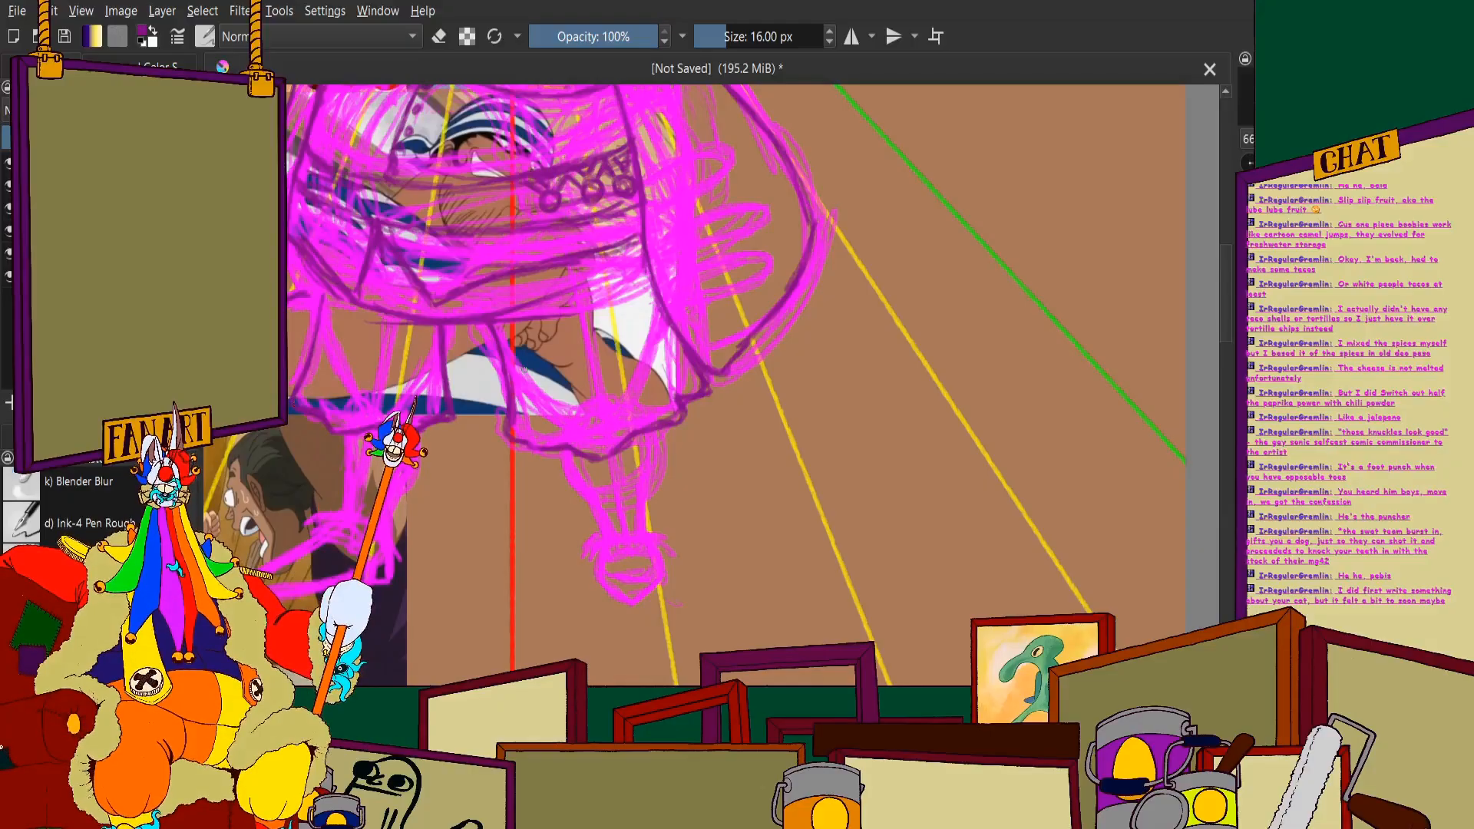
Smooth the first trouser leg's cuff hem by thickening its outer curve and erasing the excess along the line
{"action": "scroll", "coordinate": [311, 361], "scroll_direction": "up", "scroll_amount": 5}
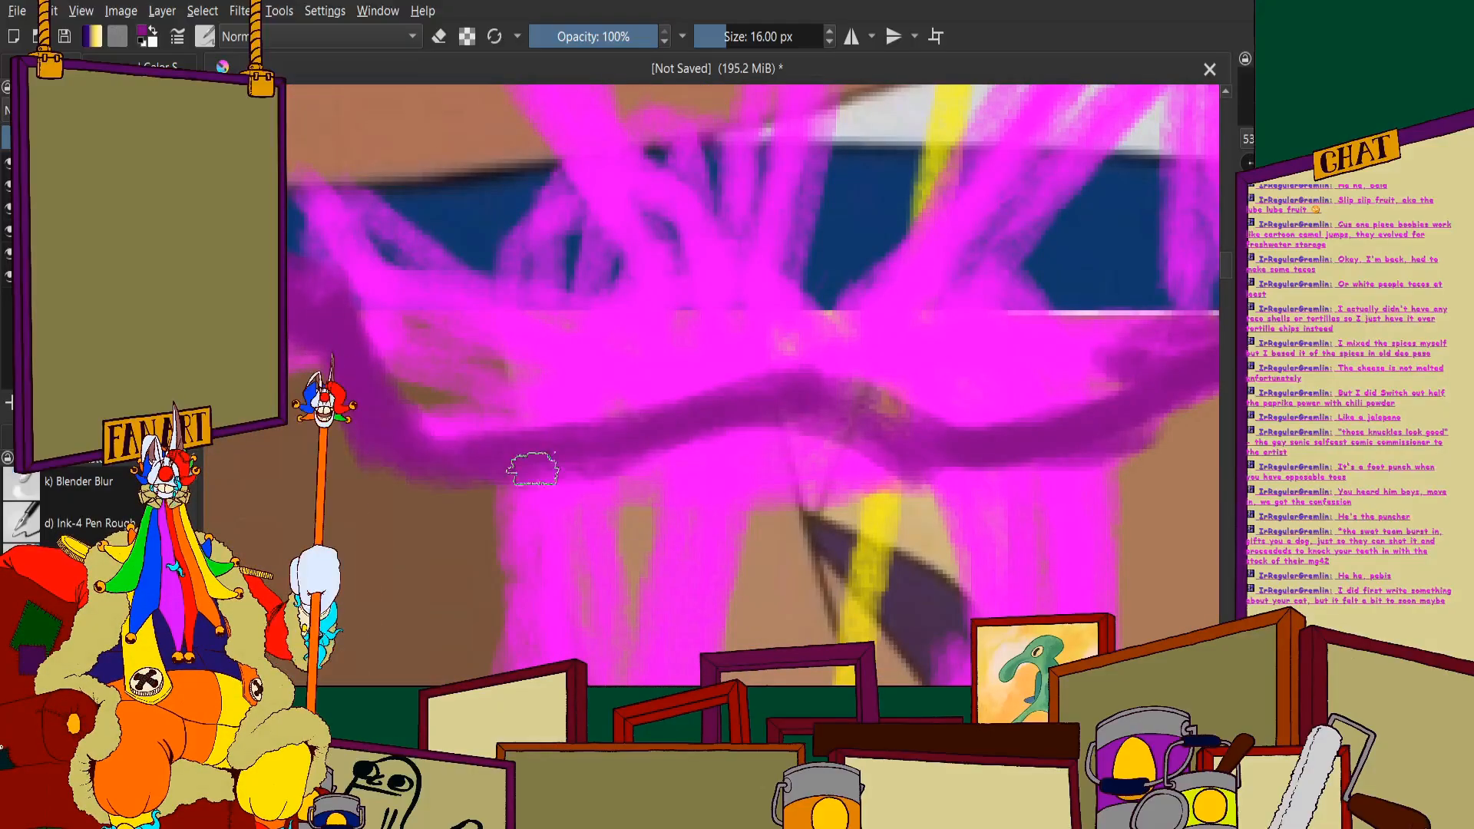
{"action": "scroll", "coordinate": [710, 309], "scroll_direction": "down", "scroll_amount": 2}
{"action": "scroll", "coordinate": [710, 309], "scroll_direction": "up", "scroll_amount": 3}
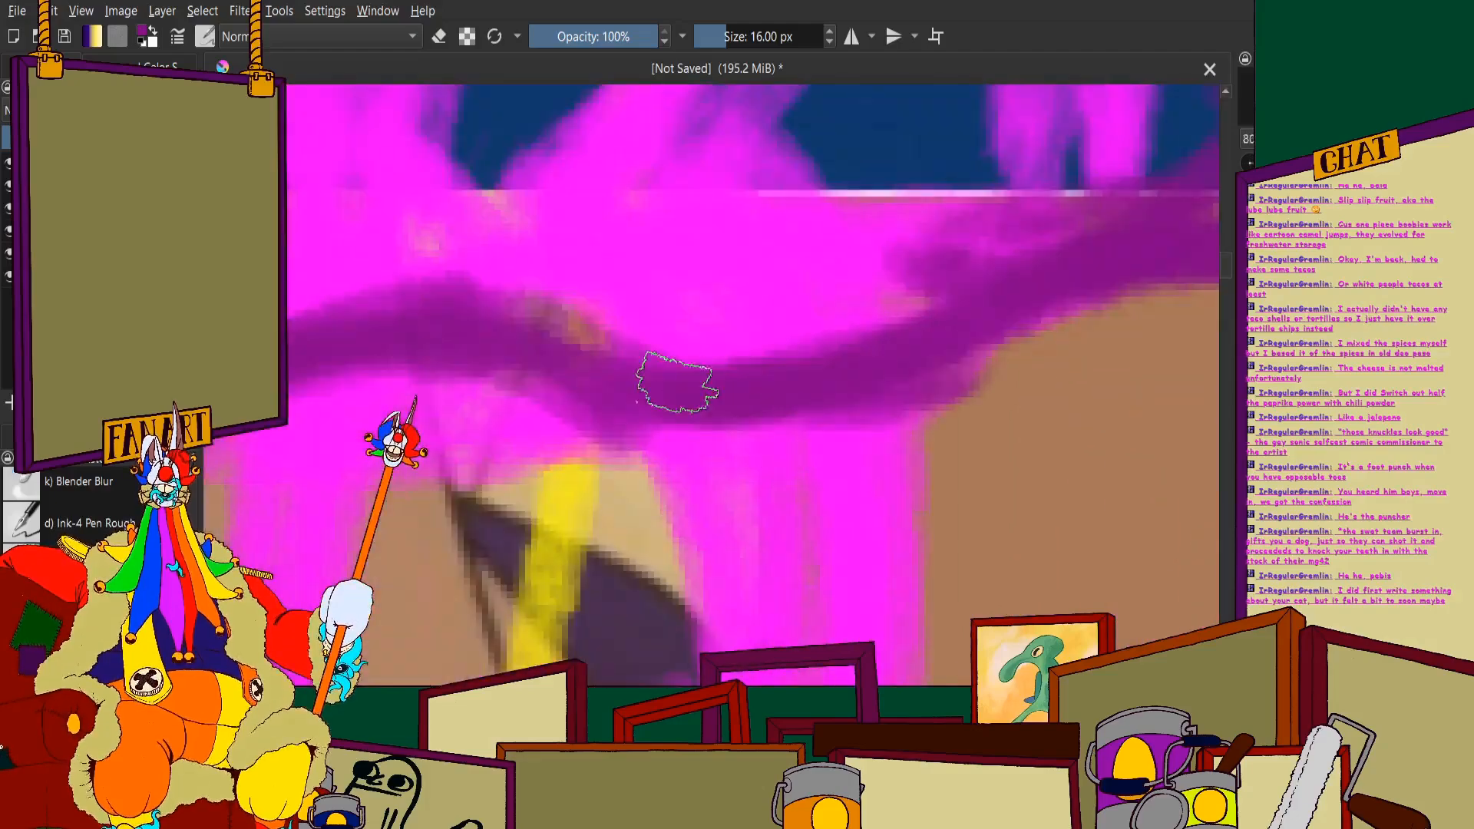
{"action": "key", "text": "e"}
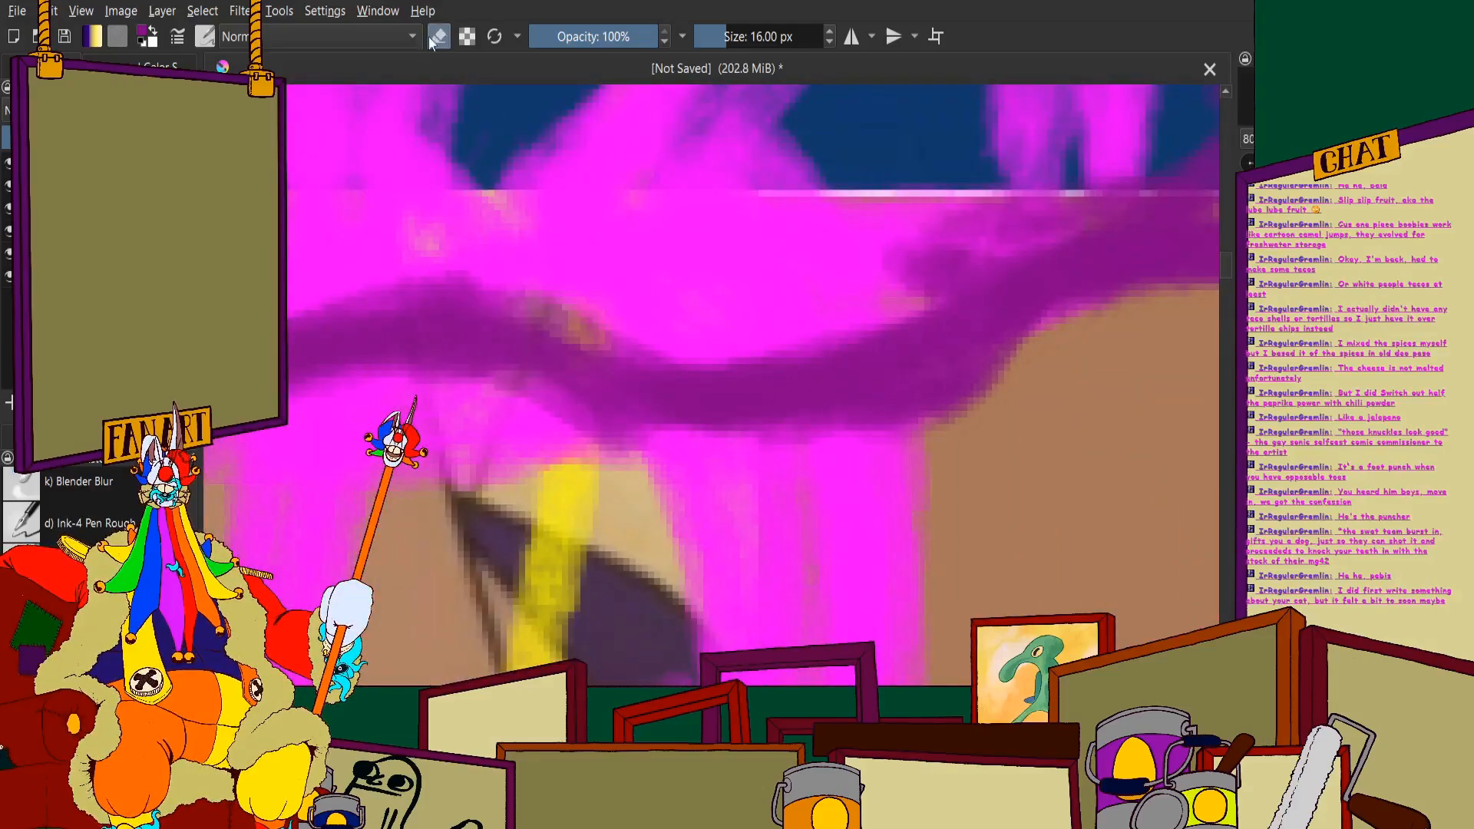
{"action": "scroll", "coordinate": [736, 367], "scroll_direction": "up", "scroll_amount": 2}
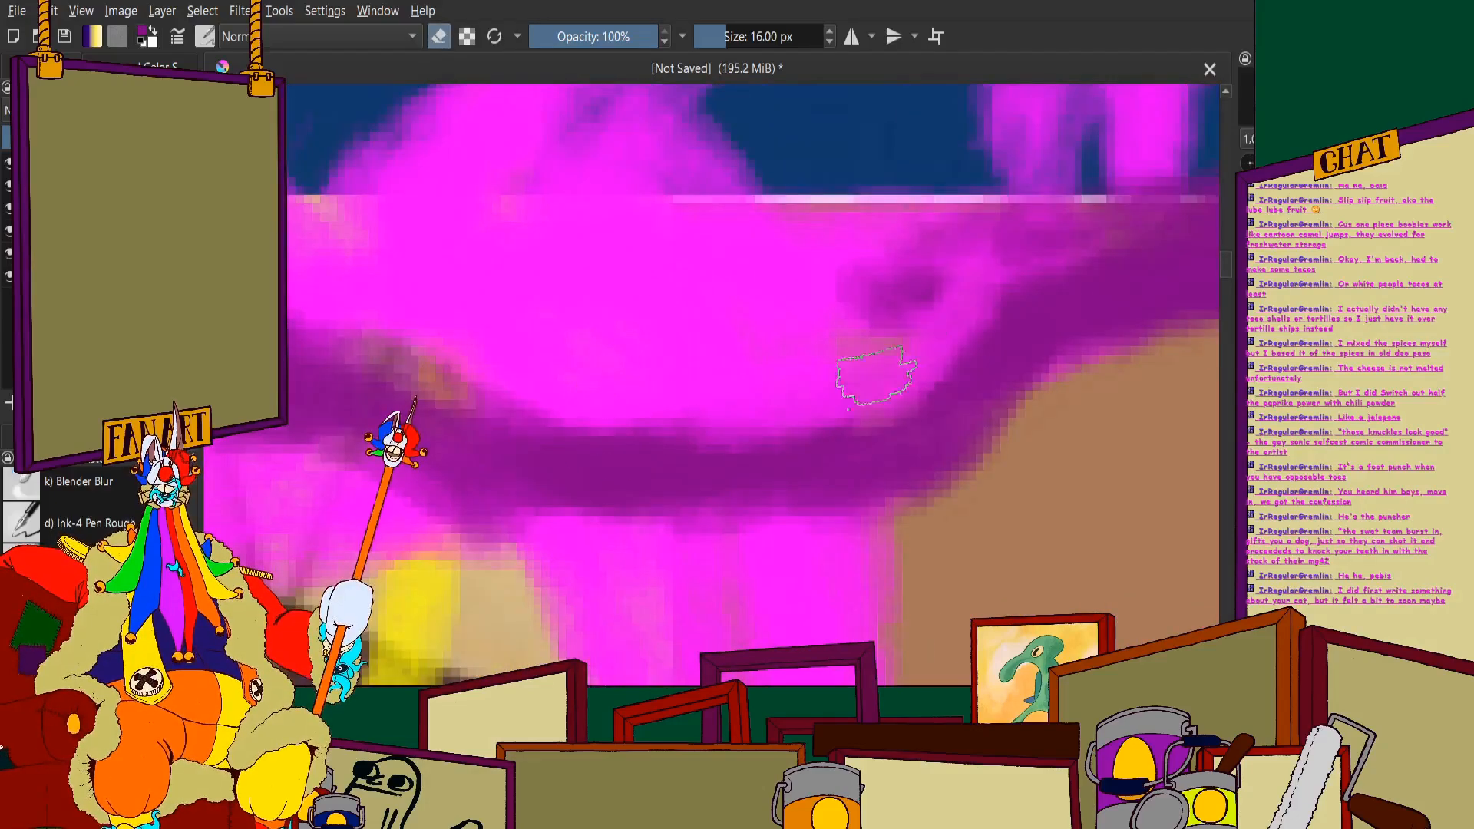
{"action": "scroll", "coordinate": [614, 400], "scroll_direction": "down", "scroll_amount": 2}
{"action": "scroll", "coordinate": [710, 384], "scroll_direction": "down", "scroll_amount": 1}
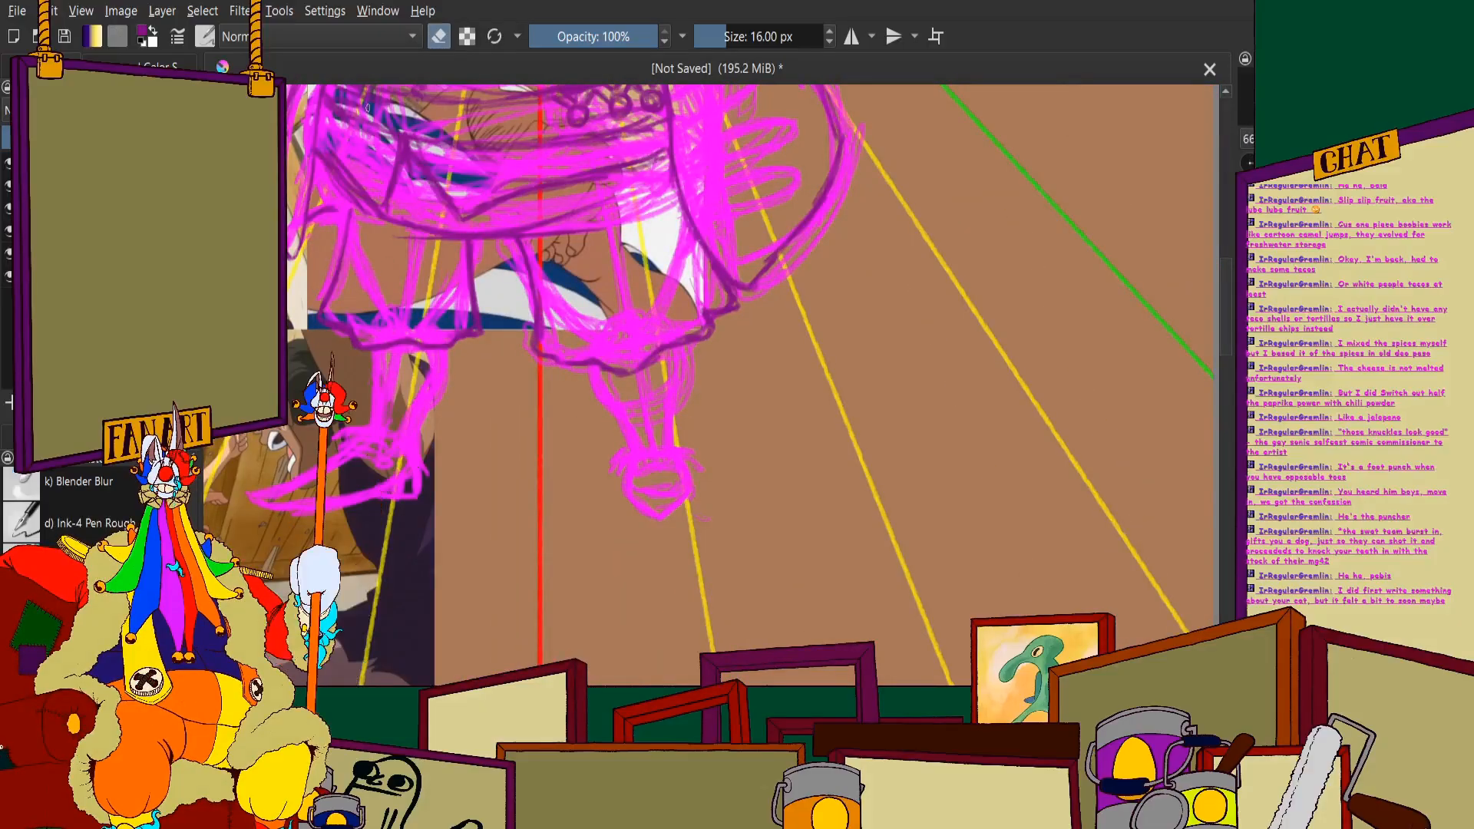
Draw both dark purple side outlines of the first lower leg, from the cuff down towards the shoe
{"action": "left_click", "coordinate": [436, 36]}
{"action": "scroll", "coordinate": [522, 413], "scroll_direction": "up", "scroll_amount": 4}
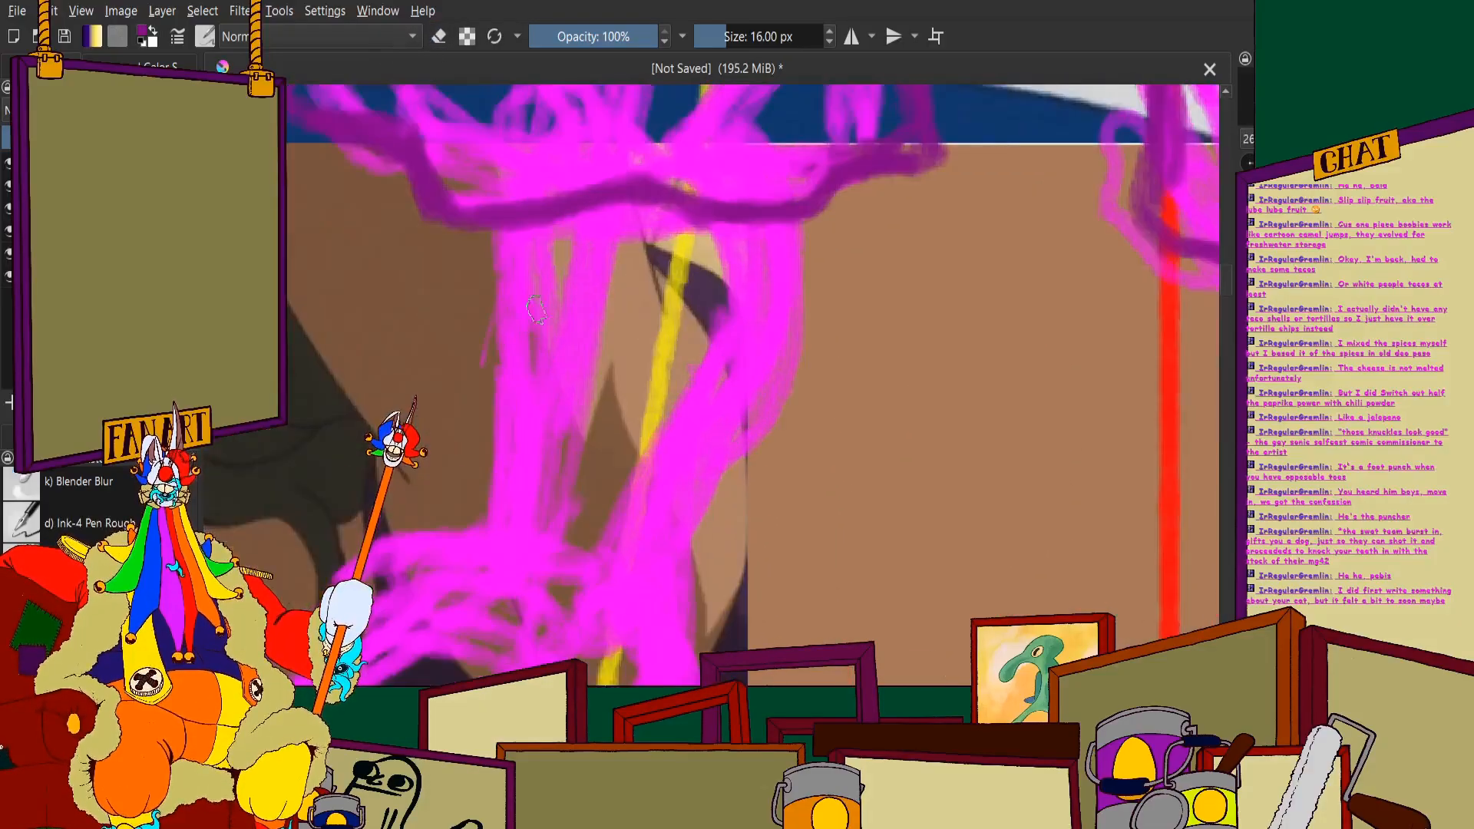
{"action": "mouse_move", "coordinate": [521, 413]}
{"action": "left_mouse_down"}
{"action": "mouse_move", "coordinate": [510, 522]}
{"action": "mouse_move", "coordinate": [575, 372]}
{"action": "left_mouse_up"}
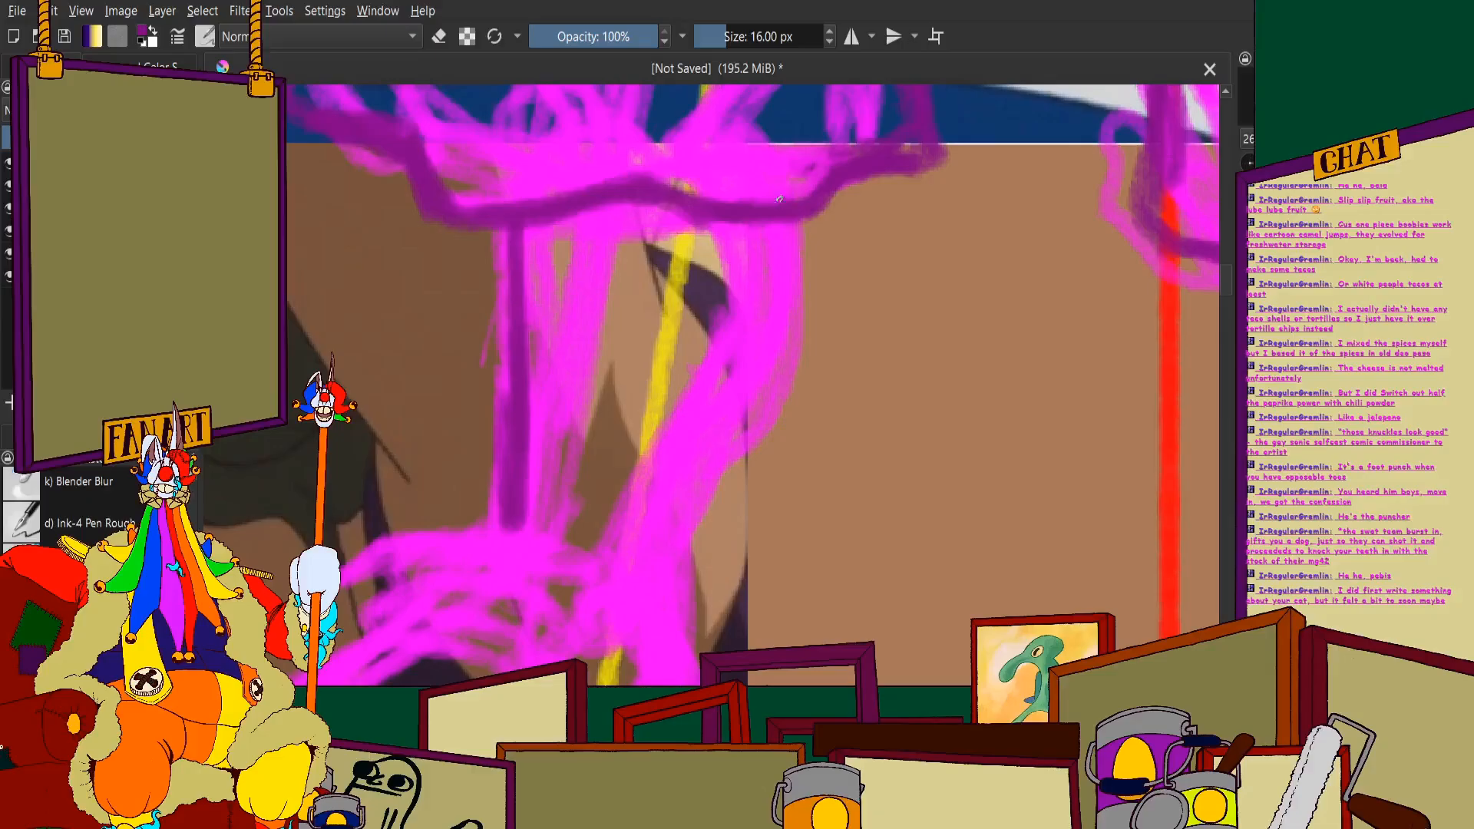
{"action": "mouse_move", "coordinate": [780, 198]}
{"action": "left_mouse_down"}
{"action": "mouse_move", "coordinate": [781, 331]}
{"action": "mouse_move", "coordinate": [775, 199]}
{"action": "mouse_move", "coordinate": [727, 437]}
{"action": "mouse_move", "coordinate": [766, 377]}
{"action": "mouse_move", "coordinate": [665, 565]}
{"action": "left_mouse_up"}
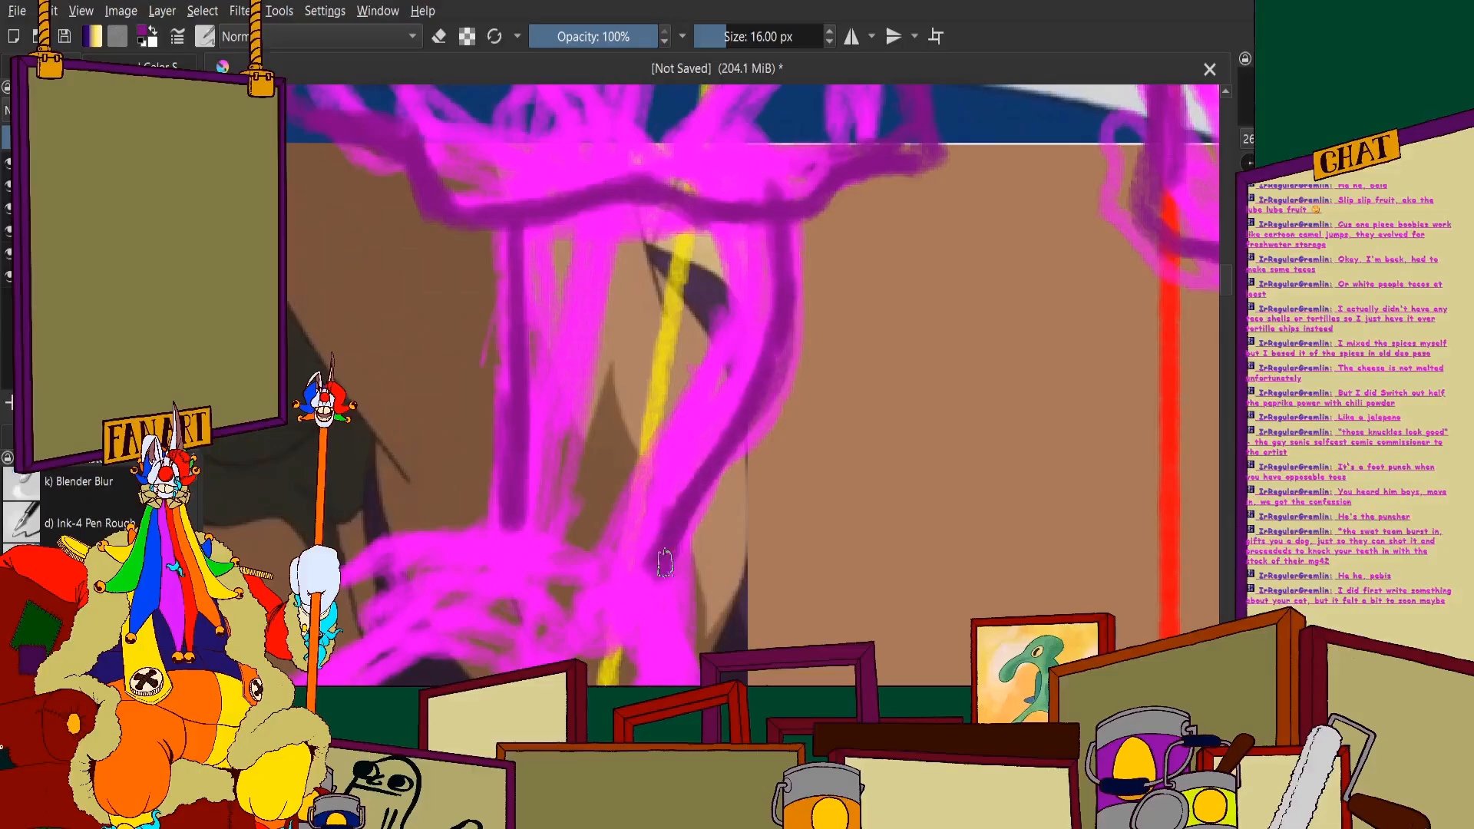
{"action": "scroll", "coordinate": [664, 564], "scroll_direction": "down", "scroll_amount": 5}
Draw both dark purple side outlines of the second lower leg, tapering from the cuff down to the ankle
{"action": "scroll", "coordinate": [684, 341], "scroll_direction": "up", "scroll_amount": 5}
{"action": "mouse_move", "coordinate": [647, 309]}
{"action": "left_mouse_down"}
{"action": "mouse_move", "coordinate": [687, 434]}
{"action": "mouse_move", "coordinate": [648, 372]}
{"action": "mouse_move", "coordinate": [735, 479]}
{"action": "mouse_move", "coordinate": [747, 525]}
{"action": "mouse_move", "coordinate": [722, 479]}
{"action": "mouse_move", "coordinate": [779, 598]}
{"action": "left_mouse_up"}
{"action": "left_click_drag", "start_coordinate": [840, 312], "coordinate": [786, 364]}
{"action": "scroll", "coordinate": [786, 363], "scroll_direction": "up", "scroll_amount": 1}
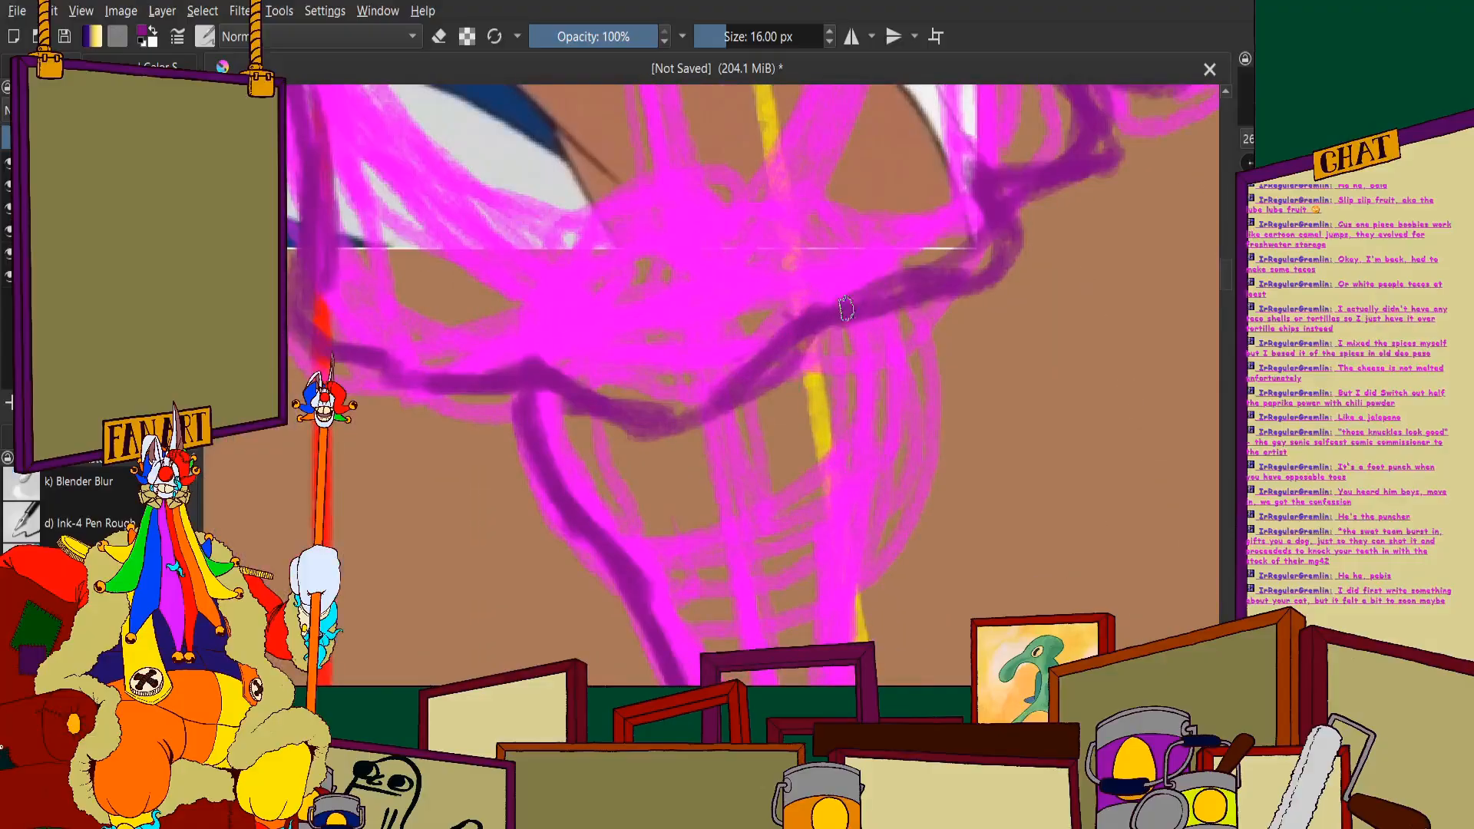
{"action": "mouse_move", "coordinate": [847, 307]}
{"action": "left_mouse_down"}
{"action": "mouse_move", "coordinate": [872, 412]}
{"action": "mouse_move", "coordinate": [858, 459]}
{"action": "left_mouse_up"}
{"action": "left_click_drag", "start_coordinate": [851, 601], "coordinate": [815, 378]}
{"action": "left_click_drag", "start_coordinate": [834, 184], "coordinate": [803, 514]}
{"action": "scroll", "coordinate": [803, 515], "scroll_direction": "down", "scroll_amount": 5}
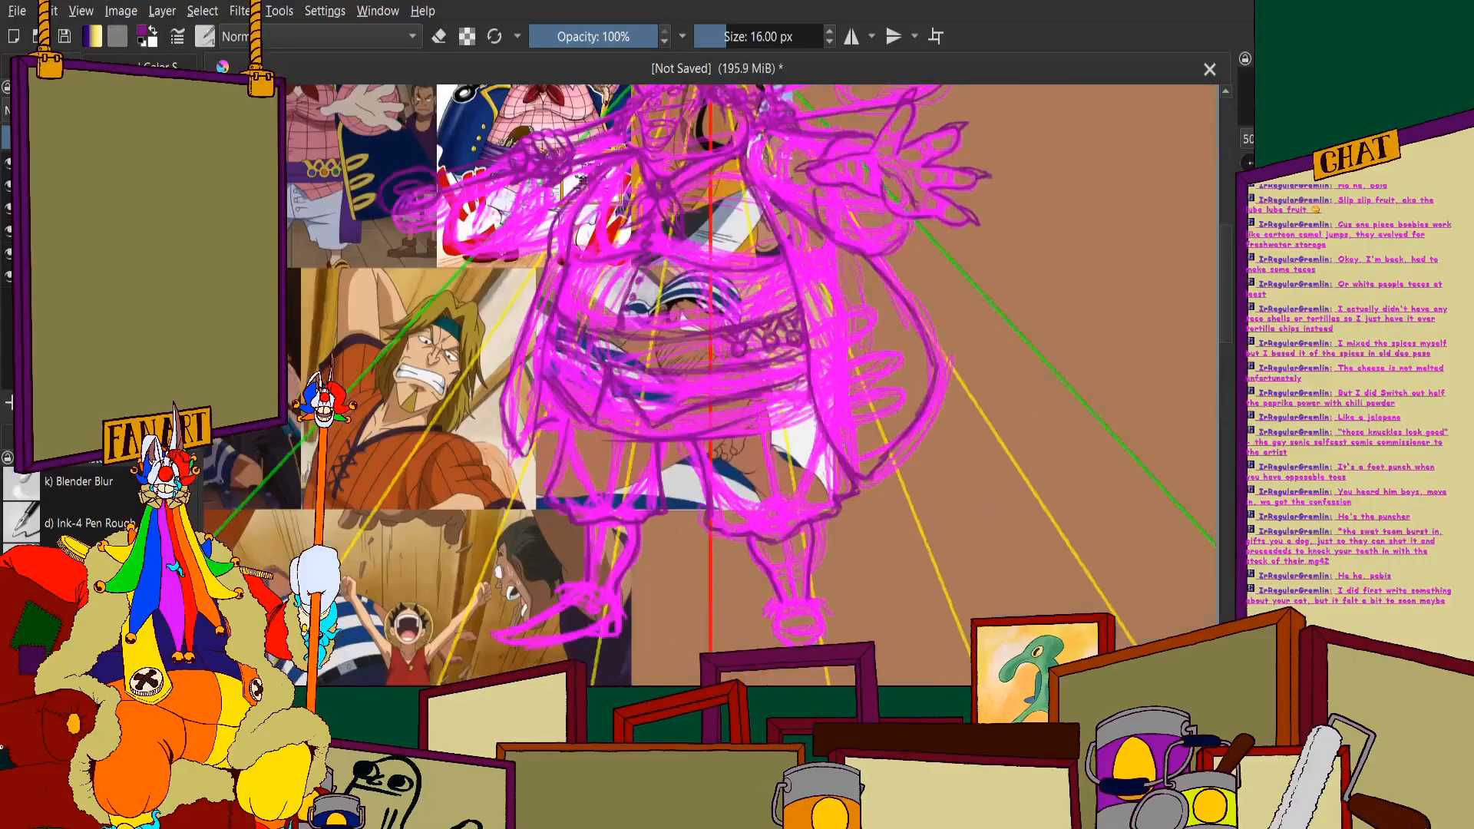
Temporarily hide the reference pictures and the perspective guide lines to check the whole character sketch on its own
{"action": "left_click", "coordinate": [9, 253]}
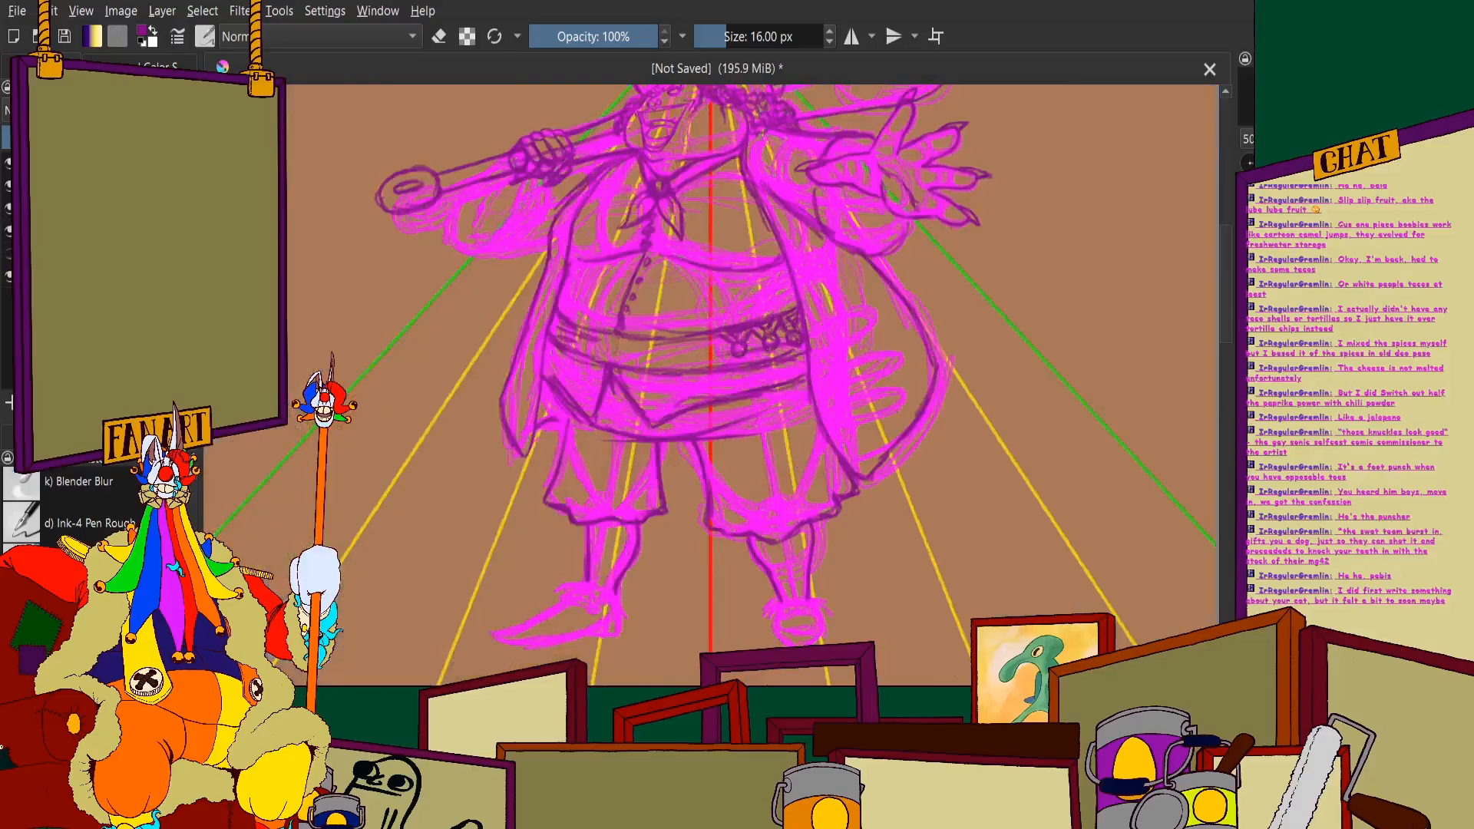
{"action": "left_click", "coordinate": [9, 231]}
{"action": "scroll", "coordinate": [760, 437], "scroll_direction": "down", "scroll_amount": 1}
{"action": "left_click_drag", "start_coordinate": [760, 438], "coordinate": [762, 474]}
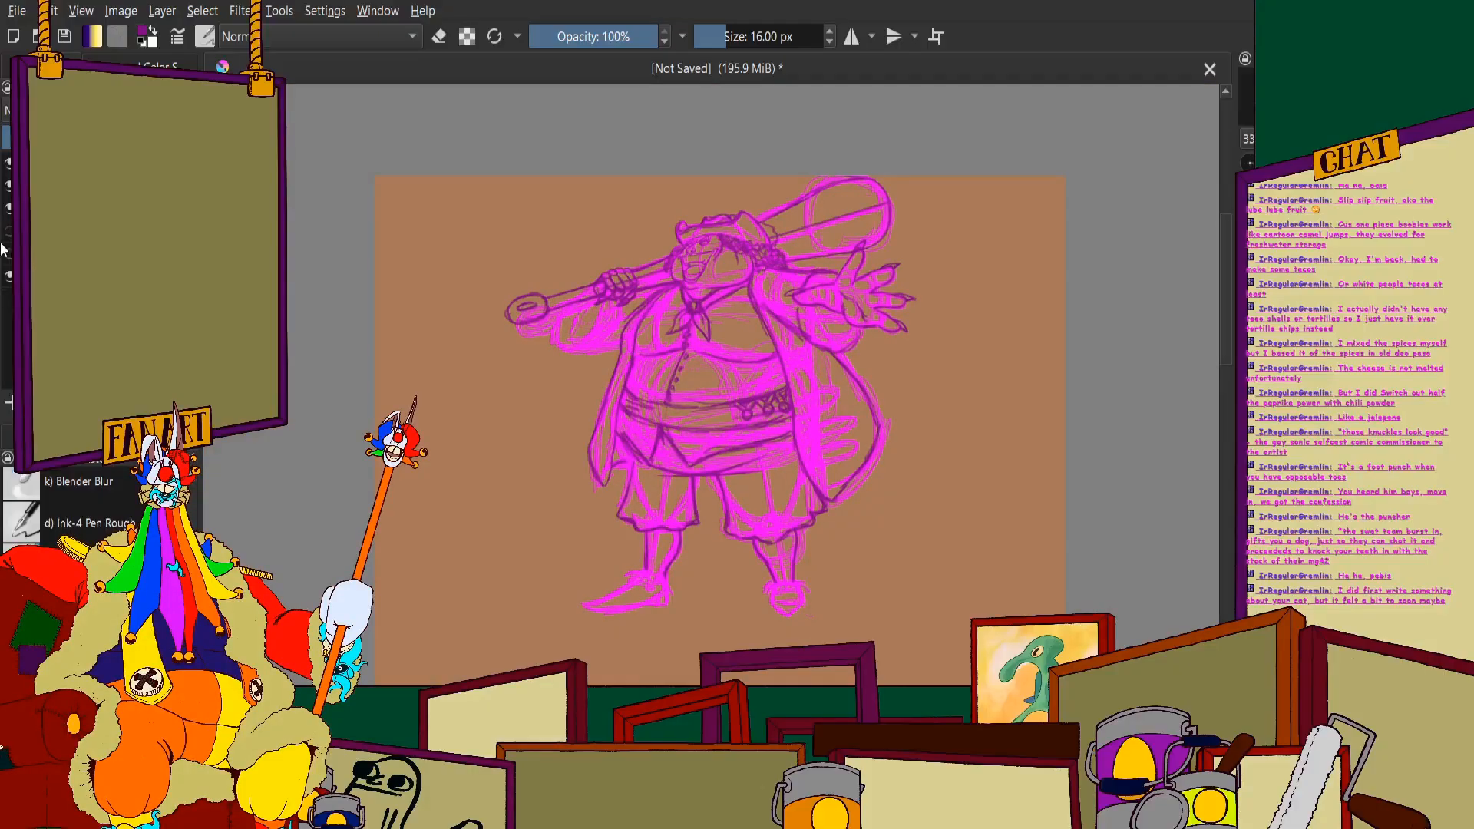
{"action": "scroll", "coordinate": [718, 437], "scroll_direction": "up", "scroll_amount": 2}
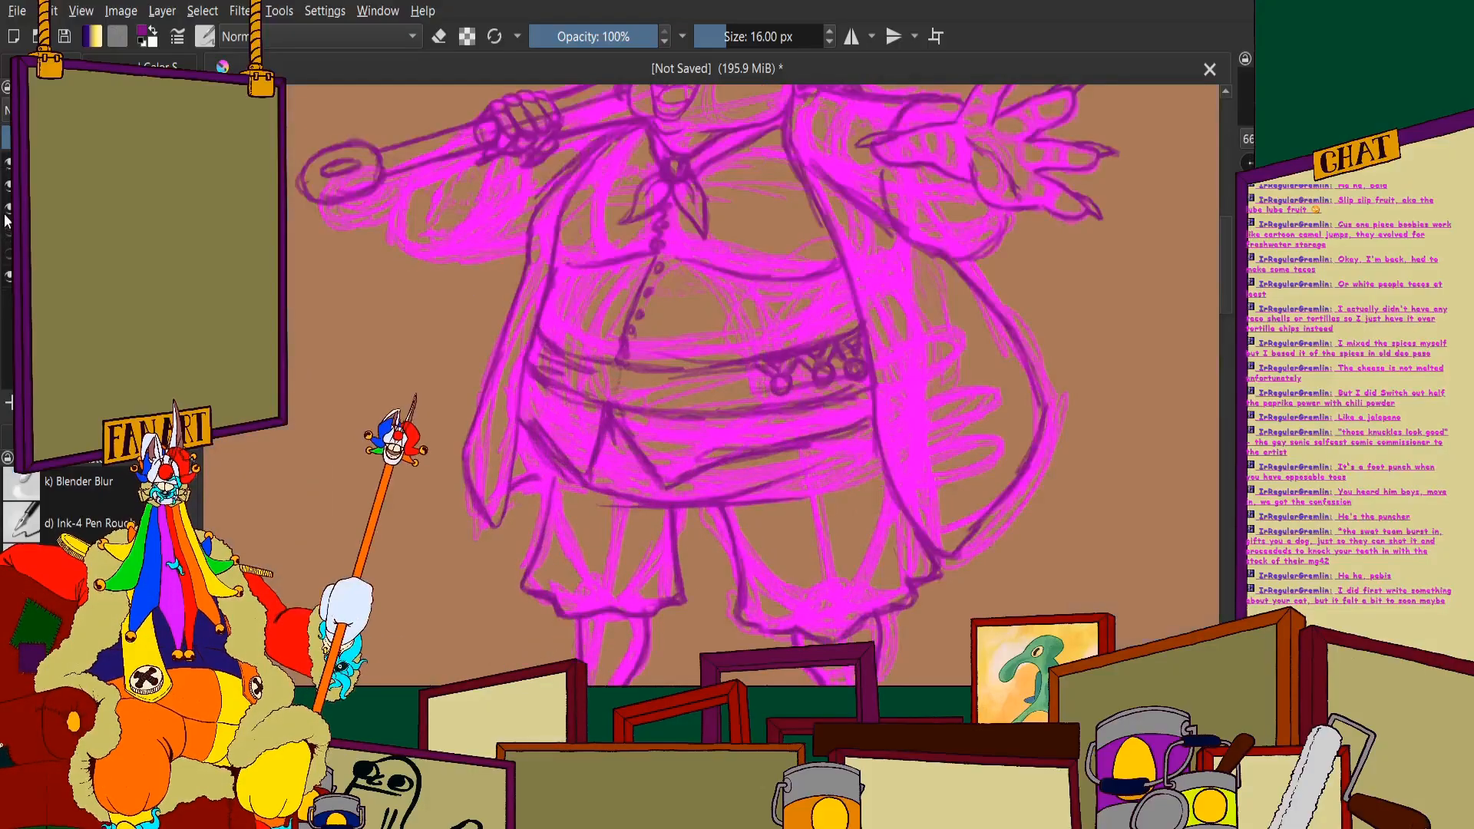
{"action": "left_click", "coordinate": [9, 231]}
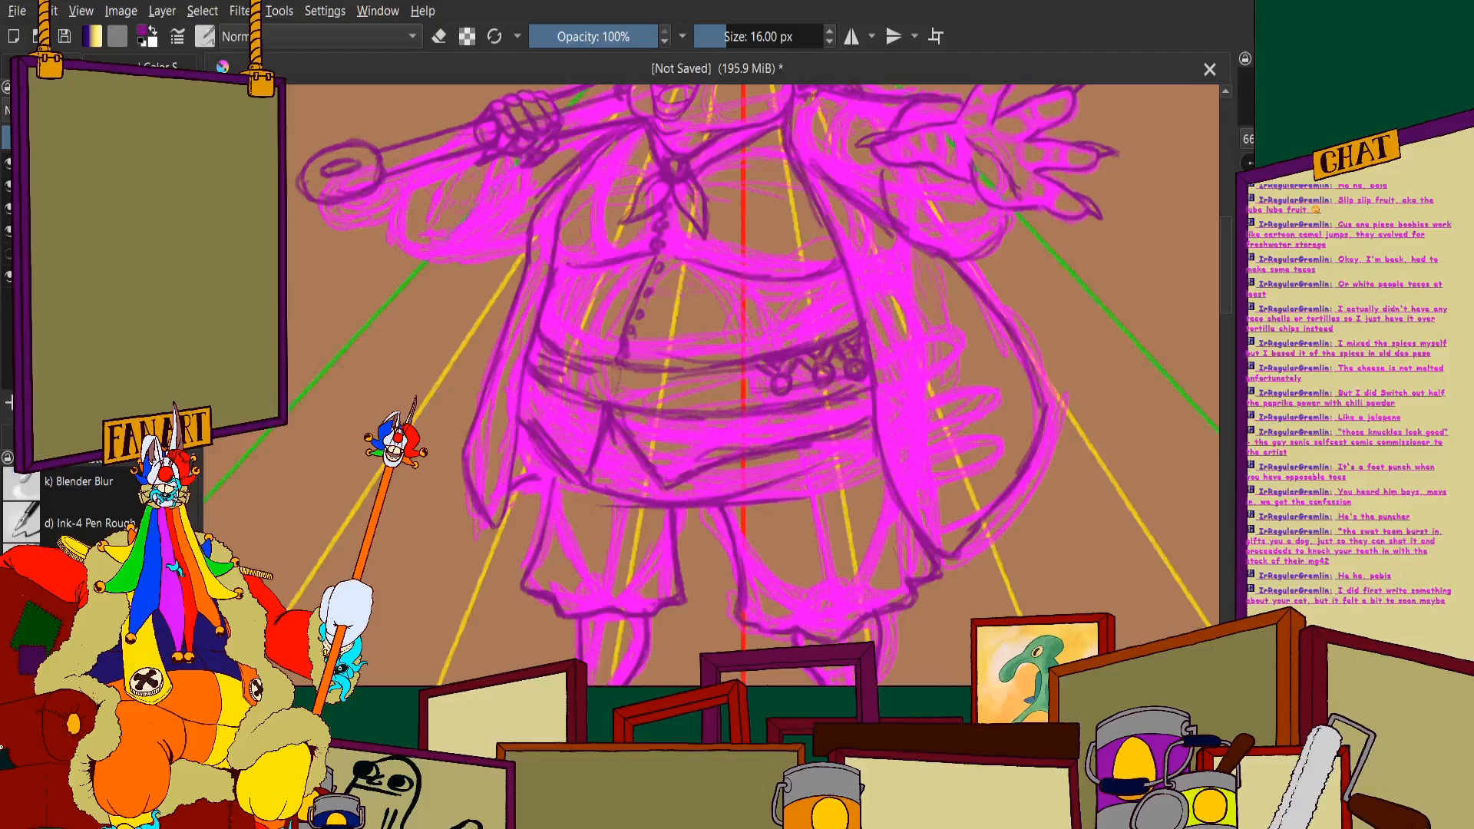
{"action": "left_click", "coordinate": [9, 254]}
Examine the waist, sash and tucked-in weapons of the pirate captain in the reference pictures
{"action": "scroll", "coordinate": [810, 395], "scroll_direction": "down", "scroll_amount": 3}
{"action": "scroll", "coordinate": [737, 368], "scroll_direction": "up", "scroll_amount": 1}
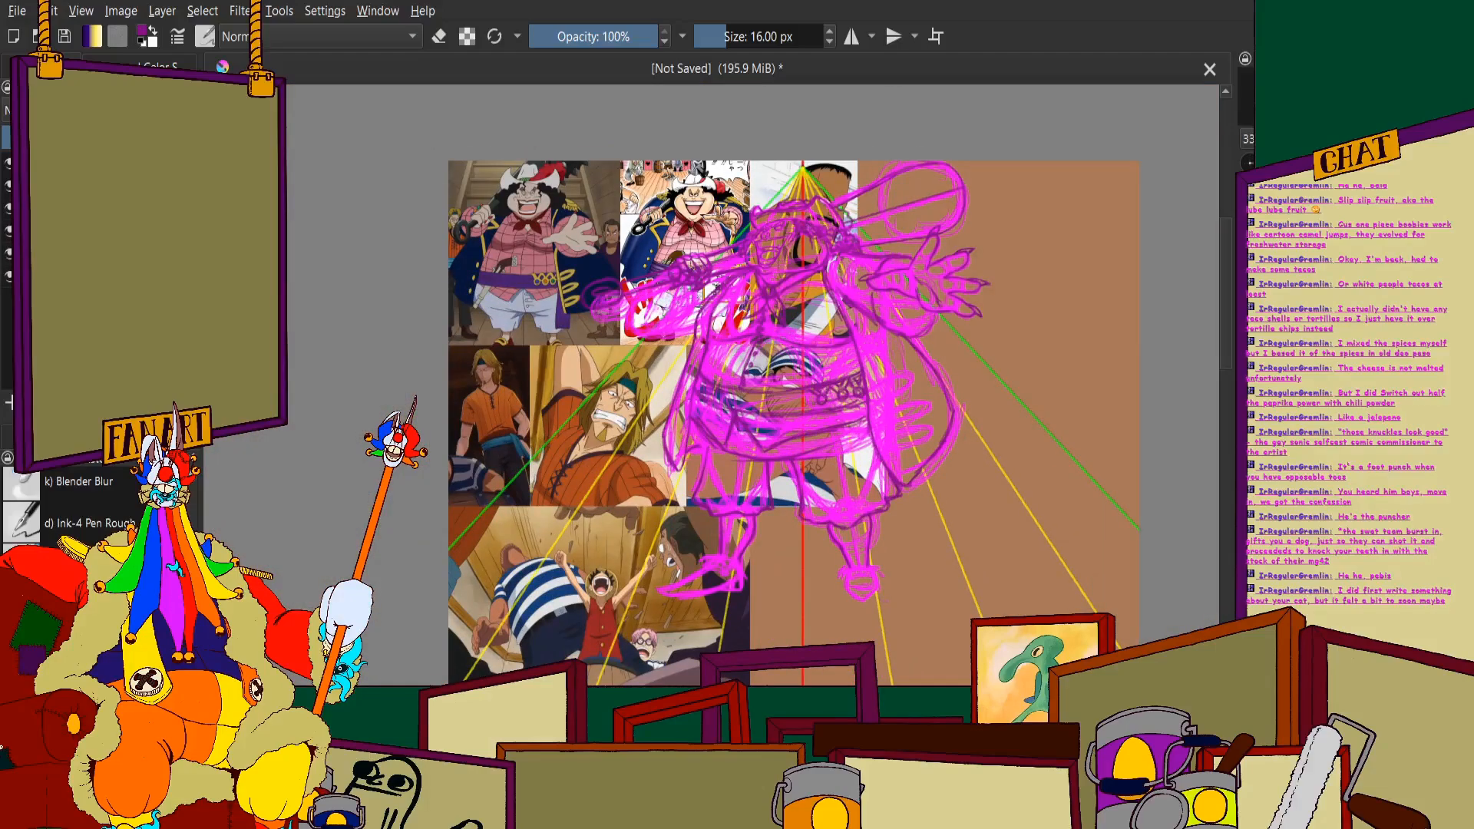
{"action": "scroll", "coordinate": [959, 272], "scroll_direction": "up", "scroll_amount": 2}
{"action": "scroll", "coordinate": [844, 241], "scroll_direction": "down", "scroll_amount": 2}
{"action": "scroll", "coordinate": [534, 236], "scroll_direction": "up", "scroll_amount": 2}
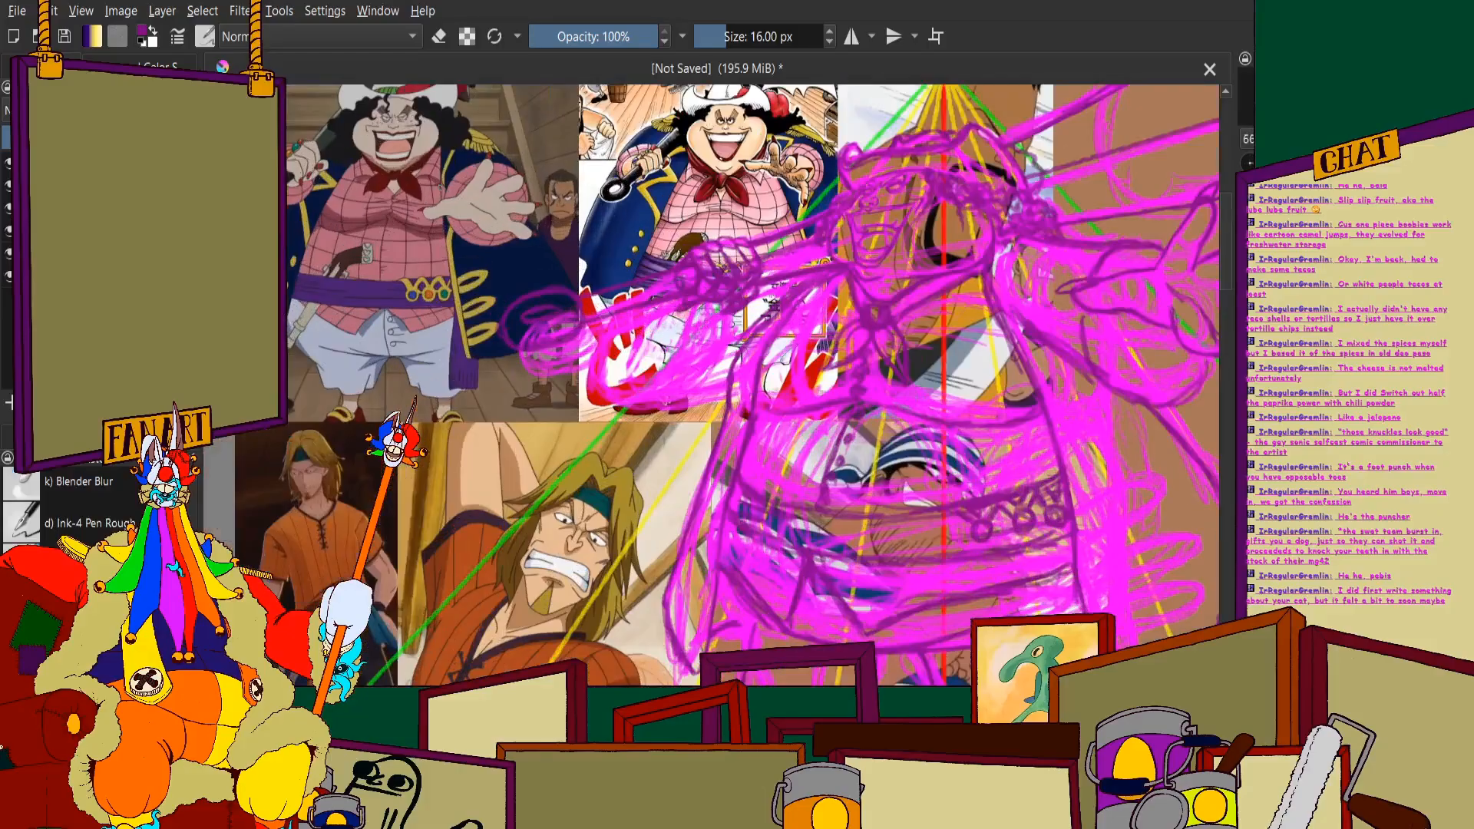
{"action": "scroll", "coordinate": [307, 231], "scroll_direction": "up", "scroll_amount": 3}
{"action": "scroll", "coordinate": [307, 230], "scroll_direction": "down", "scroll_amount": 4}
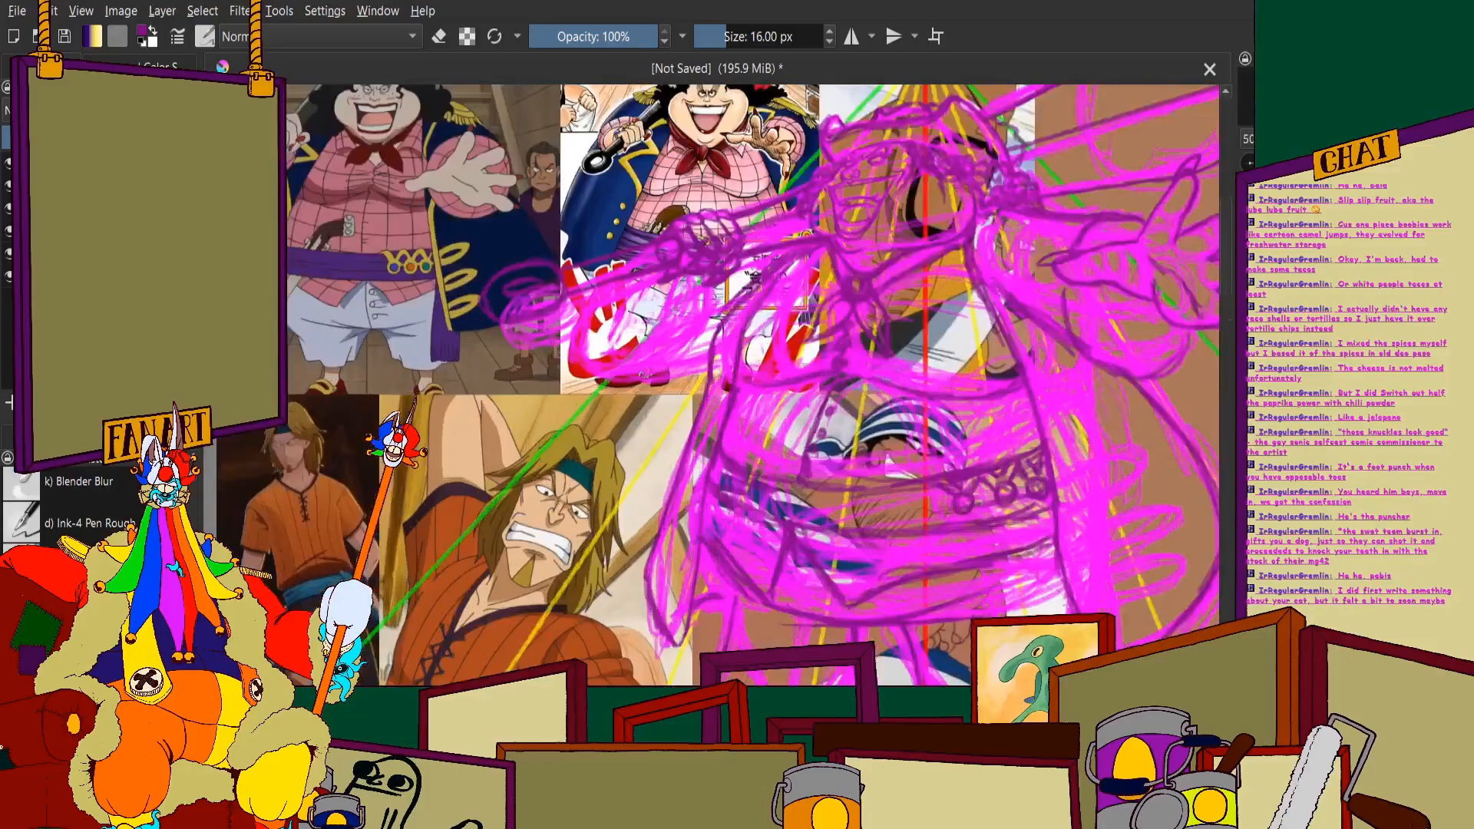
{"action": "scroll", "coordinate": [613, 310], "scroll_direction": "up", "scroll_amount": 3}
{"action": "scroll", "coordinate": [612, 310], "scroll_direction": "down", "scroll_amount": 1}
Rough in dark purple strokes above and below the sash for the sheath tucked in at the character's side
{"action": "scroll", "coordinate": [613, 309], "scroll_direction": "up", "scroll_amount": 2}
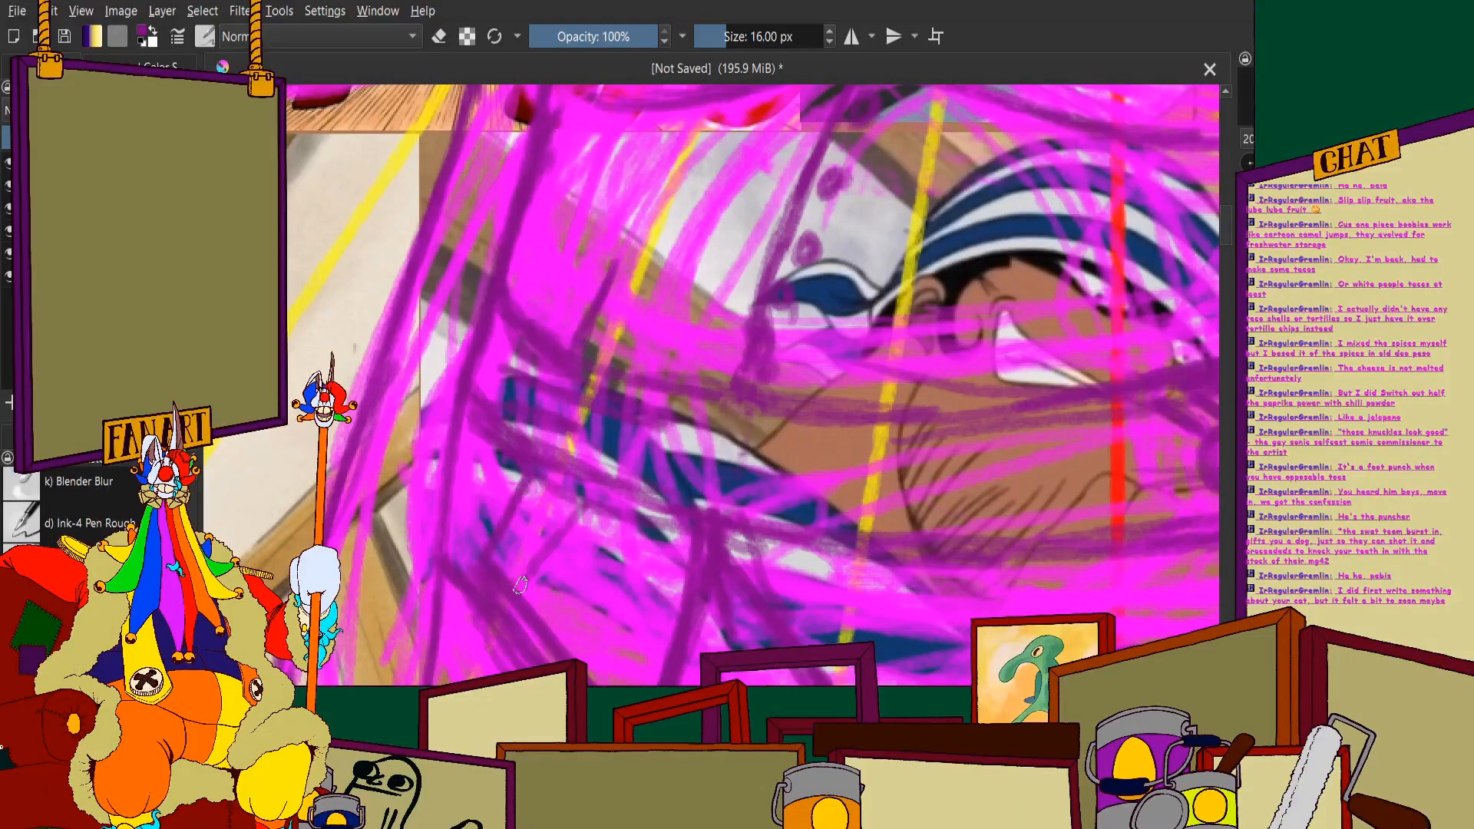
{"action": "scroll", "coordinate": [519, 466], "scroll_direction": "down", "scroll_amount": 2}
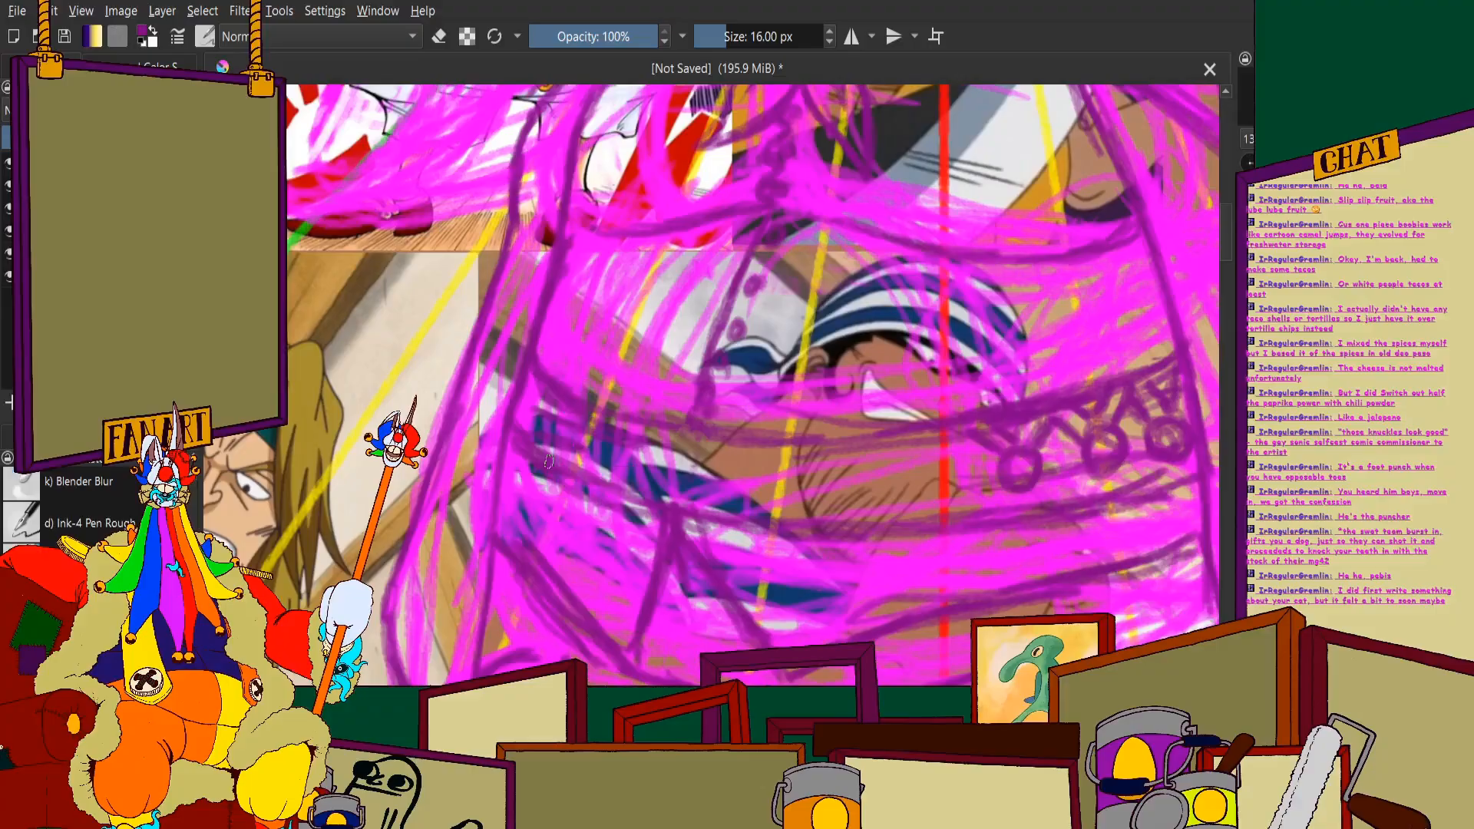
{"action": "scroll", "coordinate": [548, 460], "scroll_direction": "up", "scroll_amount": 4}
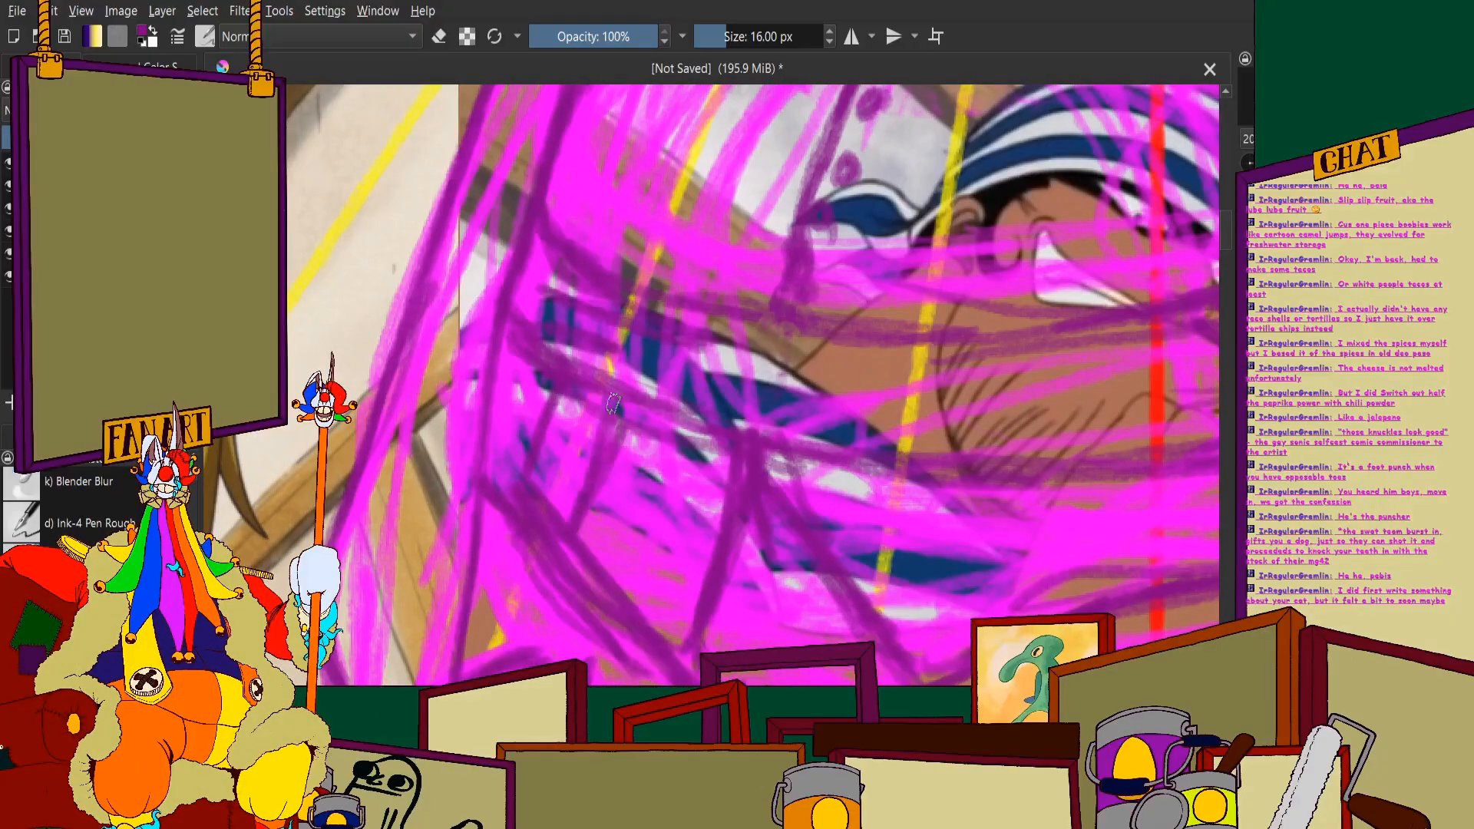
{"action": "scroll", "coordinate": [618, 298], "scroll_direction": "up", "scroll_amount": 1}
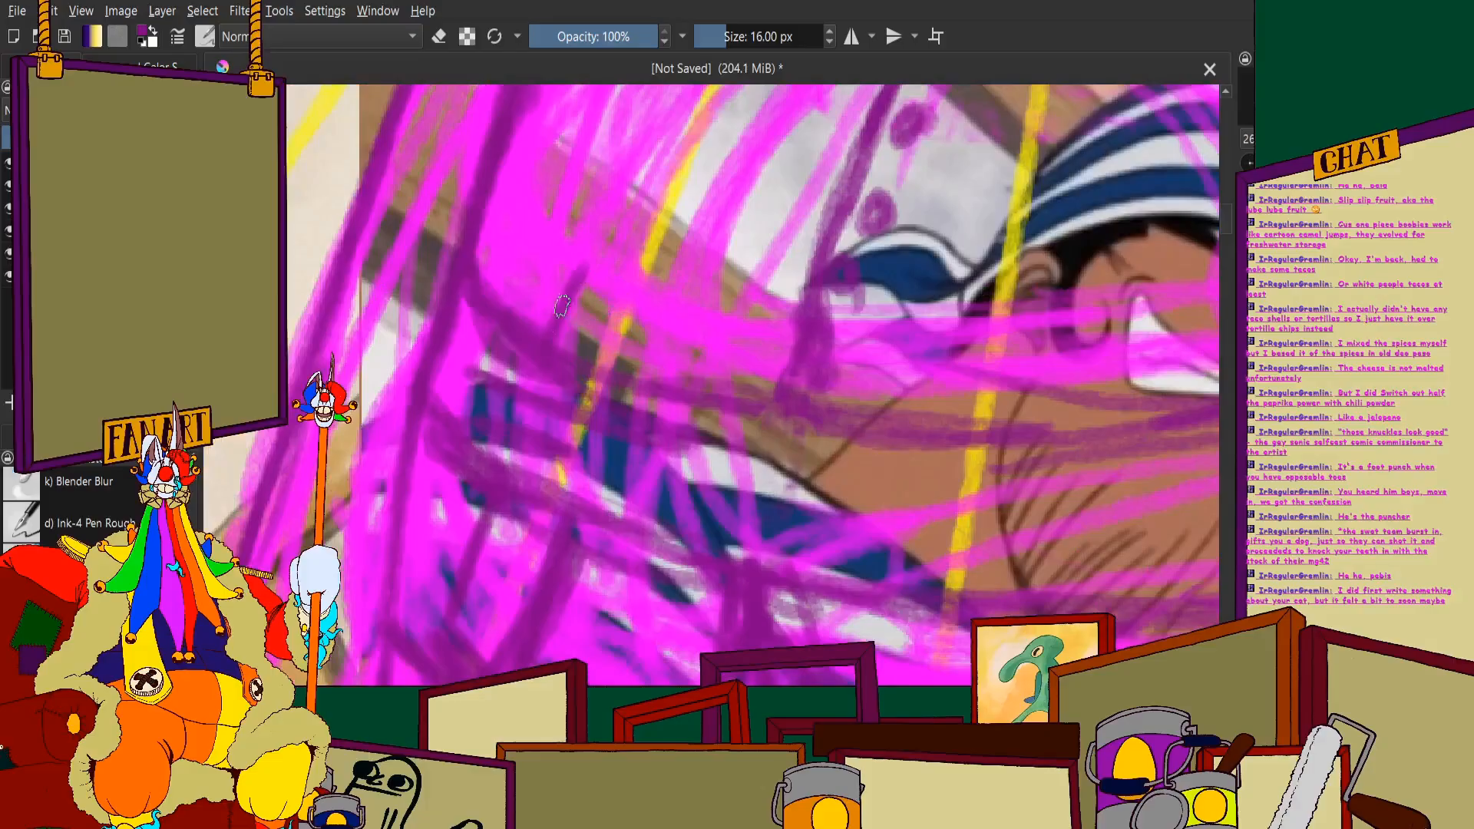
Draw the two side edges of the sheath below the sash in dark purple, narrowing its lower part
{"action": "scroll", "coordinate": [614, 346], "scroll_direction": "down", "scroll_amount": 6}
{"action": "scroll", "coordinate": [376, 257], "scroll_direction": "up", "scroll_amount": 3}
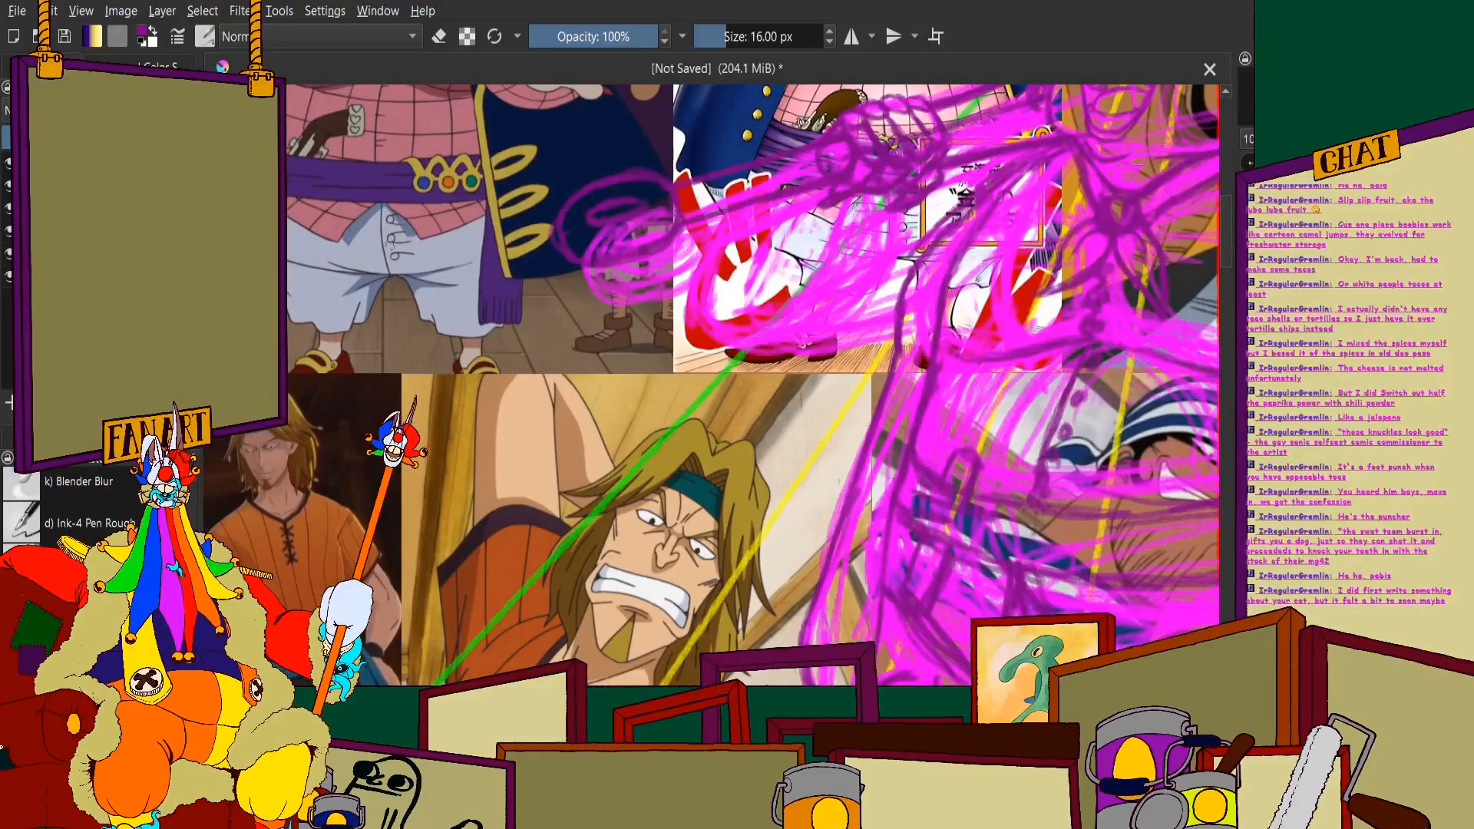
{"action": "scroll", "coordinate": [670, 377], "scroll_direction": "up", "scroll_amount": 4}
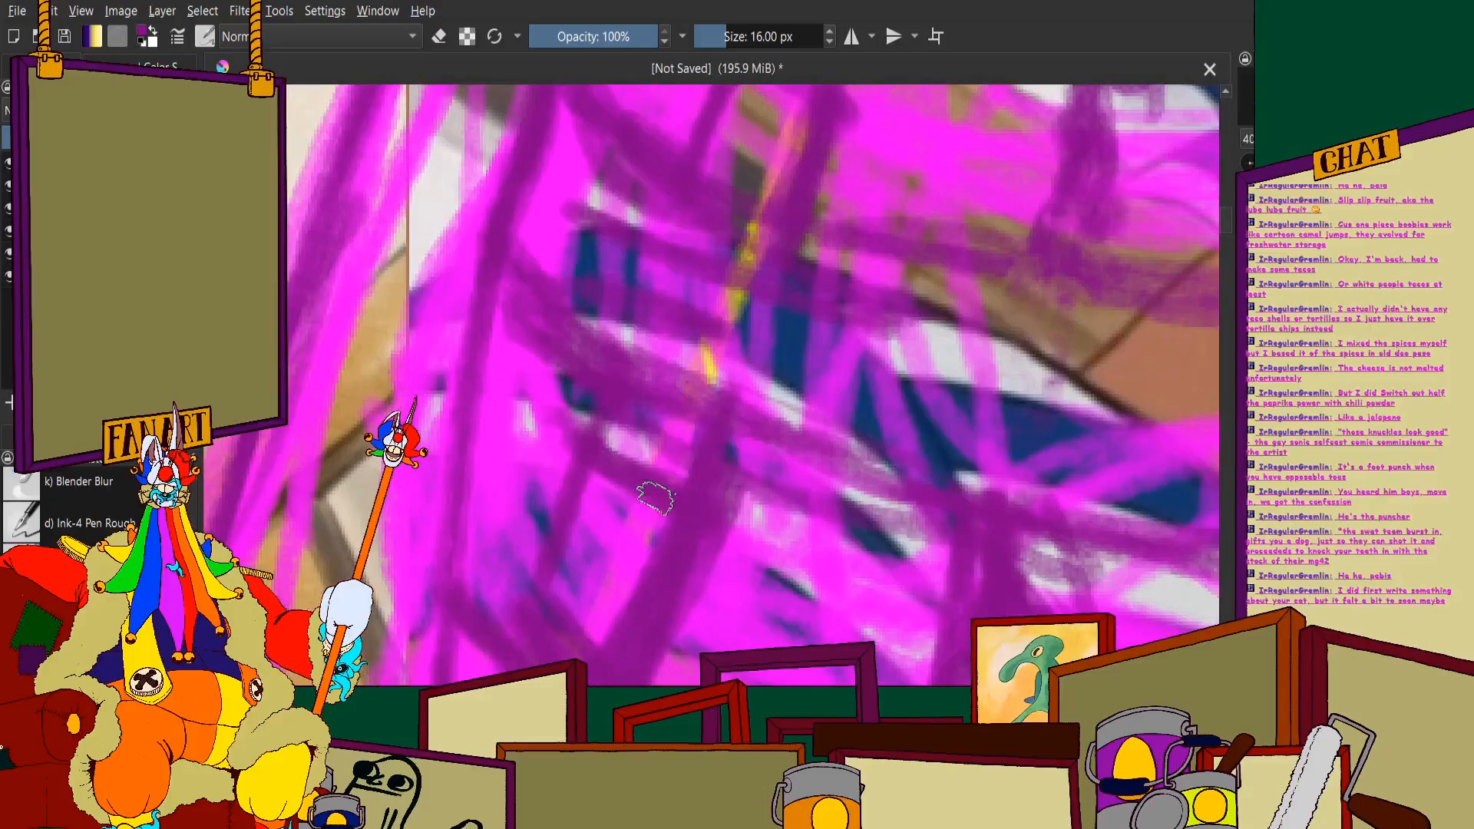
{"action": "scroll", "coordinate": [586, 407], "scroll_direction": "down", "scroll_amount": 3}
{"action": "scroll", "coordinate": [638, 422], "scroll_direction": "up", "scroll_amount": 3}
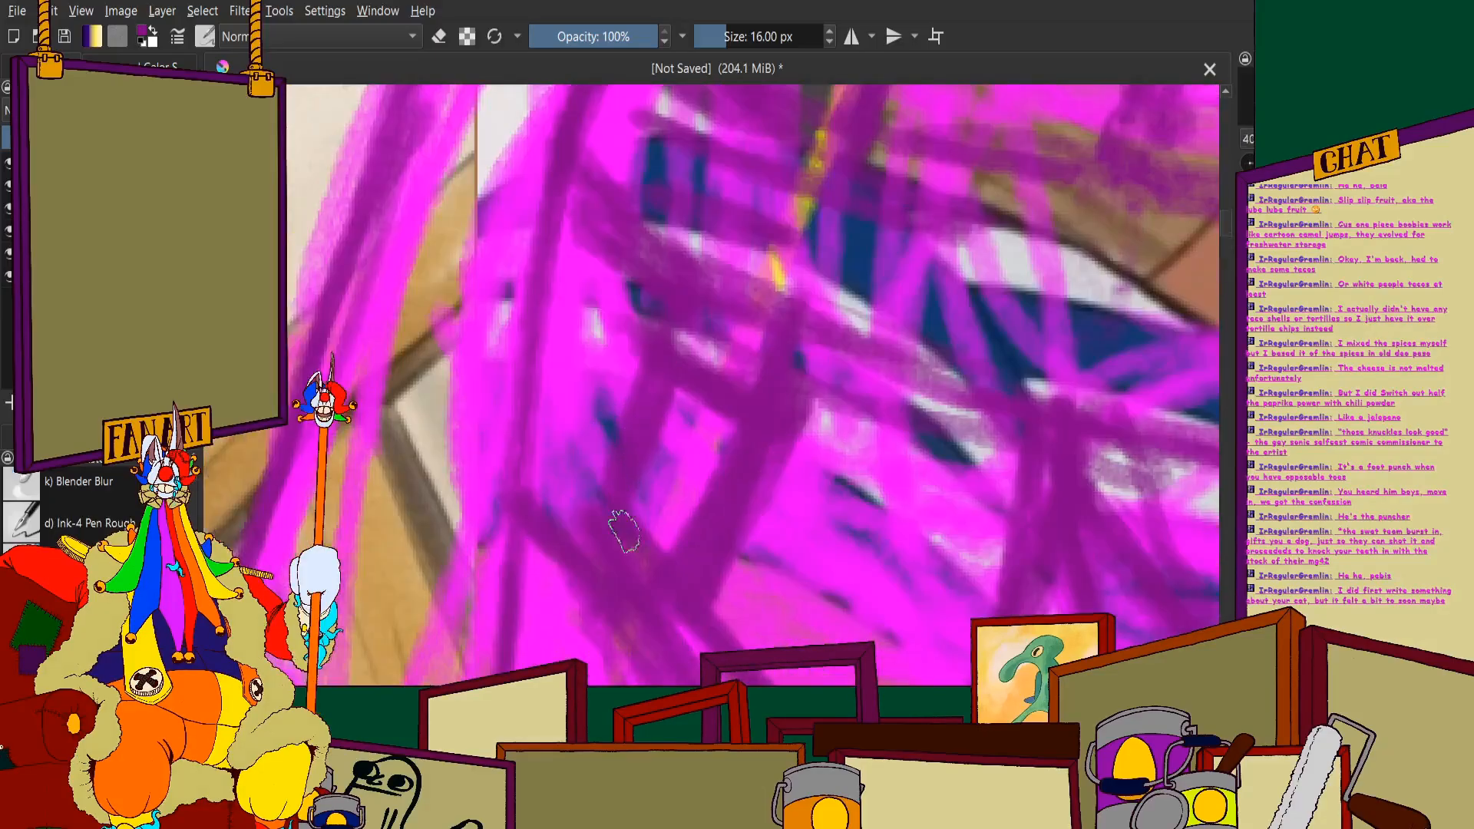
{"action": "mouse_move", "coordinate": [759, 492]}
{"action": "left_mouse_down"}
{"action": "mouse_move", "coordinate": [741, 511]}
{"action": "mouse_move", "coordinate": [764, 476]}
{"action": "mouse_move", "coordinate": [687, 583]}
{"action": "mouse_move", "coordinate": [645, 400]}
{"action": "left_mouse_up"}
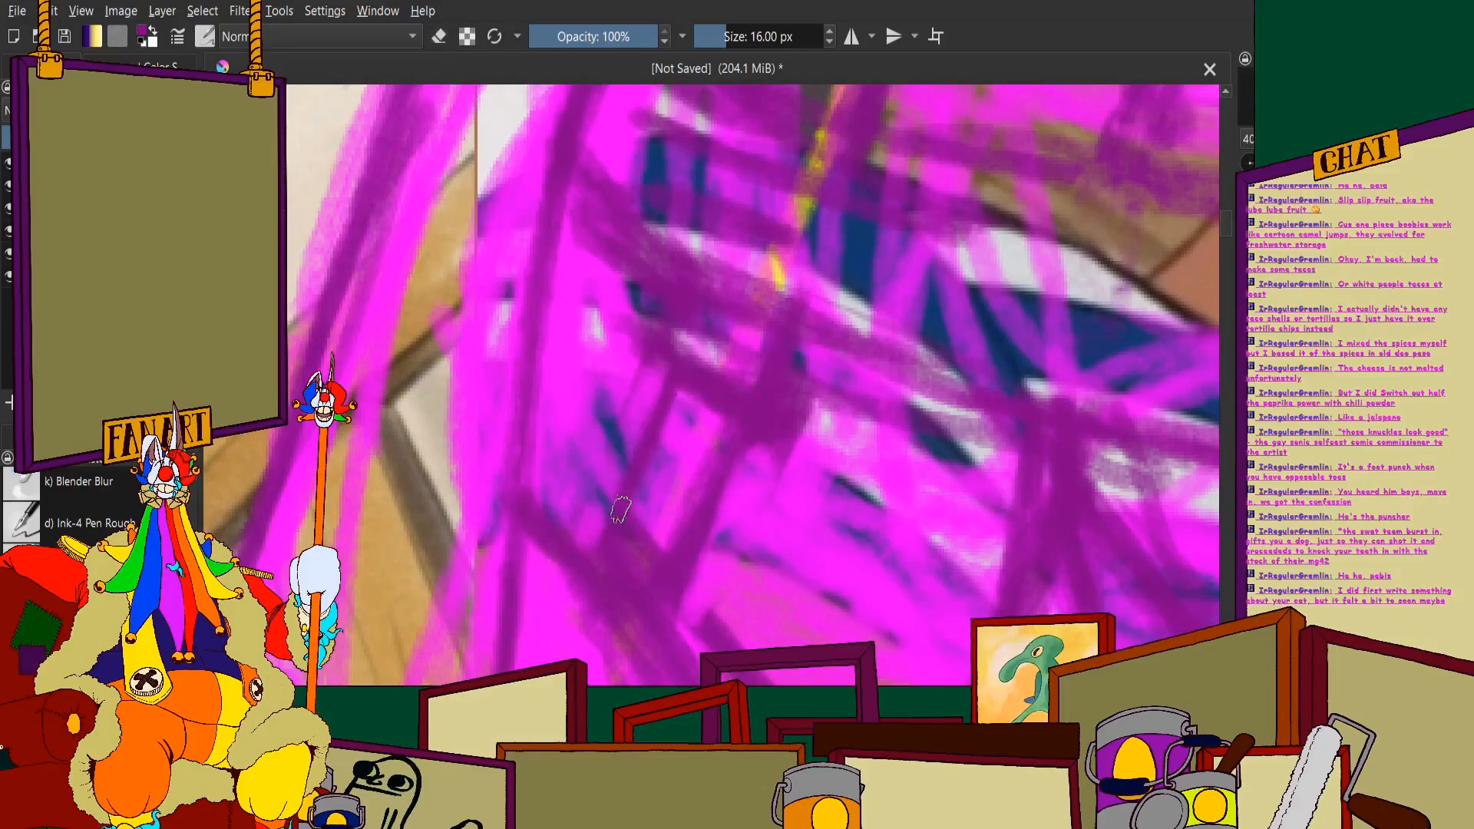
{"action": "left_click_drag", "start_coordinate": [739, 413], "coordinate": [699, 572]}
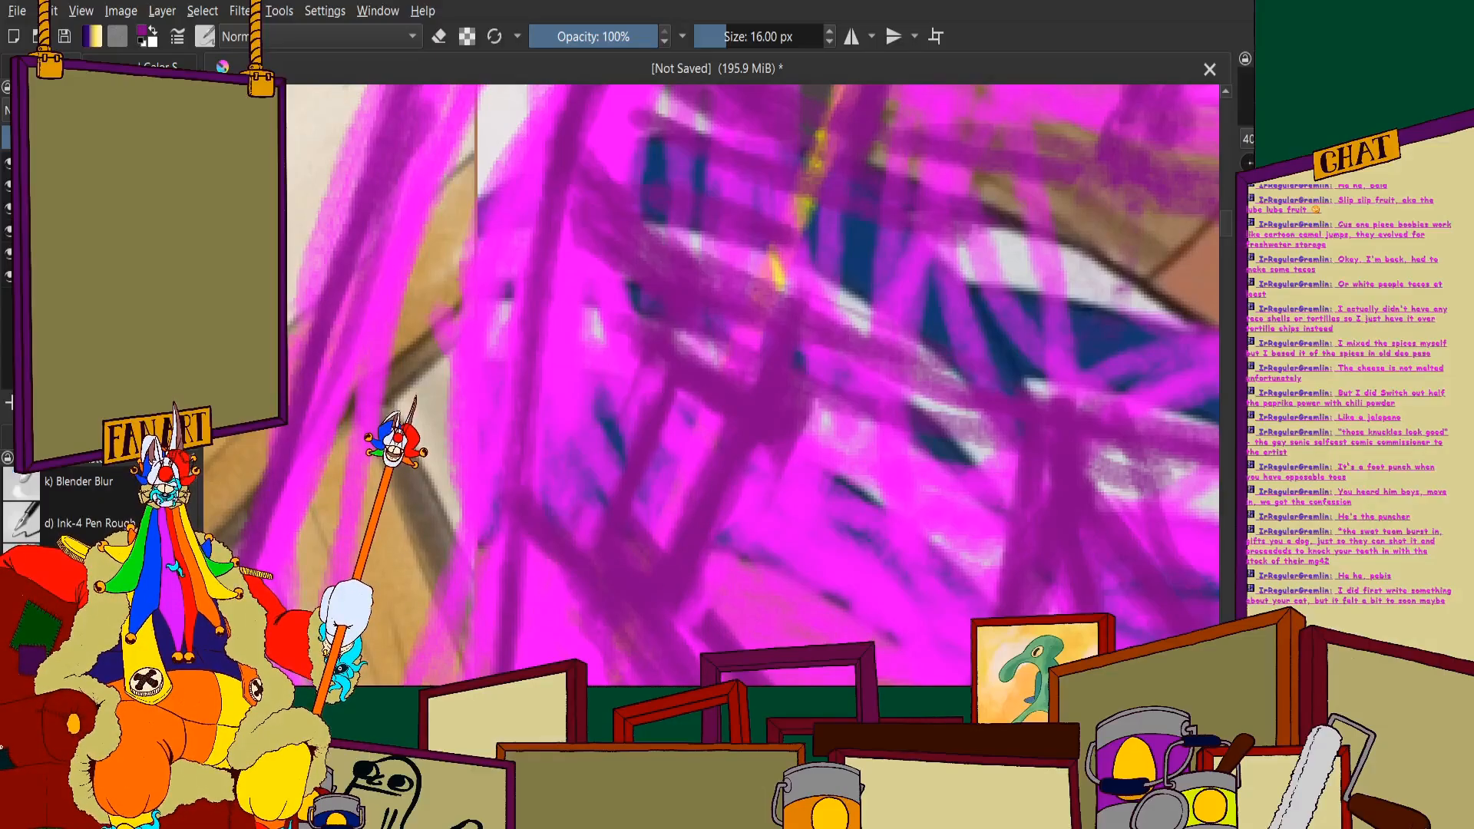
Draw a rounded dark purple tip closing the lower end of the sheath beneath the sash
{"action": "key", "text": "minus"}
{"action": "key", "text": "minus"}
{"action": "key", "text": "minus"}
{"action": "key", "text": "minus"}
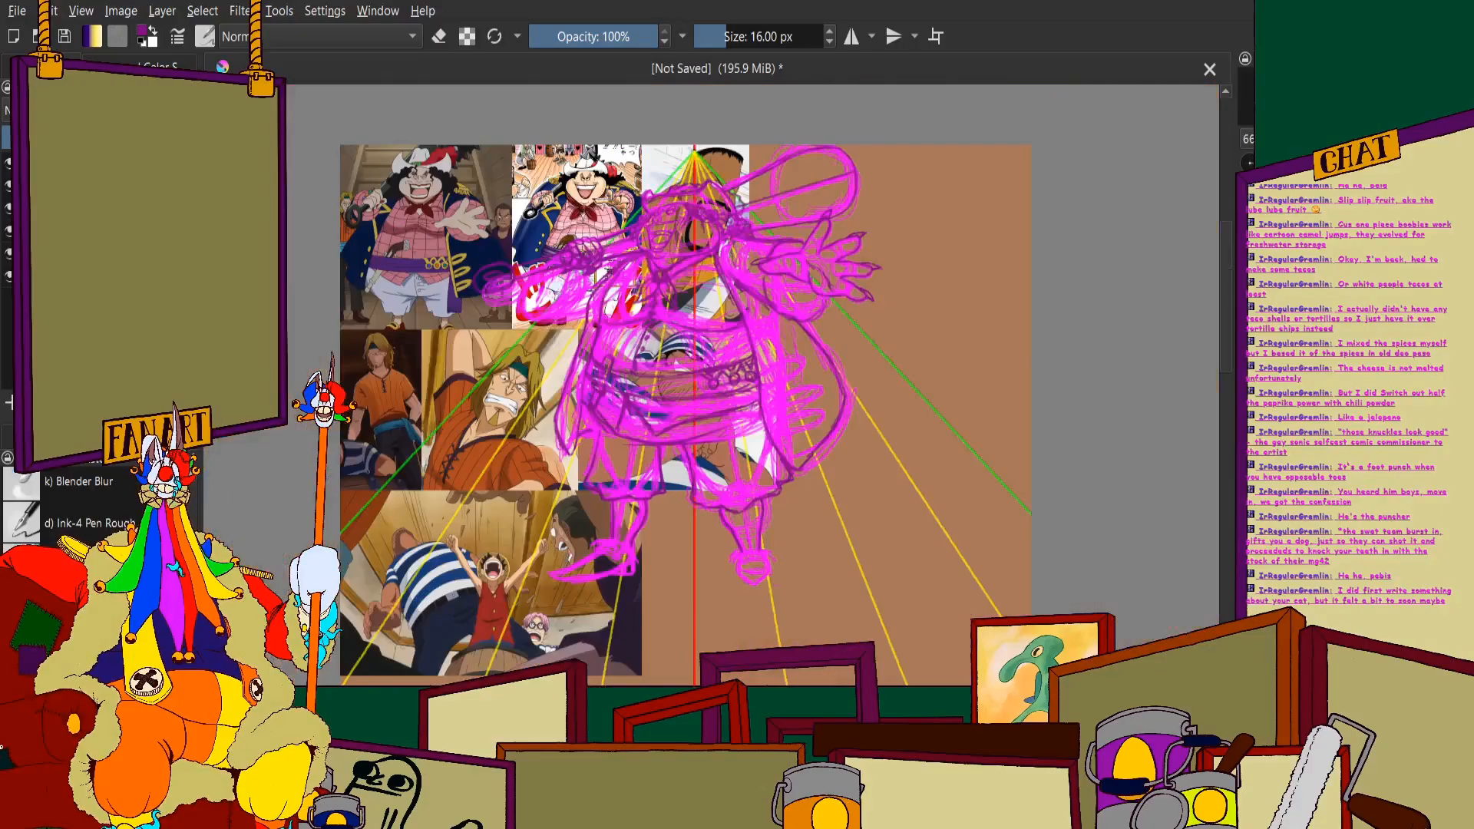
{"action": "key", "text": "plus"}
{"action": "key", "text": "plus"}
{"action": "key", "text": "plus"}
{"action": "key", "text": "plus"}
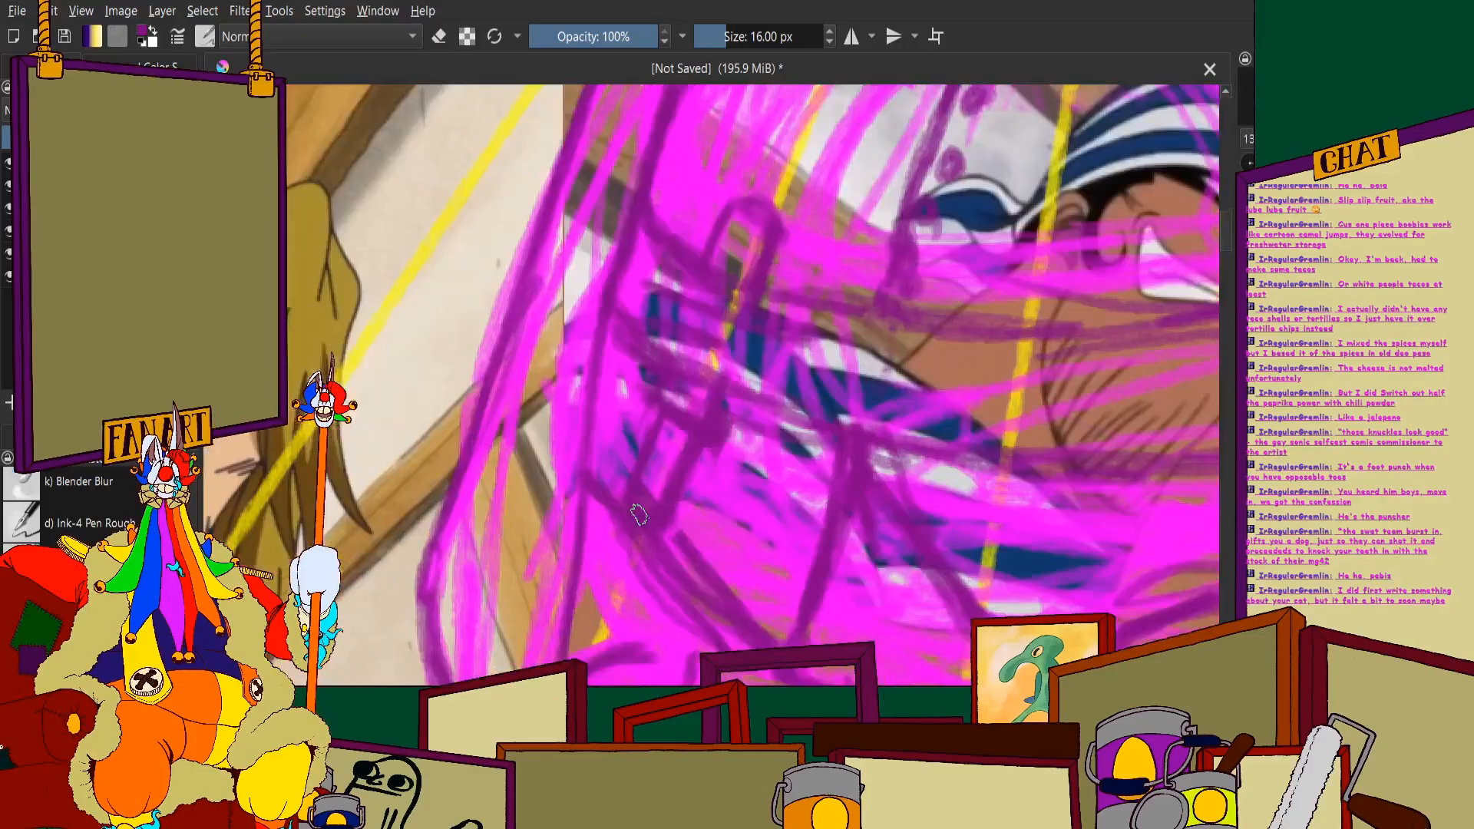
{"action": "key", "text": "plus"}
{"action": "key", "text": "plus"}
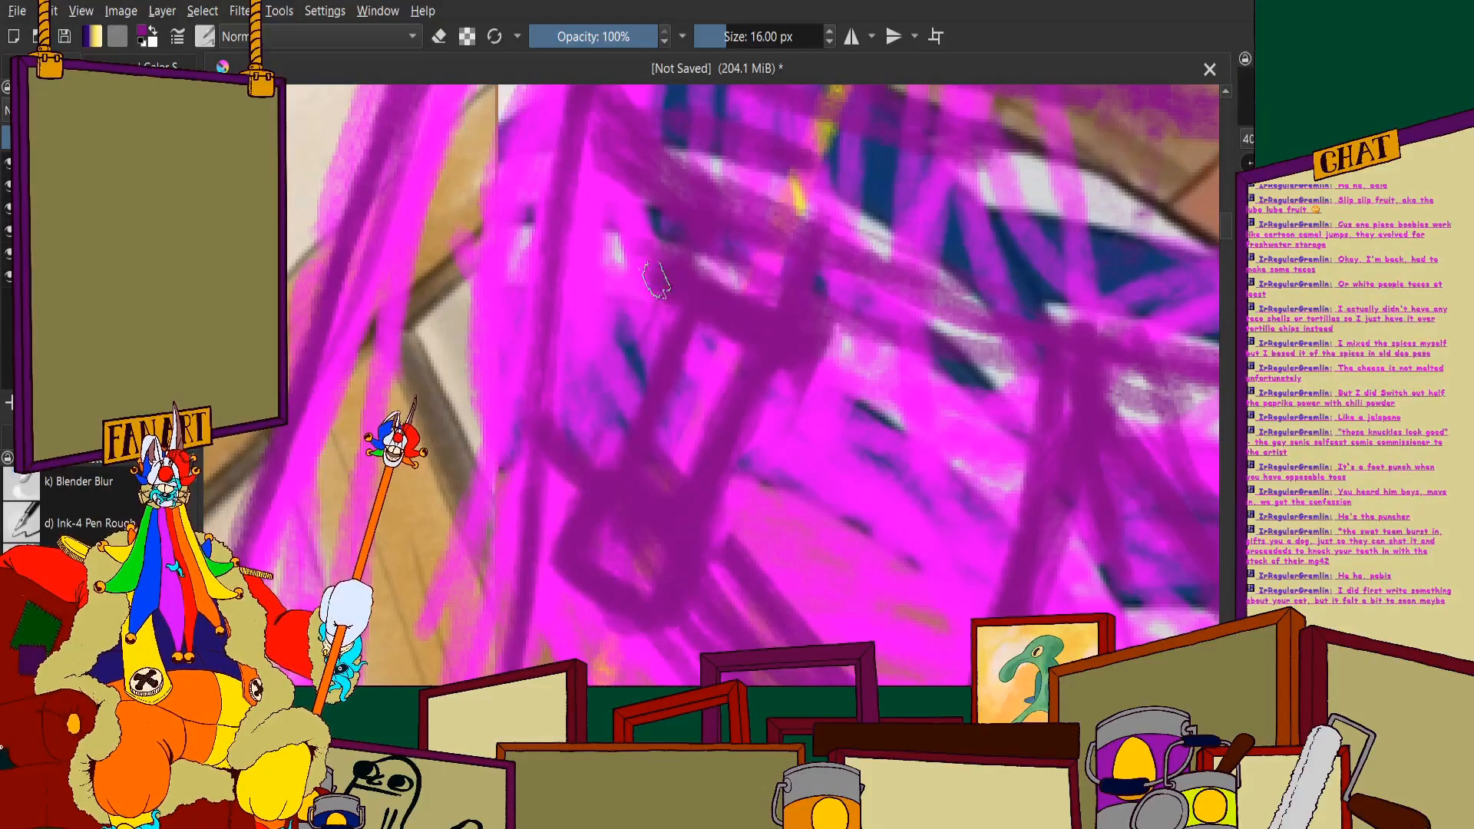
Add dark purple strokes around the upper part of the sheath just beneath the sash, checking the reference picture's waist
{"action": "scroll", "coordinate": [721, 288], "scroll_direction": "down", "scroll_amount": 3}
{"action": "scroll", "coordinate": [725, 265], "scroll_direction": "up", "scroll_amount": 5}
{"action": "mouse_move", "coordinate": [694, 325]}
{"action": "left_mouse_down"}
{"action": "mouse_move", "coordinate": [678, 330]}
{"action": "mouse_move", "coordinate": [657, 399]}
{"action": "left_mouse_up"}
{"action": "scroll", "coordinate": [668, 388], "scroll_direction": "down", "scroll_amount": 1}
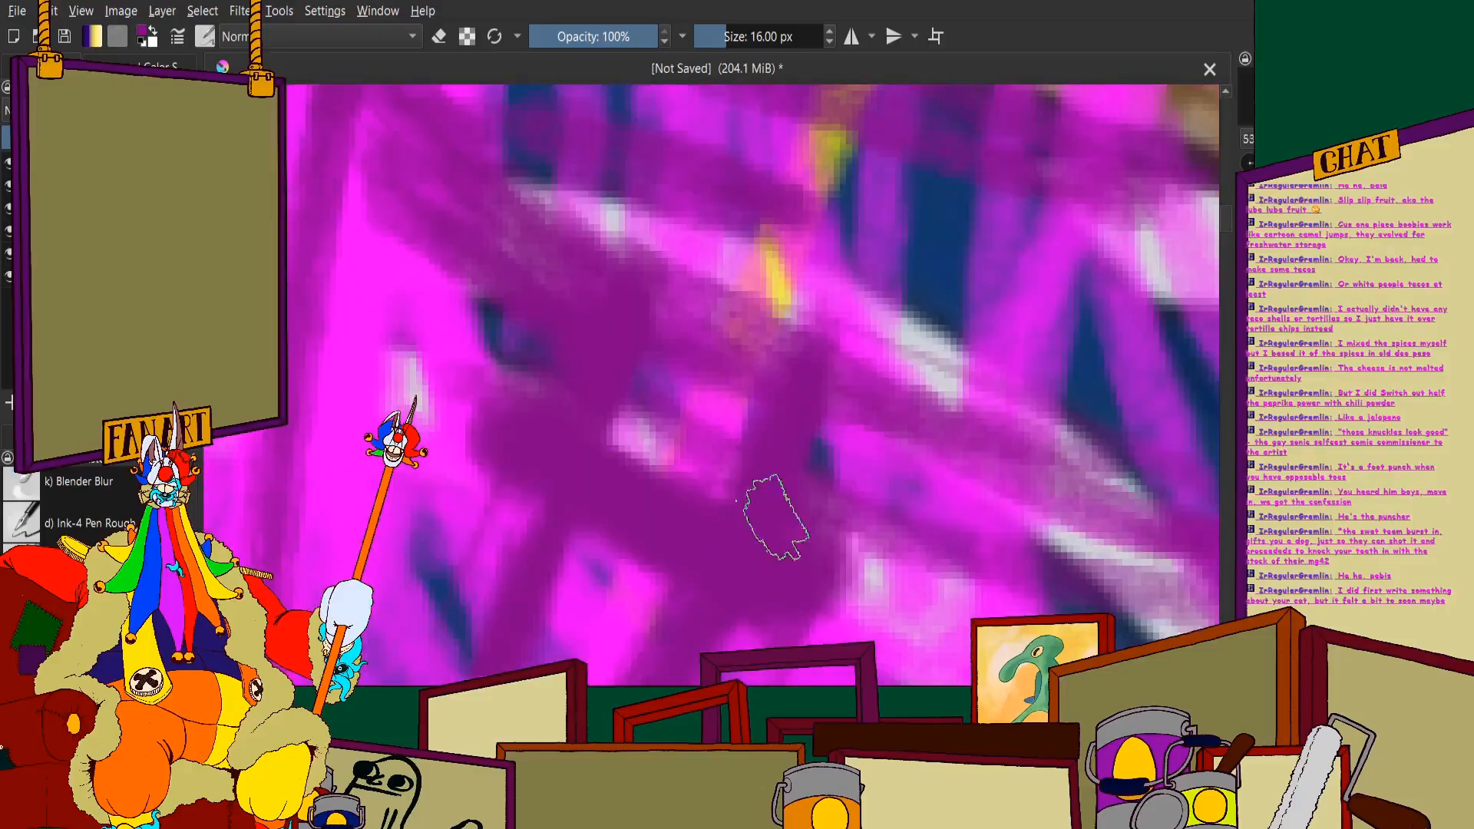
{"action": "scroll", "coordinate": [746, 338], "scroll_direction": "down", "scroll_amount": 4}
{"action": "scroll", "coordinate": [745, 338], "scroll_direction": "down", "scroll_amount": 2}
{"action": "scroll", "coordinate": [691, 345], "scroll_direction": "up", "scroll_amount": 3}
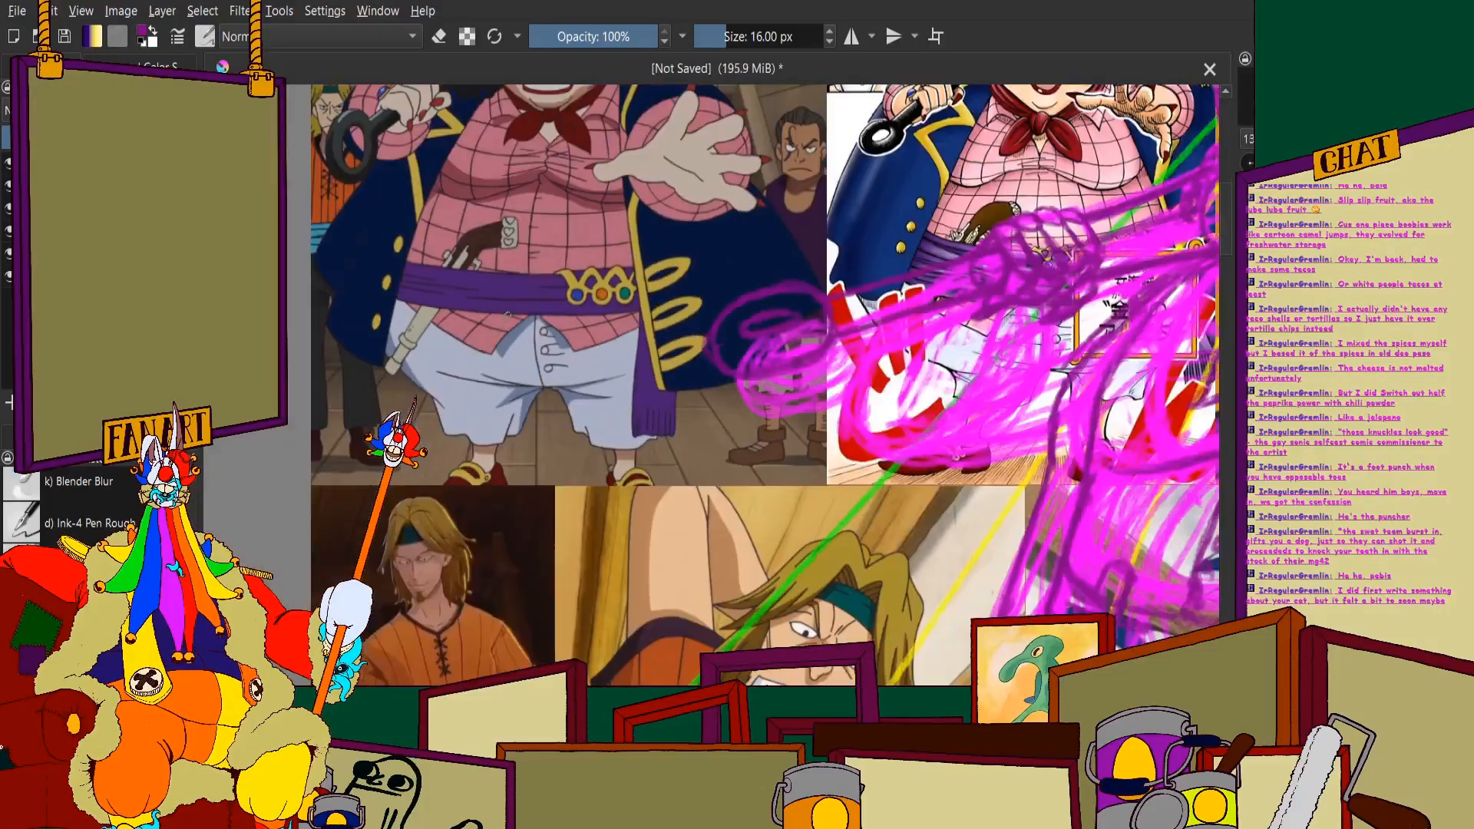
Add short, thick dark purple strokes at the sash's upper edge for the body of the pistol tucked into it
{"action": "scroll", "coordinate": [588, 366], "scroll_direction": "down", "scroll_amount": 1}
{"action": "scroll", "coordinate": [782, 455], "scroll_direction": "up", "scroll_amount": 8}
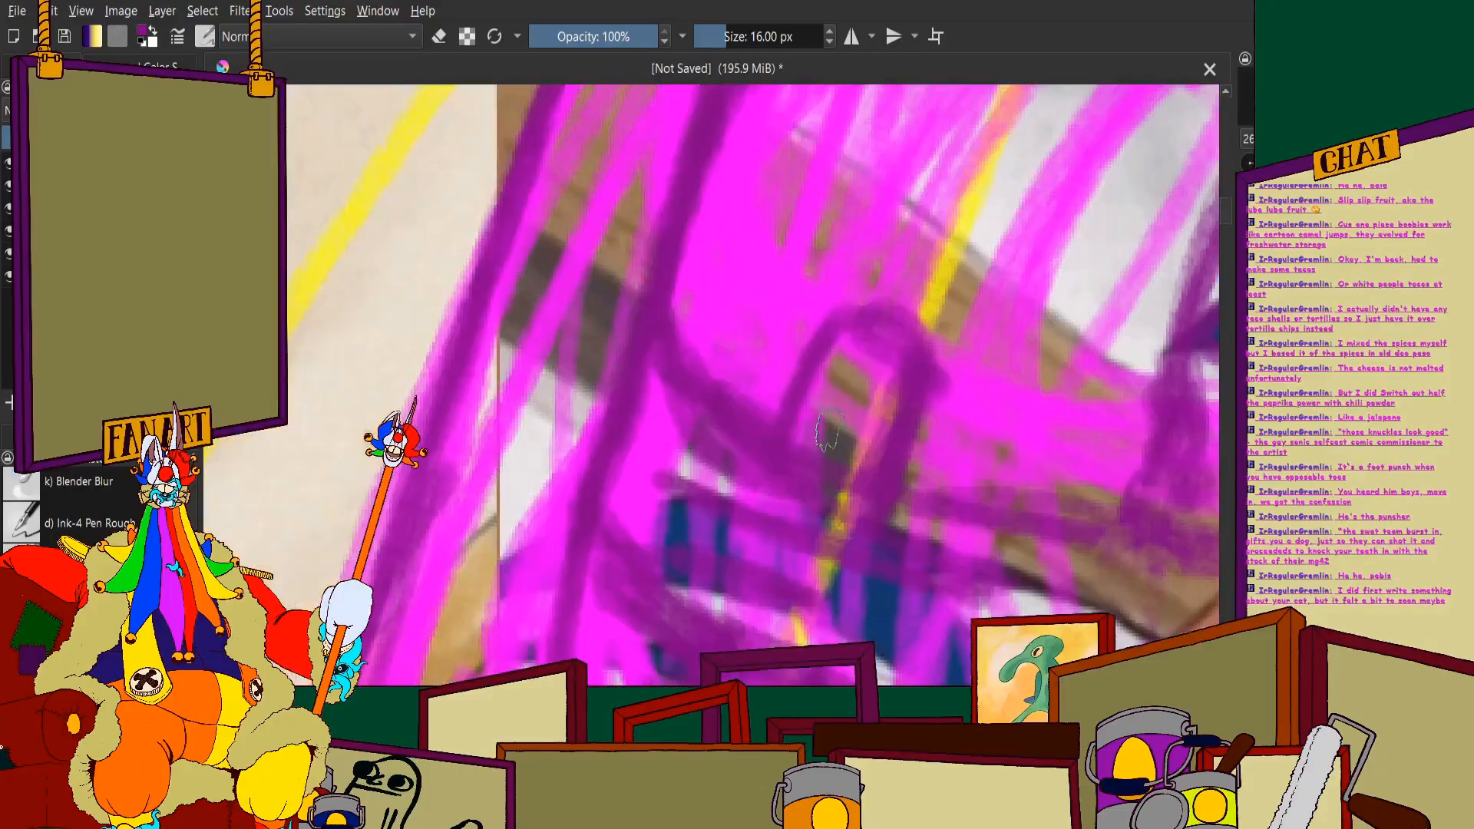
{"action": "mouse_move", "coordinate": [782, 455]}
{"action": "left_mouse_down"}
{"action": "mouse_move", "coordinate": [842, 321]}
{"action": "mouse_move", "coordinate": [784, 349]}
{"action": "mouse_move", "coordinate": [824, 277]}
{"action": "mouse_move", "coordinate": [806, 367]}
{"action": "left_mouse_up"}
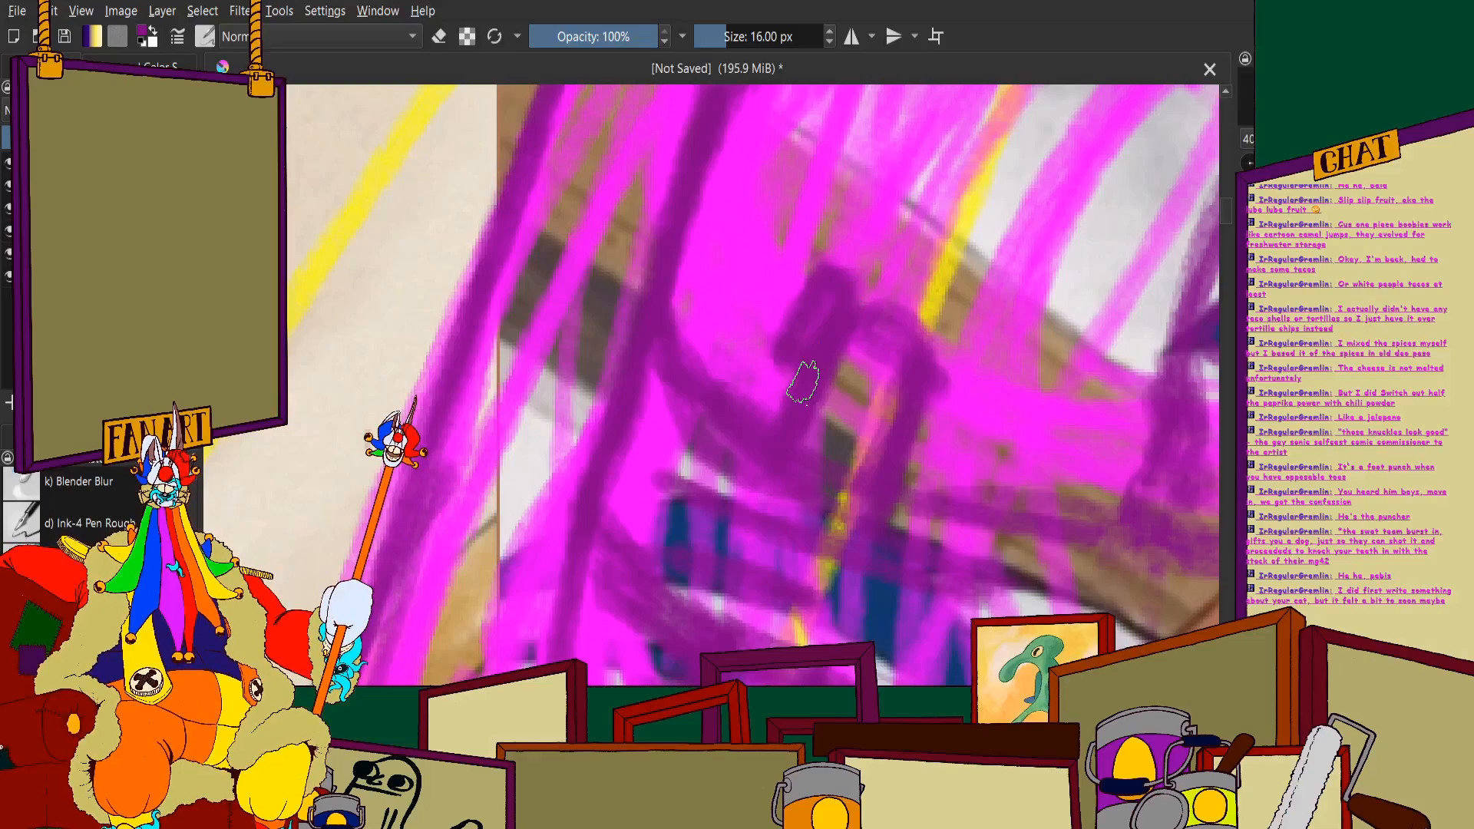
{"action": "scroll", "coordinate": [803, 381], "scroll_direction": "down", "scroll_amount": 6}
{"action": "scroll", "coordinate": [376, 265], "scroll_direction": "up", "scroll_amount": 5}
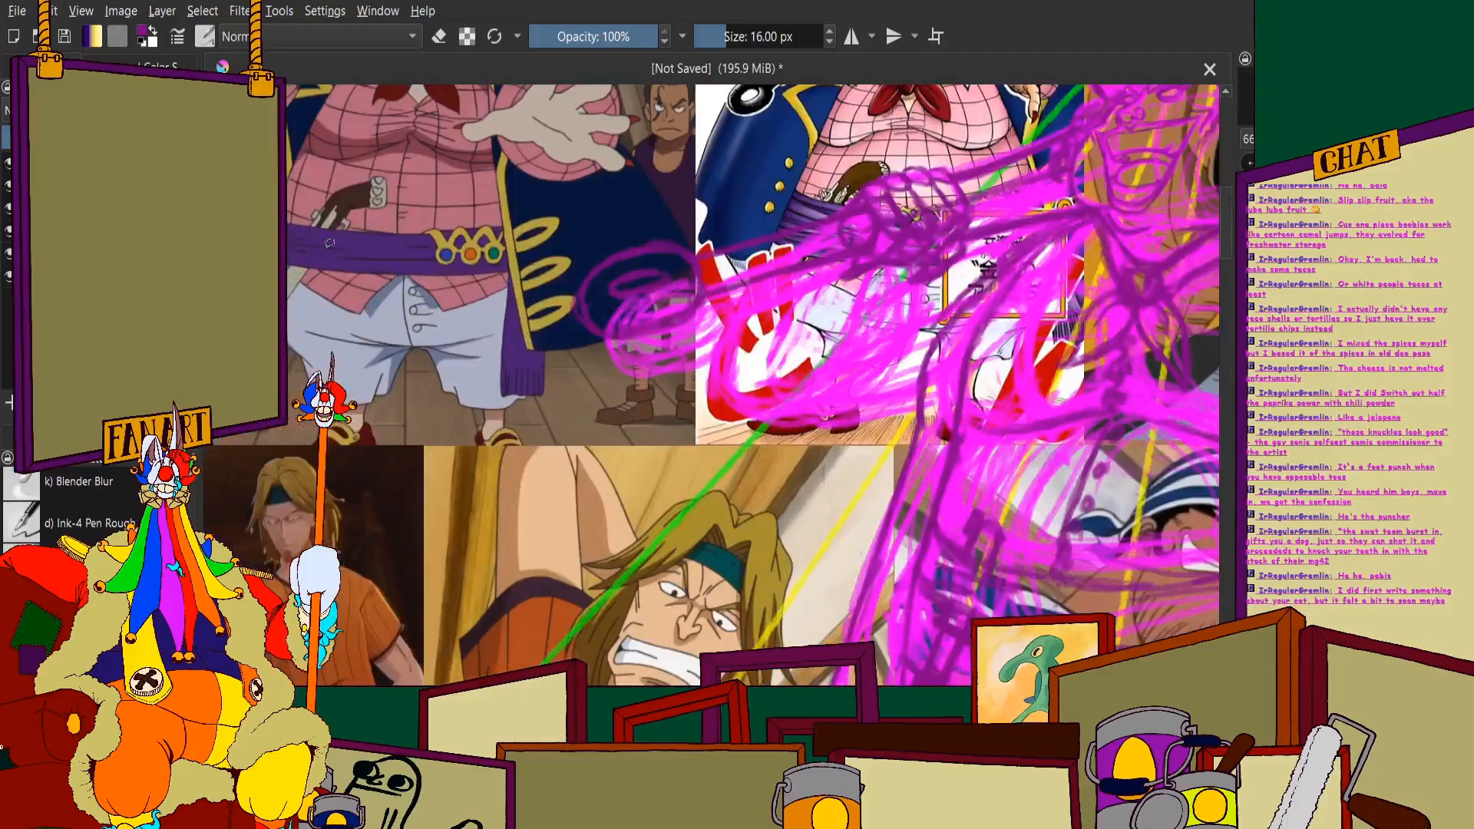
{"action": "scroll", "coordinate": [376, 265], "scroll_direction": "down", "scroll_amount": 5}
{"action": "scroll", "coordinate": [361, 438], "scroll_direction": "up", "scroll_amount": 6}
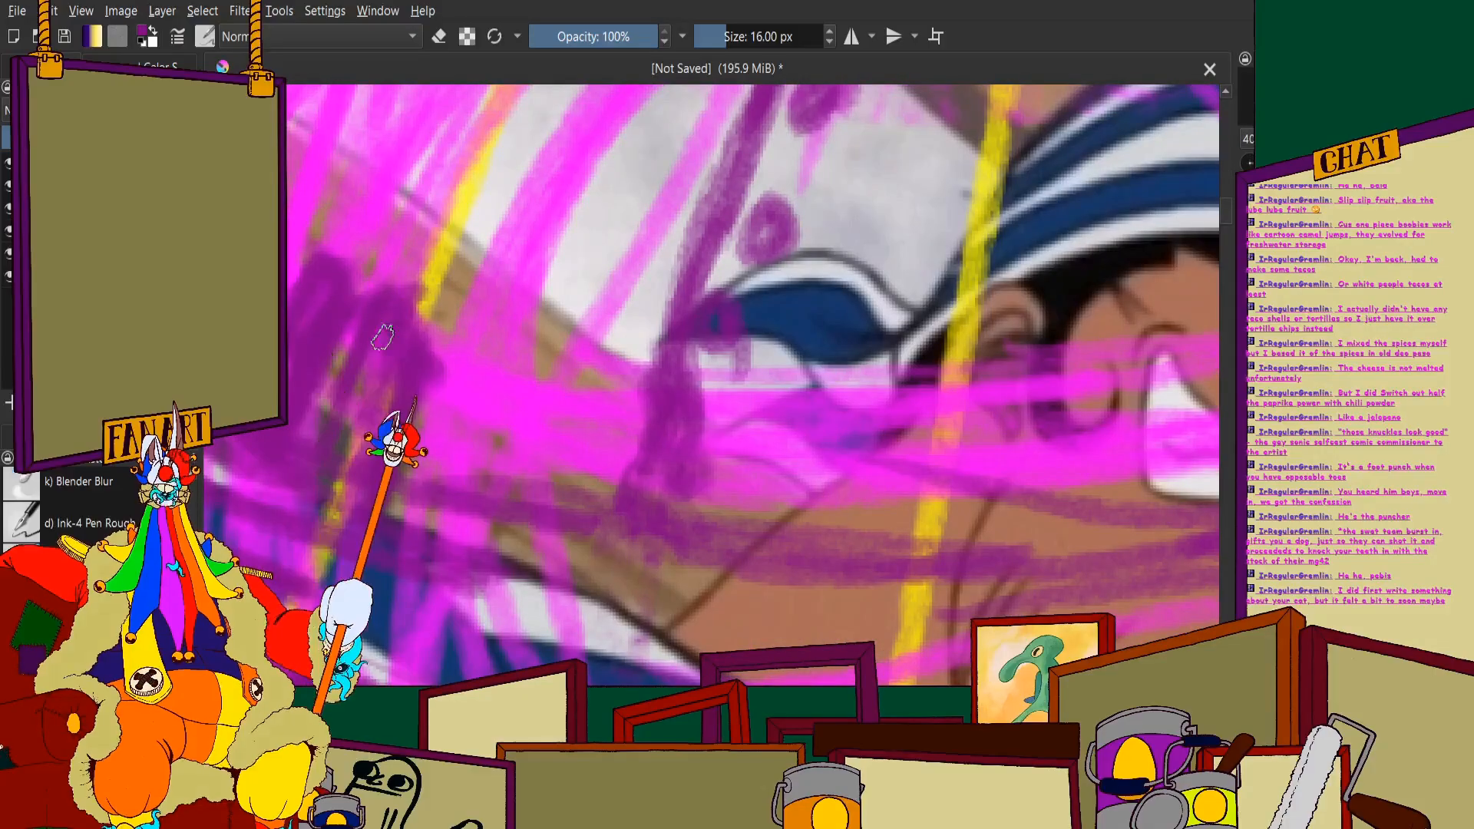
{"action": "scroll", "coordinate": [873, 380], "scroll_direction": "down", "scroll_amount": 3}
{"action": "scroll", "coordinate": [873, 380], "scroll_direction": "up", "scroll_amount": 3}
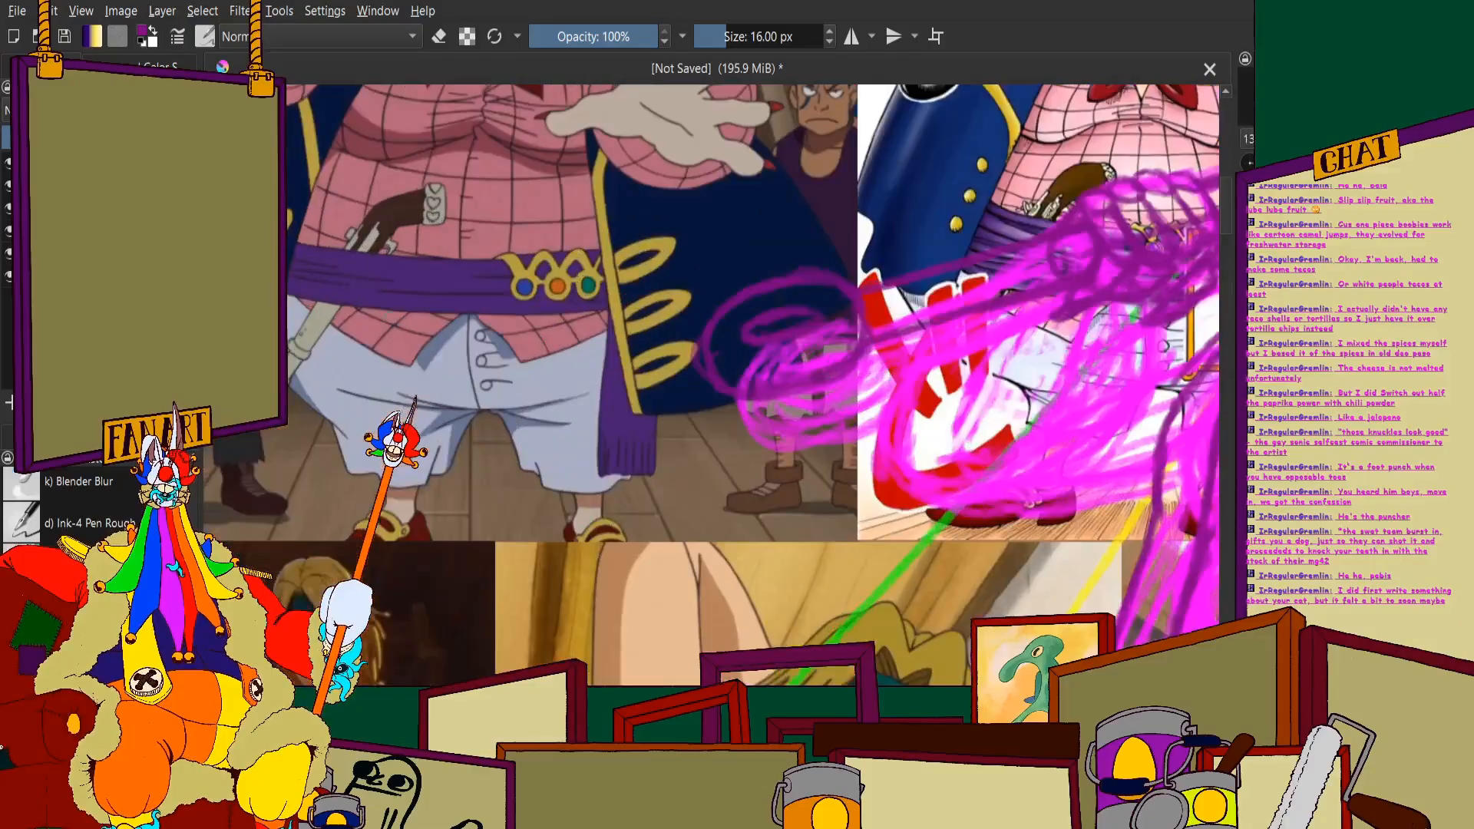
Draw the outline of the pistol's grip in dark purple, angled up and outward above the sash
{"action": "scroll", "coordinate": [873, 379], "scroll_direction": "down", "scroll_amount": 1}
{"action": "scroll", "coordinate": [873, 379], "scroll_direction": "up", "scroll_amount": 2}
{"action": "scroll", "coordinate": [873, 379], "scroll_direction": "up", "scroll_amount": 6}
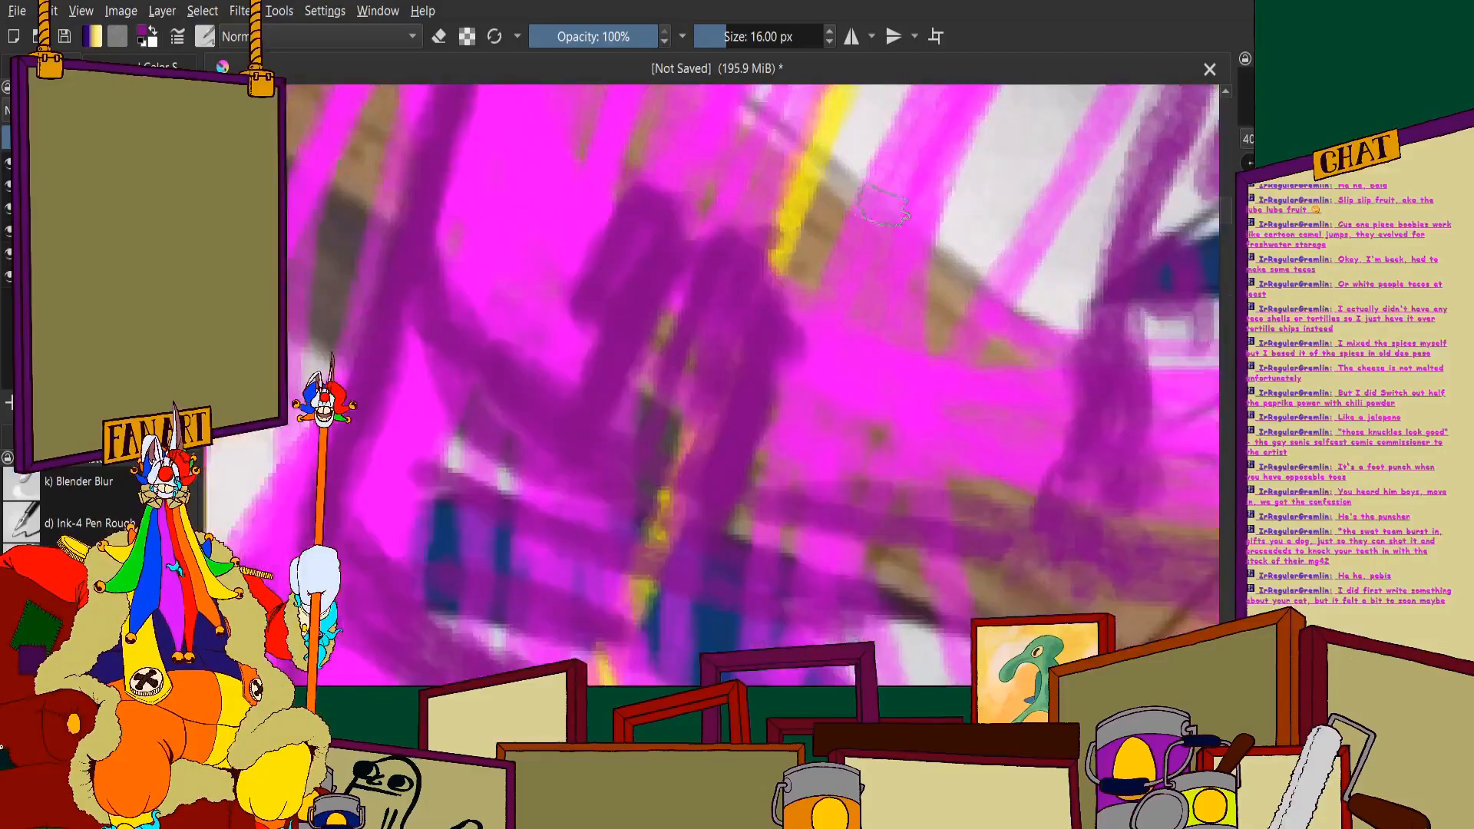
{"action": "scroll", "coordinate": [659, 416], "scroll_direction": "down", "scroll_amount": 3}
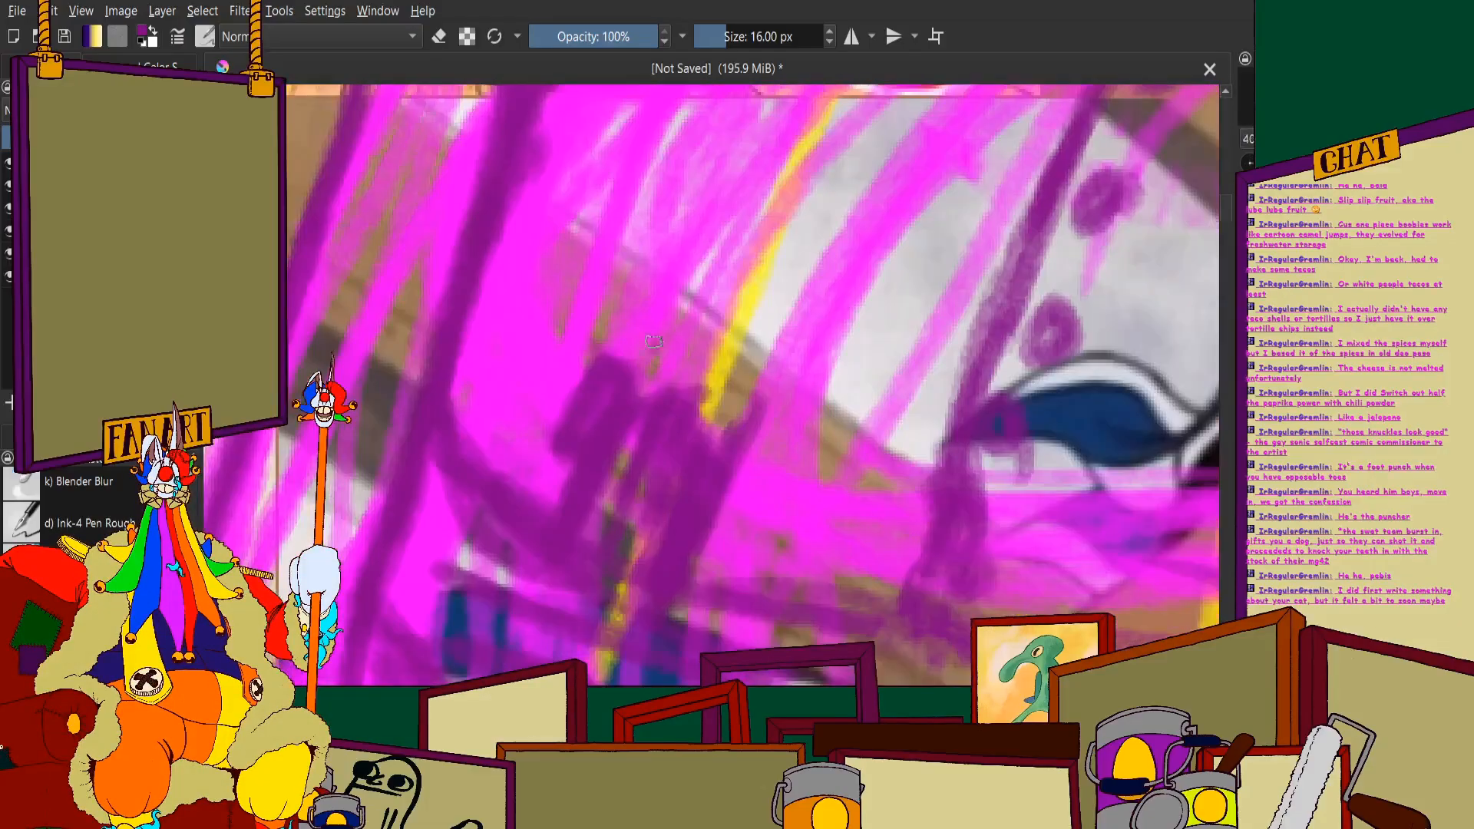
{"action": "scroll", "coordinate": [612, 432], "scroll_direction": "down", "scroll_amount": 5}
{"action": "scroll", "coordinate": [612, 432], "scroll_direction": "up", "scroll_amount": 3}
{"action": "scroll", "coordinate": [612, 431], "scroll_direction": "down", "scroll_amount": 2}
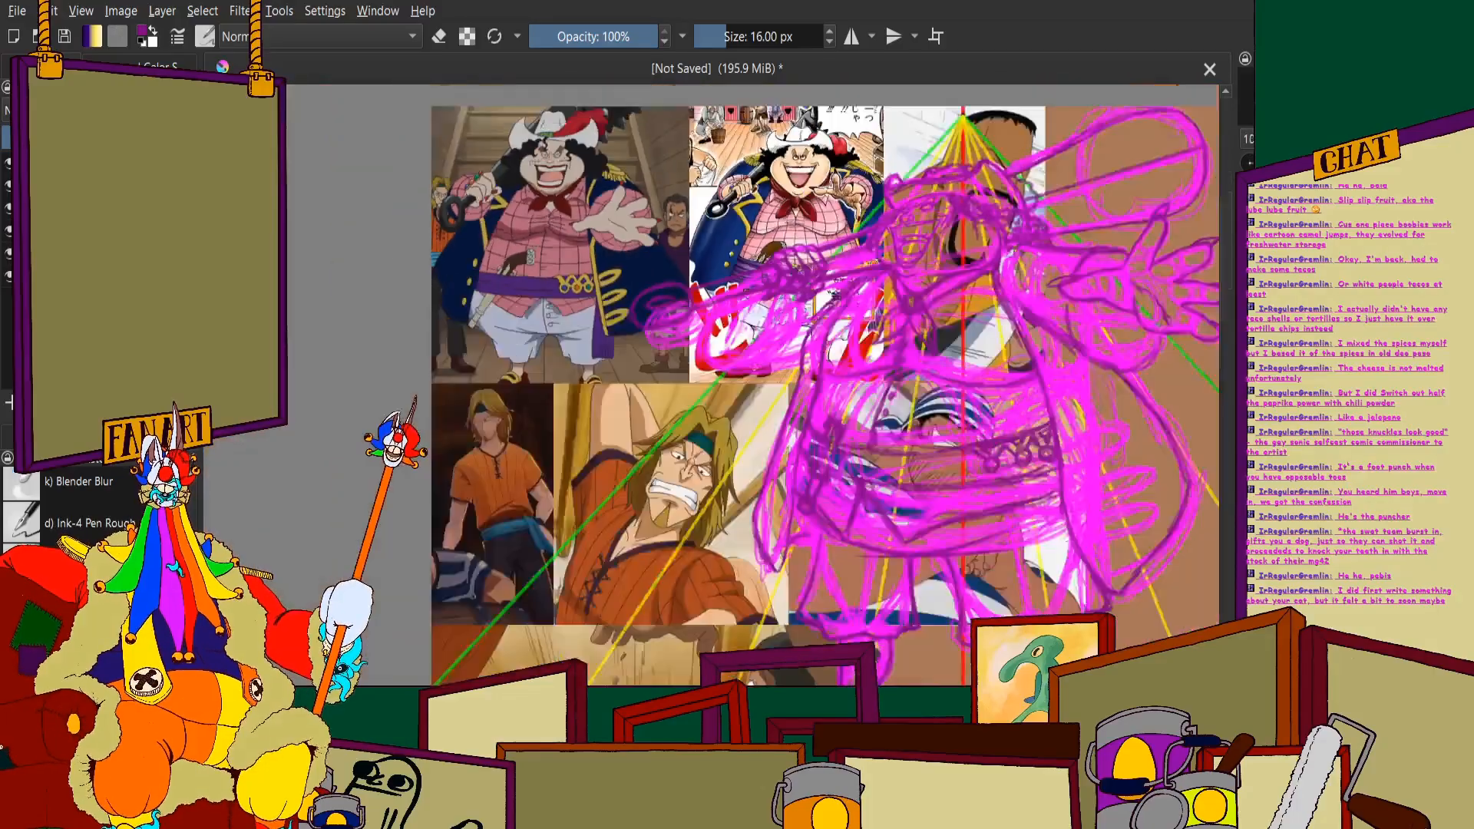
{"action": "scroll", "coordinate": [612, 431], "scroll_direction": "up", "scroll_amount": 1}
{"action": "scroll", "coordinate": [540, 331], "scroll_direction": "up", "scroll_amount": 4}
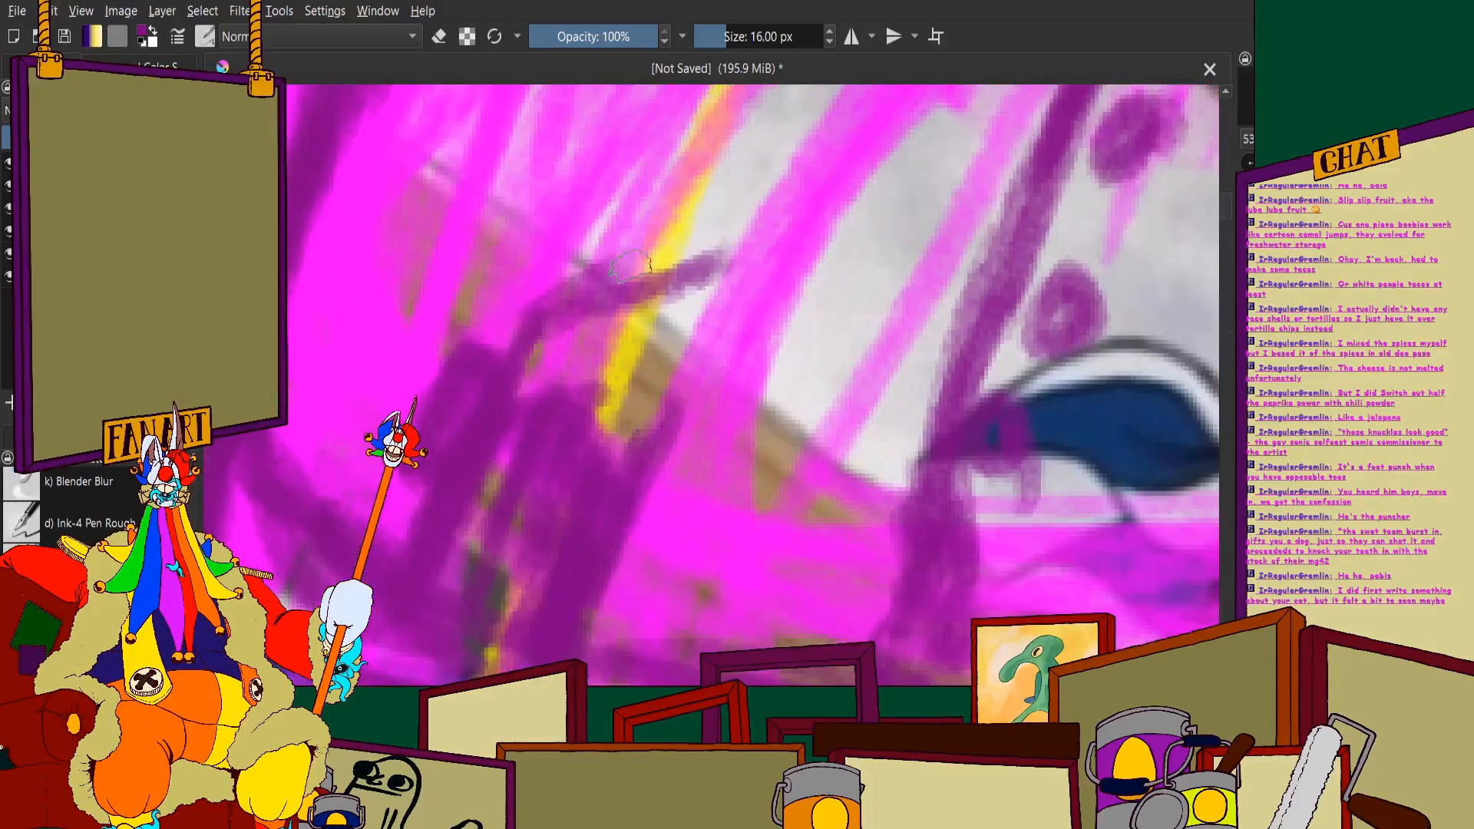
{"action": "mouse_move", "coordinate": [687, 249]}
{"action": "left_mouse_down"}
{"action": "mouse_move", "coordinate": [876, 235]}
{"action": "mouse_move", "coordinate": [906, 330]}
{"action": "mouse_move", "coordinate": [890, 414]}
{"action": "mouse_move", "coordinate": [675, 426]}
{"action": "mouse_move", "coordinate": [881, 428]}
{"action": "mouse_move", "coordinate": [894, 276]}
{"action": "left_mouse_up"}
{"action": "scroll", "coordinate": [895, 276], "scroll_direction": "down", "scroll_amount": 4}
{"action": "scroll", "coordinate": [844, 307], "scroll_direction": "up", "scroll_amount": 4}
{"action": "scroll", "coordinate": [844, 307], "scroll_direction": "down", "scroll_amount": 4}
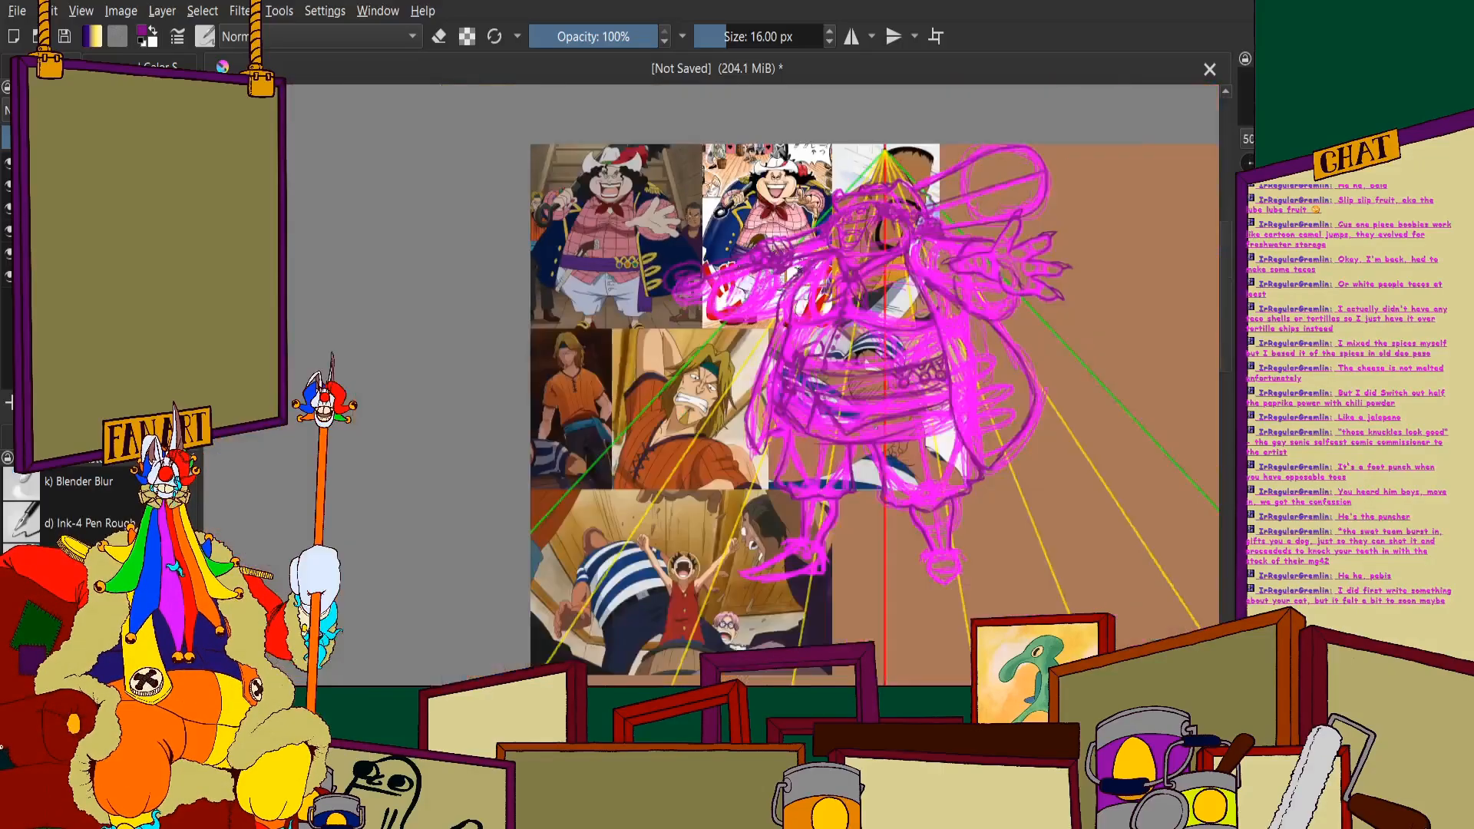
Add short dark purple strokes beneath the pistol's grip, checking the pistol in the reference picture
{"action": "scroll", "coordinate": [844, 323], "scroll_direction": "up", "scroll_amount": 5}
{"action": "scroll", "coordinate": [673, 304], "scroll_direction": "up", "scroll_amount": 4}
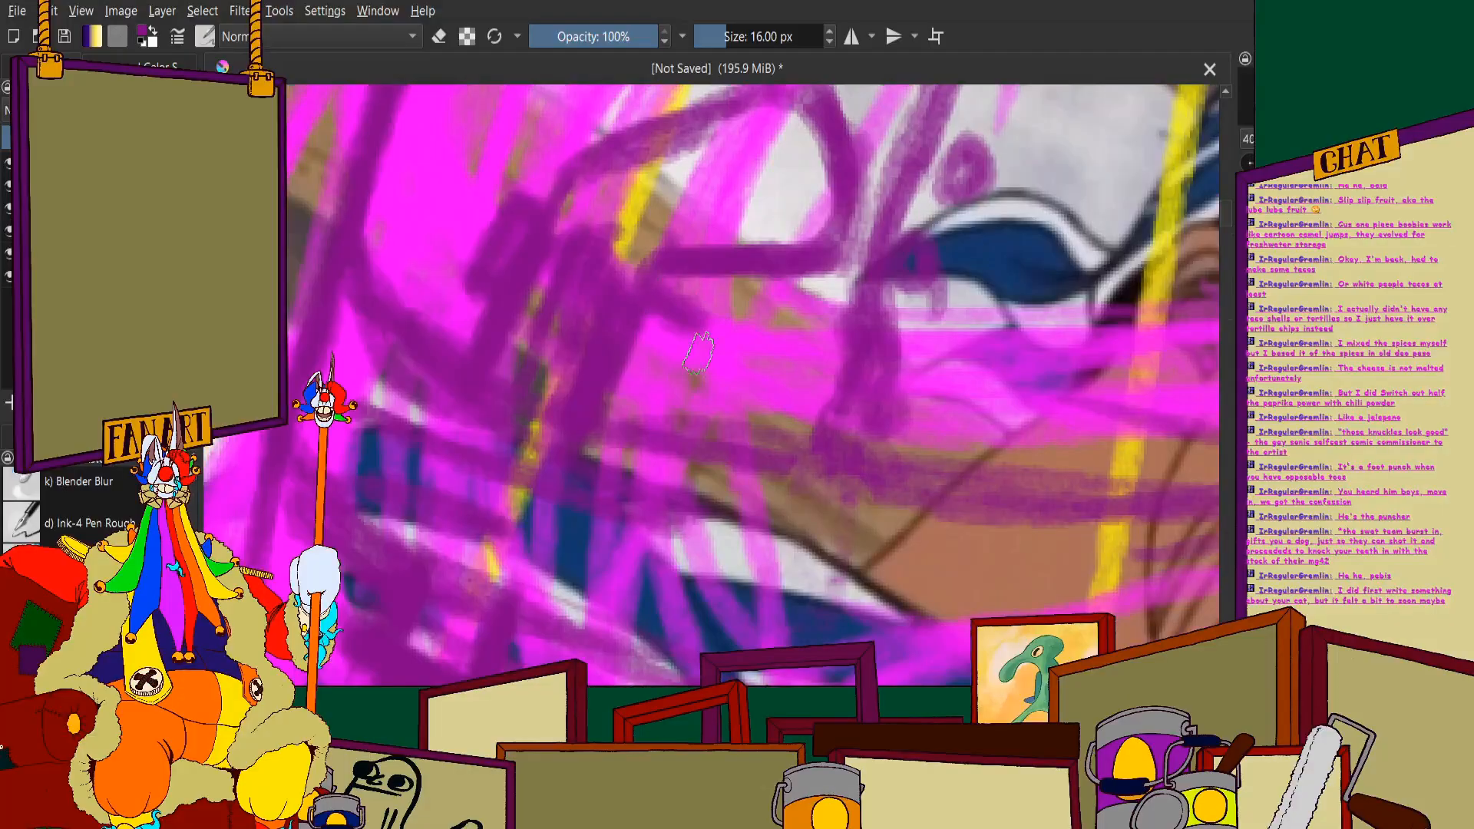
{"action": "left_click_drag", "start_coordinate": [715, 320], "coordinate": [678, 426]}
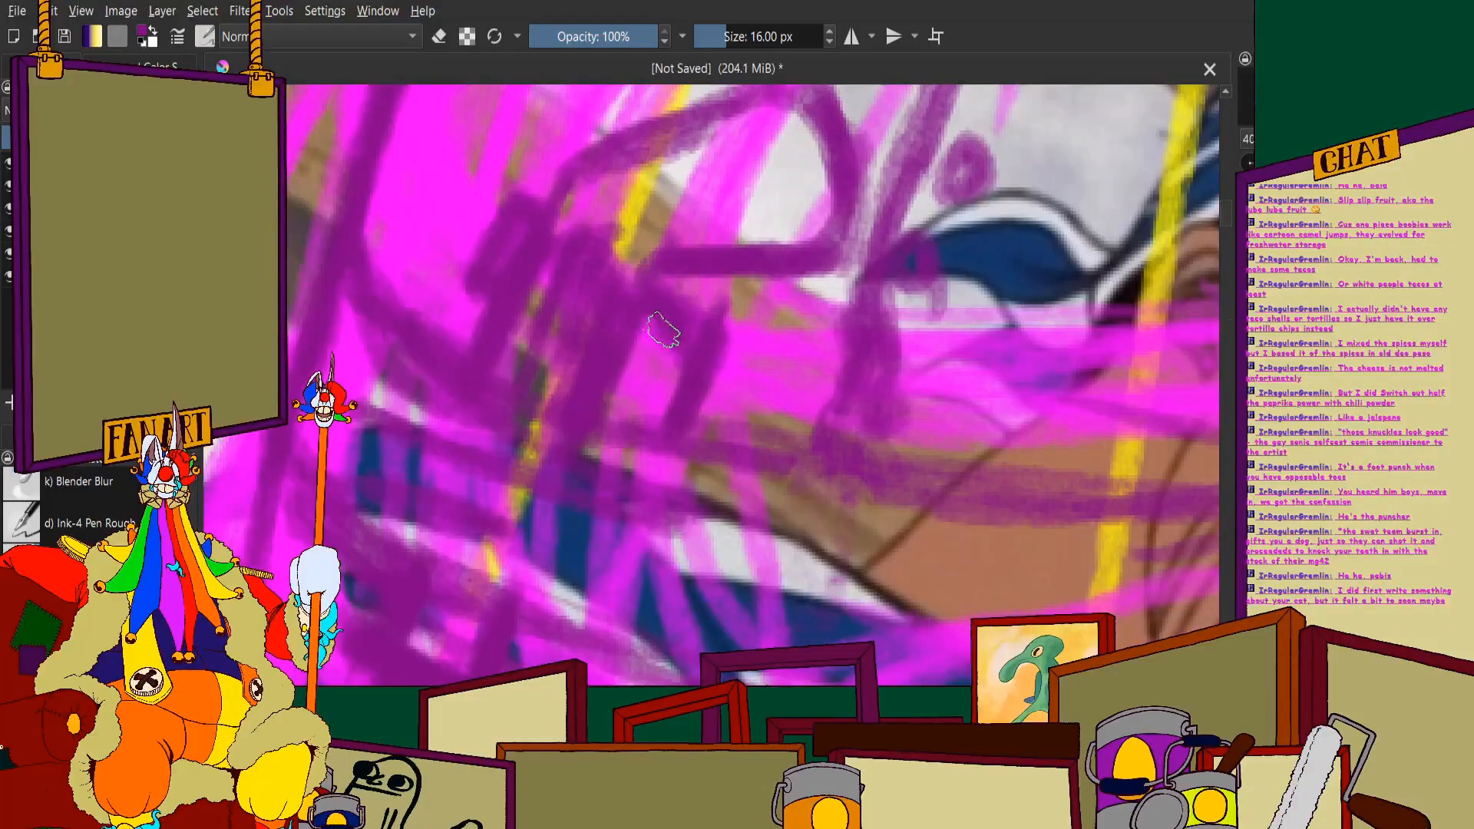
{"action": "scroll", "coordinate": [628, 341], "scroll_direction": "down", "scroll_amount": 5}
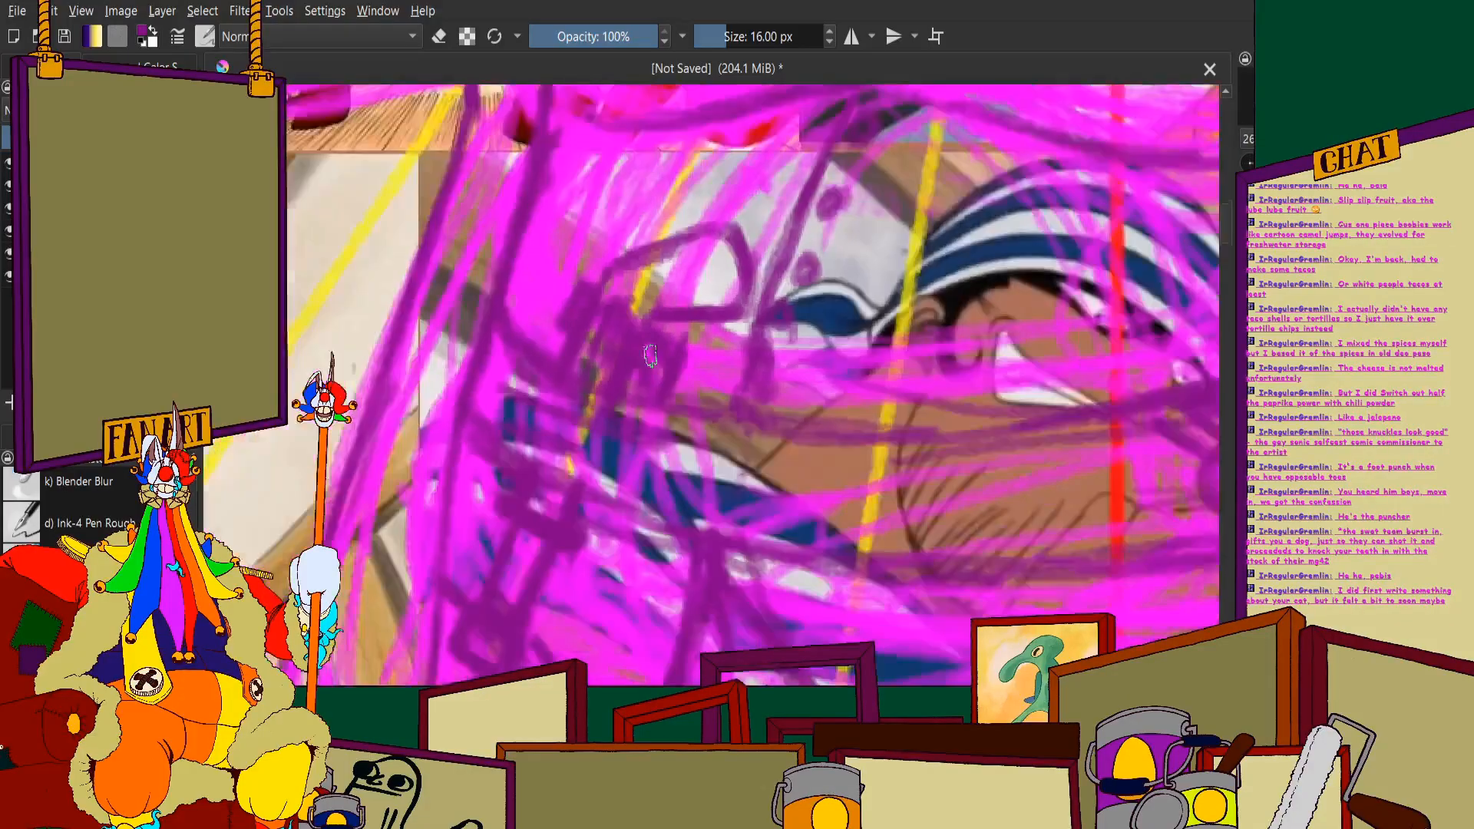
{"action": "scroll", "coordinate": [628, 341], "scroll_direction": "up", "scroll_amount": 3}
{"action": "scroll", "coordinate": [767, 383], "scroll_direction": "up", "scroll_amount": 2}
{"action": "scroll", "coordinate": [767, 384], "scroll_direction": "down", "scroll_amount": 5}
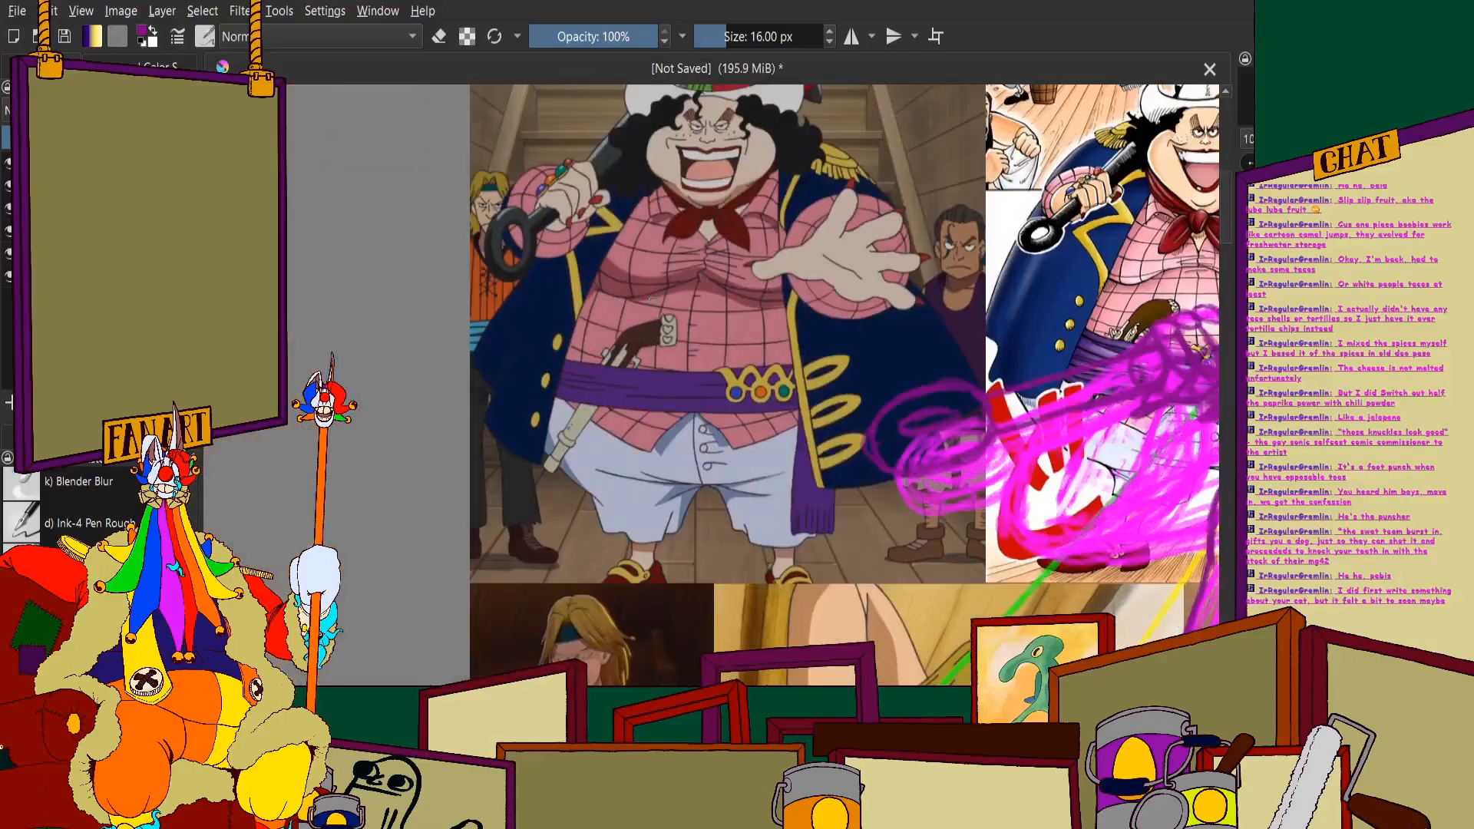
Draw a dark purple band with small bumps across the end of the pistol's grip
{"action": "scroll", "coordinate": [768, 384], "scroll_direction": "up", "scroll_amount": 3}
{"action": "scroll", "coordinate": [862, 401], "scroll_direction": "up", "scroll_amount": 4}
{"action": "mouse_move", "coordinate": [829, 307]}
{"action": "left_mouse_down"}
{"action": "mouse_move", "coordinate": [843, 506]}
{"action": "mouse_move", "coordinate": [803, 296]}
{"action": "mouse_move", "coordinate": [842, 260]}
{"action": "mouse_move", "coordinate": [927, 320]}
{"action": "mouse_move", "coordinate": [936, 375]}
{"action": "mouse_move", "coordinate": [929, 525]}
{"action": "mouse_move", "coordinate": [936, 462]}
{"action": "mouse_move", "coordinate": [816, 556]}
{"action": "left_mouse_up"}
{"action": "mouse_move", "coordinate": [813, 338]}
{"action": "left_mouse_down"}
{"action": "mouse_move", "coordinate": [830, 541]}
{"action": "mouse_move", "coordinate": [788, 309]}
{"action": "mouse_move", "coordinate": [857, 320]}
{"action": "mouse_move", "coordinate": [765, 334]}
{"action": "mouse_move", "coordinate": [804, 370]}
{"action": "mouse_move", "coordinate": [803, 449]}
{"action": "mouse_move", "coordinate": [815, 382]}
{"action": "mouse_move", "coordinate": [800, 526]}
{"action": "left_mouse_up"}
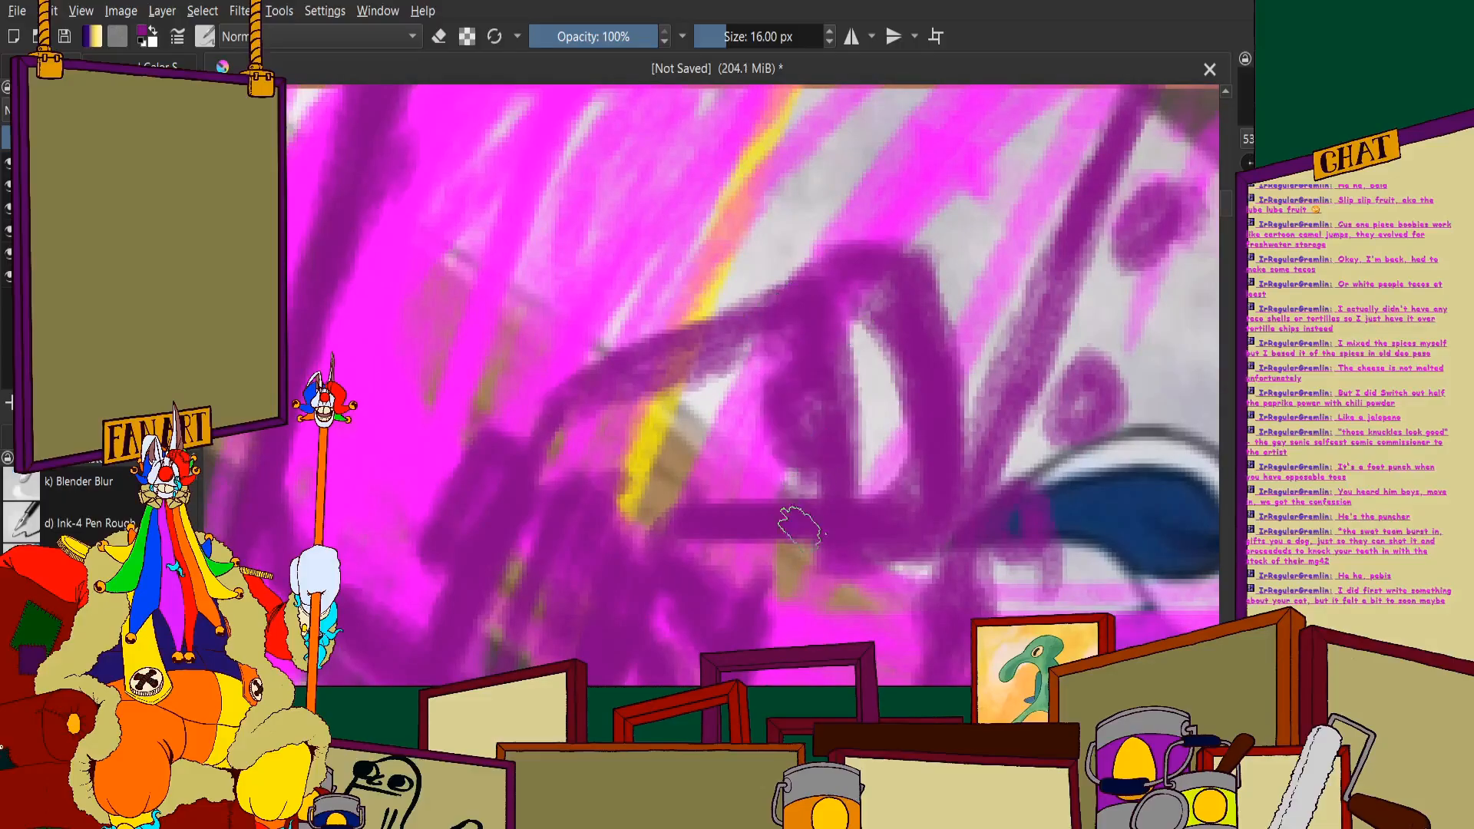
{"action": "scroll", "coordinate": [798, 526], "scroll_direction": "down", "scroll_amount": 6}
{"action": "scroll", "coordinate": [808, 330], "scroll_direction": "up", "scroll_amount": 2}
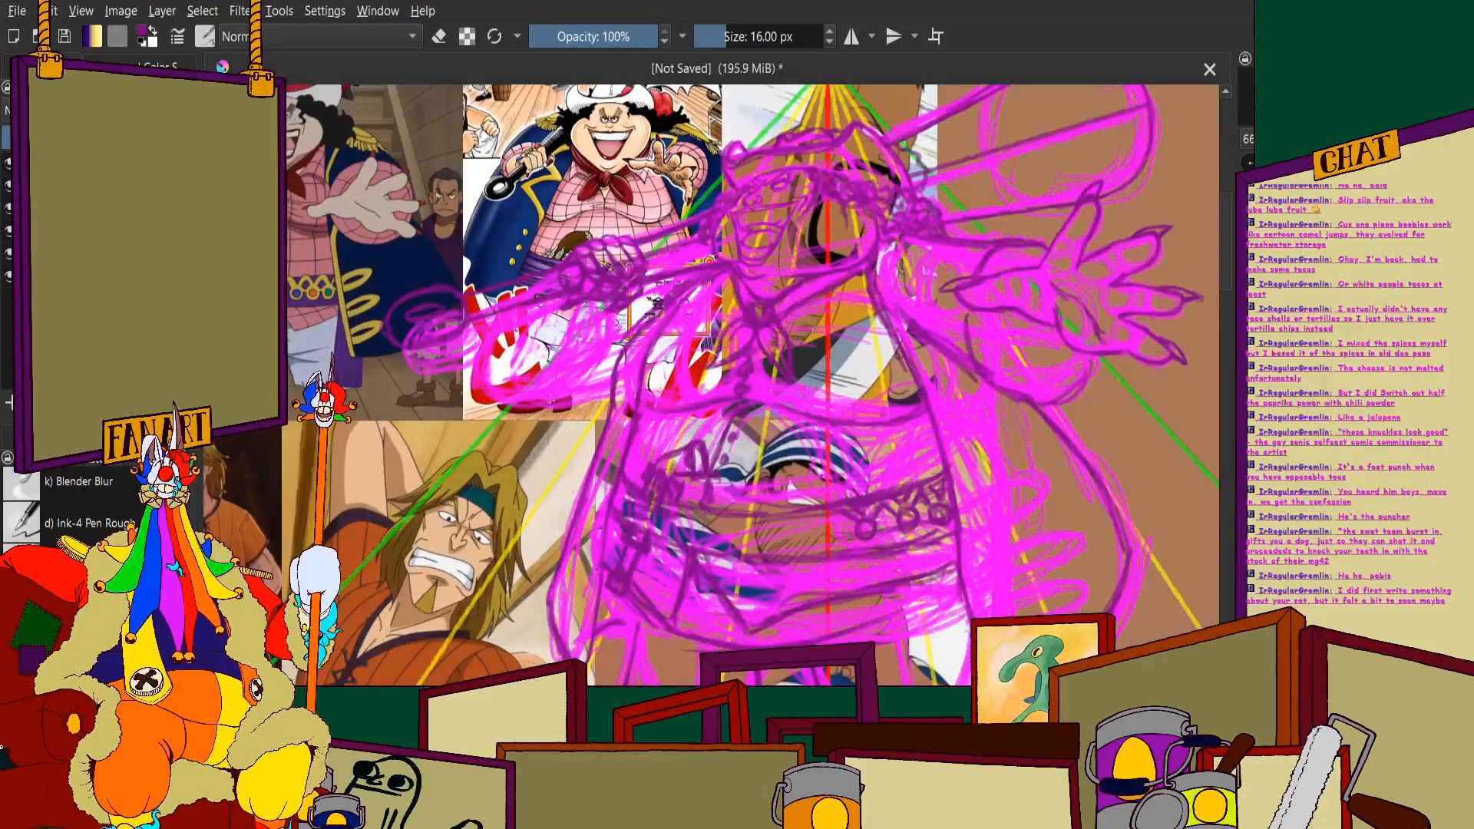
Draw dark purple edge strokes for the coat's open front, running down beneath the fist
{"action": "scroll", "coordinate": [737, 384], "scroll_direction": "down", "scroll_amount": 5}
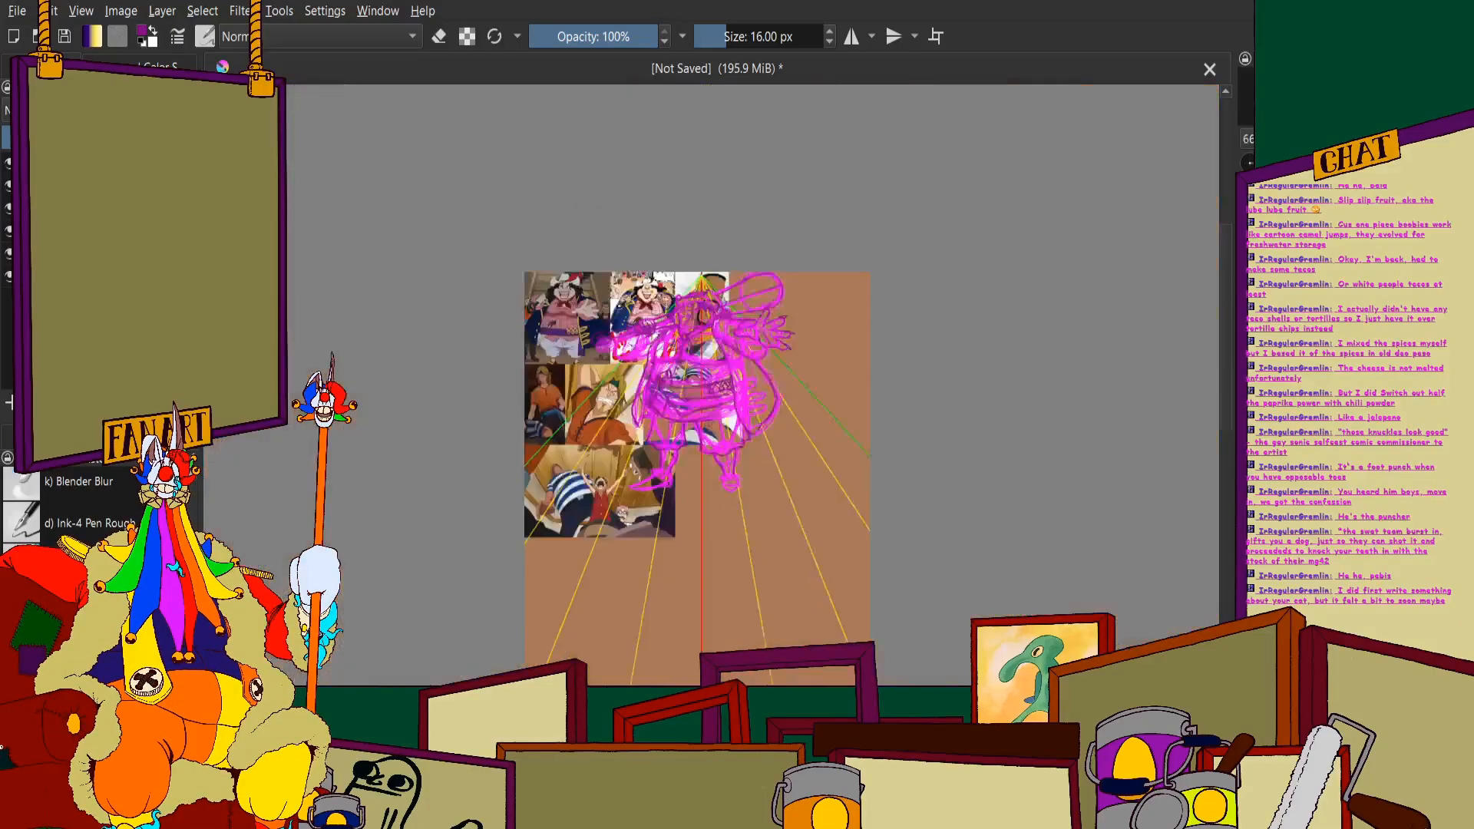
{"action": "scroll", "coordinate": [845, 400], "scroll_direction": "up", "scroll_amount": 4}
{"action": "scroll", "coordinate": [752, 384], "scroll_direction": "down", "scroll_amount": 3}
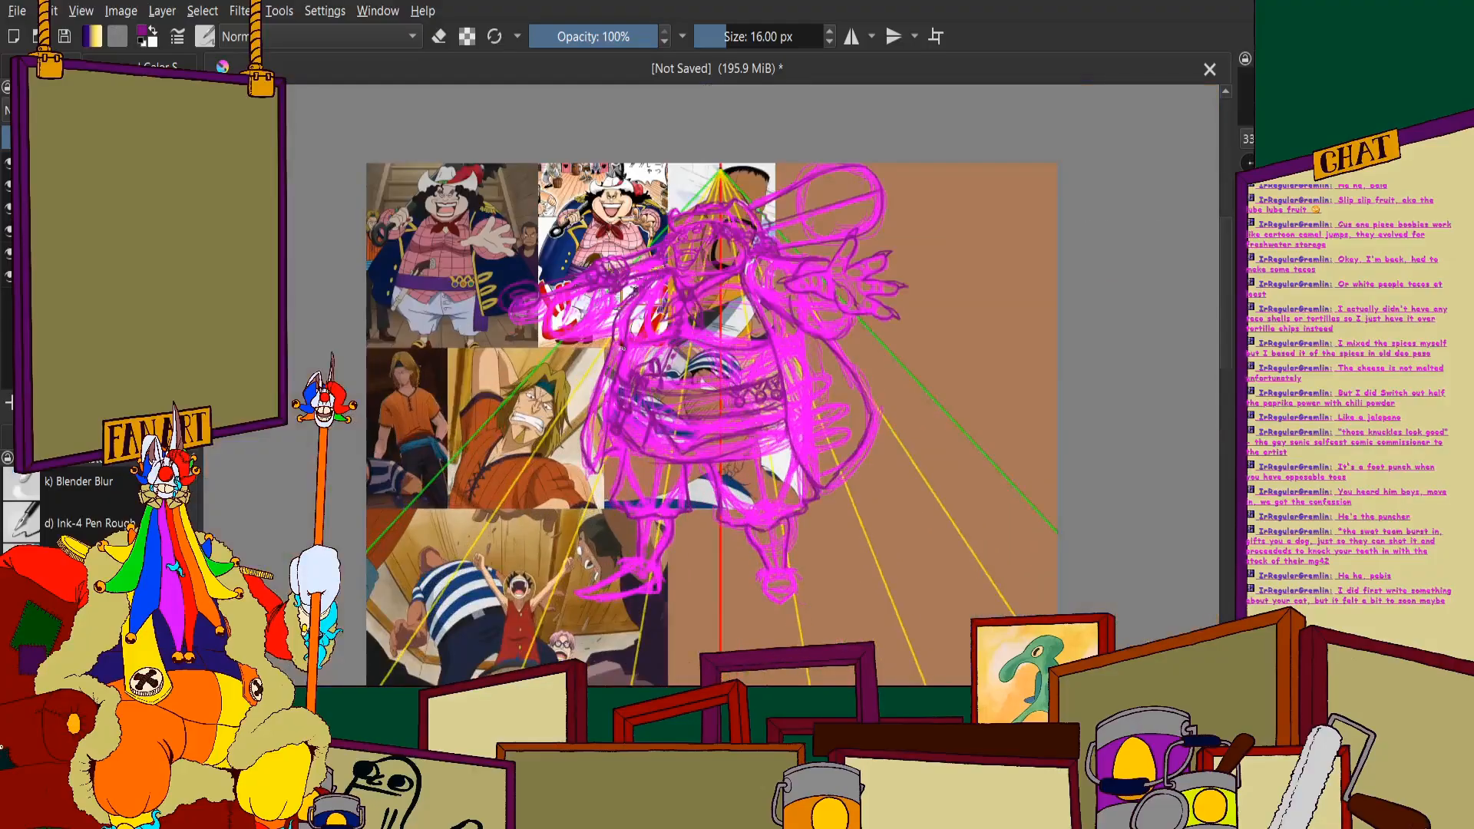
{"action": "scroll", "coordinate": [614, 345], "scroll_direction": "up", "scroll_amount": 4}
{"action": "scroll", "coordinate": [737, 384], "scroll_direction": "down", "scroll_amount": 2}
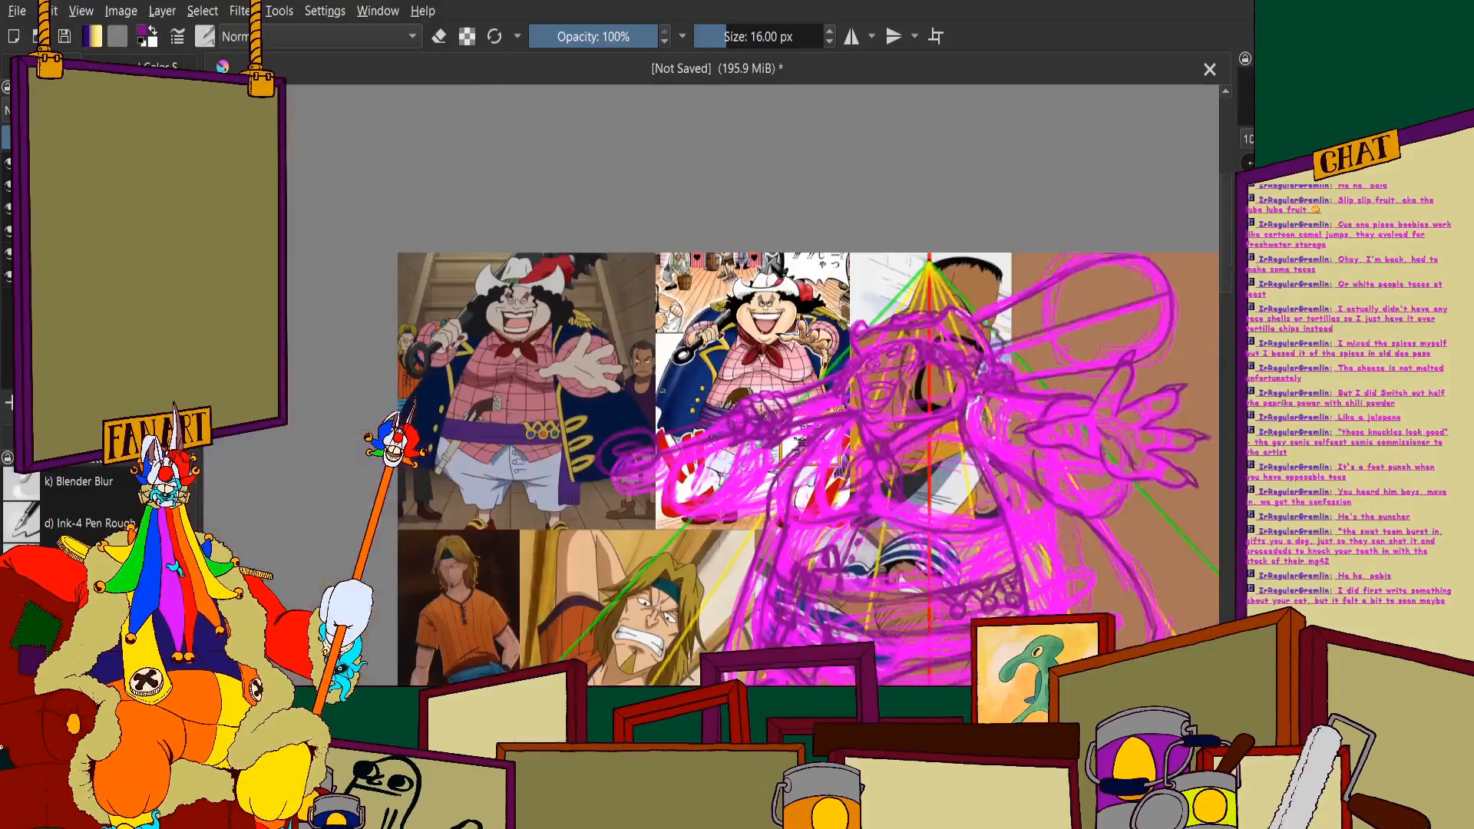
{"action": "scroll", "coordinate": [737, 476], "scroll_direction": "up", "scroll_amount": 5}
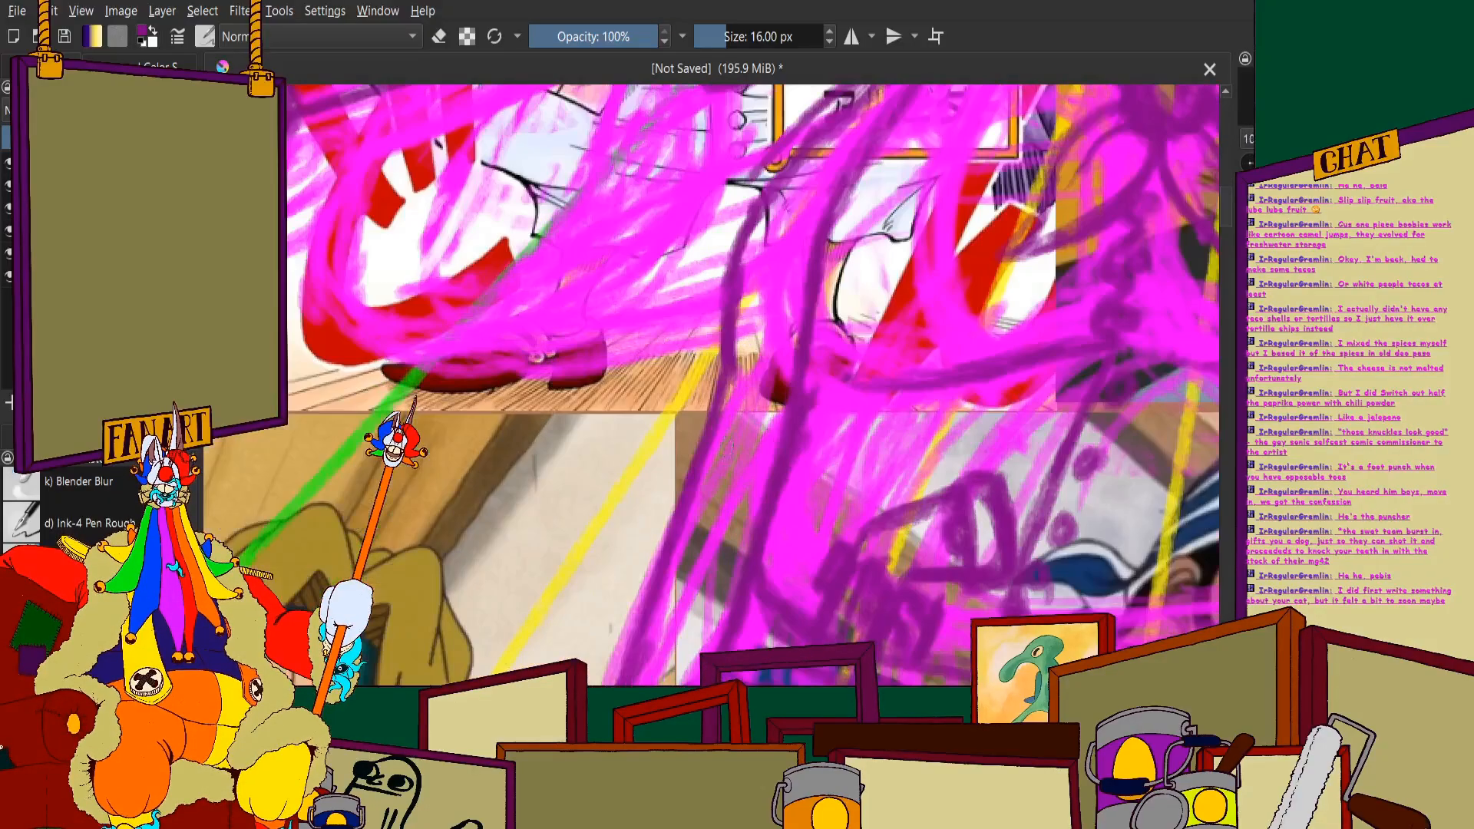
{"action": "scroll", "coordinate": [748, 405], "scroll_direction": "down", "scroll_amount": 2}
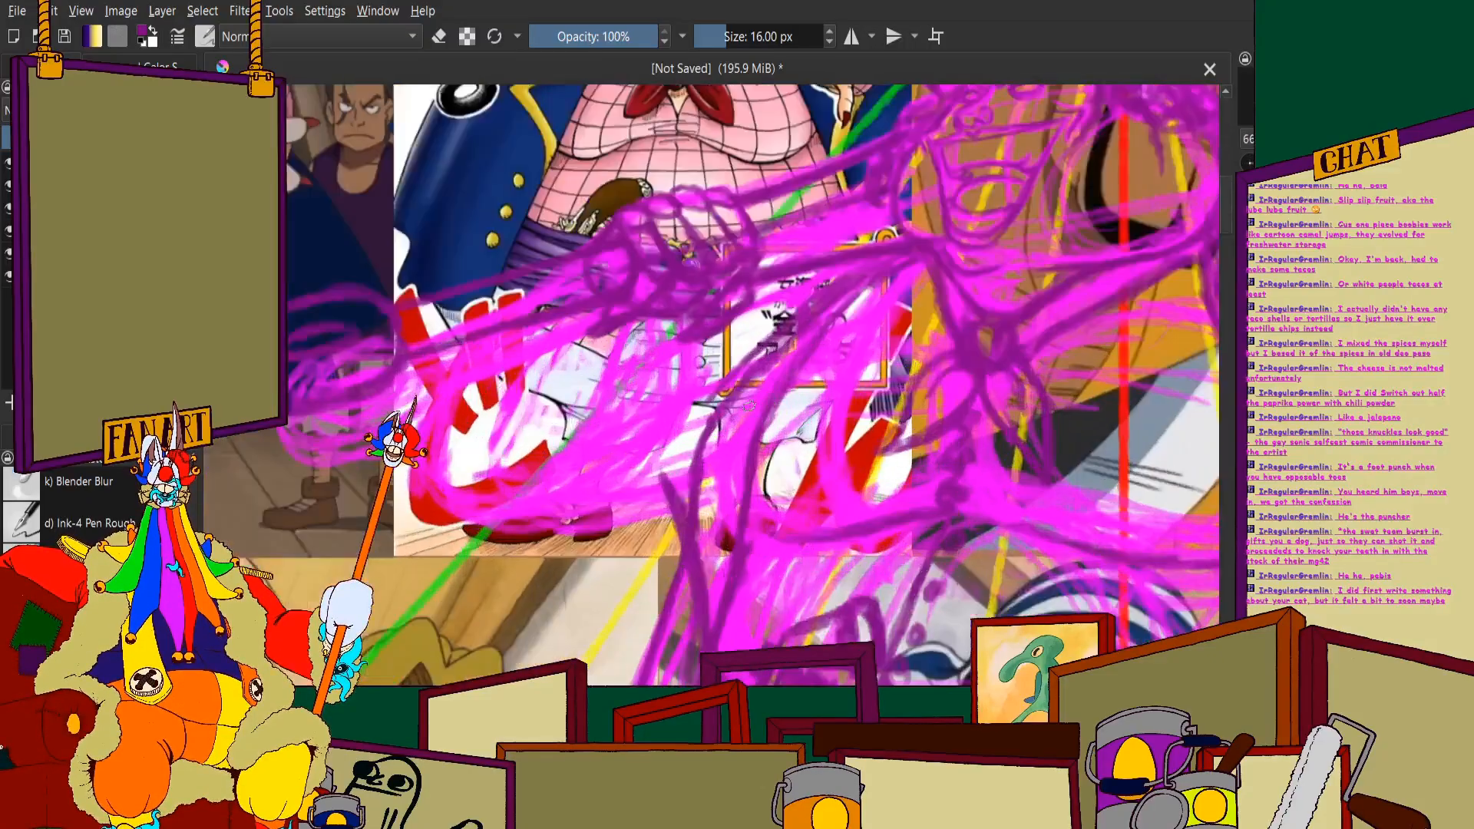
{"action": "scroll", "coordinate": [749, 406], "scroll_direction": "up", "scroll_amount": 2}
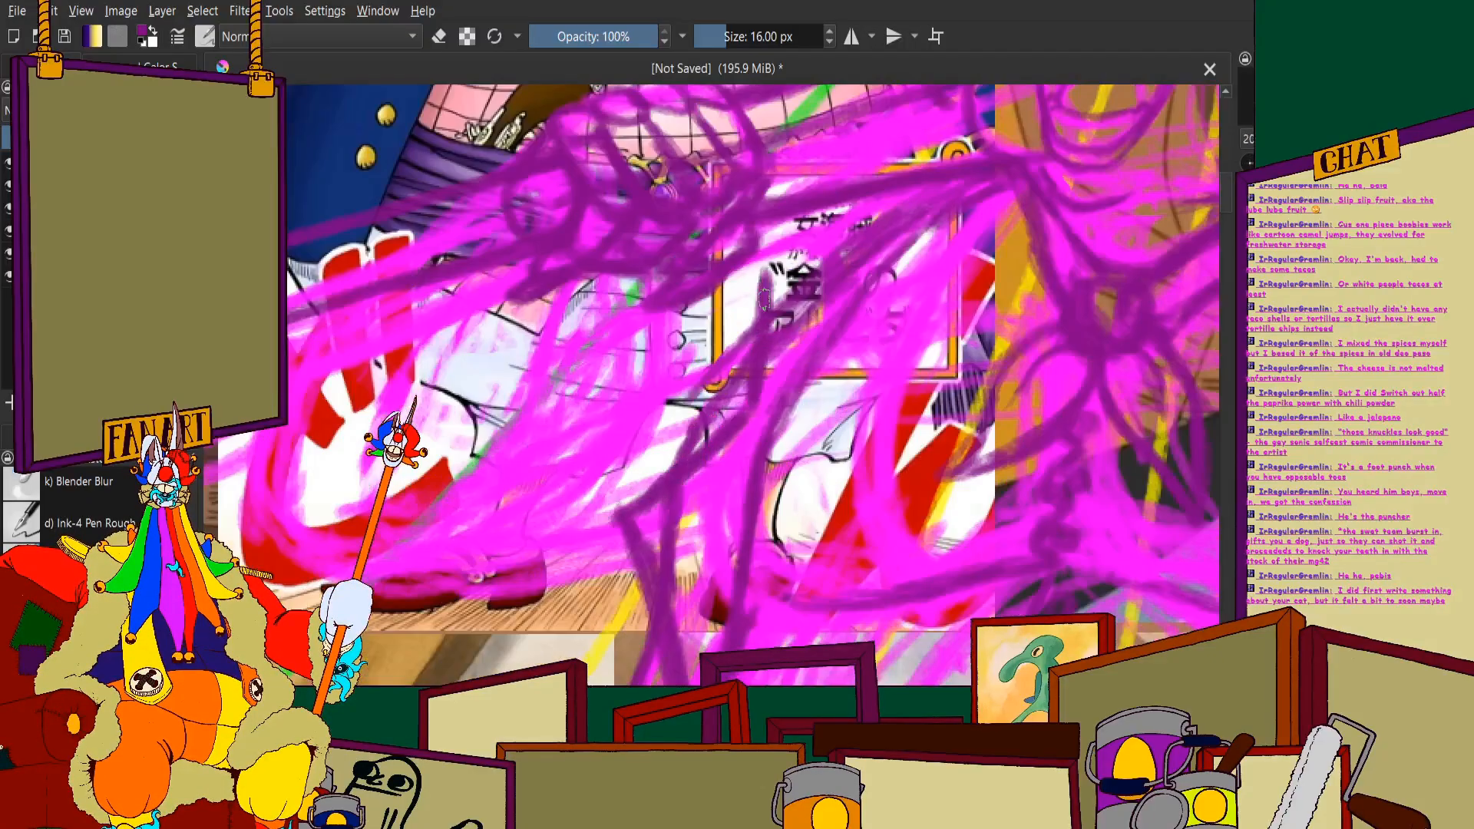
{"action": "scroll", "coordinate": [764, 299], "scroll_direction": "down", "scroll_amount": 2}
{"action": "scroll", "coordinate": [607, 519], "scroll_direction": "up", "scroll_amount": 2}
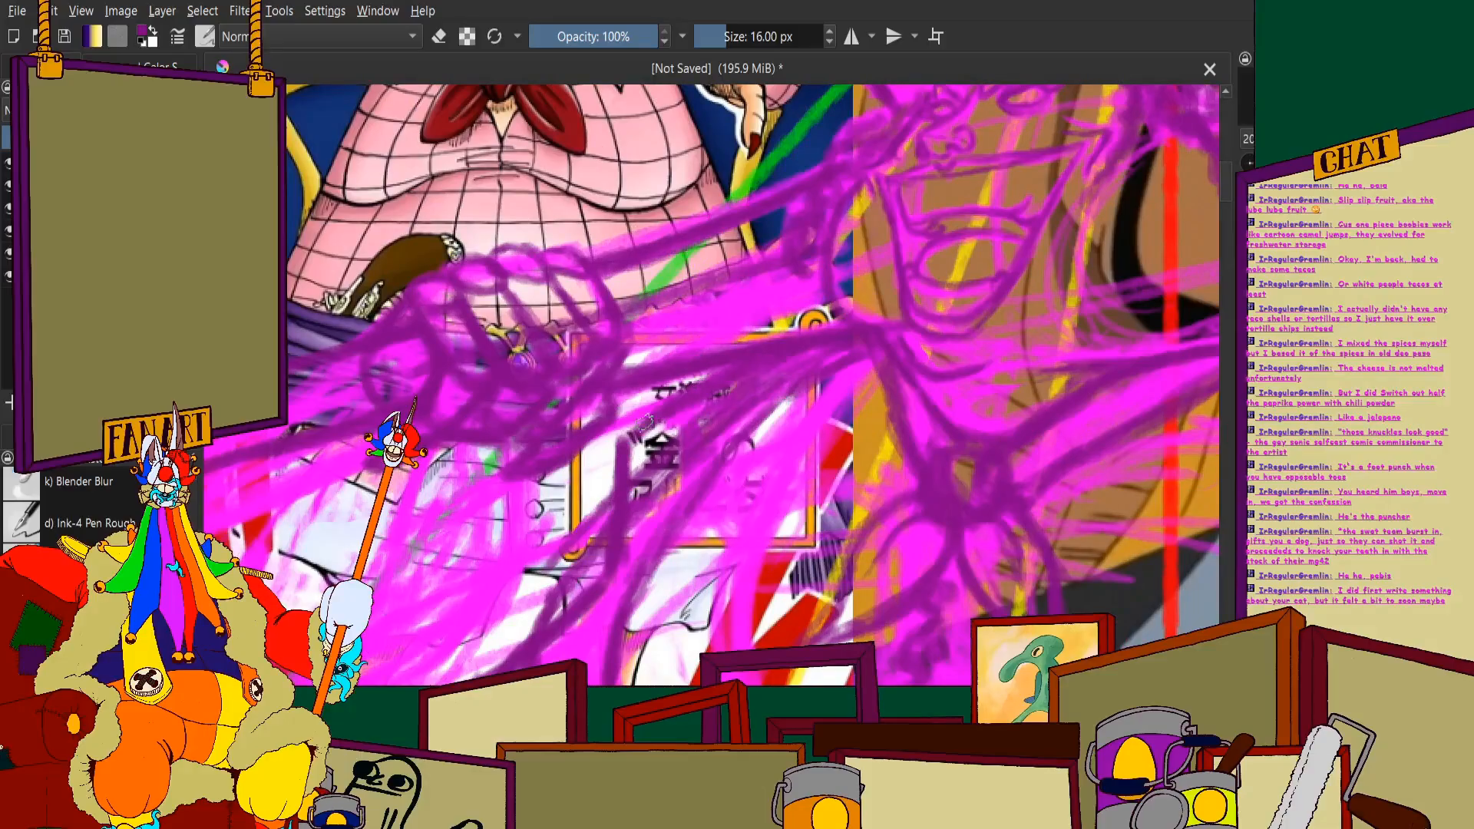
Join the coat's edge strokes below the fist into a pointed lapel corner in dark purple
{"action": "scroll", "coordinate": [642, 419], "scroll_direction": "down", "scroll_amount": 3}
{"action": "scroll", "coordinate": [680, 347], "scroll_direction": "up", "scroll_amount": 2}
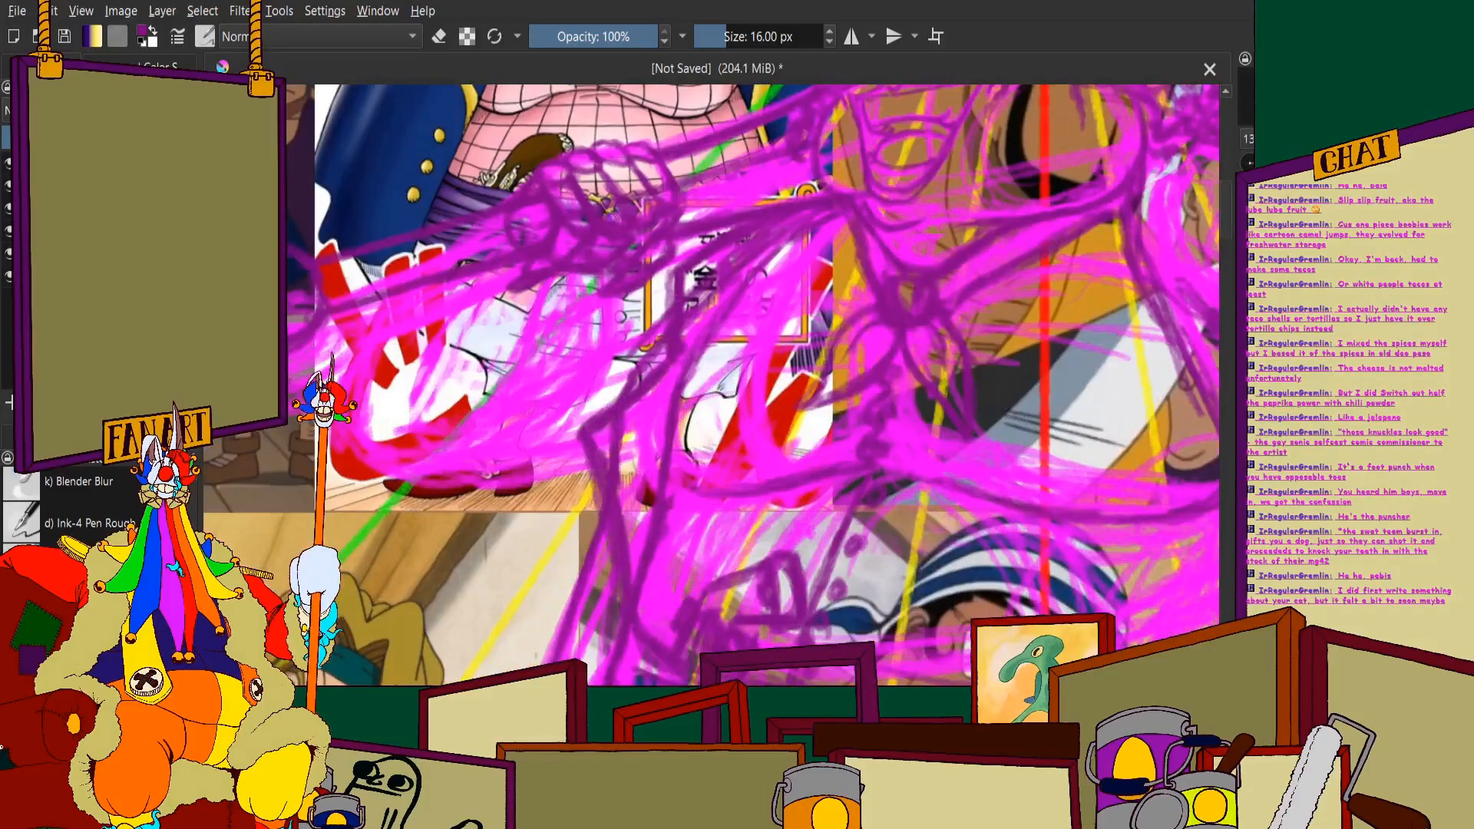
{"action": "scroll", "coordinate": [734, 369], "scroll_direction": "down", "scroll_amount": 3}
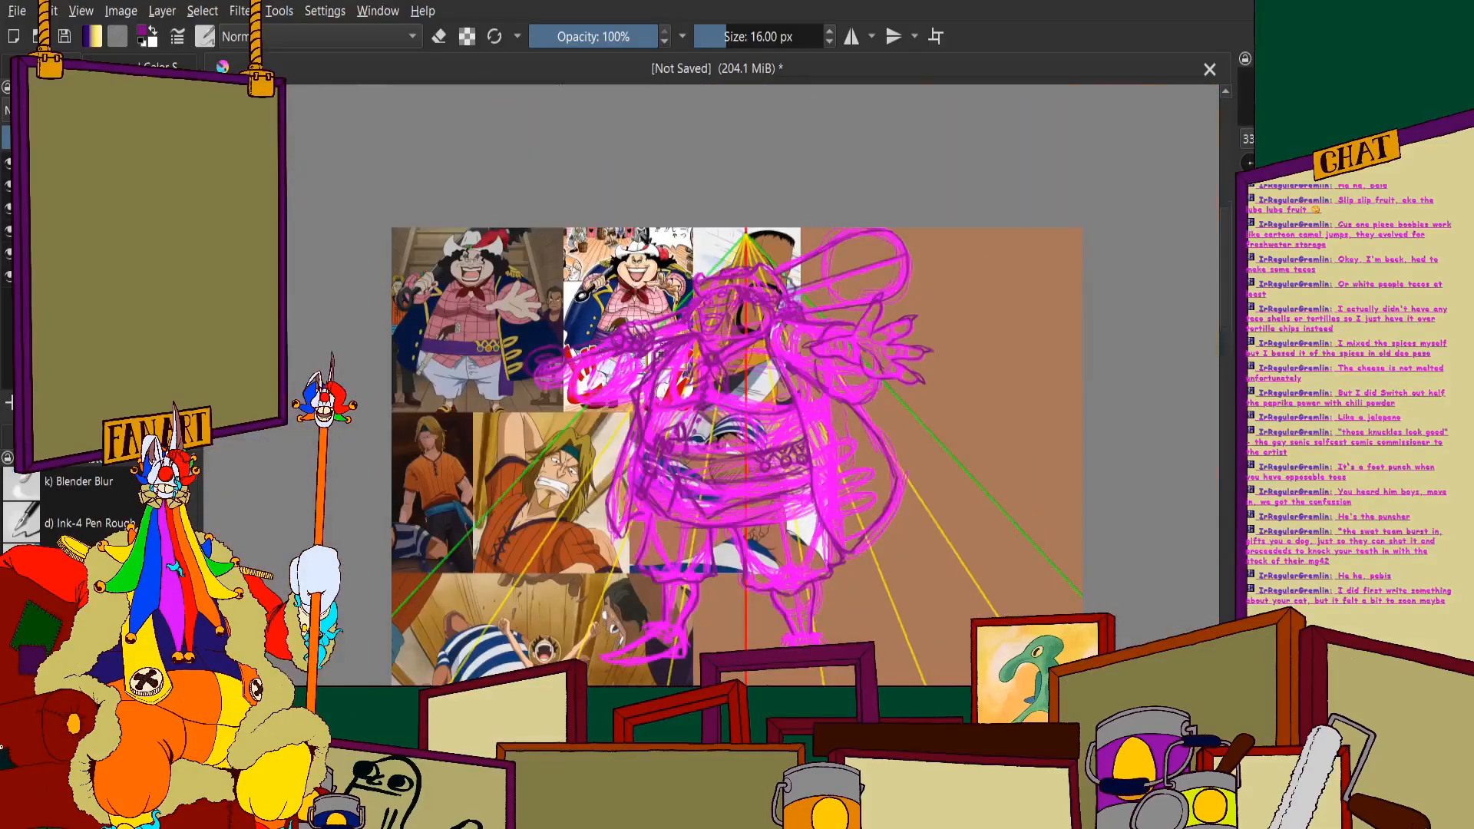
{"action": "scroll", "coordinate": [733, 369], "scroll_direction": "up", "scroll_amount": 4}
{"action": "scroll", "coordinate": [733, 369], "scroll_direction": "down", "scroll_amount": 2}
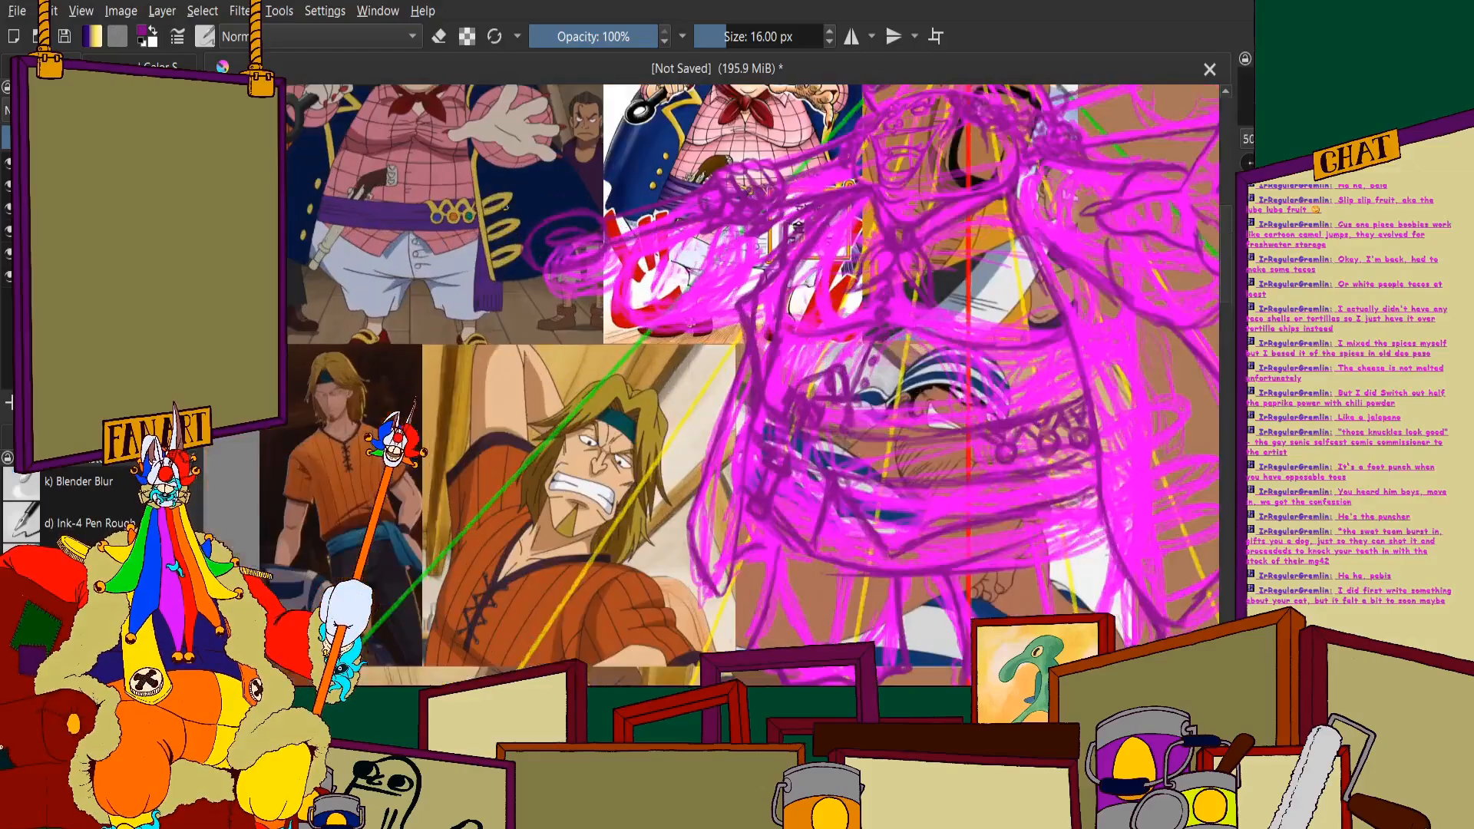
Add a narrow oval button and a long inner edge line in dark purple to the coat side near the sheath
{"action": "scroll", "coordinate": [737, 371], "scroll_direction": "up", "scroll_amount": 4}
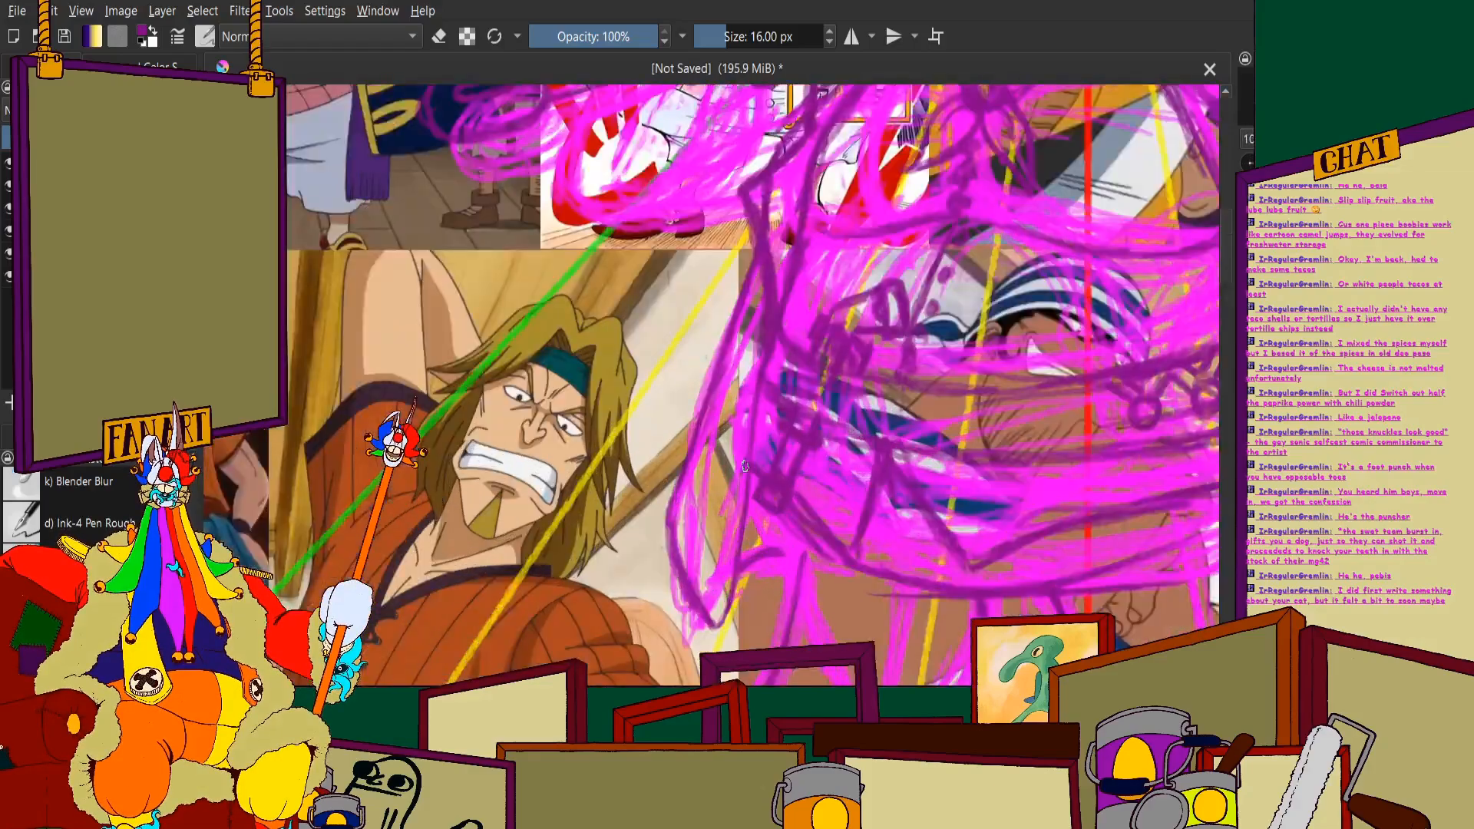
{"action": "scroll", "coordinate": [737, 368], "scroll_direction": "down", "scroll_amount": 2}
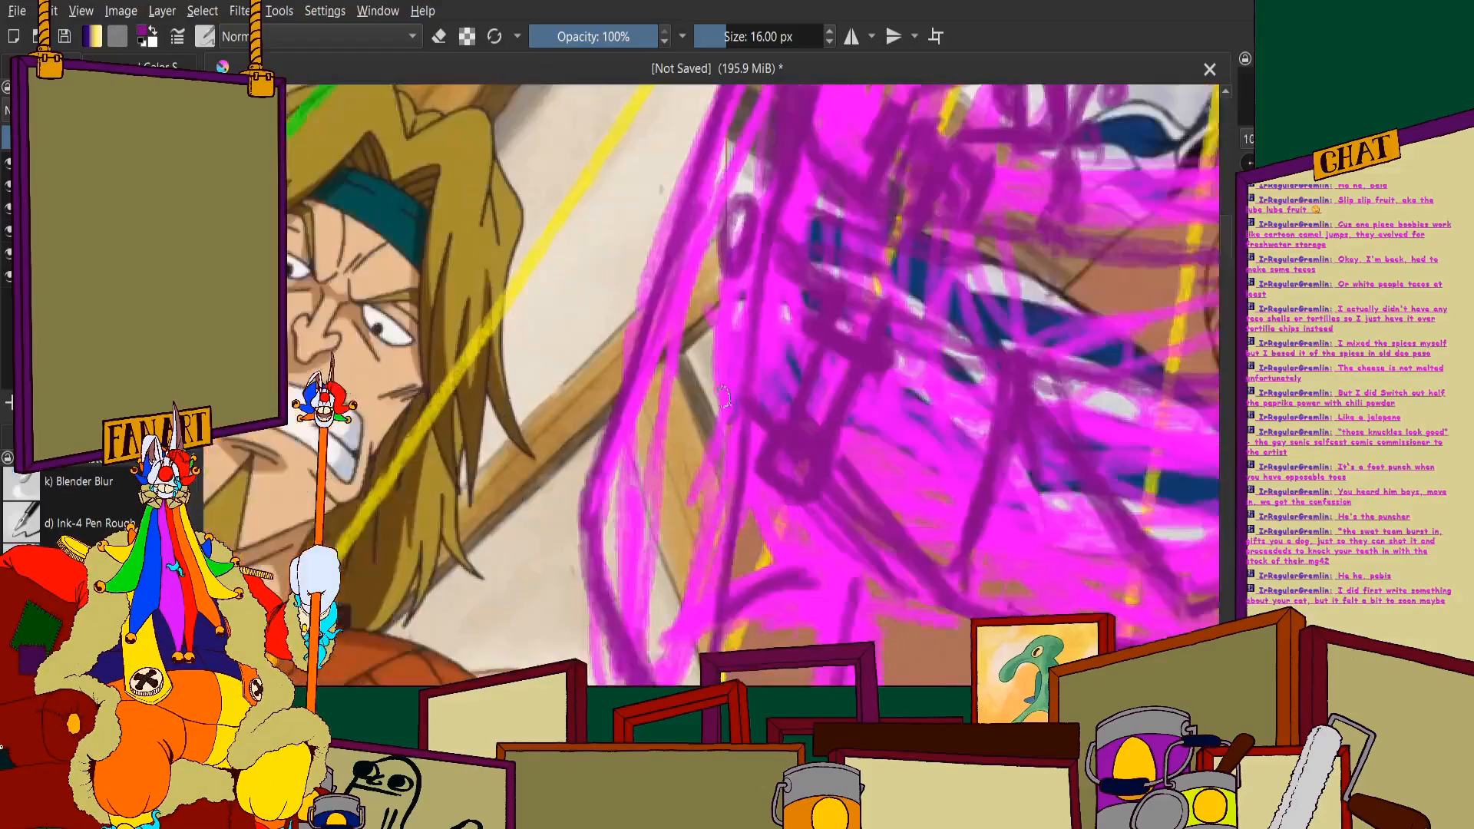
{"action": "scroll", "coordinate": [721, 353], "scroll_direction": "up", "scroll_amount": 2}
{"action": "scroll", "coordinate": [708, 338], "scroll_direction": "down", "scroll_amount": 2}
{"action": "scroll", "coordinate": [708, 338], "scroll_direction": "up", "scroll_amount": 2}
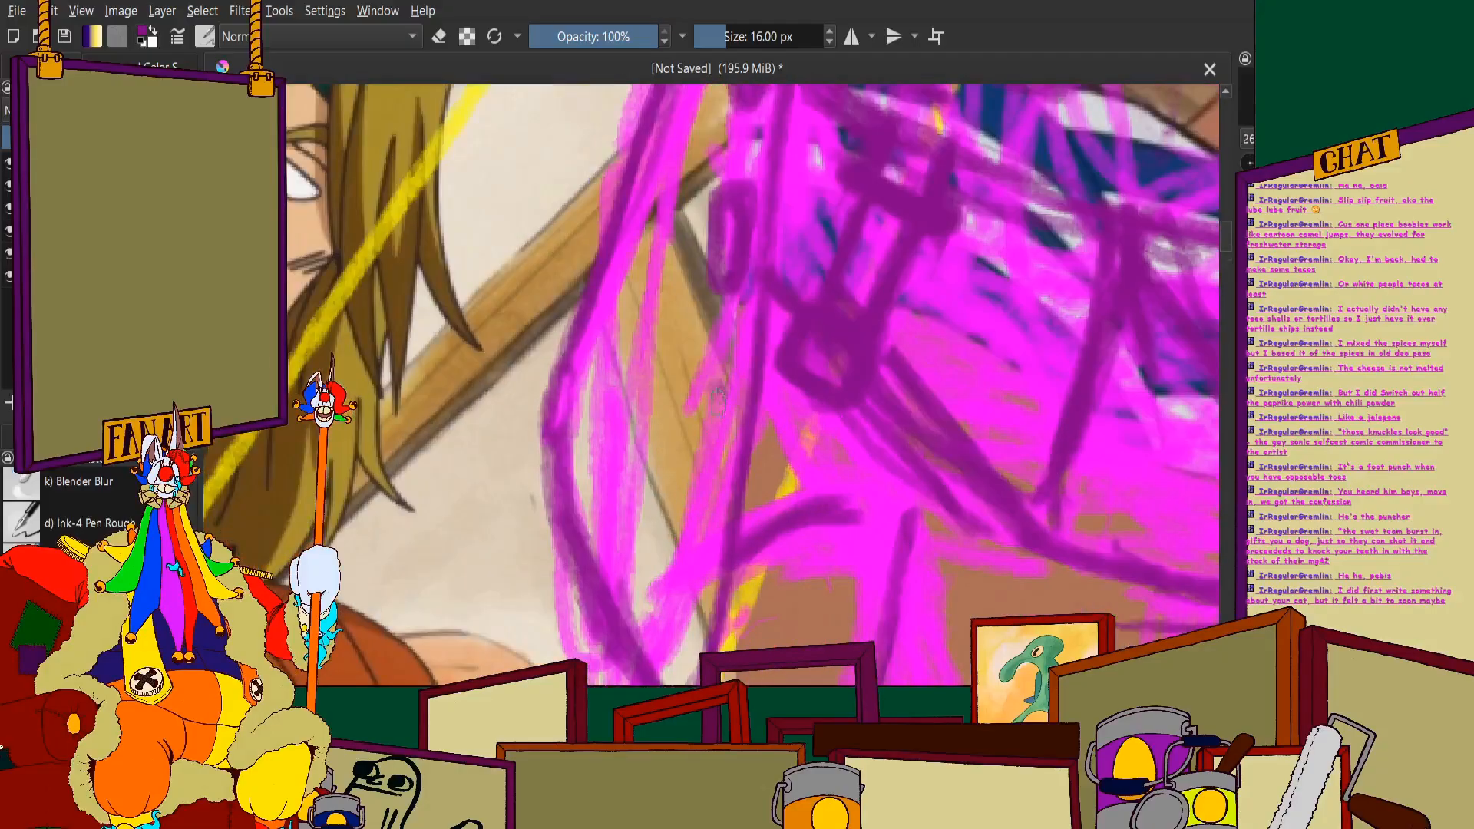
{"action": "scroll", "coordinate": [710, 369], "scroll_direction": "down", "scroll_amount": 3}
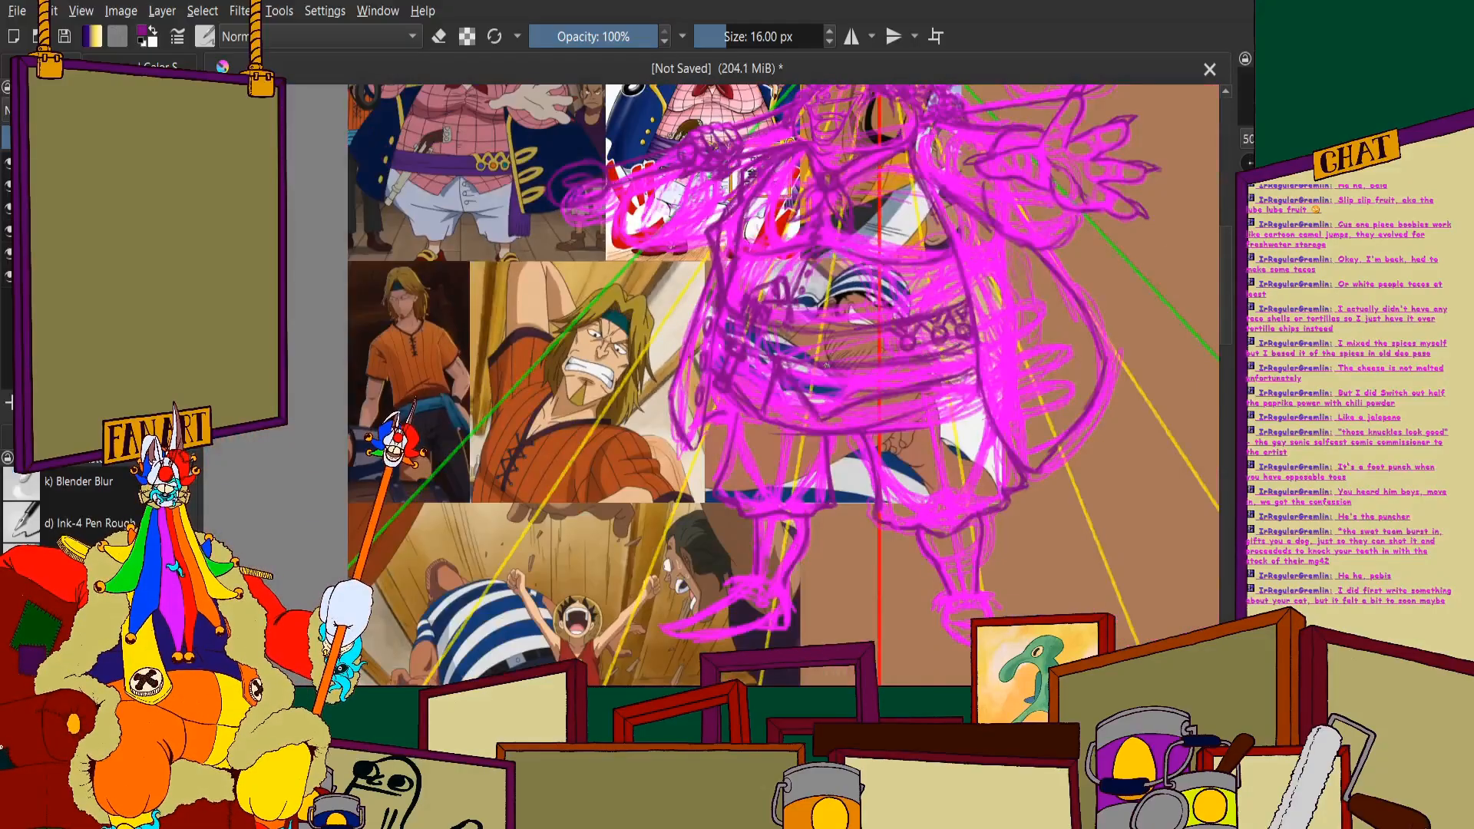
Outline the upper long braid loop on the coat beside the sash ornaments in dark purple, with its inner line
{"action": "scroll", "coordinate": [791, 346], "scroll_direction": "up", "scroll_amount": 5}
{"action": "scroll", "coordinate": [790, 346], "scroll_direction": "down", "scroll_amount": 3}
{"action": "mouse_move", "coordinate": [661, 359]}
{"action": "left_mouse_down"}
{"action": "mouse_move", "coordinate": [775, 326]}
{"action": "mouse_move", "coordinate": [837, 278]}
{"action": "mouse_move", "coordinate": [898, 297]}
{"action": "mouse_move", "coordinate": [783, 369]}
{"action": "mouse_move", "coordinate": [675, 407]}
{"action": "left_mouse_up"}
{"action": "left_click_drag", "start_coordinate": [804, 336], "coordinate": [779, 351]}
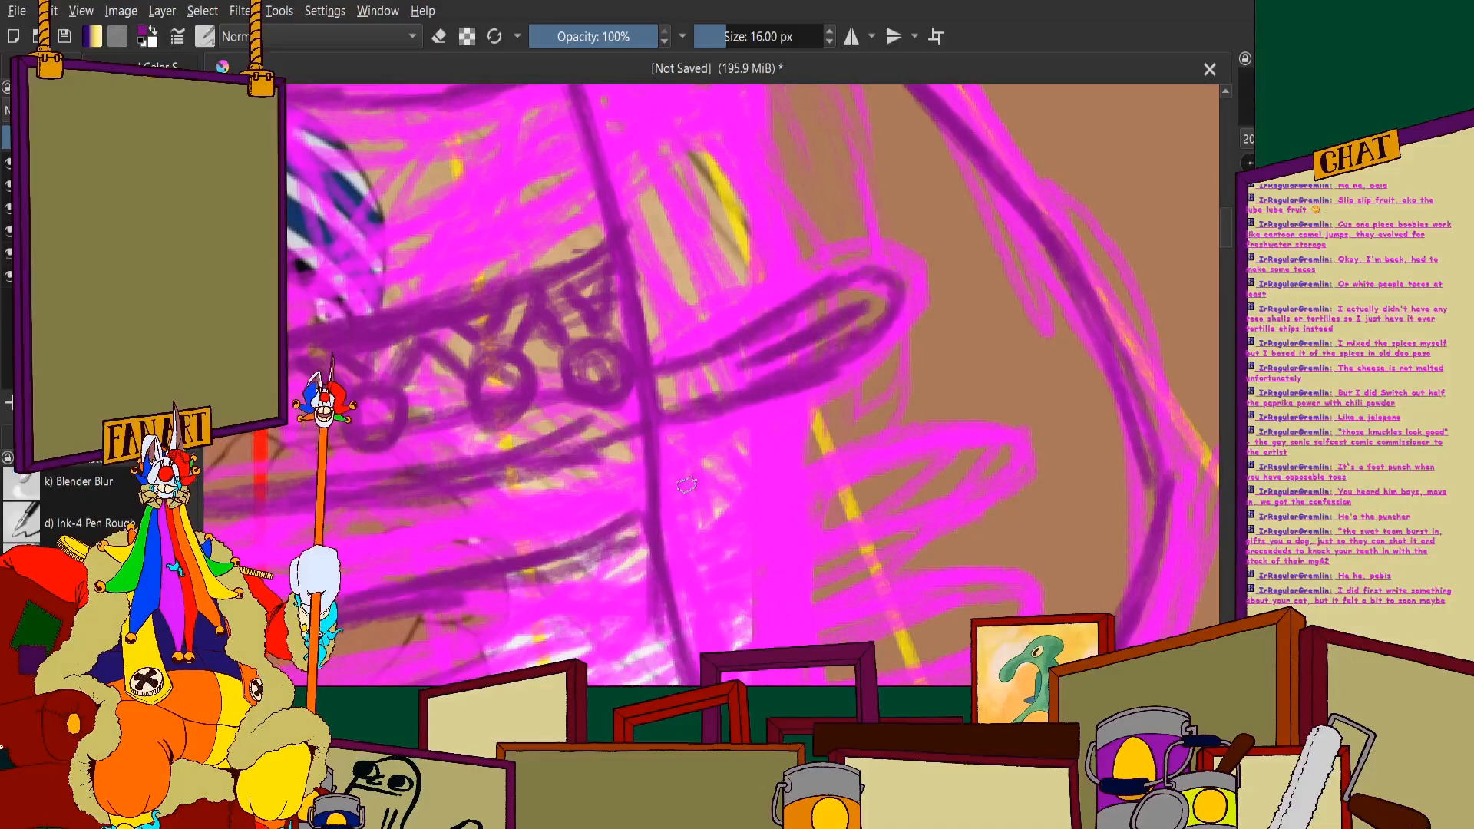
Outline the second braid loop below it in dark purple and connect its lower line to the coat's front edge
{"action": "mouse_move", "coordinate": [686, 485]}
{"action": "left_mouse_down"}
{"action": "mouse_move", "coordinate": [786, 492]}
{"action": "mouse_move", "coordinate": [663, 511]}
{"action": "mouse_move", "coordinate": [904, 429]}
{"action": "mouse_move", "coordinate": [859, 446]}
{"action": "mouse_move", "coordinate": [982, 465]}
{"action": "mouse_move", "coordinate": [959, 427]}
{"action": "mouse_move", "coordinate": [818, 541]}
{"action": "mouse_move", "coordinate": [900, 520]}
{"action": "mouse_move", "coordinate": [704, 562]}
{"action": "left_mouse_up"}
{"action": "mouse_move", "coordinate": [799, 508]}
{"action": "left_mouse_down"}
{"action": "mouse_move", "coordinate": [929, 466]}
{"action": "mouse_move", "coordinate": [890, 494]}
{"action": "left_mouse_up"}
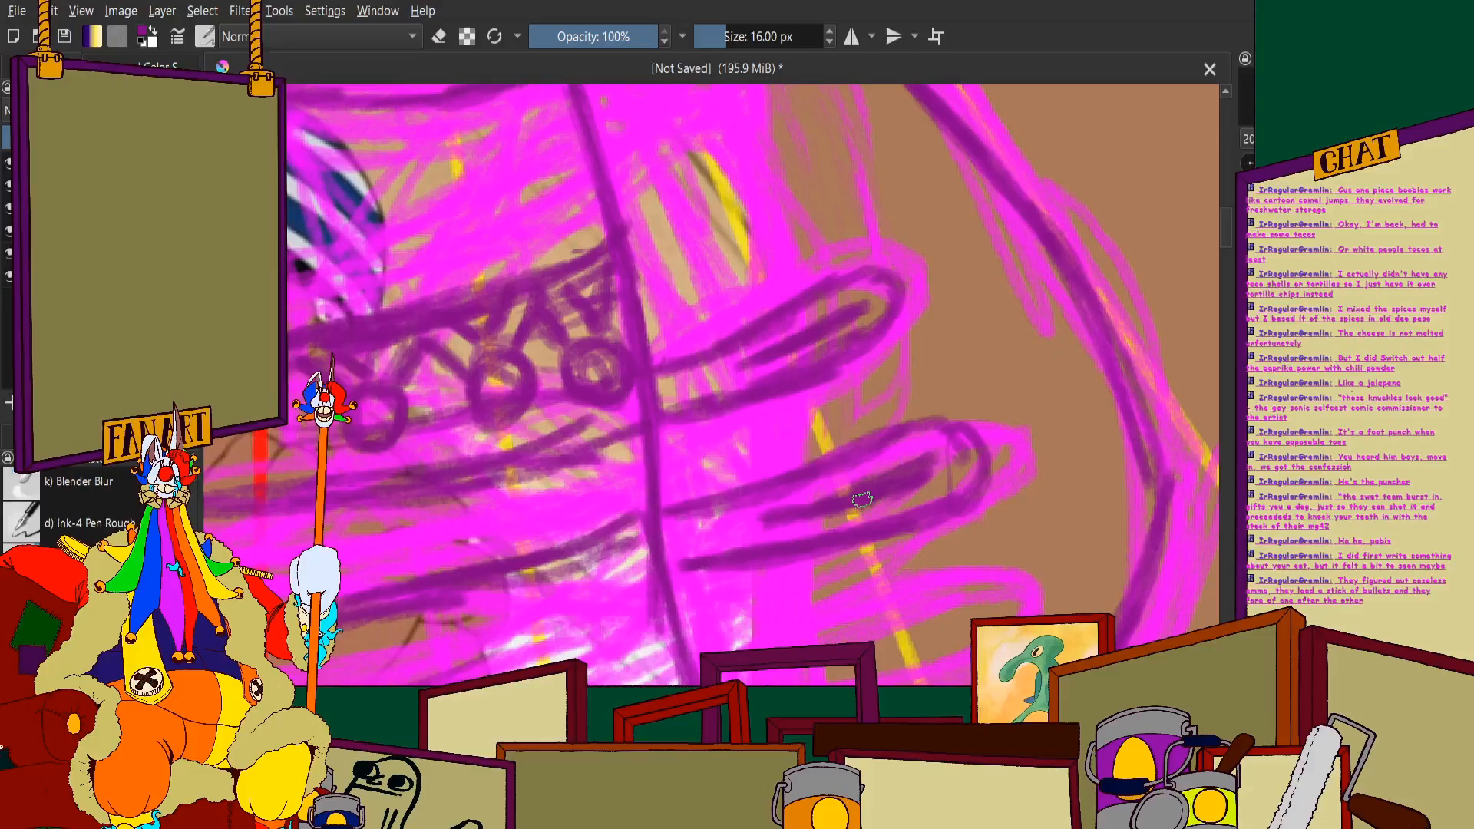
{"action": "scroll", "coordinate": [862, 499], "scroll_direction": "up", "scroll_amount": 3}
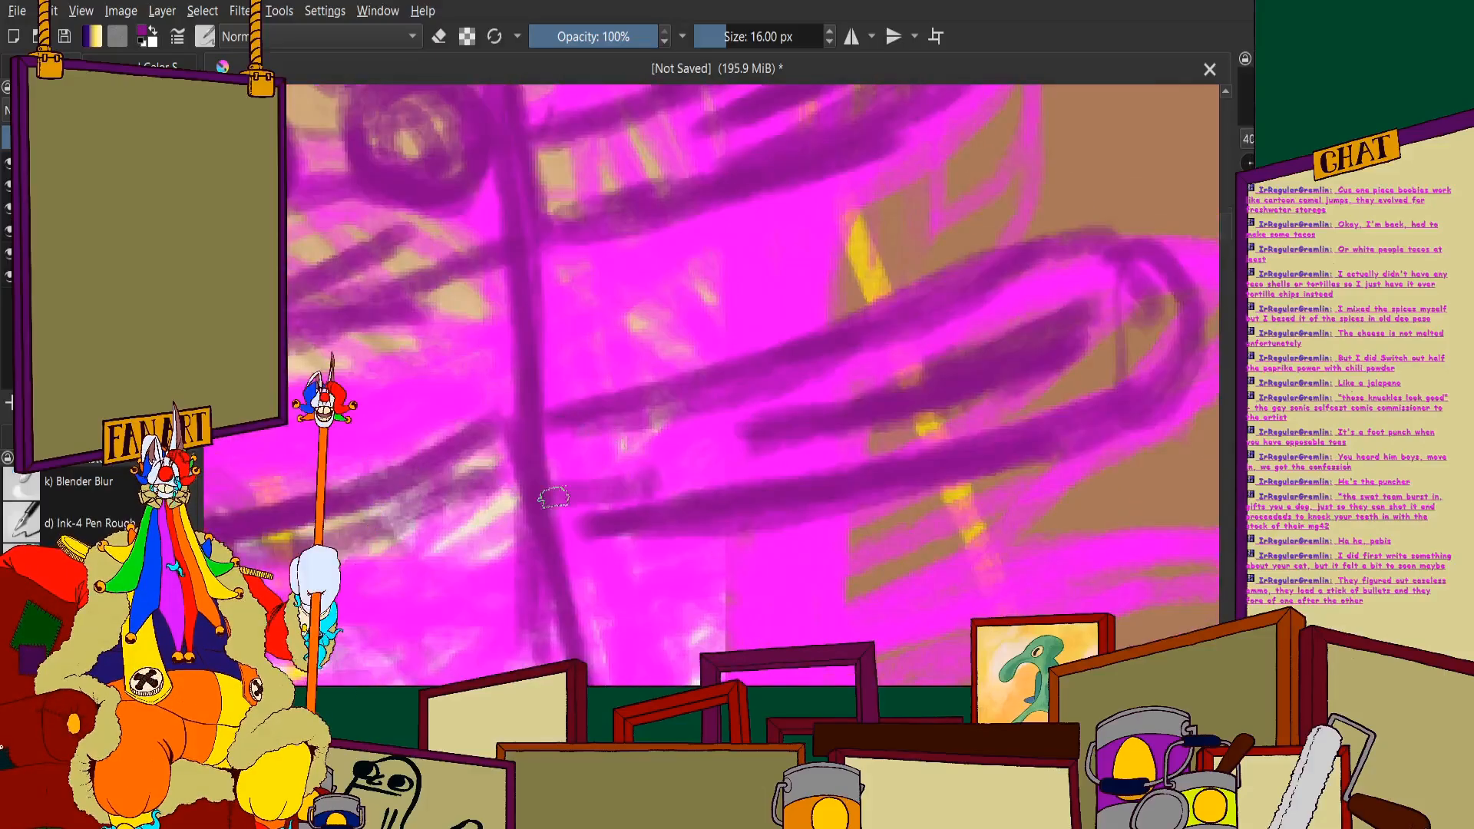
{"action": "scroll", "coordinate": [554, 498], "scroll_direction": "down", "scroll_amount": 3}
{"action": "scroll", "coordinate": [597, 542], "scroll_direction": "up", "scroll_amount": 4}
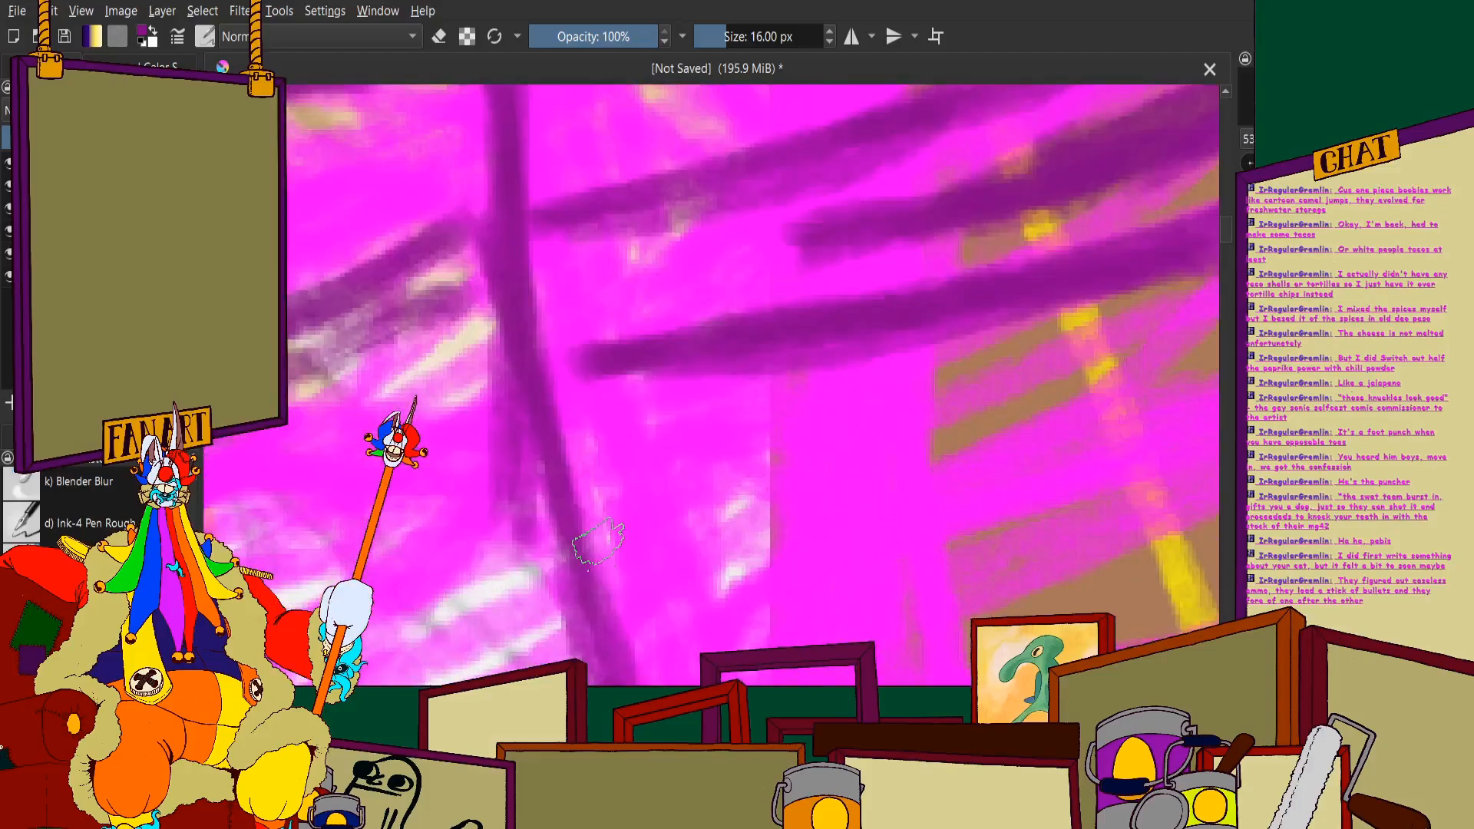
{"action": "scroll", "coordinate": [569, 355], "scroll_direction": "down", "scroll_amount": 3}
{"action": "scroll", "coordinate": [553, 184], "scroll_direction": "up", "scroll_amount": 2}
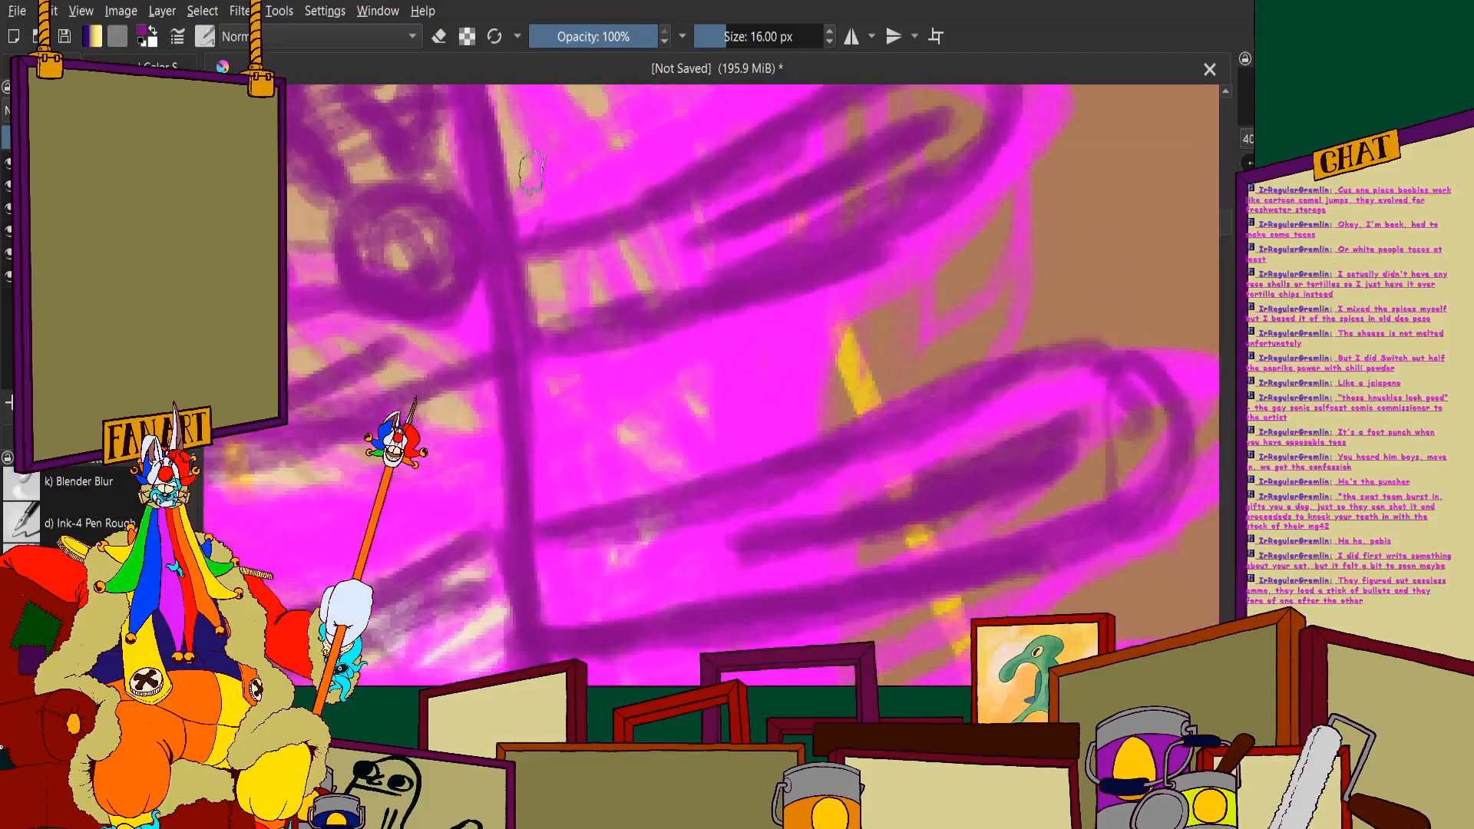
Draw a second dark purple line parallel to the coat's front edge, running from the braid loops down to the pointed hem corner
{"action": "mouse_move", "coordinate": [549, 188]}
{"action": "left_mouse_down"}
{"action": "mouse_move", "coordinate": [576, 460]}
{"action": "mouse_move", "coordinate": [572, 622]}
{"action": "left_mouse_up"}
{"action": "scroll", "coordinate": [537, 322], "scroll_direction": "down", "scroll_amount": 3}
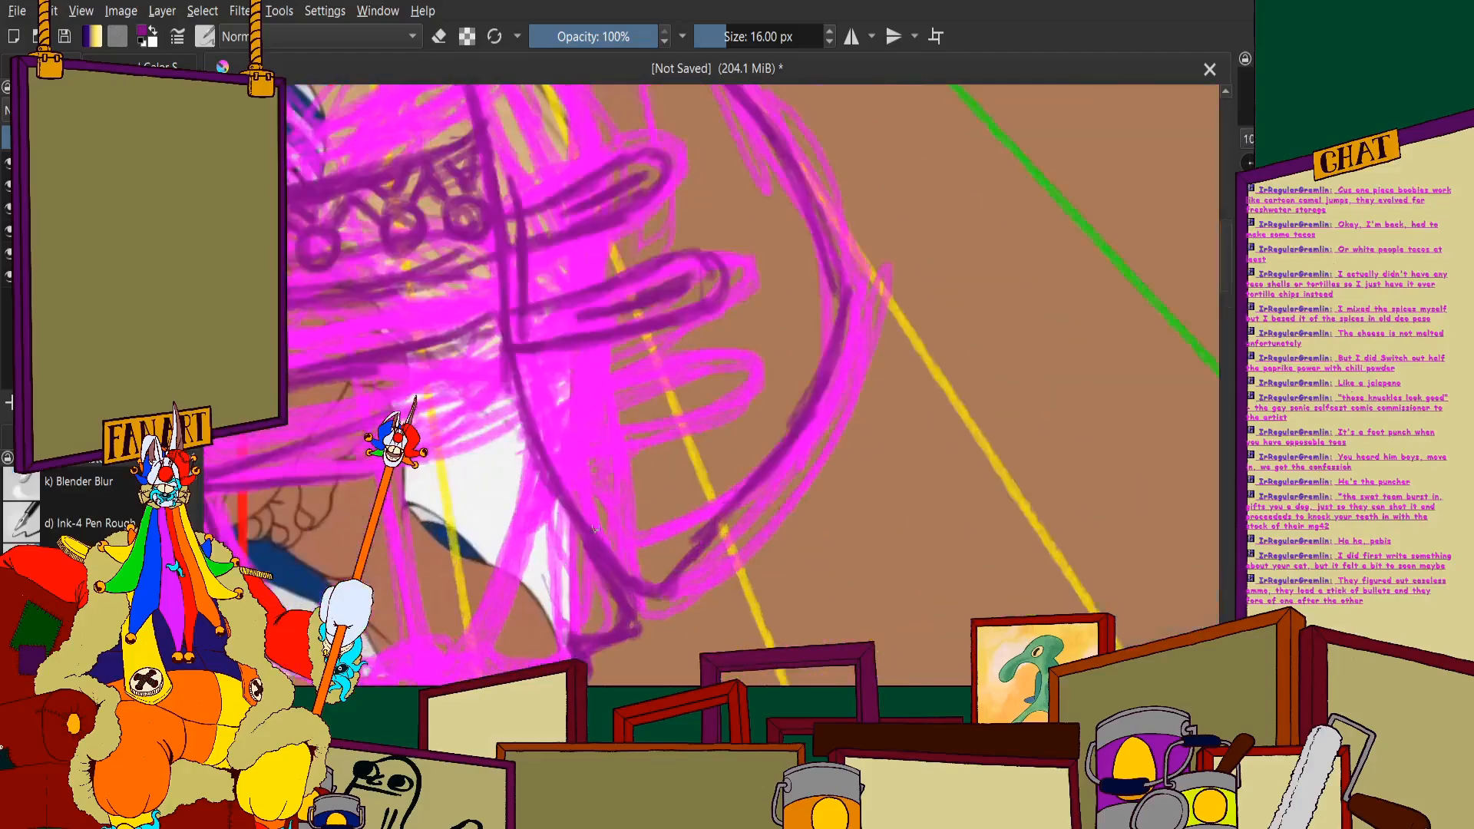
{"action": "mouse_move", "coordinate": [522, 296]}
{"action": "left_mouse_down"}
{"action": "mouse_move", "coordinate": [552, 422]}
{"action": "mouse_move", "coordinate": [606, 533]}
{"action": "mouse_move", "coordinate": [691, 637]}
{"action": "left_mouse_up"}
Compare the coat's front edge, braid loops and hem with the reference images of the character's coat
{"action": "scroll", "coordinate": [699, 641], "scroll_direction": "down", "scroll_amount": 3}
{"action": "scroll", "coordinate": [703, 644], "scroll_direction": "down", "scroll_amount": 4}
{"action": "scroll", "coordinate": [477, 423], "scroll_direction": "up", "scroll_amount": 3}
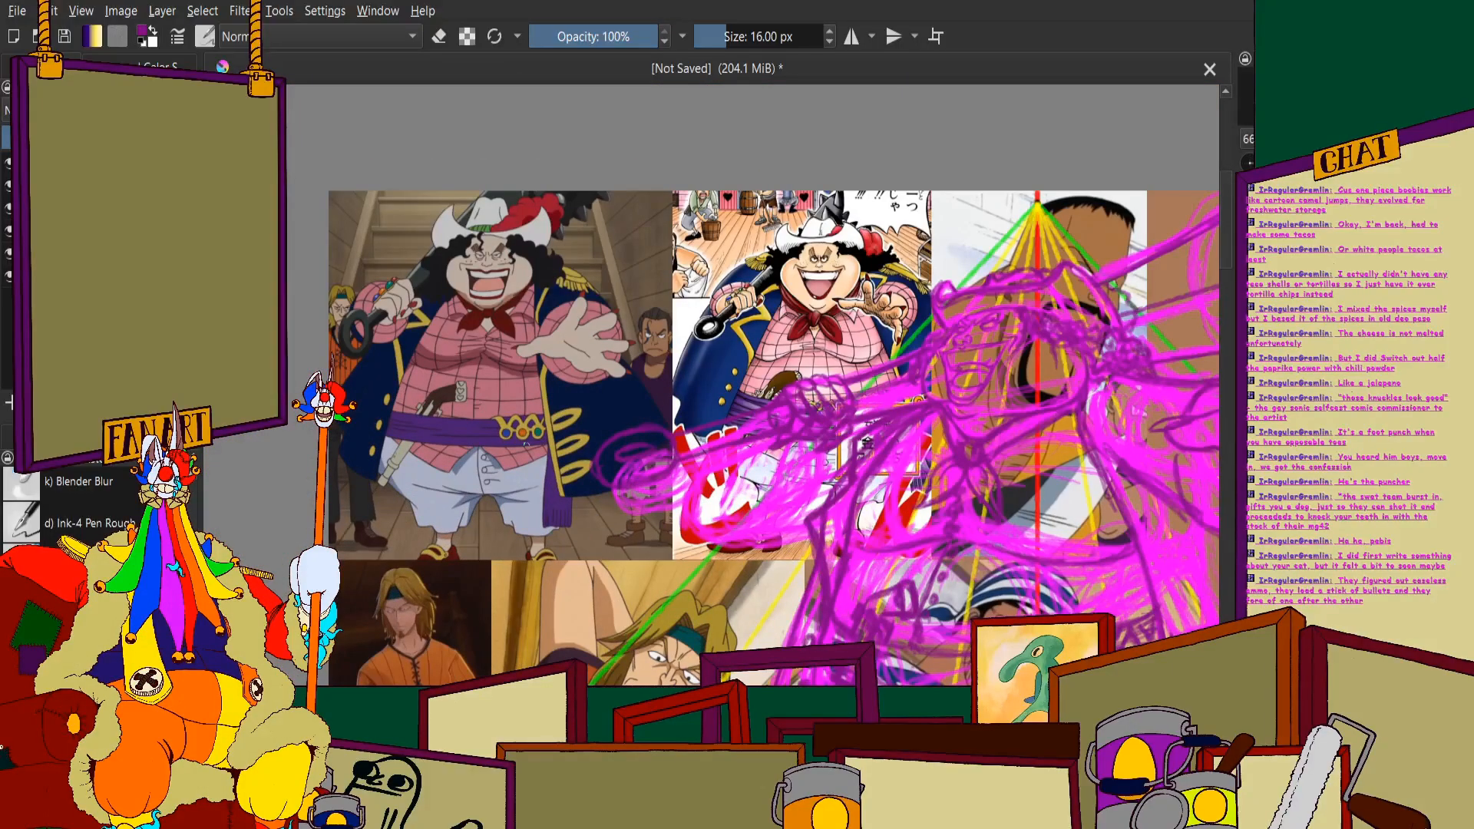
{"action": "scroll", "coordinate": [527, 444], "scroll_direction": "up", "scroll_amount": 2}
{"action": "scroll", "coordinate": [384, 373], "scroll_direction": "down", "scroll_amount": 4}
{"action": "scroll", "coordinate": [634, 532], "scroll_direction": "up", "scroll_amount": 5}
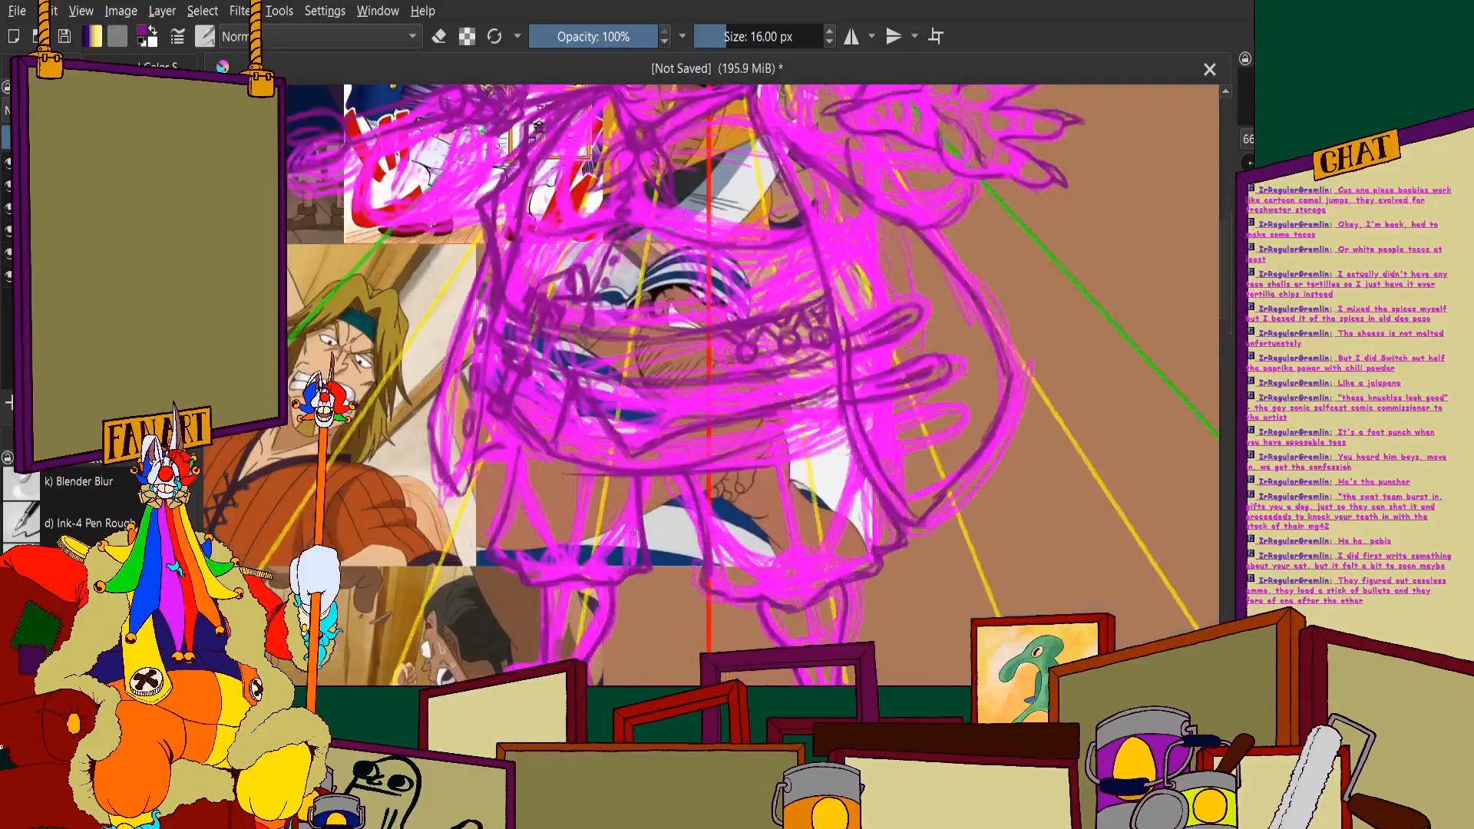
{"action": "scroll", "coordinate": [837, 419], "scroll_direction": "down", "scroll_amount": 4}
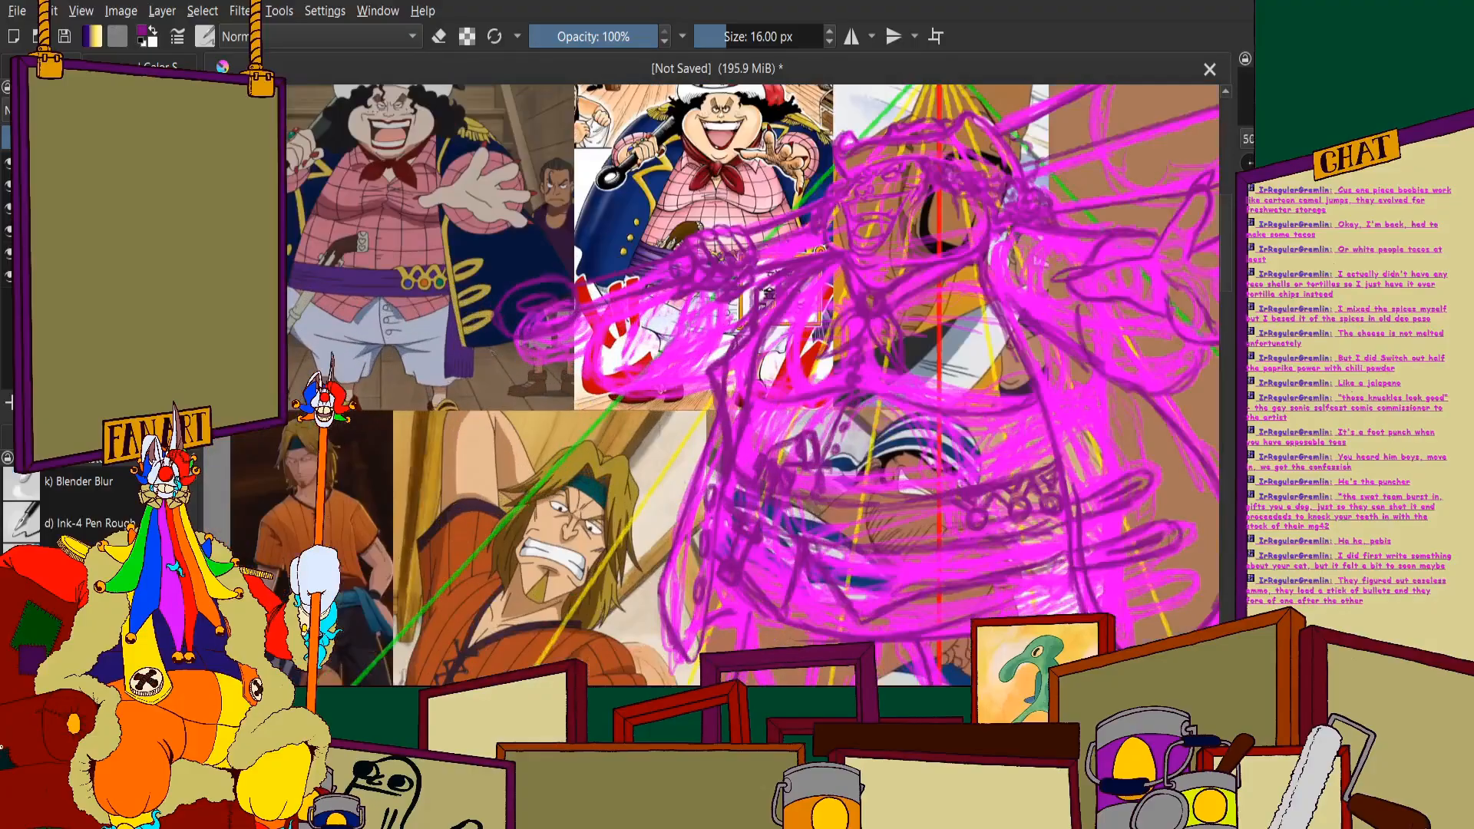
{"action": "scroll", "coordinate": [837, 476], "scroll_direction": "up", "scroll_amount": 6}
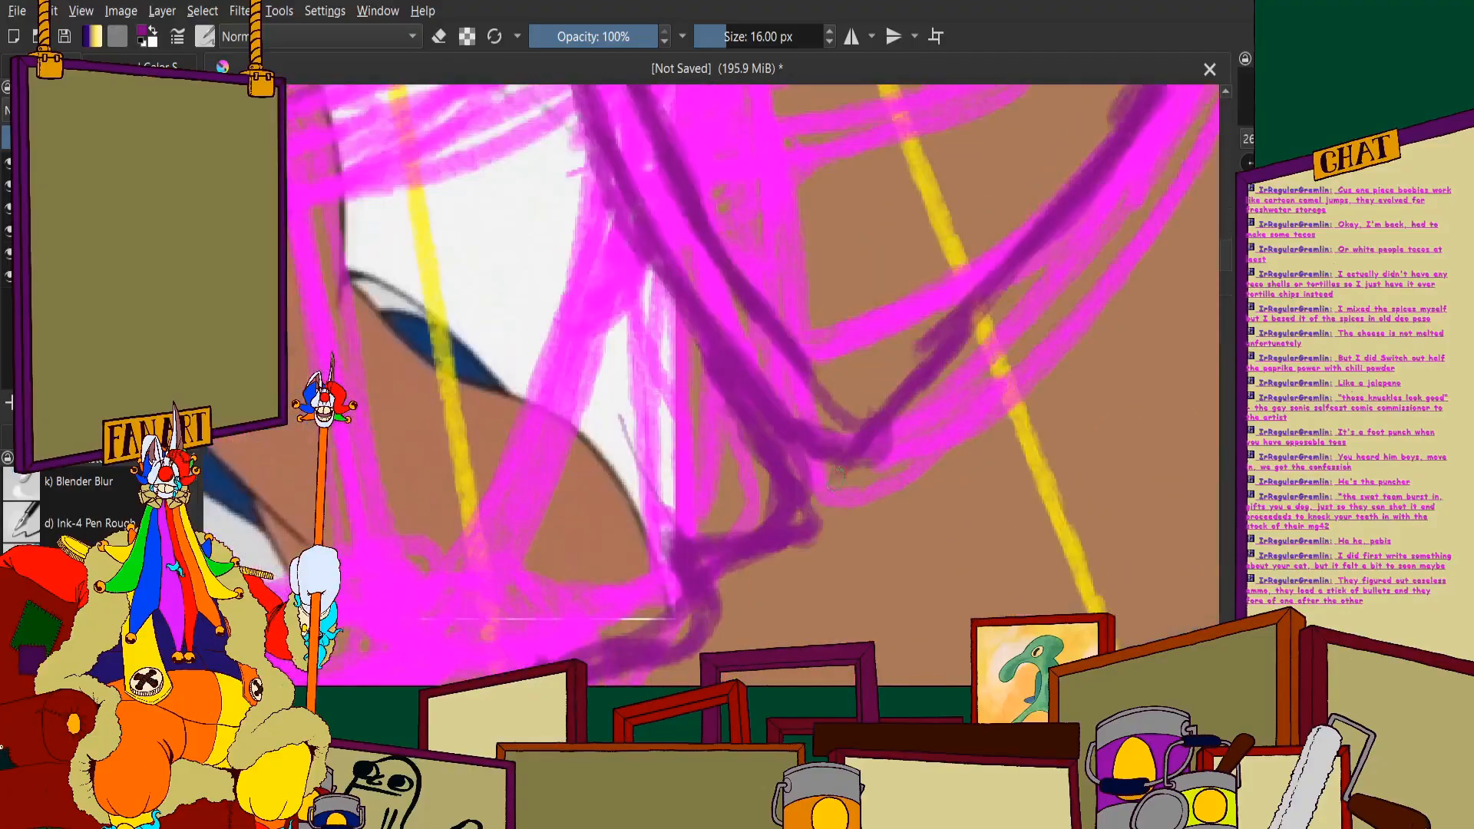
{"action": "scroll", "coordinate": [740, 384], "scroll_direction": "down", "scroll_amount": 4}
{"action": "scroll", "coordinate": [701, 177], "scroll_direction": "up", "scroll_amount": 5}
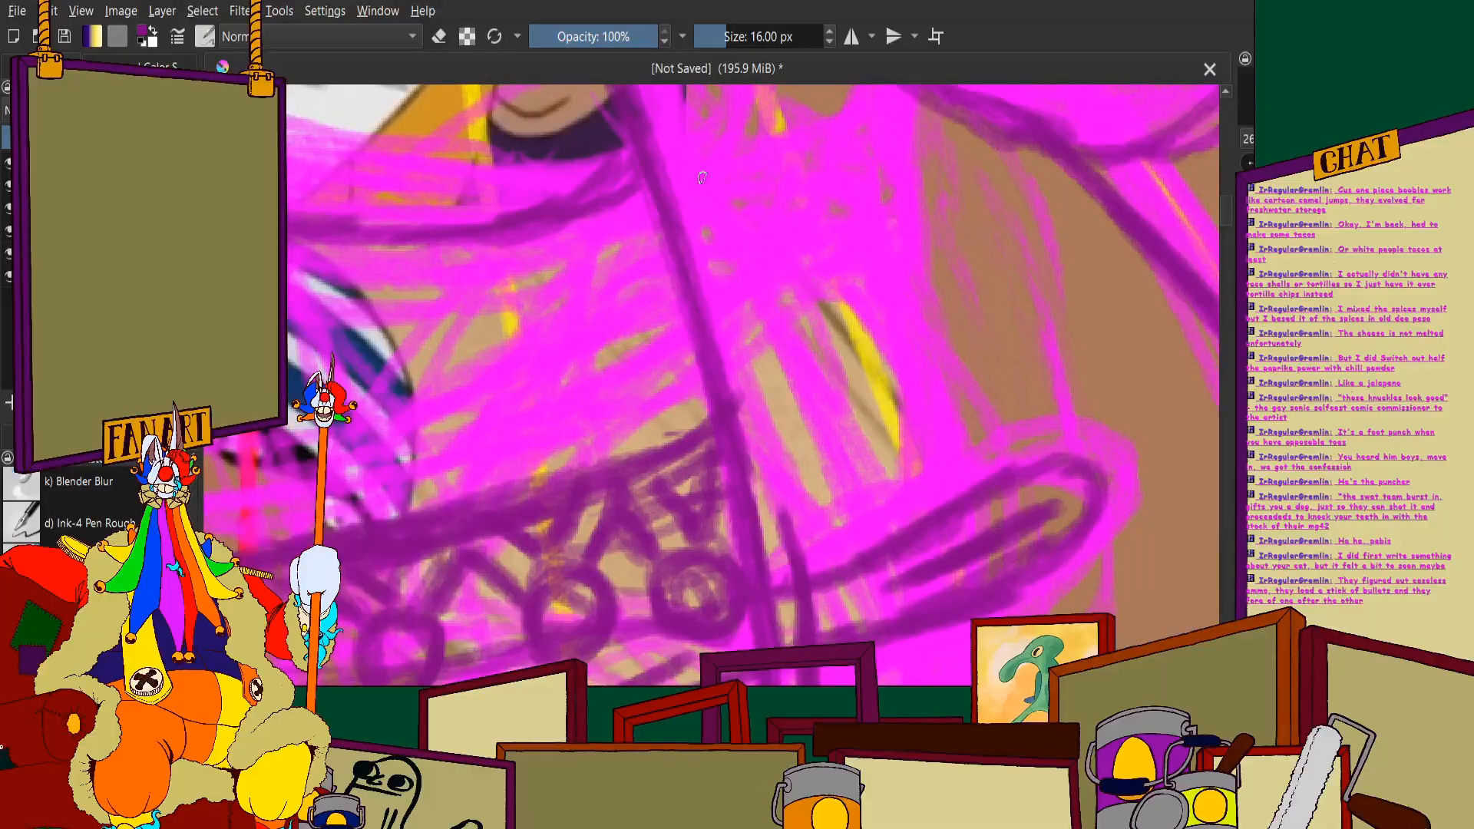
Draw a pointed dark purple lapel on the coat below the open hand, angling back to the front edge at the sash
{"action": "scroll", "coordinate": [695, 182], "scroll_direction": "down", "scroll_amount": 3}
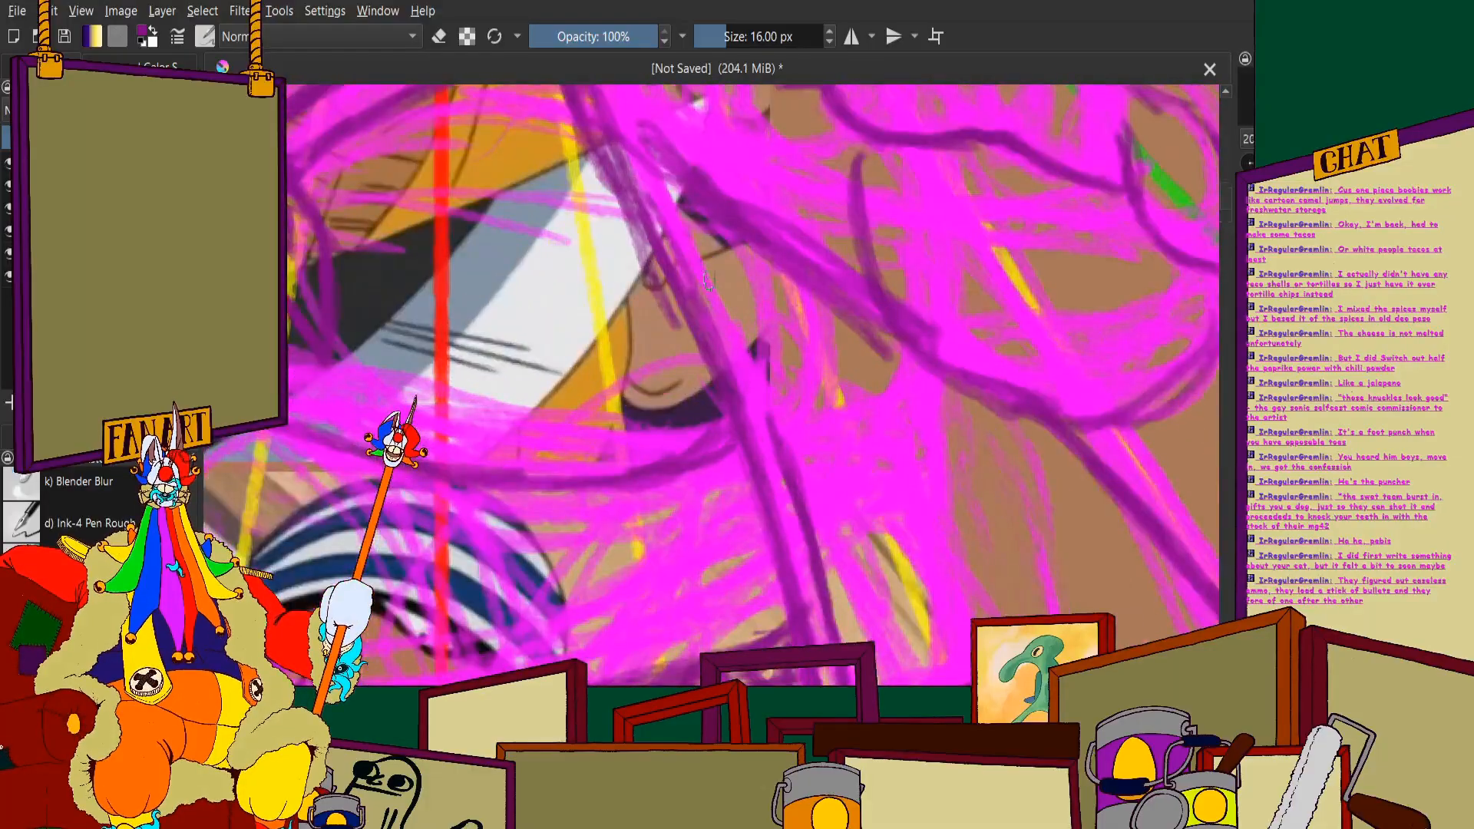
{"action": "scroll", "coordinate": [757, 393], "scroll_direction": "up", "scroll_amount": 4}
{"action": "scroll", "coordinate": [791, 496], "scroll_direction": "down", "scroll_amount": 2}
{"action": "scroll", "coordinate": [725, 392], "scroll_direction": "up", "scroll_amount": 2}
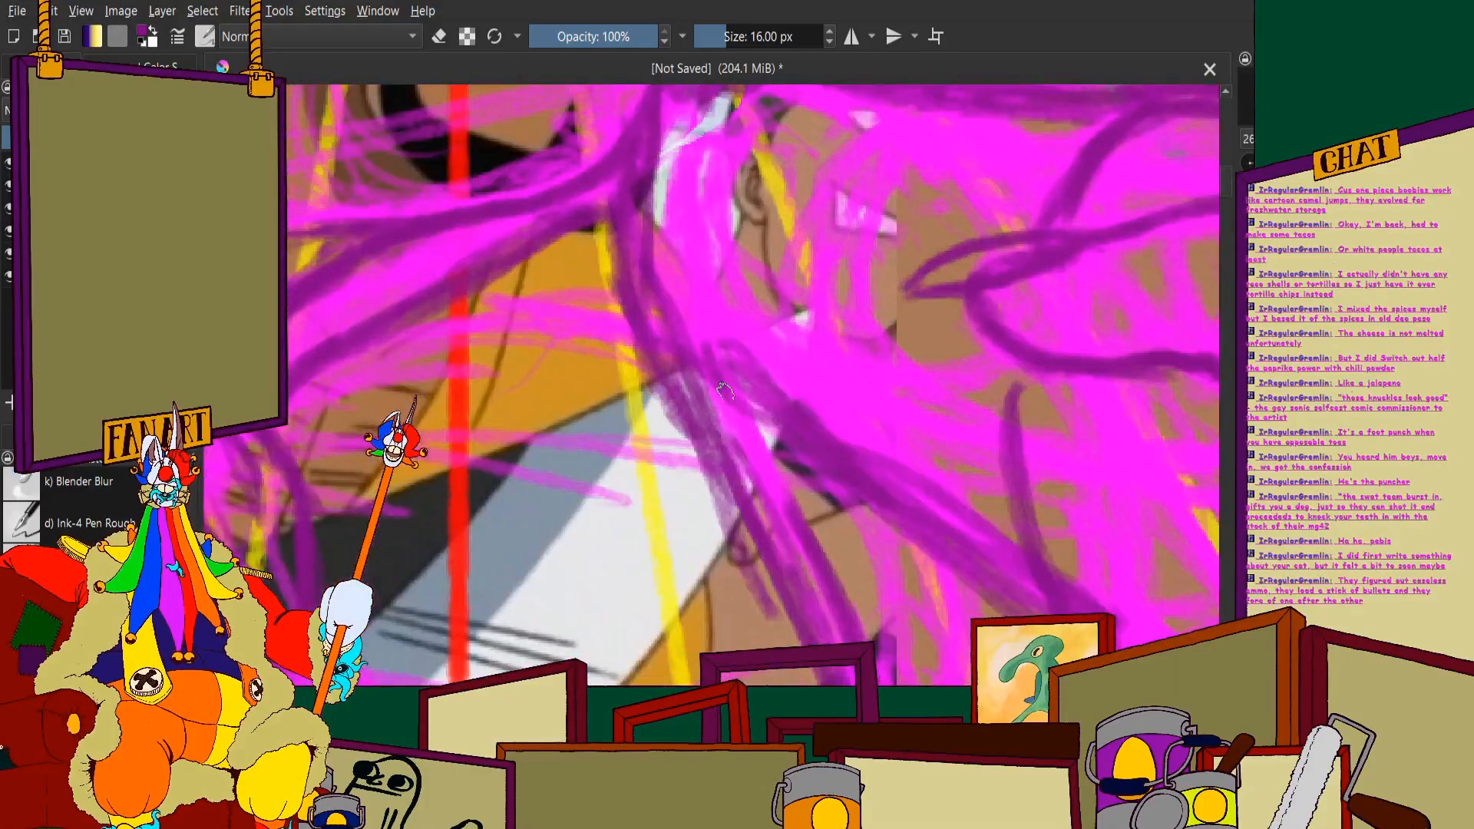
{"action": "scroll", "coordinate": [786, 526], "scroll_direction": "down", "scroll_amount": 5}
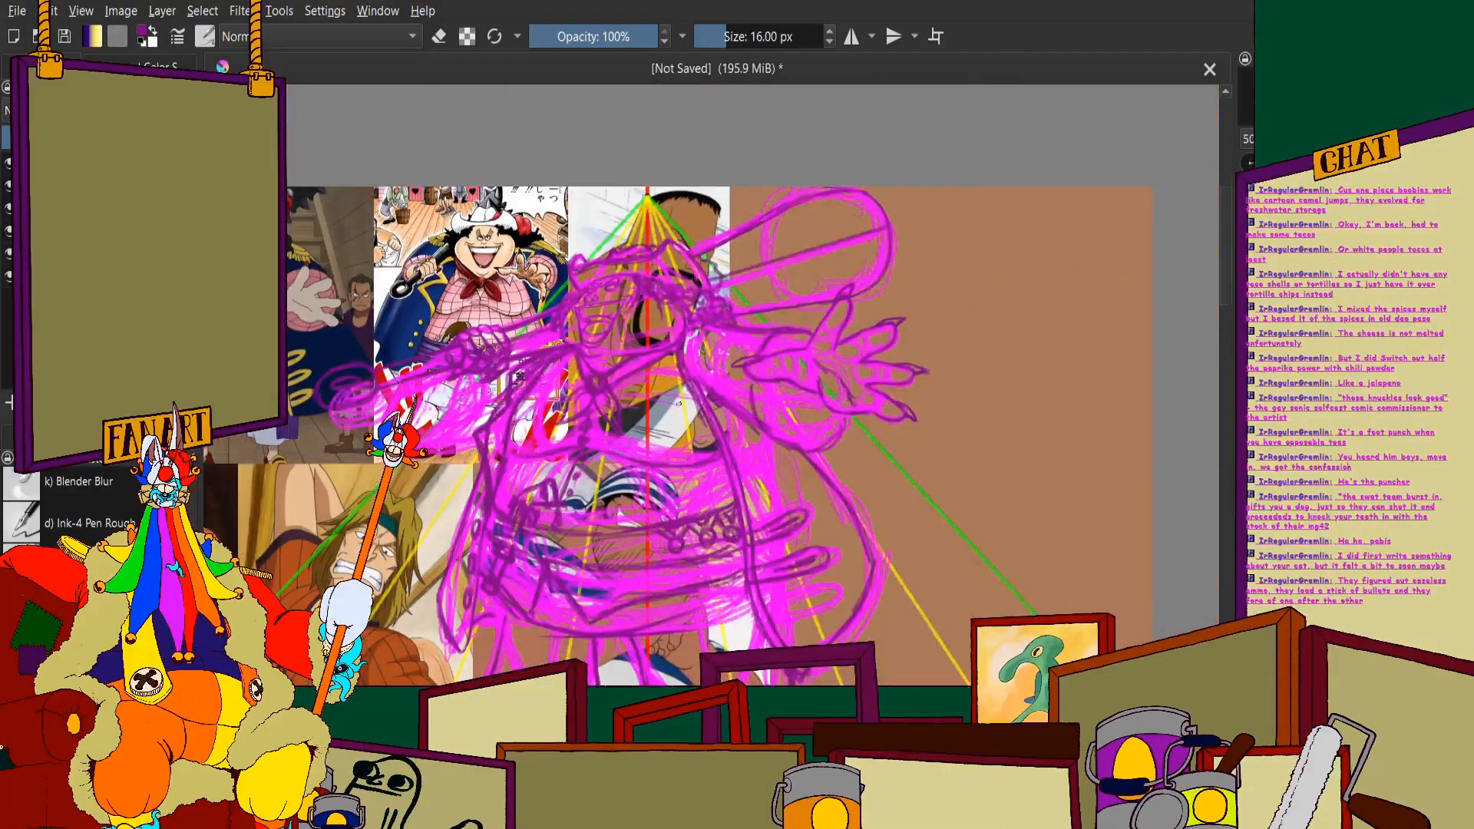
{"action": "scroll", "coordinate": [769, 424], "scroll_direction": "up", "scroll_amount": 5}
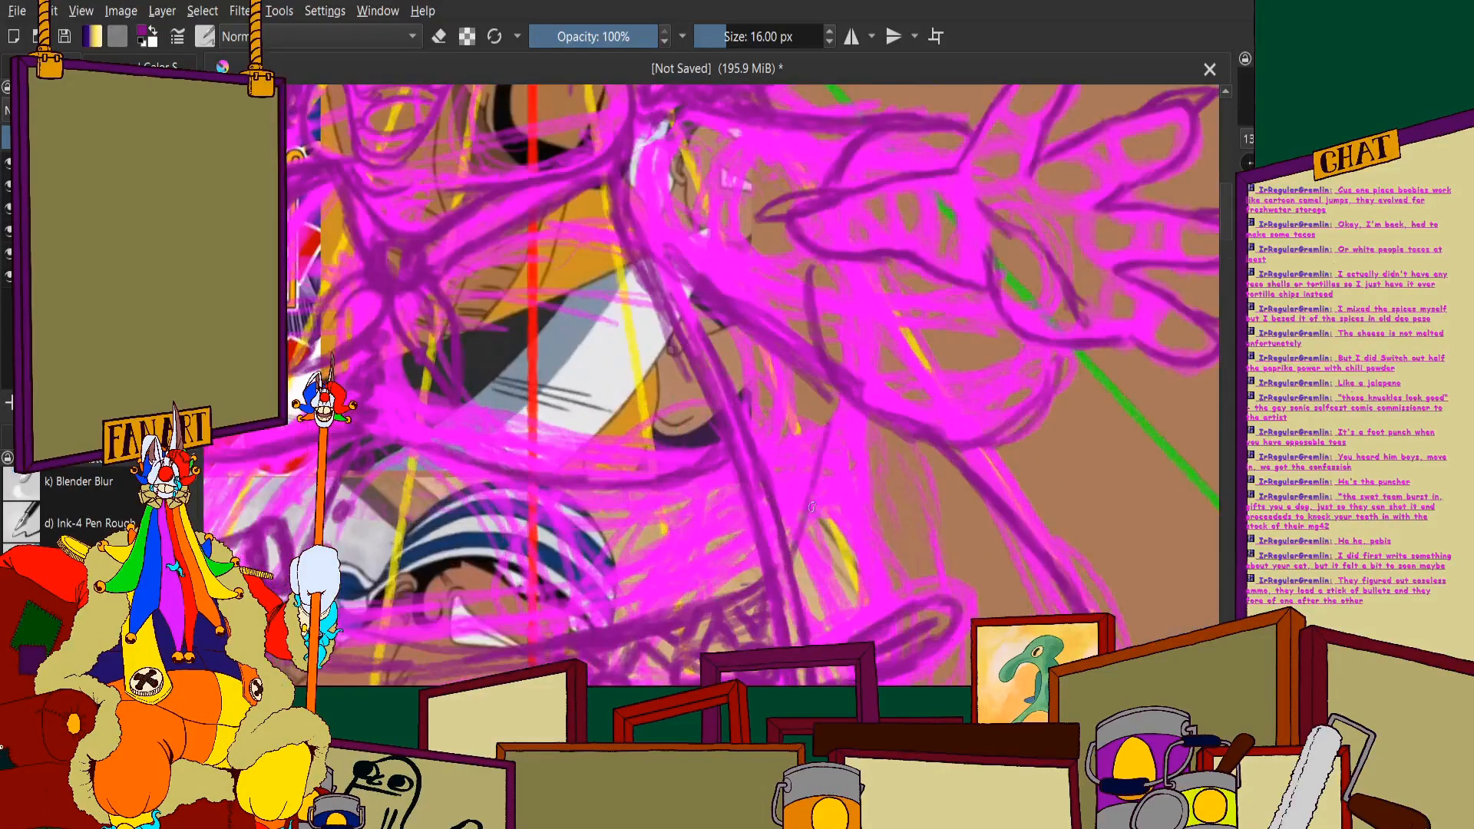
{"action": "mouse_move", "coordinate": [811, 506]}
{"action": "left_mouse_down"}
{"action": "mouse_move", "coordinate": [795, 592]}
{"action": "mouse_move", "coordinate": [835, 431]}
{"action": "left_mouse_up"}
{"action": "scroll", "coordinate": [758, 326], "scroll_direction": "down", "scroll_amount": 3}
{"action": "scroll", "coordinate": [747, 330], "scroll_direction": "up", "scroll_amount": 4}
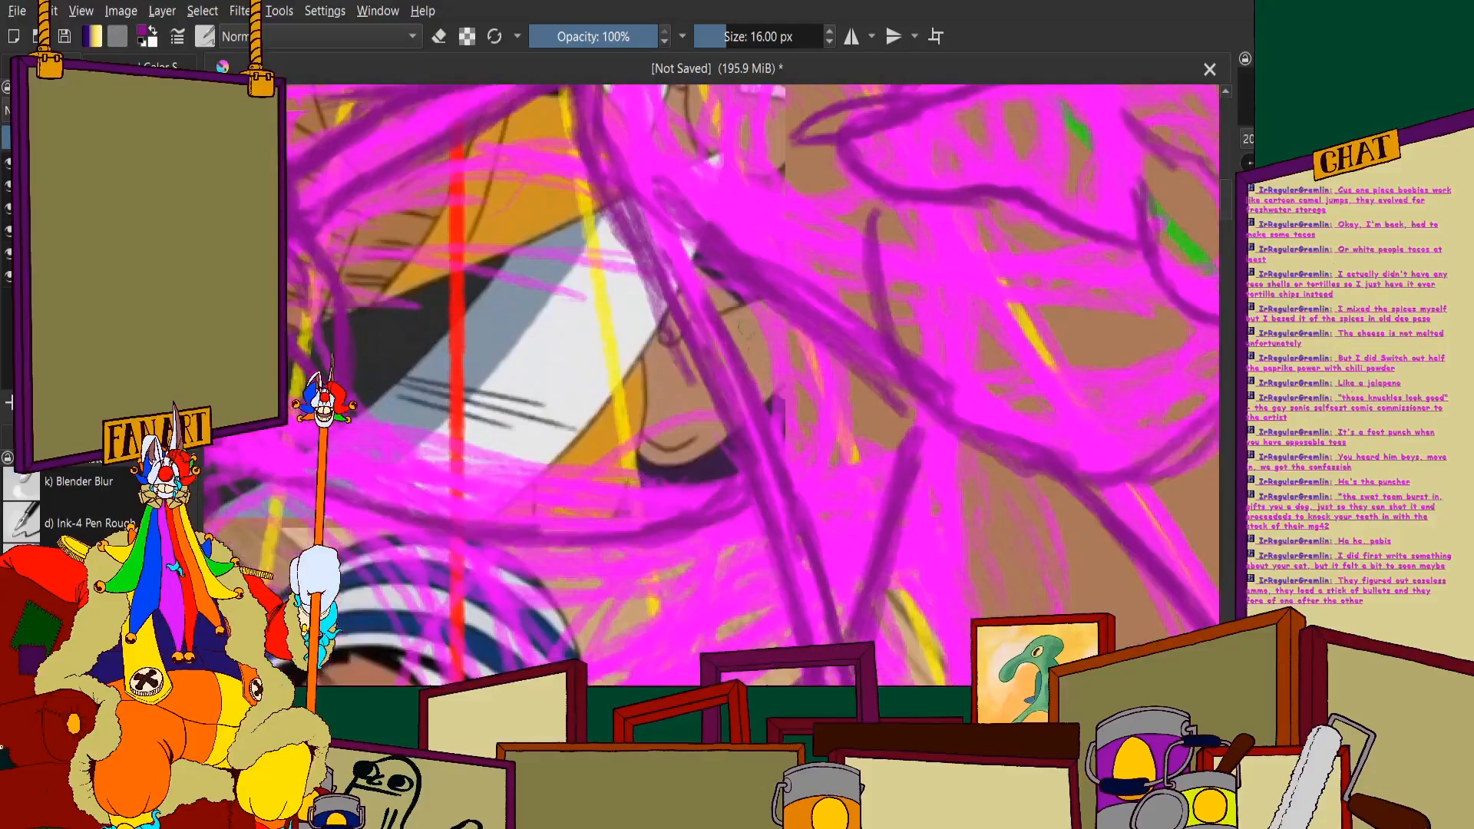
{"action": "scroll", "coordinate": [747, 331], "scroll_direction": "down", "scroll_amount": 3}
{"action": "scroll", "coordinate": [760, 304], "scroll_direction": "up", "scroll_amount": 3}
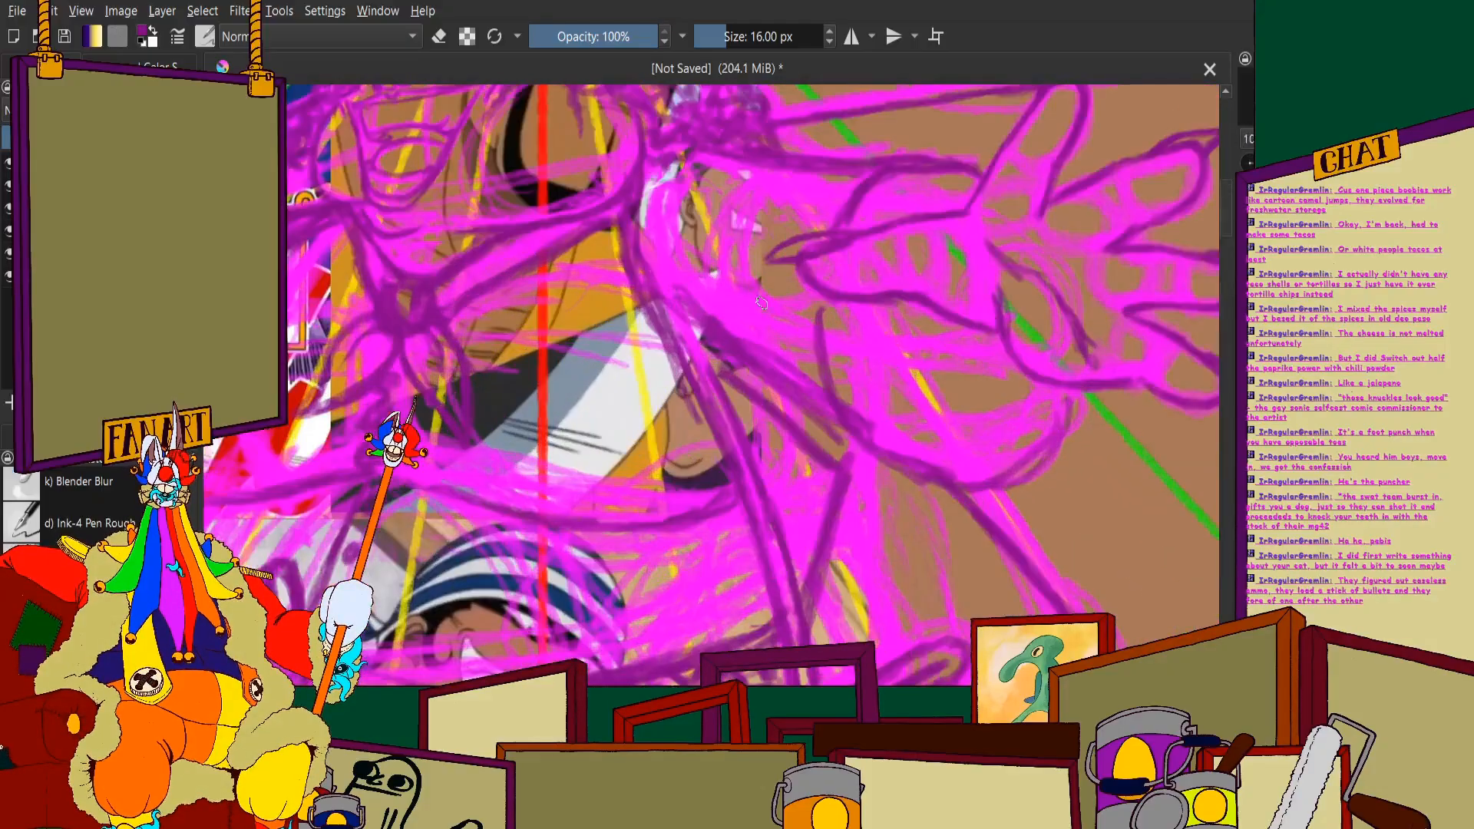
Draw the coat's collar edge in dark purple from the neck beneath the hair down to the top of the new lapel
{"action": "scroll", "coordinate": [717, 339], "scroll_direction": "down", "scroll_amount": 3}
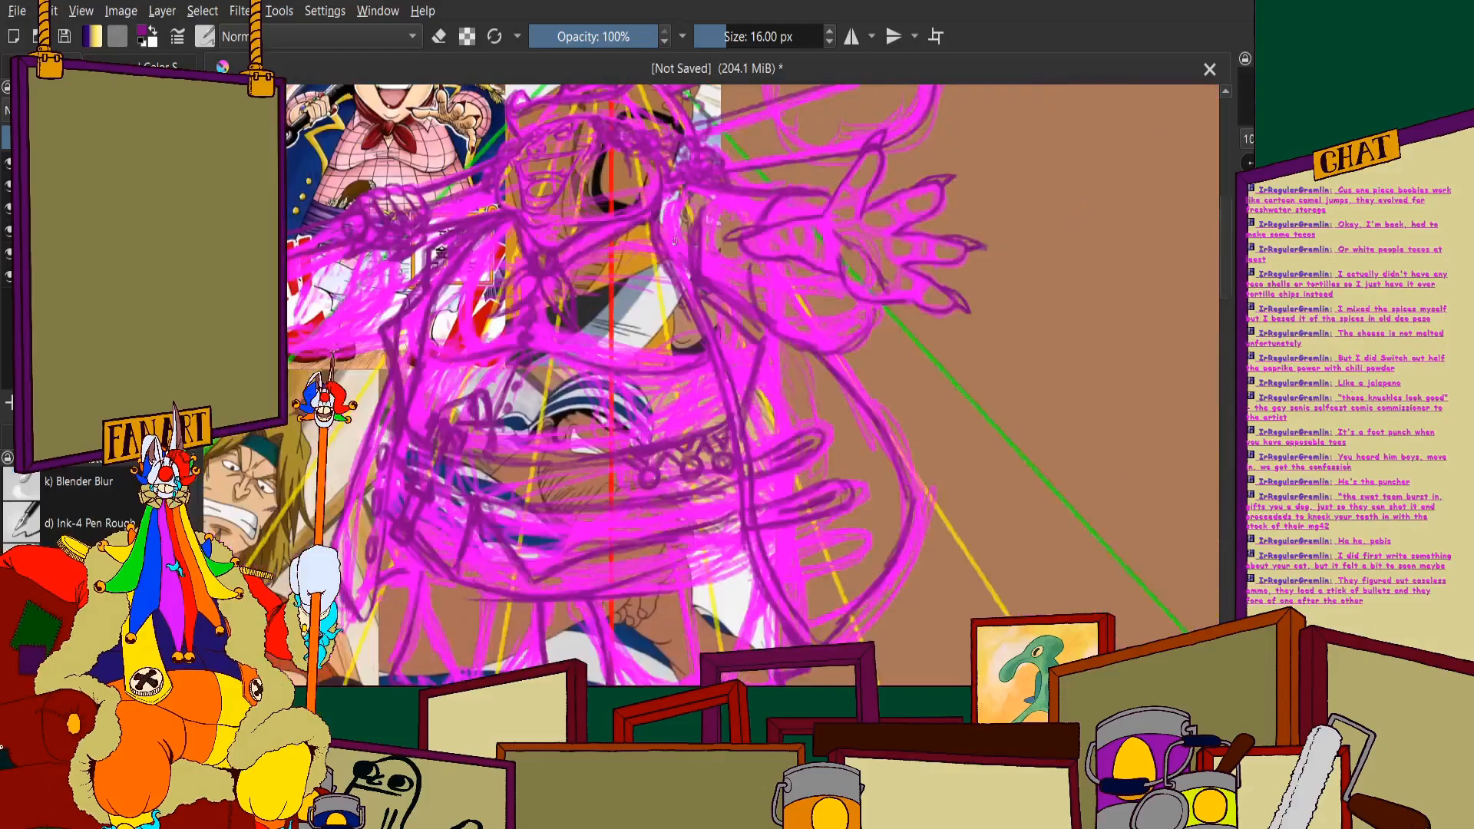
{"action": "scroll", "coordinate": [687, 258], "scroll_direction": "up", "scroll_amount": 3}
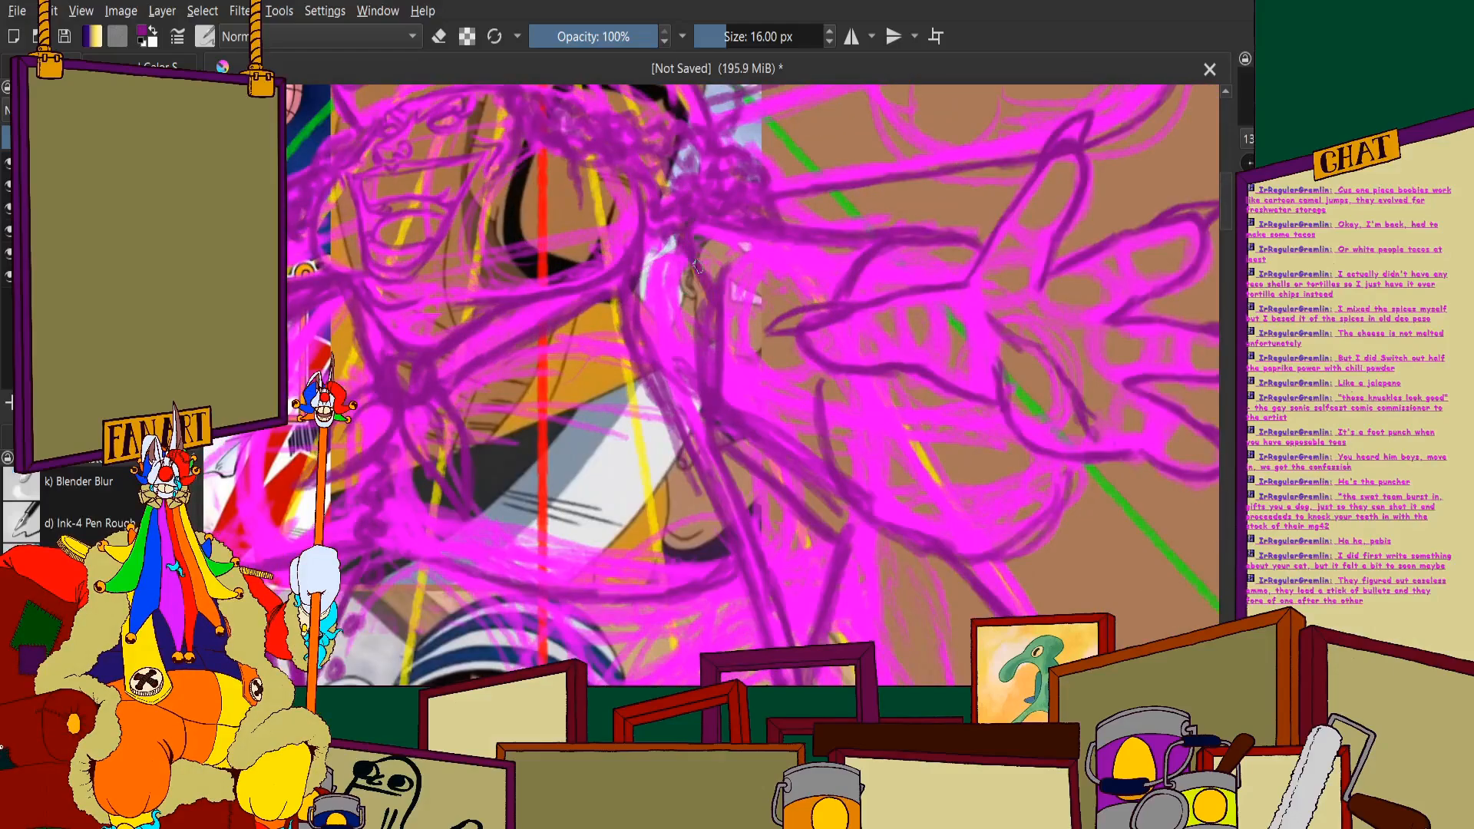
{"action": "scroll", "coordinate": [713, 442], "scroll_direction": "down", "scroll_amount": 3}
{"action": "scroll", "coordinate": [791, 482], "scroll_direction": "up", "scroll_amount": 4}
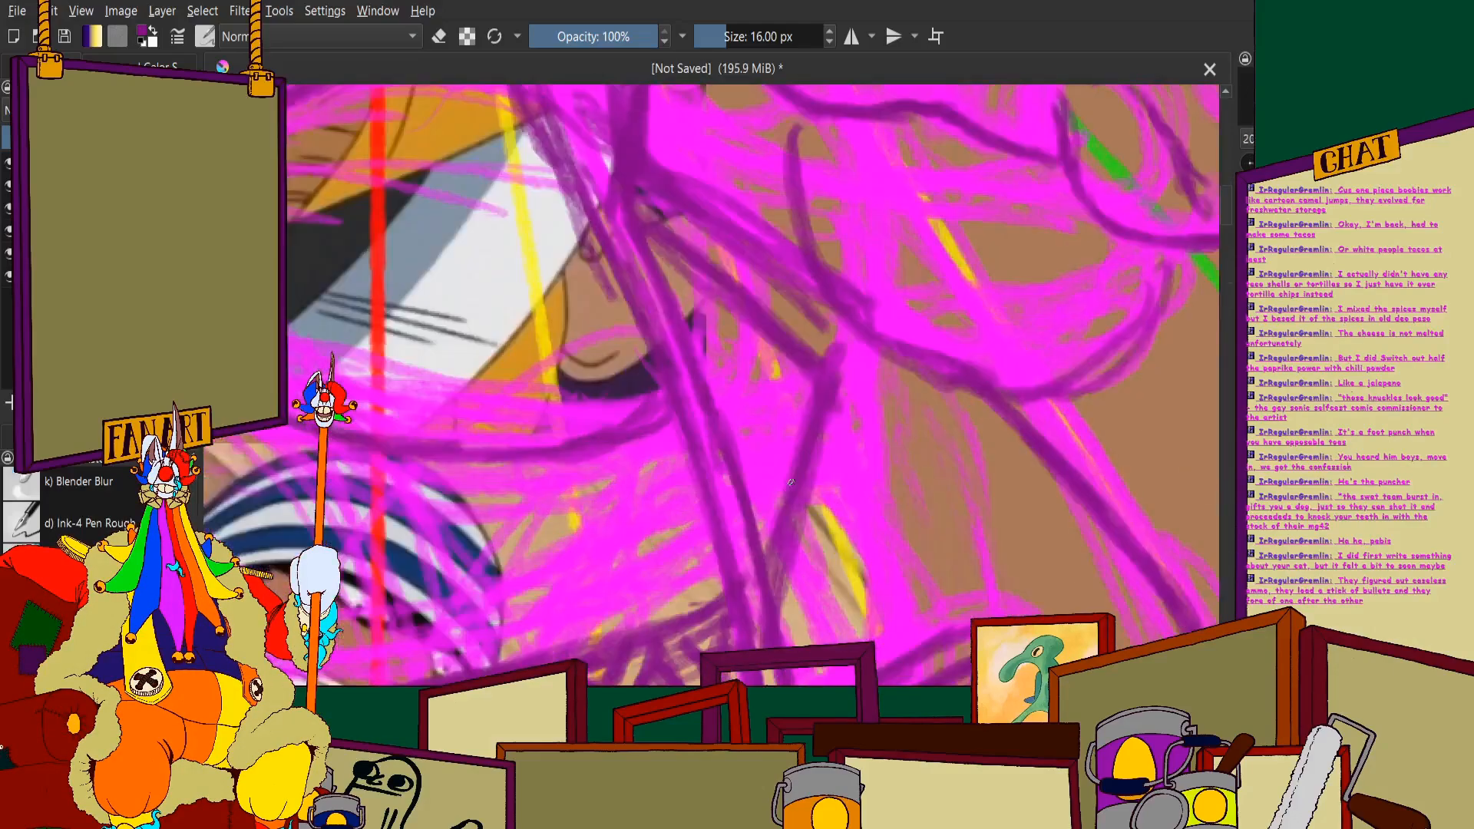
Erase the surplus dark strokes along the coat's front edge inside the new lapel
{"action": "scroll", "coordinate": [668, 361], "scroll_direction": "up", "scroll_amount": 1}
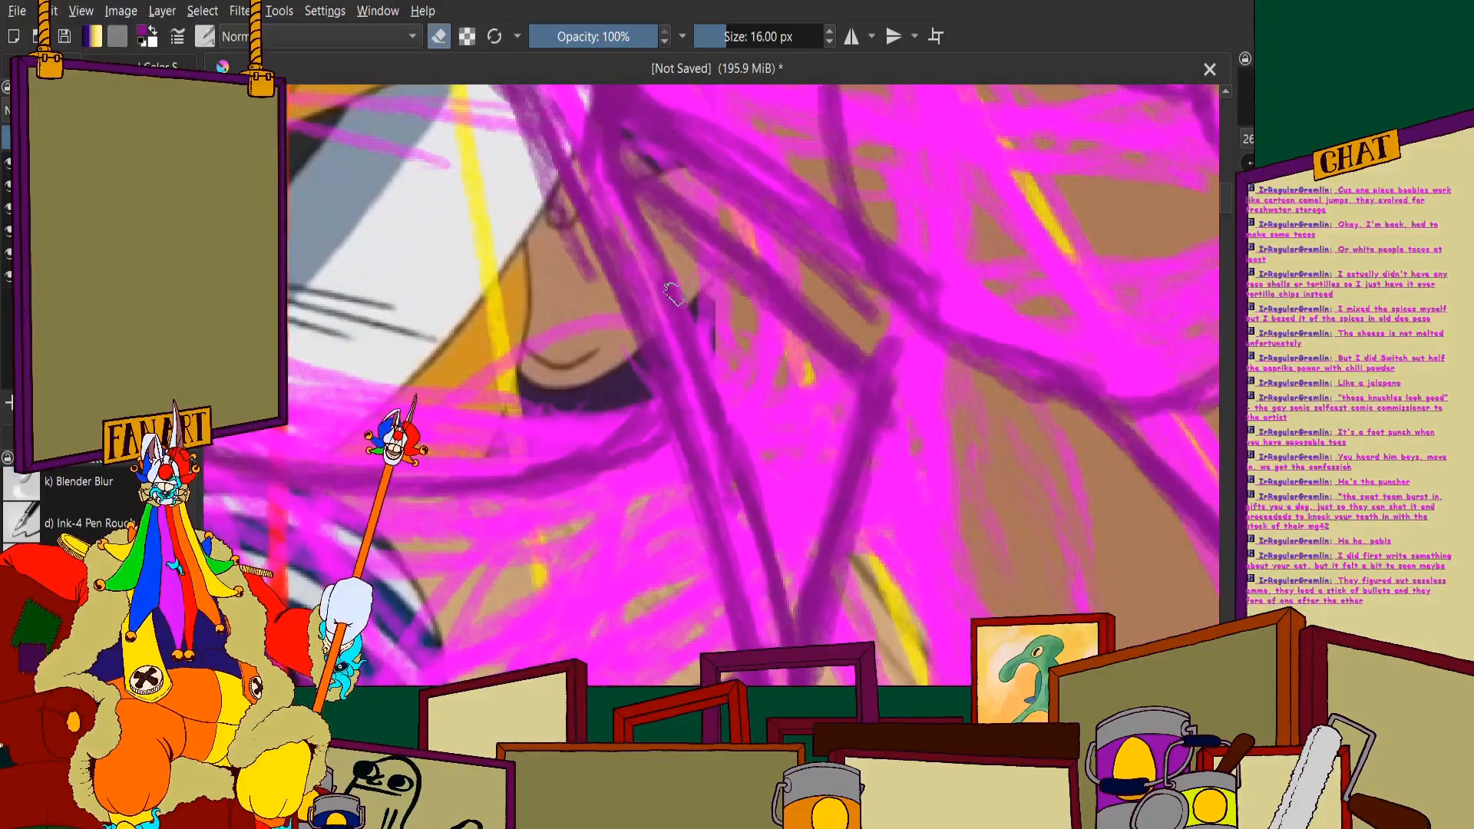
{"action": "left_click_drag", "start_coordinate": [782, 577], "coordinate": [794, 637]}
{"action": "mouse_move", "coordinate": [691, 307]}
{"action": "left_mouse_down"}
{"action": "mouse_move", "coordinate": [753, 445]}
{"action": "mouse_move", "coordinate": [785, 618]}
{"action": "left_mouse_up"}
{"action": "left_click_drag", "start_coordinate": [698, 221], "coordinate": [681, 390]}
{"action": "mouse_move", "coordinate": [707, 257]}
{"action": "left_mouse_down"}
{"action": "mouse_move", "coordinate": [718, 216]}
{"action": "mouse_move", "coordinate": [684, 492]}
{"action": "left_mouse_up"}
{"action": "mouse_move", "coordinate": [720, 237]}
{"action": "left_mouse_down"}
{"action": "mouse_move", "coordinate": [692, 478]}
{"action": "mouse_move", "coordinate": [675, 334]}
{"action": "mouse_move", "coordinate": [705, 566]}
{"action": "left_mouse_up"}
{"action": "scroll", "coordinate": [700, 318], "scroll_direction": "down", "scroll_amount": 2}
{"action": "scroll", "coordinate": [682, 181], "scroll_direction": "up", "scroll_amount": 2}
{"action": "left_click_drag", "start_coordinate": [677, 469], "coordinate": [702, 565]}
{"action": "left_click_drag", "start_coordinate": [655, 488], "coordinate": [669, 574]}
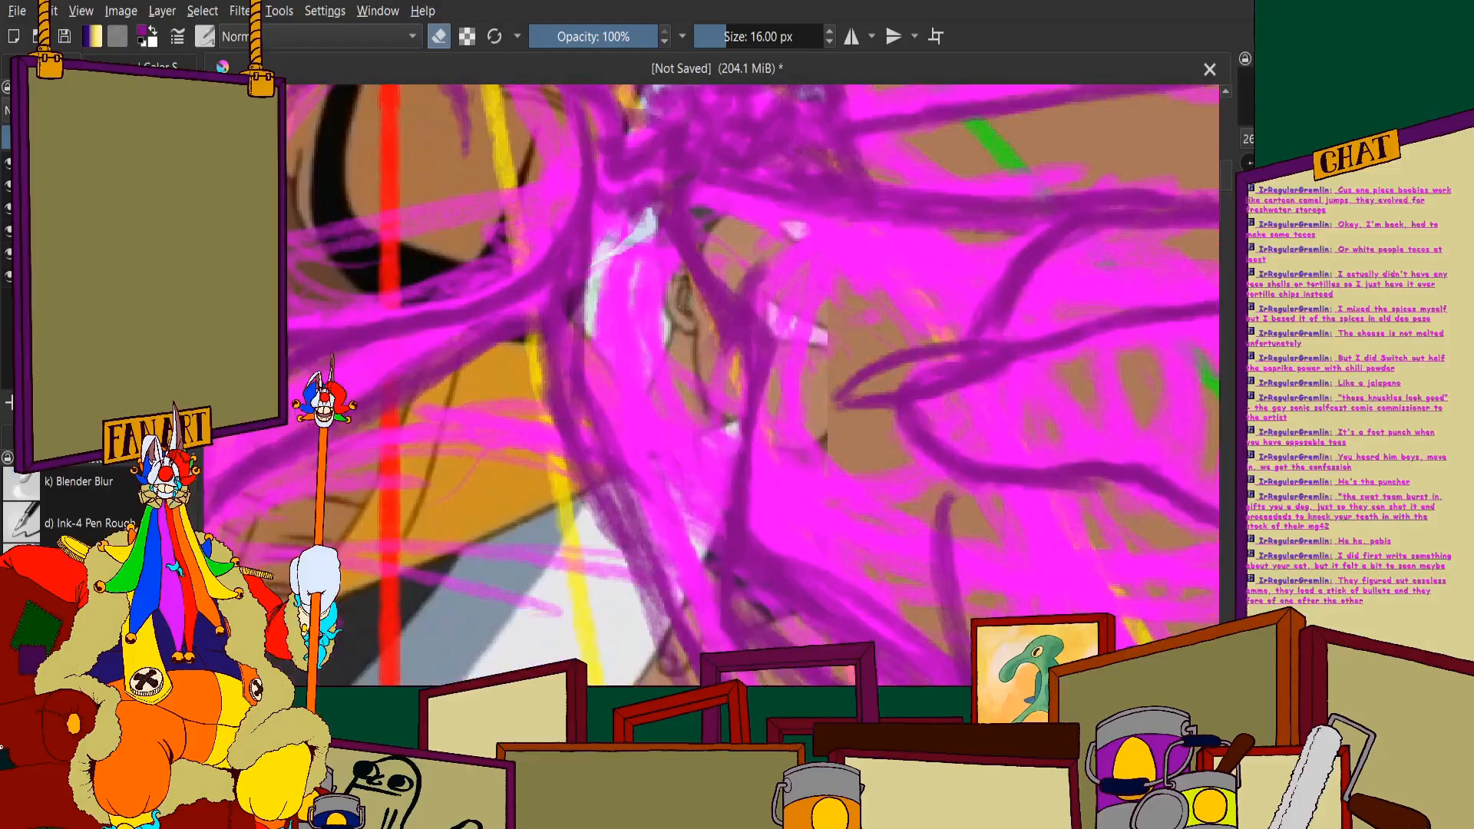
Erase the overlapping dark strokes on the opposite lapel, between the neckerchief and the fist's arm, and return to painting
{"action": "scroll", "coordinate": [567, 204], "scroll_direction": "down", "scroll_amount": 3}
{"action": "scroll", "coordinate": [419, 368], "scroll_direction": "up", "scroll_amount": 6}
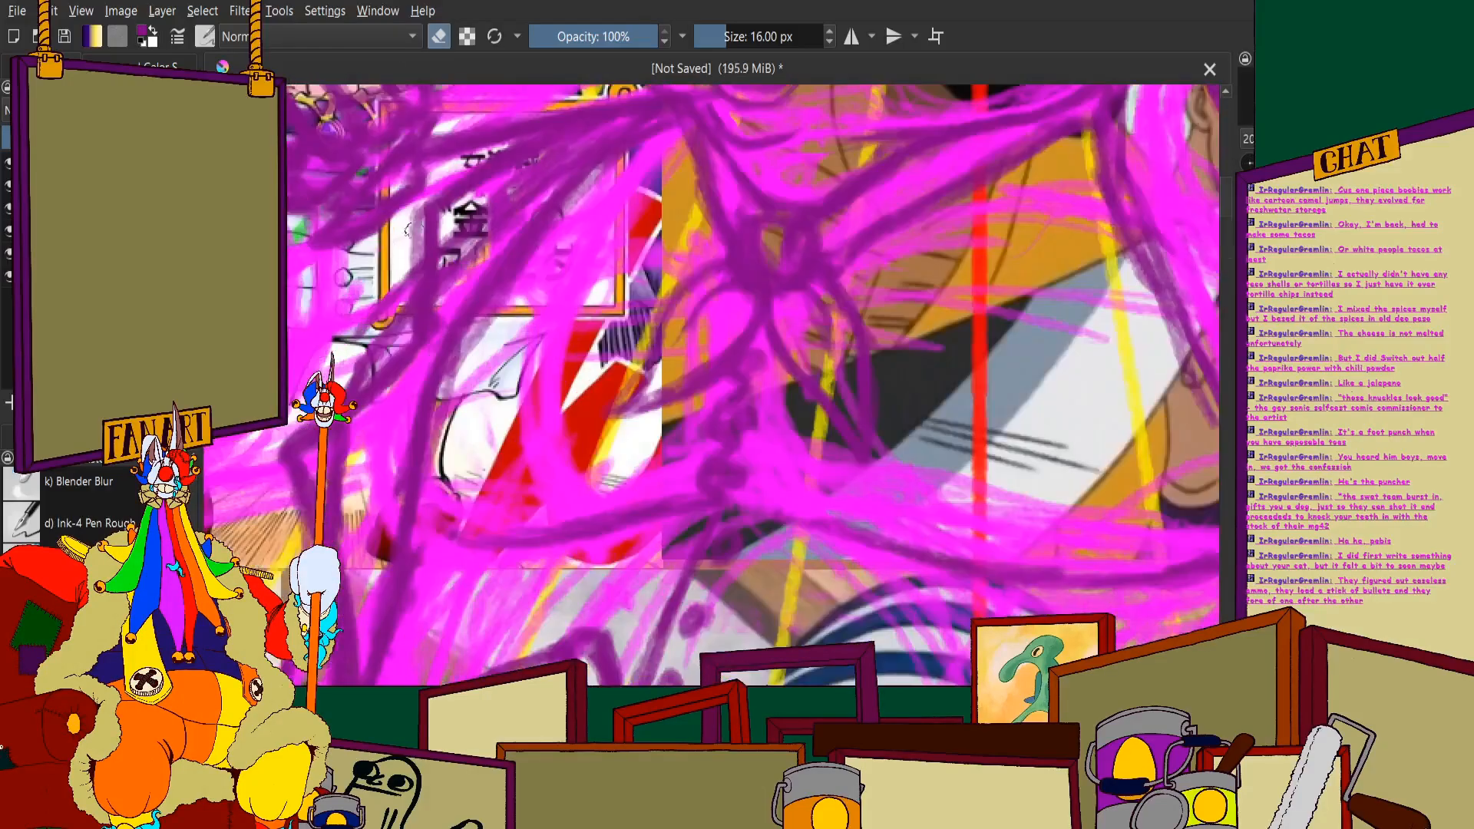
{"action": "left_click_drag", "start_coordinate": [597, 110], "coordinate": [520, 222]}
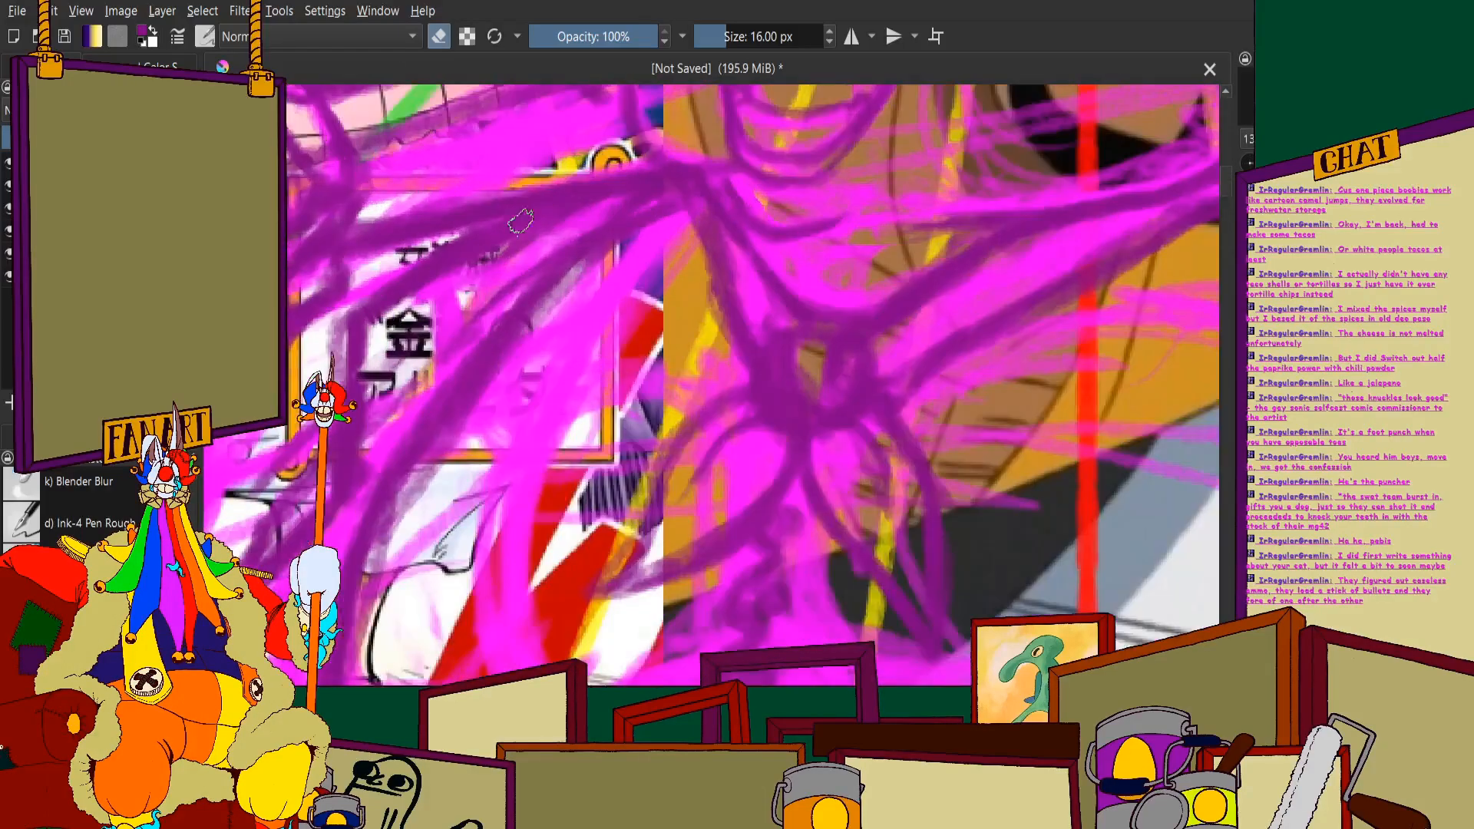
{"action": "scroll", "coordinate": [447, 306], "scroll_direction": "down", "scroll_amount": 3}
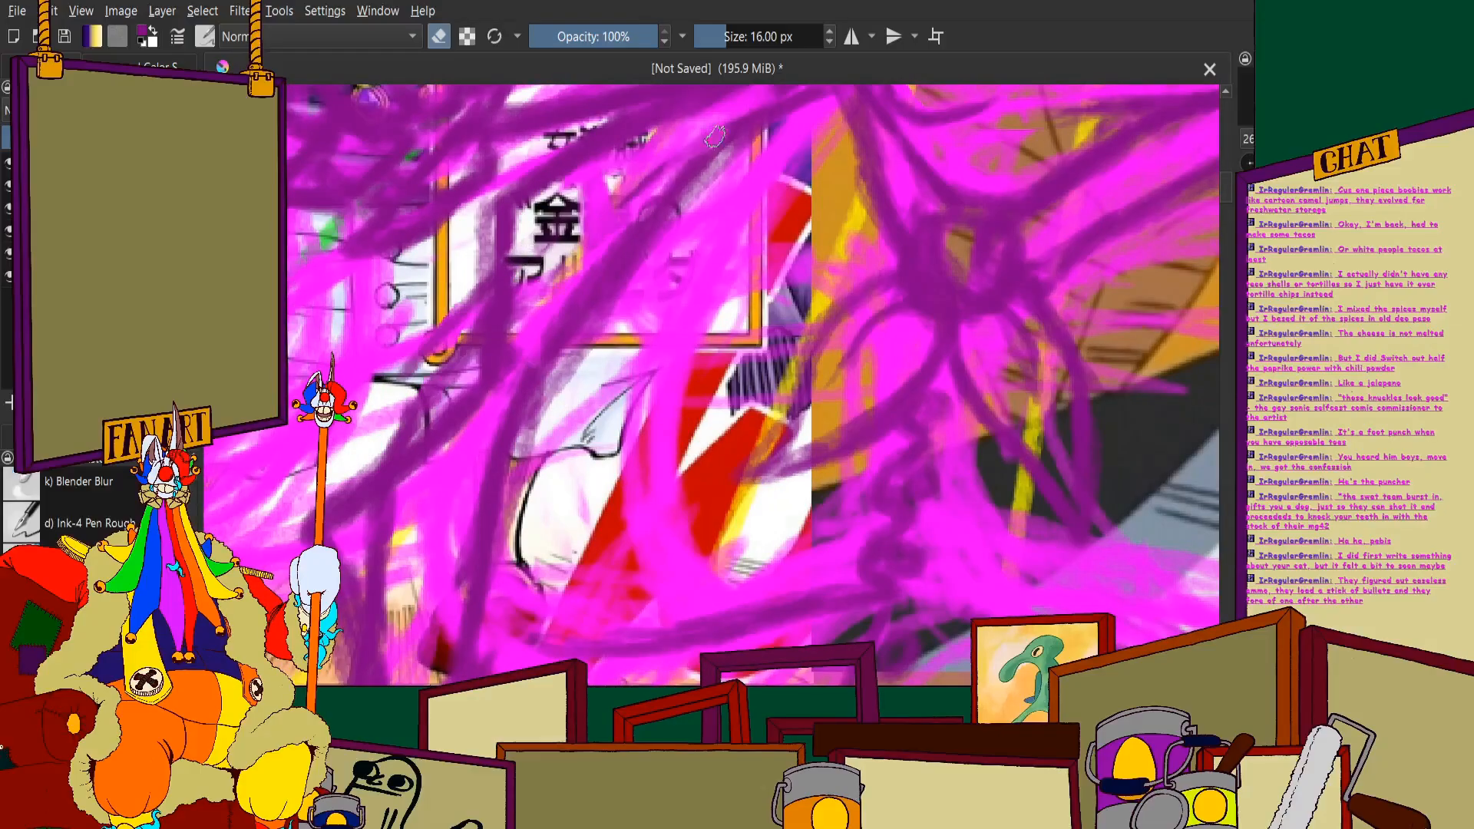
{"action": "scroll", "coordinate": [450, 412], "scroll_direction": "up", "scroll_amount": 3}
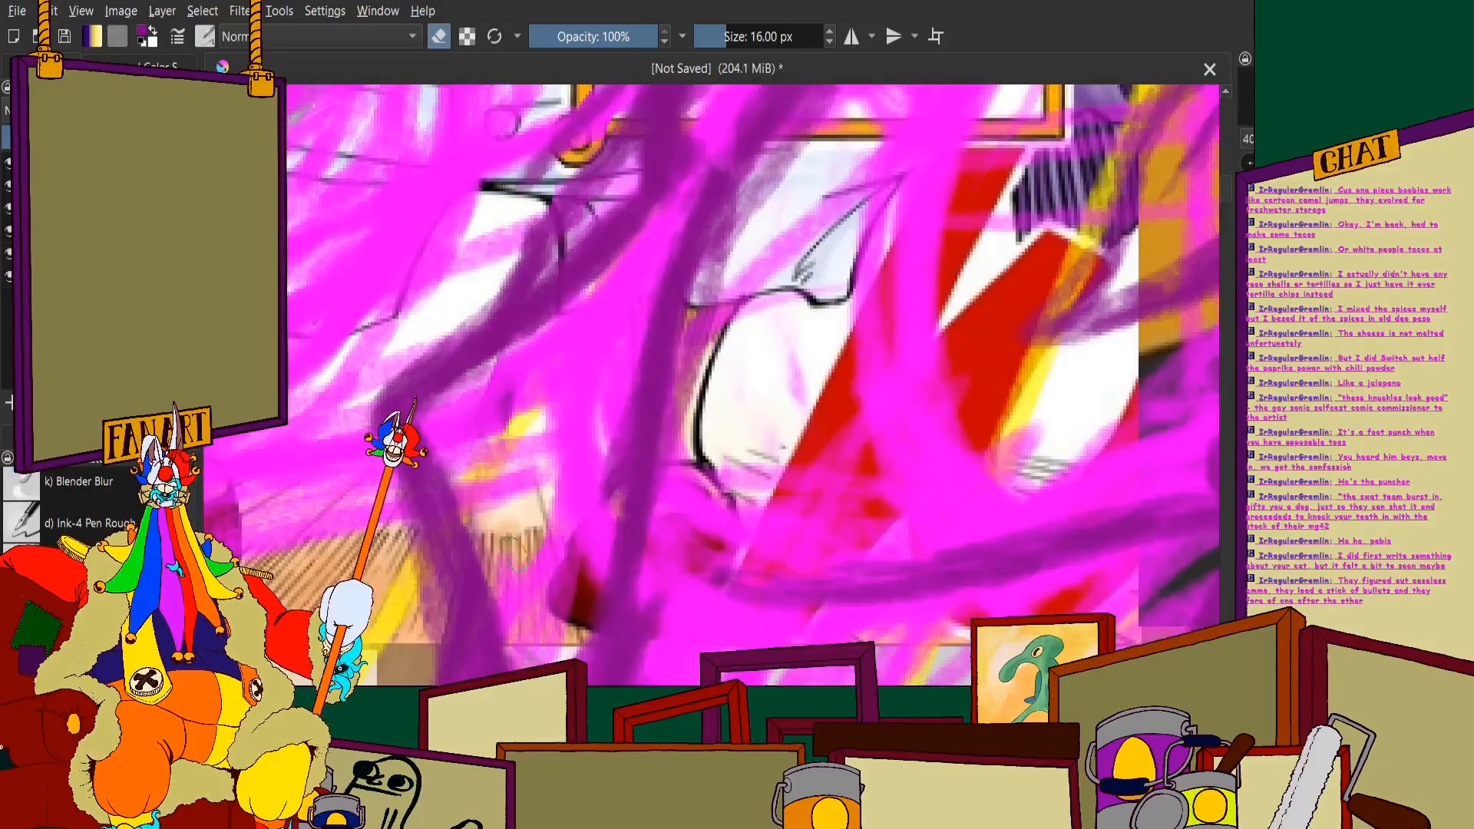
{"action": "left_click", "coordinate": [441, 36]}
Add inner trim lines in dark purple along the lapel below the open hand and up its collar
{"action": "scroll", "coordinate": [591, 417], "scroll_direction": "down", "scroll_amount": 6}
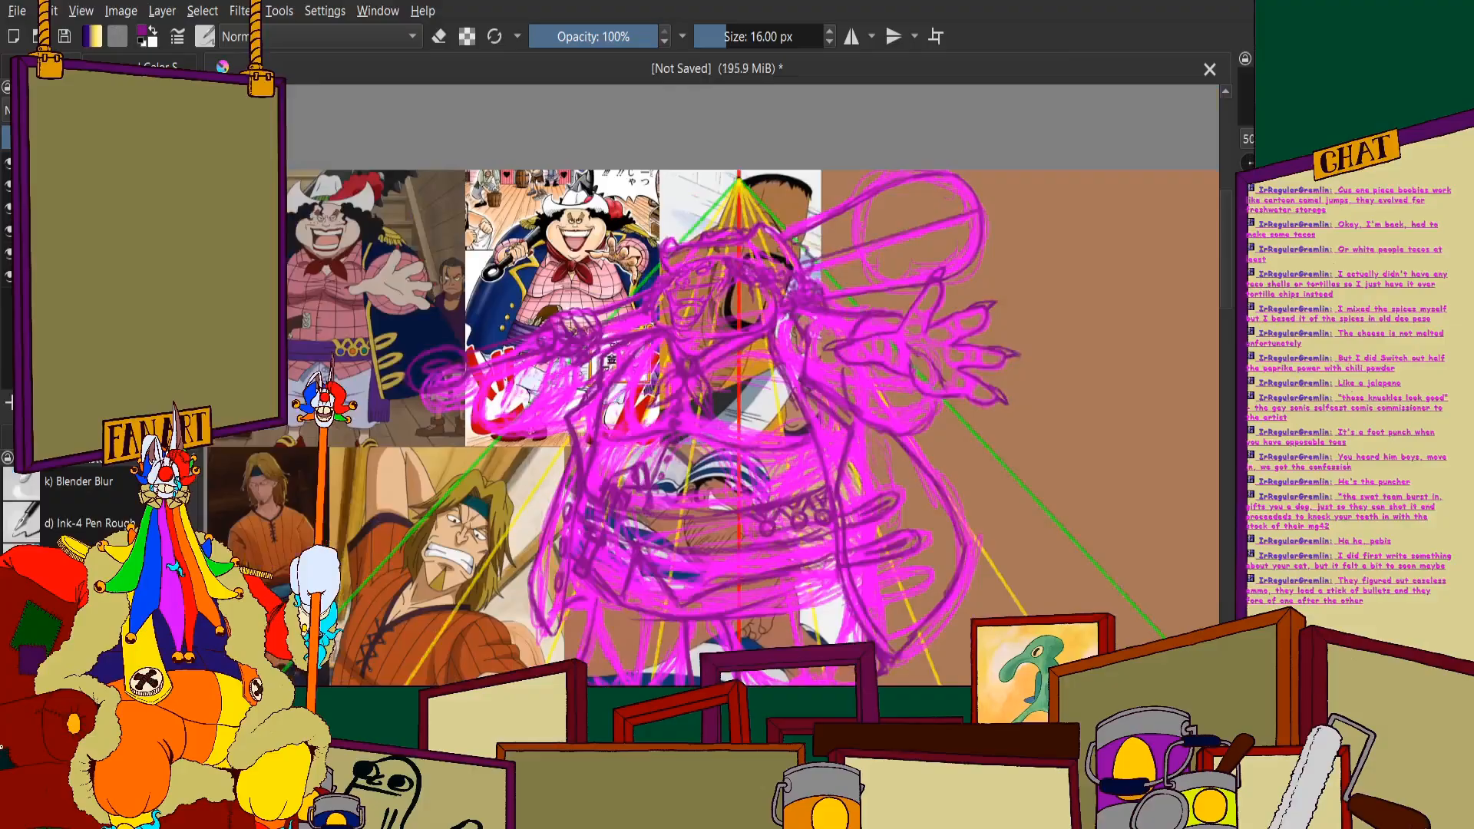
{"action": "scroll", "coordinate": [829, 371], "scroll_direction": "up", "scroll_amount": 5}
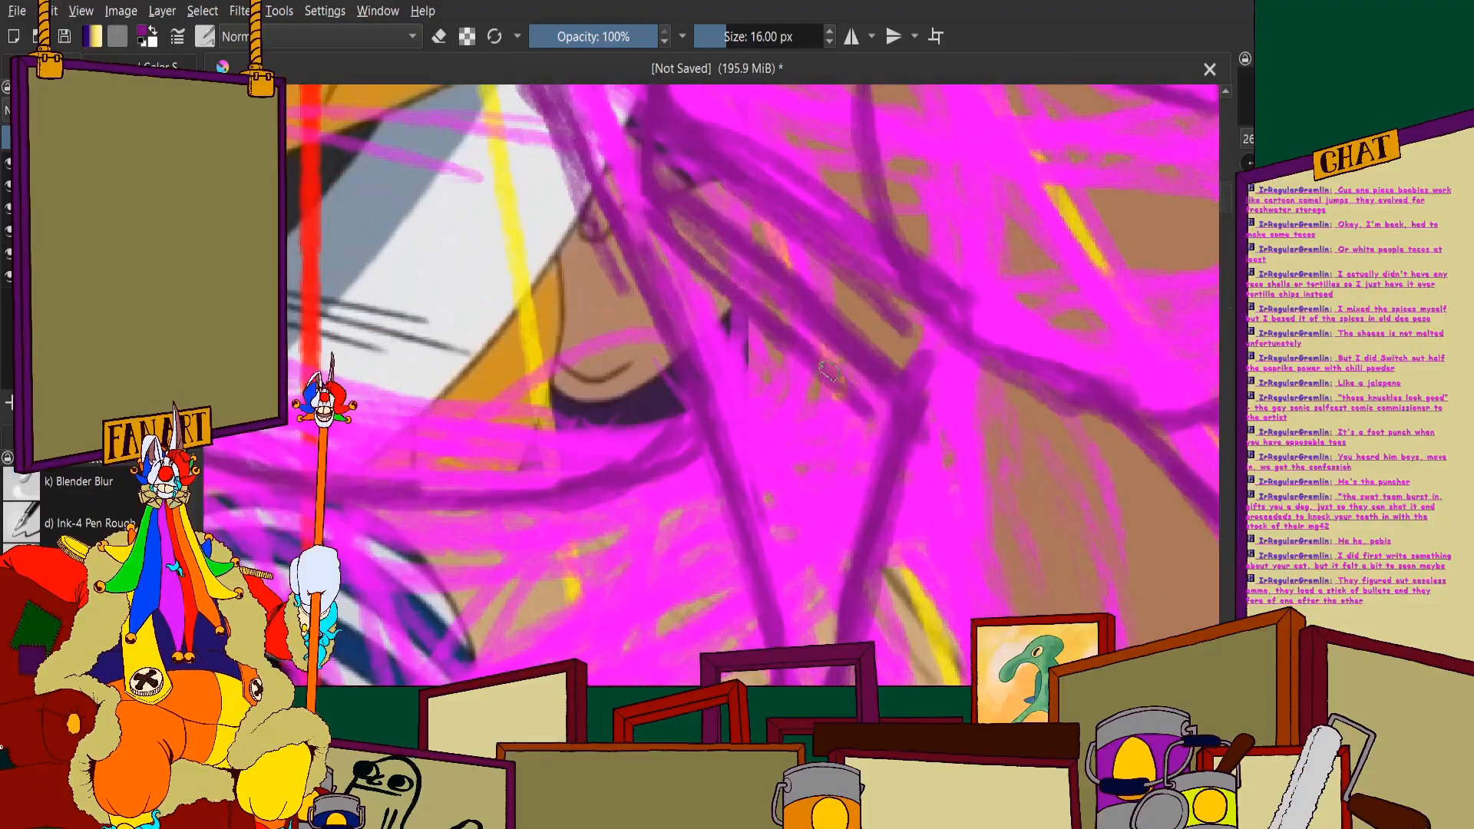
{"action": "scroll", "coordinate": [829, 371], "scroll_direction": "down", "scroll_amount": 3}
{"action": "left_click_drag", "start_coordinate": [793, 295], "coordinate": [738, 550]}
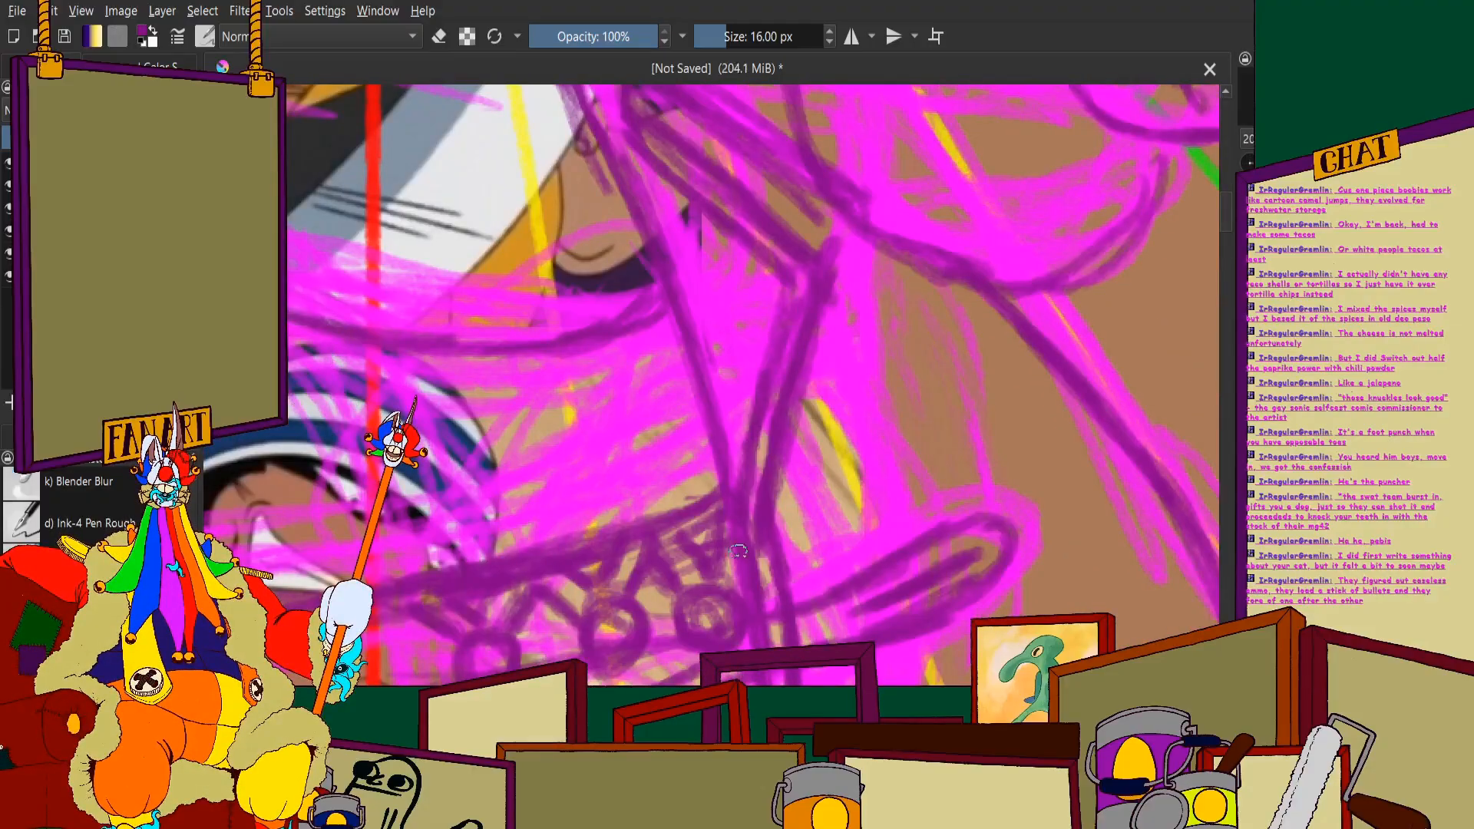
{"action": "scroll", "coordinate": [694, 369], "scroll_direction": "up", "scroll_amount": 3}
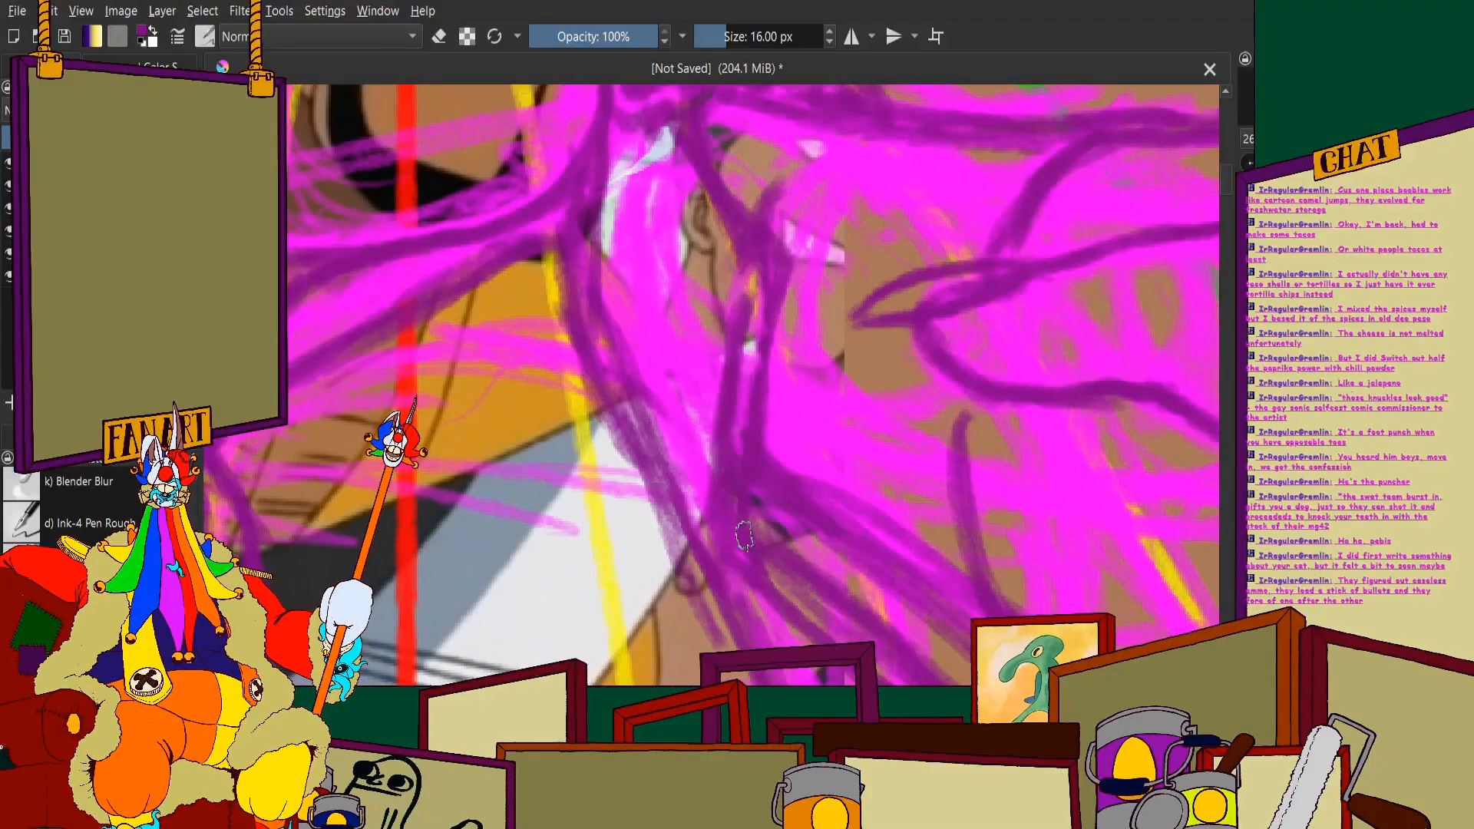
{"action": "mouse_move", "coordinate": [743, 303]}
{"action": "left_mouse_down"}
{"action": "mouse_move", "coordinate": [757, 369]}
{"action": "mouse_move", "coordinate": [683, 243]}
{"action": "mouse_move", "coordinate": [806, 361]}
{"action": "mouse_move", "coordinate": [779, 330]}
{"action": "left_mouse_up"}
Clean up the gap between the collar's two trim lines and their joint with the lapel using the eraser
{"action": "left_click", "coordinate": [438, 36]}
{"action": "scroll", "coordinate": [768, 307], "scroll_direction": "up", "scroll_amount": 3}
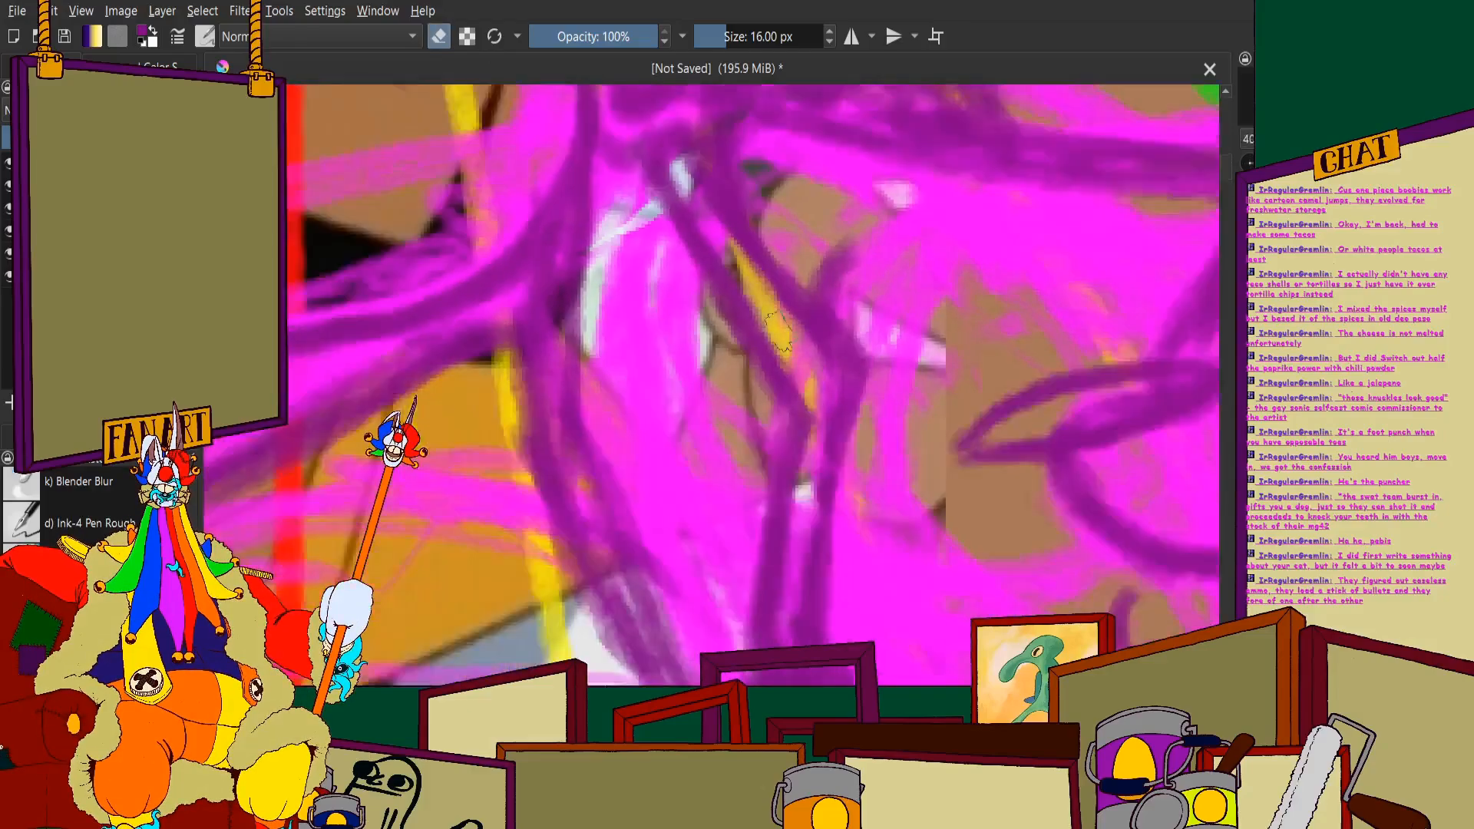
{"action": "scroll", "coordinate": [779, 332], "scroll_direction": "down", "scroll_amount": 3}
{"action": "scroll", "coordinate": [783, 368], "scroll_direction": "up", "scroll_amount": 3}
{"action": "left_click_drag", "start_coordinate": [787, 238], "coordinate": [817, 361]}
{"action": "scroll", "coordinate": [776, 384], "scroll_direction": "down", "scroll_amount": 3}
{"action": "scroll", "coordinate": [768, 460], "scroll_direction": "up", "scroll_amount": 3}
{"action": "left_click_drag", "start_coordinate": [758, 499], "coordinate": [750, 414]}
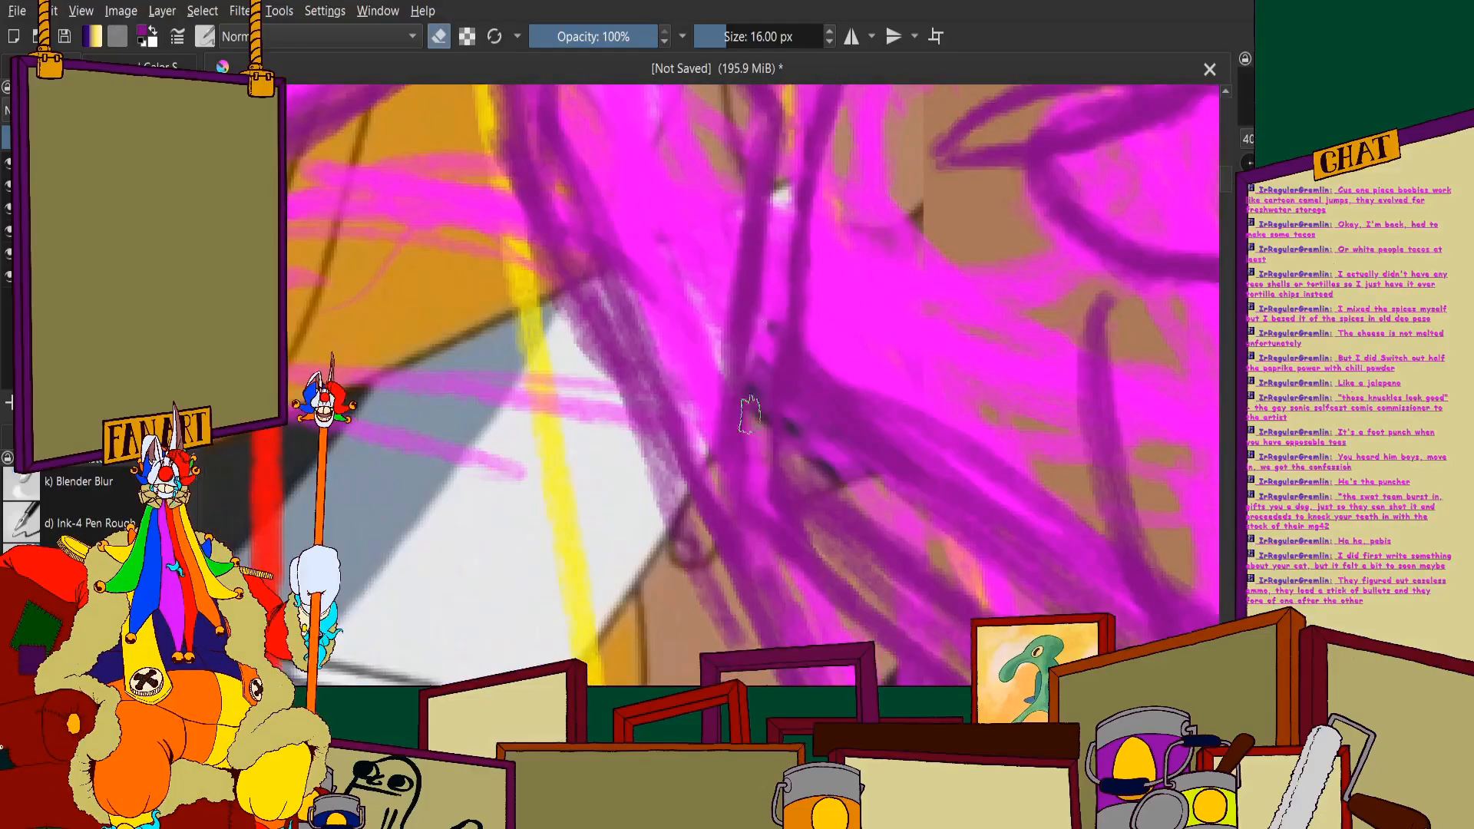
{"action": "scroll", "coordinate": [750, 414], "scroll_direction": "down", "scroll_amount": 3}
{"action": "scroll", "coordinate": [699, 307], "scroll_direction": "up", "scroll_amount": 3}
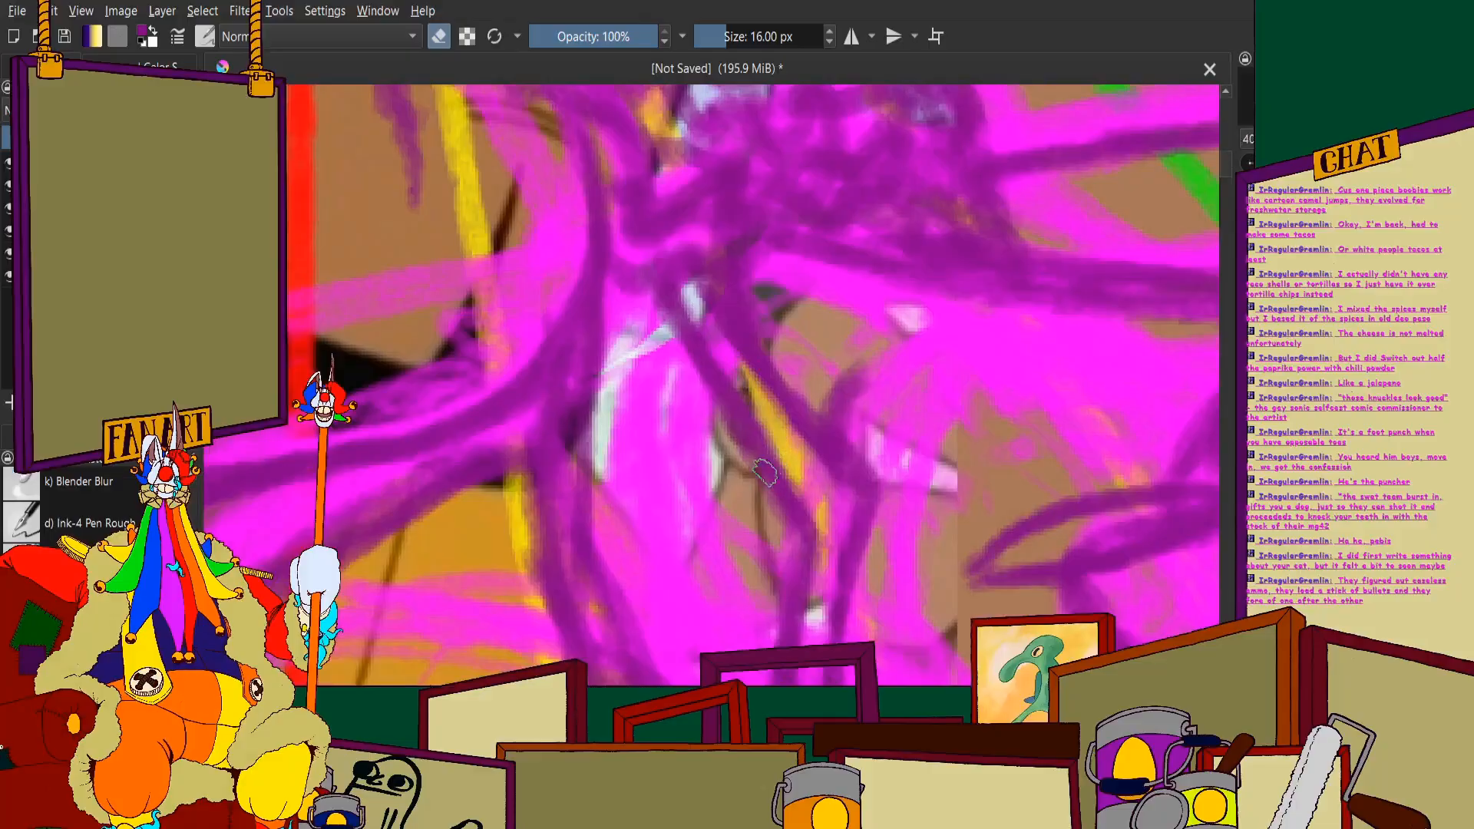
{"action": "mouse_move", "coordinate": [764, 473]}
{"action": "left_mouse_down"}
{"action": "mouse_move", "coordinate": [799, 513]}
{"action": "mouse_move", "coordinate": [730, 393]}
{"action": "mouse_move", "coordinate": [791, 464]}
{"action": "mouse_move", "coordinate": [811, 602]}
{"action": "left_mouse_up"}
{"action": "scroll", "coordinate": [754, 414], "scroll_direction": "down", "scroll_amount": 3}
{"action": "scroll", "coordinate": [755, 416], "scroll_direction": "down", "scroll_amount": 3}
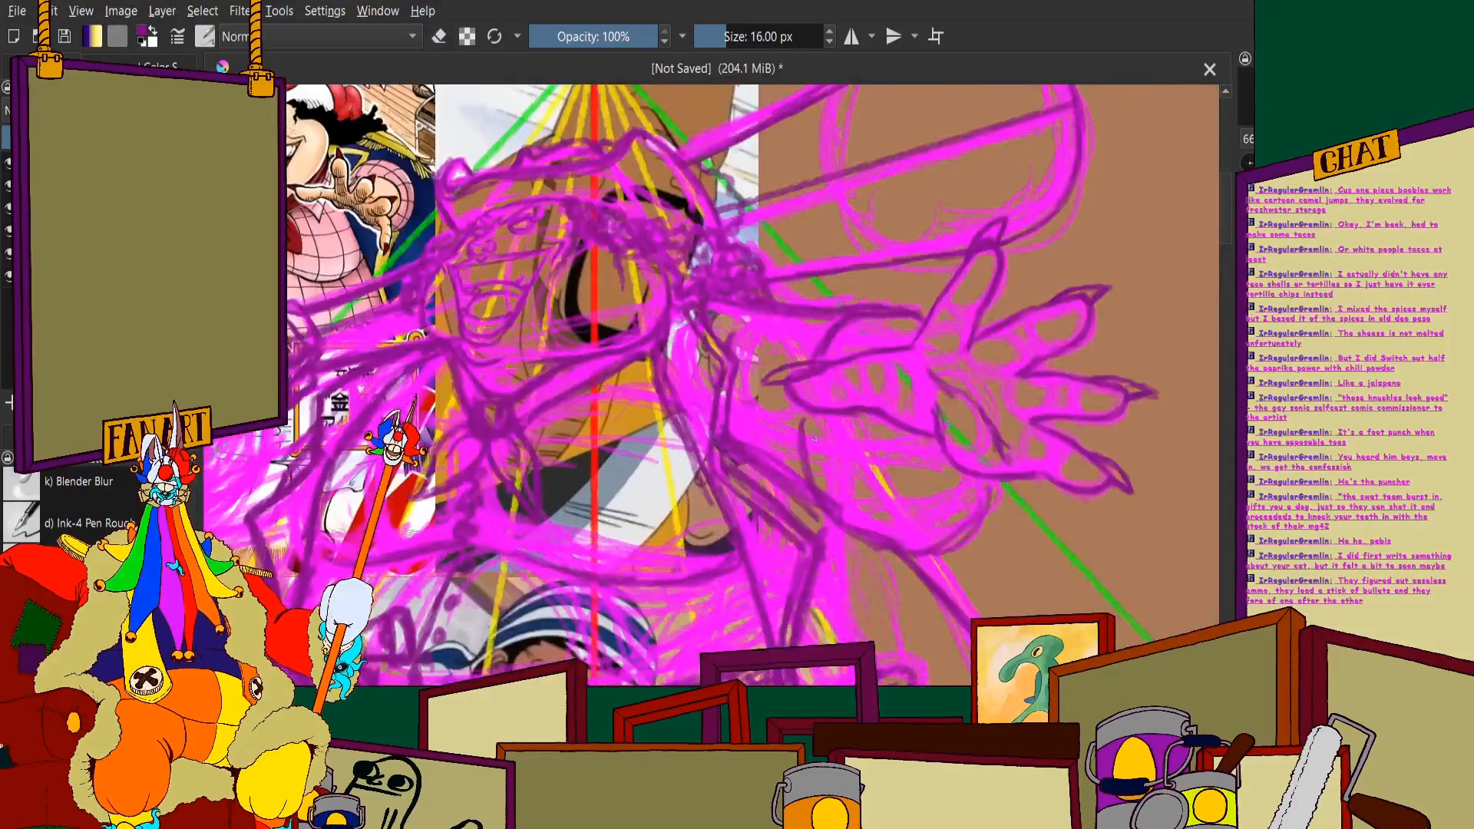
Inspect the open hand's claws, the whole figure and the pistol and button details on the coat side up close
{"action": "scroll", "coordinate": [741, 396], "scroll_direction": "up", "scroll_amount": 3}
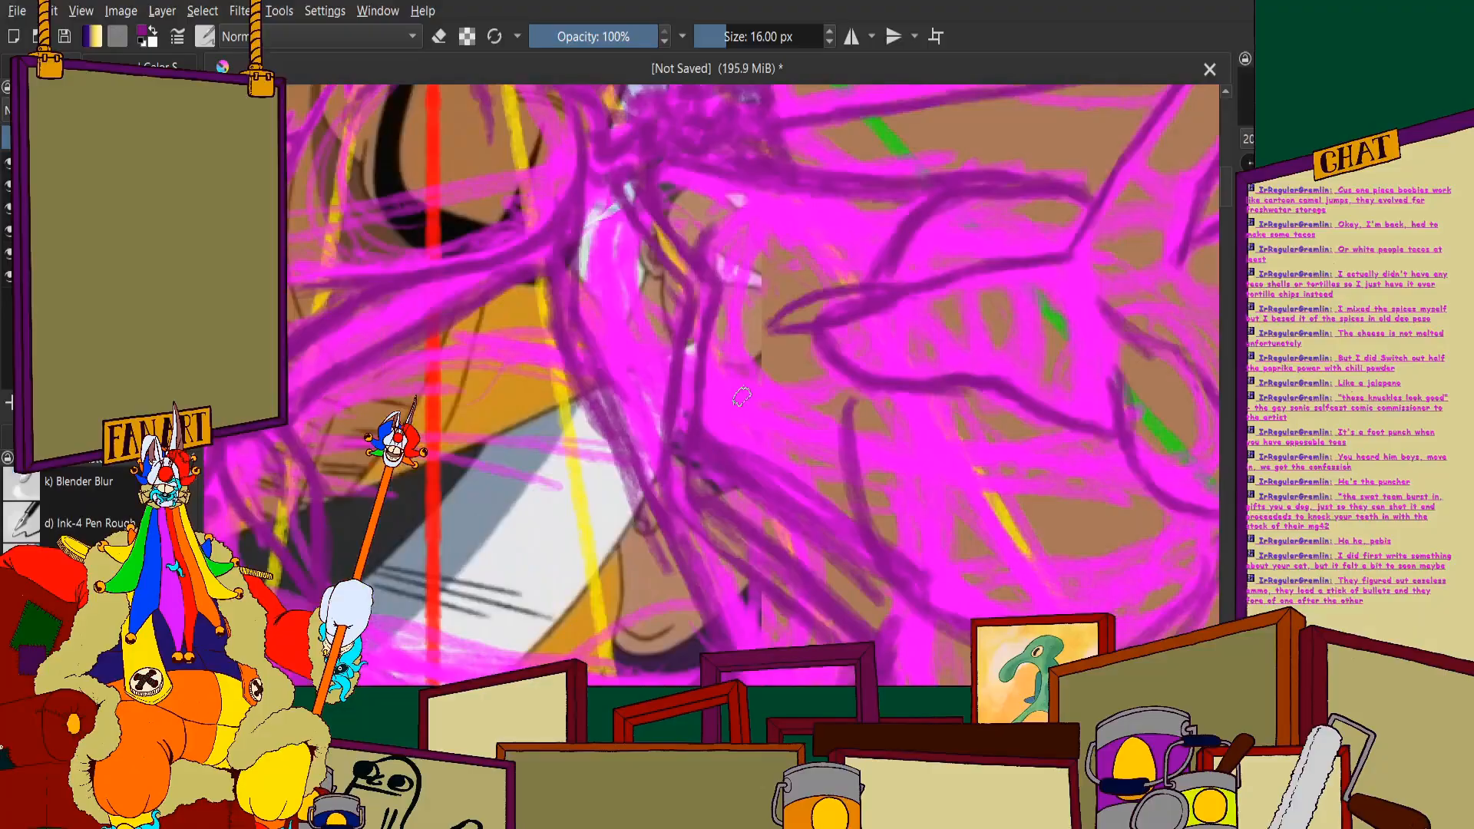
{"action": "scroll", "coordinate": [741, 396], "scroll_direction": "up", "scroll_amount": 5}
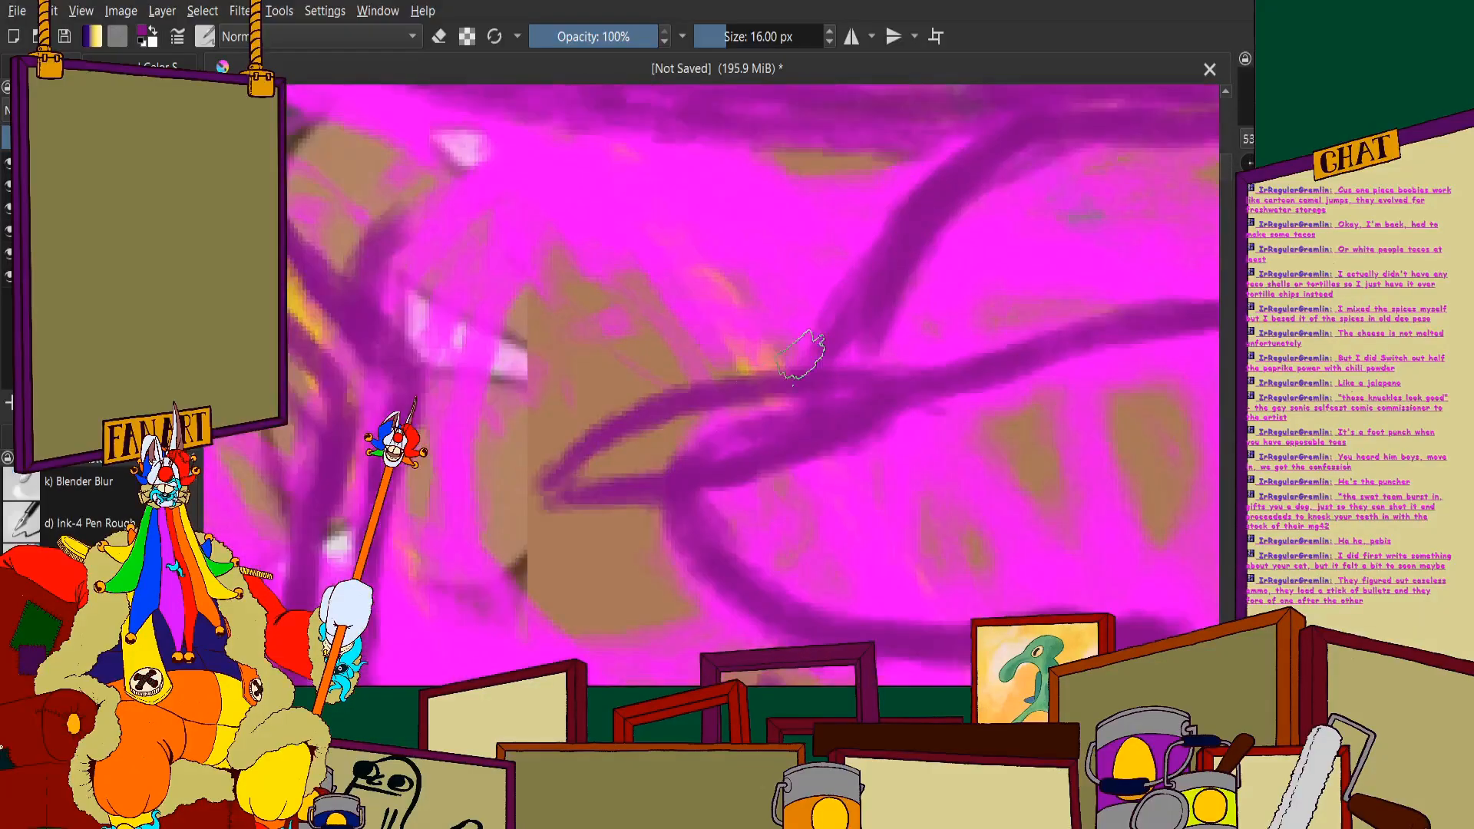
{"action": "scroll", "coordinate": [509, 507], "scroll_direction": "down", "scroll_amount": 5}
{"action": "scroll", "coordinate": [938, 214], "scroll_direction": "up", "scroll_amount": 5}
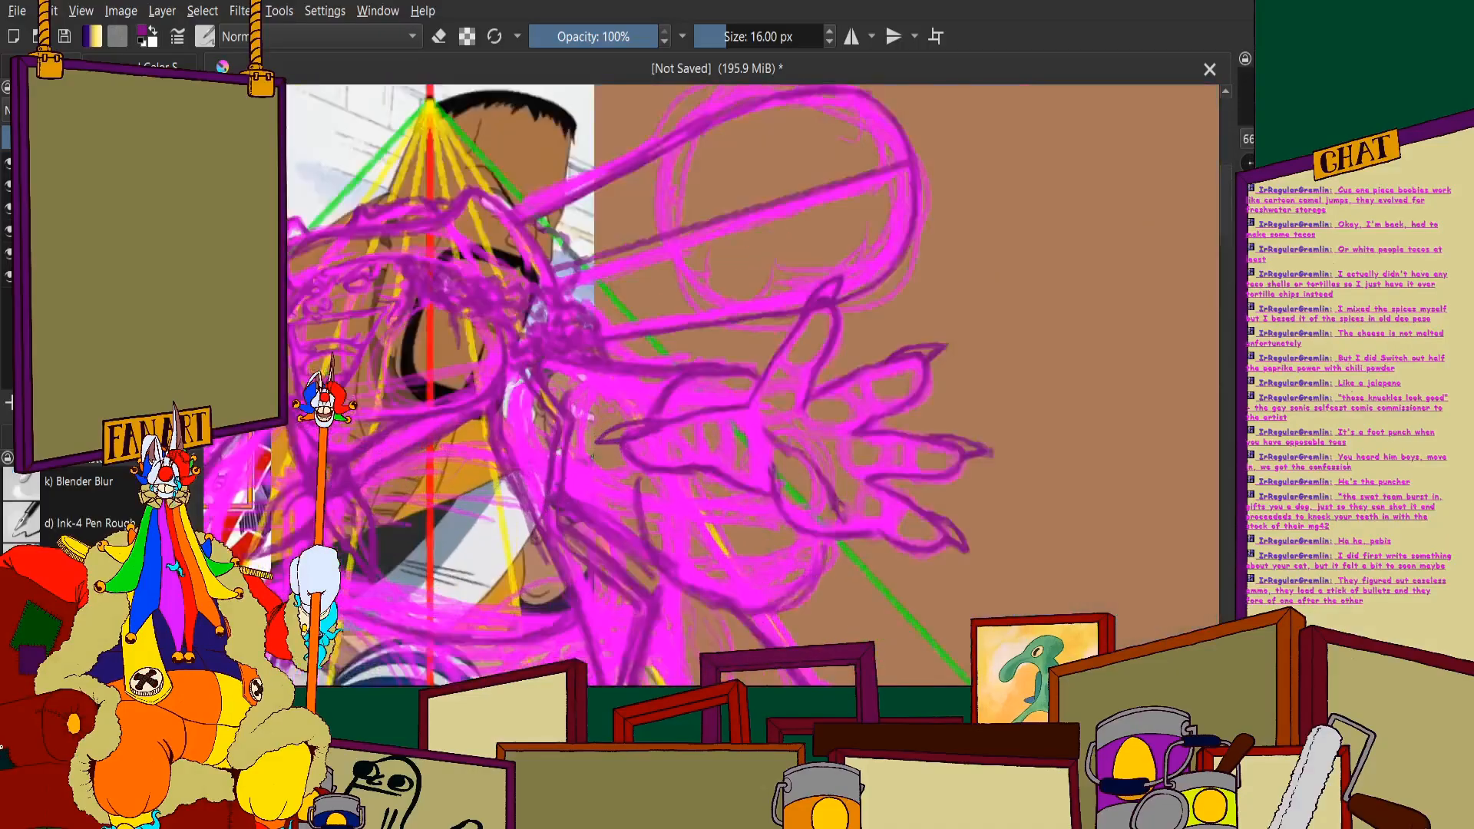
{"action": "scroll", "coordinate": [938, 213], "scroll_direction": "down", "scroll_amount": 2}
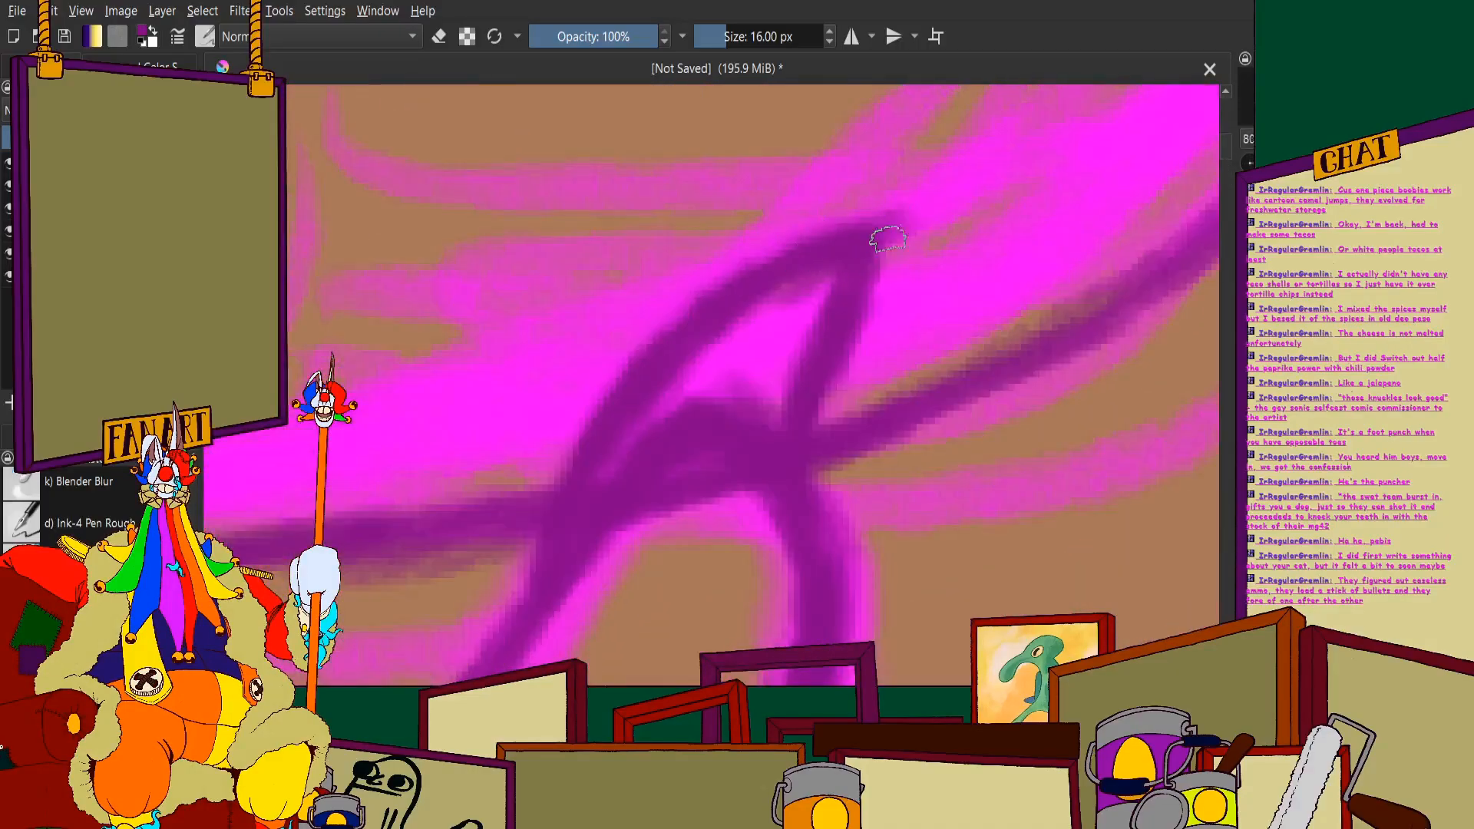
{"action": "scroll", "coordinate": [872, 236], "scroll_direction": "down", "scroll_amount": 5}
{"action": "scroll", "coordinate": [741, 472], "scroll_direction": "up", "scroll_amount": 8}
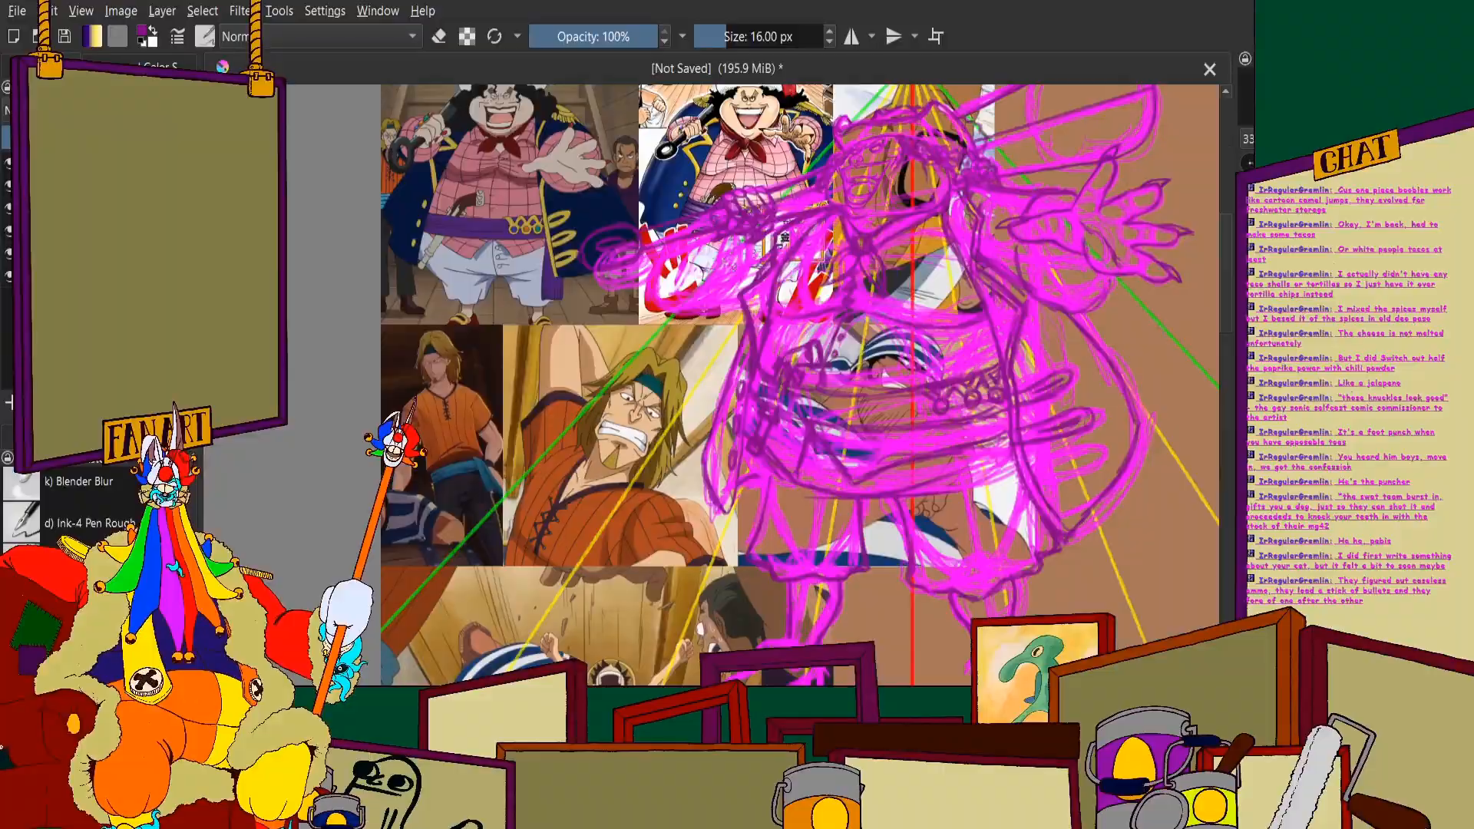
{"action": "scroll", "coordinate": [741, 473], "scroll_direction": "up", "scroll_amount": 4}
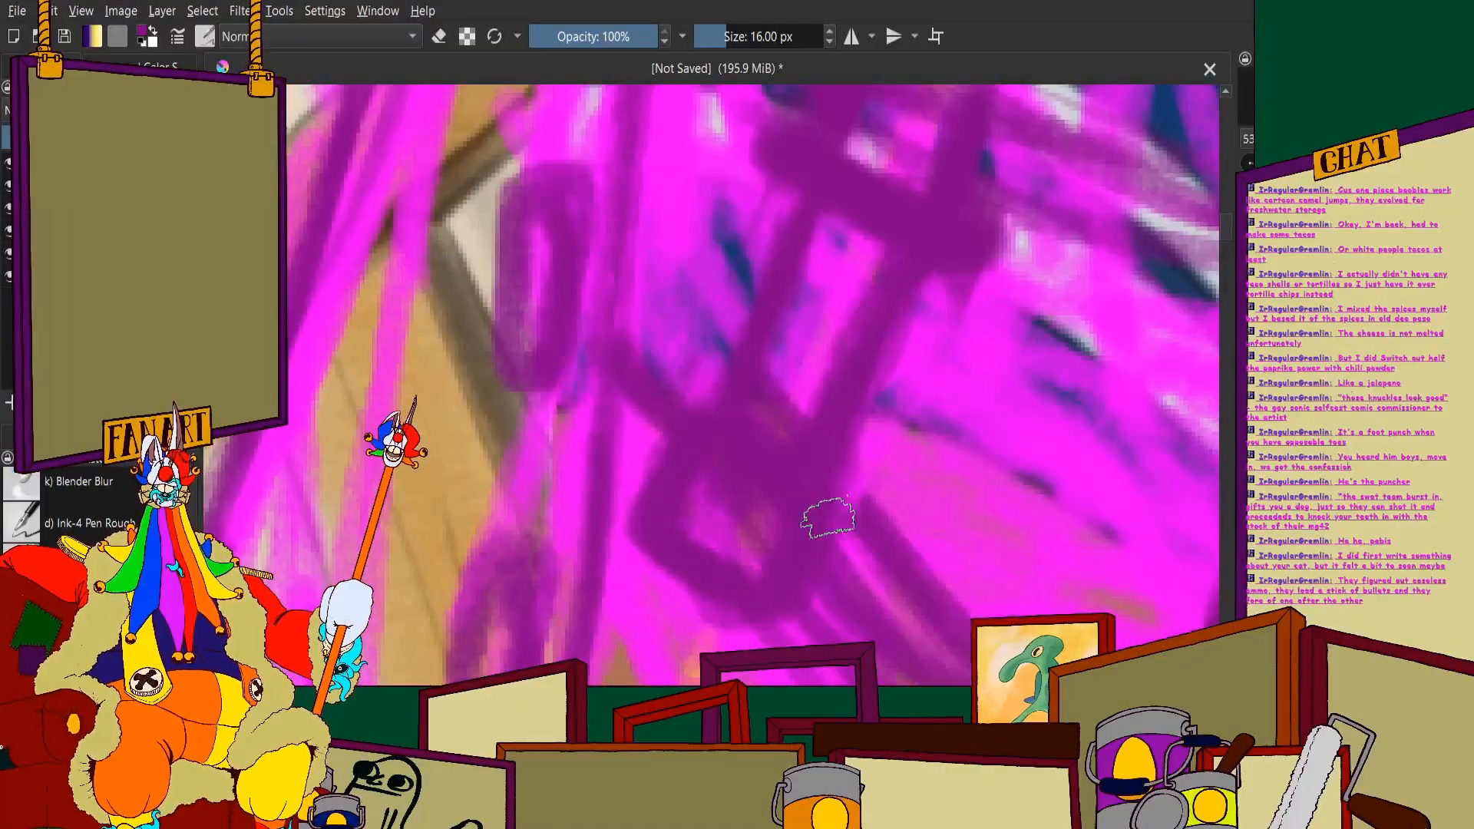
Erase the excess dark strokes inside the square end of the pistol barrel below the sash
{"action": "key", "text": "e"}
{"action": "scroll", "coordinate": [642, 527], "scroll_direction": "up", "scroll_amount": 3}
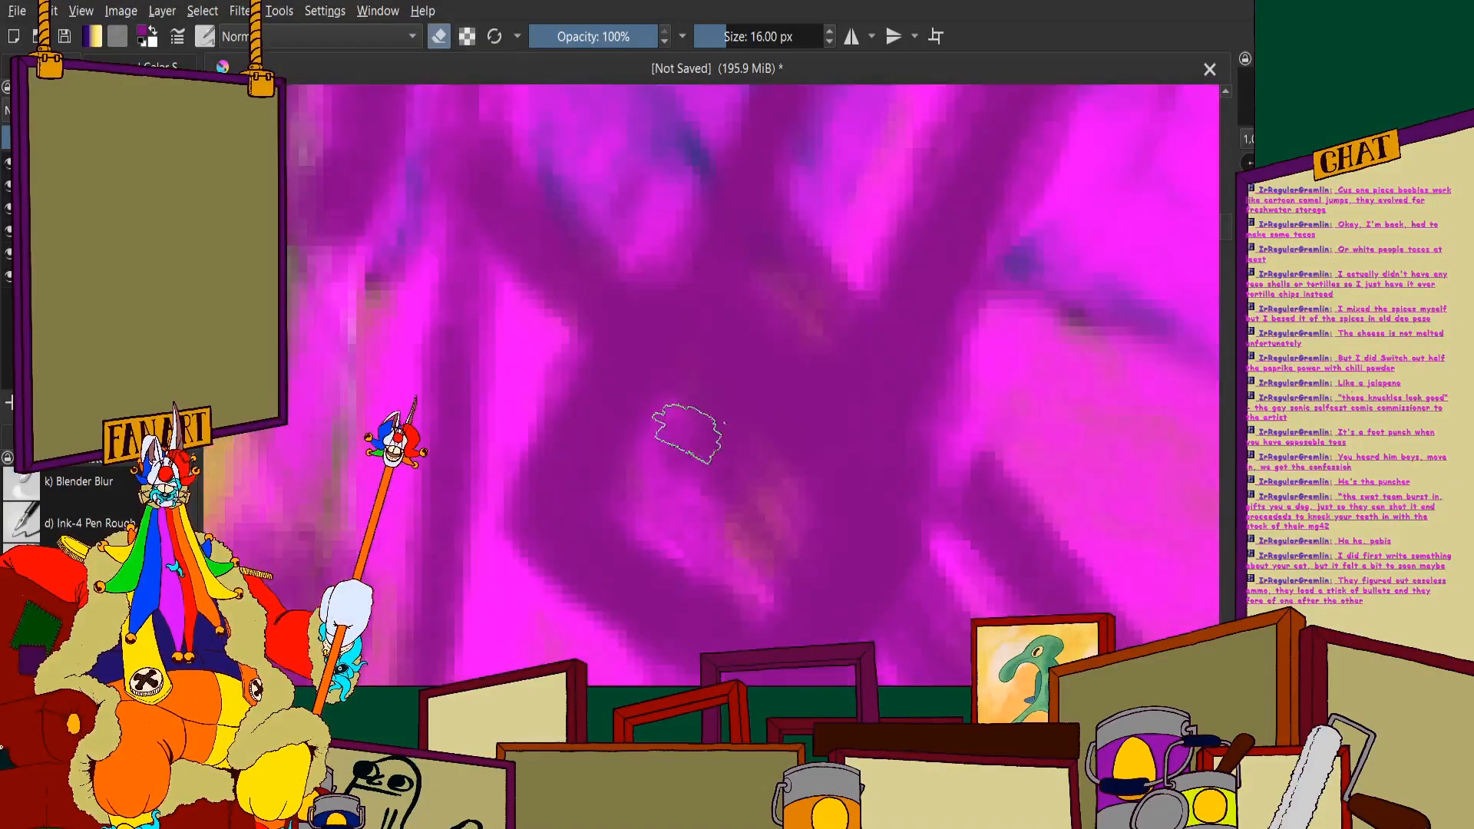
{"action": "mouse_move", "coordinate": [681, 428]}
{"action": "left_mouse_down"}
{"action": "mouse_move", "coordinate": [801, 478]}
{"action": "mouse_move", "coordinate": [779, 471]}
{"action": "mouse_move", "coordinate": [804, 526]}
{"action": "mouse_move", "coordinate": [825, 505]}
{"action": "mouse_move", "coordinate": [761, 581]}
{"action": "mouse_move", "coordinate": [624, 495]}
{"action": "mouse_move", "coordinate": [662, 530]}
{"action": "mouse_move", "coordinate": [686, 438]}
{"action": "mouse_move", "coordinate": [658, 437]}
{"action": "mouse_move", "coordinate": [624, 478]}
{"action": "mouse_move", "coordinate": [674, 394]}
{"action": "mouse_move", "coordinate": [654, 394]}
{"action": "mouse_move", "coordinate": [699, 406]}
{"action": "mouse_move", "coordinate": [760, 492]}
{"action": "mouse_move", "coordinate": [754, 516]}
{"action": "mouse_move", "coordinate": [727, 478]}
{"action": "mouse_move", "coordinate": [755, 498]}
{"action": "mouse_move", "coordinate": [747, 424]}
{"action": "mouse_move", "coordinate": [772, 394]}
{"action": "mouse_move", "coordinate": [698, 425]}
{"action": "mouse_move", "coordinate": [769, 316]}
{"action": "mouse_move", "coordinate": [682, 507]}
{"action": "mouse_move", "coordinate": [688, 538]}
{"action": "mouse_move", "coordinate": [732, 551]}
{"action": "mouse_move", "coordinate": [814, 364]}
{"action": "mouse_move", "coordinate": [862, 305]}
{"action": "mouse_move", "coordinate": [753, 523]}
{"action": "mouse_move", "coordinate": [836, 320]}
{"action": "mouse_move", "coordinate": [788, 472]}
{"action": "left_mouse_up"}
{"action": "scroll", "coordinate": [764, 394], "scroll_direction": "down", "scroll_amount": 5}
{"action": "scroll", "coordinate": [763, 394], "scroll_direction": "up", "scroll_amount": 5}
{"action": "scroll", "coordinate": [749, 591], "scroll_direction": "down", "scroll_amount": 5}
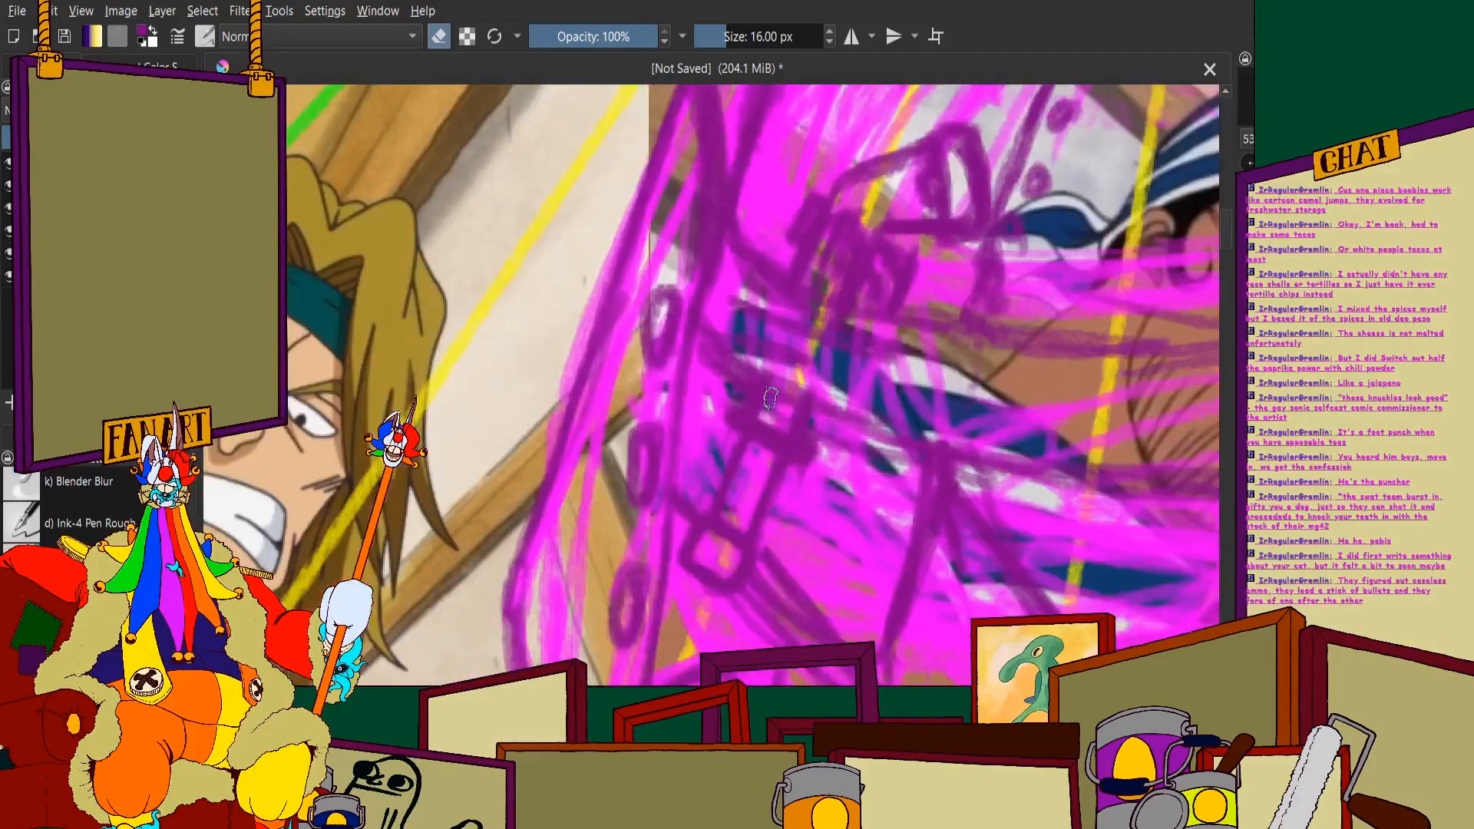
Erase a gap through the dark strokes where the barrel meets the sash, and redraw the edge below it in dark purple
{"action": "scroll", "coordinate": [667, 461], "scroll_direction": "up", "scroll_amount": 5}
{"action": "mouse_move", "coordinate": [668, 460]}
{"action": "left_mouse_down"}
{"action": "mouse_move", "coordinate": [770, 540]}
{"action": "mouse_move", "coordinate": [658, 471]}
{"action": "mouse_move", "coordinate": [858, 582]}
{"action": "left_mouse_up"}
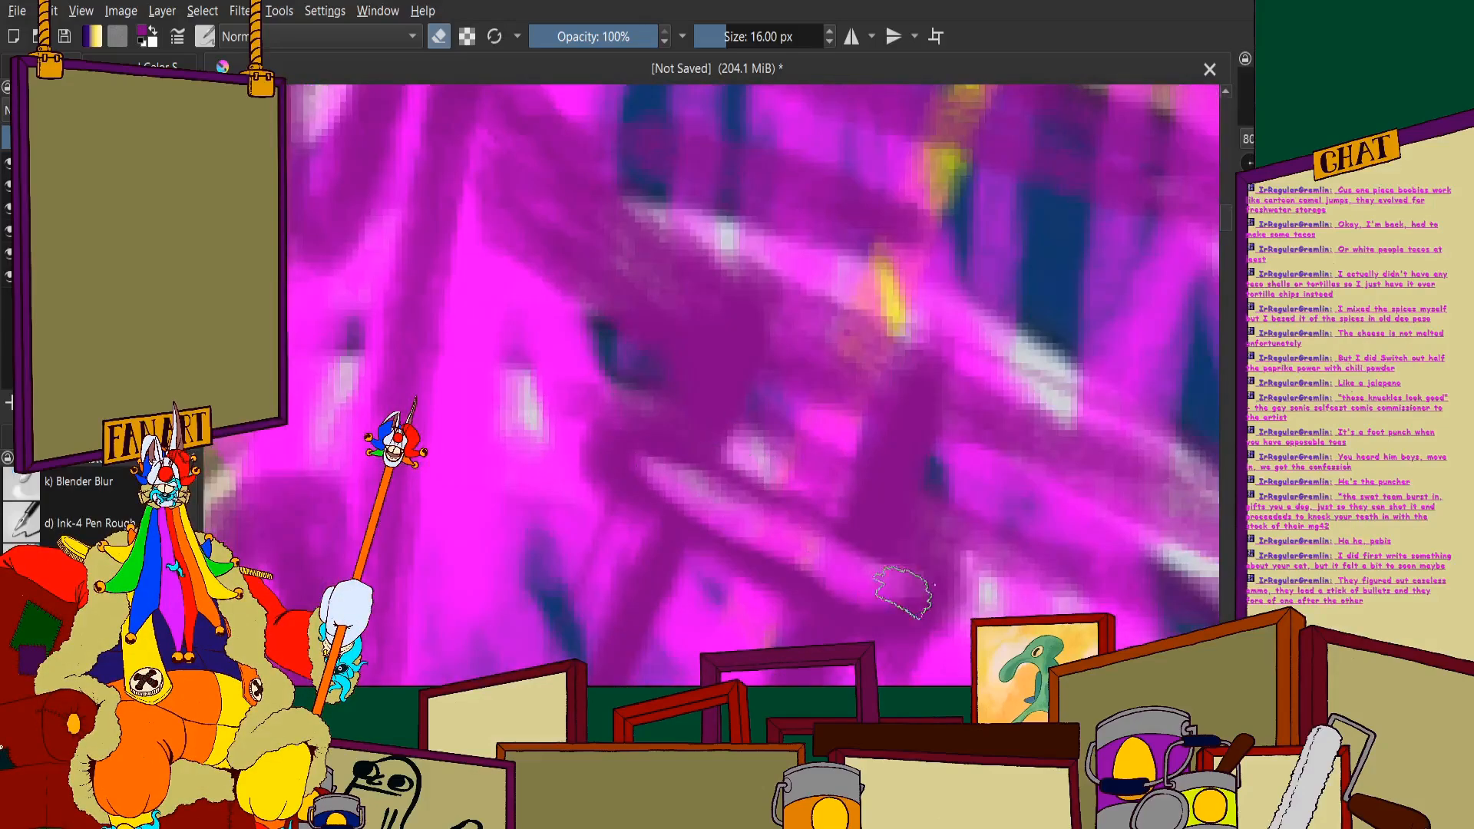
{"action": "left_click", "coordinate": [439, 36]}
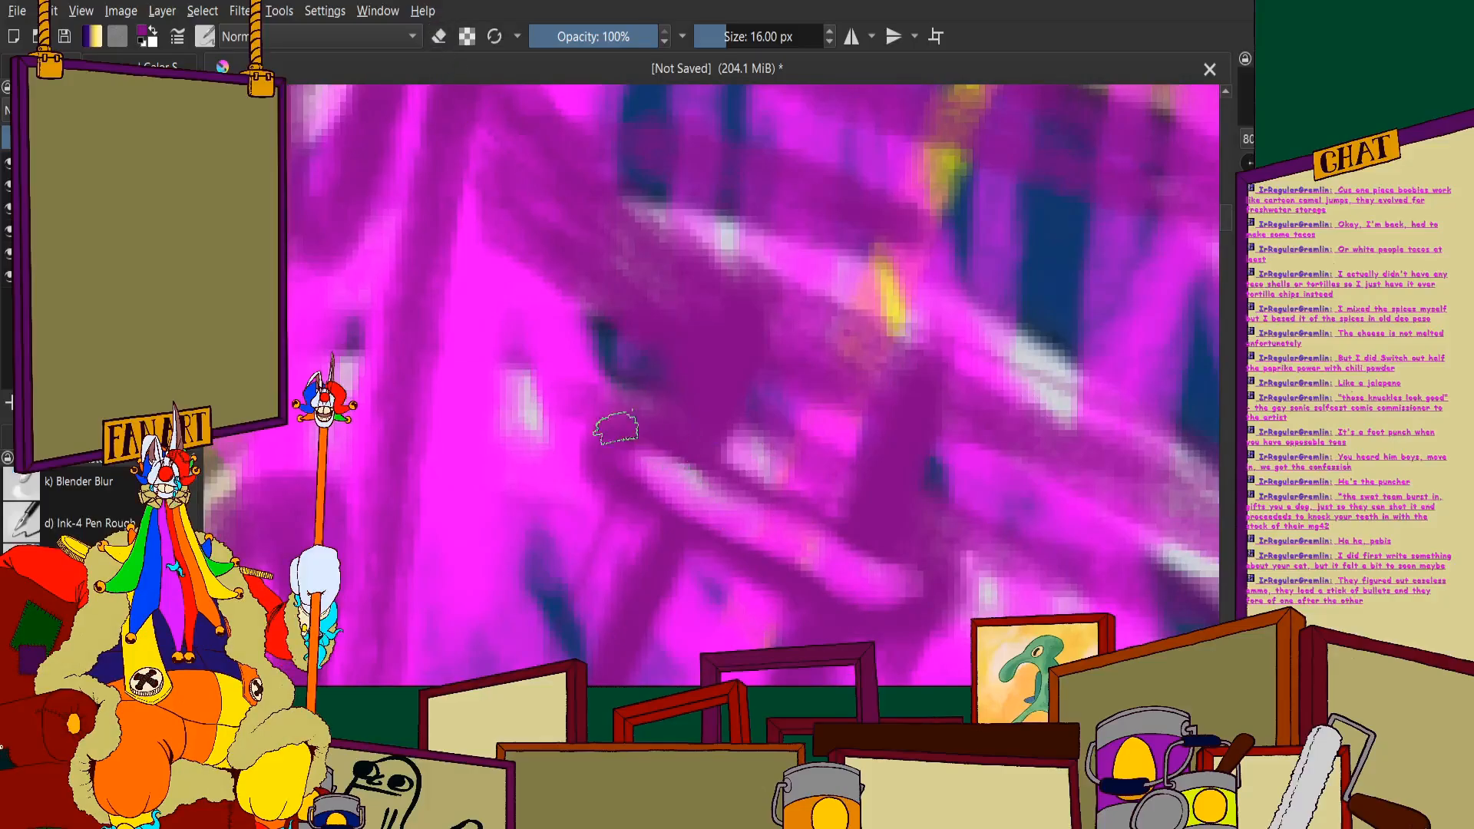
{"action": "mouse_move", "coordinate": [703, 453]}
{"action": "left_mouse_down"}
{"action": "mouse_move", "coordinate": [895, 546]}
{"action": "mouse_move", "coordinate": [912, 627]}
{"action": "left_mouse_up"}
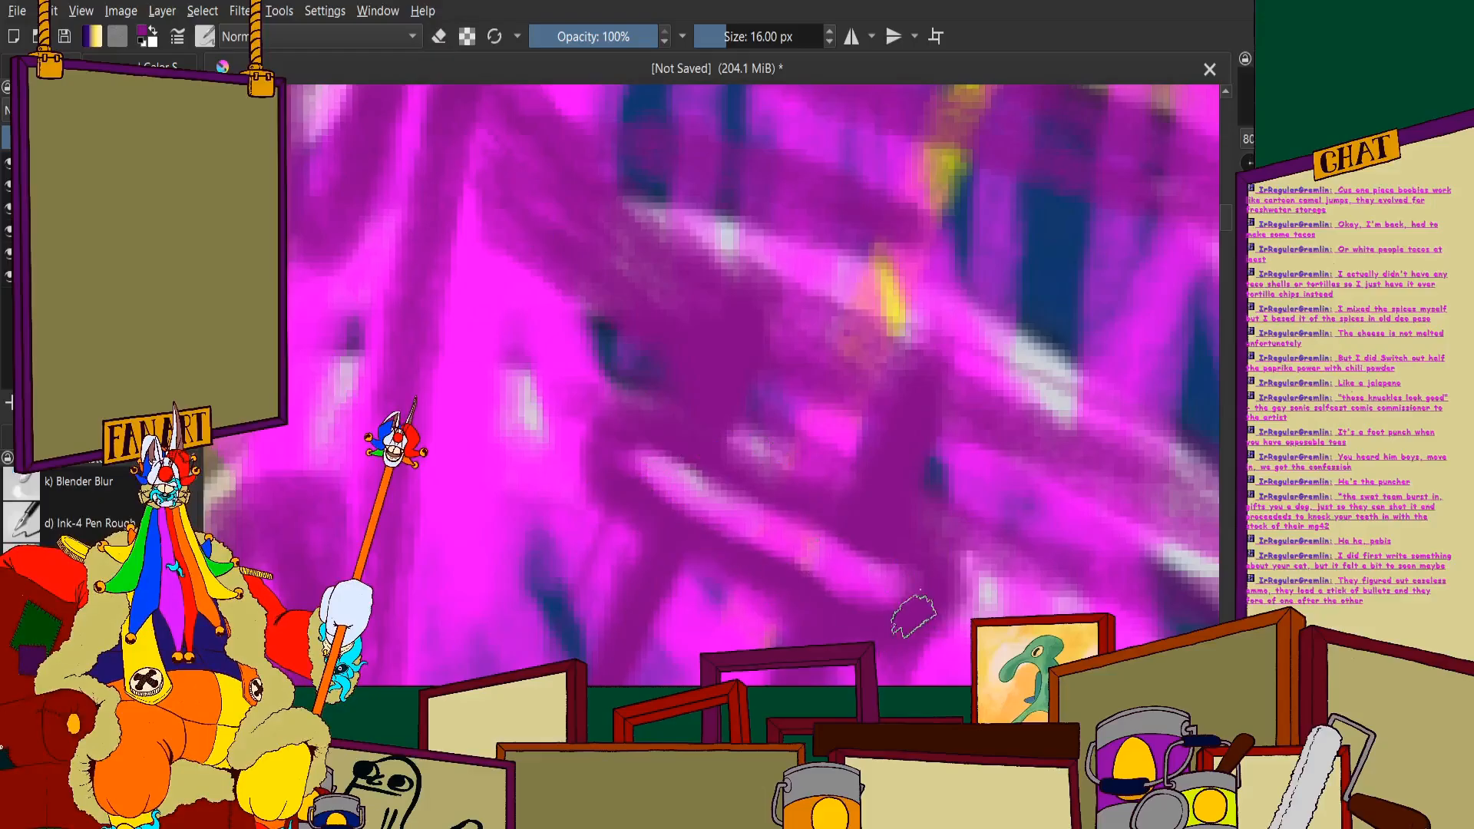
{"action": "scroll", "coordinate": [912, 614], "scroll_direction": "down", "scroll_amount": 6}
{"action": "scroll", "coordinate": [952, 584], "scroll_direction": "up", "scroll_amount": 5}
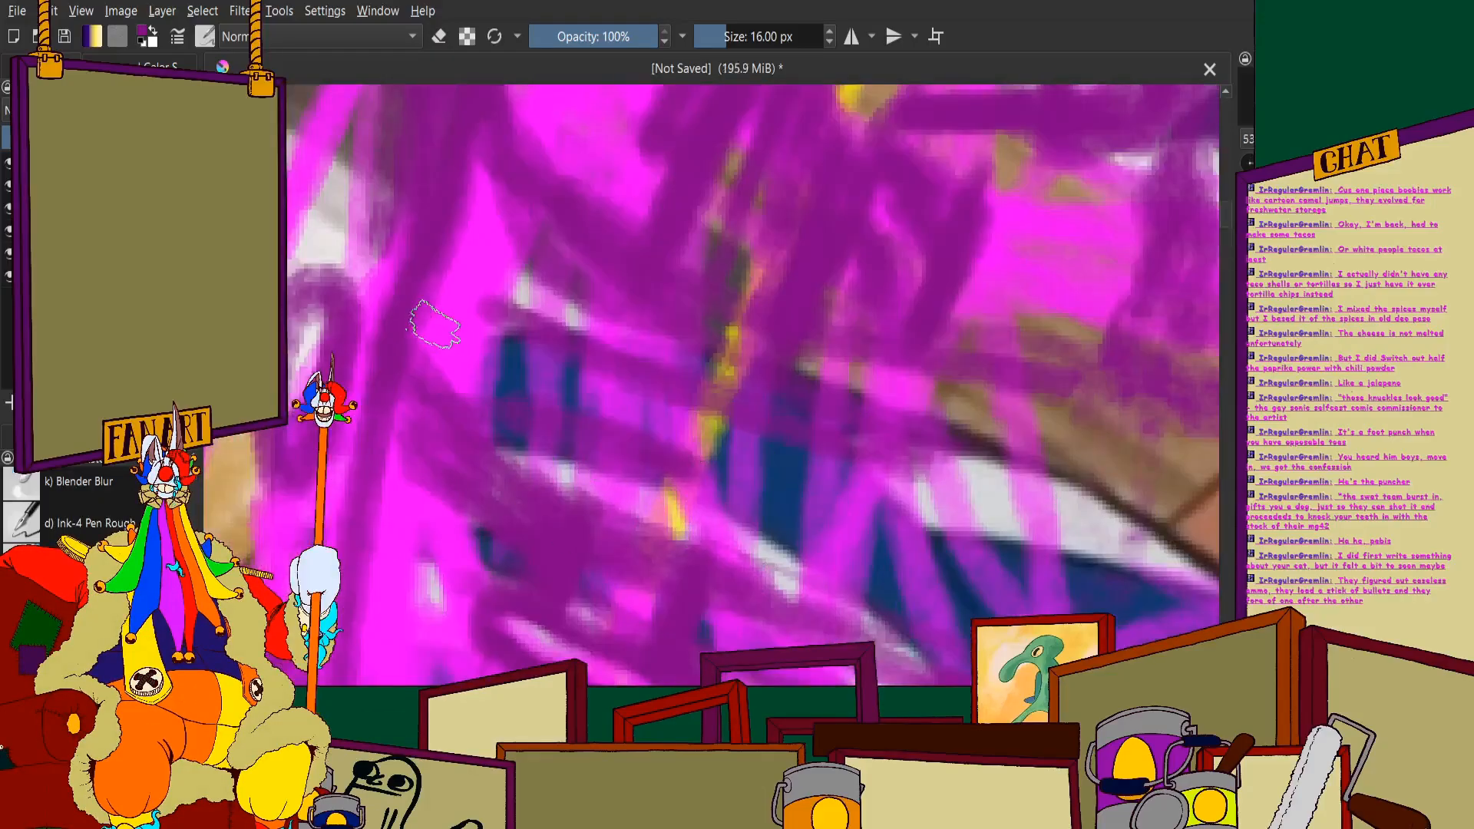
Inspect the sash with its medallions, the lapels, the chest line and the whole figure beside the references
{"action": "scroll", "coordinate": [637, 492], "scroll_direction": "down", "scroll_amount": 5}
{"action": "scroll", "coordinate": [776, 416], "scroll_direction": "up", "scroll_amount": 3}
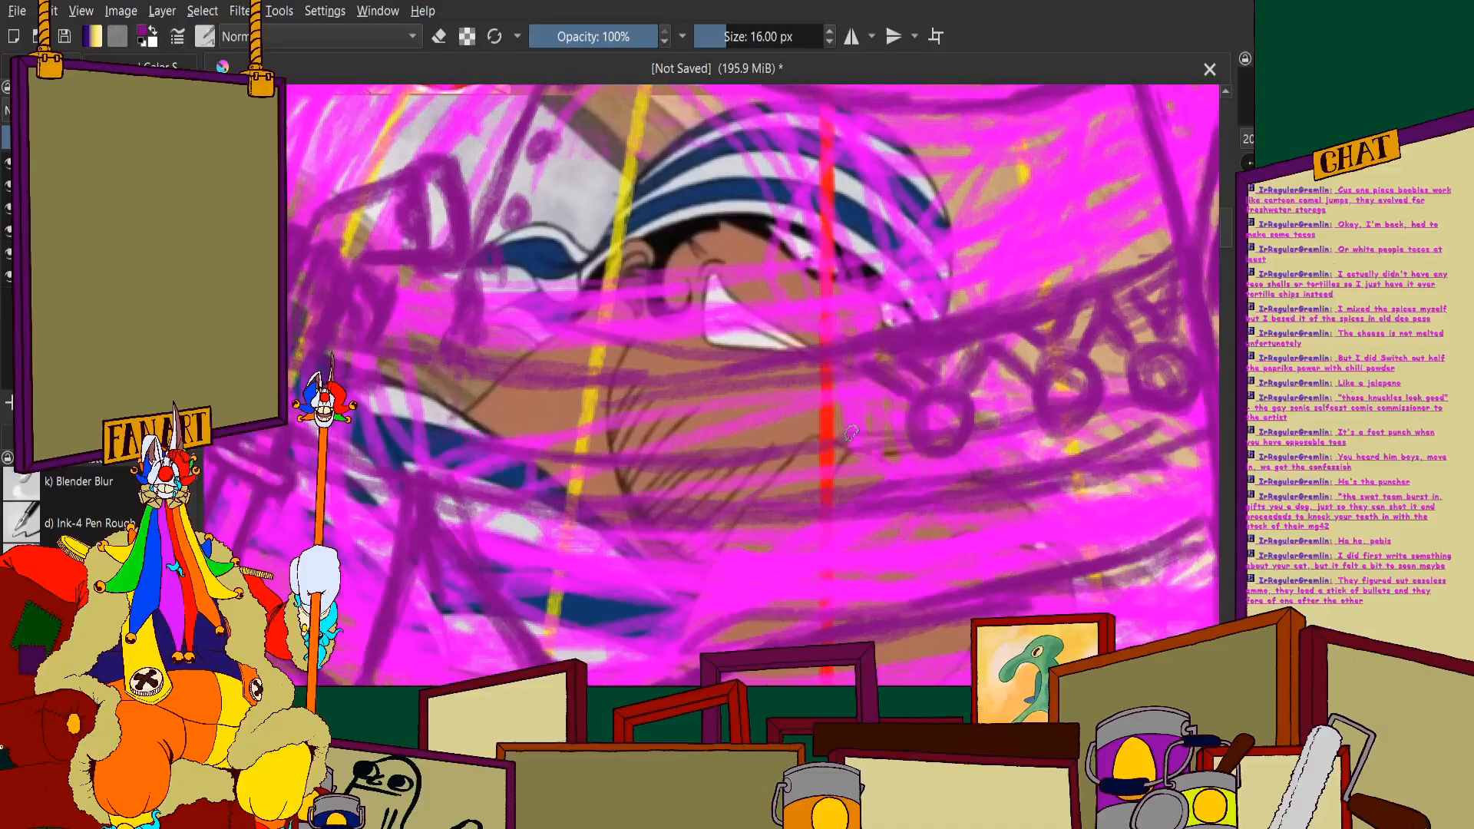
{"action": "scroll", "coordinate": [722, 392], "scroll_direction": "down", "scroll_amount": 3}
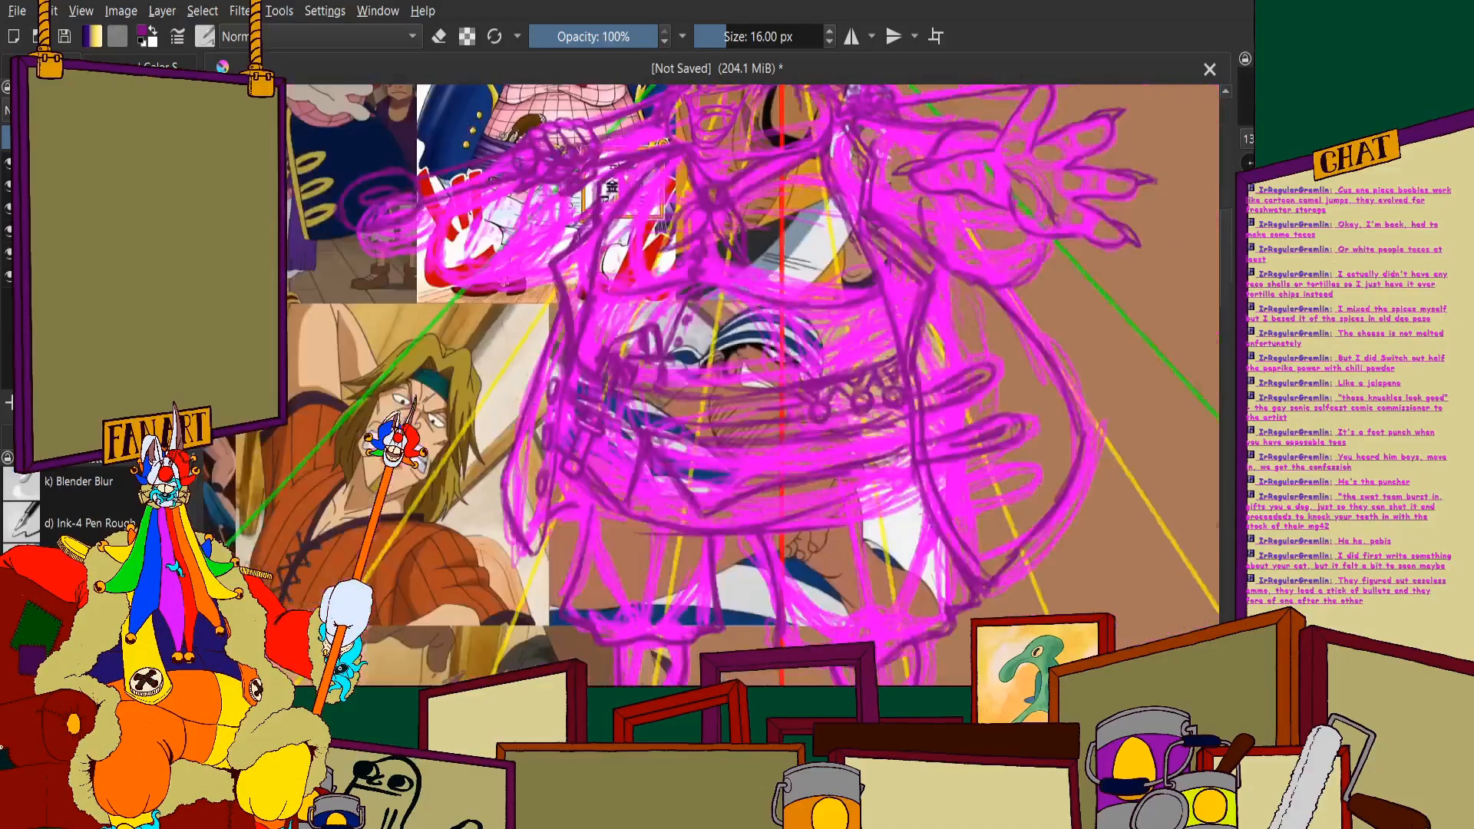
{"action": "scroll", "coordinate": [708, 512], "scroll_direction": "up", "scroll_amount": 5}
{"action": "scroll", "coordinate": [691, 606], "scroll_direction": "down", "scroll_amount": 2}
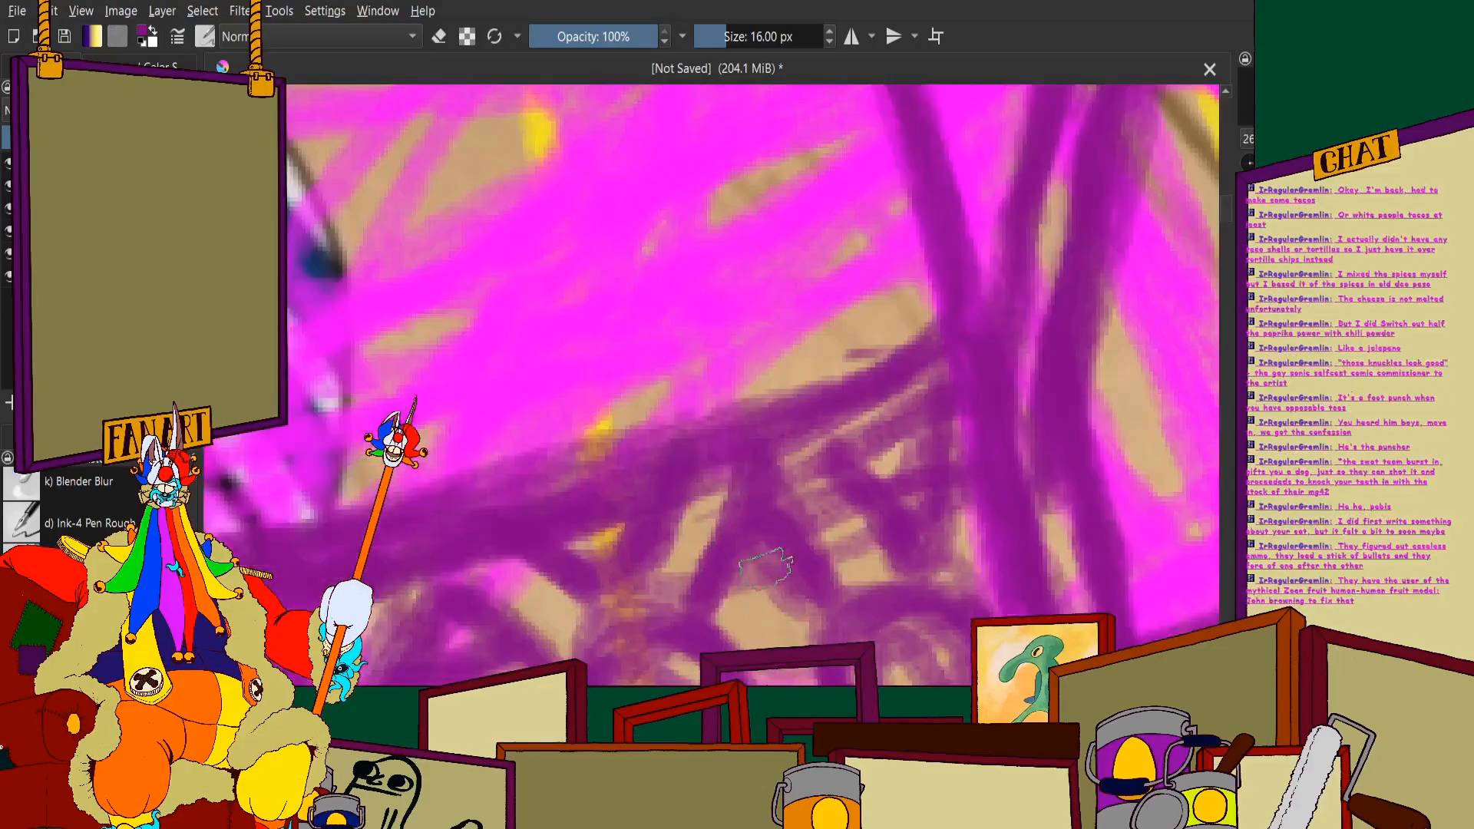
{"action": "scroll", "coordinate": [795, 531], "scroll_direction": "down", "scroll_amount": 1}
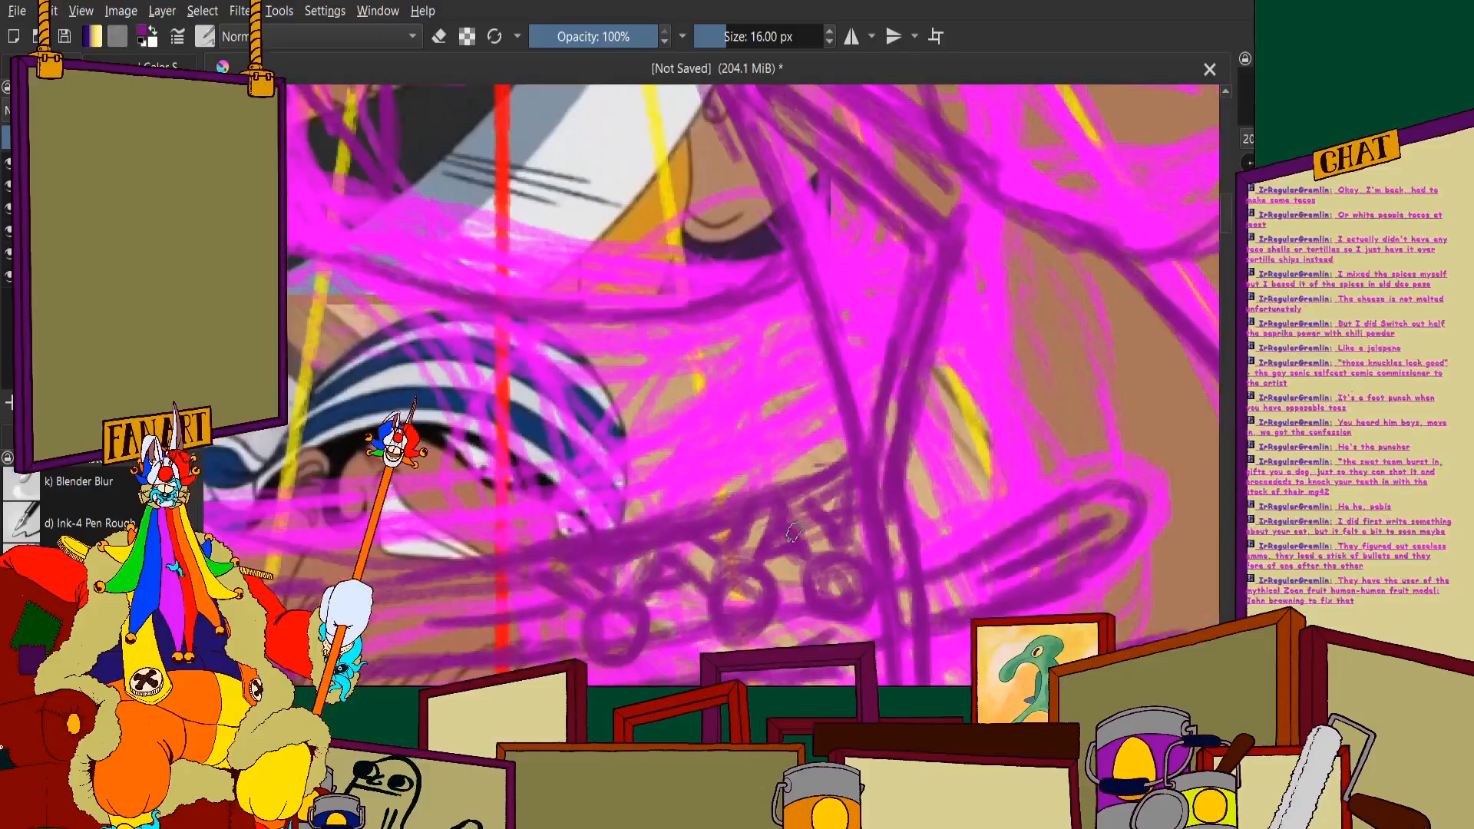
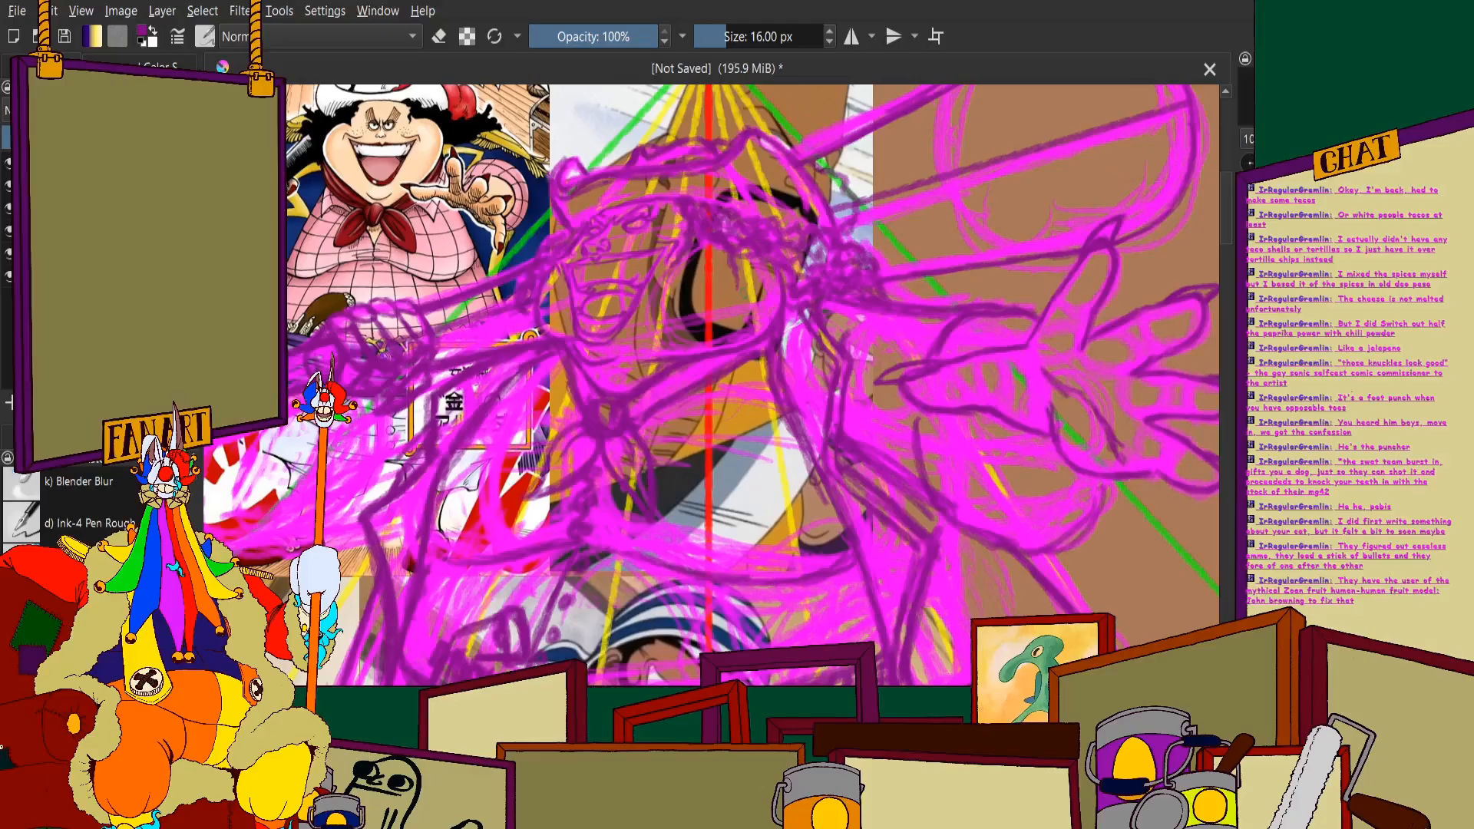
{"action": "scroll", "coordinate": [604, 538], "scroll_direction": "up", "scroll_amount": 4}
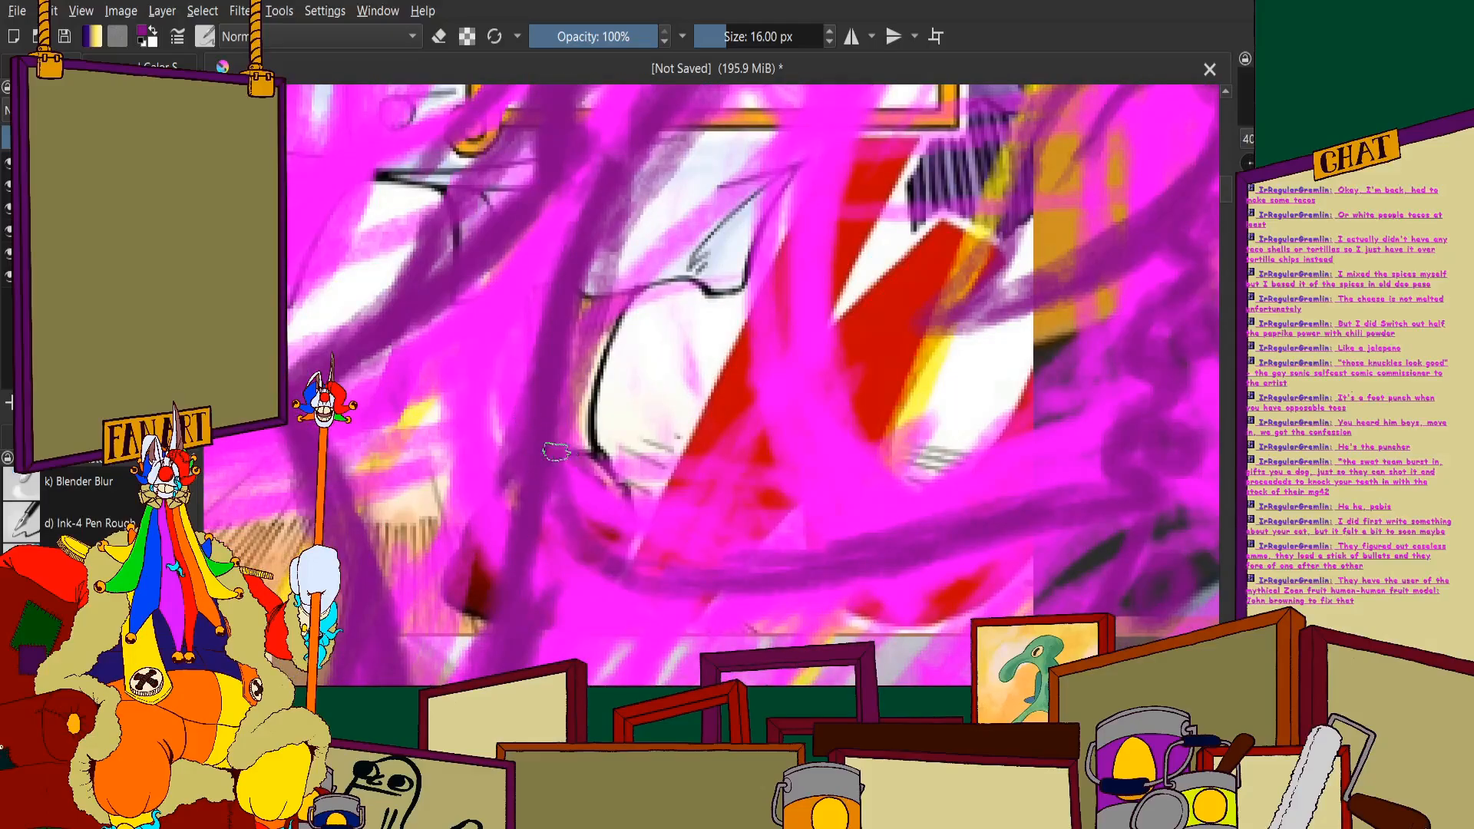
{"action": "scroll", "coordinate": [691, 580], "scroll_direction": "down", "scroll_amount": 4}
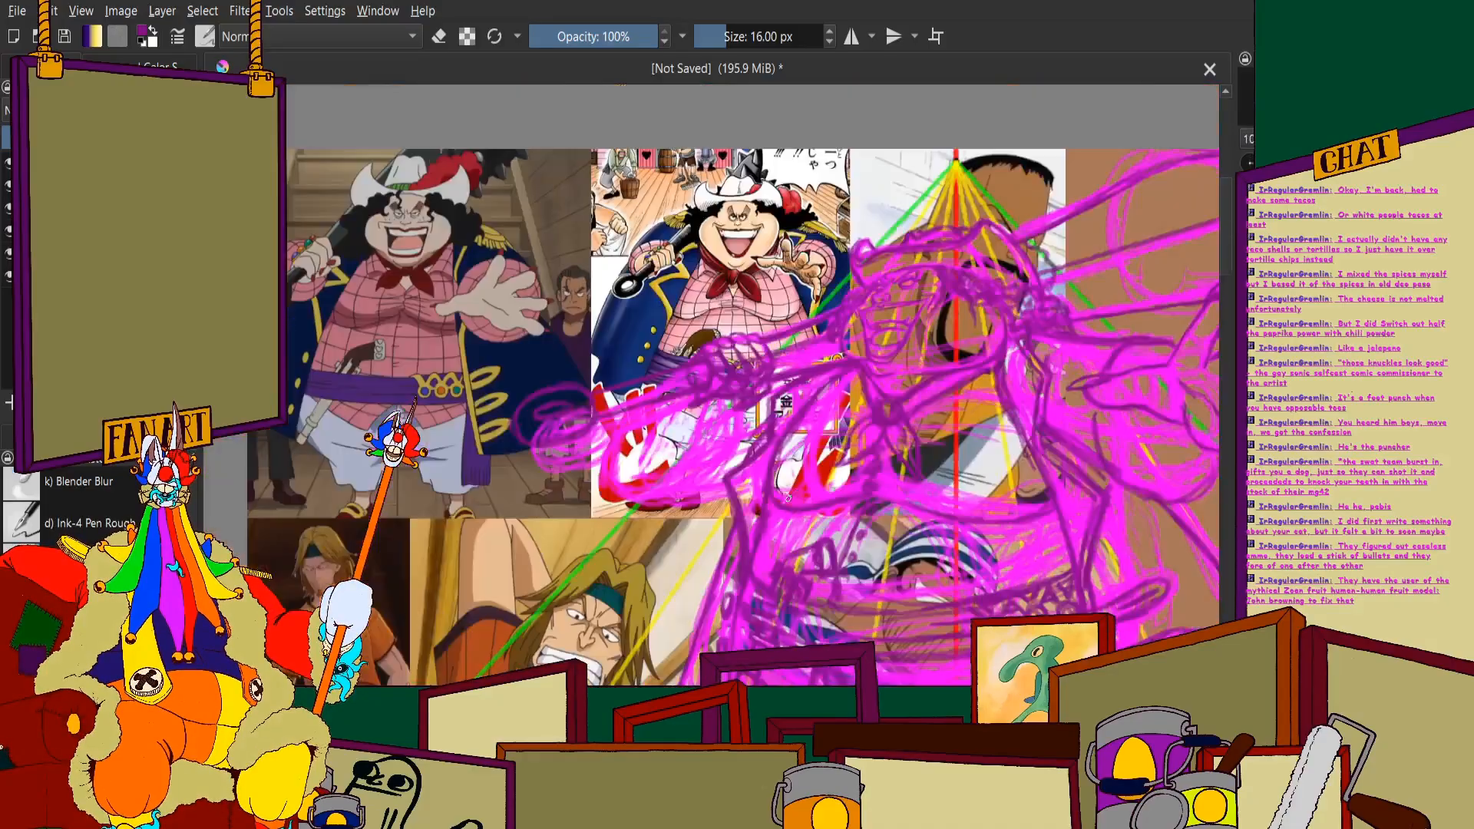
{"action": "scroll", "coordinate": [786, 496], "scroll_direction": "up", "scroll_amount": 4}
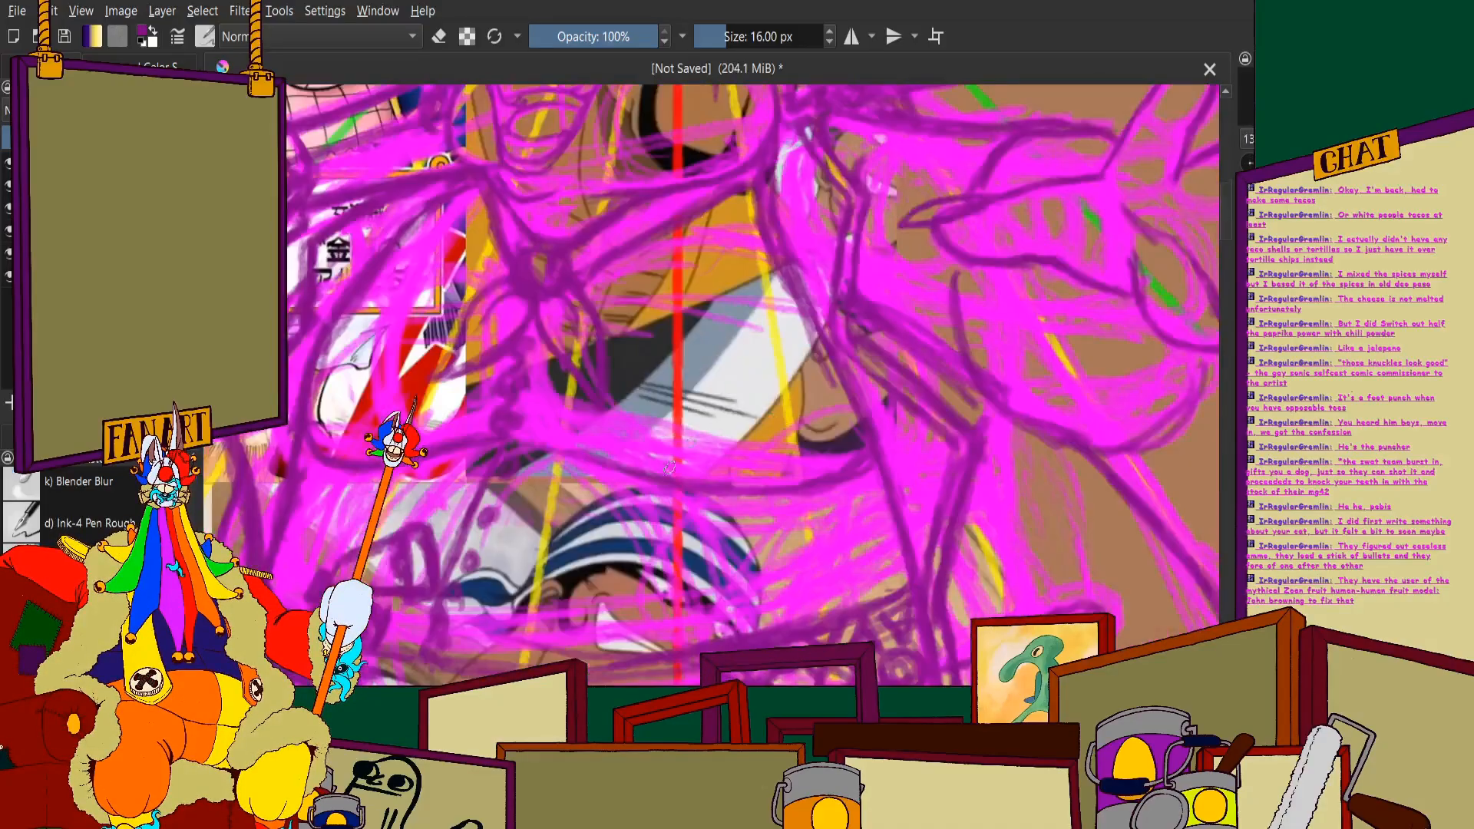
{"action": "scroll", "coordinate": [669, 467], "scroll_direction": "up", "scroll_amount": 2}
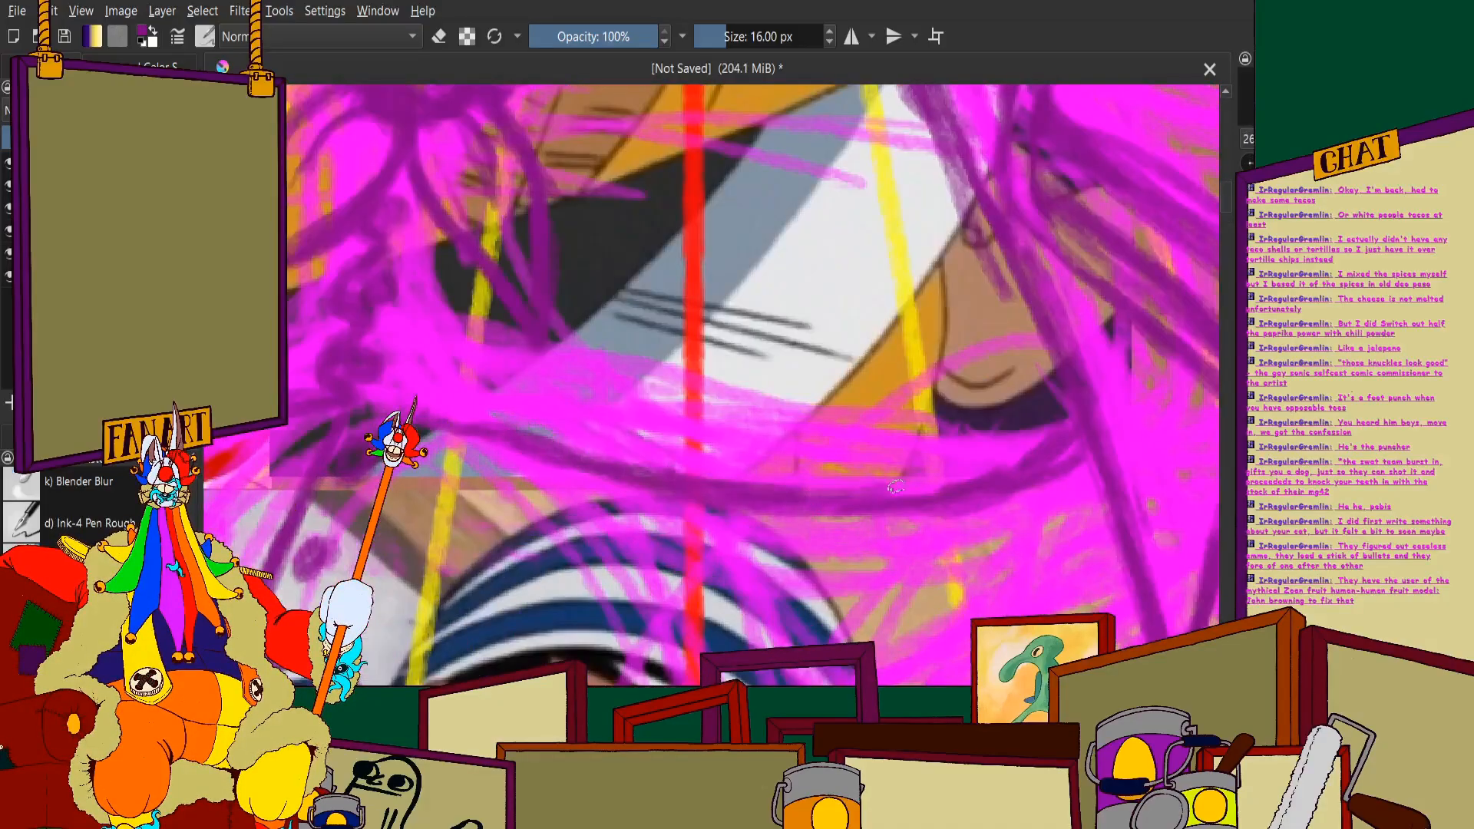
{"action": "scroll", "coordinate": [495, 436], "scroll_direction": "down", "scroll_amount": 3}
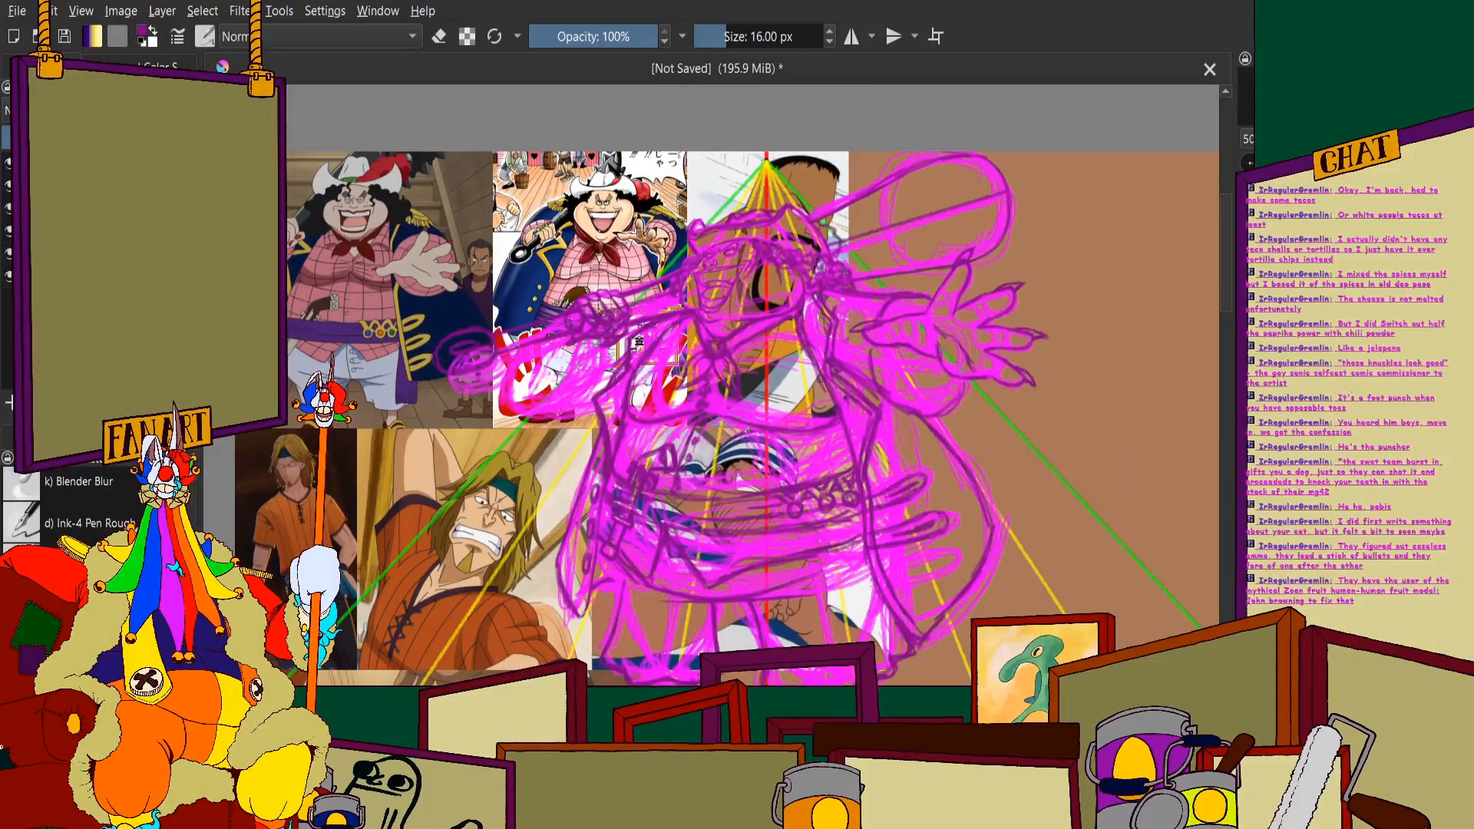
Draw the first part of the sleeve's inner curve in dark purple, running down from below the fist
{"action": "left_click_drag", "start_coordinate": [722, 467], "coordinate": [794, 524]}
{"action": "scroll", "coordinate": [573, 450], "scroll_direction": "up", "scroll_amount": 3}
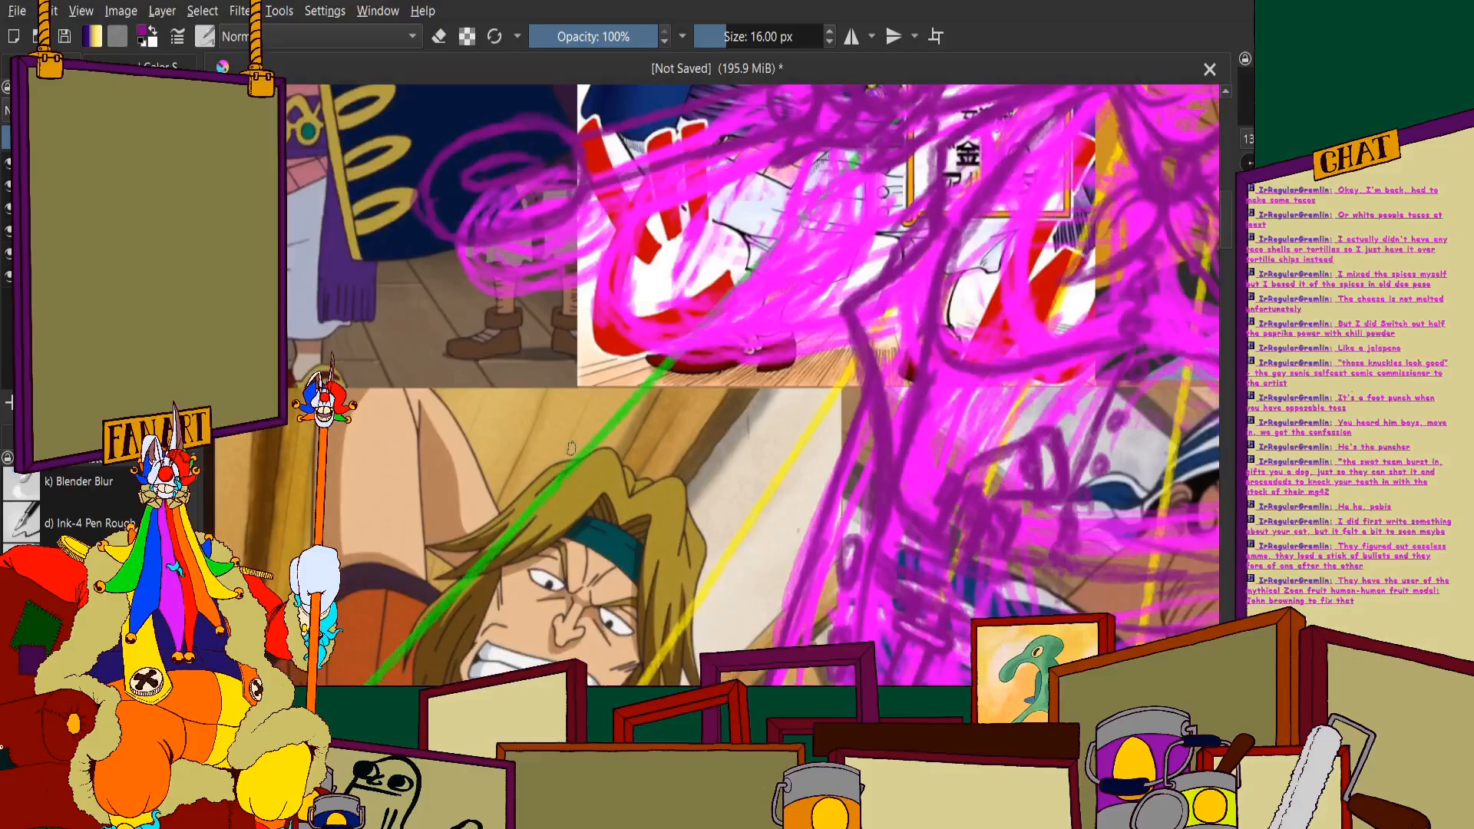
{"action": "scroll", "coordinate": [528, 459], "scroll_direction": "down", "scroll_amount": 3}
{"action": "scroll", "coordinate": [634, 345], "scroll_direction": "up", "scroll_amount": 3}
{"action": "scroll", "coordinate": [653, 361], "scroll_direction": "down", "scroll_amount": 1}
{"action": "left_click_drag", "start_coordinate": [560, 488], "coordinate": [602, 444]}
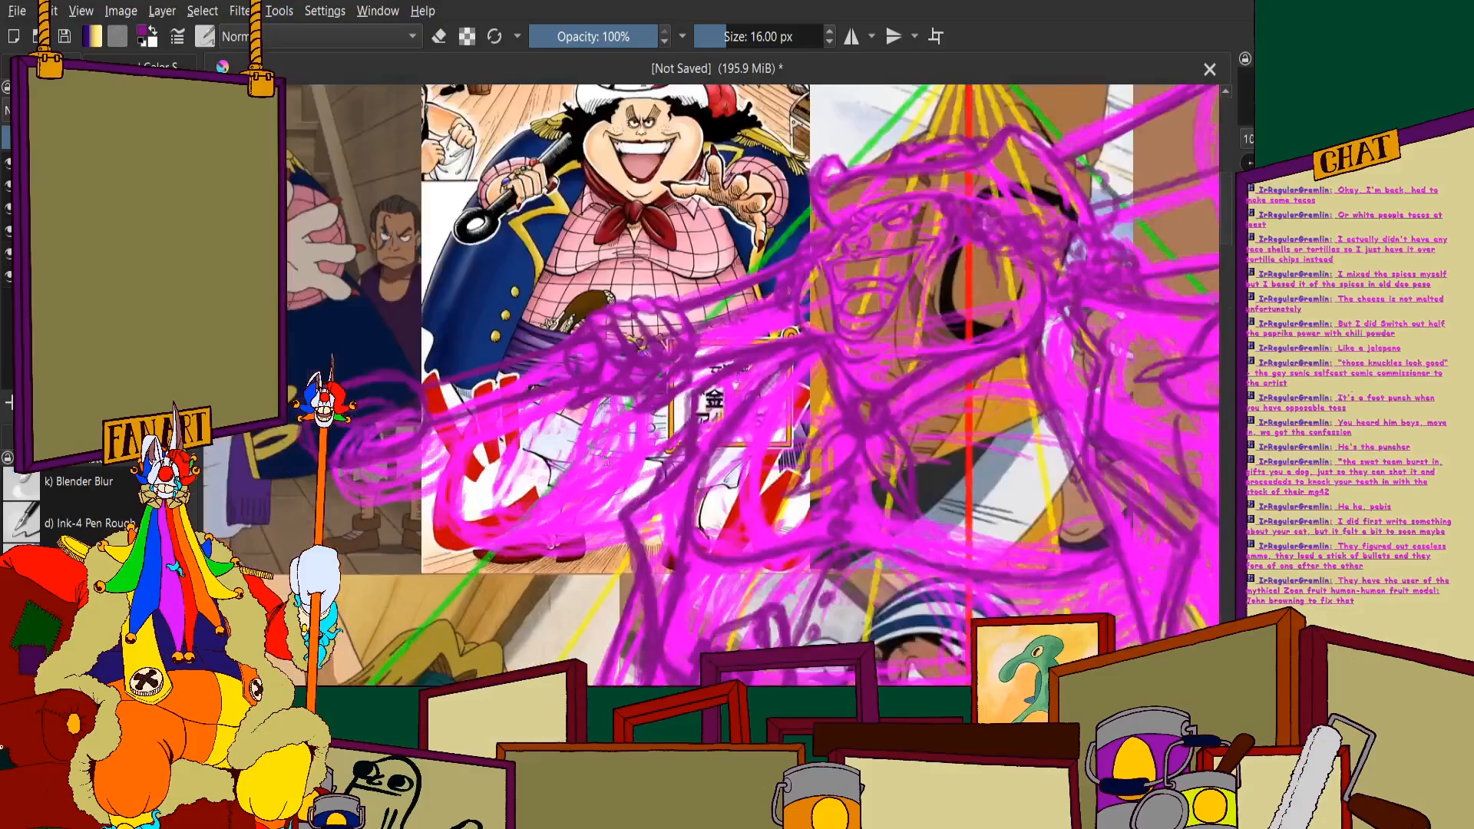
{"action": "scroll", "coordinate": [606, 443], "scroll_direction": "up", "scroll_amount": 2}
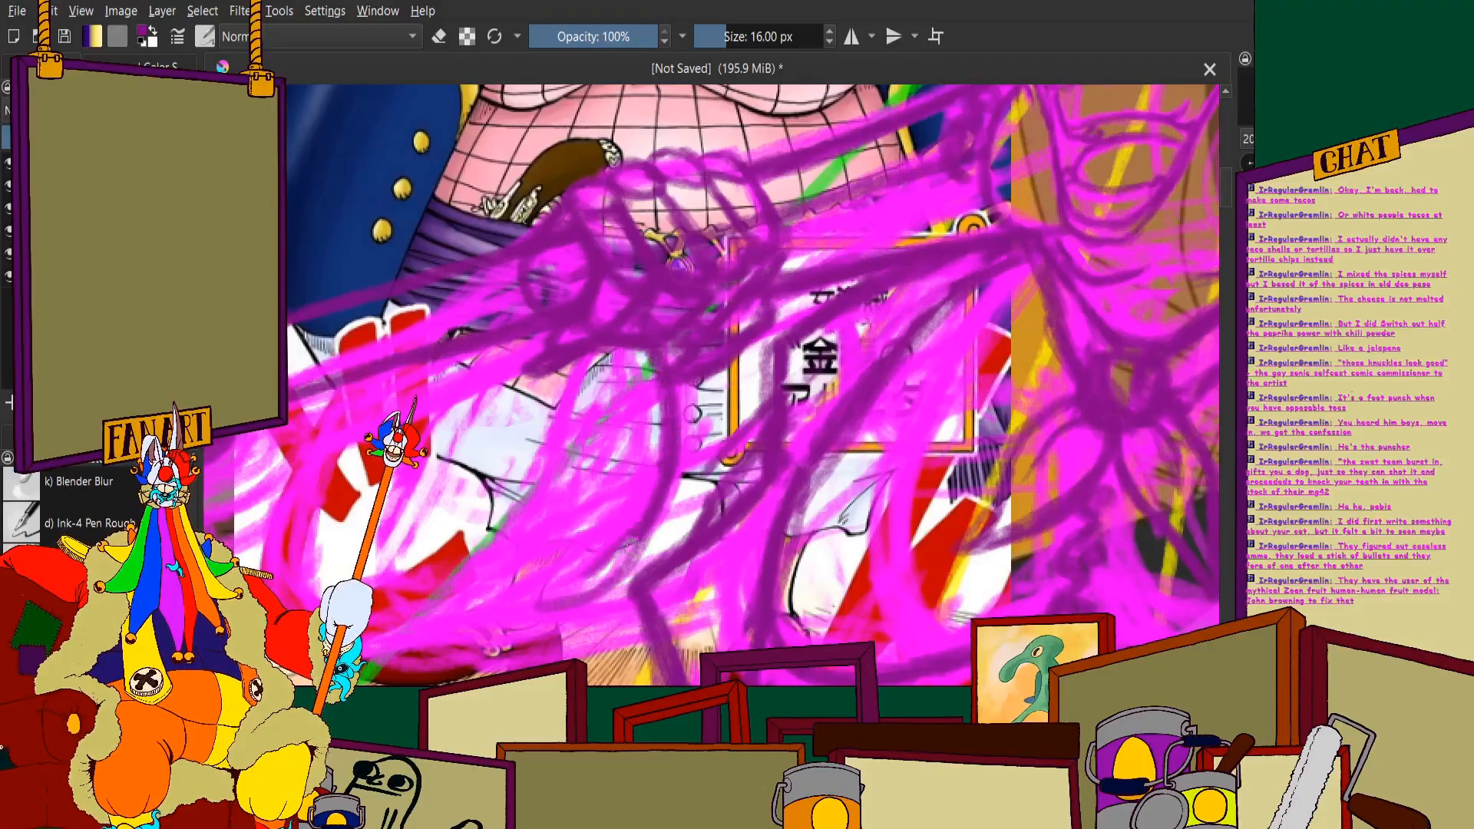
{"action": "scroll", "coordinate": [446, 303], "scroll_direction": "down", "scroll_amount": 3}
{"action": "scroll", "coordinate": [446, 303], "scroll_direction": "up", "scroll_amount": 3}
{"action": "scroll", "coordinate": [405, 293], "scroll_direction": "down", "scroll_amount": 4}
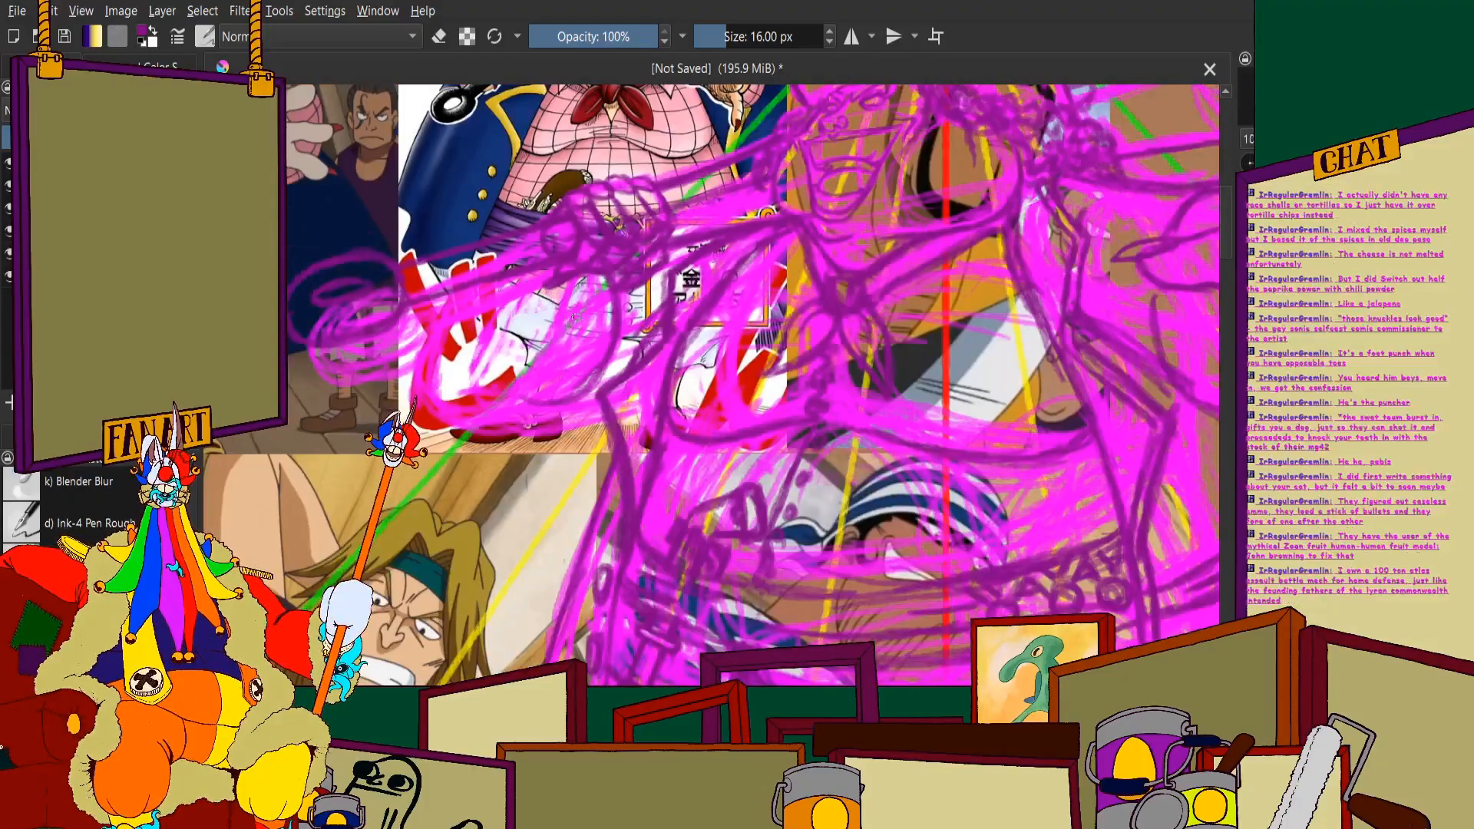
{"action": "scroll", "coordinate": [452, 221], "scroll_direction": "up", "scroll_amount": 4}
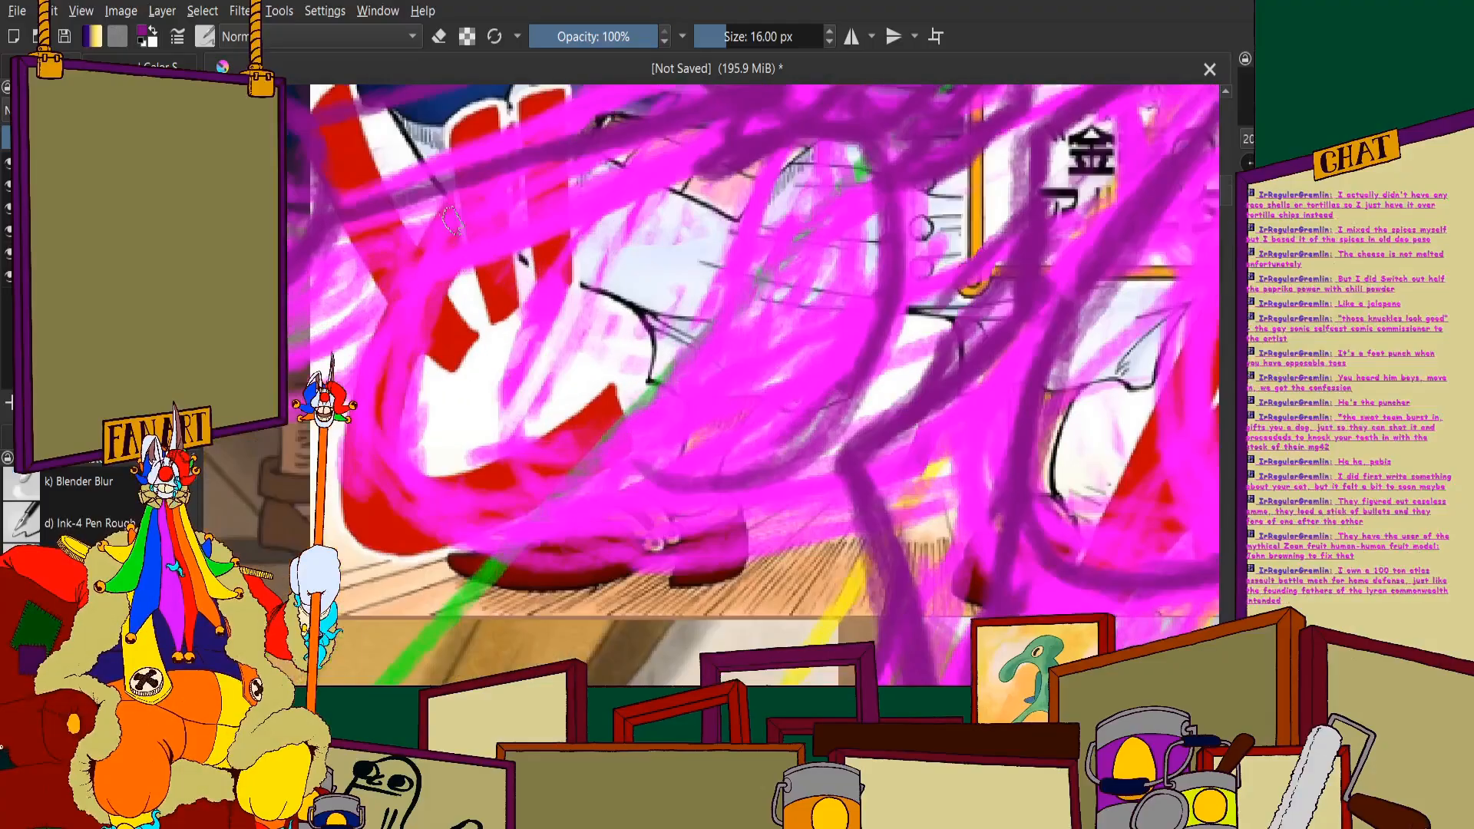
Continue the sleeve's inner curve around its lower side and up to the forearm line on the far side
{"action": "mouse_move", "coordinate": [456, 330]}
{"action": "left_mouse_down"}
{"action": "mouse_move", "coordinate": [396, 245]}
{"action": "mouse_move", "coordinate": [492, 445]}
{"action": "mouse_move", "coordinate": [638, 499]}
{"action": "mouse_move", "coordinate": [778, 453]}
{"action": "mouse_move", "coordinate": [845, 393]}
{"action": "left_mouse_up"}
{"action": "left_click_drag", "start_coordinate": [676, 482], "coordinate": [848, 396]}
{"action": "left_click_drag", "start_coordinate": [817, 445], "coordinate": [530, 449]}
{"action": "scroll", "coordinate": [466, 402], "scroll_direction": "down", "scroll_amount": 4}
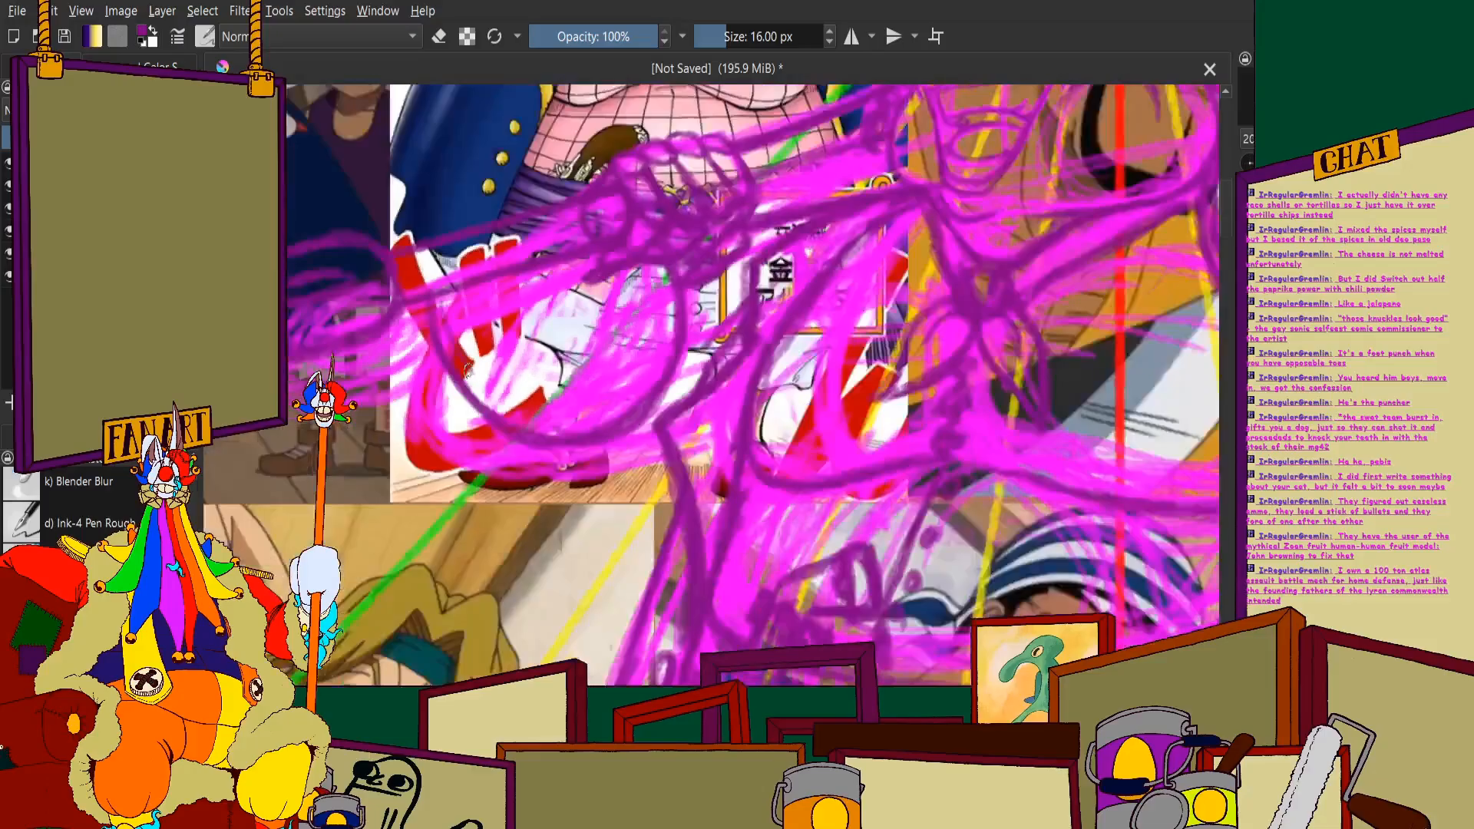
Draw the sleeve's outer contour in dark purple below the inner curve, joining it to the coat's bent edge
{"action": "scroll", "coordinate": [544, 341], "scroll_direction": "up", "scroll_amount": 3}
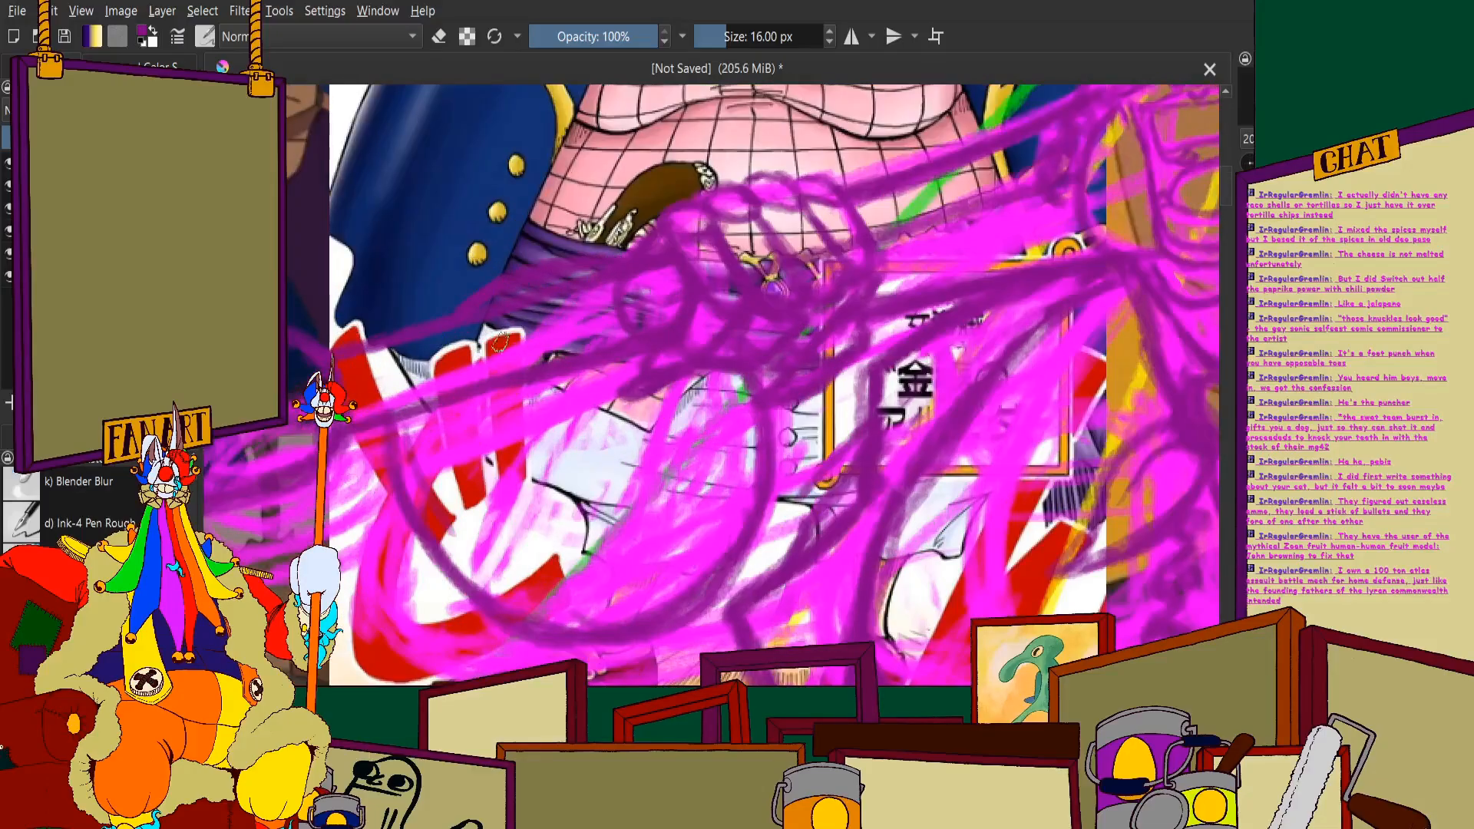
{"action": "scroll", "coordinate": [499, 342], "scroll_direction": "up", "scroll_amount": 2}
{"action": "scroll", "coordinate": [411, 484], "scroll_direction": "down", "scroll_amount": 3}
{"action": "scroll", "coordinate": [455, 387], "scroll_direction": "up", "scroll_amount": 3}
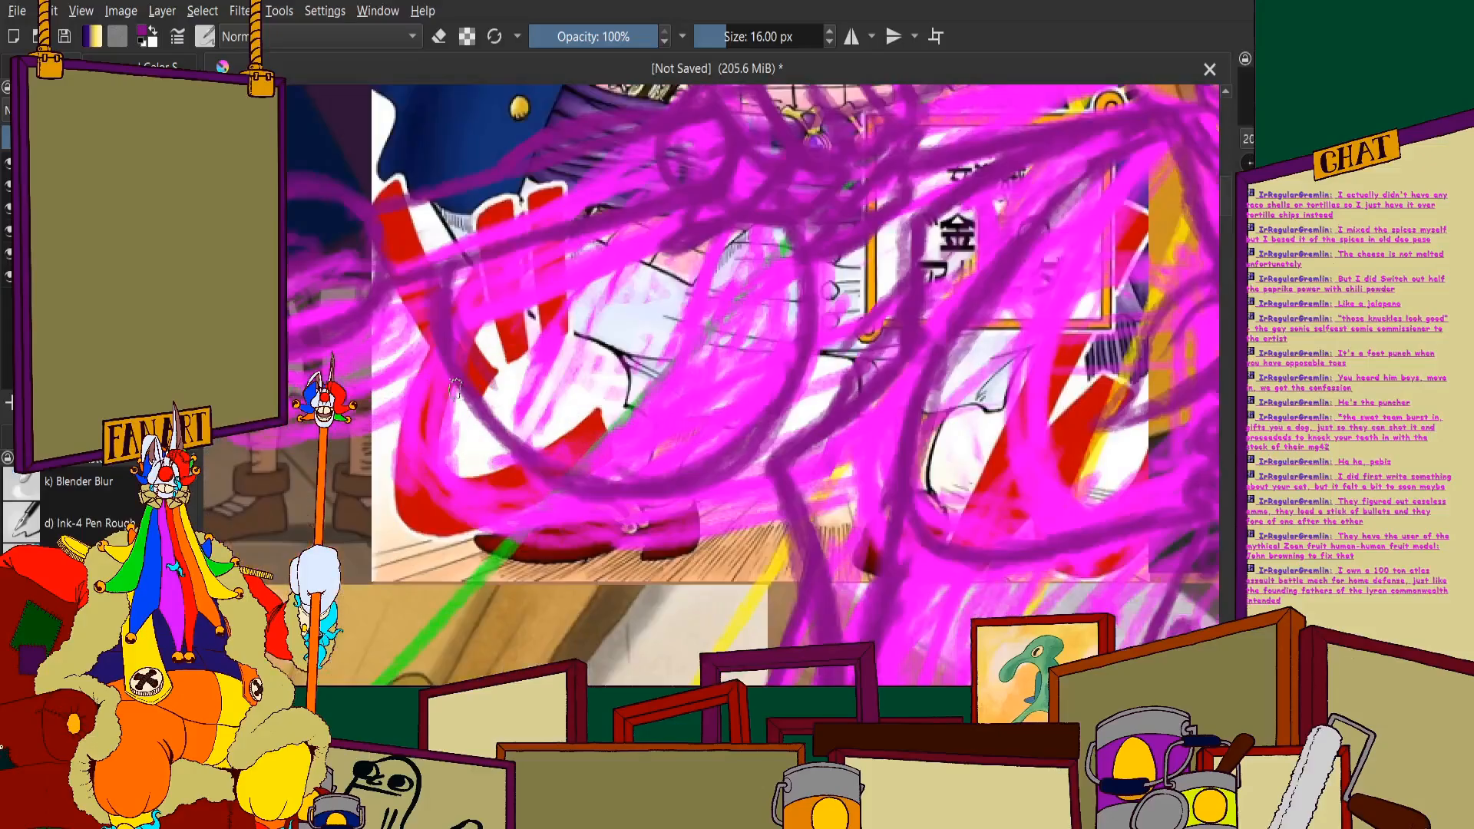
{"action": "left_click_drag", "start_coordinate": [425, 521], "coordinate": [506, 587]}
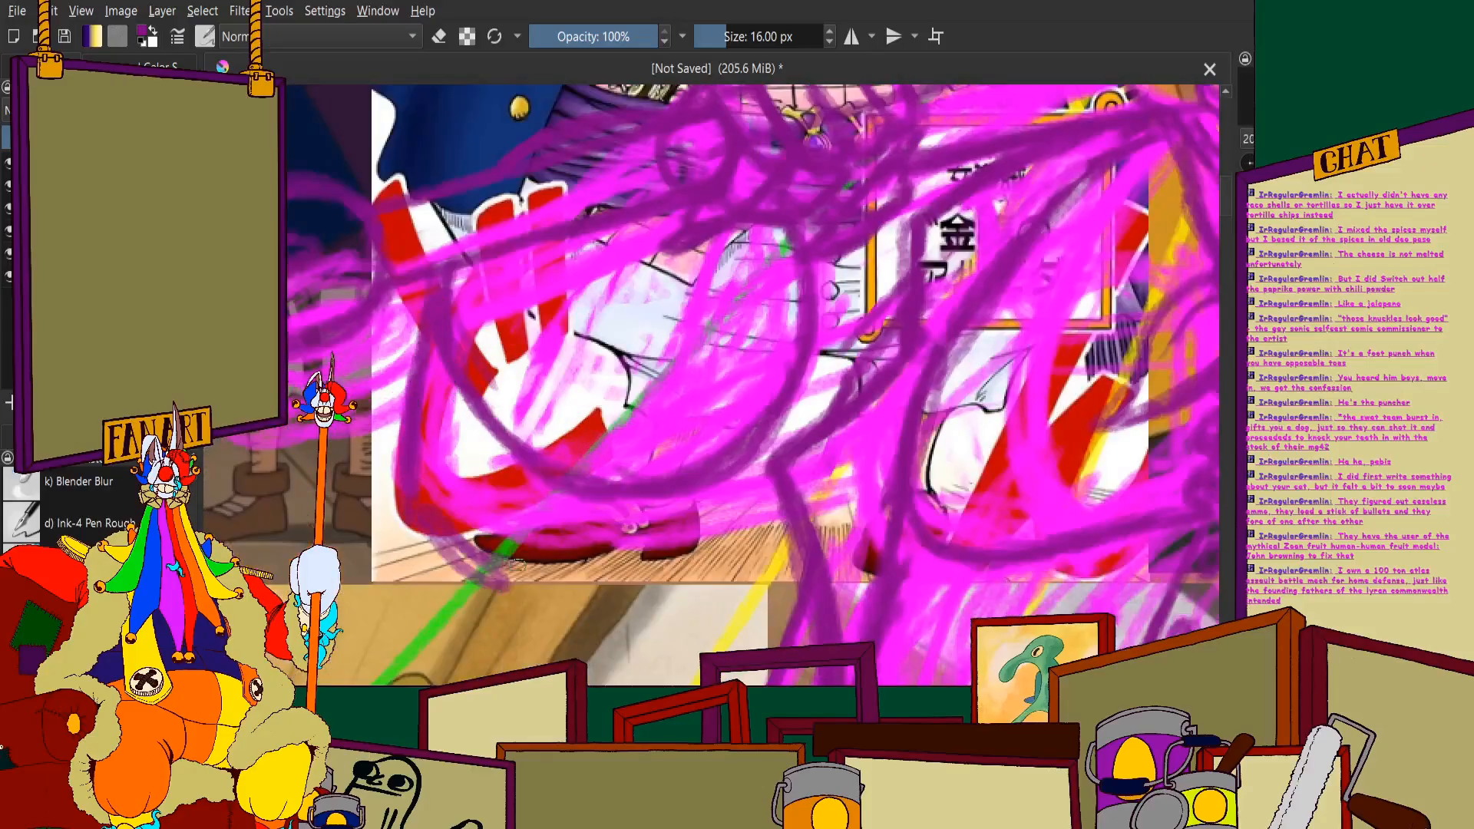
{"action": "mouse_move", "coordinate": [680, 540]}
{"action": "left_mouse_down"}
{"action": "mouse_move", "coordinate": [789, 527]}
{"action": "mouse_move", "coordinate": [530, 577]}
{"action": "mouse_move", "coordinate": [737, 475]}
{"action": "left_mouse_up"}
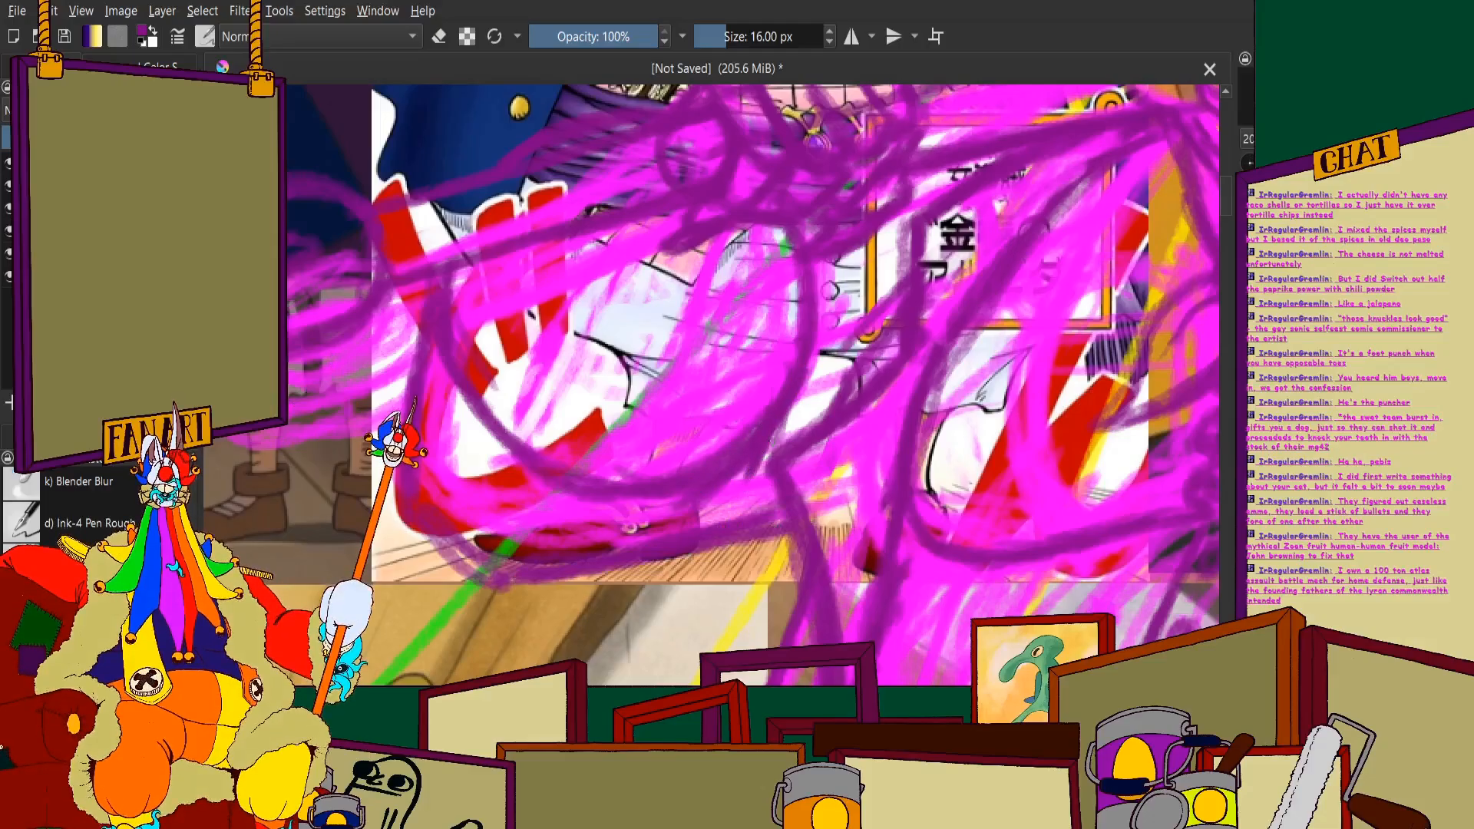
Reinforce the outer side of the fist arm's sleeve and square off its lower corner with darker strokes
{"action": "scroll", "coordinate": [770, 426], "scroll_direction": "down", "scroll_amount": 5}
{"action": "scroll", "coordinate": [730, 373], "scroll_direction": "up", "scroll_amount": 6}
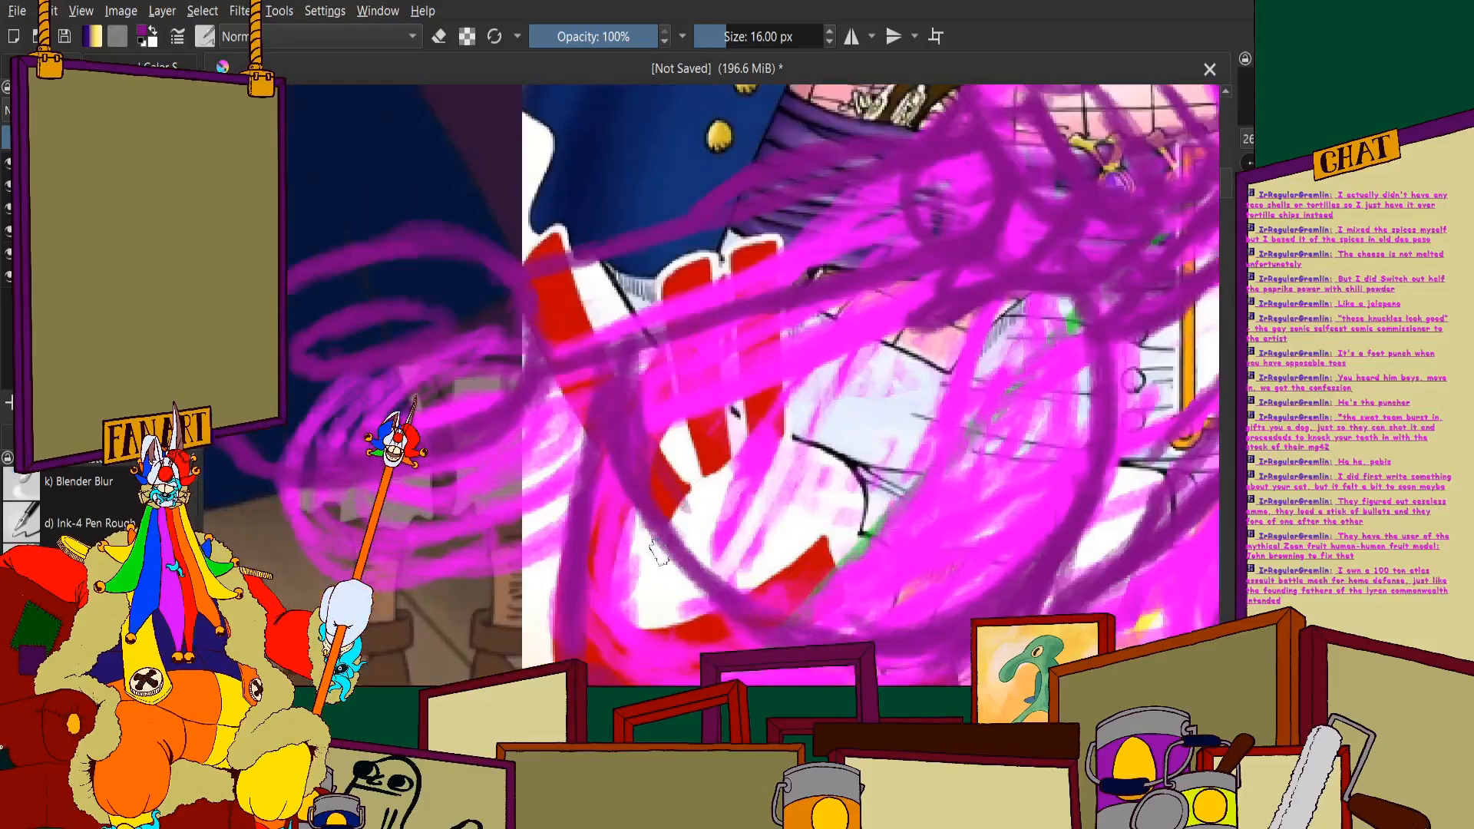
{"action": "scroll", "coordinate": [731, 373], "scroll_direction": "down", "scroll_amount": 4}
{"action": "scroll", "coordinate": [672, 342], "scroll_direction": "up", "scroll_amount": 6}
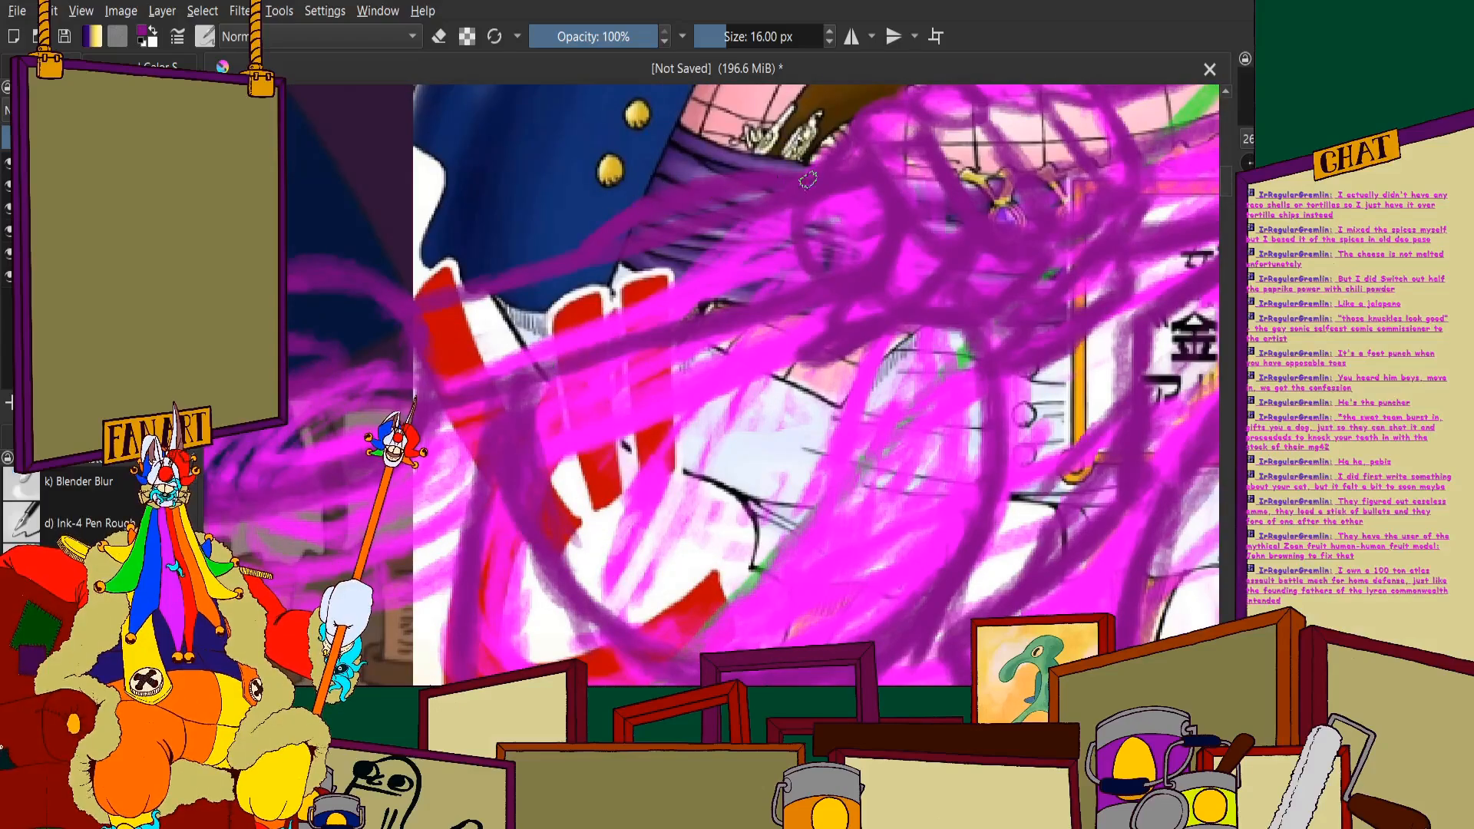
{"action": "scroll", "coordinate": [579, 253], "scroll_direction": "down", "scroll_amount": 3}
{"action": "scroll", "coordinate": [525, 407], "scroll_direction": "up", "scroll_amount": 4}
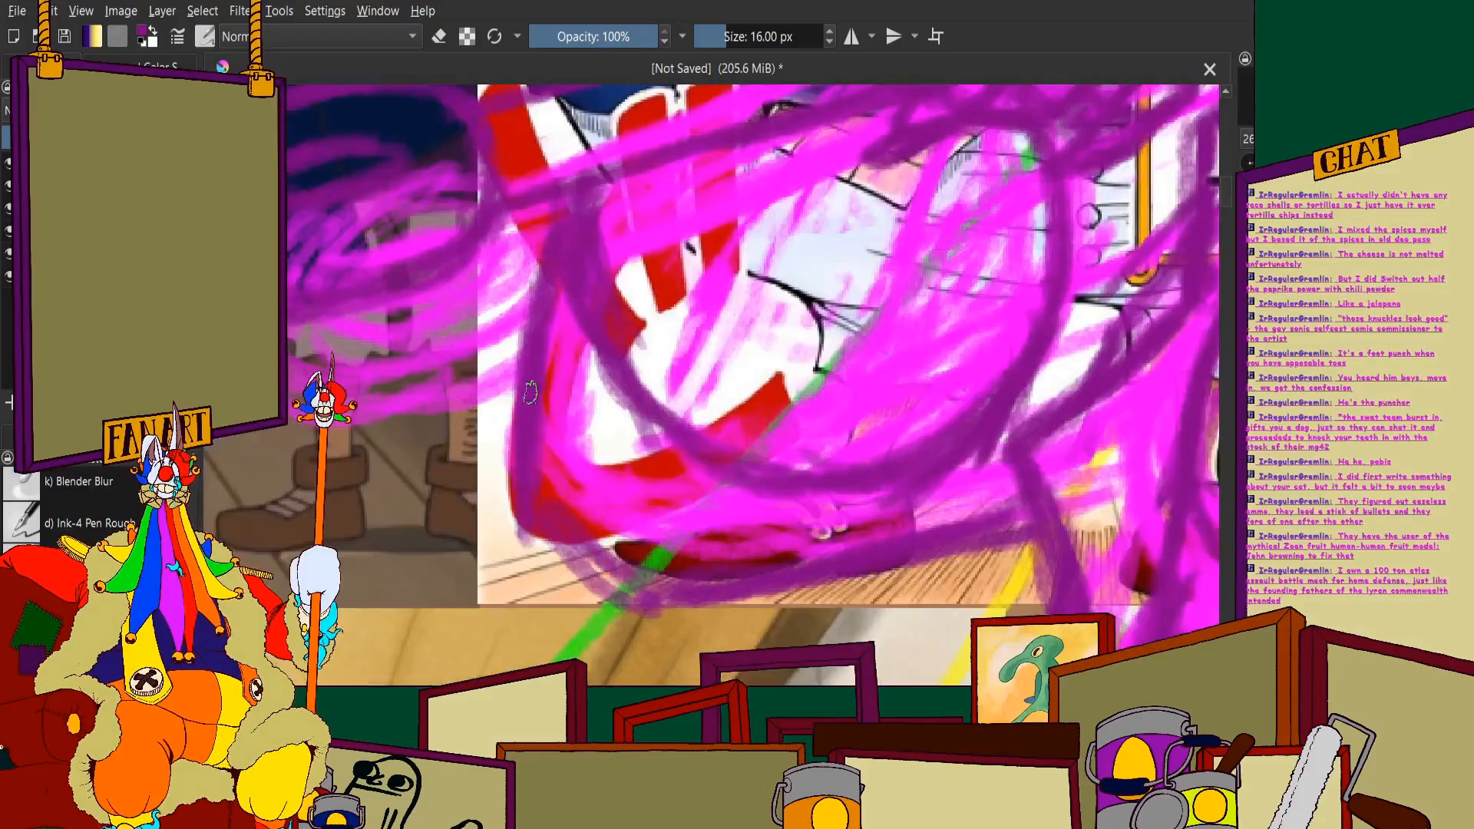
{"action": "scroll", "coordinate": [514, 510], "scroll_direction": "down", "scroll_amount": 5}
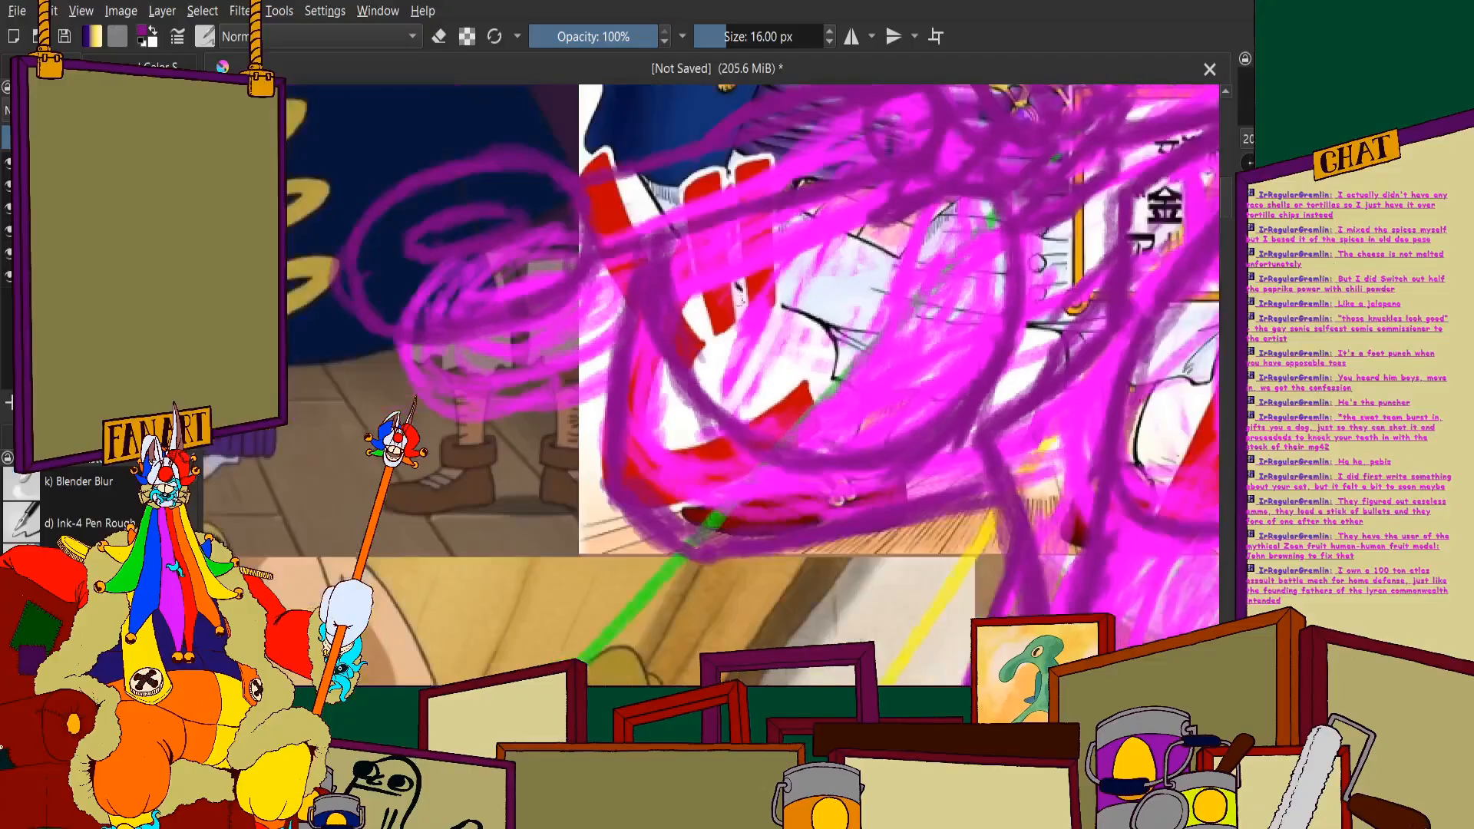
Add a second dark purple line beneath the upper lip inside the grinning mouth
{"action": "scroll", "coordinate": [971, 357], "scroll_direction": "up", "scroll_amount": 6}
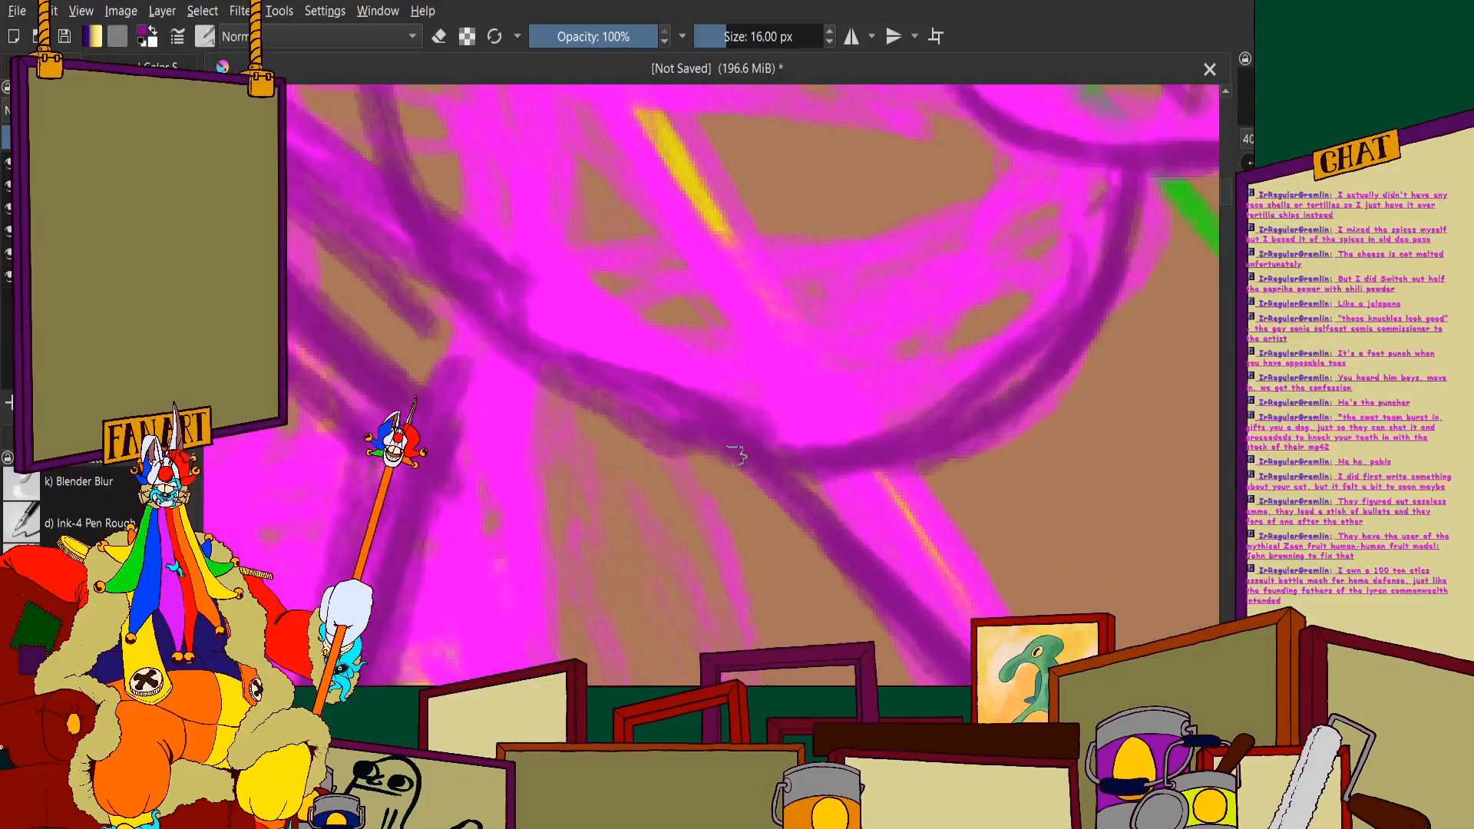
{"action": "scroll", "coordinate": [737, 456], "scroll_direction": "down", "scroll_amount": 6}
{"action": "scroll", "coordinate": [641, 261], "scroll_direction": "up", "scroll_amount": 6}
{"action": "left_click_drag", "start_coordinate": [641, 257], "coordinate": [637, 406]}
{"action": "scroll", "coordinate": [637, 461], "scroll_direction": "down", "scroll_amount": 6}
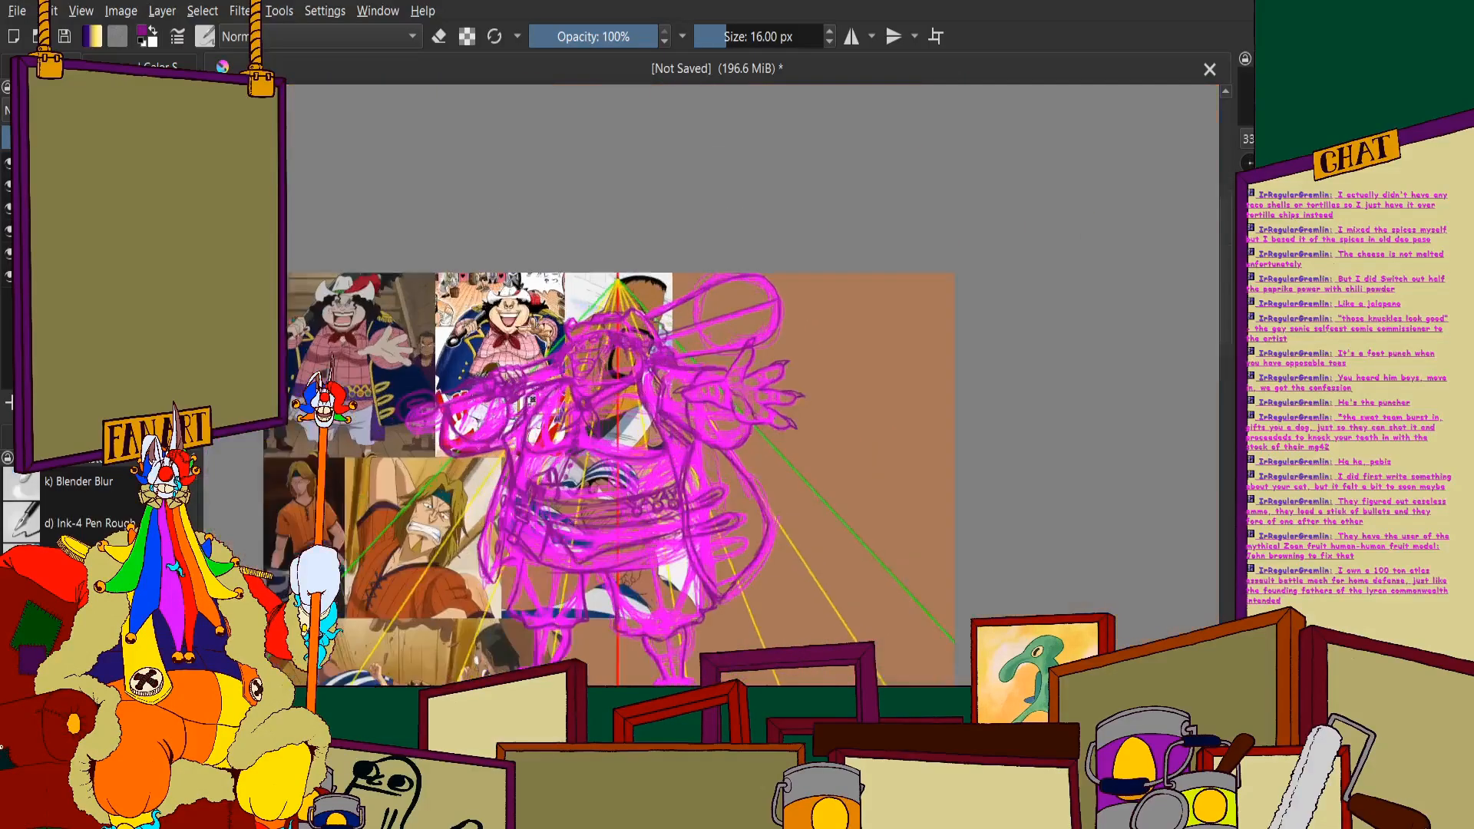
{"action": "scroll", "coordinate": [644, 351], "scroll_direction": "up", "scroll_amount": 6}
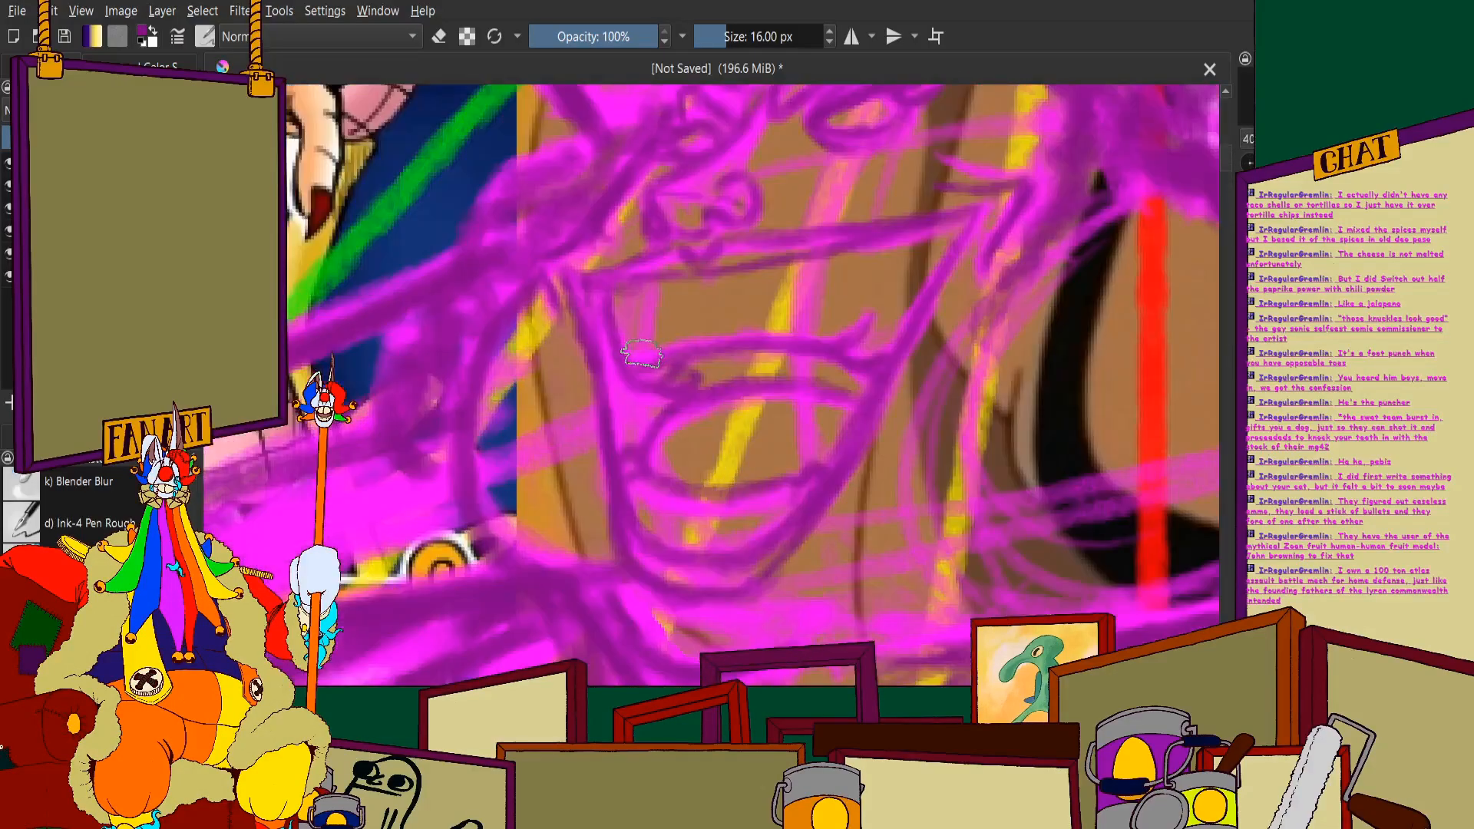
{"action": "scroll", "coordinate": [843, 300], "scroll_direction": "up", "scroll_amount": 3}
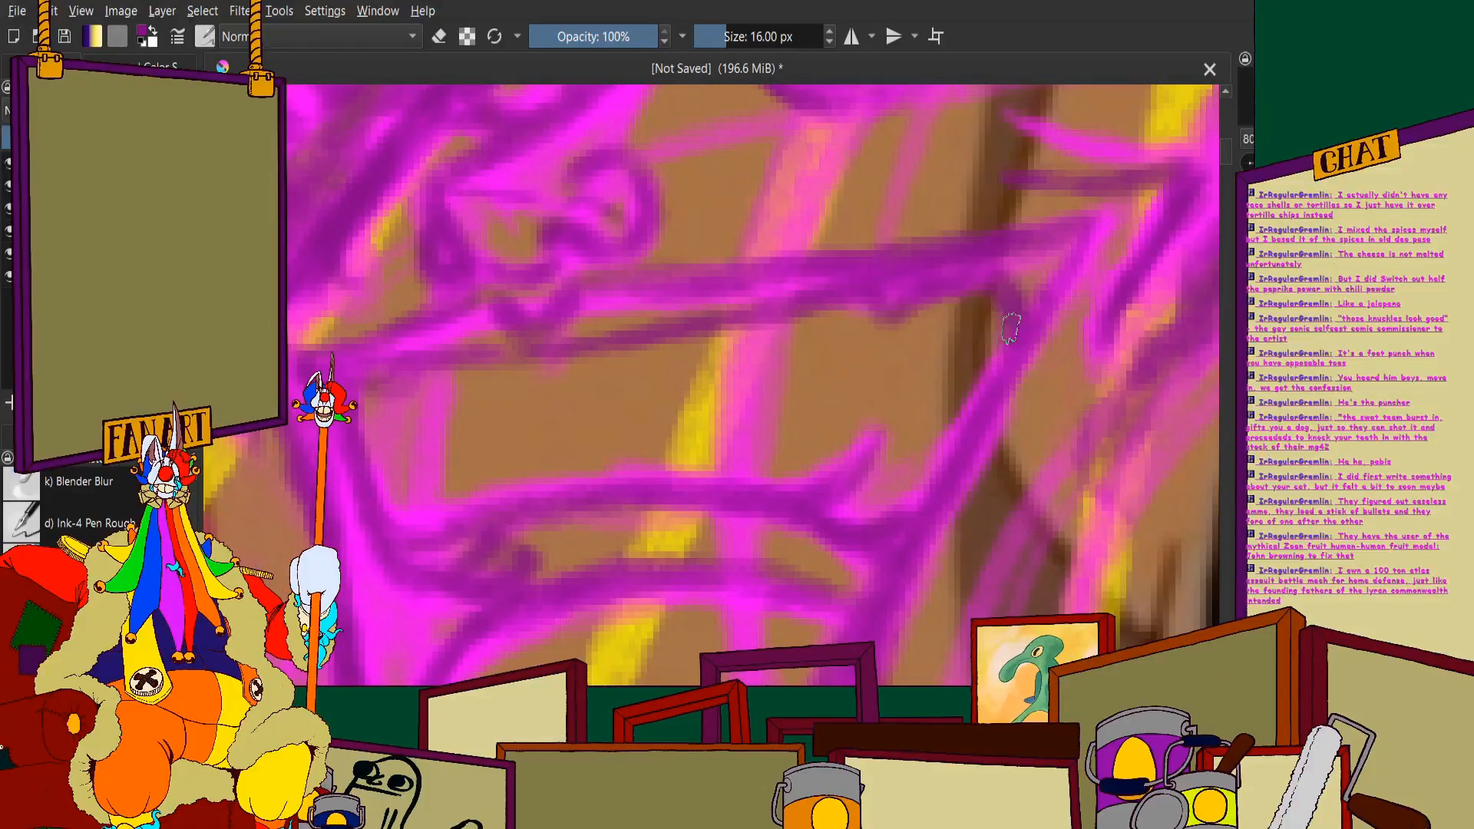
{"action": "scroll", "coordinate": [876, 273], "scroll_direction": "down", "scroll_amount": 4}
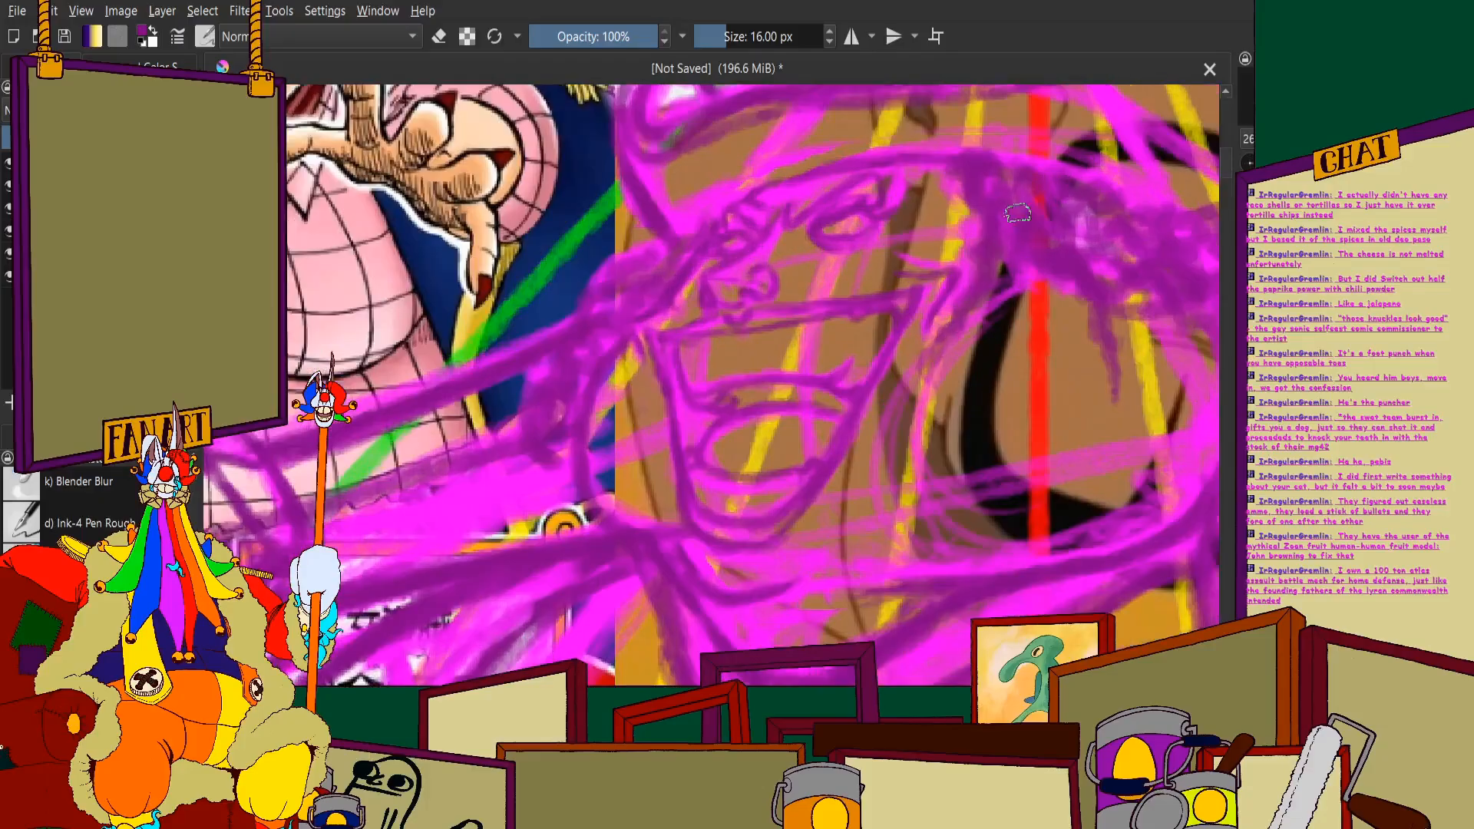
Outline the heel, sole and upper edge of the side-facing pointed shoe with dark purple strokes
{"action": "scroll", "coordinate": [883, 259], "scroll_direction": "down", "scroll_amount": 3}
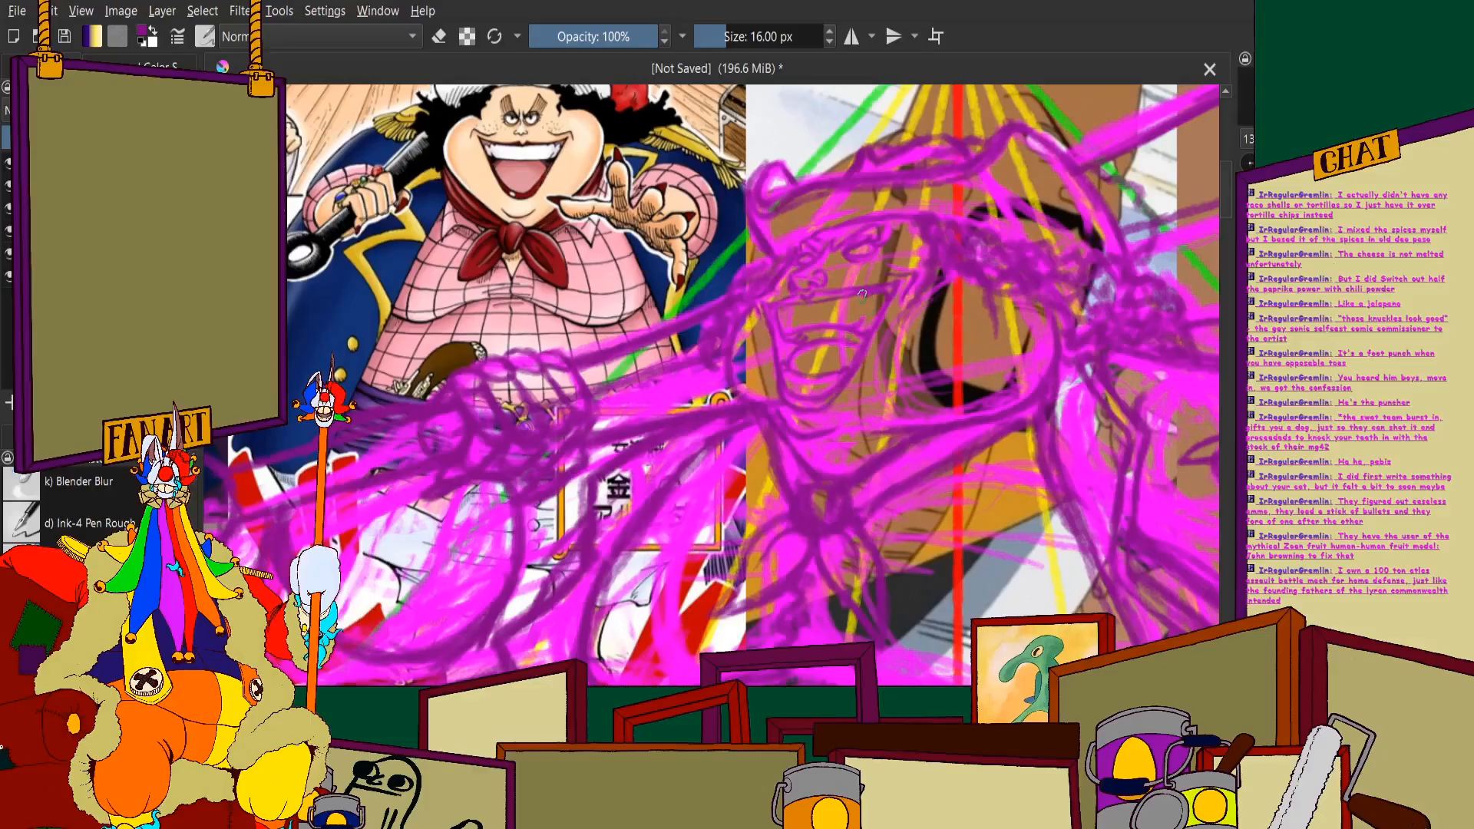
{"action": "scroll", "coordinate": [858, 294], "scroll_direction": "down", "scroll_amount": 5}
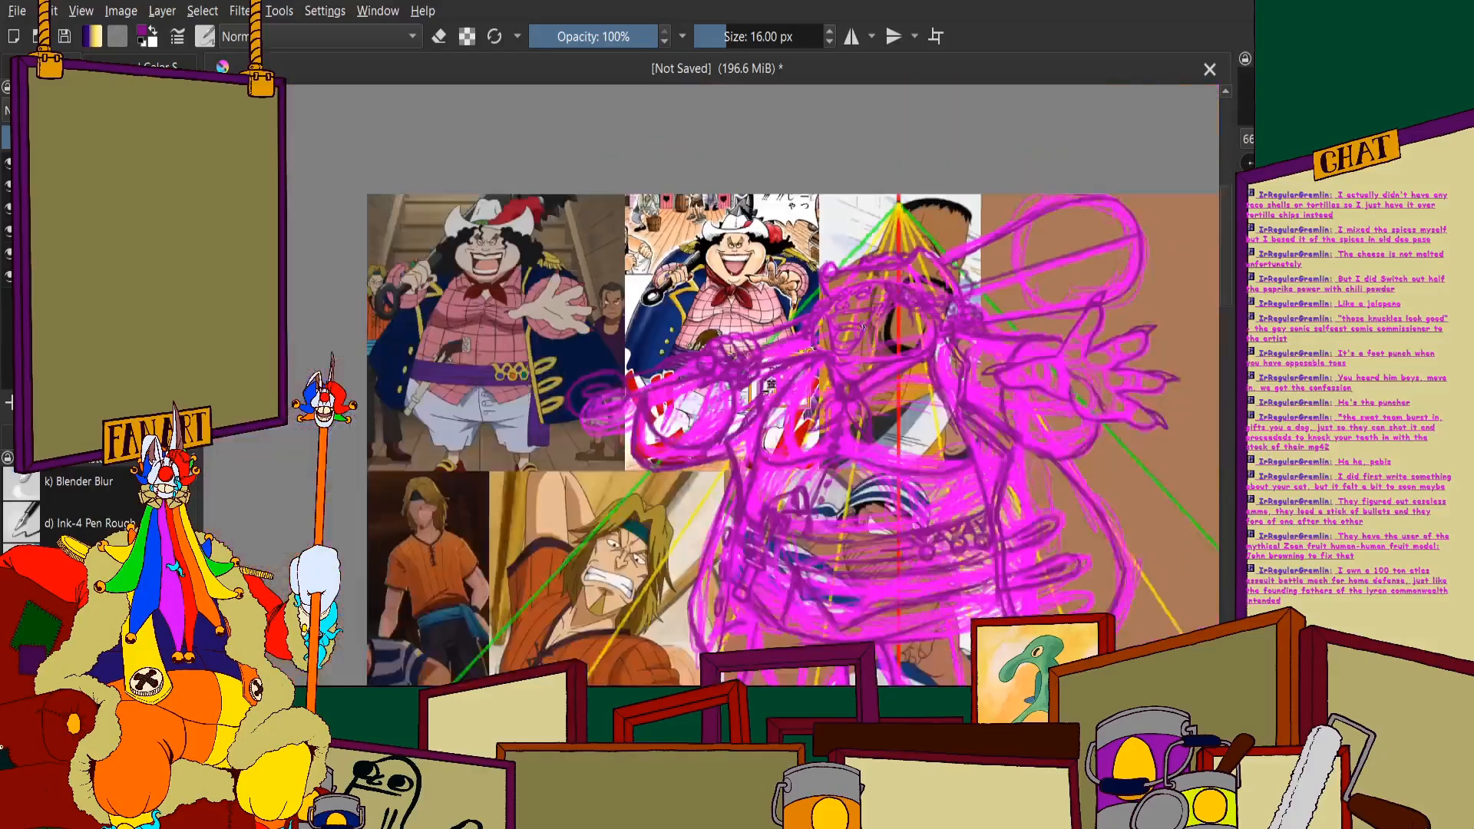
{"action": "scroll", "coordinate": [713, 432], "scroll_direction": "up", "scroll_amount": 10}
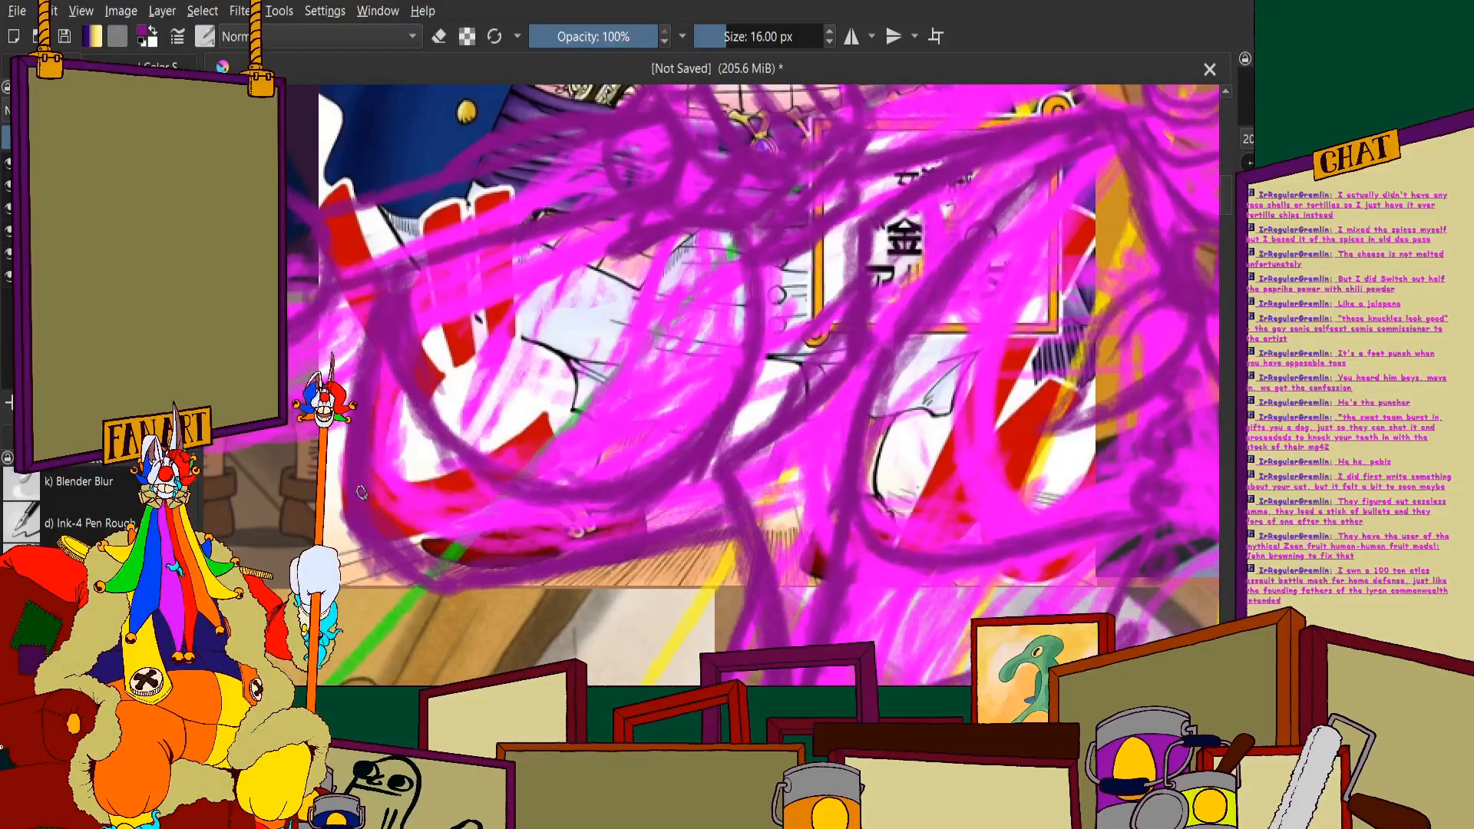
{"action": "scroll", "coordinate": [717, 542], "scroll_direction": "down", "scroll_amount": 4}
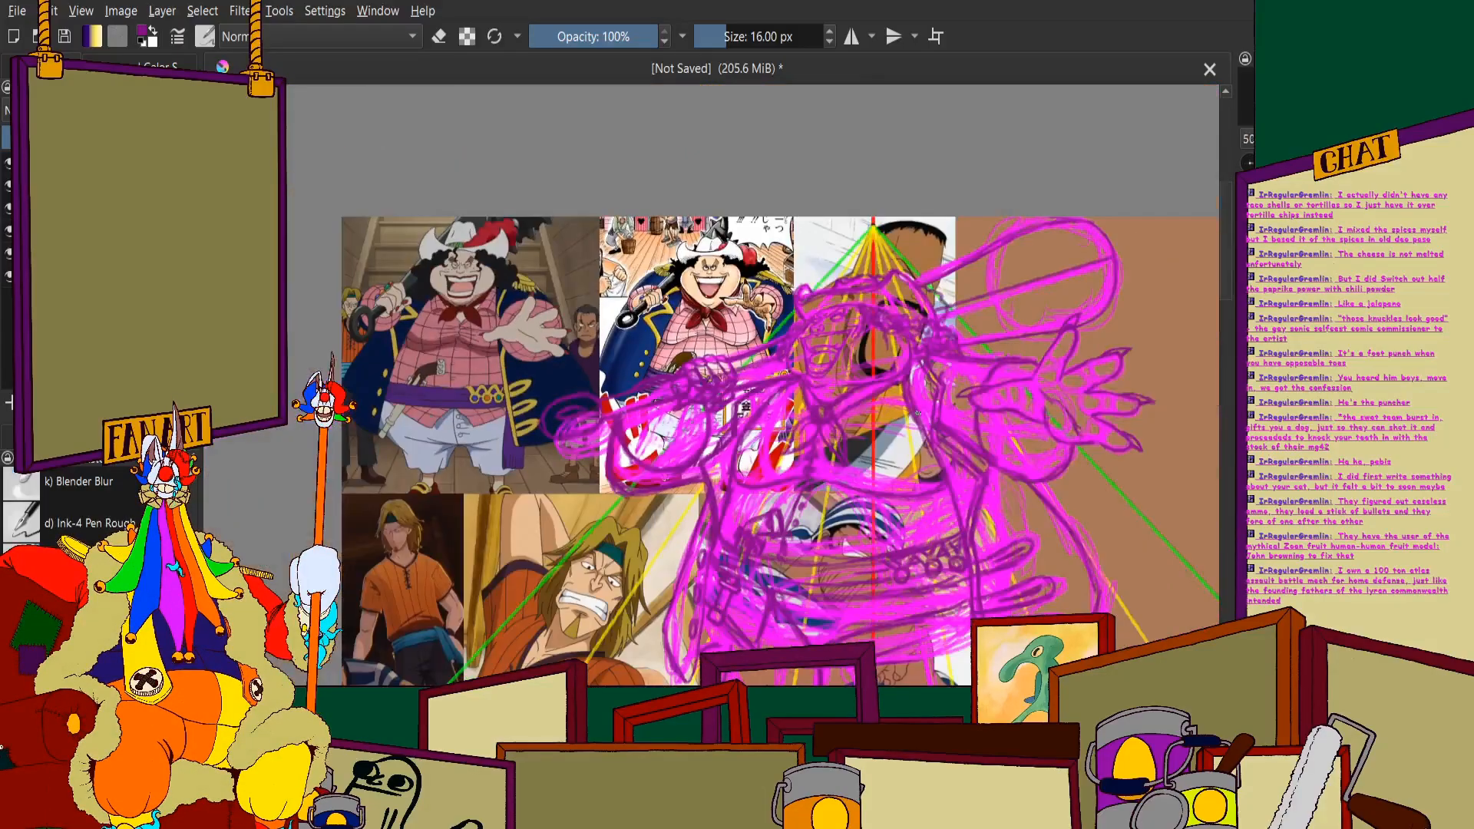
{"action": "scroll", "coordinate": [779, 451], "scroll_direction": "down", "scroll_amount": 3}
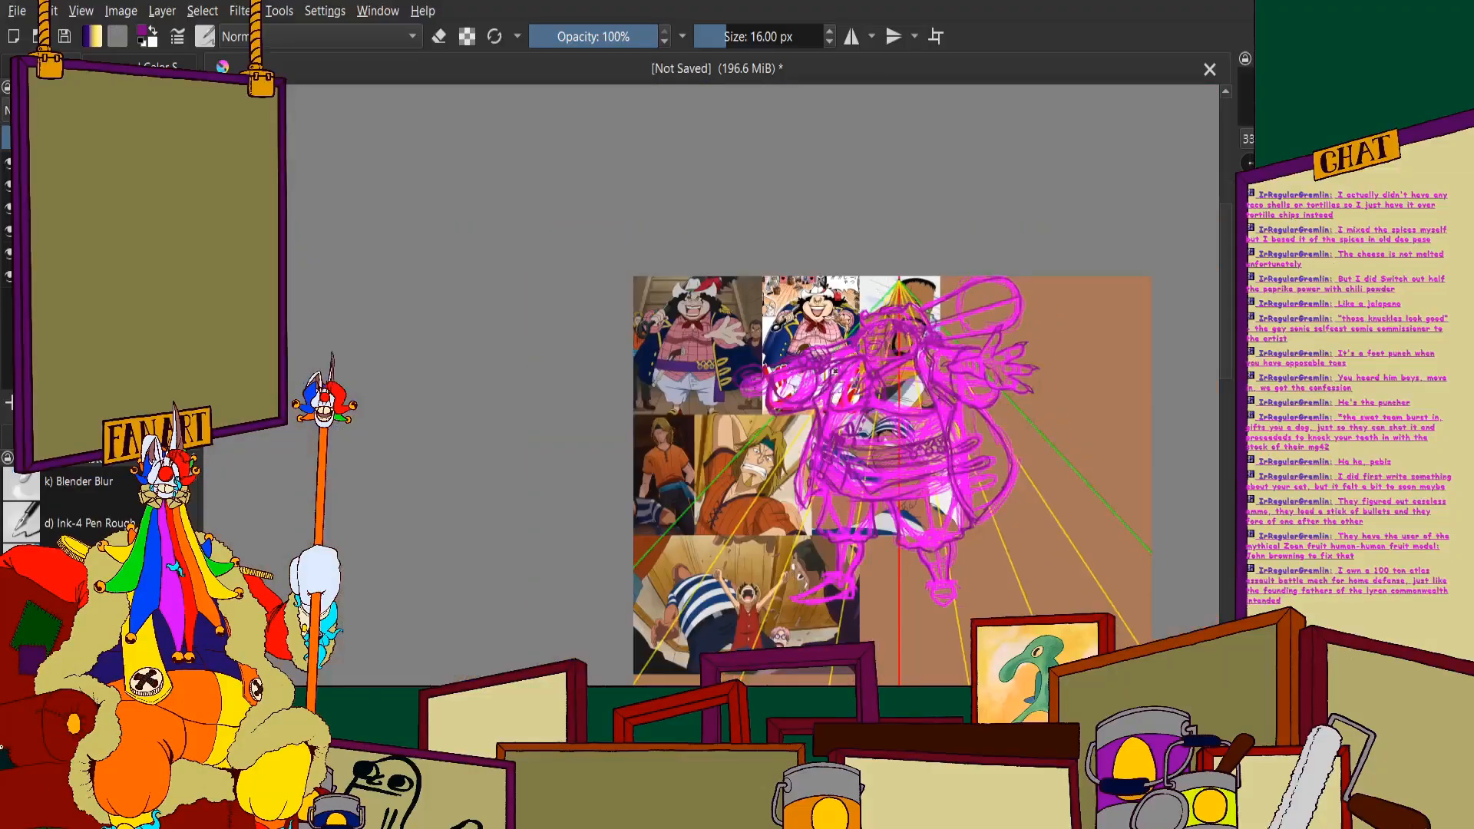
{"action": "scroll", "coordinate": [798, 430], "scroll_direction": "up", "scroll_amount": 6}
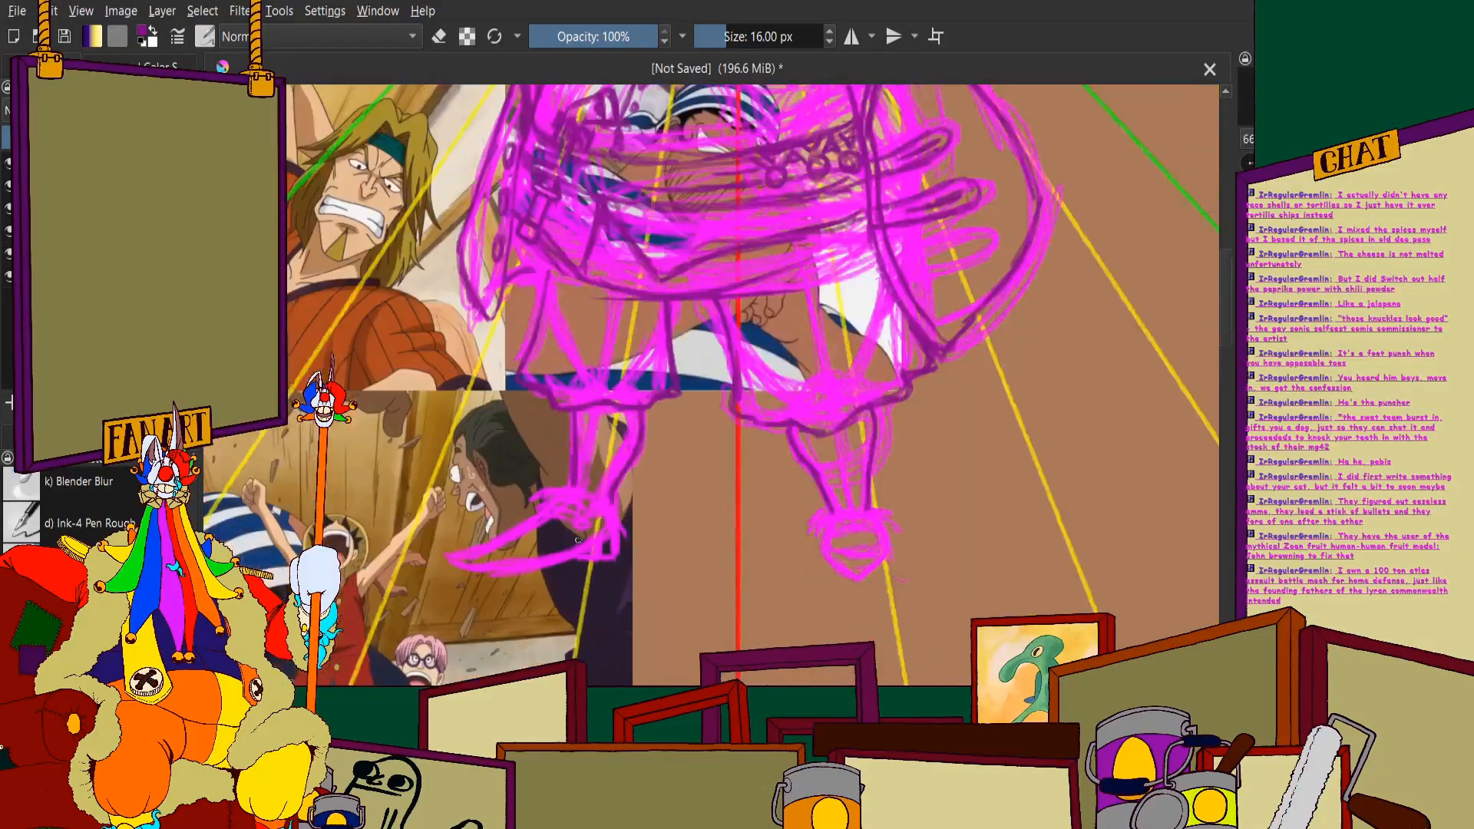
{"action": "scroll", "coordinate": [798, 430], "scroll_direction": "up", "scroll_amount": 3}
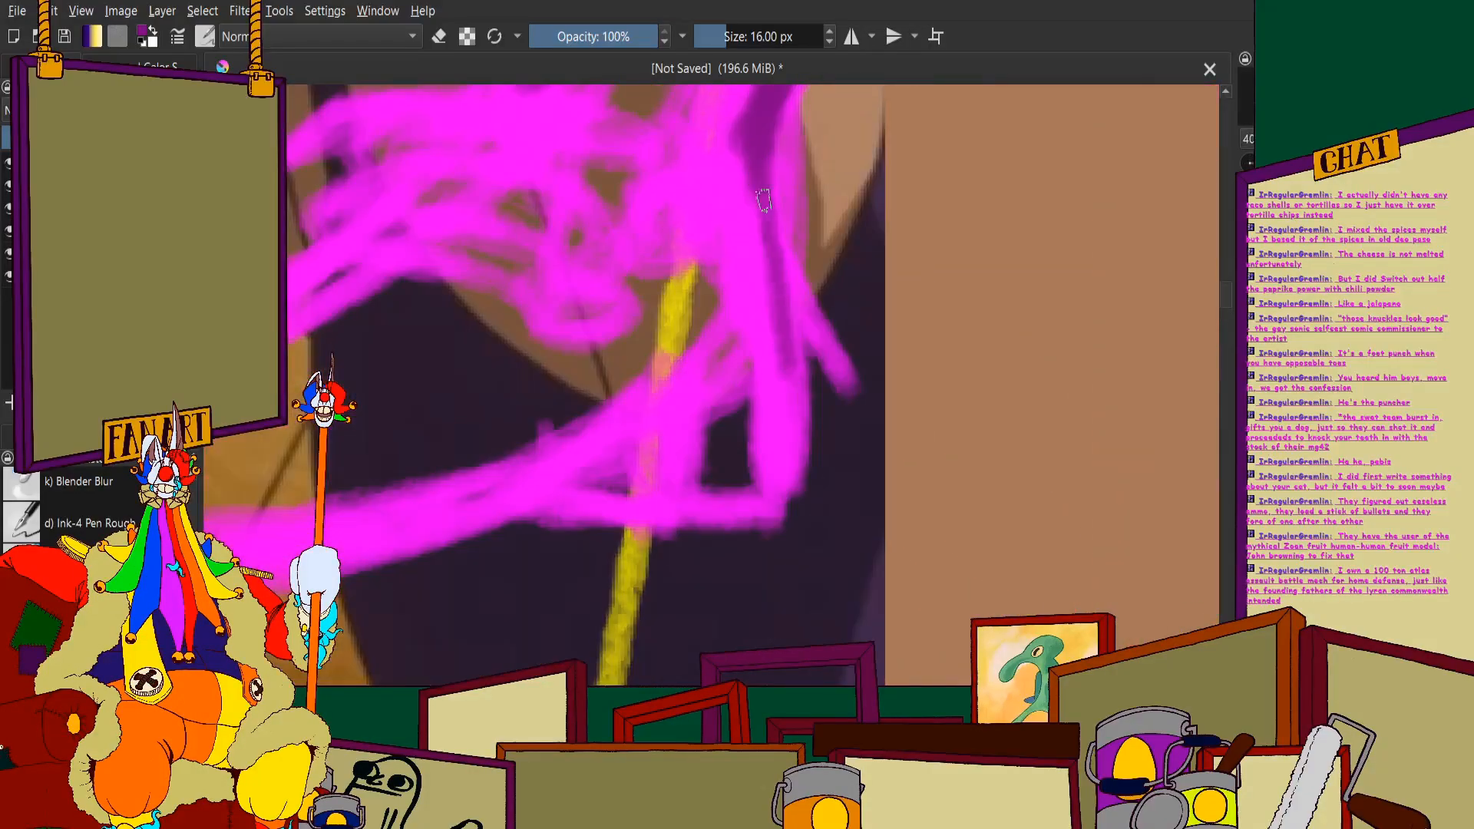
{"action": "mouse_move", "coordinate": [765, 291]}
{"action": "left_mouse_down"}
{"action": "mouse_move", "coordinate": [788, 498]}
{"action": "mouse_move", "coordinate": [618, 506]}
{"action": "mouse_move", "coordinate": [737, 502]}
{"action": "mouse_move", "coordinate": [521, 485]}
{"action": "mouse_move", "coordinate": [593, 459]}
{"action": "mouse_move", "coordinate": [537, 484]}
{"action": "left_mouse_up"}
{"action": "scroll", "coordinate": [537, 484], "scroll_direction": "down", "scroll_amount": 3}
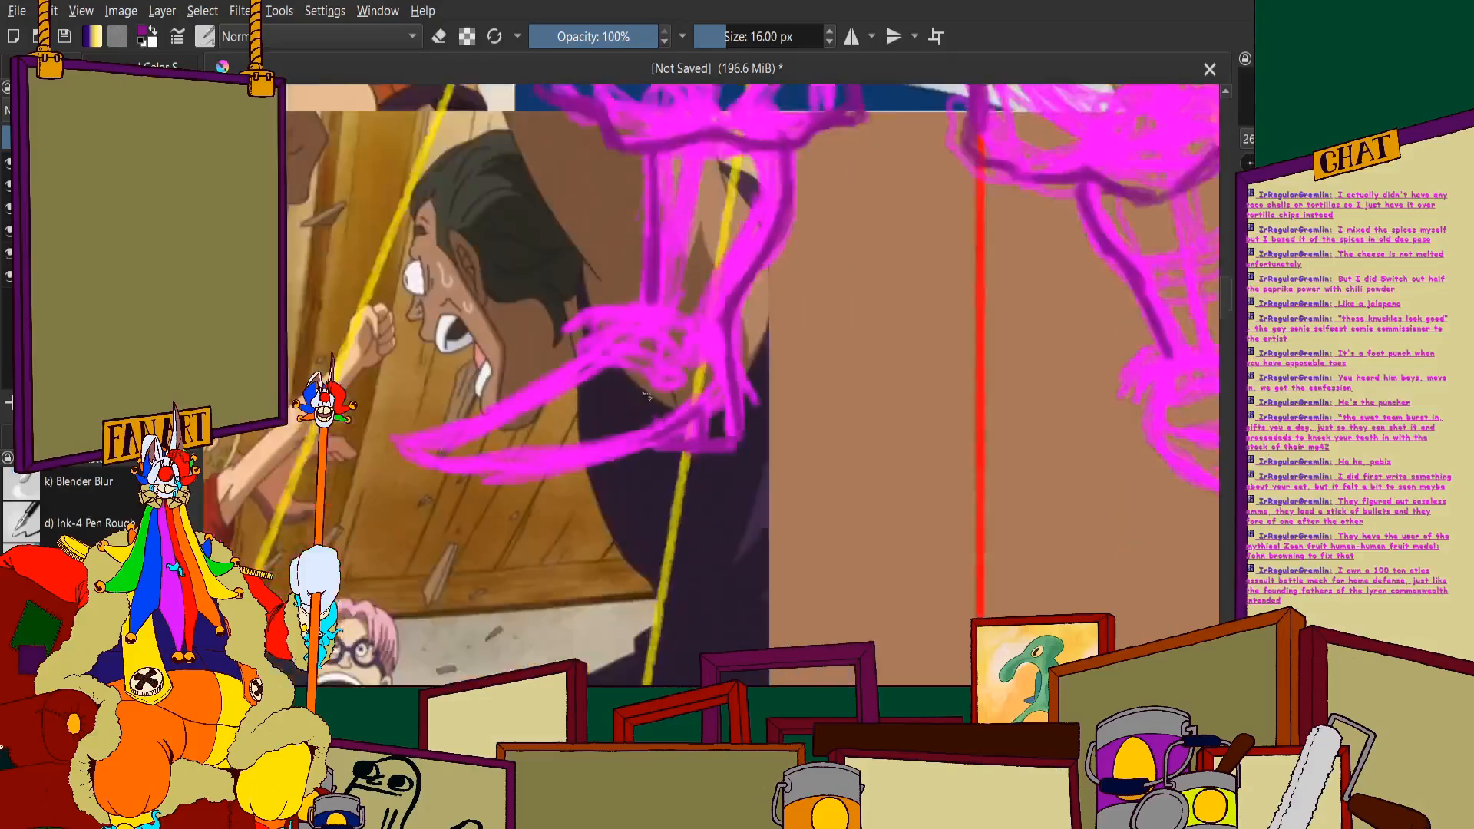
{"action": "mouse_move", "coordinate": [453, 453]}
{"action": "left_mouse_down"}
{"action": "mouse_move", "coordinate": [407, 444]}
{"action": "mouse_move", "coordinate": [530, 483]}
{"action": "mouse_move", "coordinate": [849, 434]}
{"action": "mouse_move", "coordinate": [877, 412]}
{"action": "mouse_move", "coordinate": [814, 434]}
{"action": "left_mouse_up"}
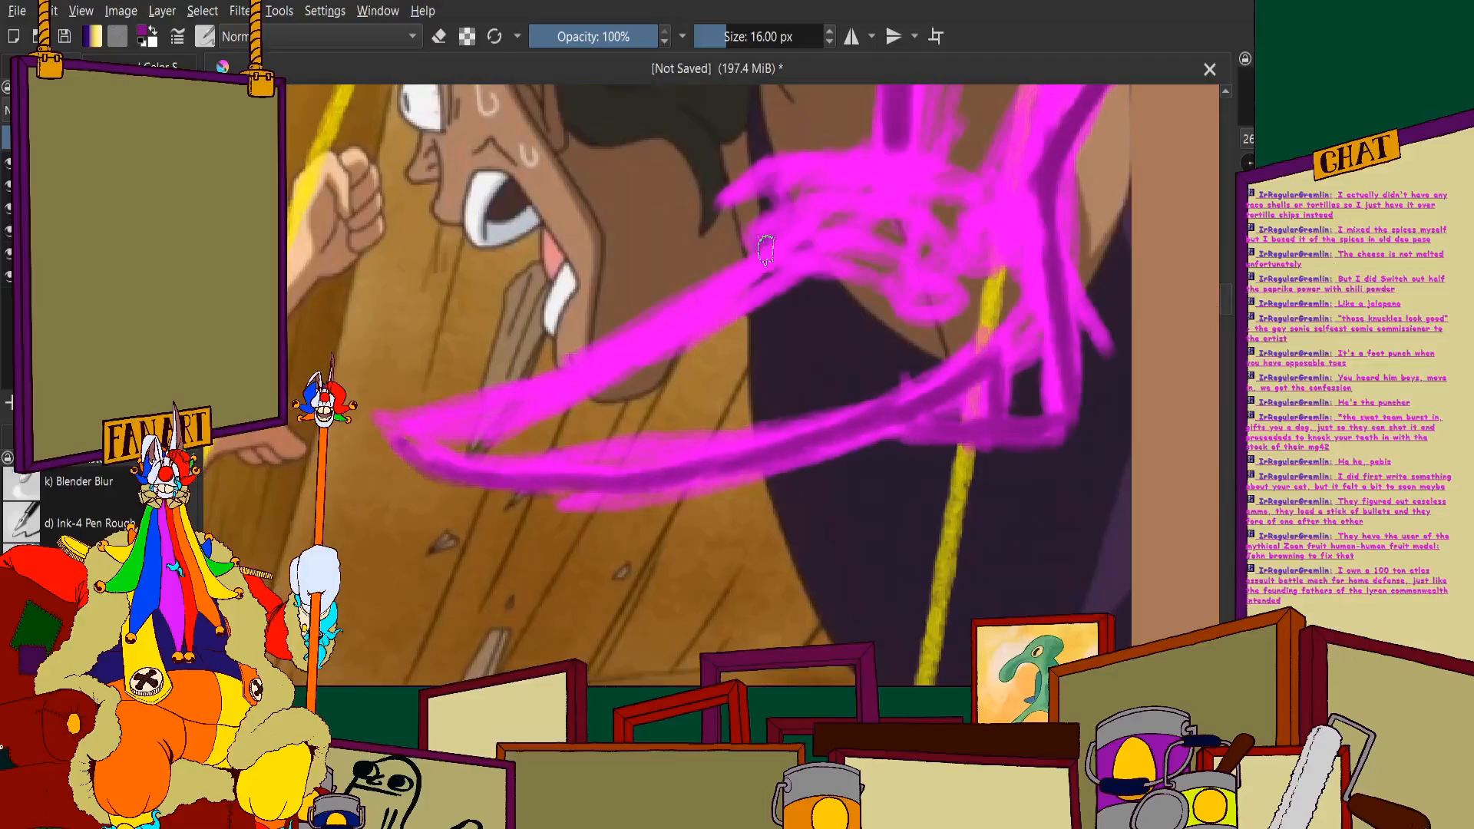
{"action": "mouse_move", "coordinate": [722, 288]}
{"action": "left_mouse_down"}
{"action": "mouse_move", "coordinate": [572, 361]}
{"action": "mouse_move", "coordinate": [592, 373]}
{"action": "mouse_move", "coordinate": [418, 422]}
{"action": "left_mouse_up"}
{"action": "scroll", "coordinate": [684, 367], "scroll_direction": "up", "scroll_amount": 2}
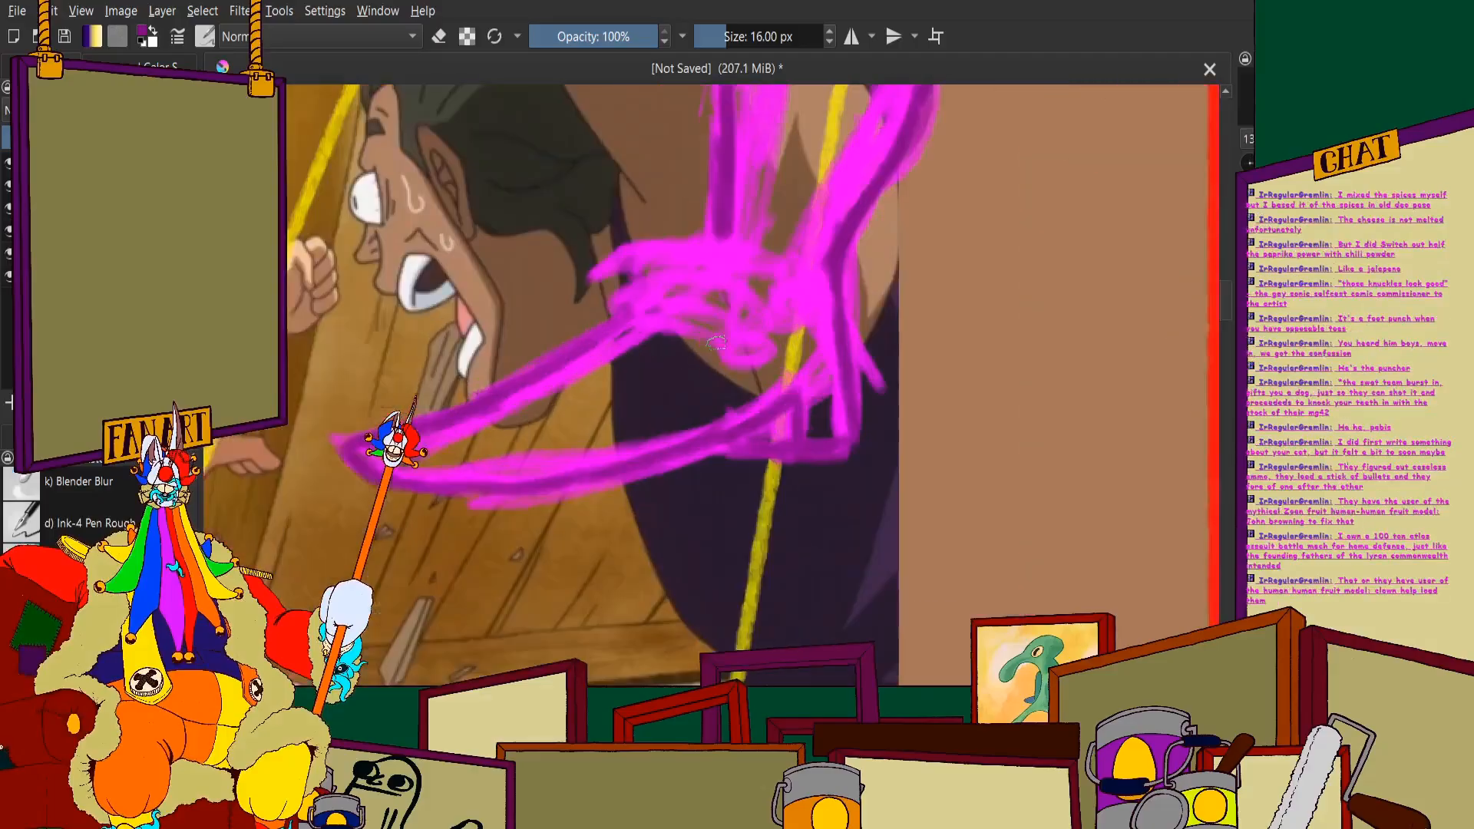
Draw two small circles and the curved strap bands around the ankle of the side-facing shoe in dark purple
{"action": "mouse_move", "coordinate": [675, 427]}
{"action": "left_mouse_down"}
{"action": "mouse_move", "coordinate": [760, 460]}
{"action": "mouse_move", "coordinate": [729, 491]}
{"action": "mouse_move", "coordinate": [691, 461]}
{"action": "left_mouse_up"}
{"action": "mouse_move", "coordinate": [814, 292]}
{"action": "left_mouse_down"}
{"action": "mouse_move", "coordinate": [776, 361]}
{"action": "mouse_move", "coordinate": [821, 372]}
{"action": "left_mouse_up"}
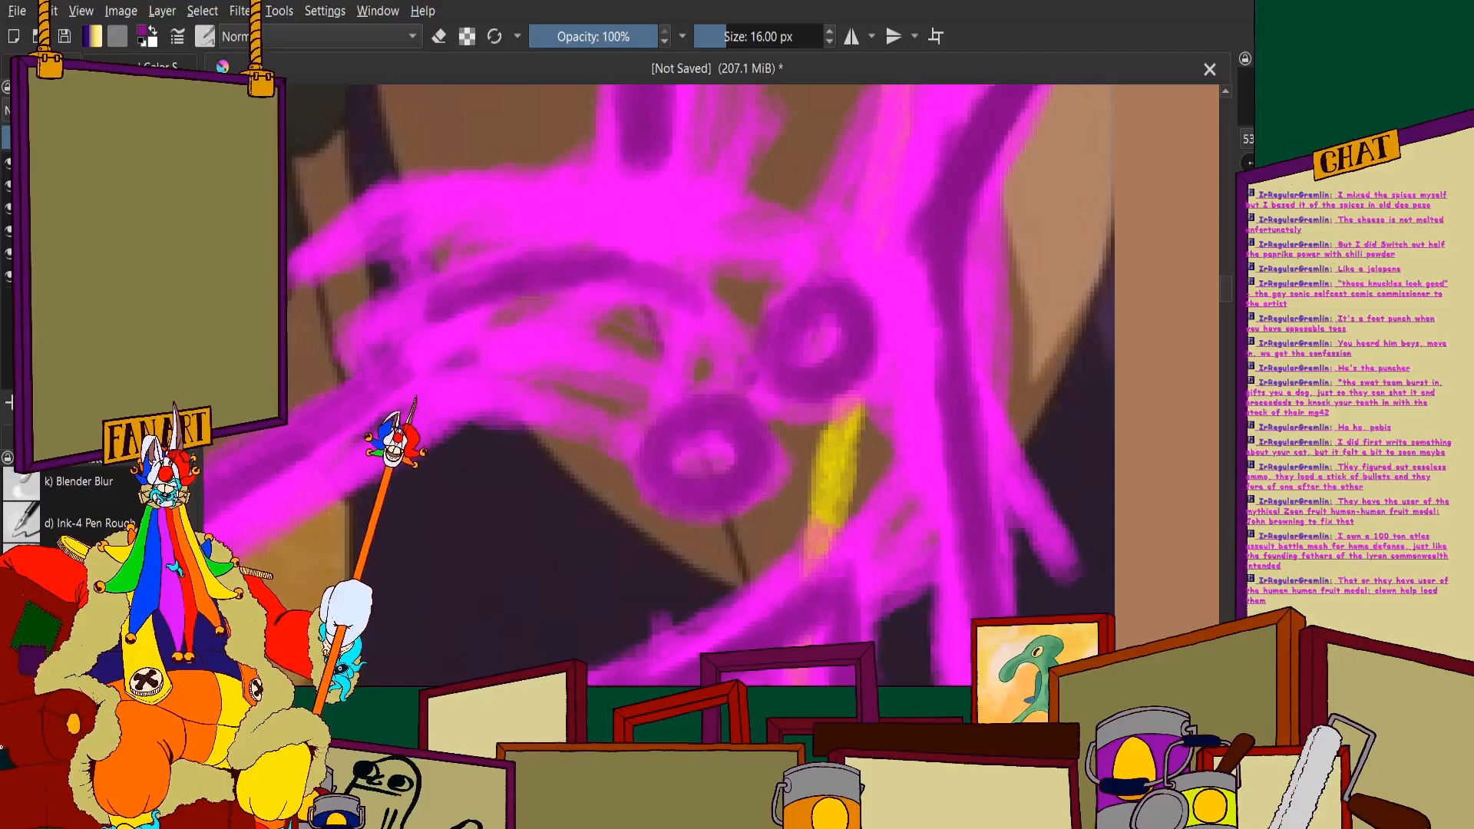
{"action": "mouse_move", "coordinate": [394, 329]}
{"action": "left_mouse_down"}
{"action": "mouse_move", "coordinate": [559, 341]}
{"action": "mouse_move", "coordinate": [431, 339]}
{"action": "mouse_move", "coordinate": [678, 380]}
{"action": "mouse_move", "coordinate": [575, 361]}
{"action": "mouse_move", "coordinate": [642, 351]}
{"action": "mouse_move", "coordinate": [750, 378]}
{"action": "mouse_move", "coordinate": [787, 311]}
{"action": "mouse_move", "coordinate": [681, 223]}
{"action": "mouse_move", "coordinate": [759, 250]}
{"action": "mouse_move", "coordinate": [613, 206]}
{"action": "mouse_move", "coordinate": [473, 235]}
{"action": "mouse_move", "coordinate": [596, 204]}
{"action": "mouse_move", "coordinate": [384, 310]}
{"action": "mouse_move", "coordinate": [356, 370]}
{"action": "mouse_move", "coordinate": [518, 406]}
{"action": "mouse_move", "coordinate": [401, 392]}
{"action": "mouse_move", "coordinate": [617, 413]}
{"action": "left_mouse_up"}
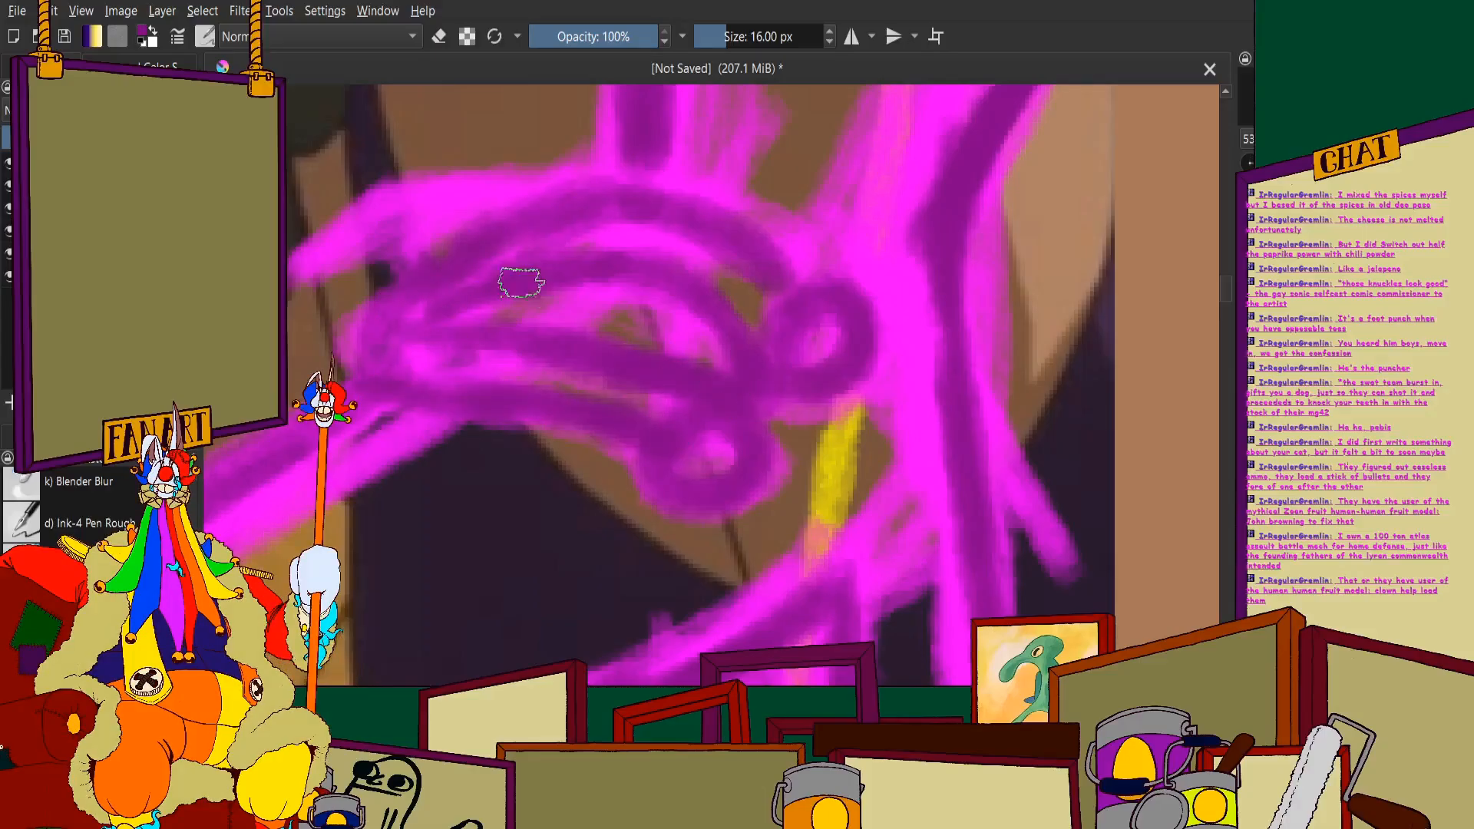
{"action": "scroll", "coordinate": [453, 318], "scroll_direction": "down", "scroll_amount": 2}
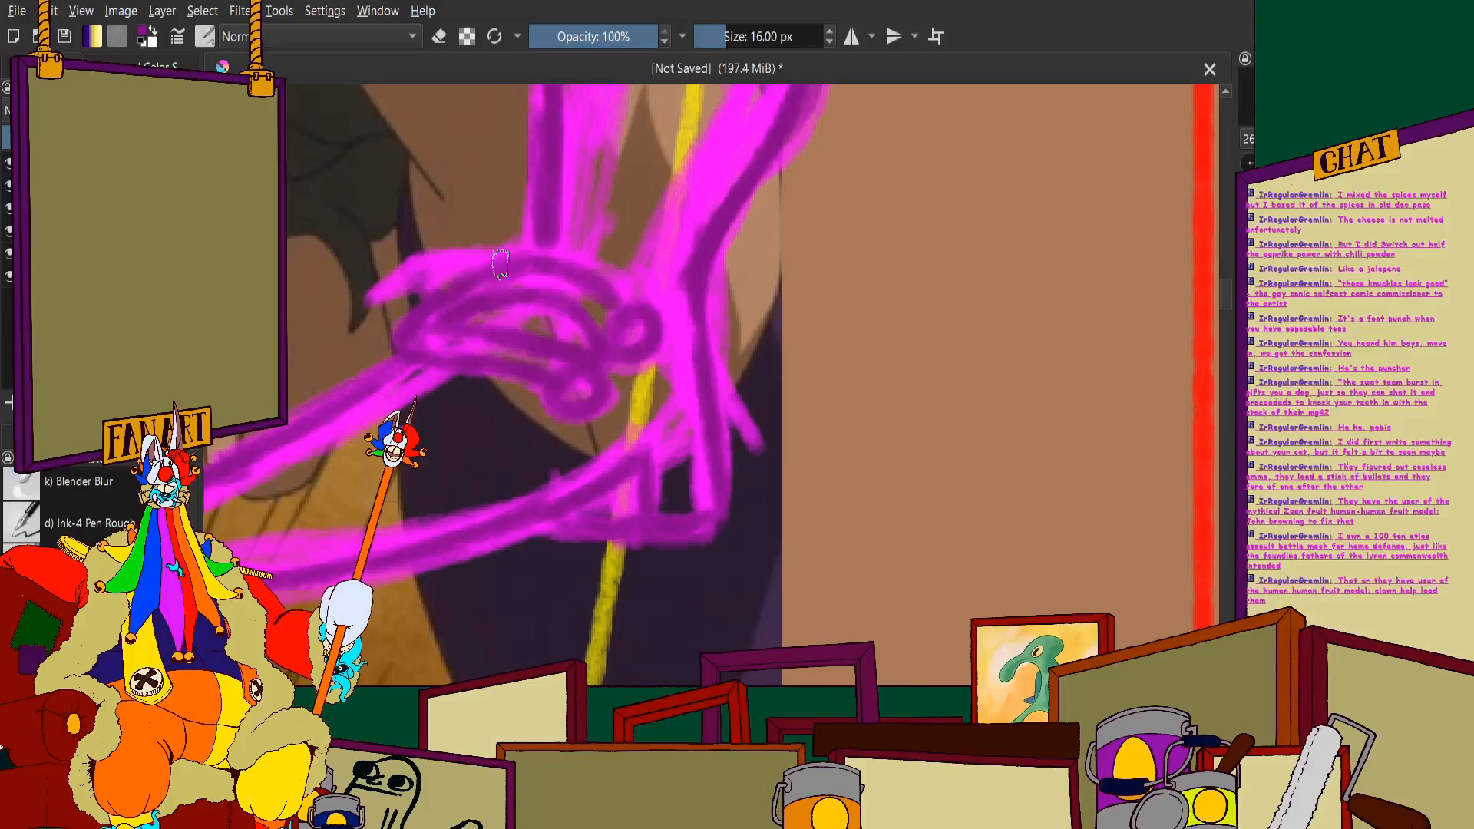
{"action": "scroll", "coordinate": [584, 317], "scroll_direction": "down", "scroll_amount": 2}
{"action": "scroll", "coordinate": [597, 303], "scroll_direction": "up", "scroll_amount": 2}
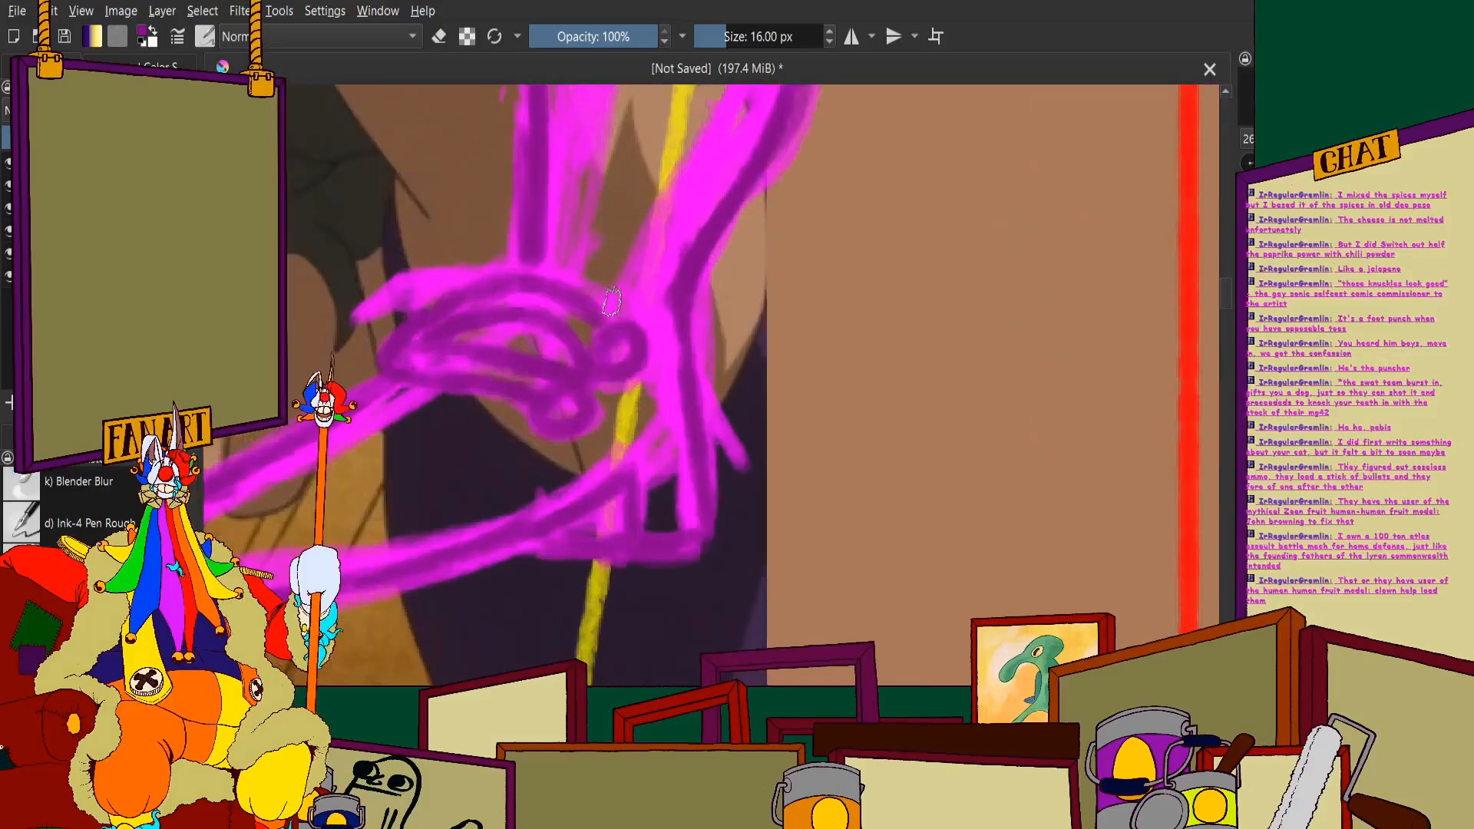
Join the rear leg contour to the small circle at the ankle strap of the side-facing shoe
{"action": "scroll", "coordinate": [612, 301], "scroll_direction": "up", "scroll_amount": 2}
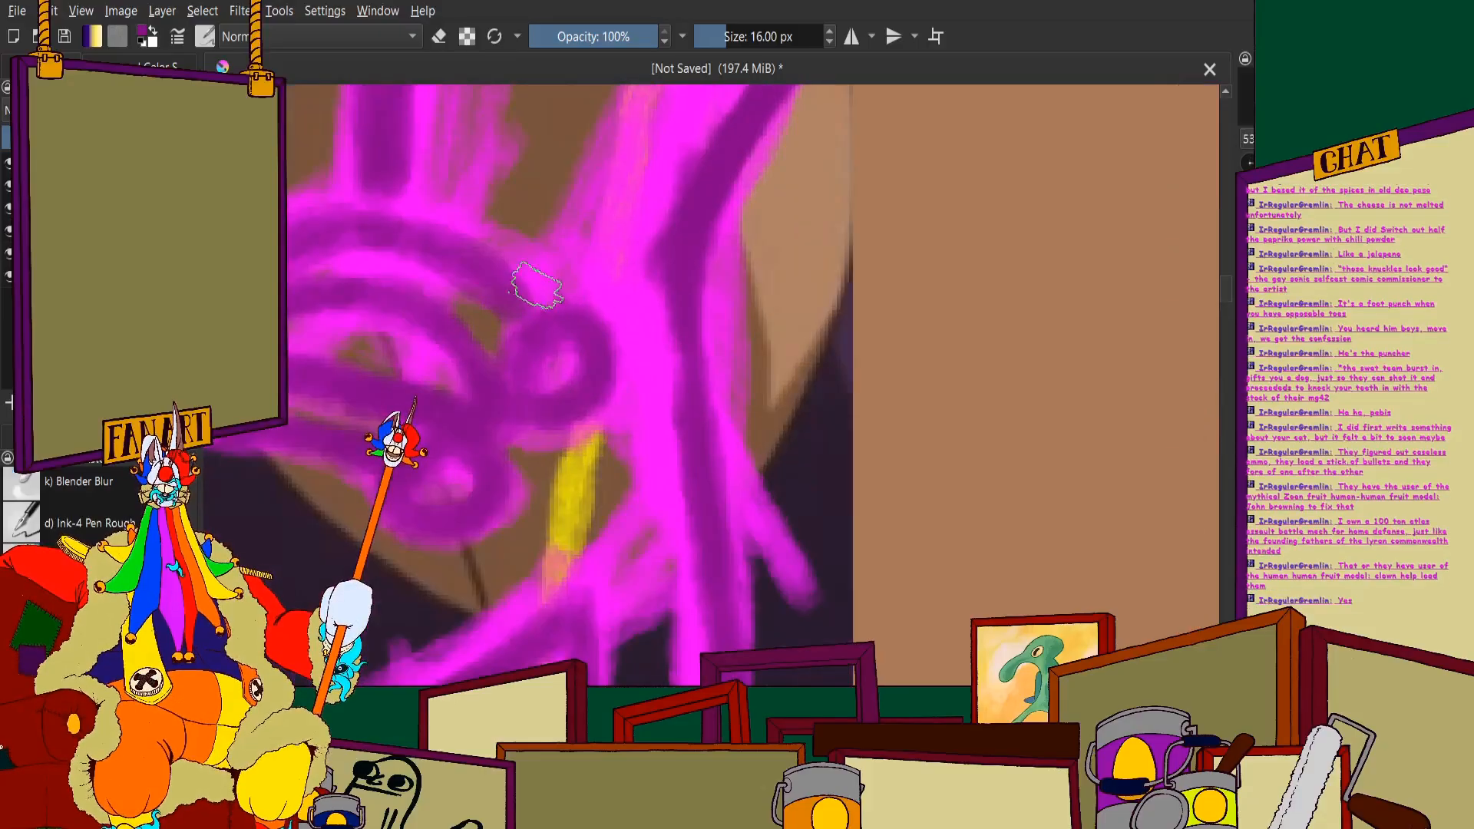
{"action": "scroll", "coordinate": [495, 248], "scroll_direction": "up", "scroll_amount": 1}
{"action": "scroll", "coordinate": [495, 247], "scroll_direction": "down", "scroll_amount": 1}
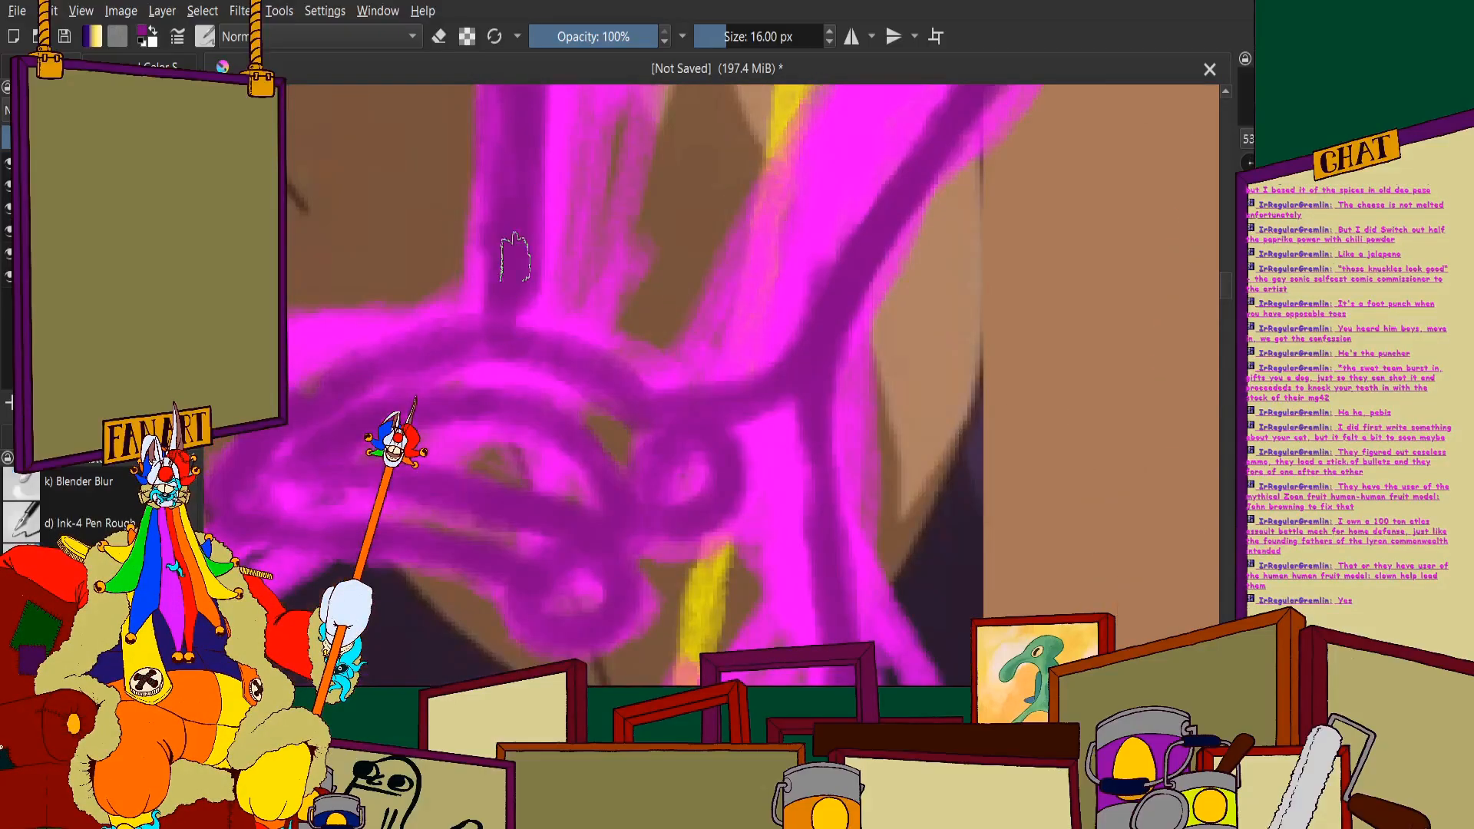
Close the lower end of the other leg with curved lines and draw the front-facing shoe's strap in dark purple
{"action": "scroll", "coordinate": [504, 246], "scroll_direction": "down", "scroll_amount": 2}
{"action": "scroll", "coordinate": [875, 227], "scroll_direction": "up", "scroll_amount": 1}
{"action": "scroll", "coordinate": [875, 226], "scroll_direction": "up", "scroll_amount": 2}
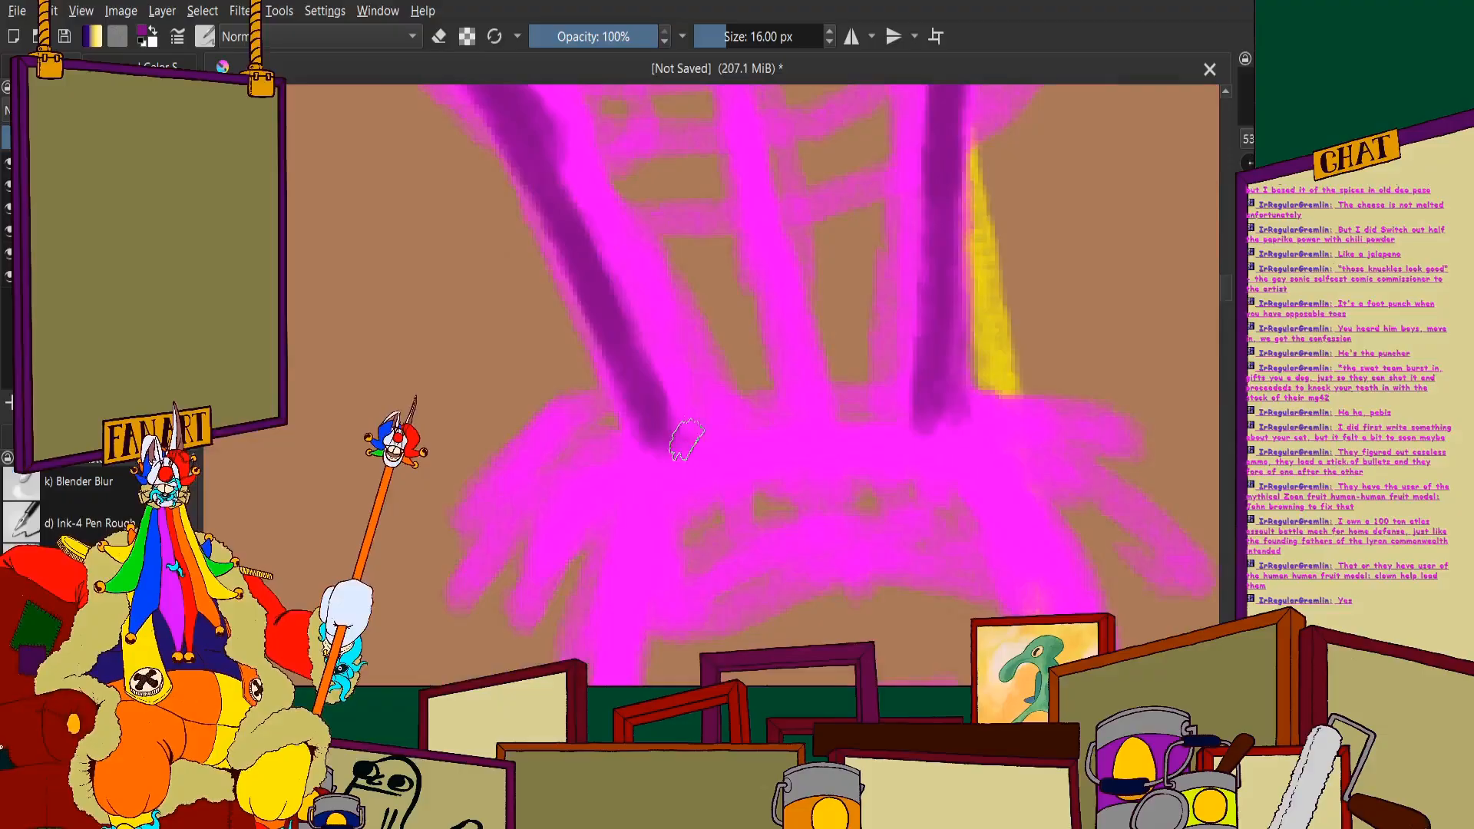
{"action": "mouse_move", "coordinate": [660, 442]}
{"action": "left_mouse_down"}
{"action": "mouse_move", "coordinate": [810, 495]}
{"action": "mouse_move", "coordinate": [735, 472]}
{"action": "mouse_move", "coordinate": [896, 453]}
{"action": "left_mouse_up"}
{"action": "scroll", "coordinate": [741, 437], "scroll_direction": "down", "scroll_amount": 3}
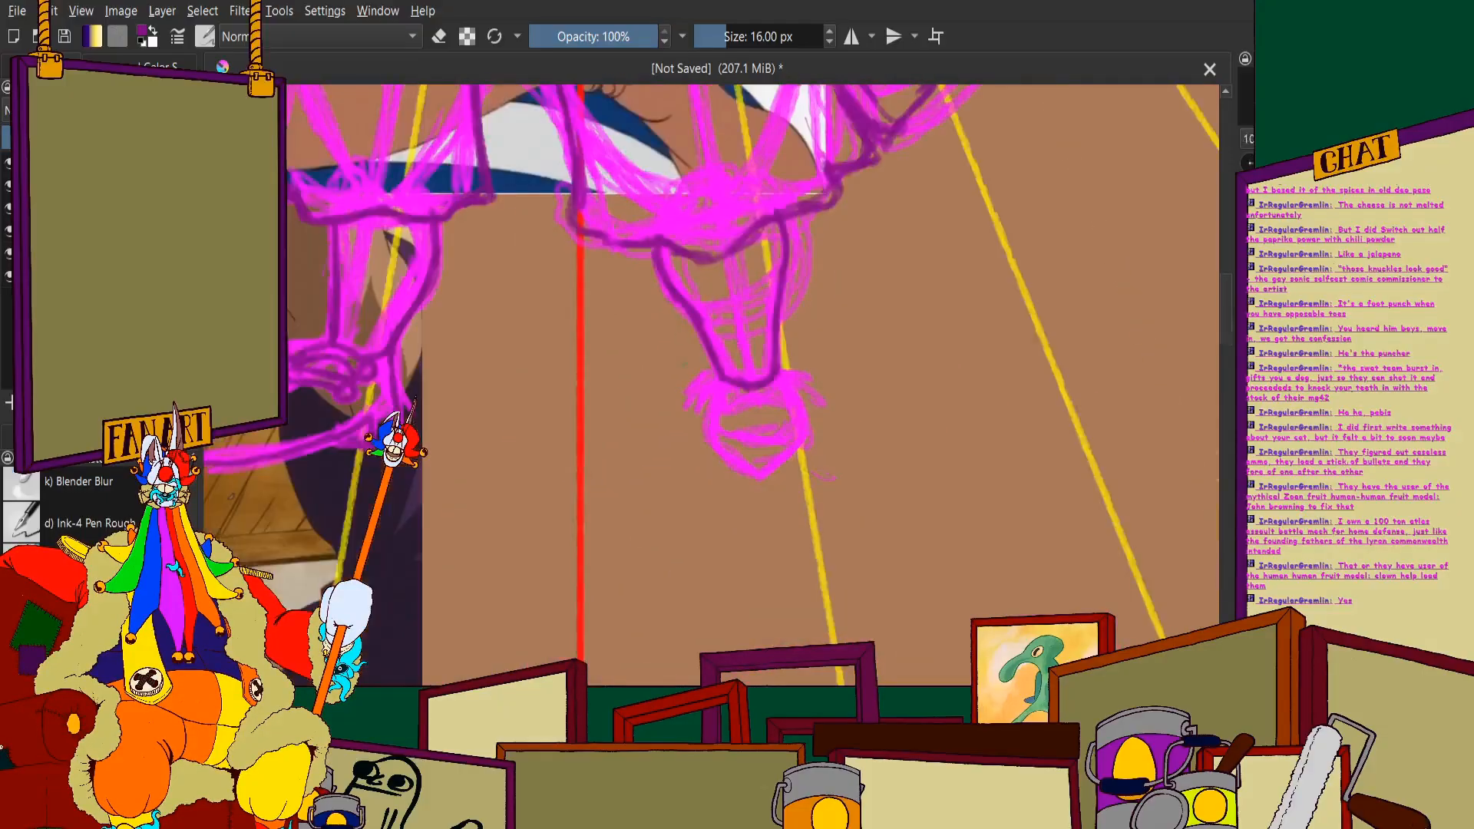
{"action": "scroll", "coordinate": [625, 461], "scroll_direction": "up", "scroll_amount": 2}
{"action": "mouse_move", "coordinate": [626, 461]}
{"action": "left_mouse_down"}
{"action": "mouse_move", "coordinate": [733, 430]}
{"action": "mouse_move", "coordinate": [860, 459]}
{"action": "mouse_move", "coordinate": [835, 443]}
{"action": "mouse_move", "coordinate": [871, 399]}
{"action": "mouse_move", "coordinate": [844, 372]}
{"action": "mouse_move", "coordinate": [696, 358]}
{"action": "mouse_move", "coordinate": [764, 370]}
{"action": "left_mouse_up"}
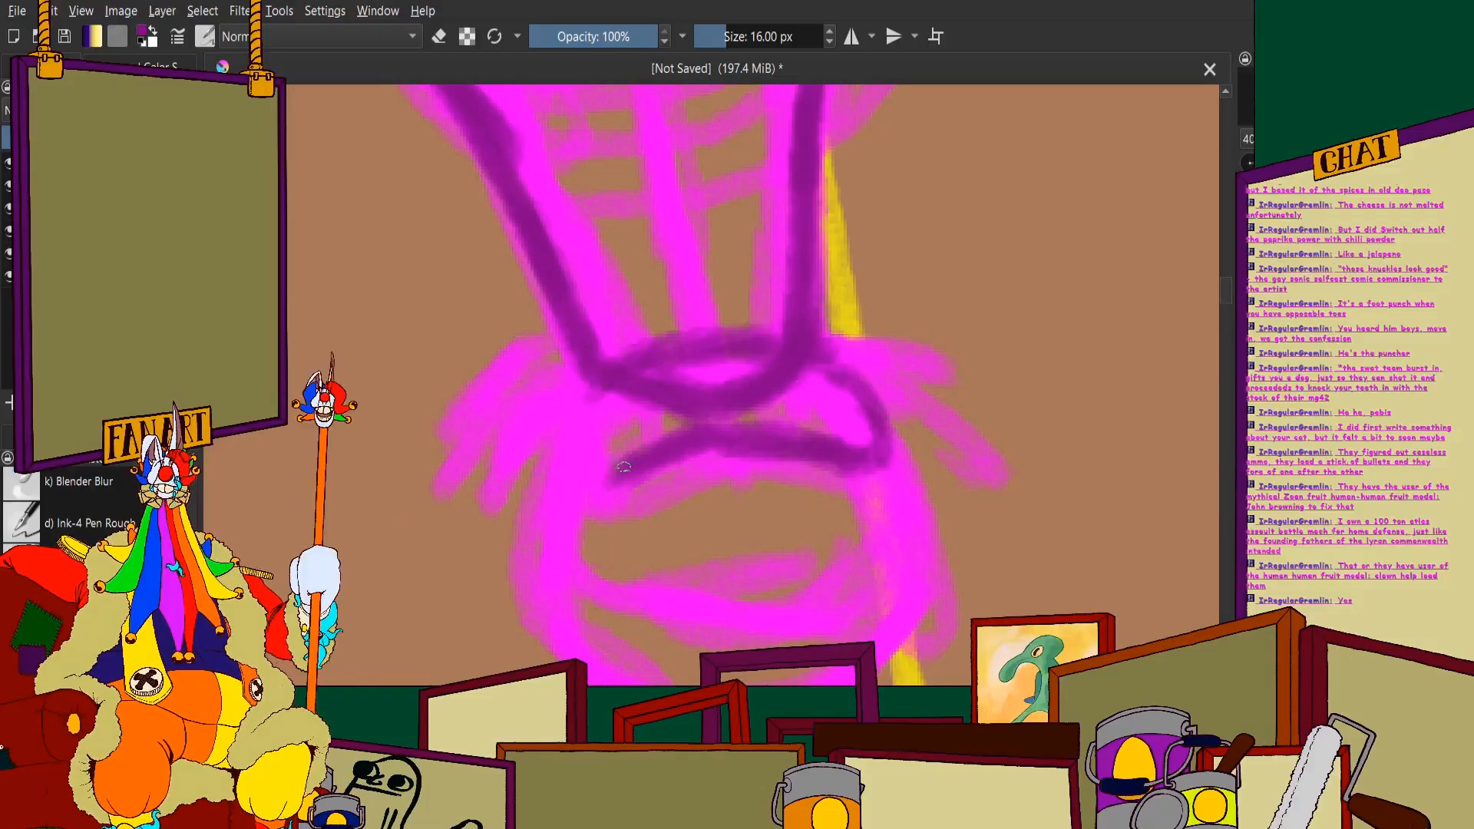
{"action": "mouse_move", "coordinate": [637, 456]}
{"action": "left_mouse_down"}
{"action": "mouse_move", "coordinate": [583, 469]}
{"action": "mouse_move", "coordinate": [563, 430]}
{"action": "mouse_move", "coordinate": [586, 408]}
{"action": "mouse_move", "coordinate": [588, 437]}
{"action": "mouse_move", "coordinate": [605, 417]}
{"action": "mouse_move", "coordinate": [747, 380]}
{"action": "mouse_move", "coordinate": [712, 382]}
{"action": "mouse_move", "coordinate": [879, 426]}
{"action": "mouse_move", "coordinate": [817, 386]}
{"action": "mouse_move", "coordinate": [632, 425]}
{"action": "mouse_move", "coordinate": [606, 451]}
{"action": "mouse_move", "coordinate": [762, 413]}
{"action": "mouse_move", "coordinate": [650, 429]}
{"action": "mouse_move", "coordinate": [891, 442]}
{"action": "left_mouse_up"}
Erase a light gap in the dark strokes between the leg's lower end and the front-facing shoe's strap
{"action": "left_click", "coordinate": [438, 36]}
{"action": "scroll", "coordinate": [609, 494], "scroll_direction": "up", "scroll_amount": 2}
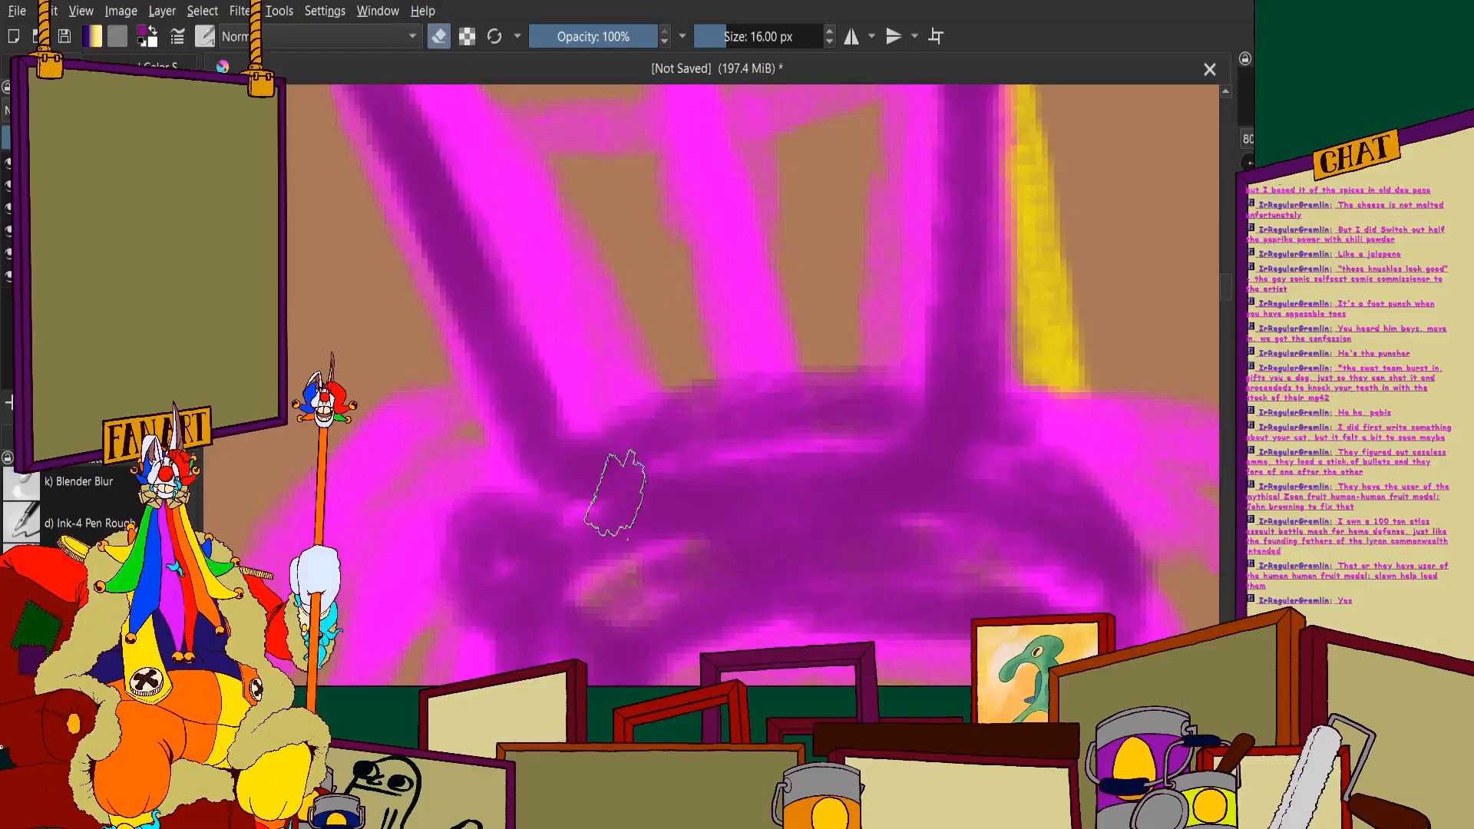
{"action": "mouse_move", "coordinate": [751, 453]}
{"action": "left_mouse_down"}
{"action": "mouse_move", "coordinate": [1011, 471]}
{"action": "mouse_move", "coordinate": [955, 459]}
{"action": "mouse_move", "coordinate": [994, 458]}
{"action": "mouse_move", "coordinate": [790, 562]}
{"action": "mouse_move", "coordinate": [605, 610]}
{"action": "mouse_move", "coordinate": [1014, 585]}
{"action": "mouse_move", "coordinate": [1071, 537]}
{"action": "left_mouse_up"}
{"action": "scroll", "coordinate": [1071, 537], "scroll_direction": "down", "scroll_amount": 2}
{"action": "scroll", "coordinate": [735, 549], "scroll_direction": "up", "scroll_amount": 2}
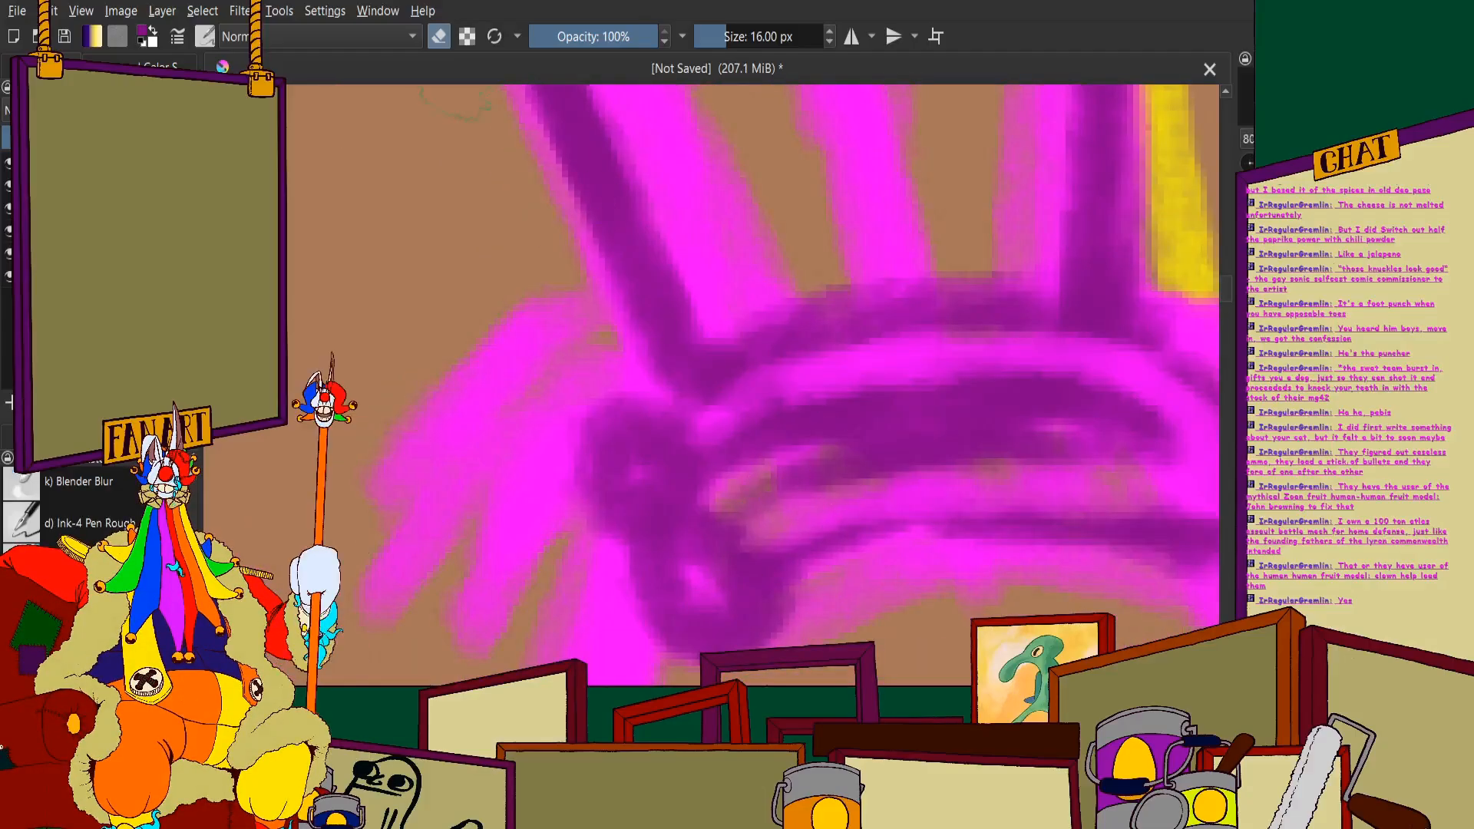
{"action": "key", "text": "e"}
Outline both sides of the front-facing shoe in dark purple down to its pointed toe
{"action": "scroll", "coordinate": [841, 507], "scroll_direction": "down", "scroll_amount": 2}
{"action": "mouse_move", "coordinate": [691, 460]}
{"action": "left_mouse_down"}
{"action": "mouse_move", "coordinate": [776, 461]}
{"action": "mouse_move", "coordinate": [638, 430]}
{"action": "mouse_move", "coordinate": [500, 462]}
{"action": "left_mouse_up"}
{"action": "scroll", "coordinate": [709, 392], "scroll_direction": "down", "scroll_amount": 4}
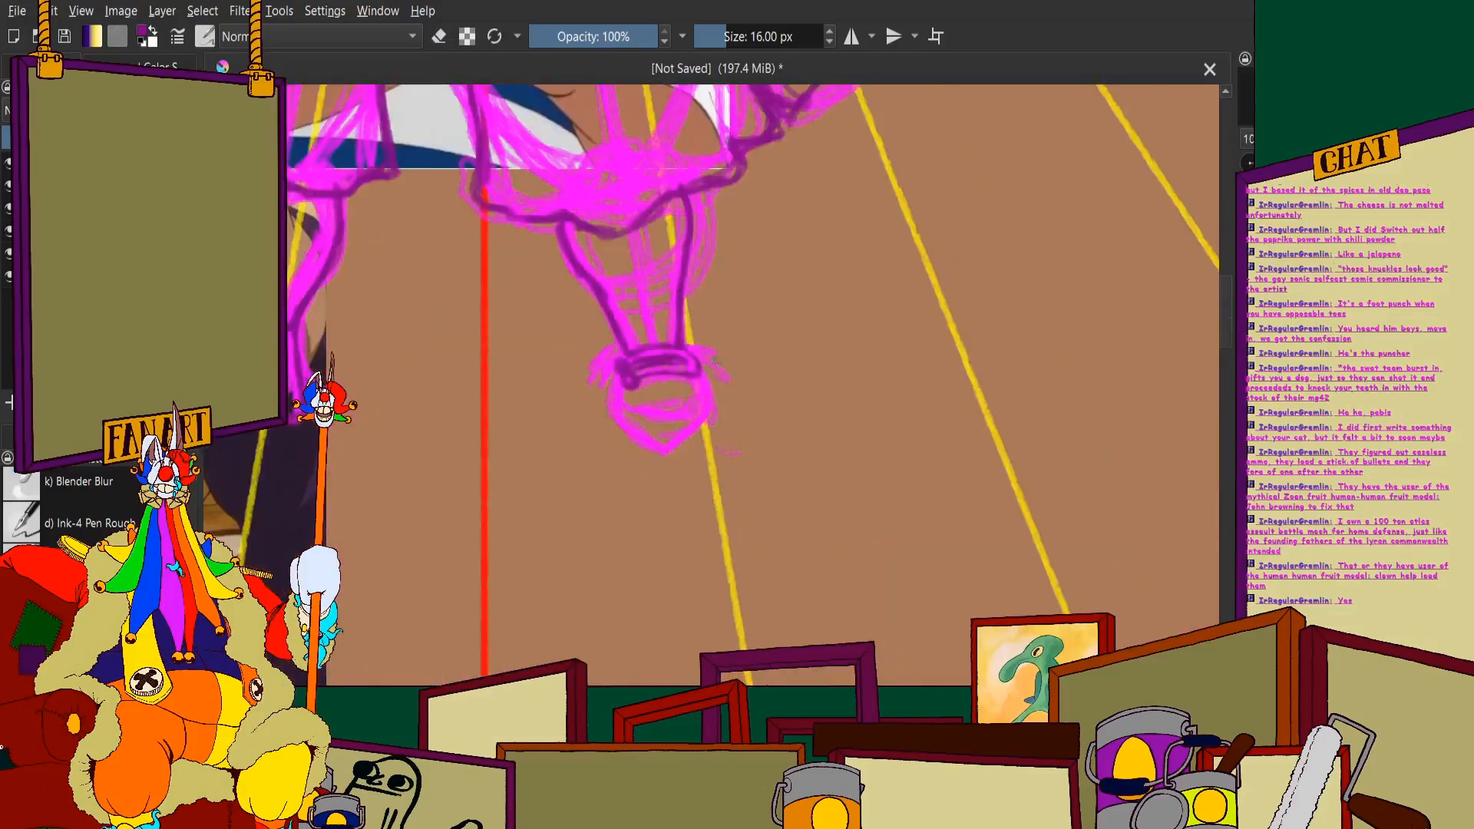
{"action": "scroll", "coordinate": [708, 392], "scroll_direction": "up", "scroll_amount": 4}
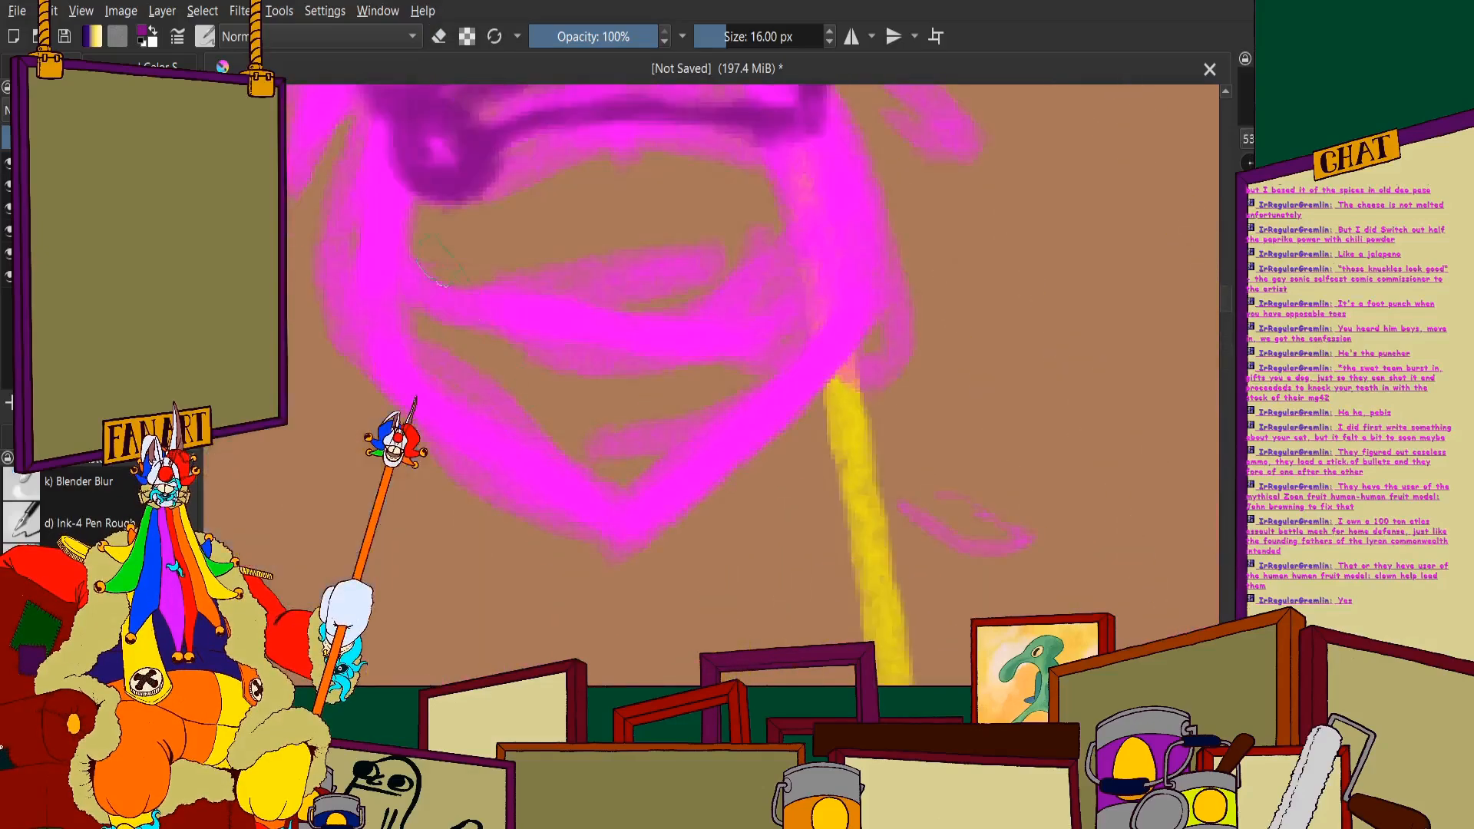
{"action": "mouse_move", "coordinate": [453, 192]}
{"action": "left_mouse_down"}
{"action": "mouse_move", "coordinate": [446, 361]}
{"action": "mouse_move", "coordinate": [441, 215]}
{"action": "mouse_move", "coordinate": [437, 415]}
{"action": "mouse_move", "coordinate": [507, 482]}
{"action": "mouse_move", "coordinate": [465, 434]}
{"action": "mouse_move", "coordinate": [423, 303]}
{"action": "mouse_move", "coordinate": [629, 570]}
{"action": "mouse_move", "coordinate": [612, 557]}
{"action": "mouse_move", "coordinate": [714, 540]}
{"action": "mouse_move", "coordinate": [641, 577]}
{"action": "mouse_move", "coordinate": [820, 469]}
{"action": "mouse_move", "coordinate": [673, 589]}
{"action": "mouse_move", "coordinate": [928, 390]}
{"action": "mouse_move", "coordinate": [851, 487]}
{"action": "mouse_move", "coordinate": [919, 376]}
{"action": "mouse_move", "coordinate": [883, 165]}
{"action": "mouse_move", "coordinate": [929, 341]}
{"action": "mouse_move", "coordinate": [823, 528]}
{"action": "mouse_move", "coordinate": [907, 381]}
{"action": "mouse_move", "coordinate": [676, 589]}
{"action": "mouse_move", "coordinate": [453, 420]}
{"action": "mouse_move", "coordinate": [470, 207]}
{"action": "mouse_move", "coordinate": [407, 360]}
{"action": "mouse_move", "coordinate": [467, 451]}
{"action": "mouse_move", "coordinate": [445, 239]}
{"action": "mouse_move", "coordinate": [428, 415]}
{"action": "left_mouse_up"}
Erase along the inner edges of the front-facing shoe's outline to thin and clean the dark line
{"action": "key", "text": "e"}
{"action": "scroll", "coordinate": [468, 281], "scroll_direction": "up", "scroll_amount": 2}
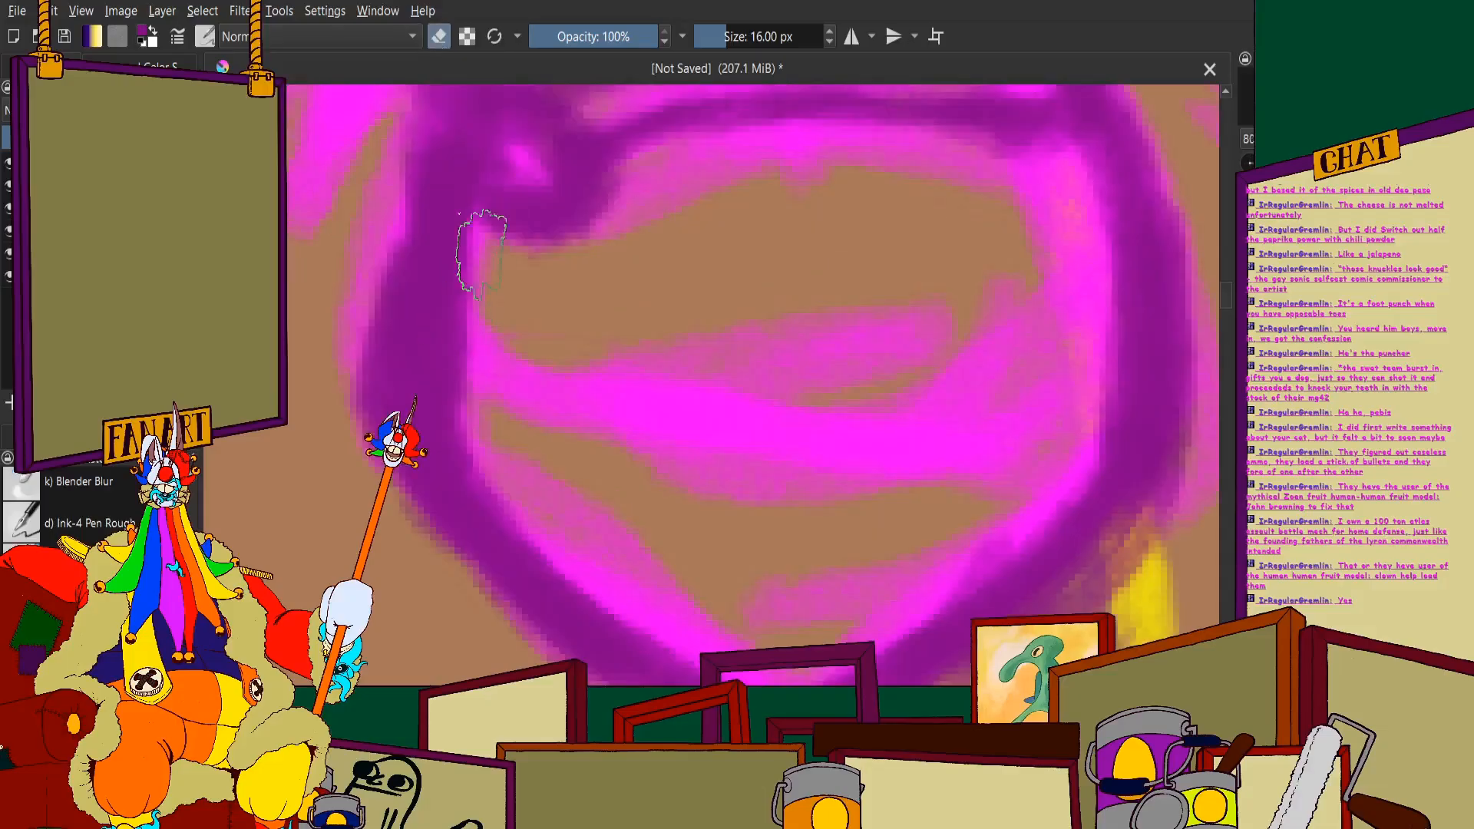
{"action": "scroll", "coordinate": [465, 280], "scroll_direction": "down", "scroll_amount": 2}
{"action": "scroll", "coordinate": [822, 346], "scroll_direction": "up", "scroll_amount": 2}
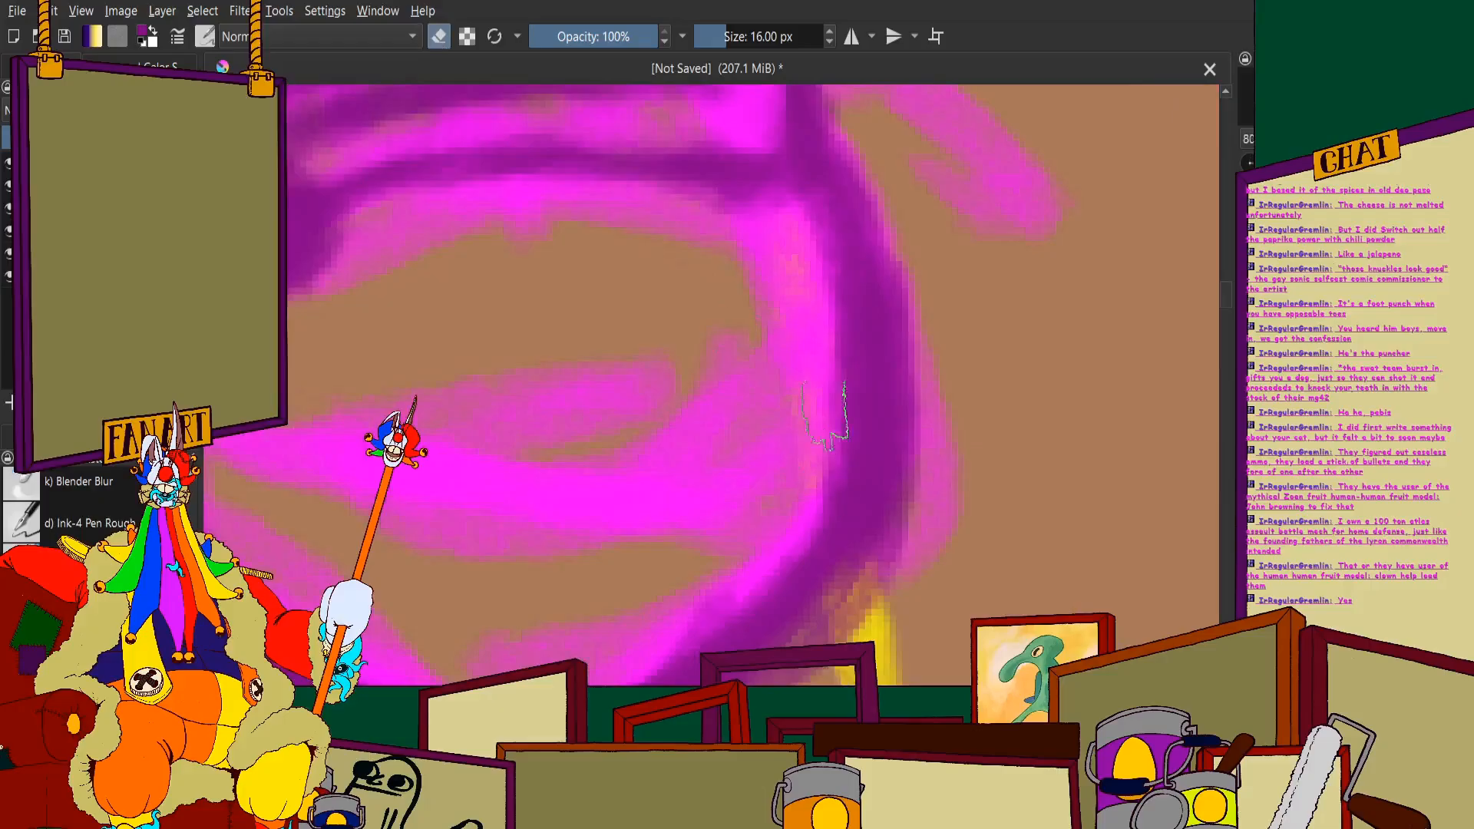
{"action": "mouse_move", "coordinate": [833, 430]}
{"action": "left_mouse_down"}
{"action": "mouse_move", "coordinate": [844, 362]}
{"action": "mouse_move", "coordinate": [825, 283]}
{"action": "mouse_move", "coordinate": [779, 550]}
{"action": "mouse_move", "coordinate": [829, 293]}
{"action": "left_mouse_up"}
{"action": "scroll", "coordinate": [830, 293], "scroll_direction": "down", "scroll_amount": 2}
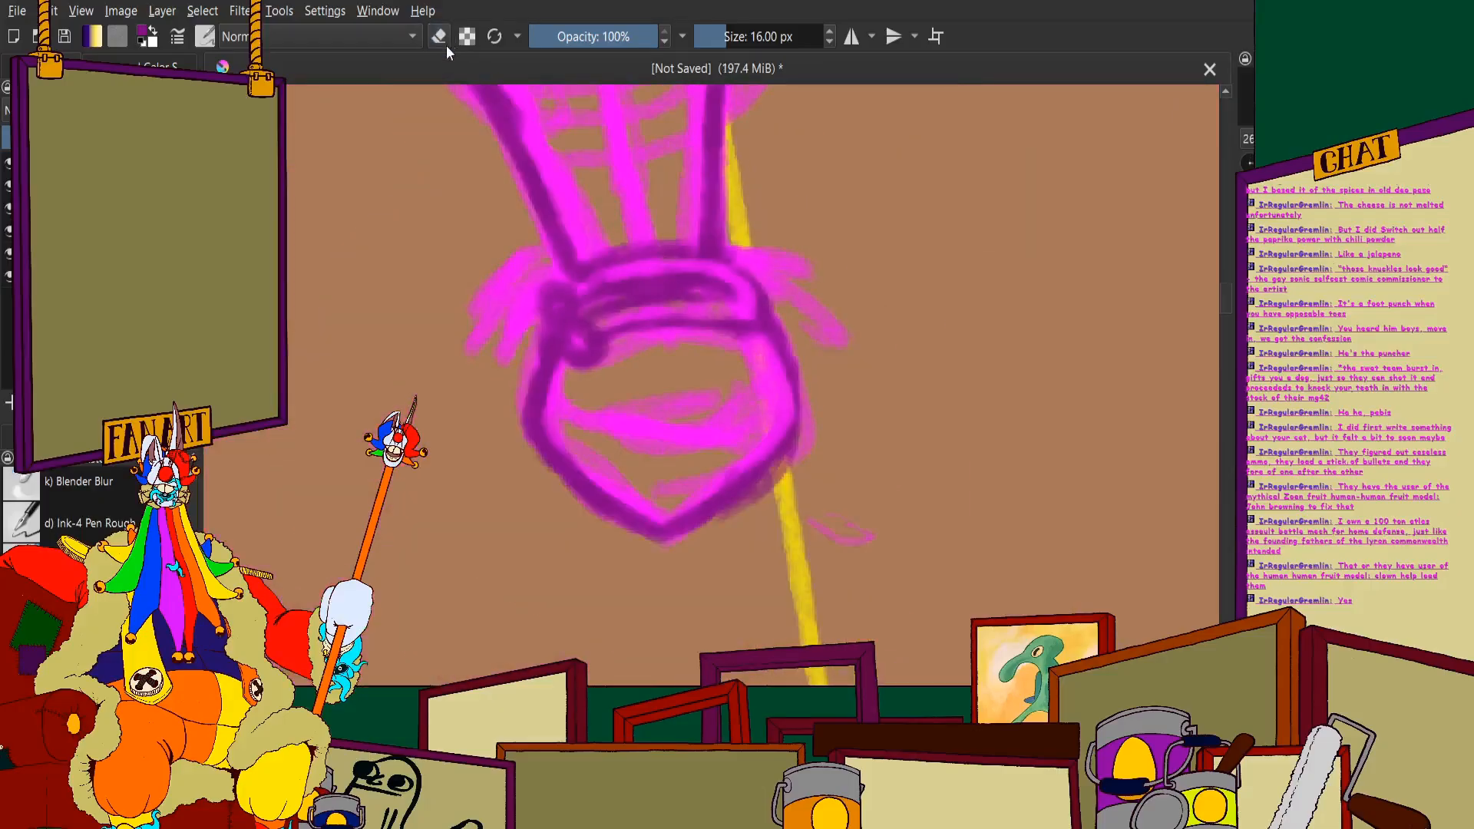
Reinforce the curve where the strap's outer end meets the side of the front-facing shoe
{"action": "scroll", "coordinate": [702, 401], "scroll_direction": "up", "scroll_amount": 2}
{"action": "left_click_drag", "start_coordinate": [821, 246], "coordinate": [870, 345]}
{"action": "scroll", "coordinate": [870, 345], "scroll_direction": "down", "scroll_amount": 1}
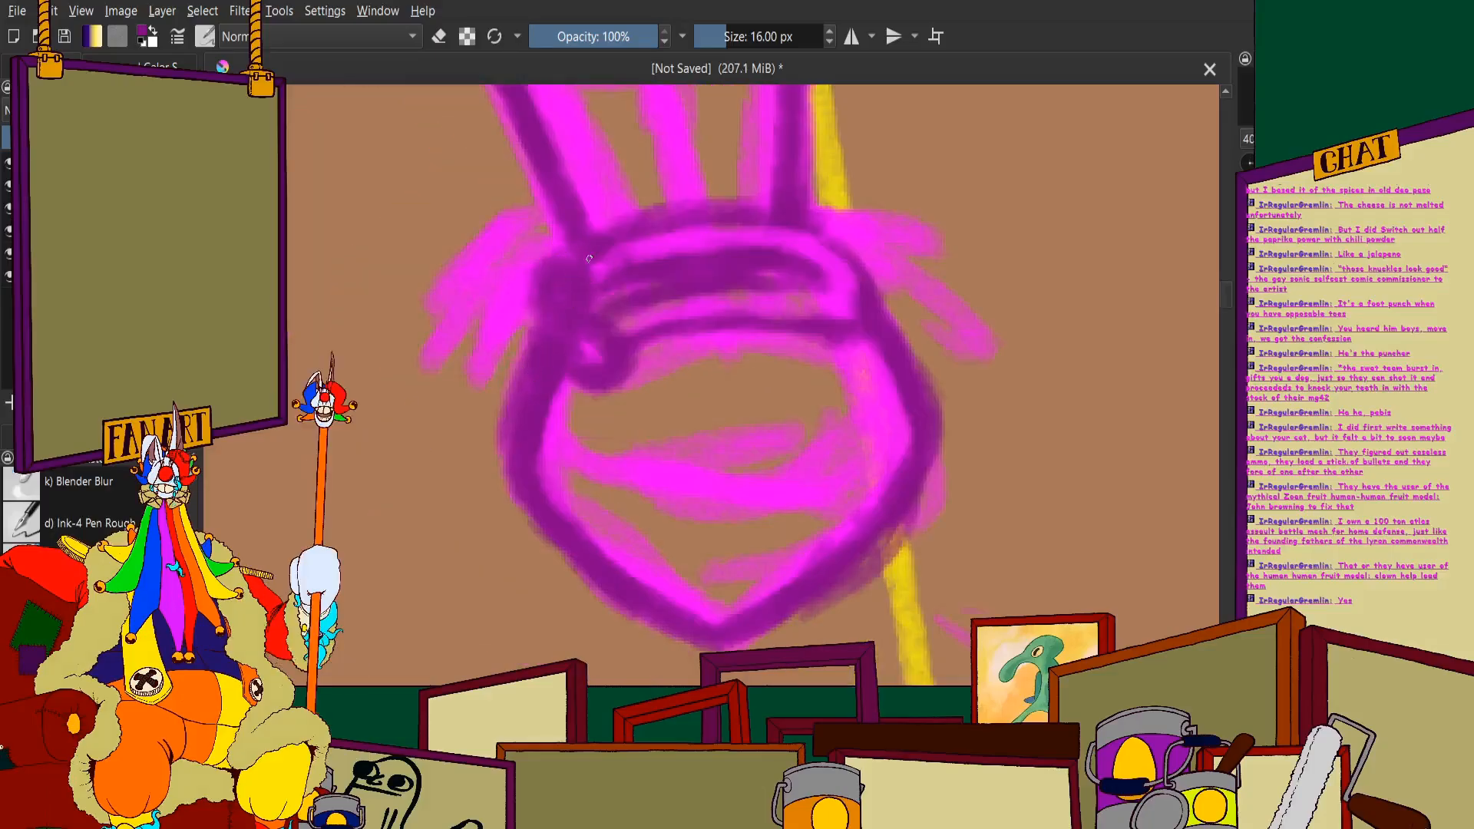
Add a short dark purple curve inside the rounded arc above the open hand's thumb
{"action": "scroll", "coordinate": [578, 280], "scroll_direction": "down", "scroll_amount": 4}
{"action": "scroll", "coordinate": [588, 146], "scroll_direction": "up", "scroll_amount": 3}
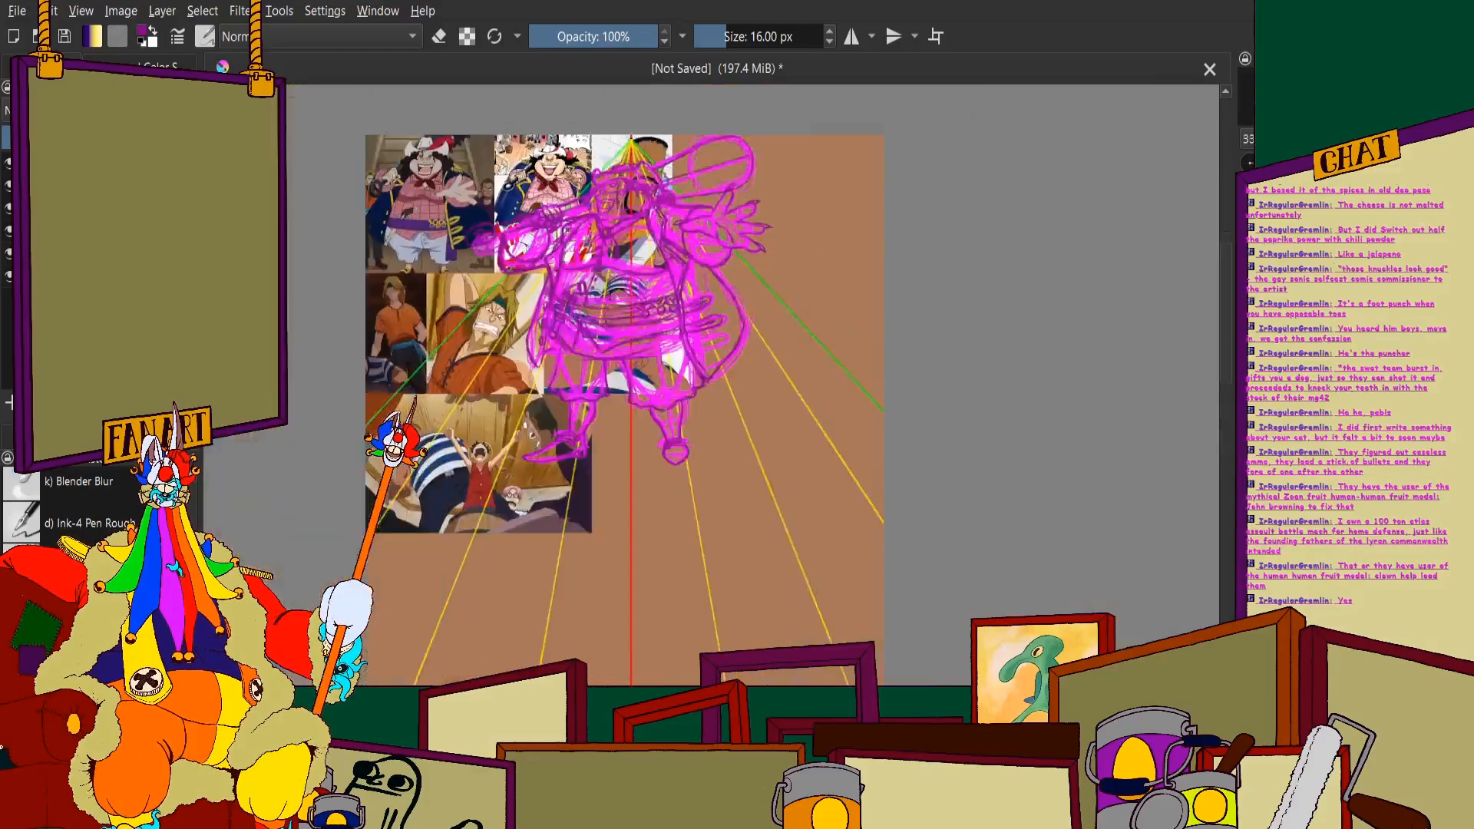
{"action": "scroll", "coordinate": [561, 205], "scroll_direction": "up", "scroll_amount": 4}
{"action": "scroll", "coordinate": [663, 206], "scroll_direction": "down", "scroll_amount": 1}
{"action": "scroll", "coordinate": [641, 430], "scroll_direction": "up", "scroll_amount": 2}
{"action": "scroll", "coordinate": [642, 463], "scroll_direction": "down", "scroll_amount": 2}
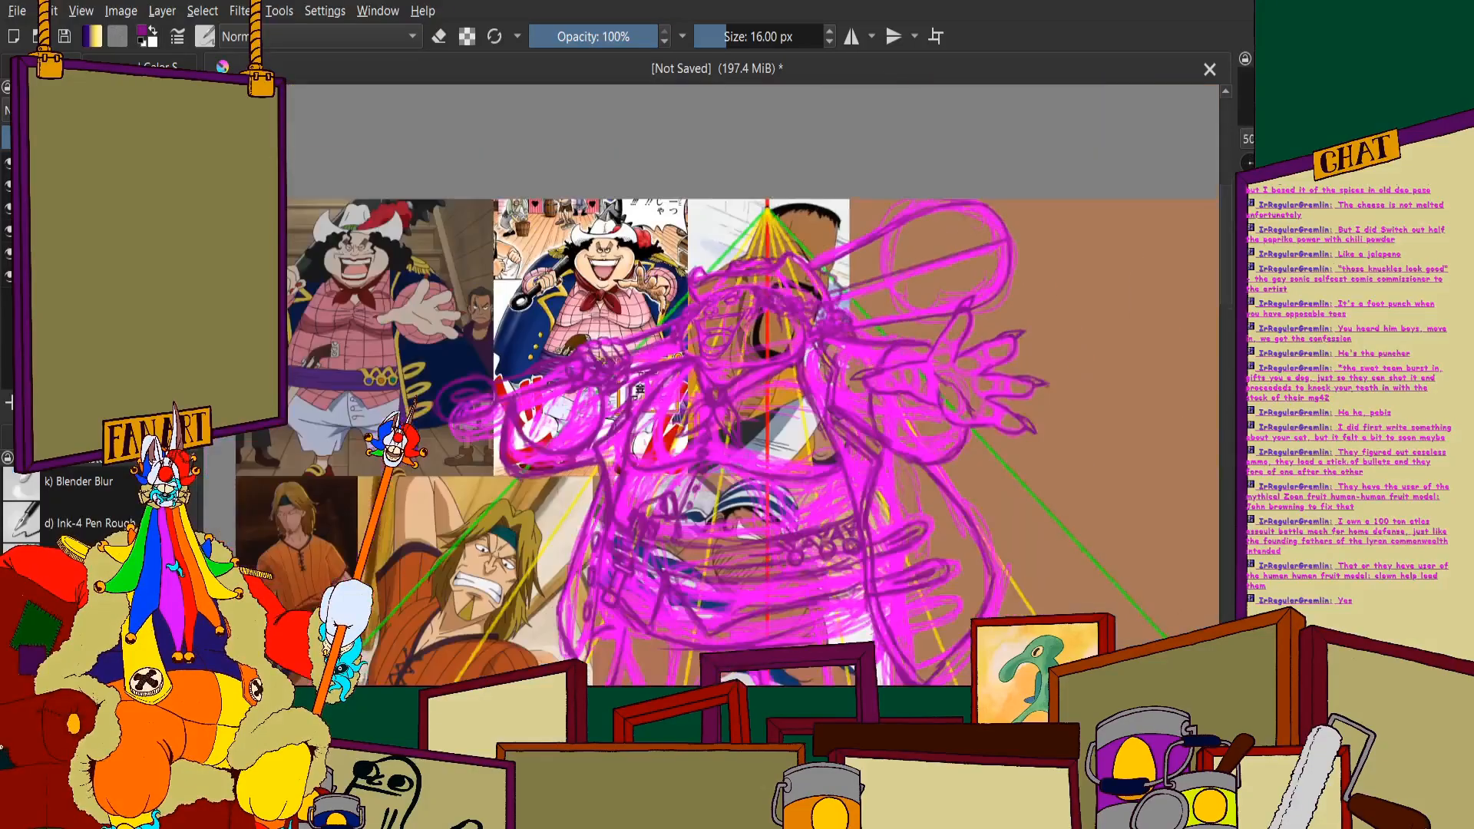
{"action": "scroll", "coordinate": [642, 464], "scroll_direction": "up", "scroll_amount": 2}
{"action": "scroll", "coordinate": [642, 463], "scroll_direction": "down", "scroll_amount": 1}
{"action": "scroll", "coordinate": [998, 460], "scroll_direction": "up", "scroll_amount": 2}
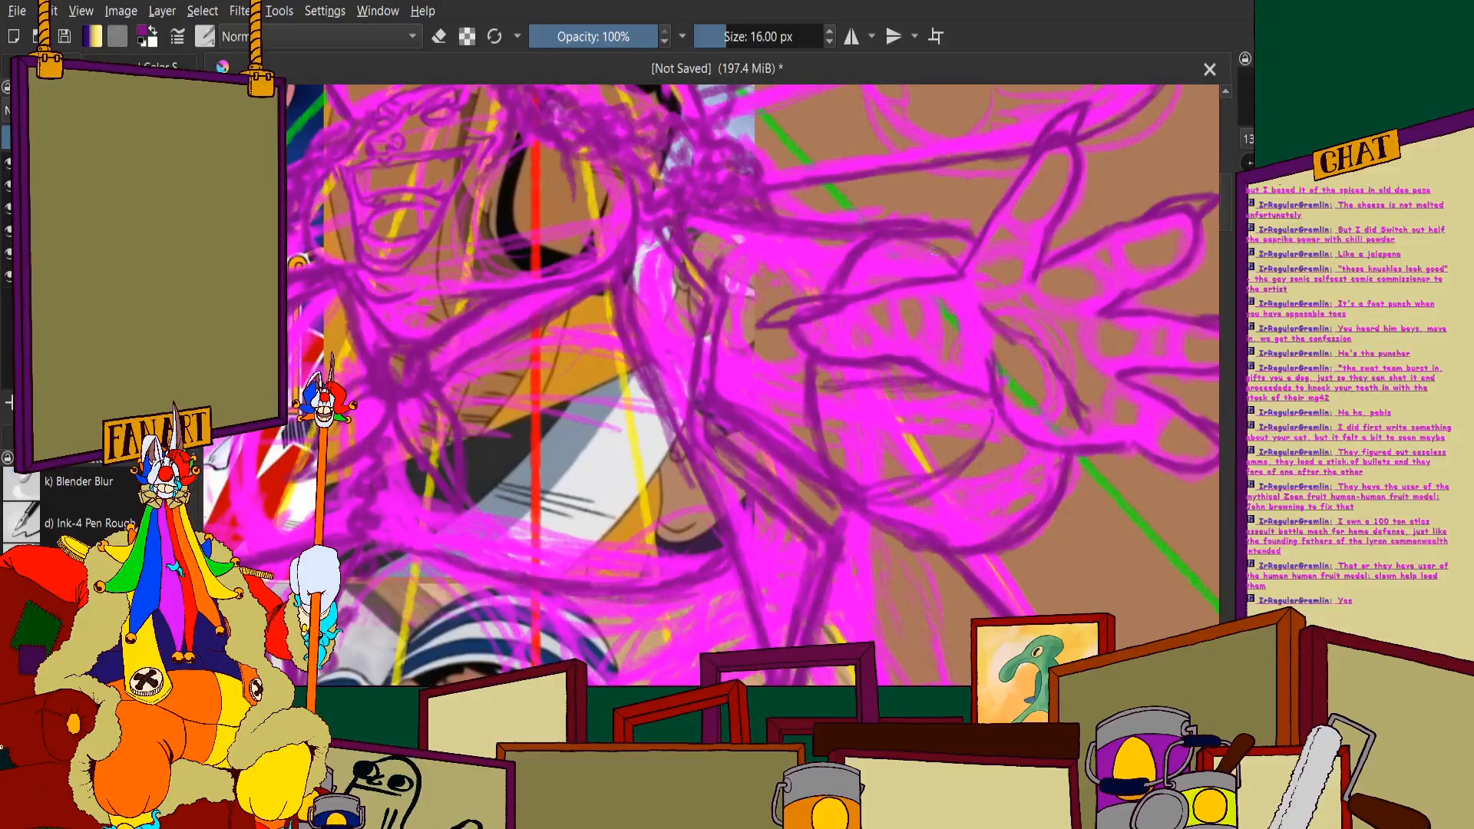
{"action": "left_click_drag", "start_coordinate": [933, 251], "coordinate": [967, 293]}
{"action": "scroll", "coordinate": [1038, 456], "scroll_direction": "up", "scroll_amount": 3}
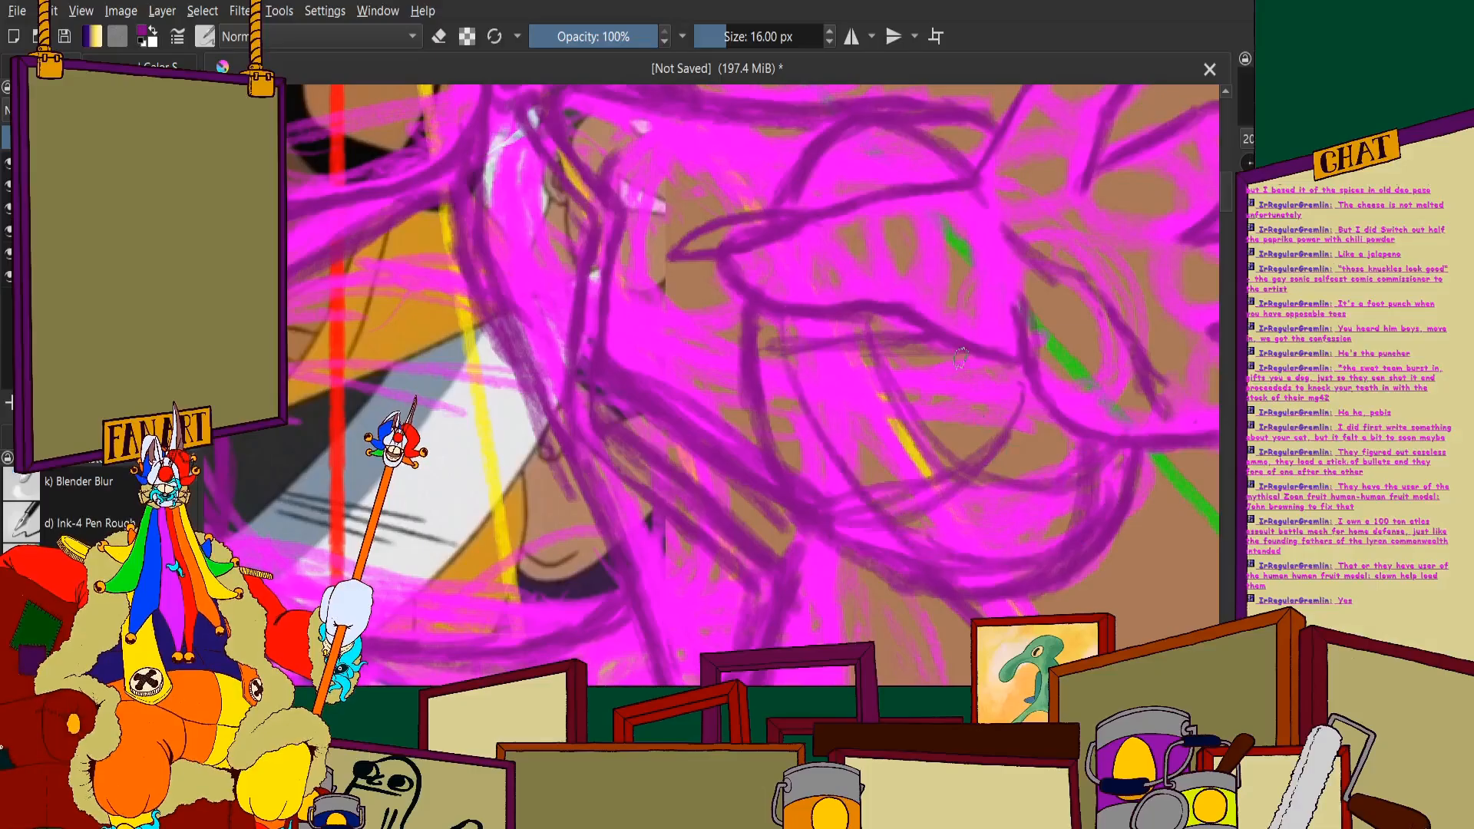
{"action": "scroll", "coordinate": [1014, 392], "scroll_direction": "up", "scroll_amount": 2}
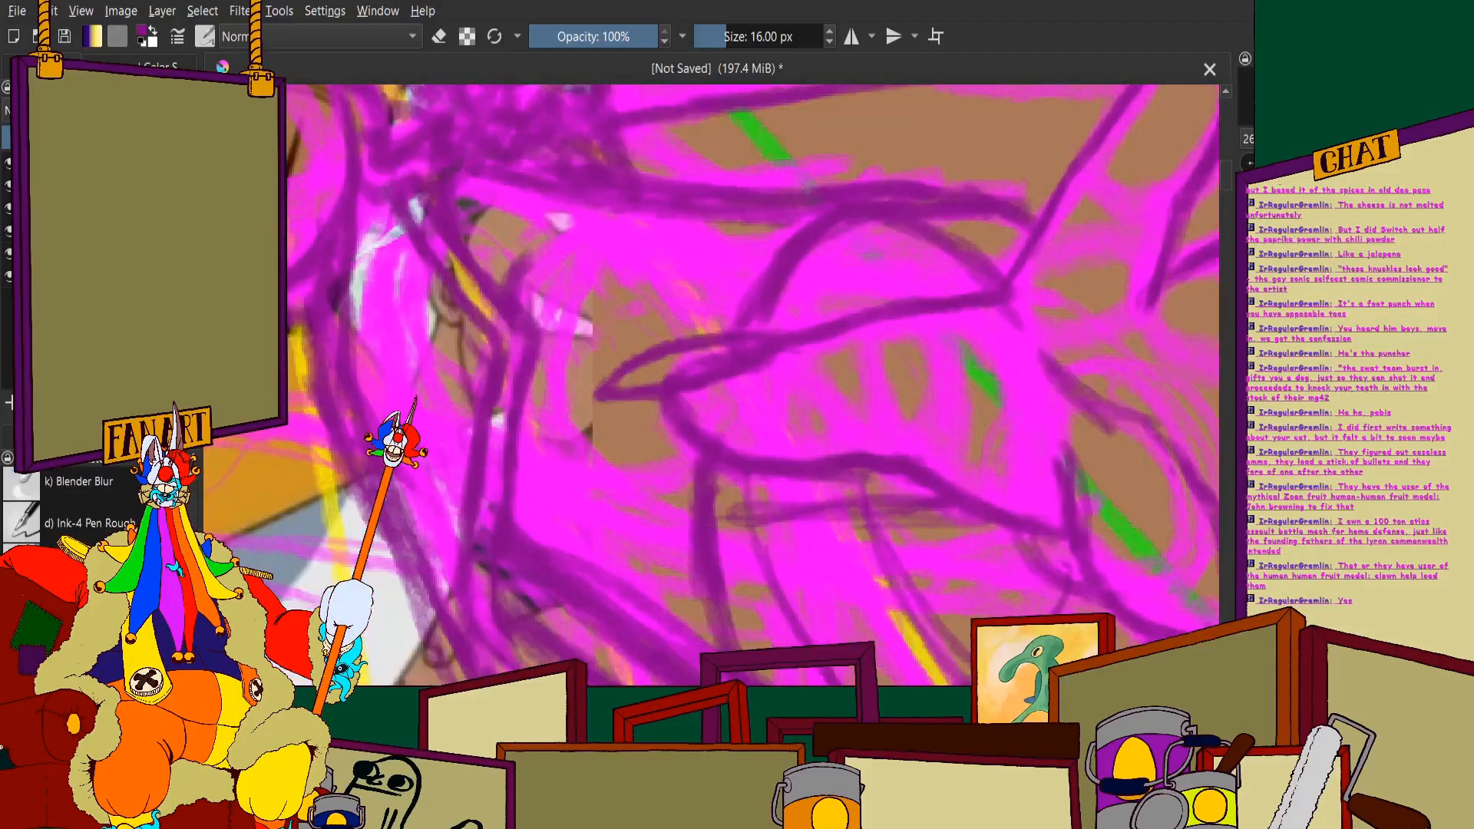
{"action": "mouse_move", "coordinate": [883, 301]}
{"action": "left_mouse_down"}
{"action": "mouse_move", "coordinate": [976, 238]}
{"action": "mouse_move", "coordinate": [1029, 234]}
{"action": "left_mouse_up"}
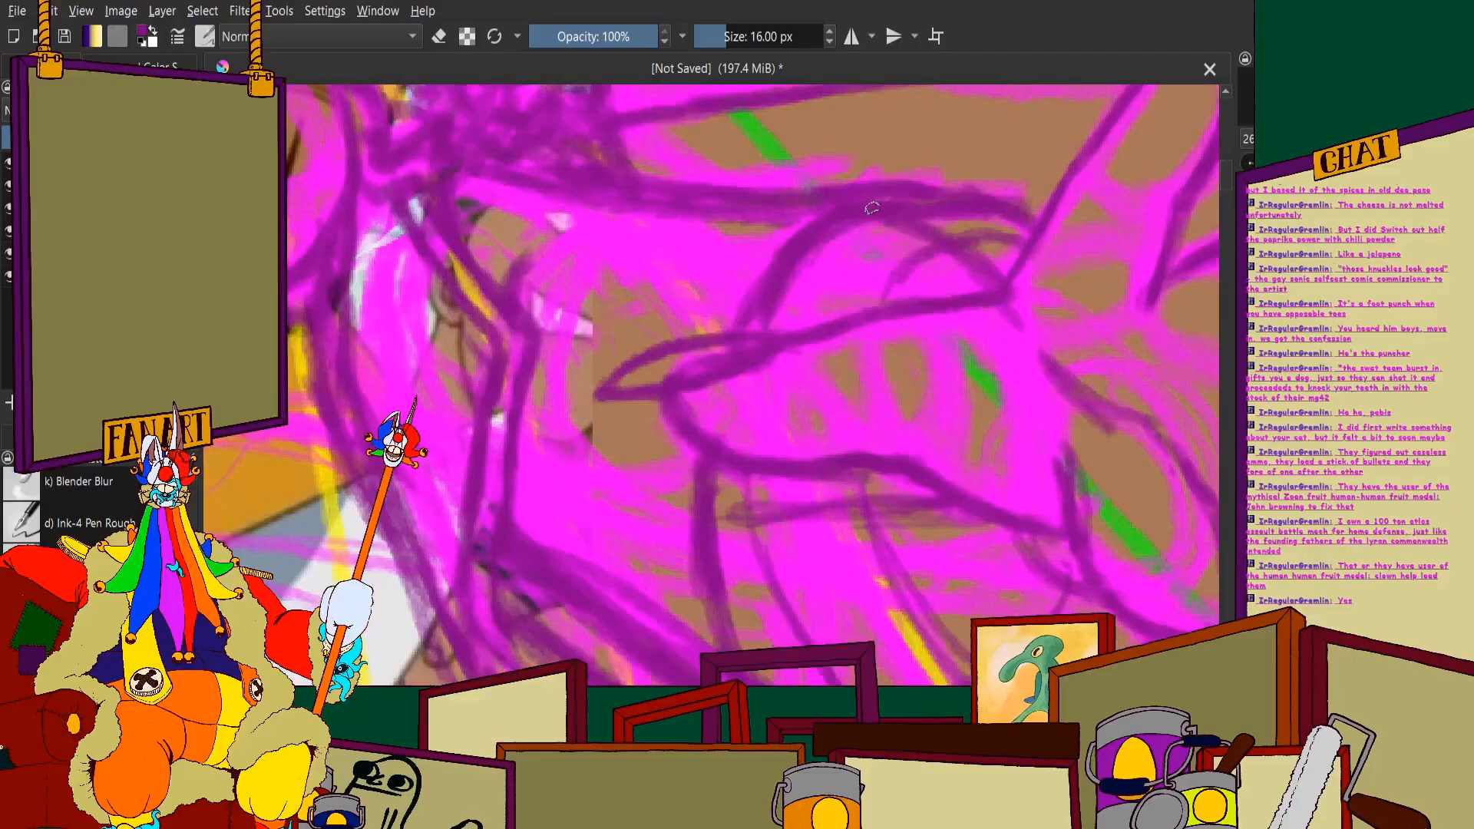
{"action": "scroll", "coordinate": [967, 284], "scroll_direction": "down", "scroll_amount": 6}
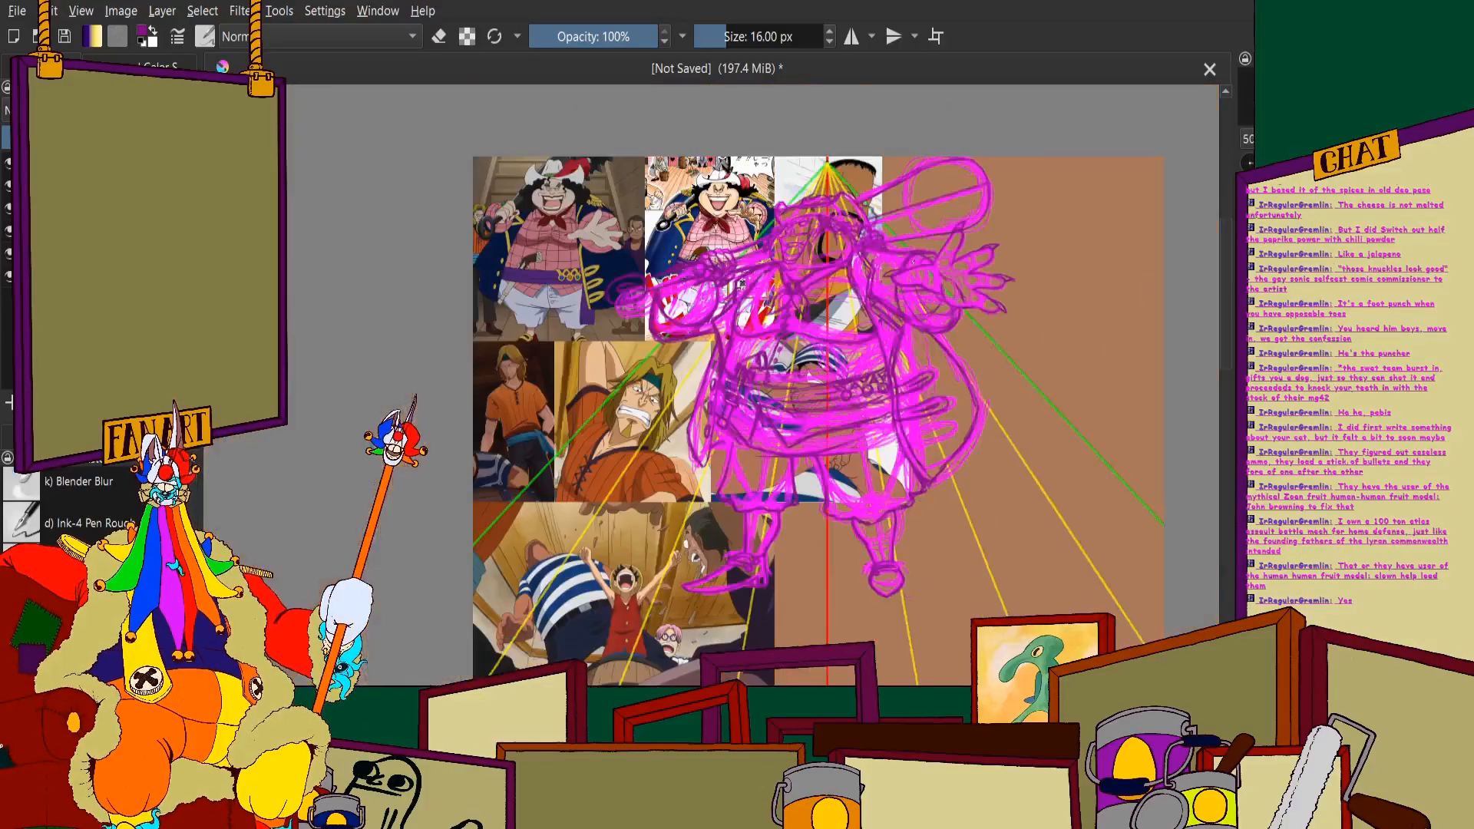
{"action": "scroll", "coordinate": [817, 500], "scroll_direction": "up", "scroll_amount": 6}
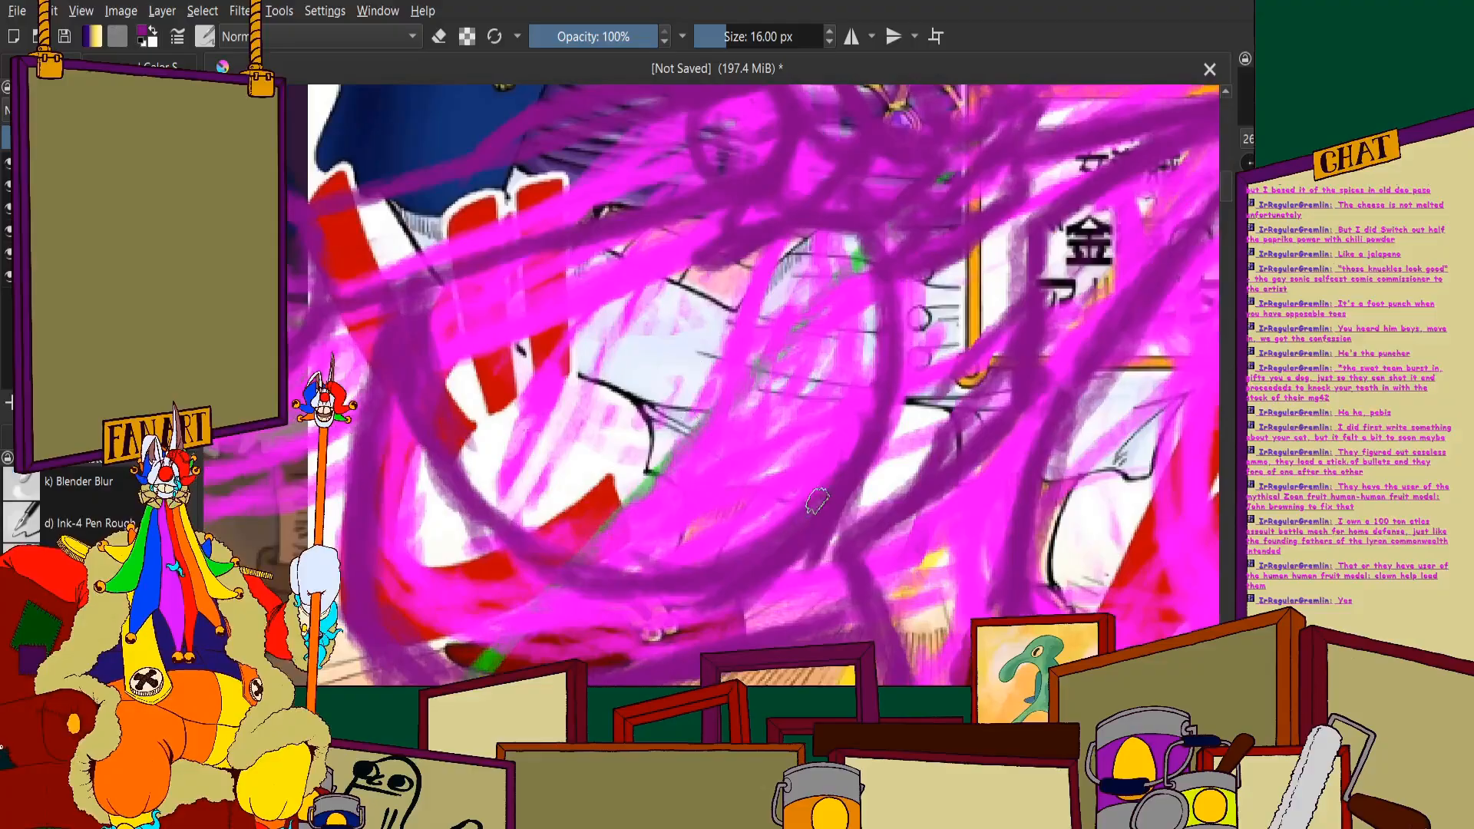
Draw a dark purple arc beneath the outstretched arm and two curved vertical contours inside the large circle below it
{"action": "mouse_move", "coordinate": [885, 401]}
{"action": "left_mouse_down"}
{"action": "mouse_move", "coordinate": [883, 463]}
{"action": "mouse_move", "coordinate": [847, 518]}
{"action": "left_mouse_up"}
{"action": "left_click_drag", "start_coordinate": [707, 363], "coordinate": [737, 413]}
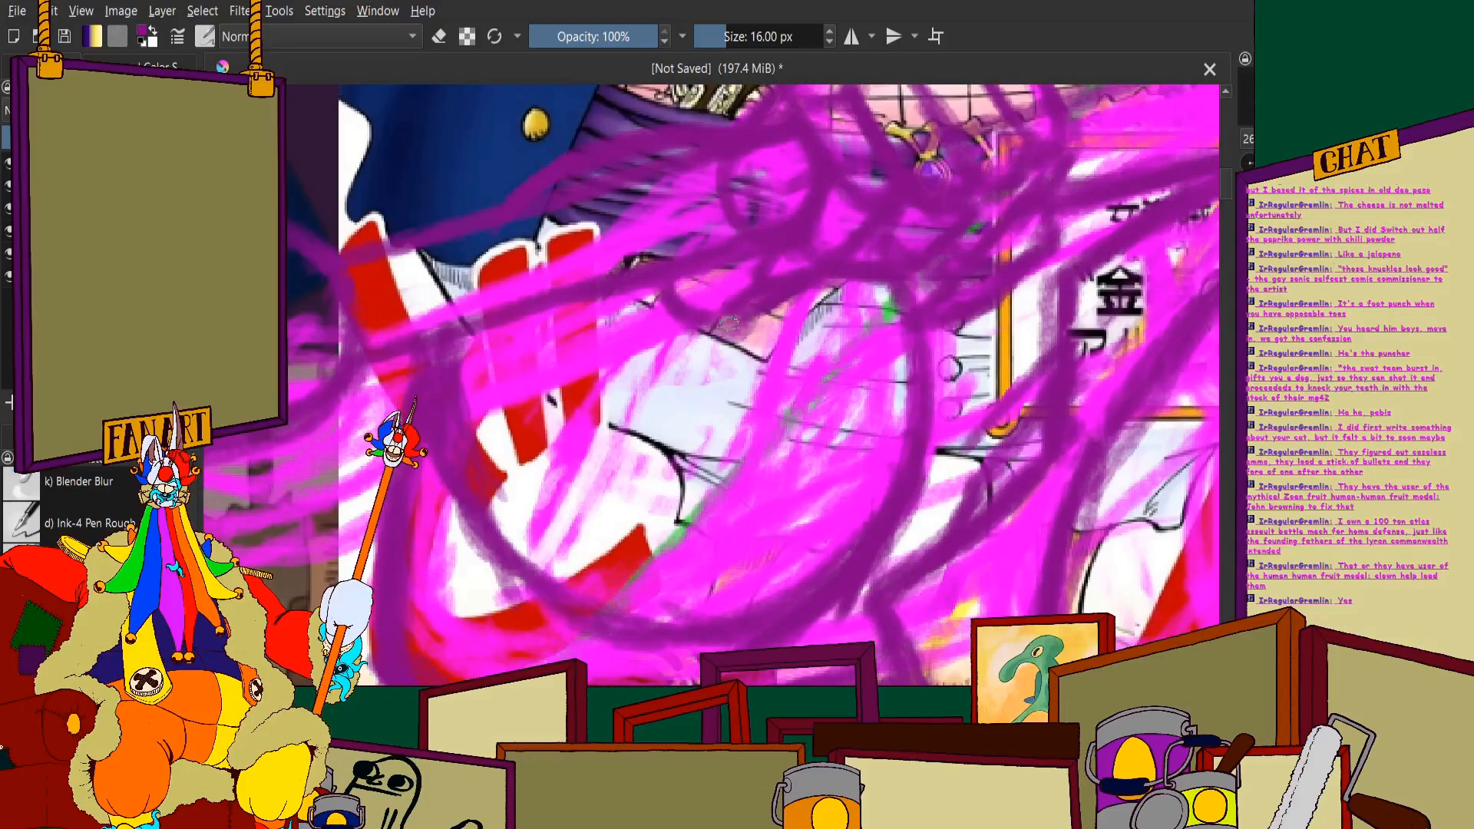
{"action": "left_click_drag", "start_coordinate": [730, 322], "coordinate": [904, 287]}
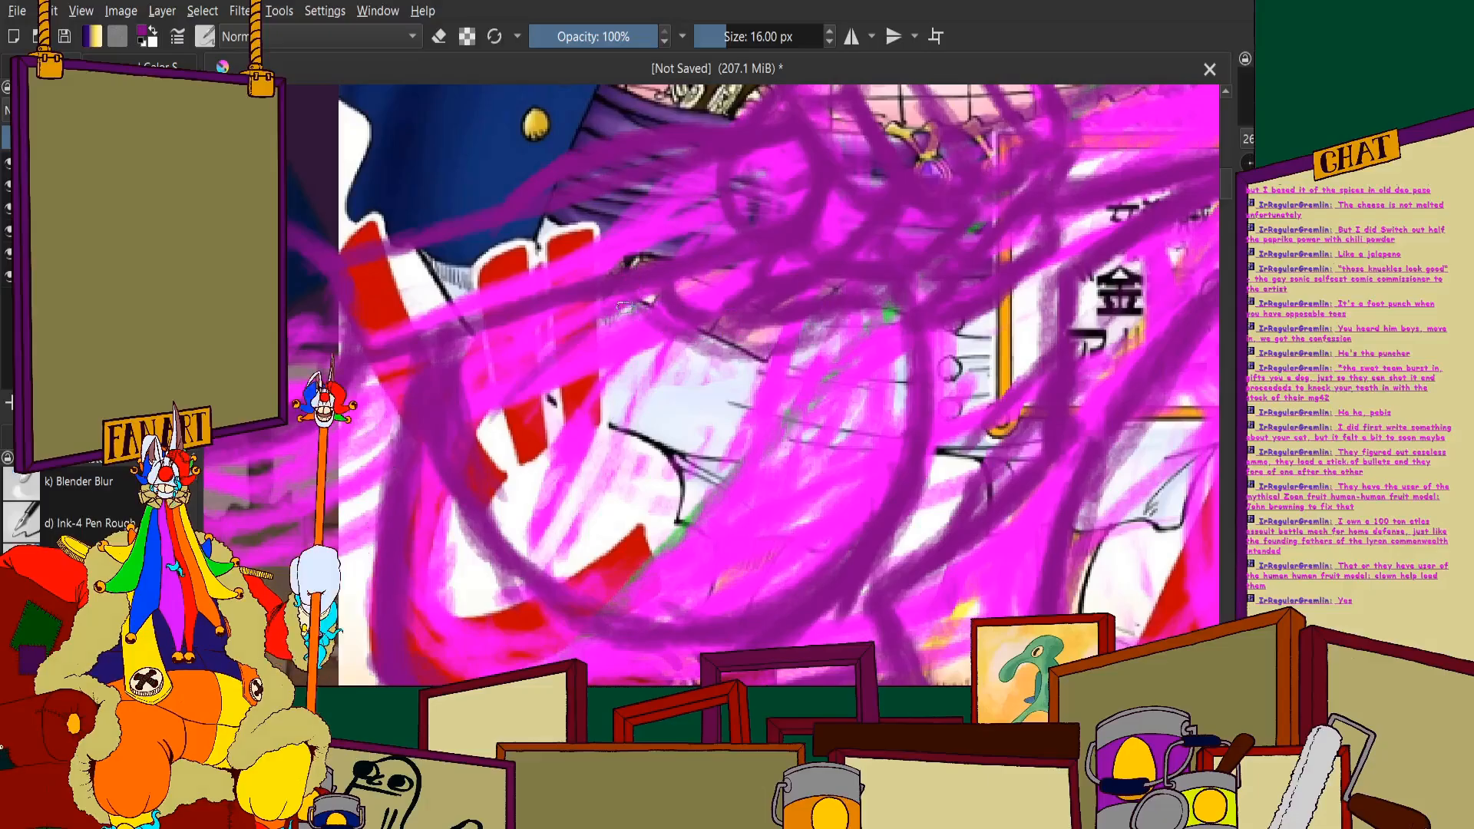
{"action": "left_click_drag", "start_coordinate": [821, 365], "coordinate": [841, 591]}
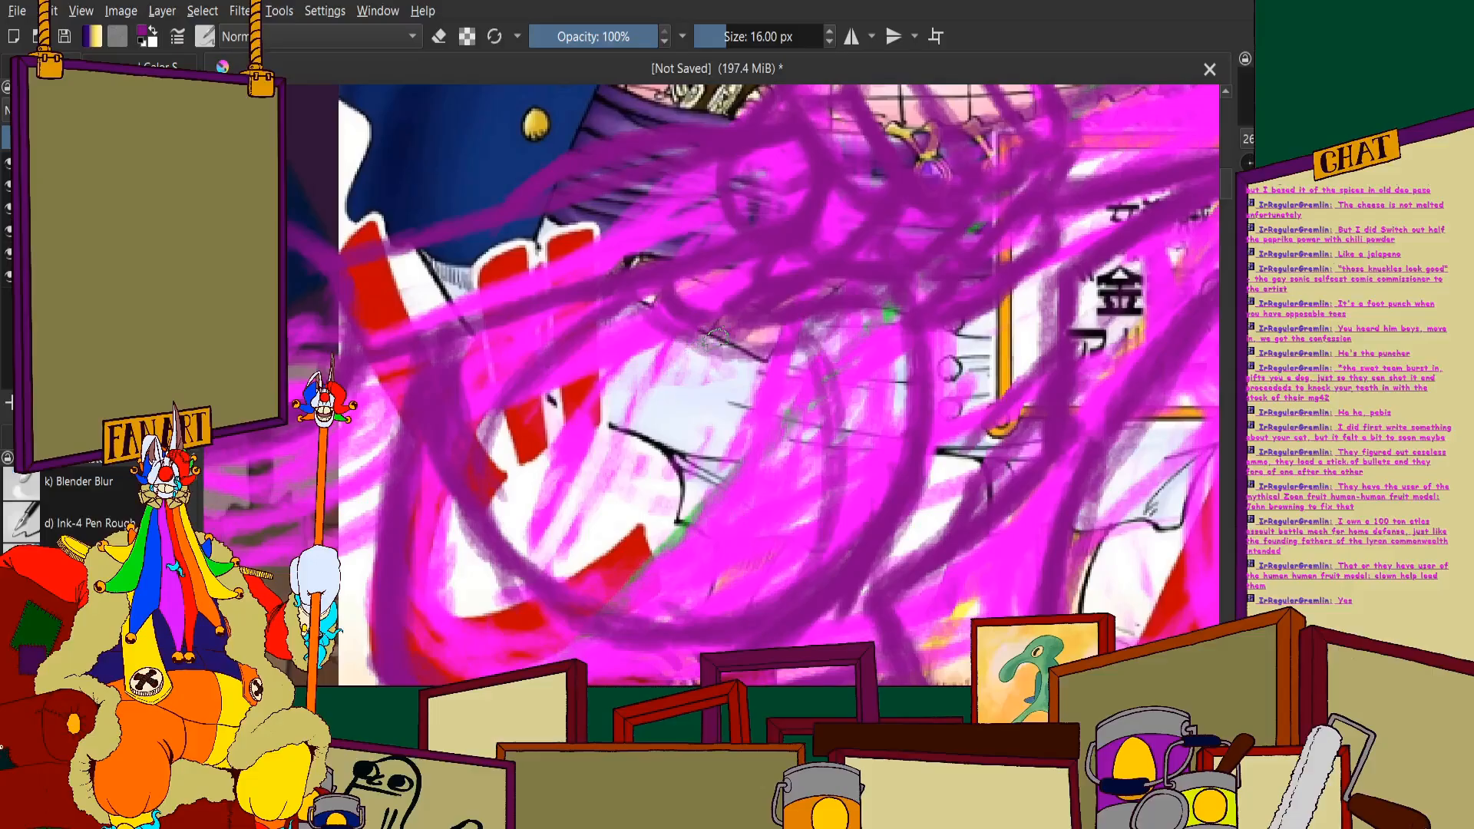
{"action": "mouse_move", "coordinate": [698, 346]}
{"action": "left_mouse_down"}
{"action": "mouse_move", "coordinate": [649, 608]}
{"action": "mouse_move", "coordinate": [649, 591]}
{"action": "left_mouse_up"}
Add sweeping dark purple cross-contours from side to side through the middle and lower part of the large circle below the arm
{"action": "scroll", "coordinate": [876, 306], "scroll_direction": "down", "scroll_amount": 2}
{"action": "scroll", "coordinate": [875, 306], "scroll_direction": "up", "scroll_amount": 3}
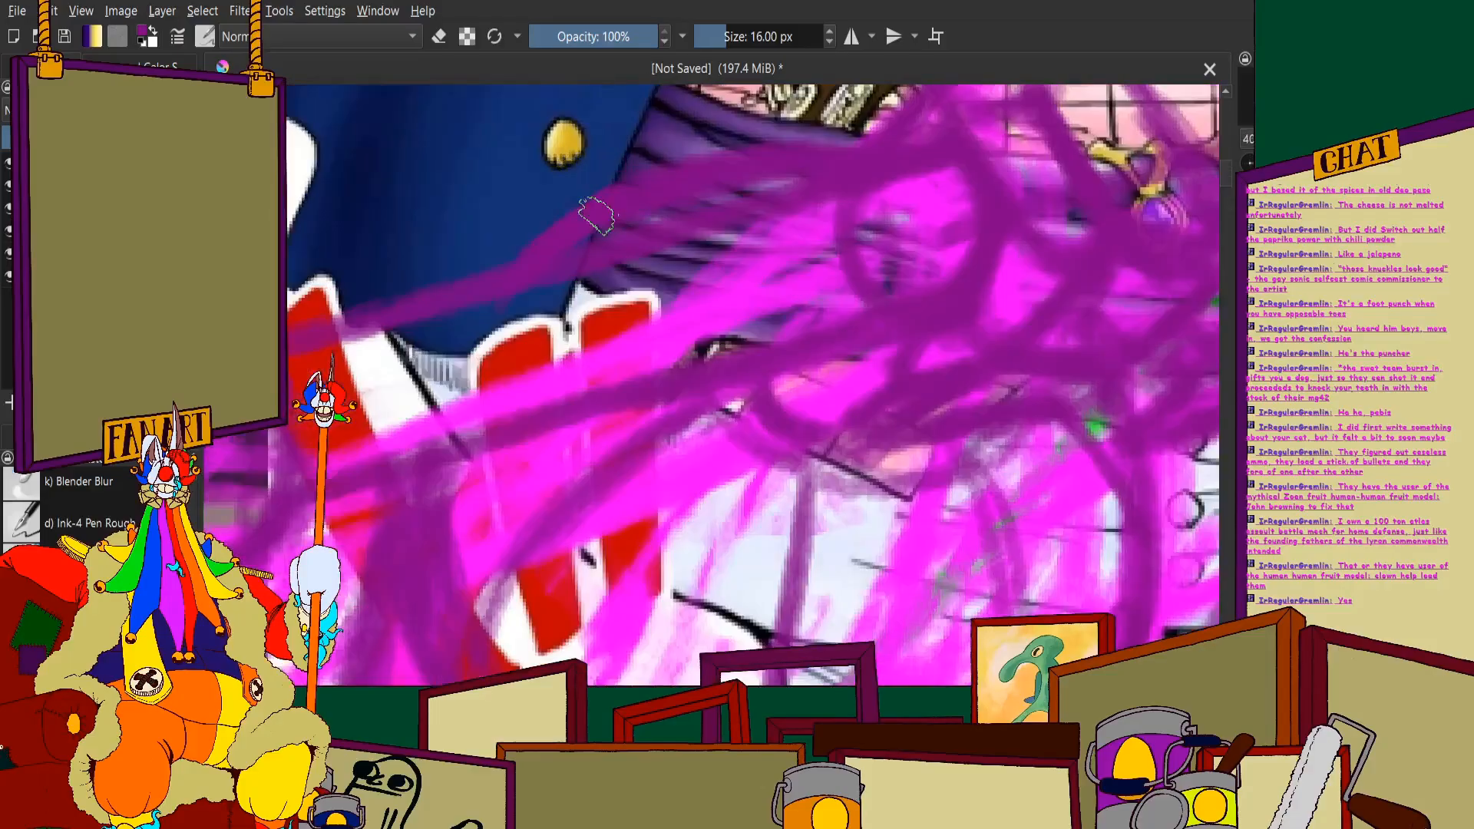
{"action": "left_click_drag", "start_coordinate": [765, 501], "coordinate": [693, 332]}
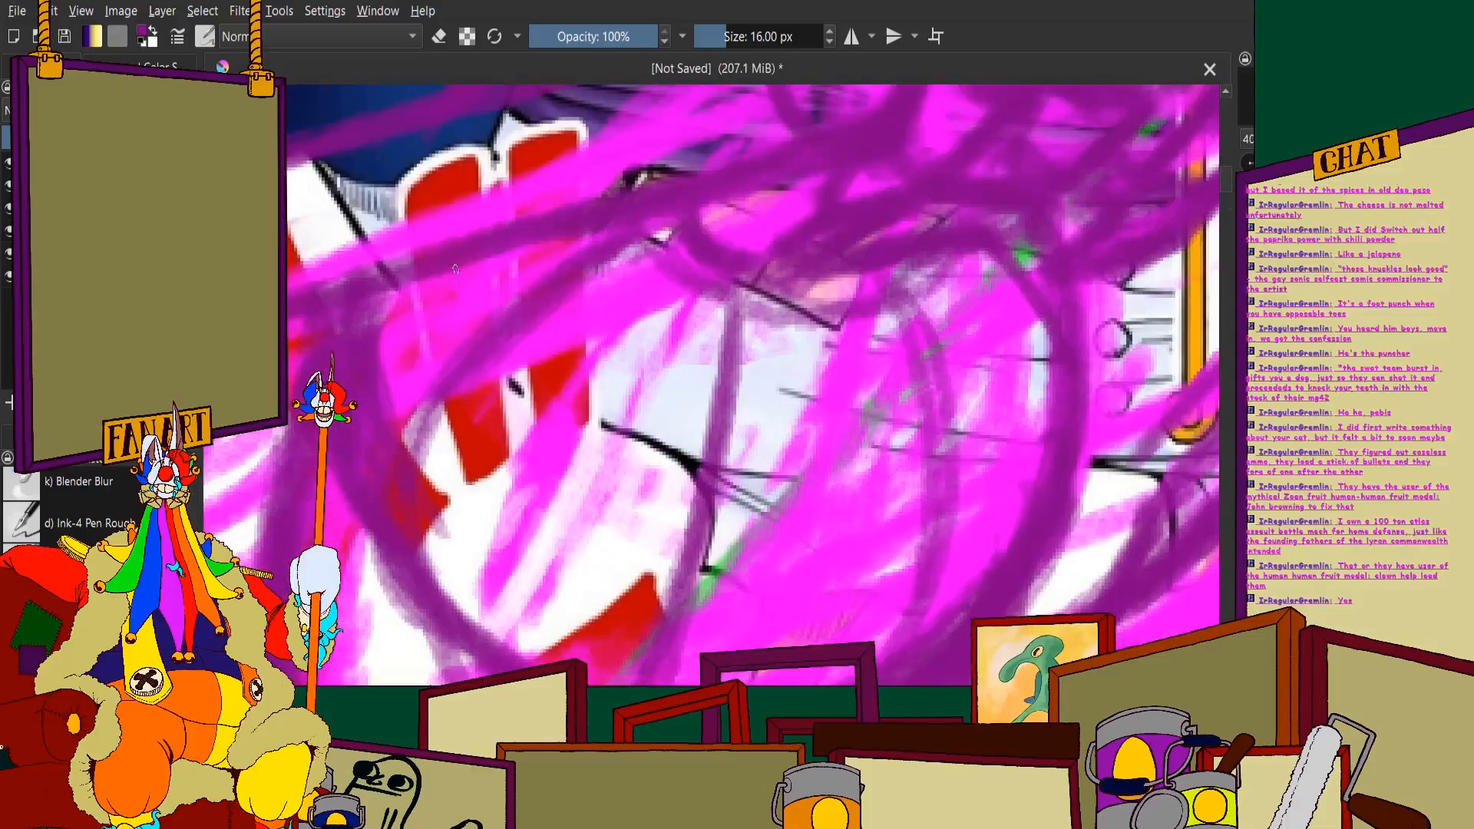
{"action": "left_click_drag", "start_coordinate": [458, 290], "coordinate": [592, 455]}
{"action": "mouse_move", "coordinate": [568, 403]}
{"action": "left_mouse_down"}
{"action": "mouse_move", "coordinate": [814, 461]}
{"action": "mouse_move", "coordinate": [990, 429]}
{"action": "mouse_move", "coordinate": [1033, 246]}
{"action": "left_mouse_up"}
{"action": "scroll", "coordinate": [560, 407], "scroll_direction": "down", "scroll_amount": 1}
{"action": "scroll", "coordinate": [560, 407], "scroll_direction": "up", "scroll_amount": 1}
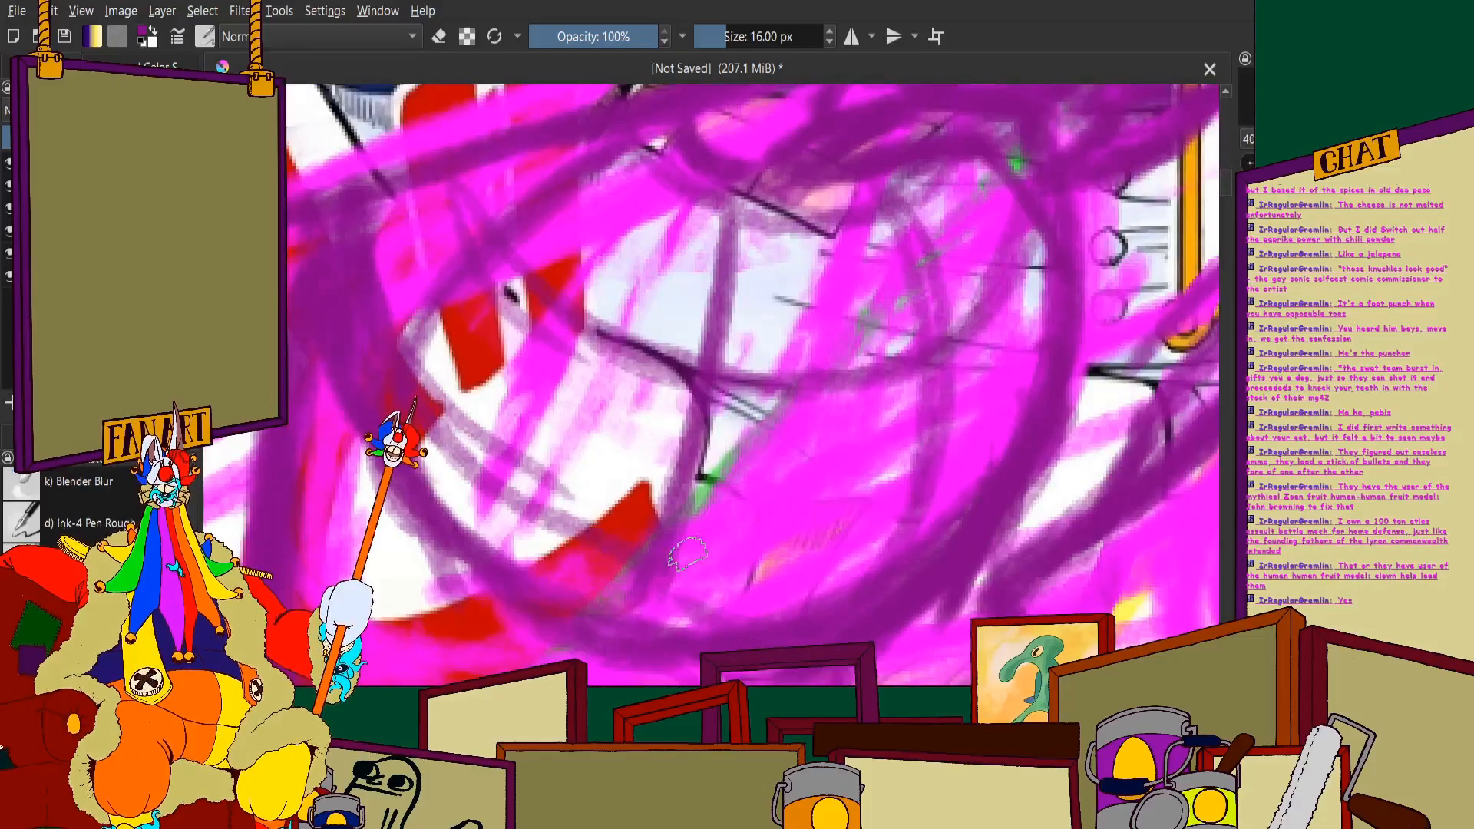
{"action": "mouse_move", "coordinate": [830, 519]}
{"action": "left_mouse_down"}
{"action": "mouse_move", "coordinate": [849, 481]}
{"action": "mouse_move", "coordinate": [921, 495]}
{"action": "mouse_move", "coordinate": [982, 460]}
{"action": "mouse_move", "coordinate": [599, 528]}
{"action": "left_mouse_up"}
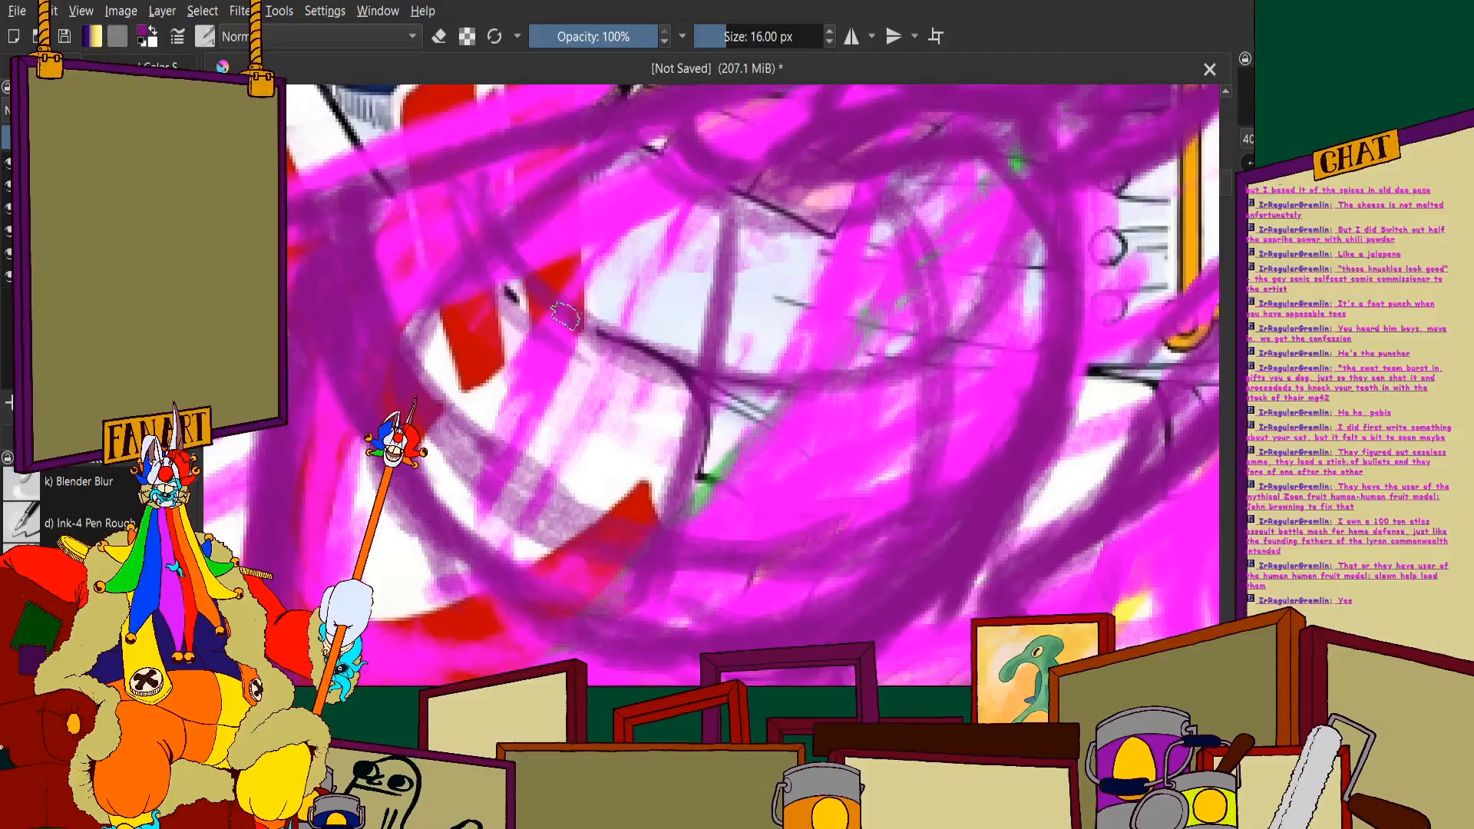
Examine the whole sketch and its details from the upper body down through the waist folds to the legs
{"action": "scroll", "coordinate": [654, 365], "scroll_direction": "down", "scroll_amount": 4}
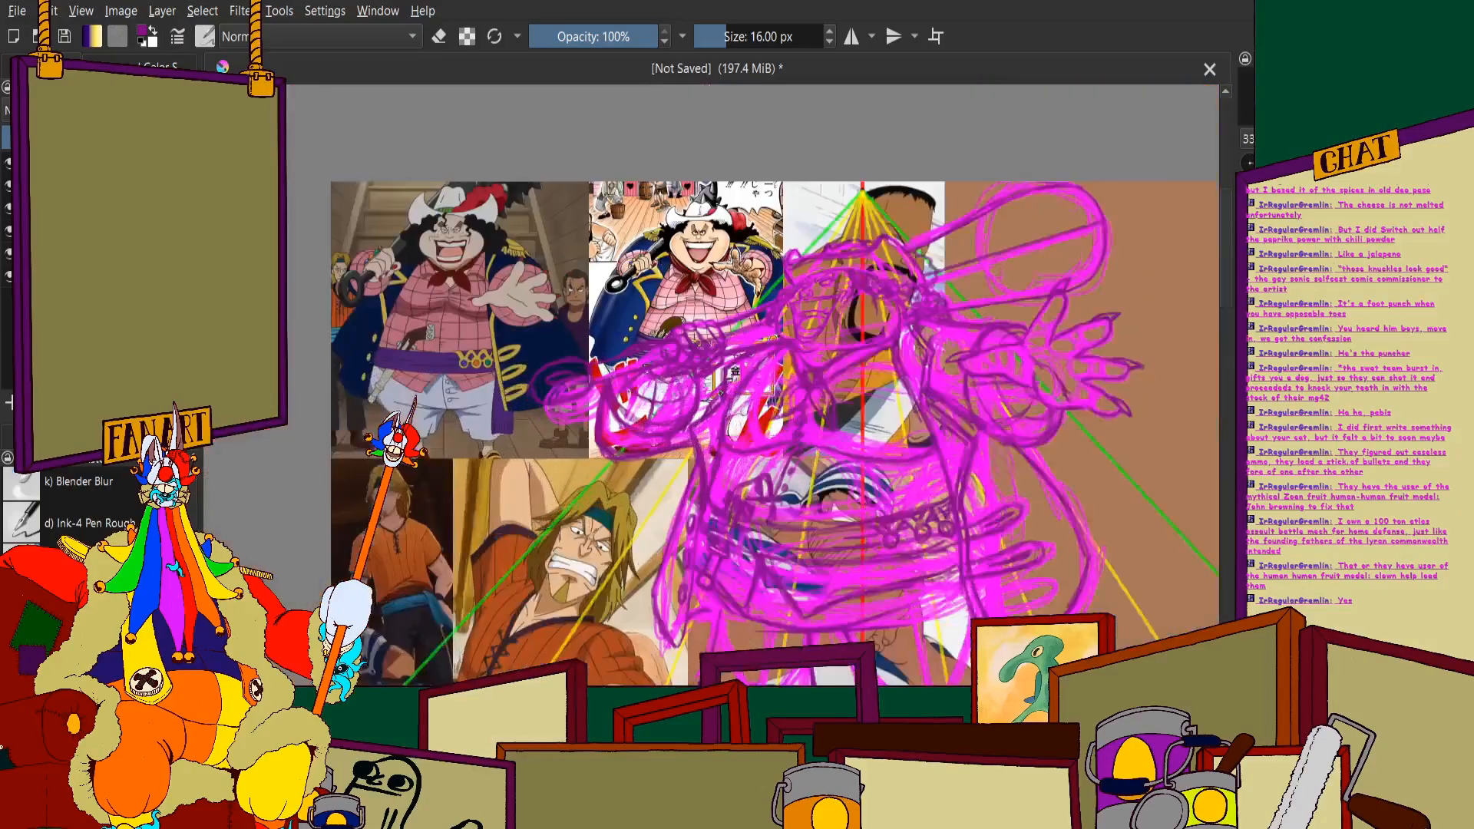
{"action": "scroll", "coordinate": [859, 130], "scroll_direction": "up", "scroll_amount": 3}
{"action": "scroll", "coordinate": [691, 422], "scroll_direction": "up", "scroll_amount": 6}
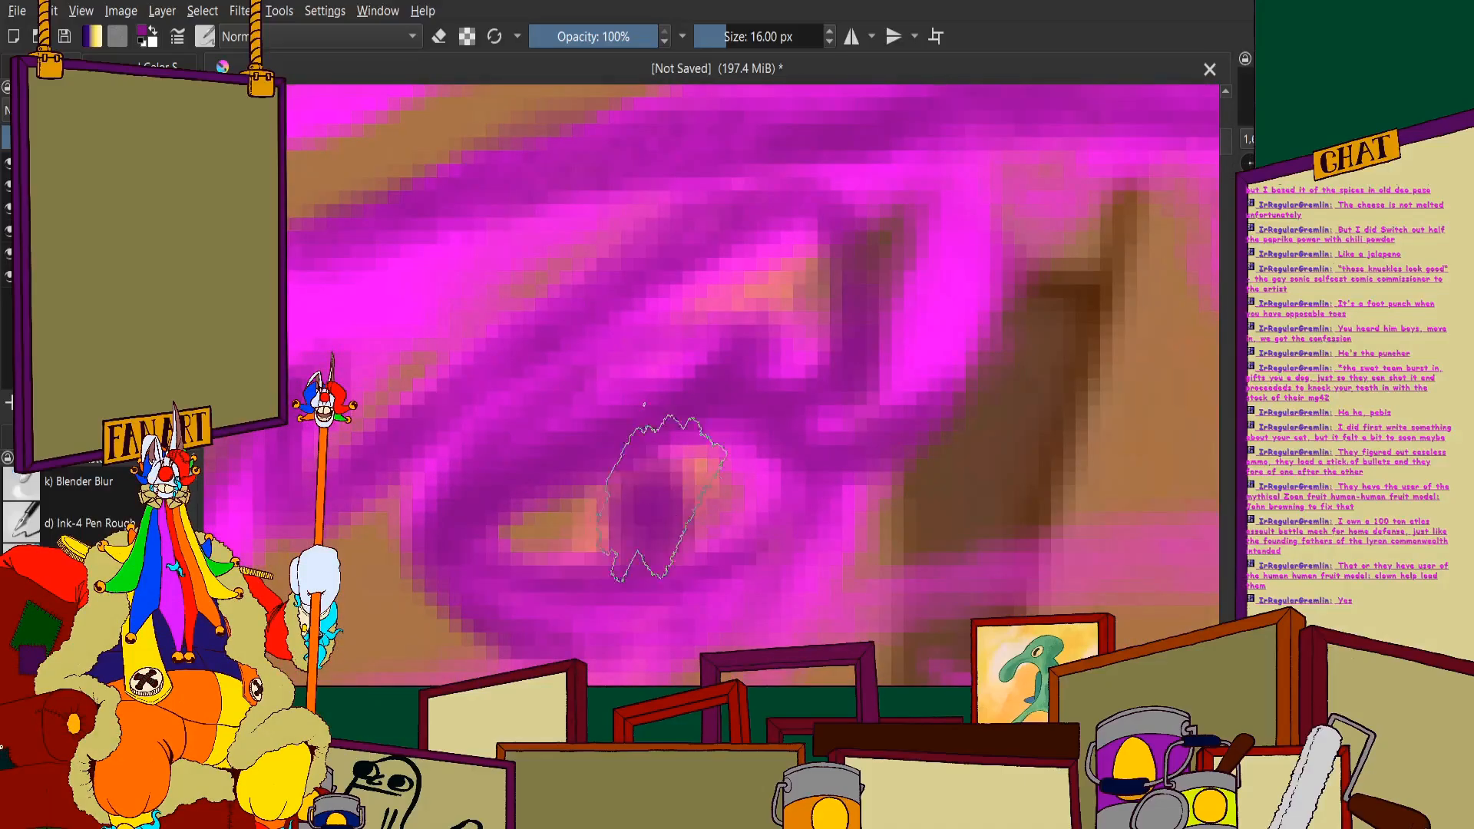
{"action": "scroll", "coordinate": [491, 453], "scroll_direction": "down", "scroll_amount": 5}
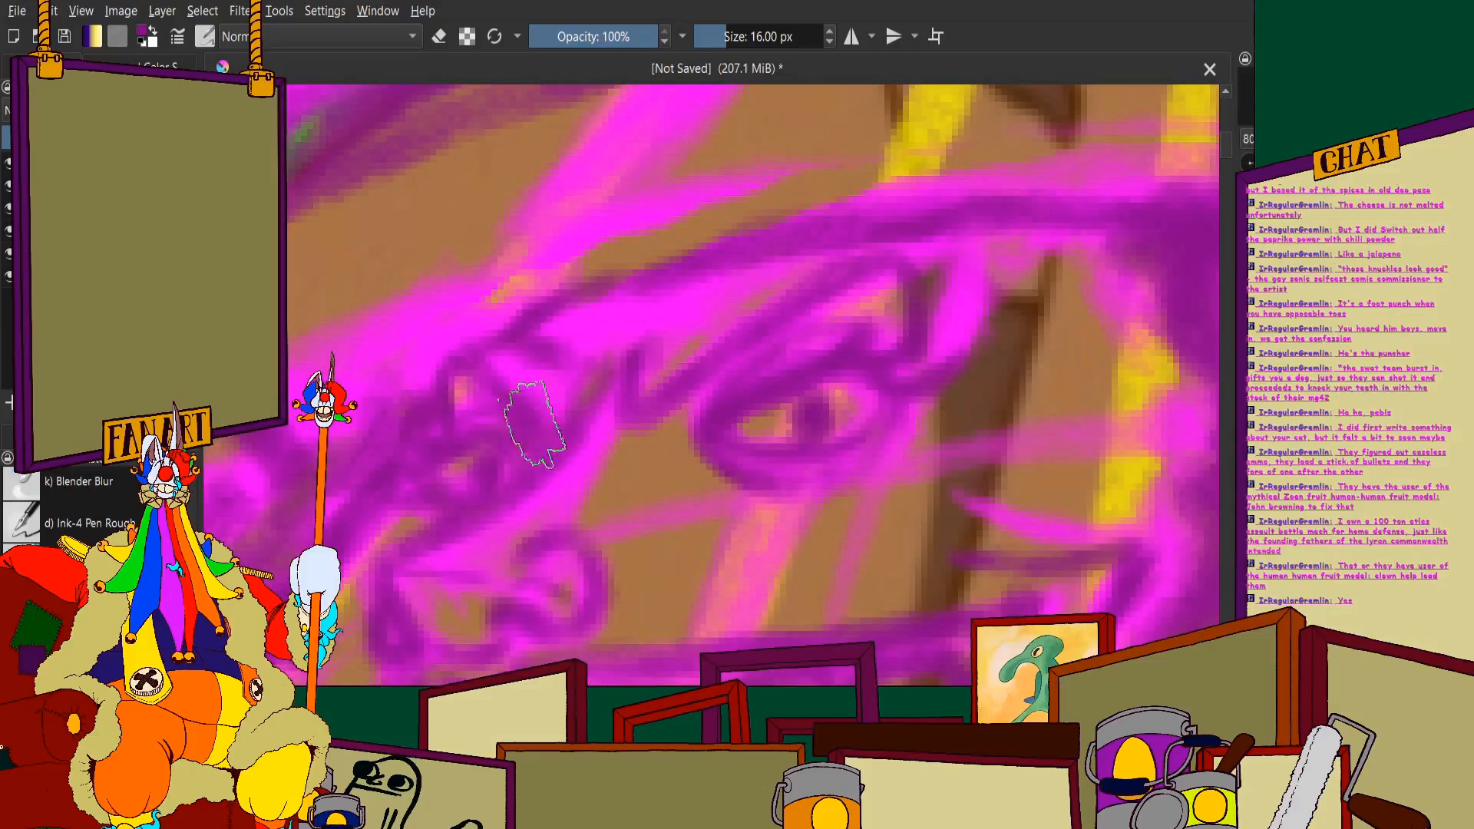
{"action": "scroll", "coordinate": [510, 427], "scroll_direction": "down", "scroll_amount": 4}
{"action": "scroll", "coordinate": [847, 411], "scroll_direction": "down", "scroll_amount": 3}
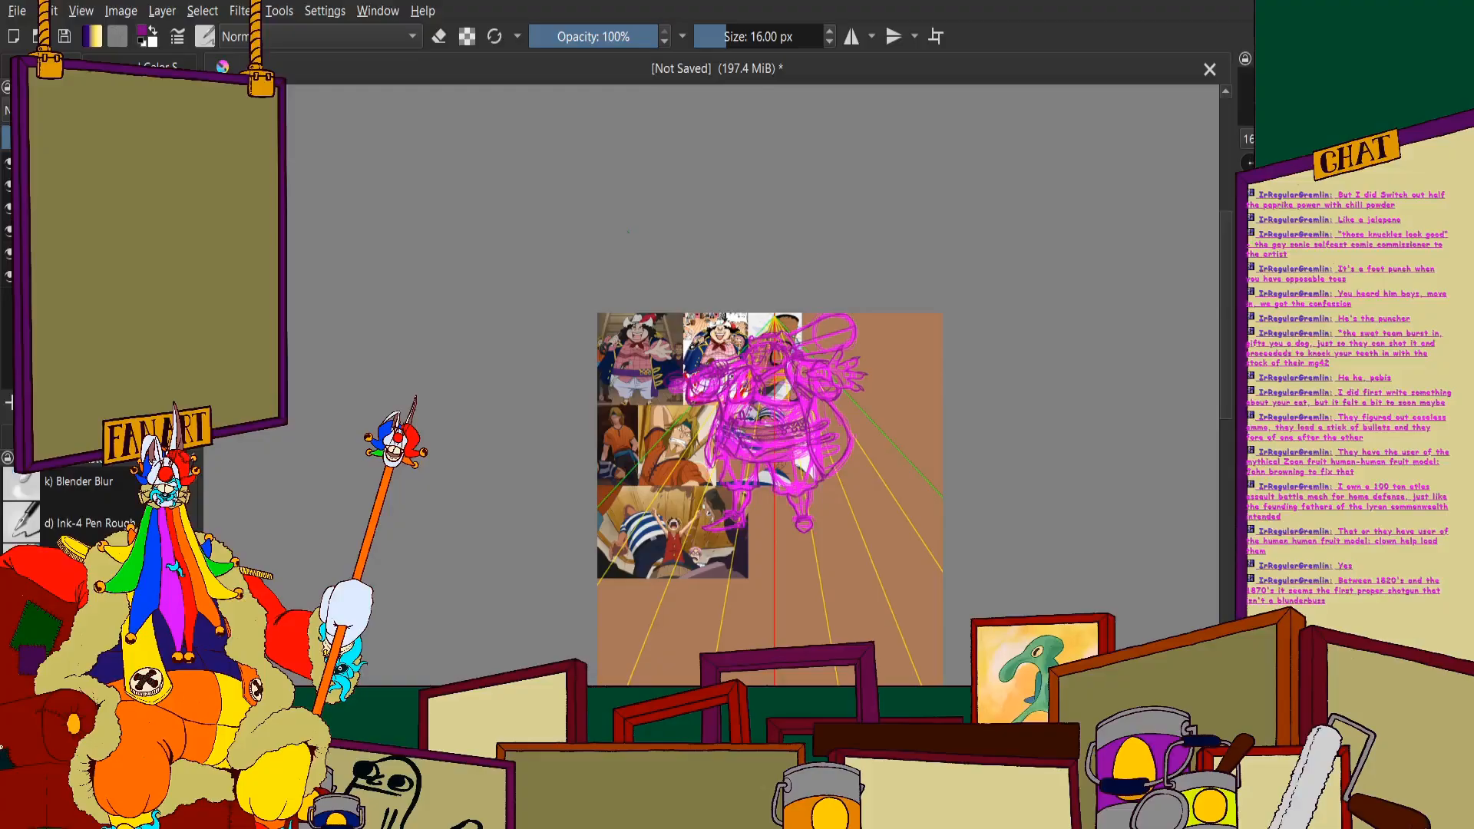
{"action": "scroll", "coordinate": [851, 390], "scroll_direction": "up", "scroll_amount": 10}
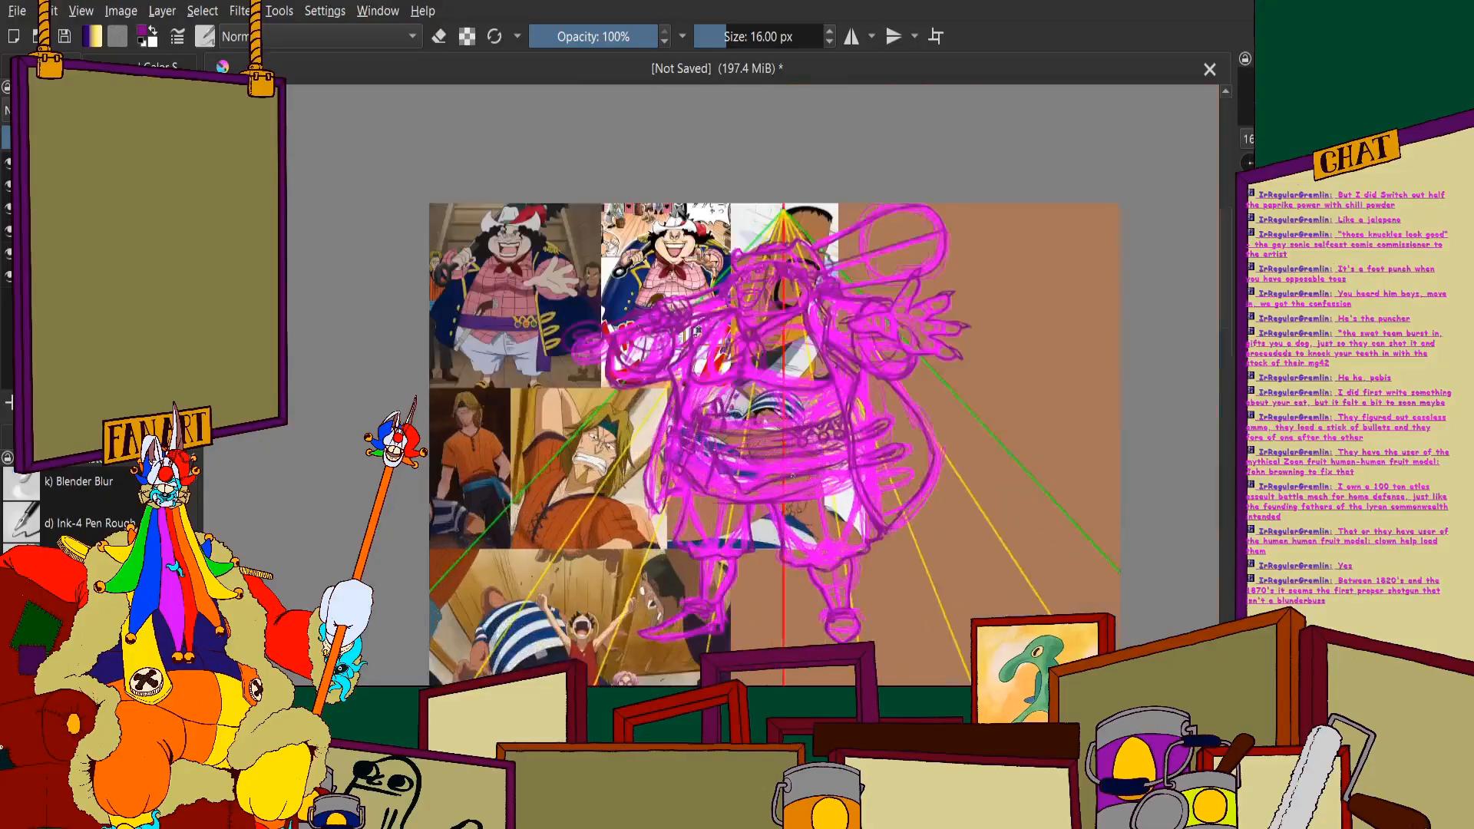
{"action": "scroll", "coordinate": [850, 390], "scroll_direction": "up", "scroll_amount": 5}
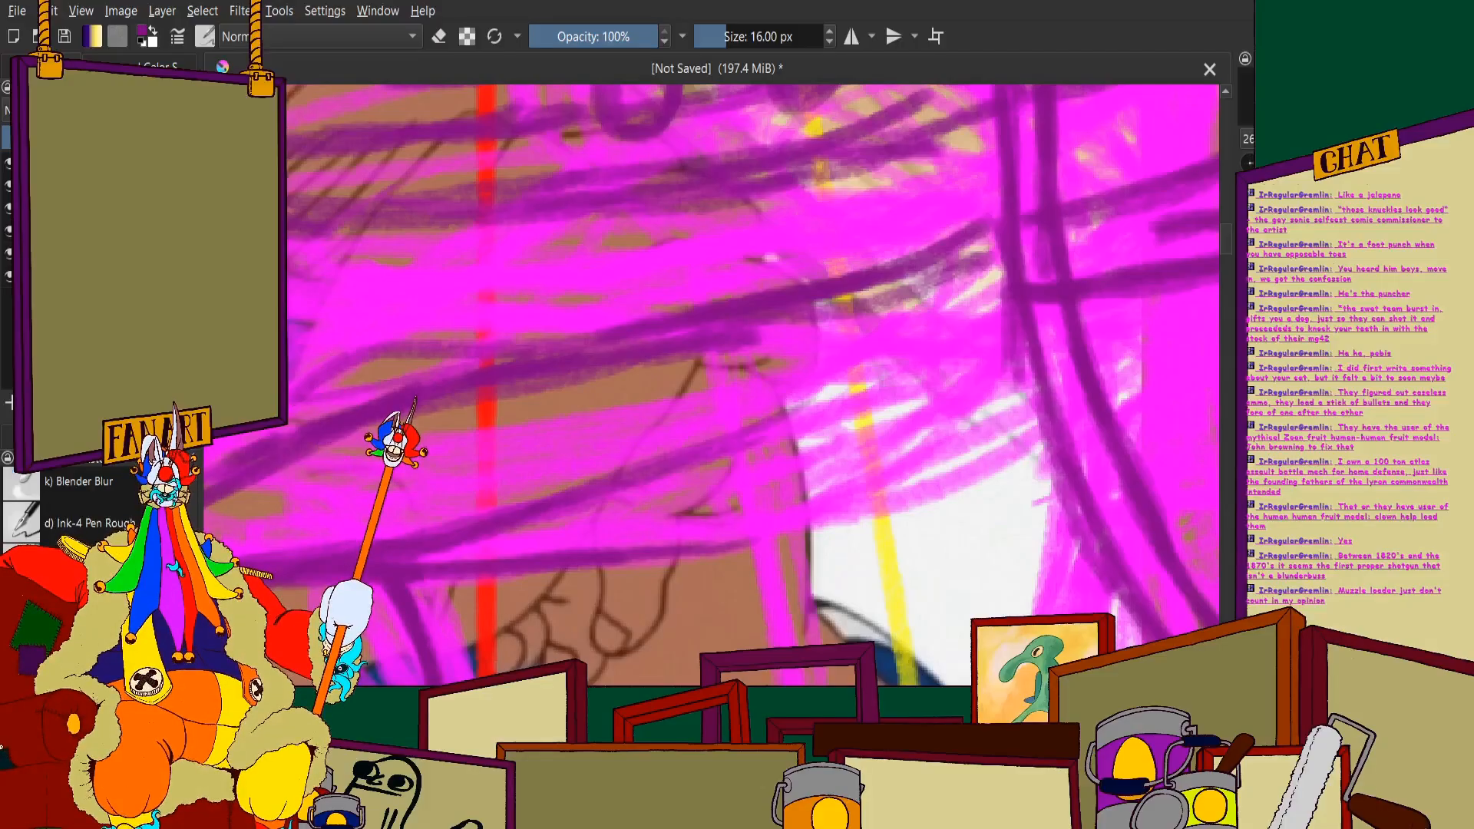
{"action": "scroll", "coordinate": [543, 458], "scroll_direction": "down", "scroll_amount": 5}
{"action": "scroll", "coordinate": [543, 457], "scroll_direction": "up", "scroll_amount": 5}
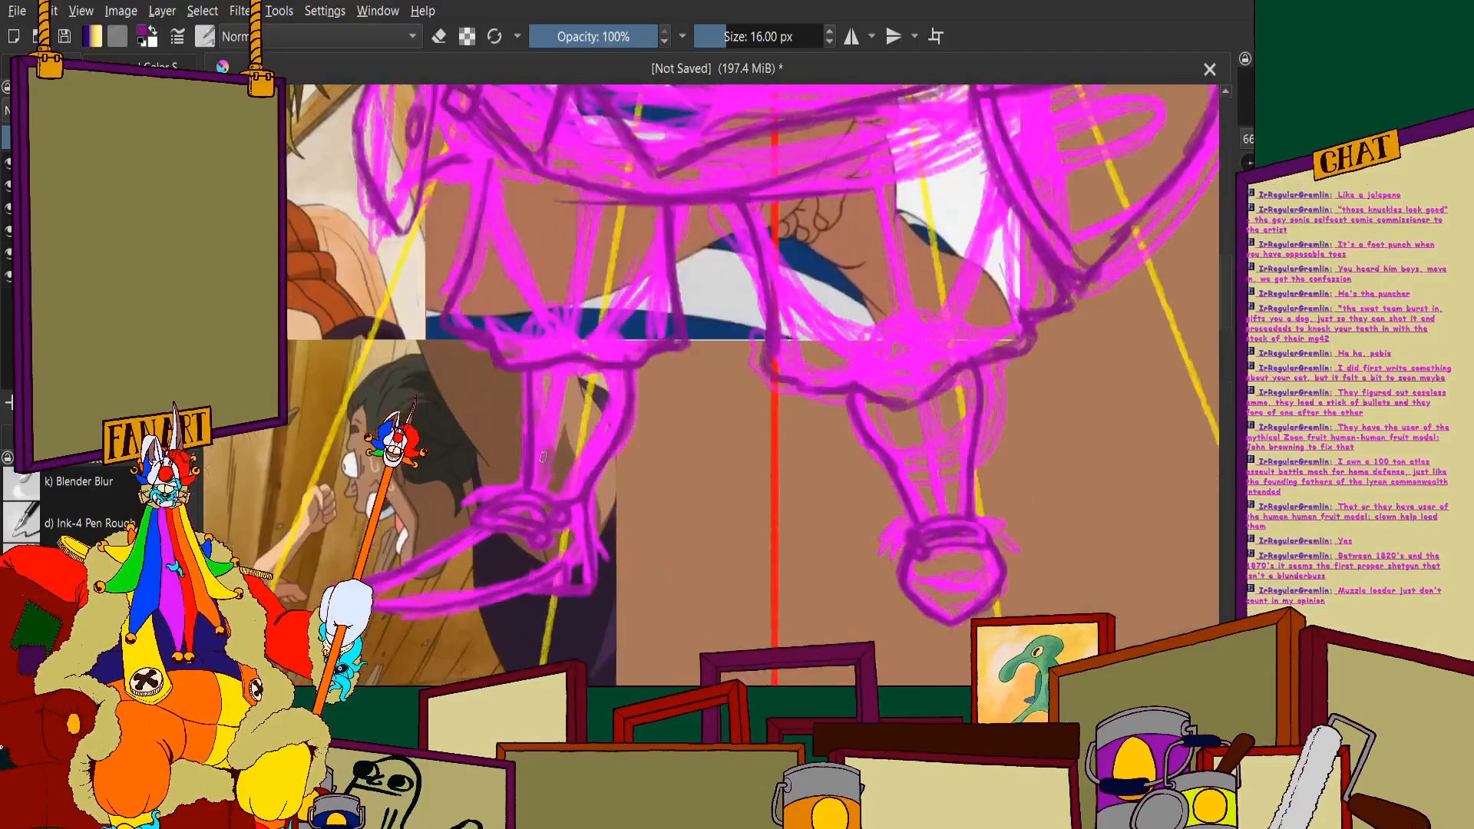
Erase along the edges of the front-facing leg's dark purple outlines, between trouser cuff and shoe, to thin the lines
{"action": "scroll", "coordinate": [543, 458], "scroll_direction": "down", "scroll_amount": 2}
{"action": "scroll", "coordinate": [799, 462], "scroll_direction": "up", "scroll_amount": 7}
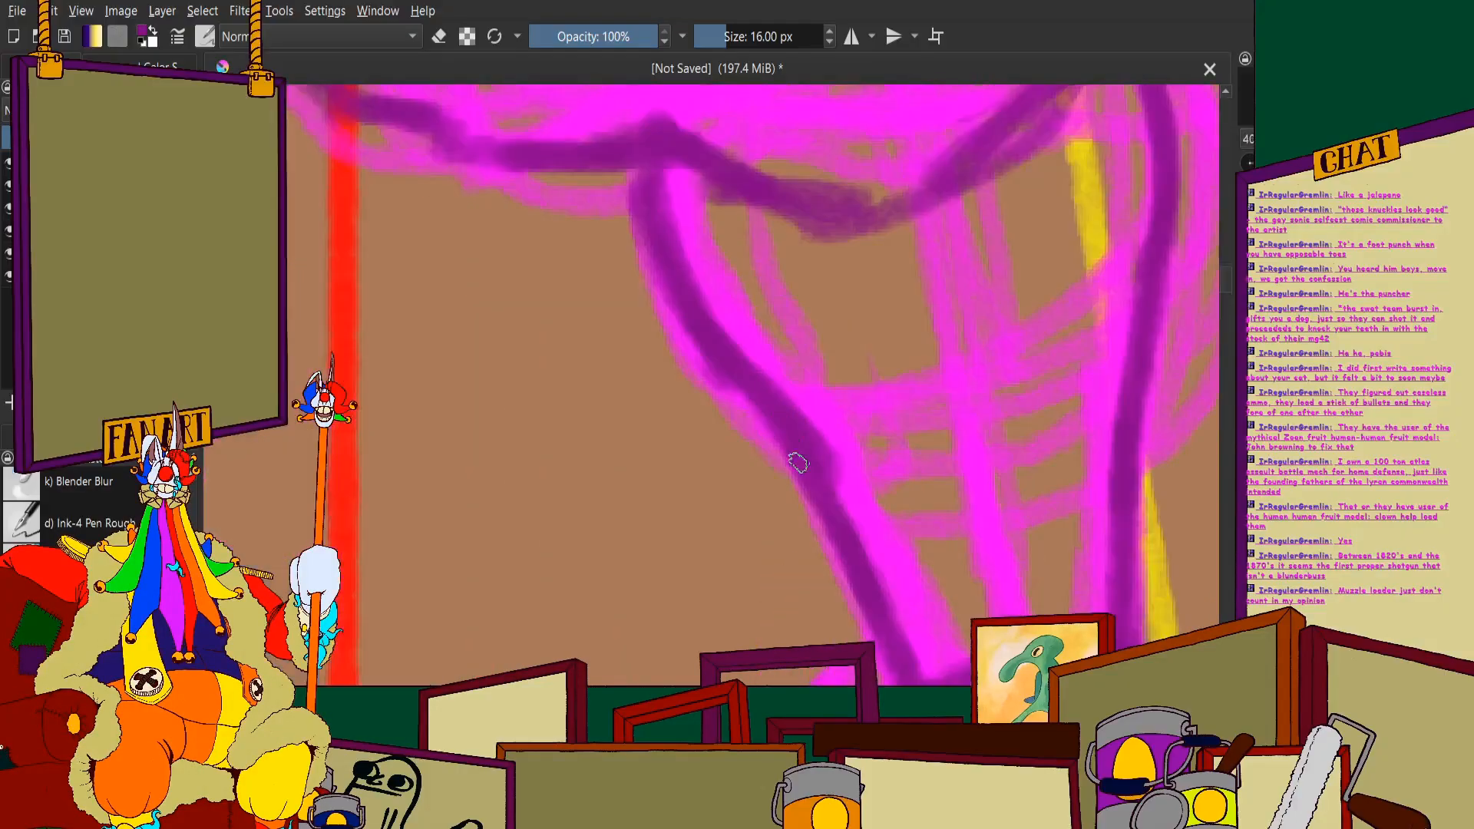
{"action": "key", "text": "e"}
{"action": "scroll", "coordinate": [724, 312], "scroll_direction": "up", "scroll_amount": 3}
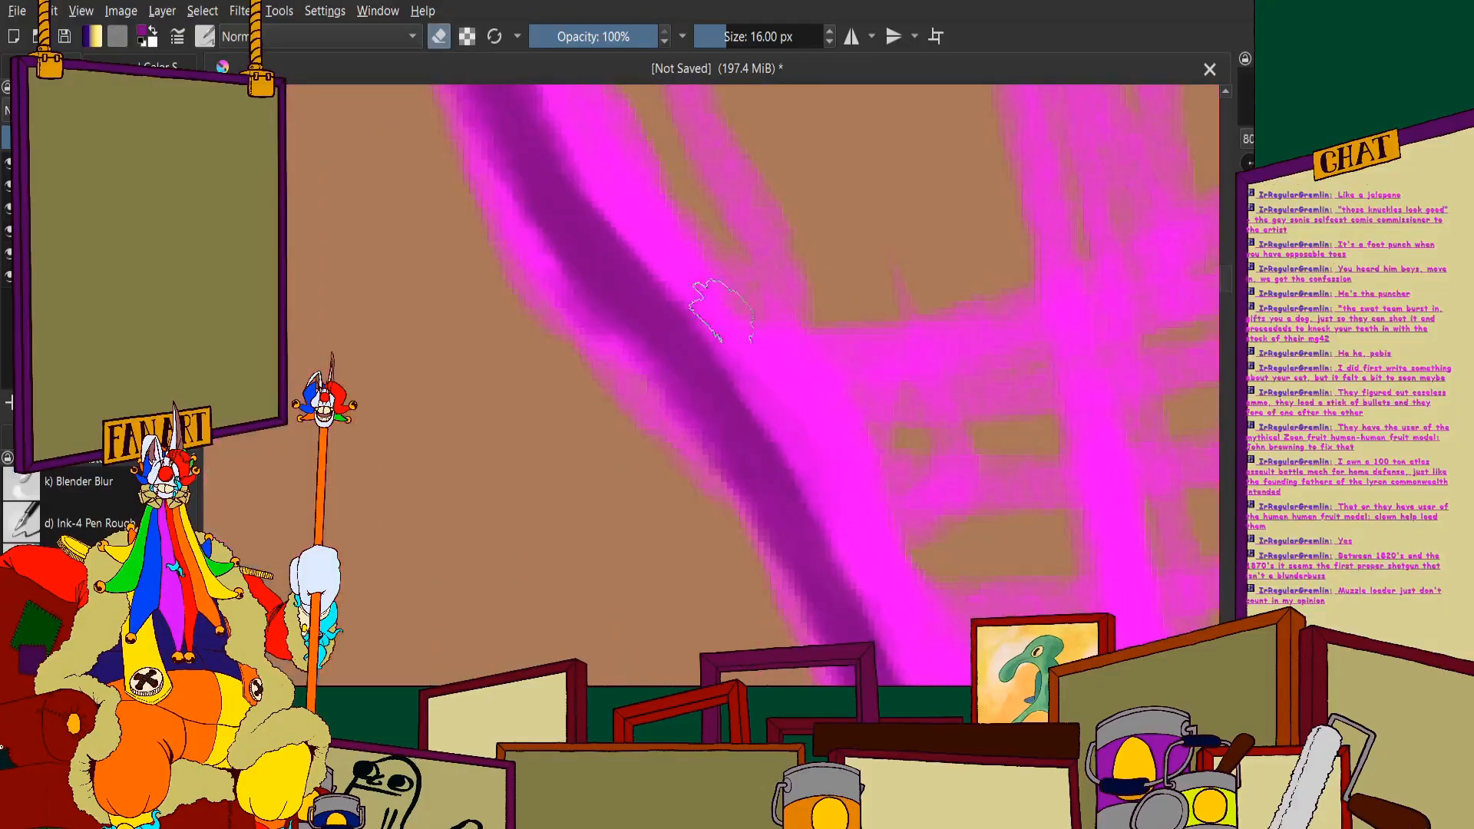
{"action": "scroll", "coordinate": [722, 311], "scroll_direction": "down", "scroll_amount": 5}
{"action": "scroll", "coordinate": [822, 188], "scroll_direction": "up", "scroll_amount": 4}
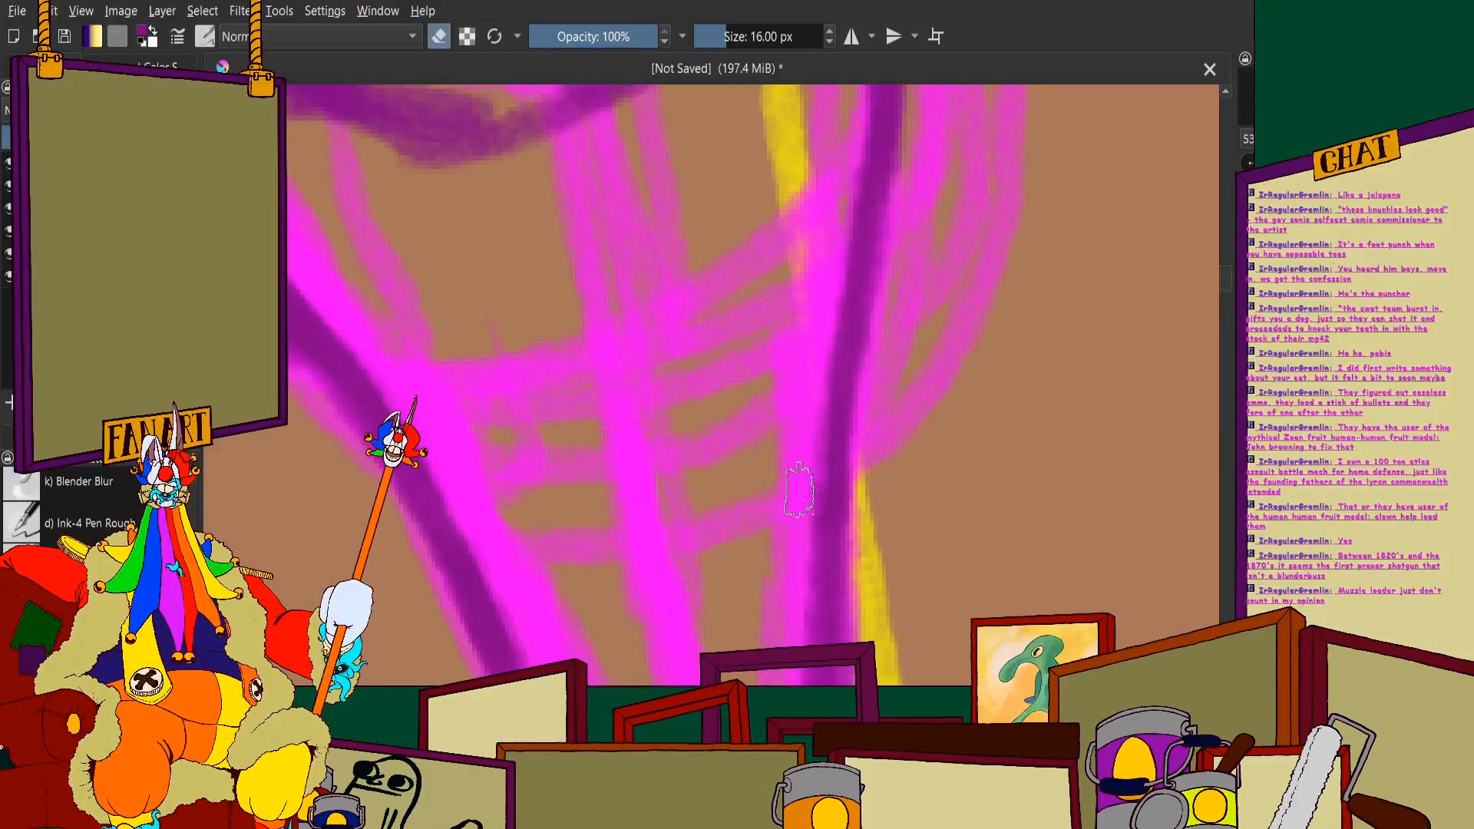
{"action": "scroll", "coordinate": [799, 491], "scroll_direction": "down", "scroll_amount": 4}
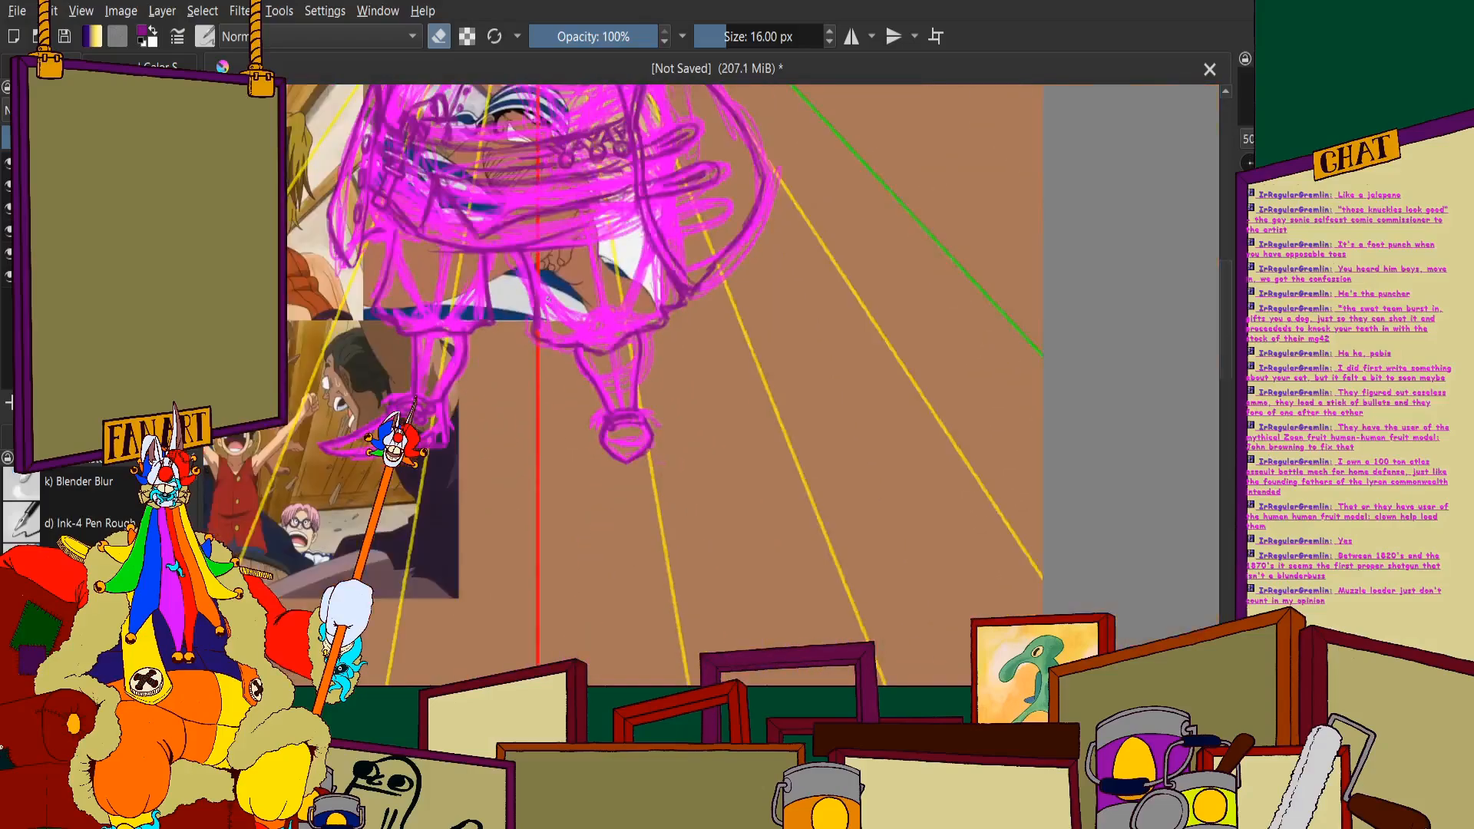
{"action": "scroll", "coordinate": [676, 227], "scroll_direction": "up", "scroll_amount": 5}
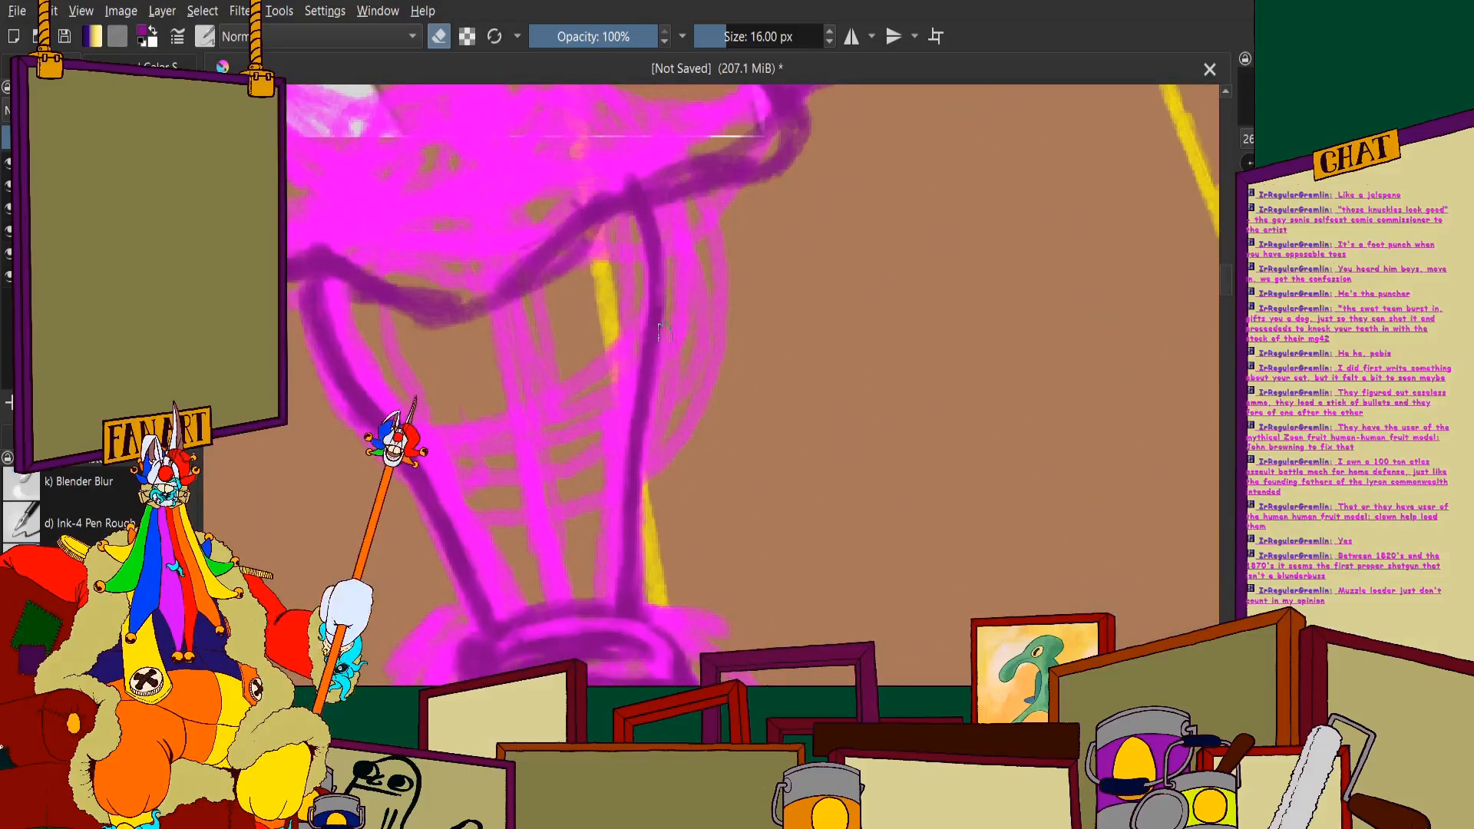
{"action": "scroll", "coordinate": [669, 246], "scroll_direction": "up", "scroll_amount": 4}
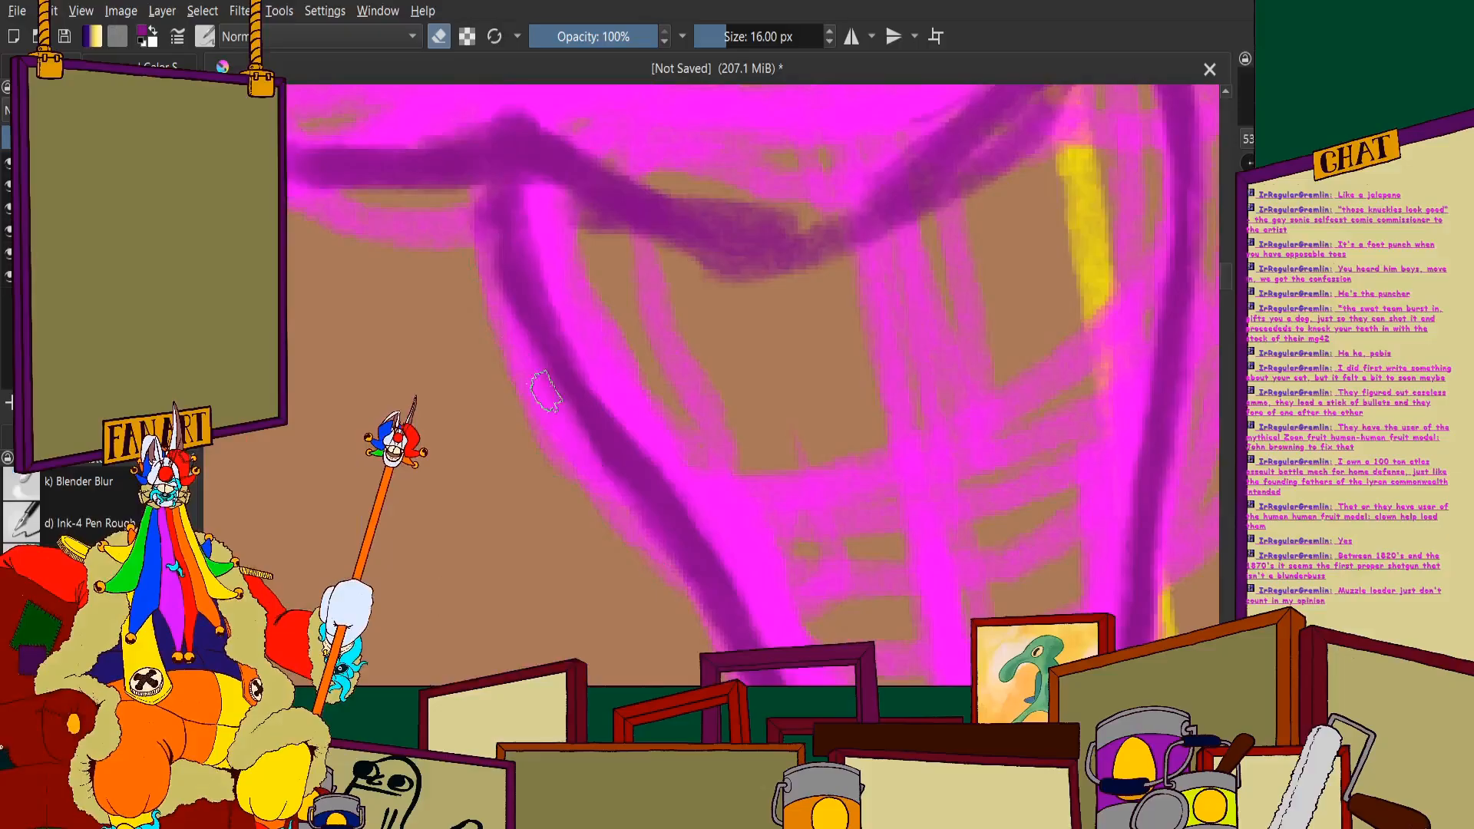